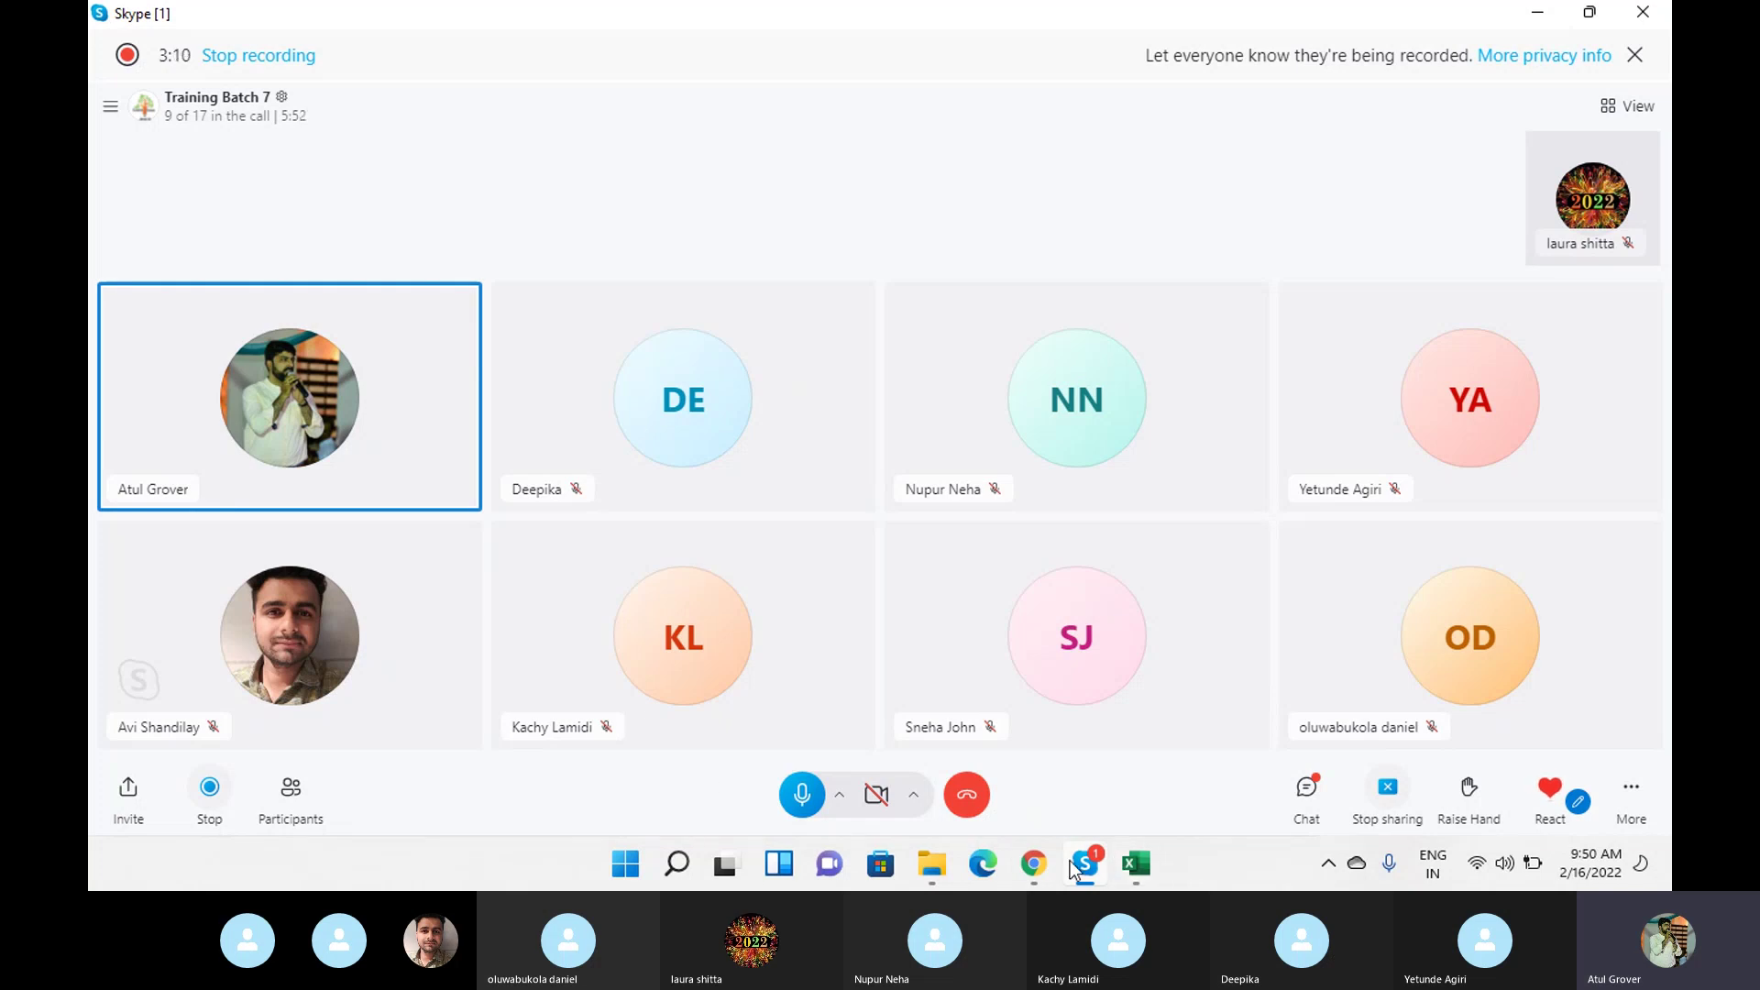
# Leave the Skype call in the background and bring the ServiceNow browser window forward.
pyautogui.click(1306, 790)
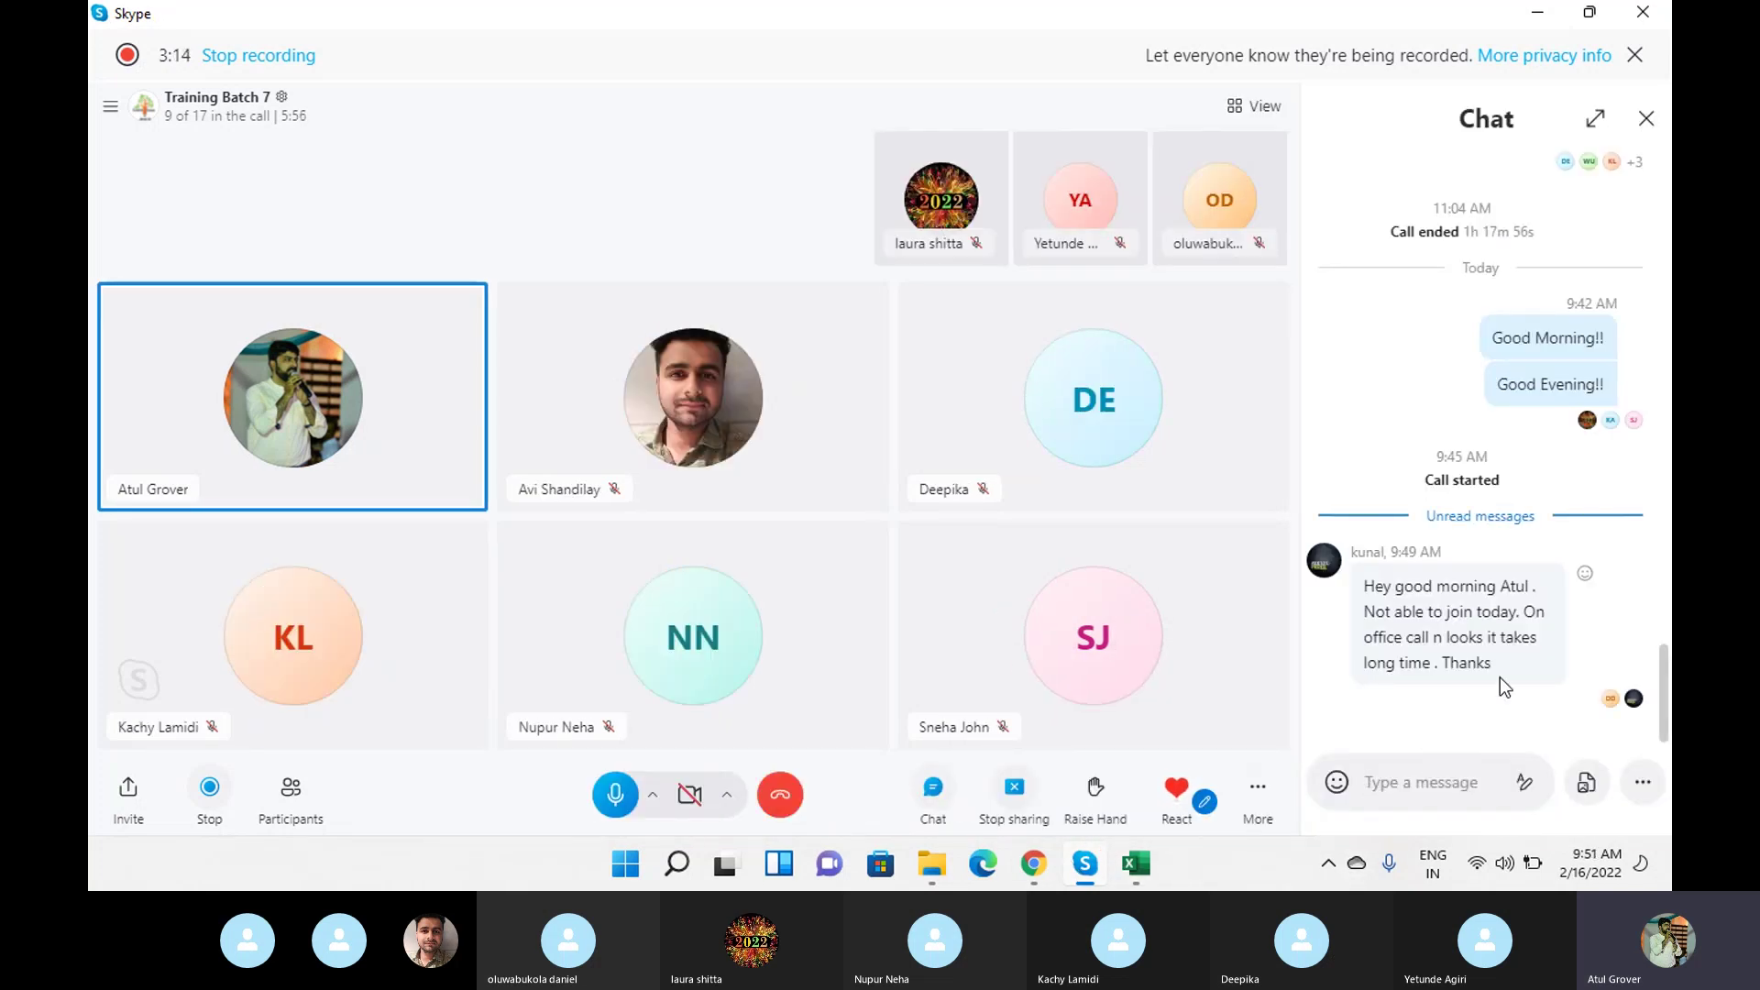
pyautogui.click(1646, 118)
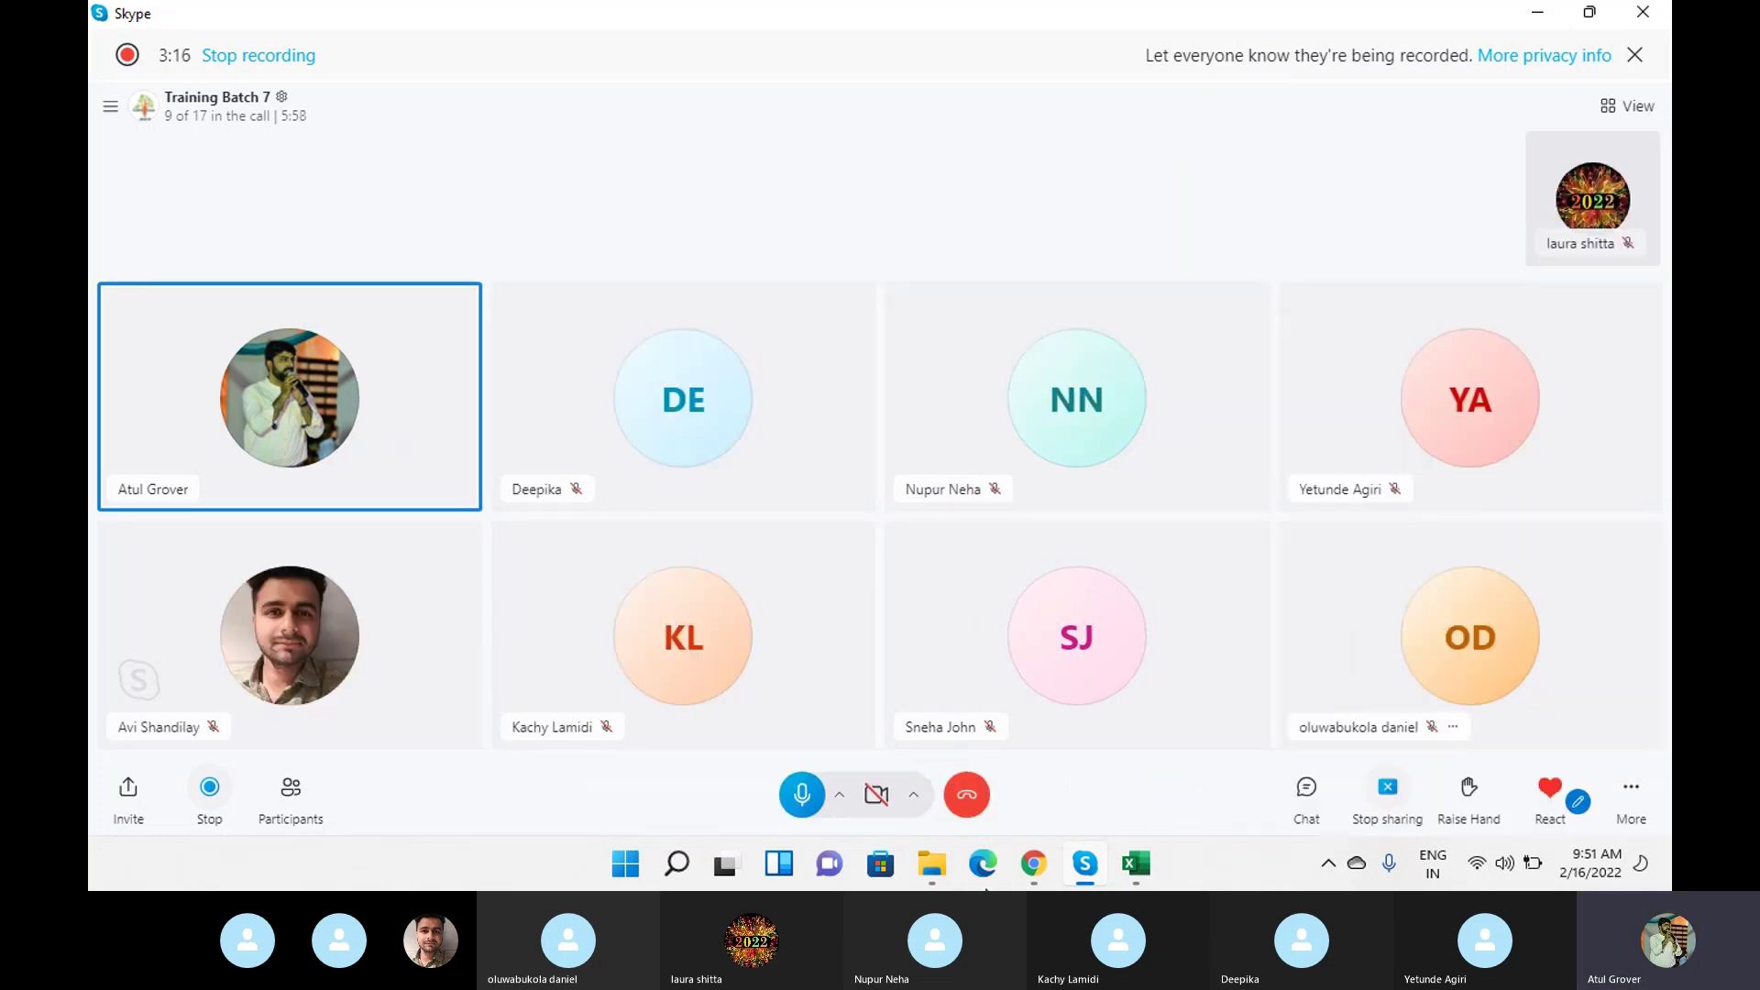
pyautogui.click(1039, 864)
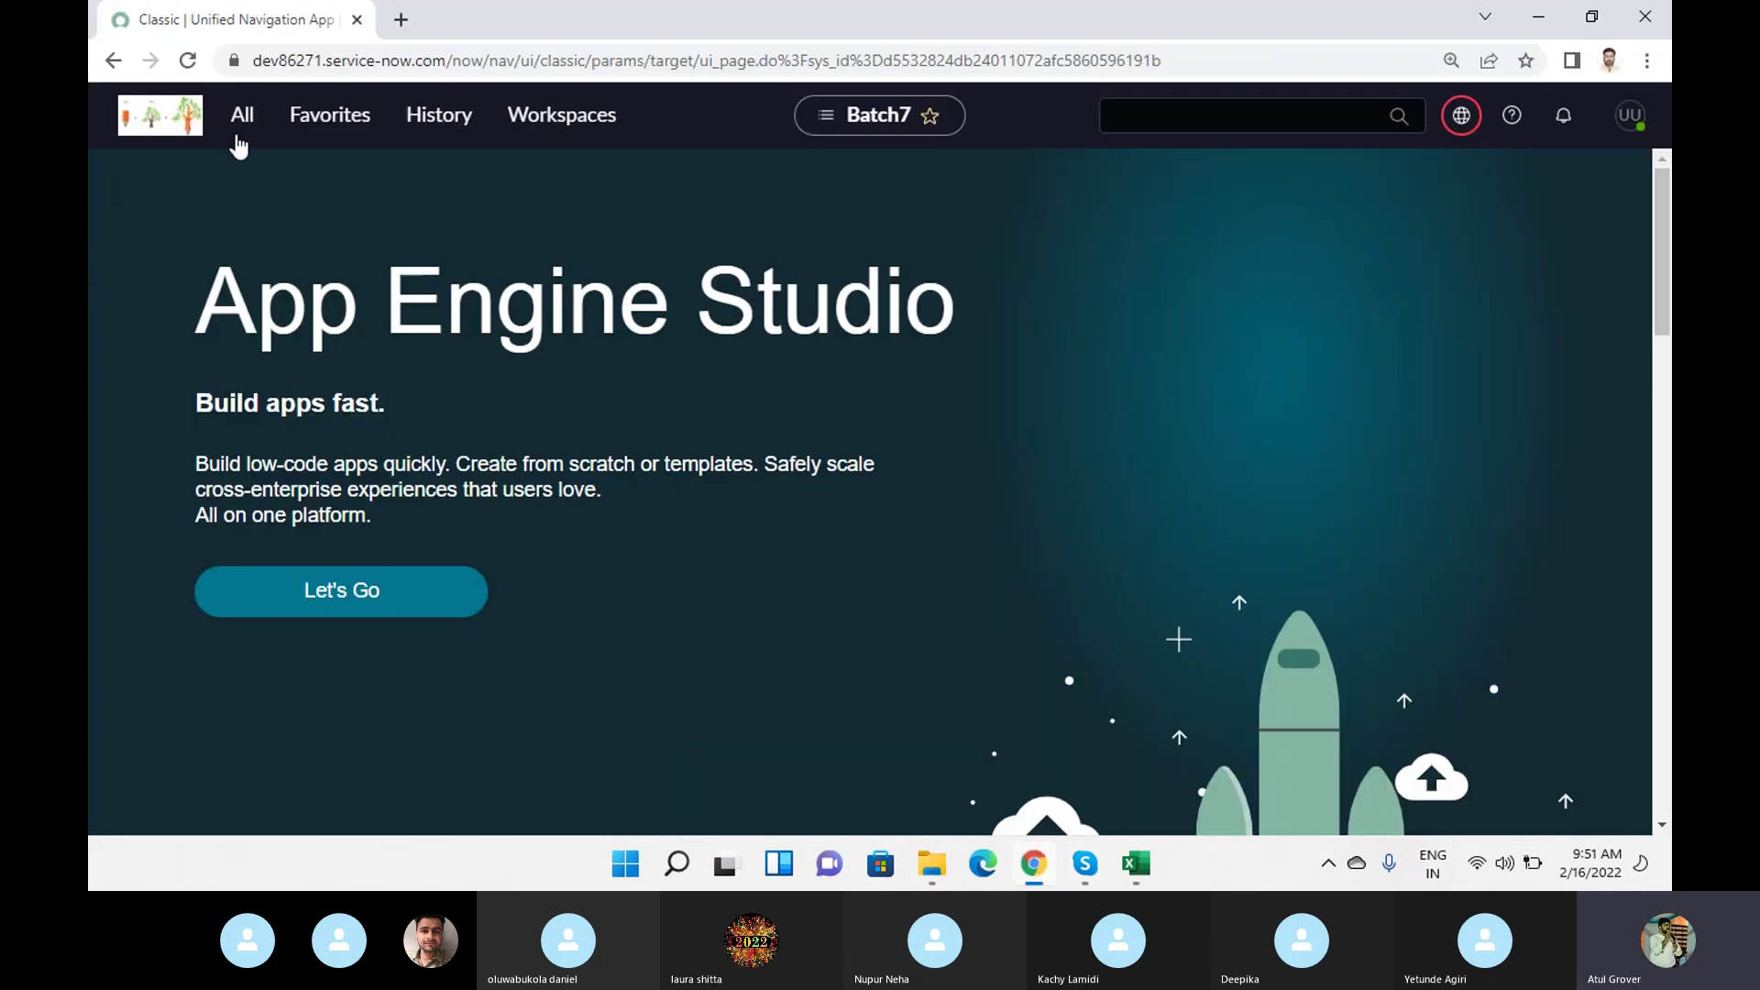
# Filter the navigator for 'order guide', open the Order Guides list, and start a new tab.
pyautogui.click(241, 114)
pyautogui.click(1180, 195)
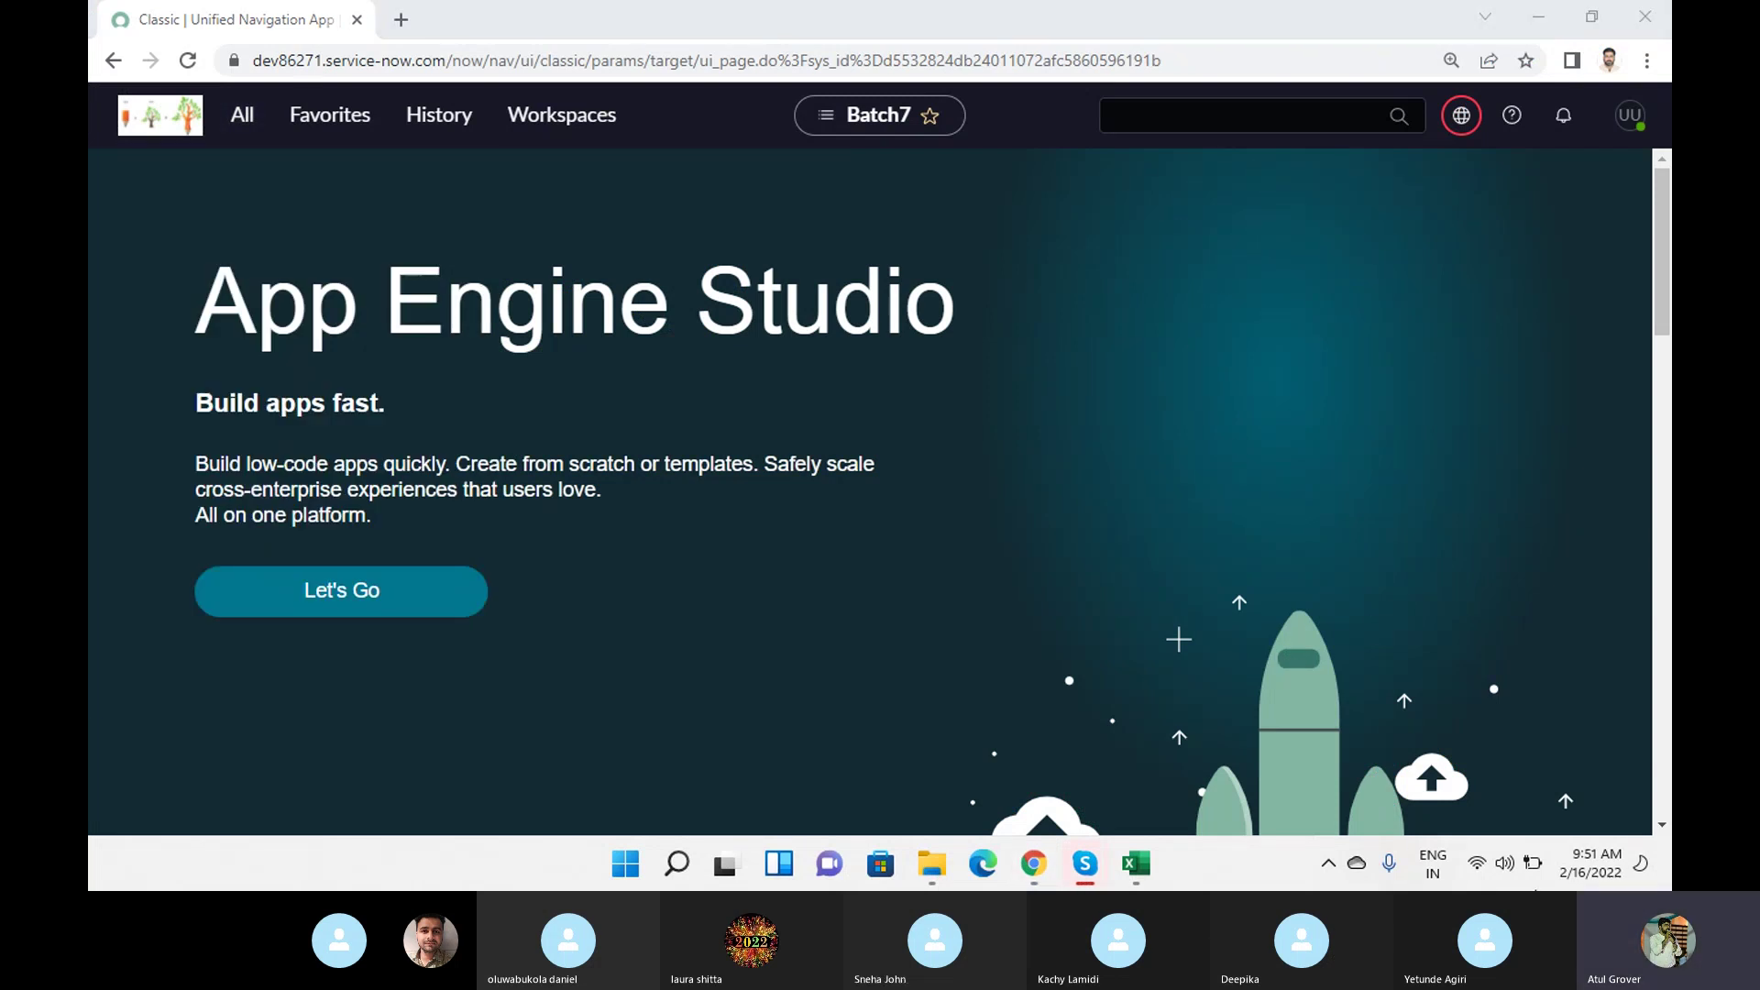
pyautogui.click(250, 126)
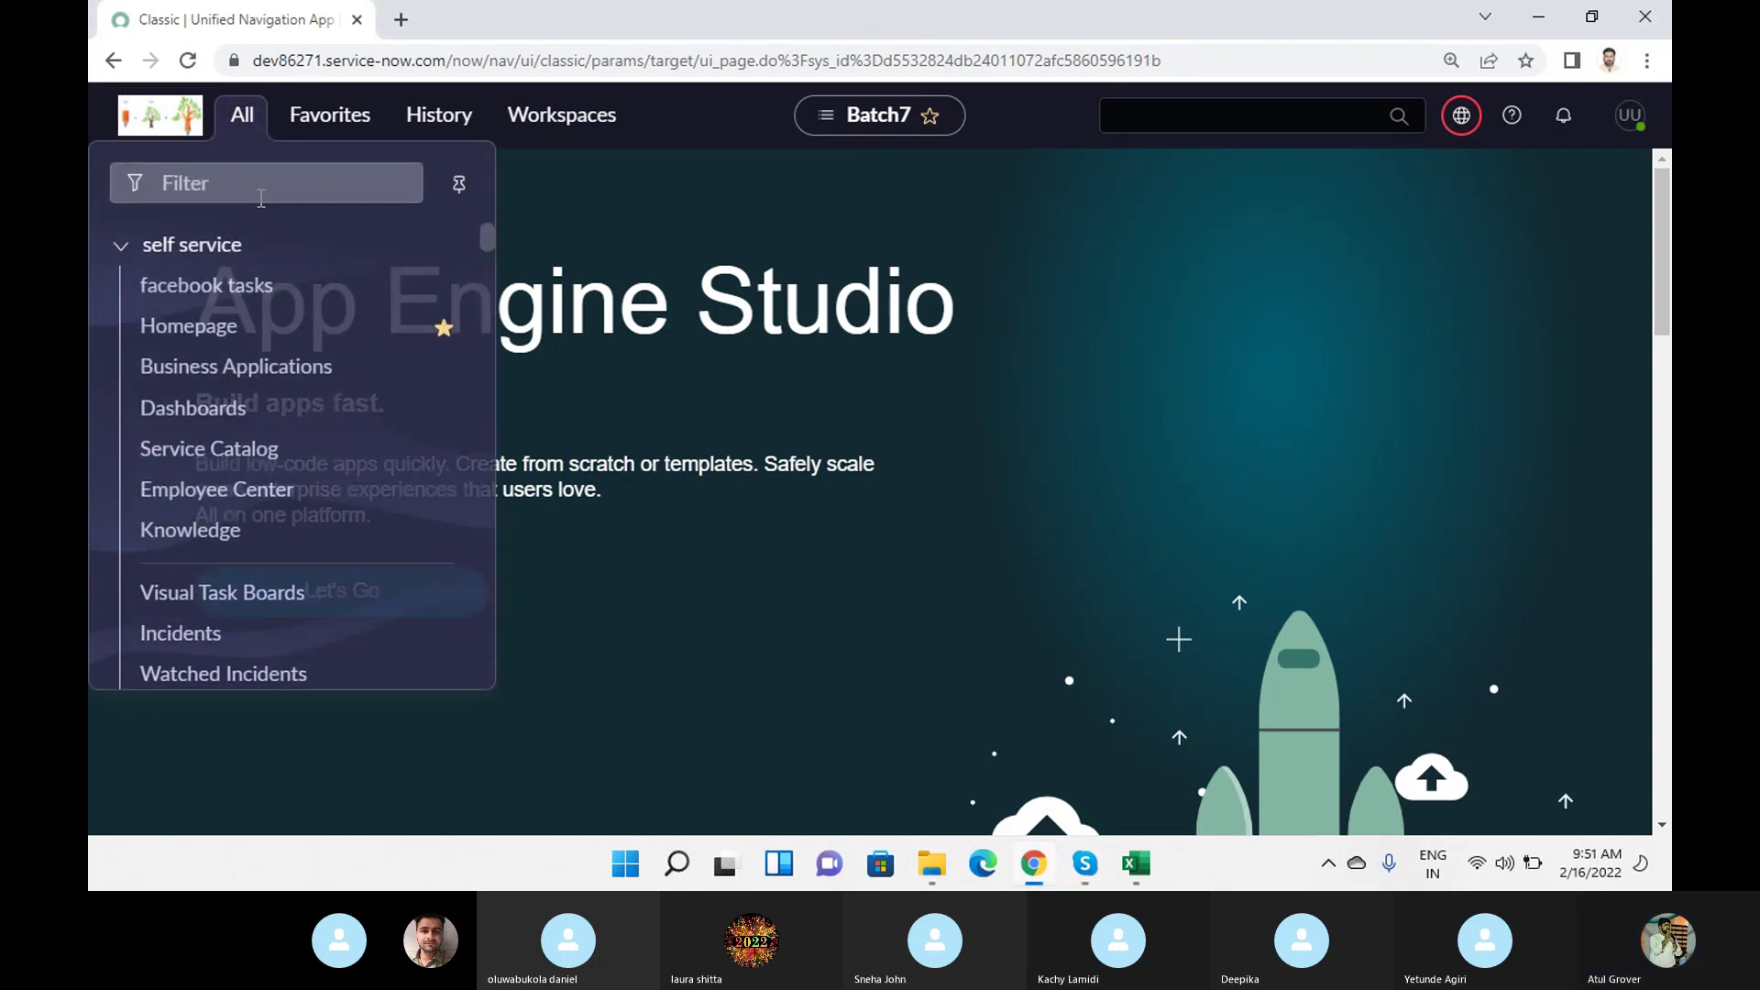
pyautogui.write('orde')
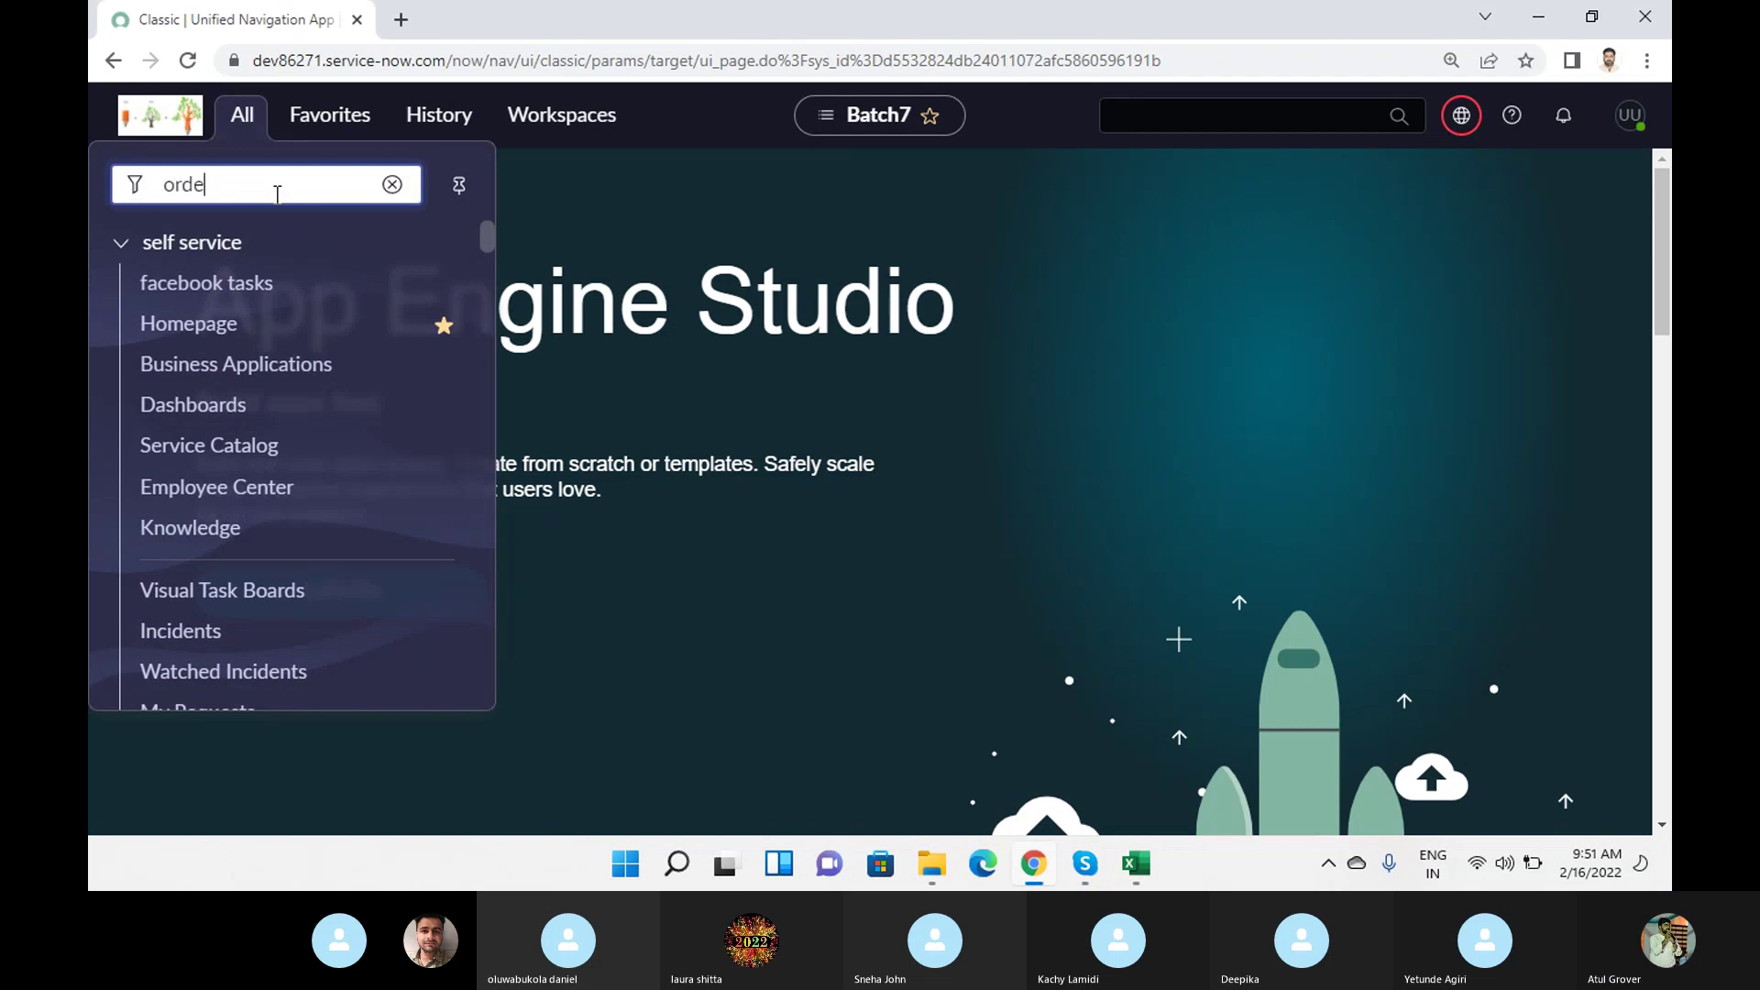
pyautogui.write('r guide')
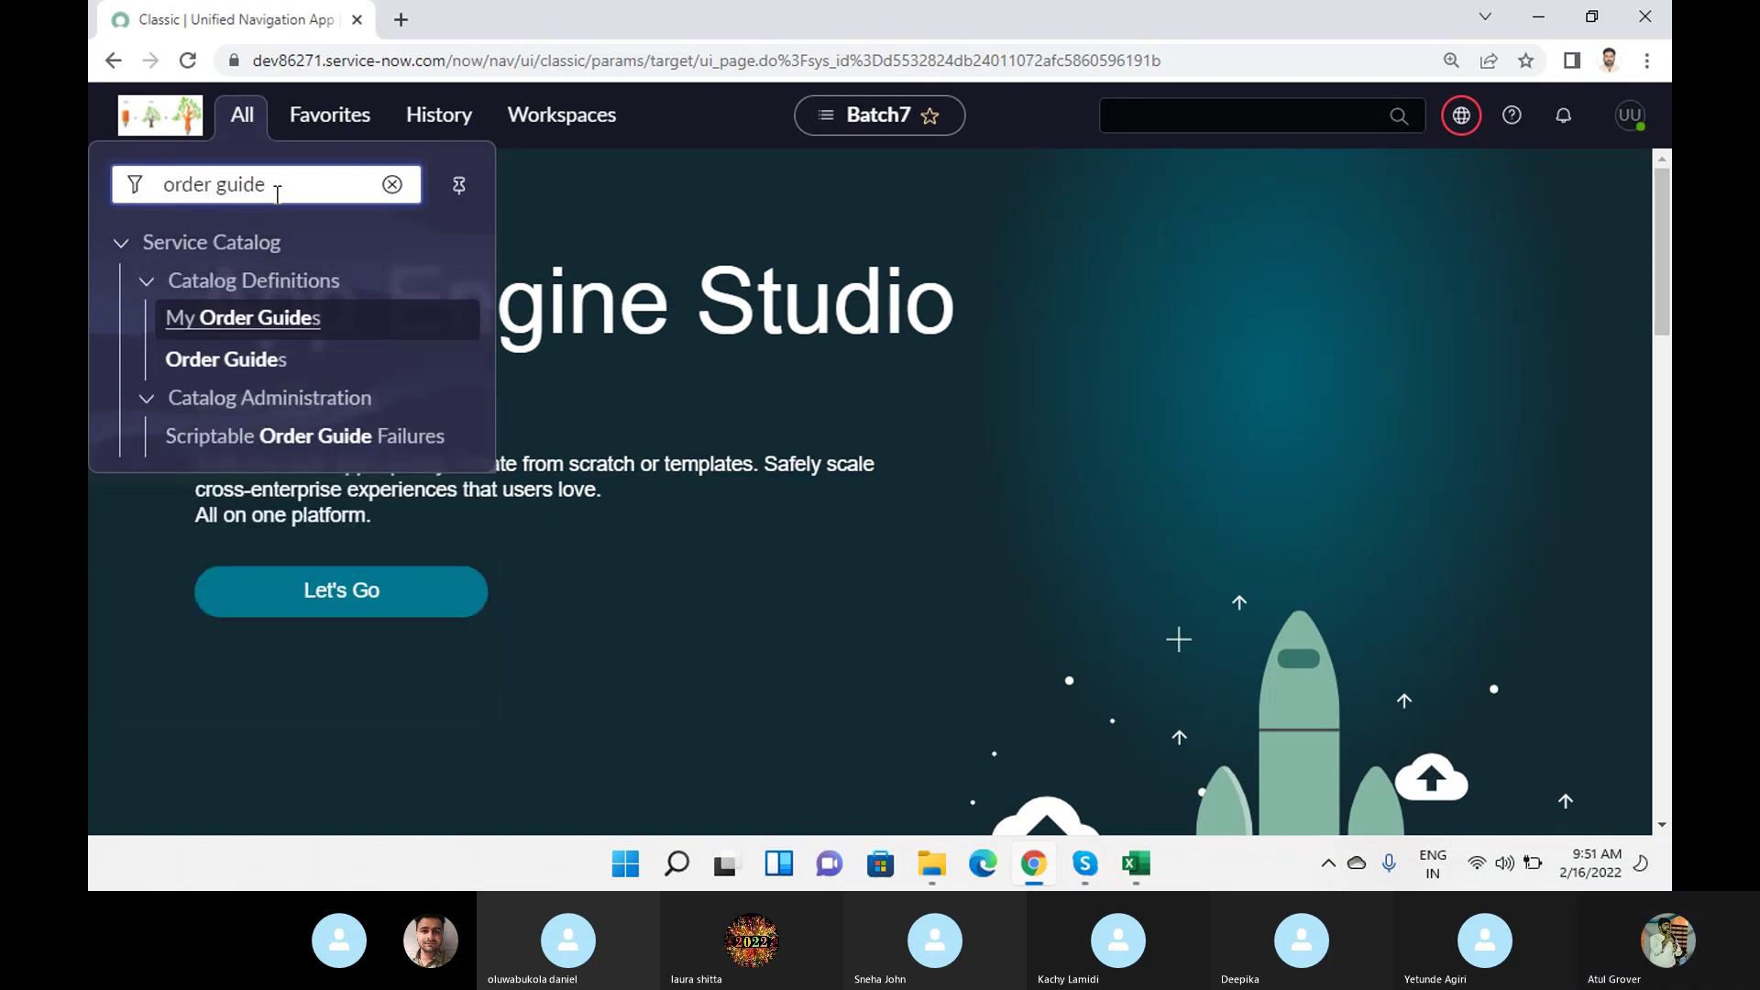
pyautogui.click(215, 362)
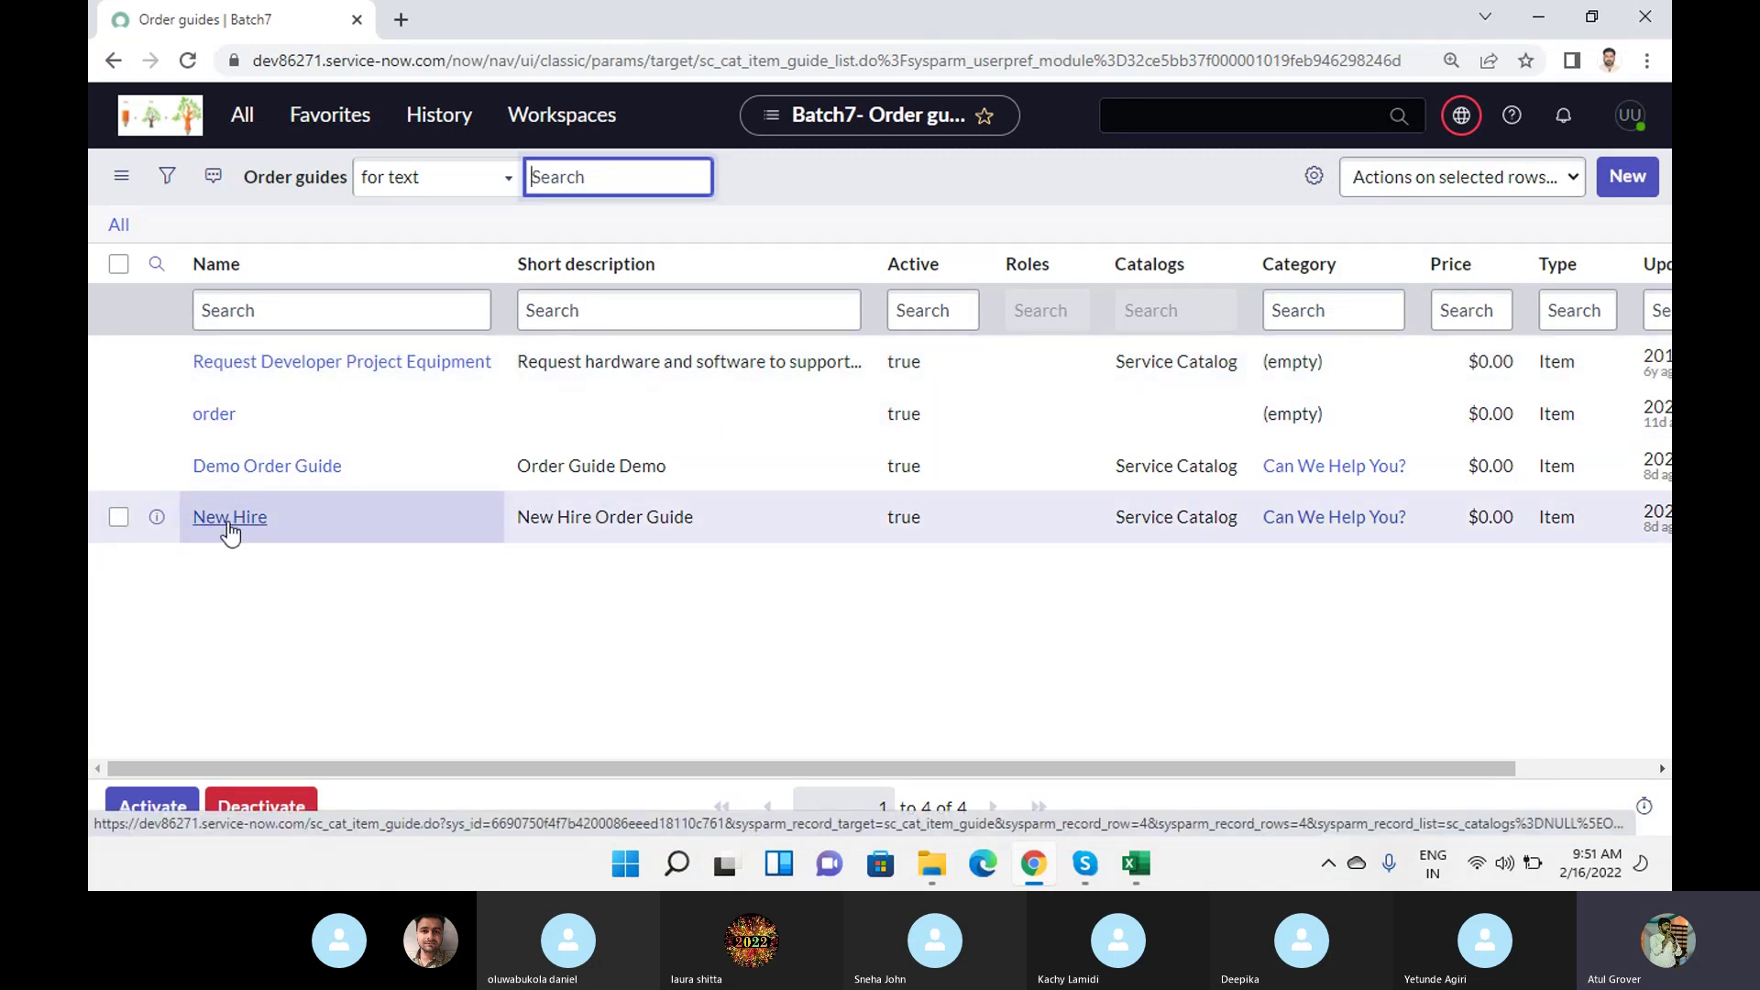
pyautogui.click(400, 19)
# Load the Learn Grow portal at dev86271.service-now.com/lng.
pyautogui.write('dev')
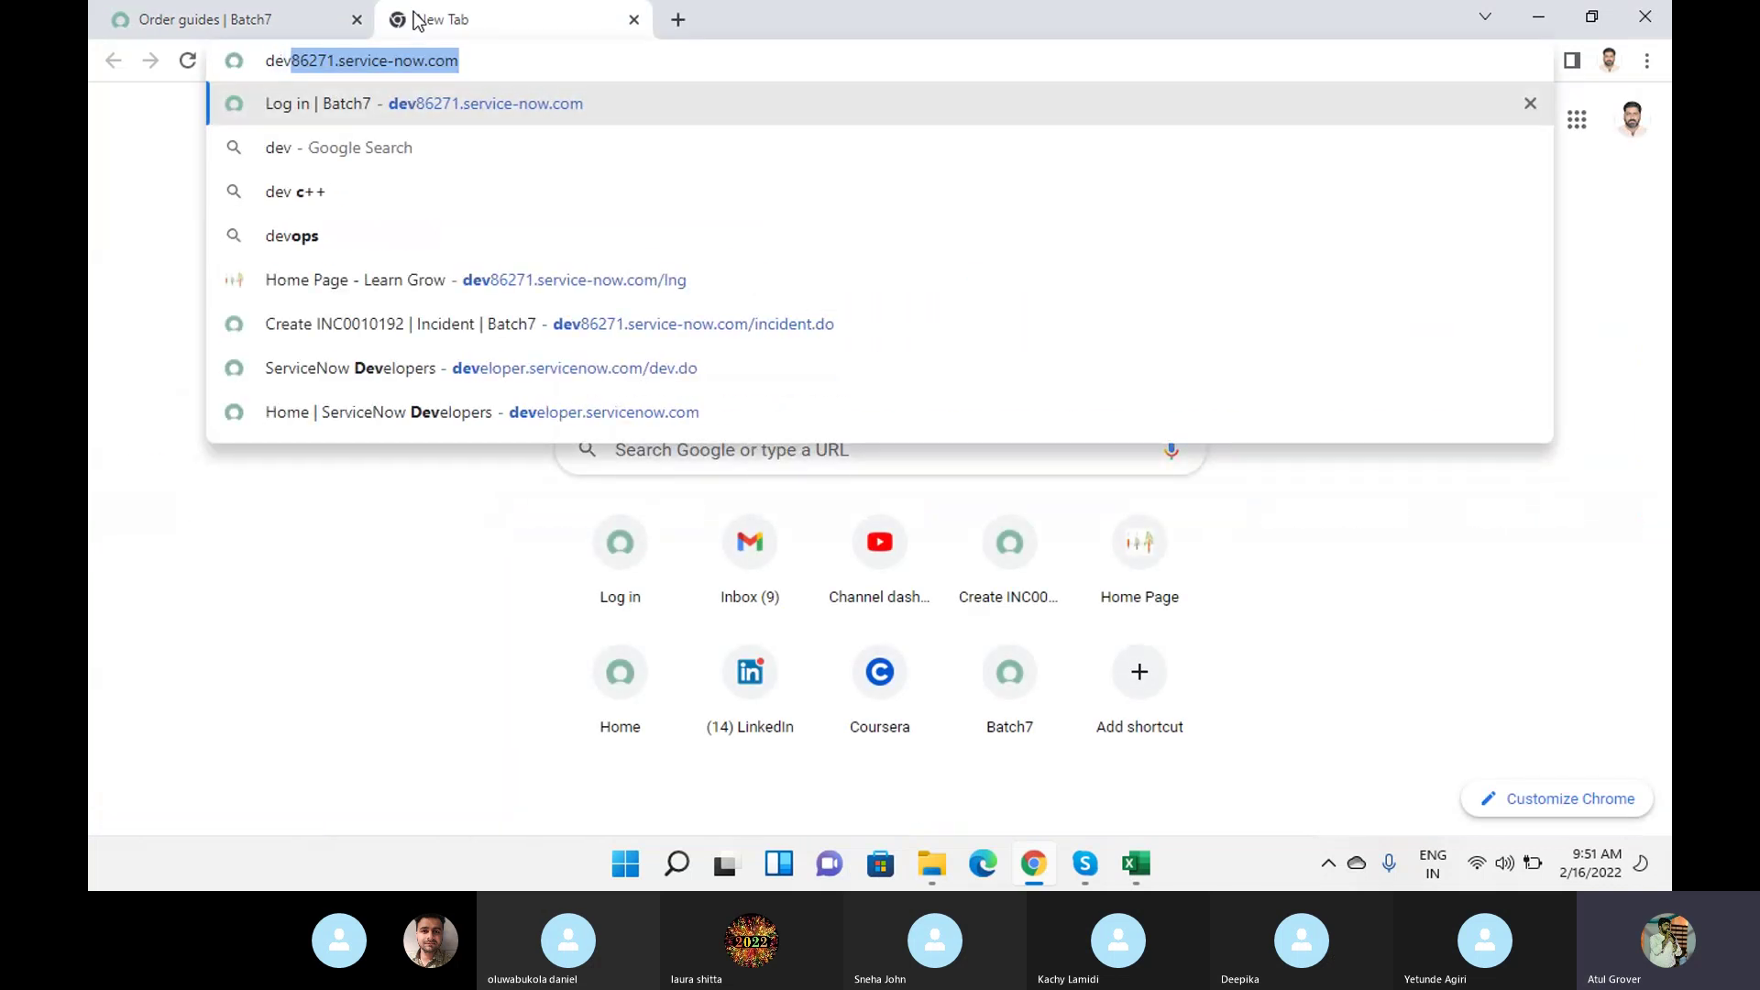
pyautogui.press('Right')
pyautogui.write('/lu')
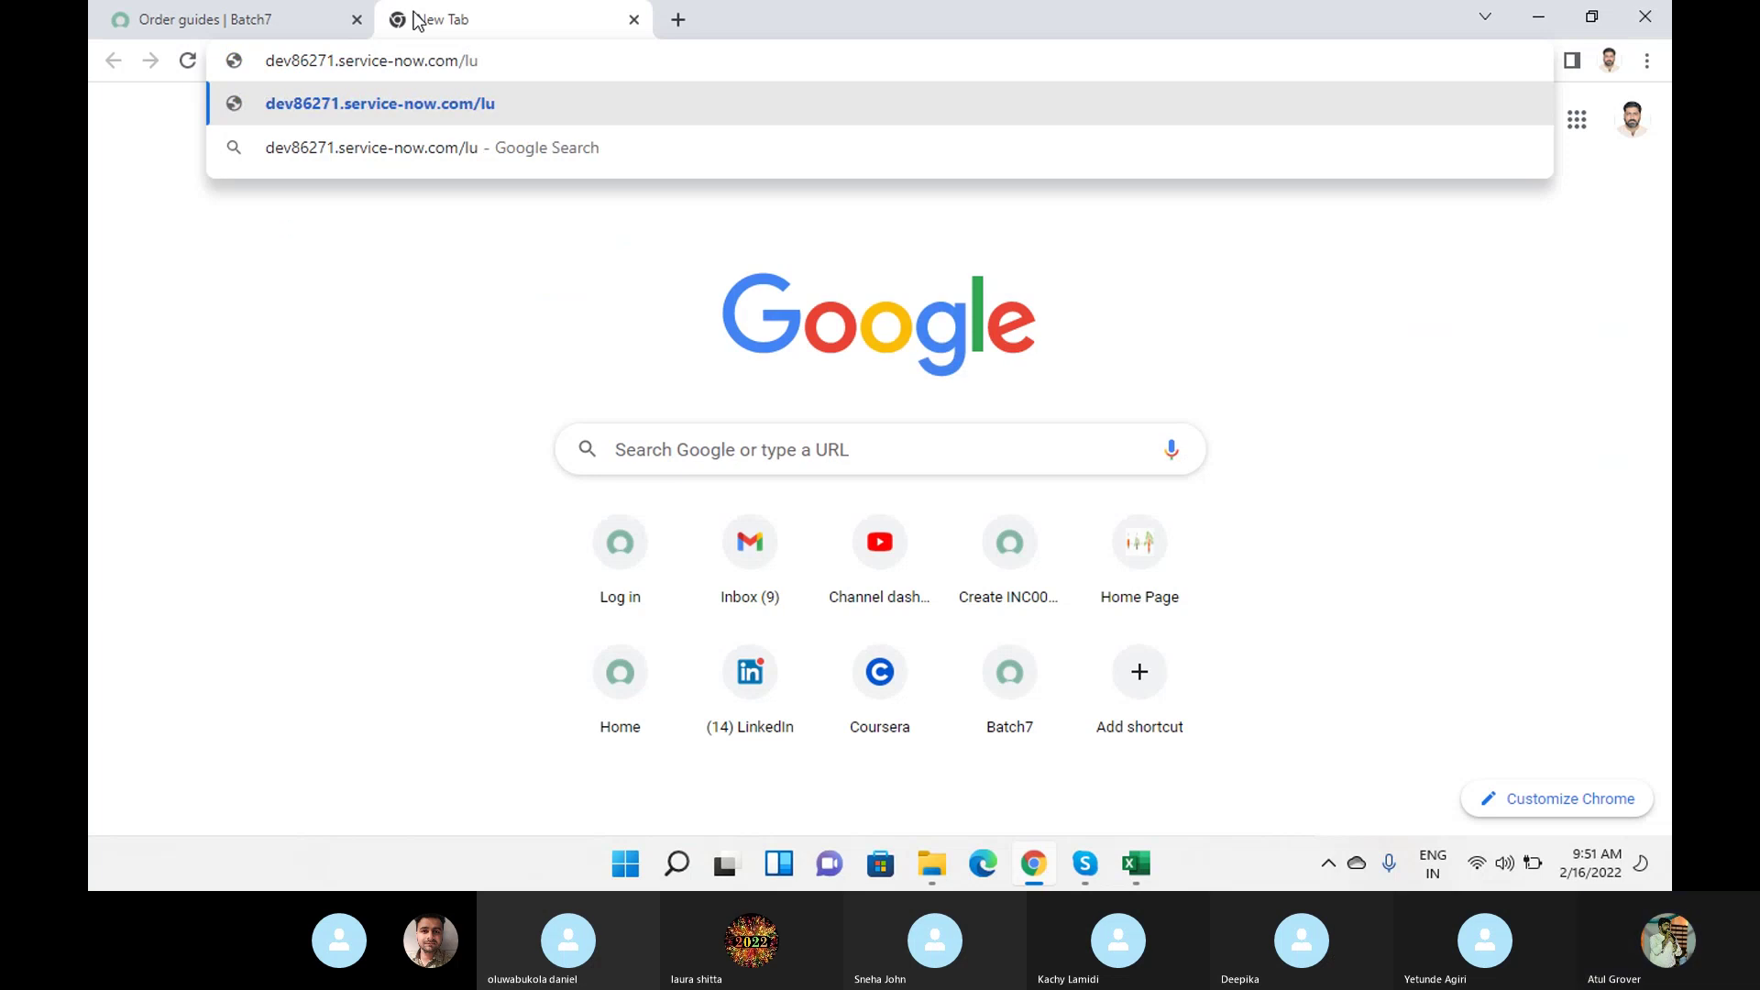
pyautogui.press('BackSpace')
pyautogui.write('ng')
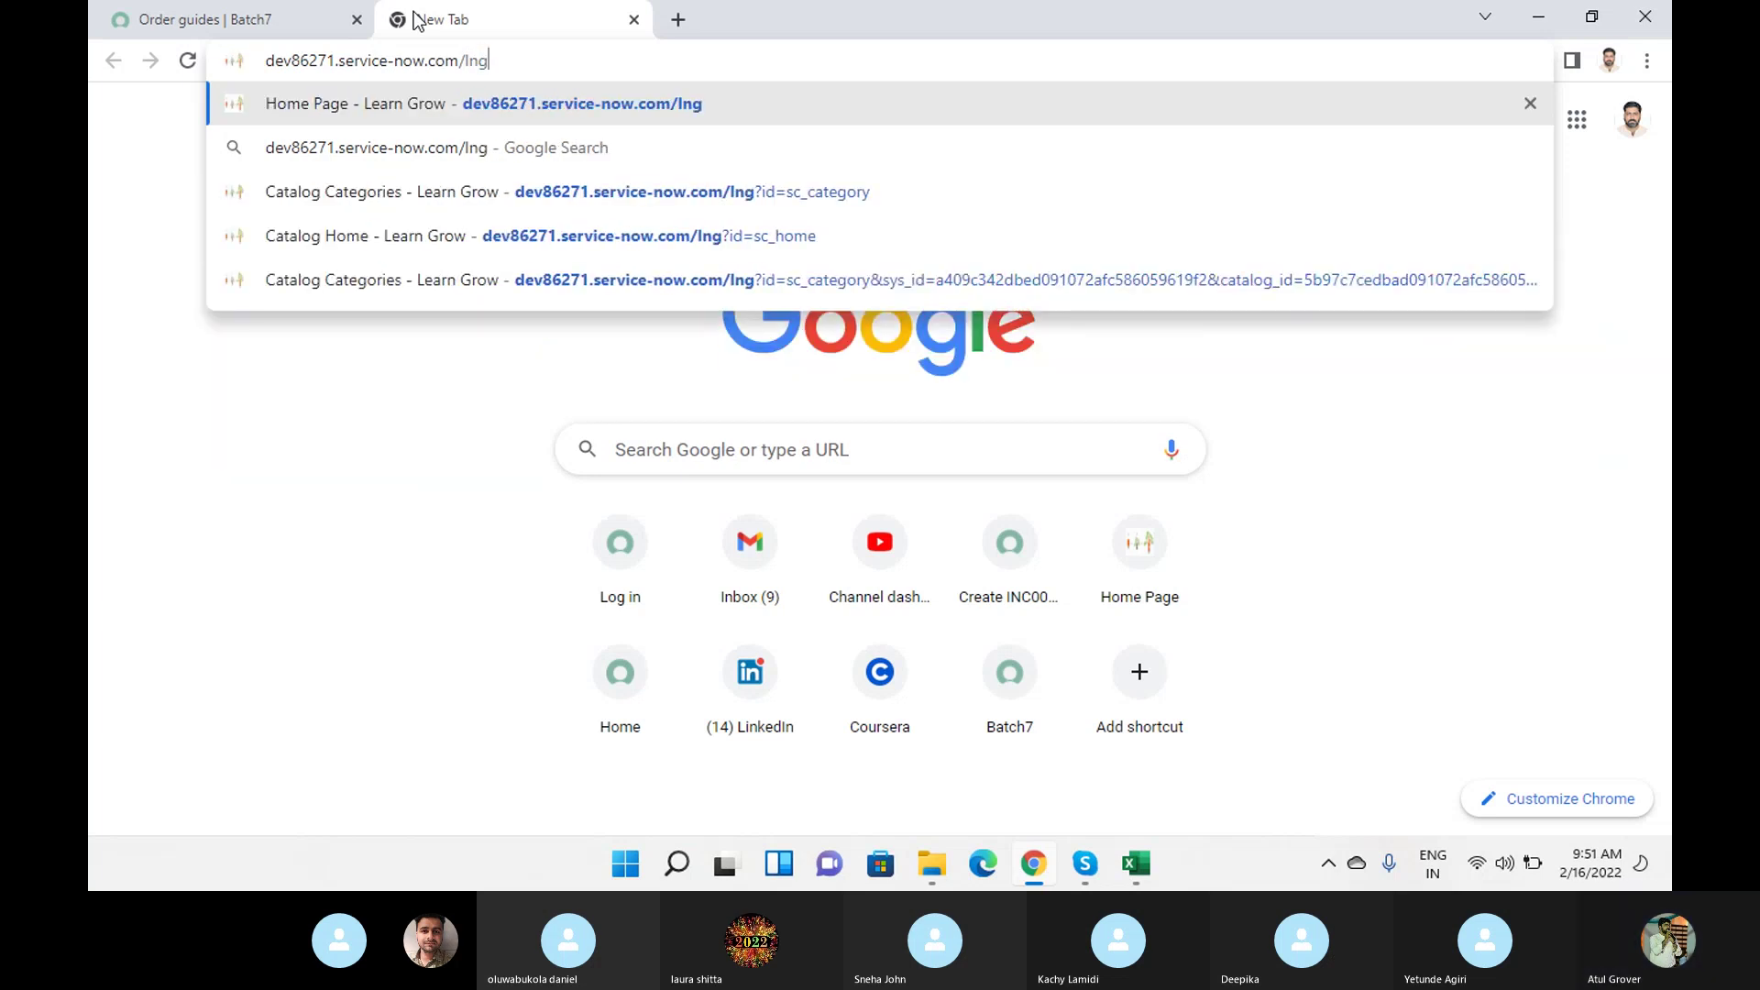
pyautogui.press('Return')
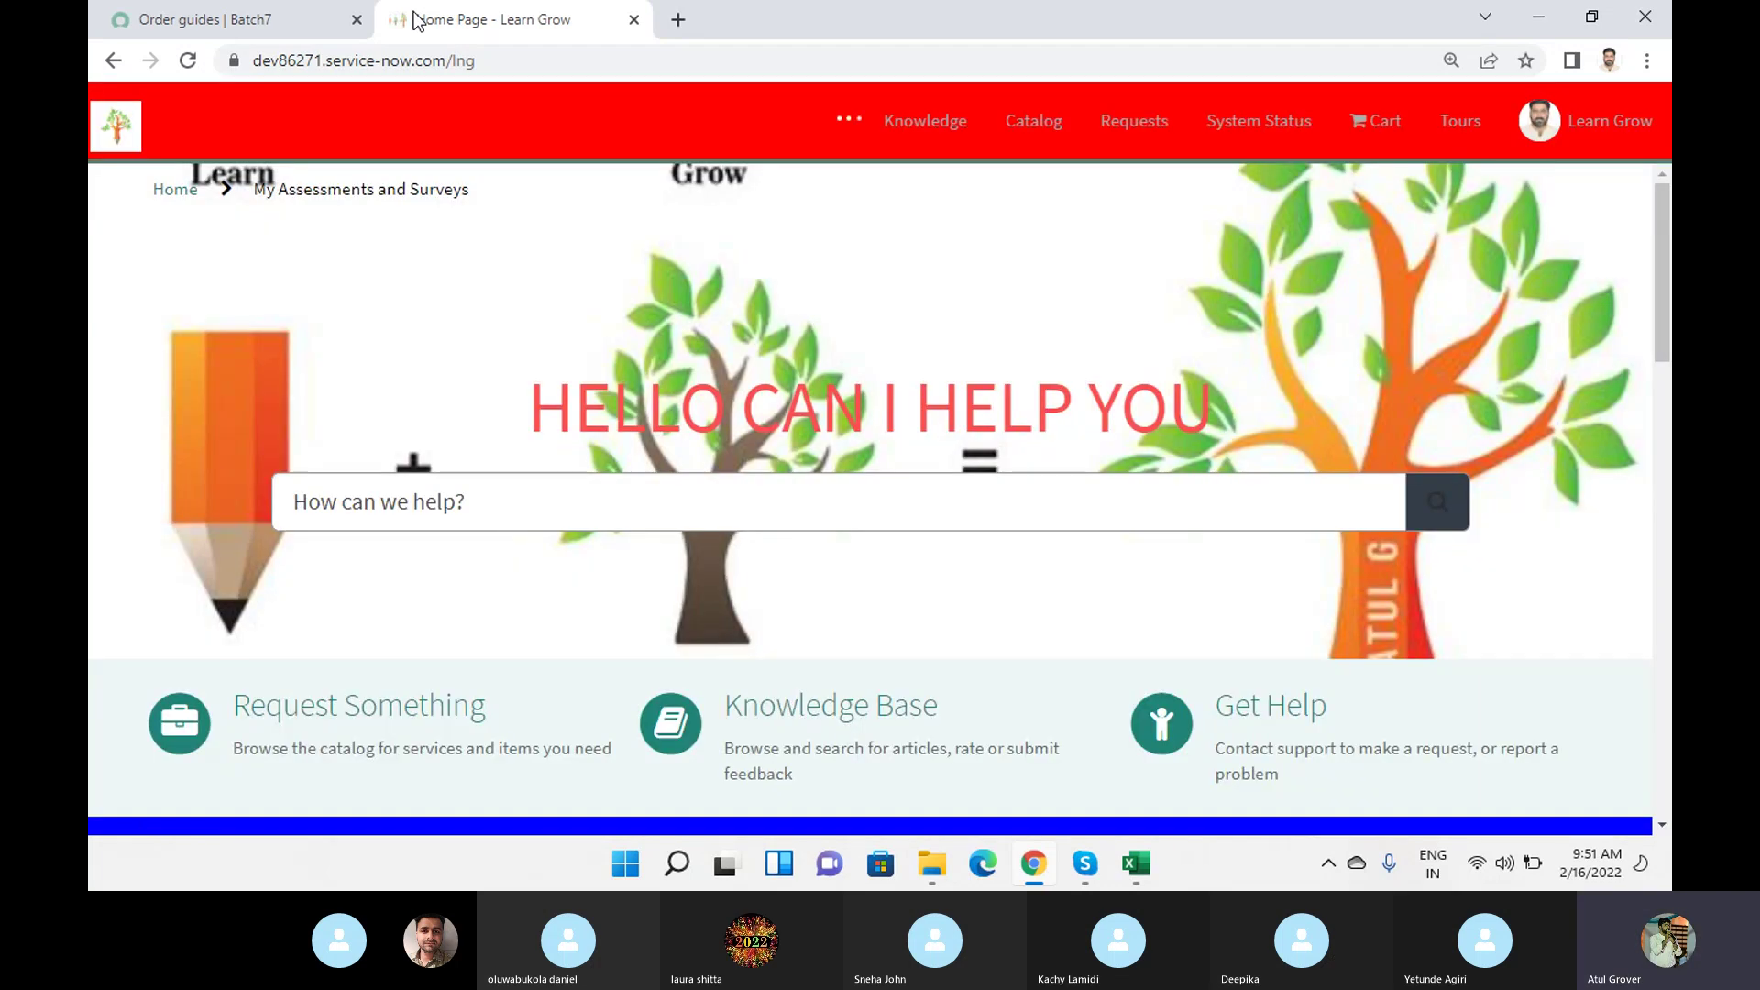
# Browse the catalog to the Can We Help You? category and open the New Hire order guide.
pyautogui.click(1012, 129)
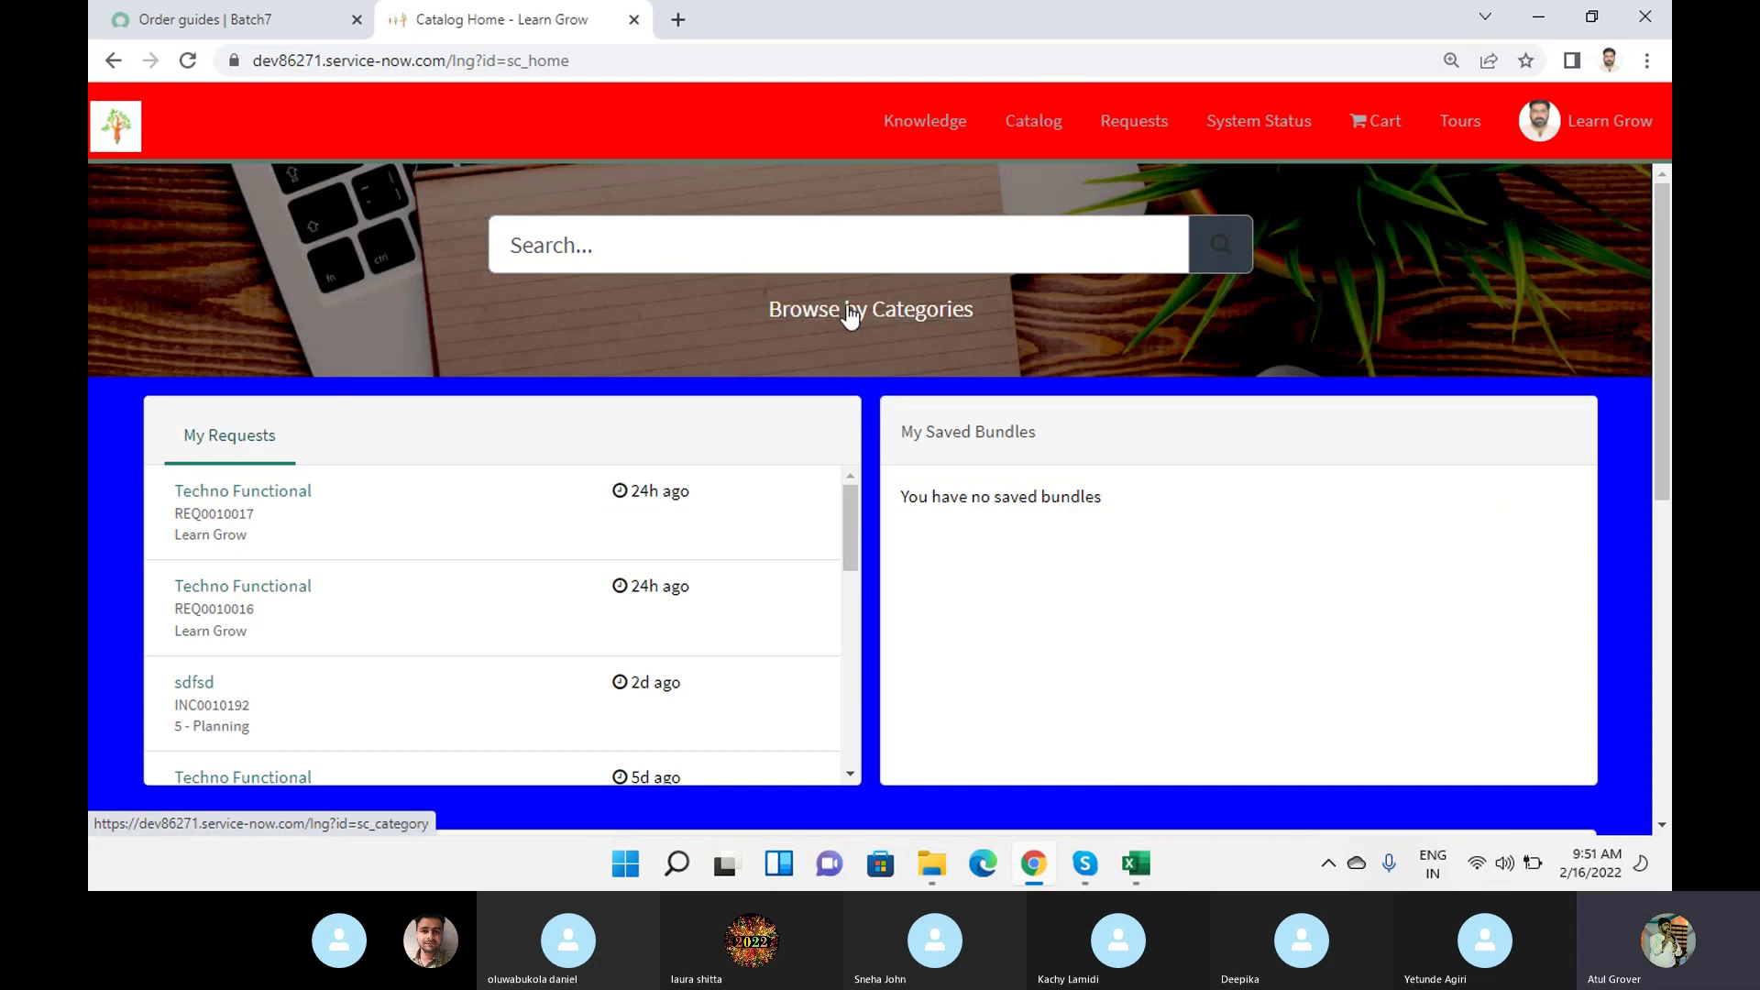
pyautogui.click(851, 313)
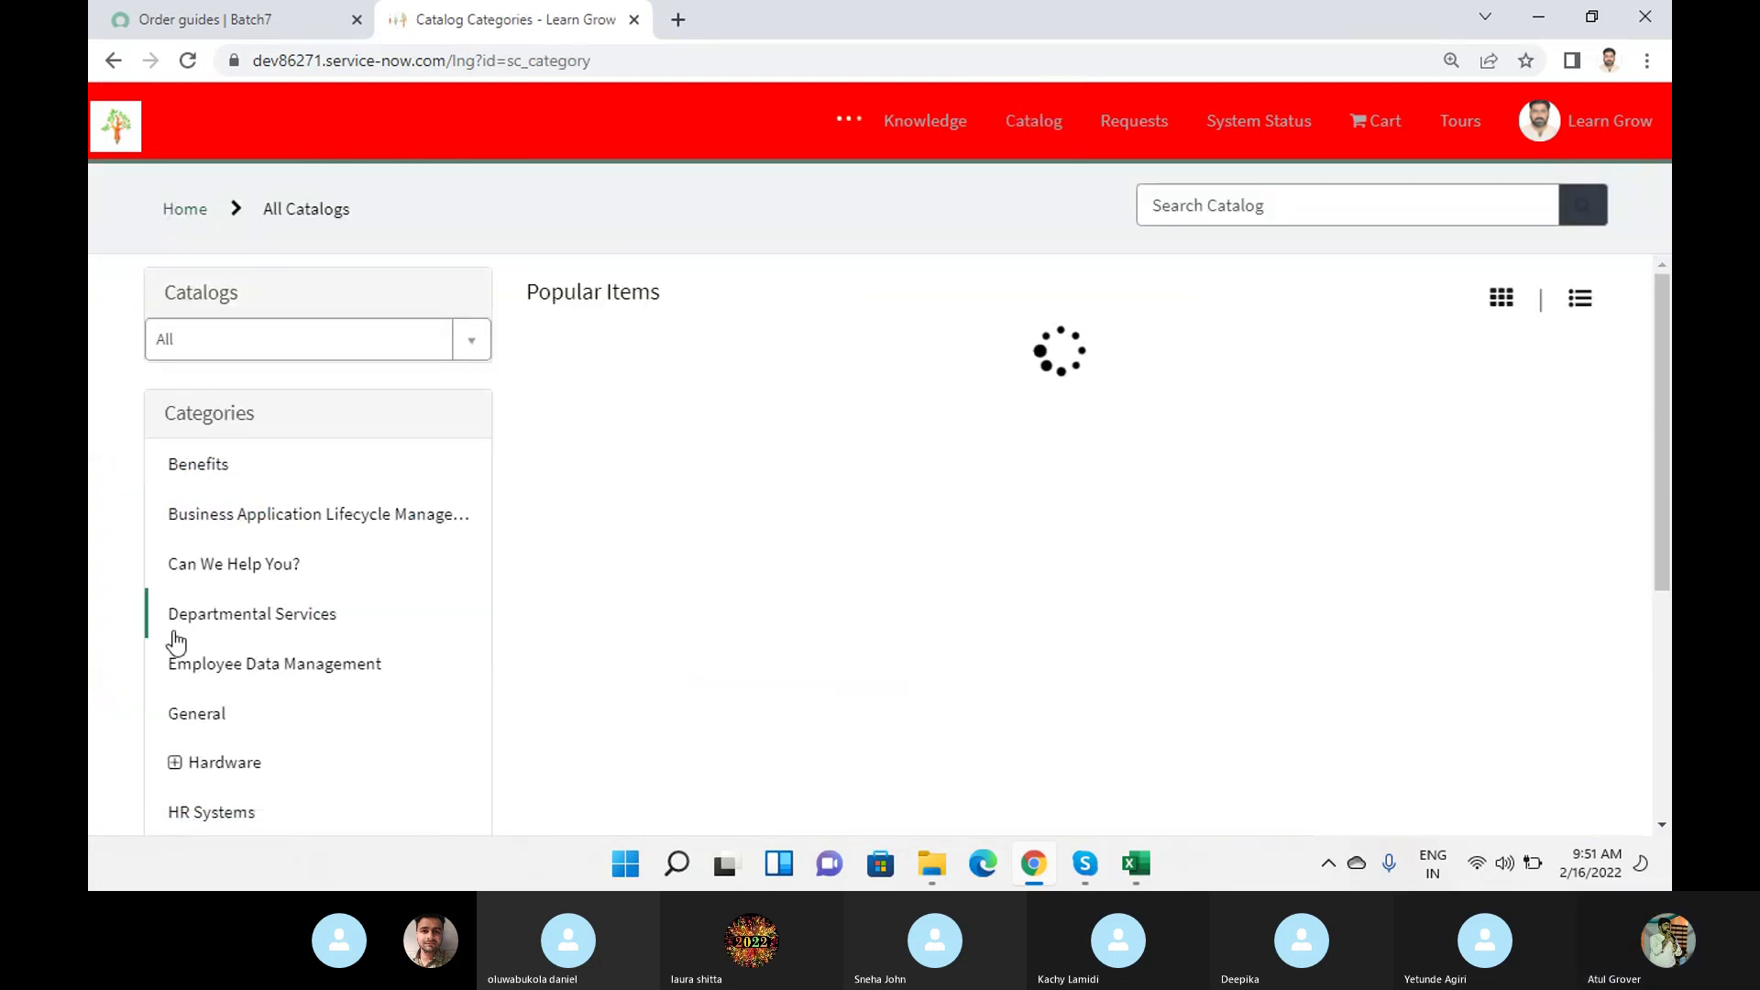
pyautogui.click(278, 575)
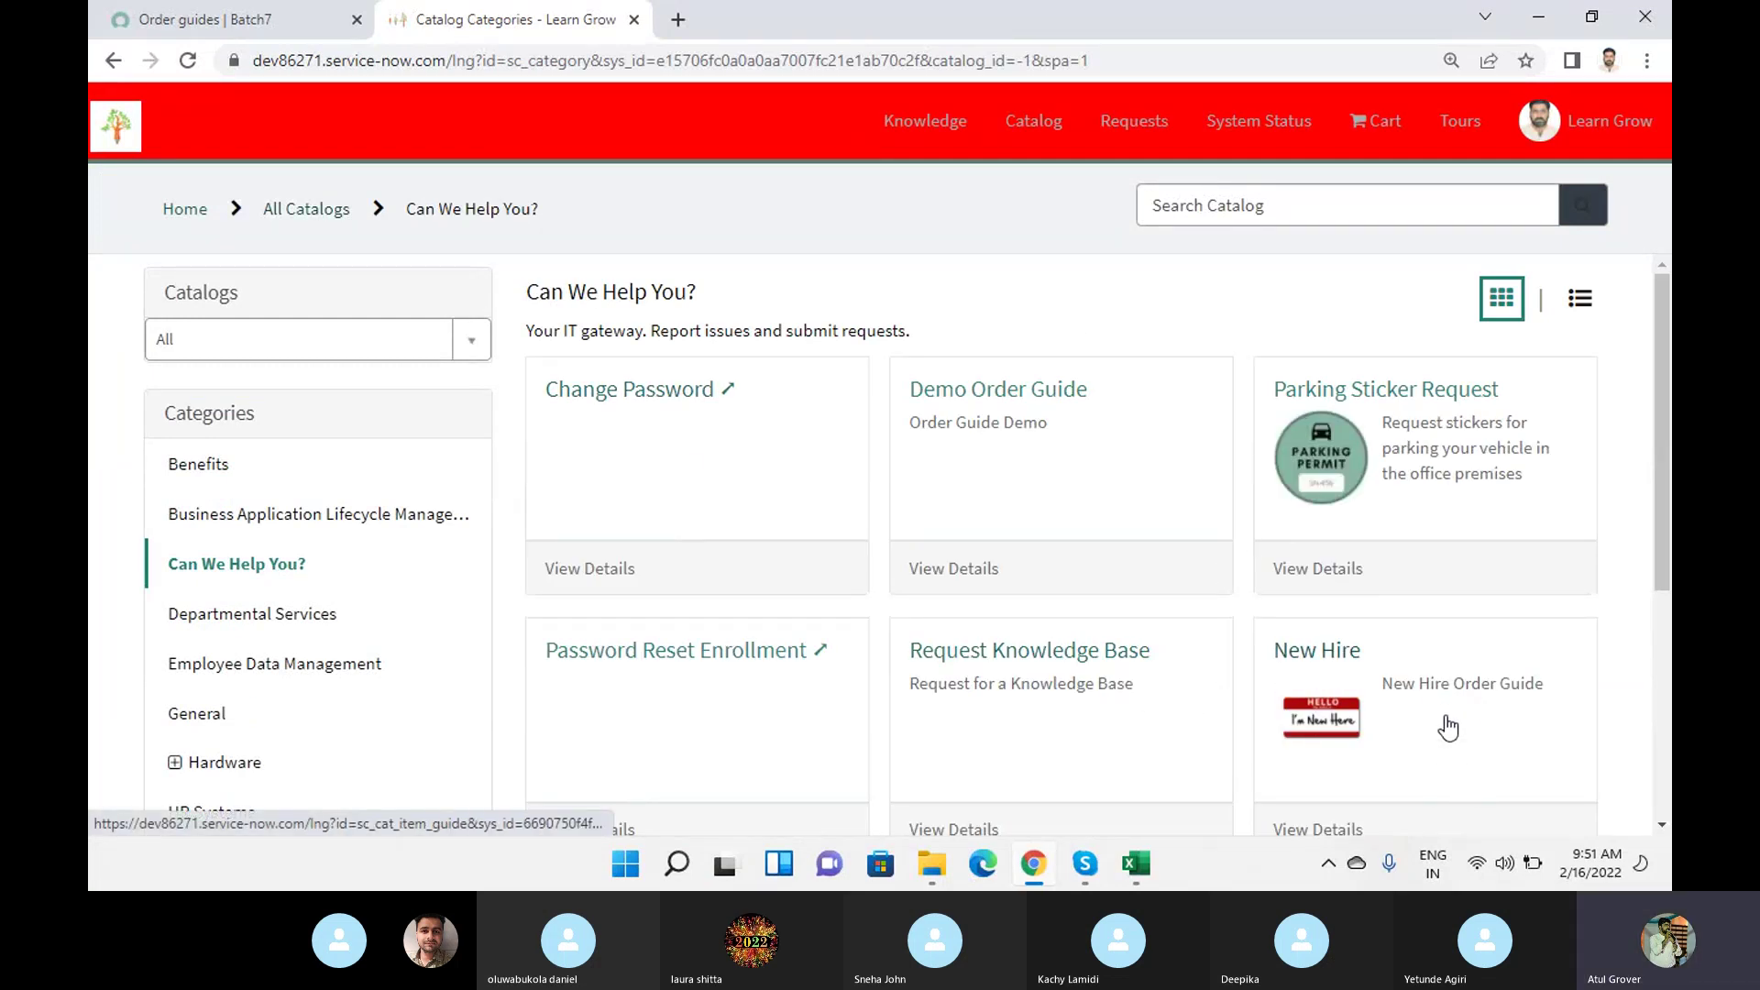
pyautogui.click(1323, 658)
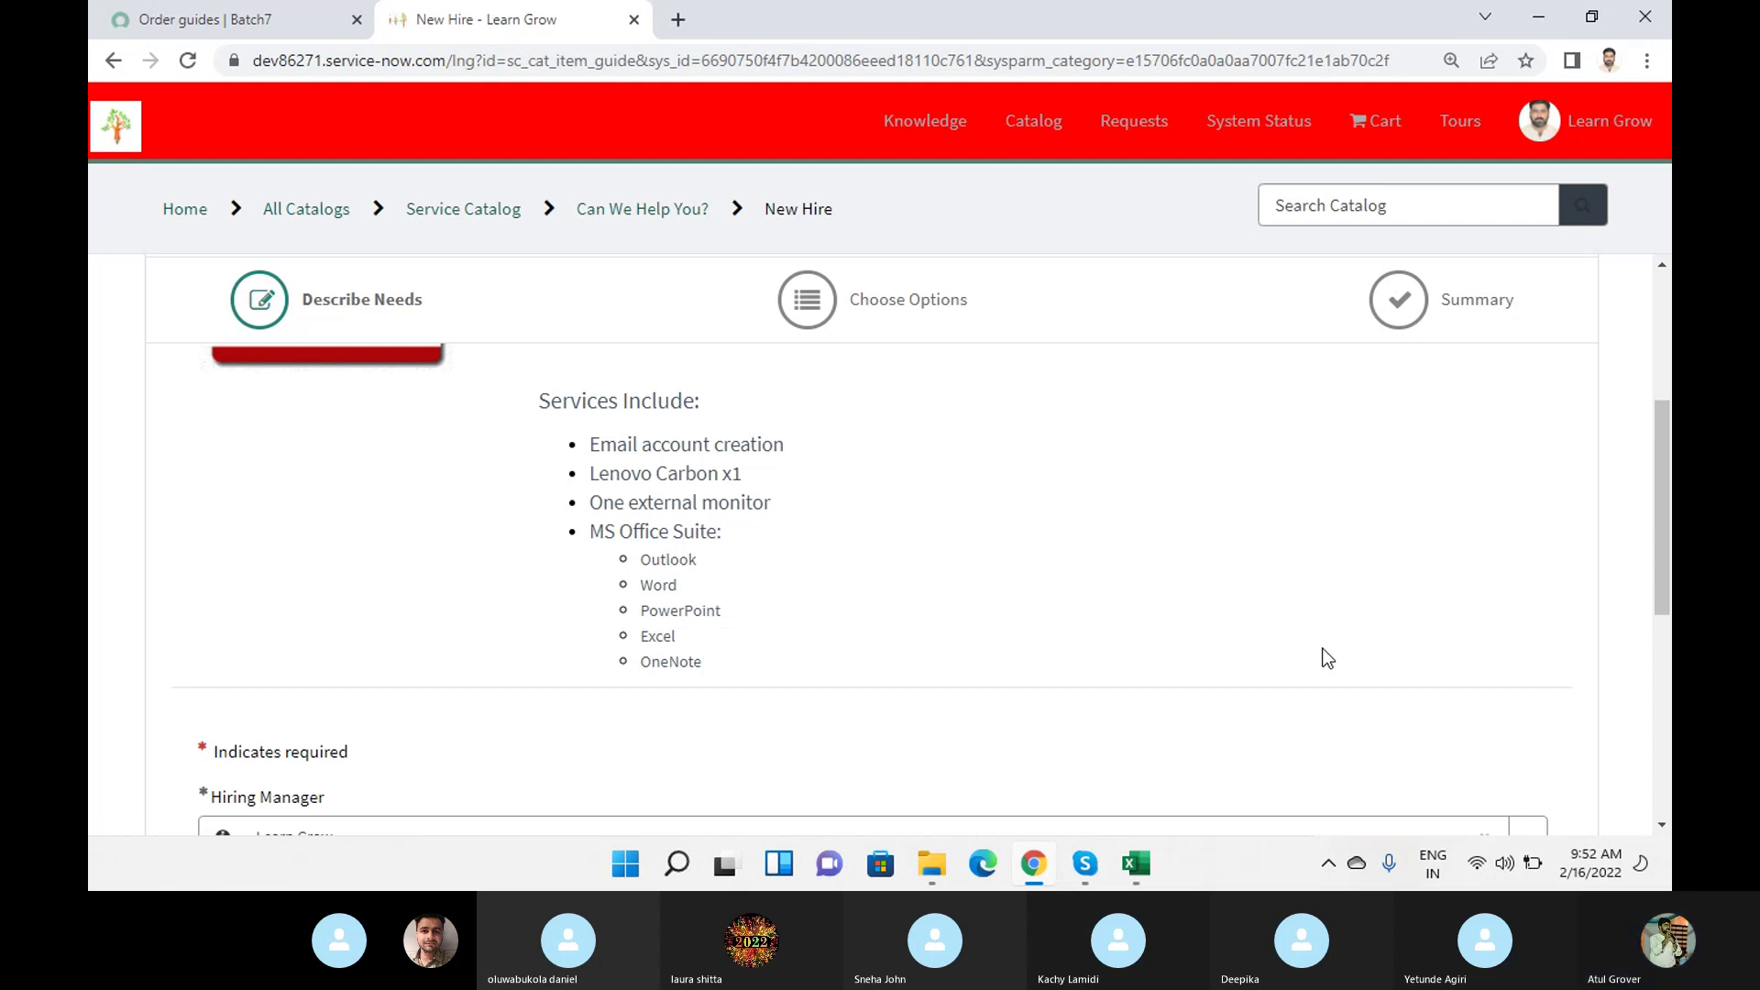
# Highlight the email account and MS Office Suite services, then scroll to the Hiring Manager question.
pyautogui.moveTo(616, 445); pyautogui.dragTo(773, 450)
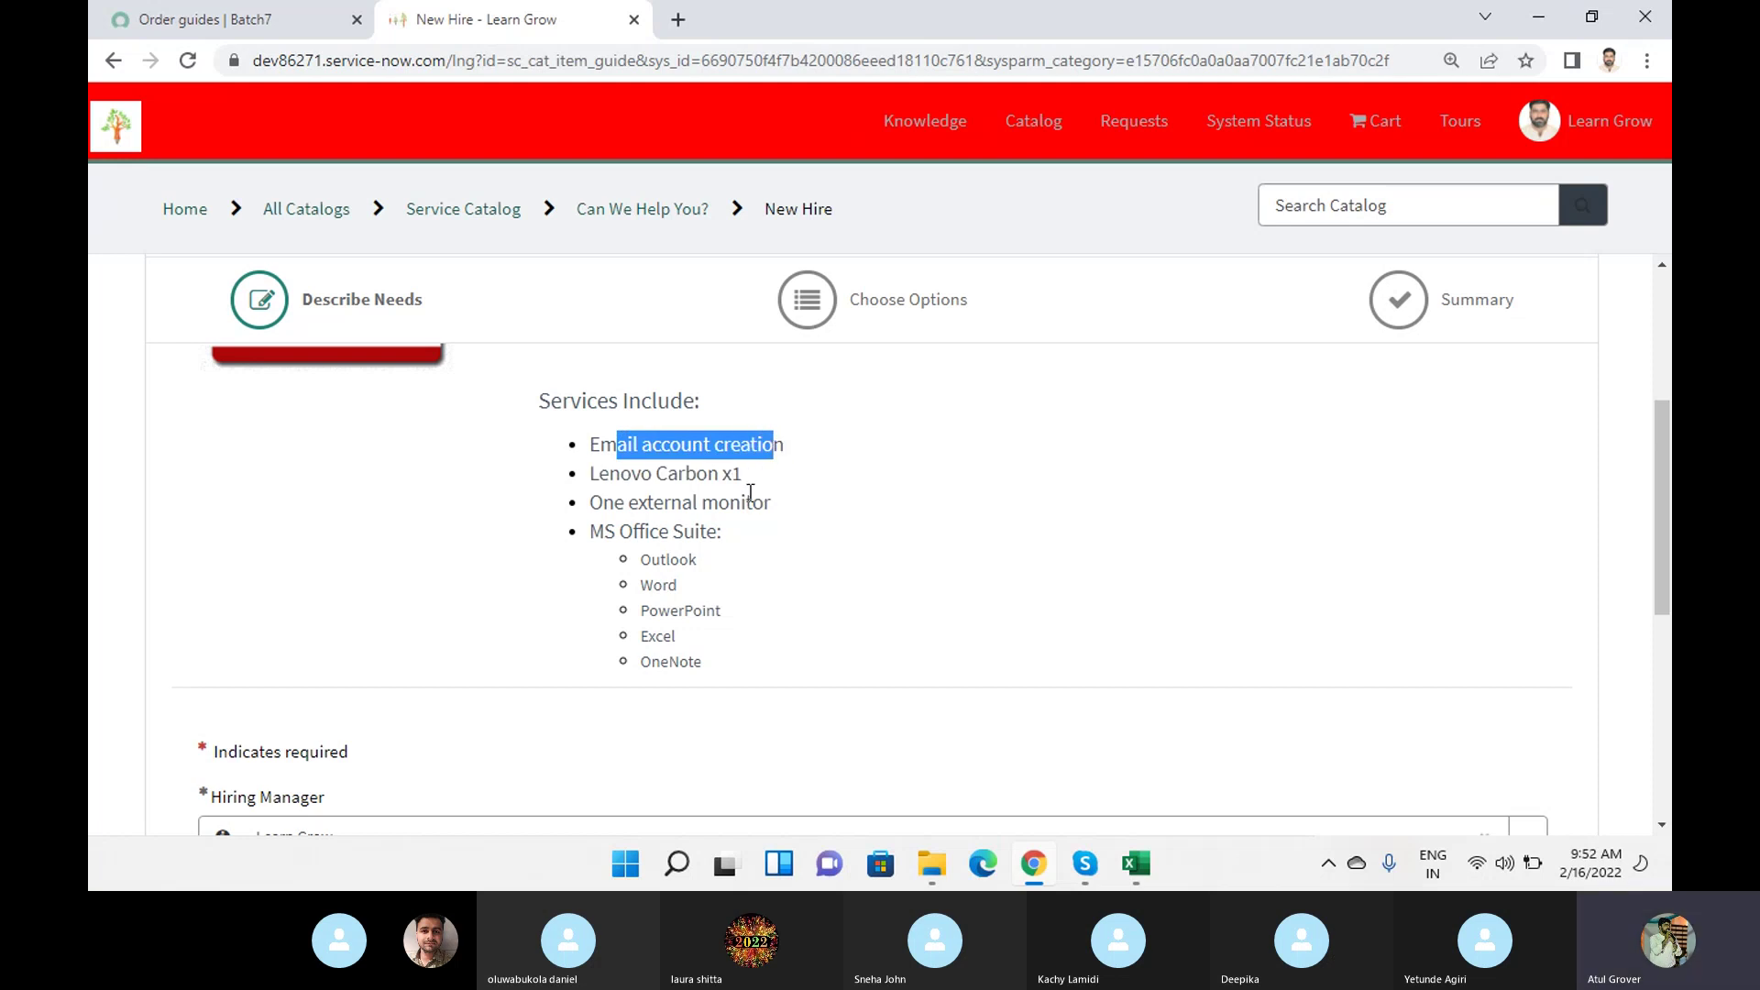
pyautogui.moveTo(591, 531); pyautogui.dragTo(710, 680)
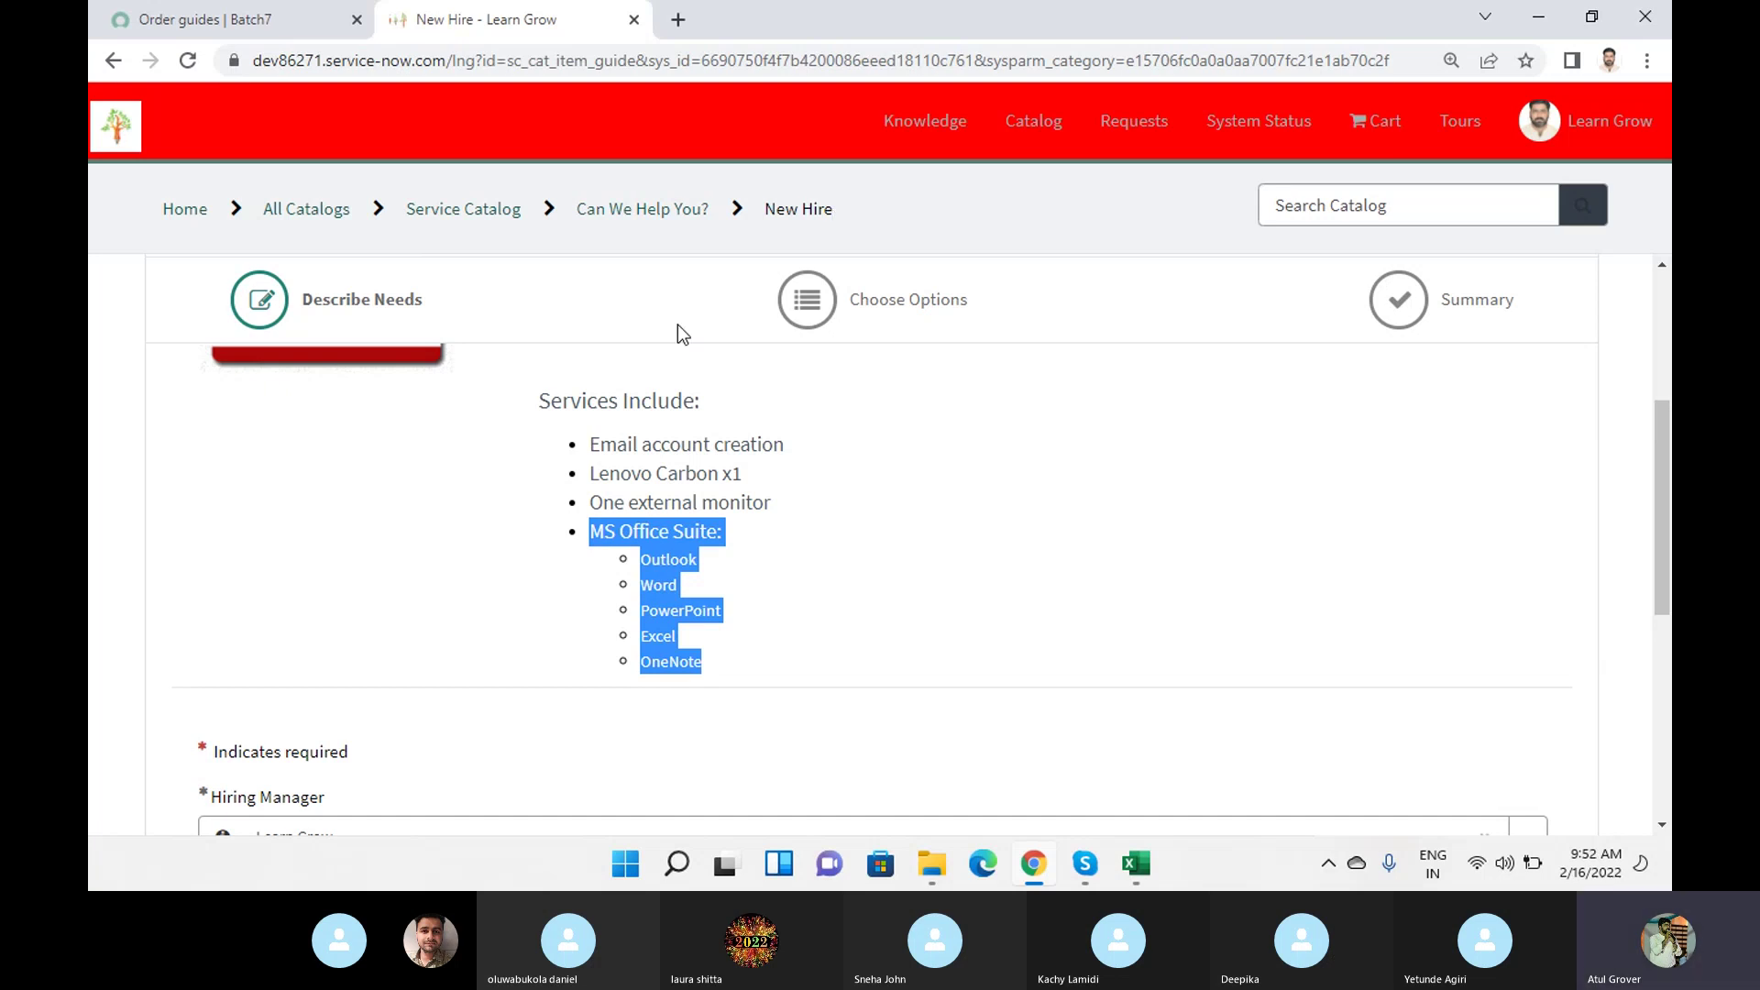
pyautogui.scroll(-2, 664, 423)
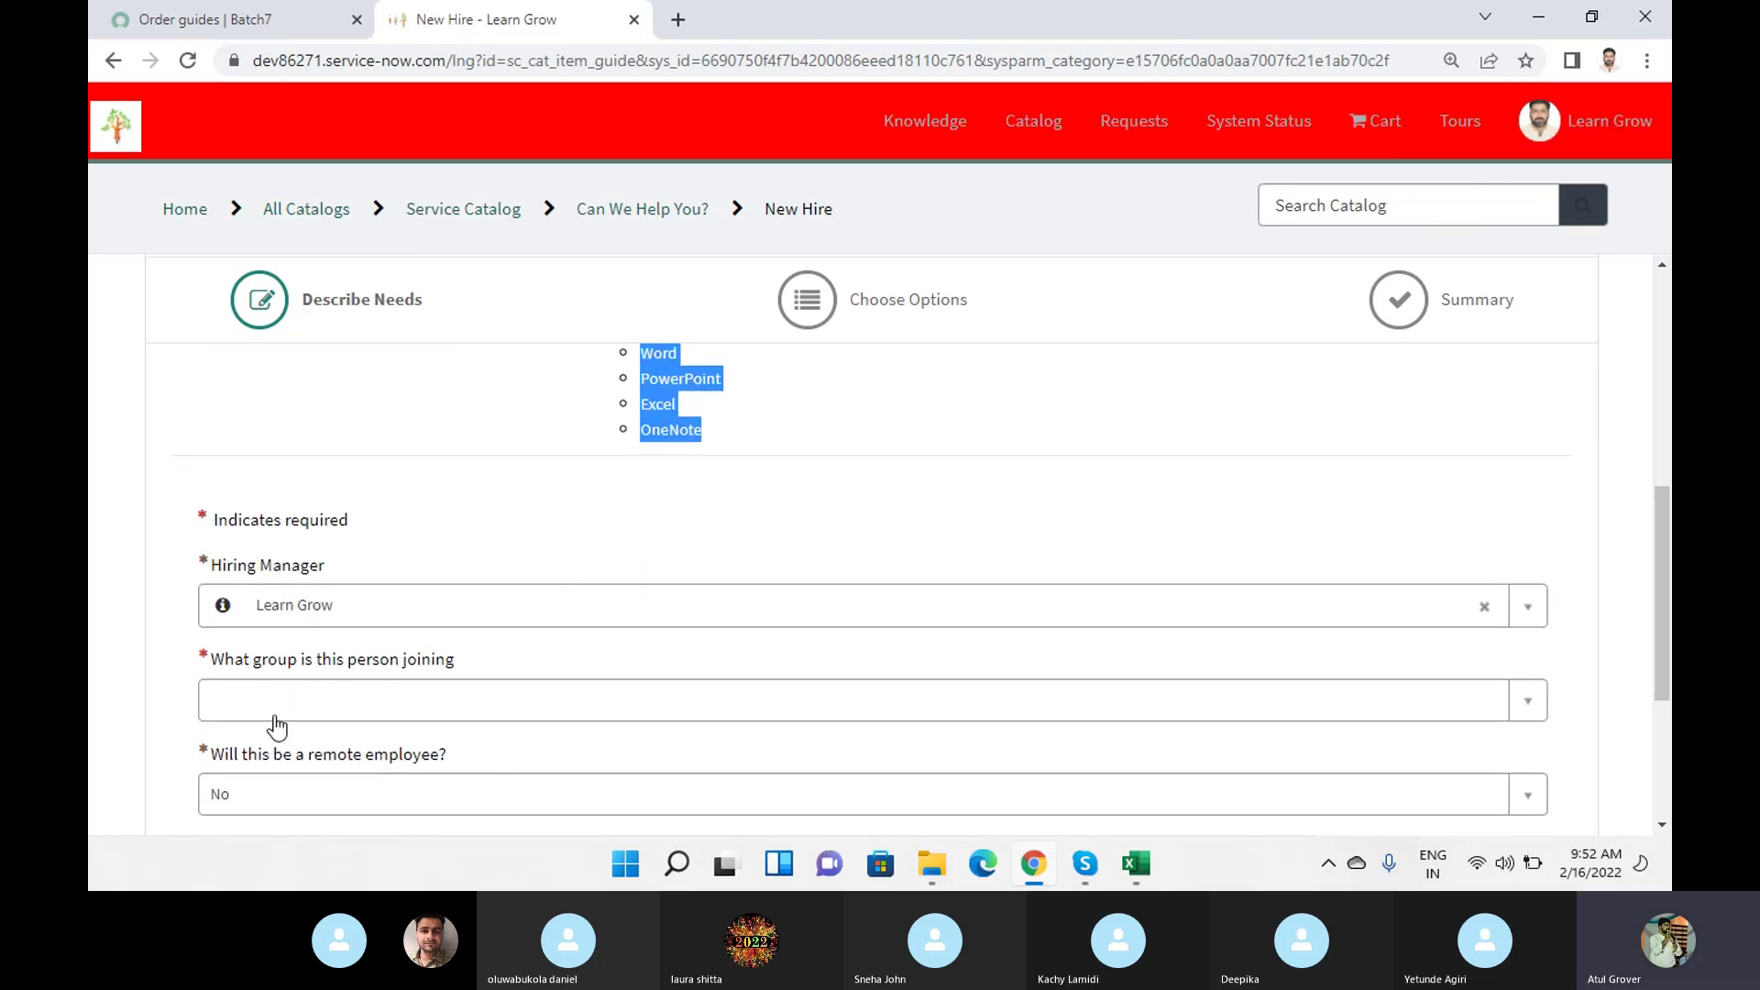
# Choose the Hiring Manager by name search, the IT joining group, and the reporting office.
pyautogui.click(358, 597)
pyautogui.write('sneha')
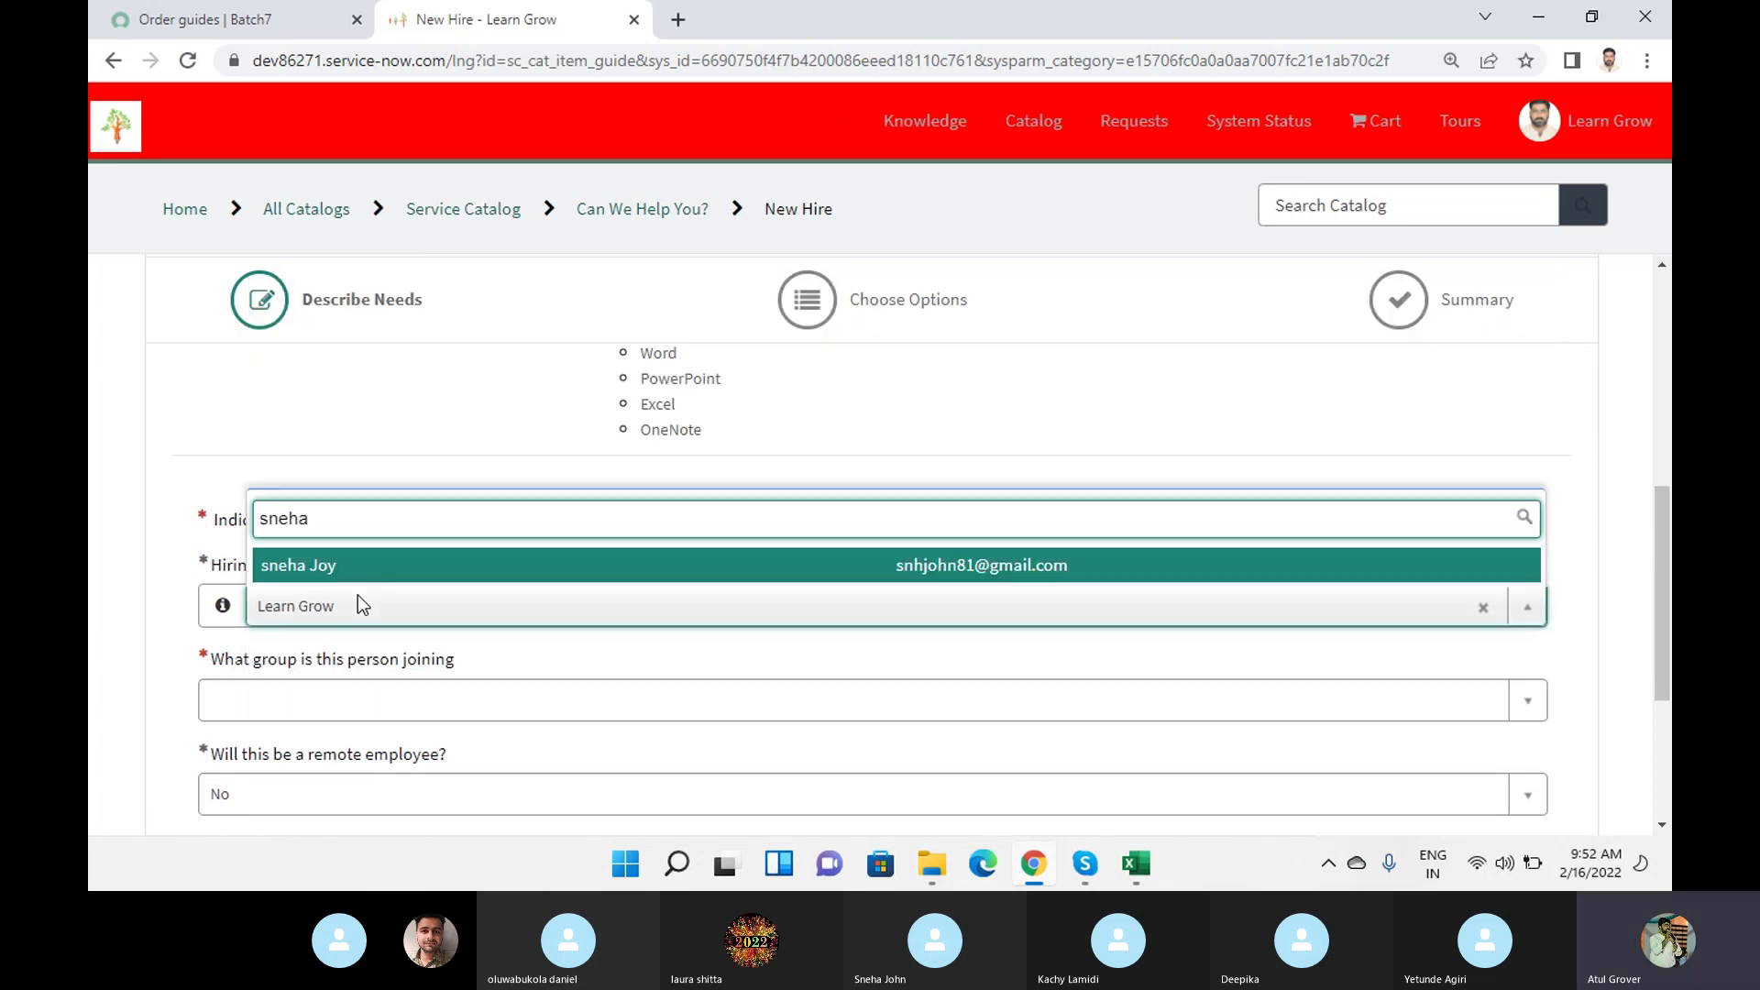
pyautogui.click(322, 564)
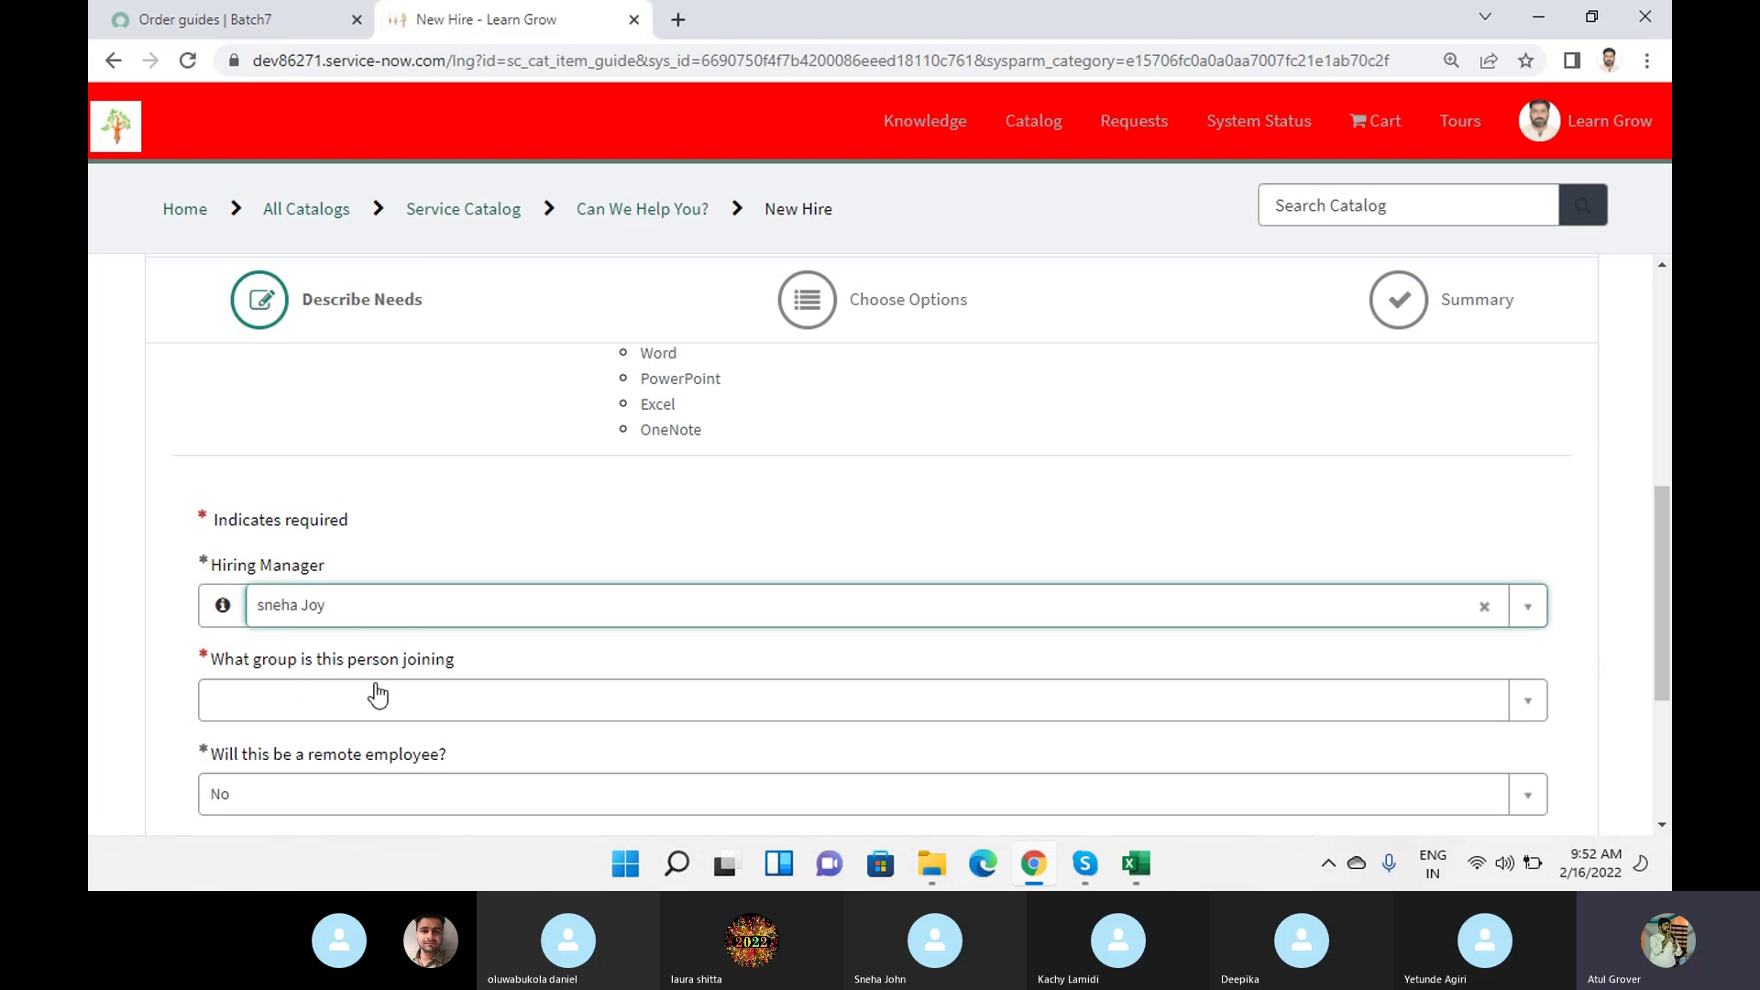
pyautogui.click(482, 713)
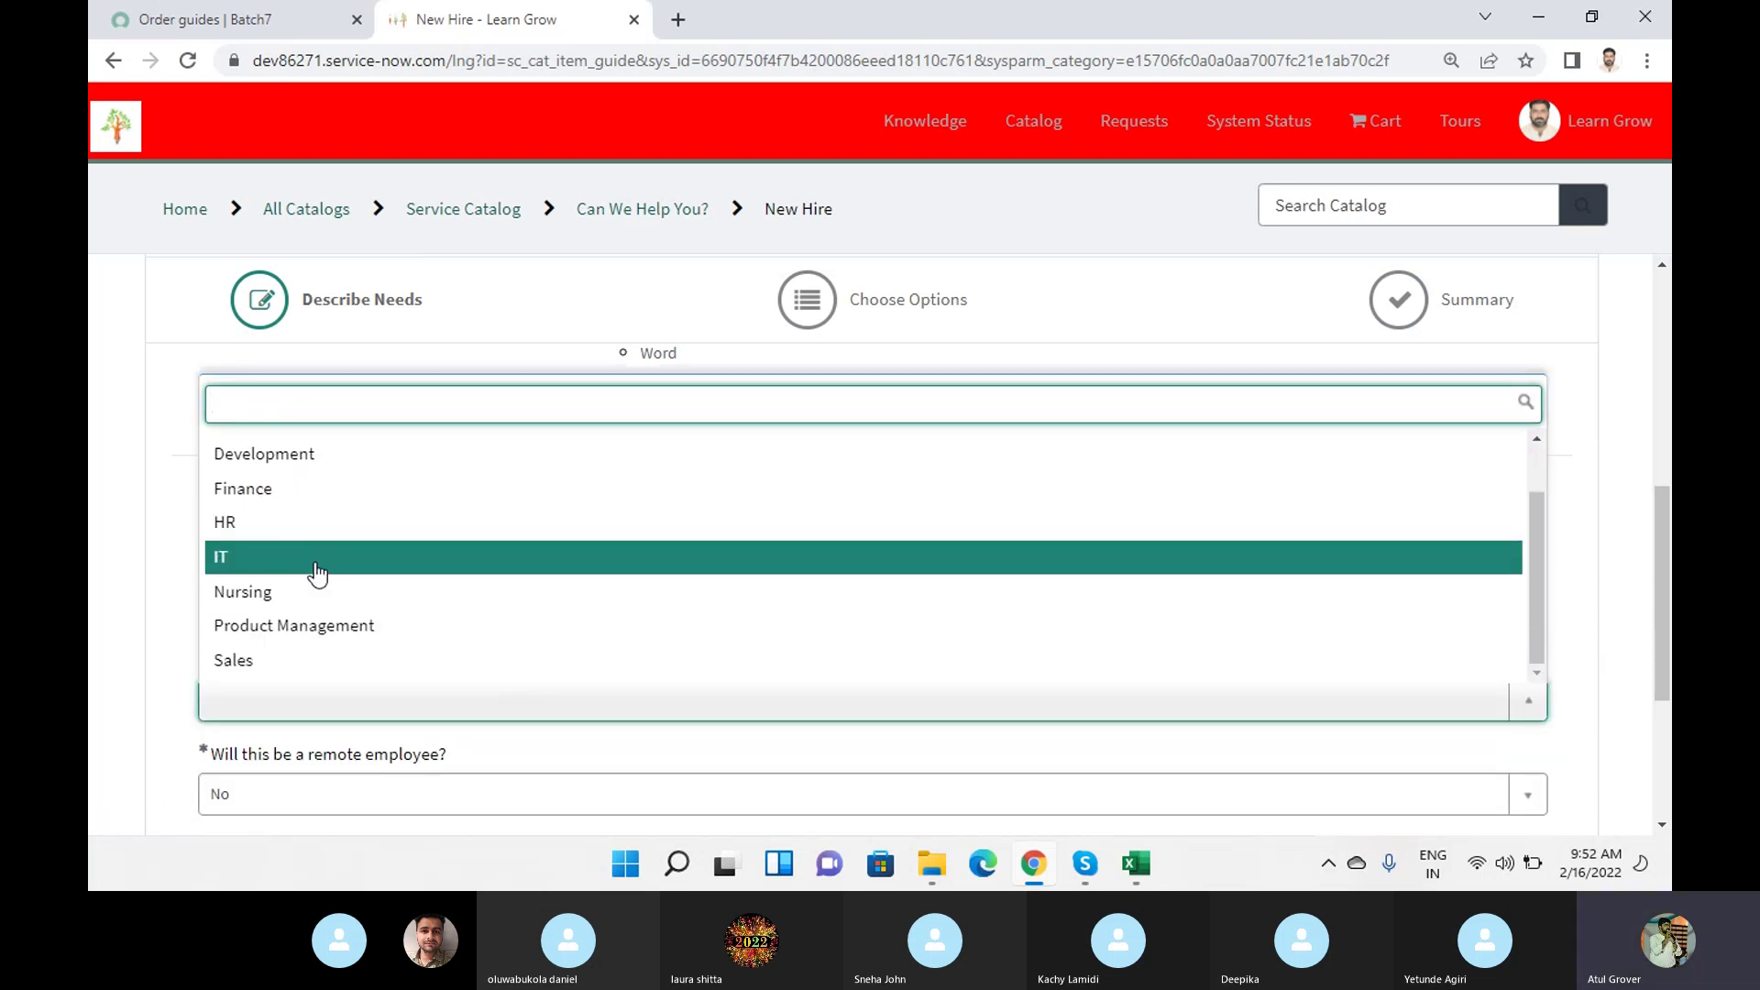
pyautogui.click(316, 561)
pyautogui.scroll(-2, 501, 563)
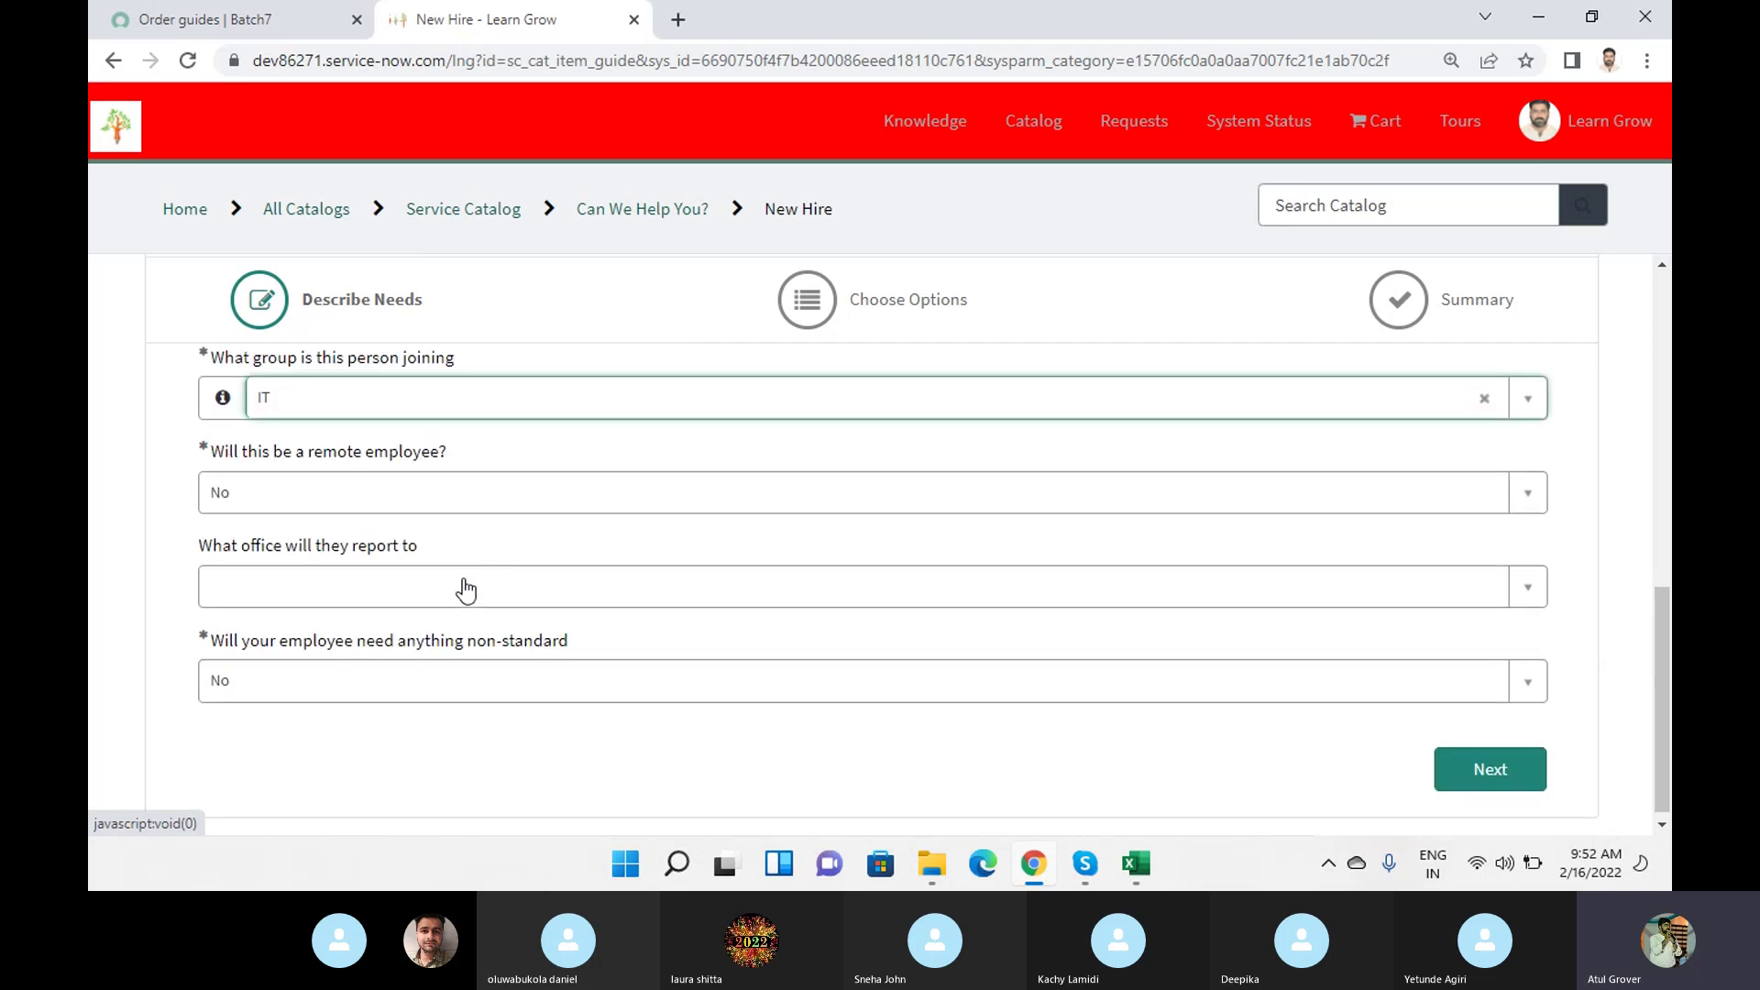
pyautogui.click(320, 591)
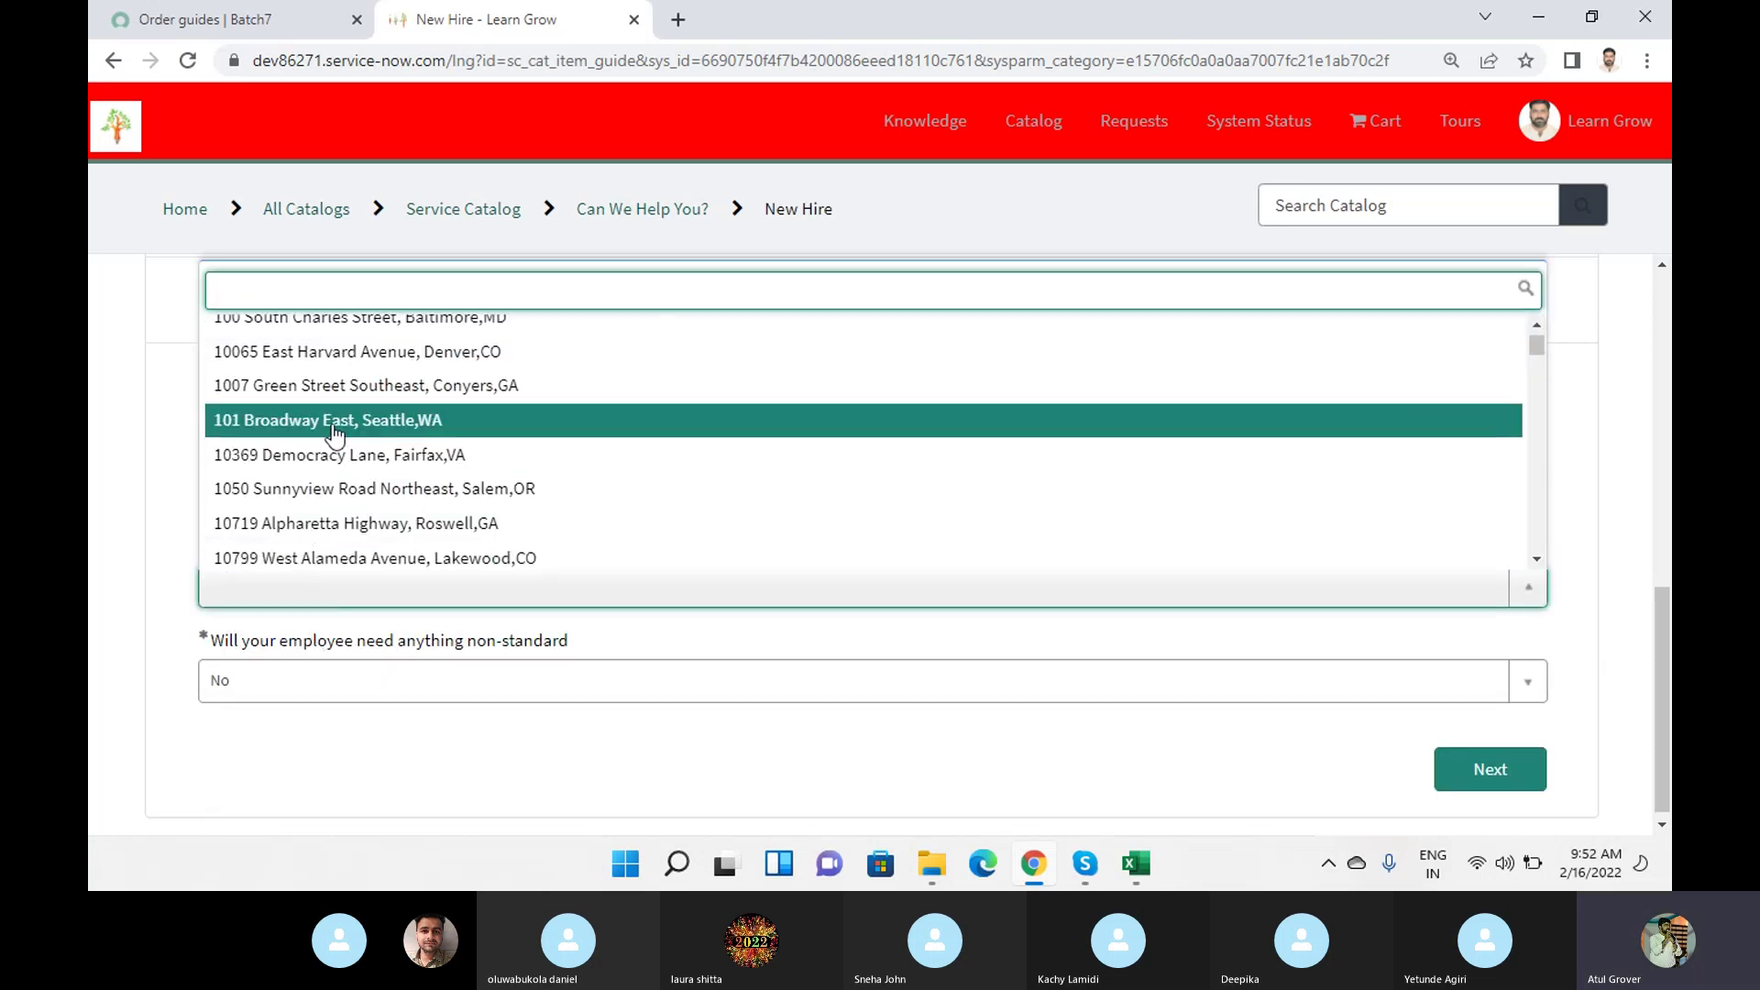
pyautogui.click(347, 389)
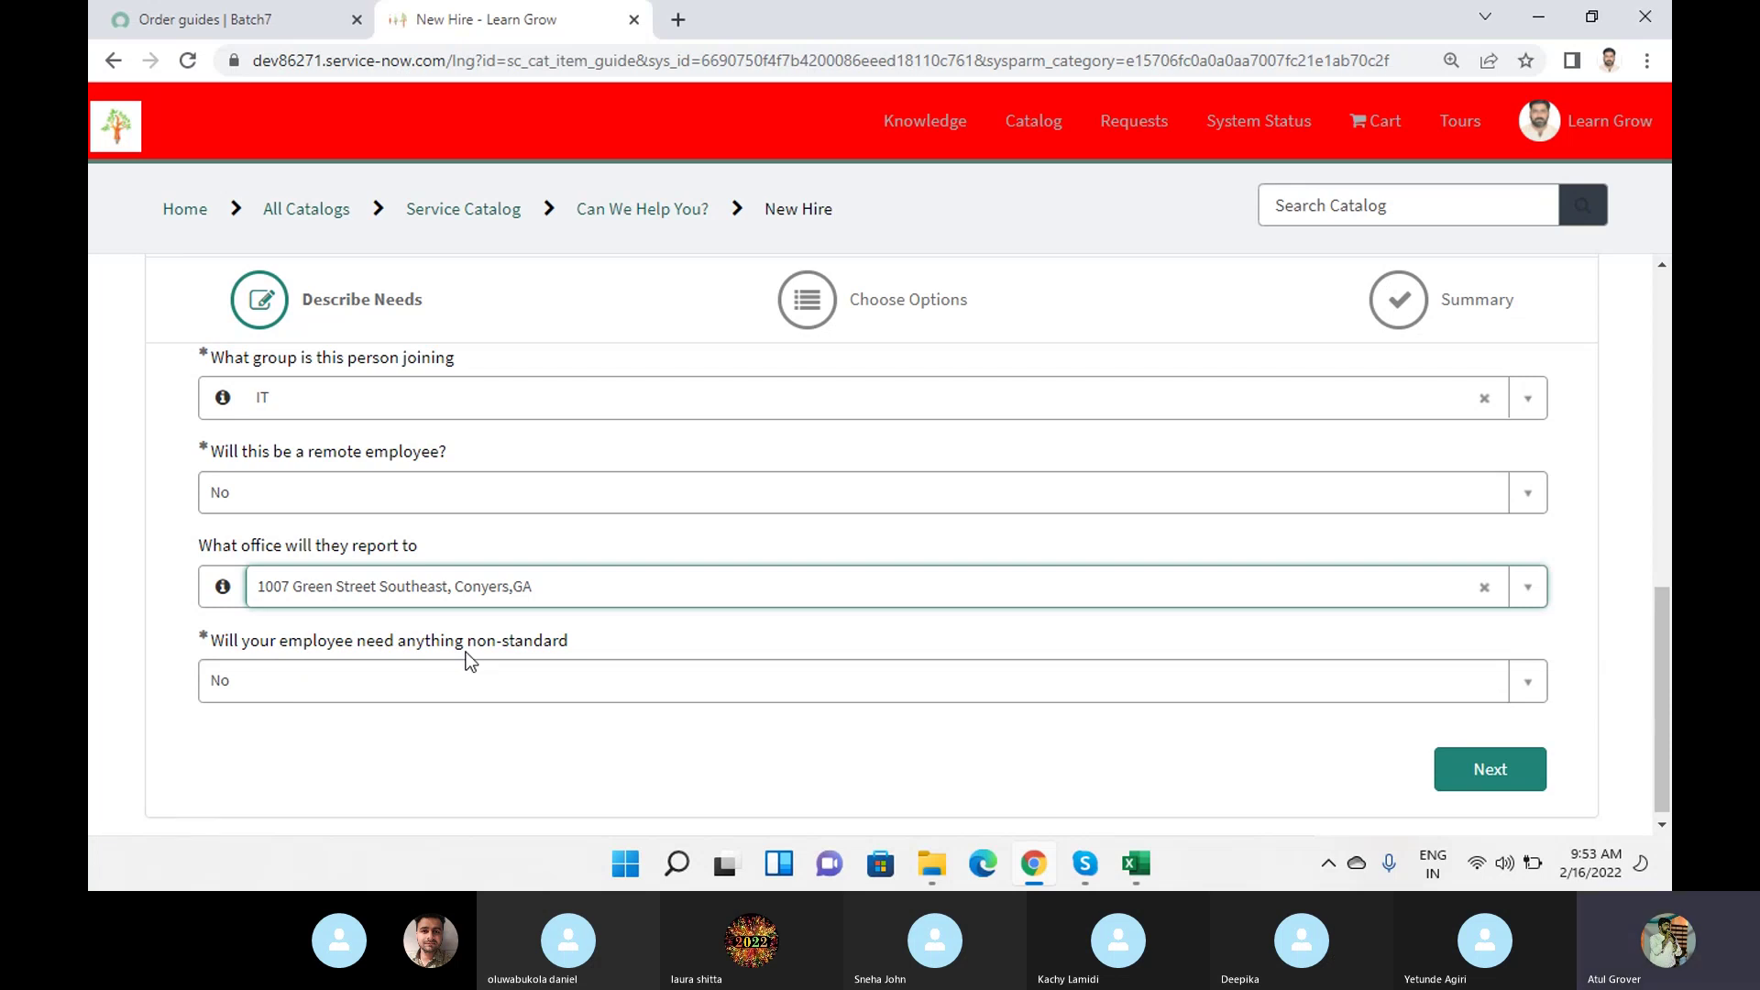
# Answer Yes to non-standard needs, pick Device Type Sales and Mobile Device iPhone, then proceed.
pyautogui.click(431, 692)
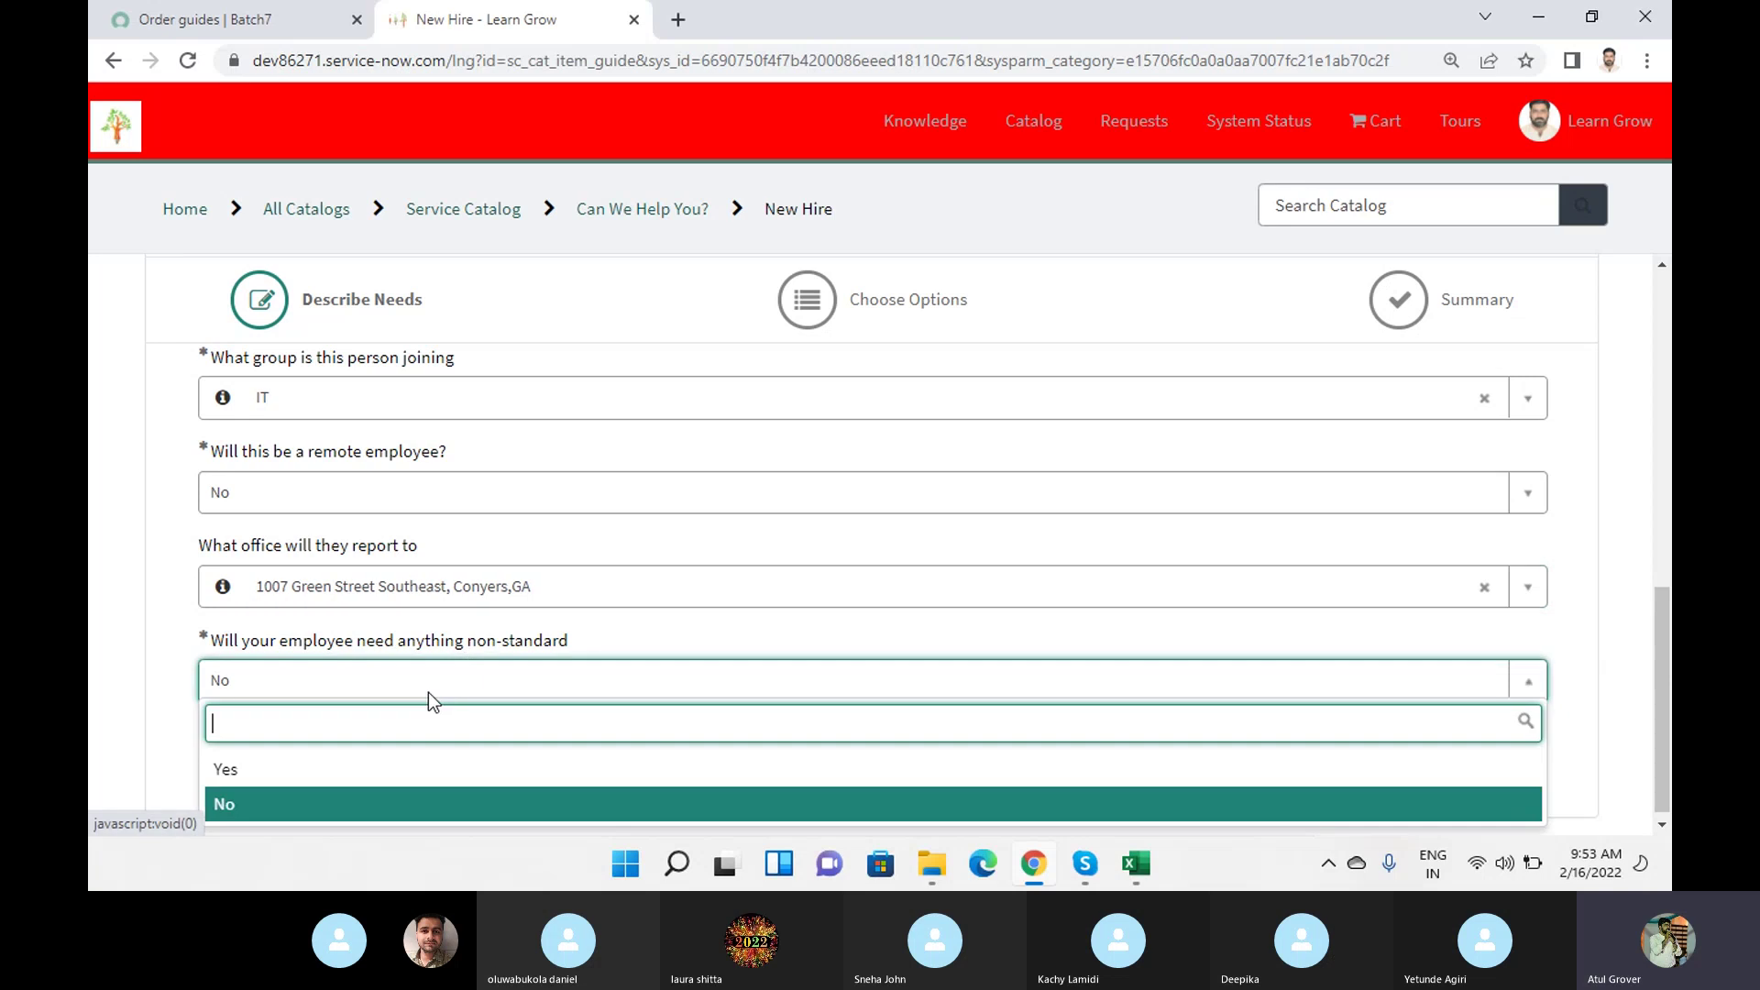
pyautogui.click(286, 786)
pyautogui.scroll(-2, 448, 718)
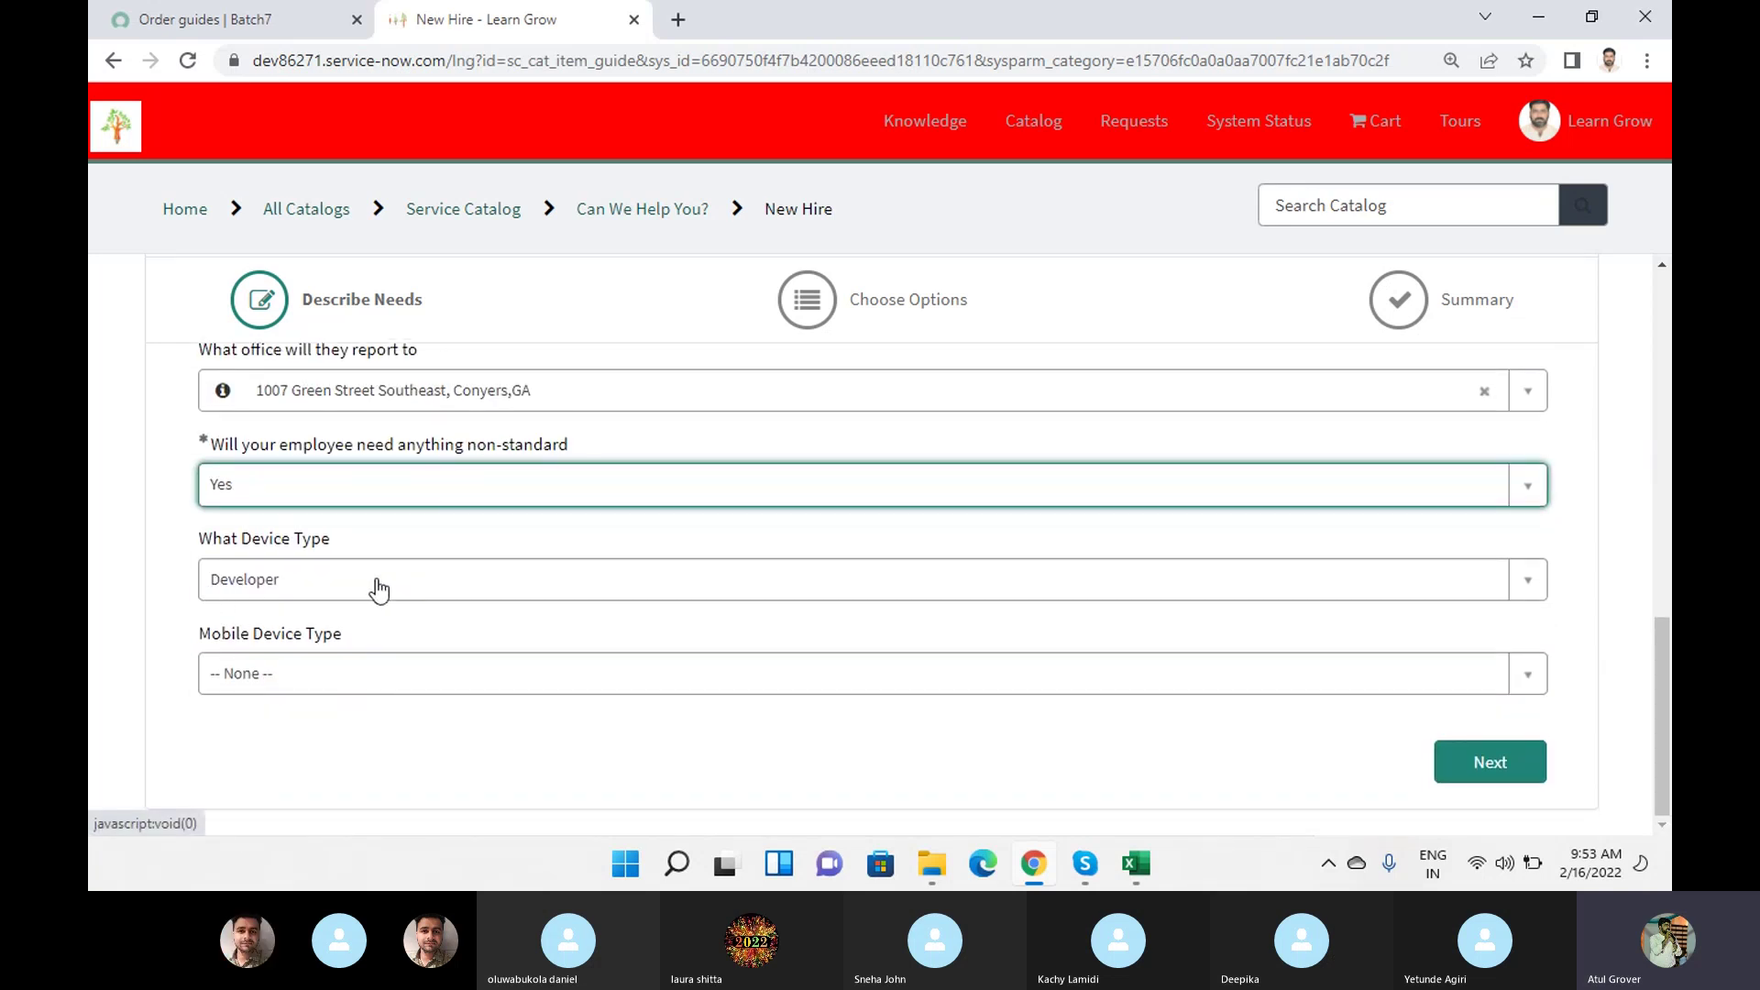
pyautogui.click(283, 580)
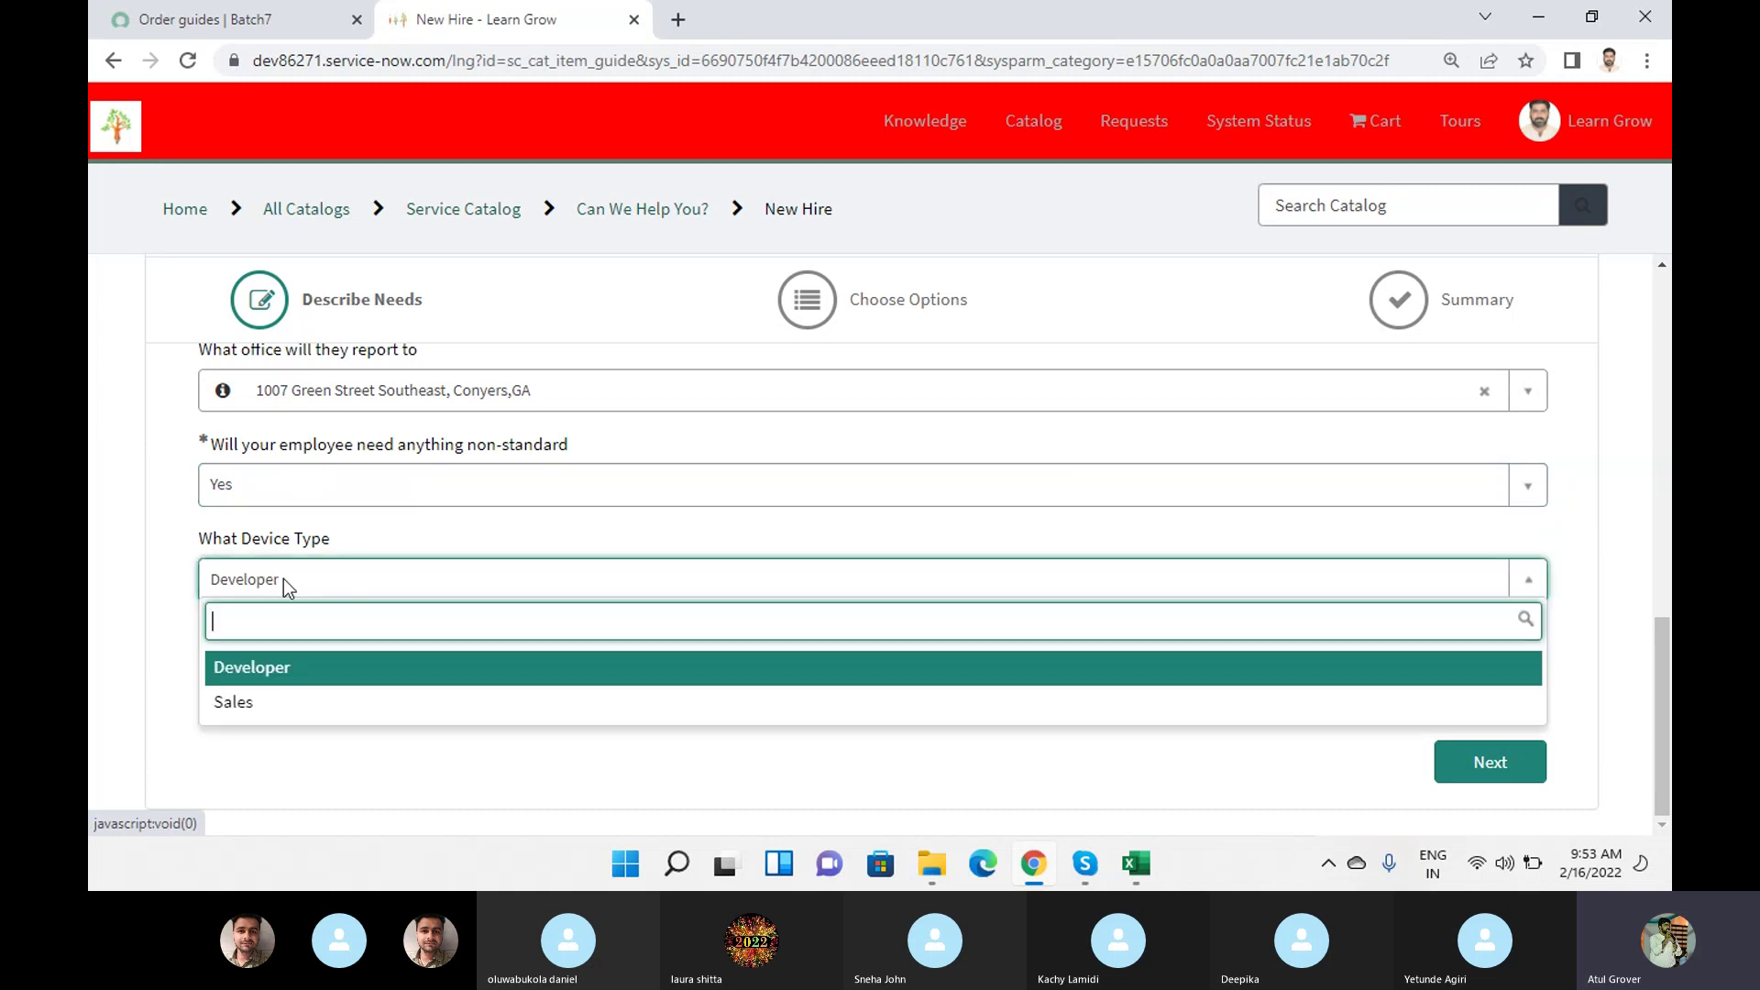
pyautogui.click(278, 707)
pyautogui.click(284, 675)
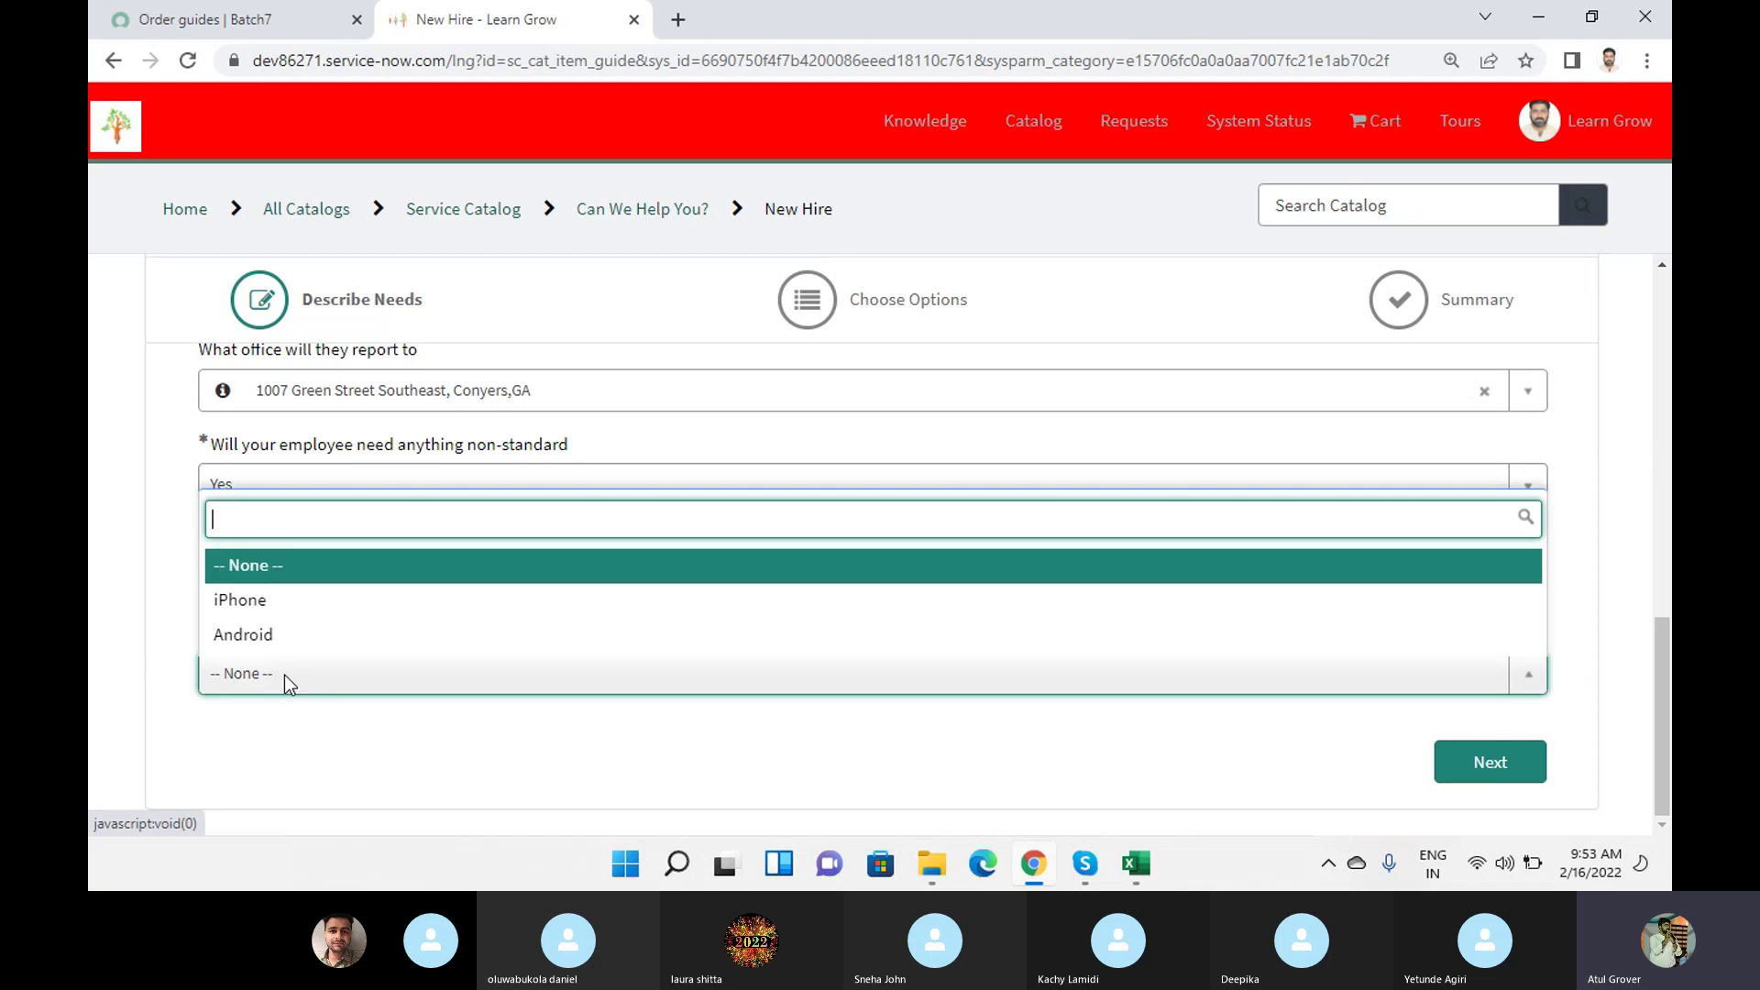
pyautogui.click(273, 613)
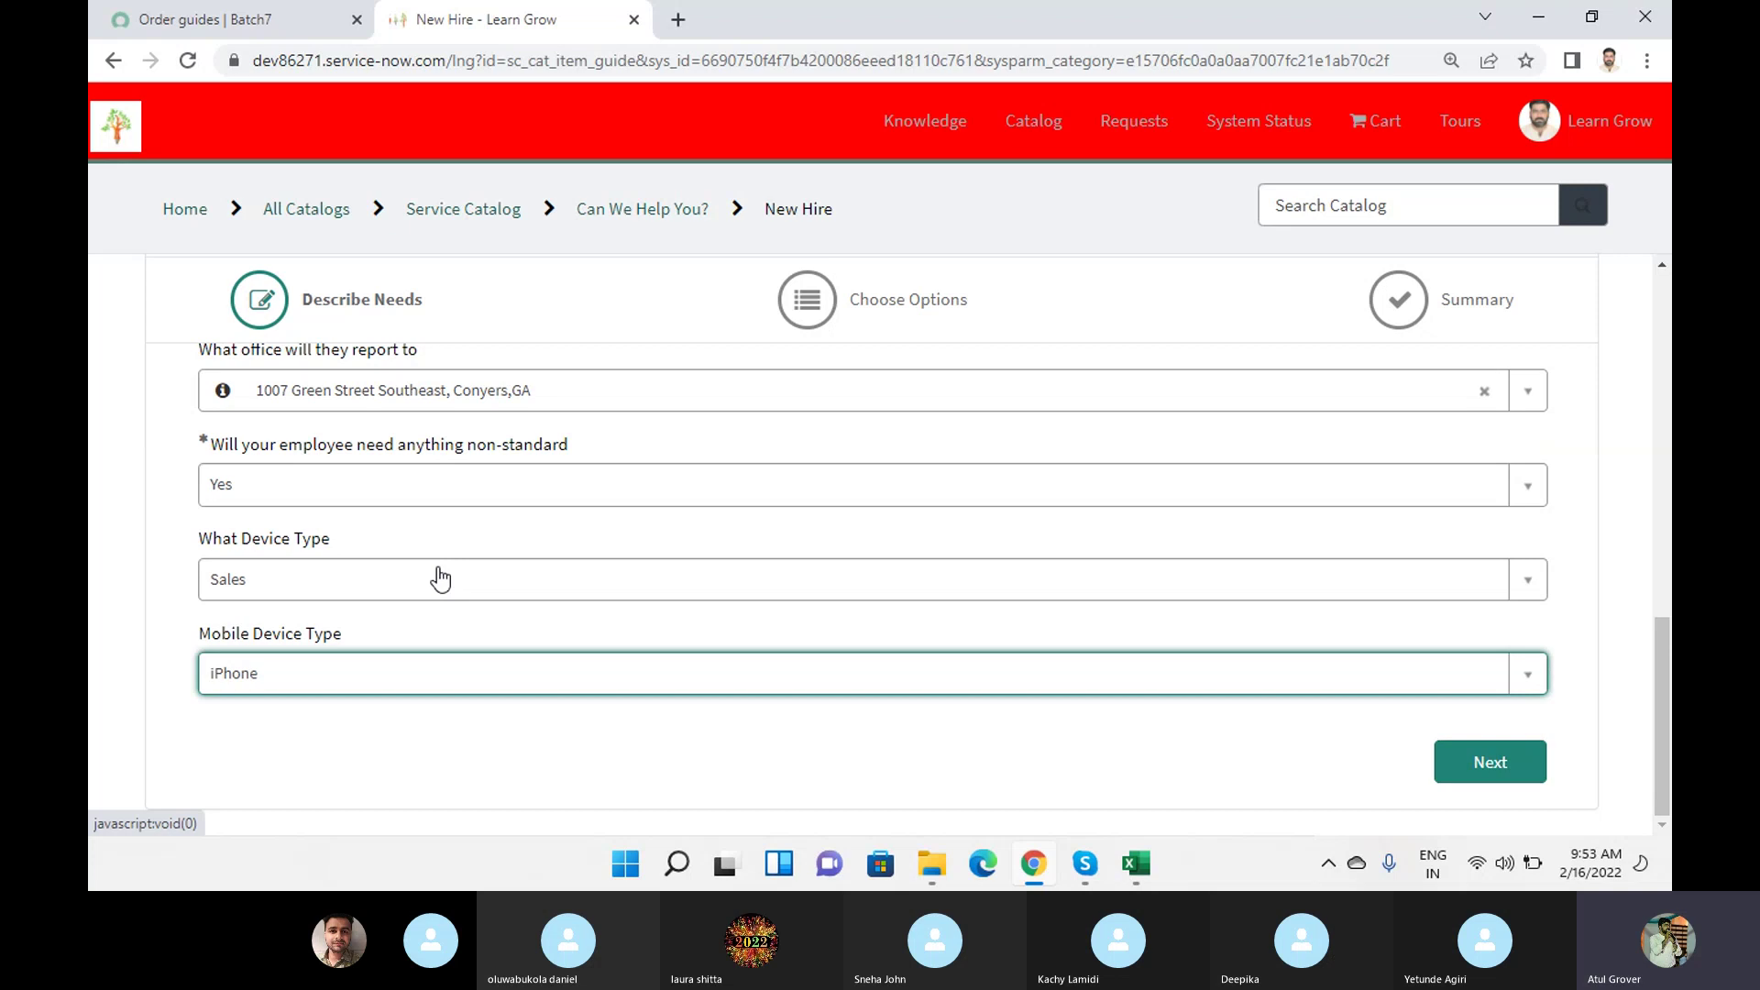
pyautogui.click(1518, 770)
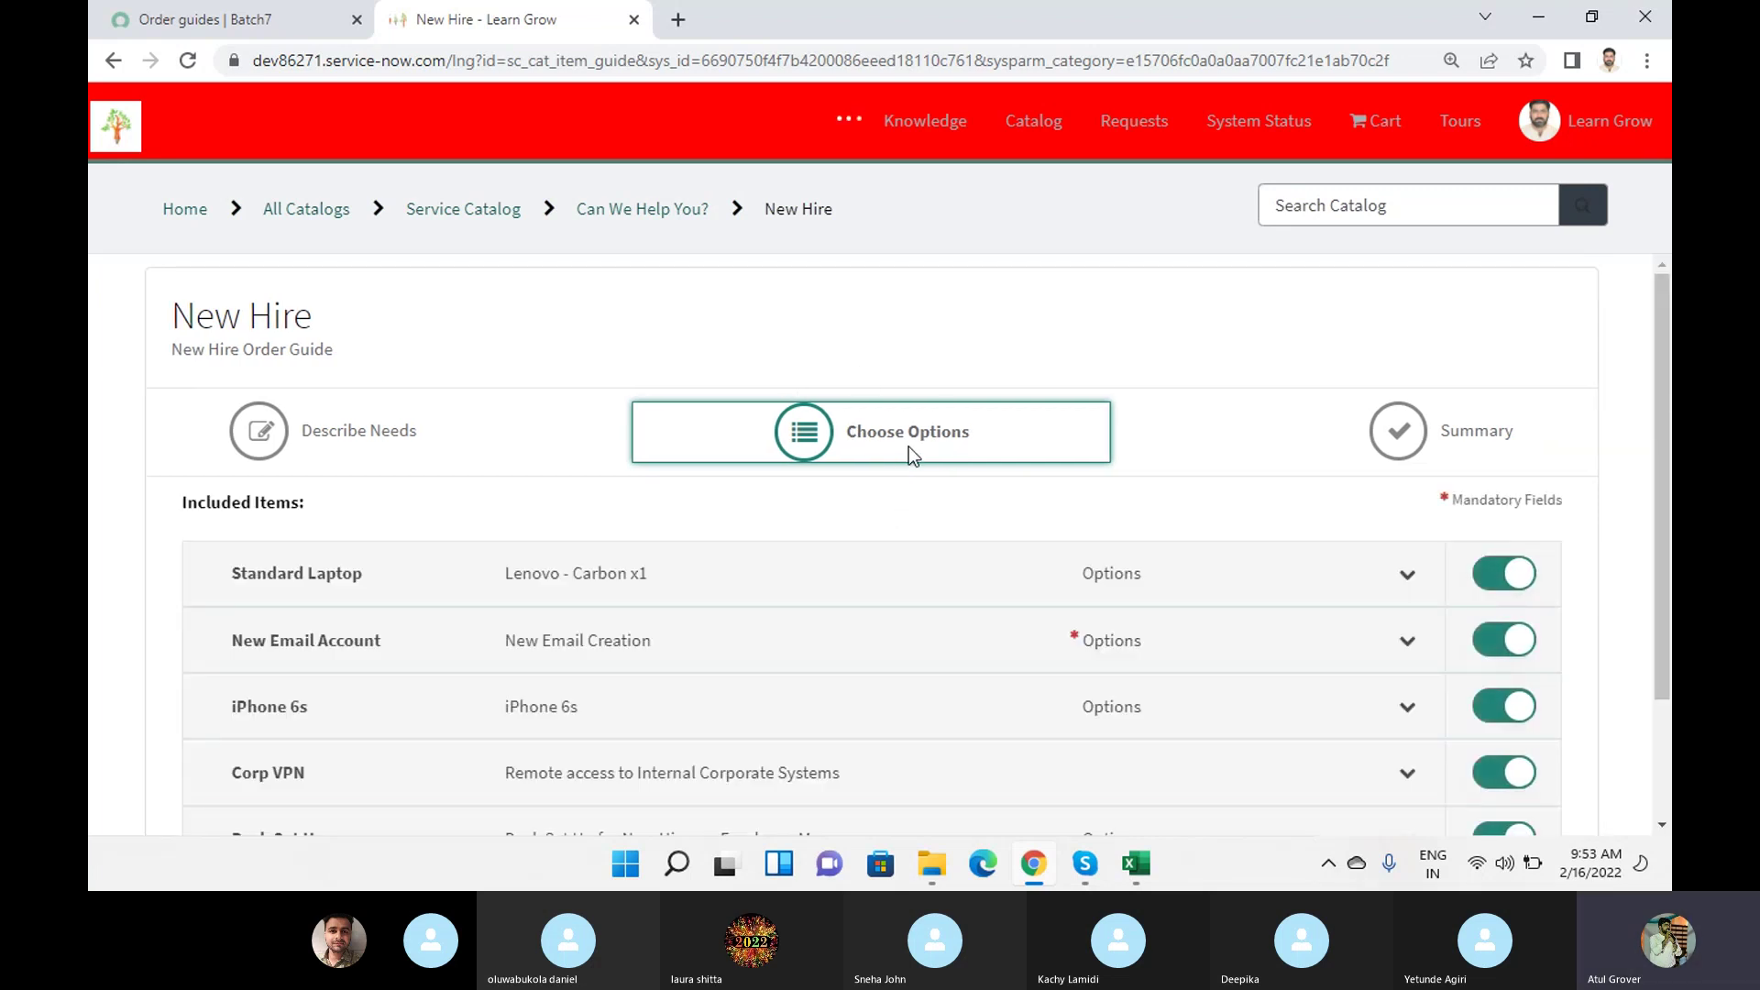
# Switch off the Standard Laptop toggle, then return to the Order guides tab.
pyautogui.scroll(-1, 774, 553)
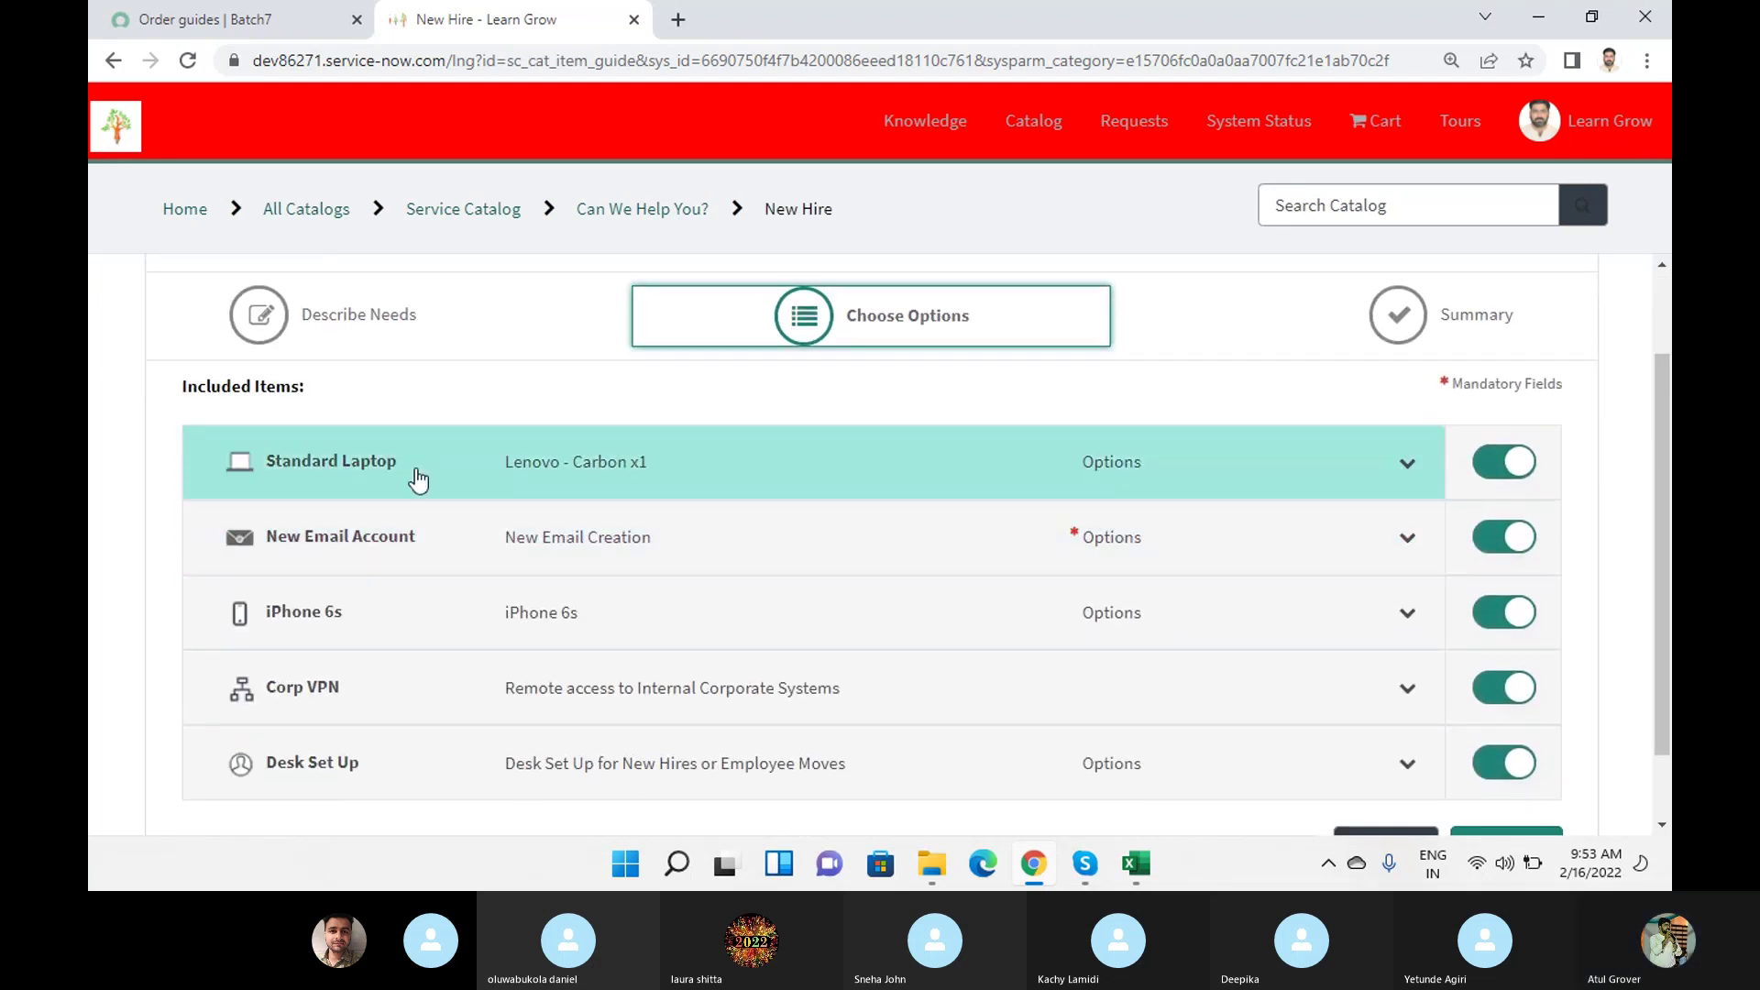
pyautogui.click(1494, 469)
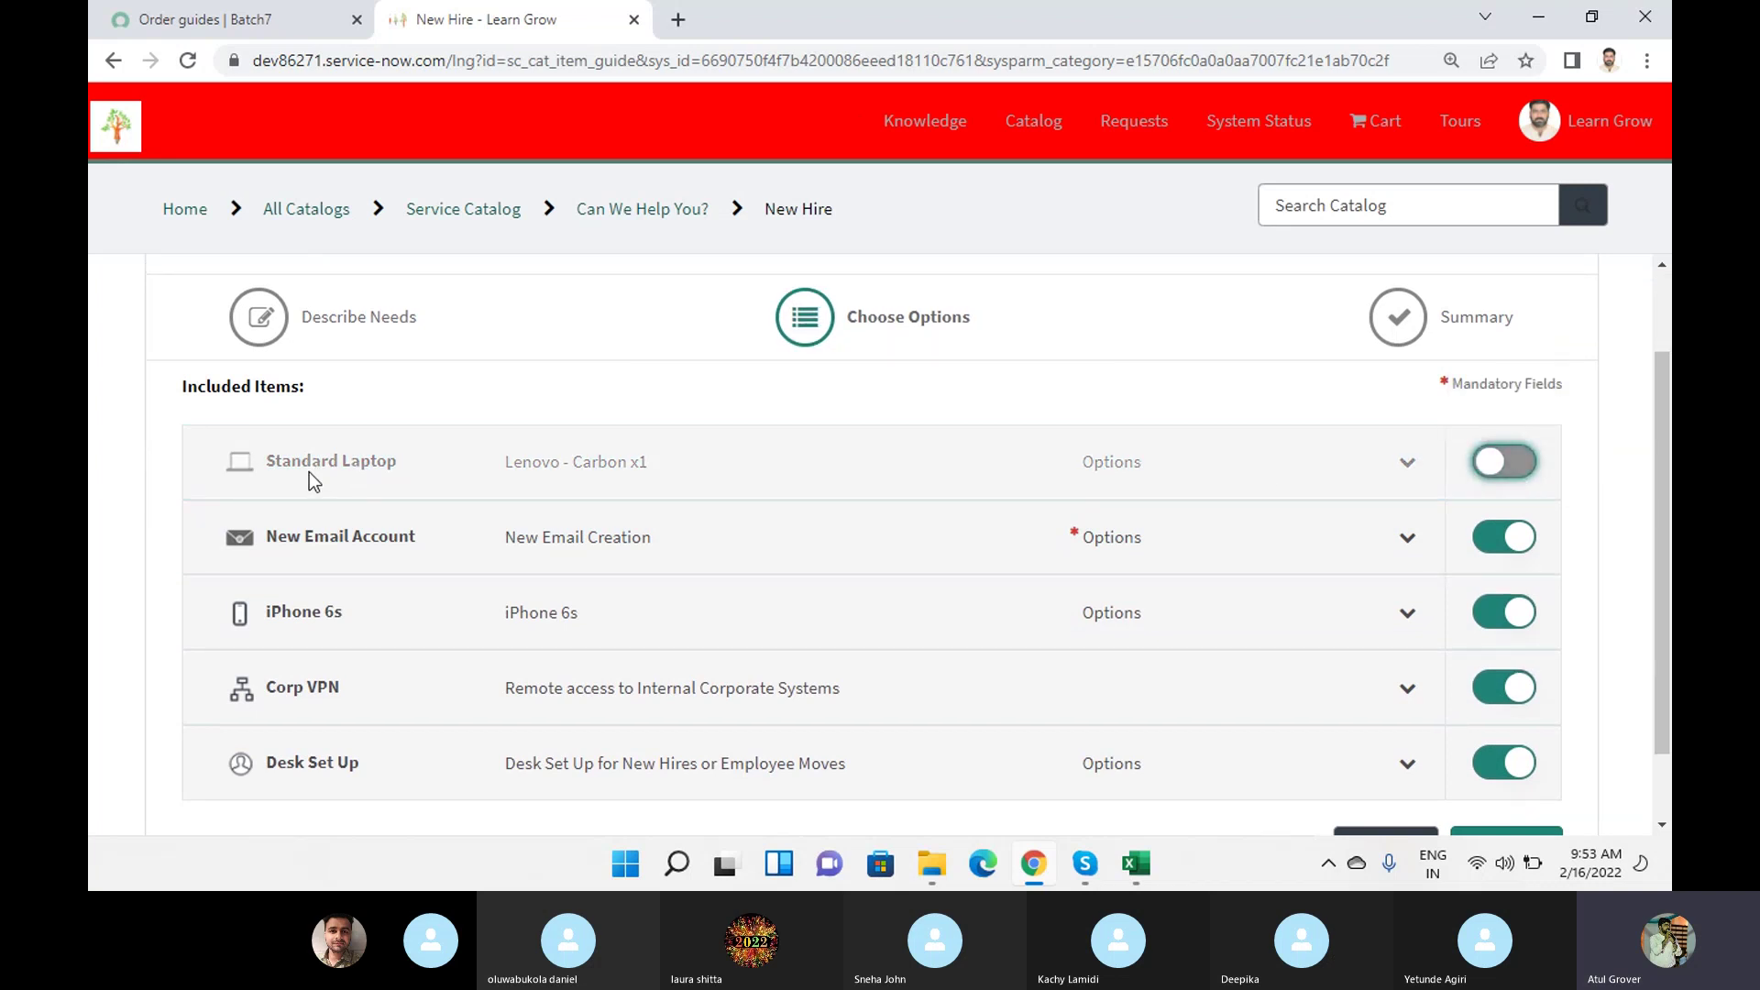
pyautogui.moveTo(268, 468); pyautogui.dragTo(320, 471)
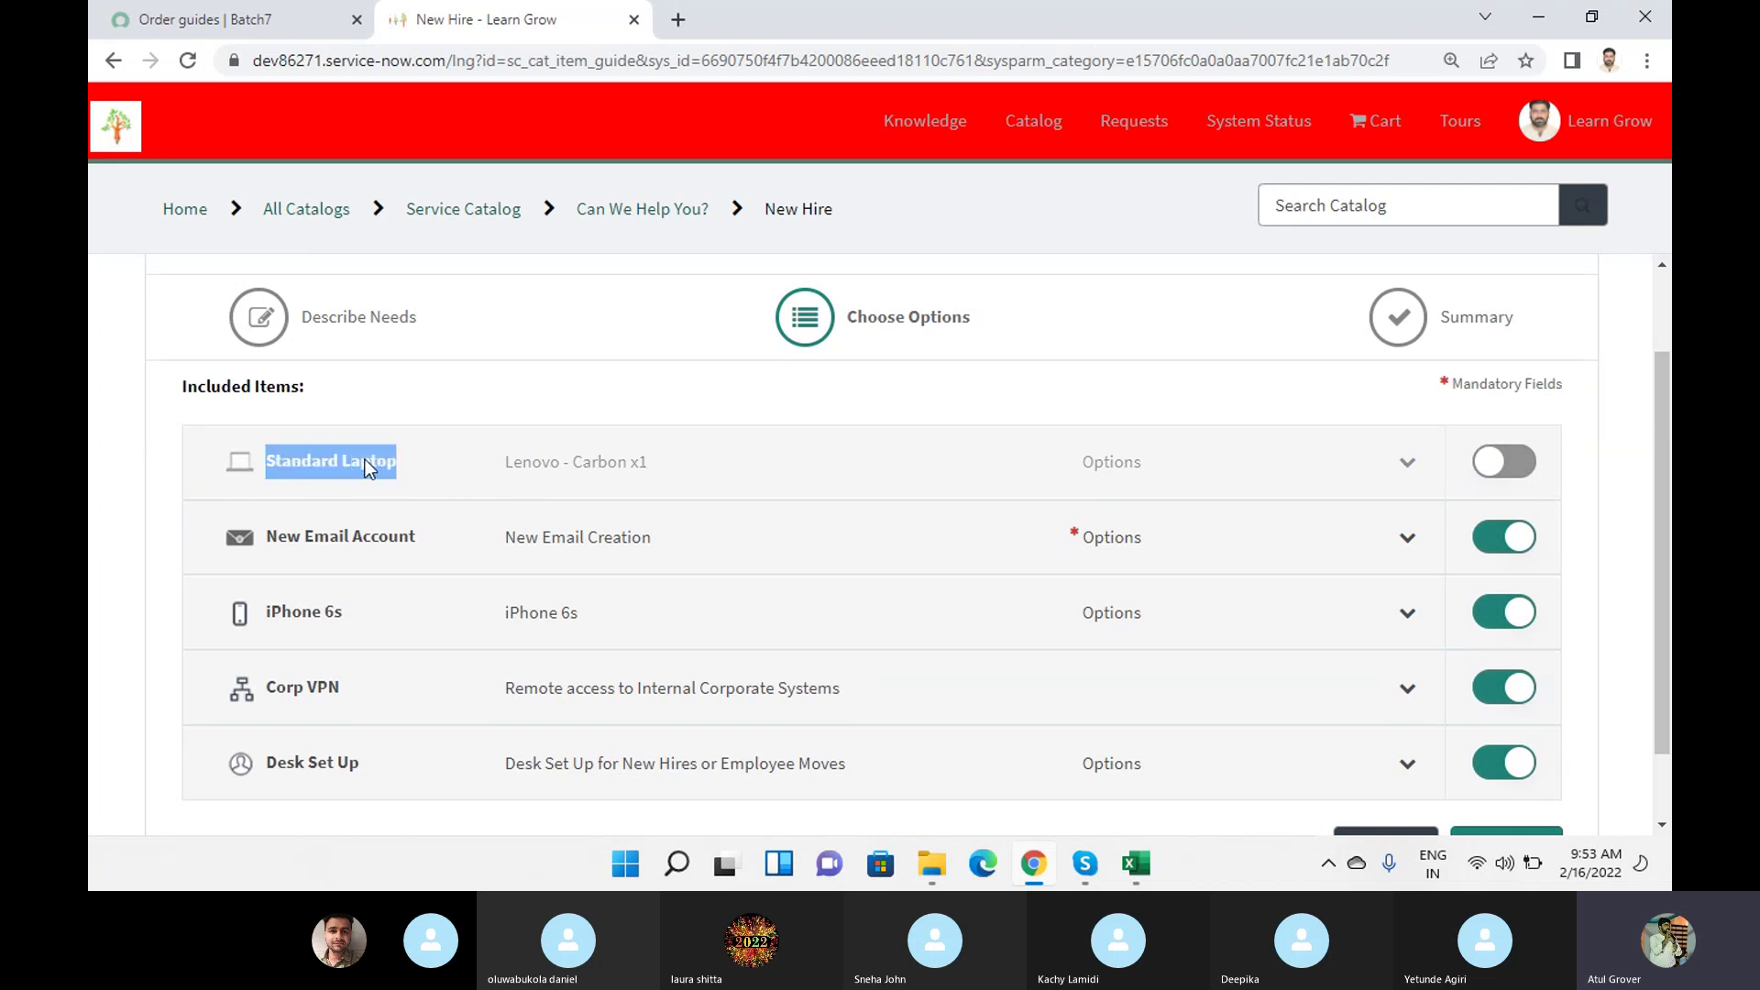
pyautogui.click(220, 19)
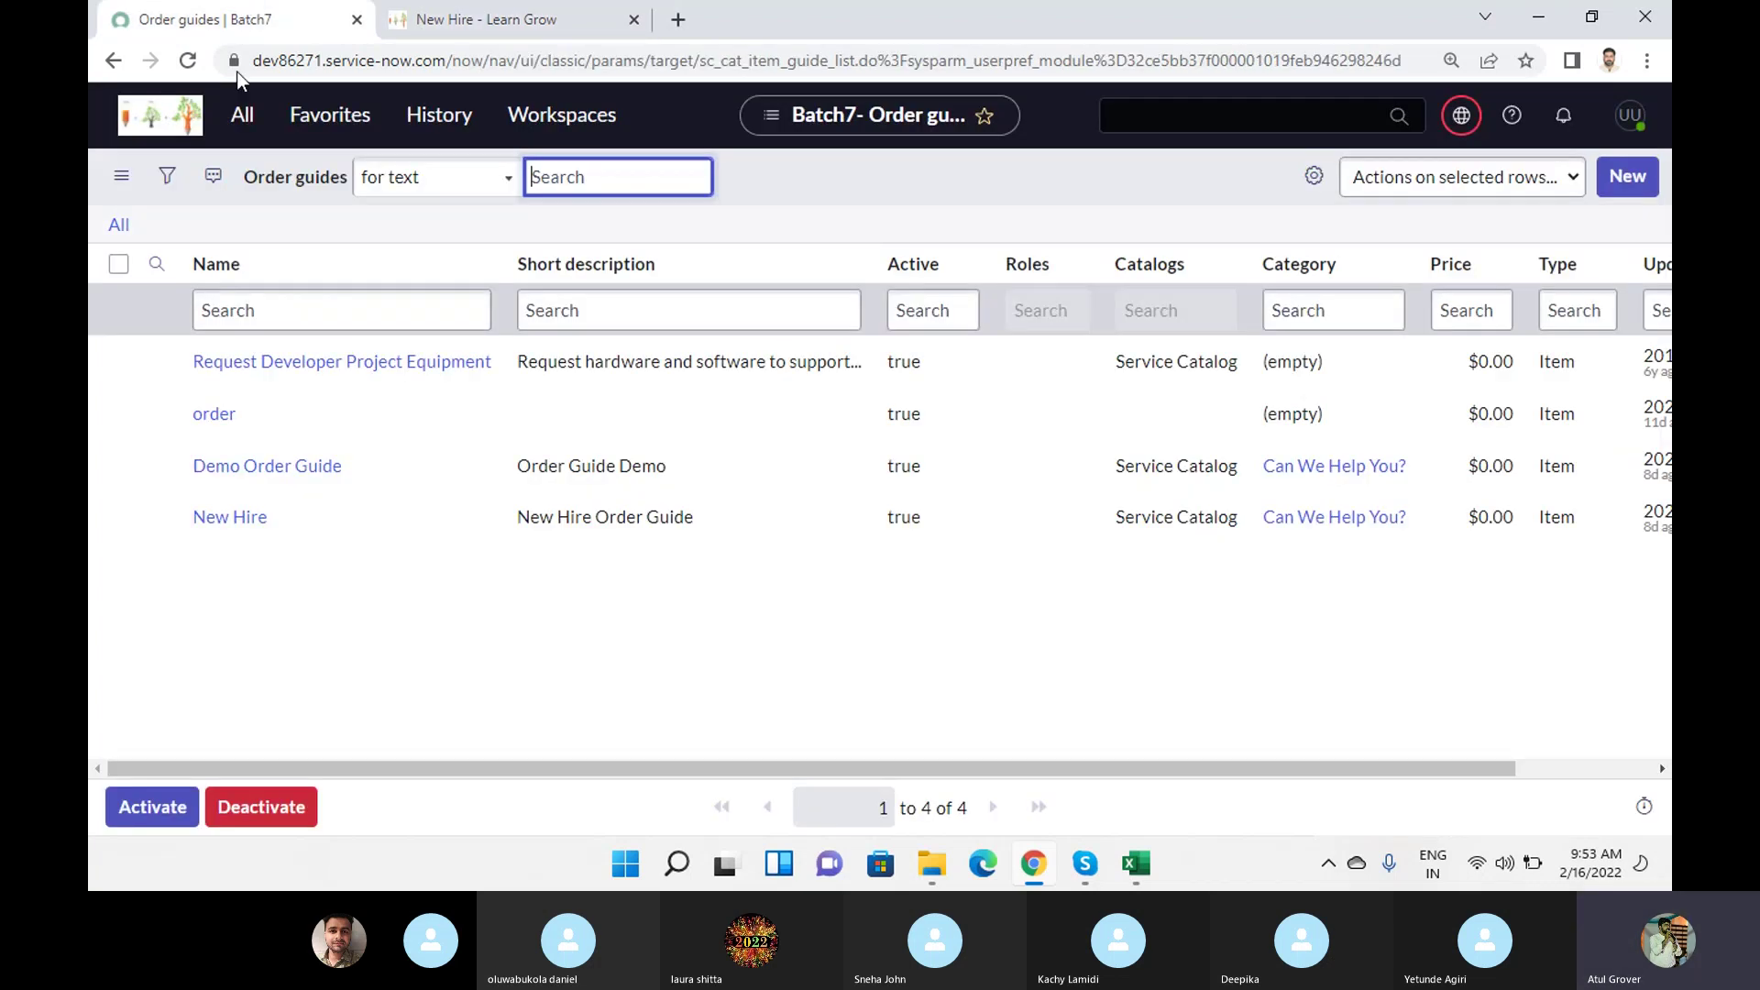
# Open the Maintain Items catalog list from the 'maintain i' navigator filter.
pyautogui.click(242, 117)
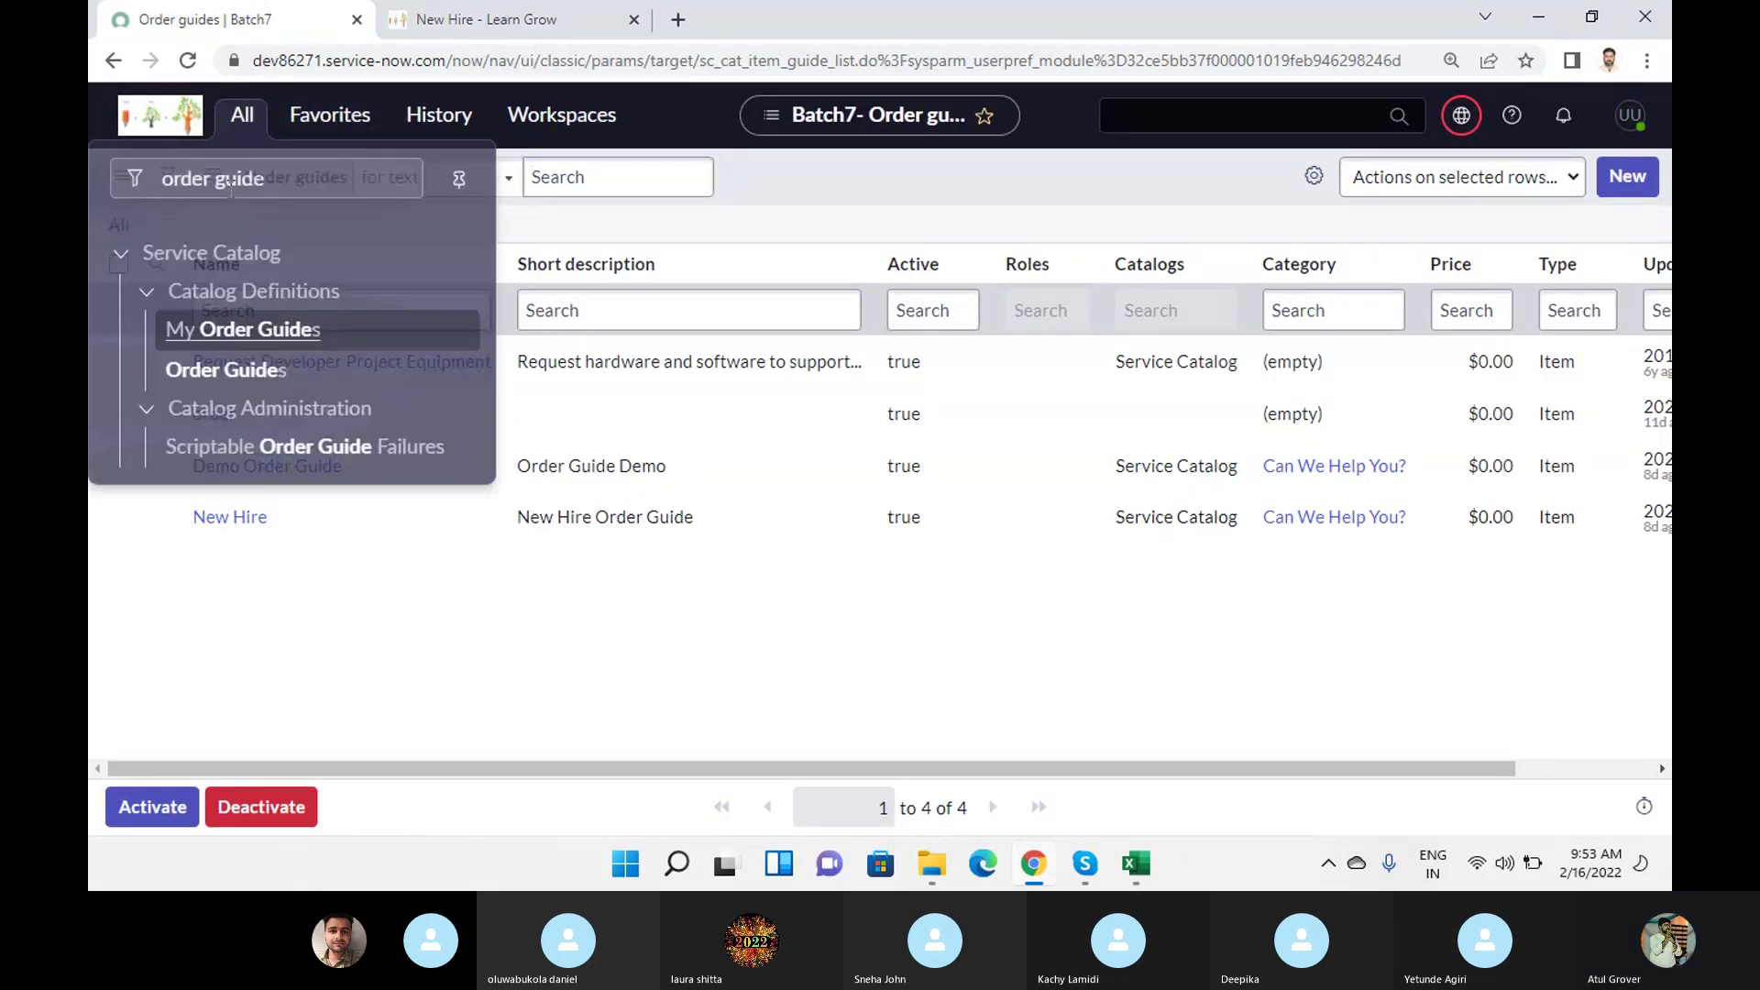
pyautogui.click(284, 189)
pyautogui.hotkey('ctrl', 'a')
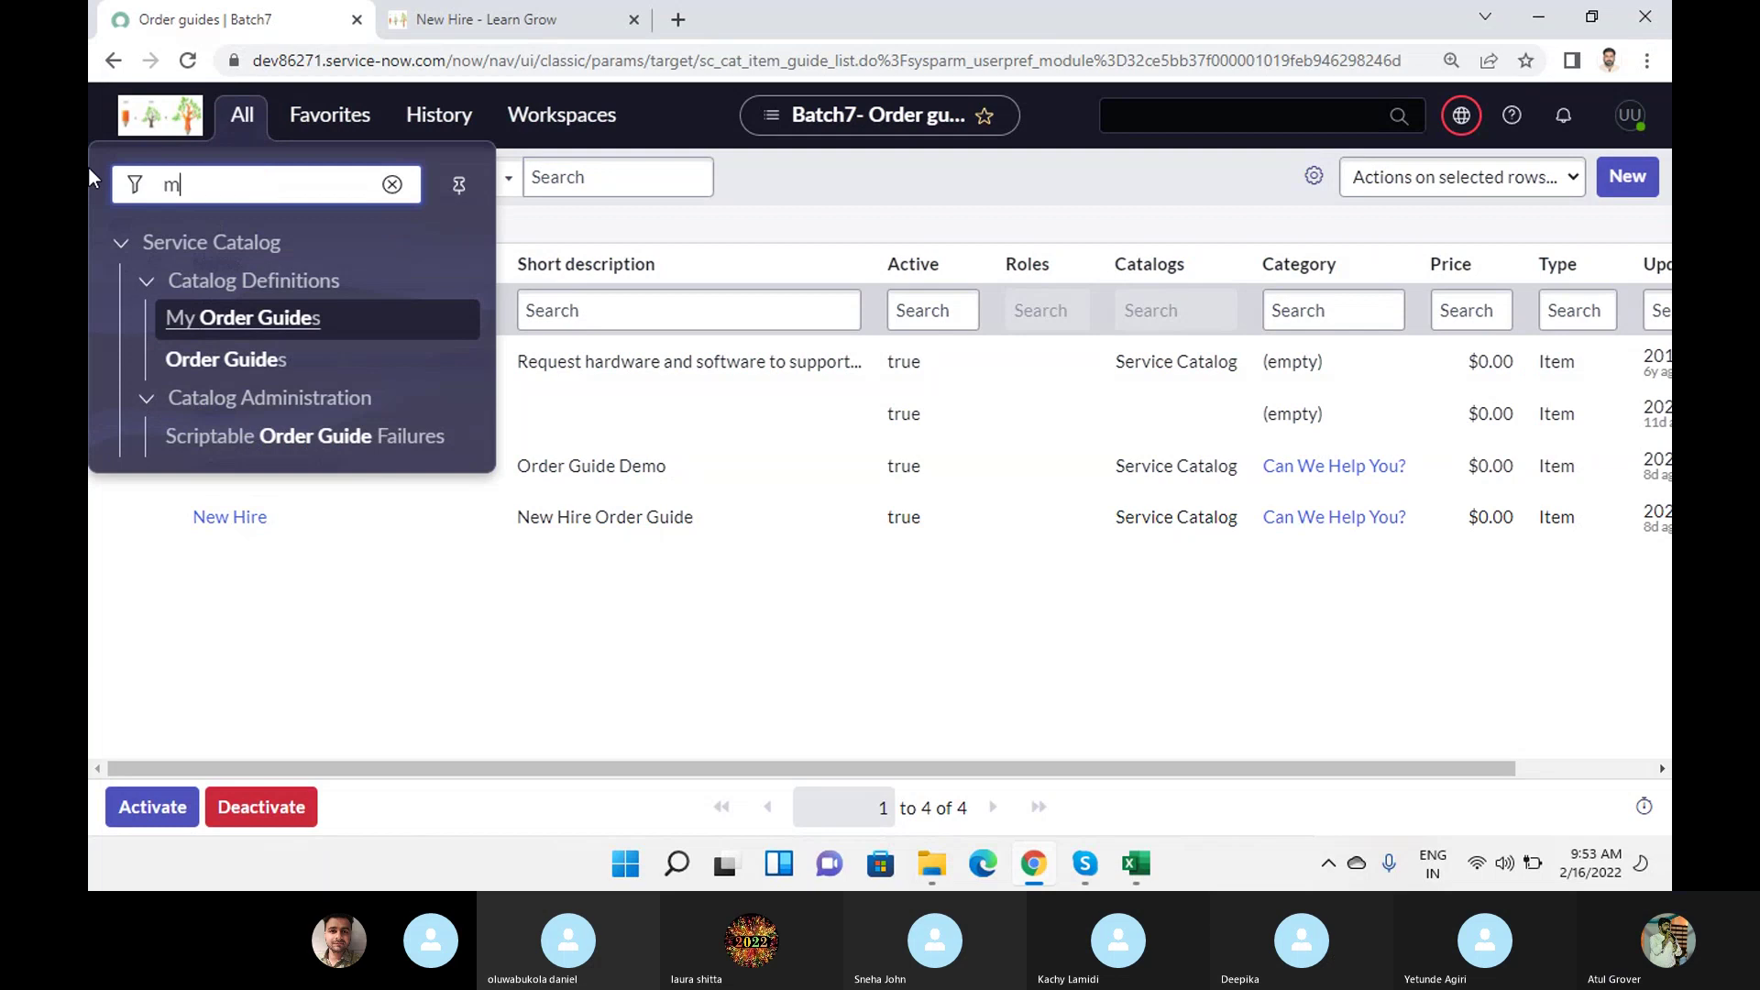
pyautogui.write('maintian i')
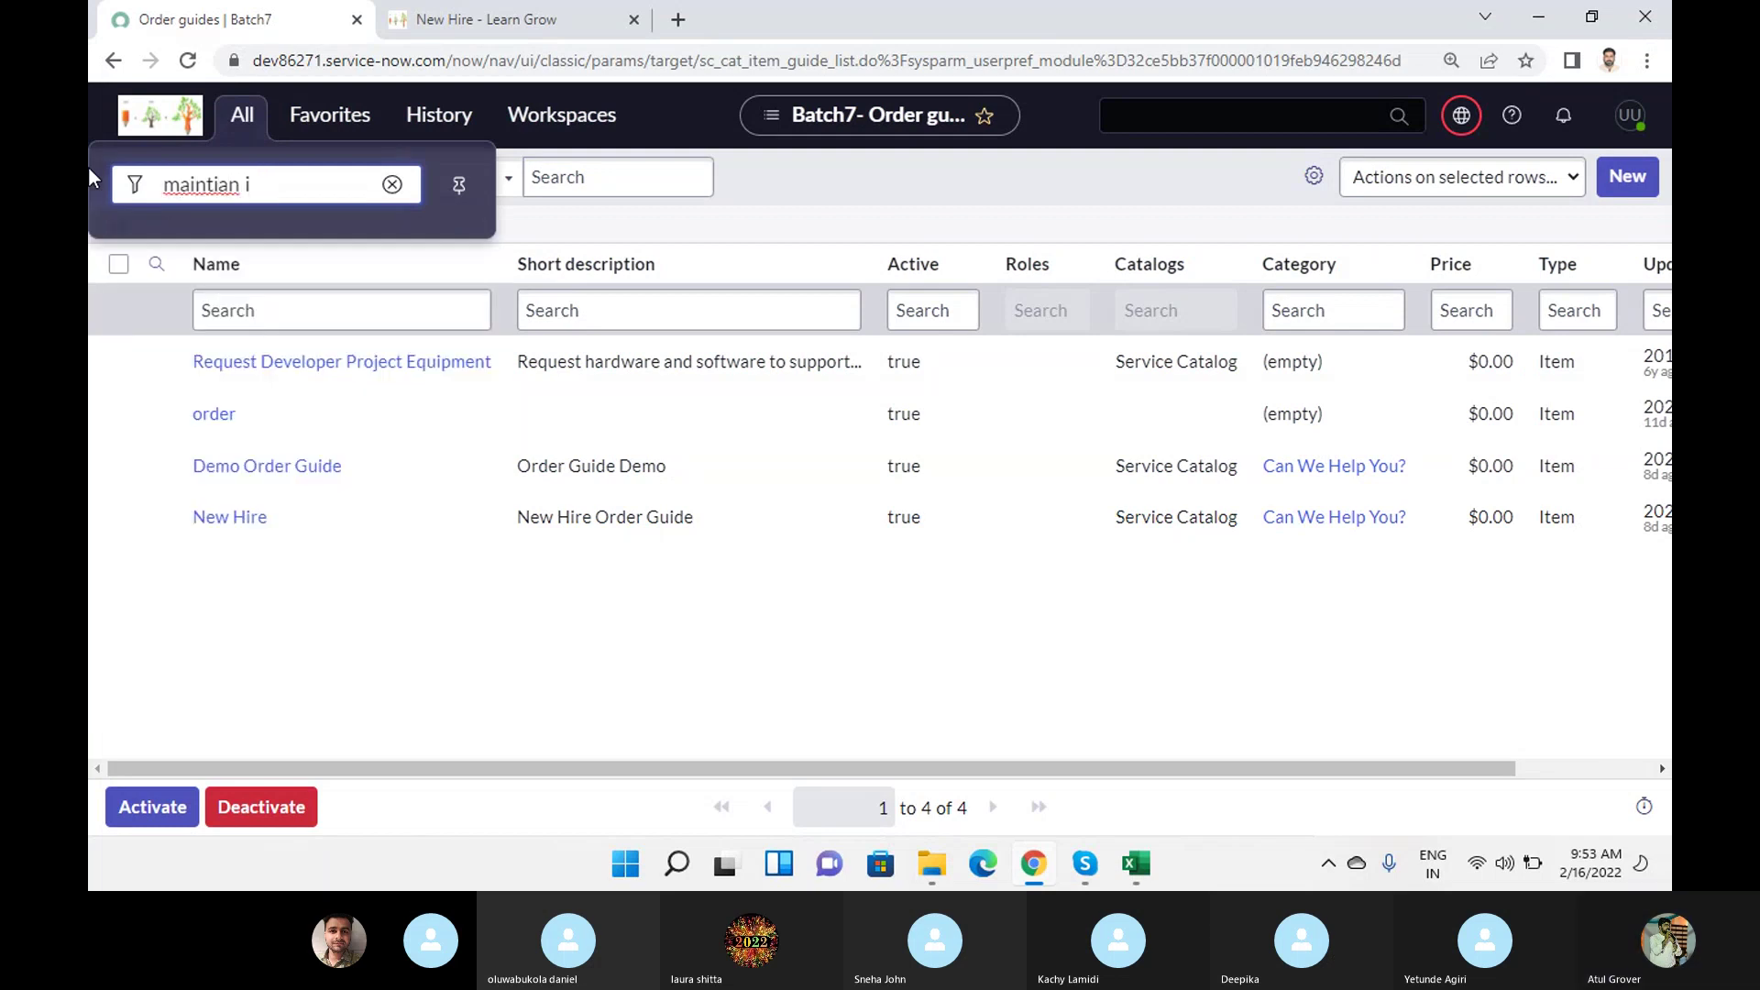
pyautogui.press('BackSpace')
pyautogui.press('BackSpace')
pyautogui.press('BackSpace')
pyautogui.press('BackSpace')
pyautogui.press('BackSpace')
pyautogui.press('BackSpace')
pyautogui.write('ntain i')
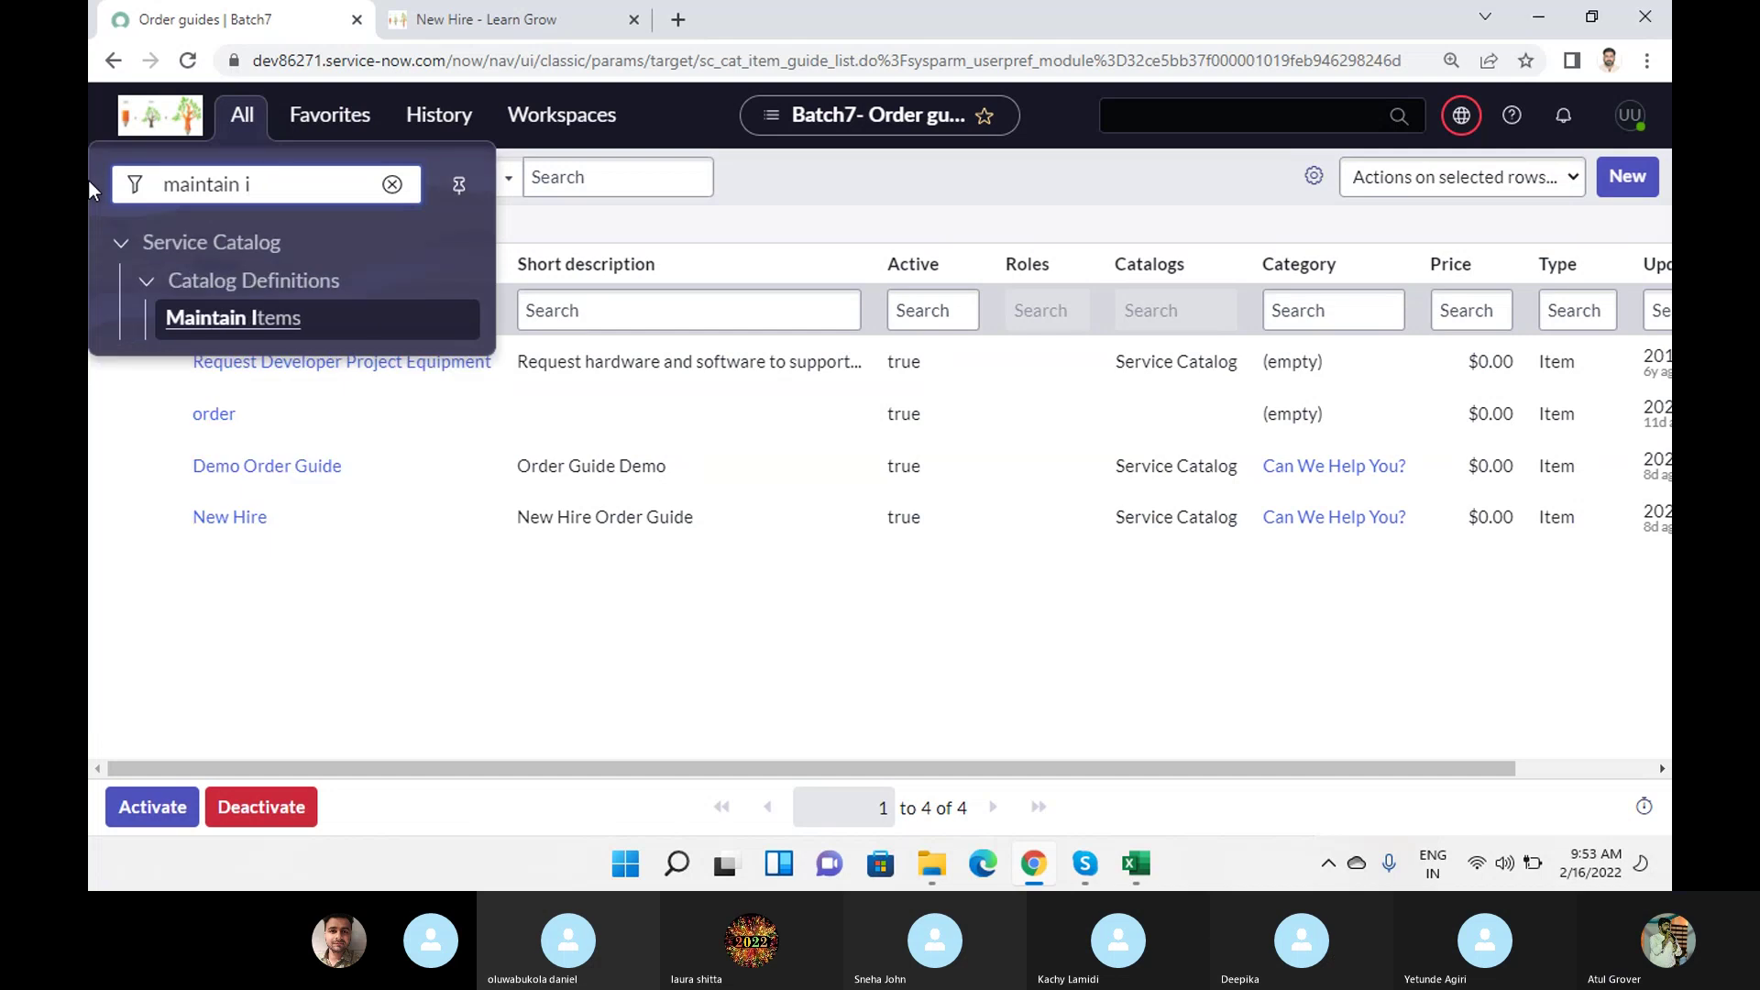
pyautogui.click(179, 319)
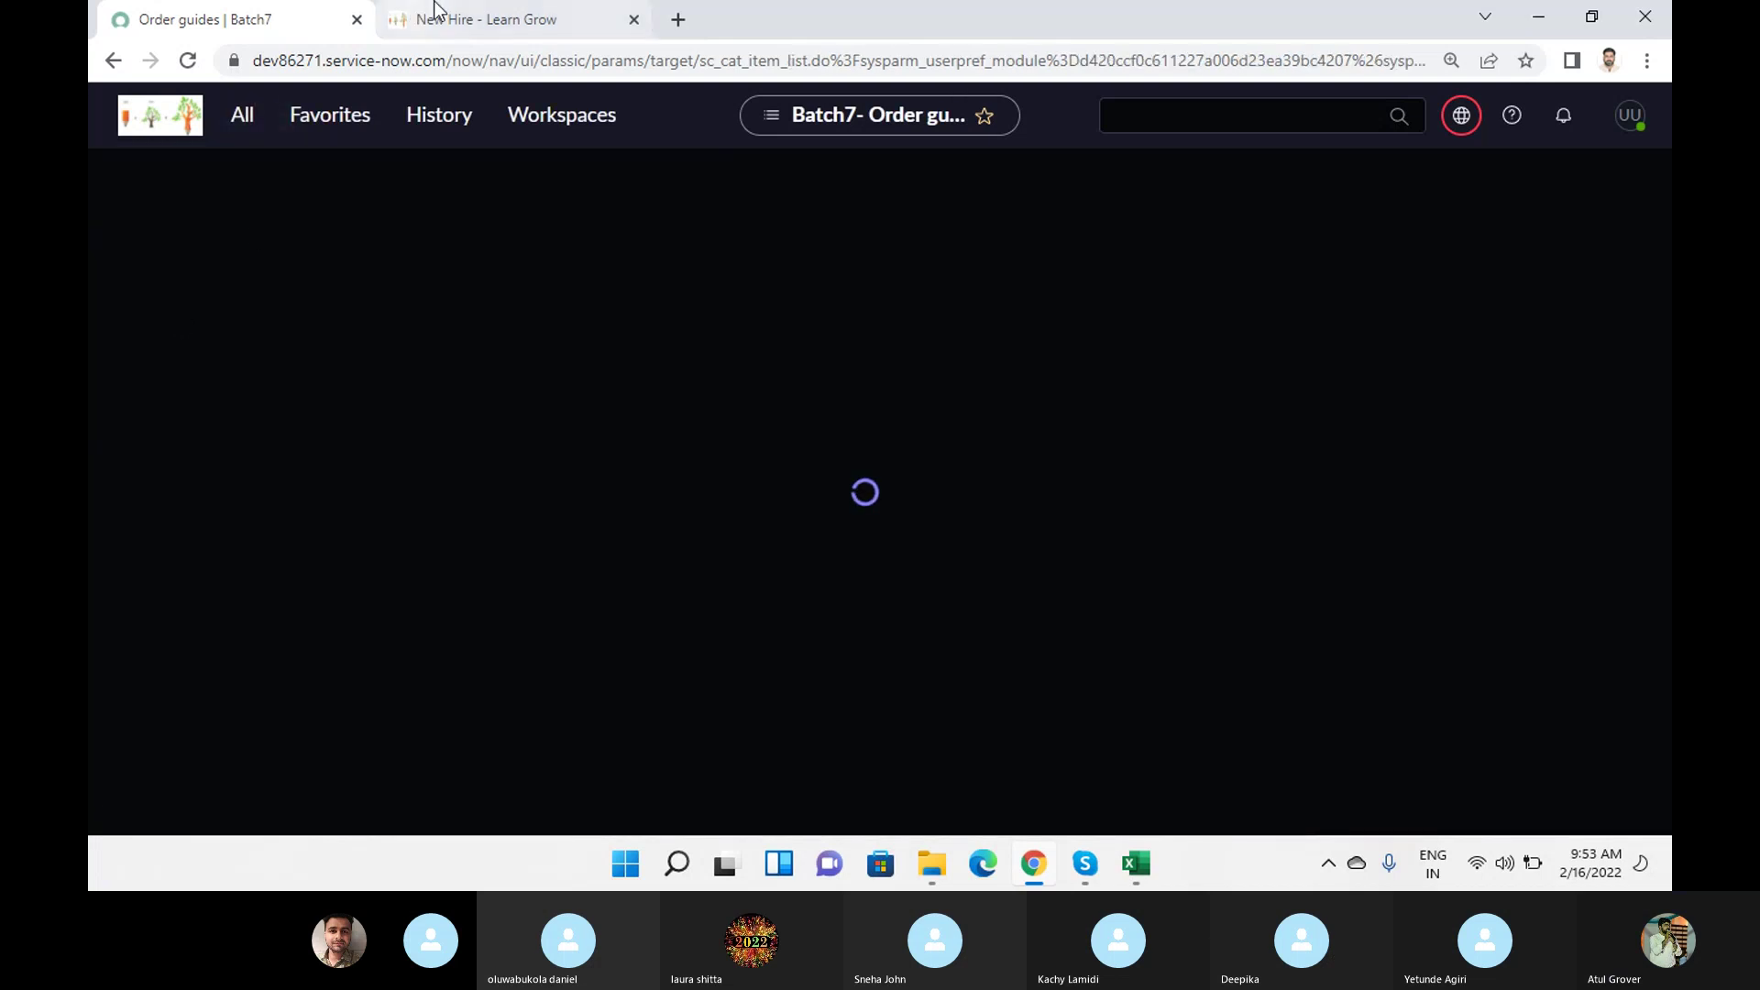
pyautogui.click(473, 21)
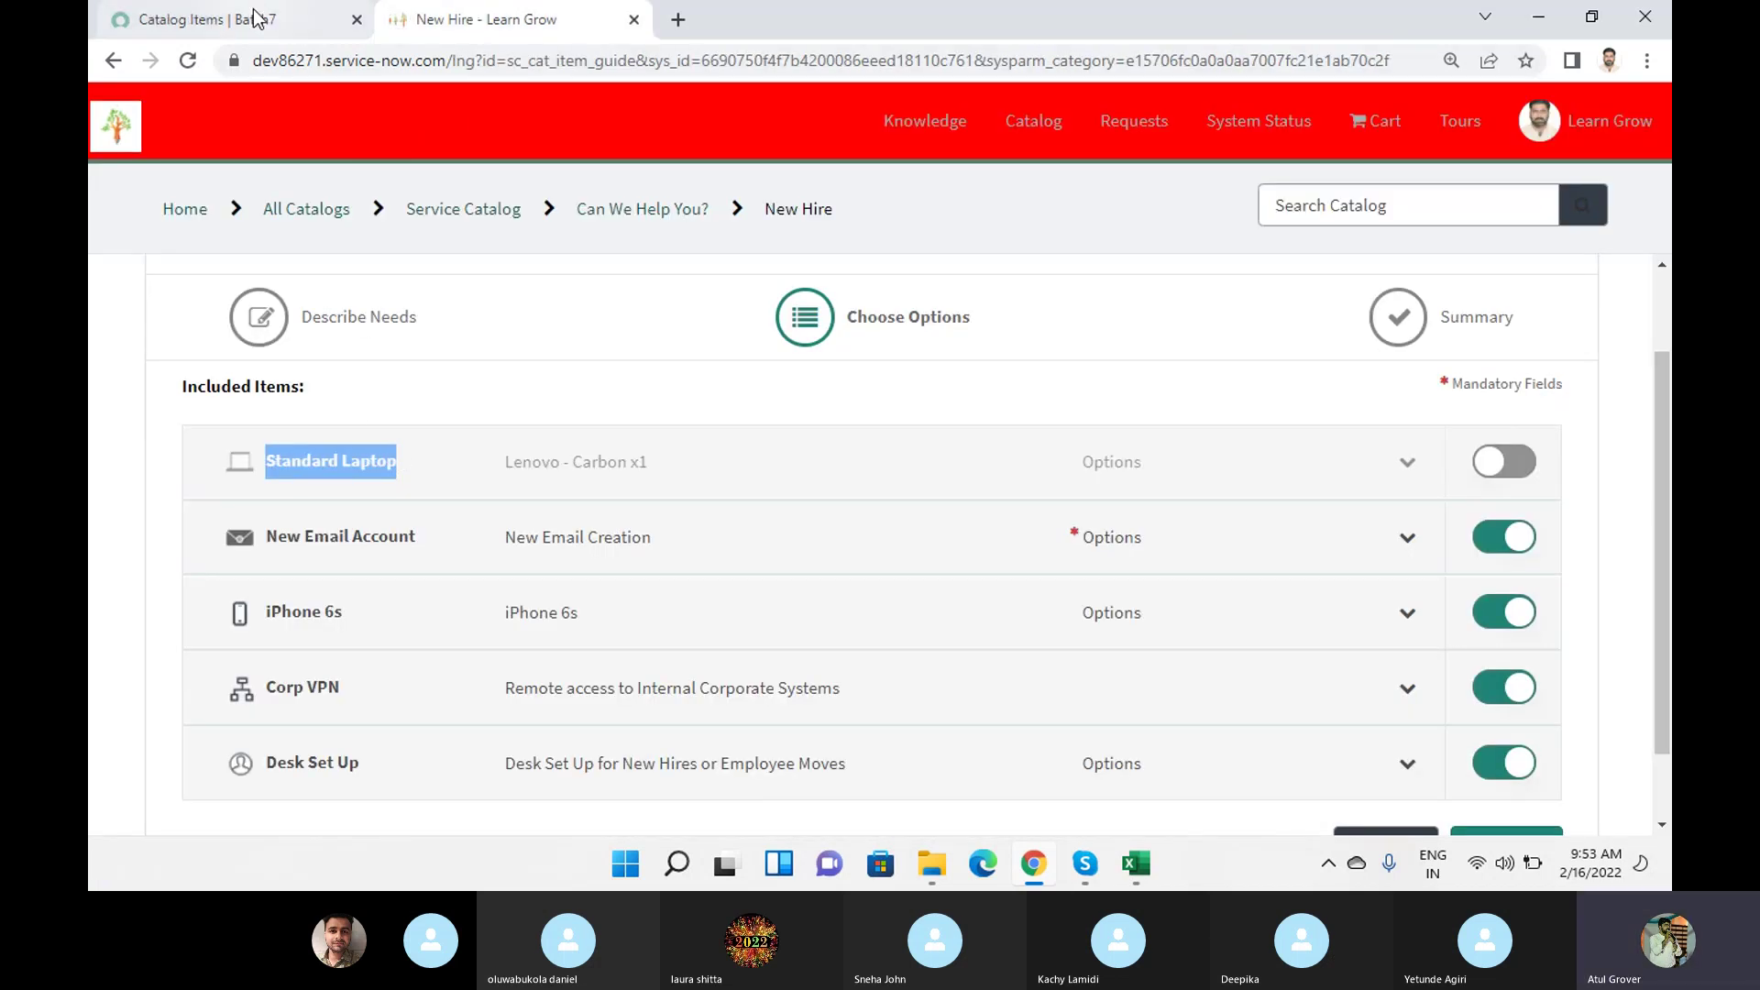
pyautogui.click(257, 19)
# Filter catalog items by Name to 'standard', then go back to the New Hire page.
pyautogui.click(363, 312)
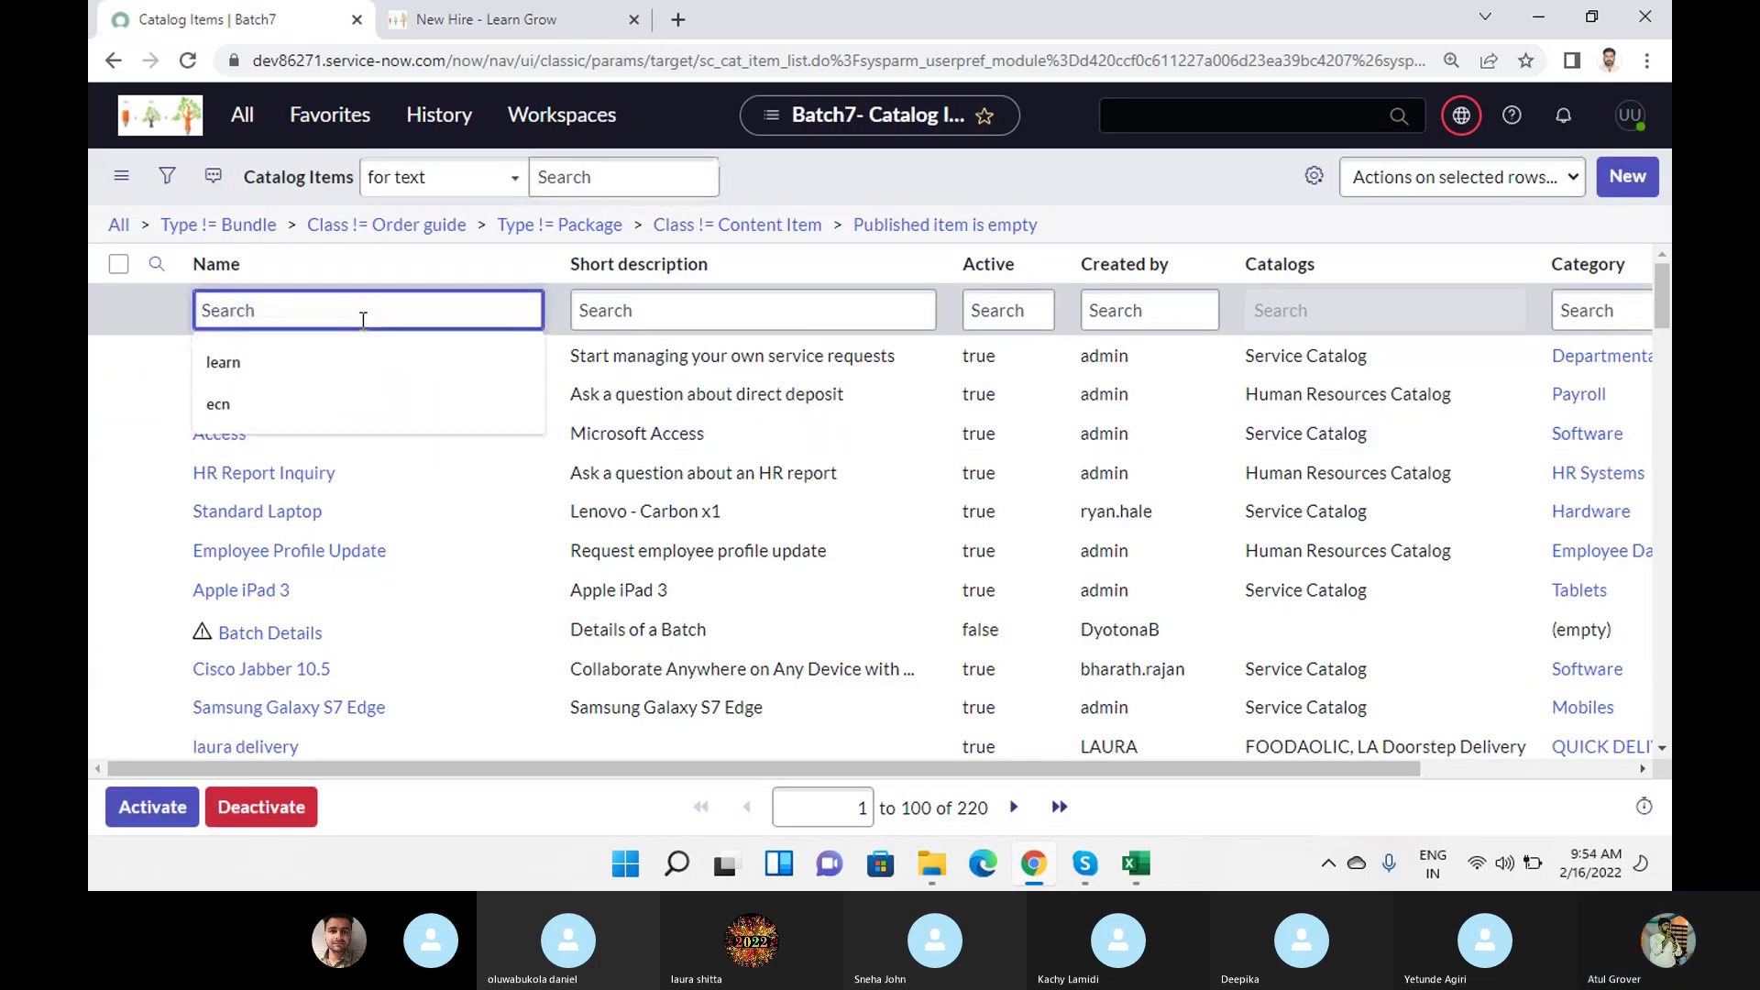
pyautogui.write('standard')
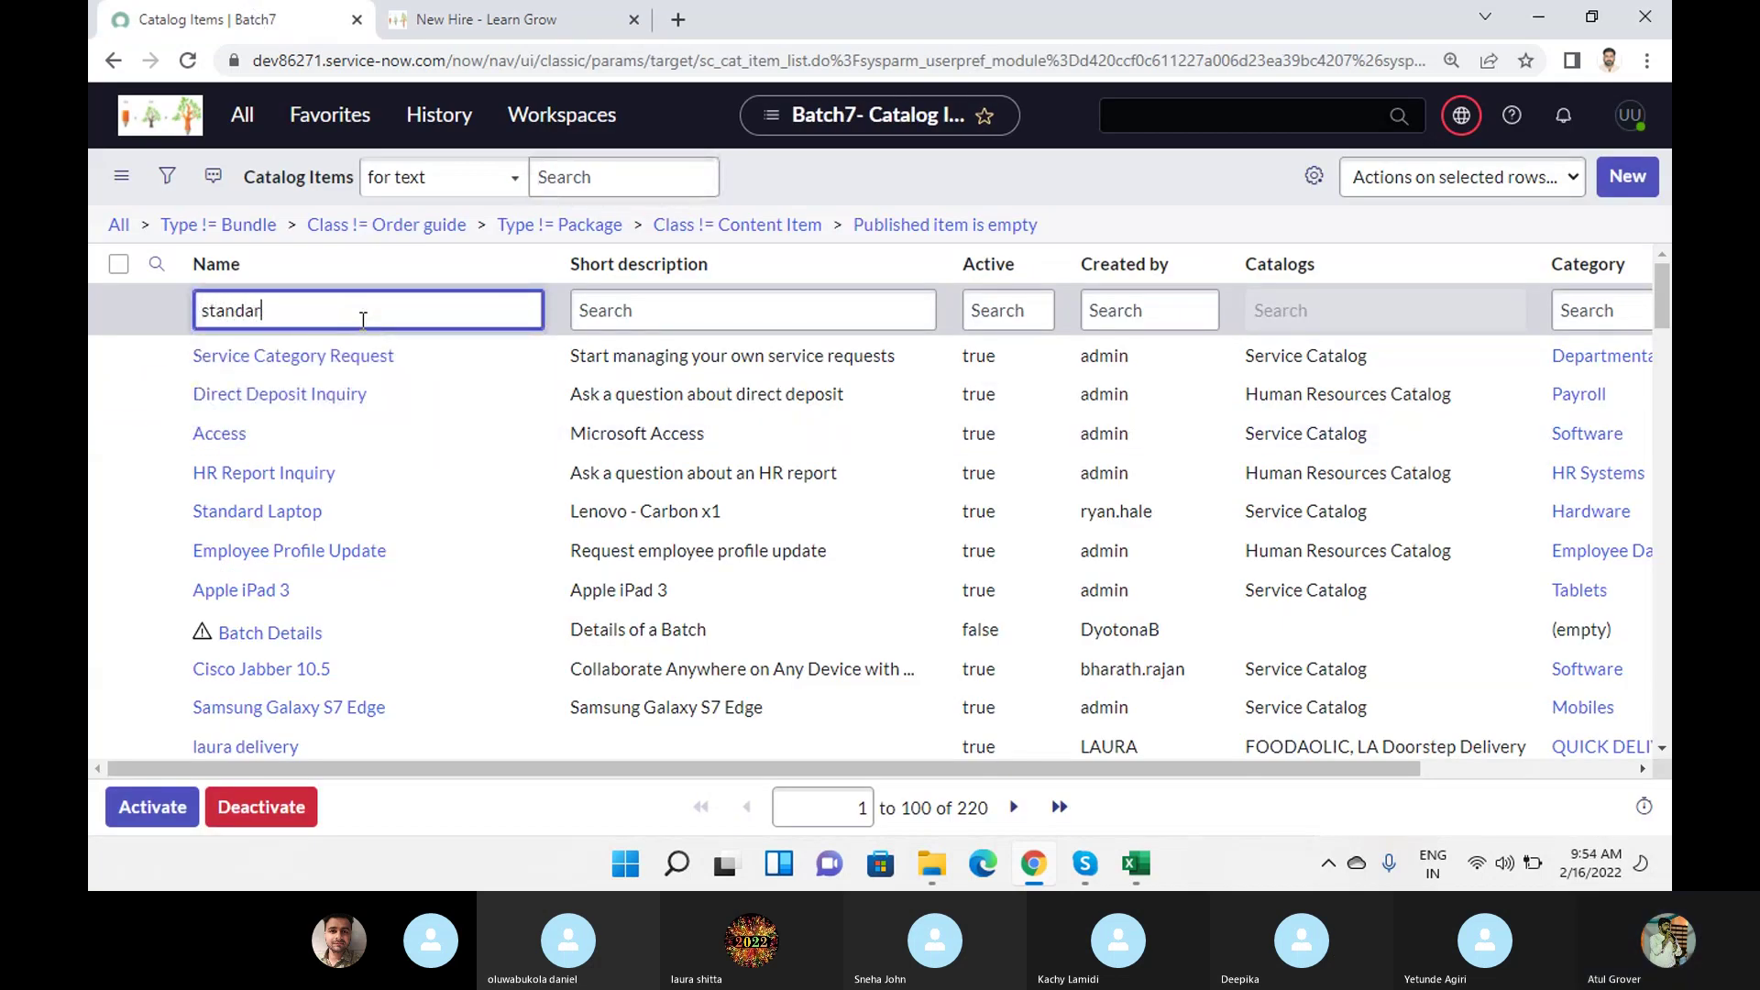
pyautogui.press('Return')
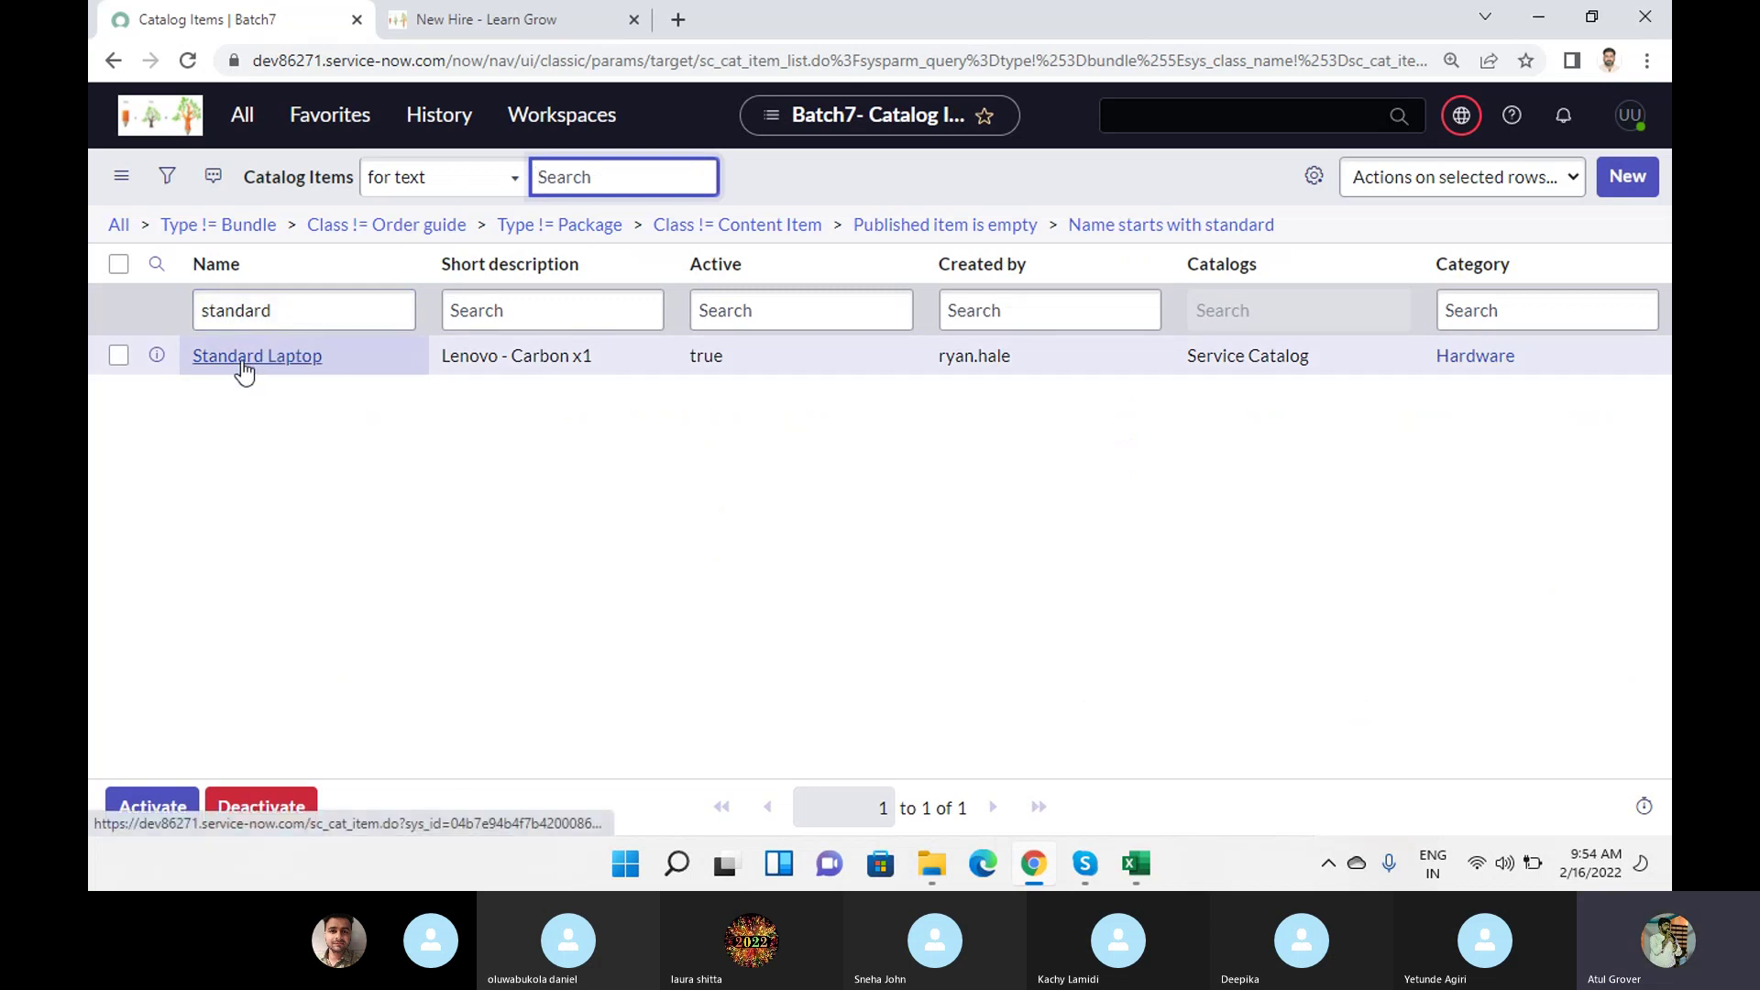
pyautogui.click(487, 31)
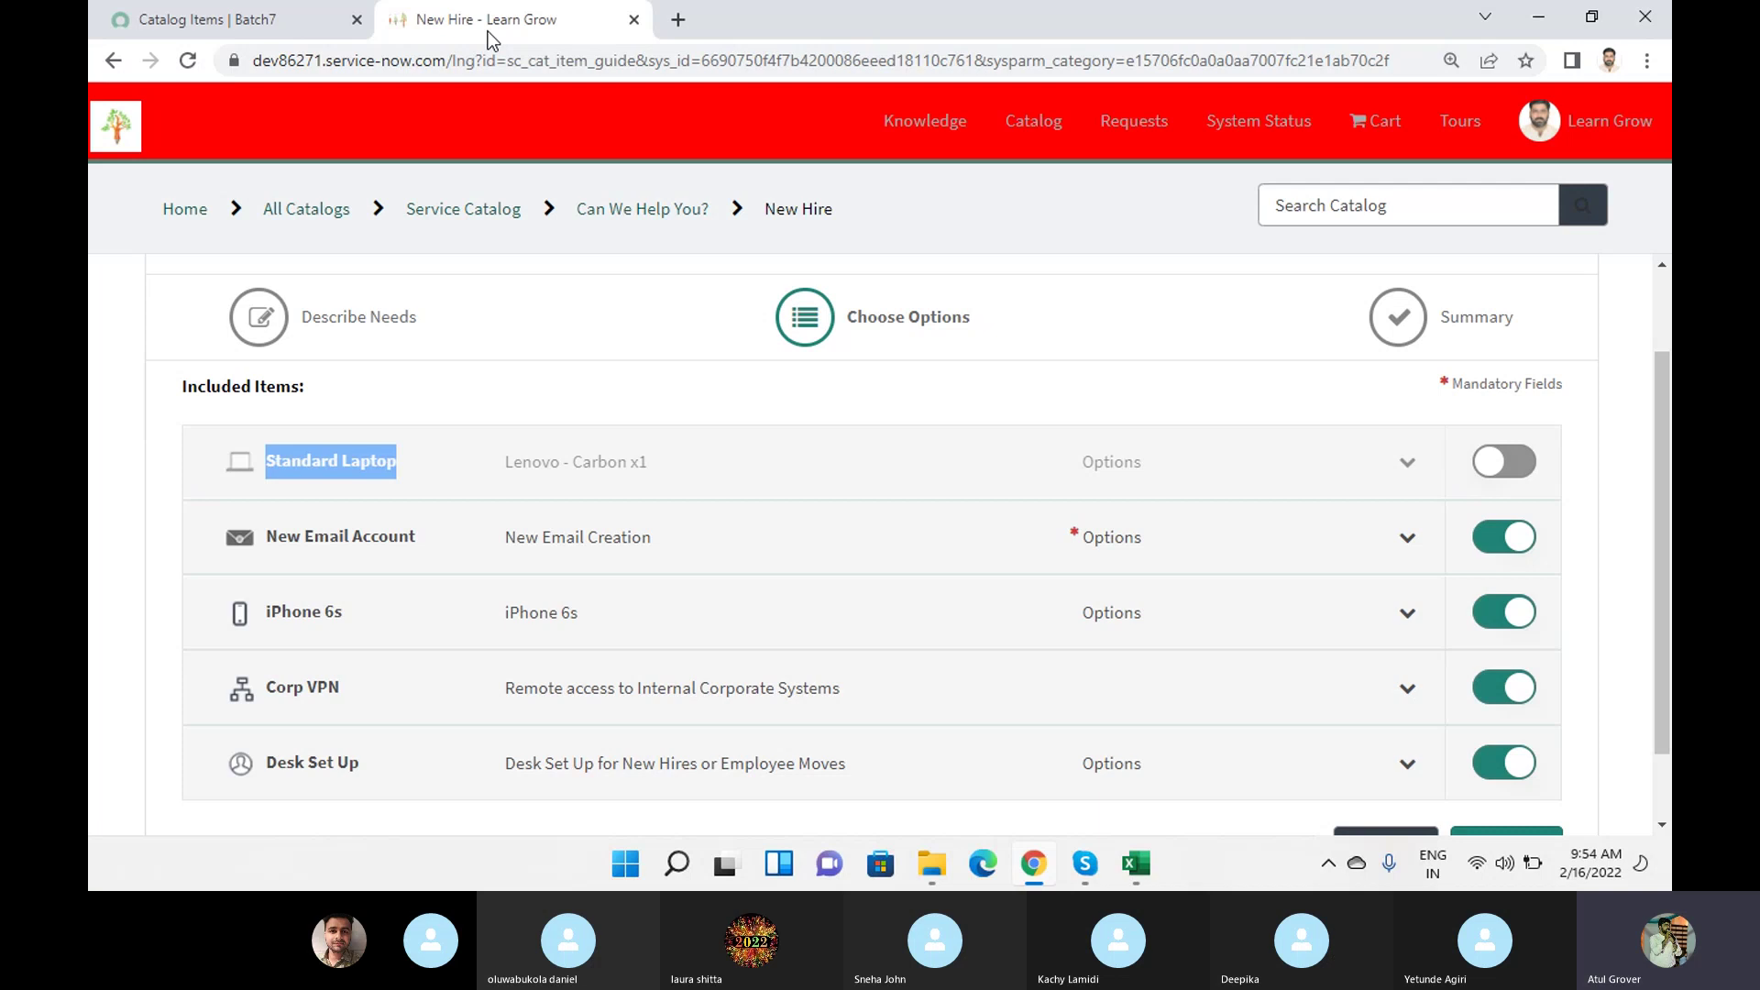
# Re-include the Standard Laptop and enter a preferred email address under New Email Account.
pyautogui.click(1524, 461)
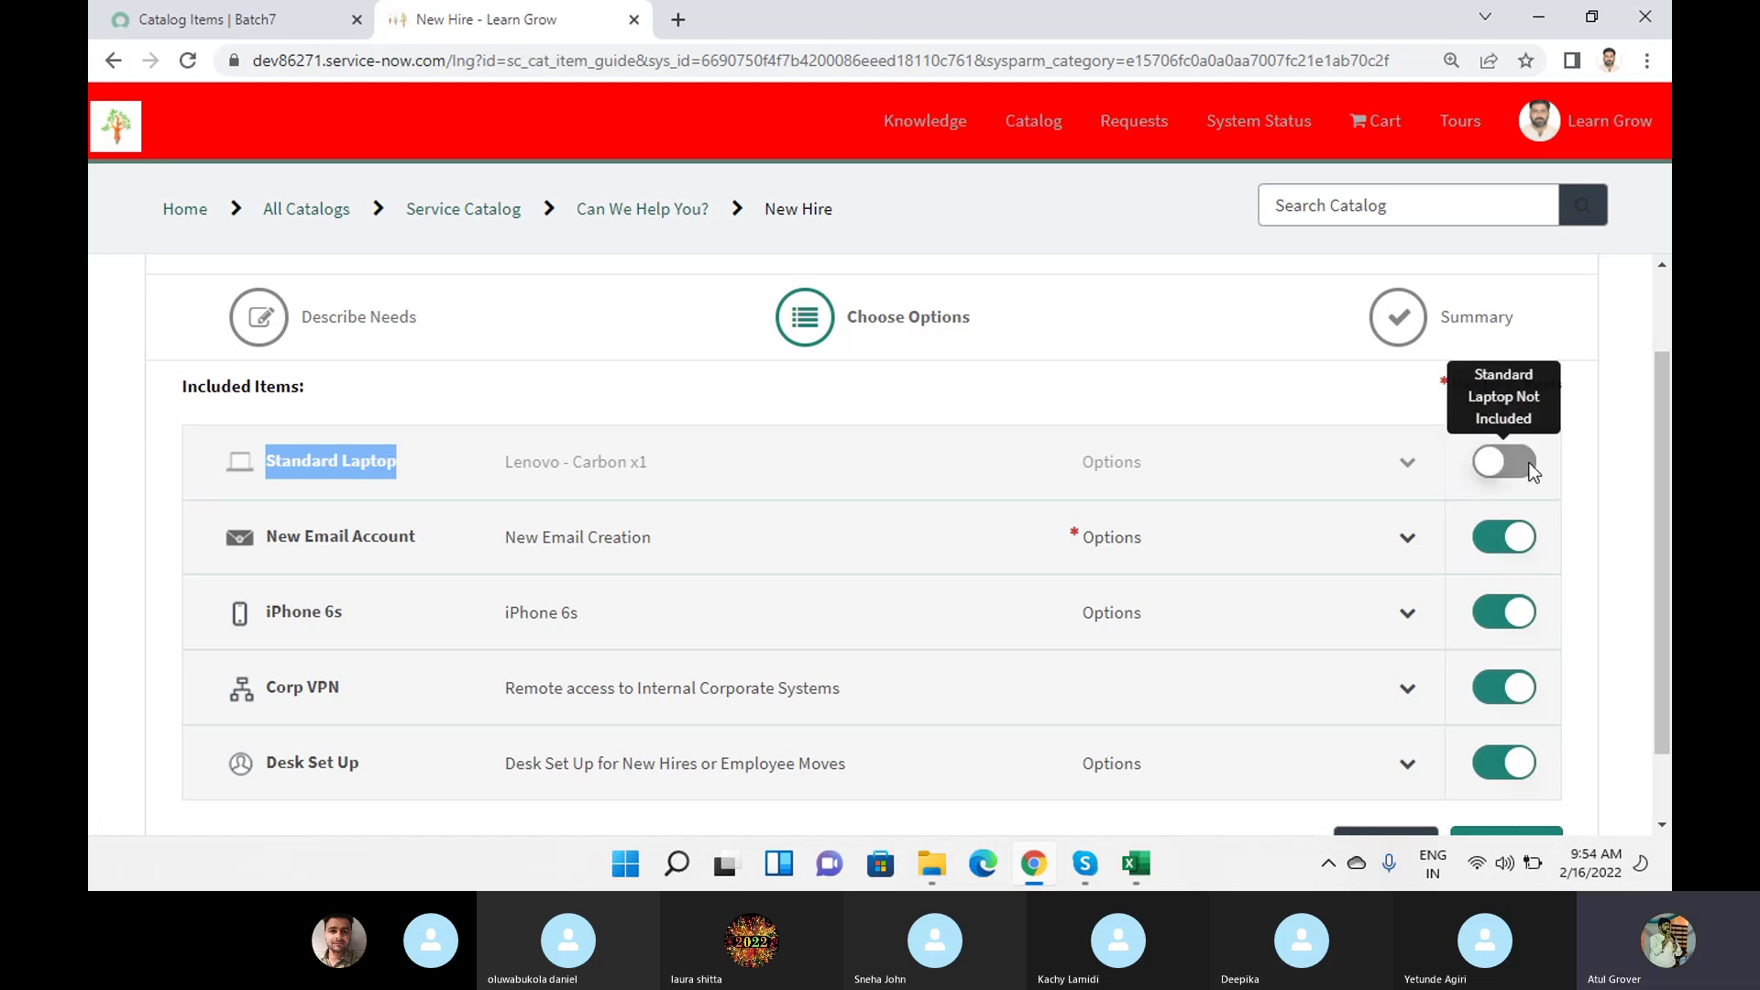
pyautogui.click(1526, 464)
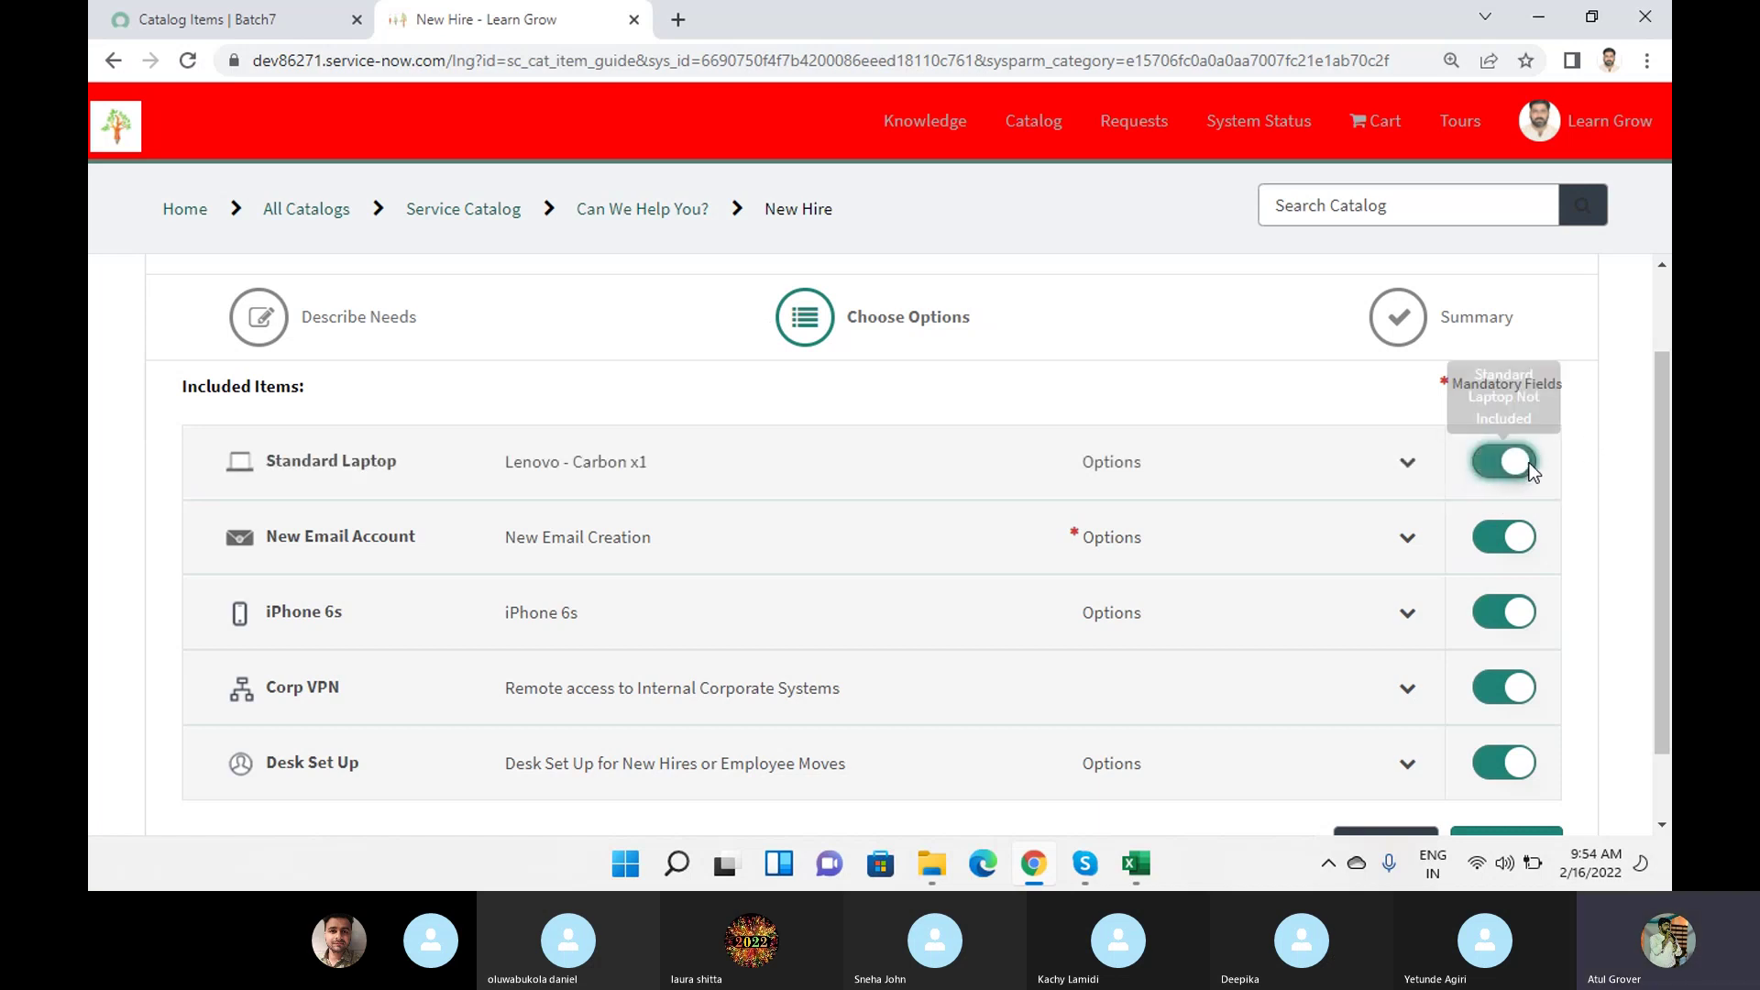
pyautogui.click(361, 544)
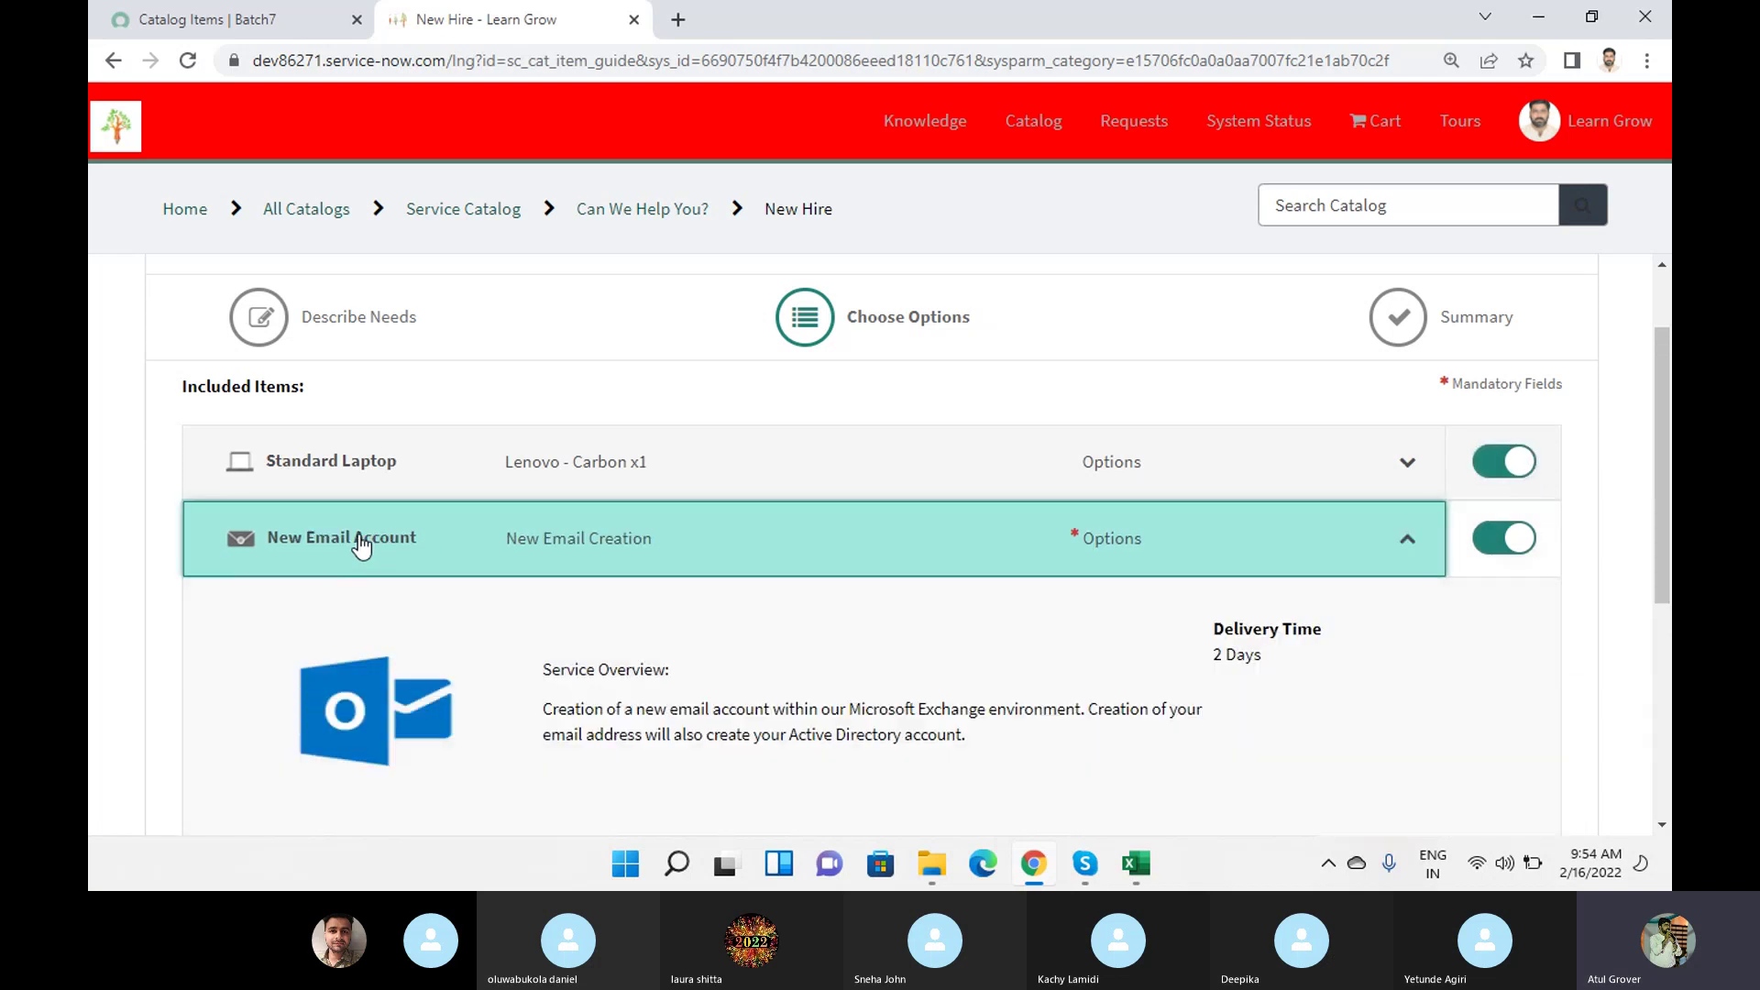
pyautogui.scroll(-1, 778, 432)
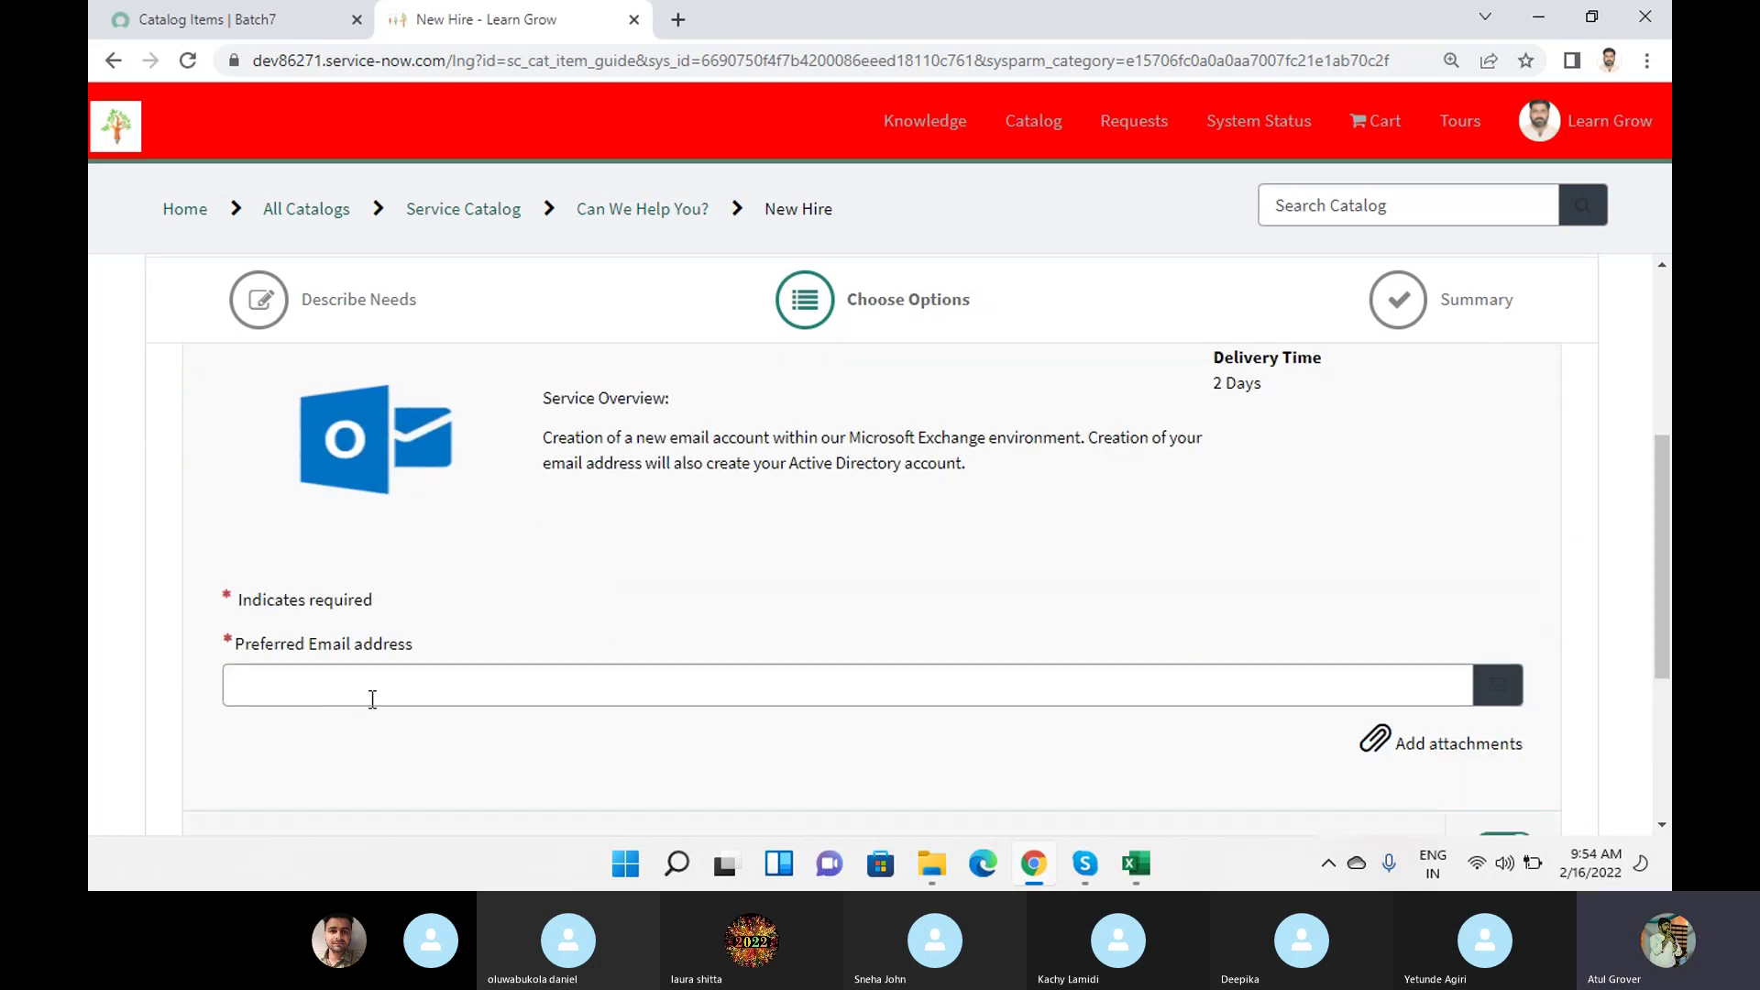
pyautogui.click(325, 697)
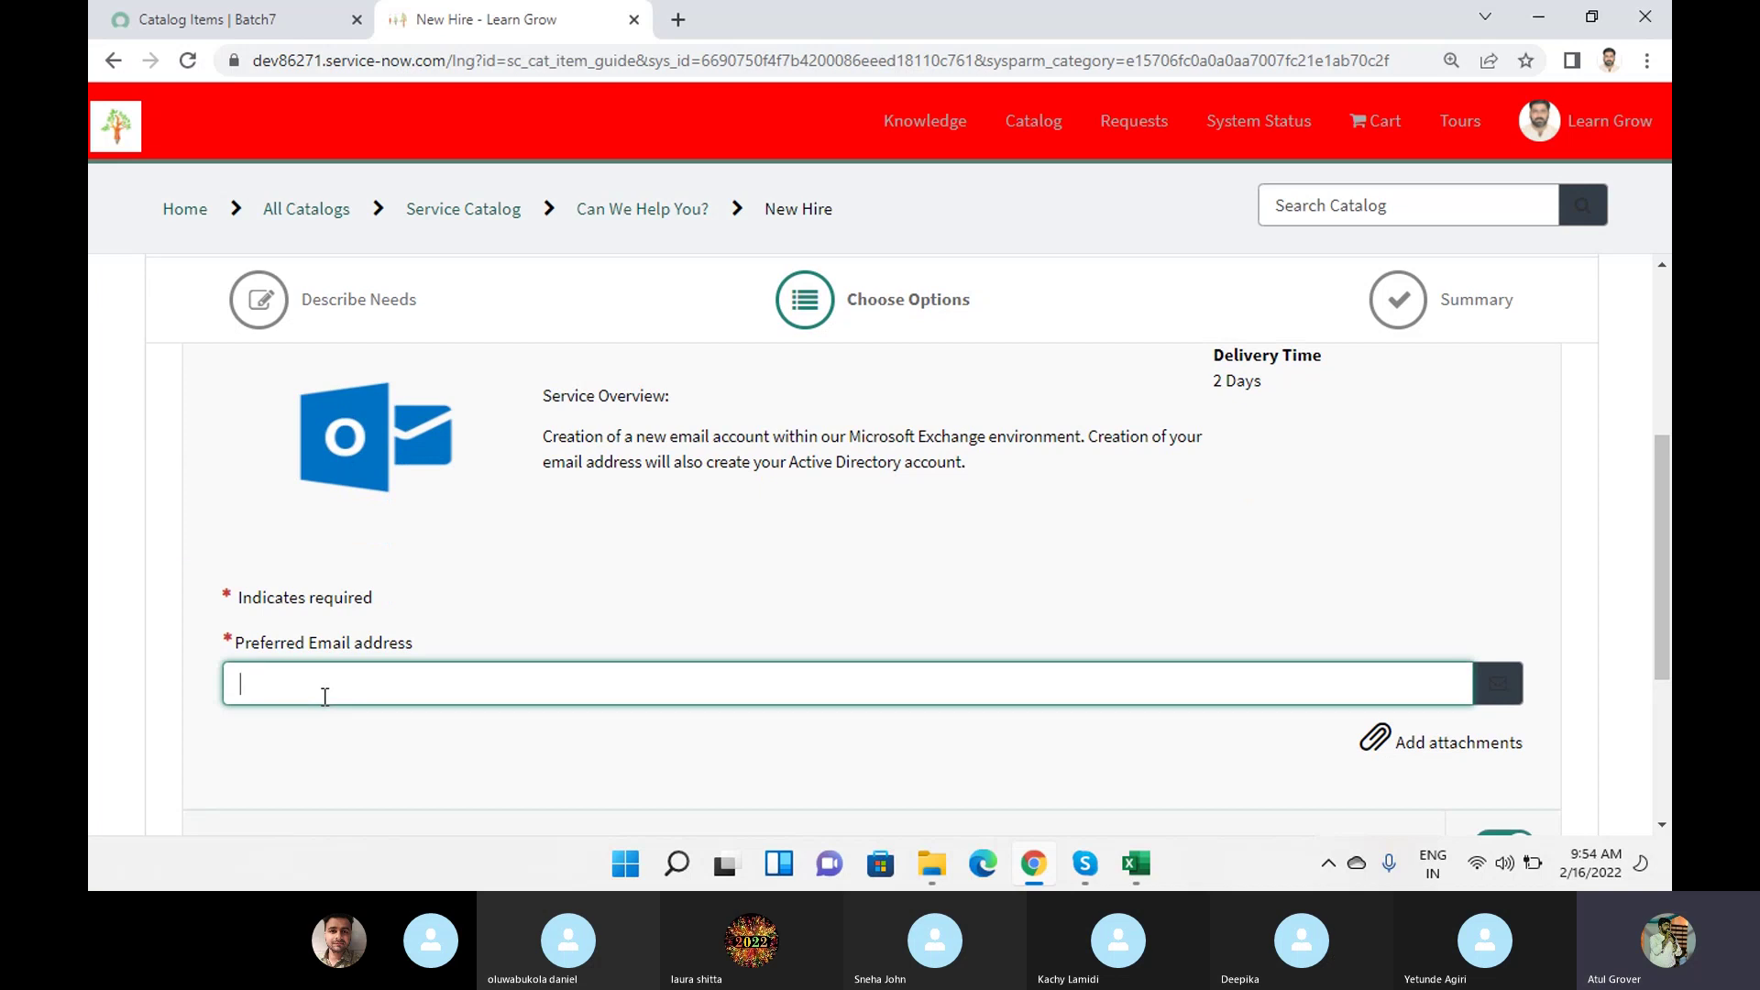
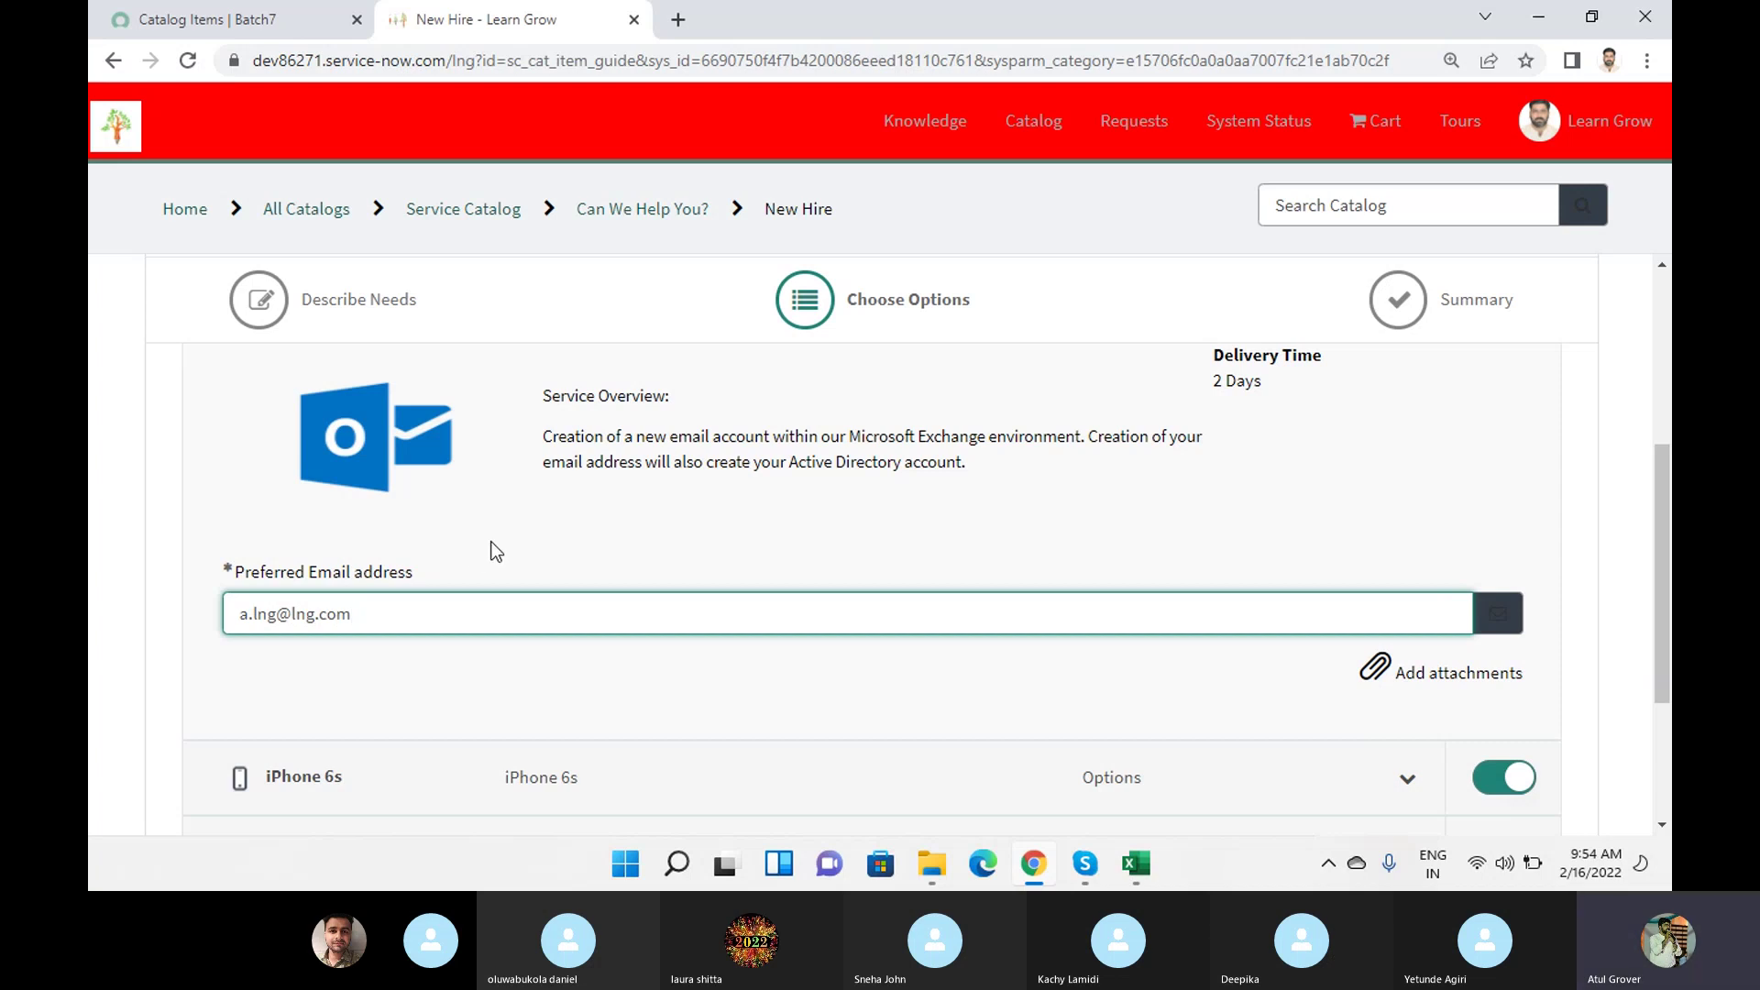
# Set the iPhone 6s options to Silver color and 128 GB storage.
pyautogui.scroll(-3, 495, 551)
pyautogui.click(347, 562)
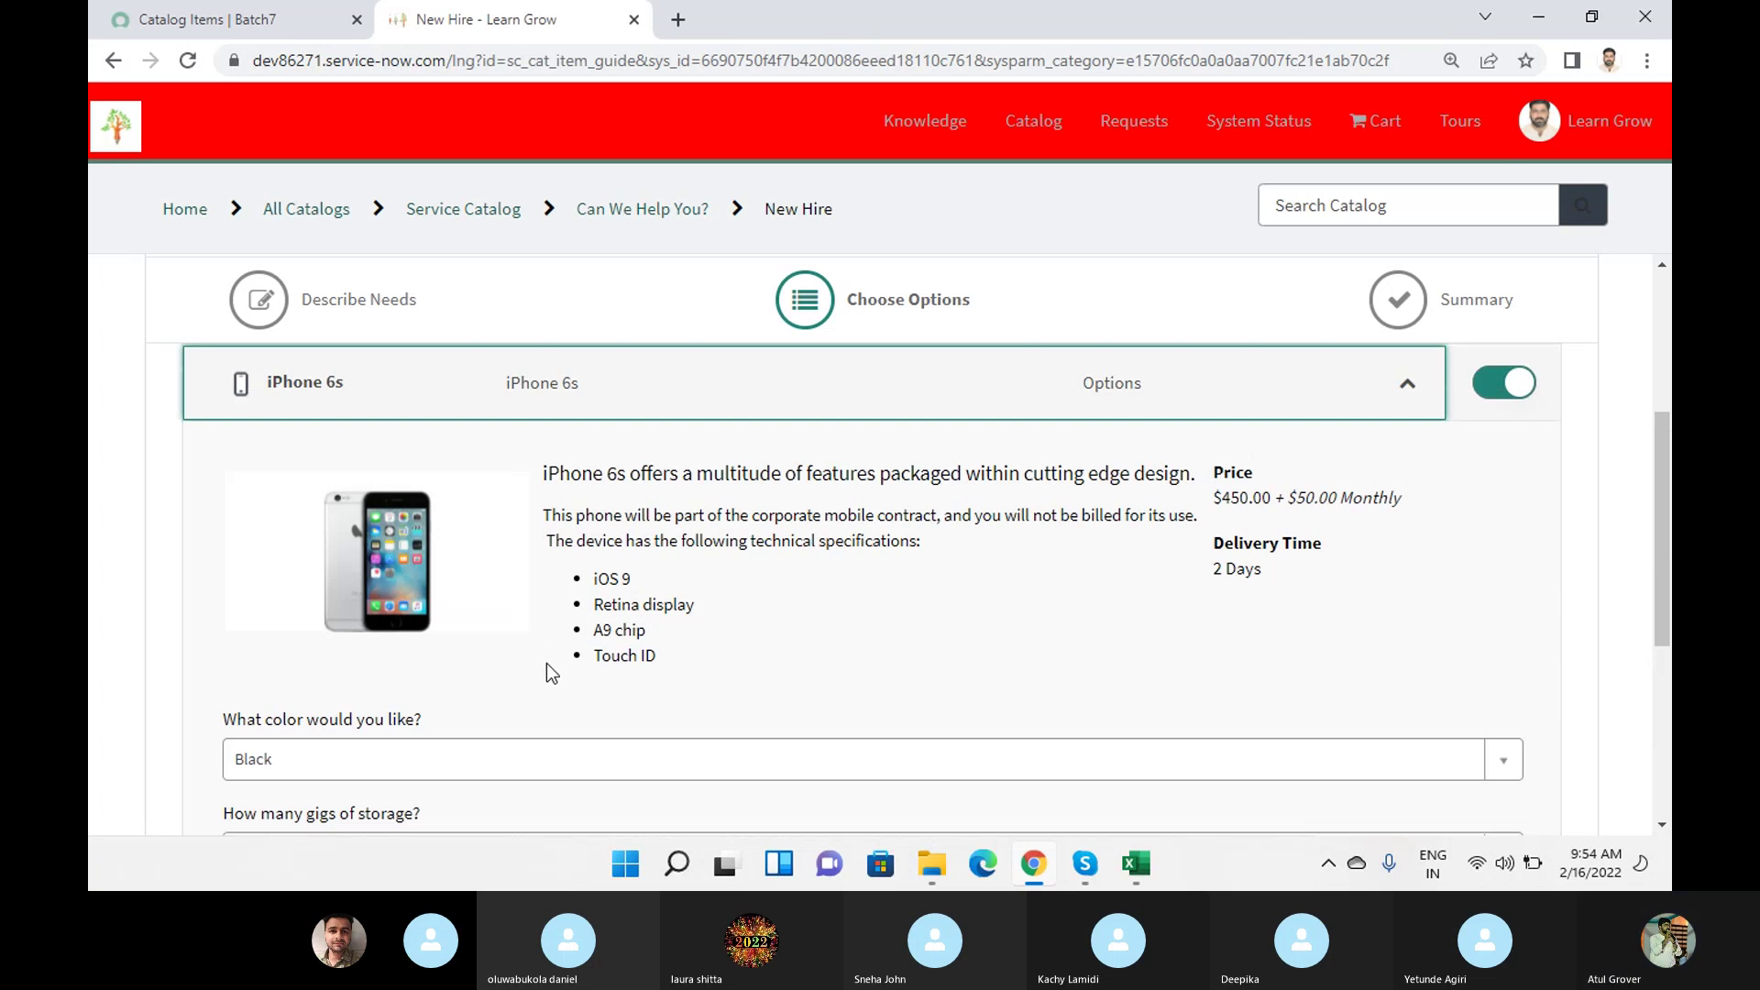
pyautogui.scroll(-1, 536, 653)
pyautogui.click(387, 642)
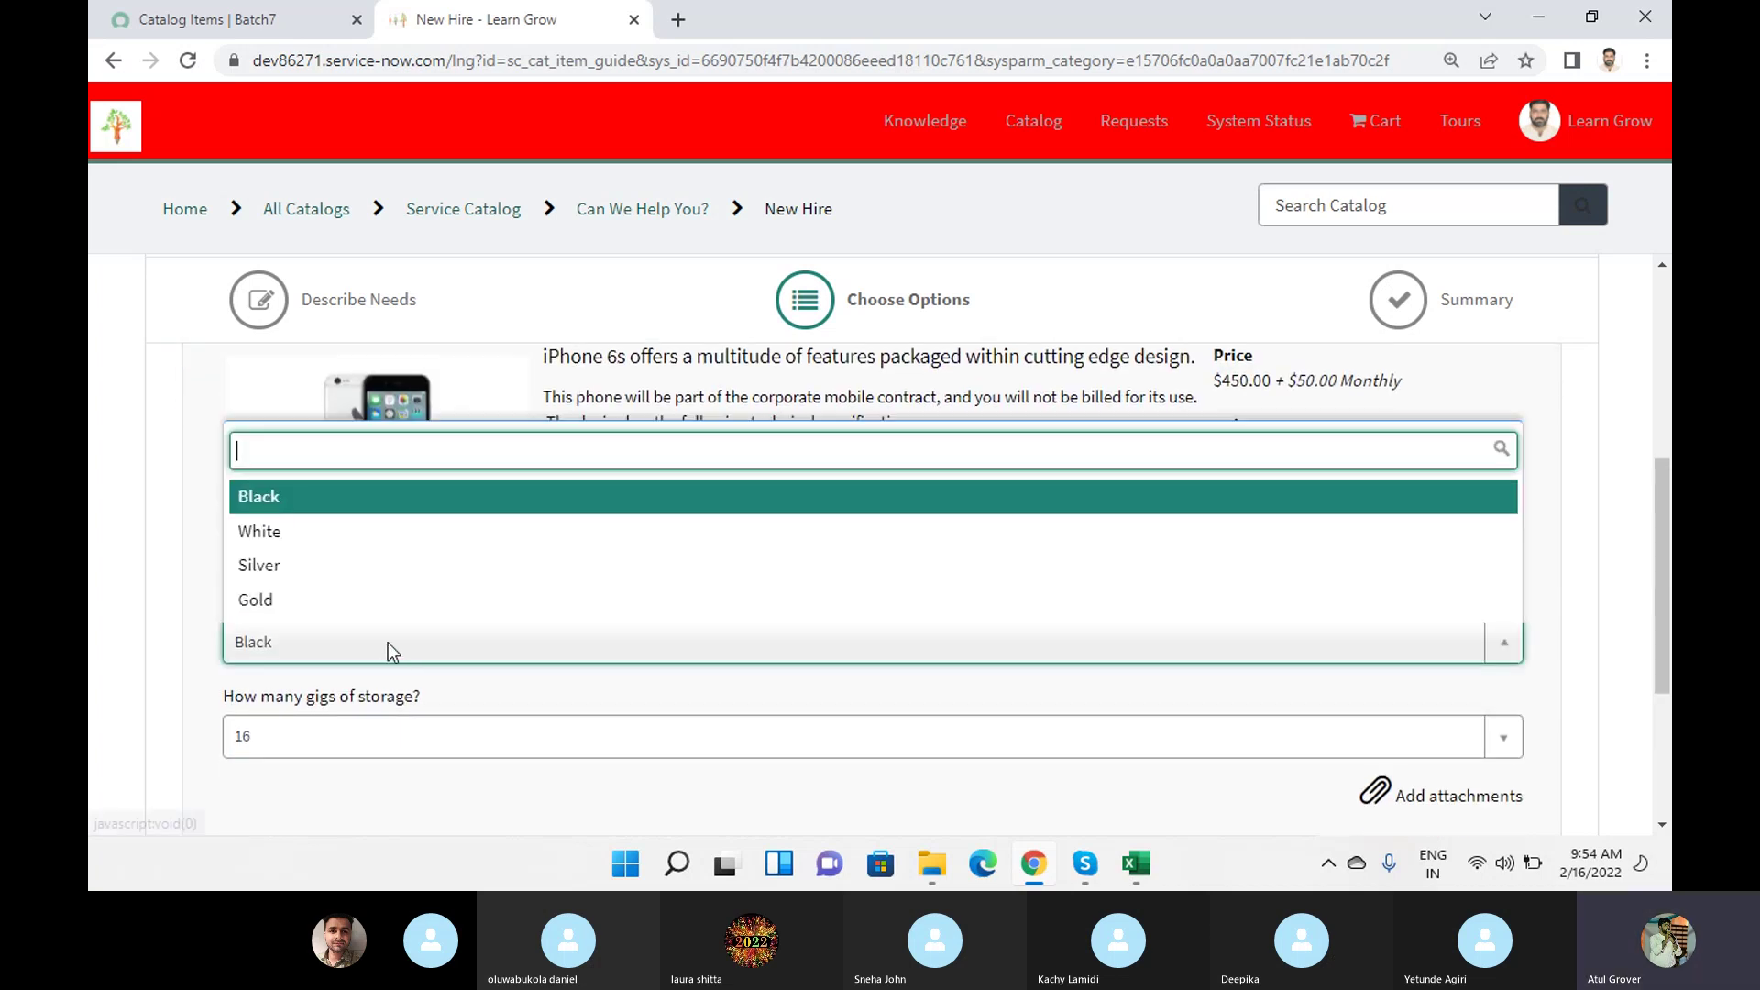
pyautogui.click(323, 566)
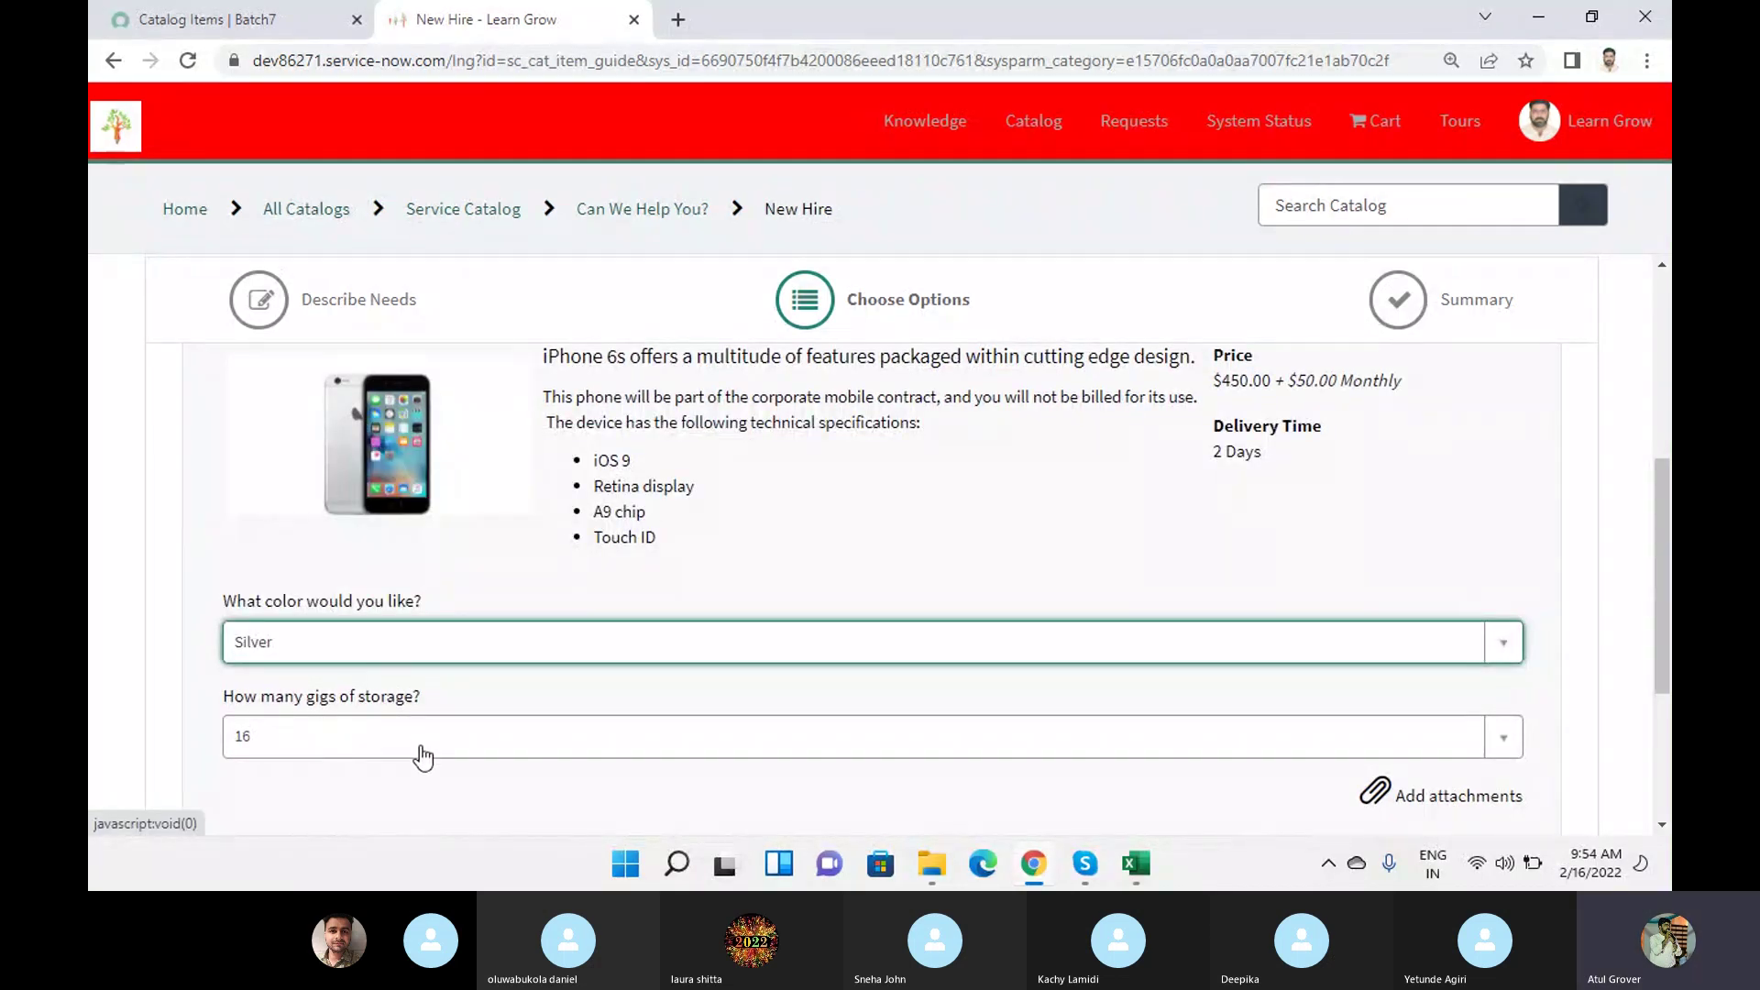
pyautogui.click(418, 752)
pyautogui.click(322, 697)
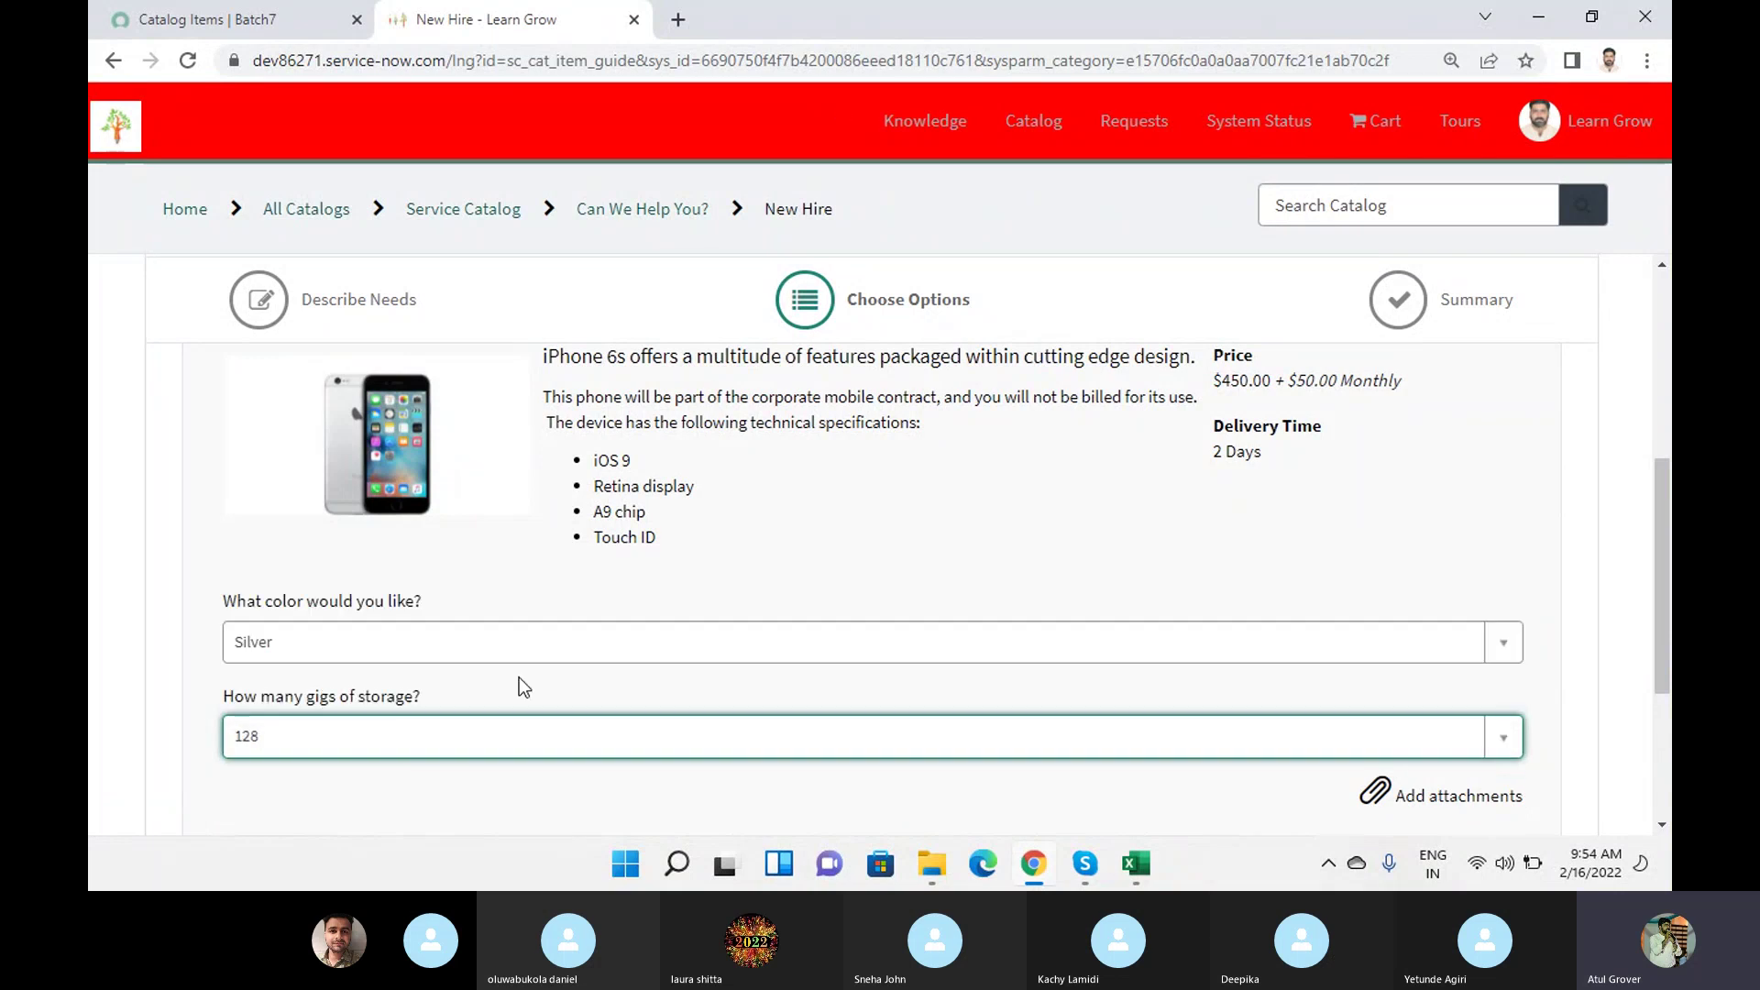
pyautogui.scroll(3, 519, 683)
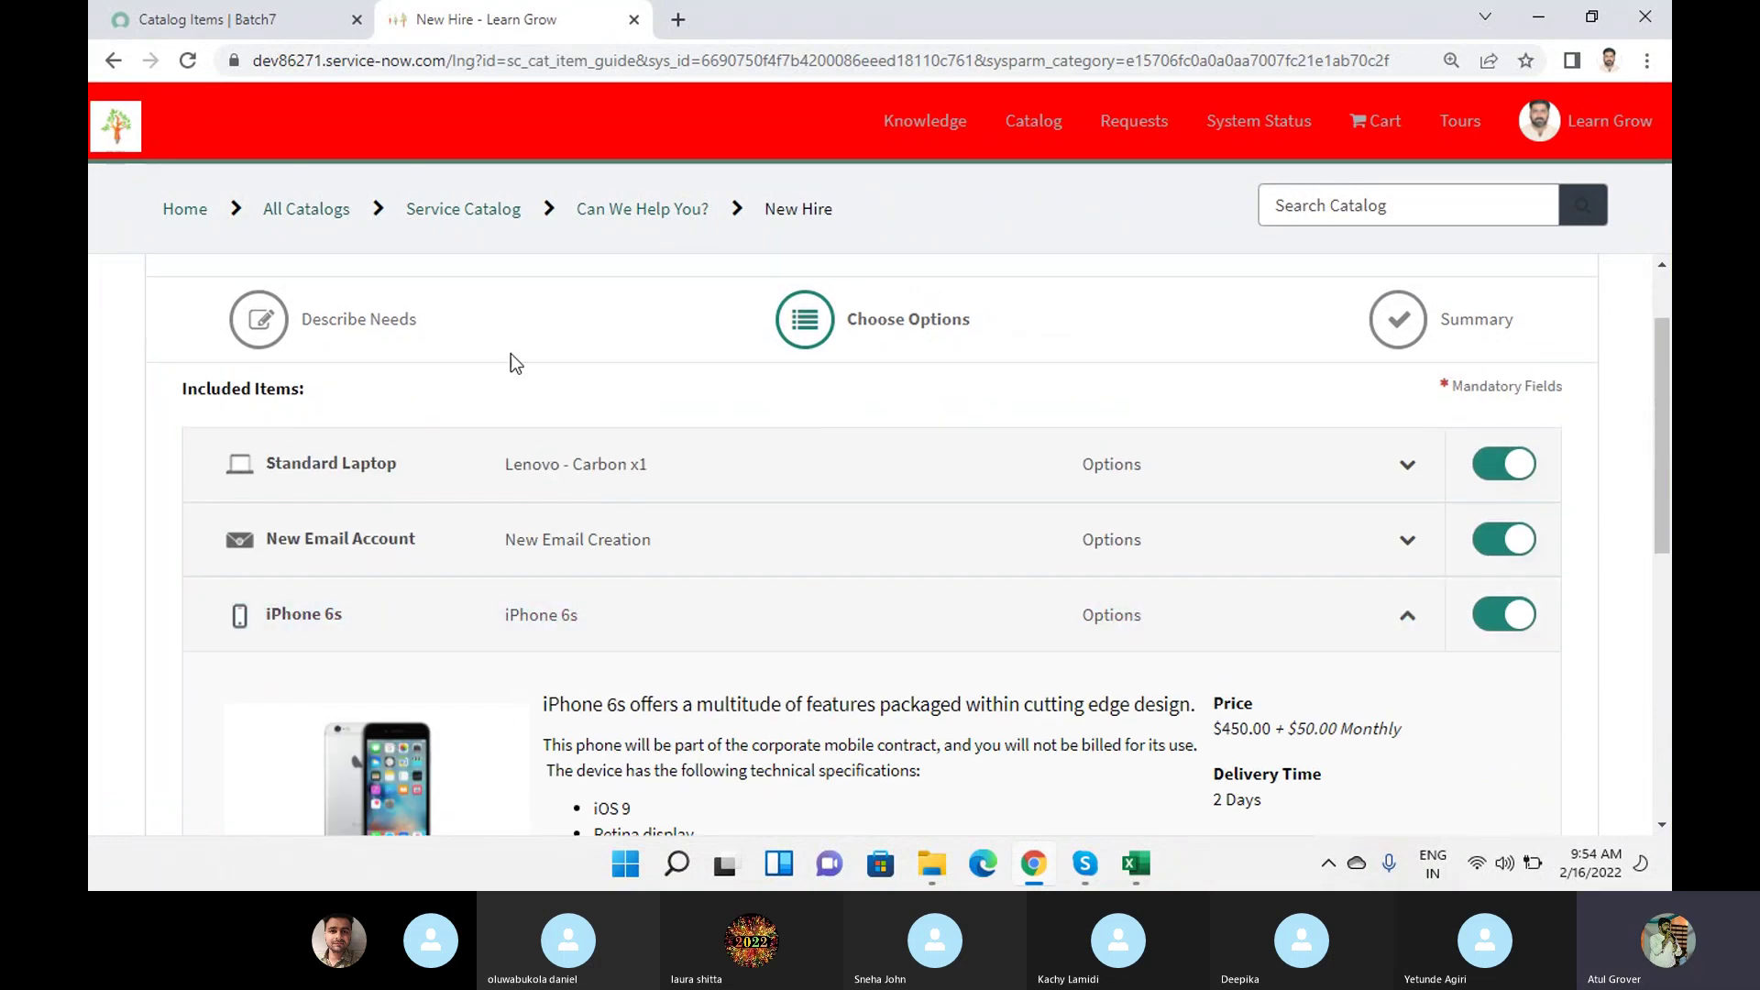
# Replace the catalog items Name filter with 'iphone', then return to the New Hire page.
pyautogui.click(267, 20)
pyautogui.moveTo(307, 310); pyautogui.dragTo(92, 257)
pyautogui.write('iphon')
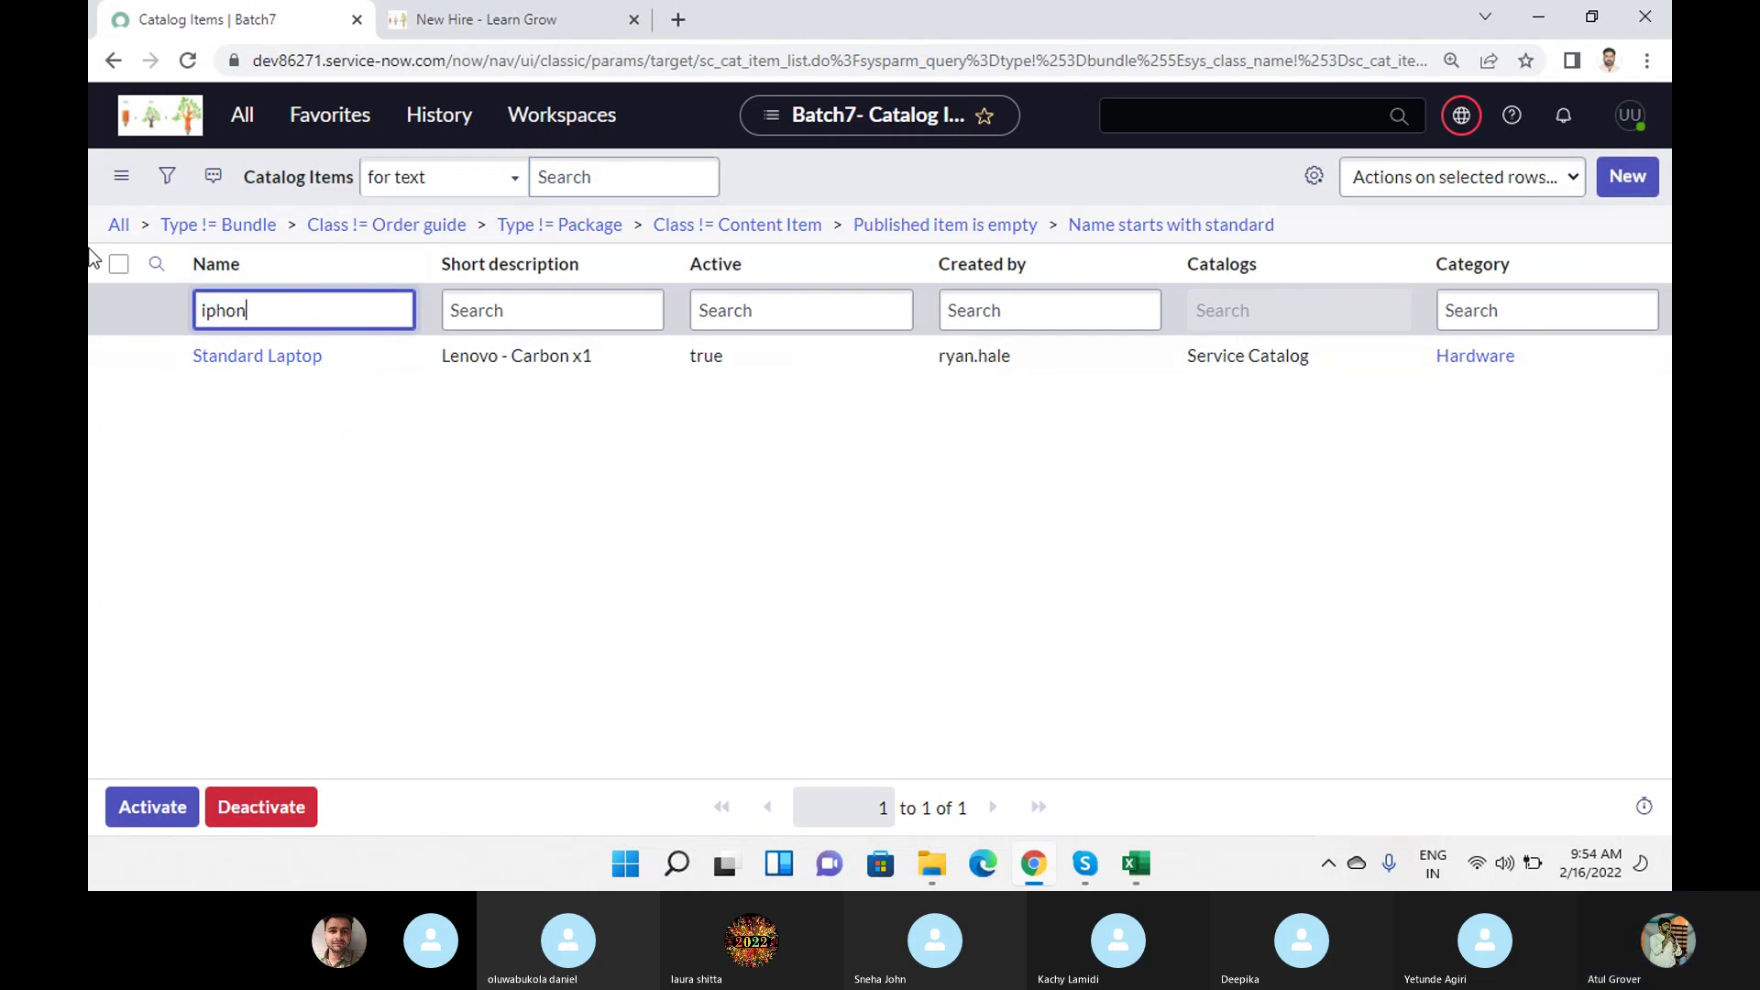
pyautogui.write('e')
pyautogui.press('Return')
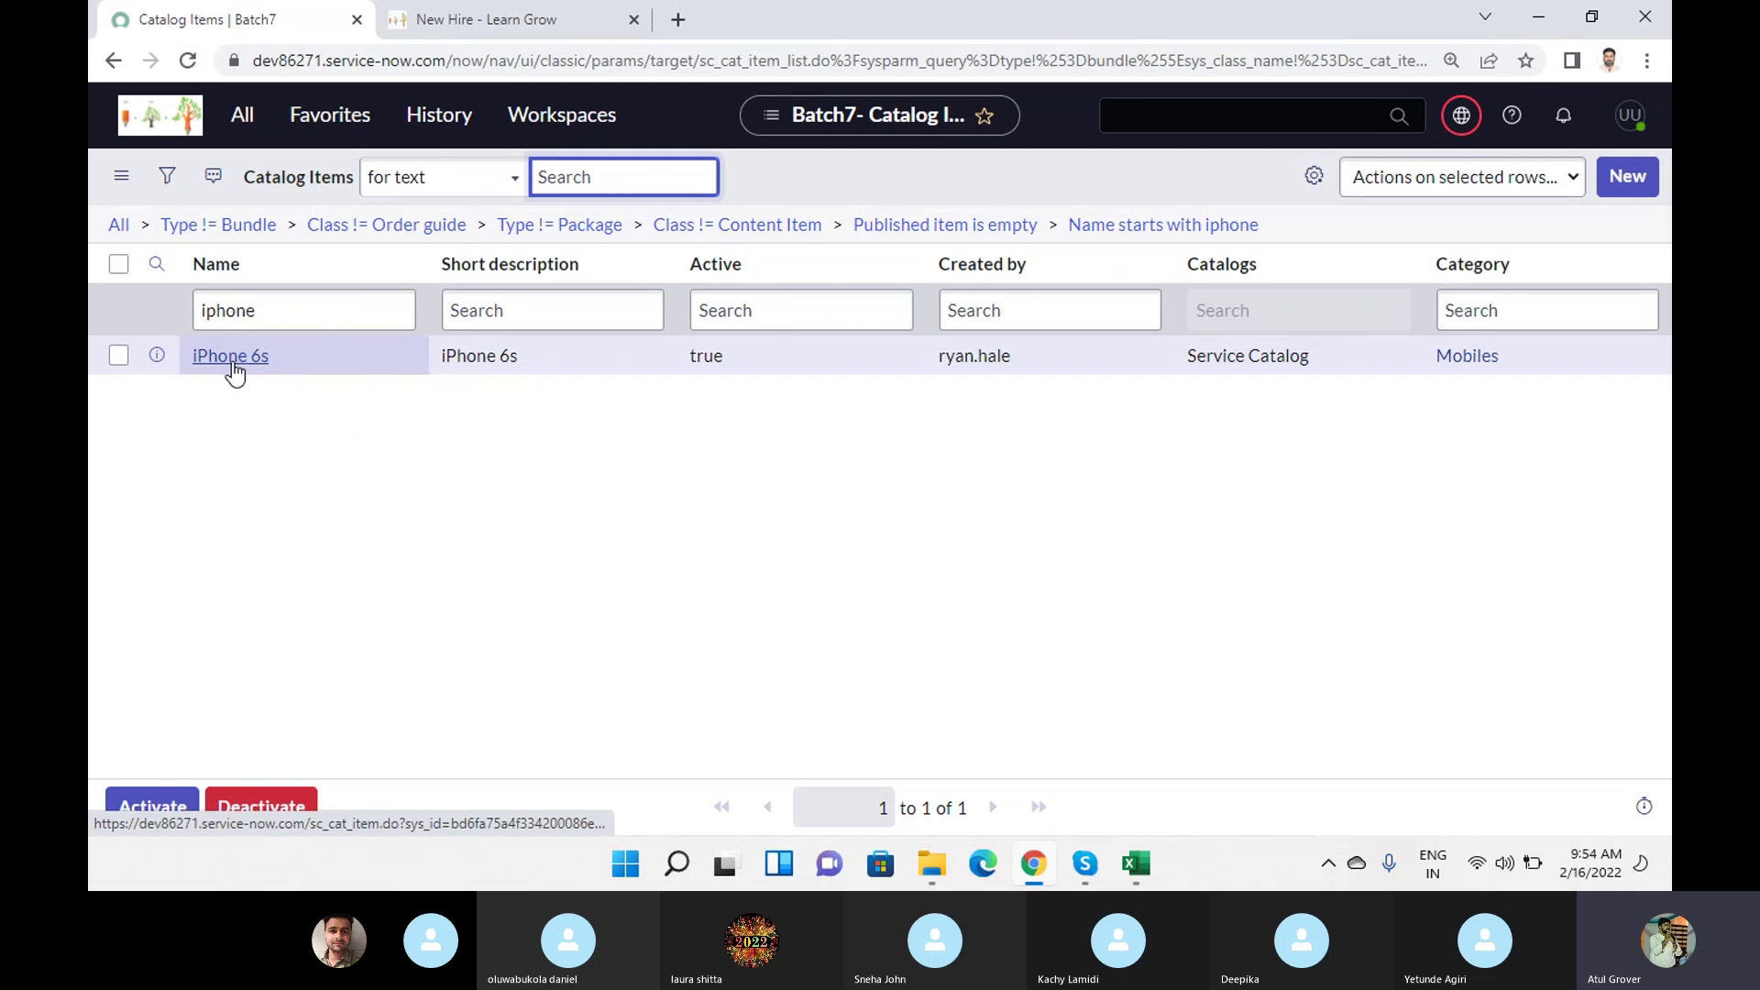
pyautogui.click(504, 26)
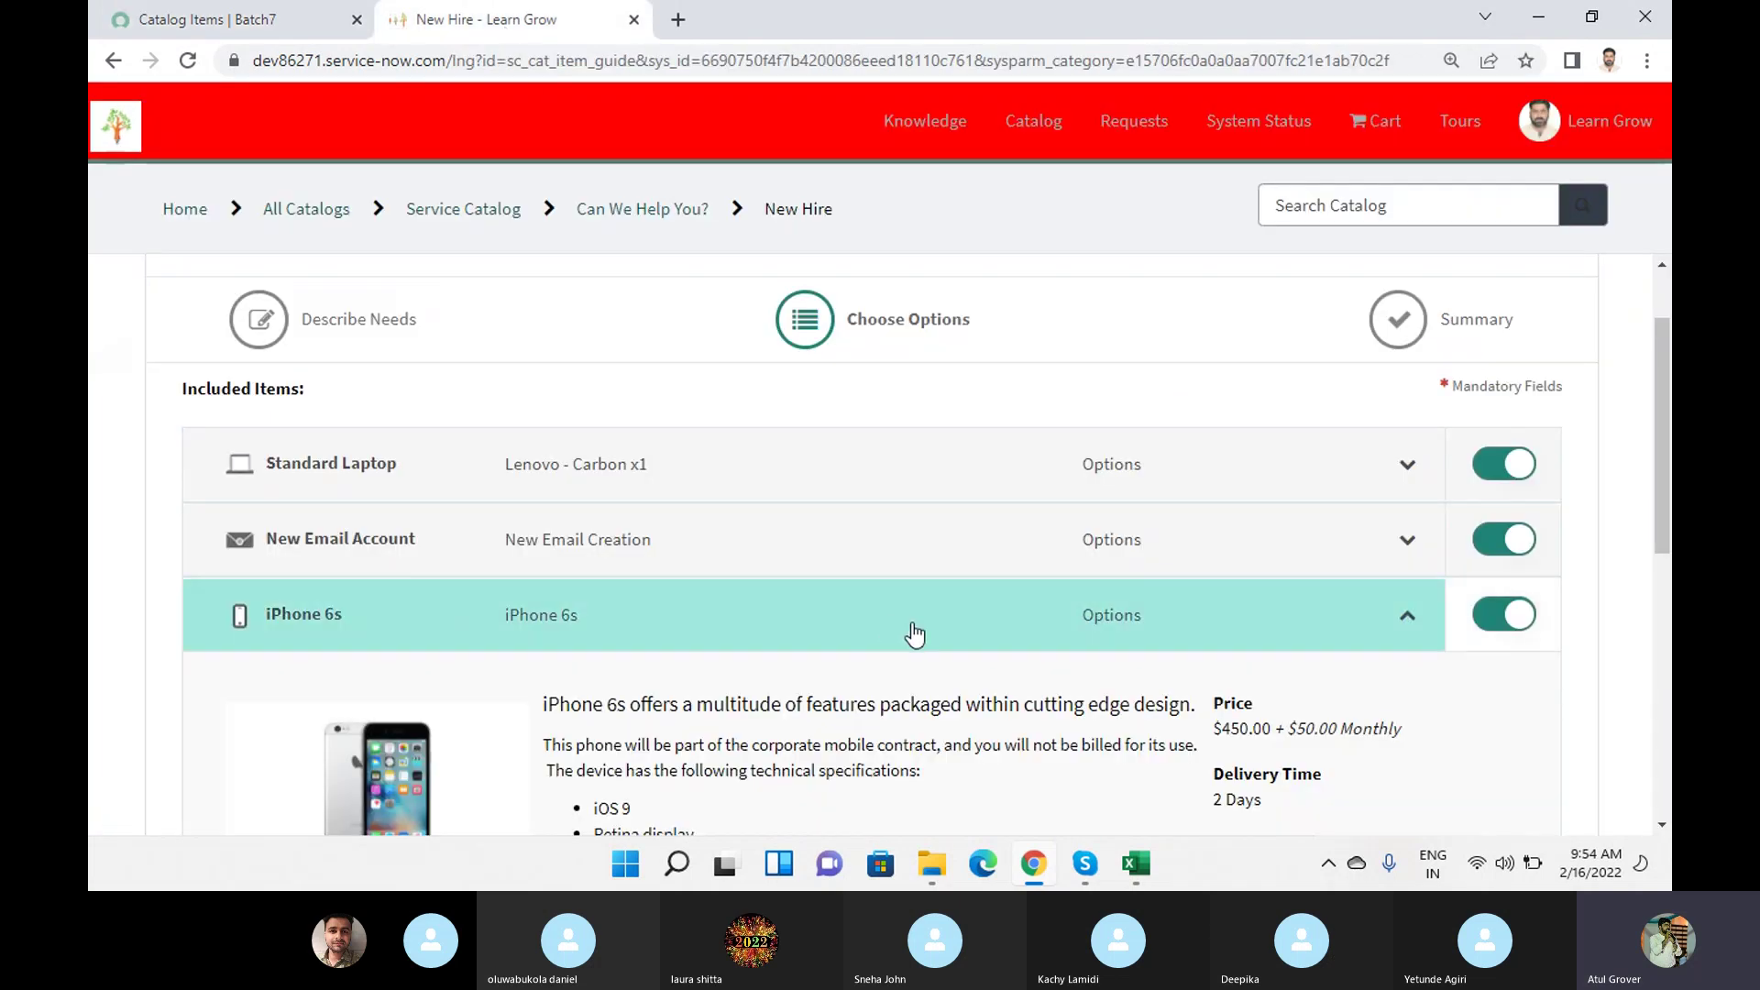
# Enter 'yes' as the Desk Set Up ergonomic requirements and advance to Summary.
pyautogui.scroll(-5, 912, 629)
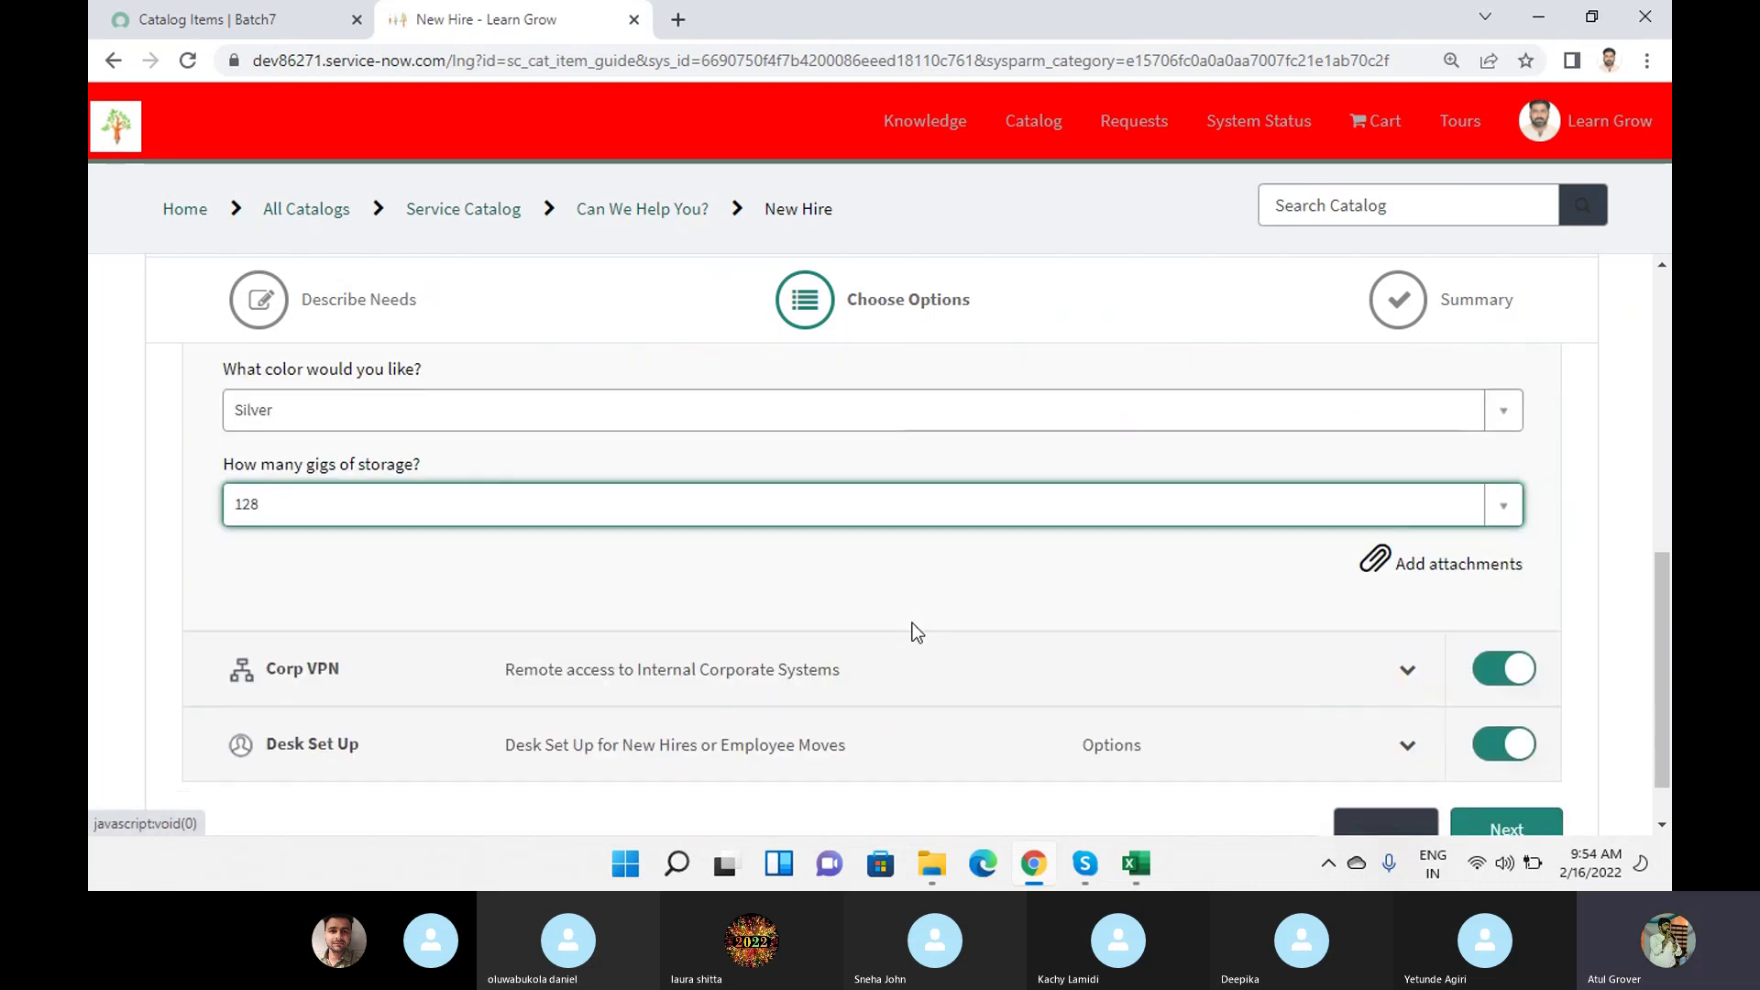
pyautogui.scroll(-1, 912, 629)
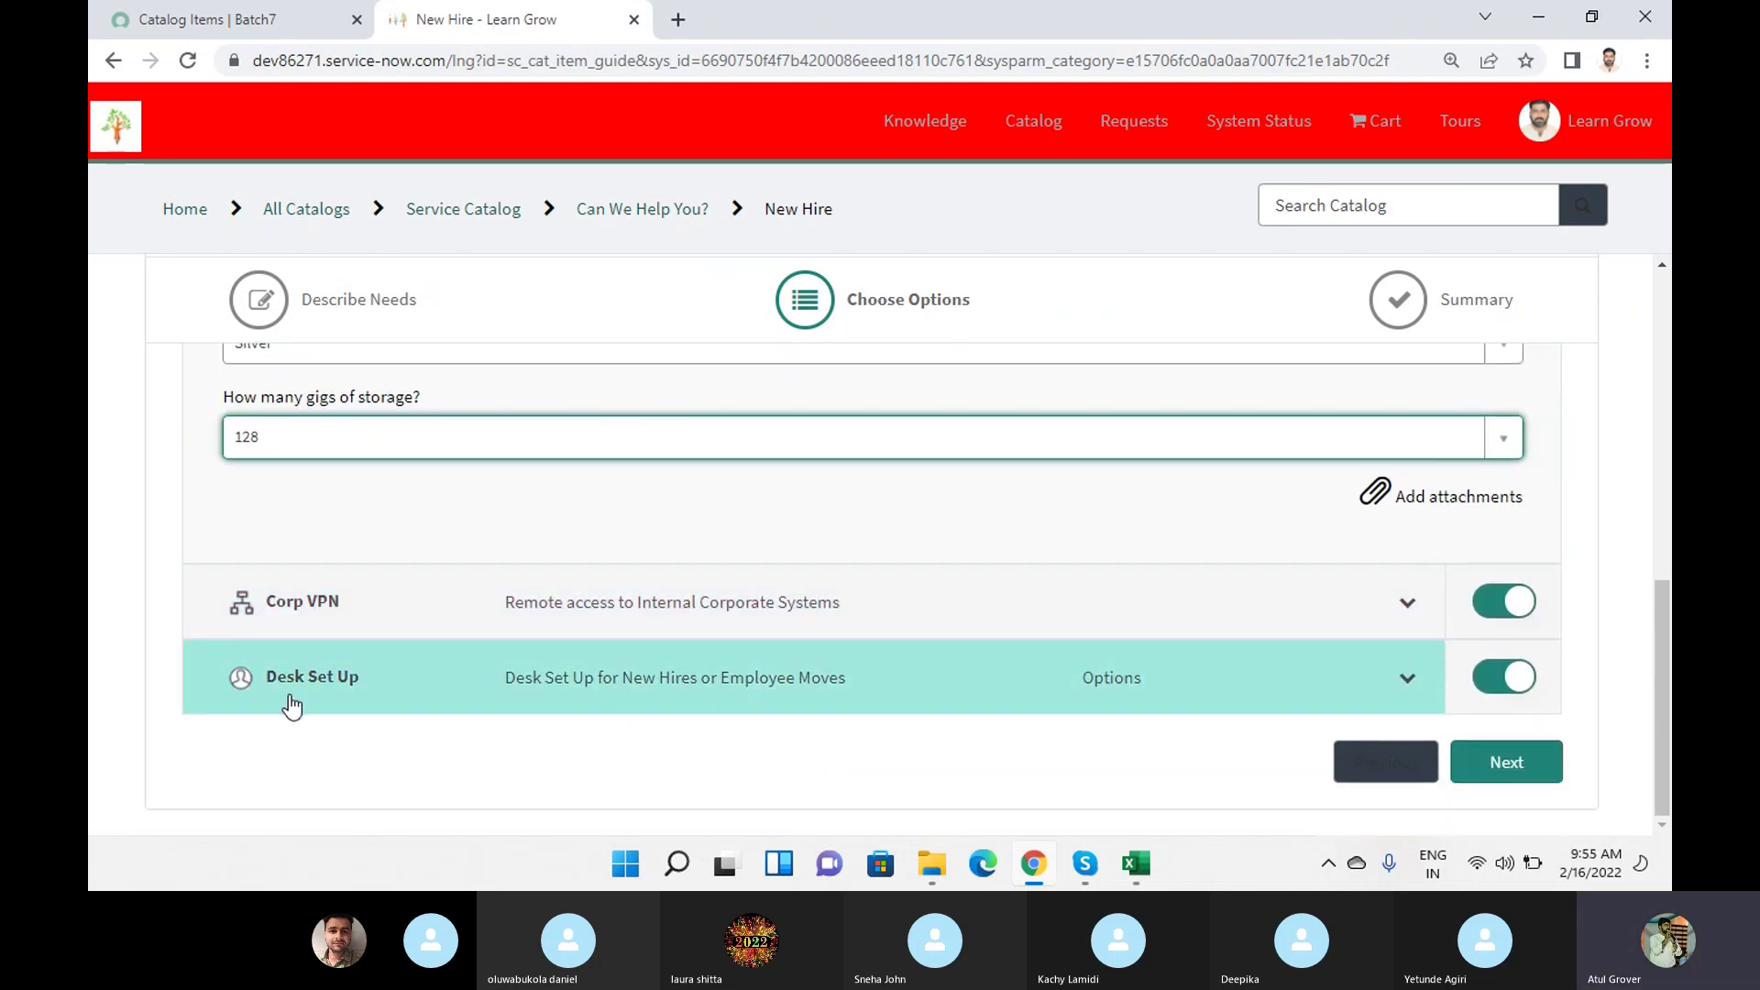
pyautogui.click(330, 688)
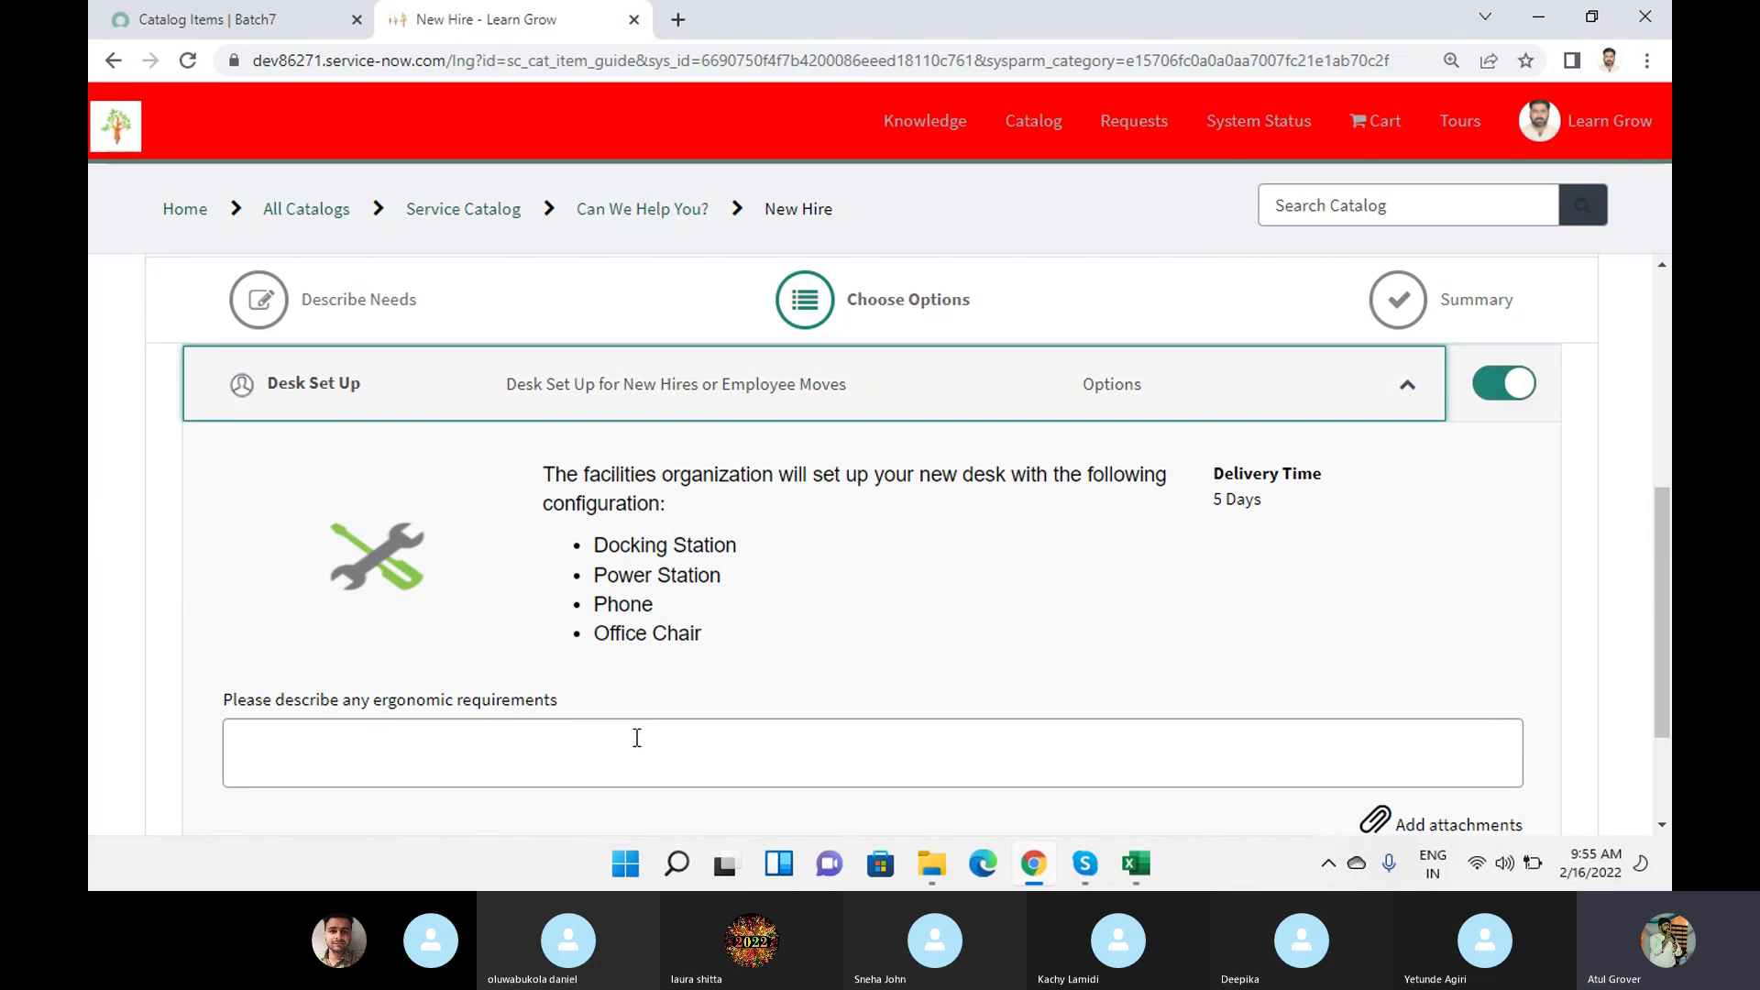
pyautogui.click(637, 735)
pyautogui.write('yes')
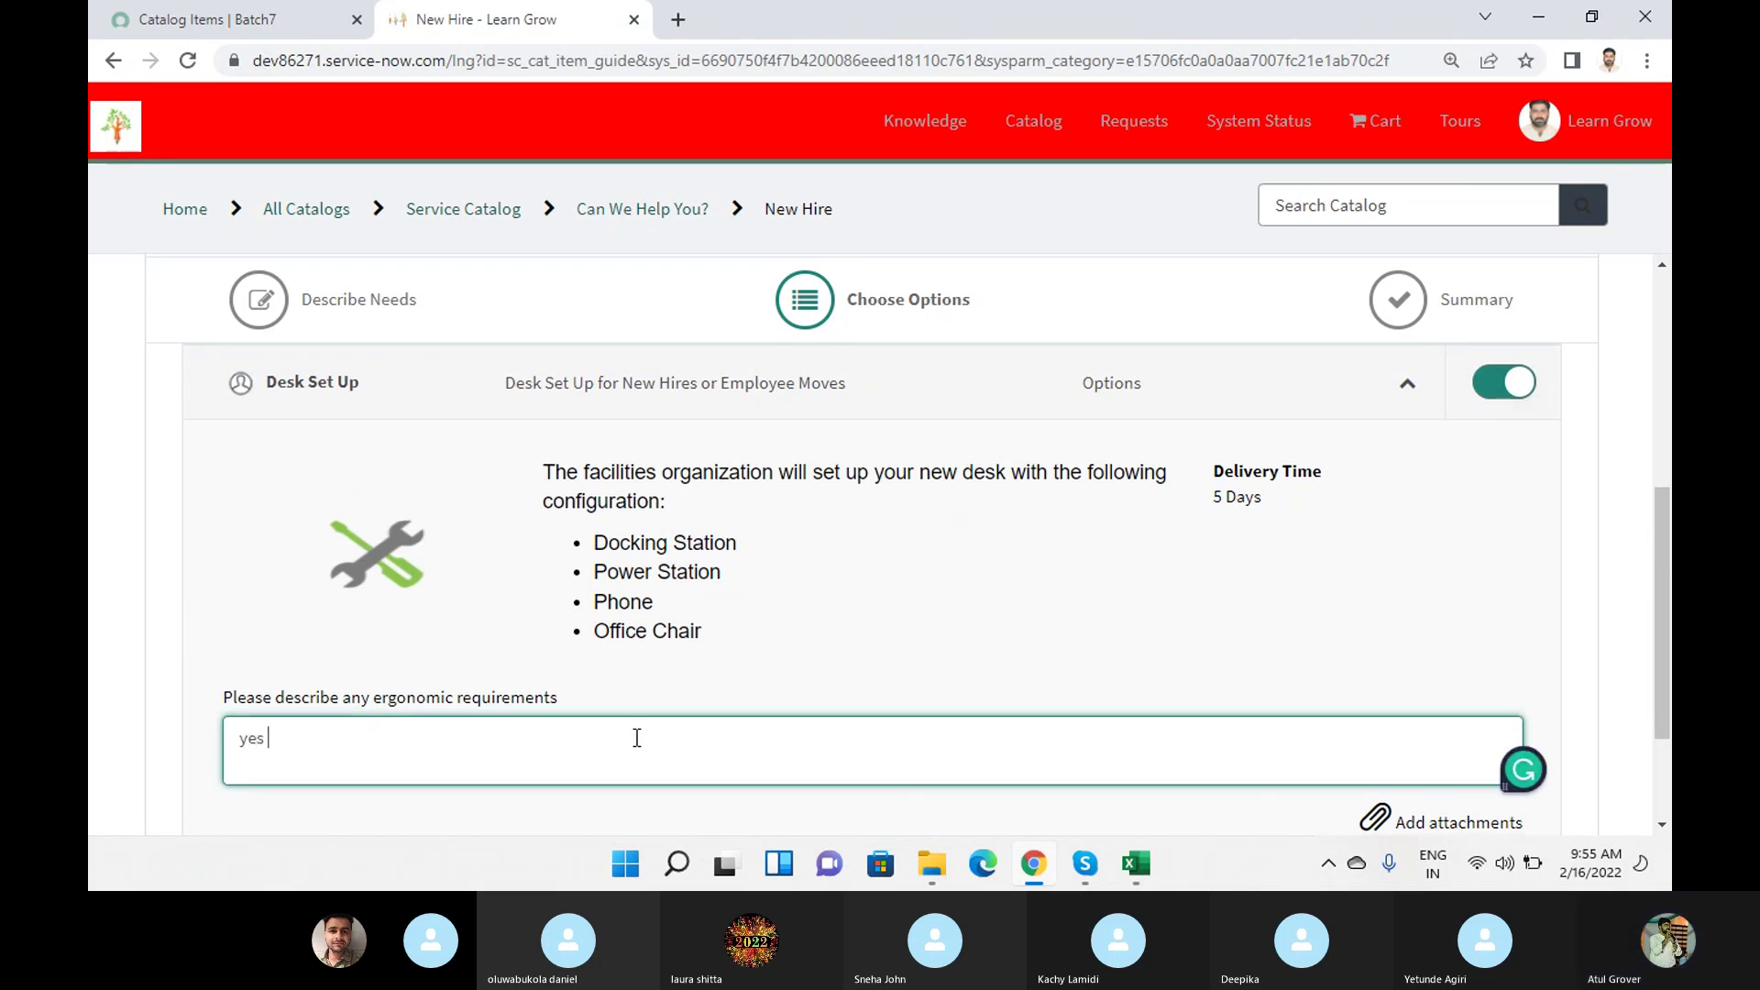
pyautogui.scroll(-2, 1570, 423)
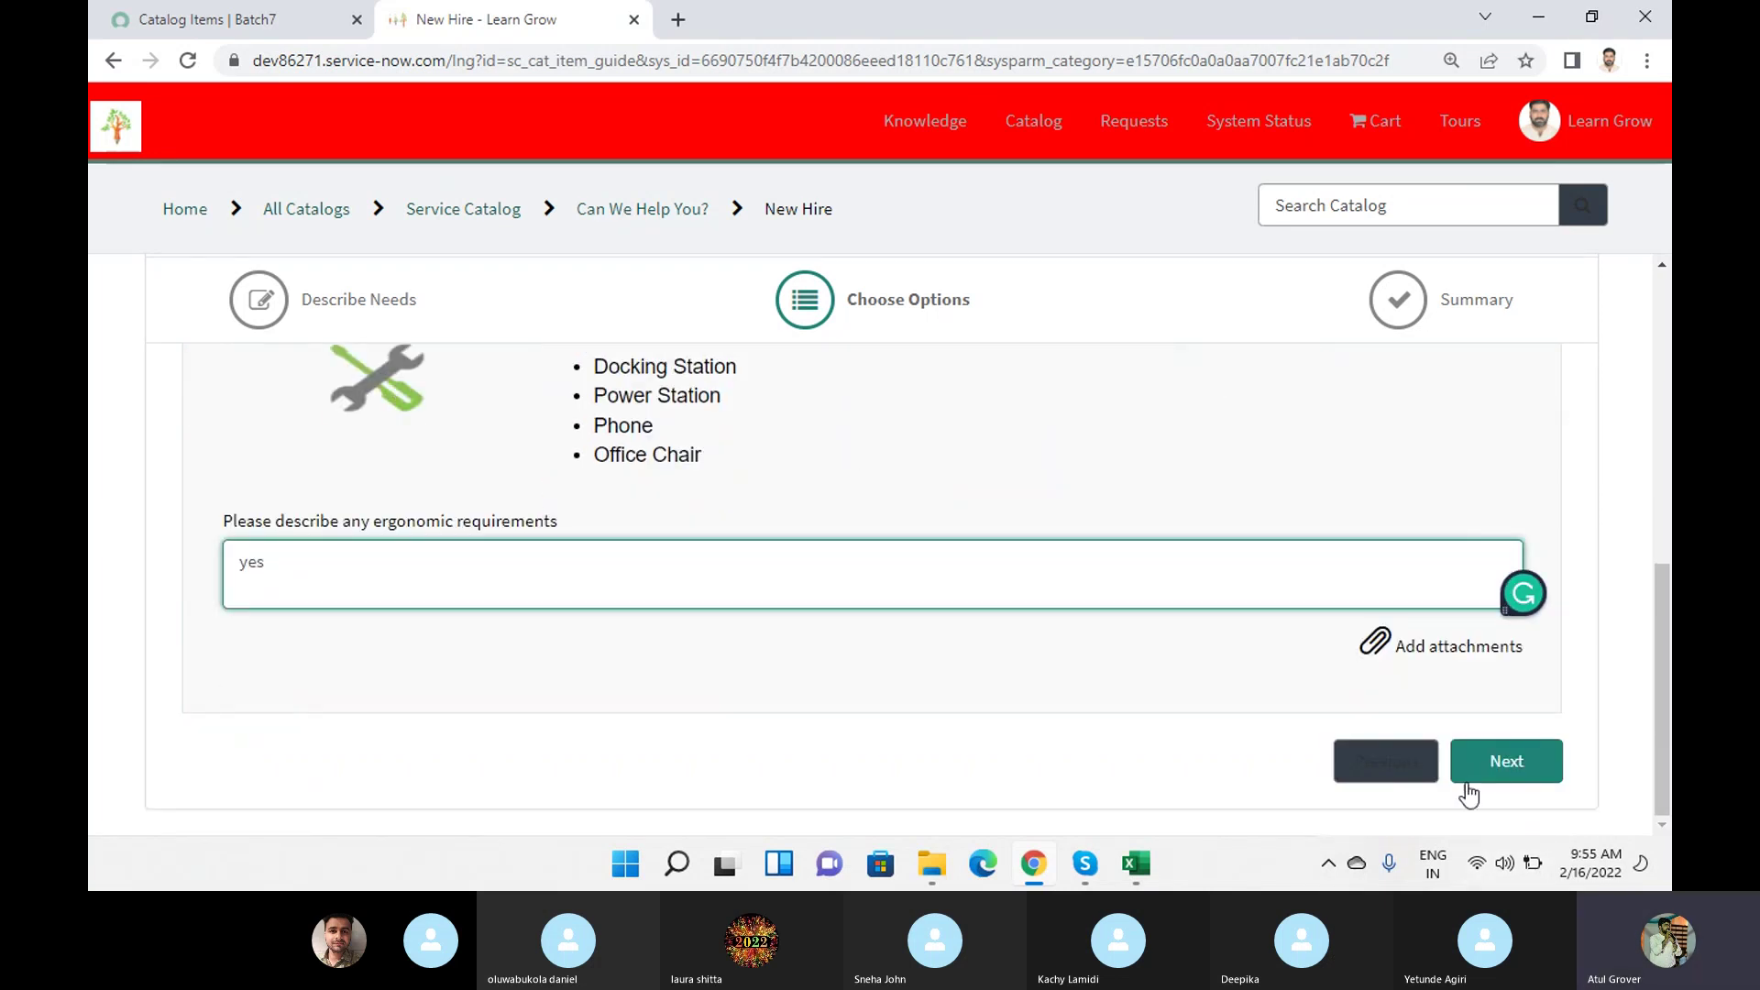
pyautogui.click(1504, 765)
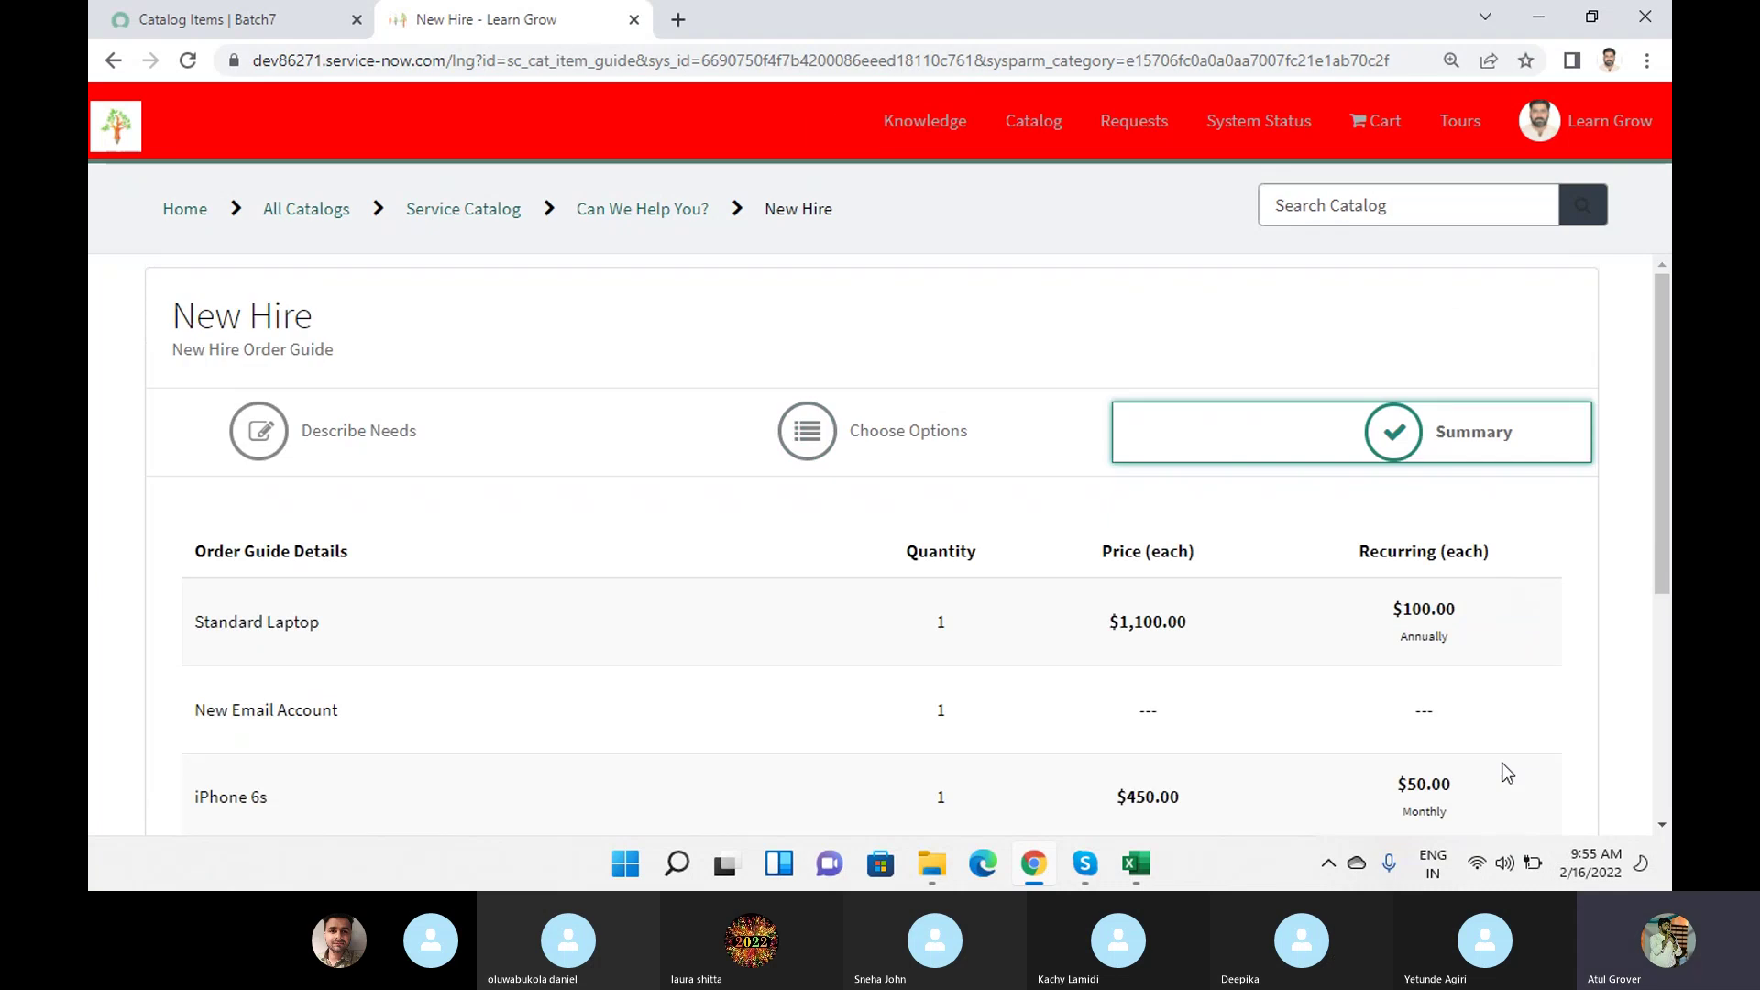
# Order the summarized New Hire items and check out, creating request REQ0010024.
pyautogui.scroll(-3, 1118, 633)
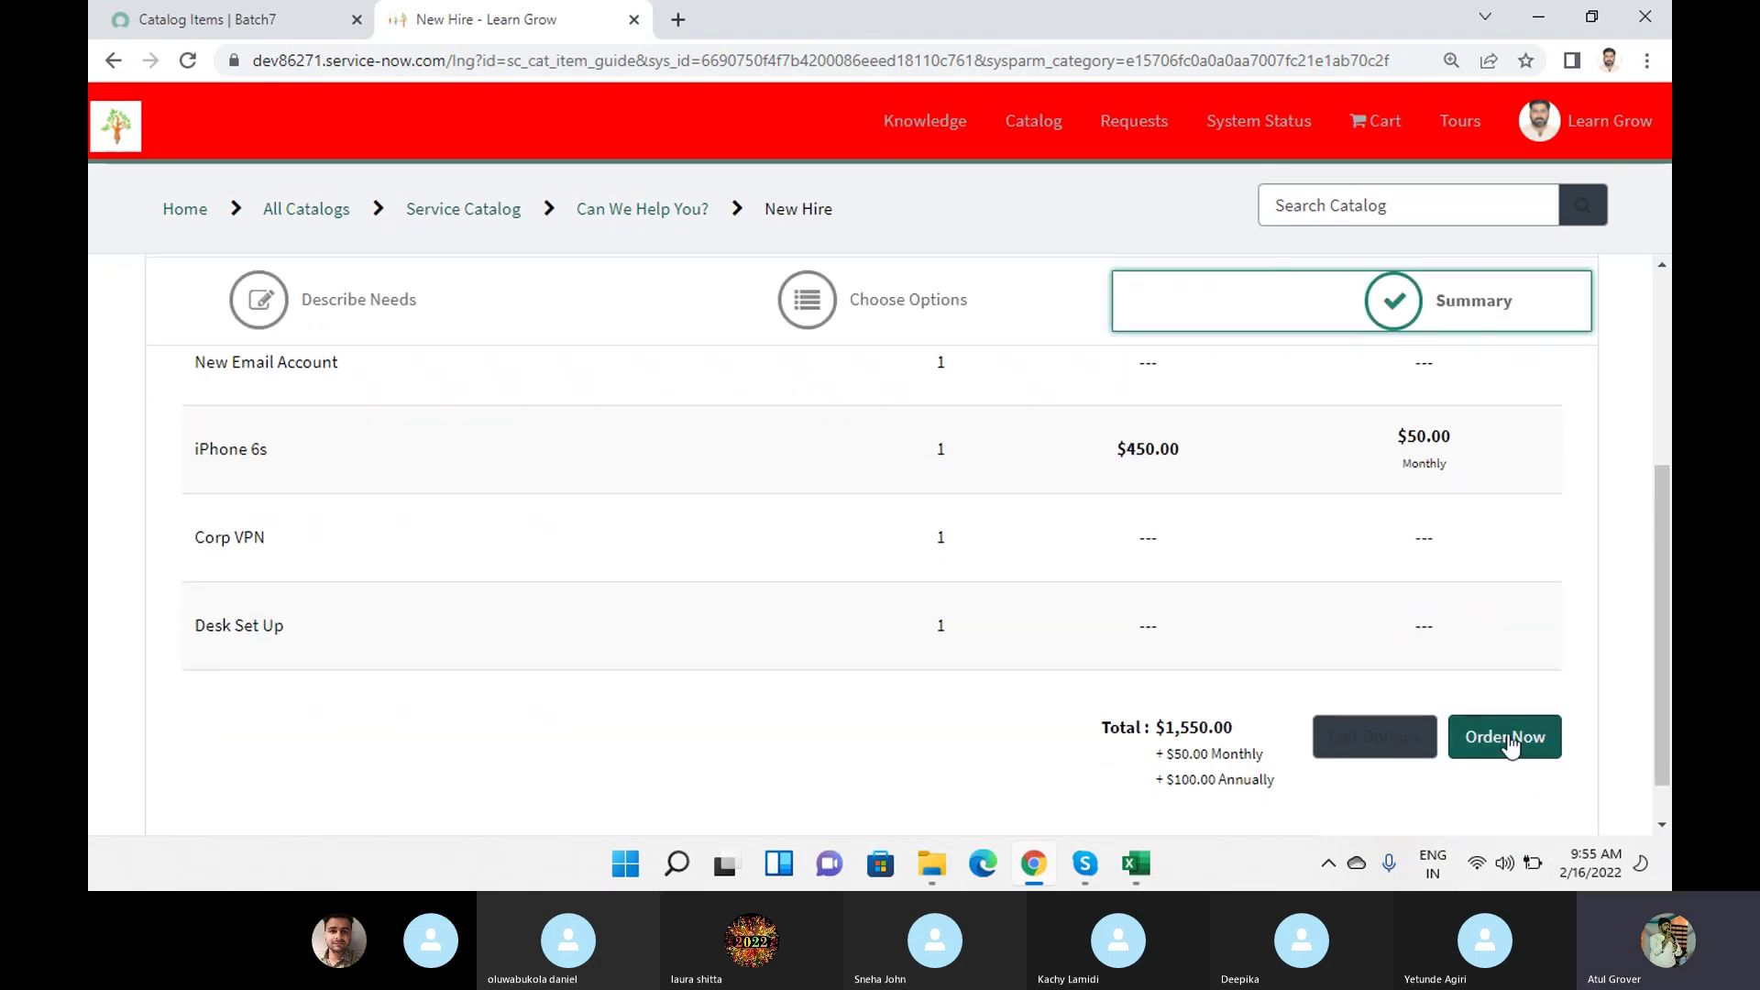
pyautogui.click(1508, 741)
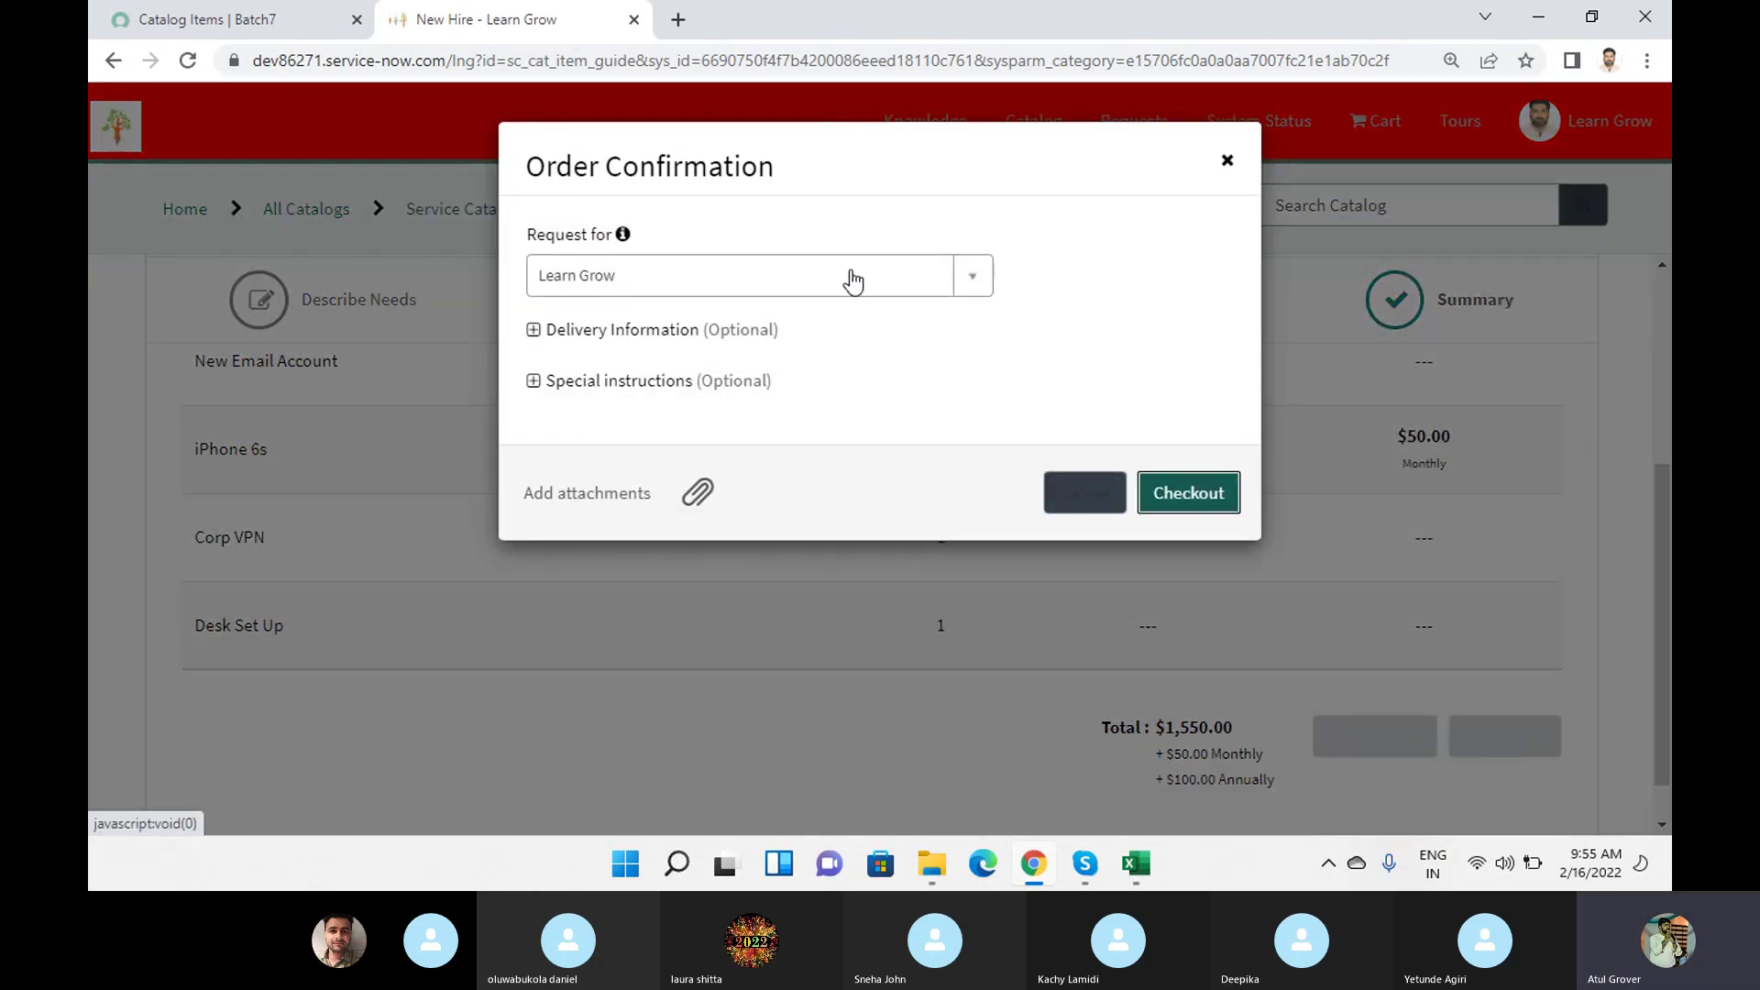
pyautogui.click(1193, 492)
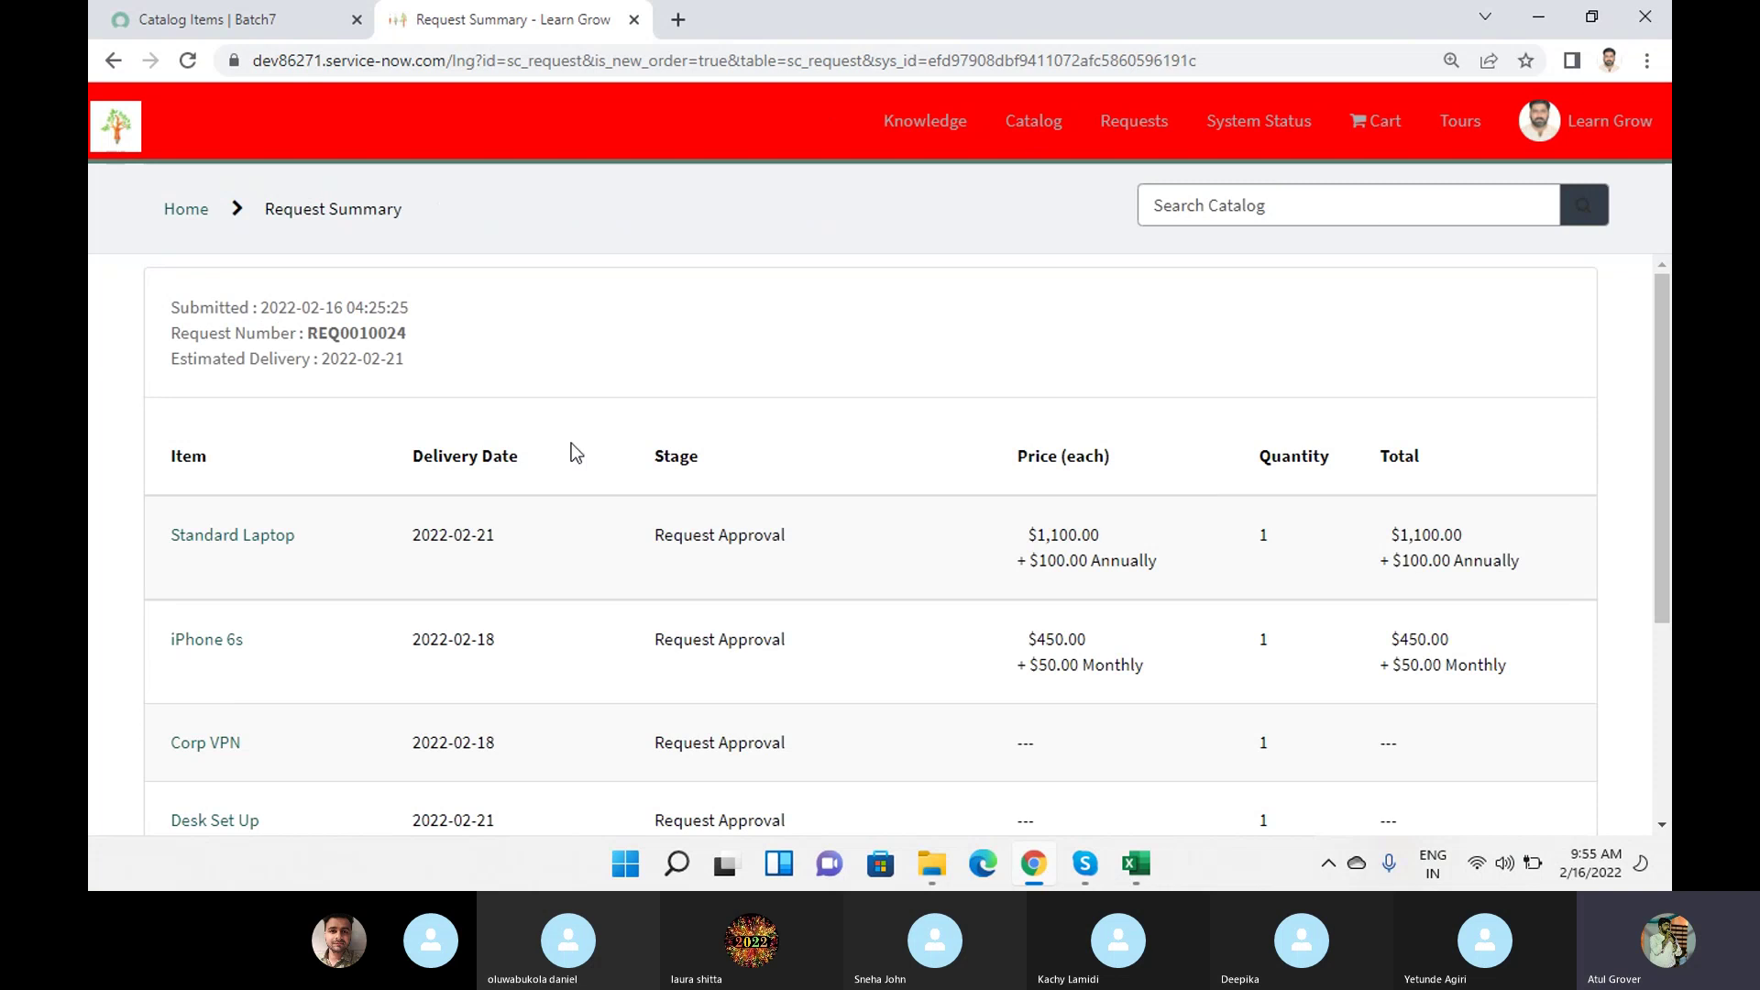
# Copy request number REQ0010024 from the Request Summary and return to the iPhone 6s catalog items list.
pyautogui.scroll(-1, 550, 445)
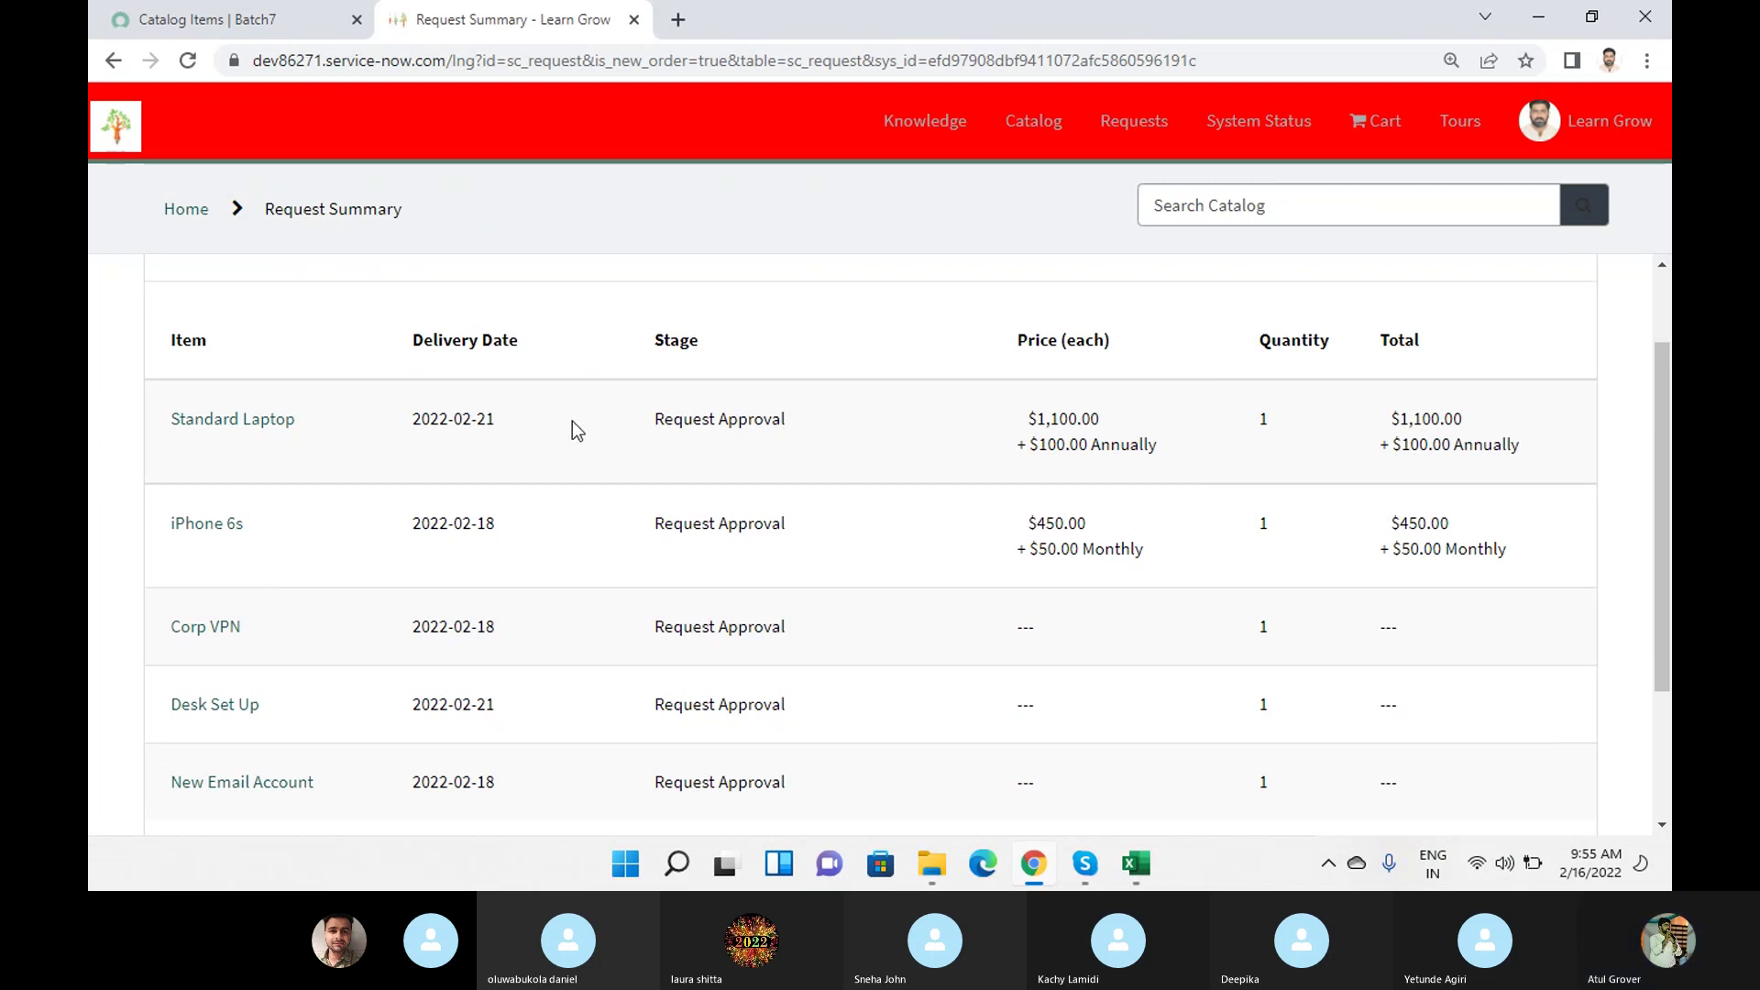
pyautogui.scroll(-1, 653, 613)
pyautogui.scroll(-2, 656, 623)
pyautogui.scroll(4, 656, 617)
pyautogui.doubleClick(380, 335)
pyautogui.hotkey('ctrl', 'c')
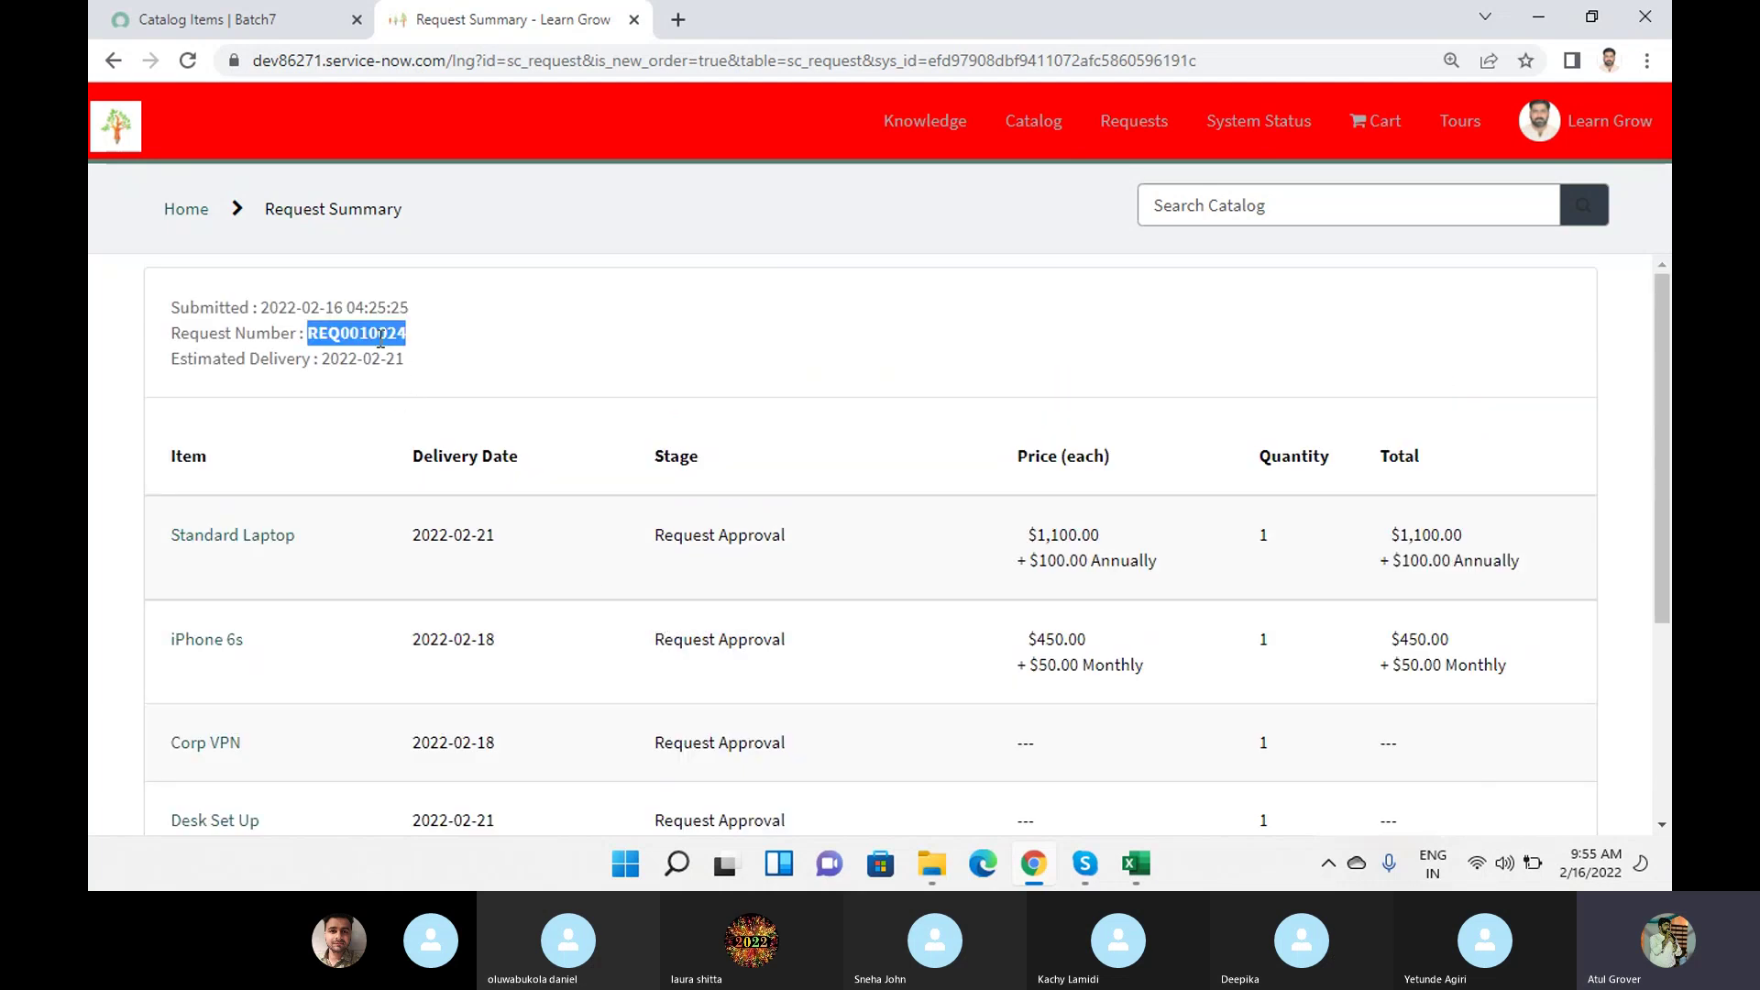
pyautogui.click(247, 19)
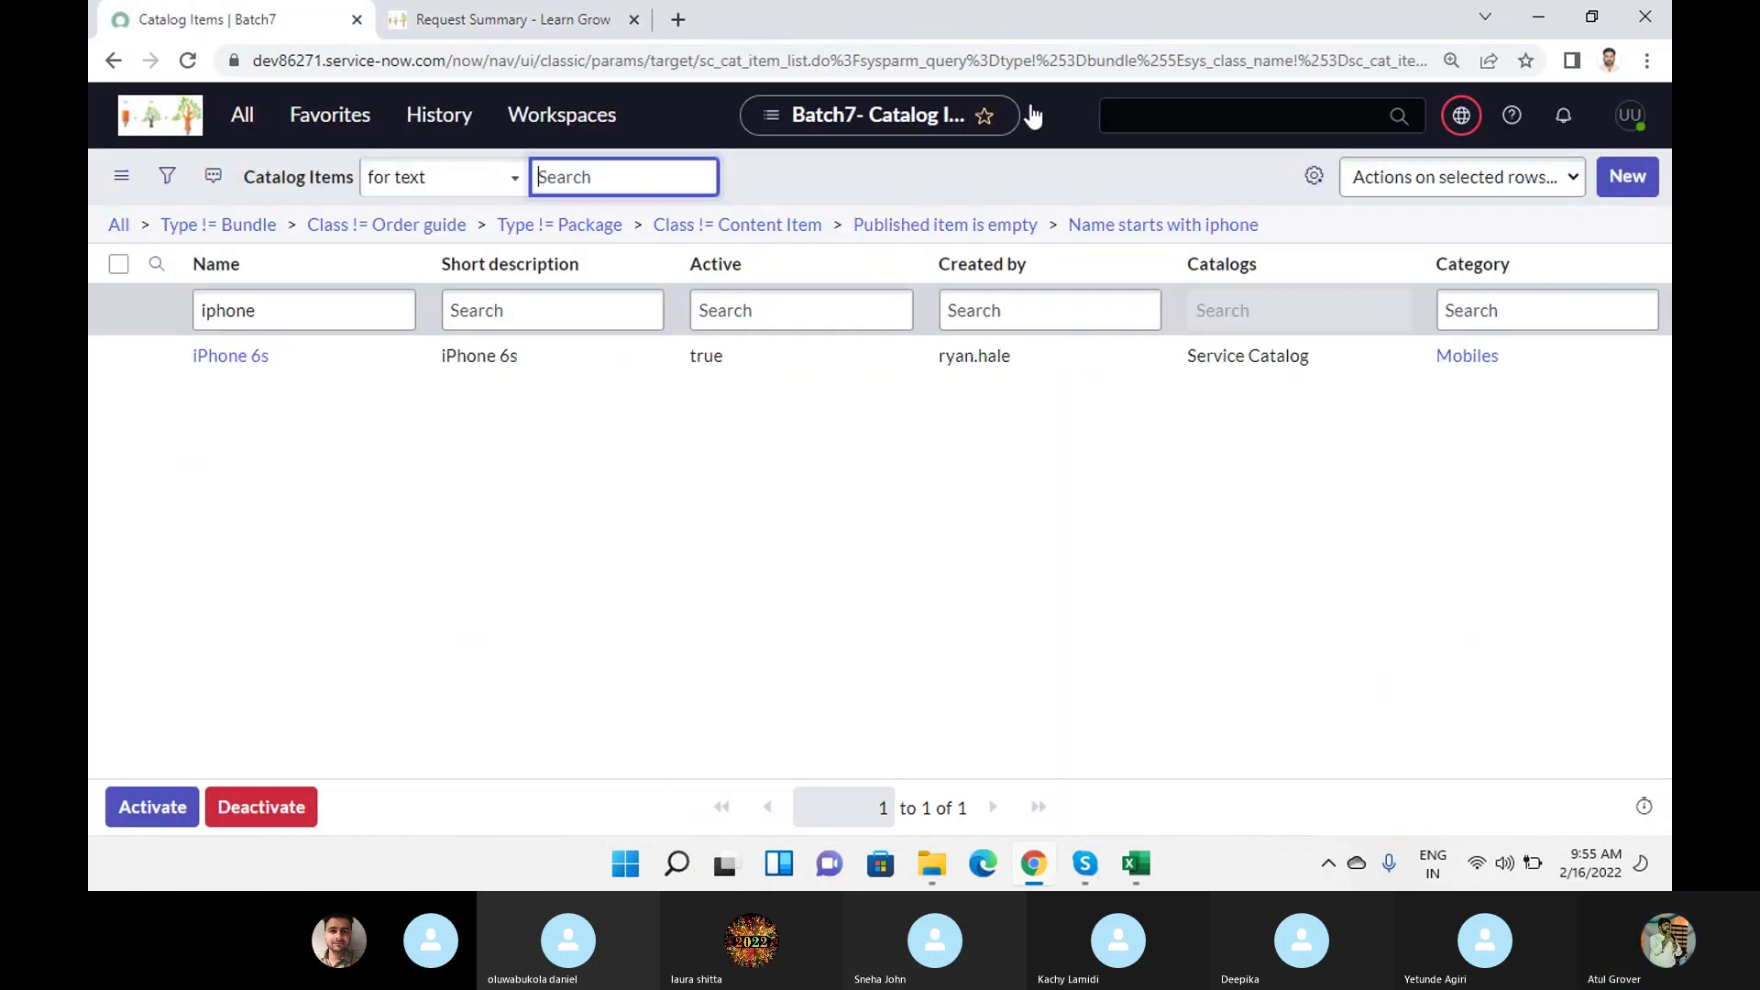
# Search the whole instance for the copied request number REQ0010024.
pyautogui.click(1265, 112)
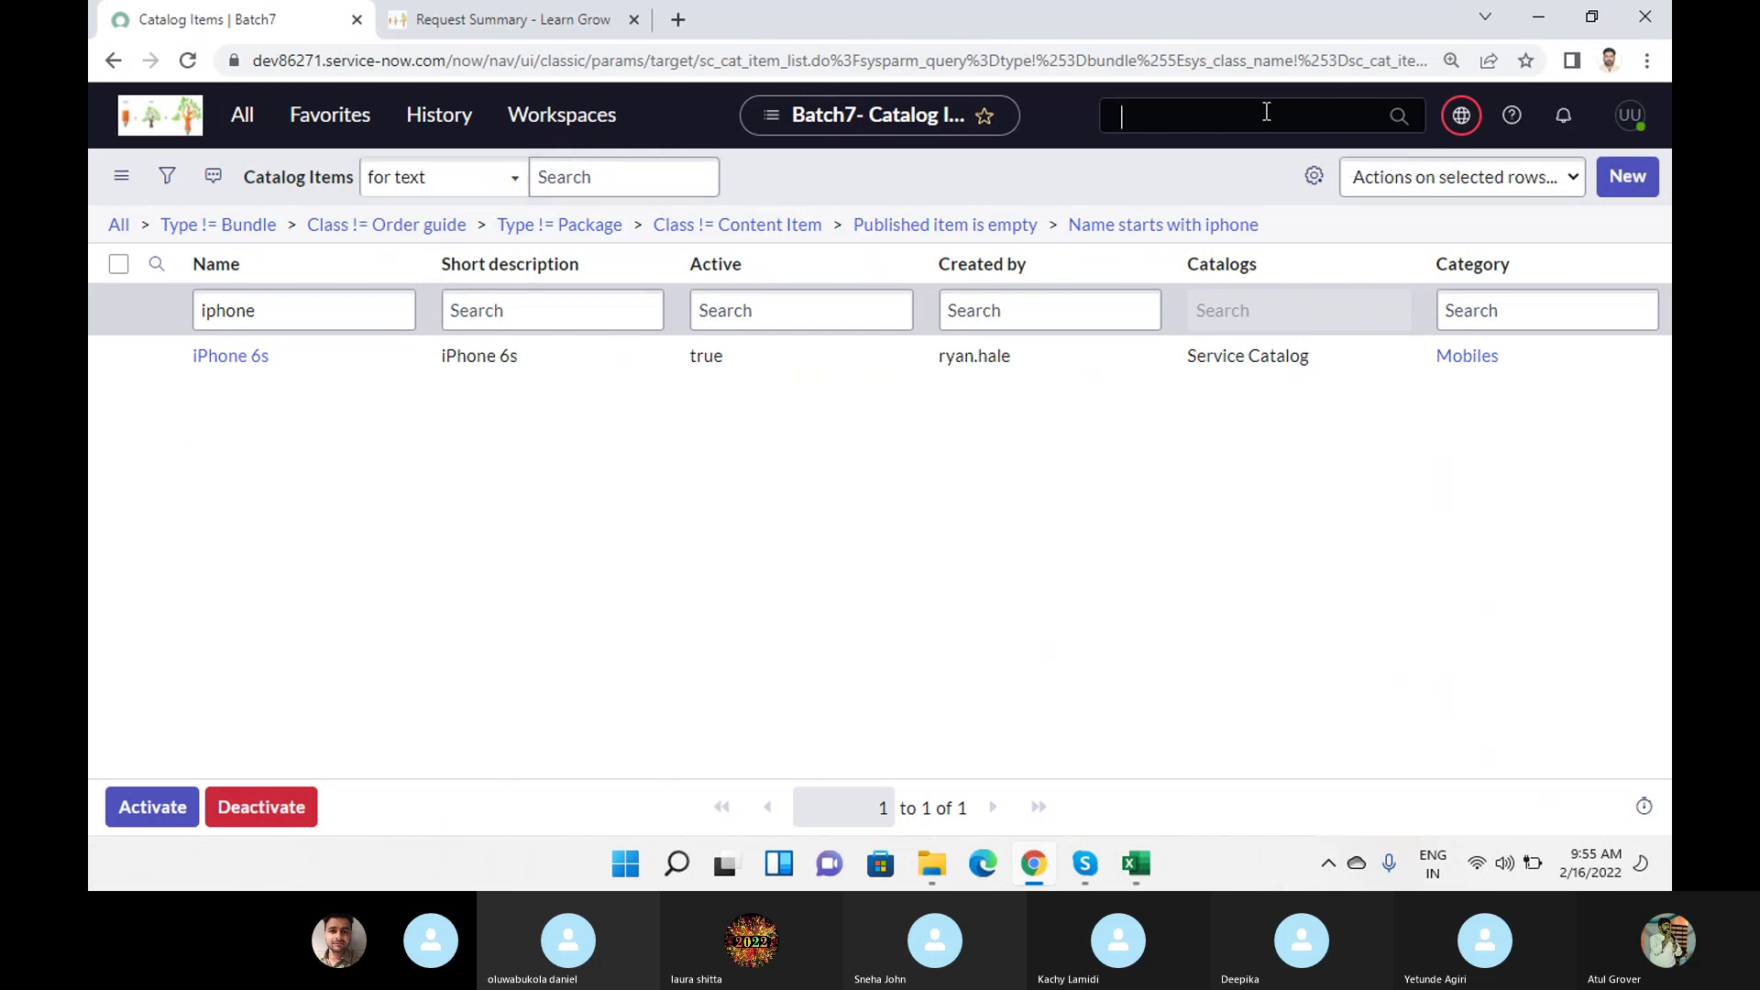
pyautogui.hotkey('ctrl', 'v')
pyautogui.press('Return')
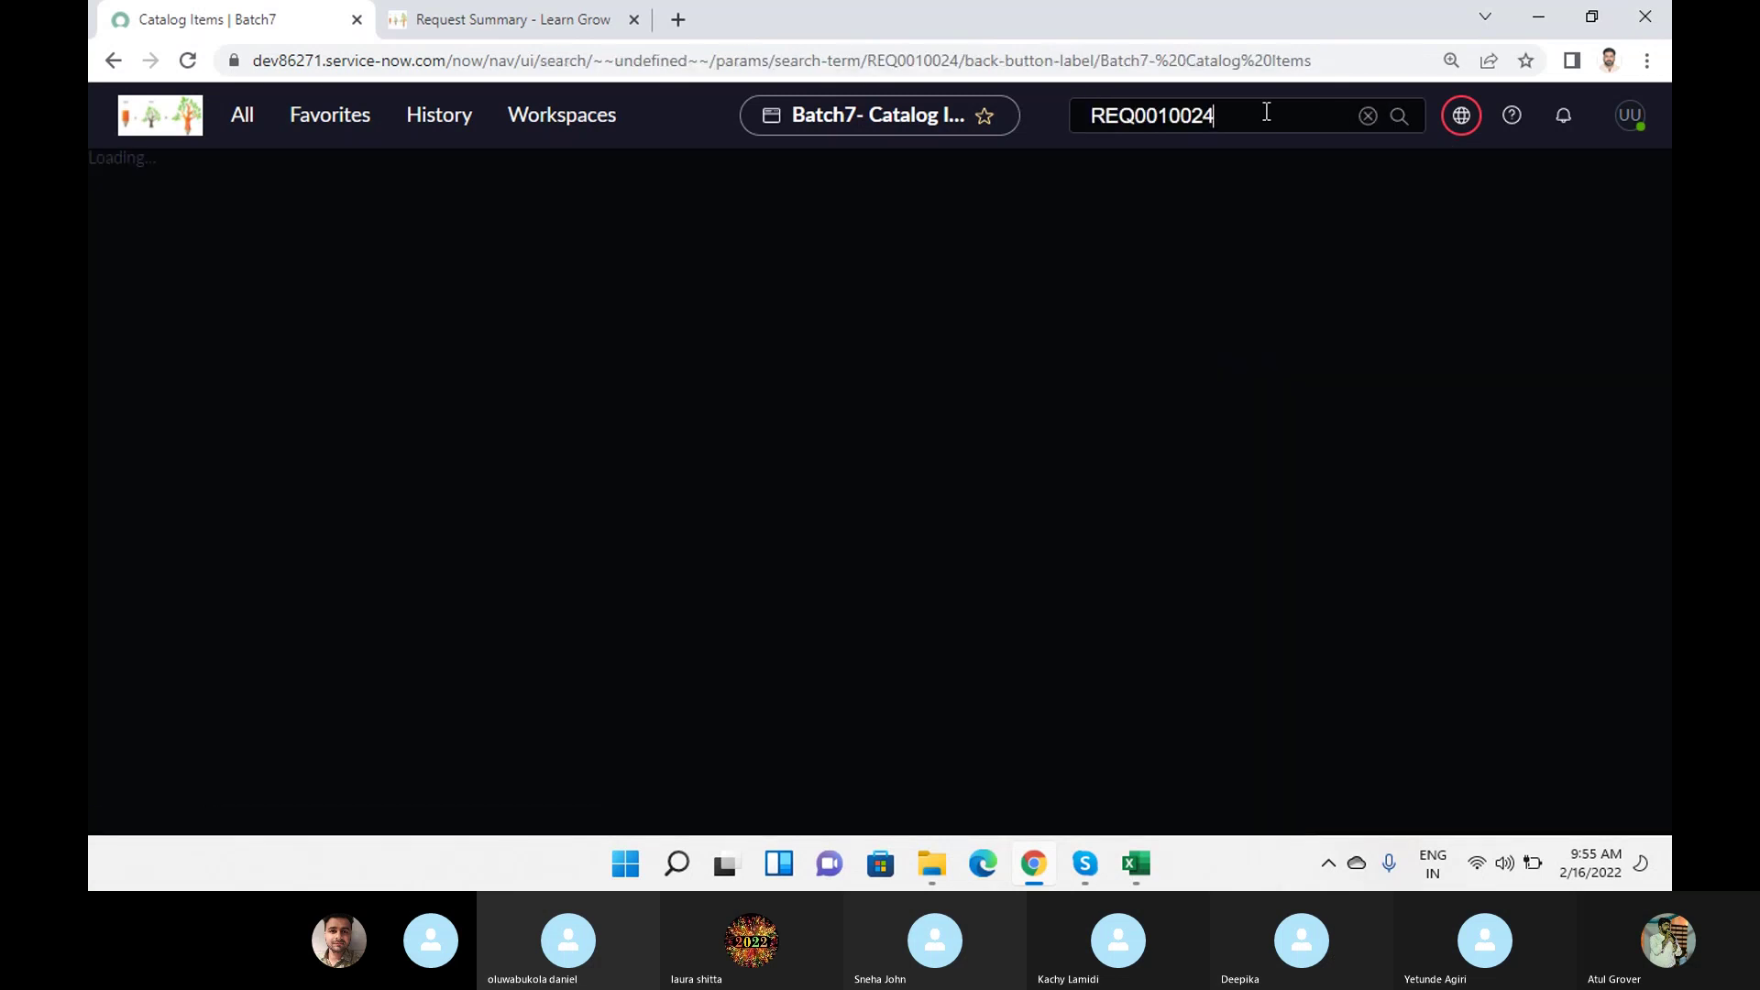
# Filter the navigator for 'request' and open REQ0010024 from My Requests.
pyautogui.click(244, 120)
pyautogui.moveTo(248, 186); pyautogui.dragTo(88, 170)
pyautogui.write('request')
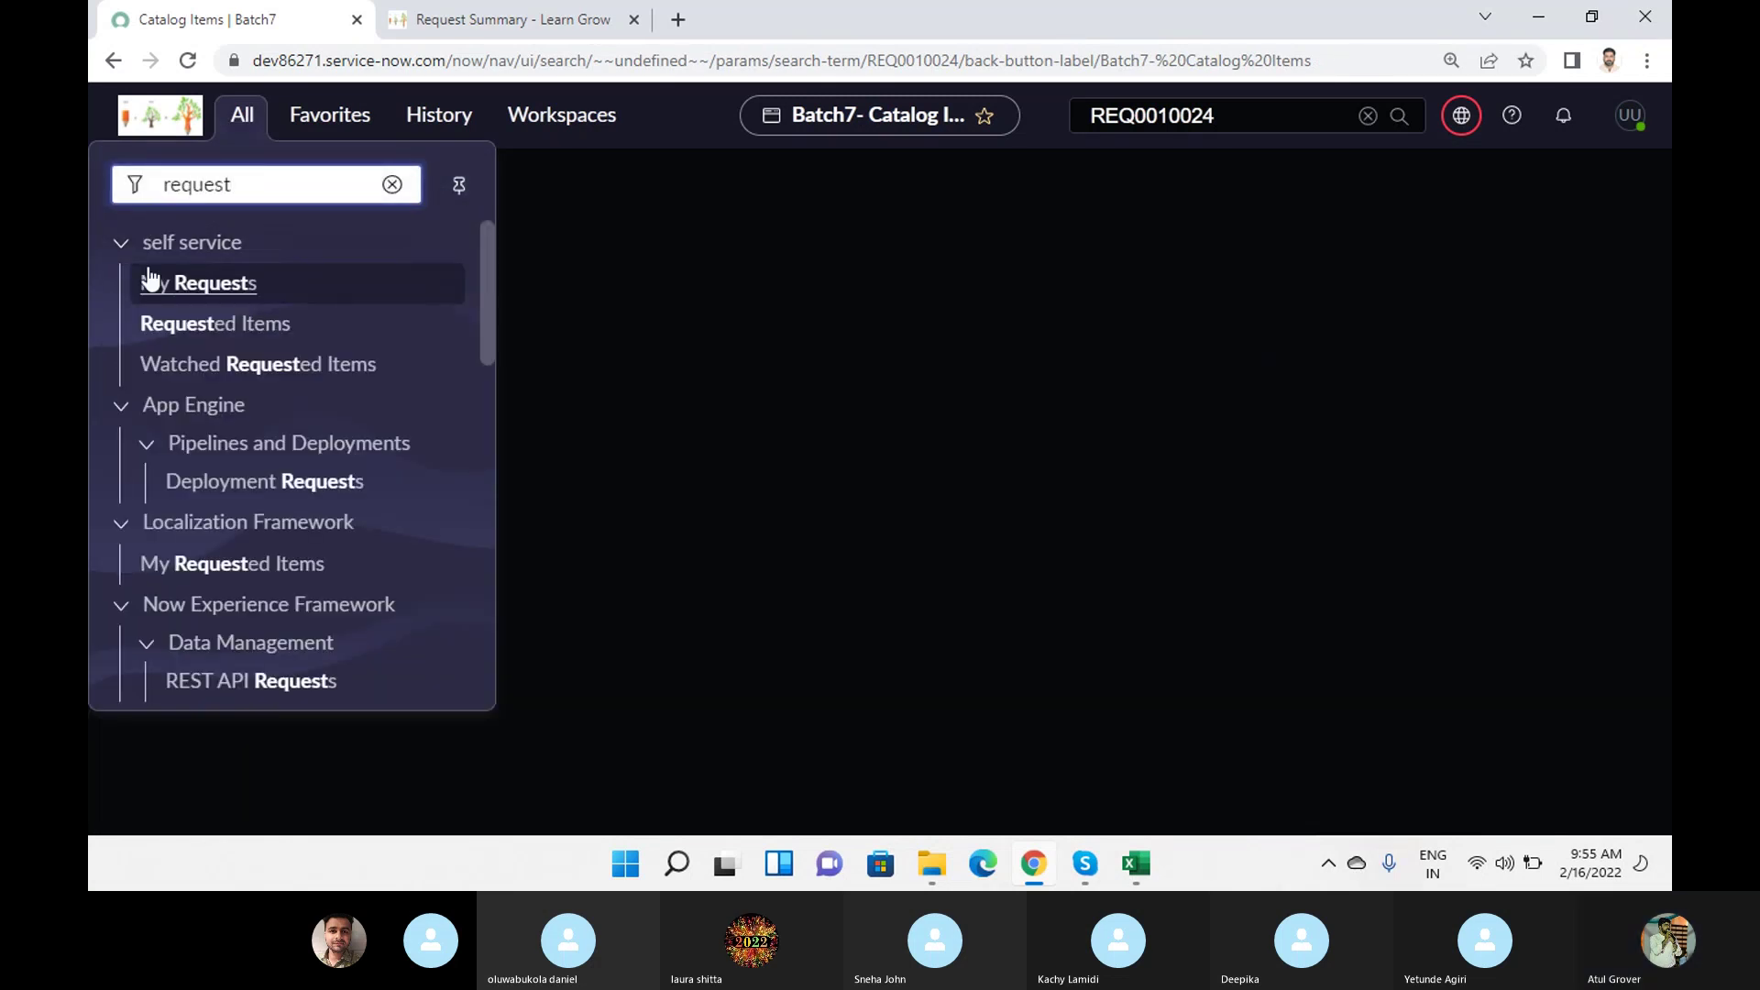
pyautogui.click(193, 296)
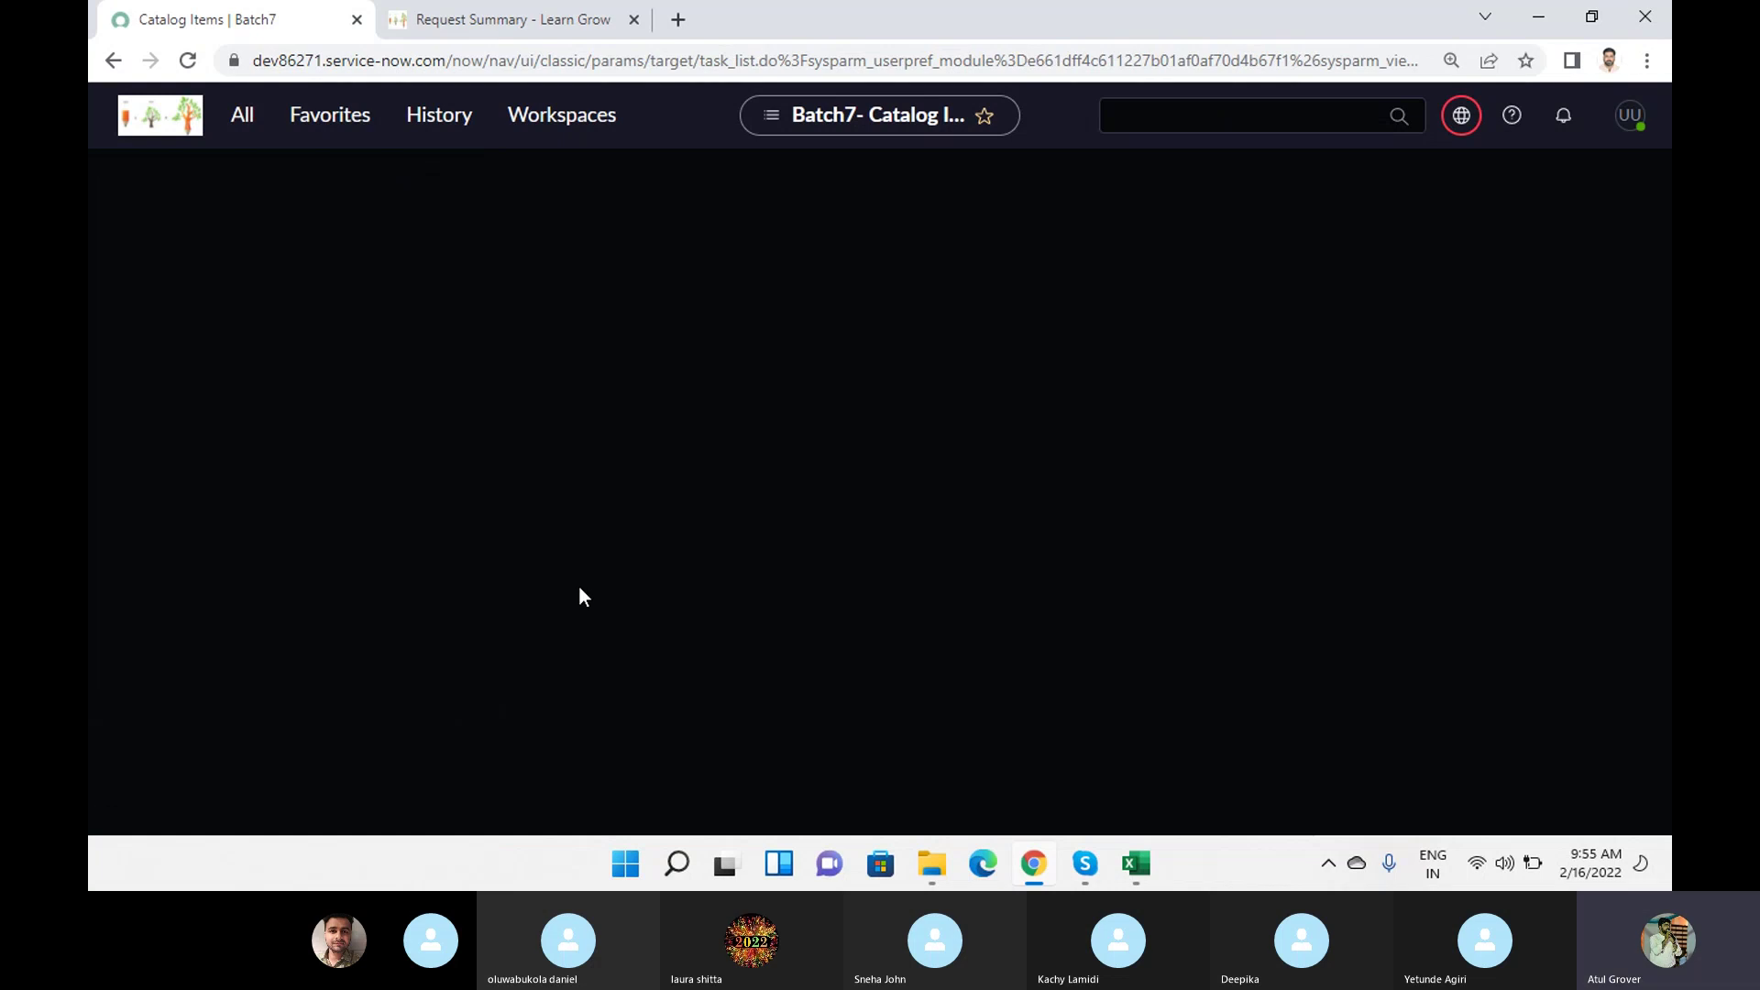
pyautogui.click(277, 542)
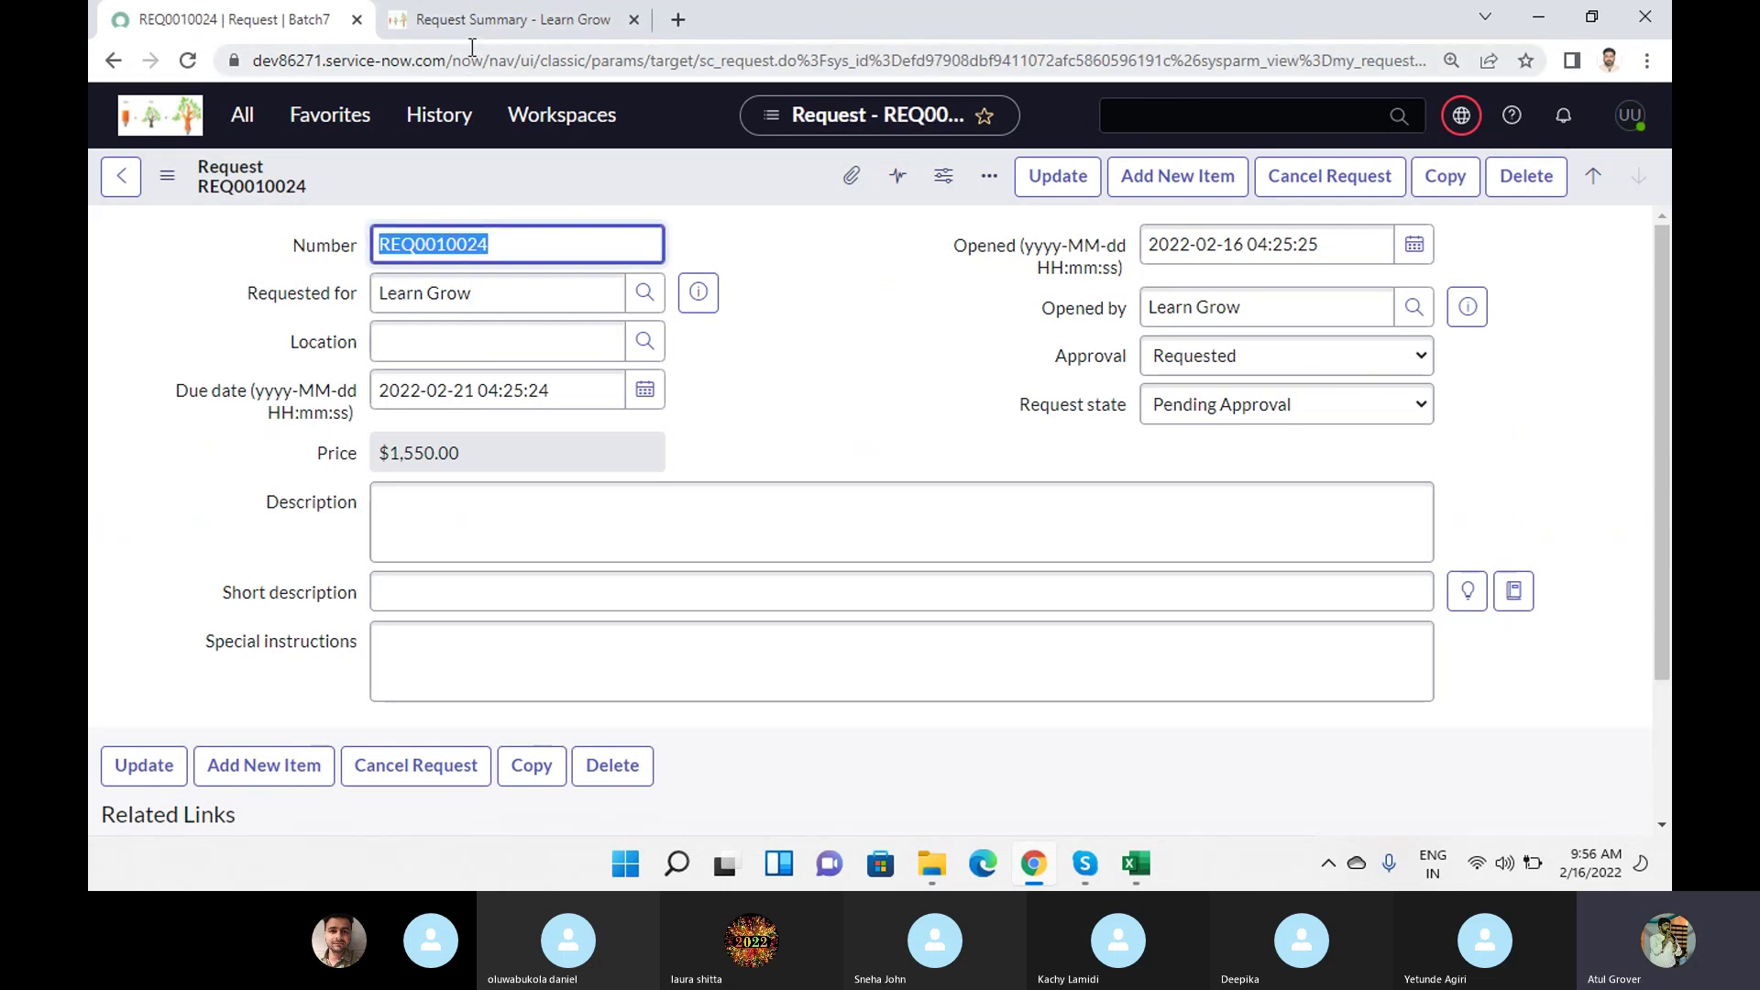
# Load the related lists on the REQ0010024 record after glancing at the portal summary.
pyautogui.click(483, 15)
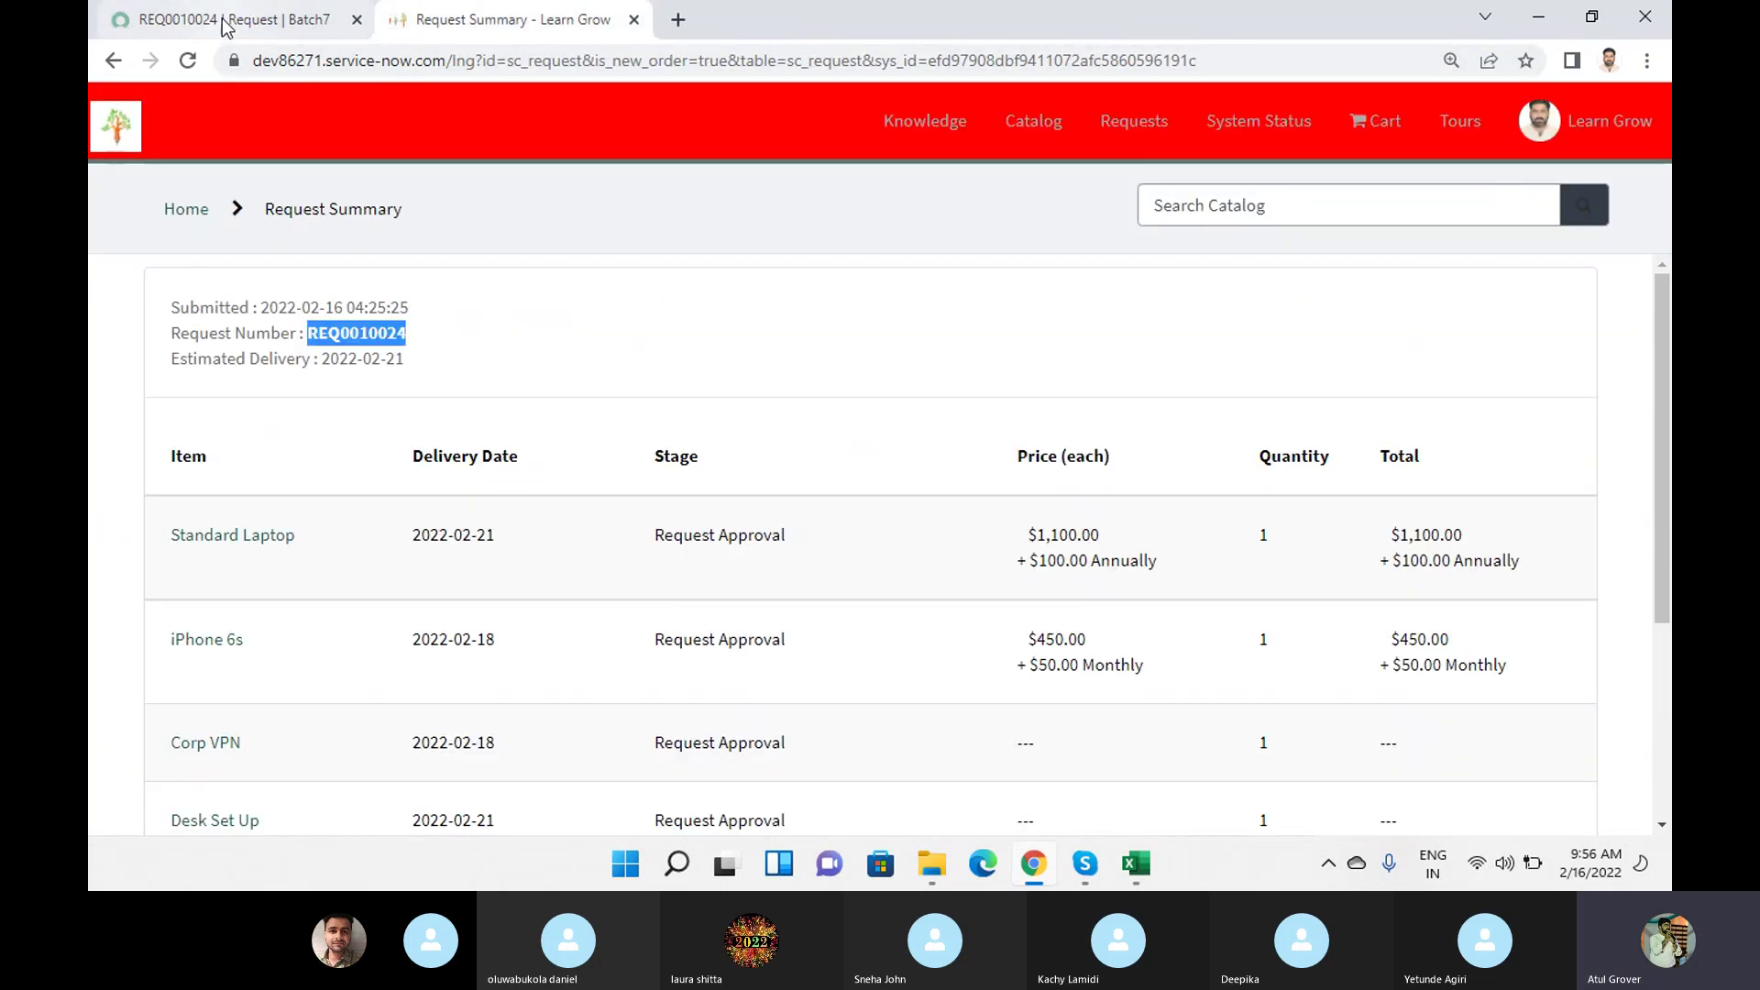
pyautogui.click(227, 28)
pyautogui.scroll(-3, 787, 358)
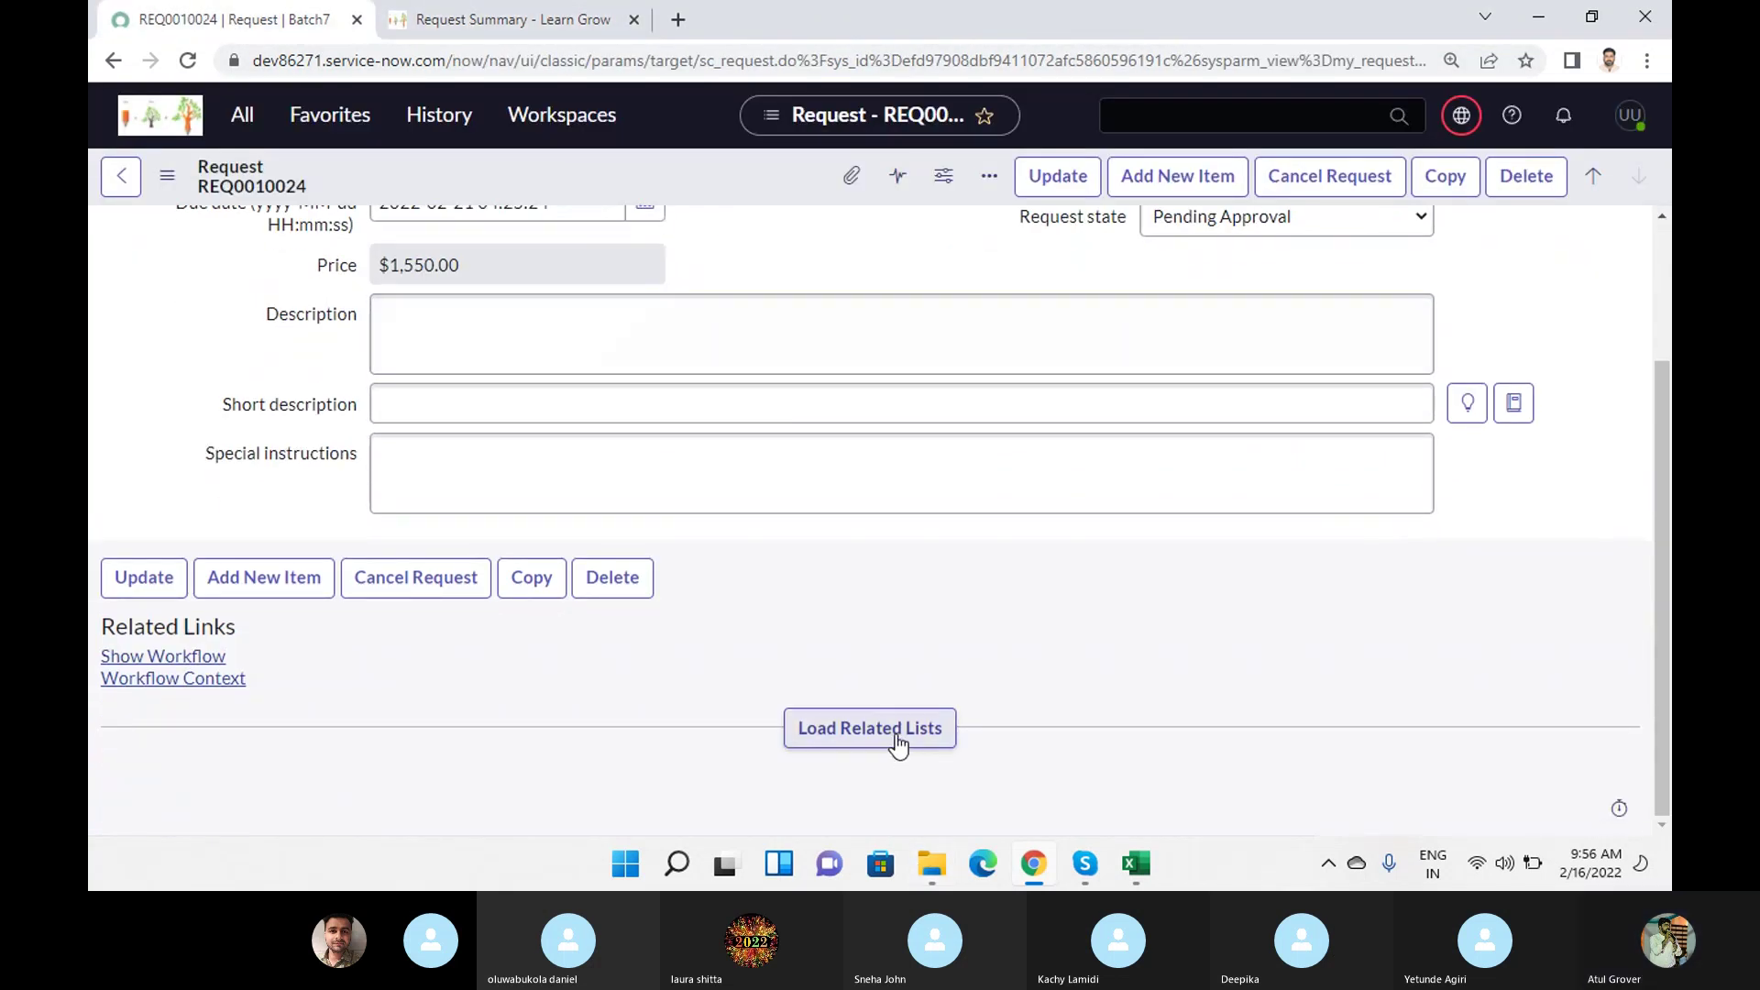
pyautogui.click(869, 729)
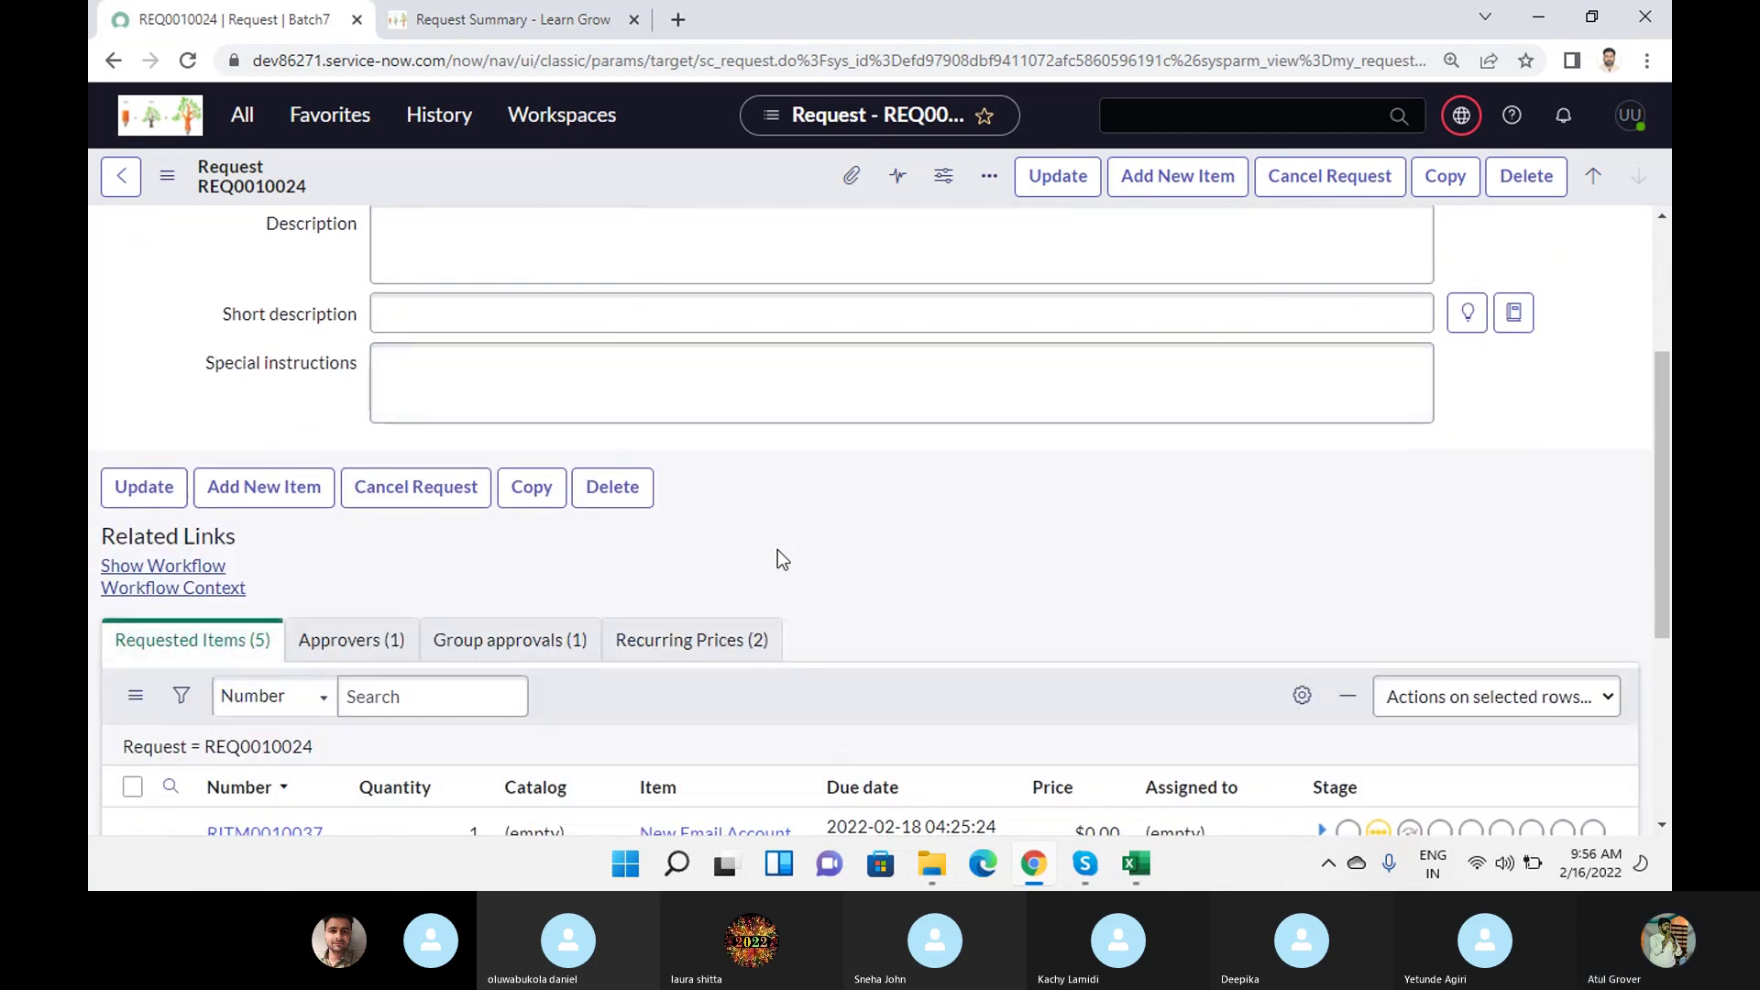
pyautogui.scroll(-4, 777, 560)
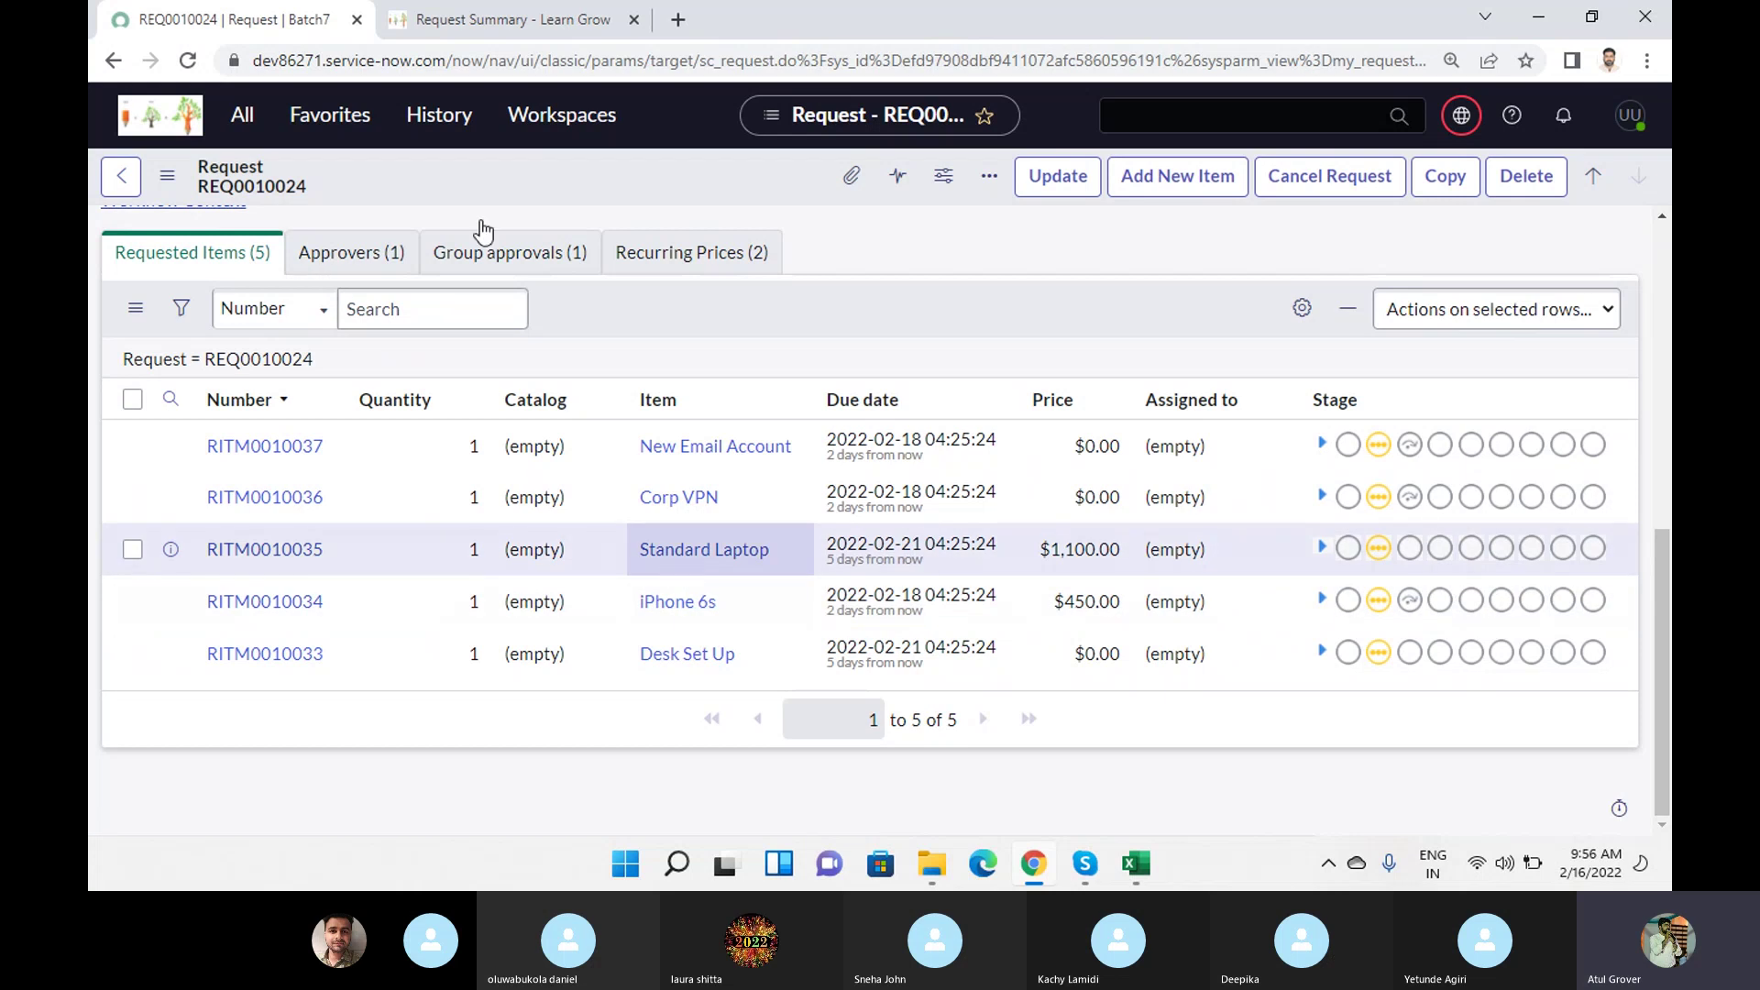
# Compare the Standard Laptop's Request Approval stage with the record's Approvers (1) and Requested Items (5).
pyautogui.click(492, 27)
pyautogui.moveTo(652, 534); pyautogui.dragTo(819, 556)
pyautogui.scroll(-3, 777, 698)
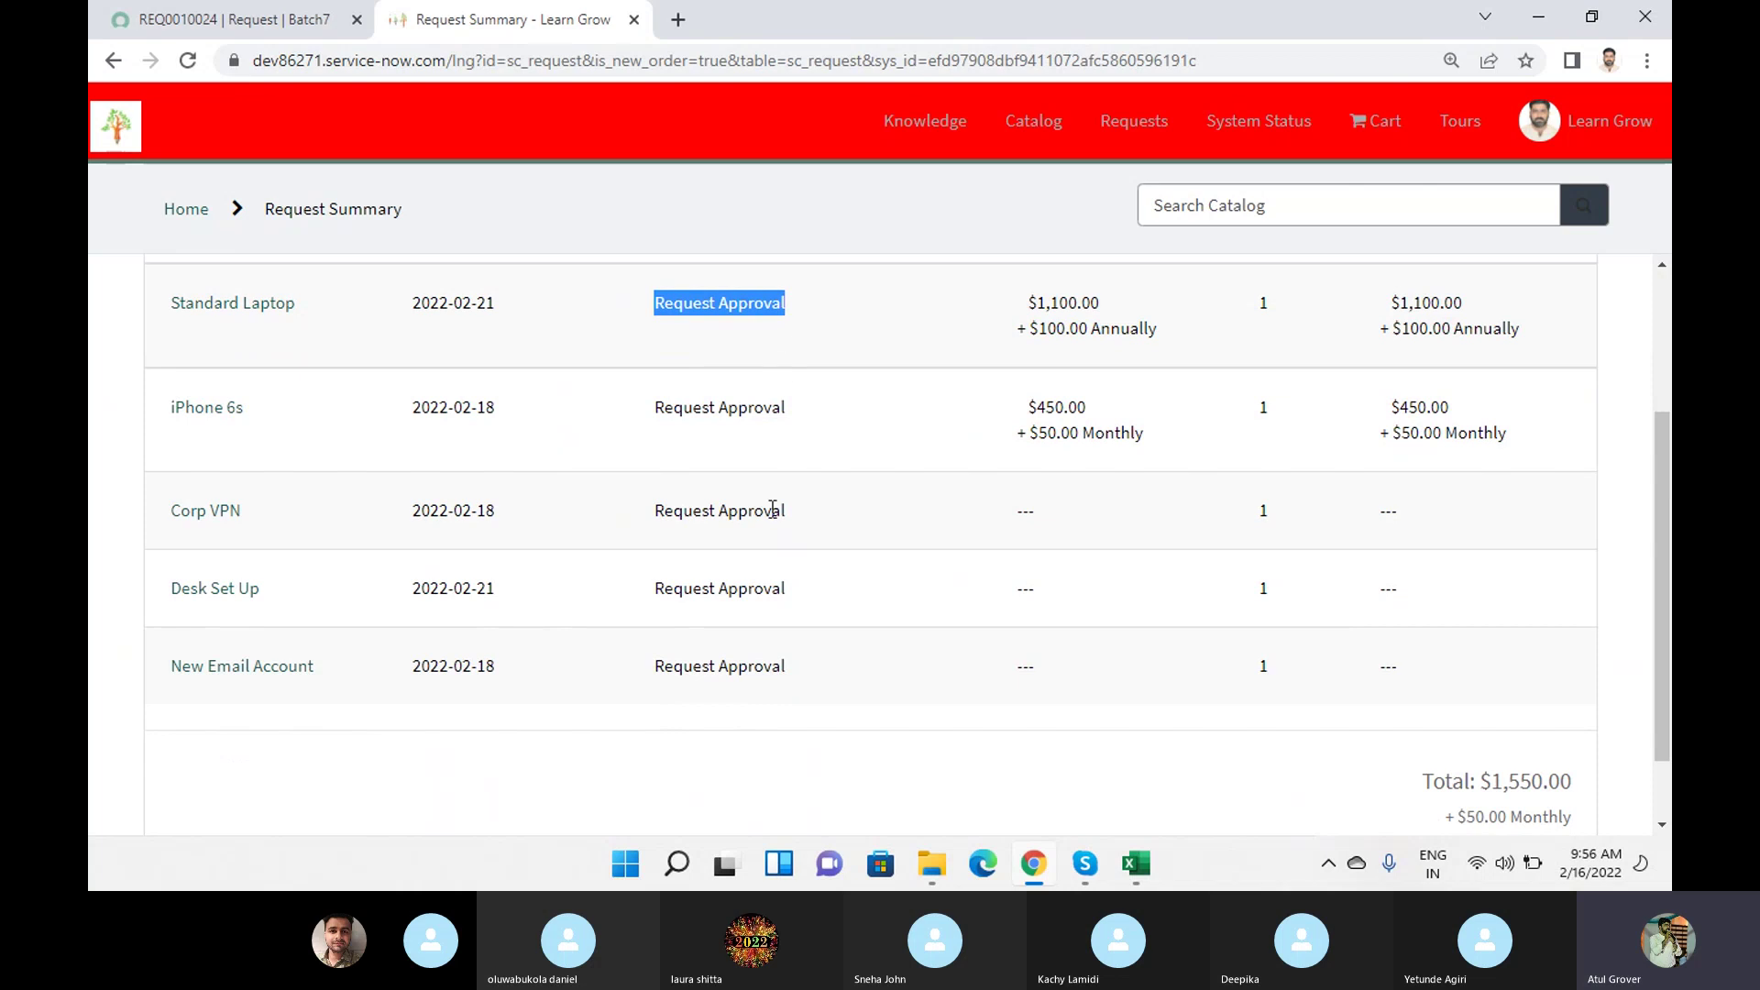
pyautogui.click(261, 22)
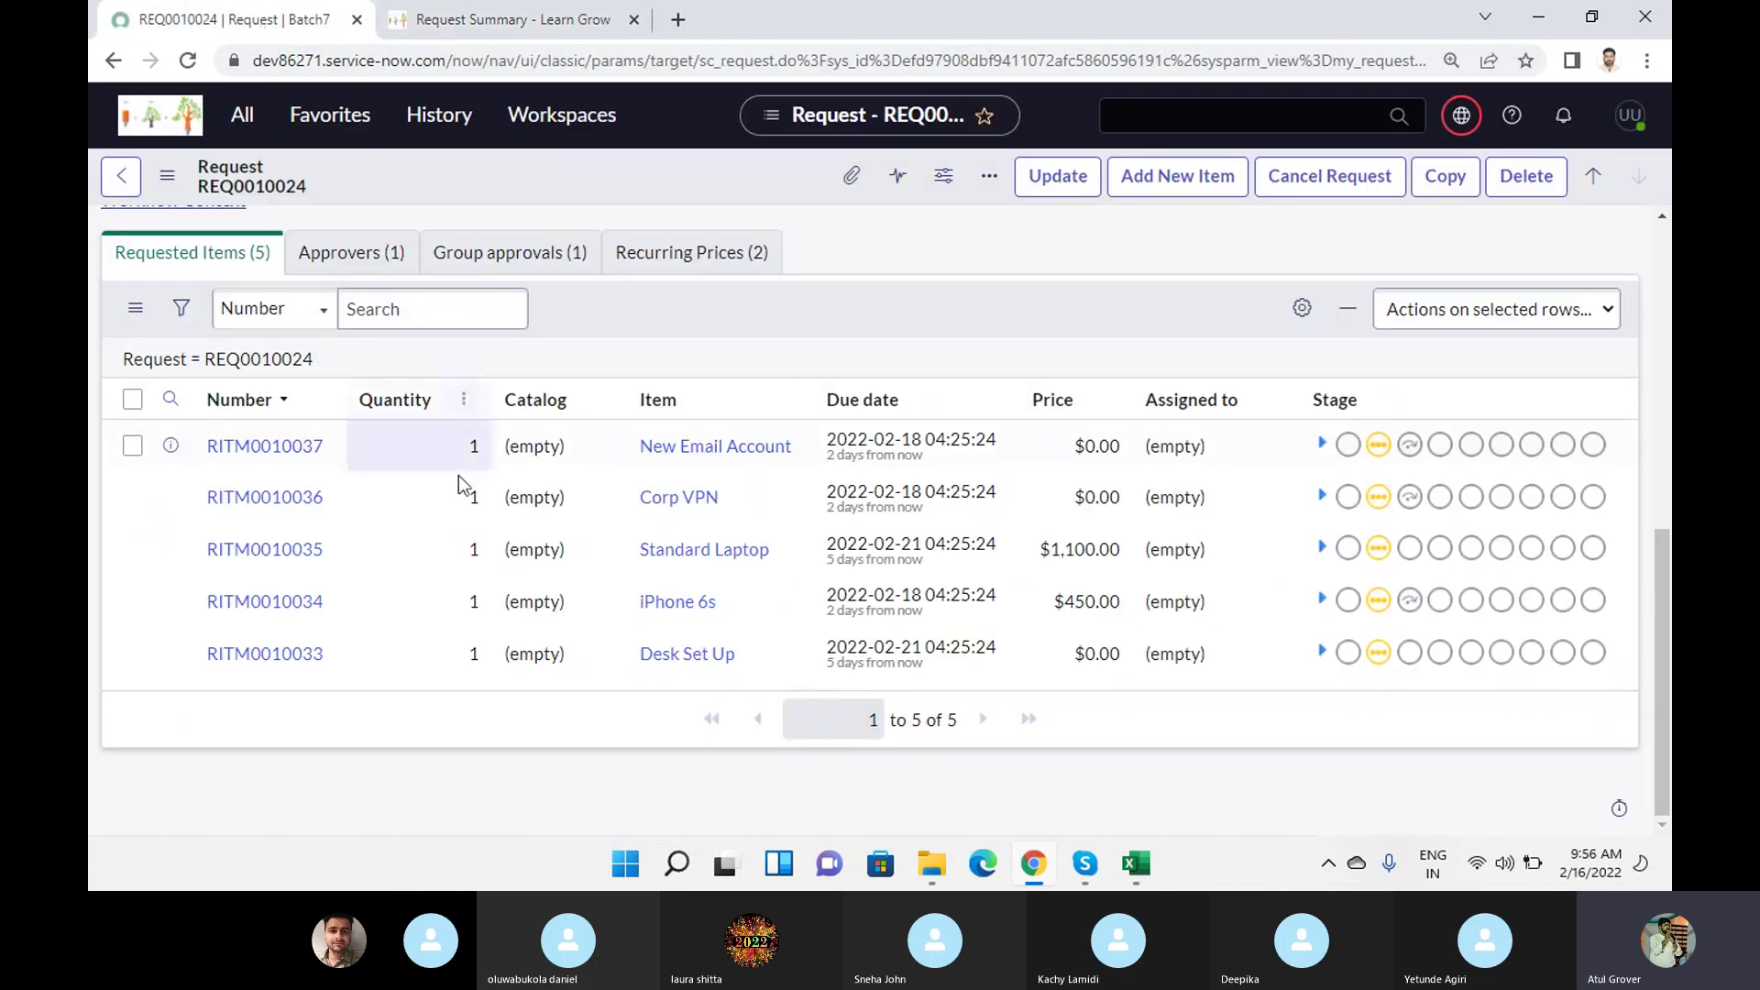
pyautogui.click(353, 255)
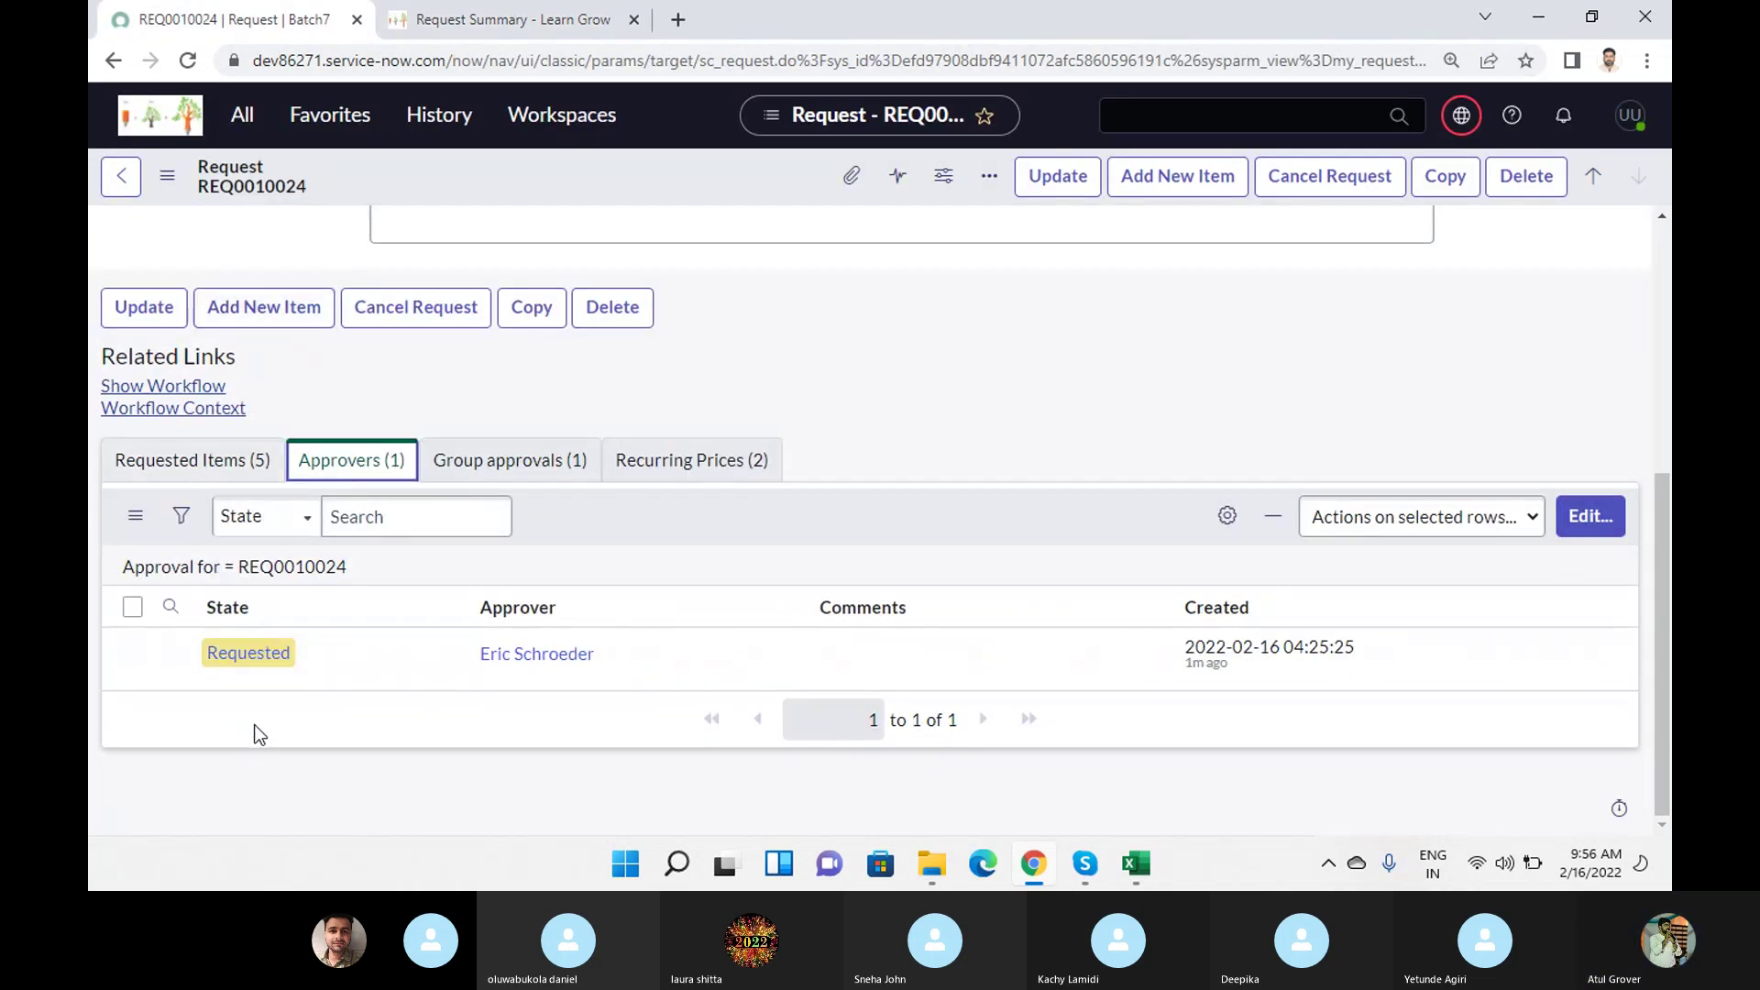
pyautogui.click(261, 459)
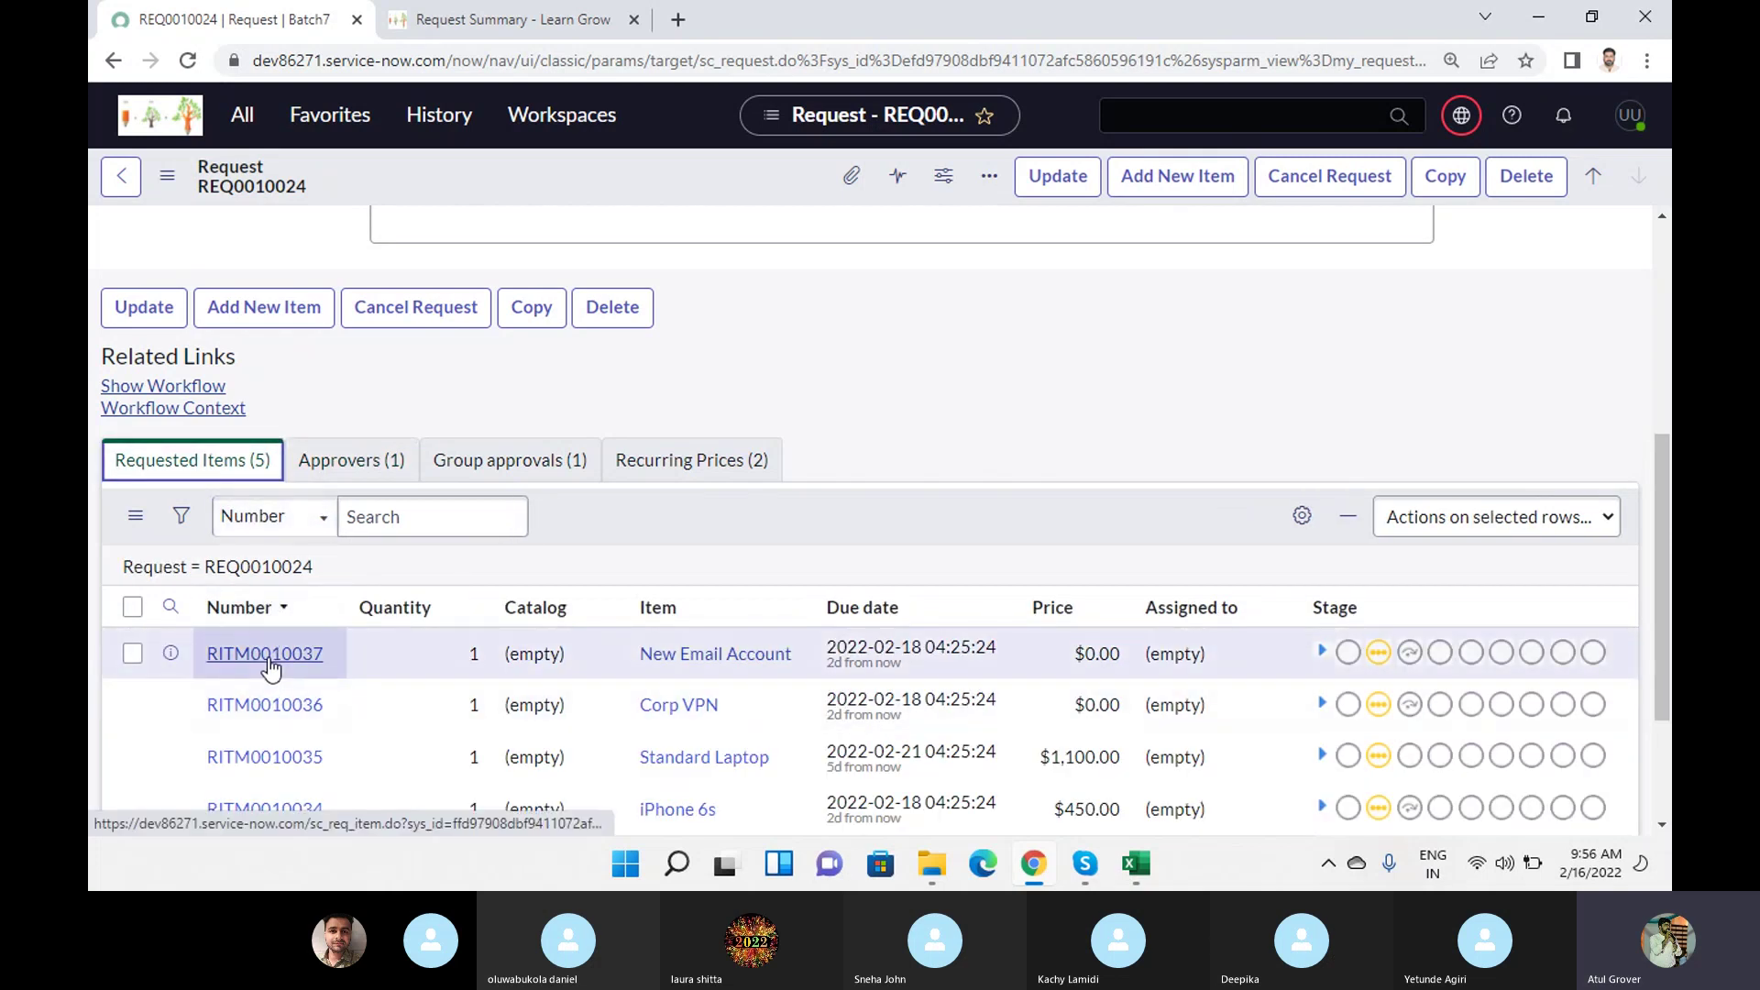
# Open the New Email Account, Corp VPN and Standard Laptop items in separate tabs.
pyautogui.keyDown('ctrl'); pyautogui.click(268, 657); pyautogui.keyUp('ctrl')
pyautogui.keyDown('ctrl'); pyautogui.click(265, 705); pyautogui.keyUp('ctrl')
pyautogui.keyDown('ctrl'); pyautogui.click(265, 759); pyautogui.keyUp('ctrl')
pyautogui.click(437, 29)
# Check the email item RITM0010037's related lists and approvers, then show the request's pending approver.
pyautogui.scroll(-3, 878, 349)
pyautogui.scroll(-3, 878, 351)
pyautogui.click(887, 731)
pyautogui.scroll(5, 1045, 427)
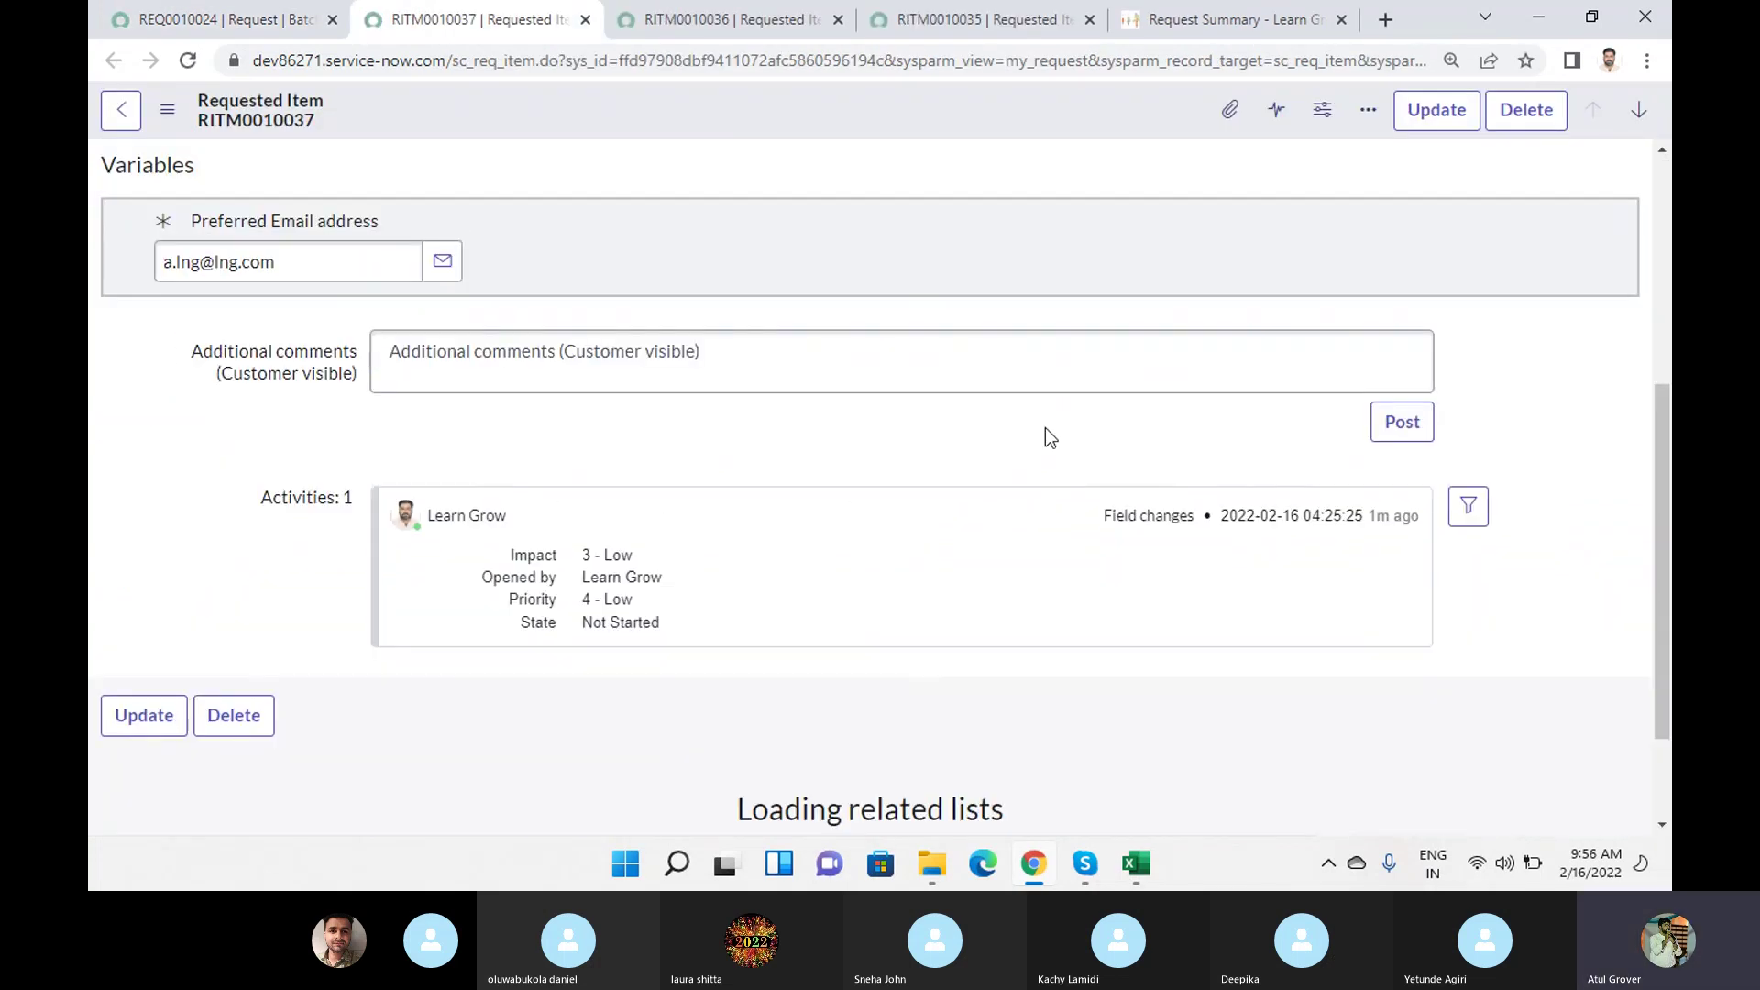
pyautogui.scroll(-10, 777, 690)
pyautogui.click(307, 431)
pyautogui.click(220, 19)
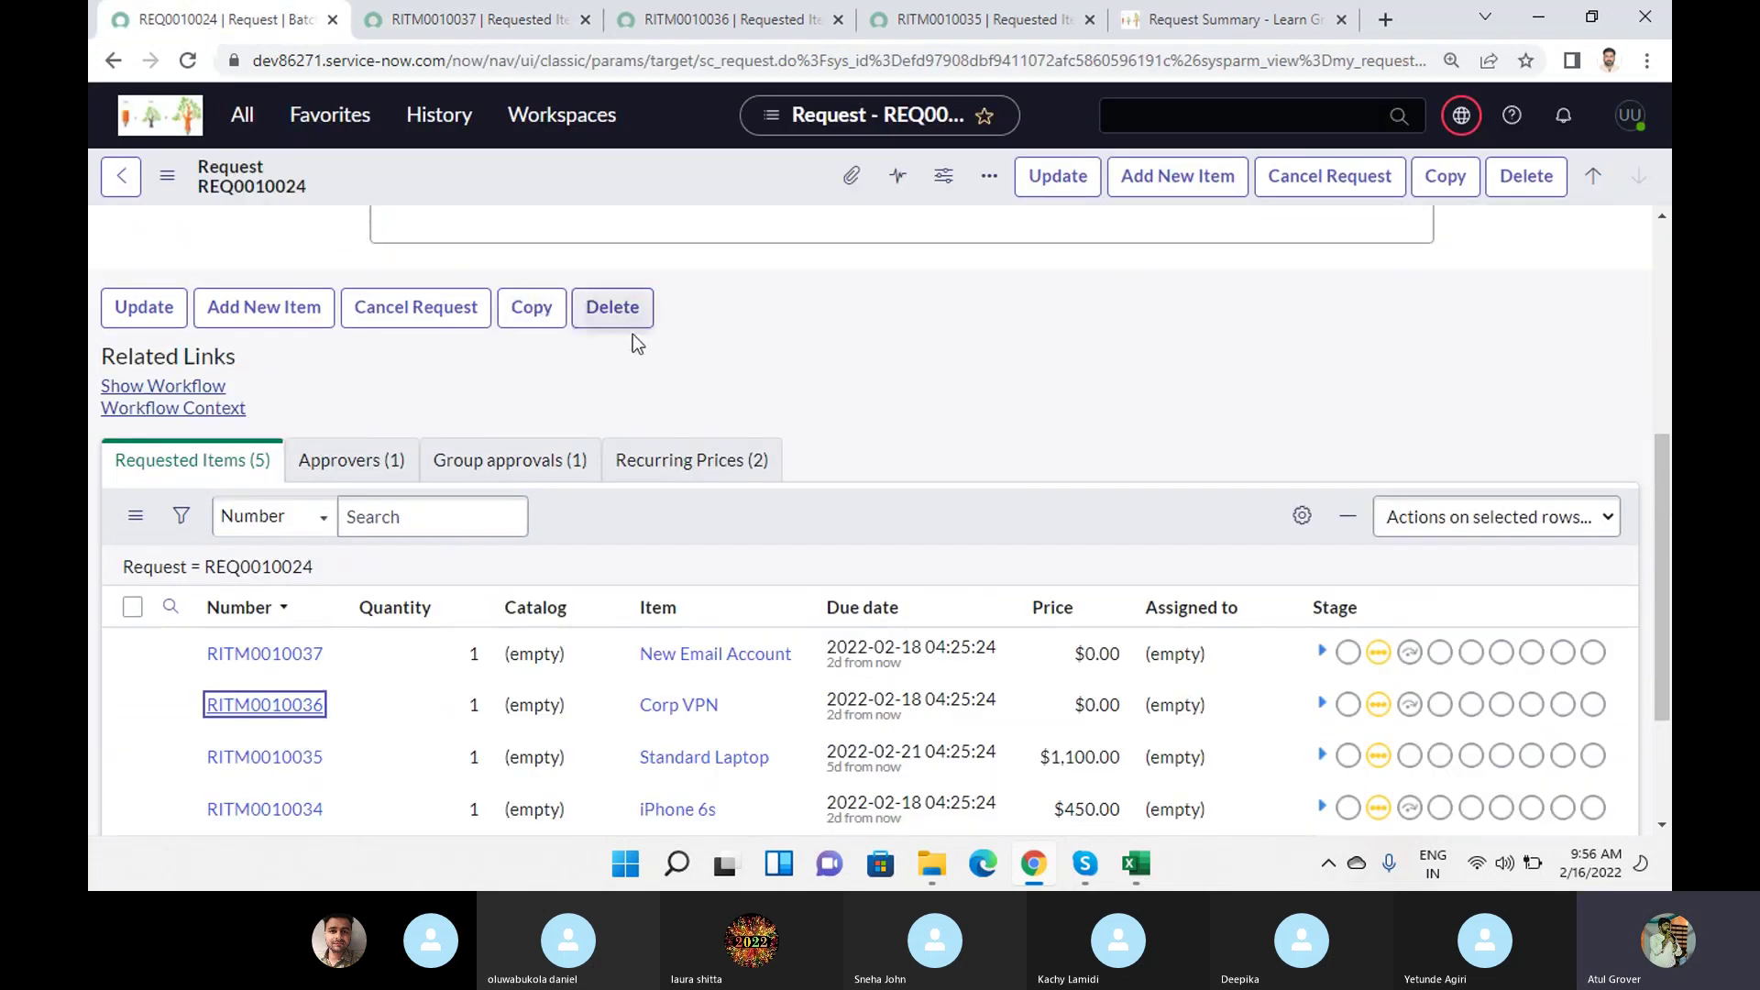
pyautogui.click(367, 458)
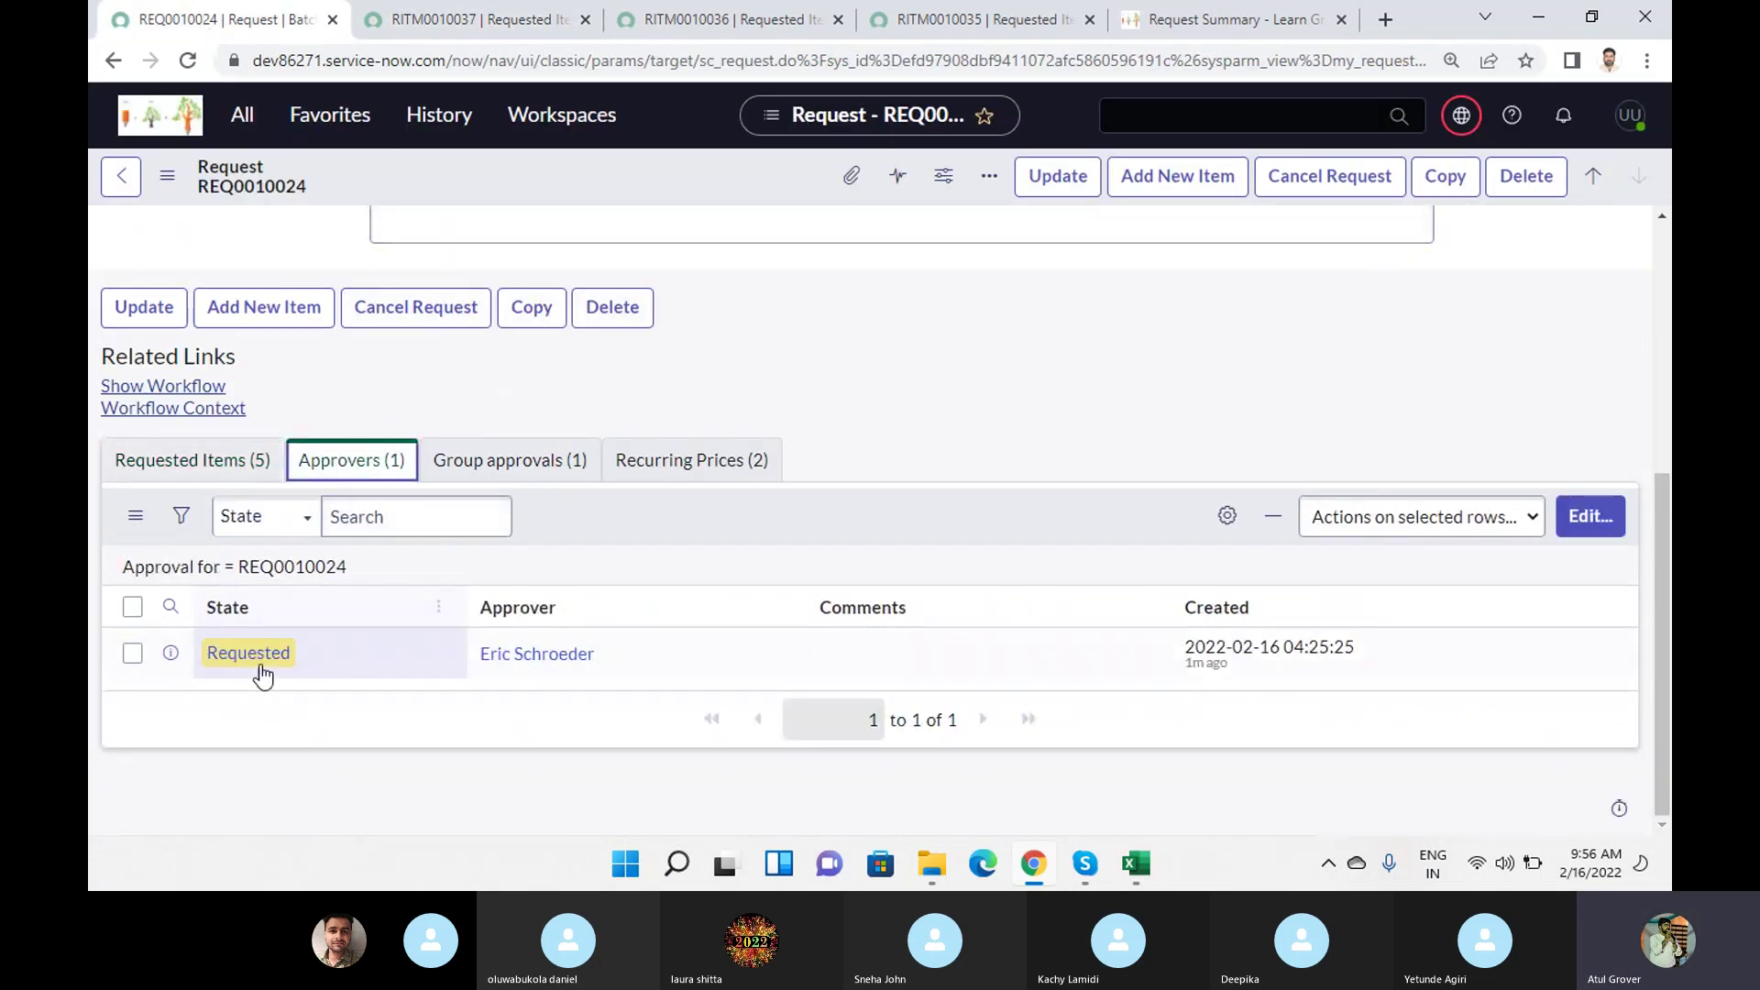
# Approve REQ0010024's pending approval from the Approvers list context menu.
pyautogui.rightClick(260, 672)
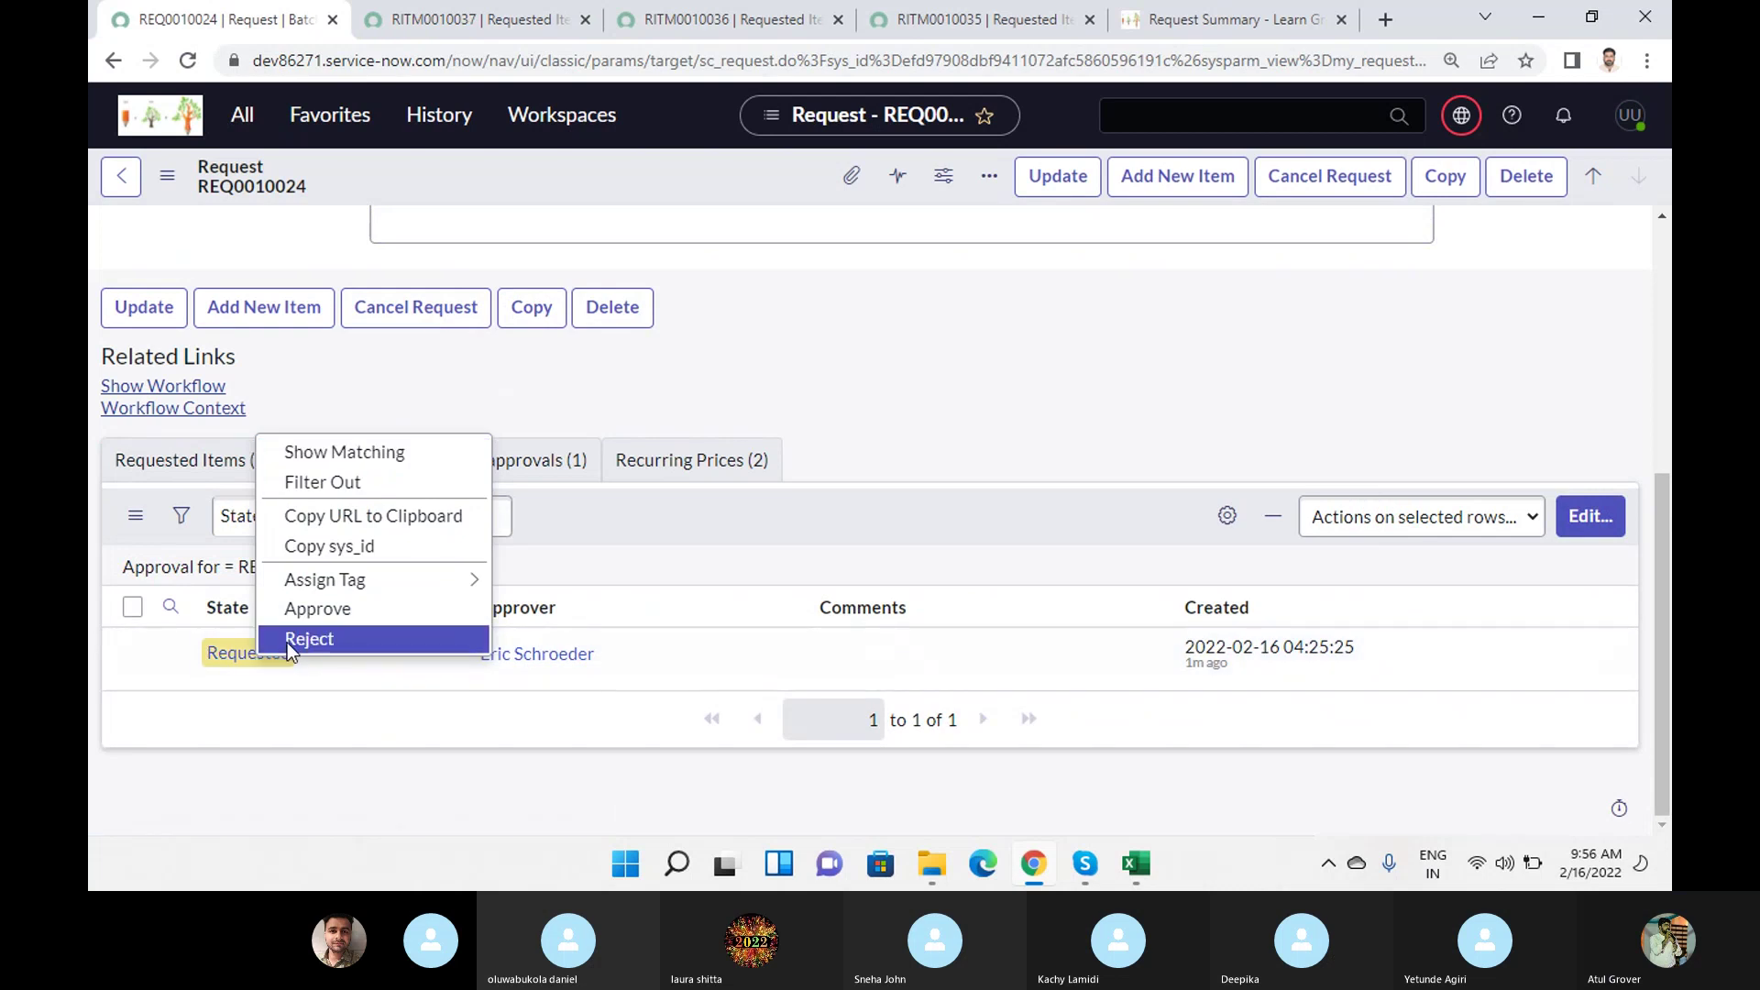
pyautogui.click(291, 610)
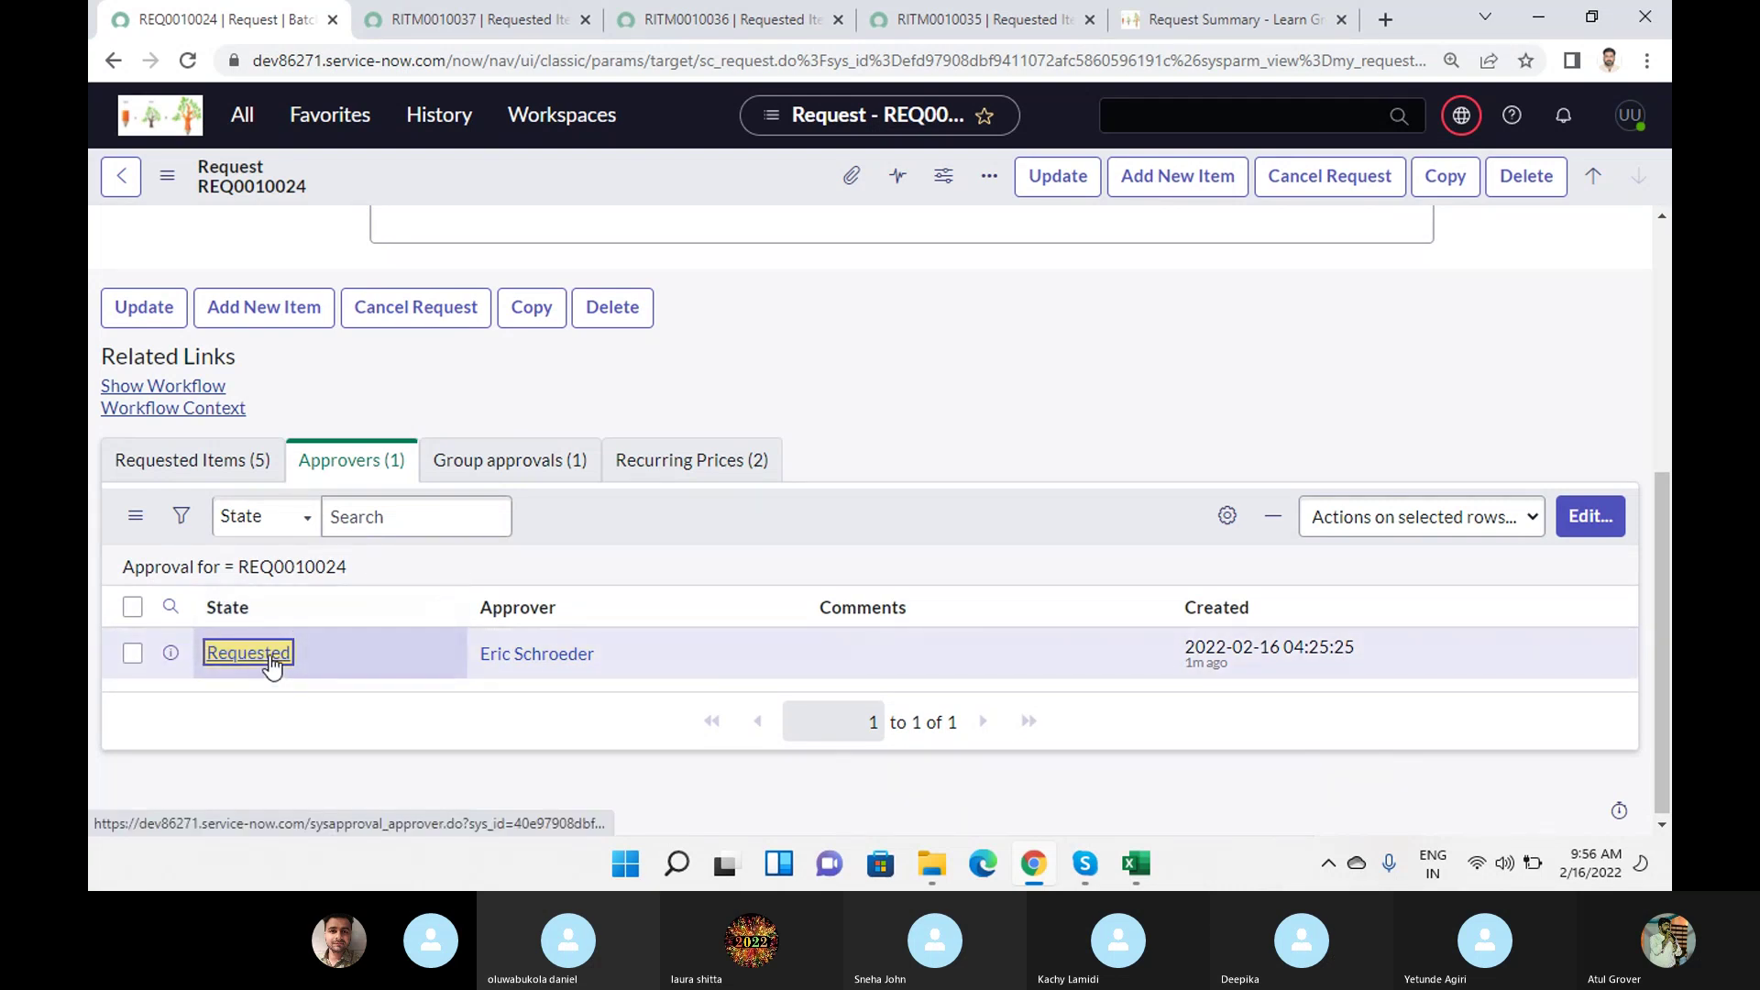
pyautogui.click(270, 654)
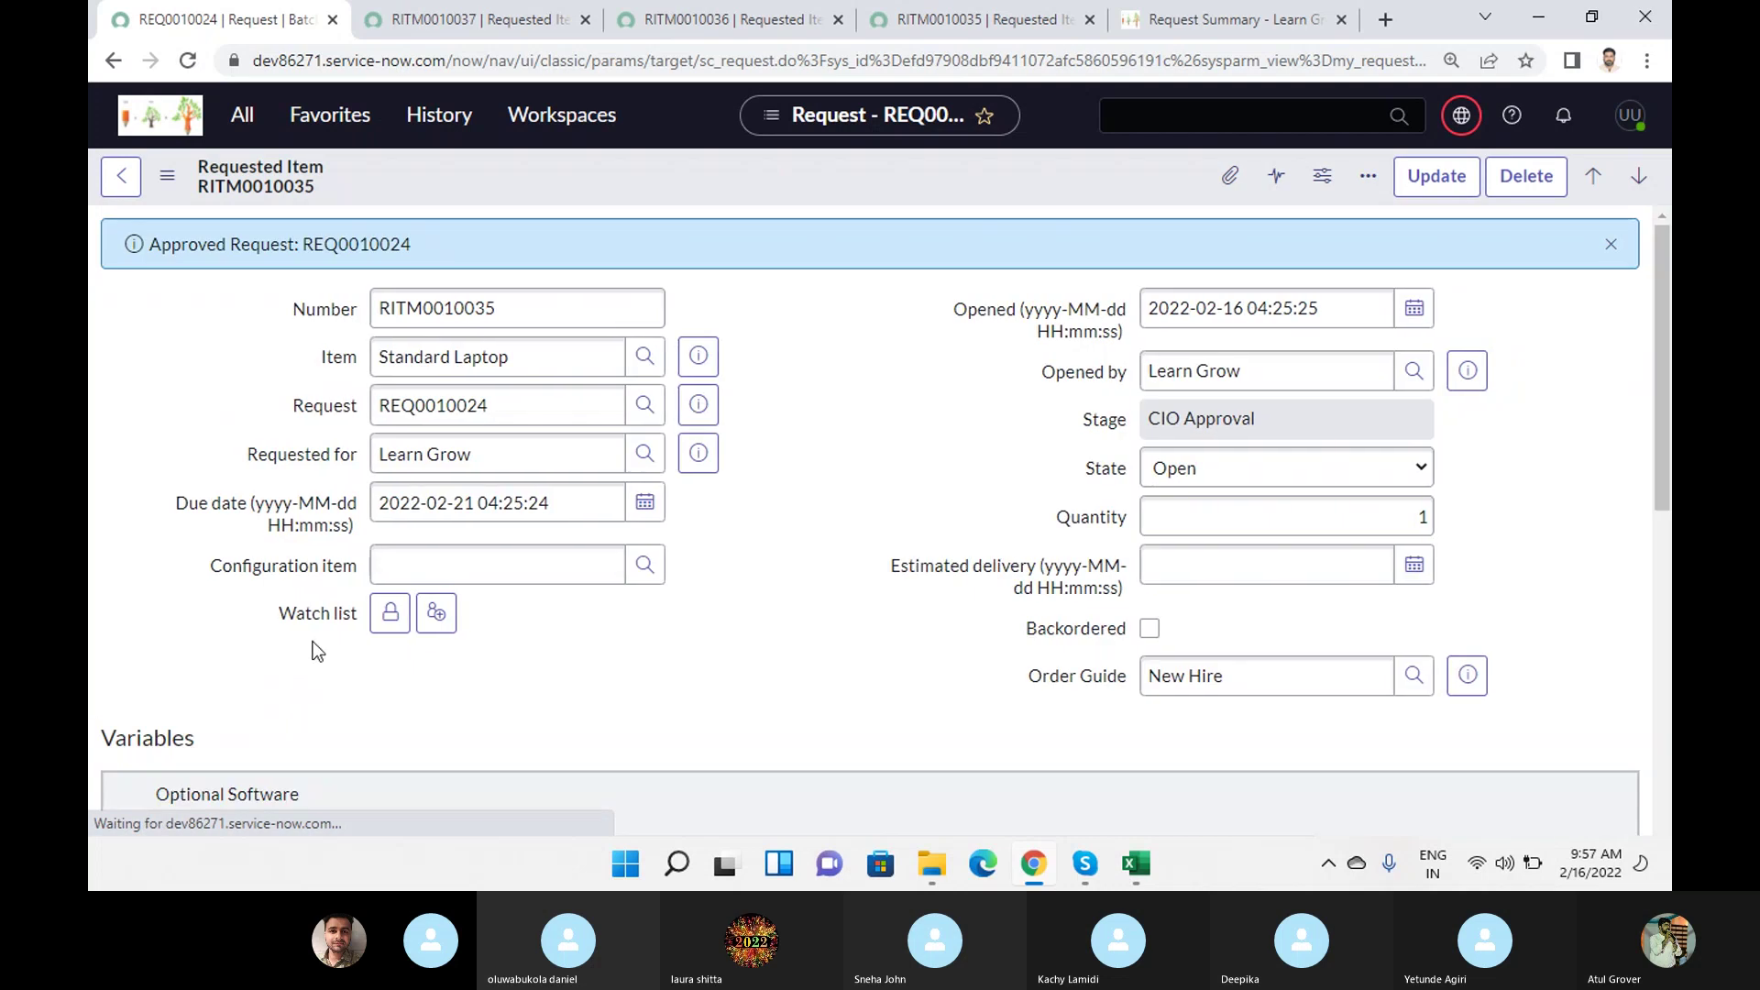
# Close the New Email Account, Corp VPN and duplicate Standard Laptop item tabs.
pyautogui.scroll(-5, 722, 426)
pyautogui.click(585, 20)
pyautogui.click(585, 19)
pyautogui.click(585, 19)
# Load RITM0010035's related lists and check its new approval in Requested state.
pyautogui.scroll(-5, 471, 575)
pyautogui.click(914, 751)
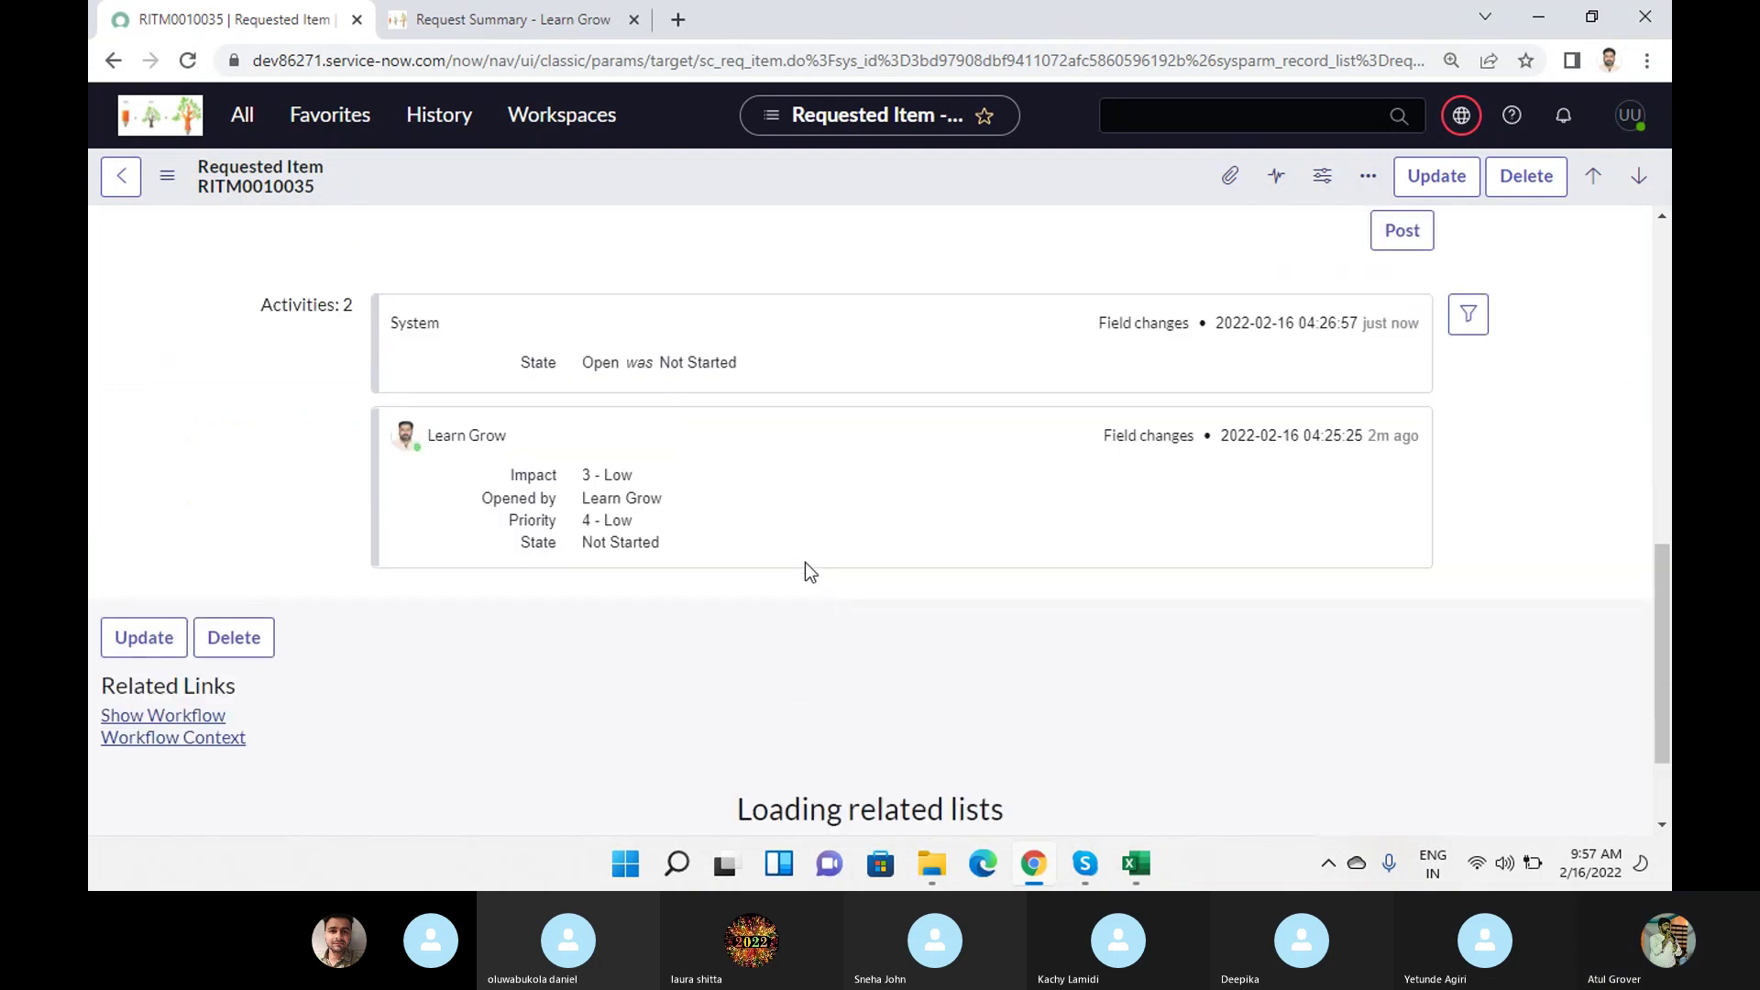
pyautogui.scroll(-1, 805, 563)
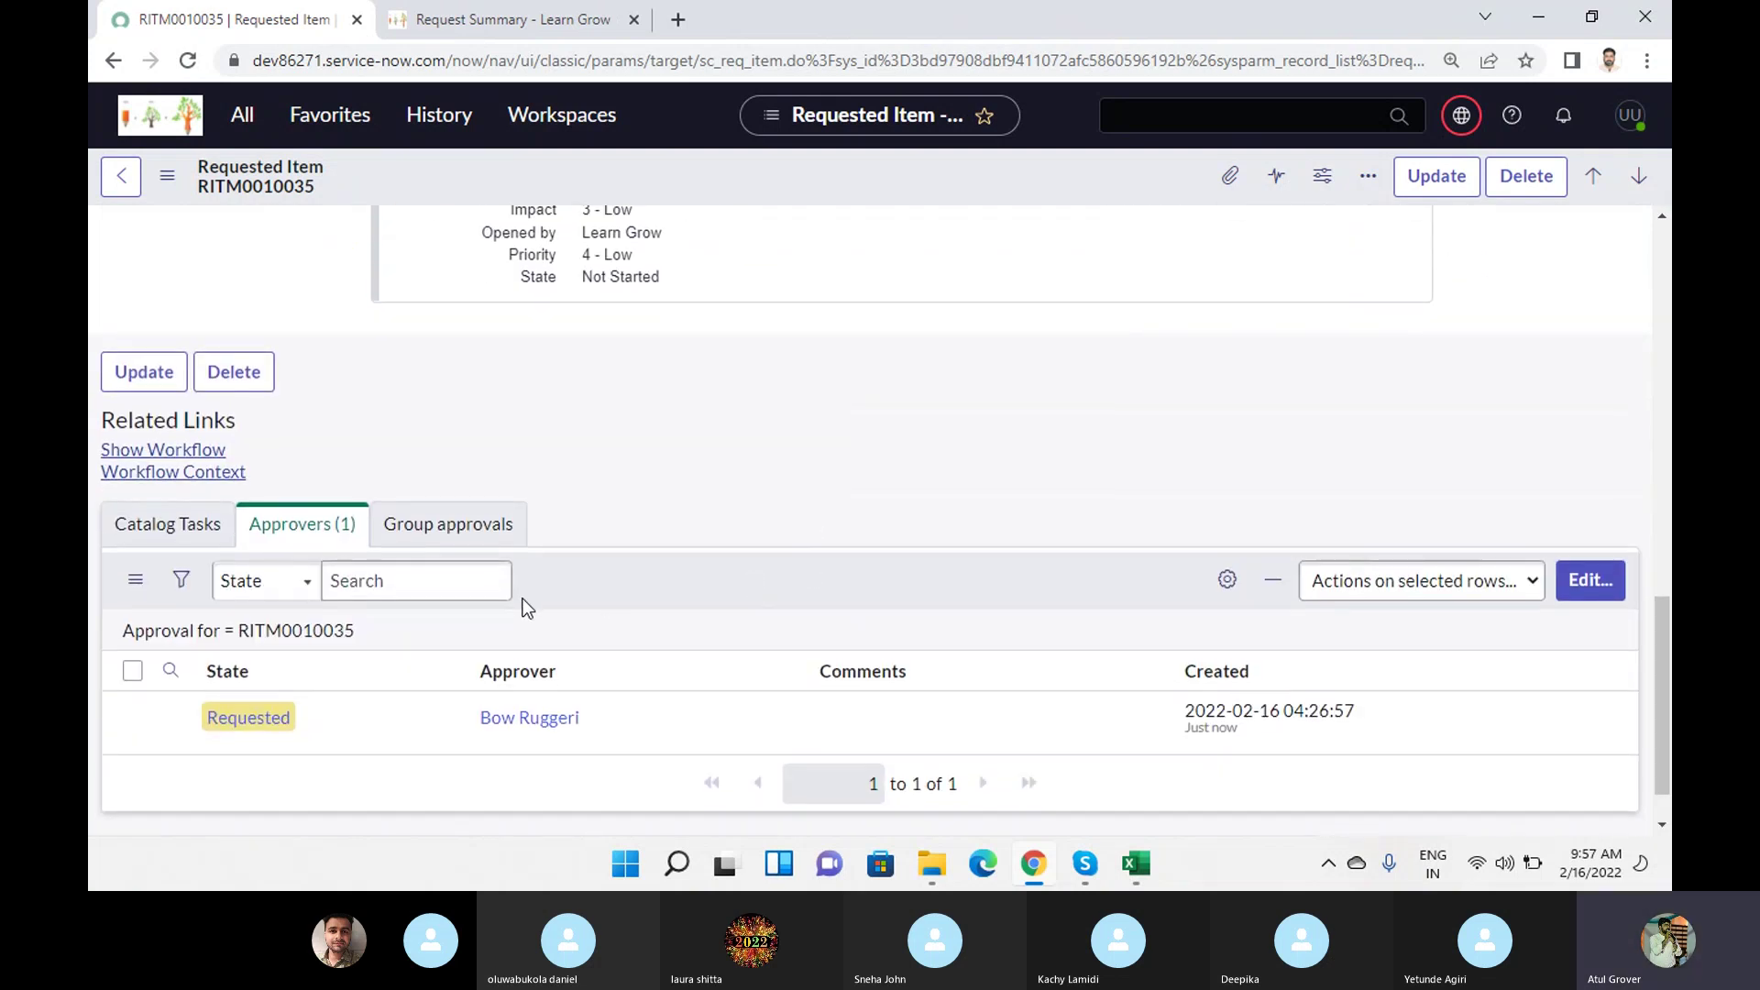
pyautogui.click(410, 601)
pyautogui.scroll(15, 491, 574)
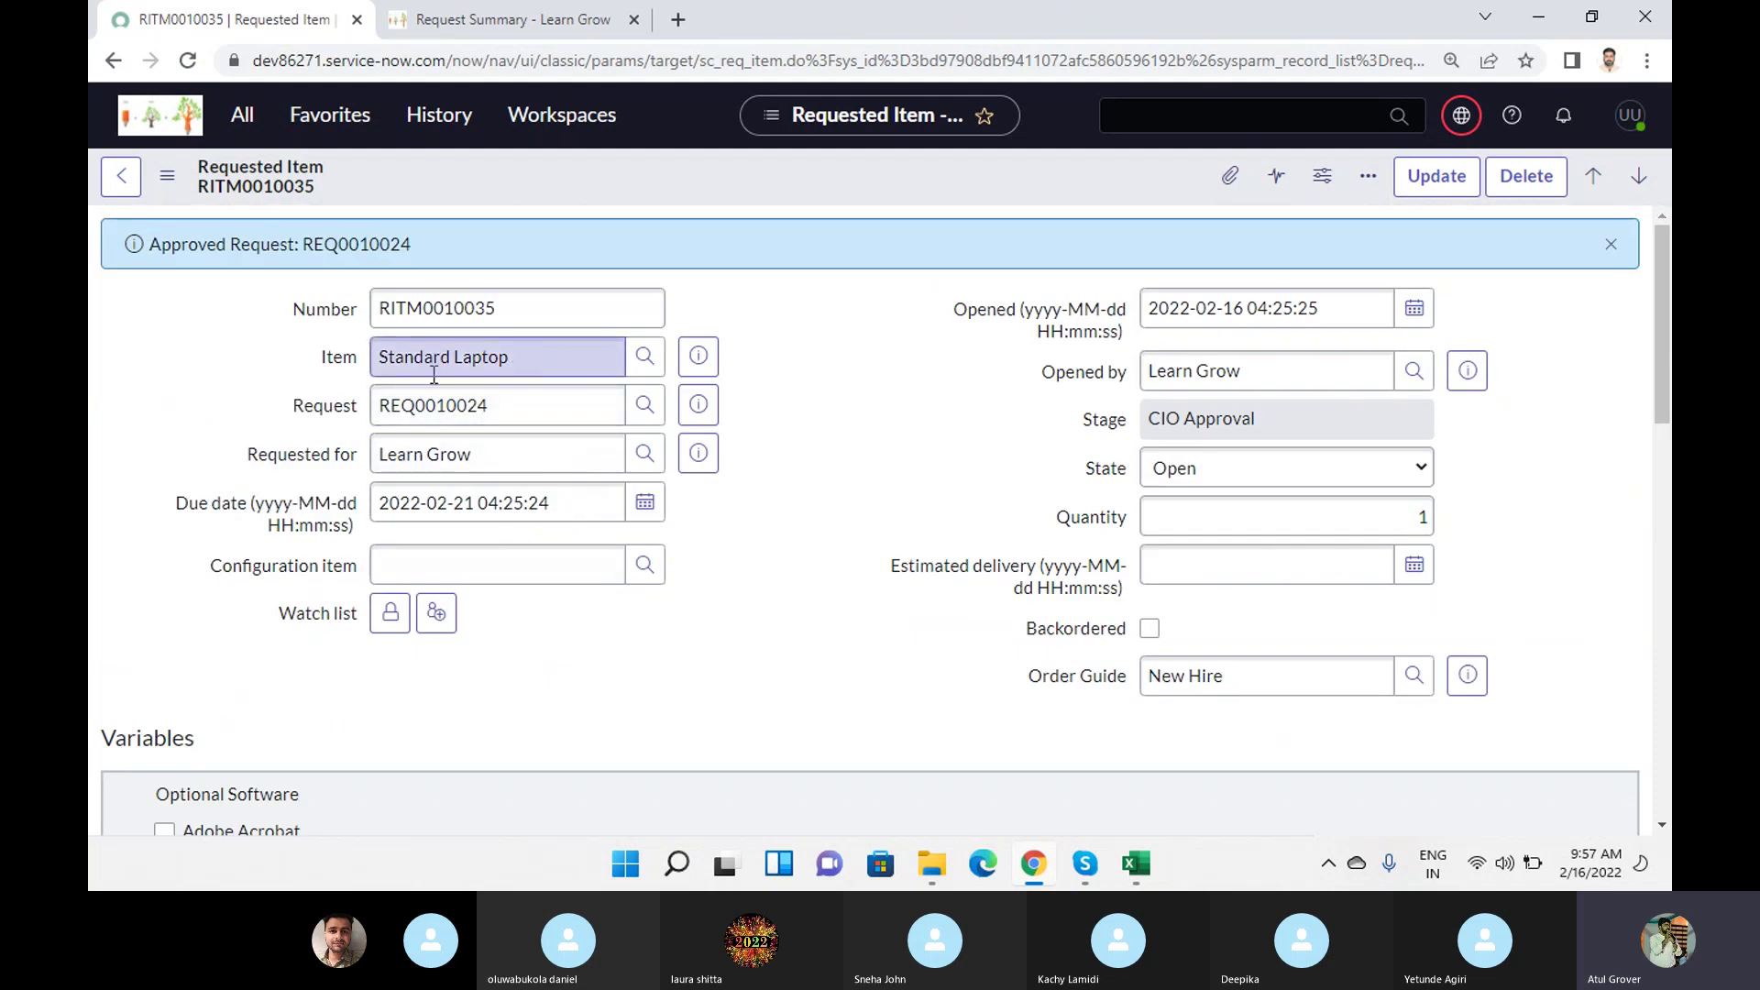
pyautogui.scroll(-15, 433, 375)
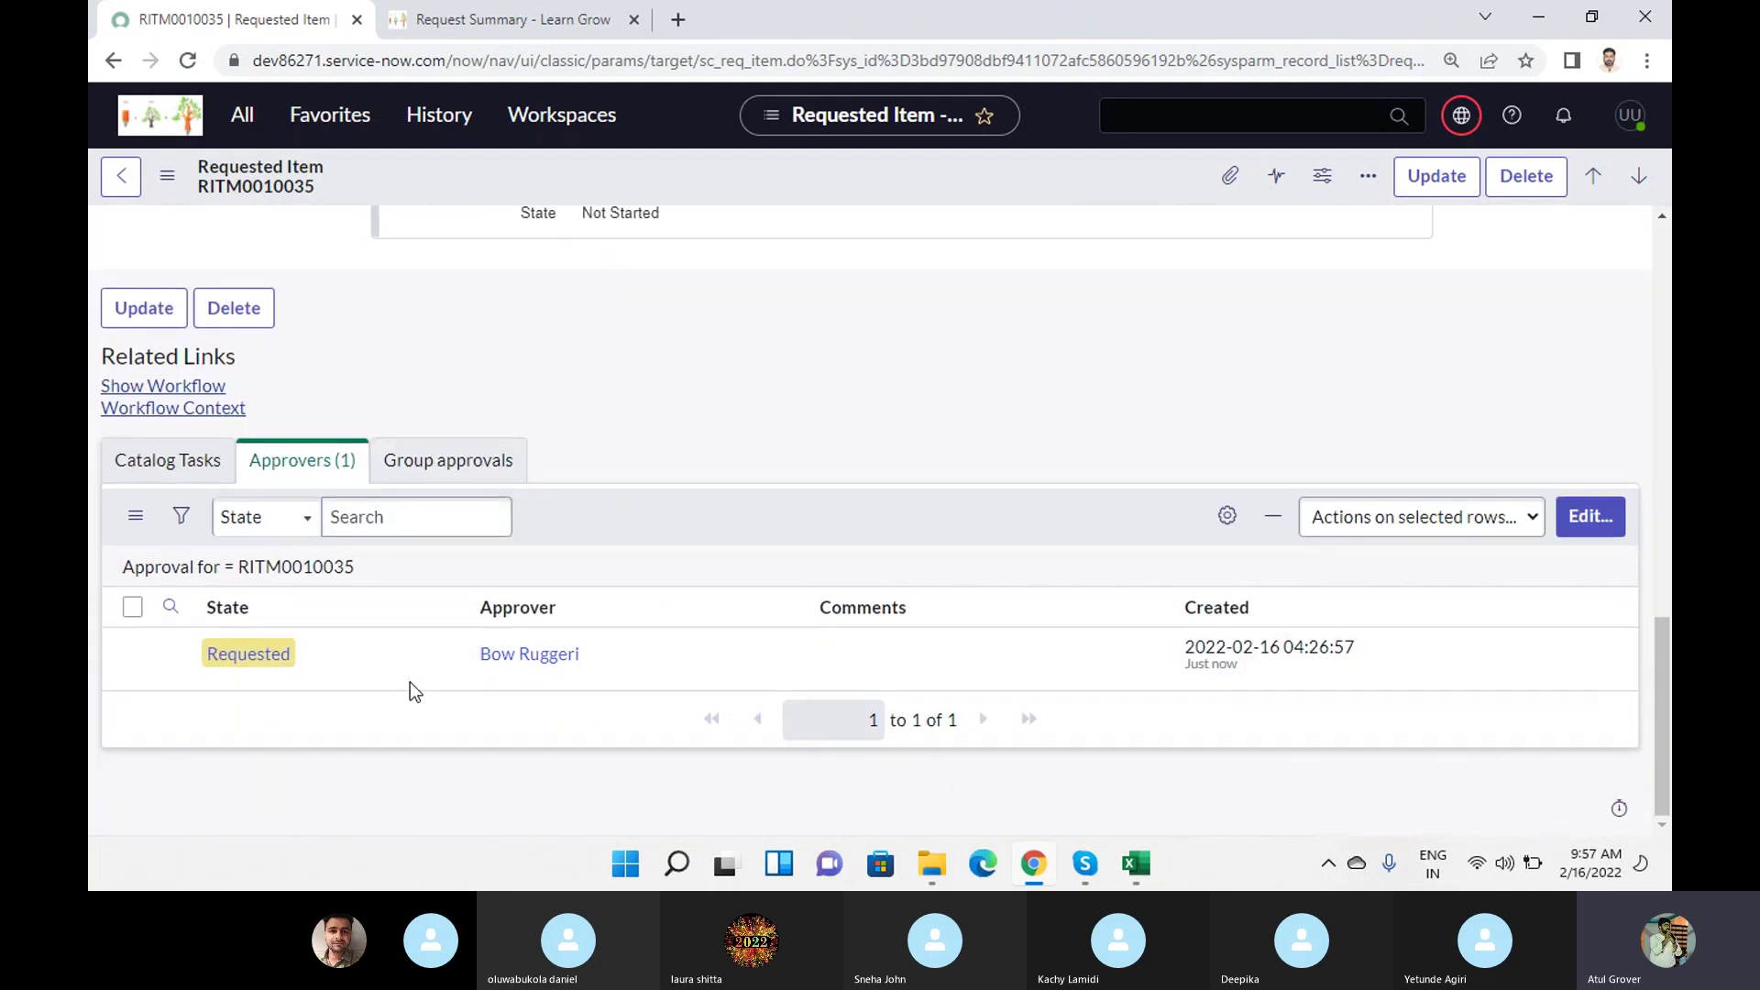
pyautogui.moveTo(292, 656); pyautogui.dragTo(229, 655)
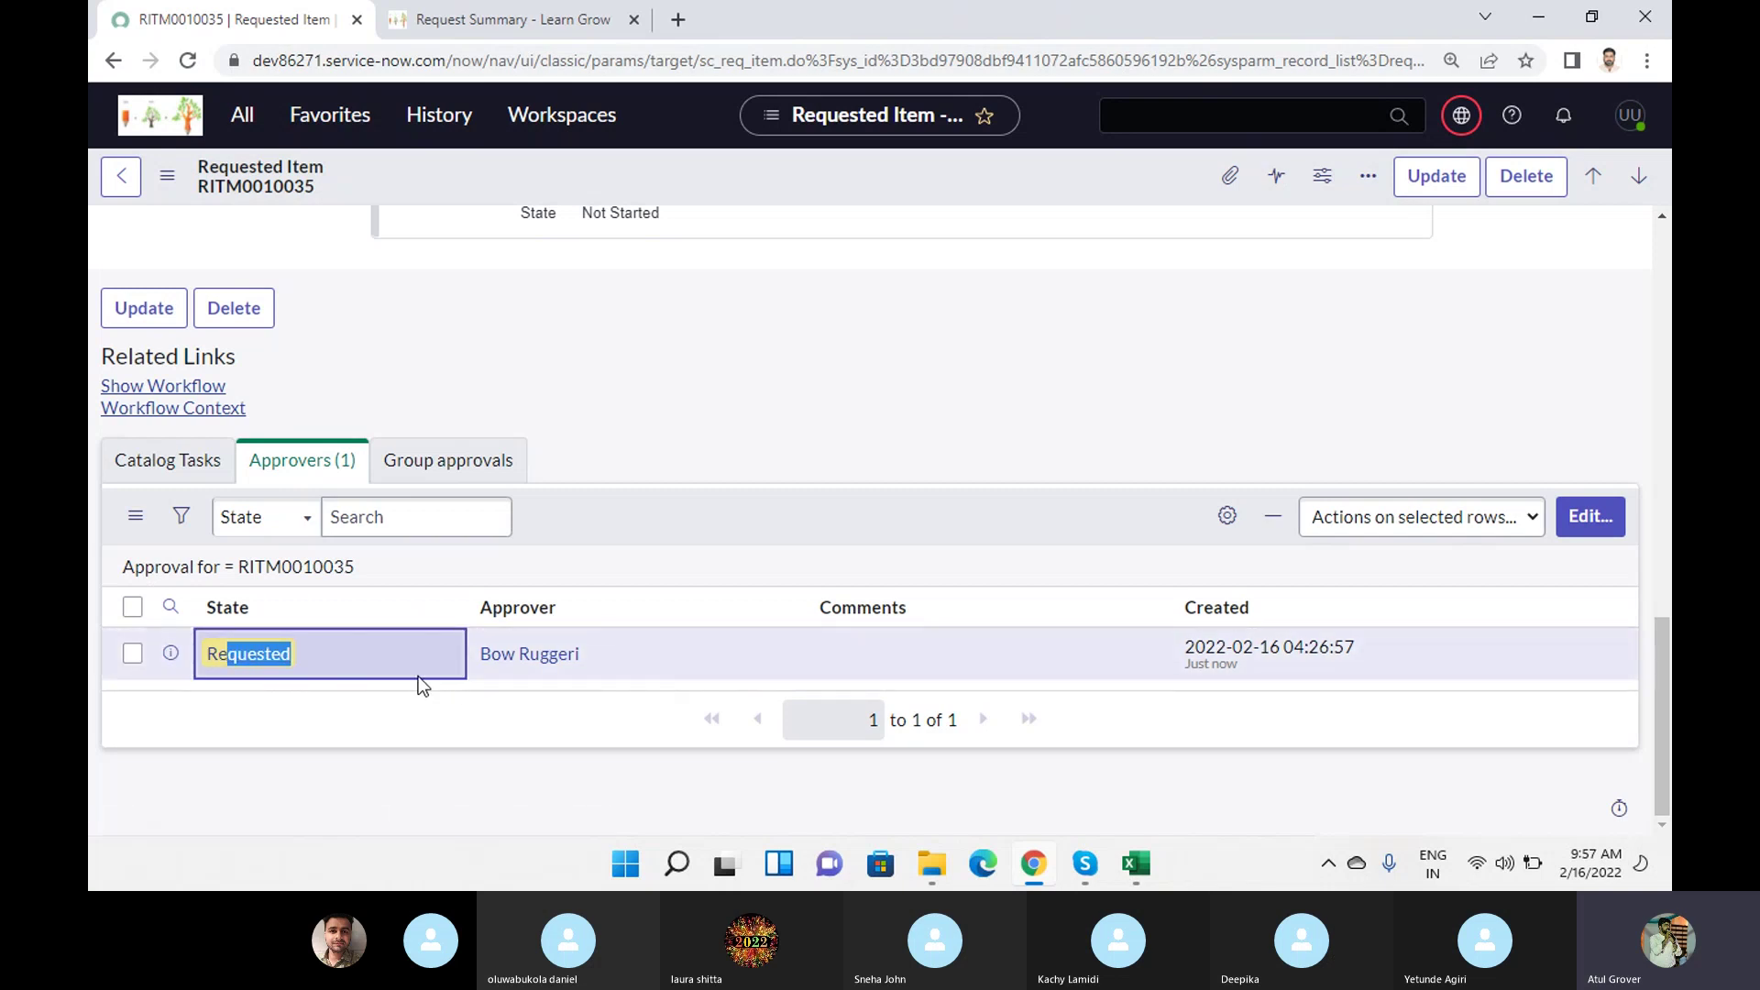
pyautogui.scroll(15, 490, 650)
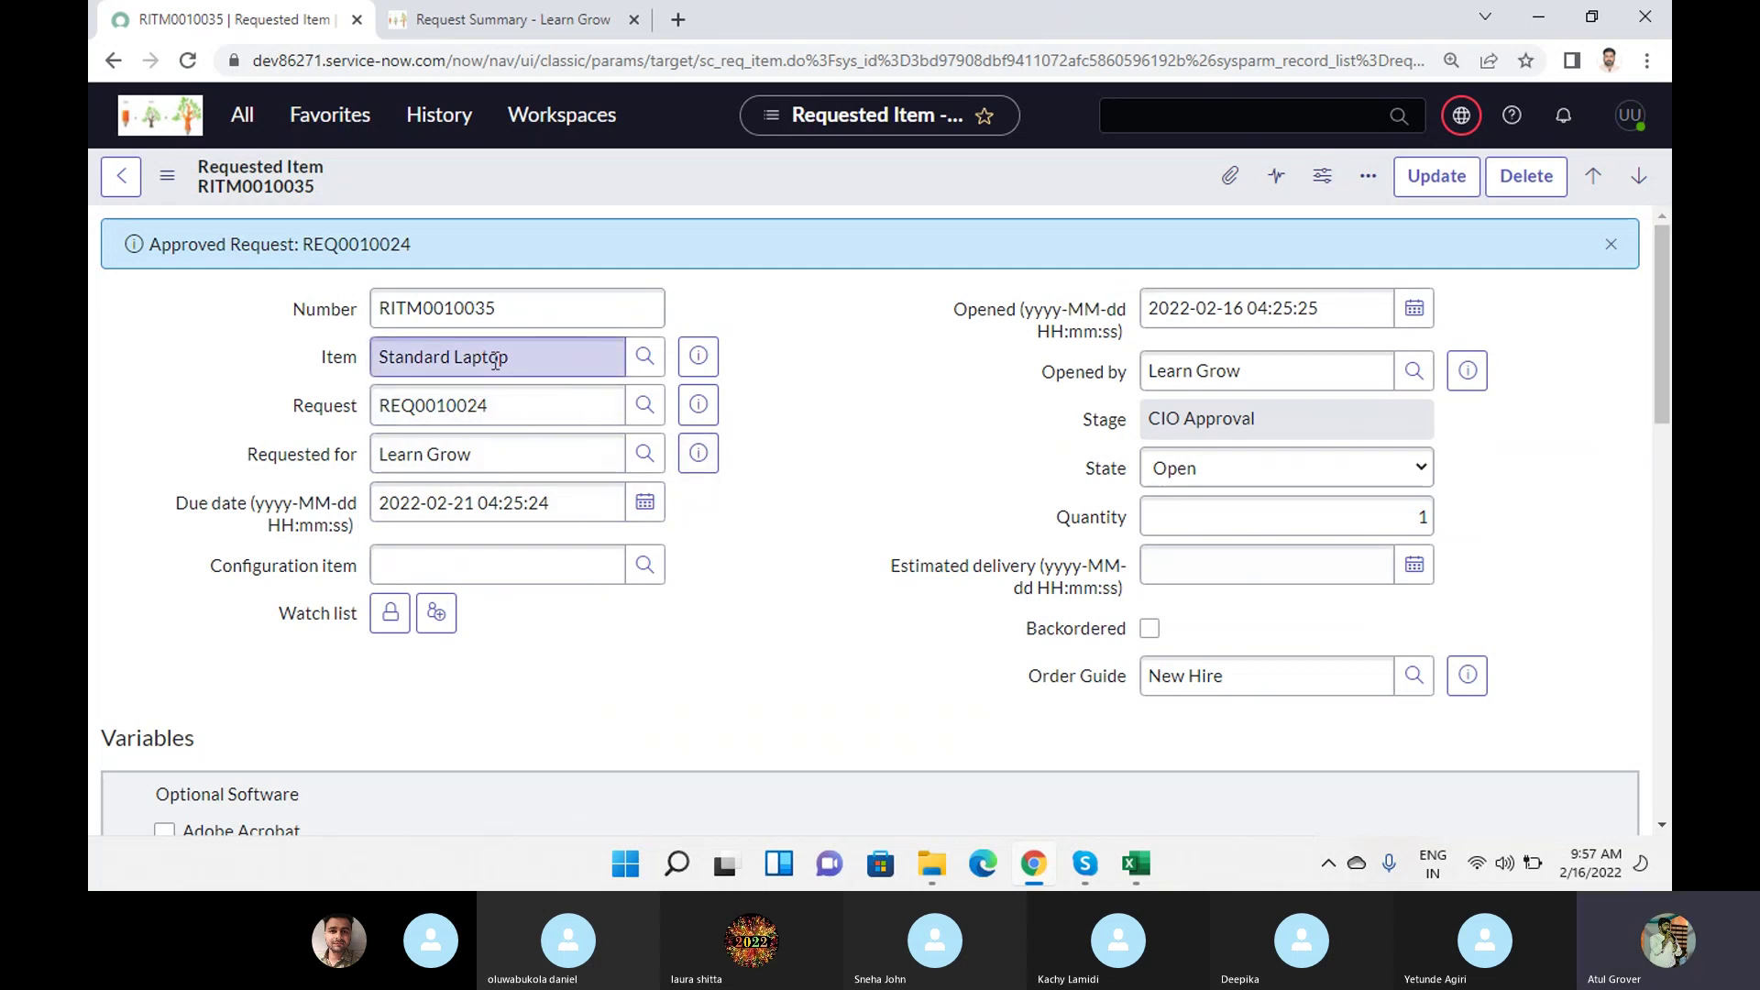
# Reload the portal Request Summary and expand the Standard Laptop stage list.
pyautogui.click(511, 19)
pyautogui.scroll(1, 518, 507)
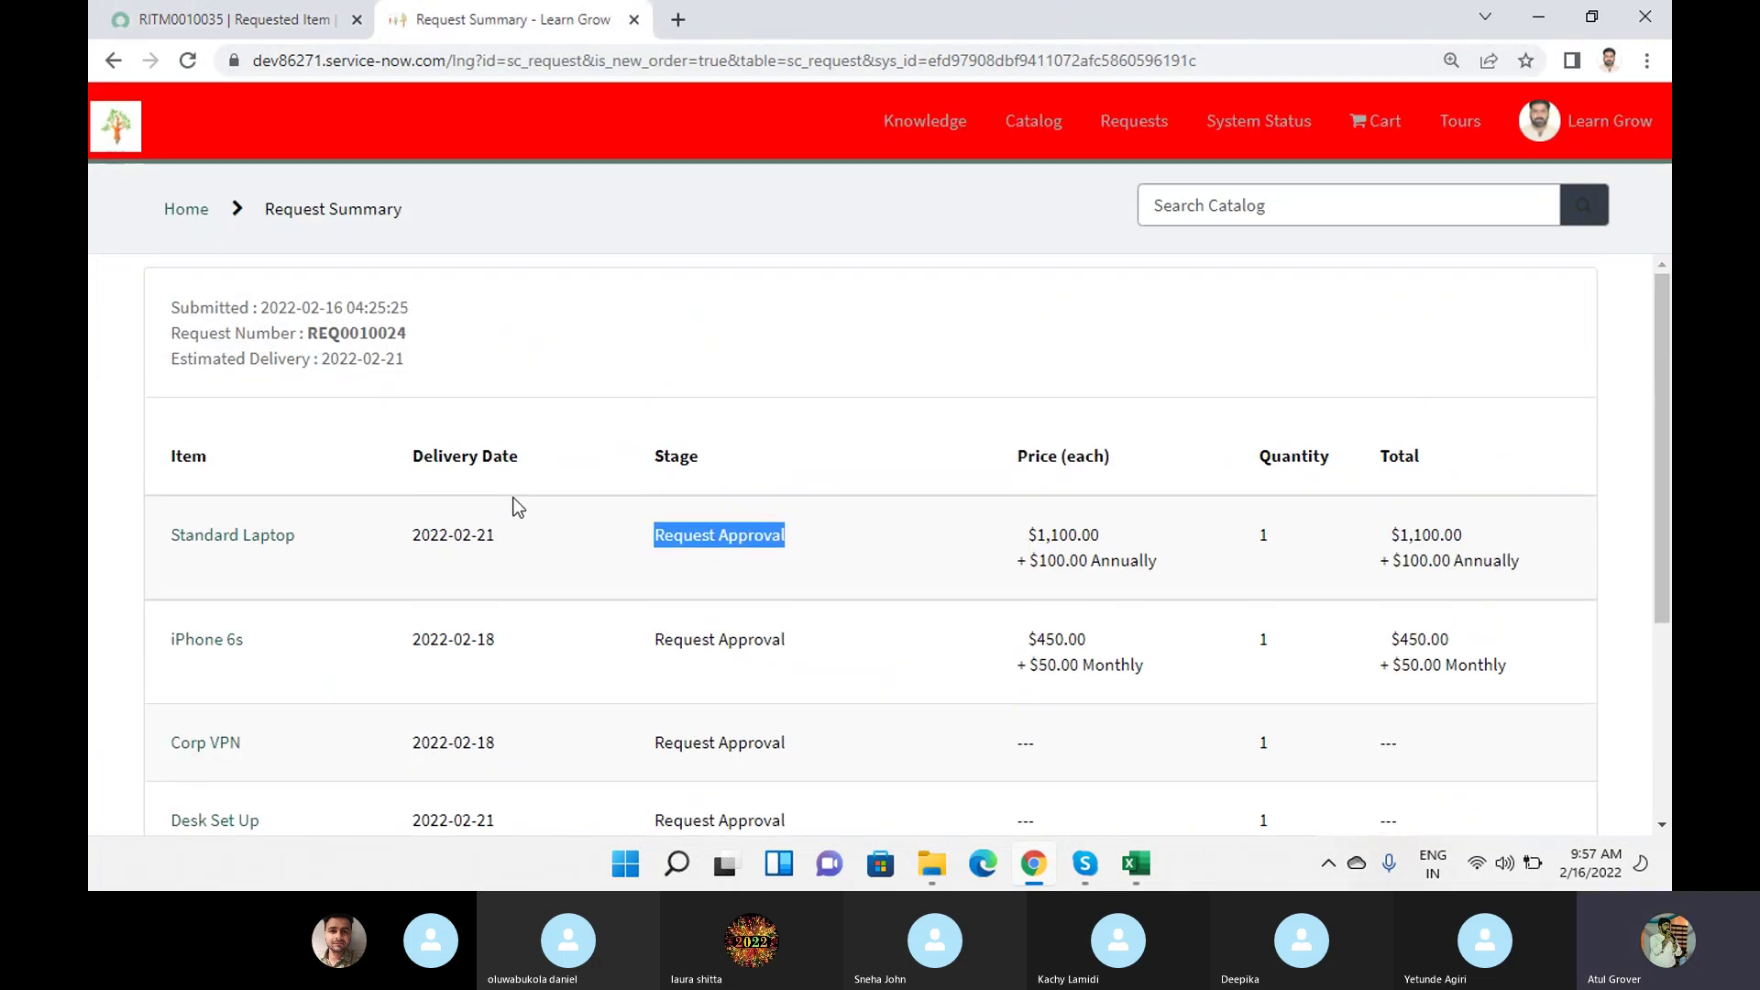
pyautogui.click(189, 63)
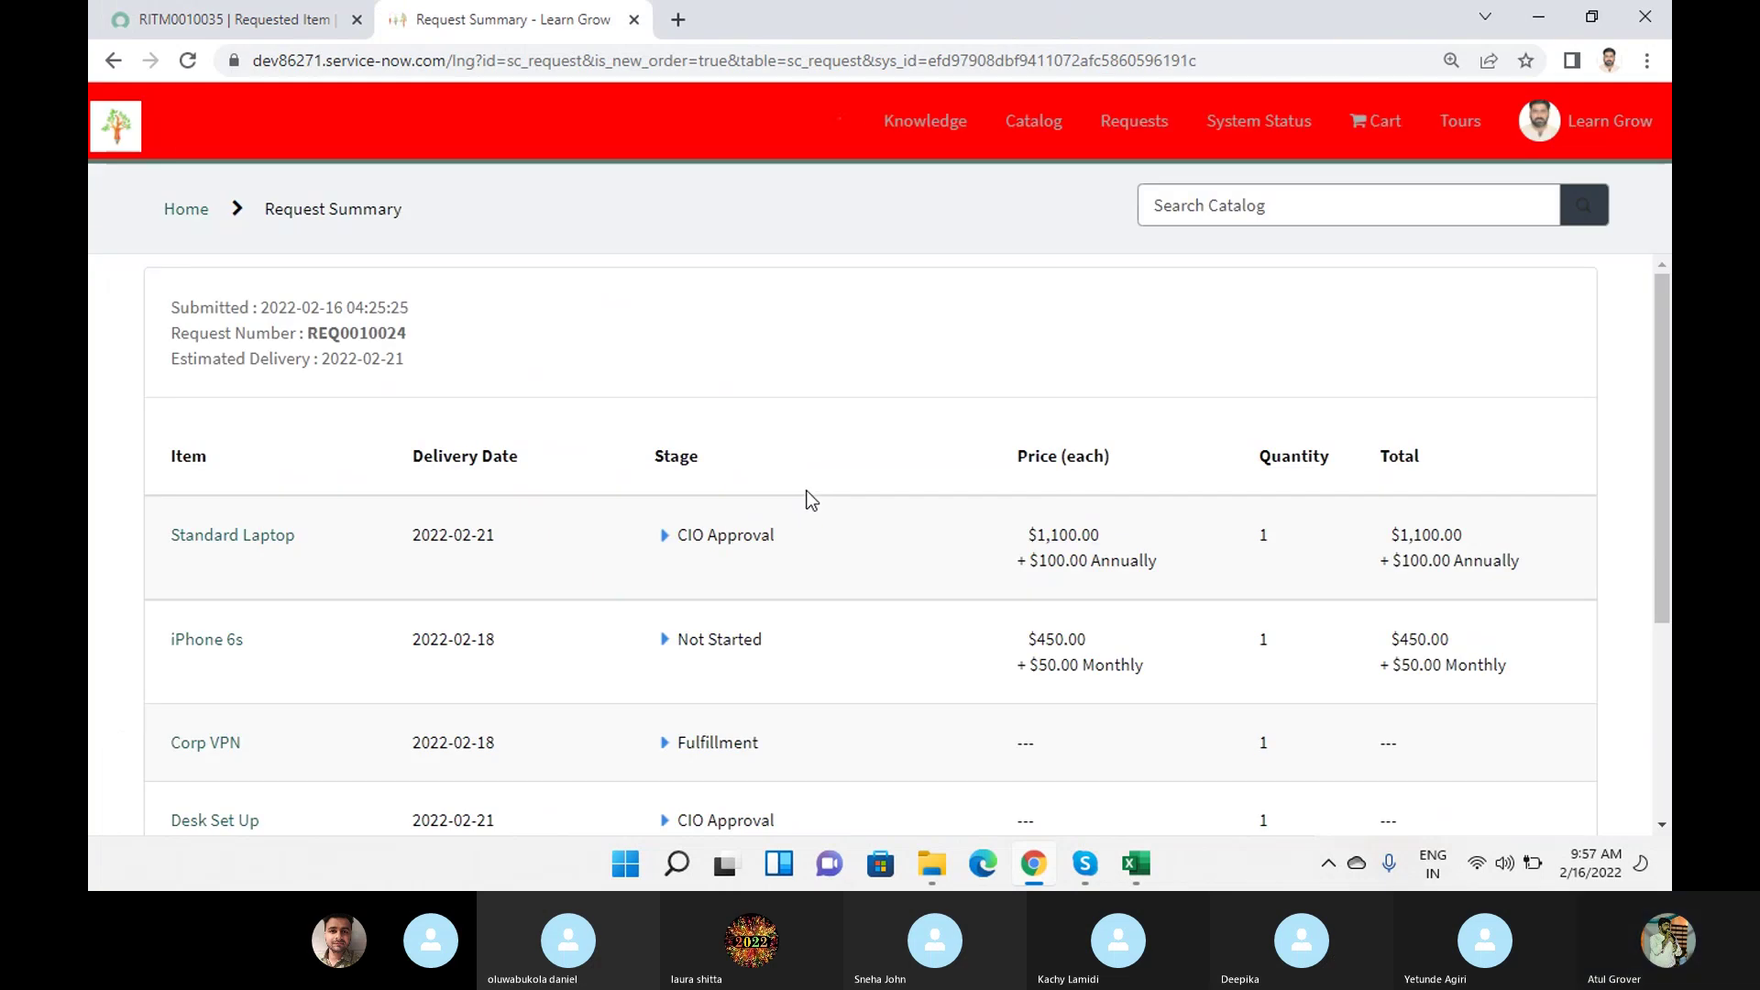
pyautogui.scroll(-1, 806, 498)
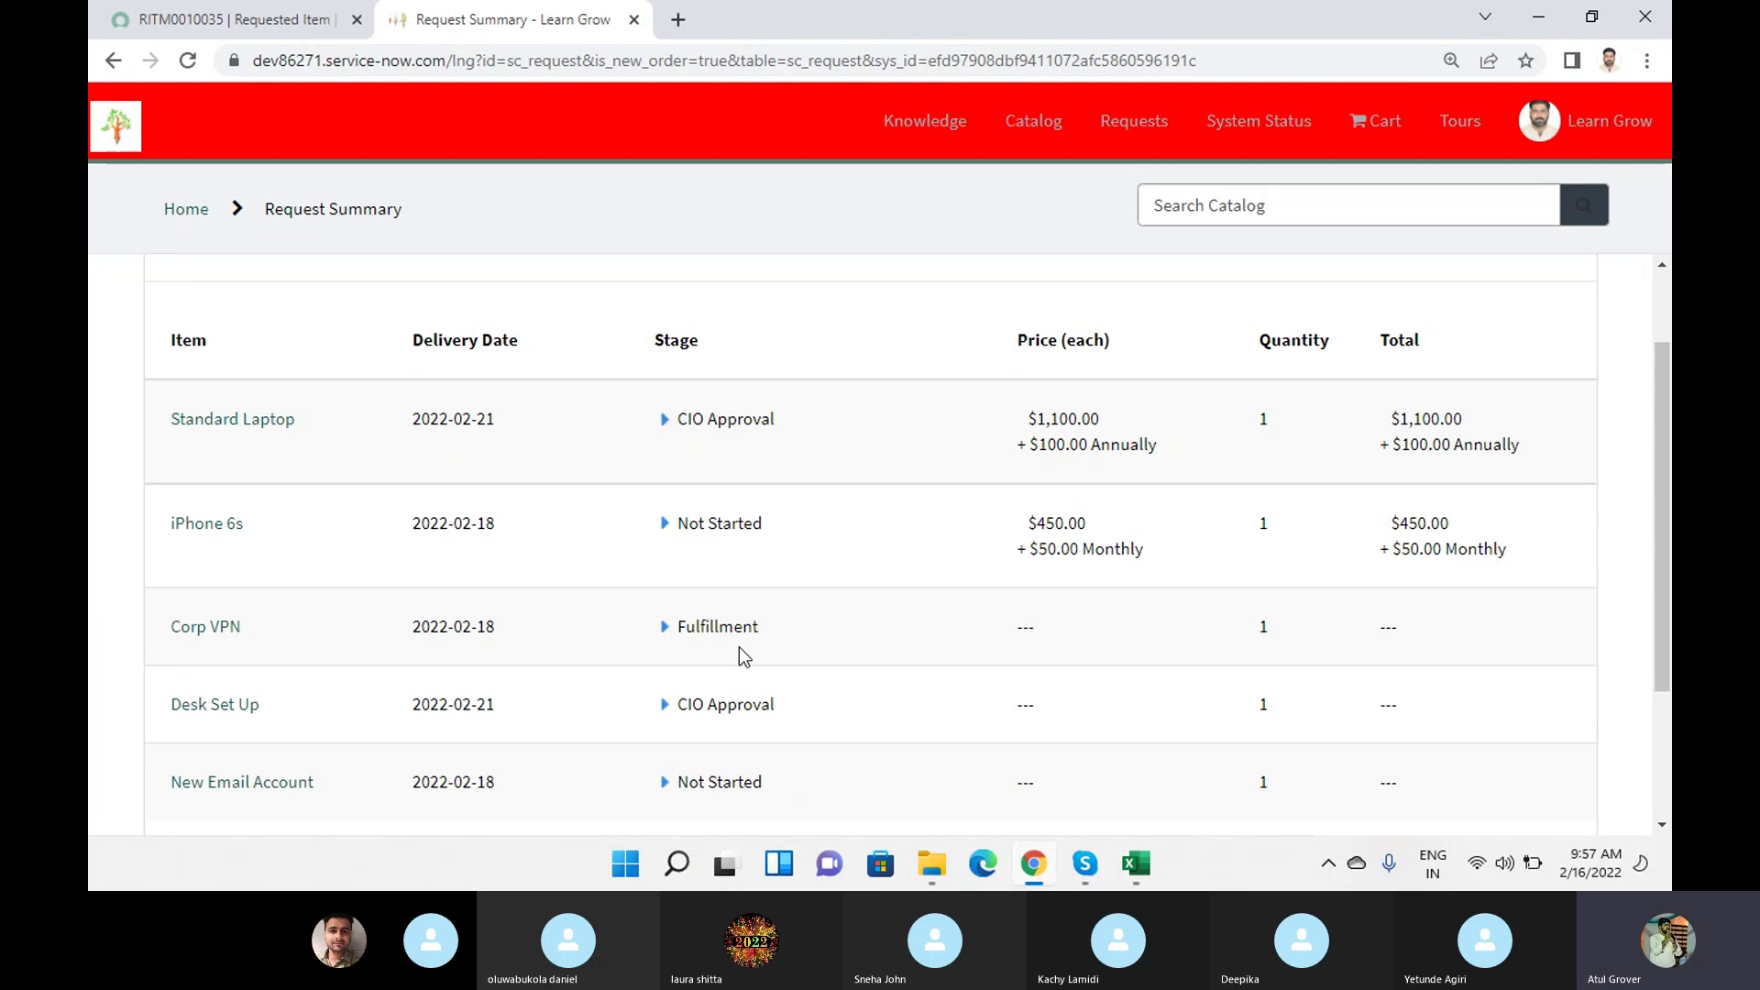
pyautogui.click(665, 420)
pyautogui.scroll(-4, 854, 460)
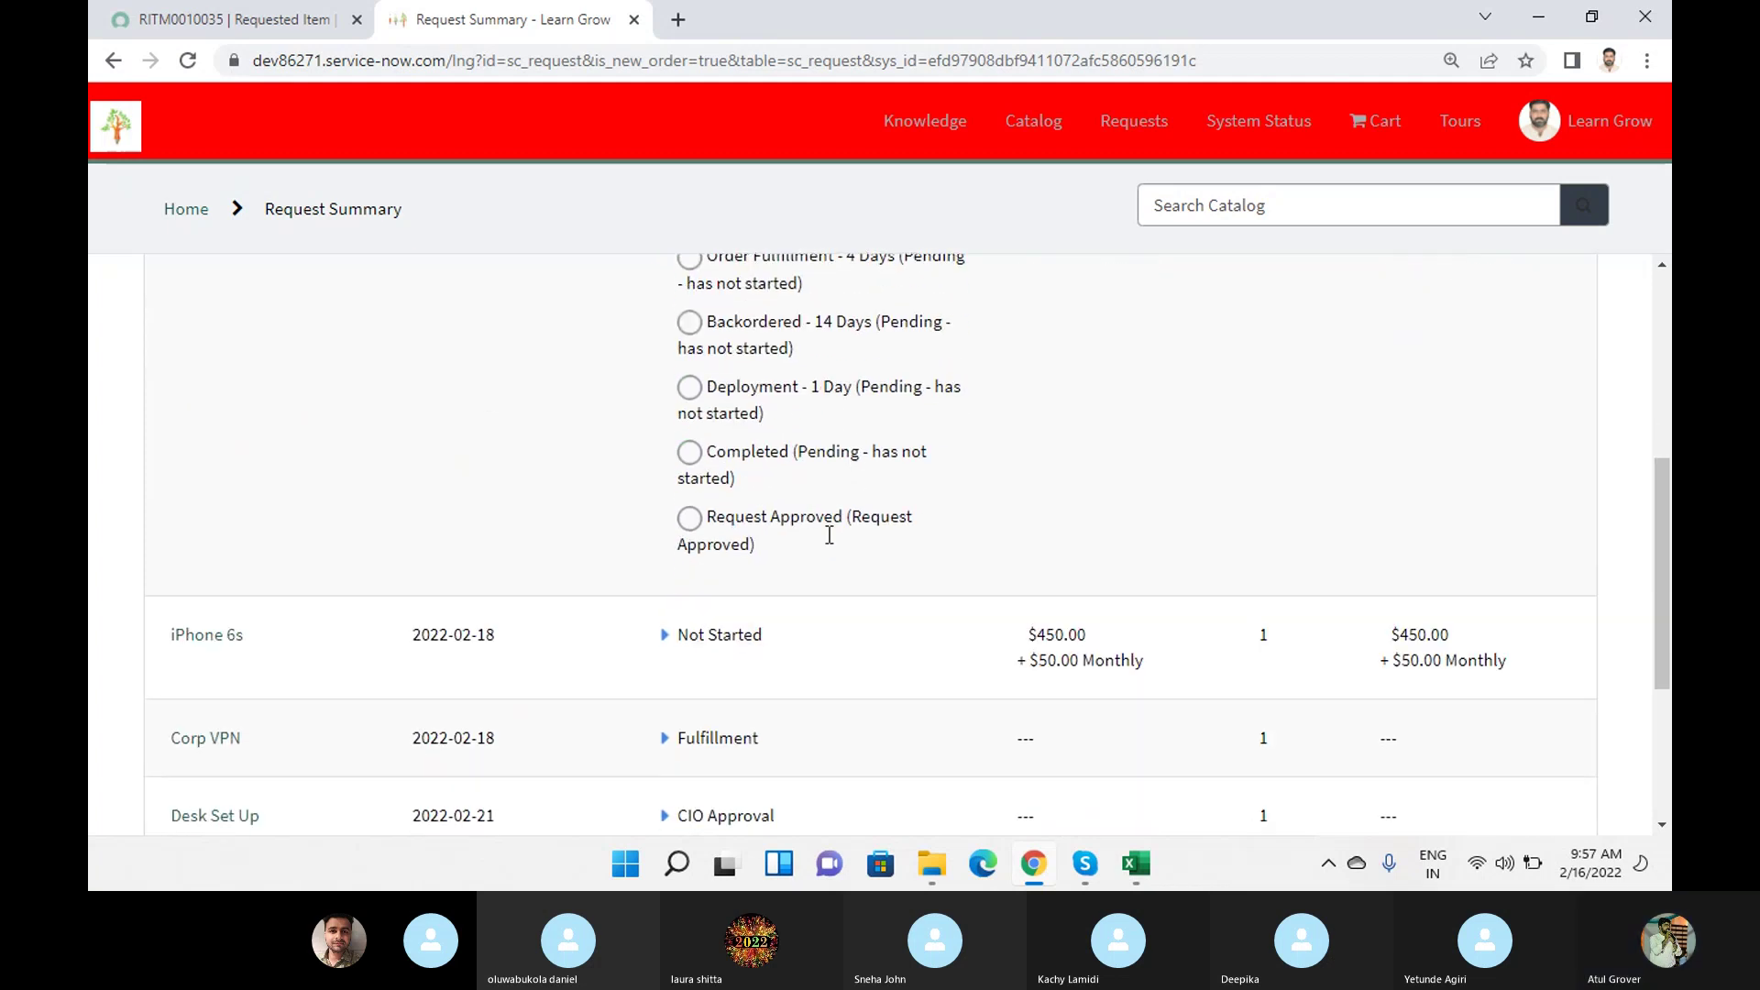
# Expand the stage lists for iPhone 6s, Corp VPN, Desk Set Up and New Email Account.
pyautogui.click(668, 645)
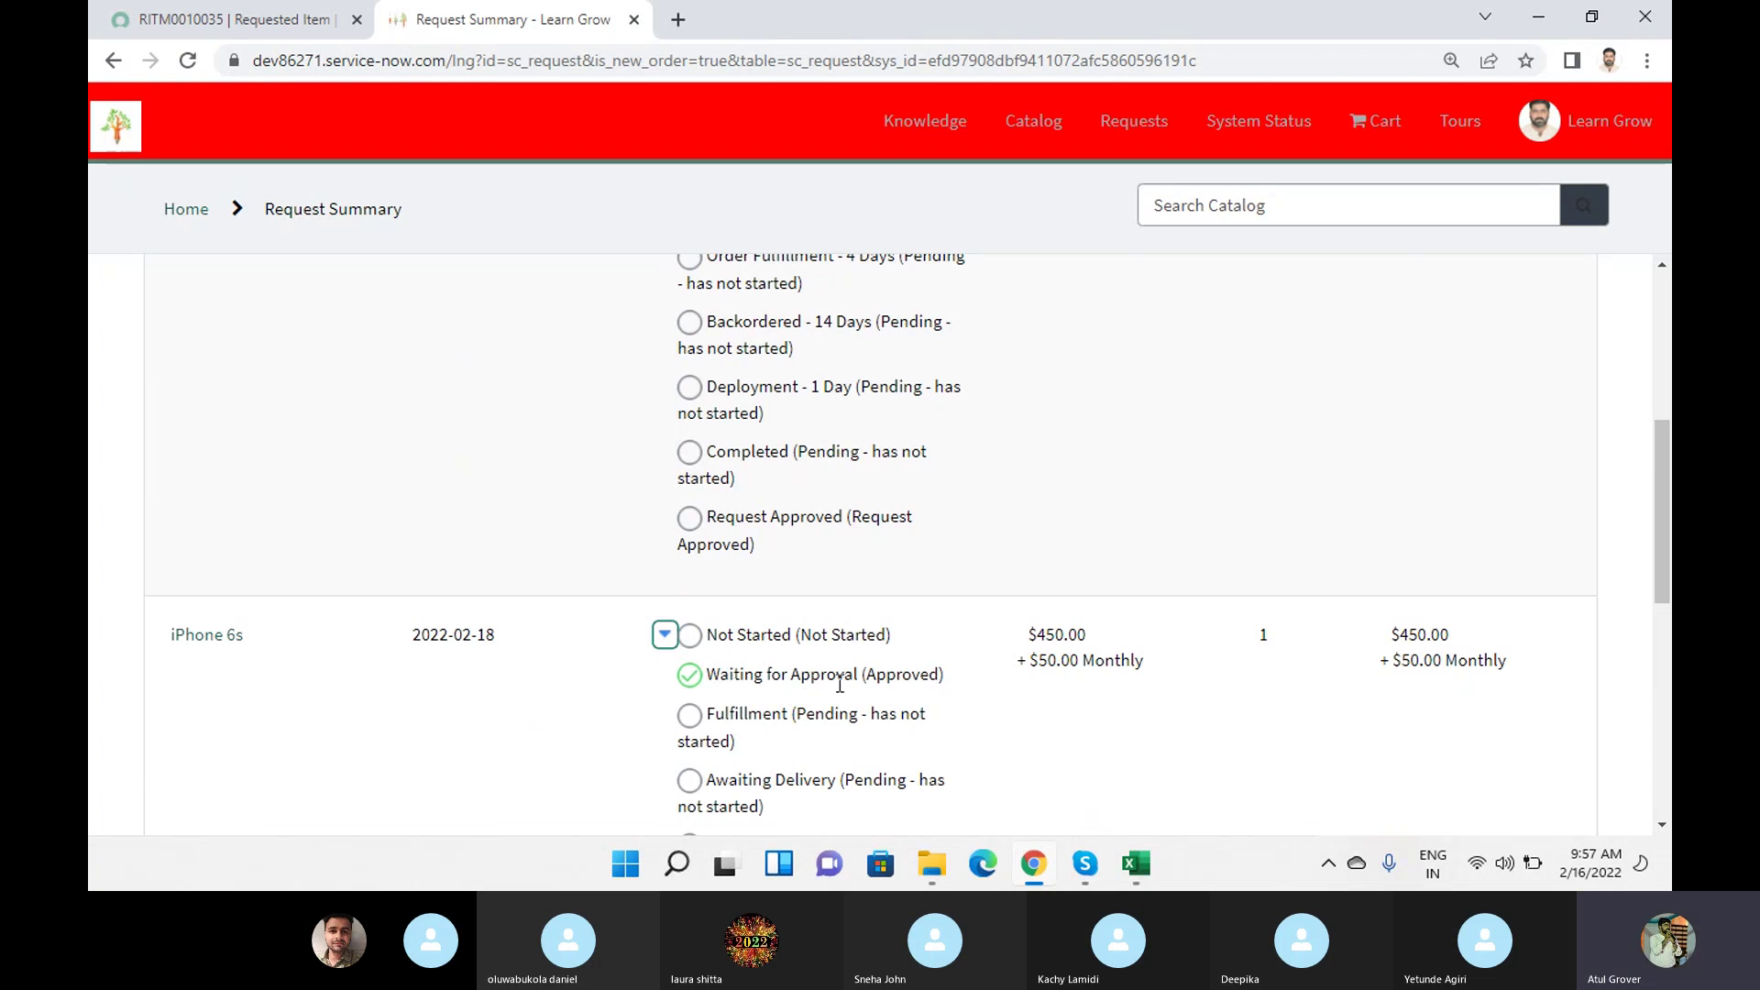
pyautogui.scroll(-4, 820, 689)
pyautogui.click(665, 747)
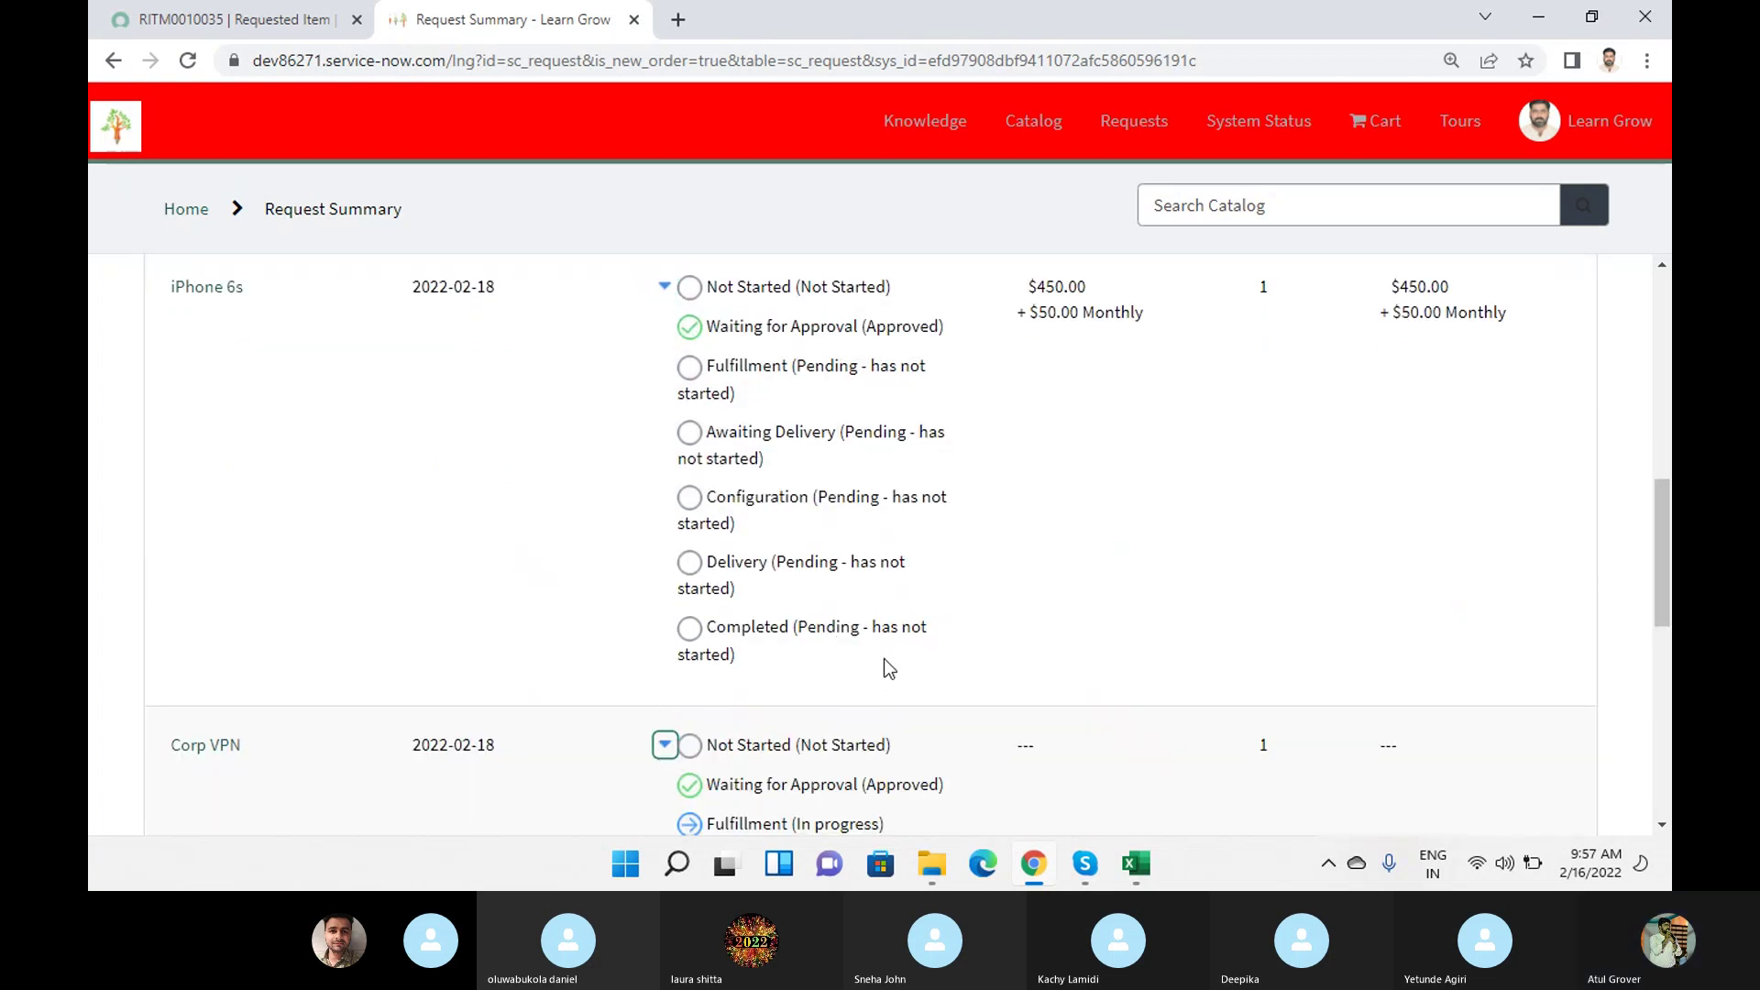
pyautogui.scroll(-3, 883, 664)
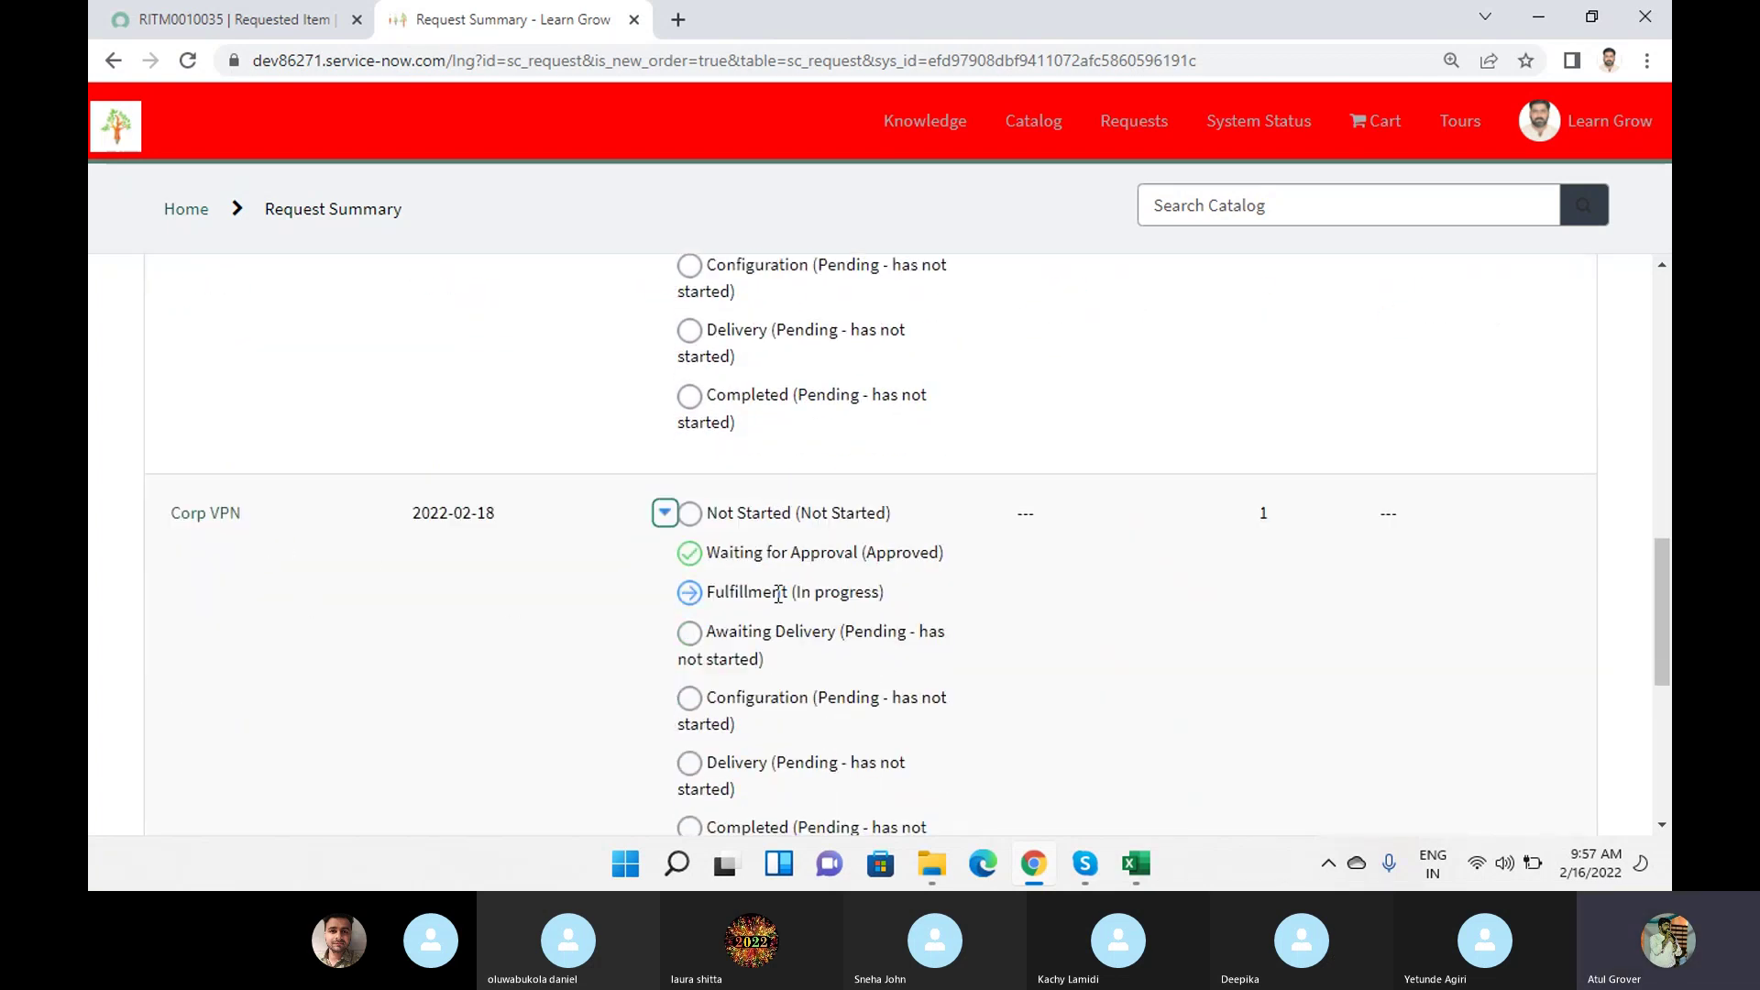
pyautogui.scroll(-5, 779, 594)
pyautogui.click(661, 559)
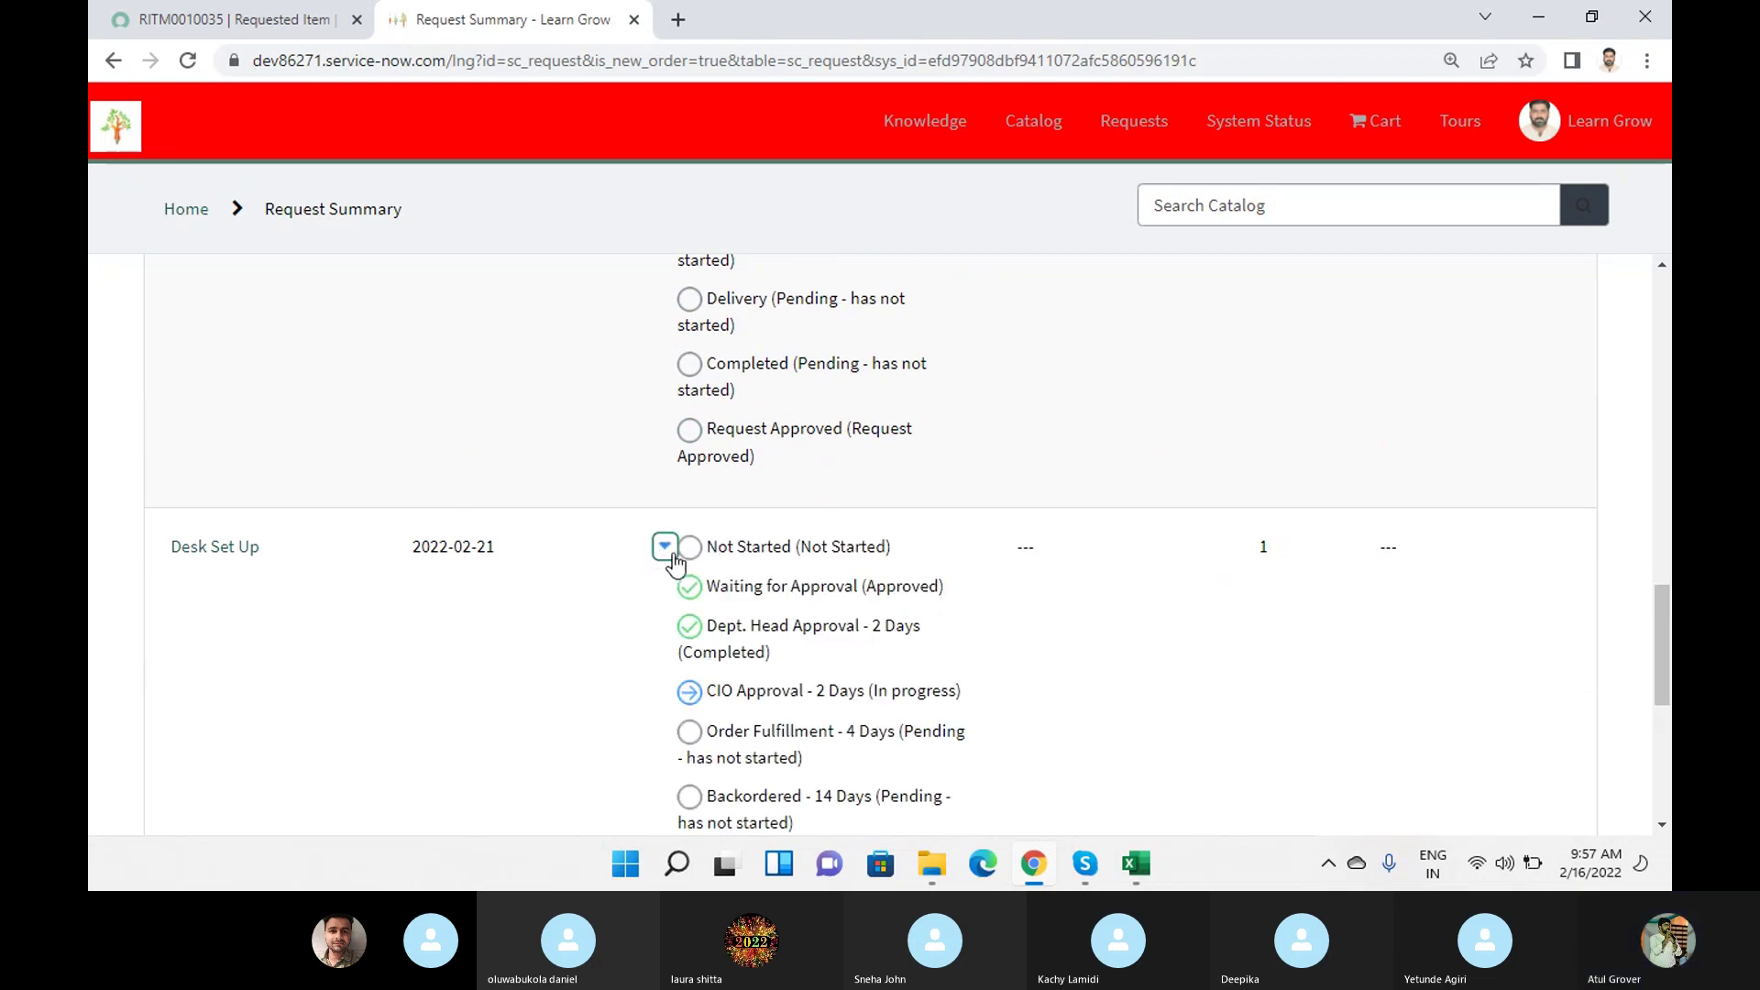
pyautogui.scroll(-6, 683, 587)
pyautogui.click(667, 586)
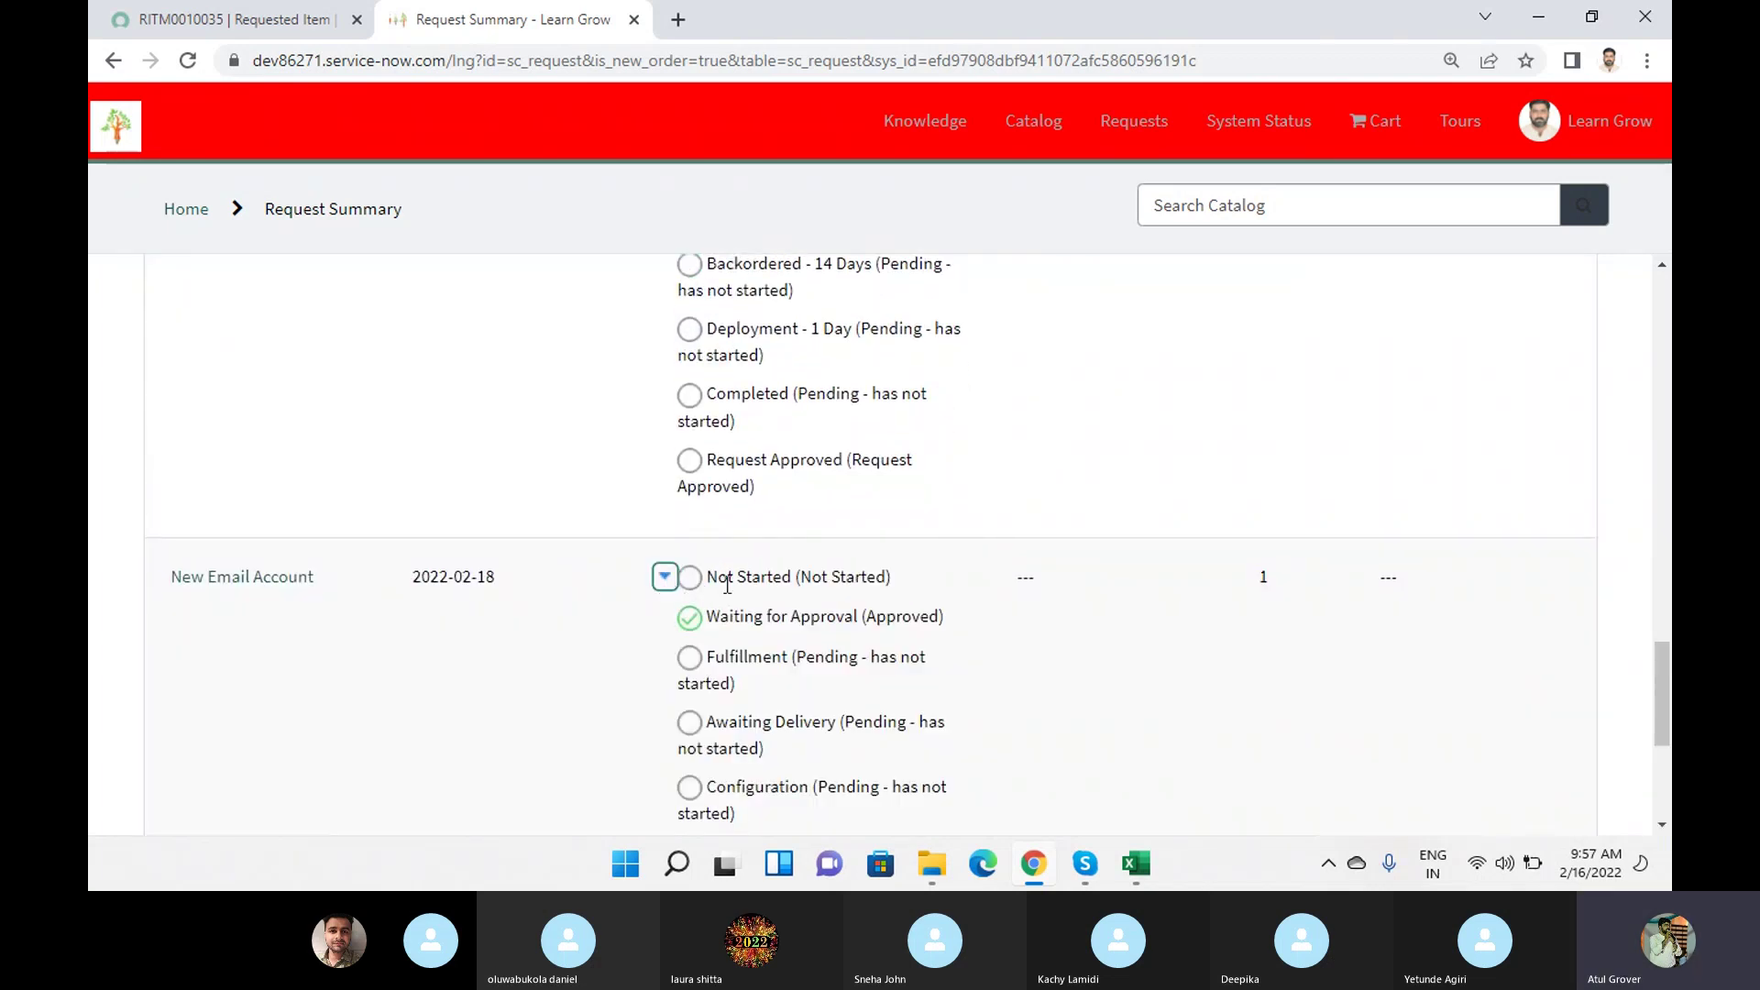
pyautogui.scroll(-2, 794, 543)
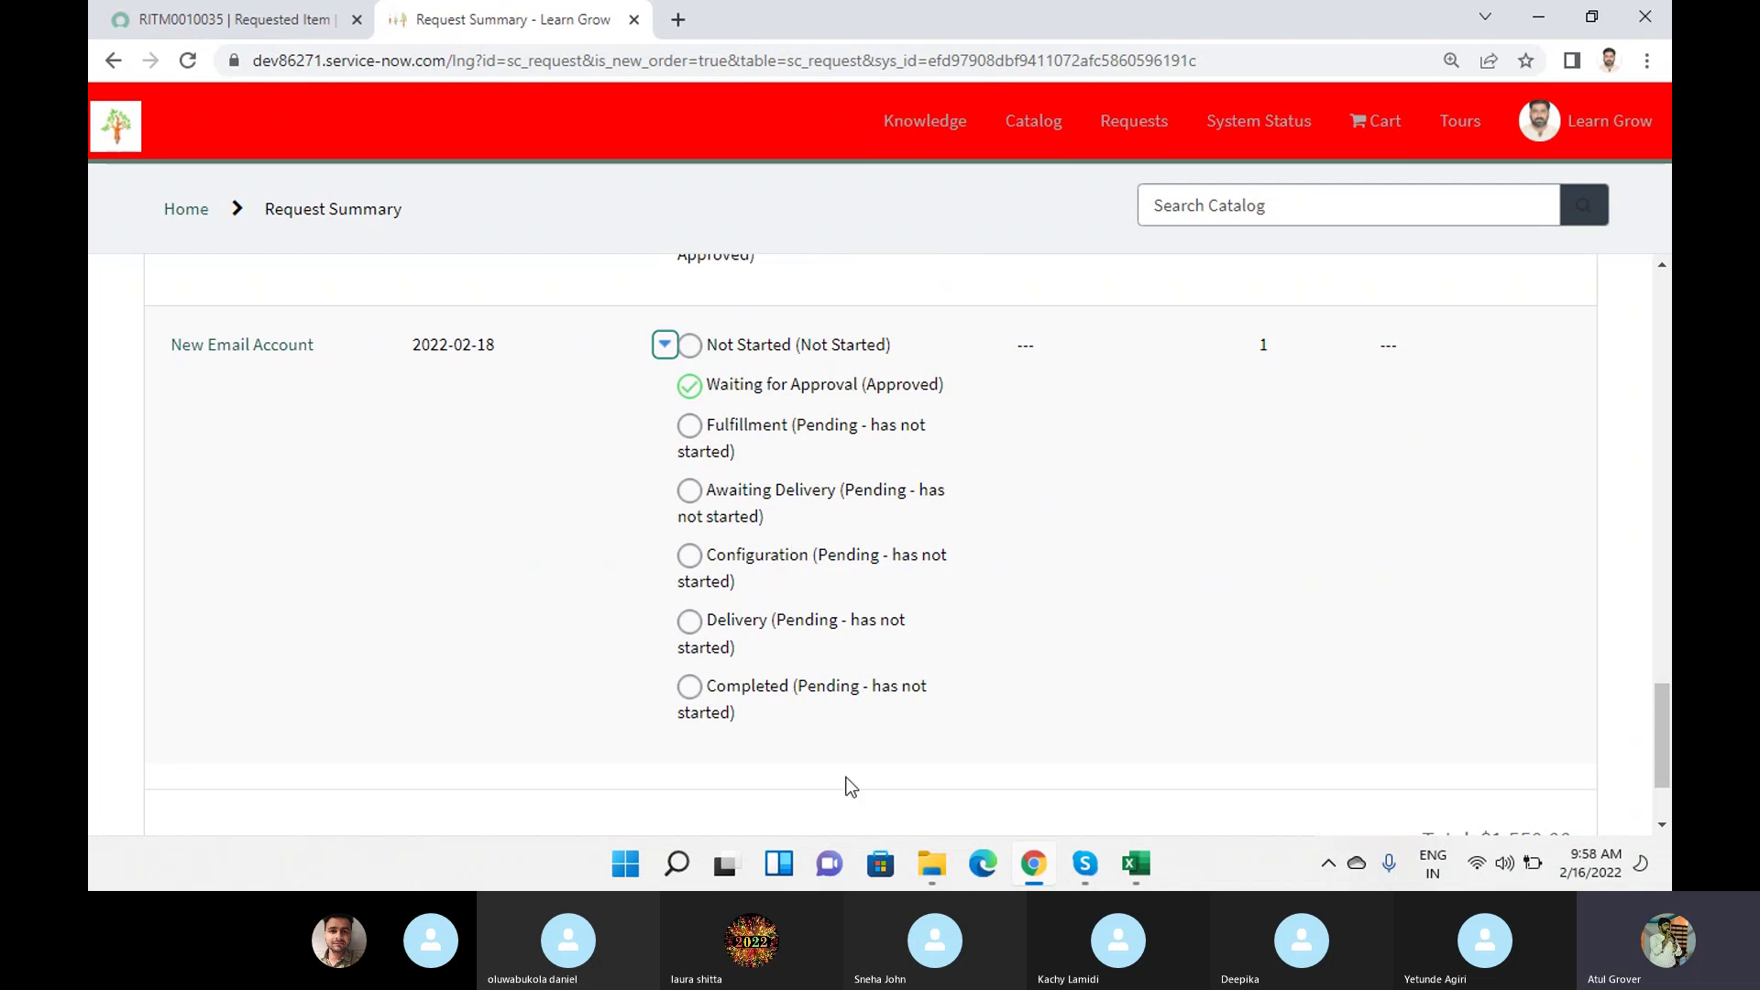
# Bring up the Skype call window, then compare RITM0010035's record with the portal summary.
pyautogui.moveTo(1079, 873)
pyautogui.click(1005, 724)
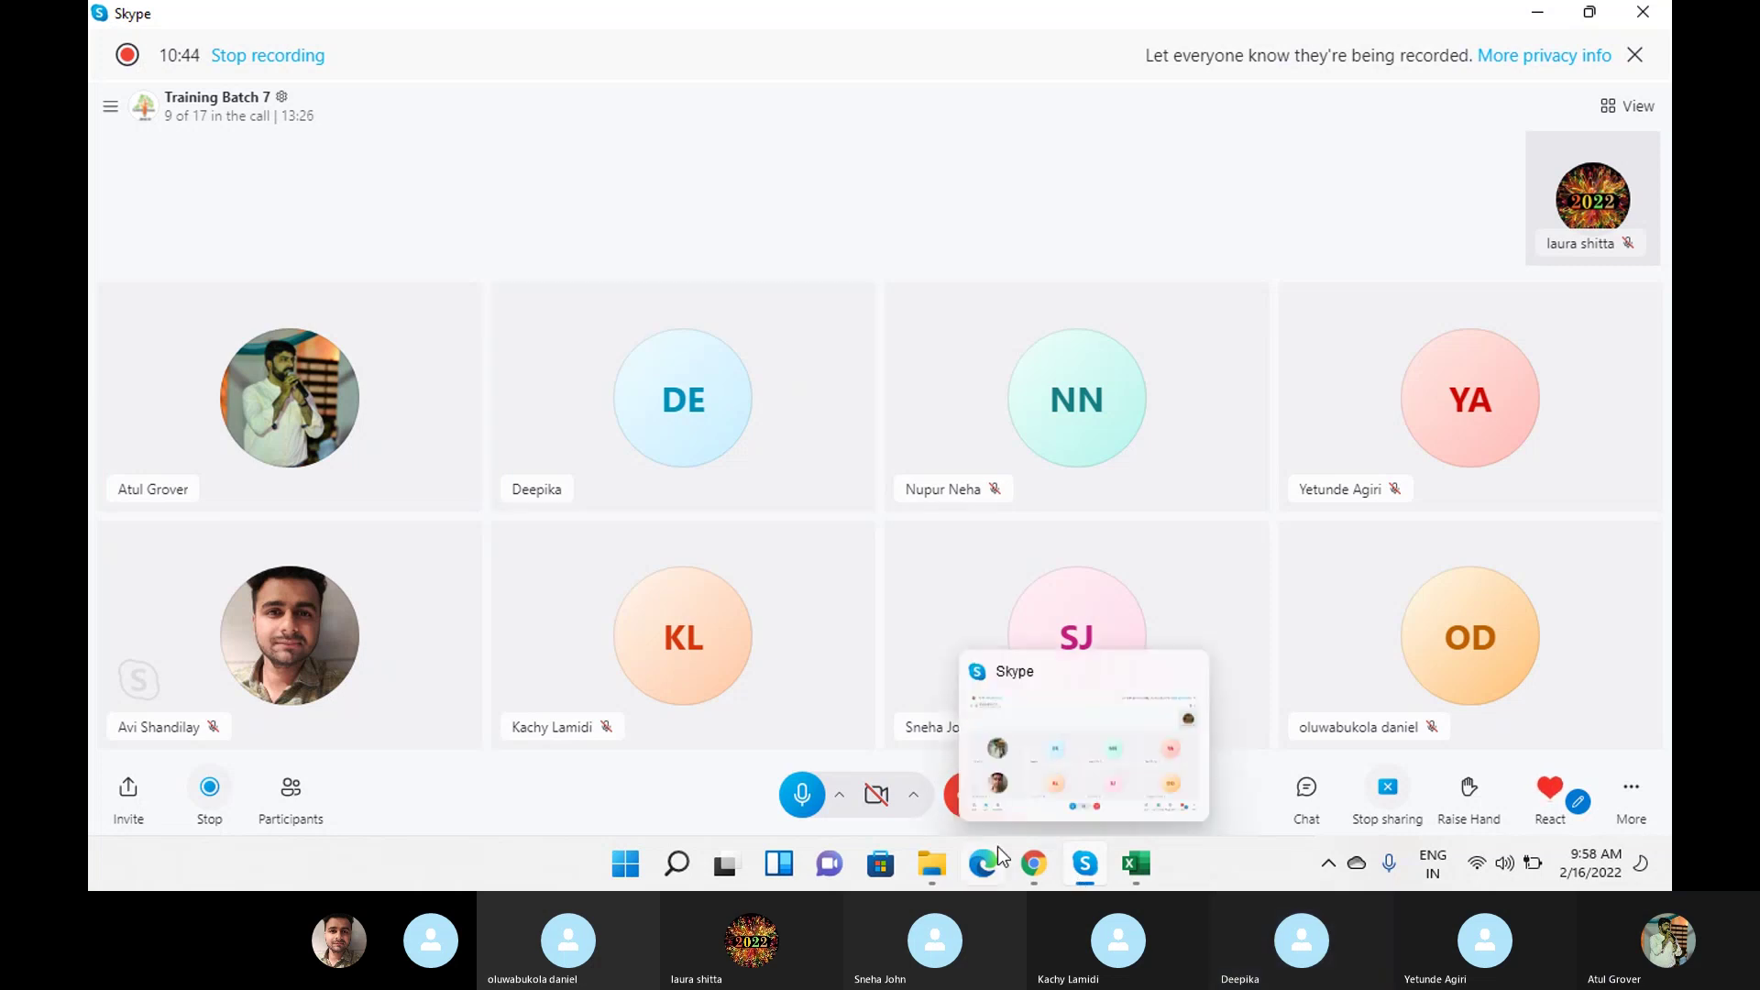
pyautogui.click(1044, 873)
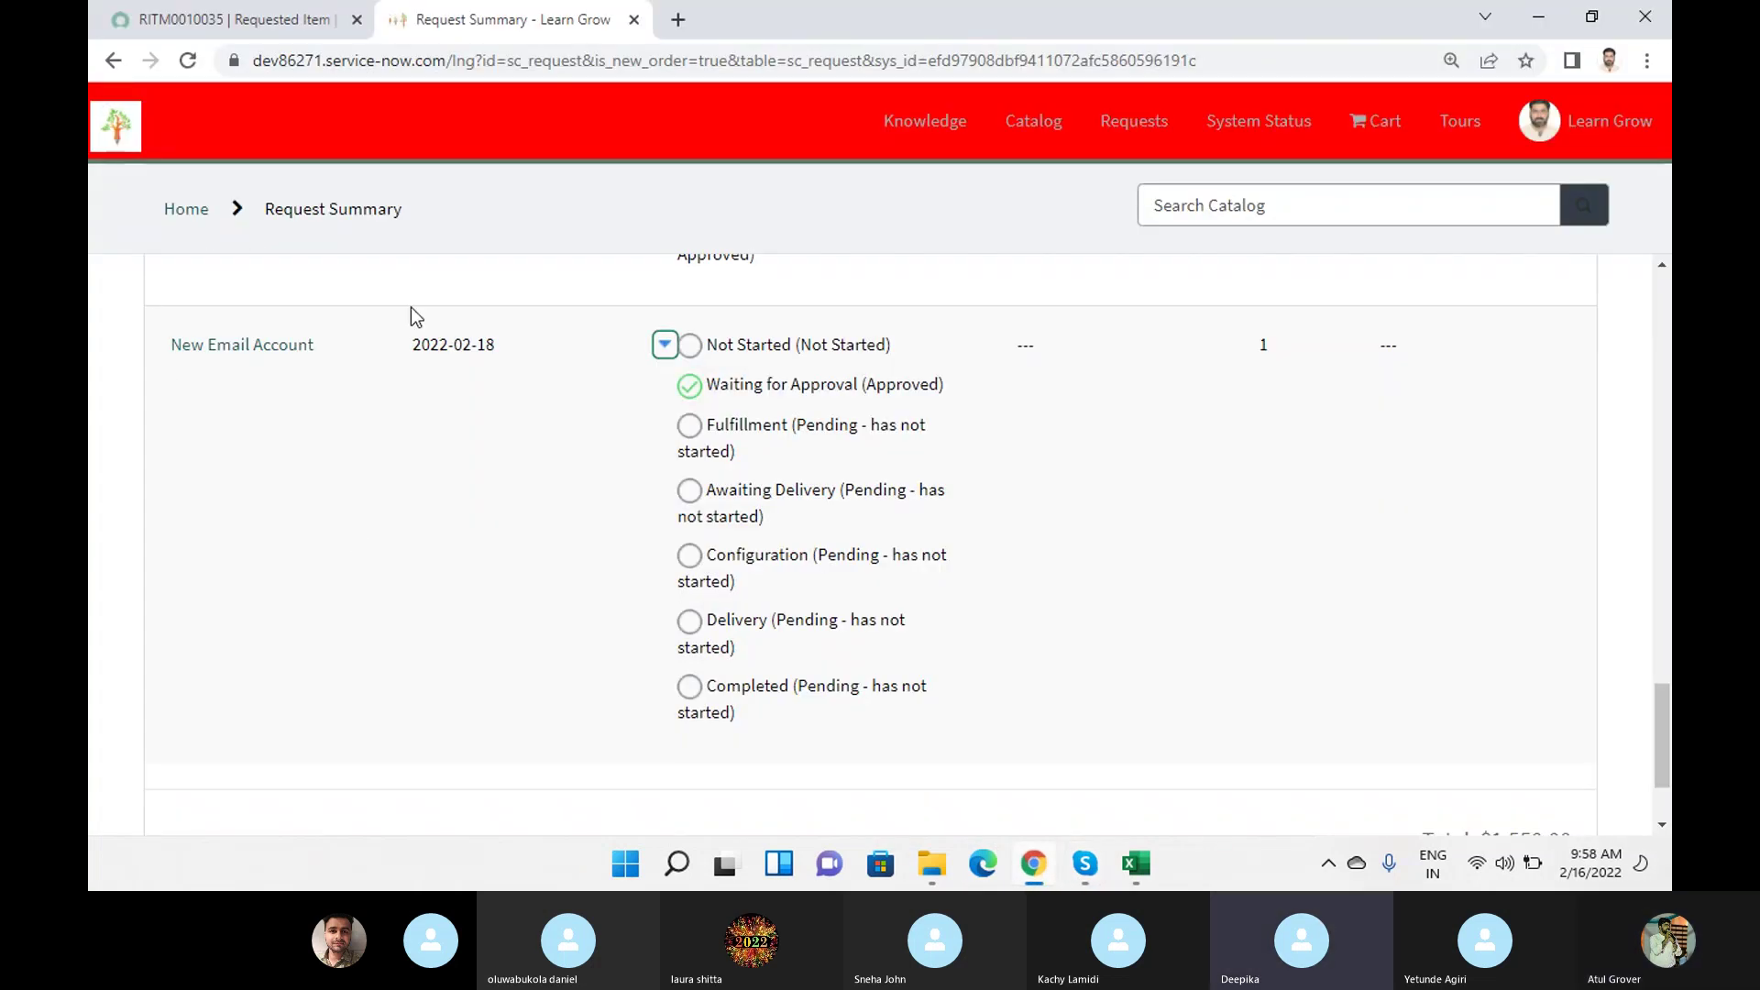
pyautogui.scroll(-8, 919, 475)
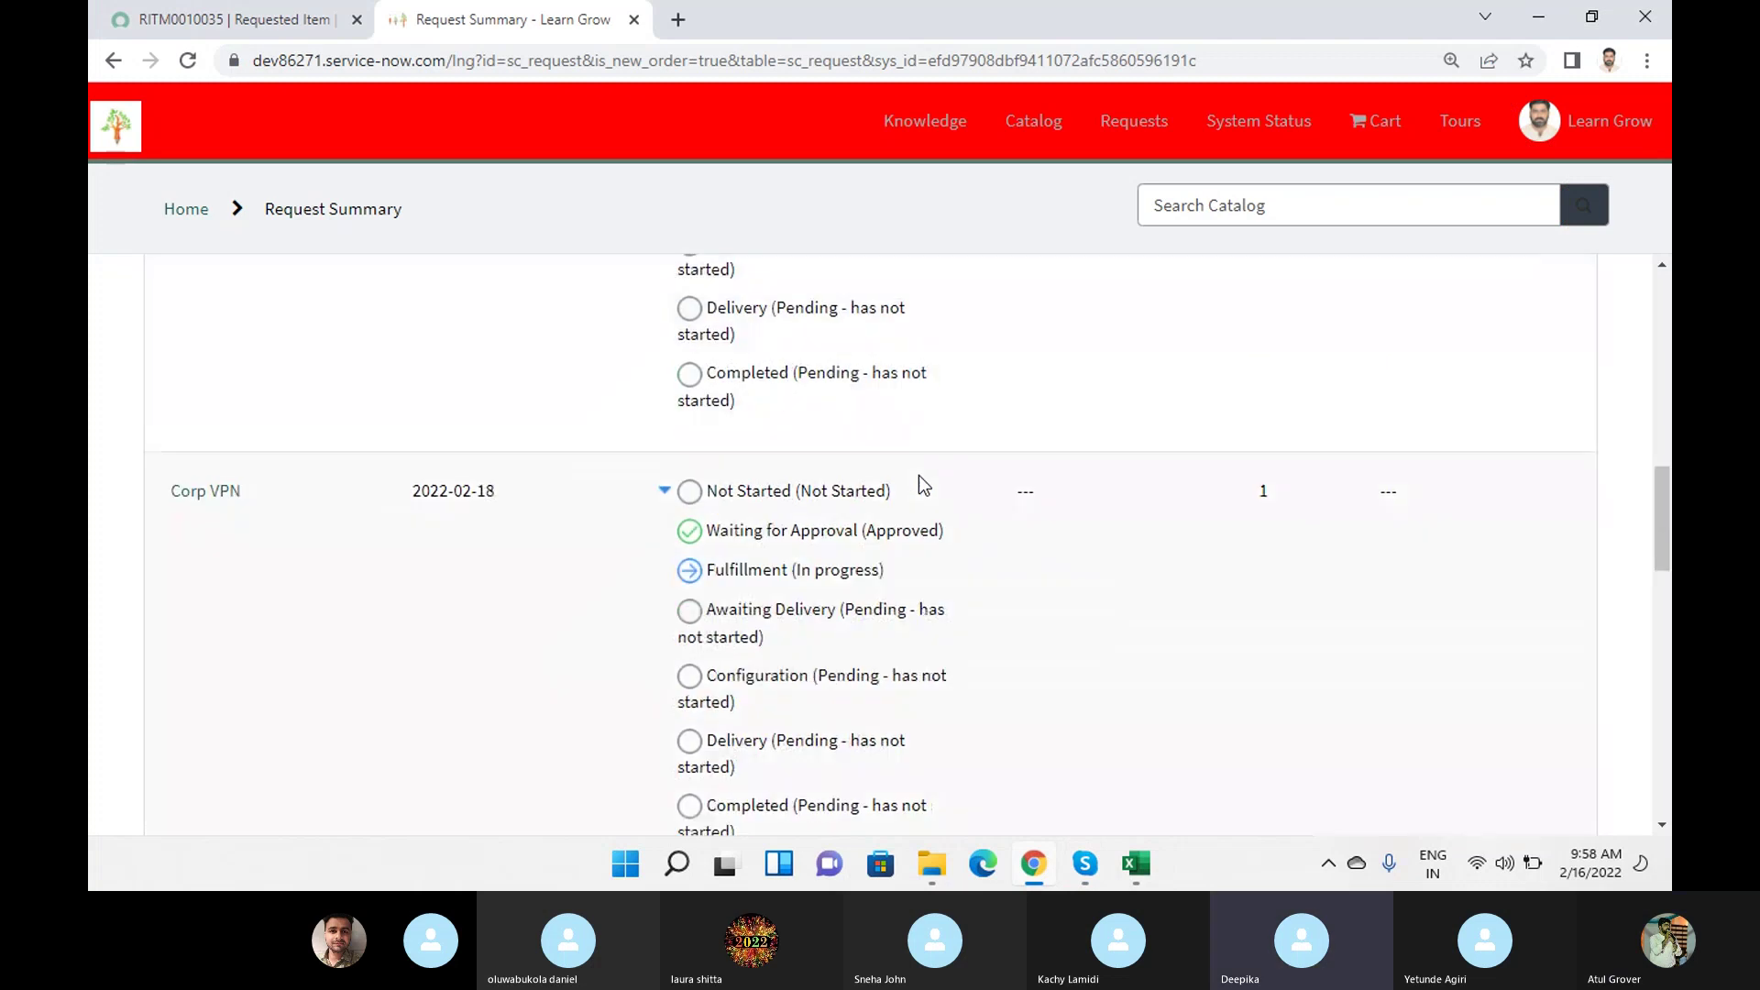
pyautogui.click(196, 26)
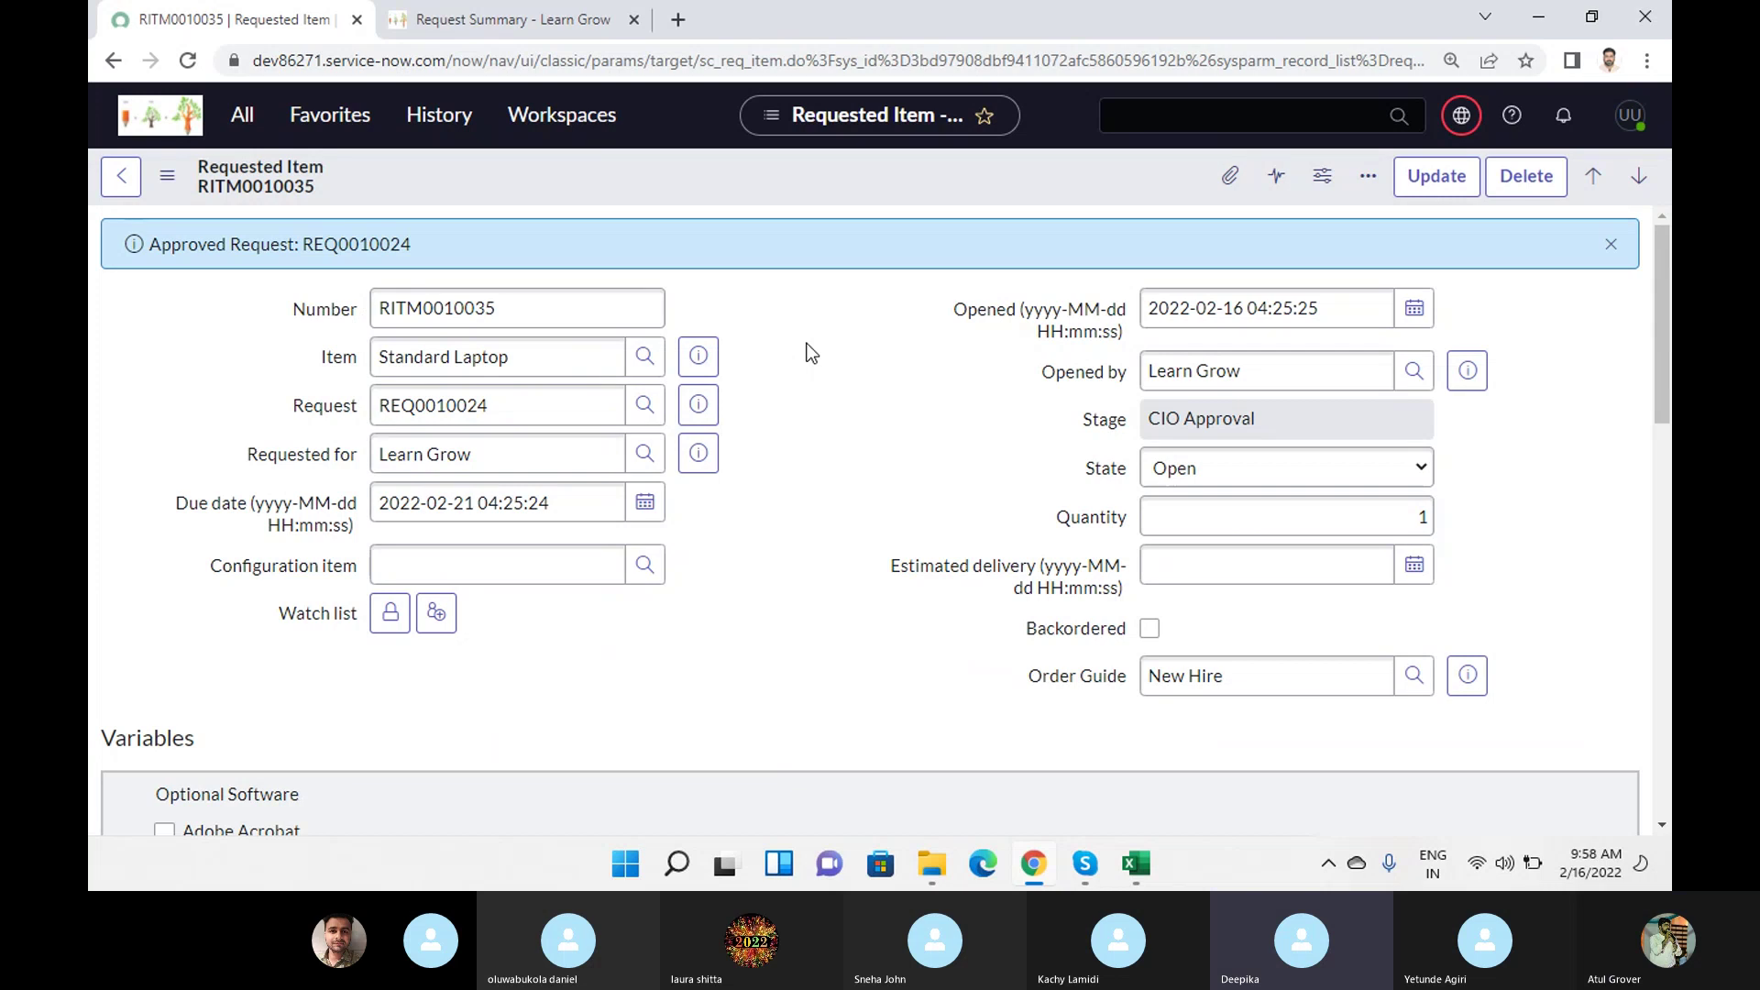
pyautogui.click(435, 20)
pyautogui.scroll(5, 537, 568)
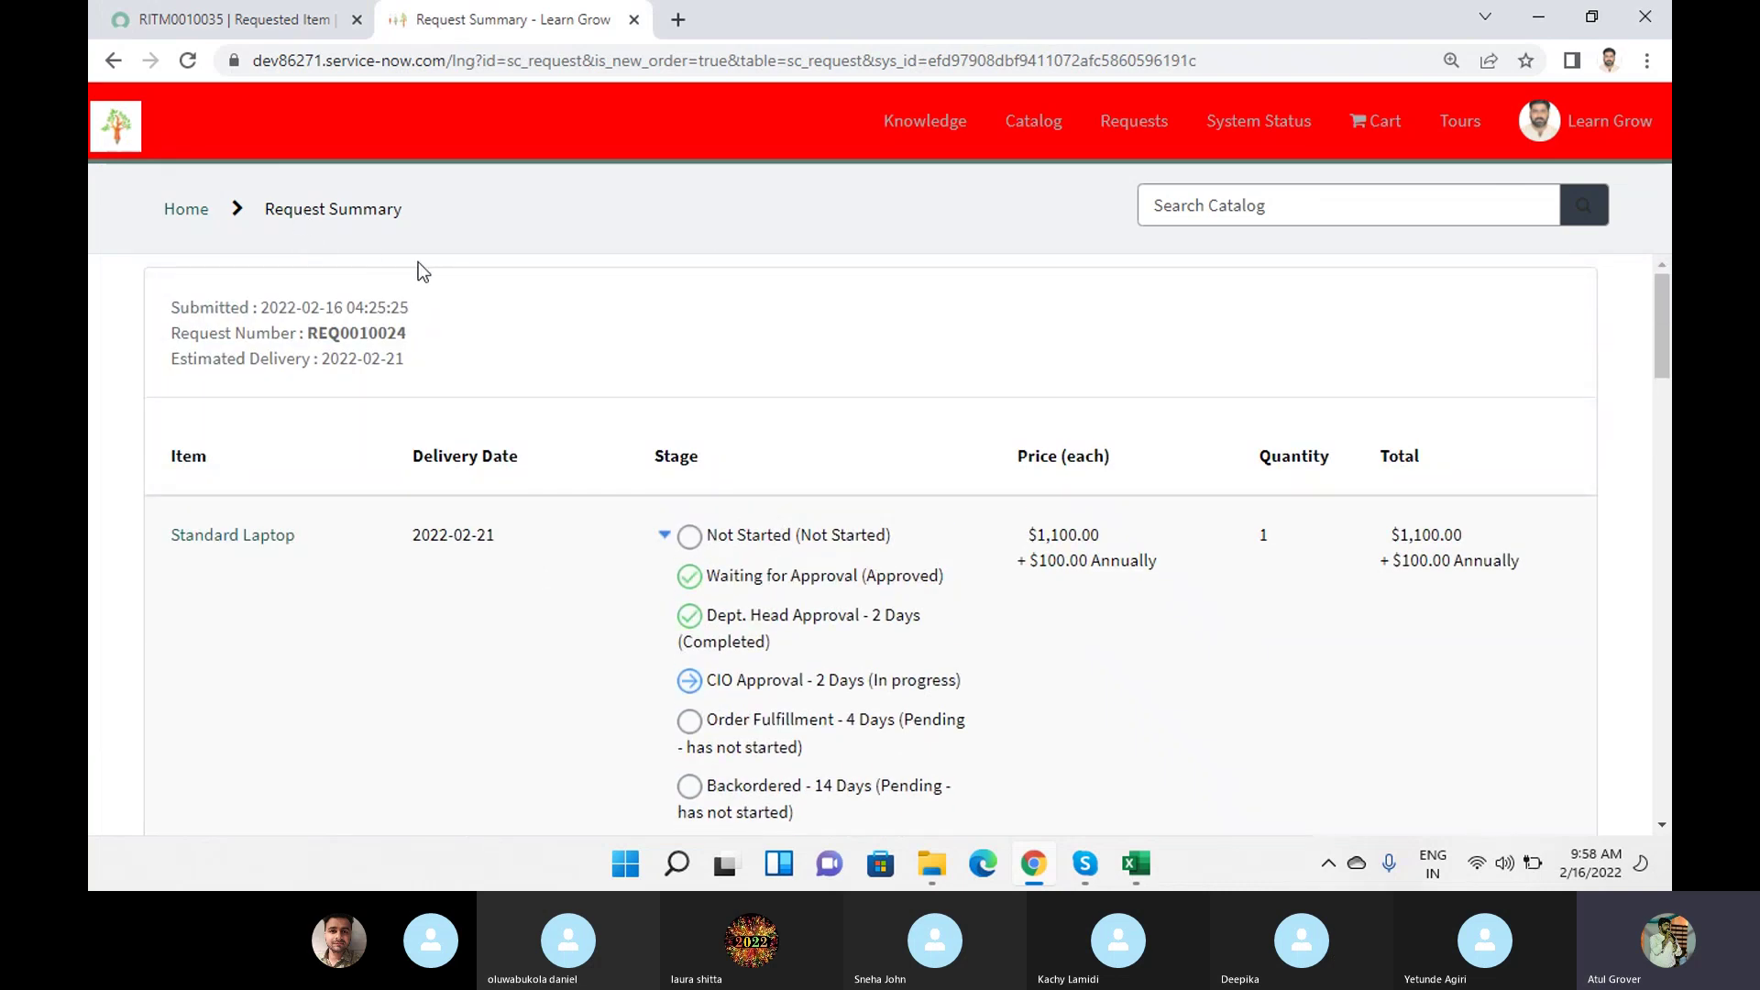
# Filter the navigator for 'order gui' and open the New Hire order guide record.
pyautogui.click(253, 19)
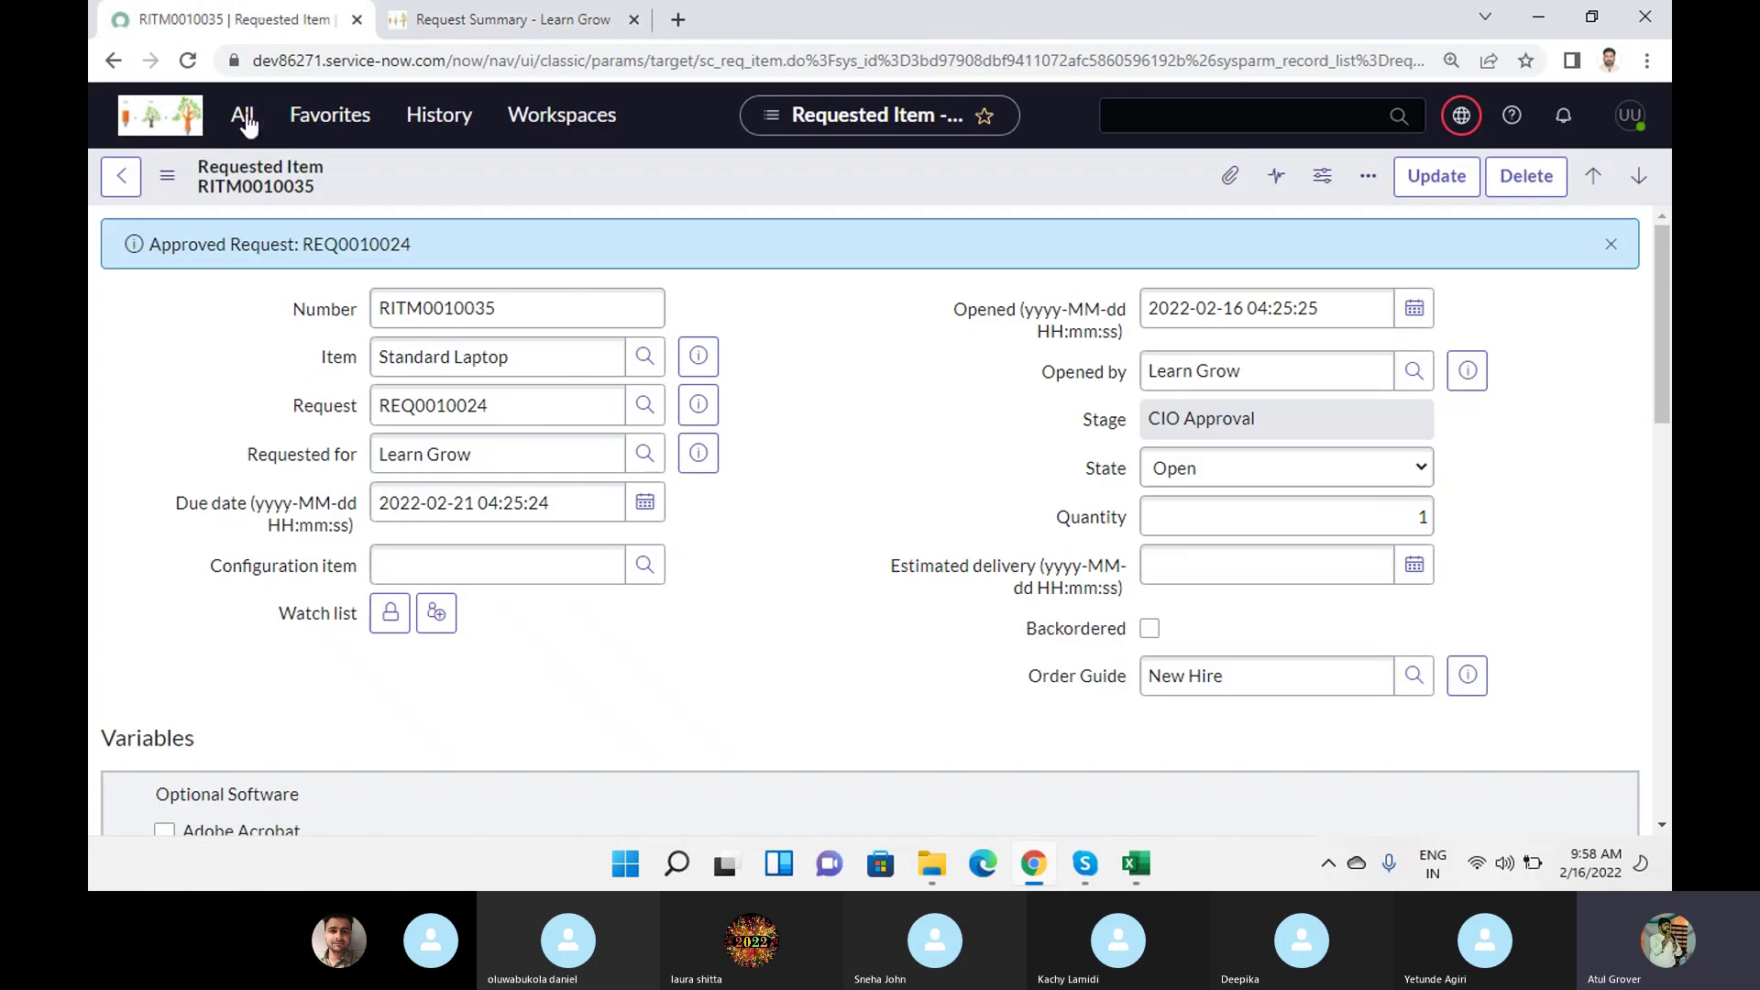
pyautogui.click(244, 134)
pyautogui.moveTo(236, 184); pyautogui.dragTo(88, 176)
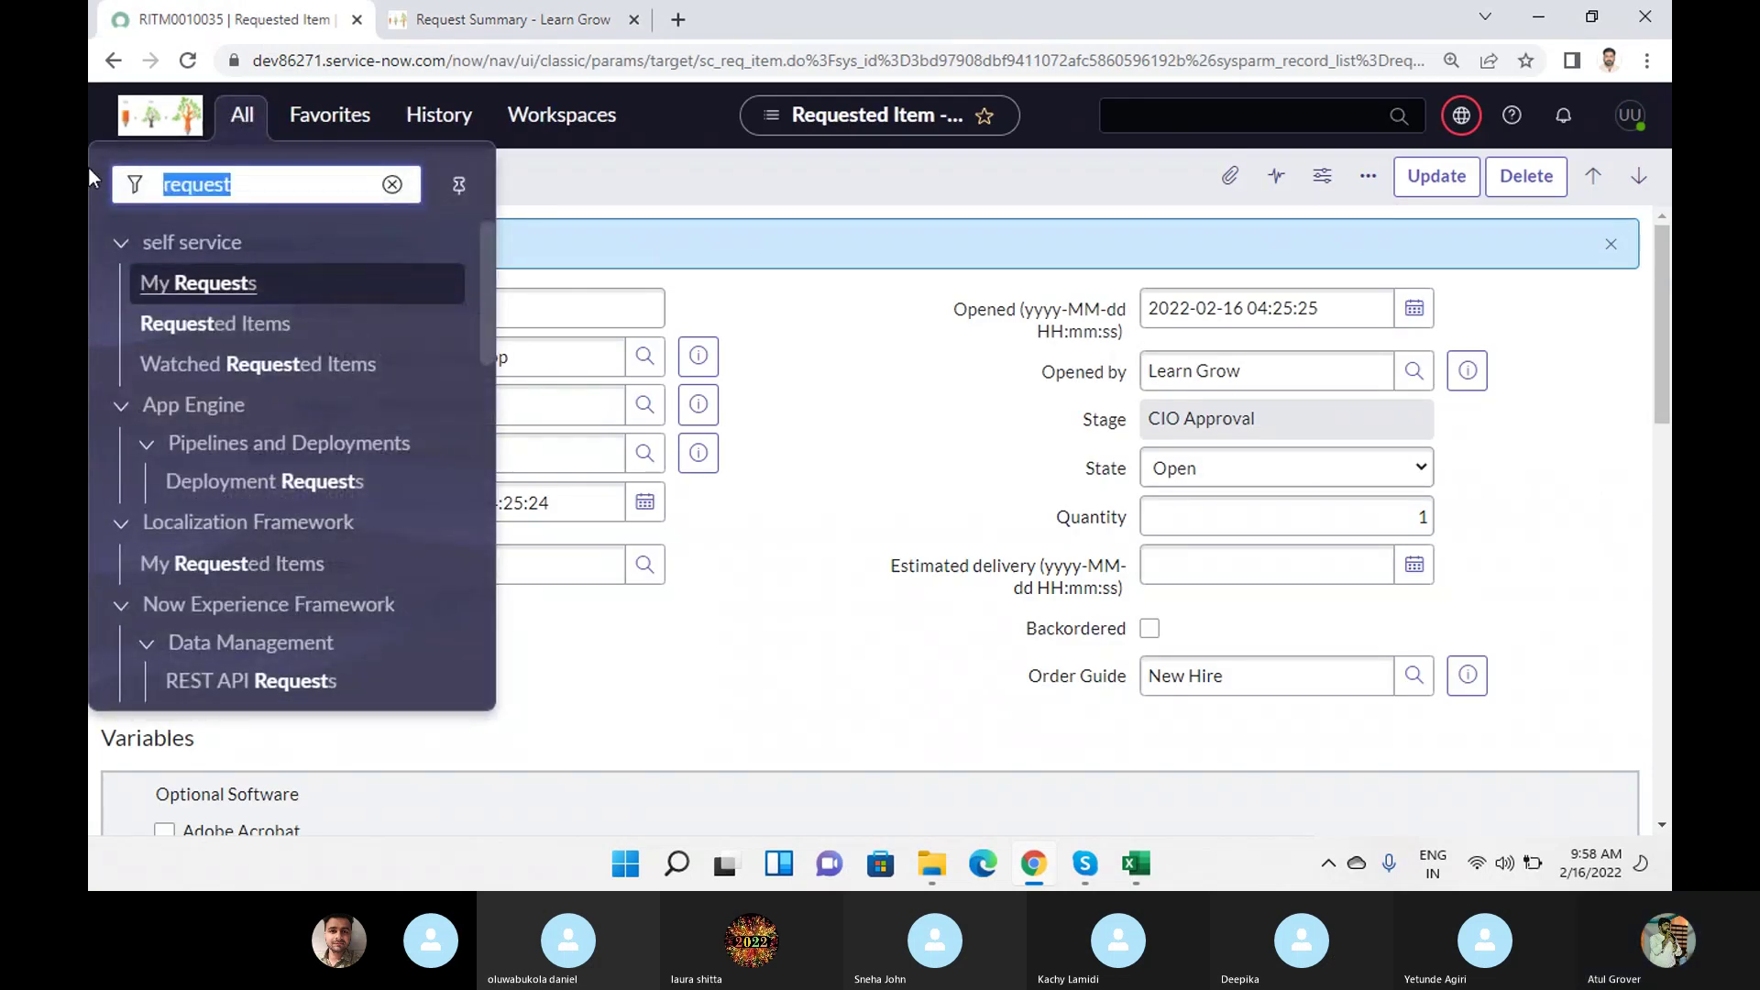
pyautogui.write('order gui')
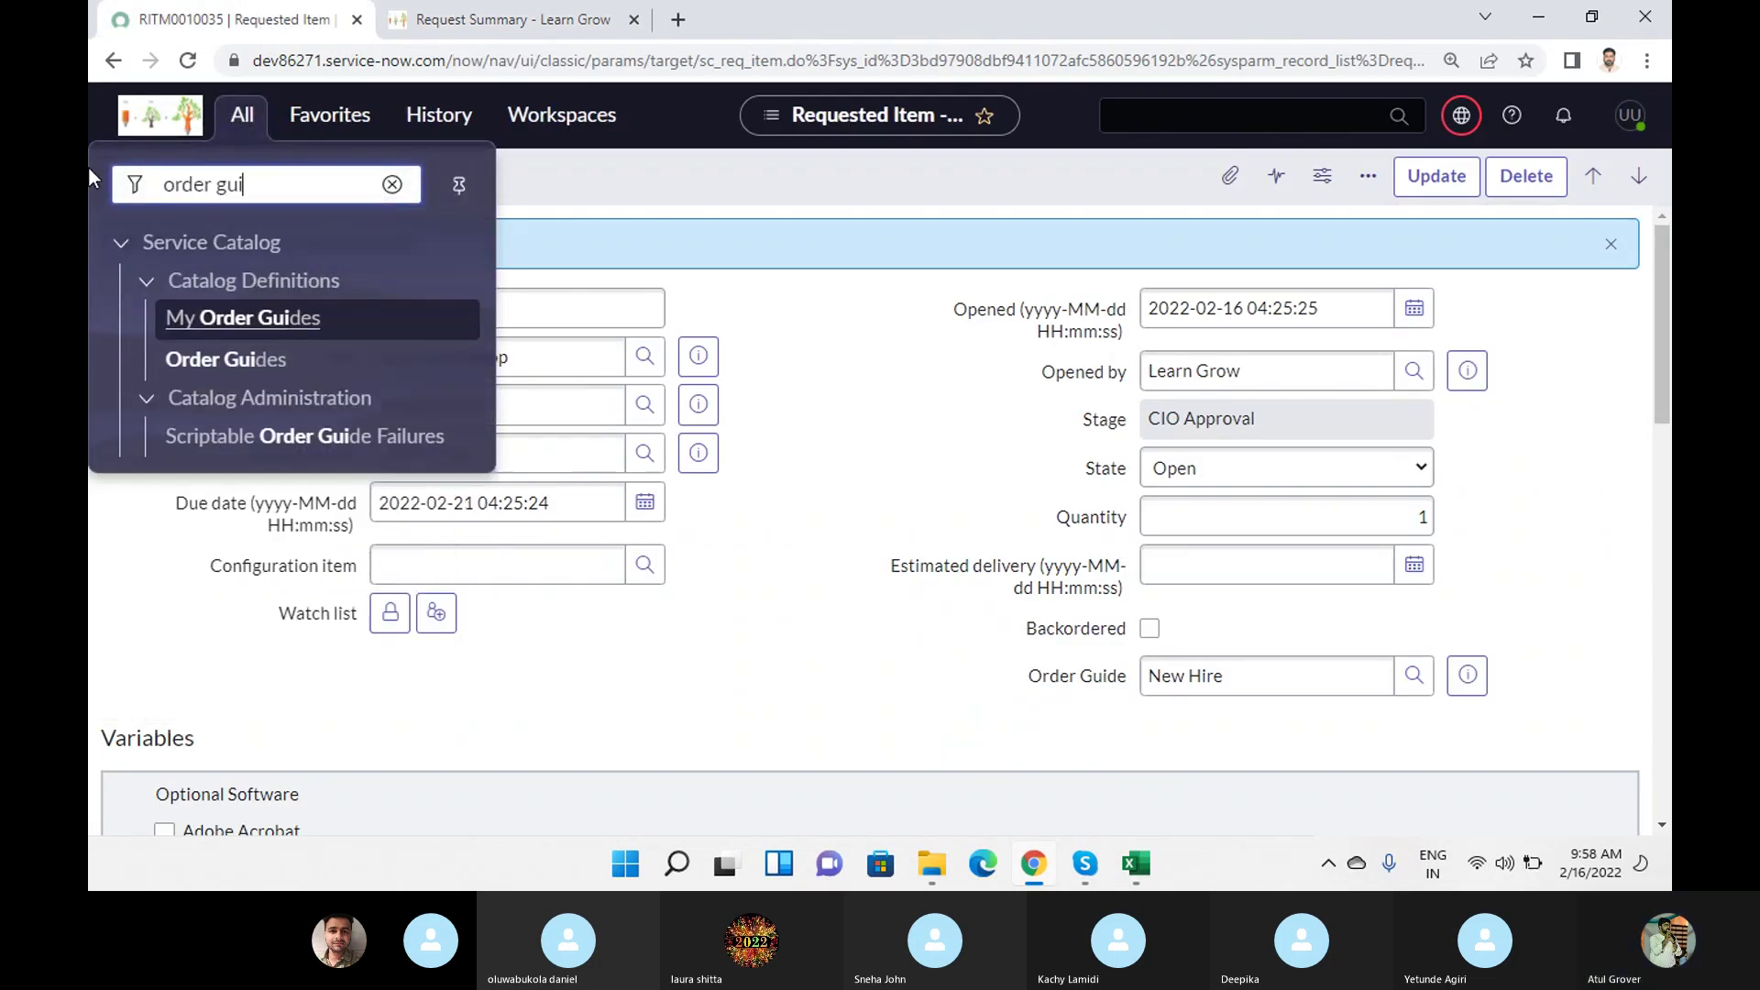
pyautogui.click(241, 359)
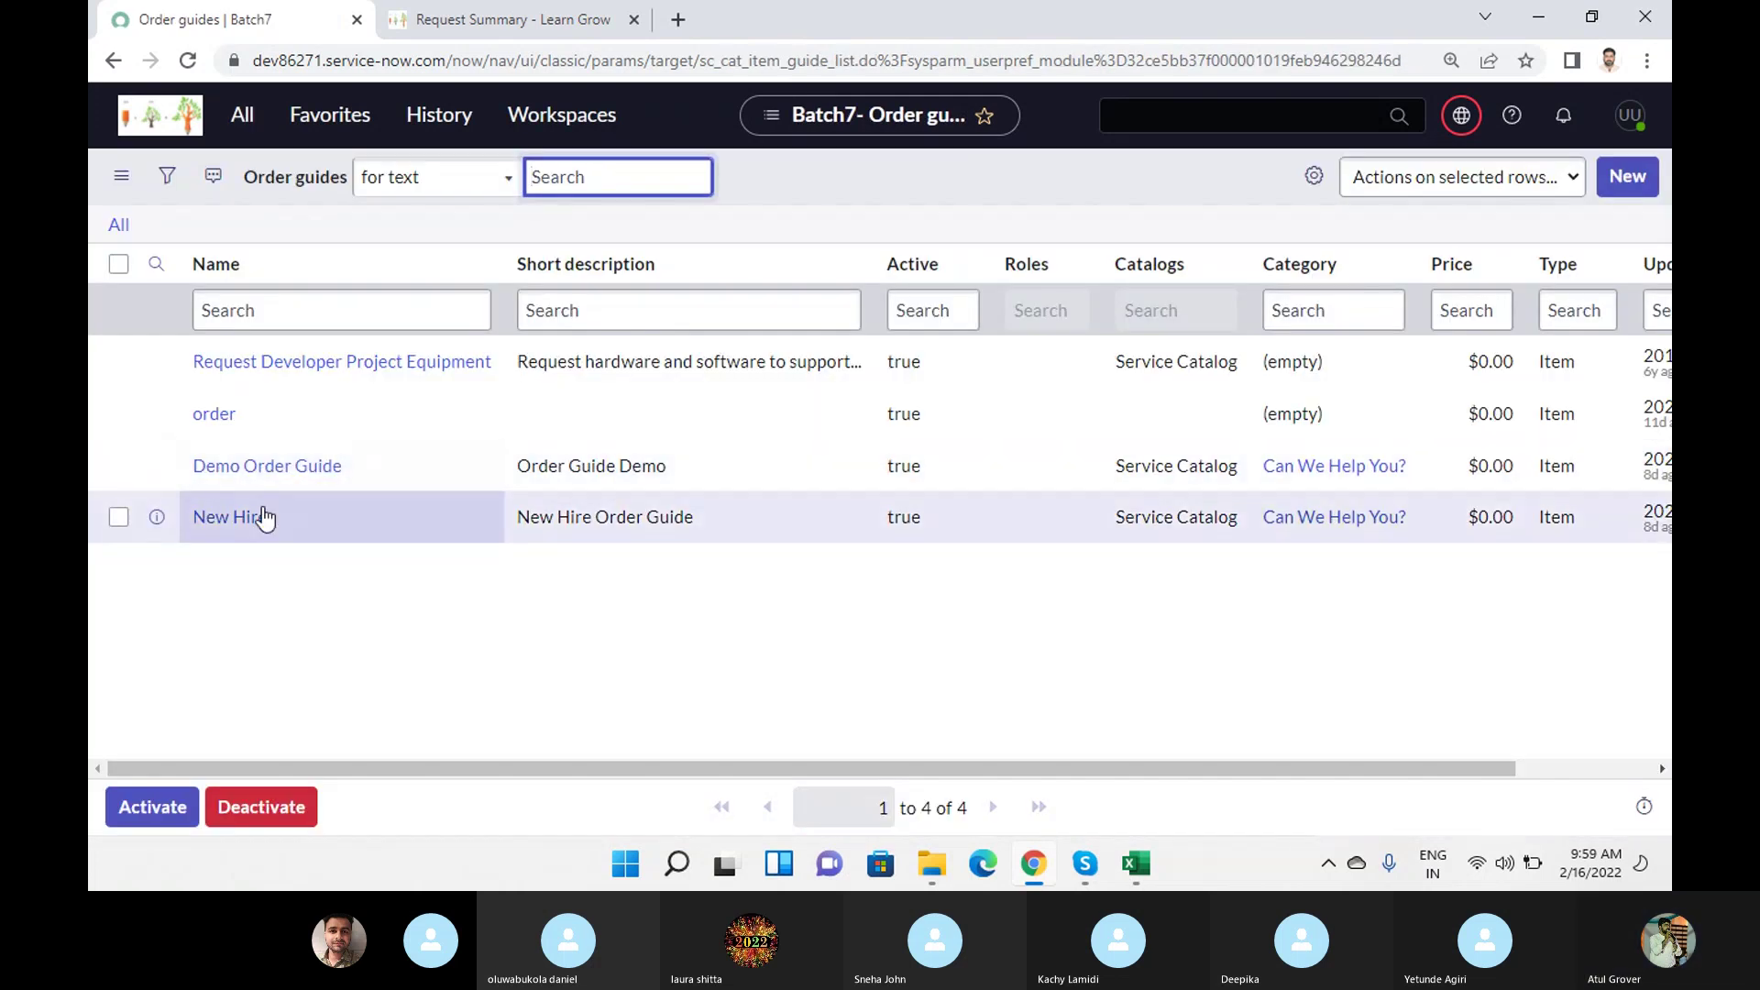
pyautogui.click(202, 524)
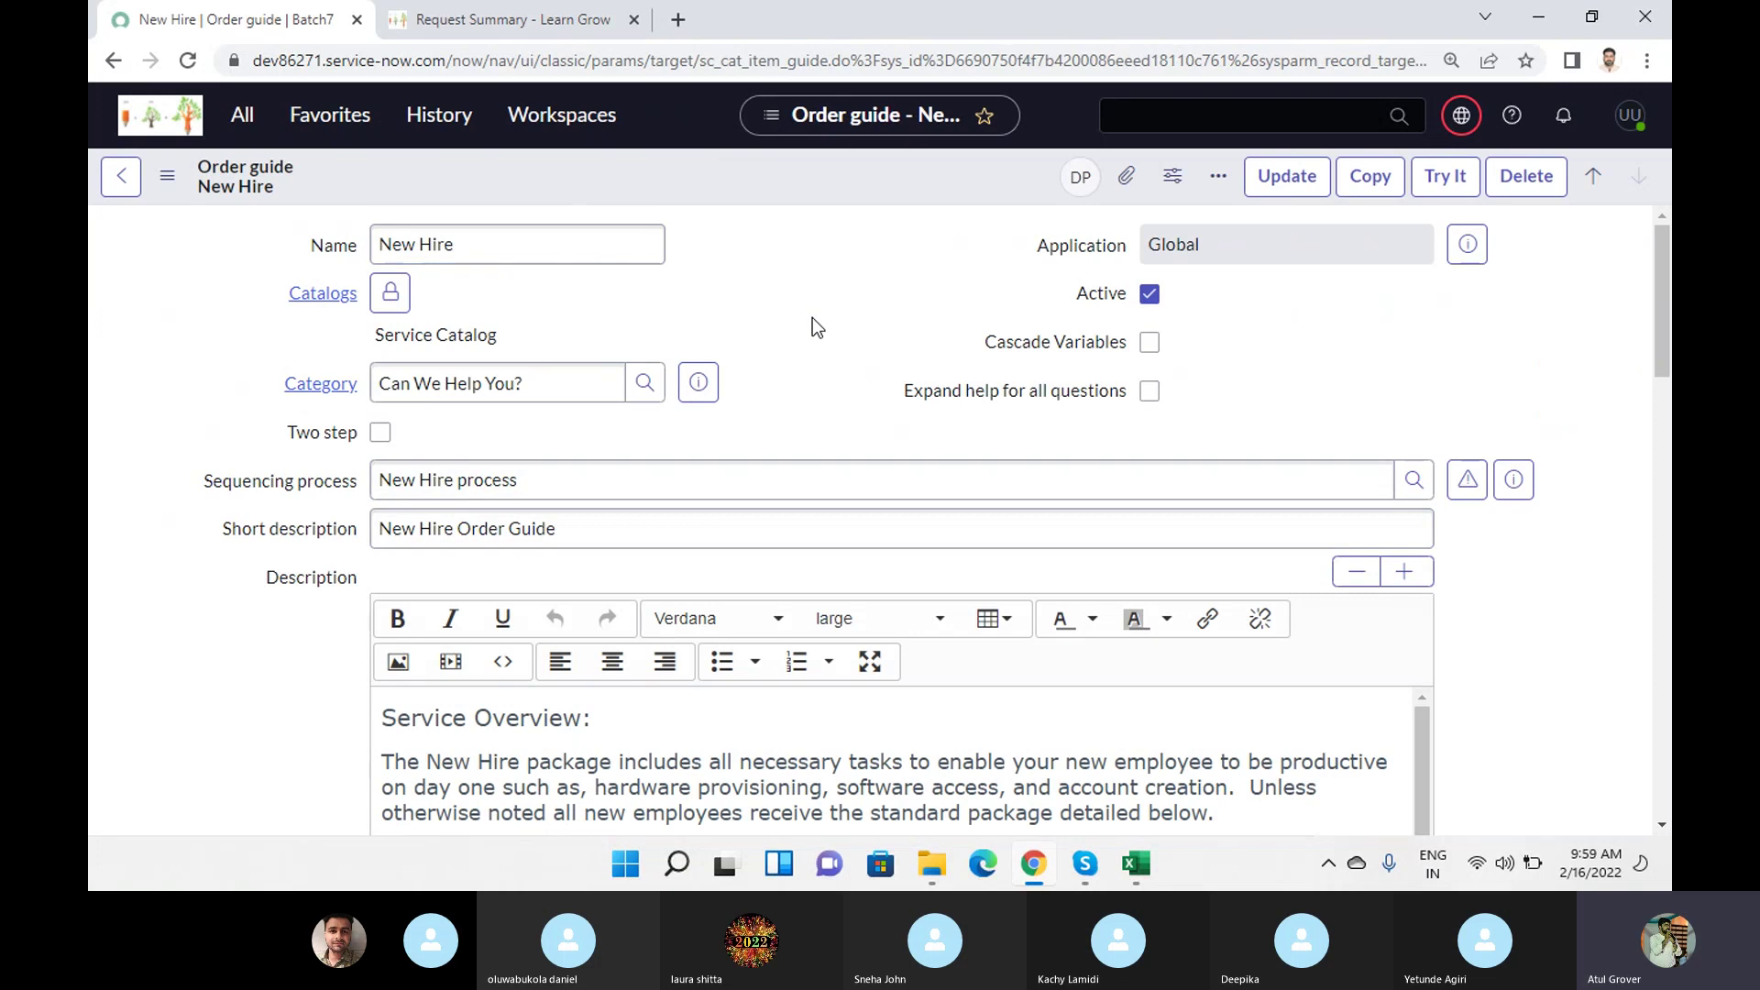
# Load the order guide's related lists and show its nine-item rule base.
pyautogui.scroll(-4, 813, 317)
pyautogui.scroll(-15, 812, 317)
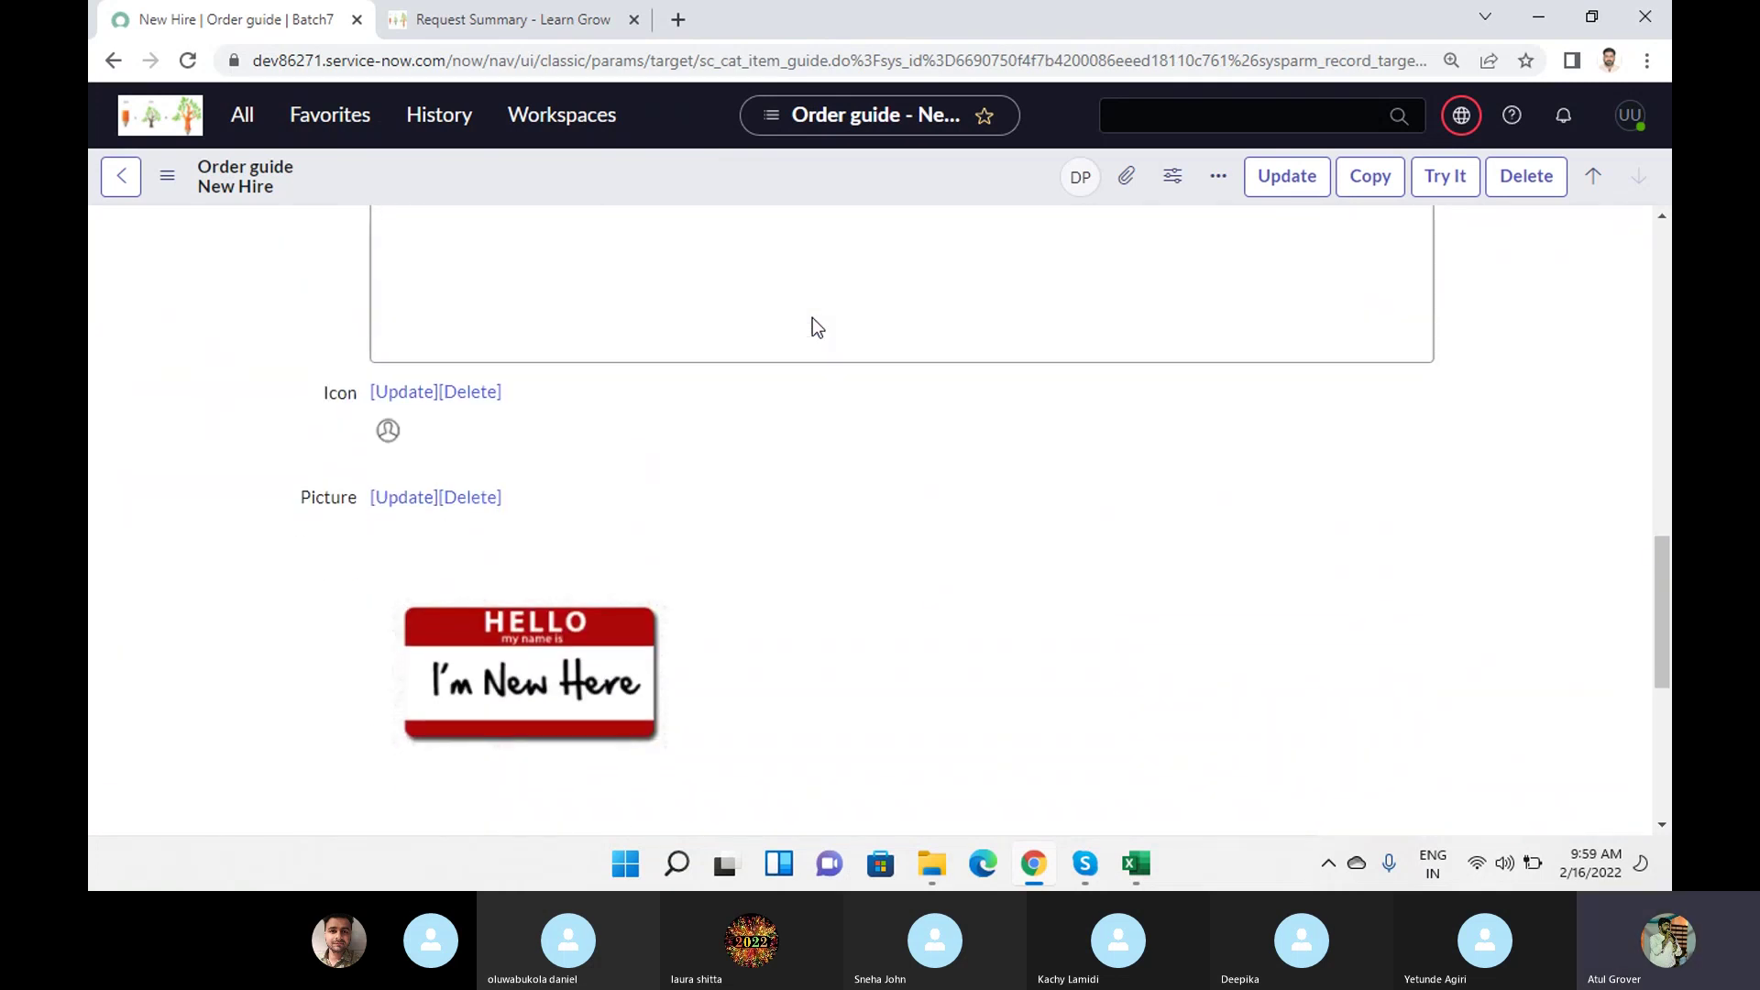
pyautogui.scroll(-1, 816, 385)
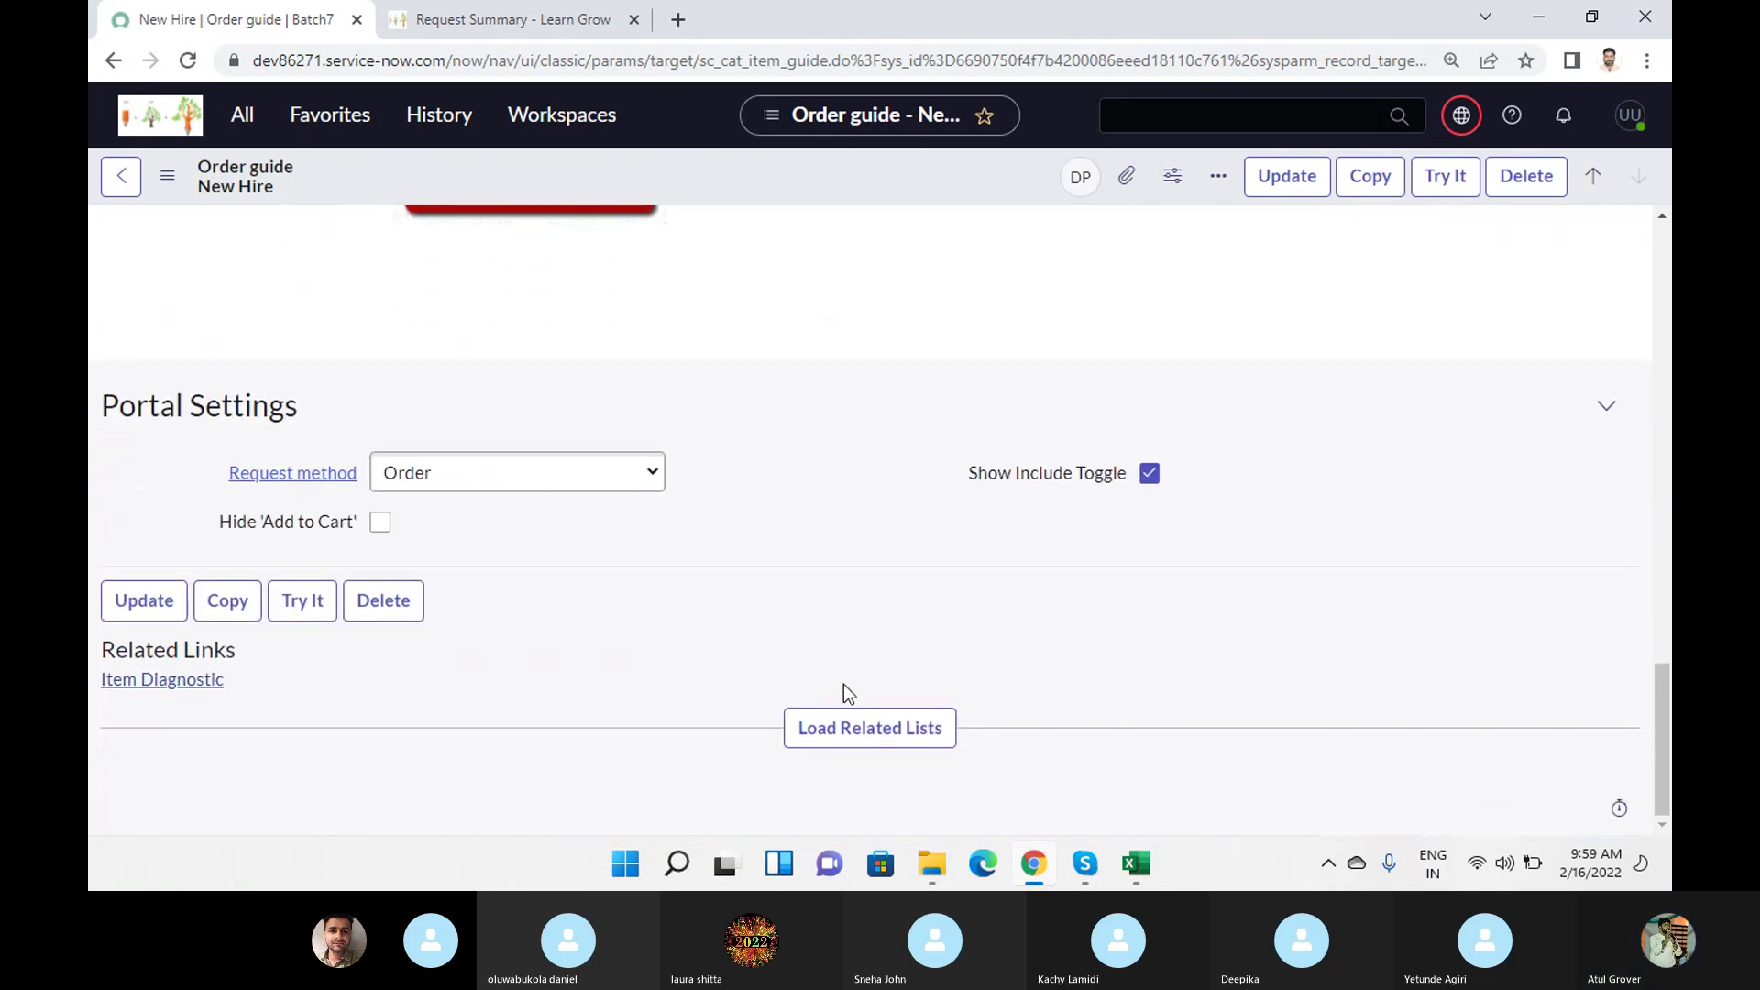
pyautogui.click(849, 732)
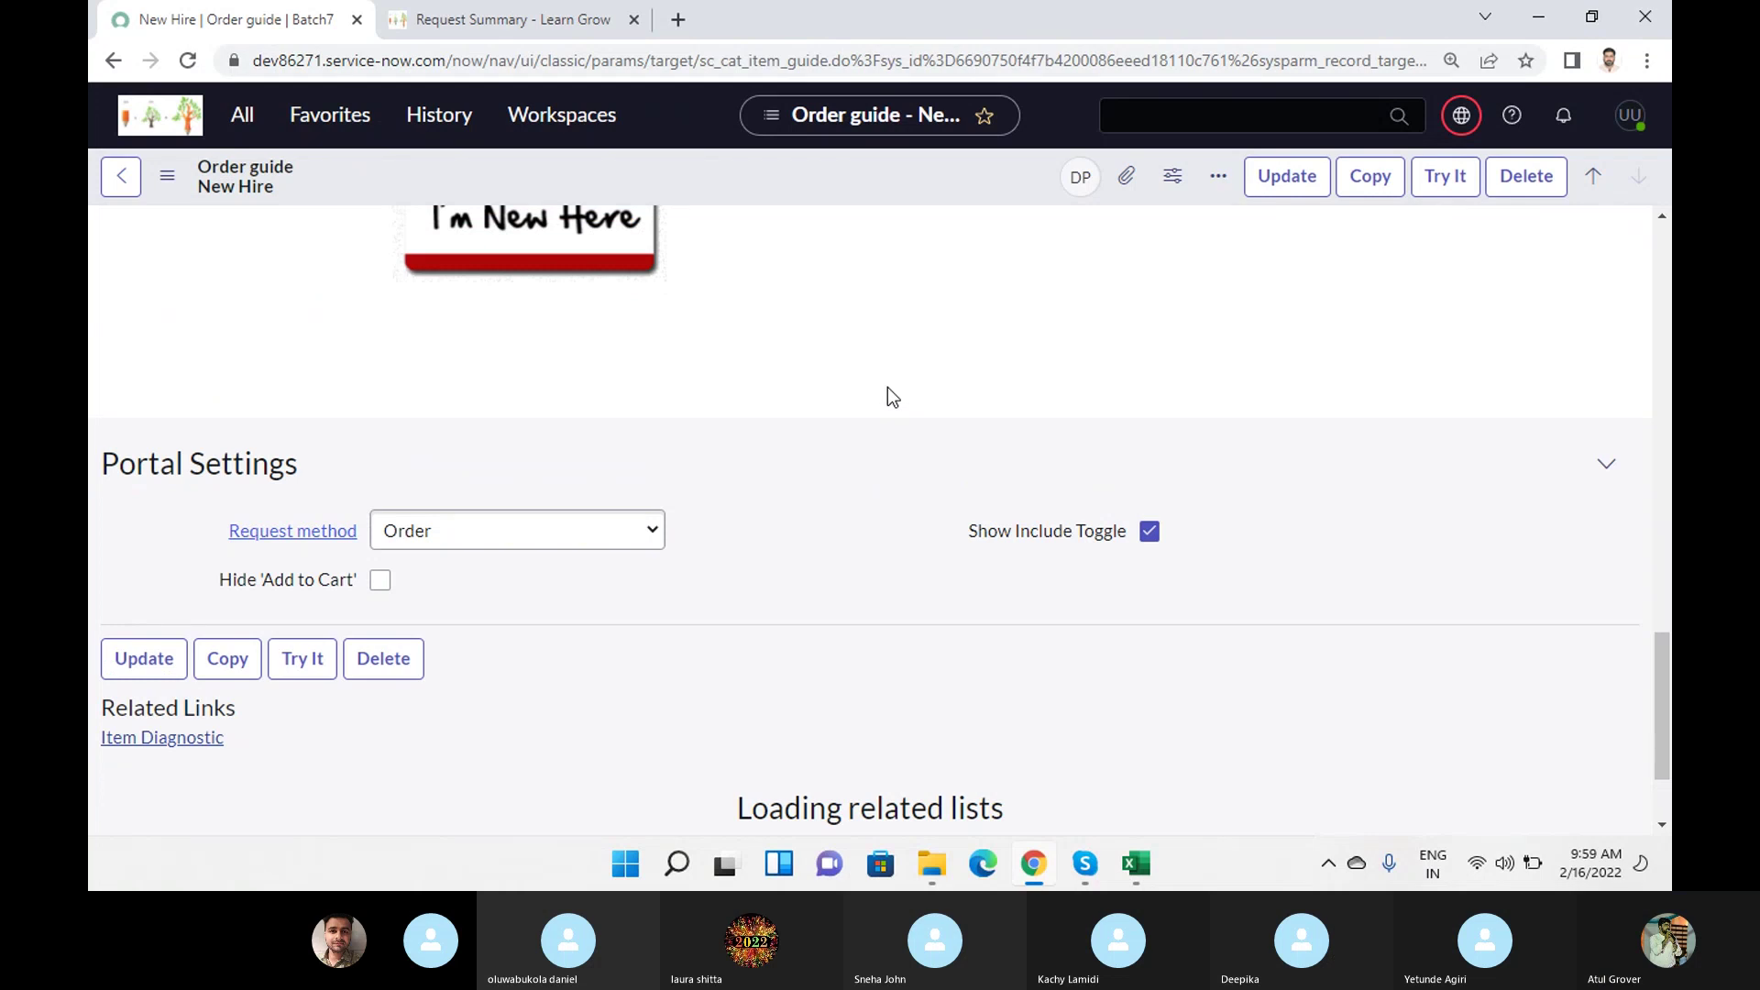
pyautogui.scroll(-2, 887, 387)
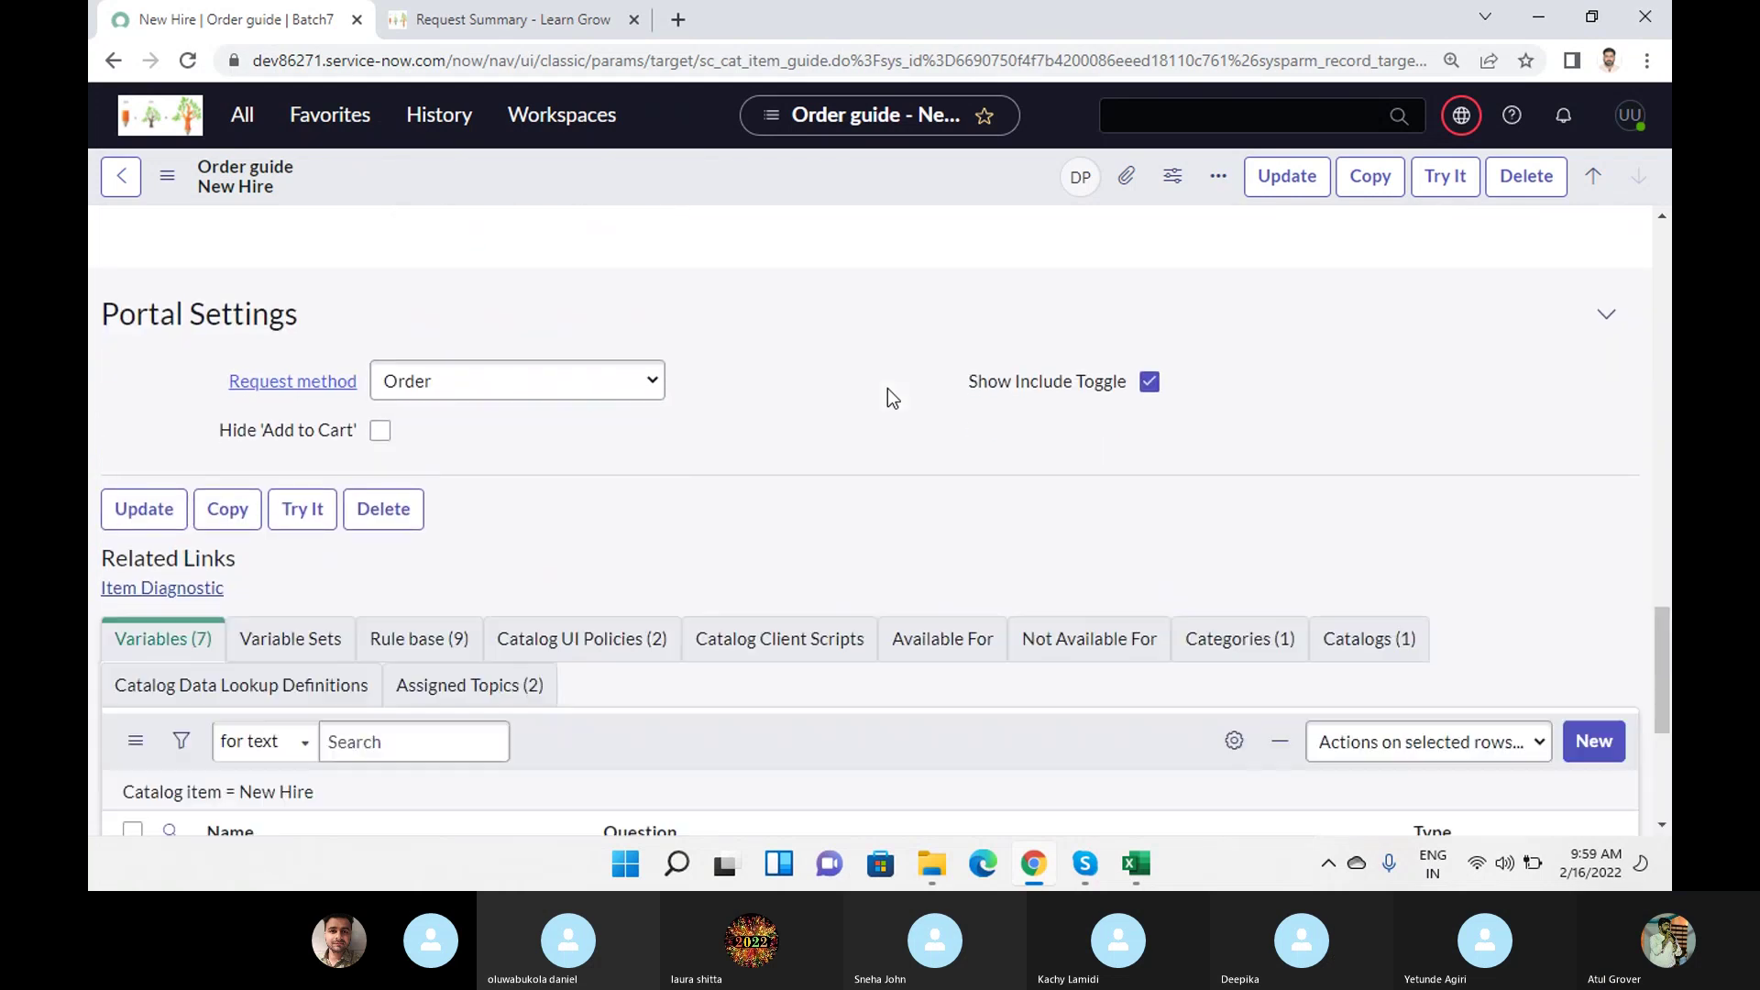
pyautogui.scroll(-5, 887, 392)
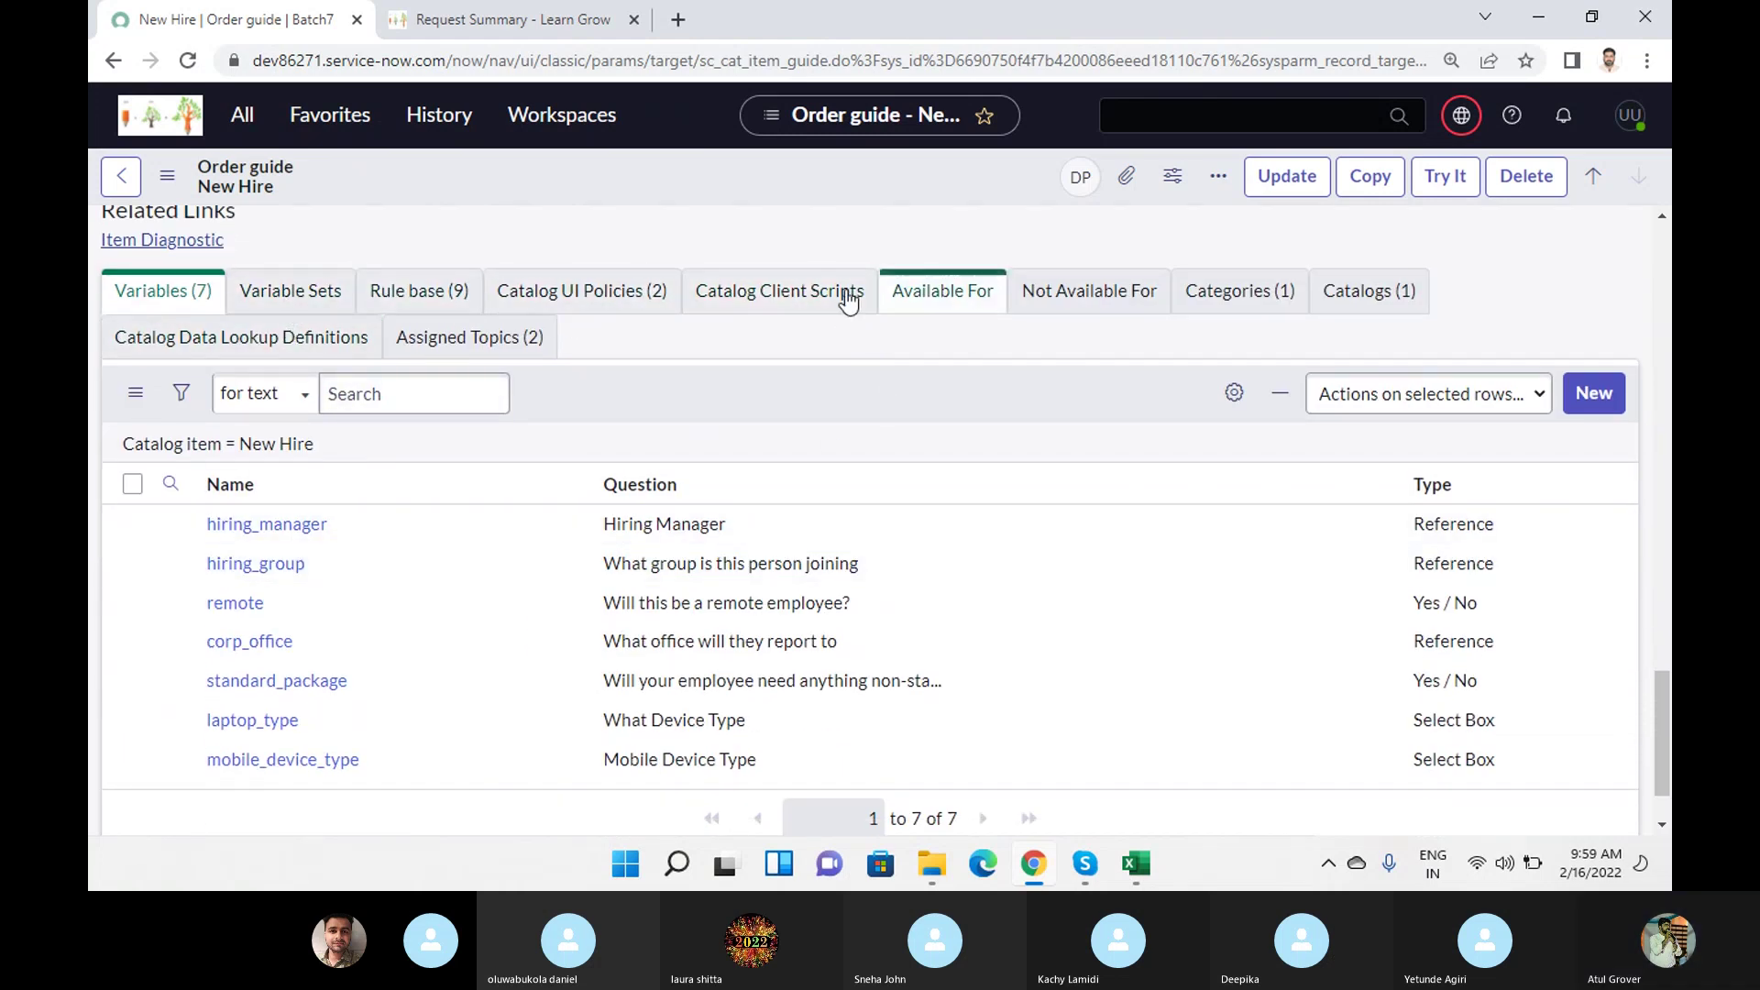
pyautogui.click(425, 300)
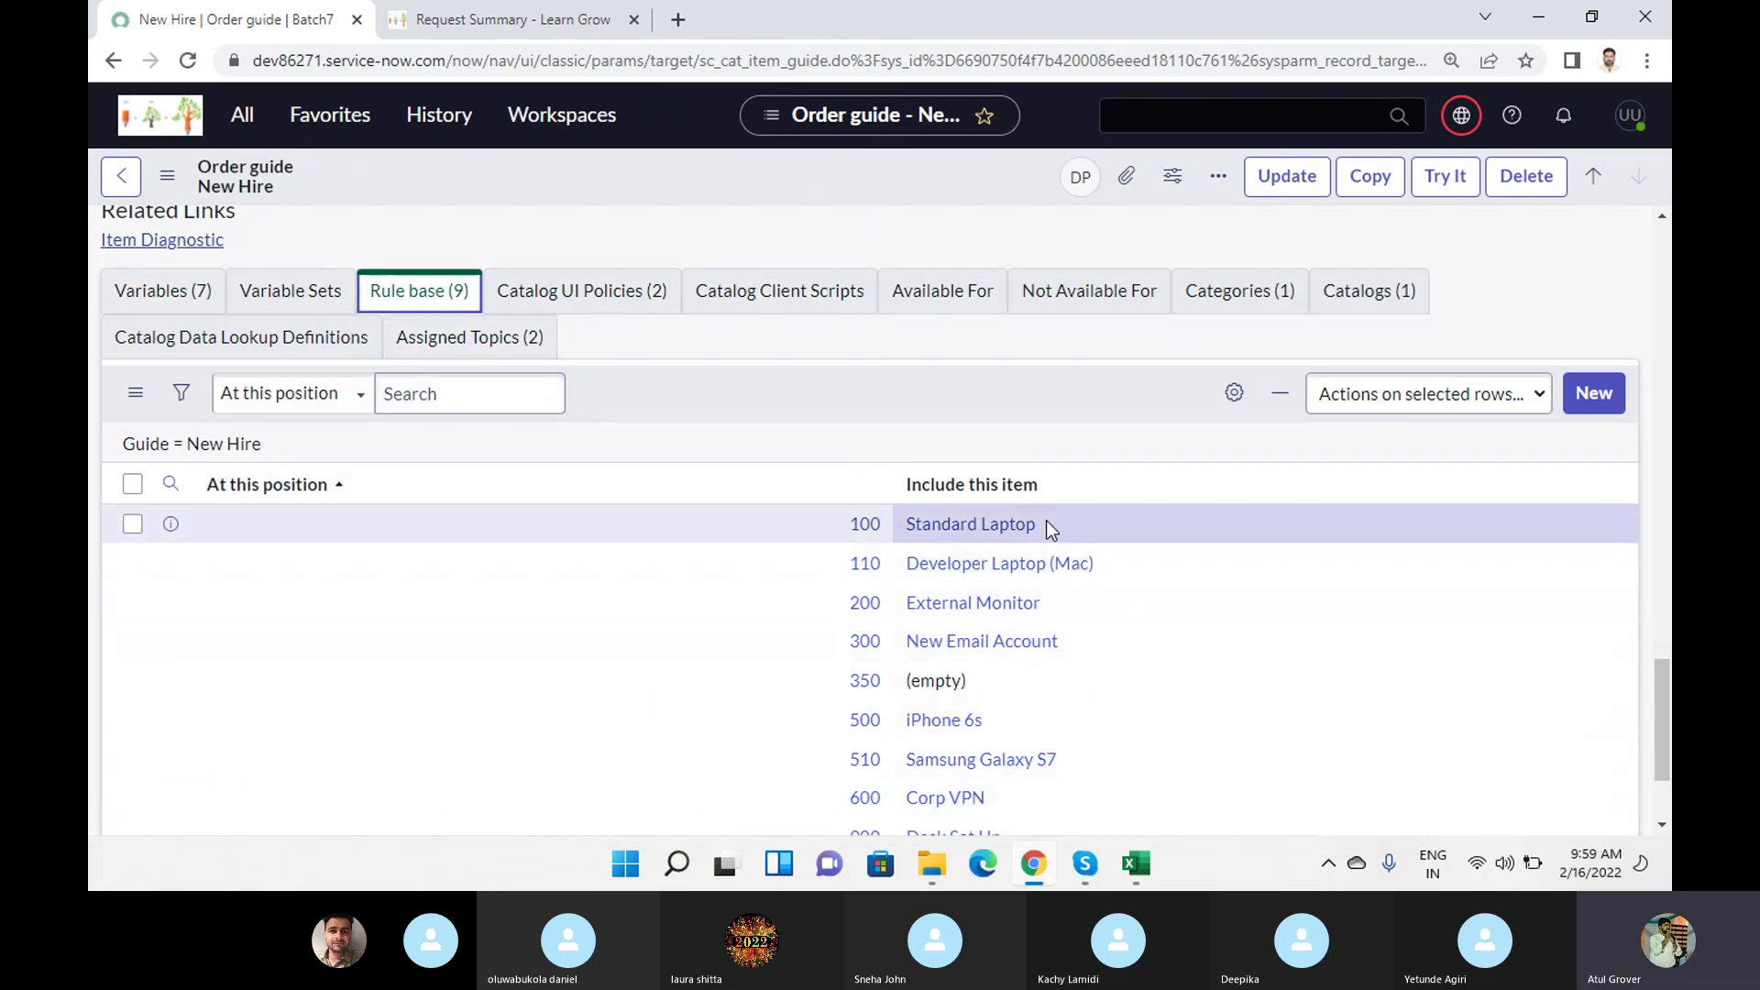
pyautogui.scroll(-1, 1047, 519)
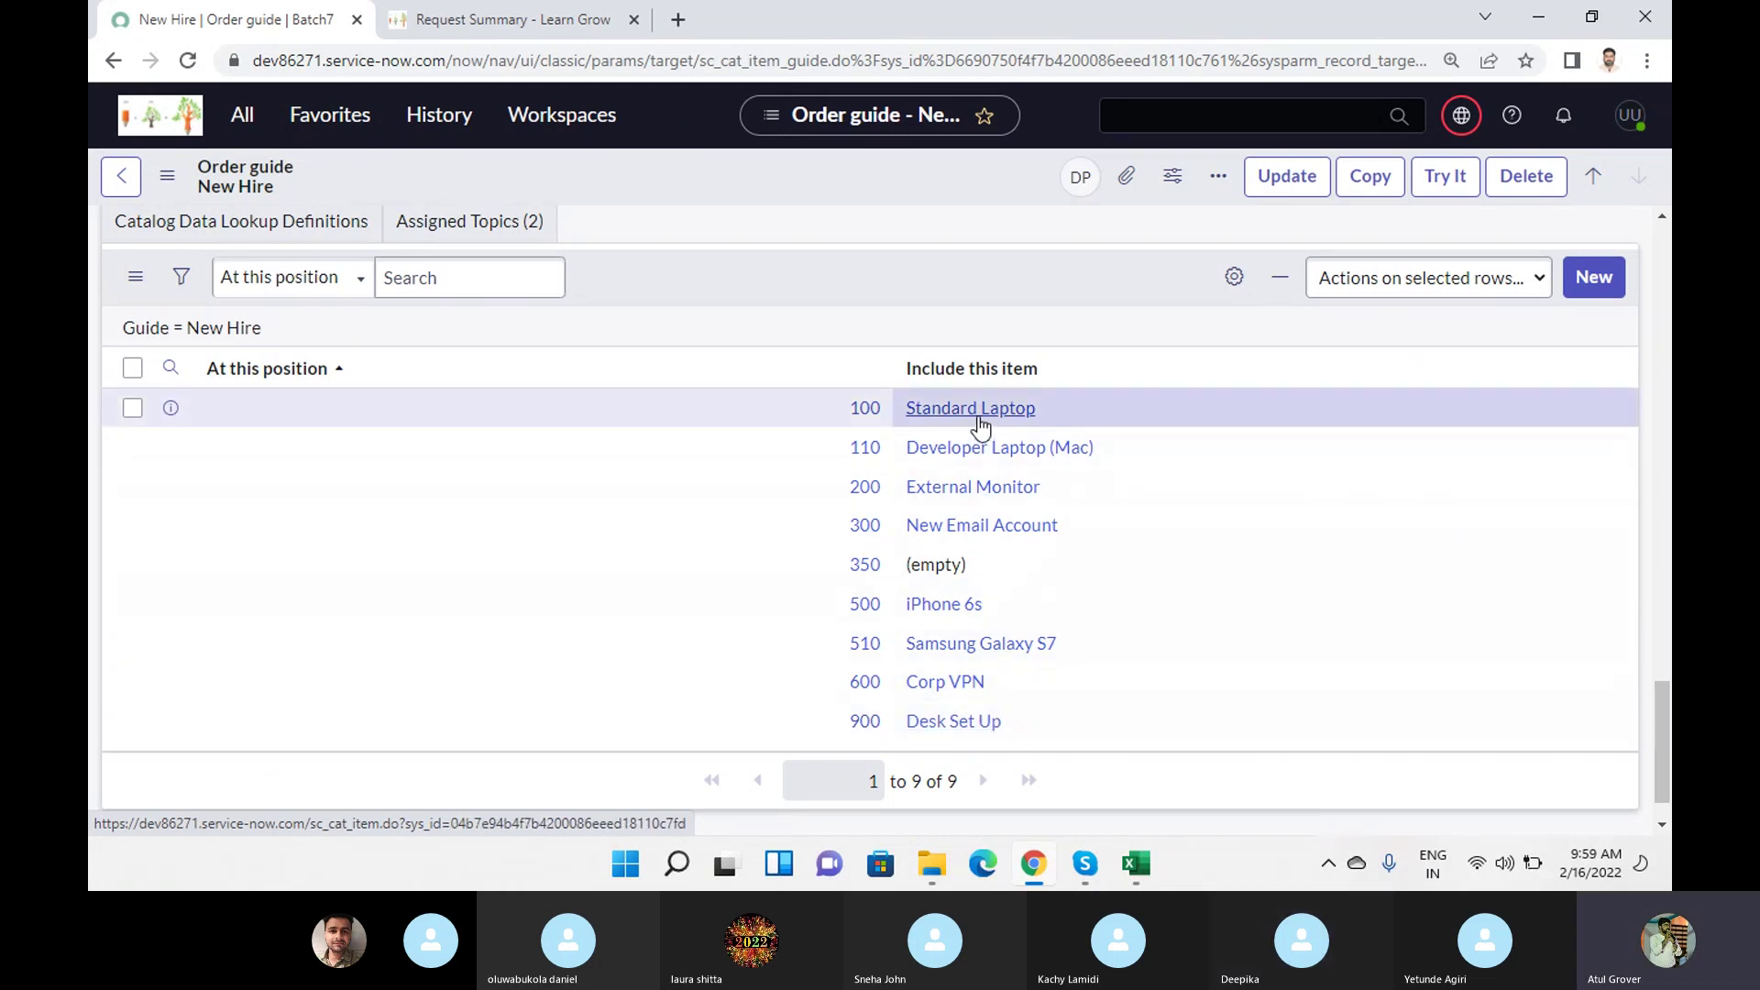
# Open the New Hire order guide in the portal via the catalog categories.
pyautogui.click(459, 18)
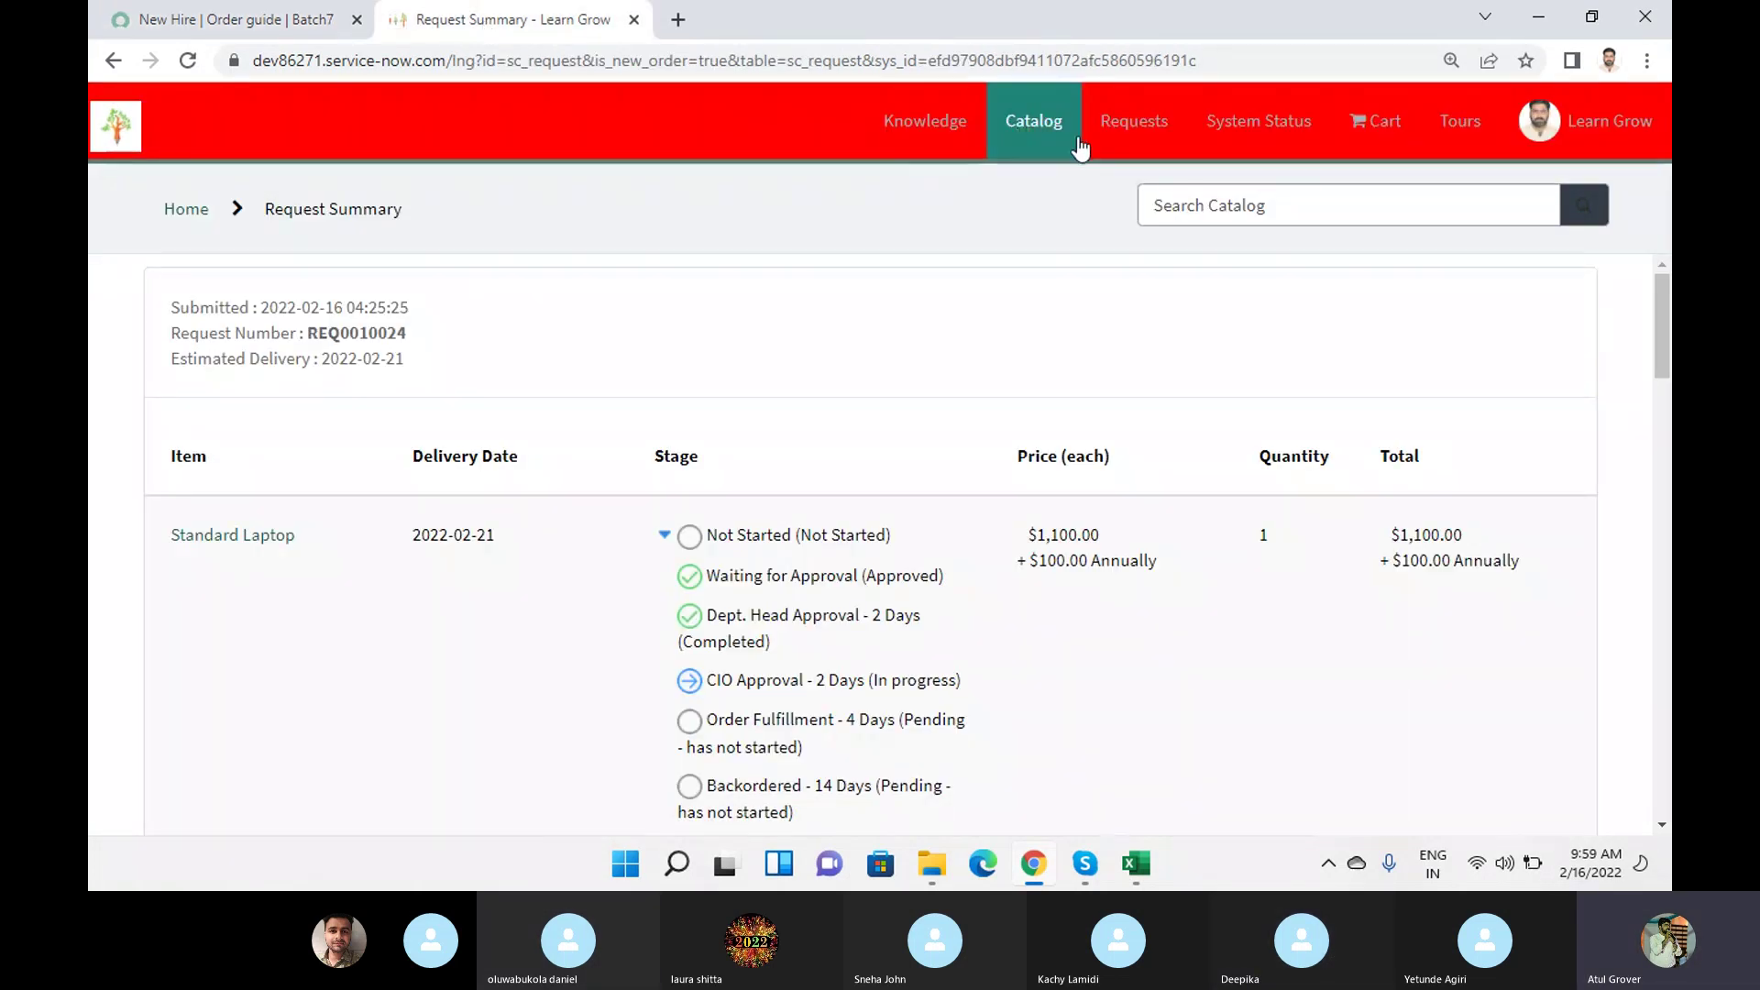
pyautogui.click(1013, 119)
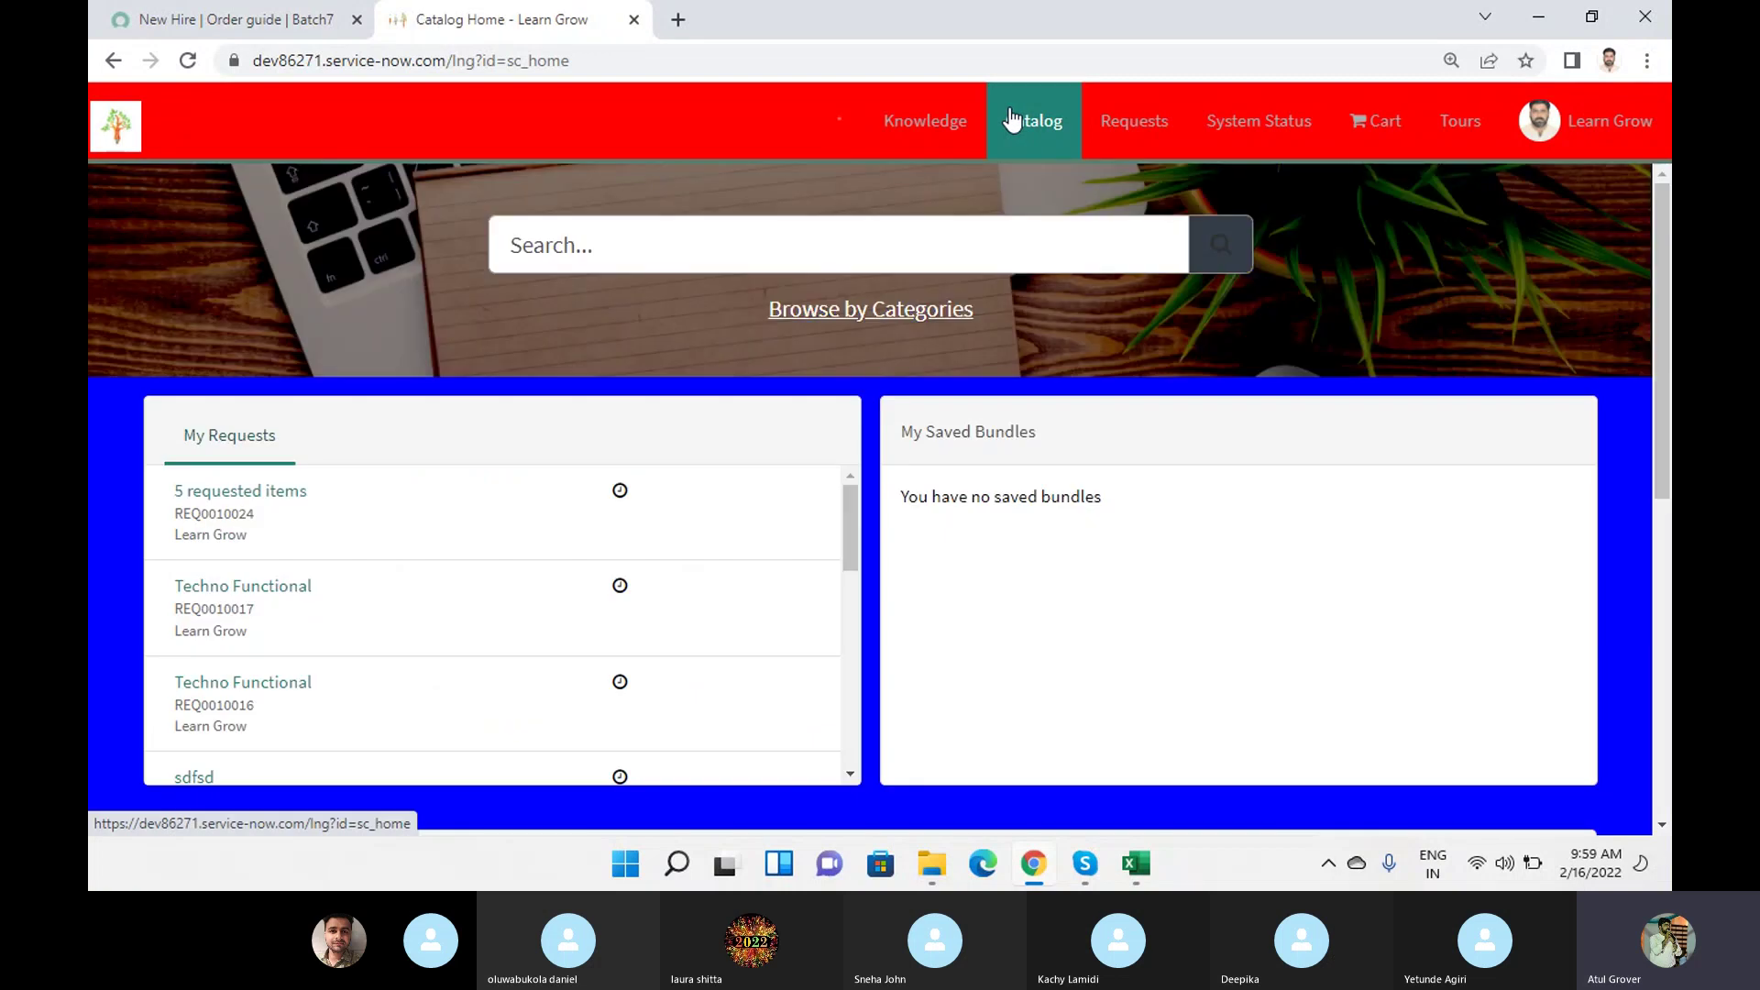
pyautogui.click(832, 314)
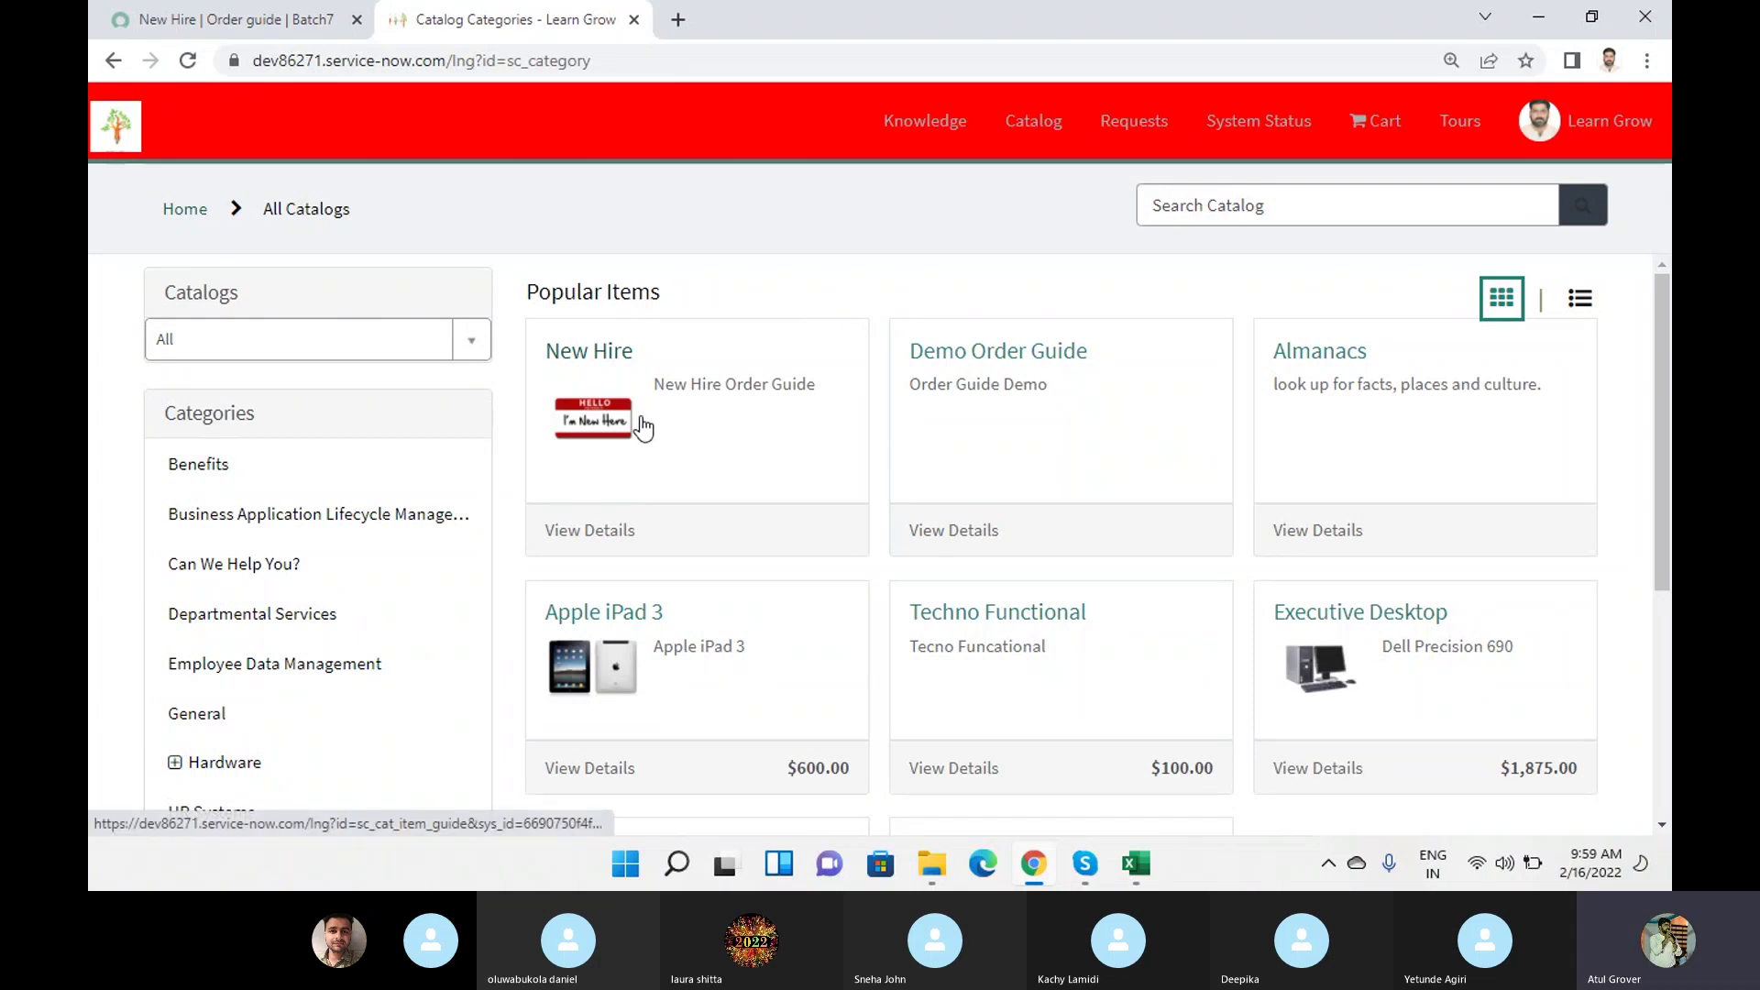
pyautogui.click(601, 351)
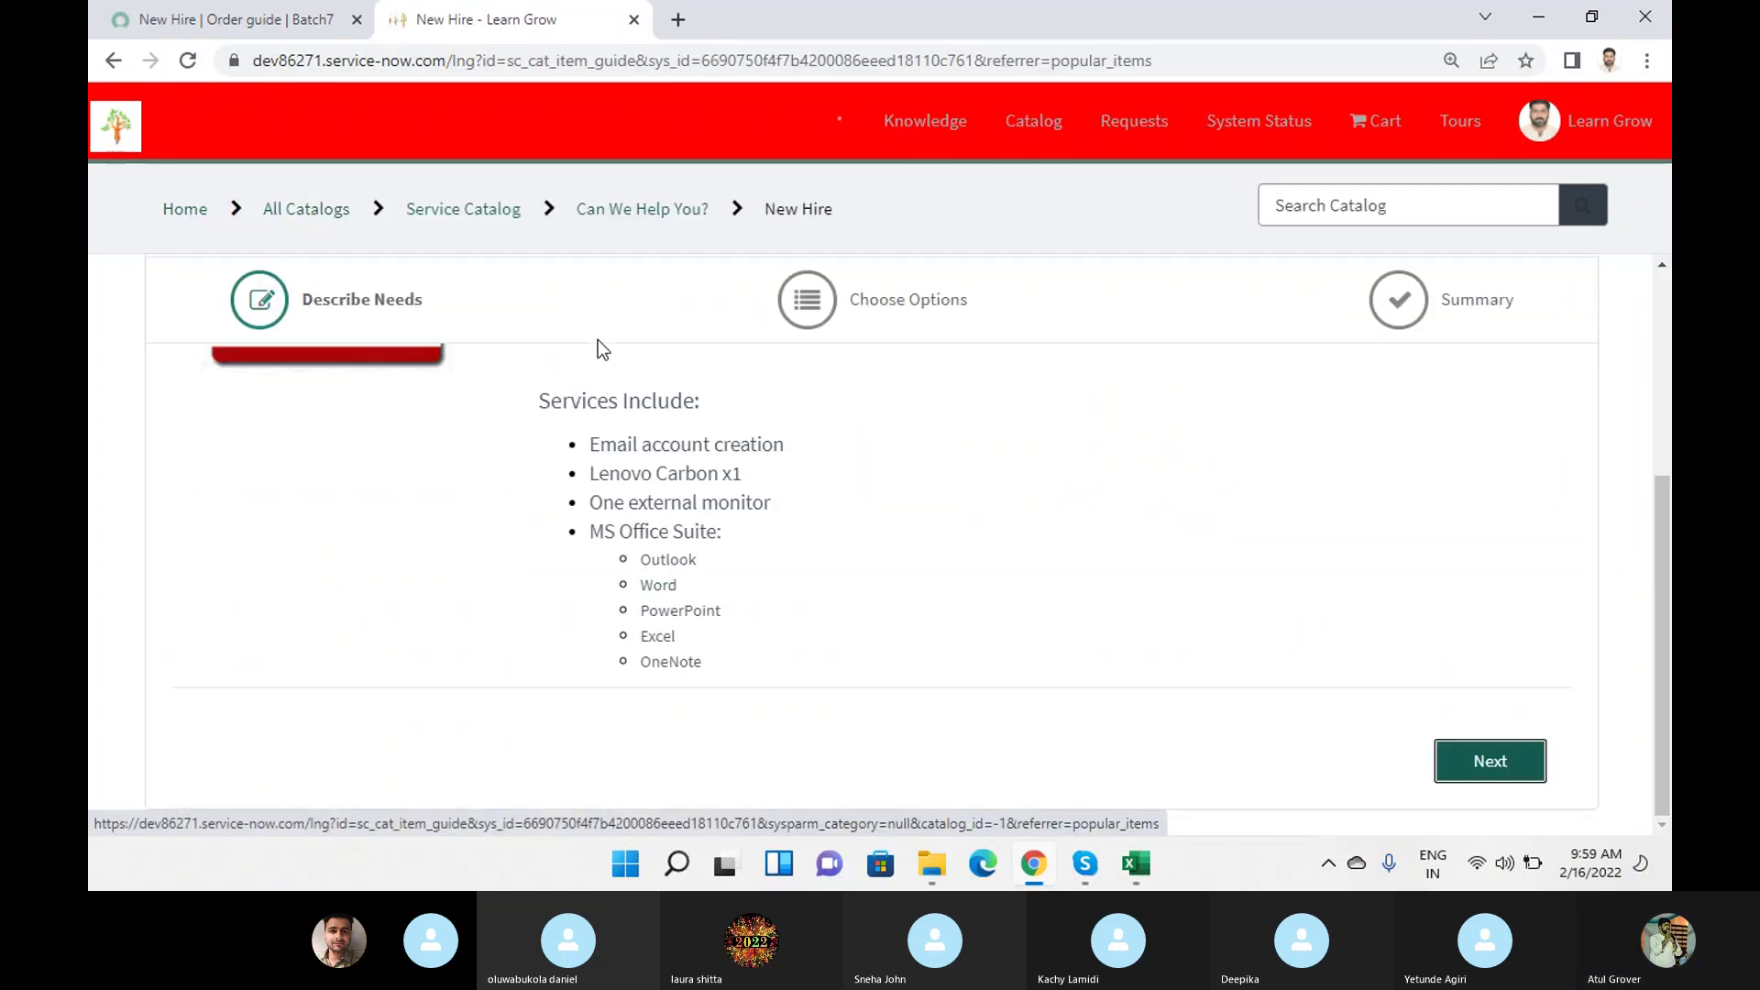
pyautogui.scroll(-5, 743, 469)
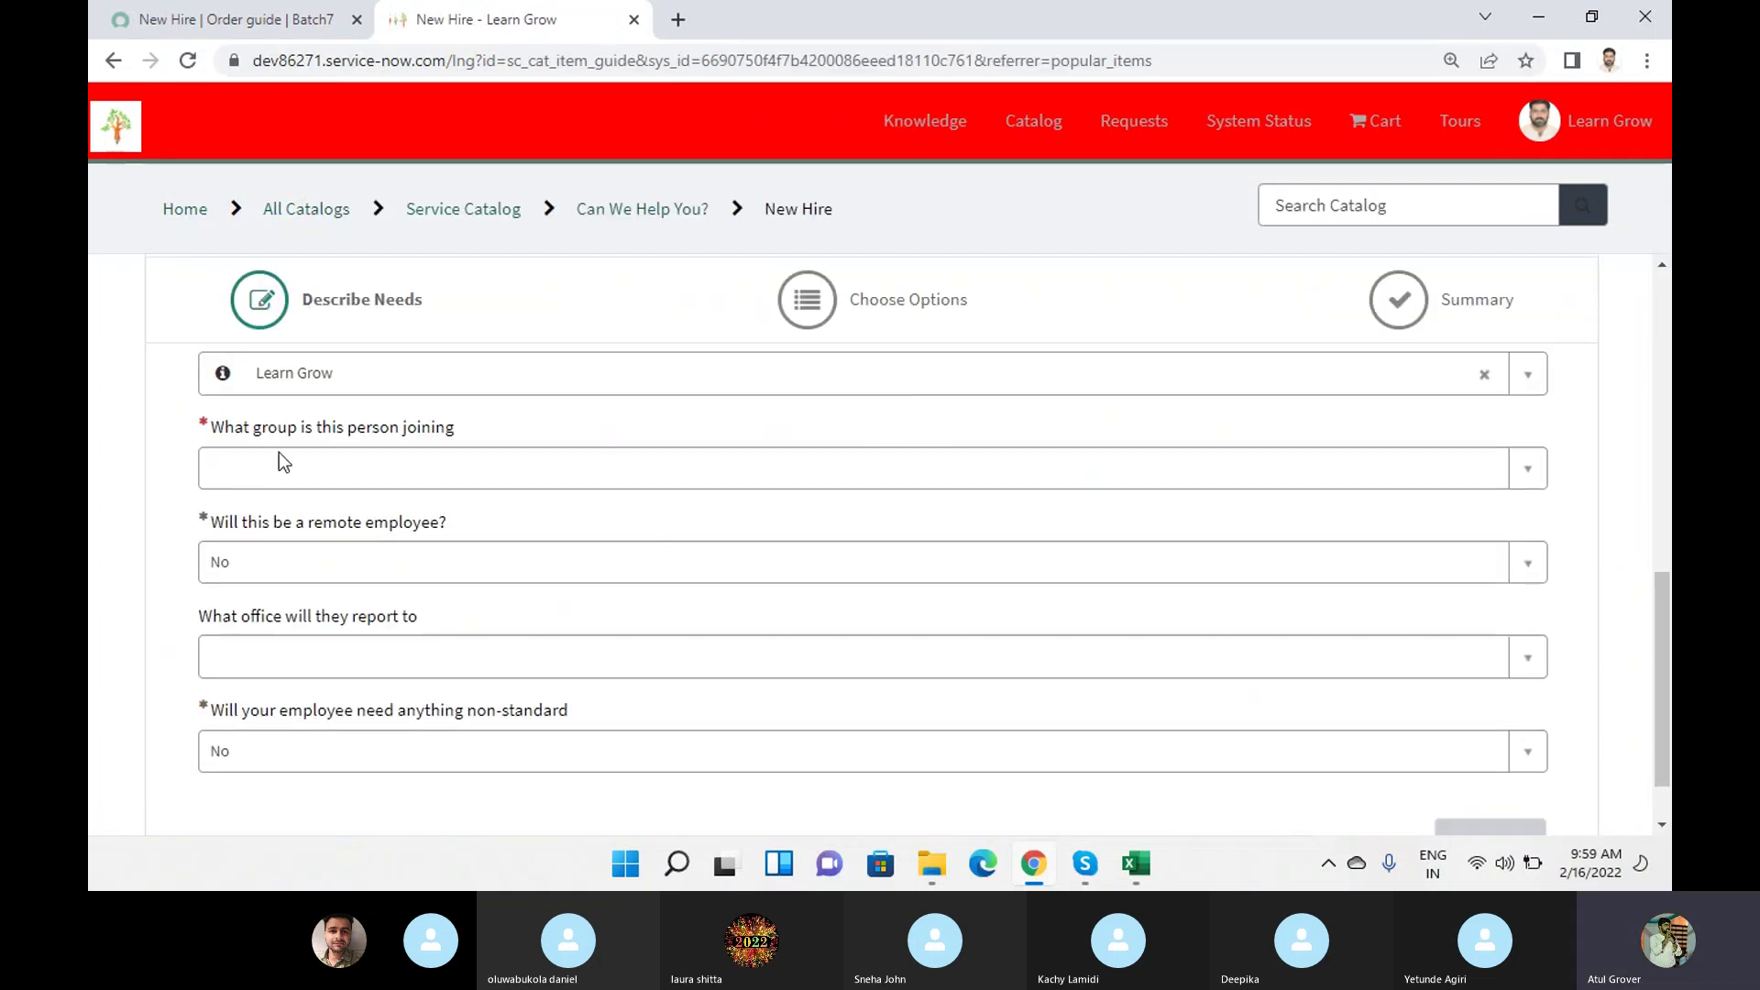
pyautogui.scroll(1, 359, 479)
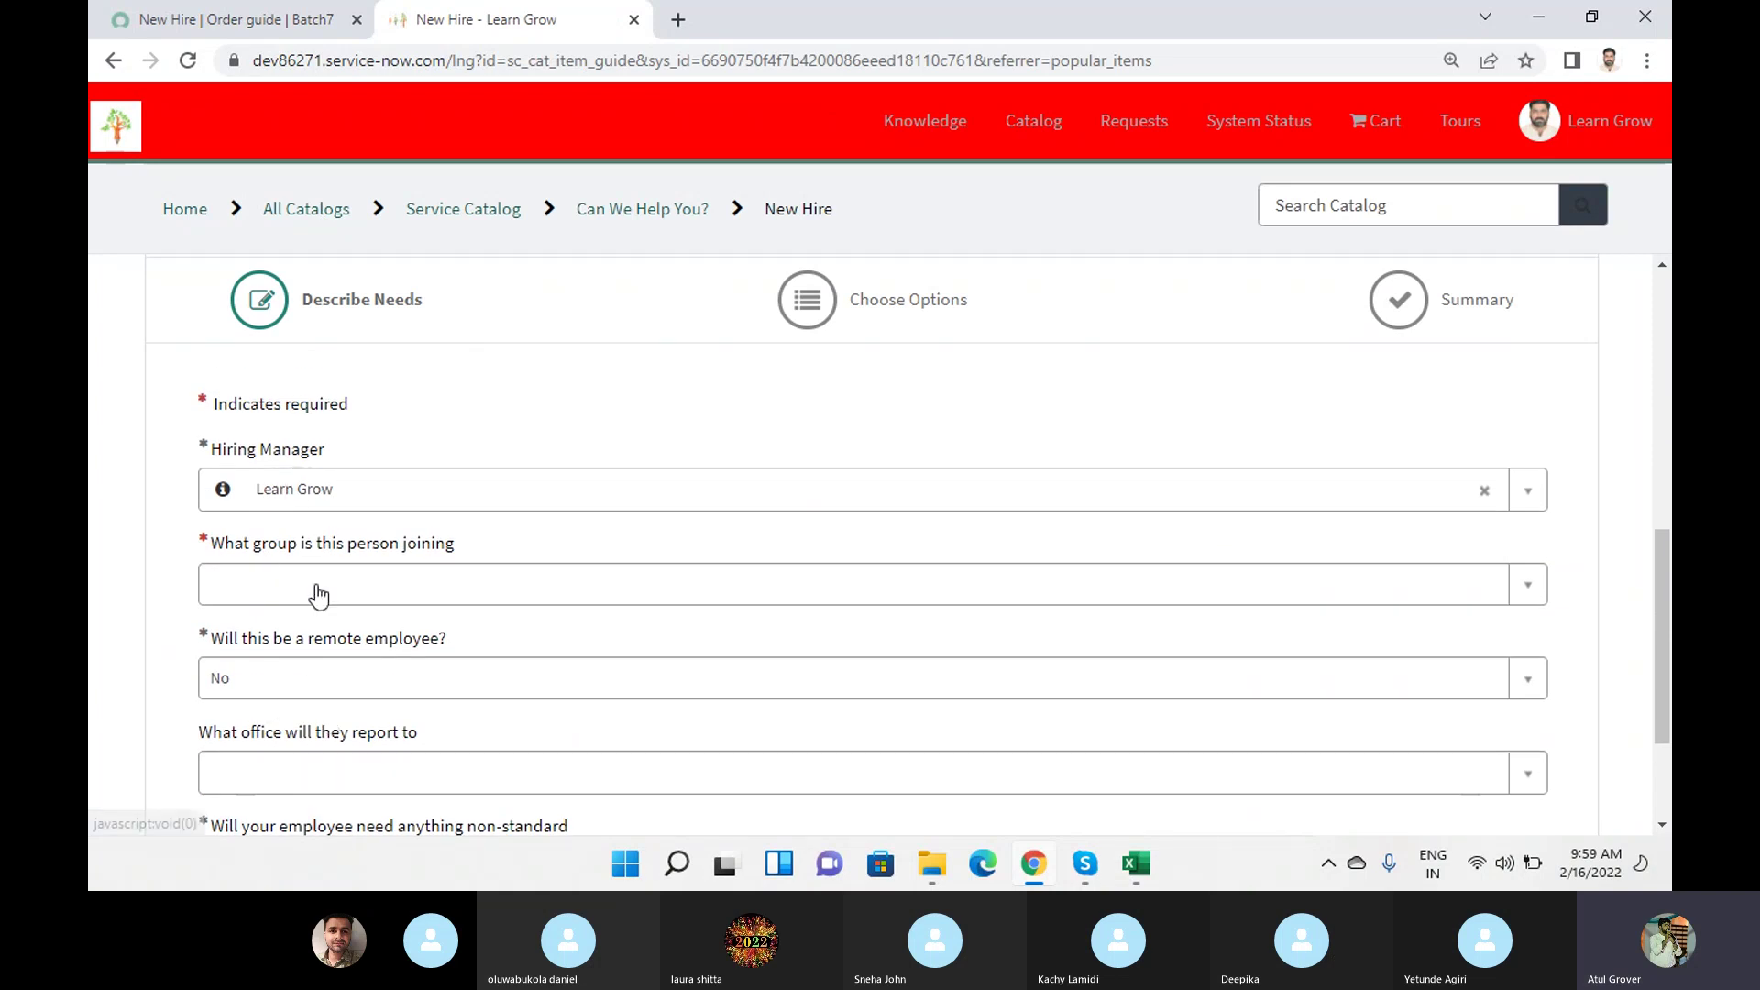
# Show the order guide record's Variables (7) list, hiring_manager through mobile_device_type.
pyautogui.click(303, 19)
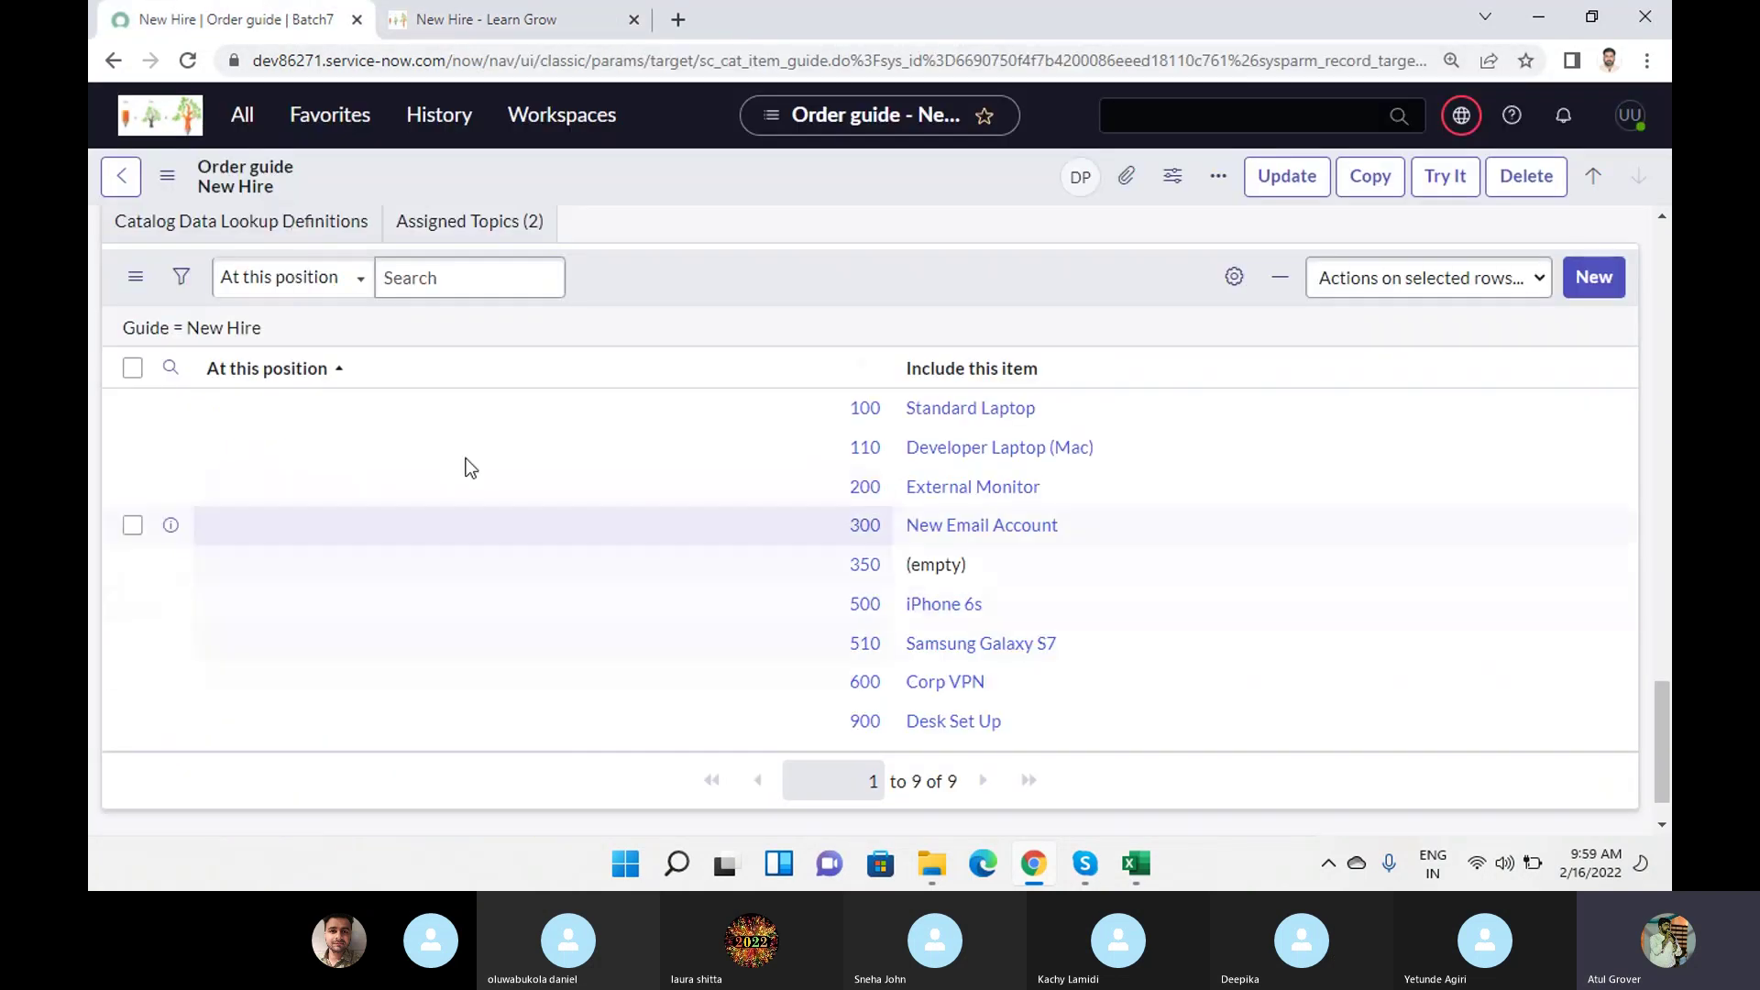
pyautogui.scroll(4, 320, 586)
pyautogui.click(154, 530)
pyautogui.scroll(-2, 183, 559)
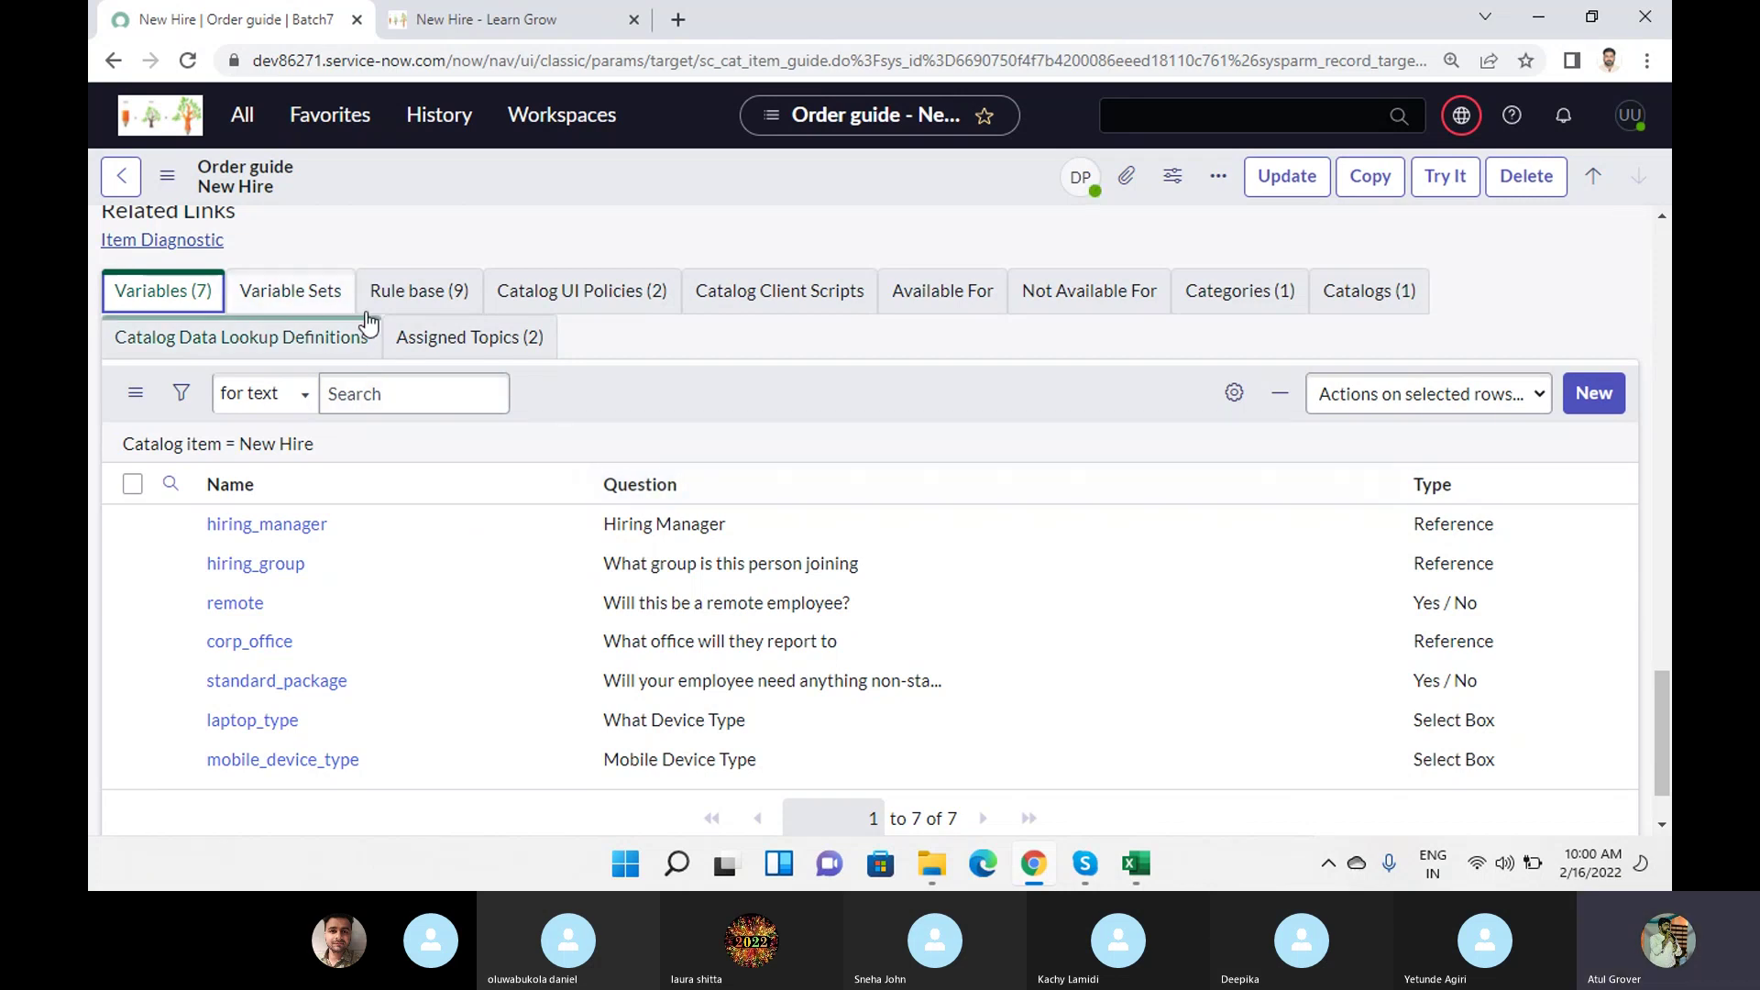
# On the portal's New Hire form, choose Development as the group joined.
pyautogui.click(515, 30)
pyautogui.scroll(-3, 822, 515)
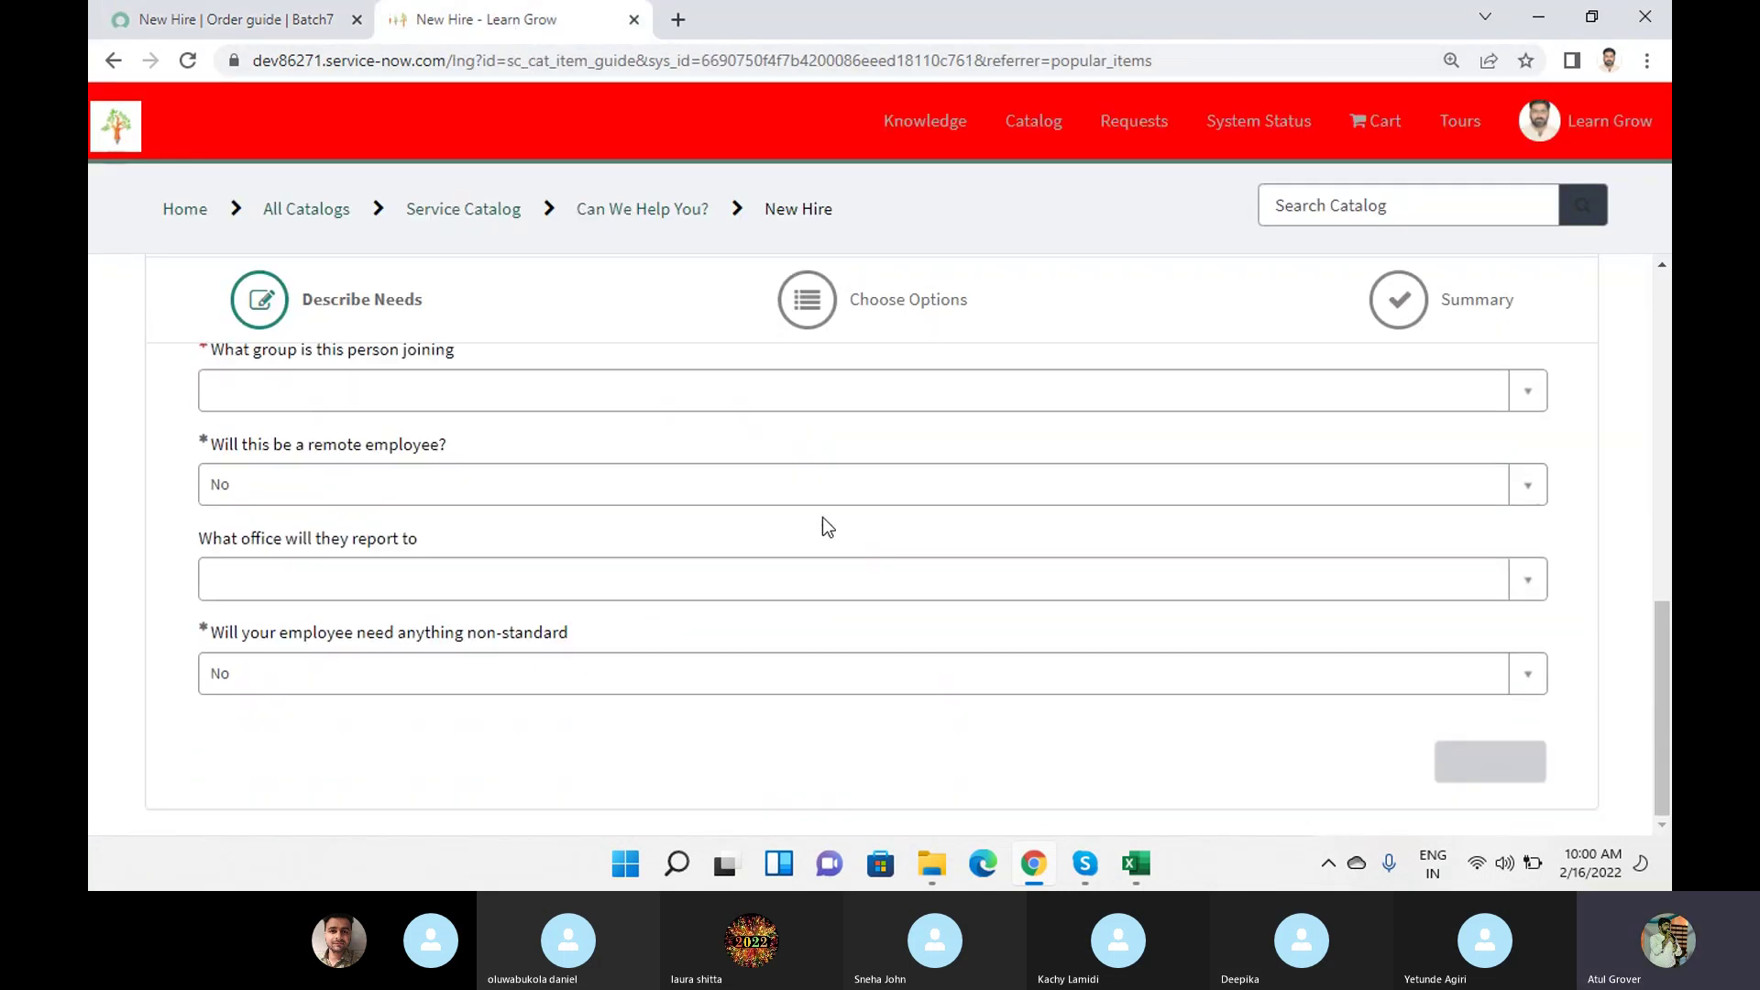
pyautogui.scroll(4, 785, 538)
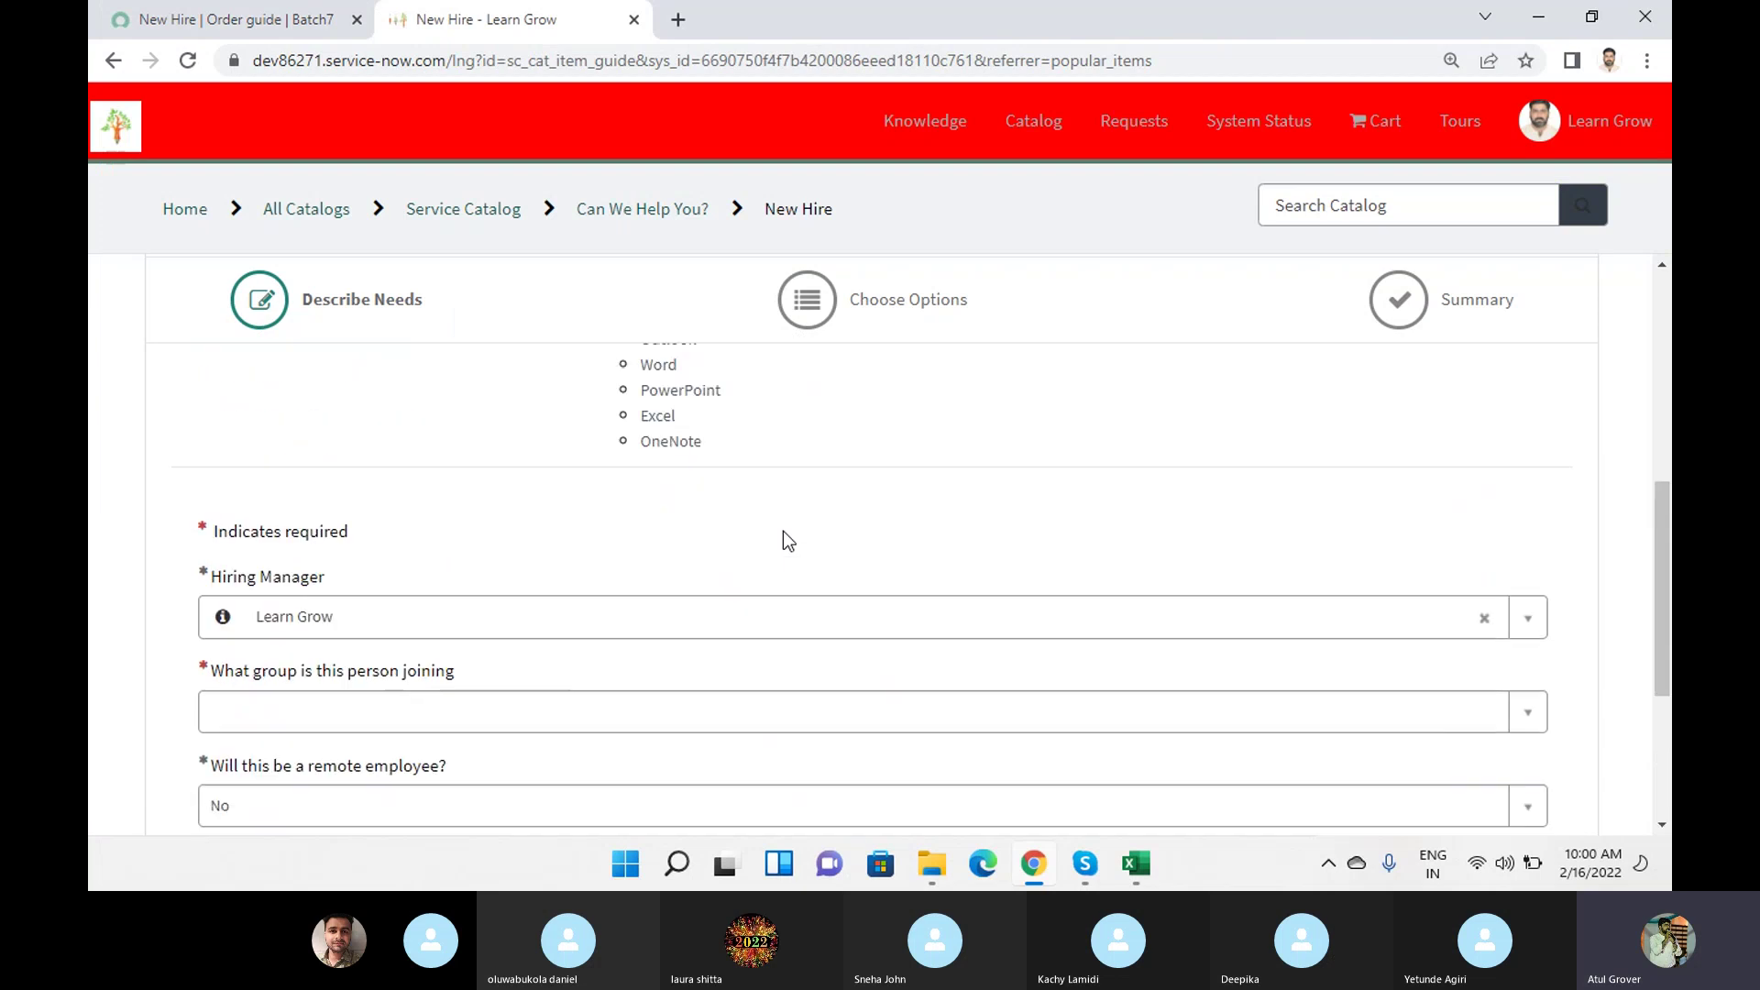
pyautogui.click(419, 737)
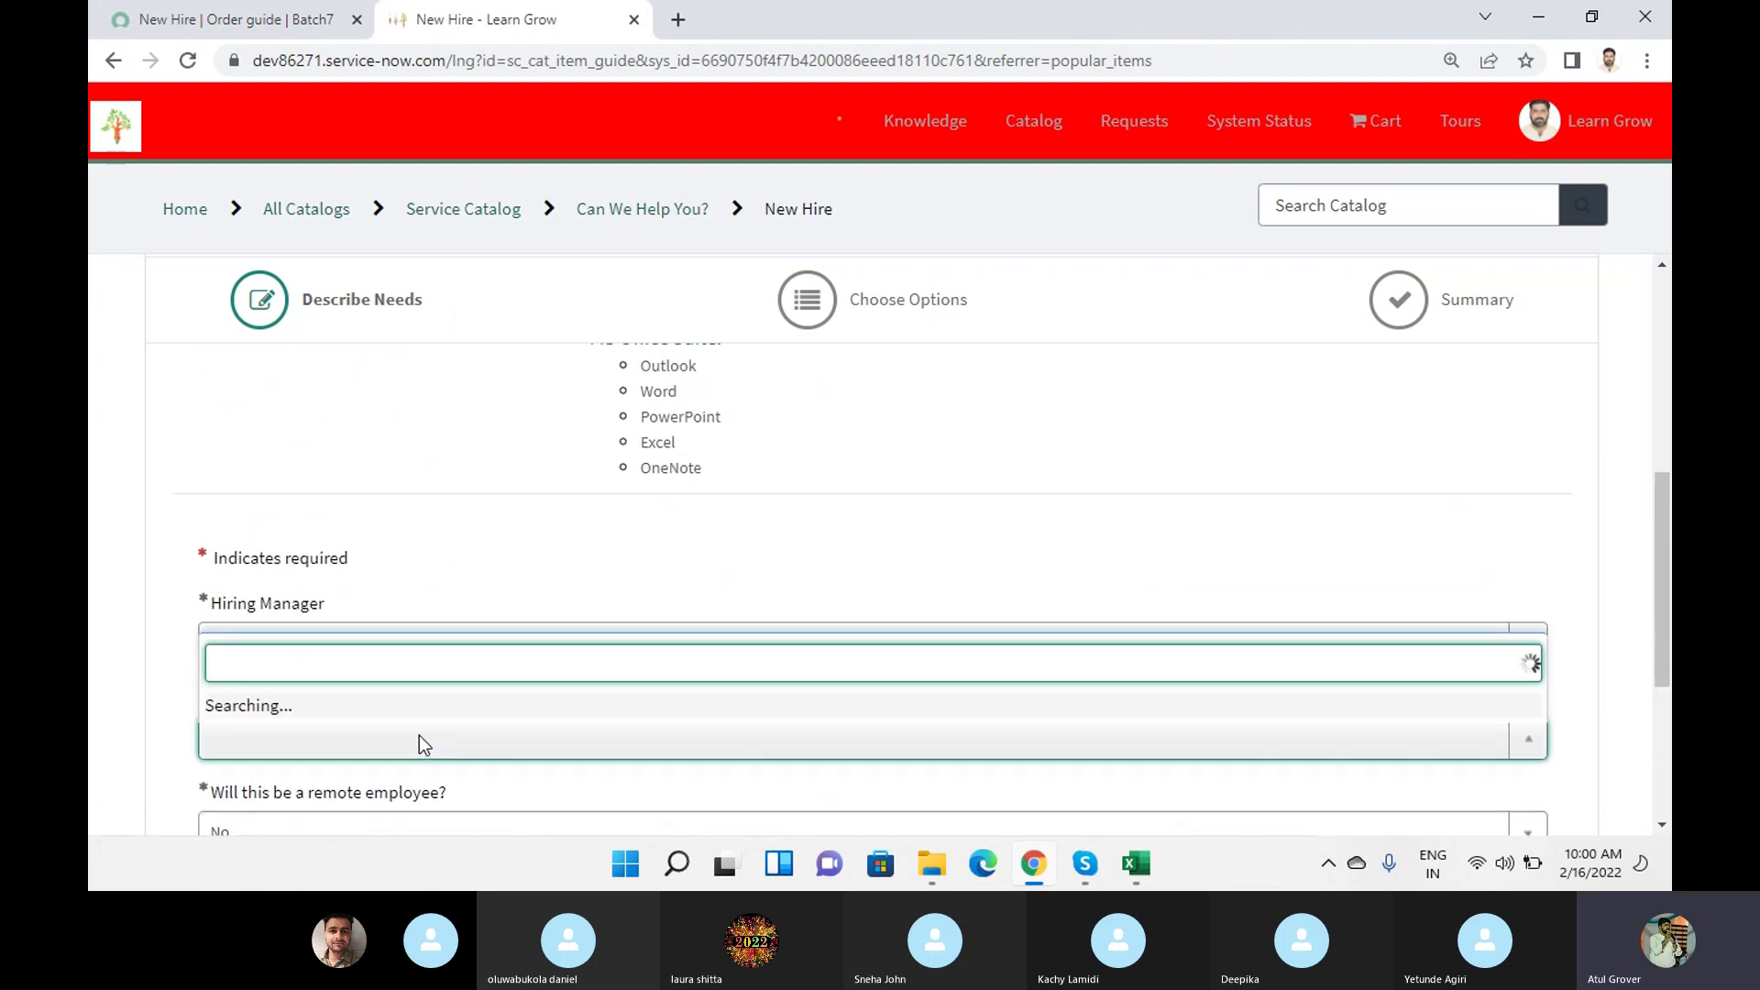
pyautogui.click(286, 554)
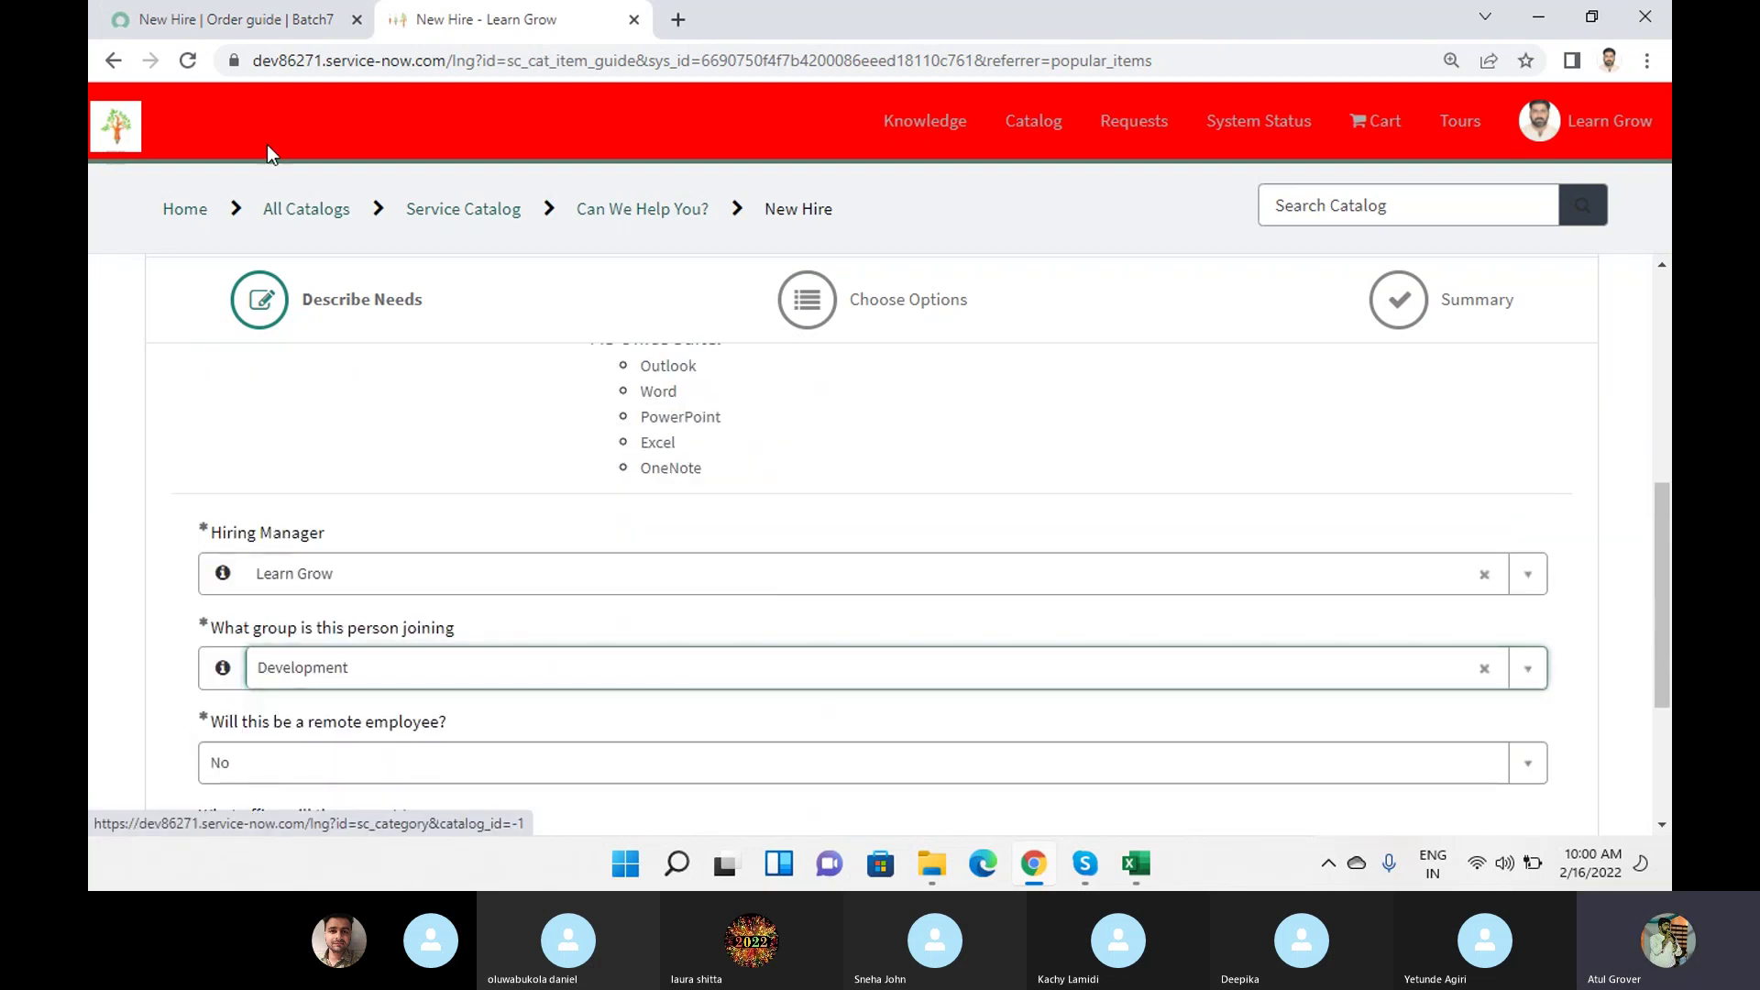
# Open the hiring_group, corp_office, laptop_type and mobile_device_type variables in new tabs.
pyautogui.click(262, 19)
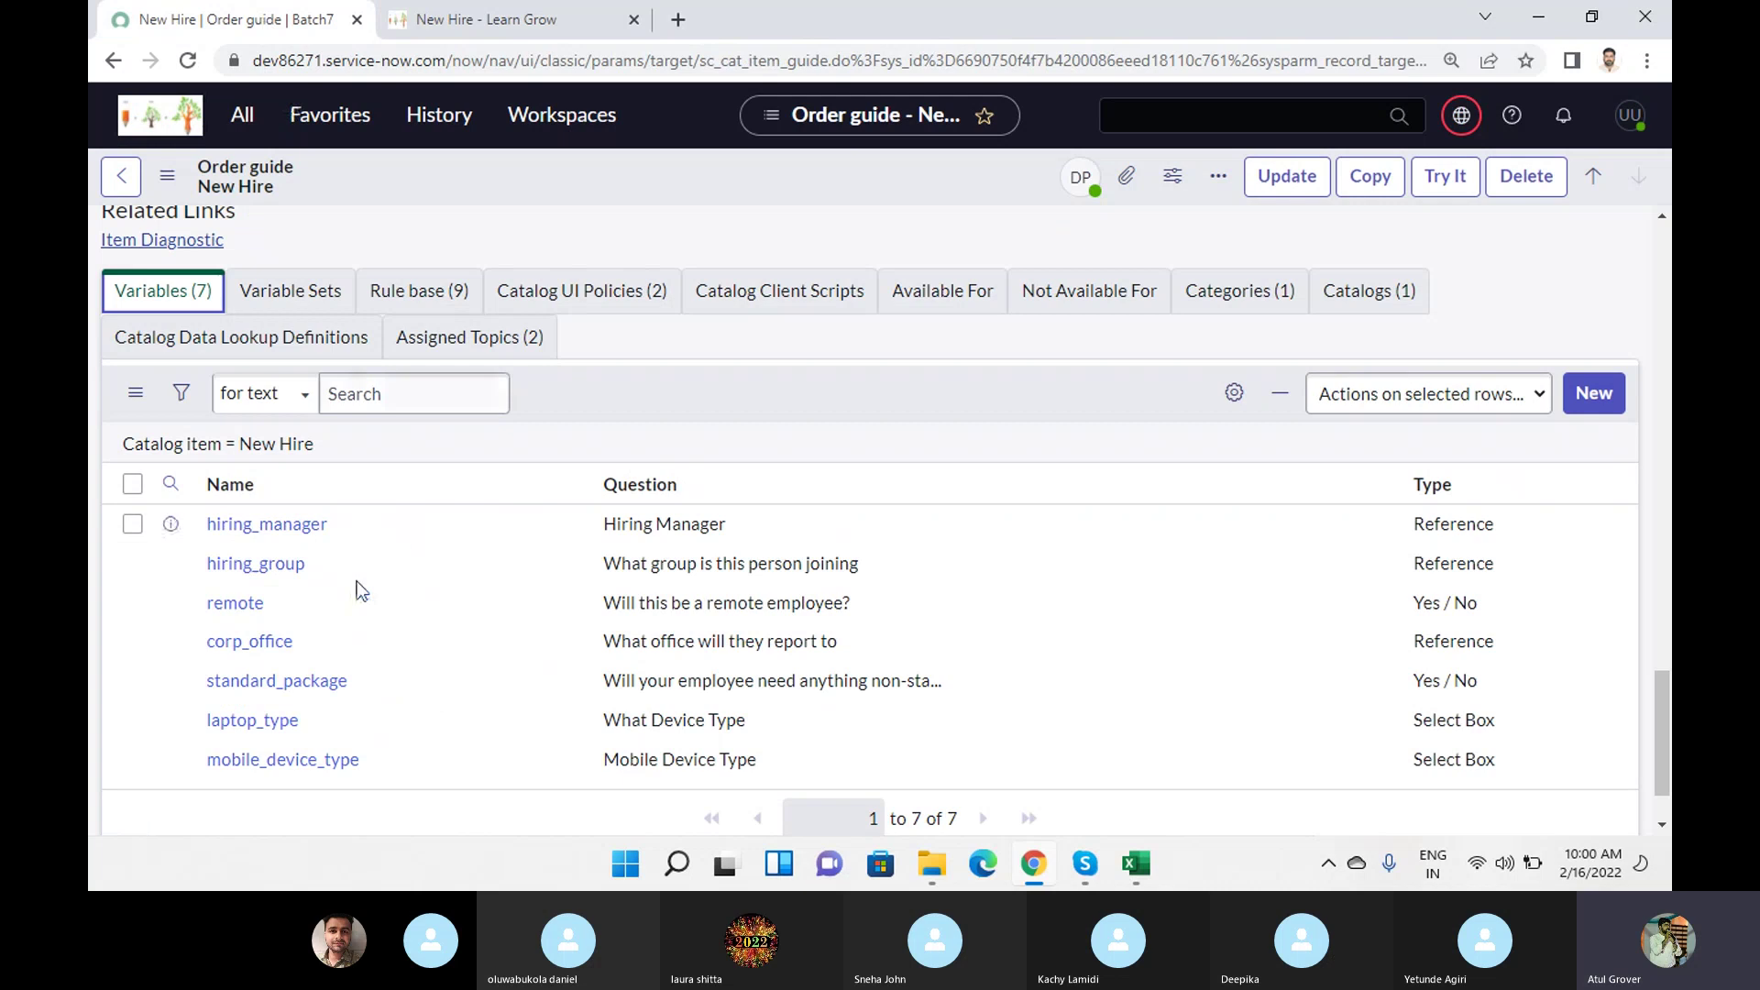
pyautogui.keyDown('ctrl'); pyautogui.click(236, 565); pyautogui.keyUp('ctrl')
pyautogui.keyDown('ctrl'); pyautogui.click(247, 640); pyautogui.keyUp('ctrl')
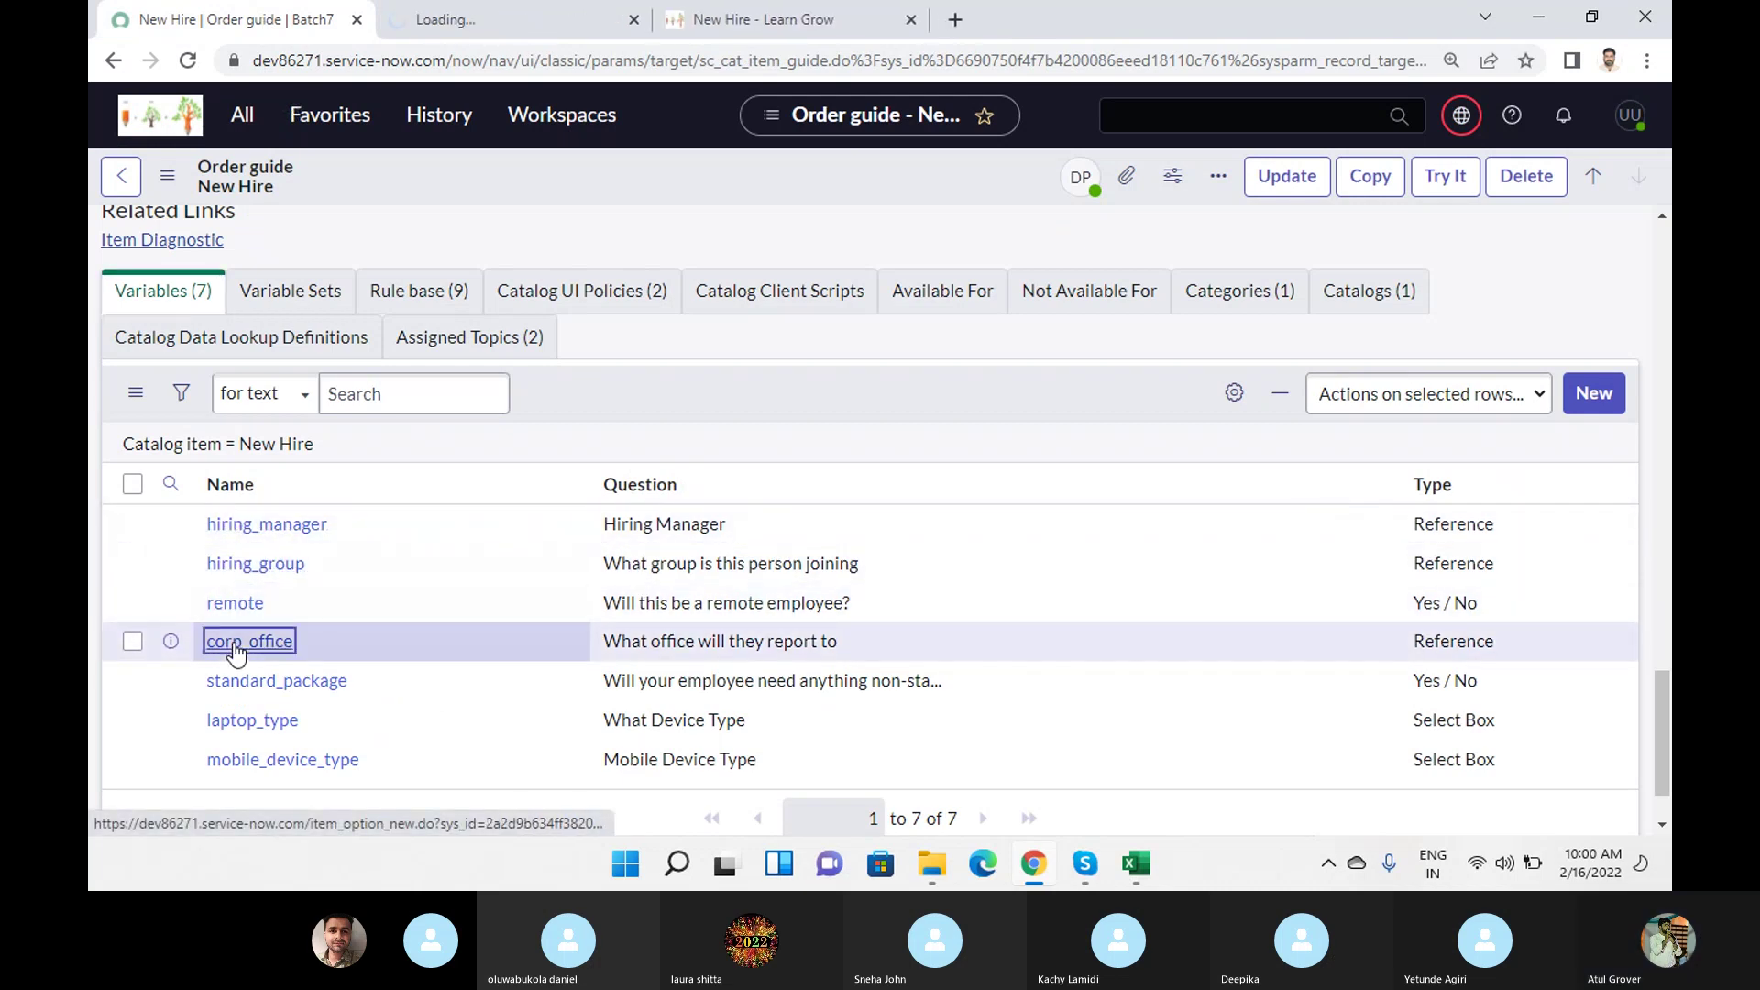
pyautogui.keyDown('ctrl'); pyautogui.click(275, 760); pyautogui.keyUp('ctrl')
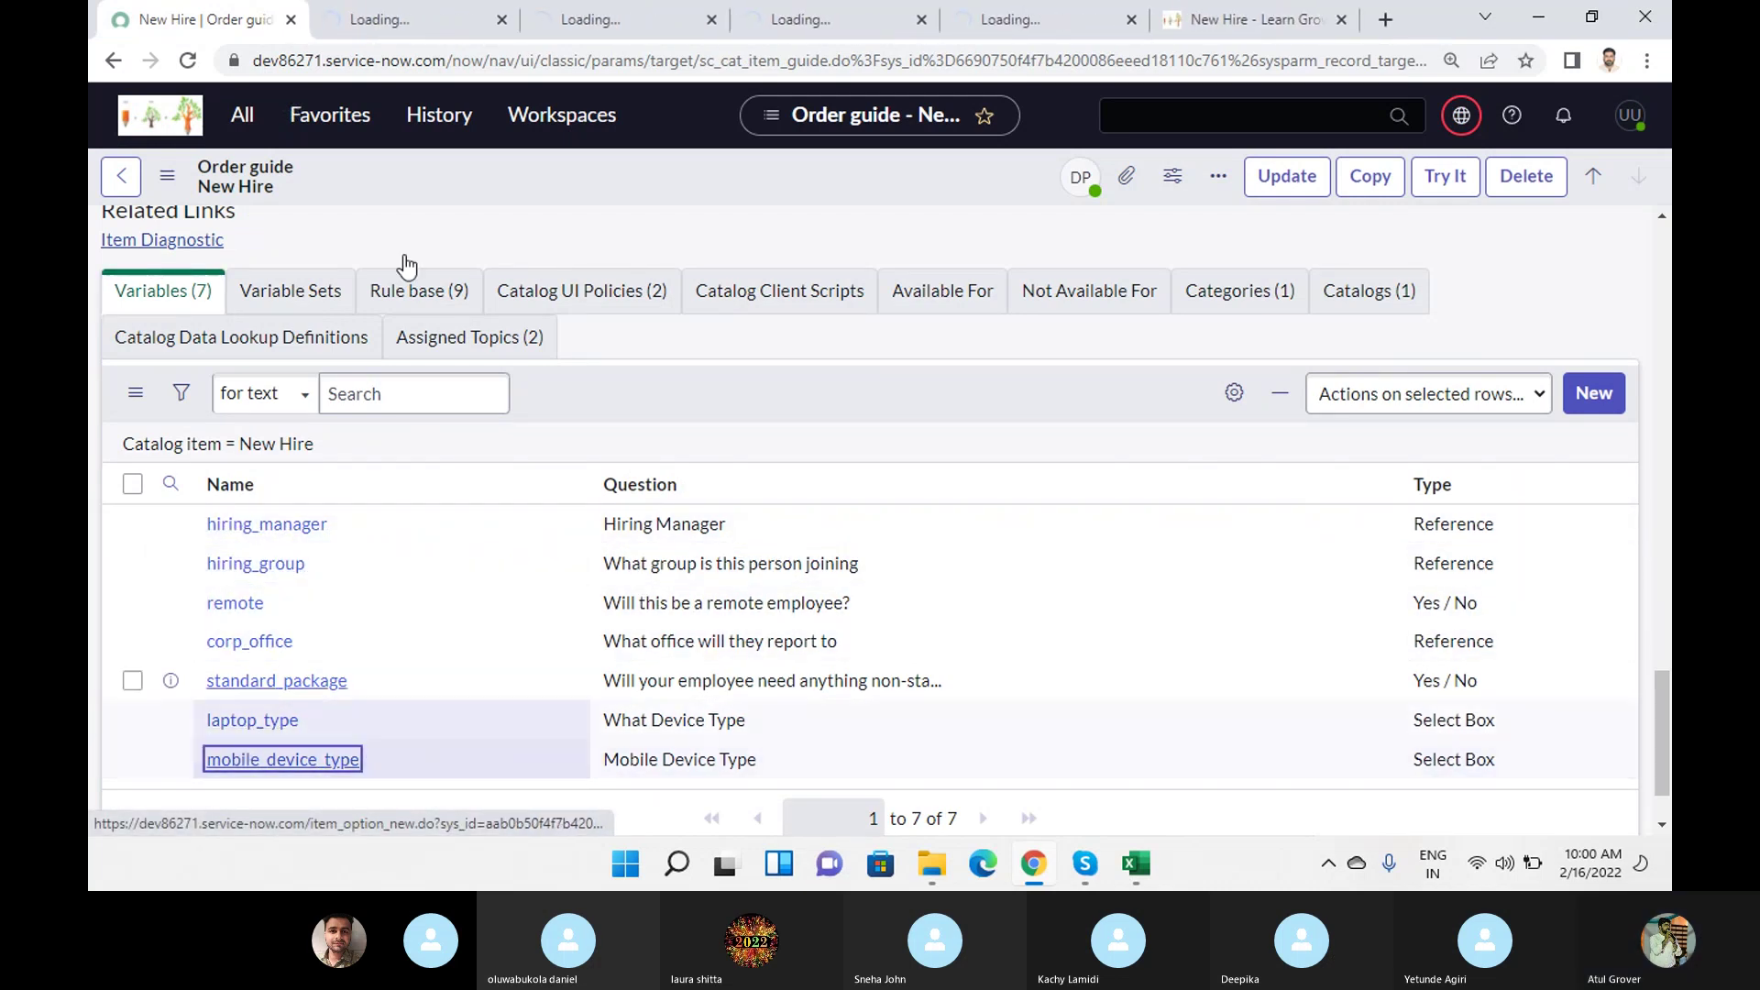
pyautogui.click(399, 27)
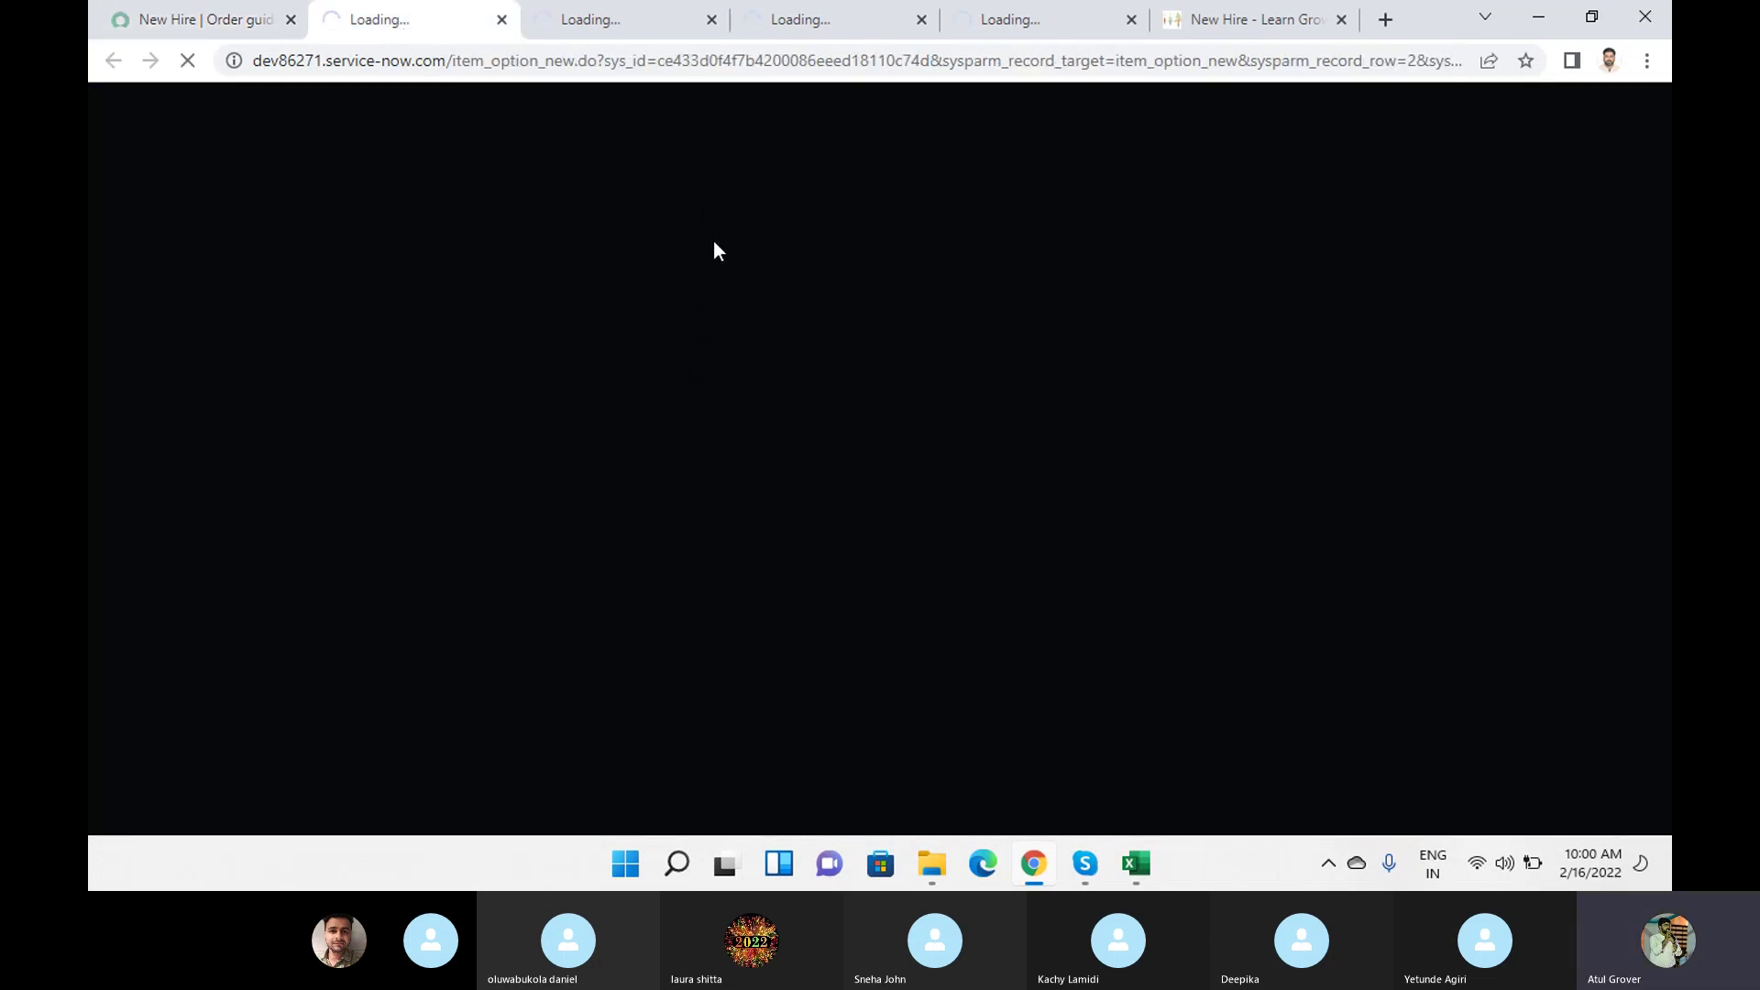
# Leave the office unselected and continue the New Hire form to Choose Options.
pyautogui.click(1236, 18)
pyautogui.scroll(-2, 420, 704)
pyautogui.click(371, 620)
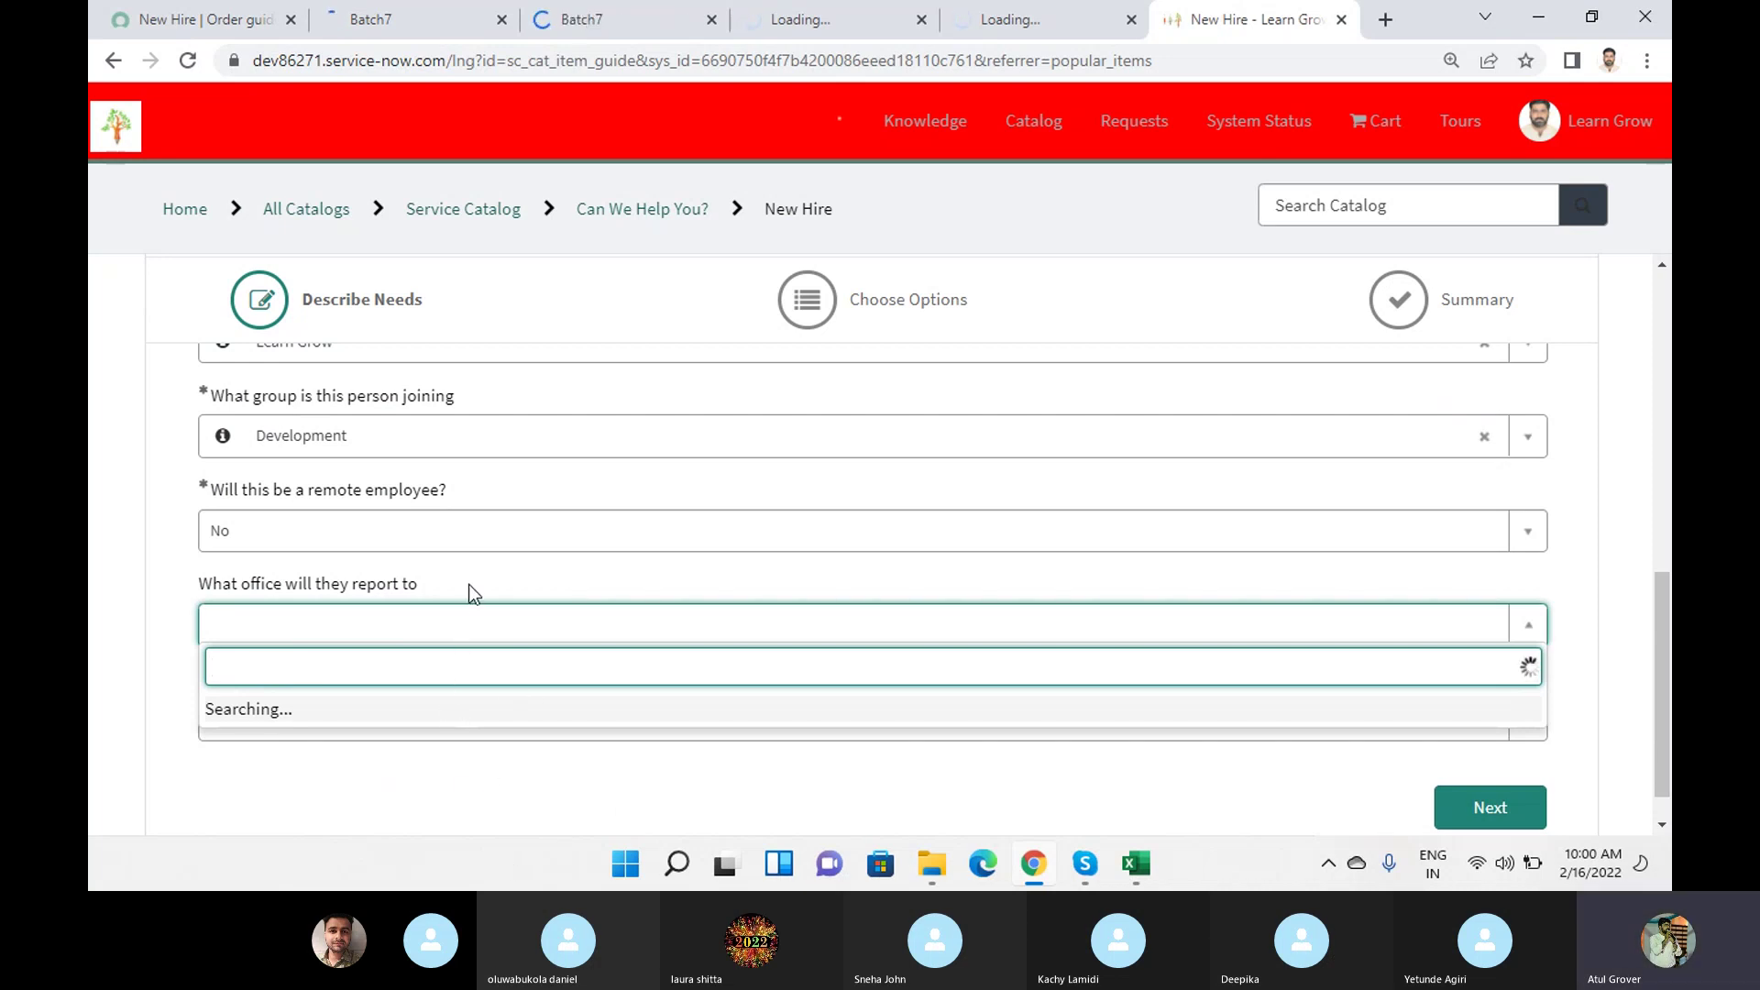
pyautogui.click(575, 624)
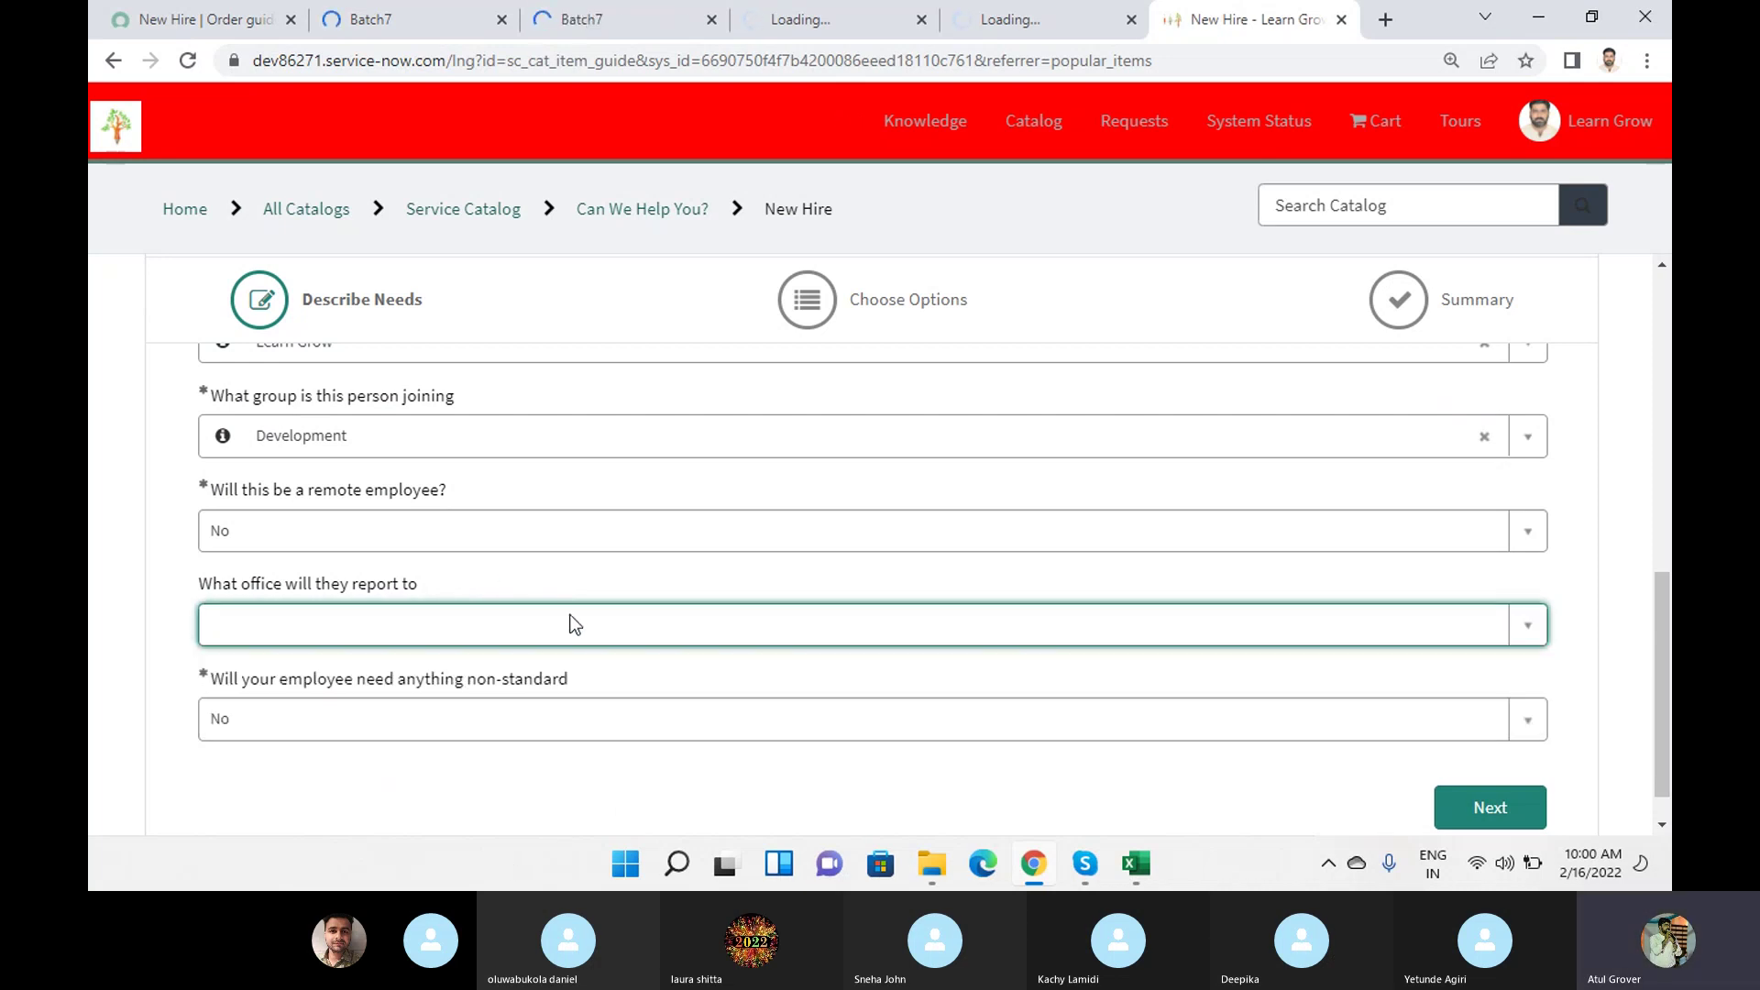
pyautogui.click(1482, 813)
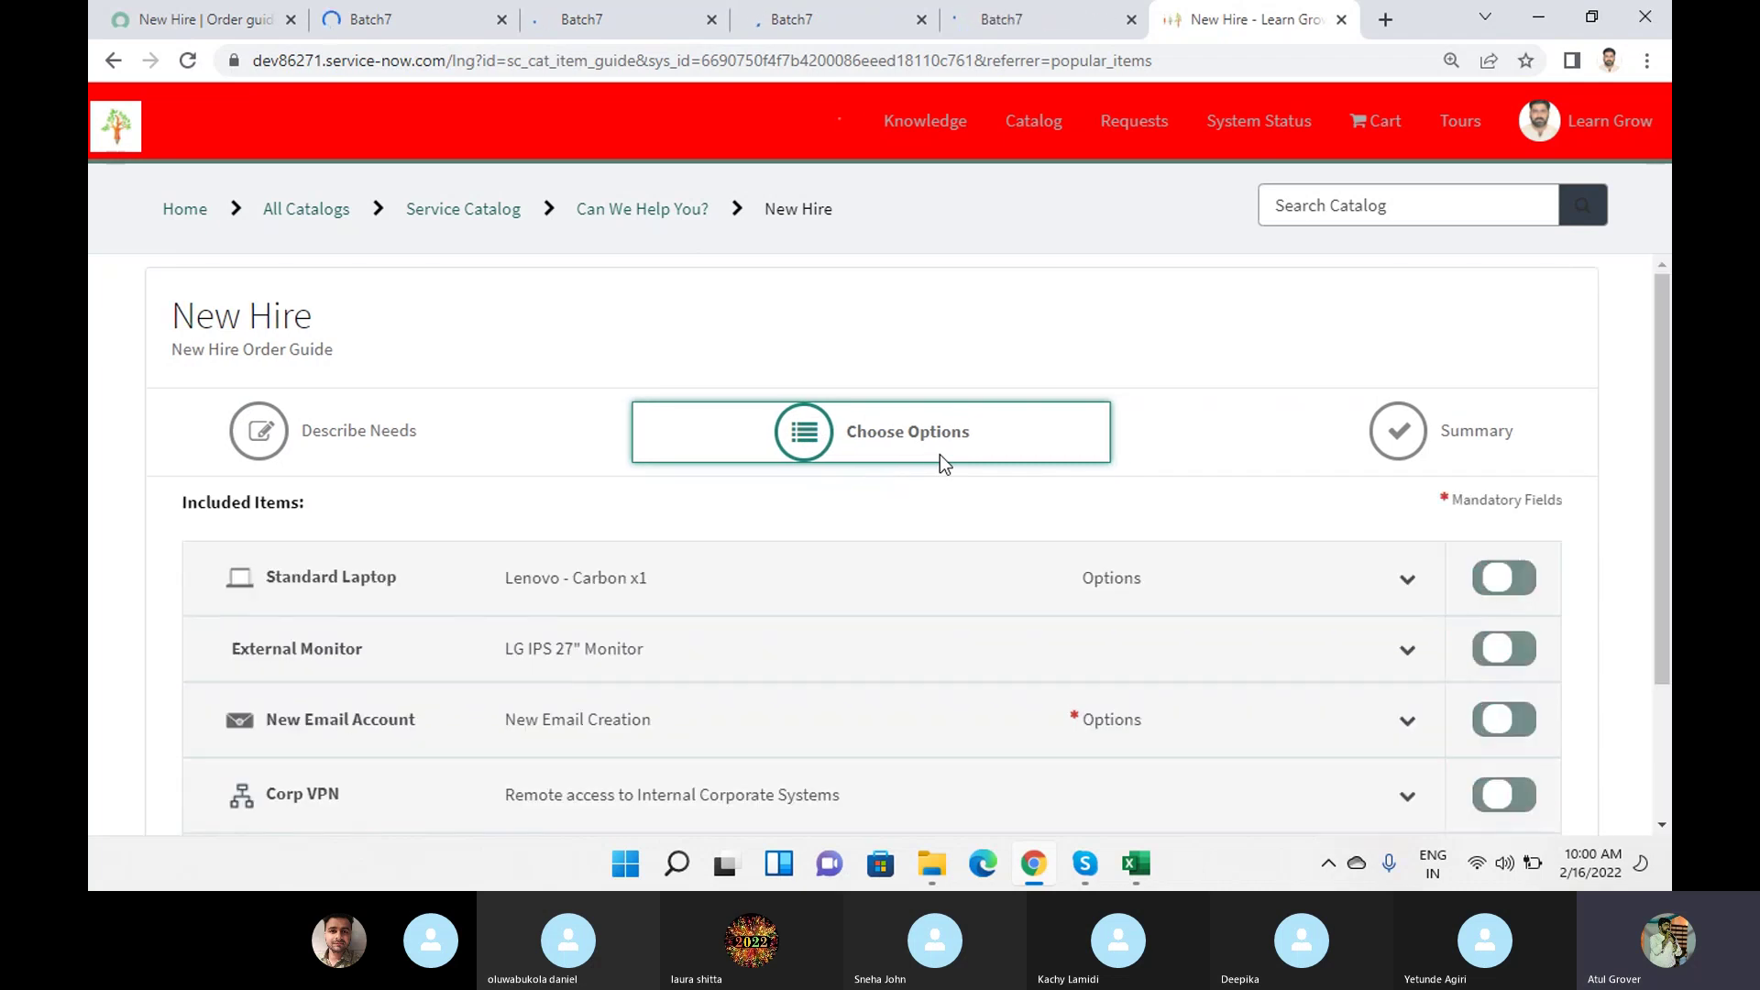
pyautogui.scroll(-2, 939, 455)
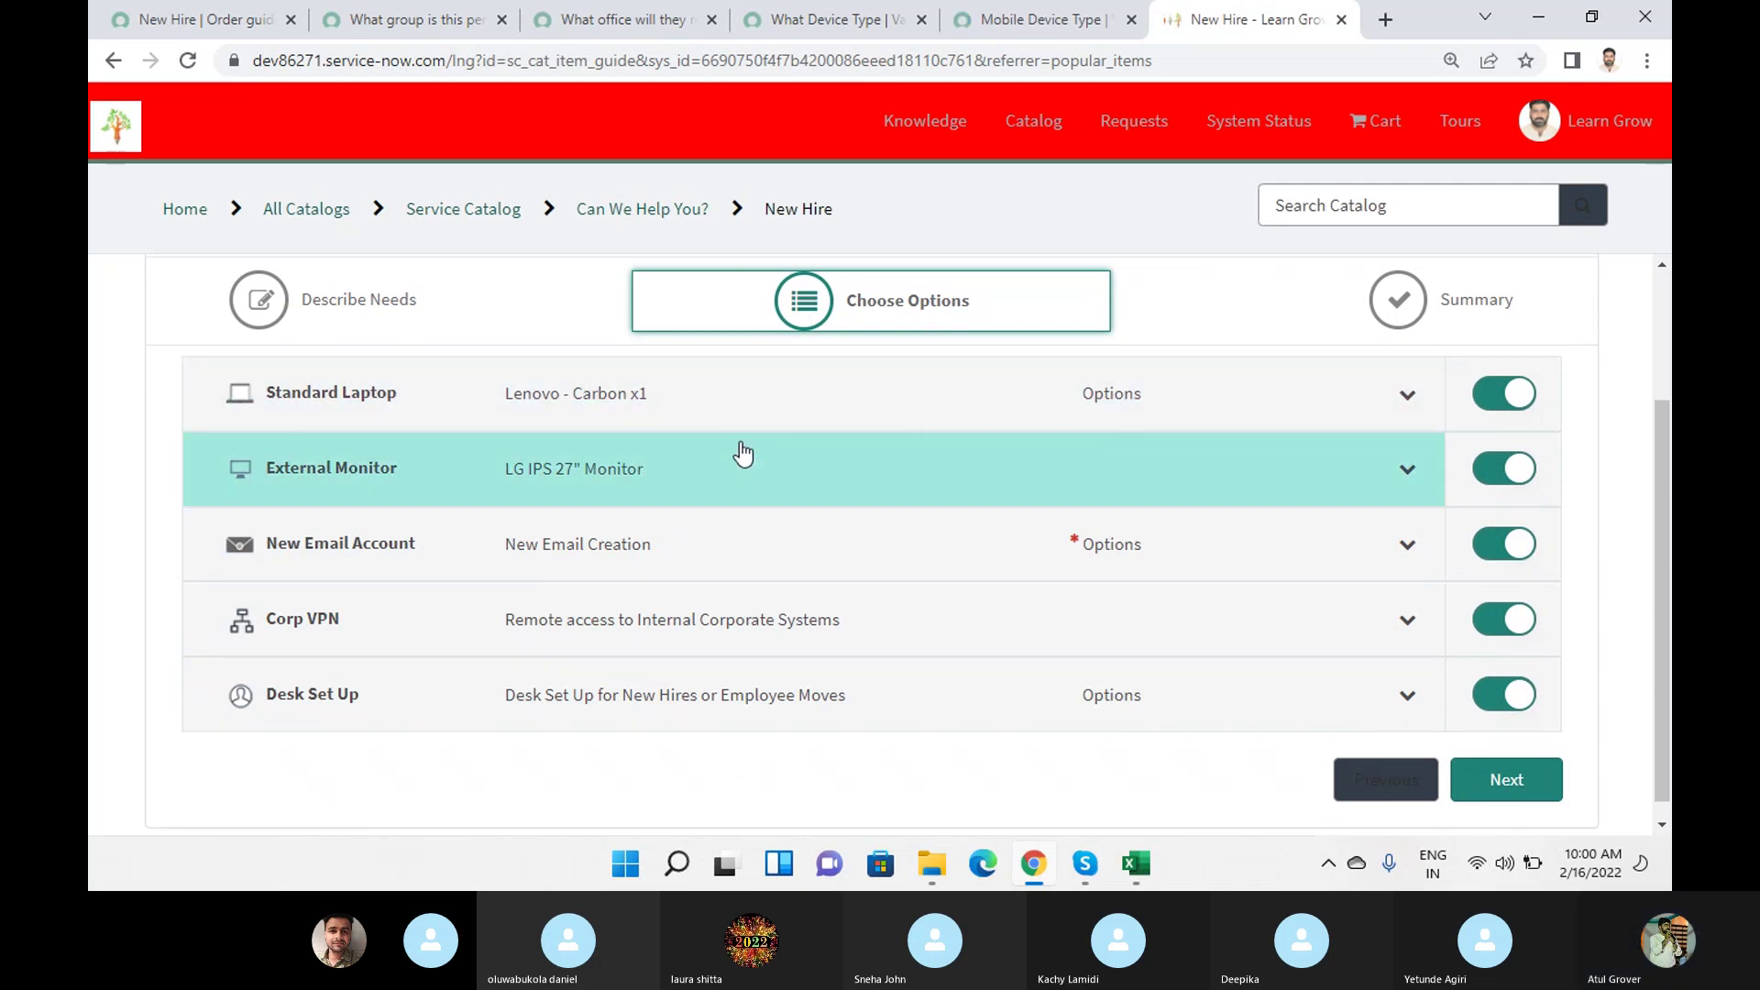
# Check the group and office variables' help settings and referenced tables.
pyautogui.click(381, 28)
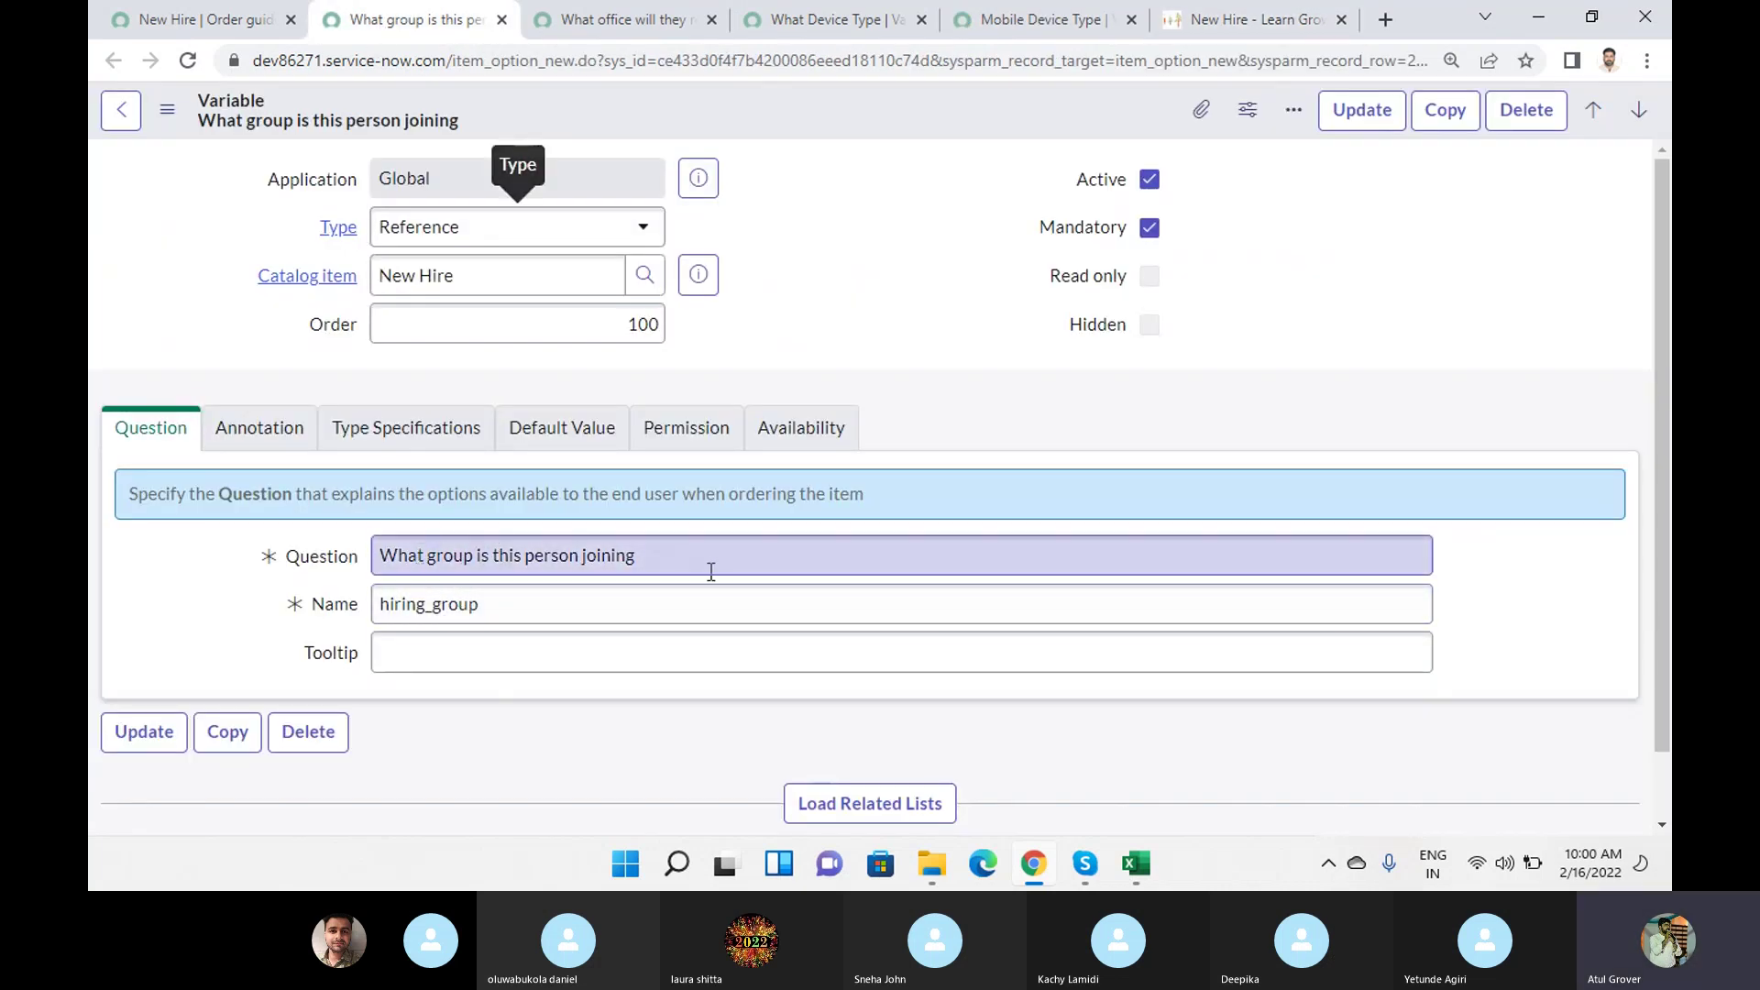
pyautogui.click(261, 435)
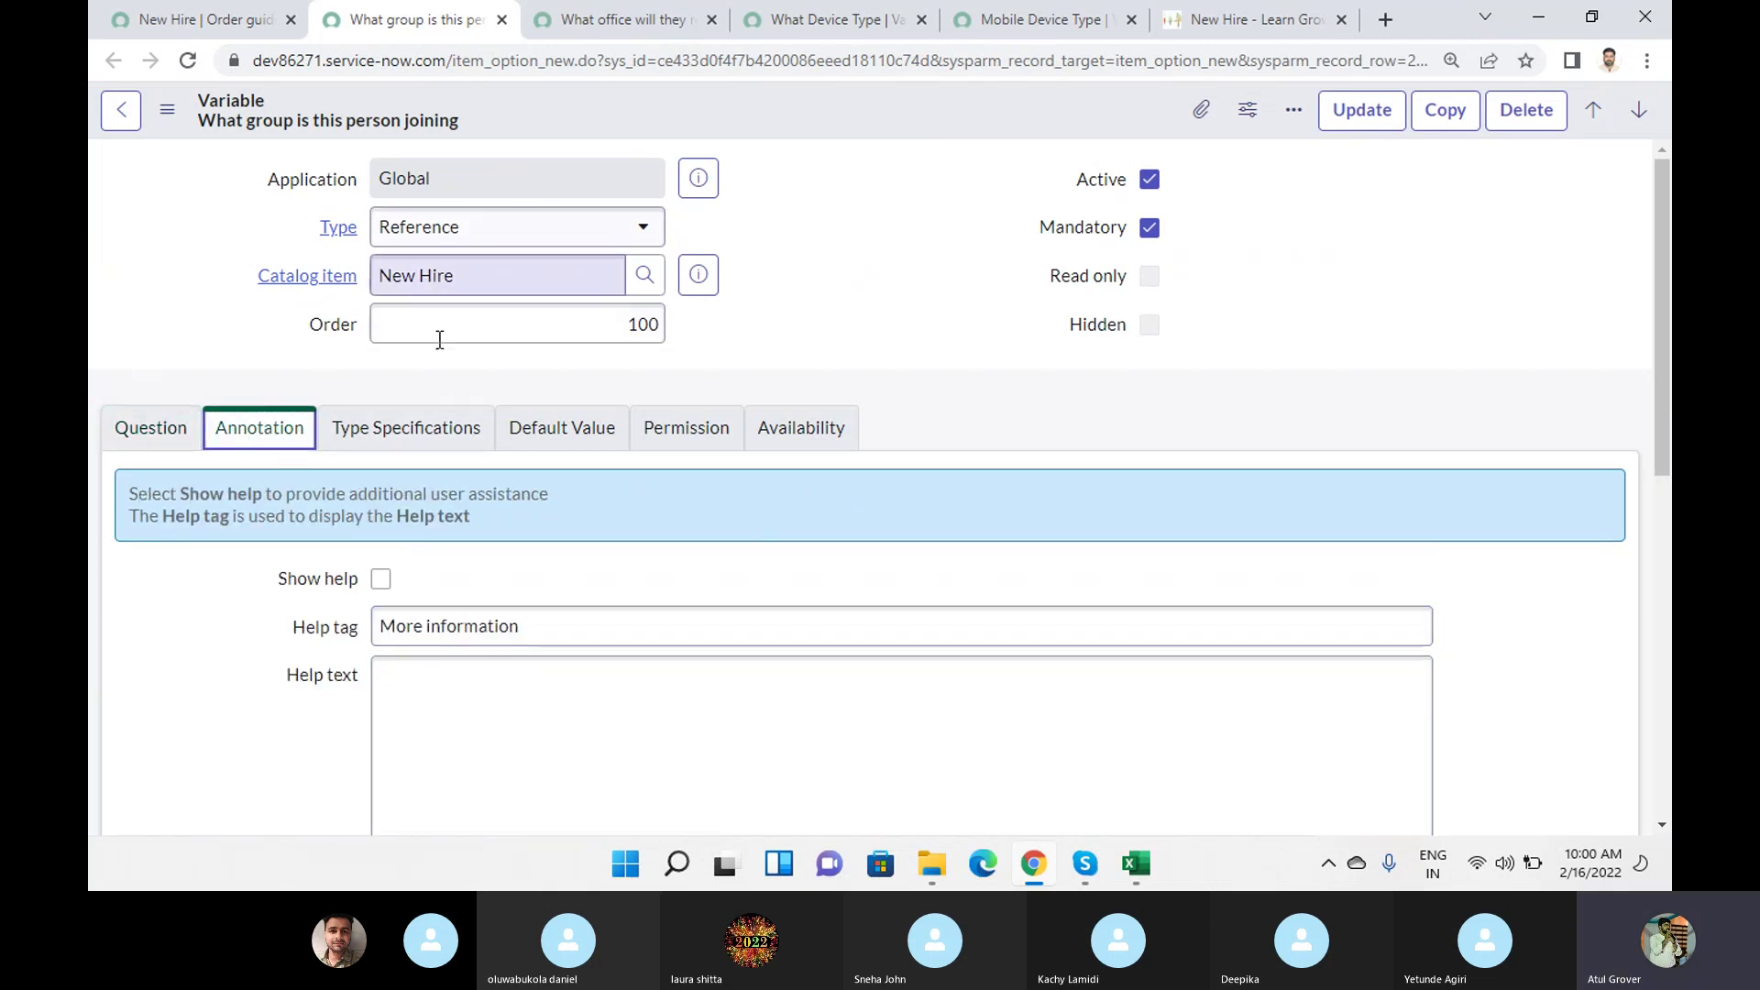
pyautogui.click(385, 451)
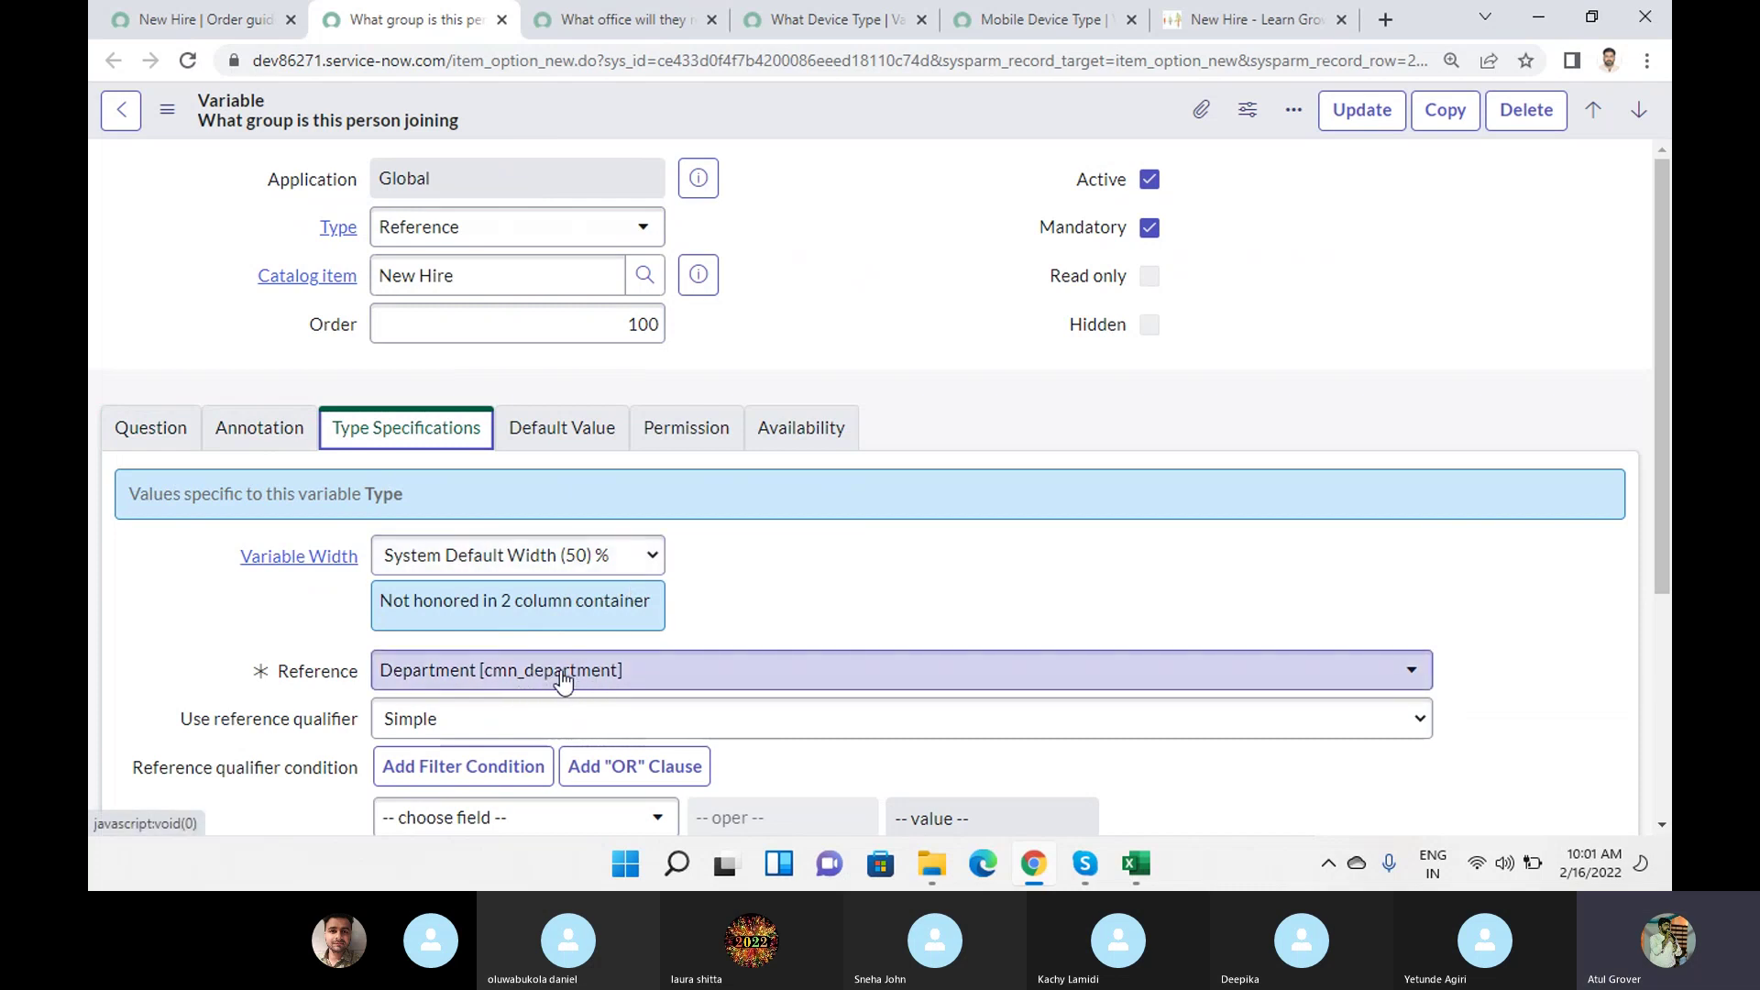
pyautogui.scroll(-4, 530, 678)
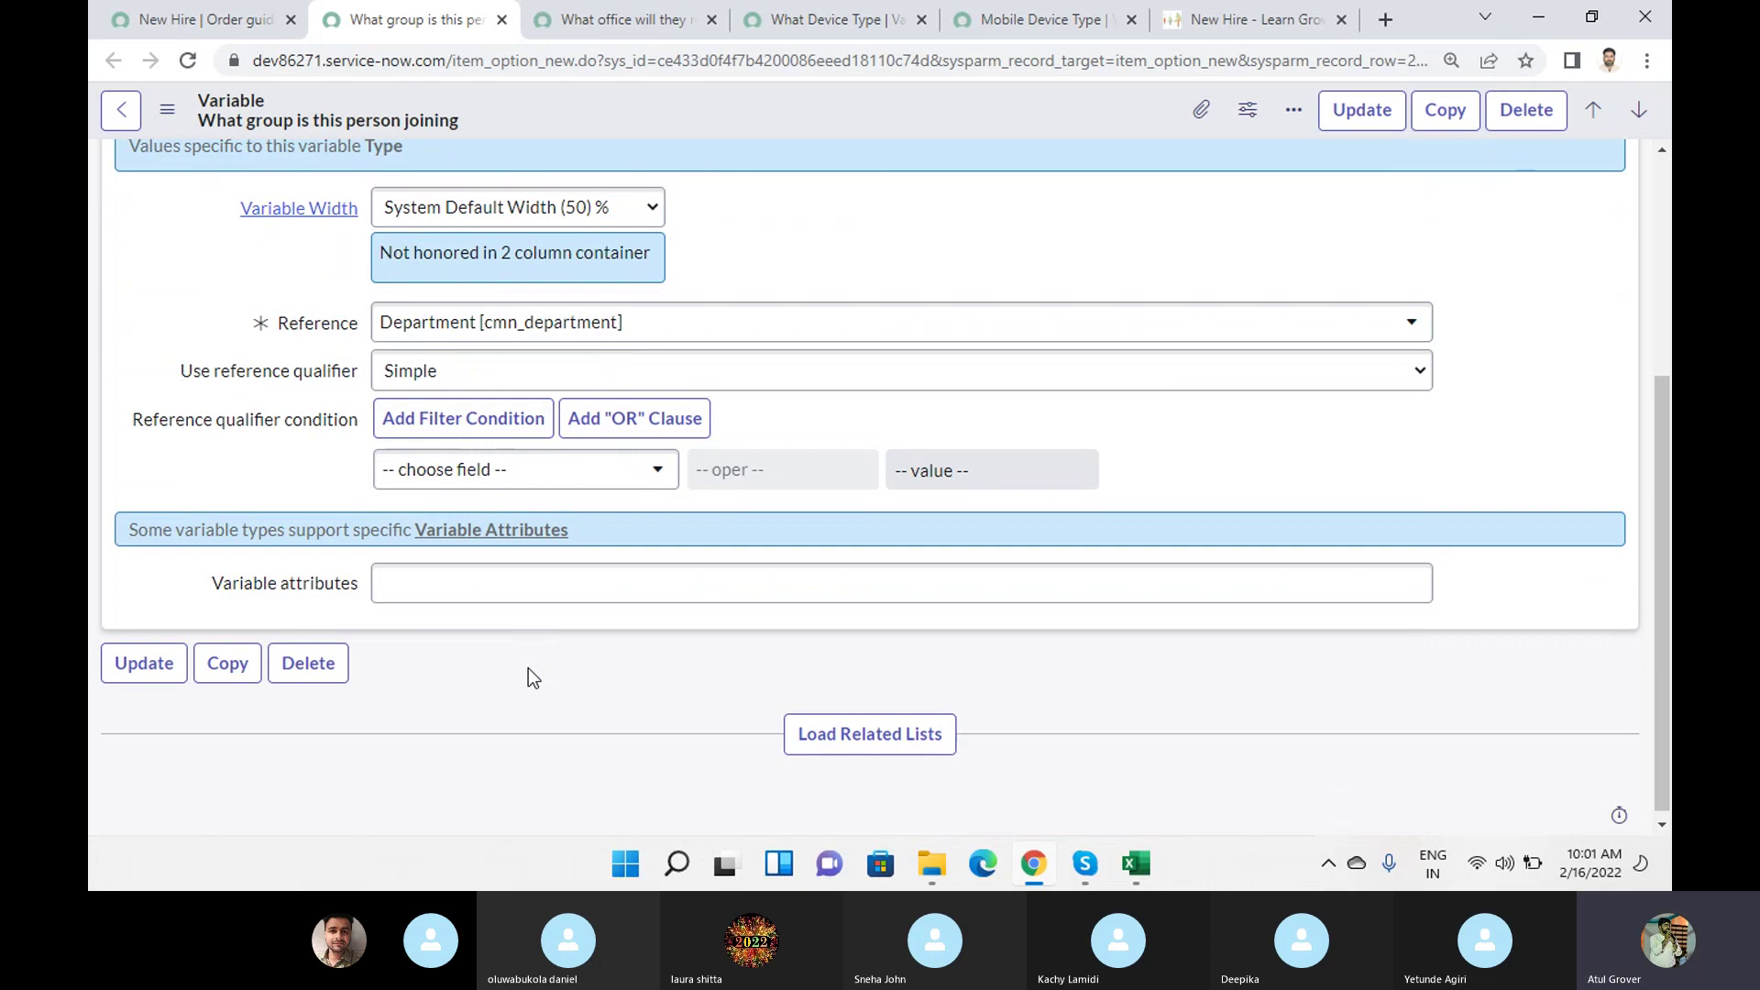
pyautogui.scroll(4, 523, 530)
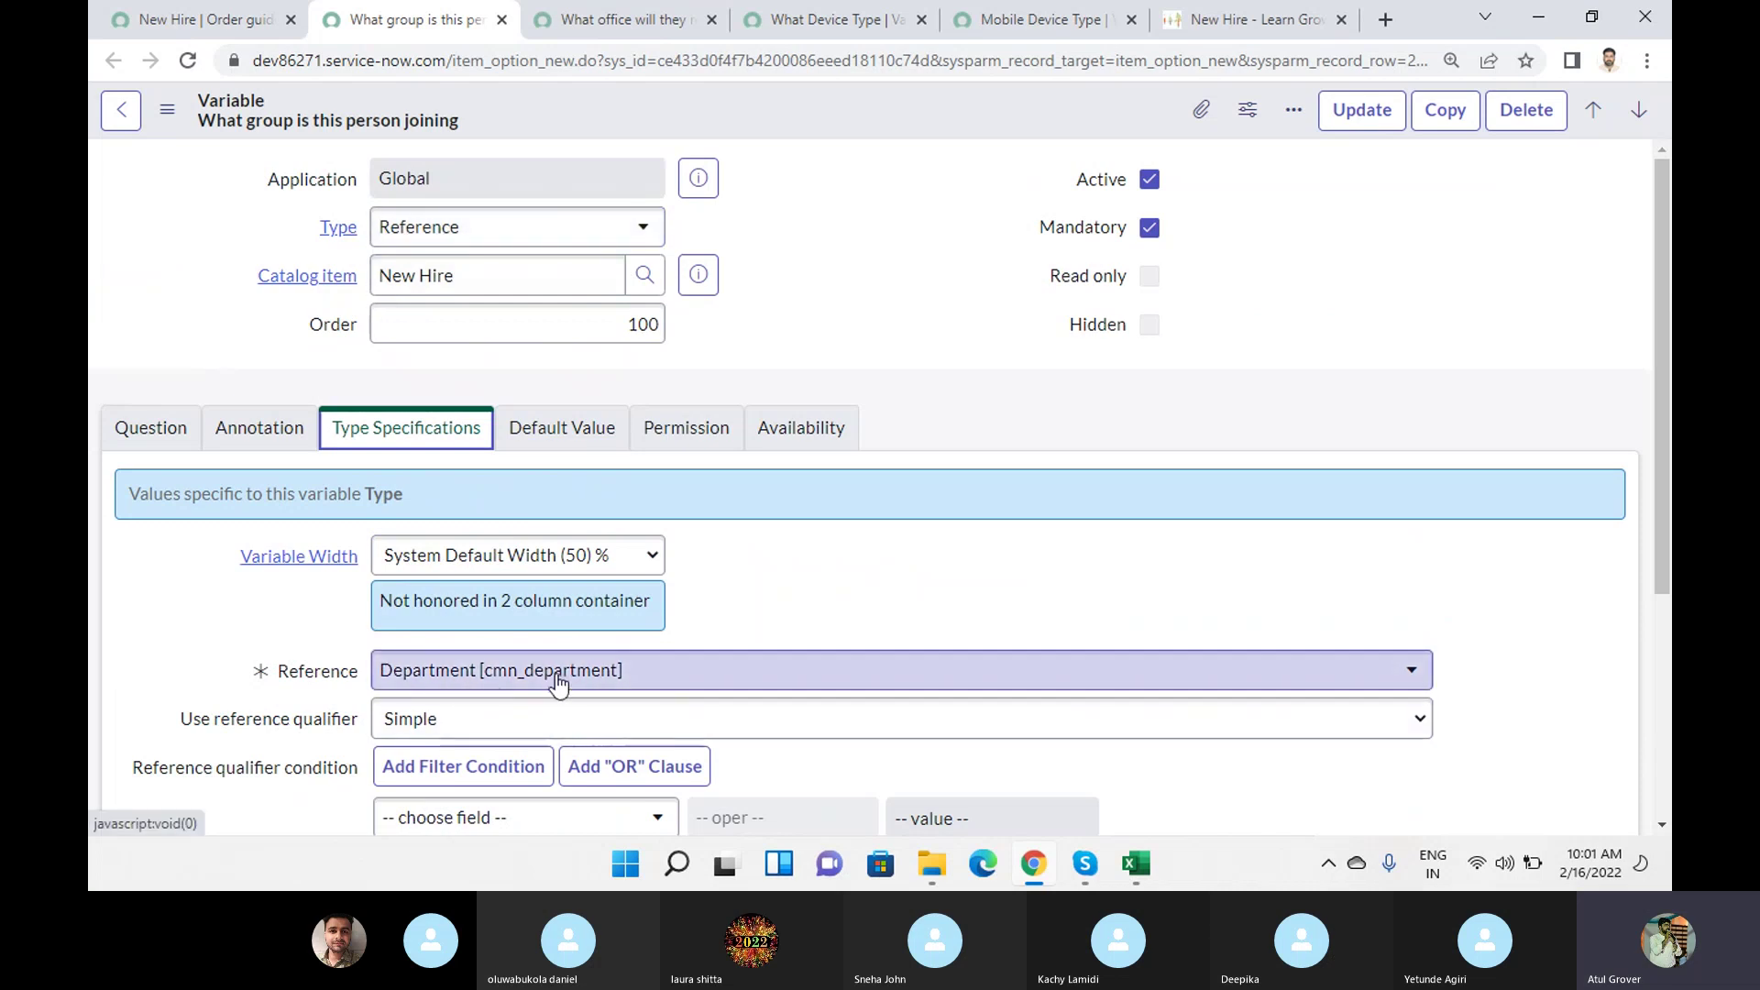
pyautogui.click(572, 16)
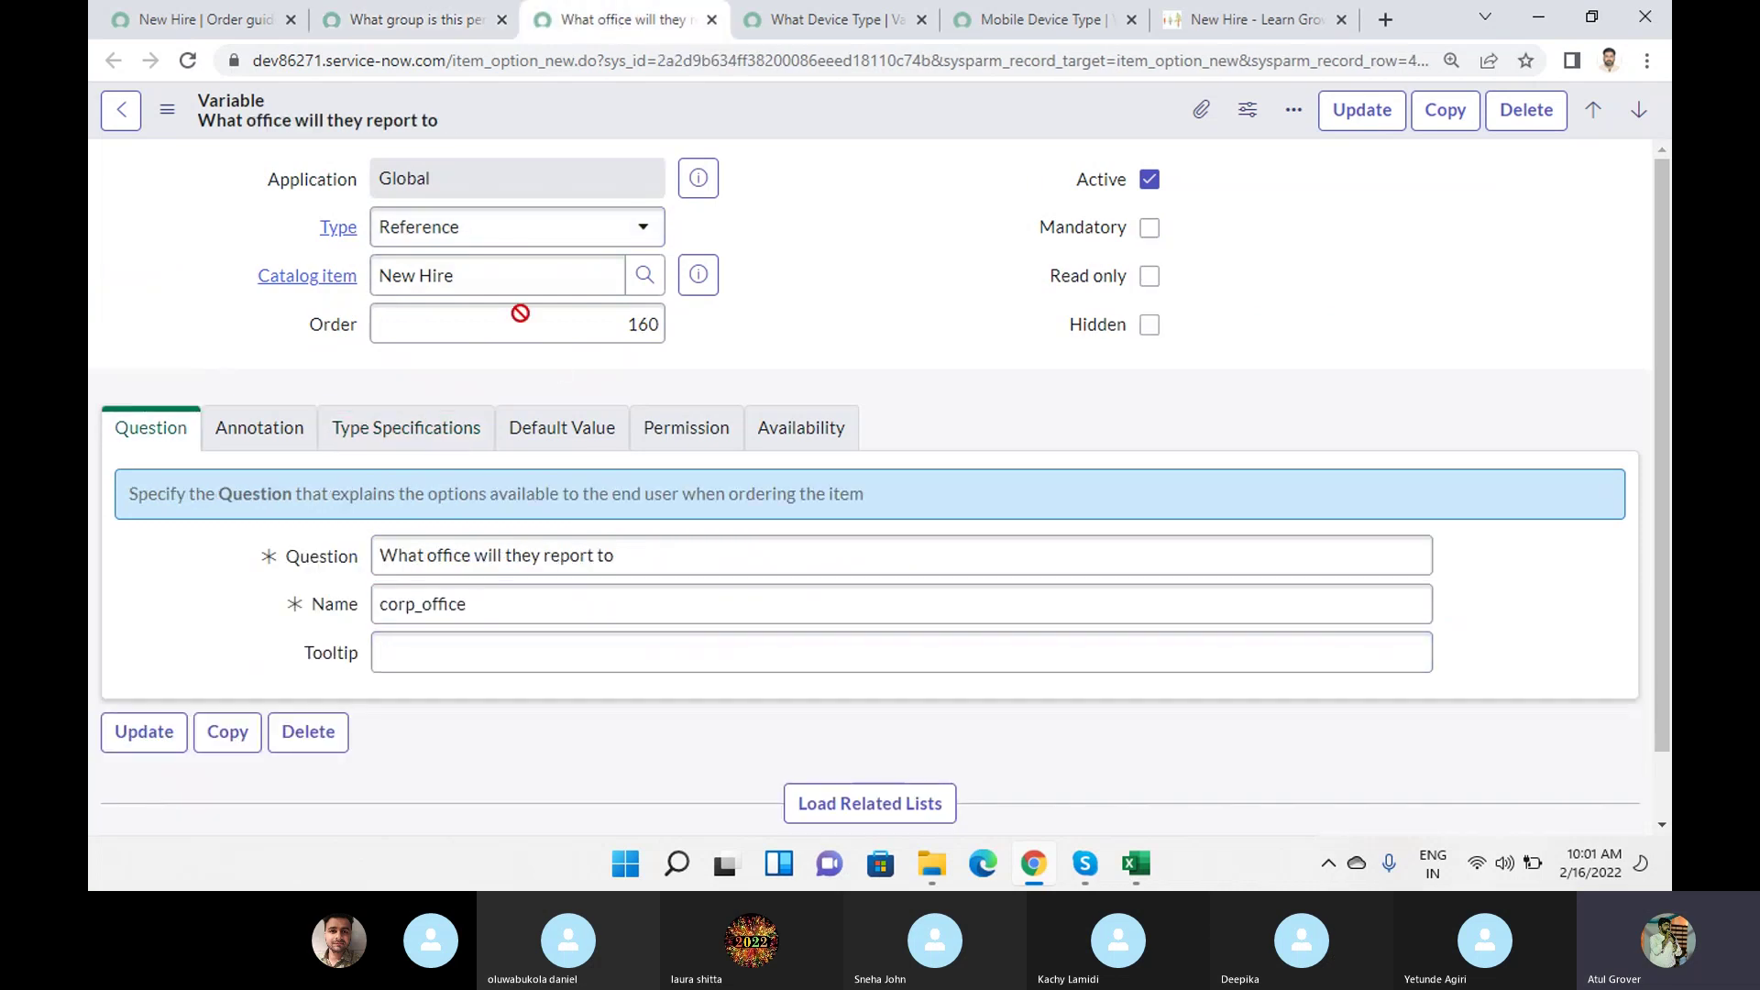
pyautogui.click(498, 552)
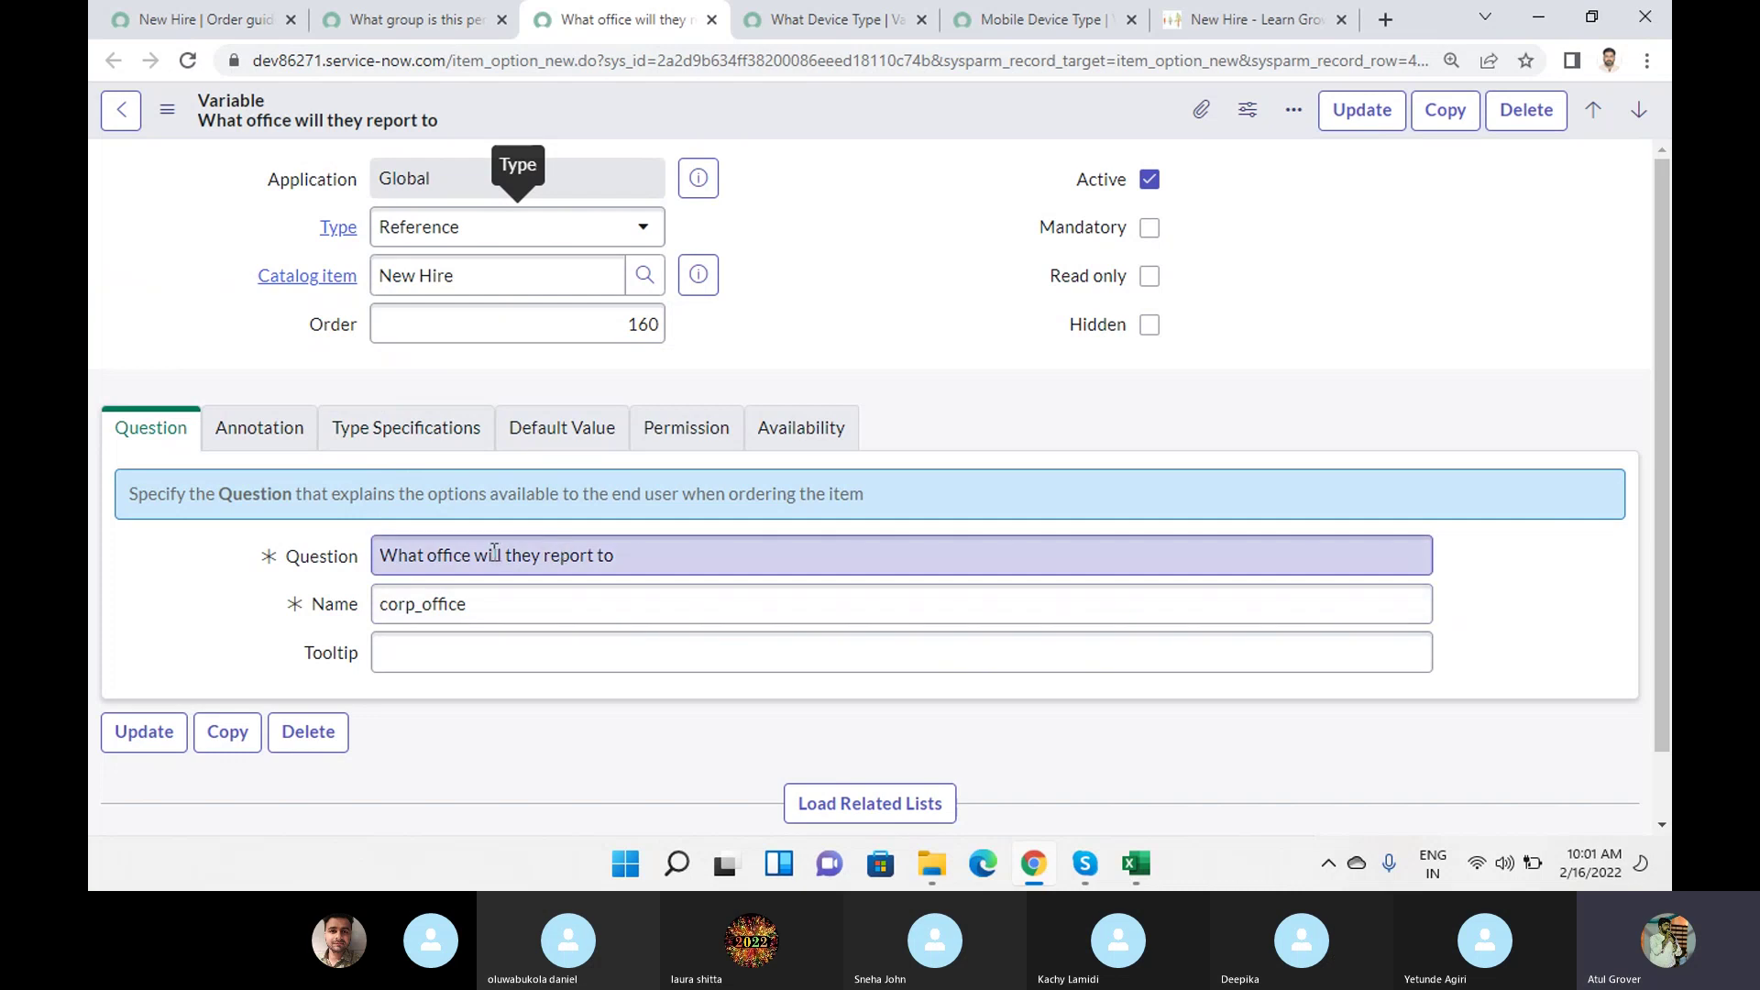
pyautogui.click(389, 442)
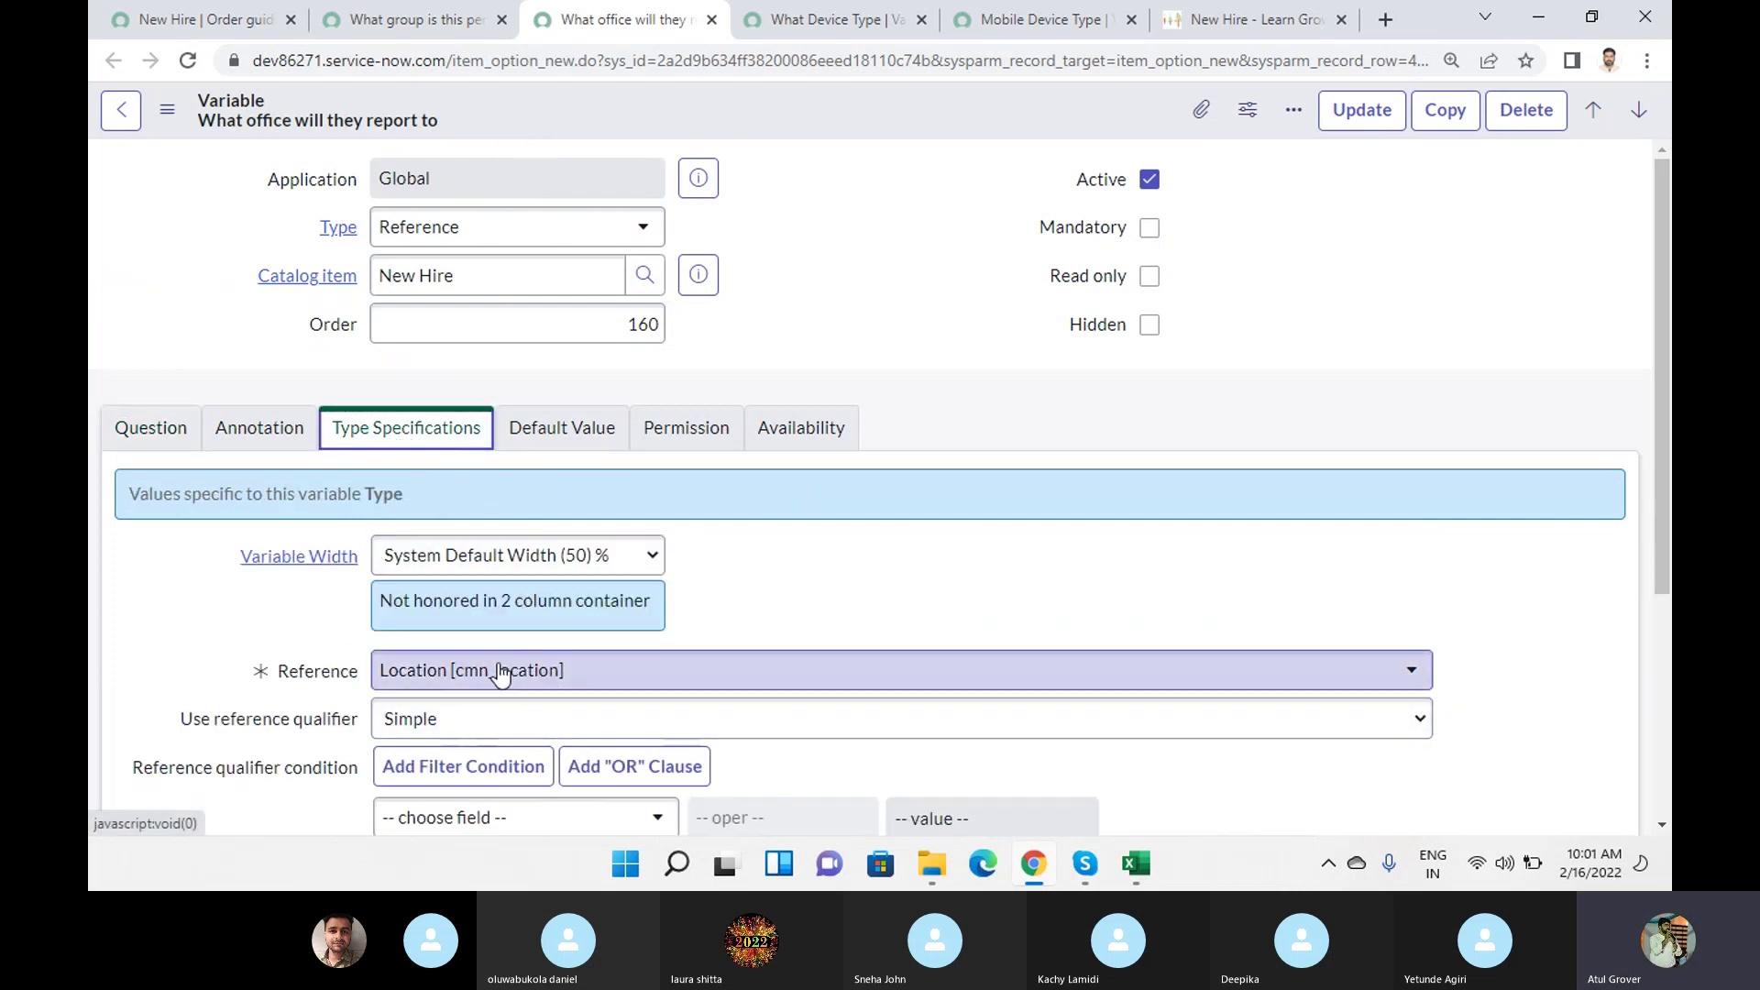
# Review the device type variable's type settings and Question Choices, then show the order guide's Rule base.
pyautogui.click(827, 23)
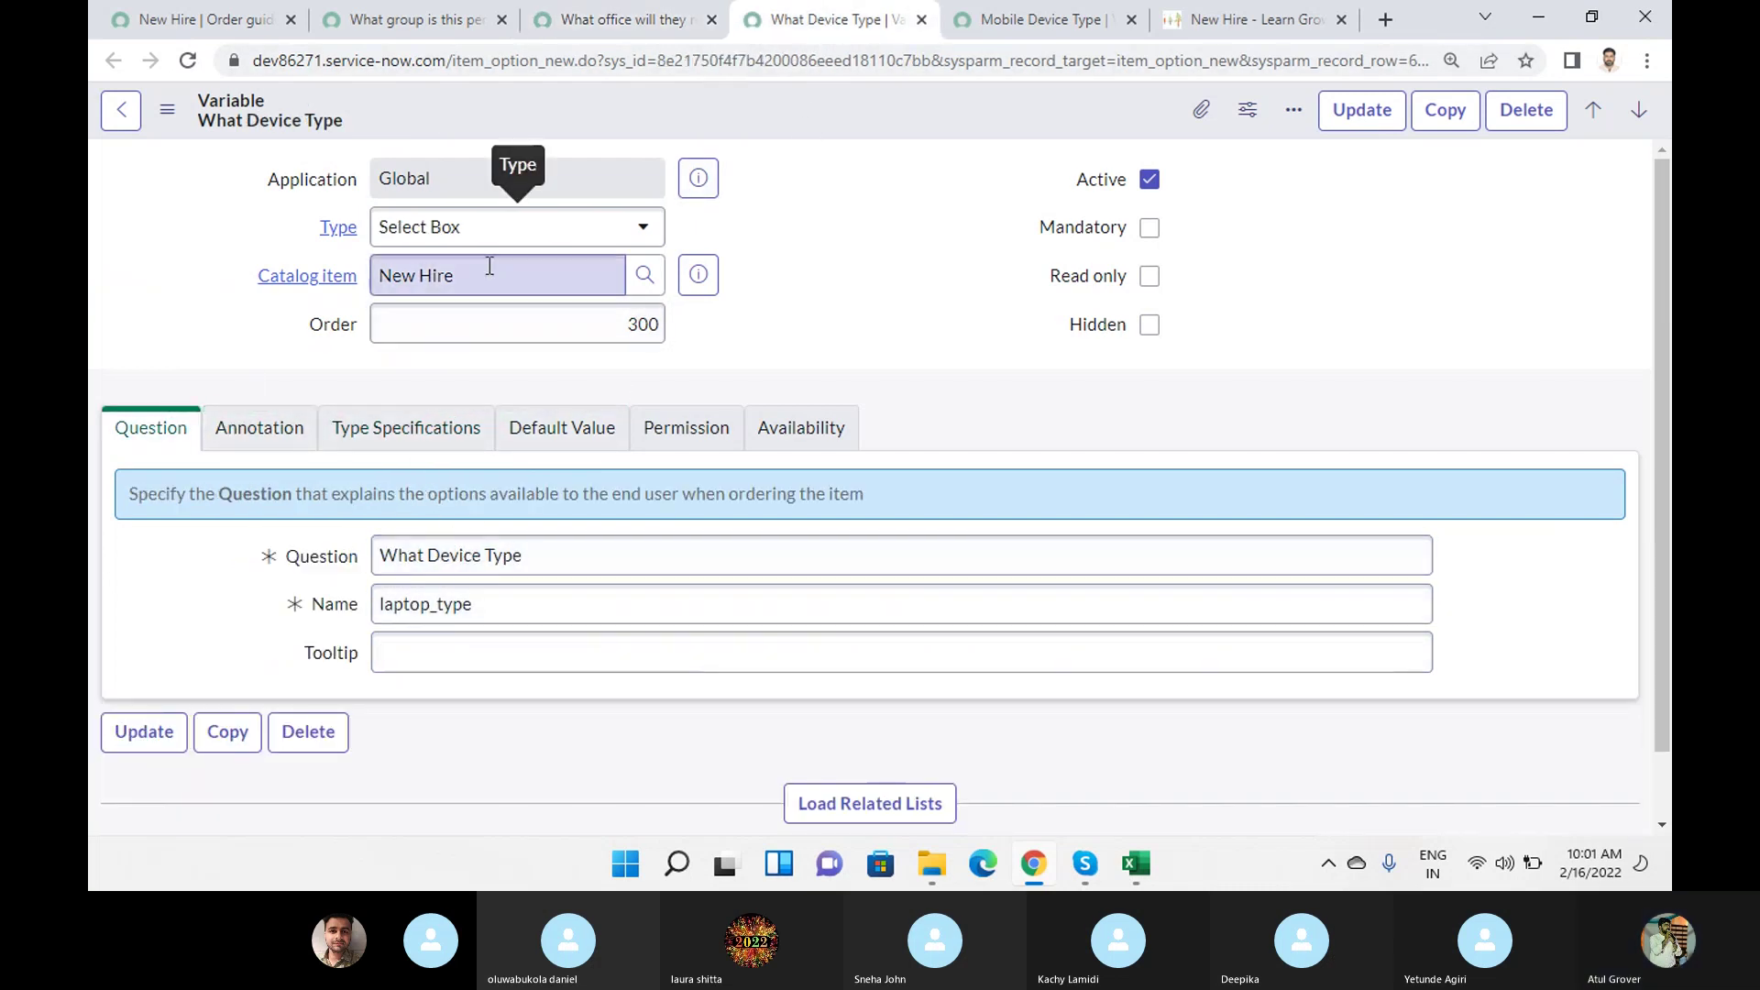
pyautogui.click(383, 431)
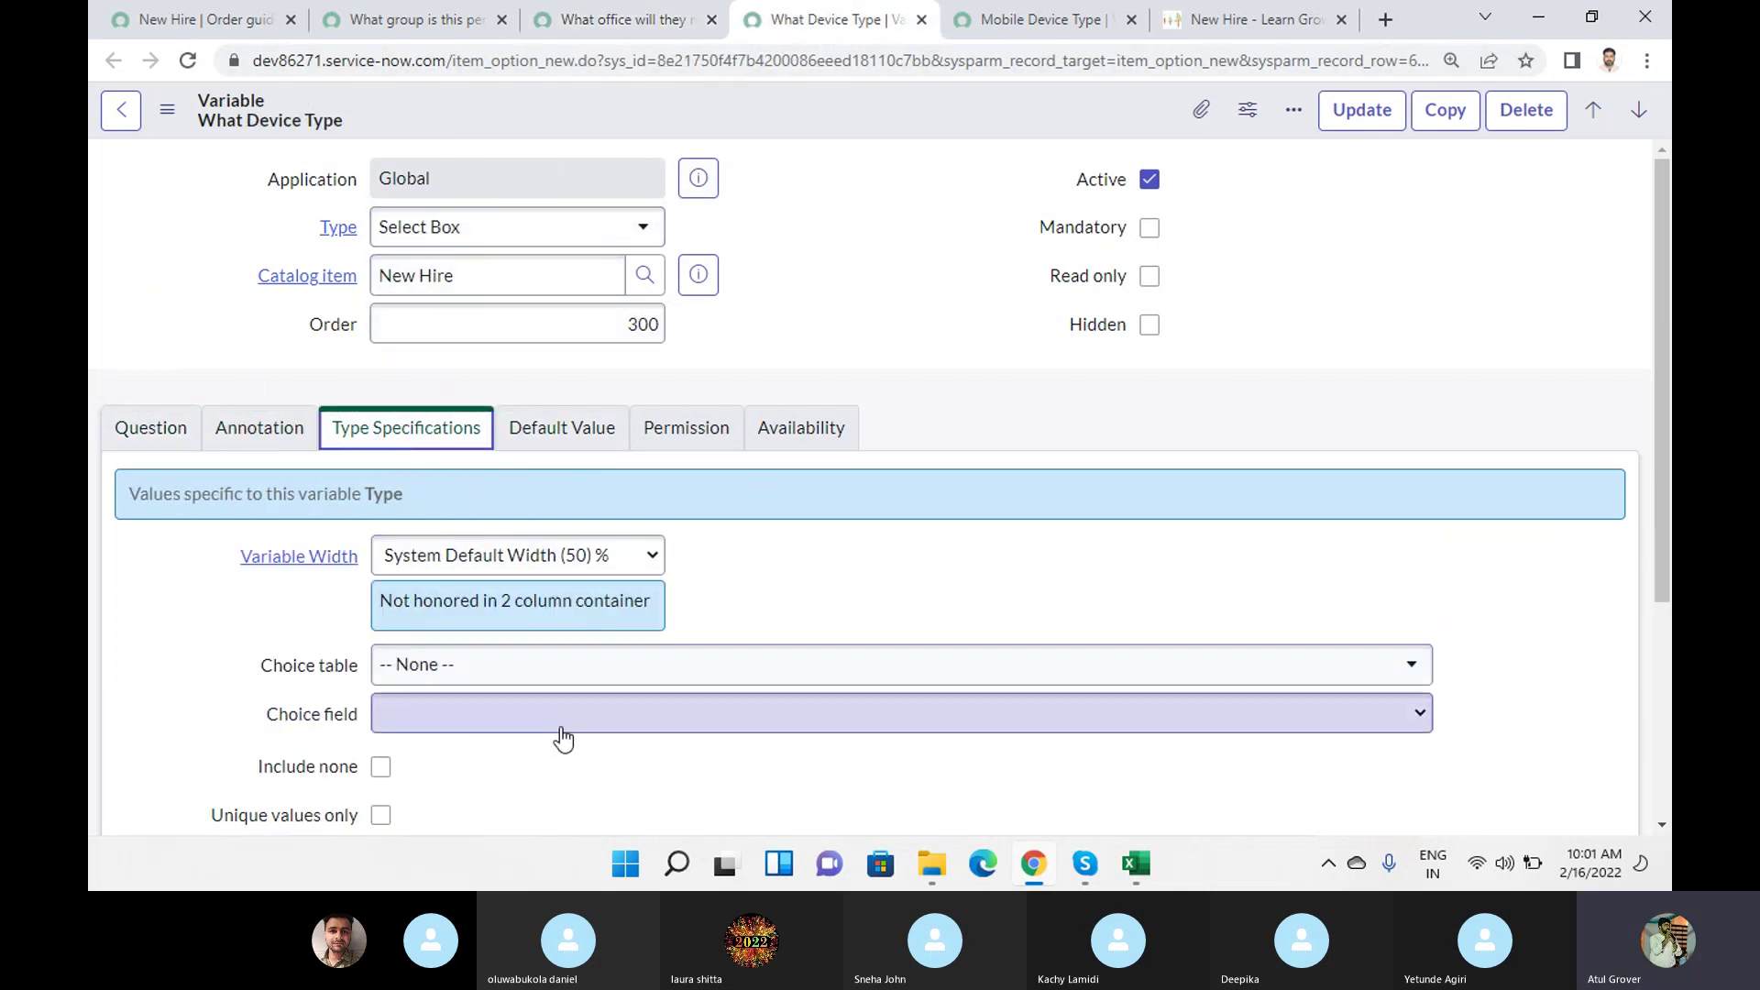
pyautogui.scroll(-3, 560, 715)
pyautogui.click(852, 744)
pyautogui.scroll(-2, 707, 494)
pyautogui.scroll(-2, 577, 646)
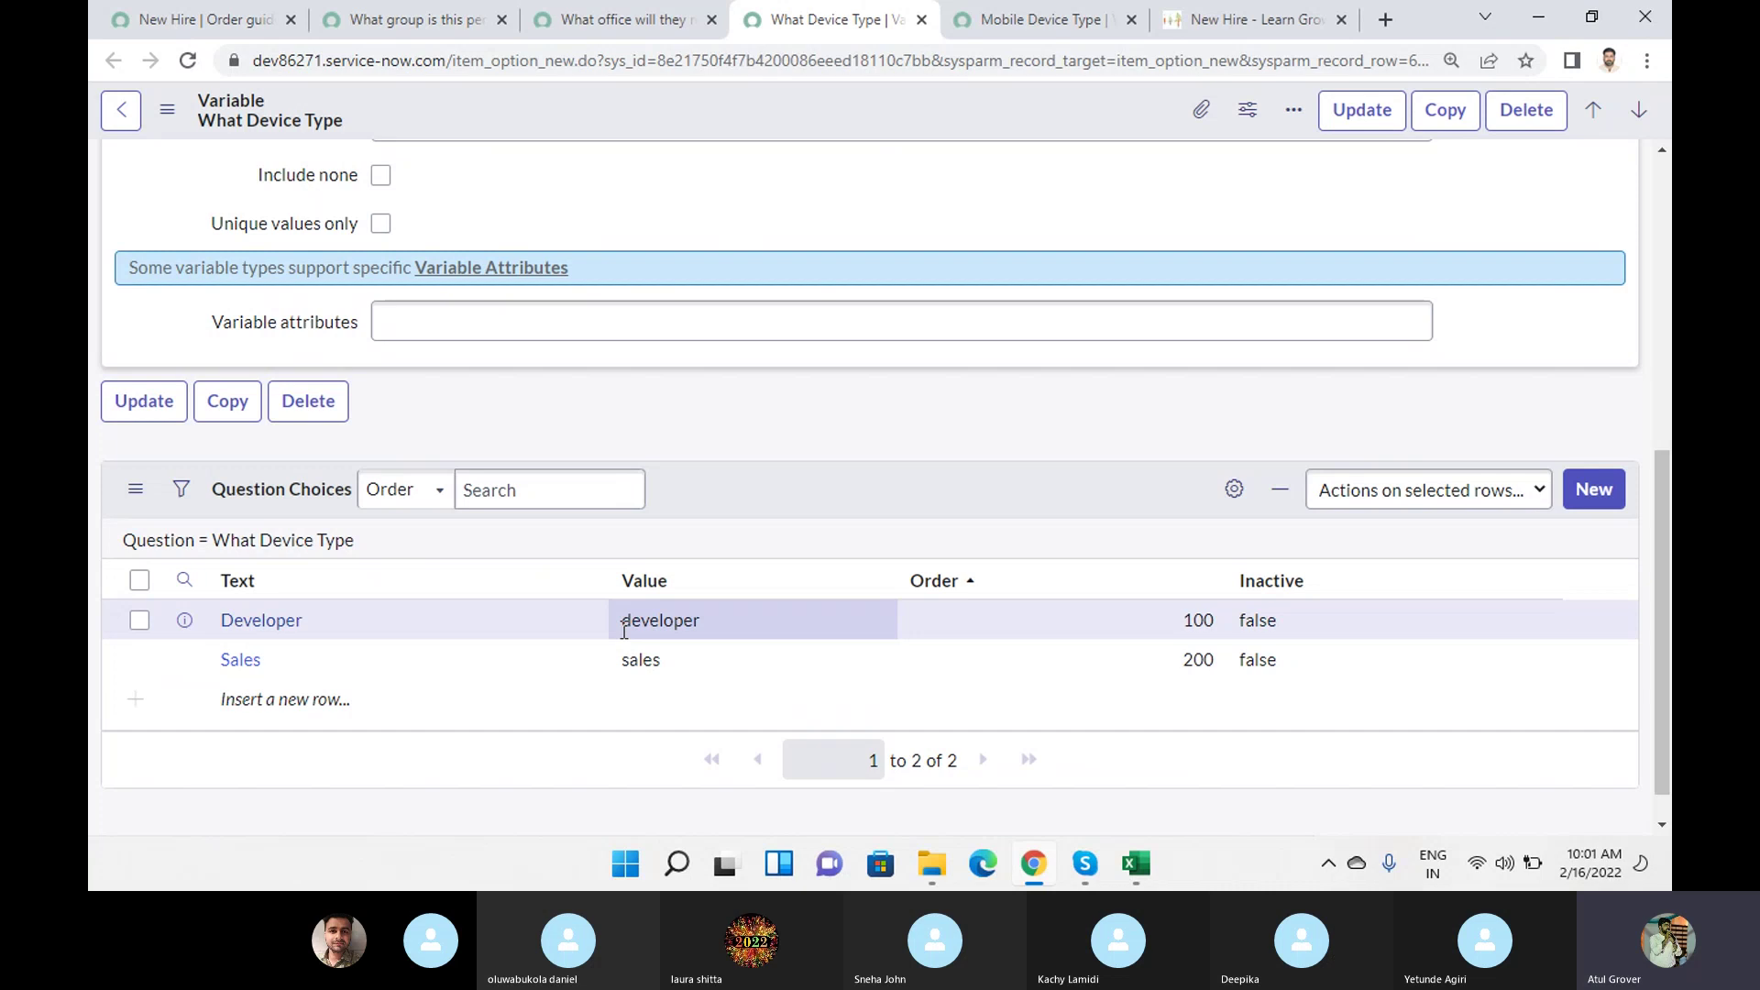
pyautogui.click(197, 19)
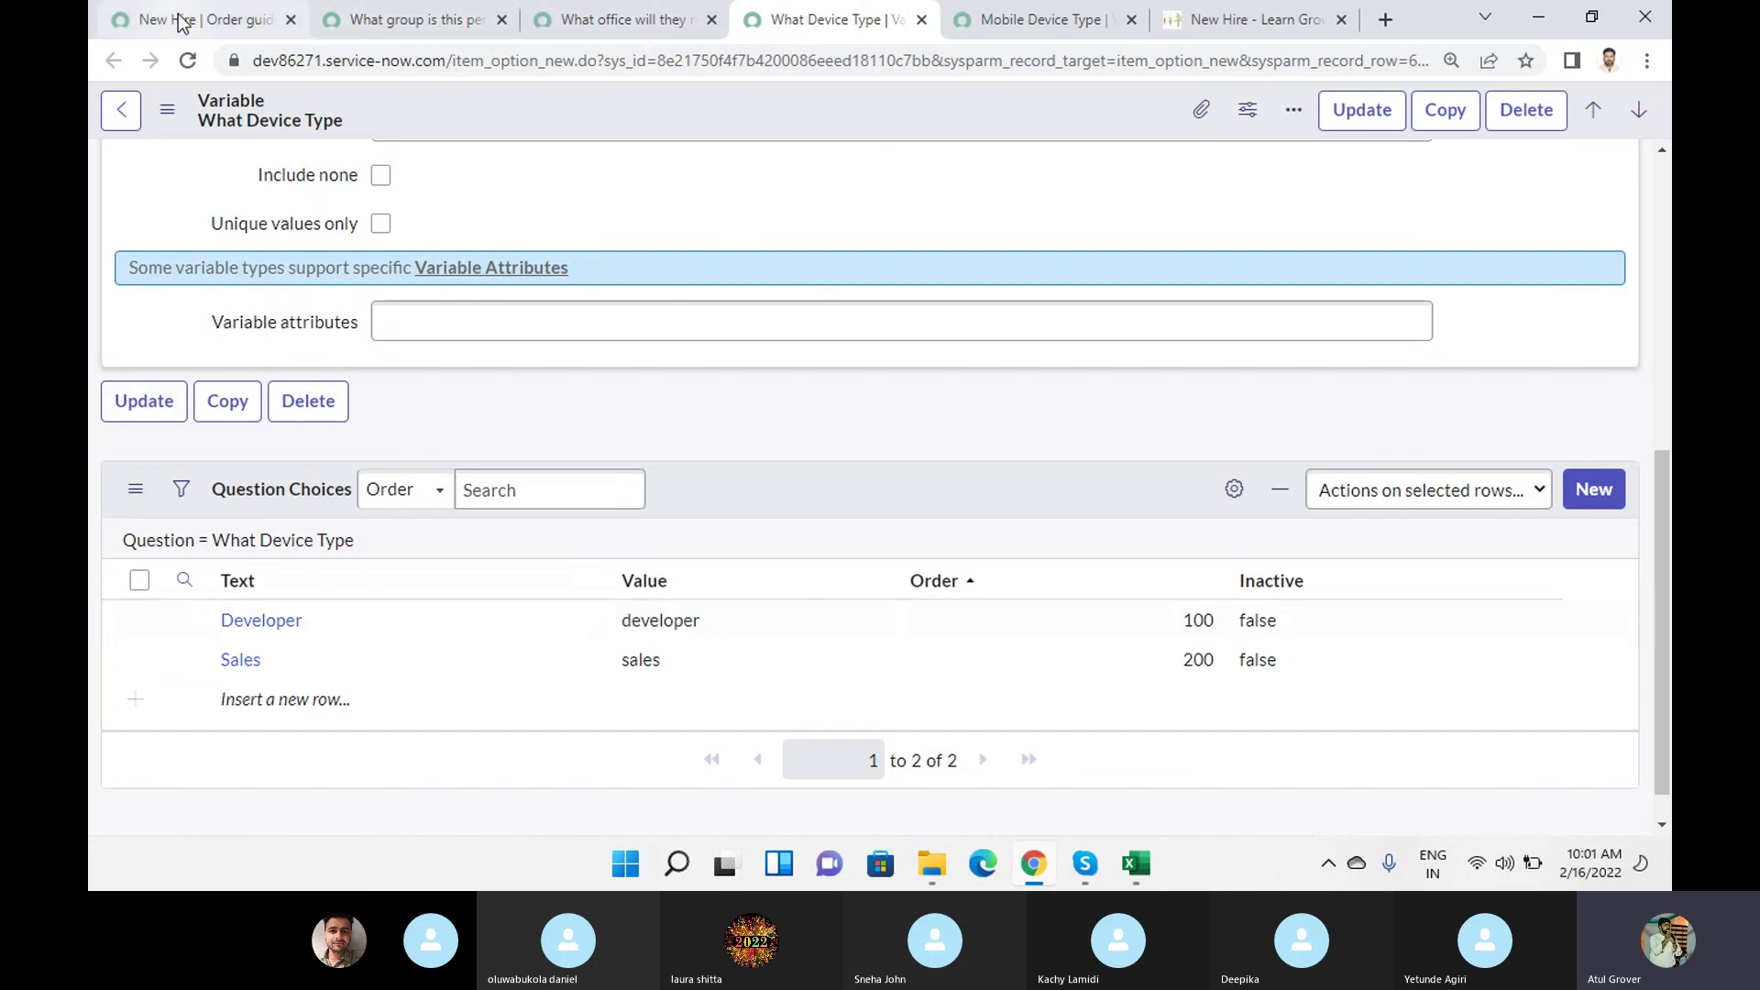
pyautogui.click(420, 290)
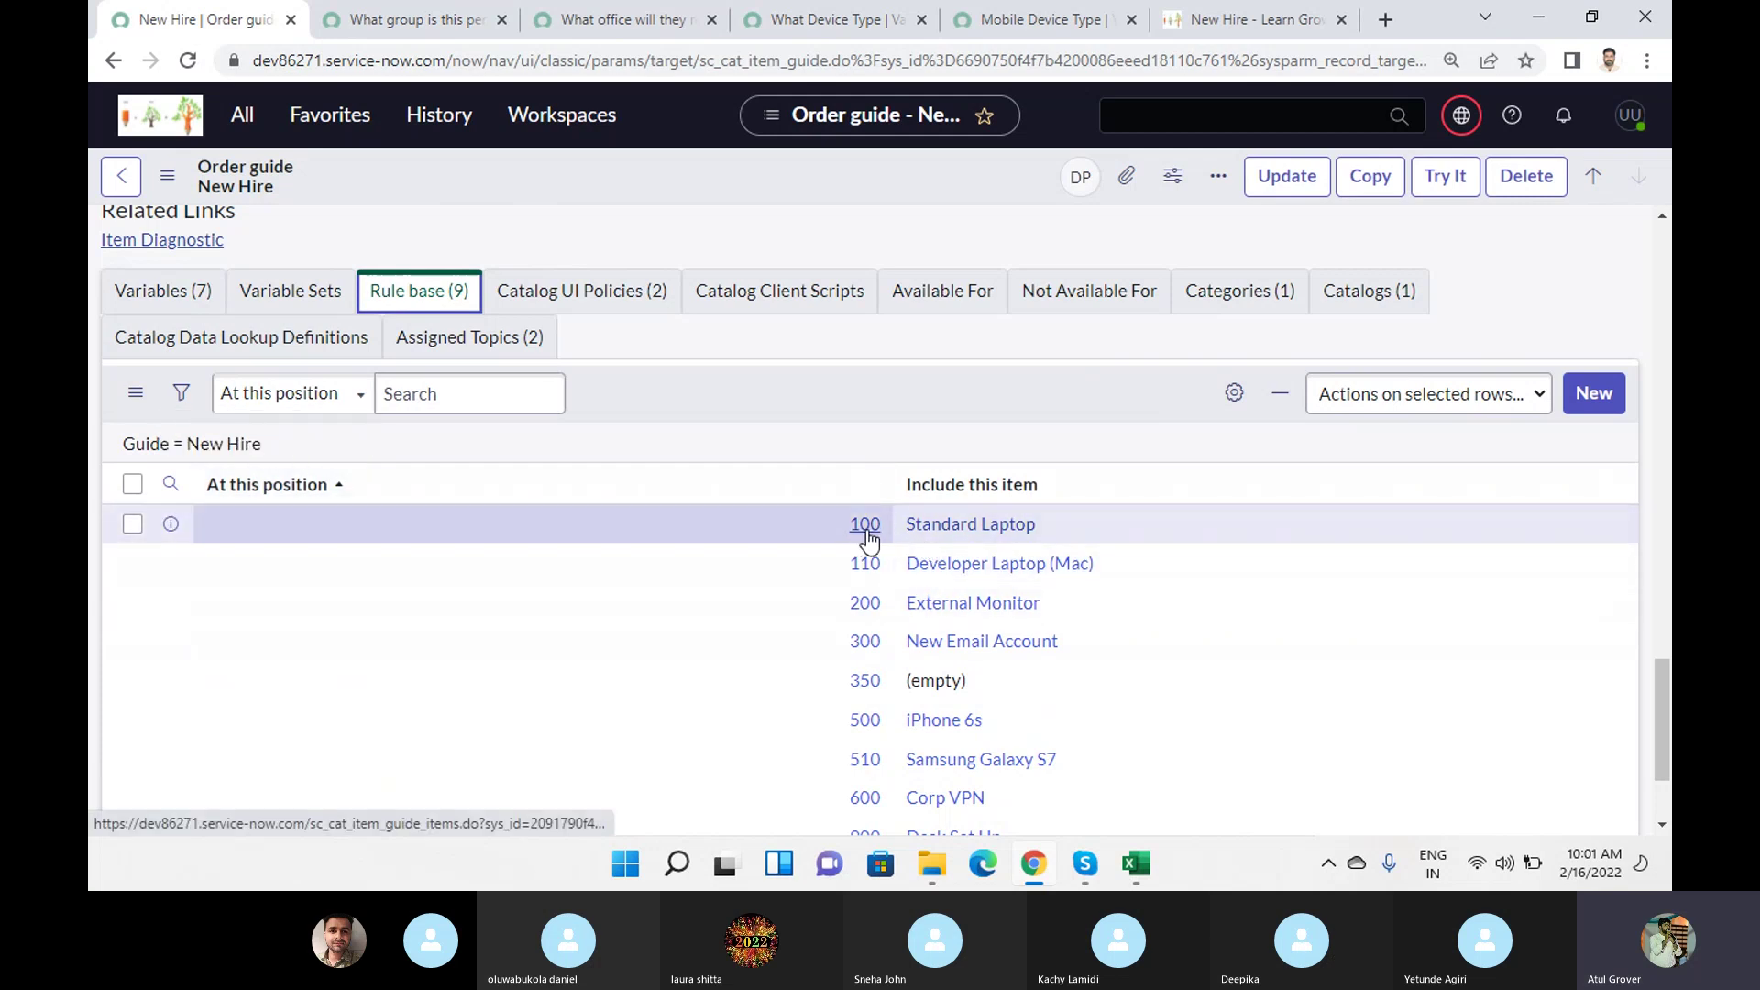
# Compare the Choose Options page with the rule base, then return to Describe Needs.
pyautogui.click(1278, 23)
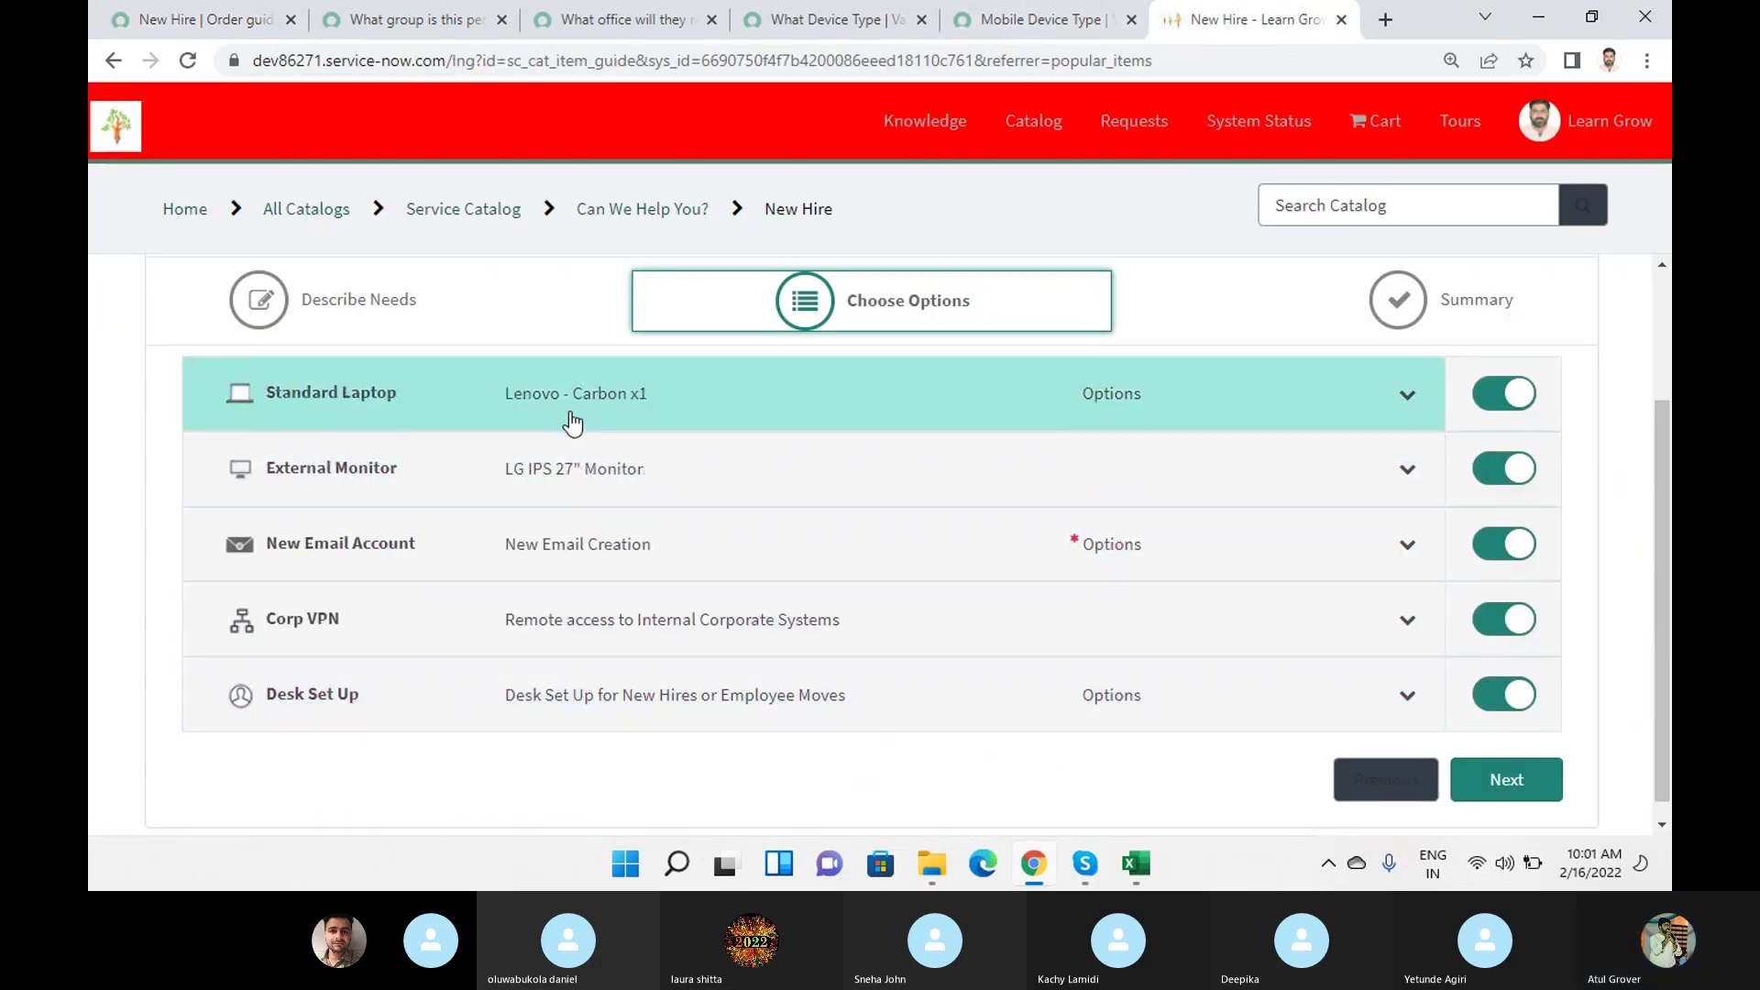
pyautogui.scroll(2, 593, 431)
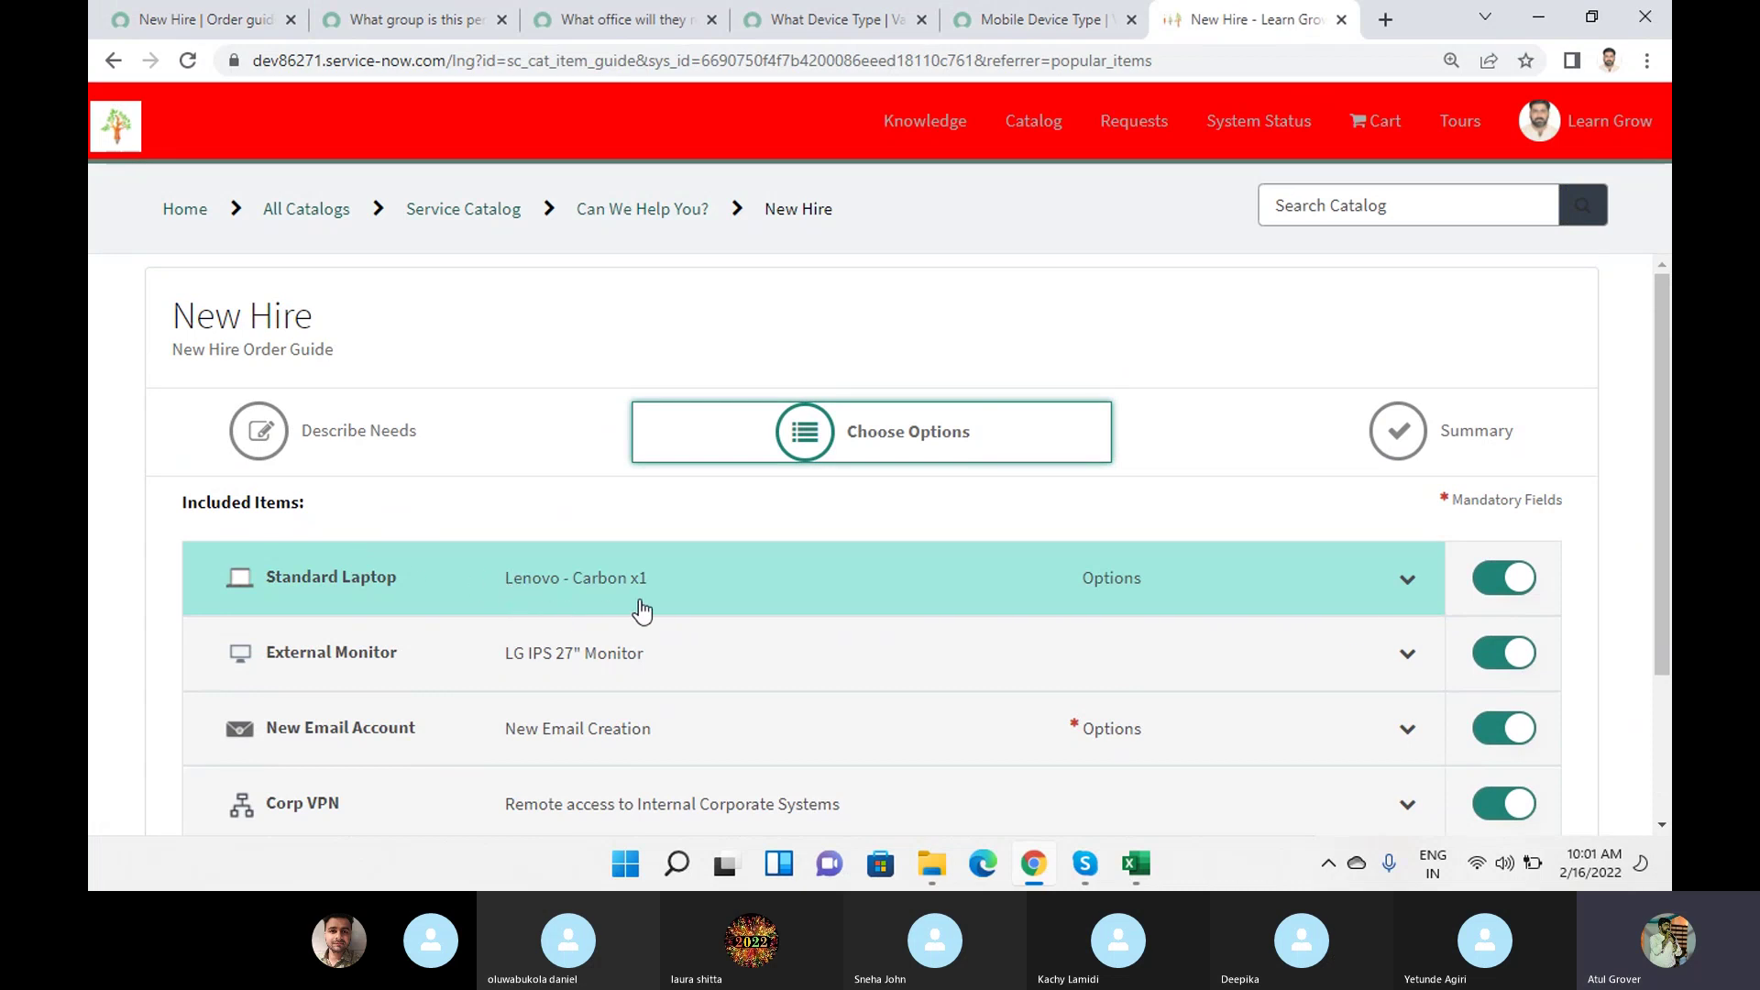
pyautogui.click(196, 19)
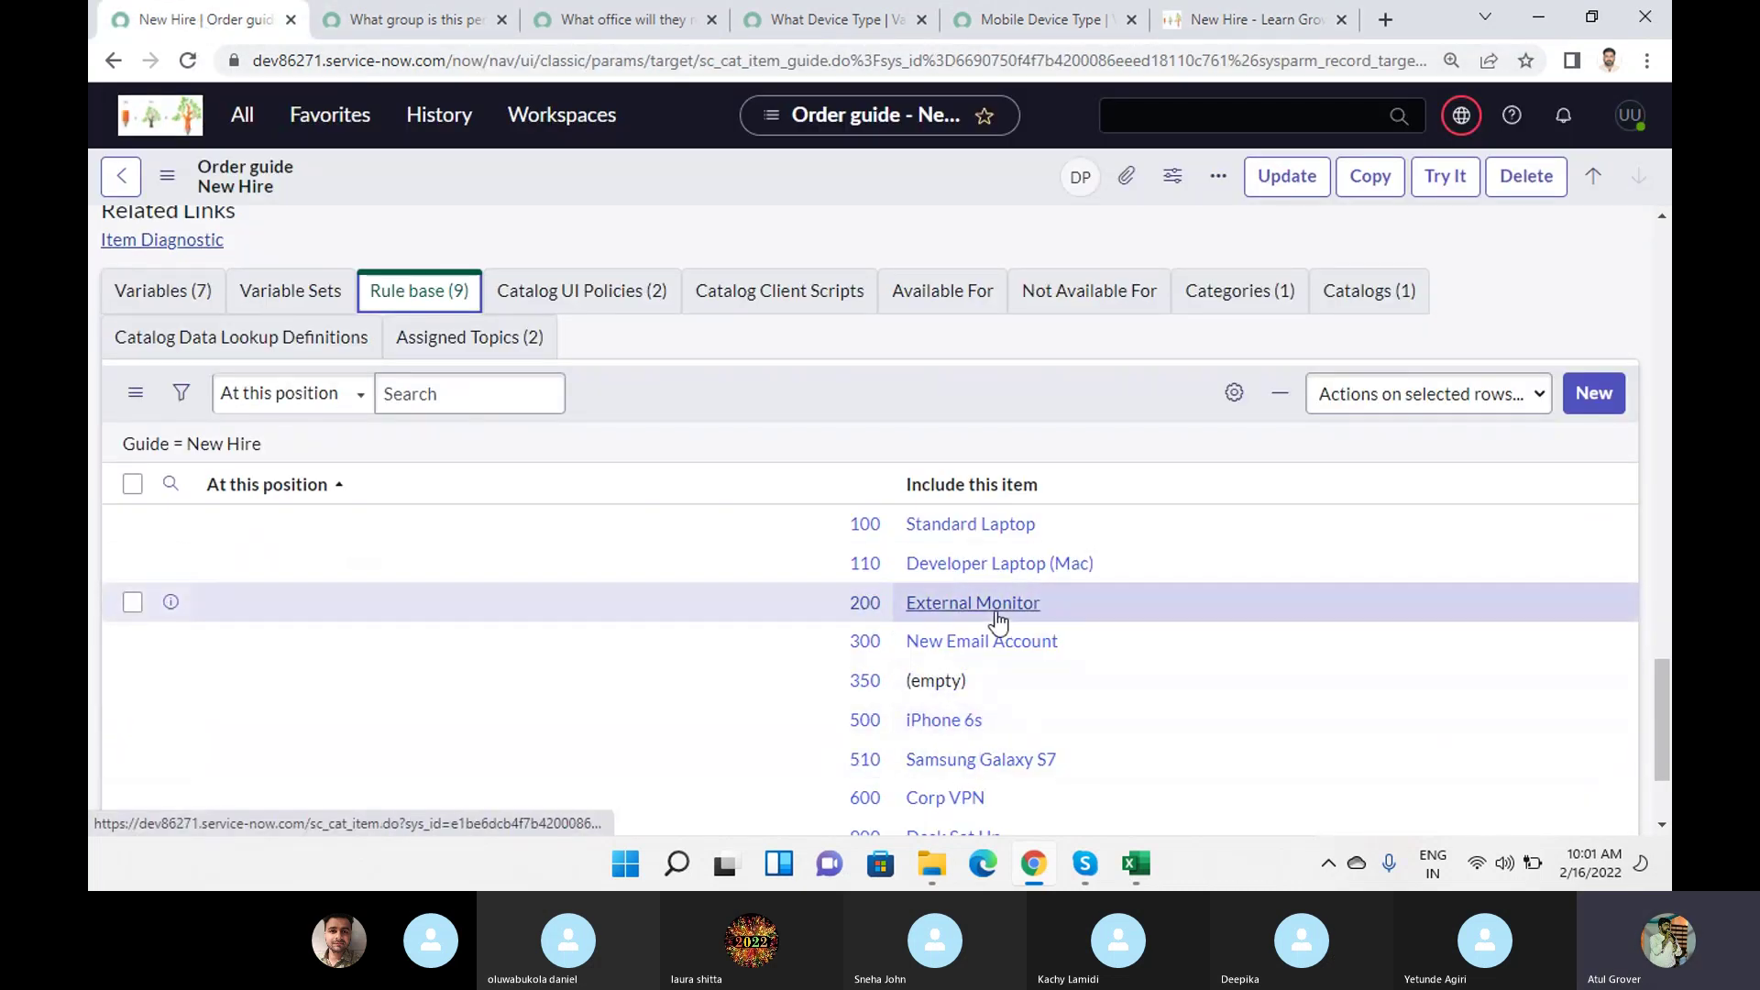
pyautogui.click(1246, 20)
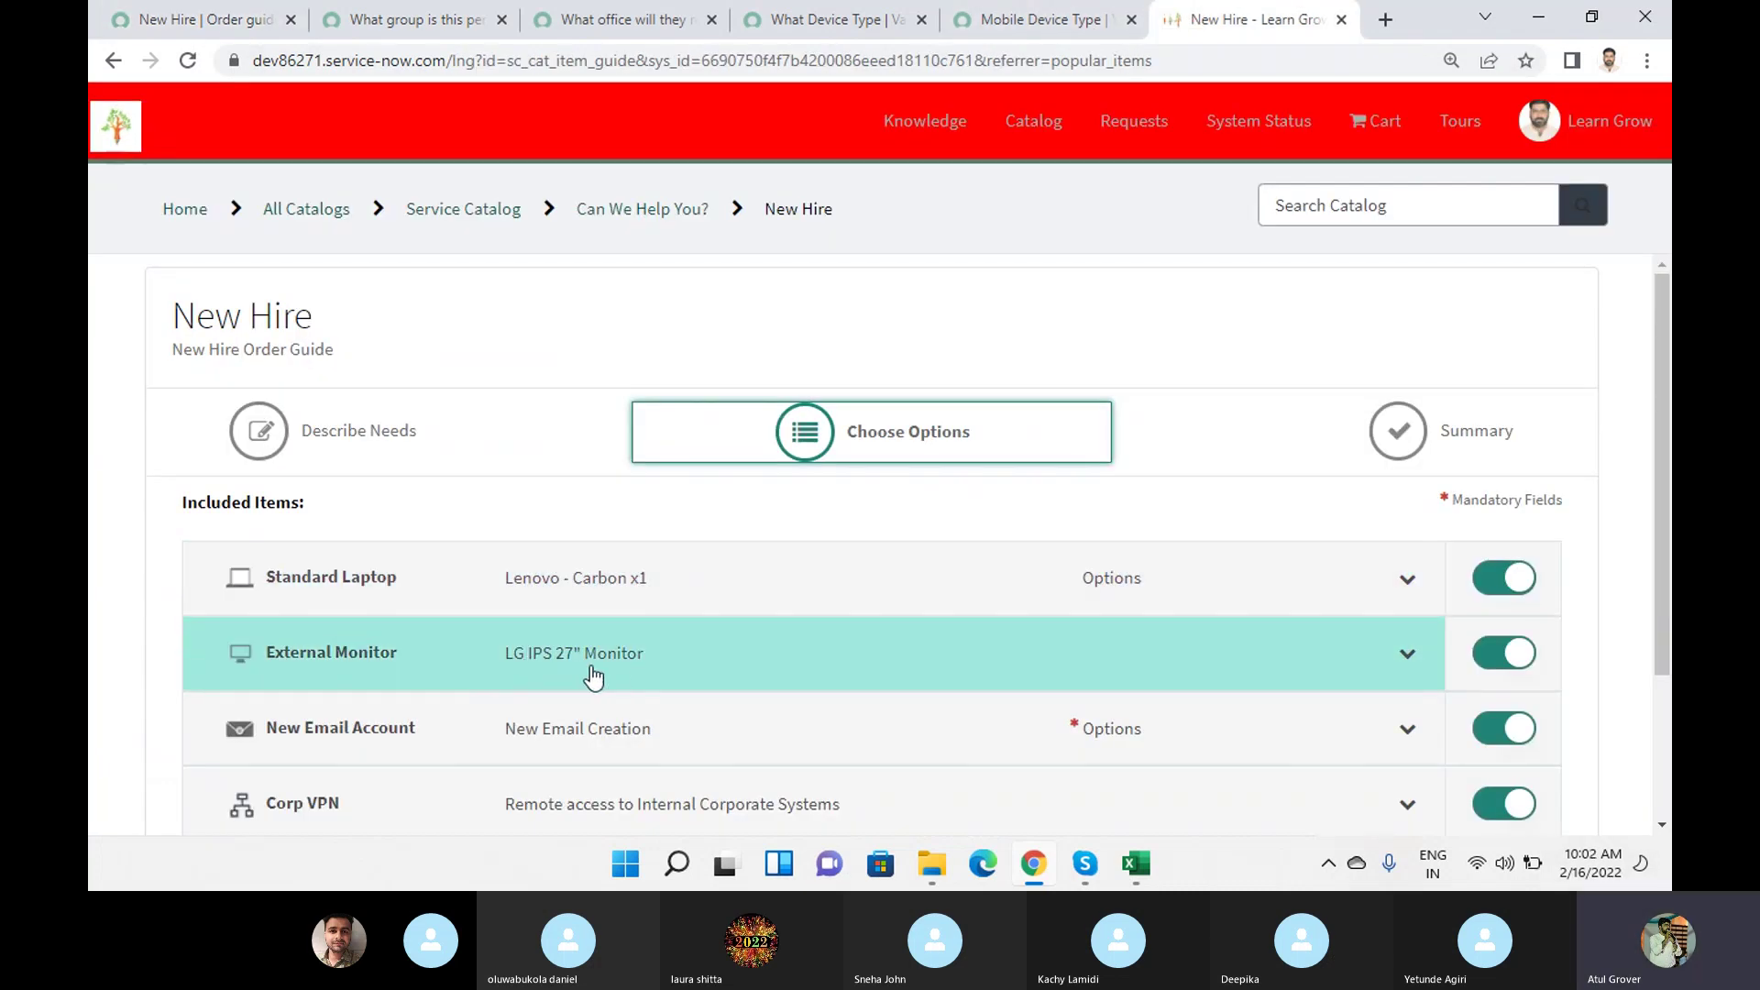
pyautogui.scroll(-1, 739, 644)
pyautogui.scroll(-2, 738, 643)
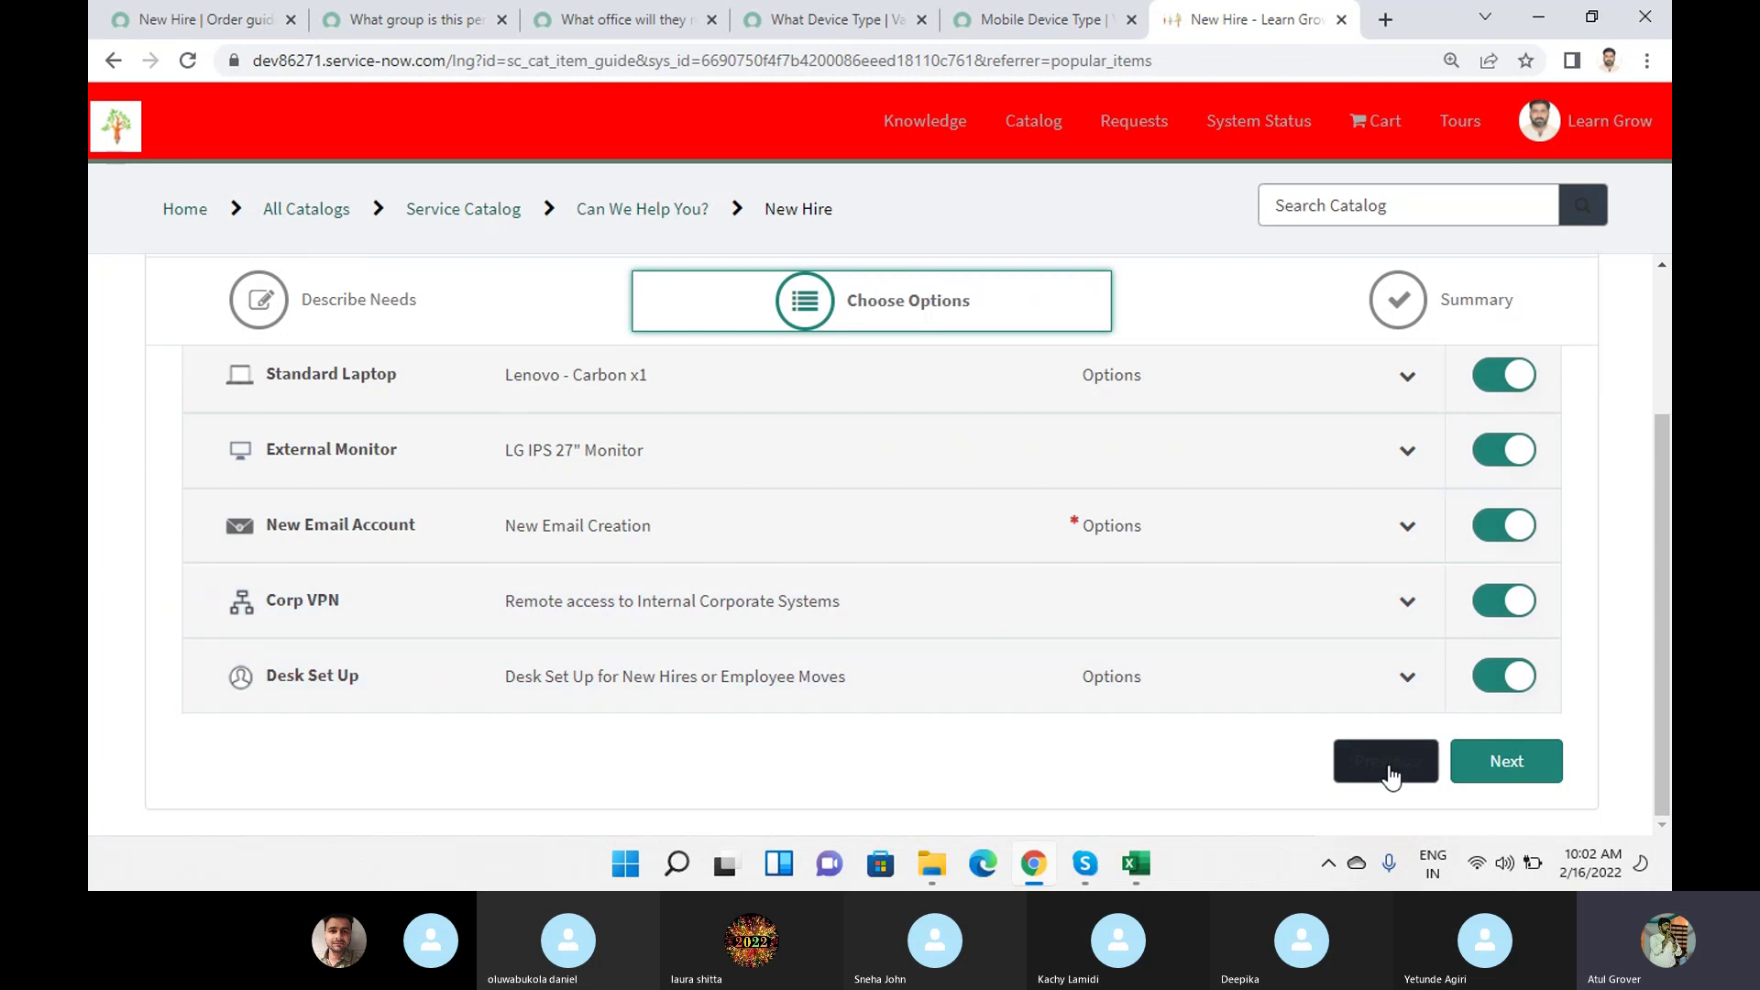
pyautogui.click(1391, 772)
pyautogui.scroll(3, 581, 547)
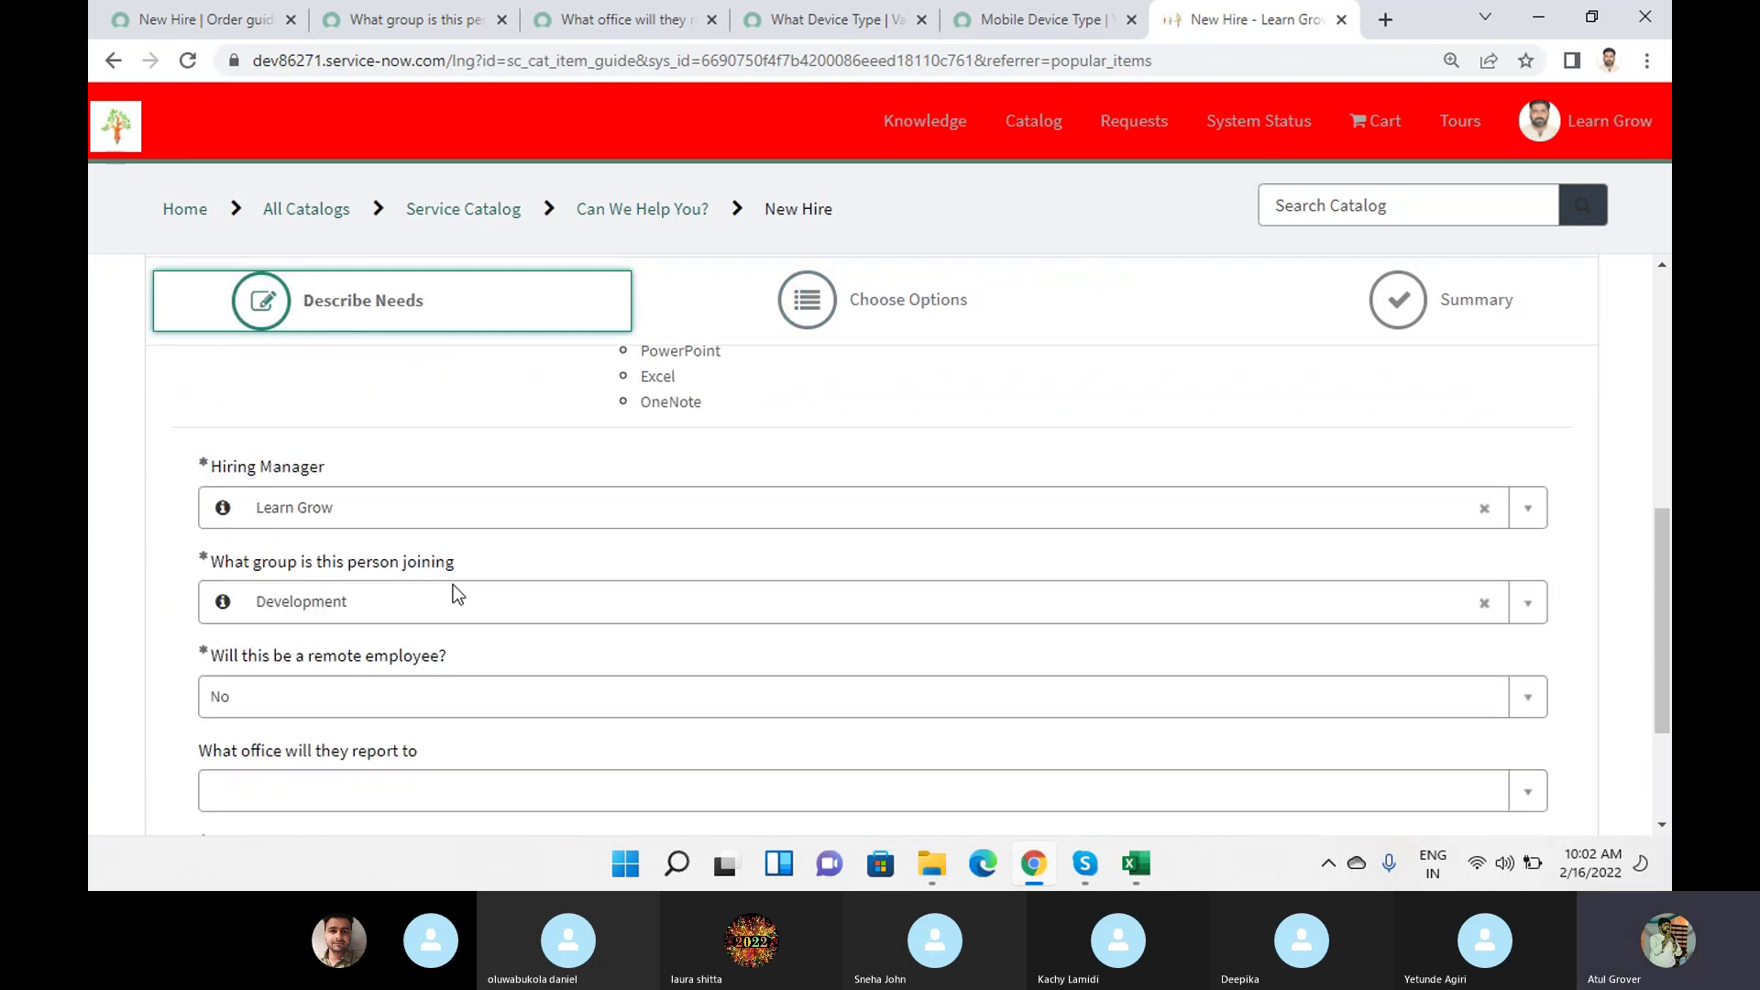
pyautogui.scroll(-3, 430, 605)
# Answer Yes to non-standard needs, set device type to Sales and mobile device to iPhone.
pyautogui.click(381, 678)
pyautogui.click(289, 773)
pyautogui.scroll(-1, 413, 705)
pyautogui.click(332, 649)
pyautogui.click(264, 775)
pyautogui.click(267, 744)
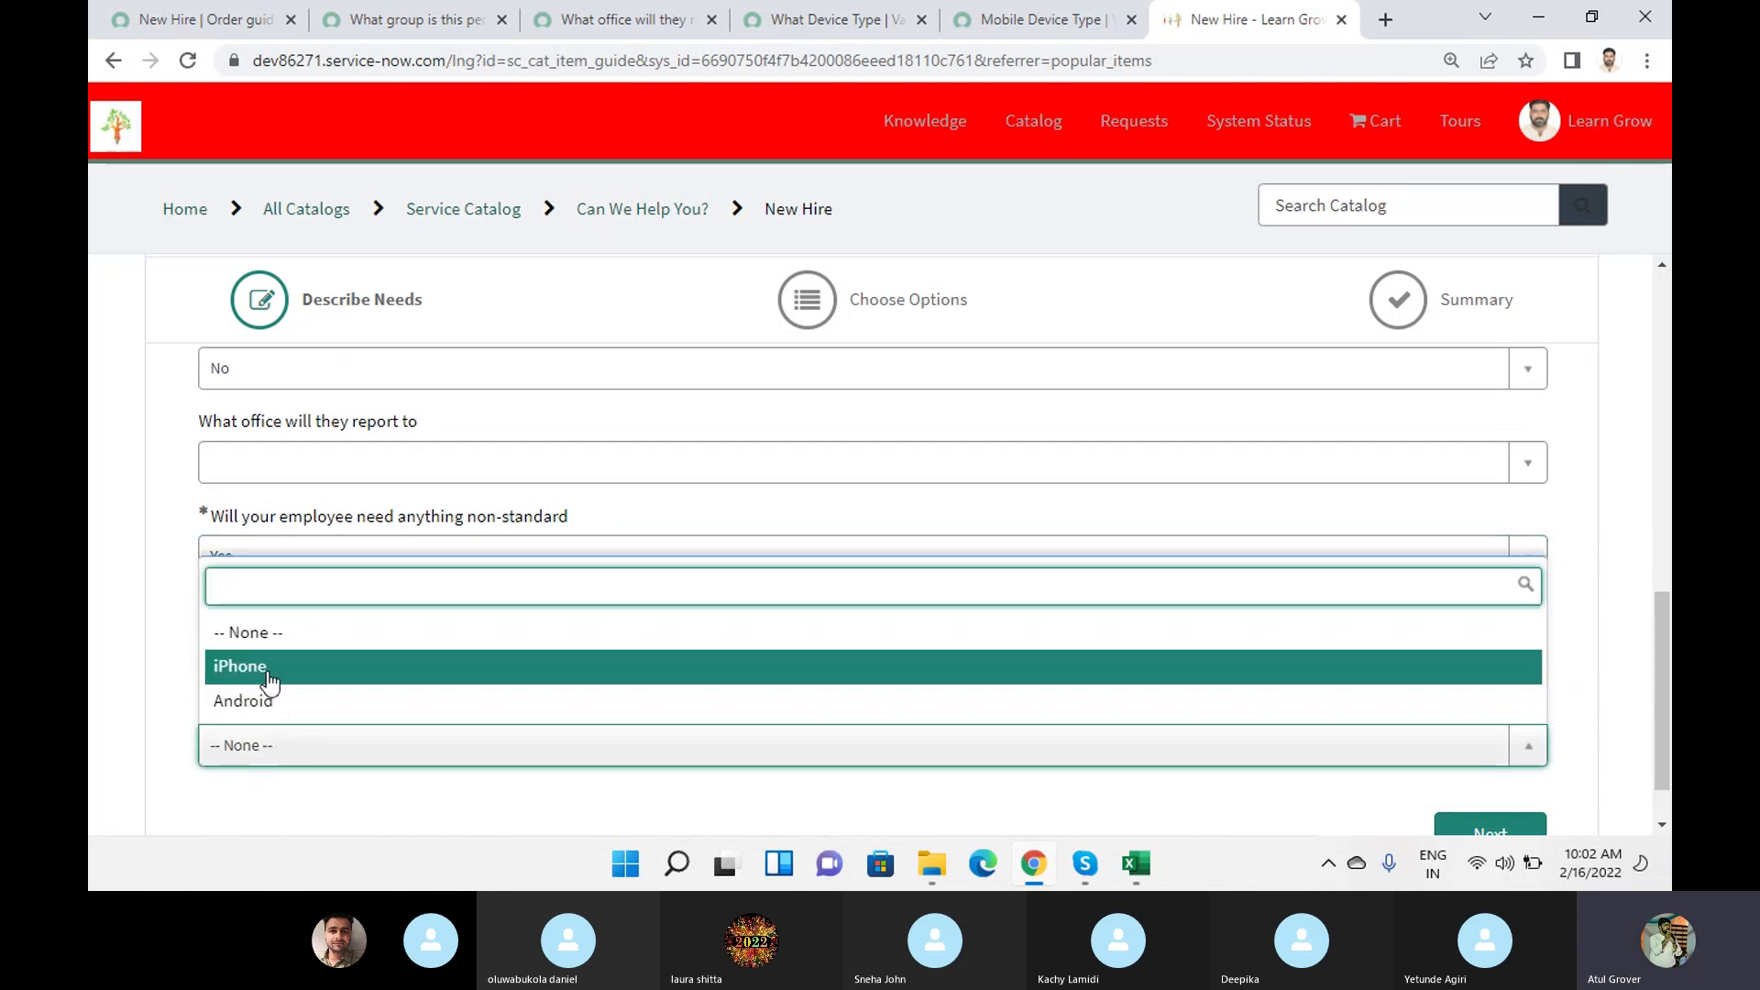
pyautogui.click(268, 676)
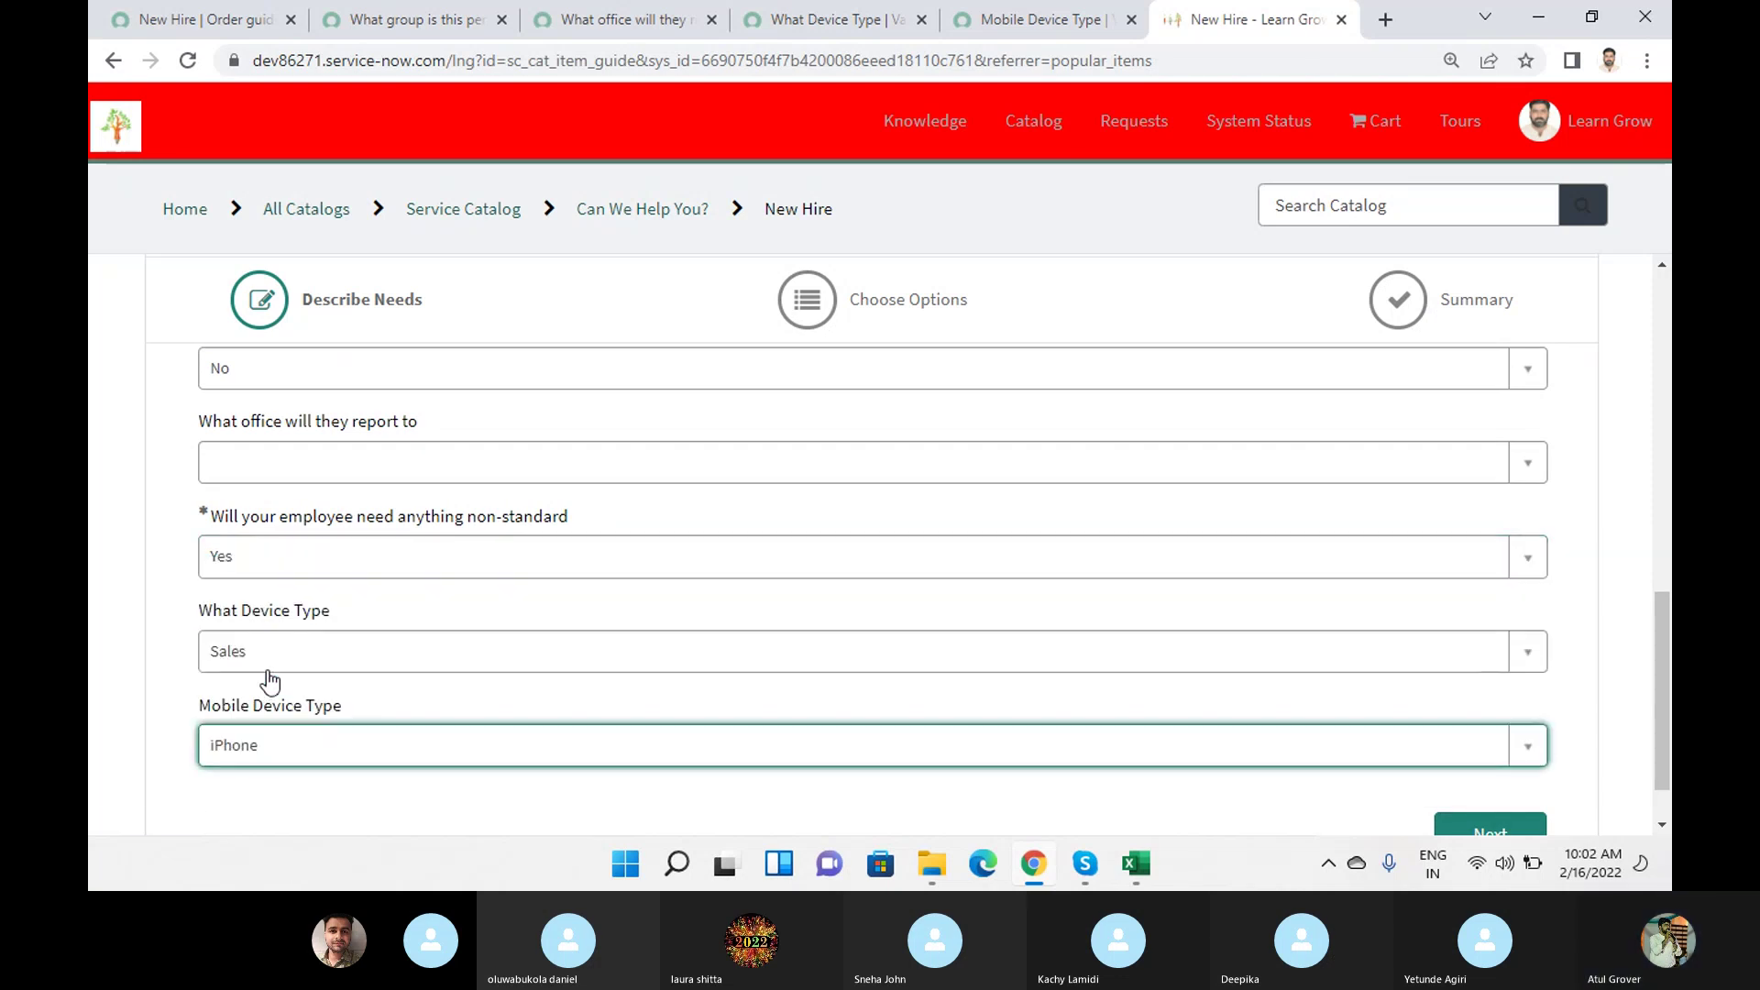
# Confirm iPhone 6s is included by expanding Standard Laptop and iPhone 6s, then check the rule base.
pyautogui.click(1485, 828)
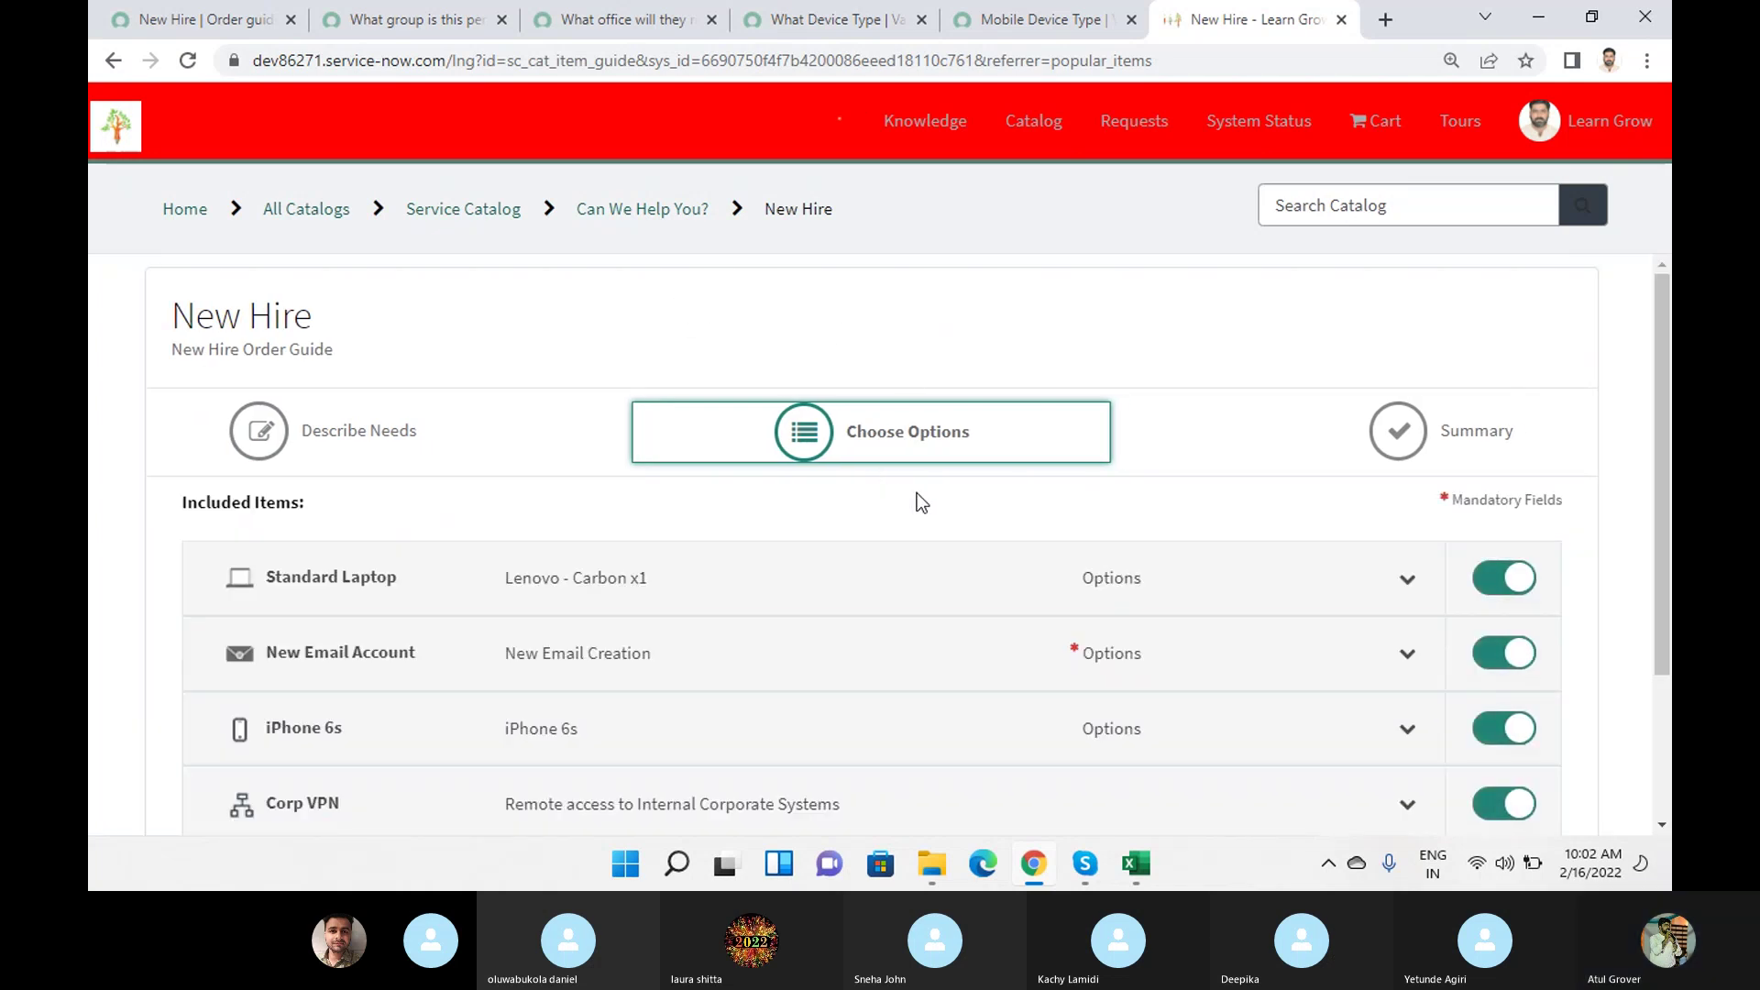
pyautogui.scroll(-3, 825, 536)
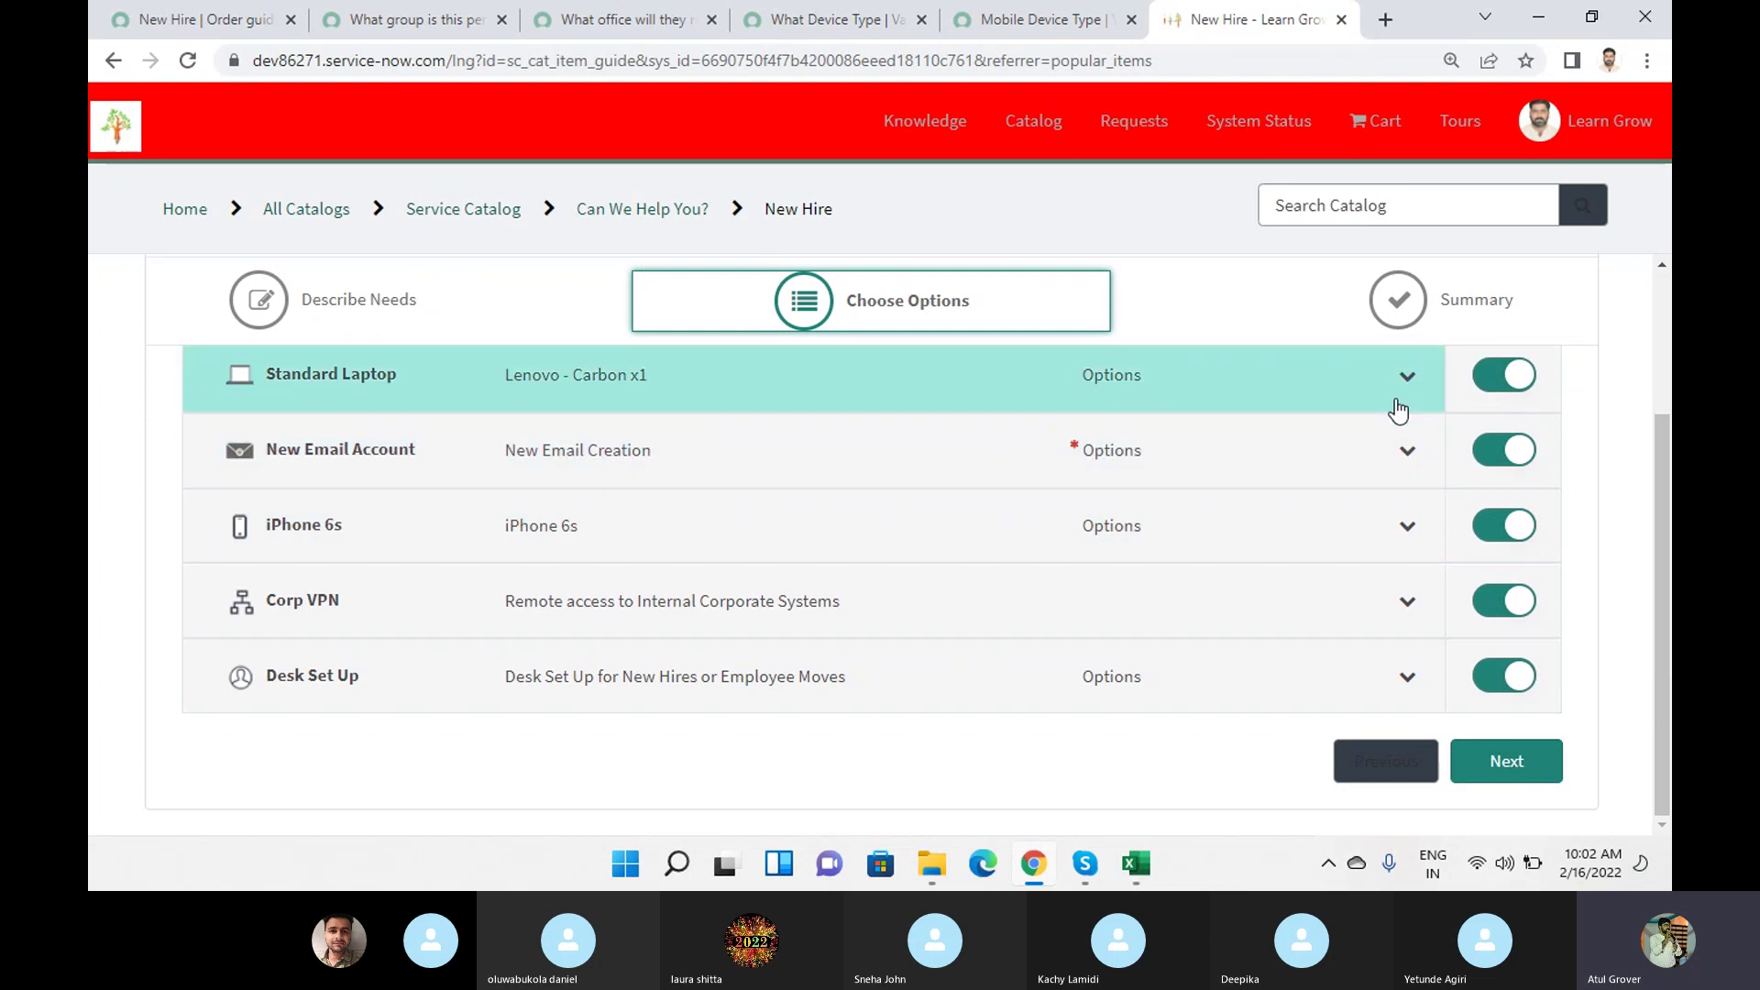
pyautogui.click(1407, 376)
pyautogui.scroll(-3, 589, 539)
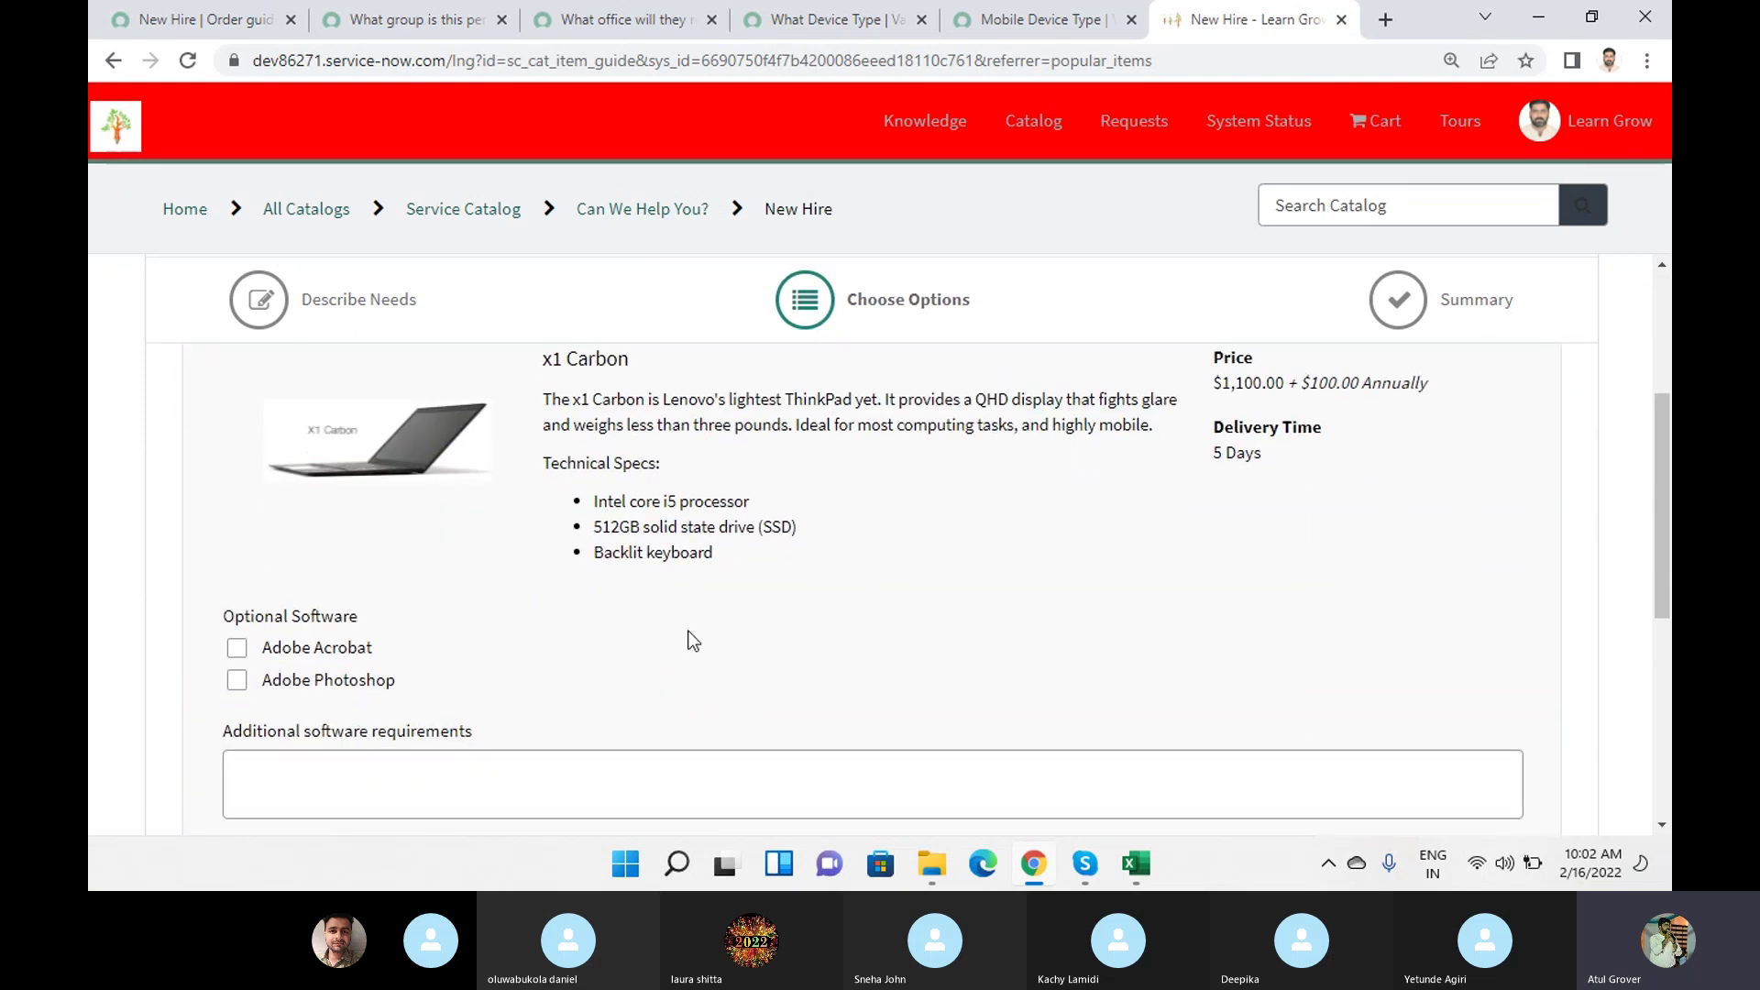
pyautogui.scroll(-3, 603, 521)
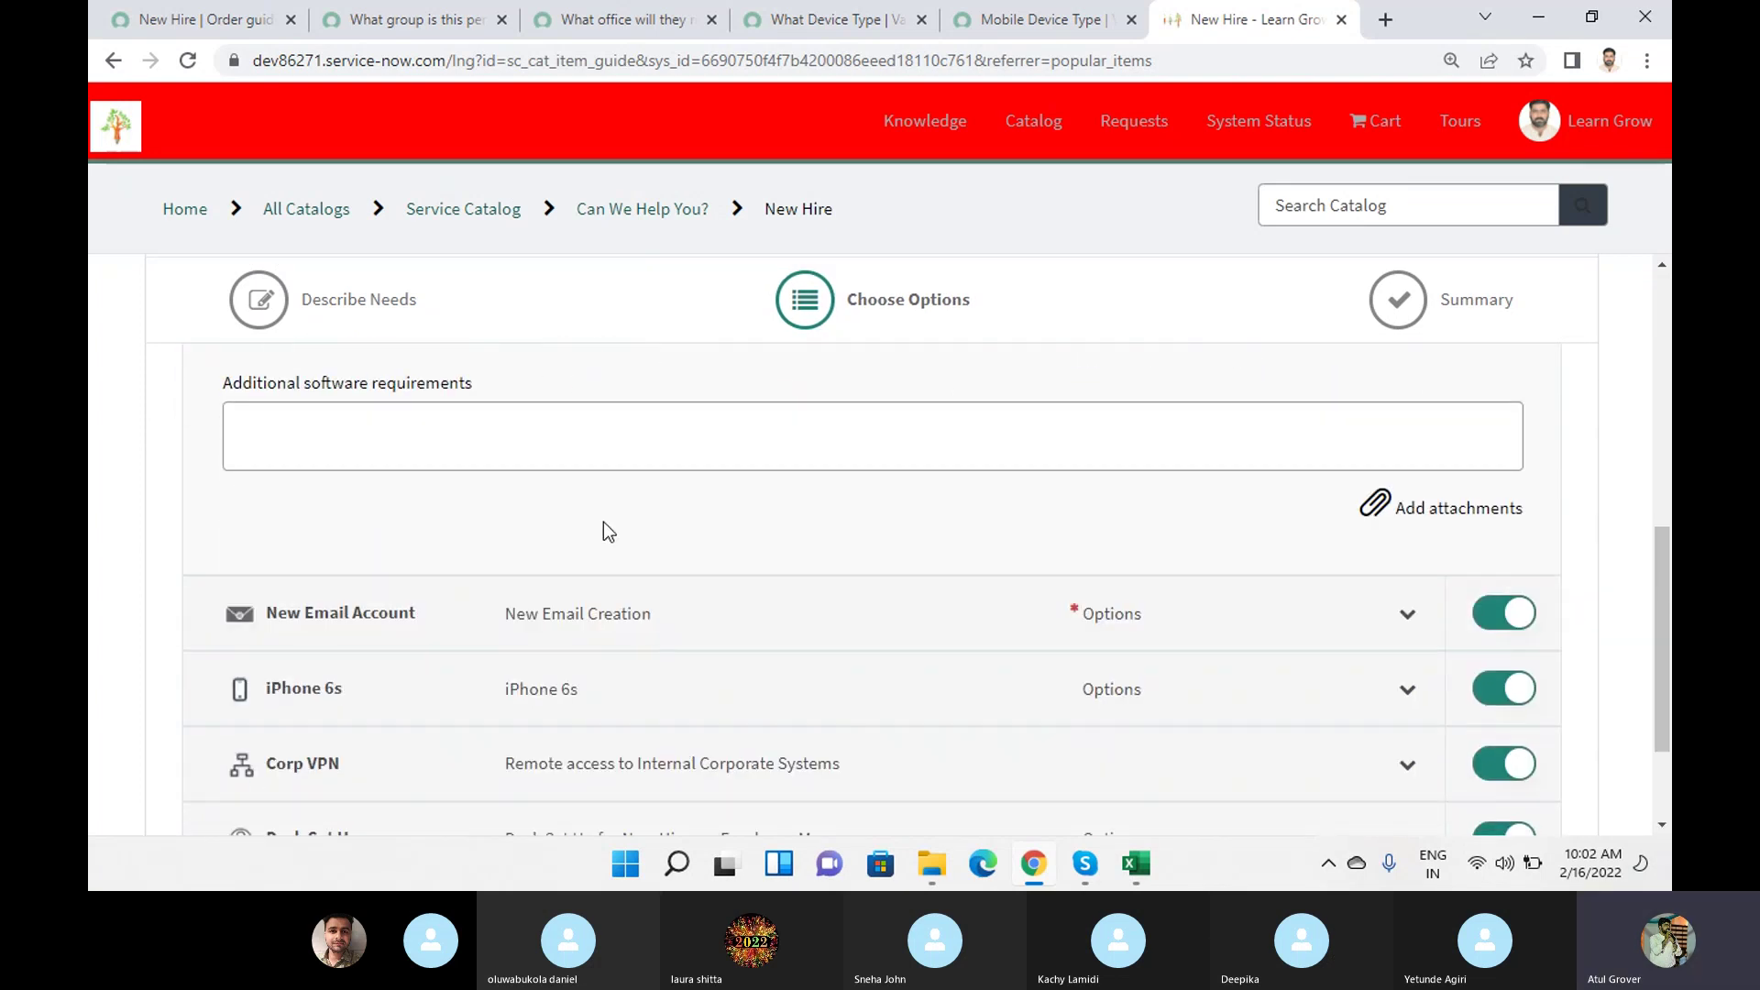
pyautogui.click(617, 687)
pyautogui.scroll(-1, 652, 658)
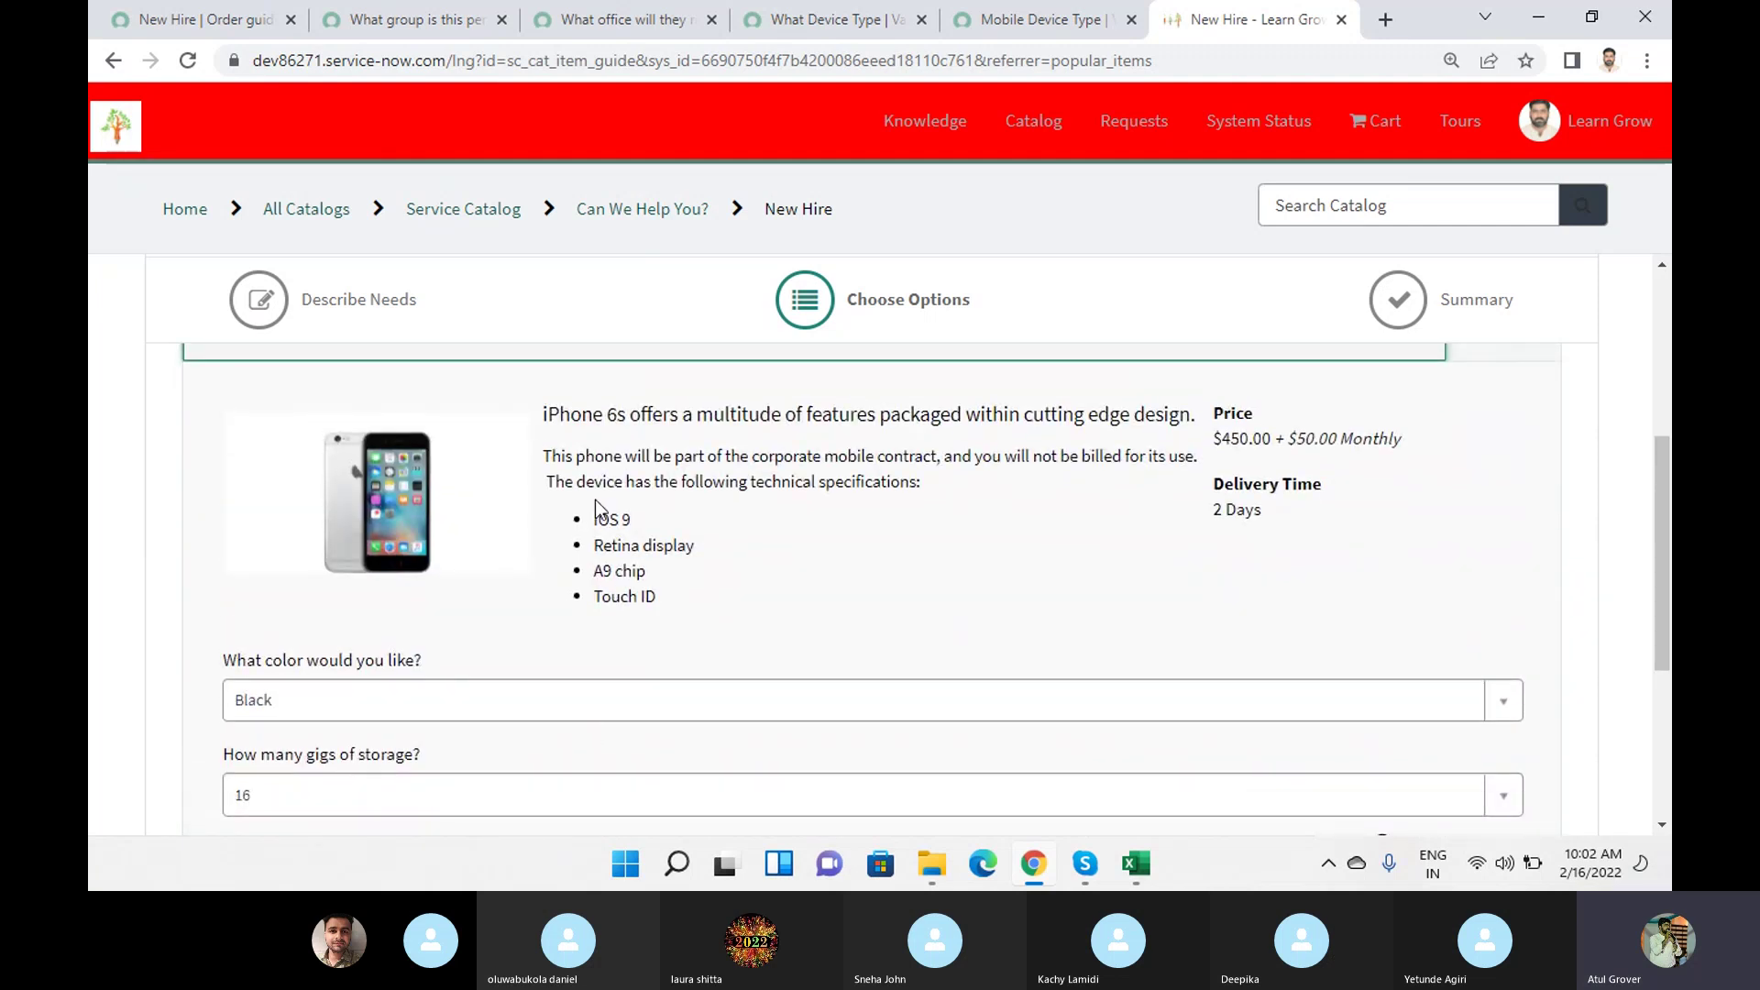
pyautogui.click(201, 18)
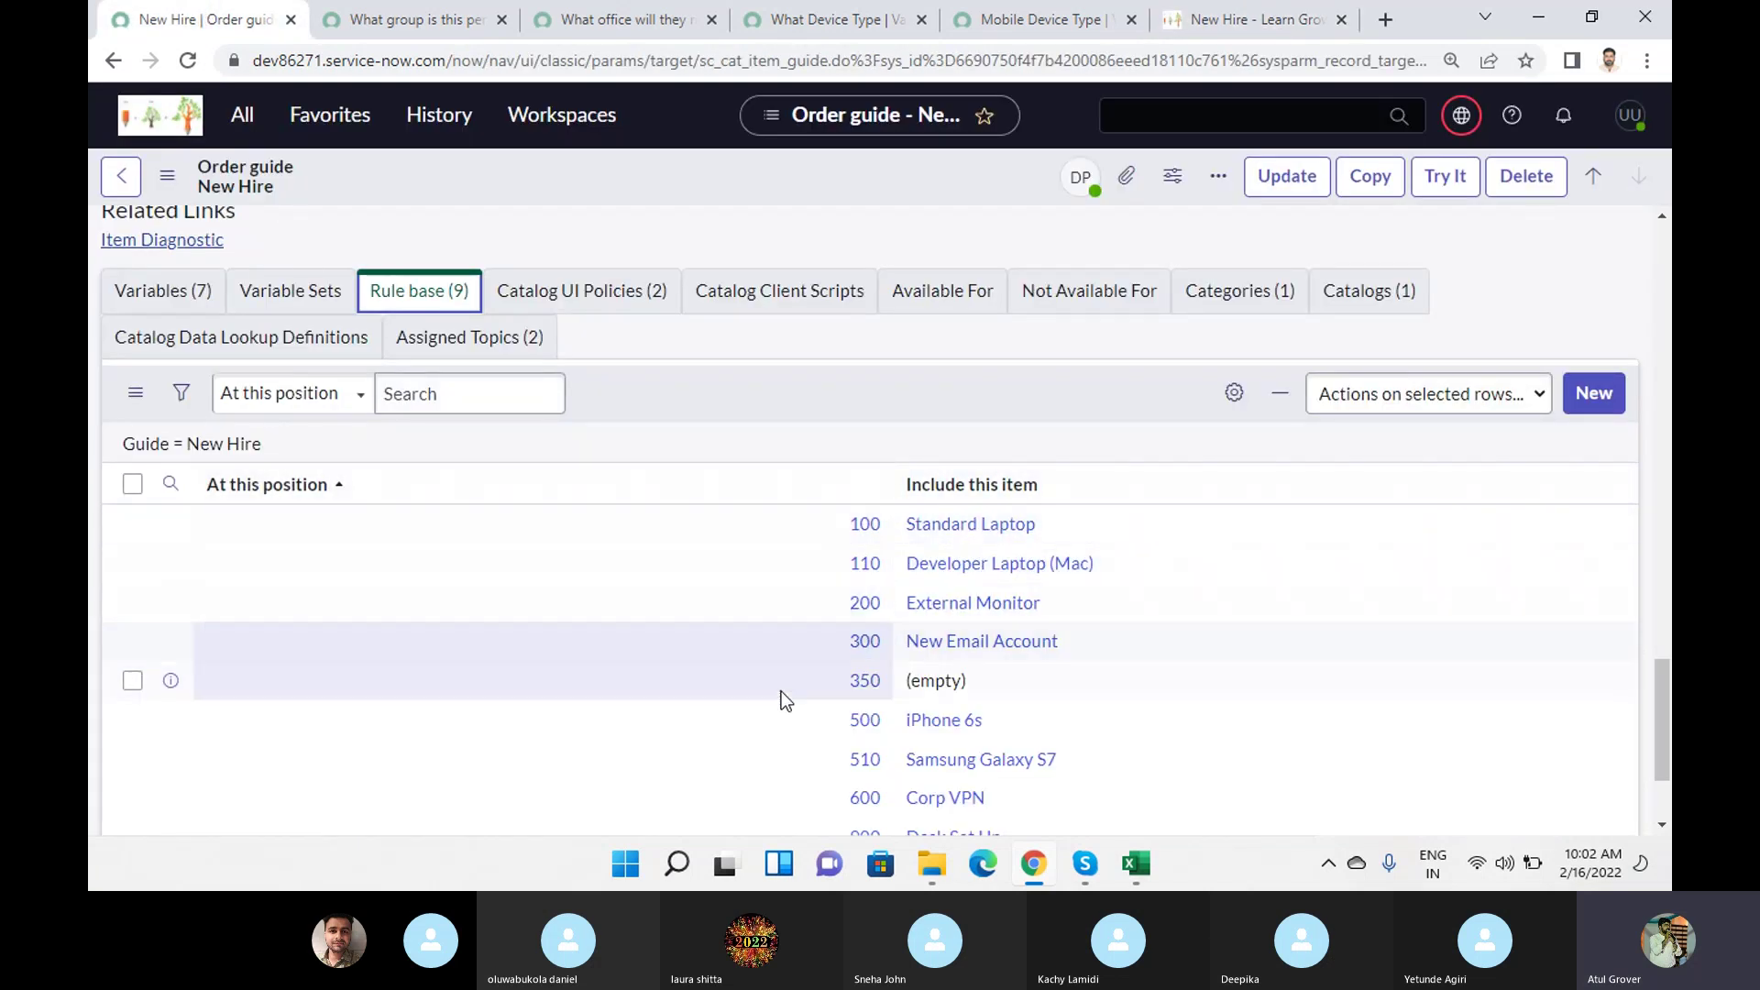
pyautogui.click(1225, 20)
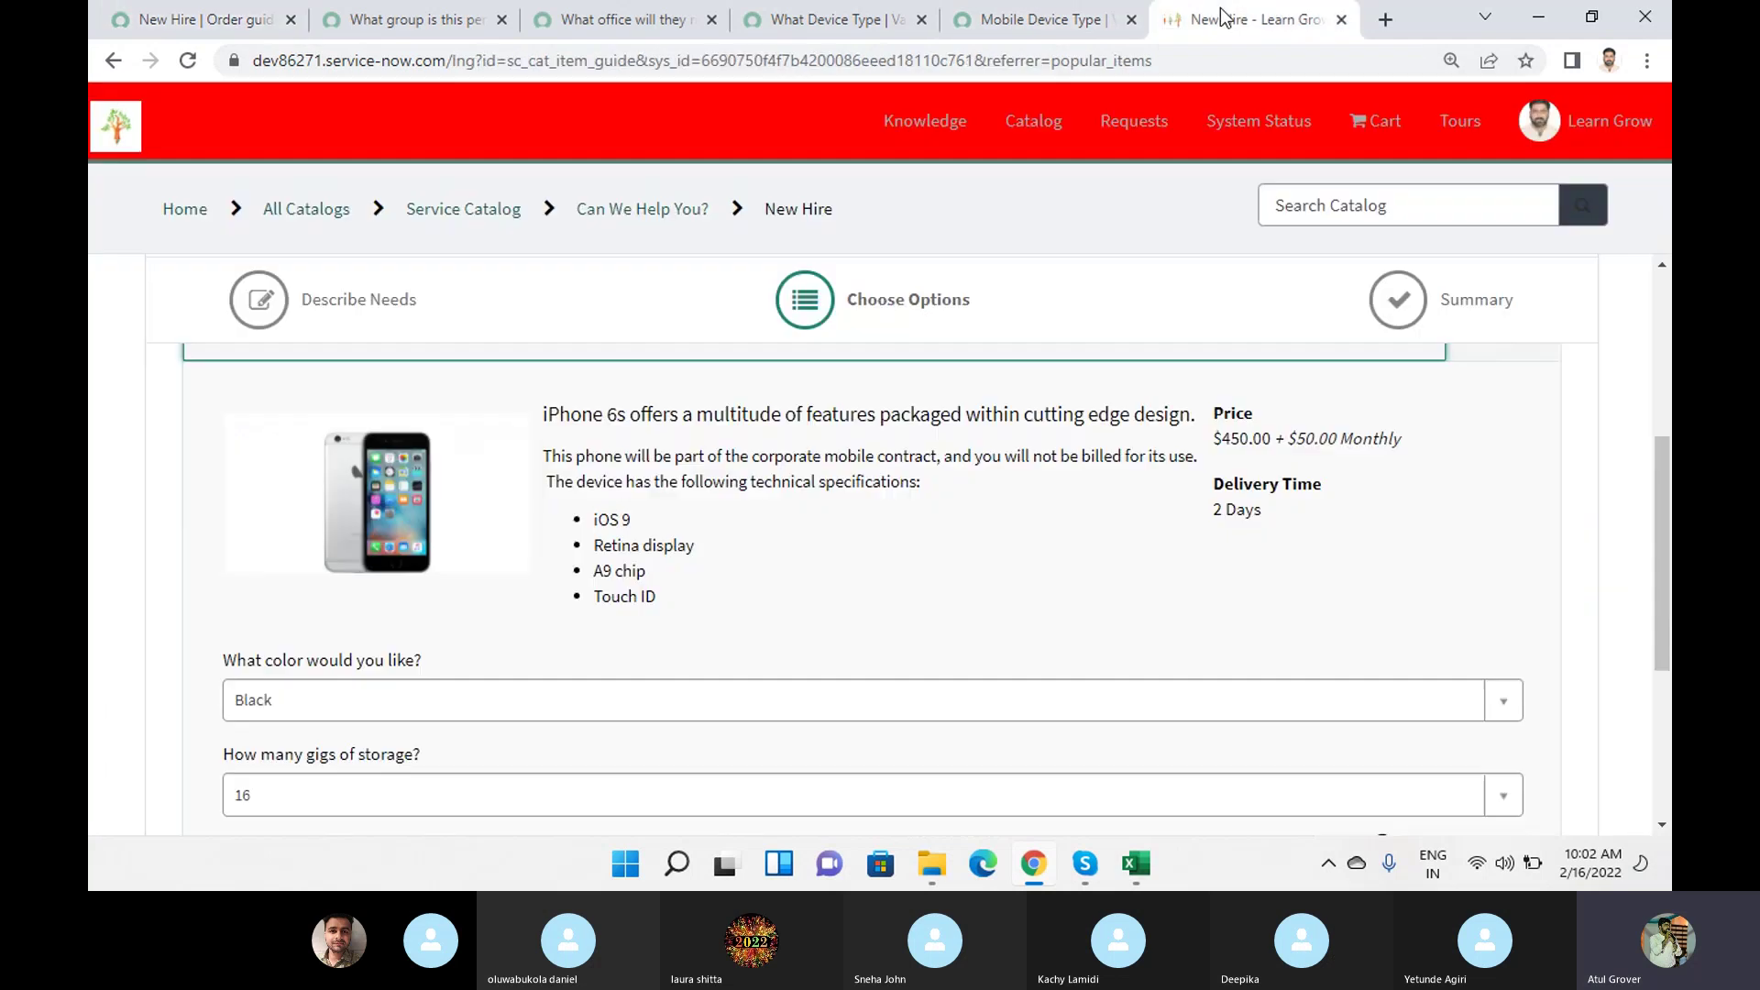
pyautogui.click(146, 20)
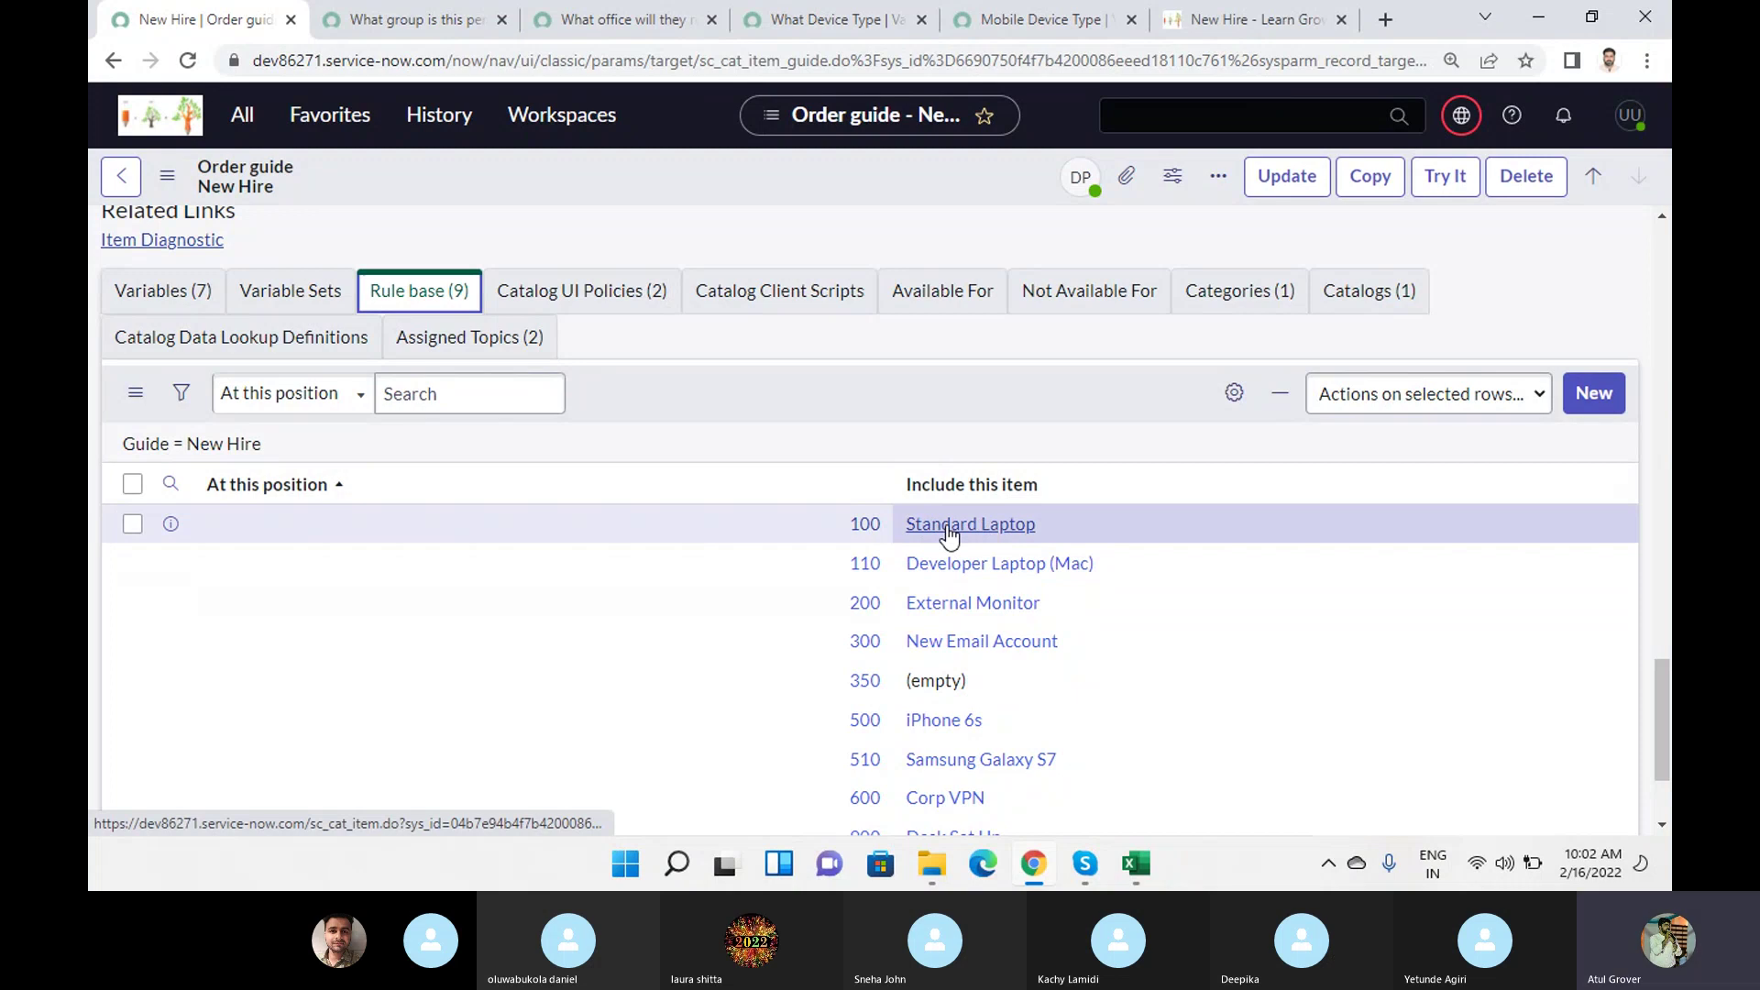
# Inspect the Standard Laptop rule at position 100, then go back to the portal's Describe Needs step.
pyautogui.click(865, 526)
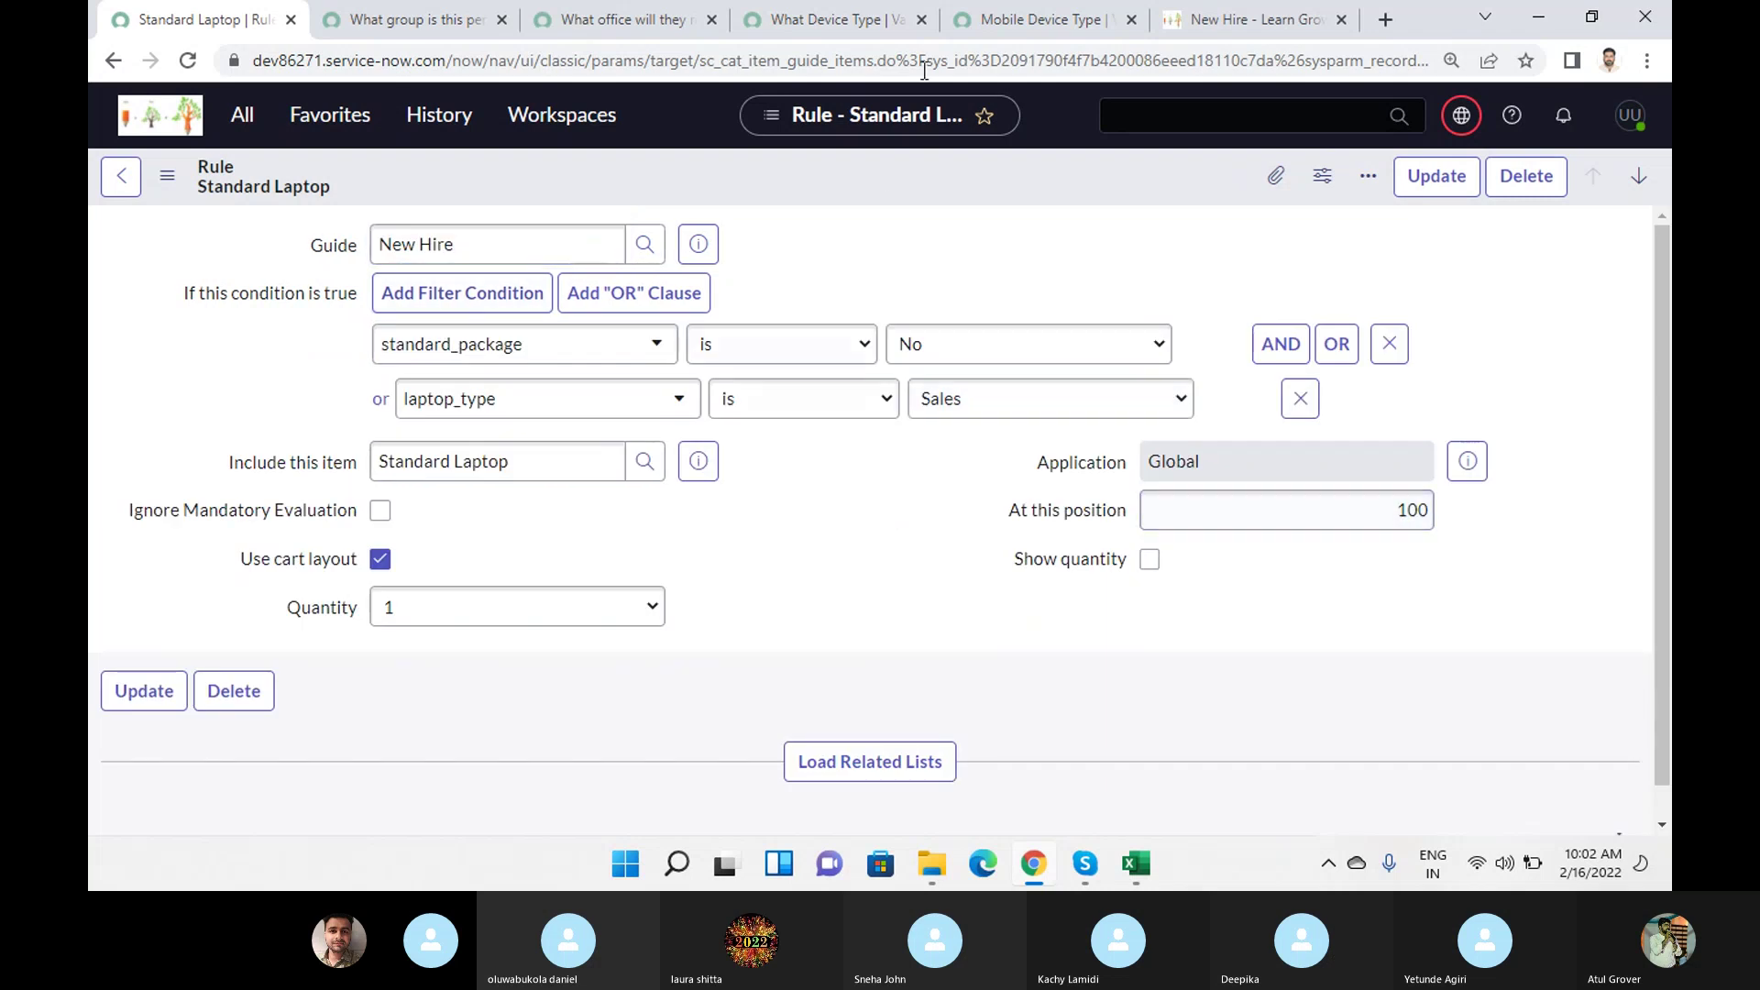
pyautogui.click(1224, 23)
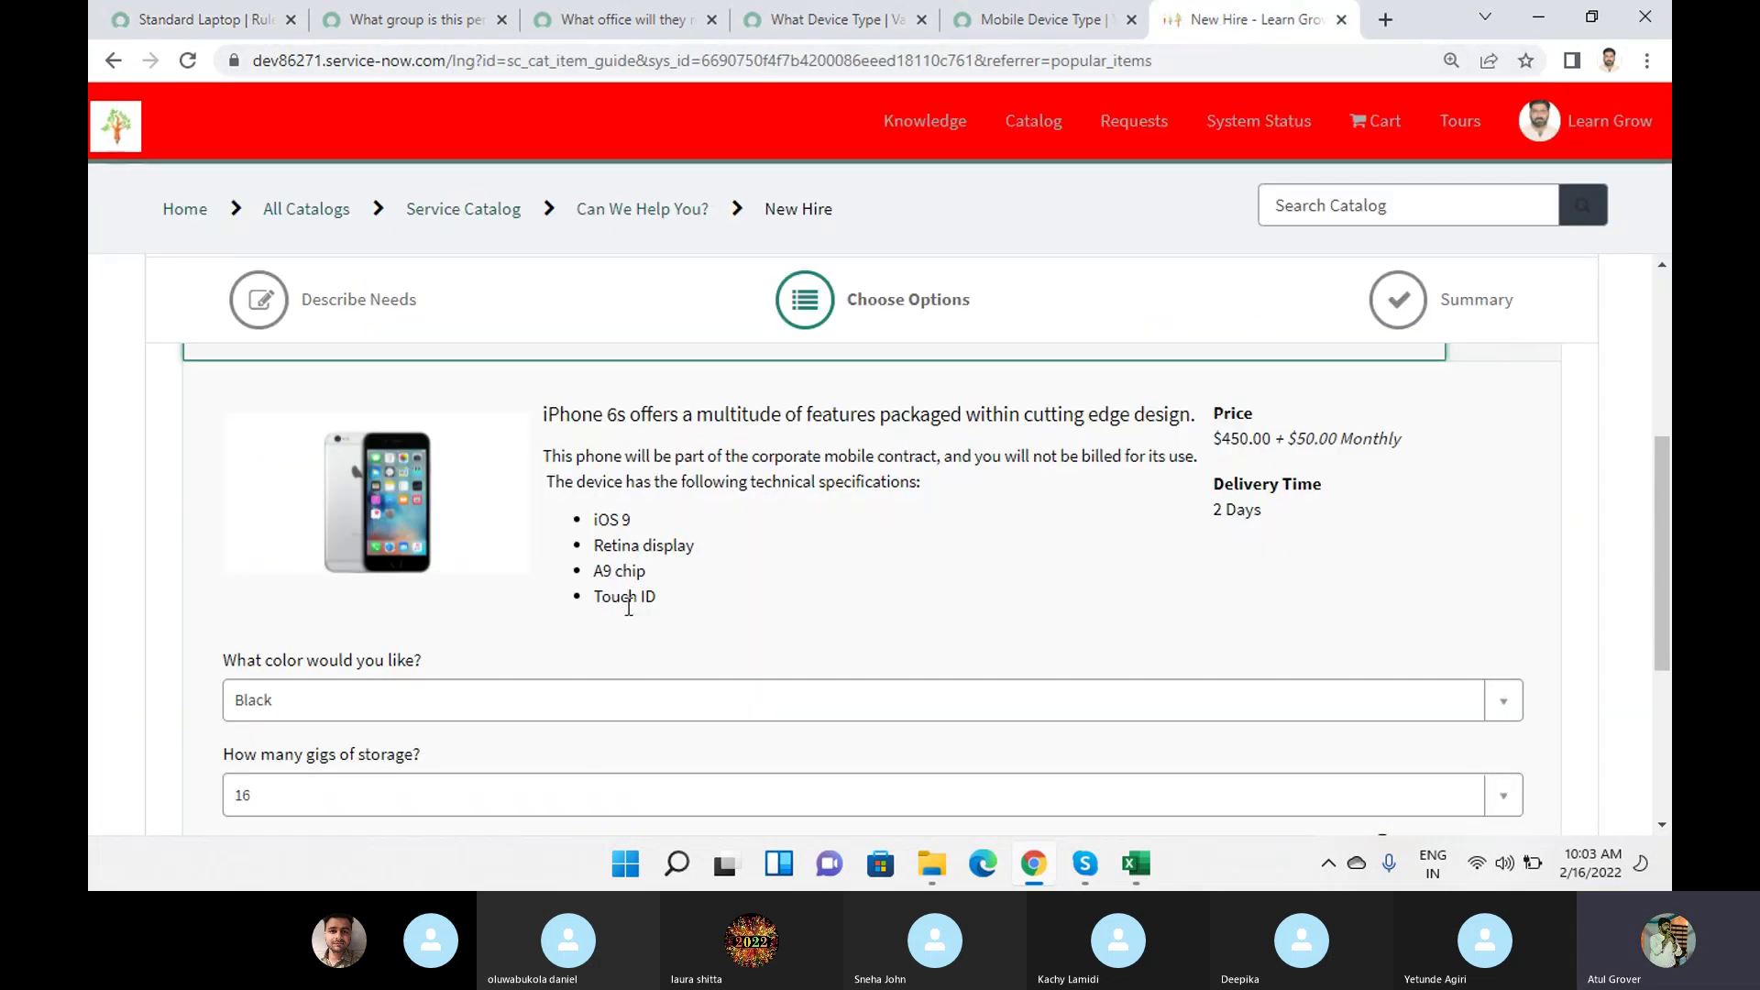
pyautogui.scroll(5, 629, 613)
pyautogui.scroll(-10, 1018, 636)
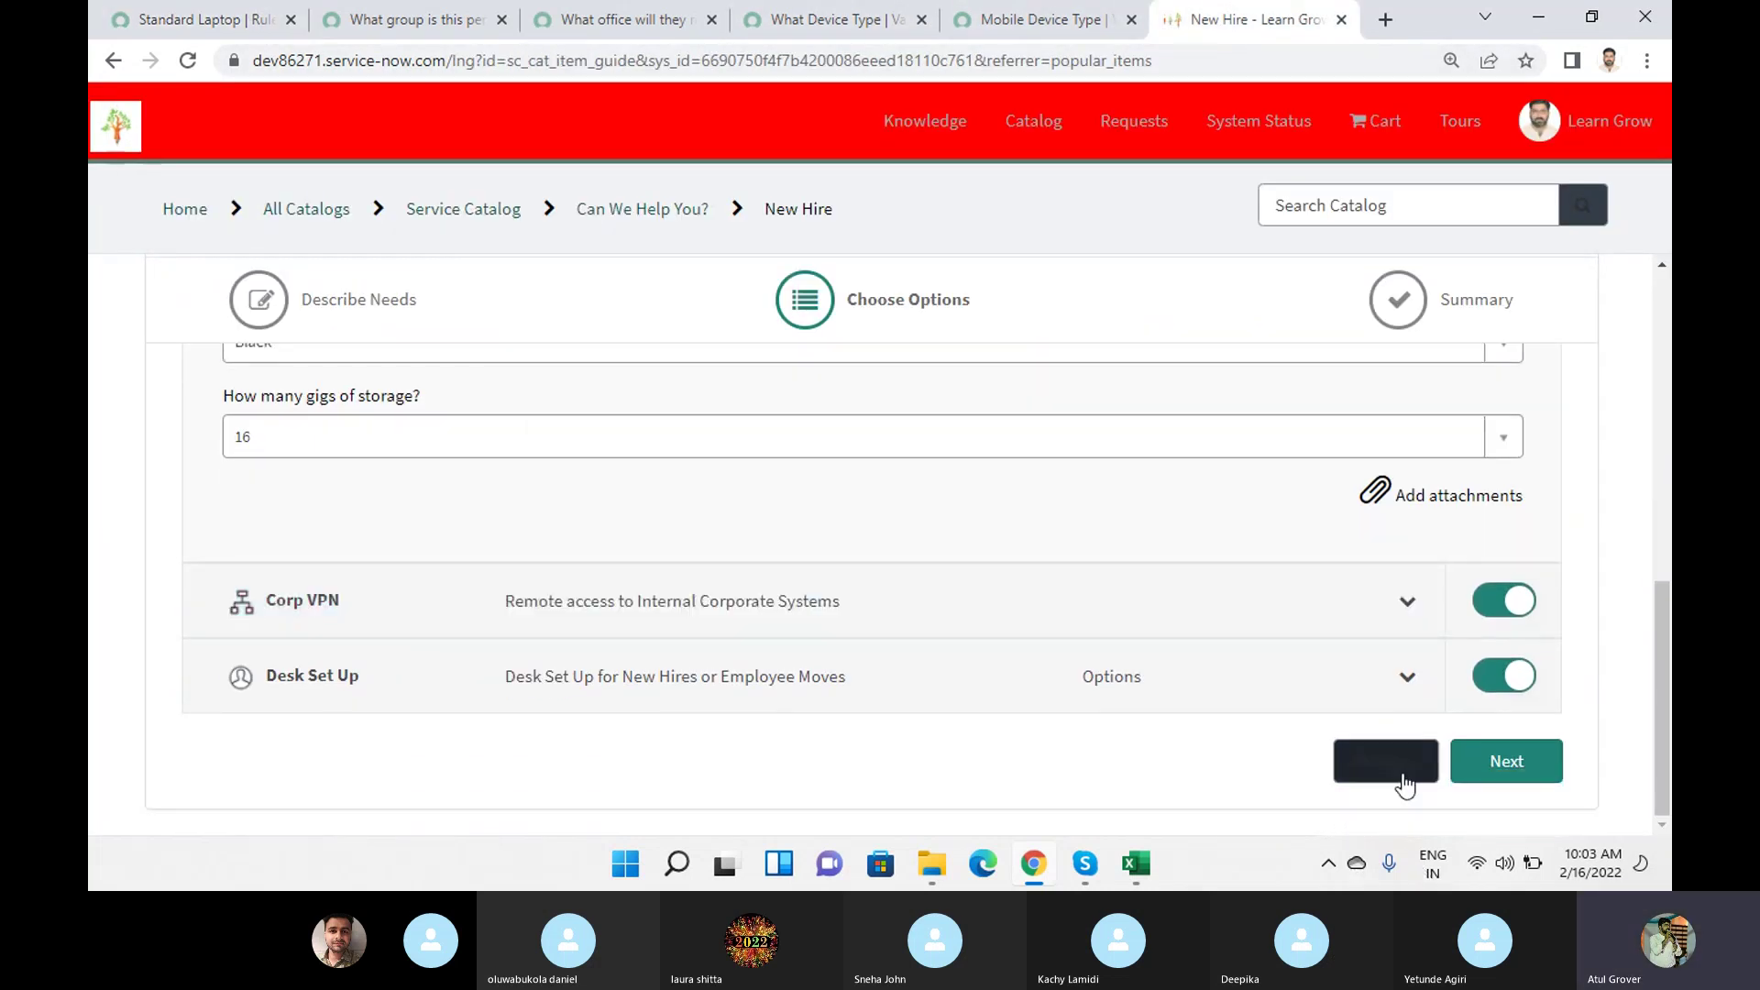
pyautogui.click(1385, 761)
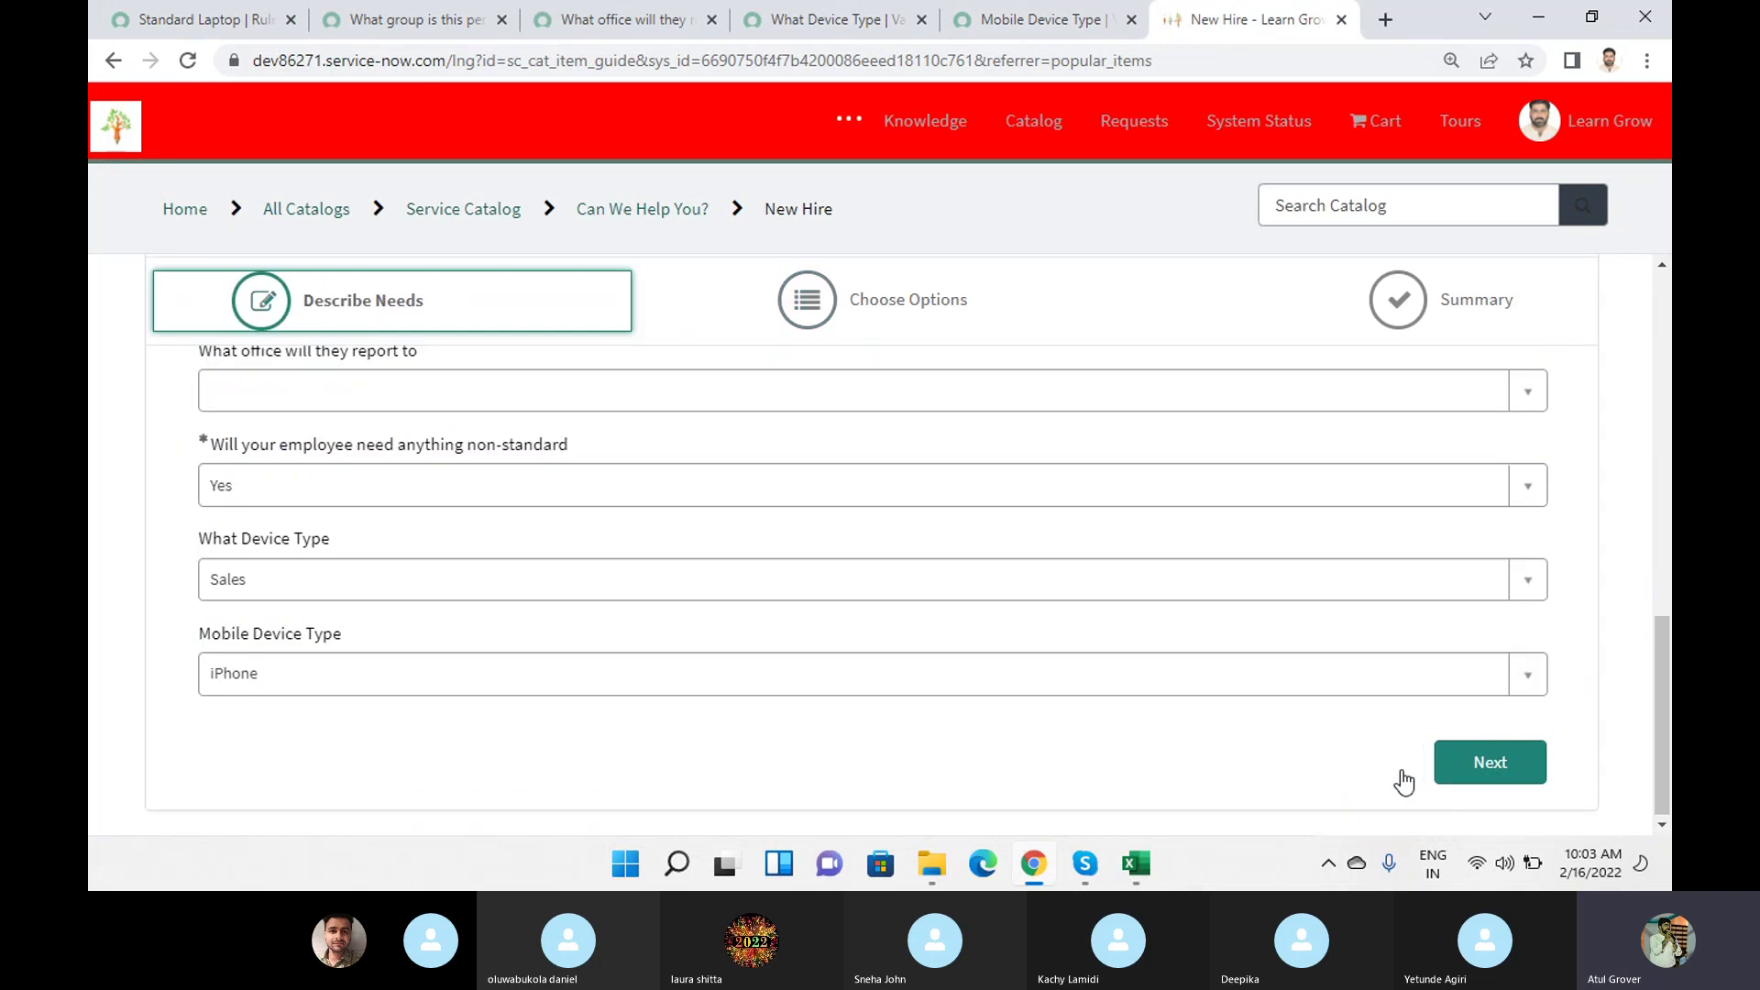
# Retest with device type Developer, mobile type None and non-standard No, viewing the included items.
pyautogui.click(316, 579)
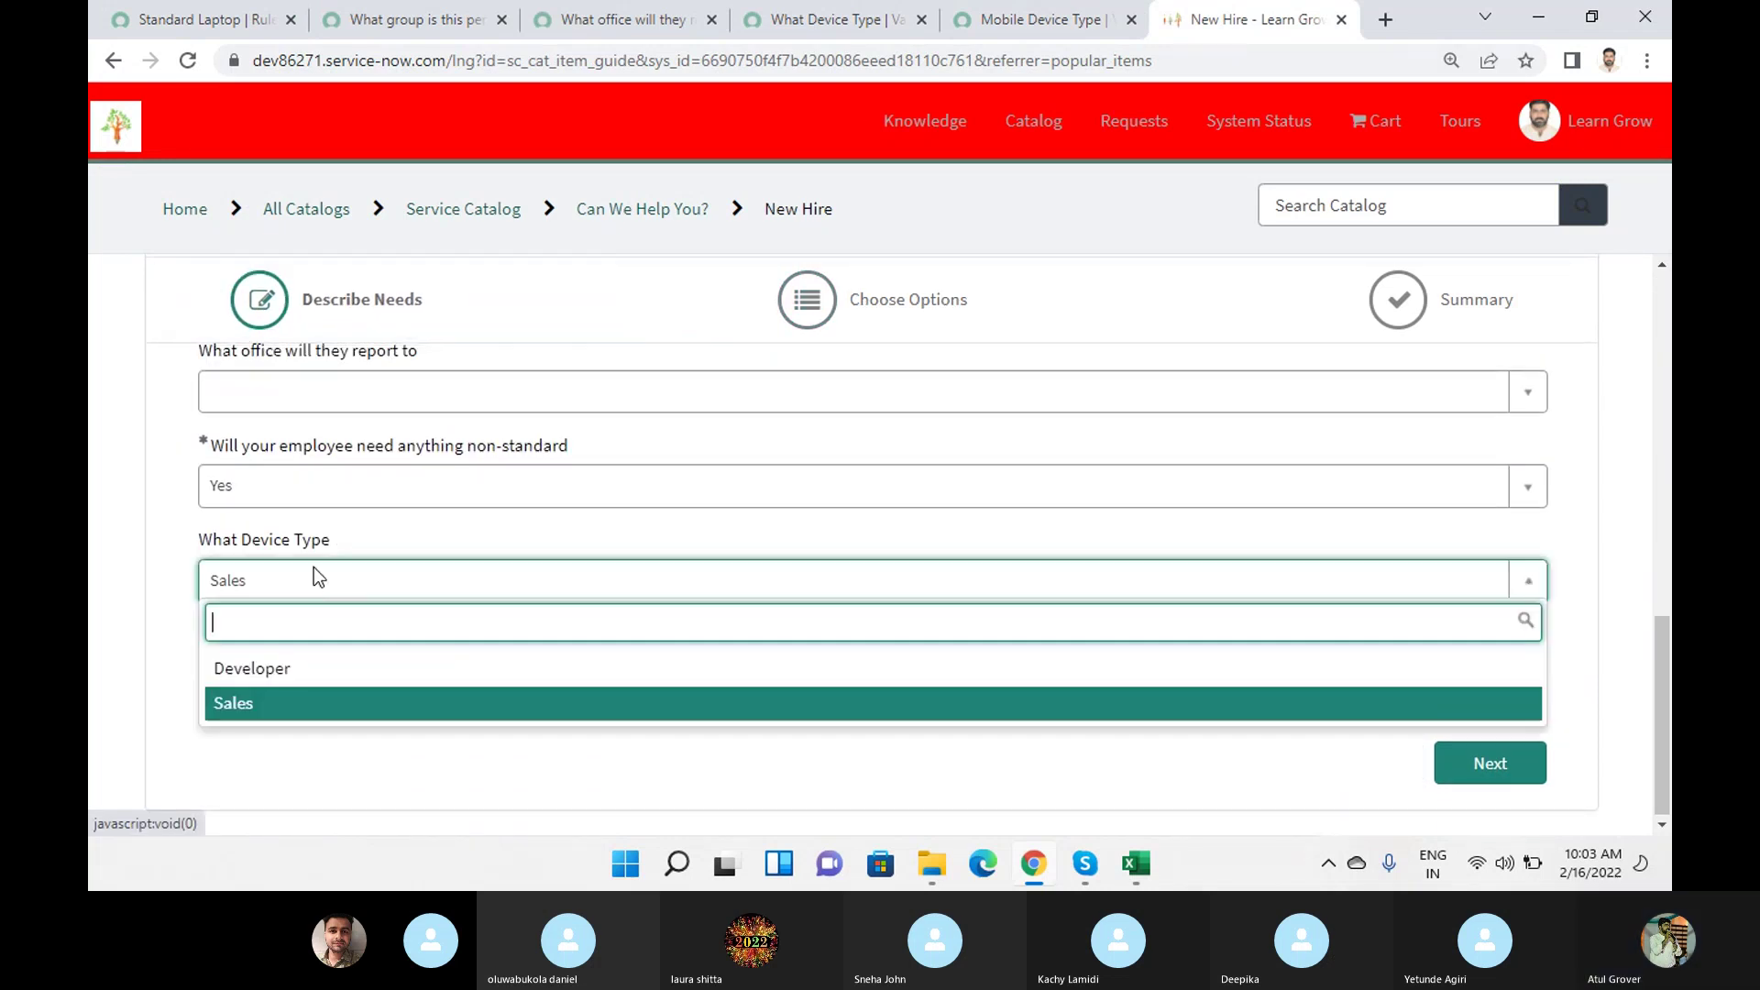
pyautogui.click(271, 674)
pyautogui.click(266, 675)
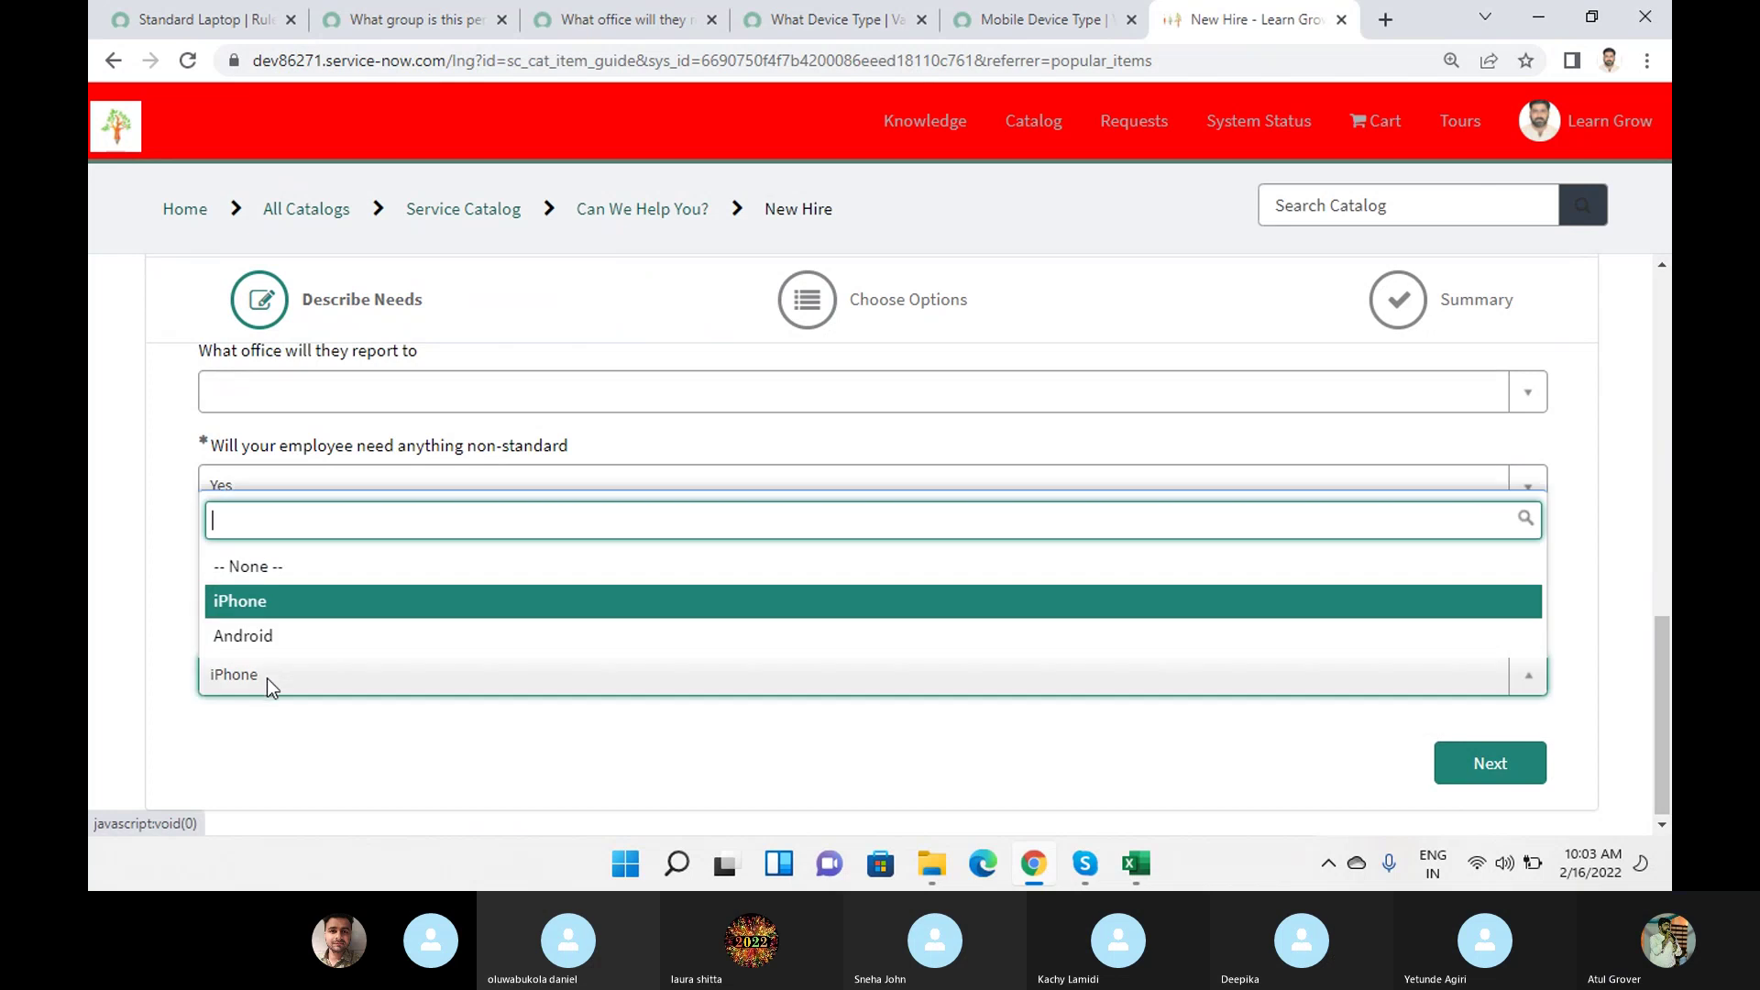
pyautogui.click(275, 570)
pyautogui.click(334, 485)
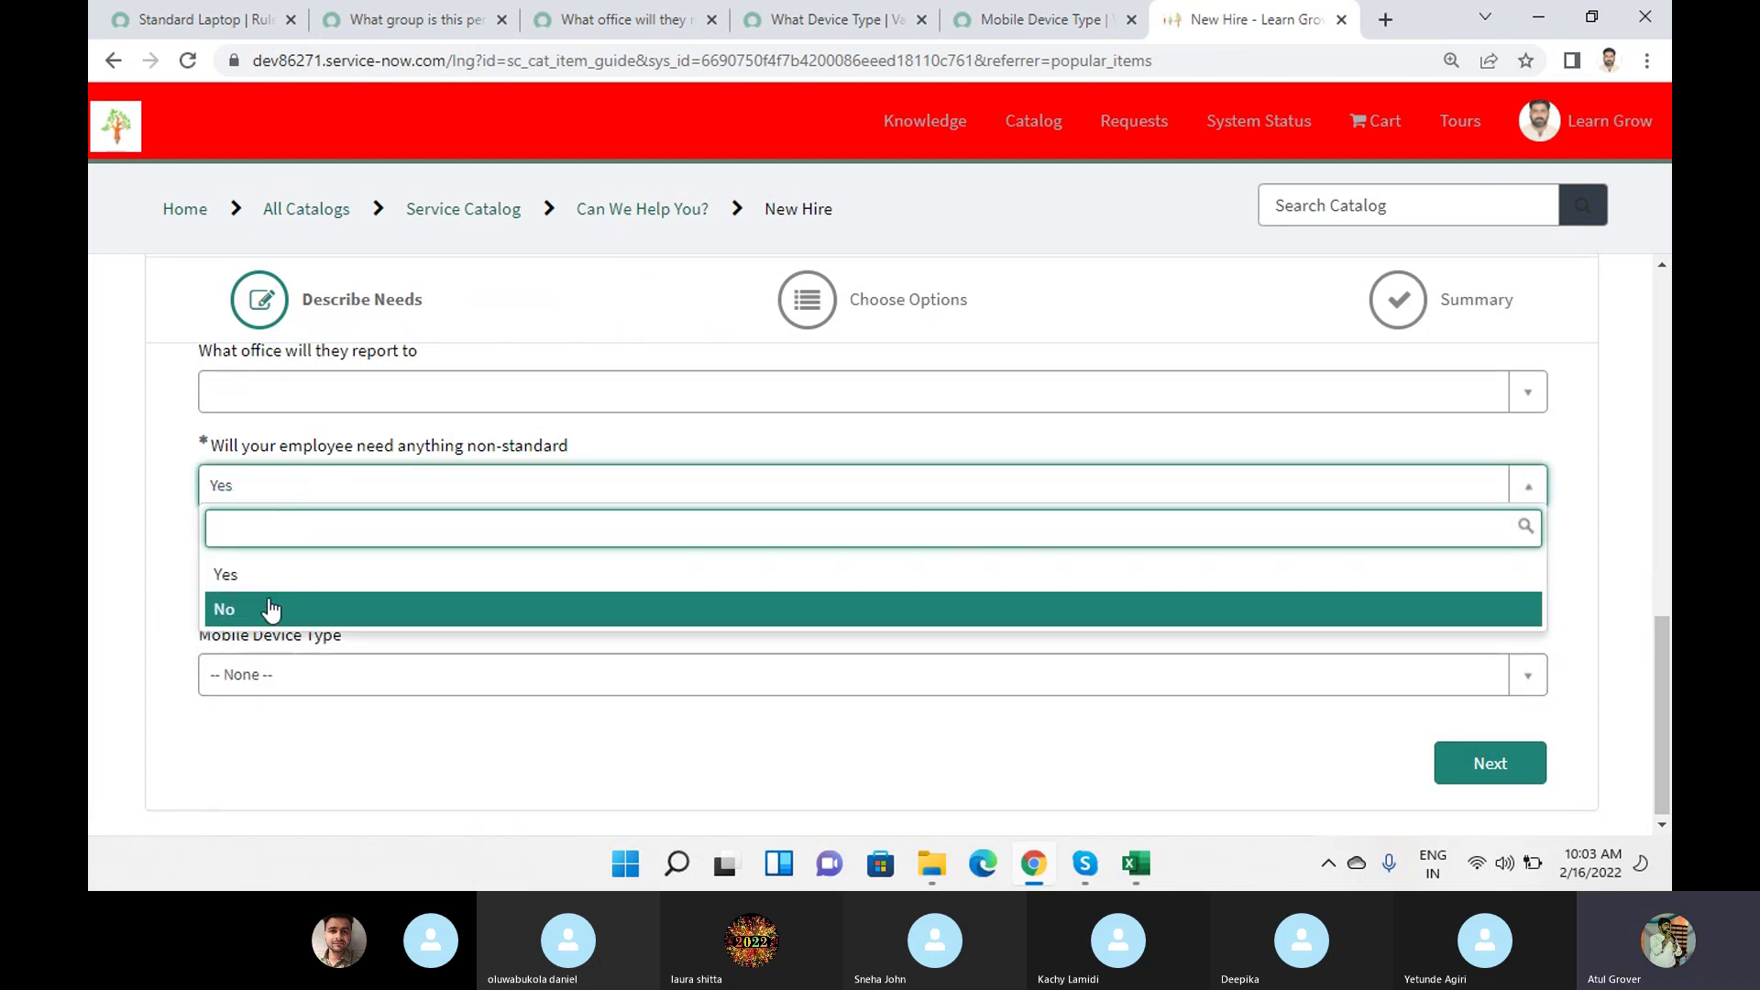
pyautogui.click(268, 609)
pyautogui.click(1451, 785)
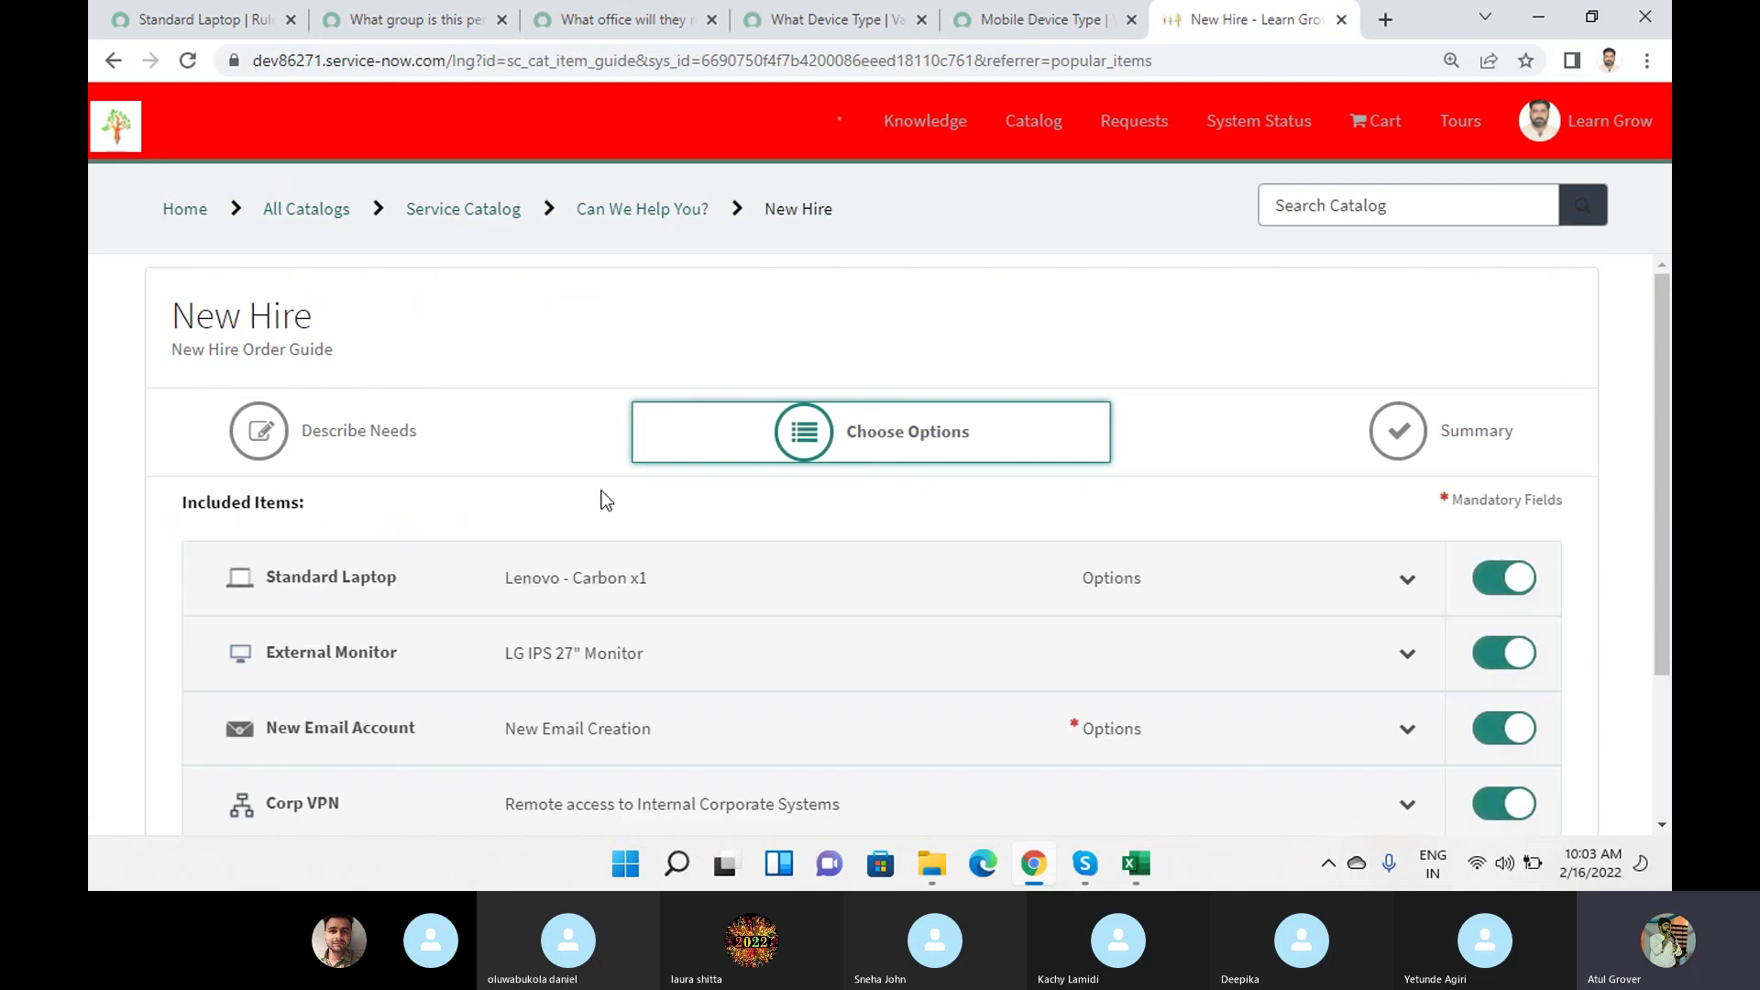
pyautogui.scroll(-2, 601, 491)
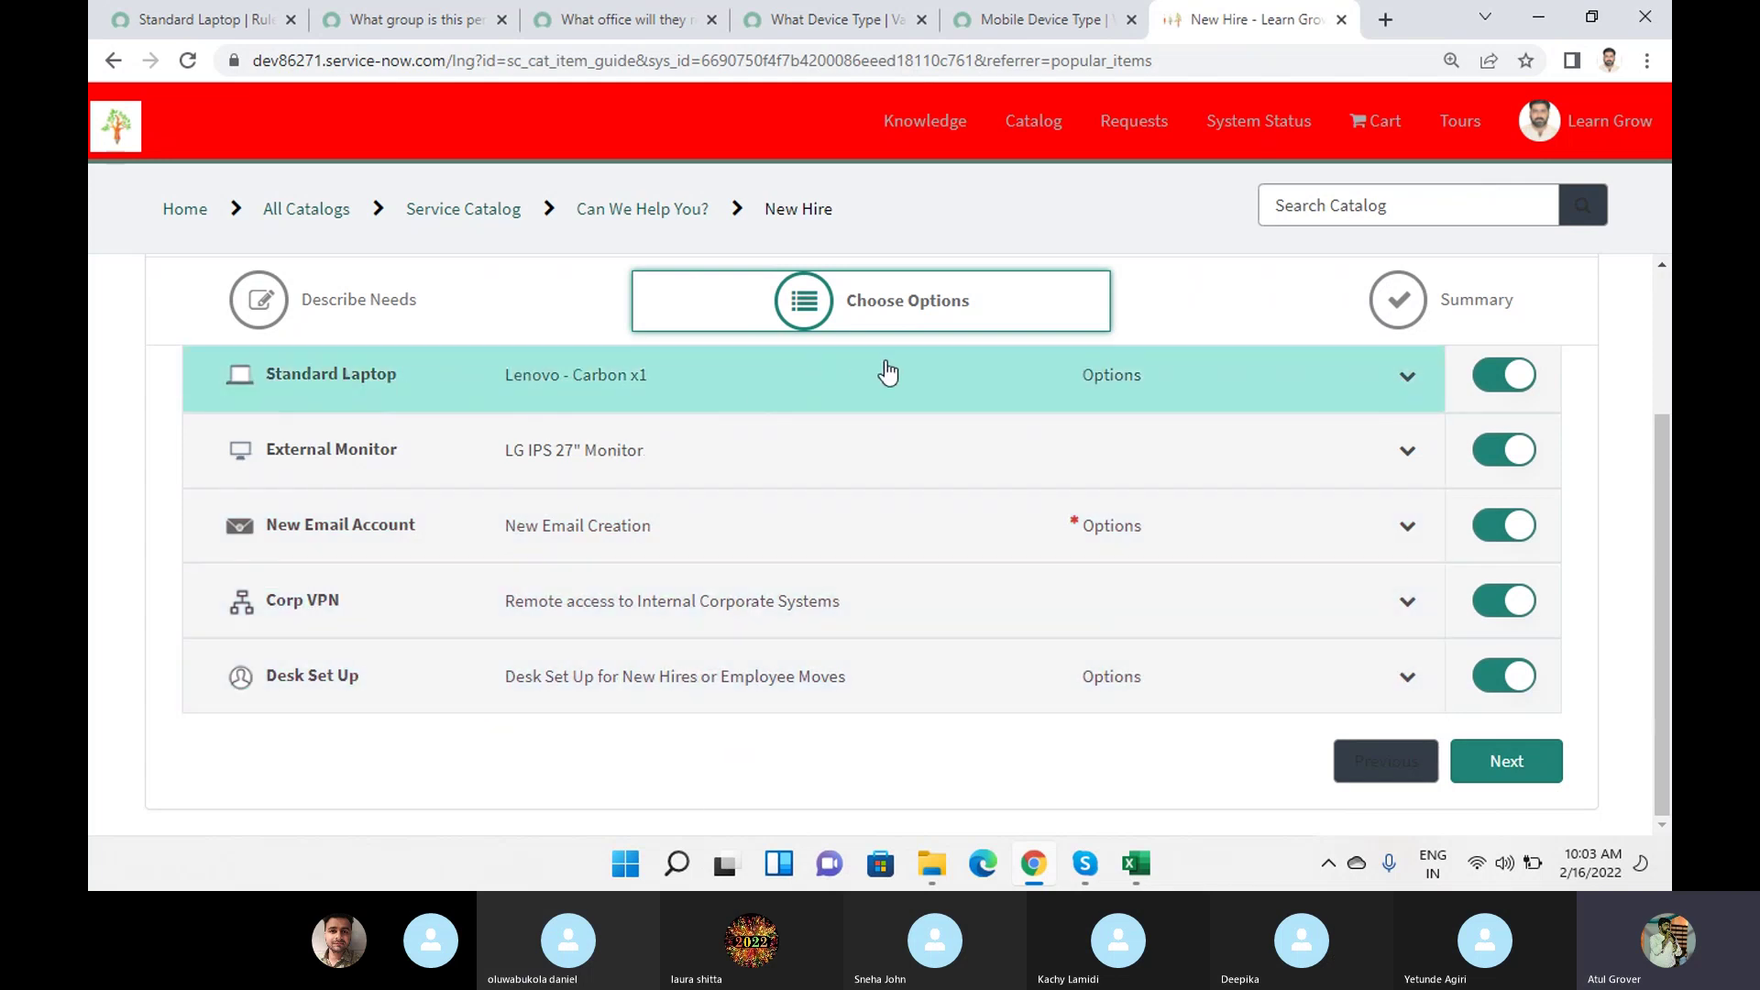
pyautogui.click(180, 20)
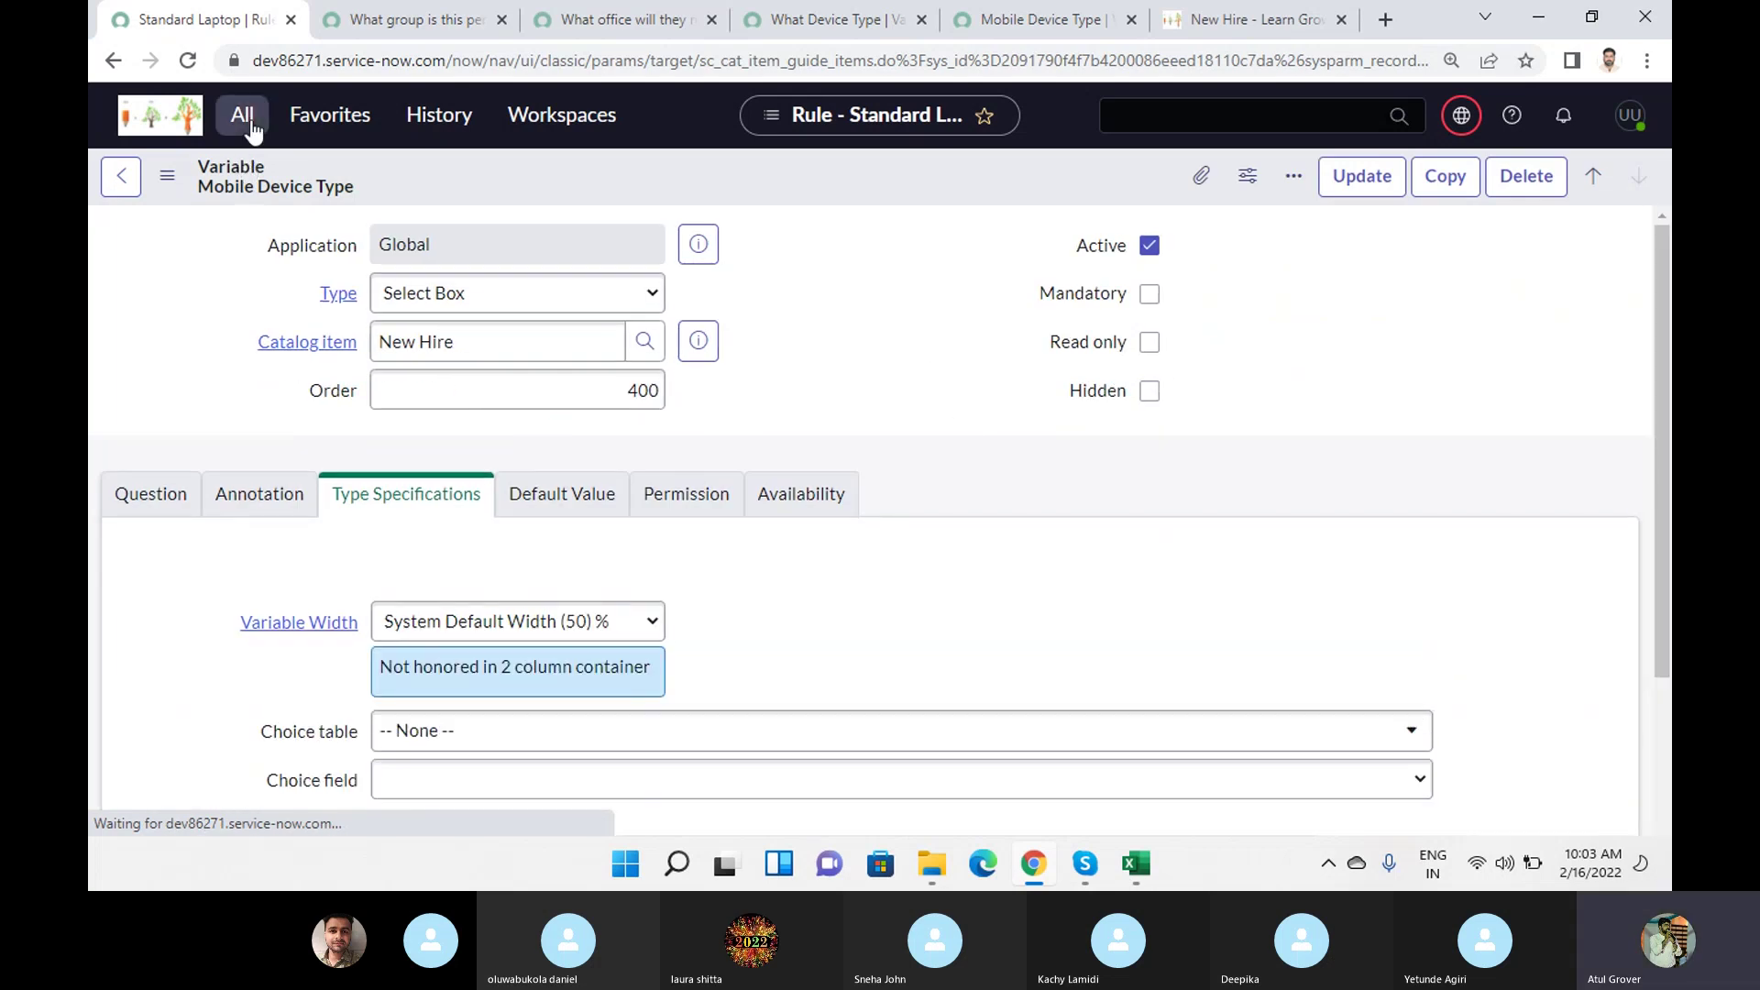
# Close the four variable tabs and reopen New Hire from Order Guides, scrolled to its nine-entry rule base.
pyautogui.click(242, 115)
pyautogui.click(244, 361)
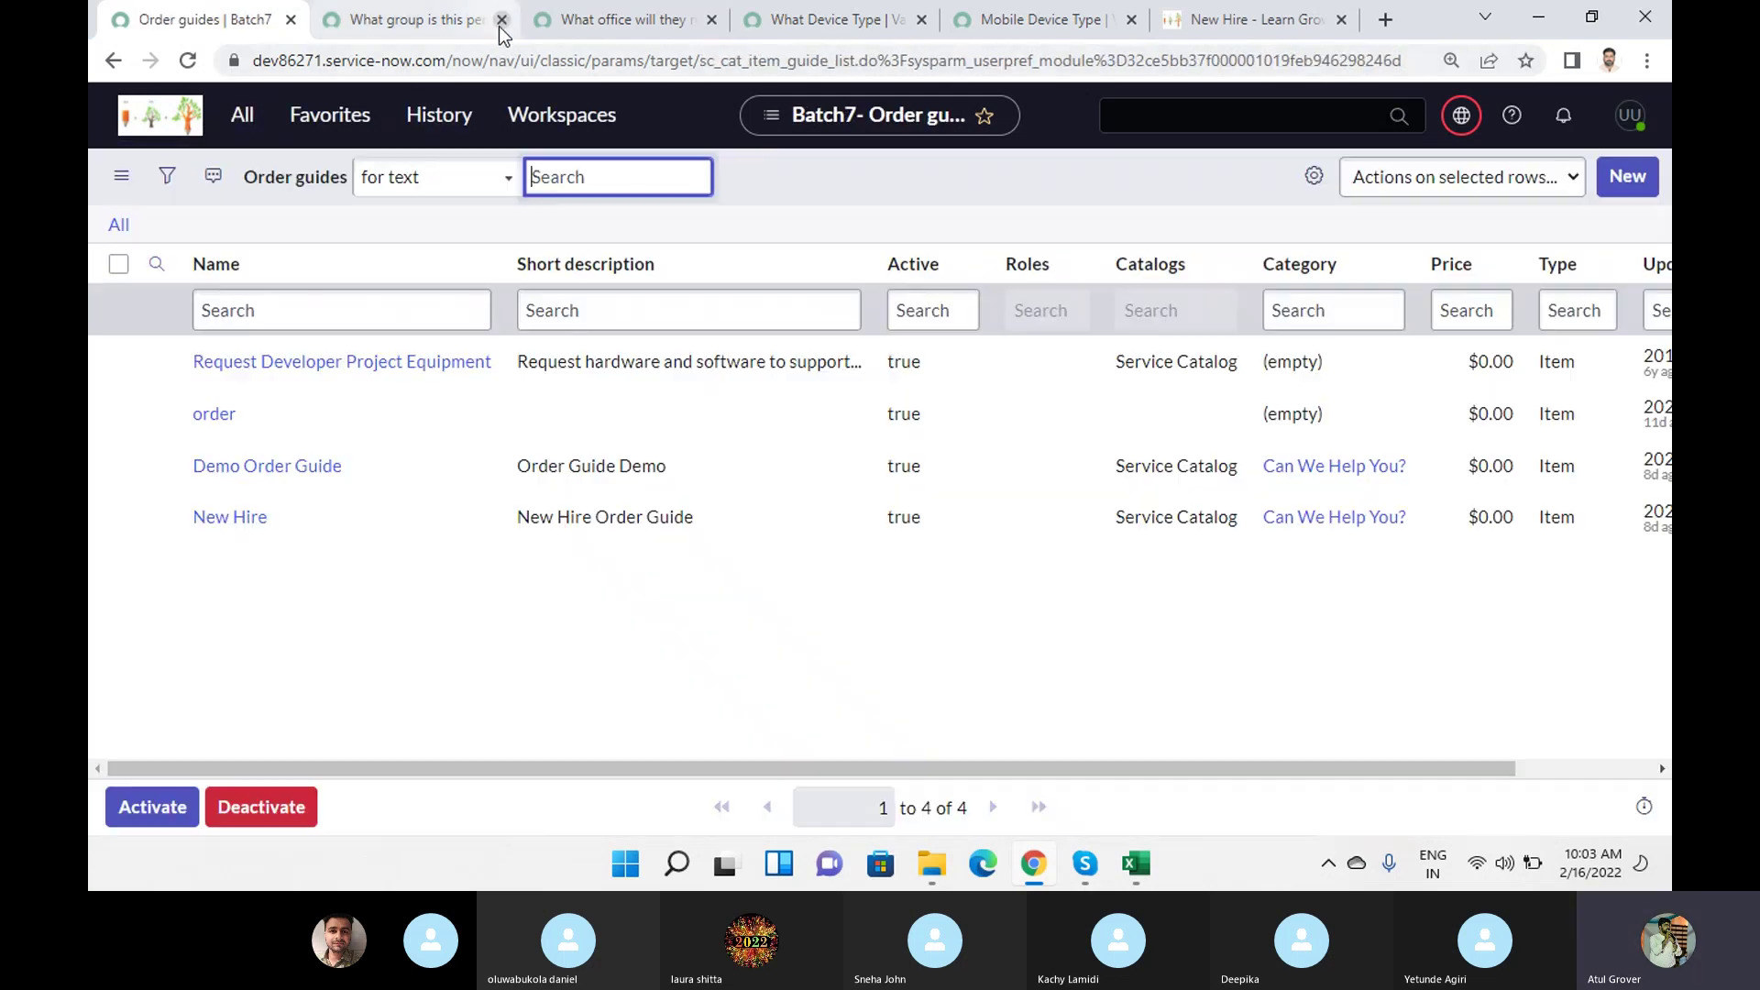
pyautogui.click(500, 21)
pyautogui.click(501, 20)
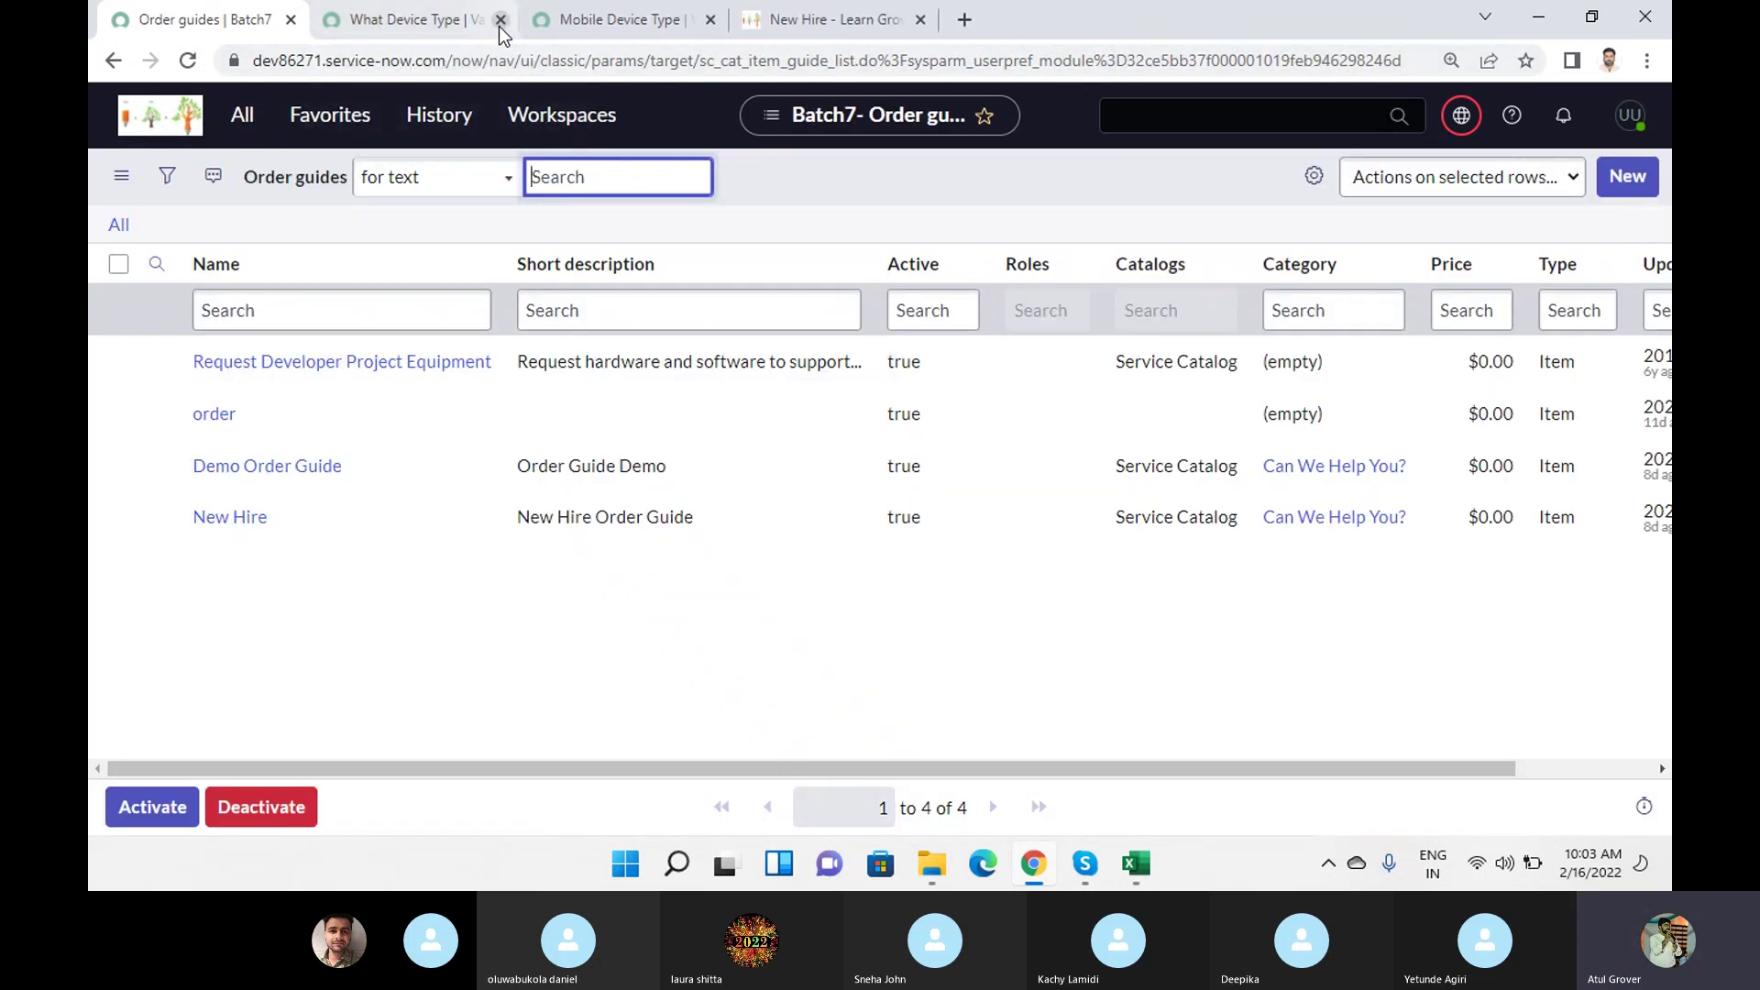
pyautogui.click(500, 20)
pyautogui.click(501, 20)
pyautogui.click(241, 519)
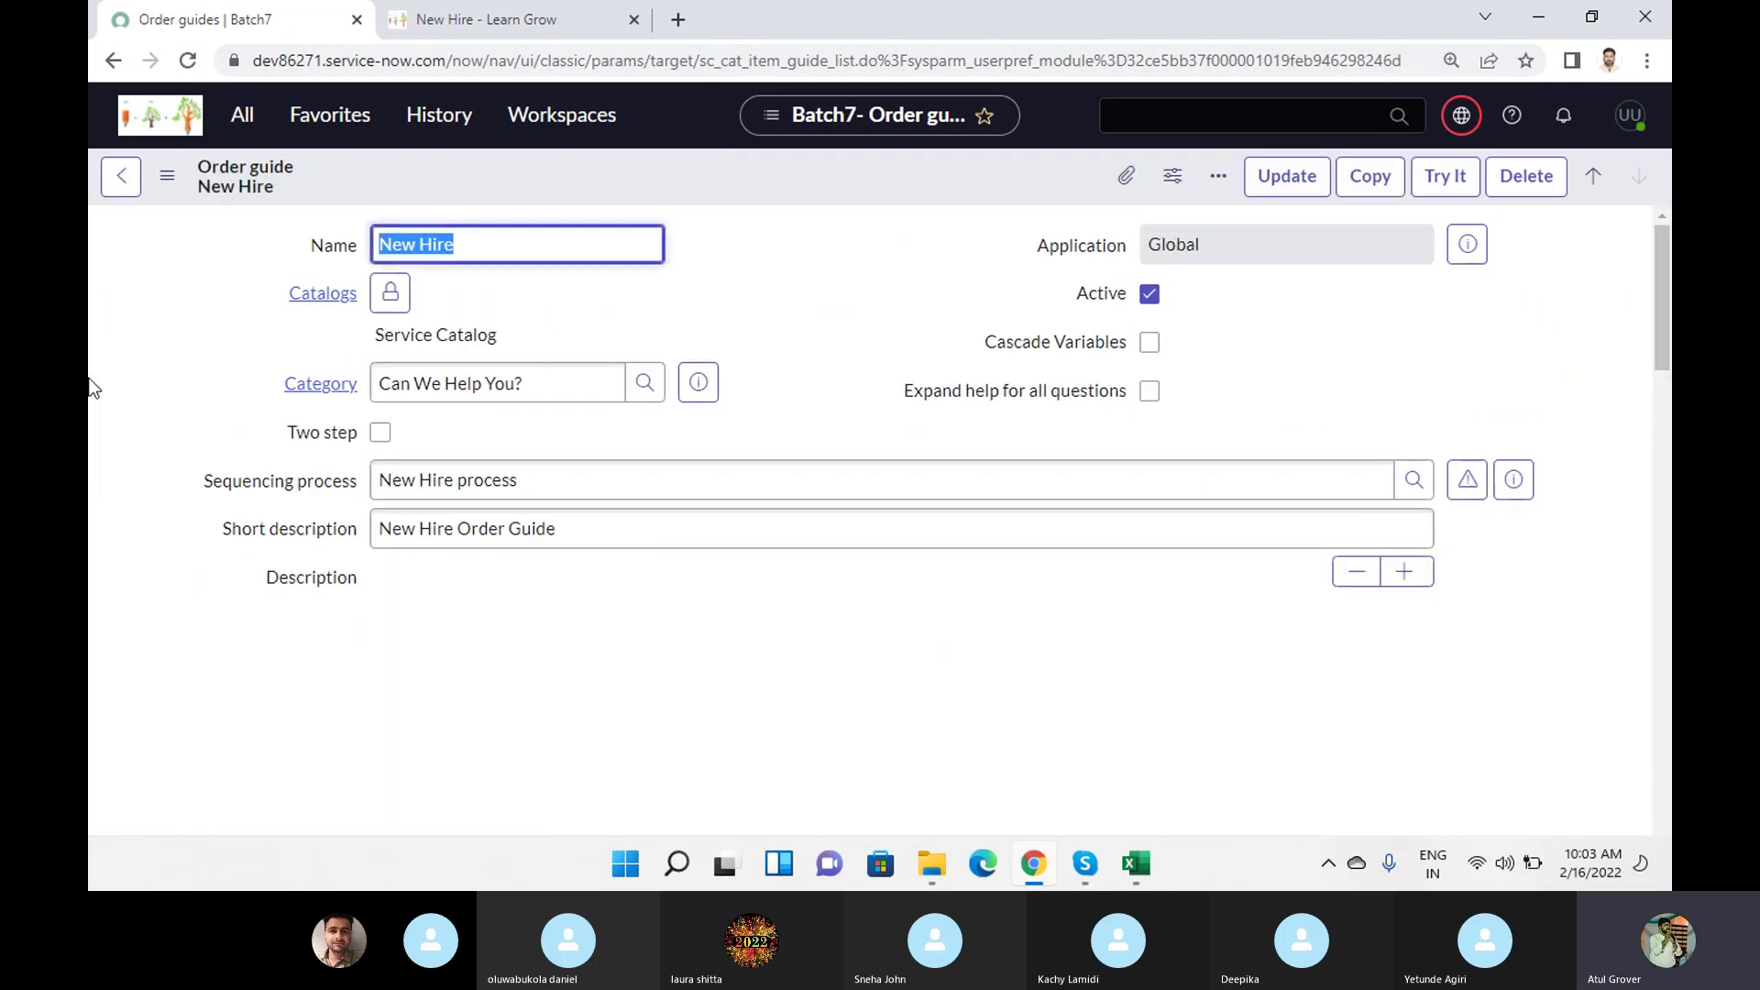
pyautogui.scroll(-10, 871, 488)
pyautogui.scroll(-4, 872, 488)
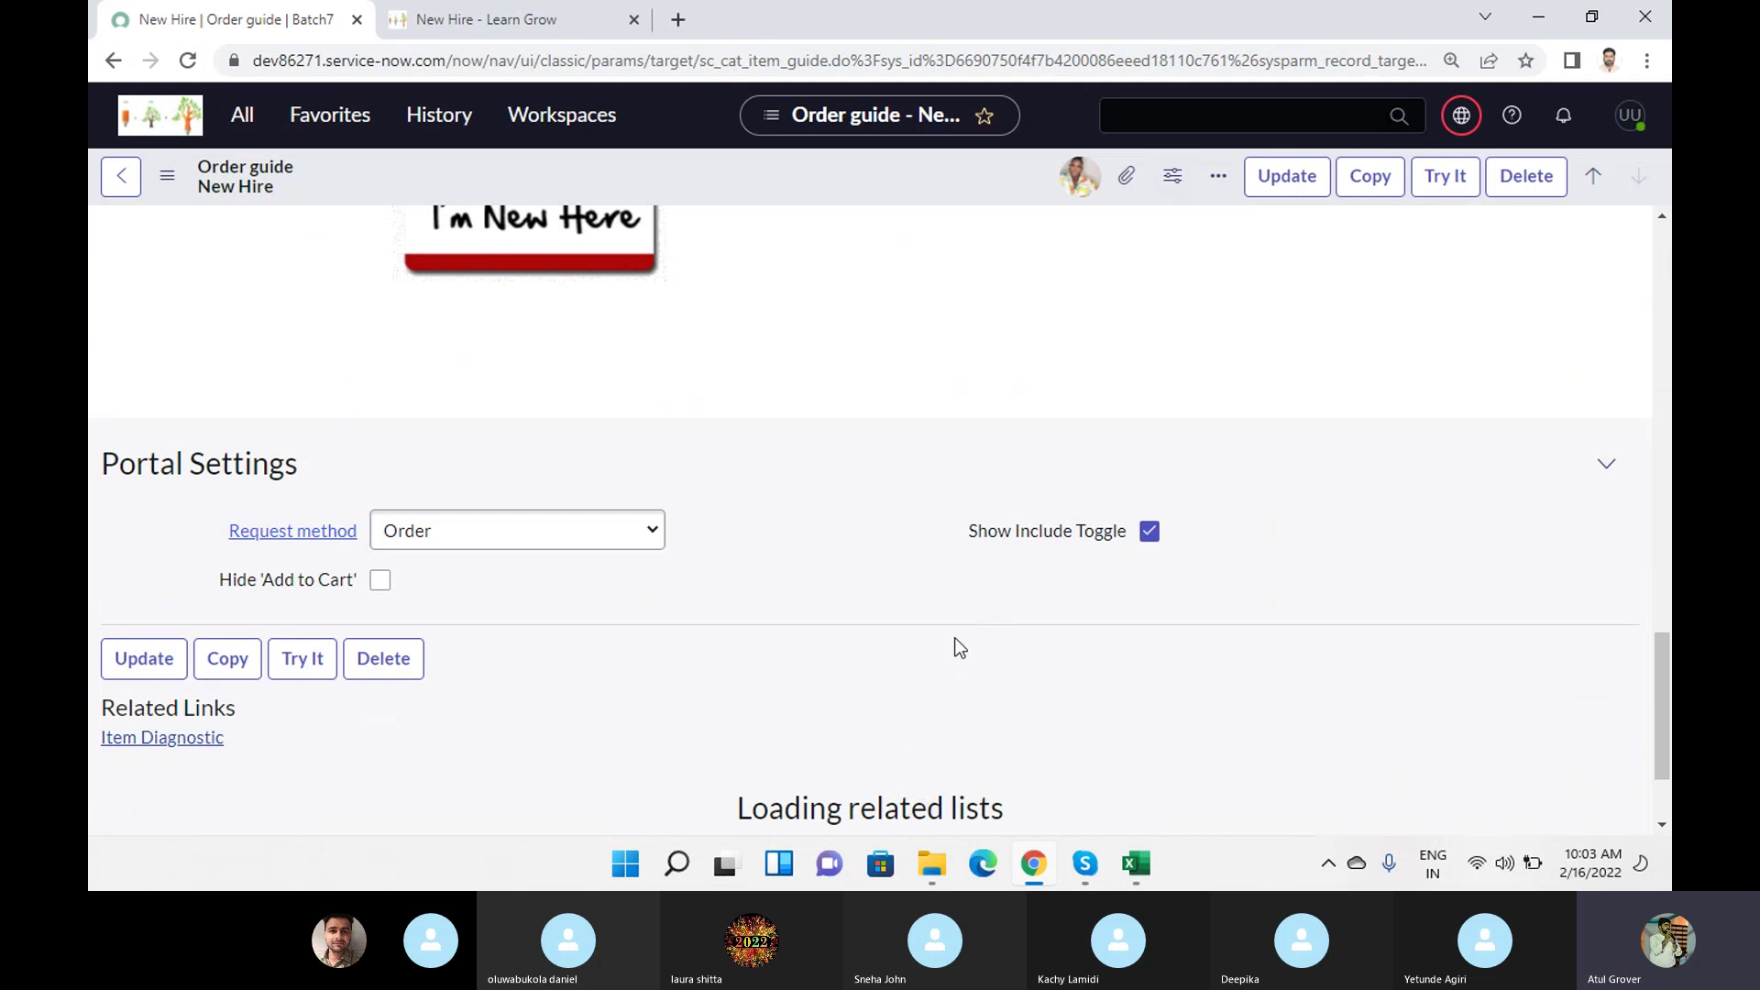
pyautogui.scroll(-2, 956, 631)
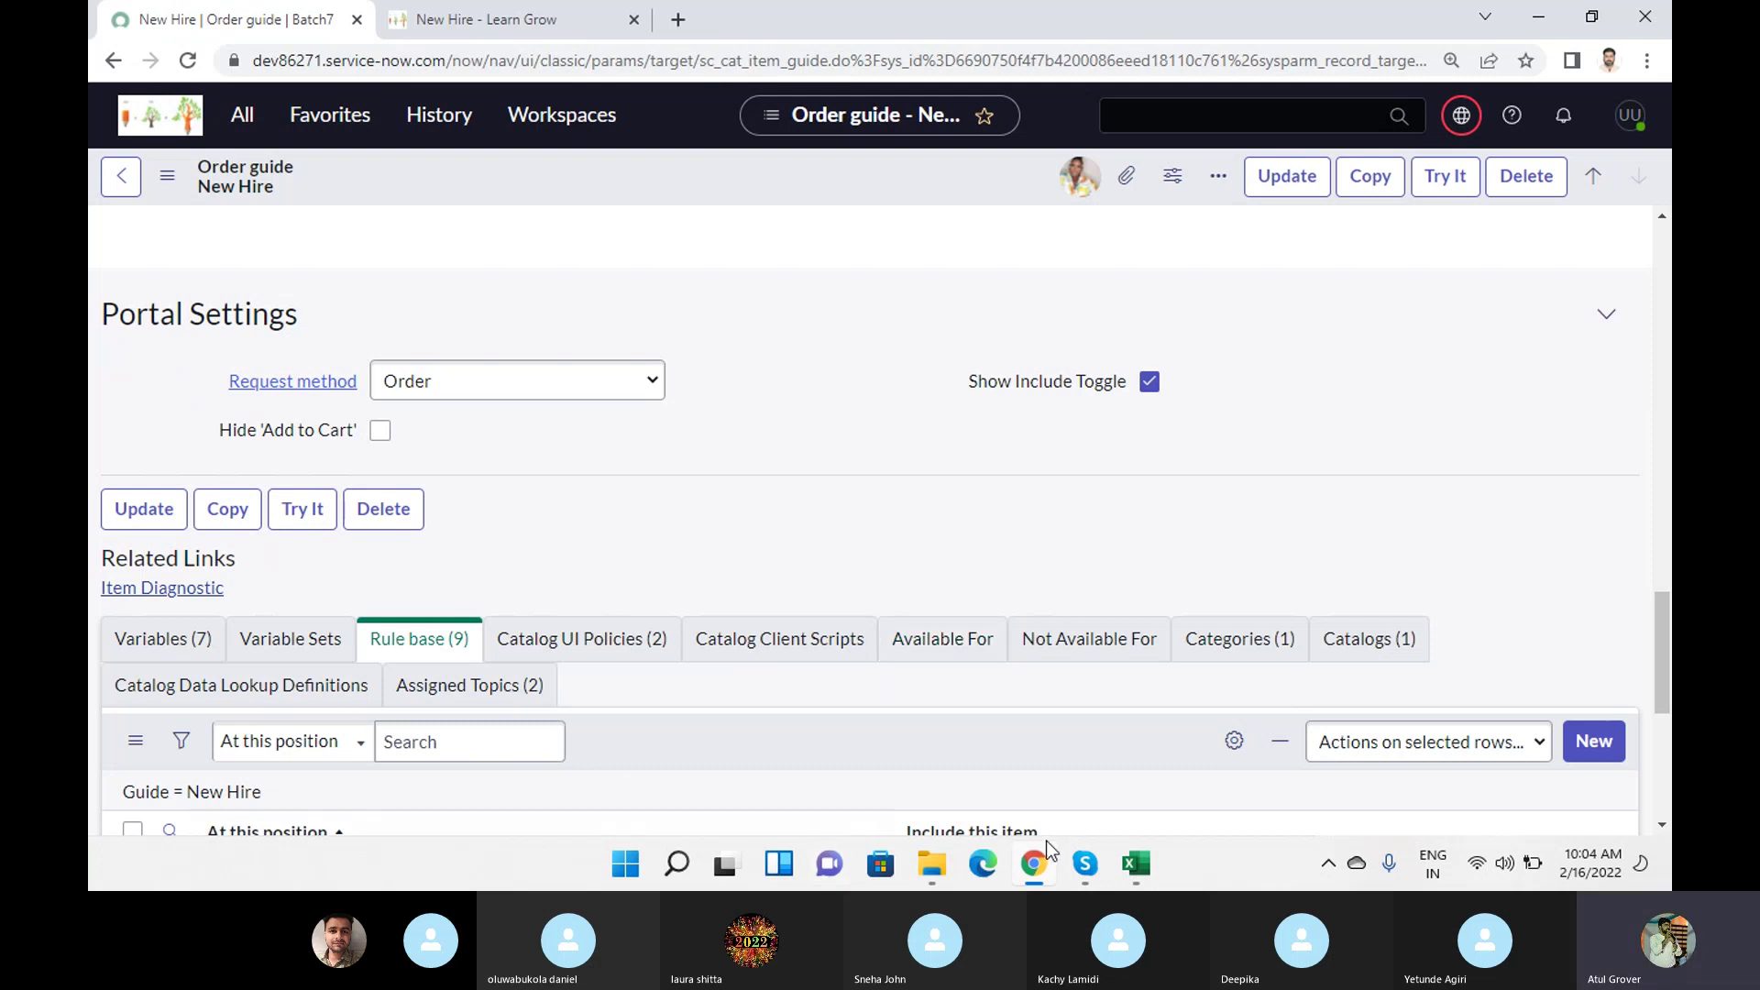
pyautogui.click(971, 761)
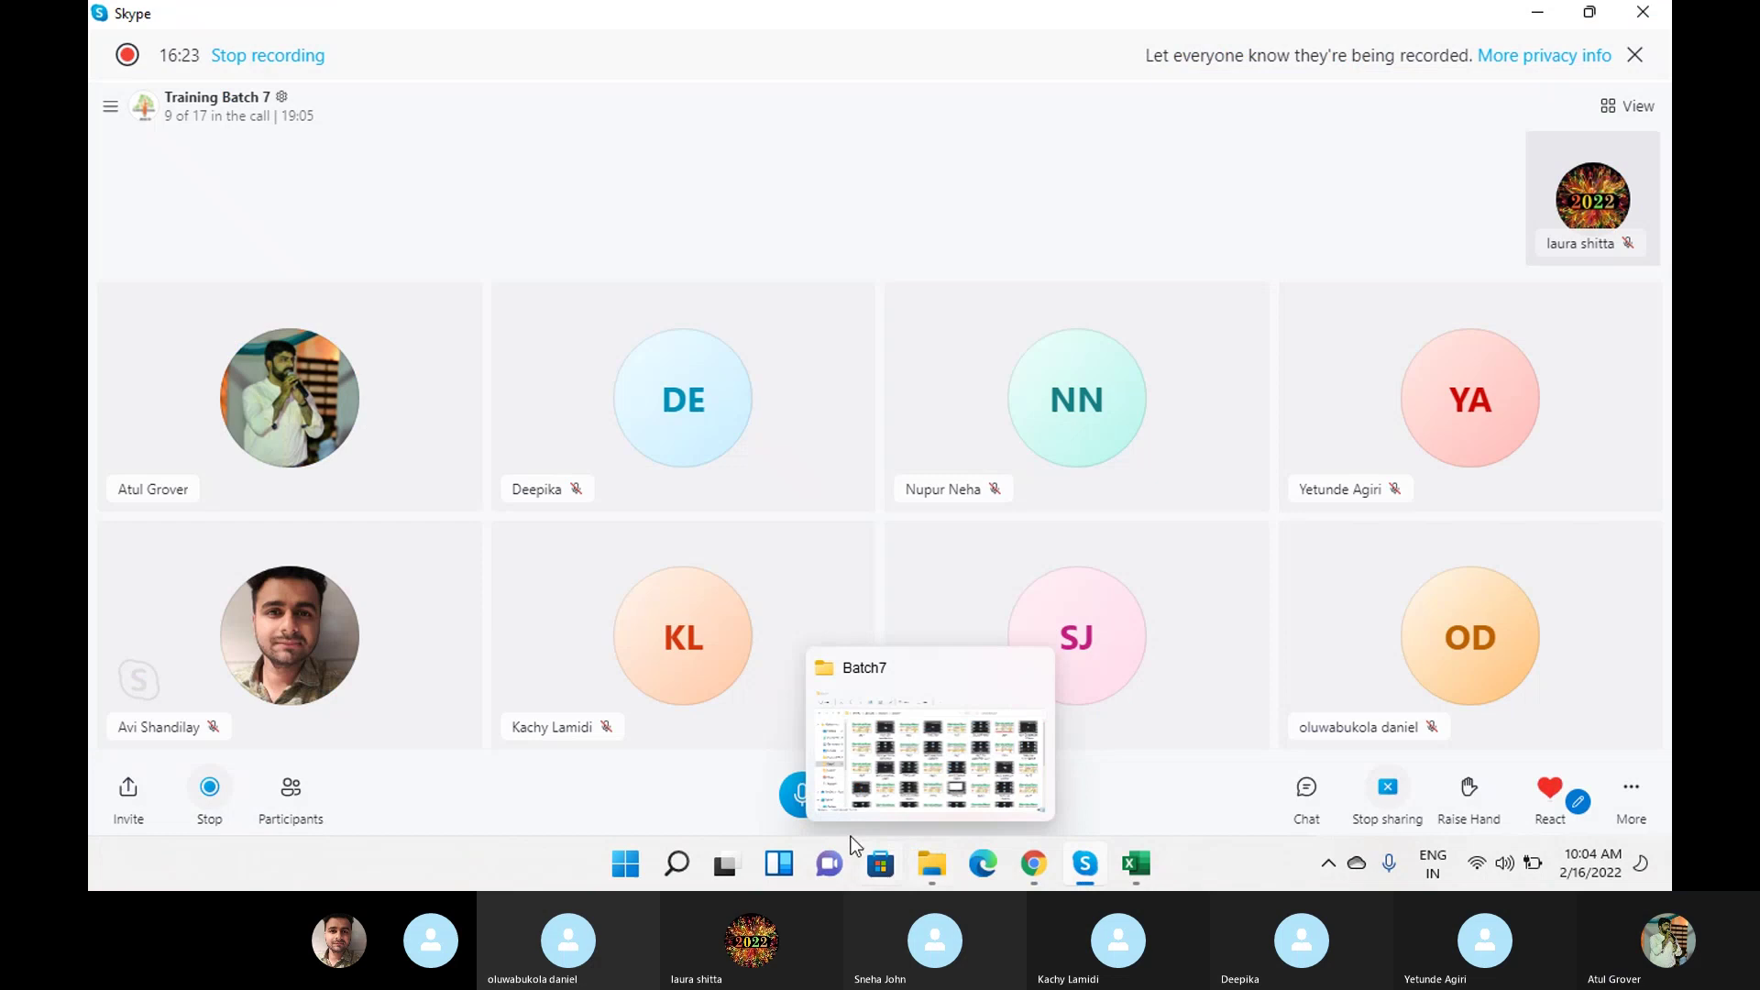
pyautogui.click(803, 810)
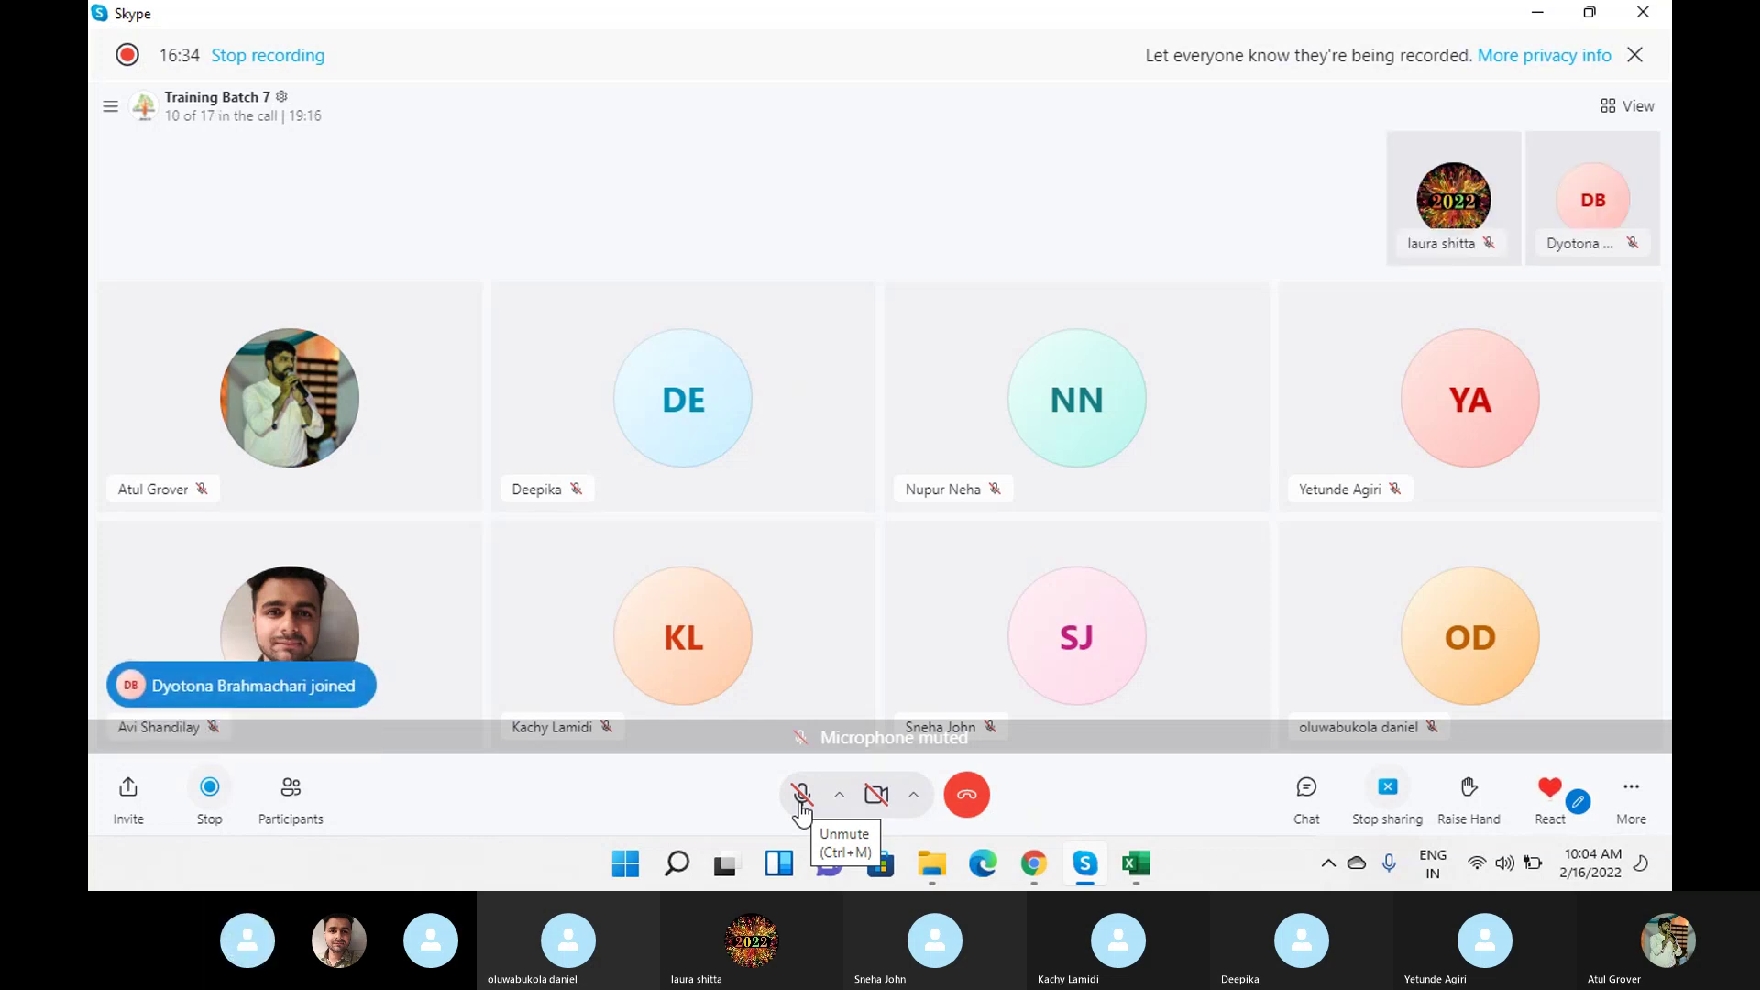
pyautogui.click(801, 796)
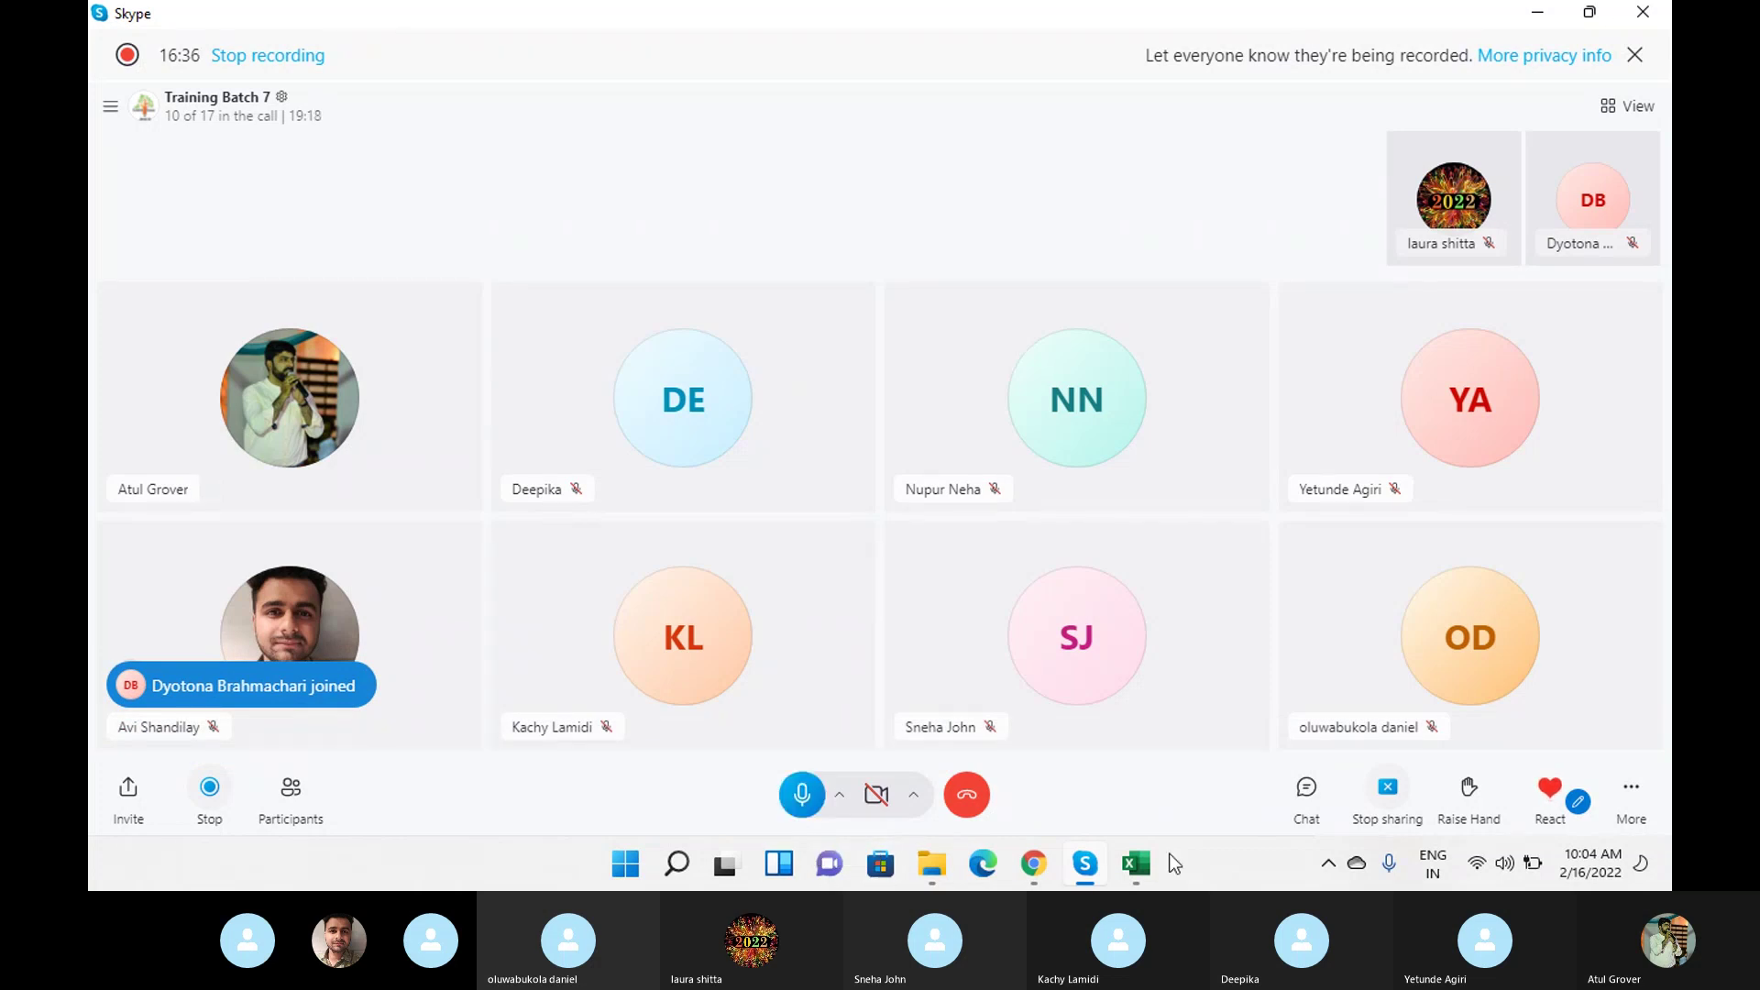
pyautogui.moveTo(1027, 862)
pyautogui.click(1037, 721)
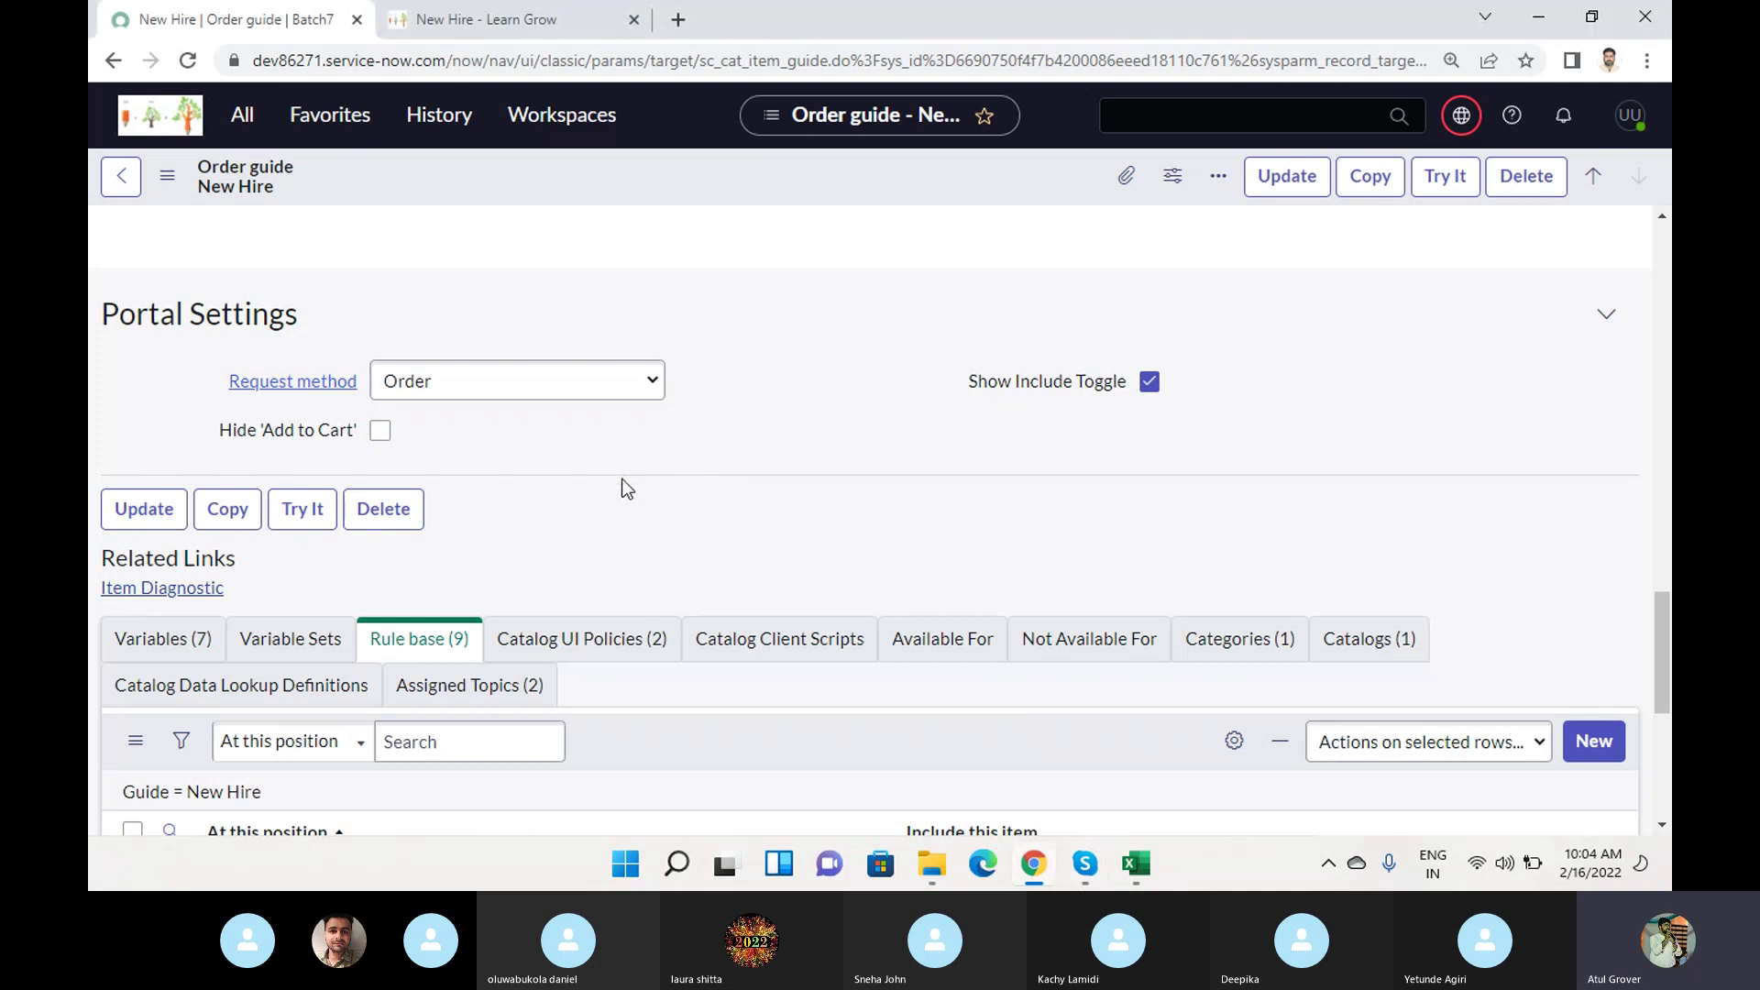
# Open the iPhone 6s catalog item from the rule base and review its details.
pyautogui.scroll(-5, 621, 478)
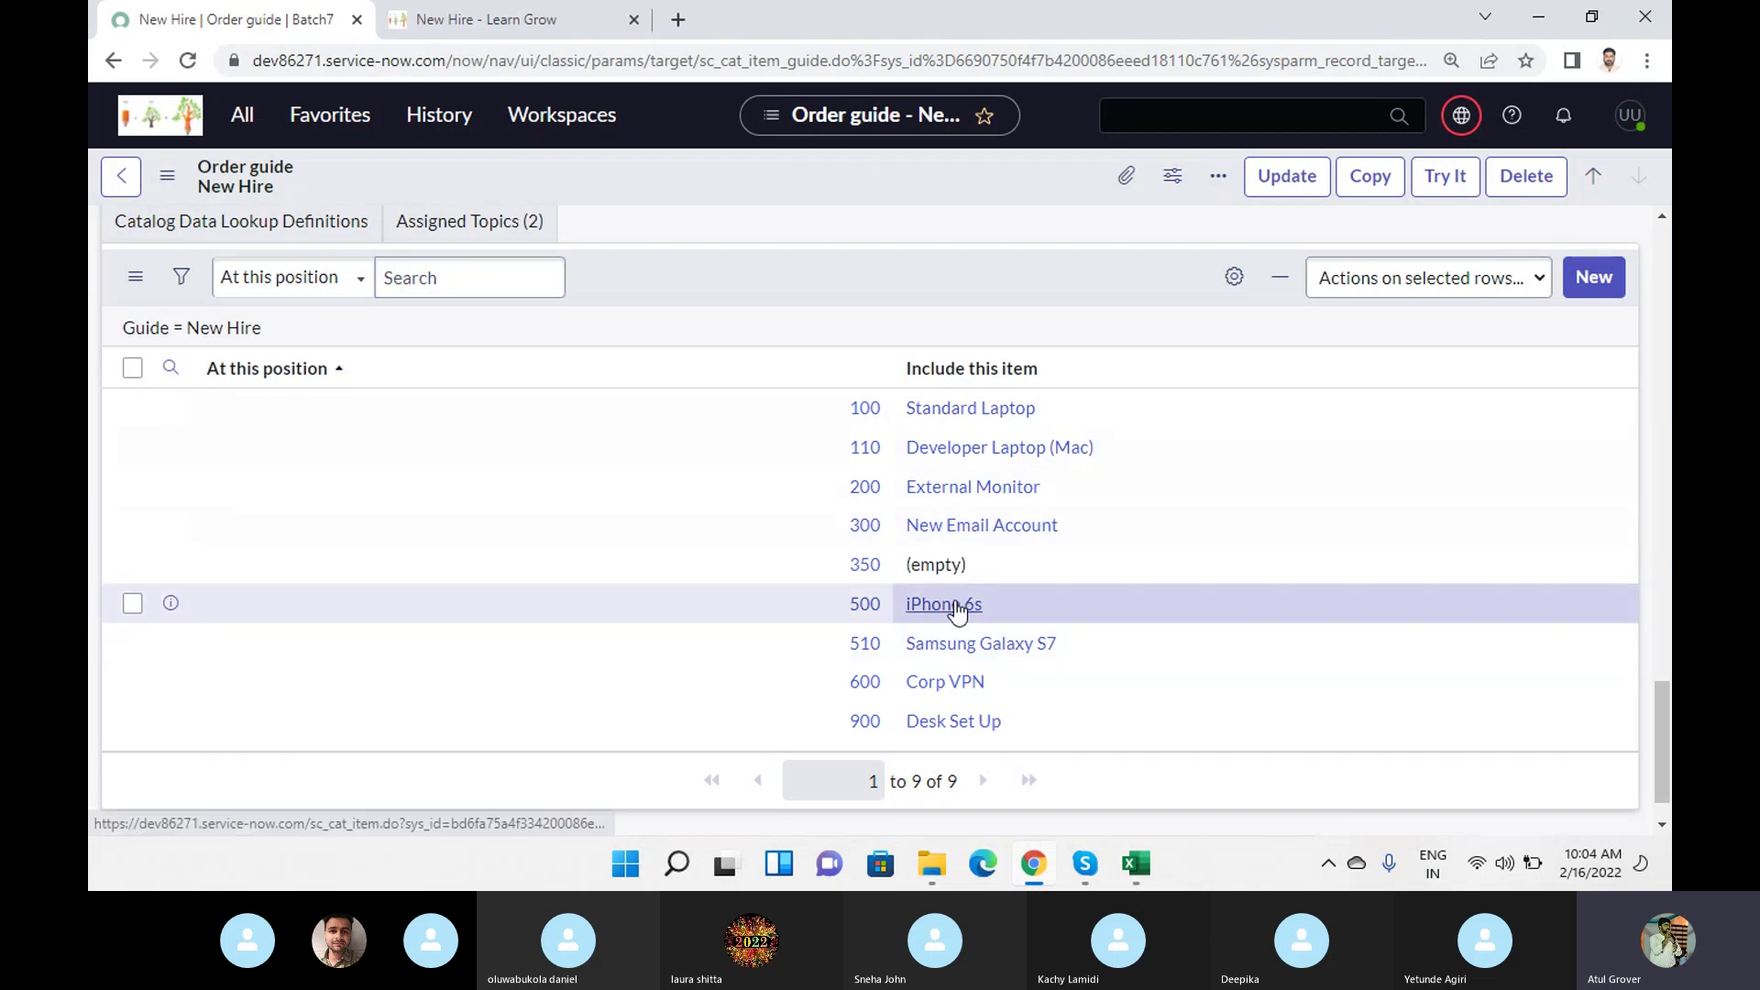
pyautogui.click(957, 609)
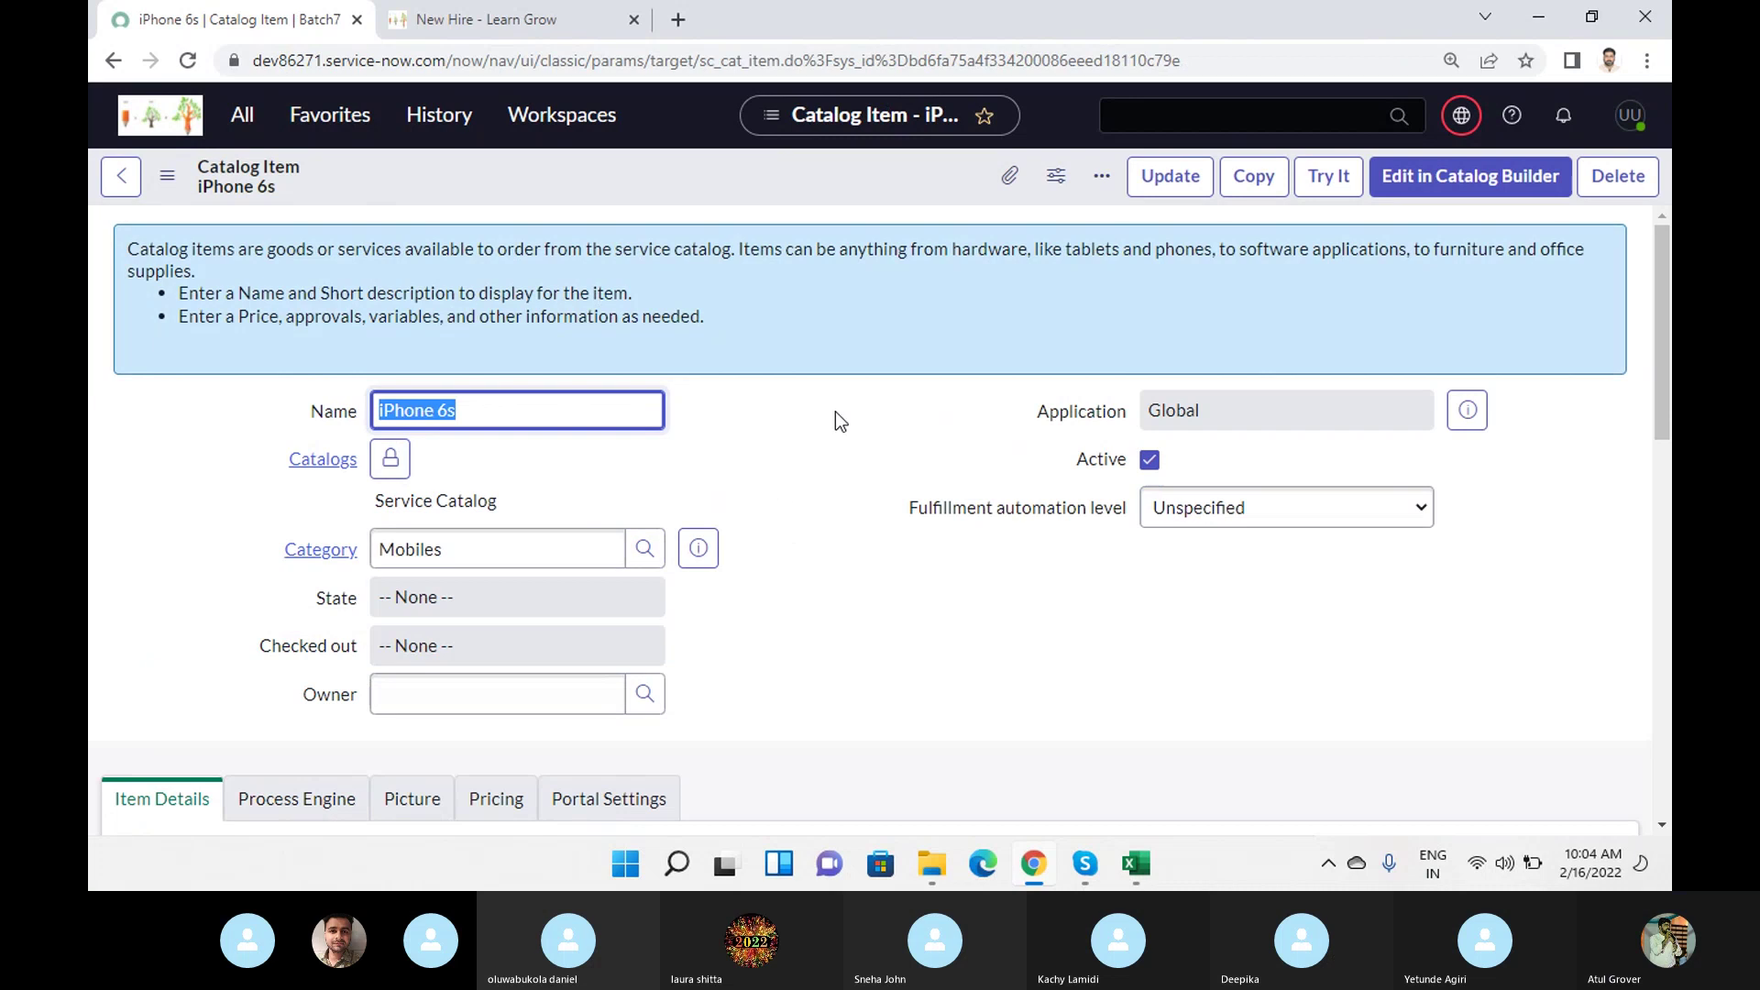
pyautogui.scroll(-5, 834, 416)
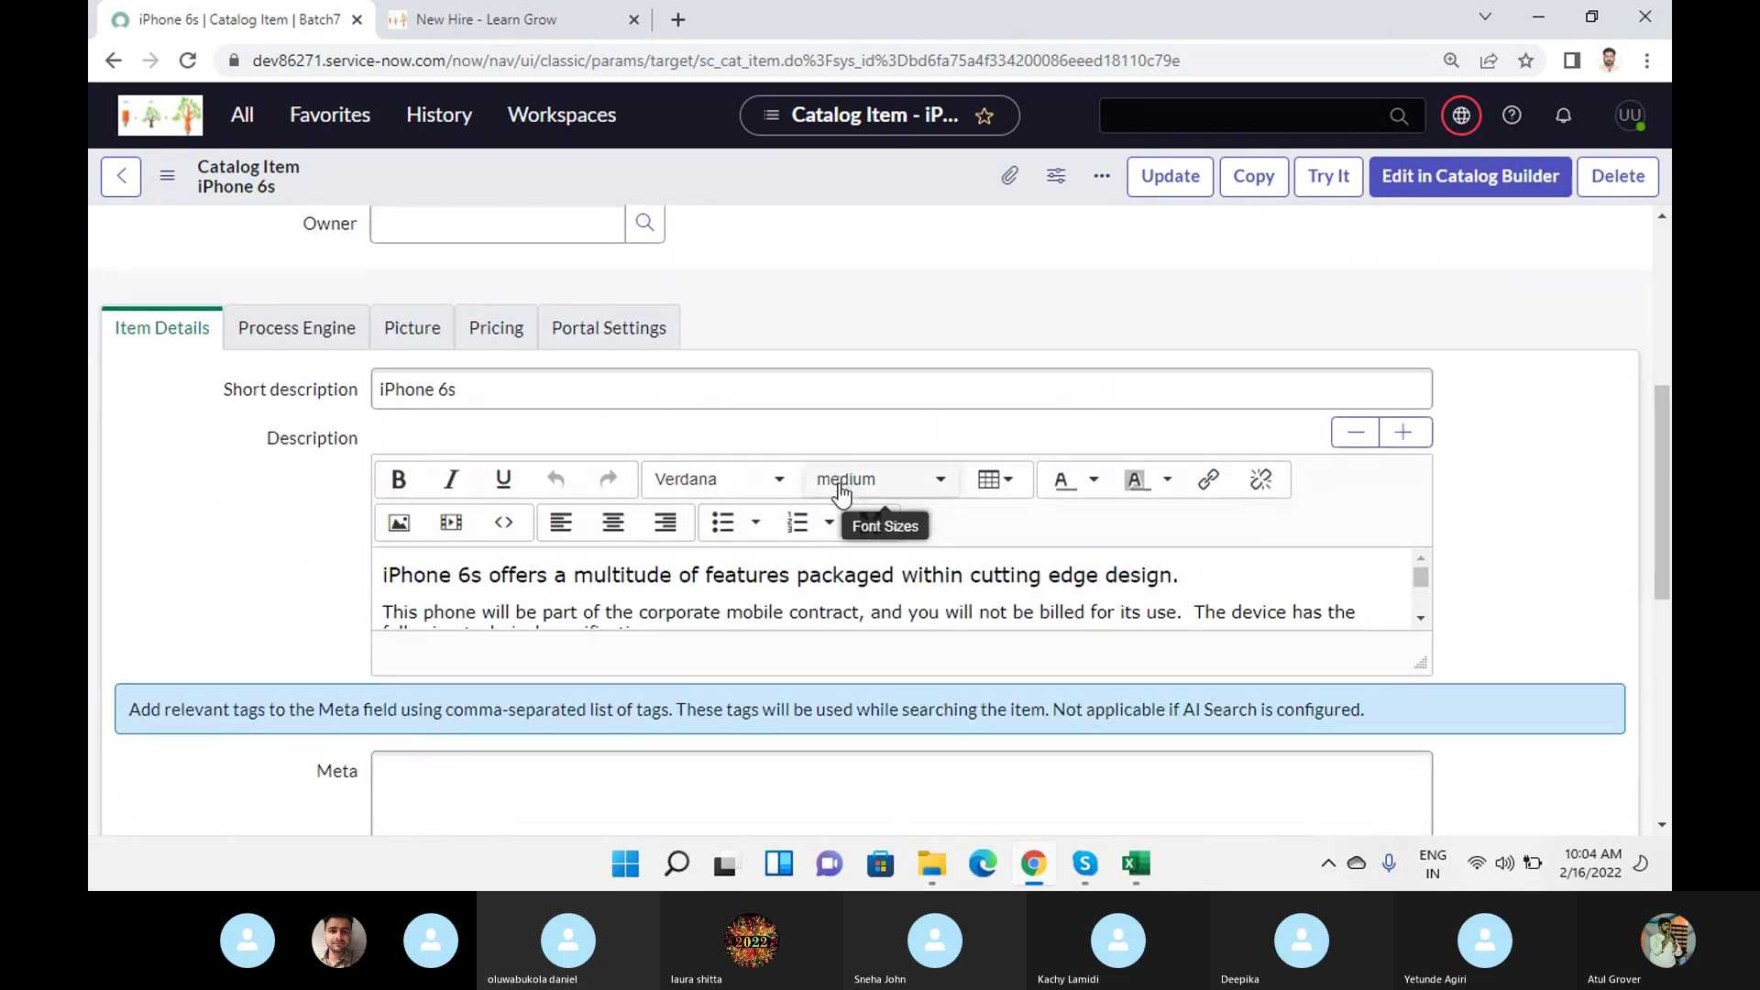
pyautogui.scroll(-10, 840, 489)
pyautogui.scroll(15, 840, 490)
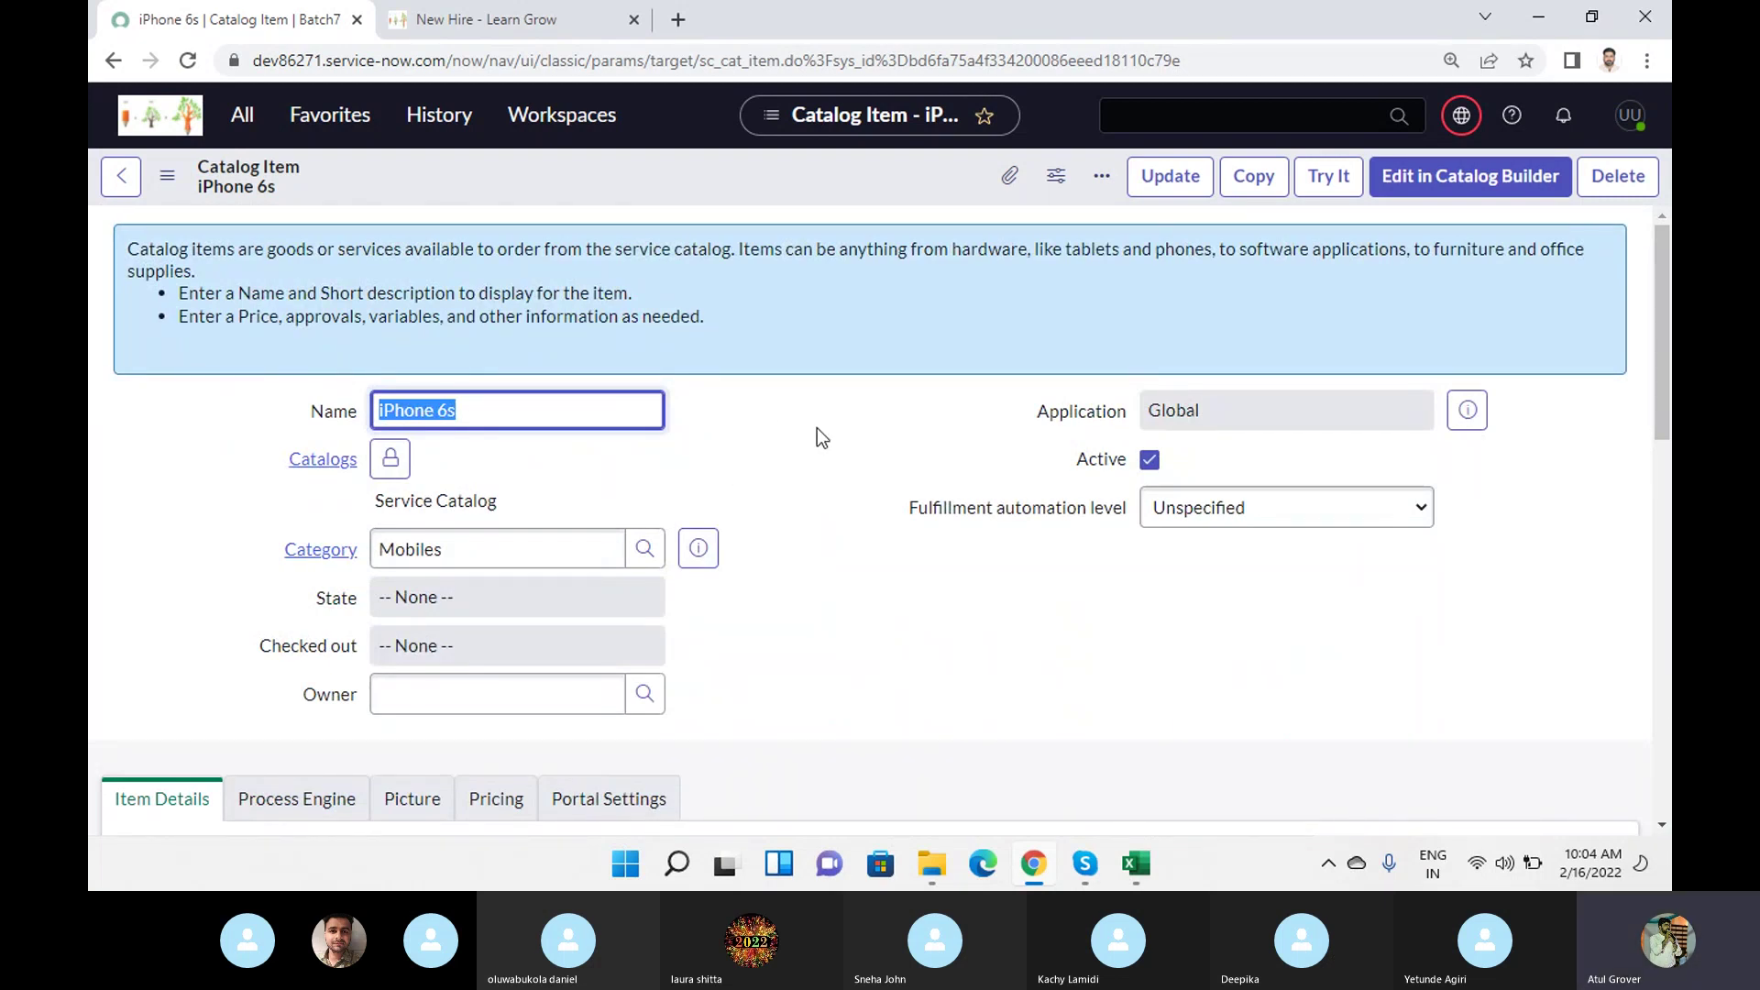
pyautogui.scroll(-5, 785, 465)
# Send the portal's New Hire guide back to Describe Needs, then return to the order guide record.
pyautogui.click(514, 31)
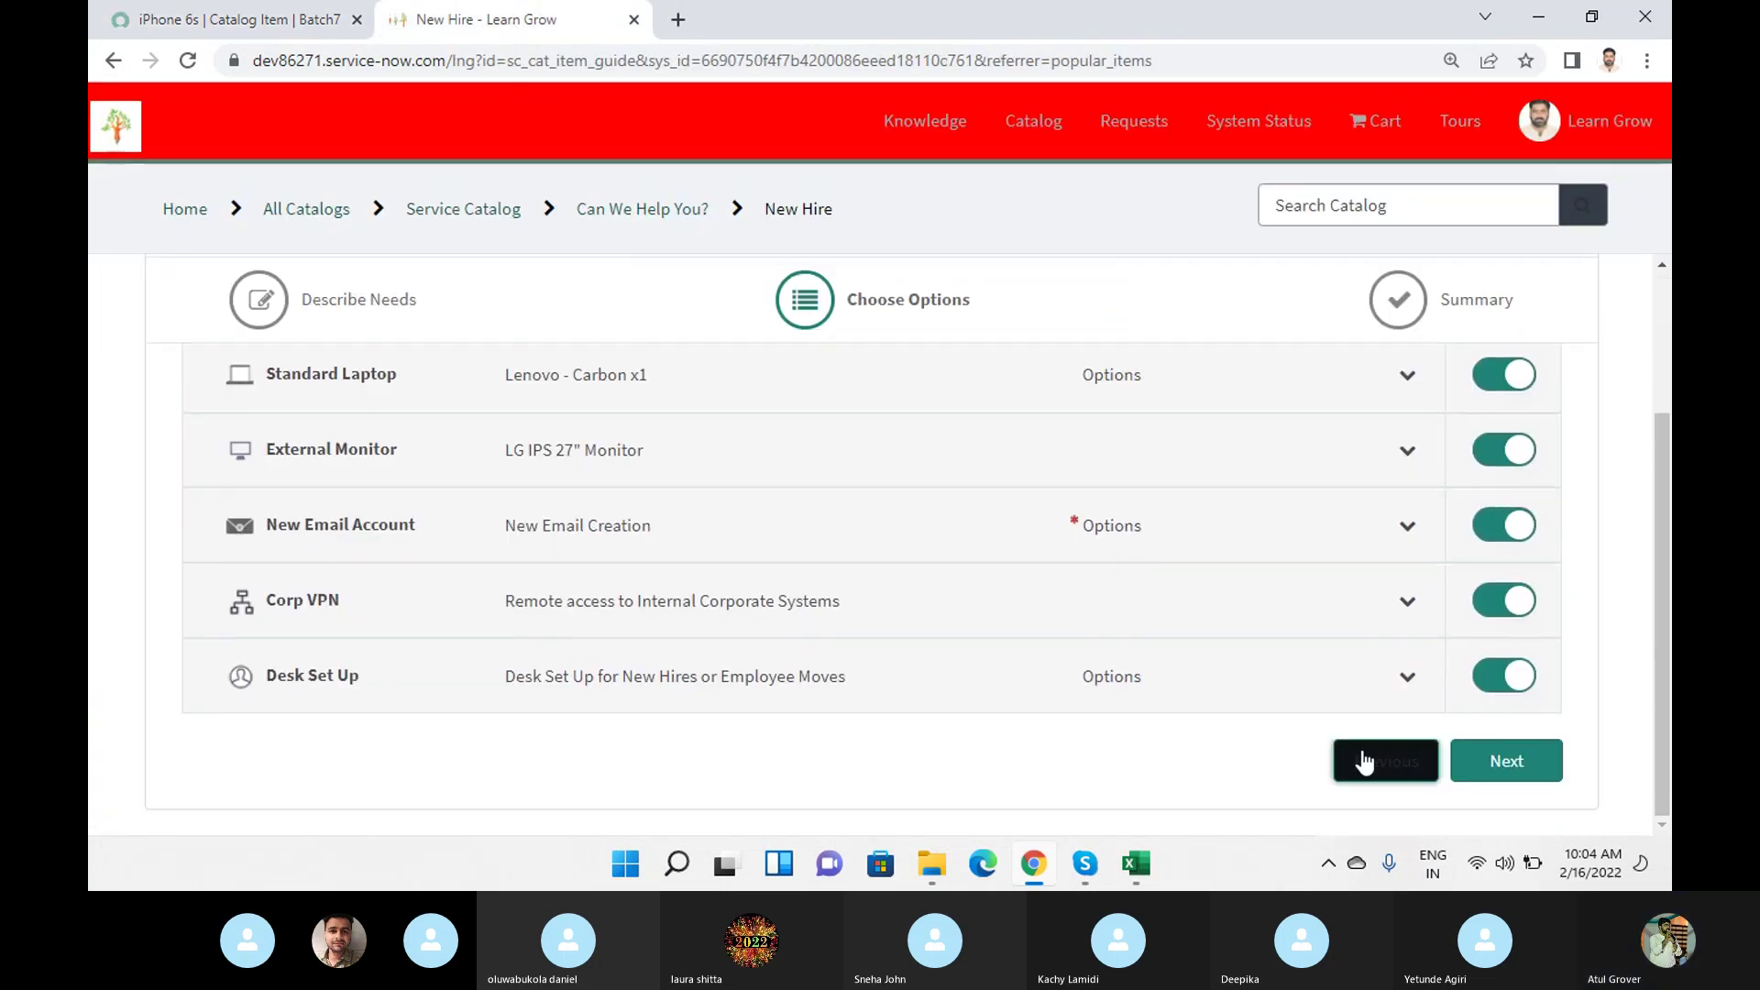
pyautogui.click(1366, 761)
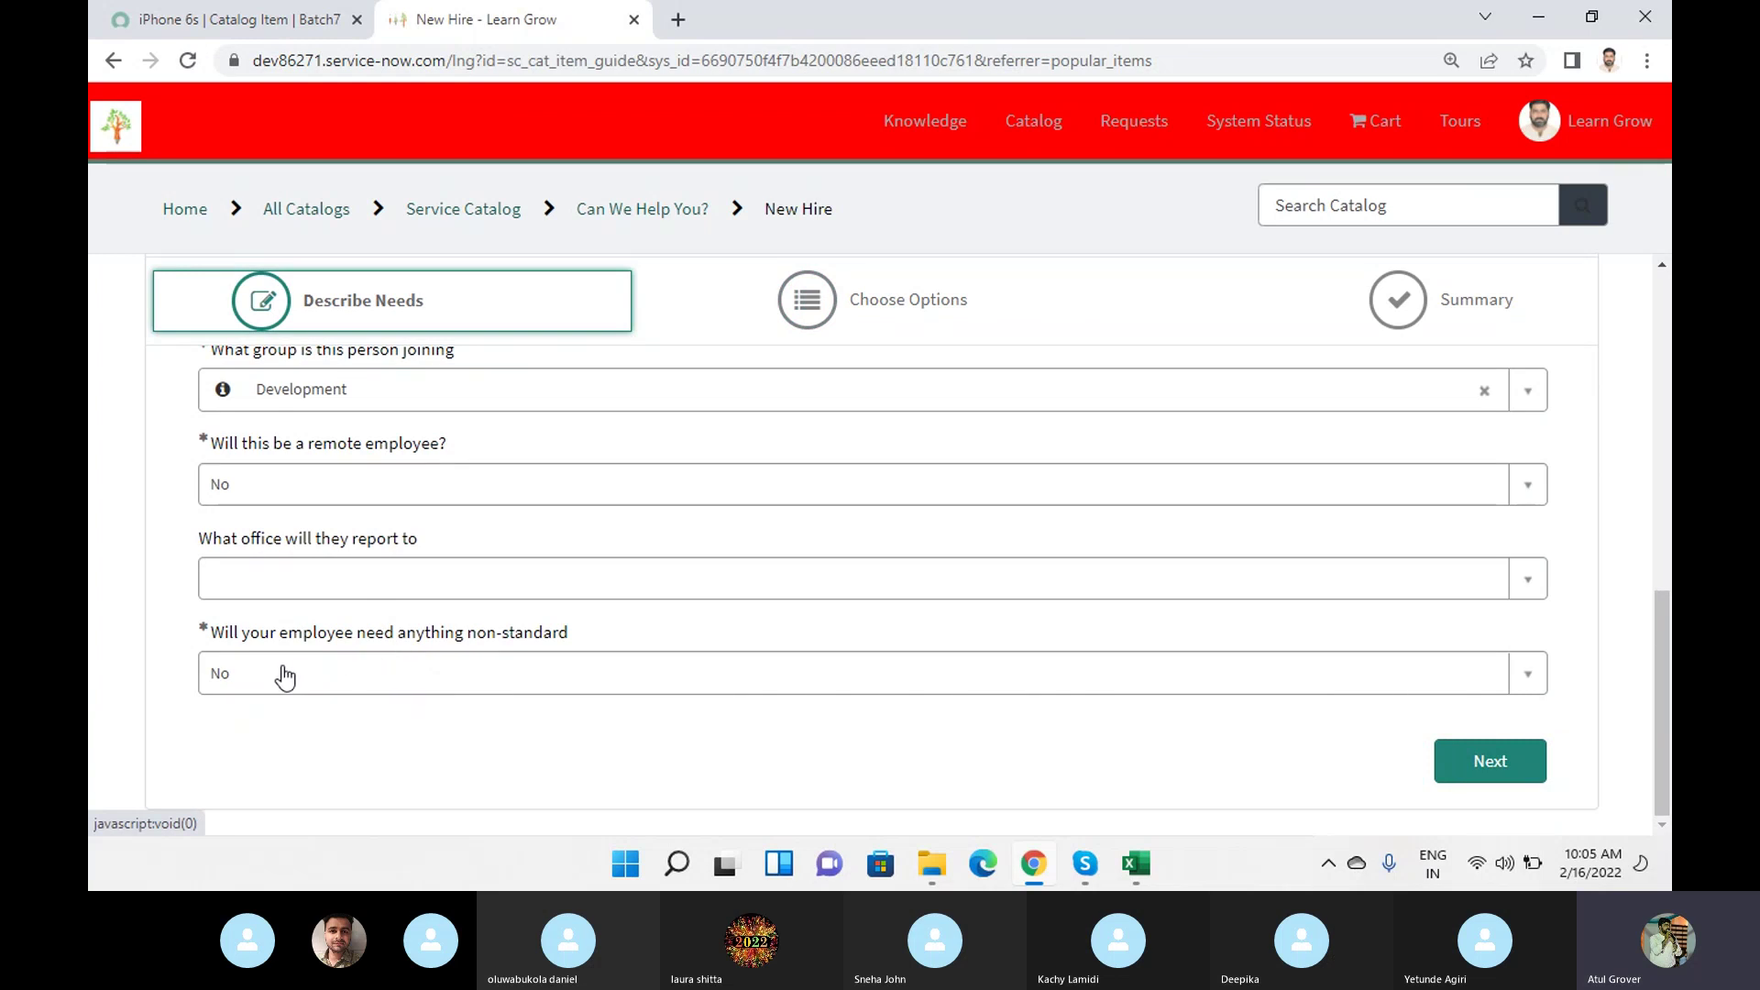
pyautogui.click(248, 23)
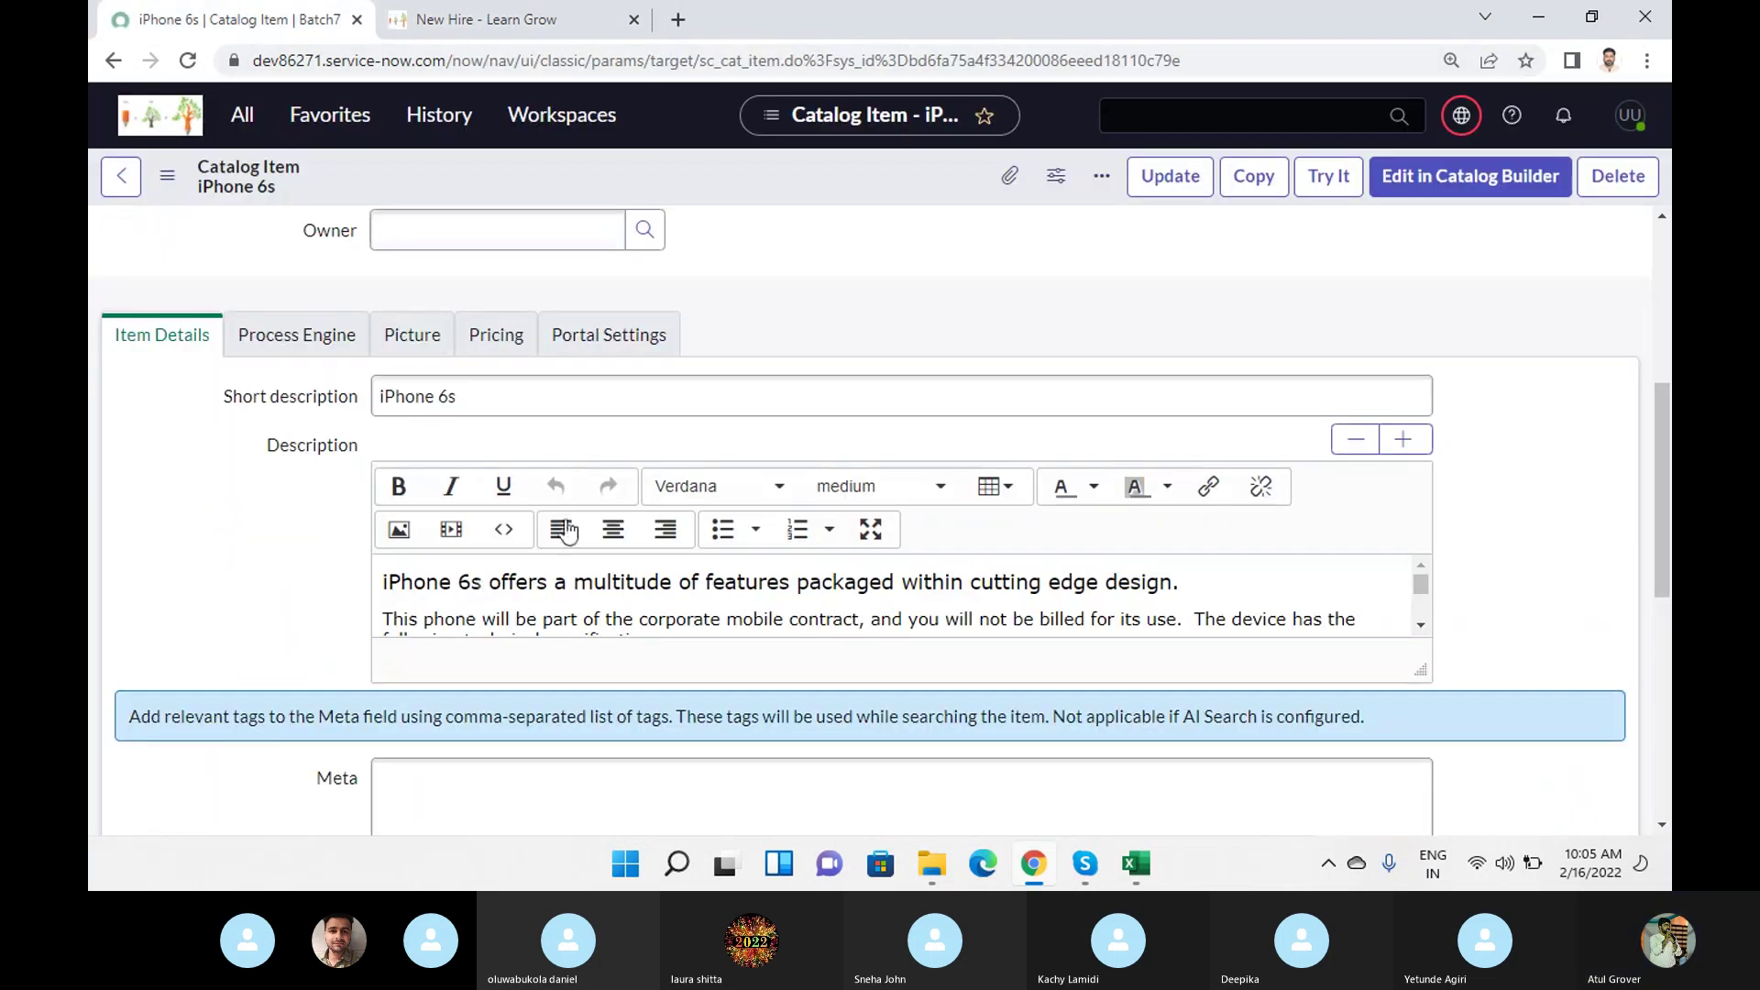
pyautogui.scroll(-5, 691, 525)
pyautogui.scroll(10, 692, 524)
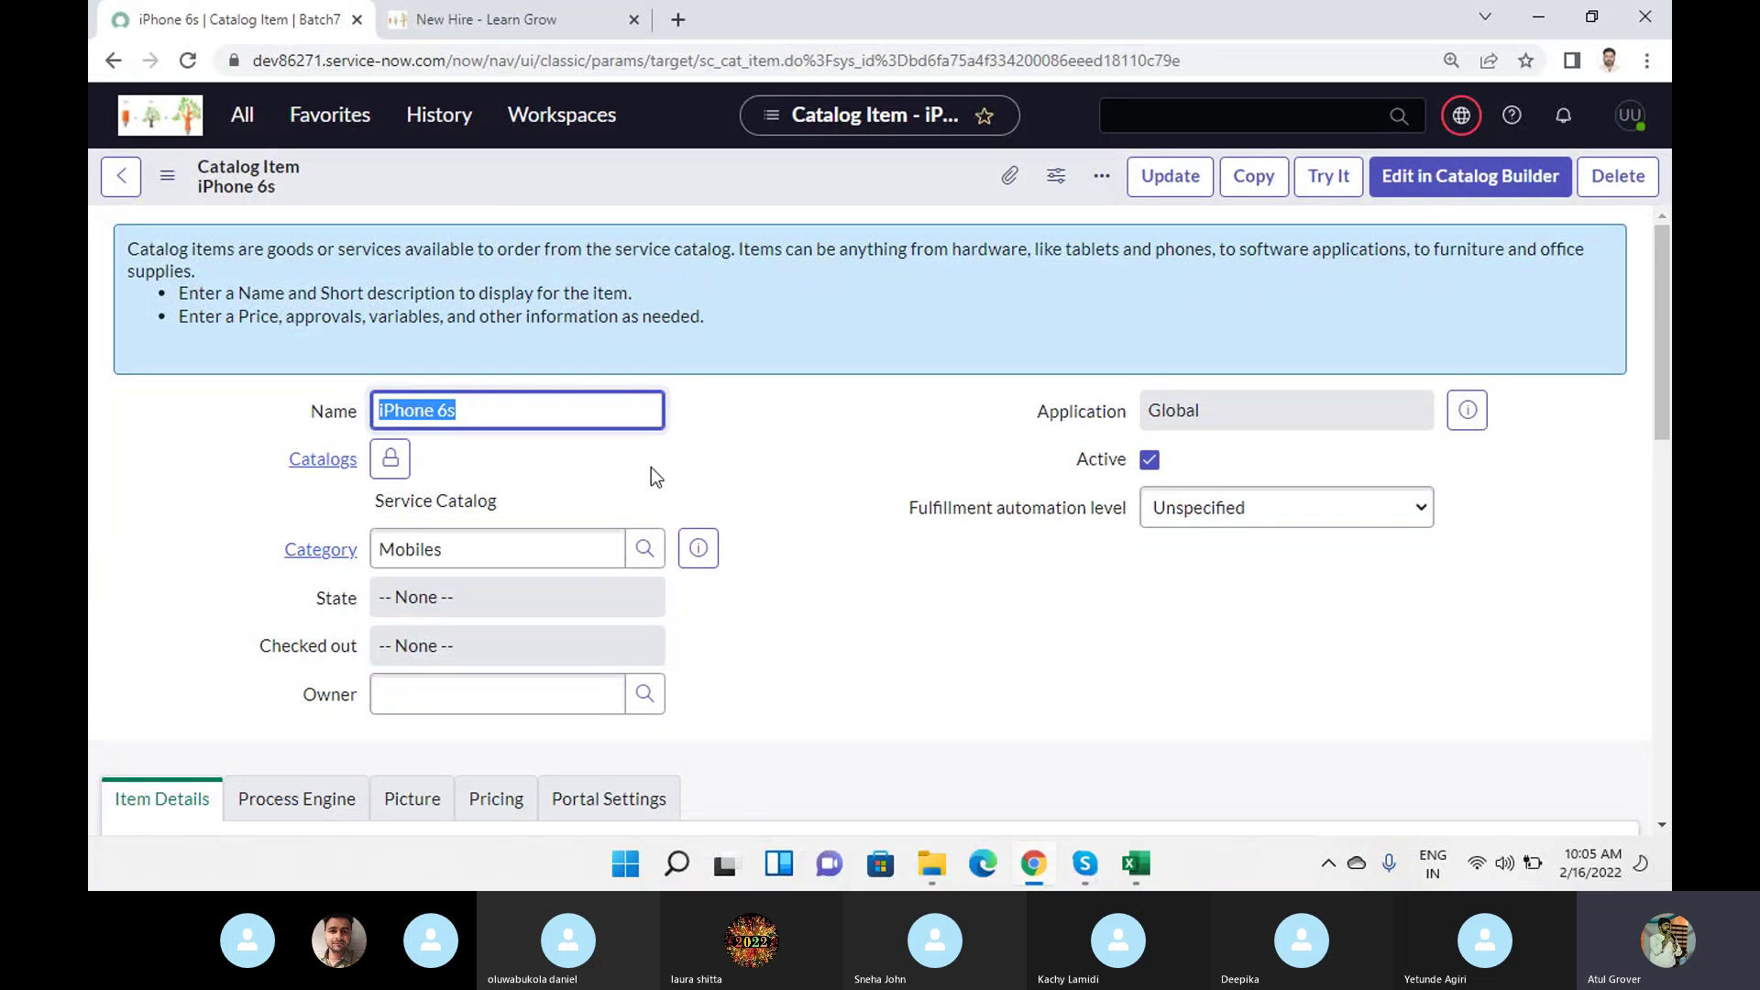
pyautogui.click(121, 179)
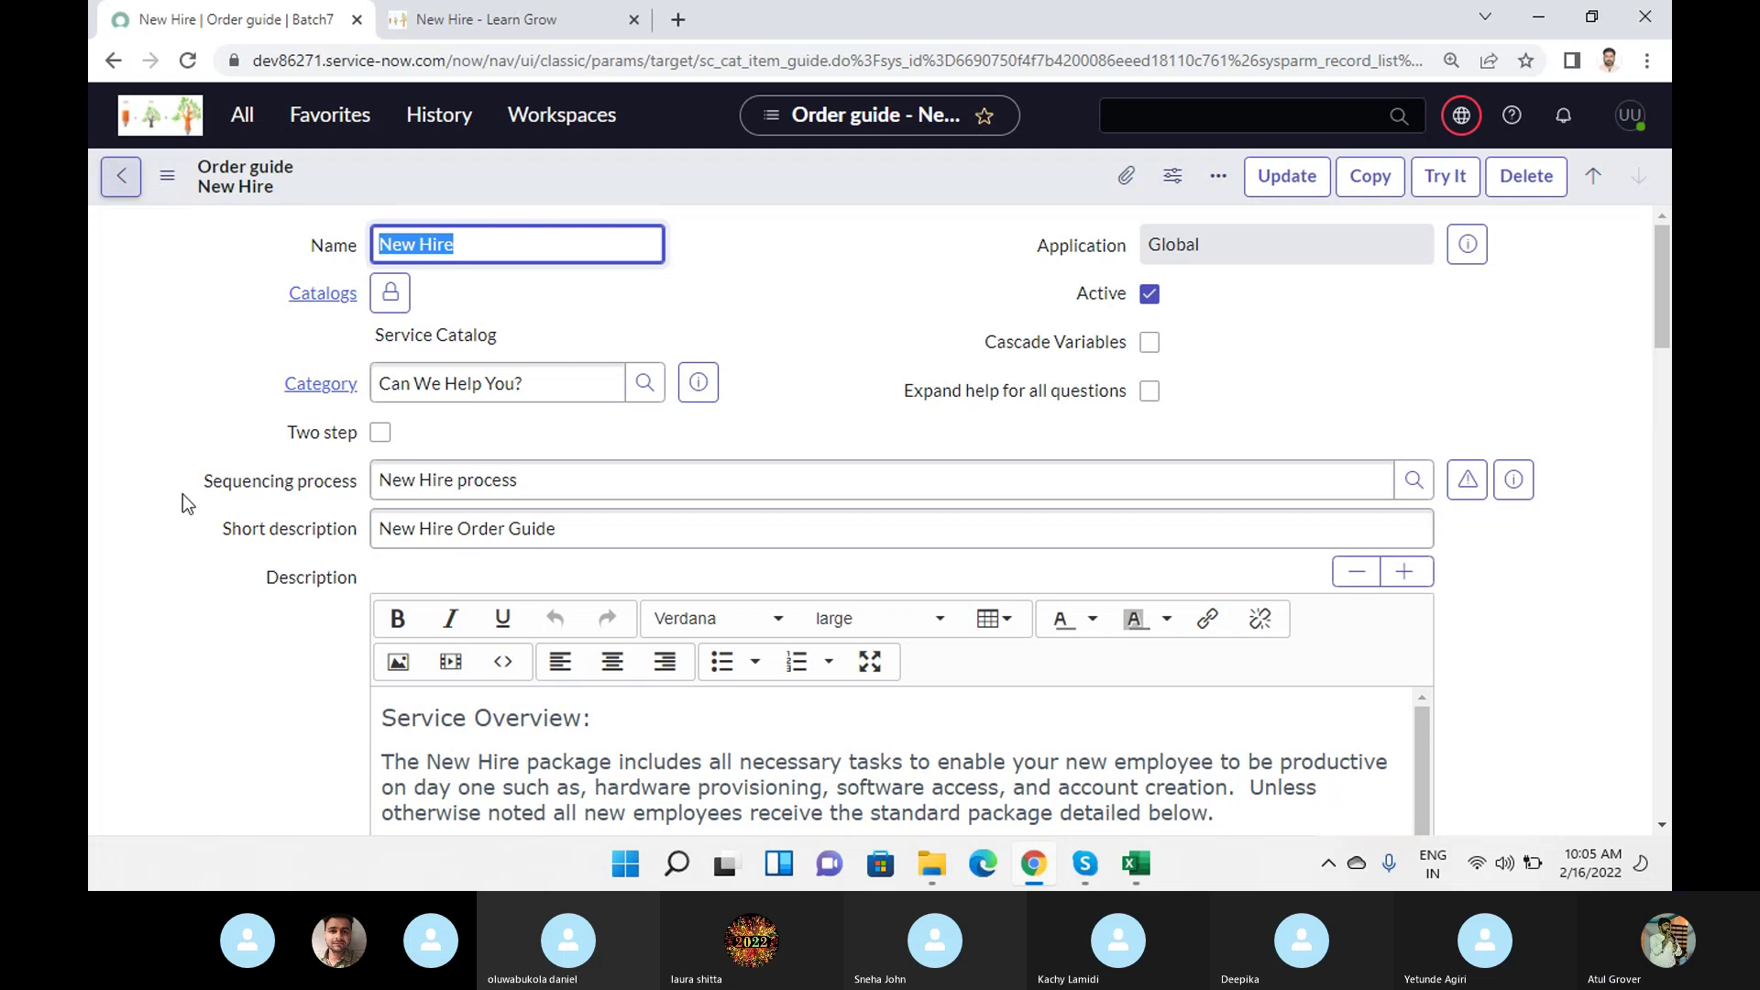
# Look at the Samsung Galaxy S7 catalog item and return to the New Hire order guide.
pyautogui.scroll(-15, 183, 491)
pyautogui.scroll(-10, 183, 491)
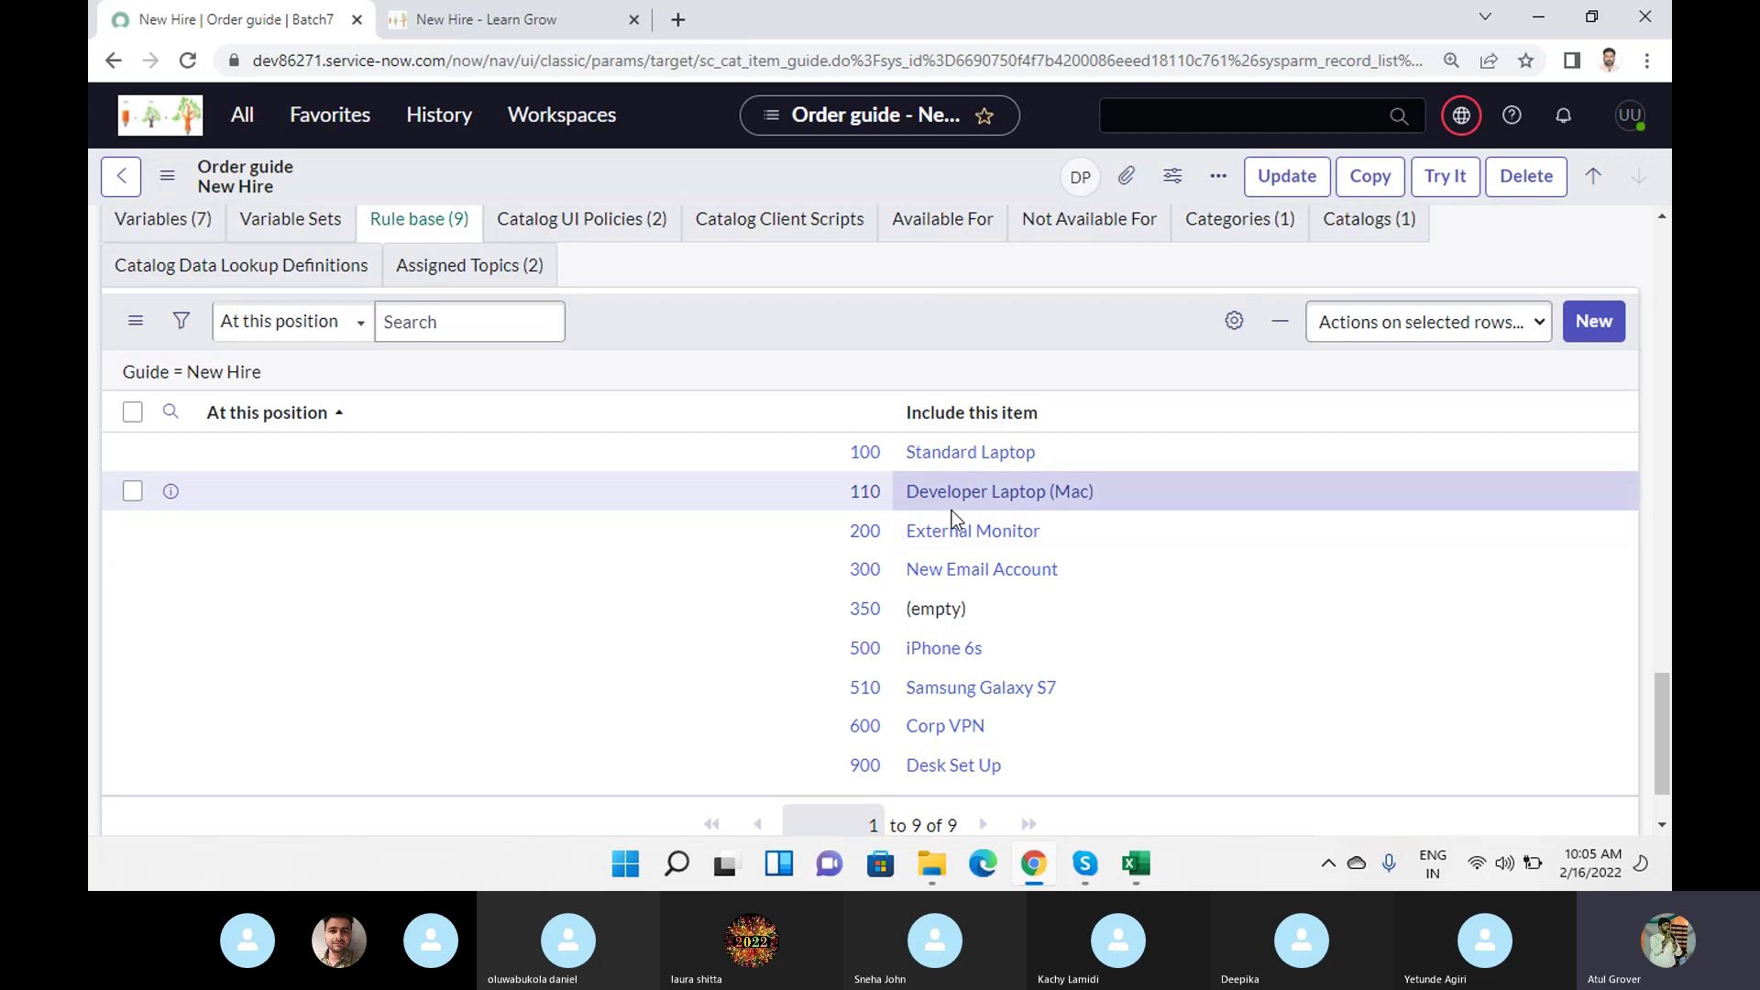
pyautogui.scroll(-1, 999, 601)
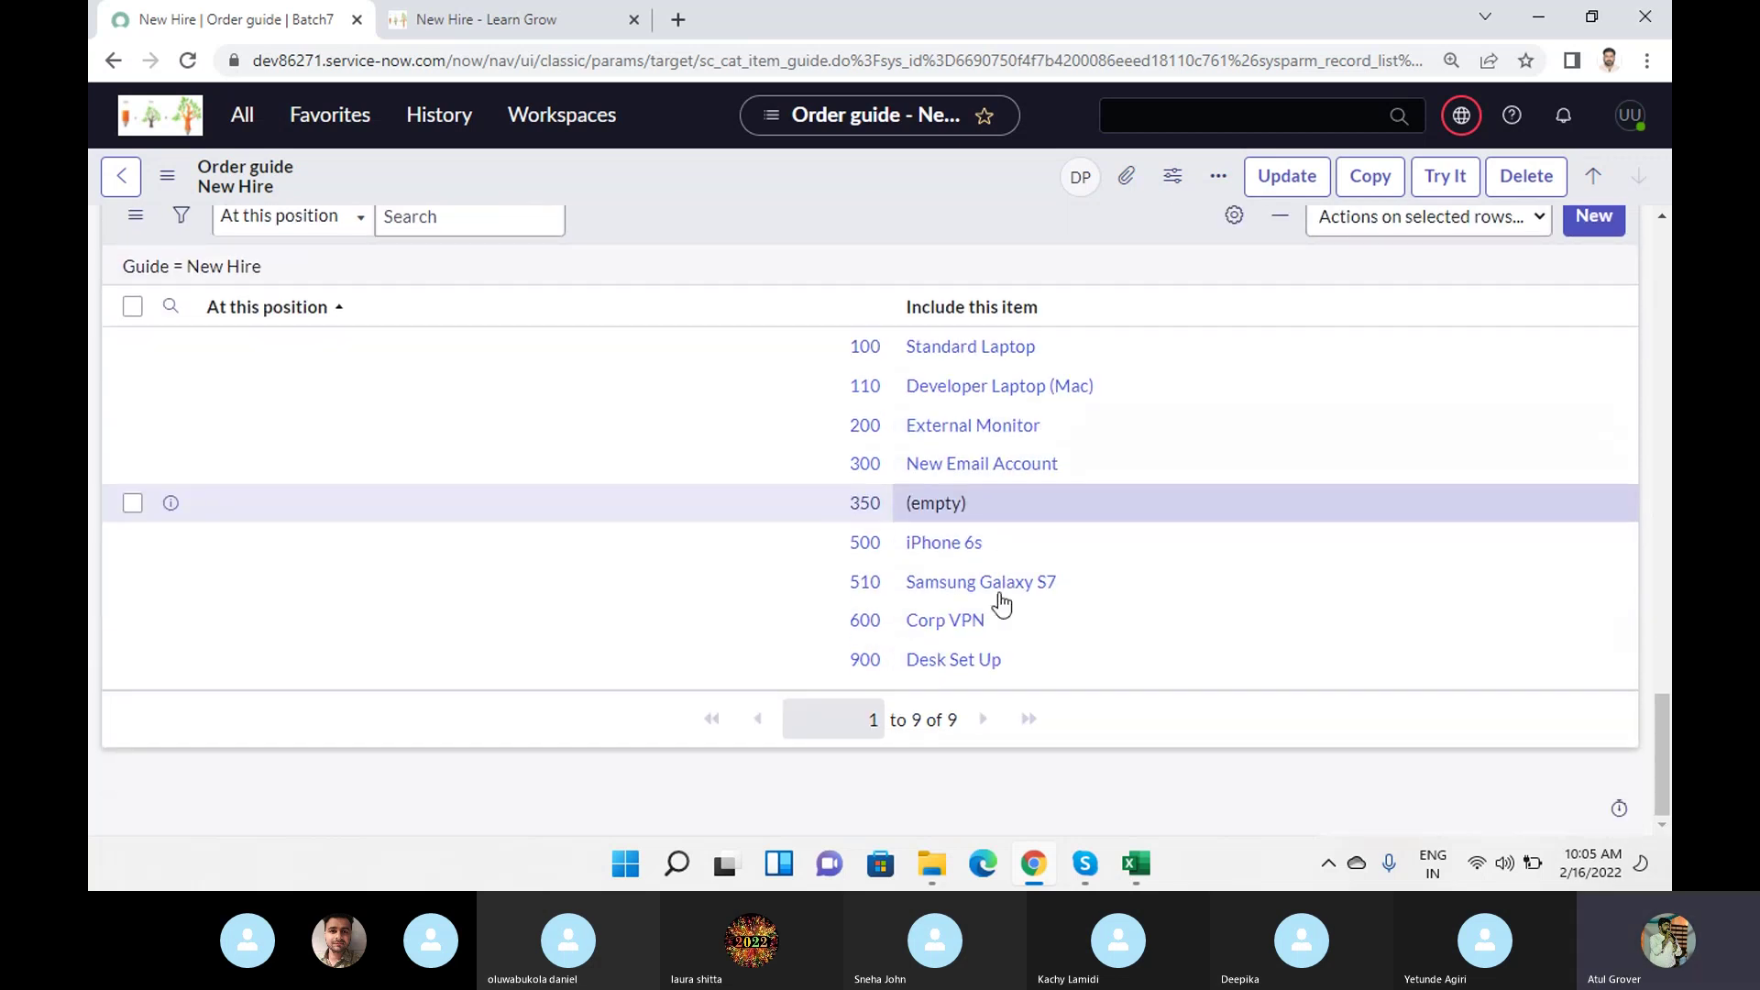
pyautogui.click(945, 588)
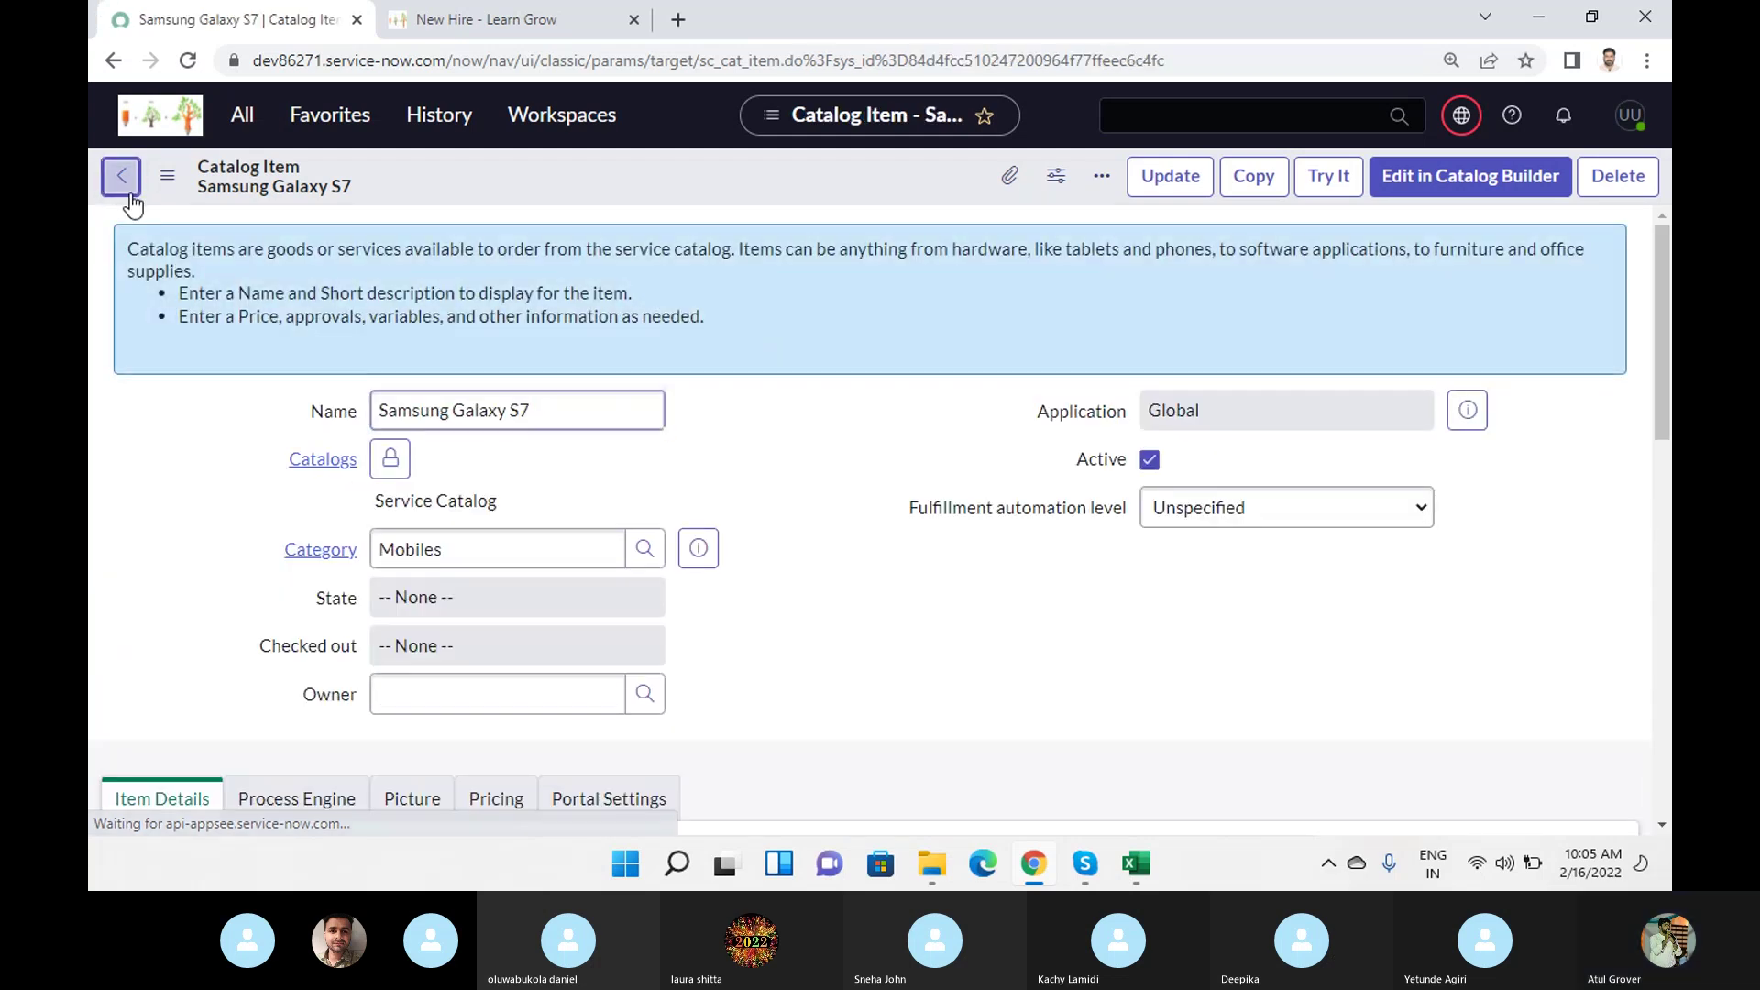
pyautogui.click(128, 192)
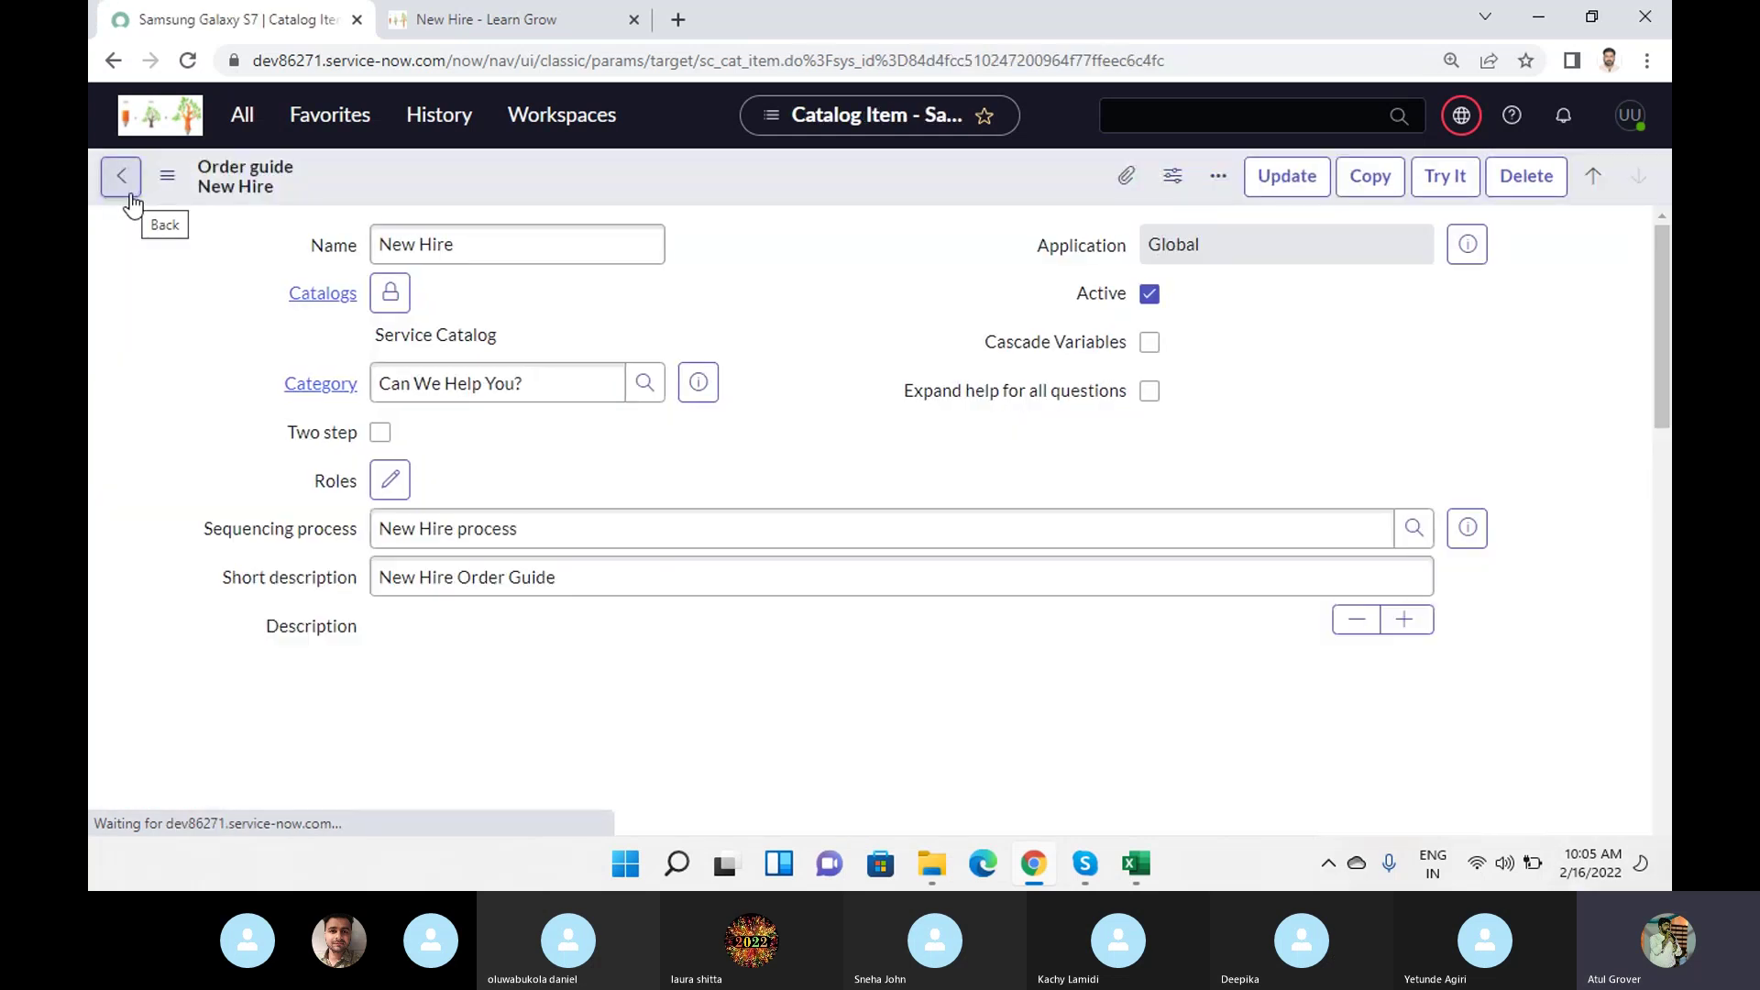
# Scroll to the Rule base list and open the iPhone 6s rule at position 500.
pyautogui.scroll(-20, 935, 443)
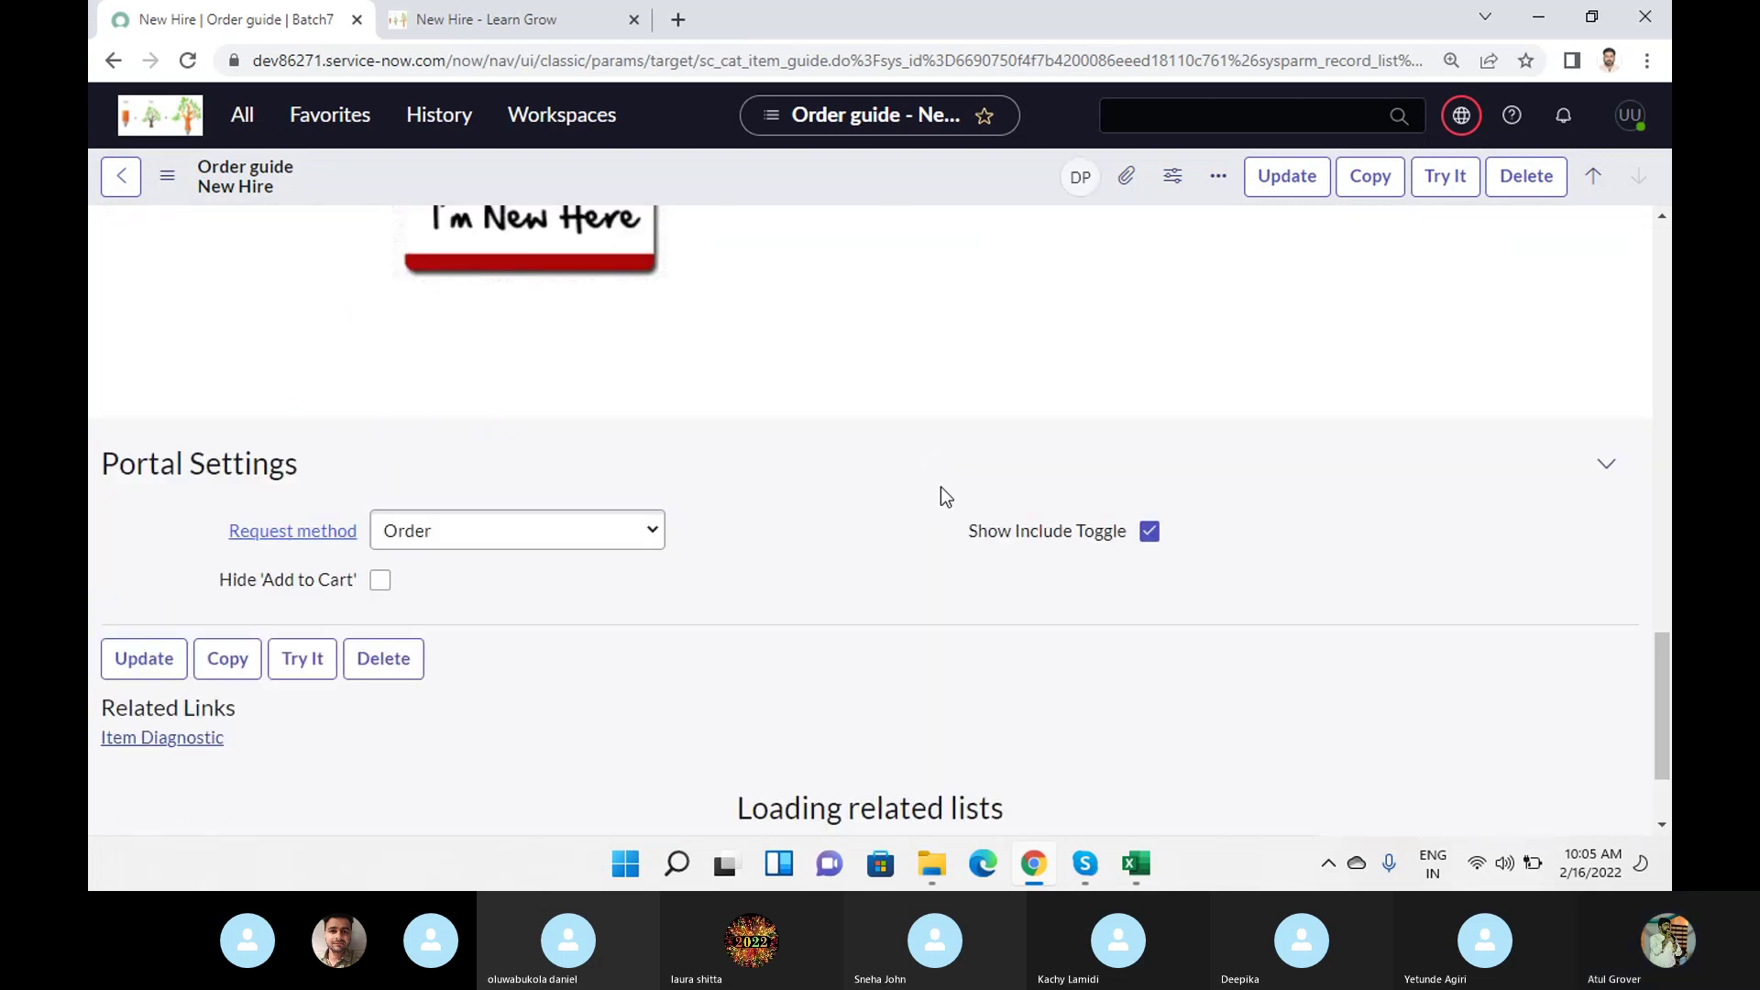
pyautogui.scroll(-2, 940, 486)
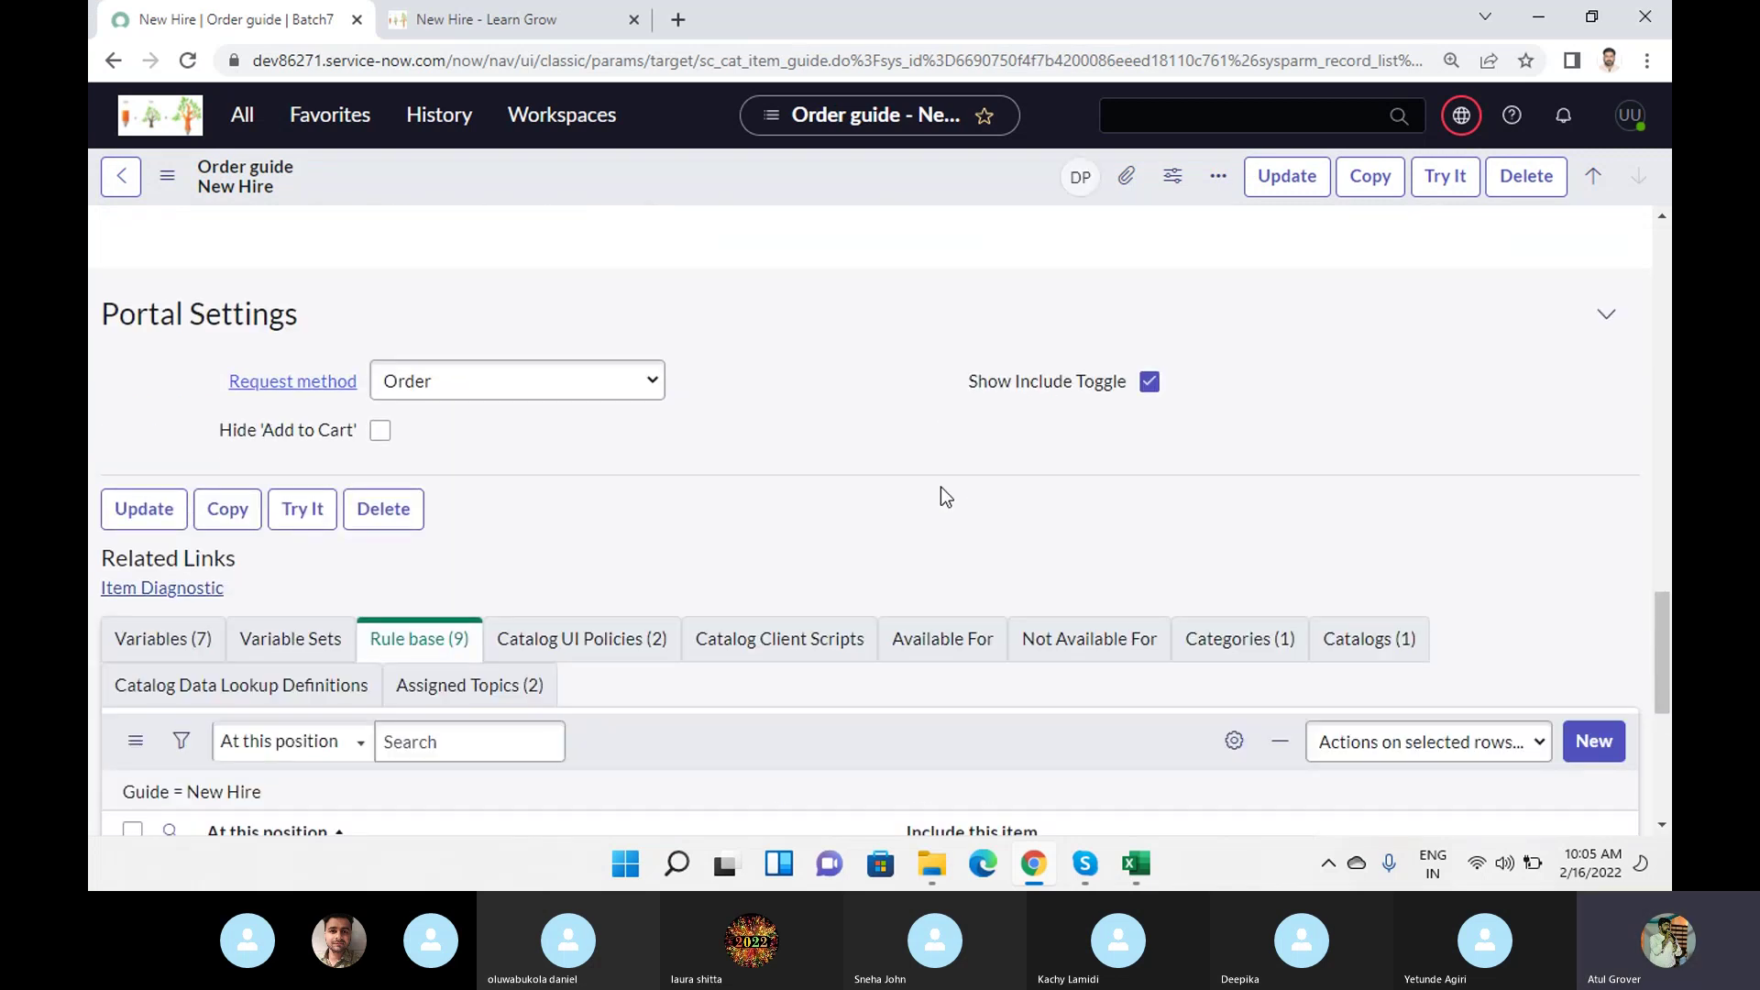
pyautogui.scroll(-1, 678, 646)
pyautogui.scroll(-5, 678, 646)
pyautogui.click(865, 543)
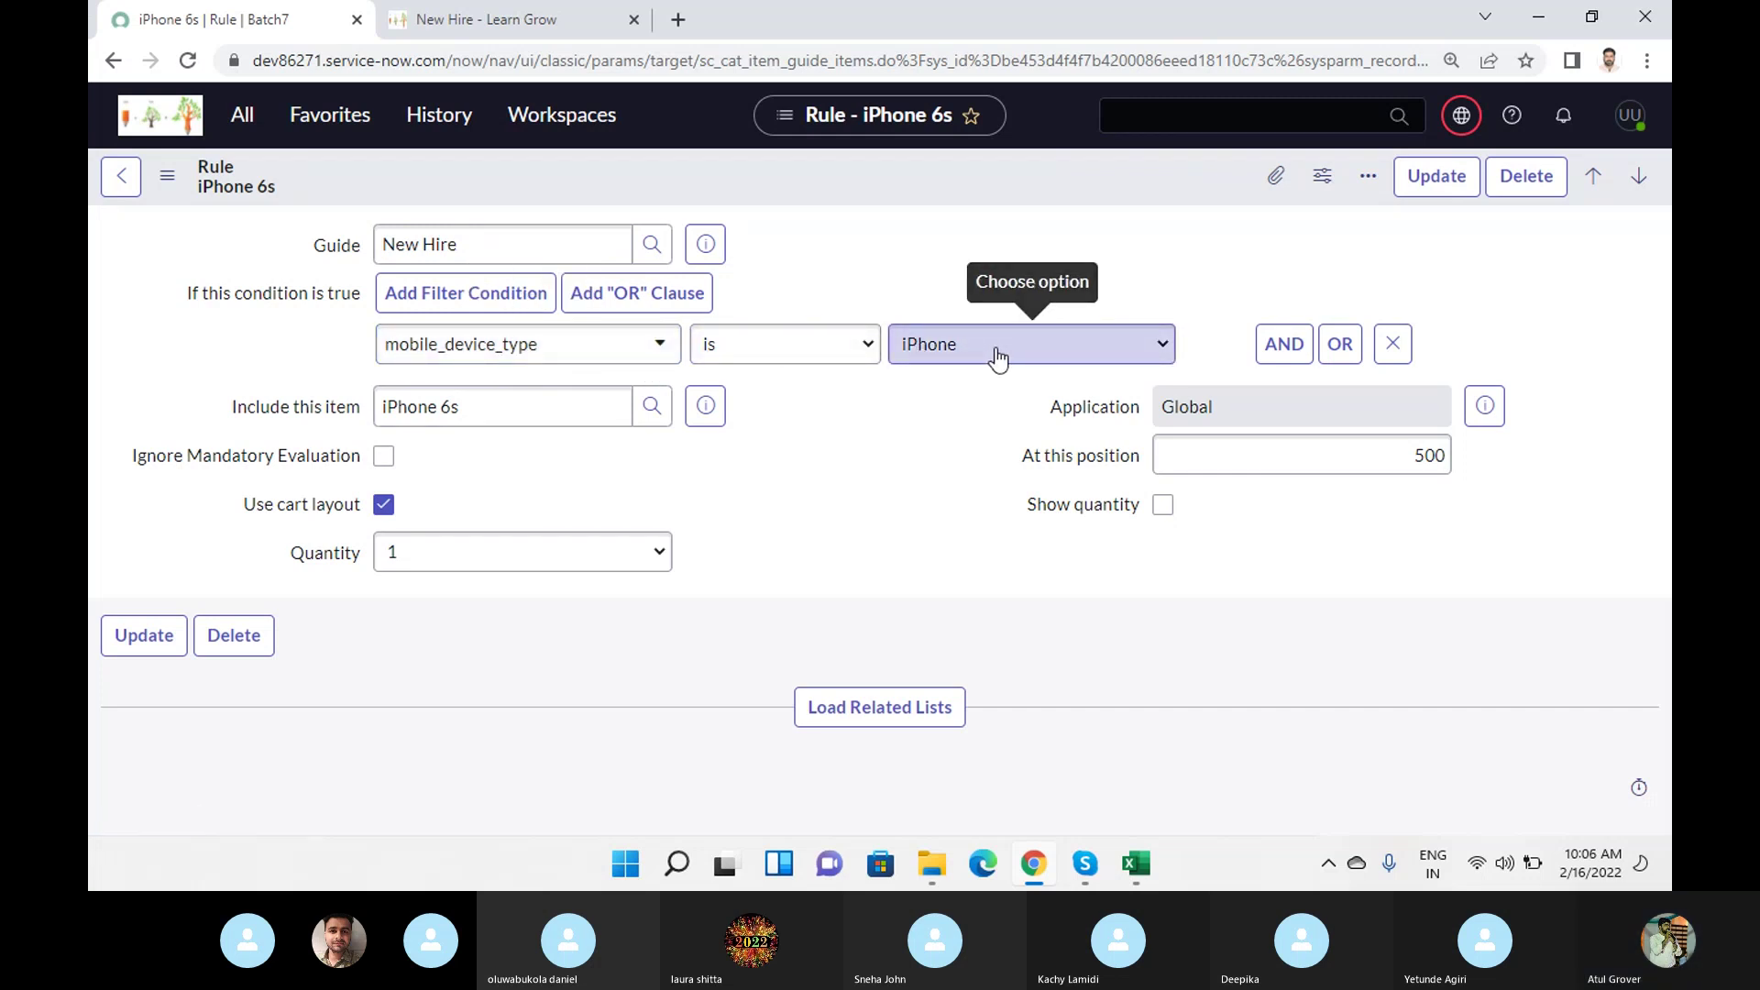
# After checking the mobile_device_type is iPhone condition, switch to the New Hire - Learn Grow portal tab.
pyautogui.click(495, 27)
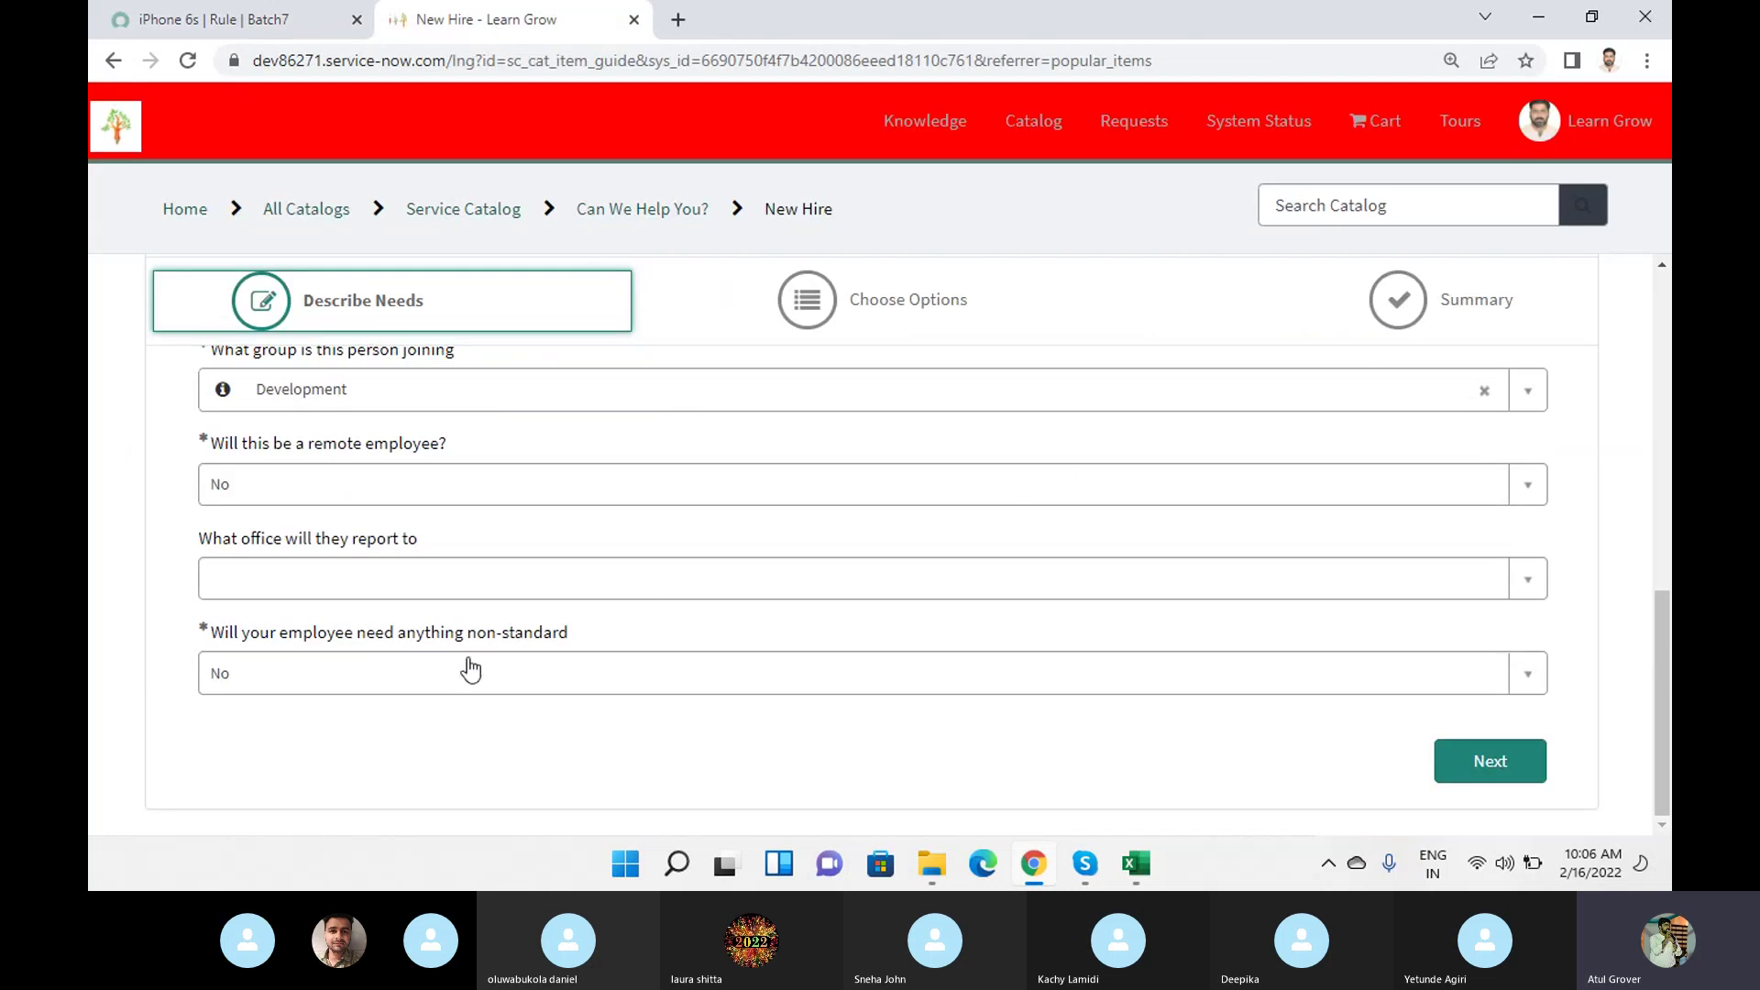
# Answer Yes to non-standard needs, choose iPhone as Mobile Device Type, and advance to Choose Options.
pyautogui.click(275, 672)
pyautogui.click(229, 774)
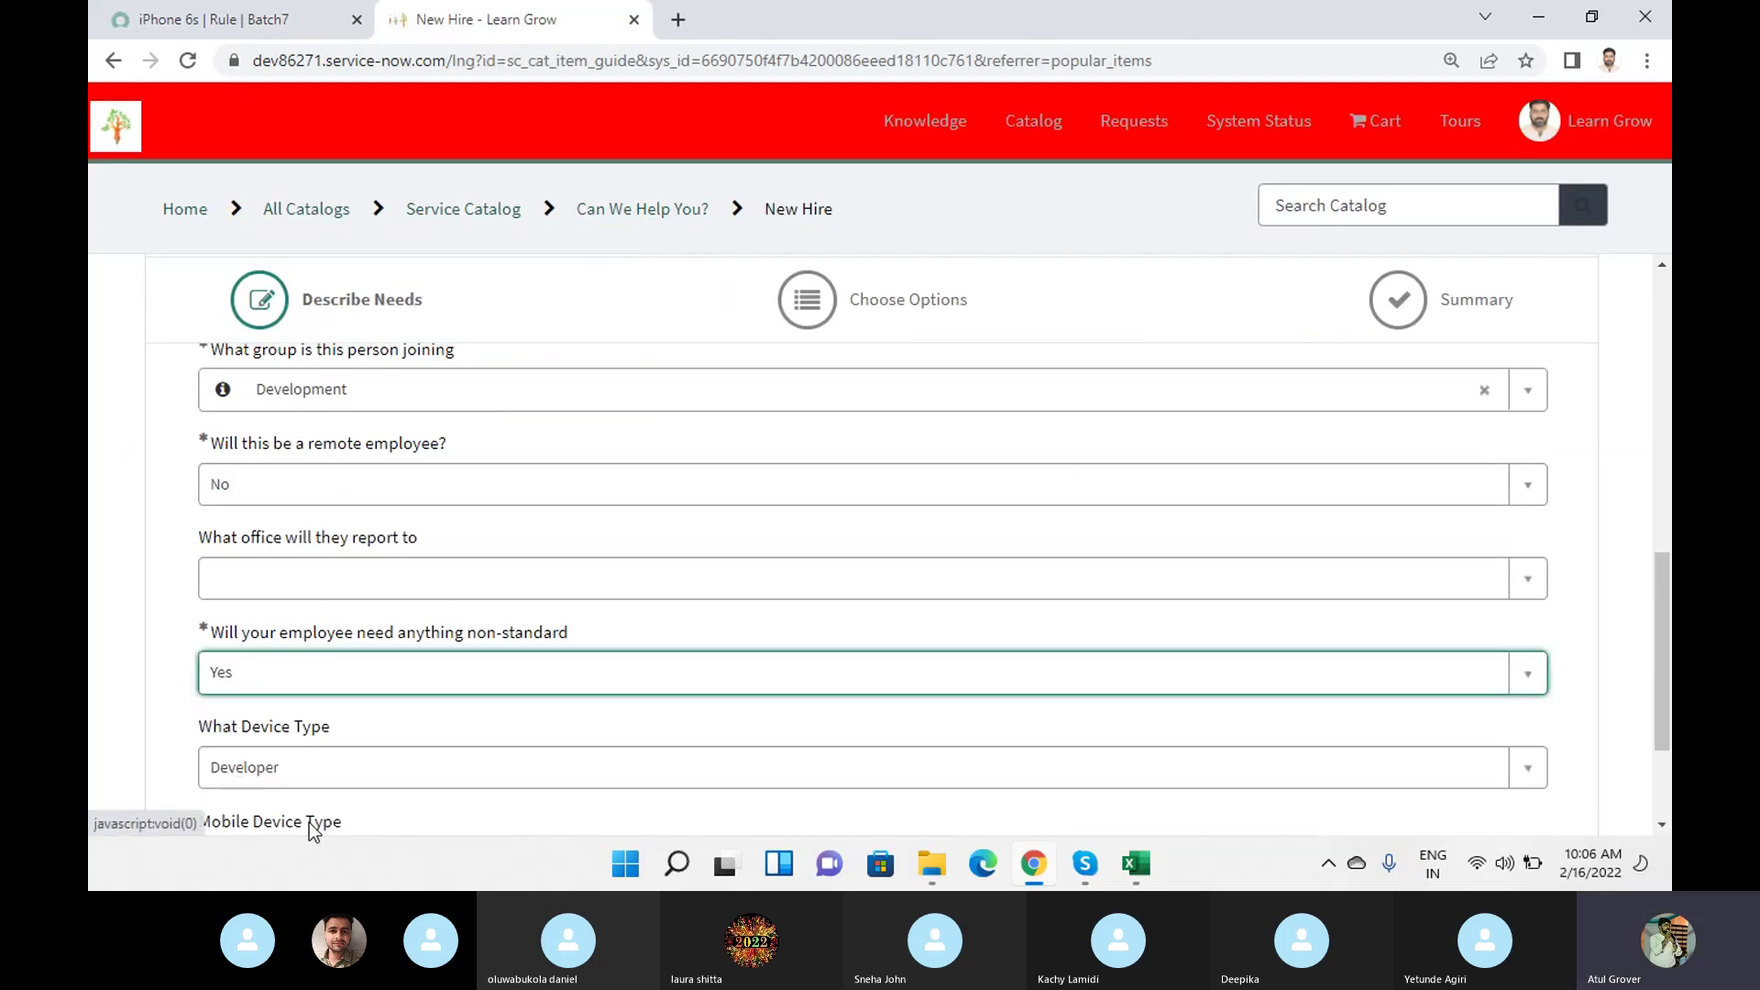
pyautogui.scroll(-2, 366, 618)
pyautogui.click(279, 682)
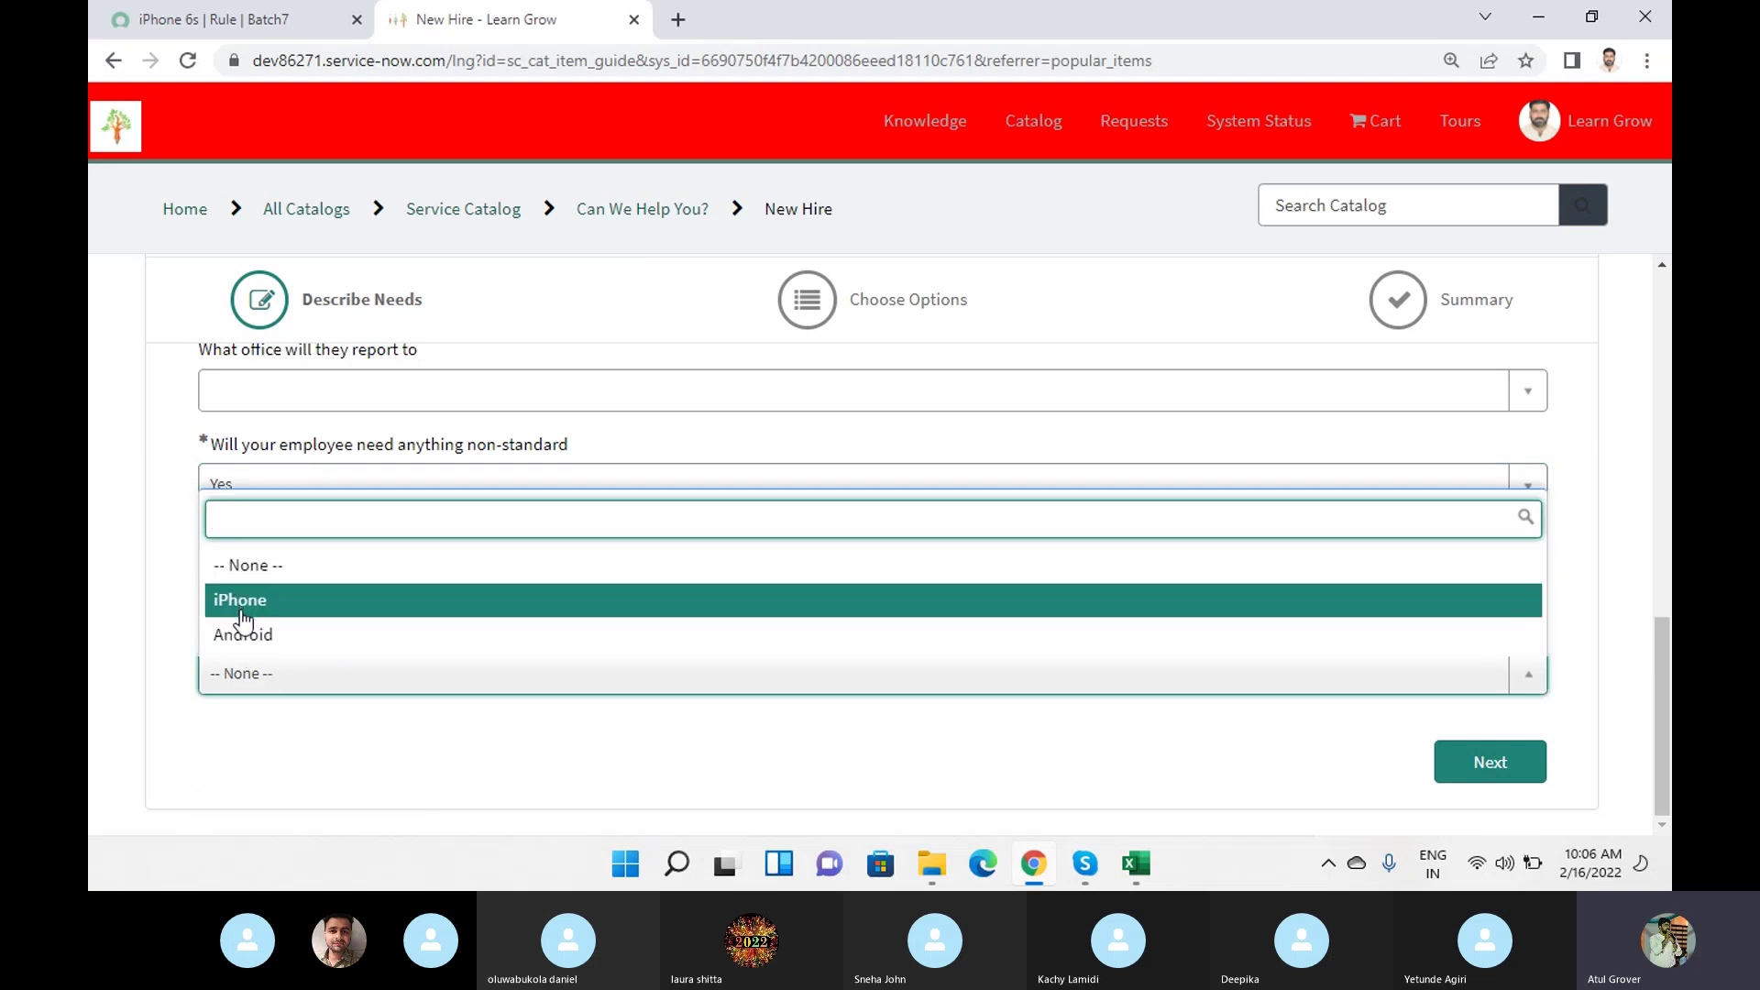
pyautogui.click(240, 607)
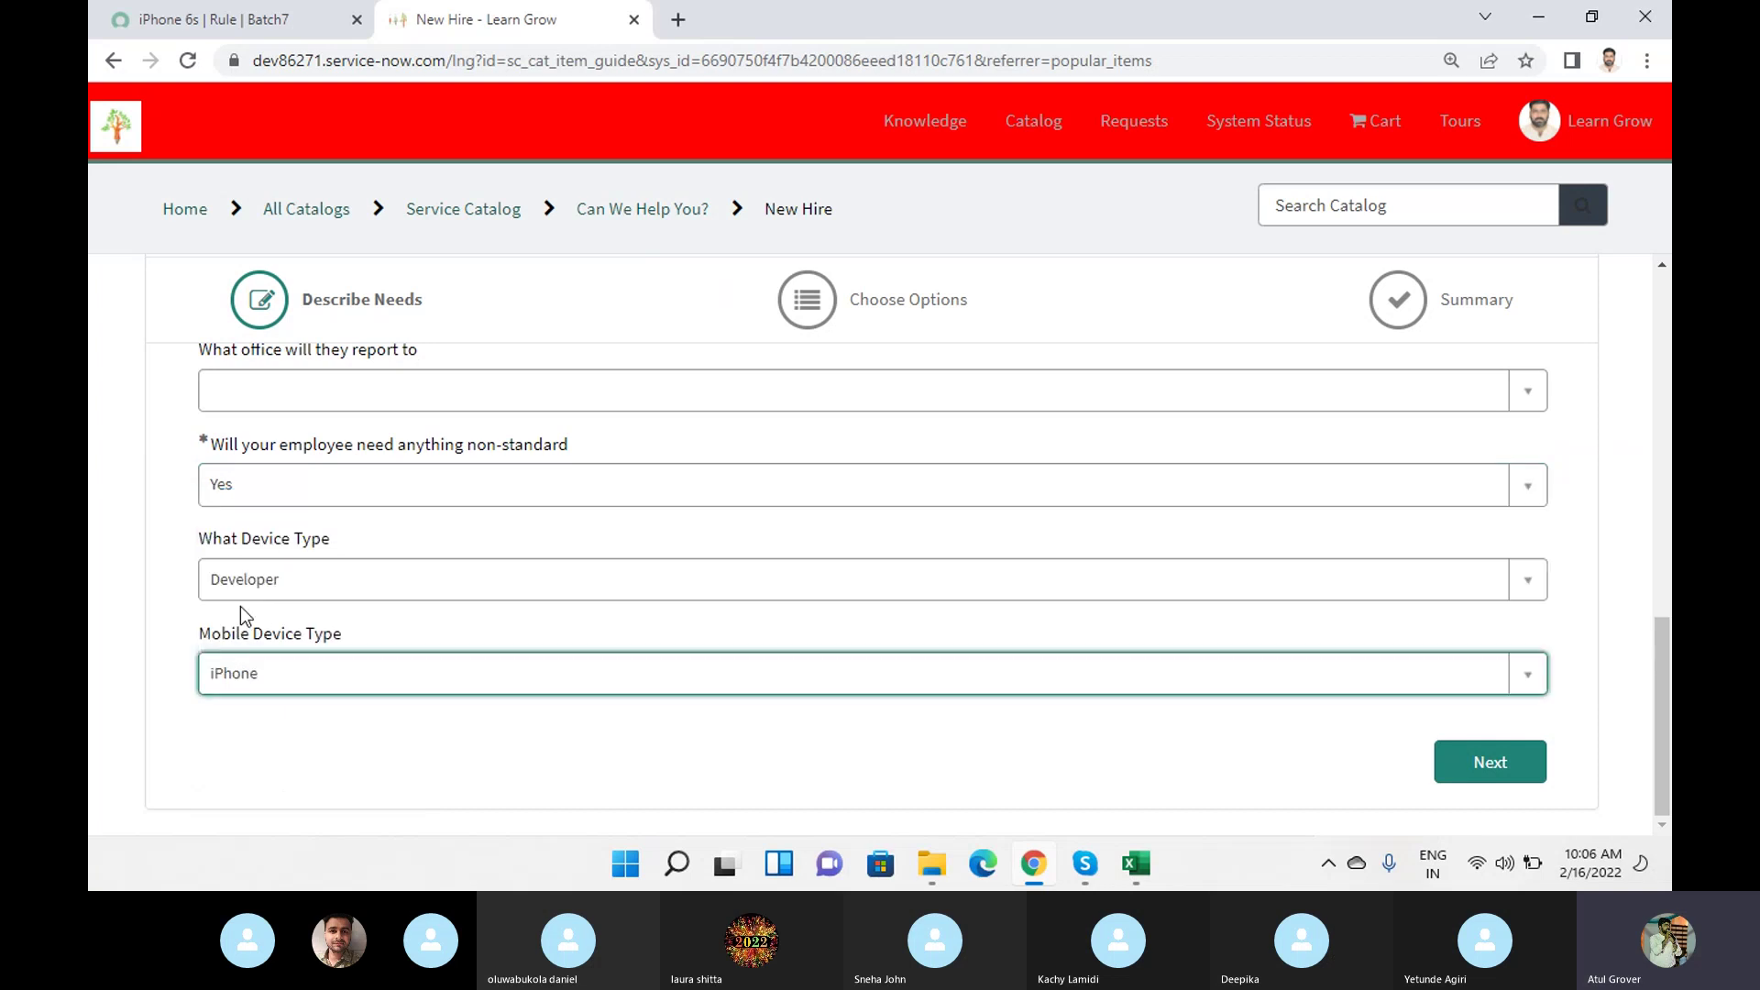
pyautogui.click(1449, 769)
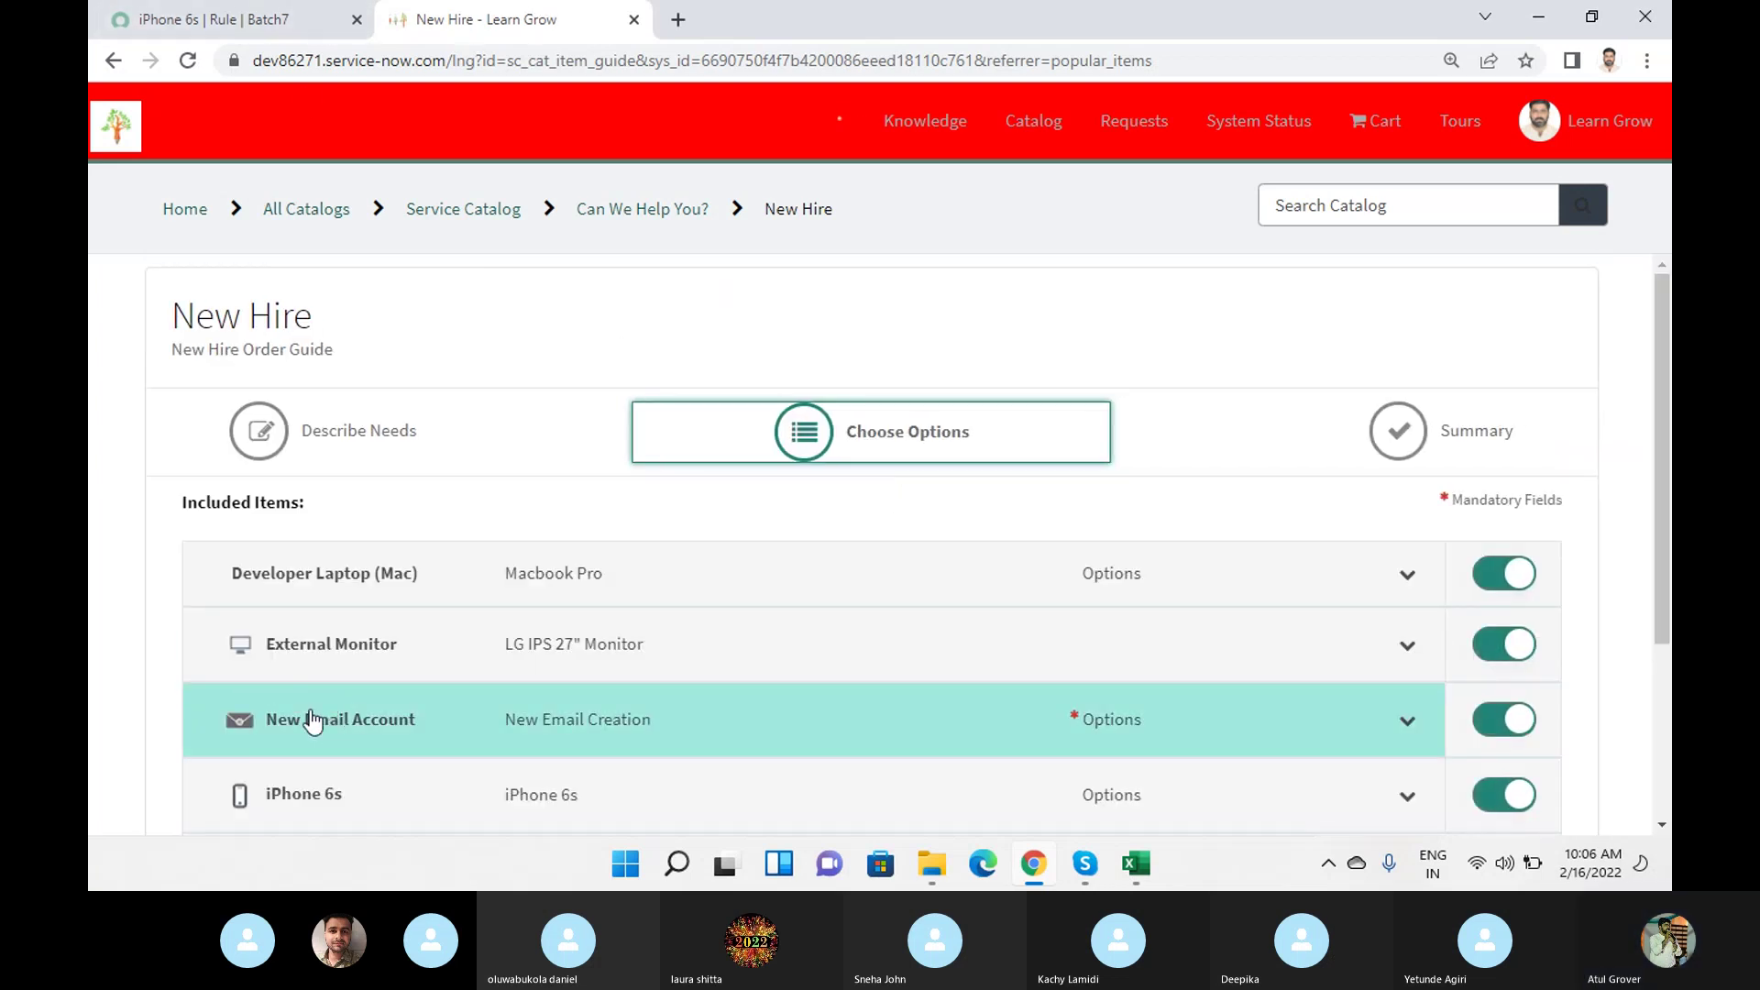
pyautogui.click(246, 30)
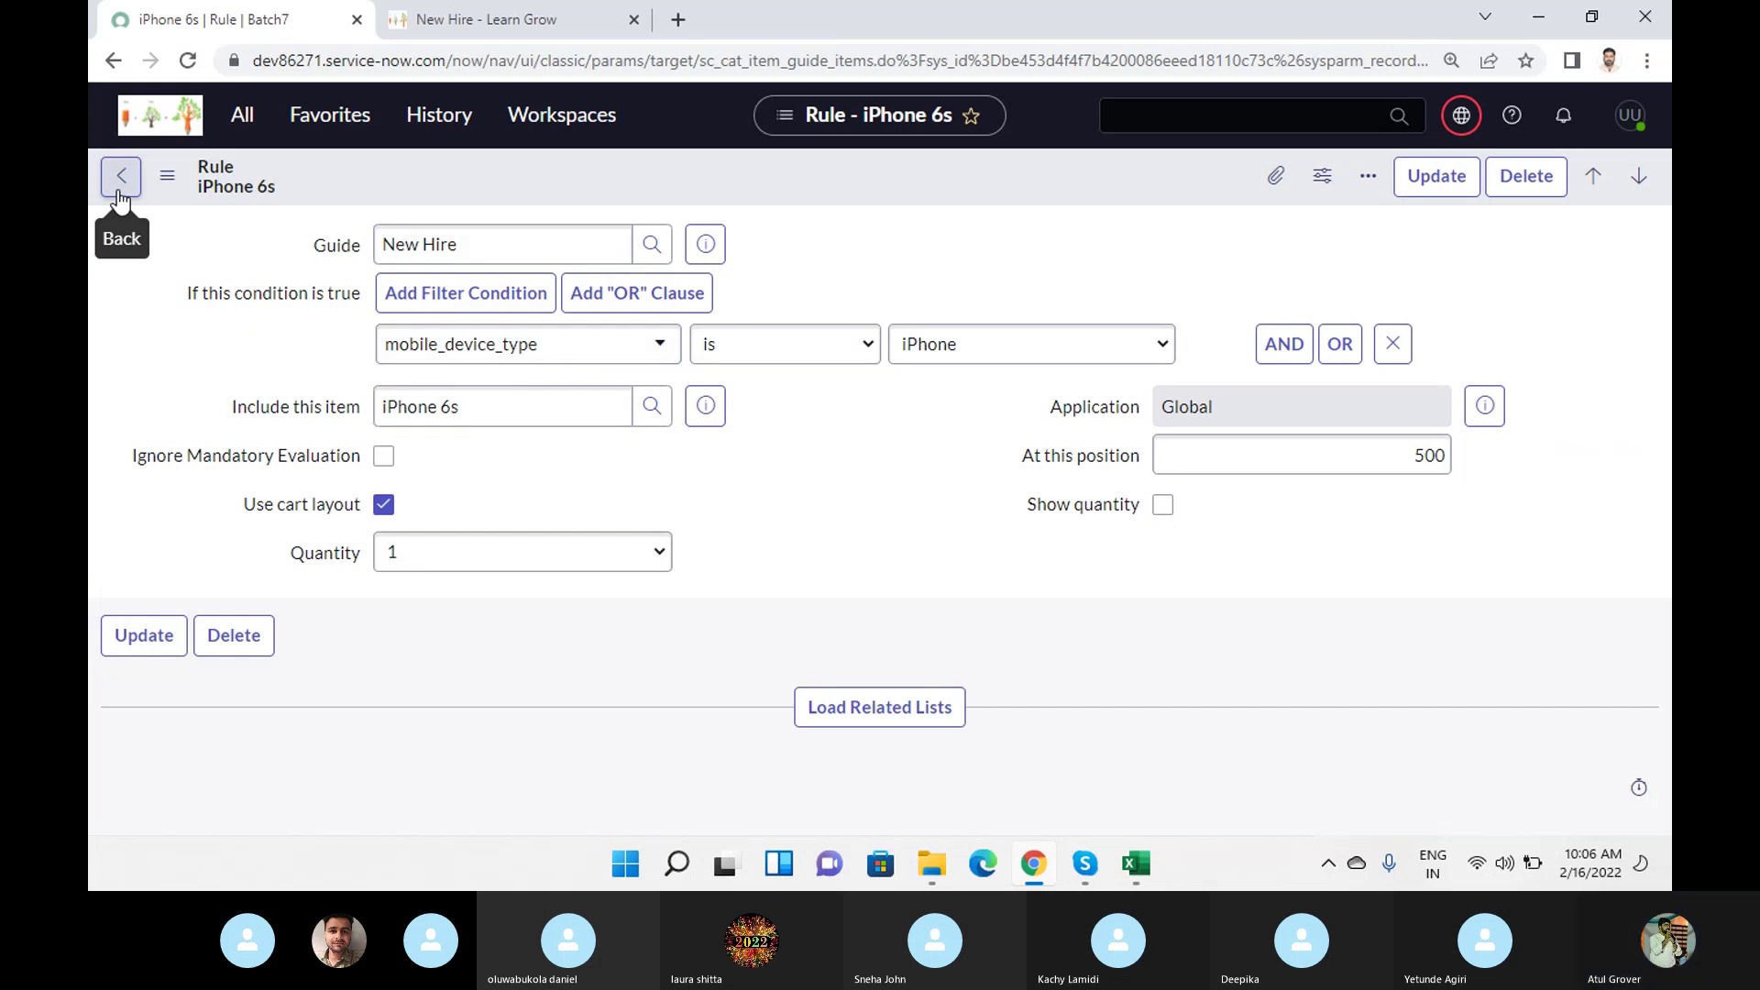
# Inspect the item the iPhone 6s rule includes, then take the portal guide back to Describe Needs.
pyautogui.click(335, 406)
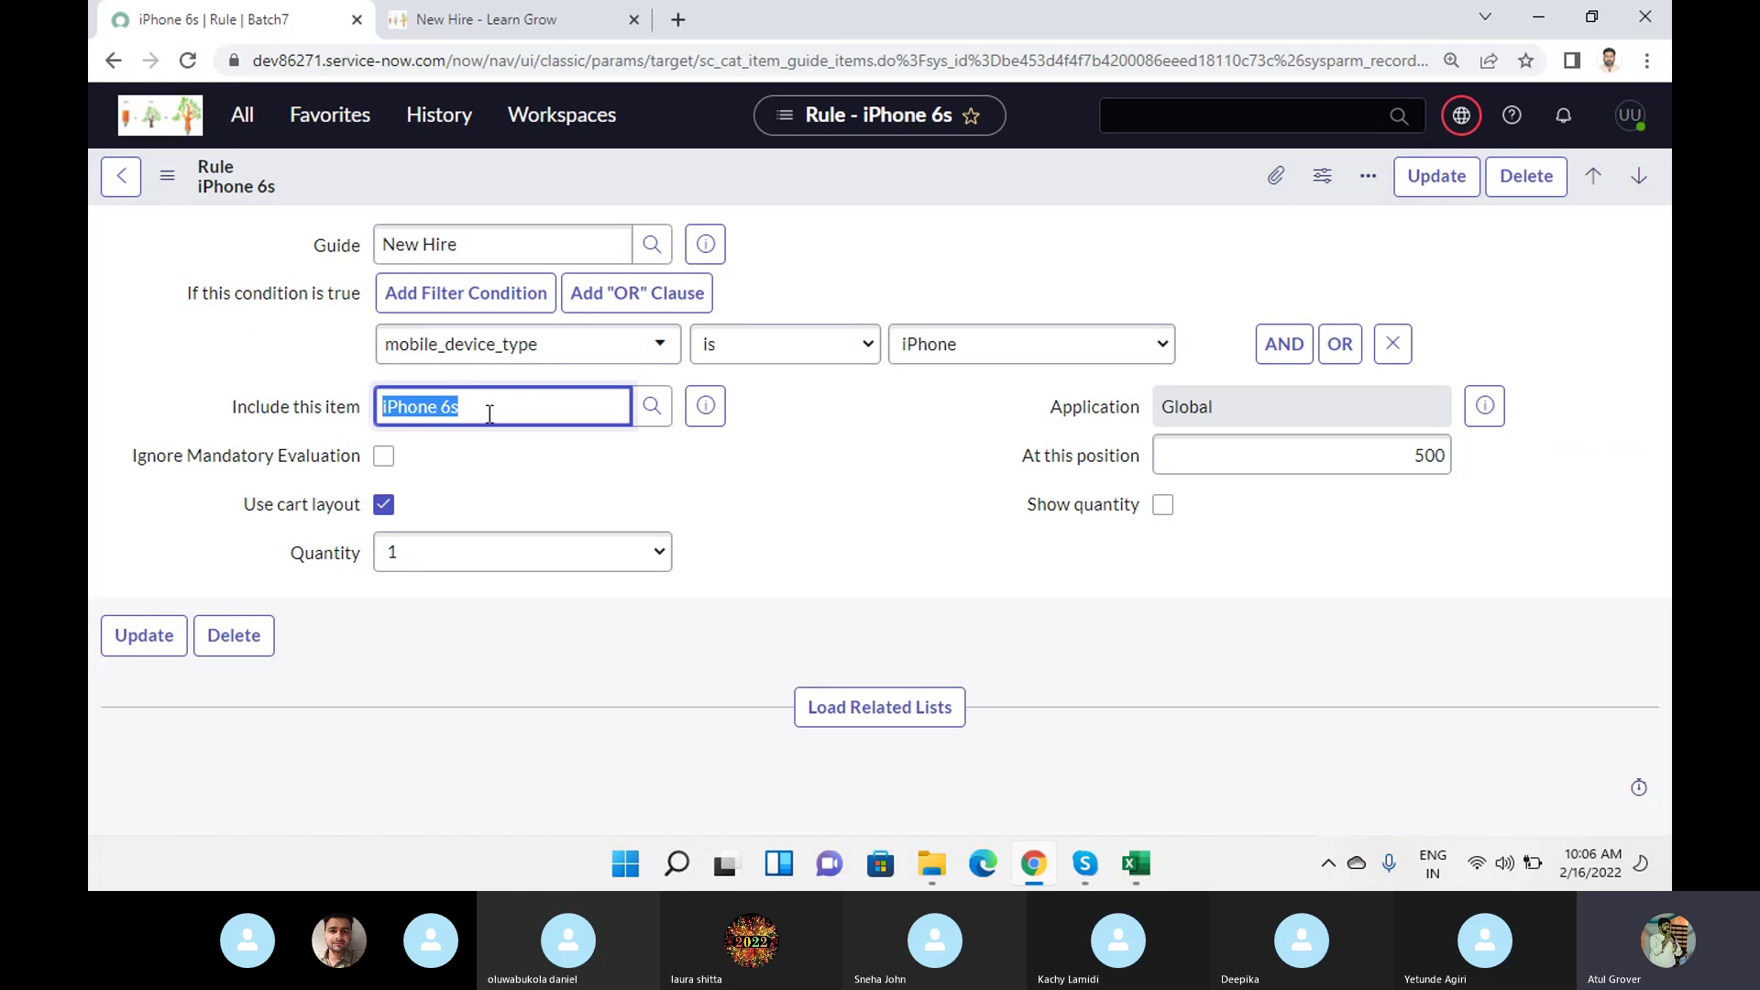
pyautogui.click(121, 183)
pyautogui.click(487, 36)
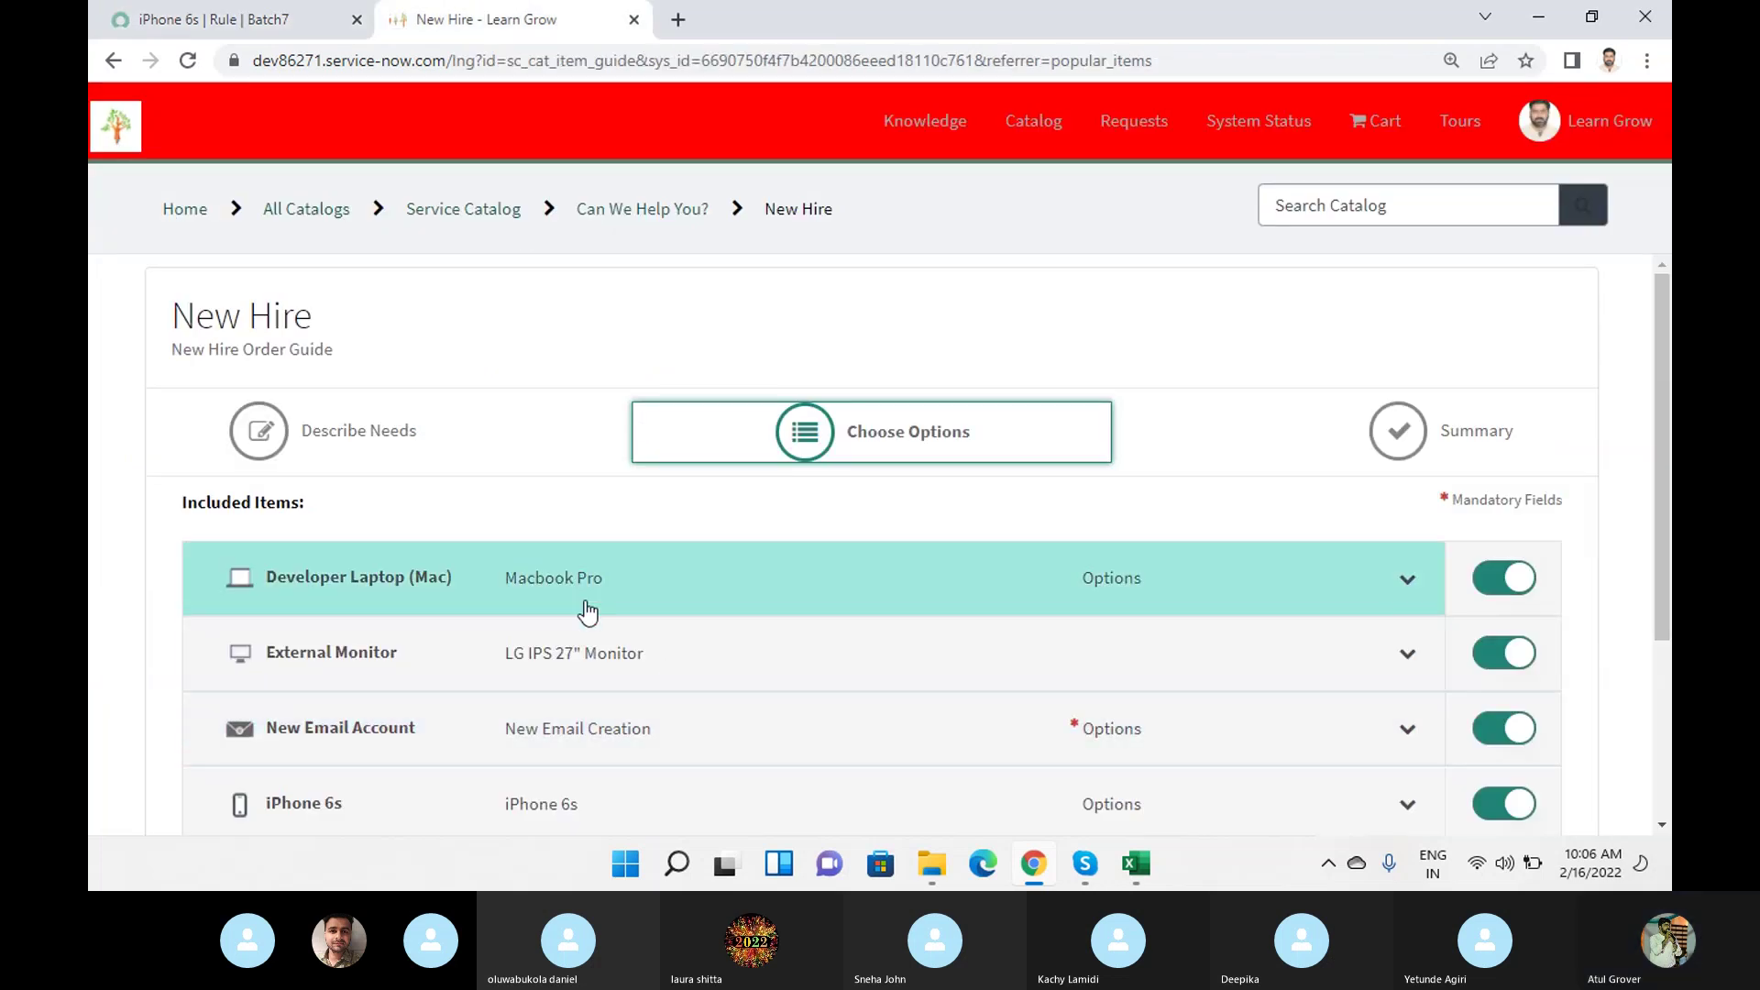
pyautogui.scroll(-3, 404, 646)
pyautogui.click(1351, 761)
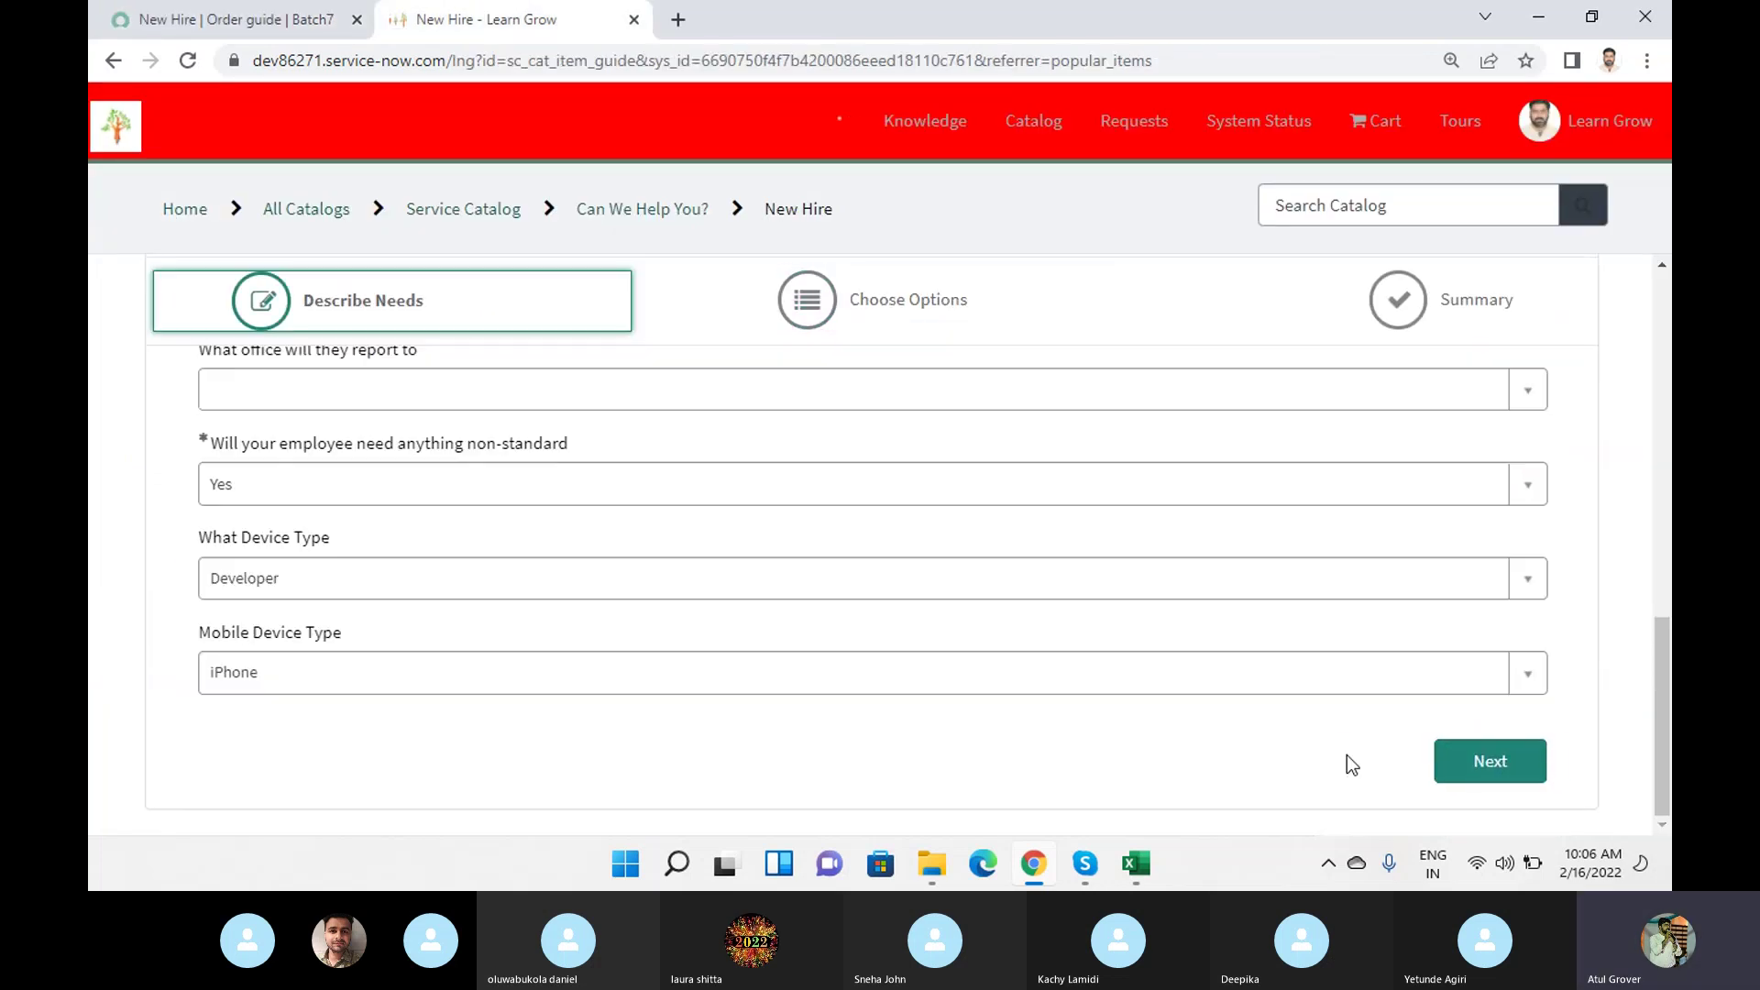
# Change Mobile Device Type to Android and advance, so Samsung Galaxy S7 replaces iPhone 6s.
pyautogui.click(323, 681)
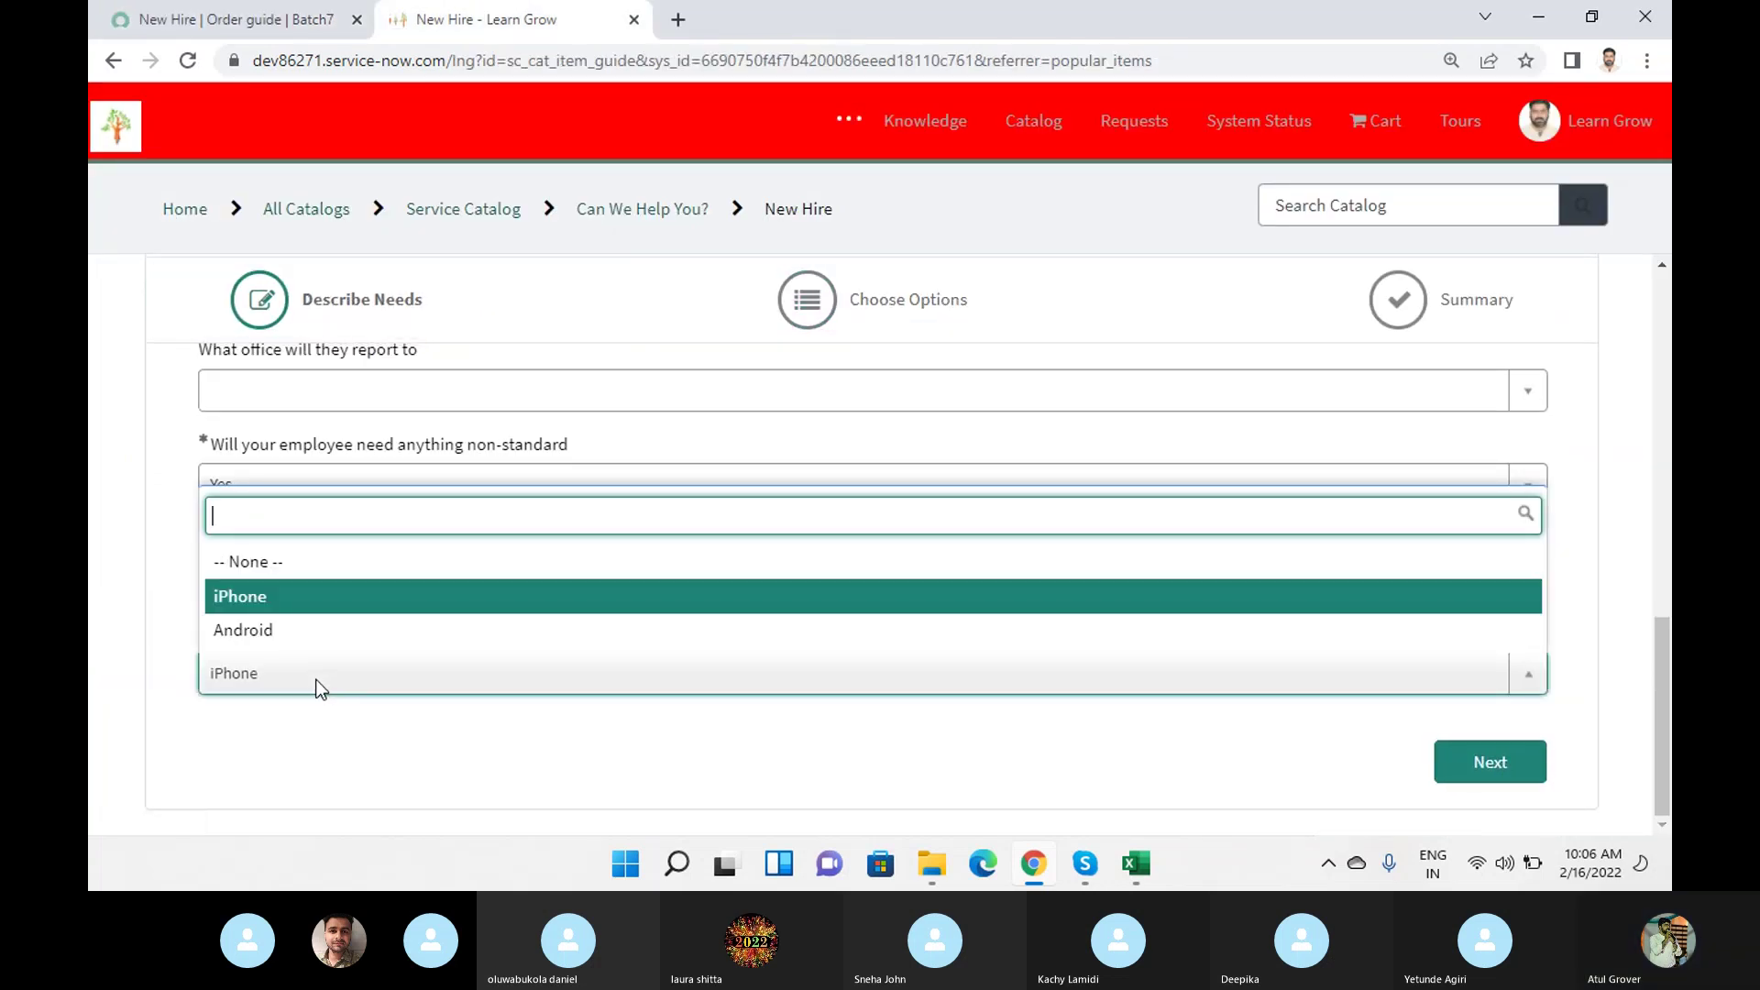
pyautogui.click(300, 632)
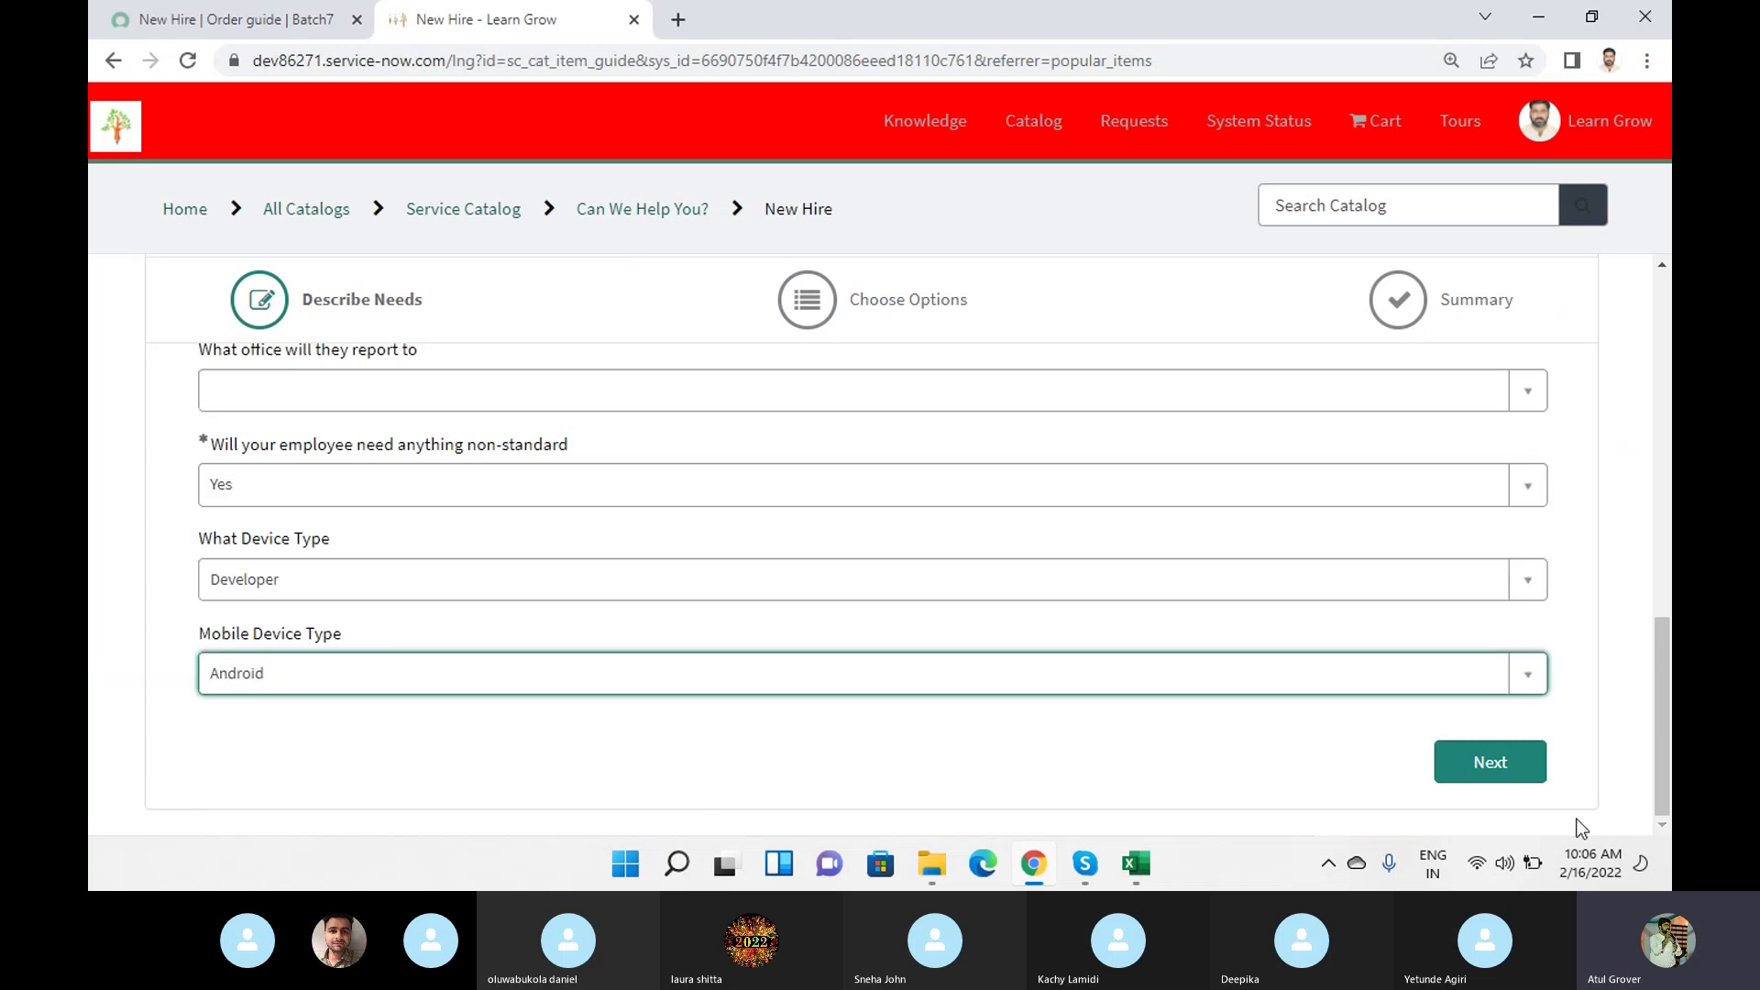
pyautogui.click(1487, 762)
pyautogui.scroll(-3, 636, 511)
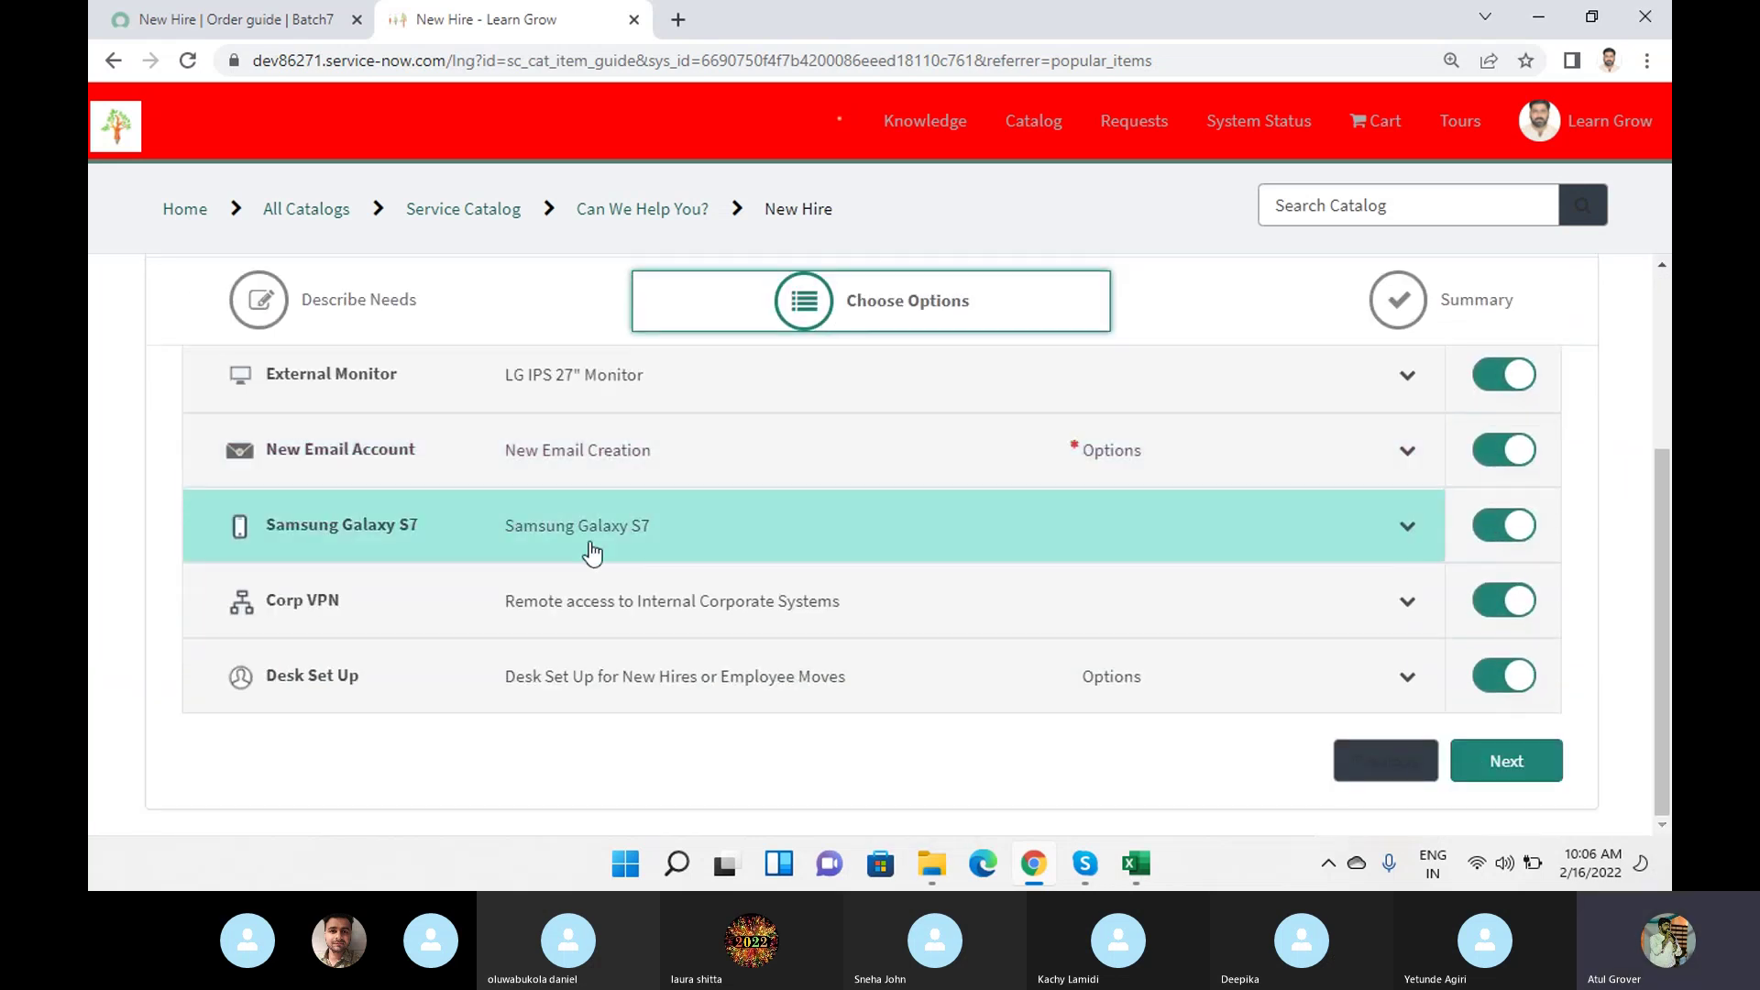
pyautogui.click(223, 22)
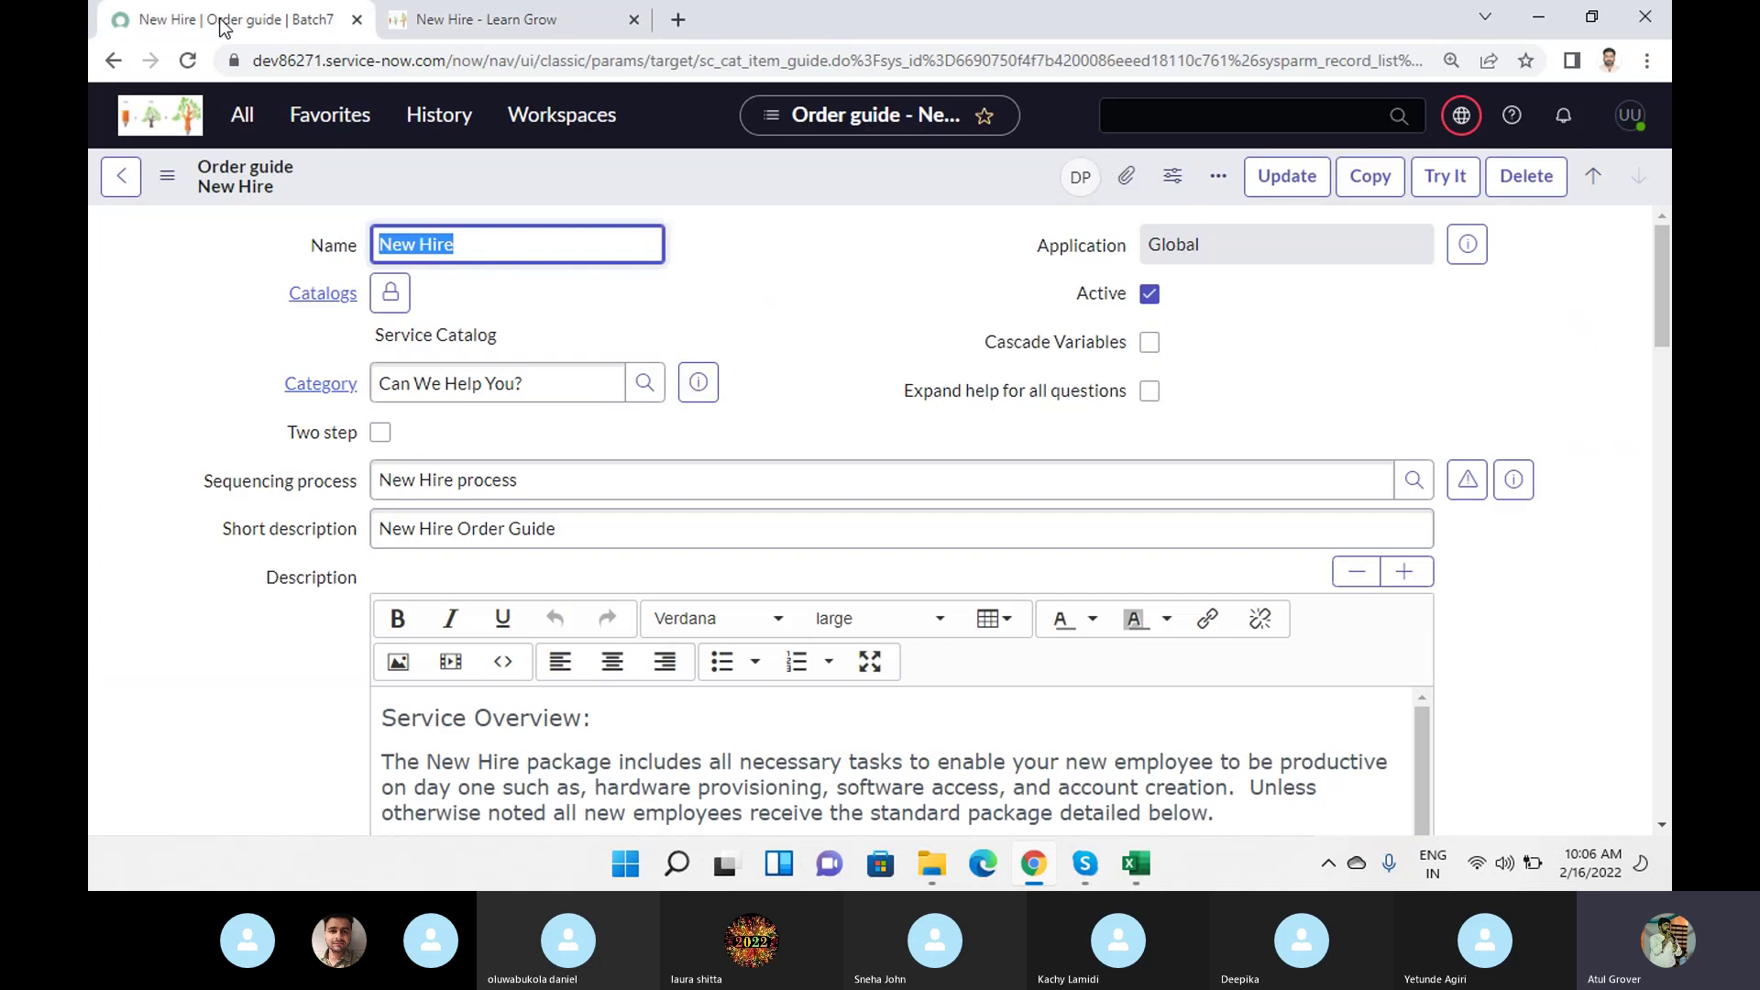
# Open the Samsung Galaxy S7 rule at position 510 and check its mobile_device_type condition.
pyautogui.scroll(-20, 613, 449)
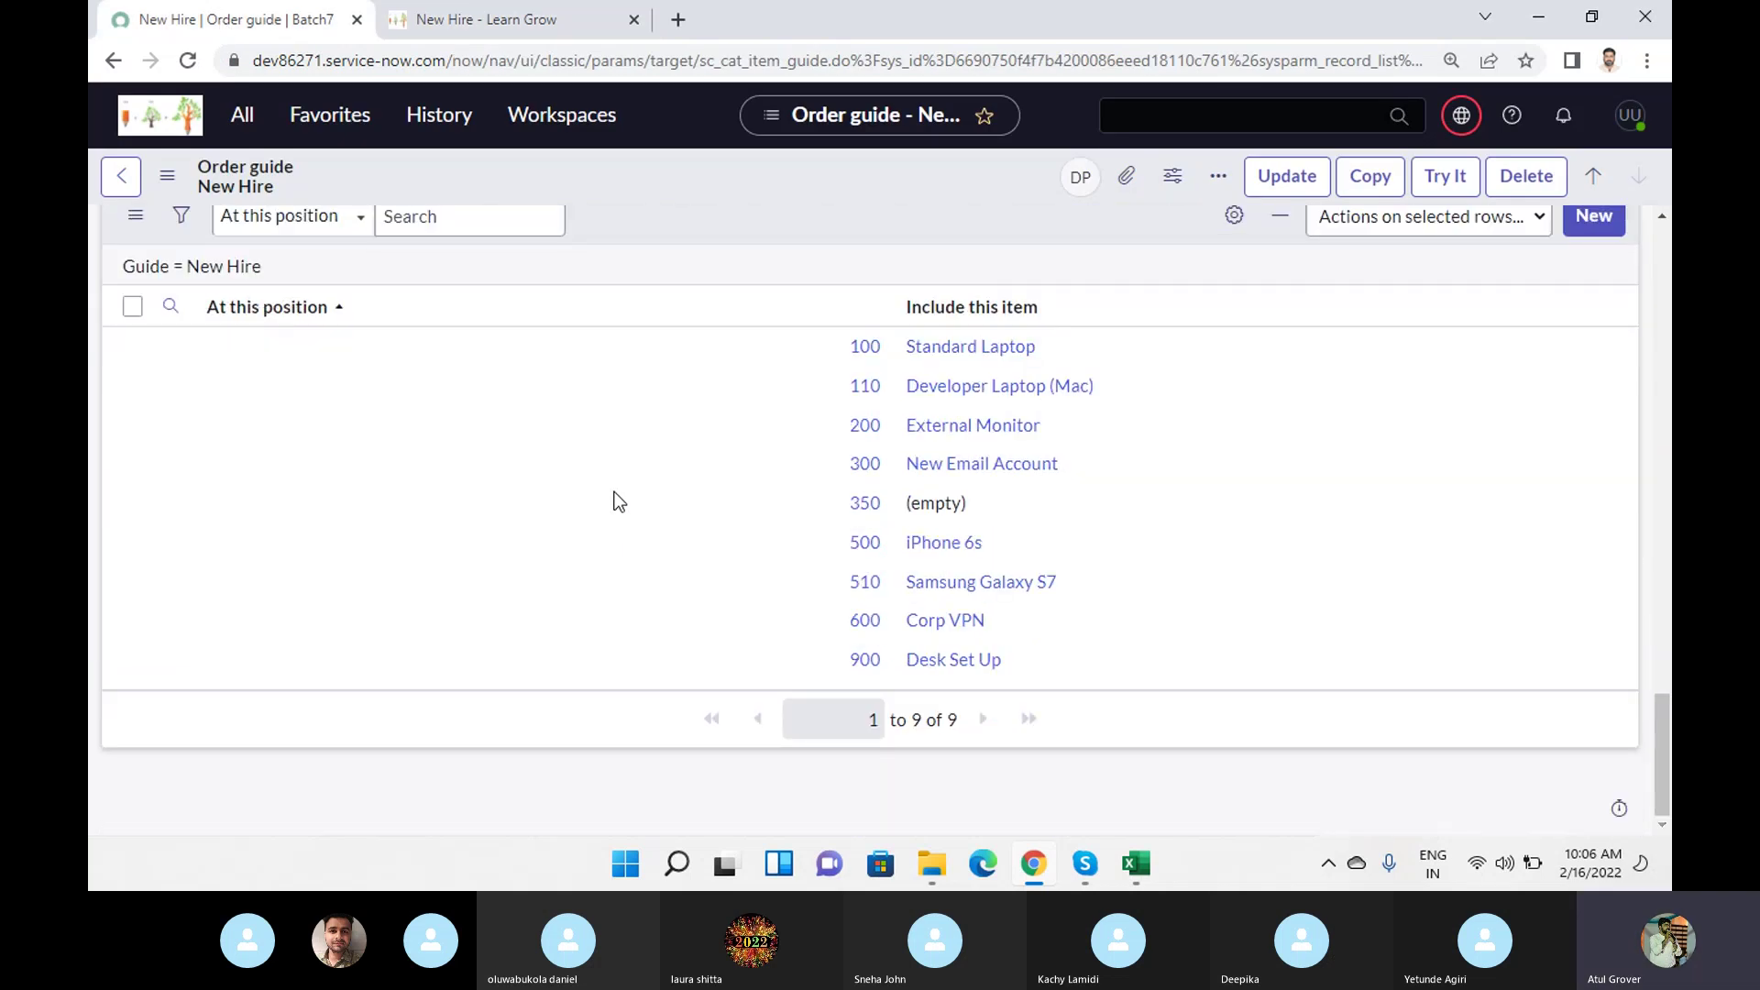
pyautogui.click(865, 583)
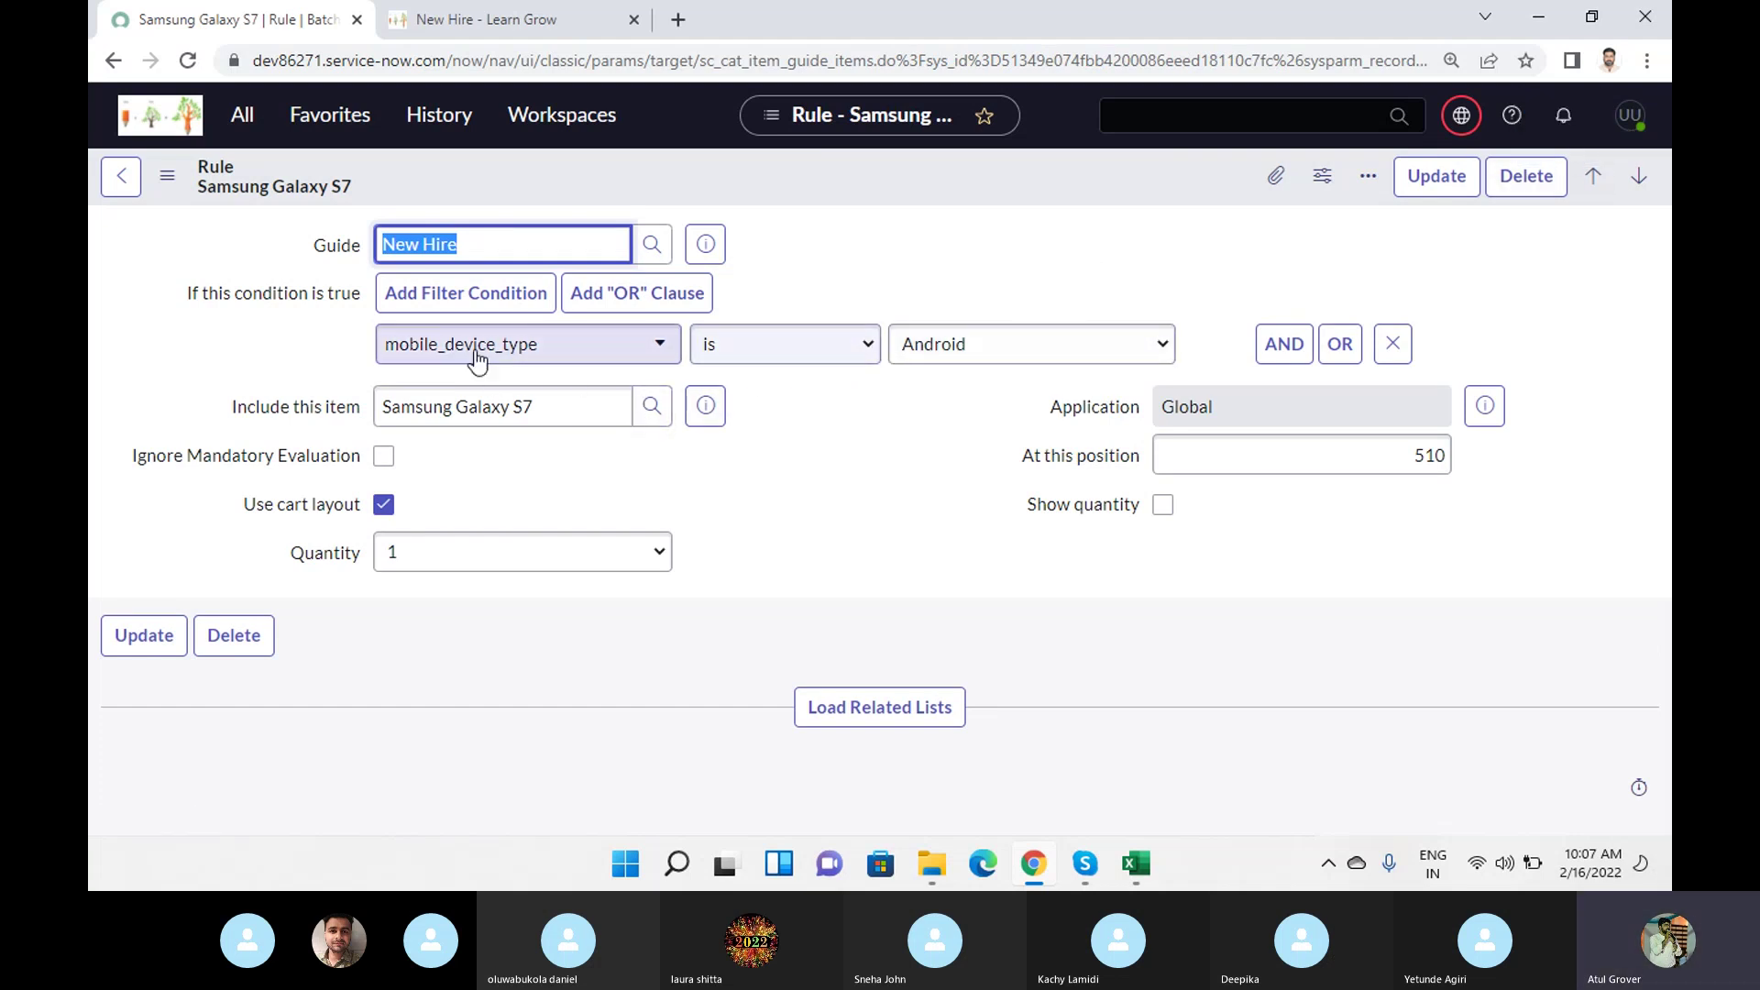
pyautogui.click(667, 354)
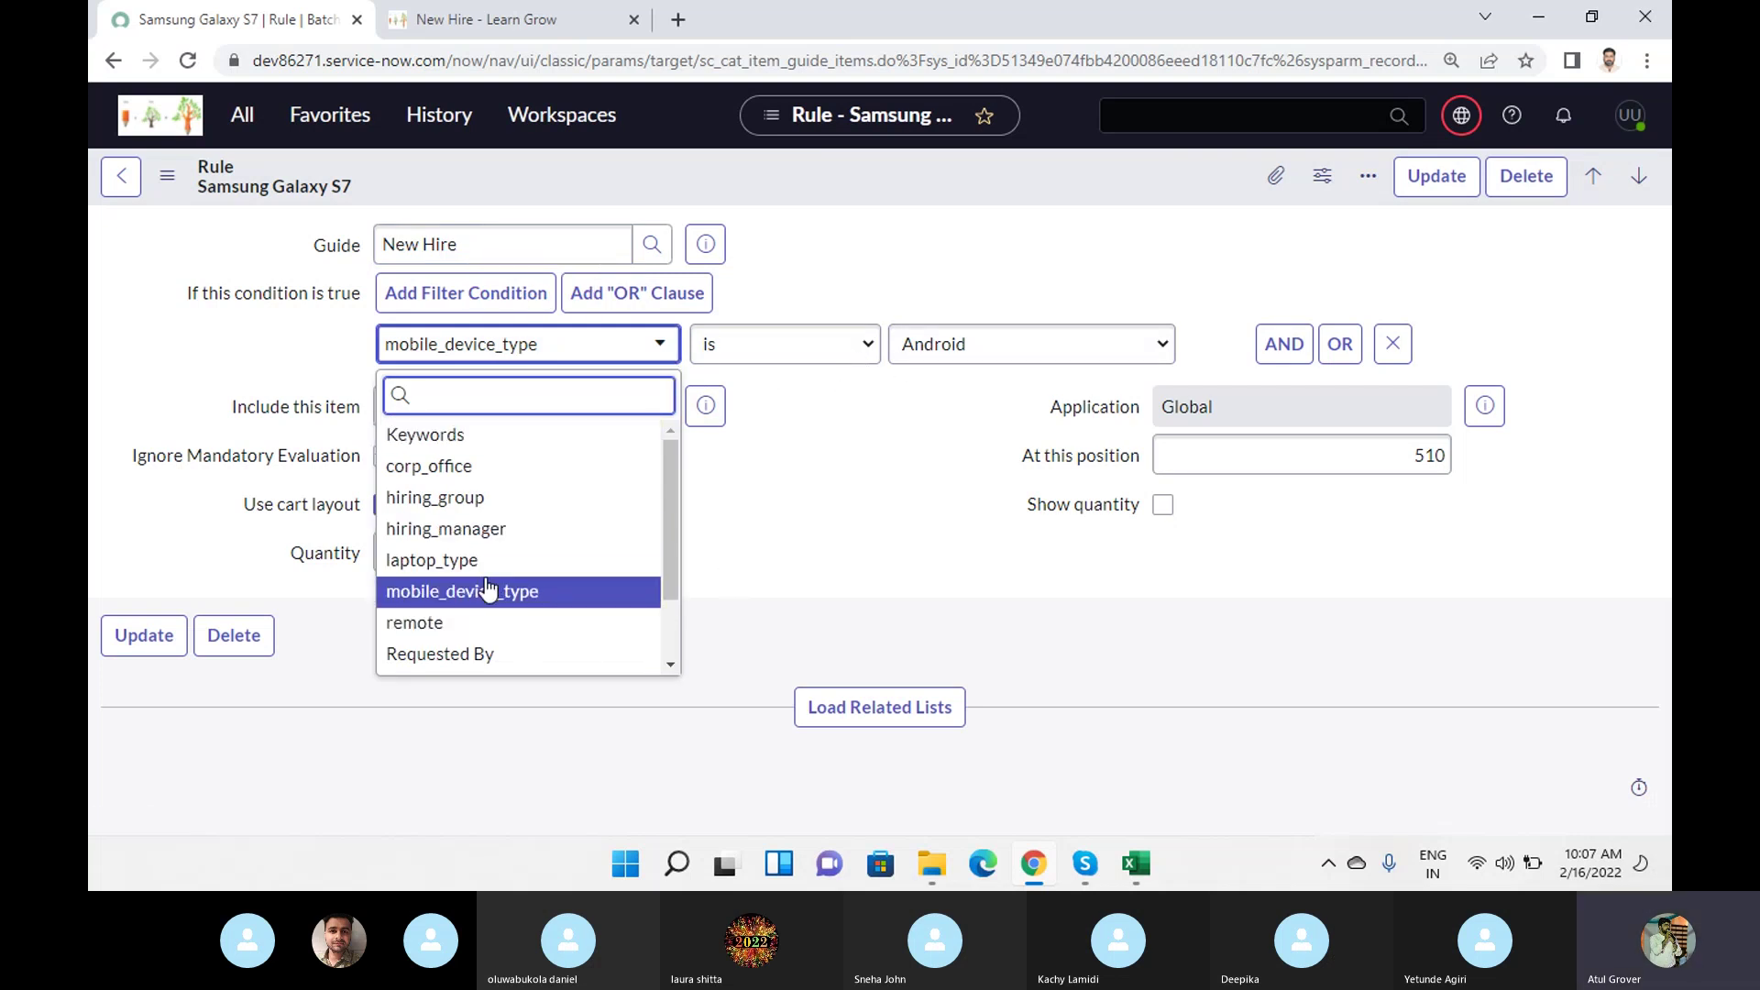
pyautogui.click(118, 194)
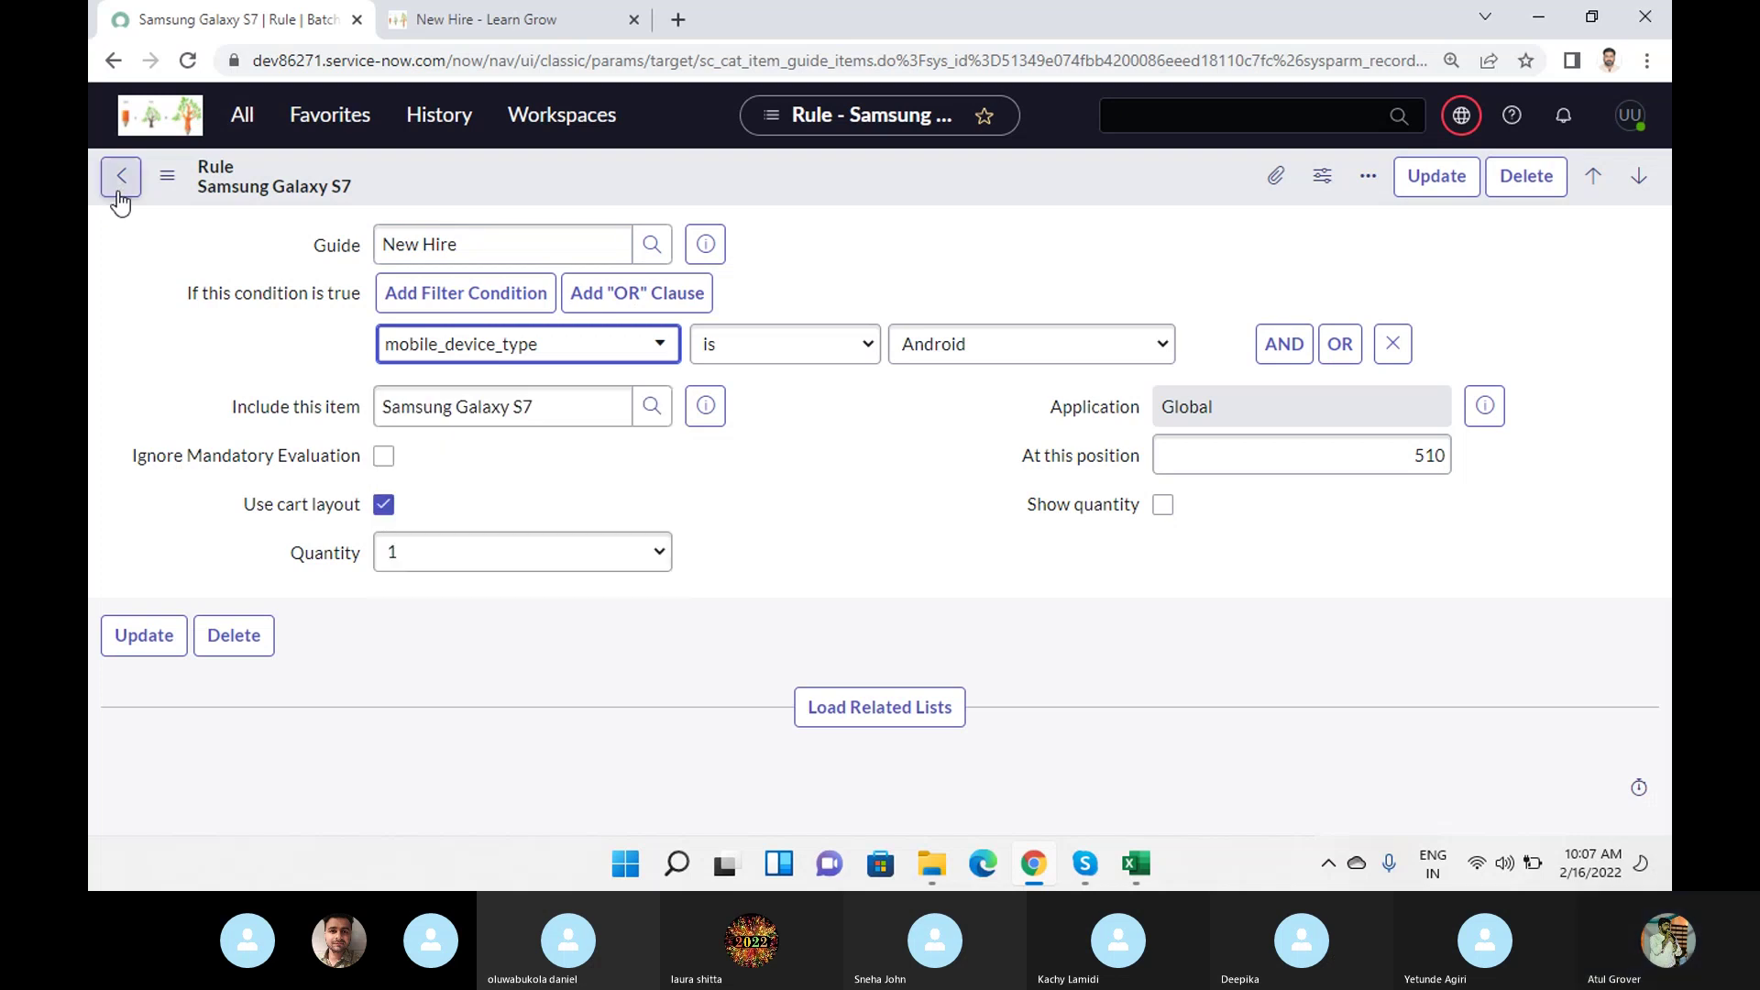
# Return to the New Hire order guide and scroll down to its Related Links.
pyautogui.click(120, 177)
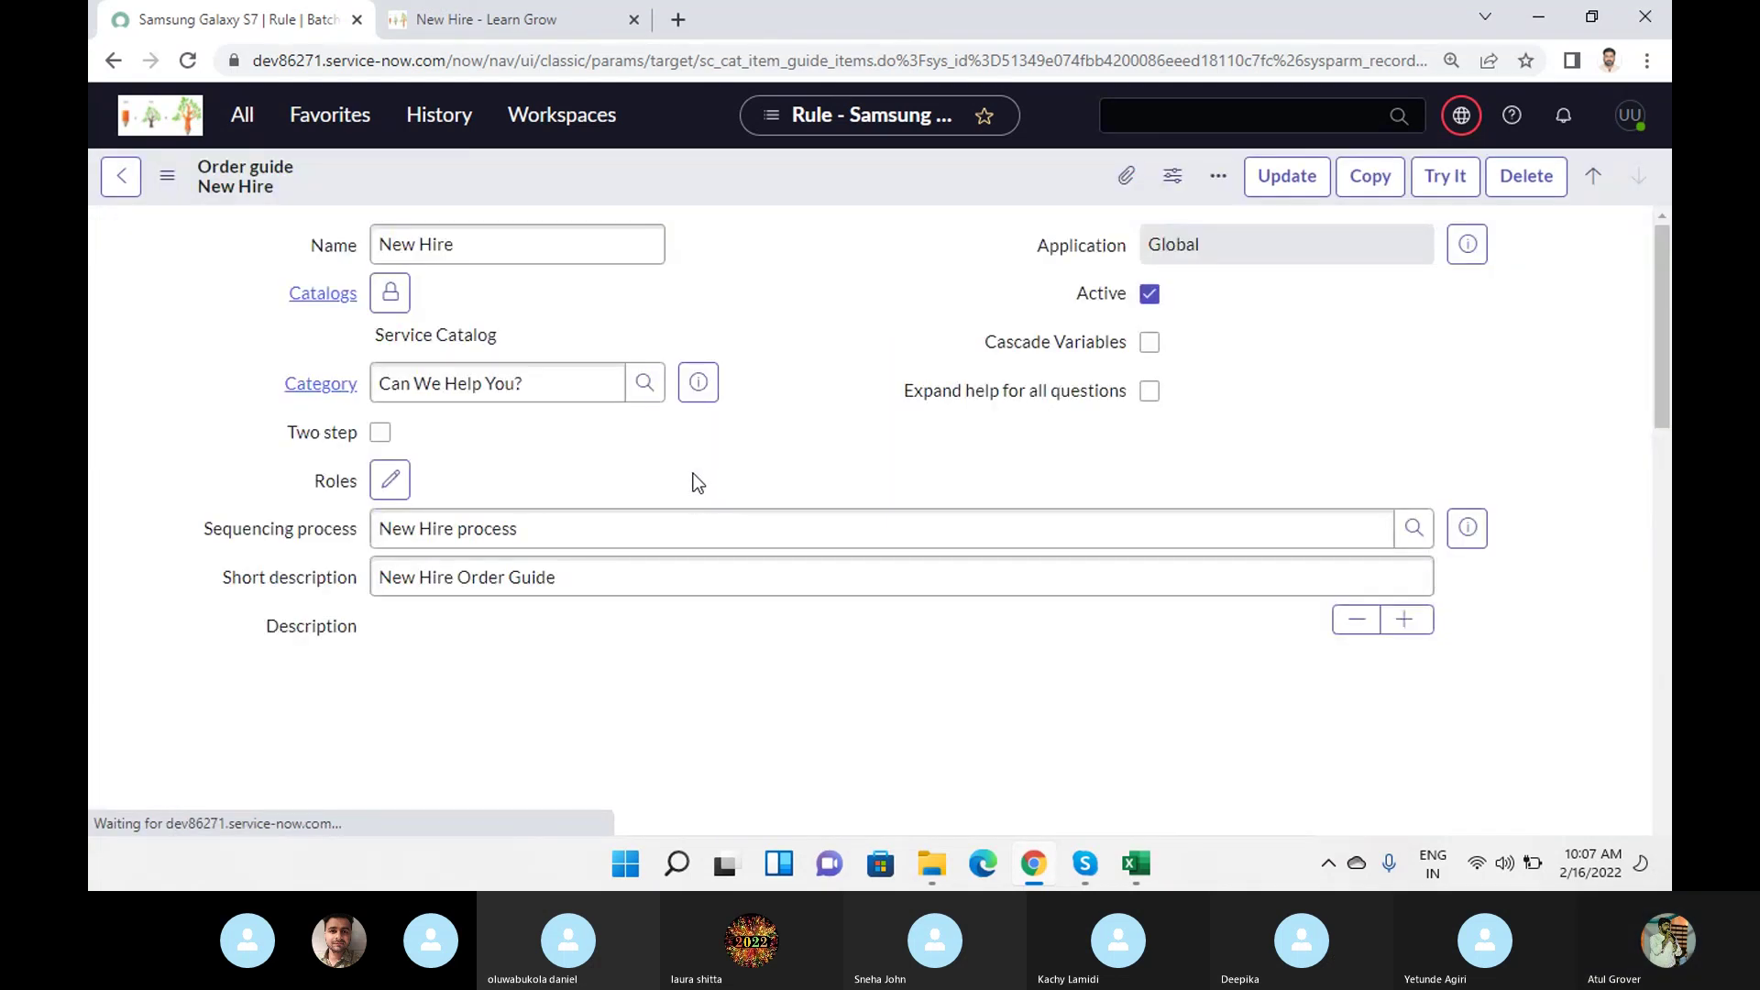
pyautogui.scroll(-15, 403, 601)
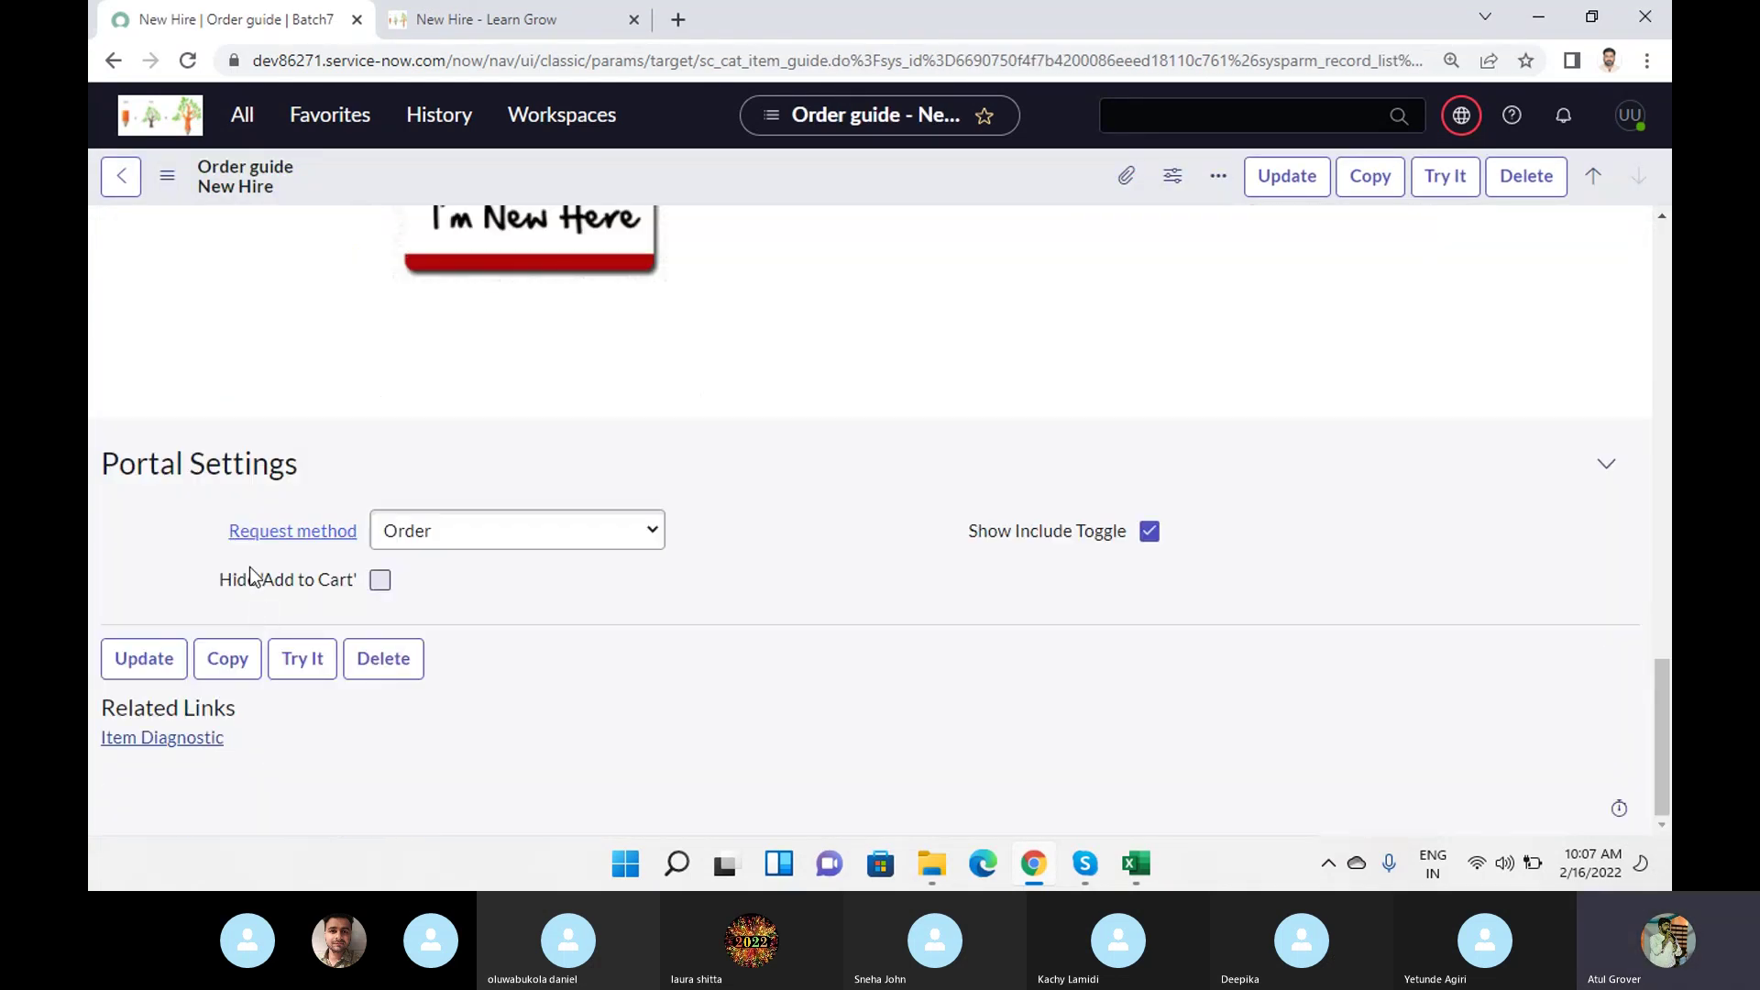
pyautogui.scroll(-2, 495, 493)
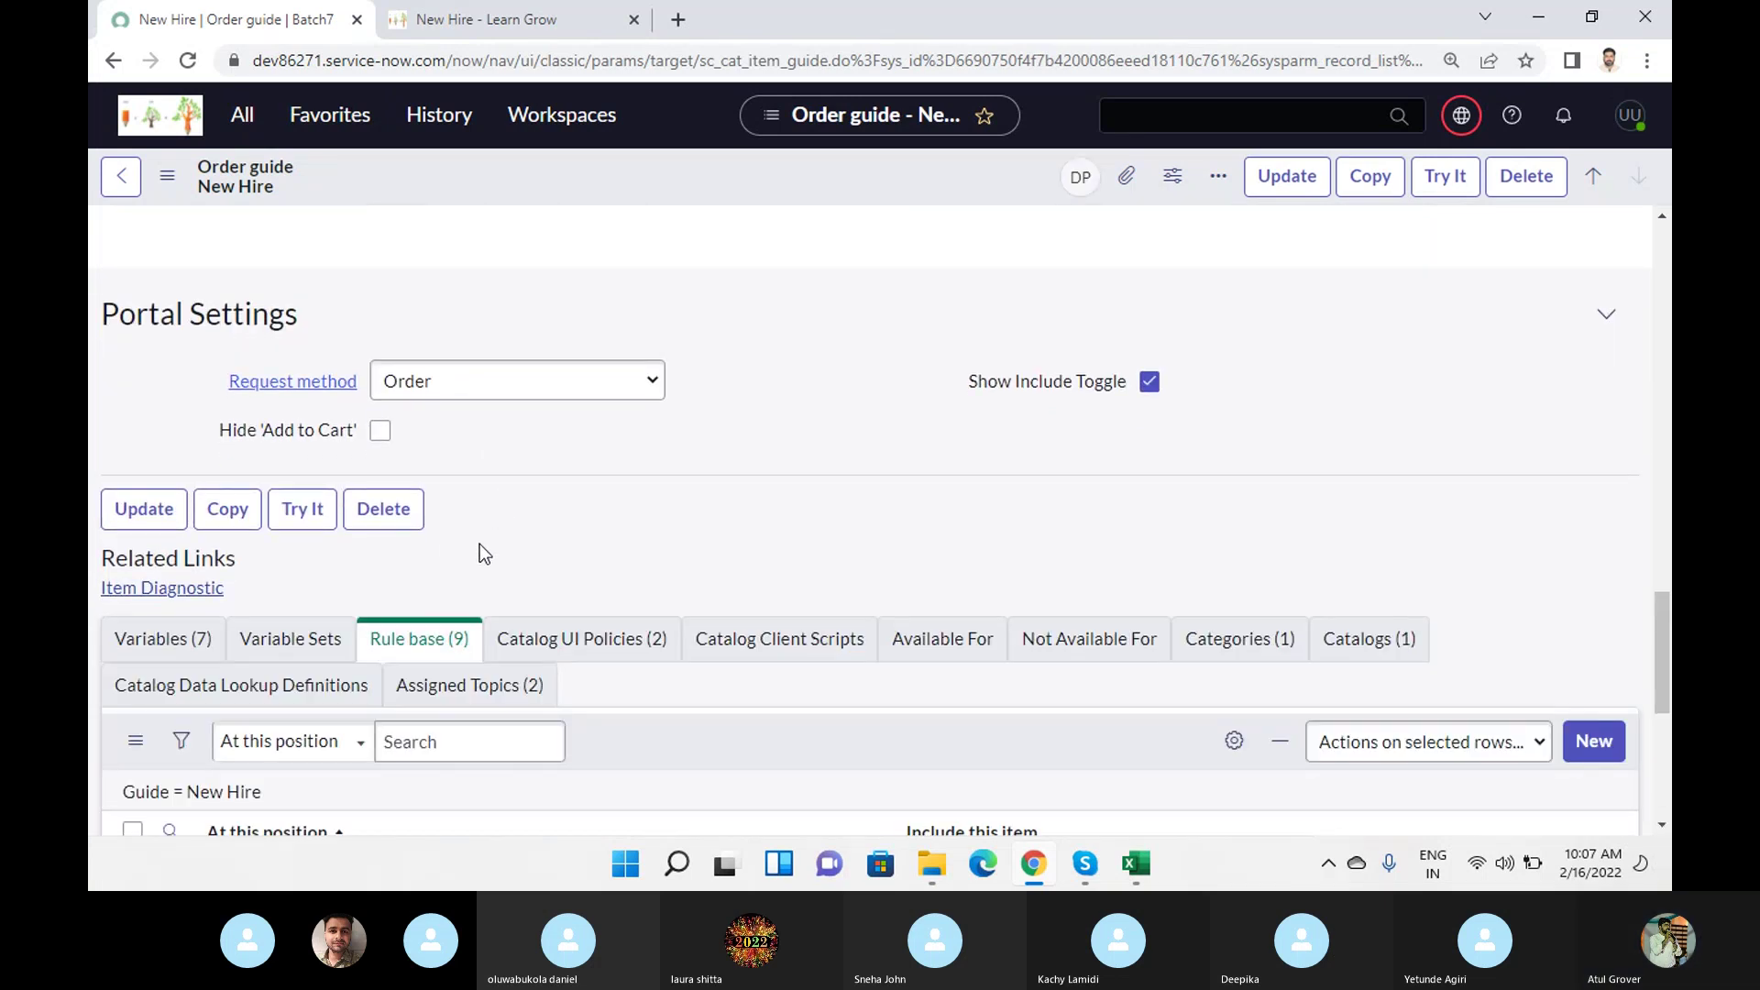
pyautogui.click(190, 642)
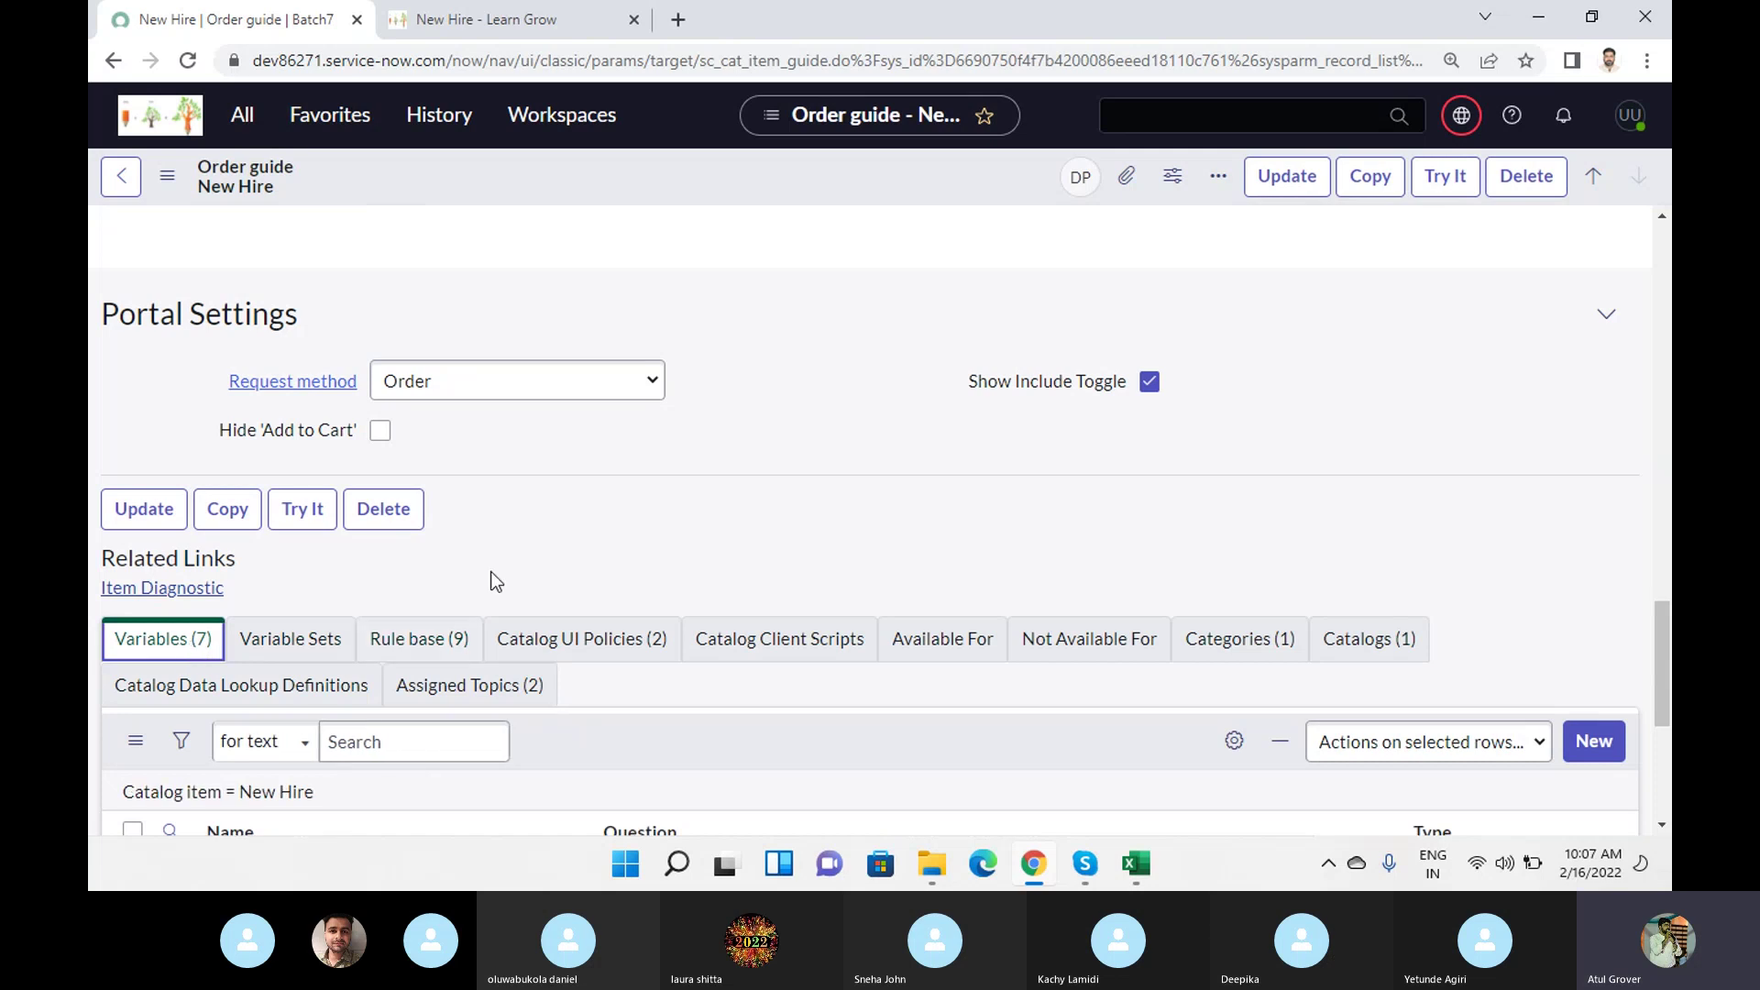
pyautogui.scroll(-5, 690, 504)
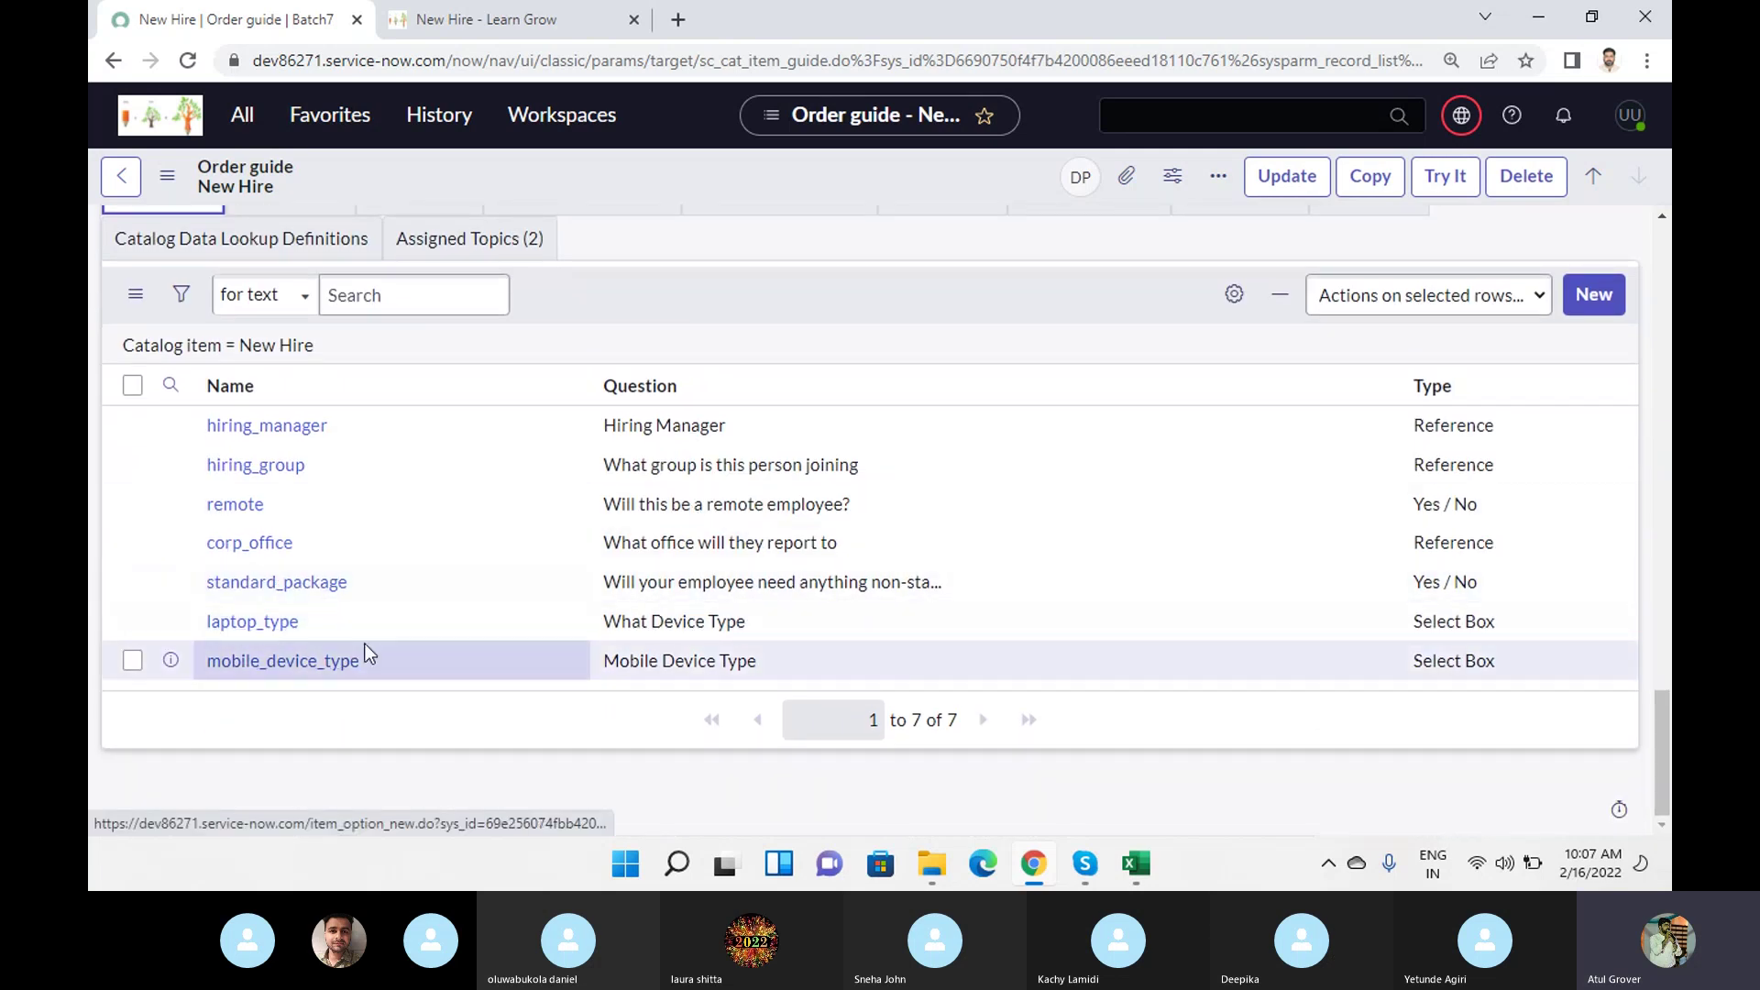
pyautogui.click(295, 672)
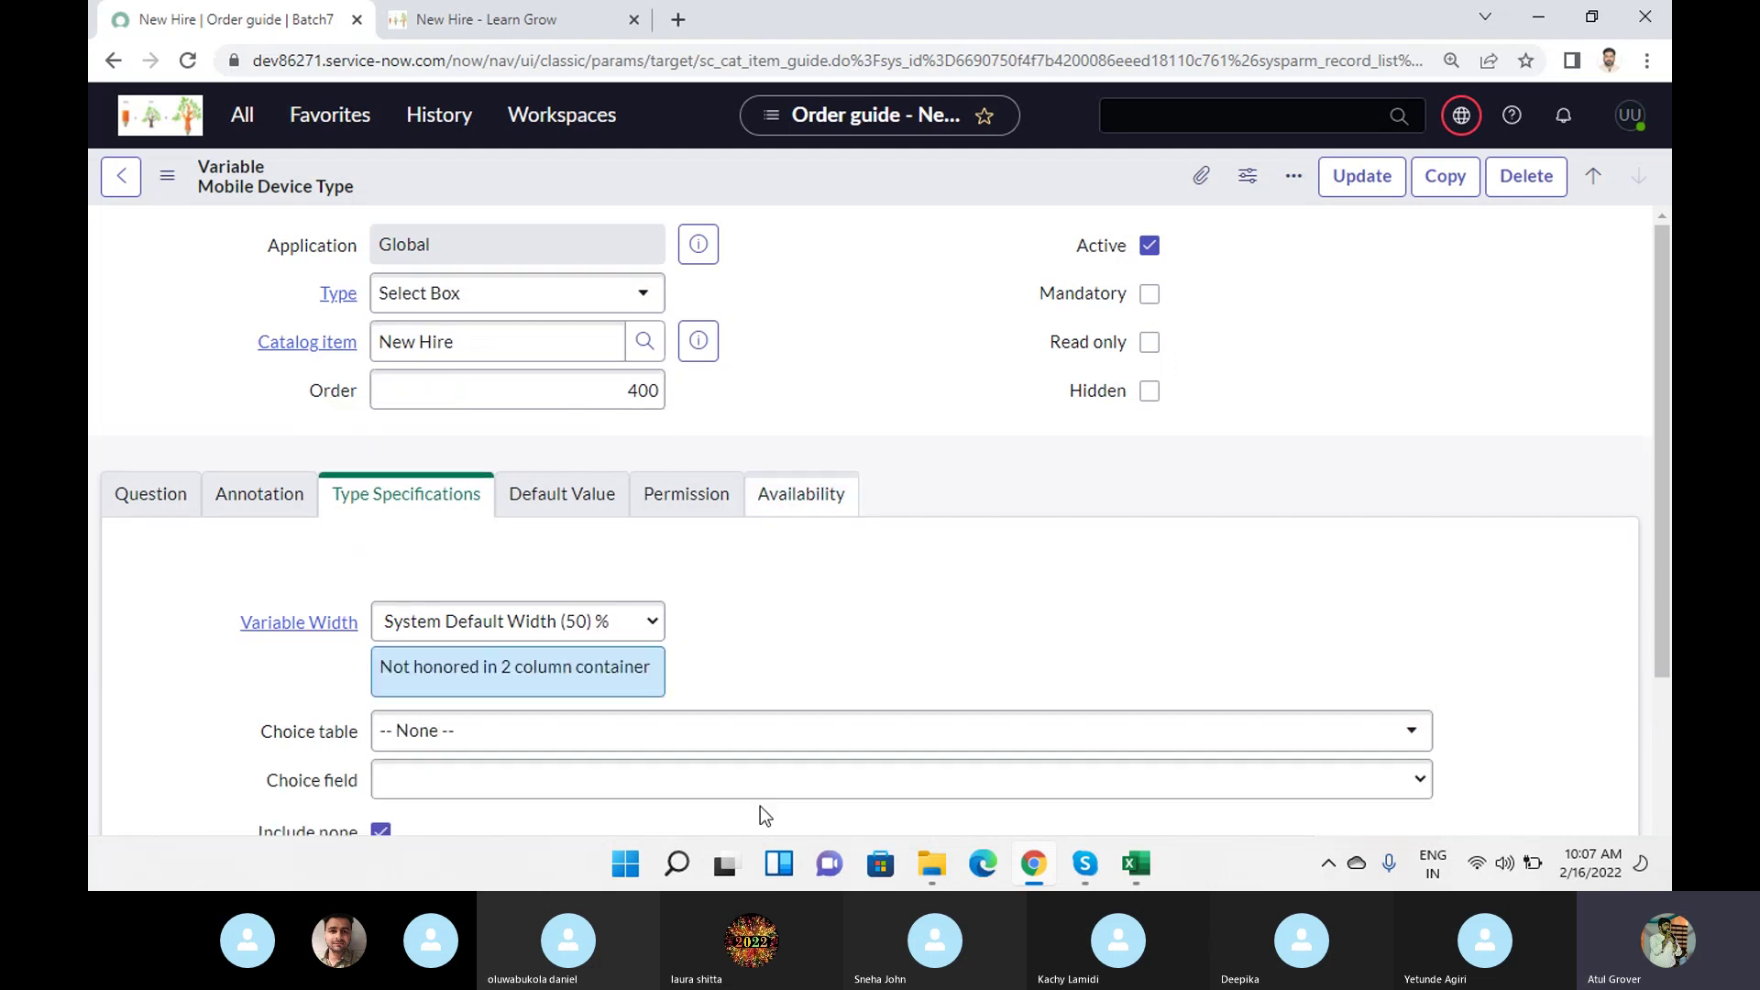
pyautogui.scroll(-4, 659, 430)
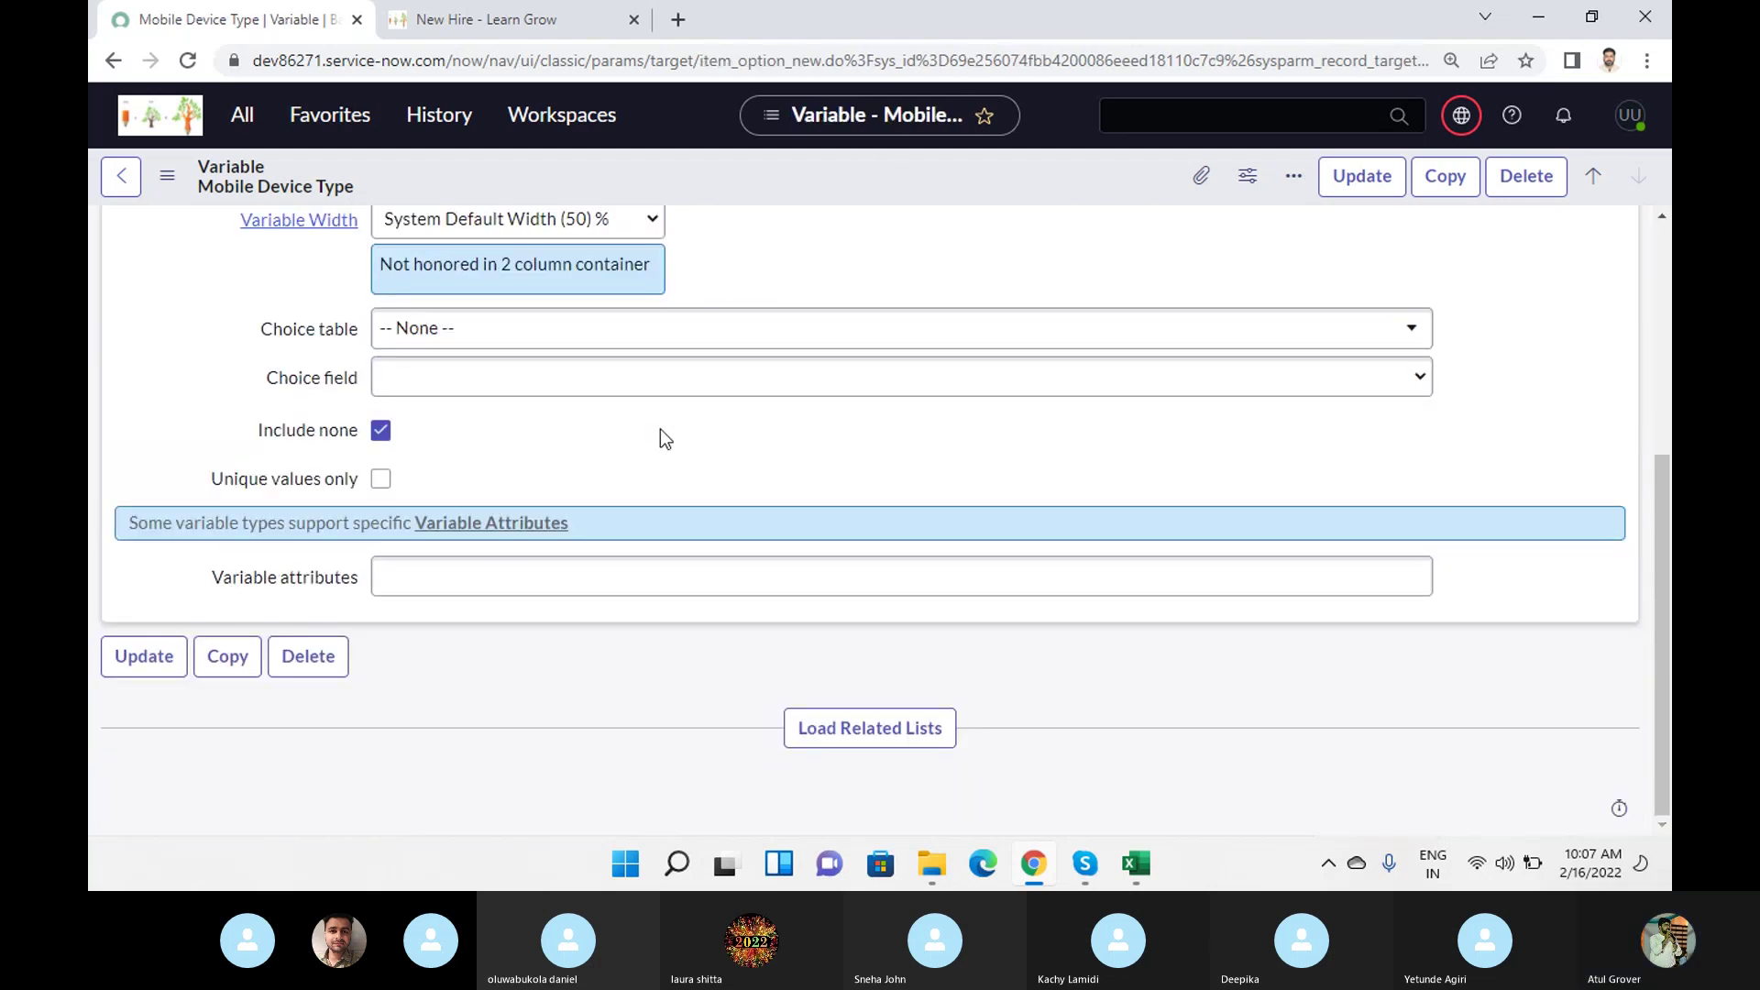
pyautogui.click(833, 719)
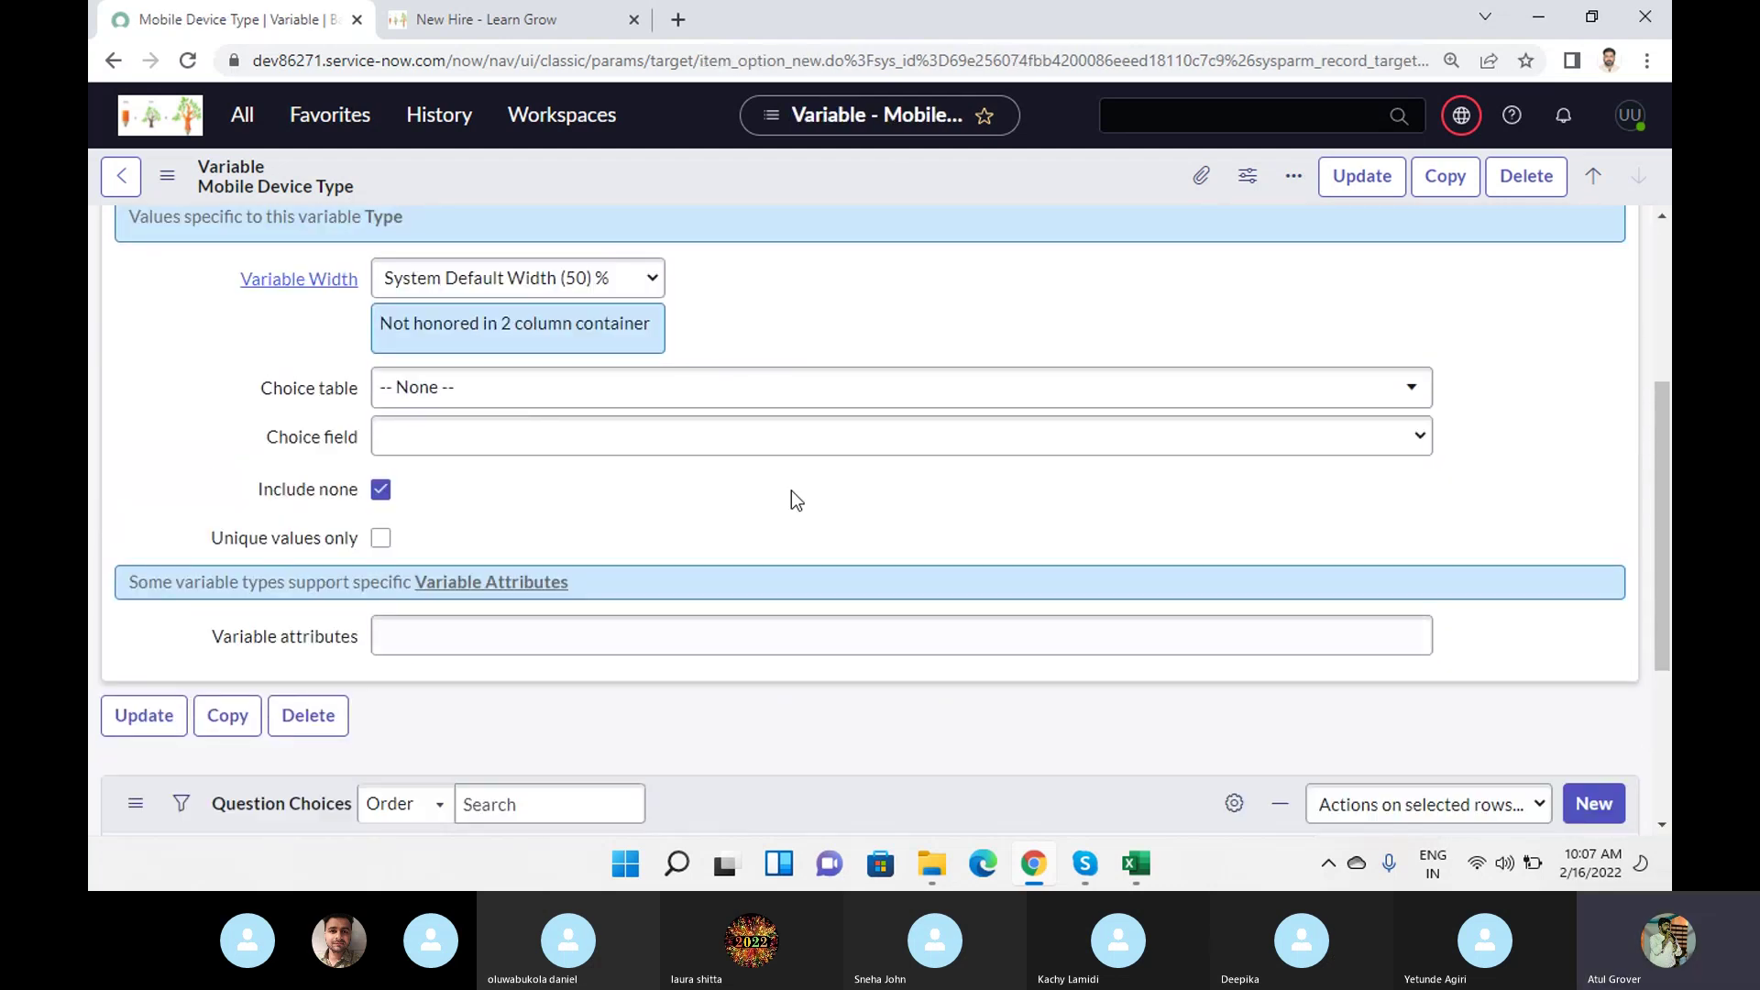
pyautogui.scroll(-3, 790, 492)
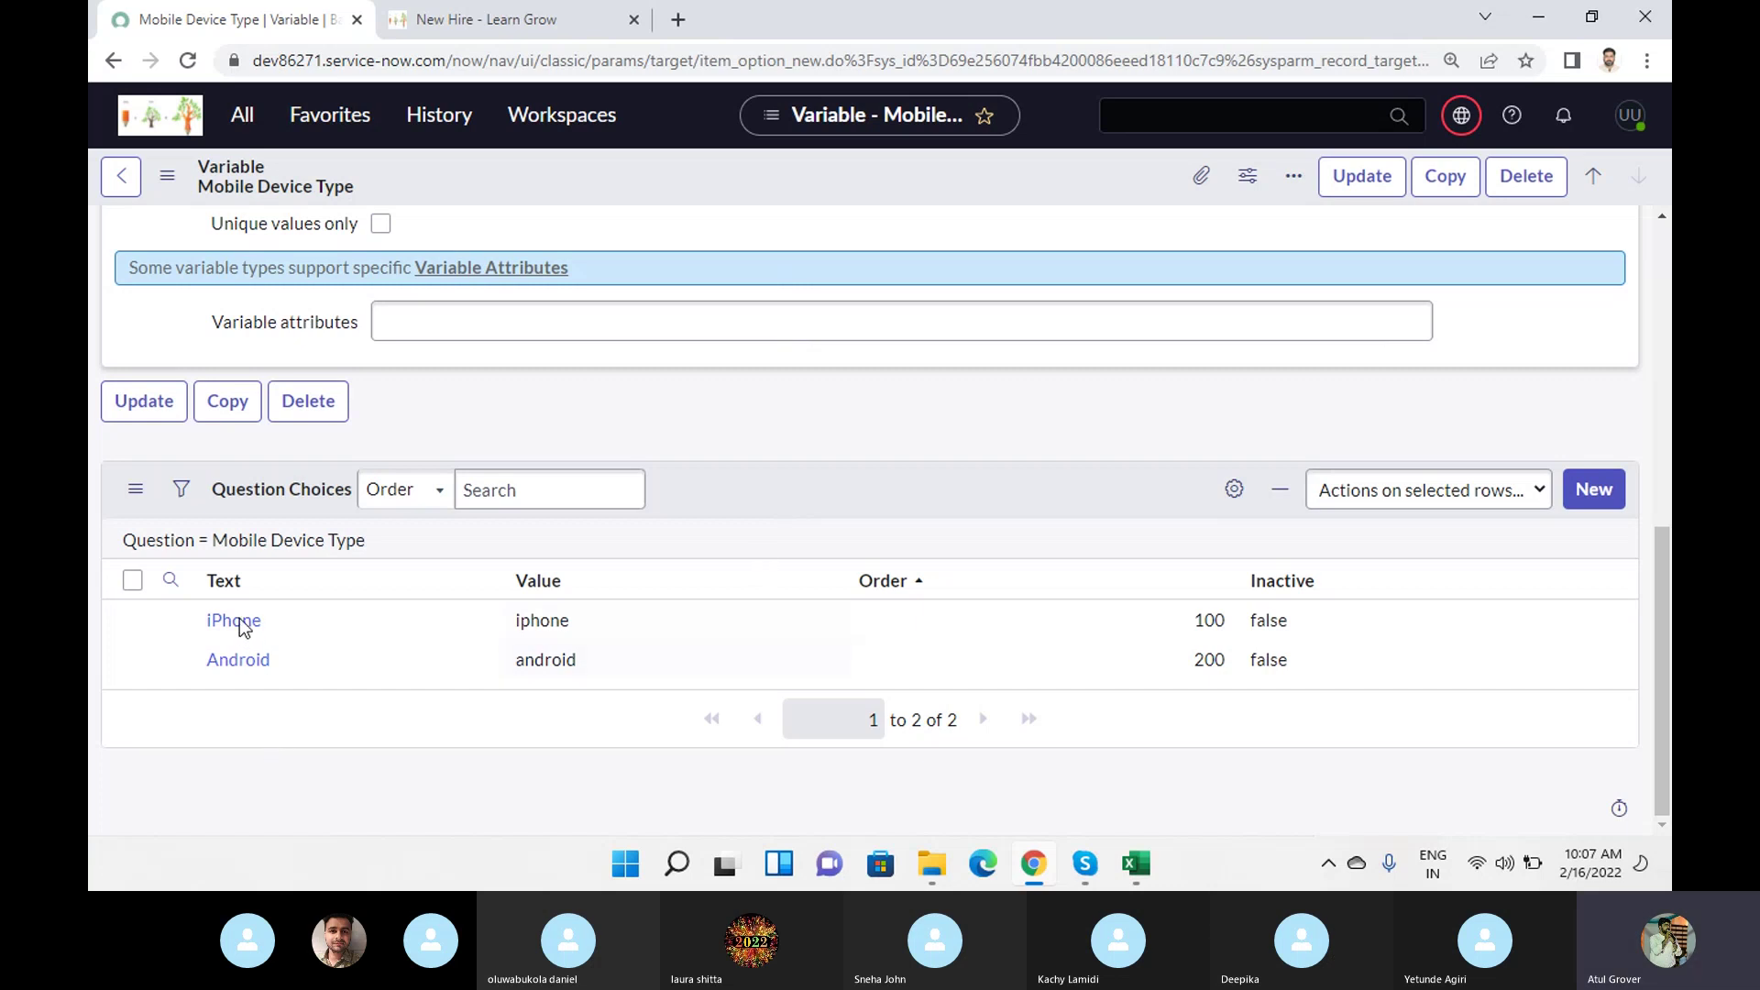
pyautogui.click(286, 618)
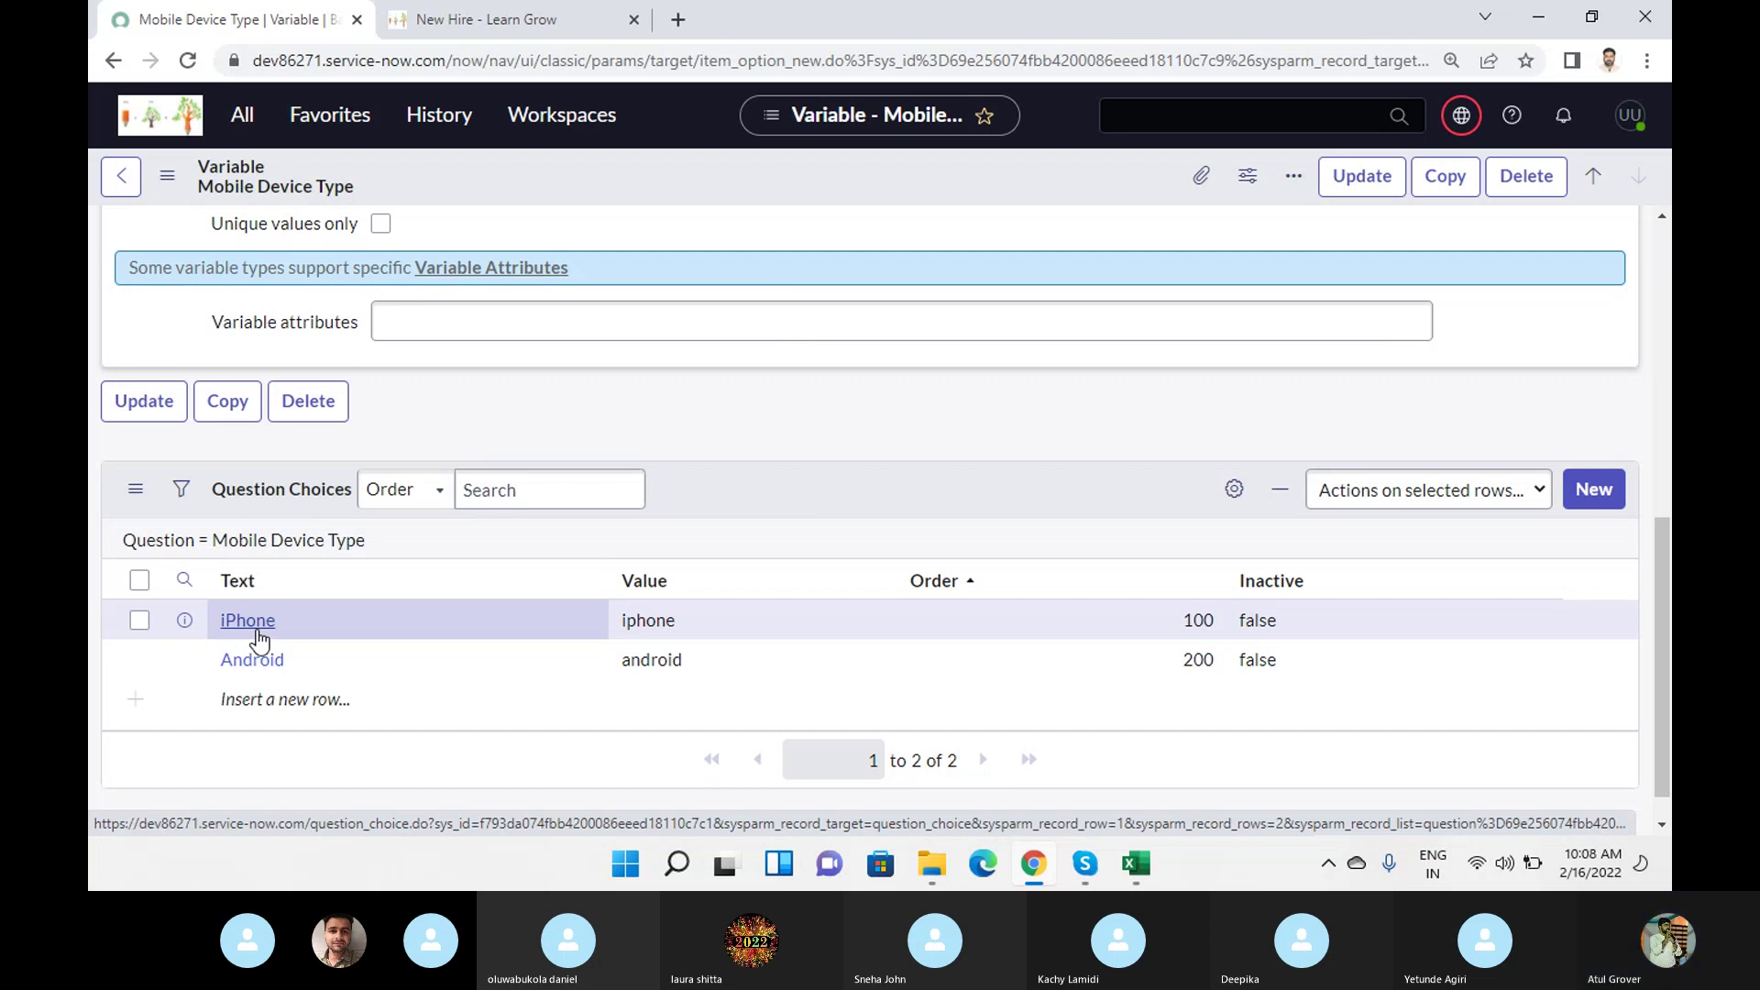
pyautogui.scroll(7, 260, 639)
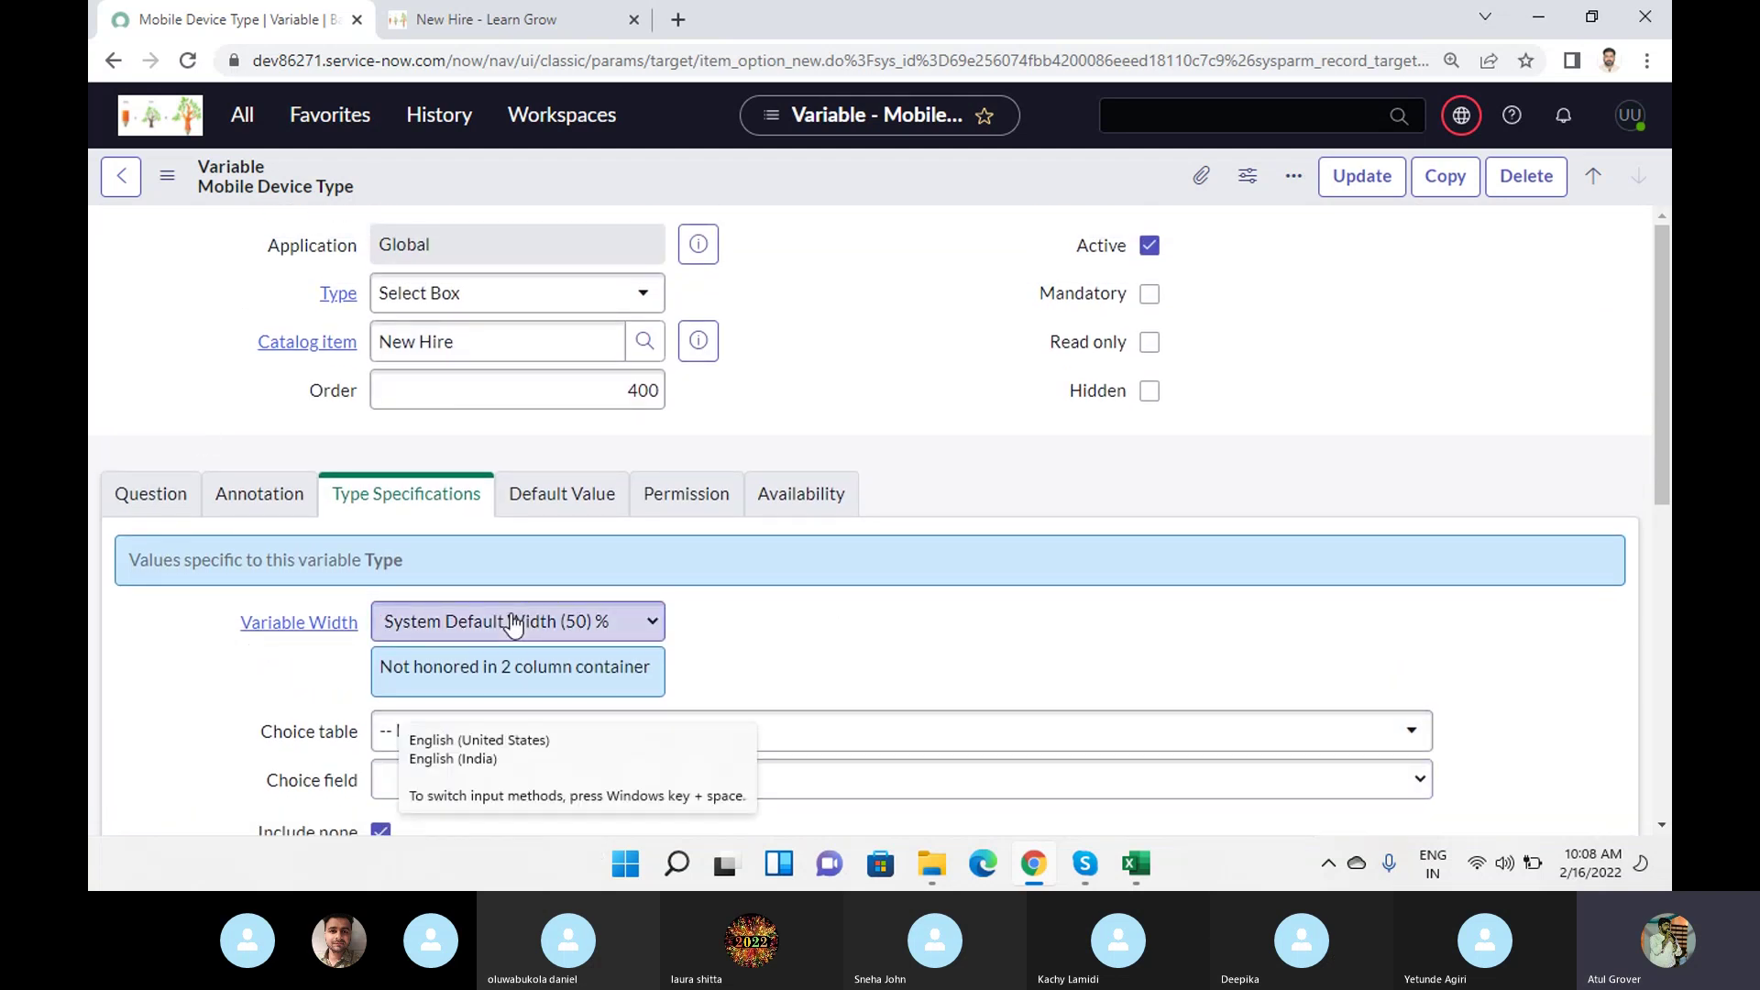
pyautogui.scroll(-5, 825, 614)
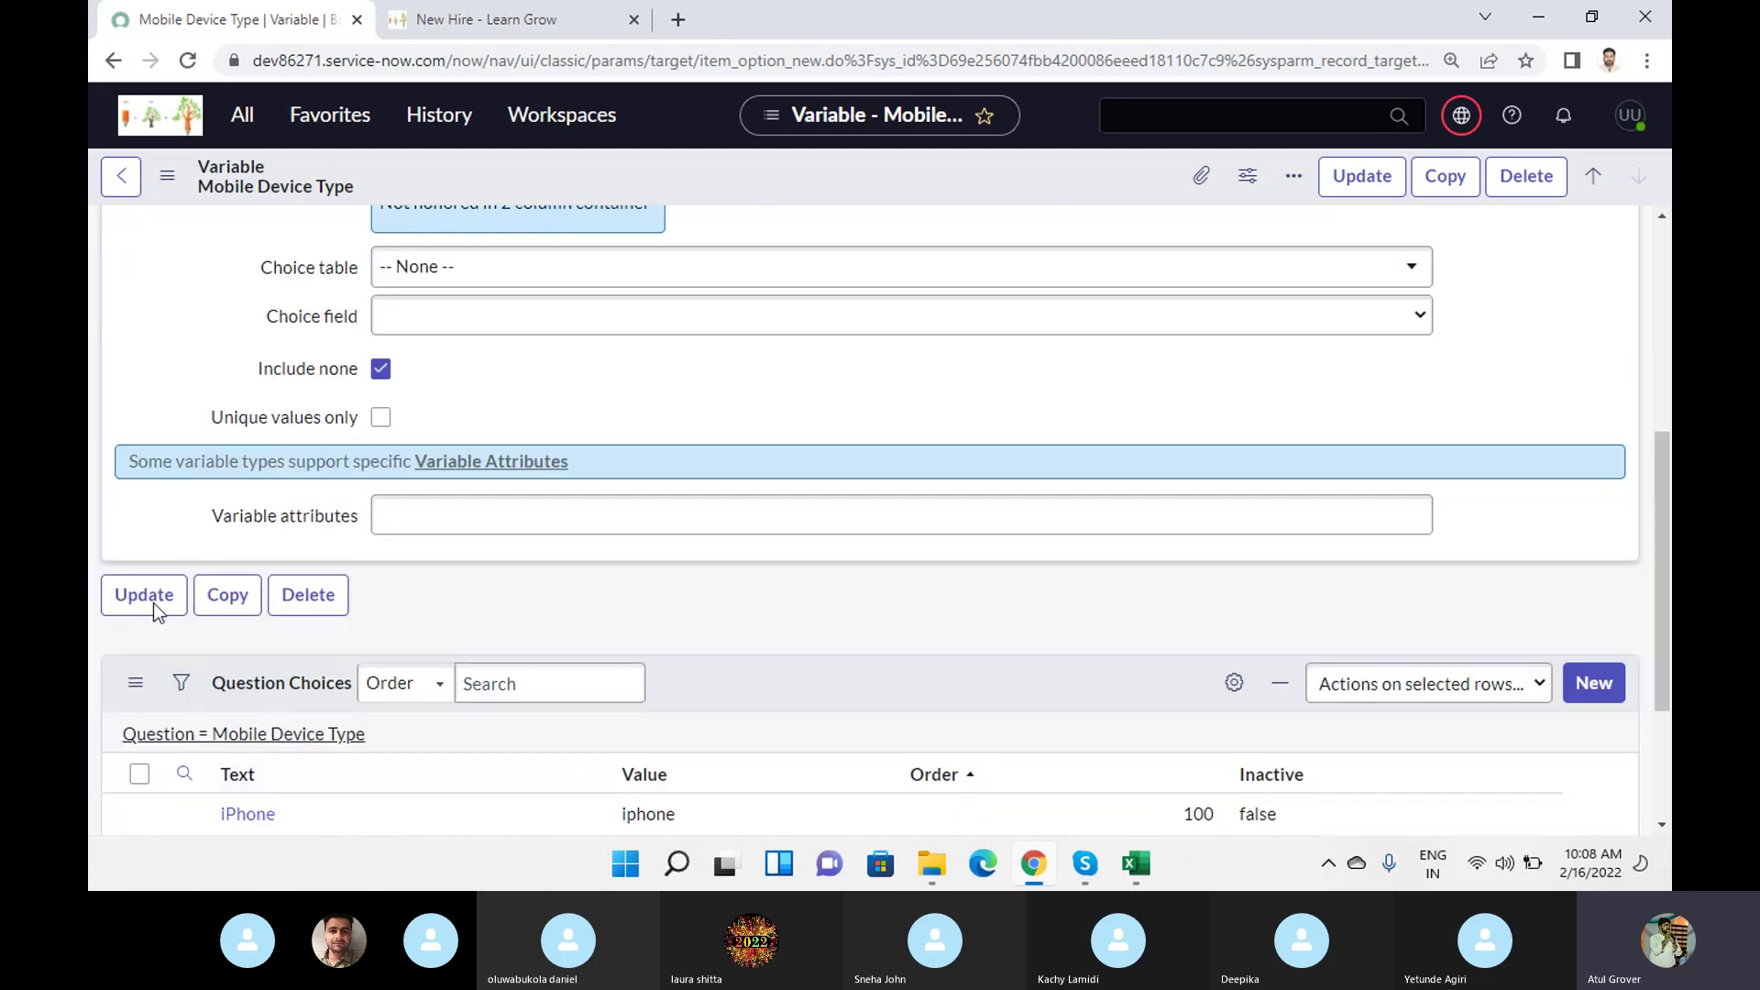
pyautogui.scroll(5, 293, 595)
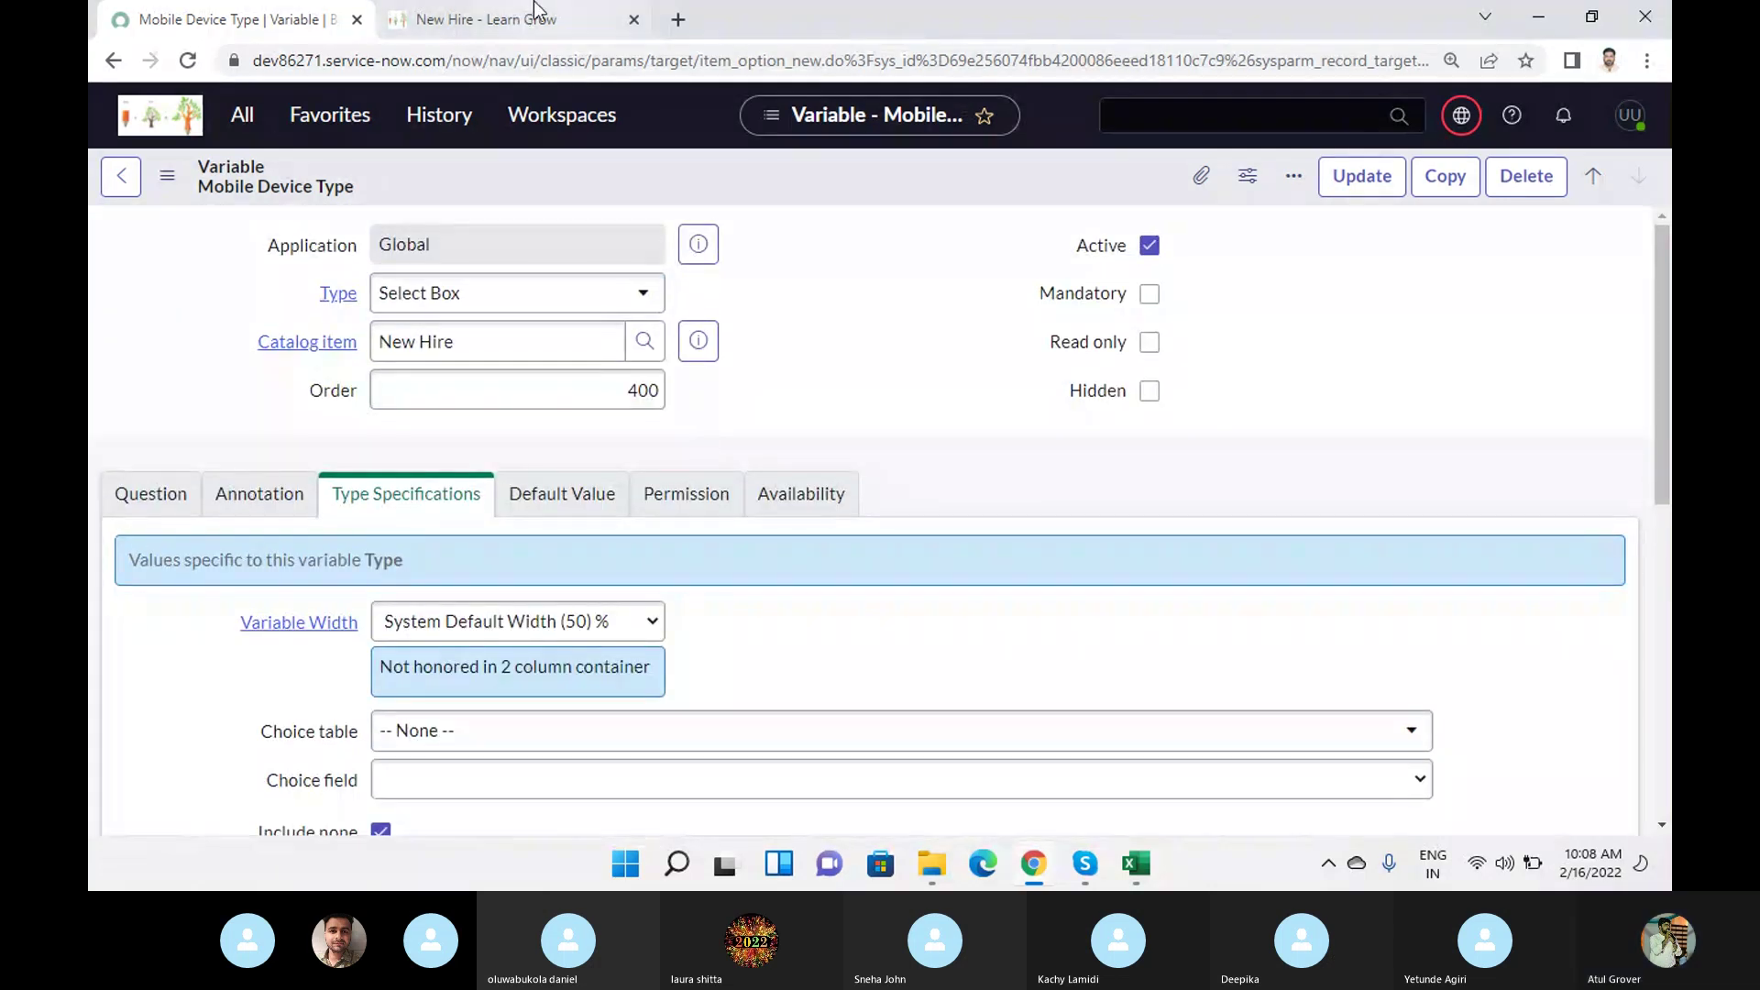
pyautogui.click(537, 13)
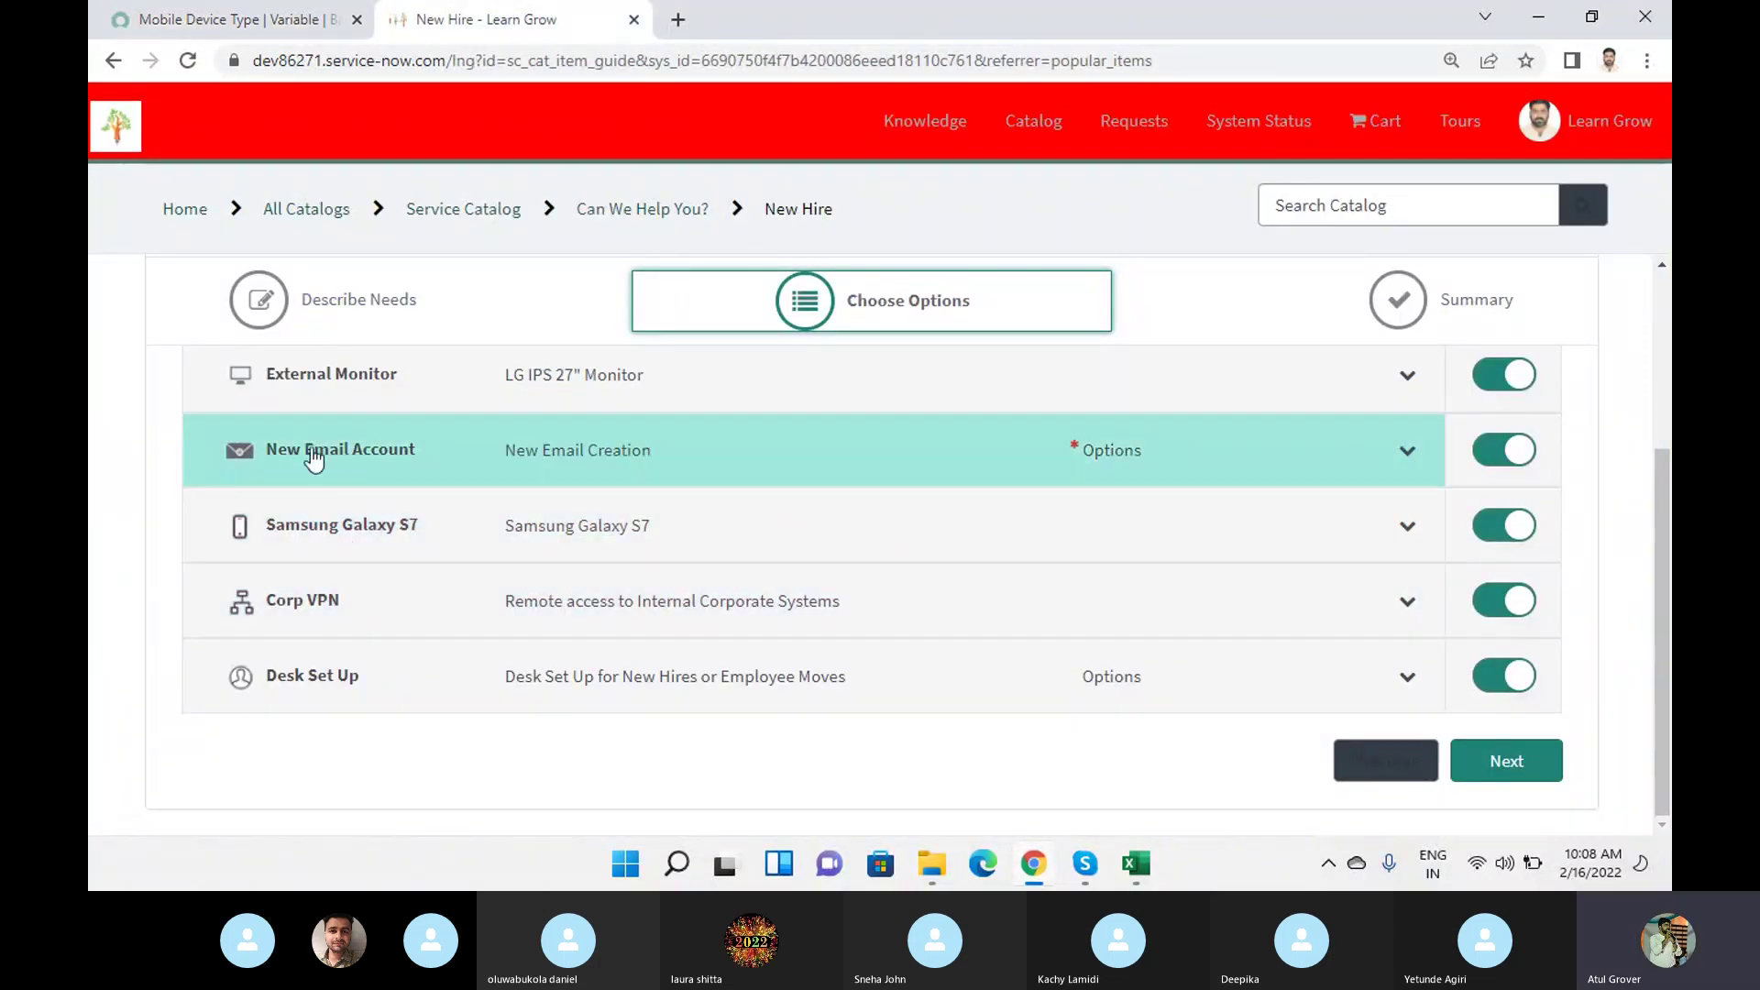
pyautogui.click(316, 394)
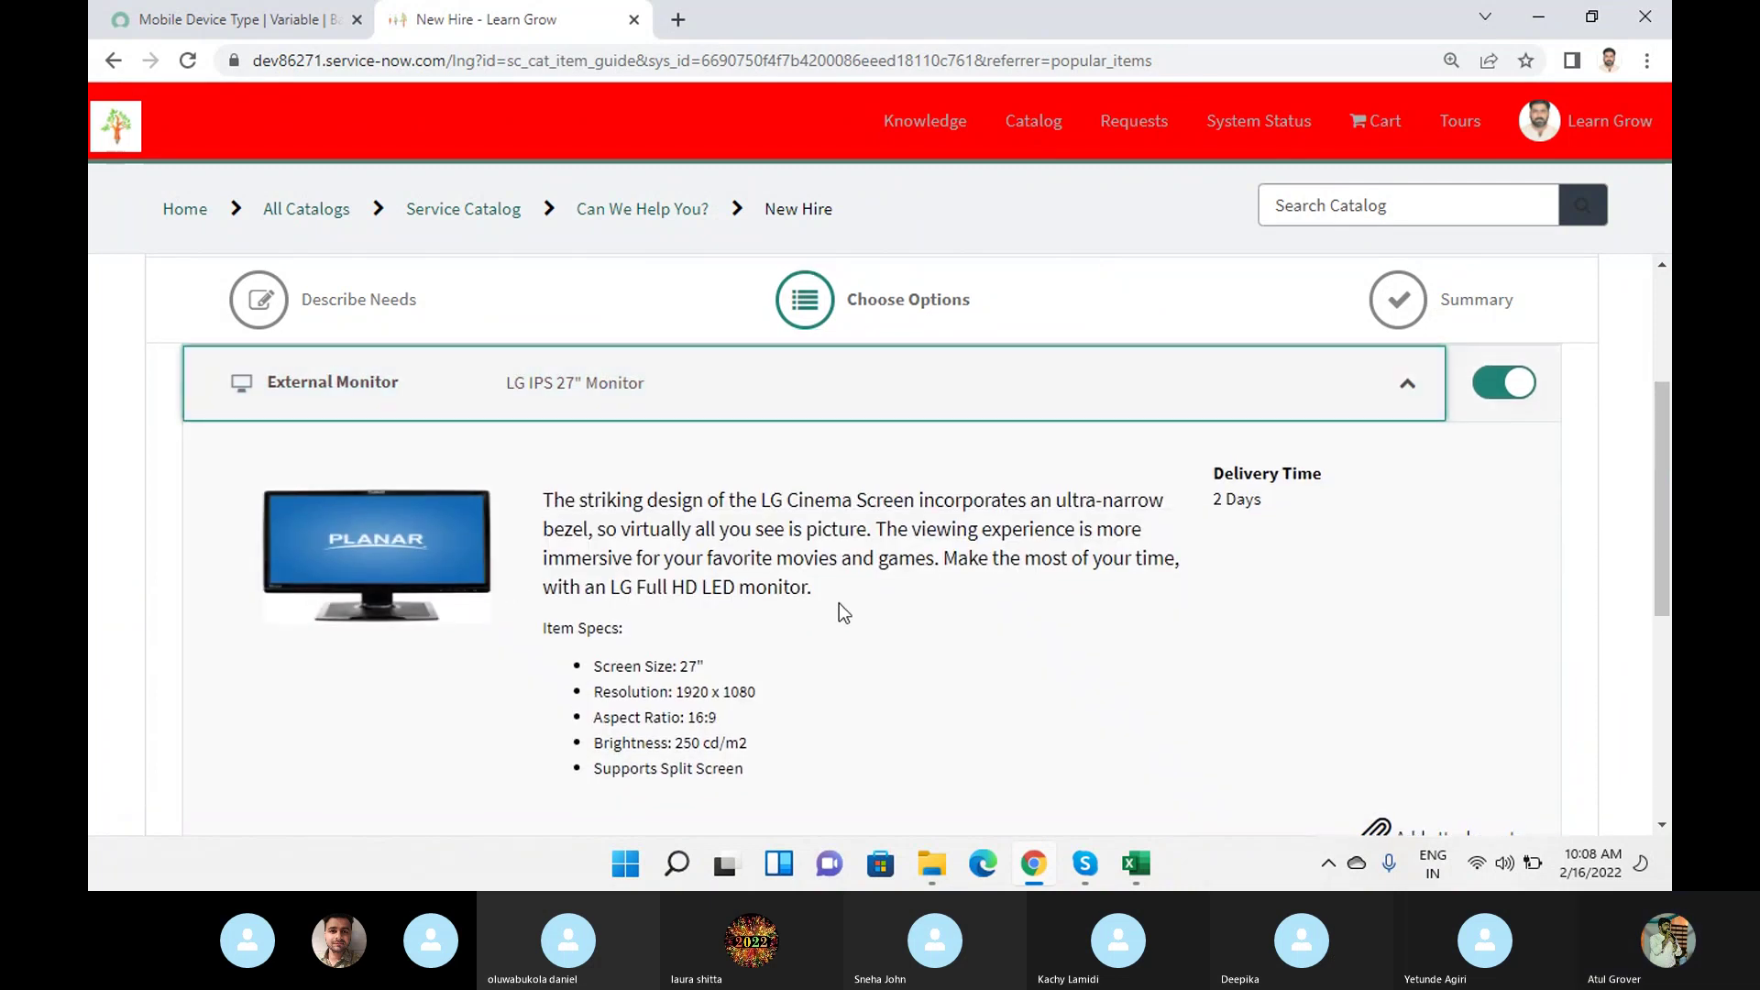
pyautogui.scroll(-4, 825, 613)
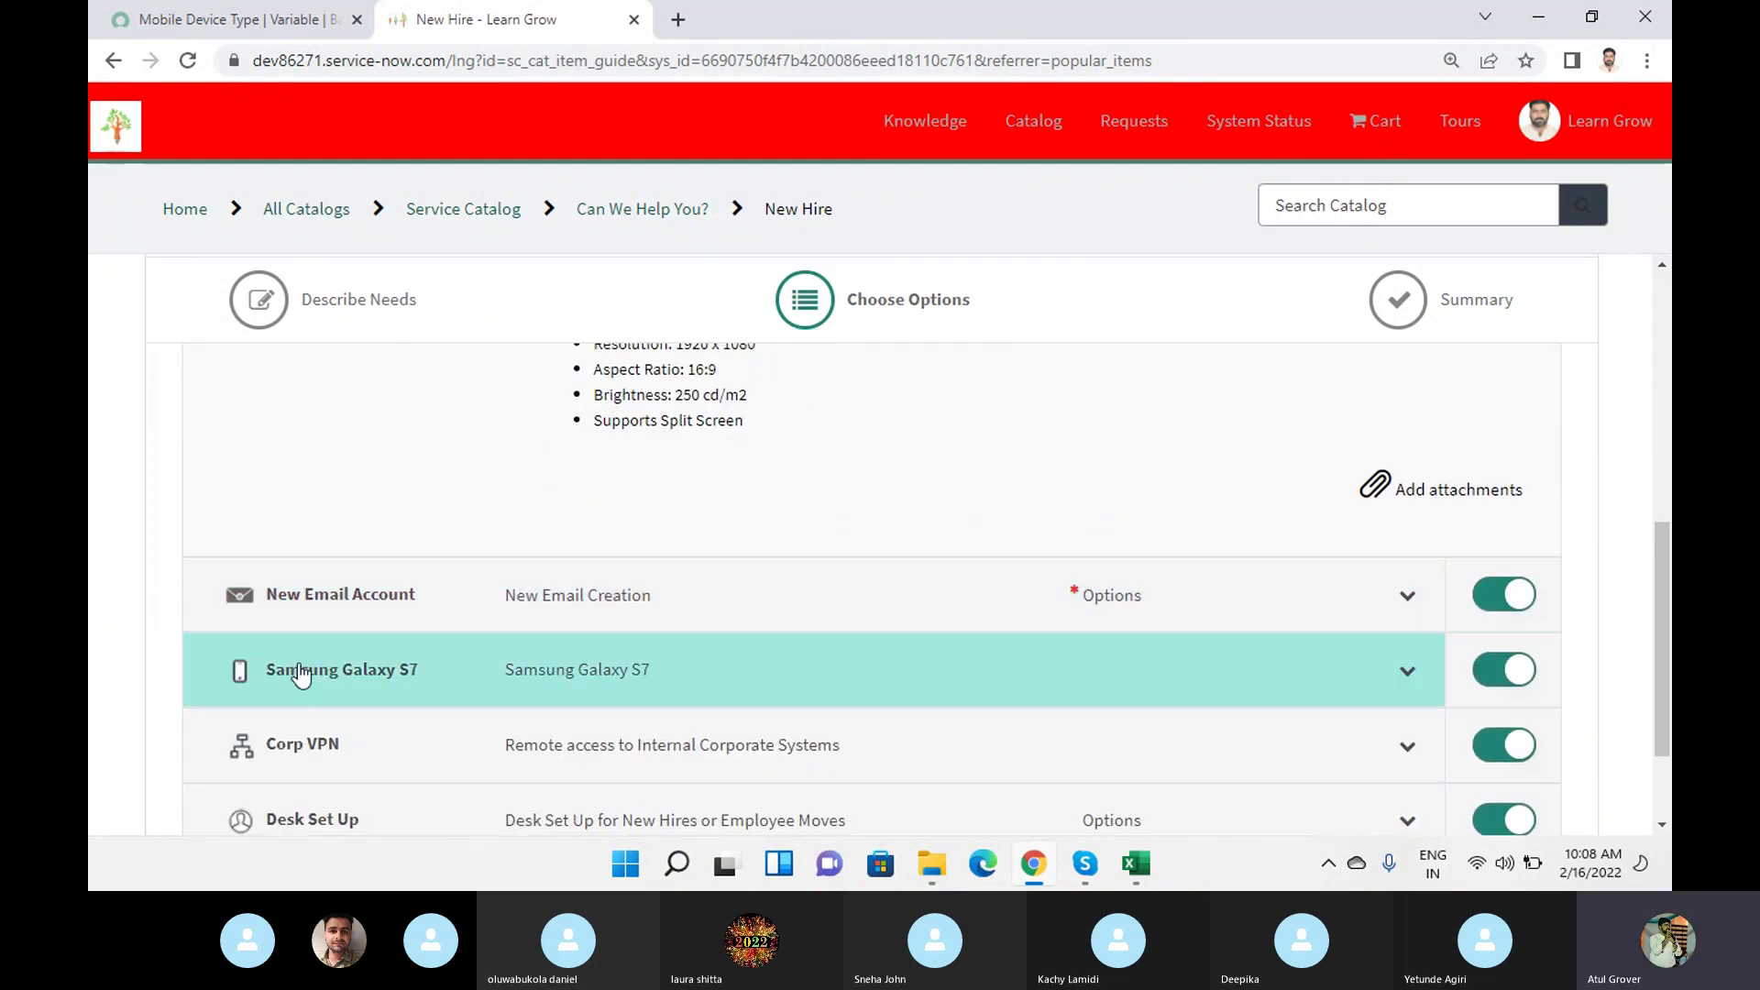
pyautogui.click(314, 597)
pyautogui.scroll(3, 293, 202)
pyautogui.click(224, 19)
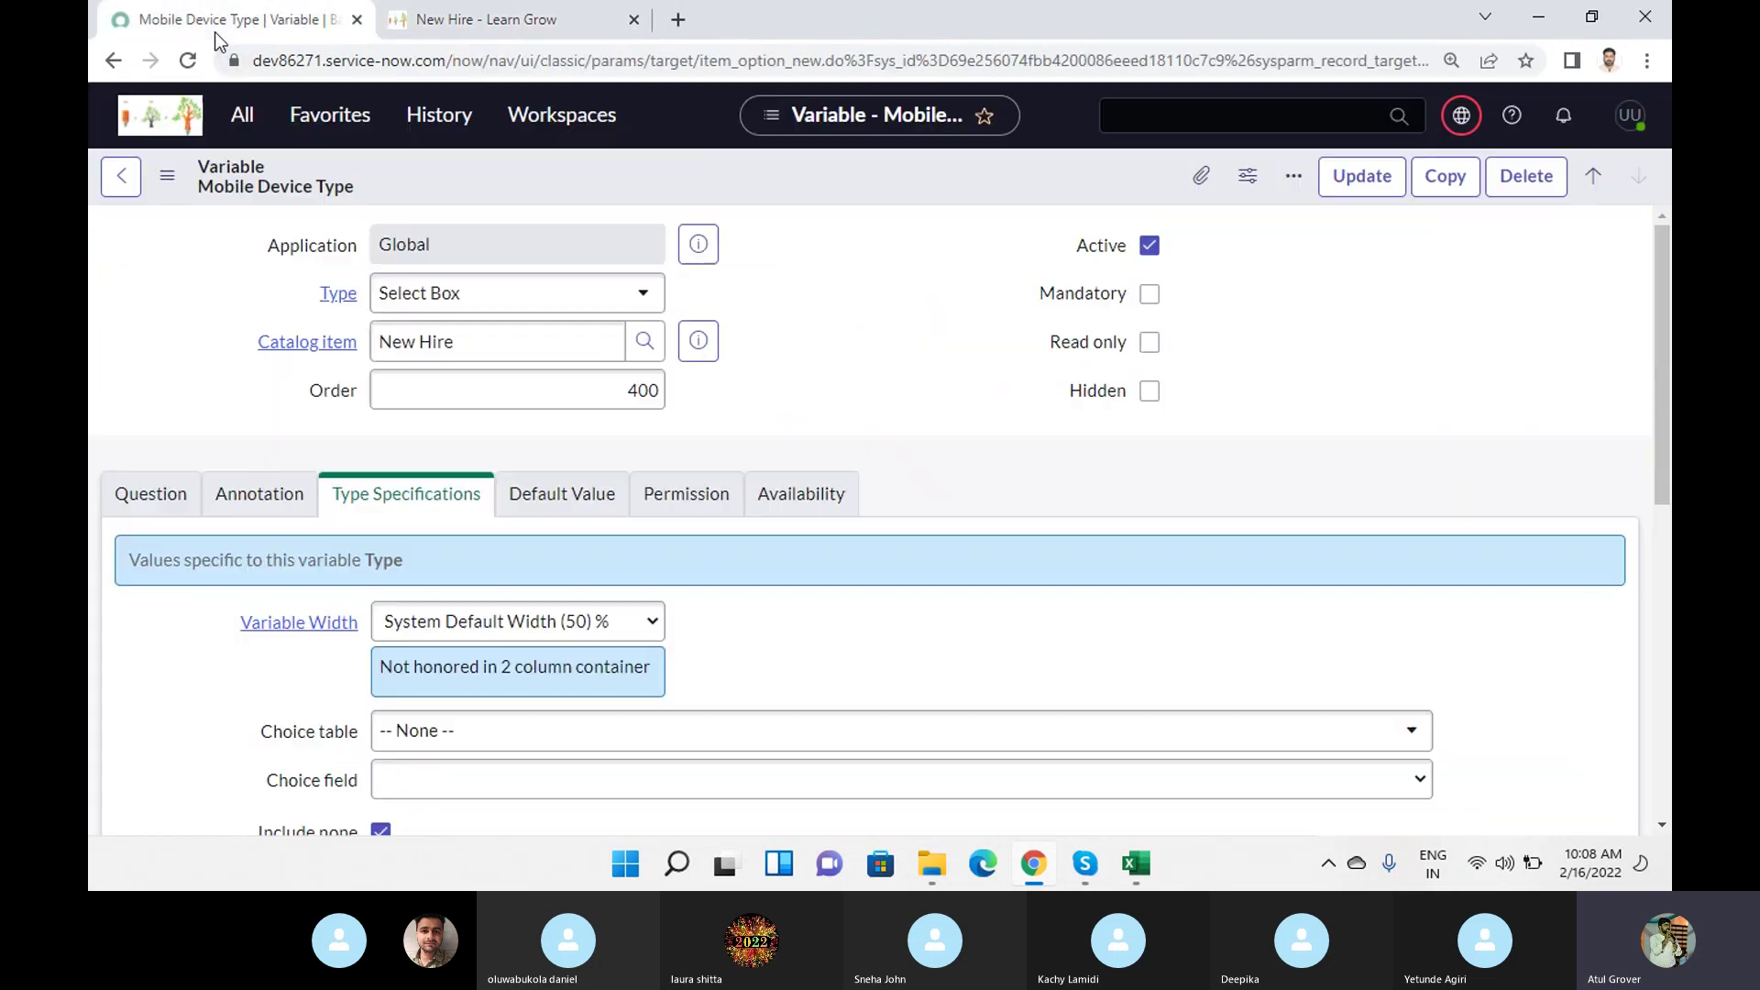
pyautogui.click(117, 184)
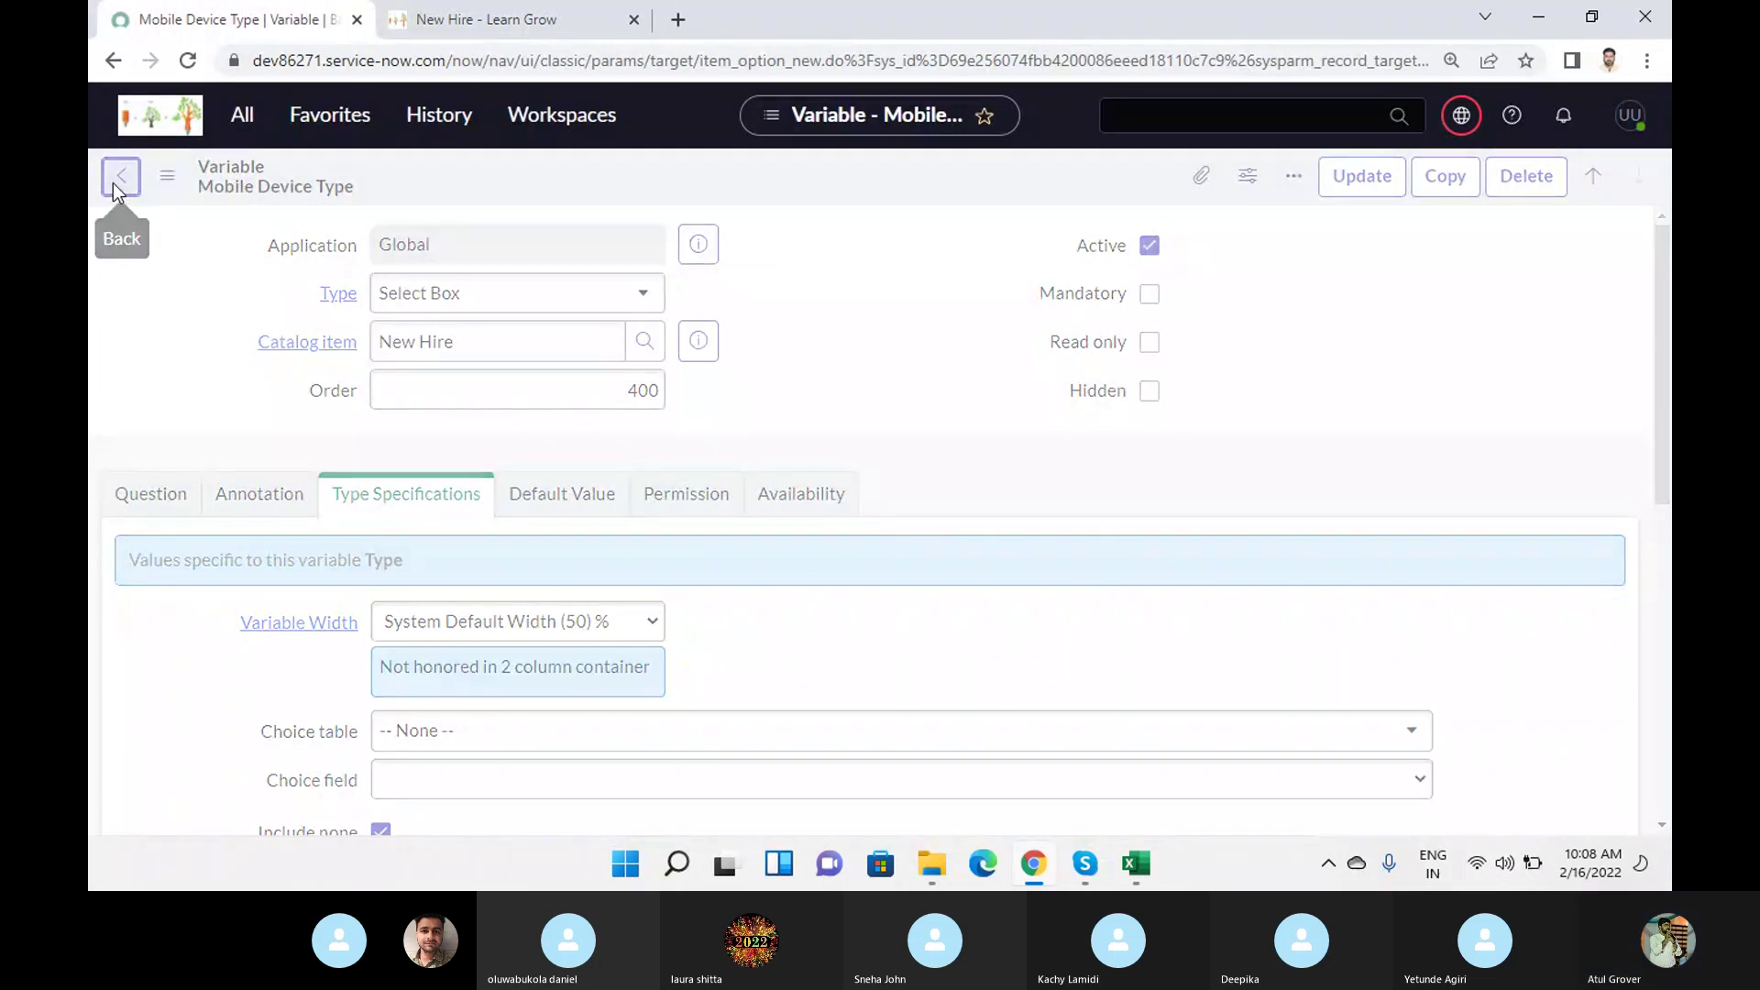
pyautogui.scroll(-6, 977, 602)
# Show the order guide's rule base and open the New Email Account rule at position 300.
pyautogui.scroll(-10, 976, 602)
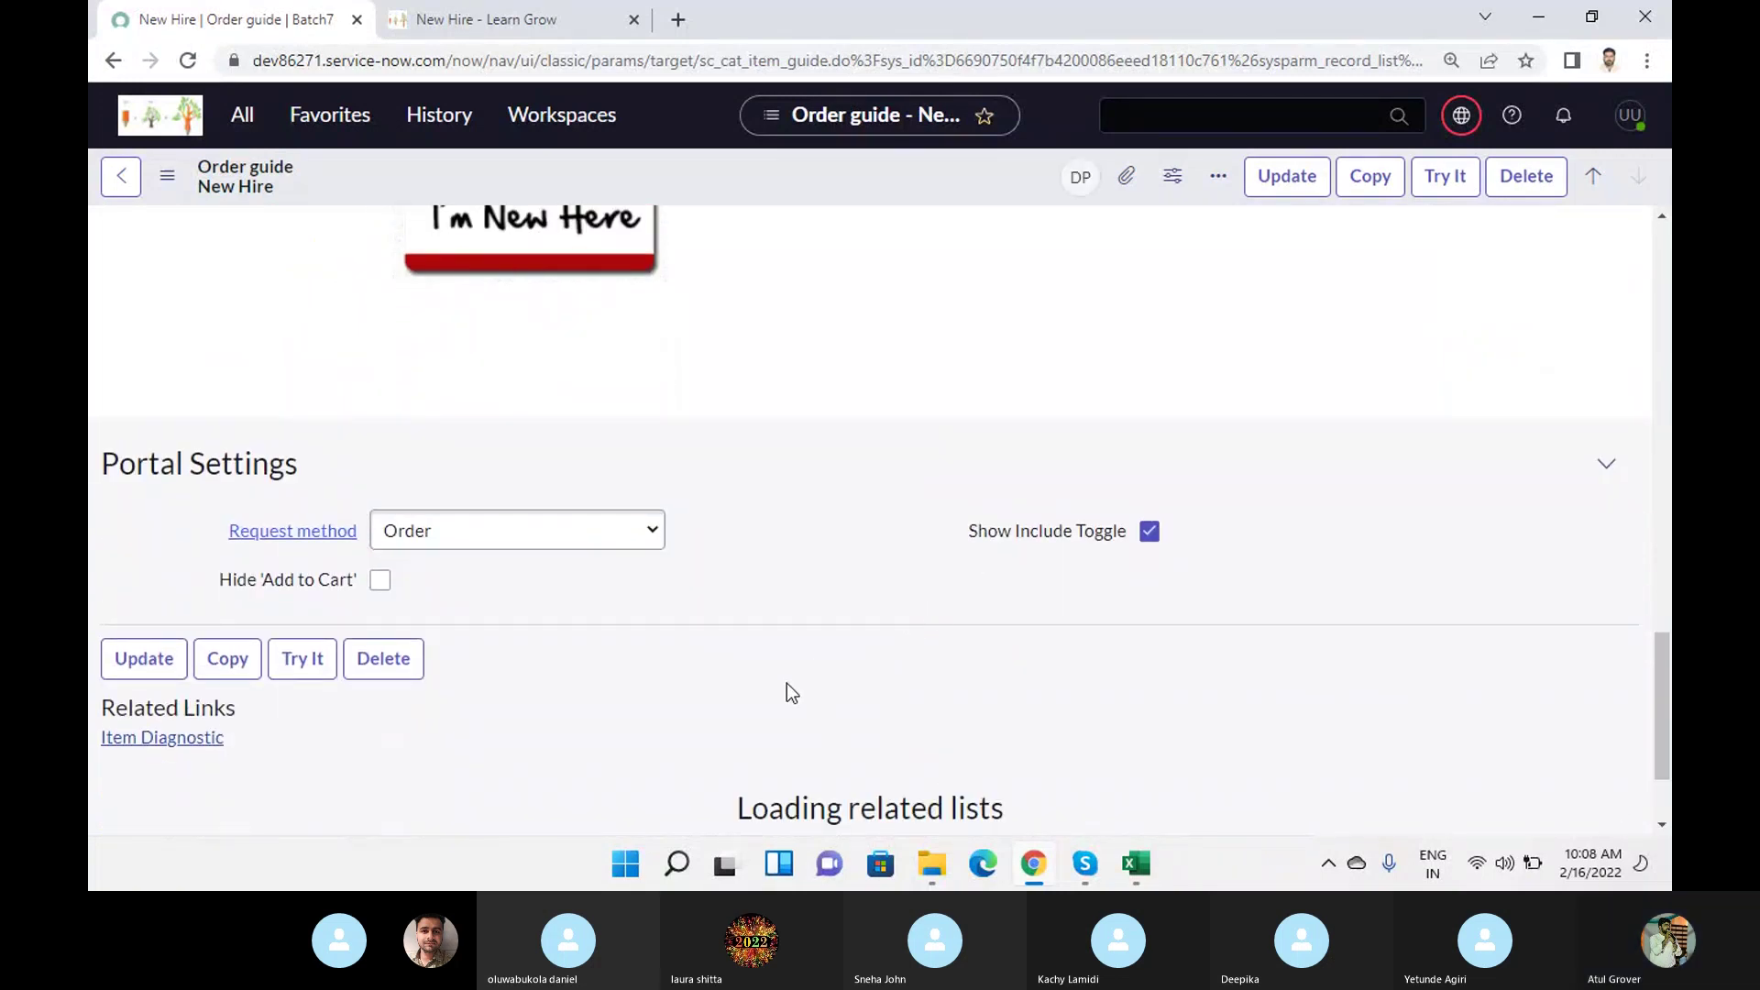
pyautogui.scroll(-2, 981, 669)
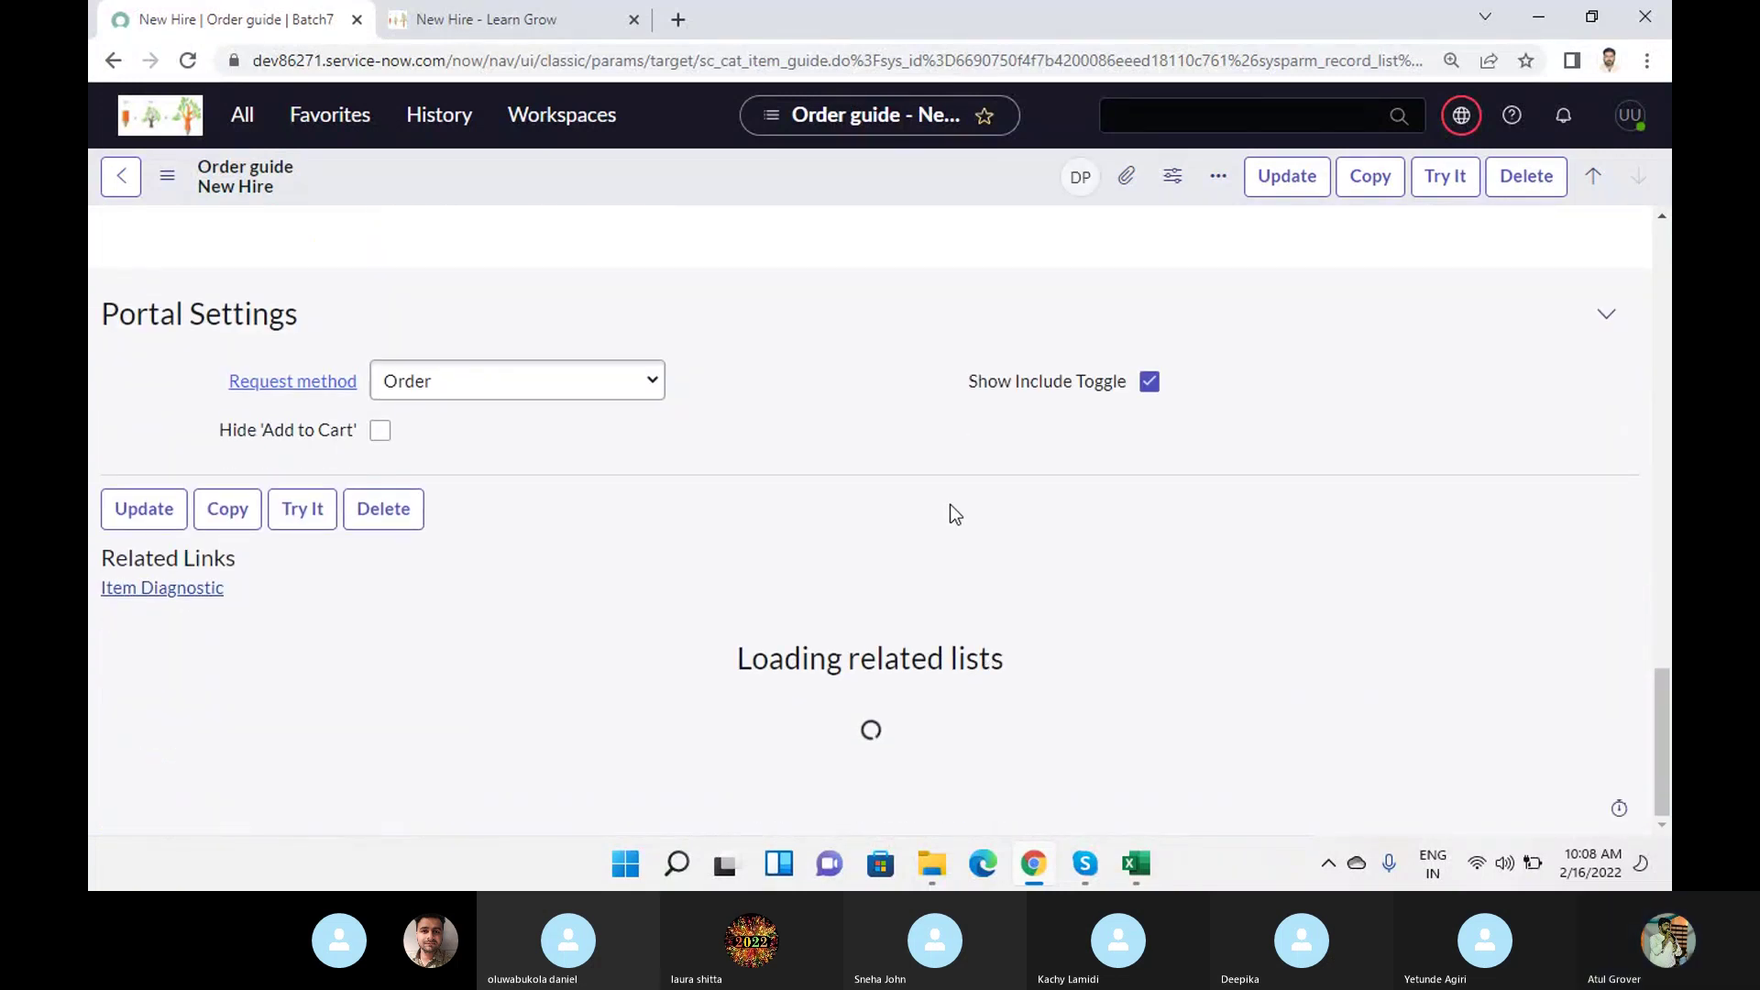
pyautogui.click(396, 644)
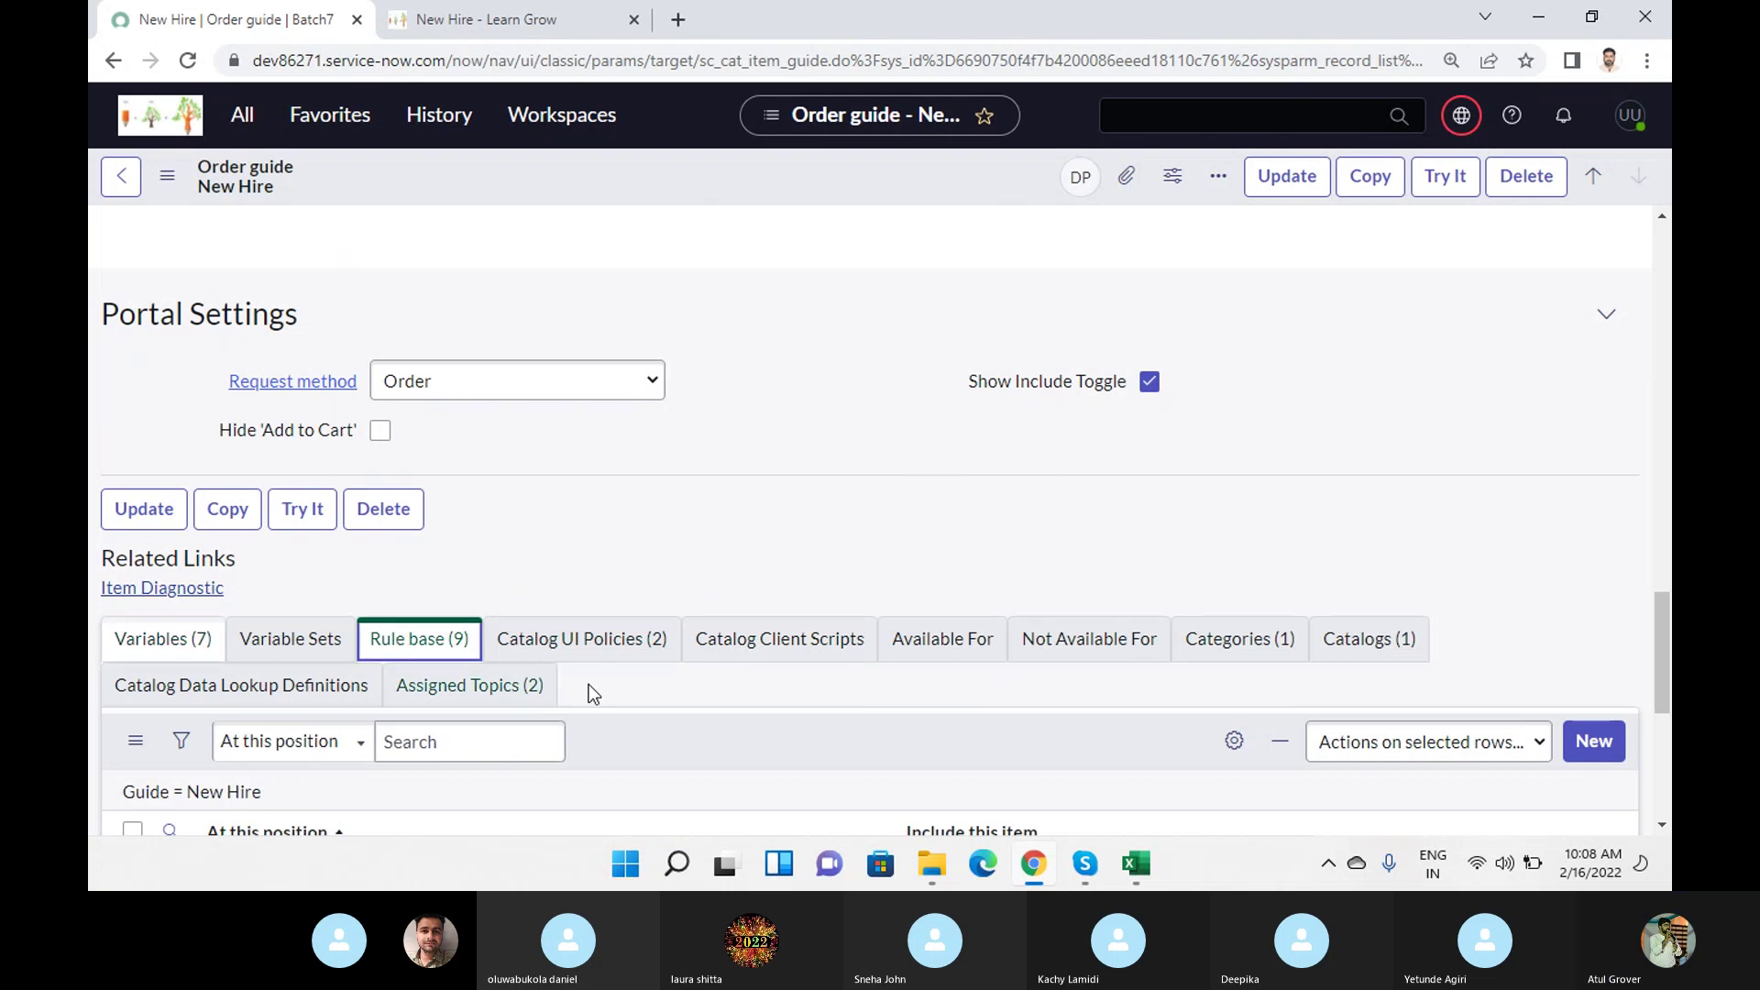
pyautogui.scroll(-5, 642, 678)
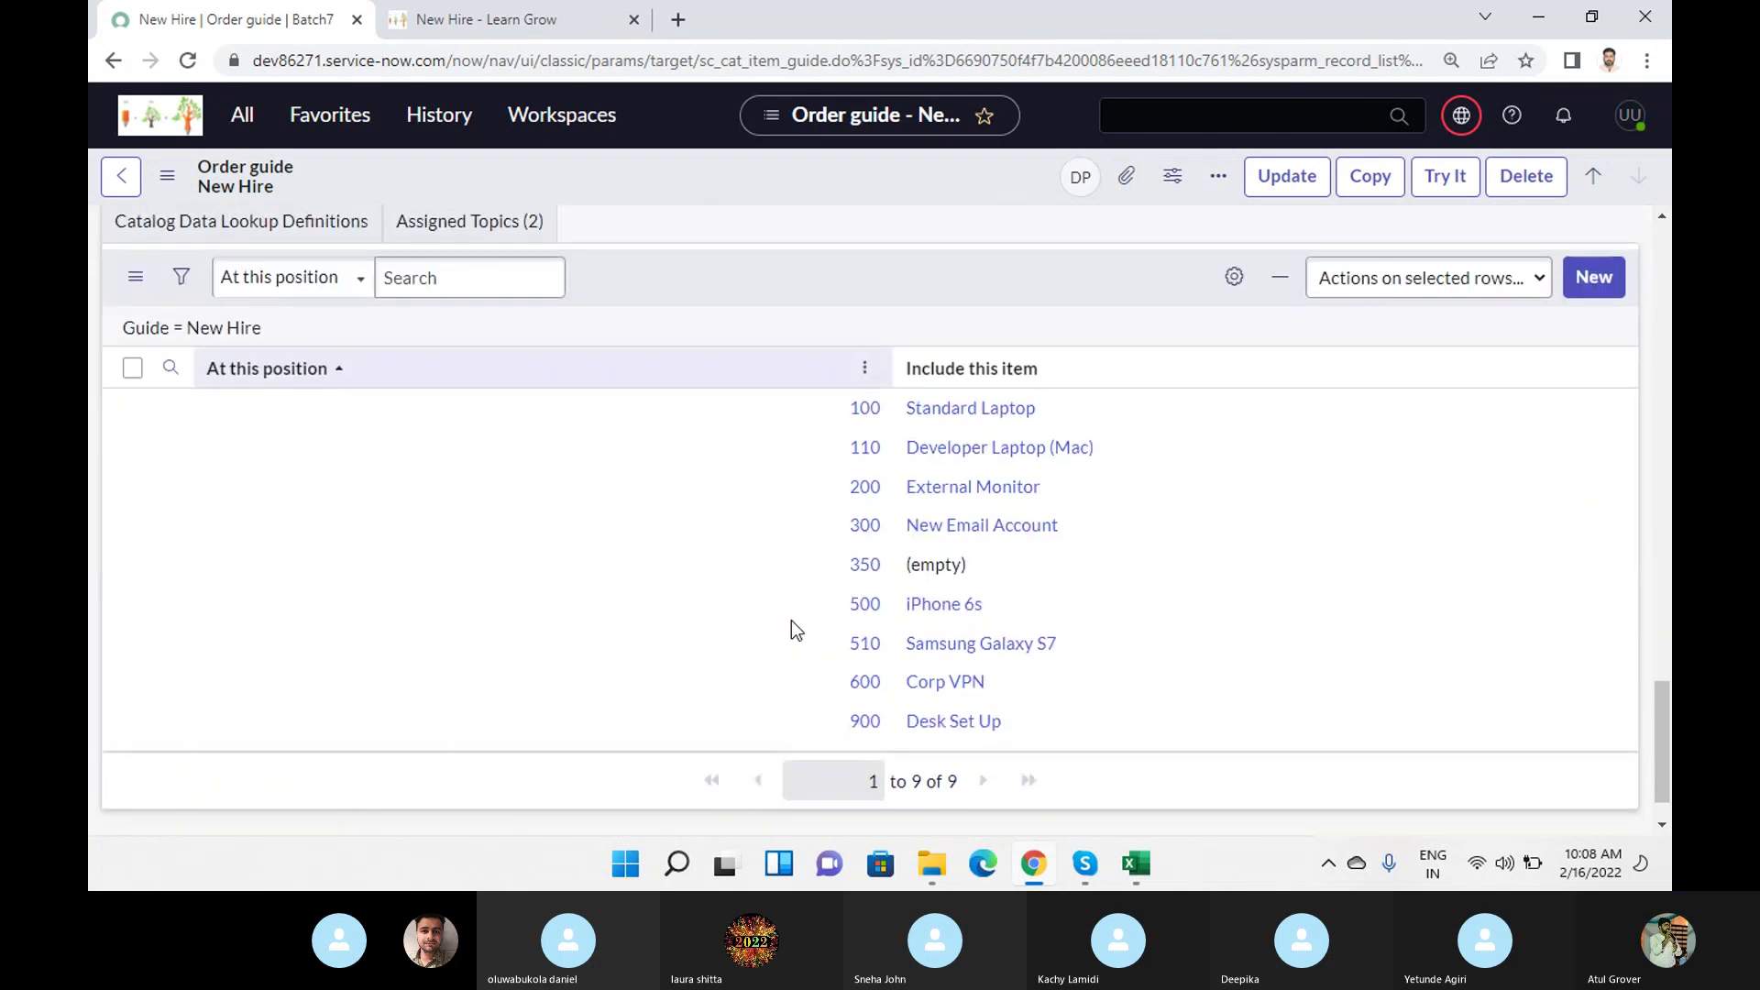
pyautogui.click(864, 532)
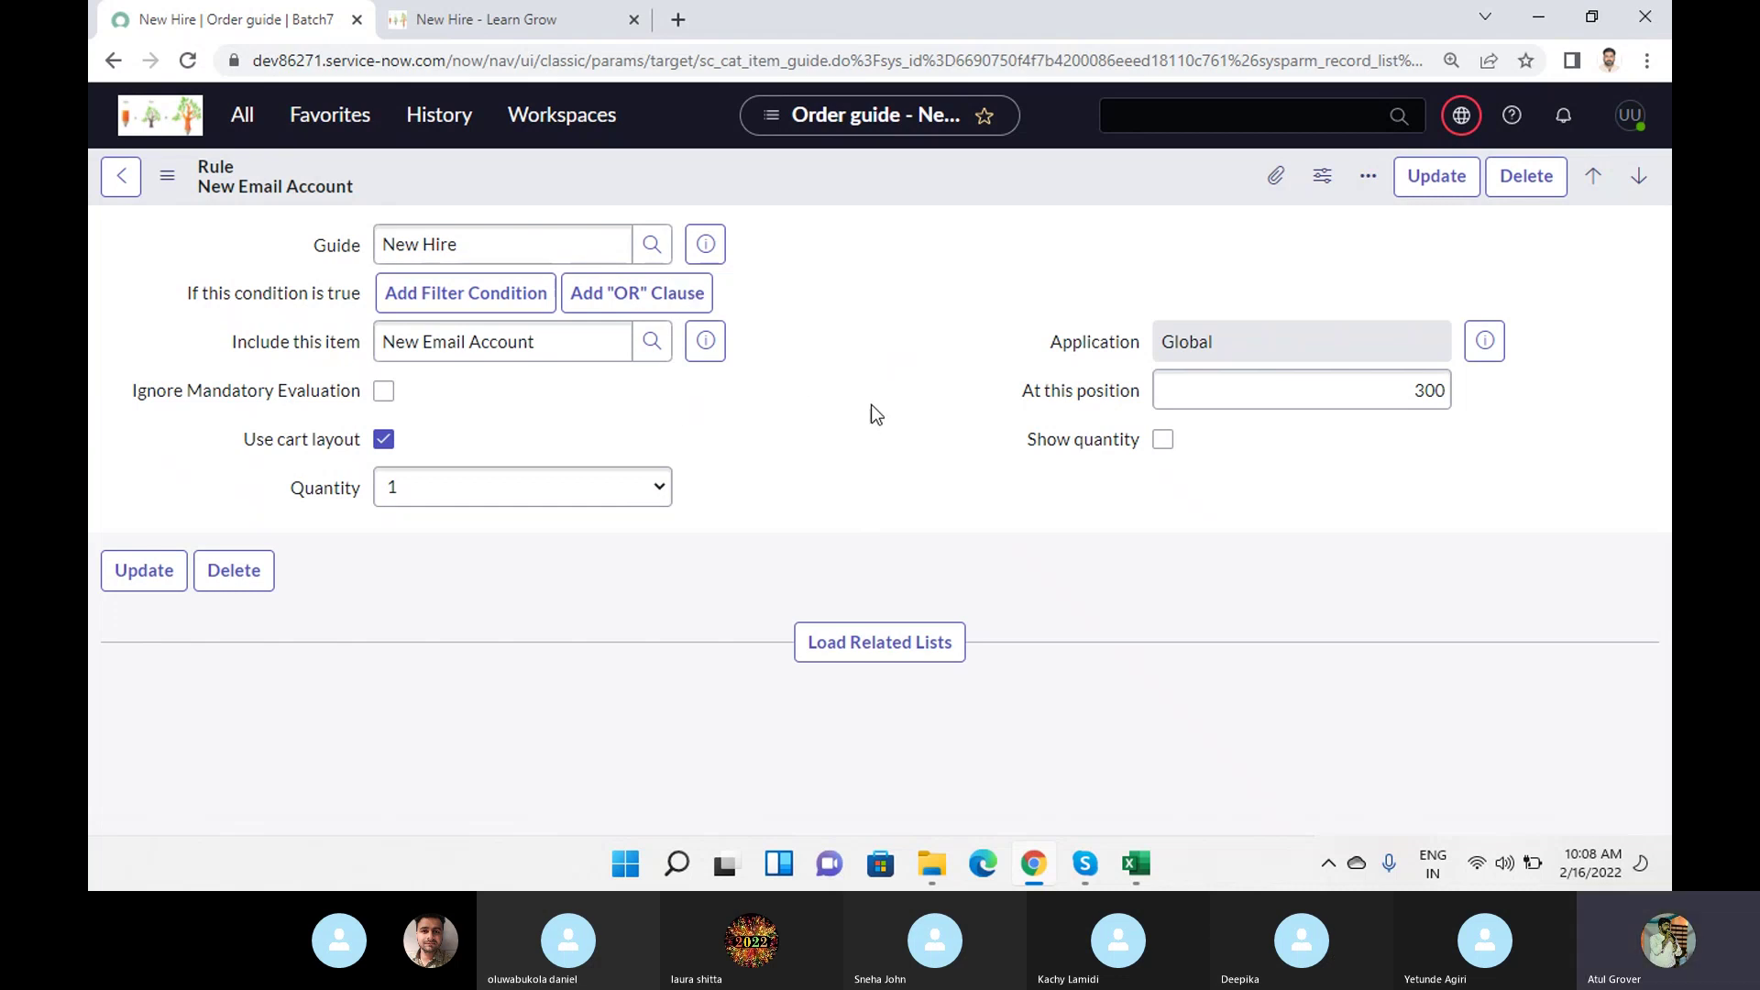
# Inspect the rule's empty condition and load its related lists.
pyautogui.click(679, 290)
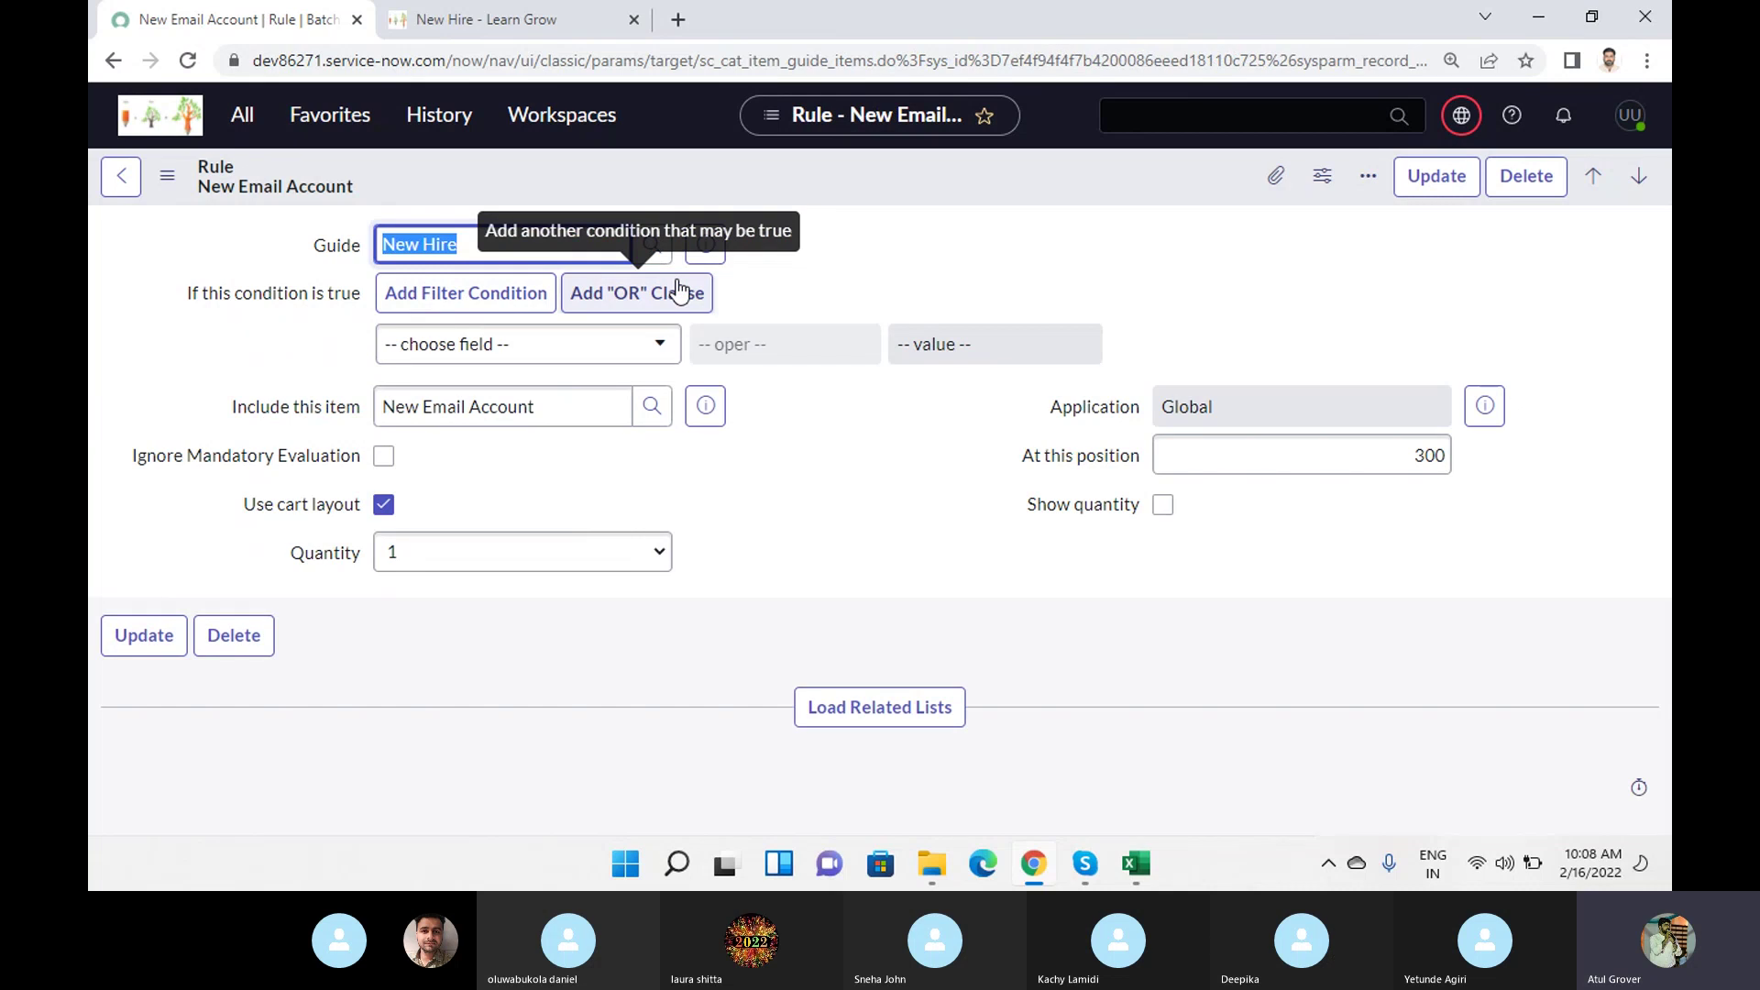
pyautogui.click(862, 713)
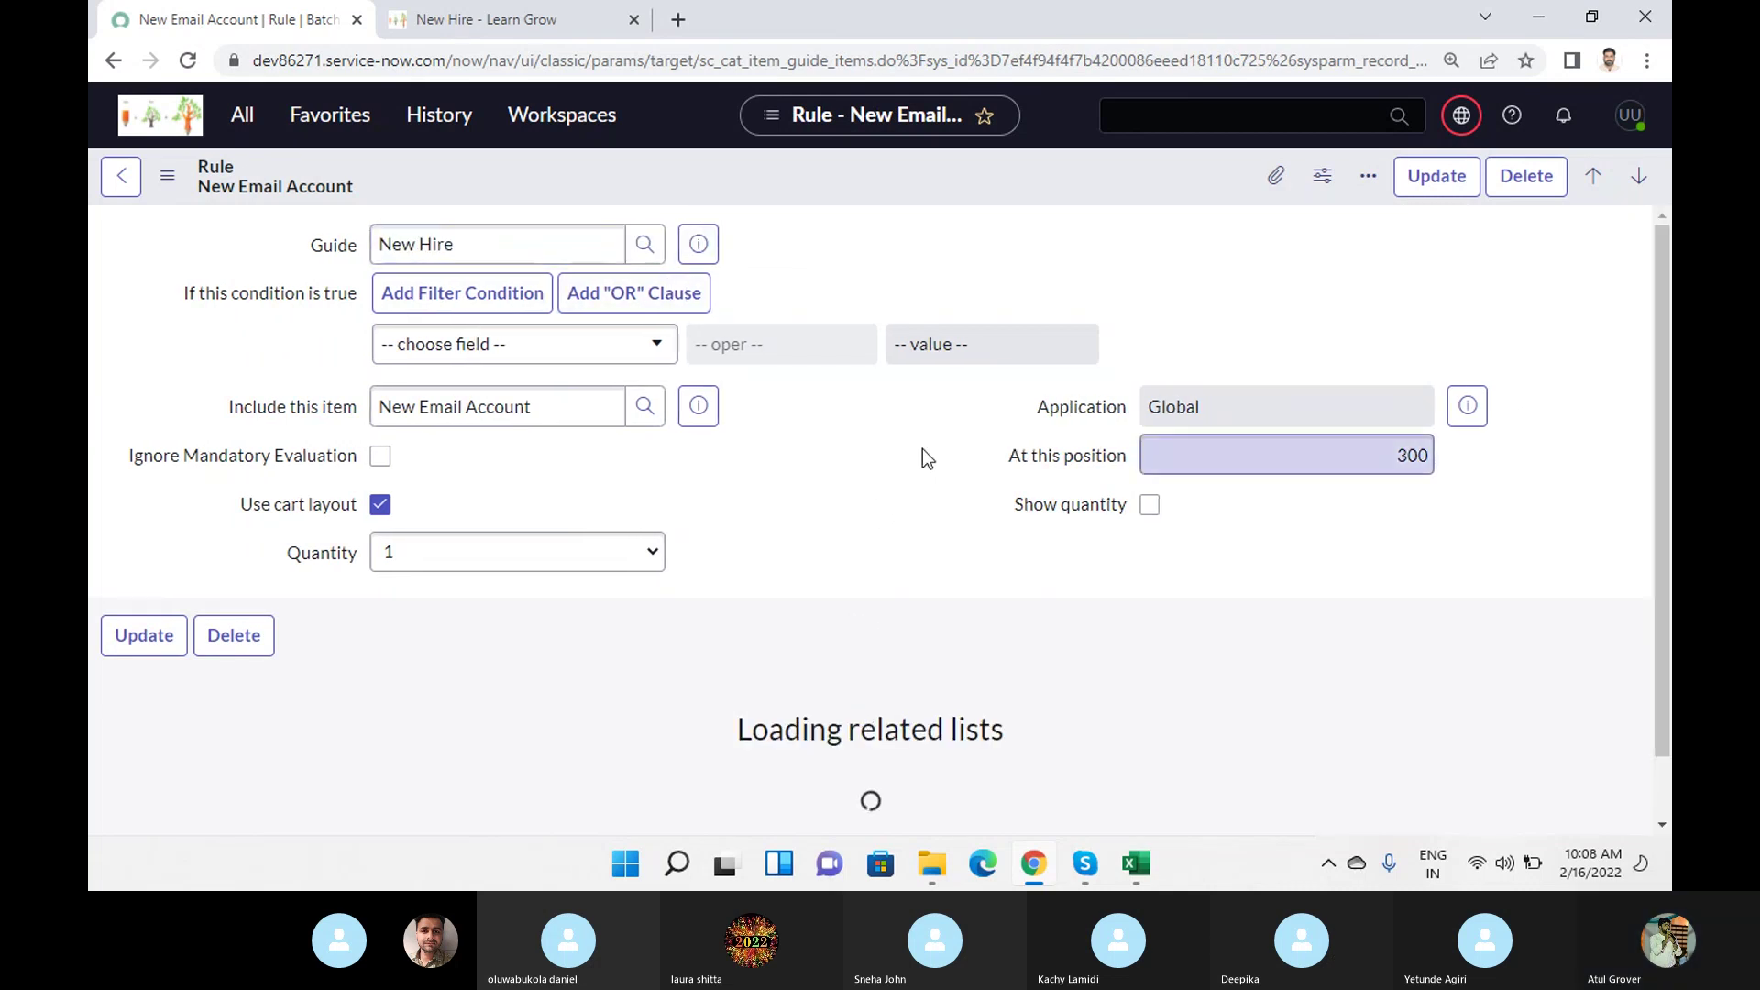
pyautogui.scroll(-2, 909, 443)
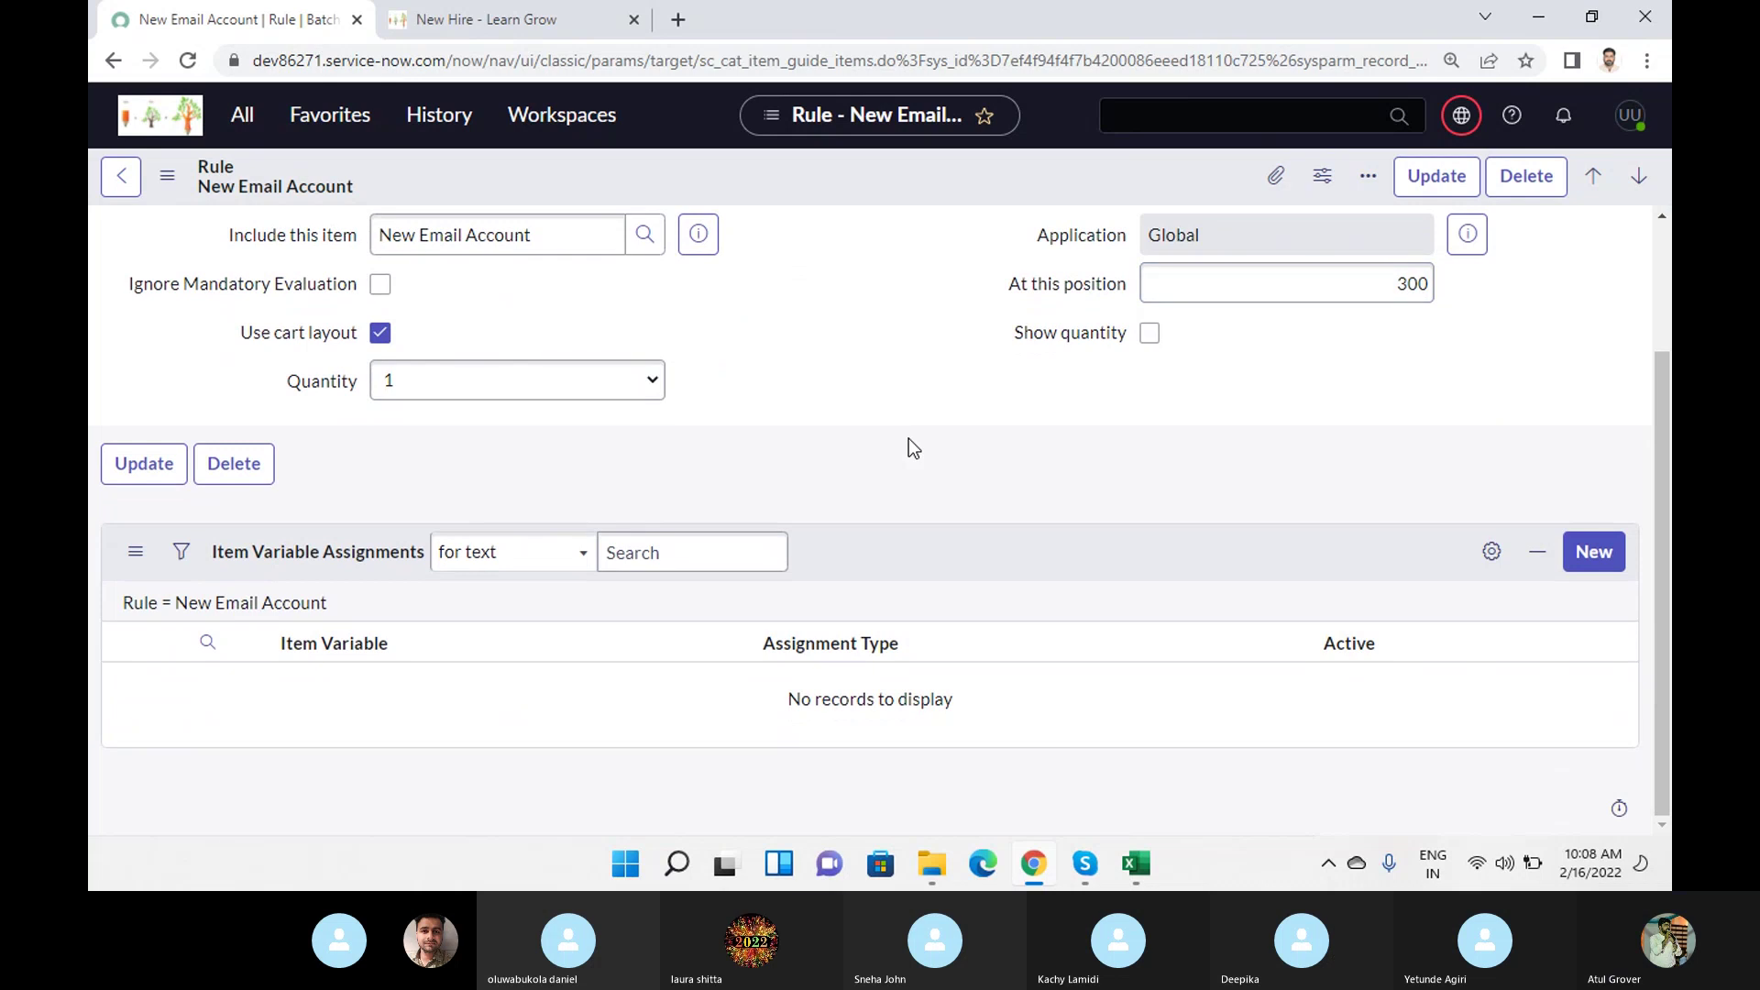
pyautogui.scroll(2, 909, 438)
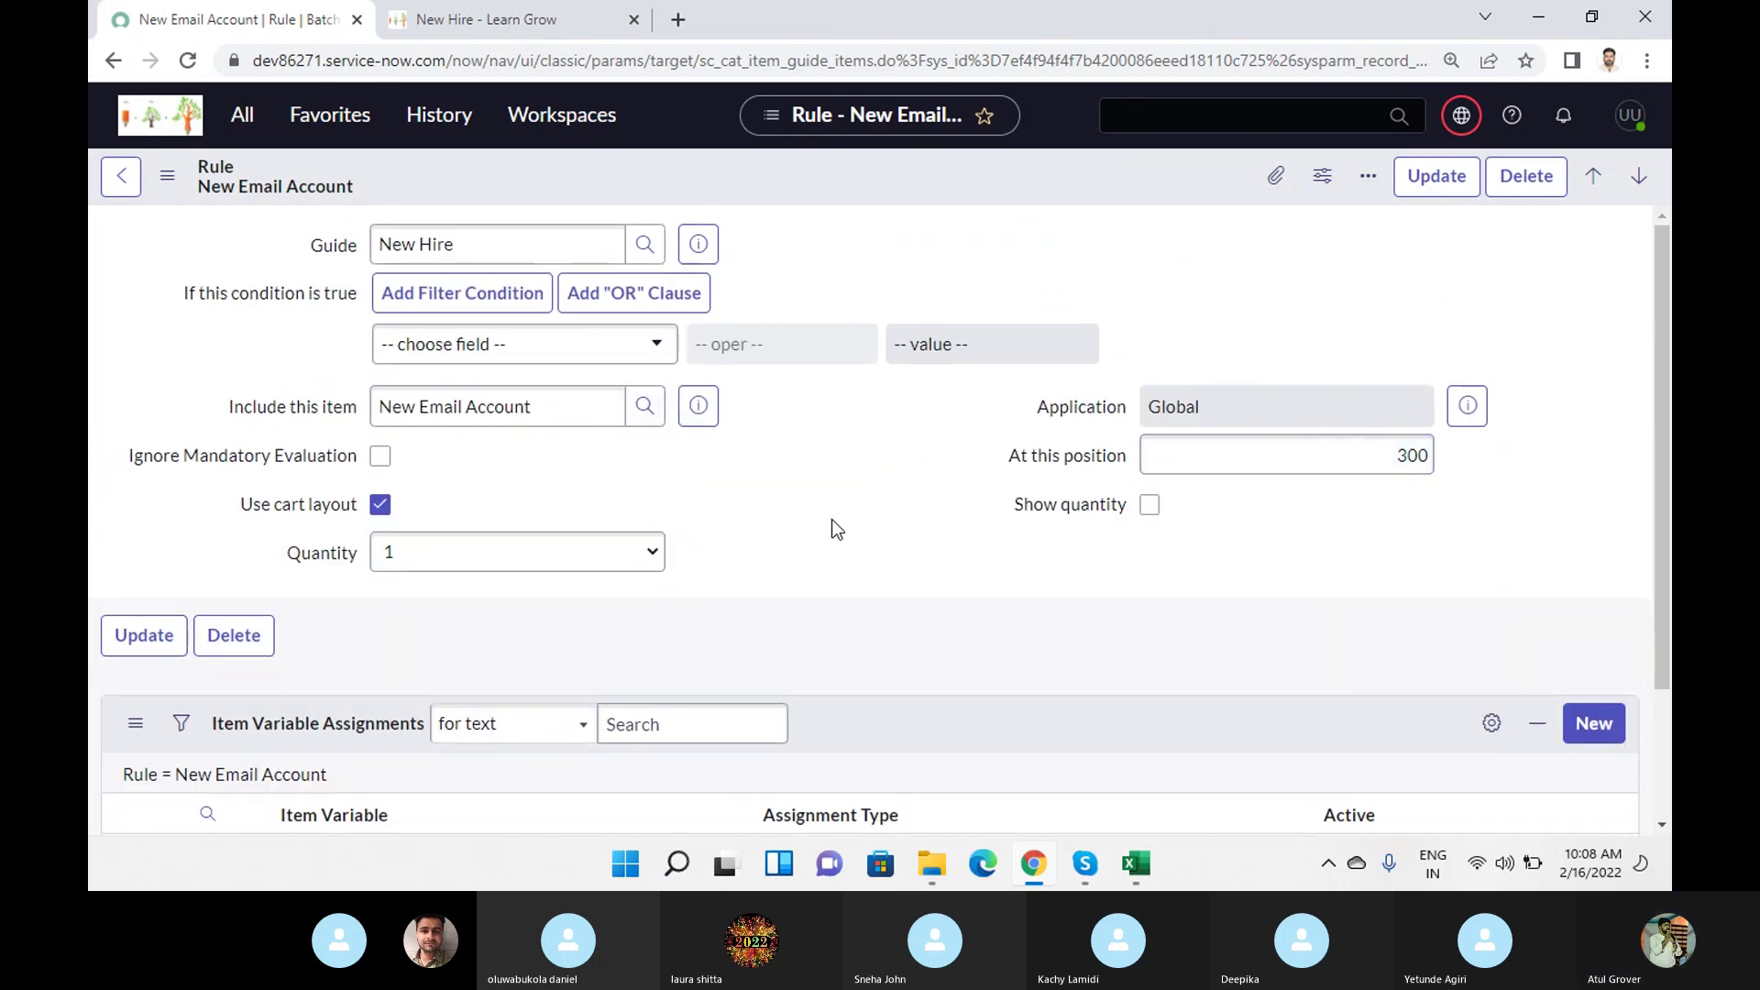
pyautogui.scroll(-1, 935, 502)
pyautogui.scroll(-2, 935, 500)
# Preview the New Email Account catalog item that this rule includes.
pyautogui.click(167, 175)
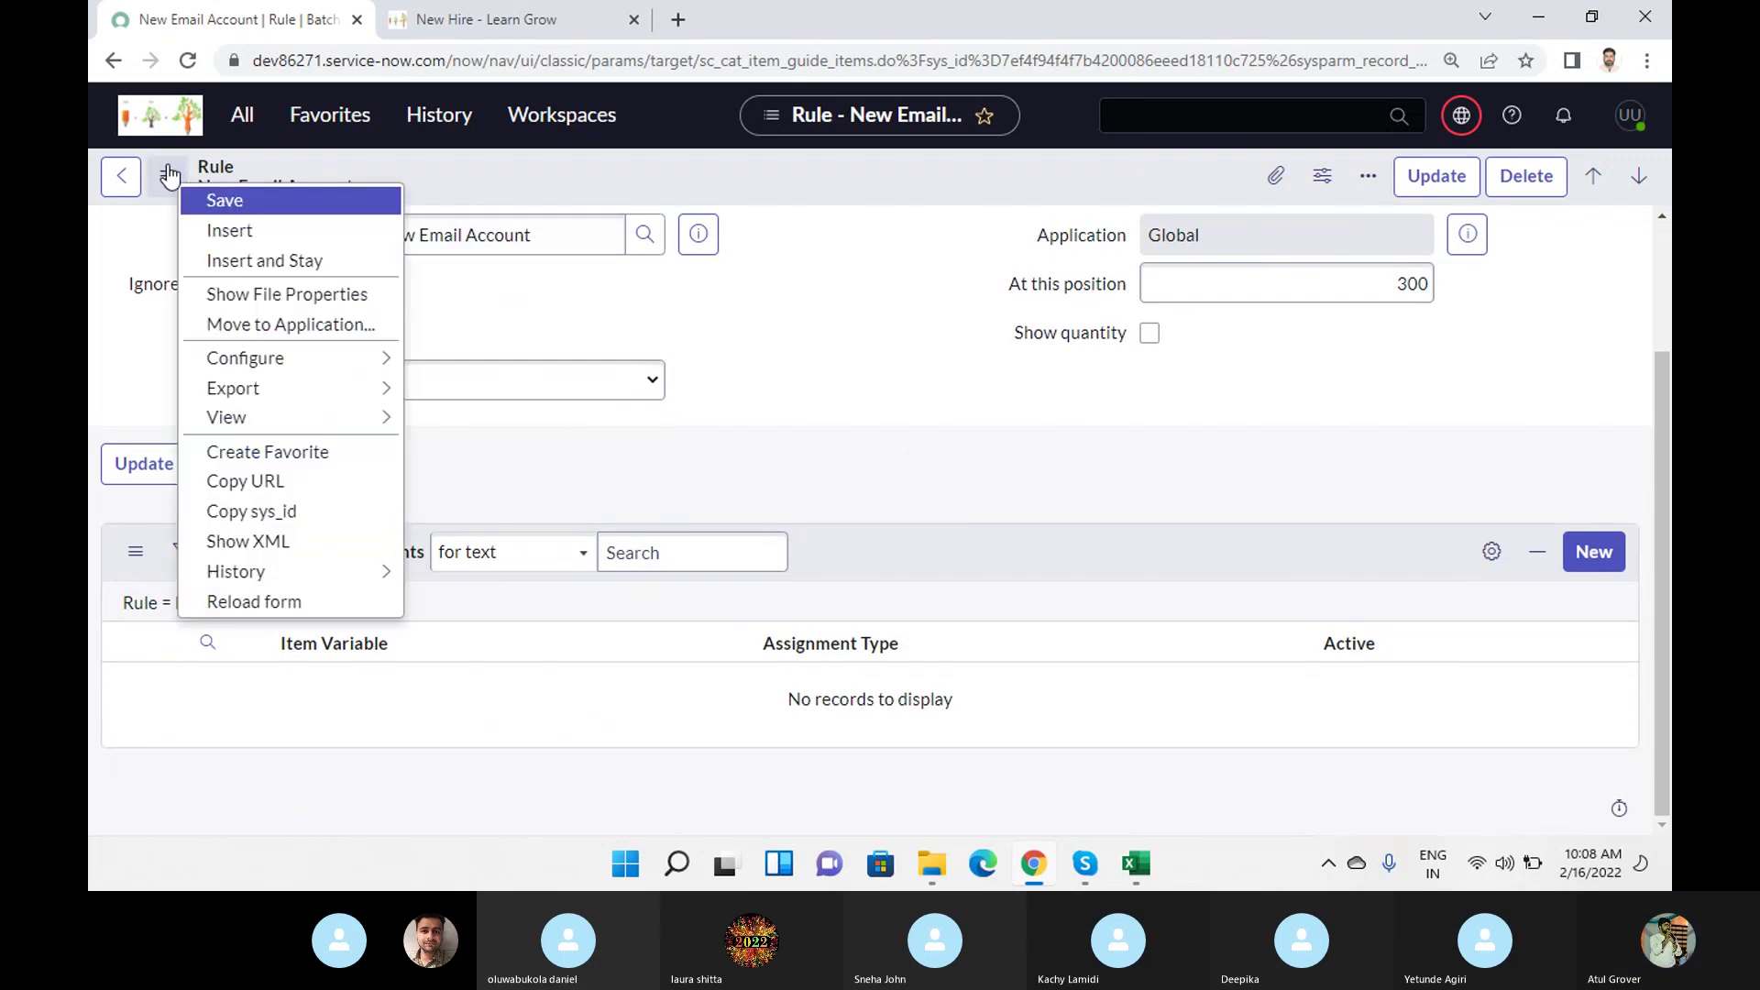
pyautogui.moveTo(394, 419)
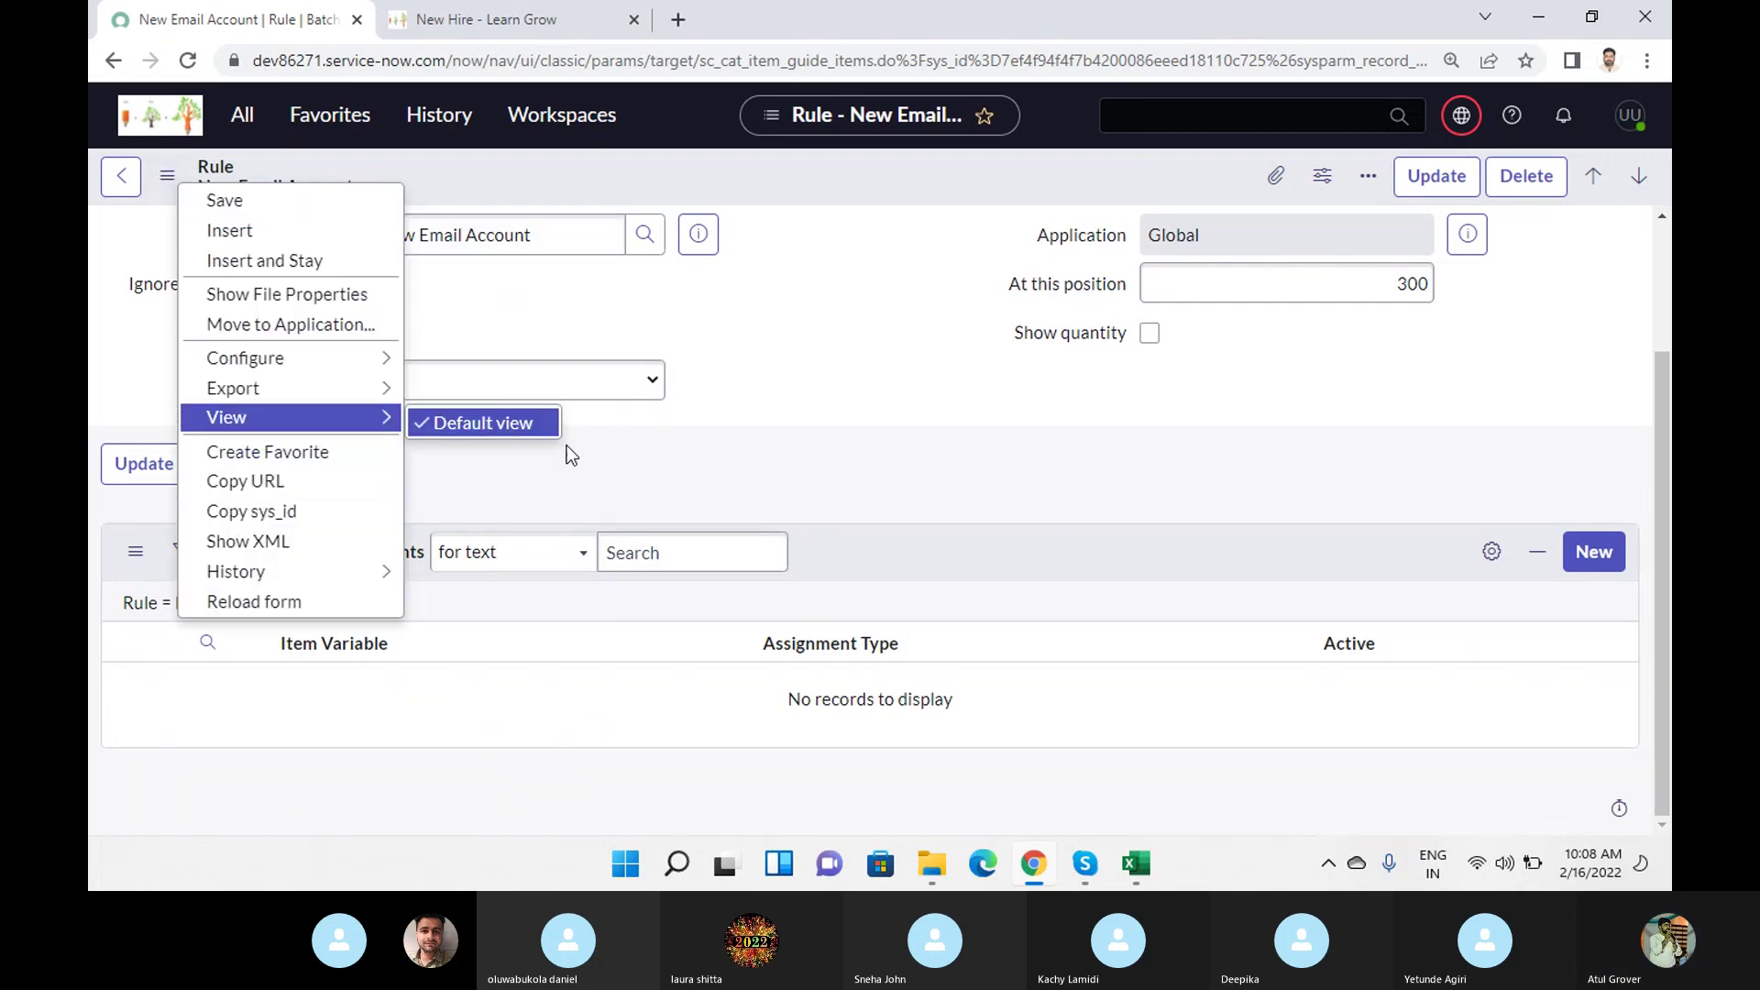
pyautogui.click(848, 353)
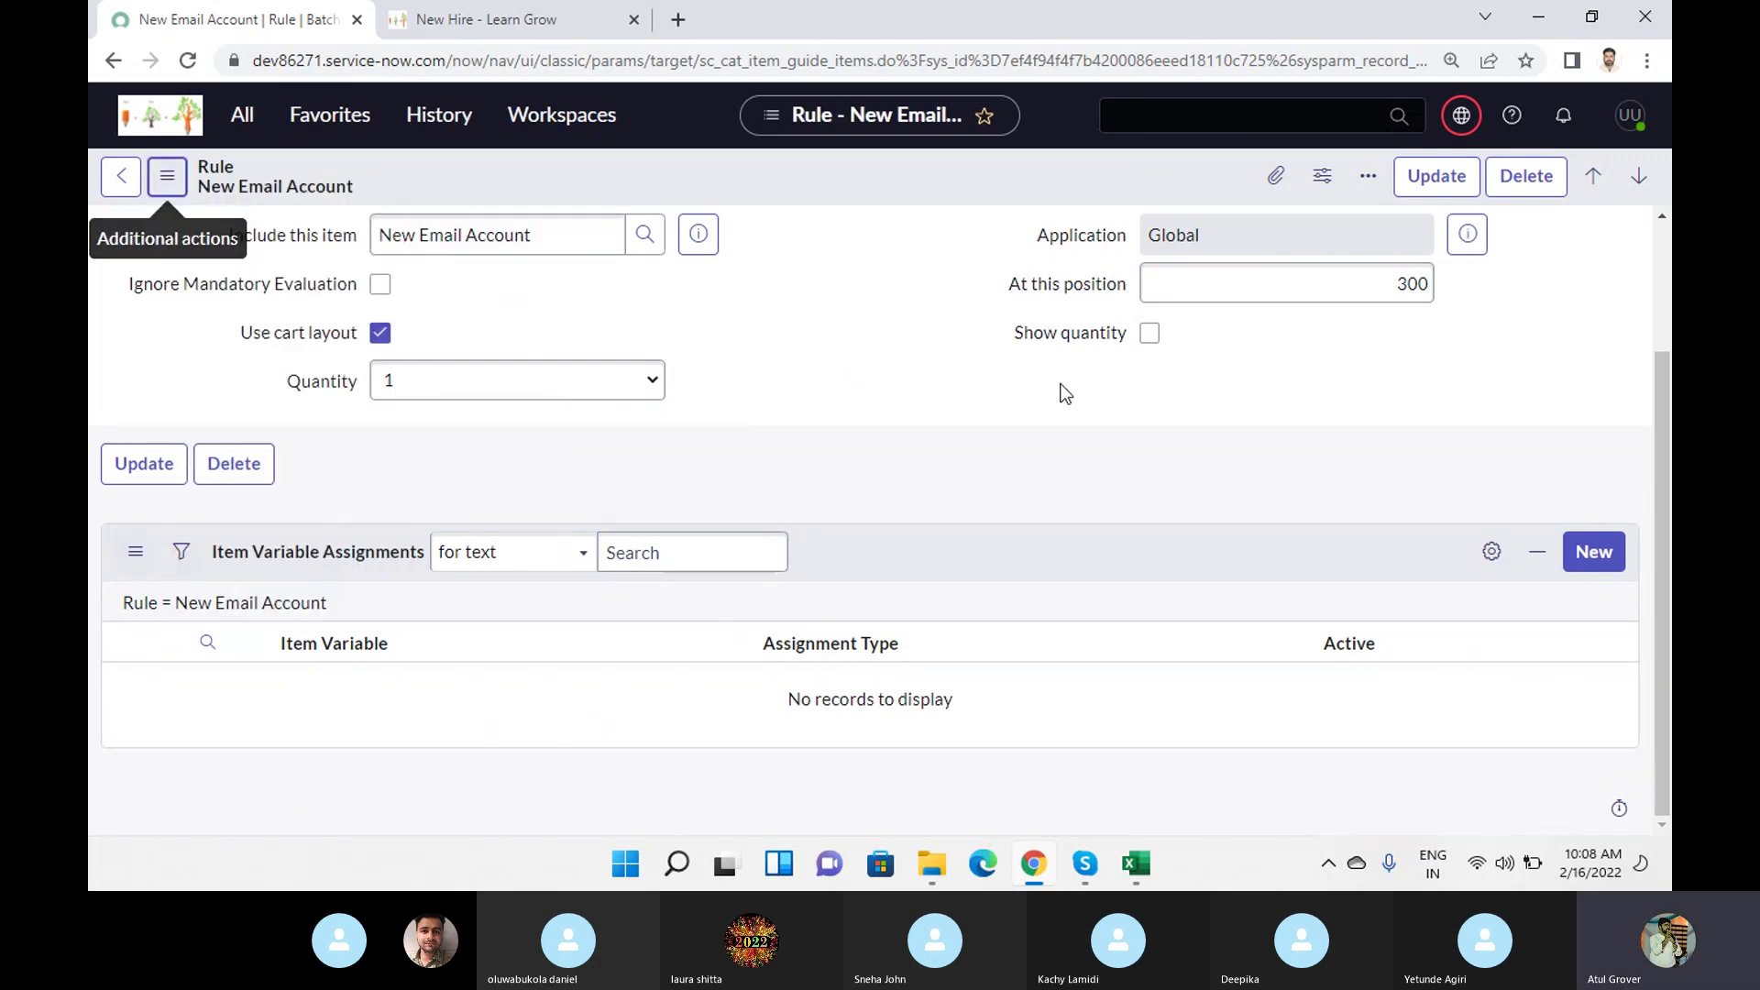
pyautogui.scroll(2, 1093, 513)
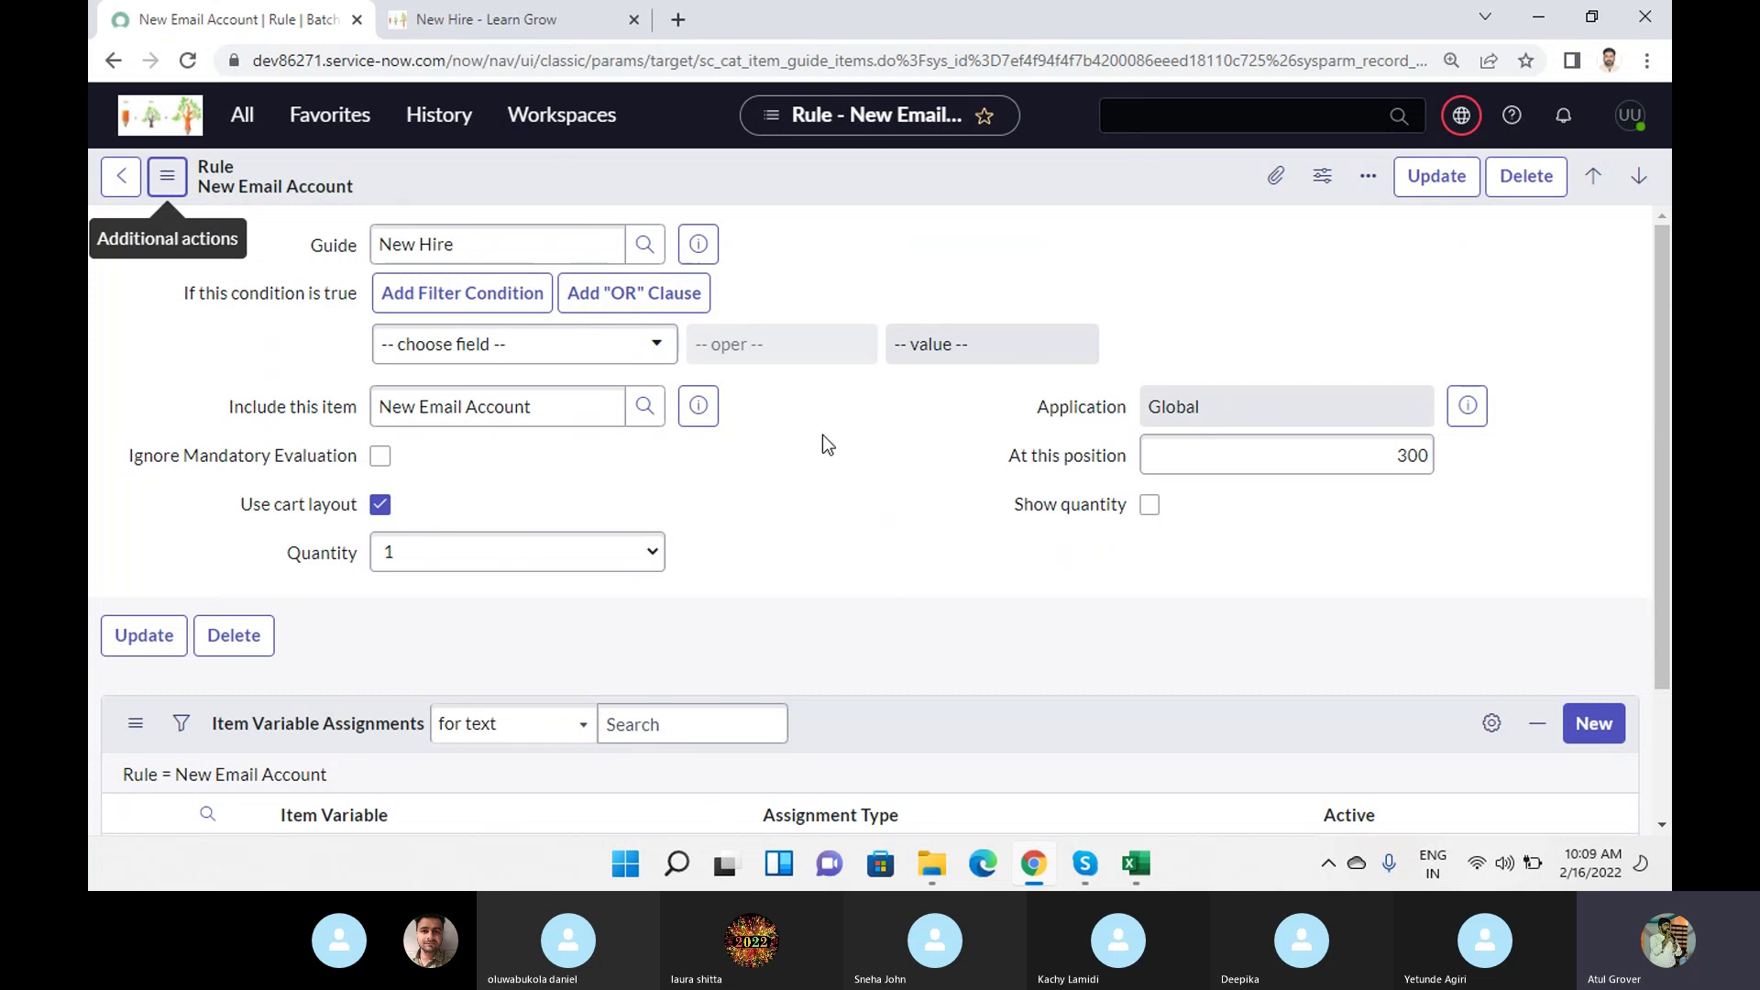
pyautogui.click(699, 405)
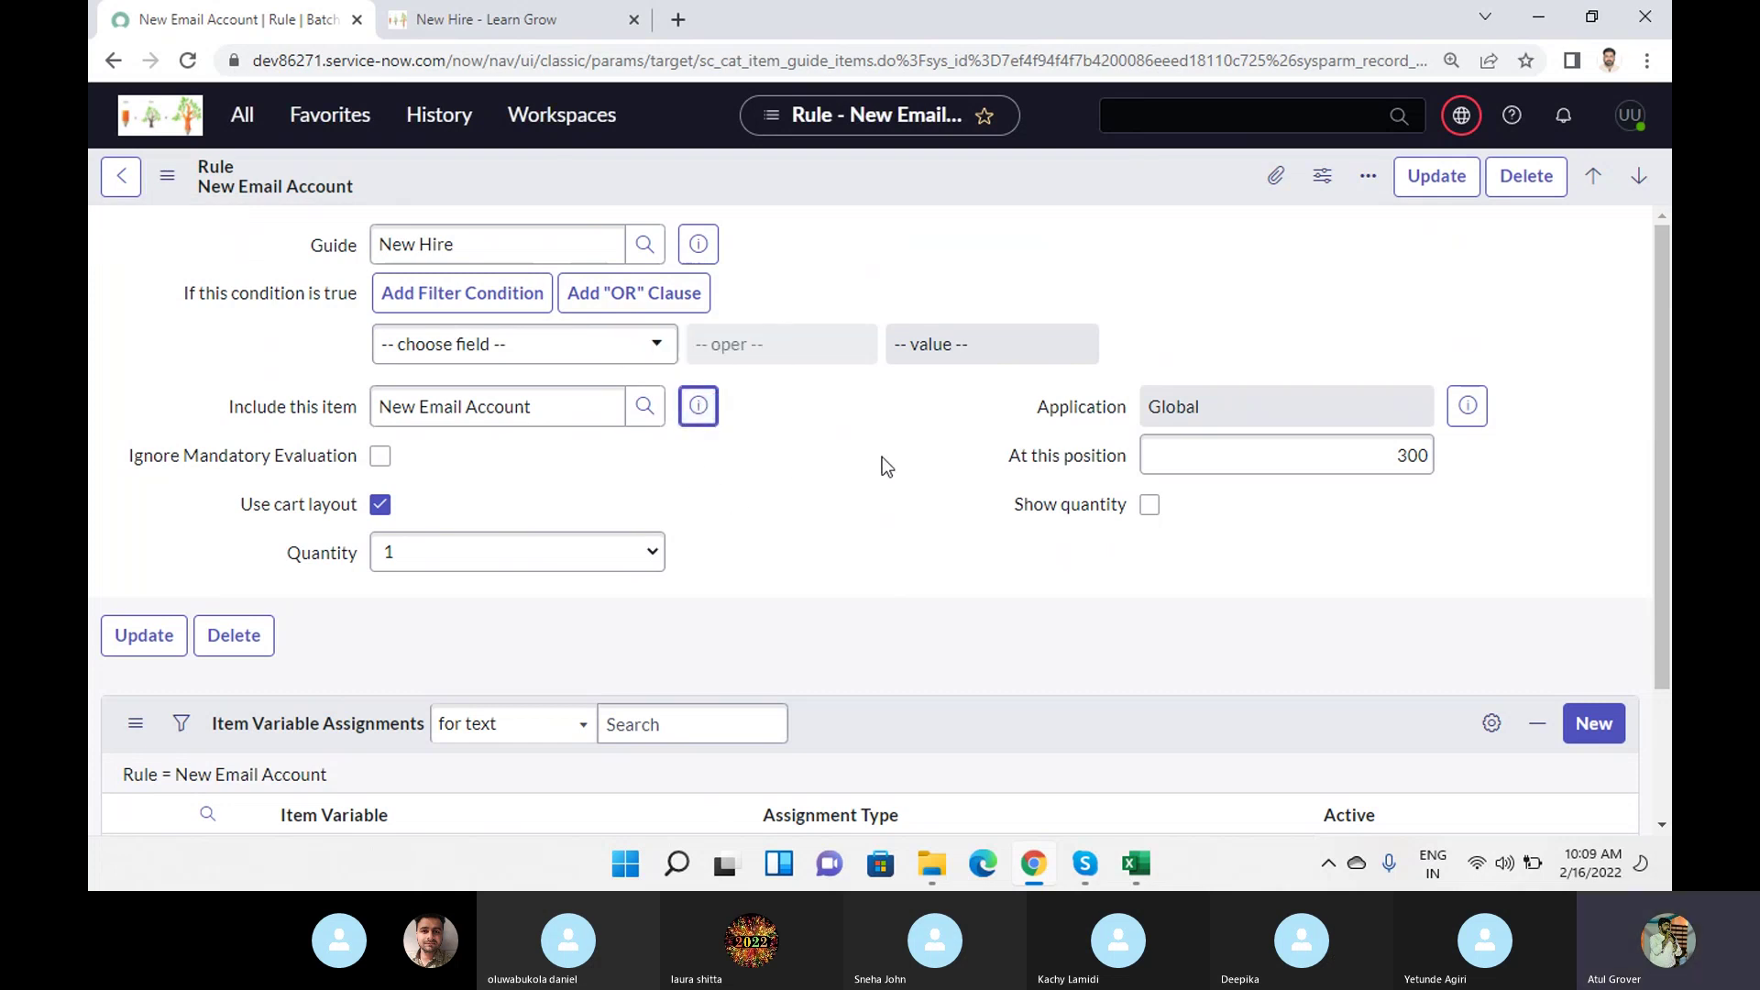
# Open New Email Account in a new tab, confirm its Preferred Email address variable, then show Skype.
pyautogui.middleClick(1027, 475)
pyautogui.click(524, 19)
pyautogui.scroll(-5, 796, 469)
pyautogui.scroll(-5, 795, 470)
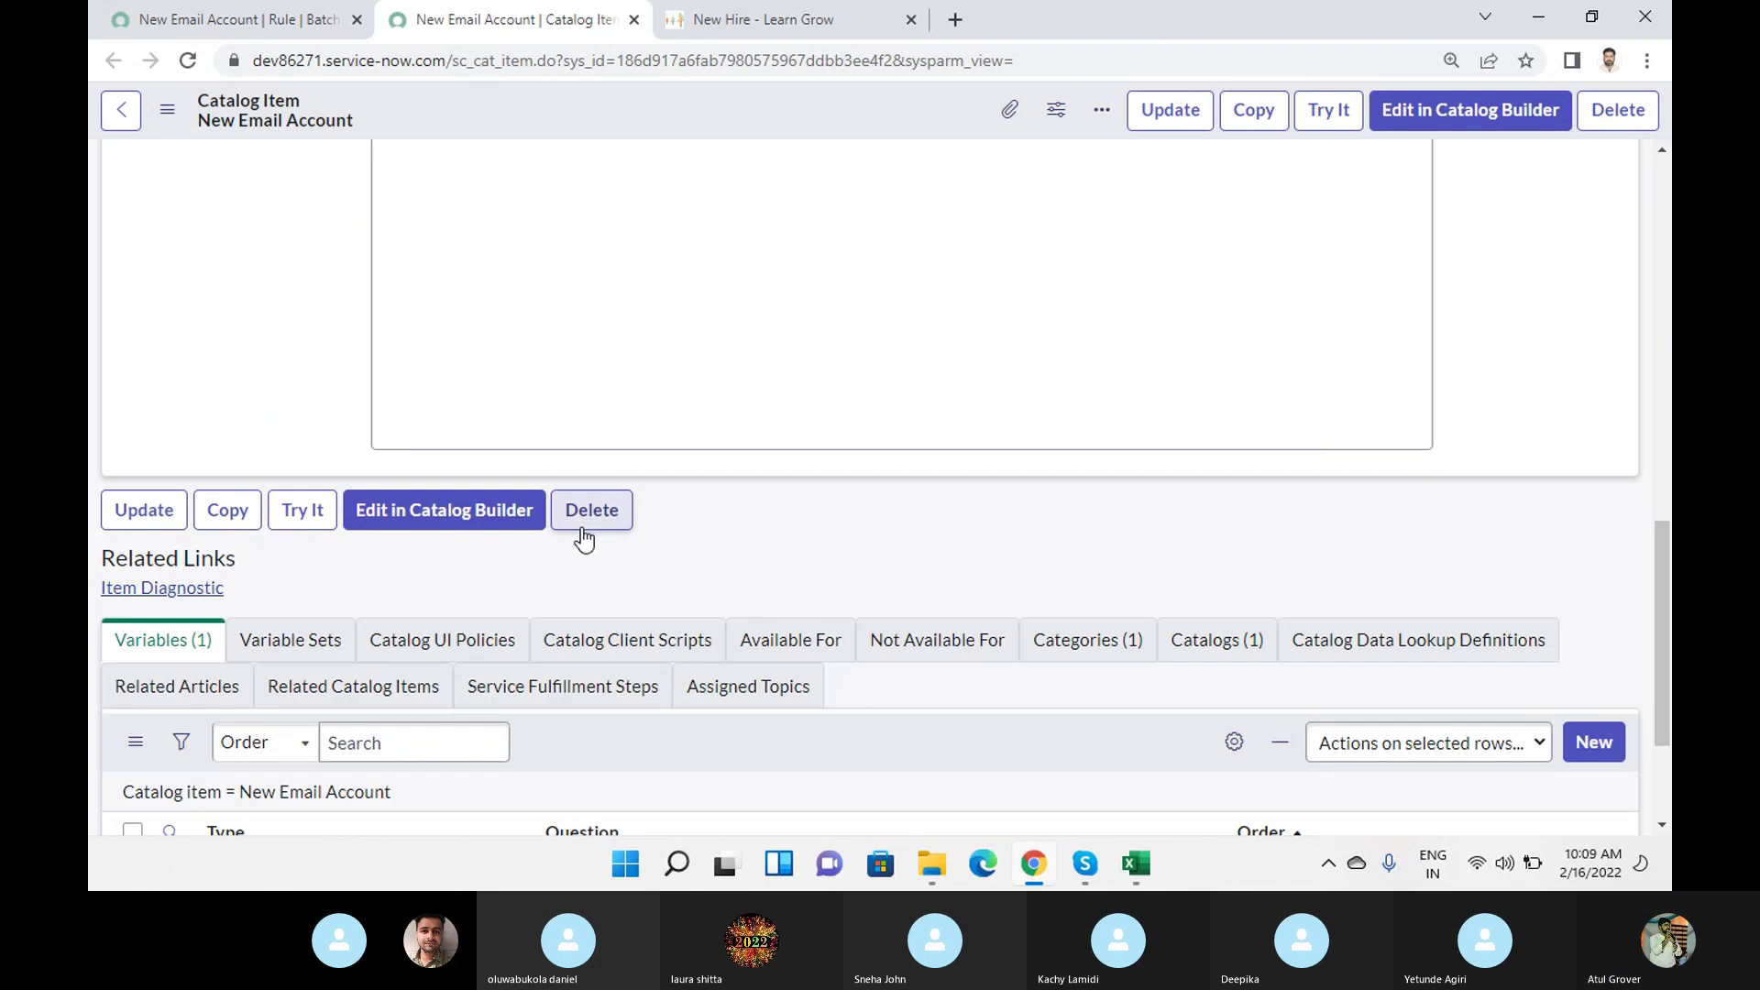
pyautogui.scroll(-2, 459, 541)
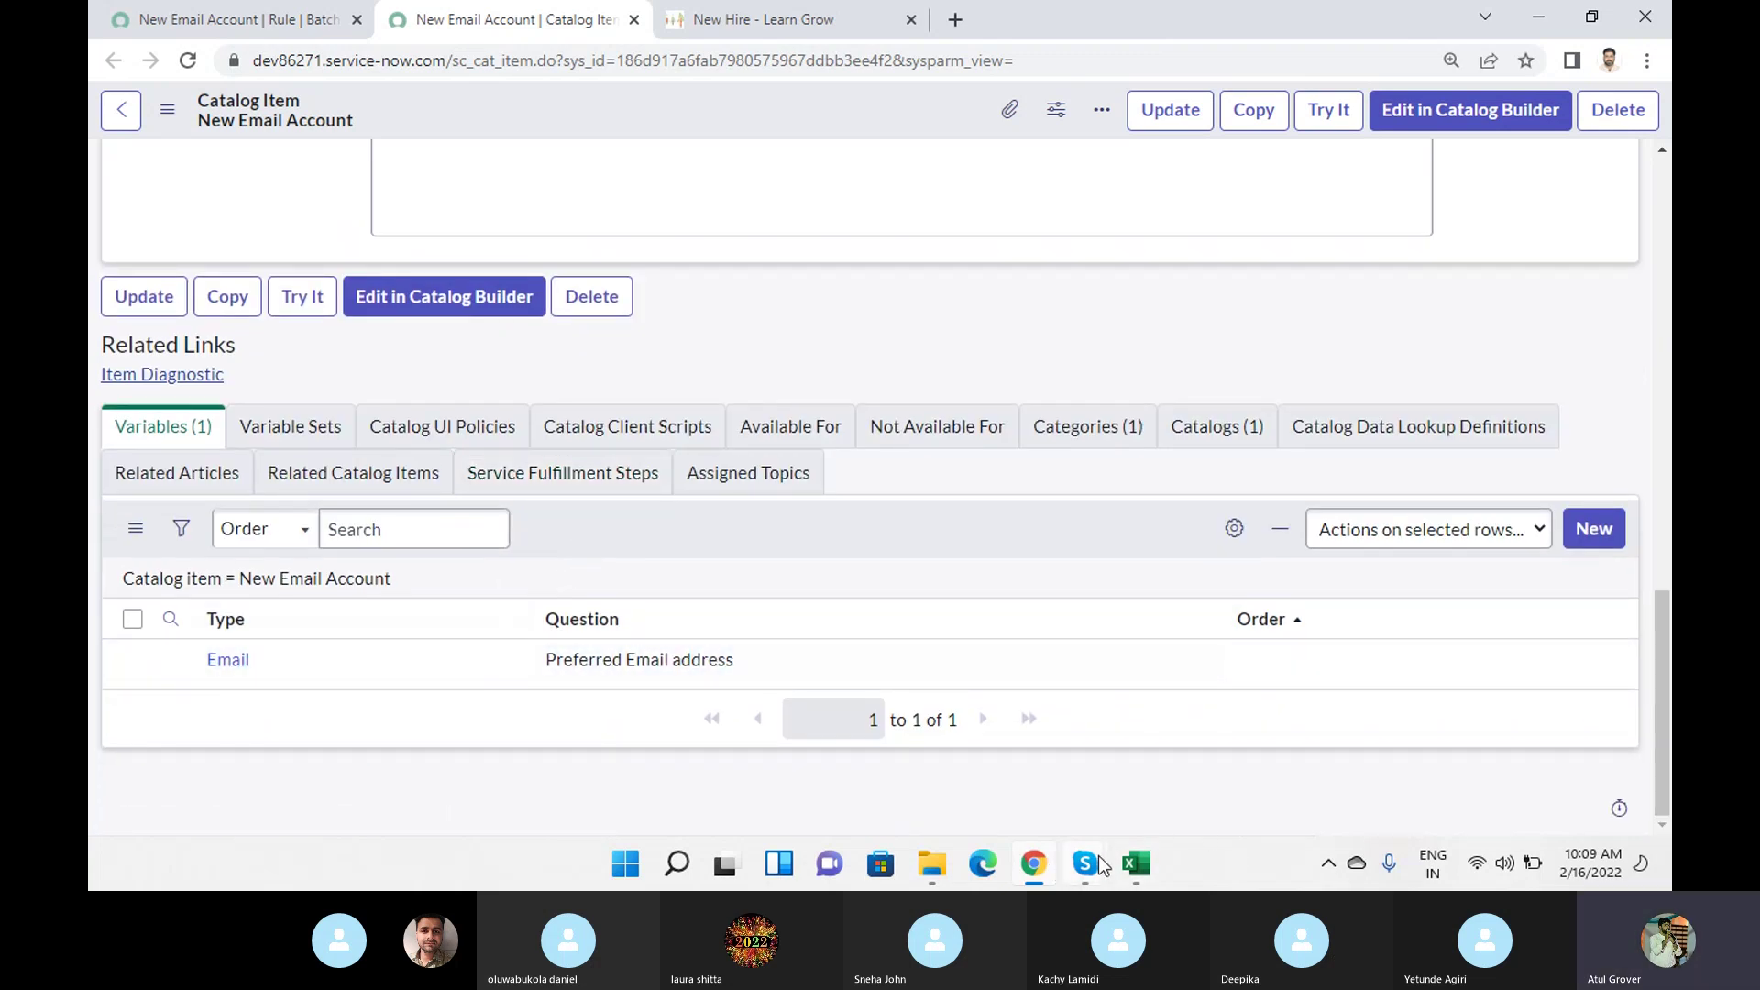
pyautogui.moveTo(1086, 857)
pyautogui.click(992, 734)
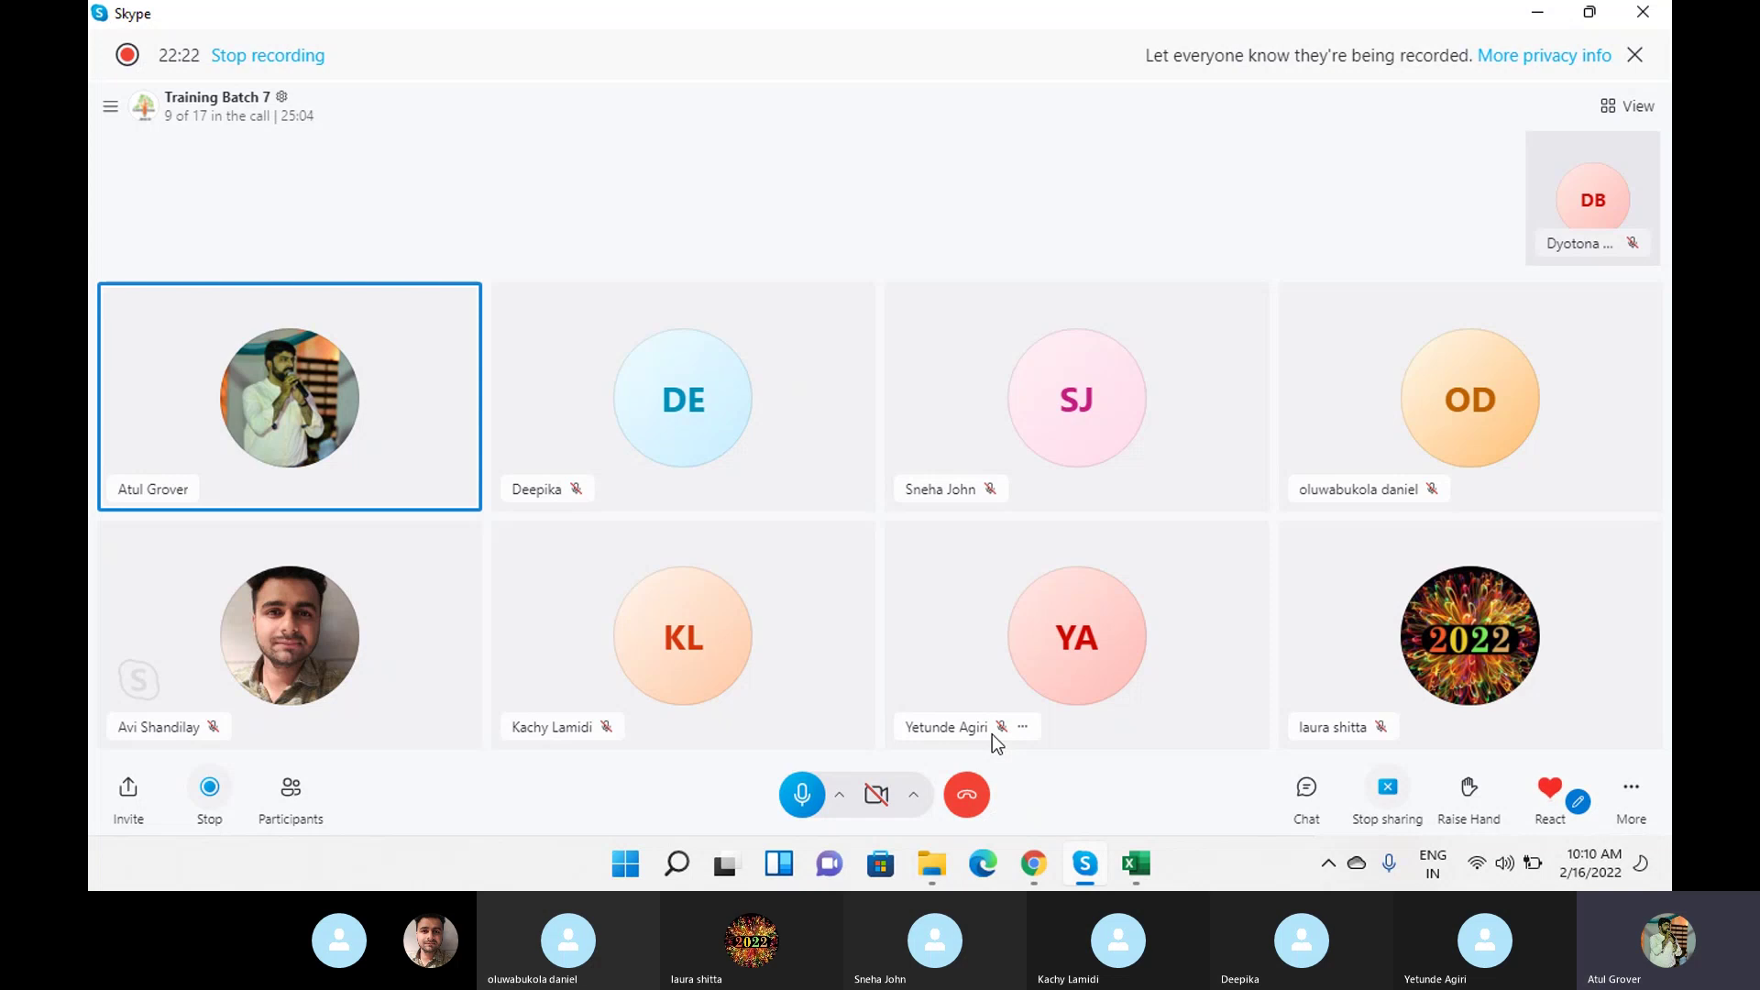
# Bring the browser back and scroll the New Email Account catalog item form to the top.
pyautogui.click(1034, 876)
pyautogui.scroll(10, 335, 495)
pyautogui.scroll(2, 337, 497)
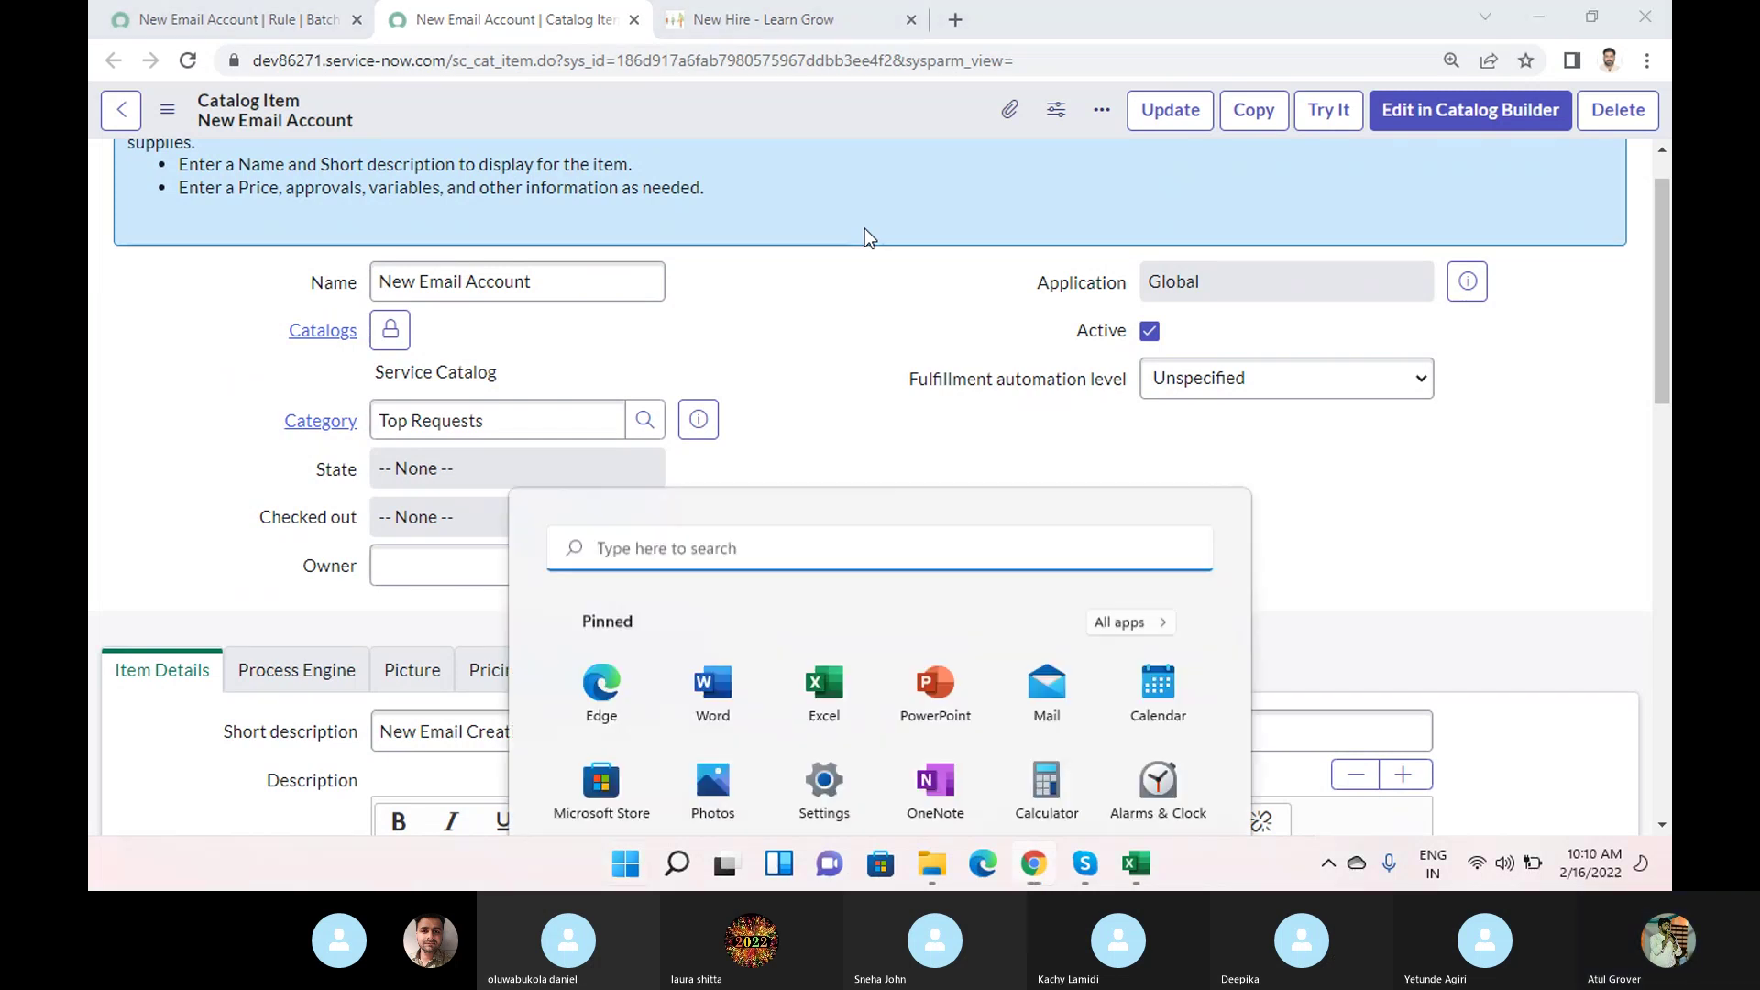
# Launch Notepad from system search and move its window slightly down and right.
pyautogui.press('super')
pyautogui.write('n')
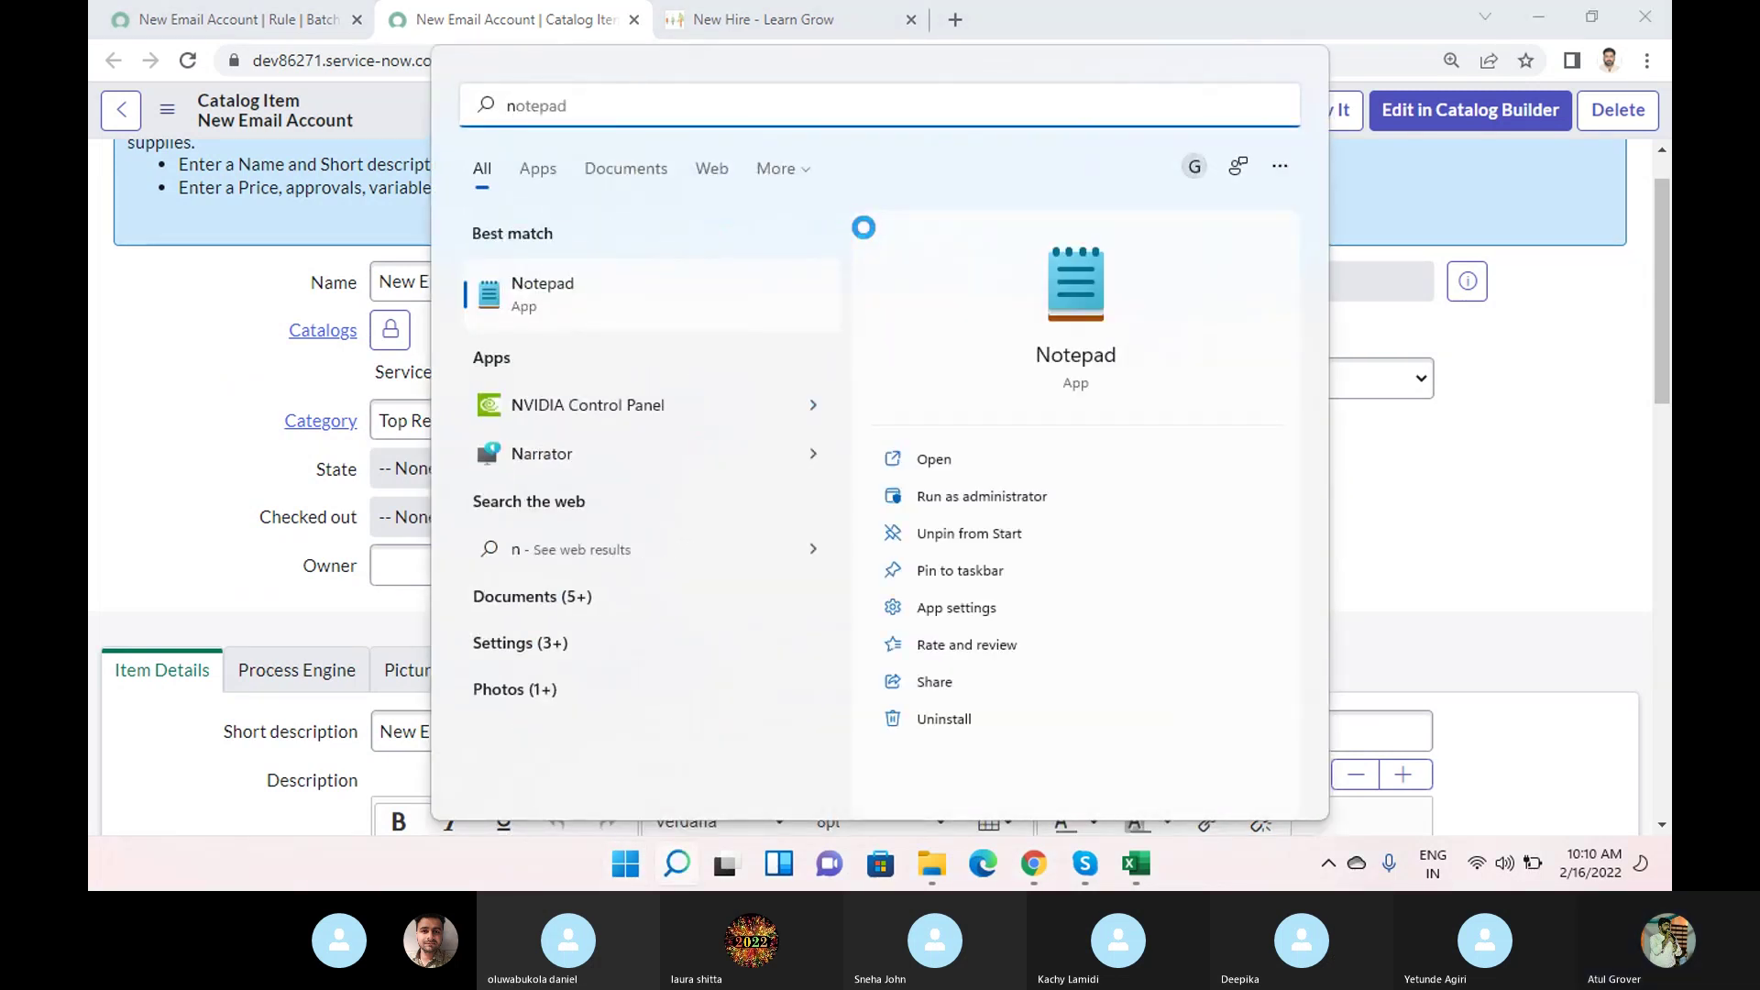
pyautogui.click(1070, 321)
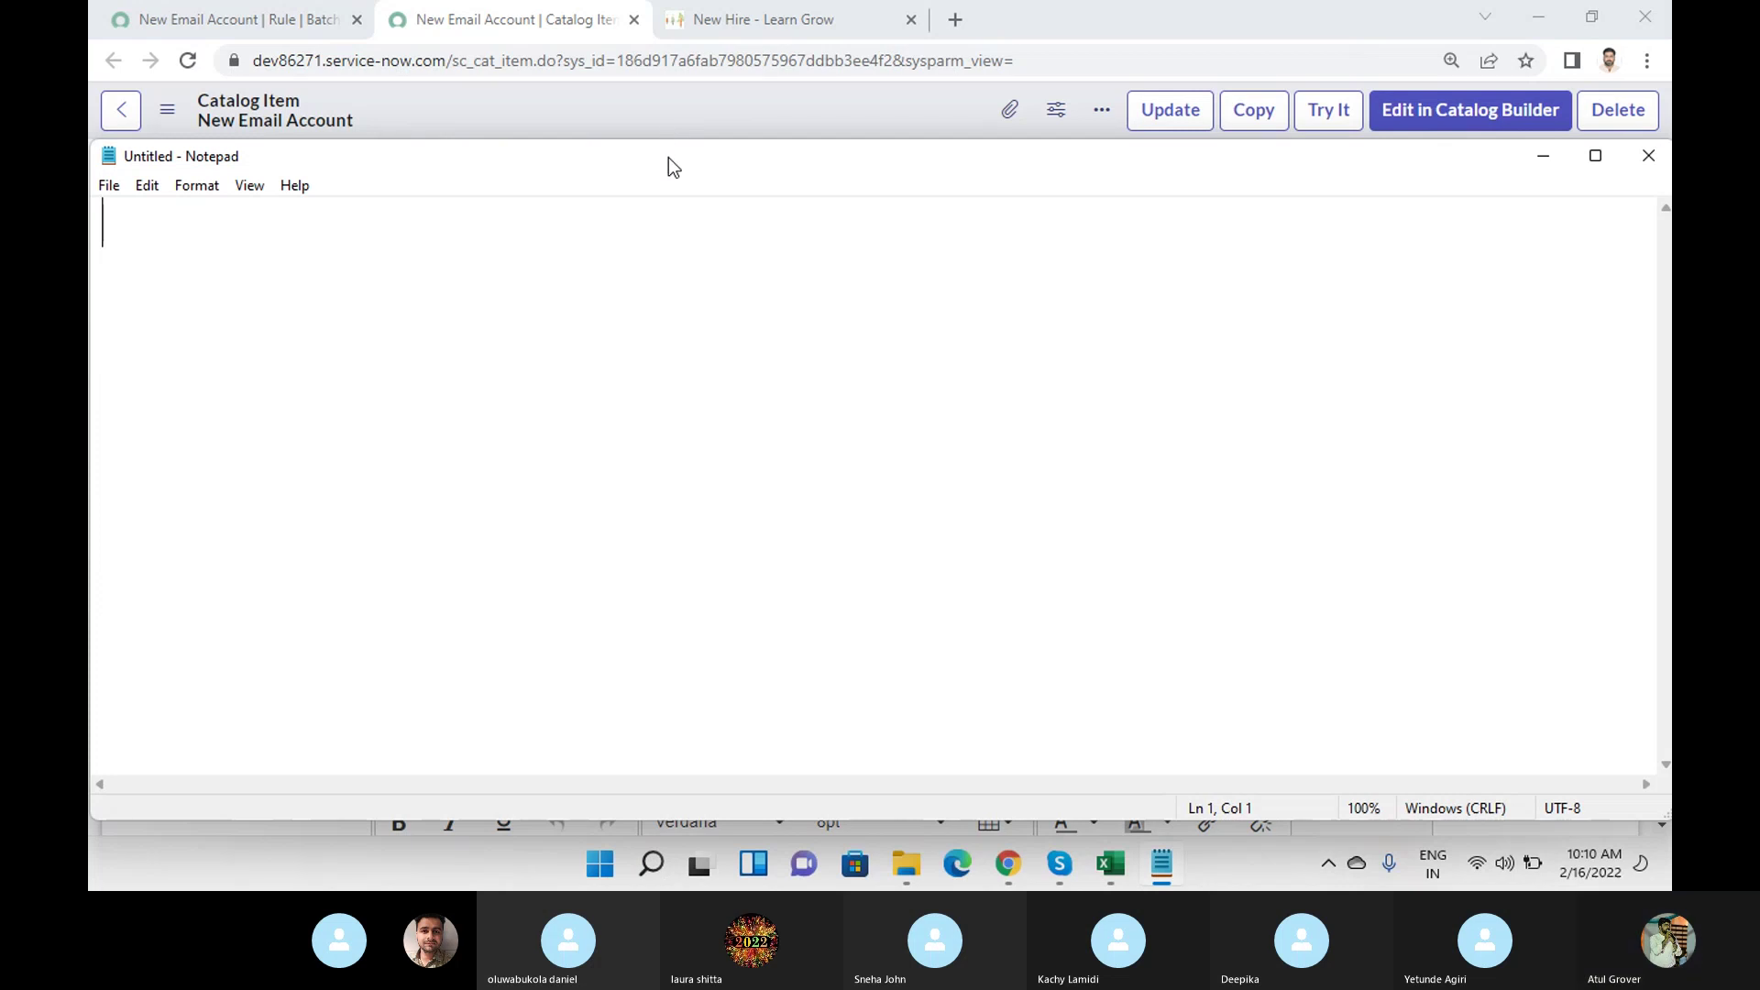
pyautogui.moveTo(668, 158)
pyautogui.mouseDown()
pyautogui.moveTo(713, 190)
pyautogui.moveTo(656, 186)
pyautogui.moveTo(675, 183)
pyautogui.mouseUp()
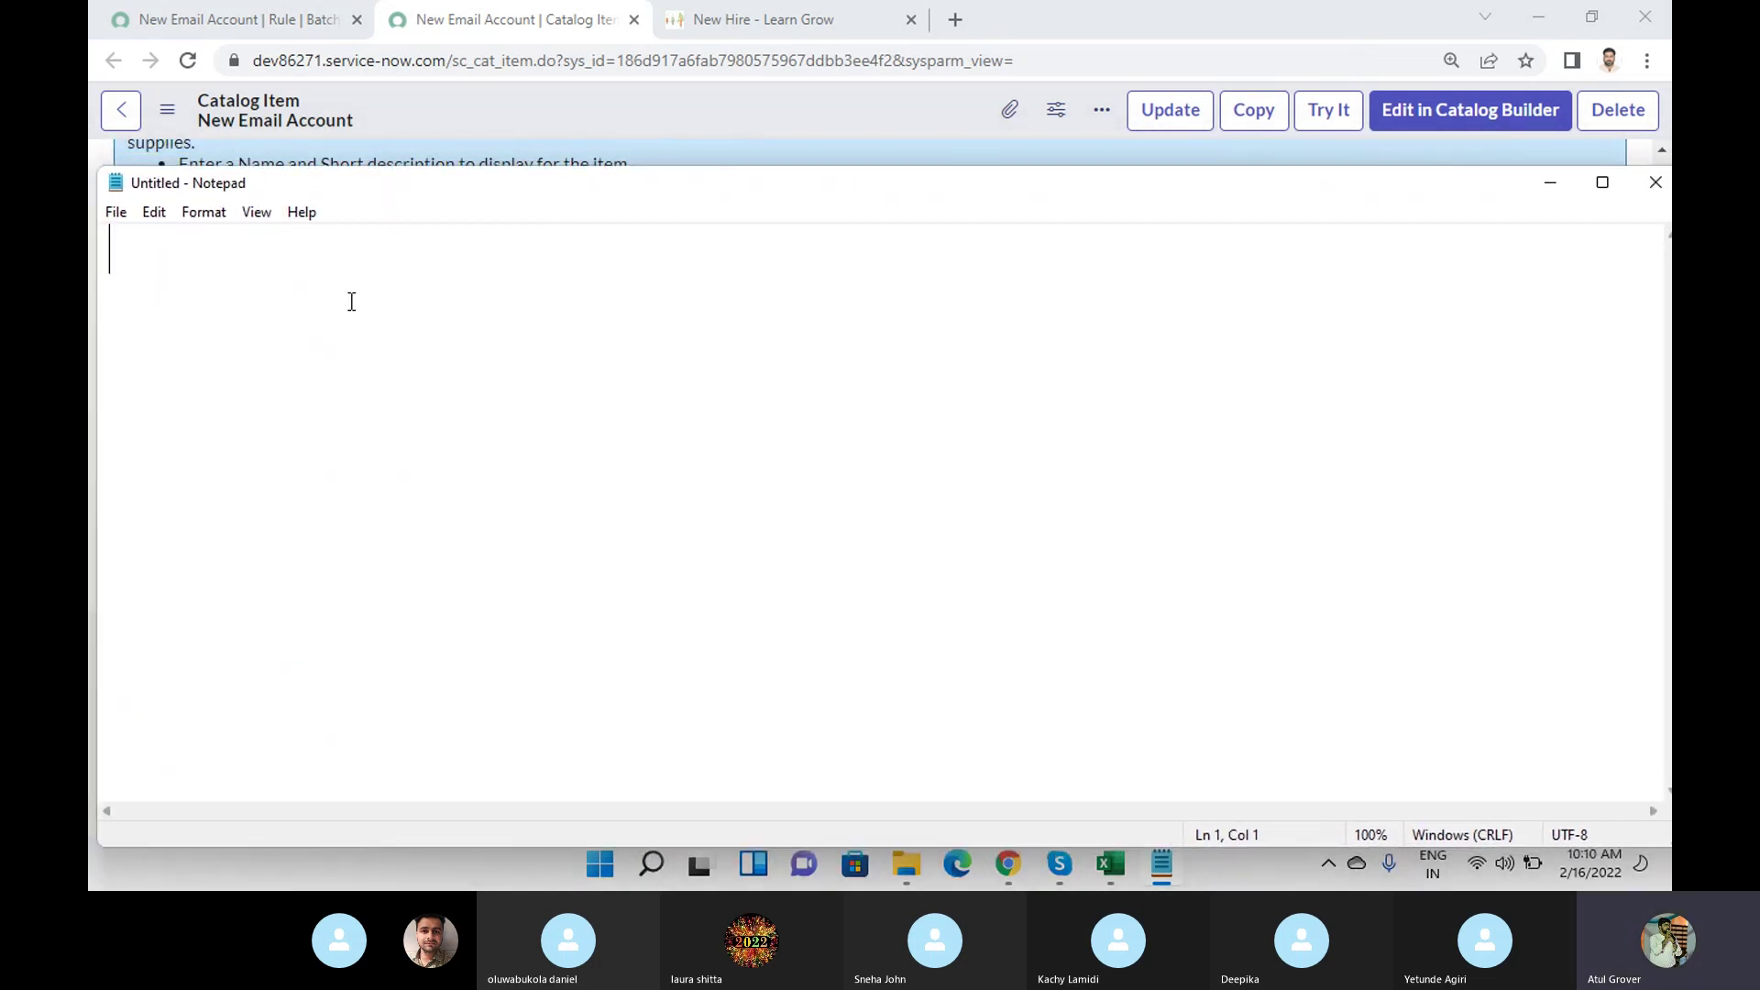
# Type the first line 'in my batch 15 Students', correcting the misspelling.
pyautogui.write('in my batch ')
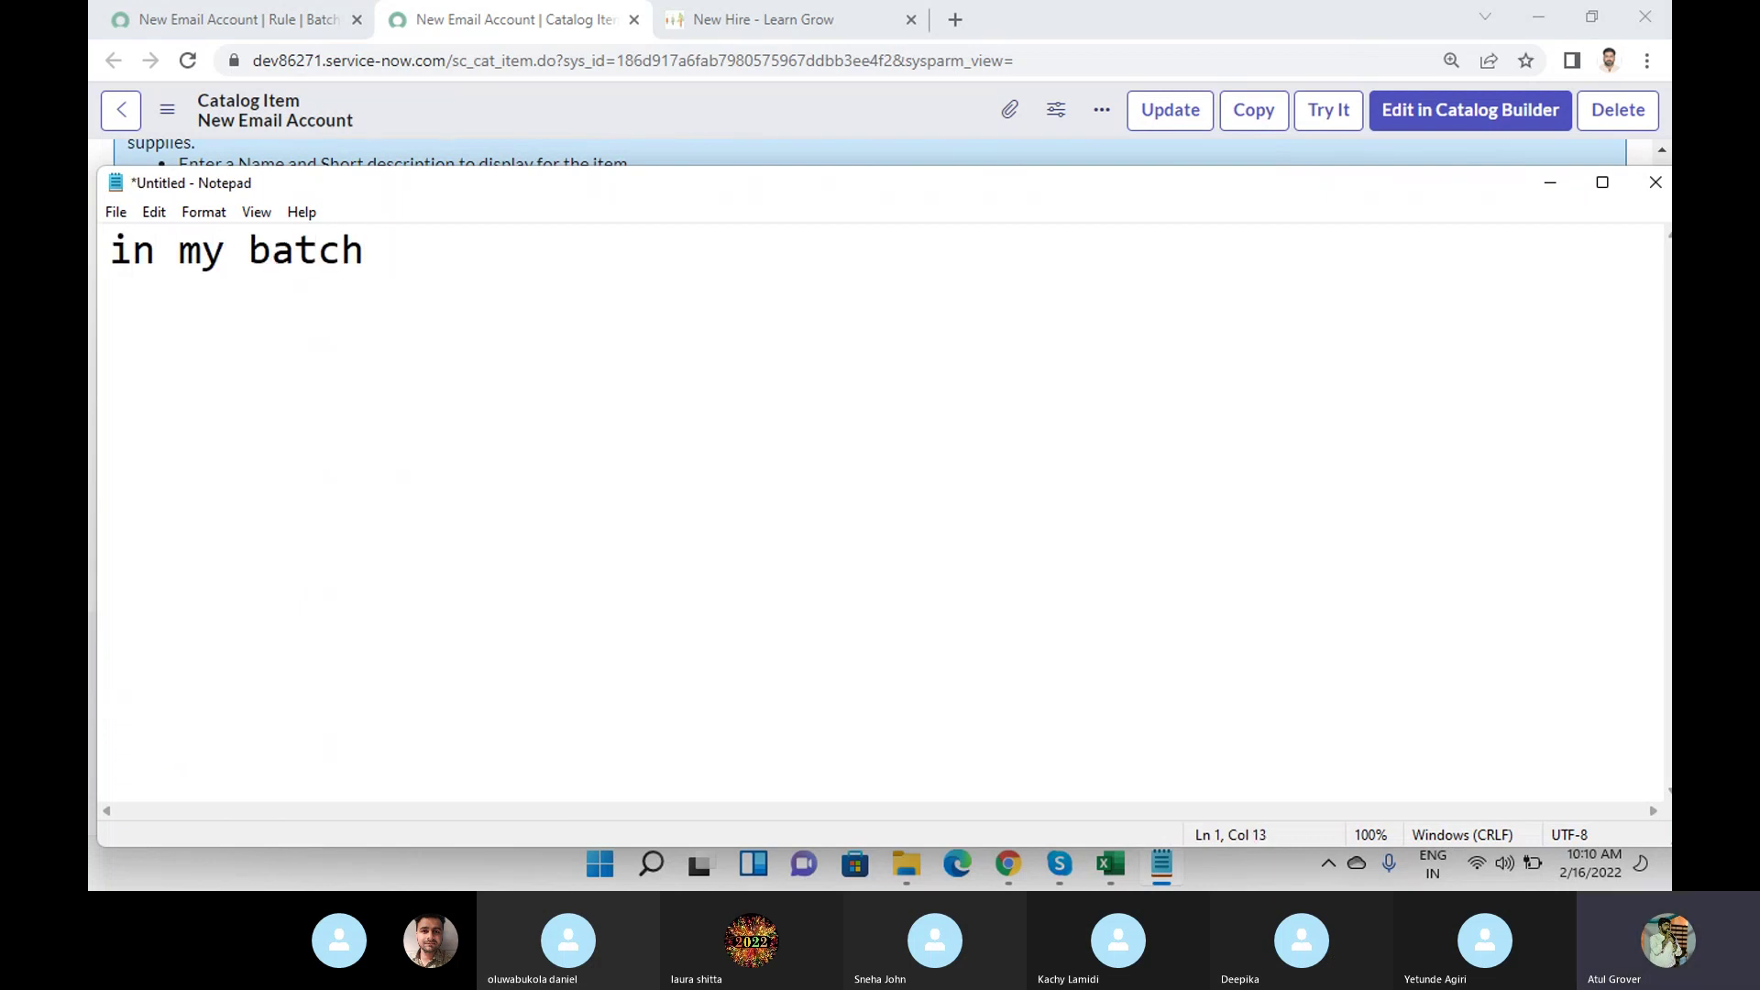
pyautogui.write('15 Studnets')
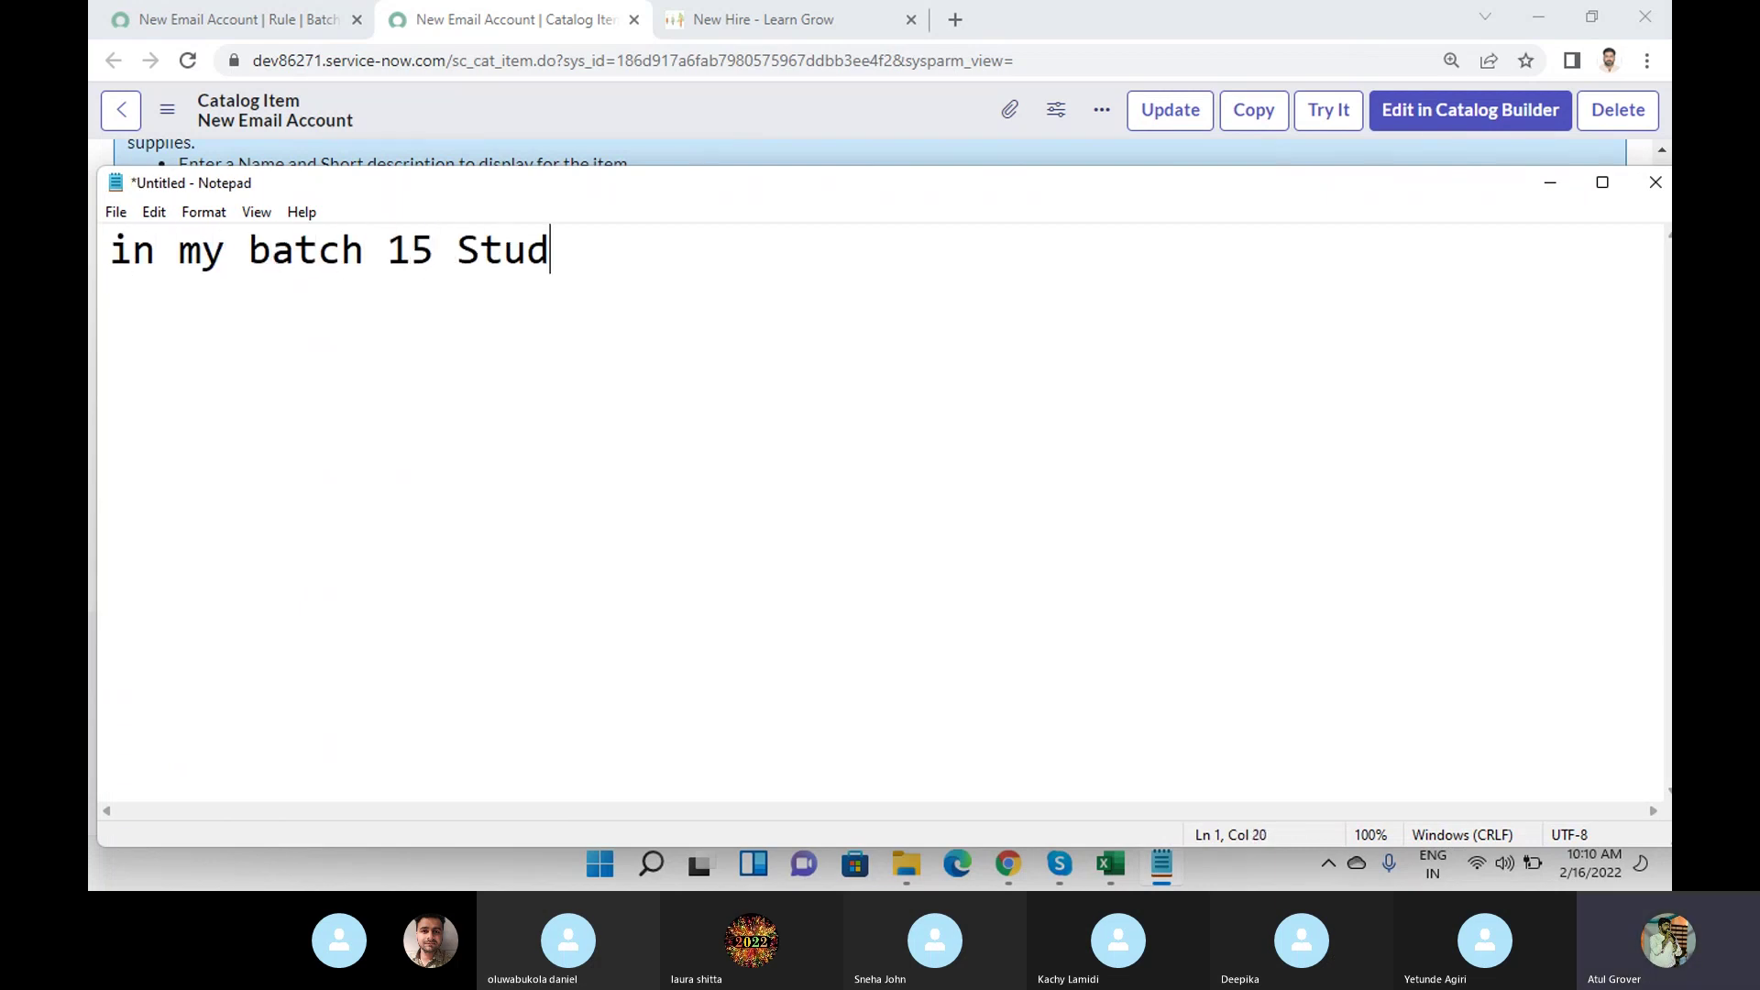
pyautogui.press('BackSpace')
pyautogui.press('BackSpace')
pyautogui.press('BackSpace')
pyautogui.write('ents')
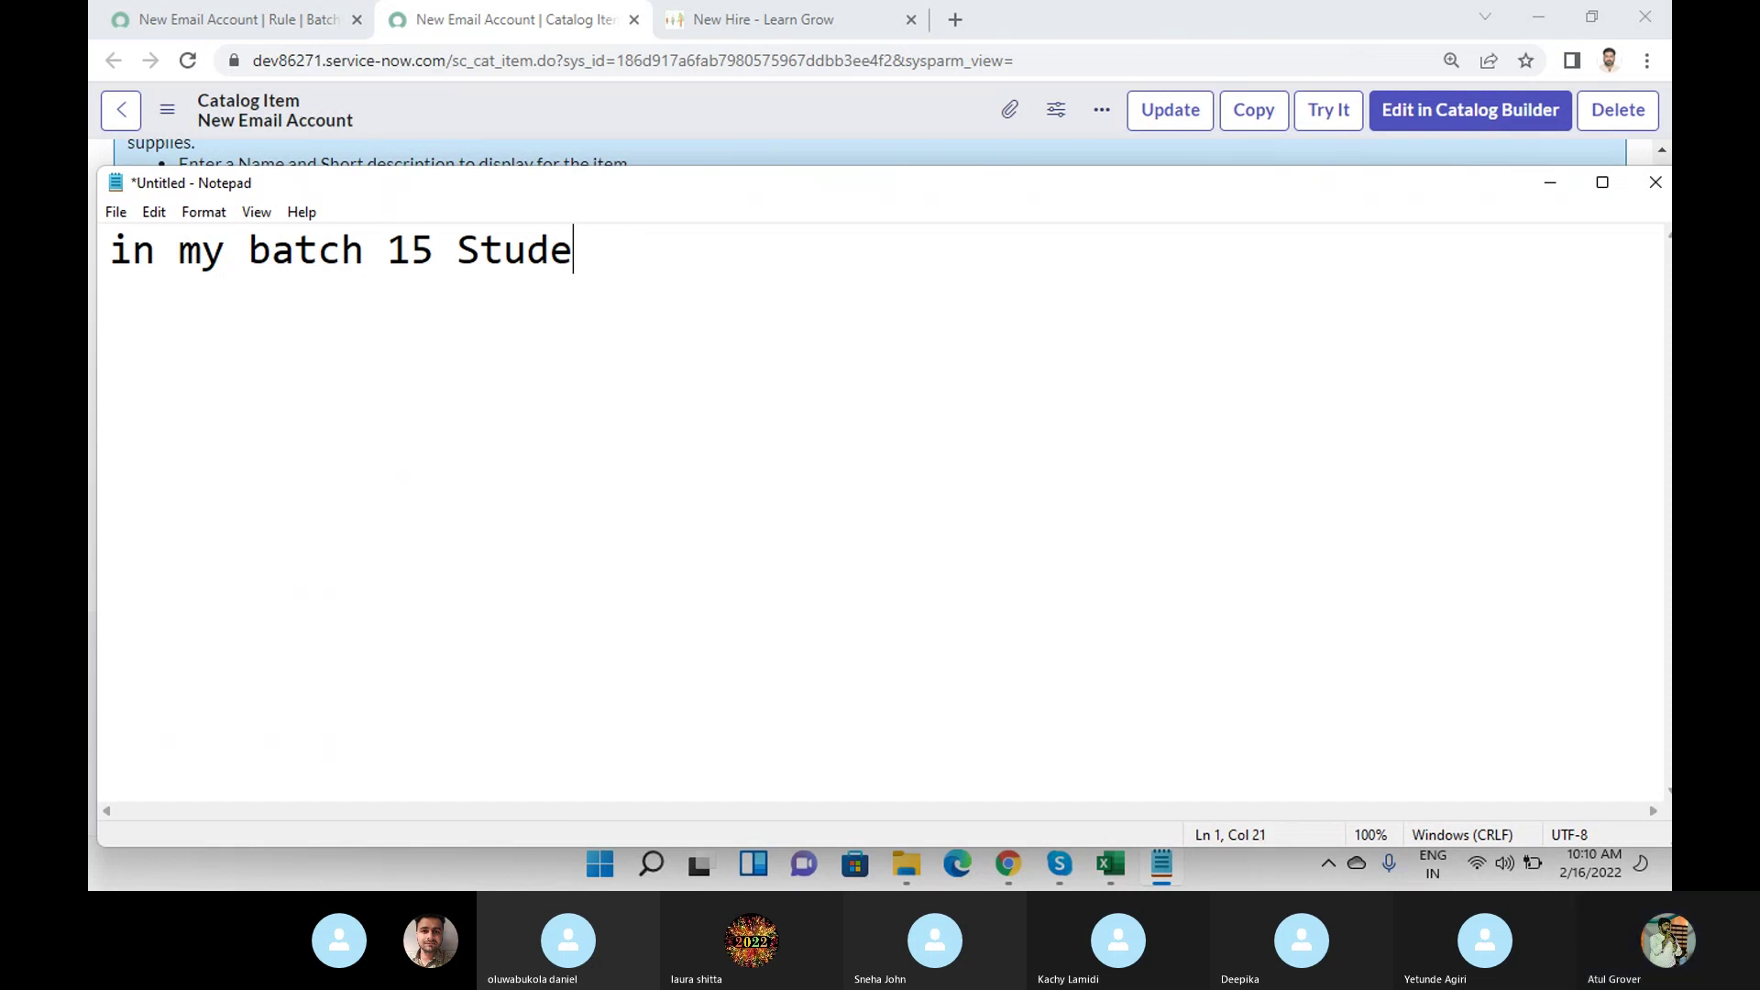
pyautogui.press('Return')
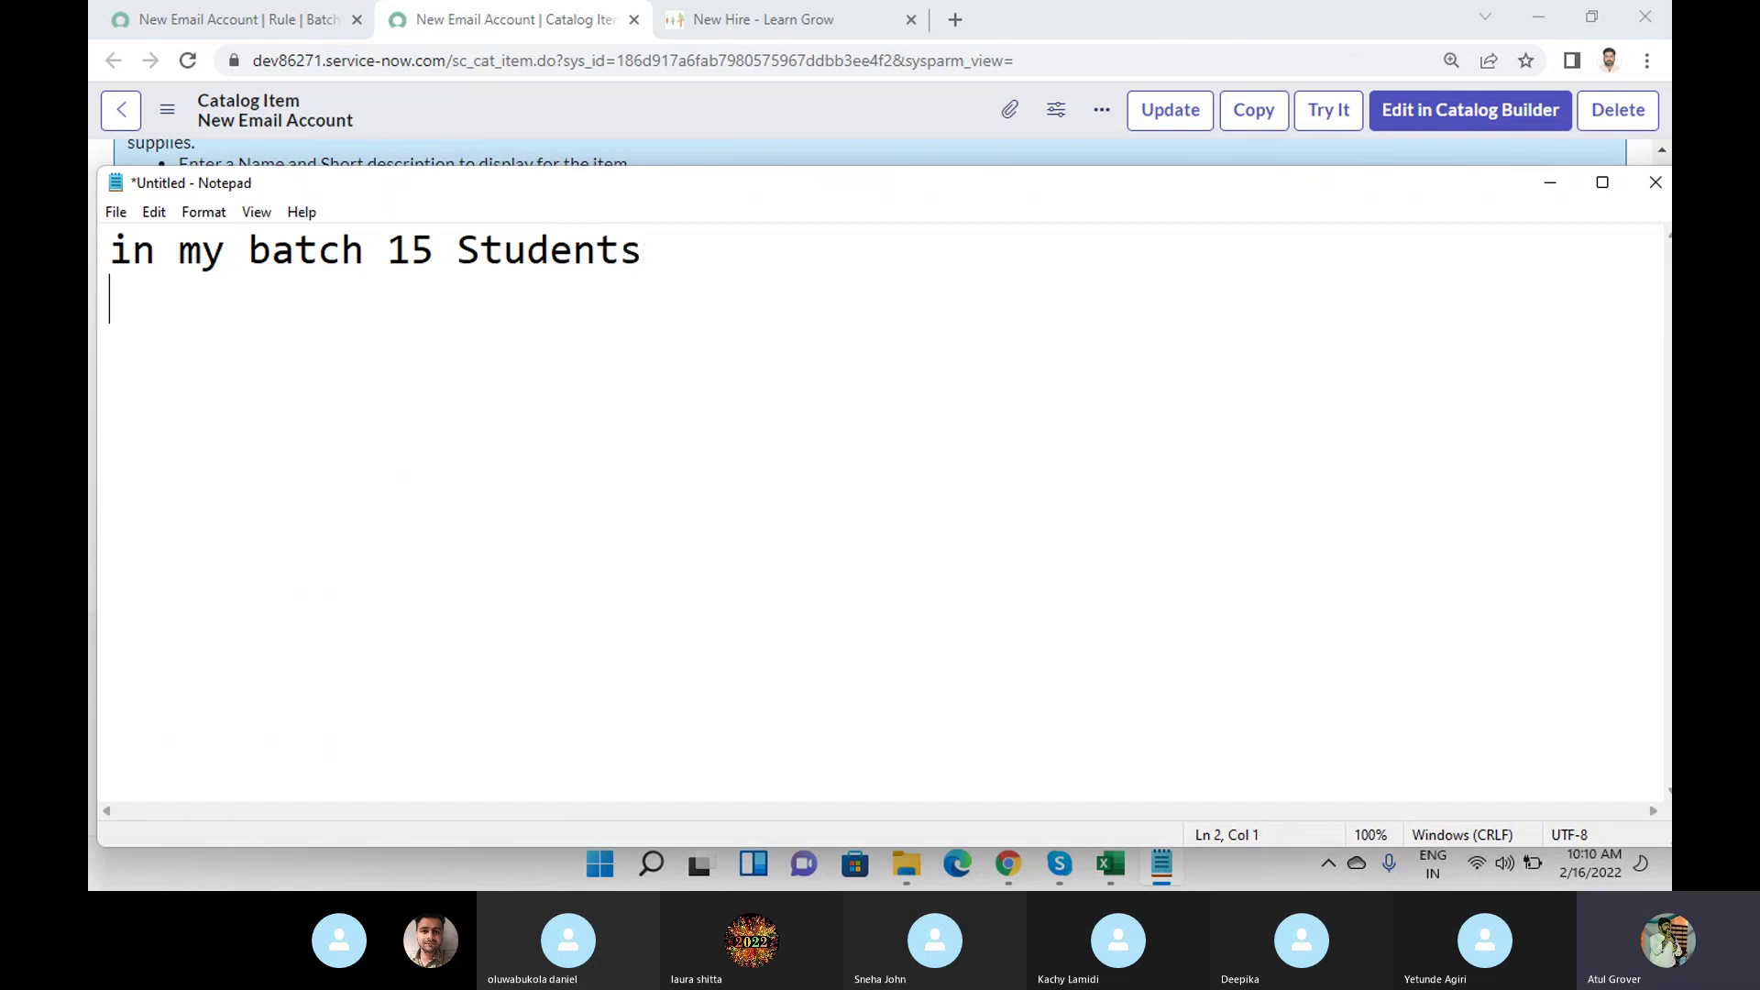
# Add a 'Day 1-' heading followed by the attendees' names, one per line.
pyautogui.write('Day 1-')
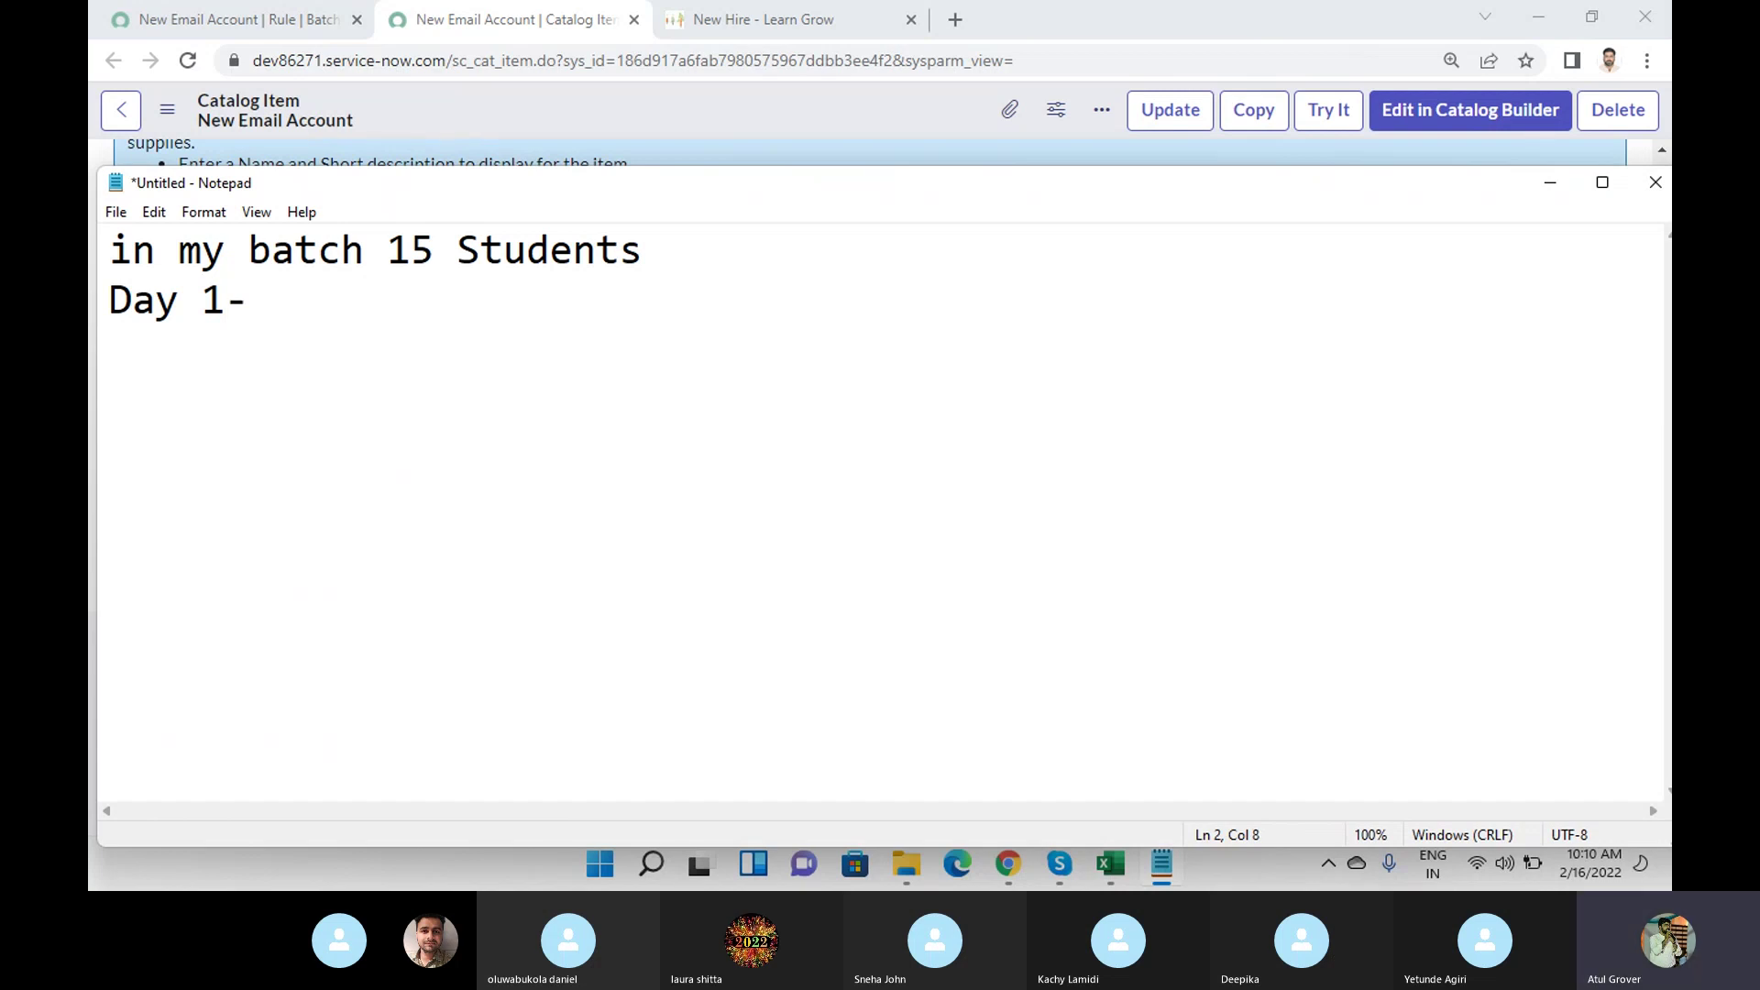
pyautogui.write('Sneha')
pyautogui.press('Return')
pyautogui.write('Deepka')
pyautogui.press('Return')
pyautogui.write('Number')
pyautogui.press('Return')
pyautogui.press('BackSpace')
pyautogui.press('BackSpace')
pyautogui.press('BackSpace')
pyautogui.press('BackSpace')
pyautogui.press('BackSpace')
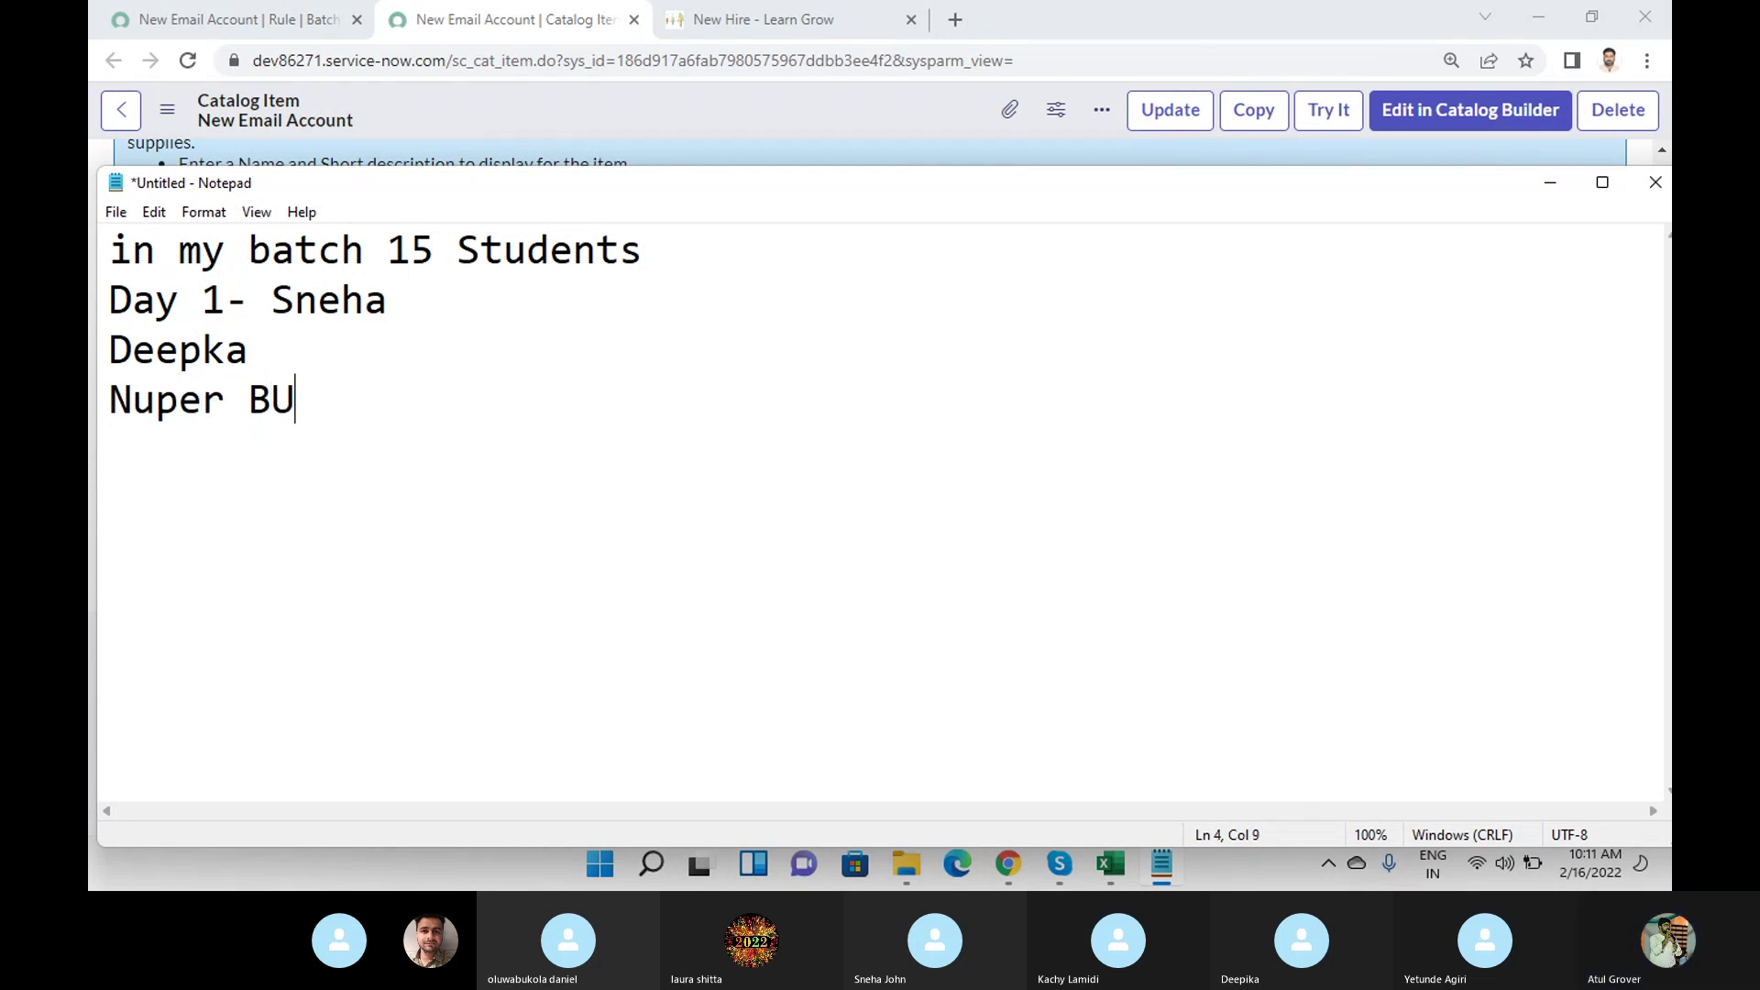
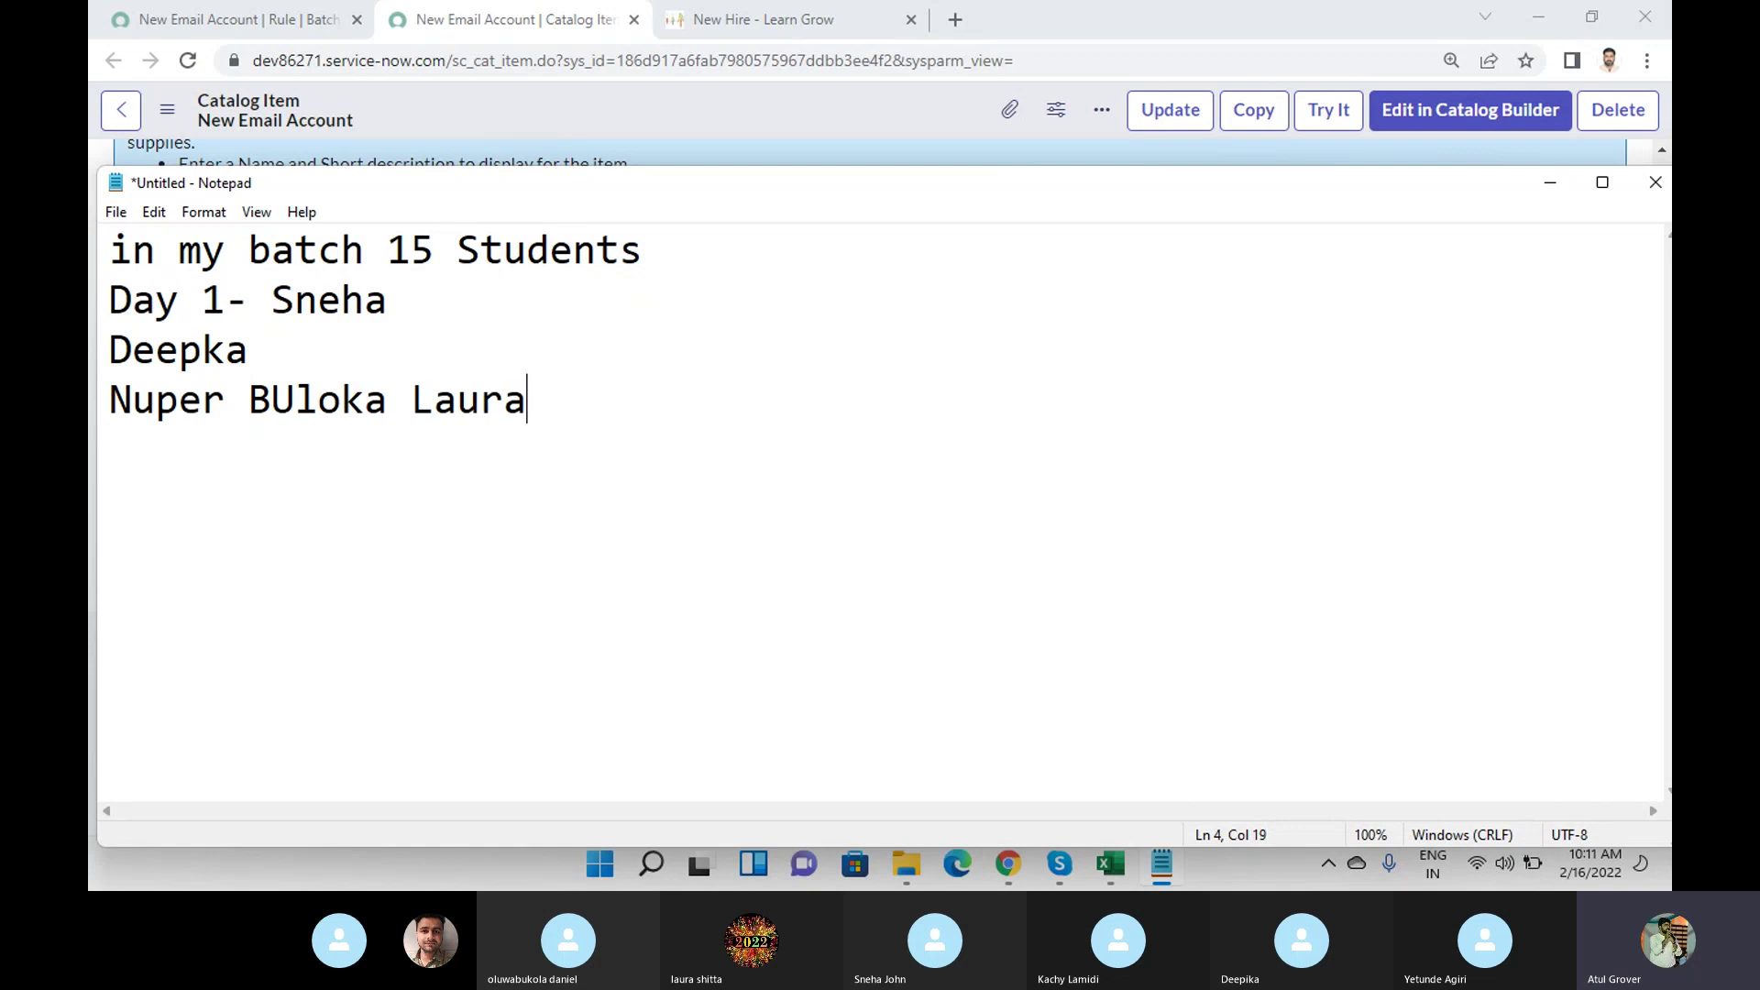
pyautogui.press('Return')
# Open a new User record via User Administration > Users, then bring Notepad back up.
pyautogui.click(229, 20)
pyautogui.click(248, 124)
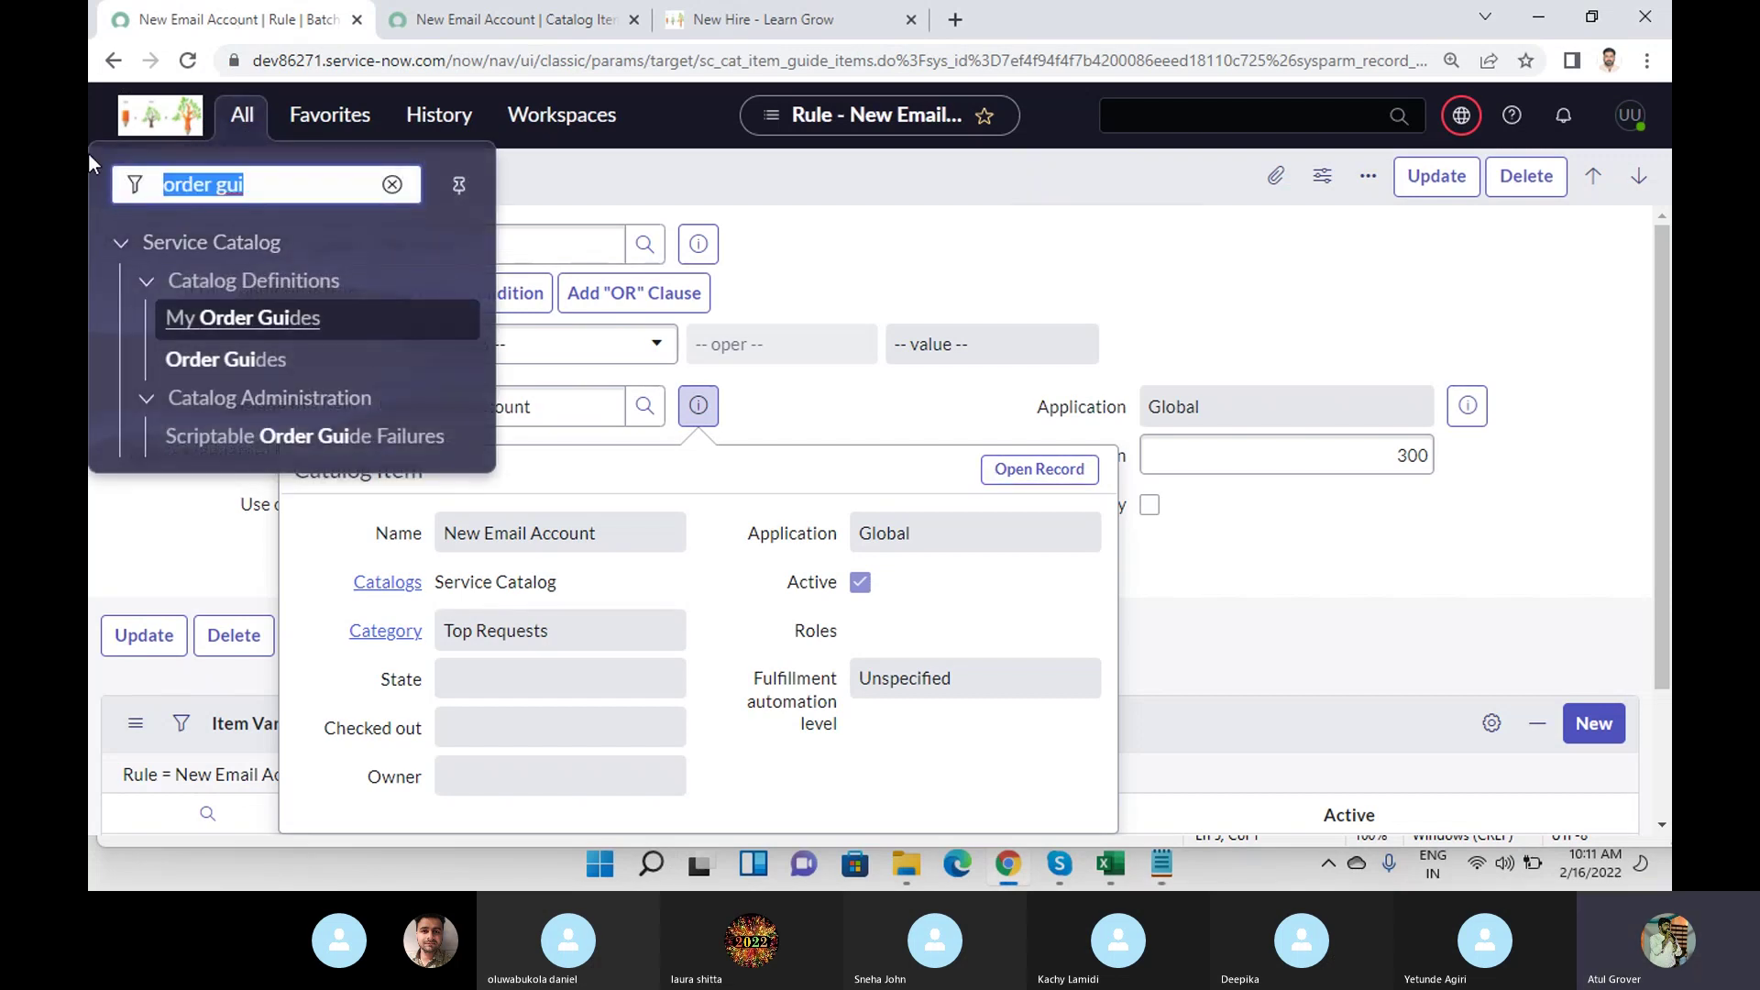
pyautogui.write('user a')
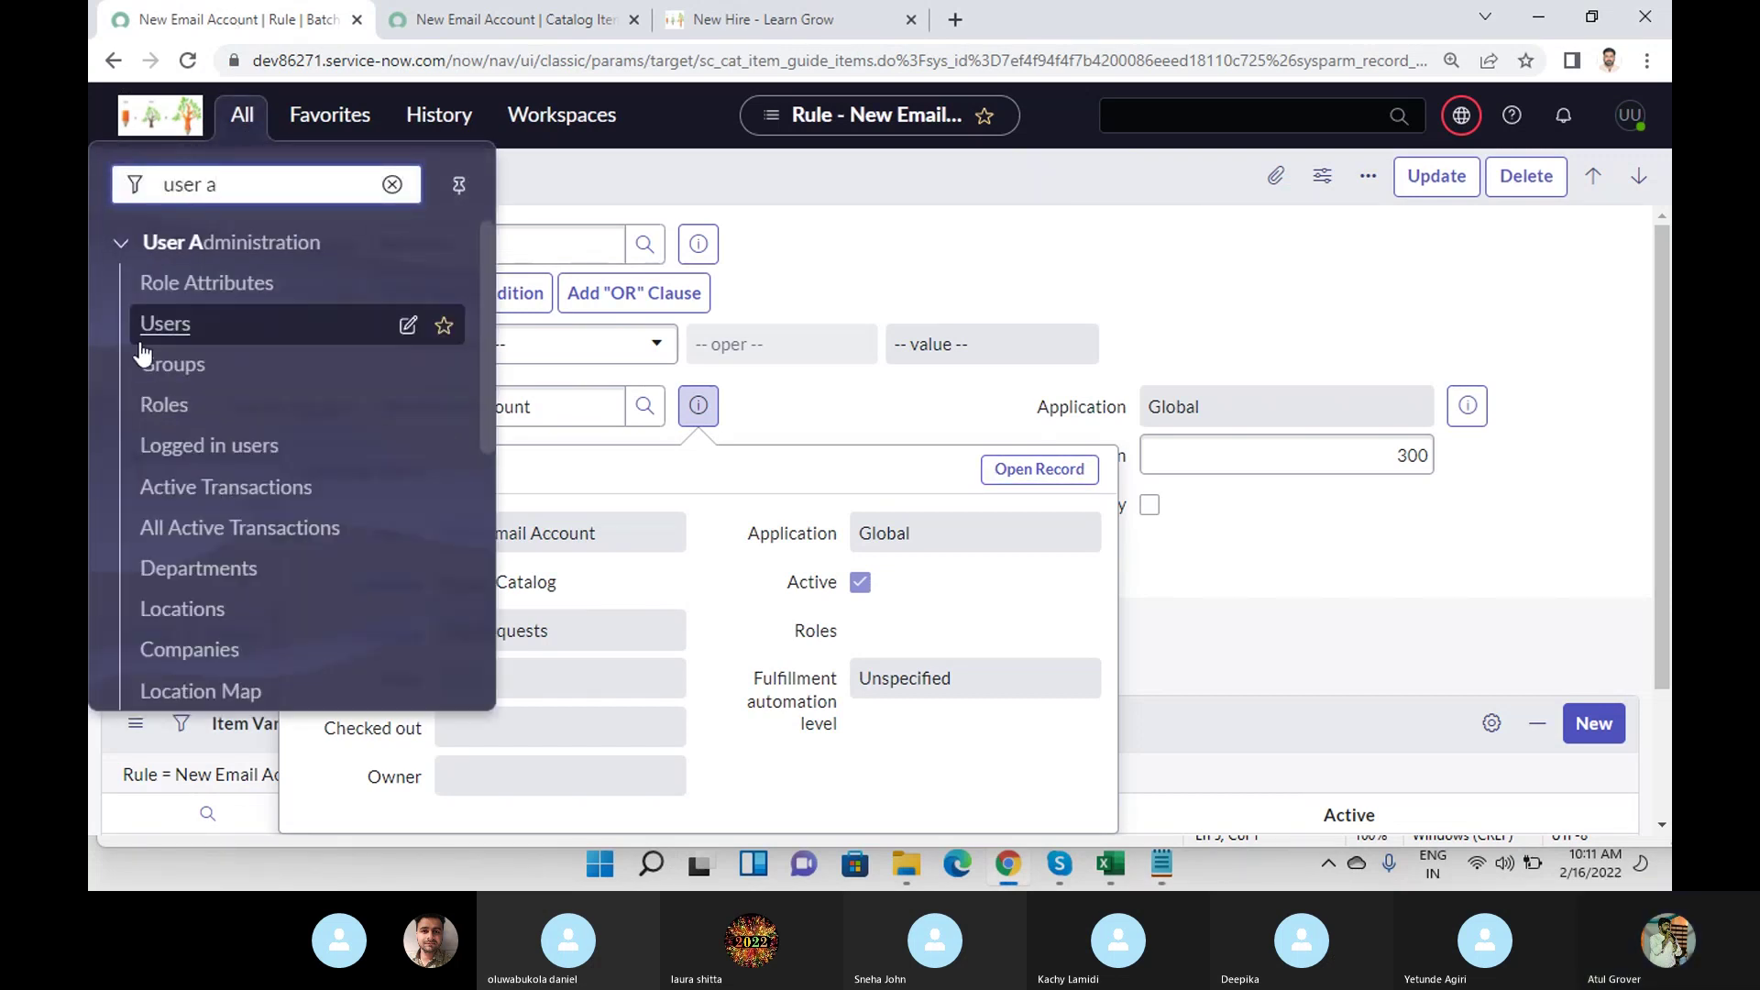
pyautogui.click(166, 329)
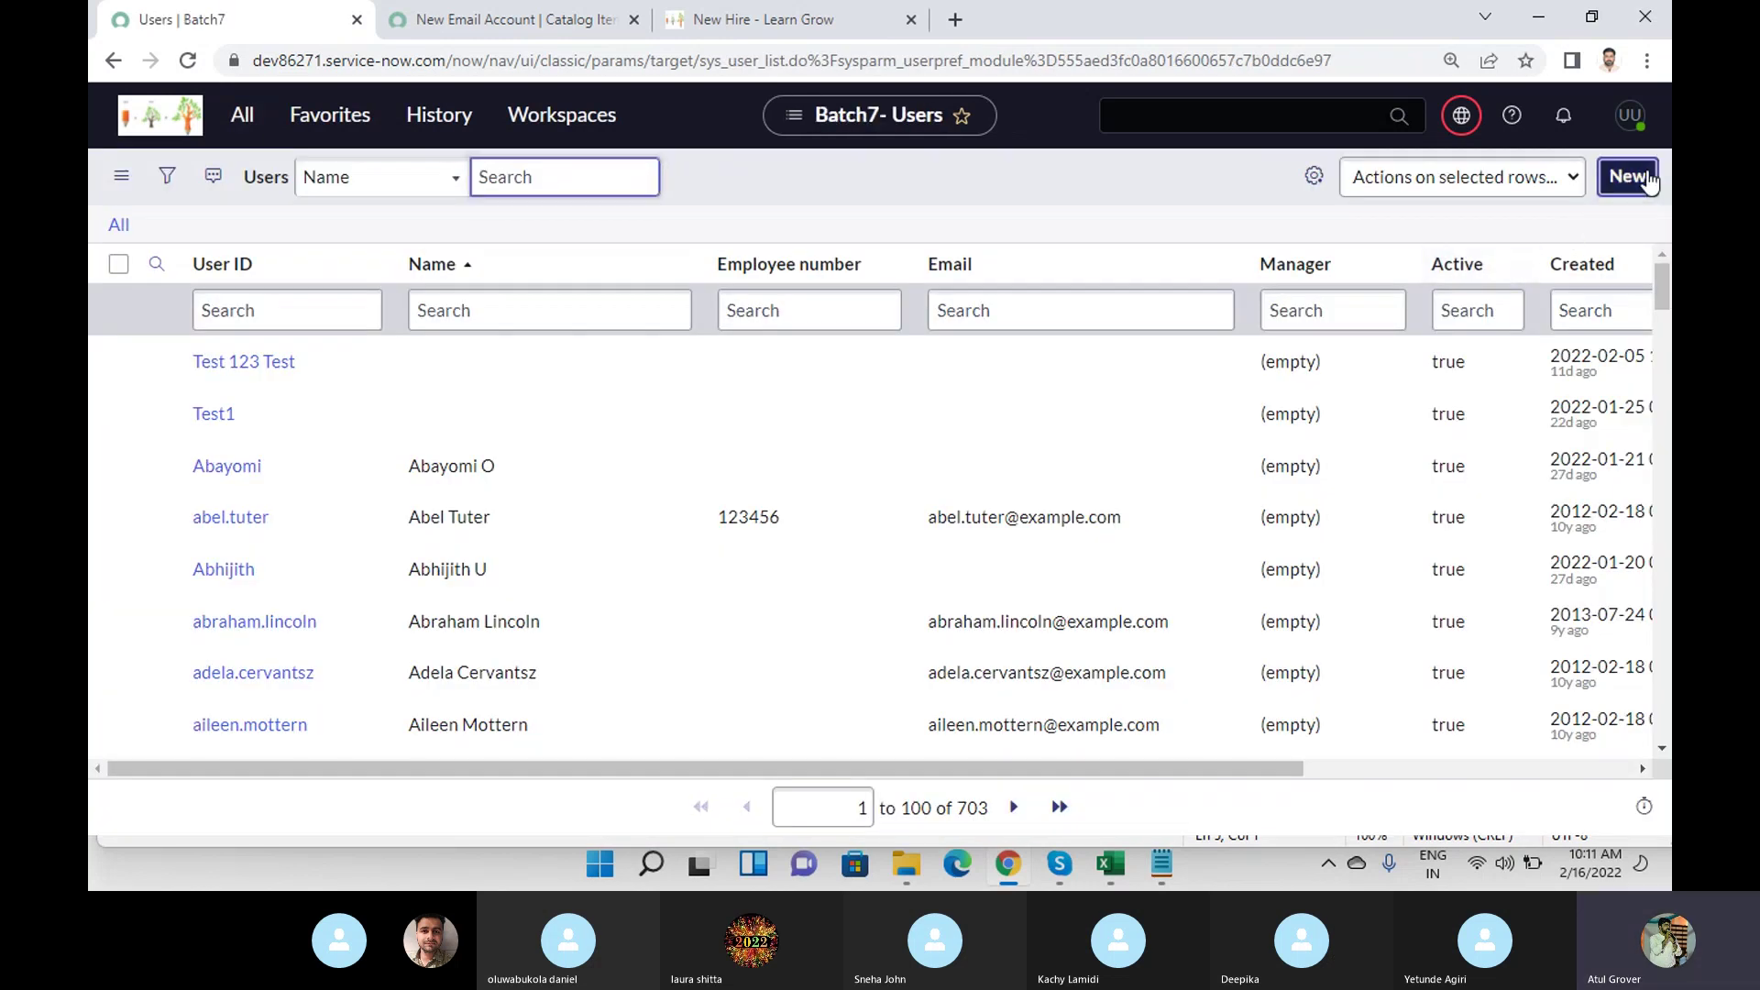
pyautogui.click(1647, 180)
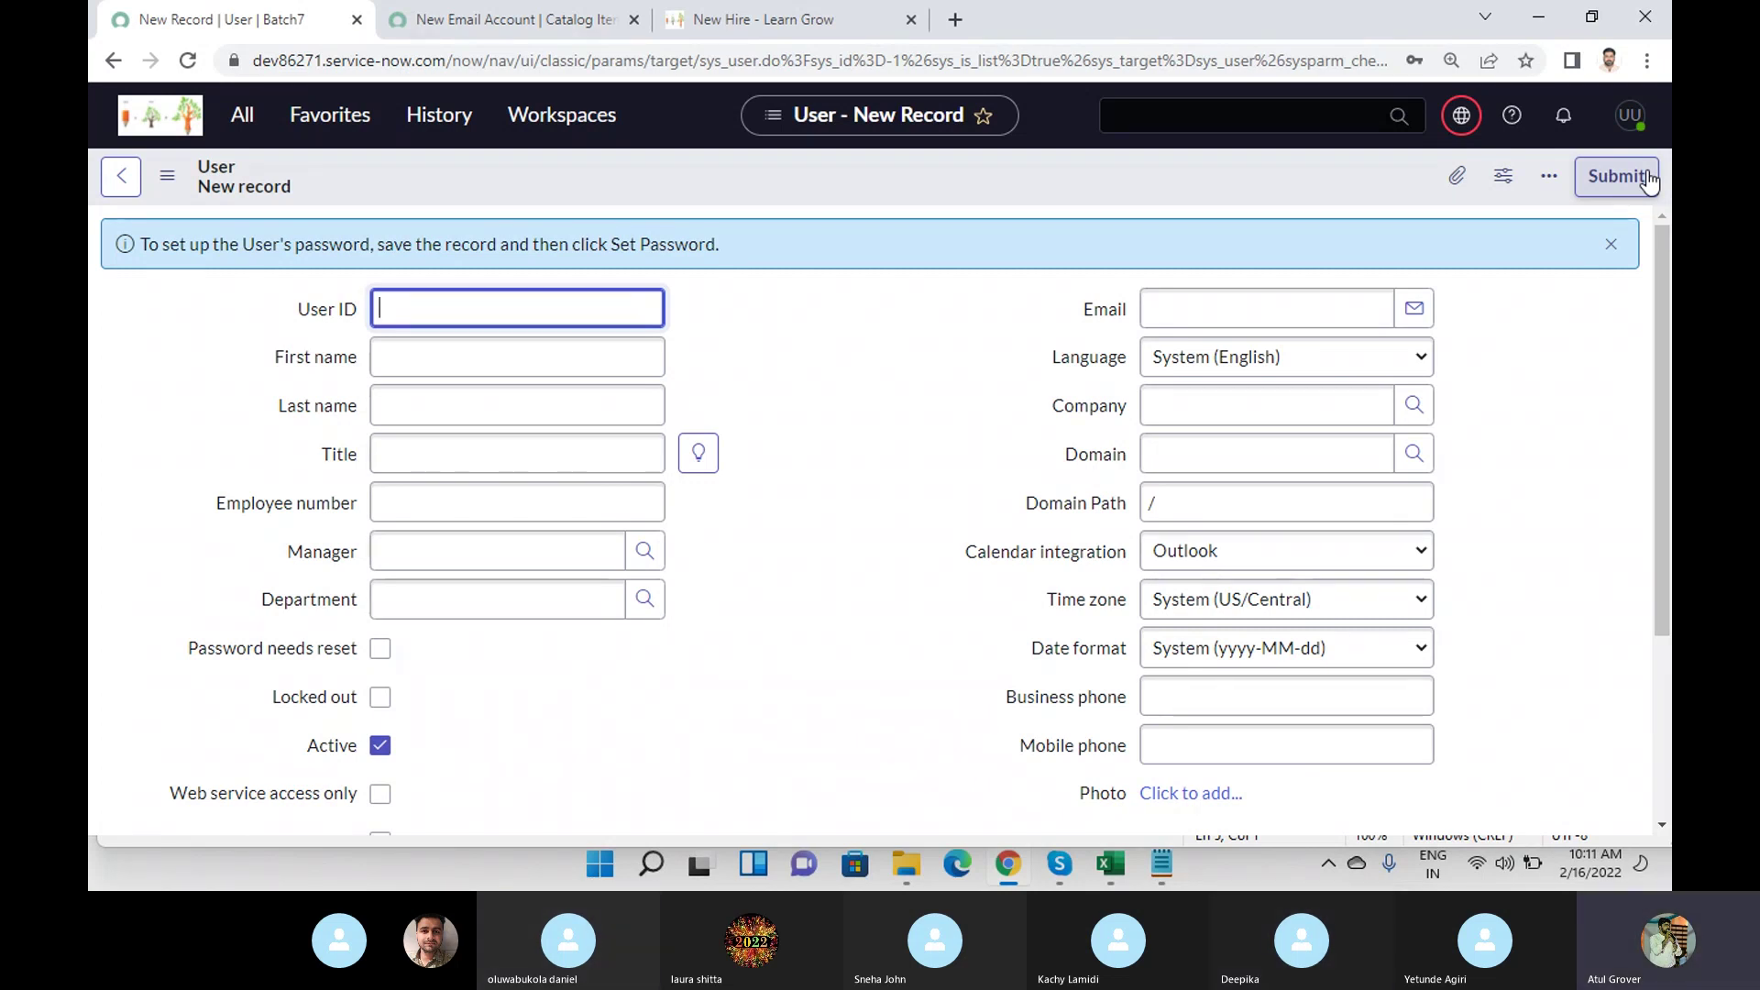
pyautogui.click(1161, 863)
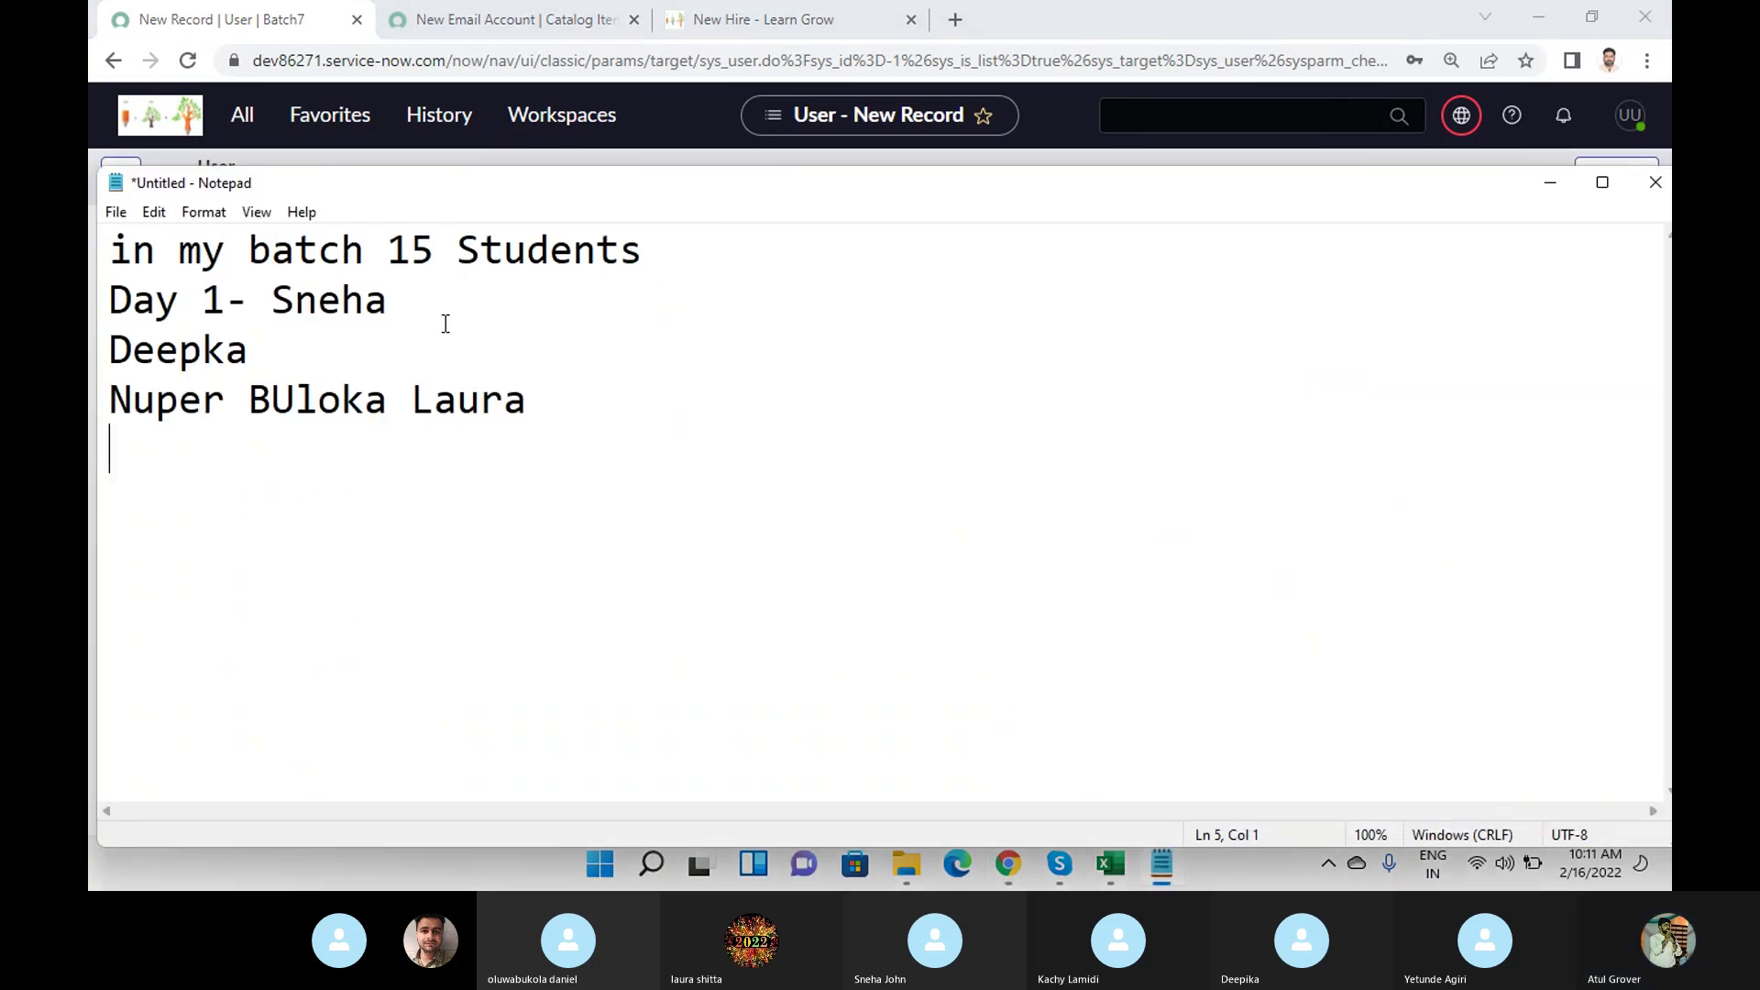
# Change the student count to 150000 and append '1 hr' to the first line.
pyautogui.click(431, 249)
pyautogui.write('00')
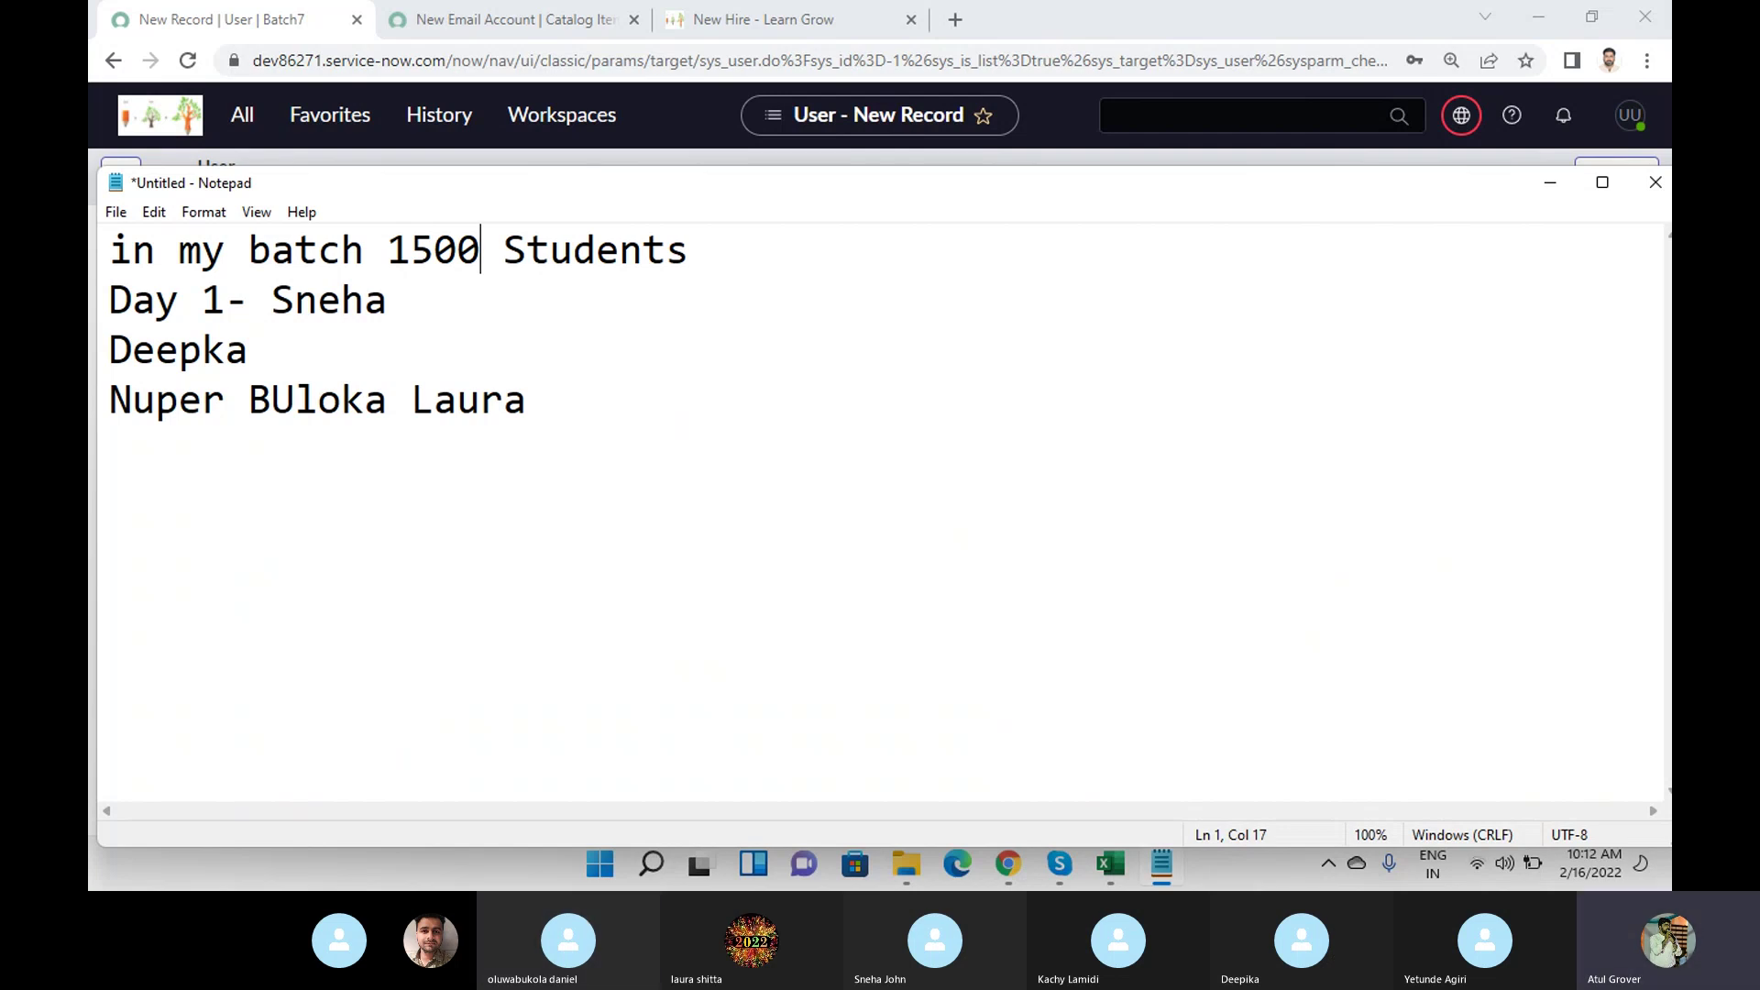
pyautogui.write('00')
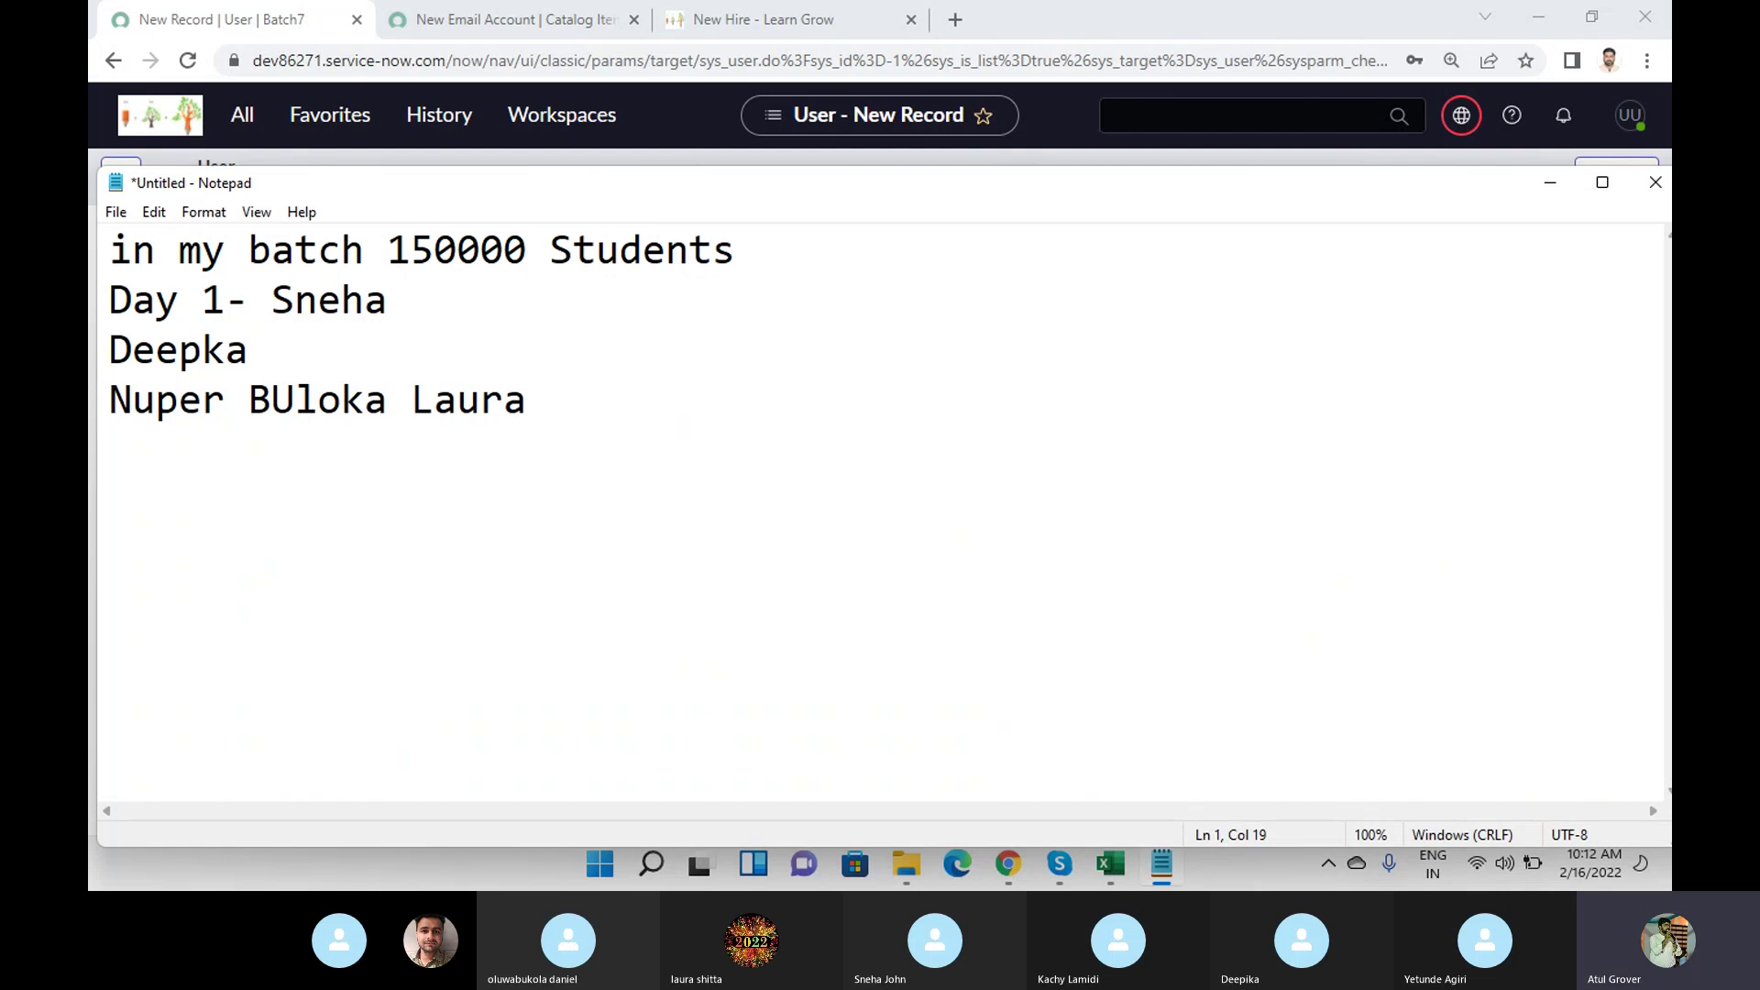
pyautogui.press('BackSpace')
pyautogui.press('BackSpace')
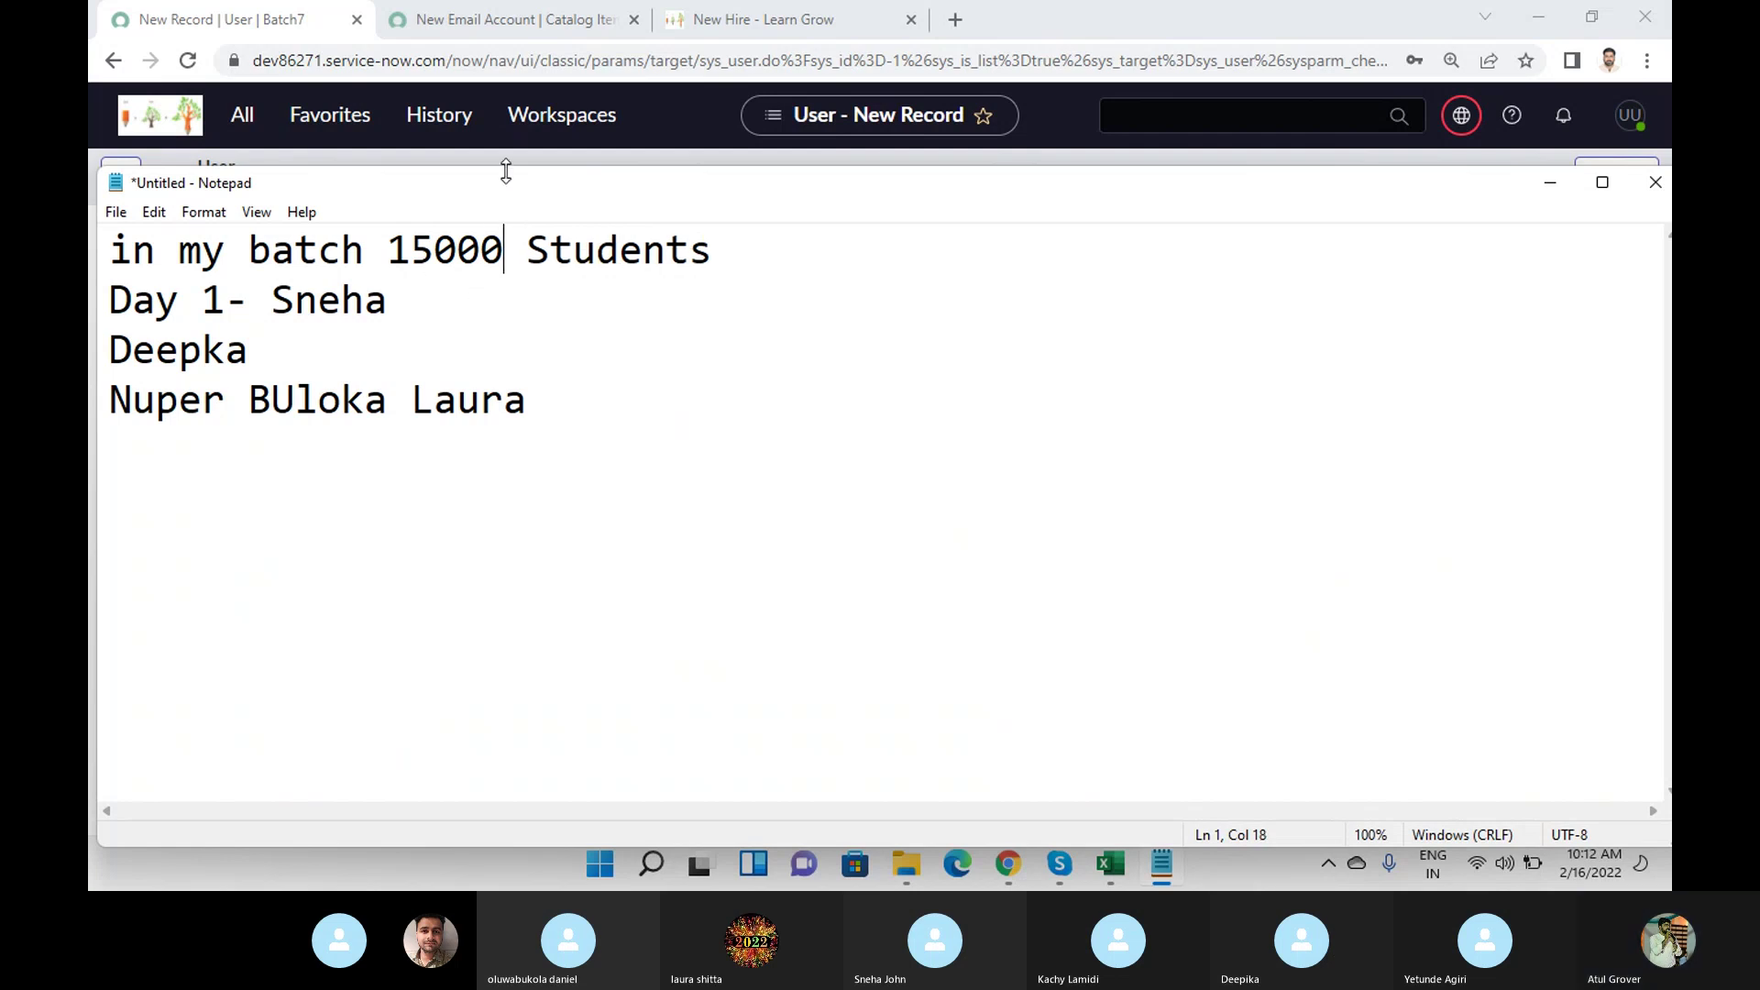
pyautogui.click(727, 247)
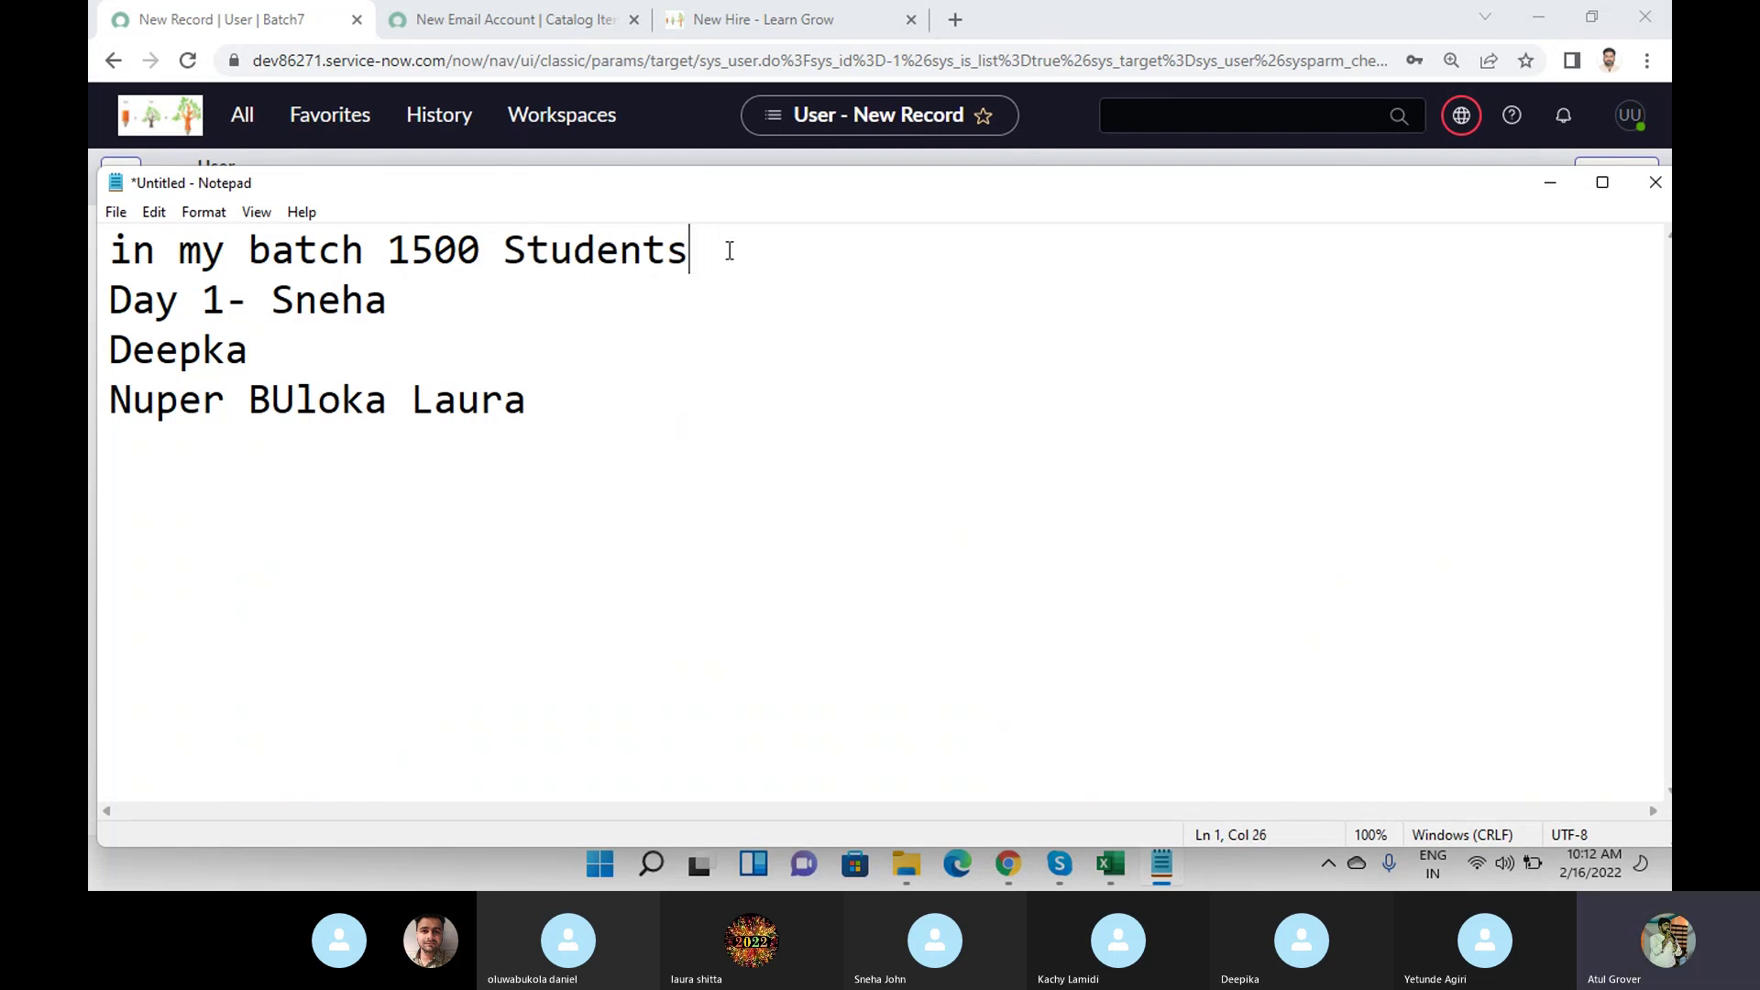
pyautogui.write('1 hr')
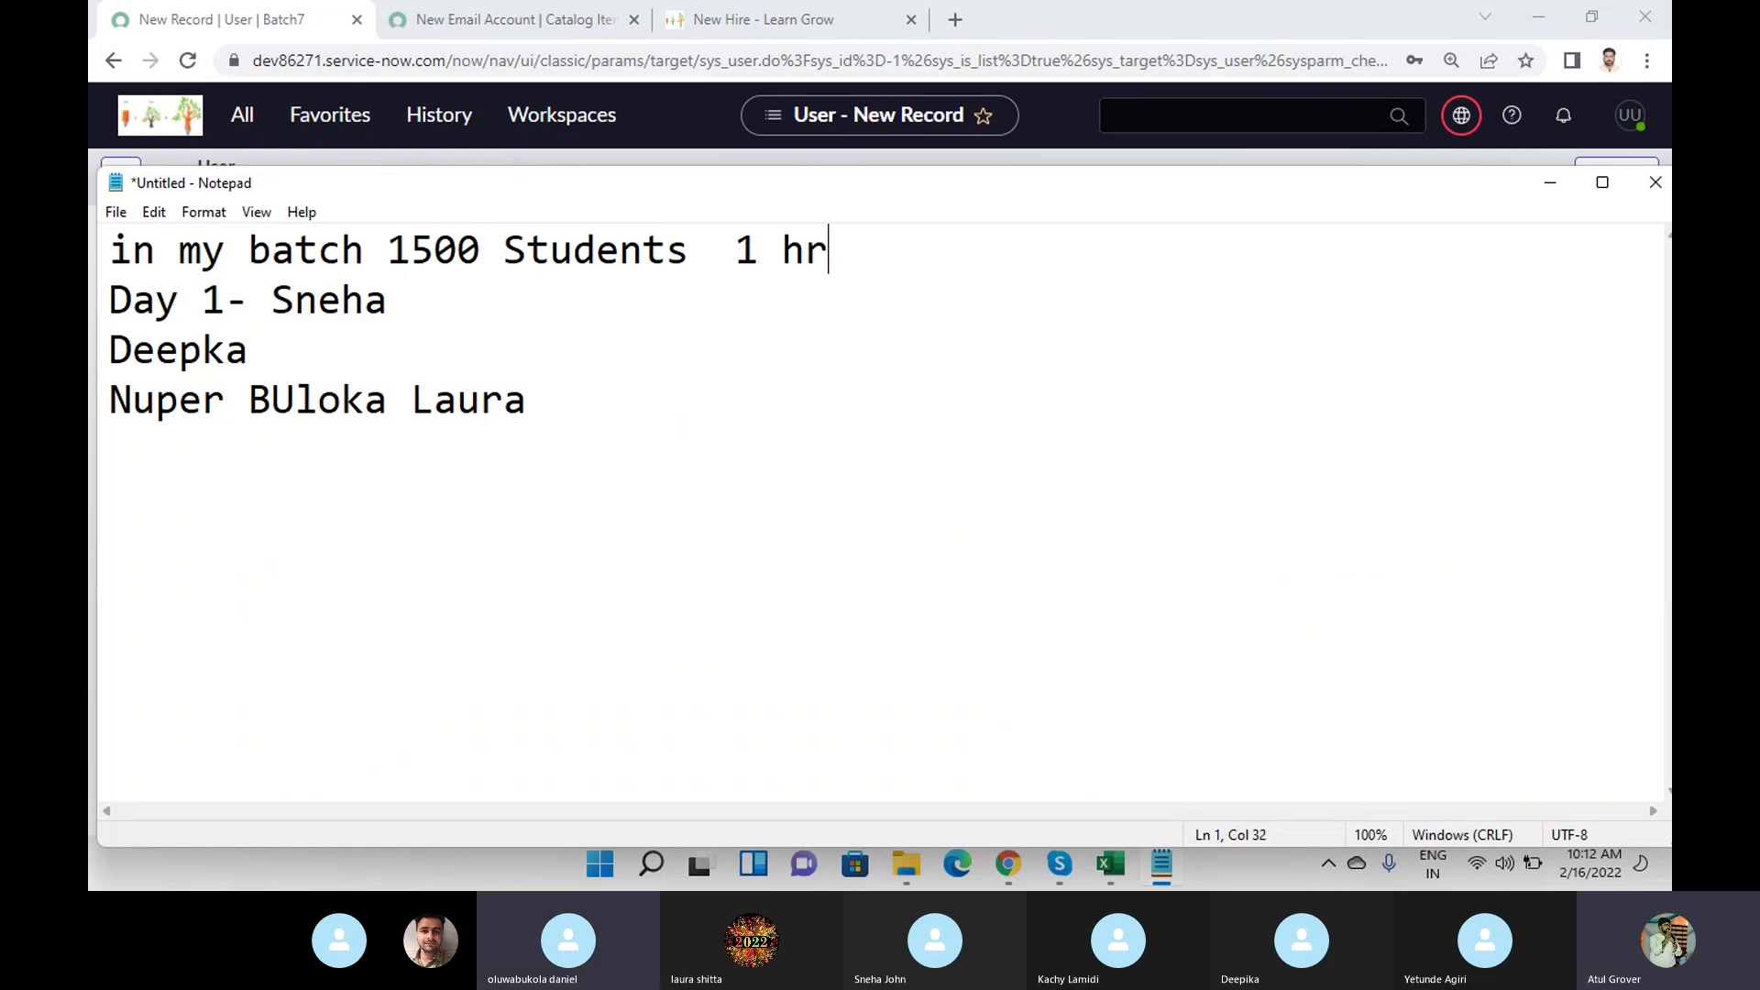
pyautogui.click(486, 242)
pyautogui.write('00')
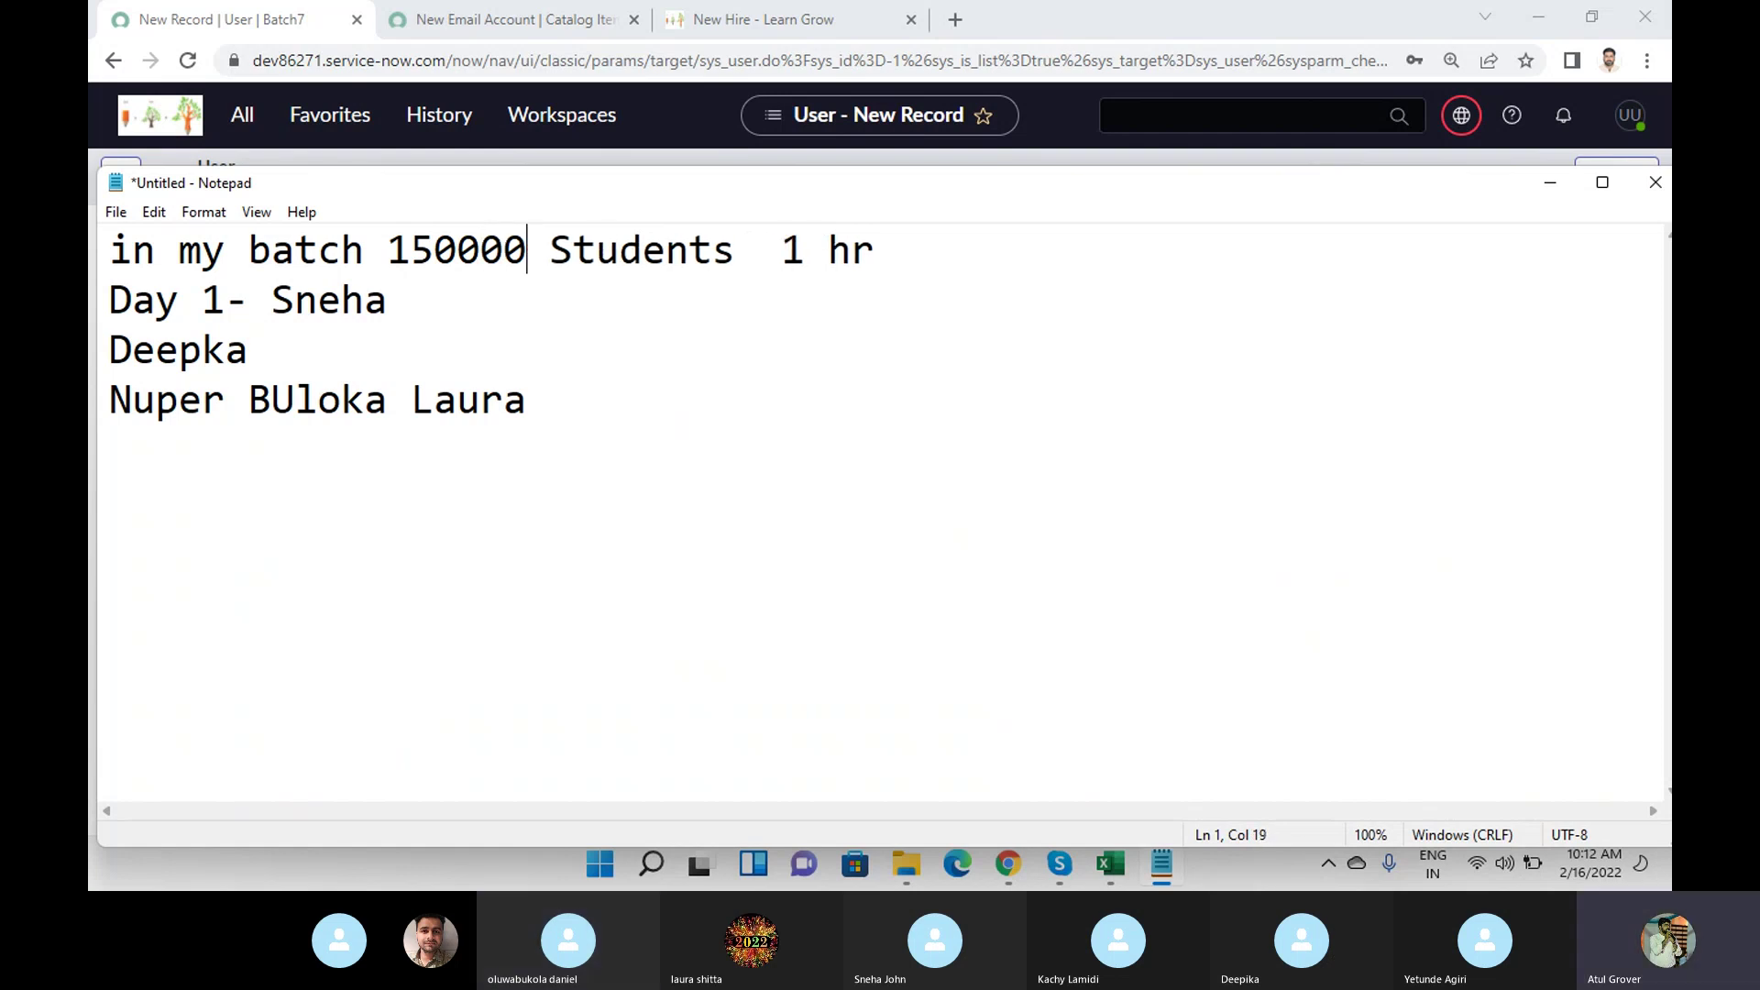
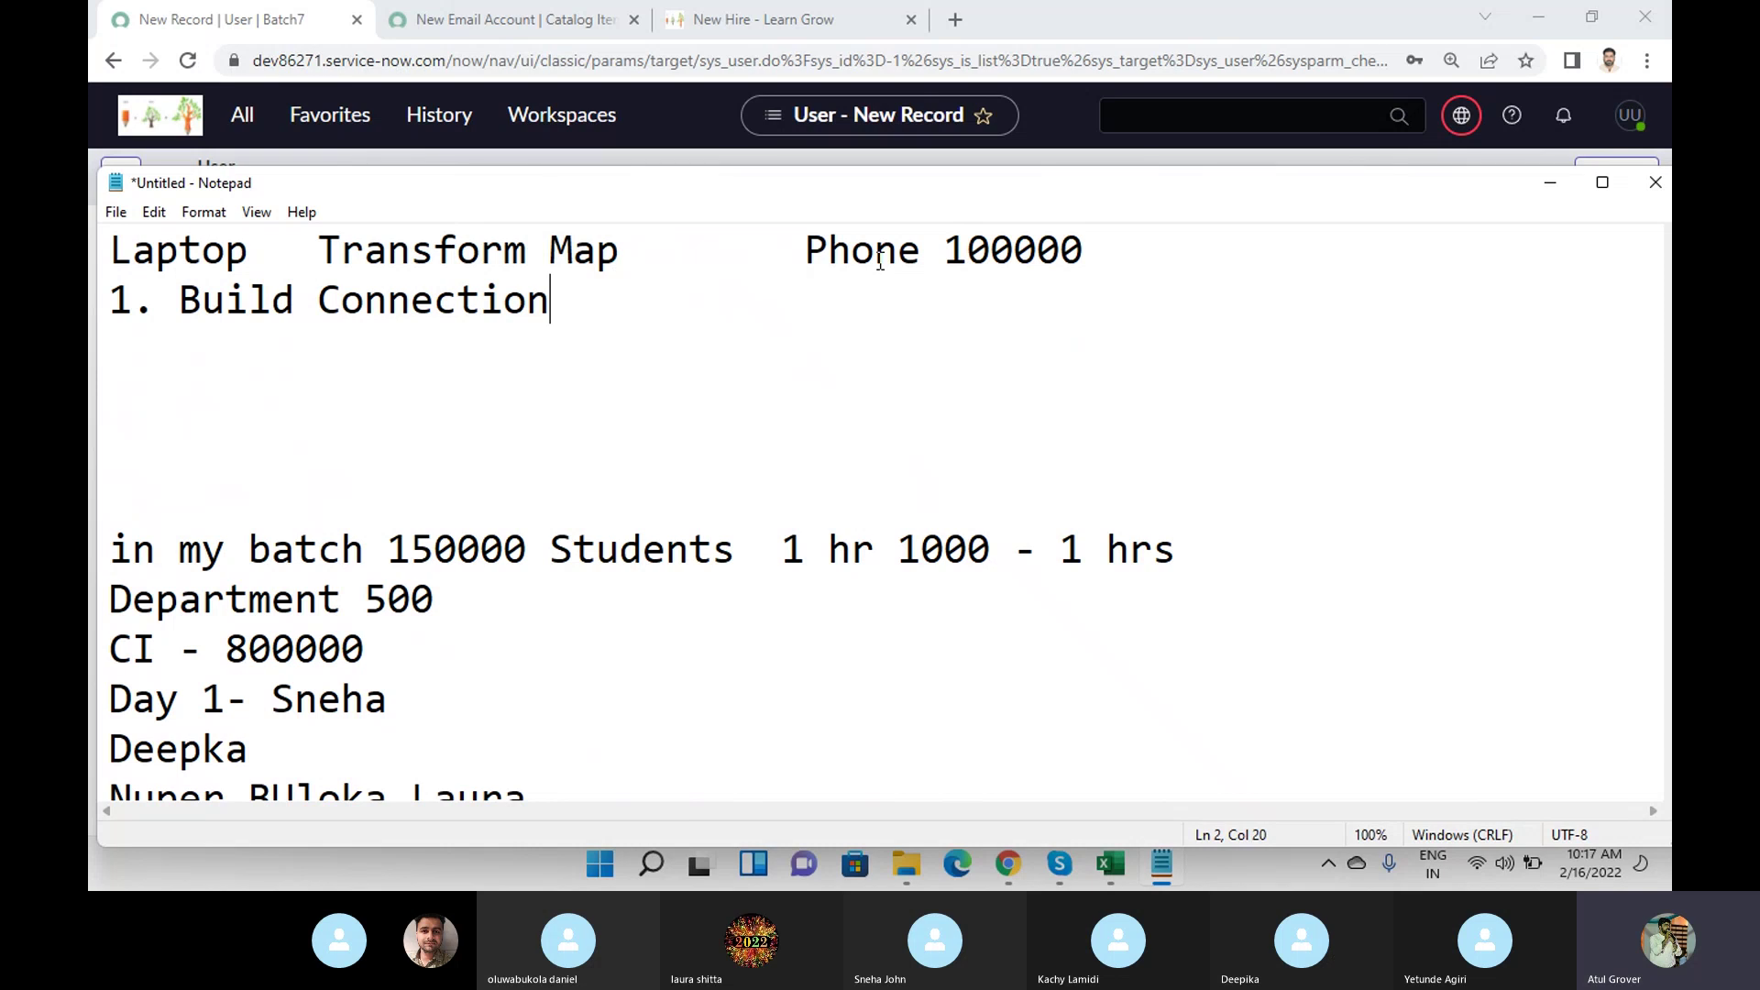
# Add '2. Folder - Folder Mapping' on a new line under '1. Build Connection'.
pyautogui.press('Return')
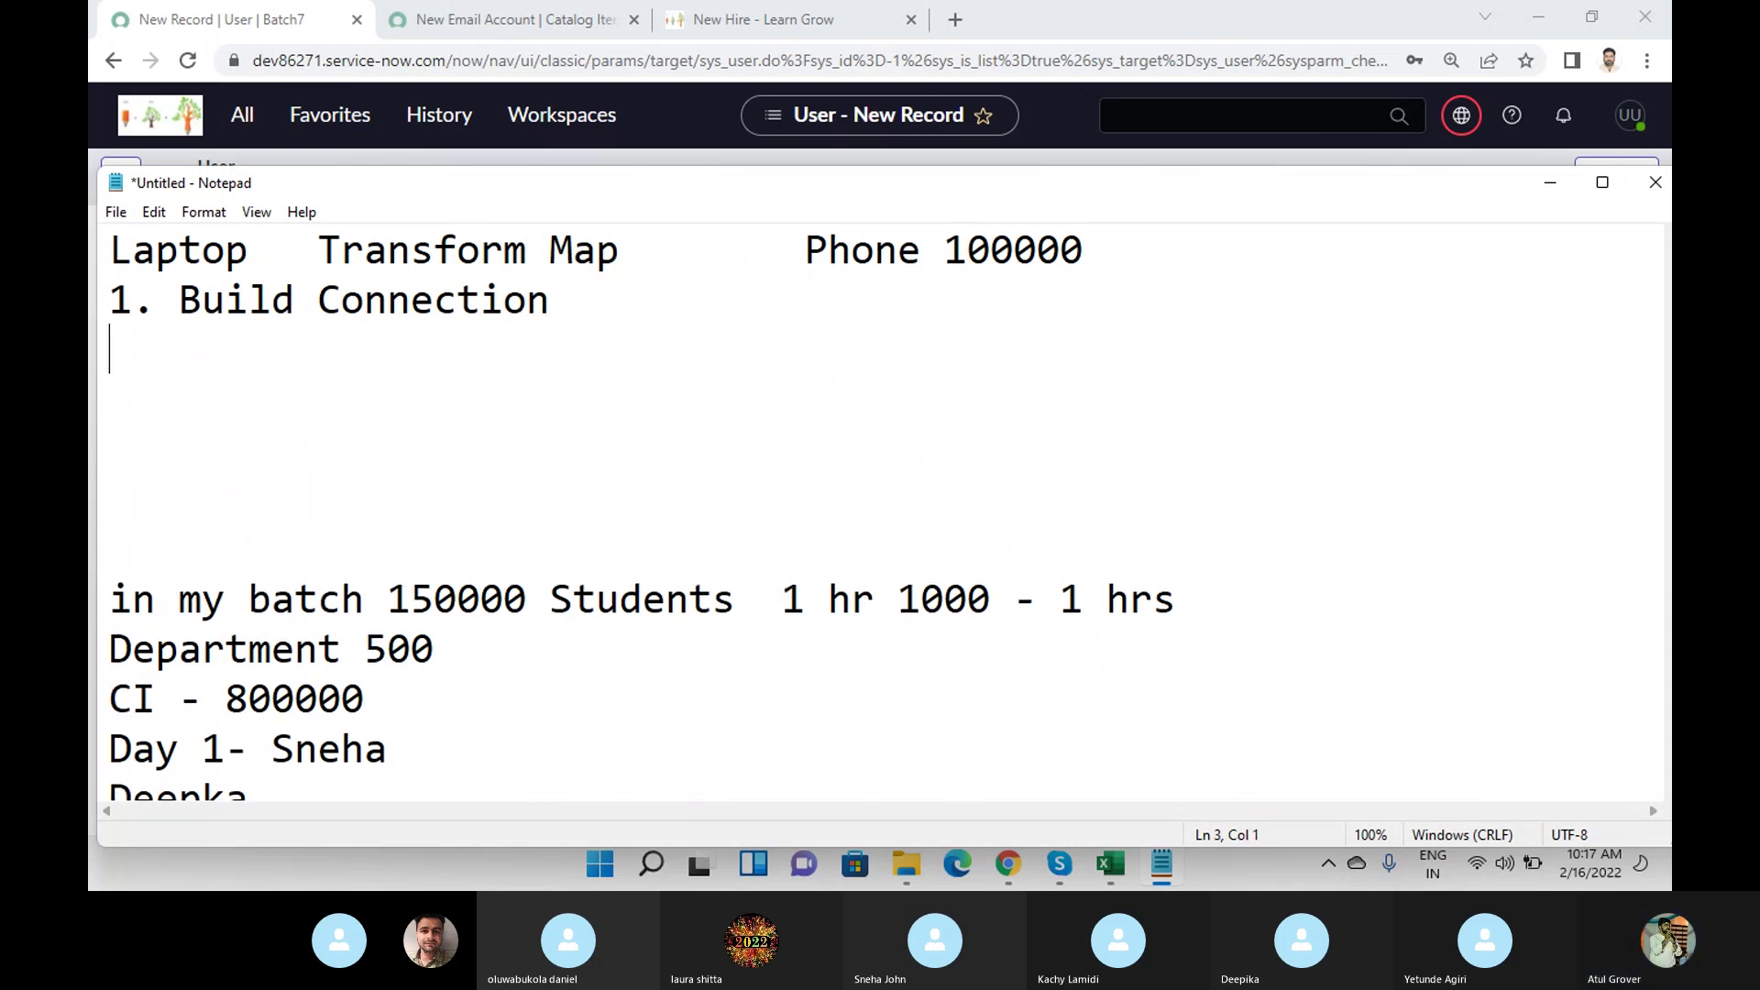
pyautogui.write('2. ')
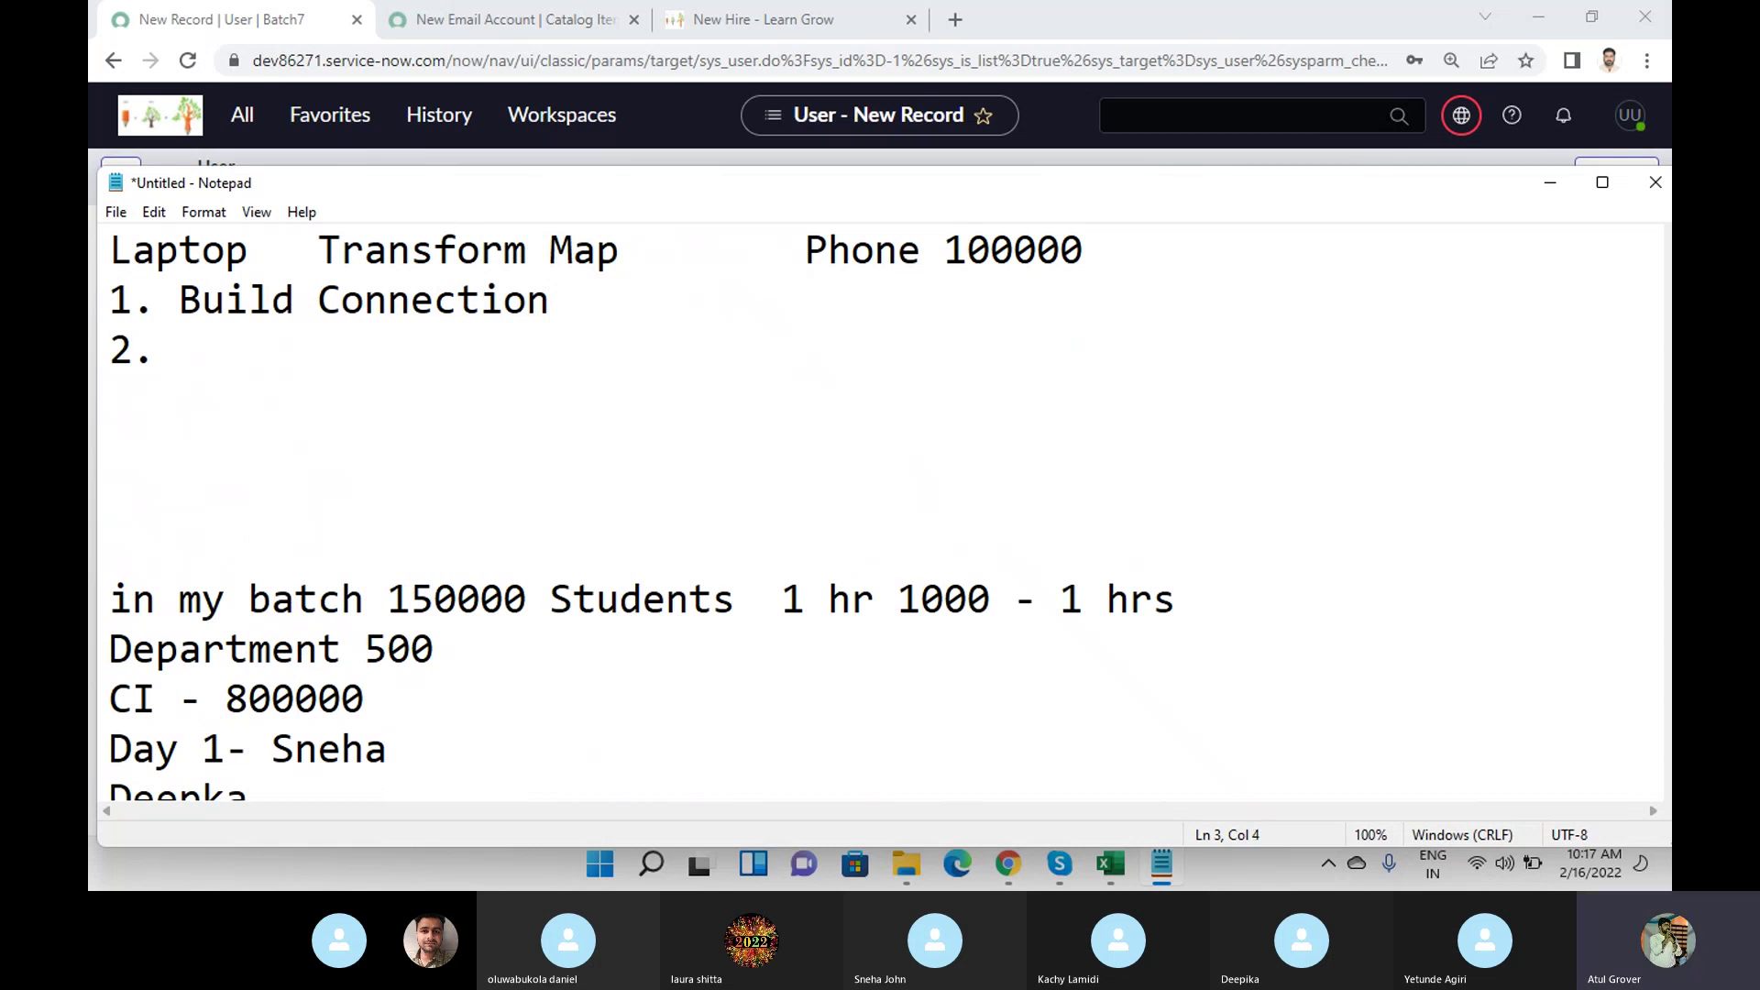
pyautogui.write('Folder - ')
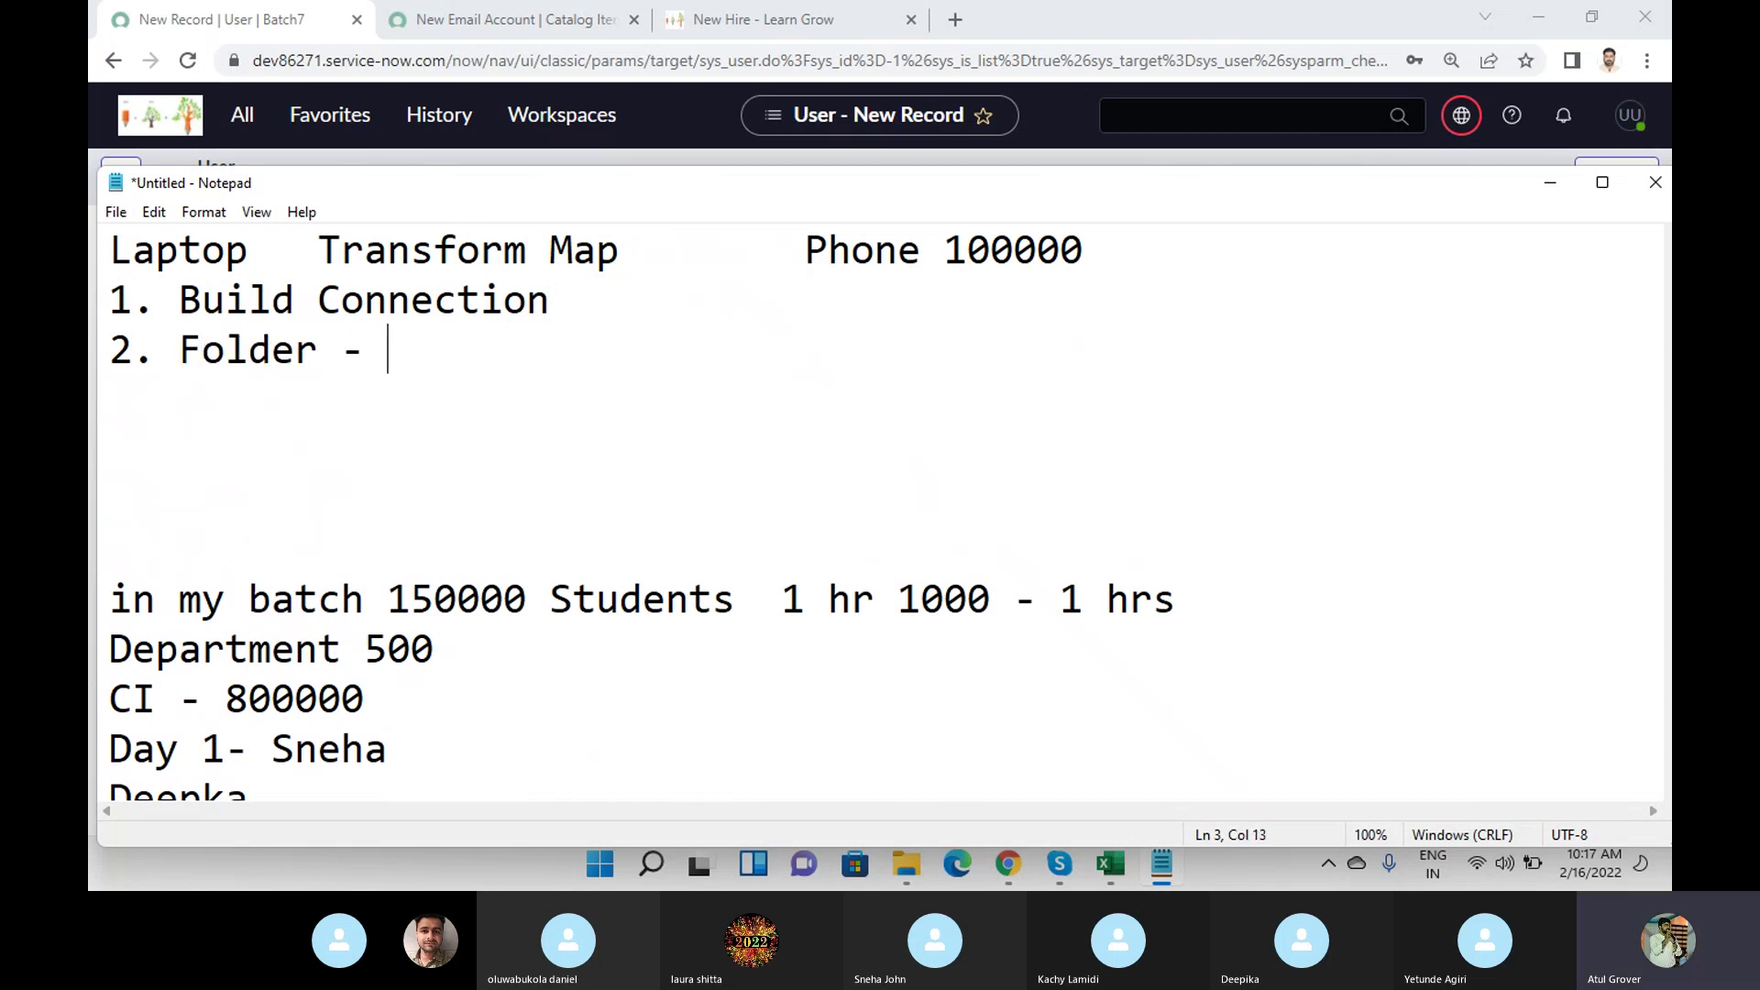
pyautogui.write('Folder Mapping')
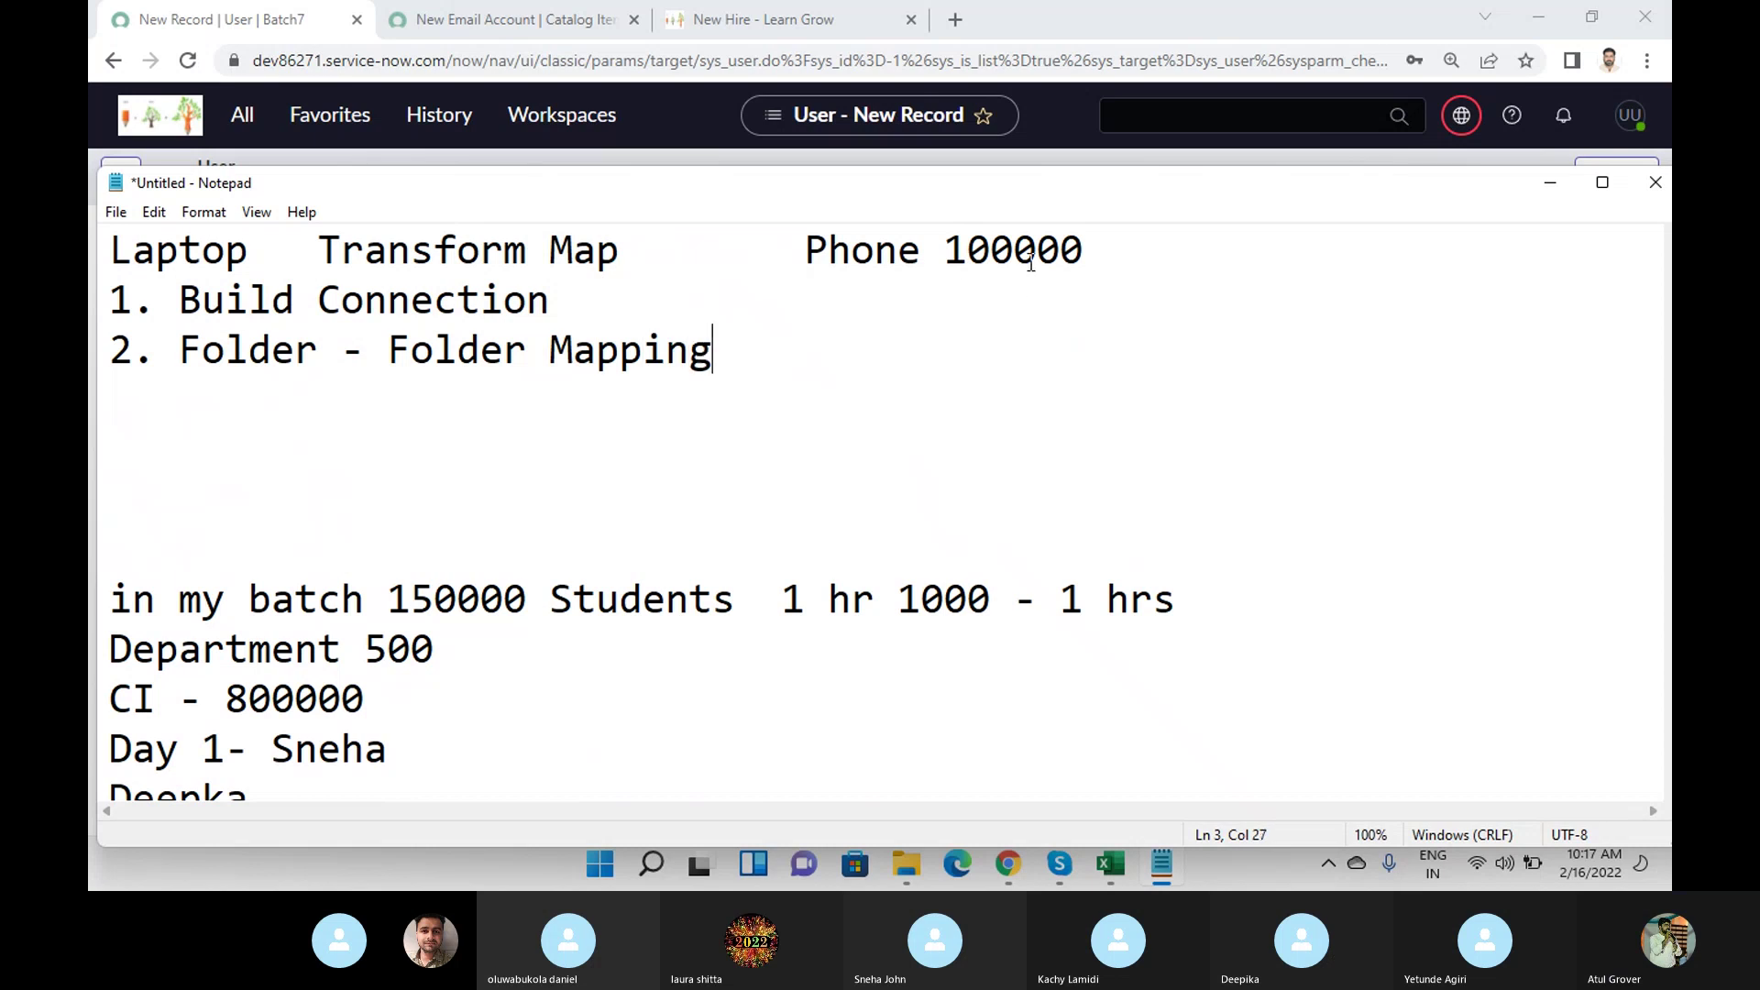
pyautogui.click(1169, 252)
pyautogui.moveTo(1169, 252); pyautogui.dragTo(853, 255)
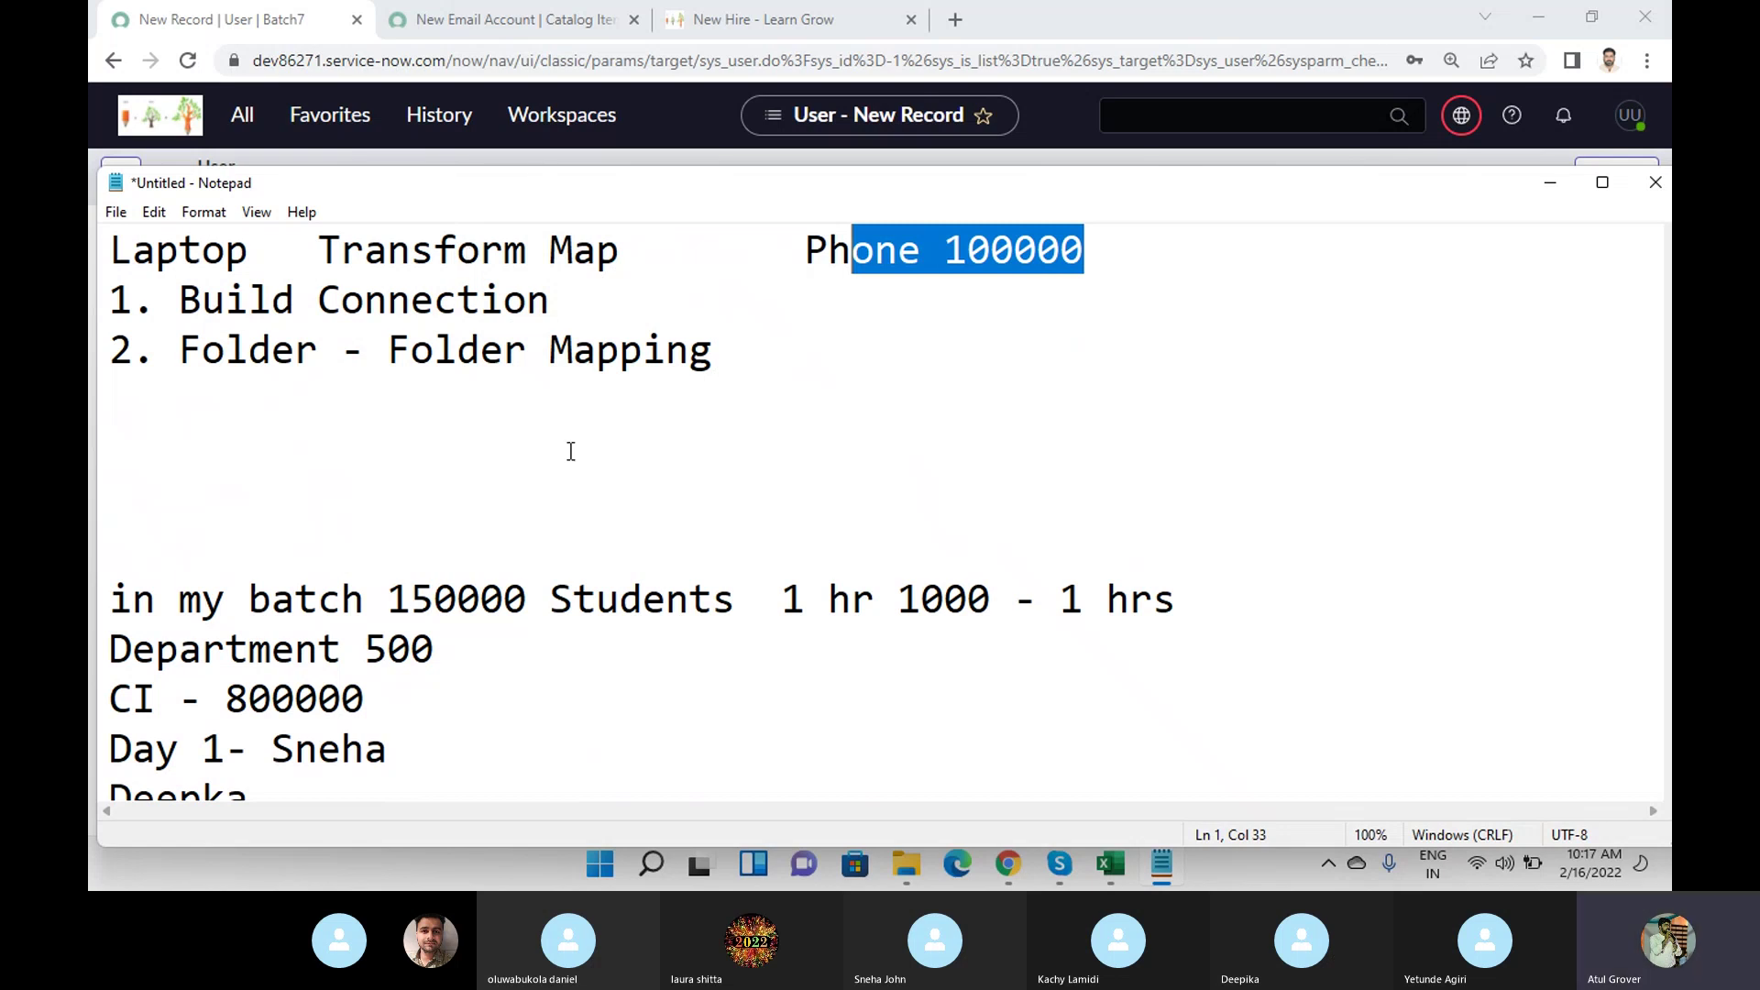
# Add '3.Copy -paste' below it and select all three numbered steps.
pyautogui.click(850, 368)
pyautogui.press('Return')
pyautogui.write('3.Copy ')
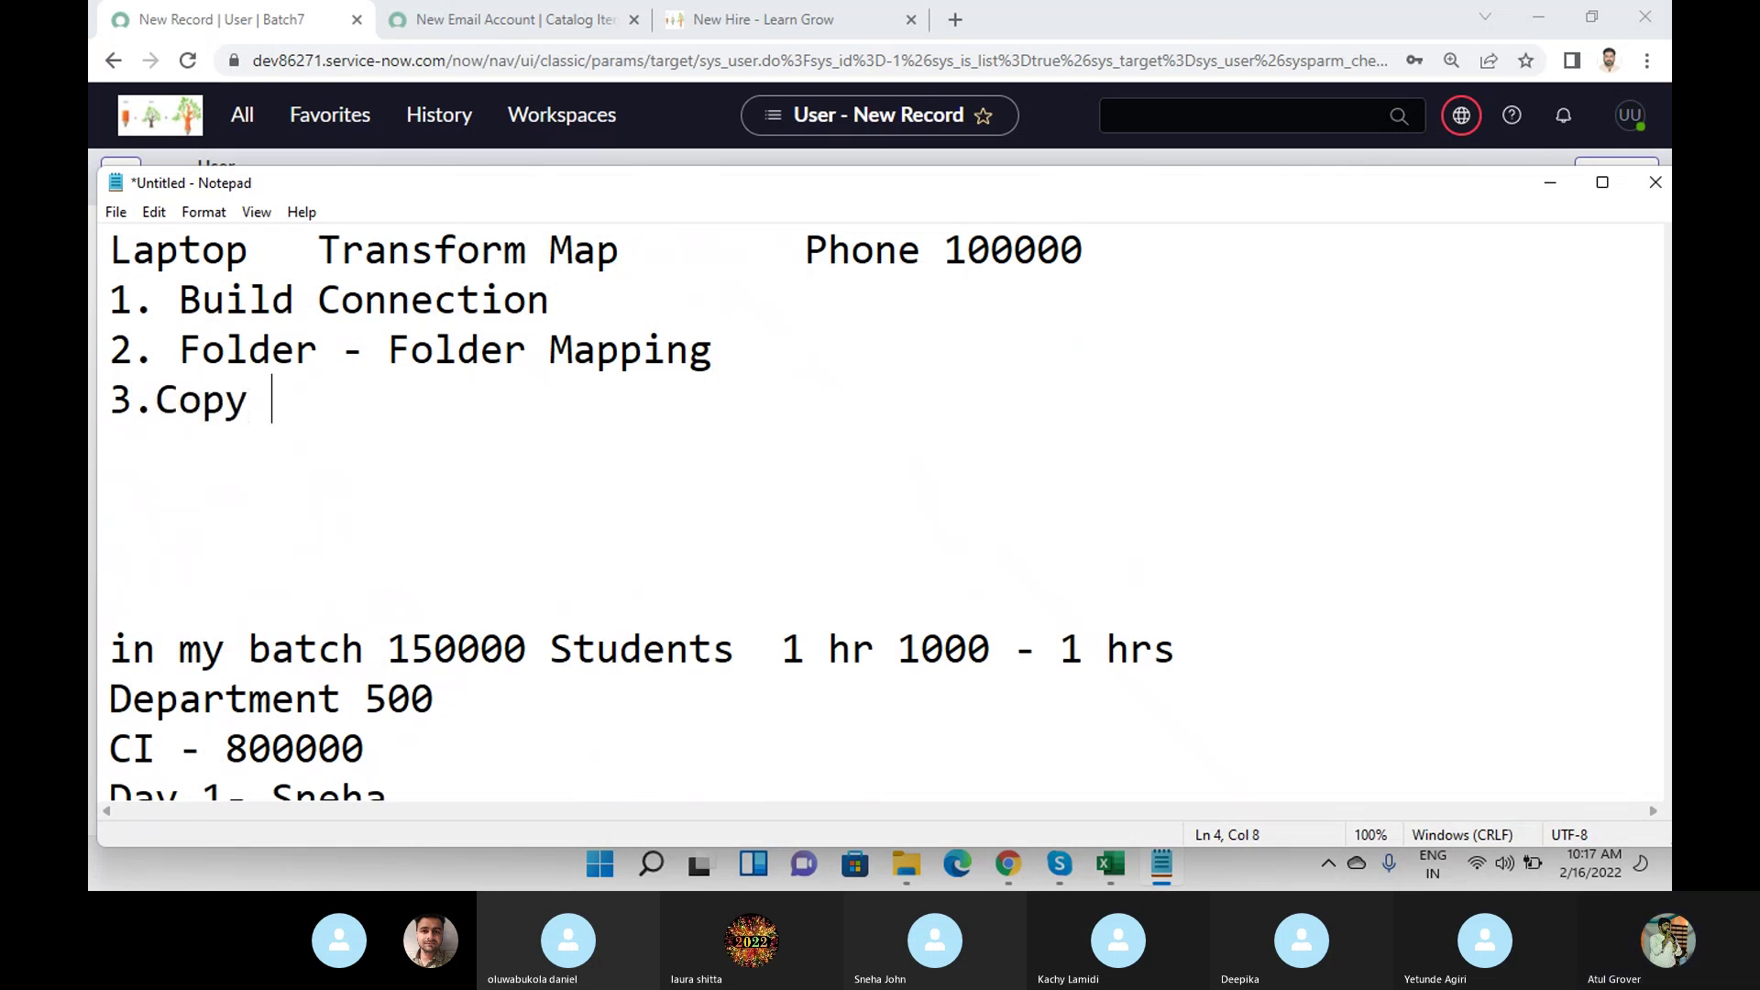
pyautogui.write('-paste')
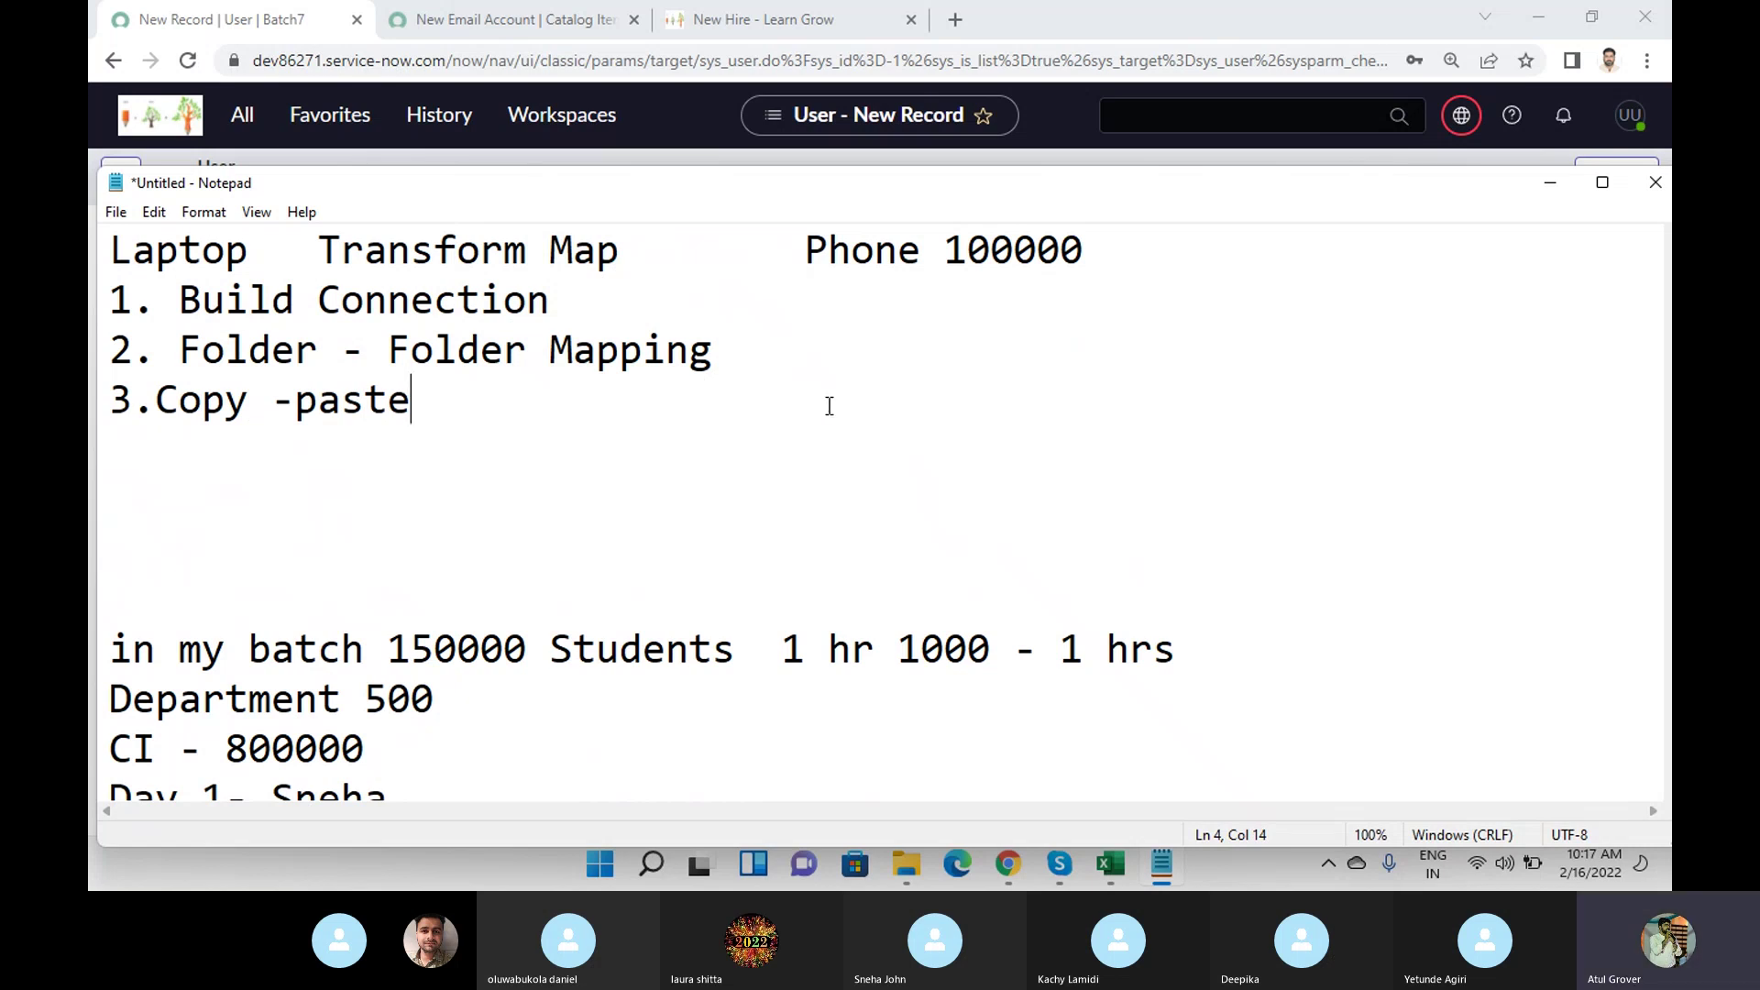
pyautogui.moveTo(472, 412); pyautogui.dragTo(96, 320)
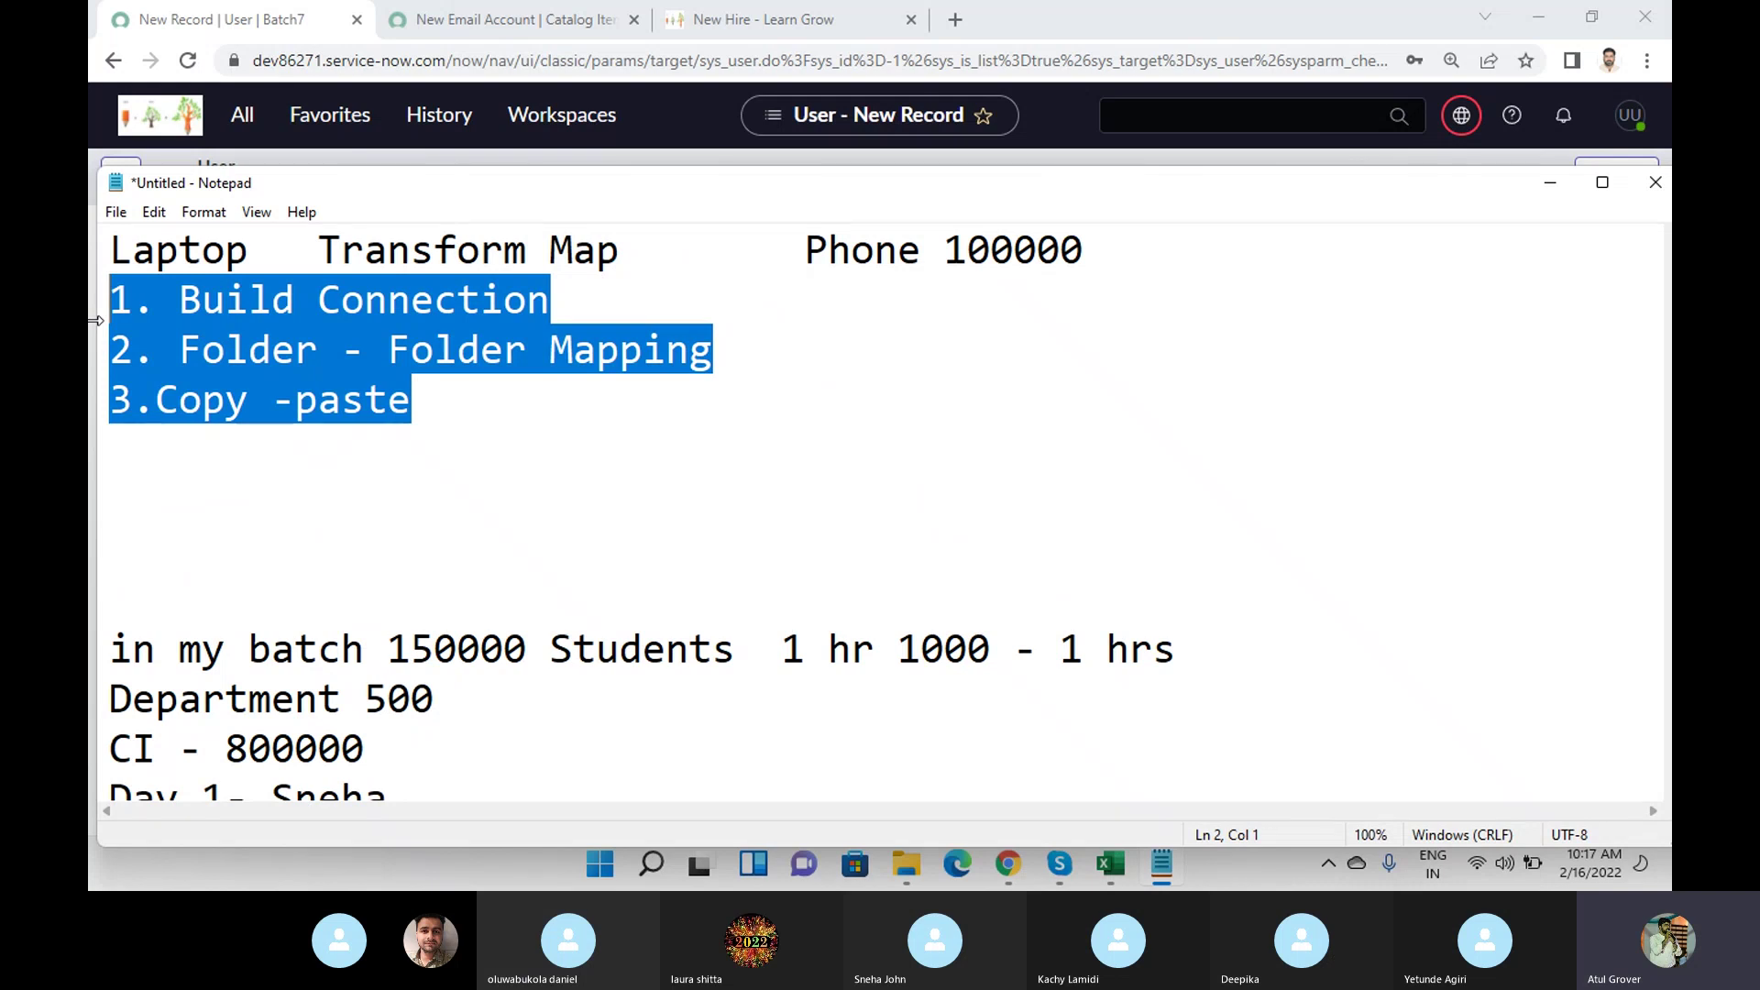
pyautogui.press('super')
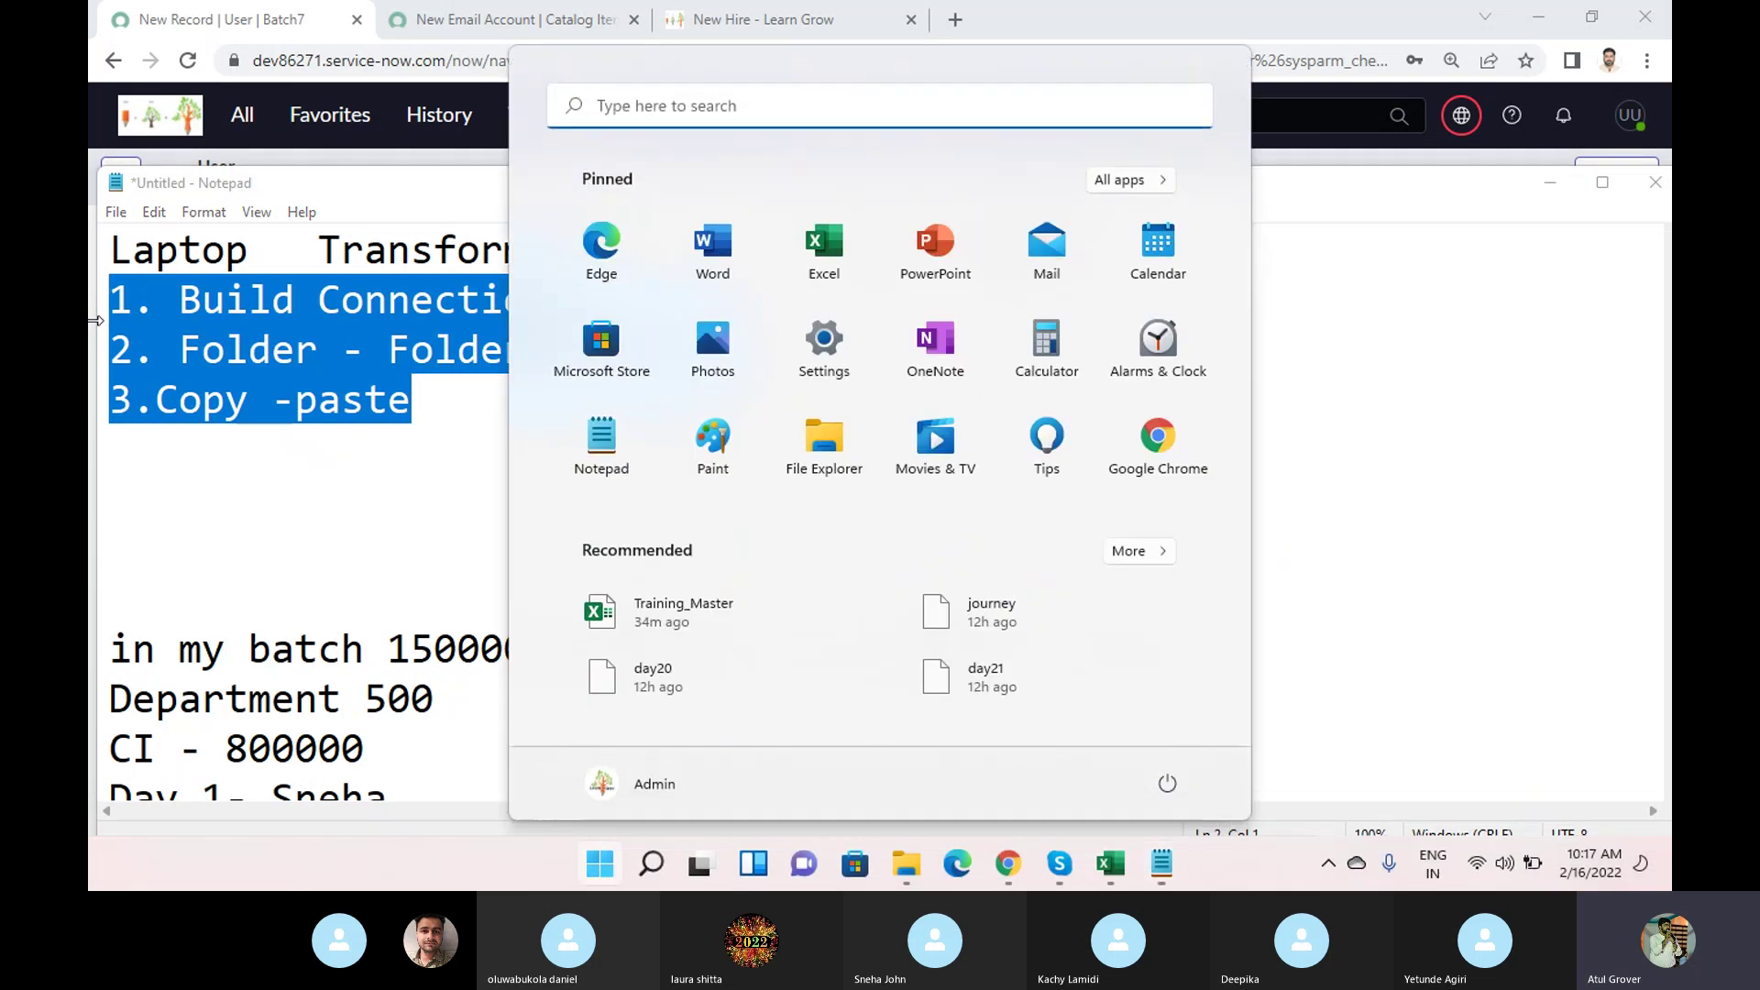
# Launch Excel and enter the row 1 headers Name, First Name, LastName, Gendree, Ph No.
pyautogui.write('excel')
pyautogui.press('Return')
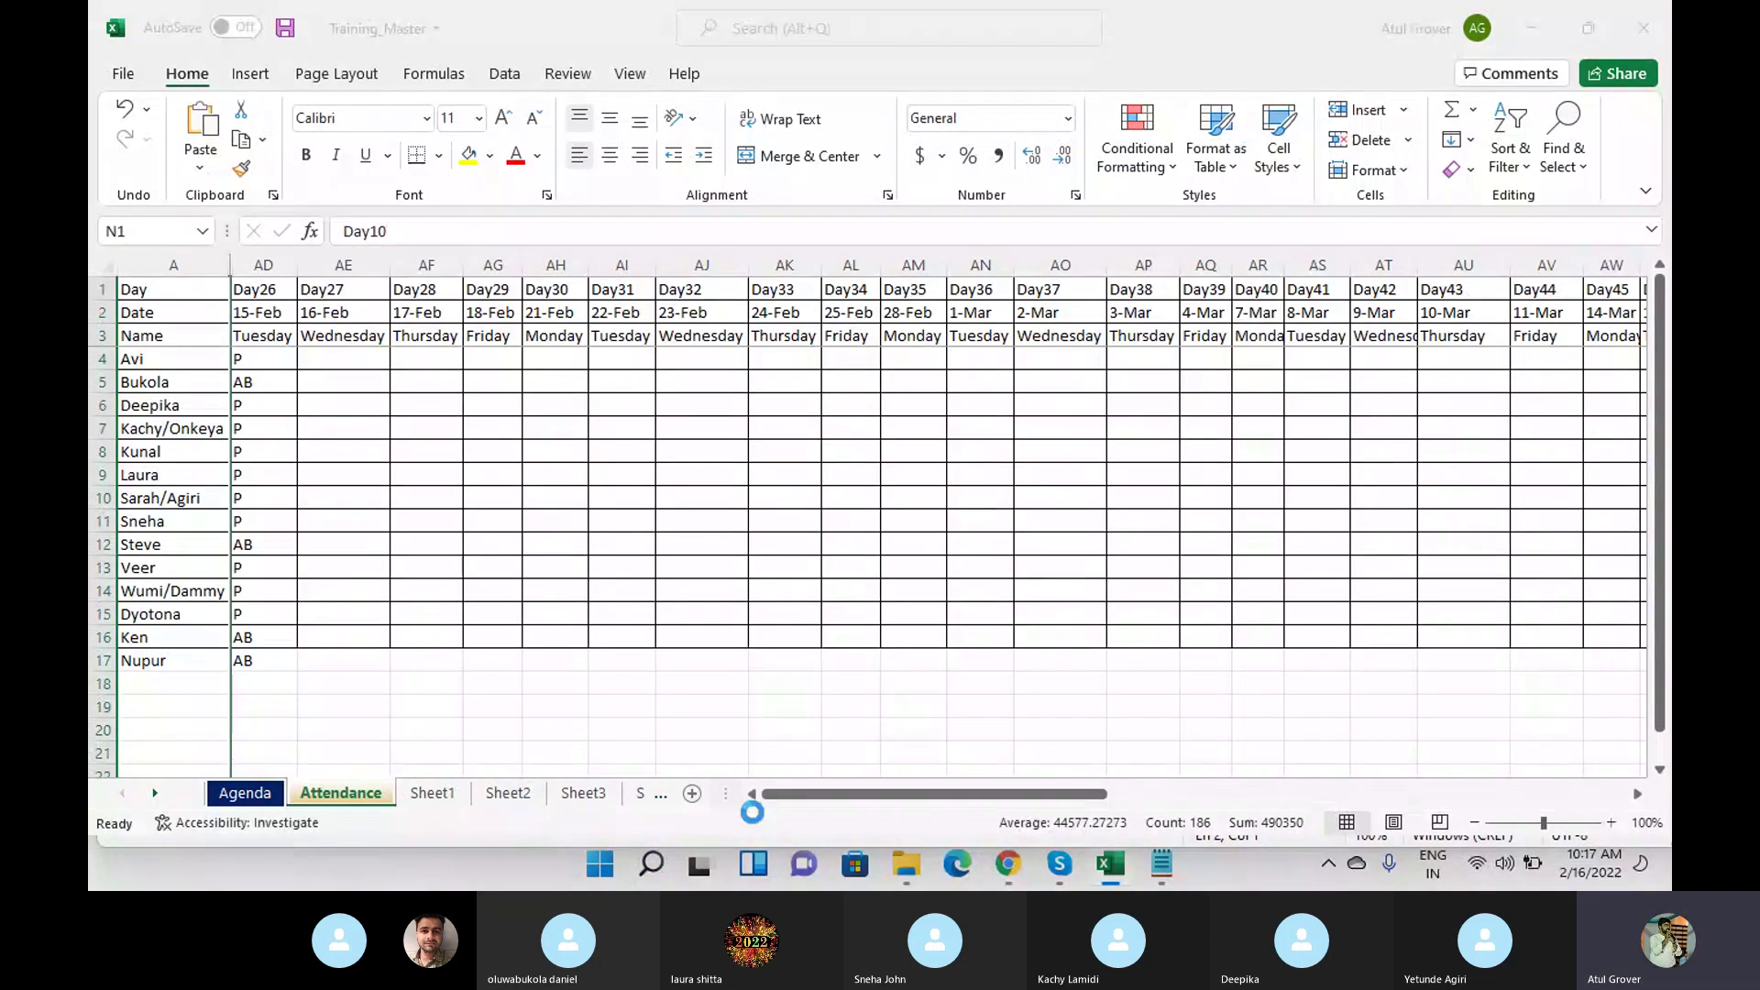
pyautogui.write('Name')
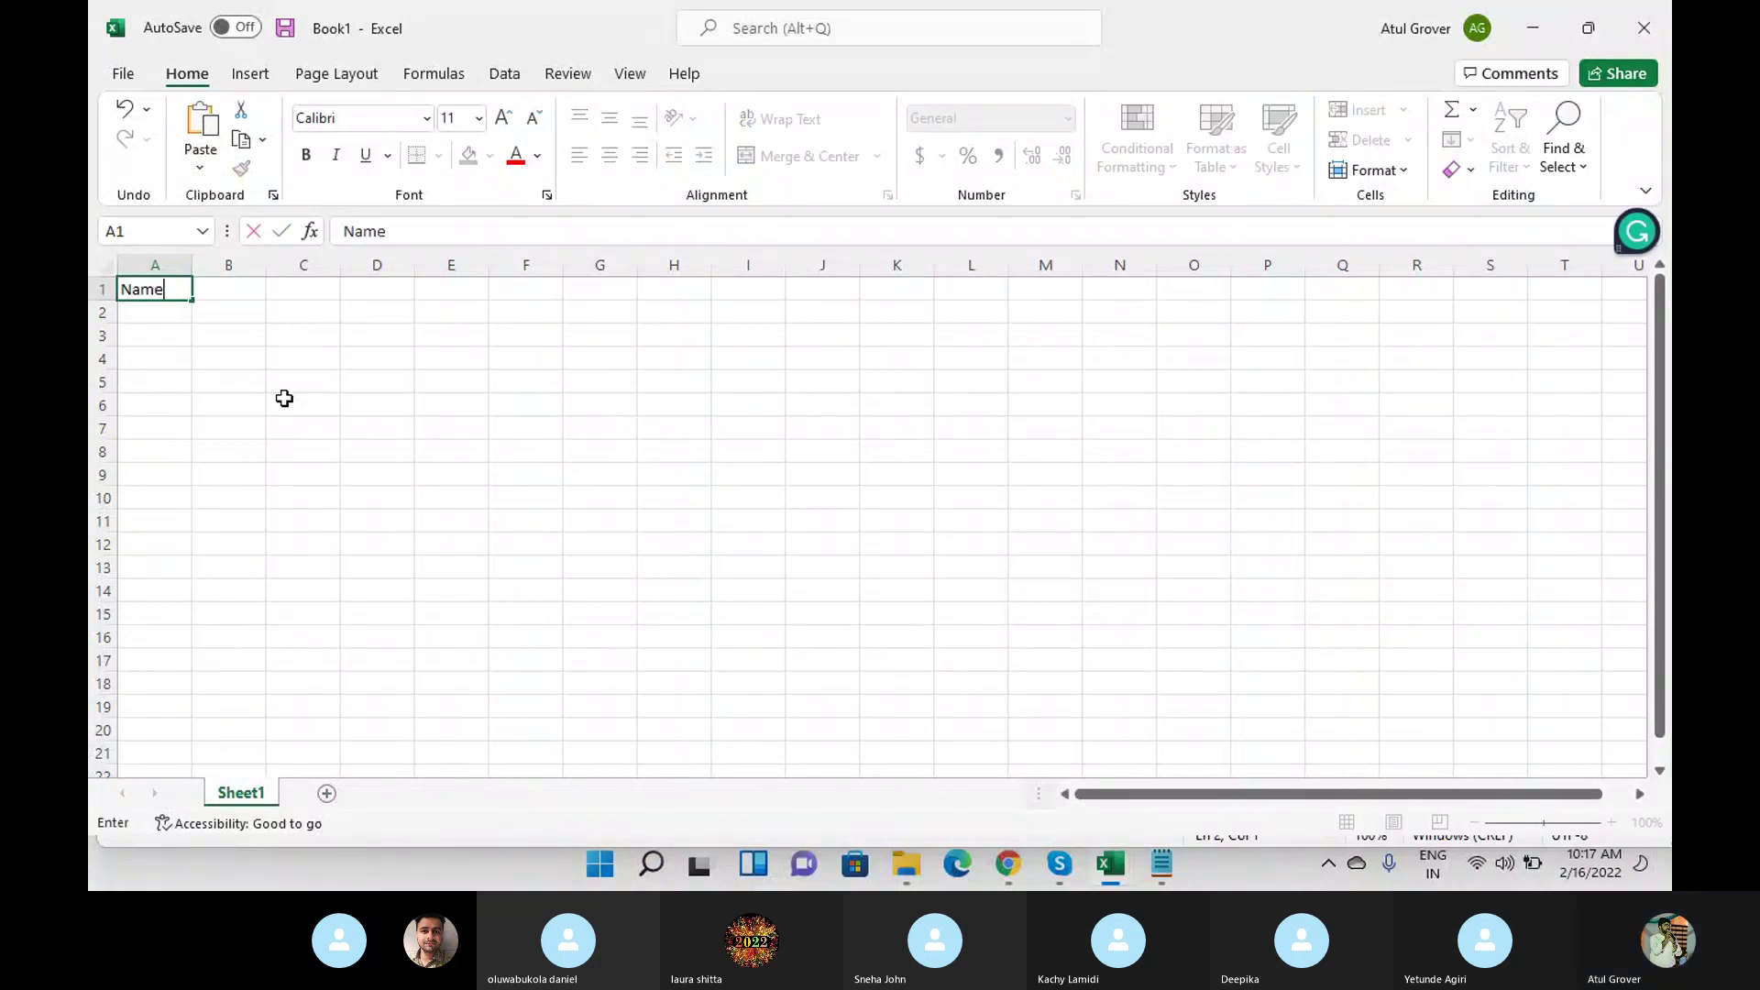
pyautogui.press('Tab')
pyautogui.write('Firts ')
pyautogui.write('Name')
pyautogui.press('BackSpace')
pyautogui.press('BackSpace')
pyautogui.press('BackSpace')
pyautogui.press('BackSpace')
pyautogui.press('BackSpace')
pyautogui.press('BackSpace')
pyautogui.press('BackSpace')
pyautogui.write('st Name')
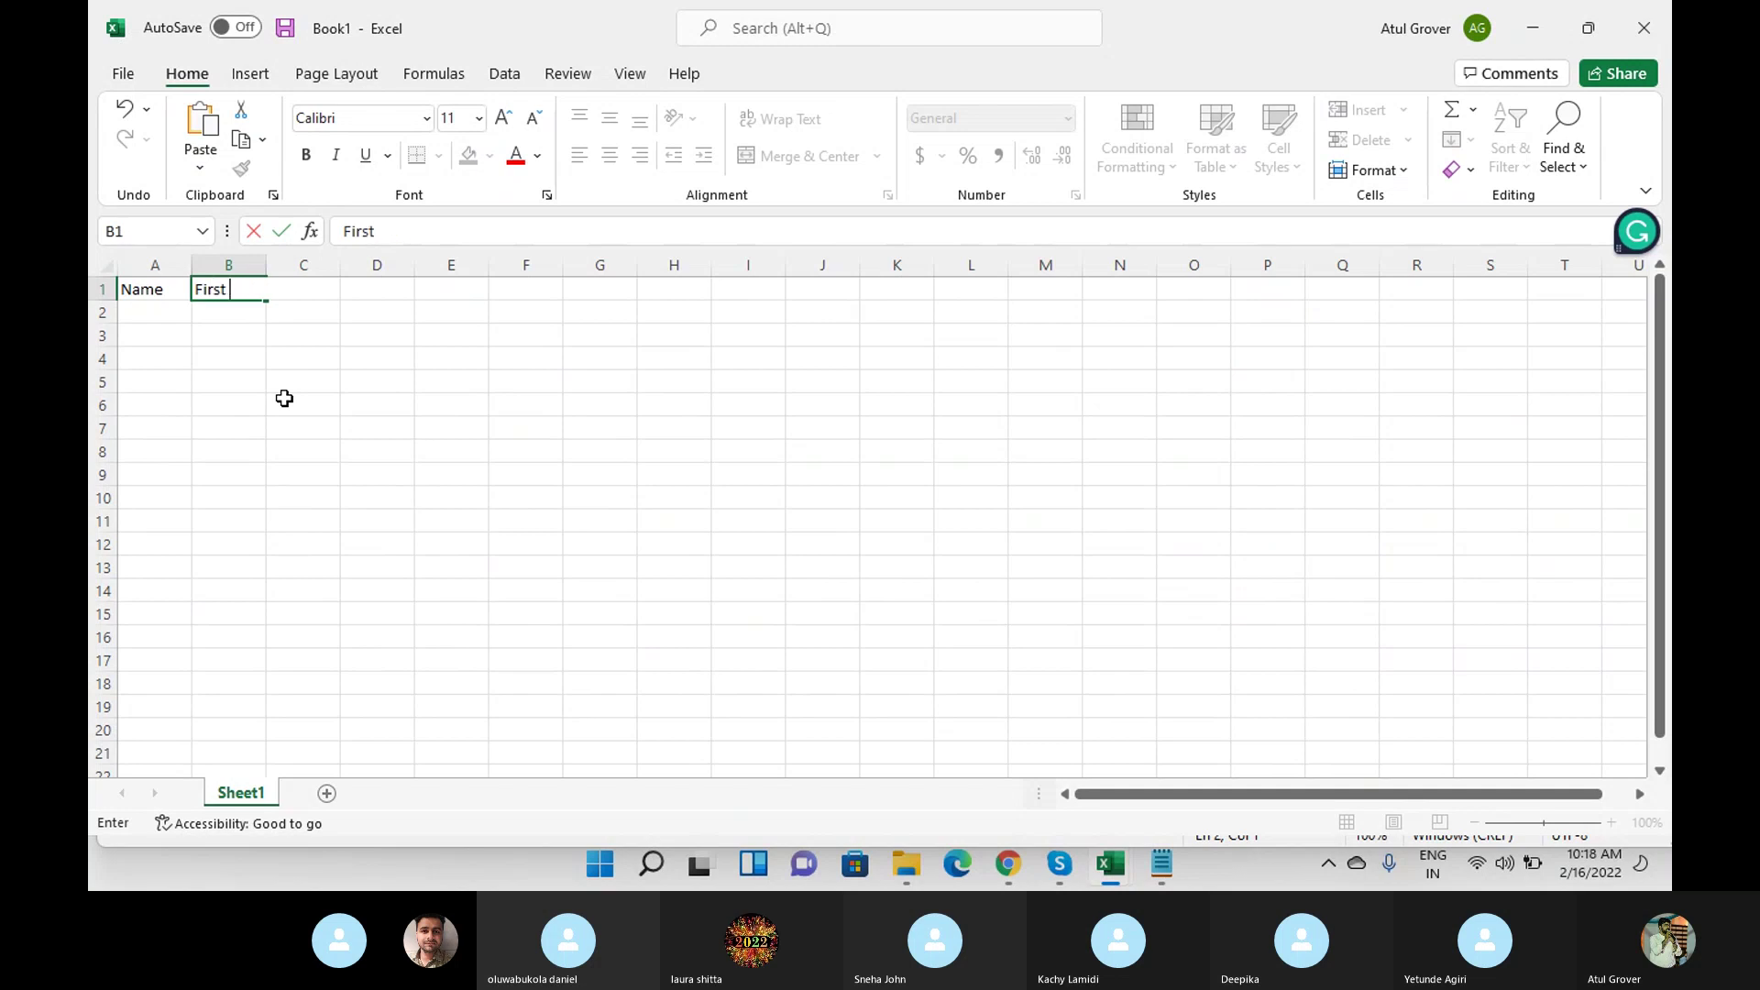
pyautogui.press('Tab')
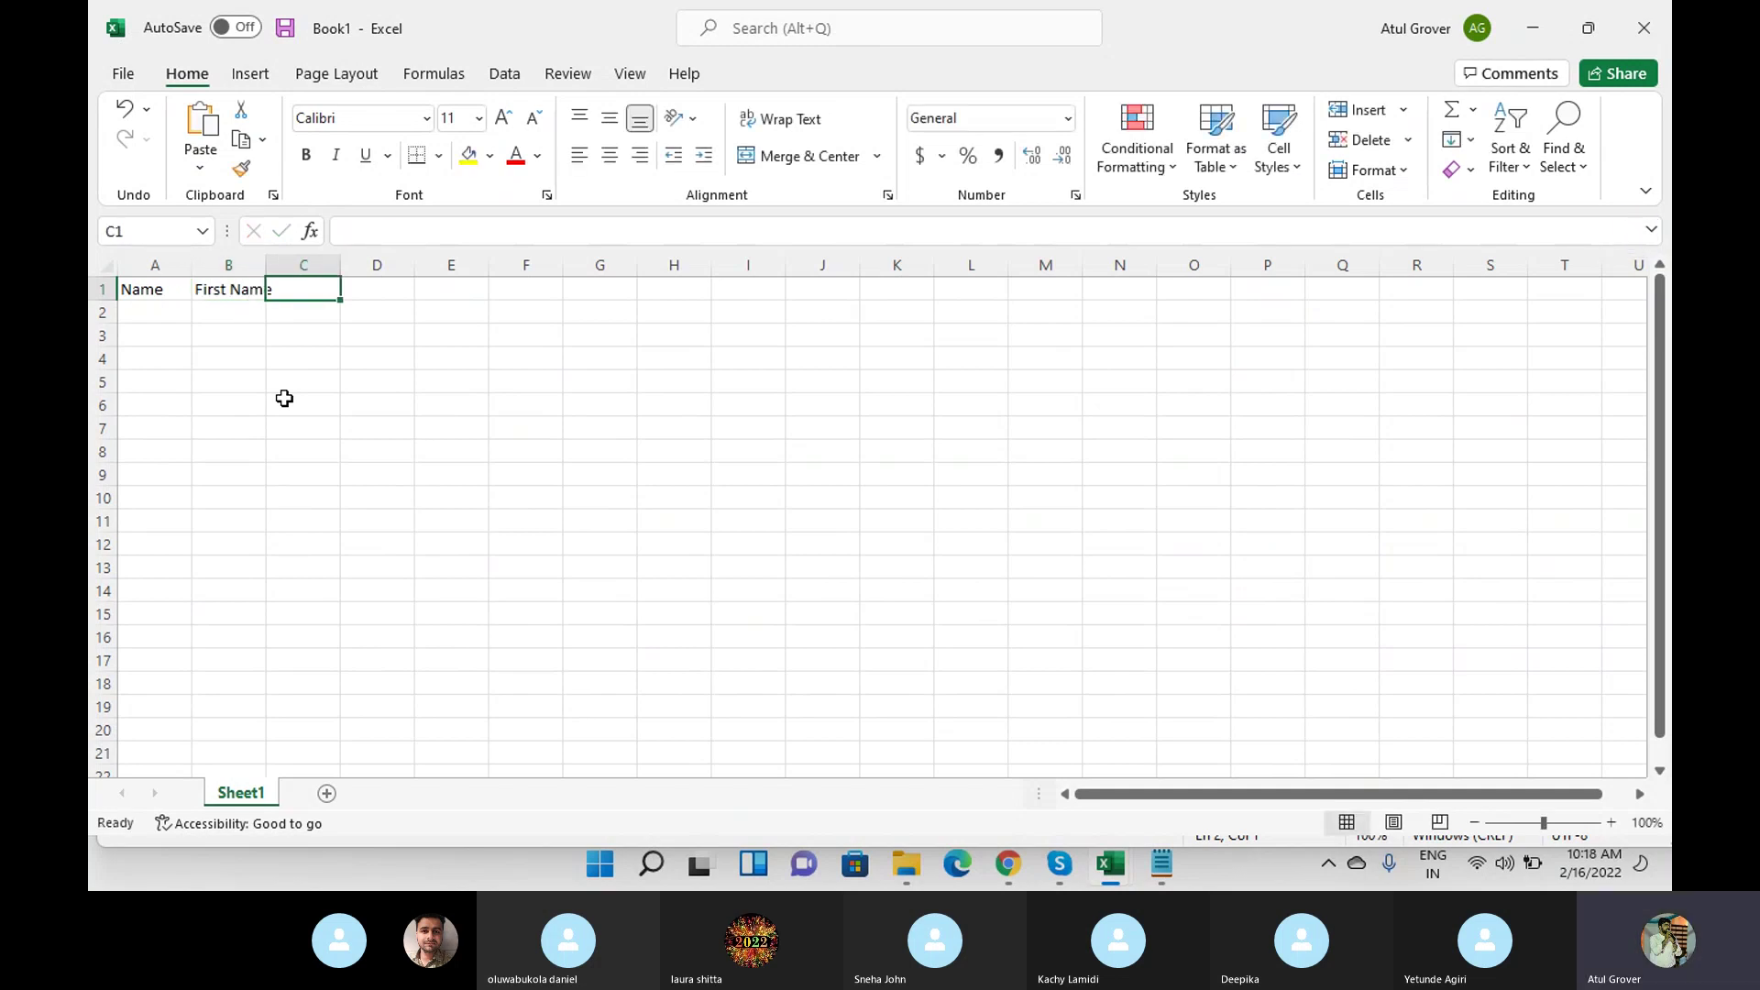
pyautogui.write('LastName')
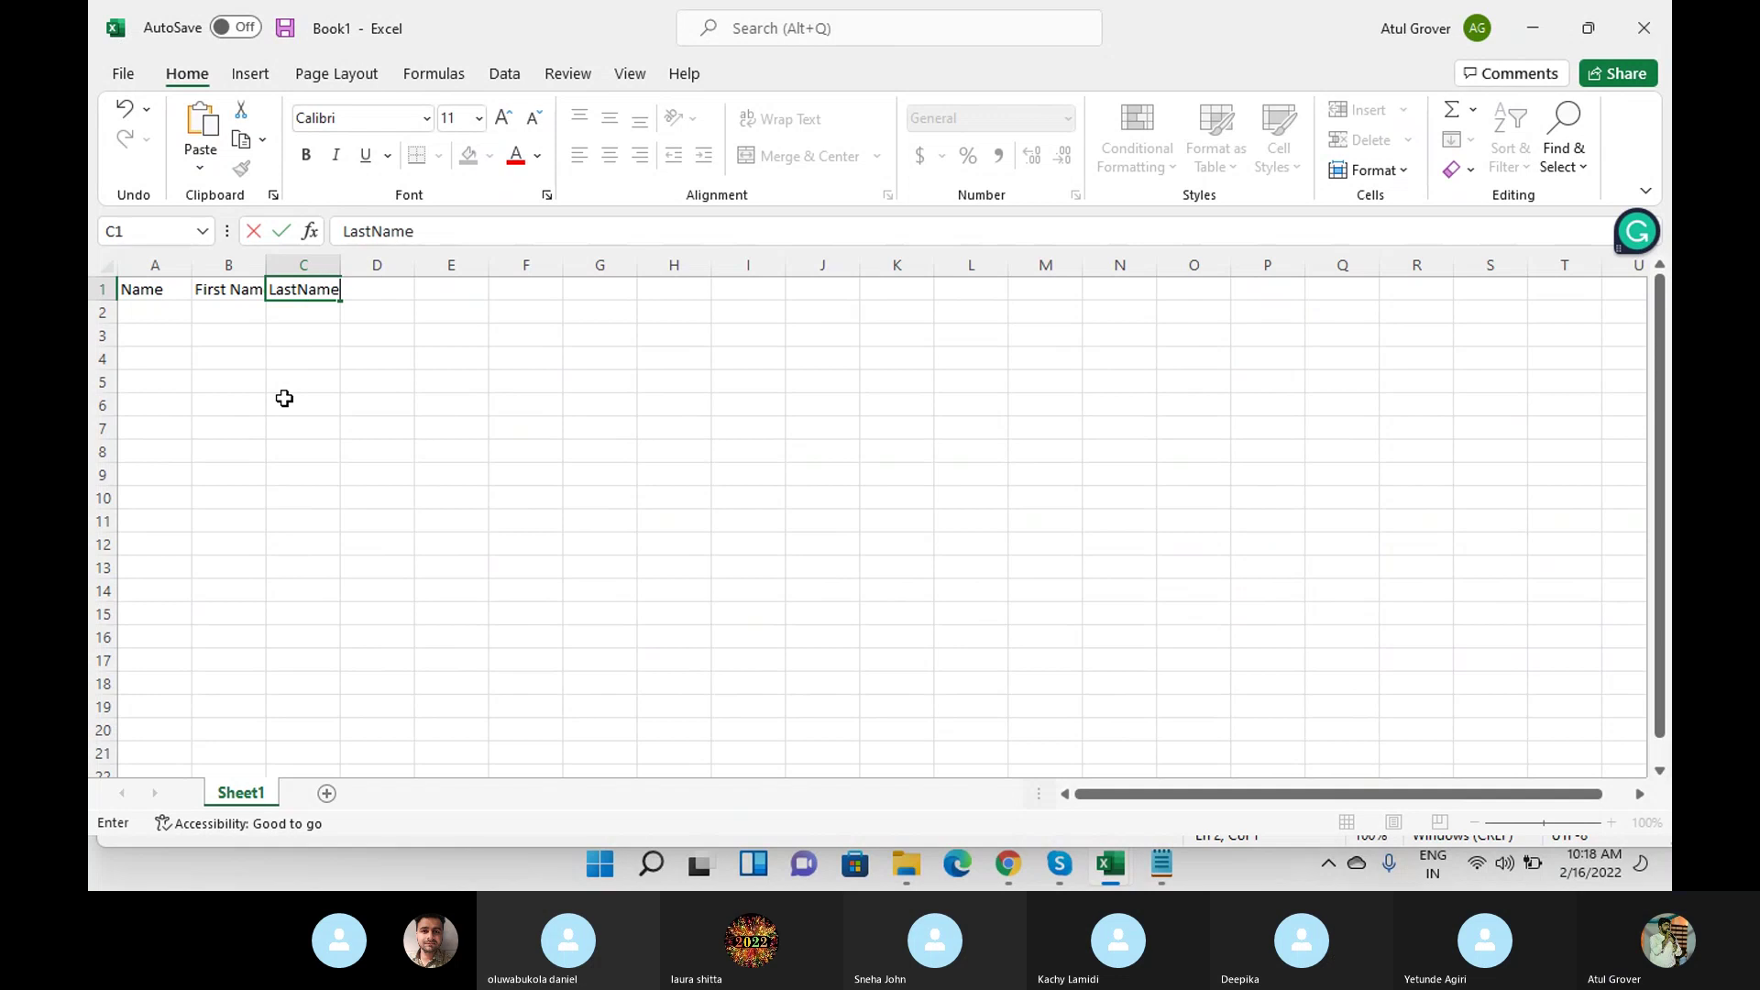
pyautogui.press('Tab')
pyautogui.write('Gendree')
pyautogui.press('Tab')
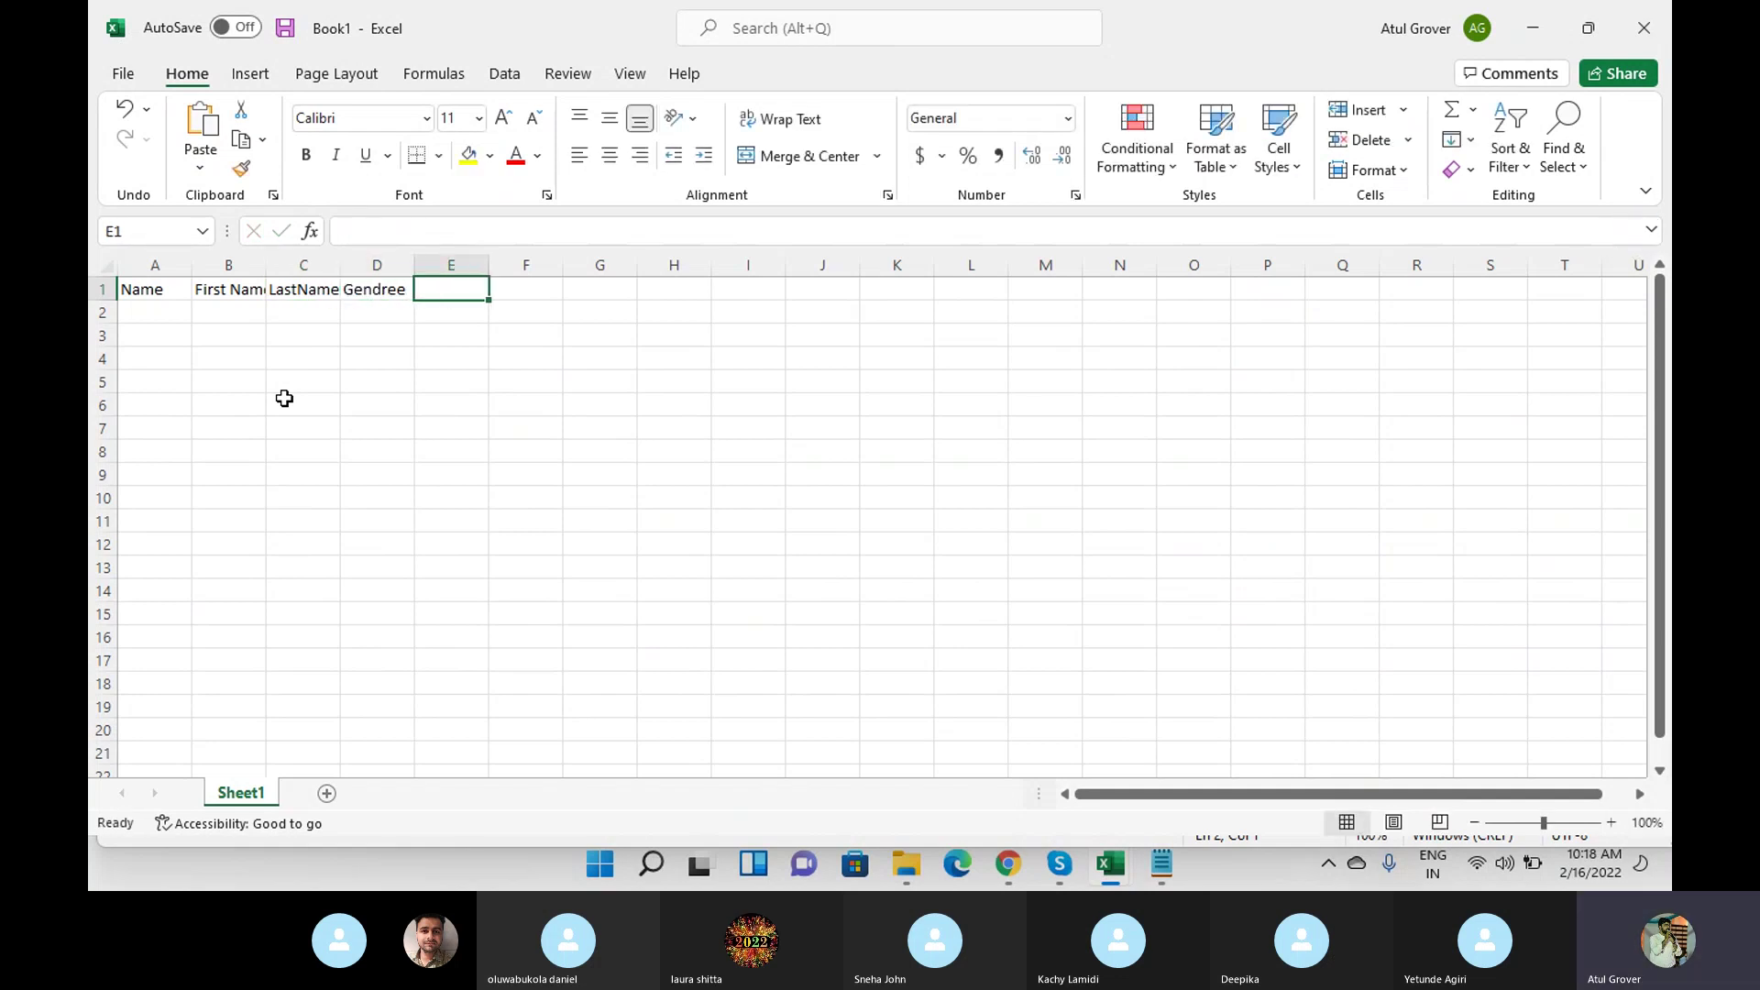
pyautogui.write('Ph')
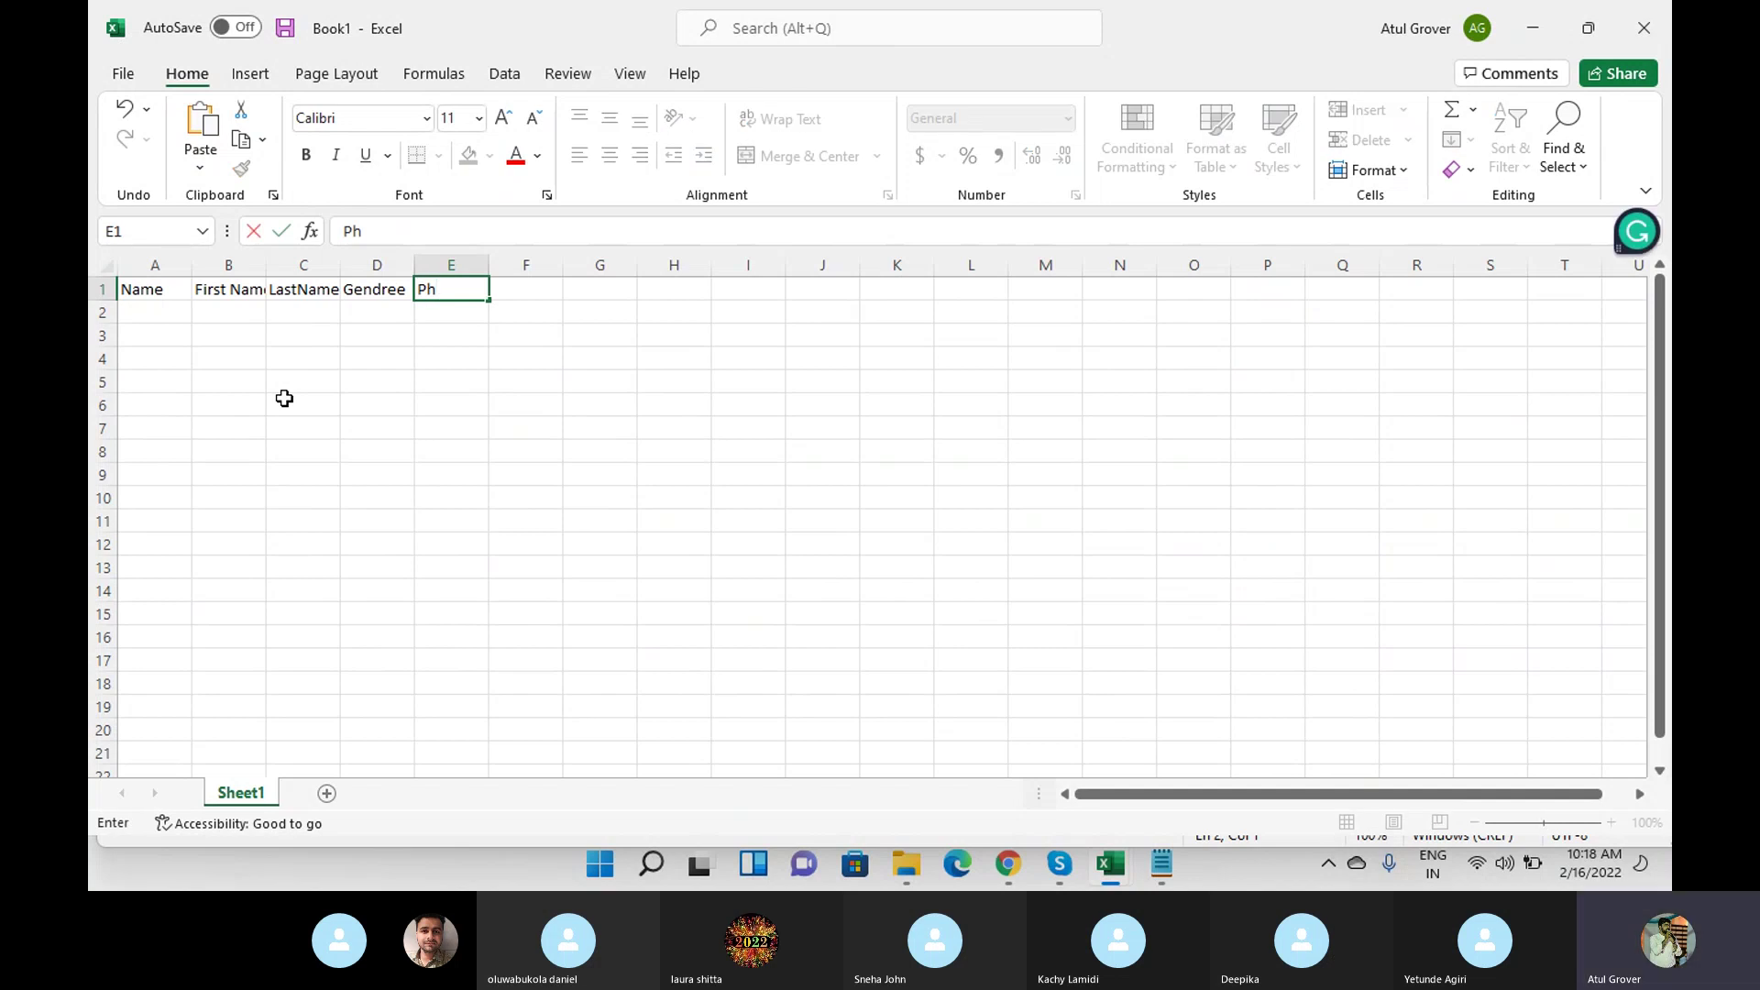
pyautogui.write(' No')
pyautogui.press('Return')
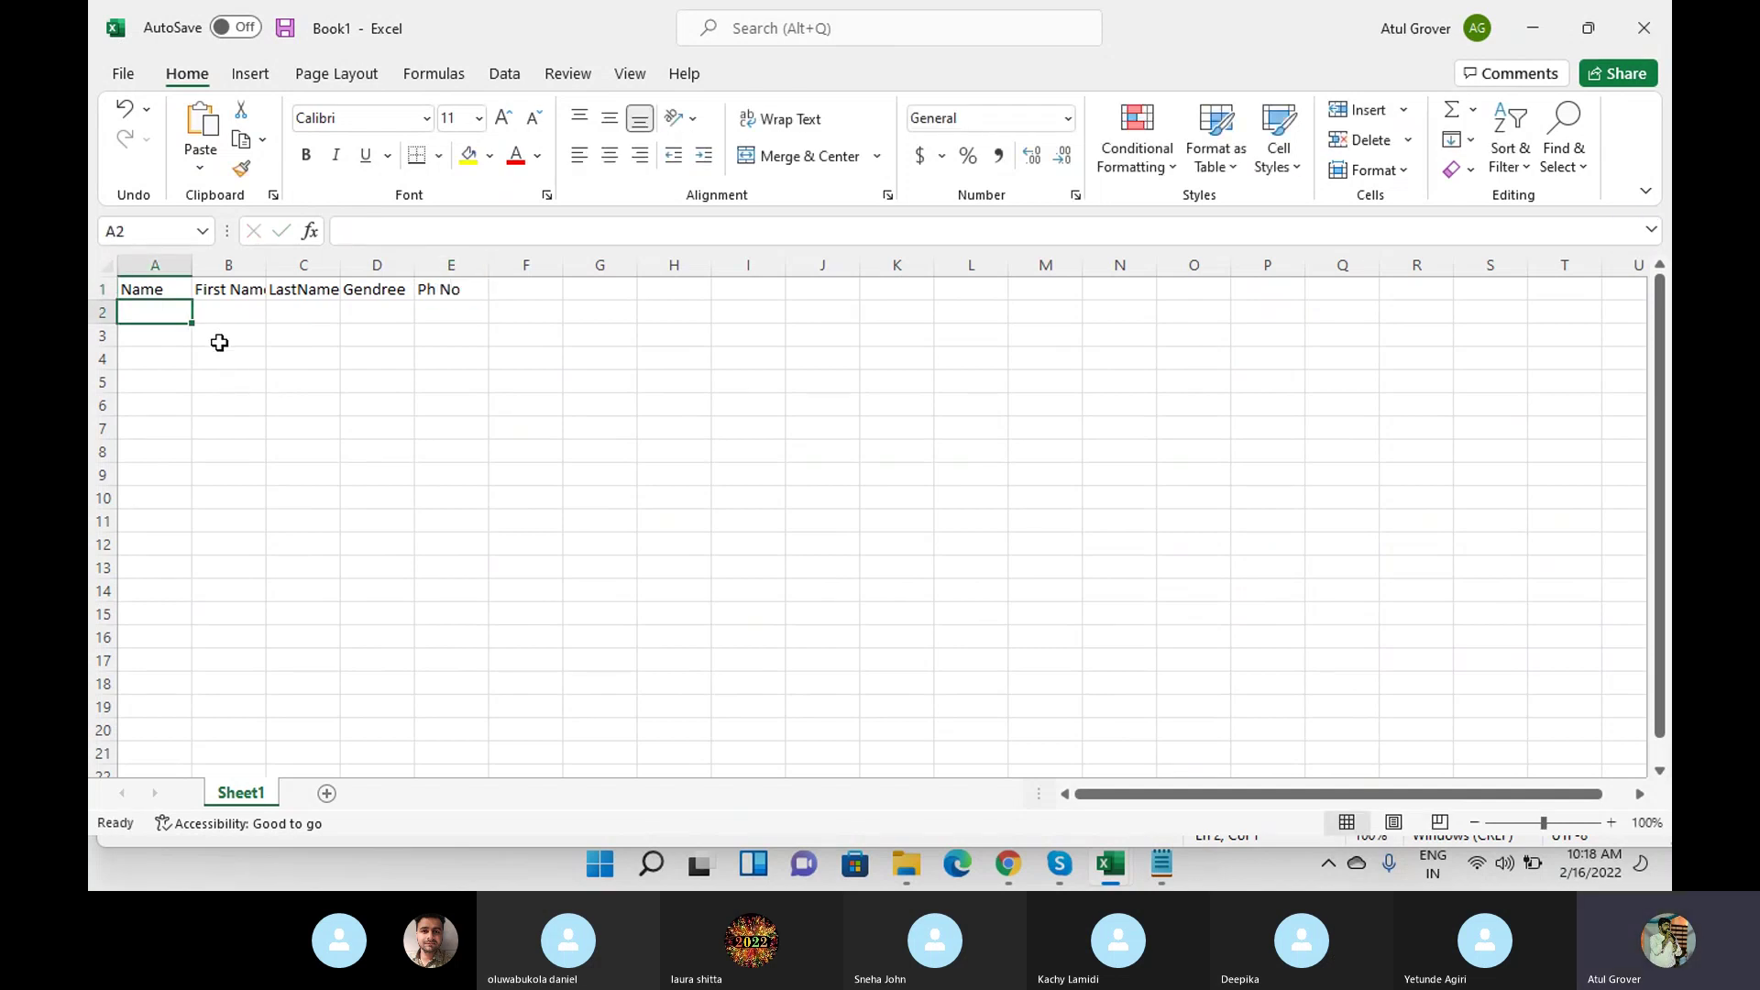
# Auto-fit all column widths to the headers, then select the block A1:E2.
pyautogui.click(111, 266)
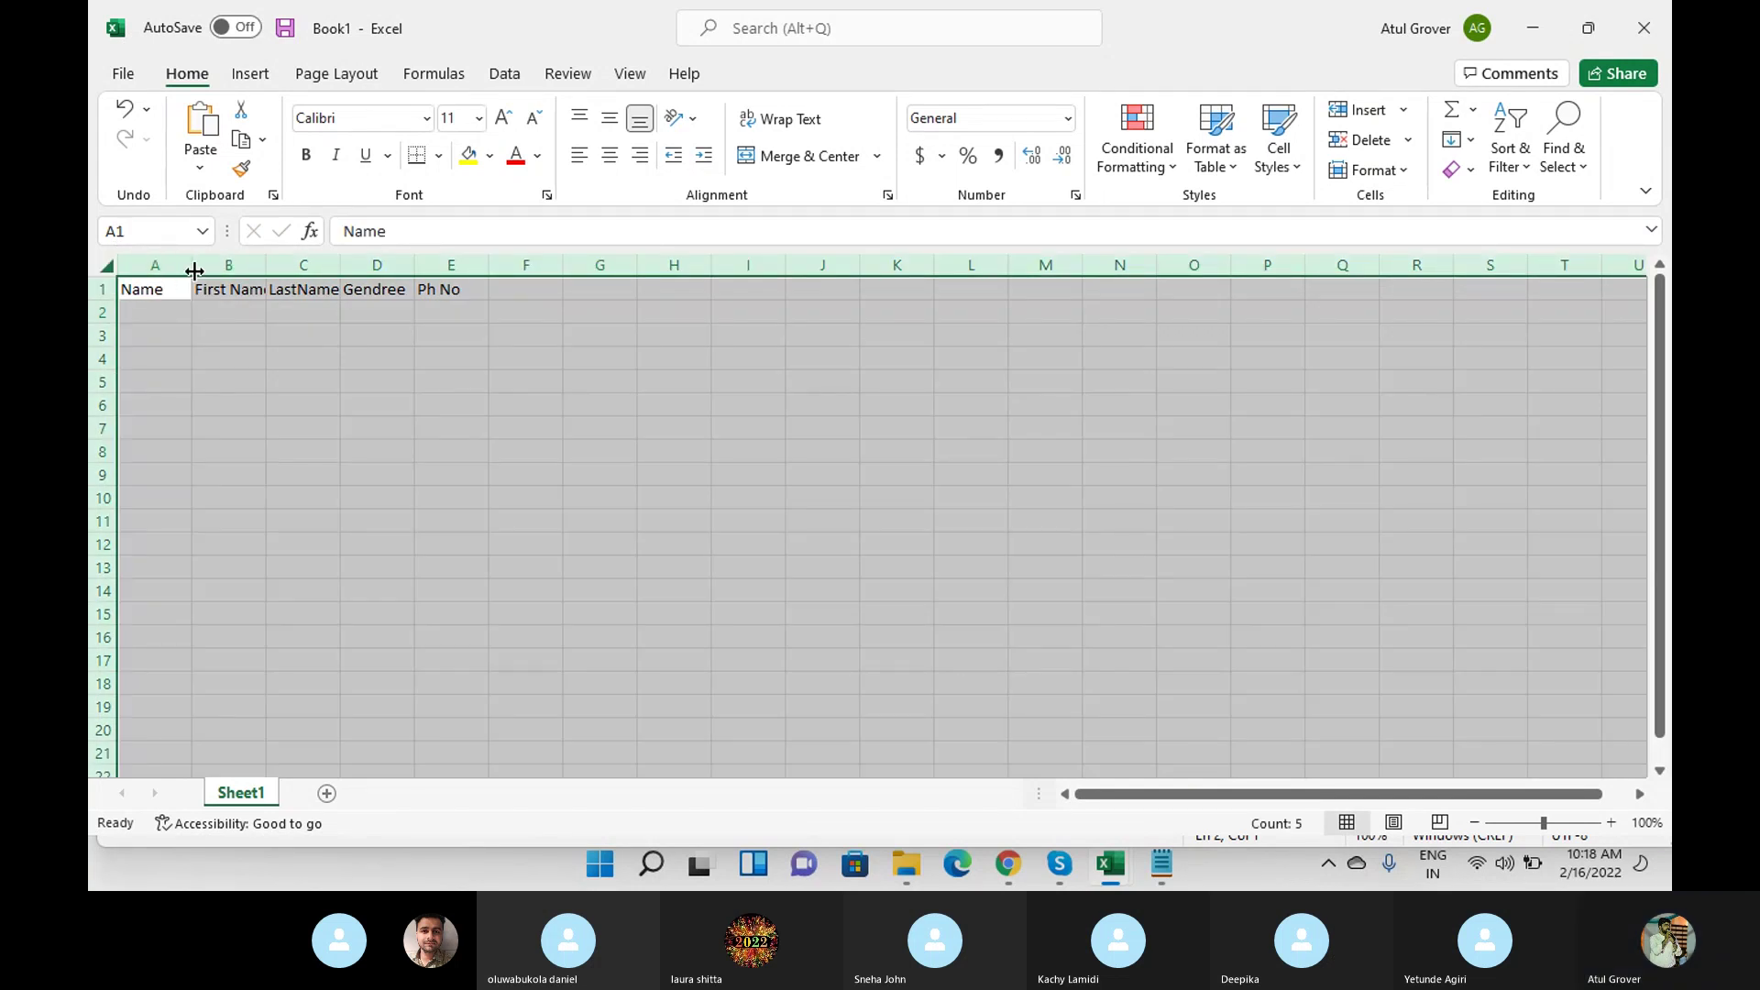
pyautogui.doubleClick(192, 265)
pyautogui.click(372, 355)
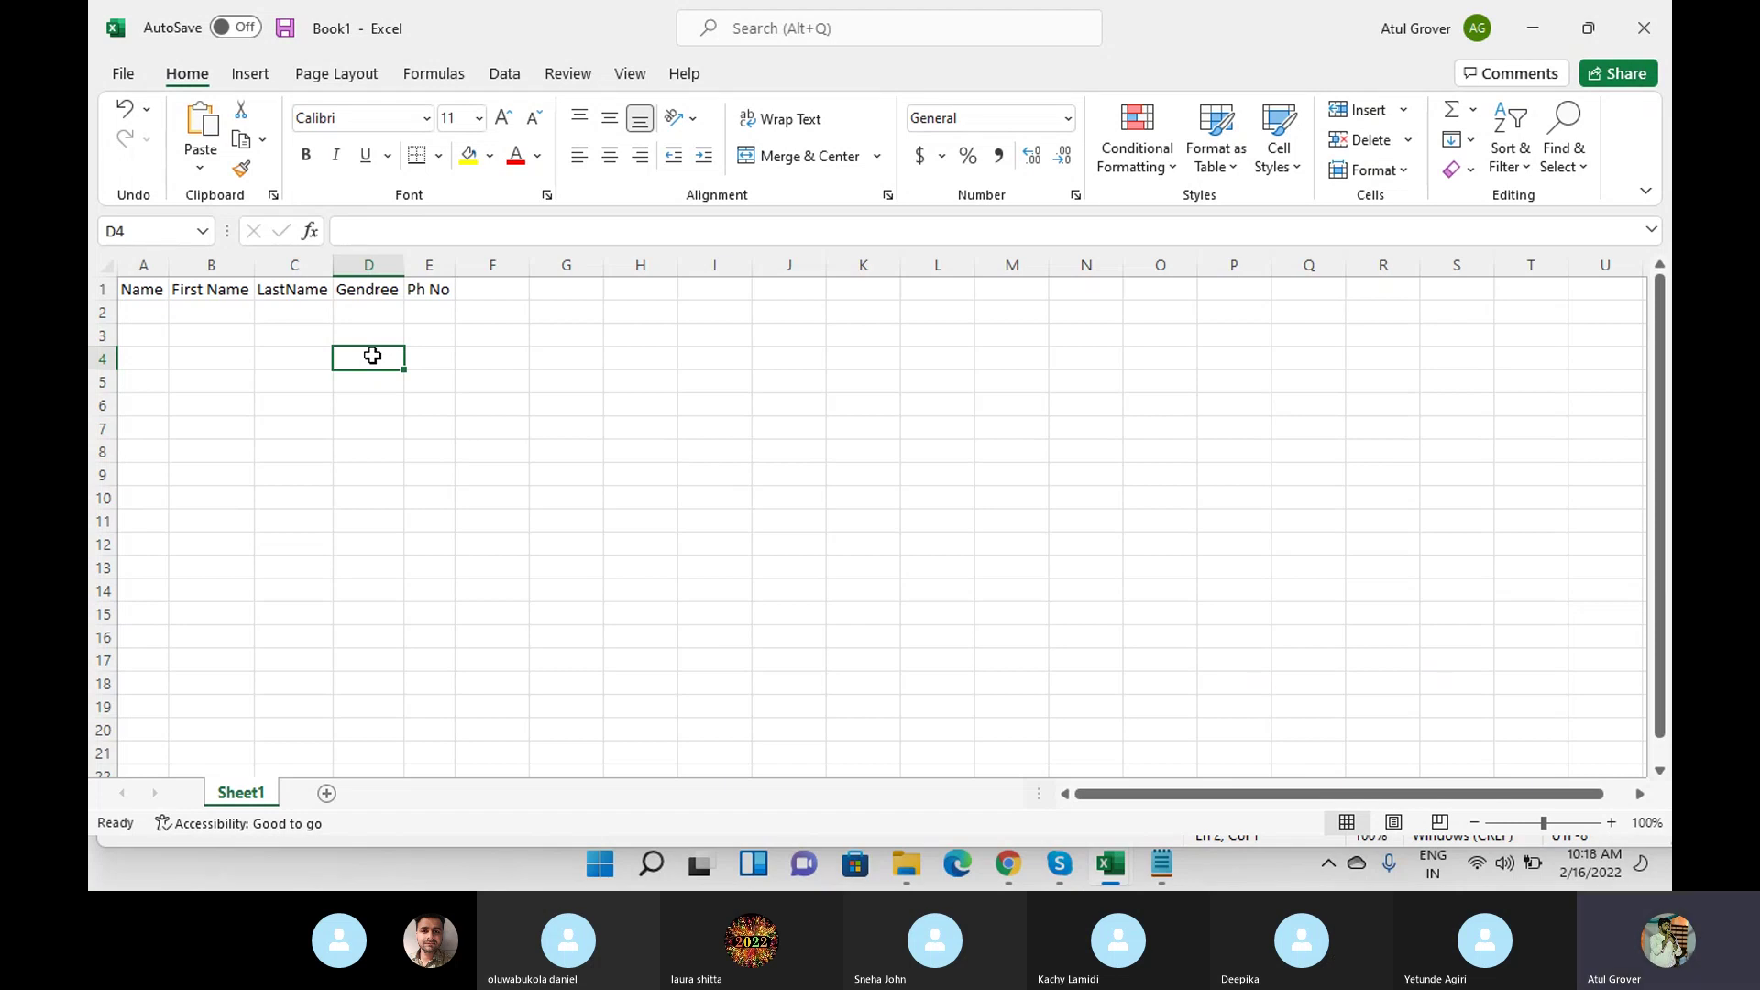
pyautogui.click(161, 294)
pyautogui.moveTo(161, 294); pyautogui.dragTo(447, 305)
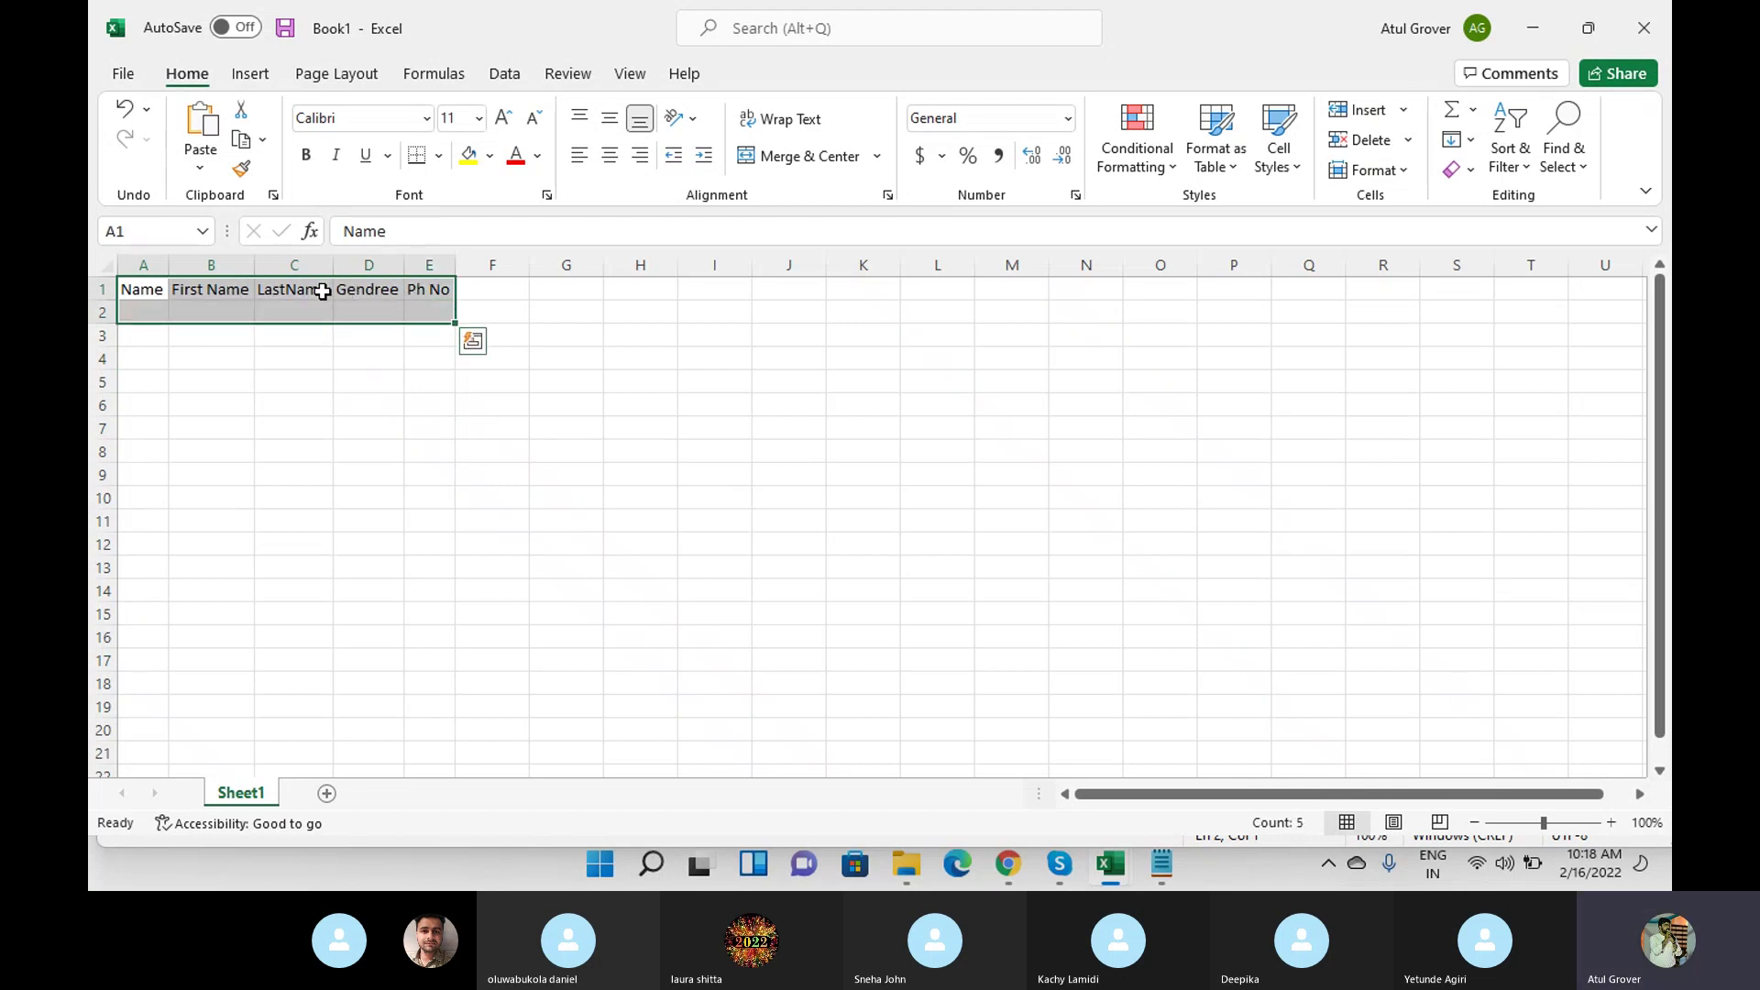
pyautogui.click(1611, 823)
# Zoom the sheet in several levels, then bring up the Skype Training Batch 7 call window.
pyautogui.click(1611, 823)
pyautogui.click(1611, 824)
pyautogui.click(1611, 823)
pyautogui.click(1606, 822)
pyautogui.click(1605, 822)
pyautogui.click(1606, 822)
pyautogui.click(1606, 822)
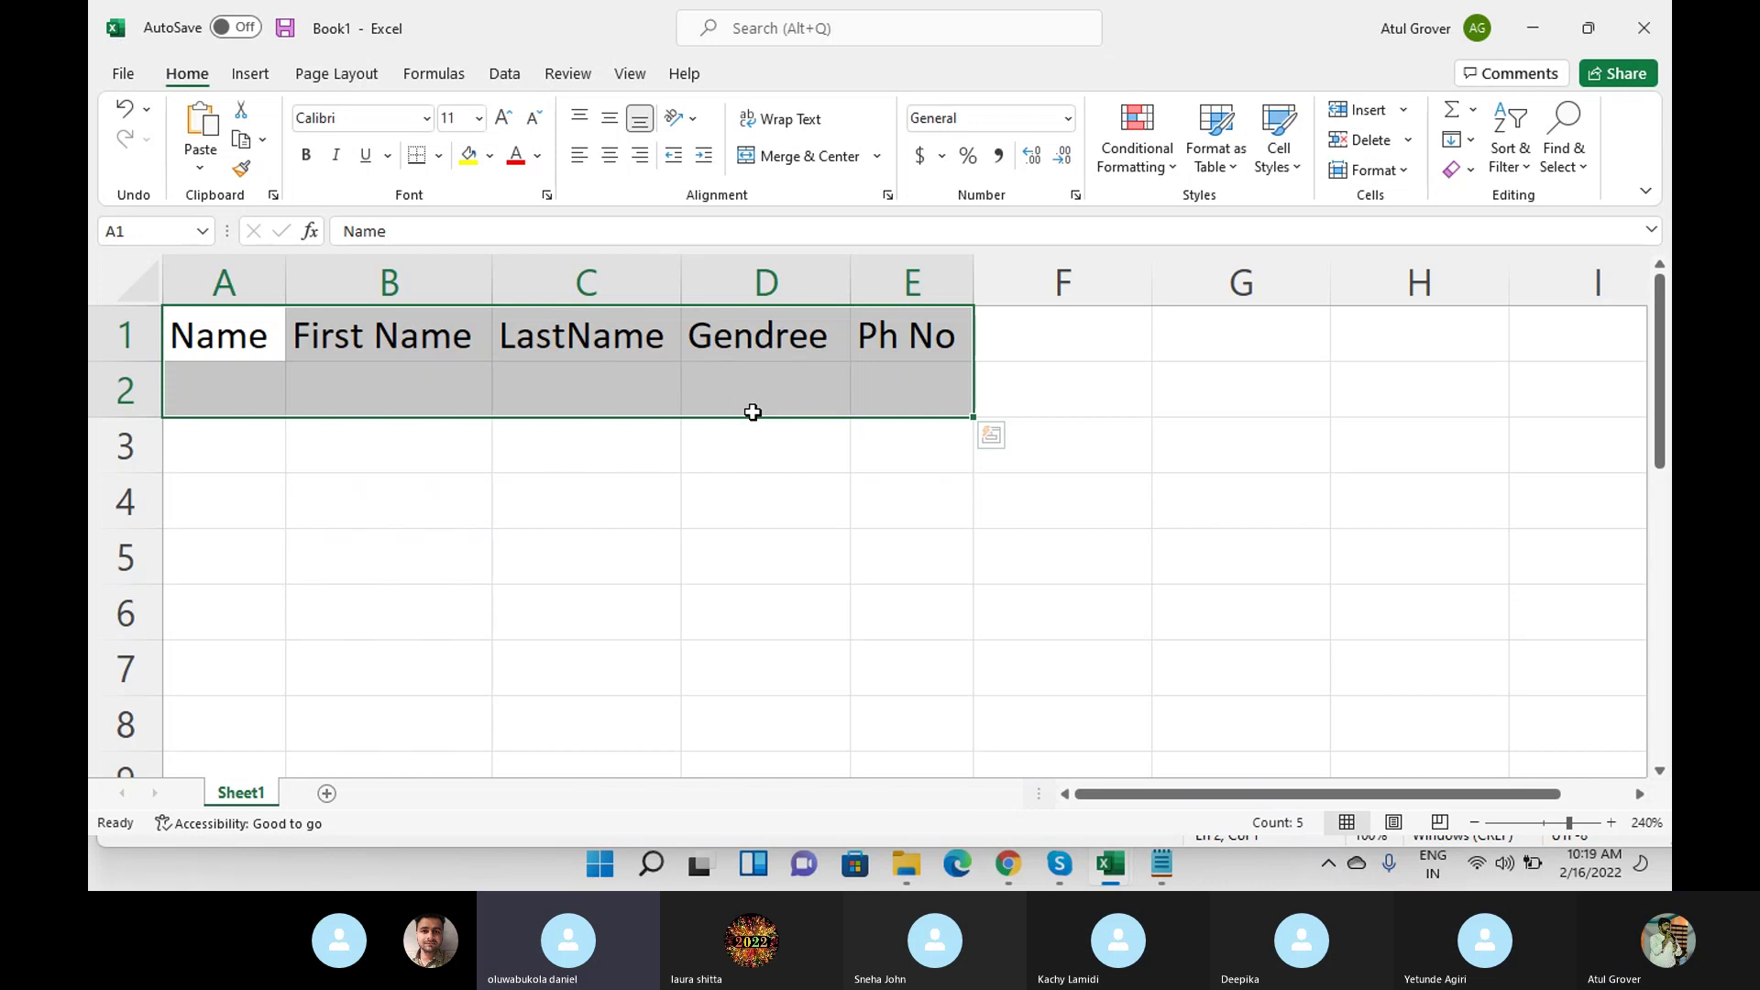
pyautogui.click(1058, 864)
pyautogui.click(993, 751)
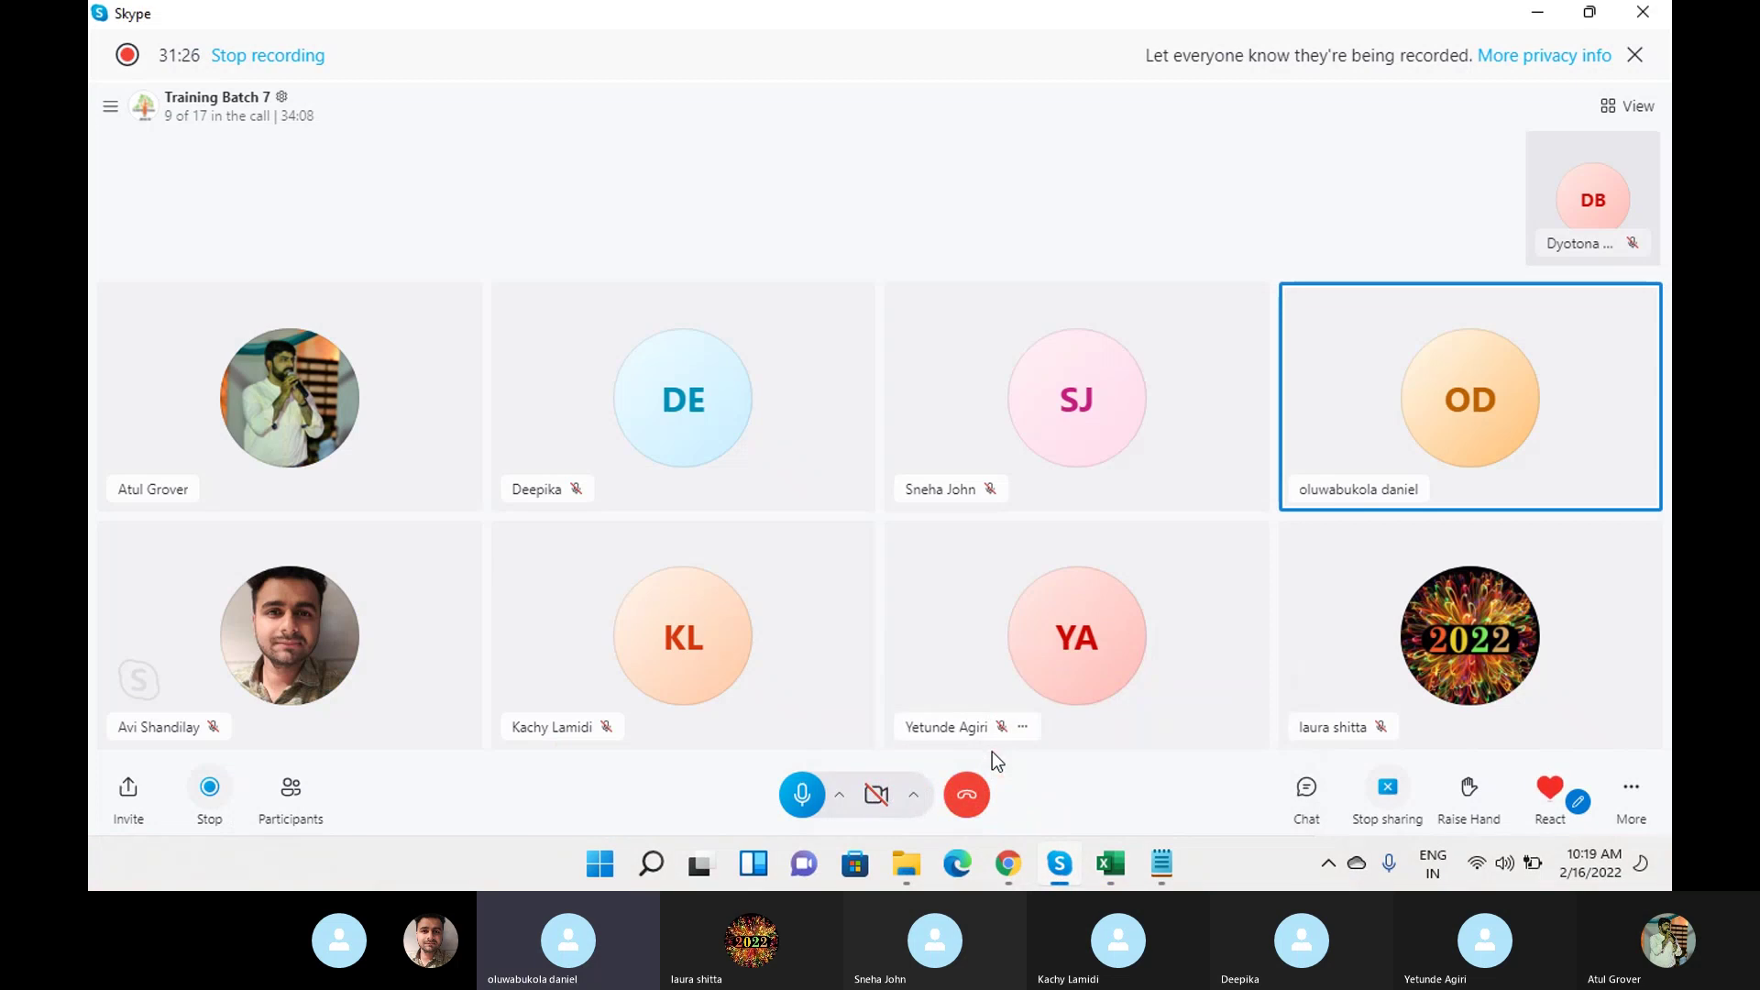
# Minimise the Skype Training Batch 7 call window.
pyautogui.click(1537, 13)
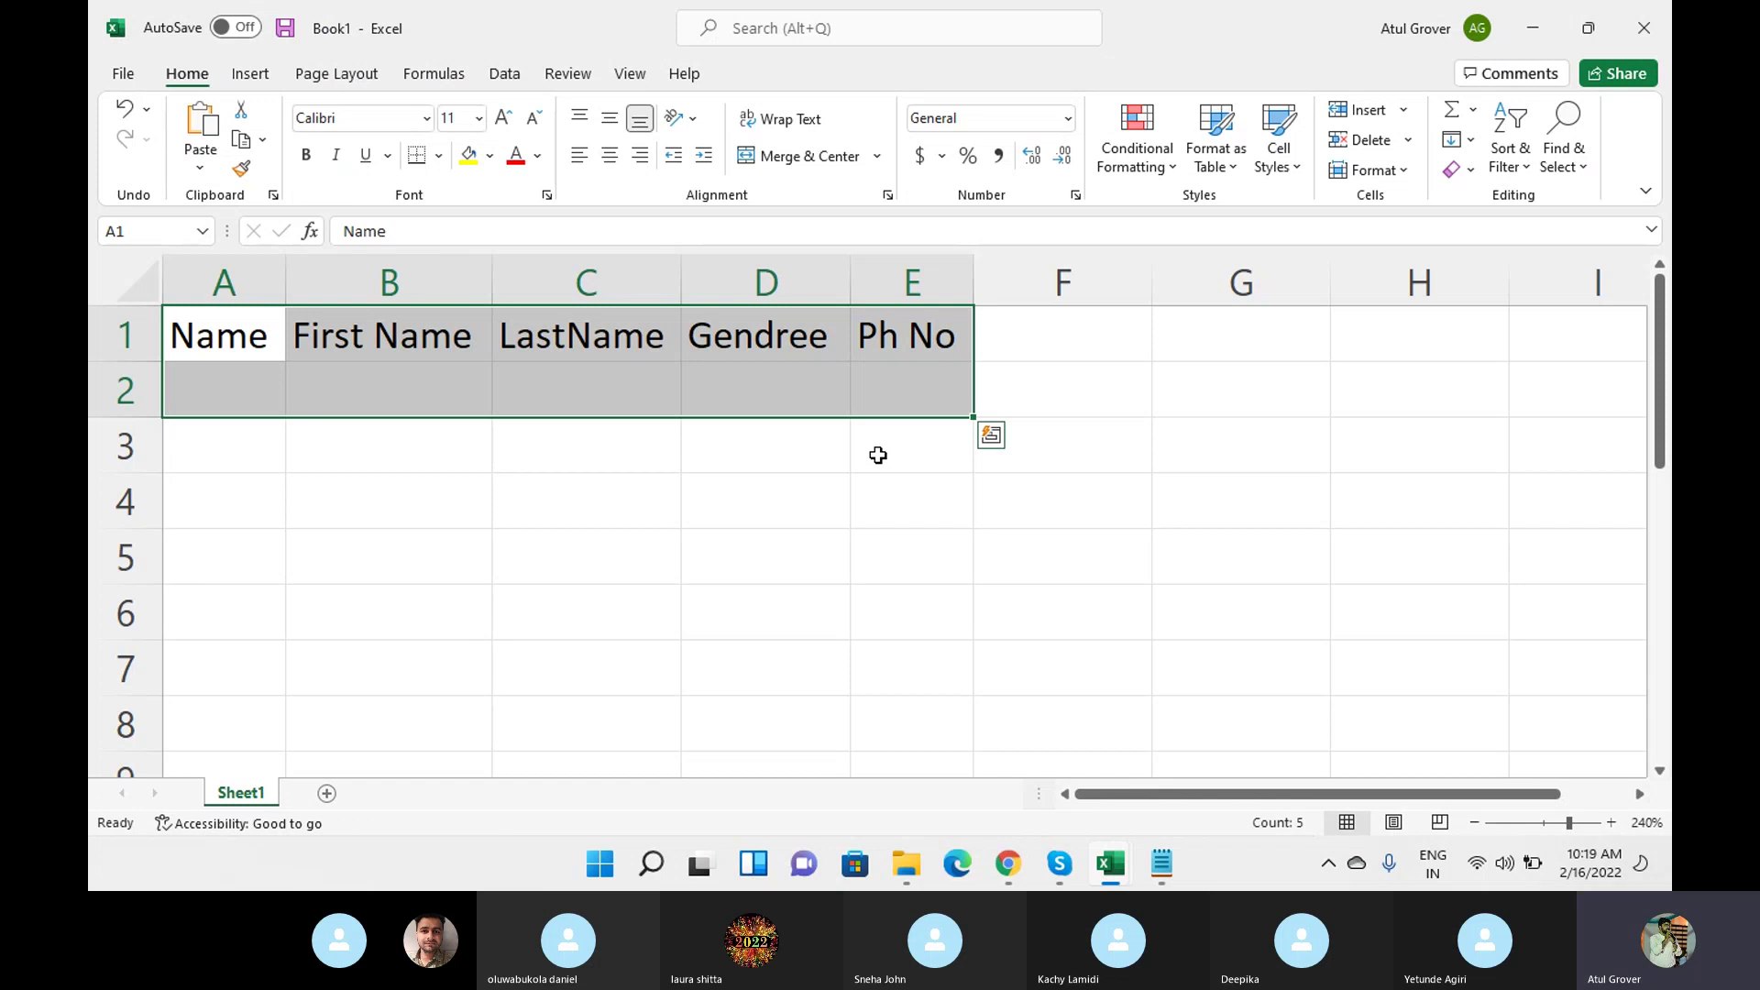
# Enter the row 4 headings First_Name, Last_Name, Gender and email starting in A4.
pyautogui.click(268, 492)
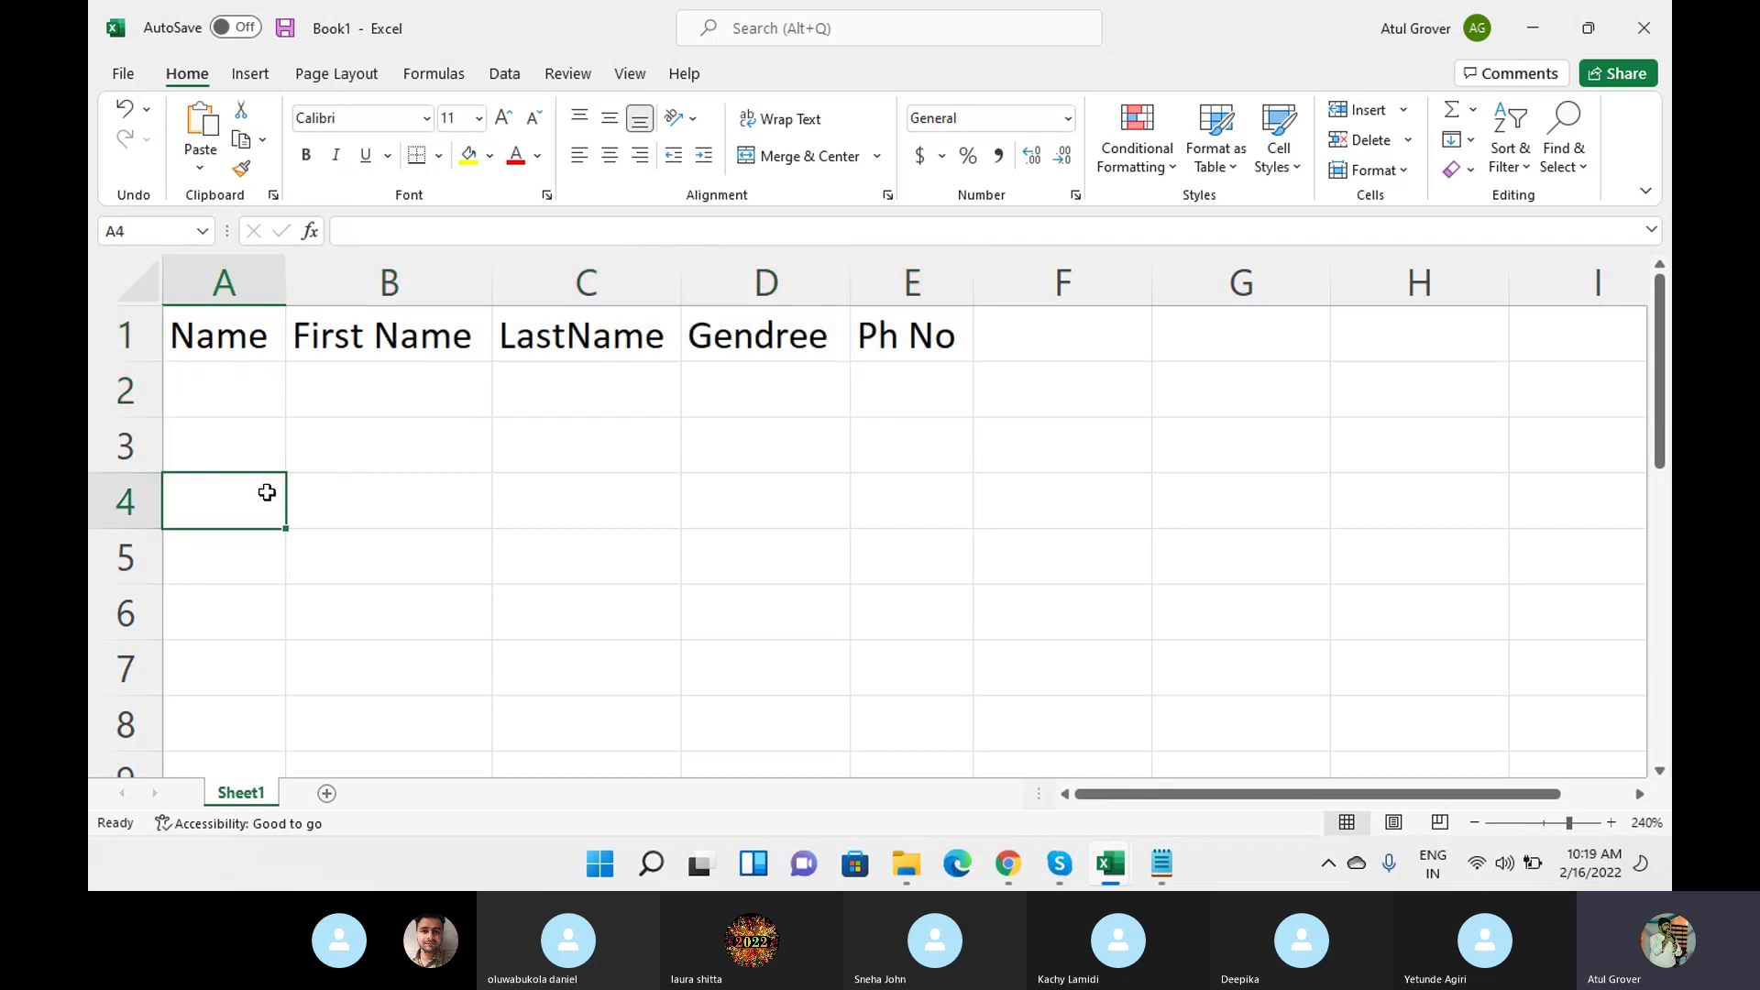
pyautogui.write('First_Name')
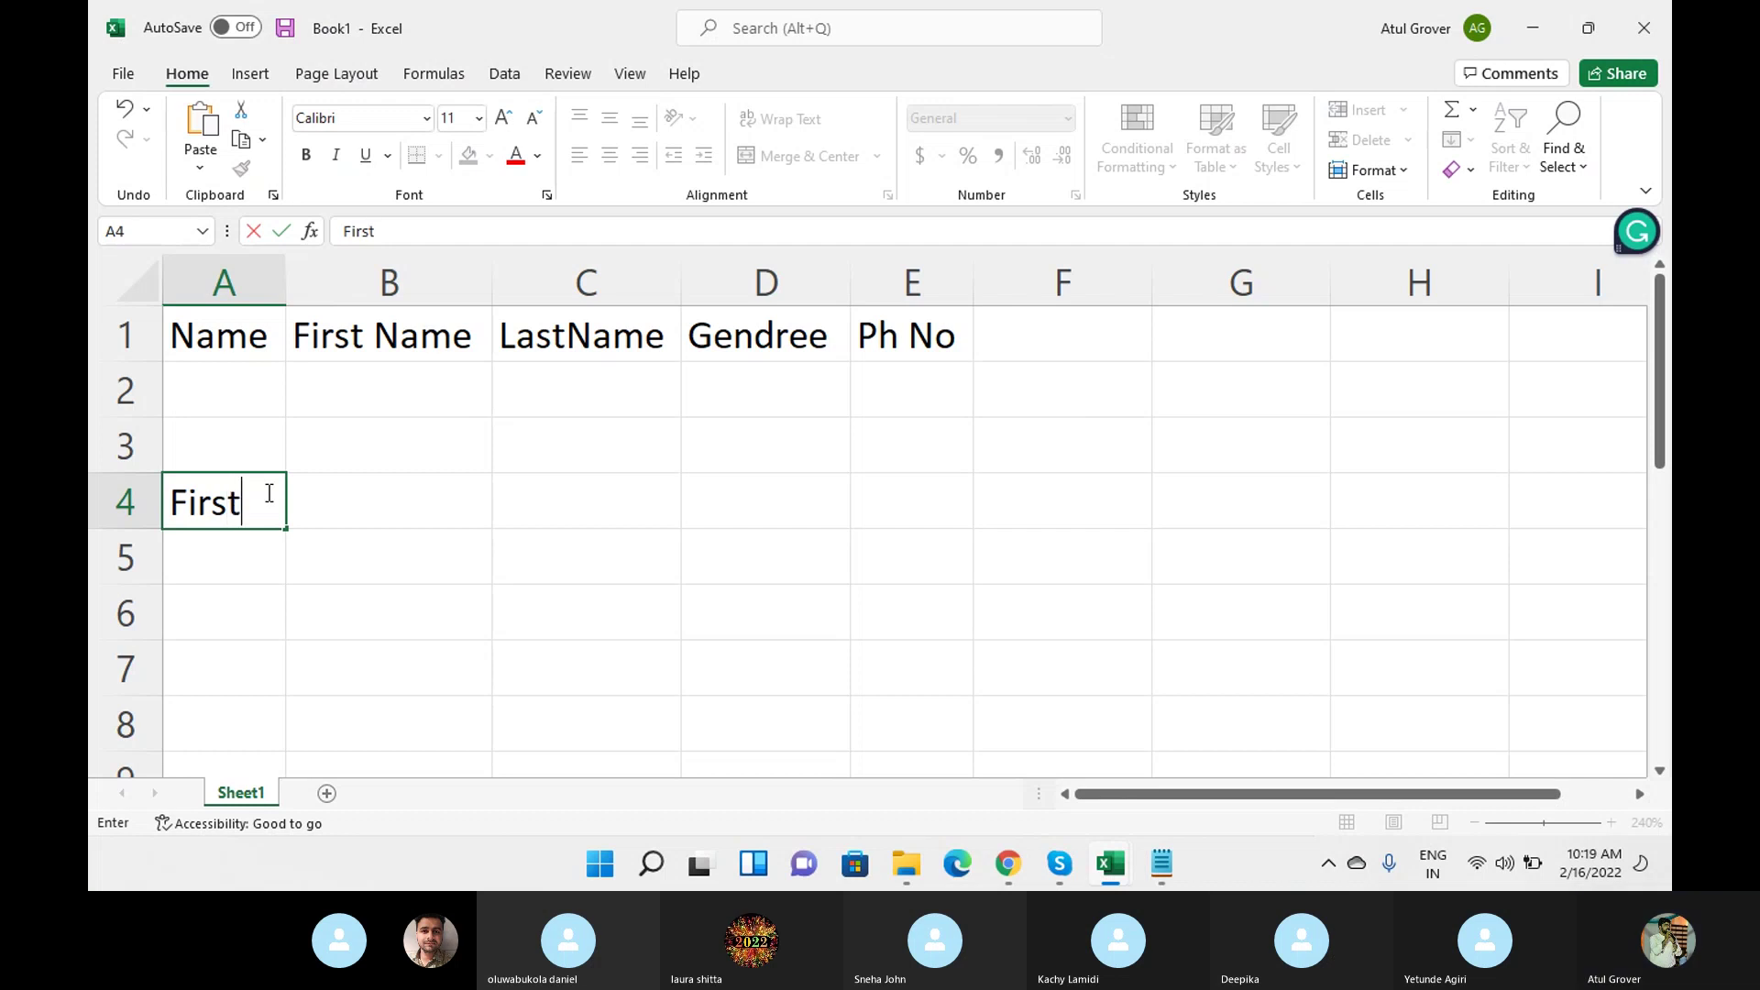
pyautogui.press('Tab')
pyautogui.write('La')
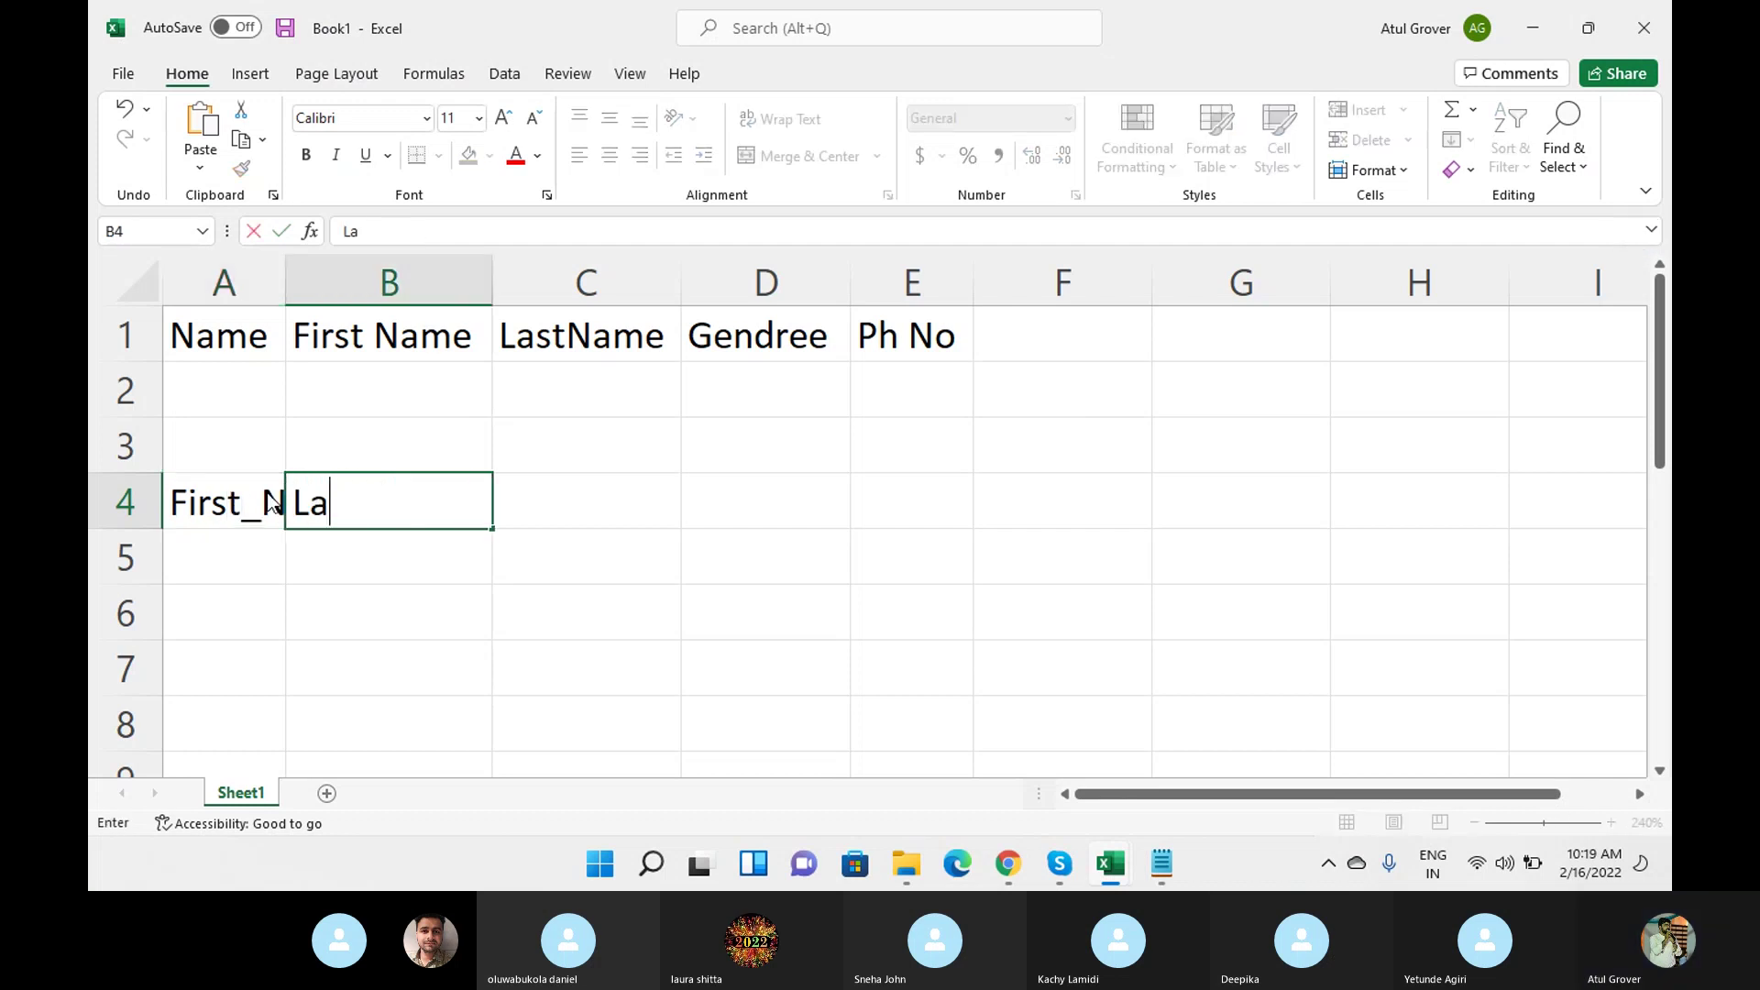
pyautogui.write('st_Name')
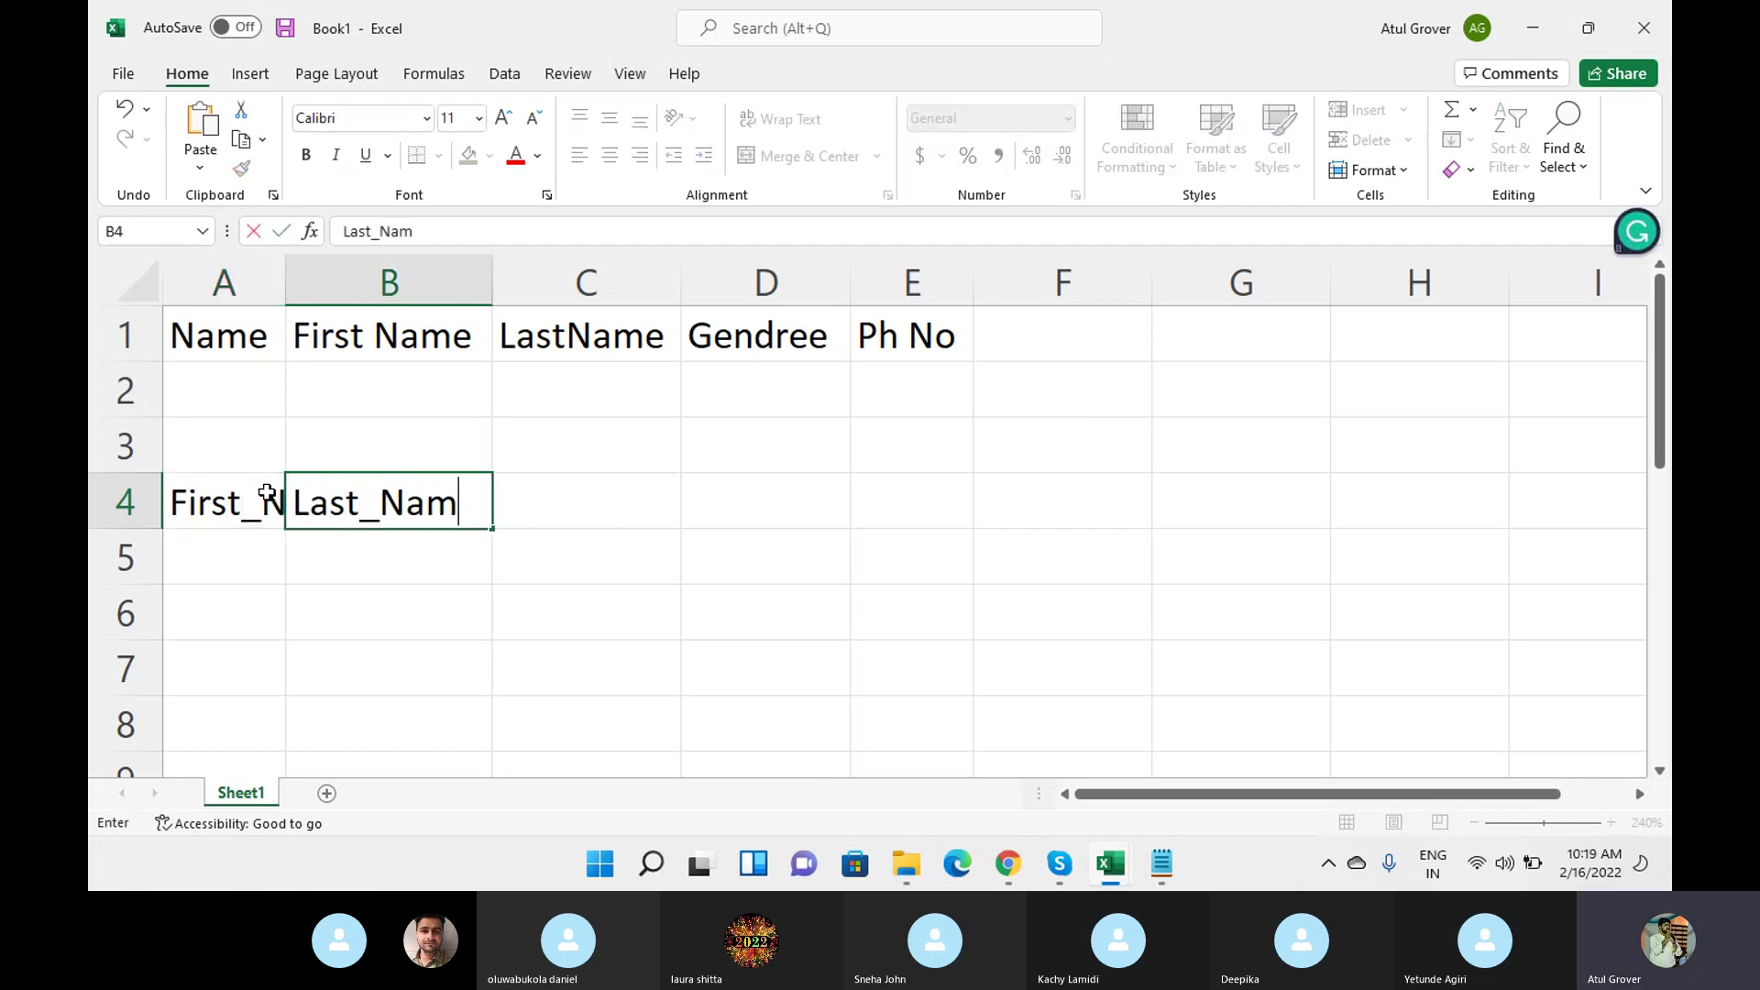
pyautogui.press('Tab')
pyautogui.write('Gendr')
pyautogui.press('BackSpace')
pyautogui.write('er')
pyautogui.press('Tab')
pyautogui.write('email')
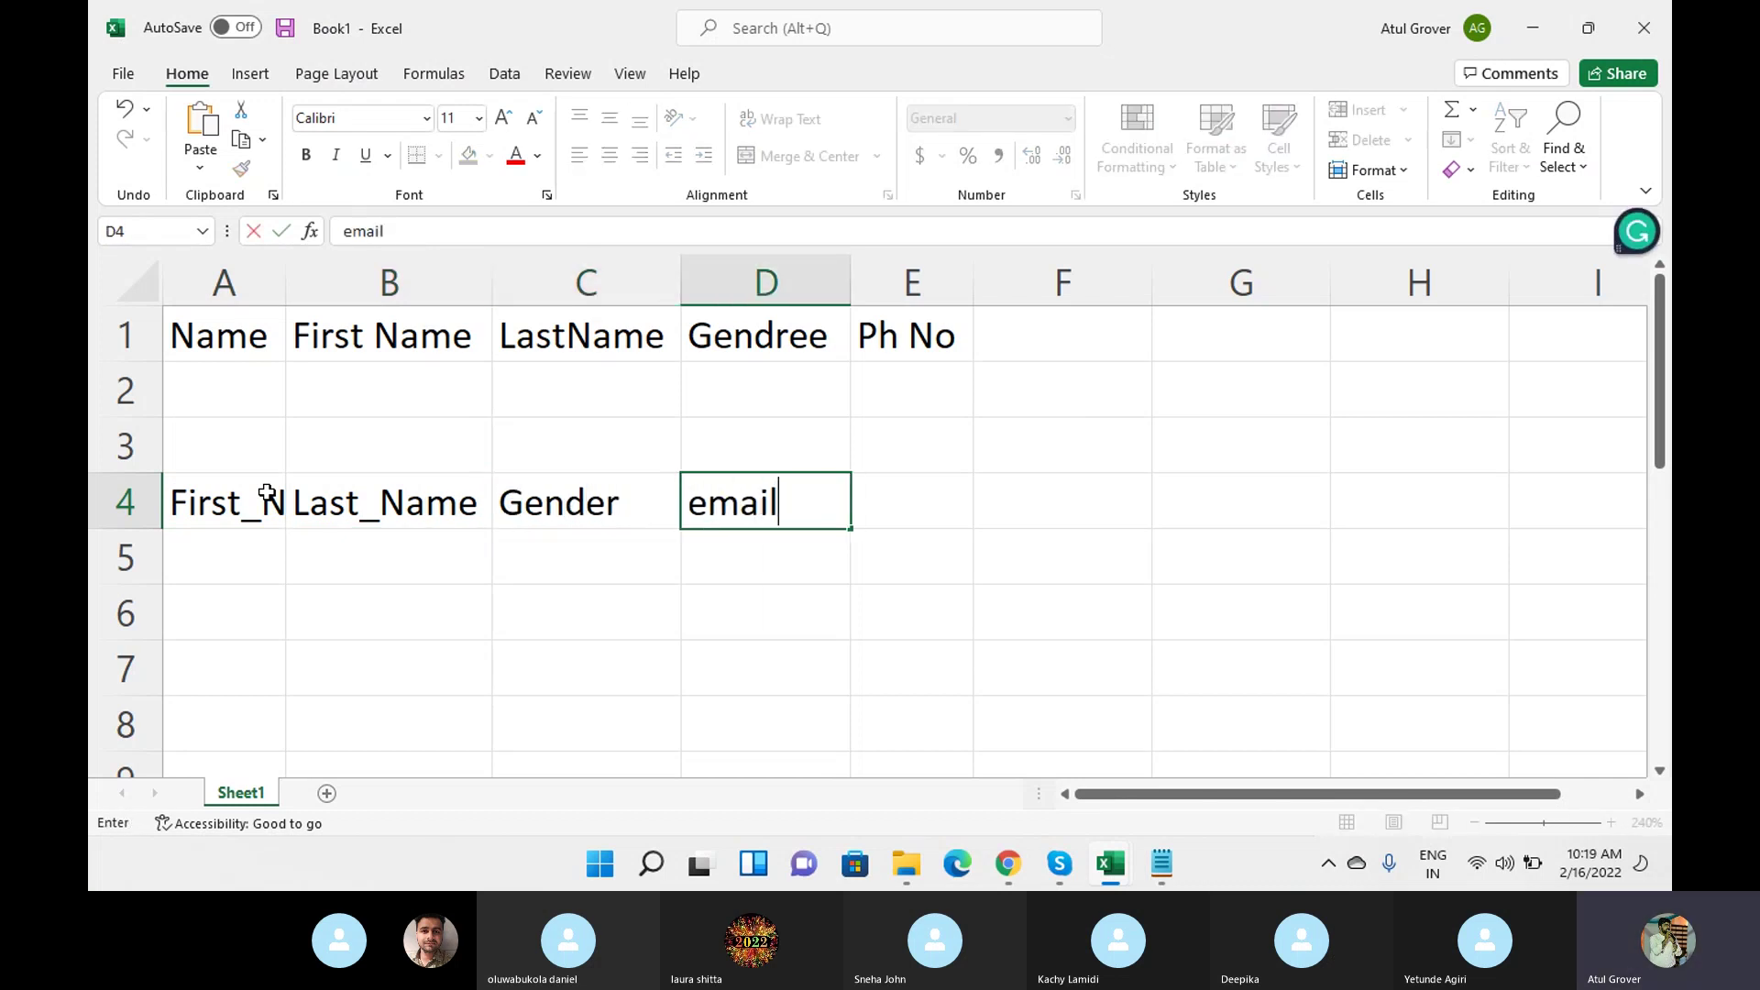
pyautogui.press('Return')
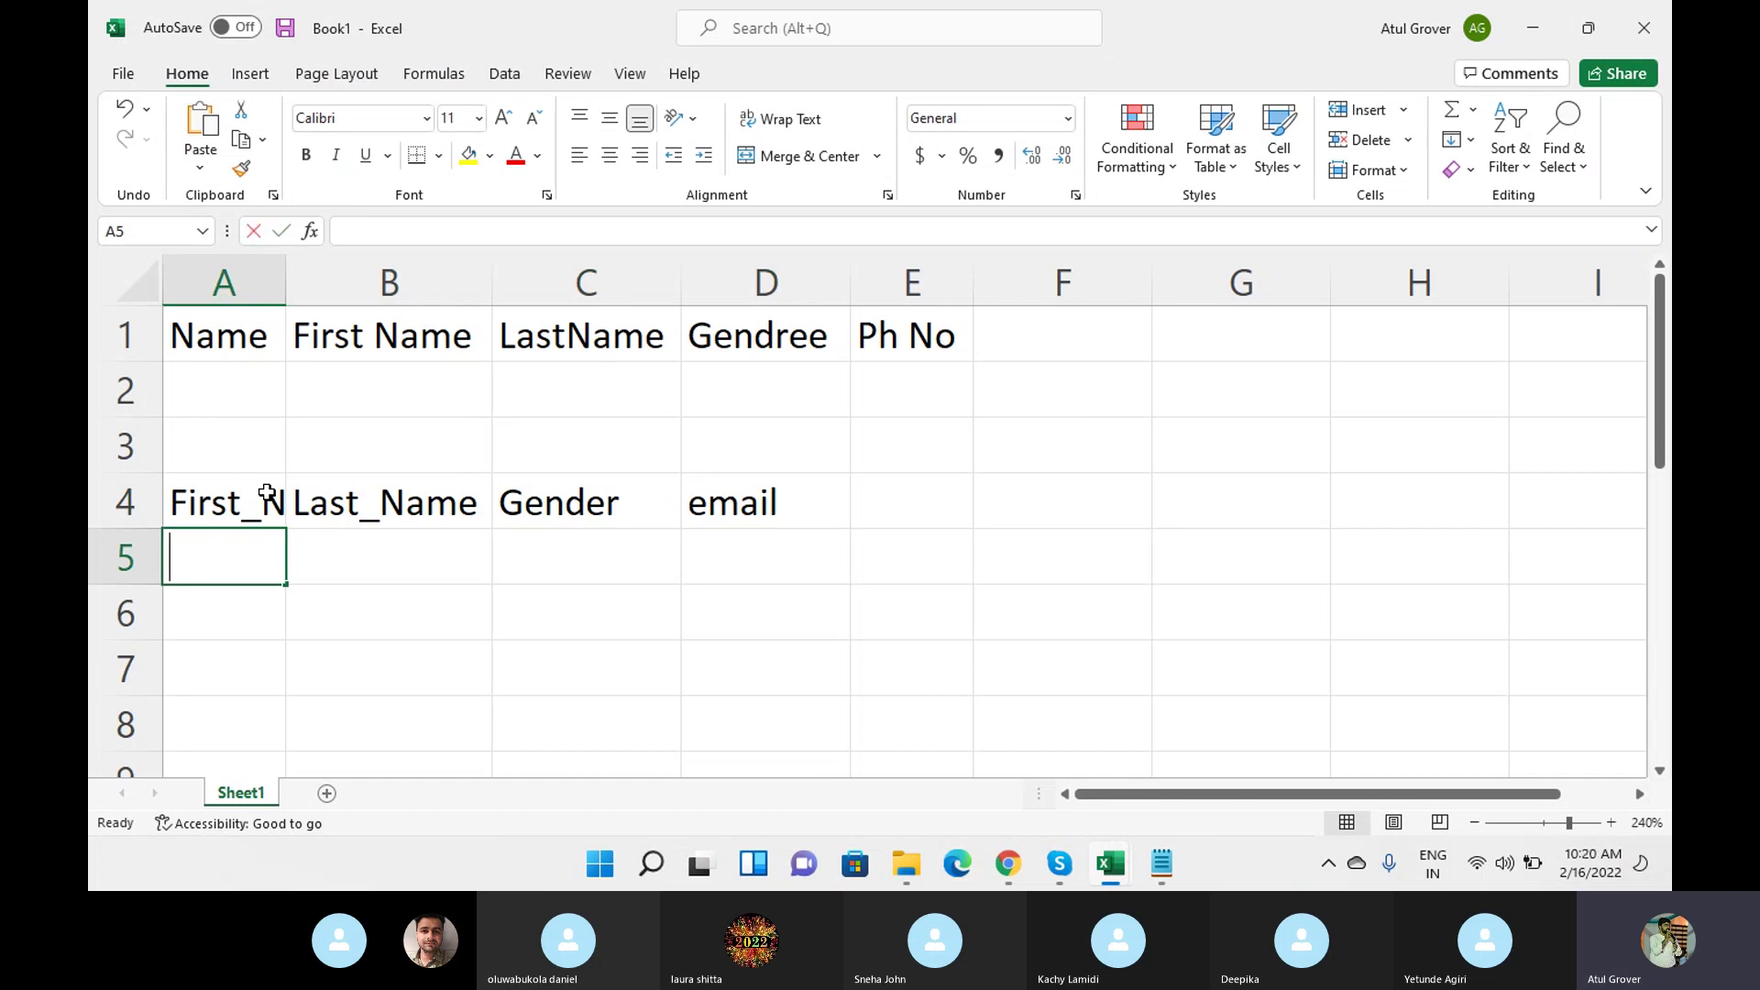
# Fill row 5 with Name_First, Name_last and e-mail.
pyautogui.write('Name_Fir')
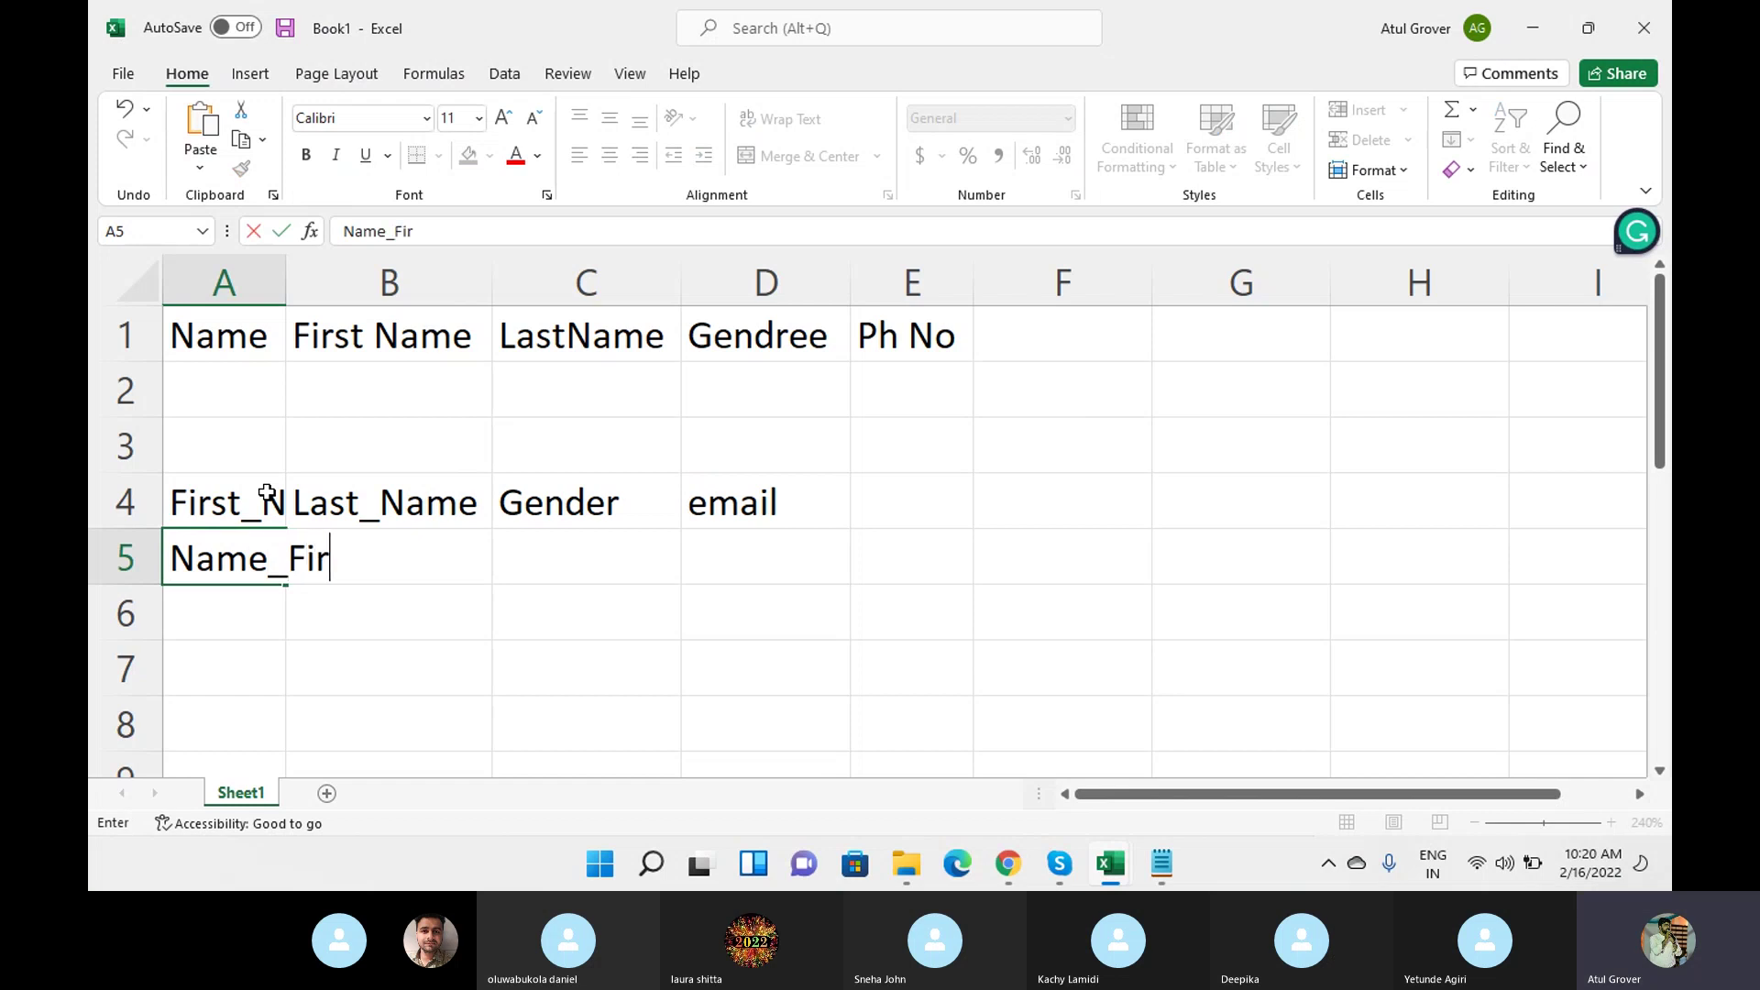
pyautogui.write('st')
pyautogui.press('Tab')
pyautogui.write('Name')
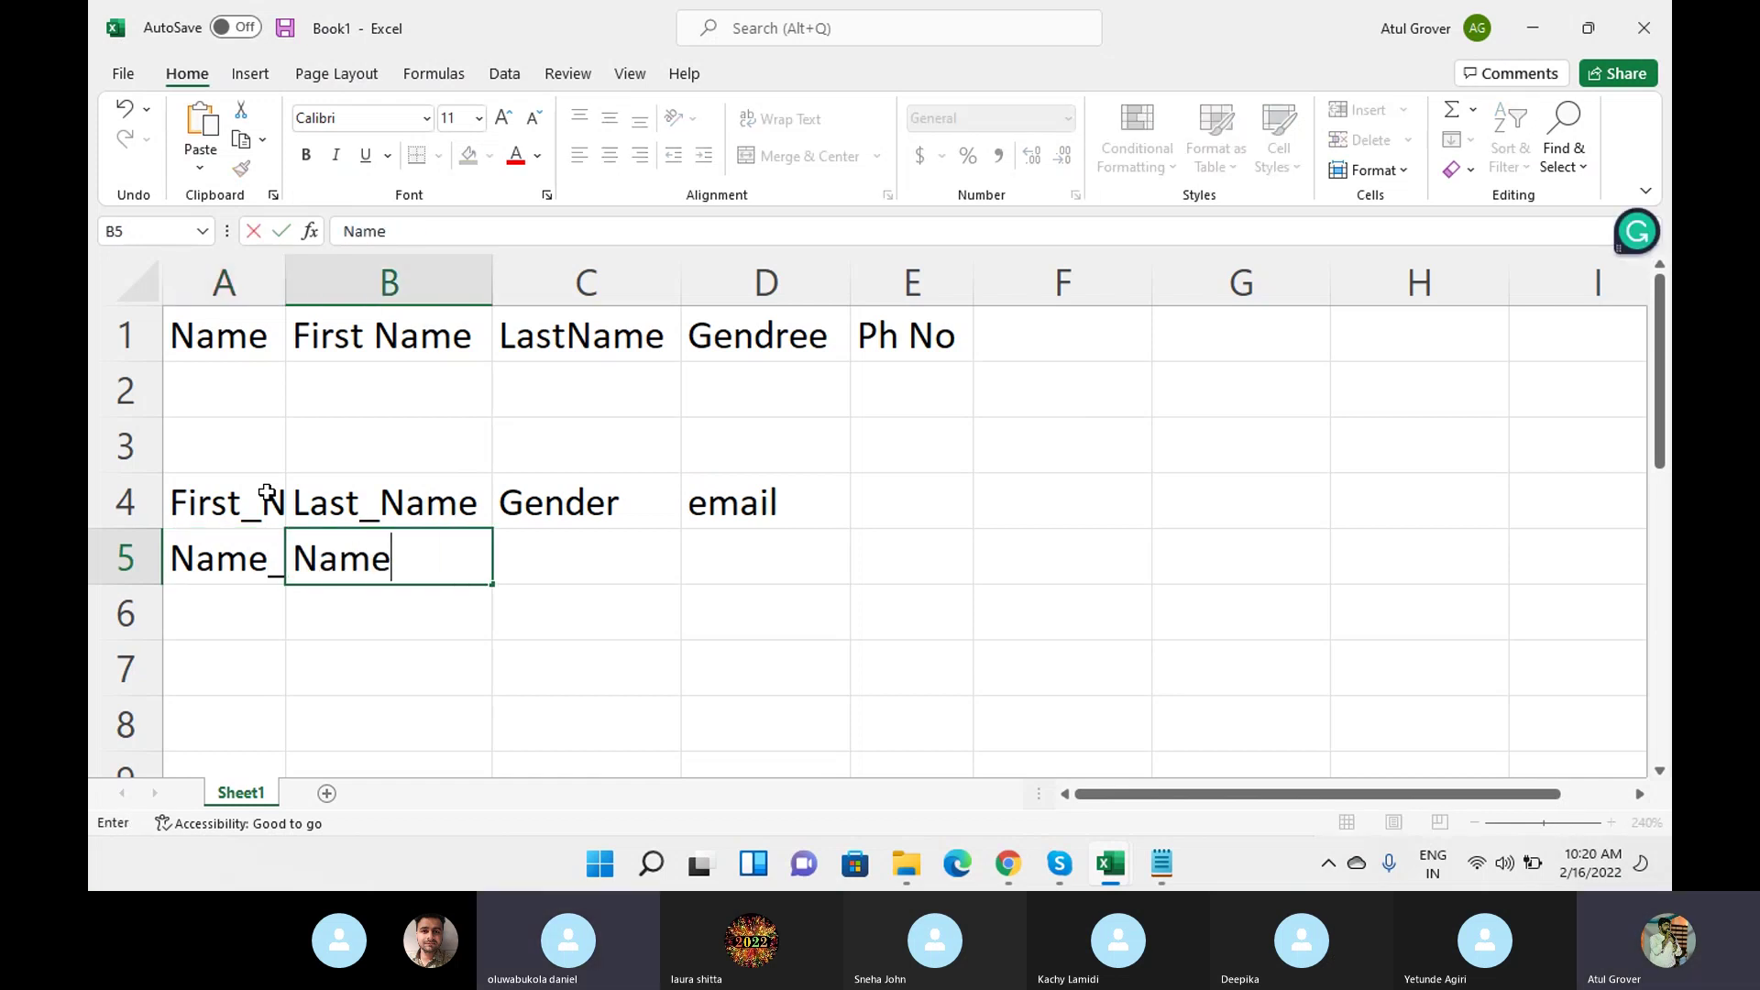
pyautogui.write('_last')
pyautogui.press('Tab')
pyautogui.write('e')
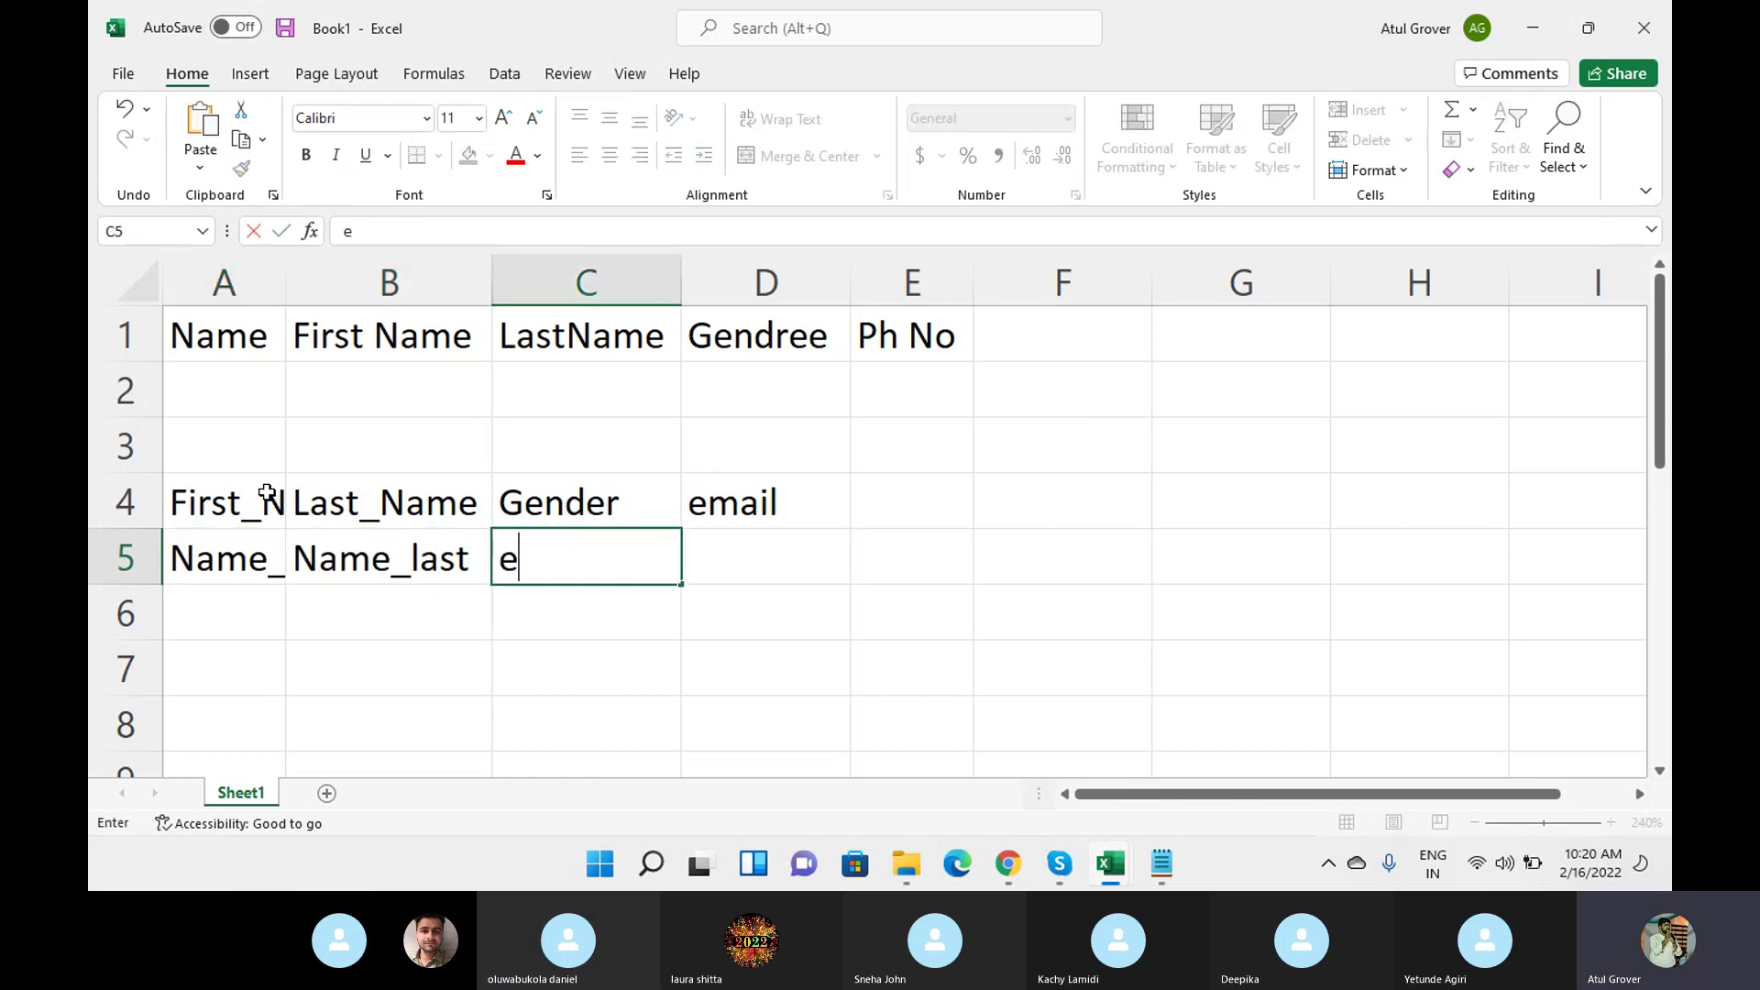
pyautogui.write('-amil')
pyautogui.press('BackSpace')
pyautogui.press('BackSpace')
pyautogui.press('BackSpace')
pyautogui.press('BackSpace')
pyautogui.press('BackSpace')
pyautogui.write('-mail')
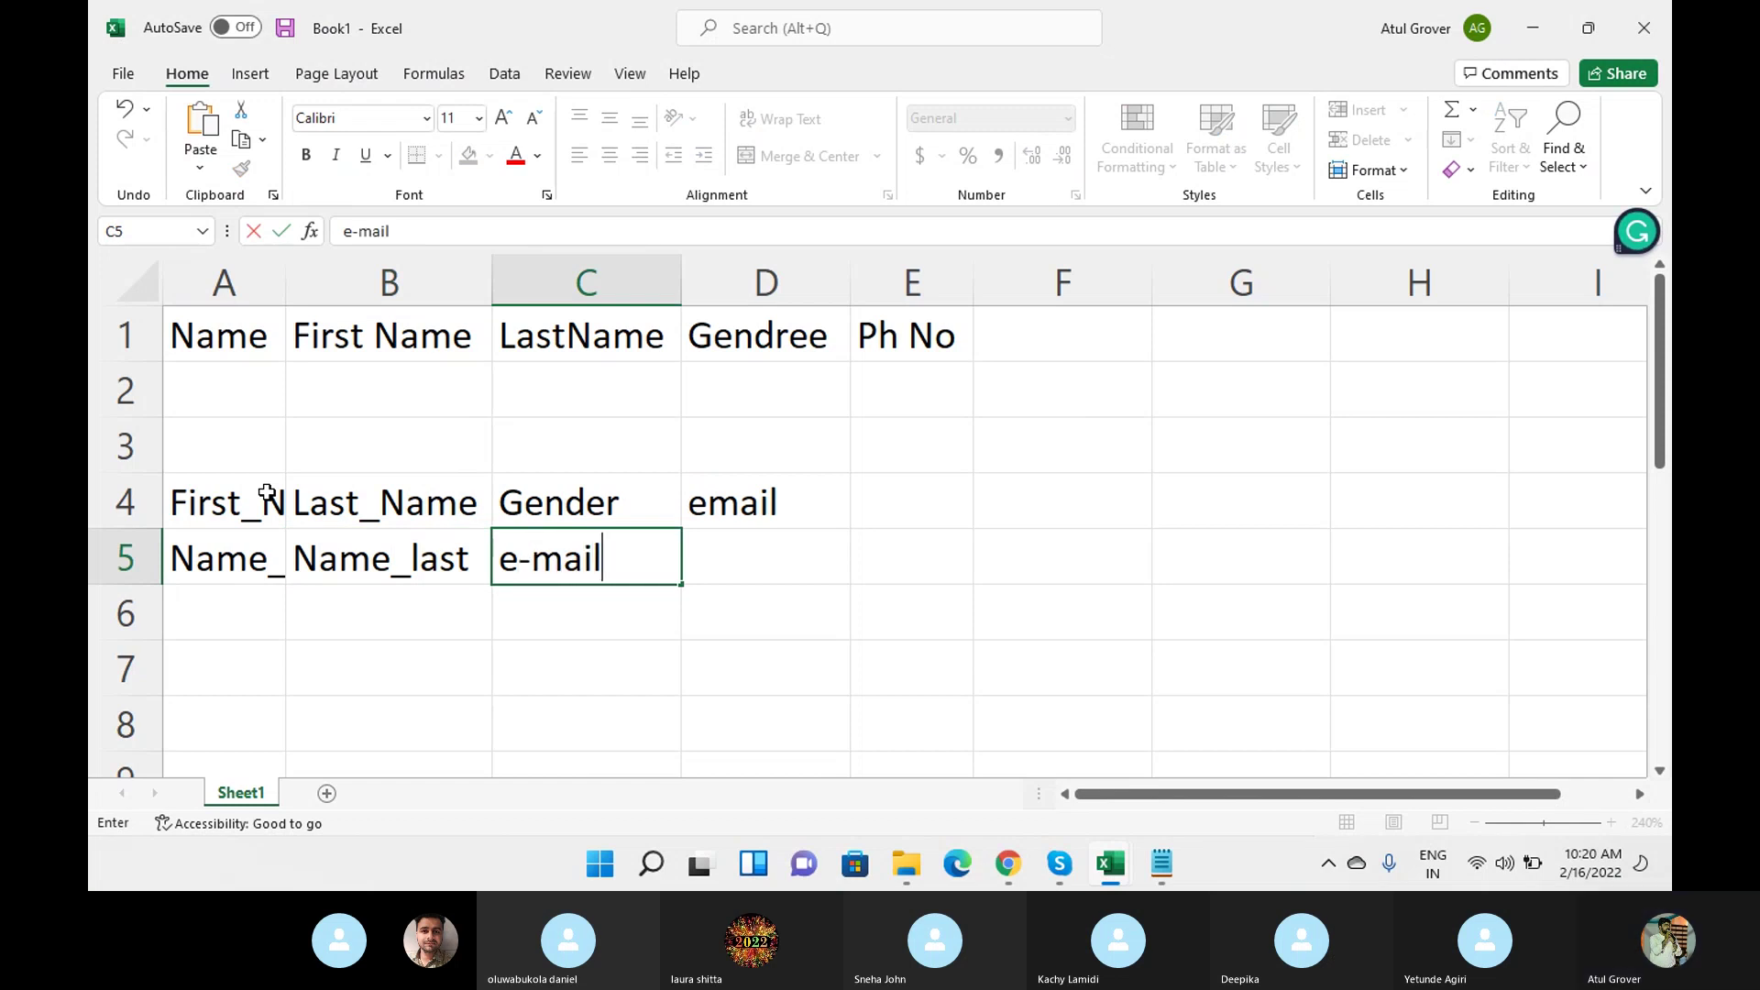
pyautogui.press('Return')
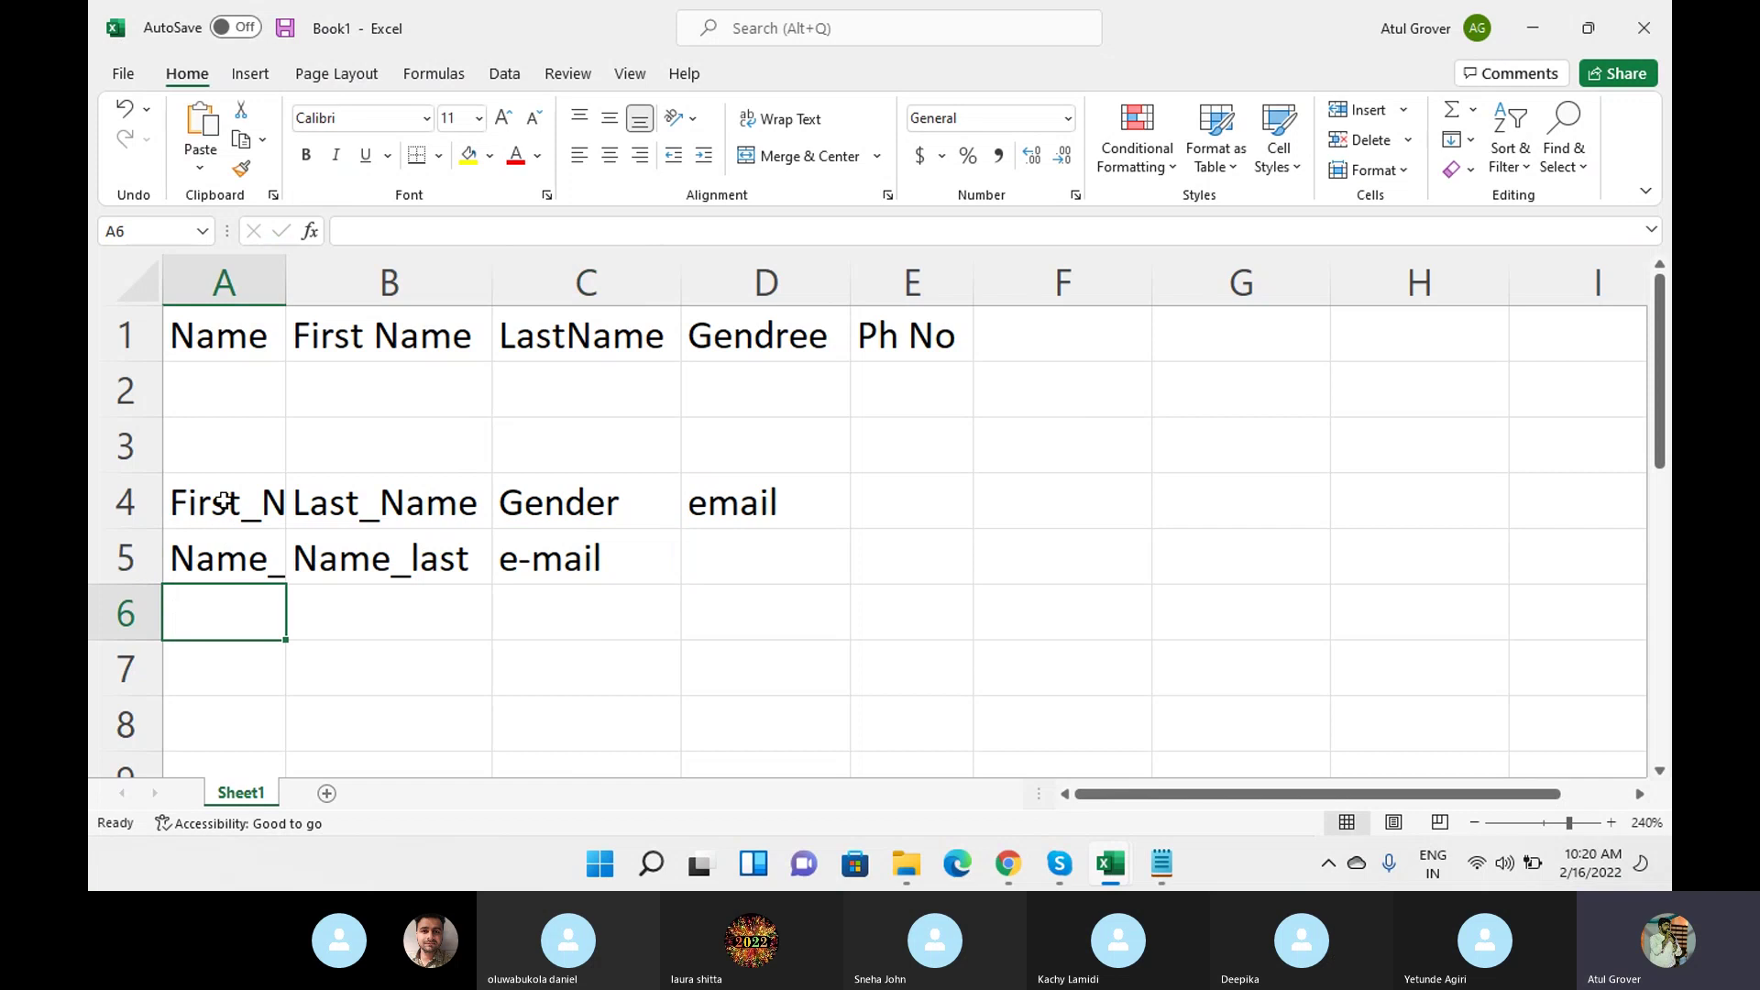
# Auto-fit column A to Name_First and select the row 1 headings A1:E1.
pyautogui.moveTo(223, 500); pyautogui.dragTo(550, 562)
pyautogui.doubleClick(286, 281)
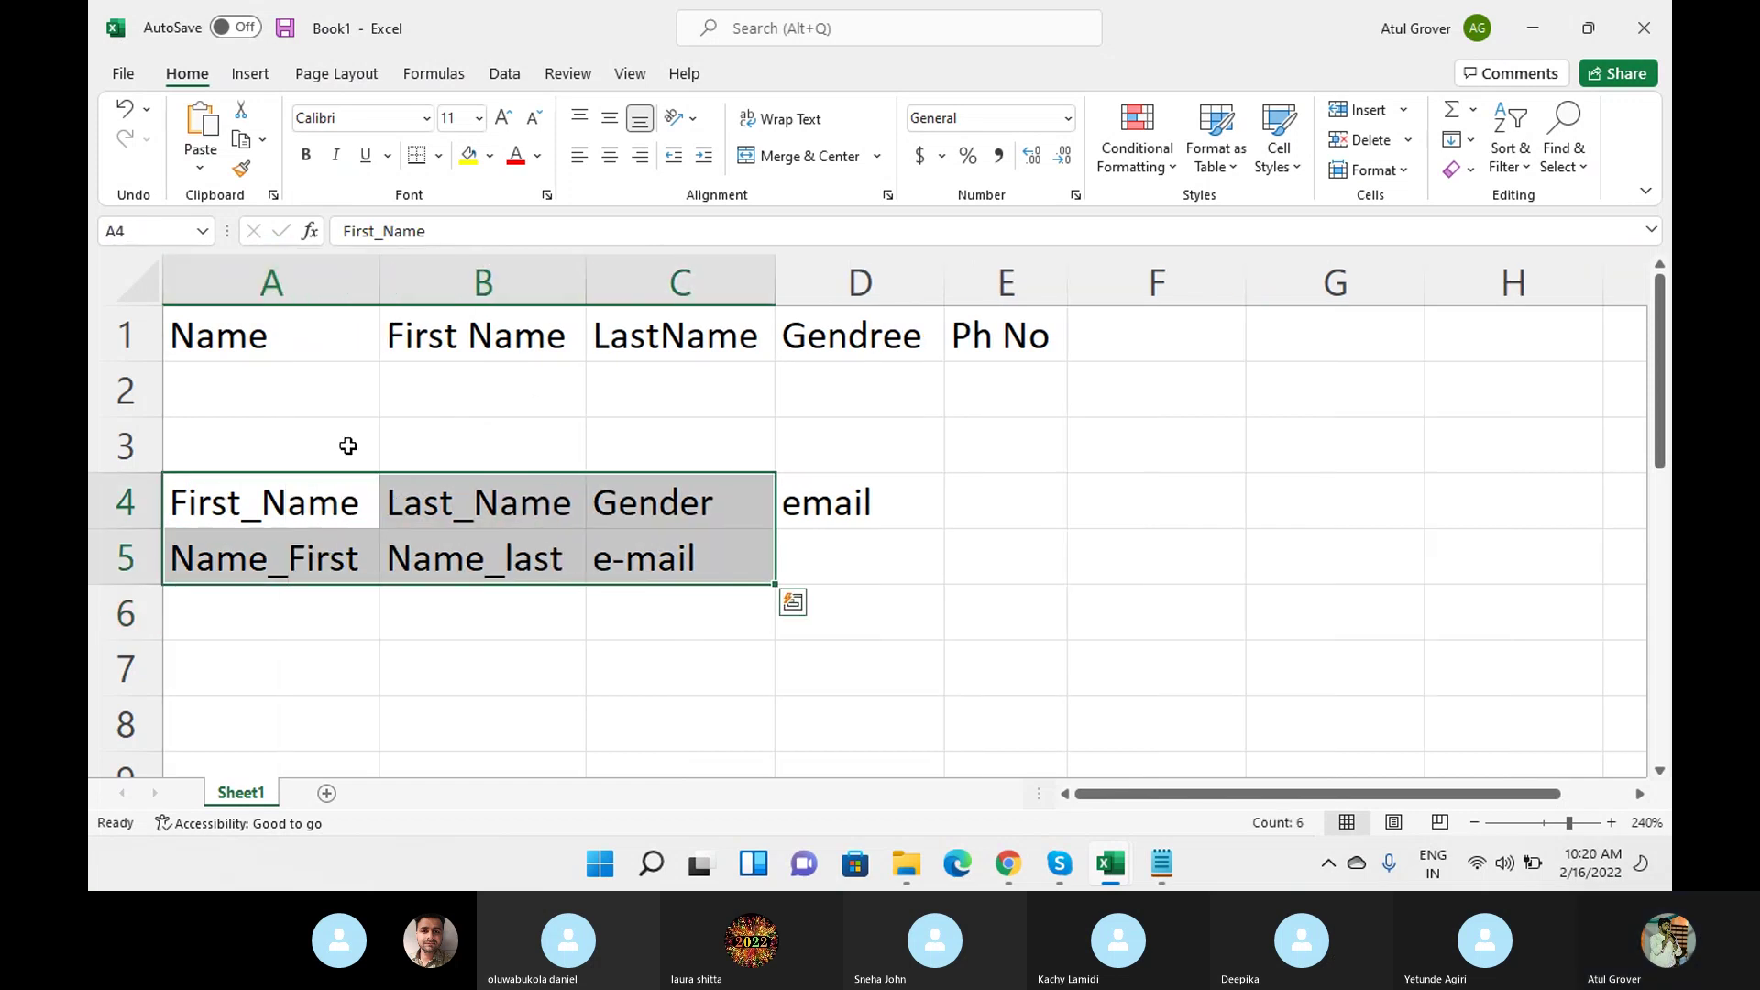
pyautogui.click(266, 506)
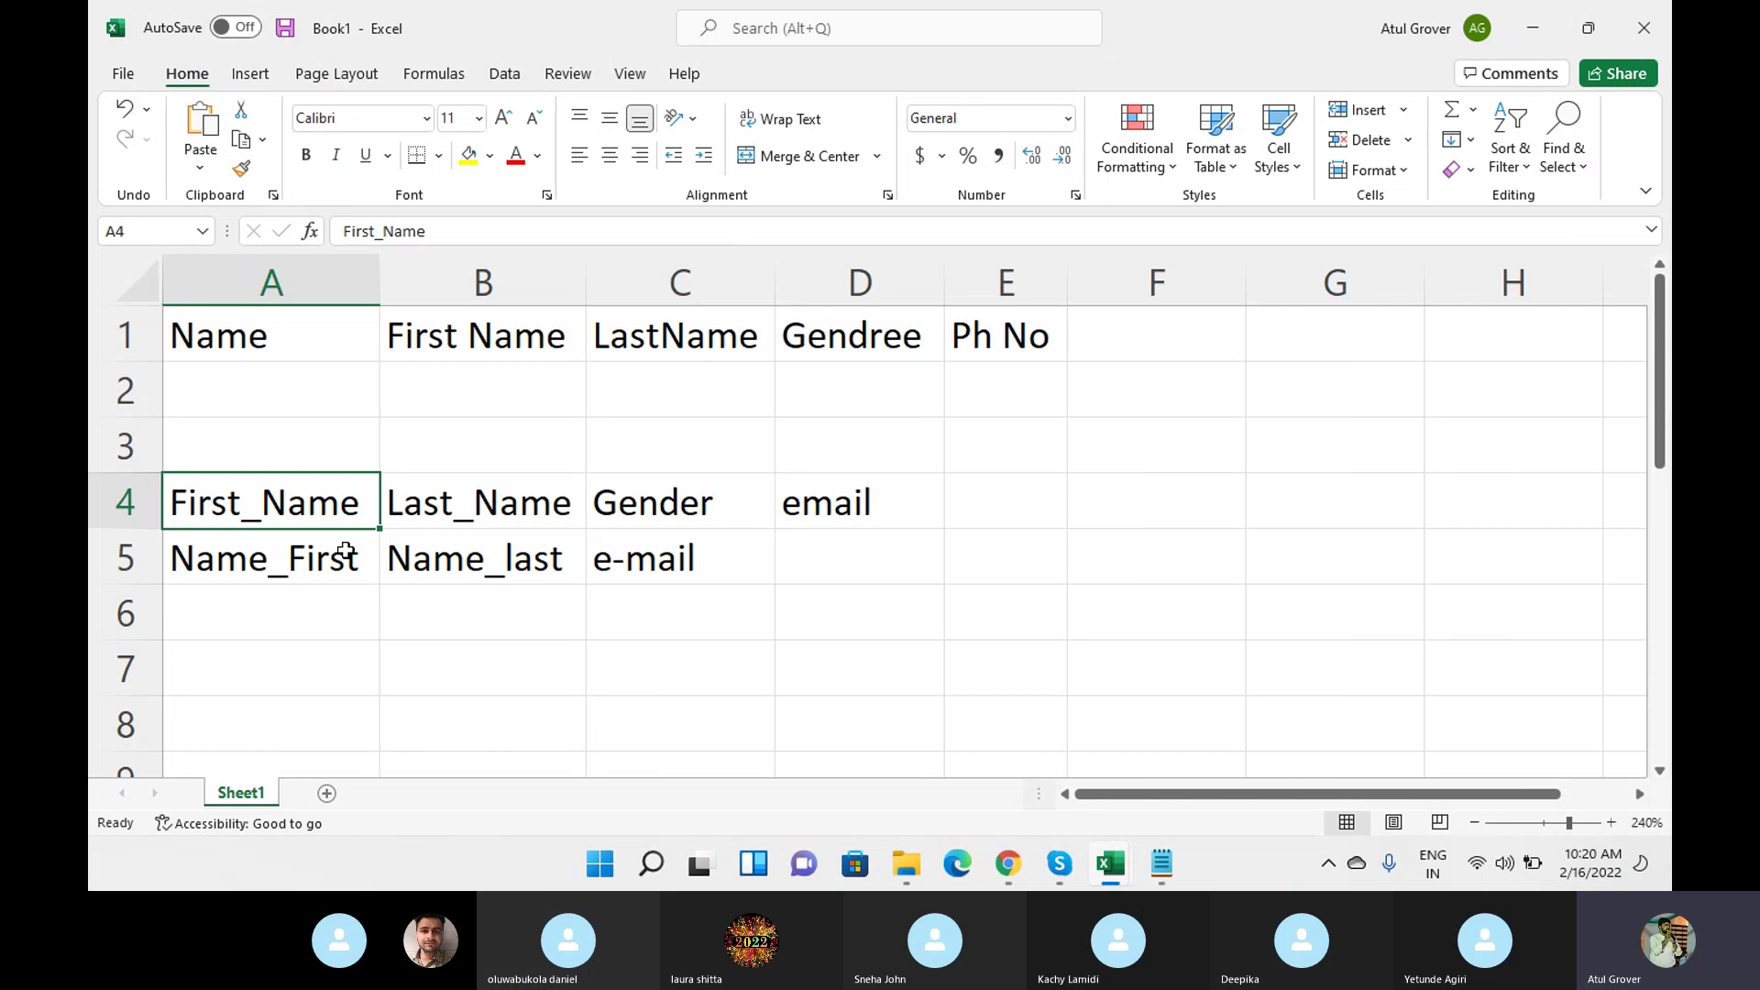
pyautogui.moveTo(261, 337); pyautogui.dragTo(974, 322)
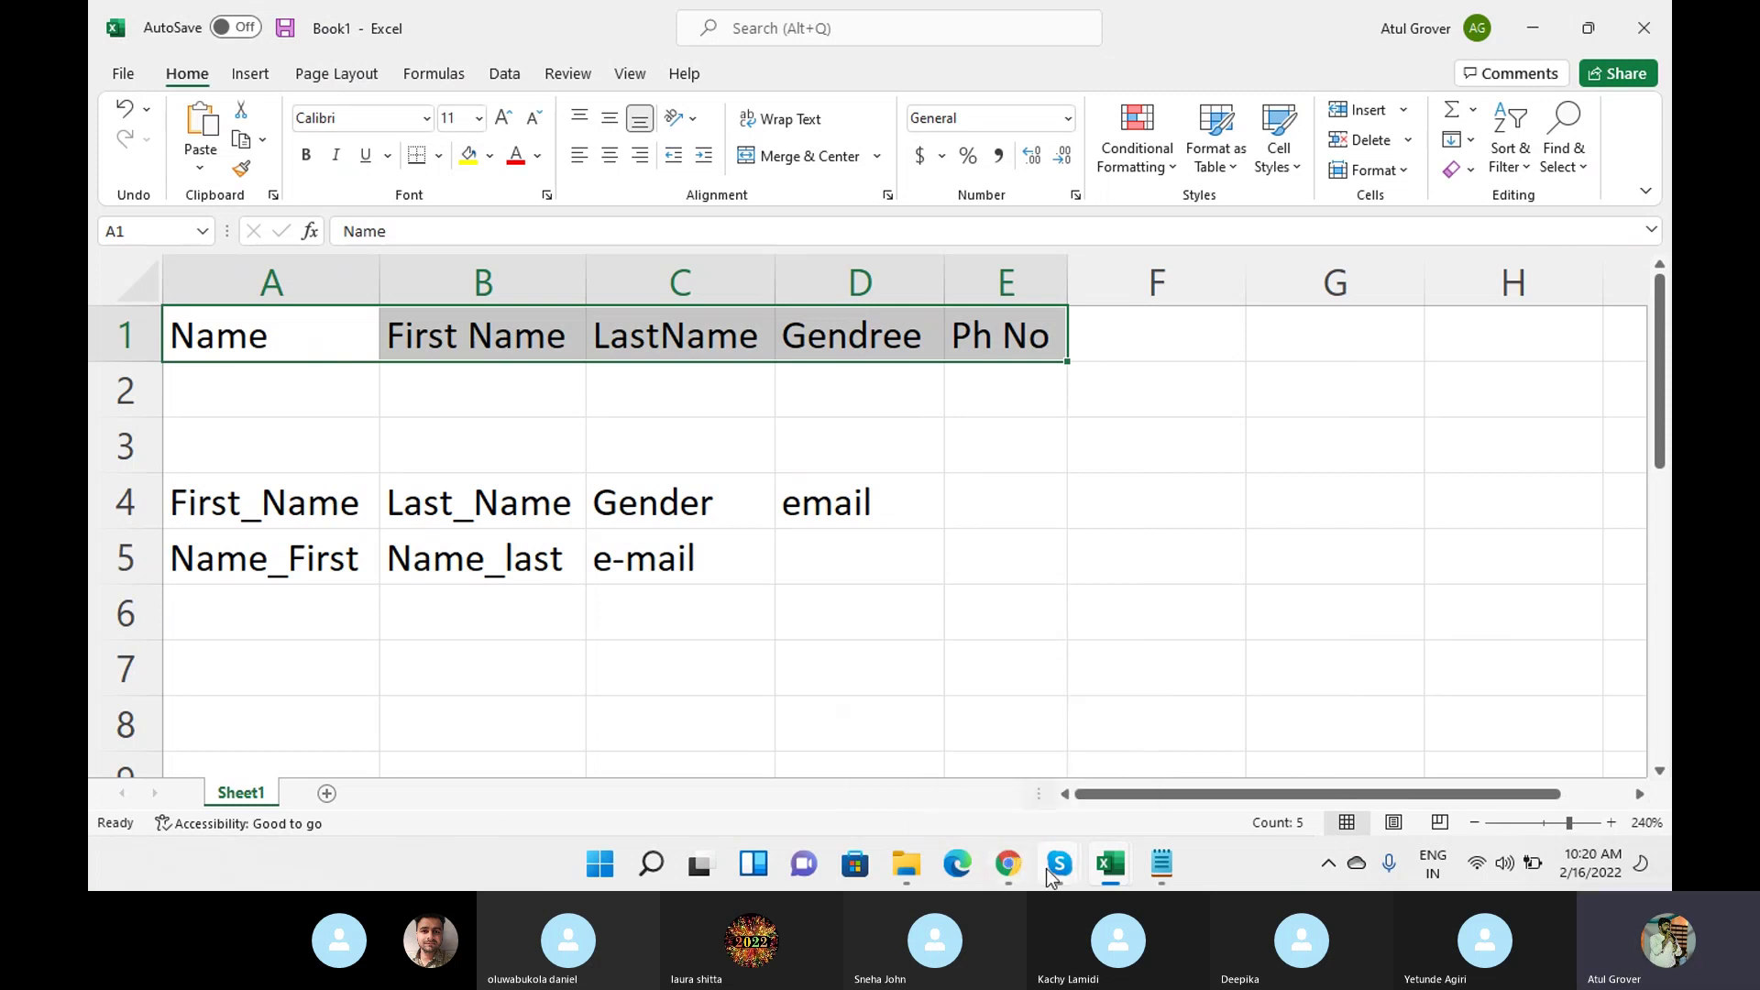
# Leave the new User form for the Users list, decline password saving, and open the User ID column menu.
pyautogui.click(990, 873)
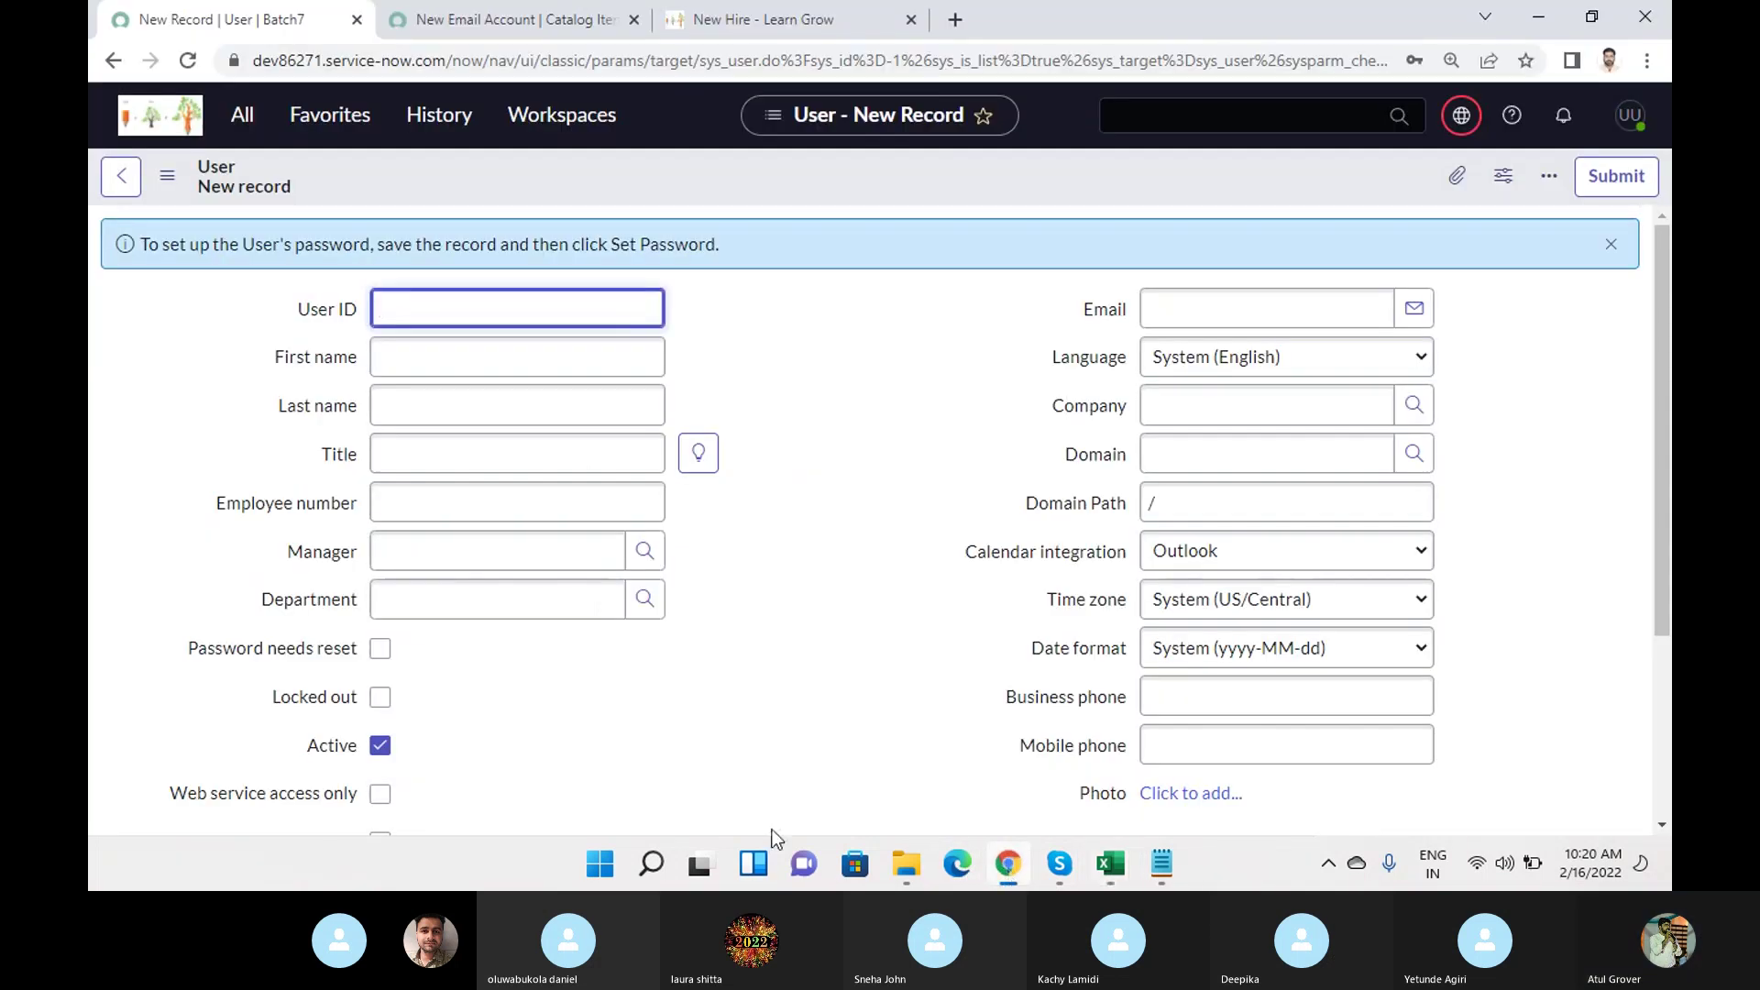
pyautogui.click(114, 192)
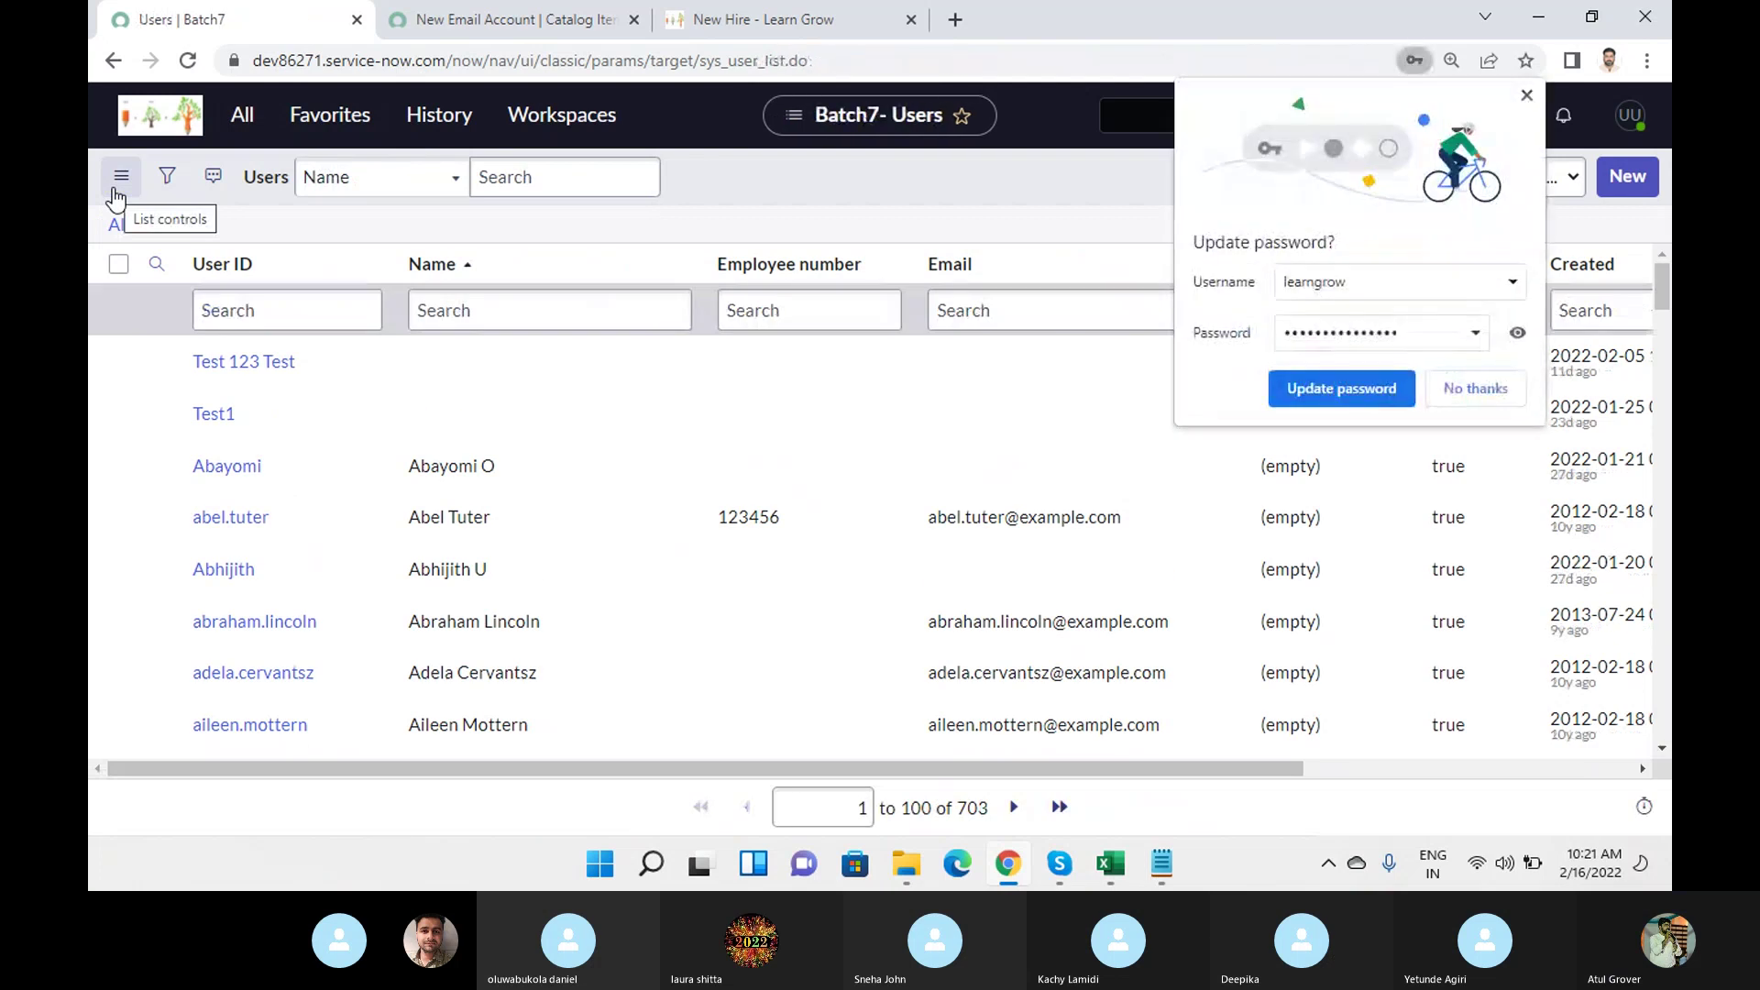
pyautogui.click(1489, 396)
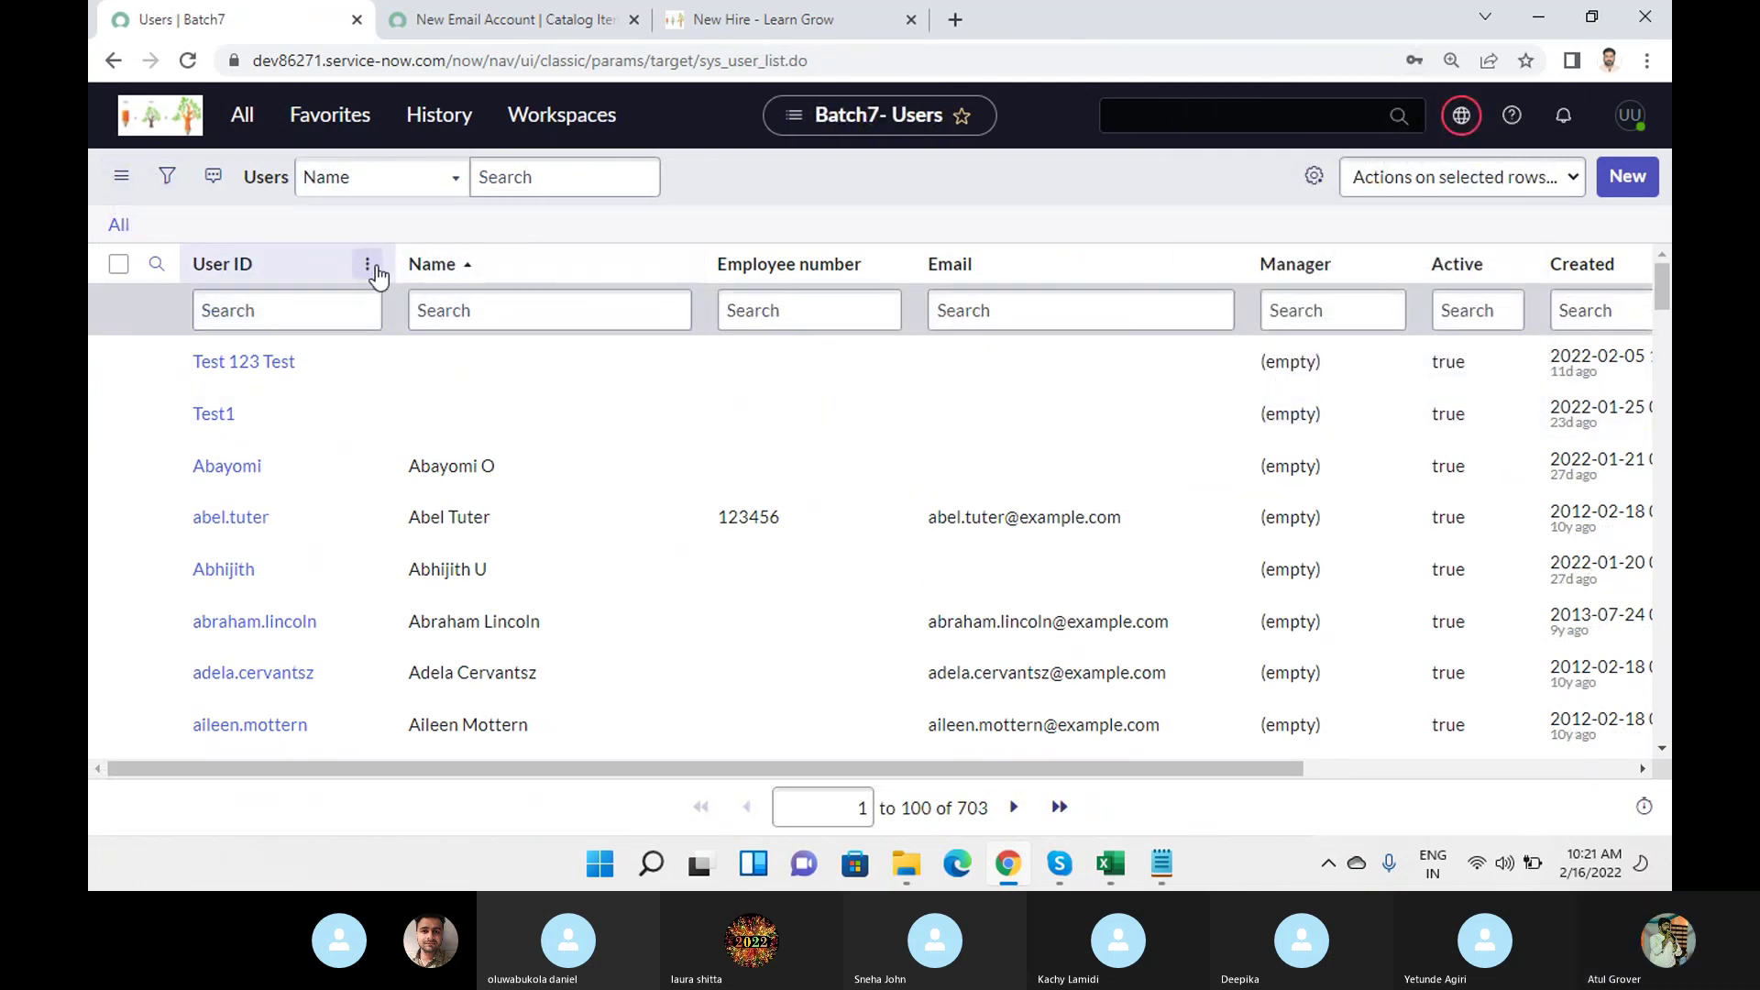
pyautogui.click(369, 266)
pyautogui.moveTo(587, 568)
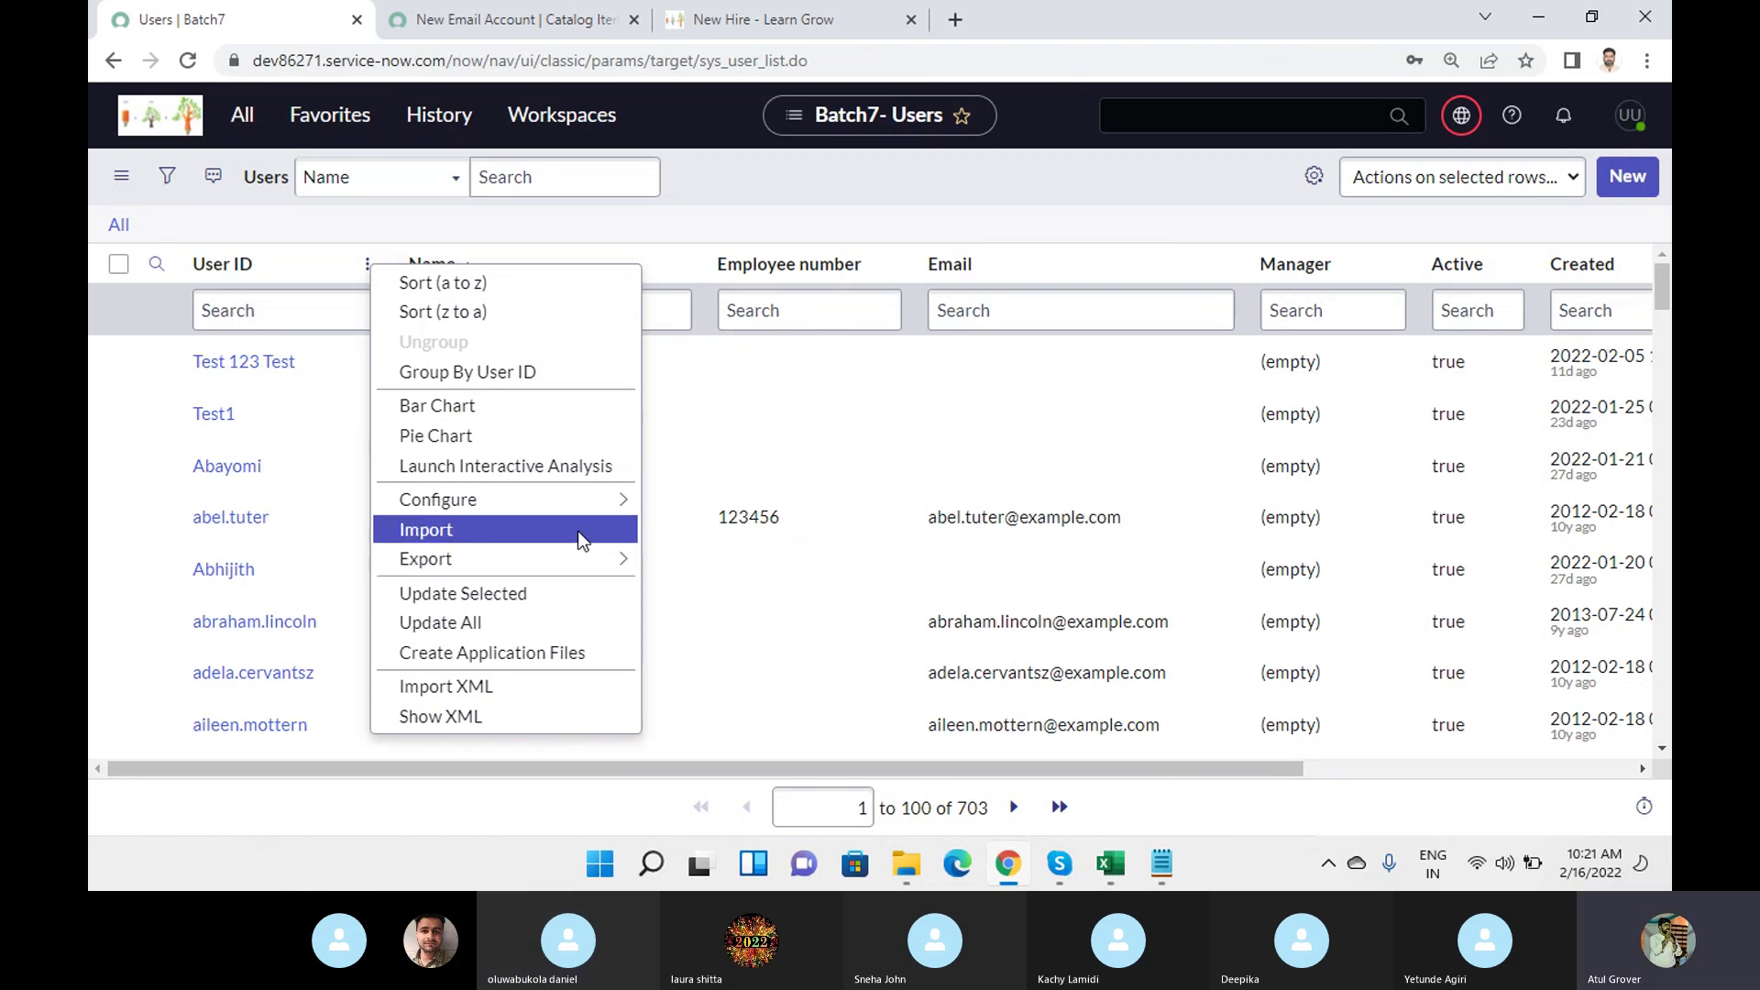
# From Import, generate and download an all-fields Excel template, sys_user (13).xlsx.
pyautogui.click(577, 531)
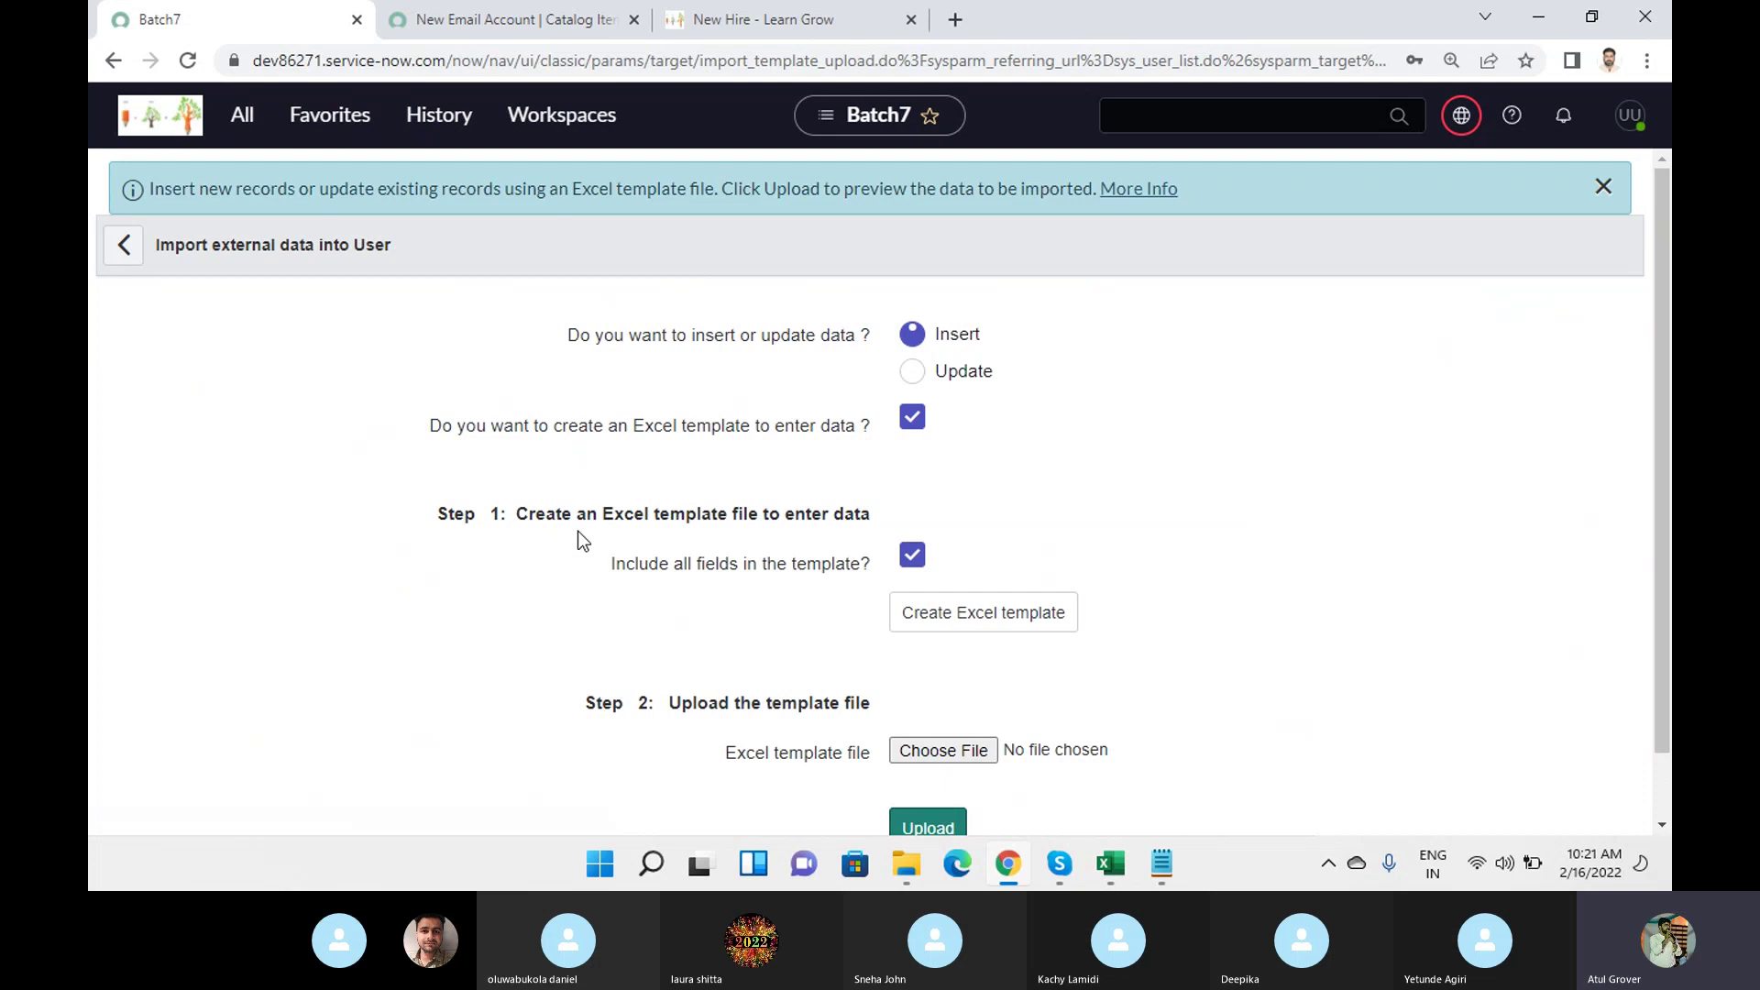
pyautogui.scroll(-1, 1087, 421)
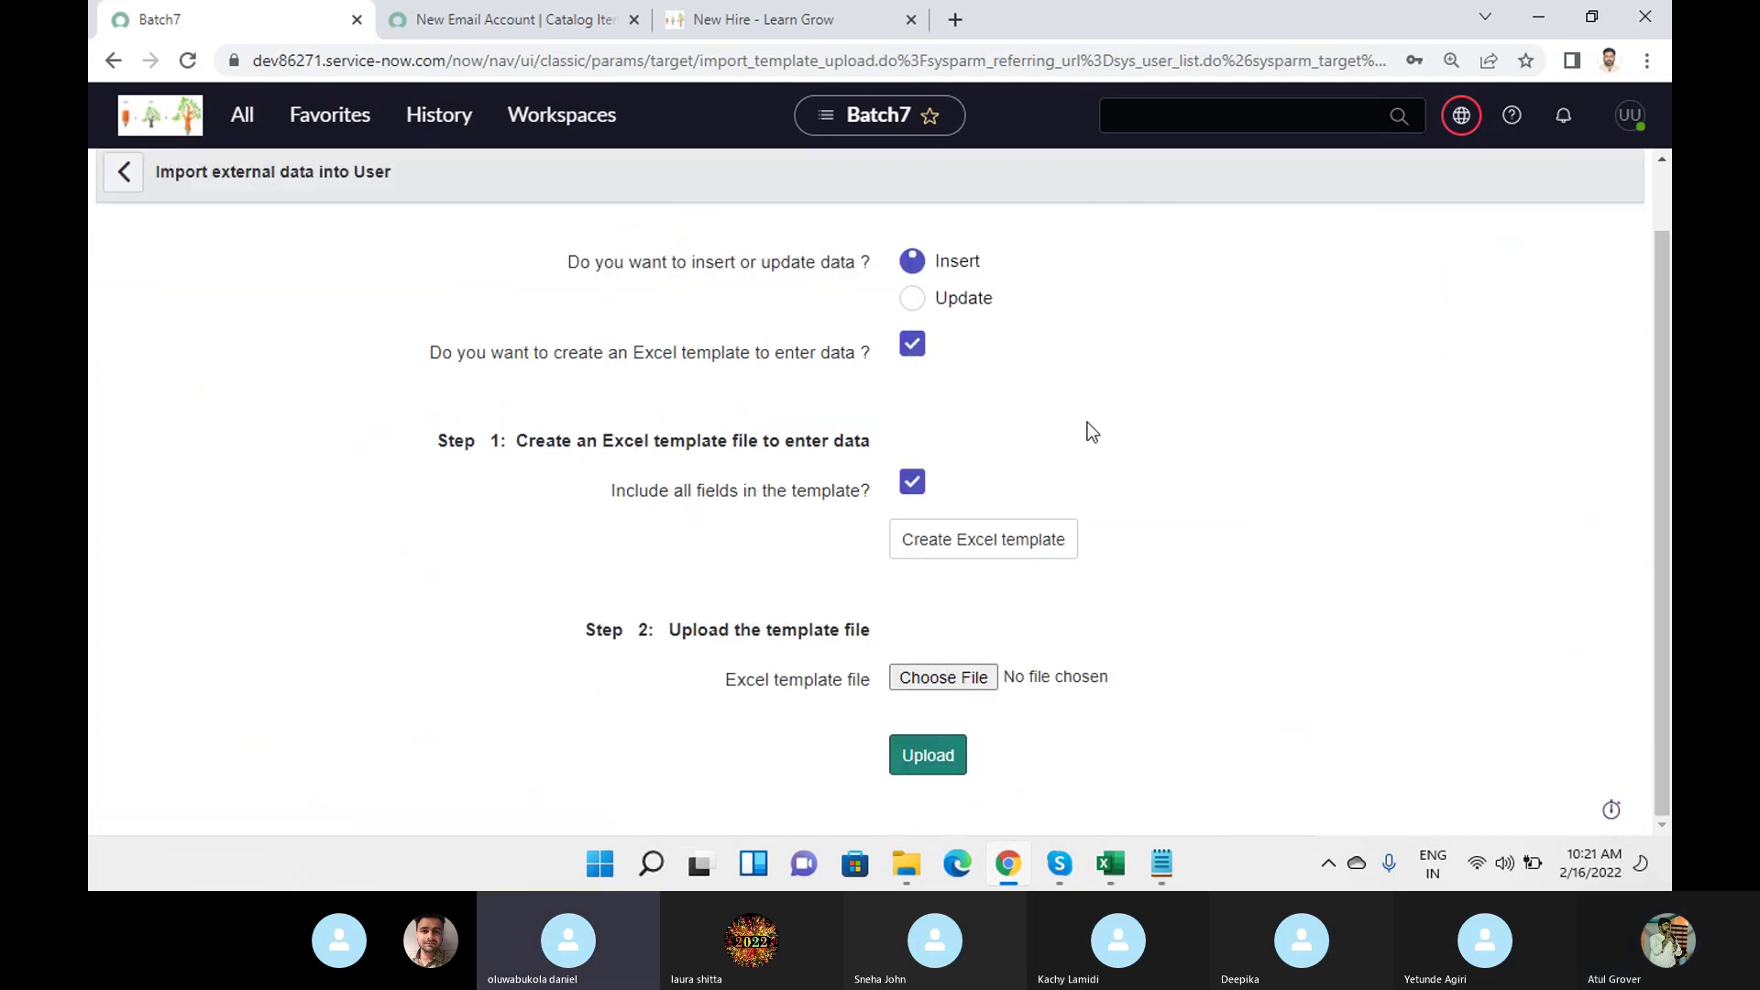
pyautogui.scroll(1, 1087, 422)
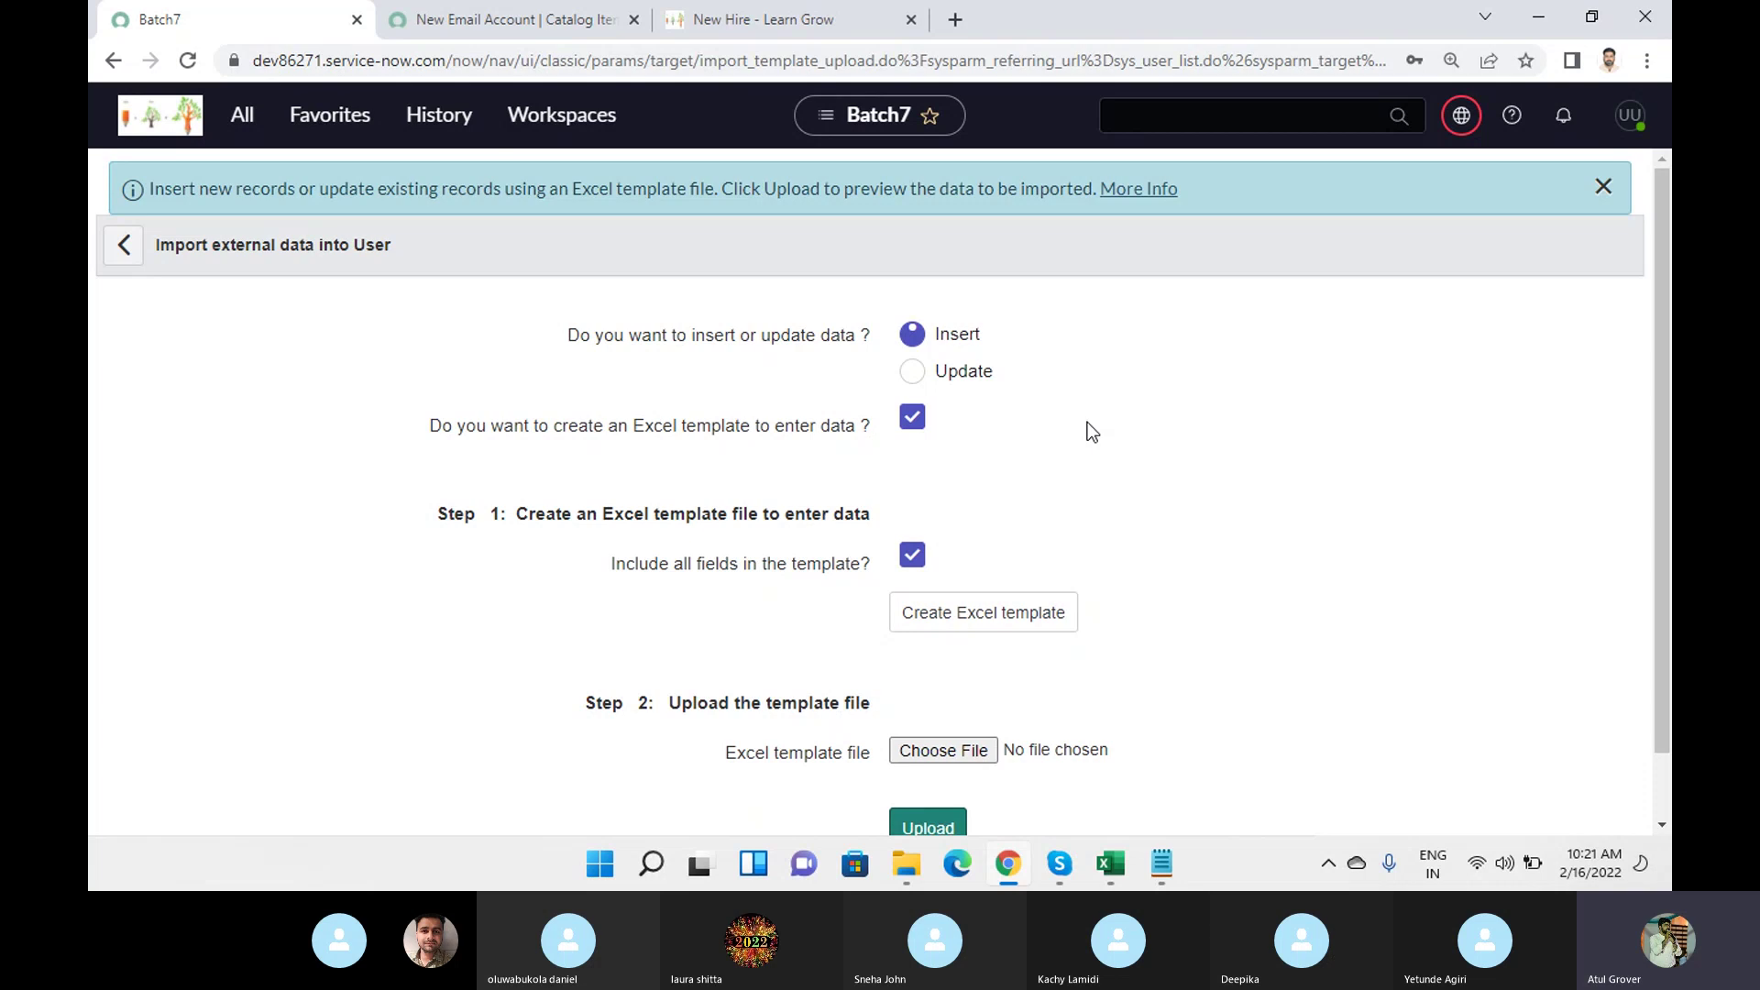
pyautogui.click(969, 628)
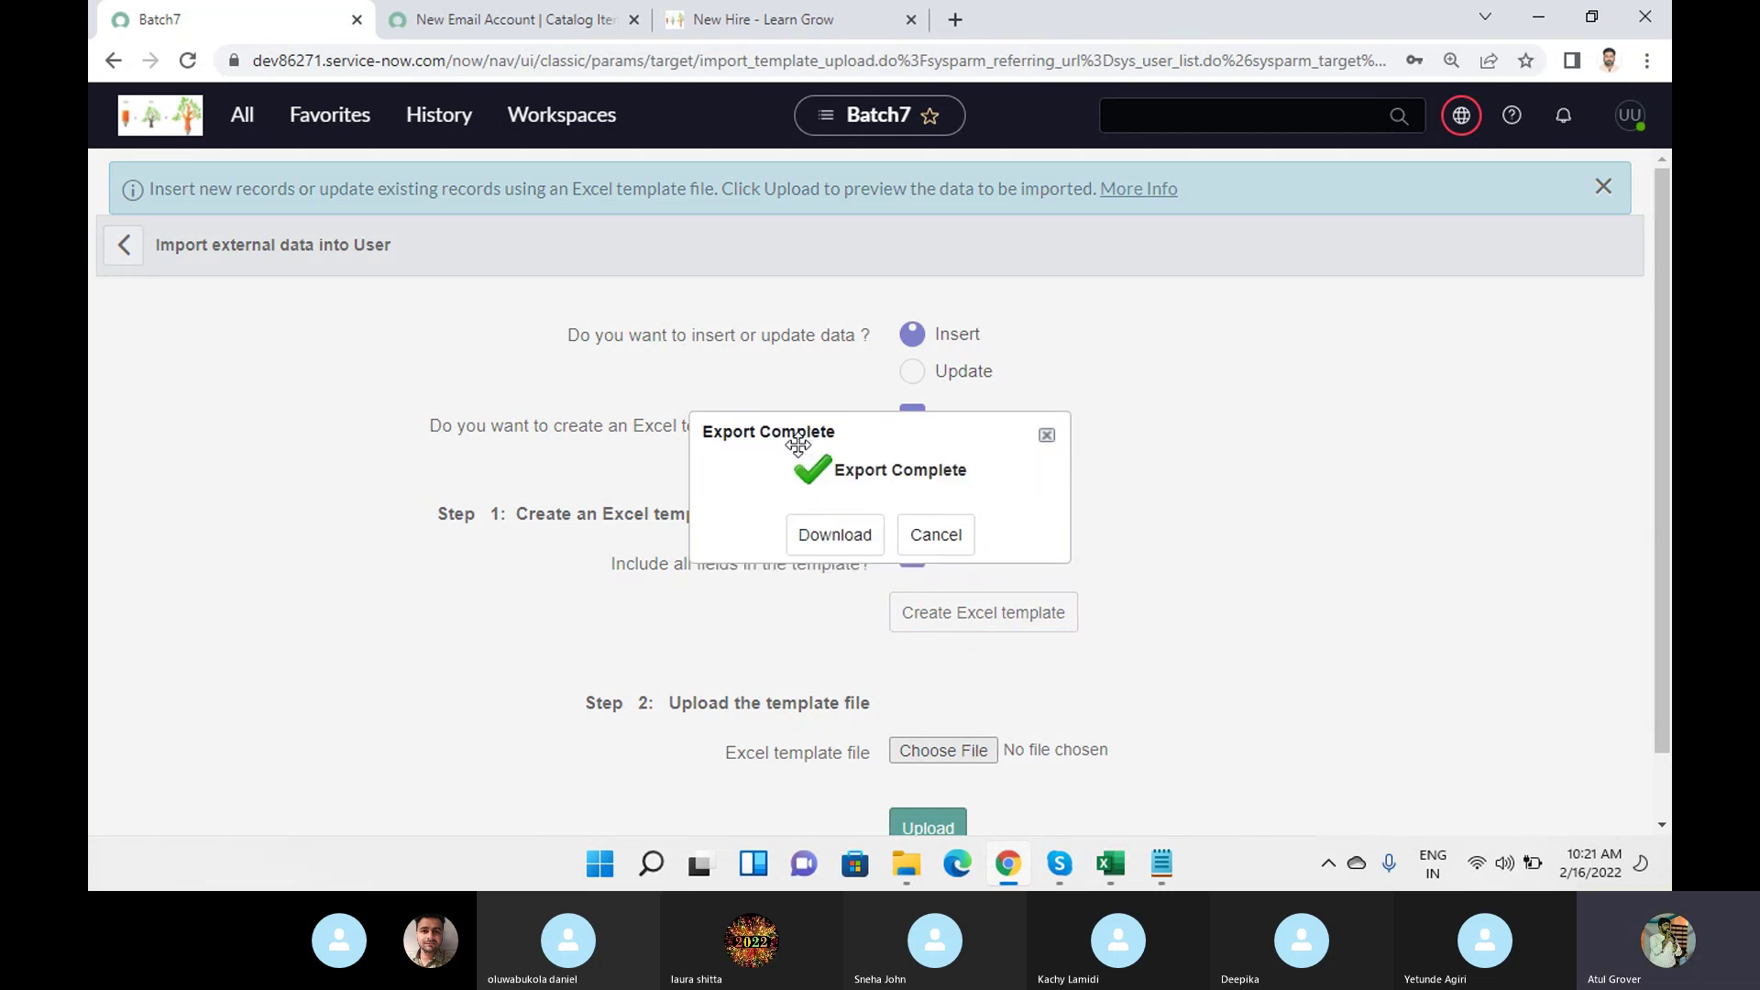
pyautogui.click(830, 535)
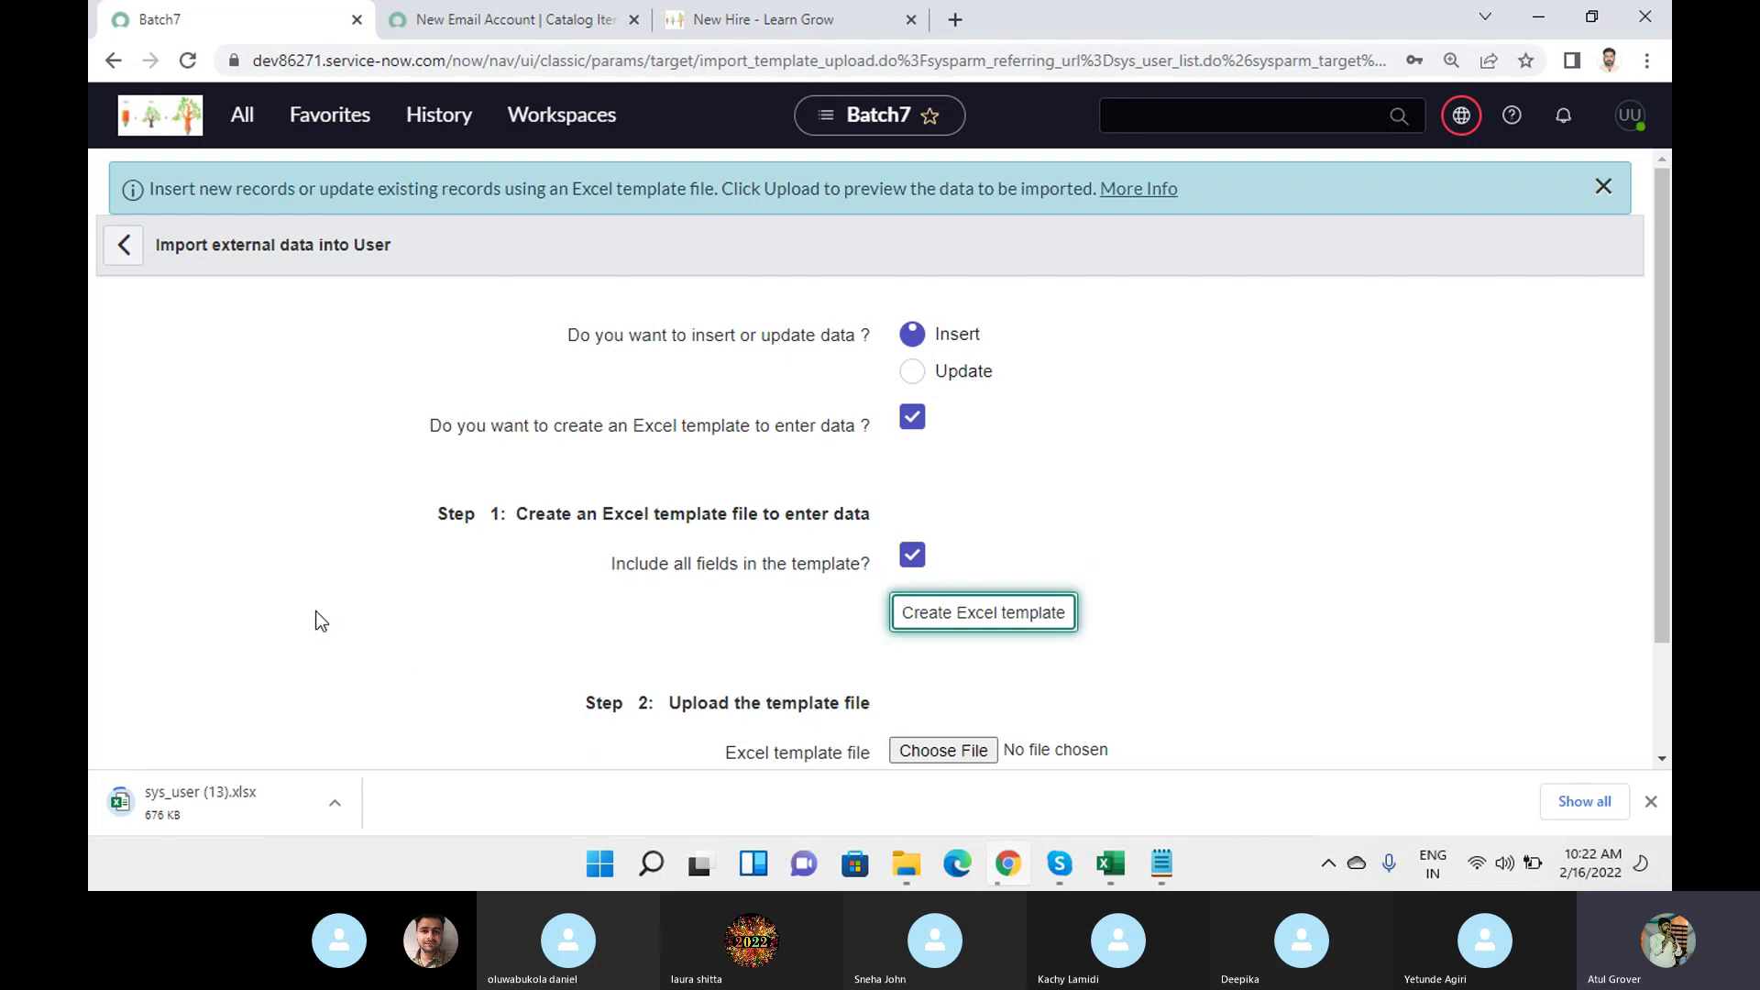
pyautogui.click(1110, 863)
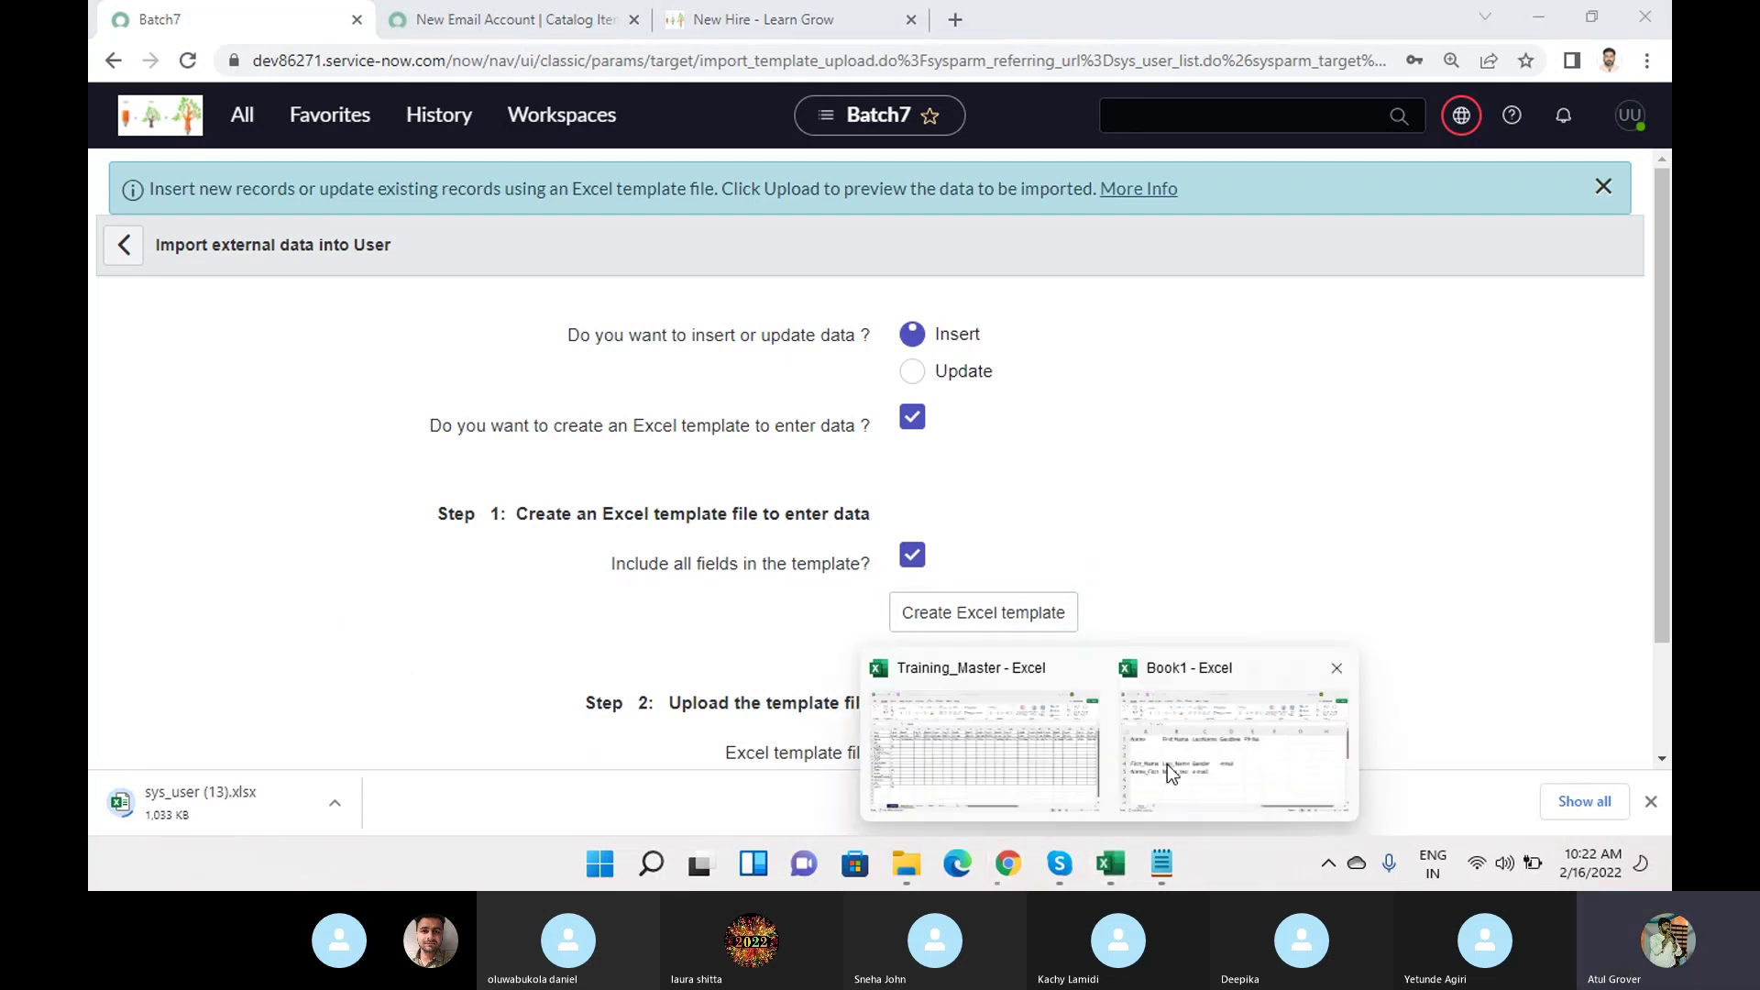
# In Book1, change the A4 heading First_Name to FirstName and select row 4.
pyautogui.click(1162, 772)
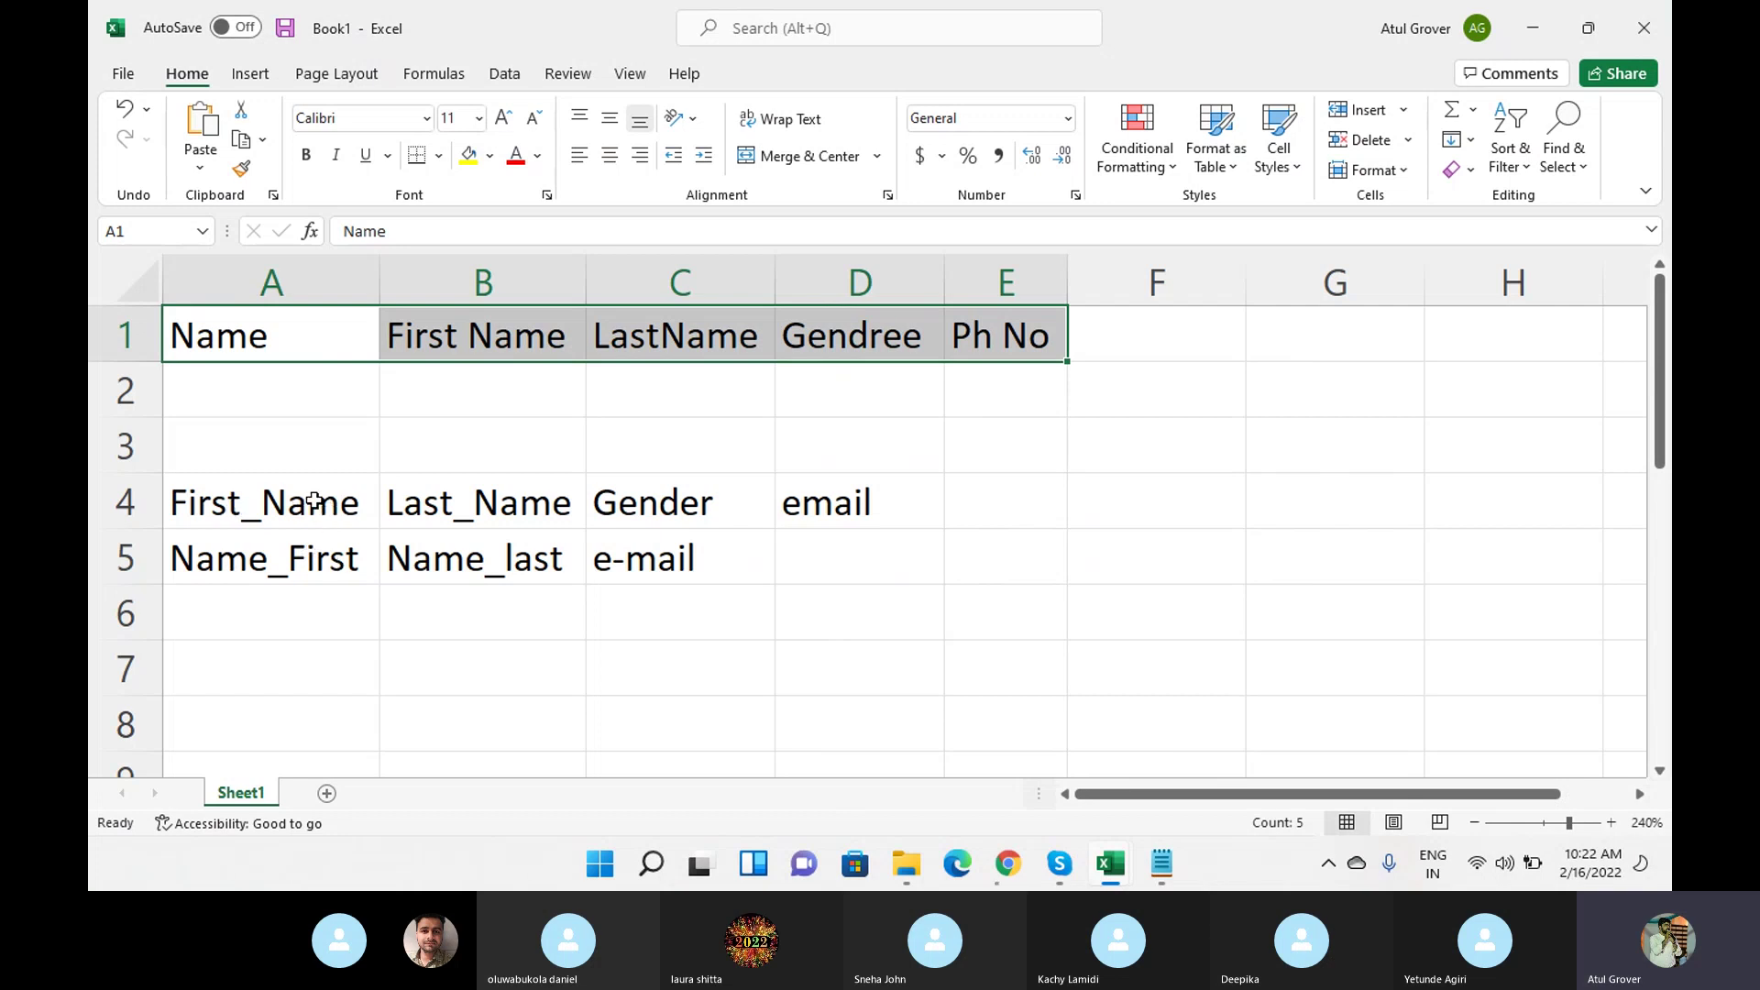
pyautogui.doubleClick(256, 503)
pyautogui.press('BackSpace')
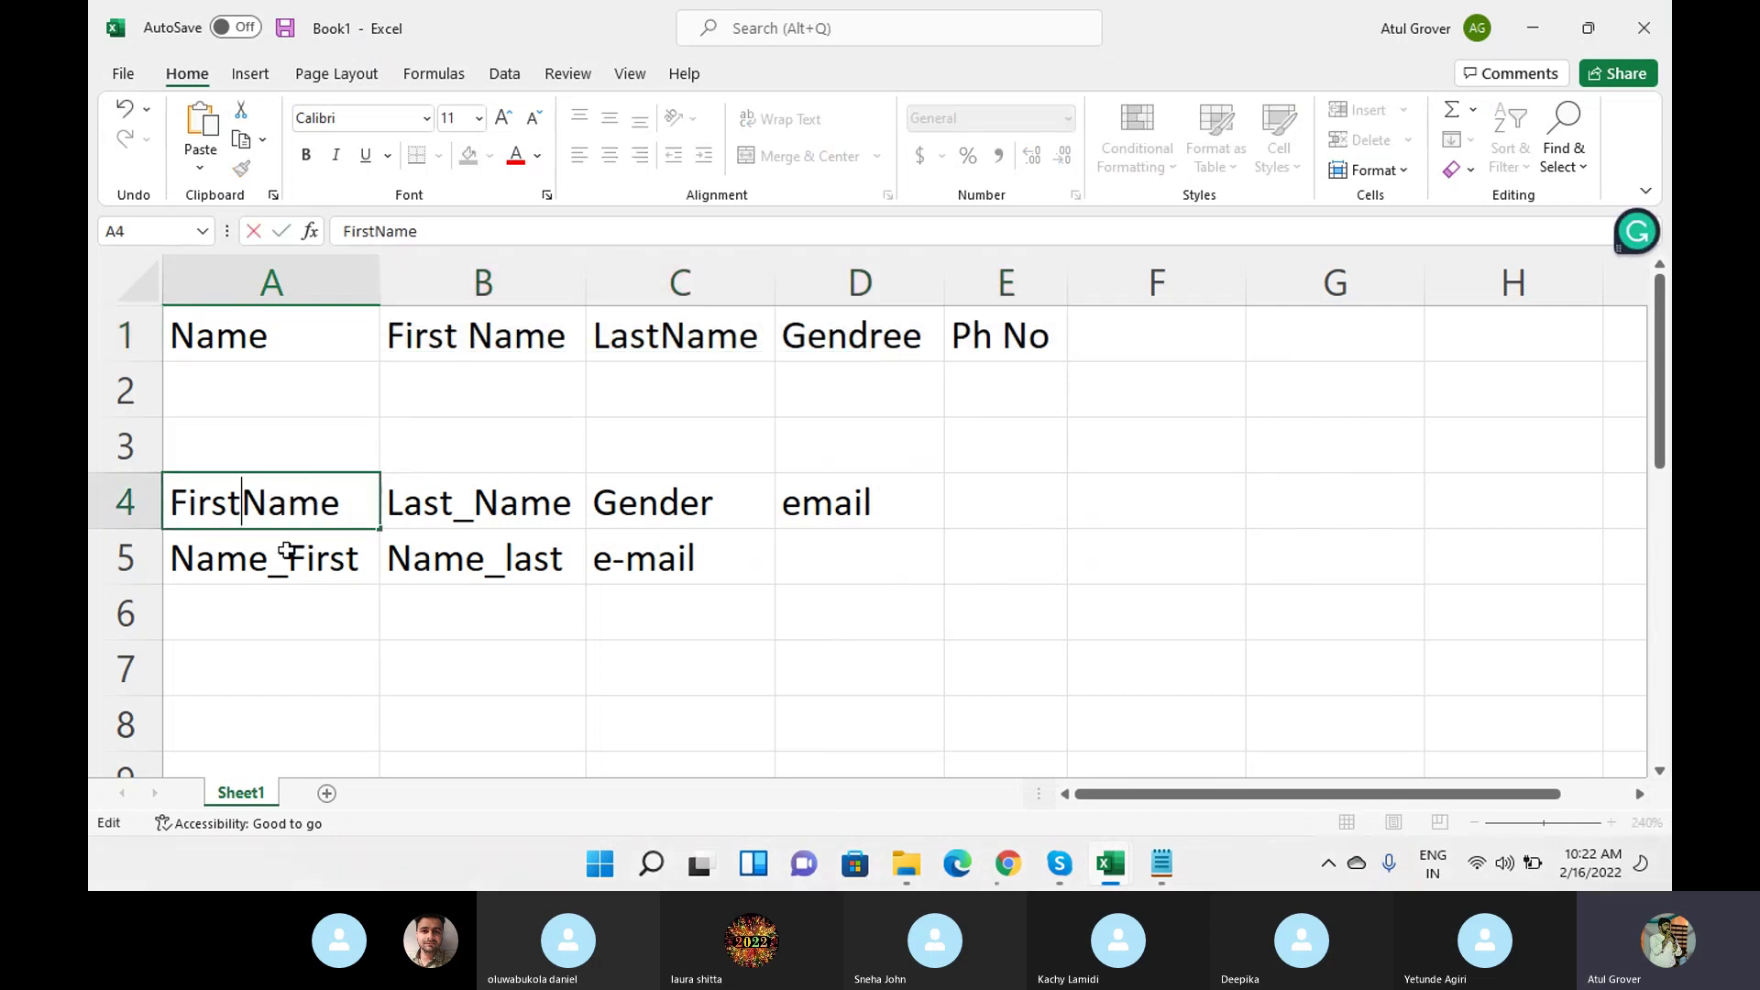
pyautogui.click(286, 550)
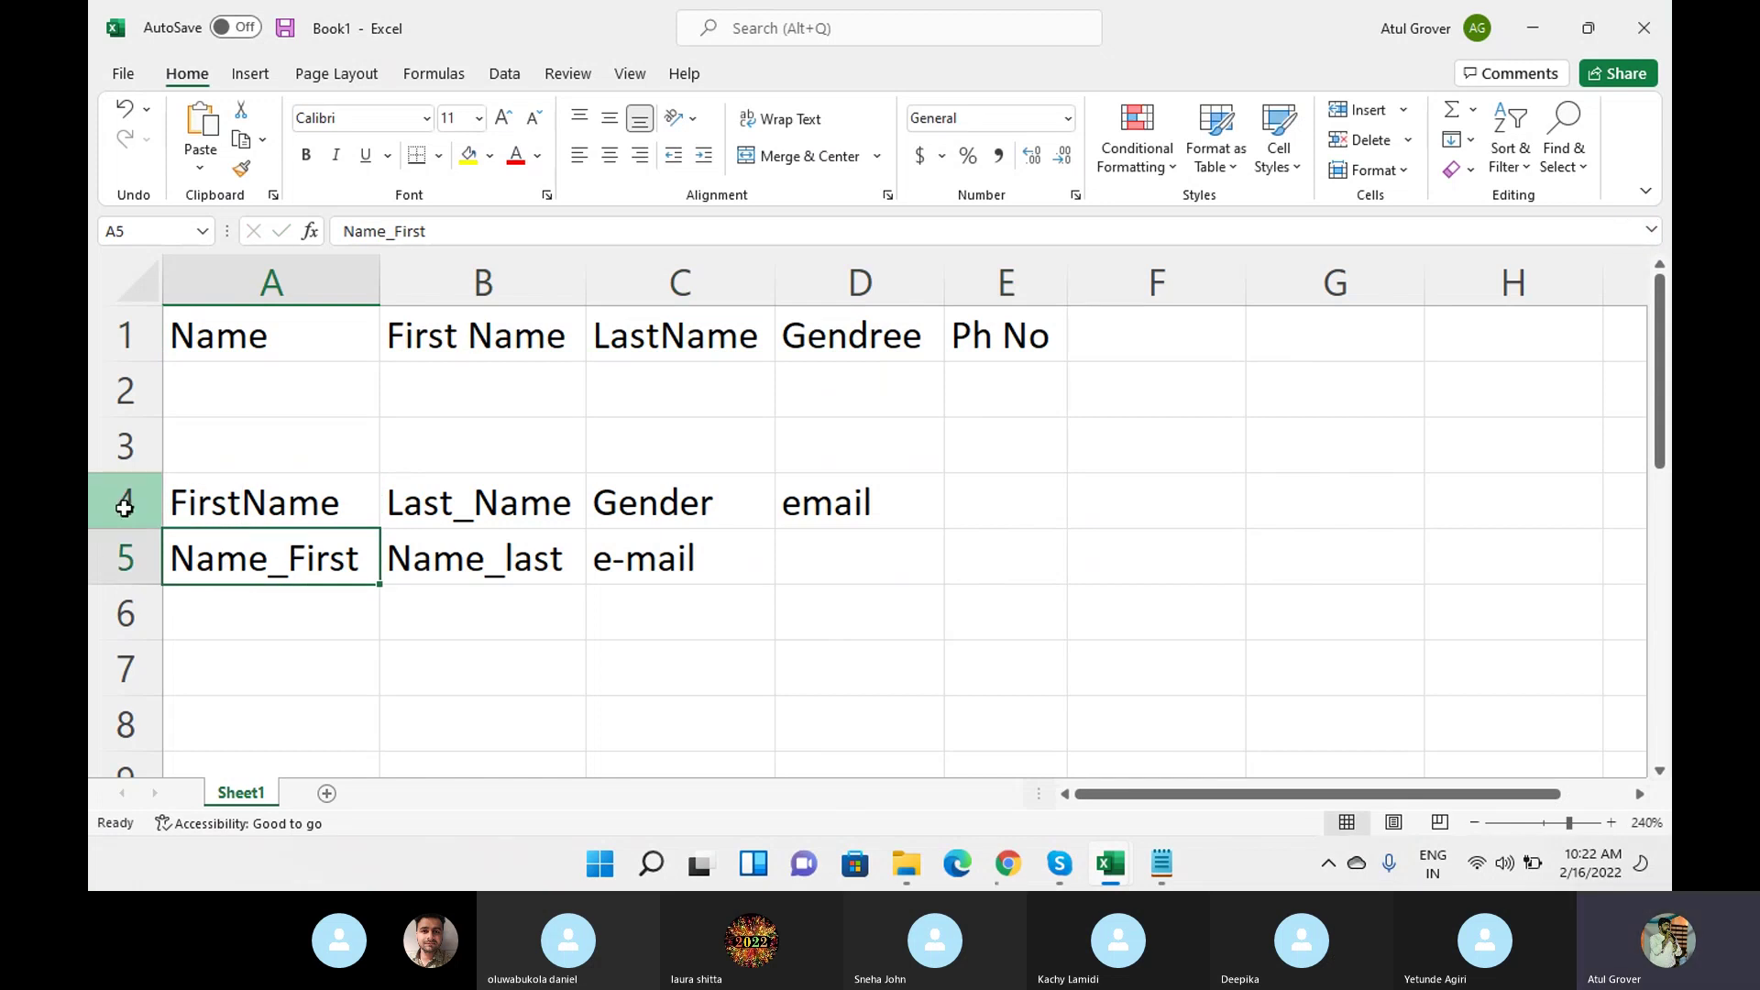
pyautogui.click(119, 507)
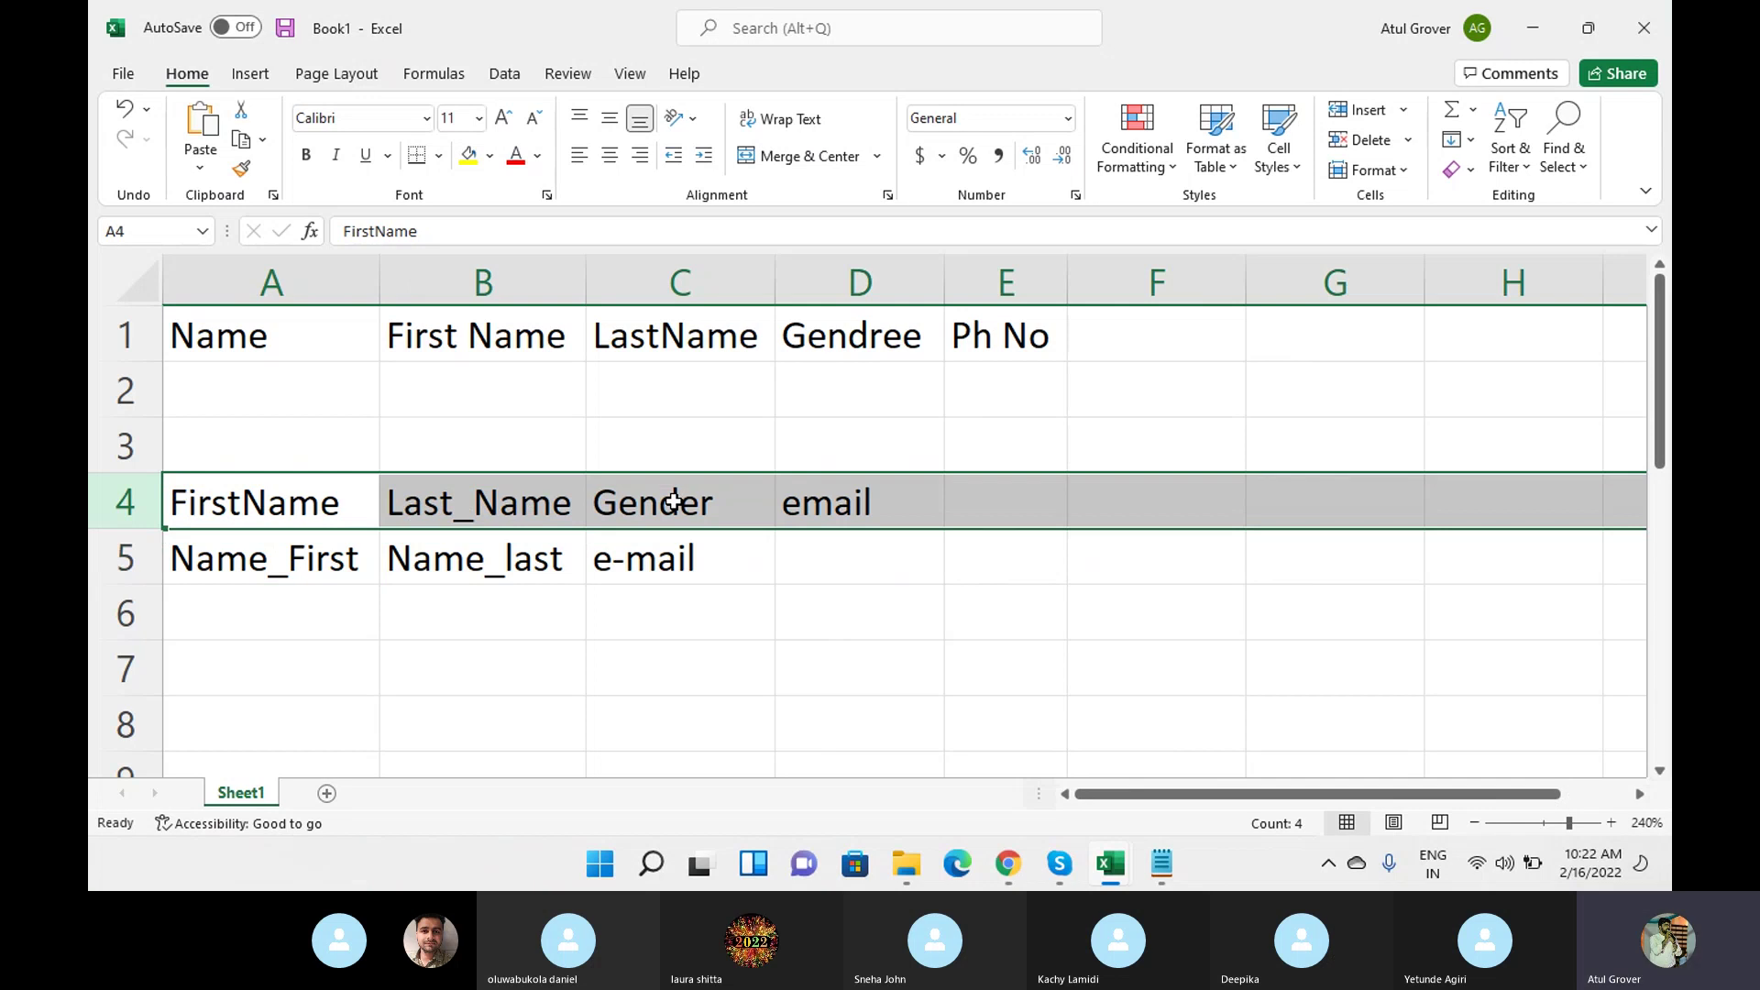
pyautogui.moveTo(1024, 860)
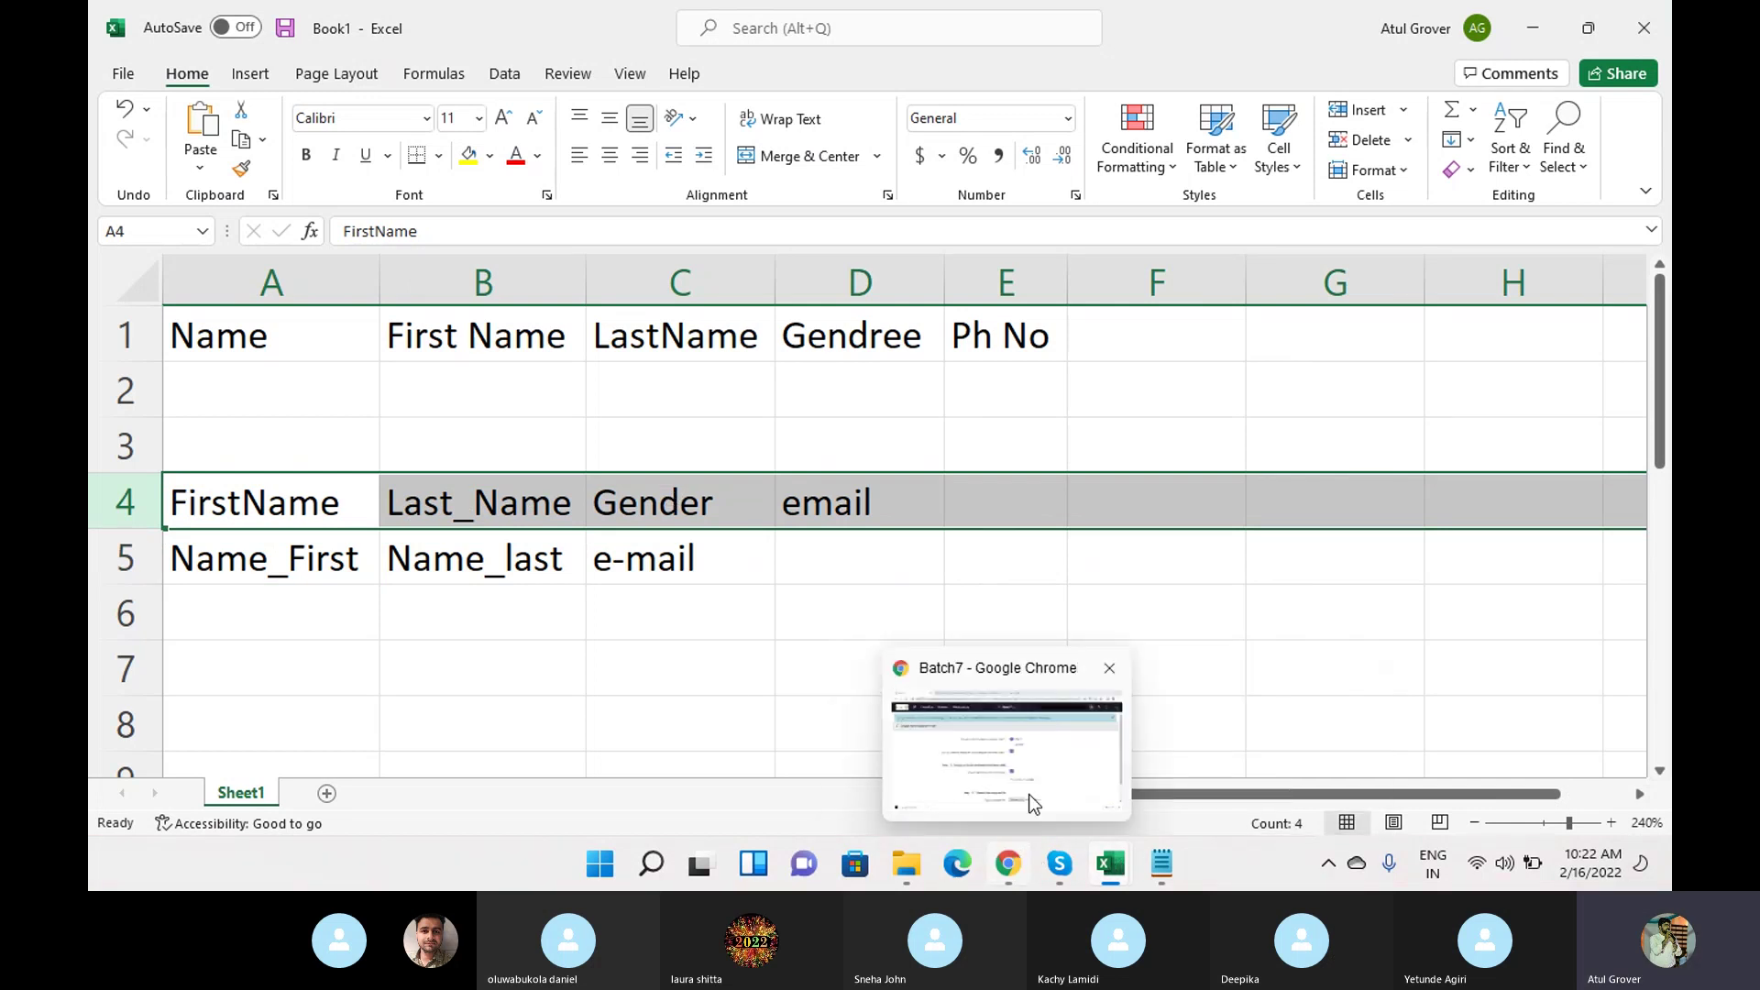
pyautogui.click(1037, 752)
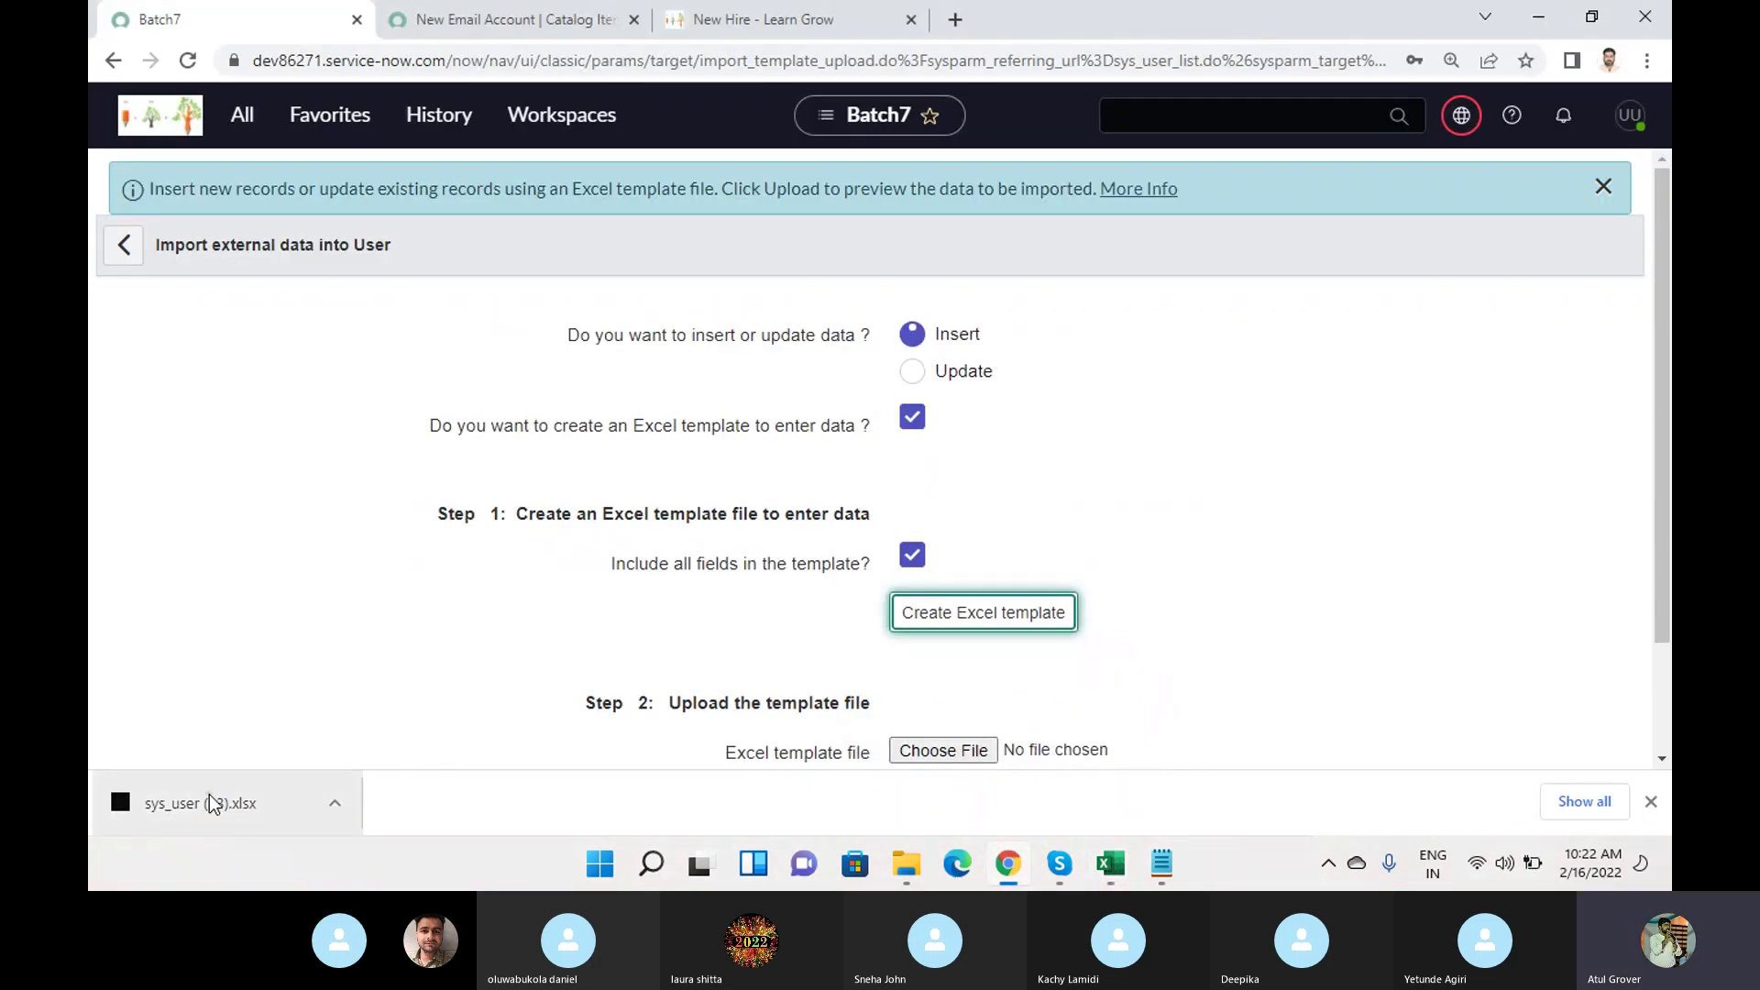
# Open sys_user (13).xlsx from downloads with editing enabled and go to the Page 1 sheet.
pyautogui.click(209, 794)
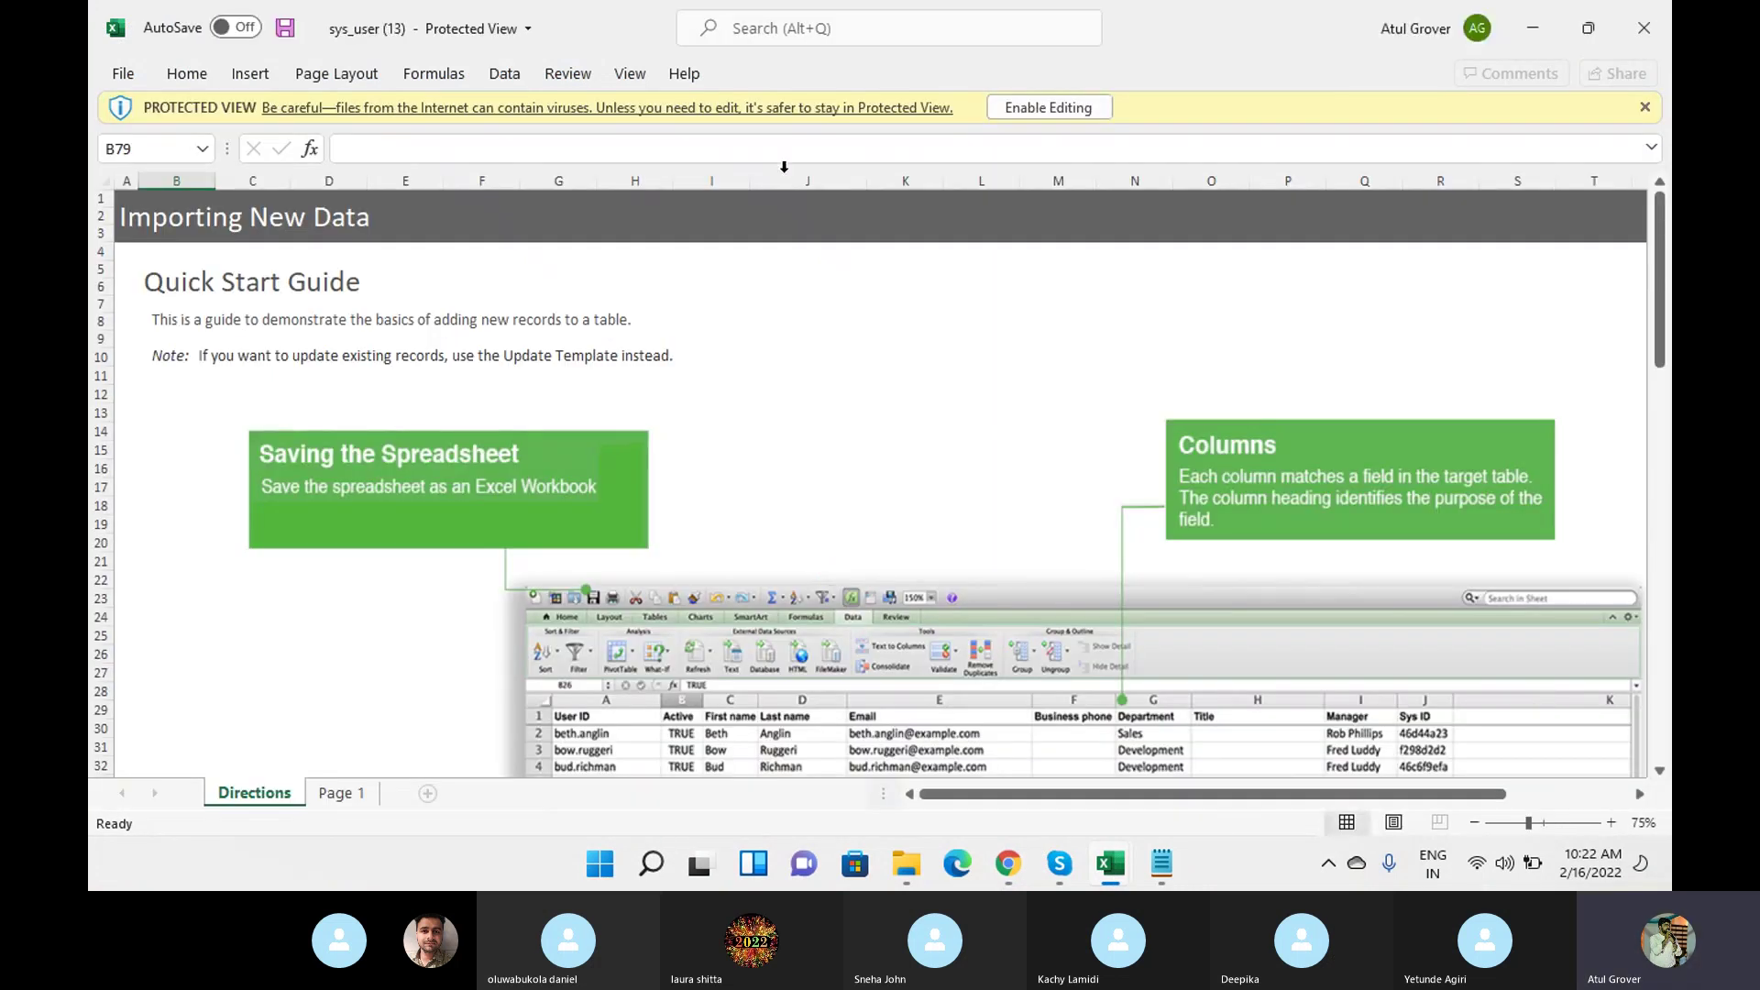
pyautogui.click(1048, 108)
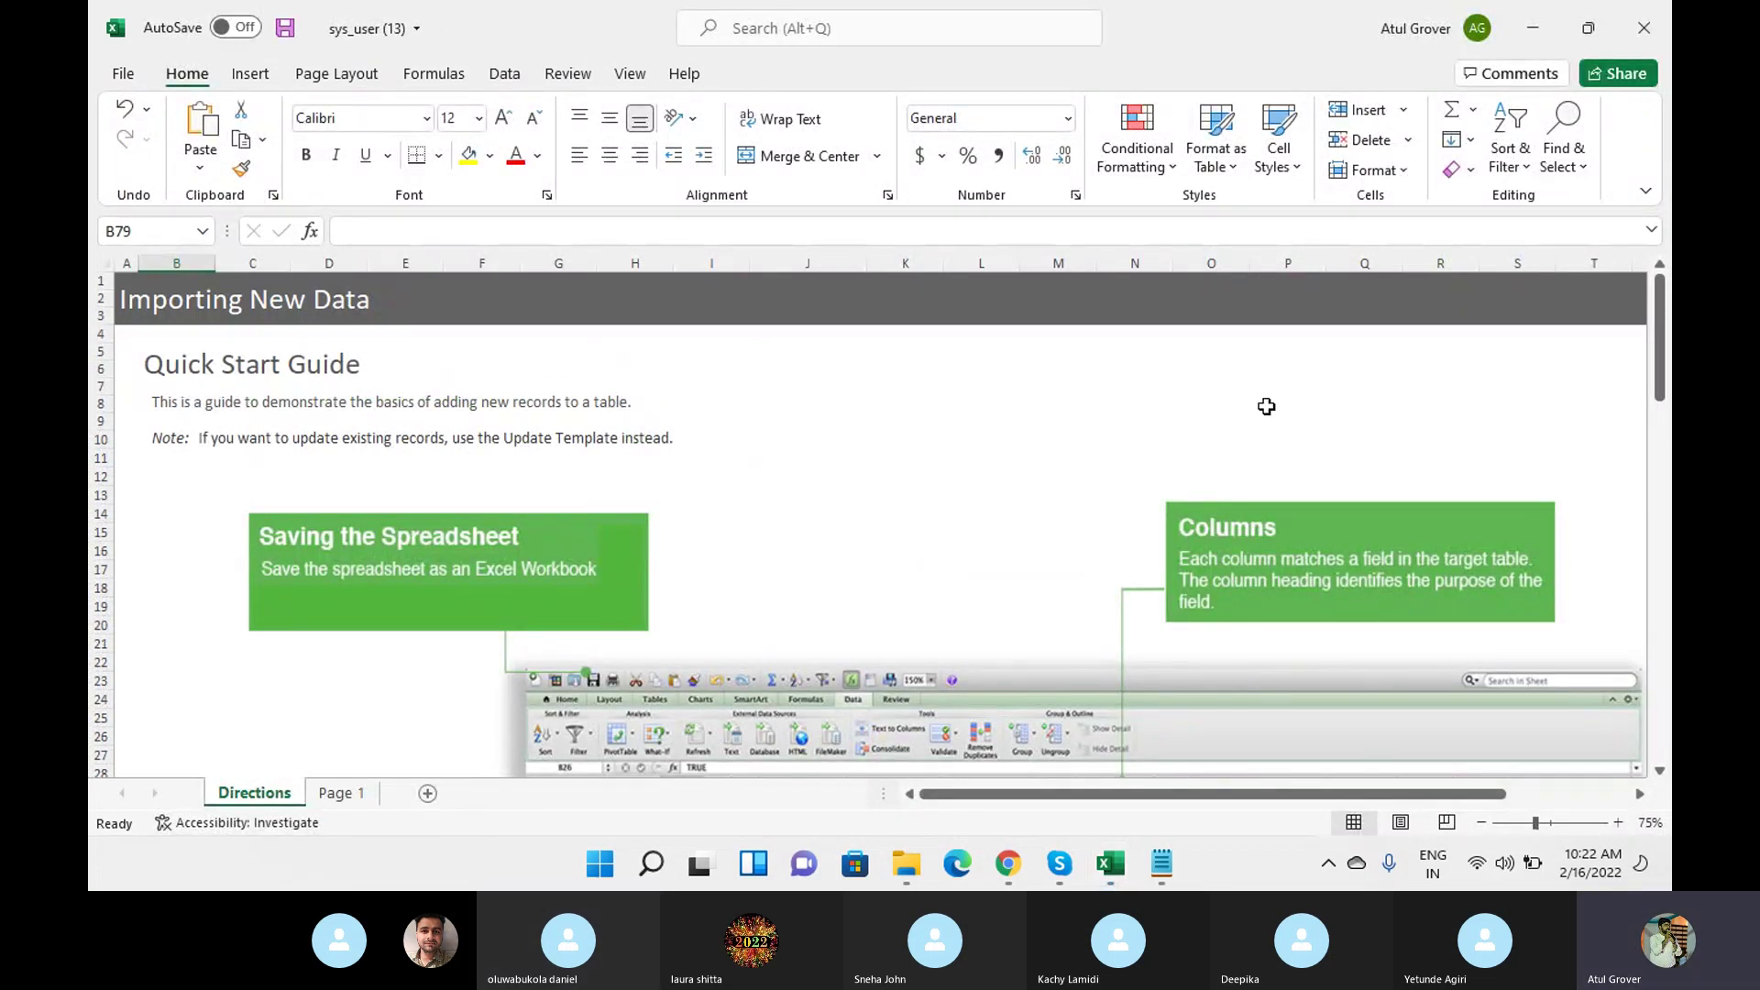
pyautogui.click(337, 793)
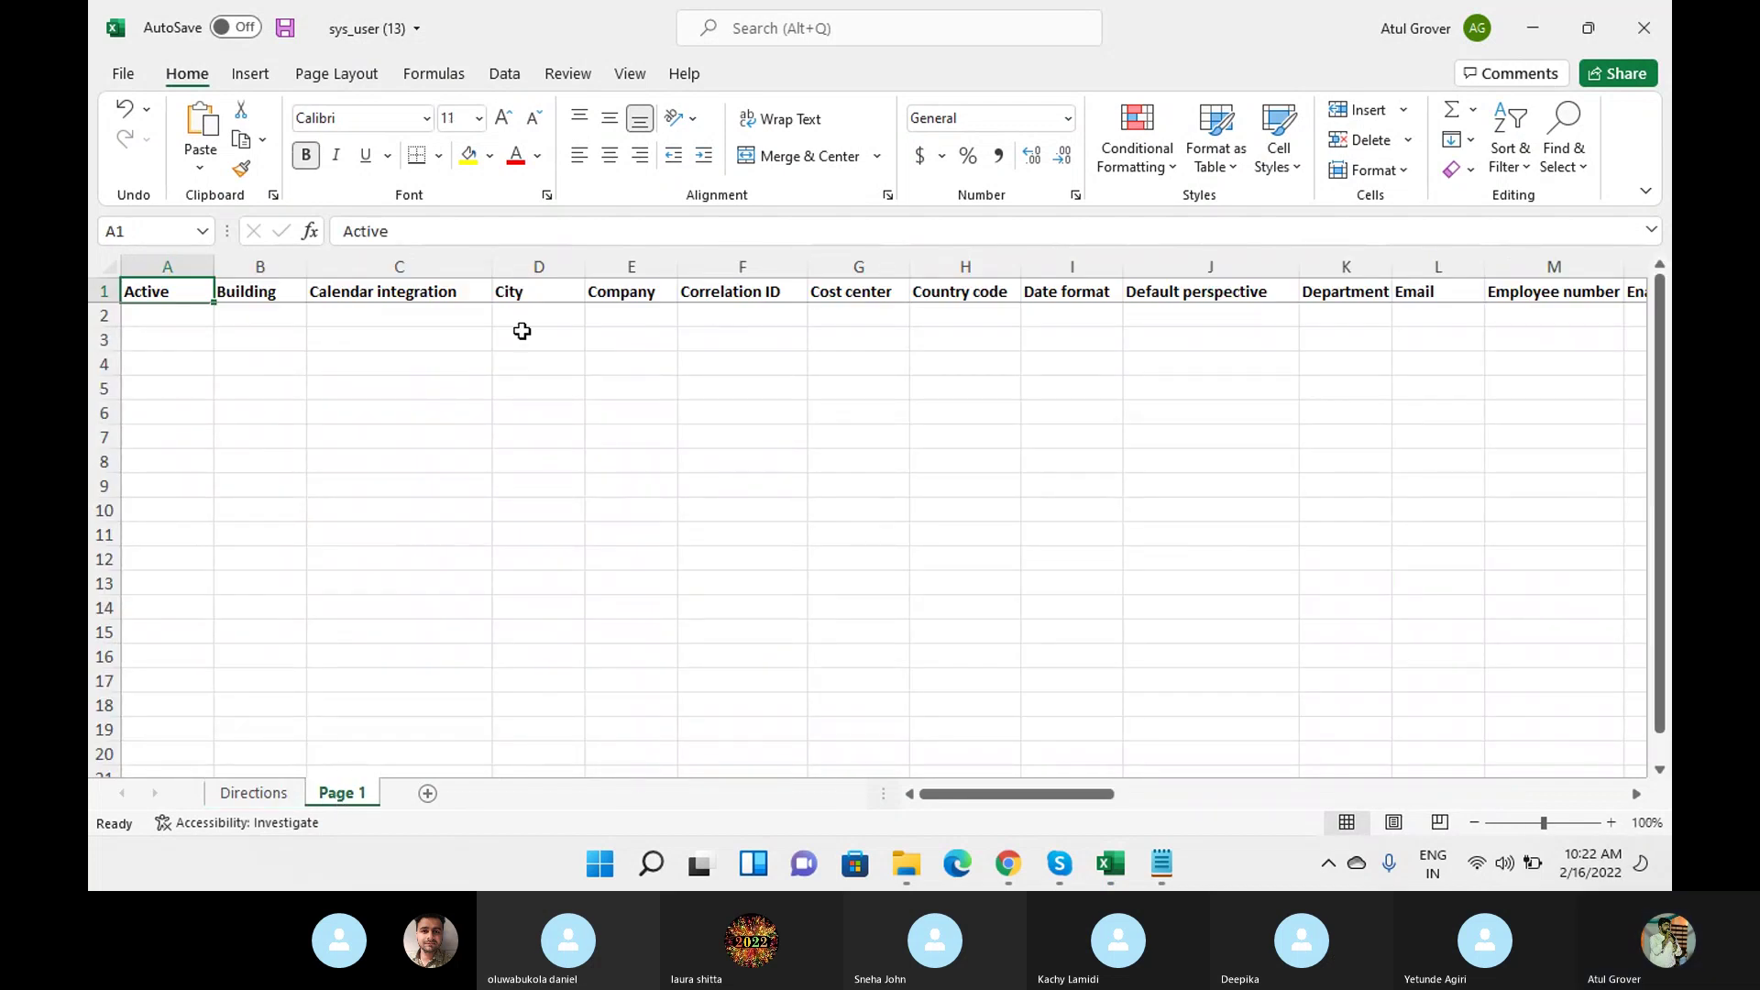
# Review the Page 1 field headings and auto-fit column S to Home phone.
pyautogui.click(101, 291)
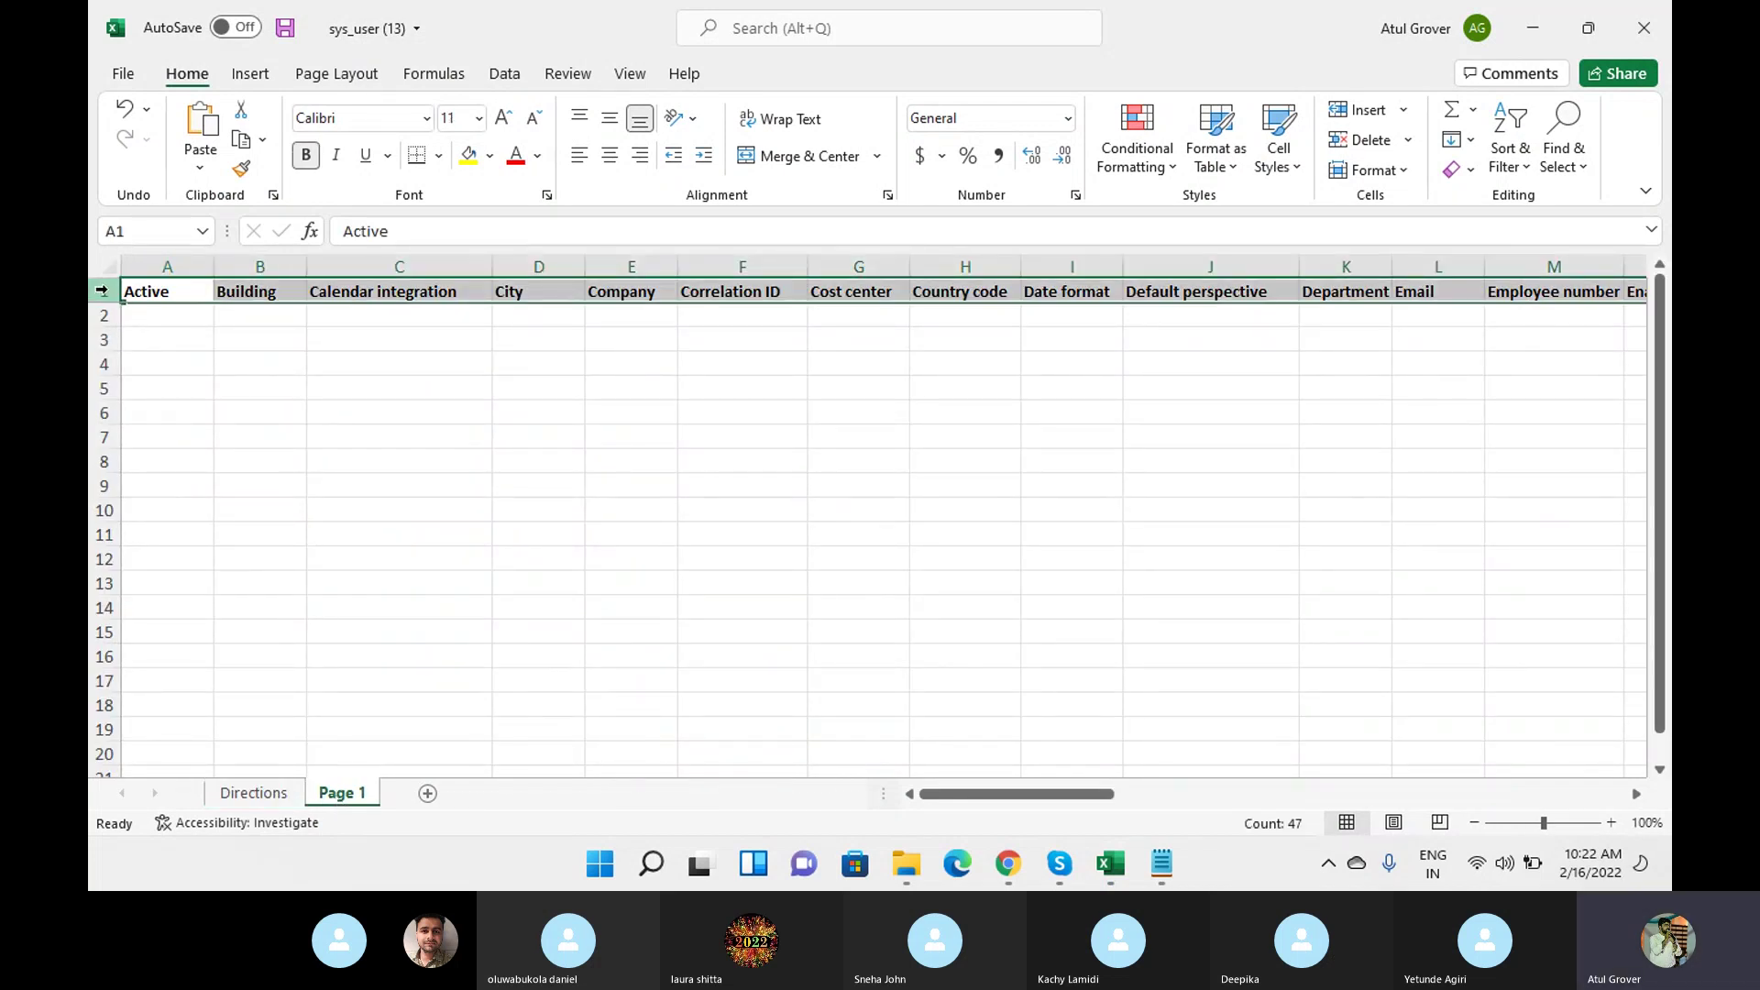
pyautogui.press('Right')
pyautogui.press('Right')
pyautogui.press('Right')
pyautogui.press('Right')
pyautogui.press('Right')
pyautogui.press('Right')
pyautogui.press('Right')
pyautogui.press('Right')
pyautogui.press('Right')
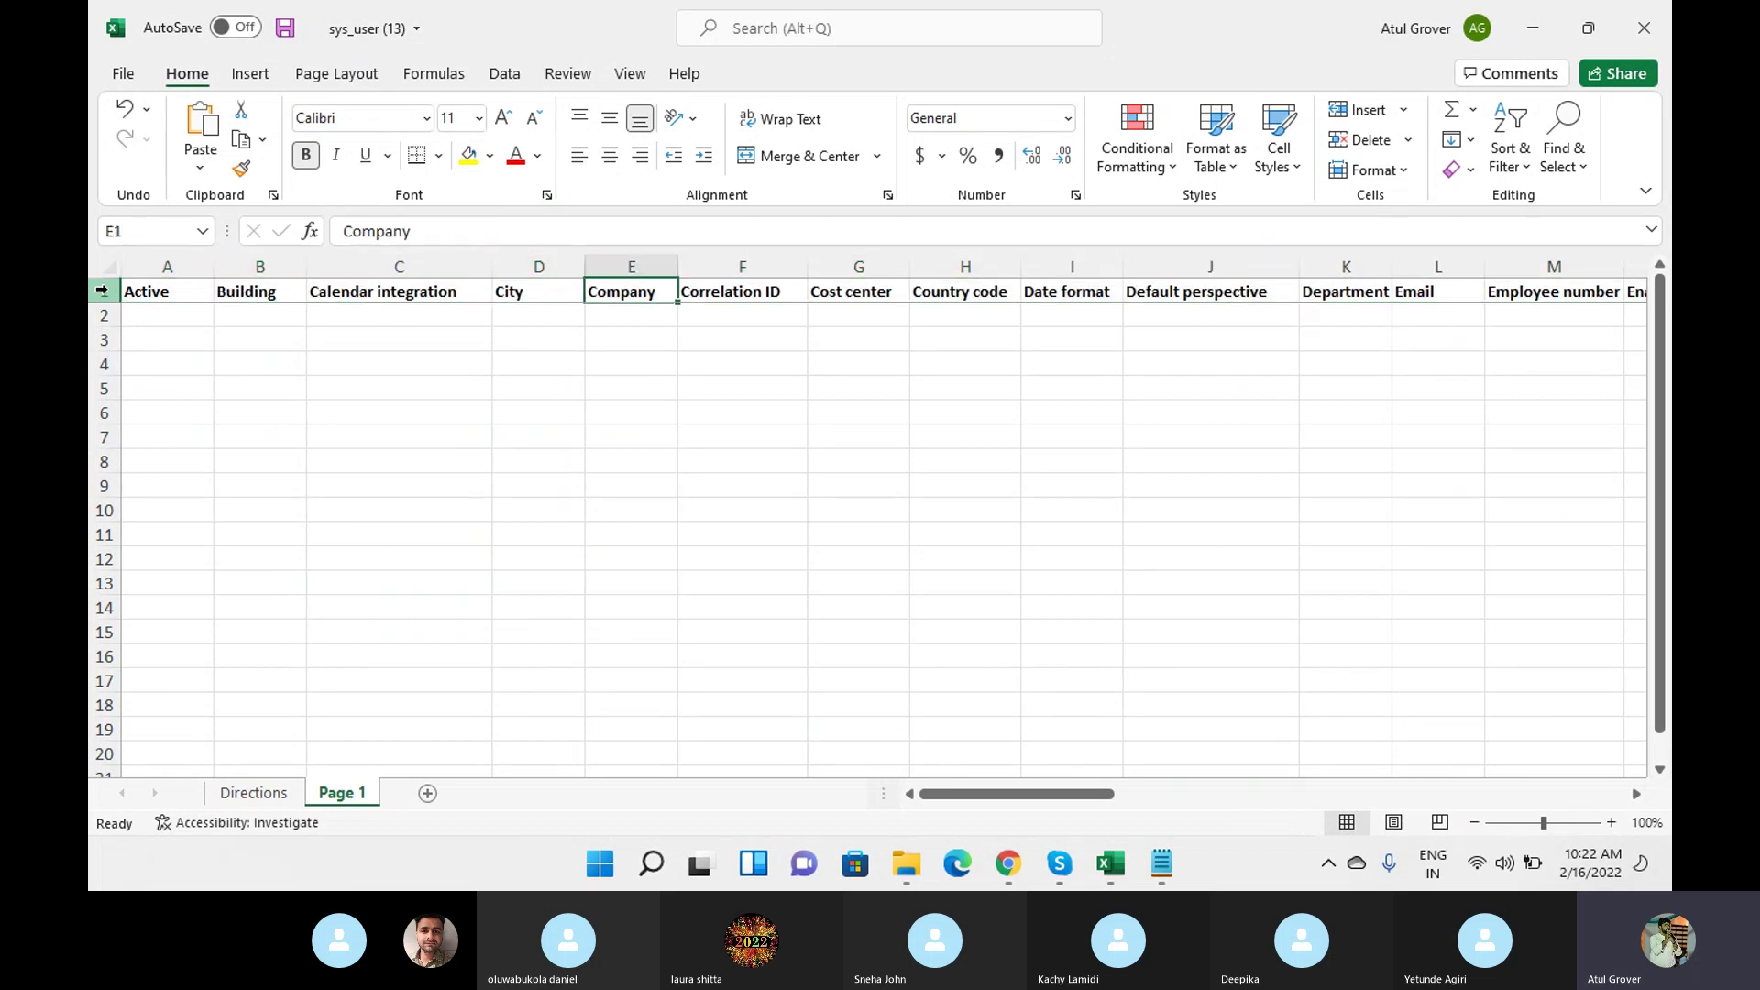
pyautogui.press('Right')
pyautogui.press('Right')
pyautogui.press('Right')
pyautogui.press('Right')
pyautogui.press('Right')
pyautogui.press('Right')
pyautogui.press('Right')
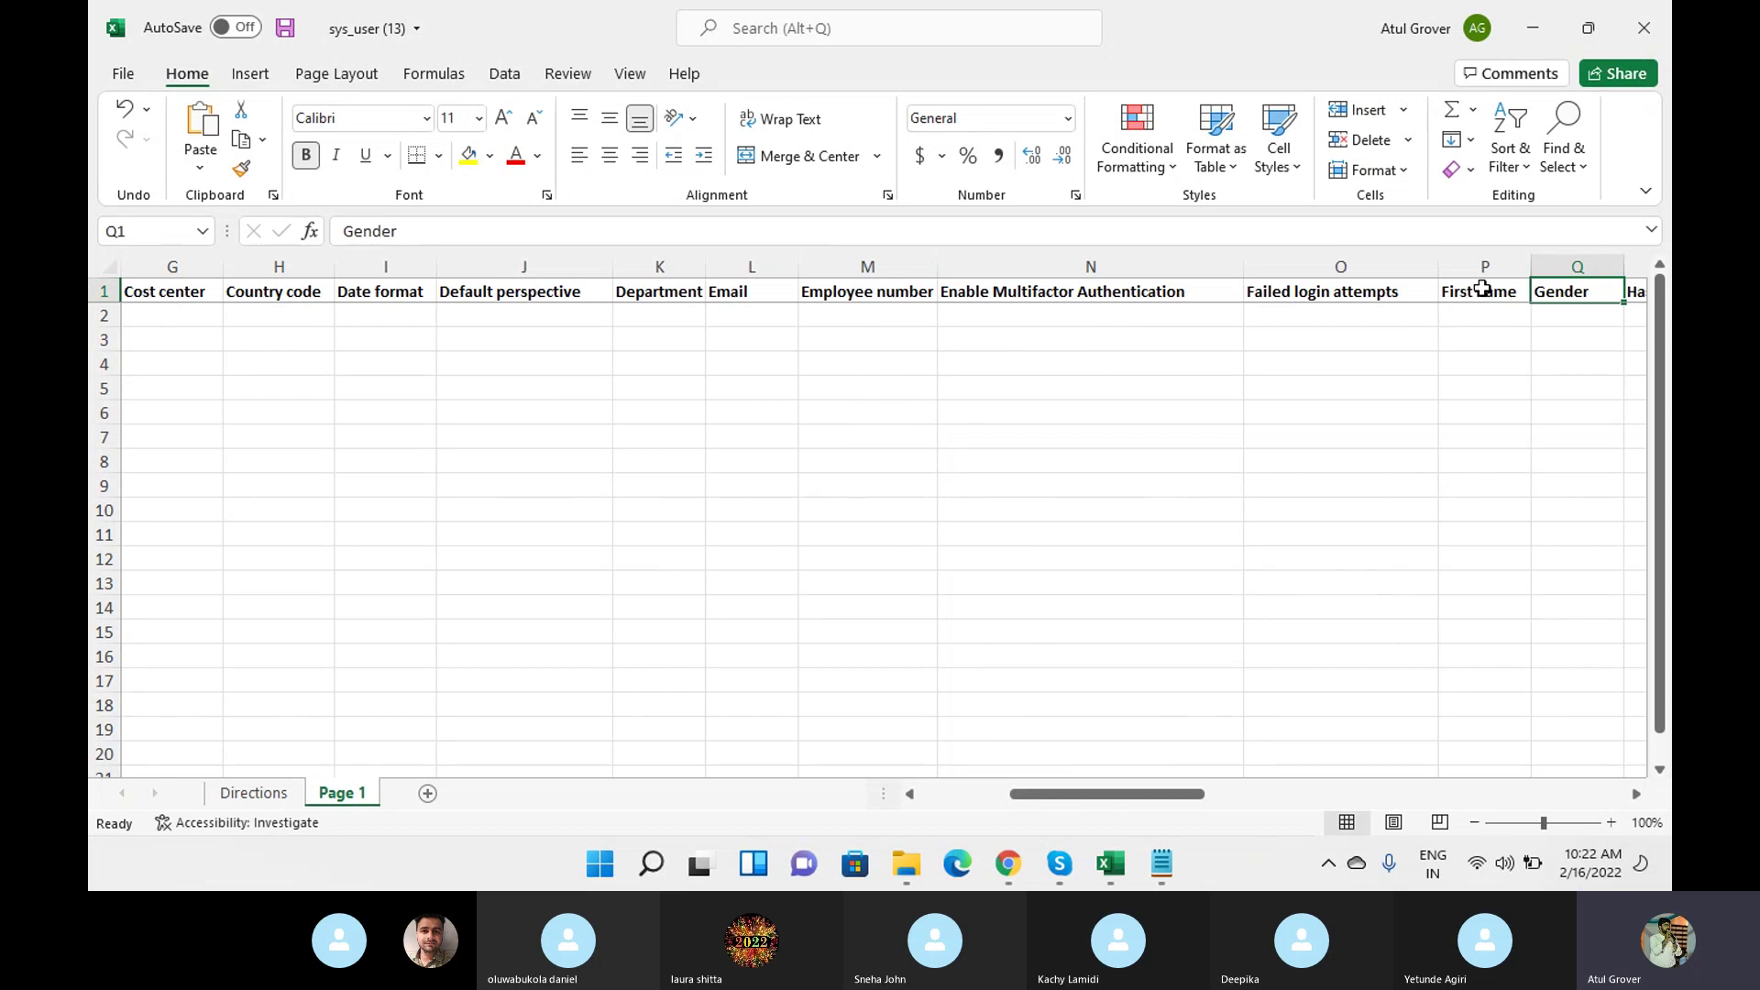
pyautogui.press('Right')
pyautogui.press('Right')
pyautogui.press('Right')
pyautogui.press('Right')
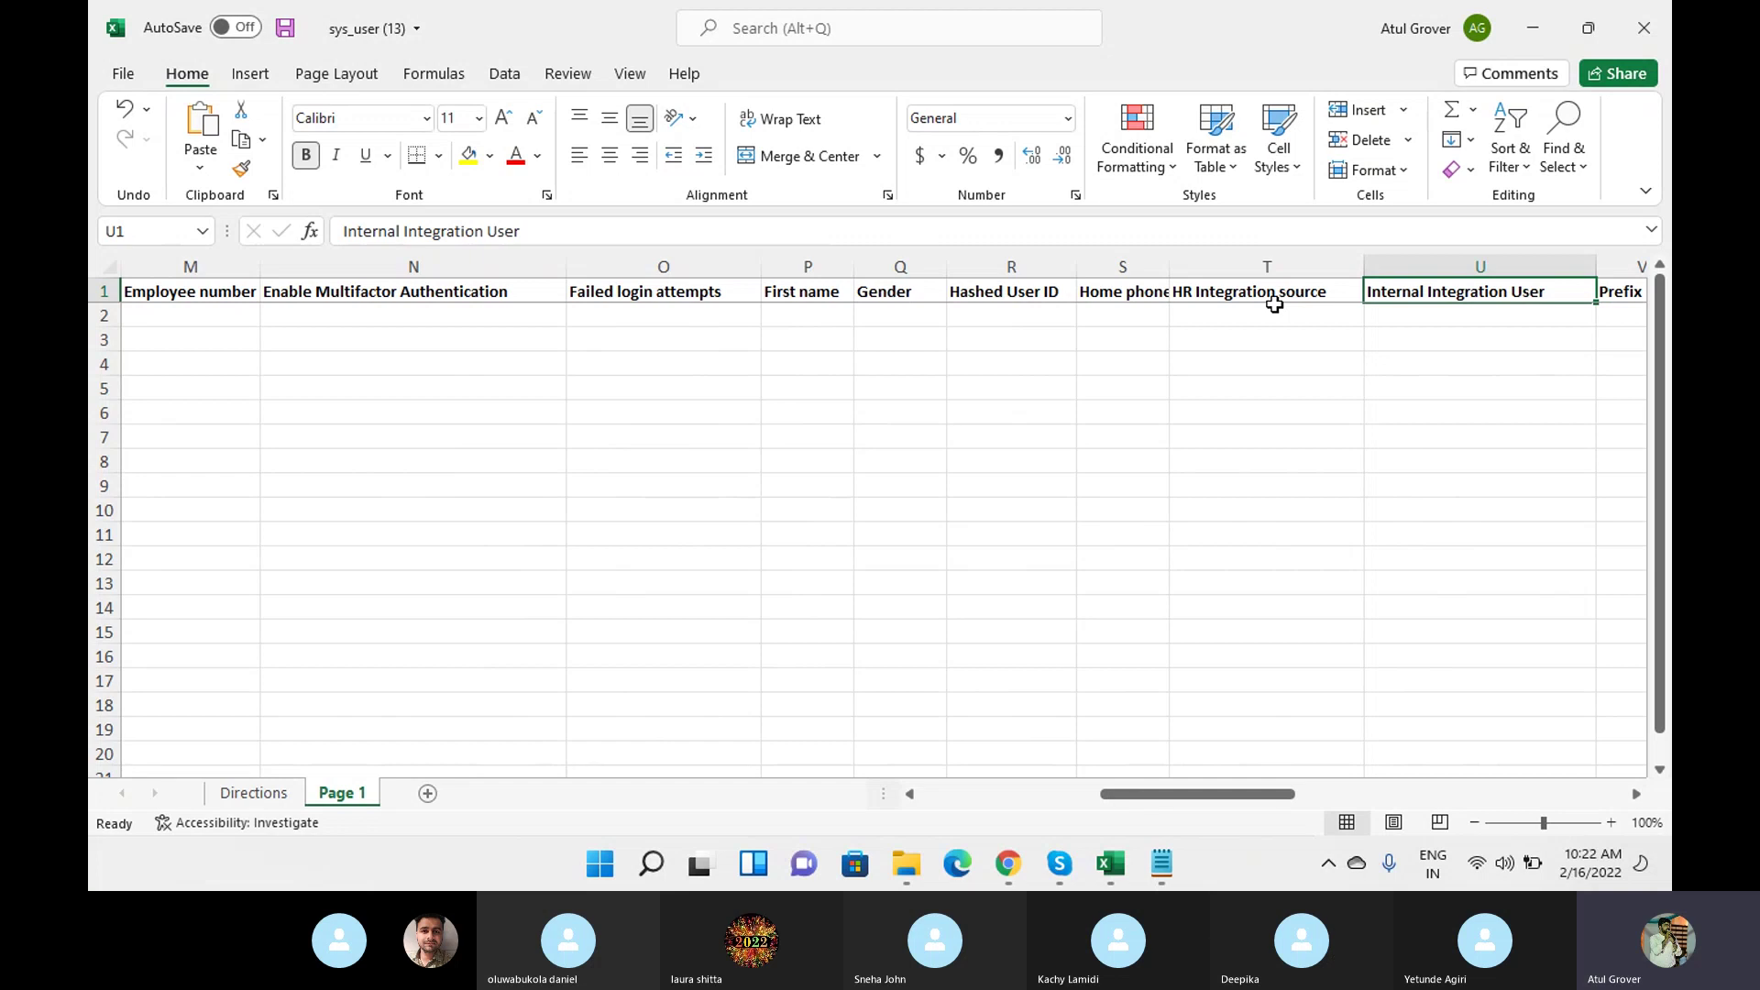
pyautogui.doubleClick(1174, 266)
pyautogui.press('Left')
pyautogui.press('Left')
pyautogui.press('Left')
pyautogui.press('Left')
pyautogui.press('Left')
pyautogui.press('Left')
pyautogui.press('Left')
pyautogui.press('Left')
pyautogui.press('Left')
pyautogui.press('Left')
pyautogui.press('Left')
pyautogui.press('Left')
pyautogui.press('Left')
pyautogui.press('Left')
pyautogui.press('Left')
pyautogui.press('Left')
pyautogui.press('Left')
pyautogui.press('Left')
pyautogui.press('Left')
pyautogui.press('Left')
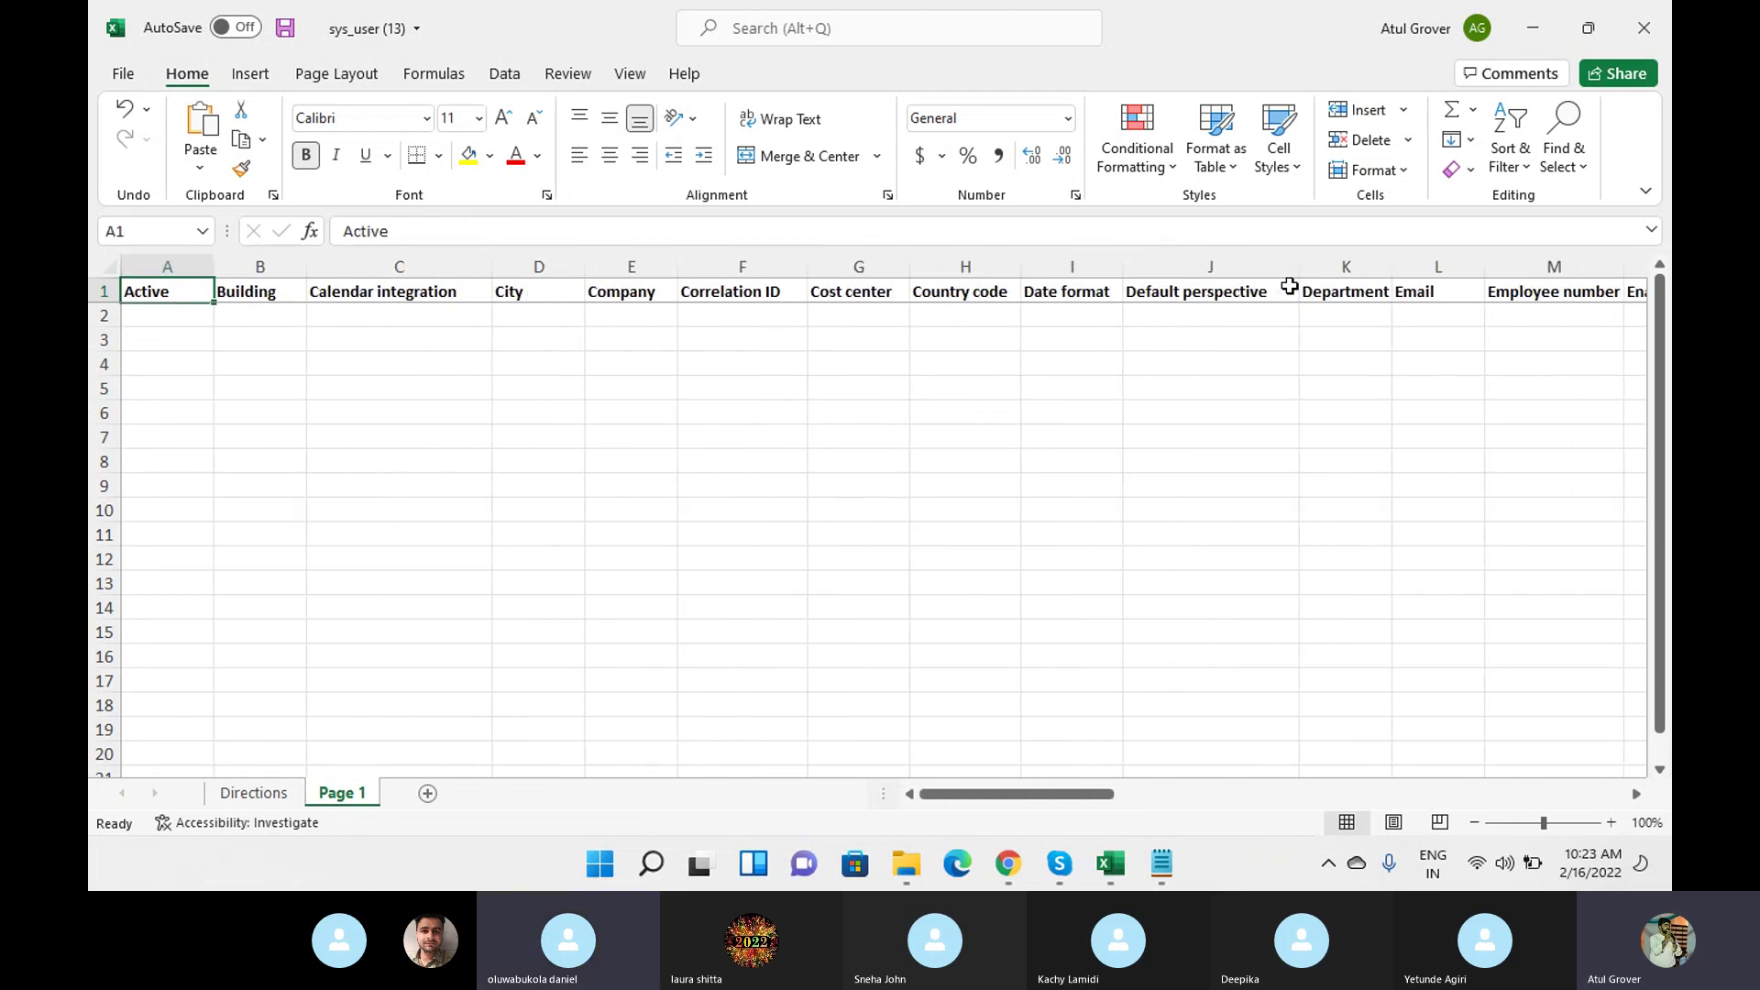
pyautogui.click(1015, 868)
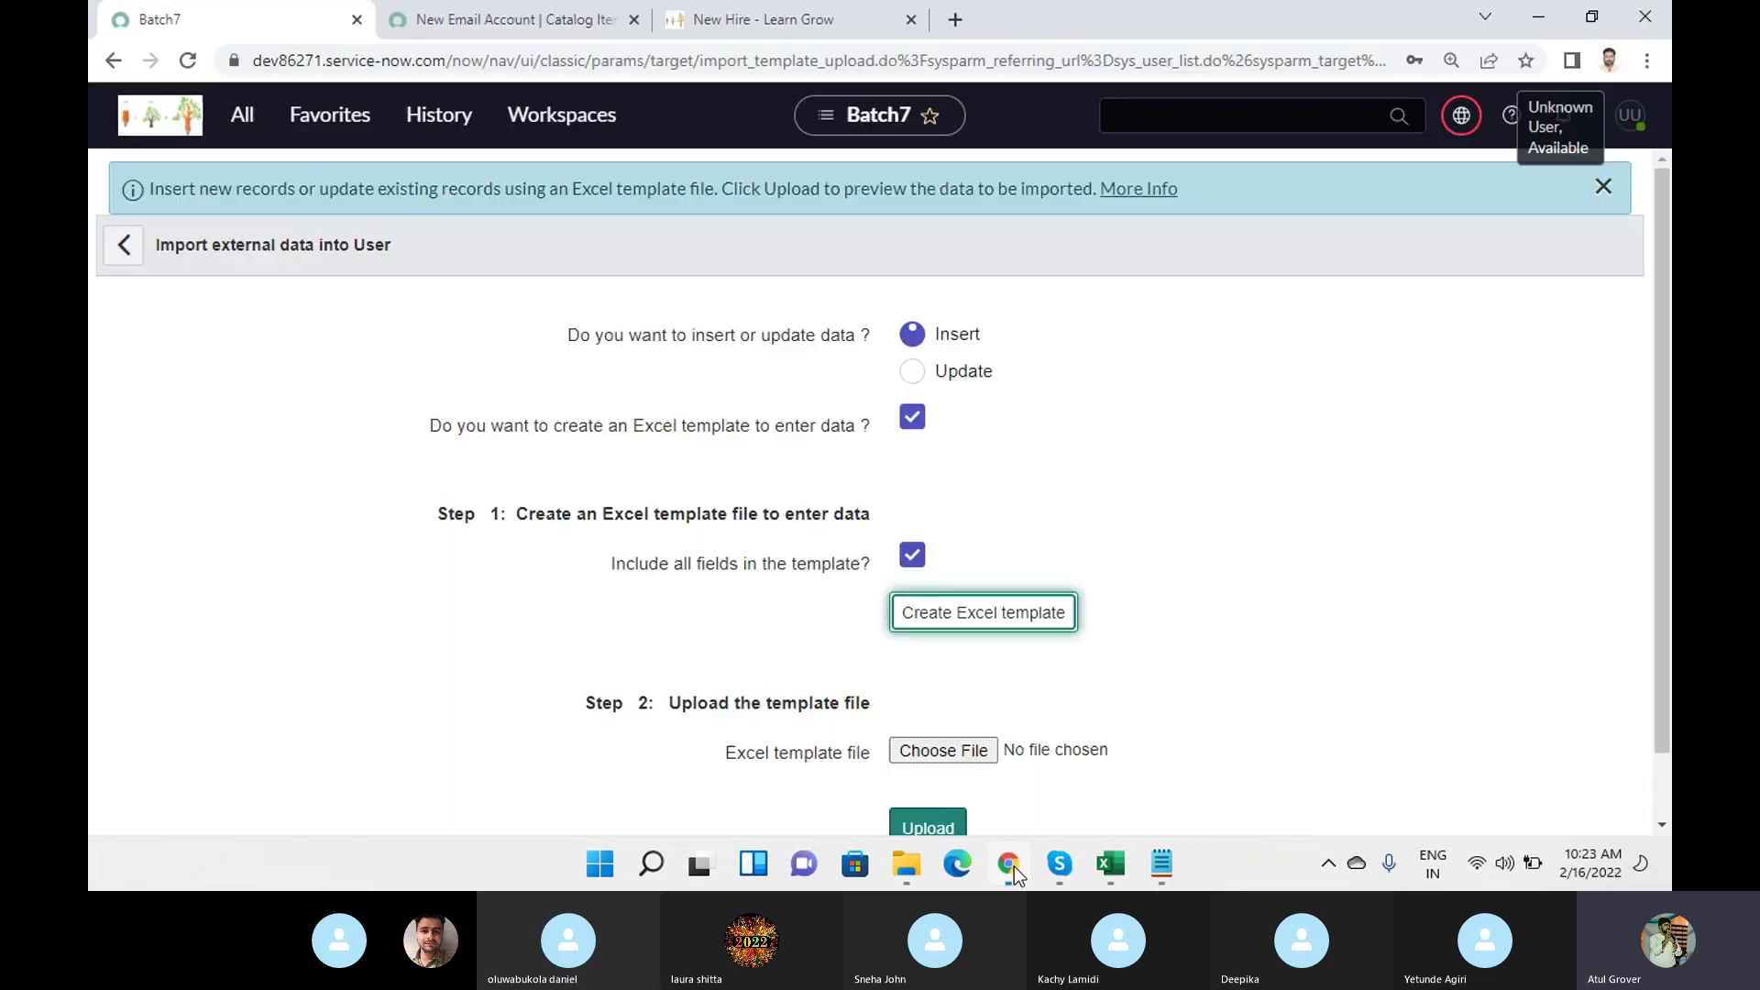
# Return to the Users list, open a blank new User record, and bring up sys_user (13) in Excel.
pyautogui.click(122, 245)
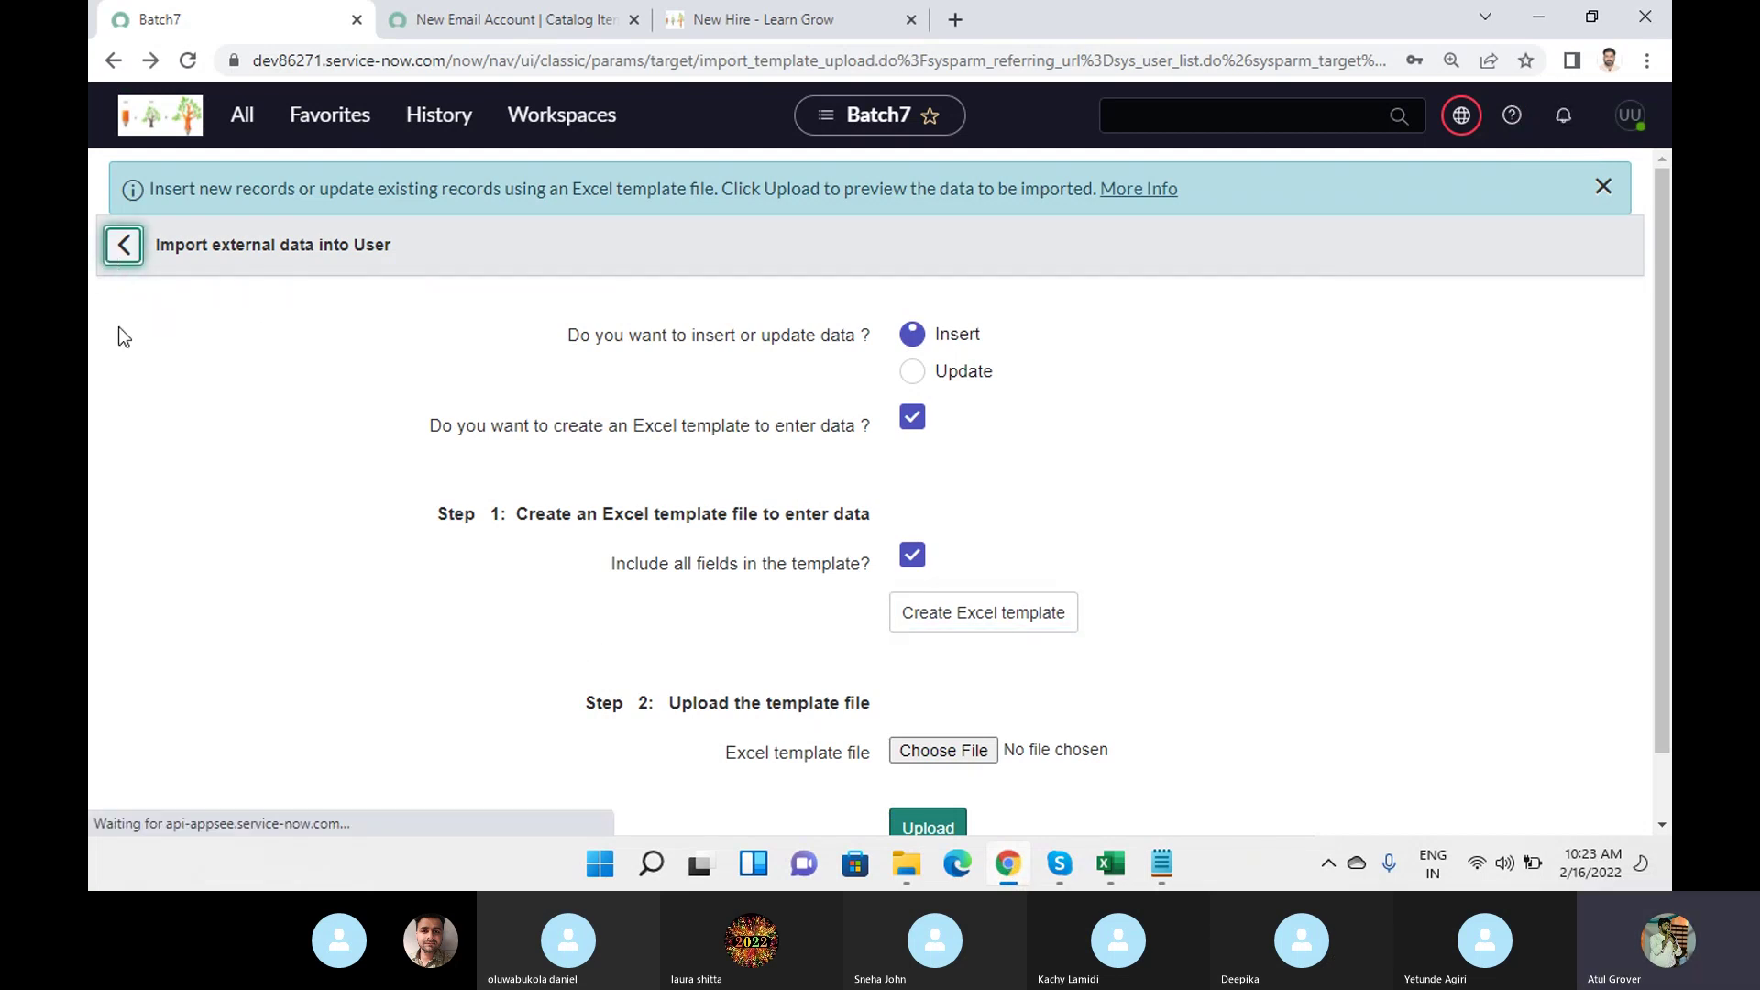
pyautogui.click(201, 298)
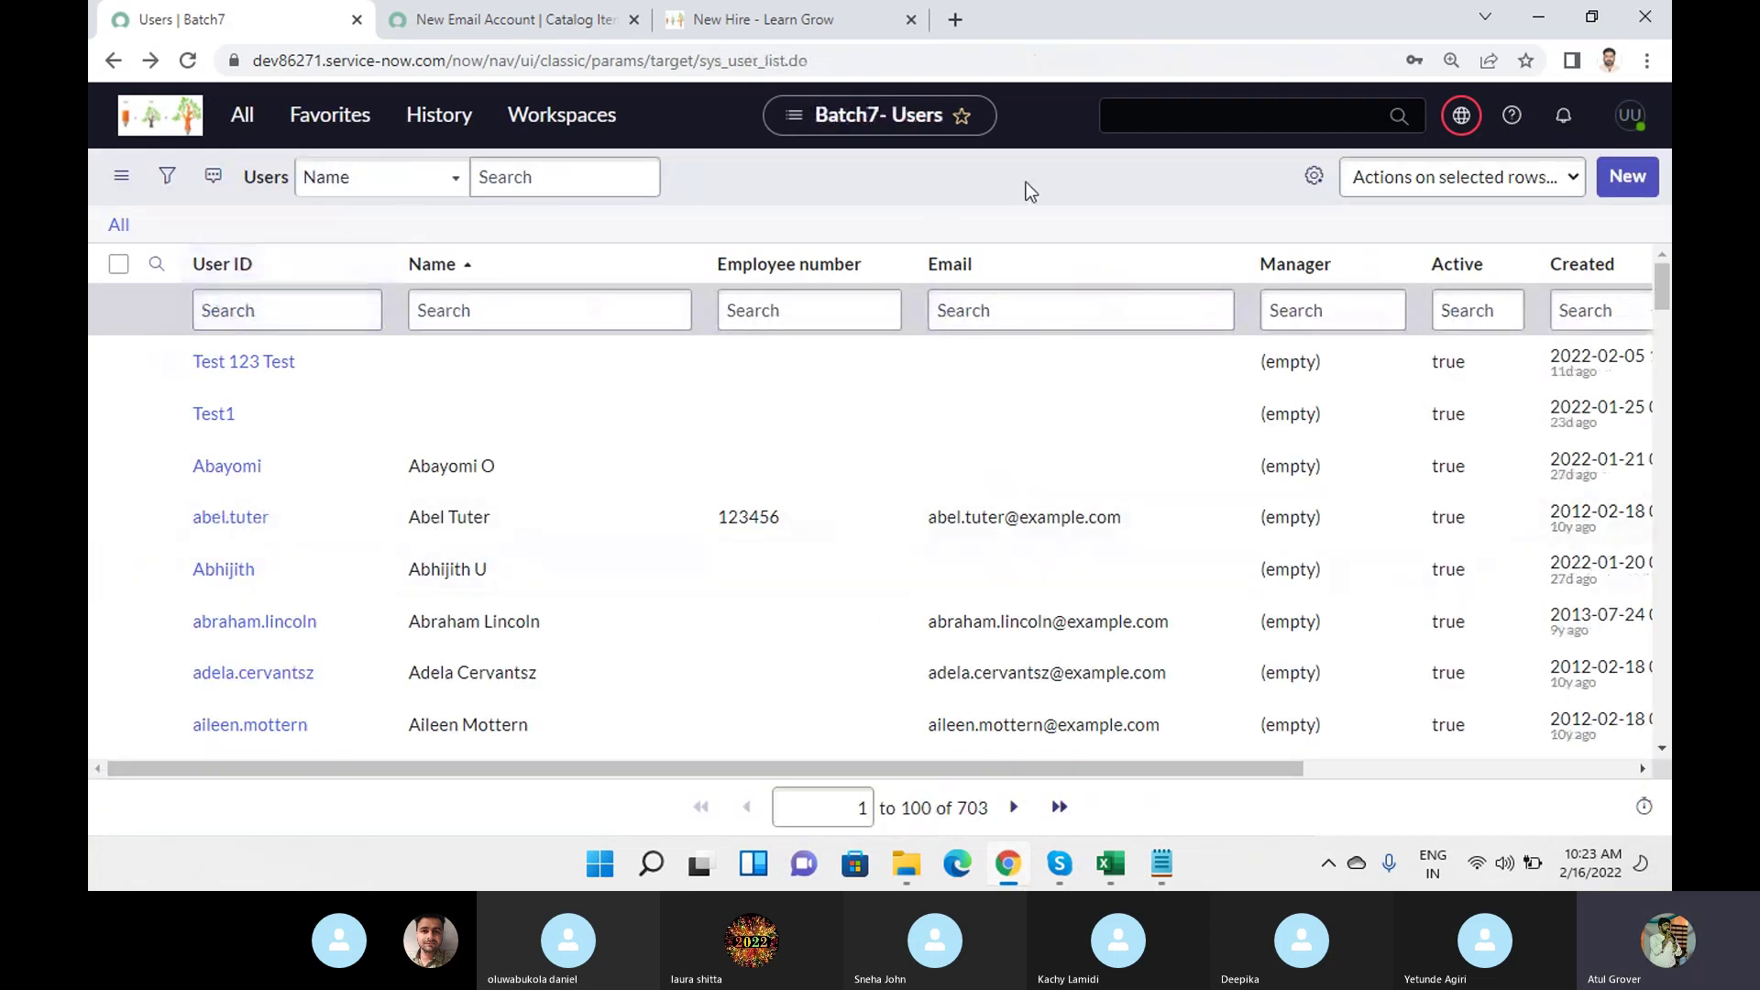
pyautogui.click(1626, 178)
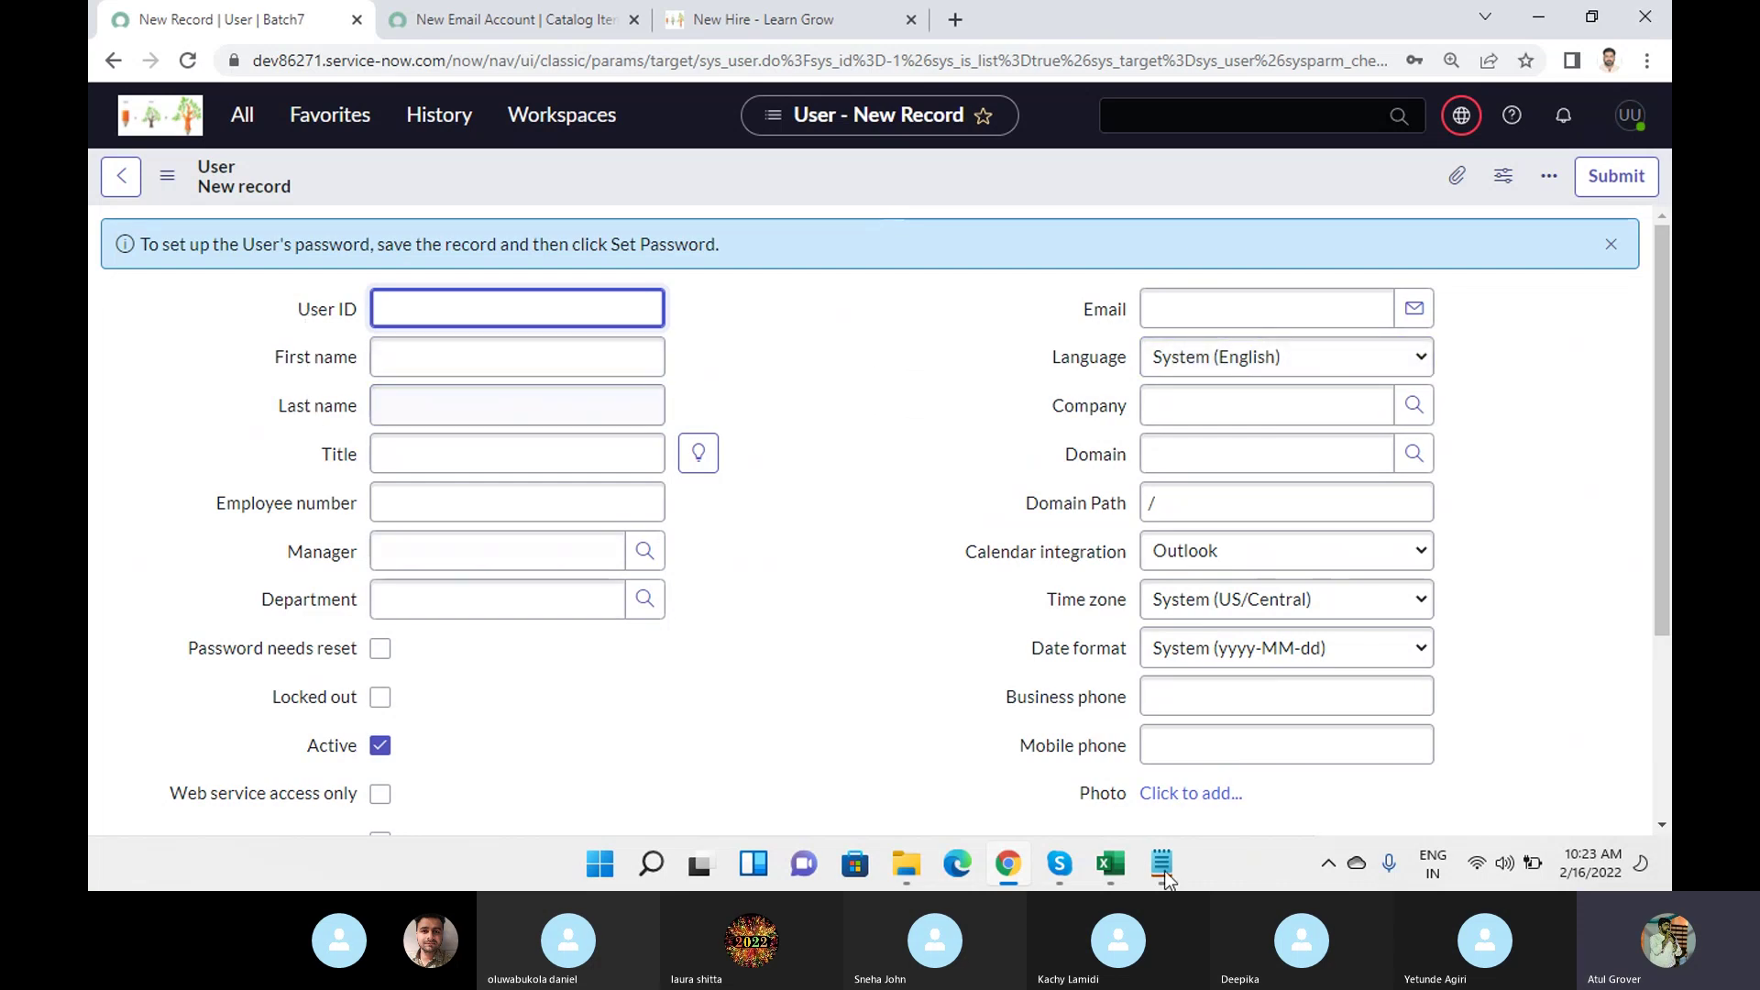
pyautogui.click(1112, 865)
pyautogui.click(1263, 754)
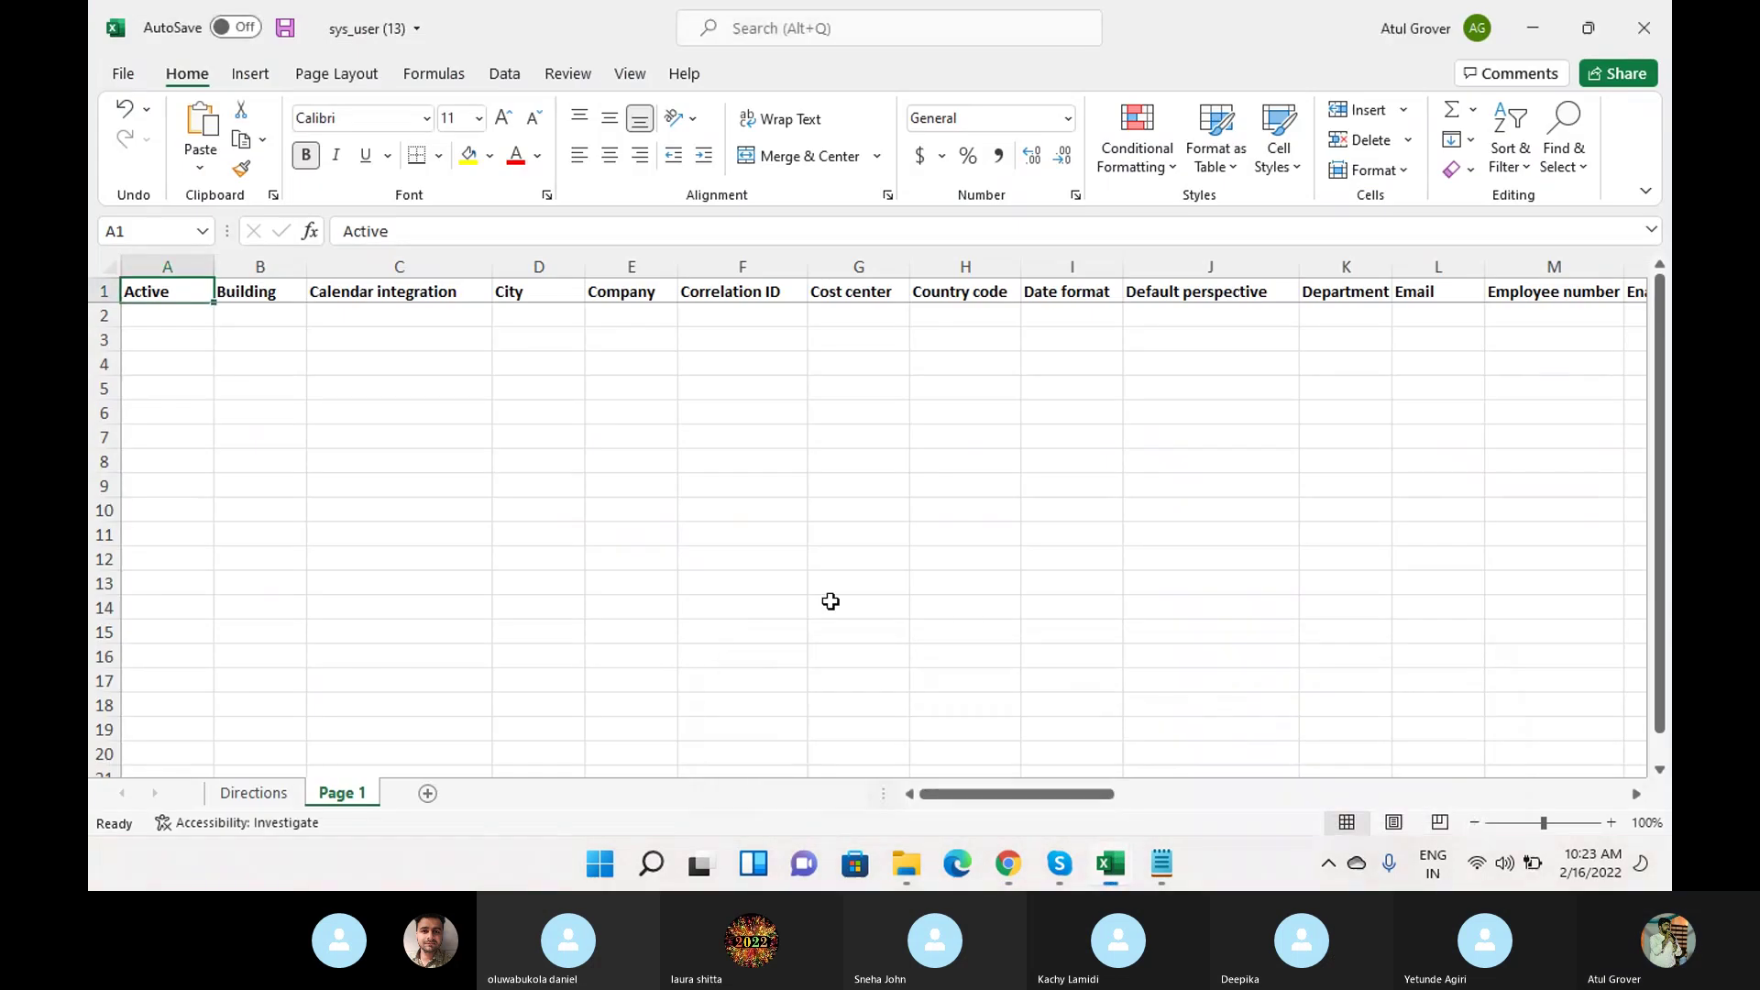
# In row 2, set Active to TRUE and Calendar integration to Outlook.
pyautogui.click(193, 314)
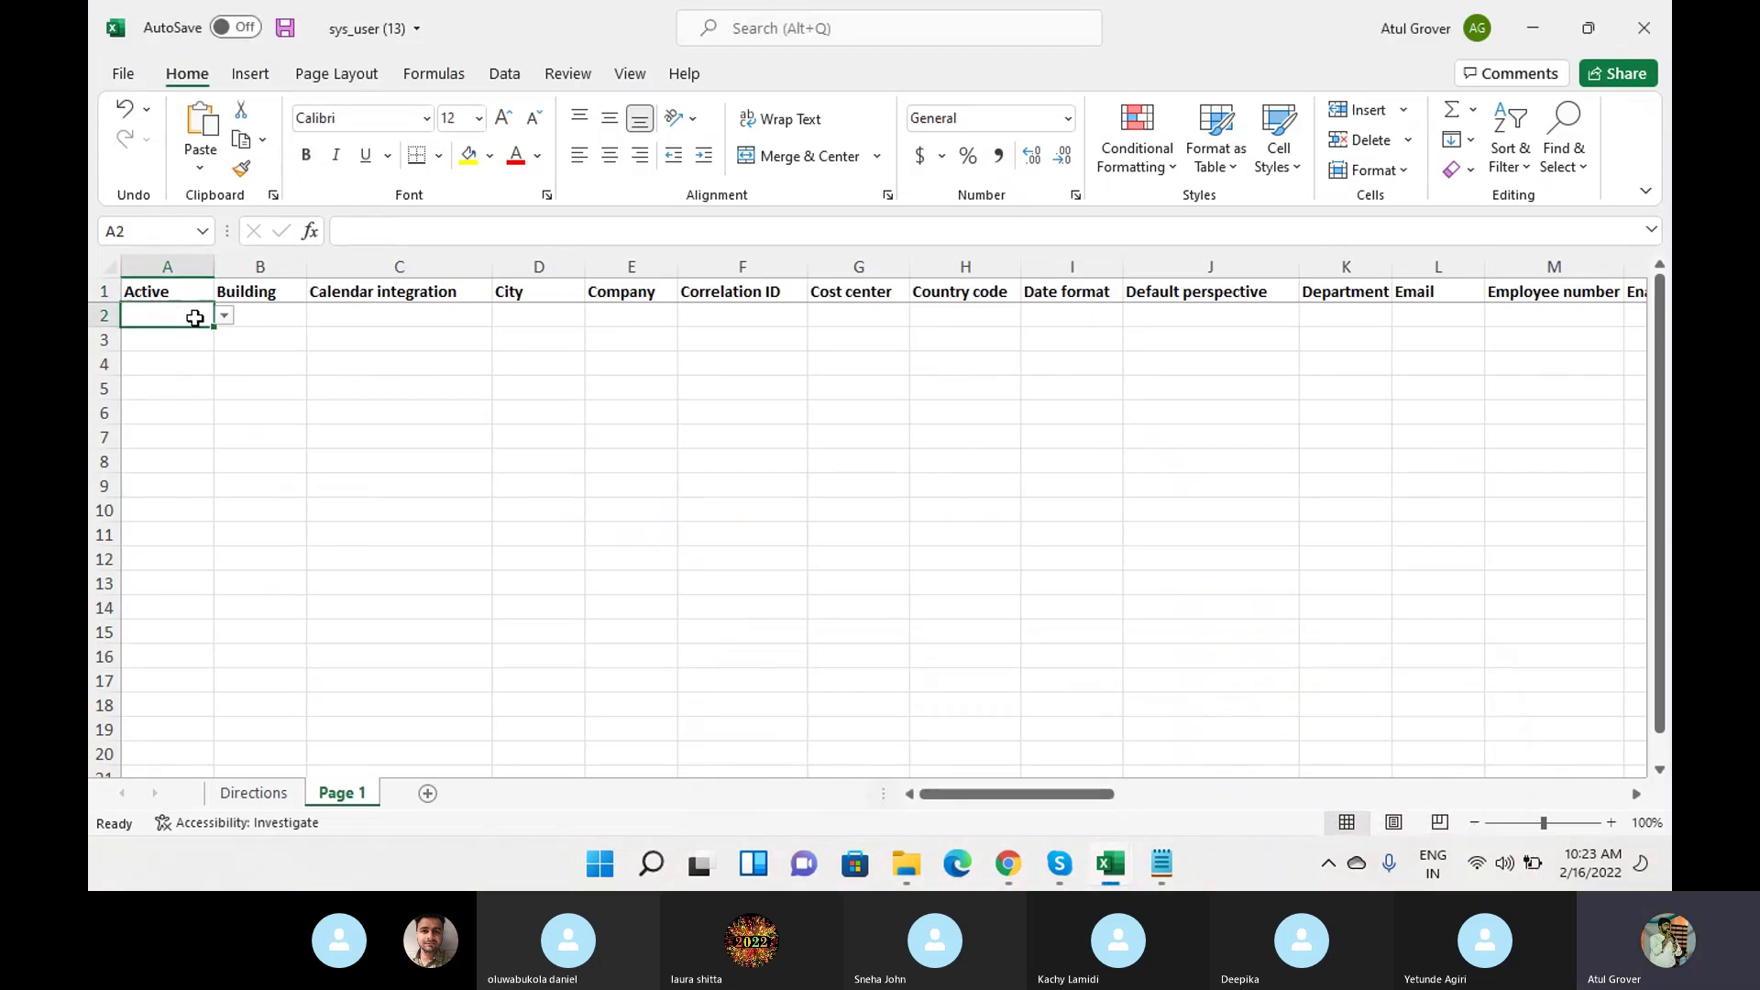
pyautogui.click(225, 317)
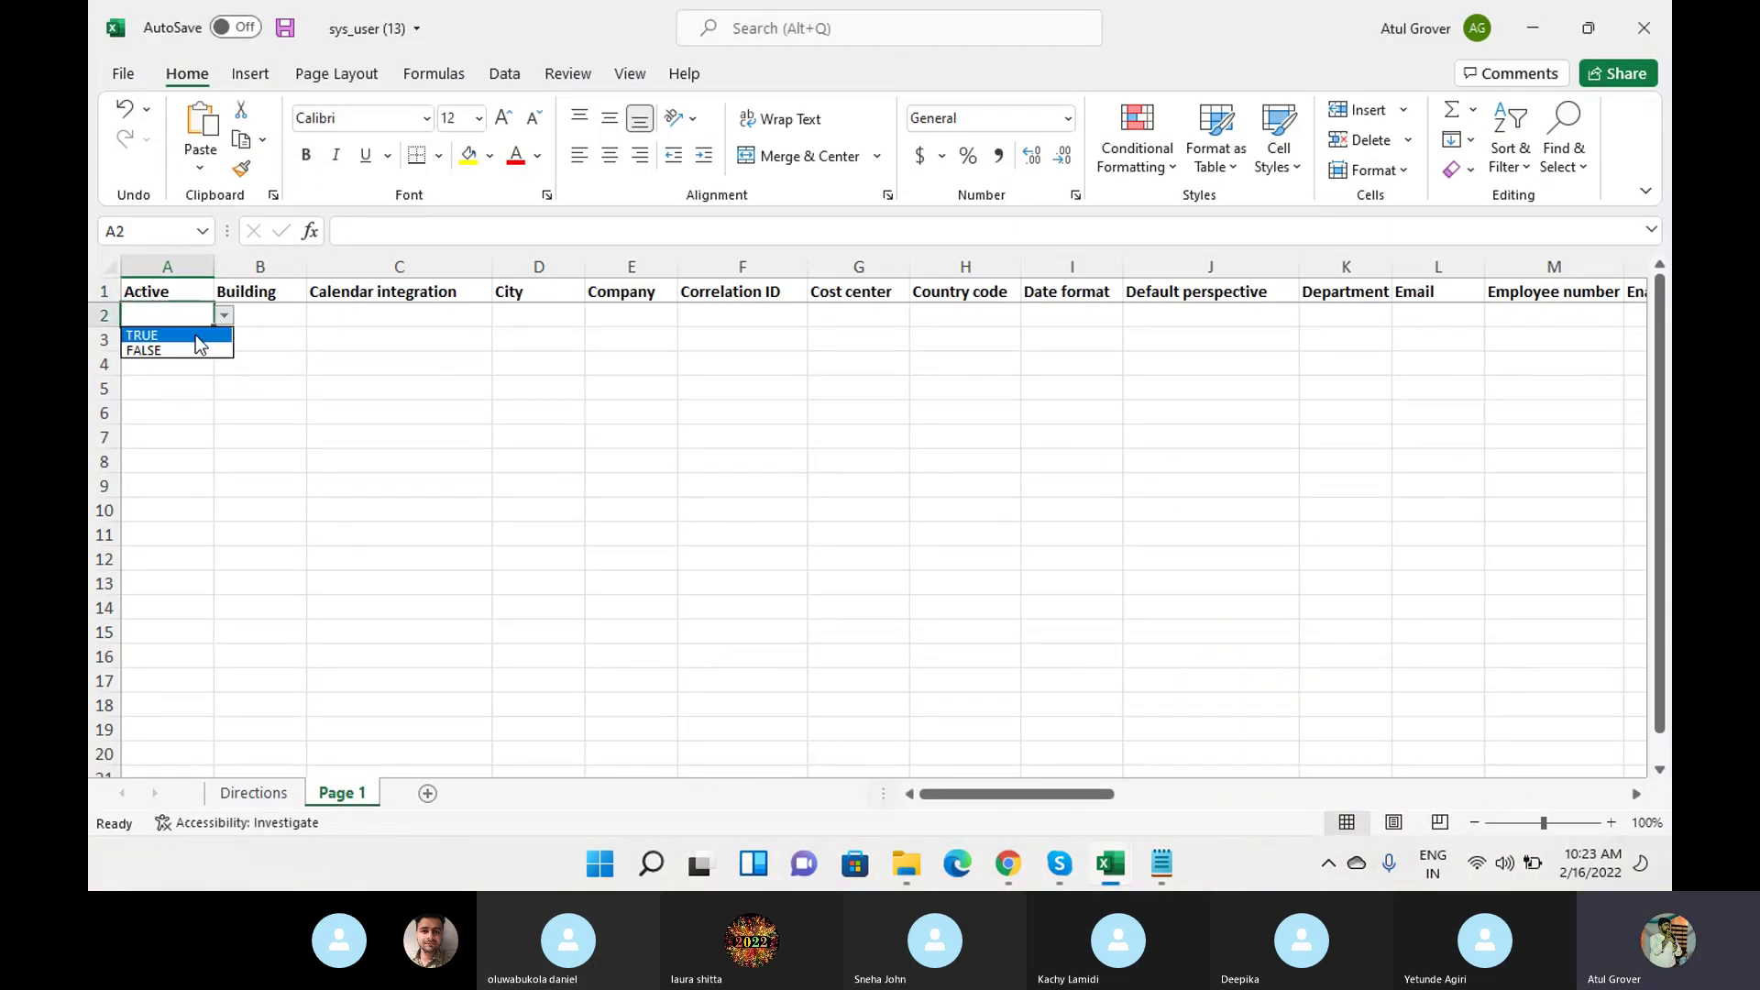
pyautogui.click(195, 335)
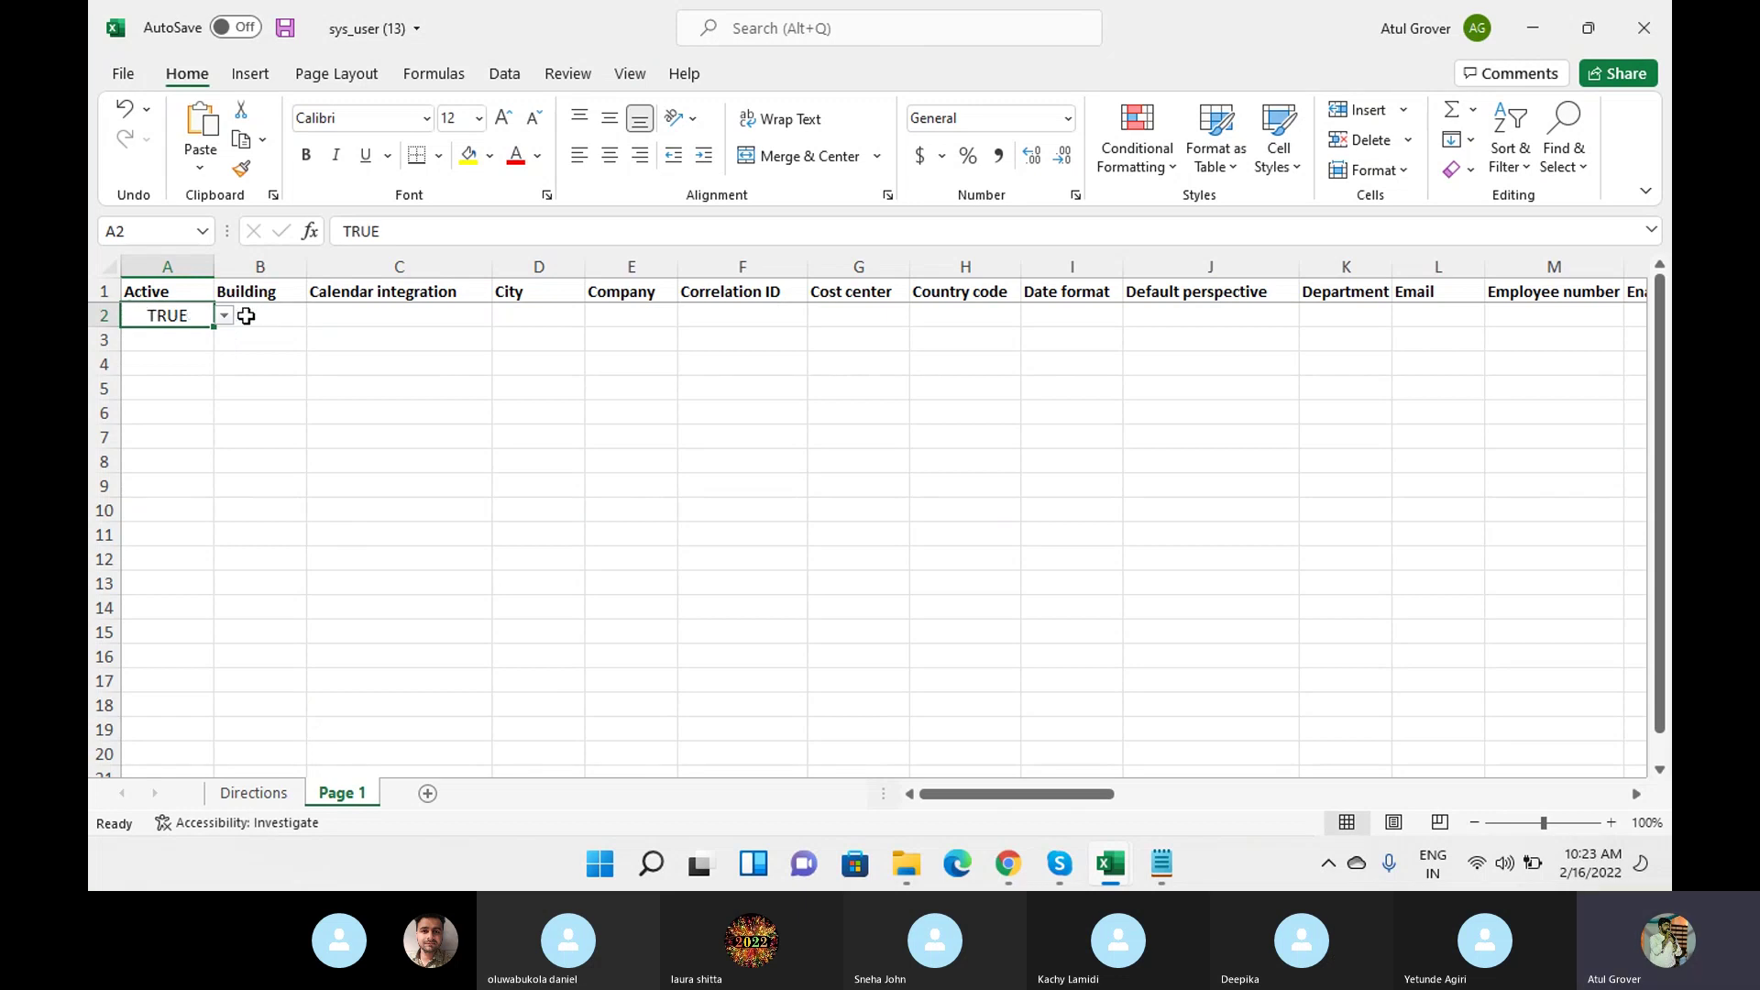
pyautogui.click(245, 316)
pyautogui.click(318, 316)
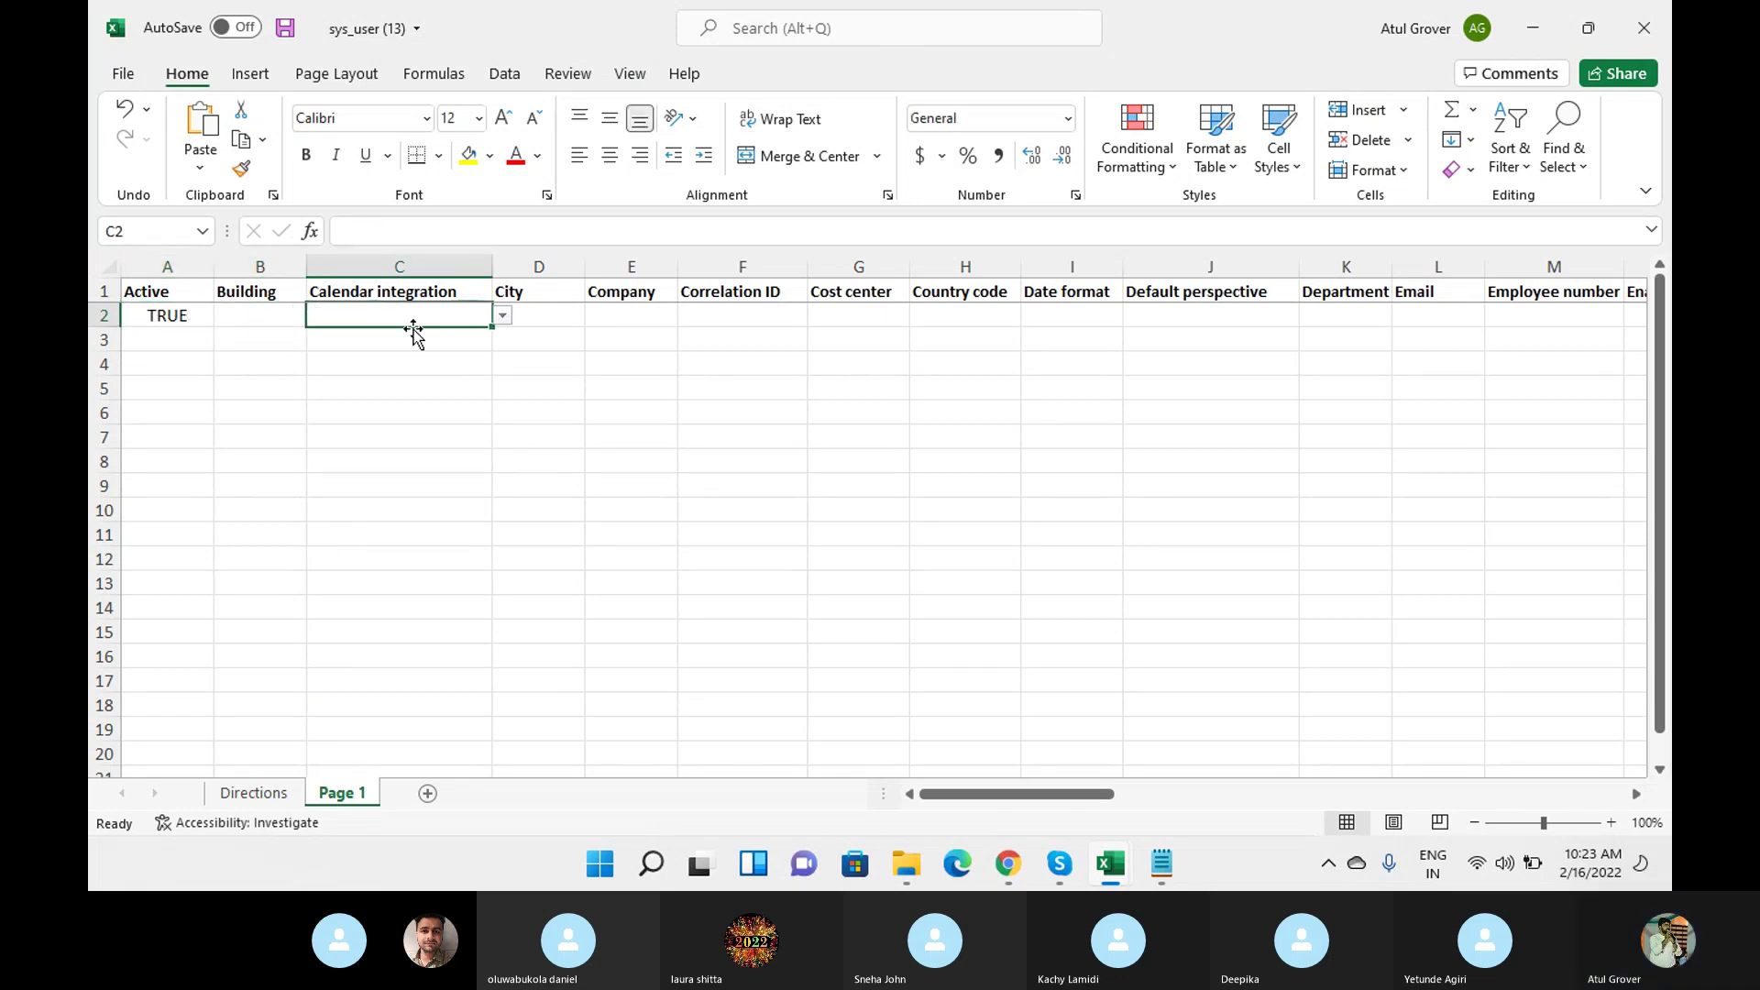
pyautogui.click(502, 315)
pyautogui.click(387, 350)
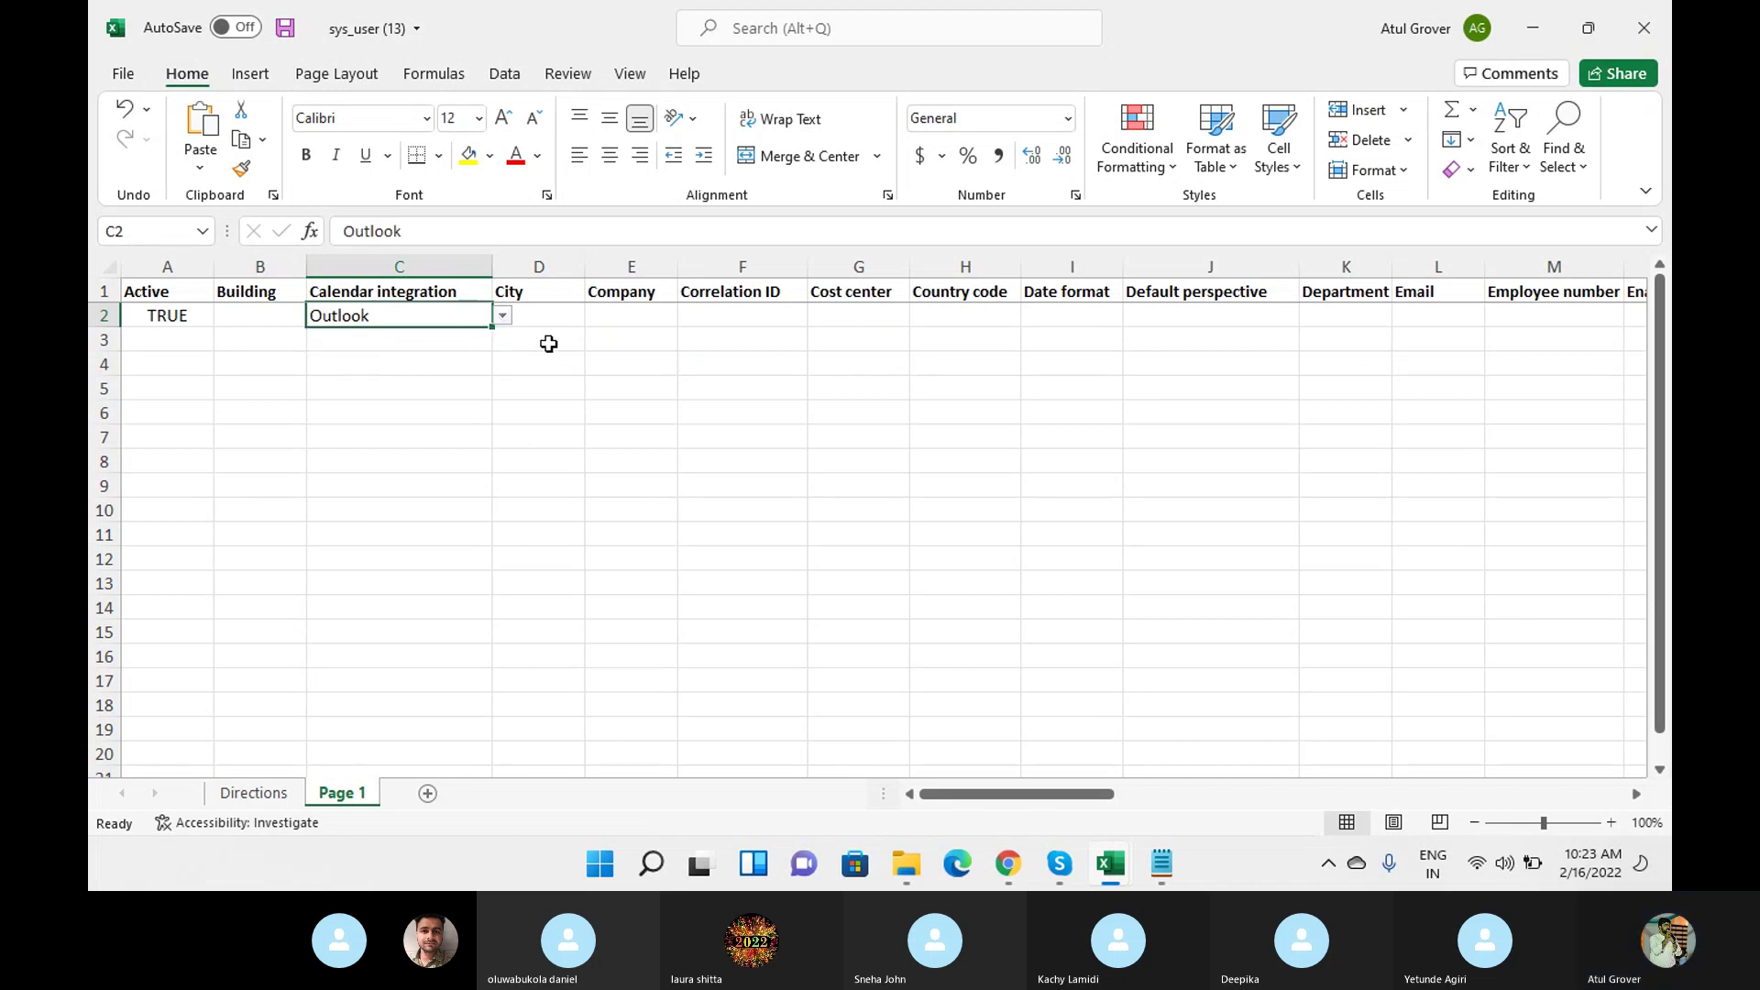
# Fill in the user's email address and employee number in row 2.
pyautogui.click(543, 316)
pyautogui.click(637, 316)
pyautogui.click(697, 319)
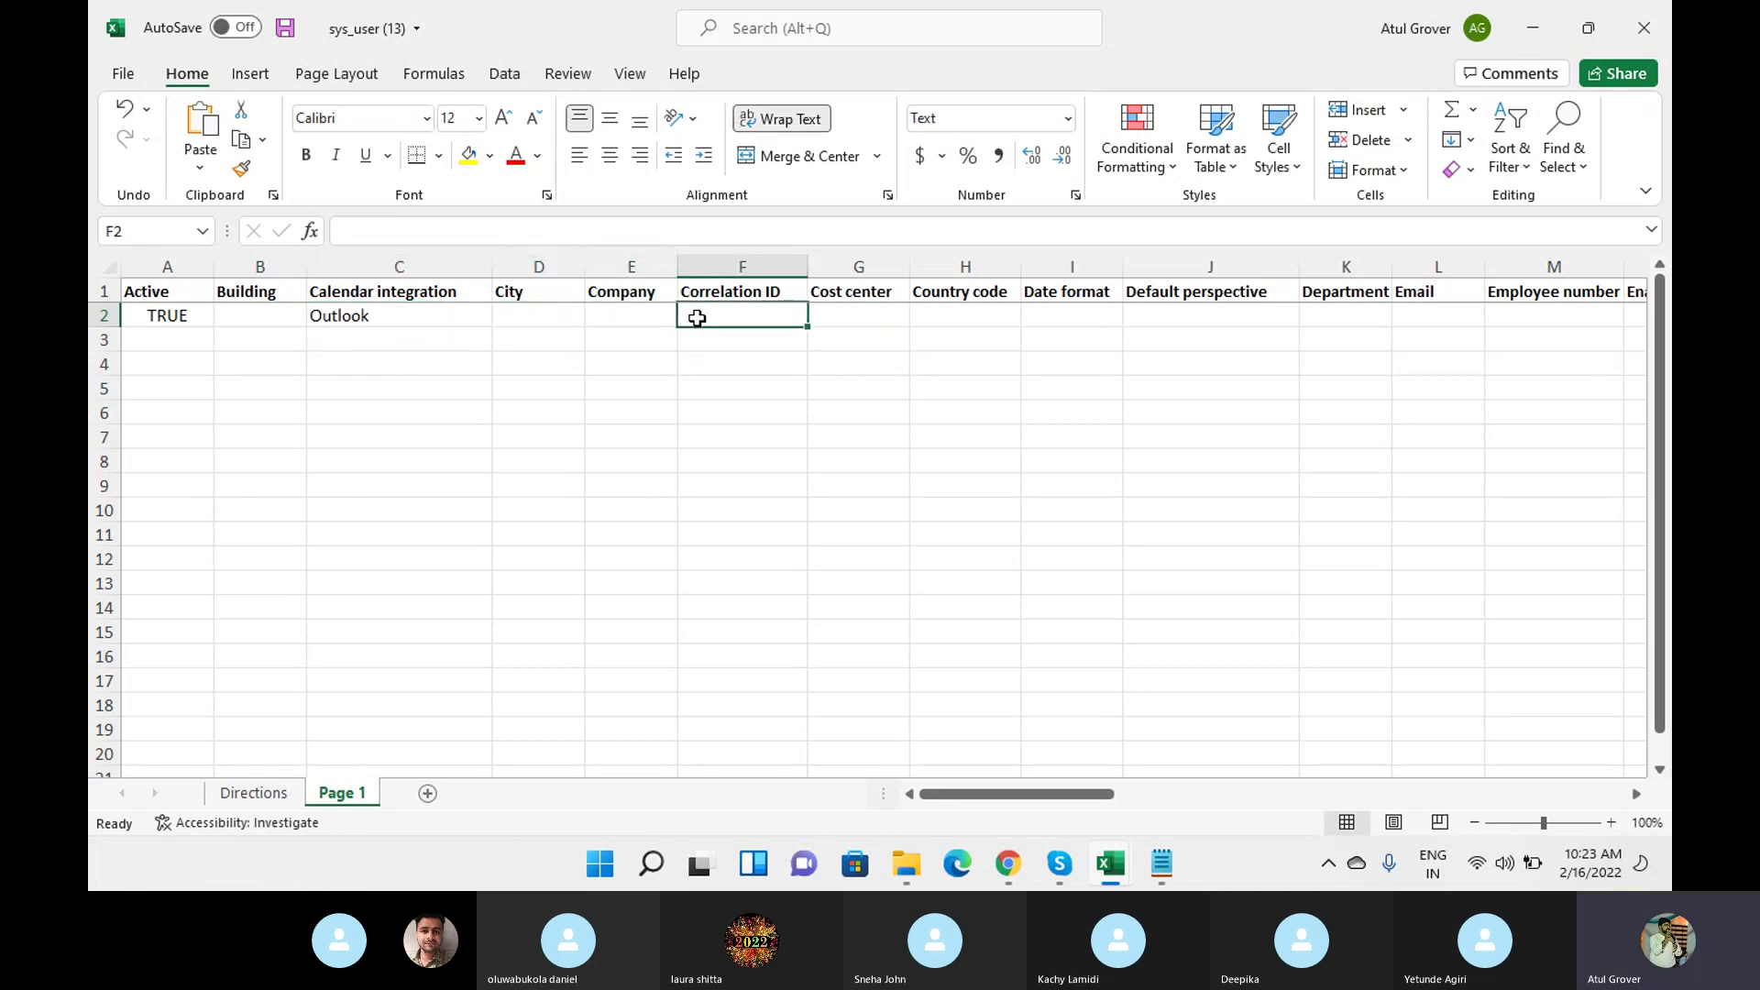
pyautogui.press('Tab')
pyautogui.press('Tab')
pyautogui.press('Tab')
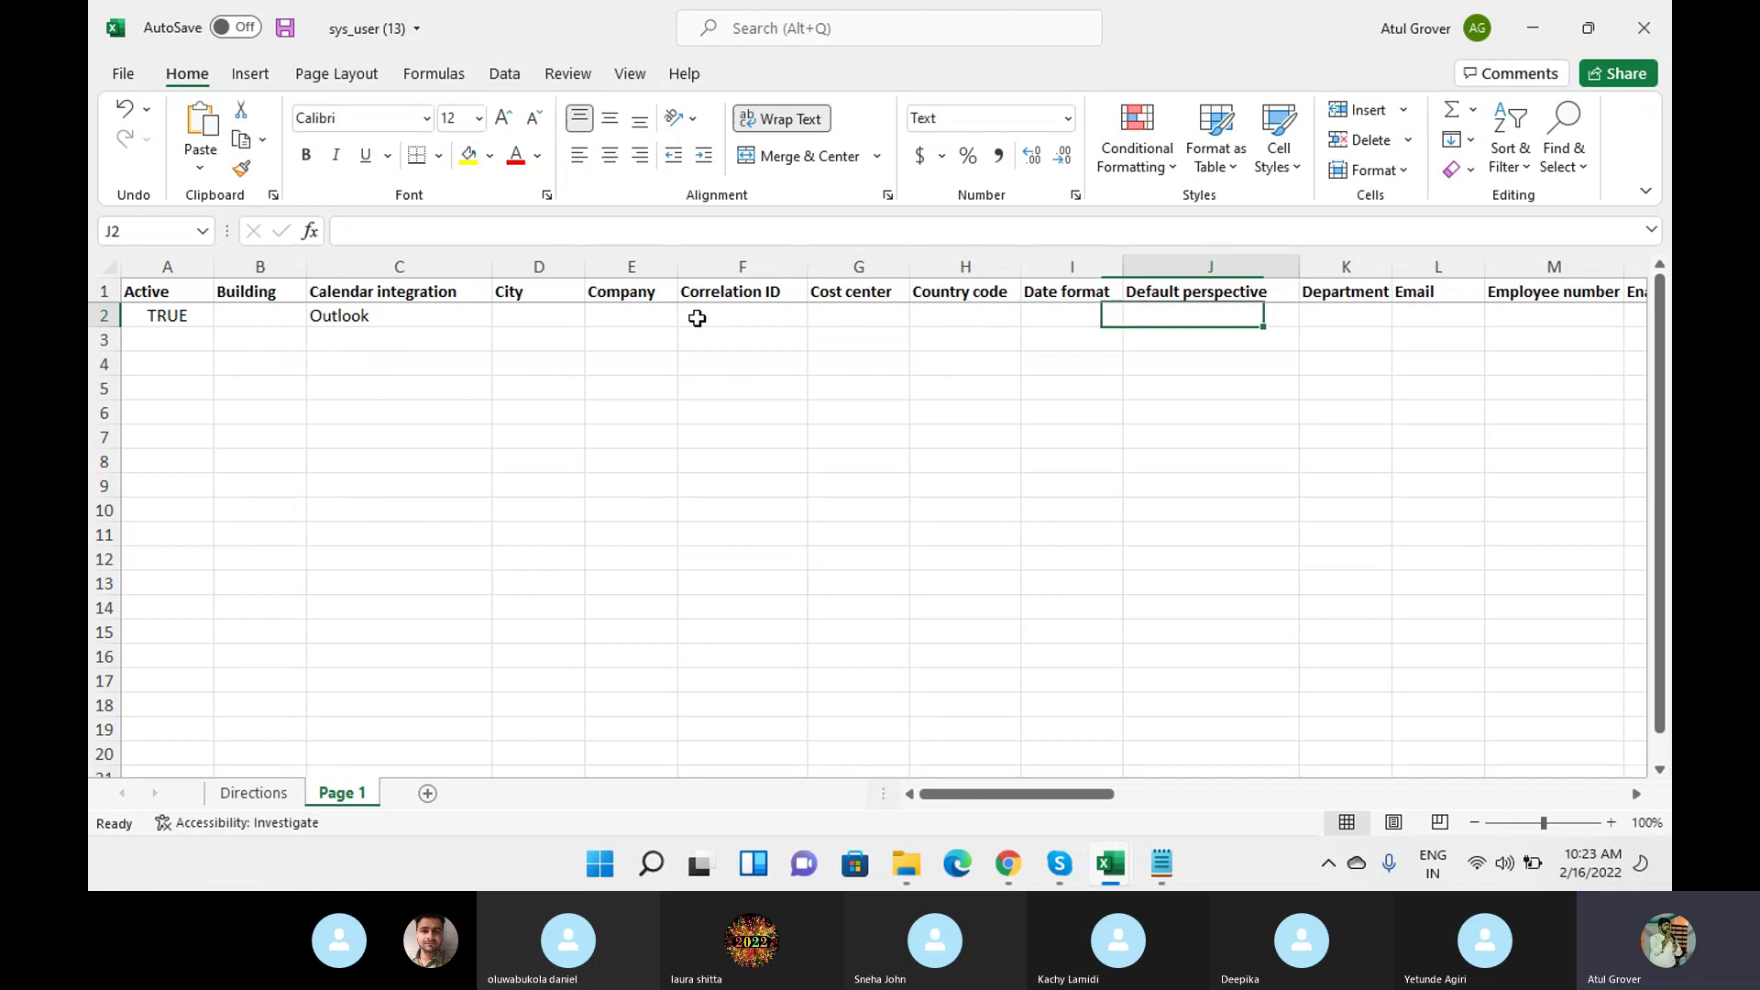
pyautogui.press('Tab')
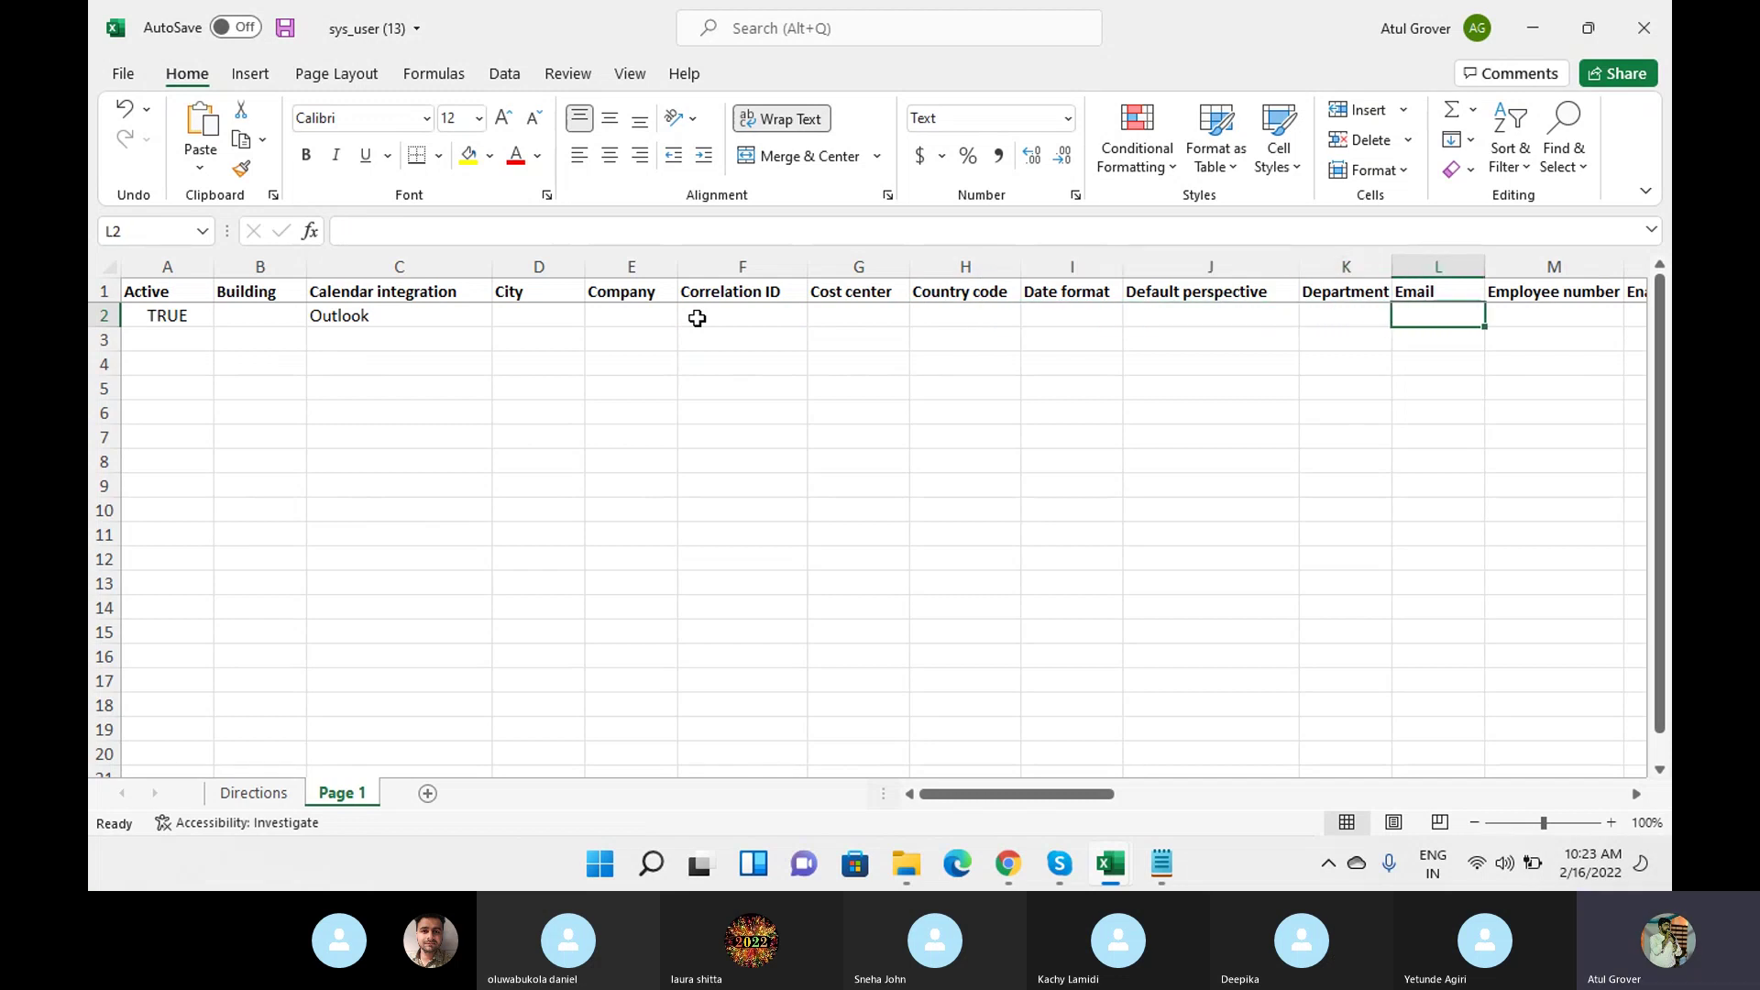
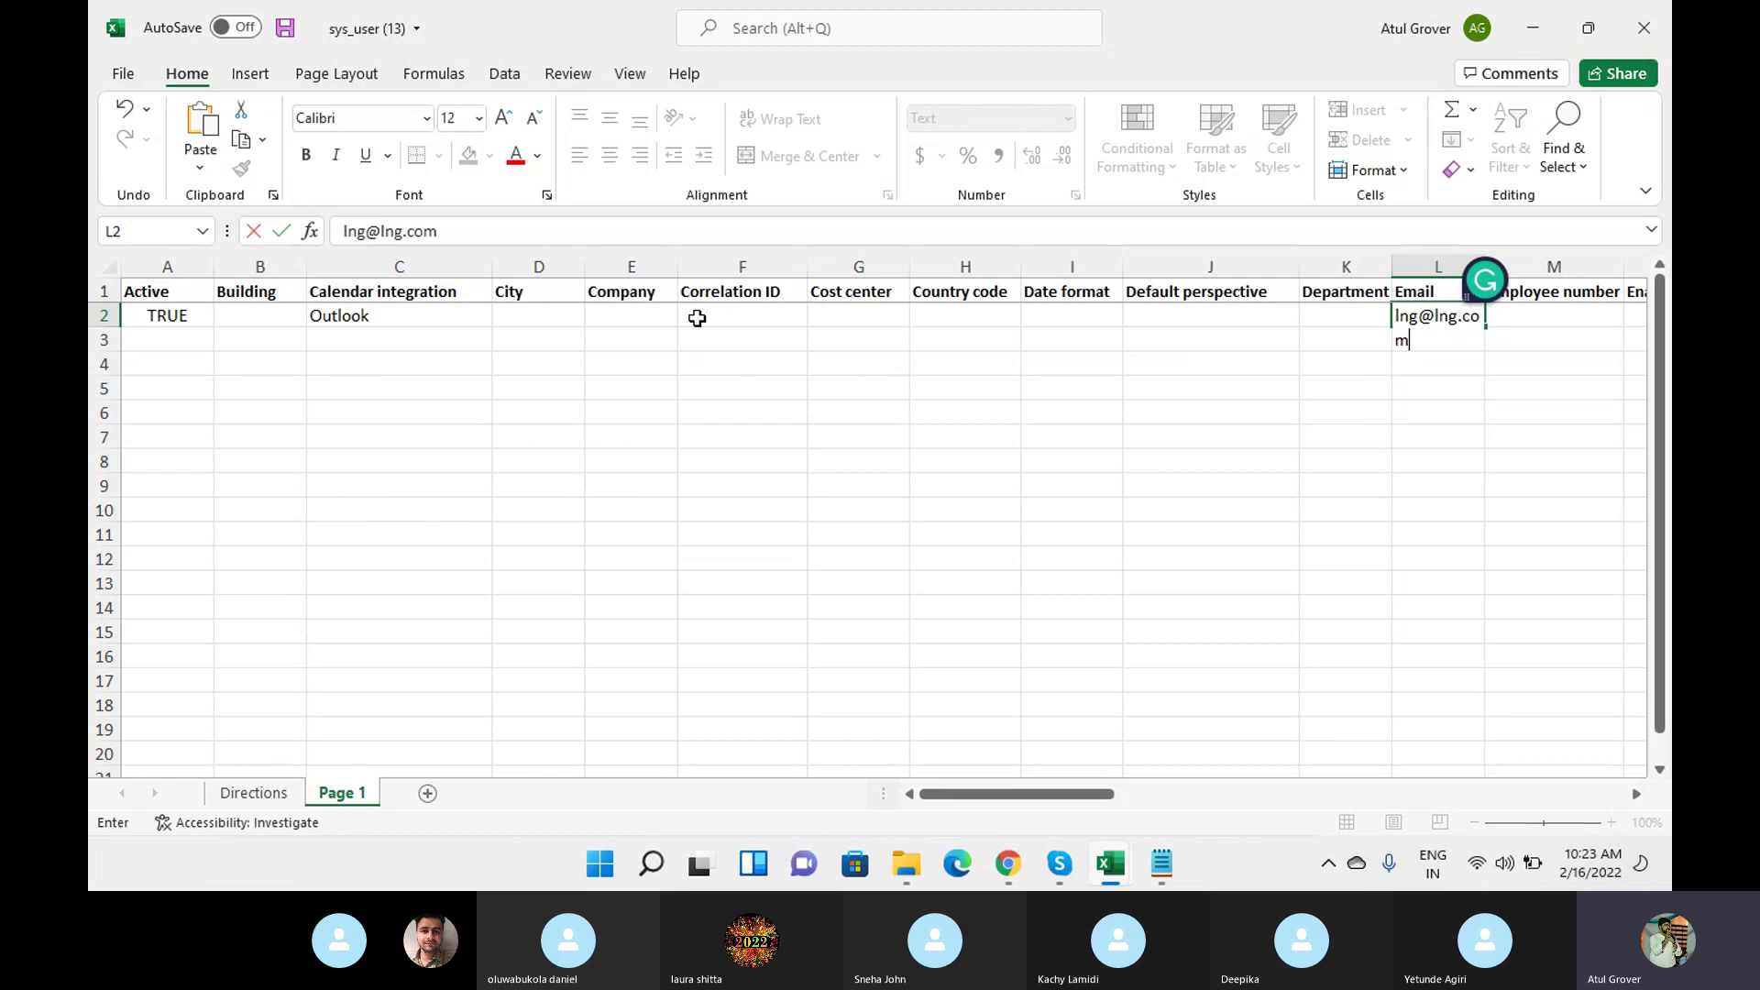
pyautogui.press('Tab')
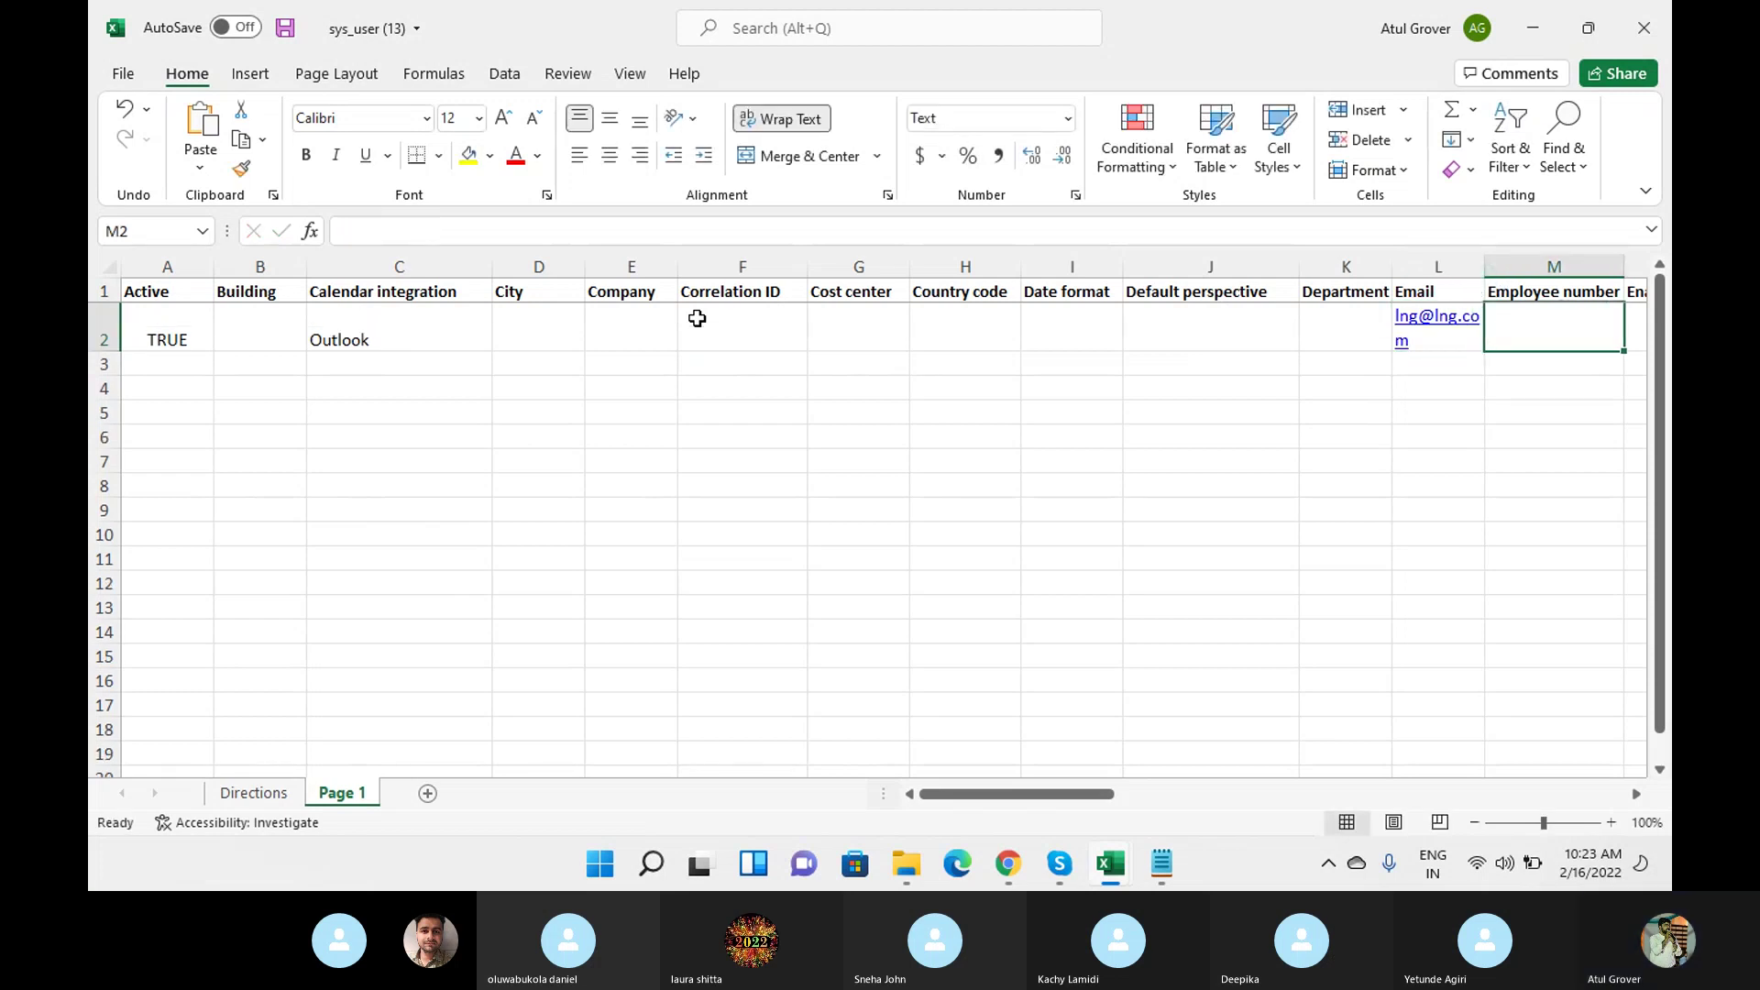
pyautogui.write('56568956')
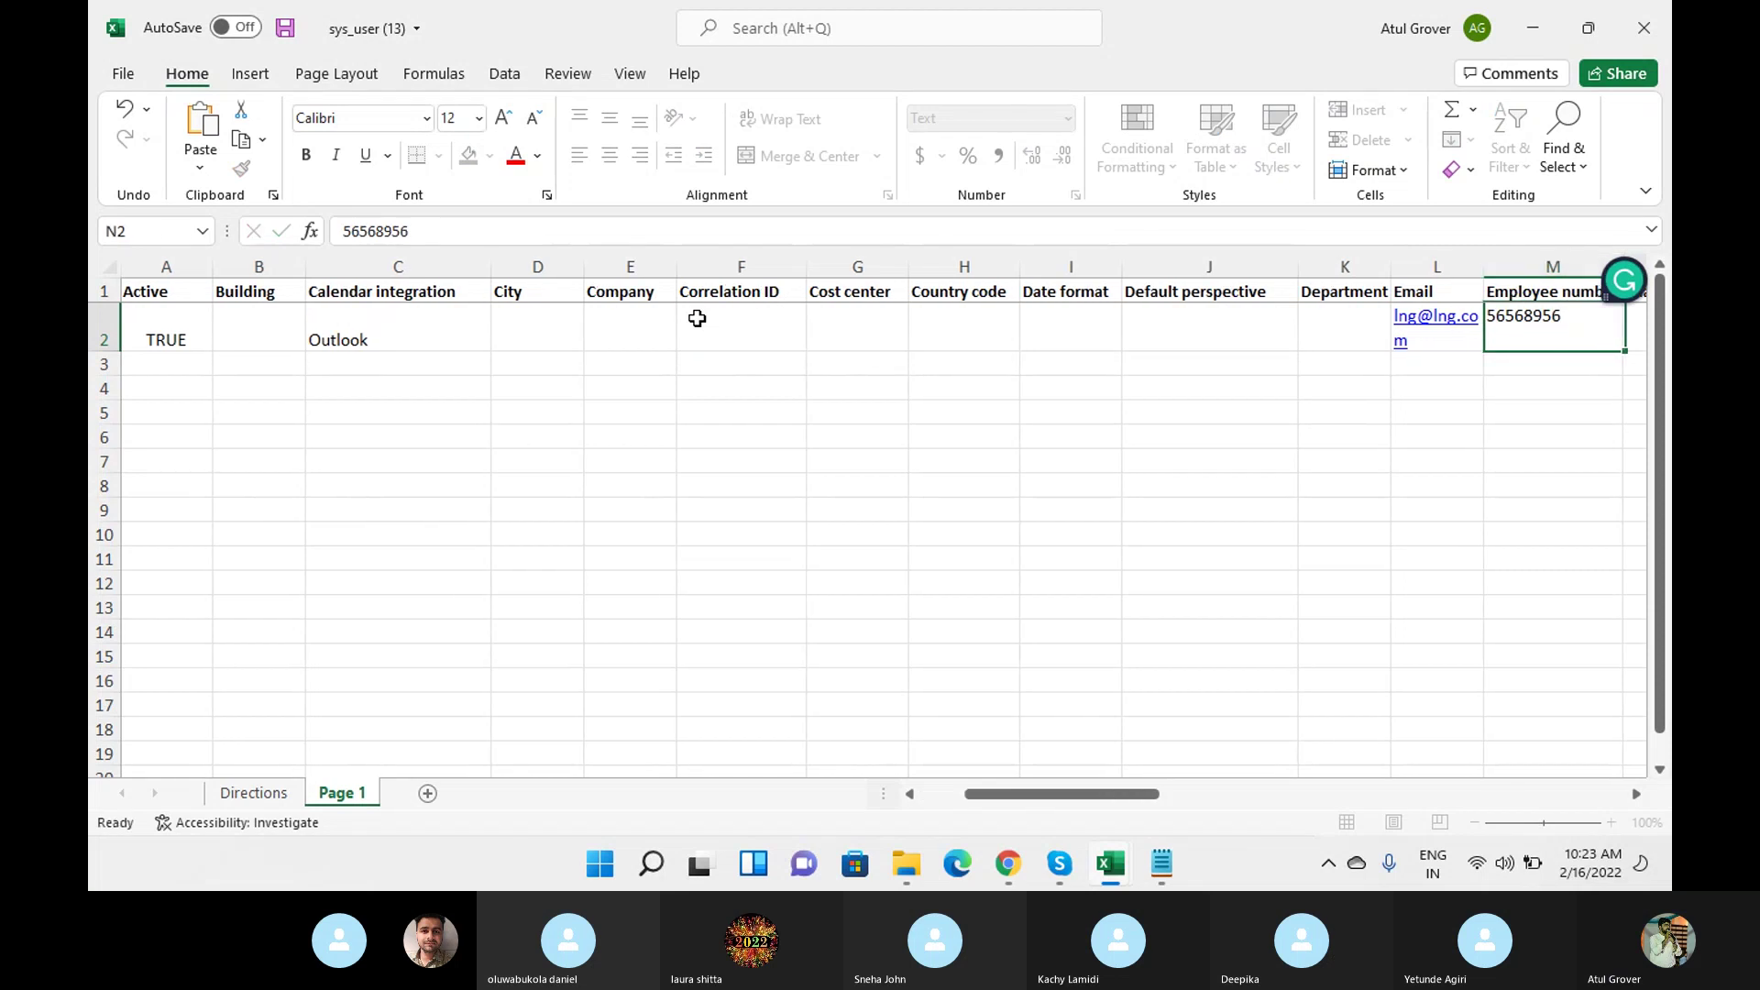
pyautogui.press('Tab')
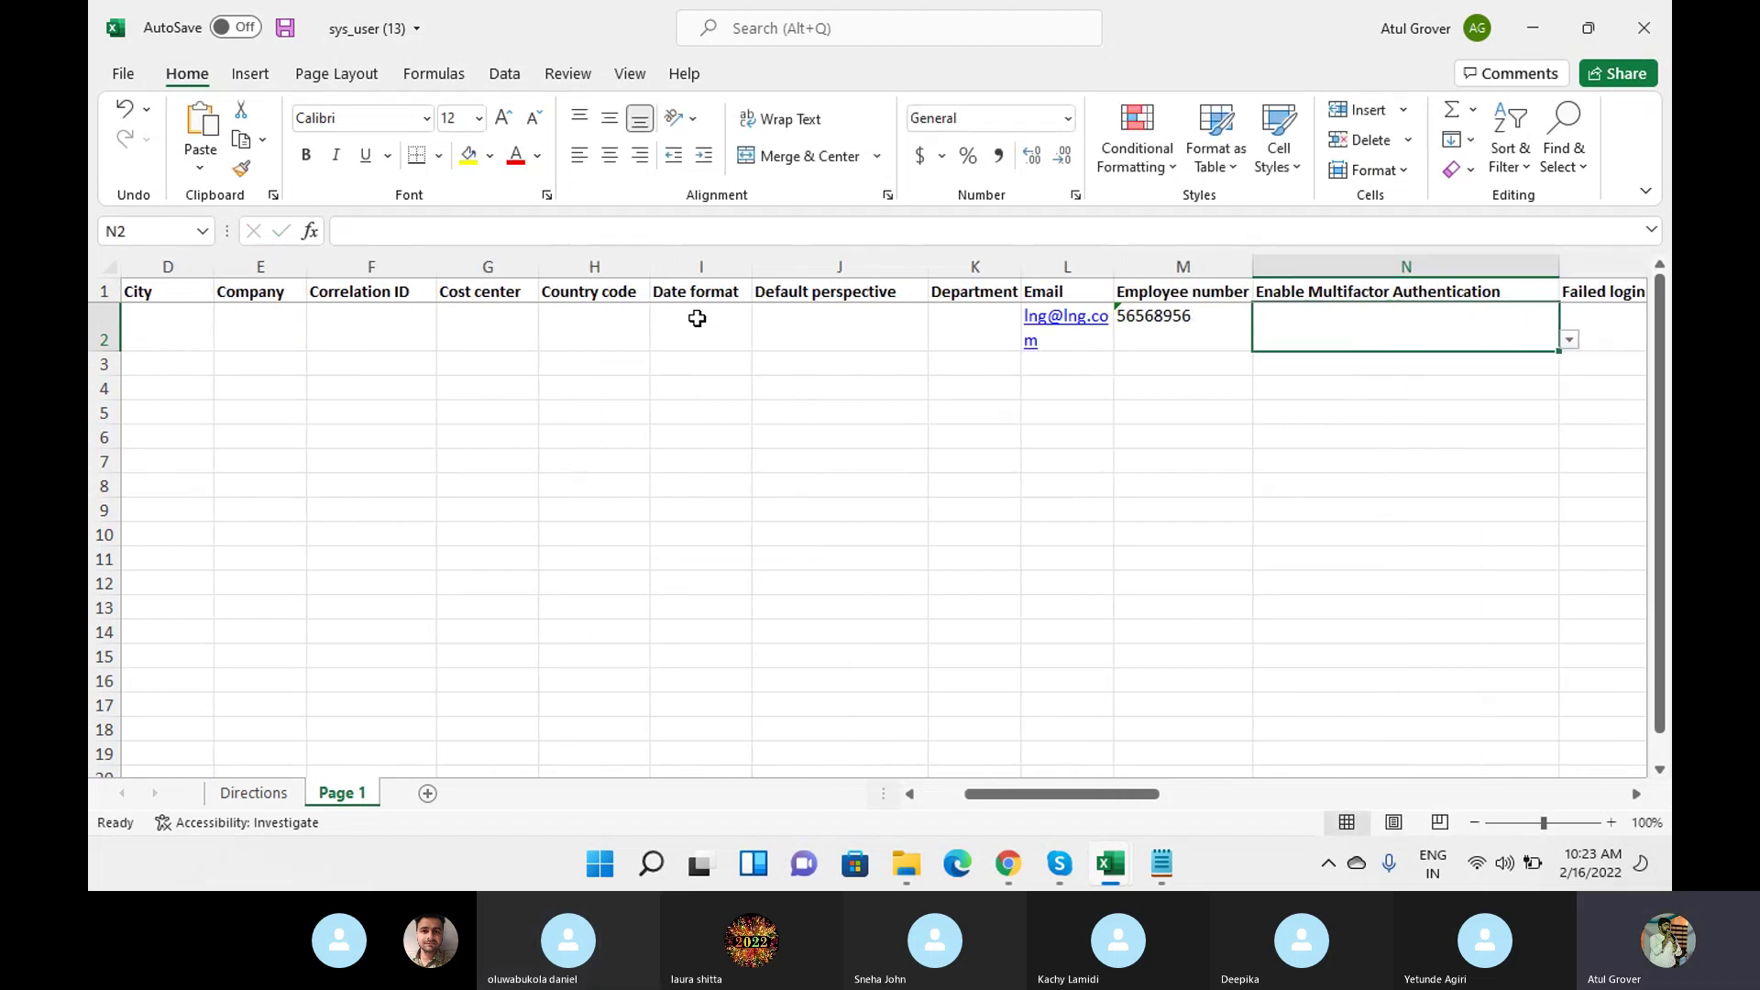
# Enter the user's first name, fixing a typo, and set Gender to Male.
pyautogui.press('Tab')
pyautogui.press('Tab')
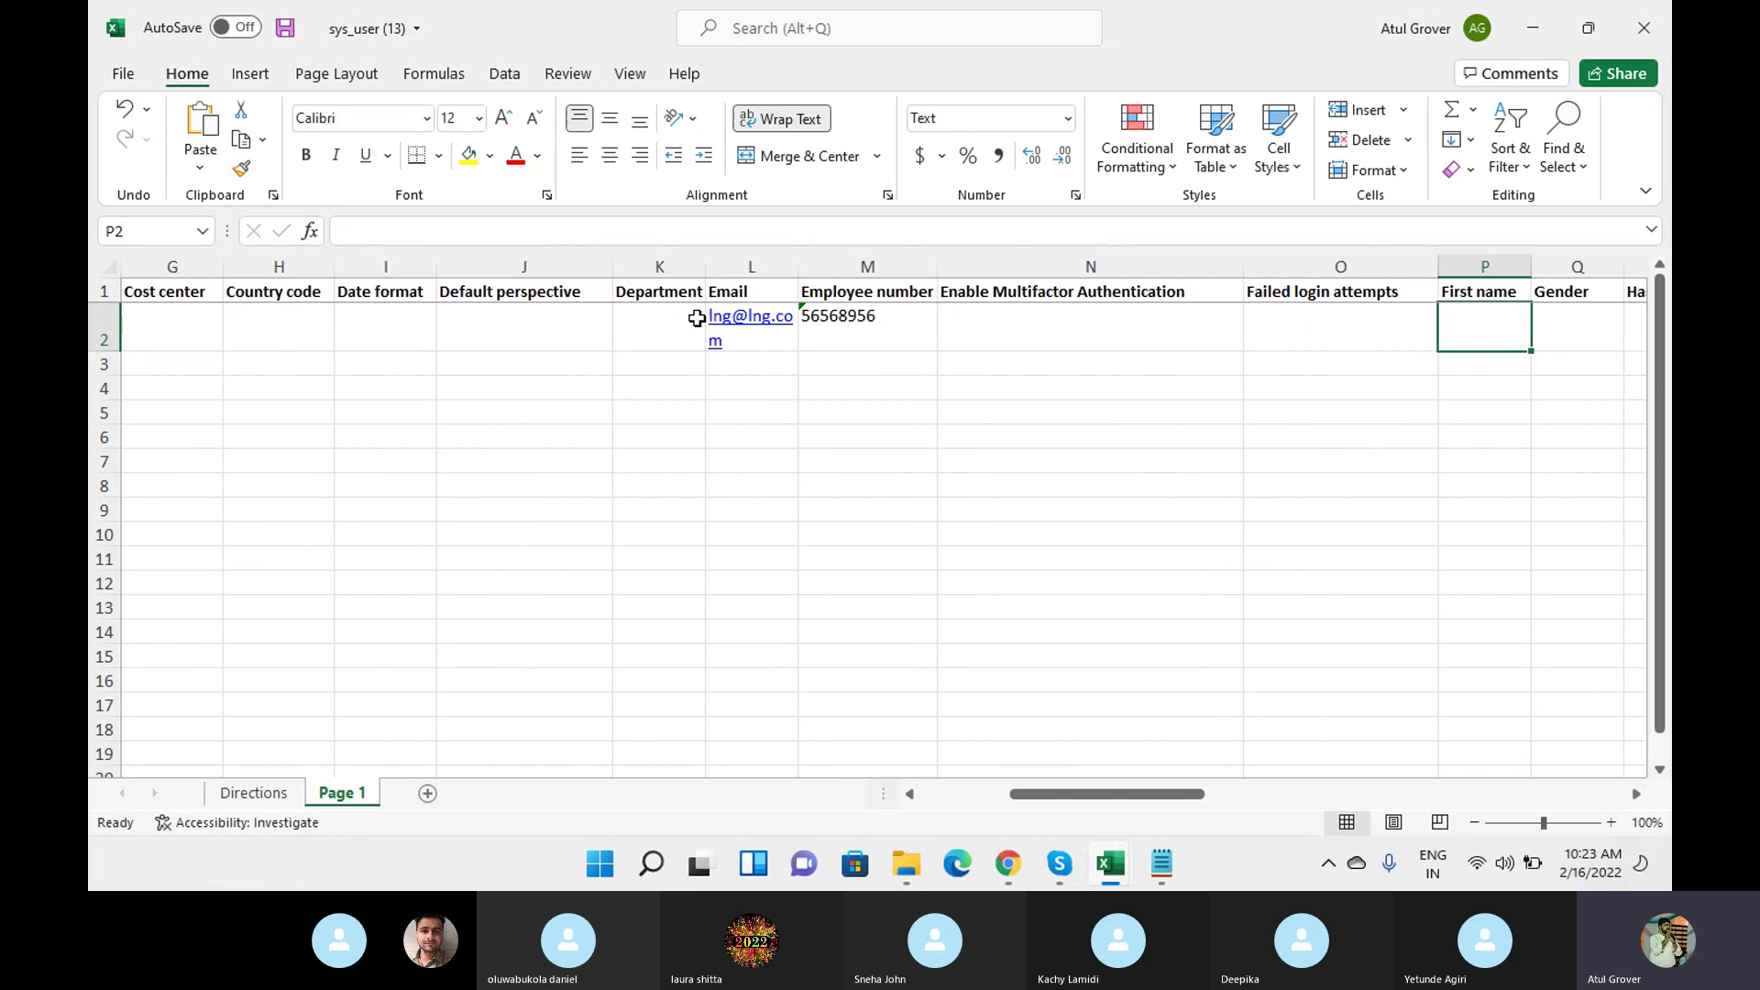
pyautogui.write('Btach')
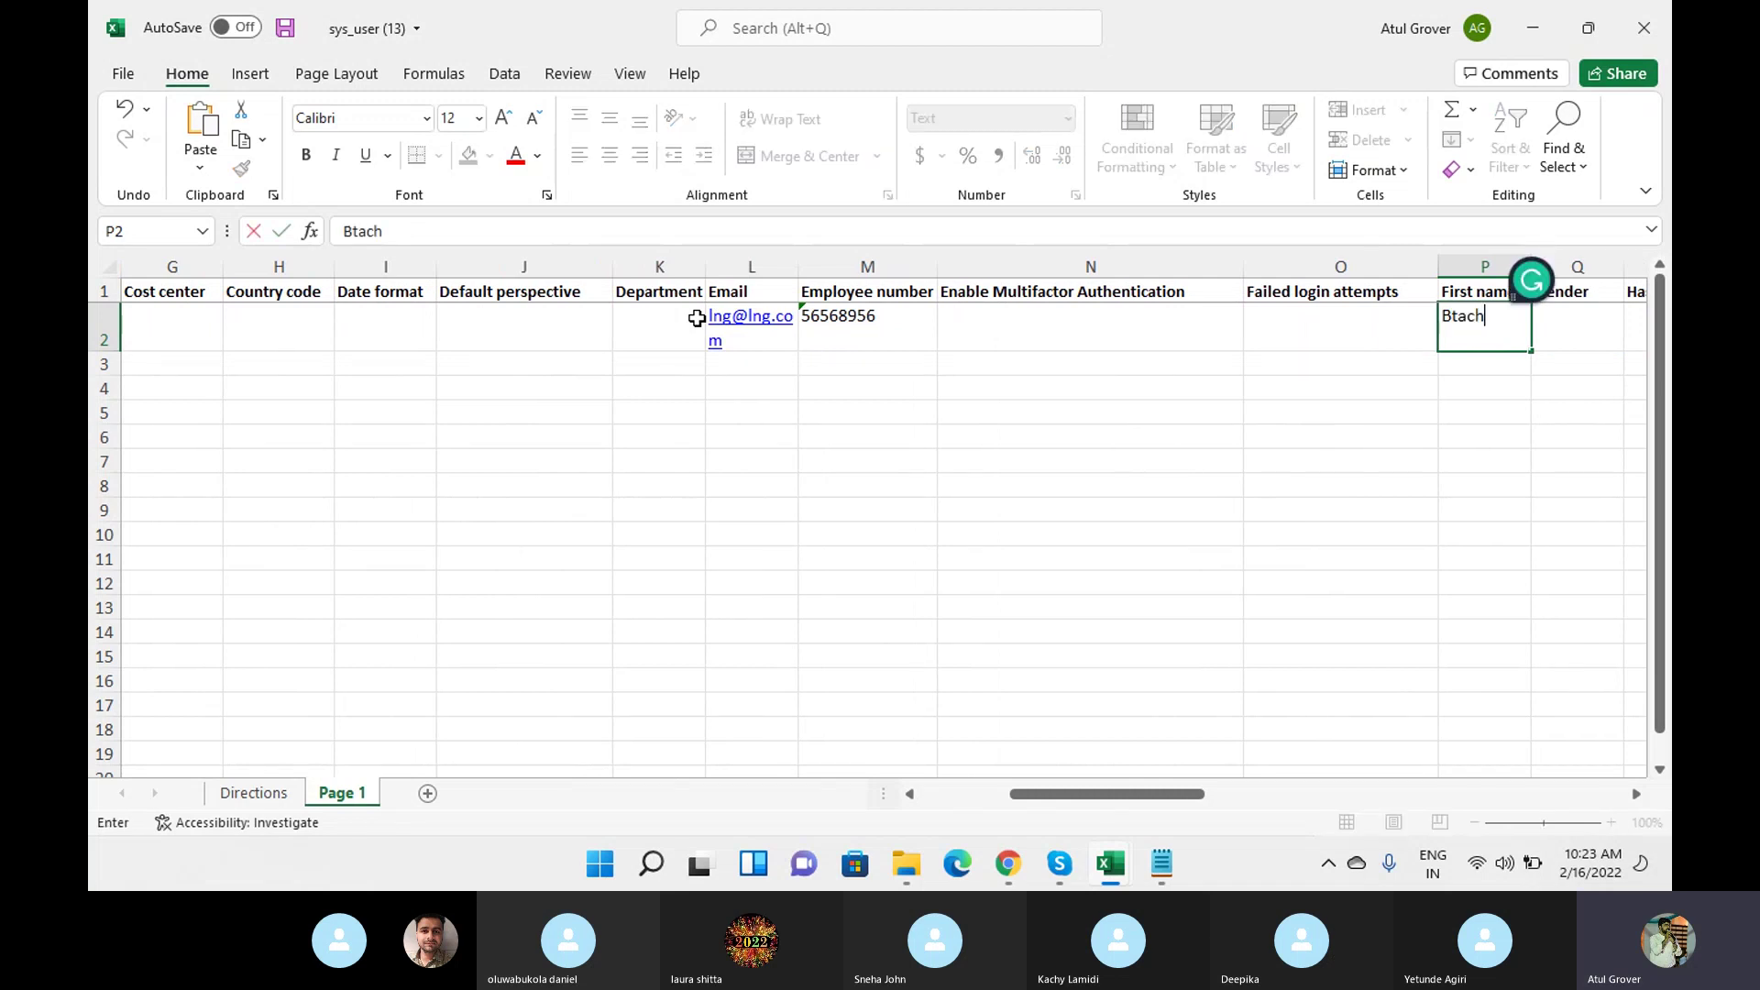
pyautogui.press('BackSpace')
pyautogui.press('BackSpace')
pyautogui.press('BackSpace')
pyautogui.press('BackSpace')
pyautogui.write('a')
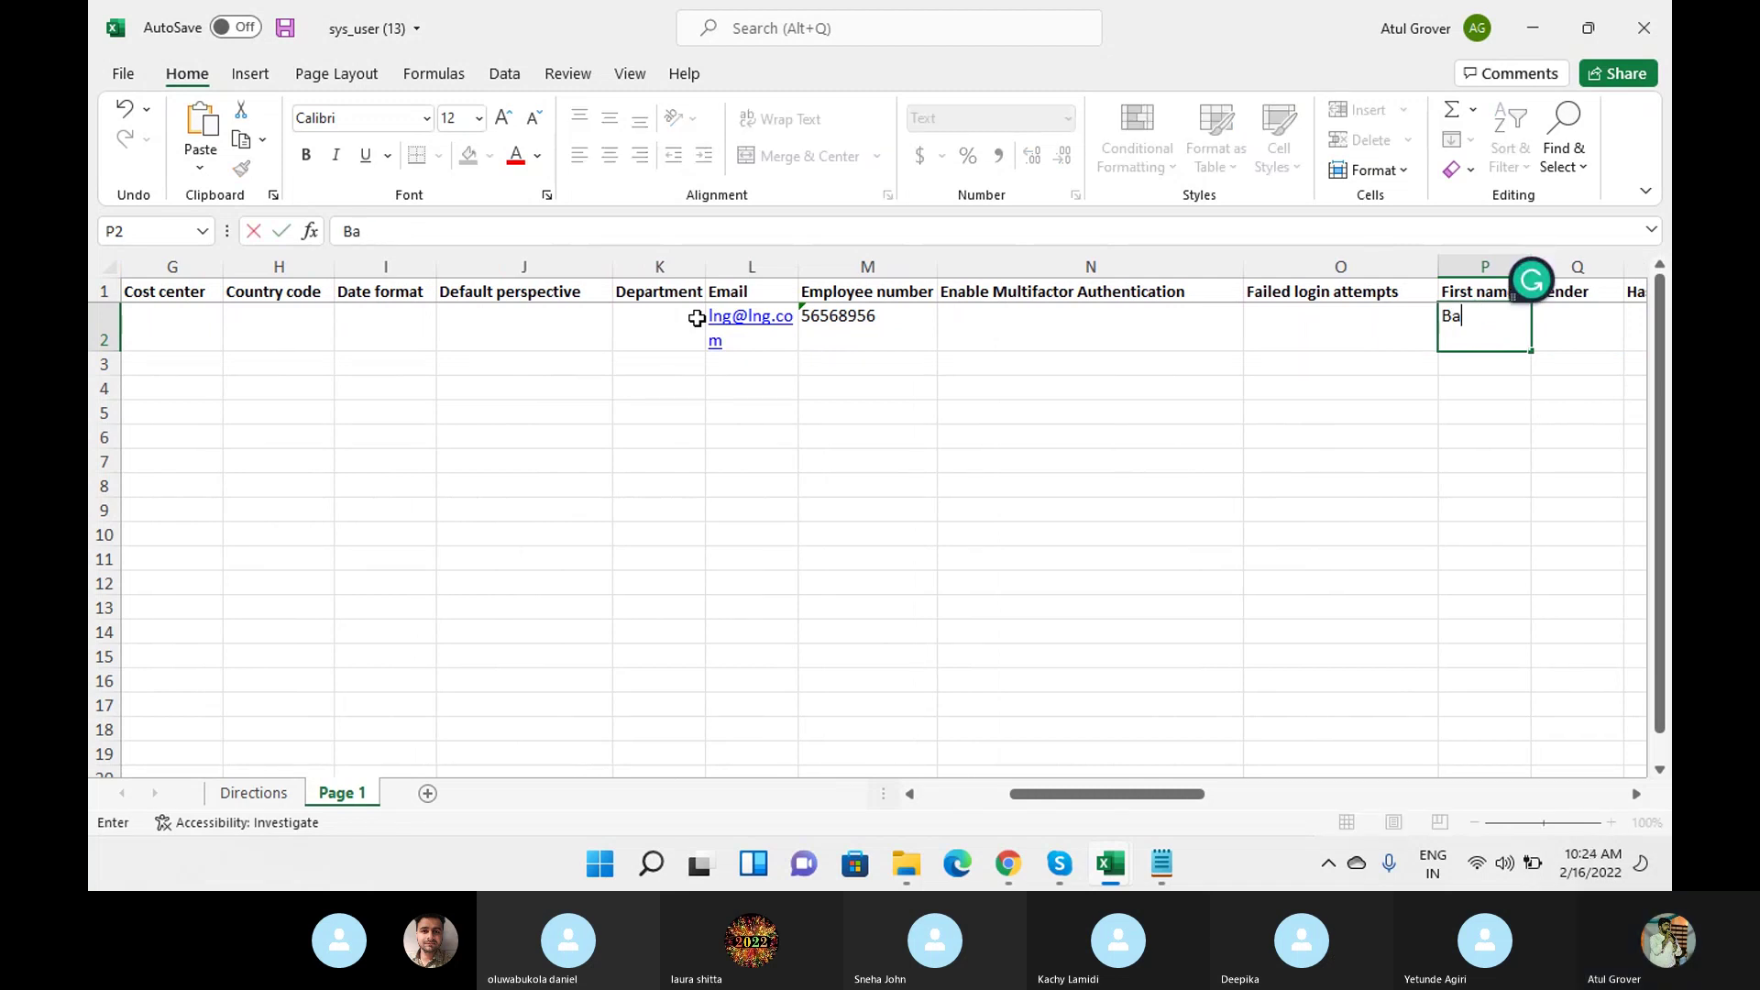
pyautogui.write('tch')
pyautogui.press('Tab')
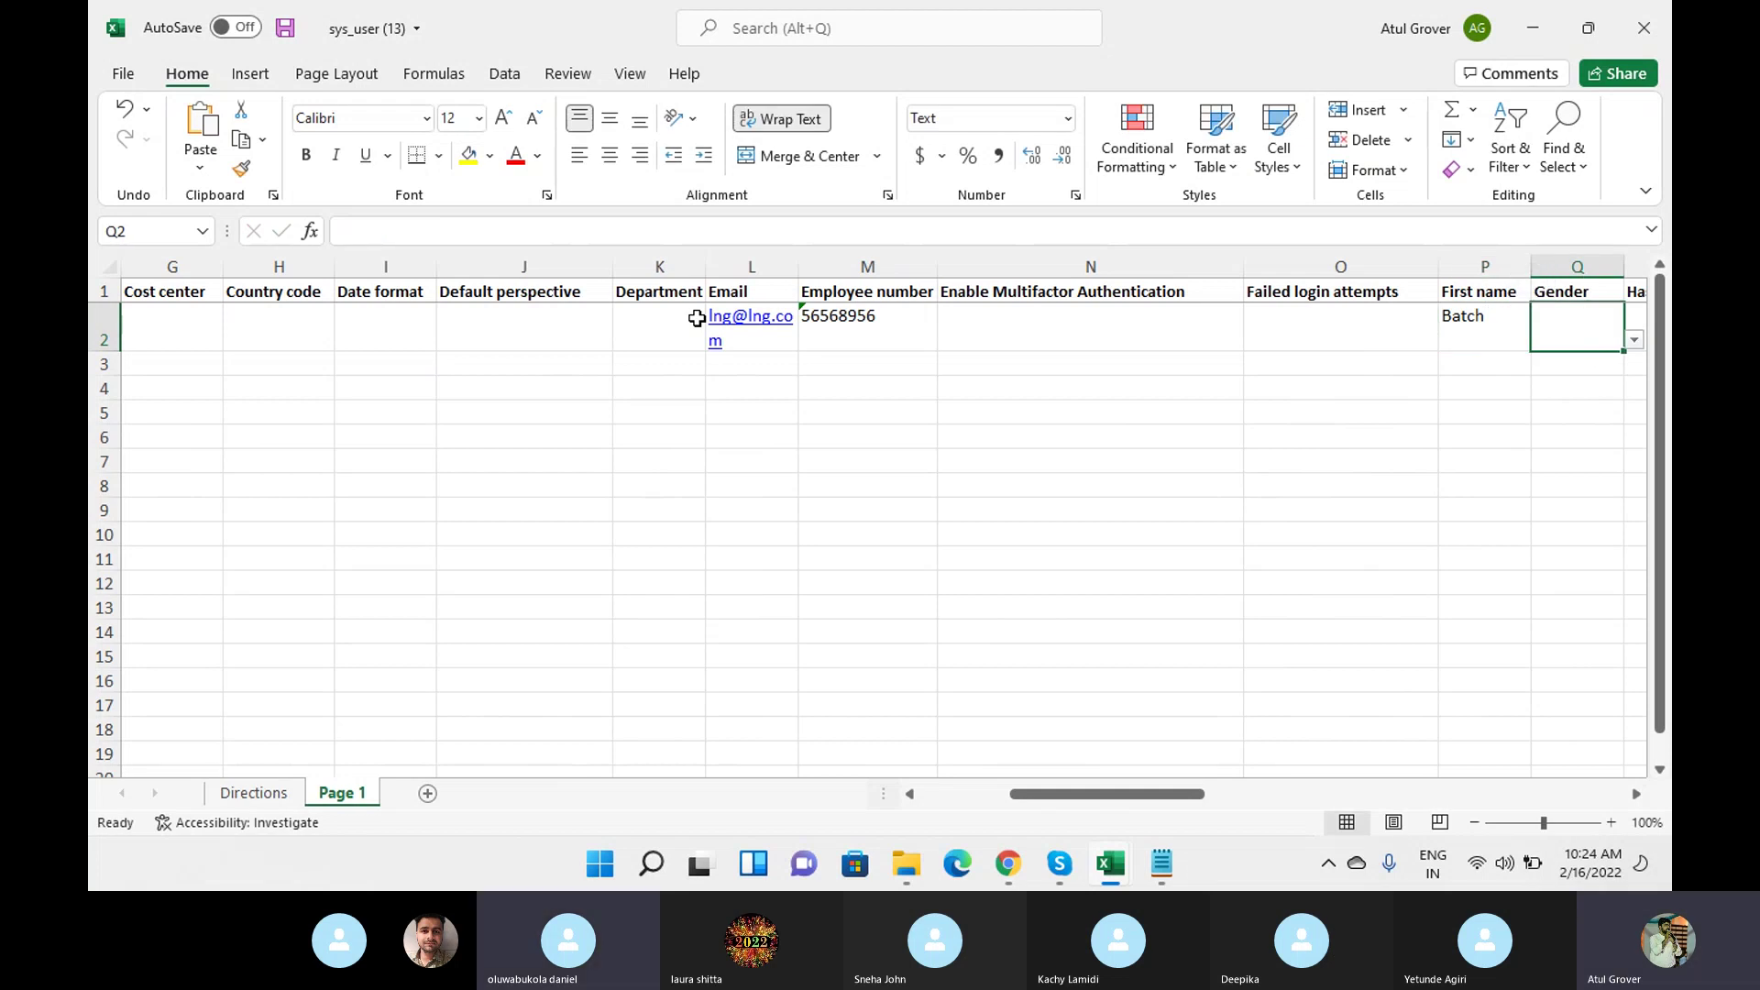
pyautogui.click(1634, 339)
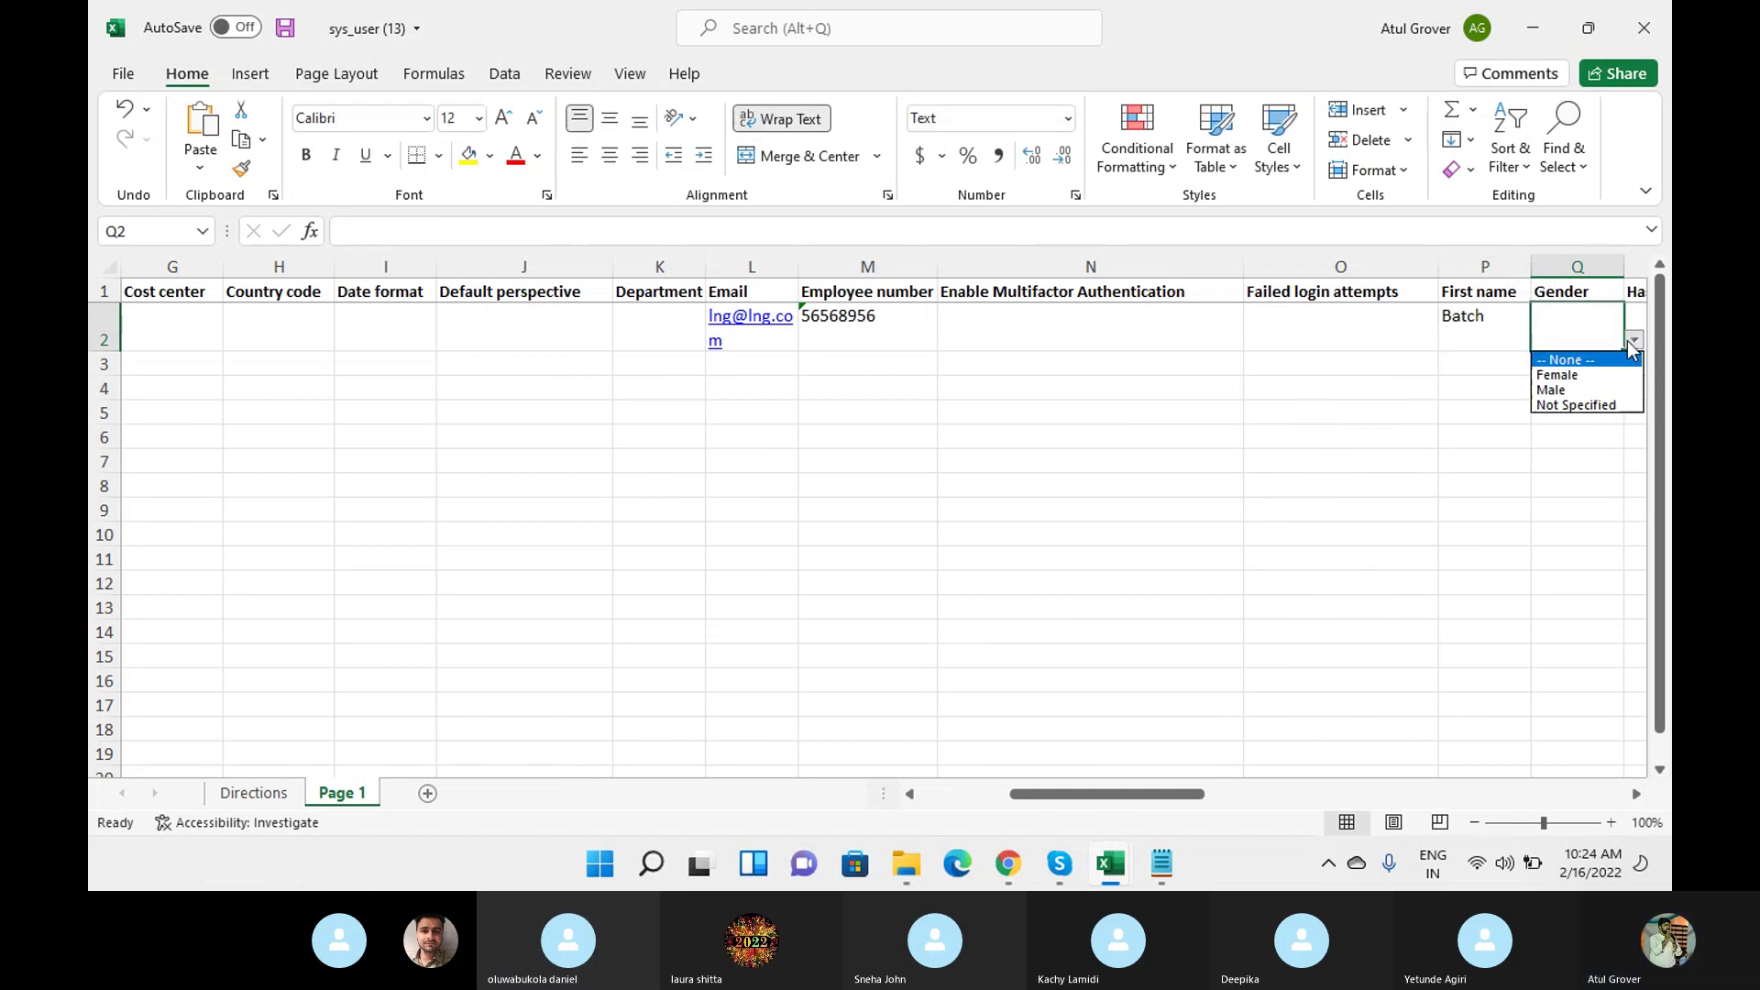
pyautogui.click(1569, 390)
# Set Prefix to Dr. and enter the user's last name, correcting a typo.
pyautogui.press('Tab')
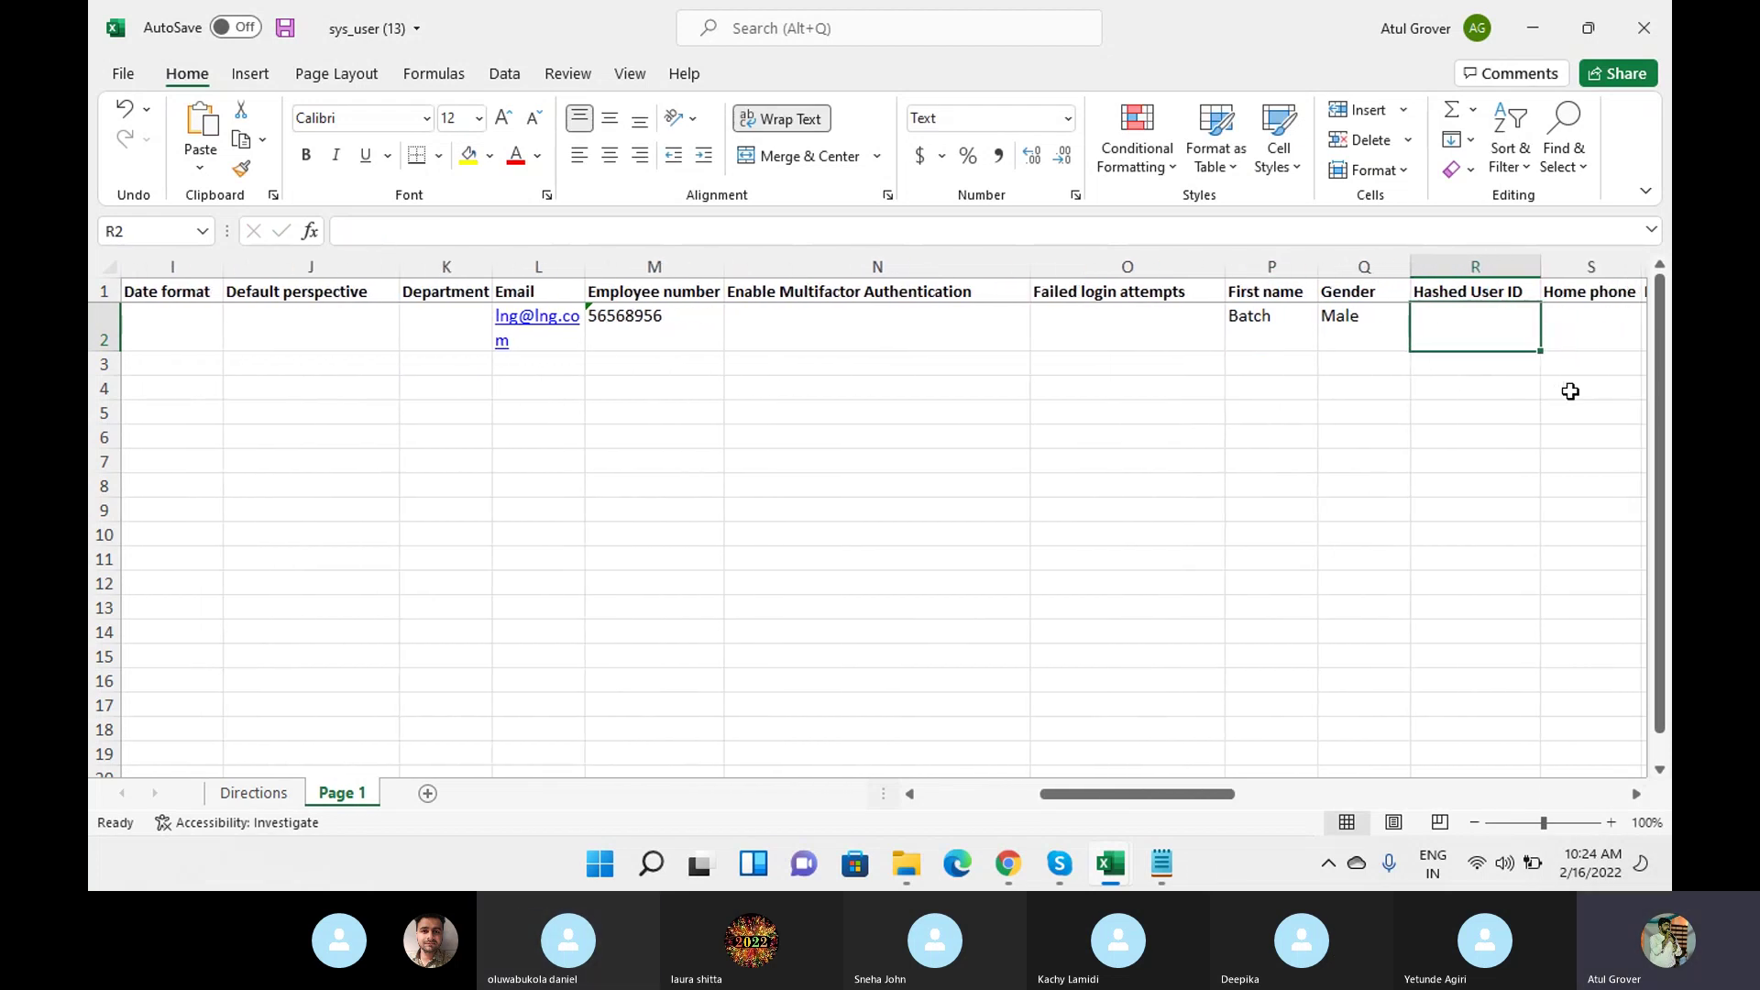
pyautogui.press('Tab')
pyautogui.press('Tab')
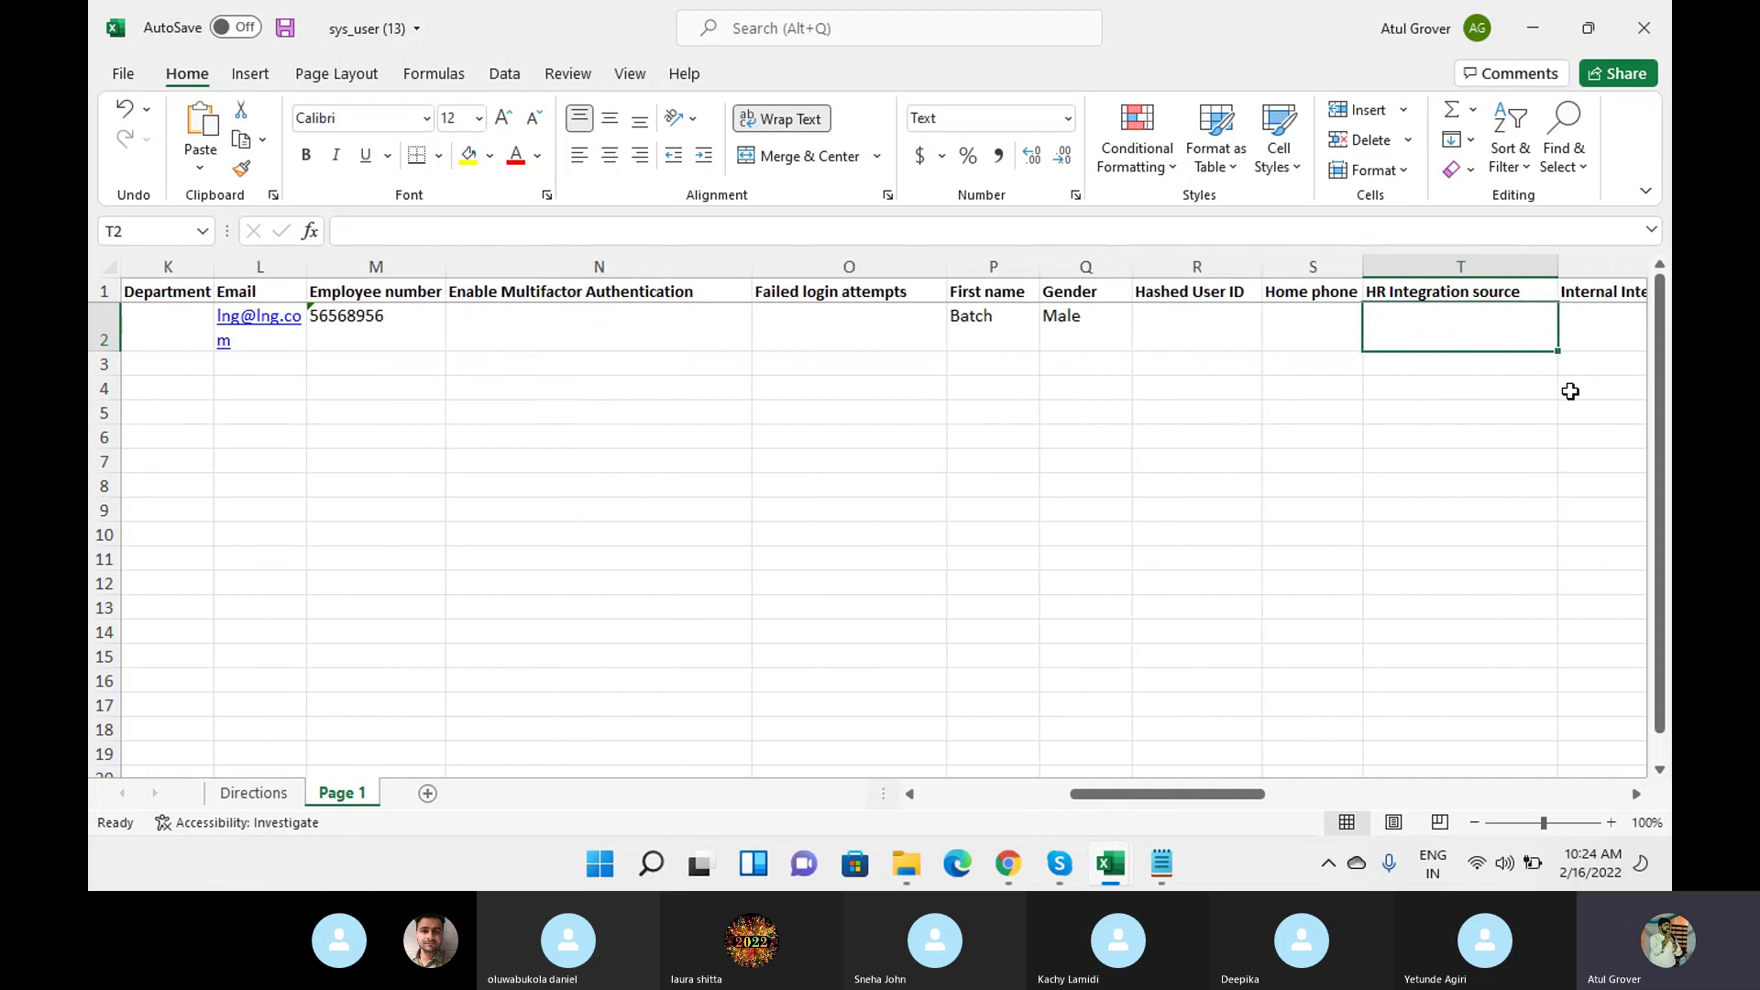
pyautogui.press('Tab')
pyautogui.press('Tab')
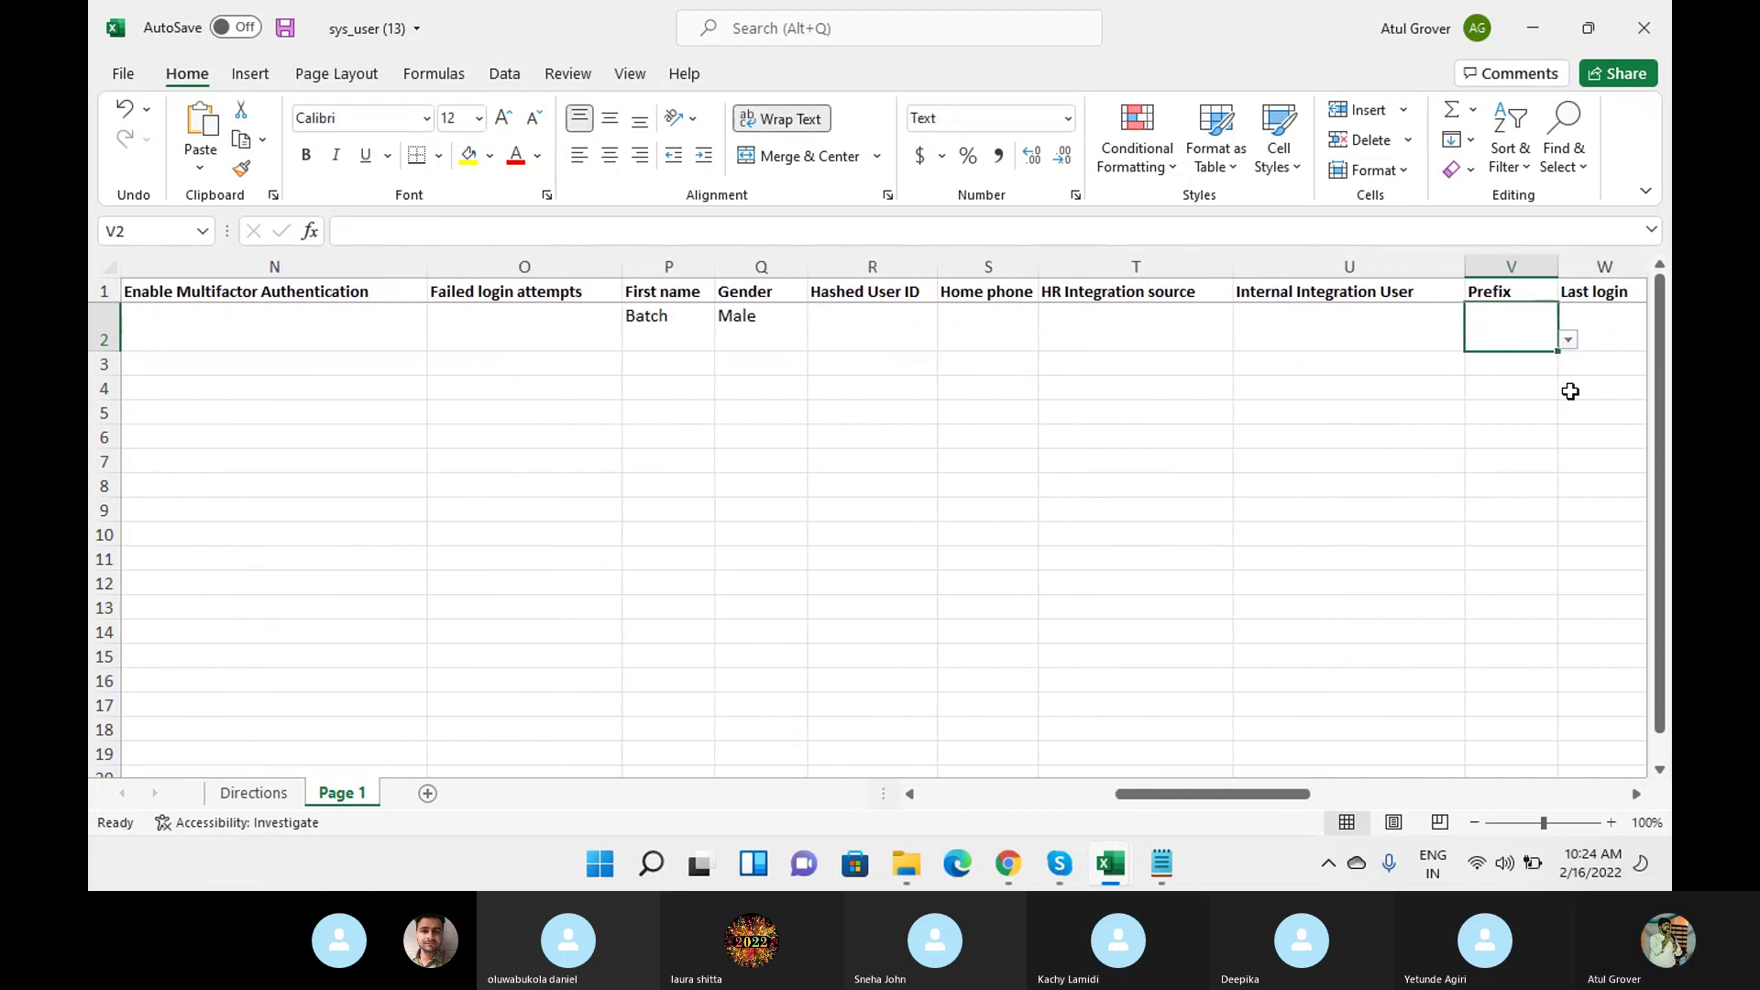
pyautogui.click(1569, 340)
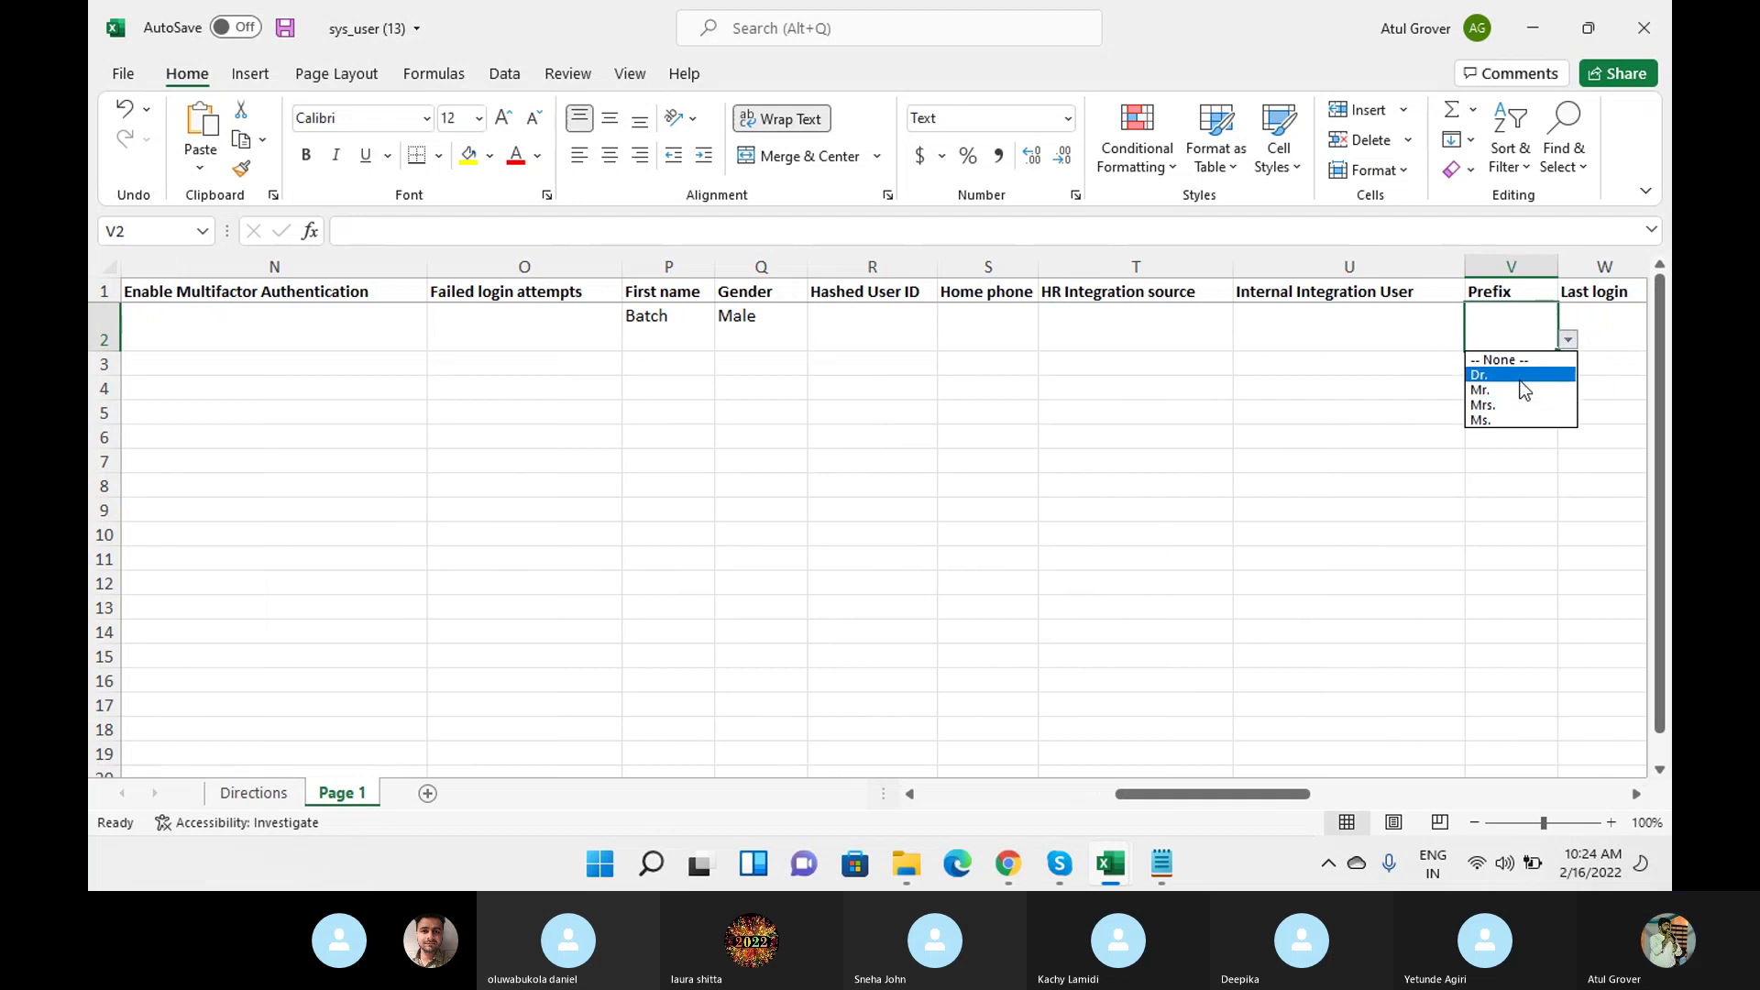
pyautogui.click(1519, 379)
pyautogui.press('Tab')
pyautogui.press('Tab')
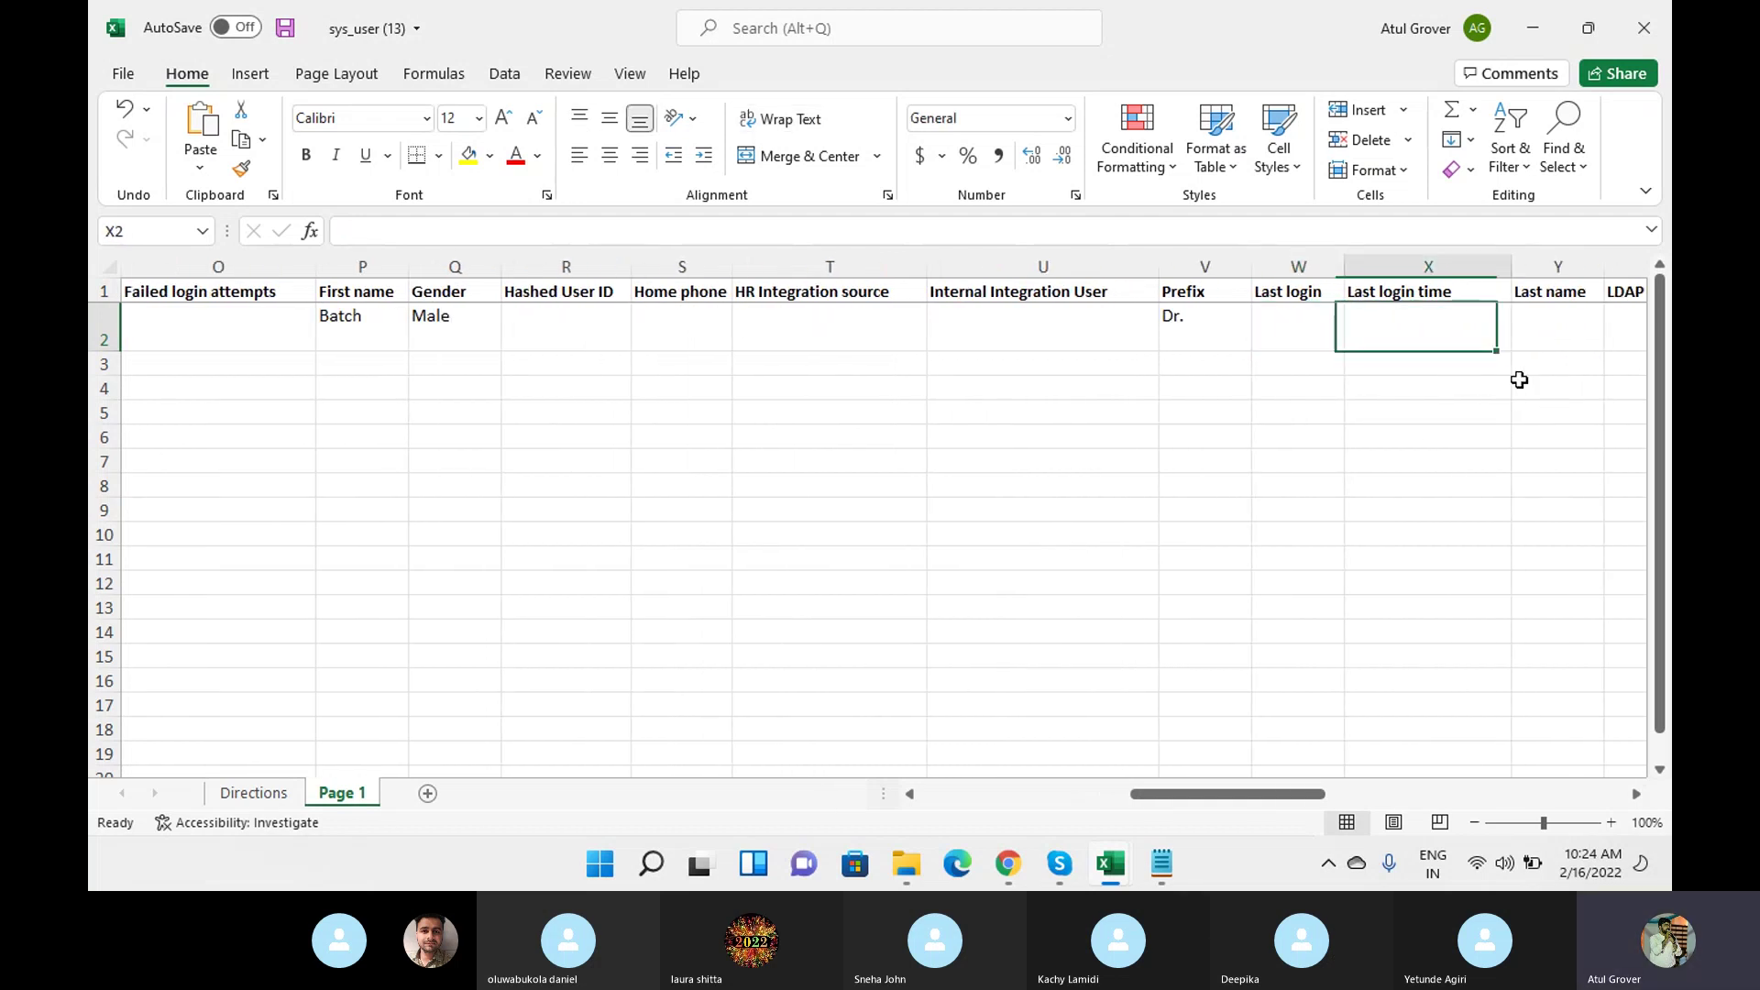
pyautogui.press('Tab')
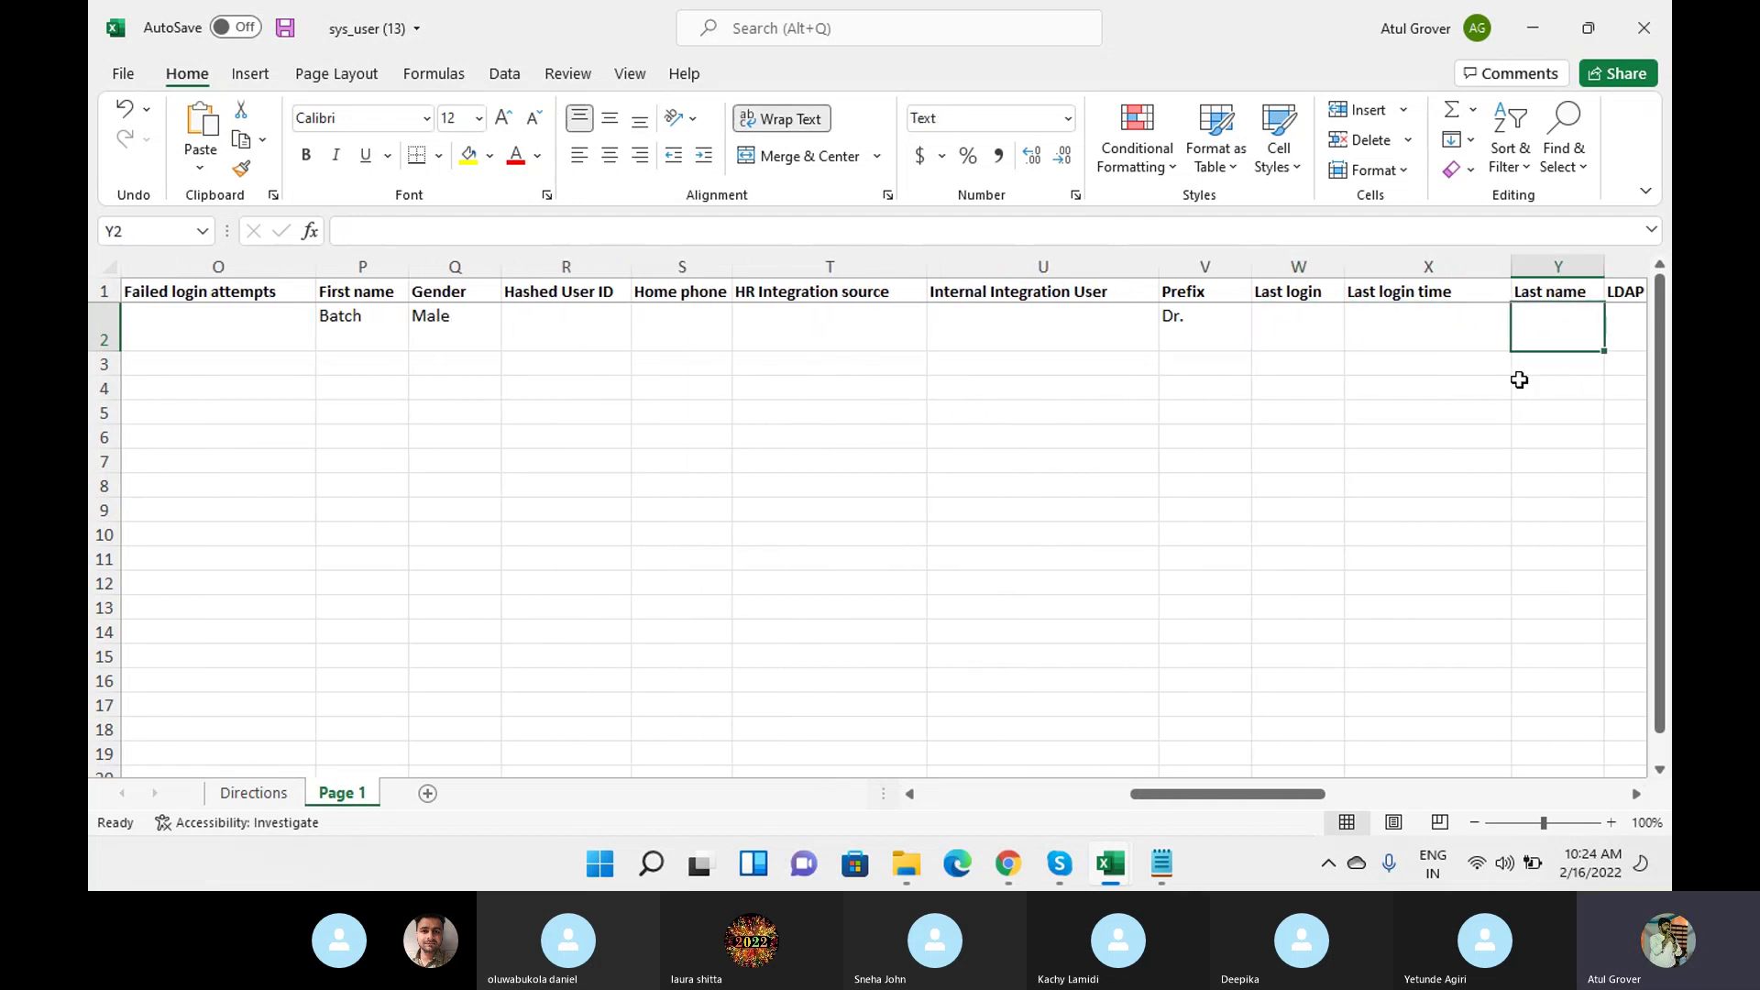
pyautogui.write('Sever')
pyautogui.press('BackSpace')
pyautogui.write('n')
pyautogui.press('Tab')
pyautogui.press('Tab')
pyautogui.press('Tab')
pyautogui.press('Tab')
pyautogui.press('Tab')
pyautogui.press('Tab')
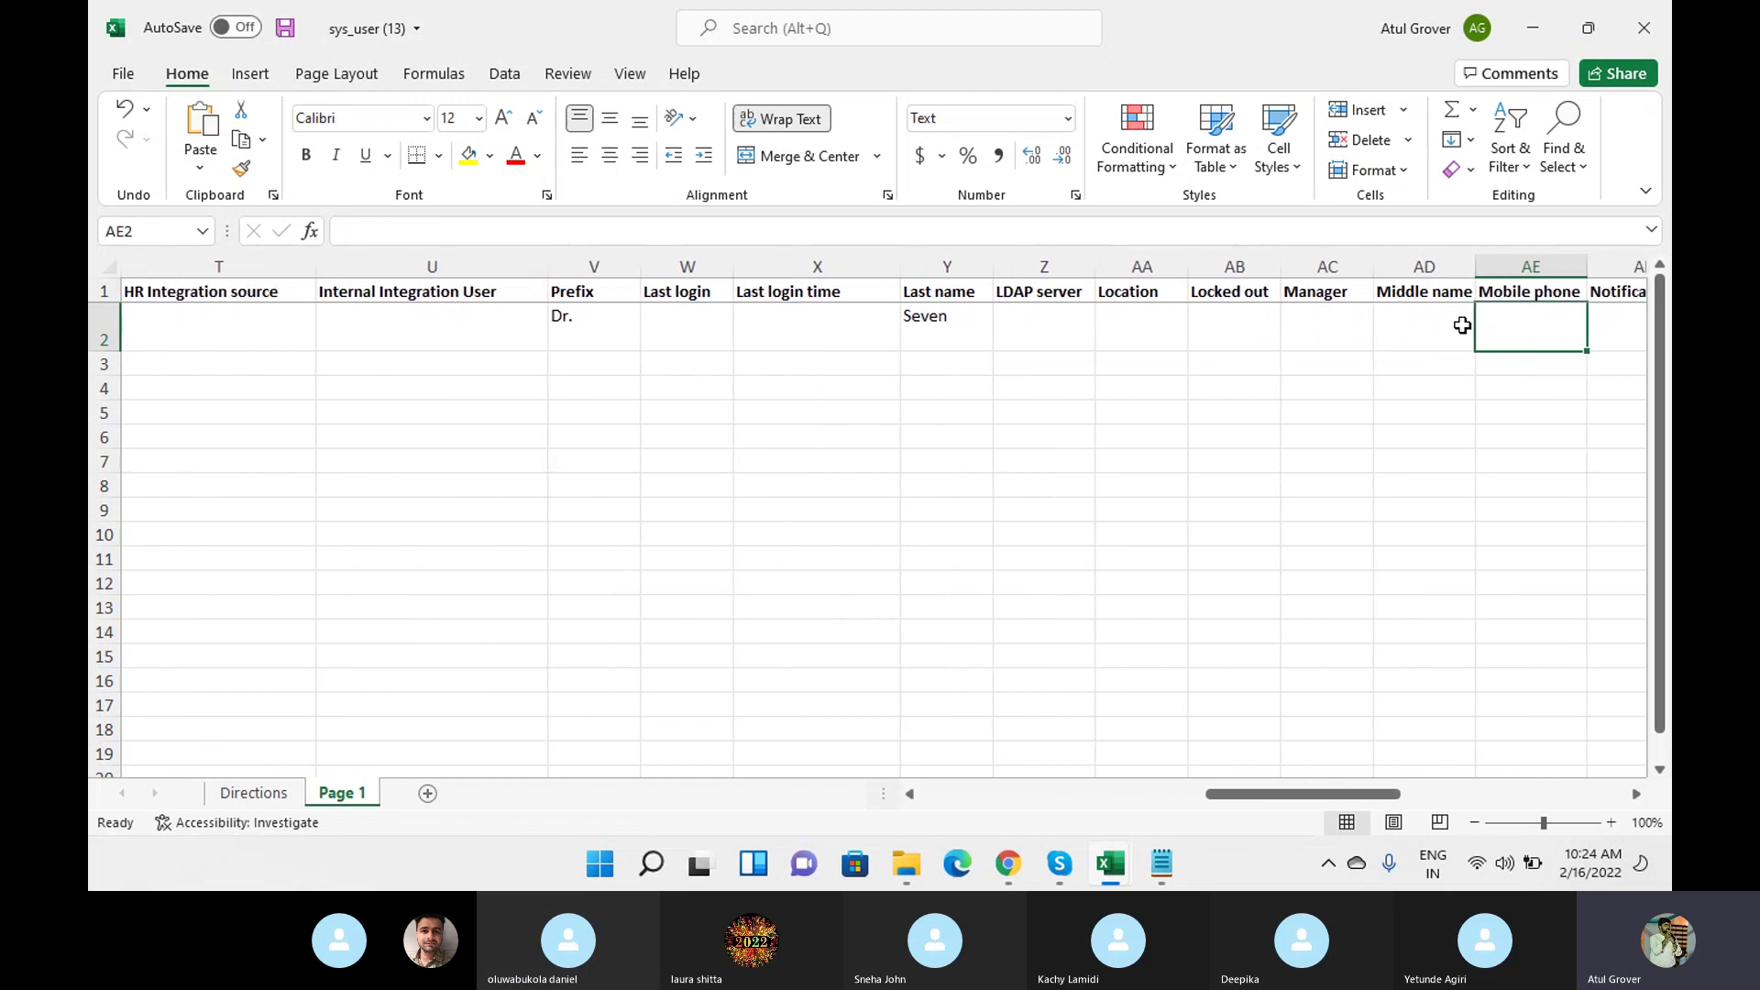
# Enter the user's middle name and save the workbook.
pyautogui.click(1457, 326)
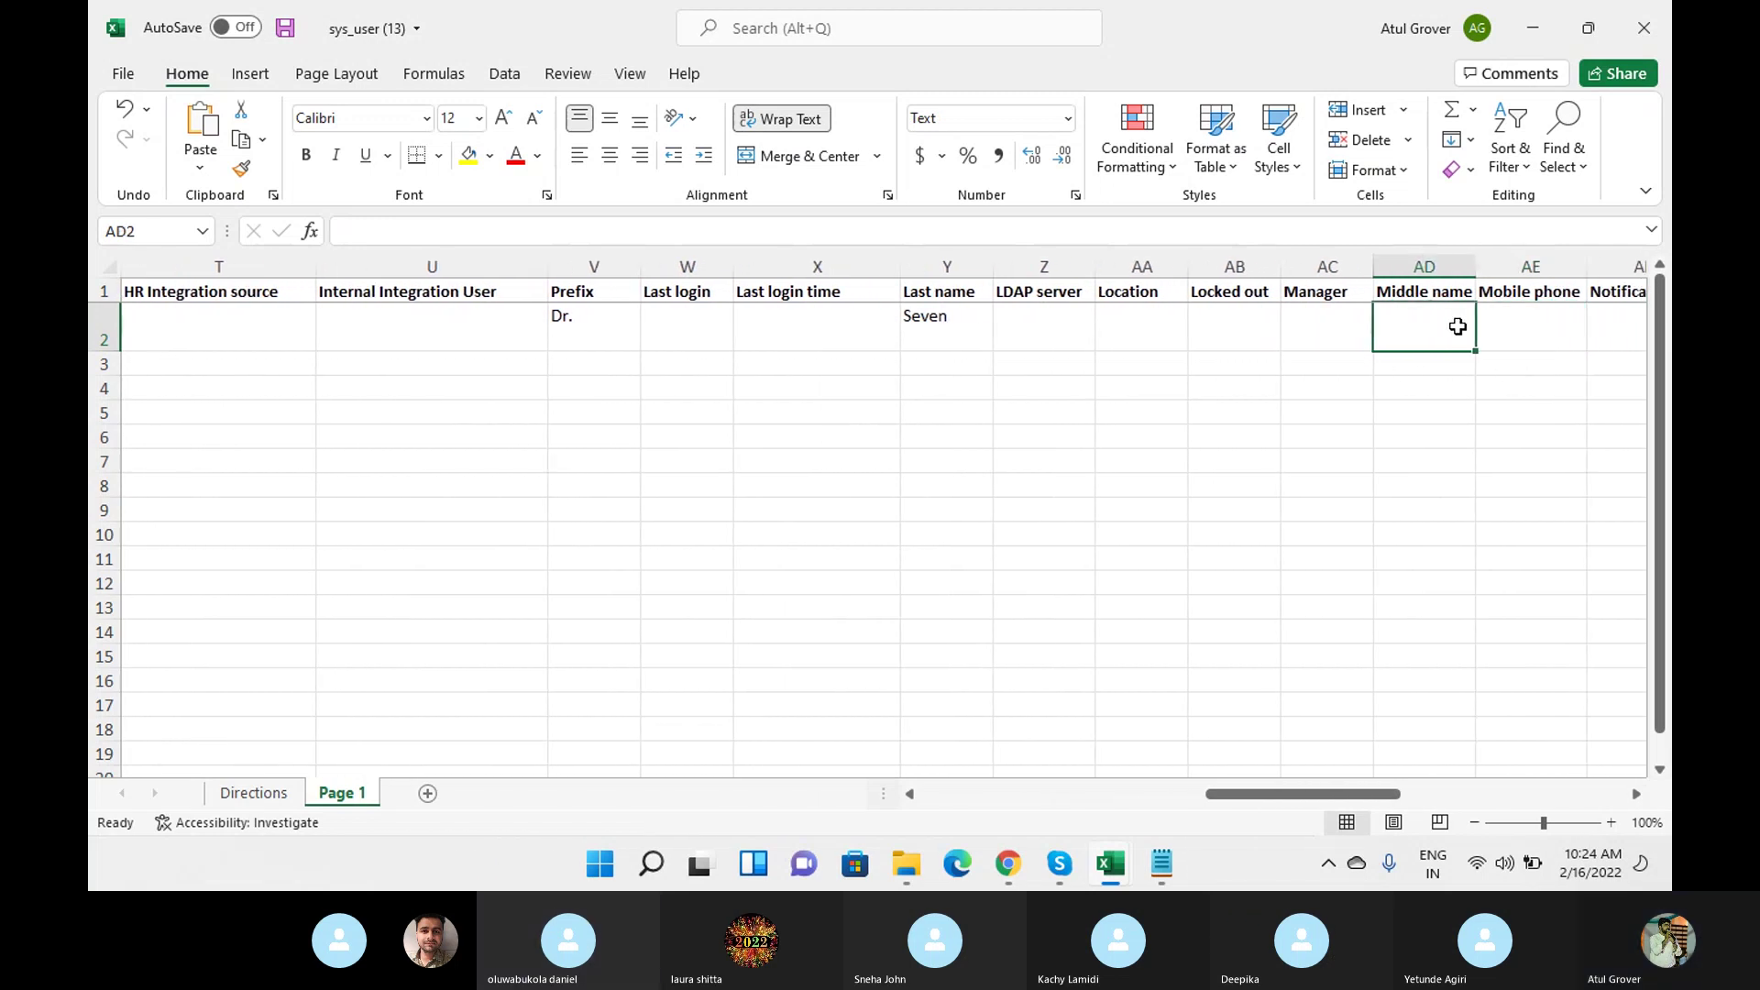
pyautogui.write('LNG')
pyautogui.press('Tab')
pyautogui.press('Tab')
pyautogui.press('Tab')
pyautogui.press('Tab')
pyautogui.press('Tab')
pyautogui.press('Tab')
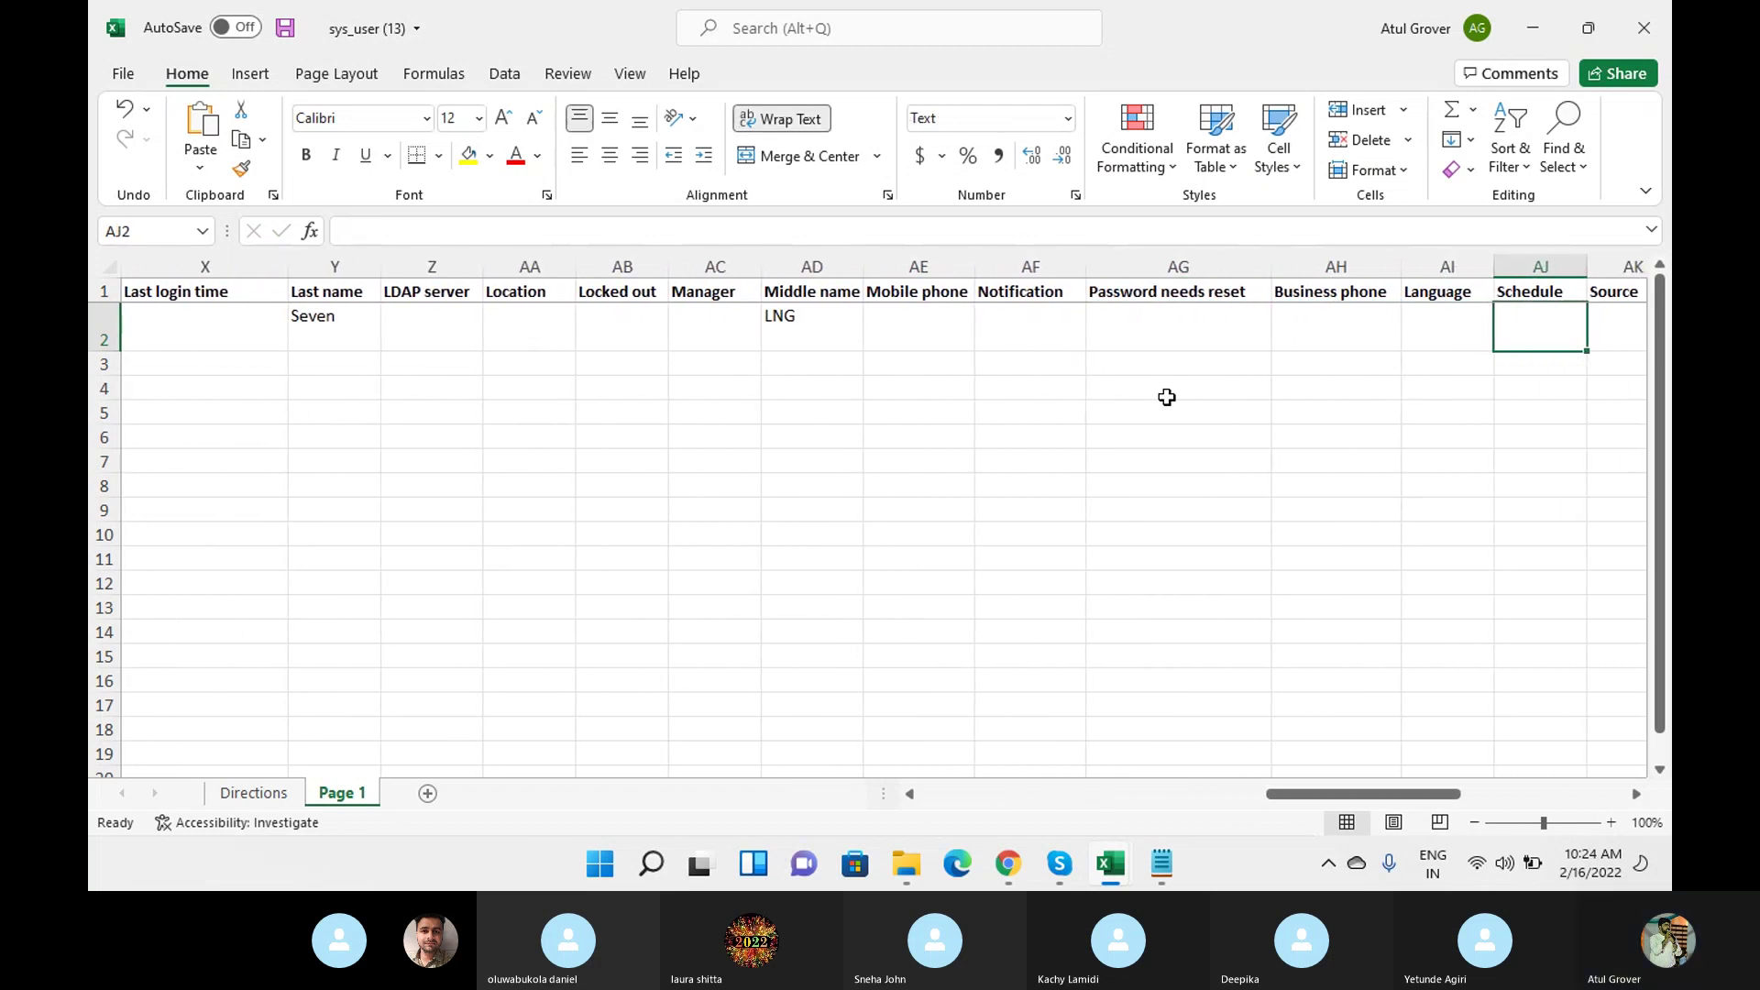
pyautogui.click(286, 35)
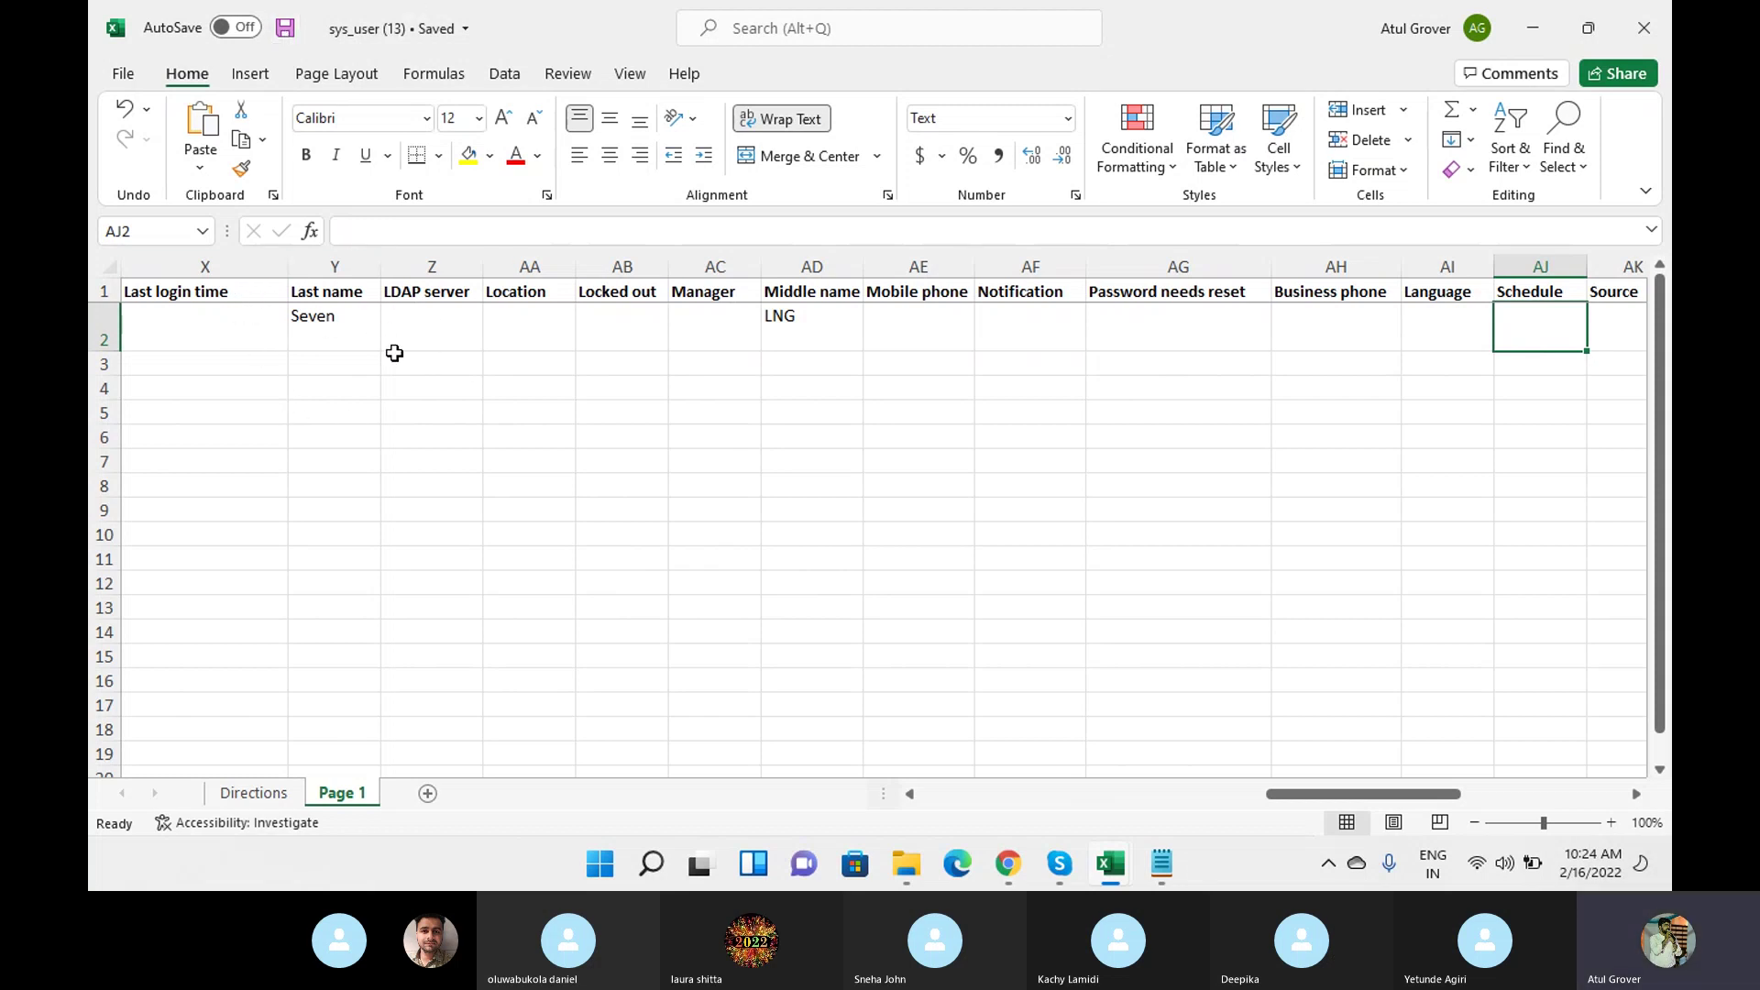
pyautogui.press('Left')
pyautogui.press('Left')
pyautogui.press('Left')
pyautogui.press('Left')
pyautogui.press('Left')
pyautogui.press('Left')
pyautogui.press('Left')
pyautogui.press('Left')
pyautogui.press('Left')
pyautogui.press('Left')
pyautogui.press('Left')
pyautogui.press('Left')
pyautogui.press('Left')
pyautogui.press('Left')
pyautogui.press('Left')
pyautogui.press('Left')
pyautogui.press('Left')
pyautogui.press('Left')
pyautogui.press('Left')
pyautogui.press('Left')
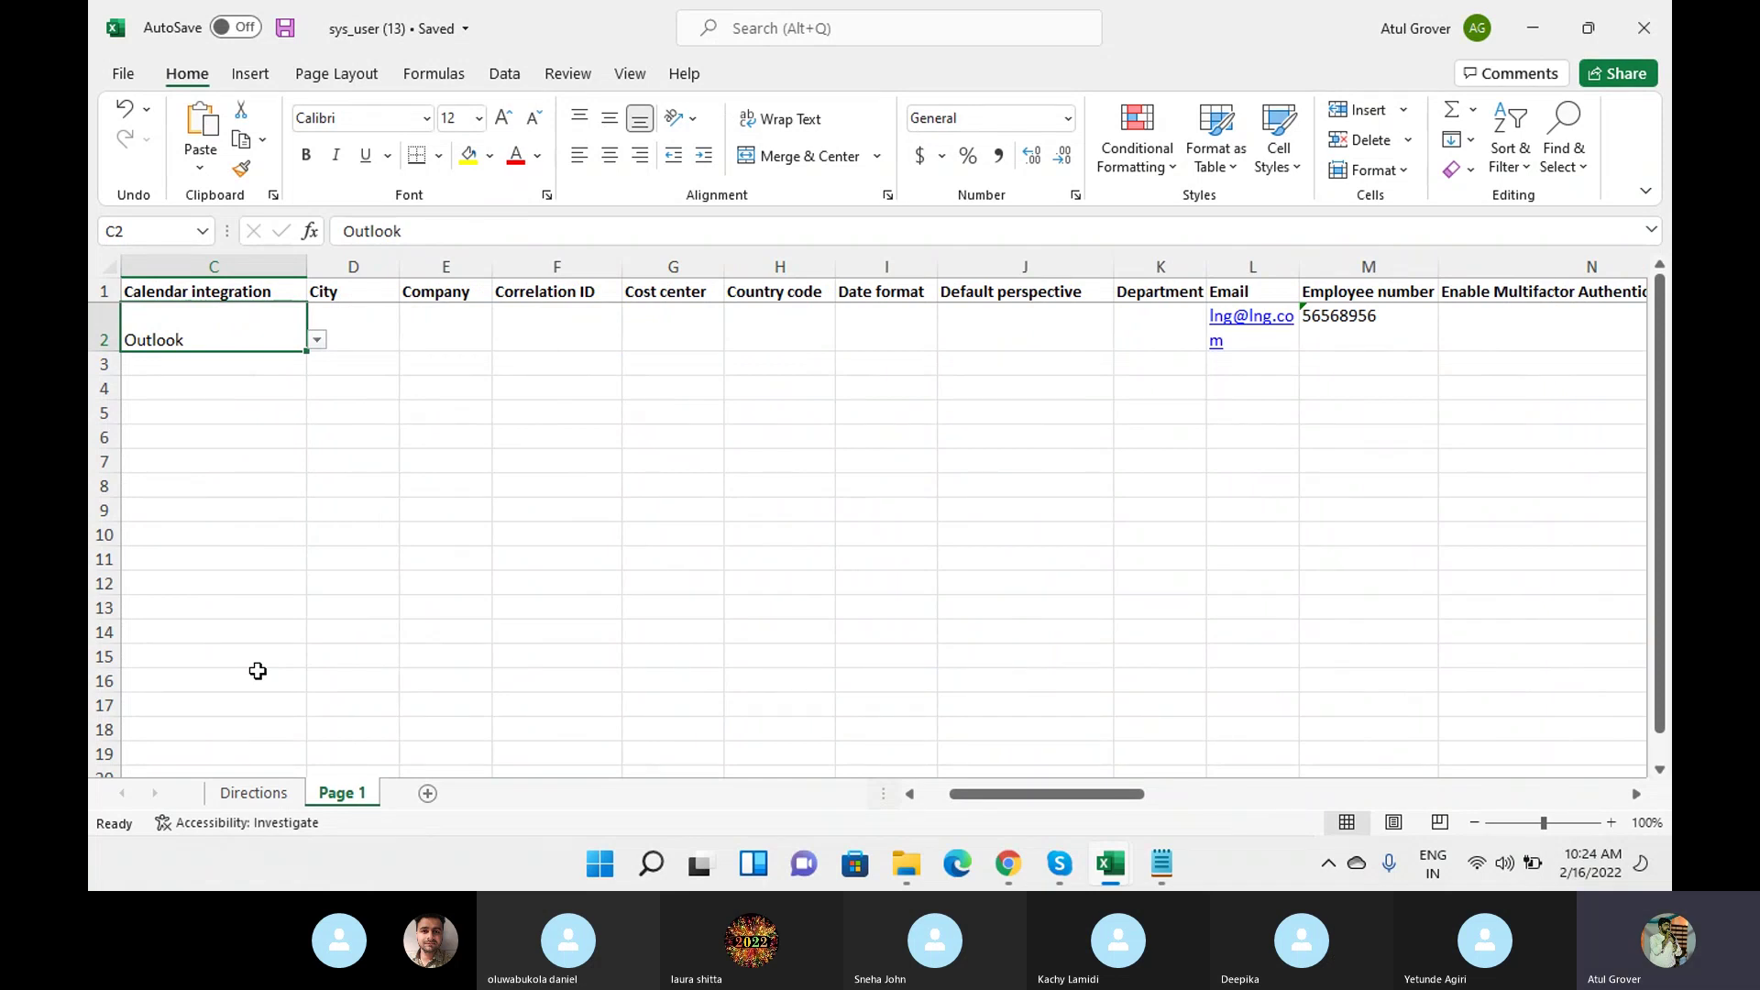
pyautogui.click(1005, 865)
# Filter the navigator with 'transform', then with 'load da' to reveal Load Data.
pyautogui.click(242, 115)
pyautogui.moveTo(268, 192); pyautogui.dragTo(88, 176)
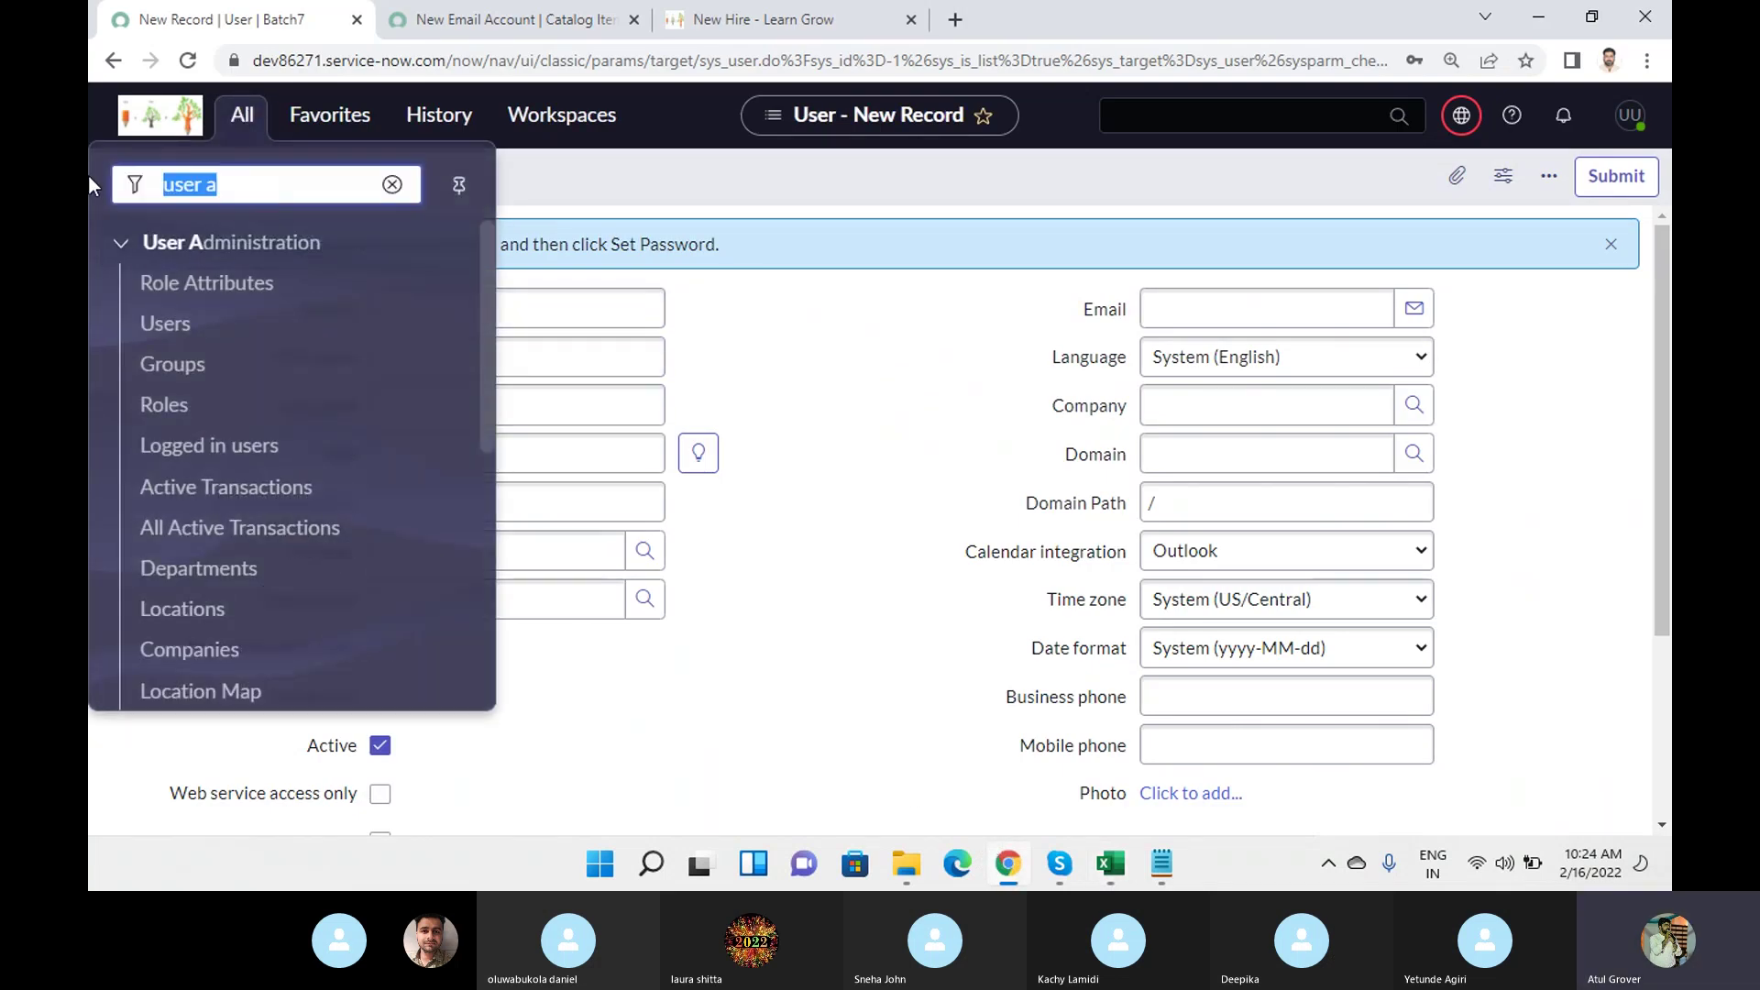
pyautogui.write('tra')
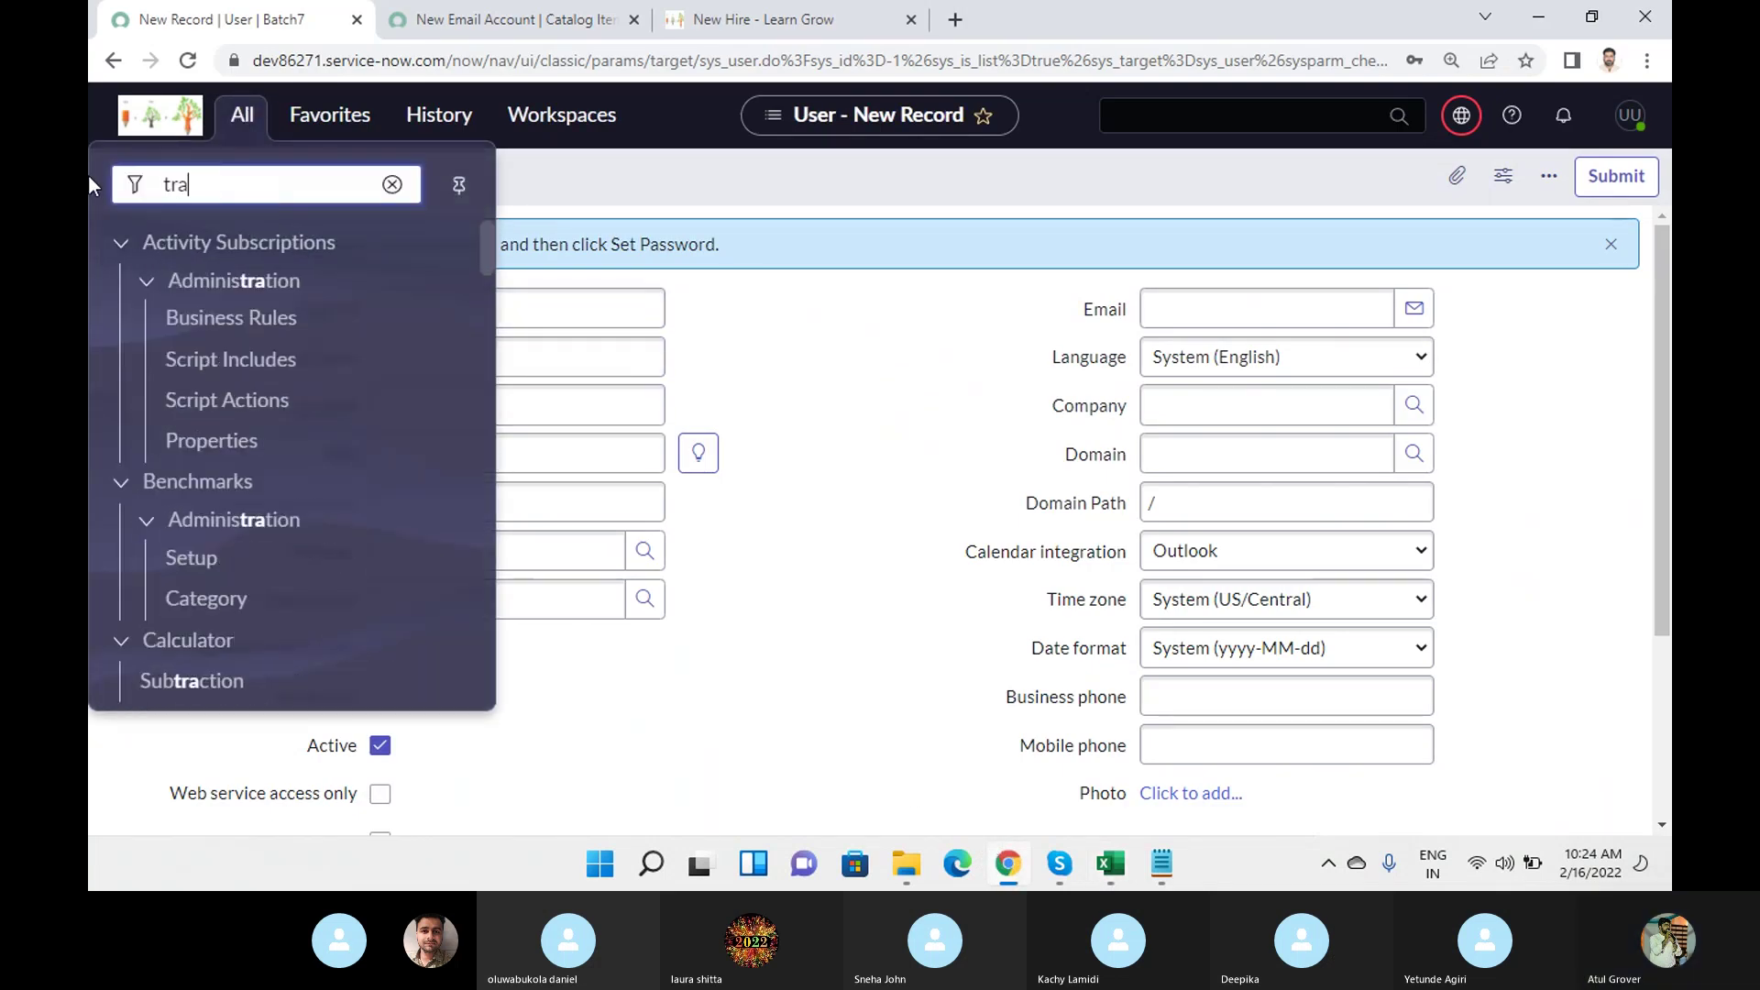
pyautogui.write('nsform')
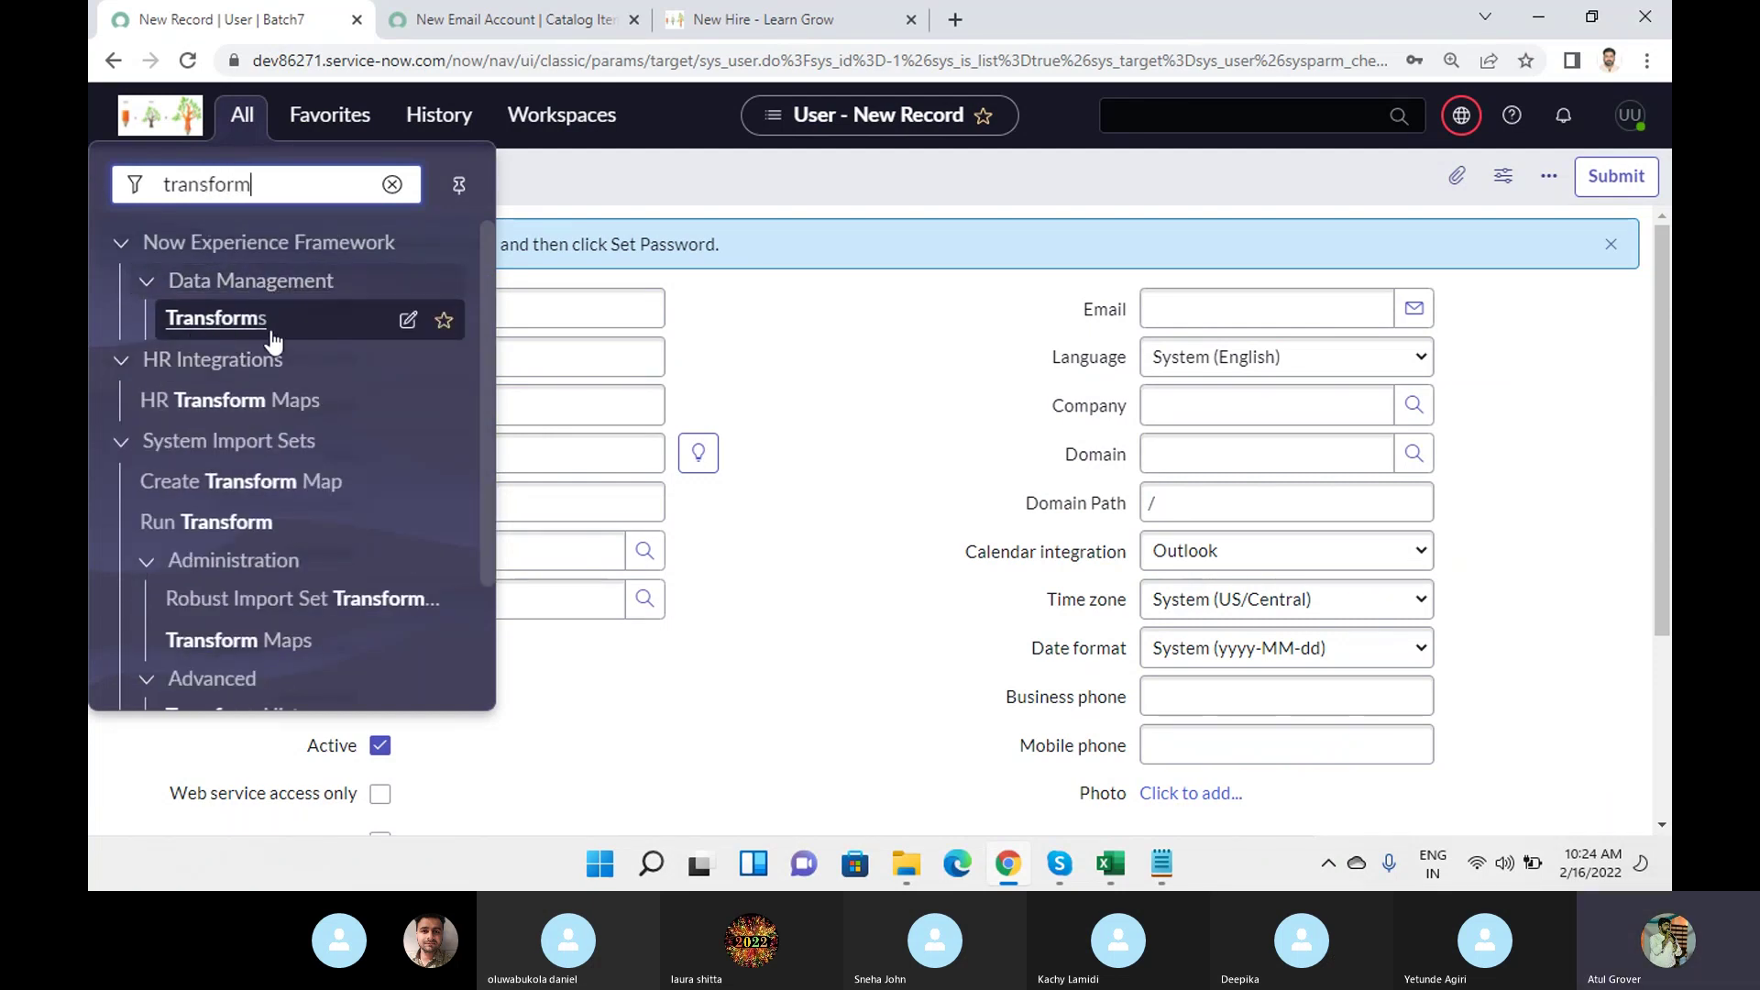
pyautogui.scroll(-2, 220, 385)
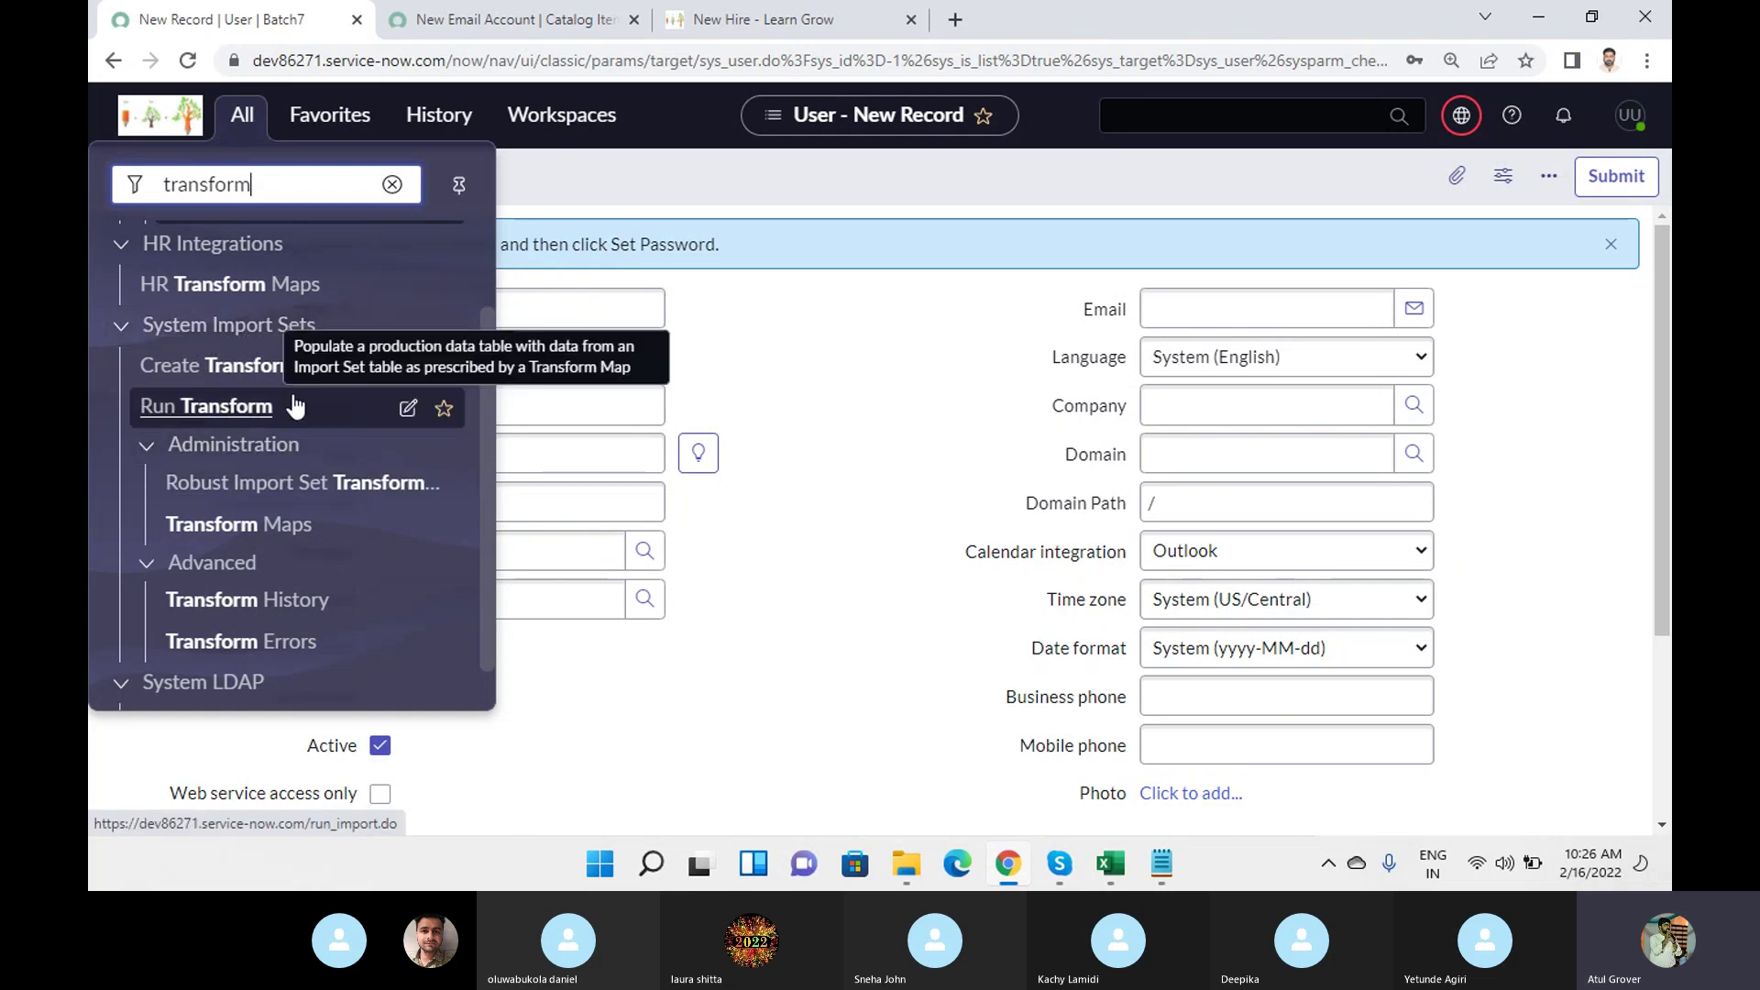
pyautogui.scroll(-1, 295, 406)
pyautogui.moveTo(303, 195); pyautogui.dragTo(88, 188)
pyautogui.write('load da')
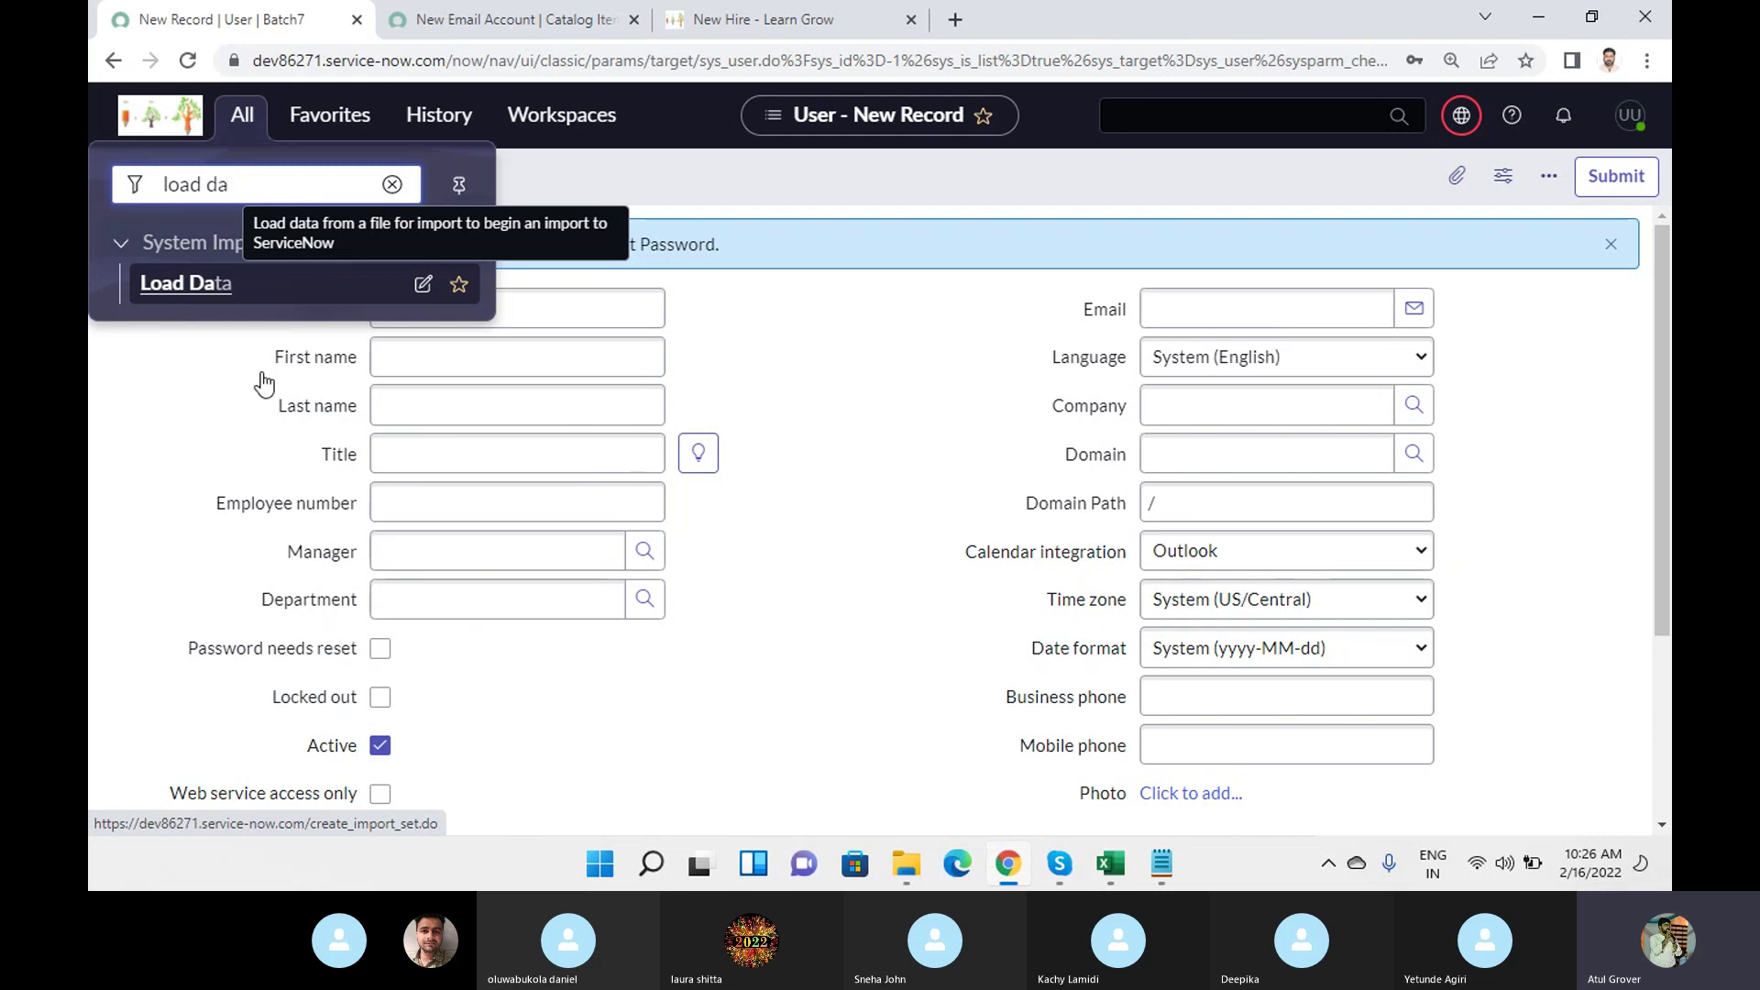
# Glance at the sys_user (13) workbook, then open Load Data from the All menu.
pyautogui.click(1107, 866)
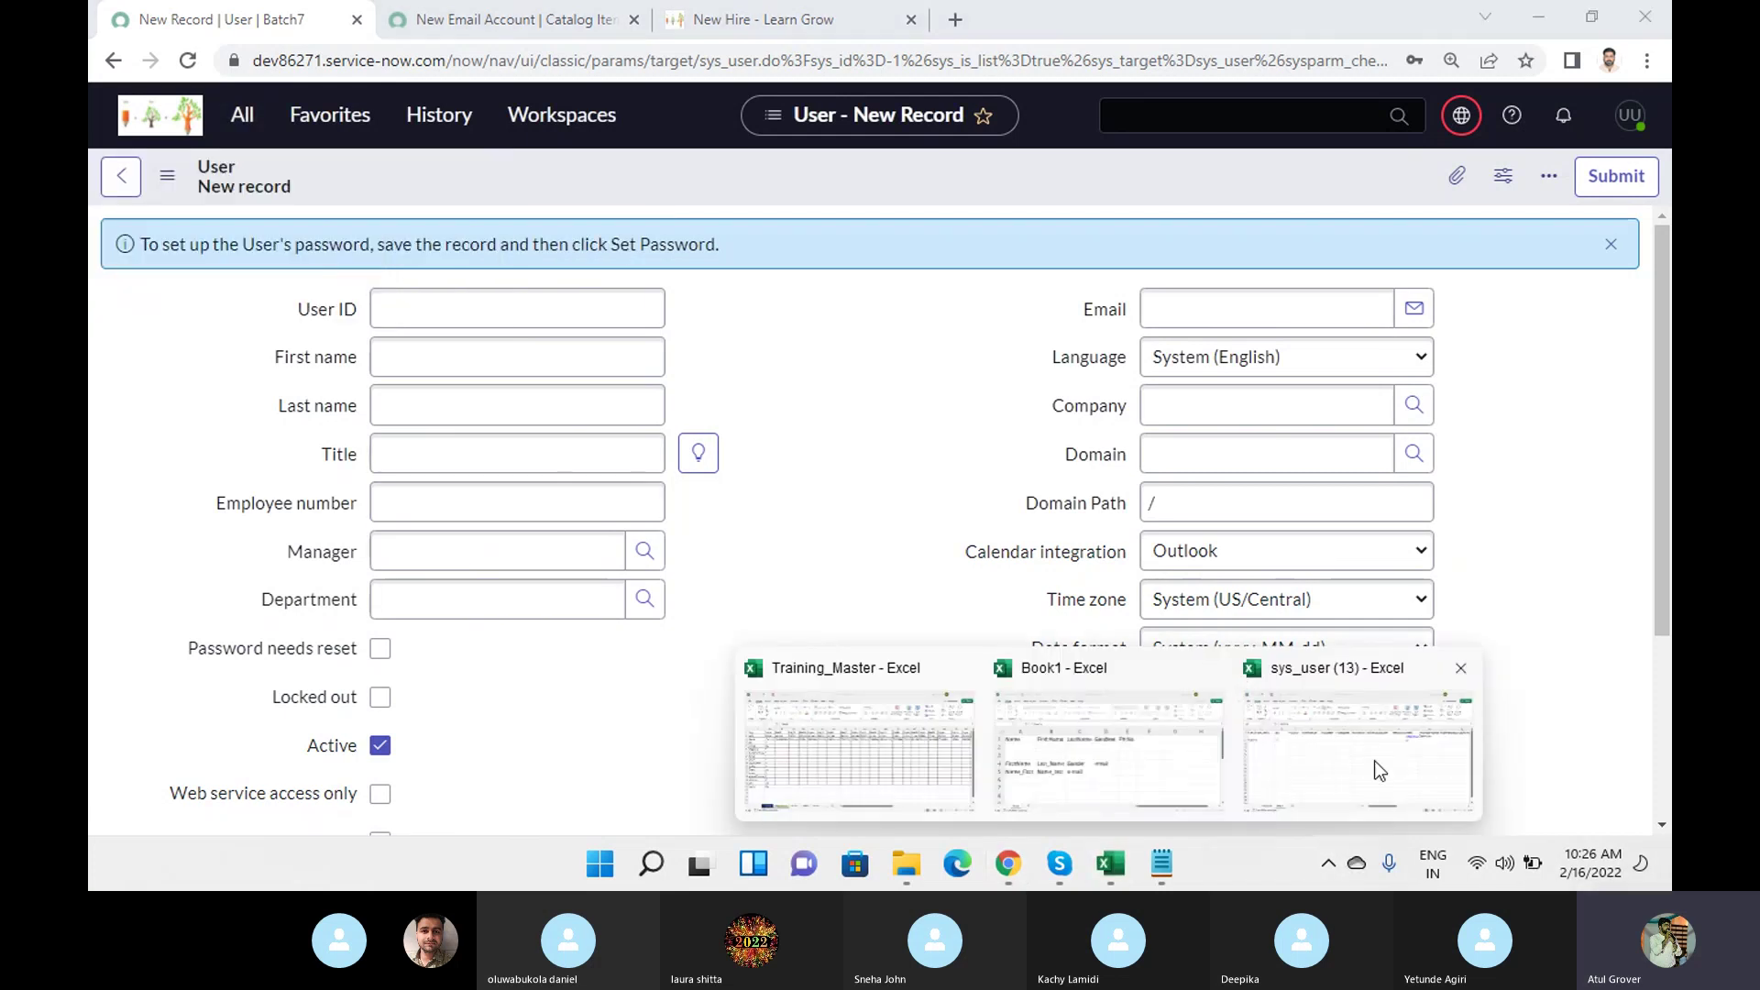
pyautogui.click(1382, 774)
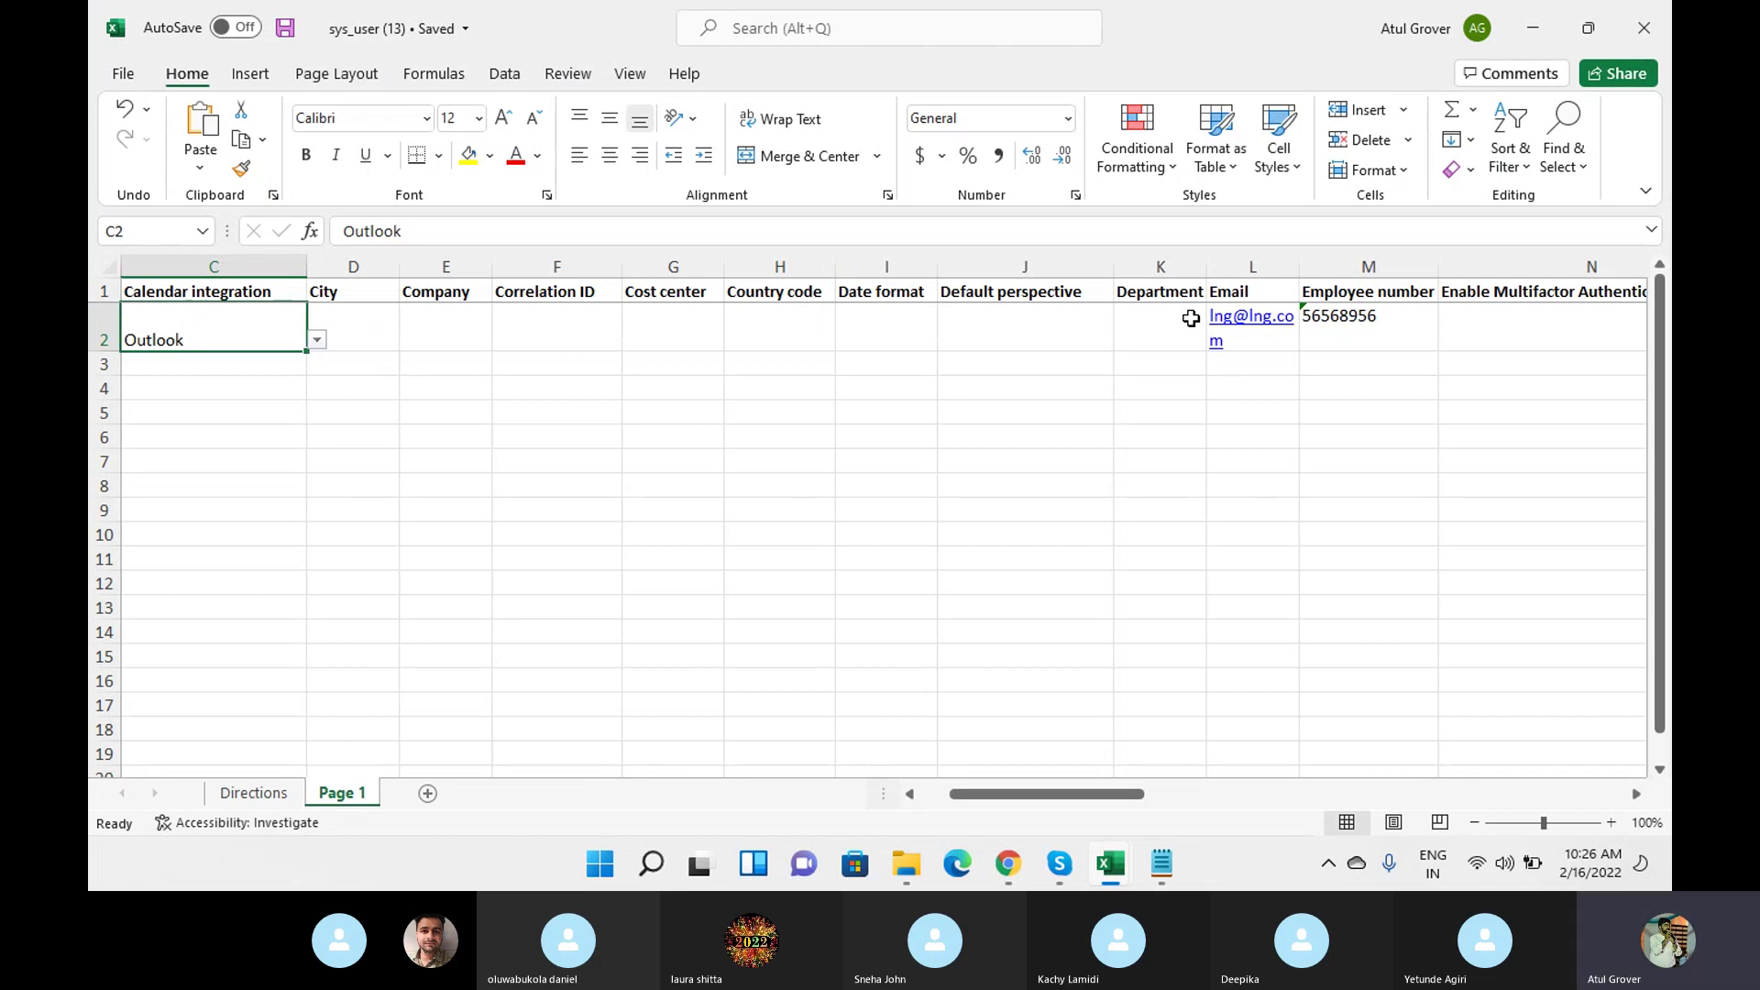
pyautogui.moveTo(1009, 863)
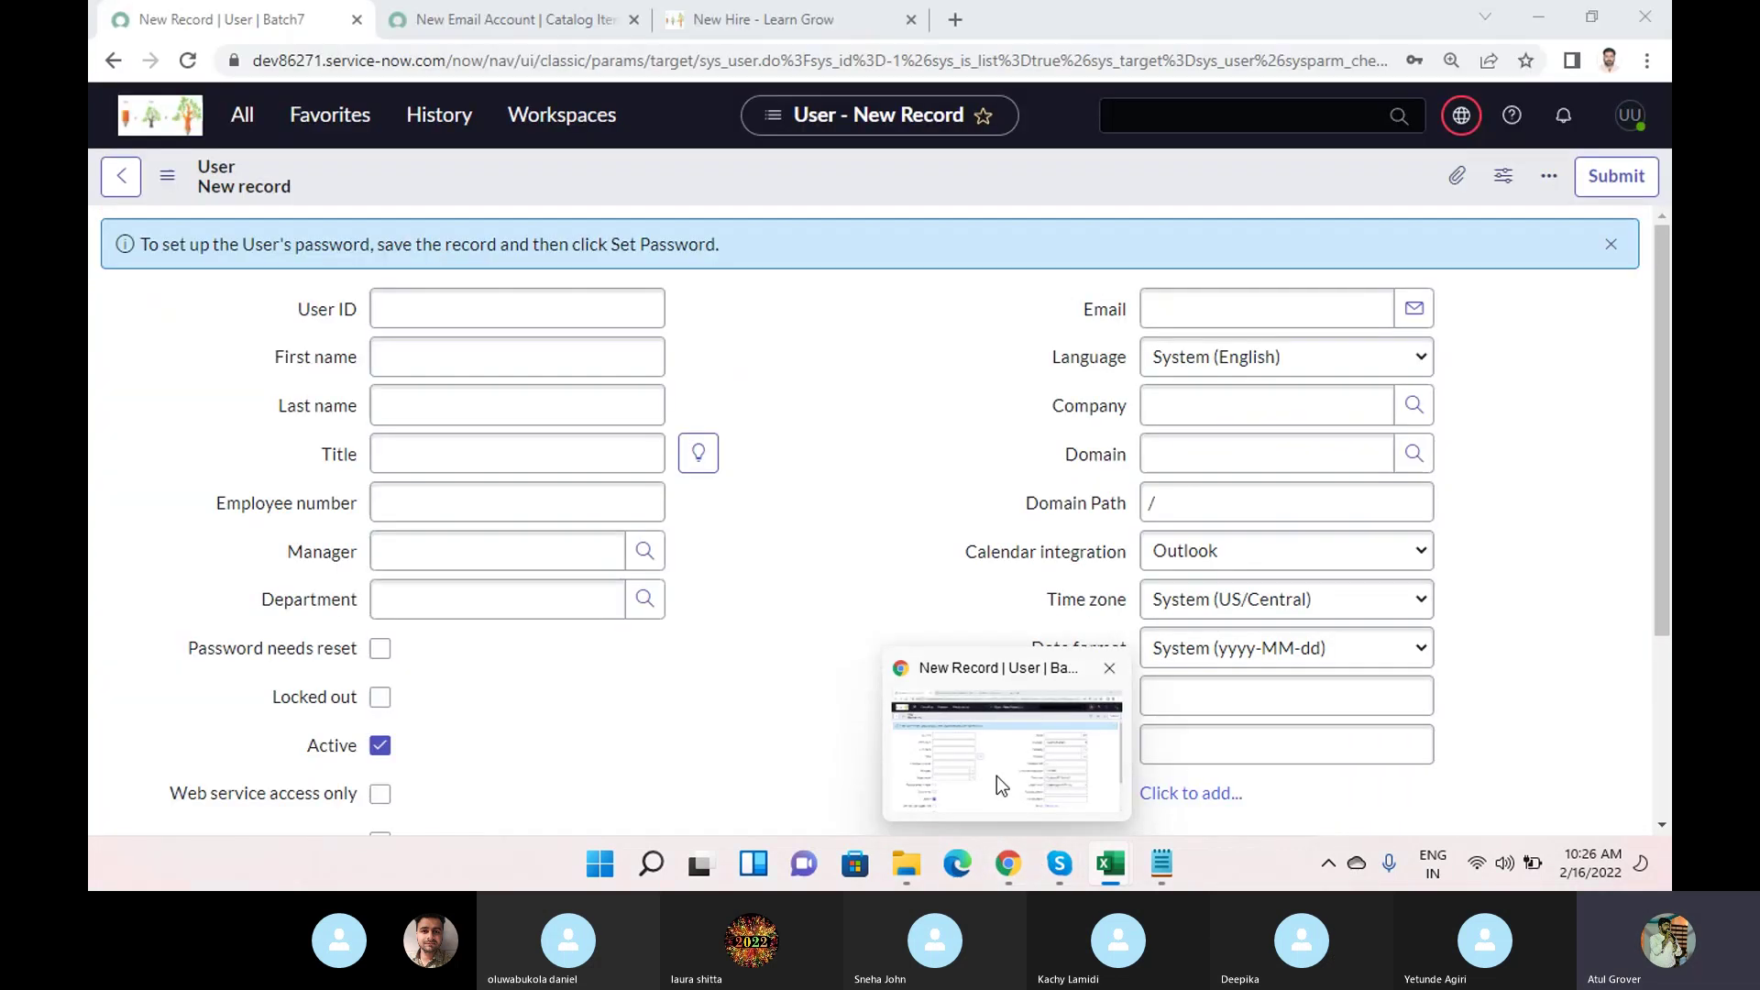
pyautogui.click(997, 775)
pyautogui.click(242, 114)
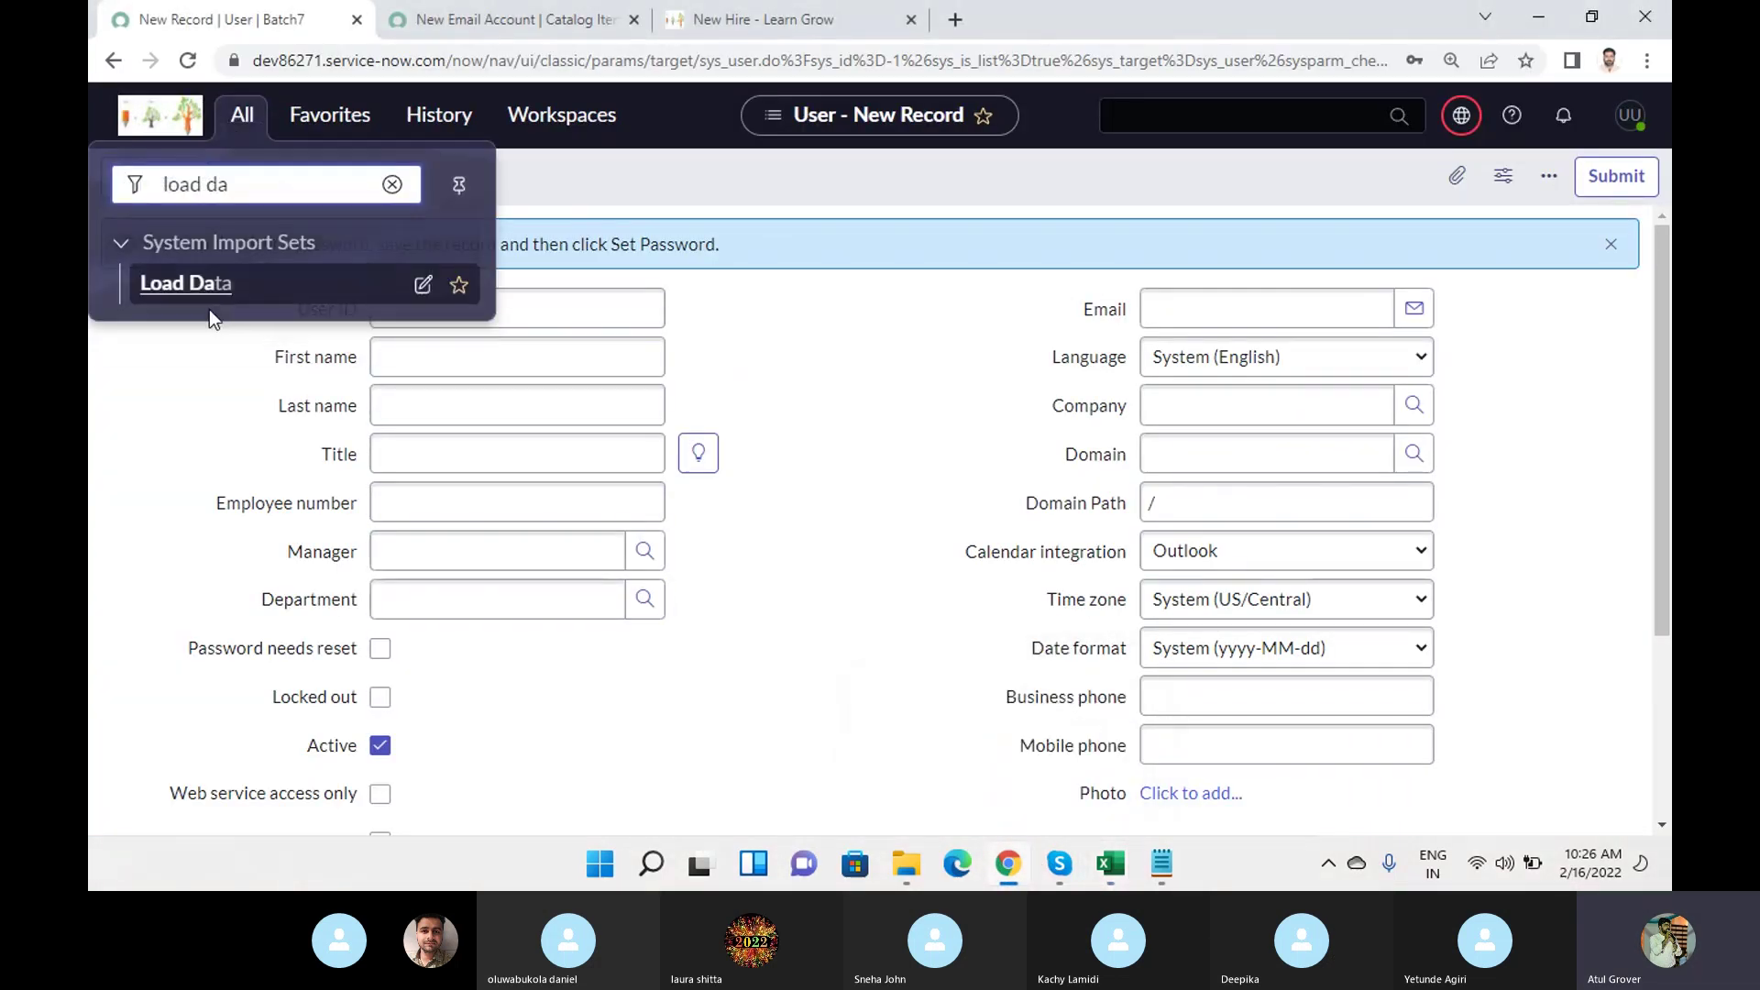
pyautogui.click(195, 290)
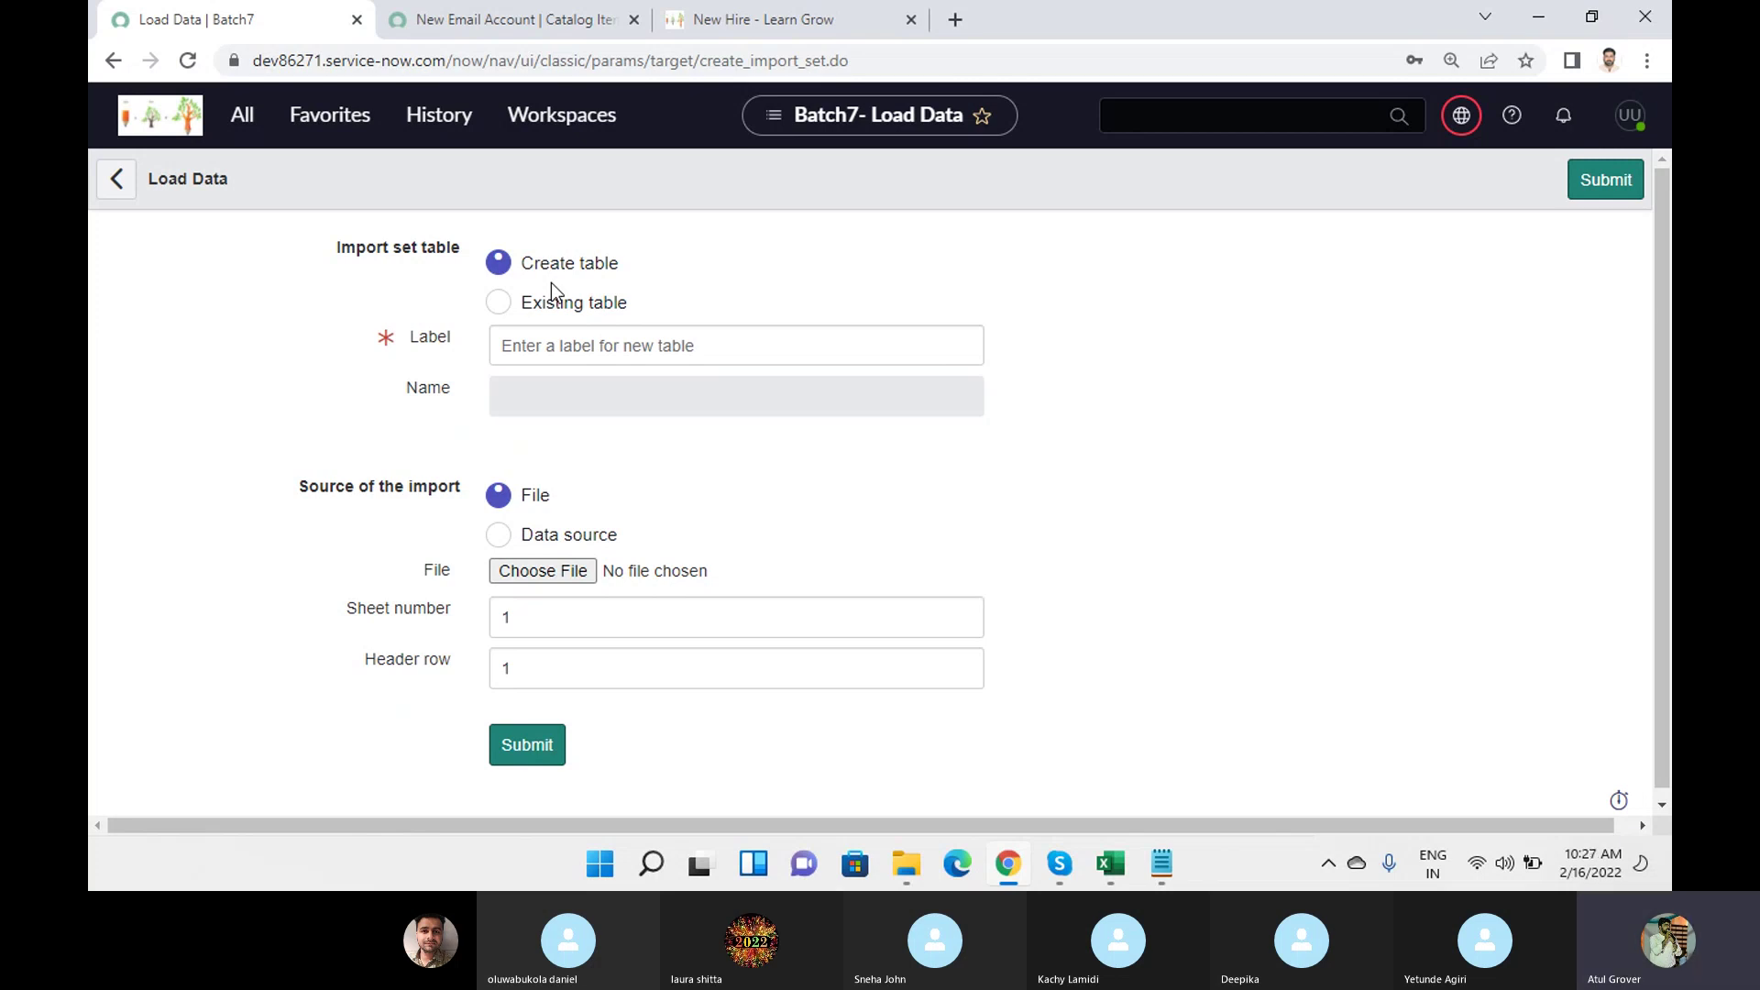
# Label the new import table Batch7_user, fixing the typo, so it becomes u_batch7_user.
pyautogui.moveTo(1112, 876)
pyautogui.click(567, 347)
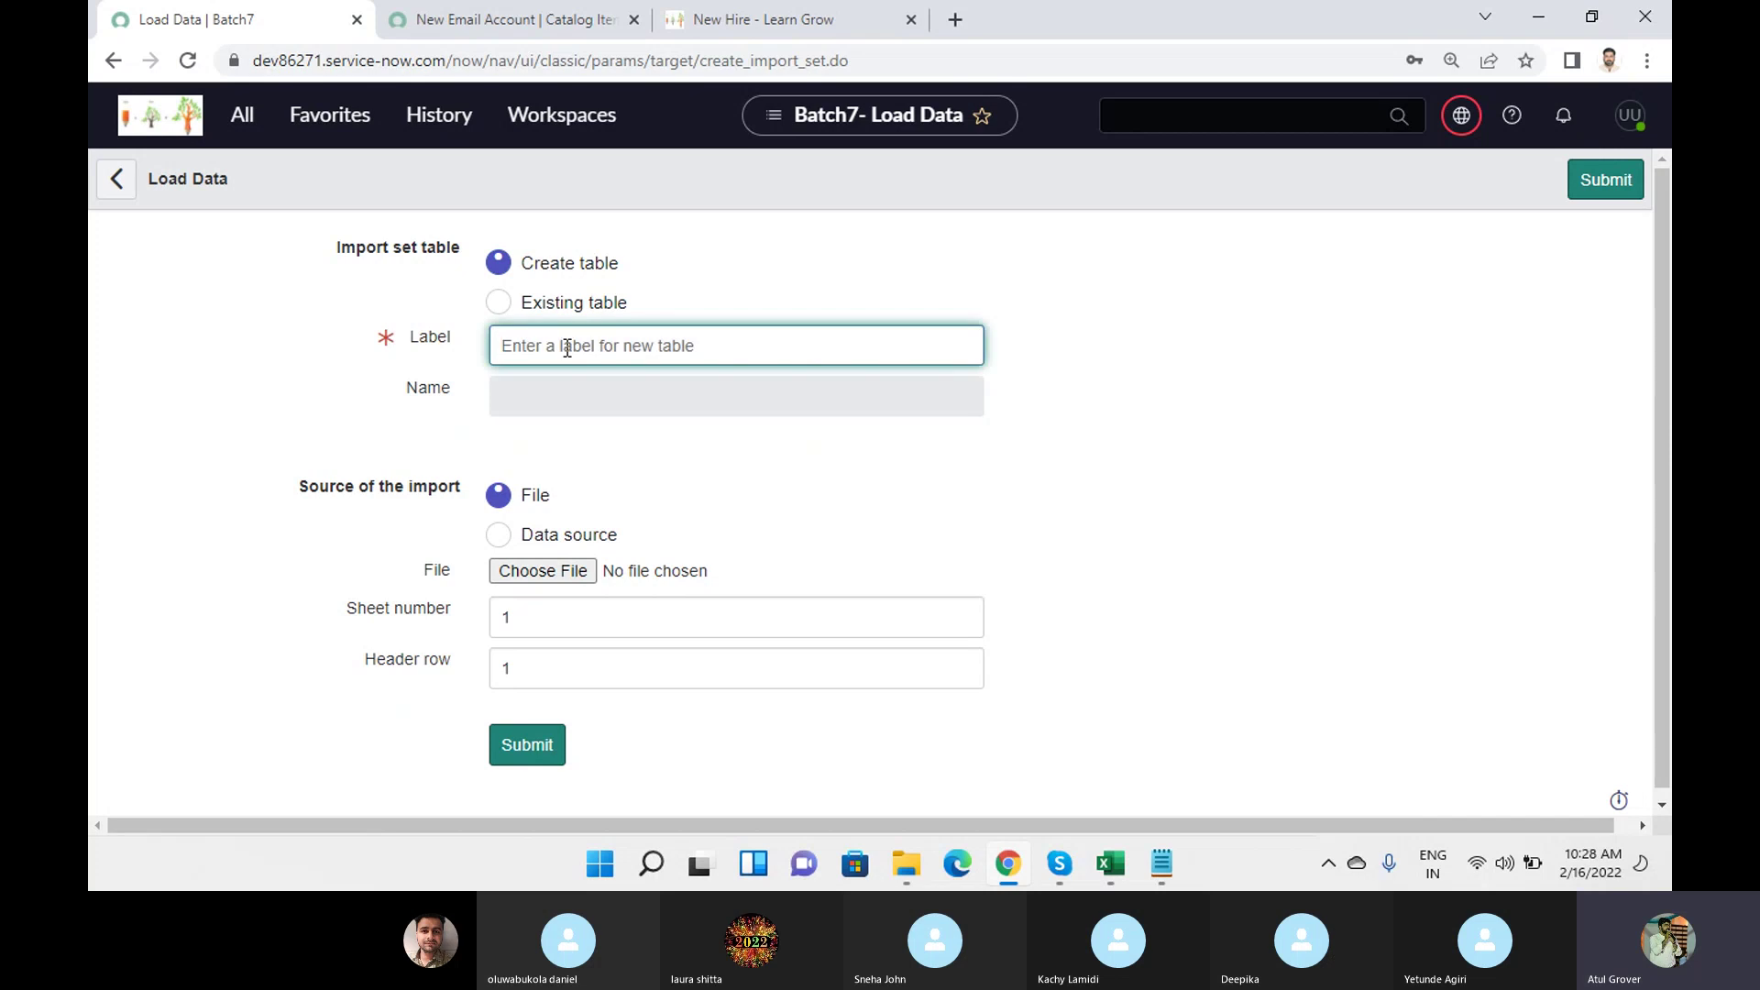
pyautogui.write('Btach7_')
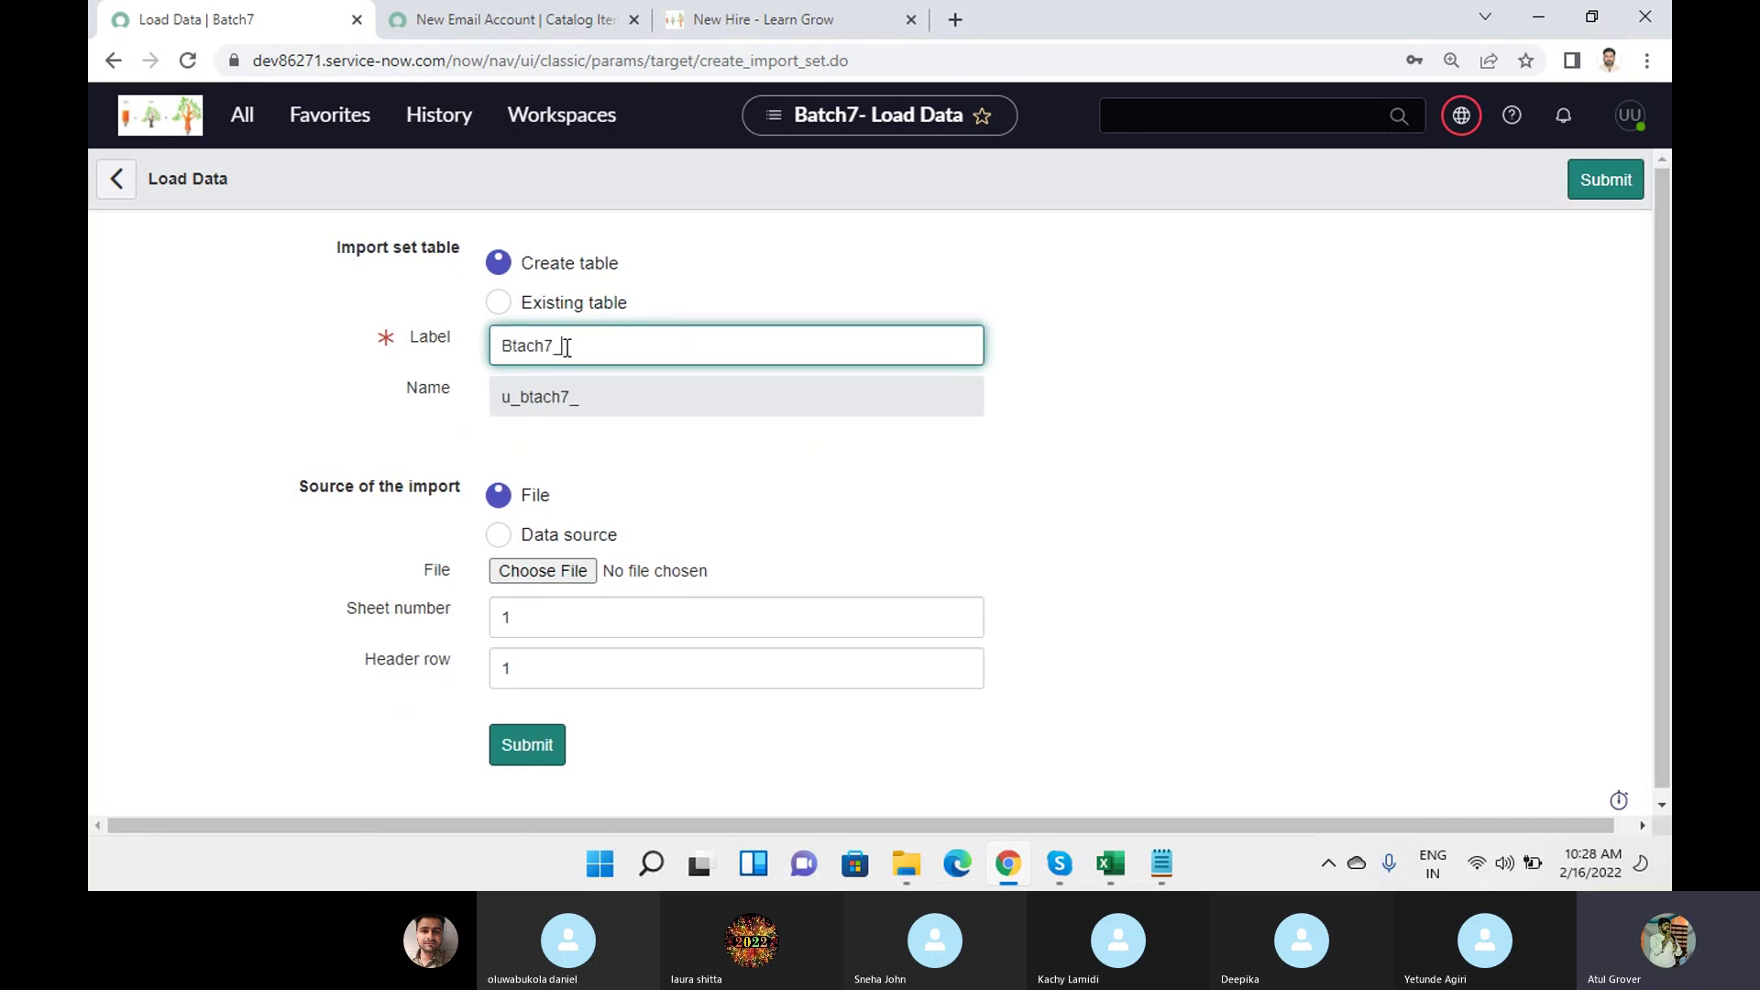
pyautogui.write('user')
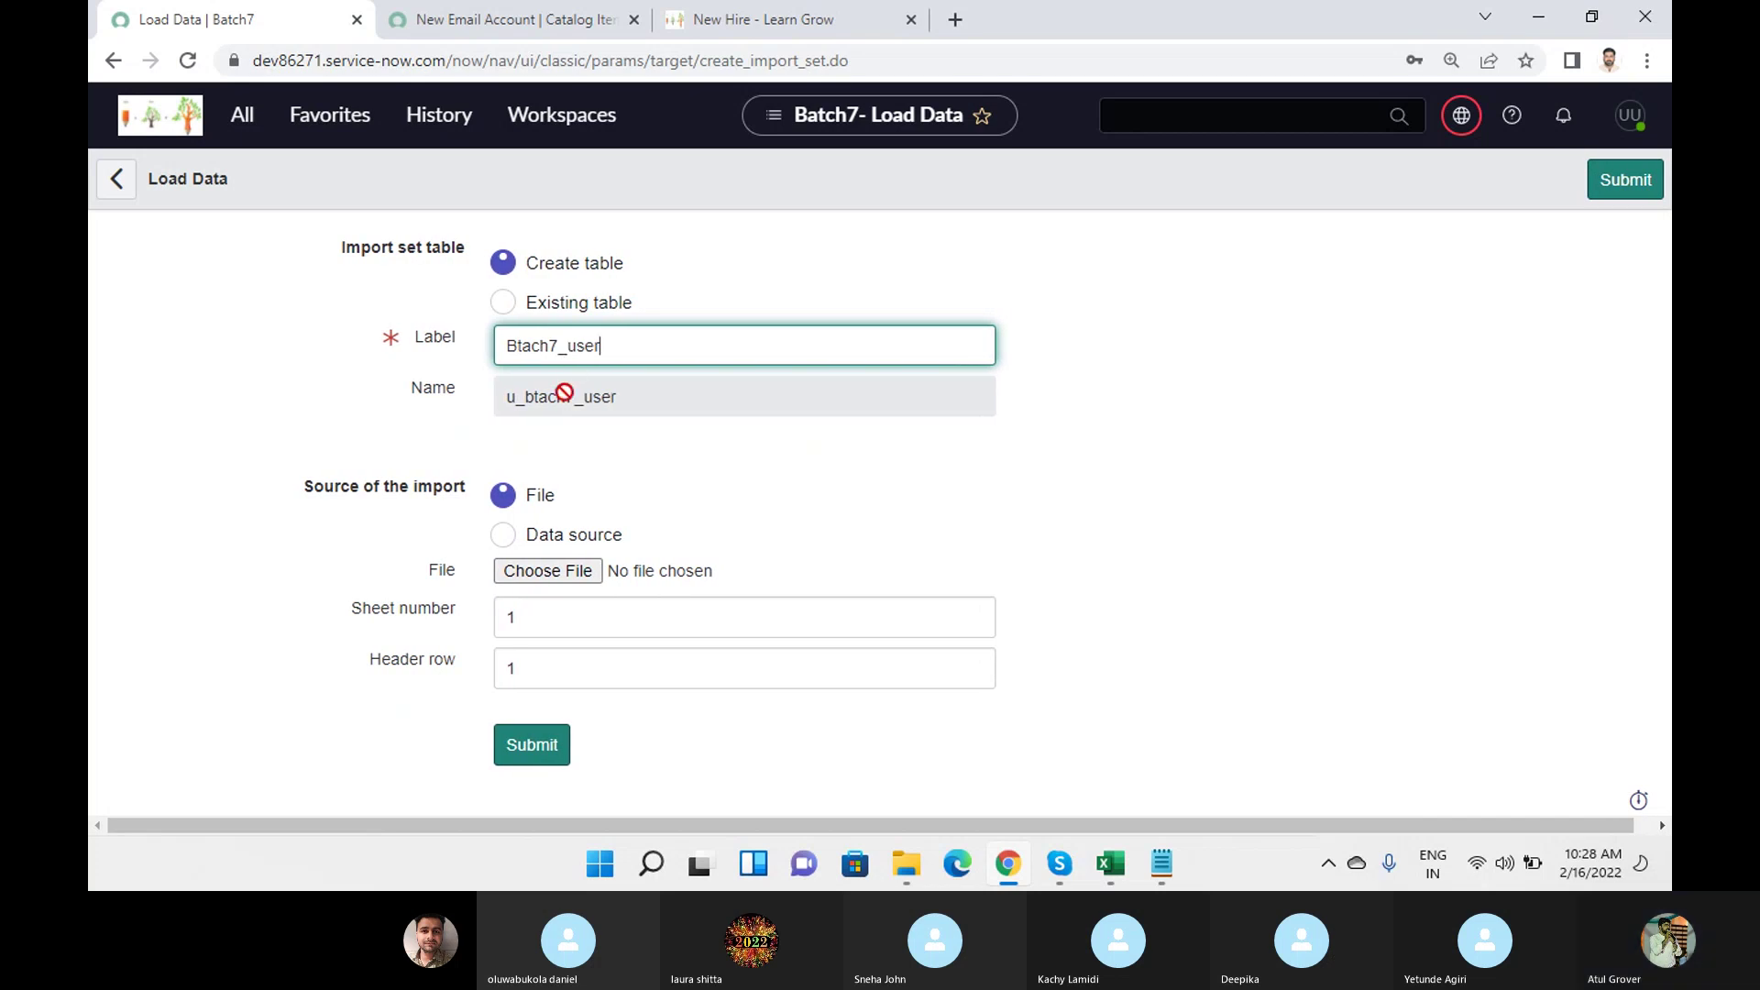
pyautogui.moveTo(522, 398); pyautogui.dragTo(503, 397)
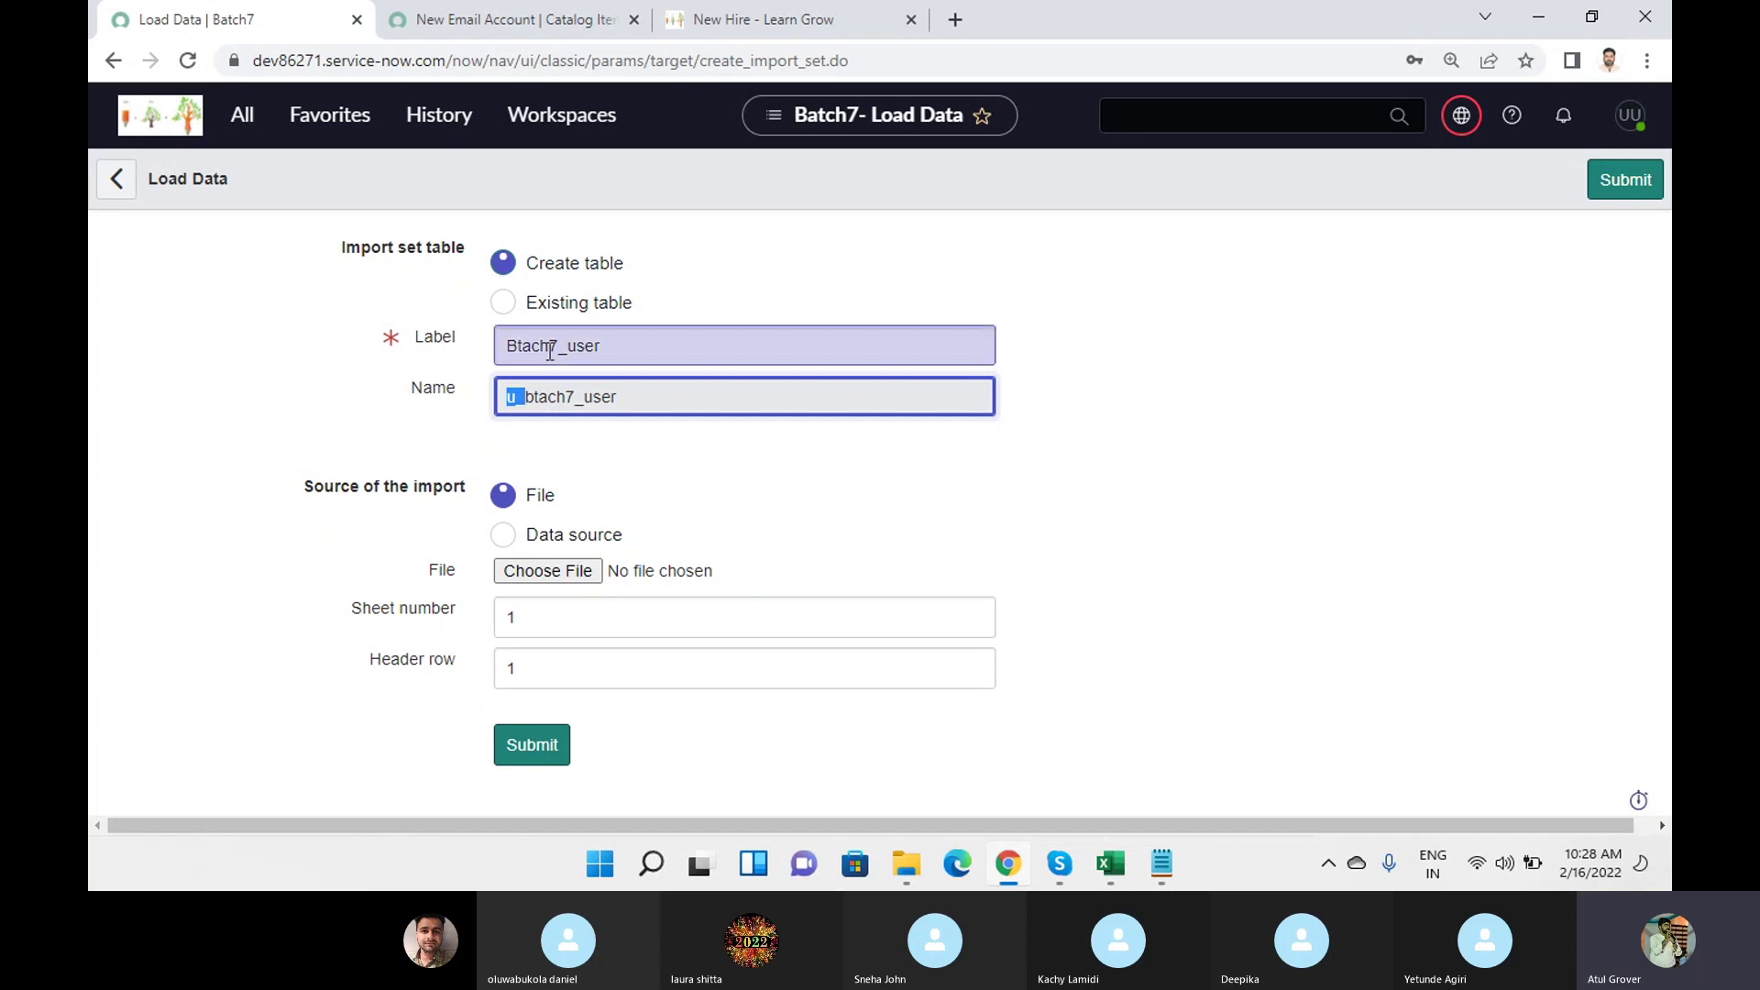
pyautogui.click(518, 342)
pyautogui.press('BackSpace')
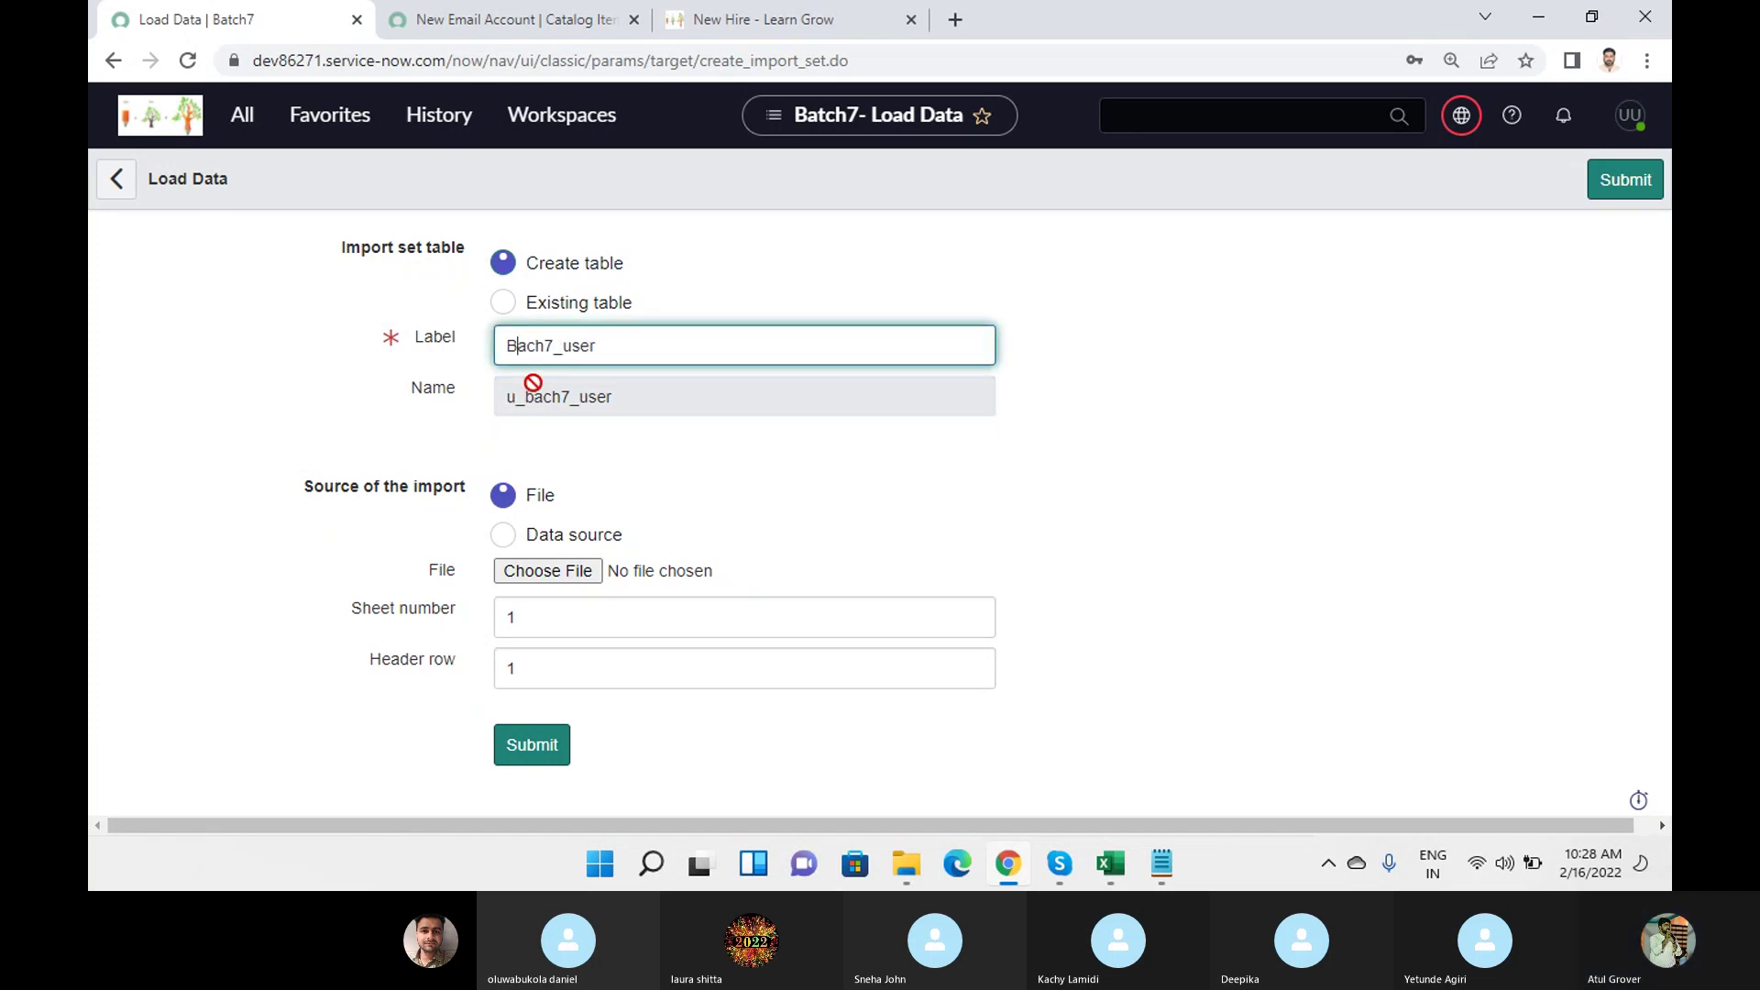
pyautogui.write('t')
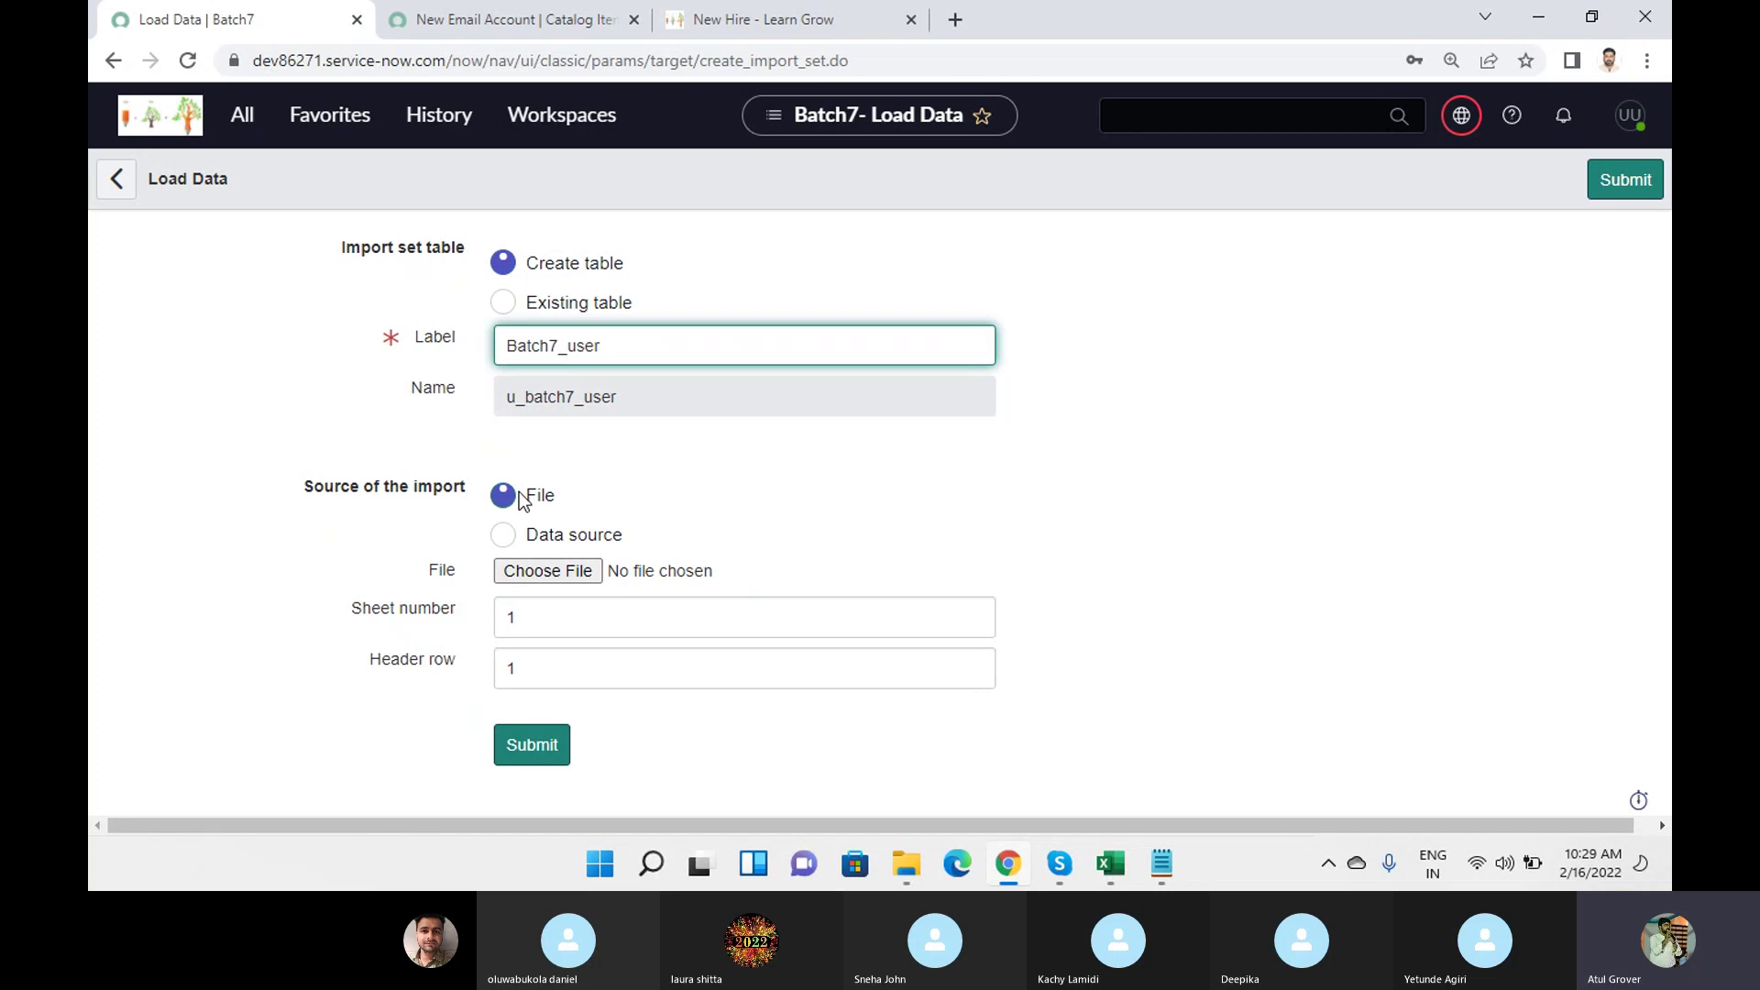
pyautogui.click(541, 569)
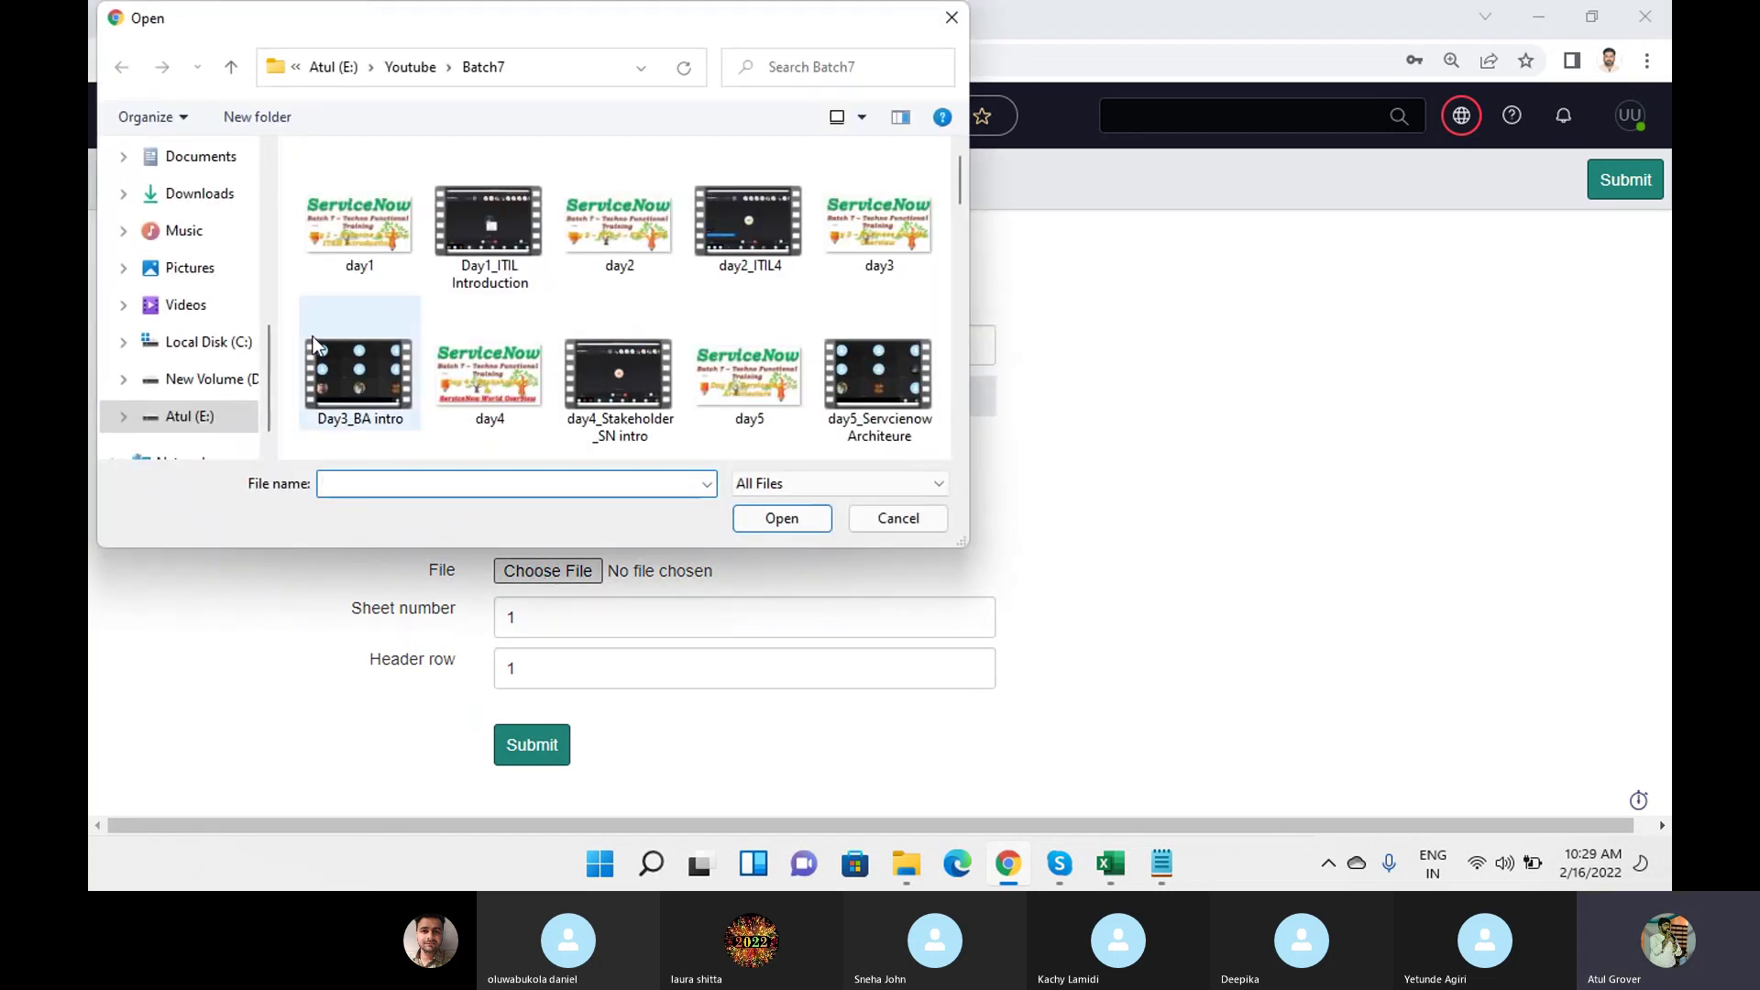
# Pick sys_user (13).xlsx from Downloads as the file to import.
pyautogui.scroll(3, 275, 183)
pyautogui.scroll(4, 194, 183)
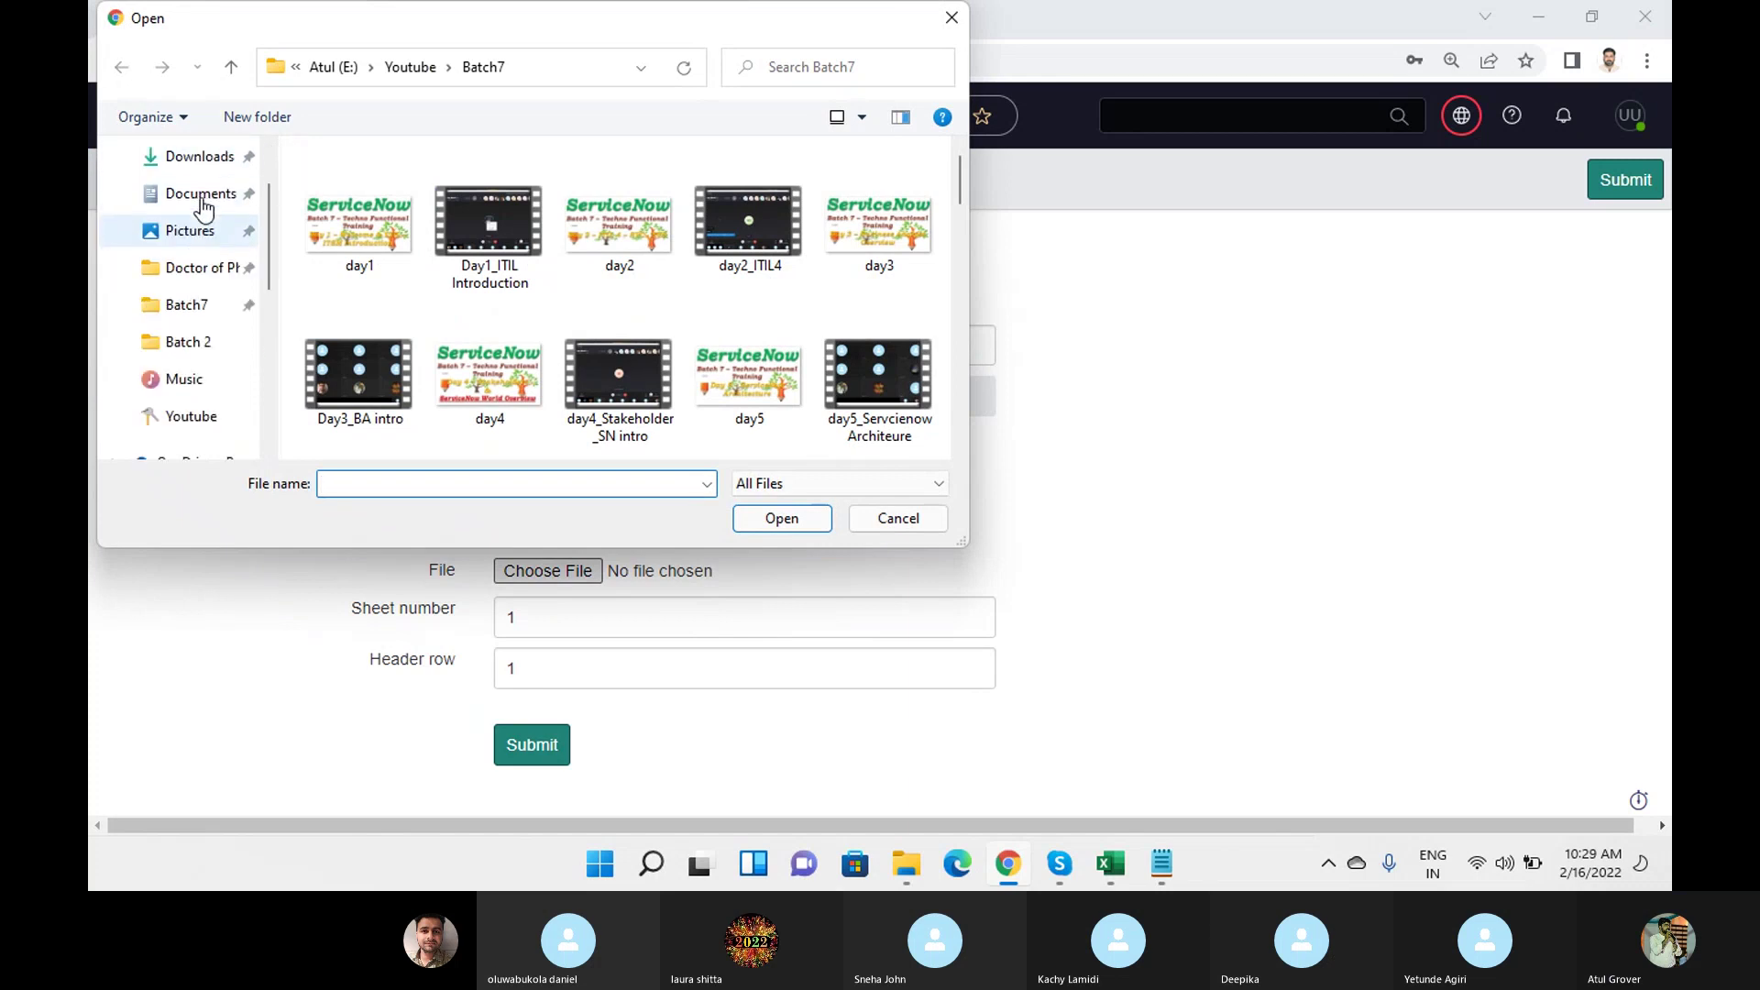
pyautogui.click(190, 241)
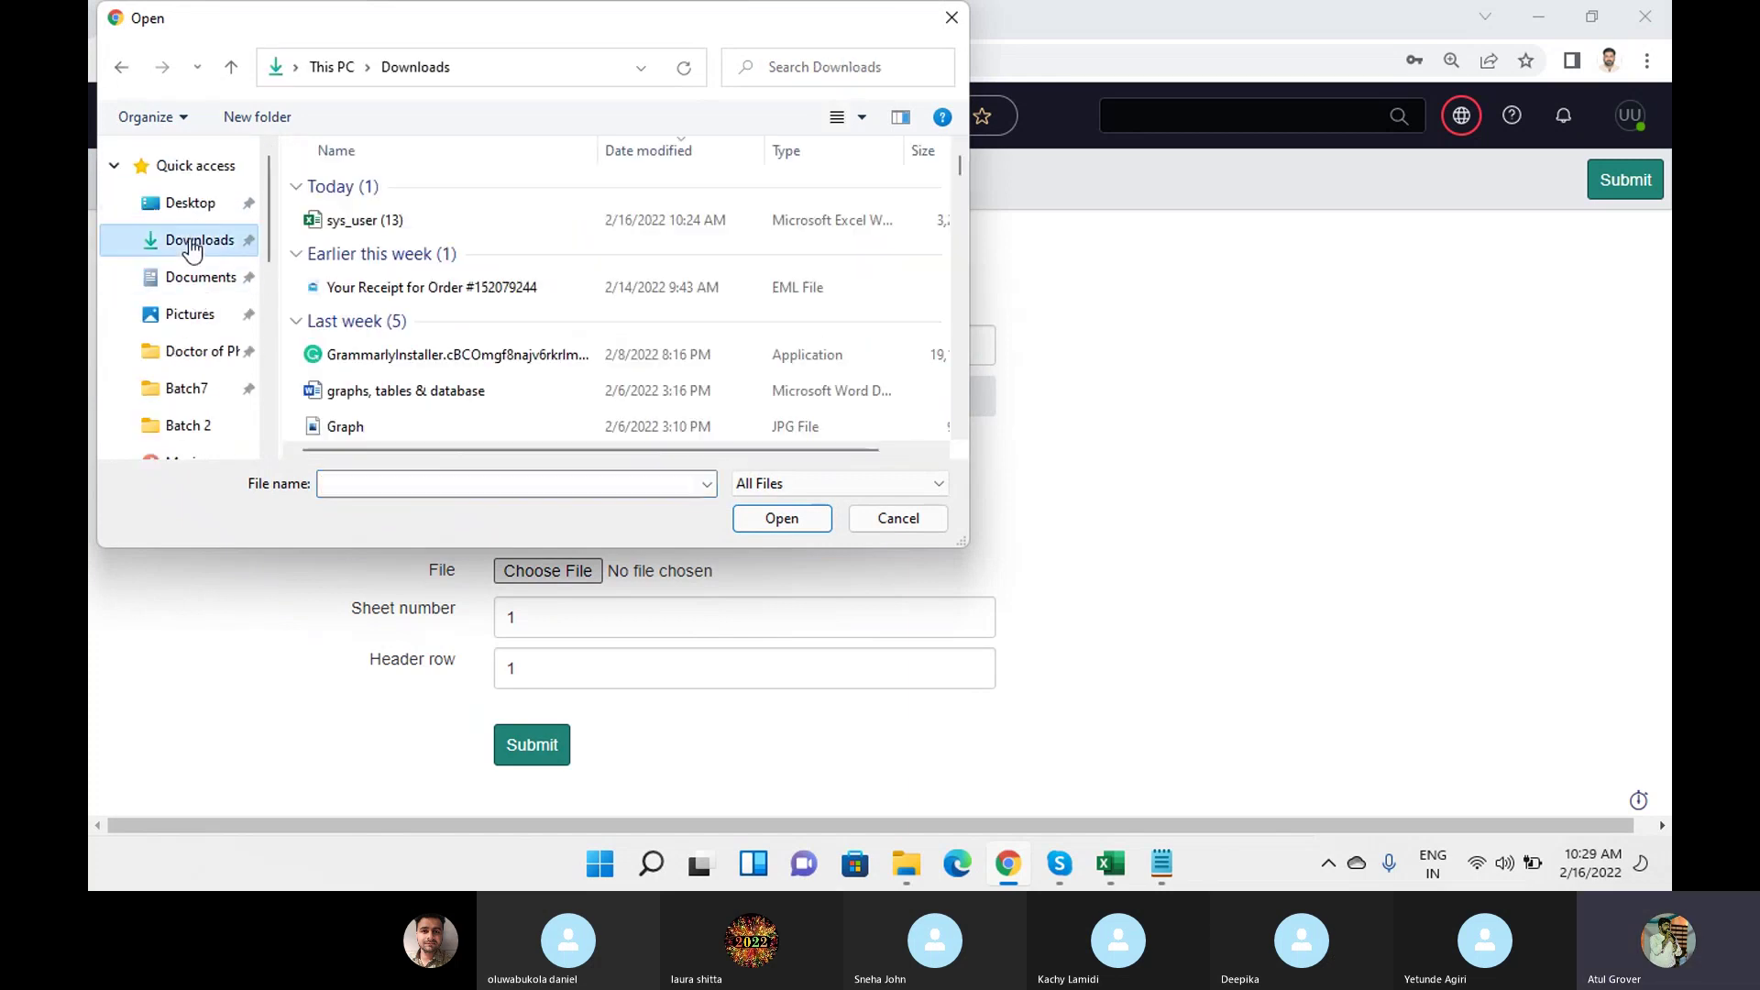
pyautogui.click(364, 231)
pyautogui.moveTo(1130, 871)
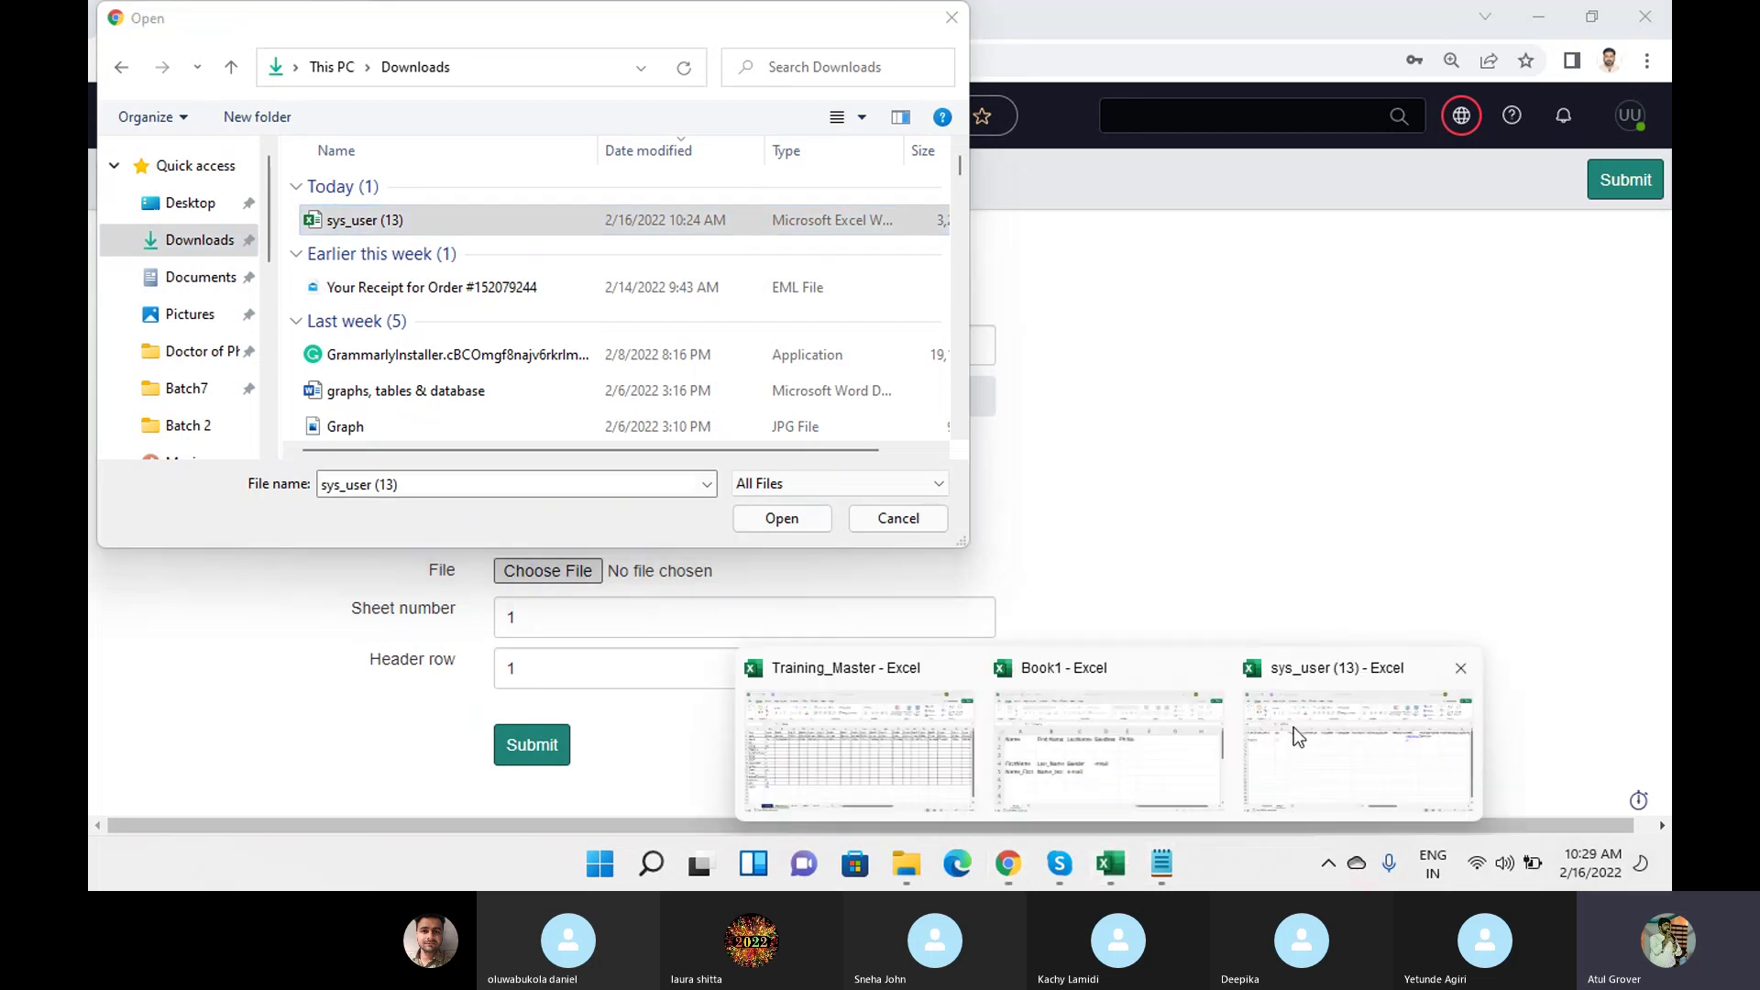
pyautogui.click(1295, 726)
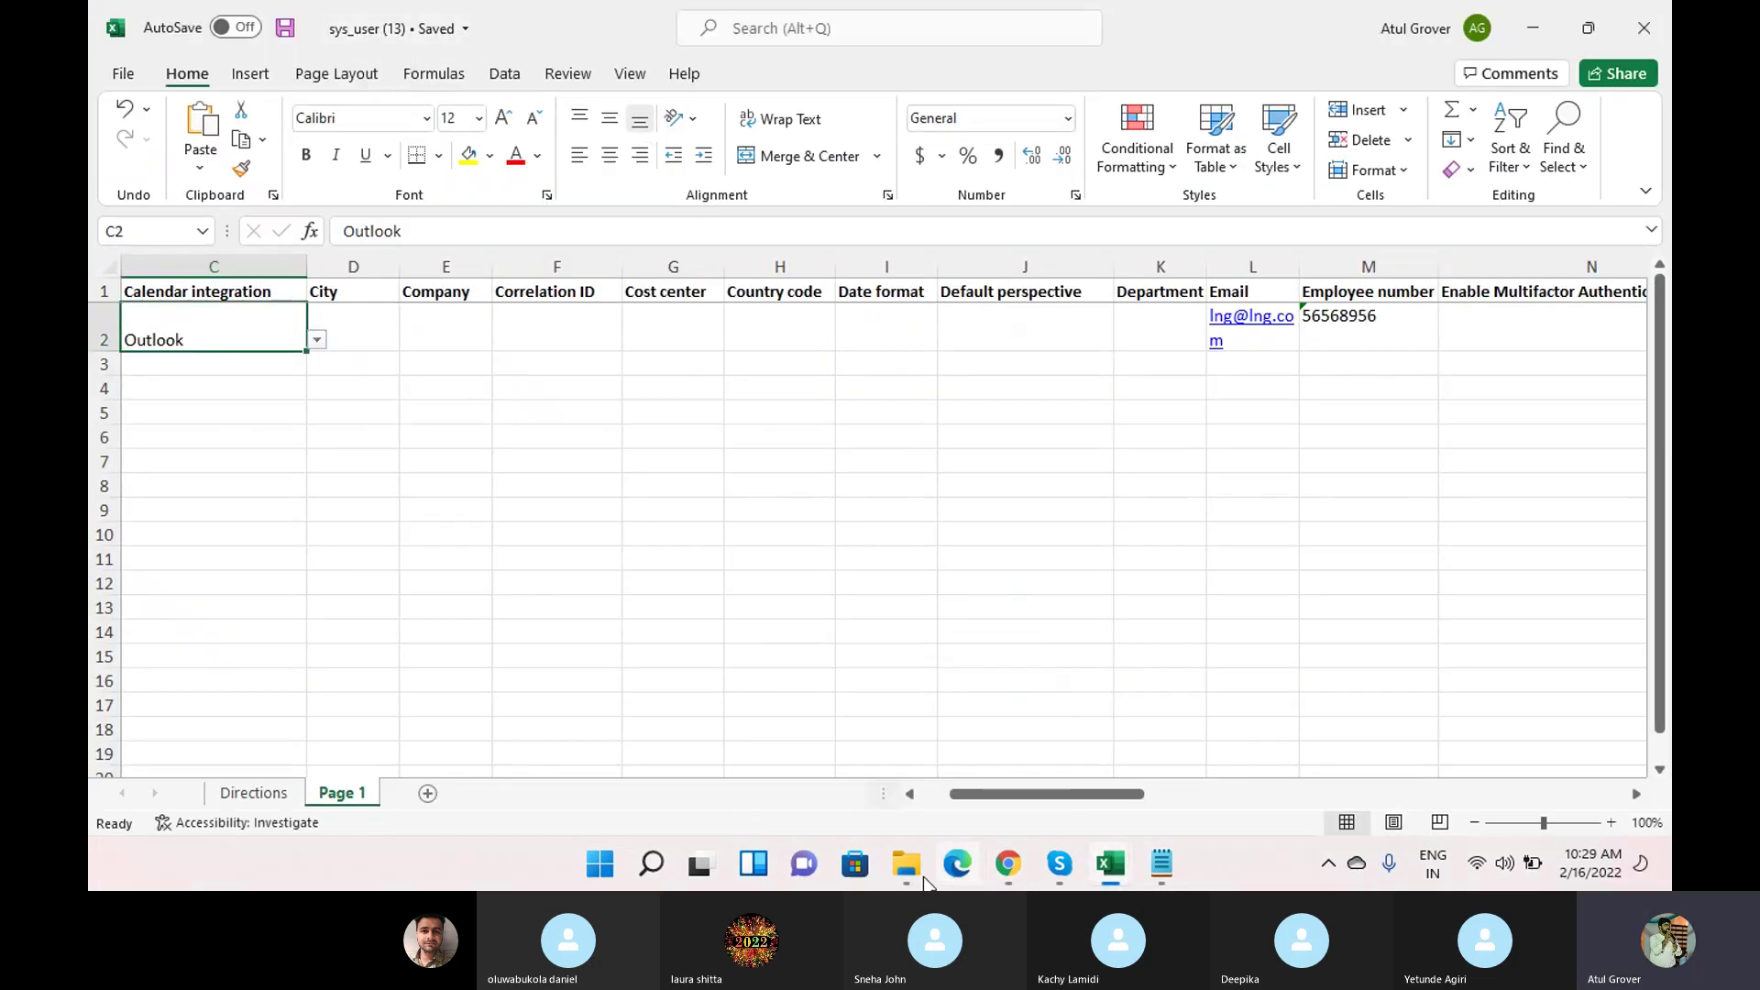
pyautogui.click(1008, 864)
pyautogui.click(777, 519)
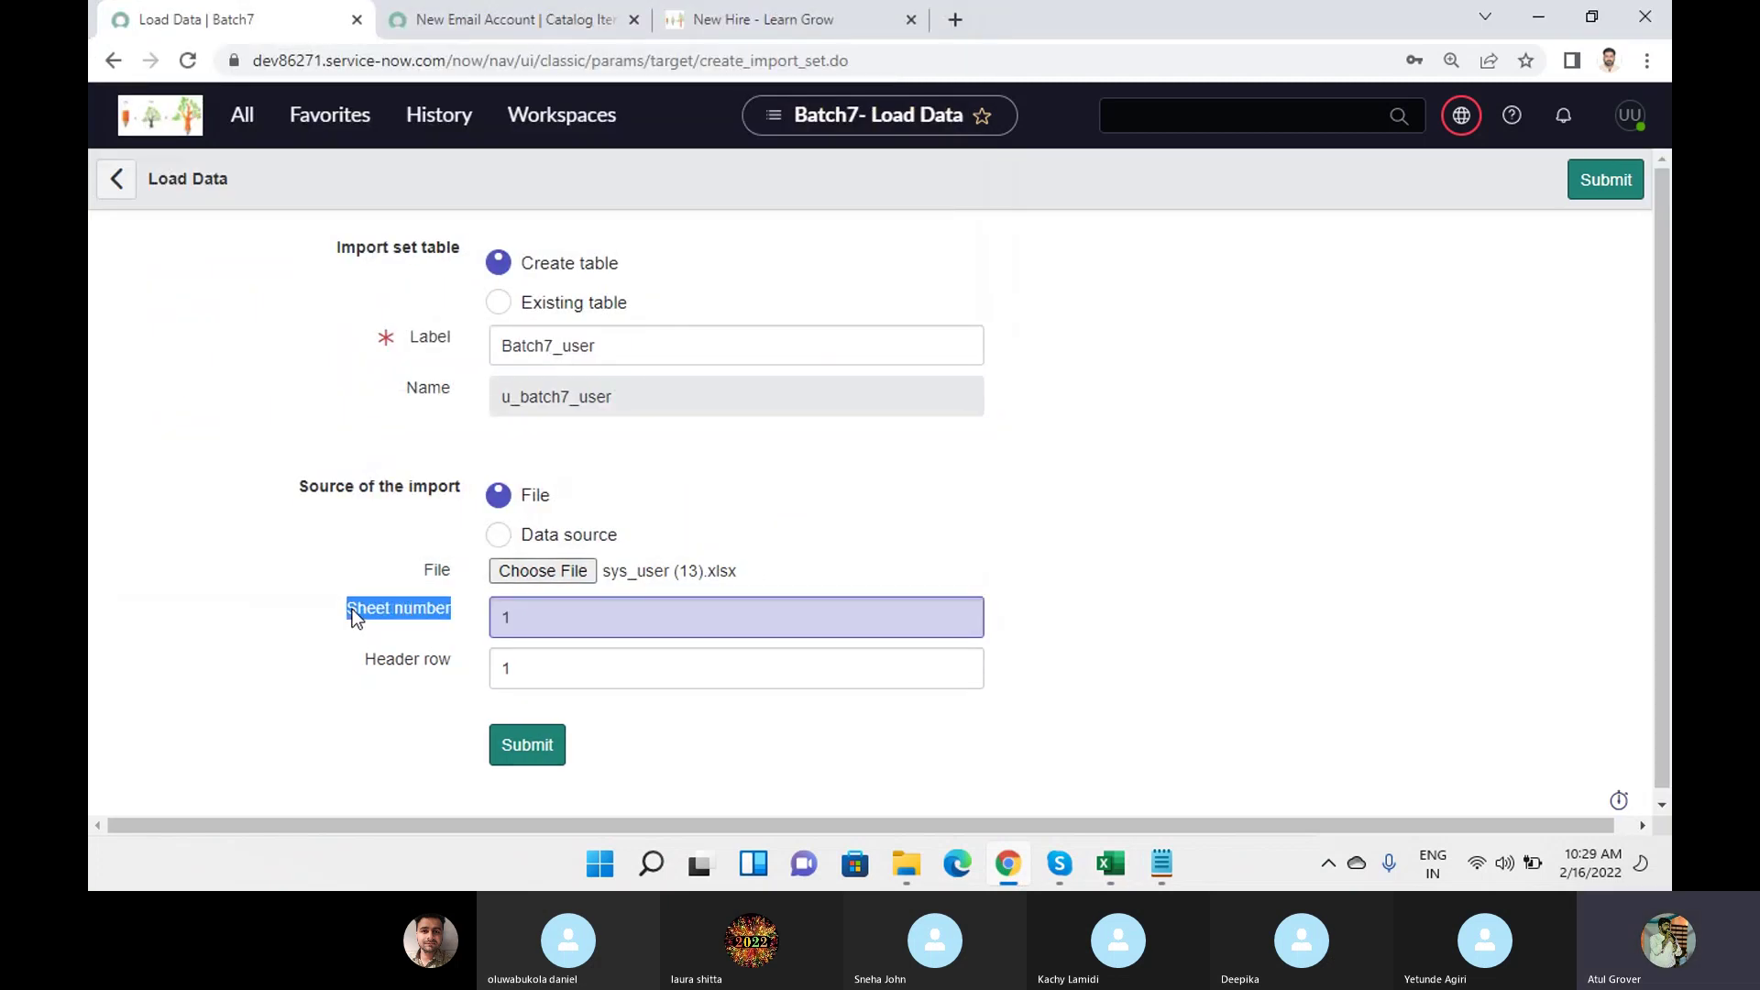
# Delete the Directions sheet from sys_user (13), leaving Page 1, and save.
pyautogui.click(1110, 863)
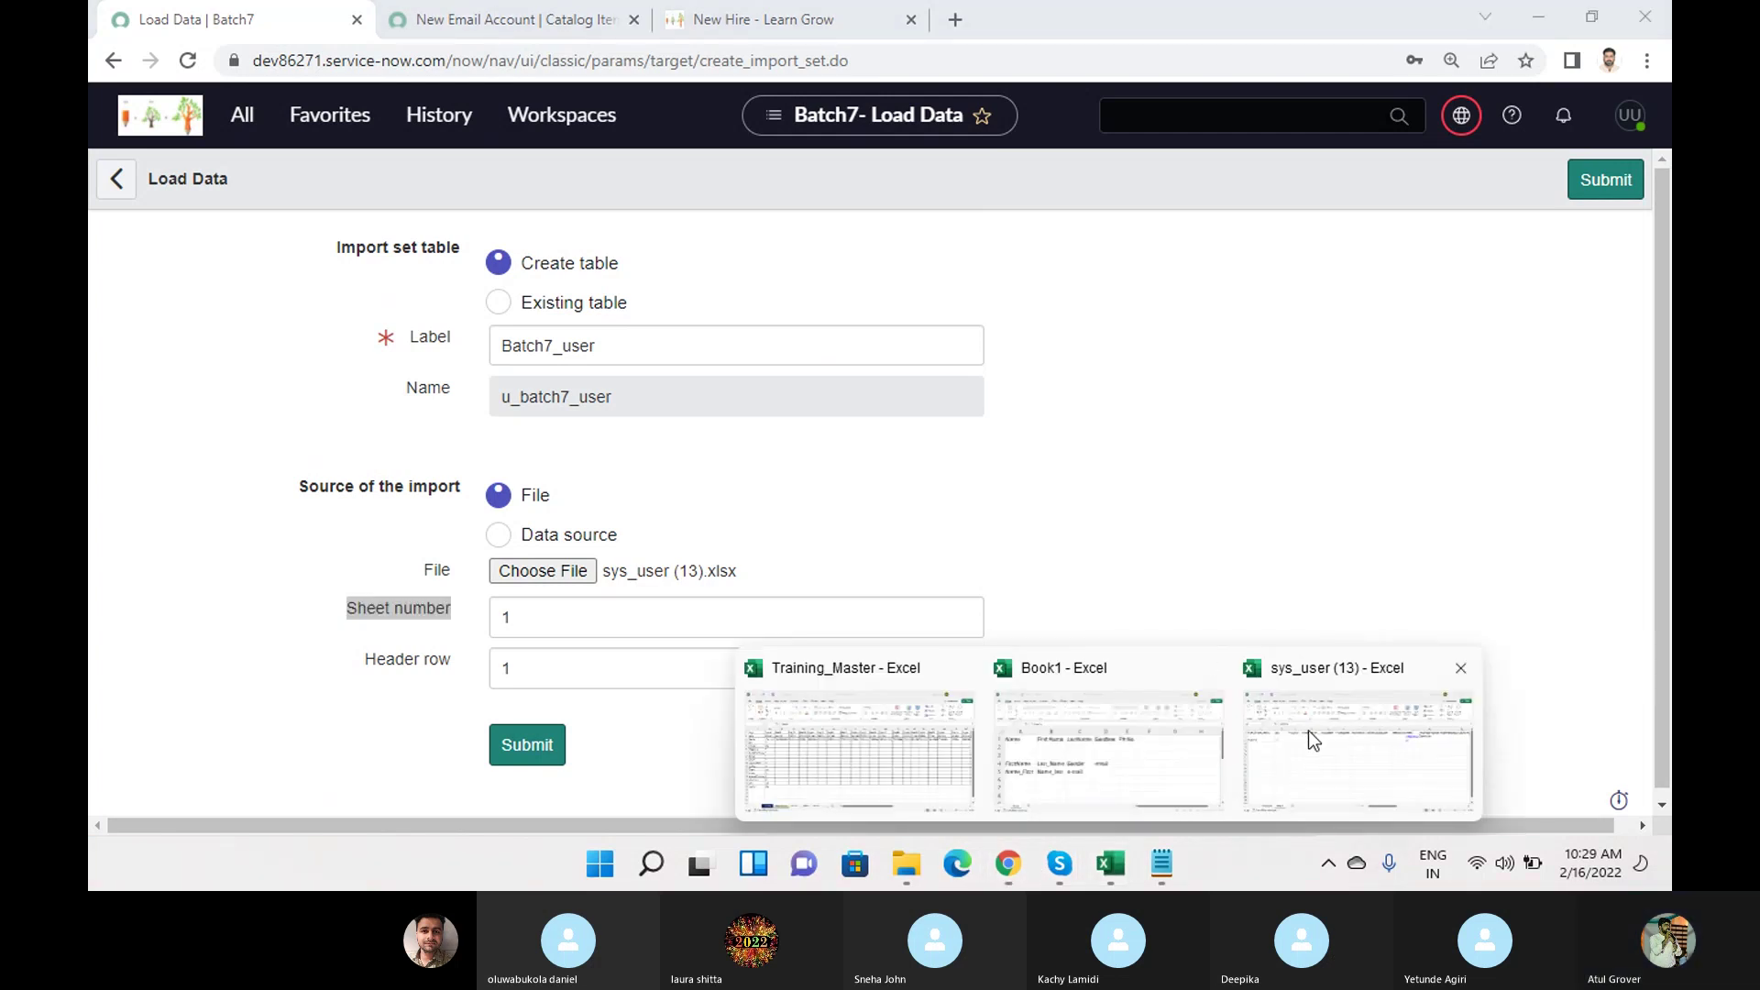
pyautogui.click(1258, 775)
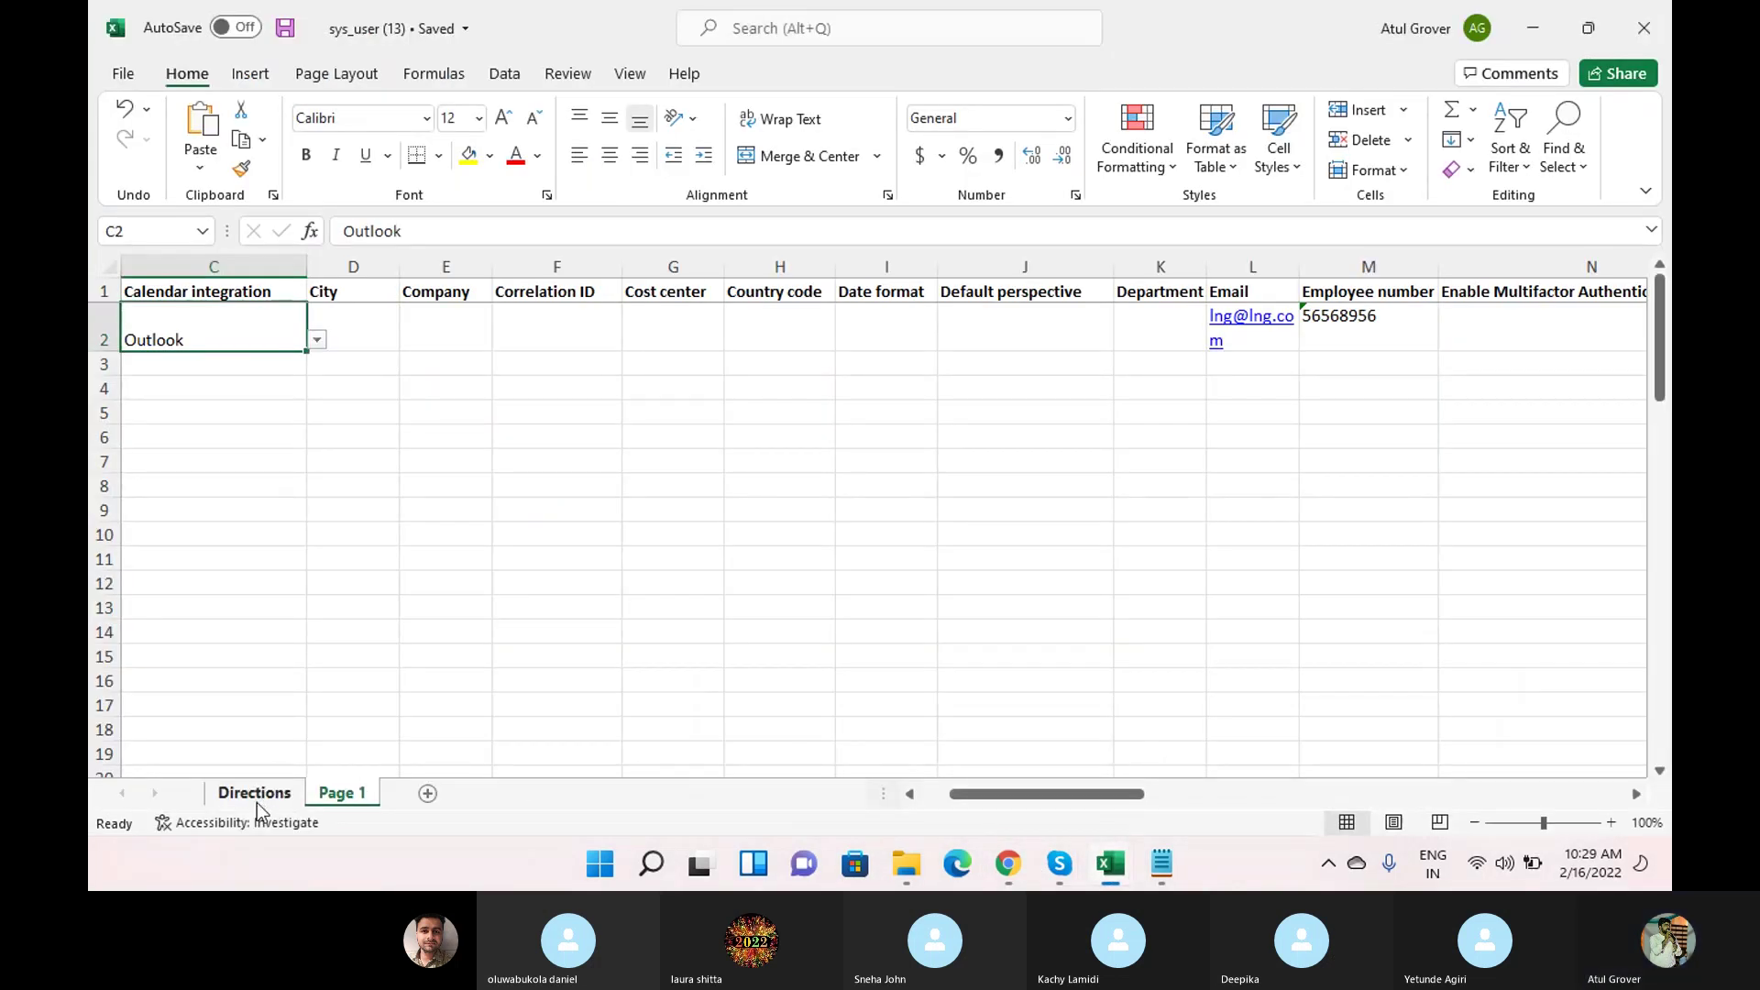
pyautogui.click(255, 794)
pyautogui.click(339, 793)
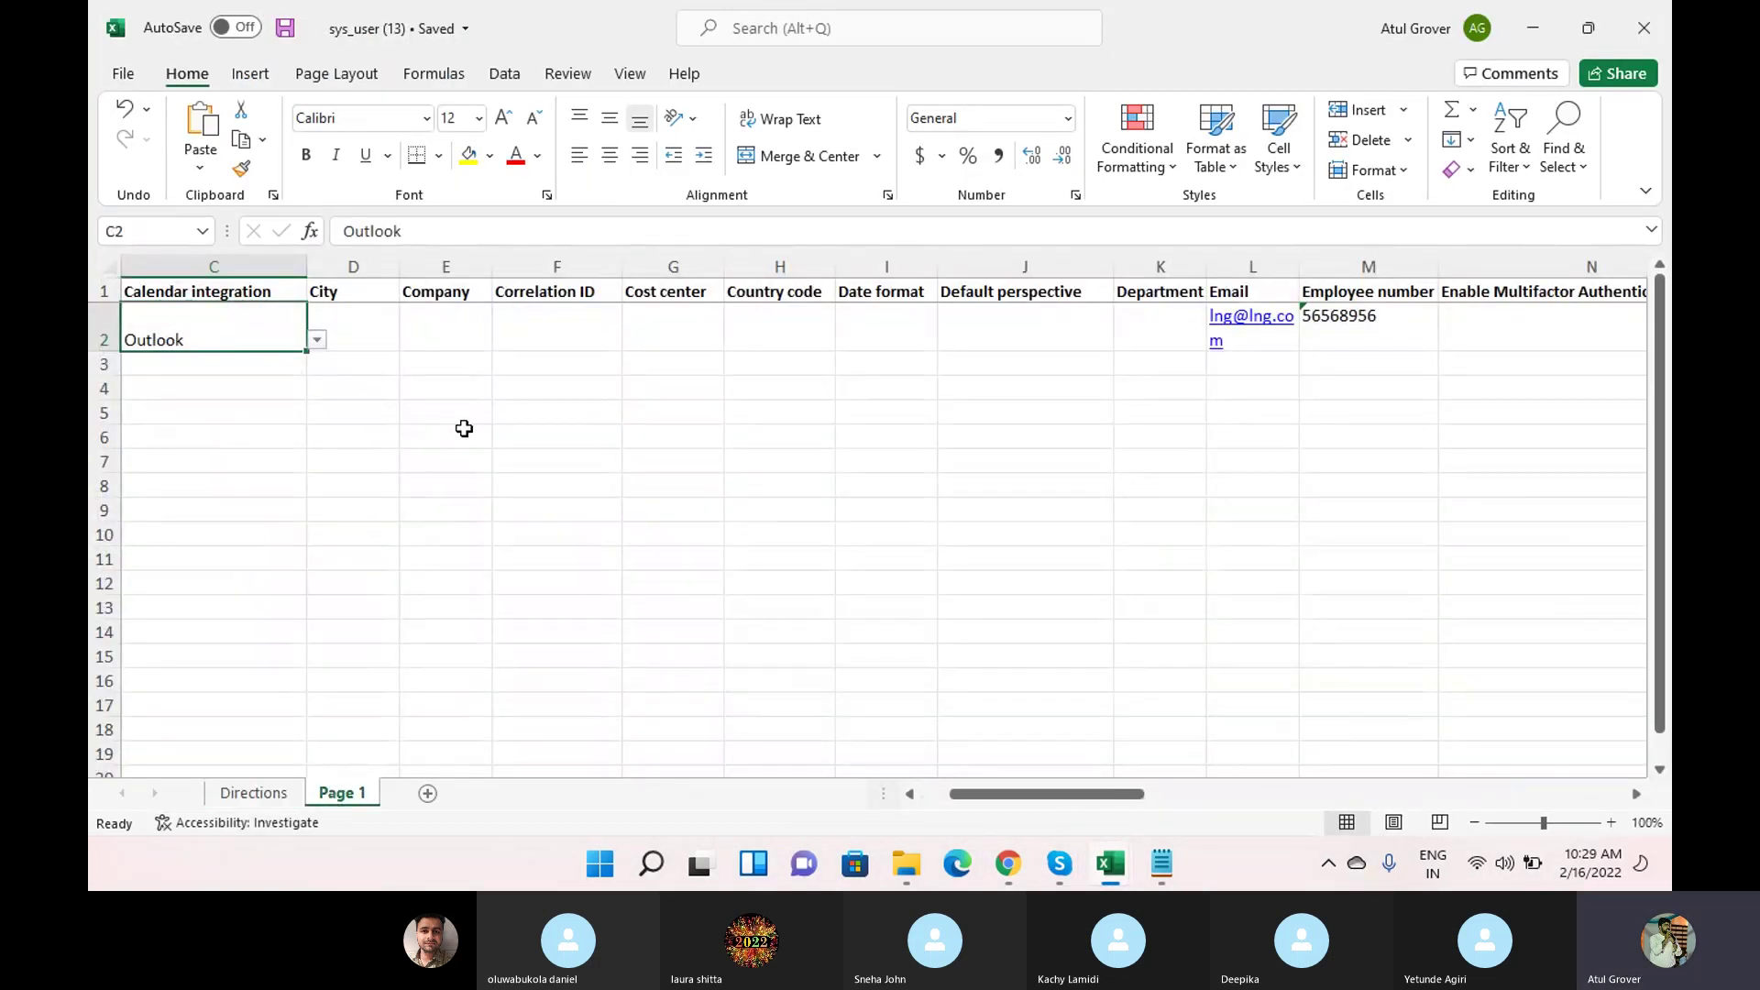
pyautogui.rightClick(260, 794)
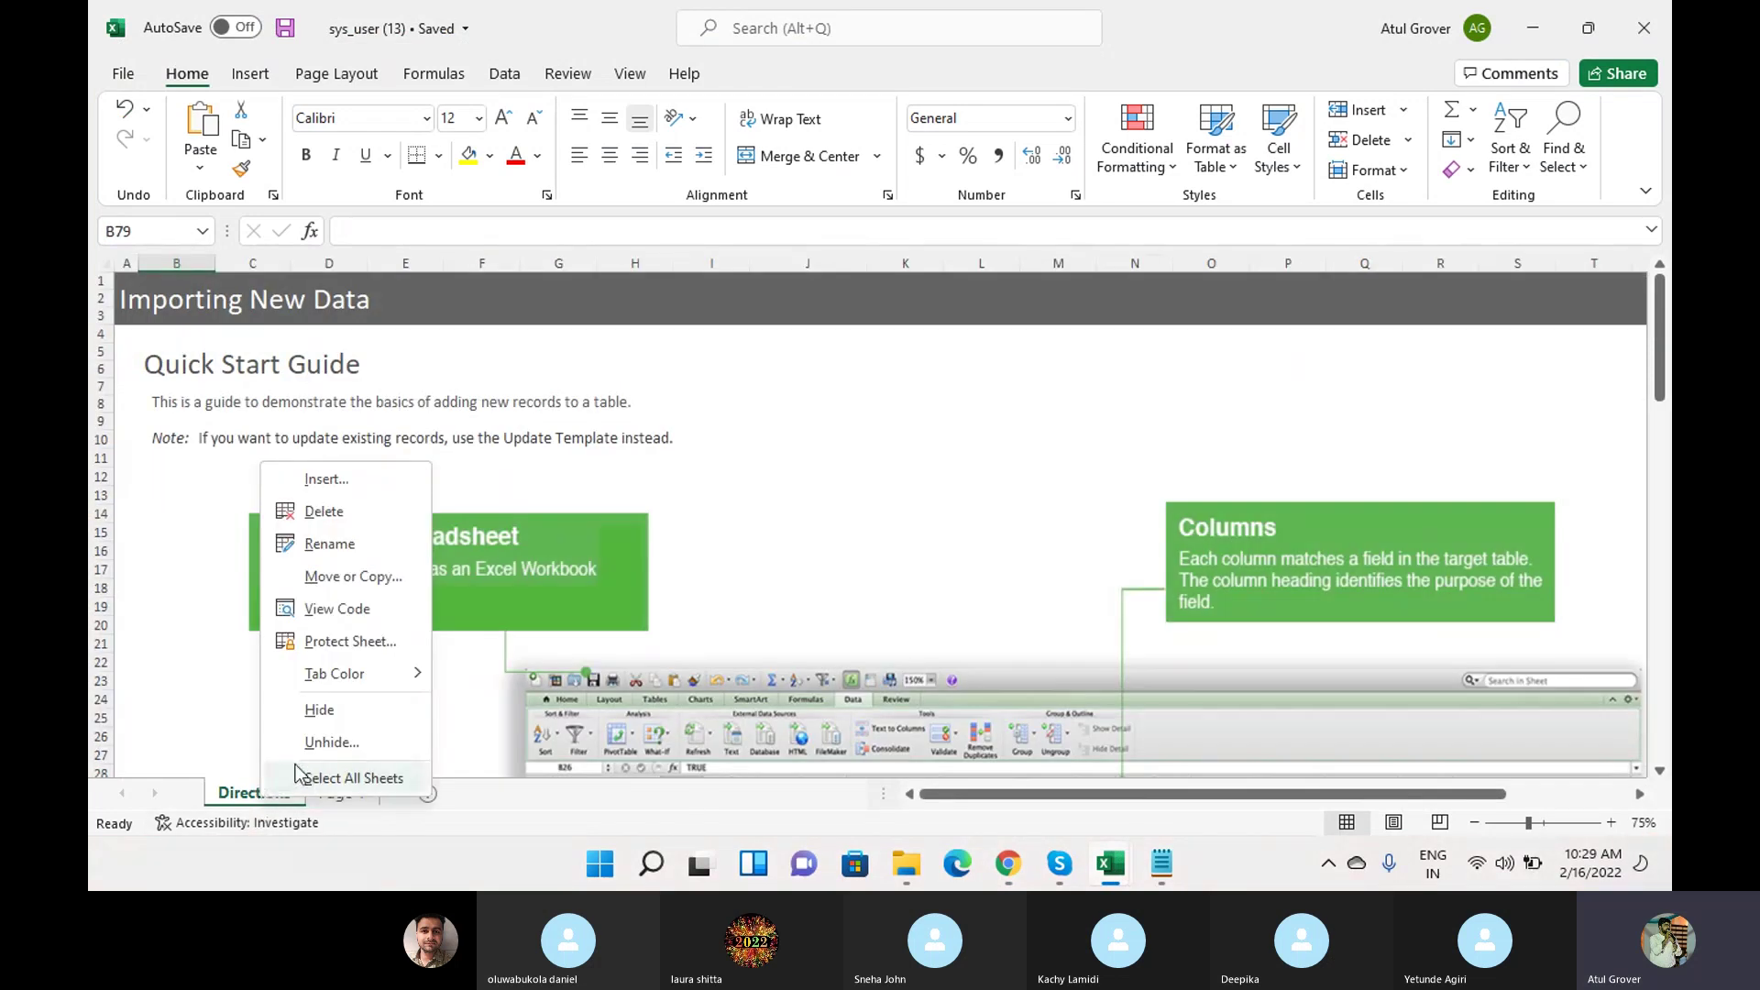
pyautogui.click(323, 511)
pyautogui.click(838, 493)
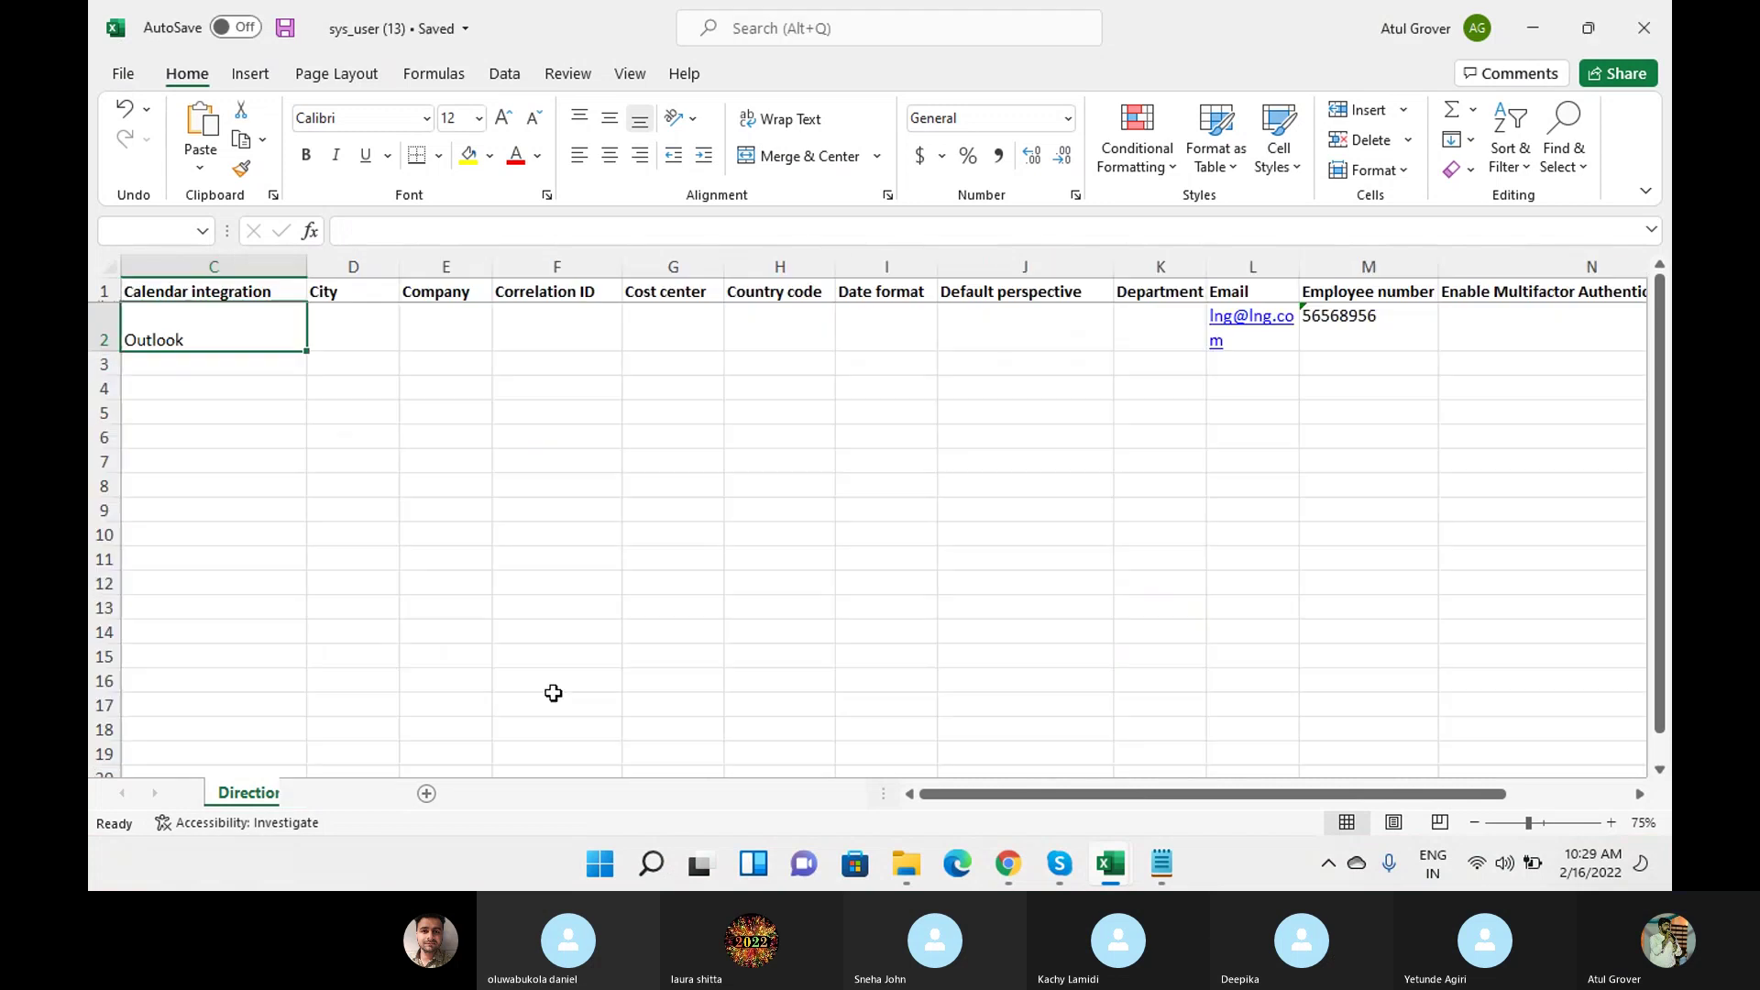
pyautogui.click(285, 28)
# Reselect the updated sys_user (13) workbook as the Load Data source and check its header row.
pyautogui.moveTo(1109, 866)
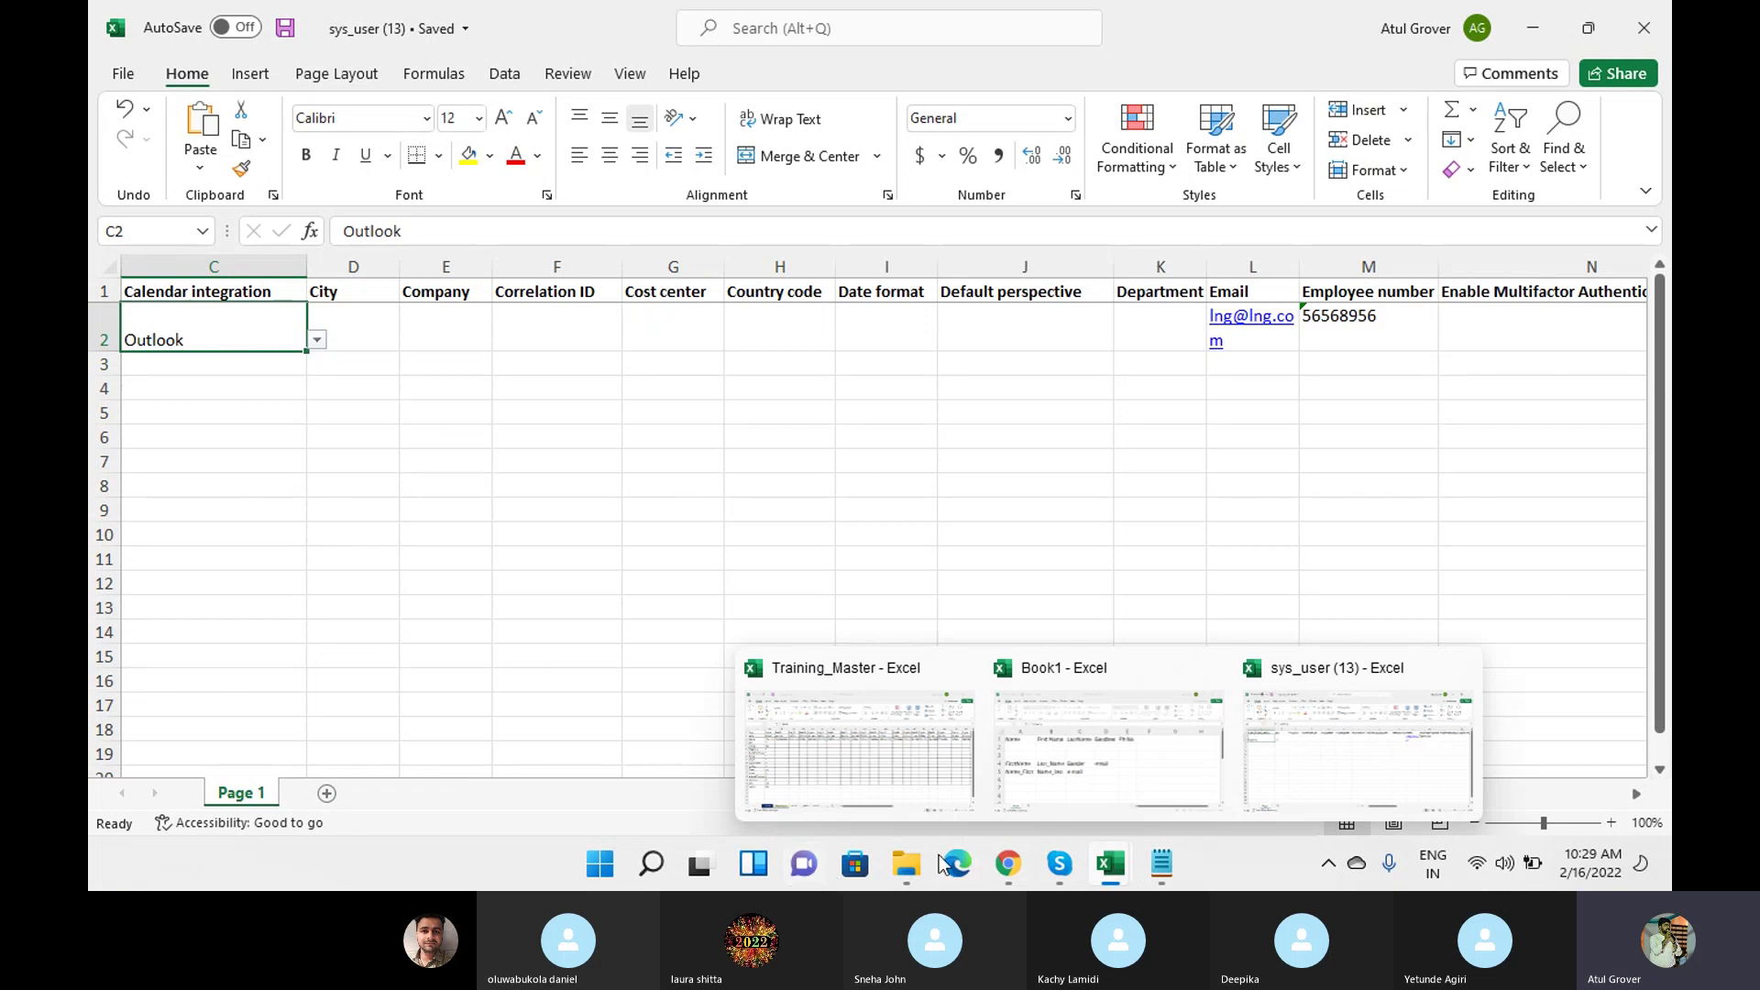
pyautogui.click(1008, 866)
pyautogui.click(554, 574)
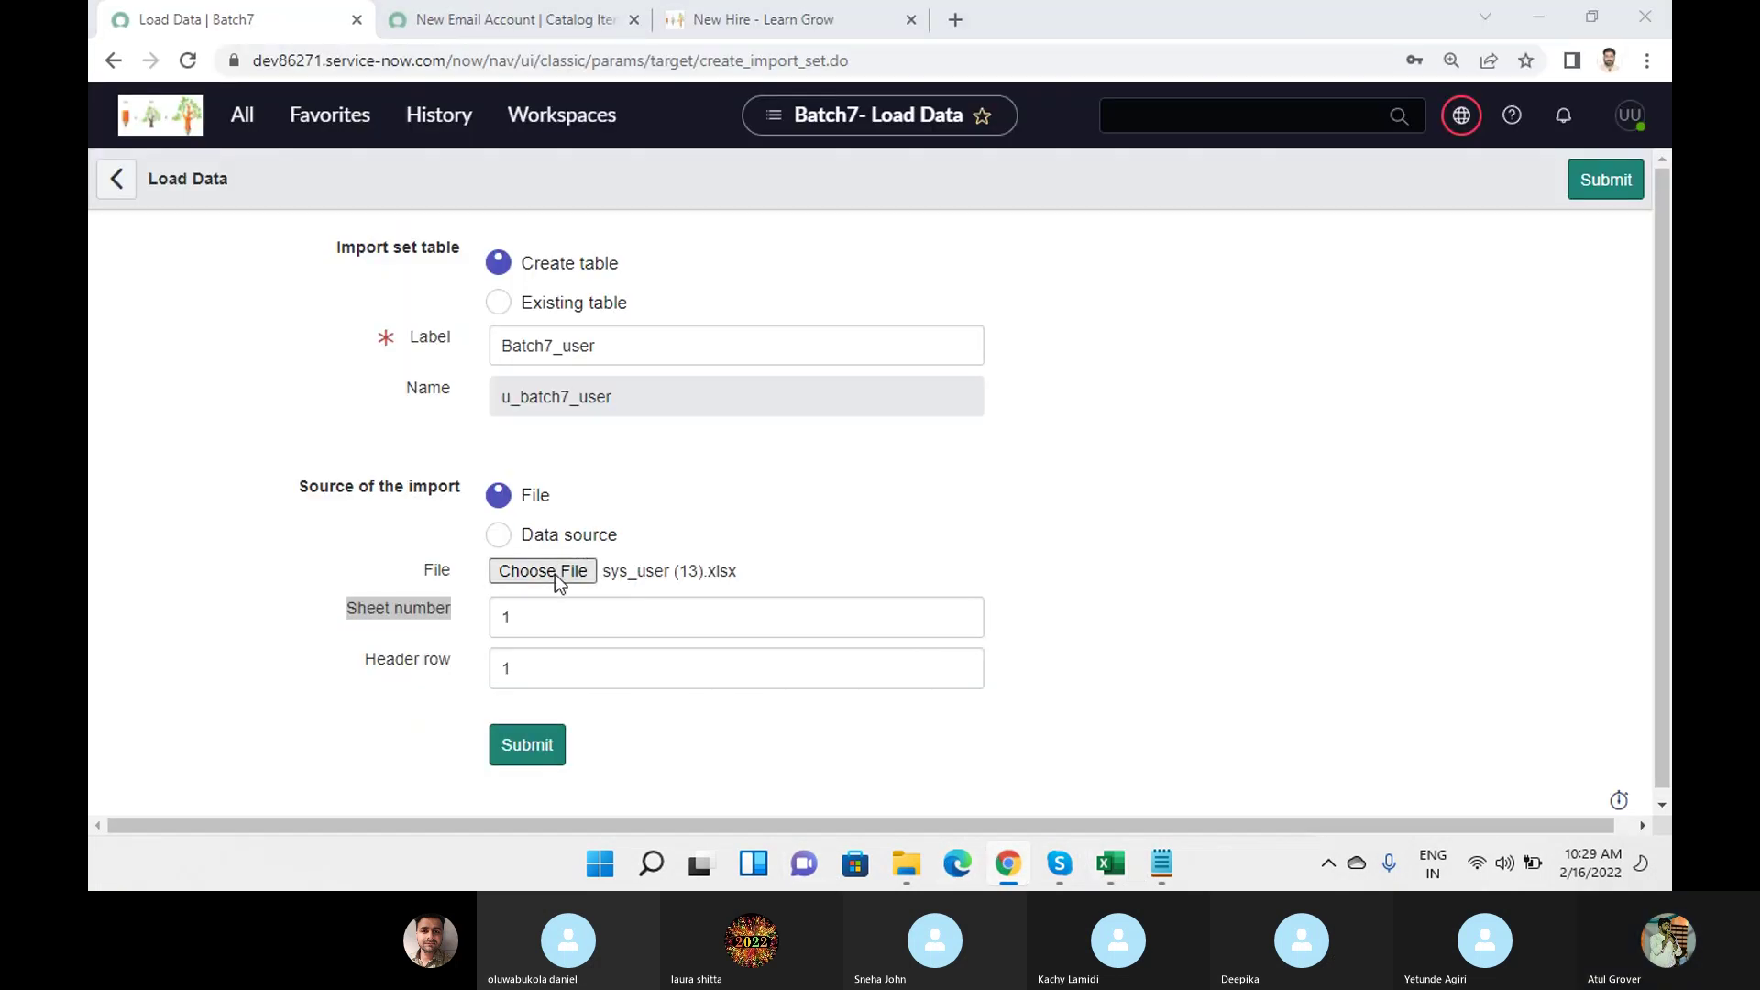
pyautogui.click(358, 220)
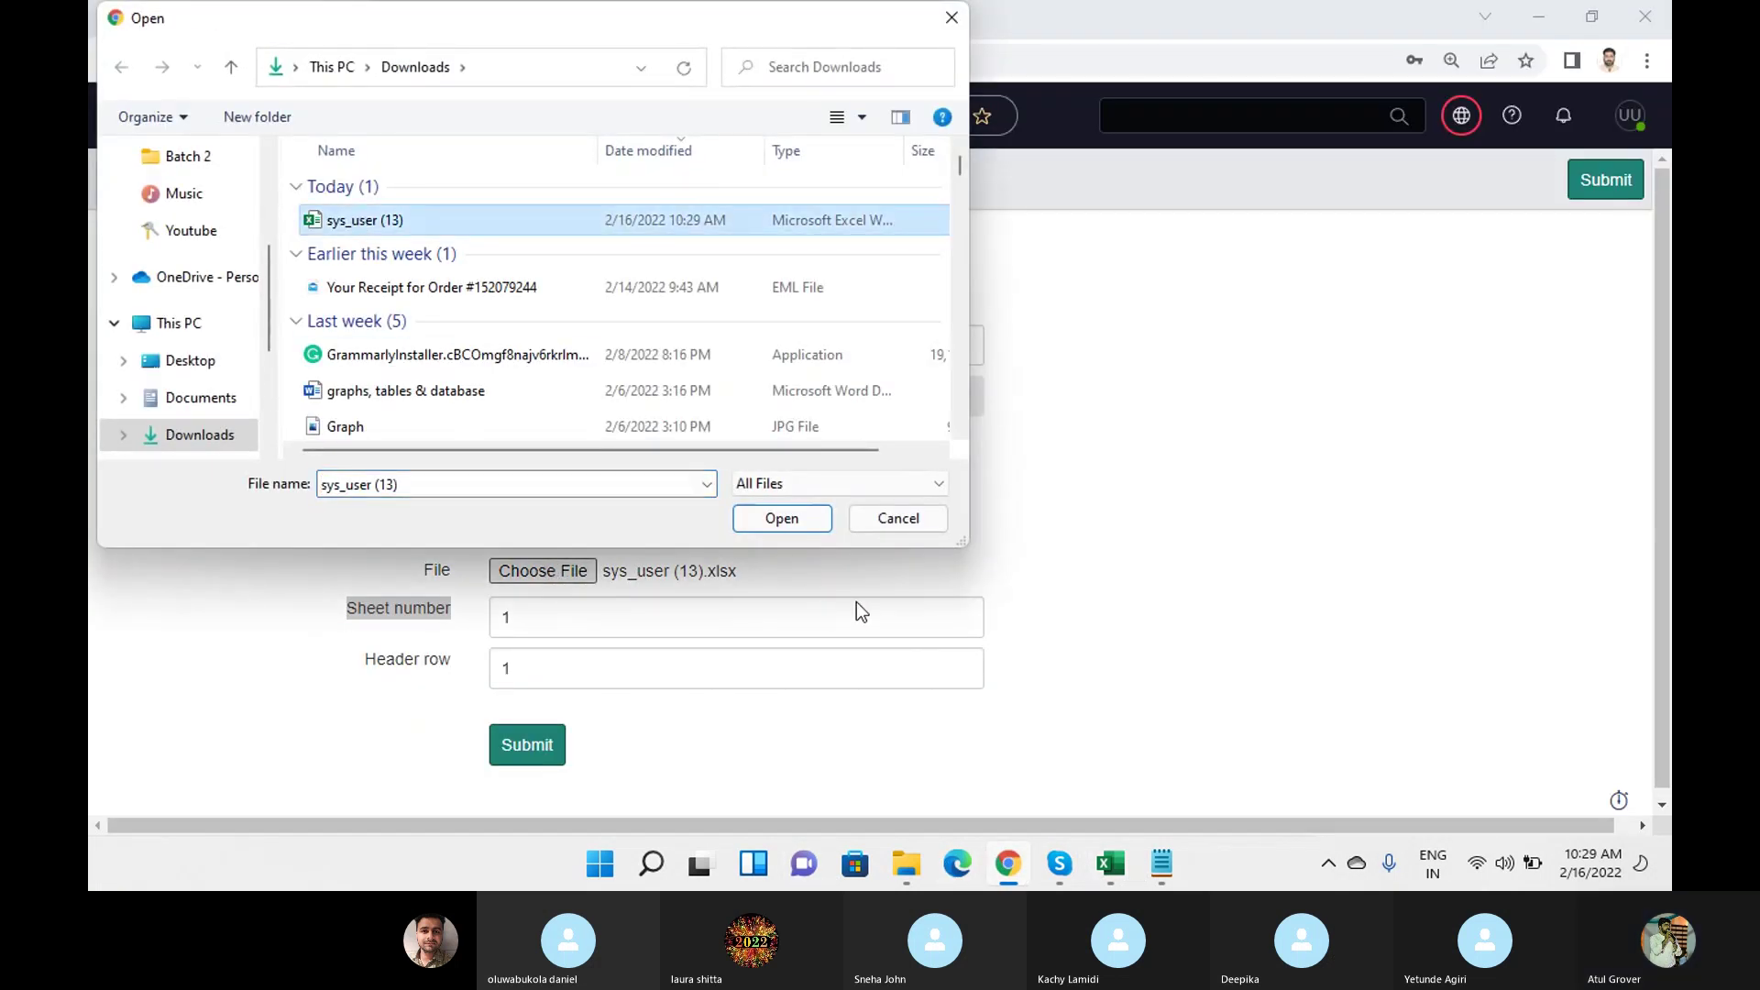
pyautogui.click(782, 518)
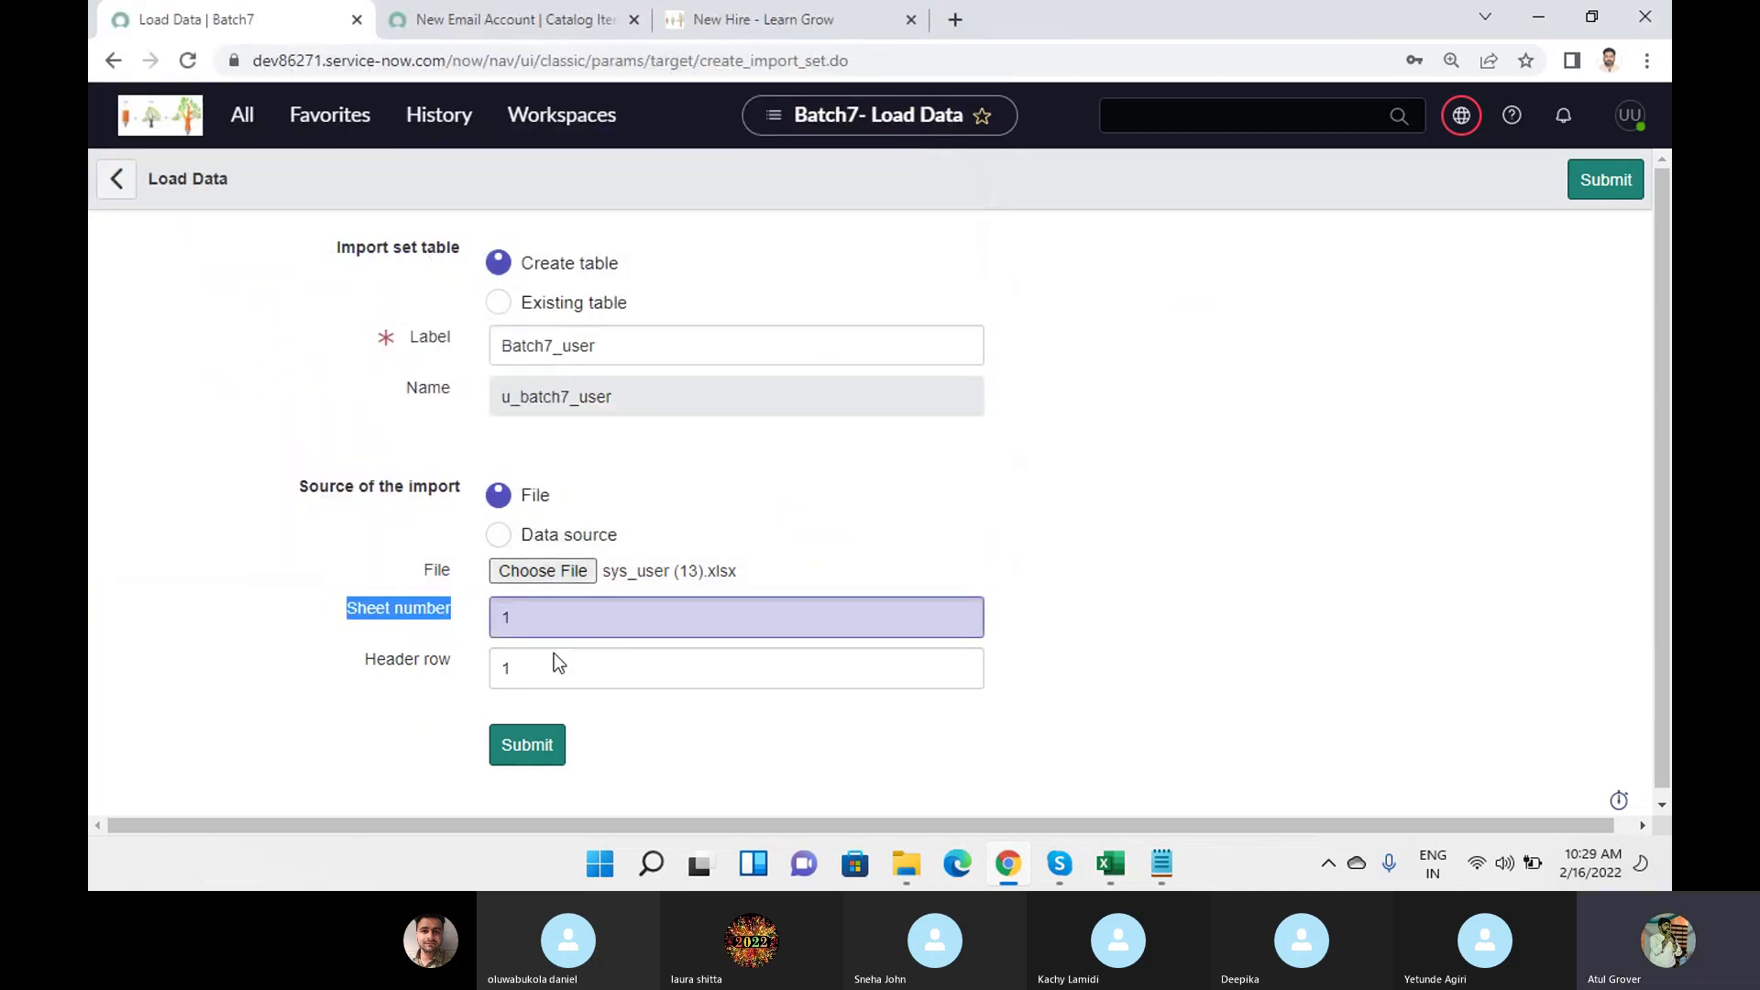
pyautogui.moveTo(1105, 869)
pyautogui.click(1329, 729)
pyautogui.click(106, 291)
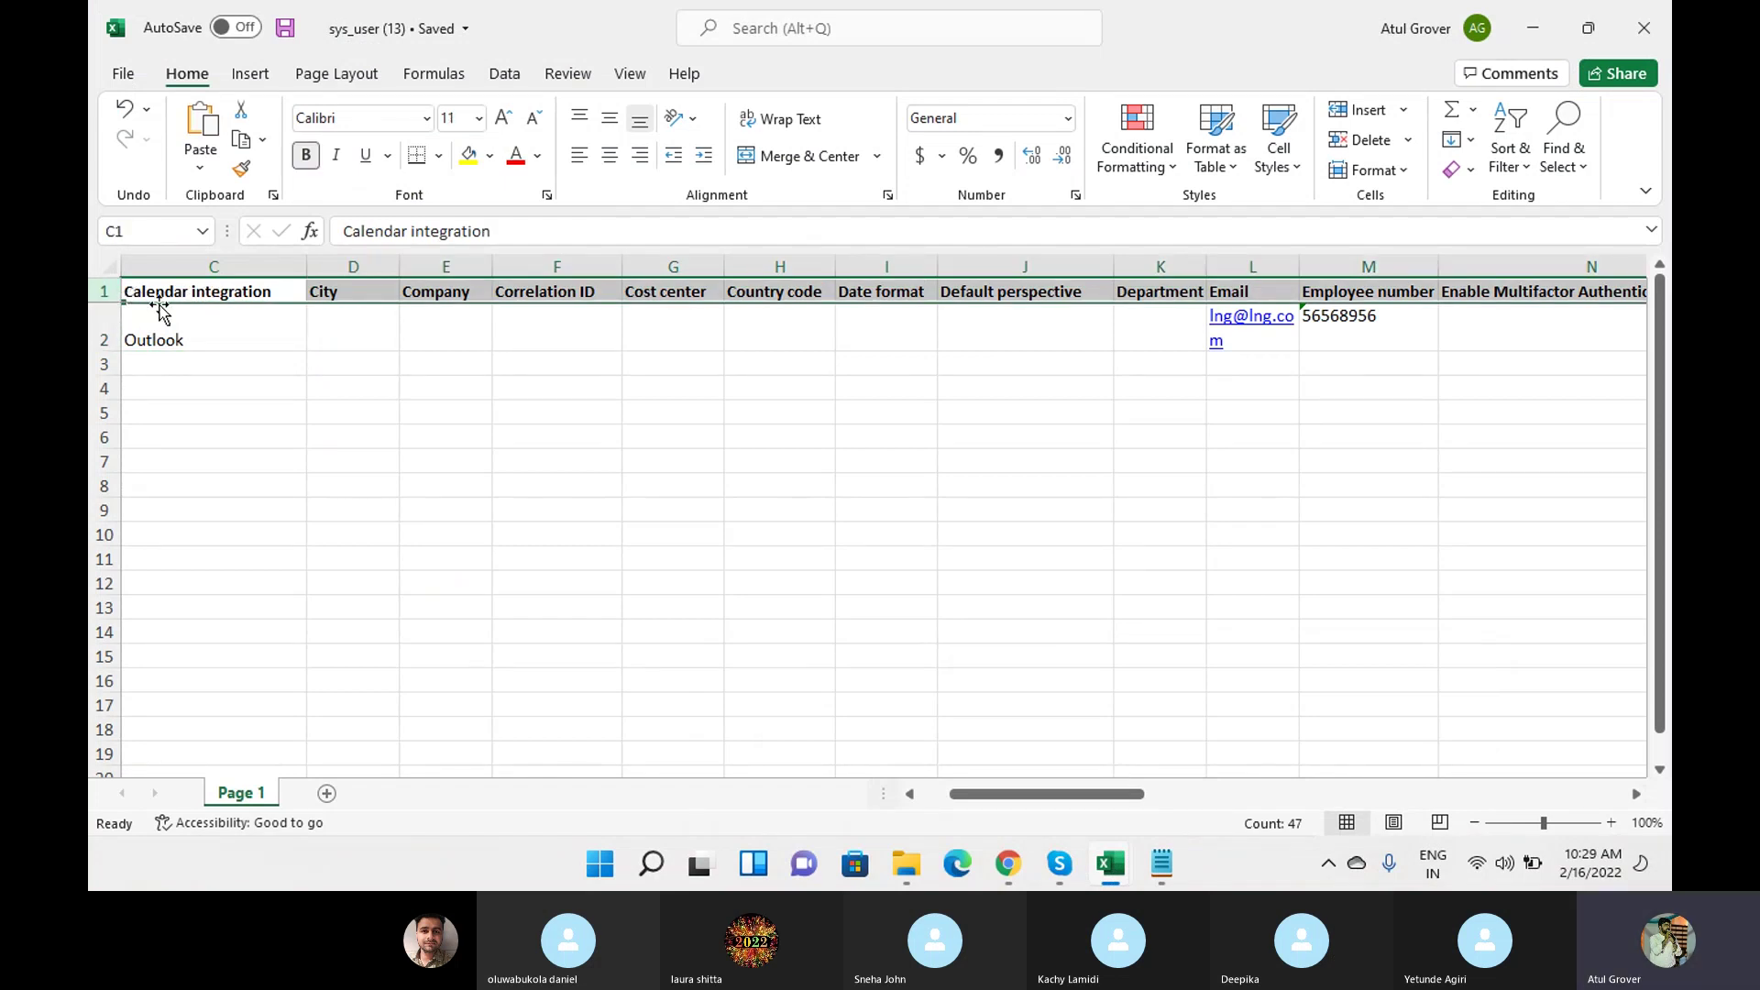
pyautogui.click(1008, 863)
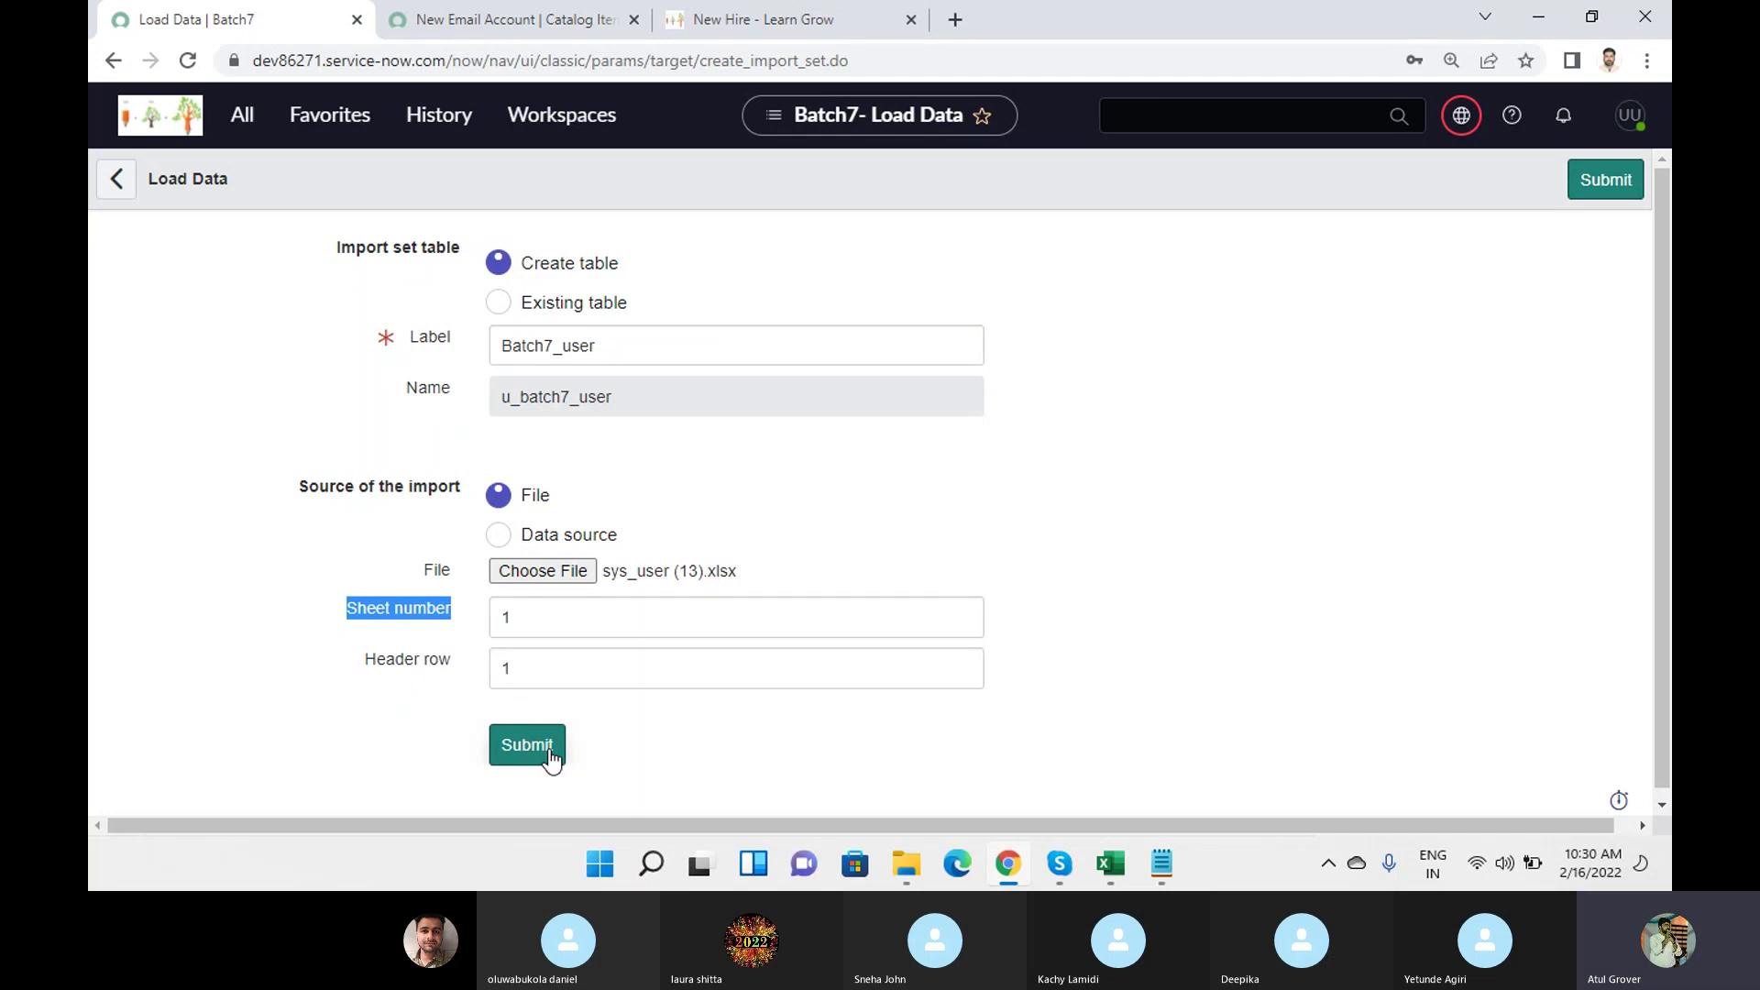
pyautogui.moveTo(1058, 864)
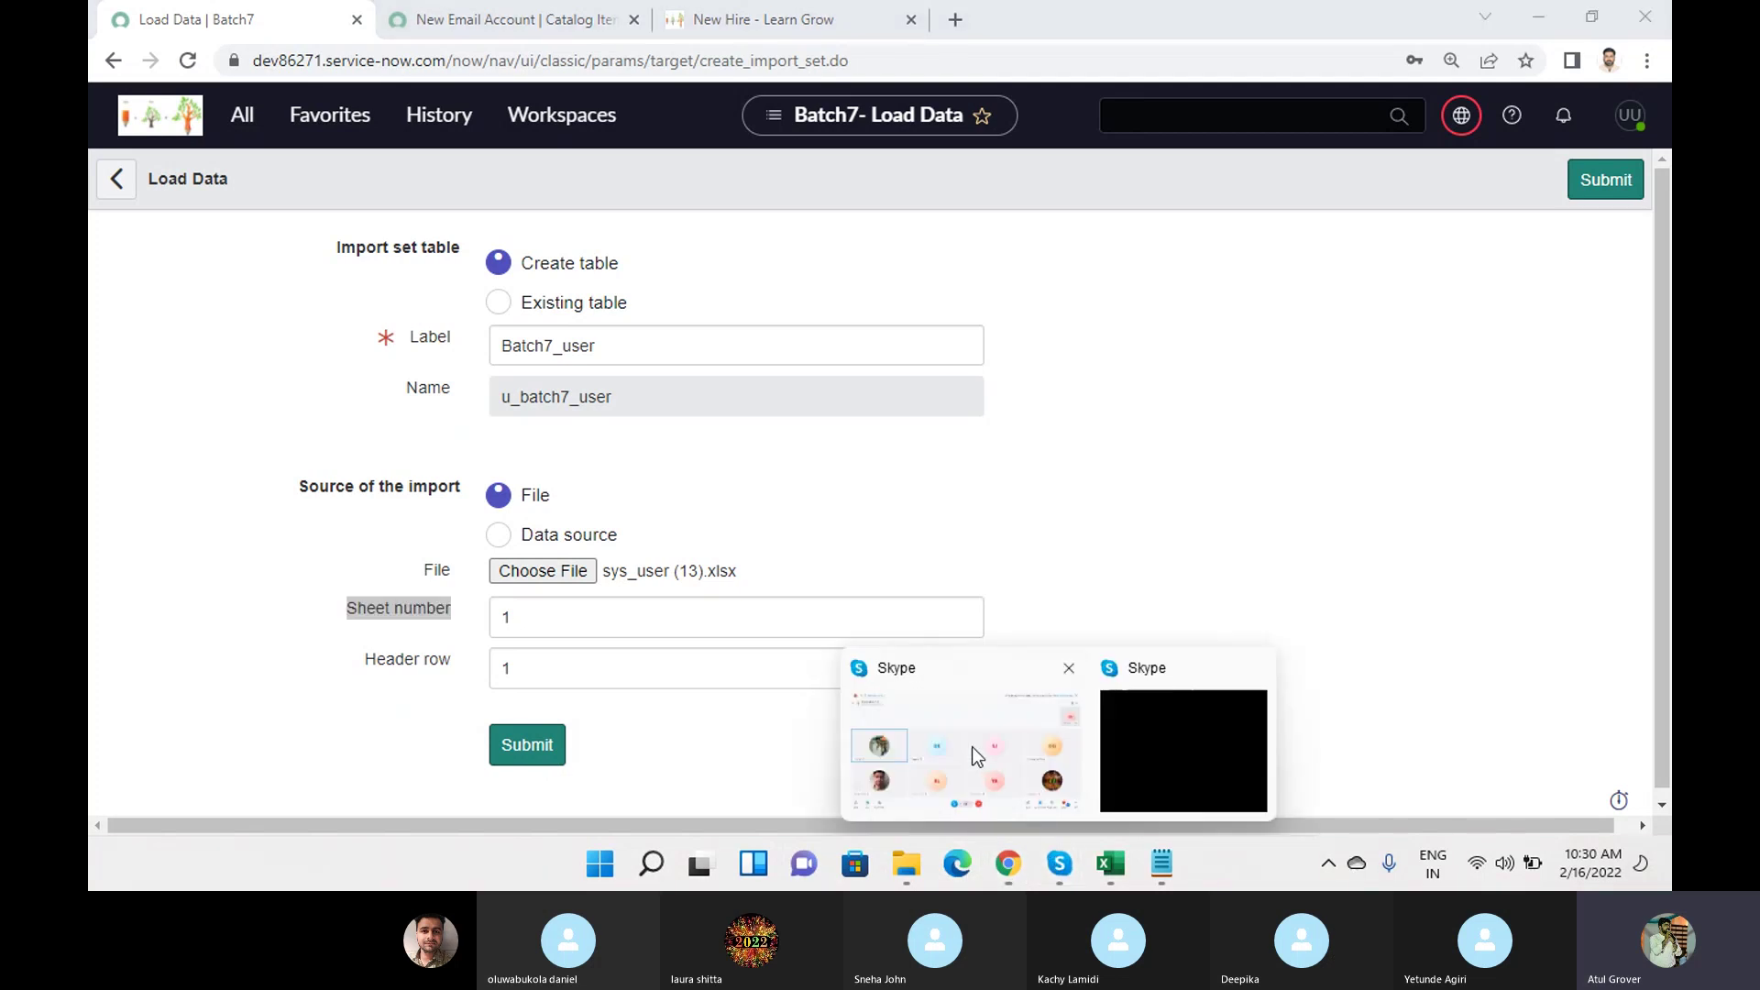
pyautogui.click(972, 746)
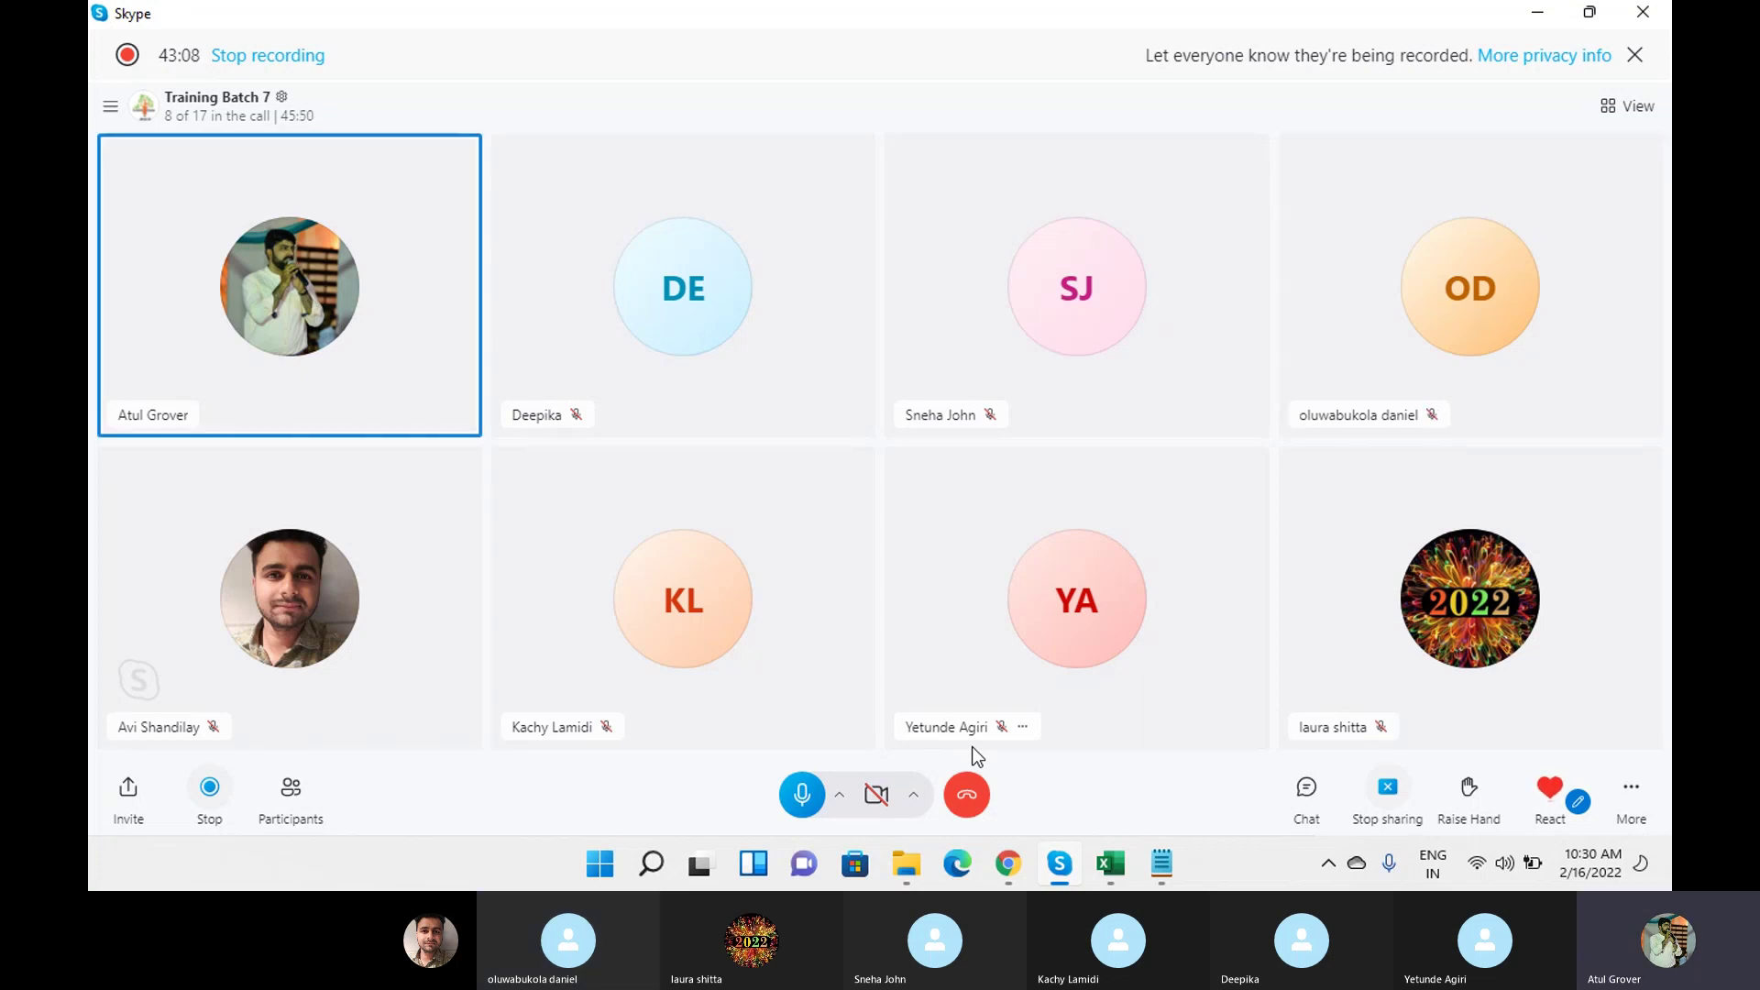
pyautogui.moveTo(1001, 882)
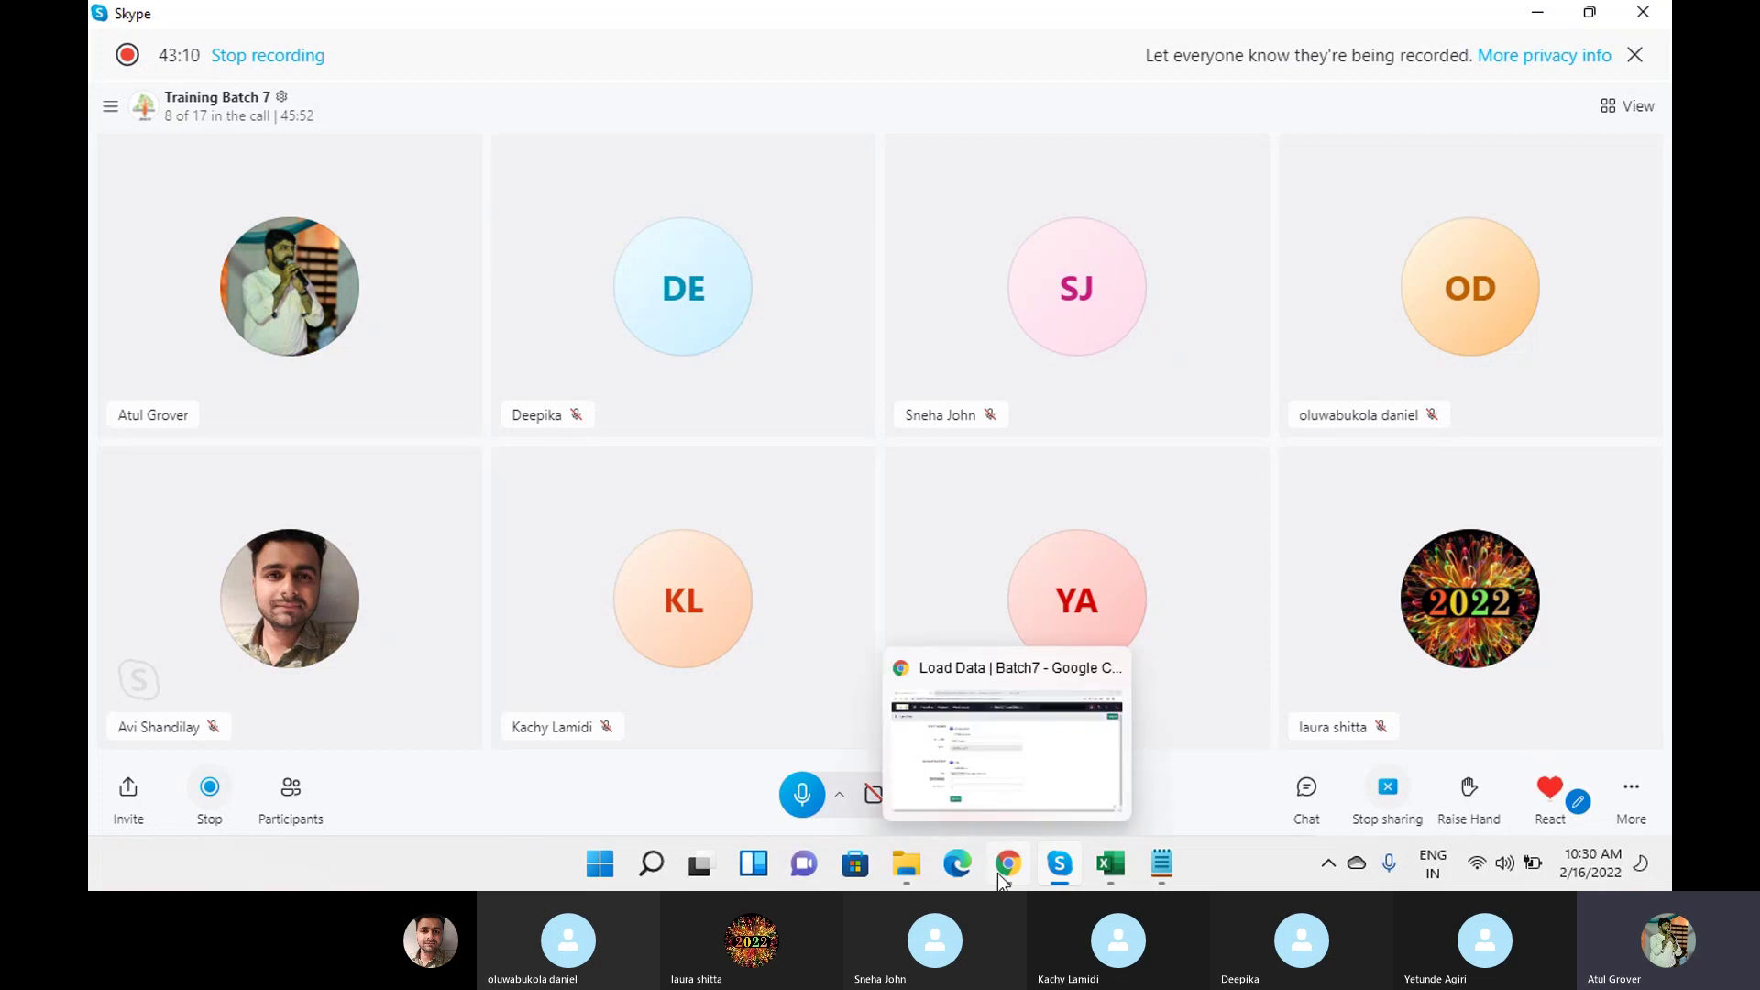
pyautogui.click(1009, 743)
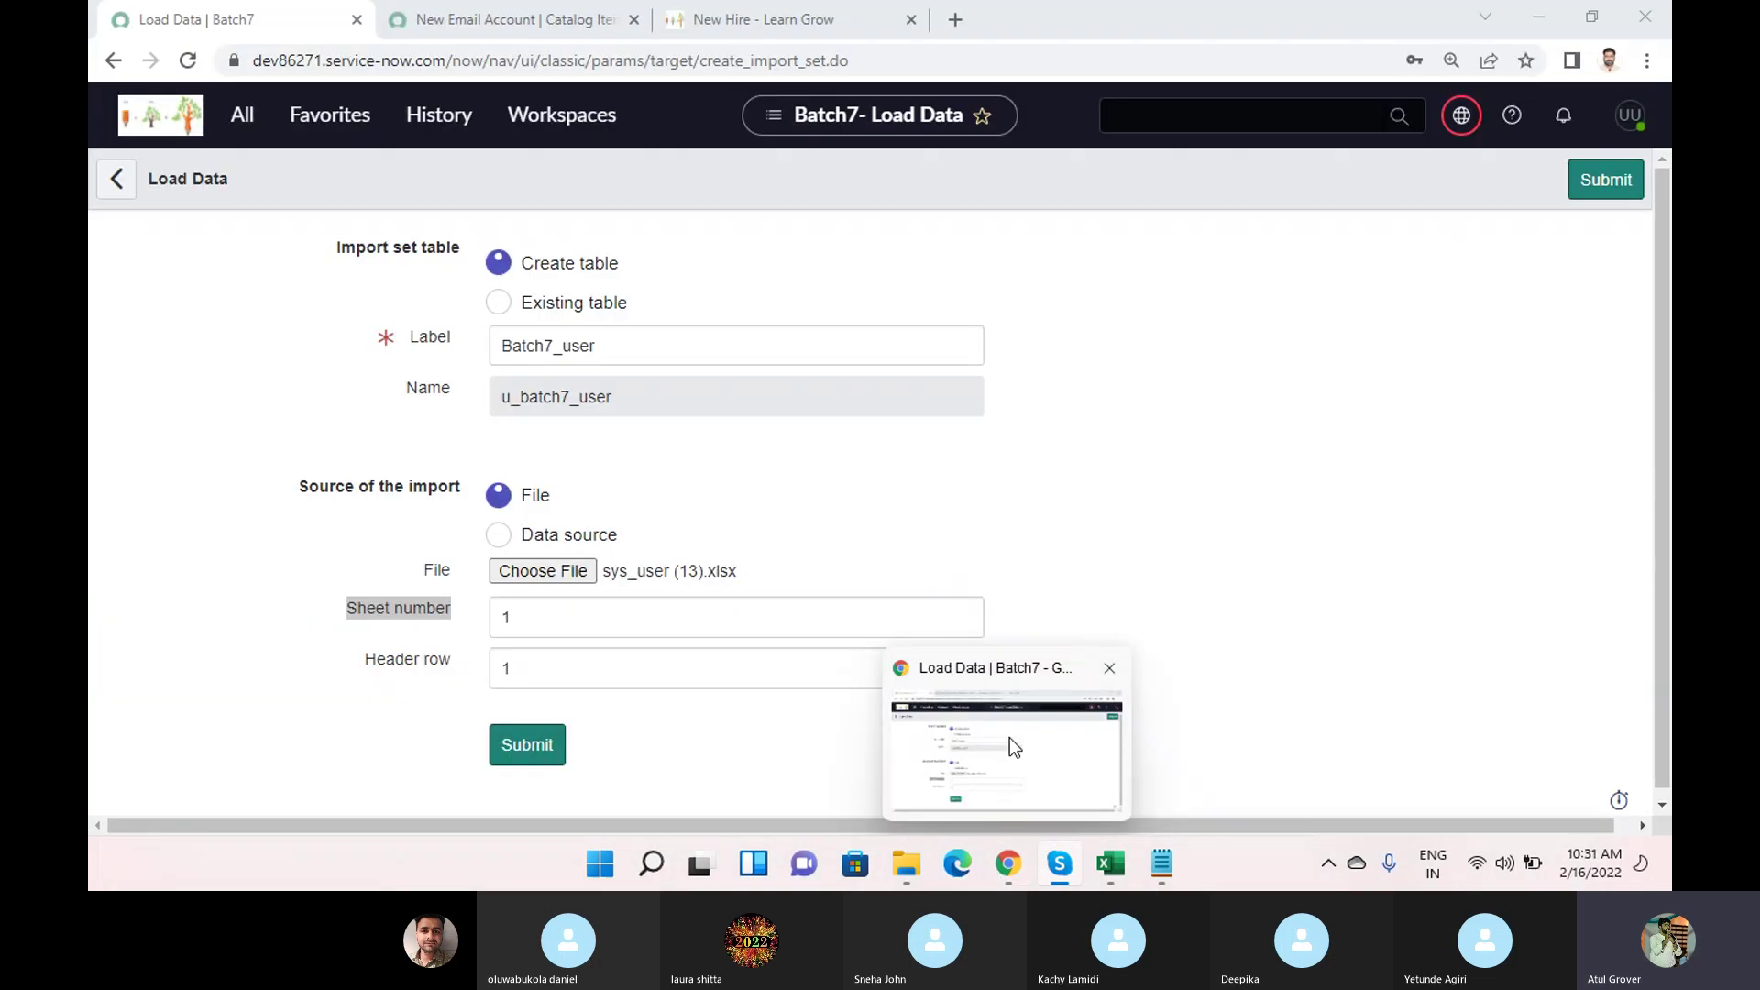
# Submit the Load Data form to load sys_user (13) into u_batch7_user.
pyautogui.click(526, 746)
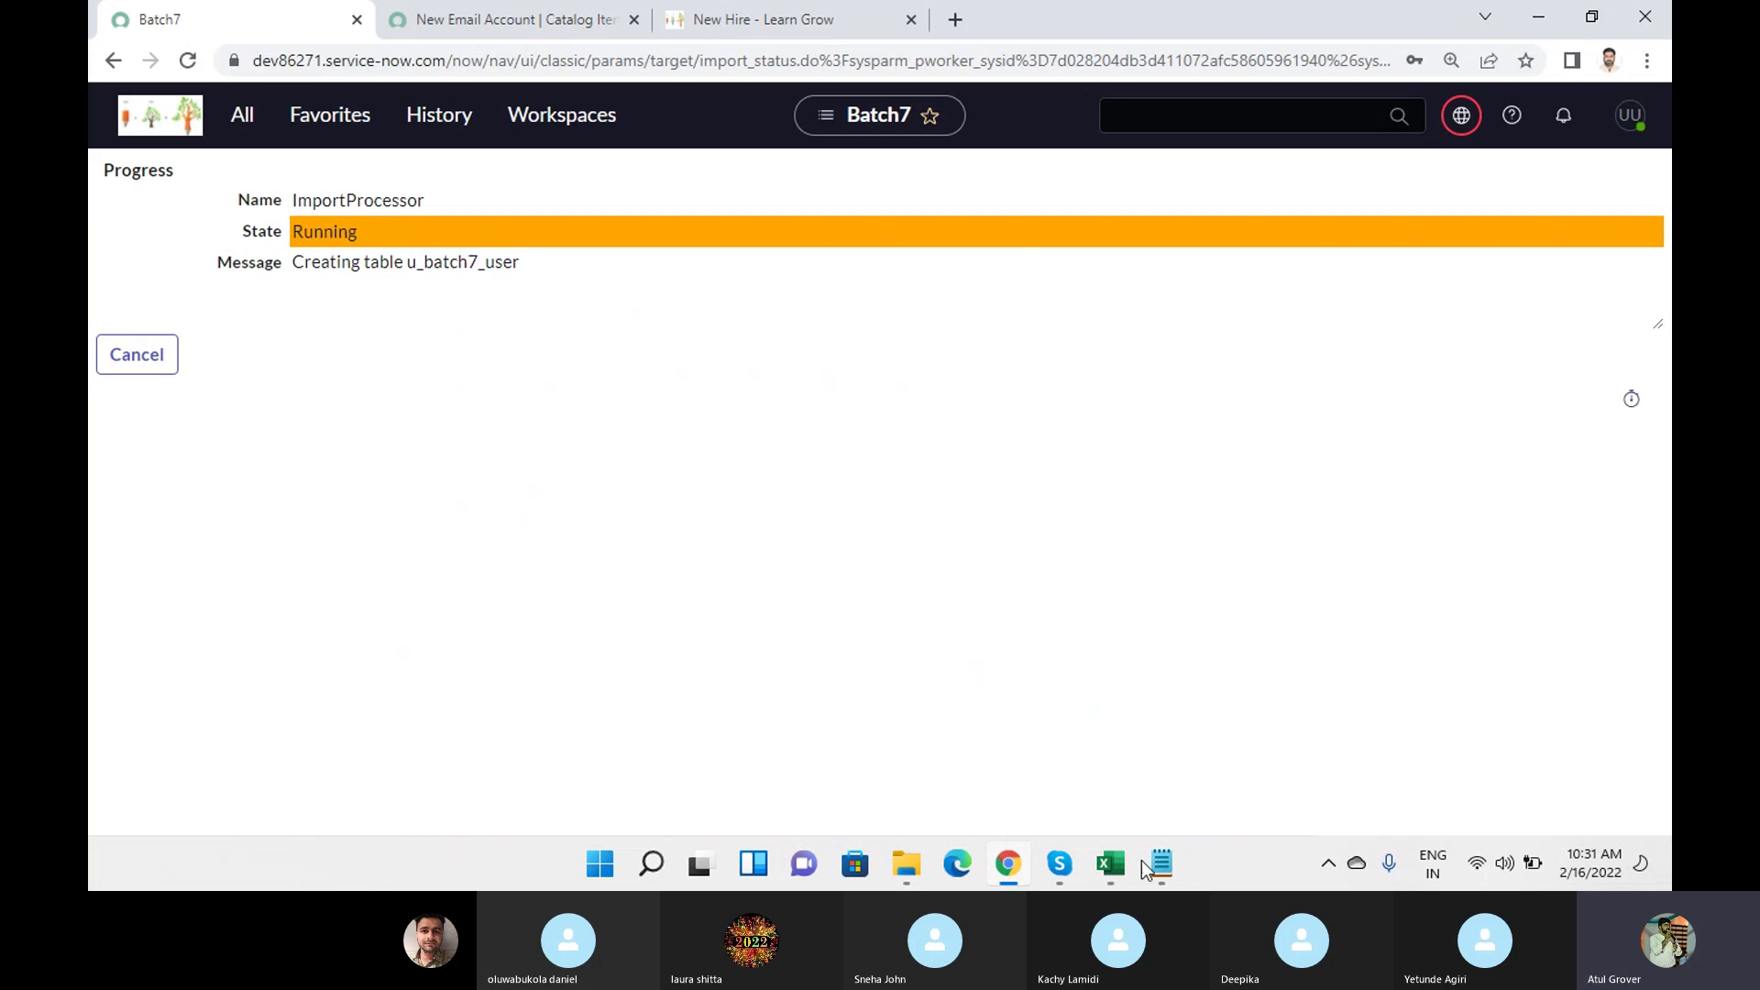
pyautogui.moveTo(1110, 863)
pyautogui.click(1295, 755)
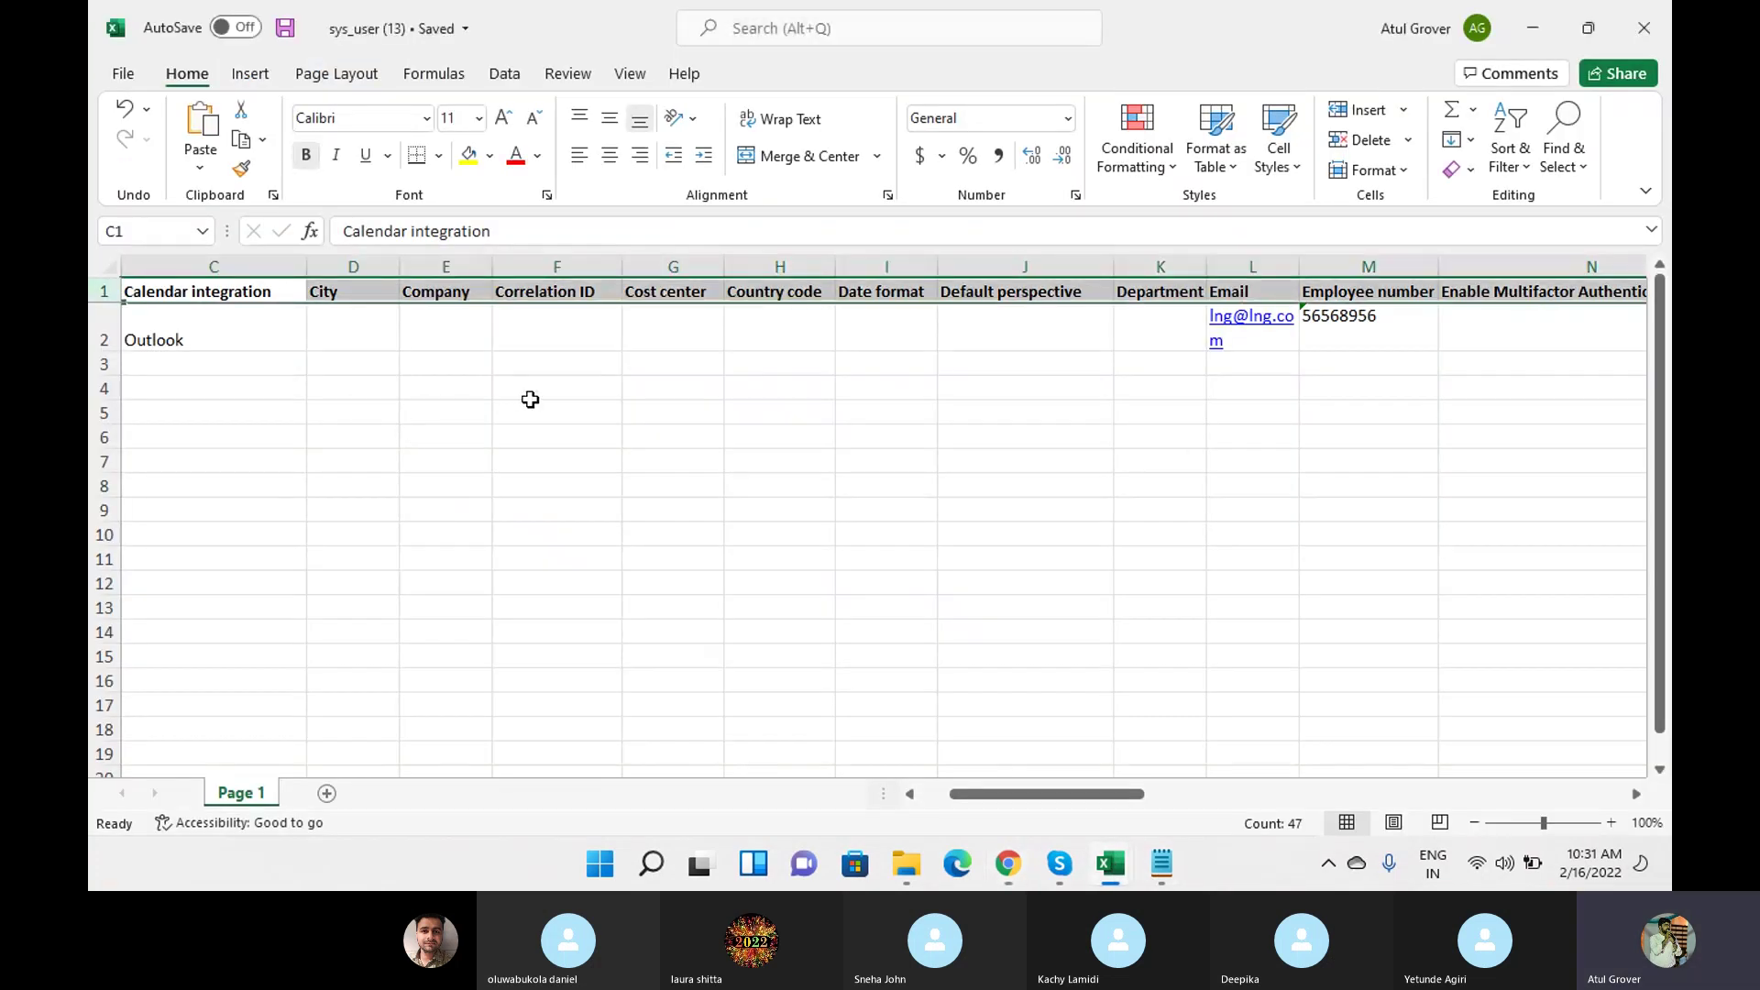
pyautogui.moveTo(1008, 864)
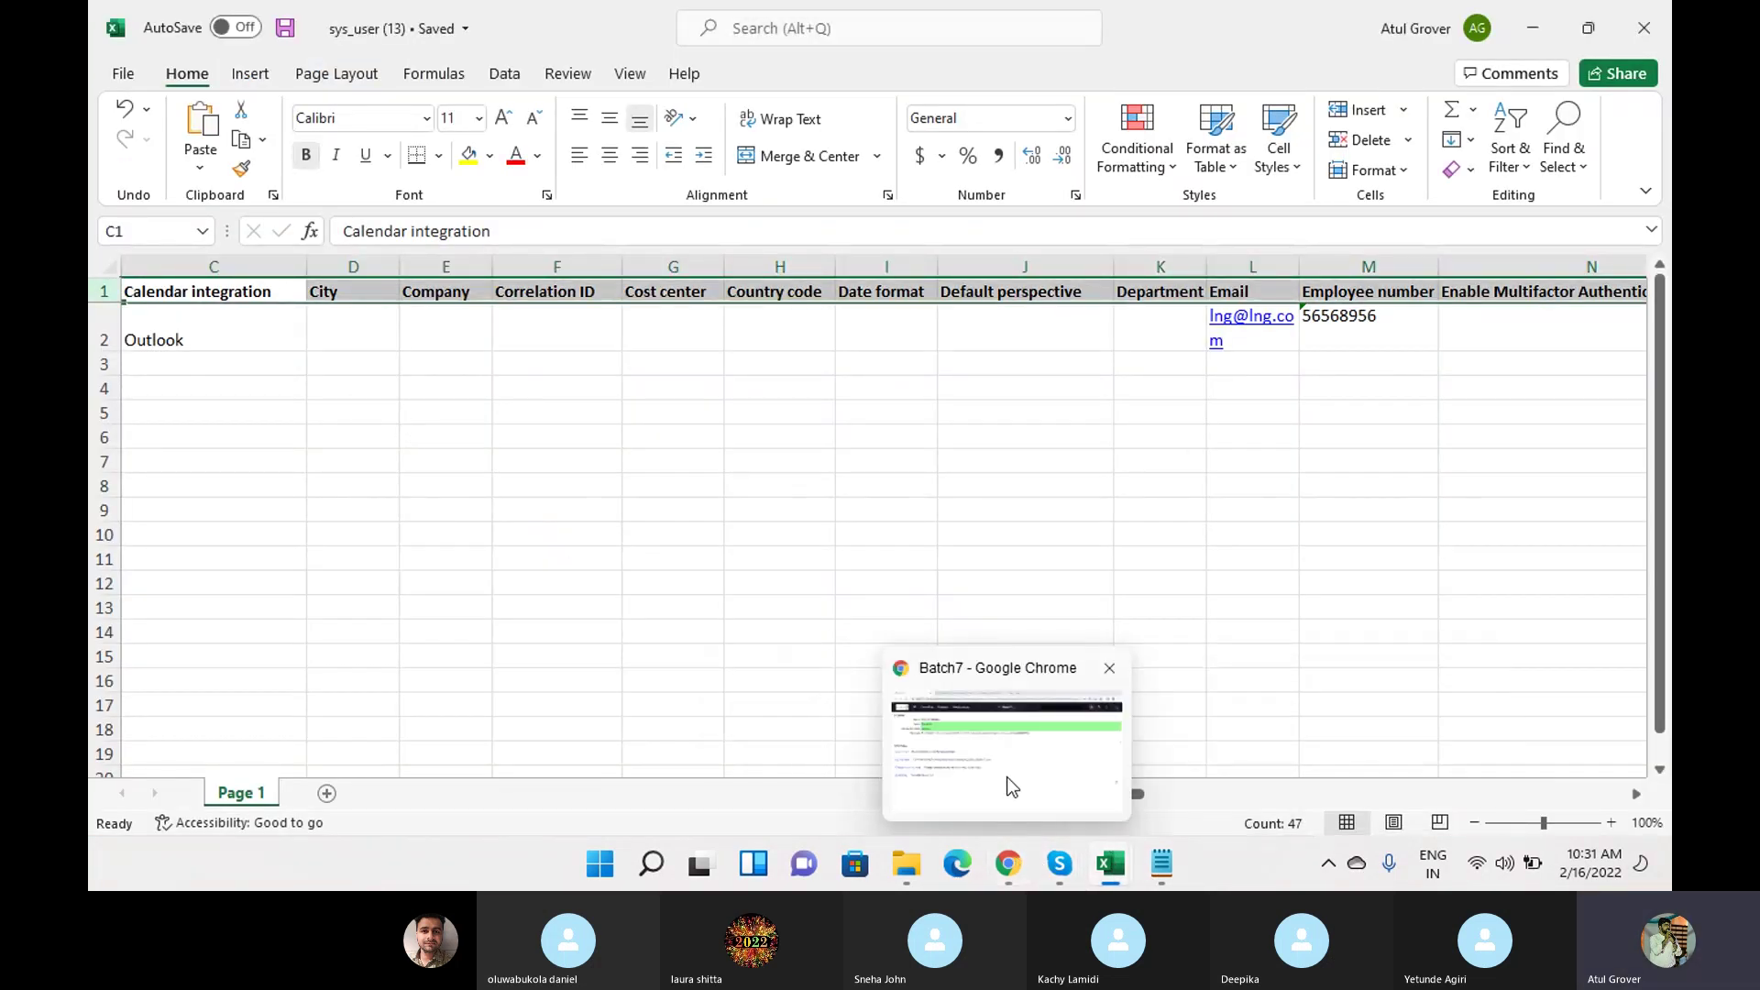
pyautogui.click(1008, 785)
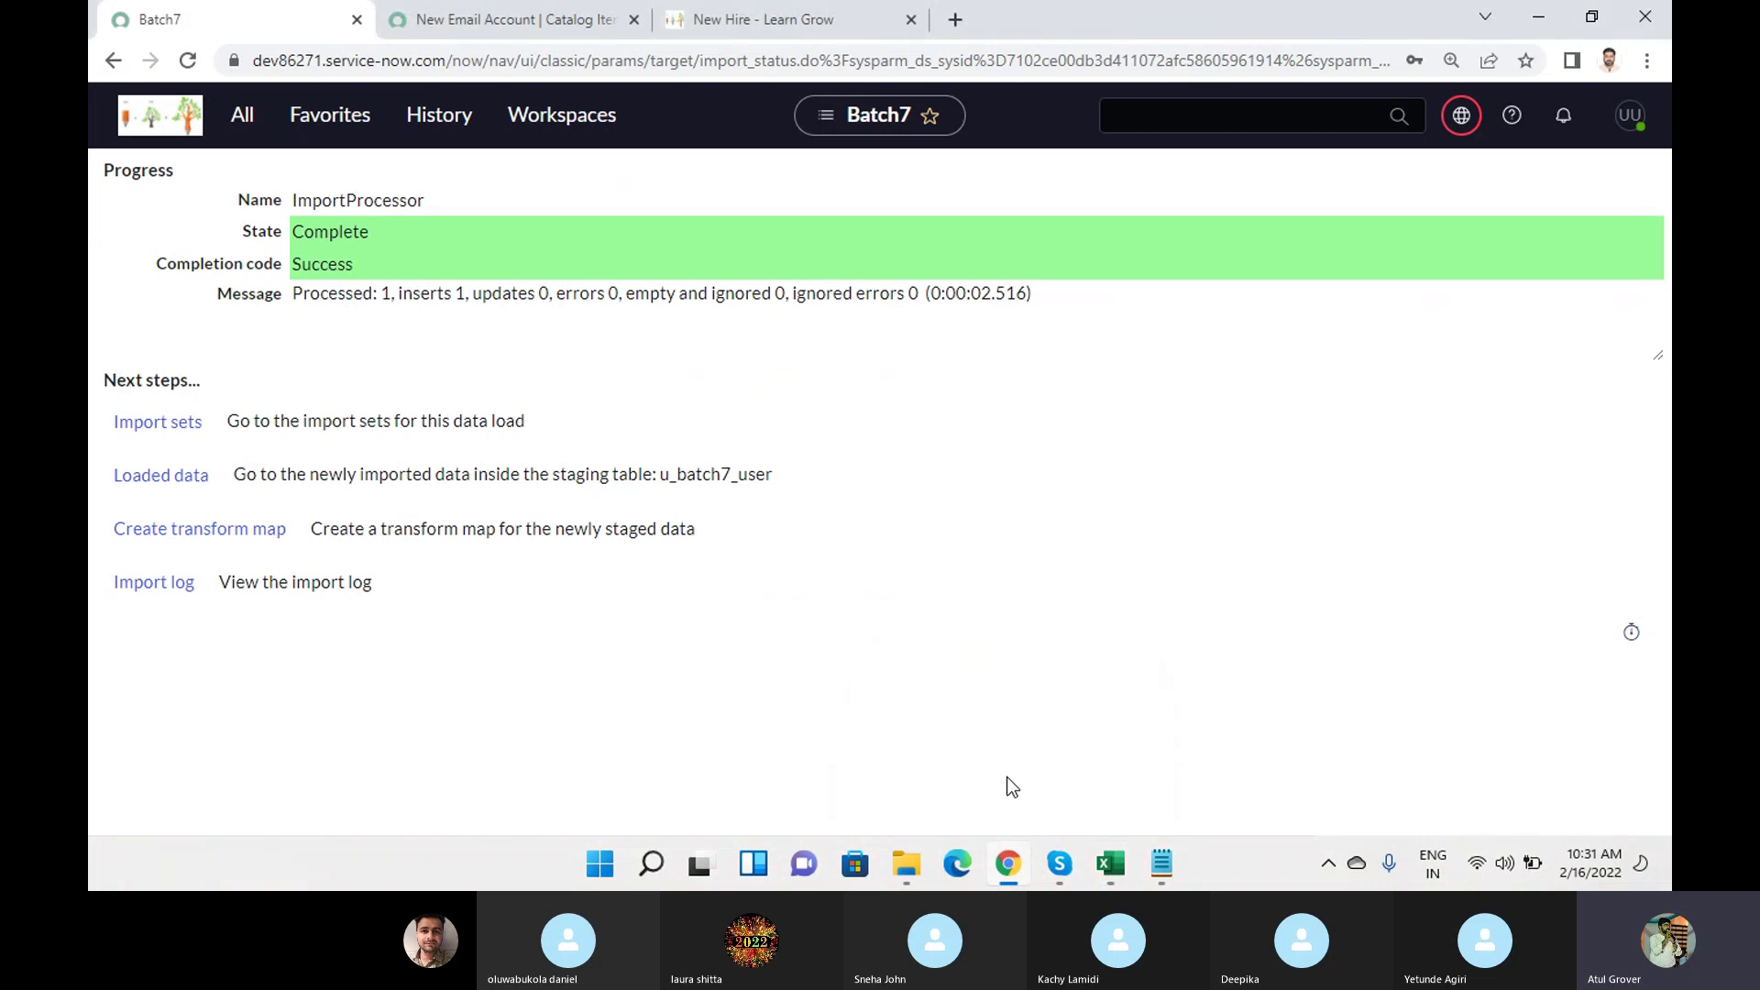
# Confirm the Success result with 1 insert, then go to the resulting import sets.
pyautogui.moveTo(783, 476); pyautogui.dragTo(660, 475)
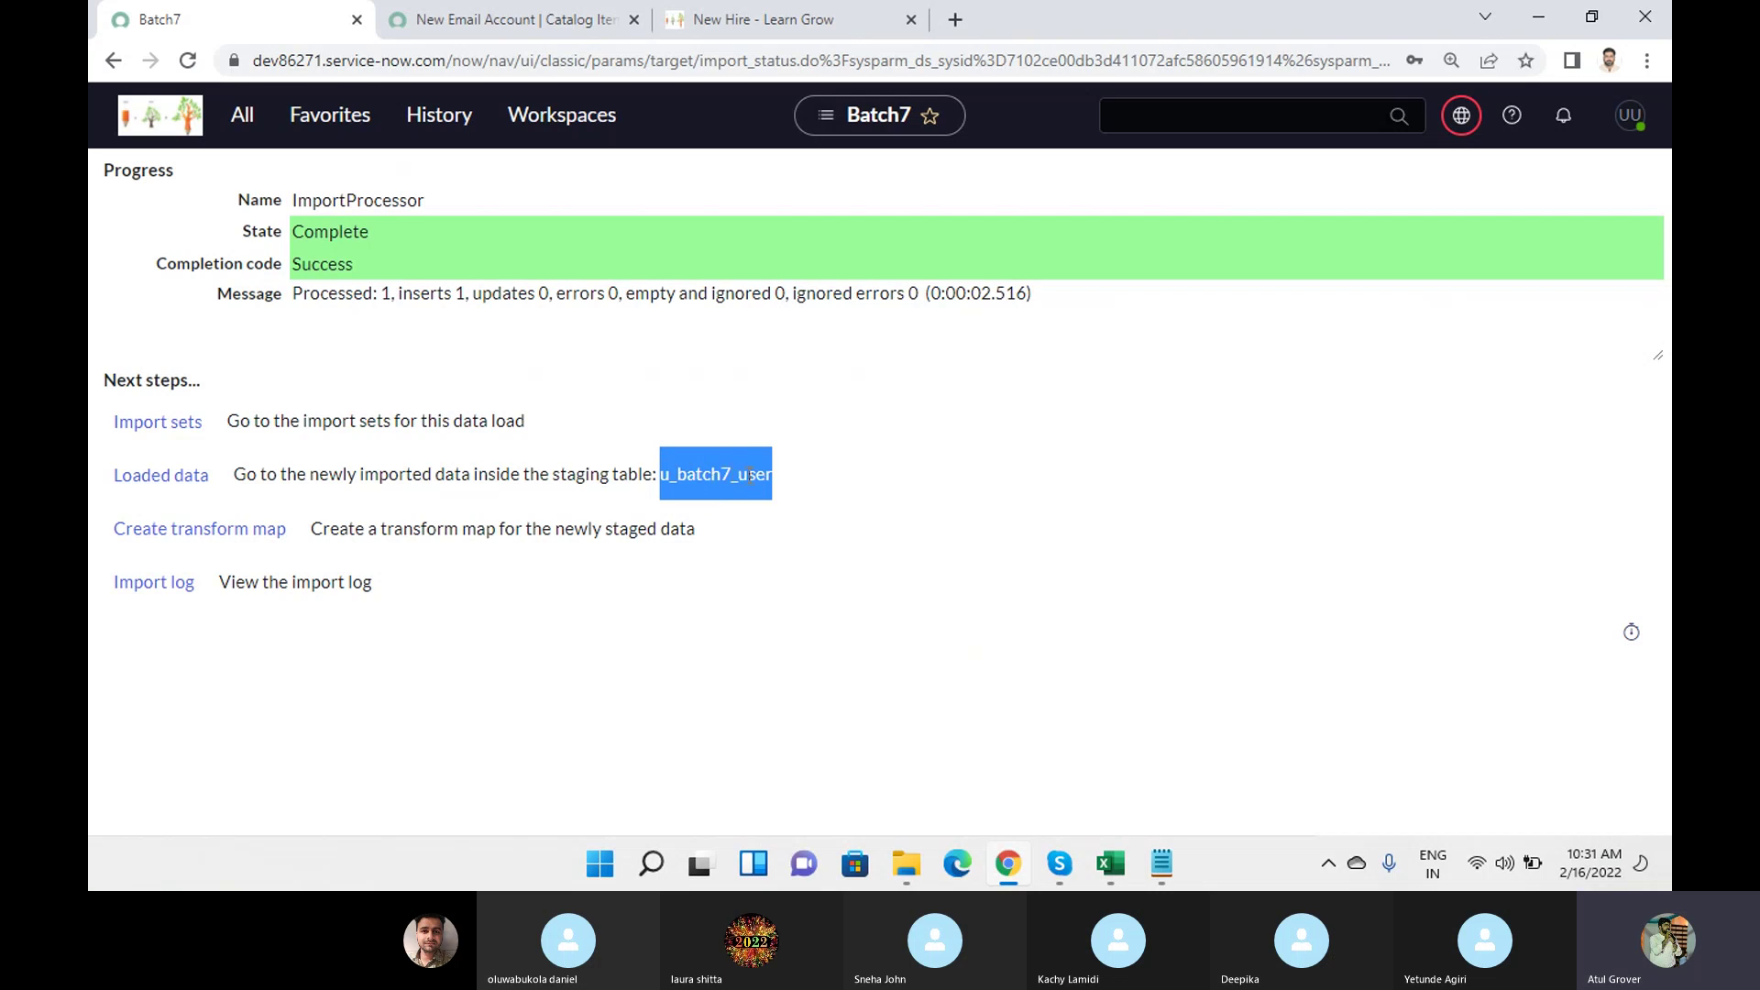
pyautogui.doubleClick(324, 265)
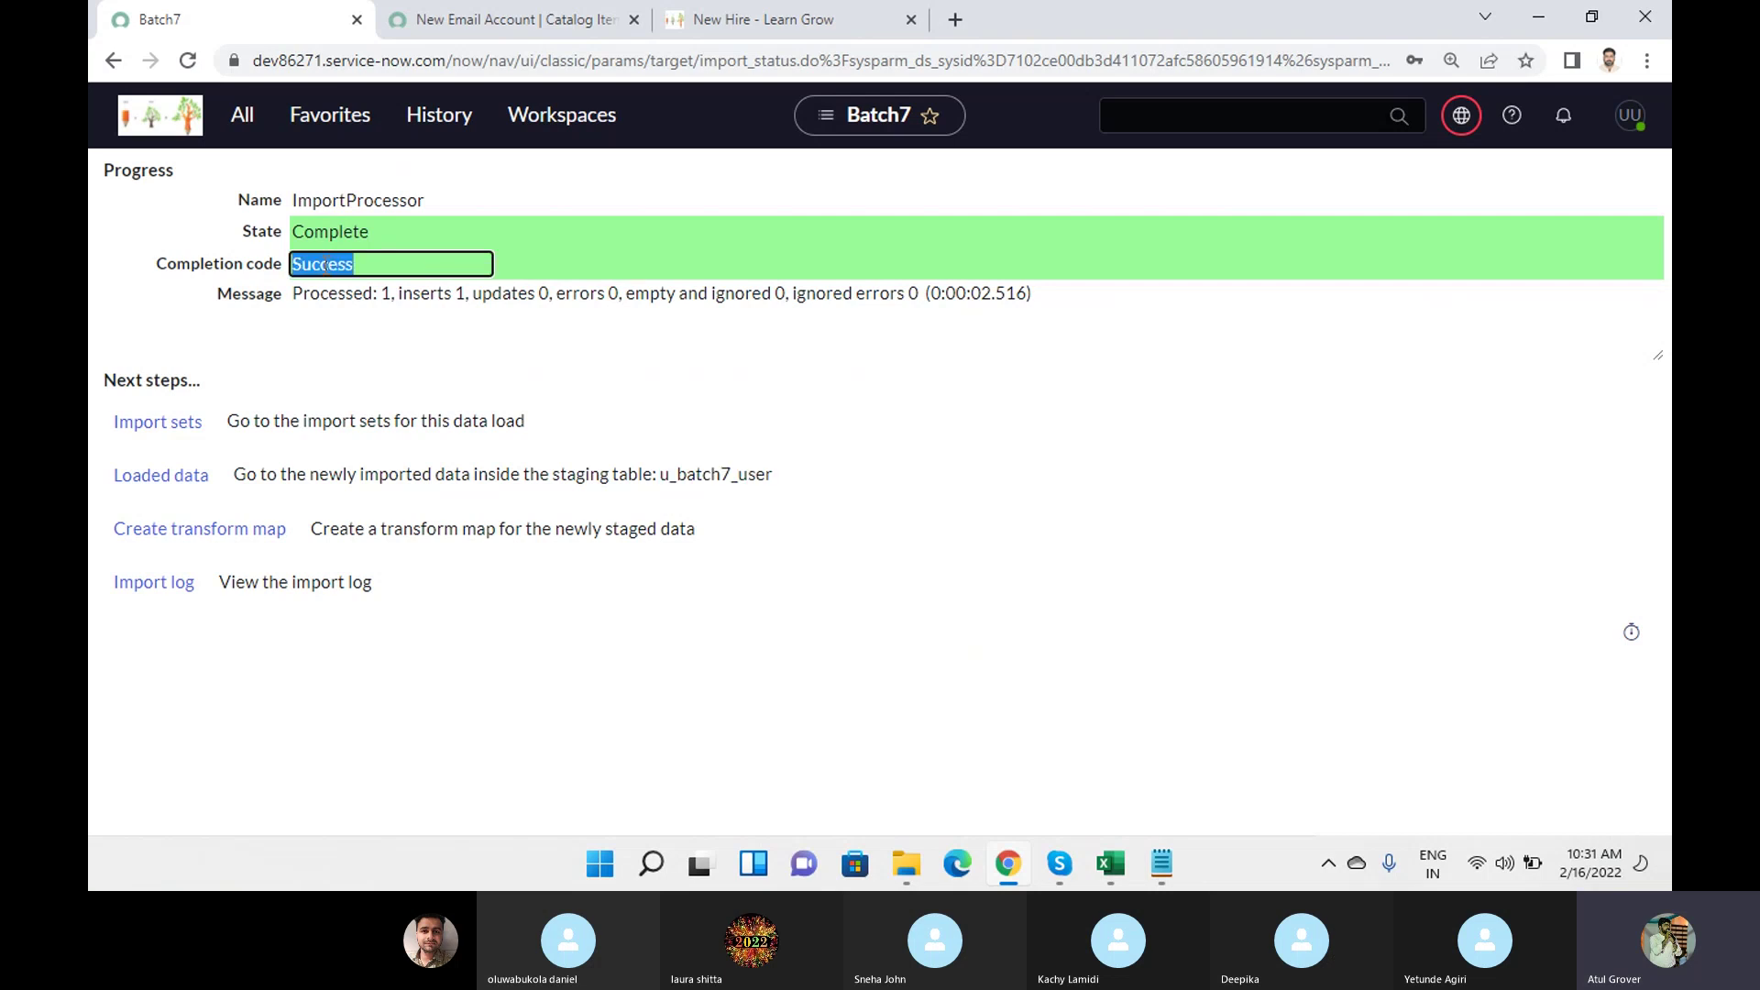
pyautogui.doubleClick(385, 294)
pyautogui.doubleClick(459, 294)
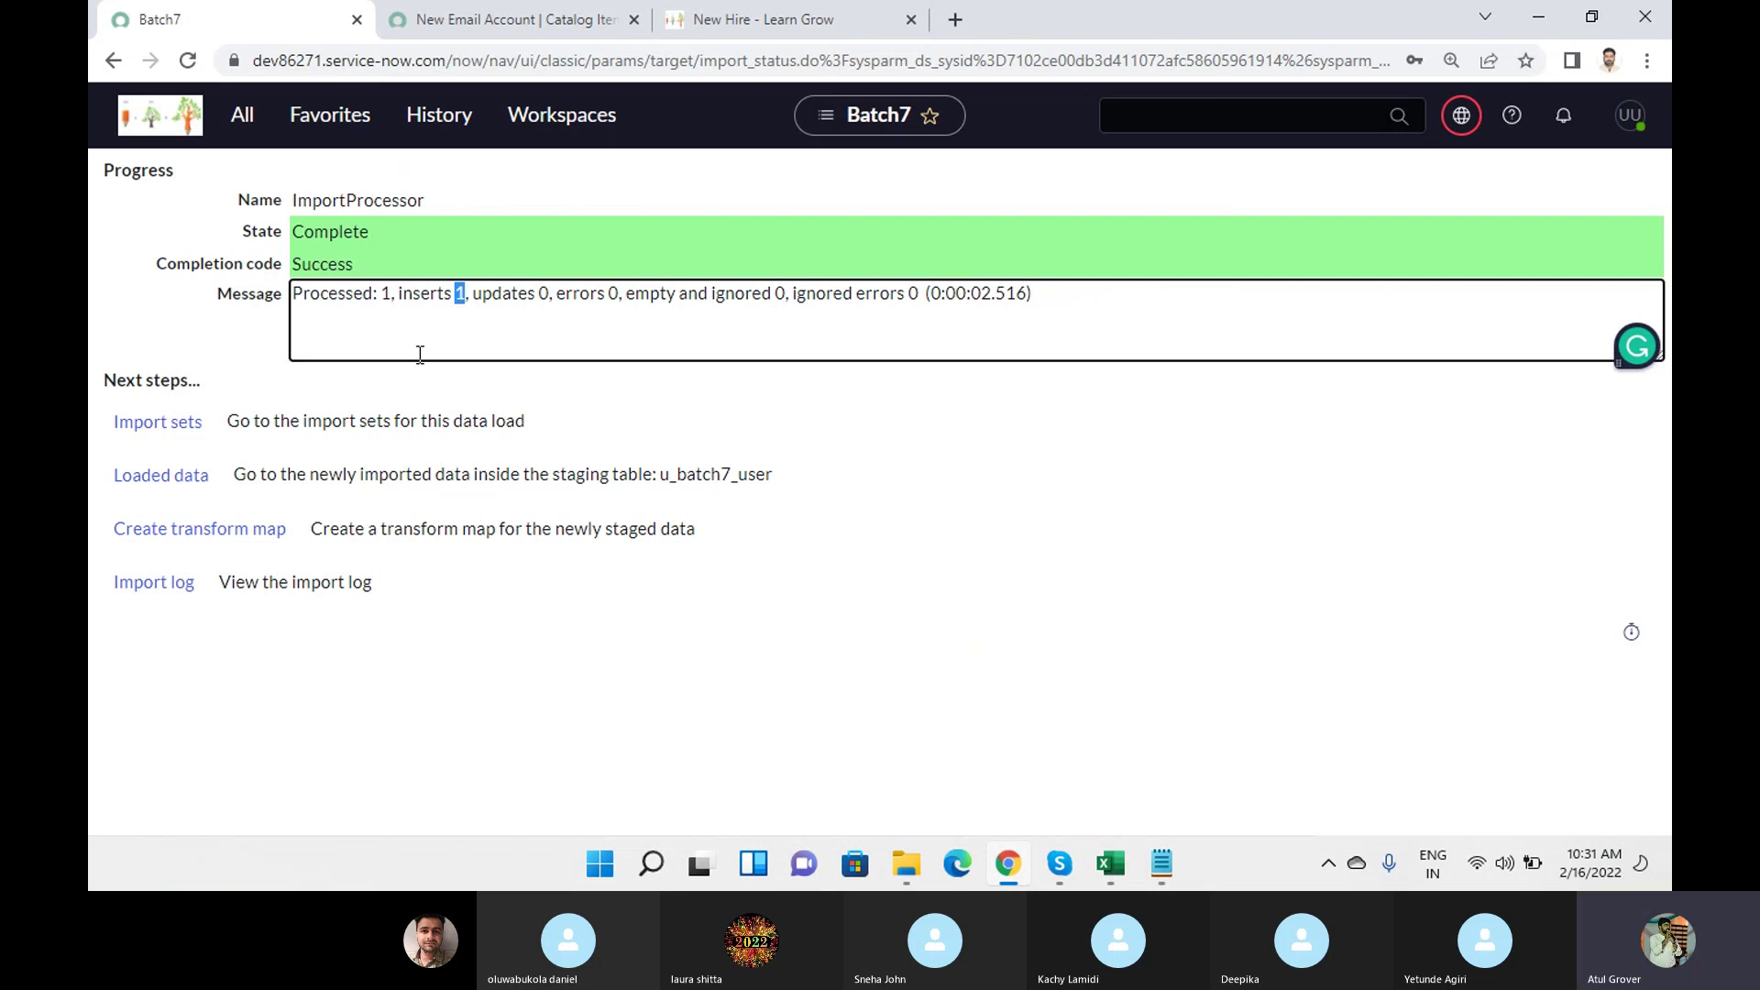
pyautogui.click(150, 424)
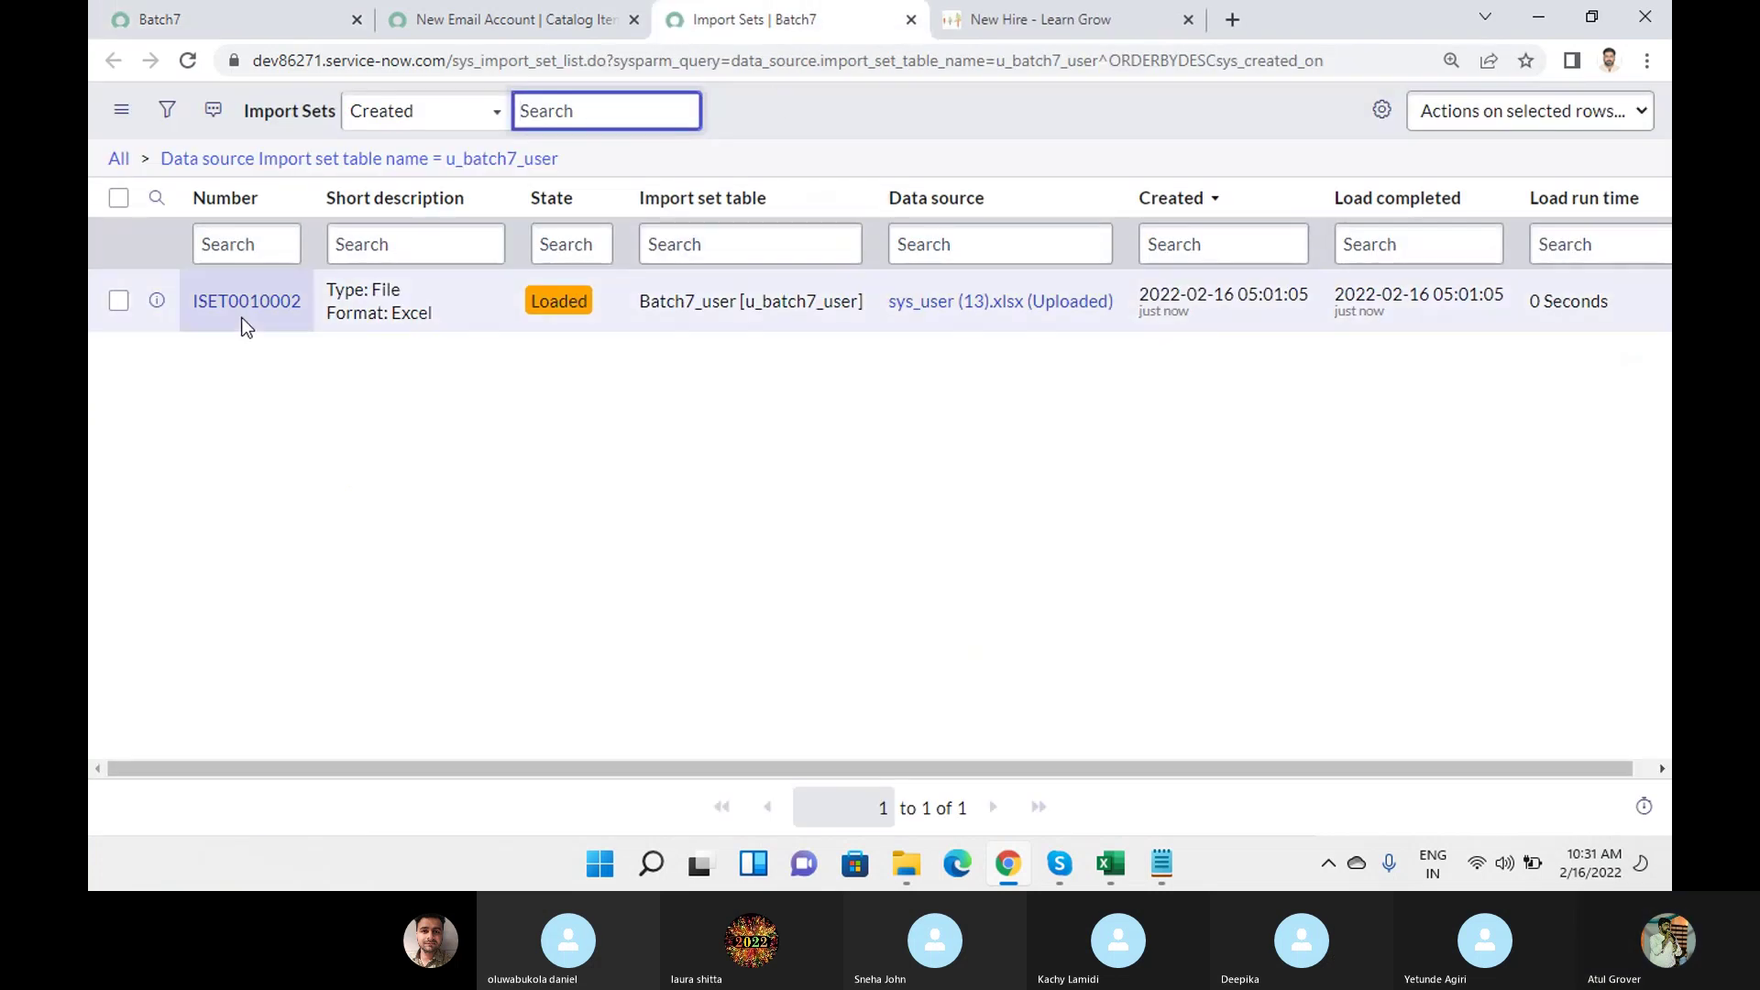
# Open import set ISET0010002, list its Import Set Rows, and open the staged row record.
pyautogui.click(244, 309)
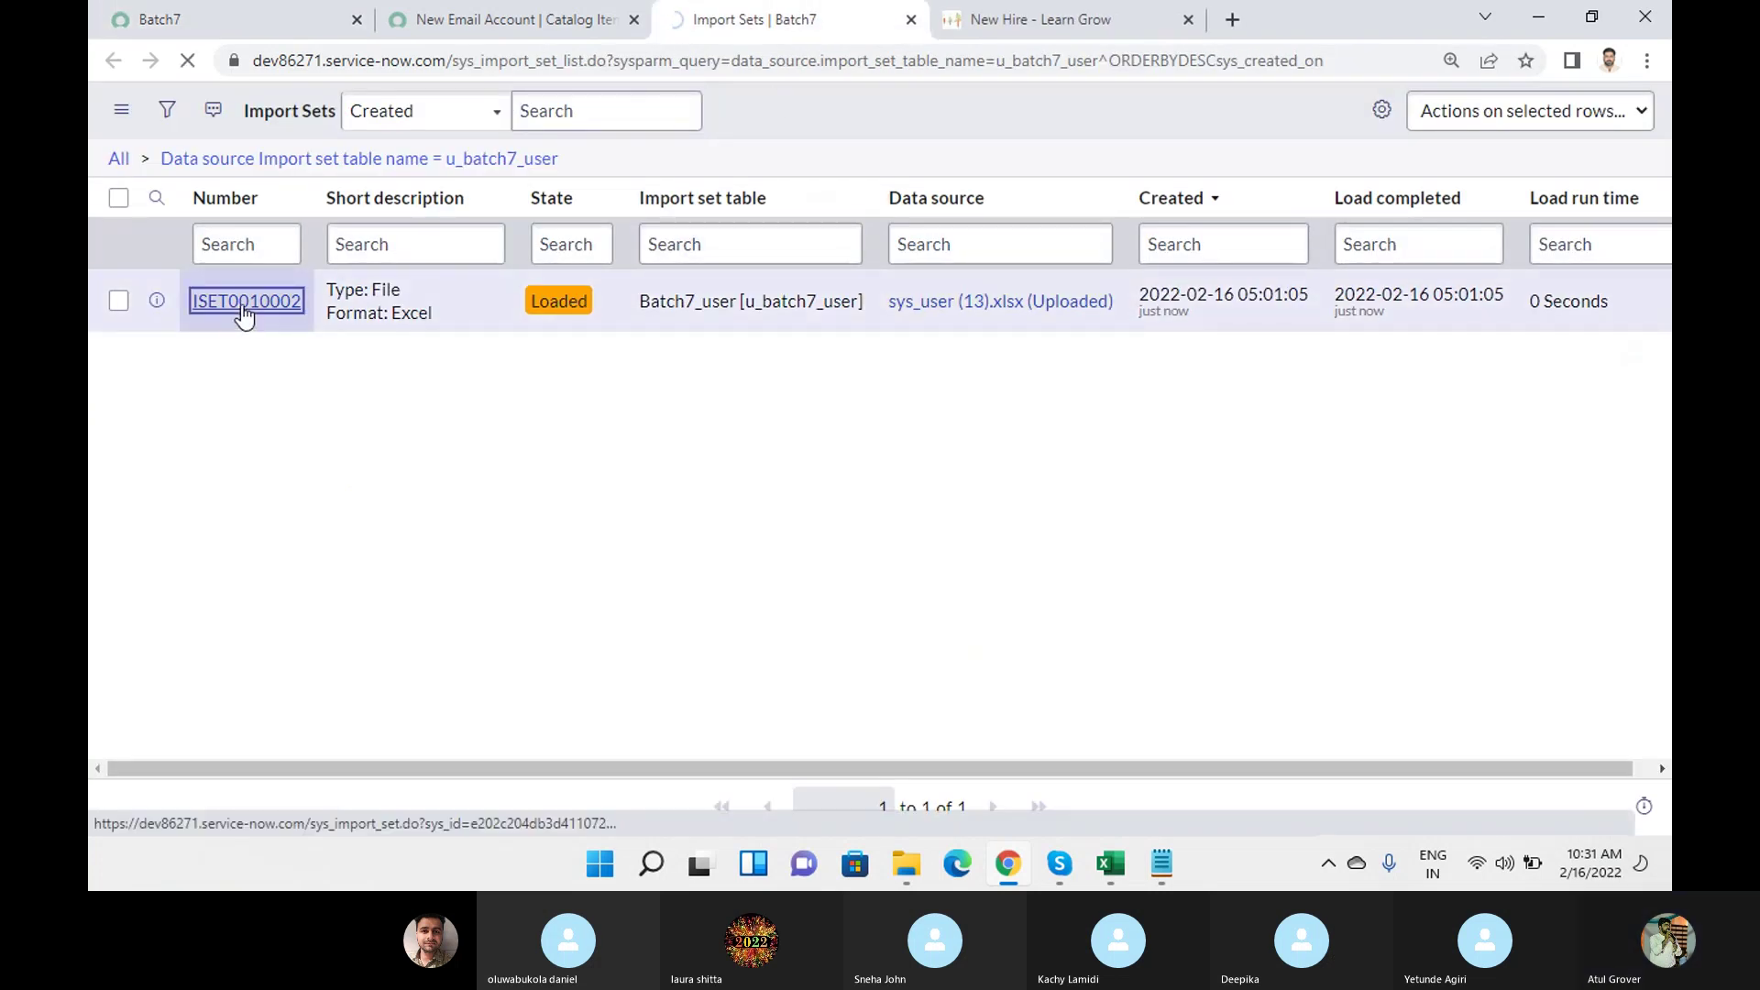
pyautogui.click(862, 627)
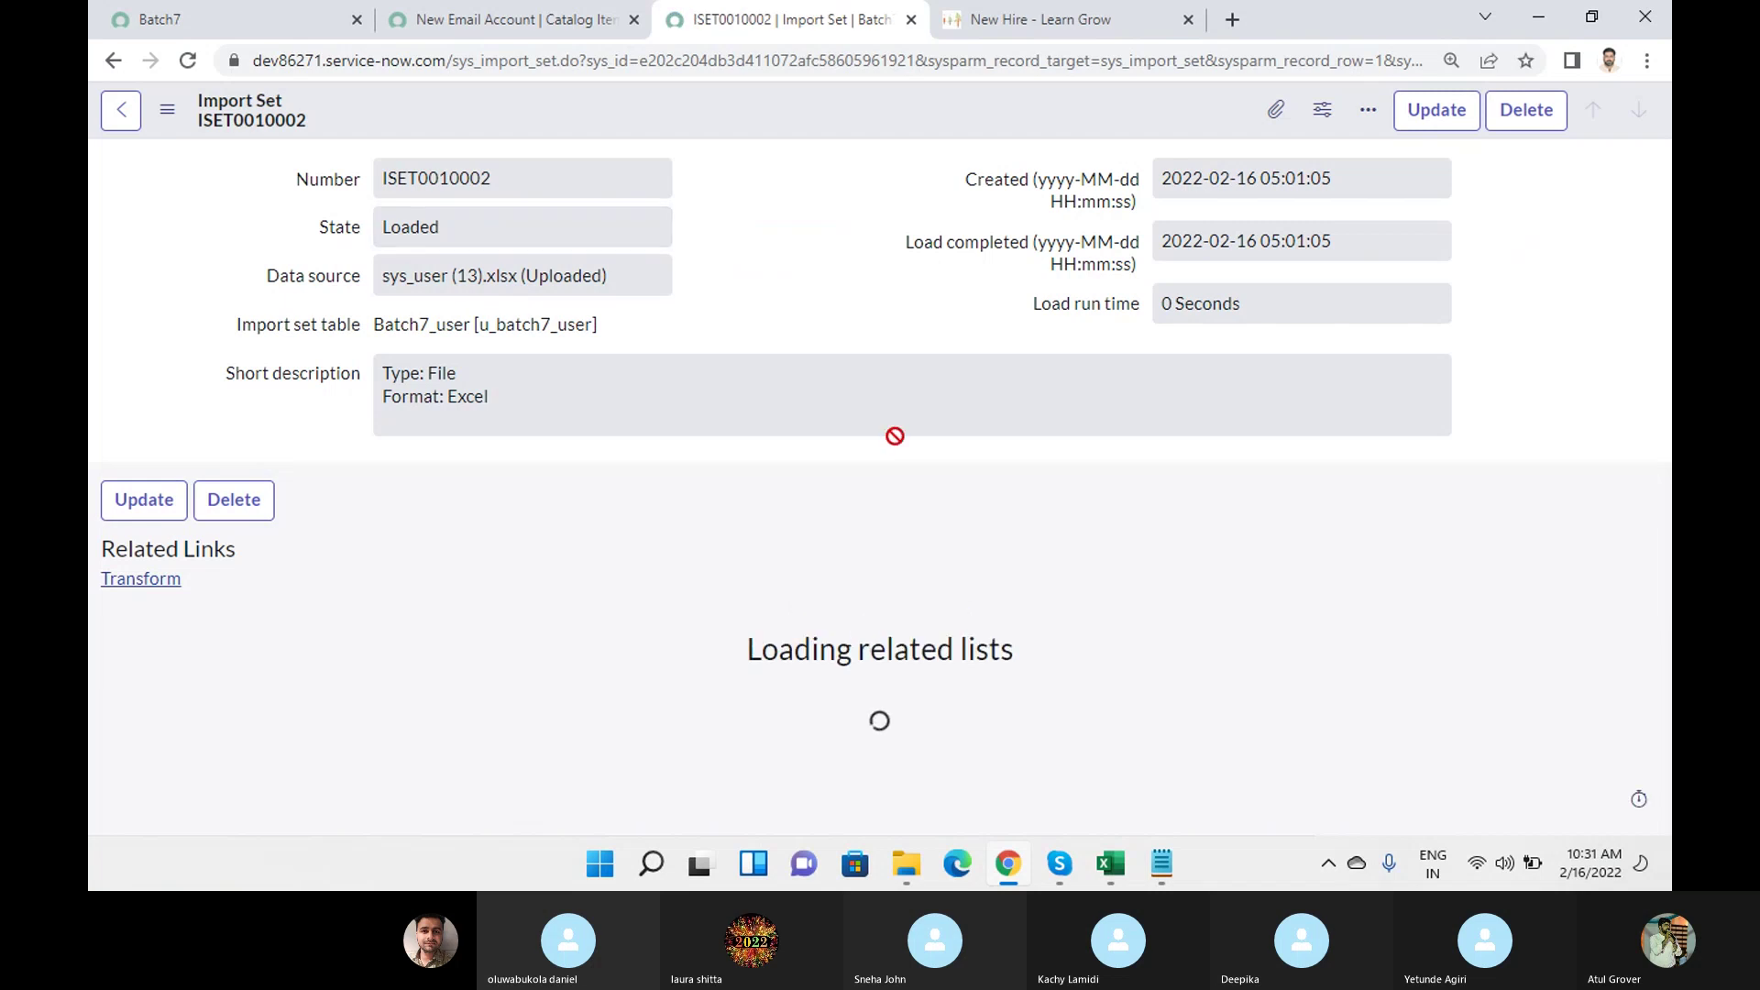
pyautogui.scroll(-2, 616, 486)
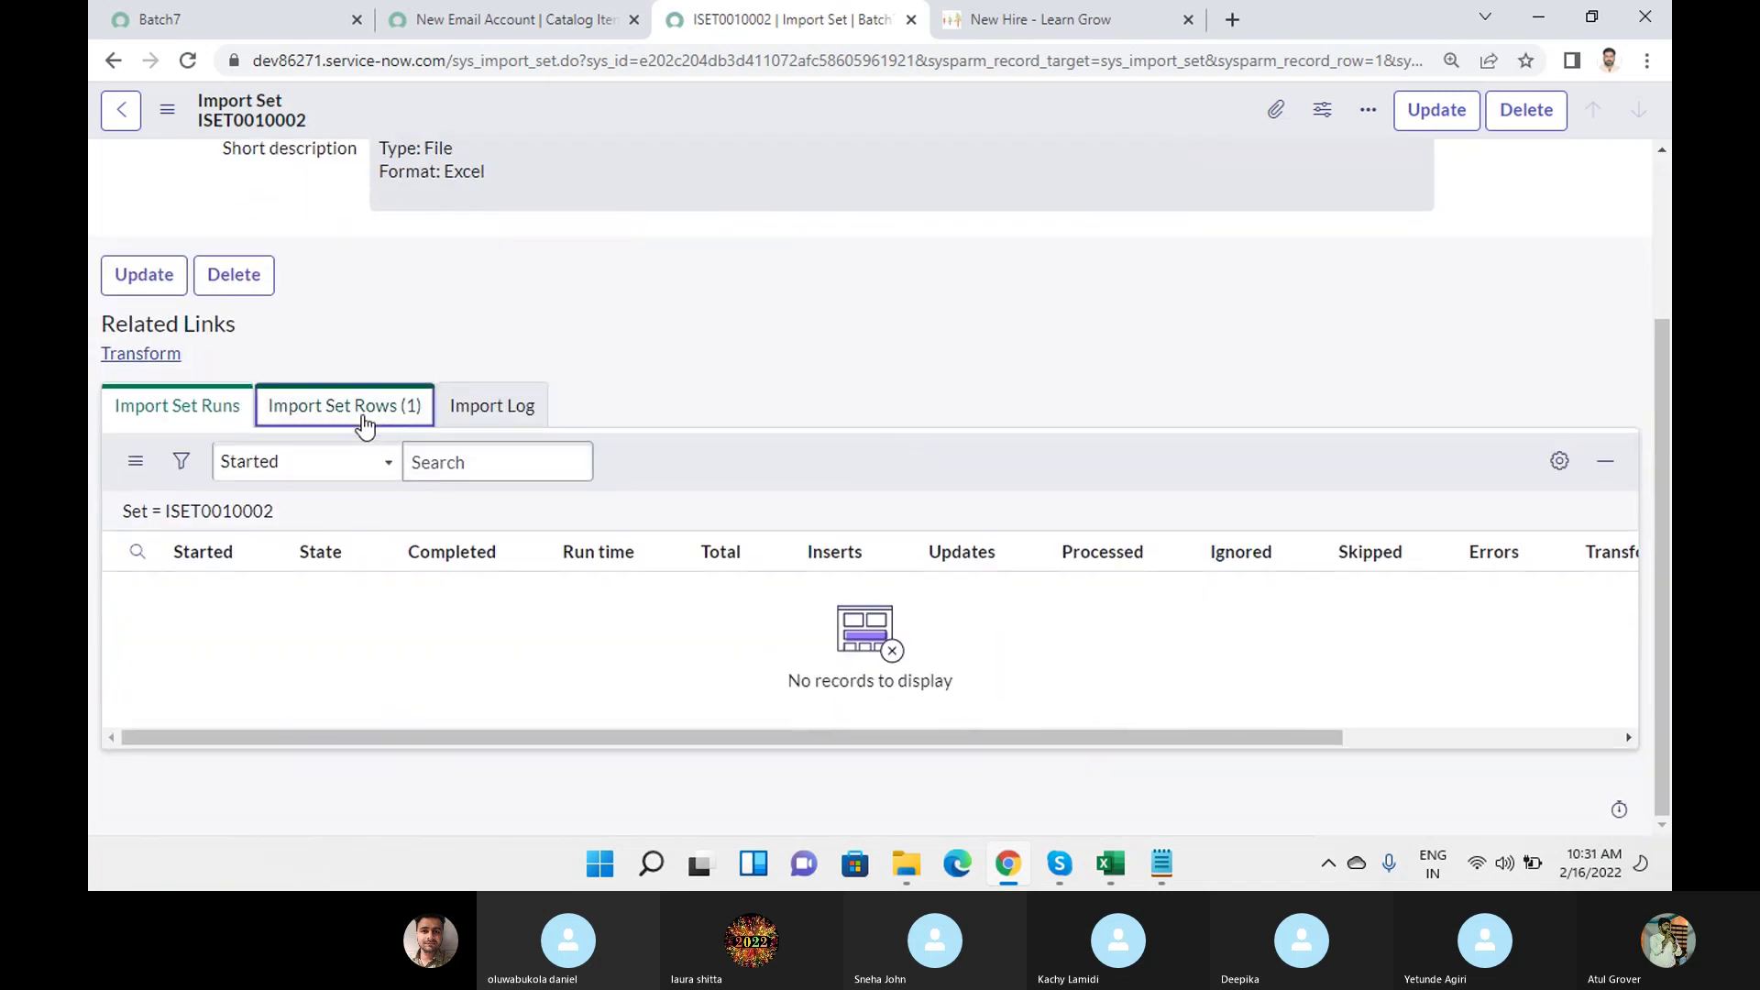
pyautogui.click(363, 417)
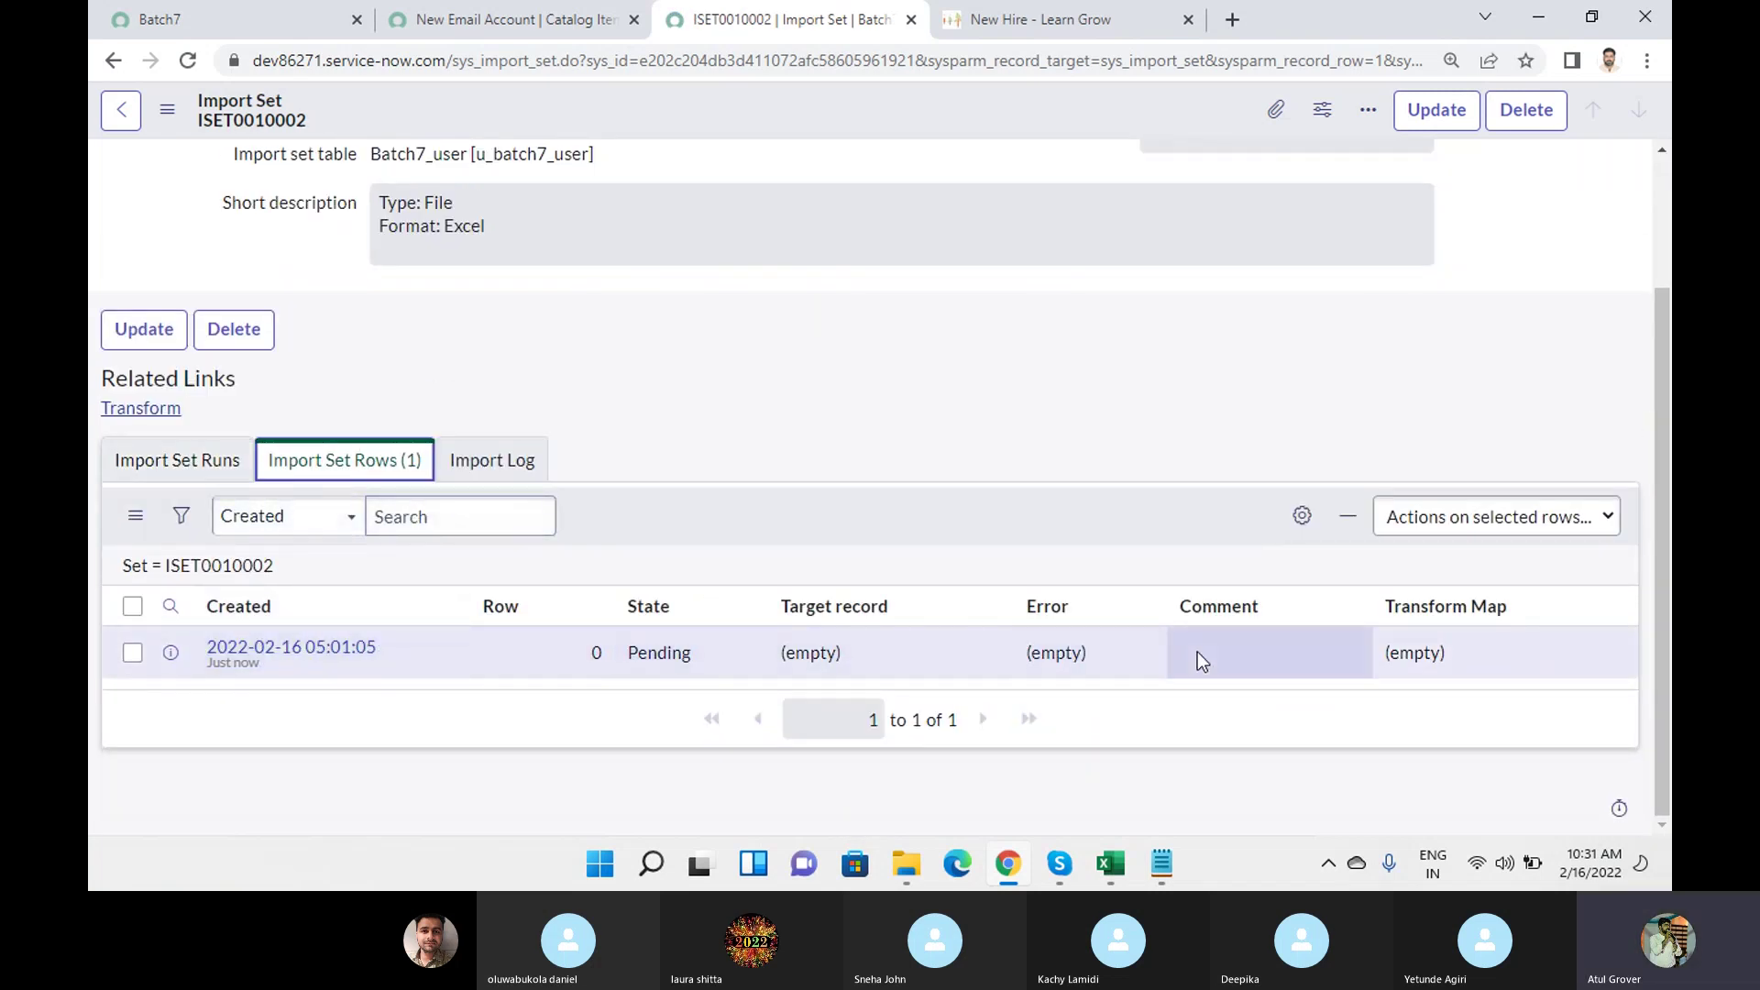
pyautogui.click(138, 467)
pyautogui.click(495, 460)
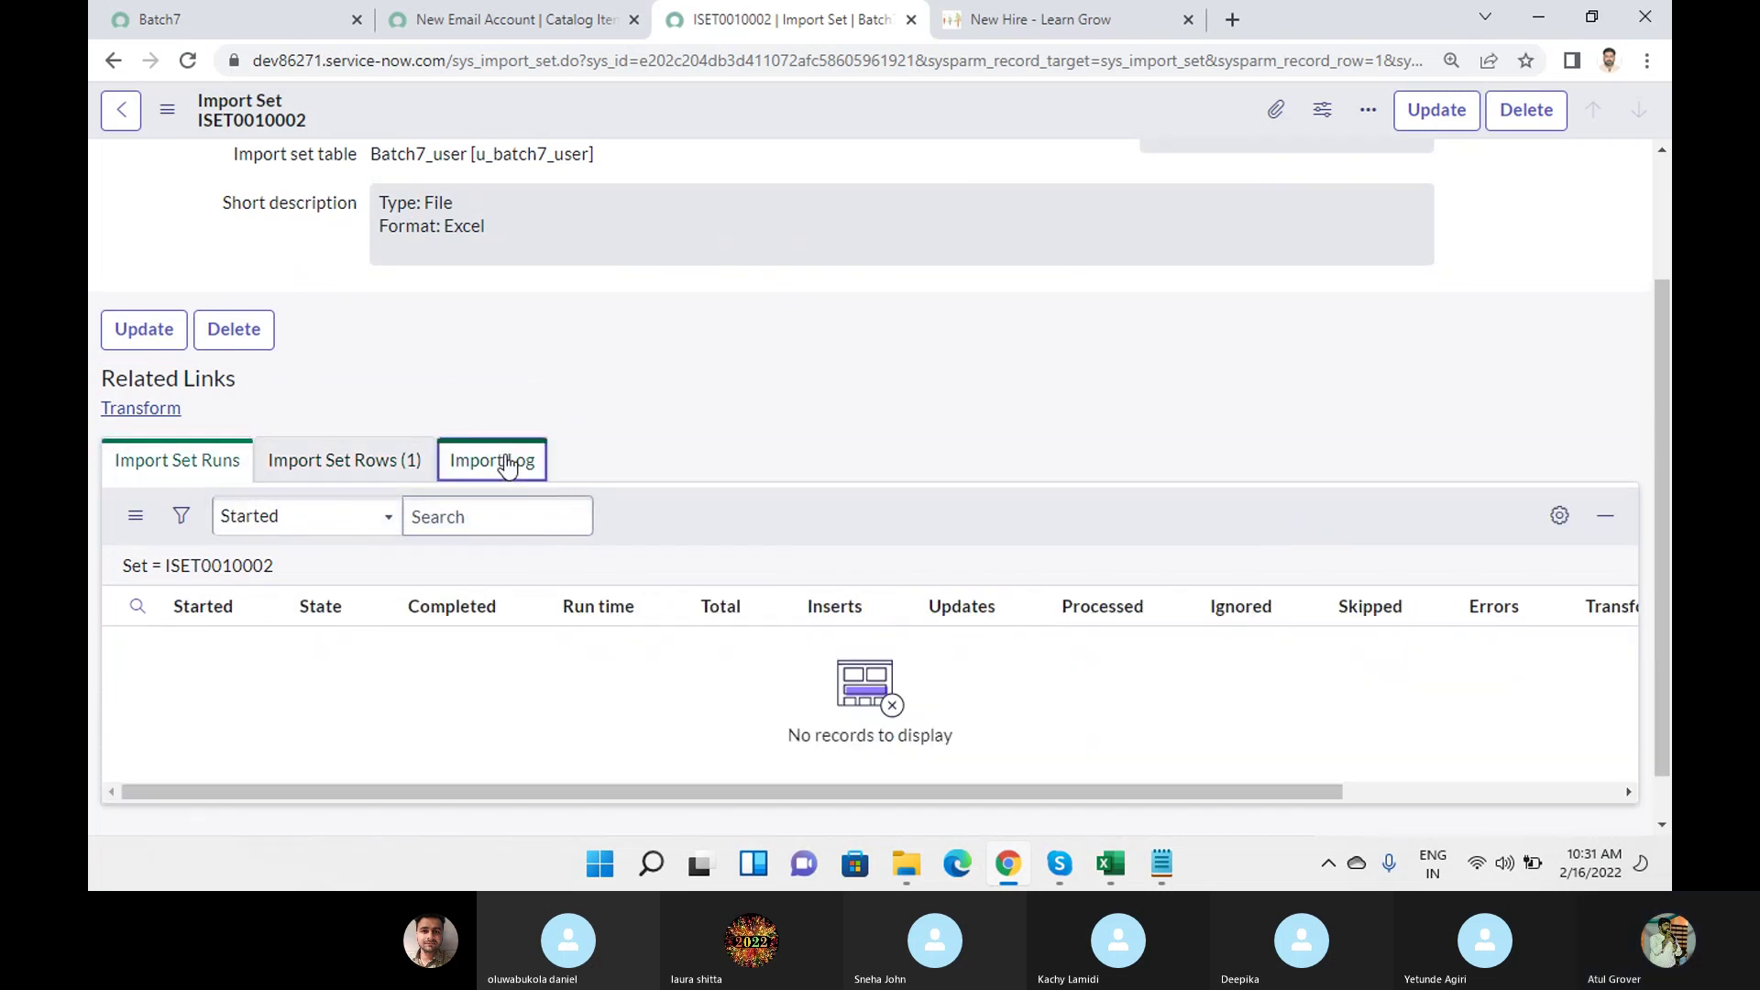
pyautogui.click(344, 463)
pyautogui.click(289, 652)
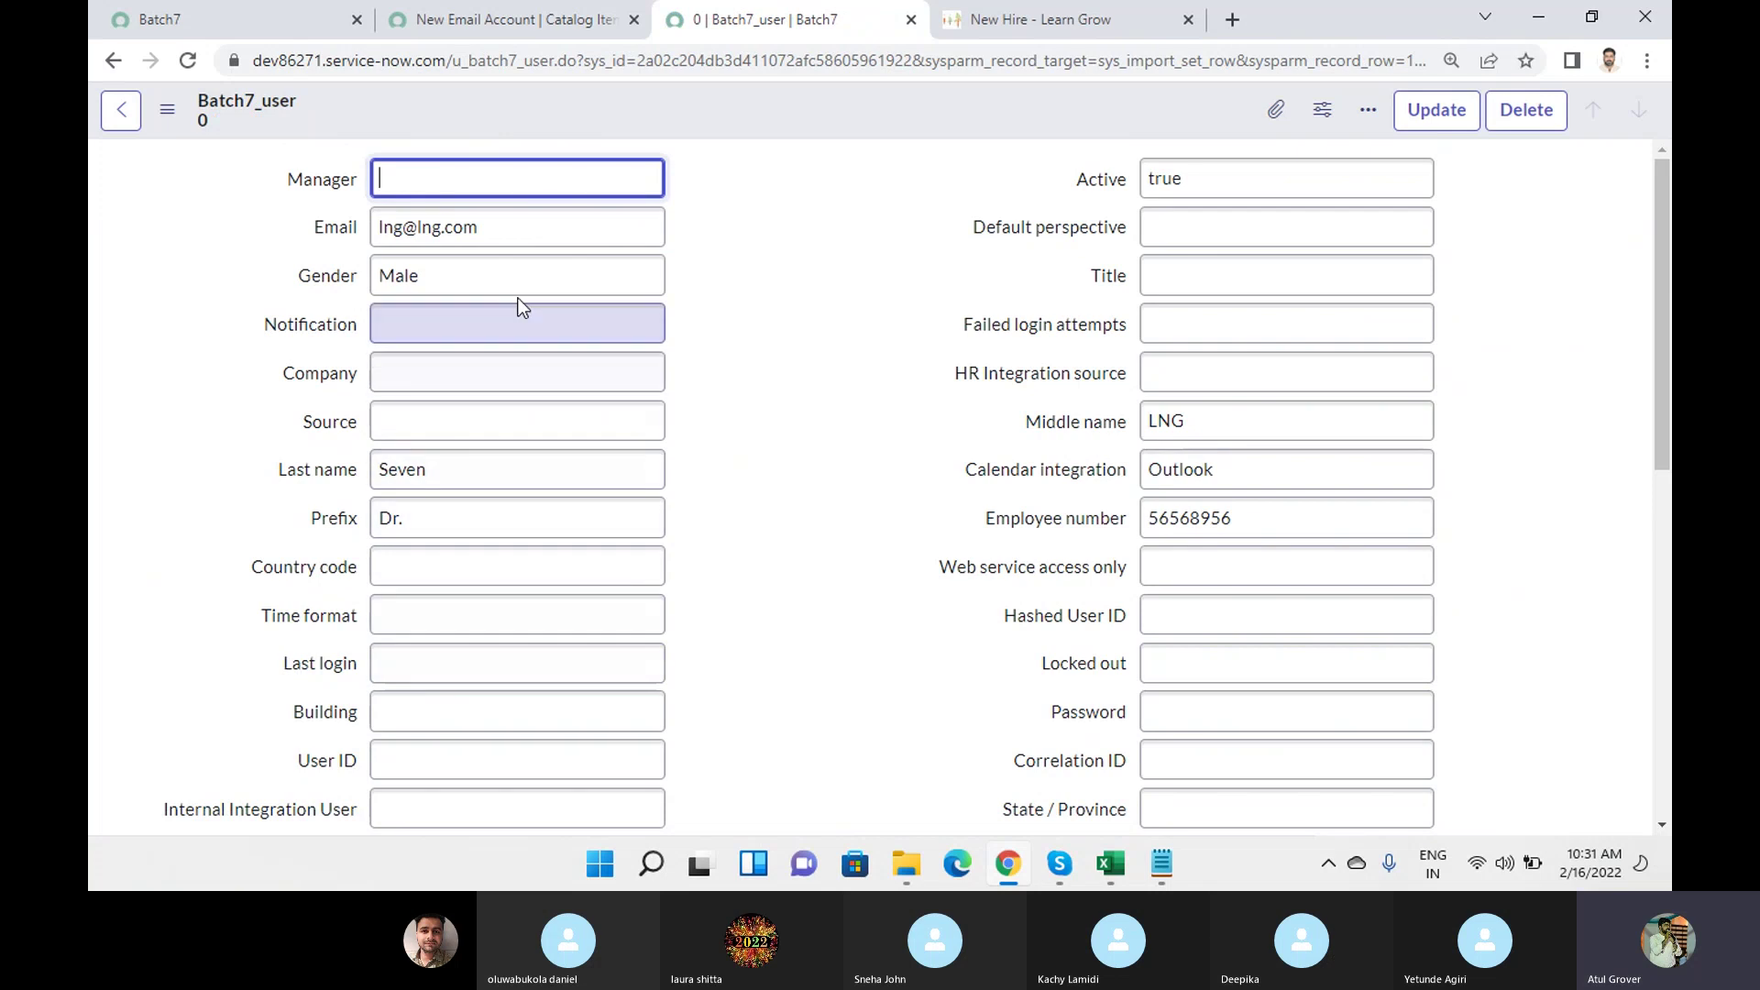
# Review the staged row's imported Email and Gender Male values.
pyautogui.moveTo(523, 229); pyautogui.dragTo(344, 213)
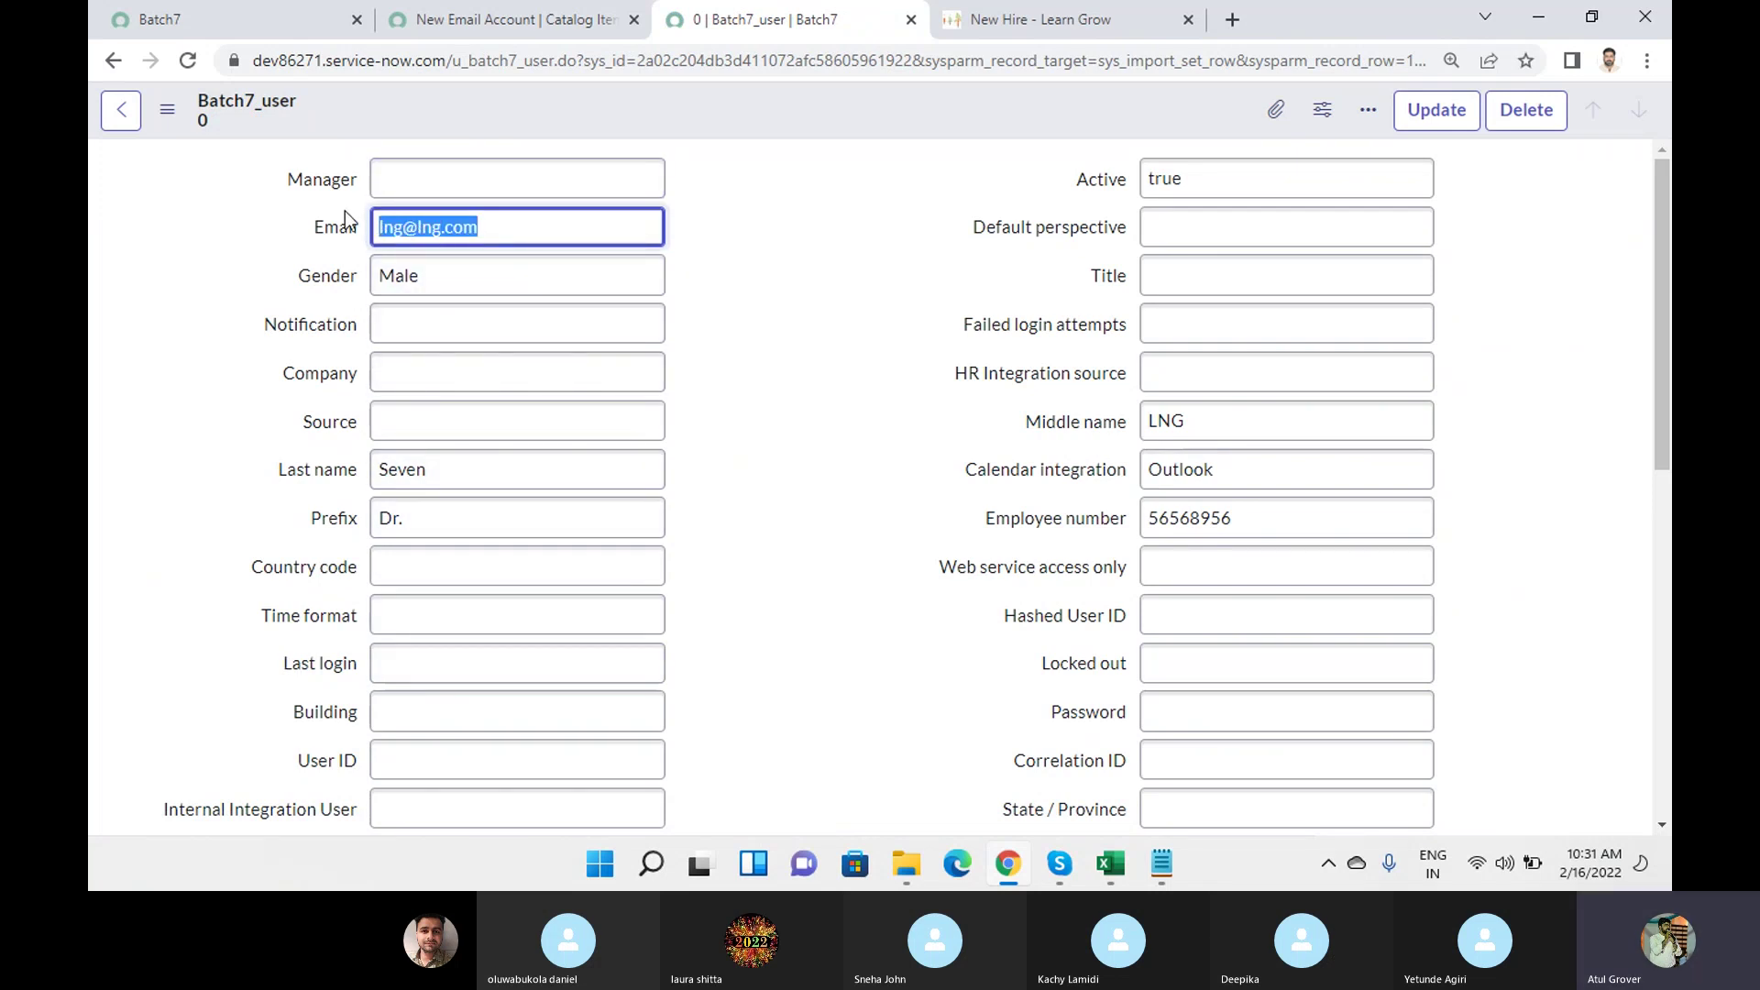
pyautogui.moveTo(472, 289); pyautogui.dragTo(334, 281)
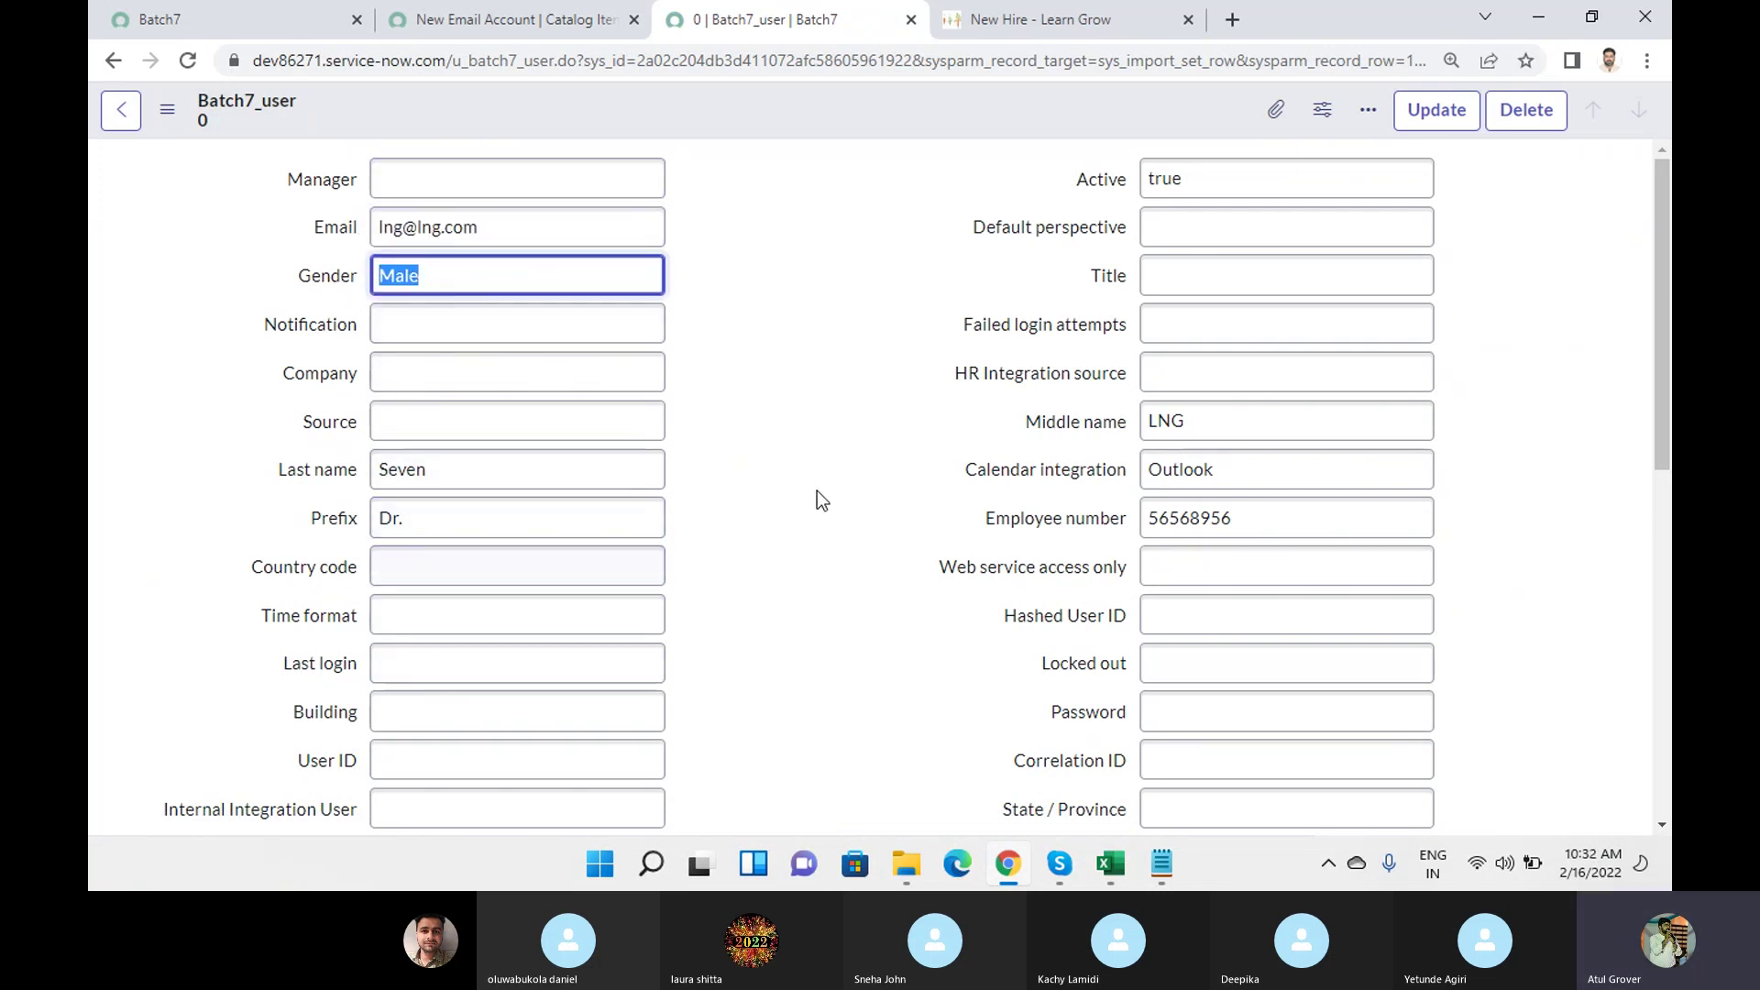
pyautogui.scroll(-3, 825, 431)
pyautogui.scroll(3, 825, 463)
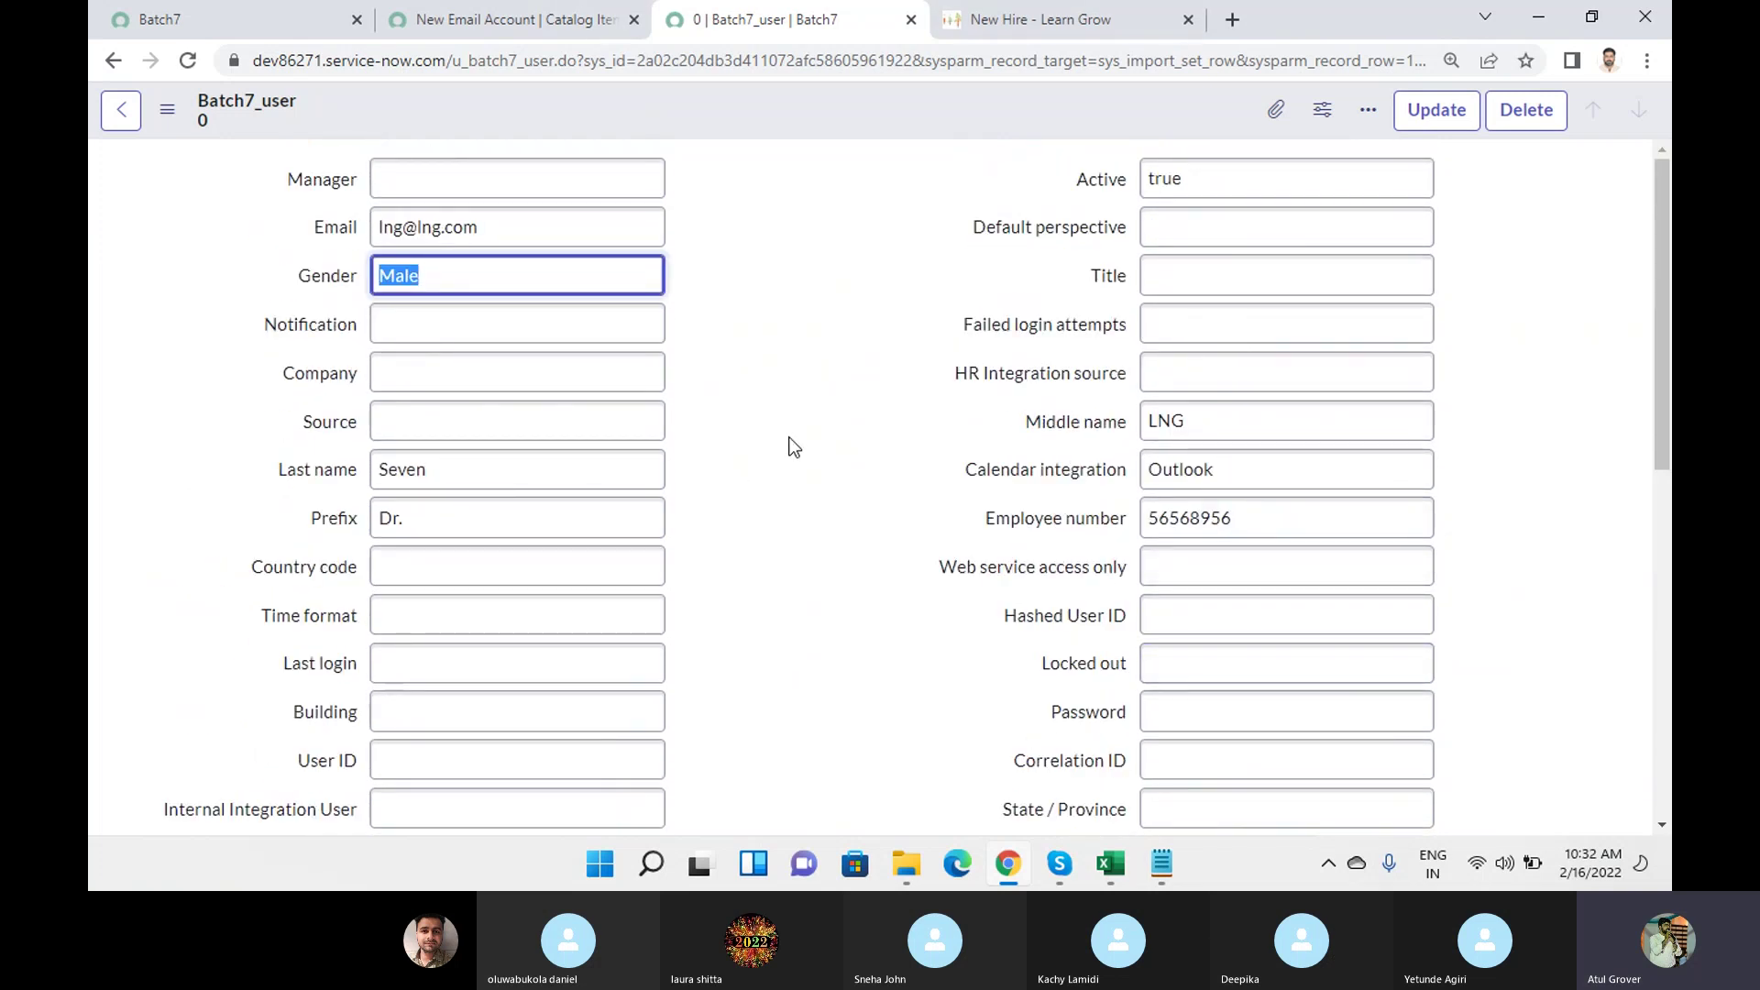
pyautogui.scroll(-5, 794, 448)
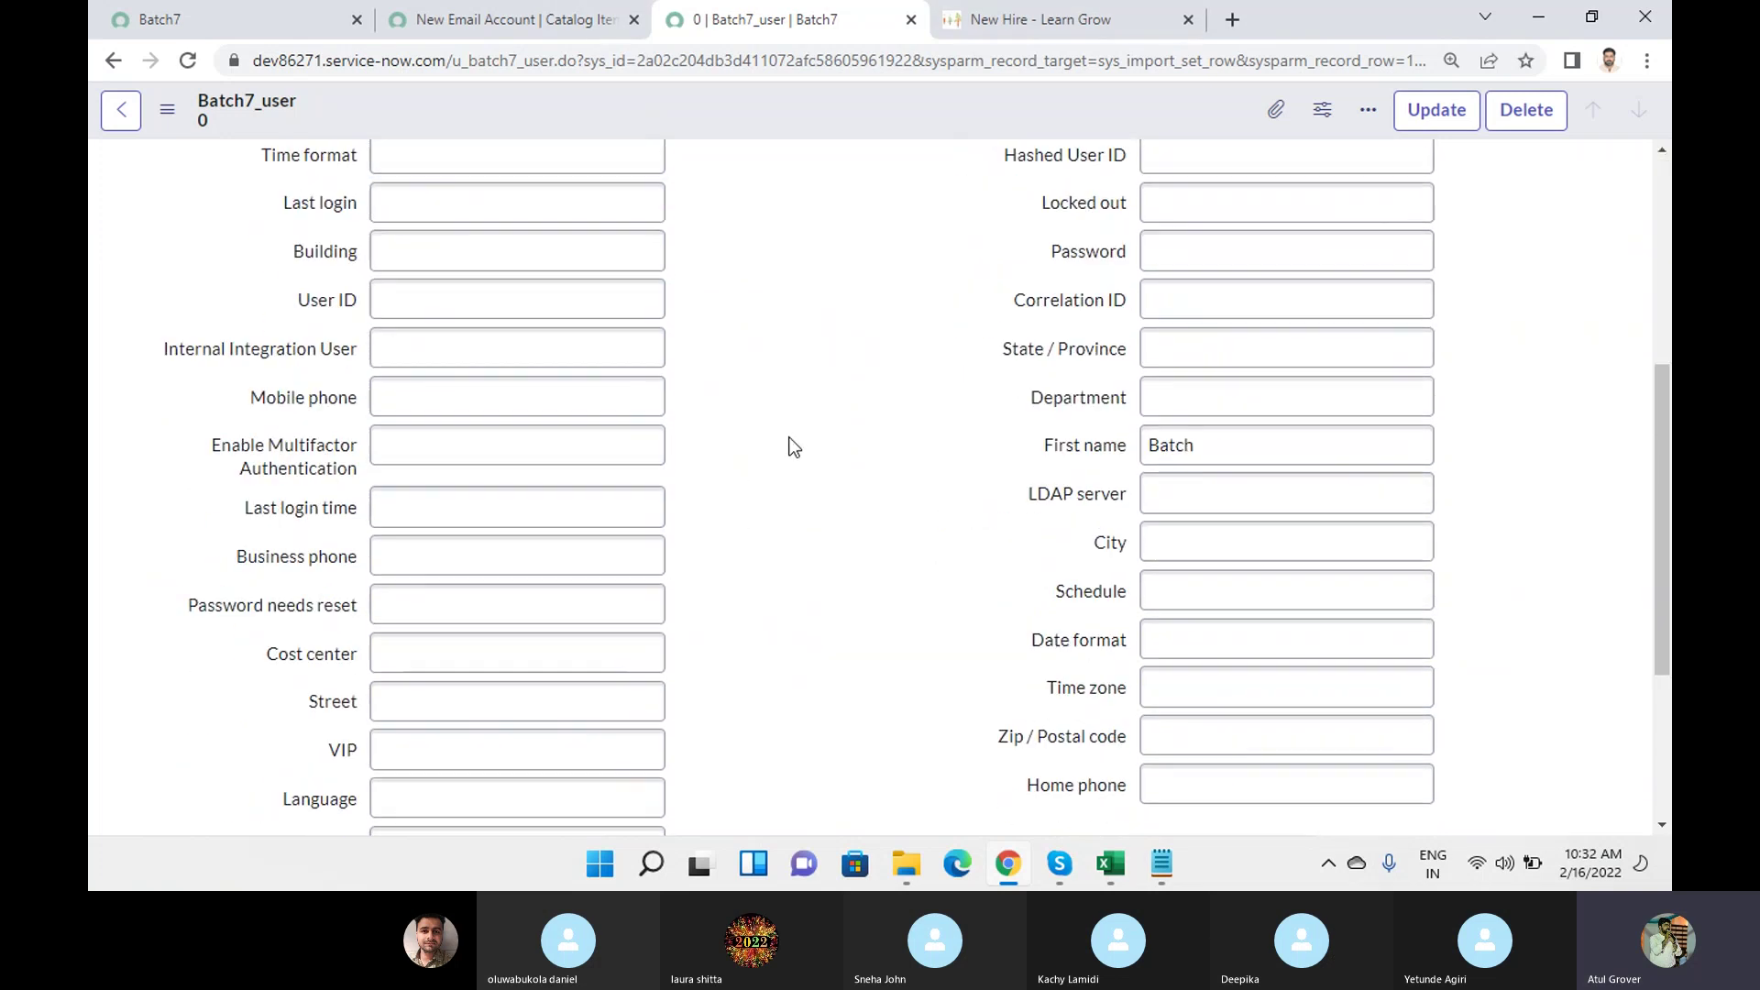
pyautogui.scroll(5, 790, 443)
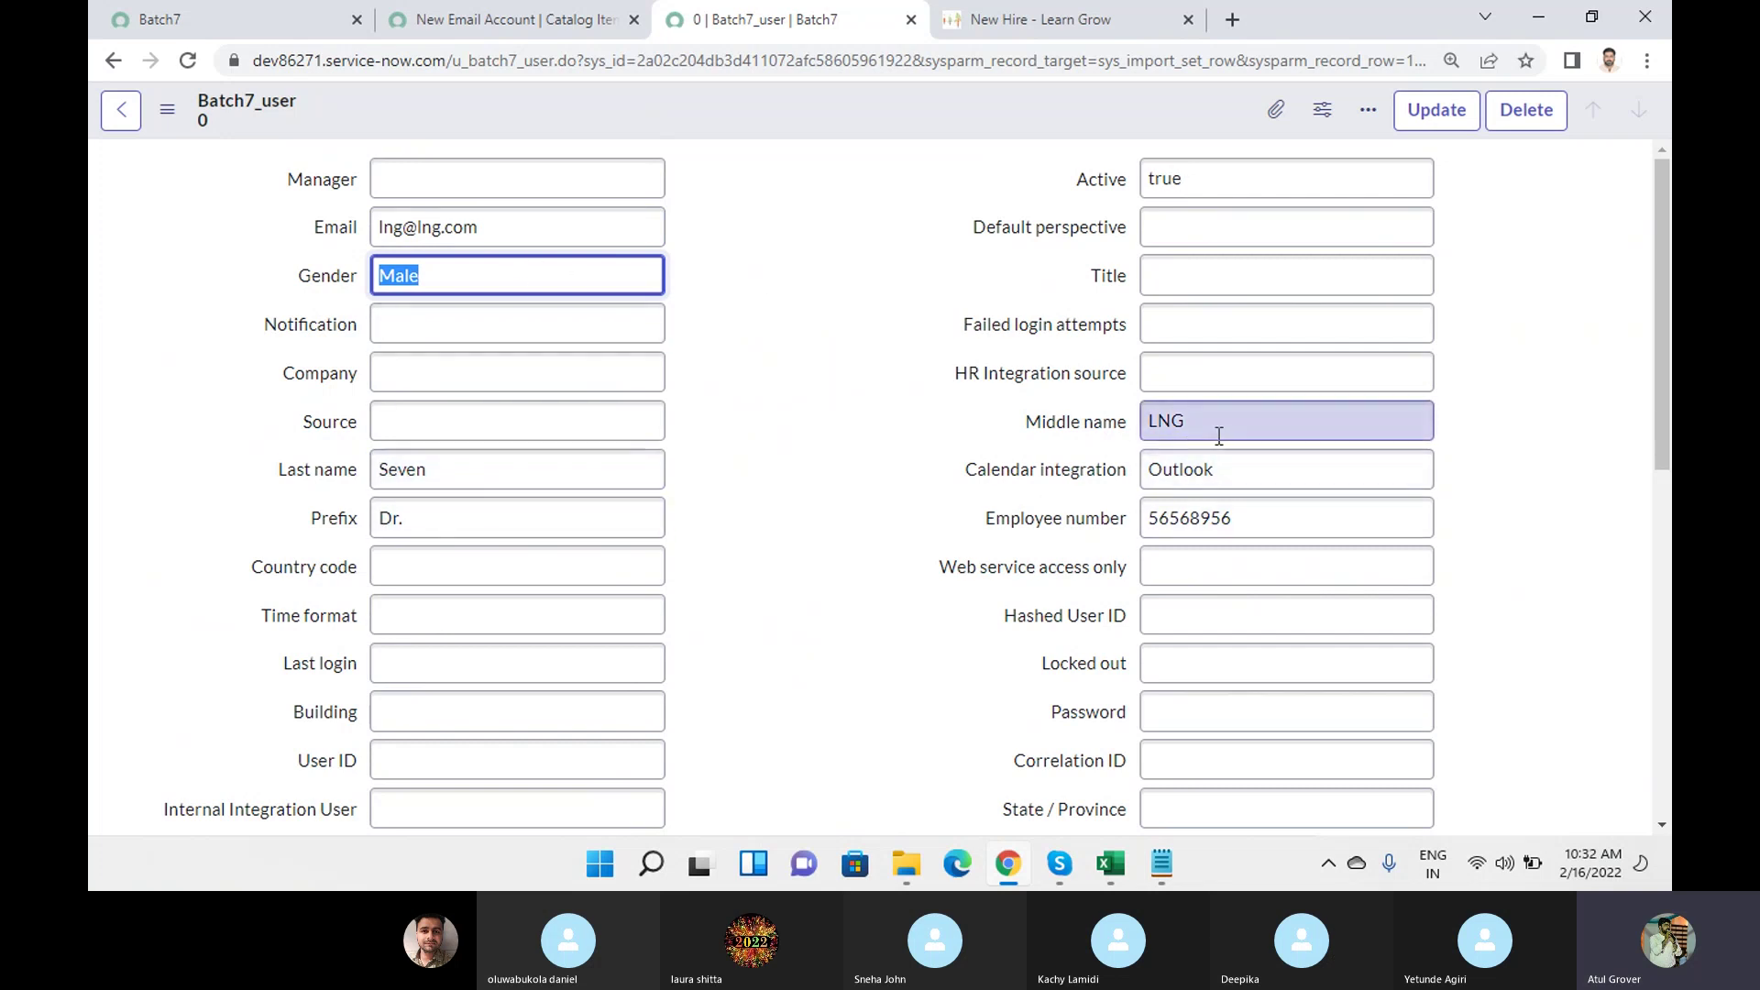
pyautogui.scroll(-8, 790, 440)
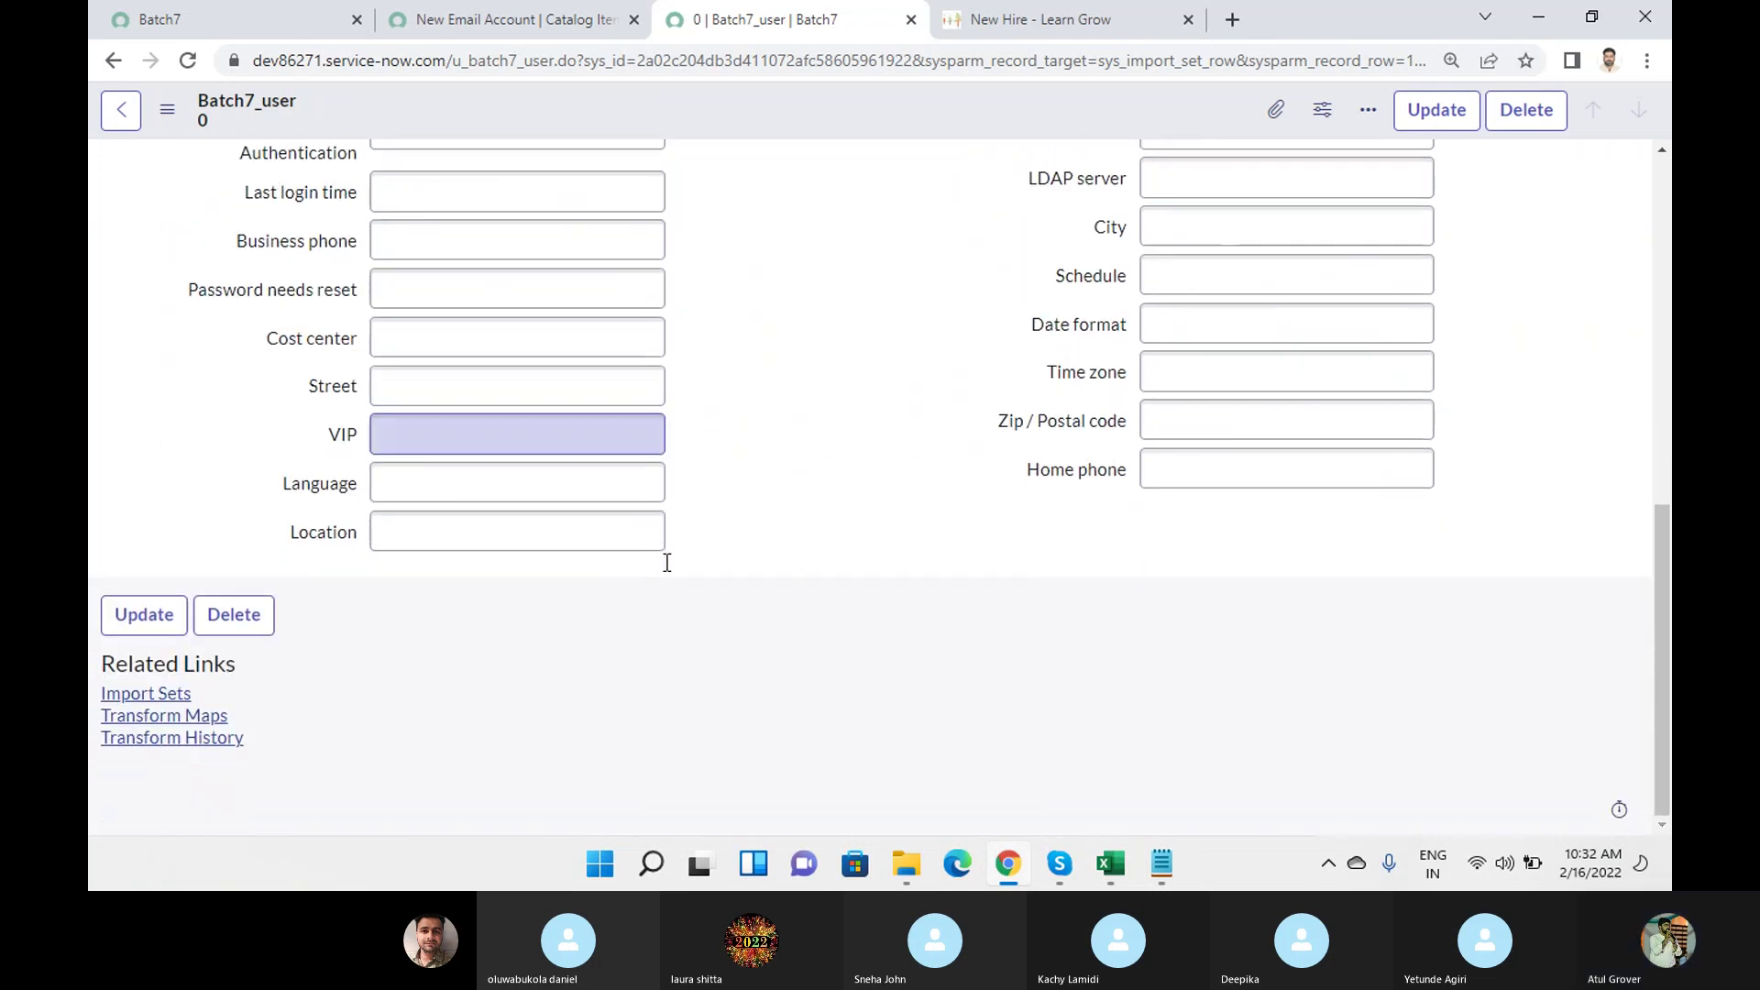
pyautogui.scroll(8, 668, 562)
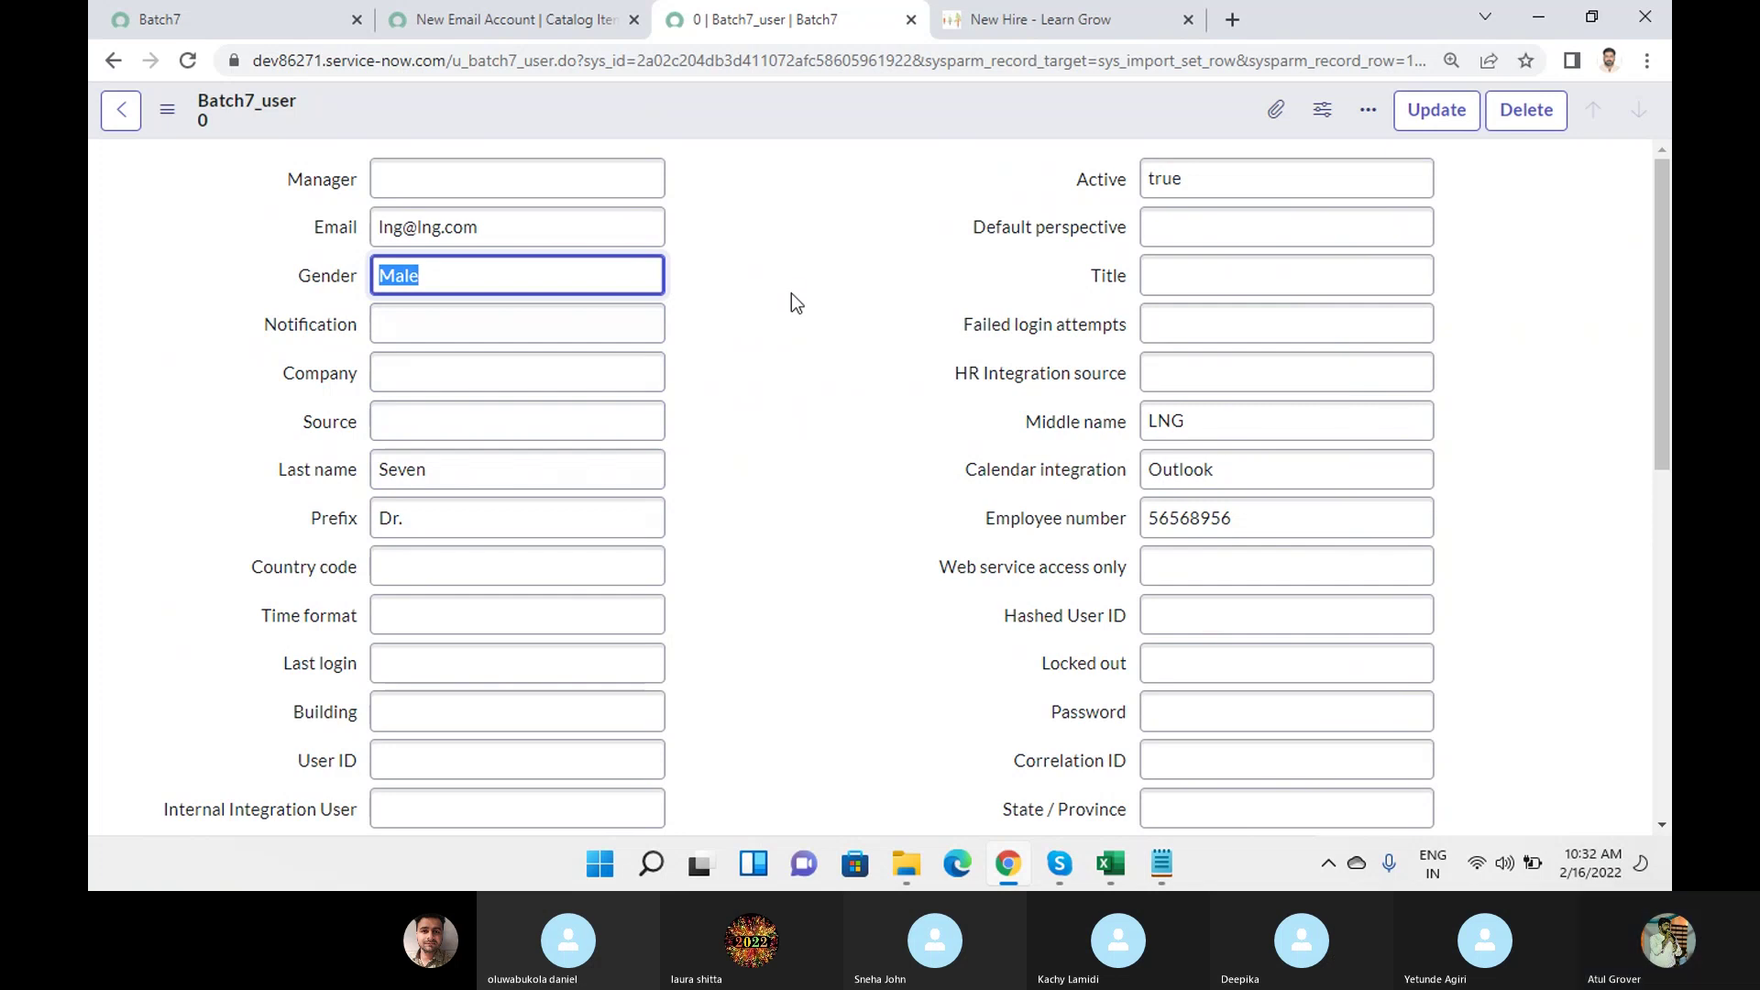
# Search the form for 'fir' to check First name, then bring up the Notepad notes.
pyautogui.hotkey('ctrl', 'f')
pyautogui.write('fir')
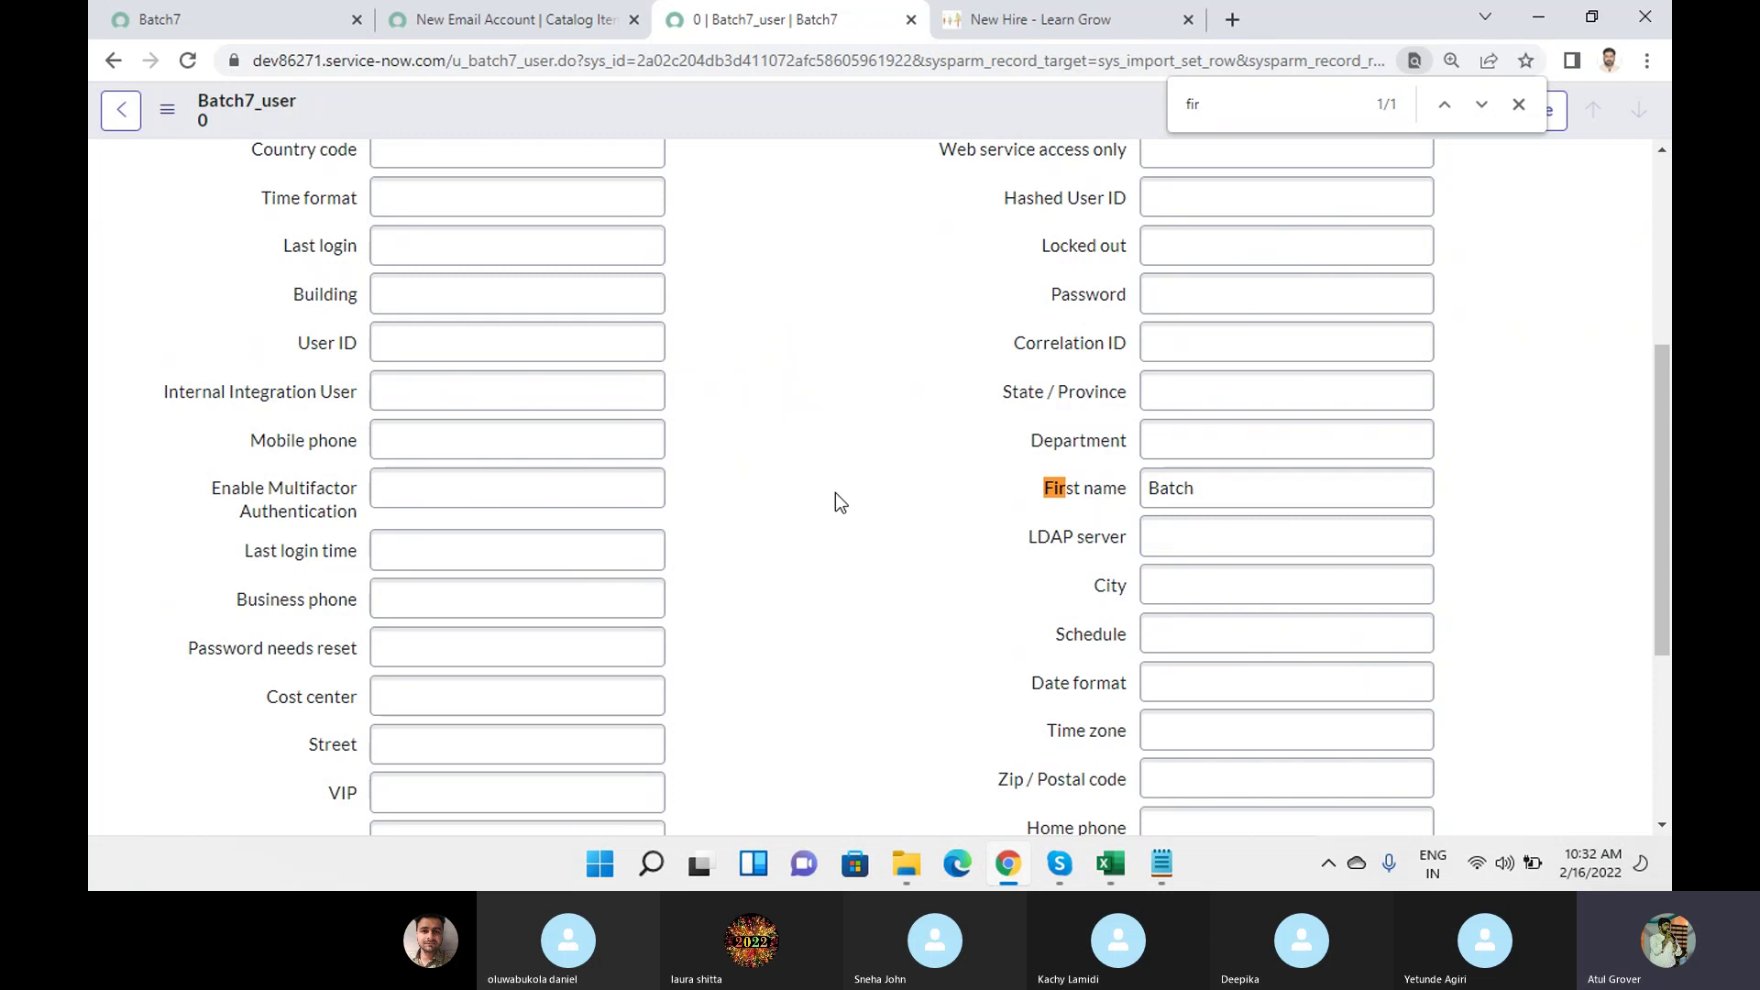
pyautogui.click(510, 19)
pyautogui.click(1161, 862)
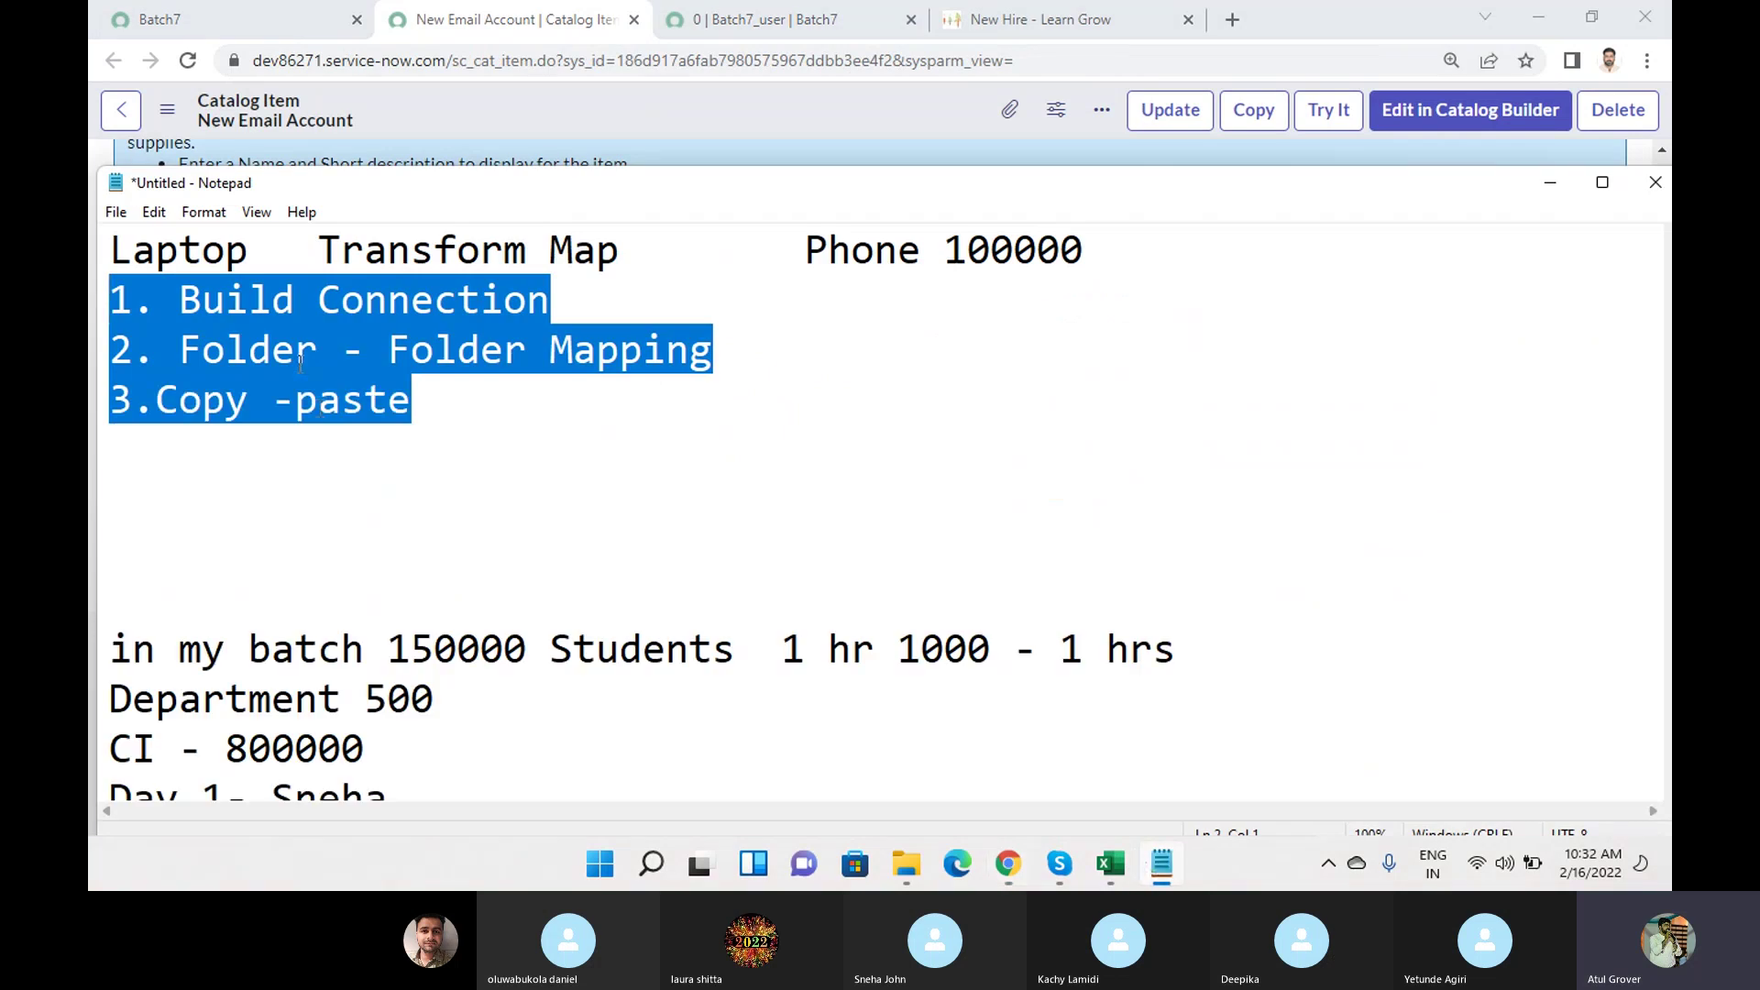
# Add an indented 'Table - Table' line below the Folder - Folder Mapping step, then return to ServiceNow.
pyautogui.click(312, 357)
pyautogui.moveTo(179, 300); pyautogui.dragTo(544, 303)
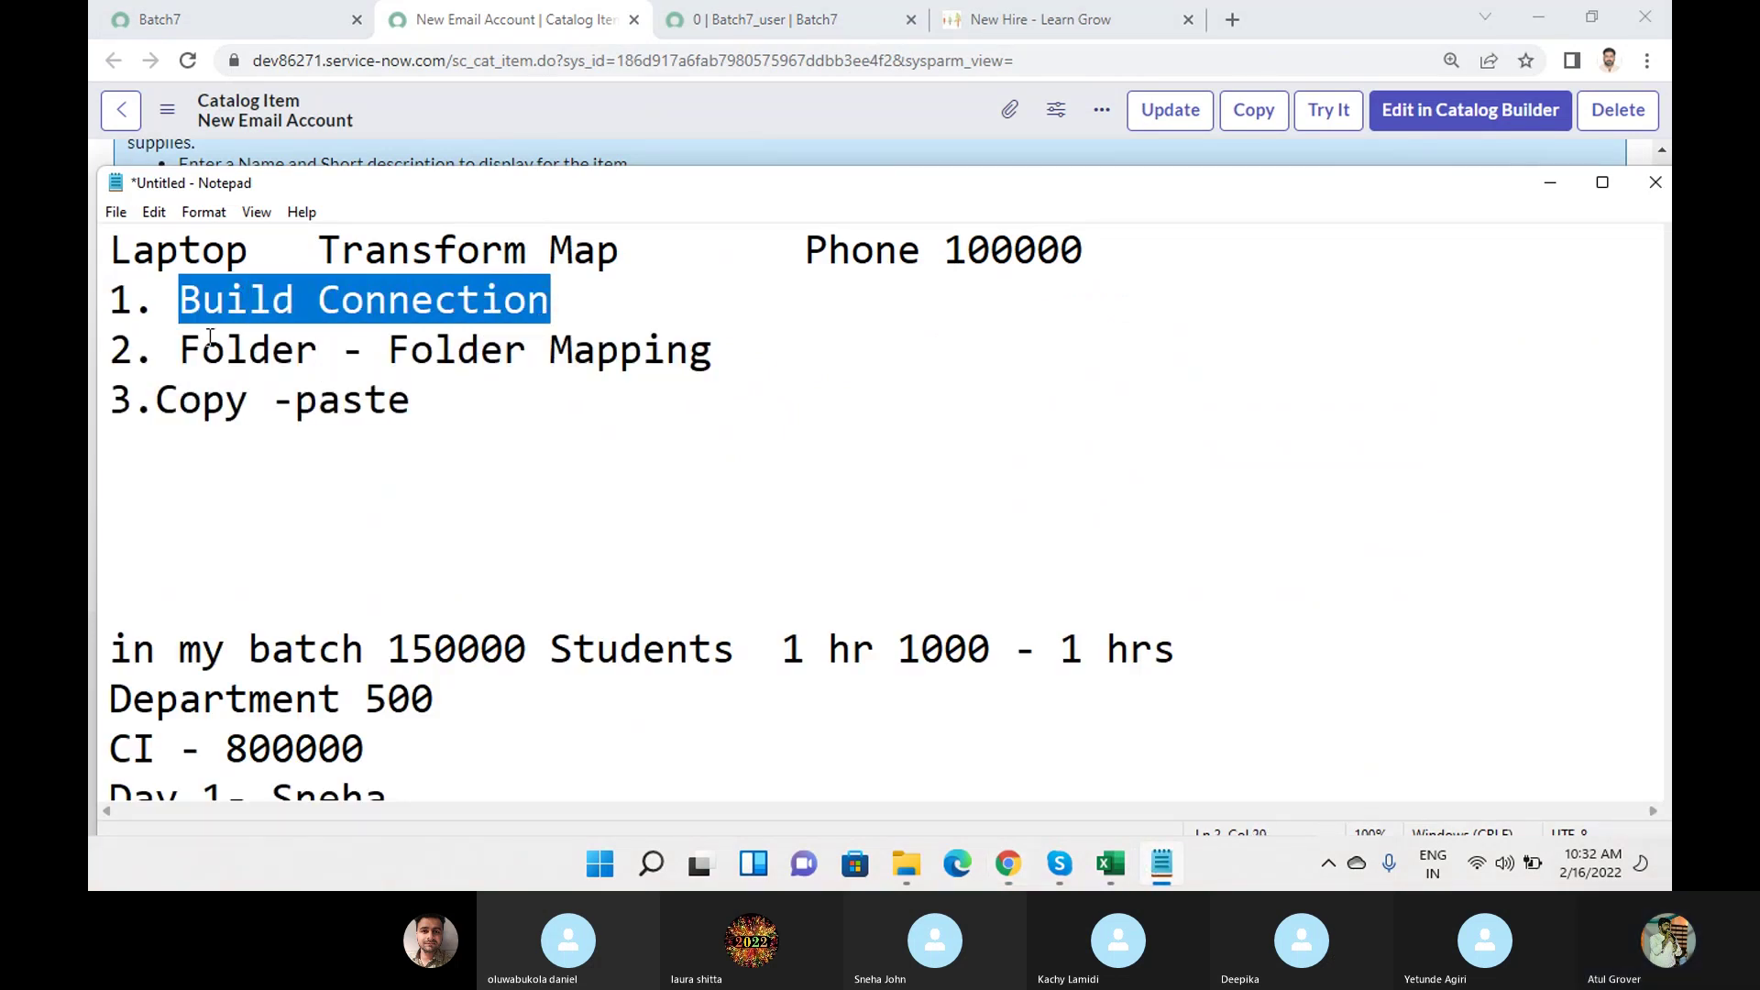
pyautogui.moveTo(184, 350); pyautogui.dragTo(730, 343)
pyautogui.click(730, 343)
pyautogui.press('Return')
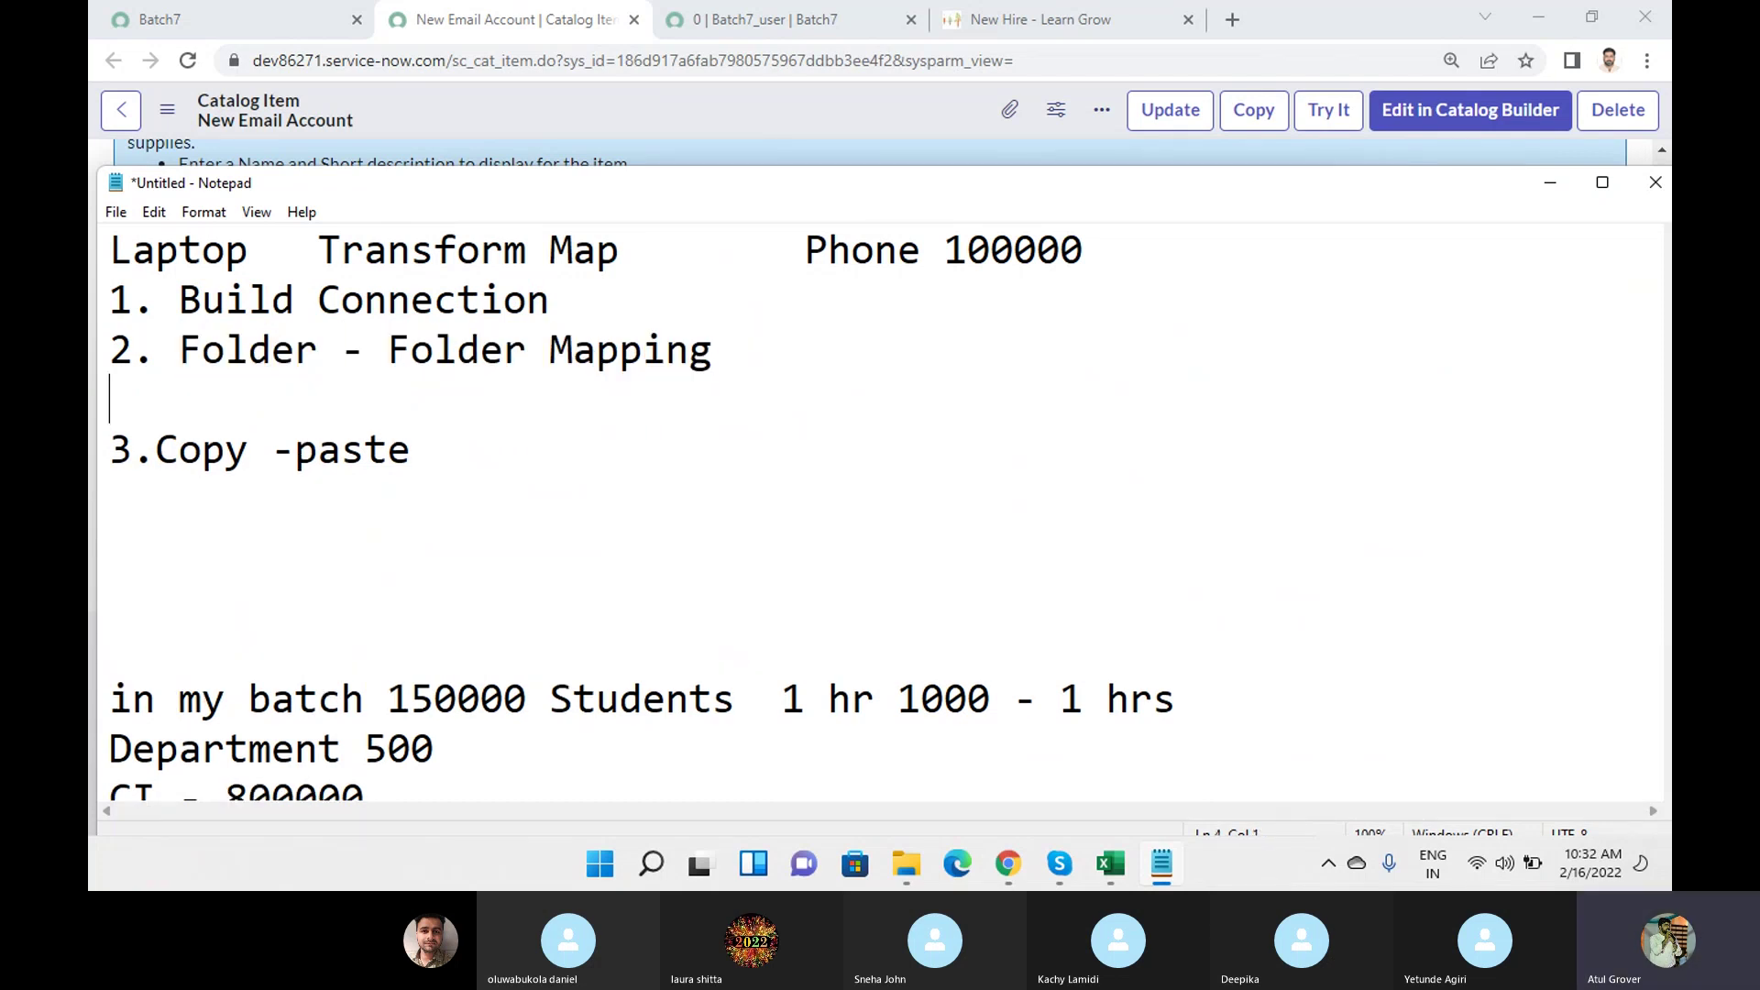
pyautogui.press('Tab')
pyautogui.write('Tabl')
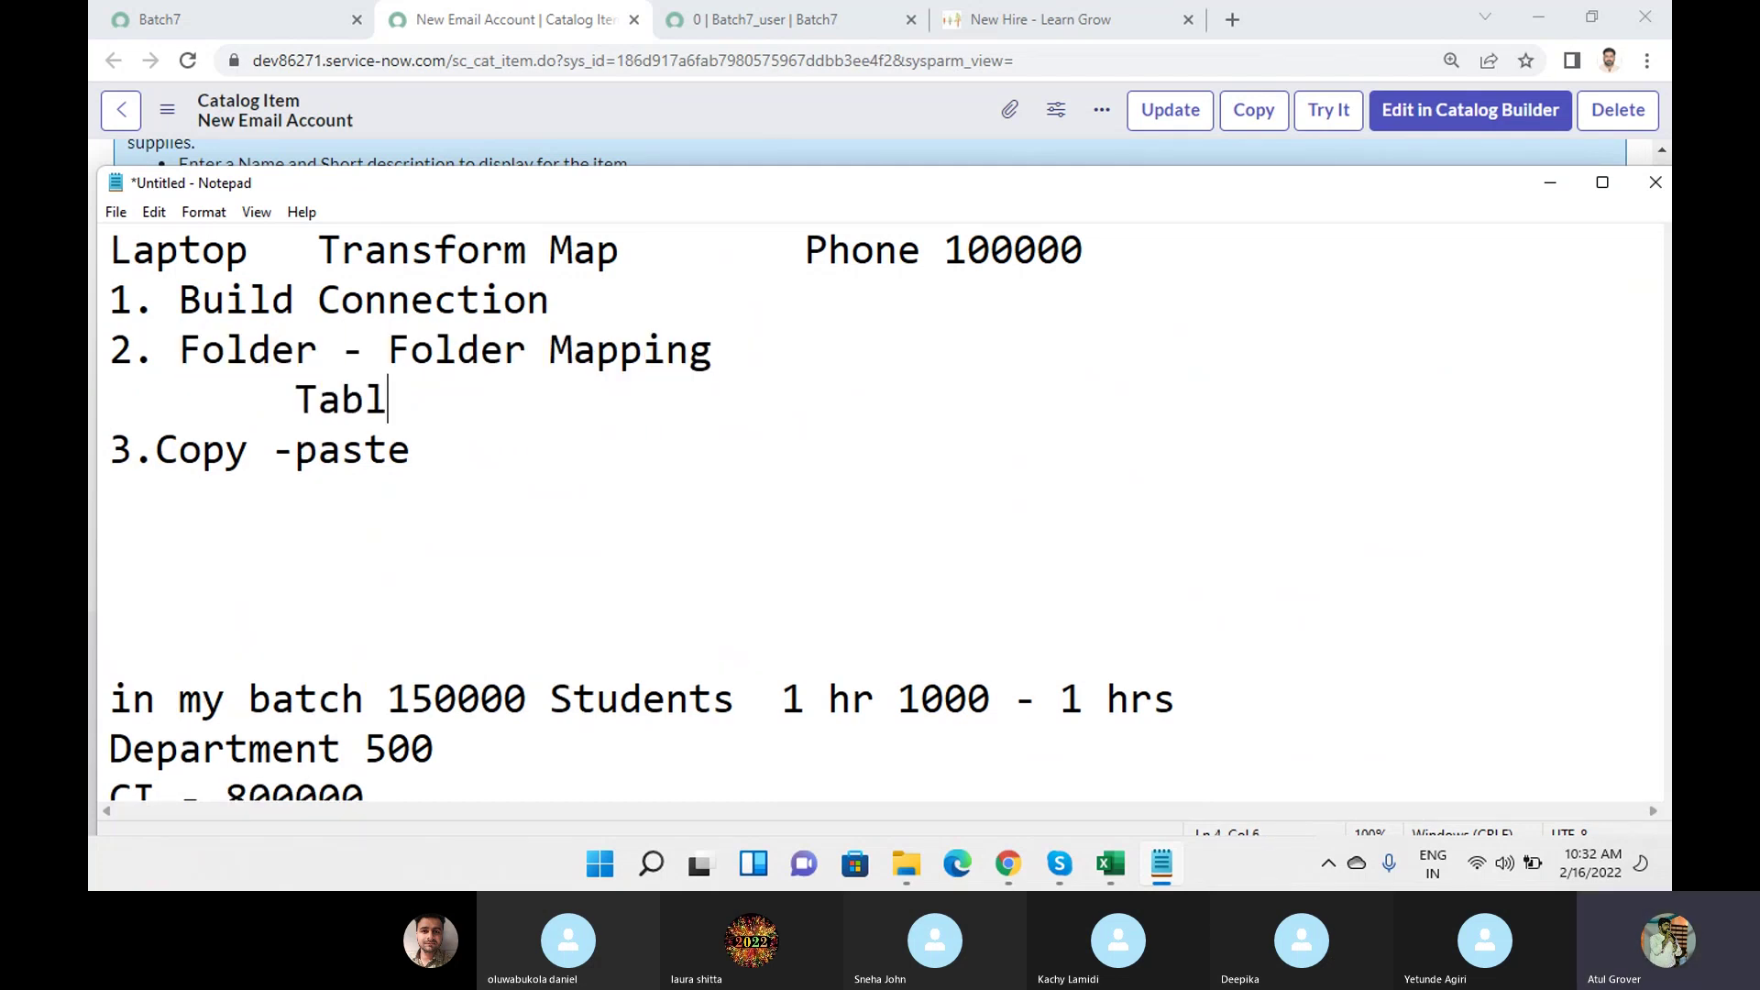
pyautogui.write('e - Table')
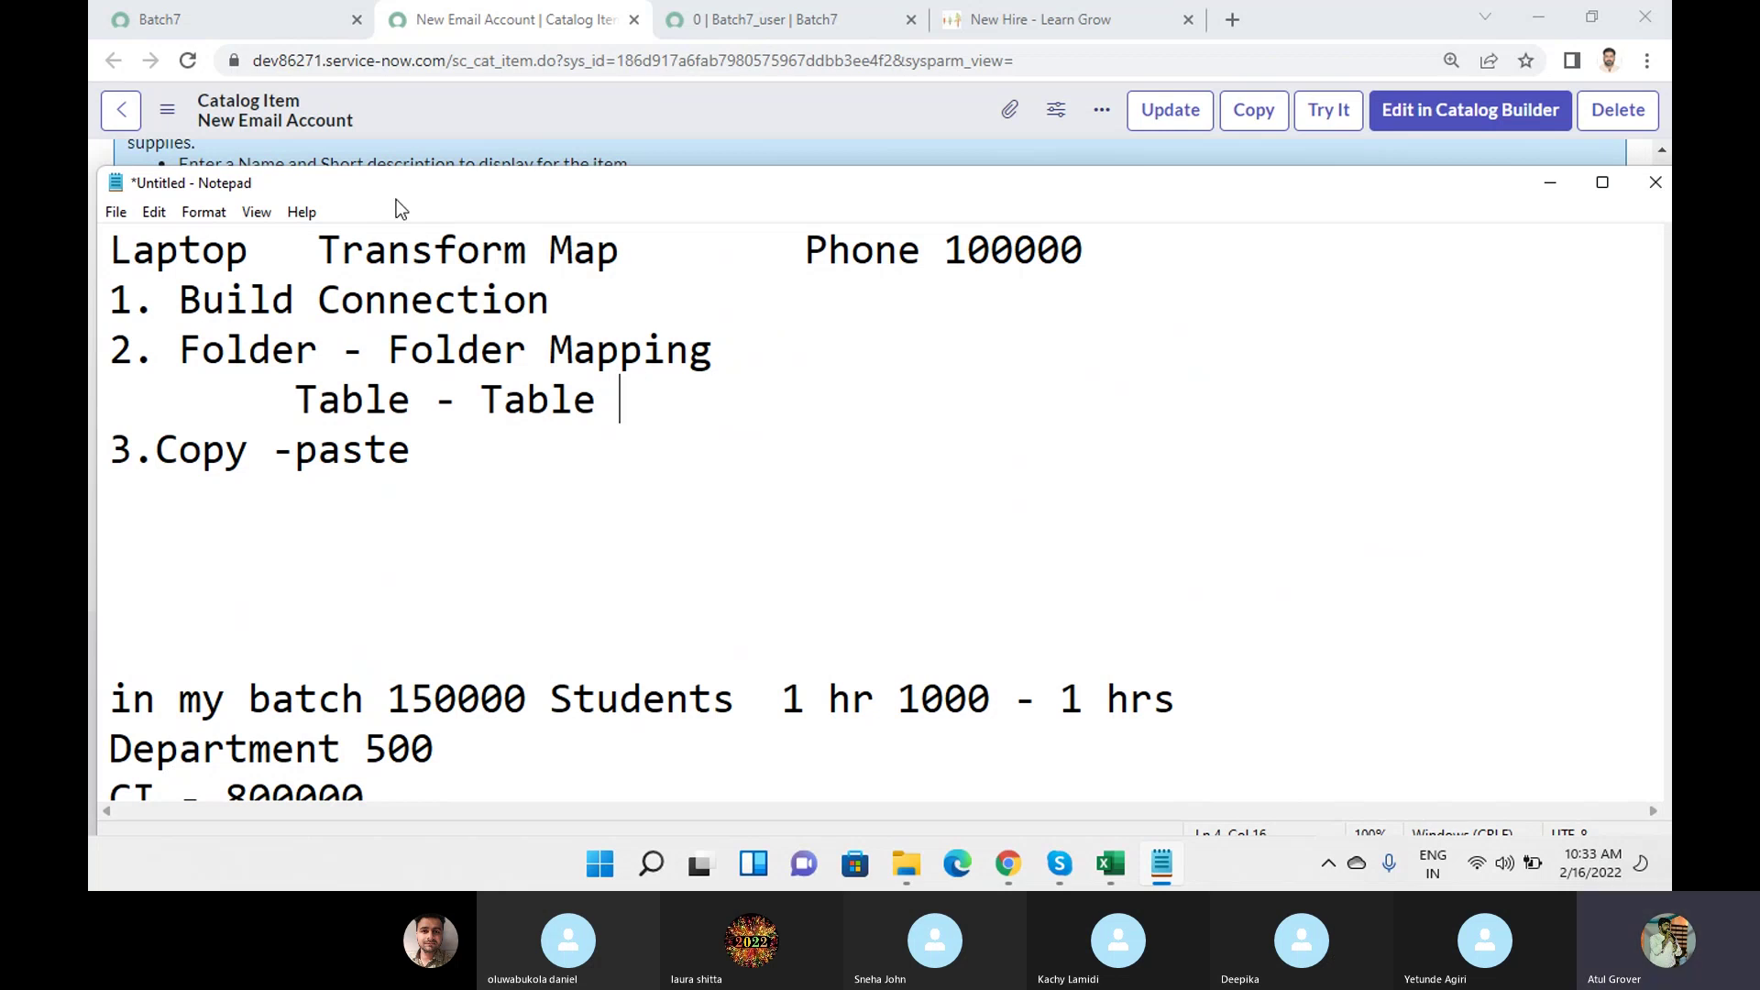
pyautogui.click(706, 25)
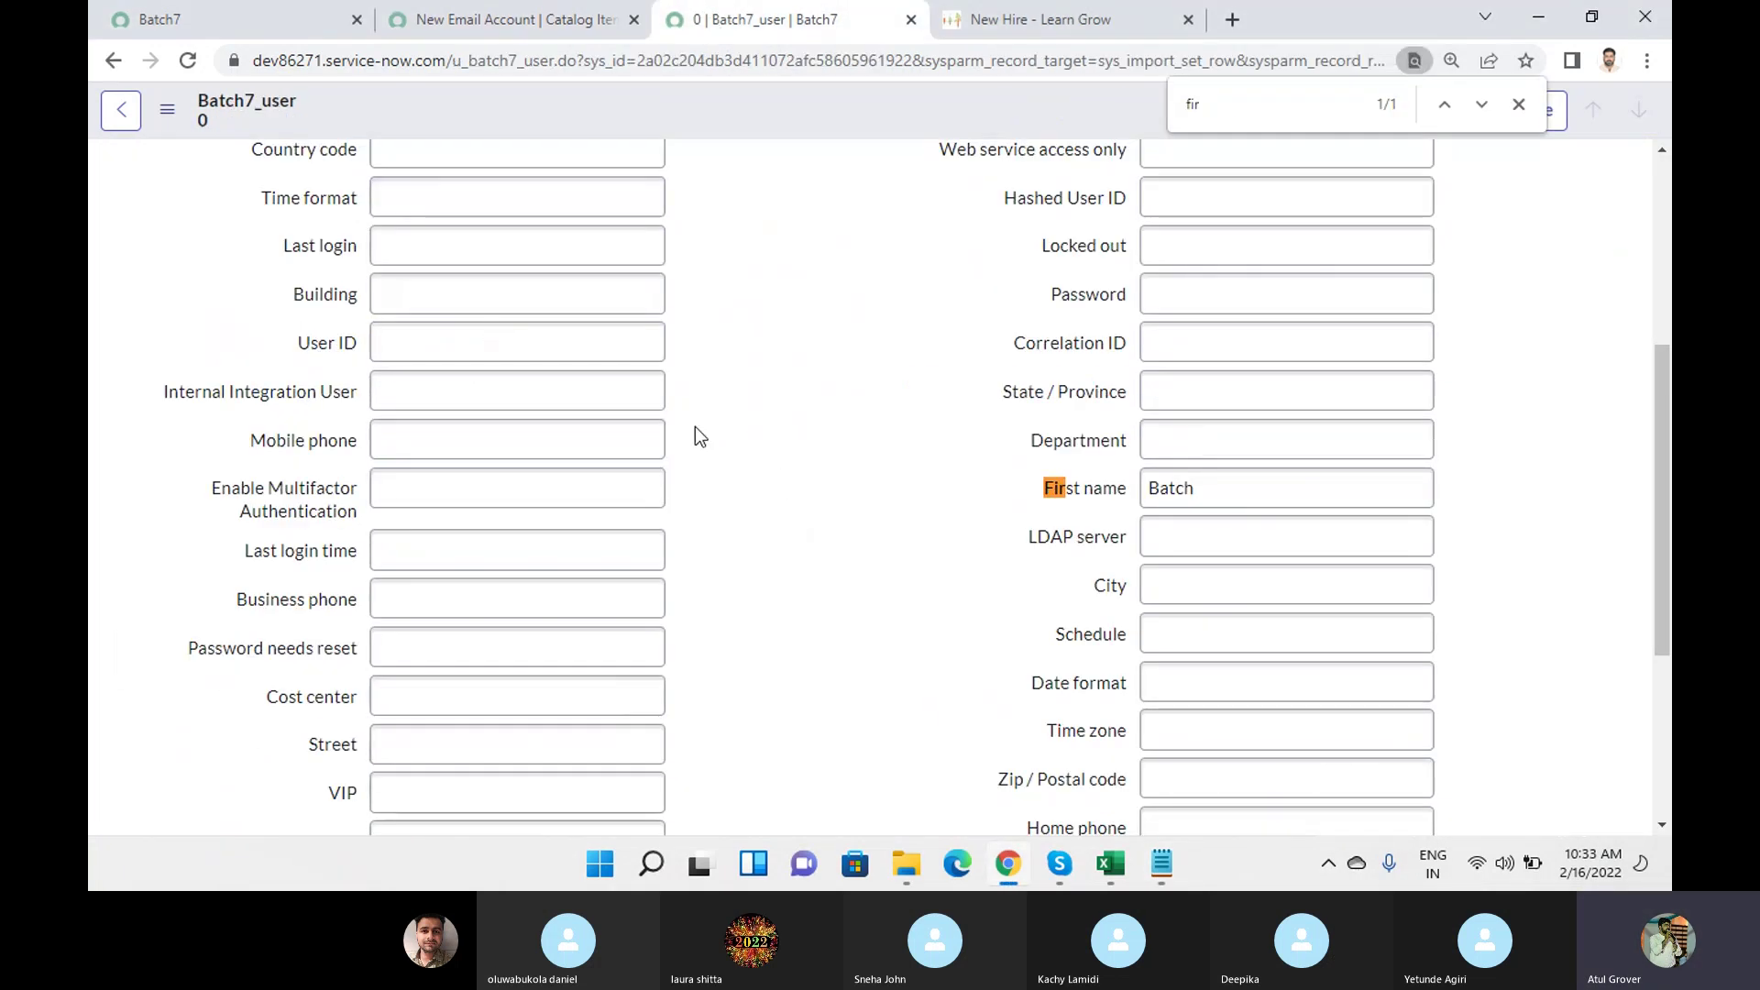
# From the Batch7 import progress page, start a transform map for the Batch7_user staging table.
pyautogui.click(244, 31)
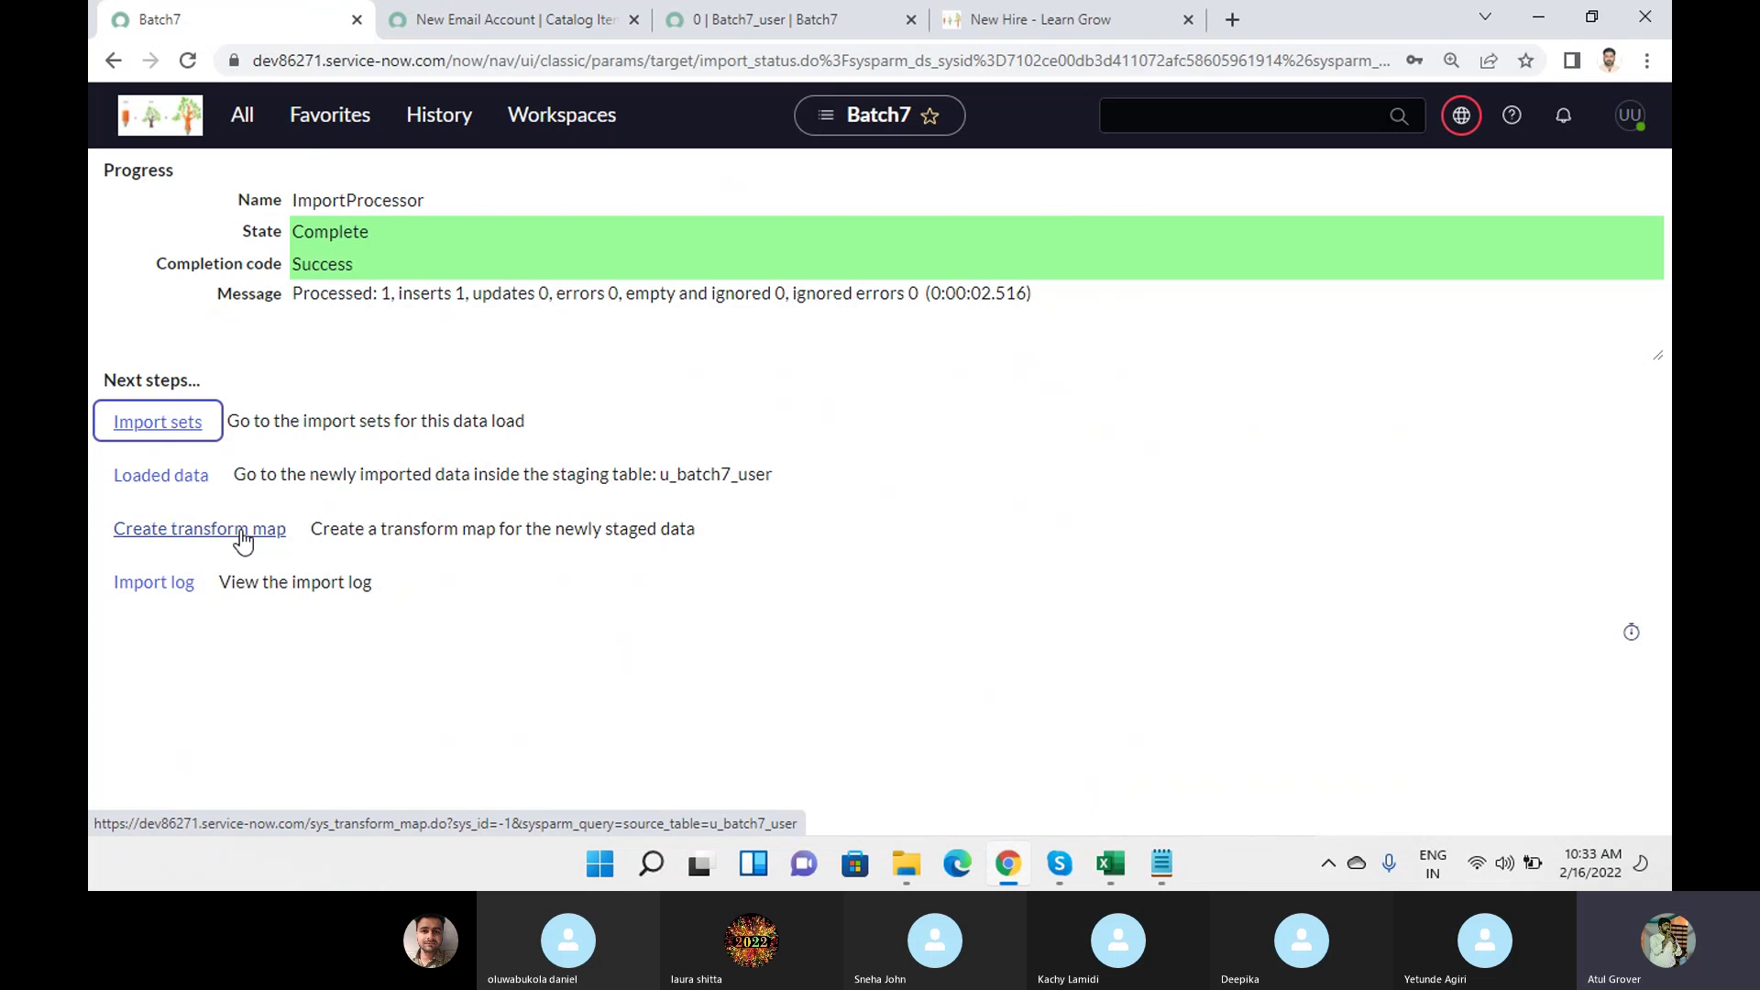
pyautogui.click(242, 541)
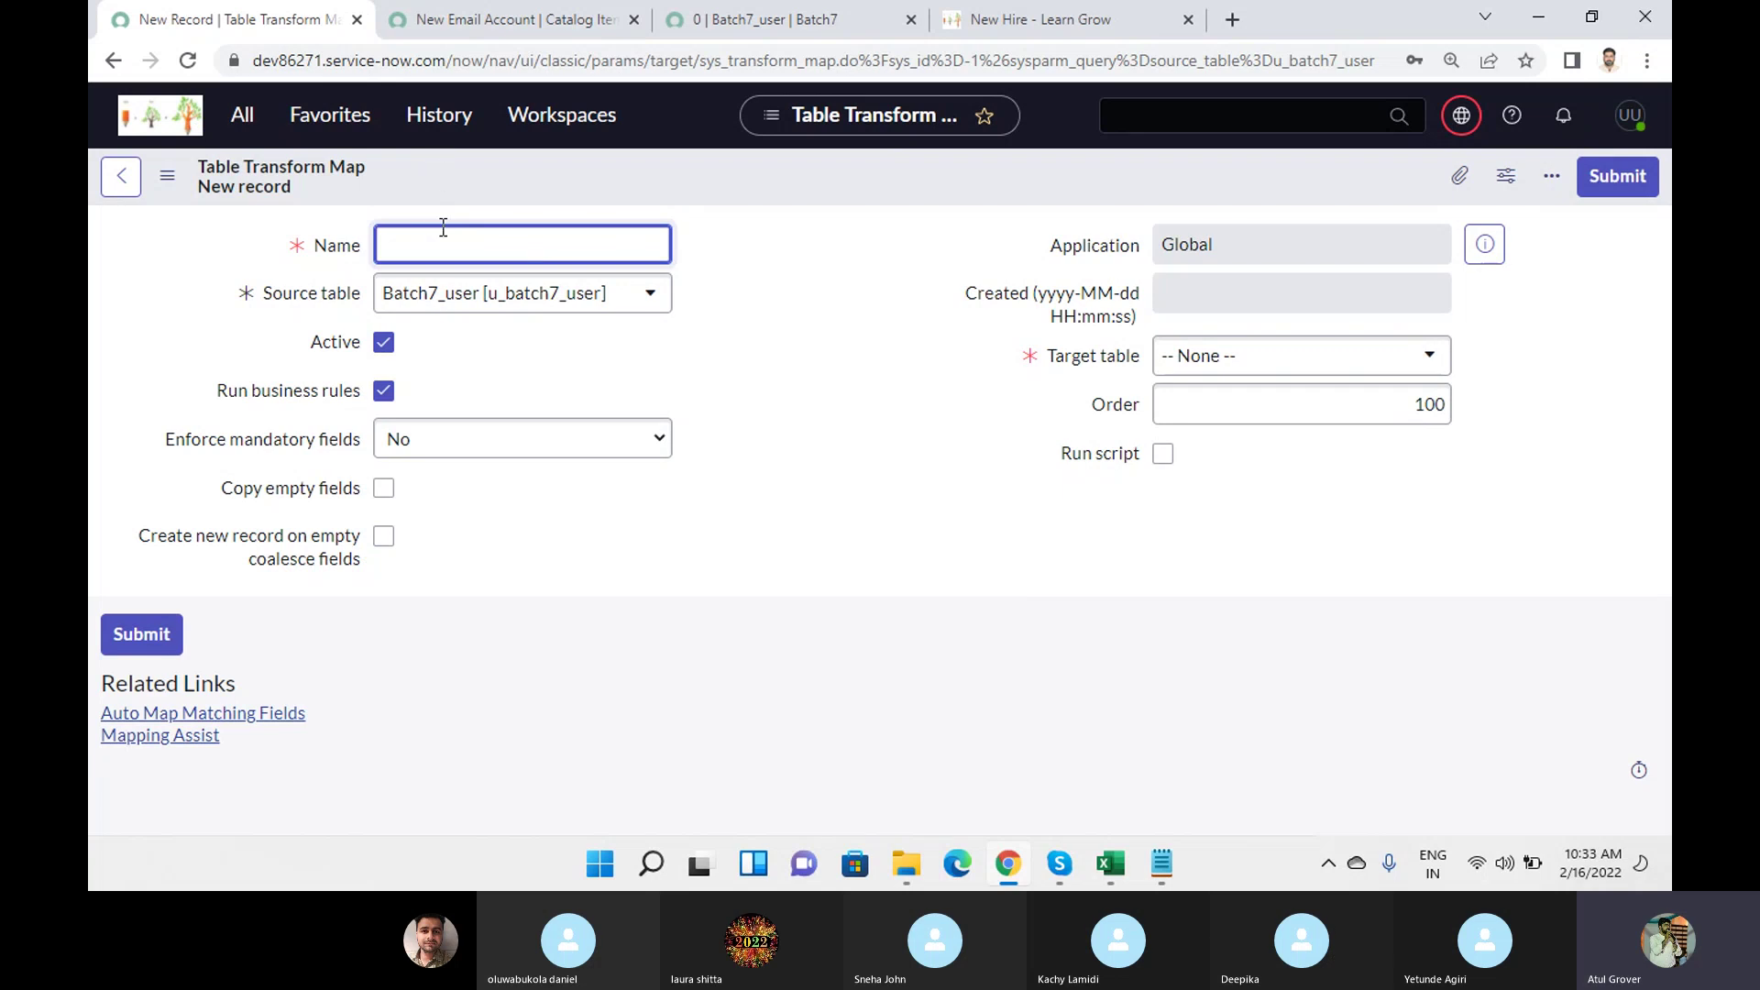
# Enter 'Batch' as the transform map name and go back to the staged Batch7_user record.
pyautogui.write('Batch7')
pyautogui.click(760, 22)
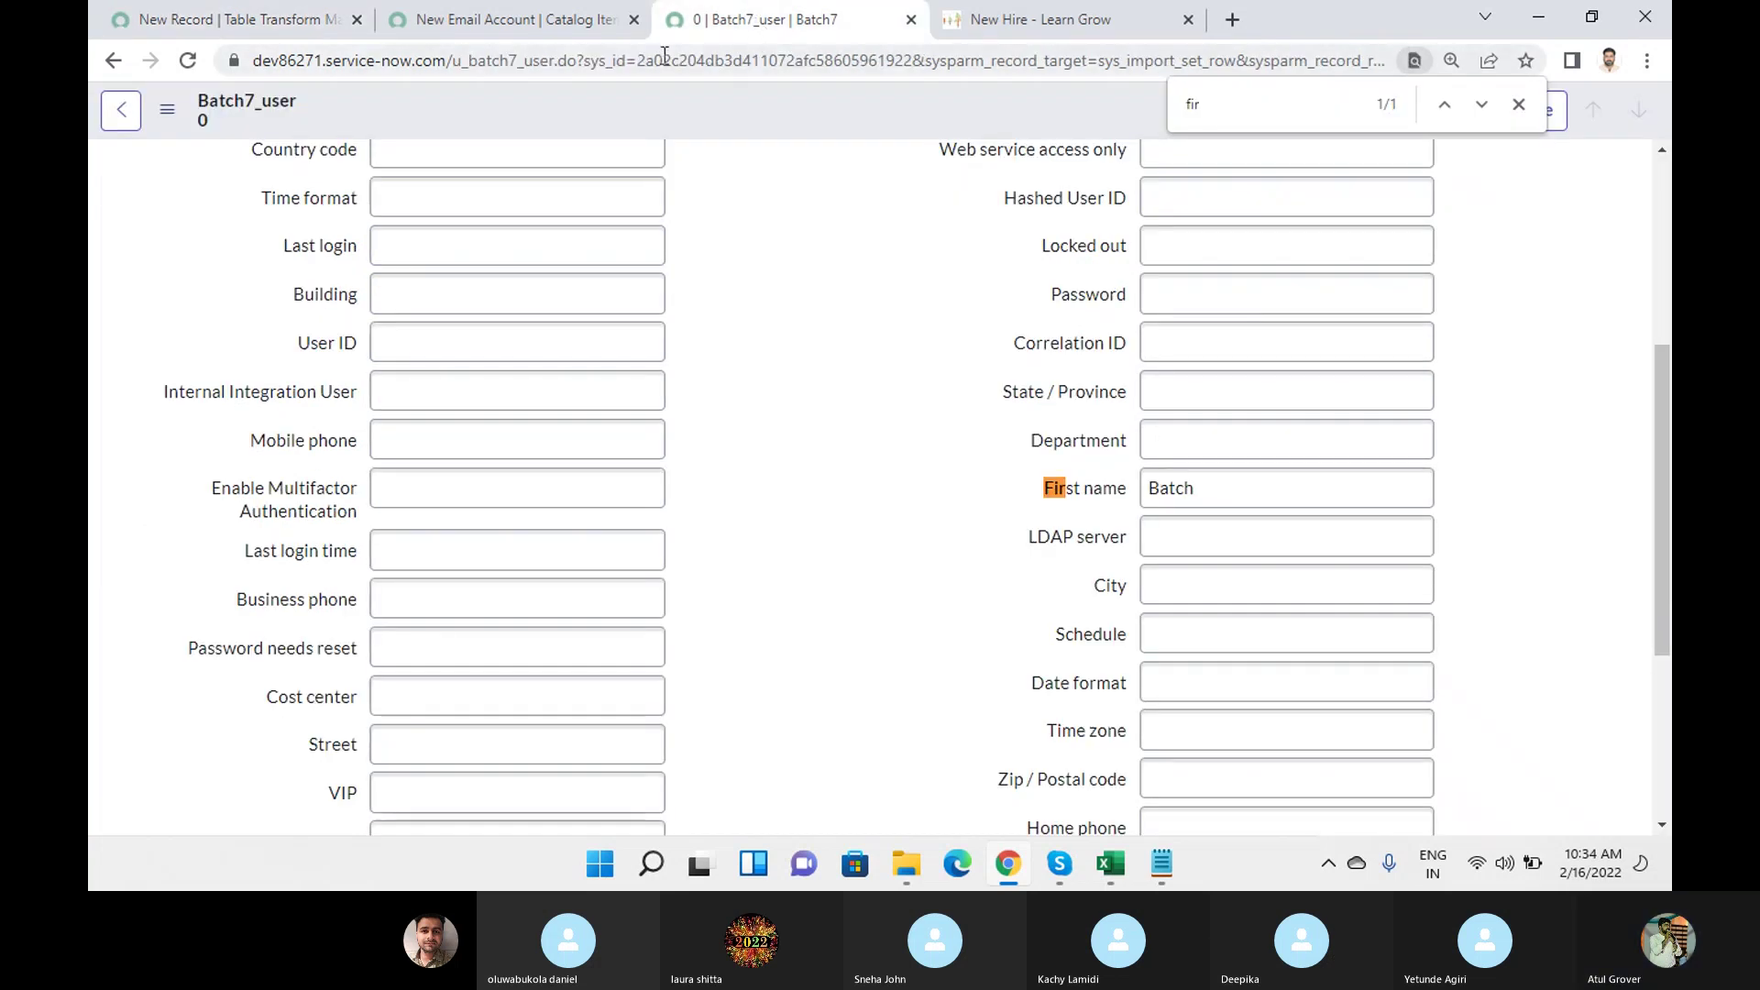
# Look over the imported Batch7_user record's fields, then return to the new Batch7 transform map form.
pyautogui.click(536, 28)
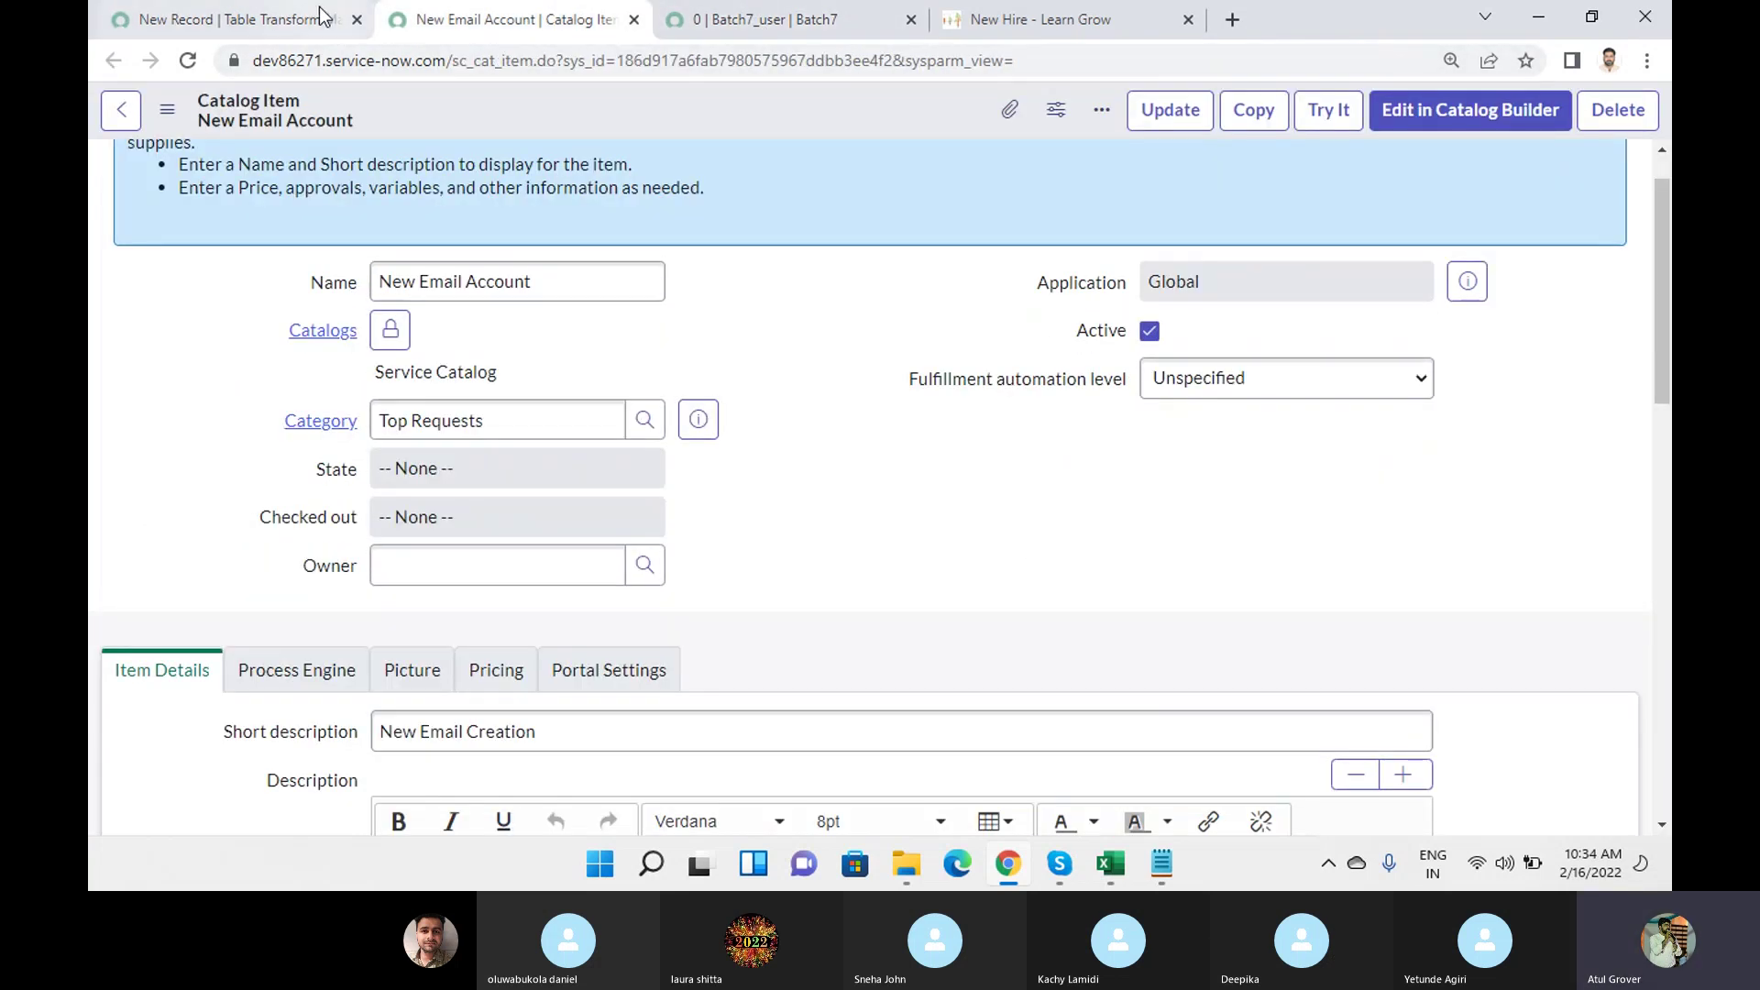
pyautogui.click(775, 13)
pyautogui.scroll(5, 761, 240)
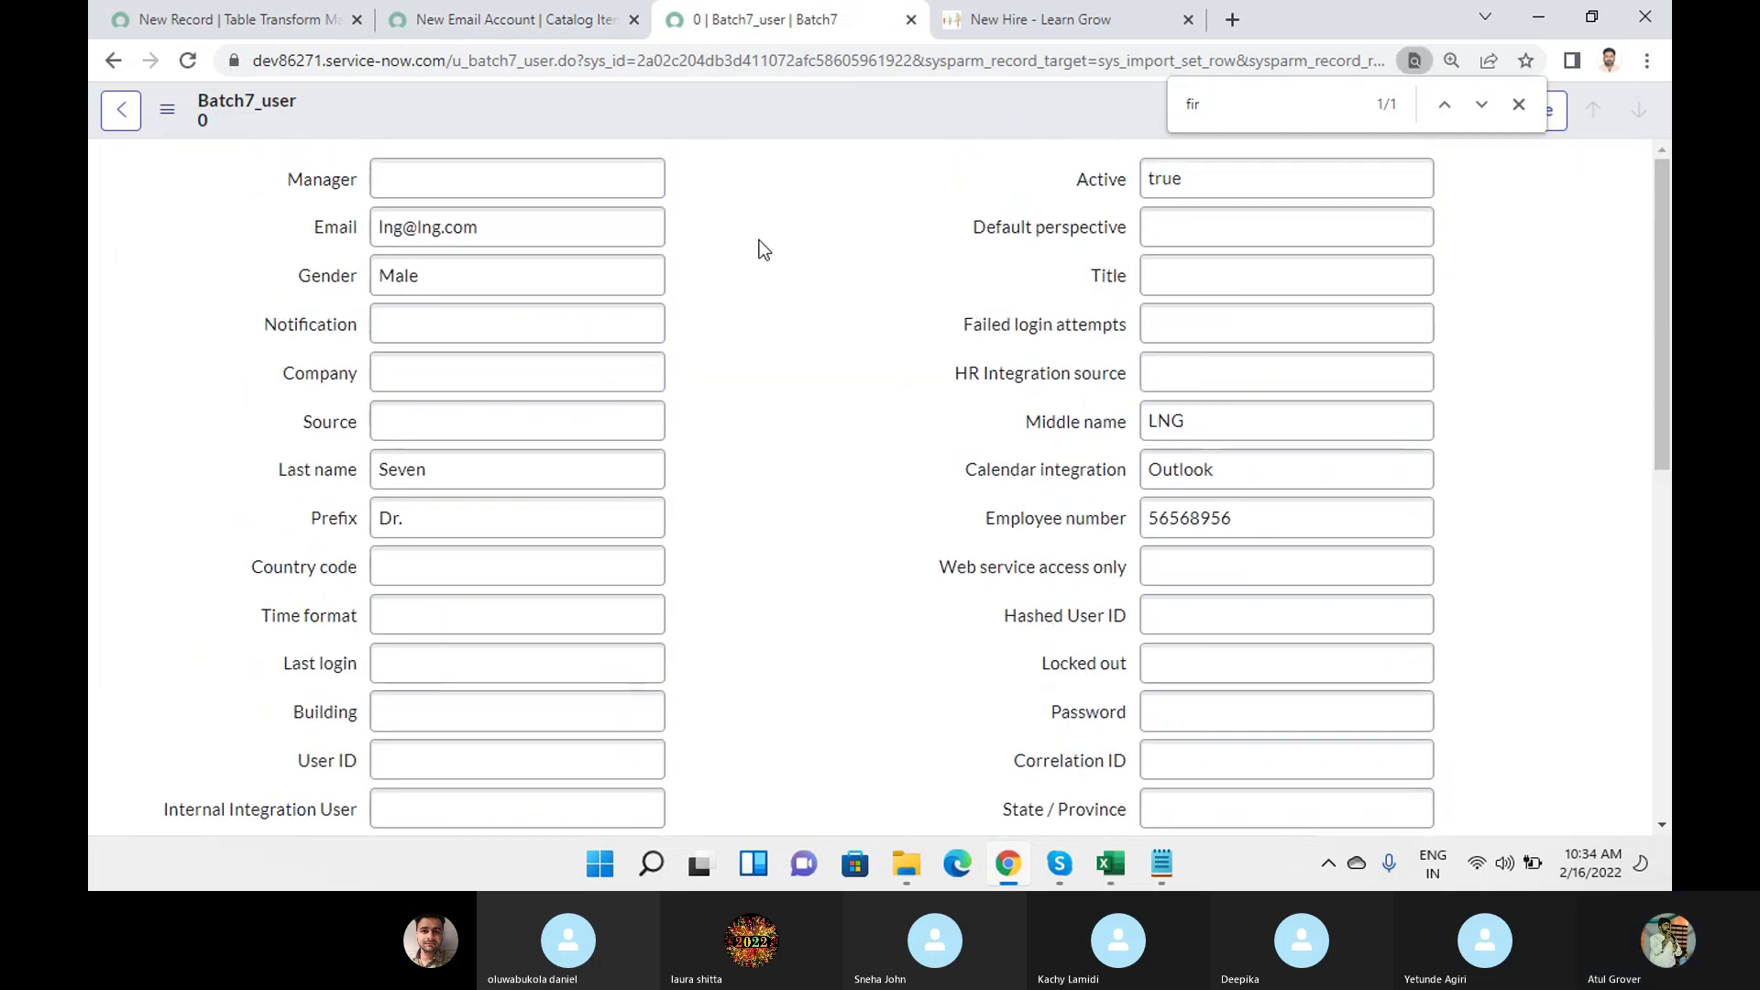
pyautogui.click(211, 20)
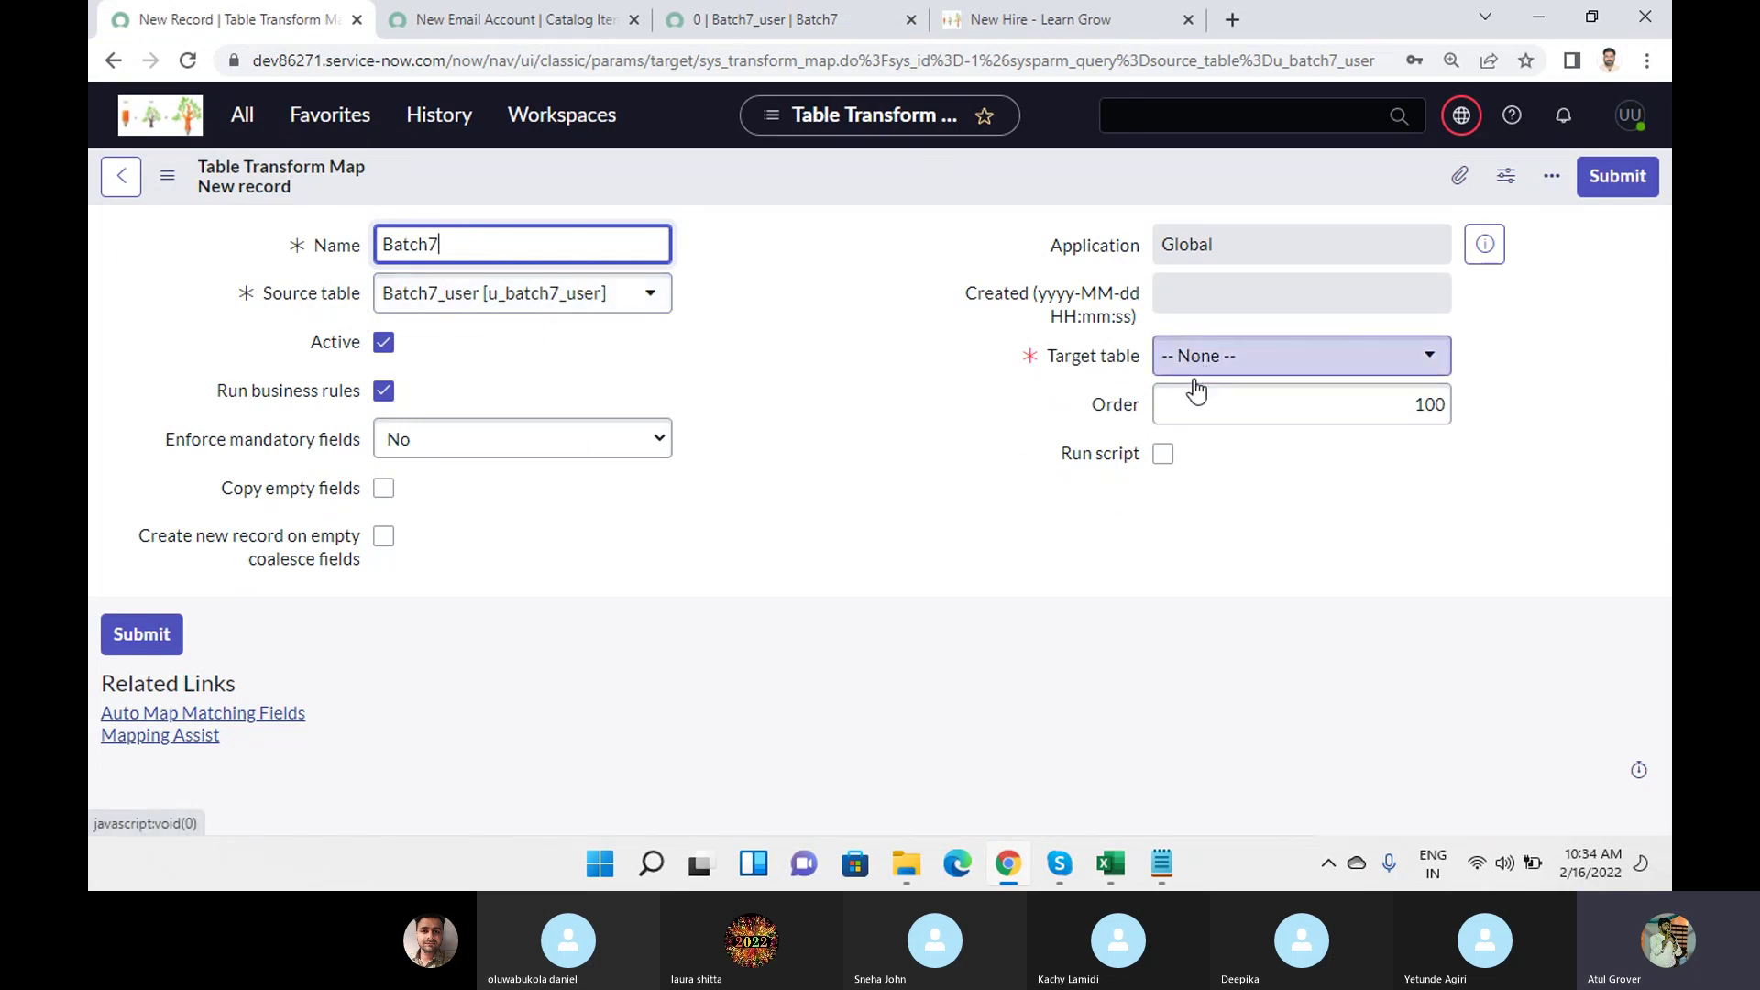
# Add an indented 'Import Set -- User' line under 'Table - Table' in the notes, then return to Chrome.
pyautogui.click(1161, 864)
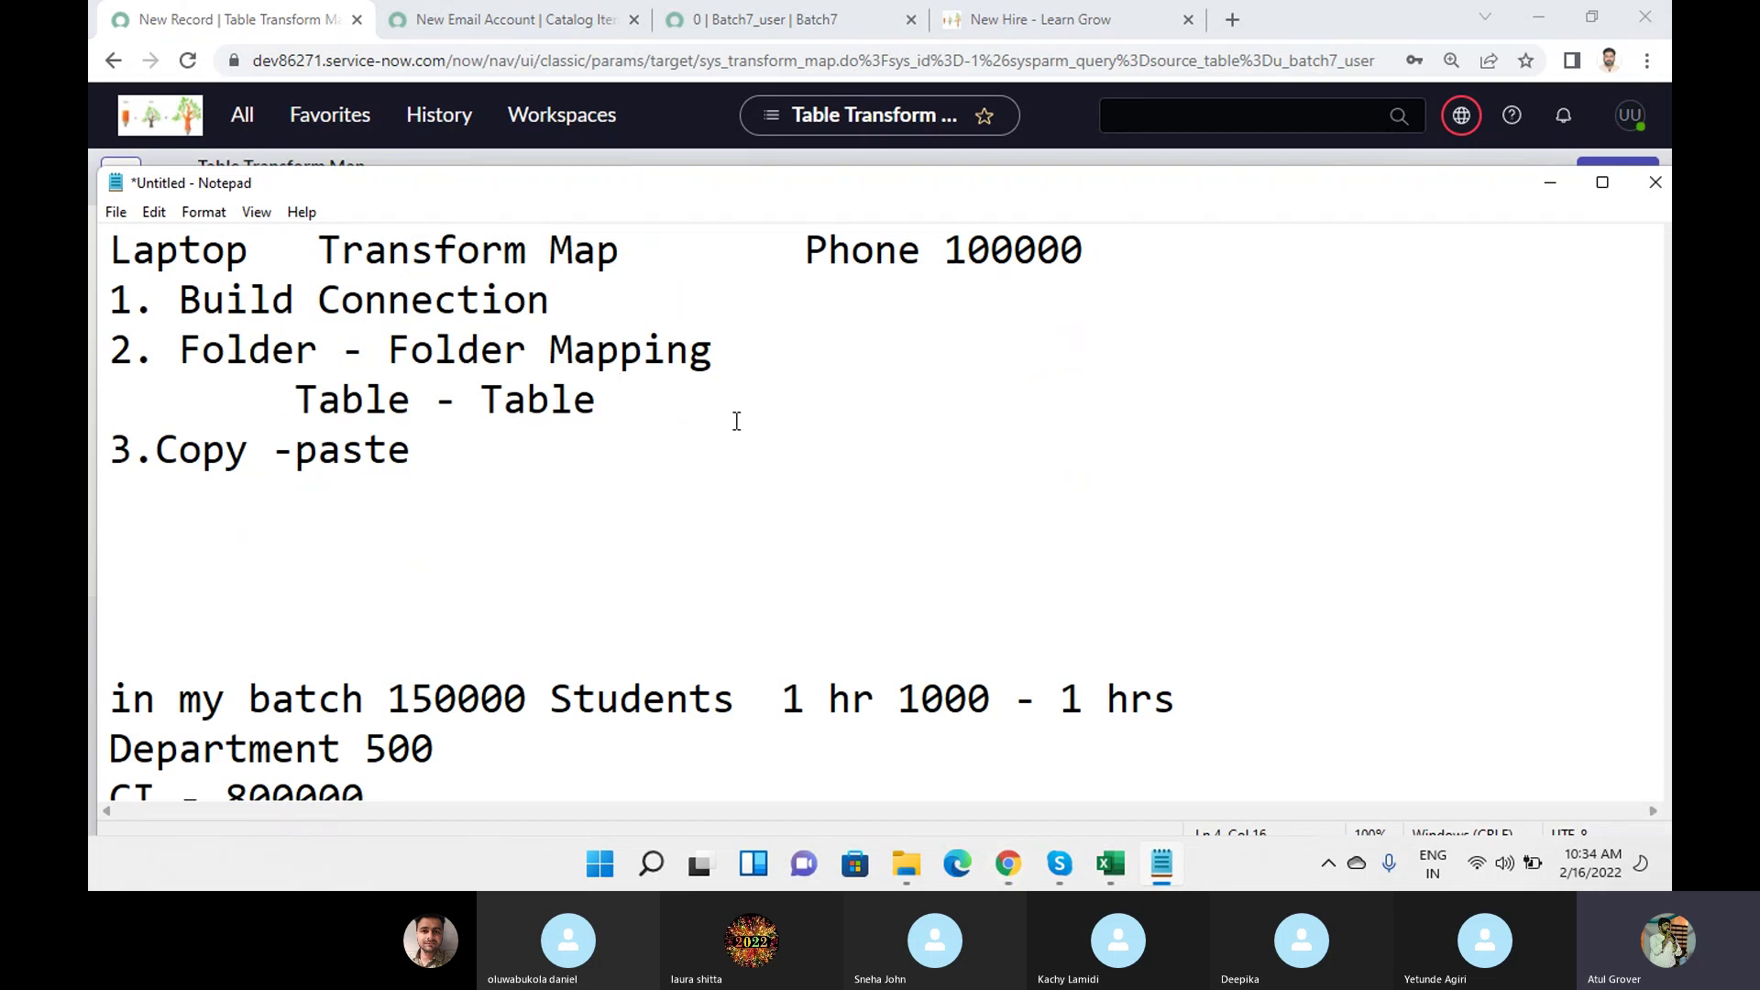
pyautogui.press('Return')
pyautogui.press('Tab')
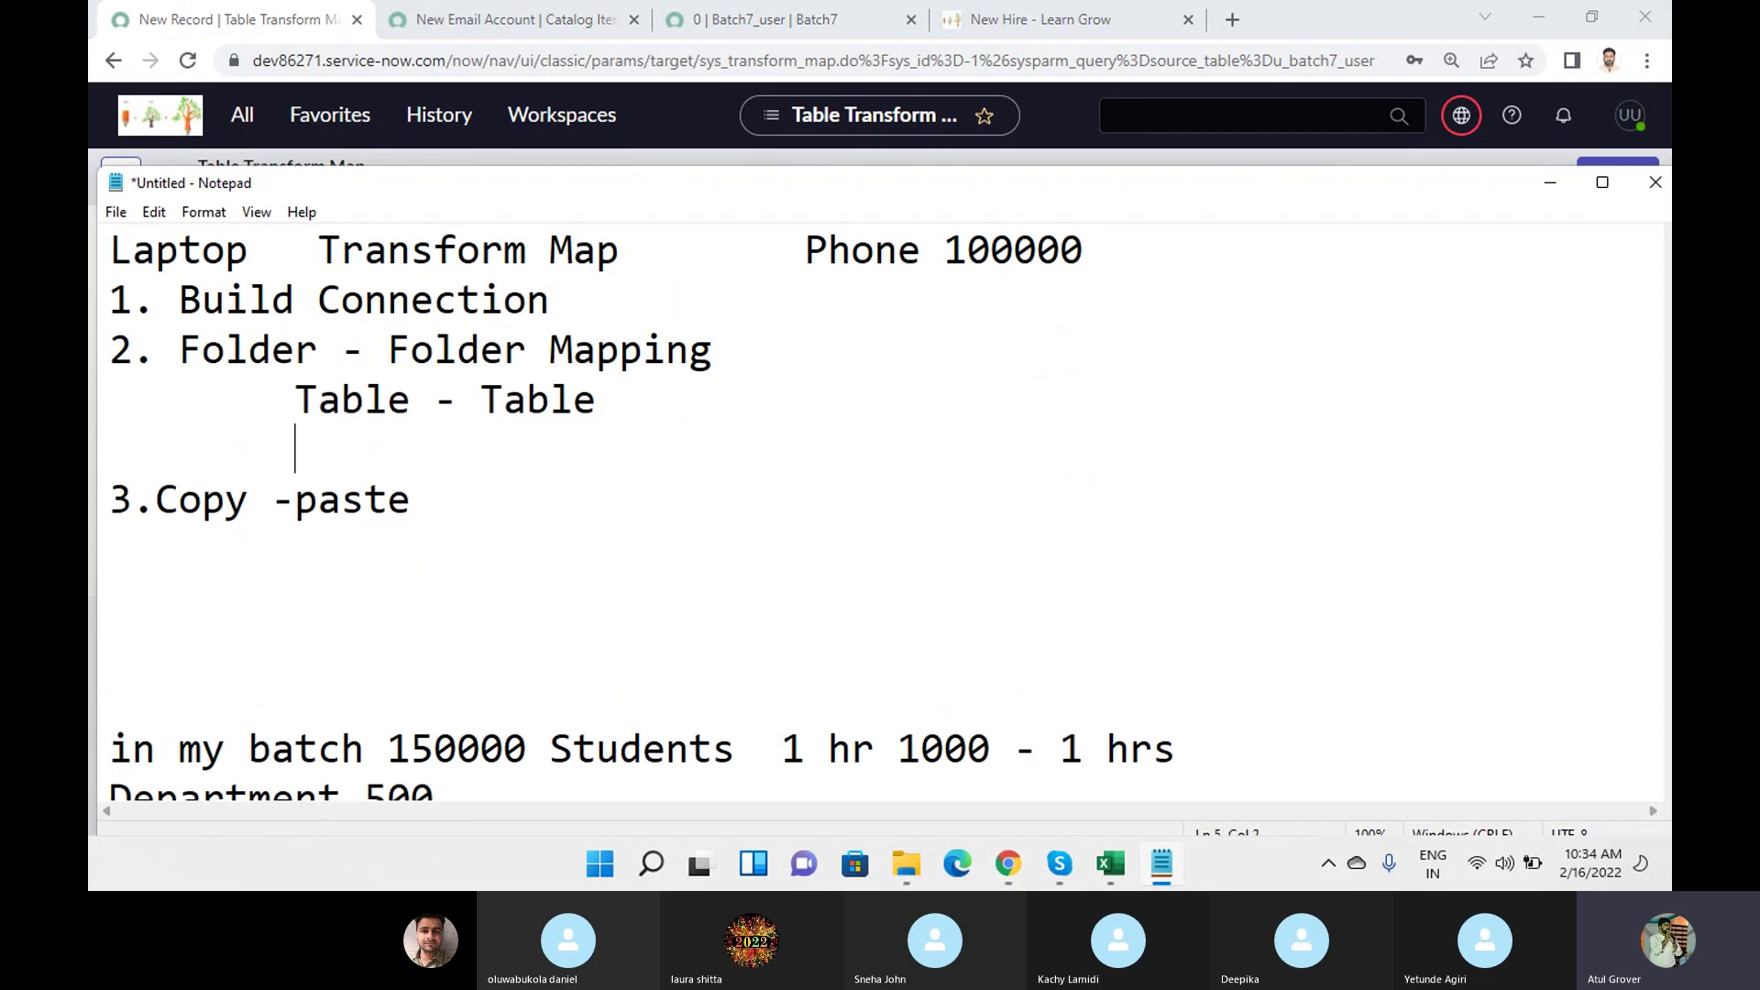
pyautogui.write('Import Set ')
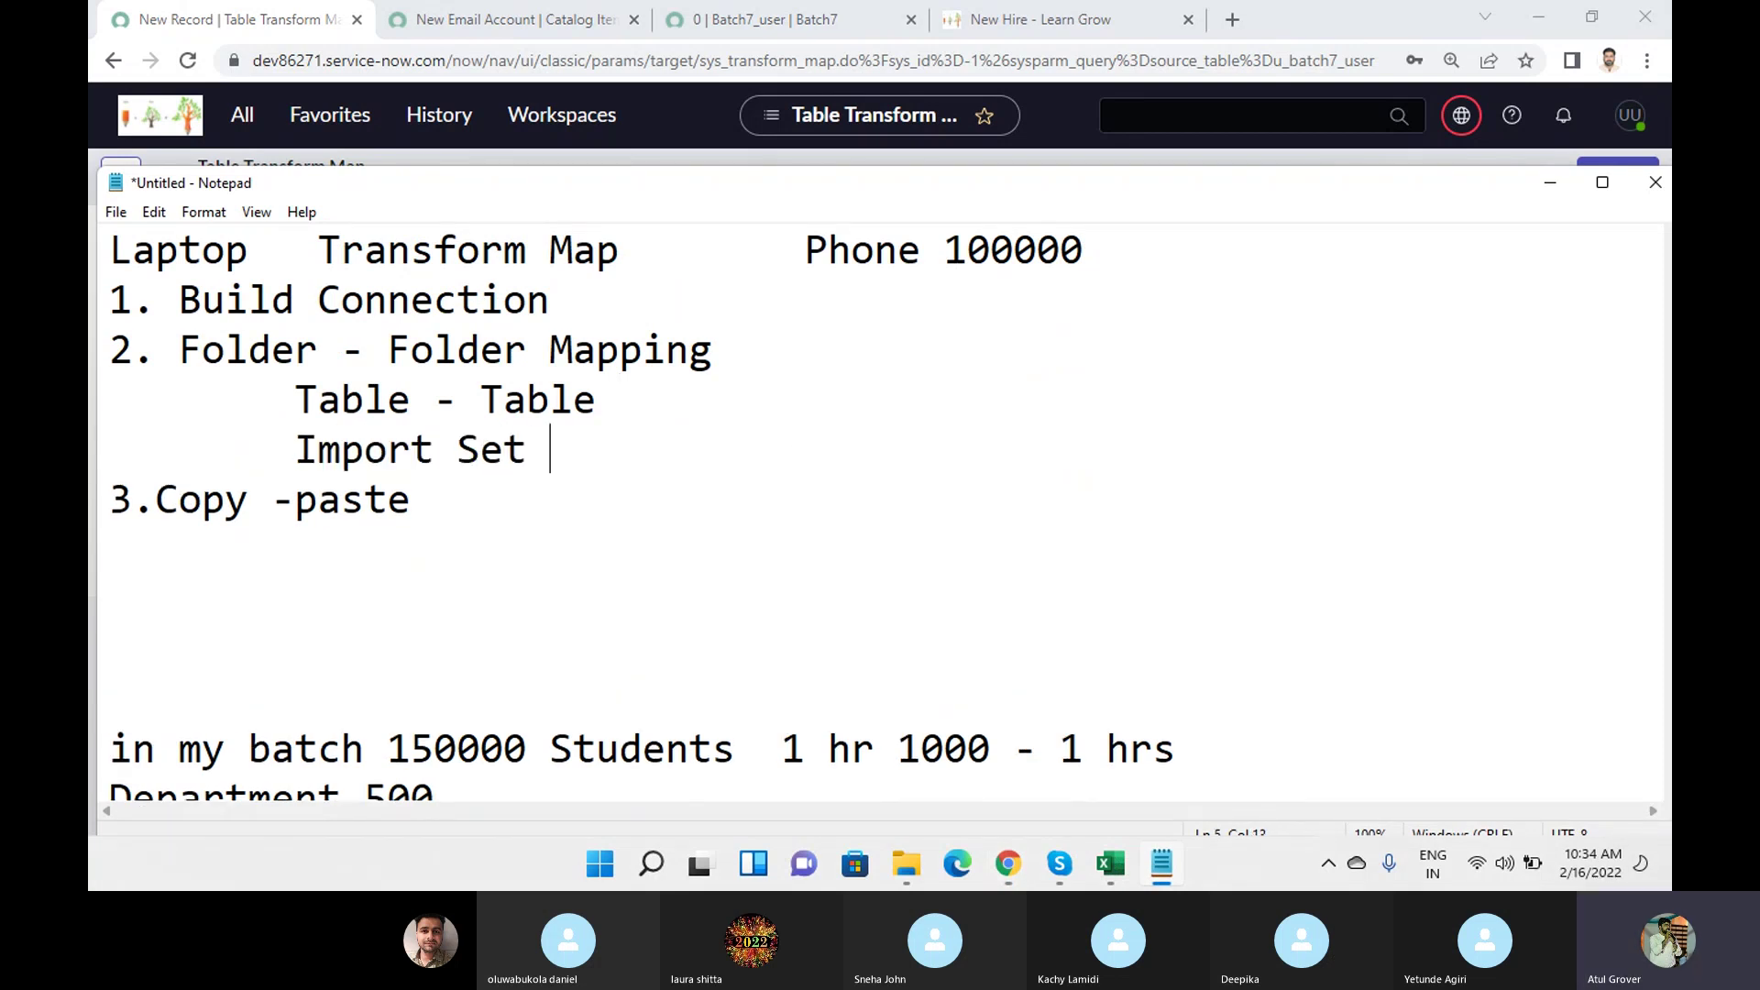
pyautogui.write('-- User')
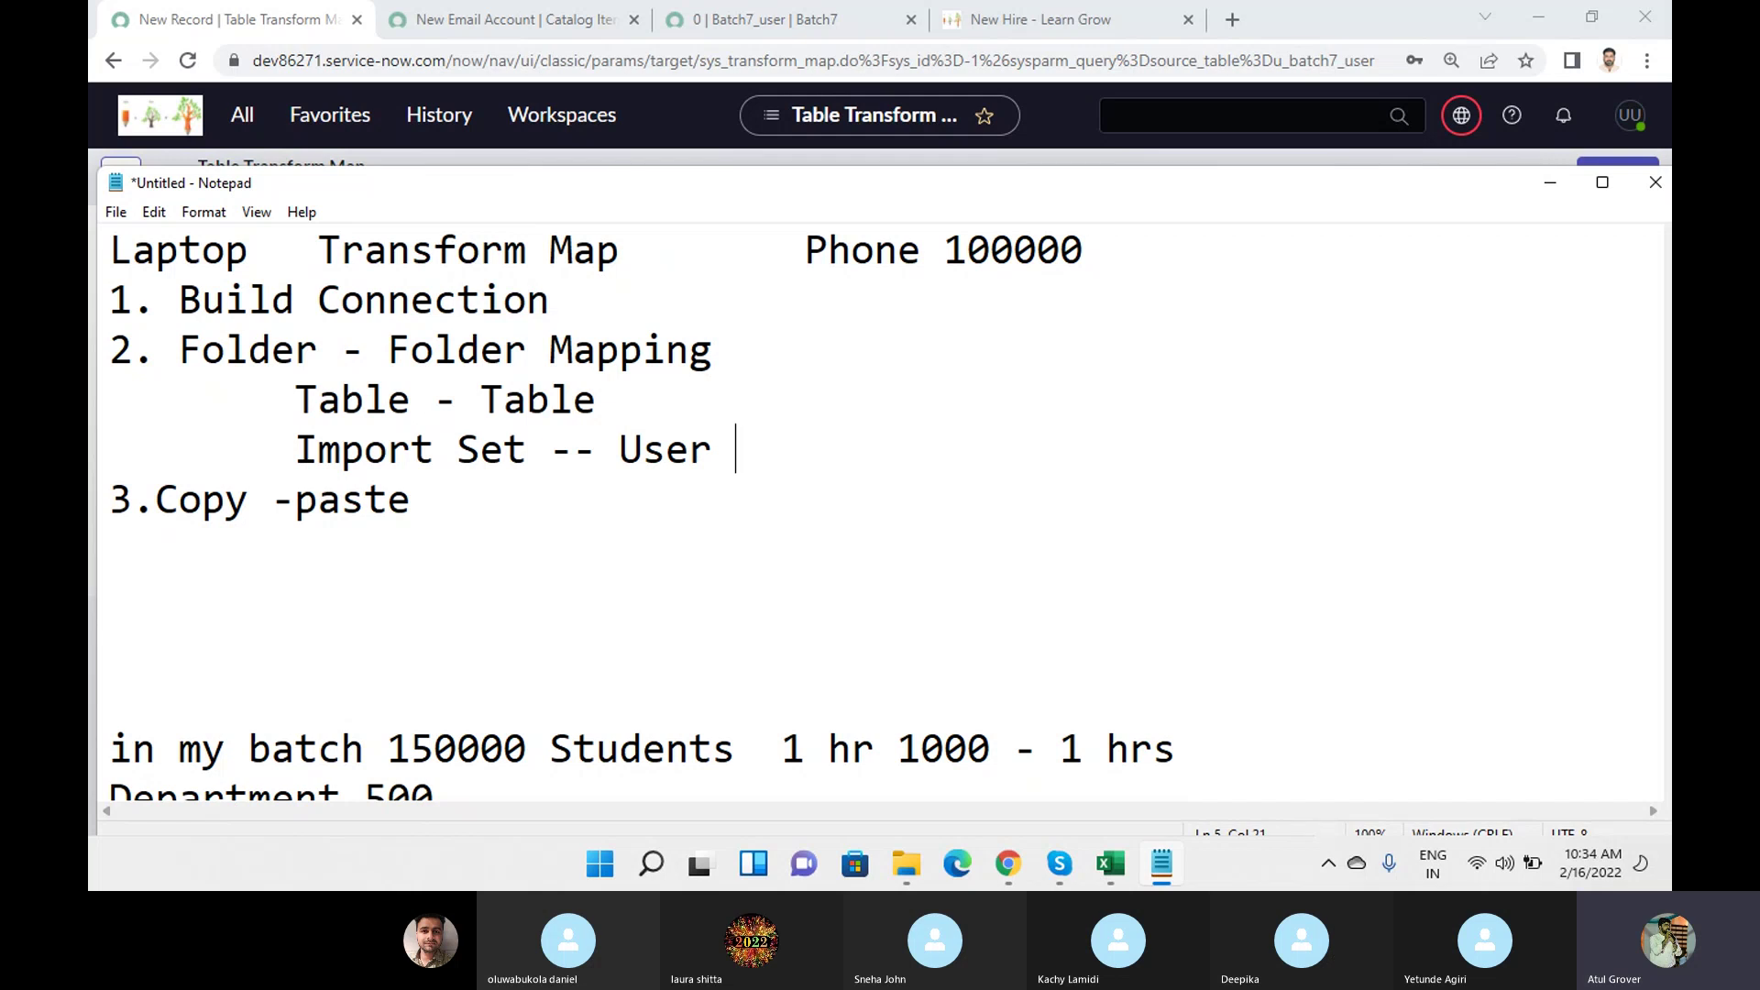
pyautogui.hotkey('alt', 'Tab')
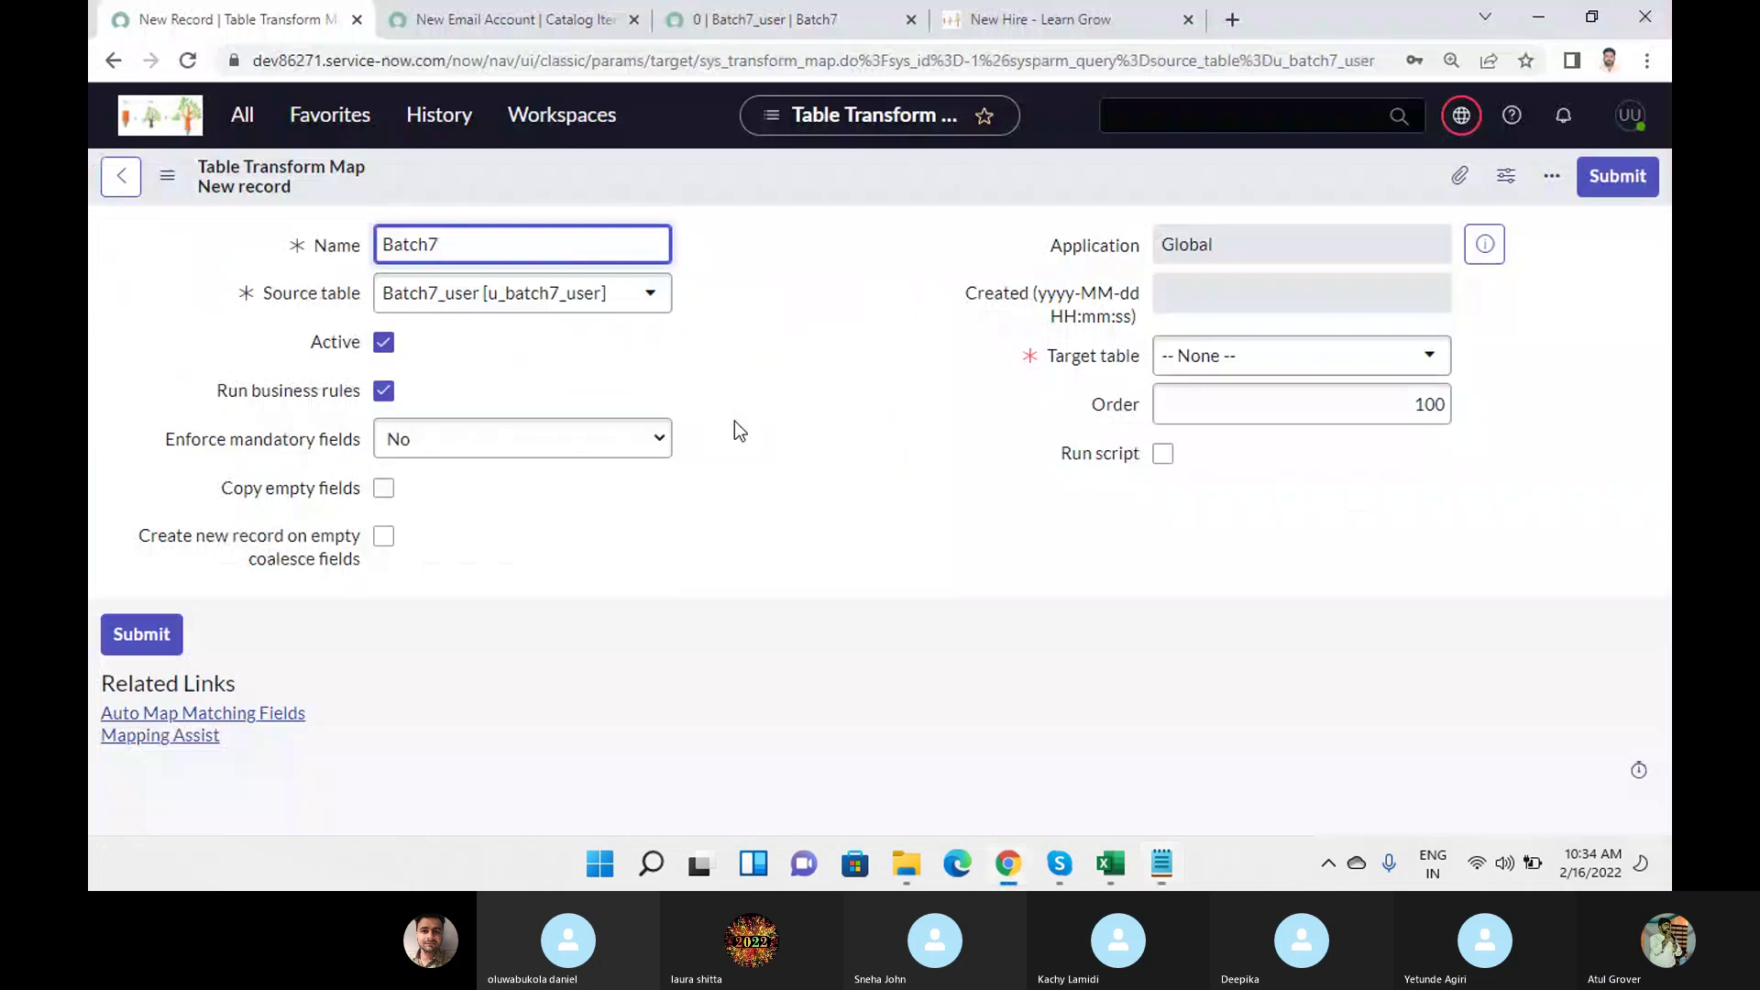
# Set the Batch7 transform map's target table to User [sys_user] and save the form.
pyautogui.click(1198, 383)
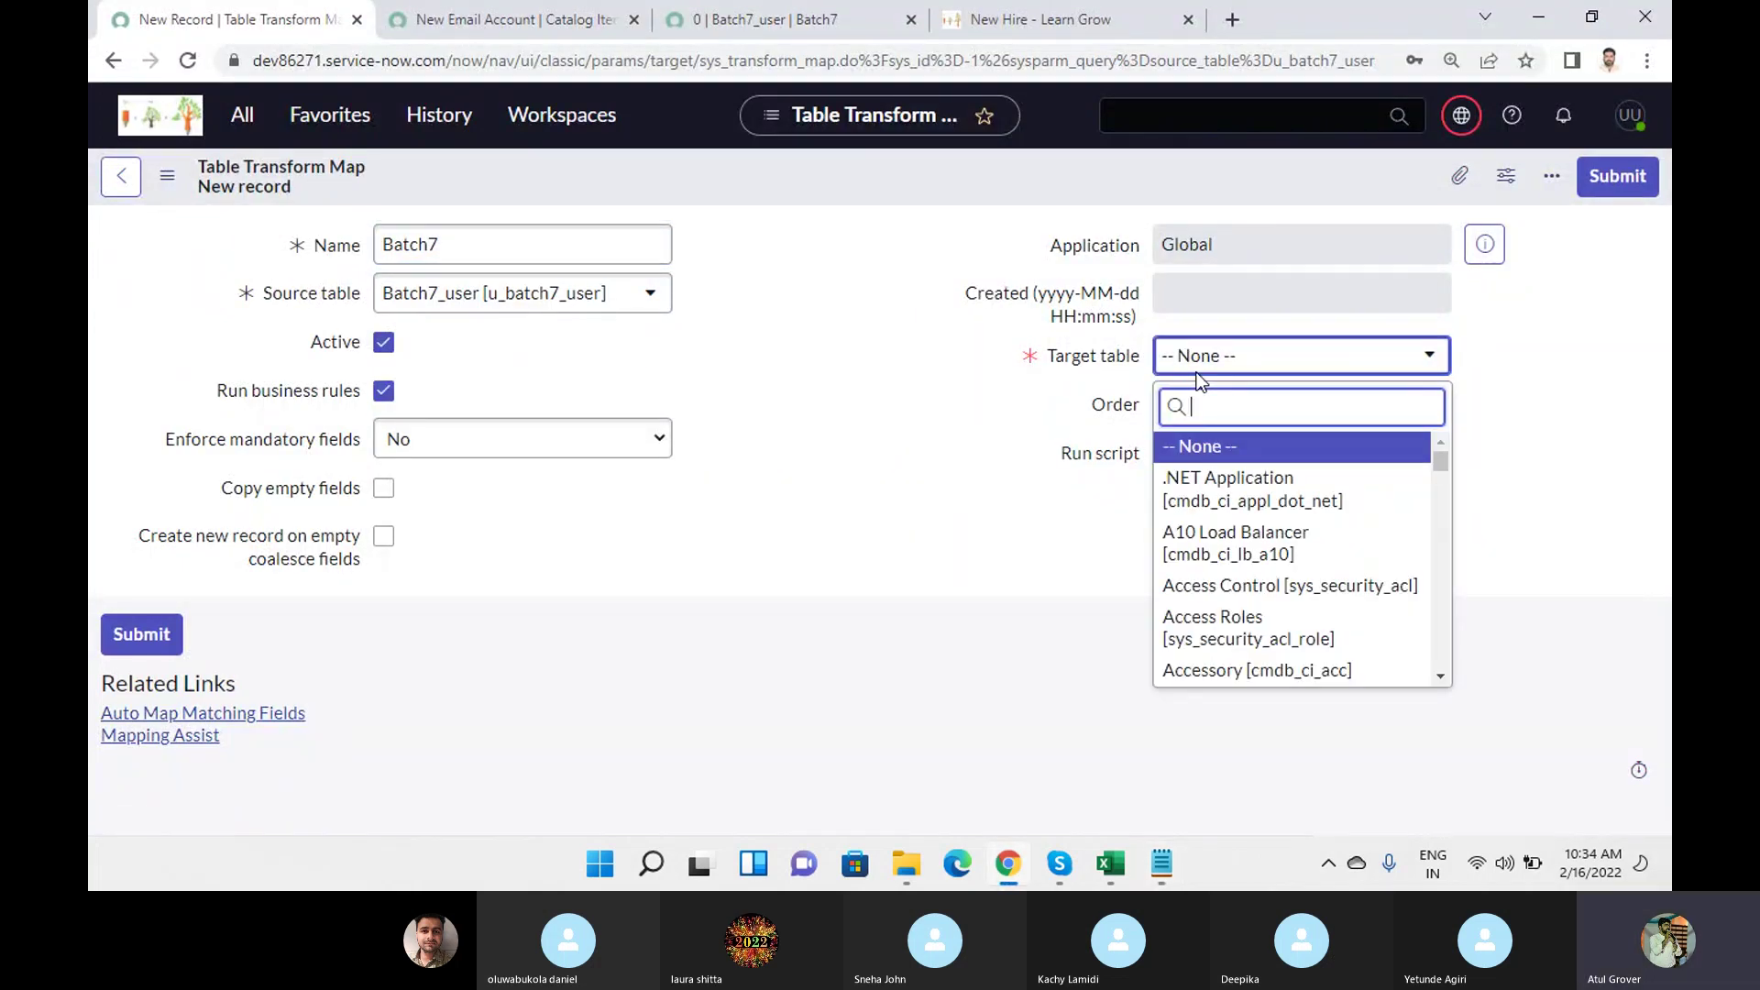
pyautogui.write('sys_user')
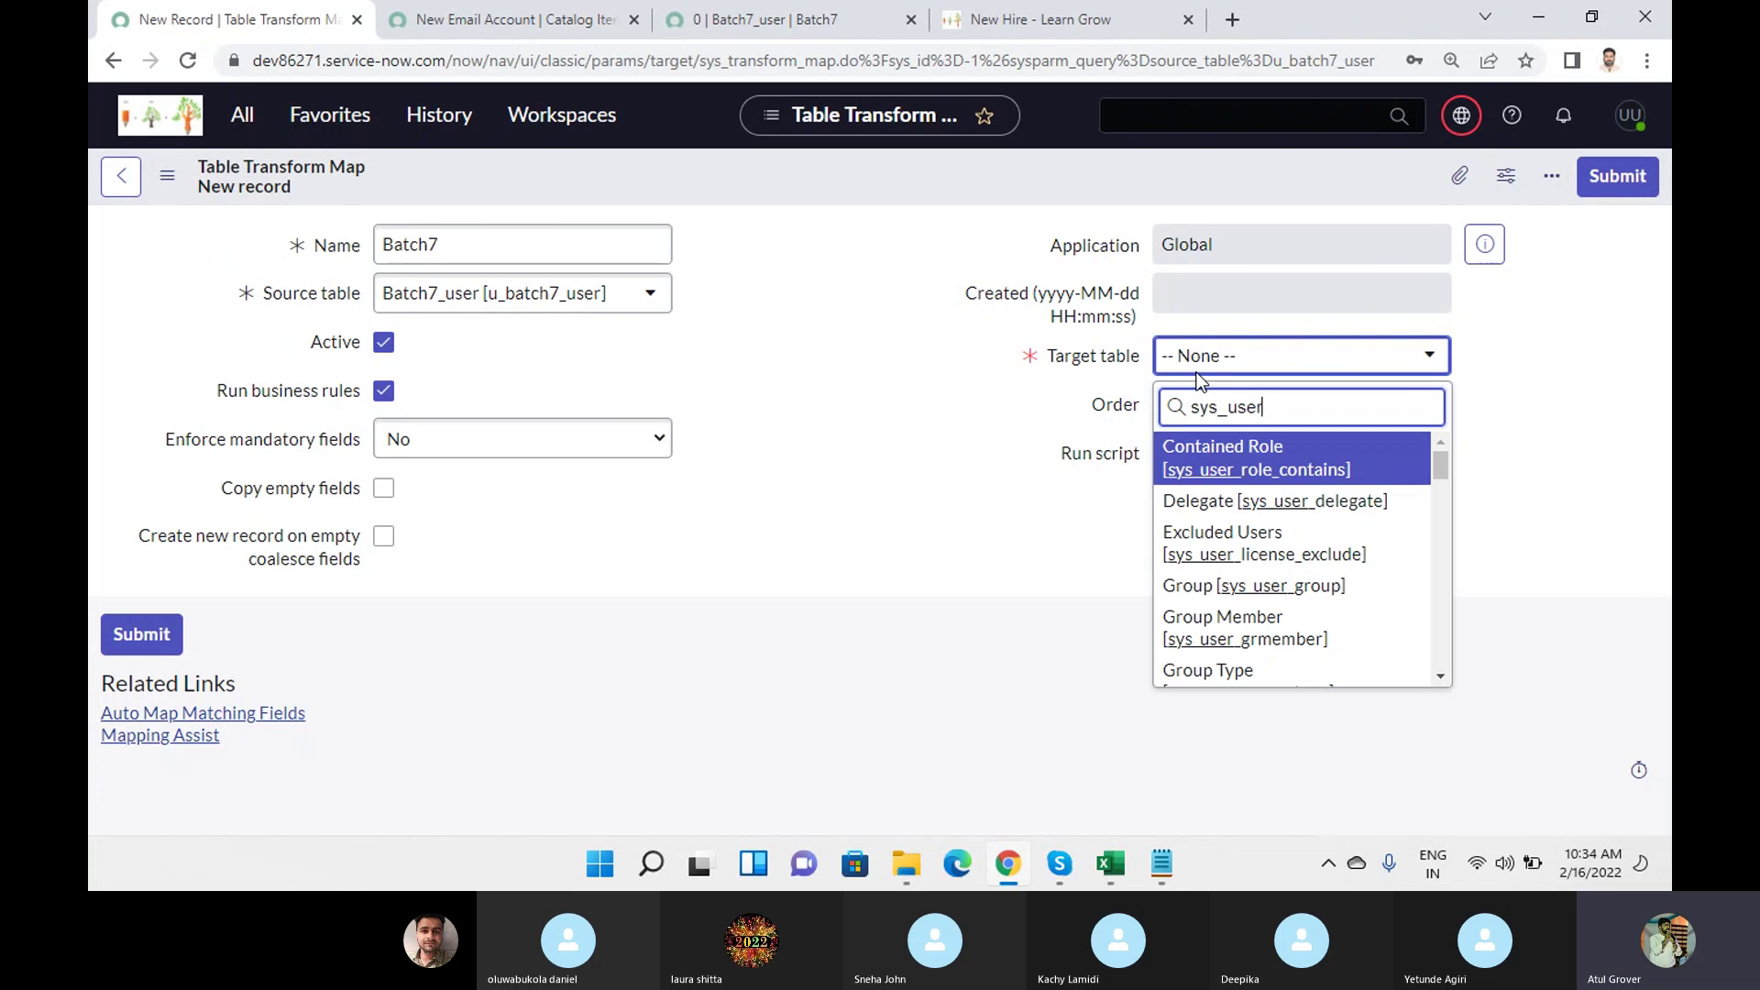
pyautogui.scroll(-5, 1343, 517)
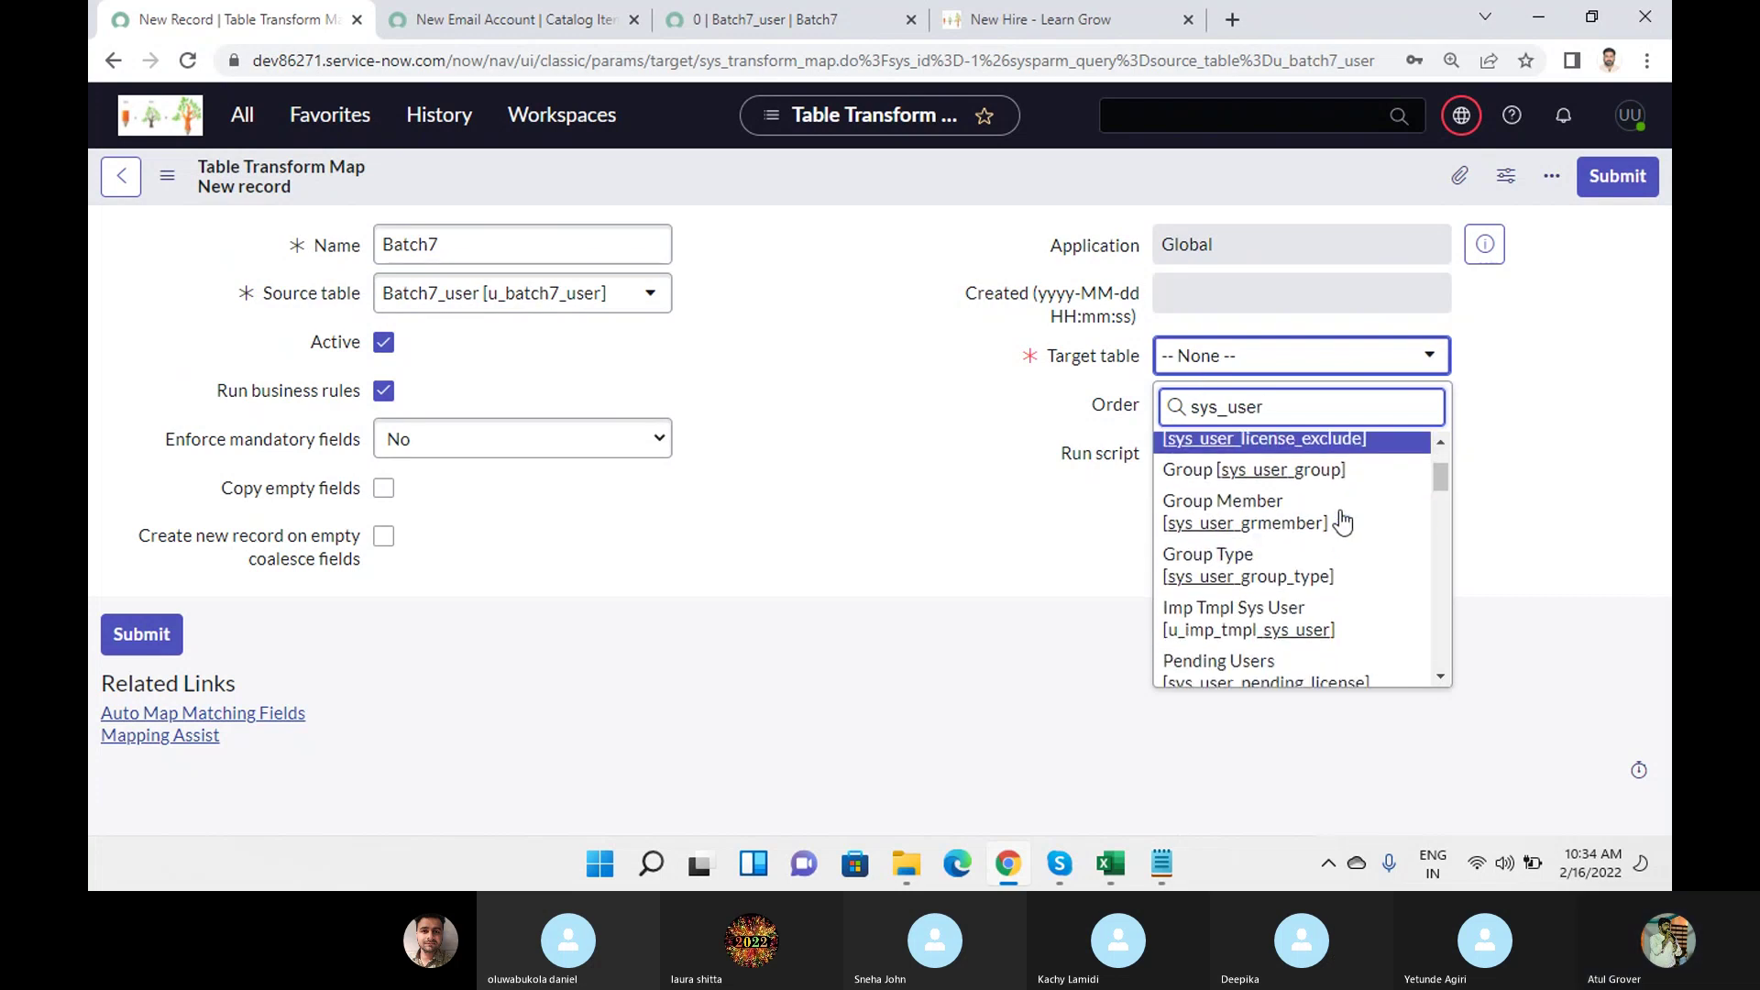
pyautogui.scroll(-3, 1343, 533)
pyautogui.scroll(-3, 1343, 537)
pyautogui.scroll(-4, 1341, 547)
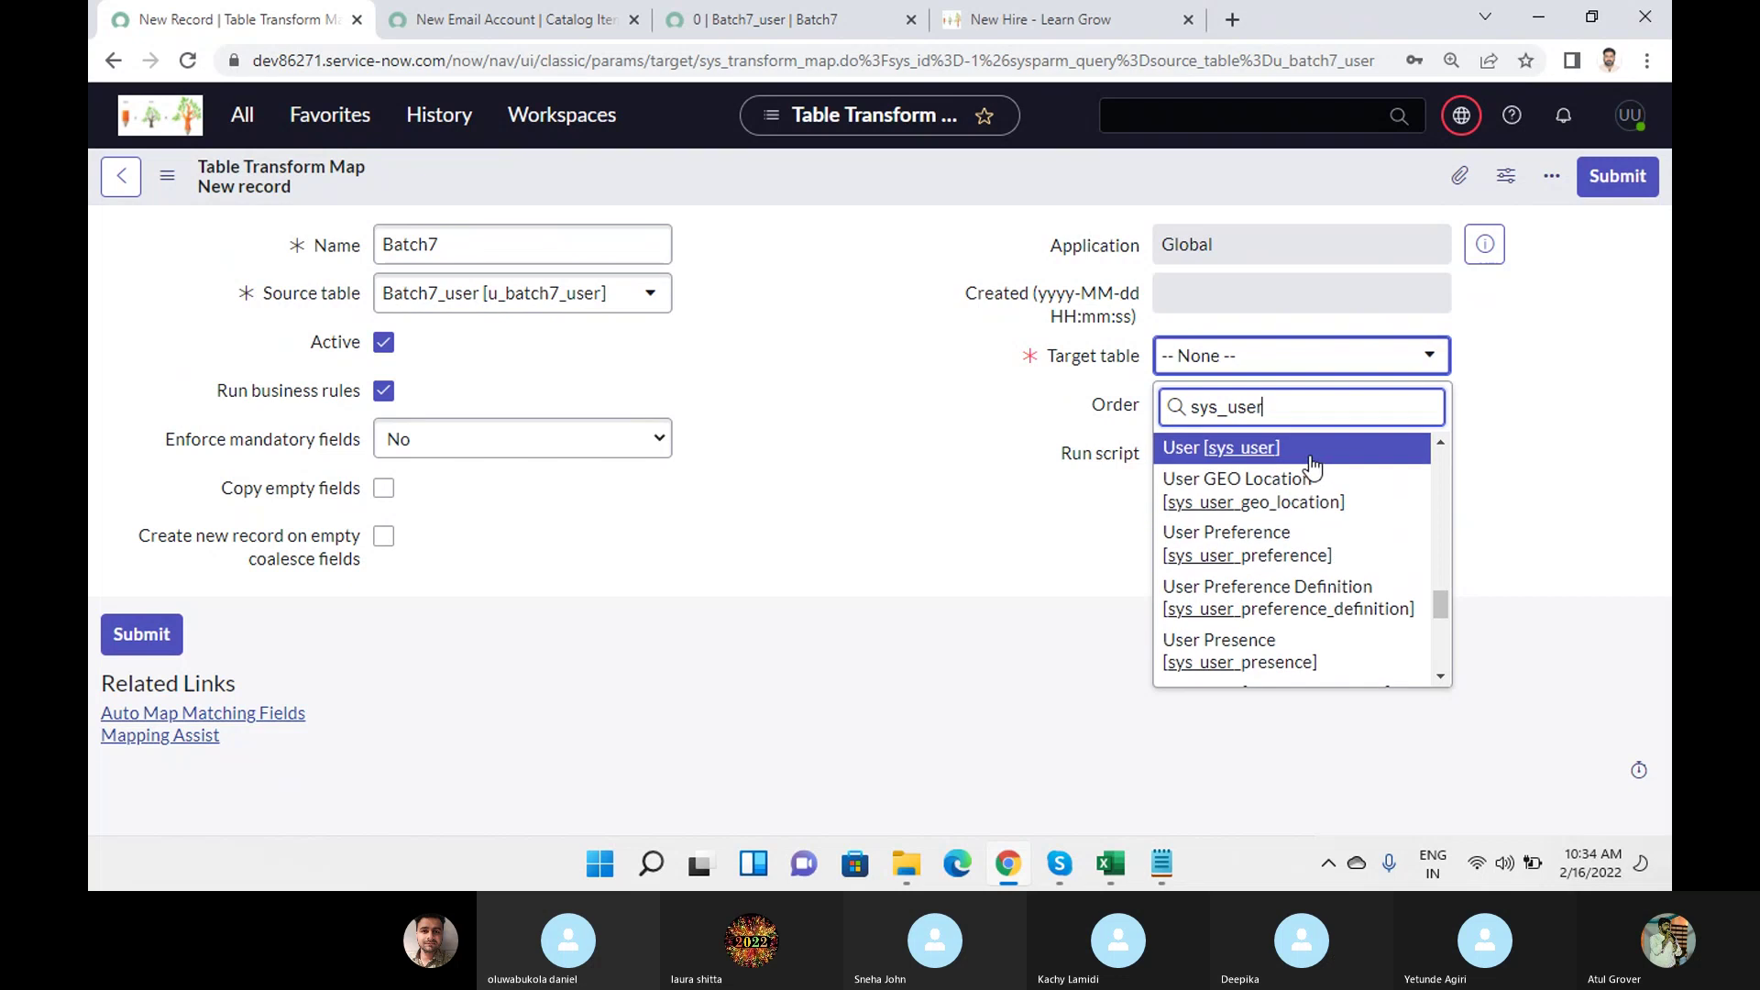
pyautogui.click(1245, 449)
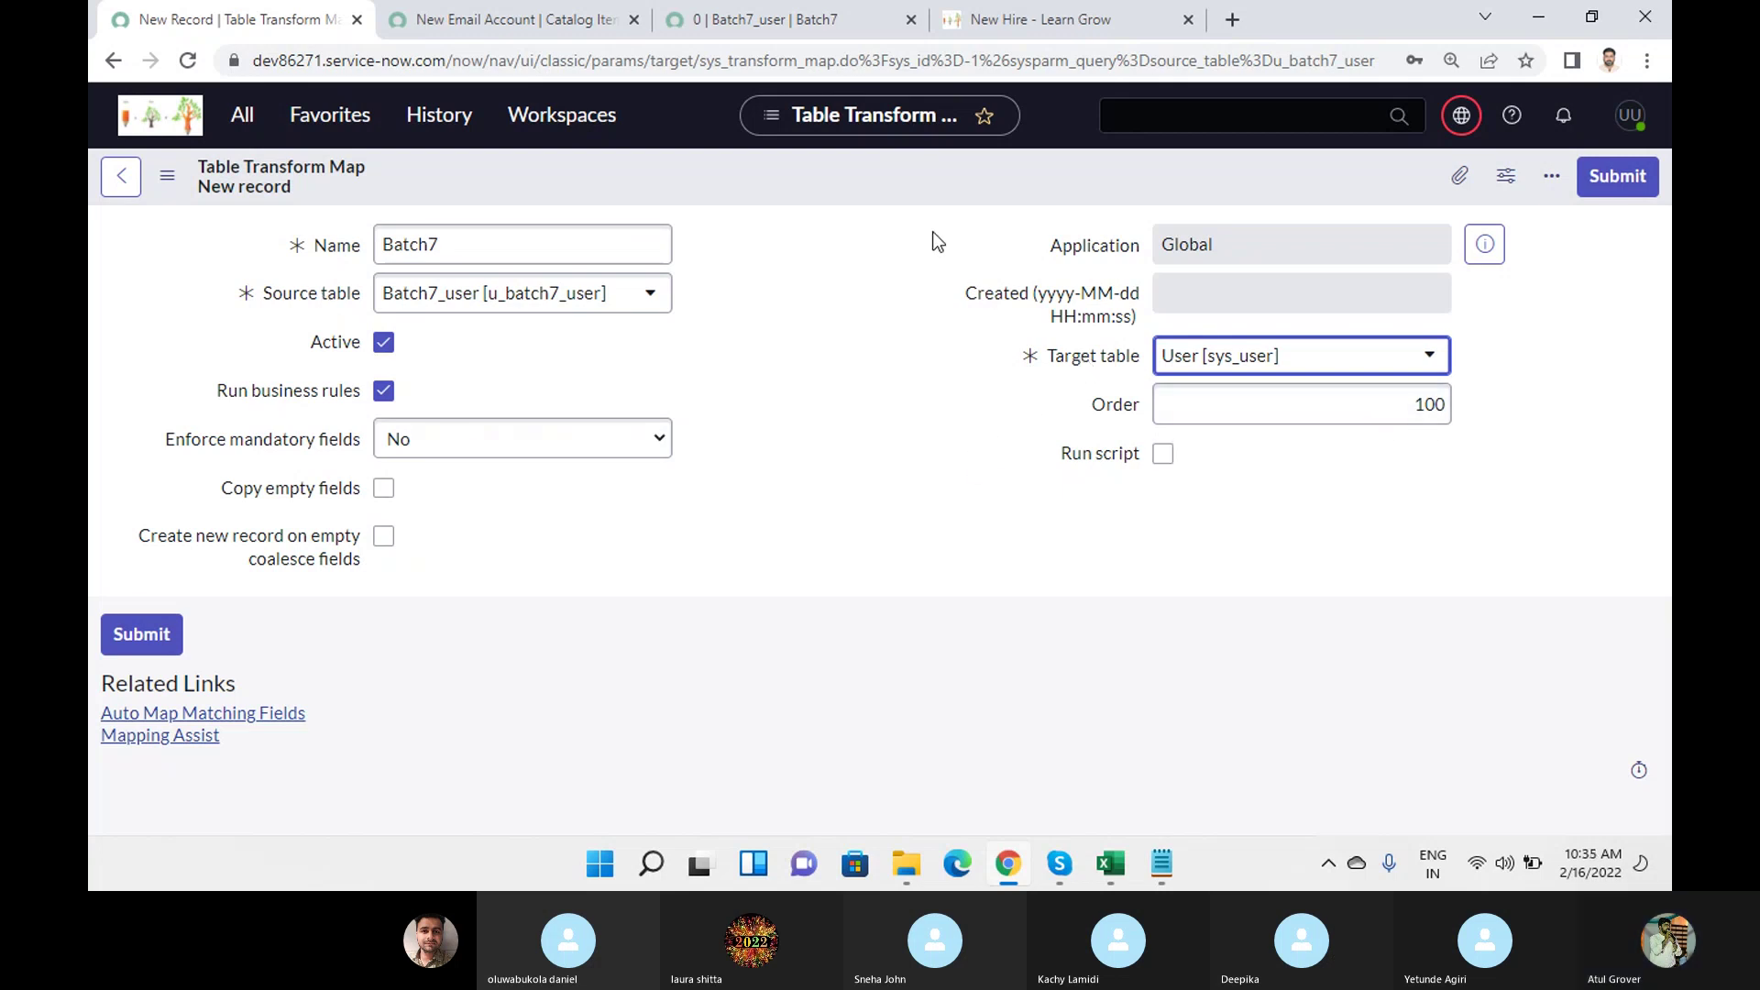
pyautogui.rightClick(927, 172)
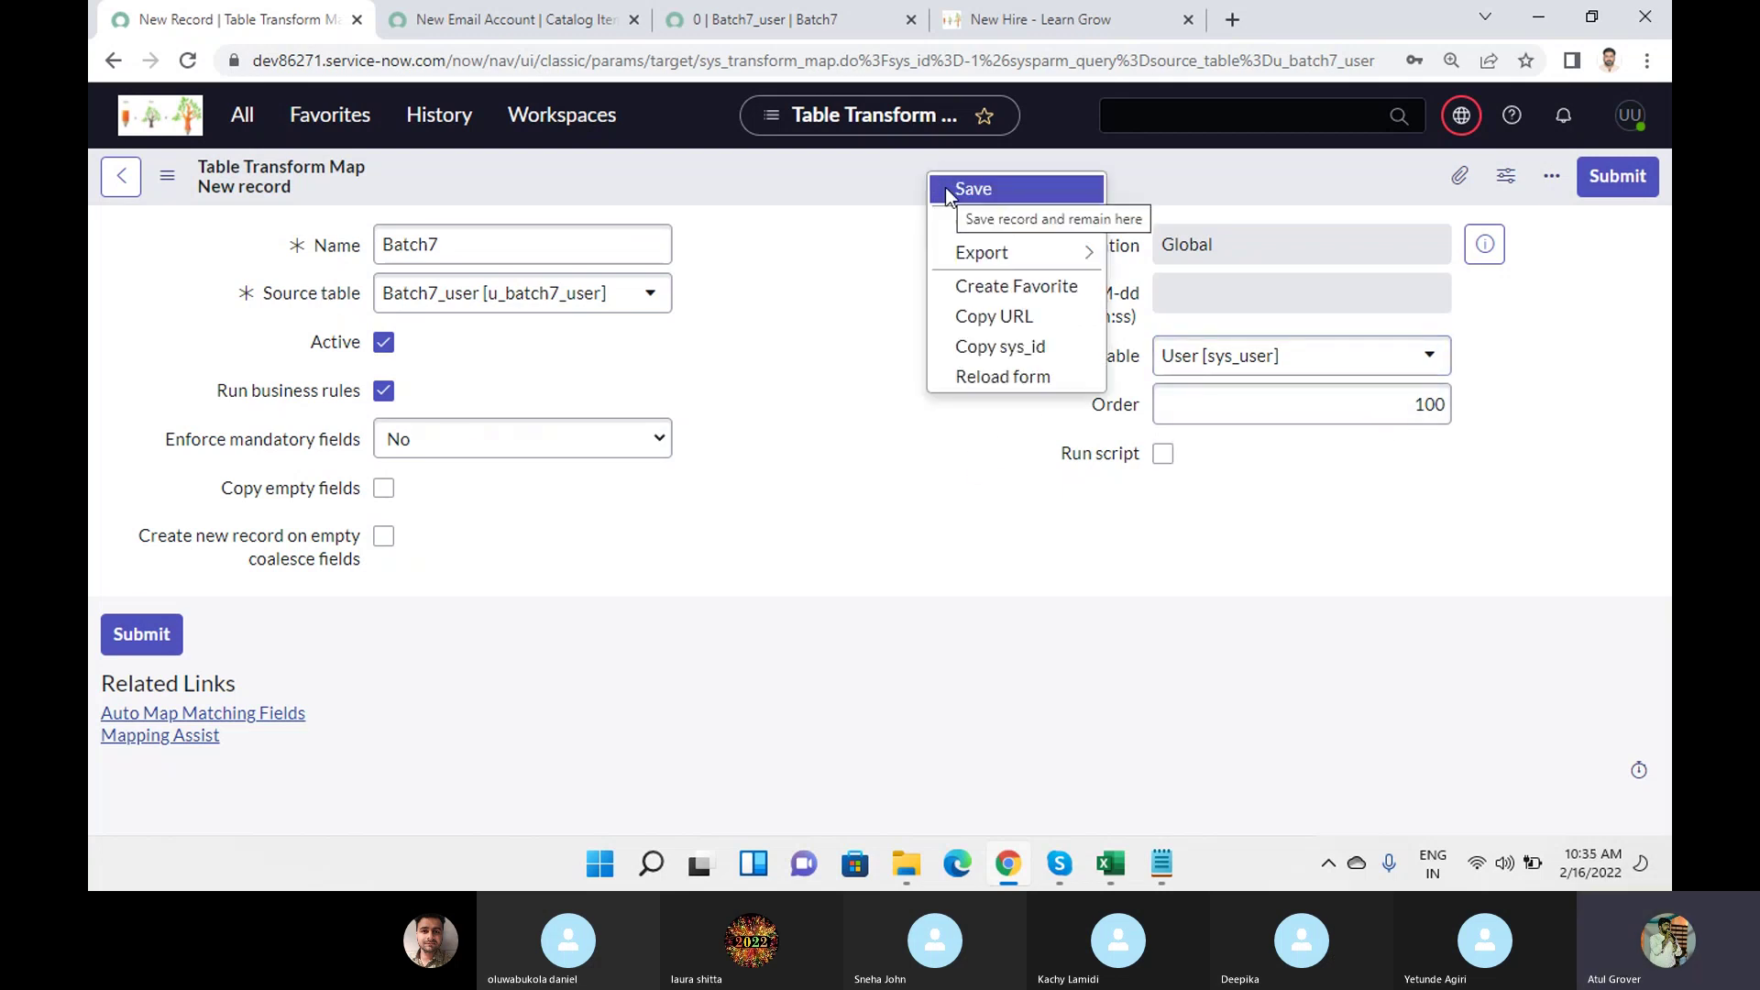
pyautogui.click(947, 190)
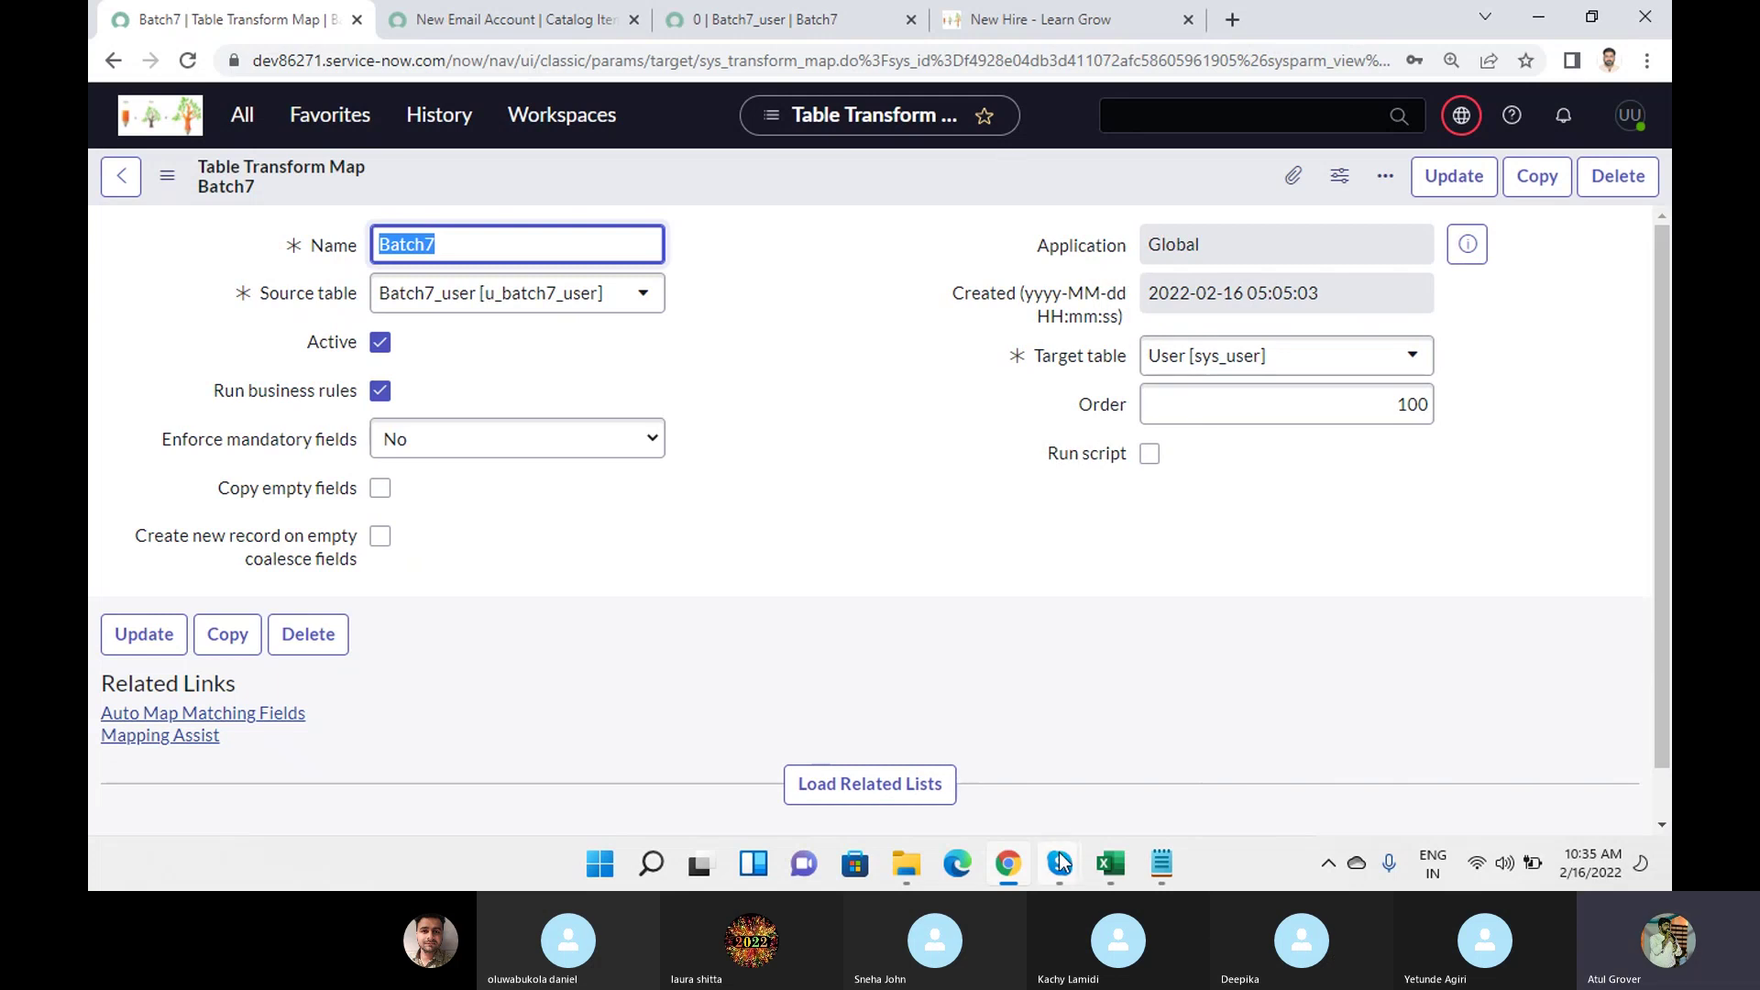
# Type a new 'Laptop - Phone' line beneath 'Import Set -- User' in the Notepad notes.
pyautogui.click(1157, 878)
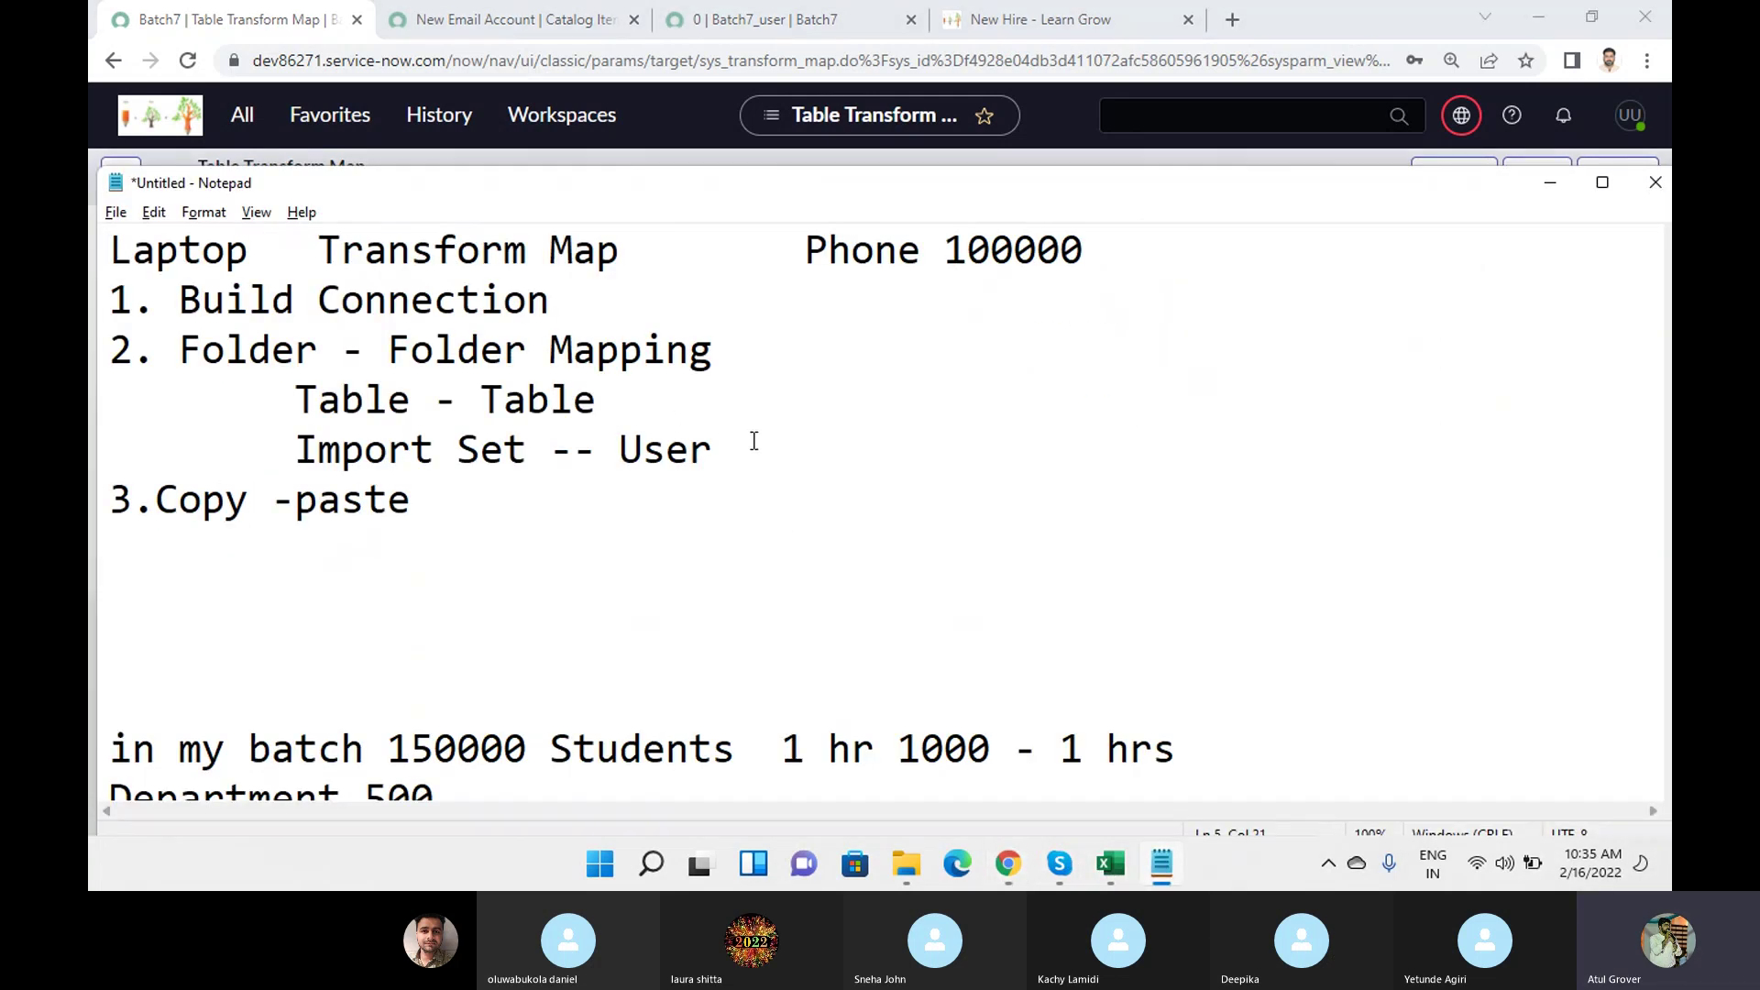
pyautogui.press('Return')
pyautogui.write('La')
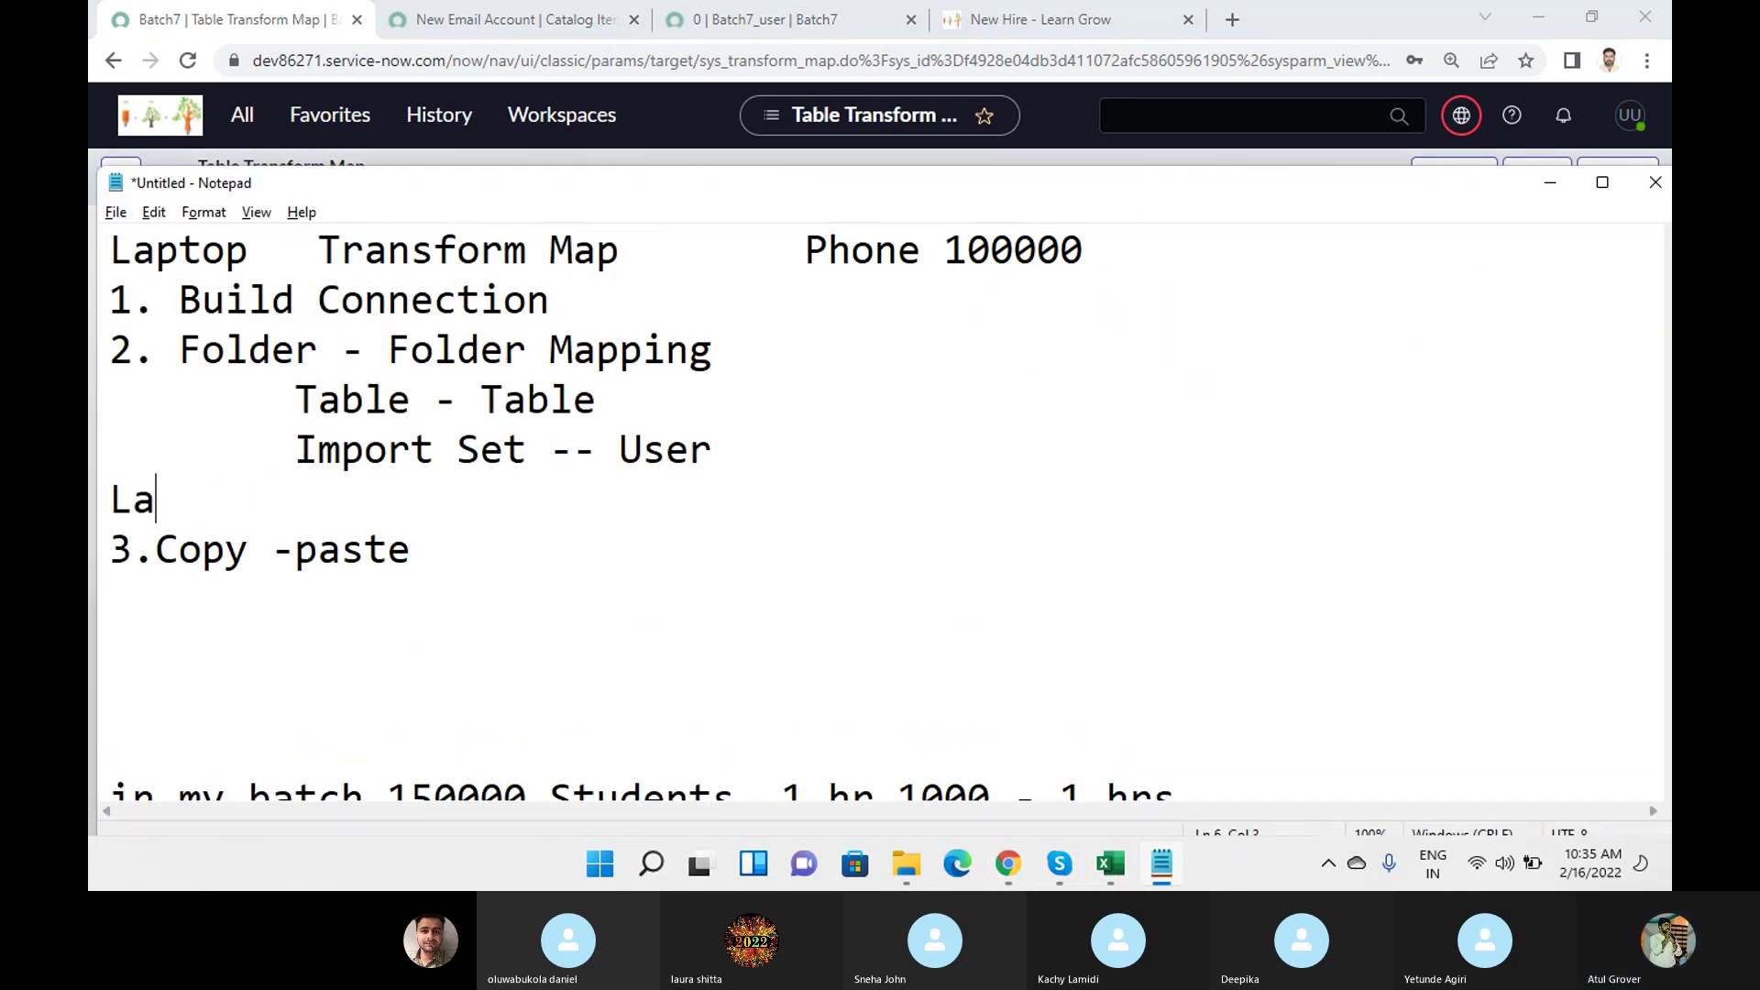
pyautogui.write('ptop - Phone')
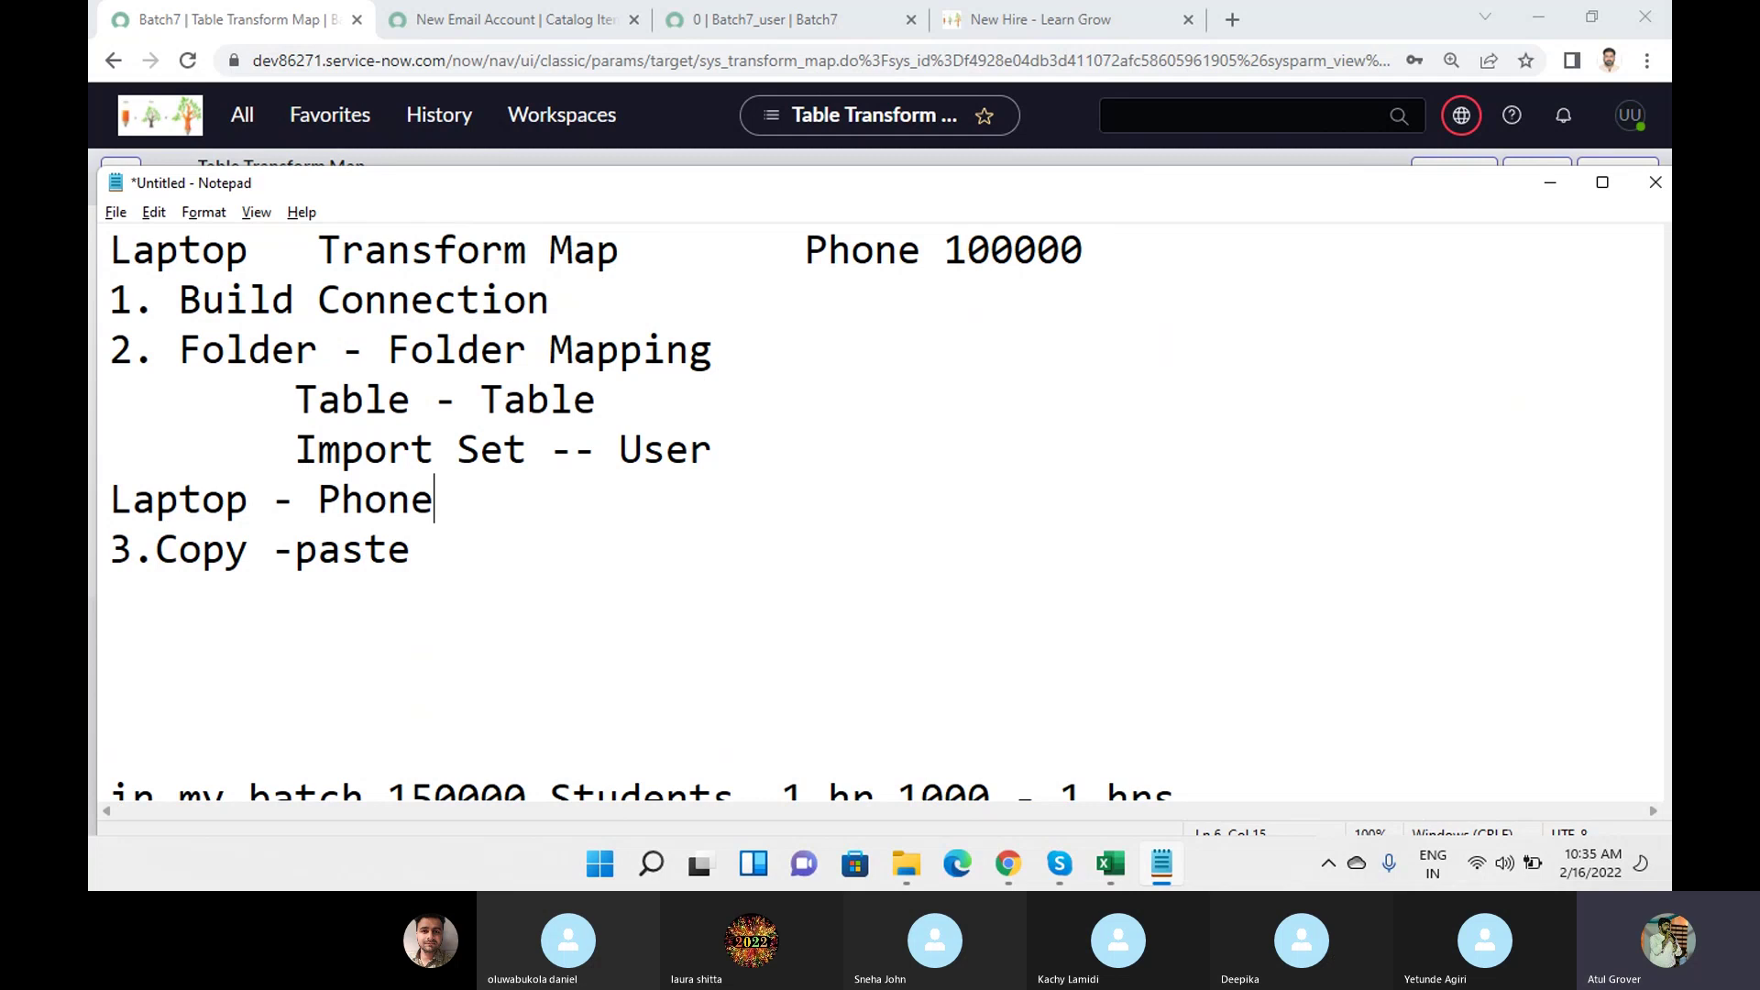
# Load the Batch7 transform map's related lists, revealing its empty Field Maps list.
pyautogui.click(679, 135)
pyautogui.click(902, 799)
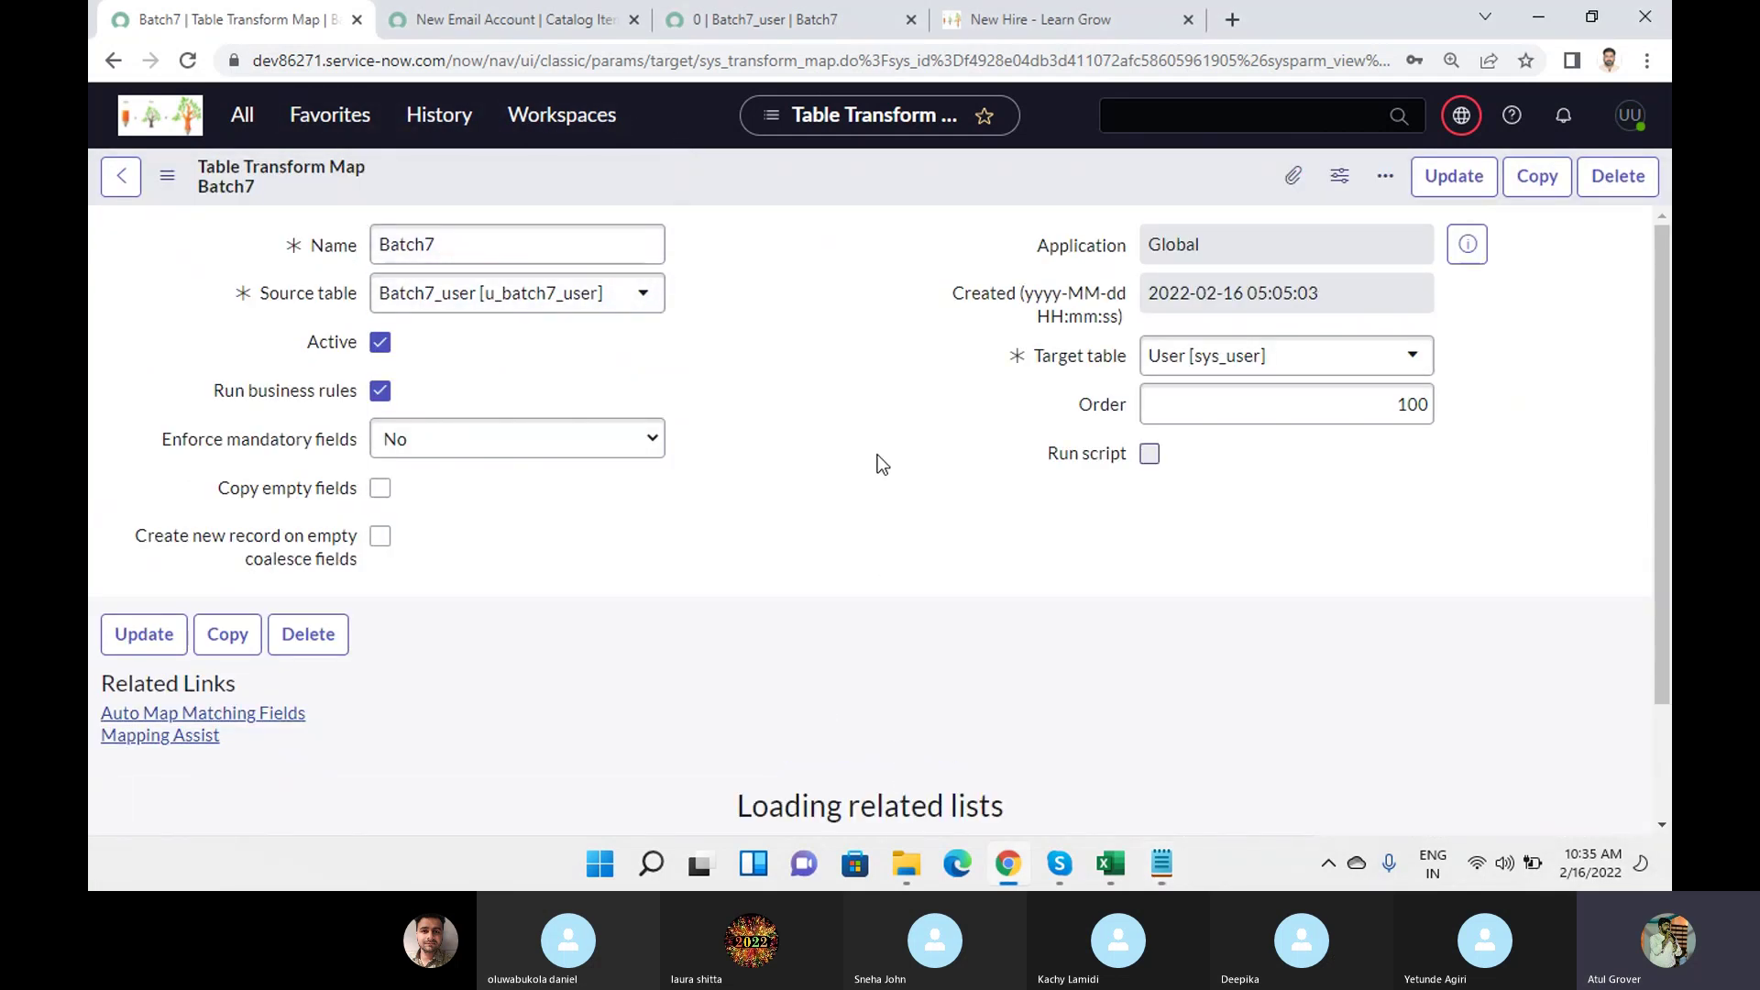
pyautogui.scroll(-3, 871, 522)
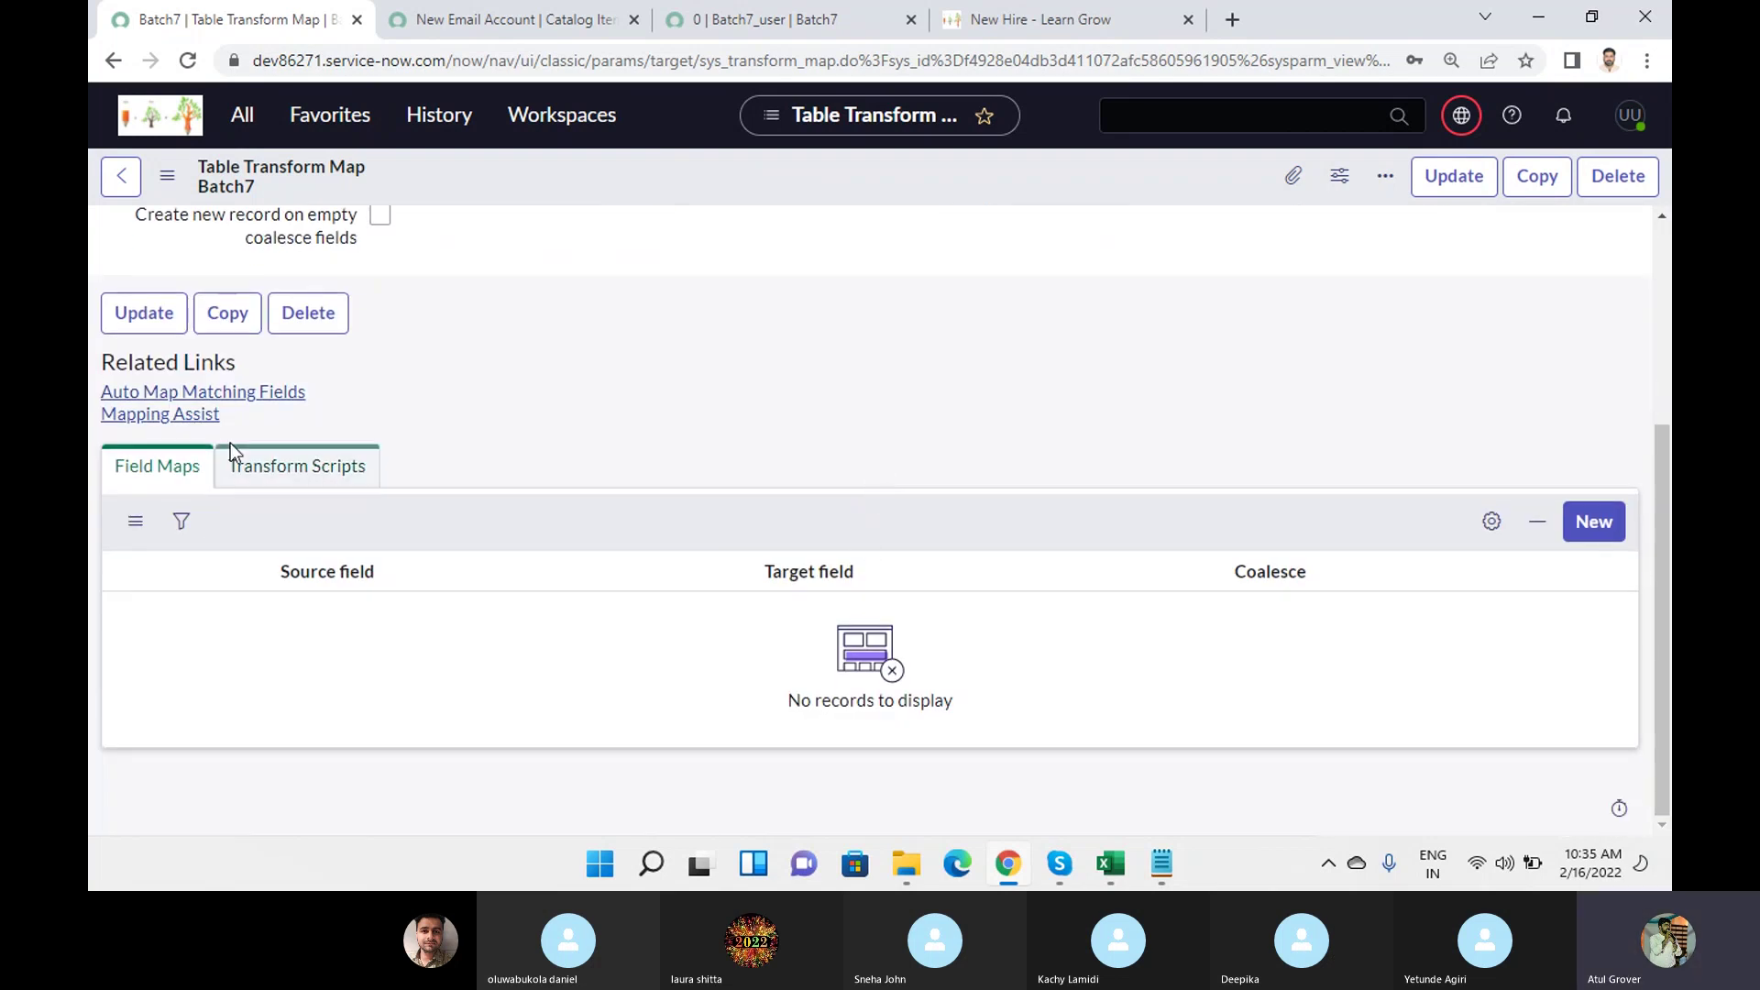
# Check the Email column header (L1) in the sys_user Excel export, then return to ServiceNow.
pyautogui.moveTo(1114, 866)
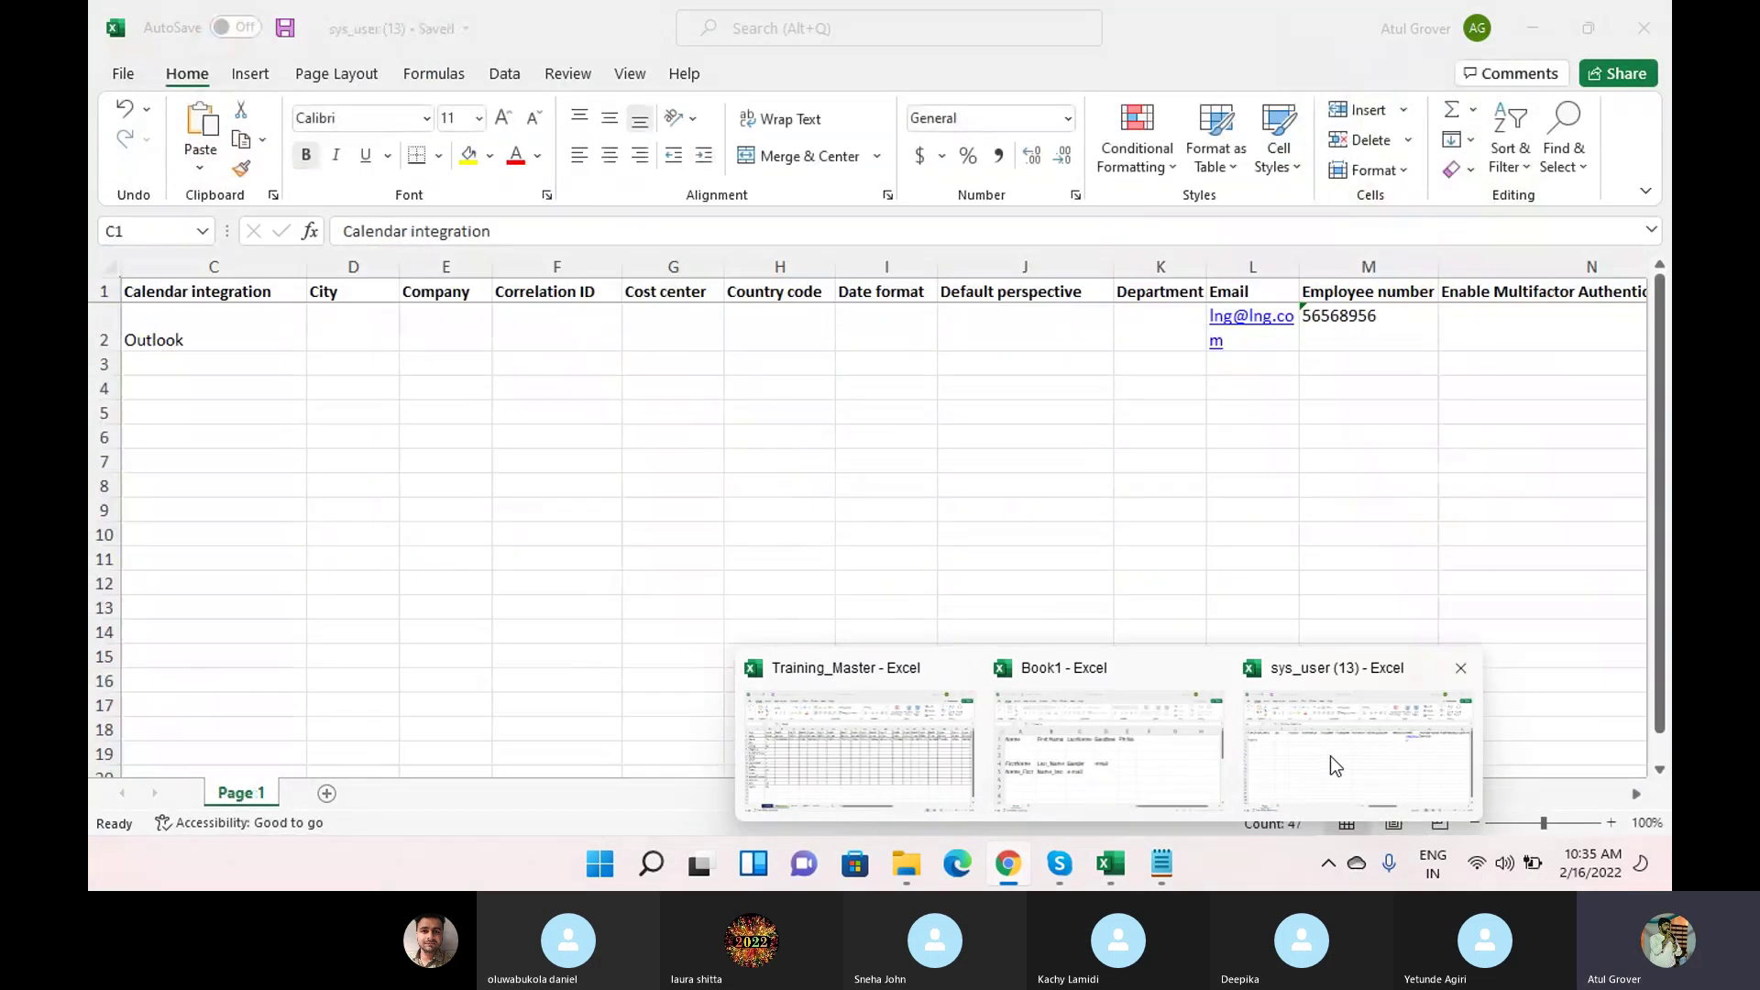
pyautogui.click(1329, 755)
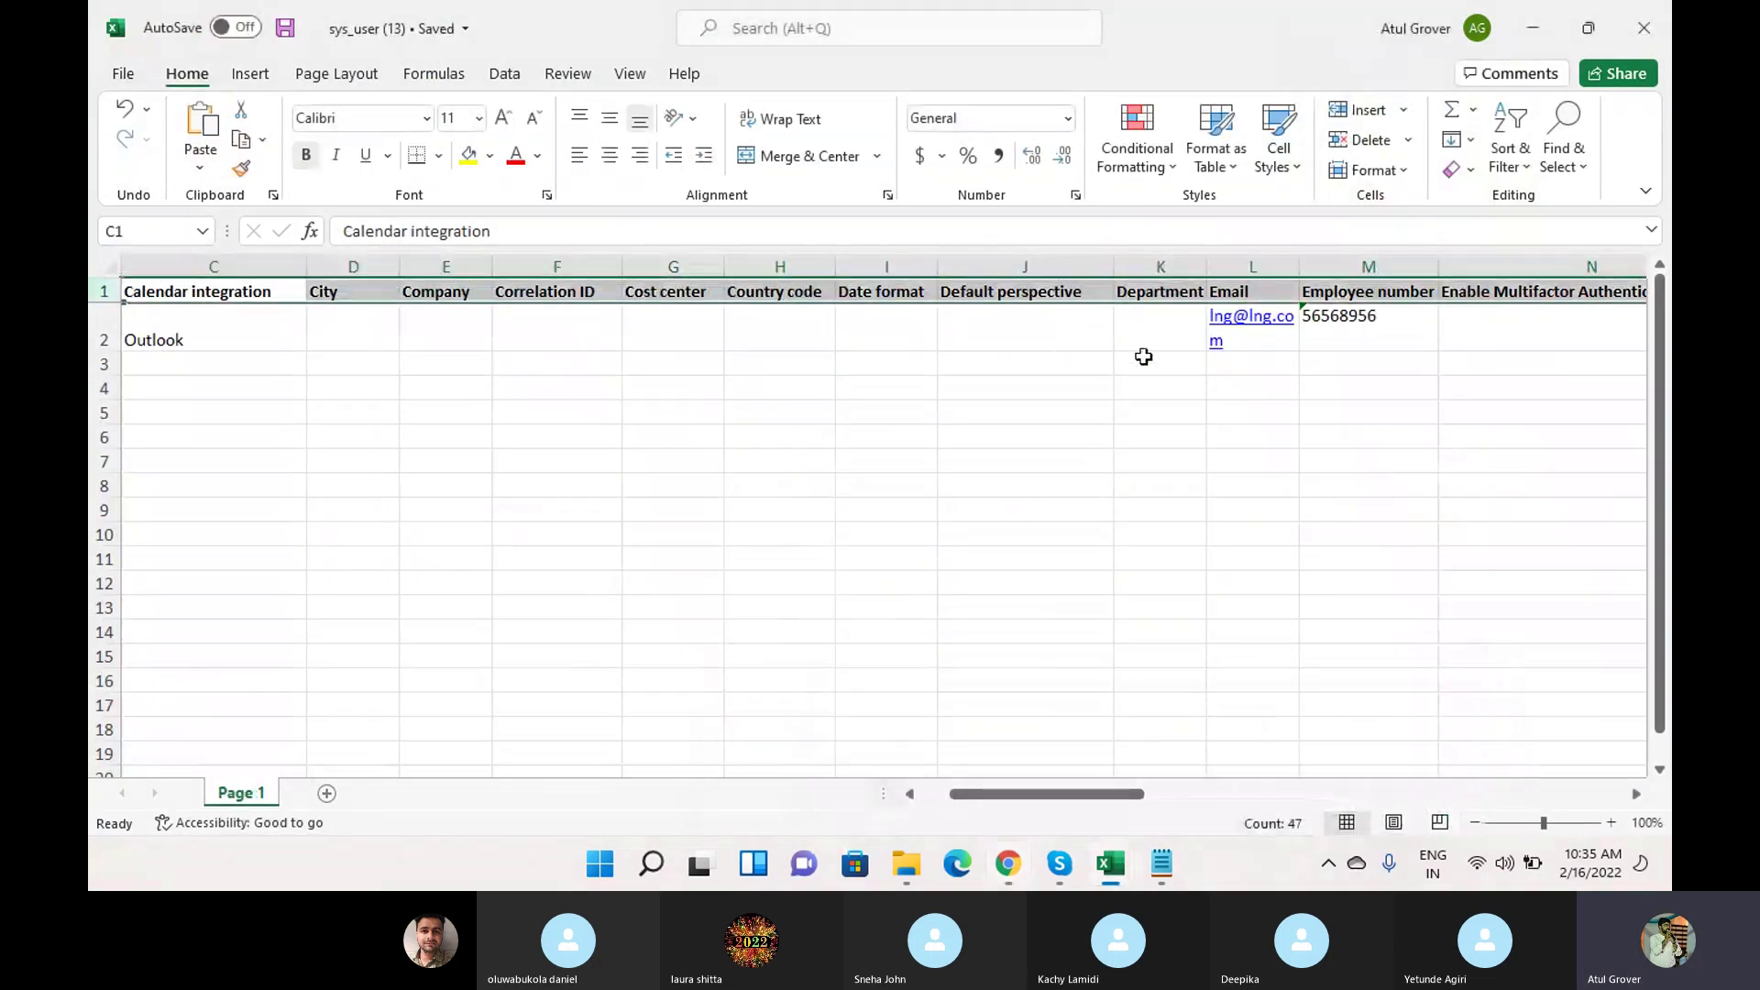
pyautogui.click(1232, 289)
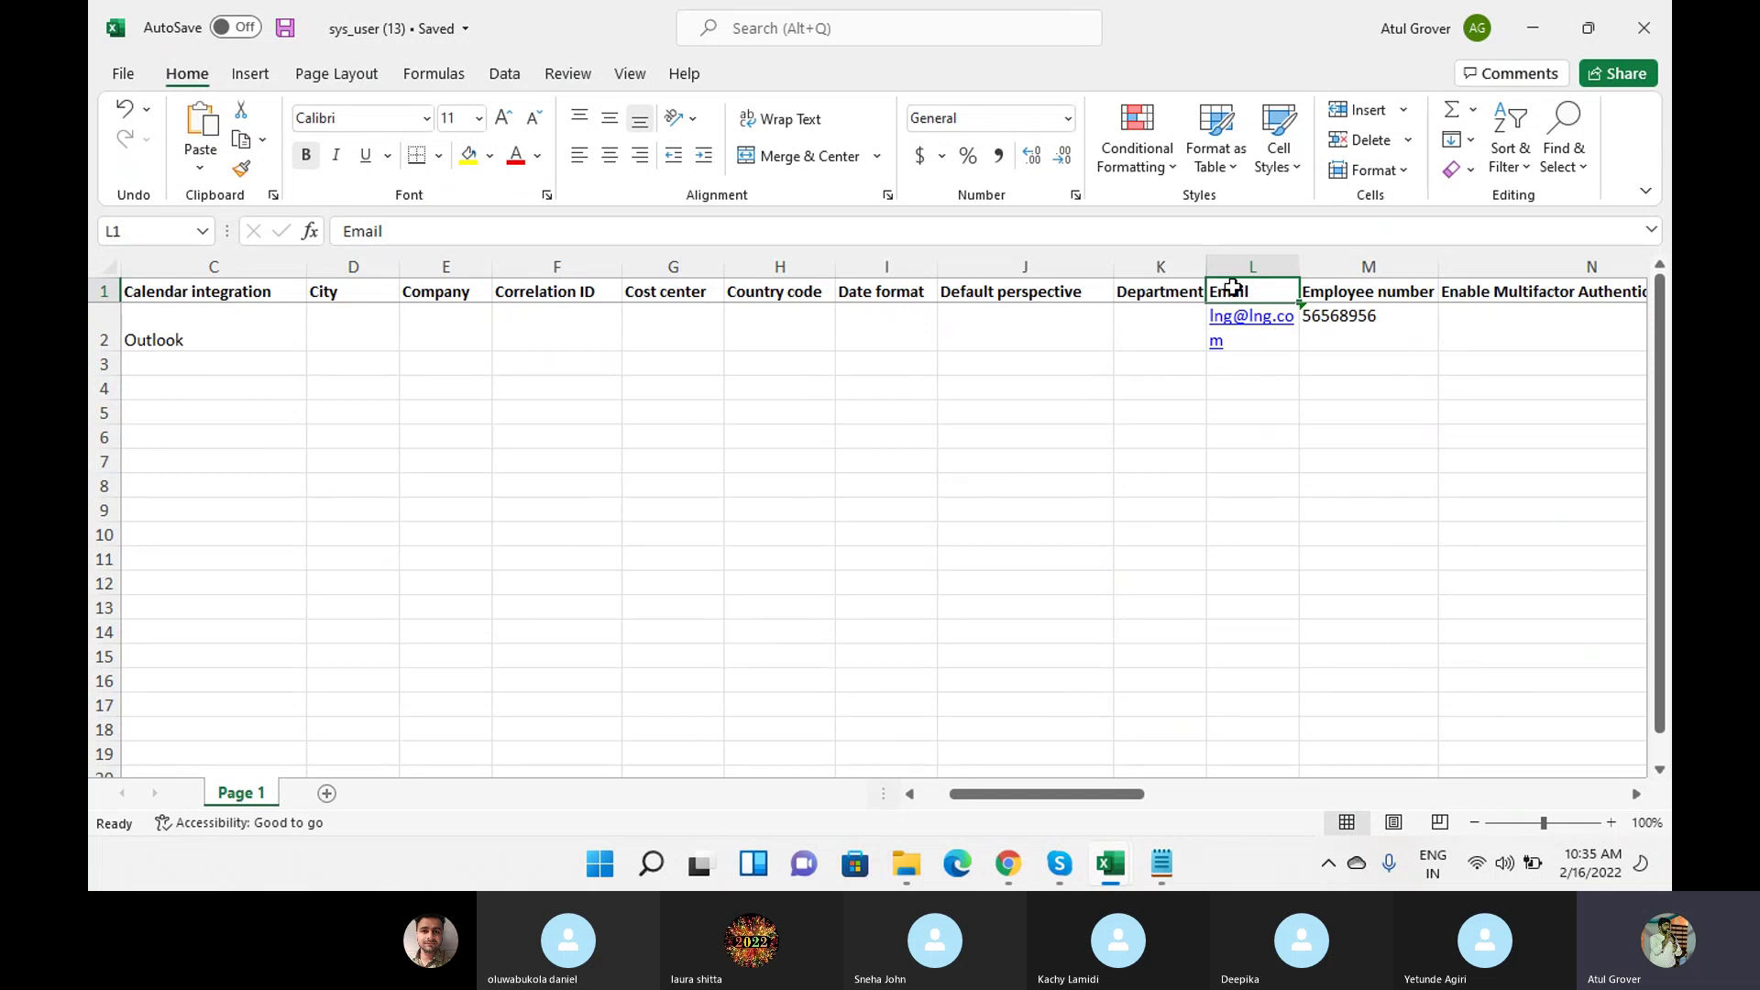
pyautogui.hotkey('alt', 'Tab')
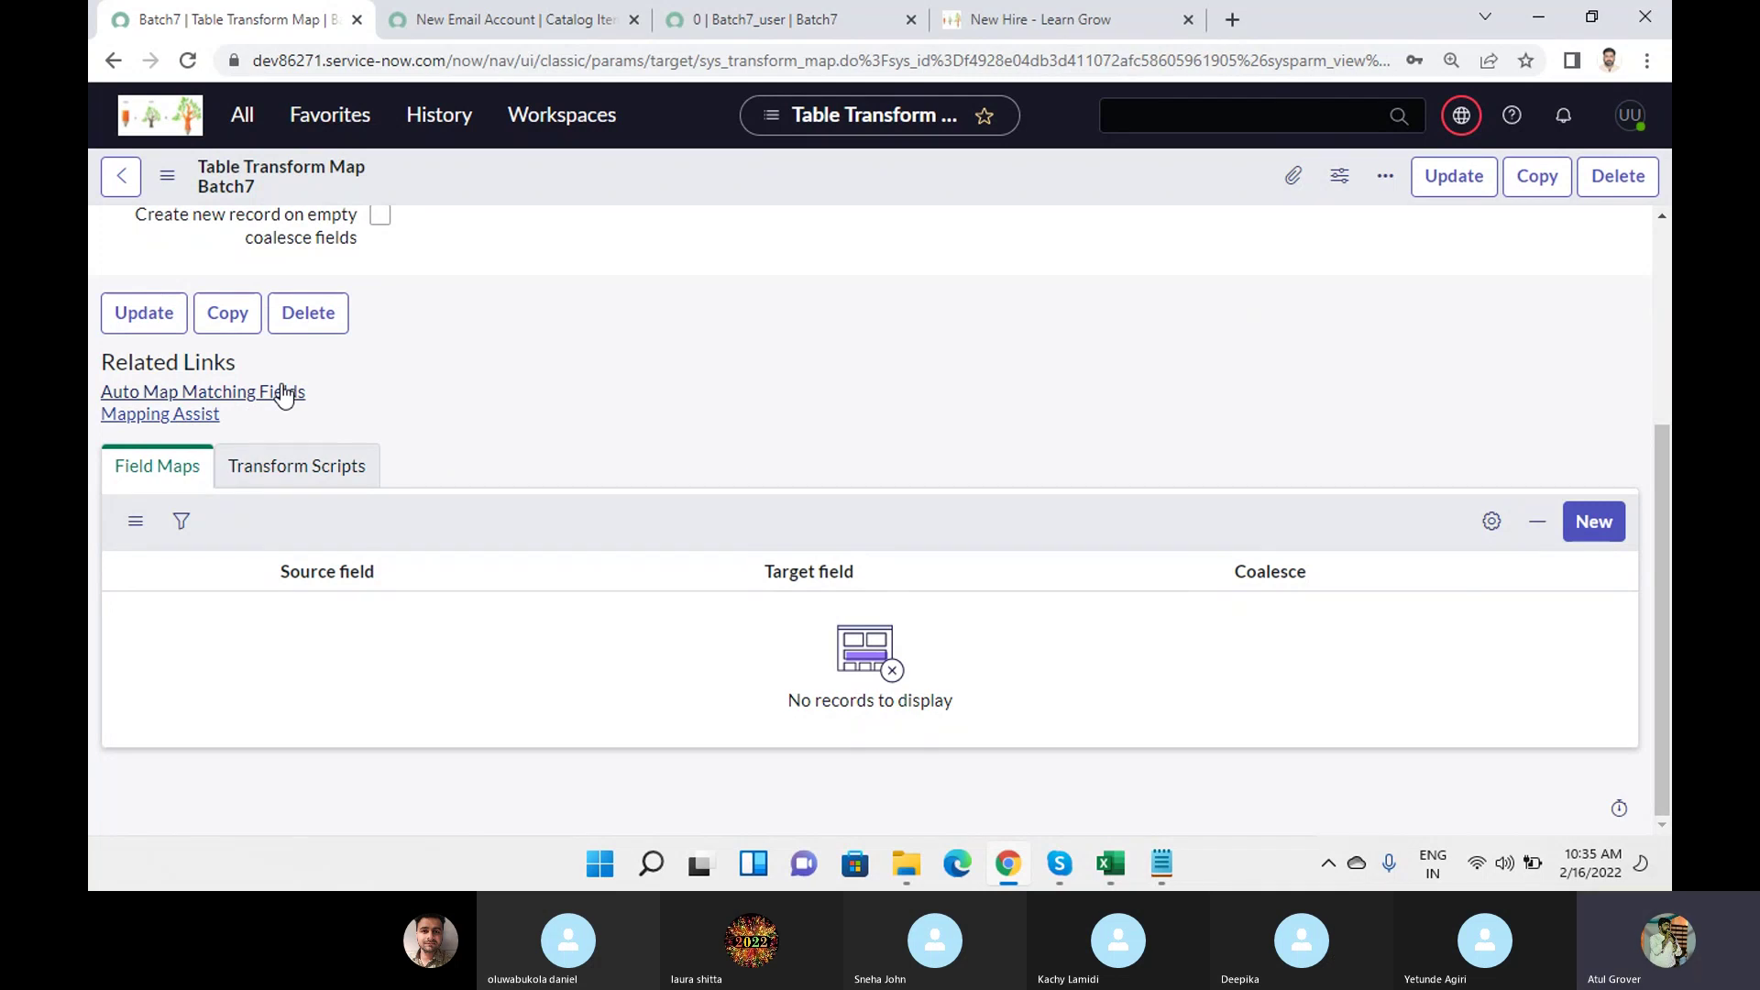
# In Mapping Assist, pair the source Email field with the User table's Email field.
pyautogui.click(184, 416)
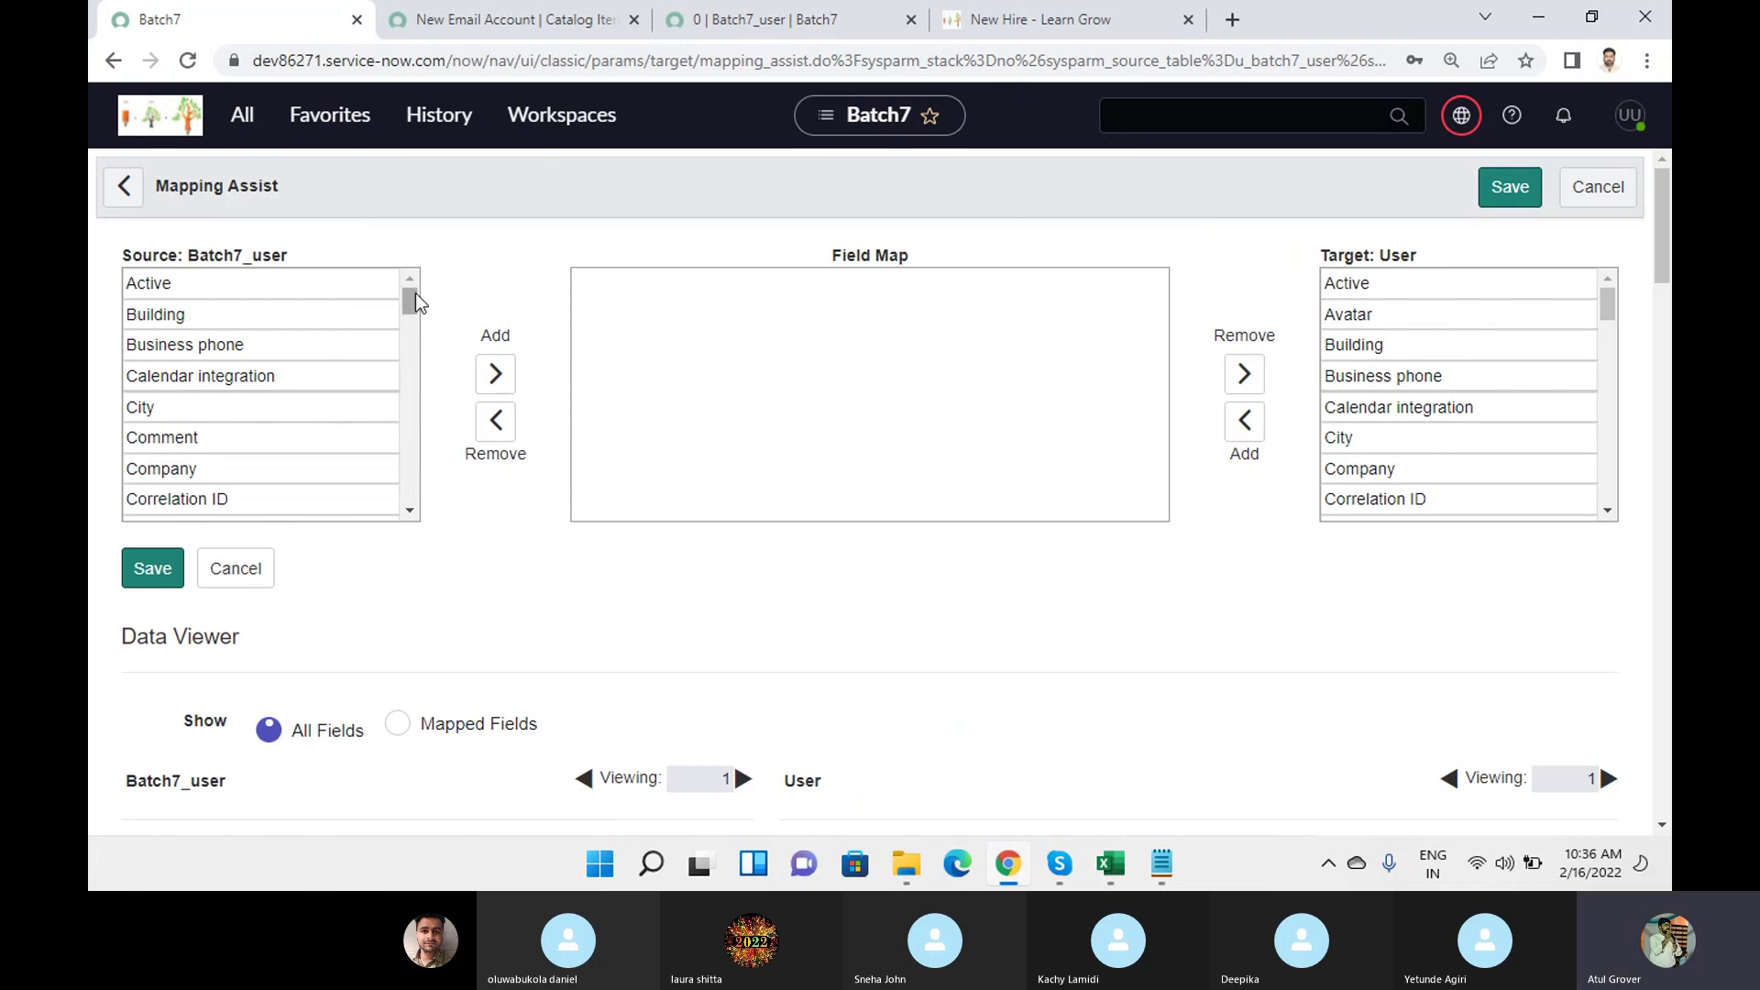
pyautogui.moveTo(415, 294); pyautogui.dragTo(416, 336)
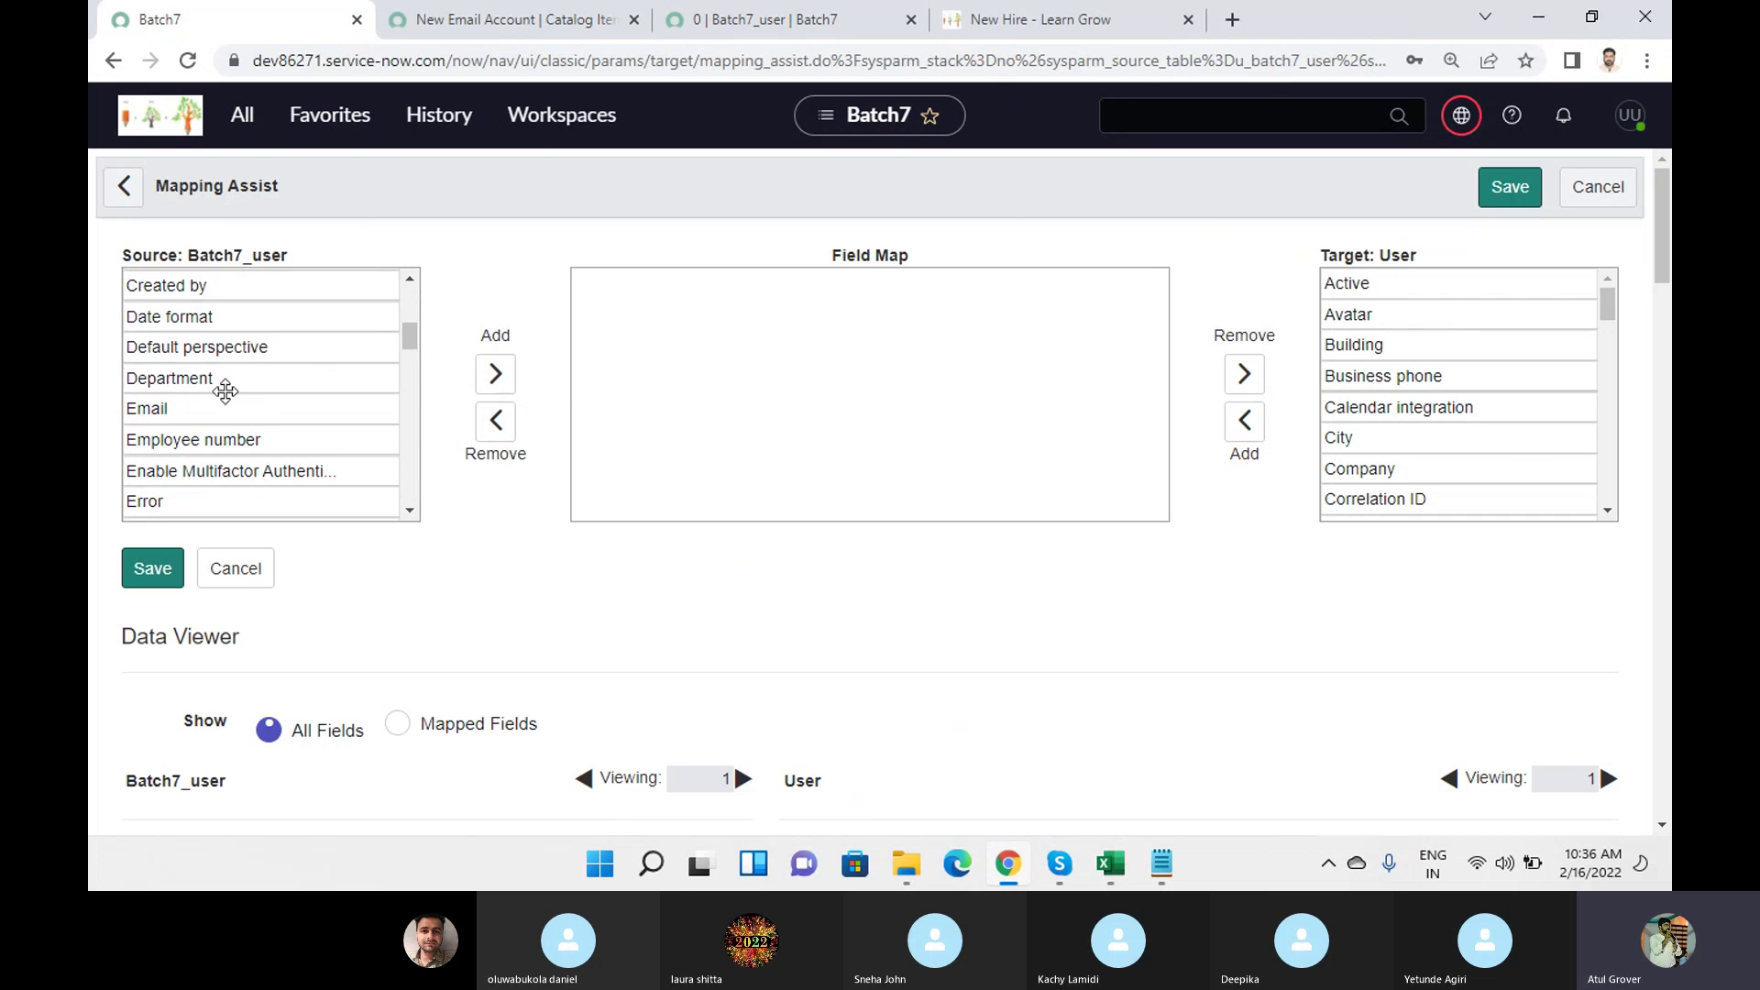
pyautogui.doubleClick(165, 404)
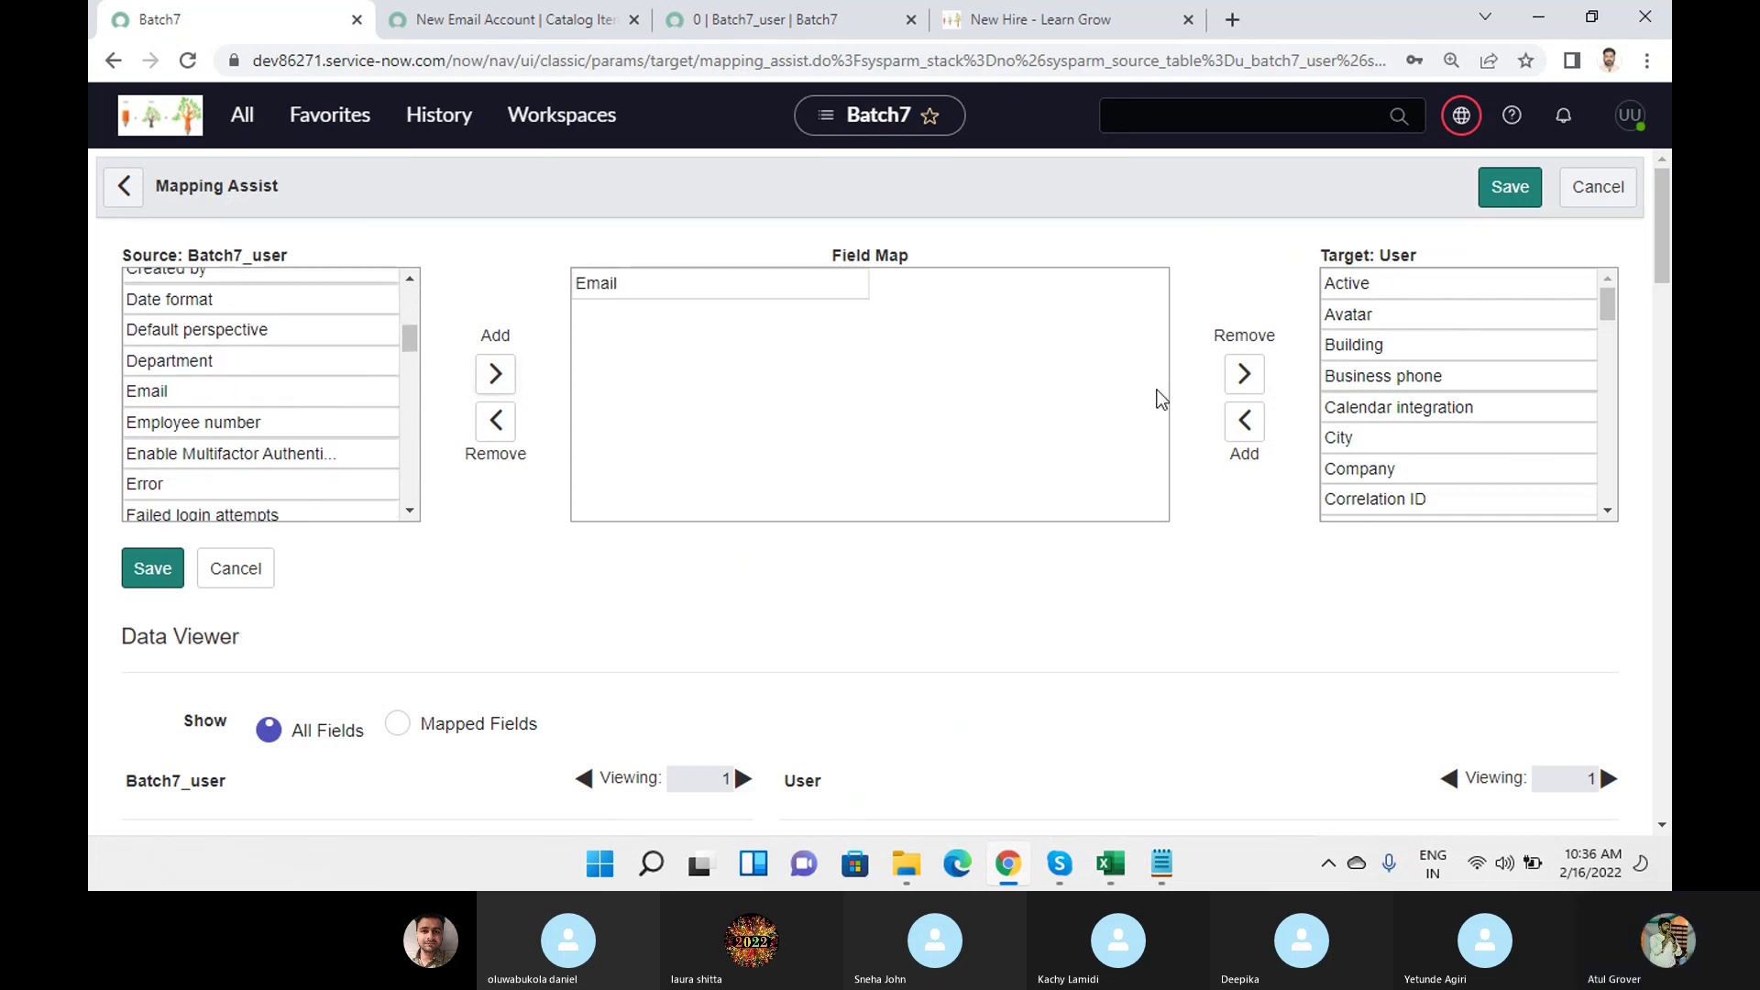
pyautogui.scroll(-1, 1479, 336)
pyautogui.scroll(-2, 1479, 337)
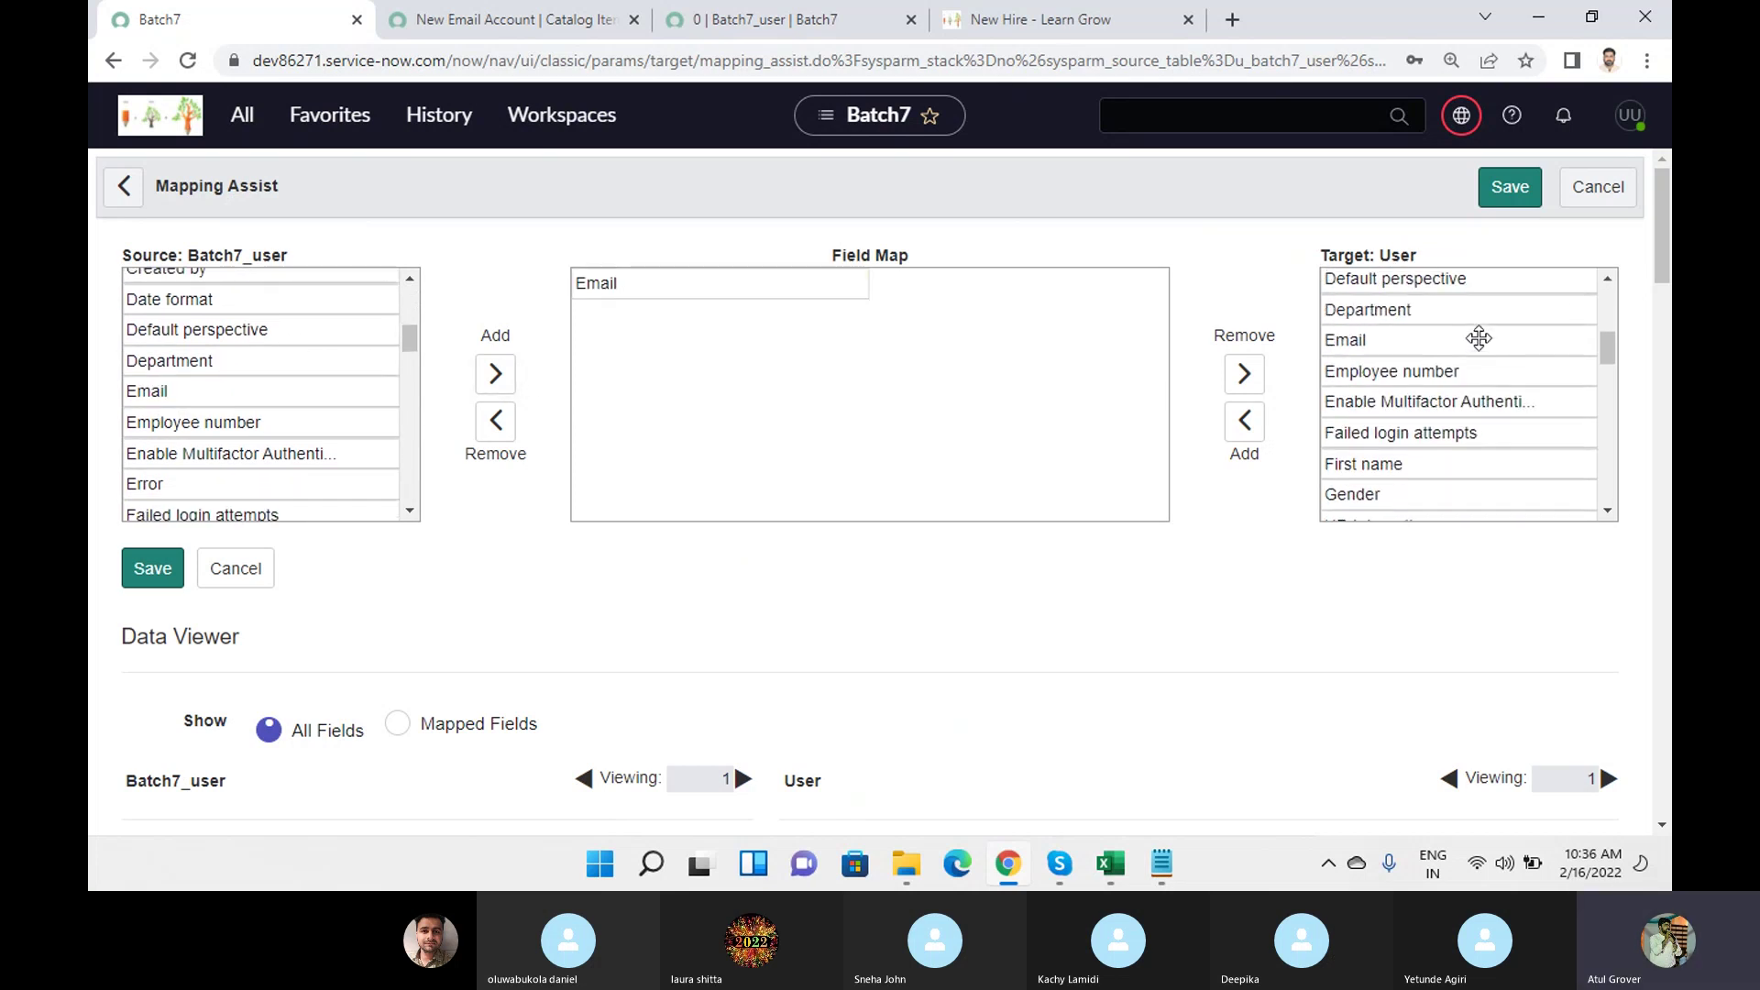
pyautogui.click(1366, 339)
pyautogui.moveTo(1366, 338); pyautogui.dragTo(1030, 295)
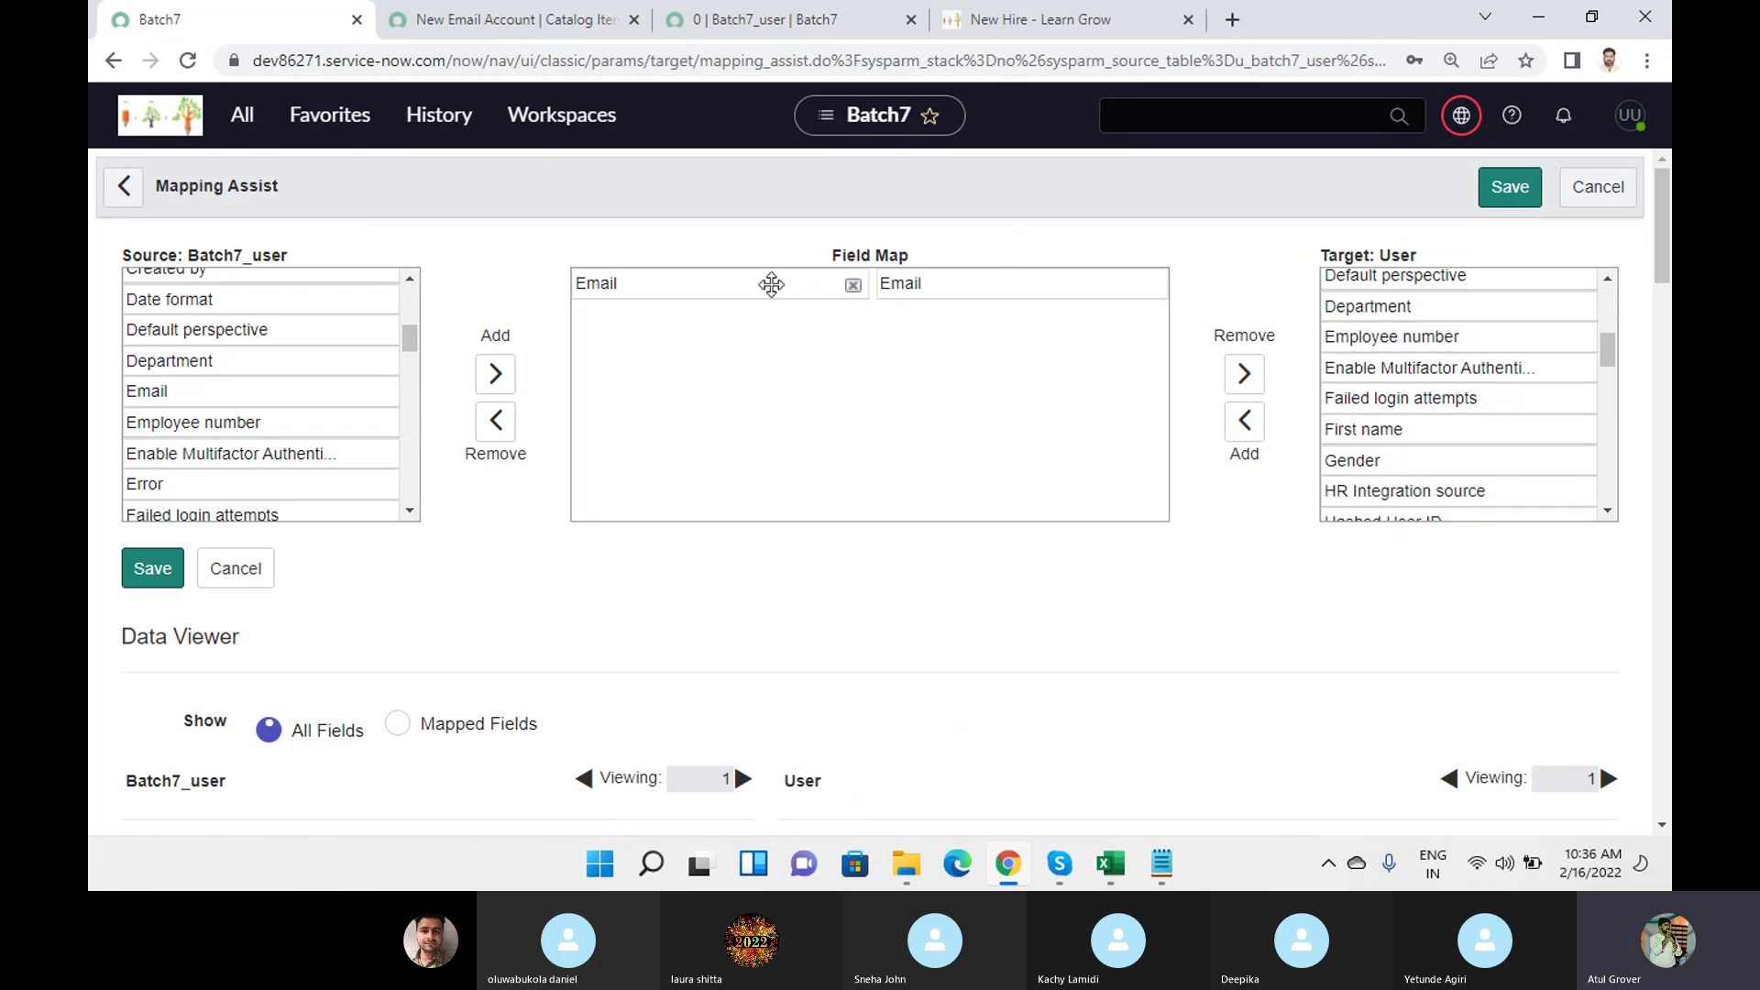
# Save the Email → Email mapping and return to the Batch7 transform map form.
pyautogui.scroll(-5, 932, 344)
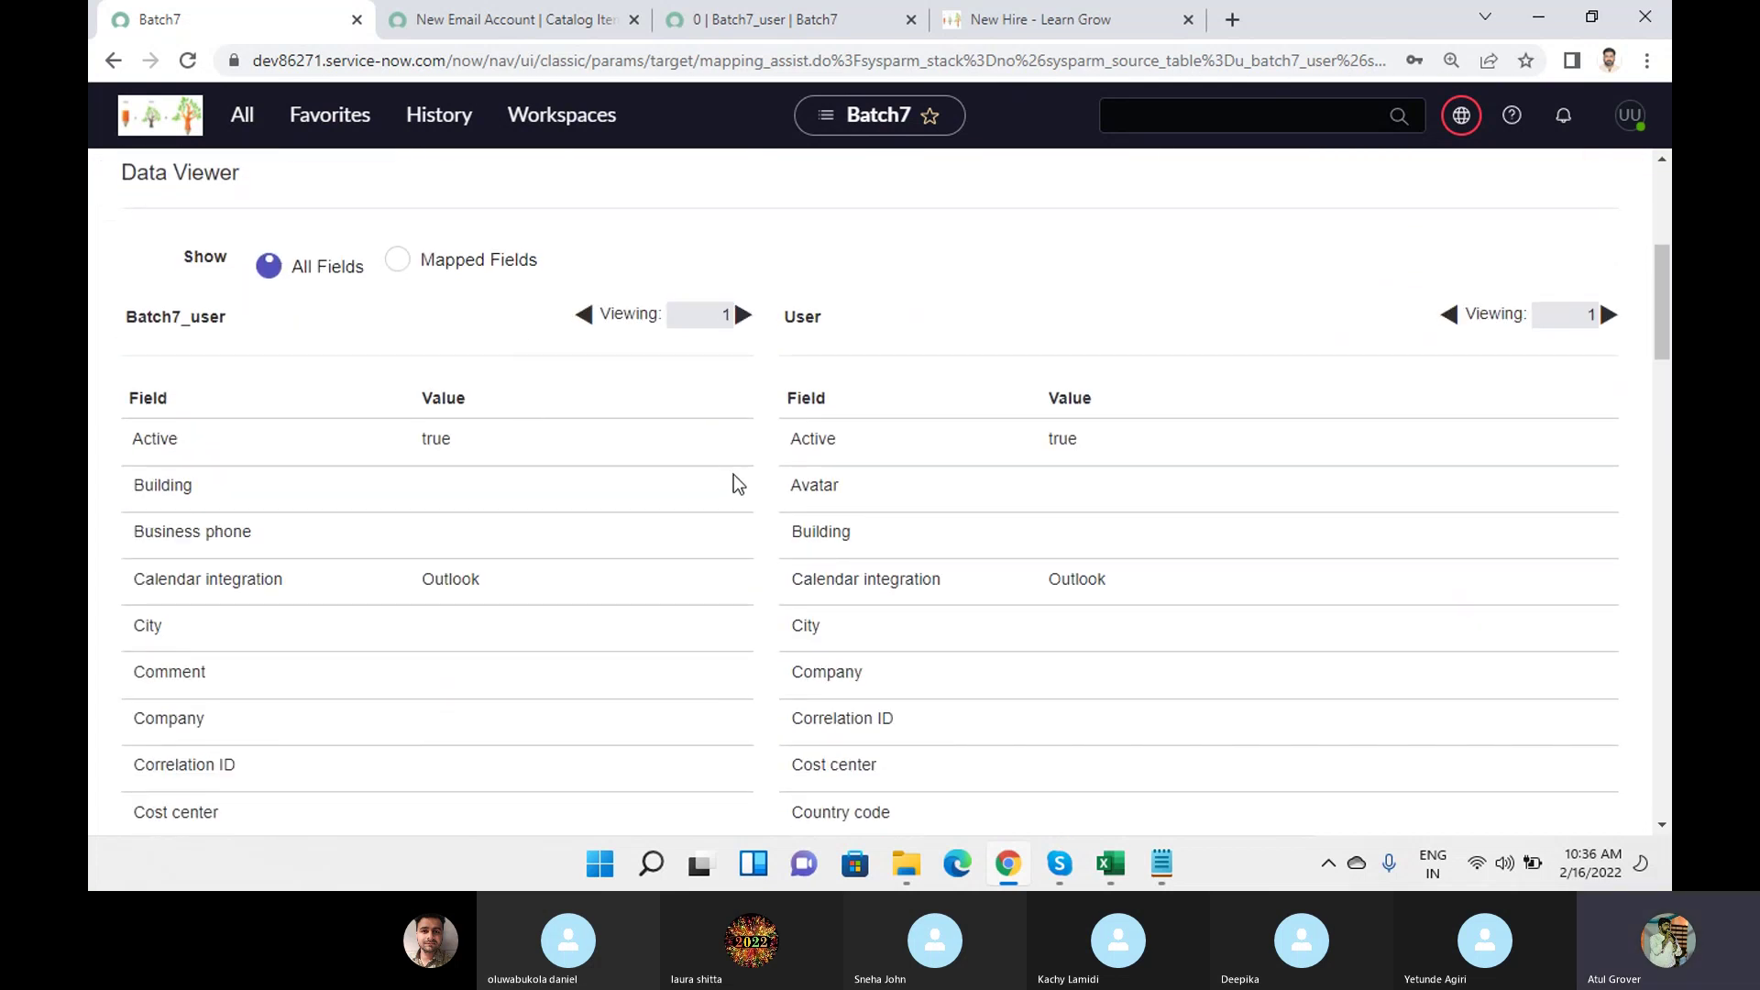
pyautogui.scroll(-3, 733, 481)
pyautogui.scroll(-1, 734, 486)
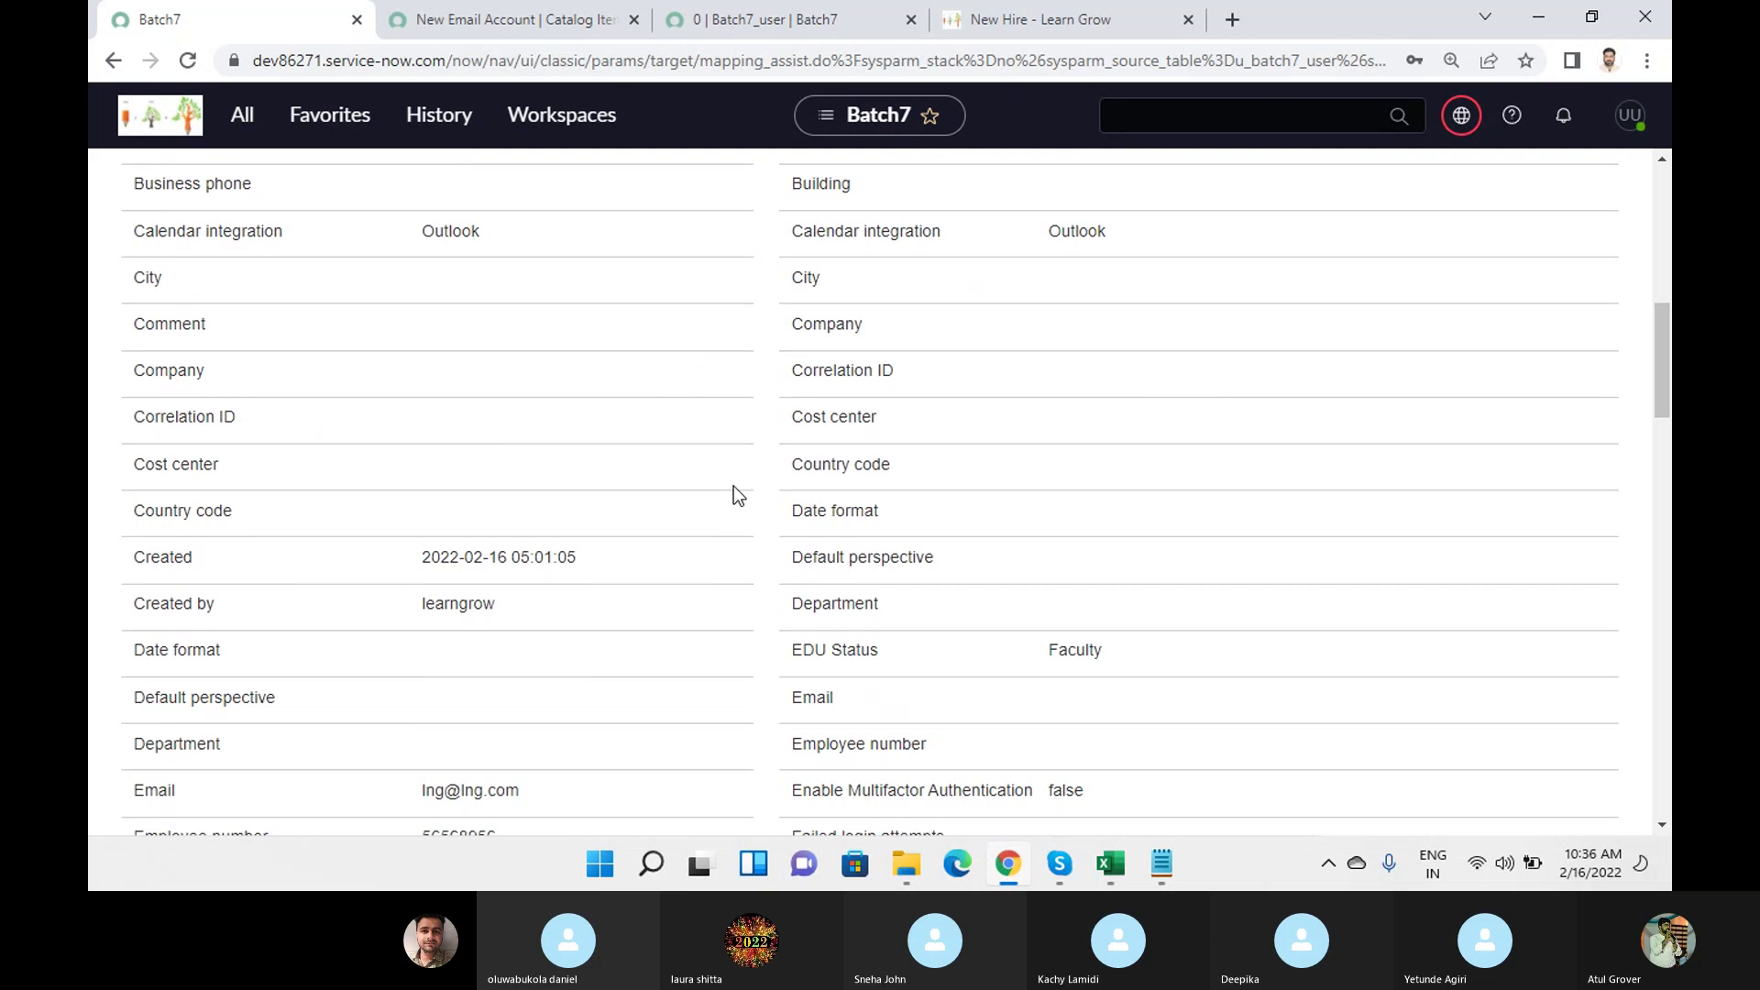
pyautogui.scroll(-4, 733, 485)
pyautogui.scroll(13, 734, 486)
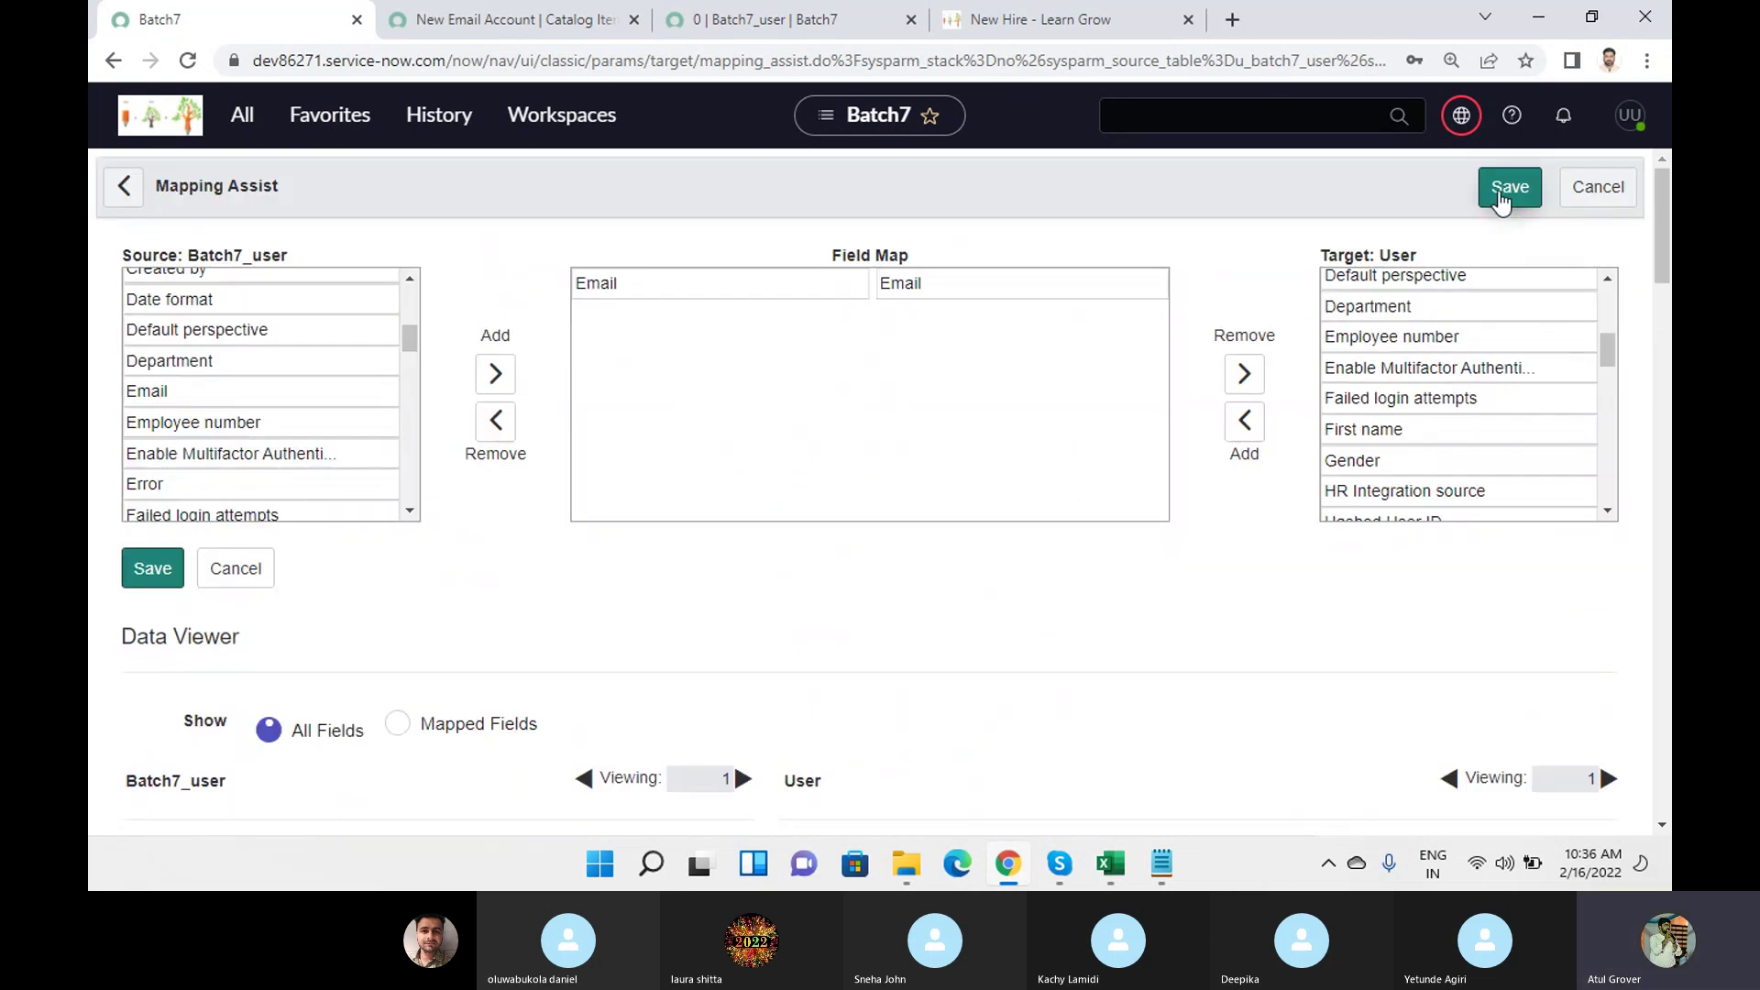
pyautogui.click(1500, 193)
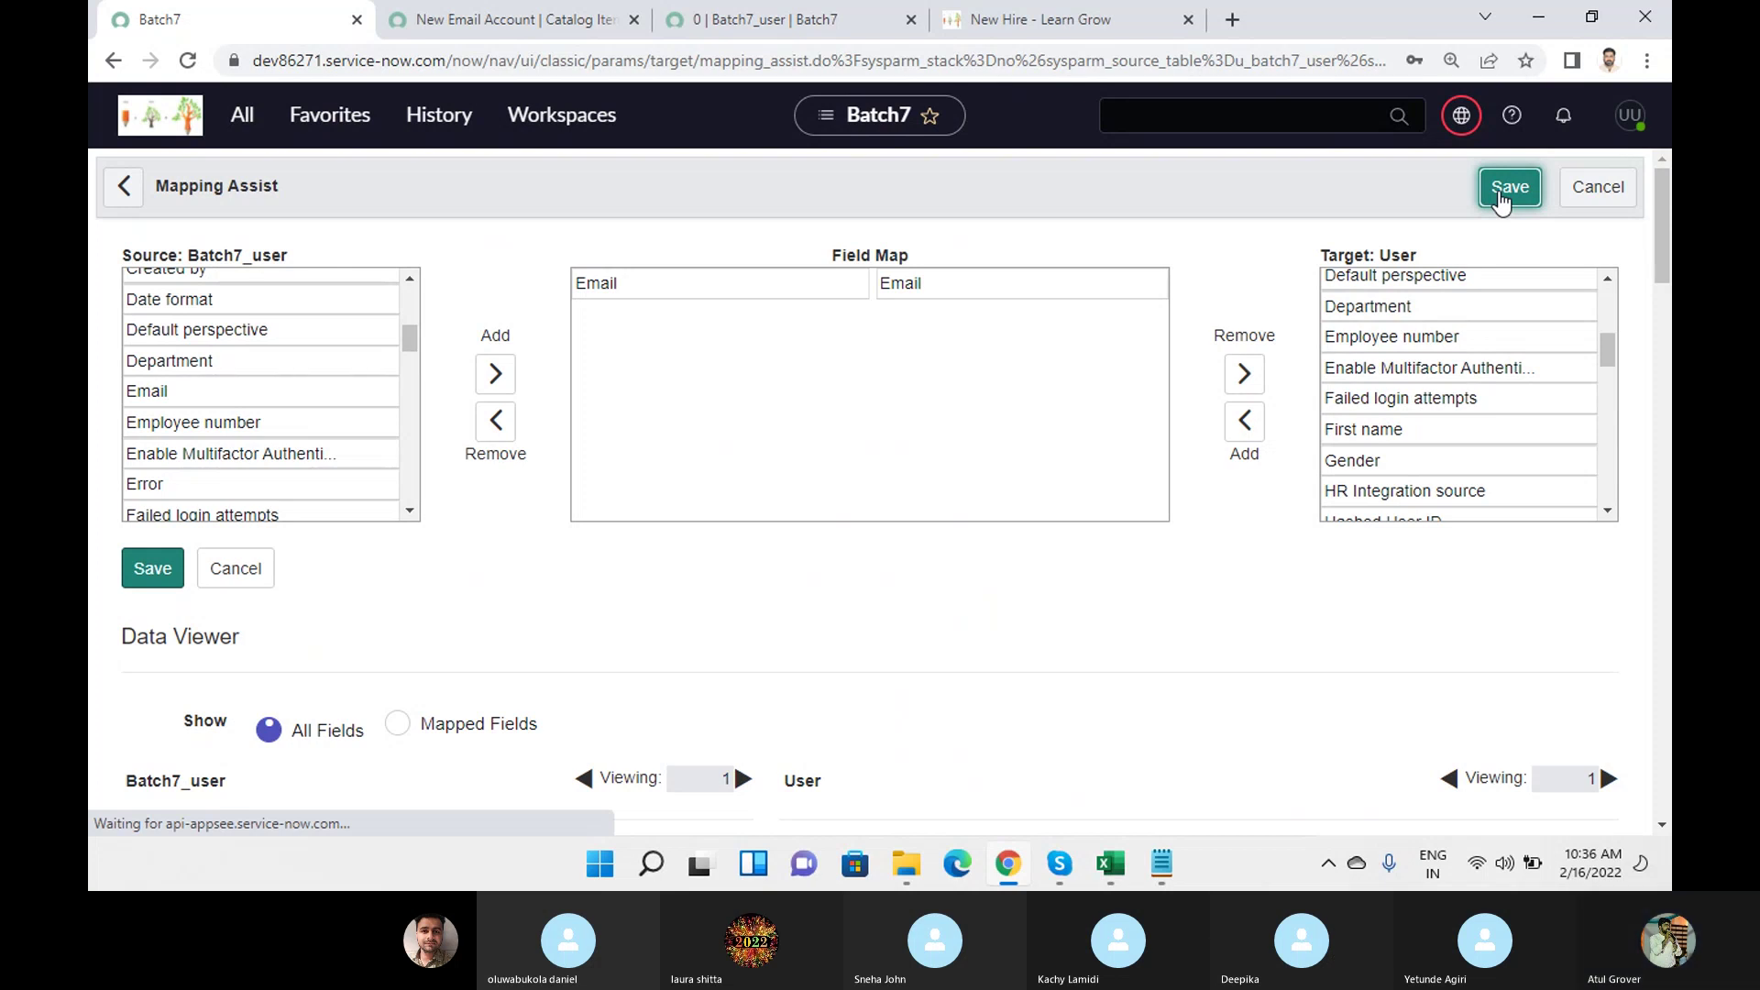
pyautogui.moveTo(1143, 866)
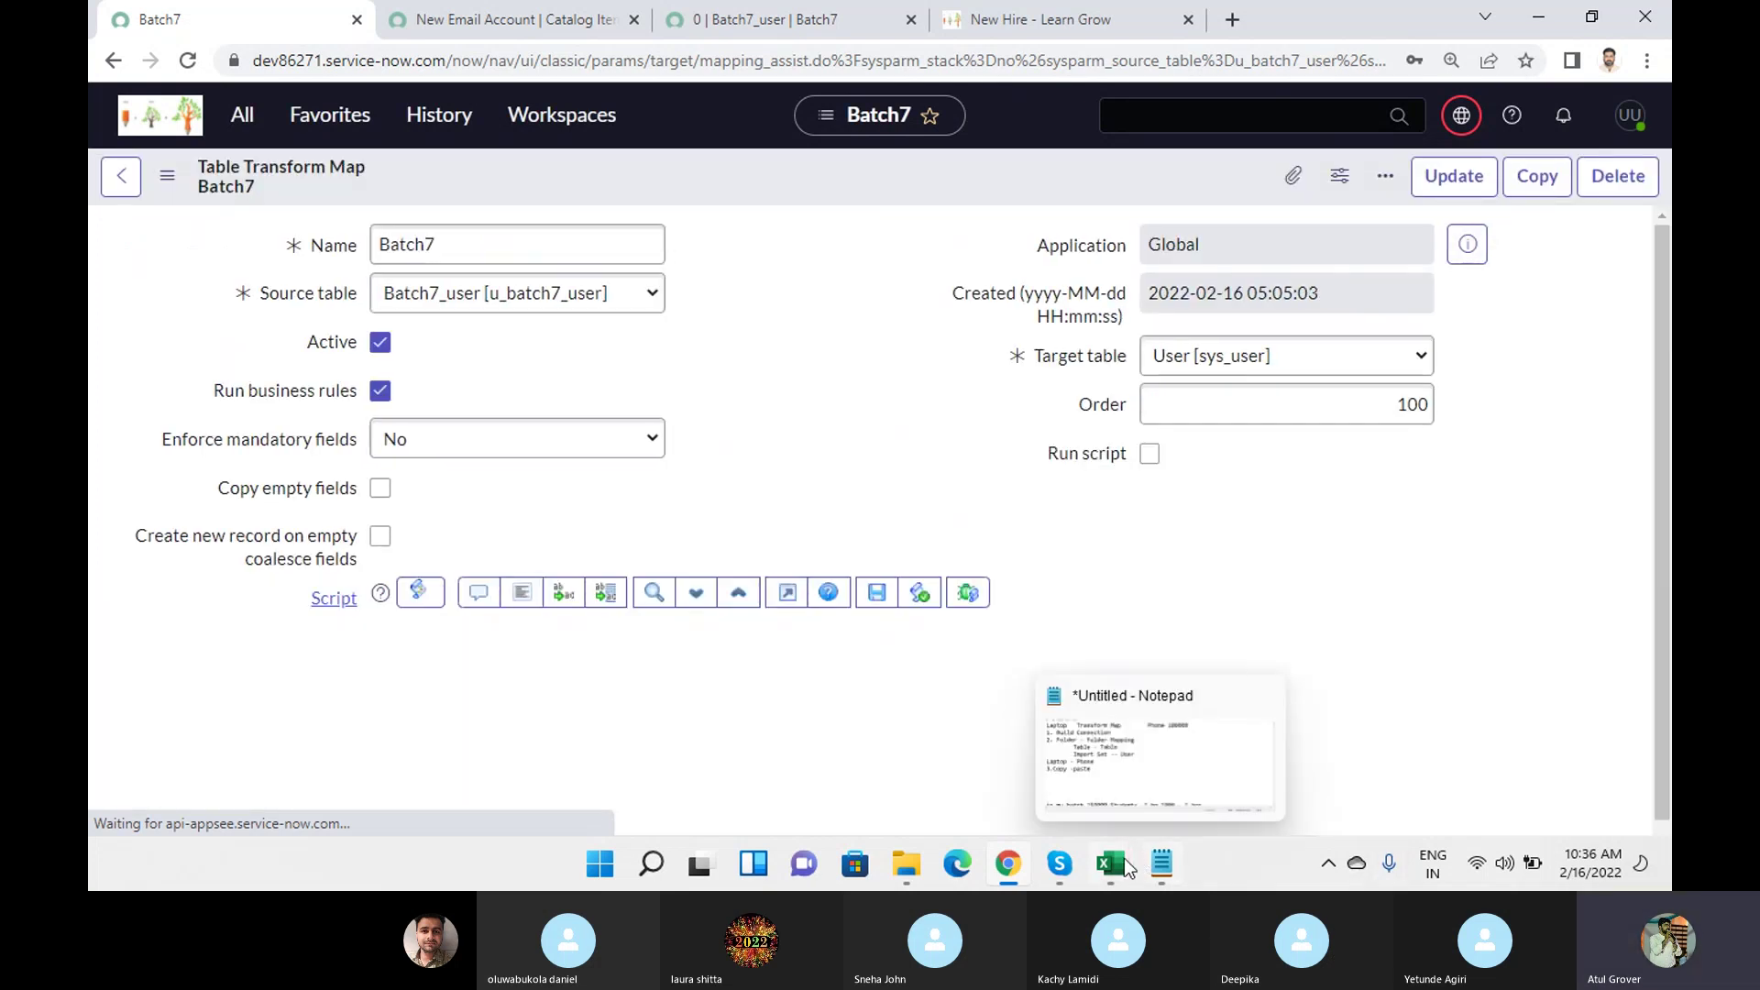
pyautogui.click(1356, 739)
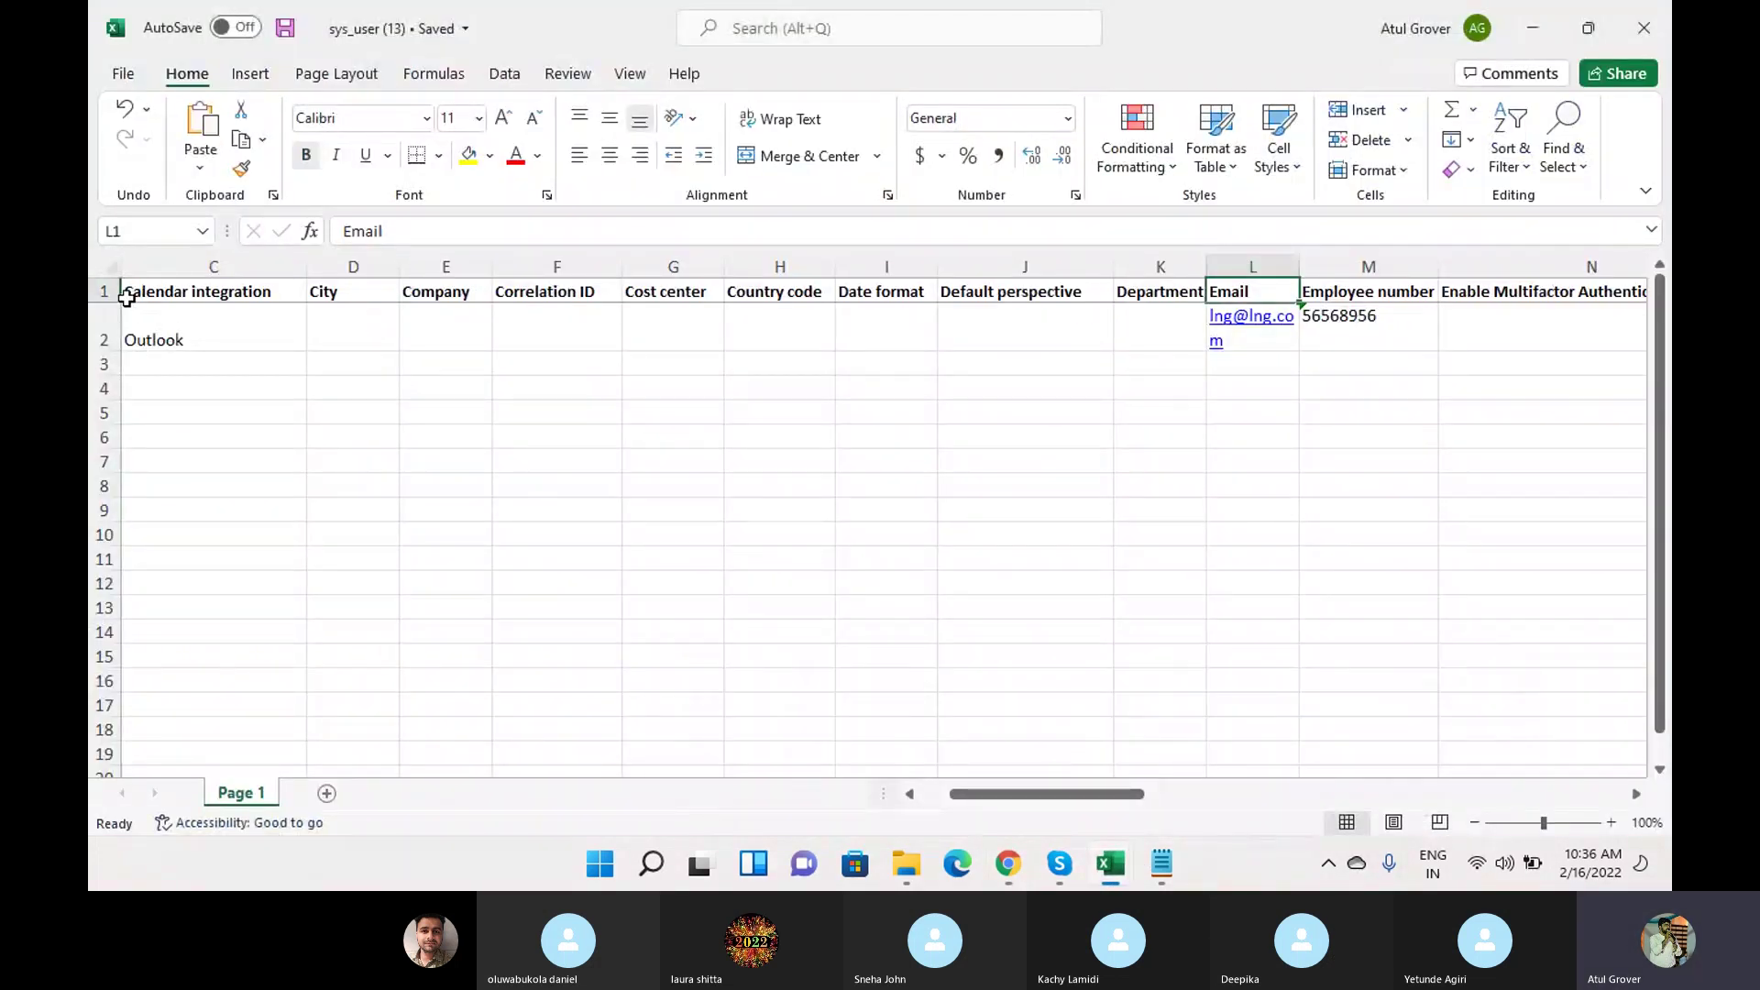
pyautogui.click(103, 295)
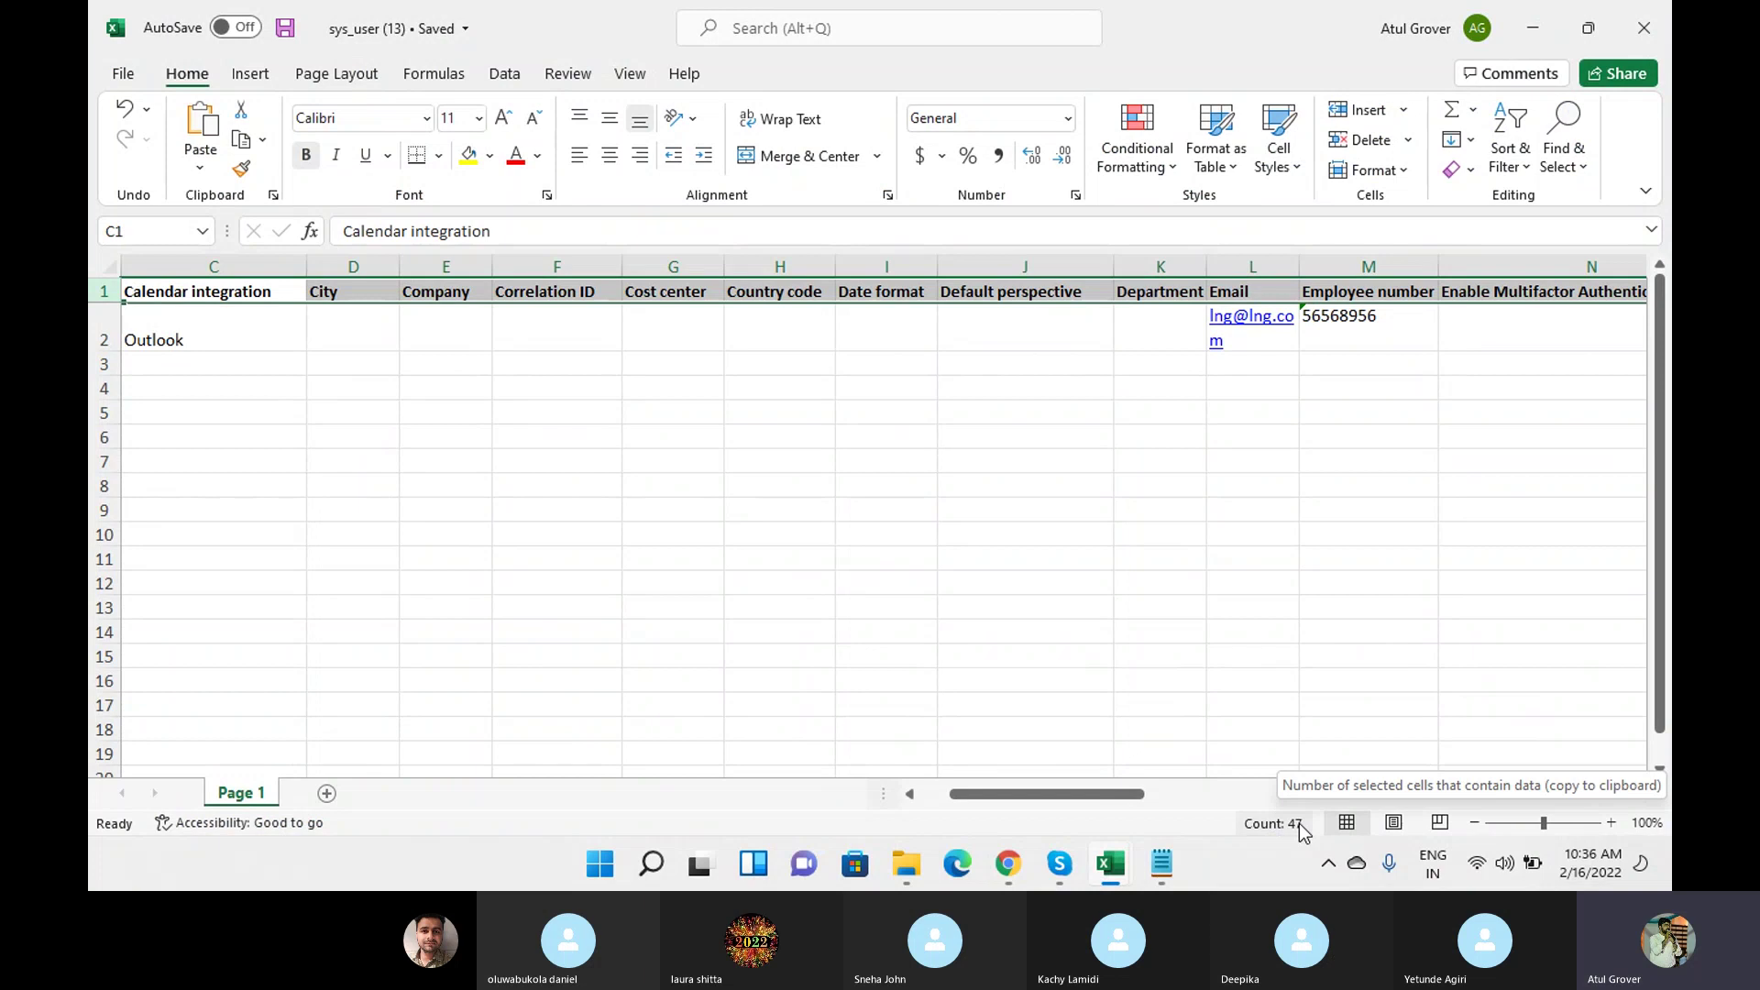
pyautogui.click(1009, 862)
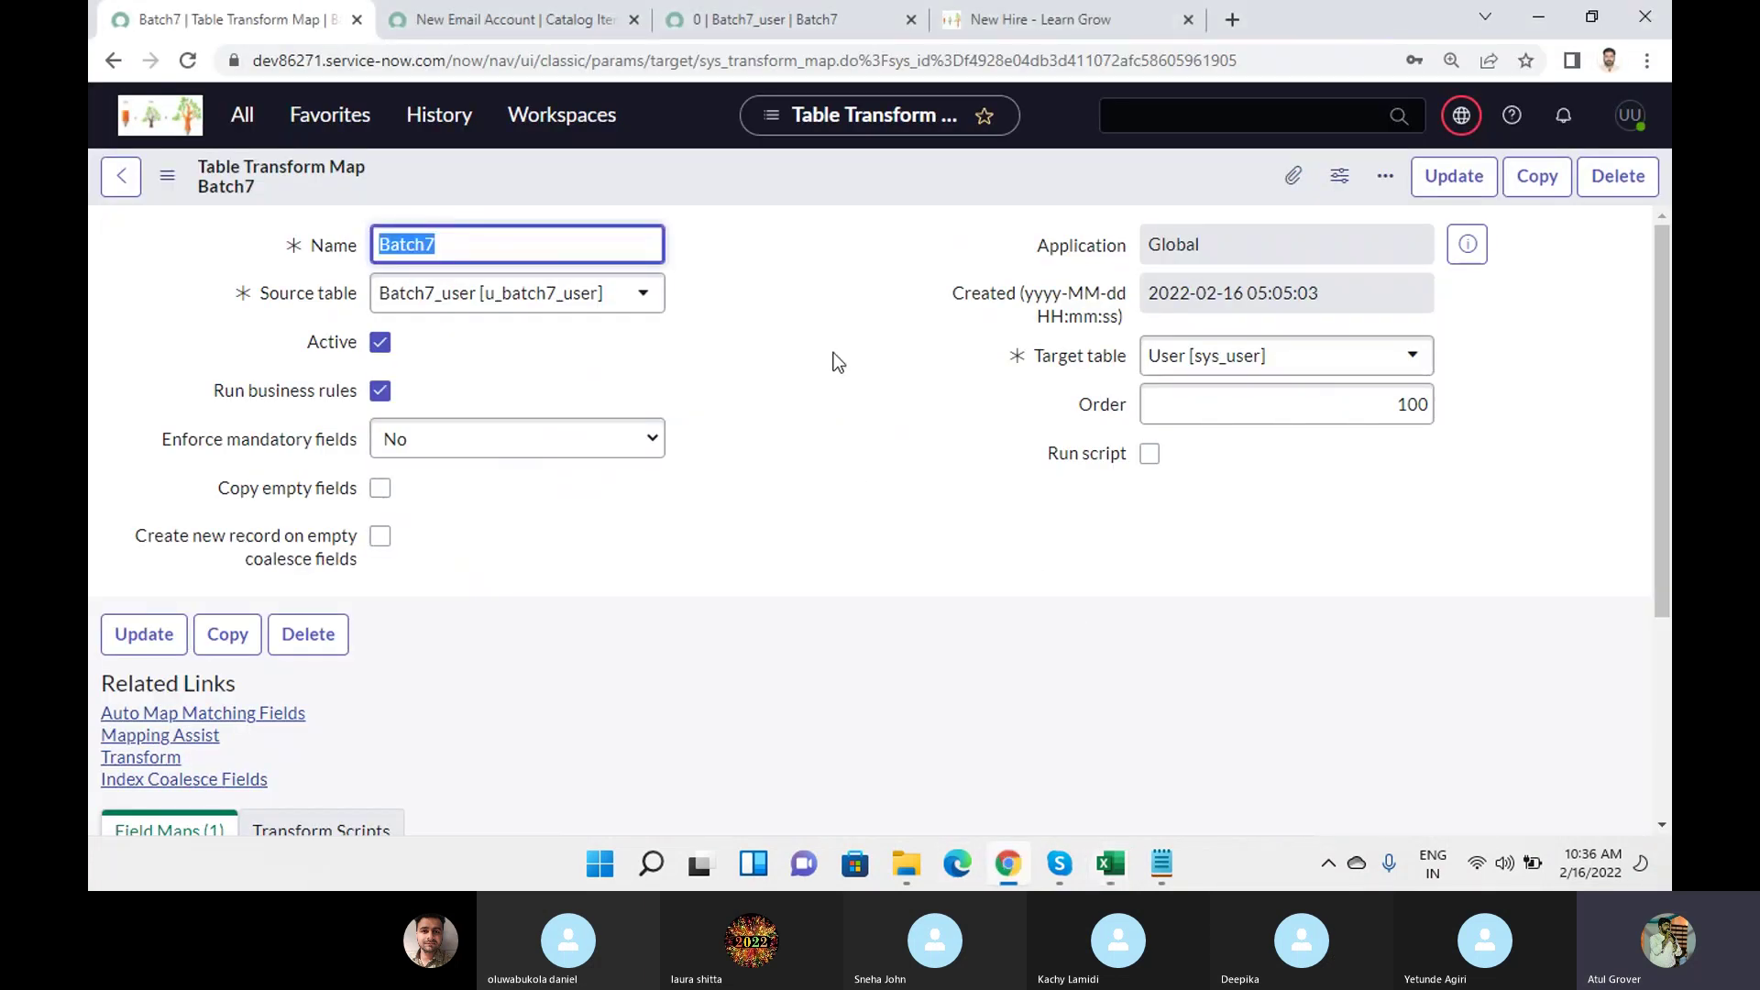
# Create and submit a field map from source First name (u_first_name) to User first_name.
pyautogui.scroll(-4, 790, 504)
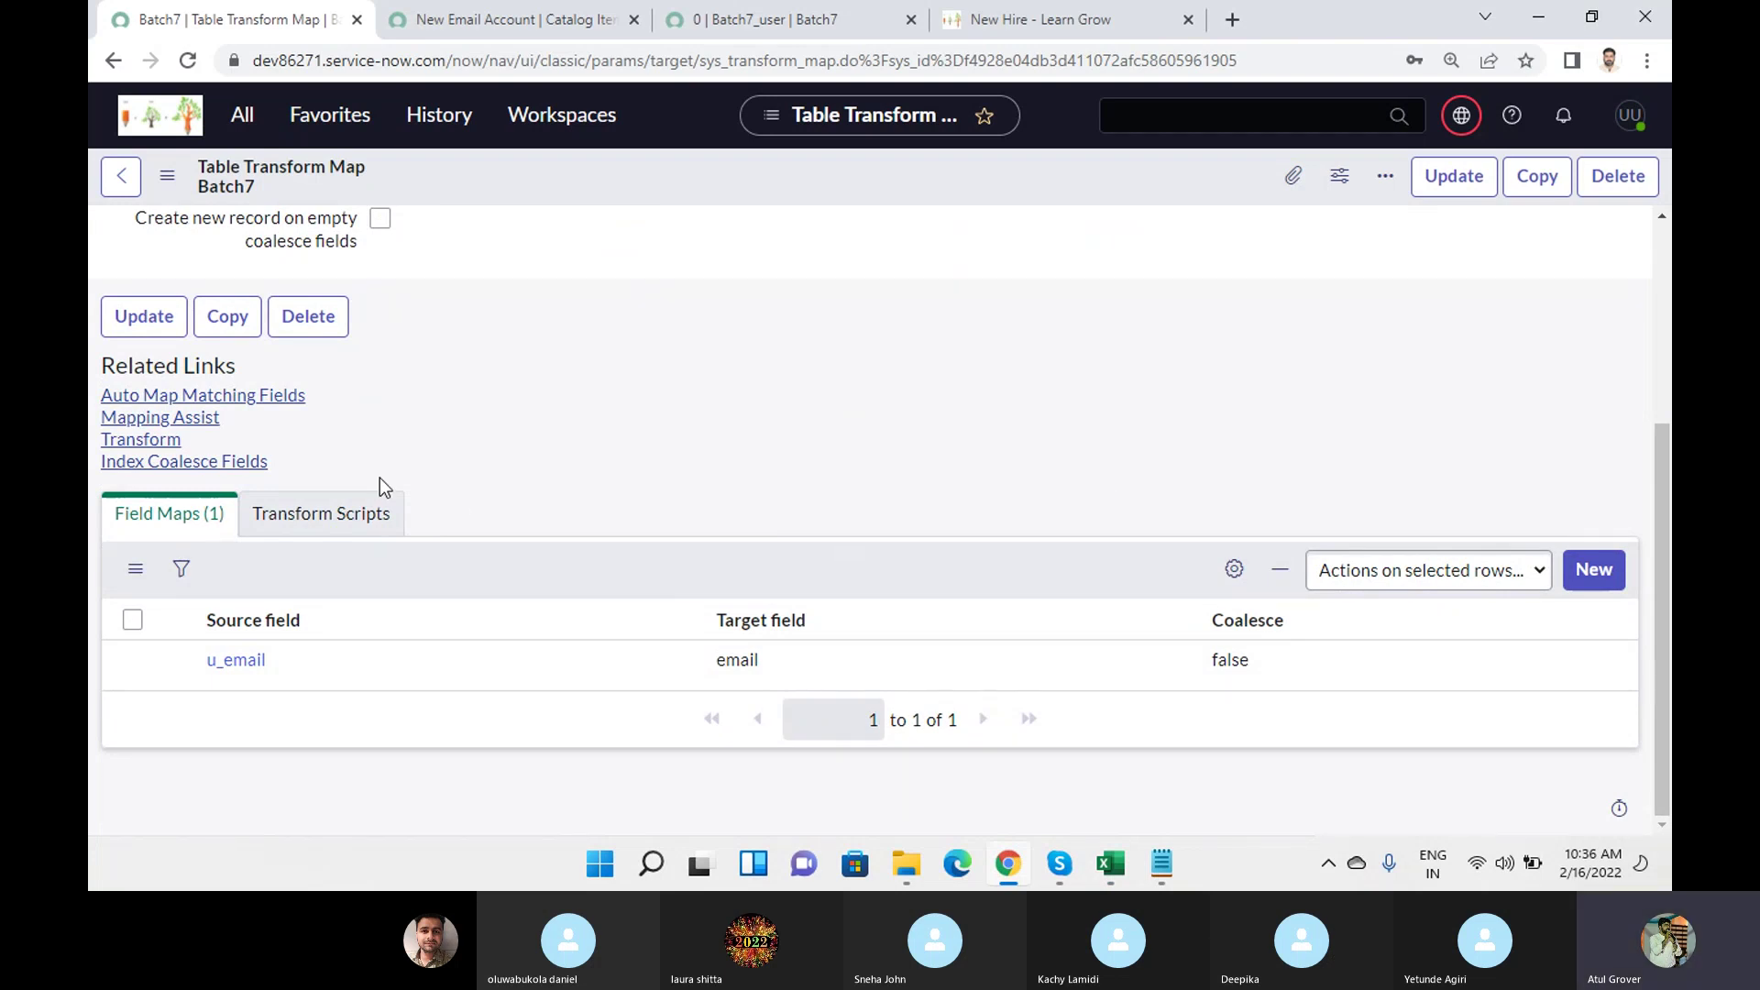
pyautogui.click(1594, 570)
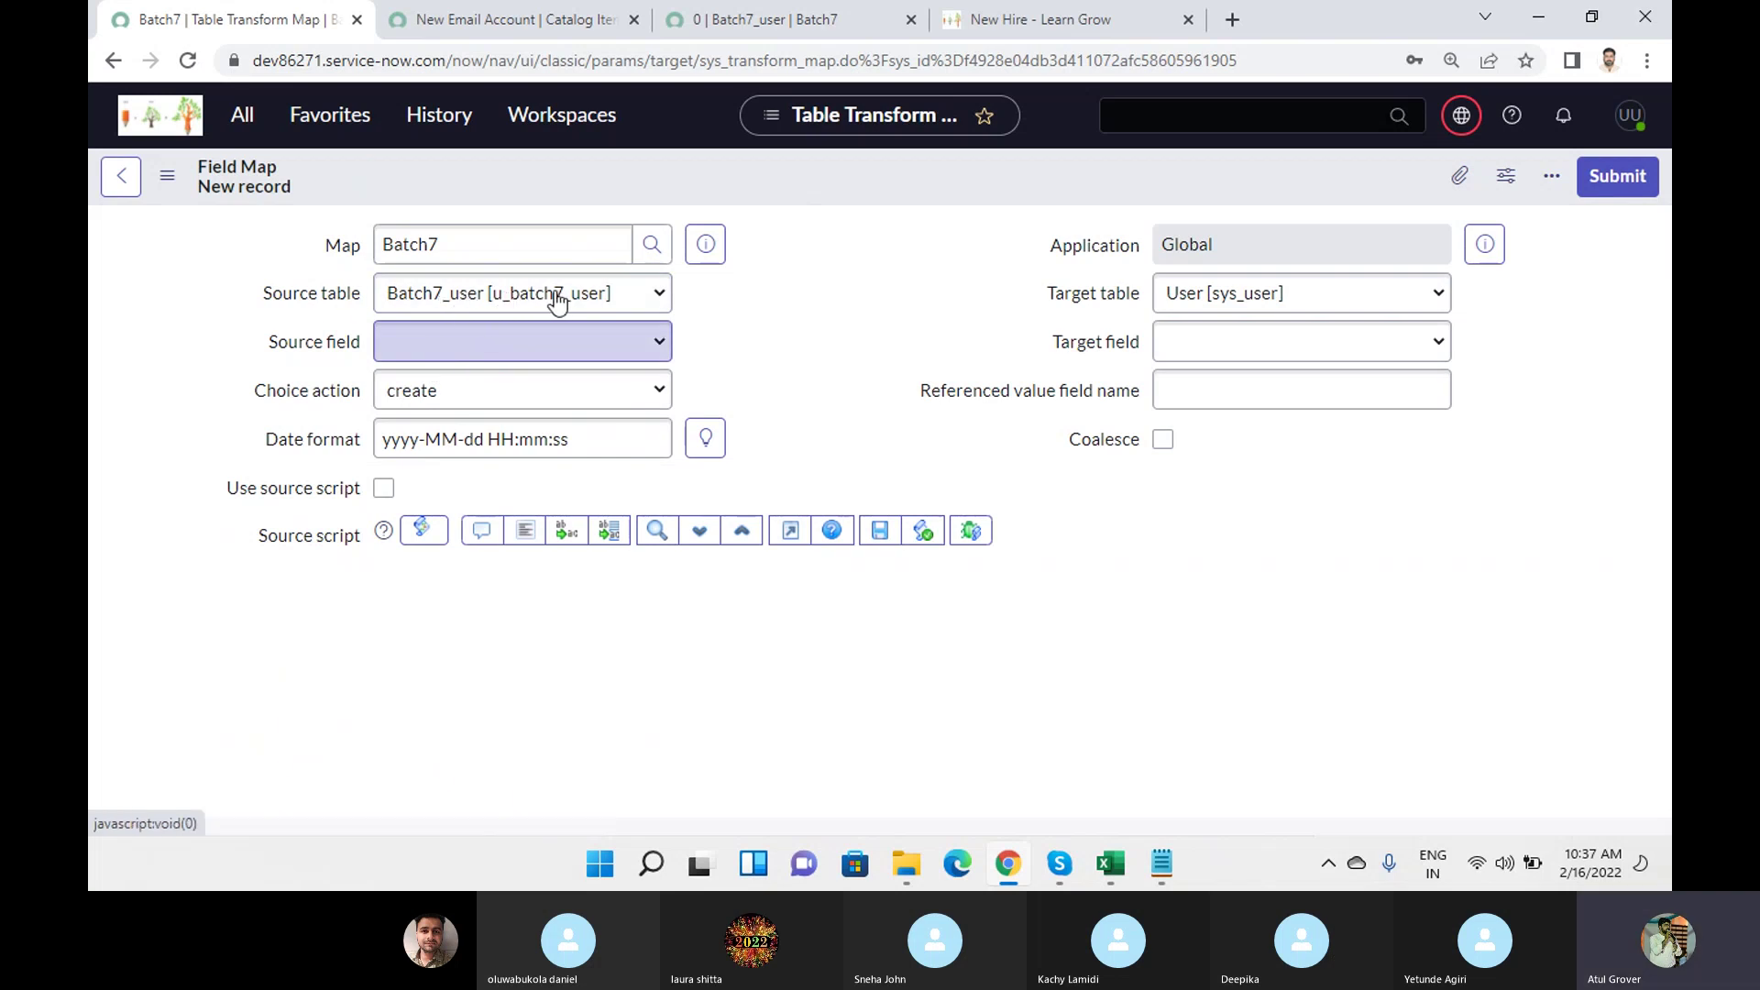
pyautogui.click(545, 355)
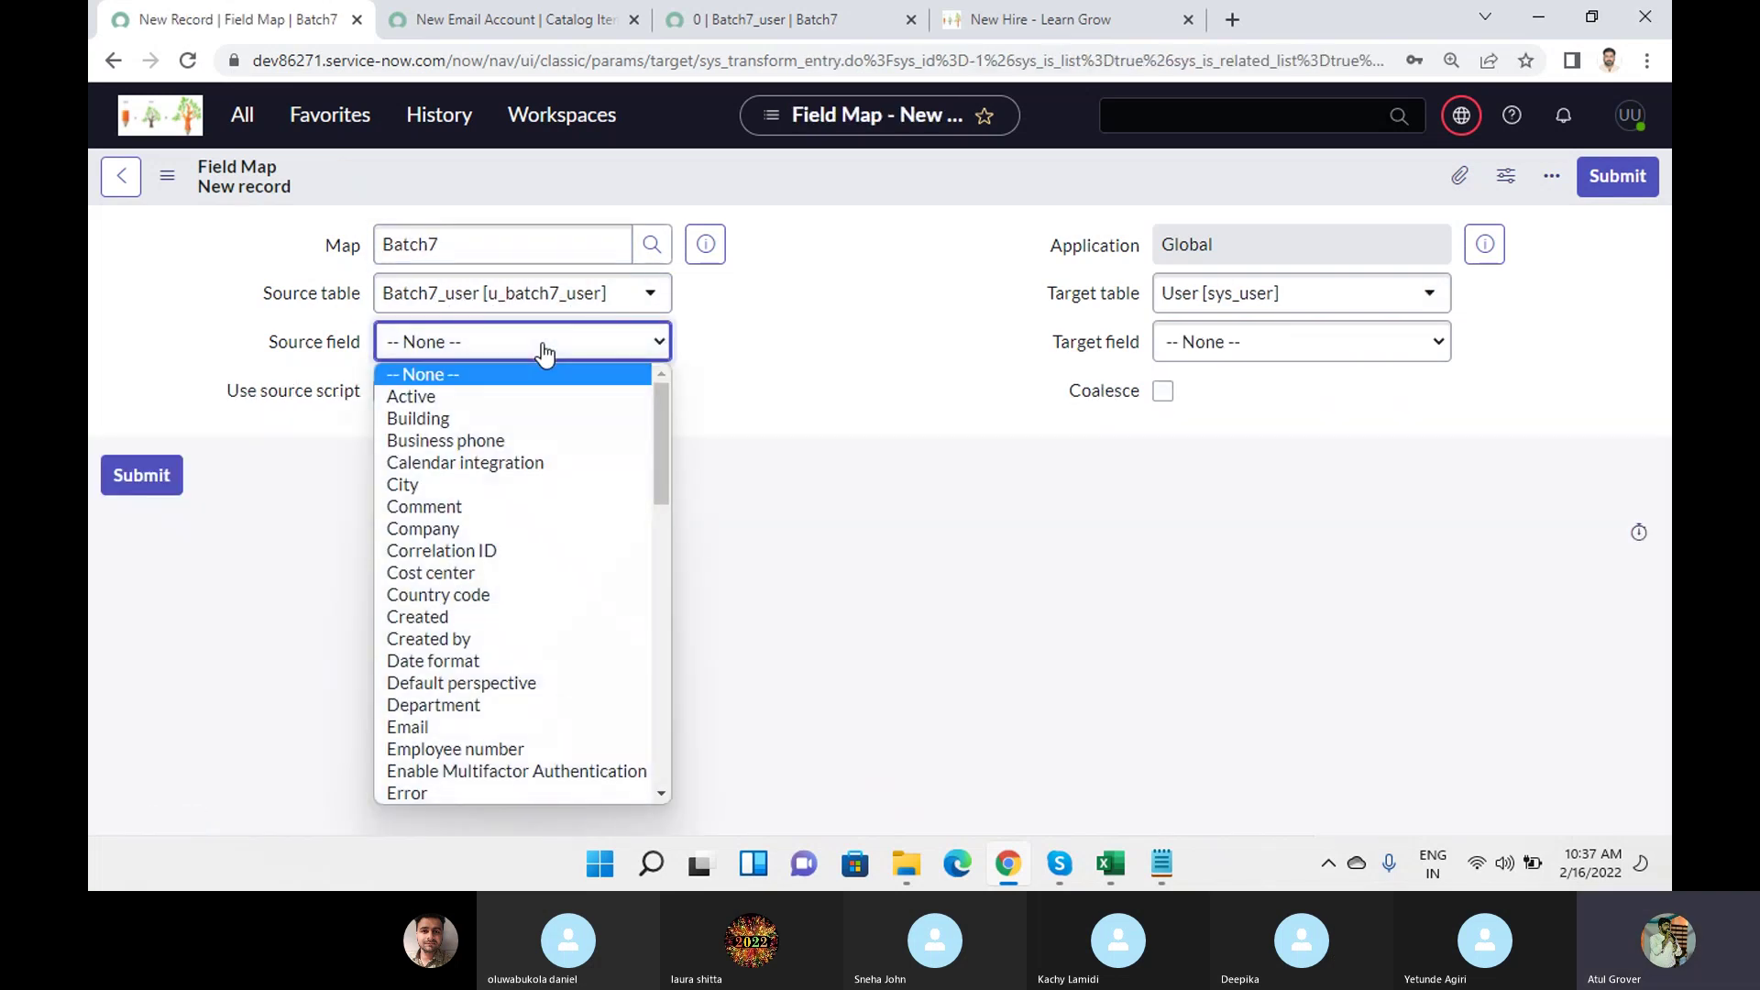
pyautogui.write('fi')
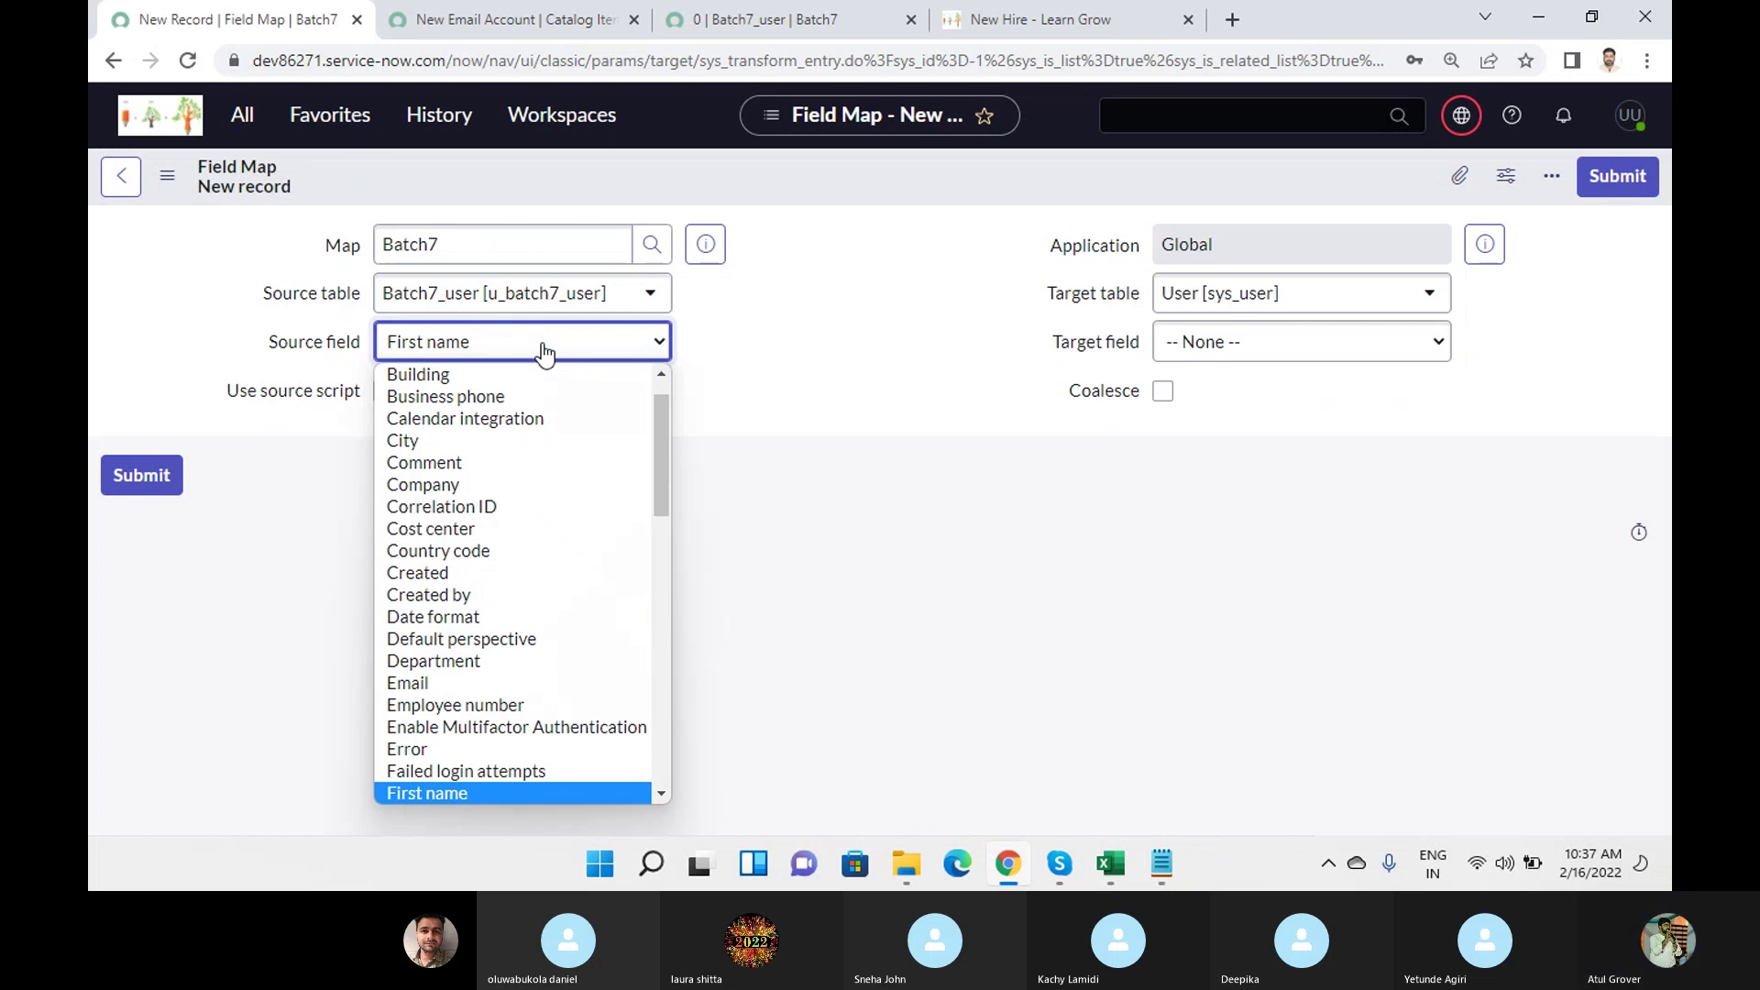
pyautogui.click(545, 355)
pyautogui.click(1223, 357)
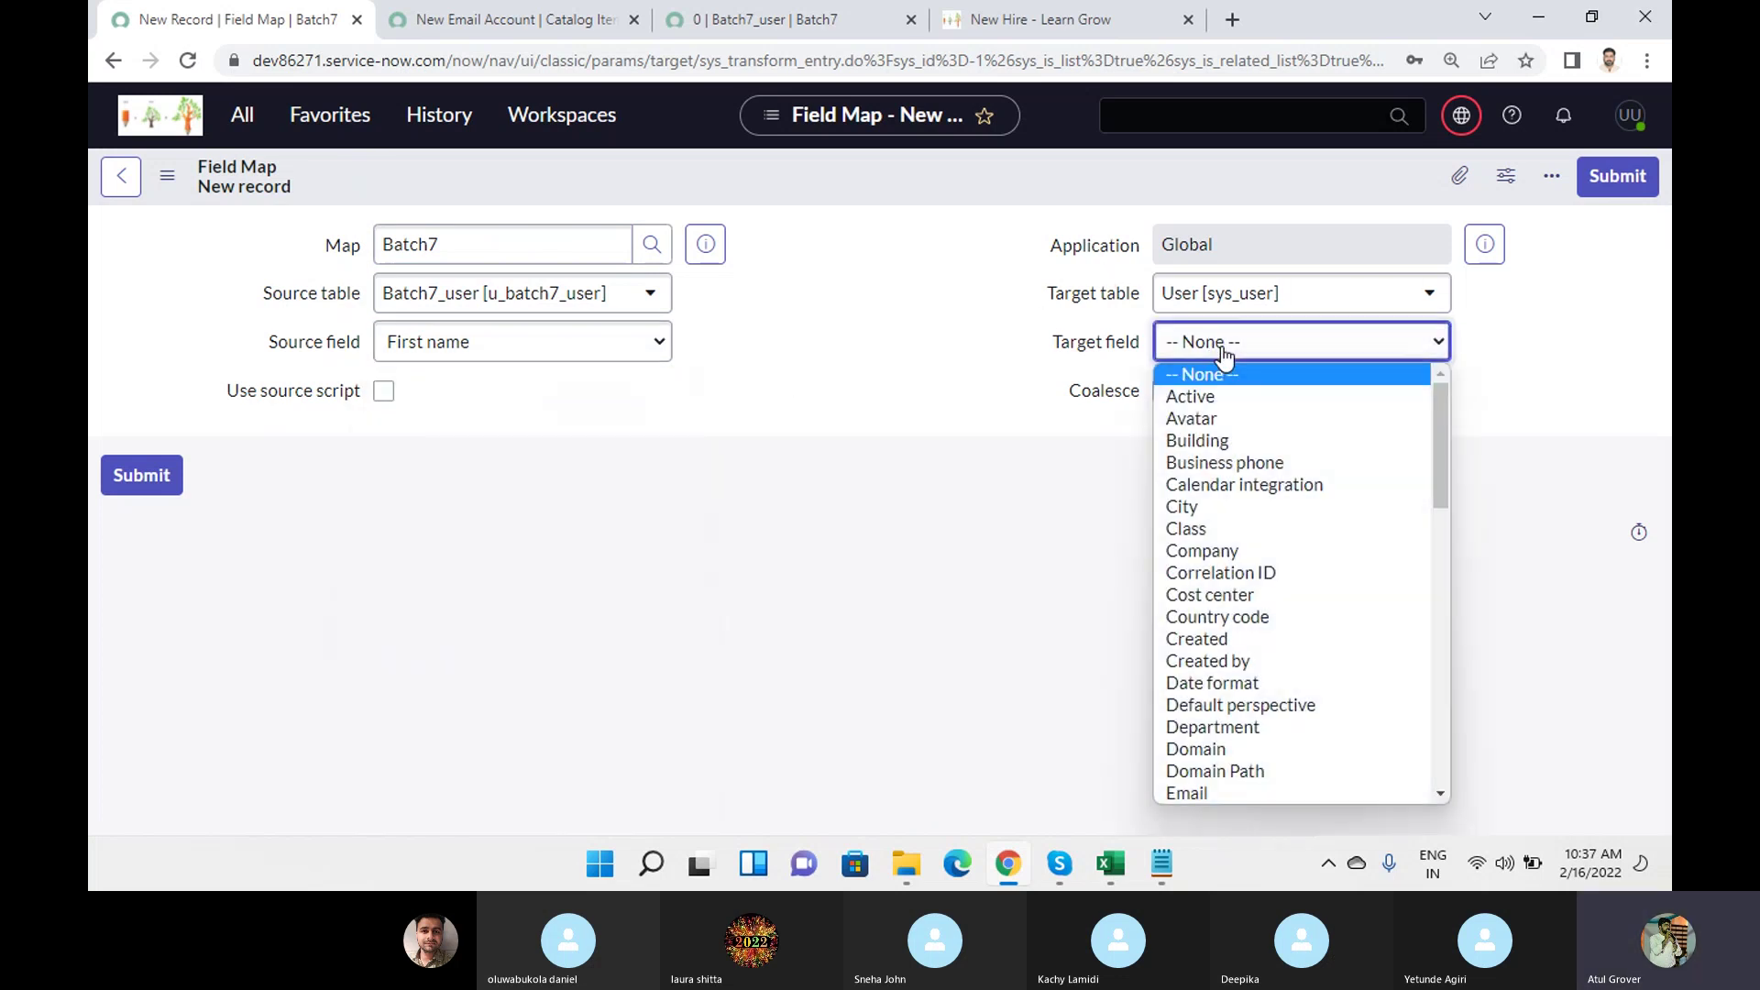
pyautogui.write('fi')
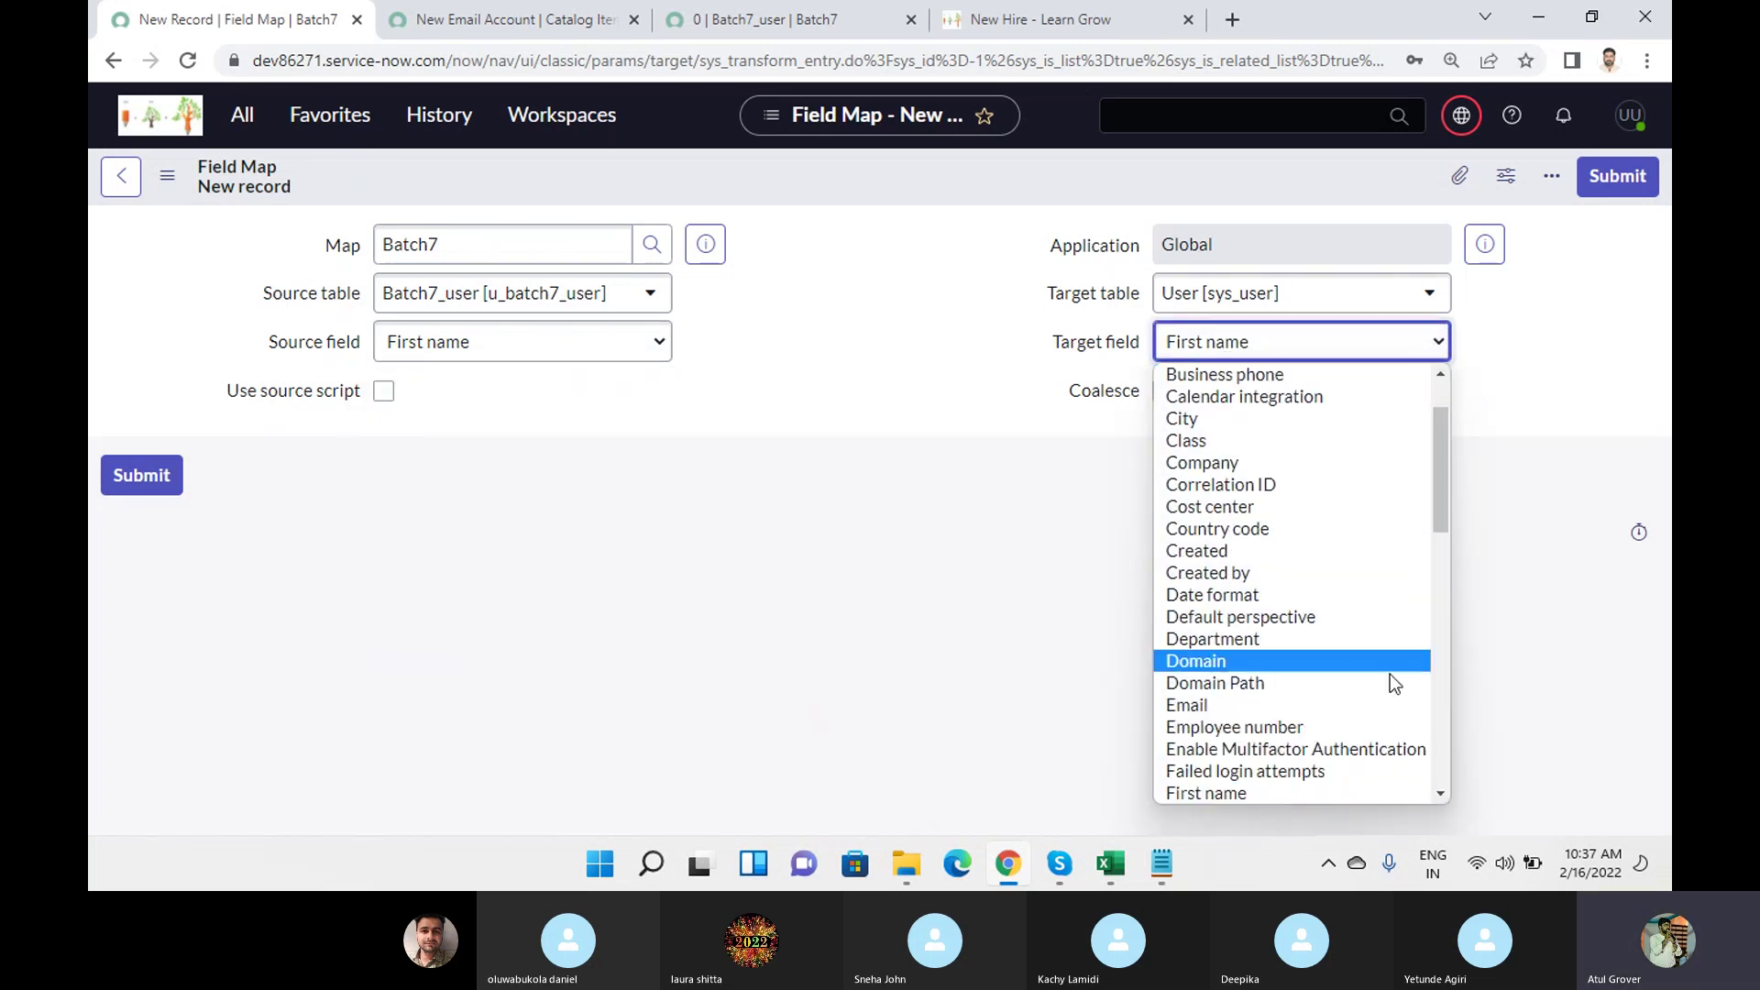
pyautogui.click(1212, 794)
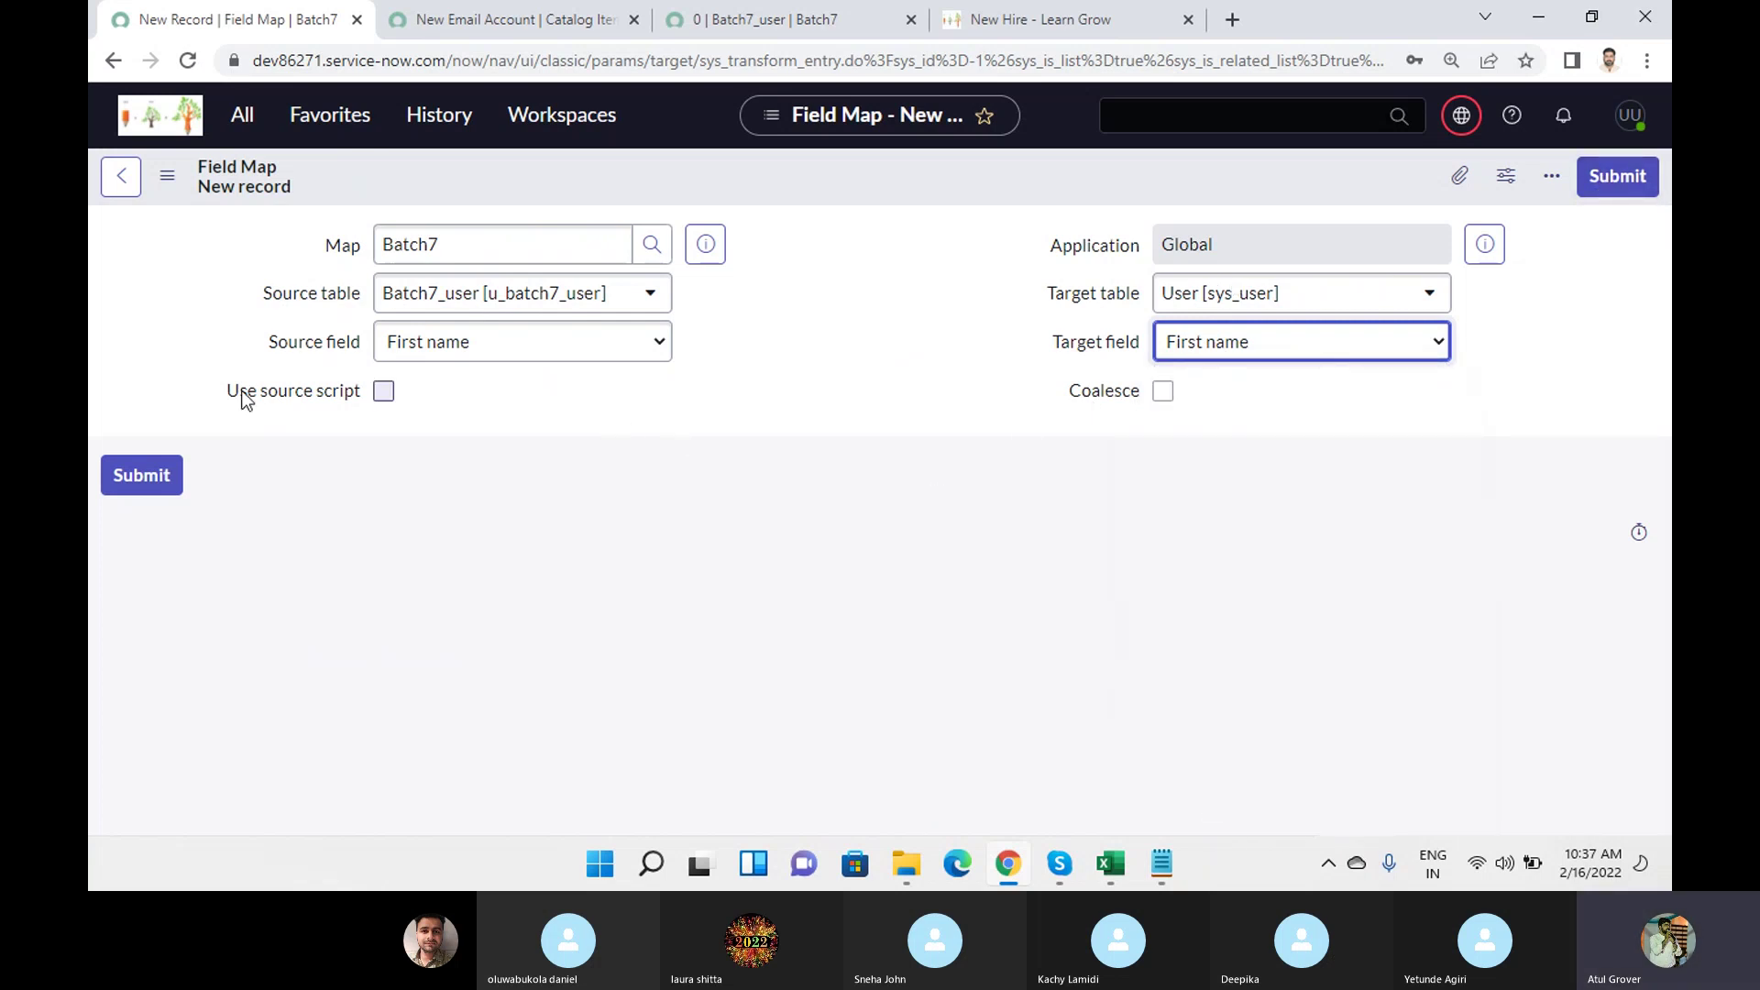
pyautogui.click(1618, 177)
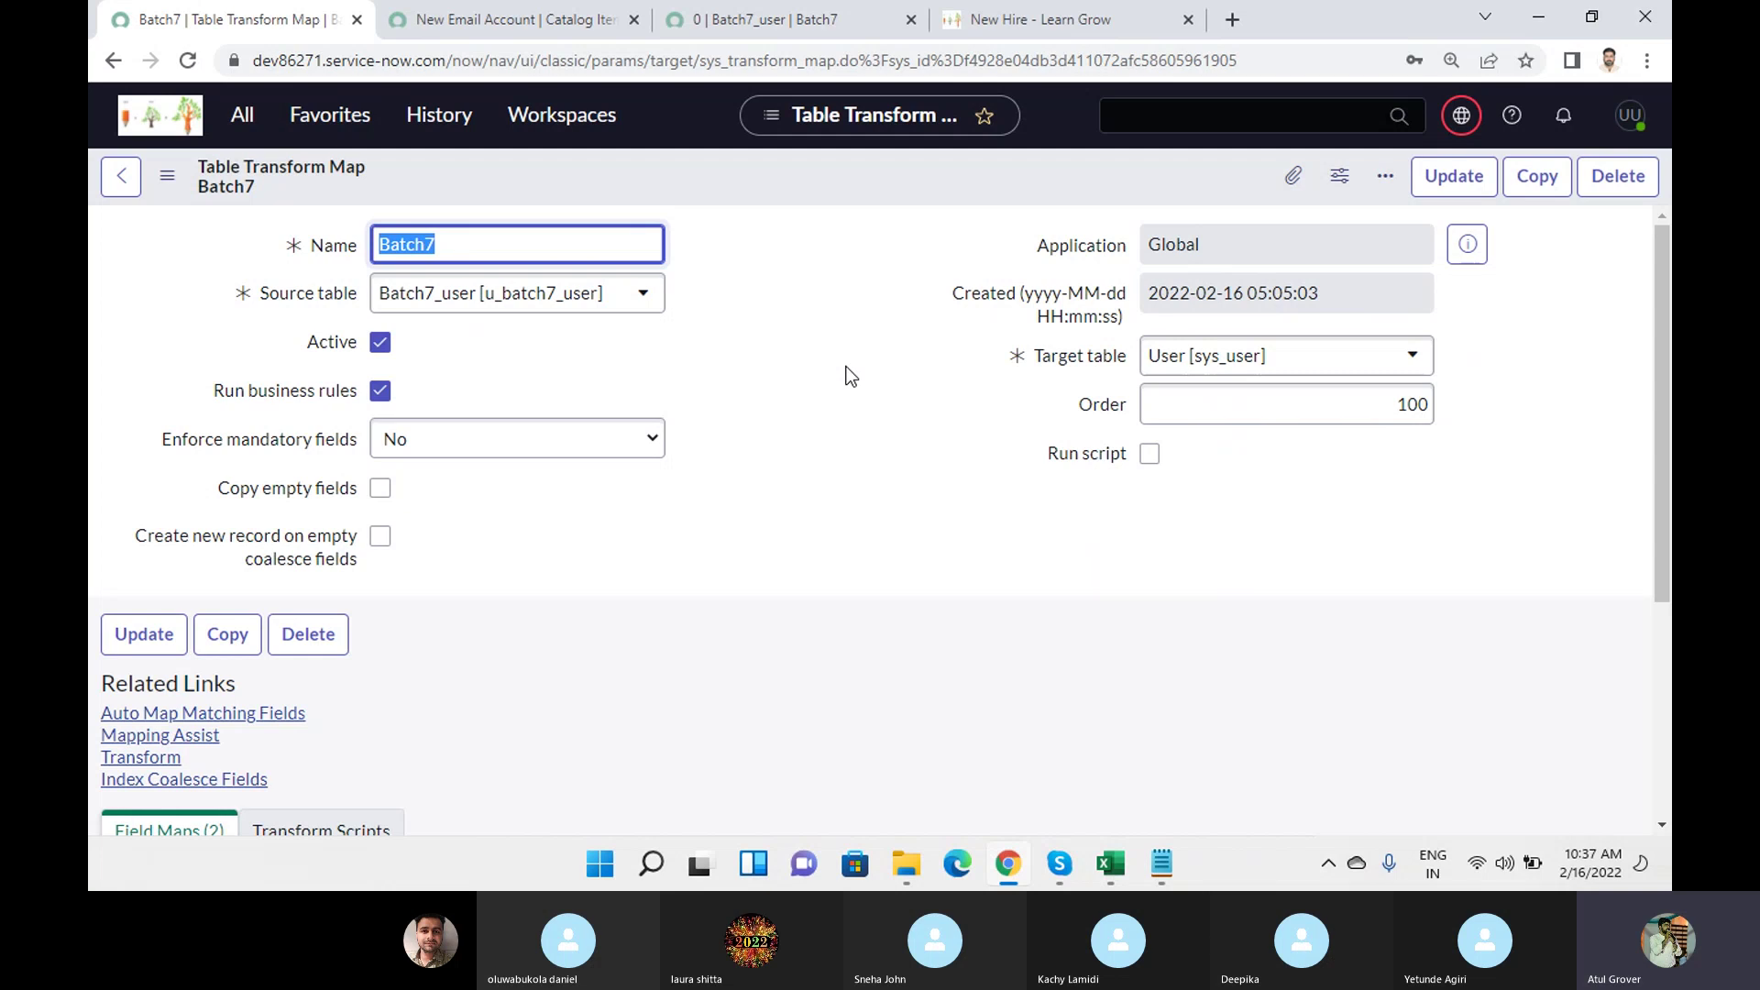
pyautogui.scroll(-4, 850, 376)
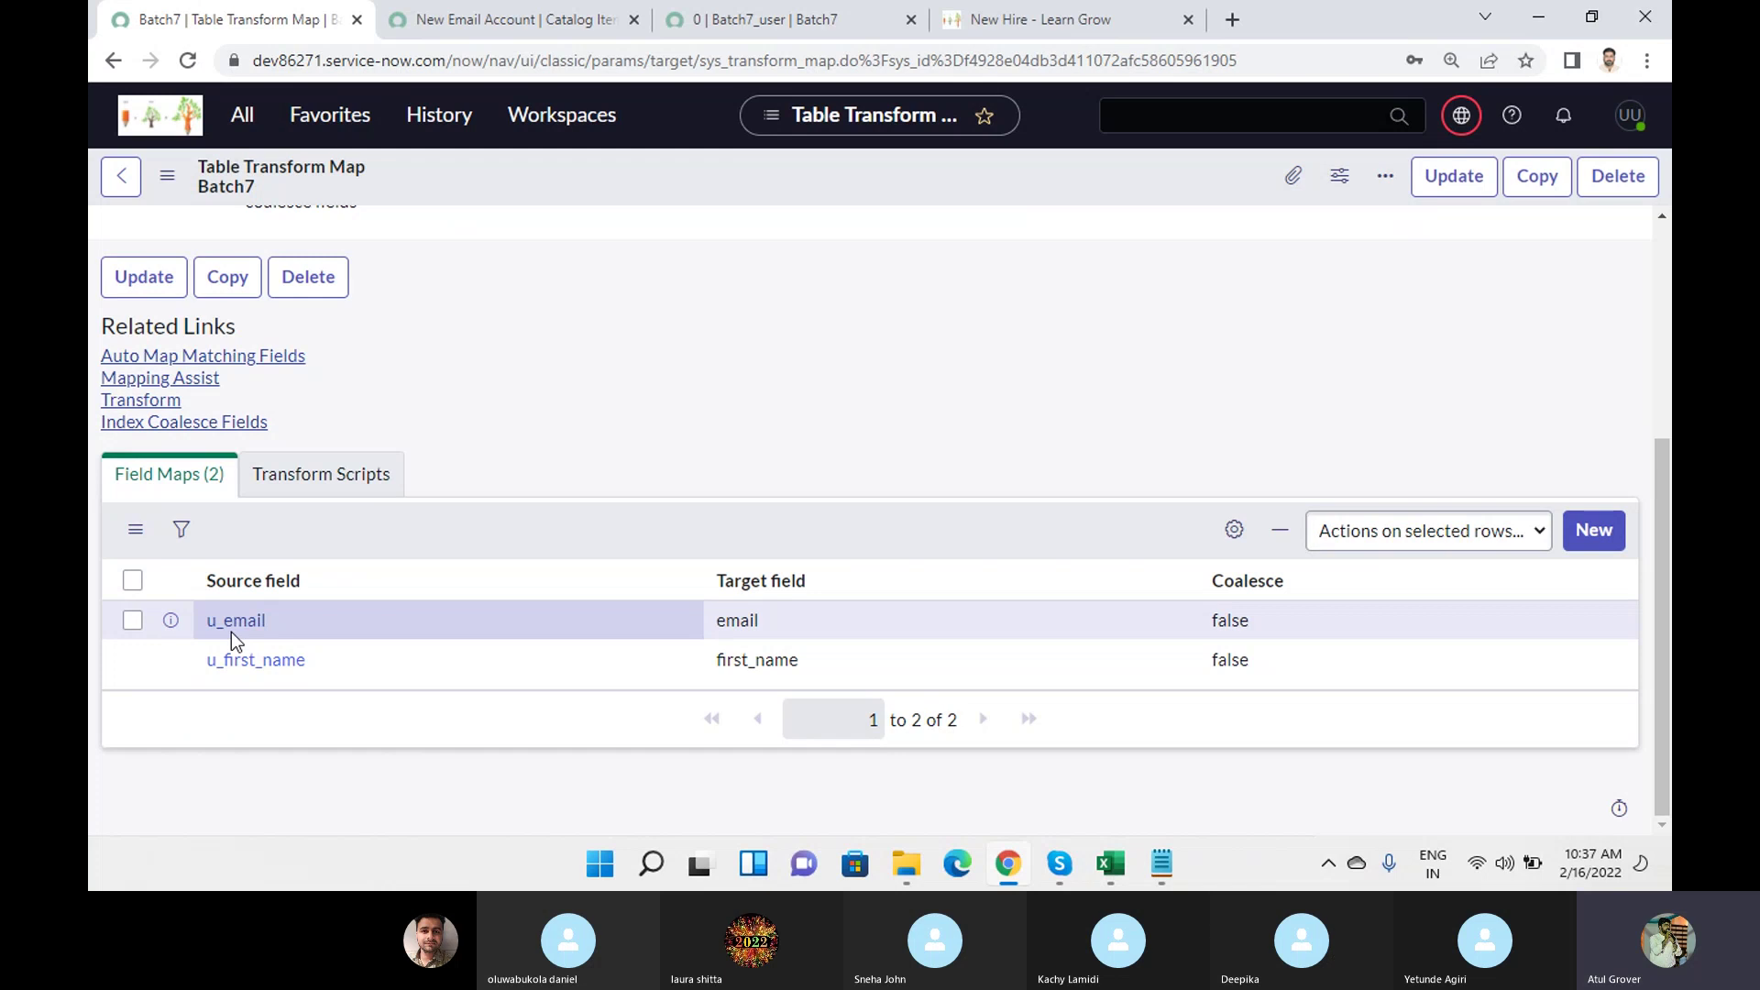
# Auto-map matching fields to give Batch7 46 field maps, then bring the Training Batch 7 Skype call forward.
pyautogui.click(258, 357)
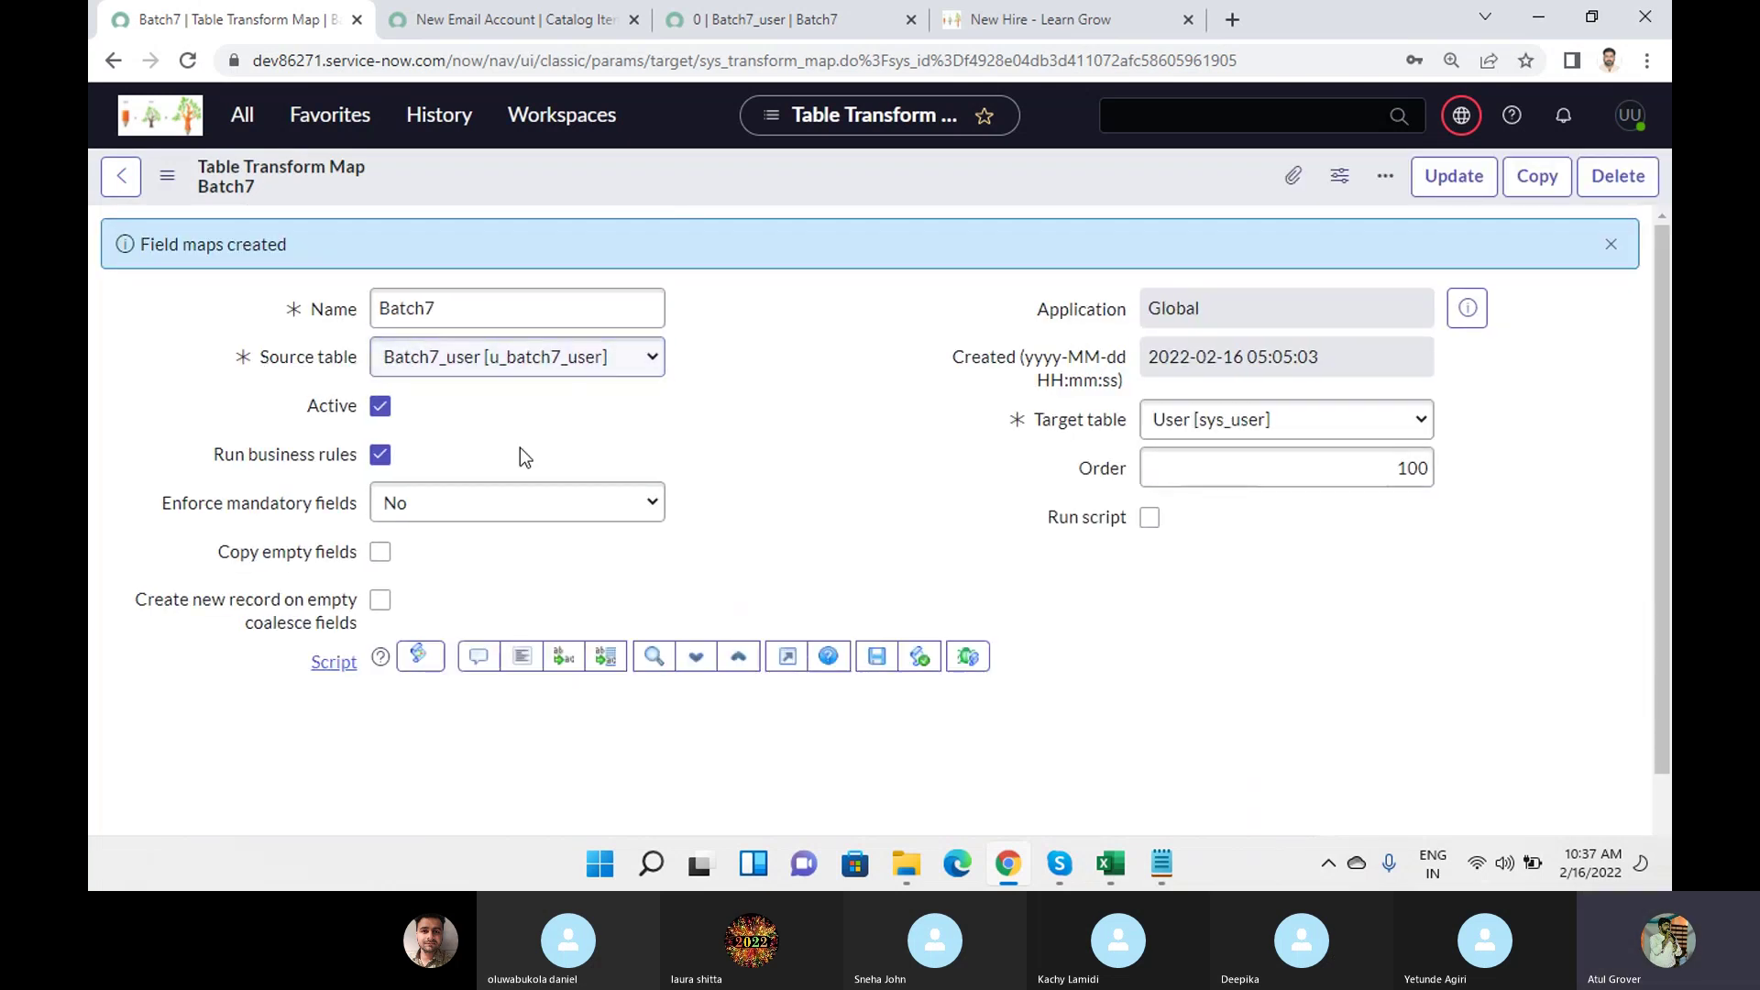
pyautogui.scroll(-5, 784, 398)
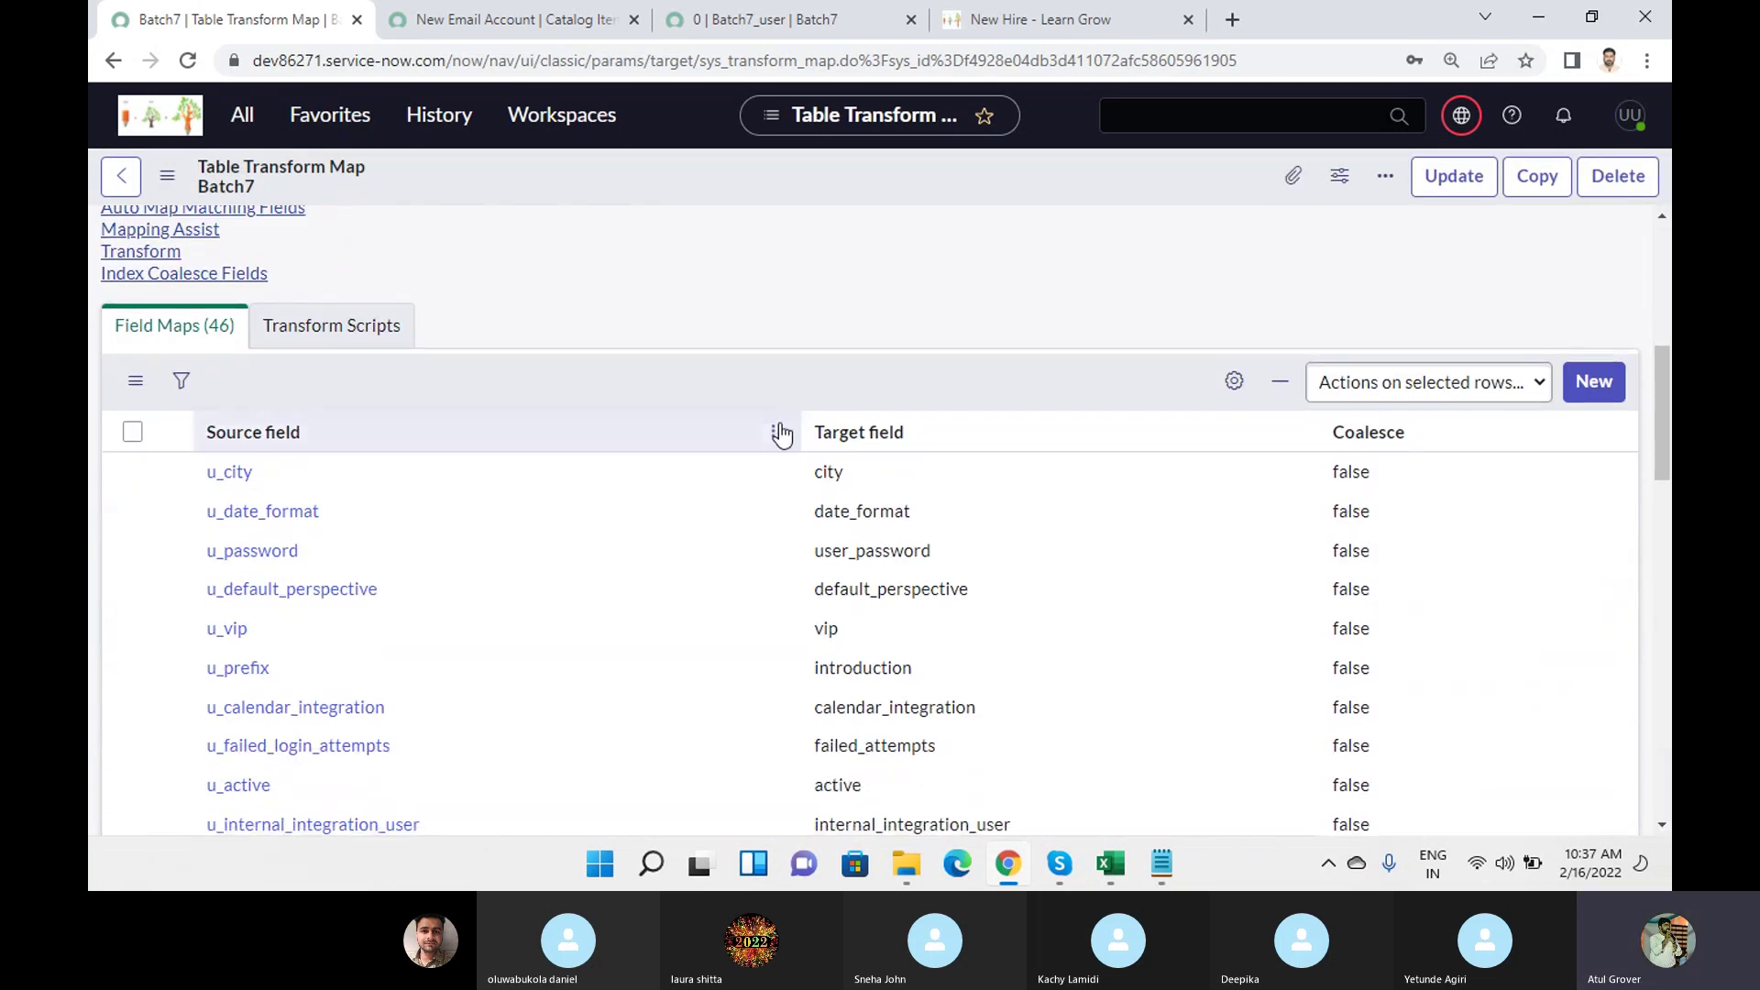
pyautogui.scroll(-1, 635, 460)
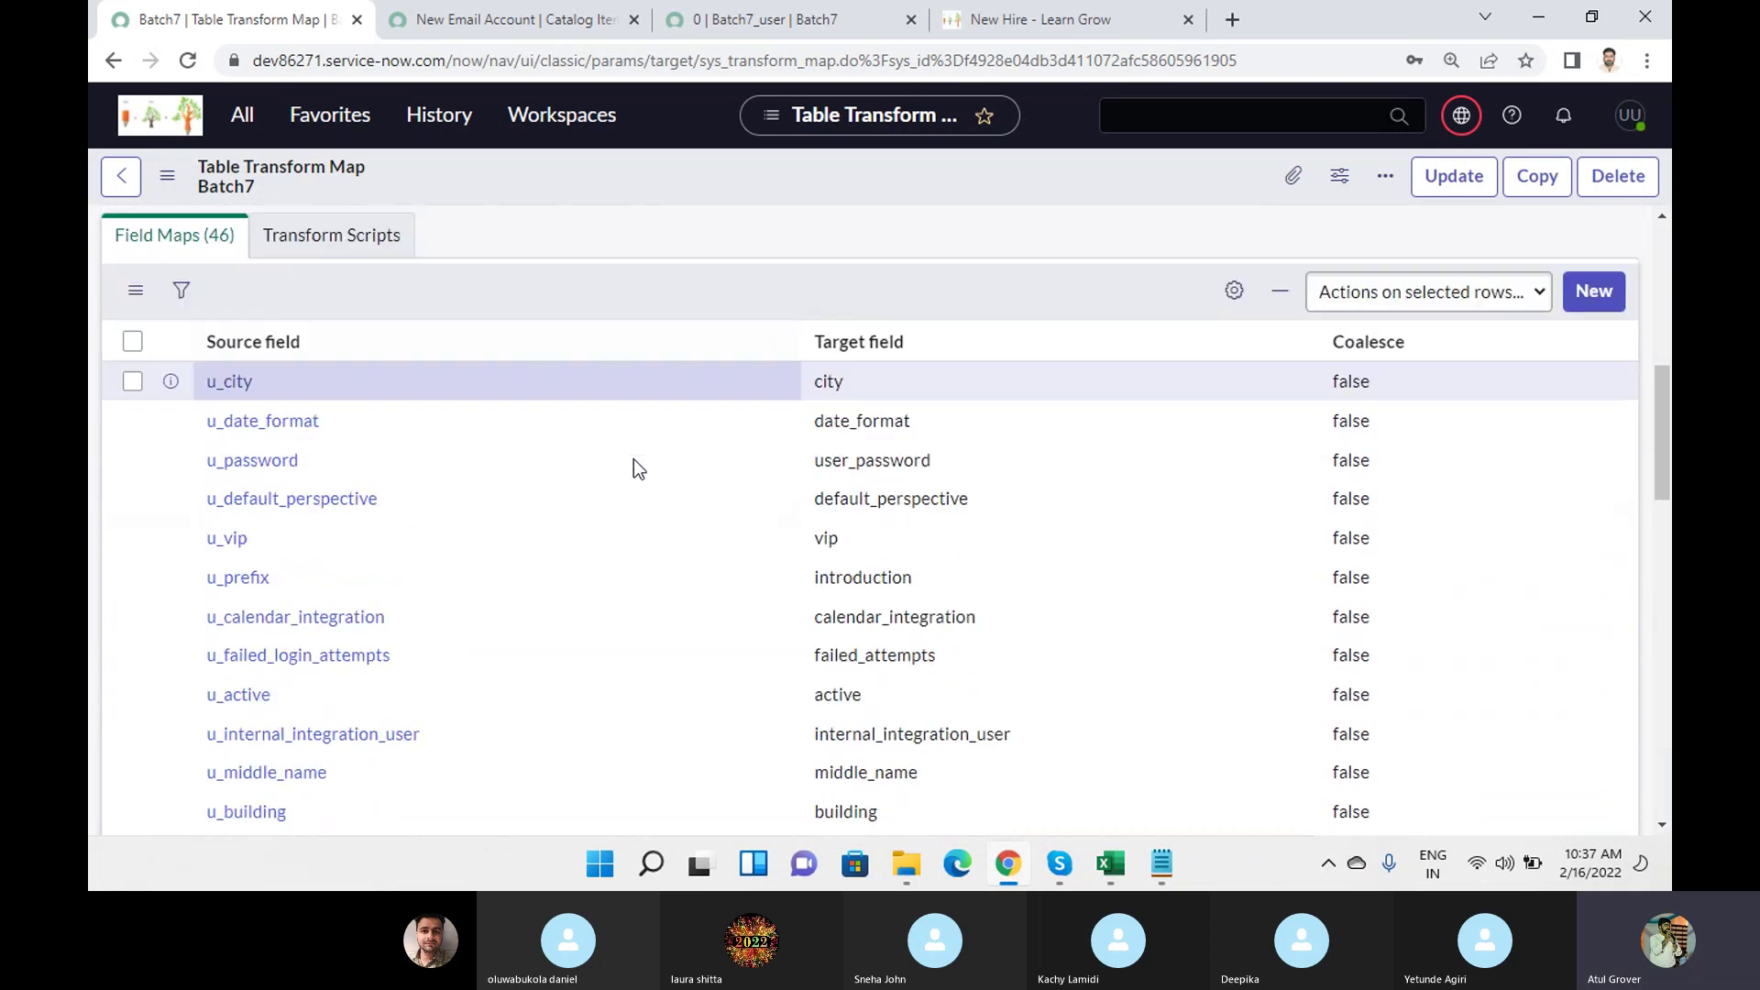
pyautogui.scroll(-6, 635, 459)
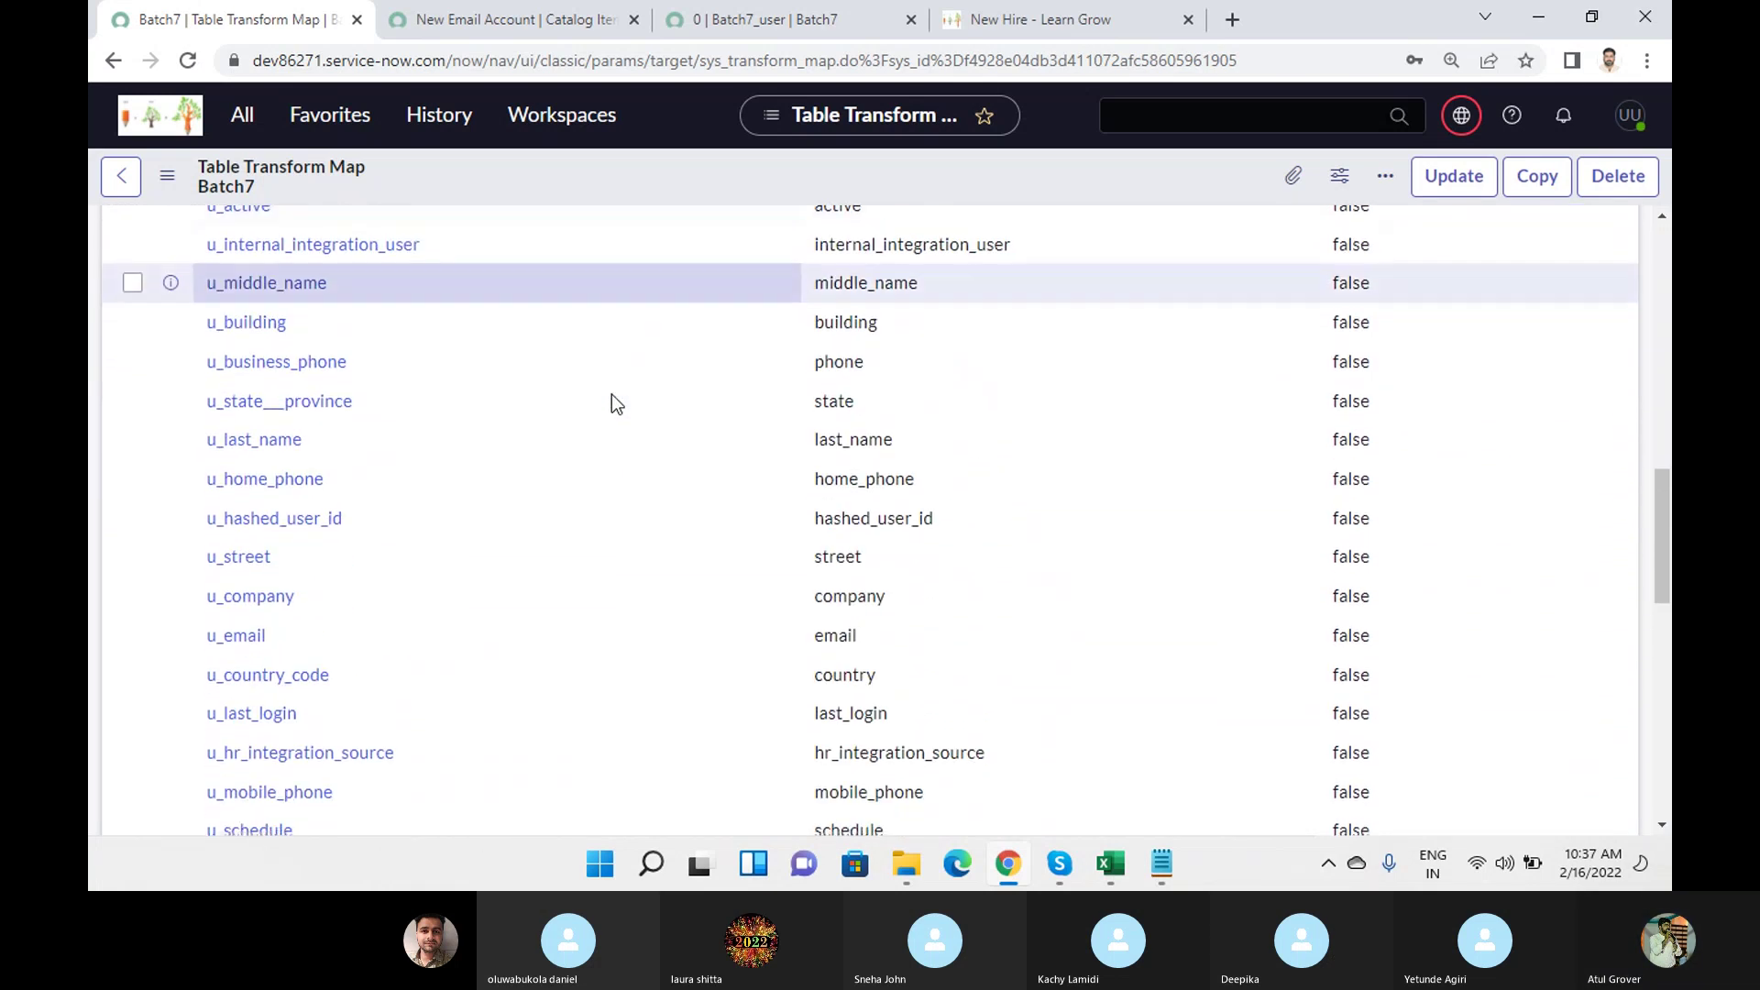
pyautogui.scroll(-2, 694, 330)
pyautogui.scroll(-9, 694, 338)
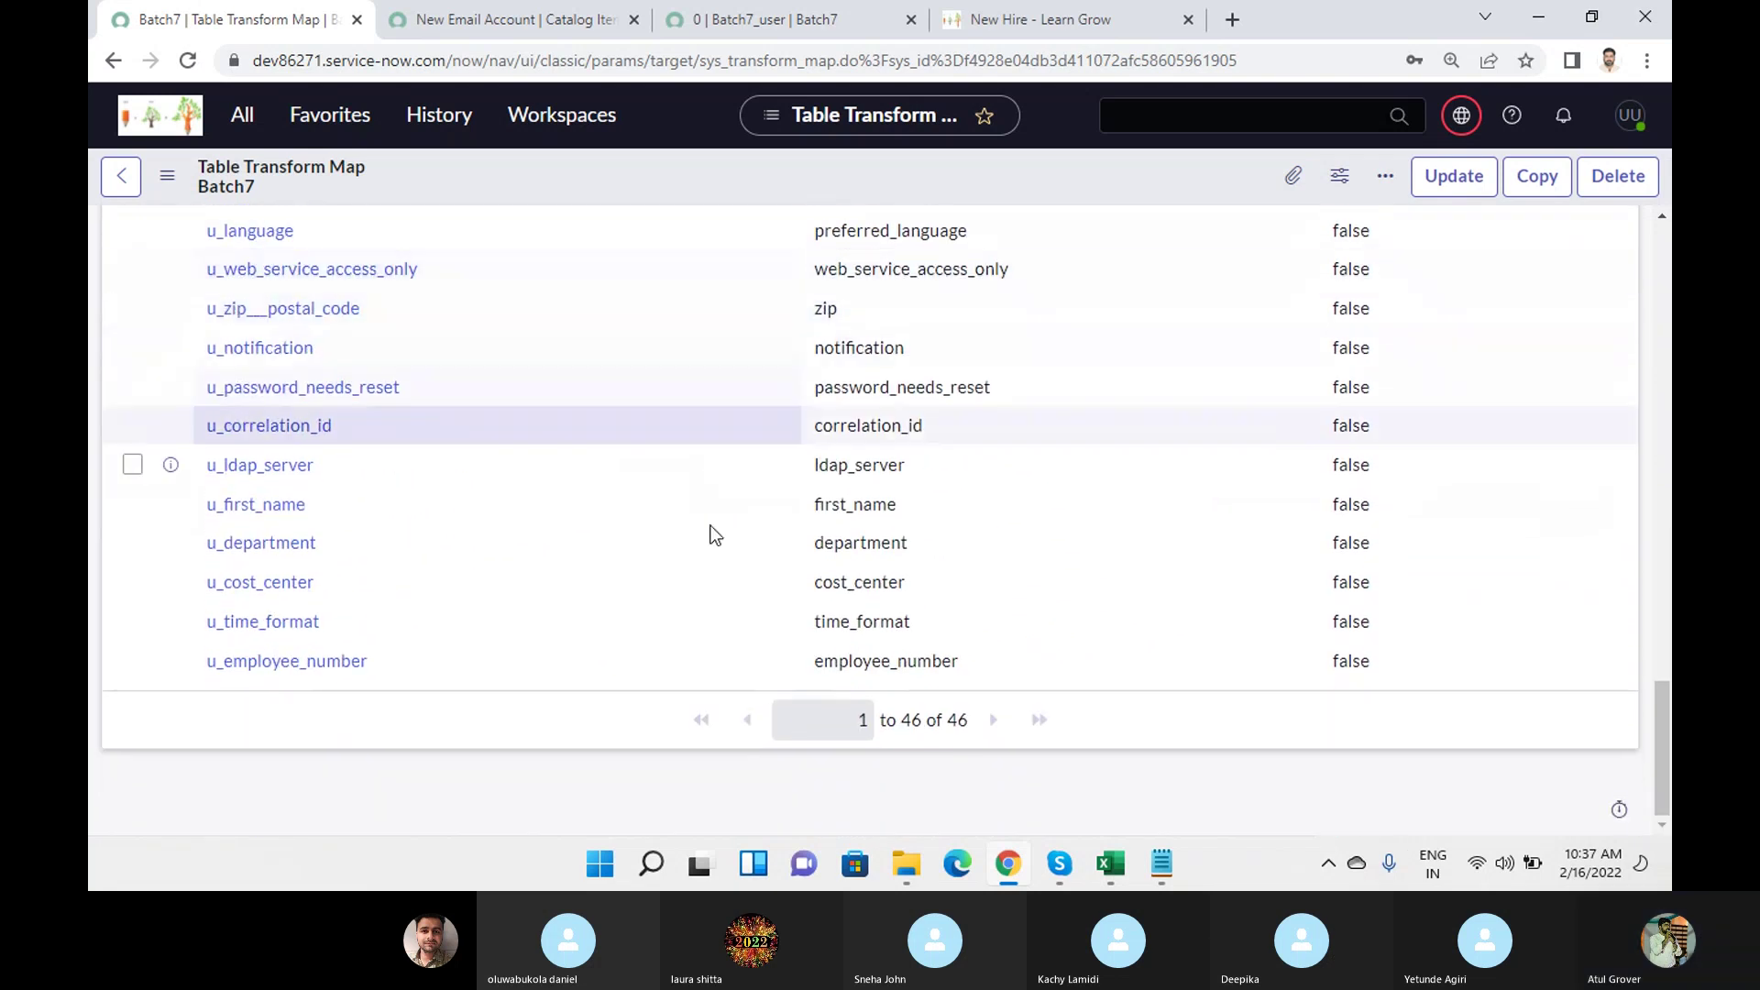
pyautogui.scroll(4, 773, 591)
pyautogui.scroll(12, 773, 591)
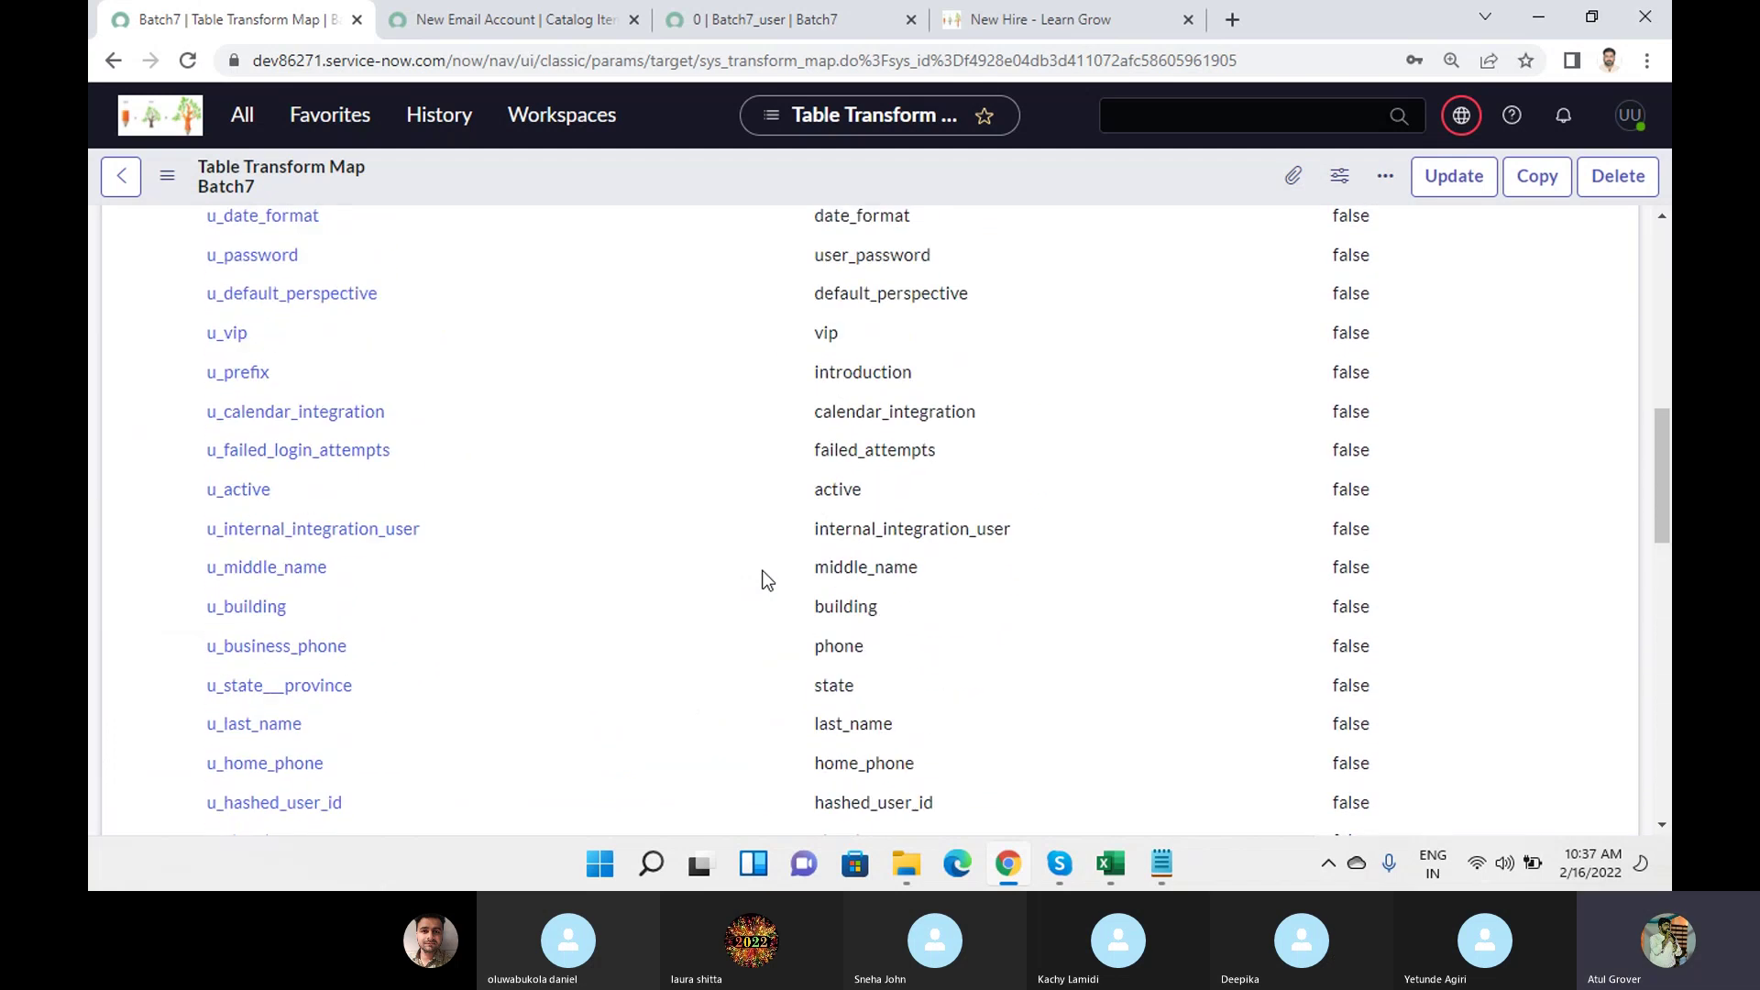
pyautogui.scroll(4, 768, 580)
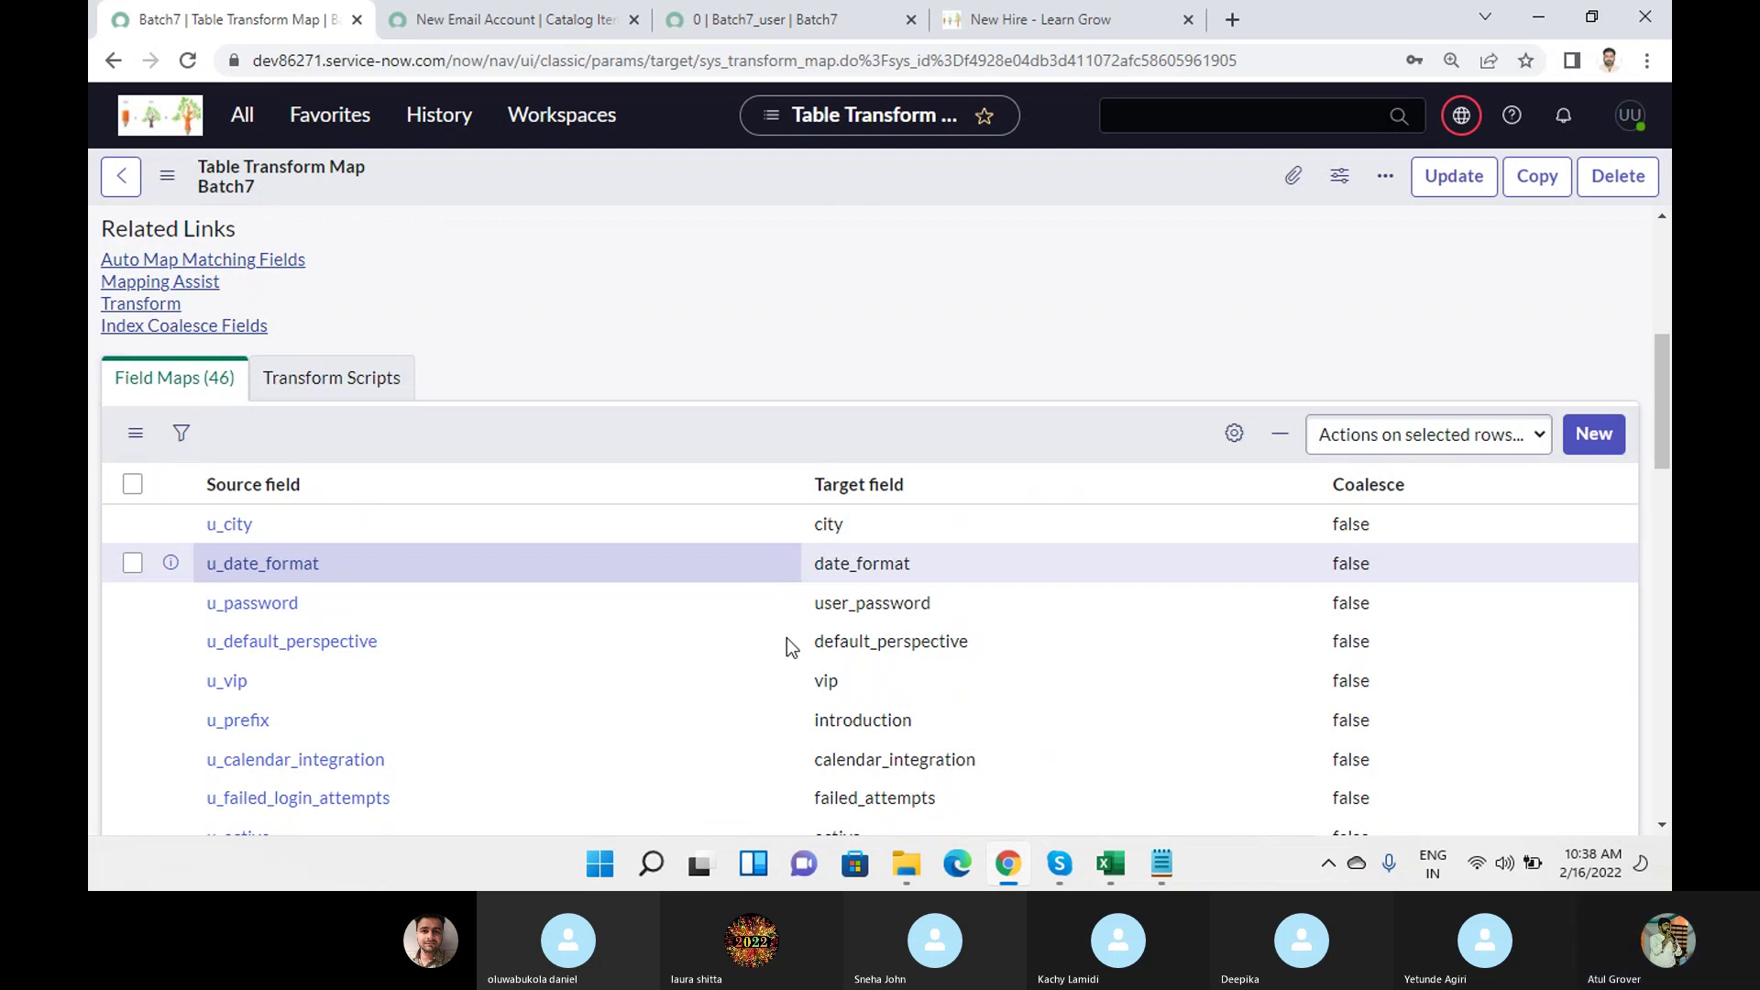
pyautogui.moveTo(1059, 866)
pyautogui.click(1024, 747)
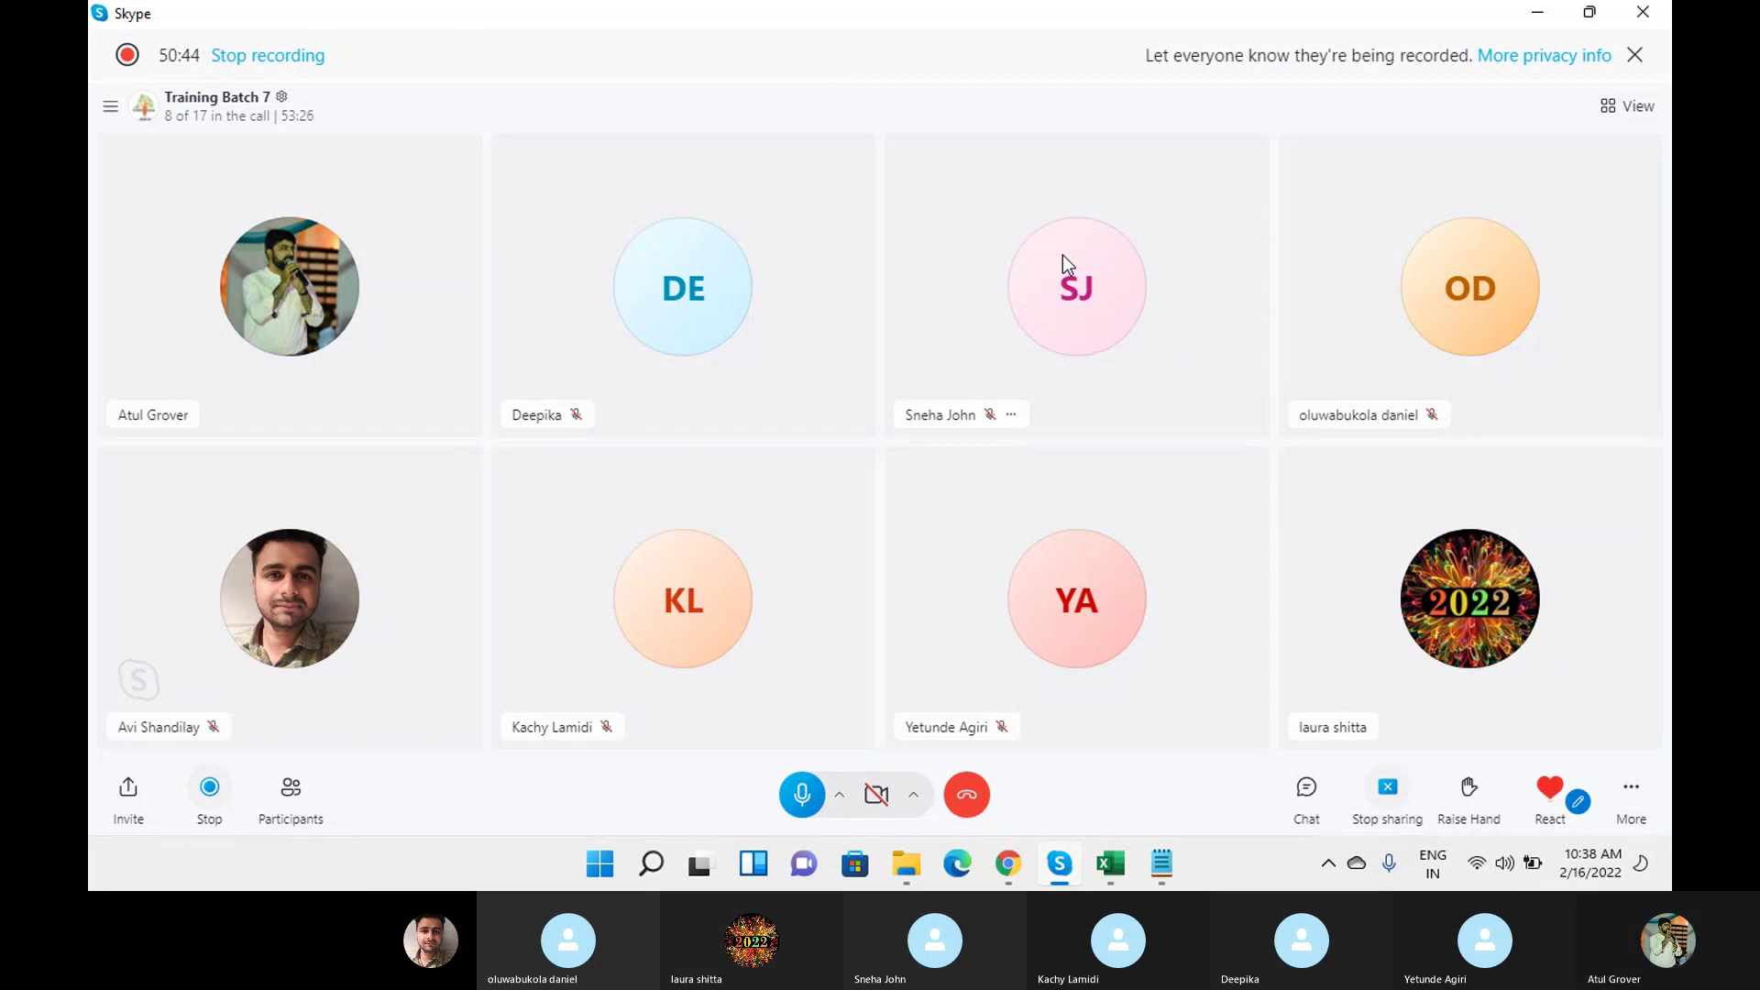
# Glance at the Skype call chat, then go back to the Batch7 transform map in Chrome.
pyautogui.click(1303, 794)
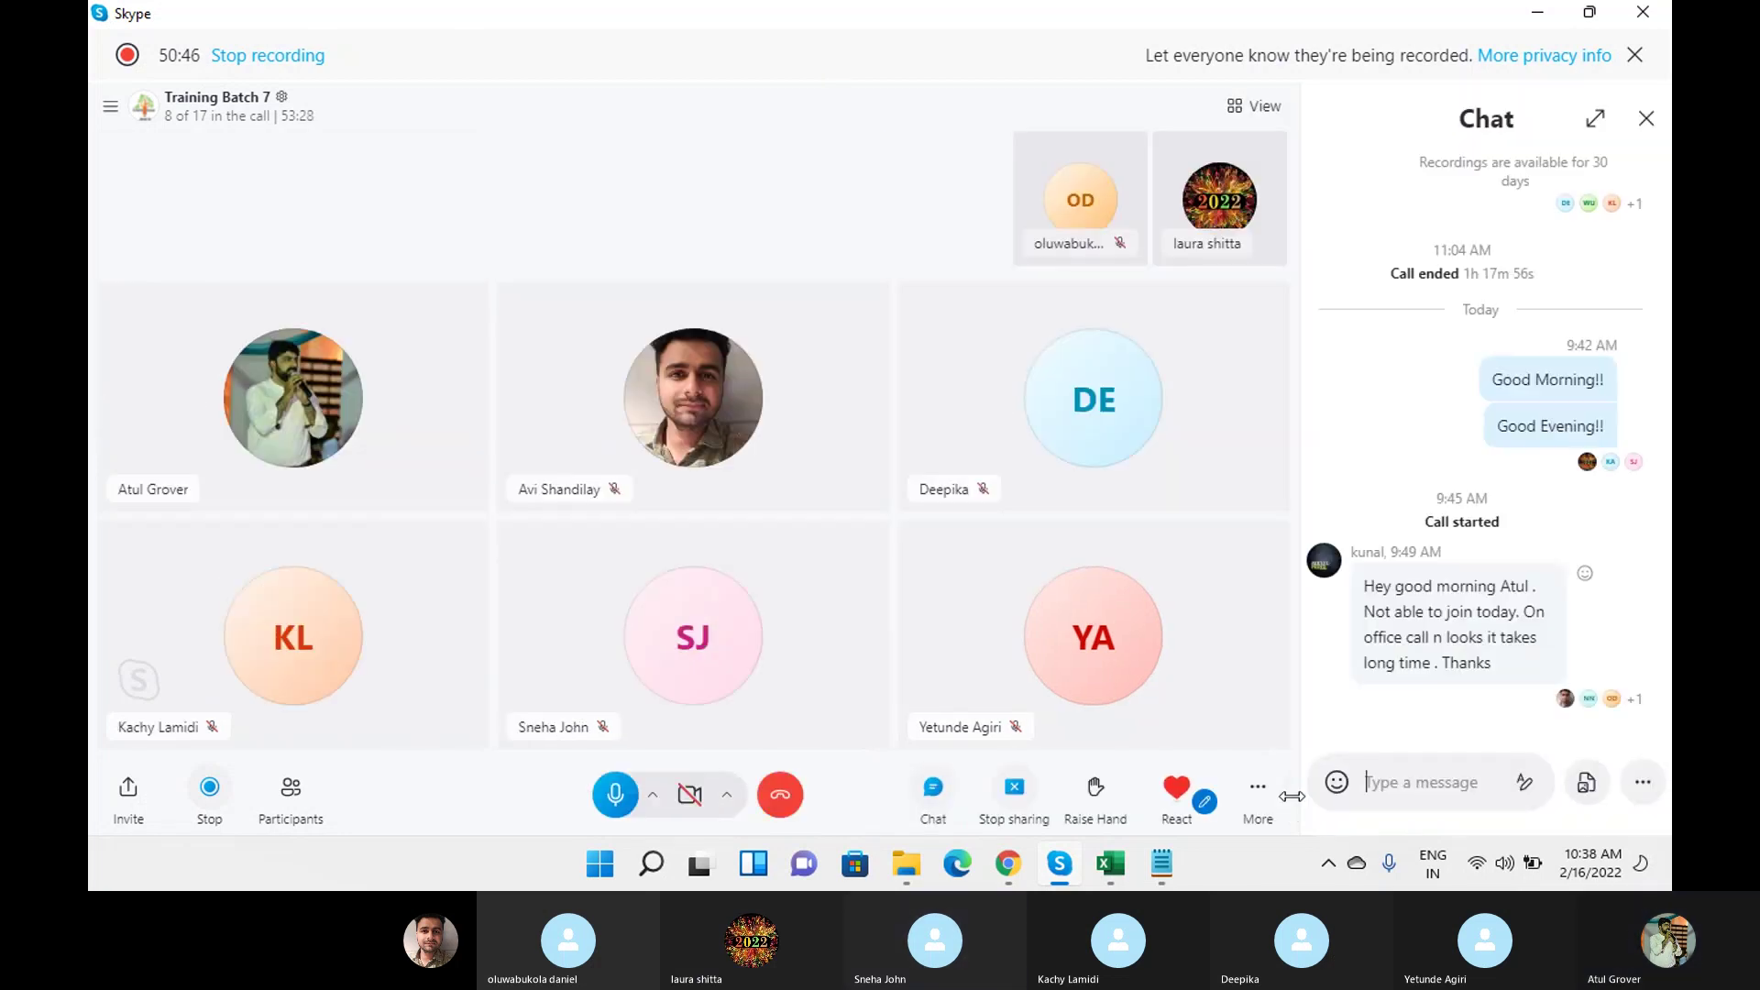
pyautogui.click(1647, 119)
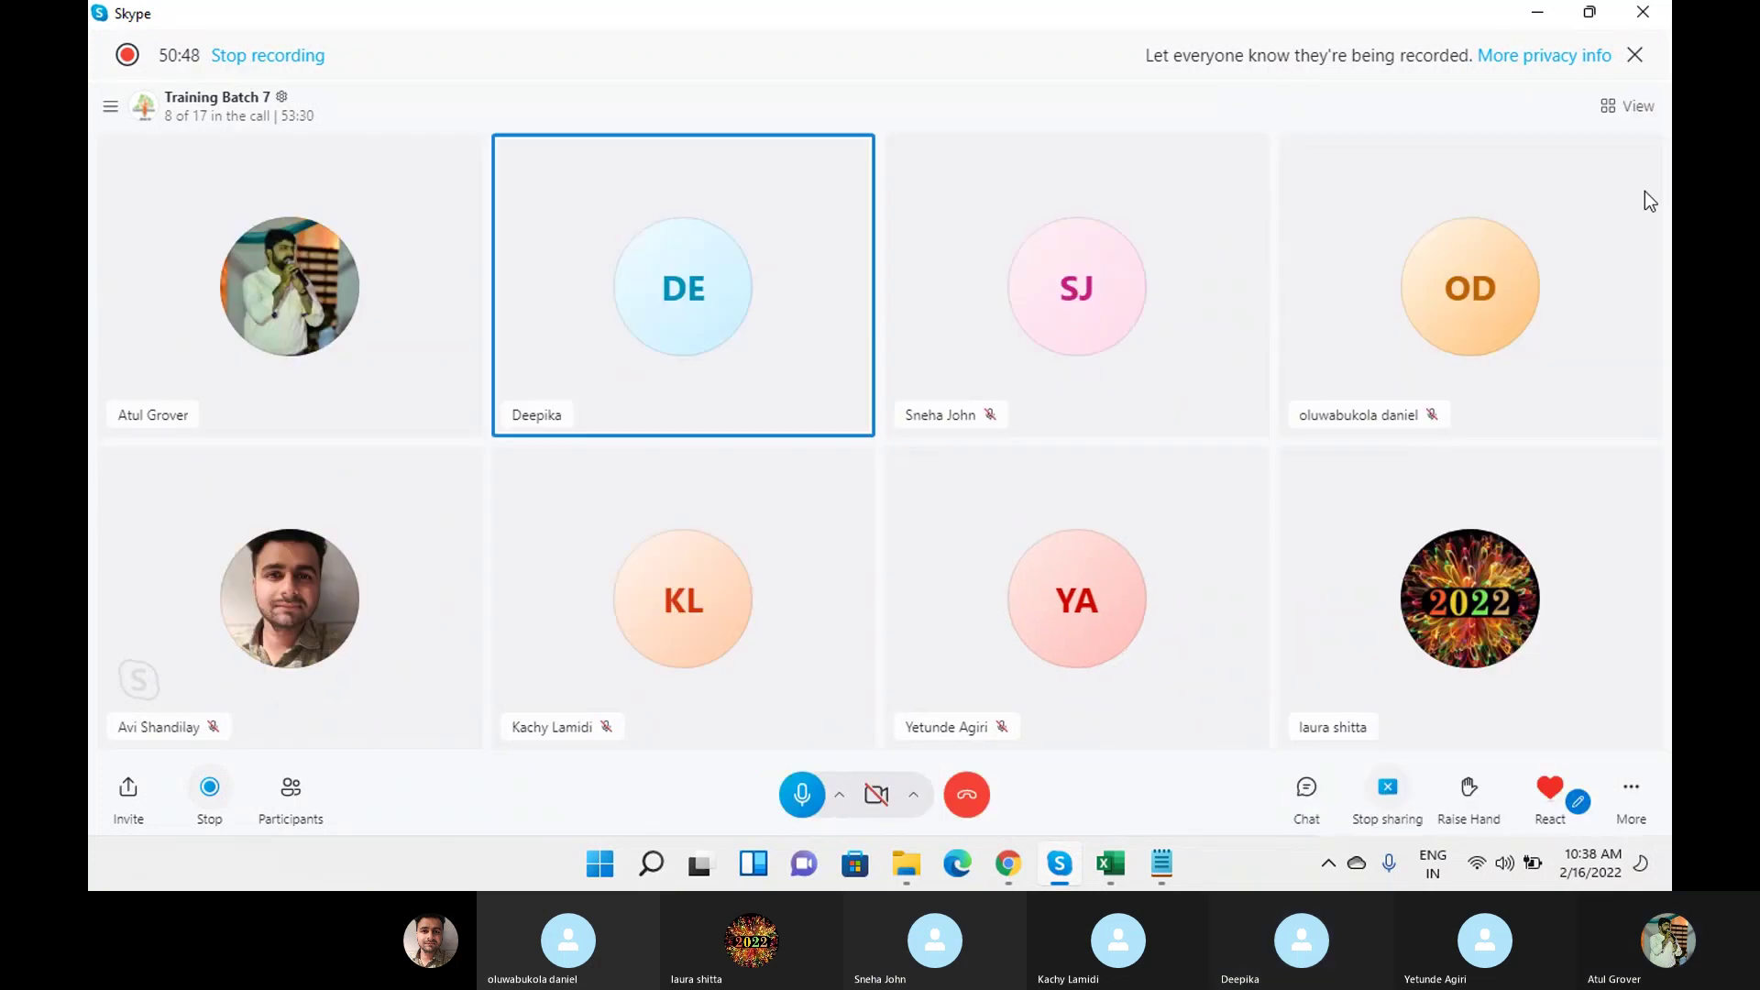
pyautogui.moveTo(1009, 869)
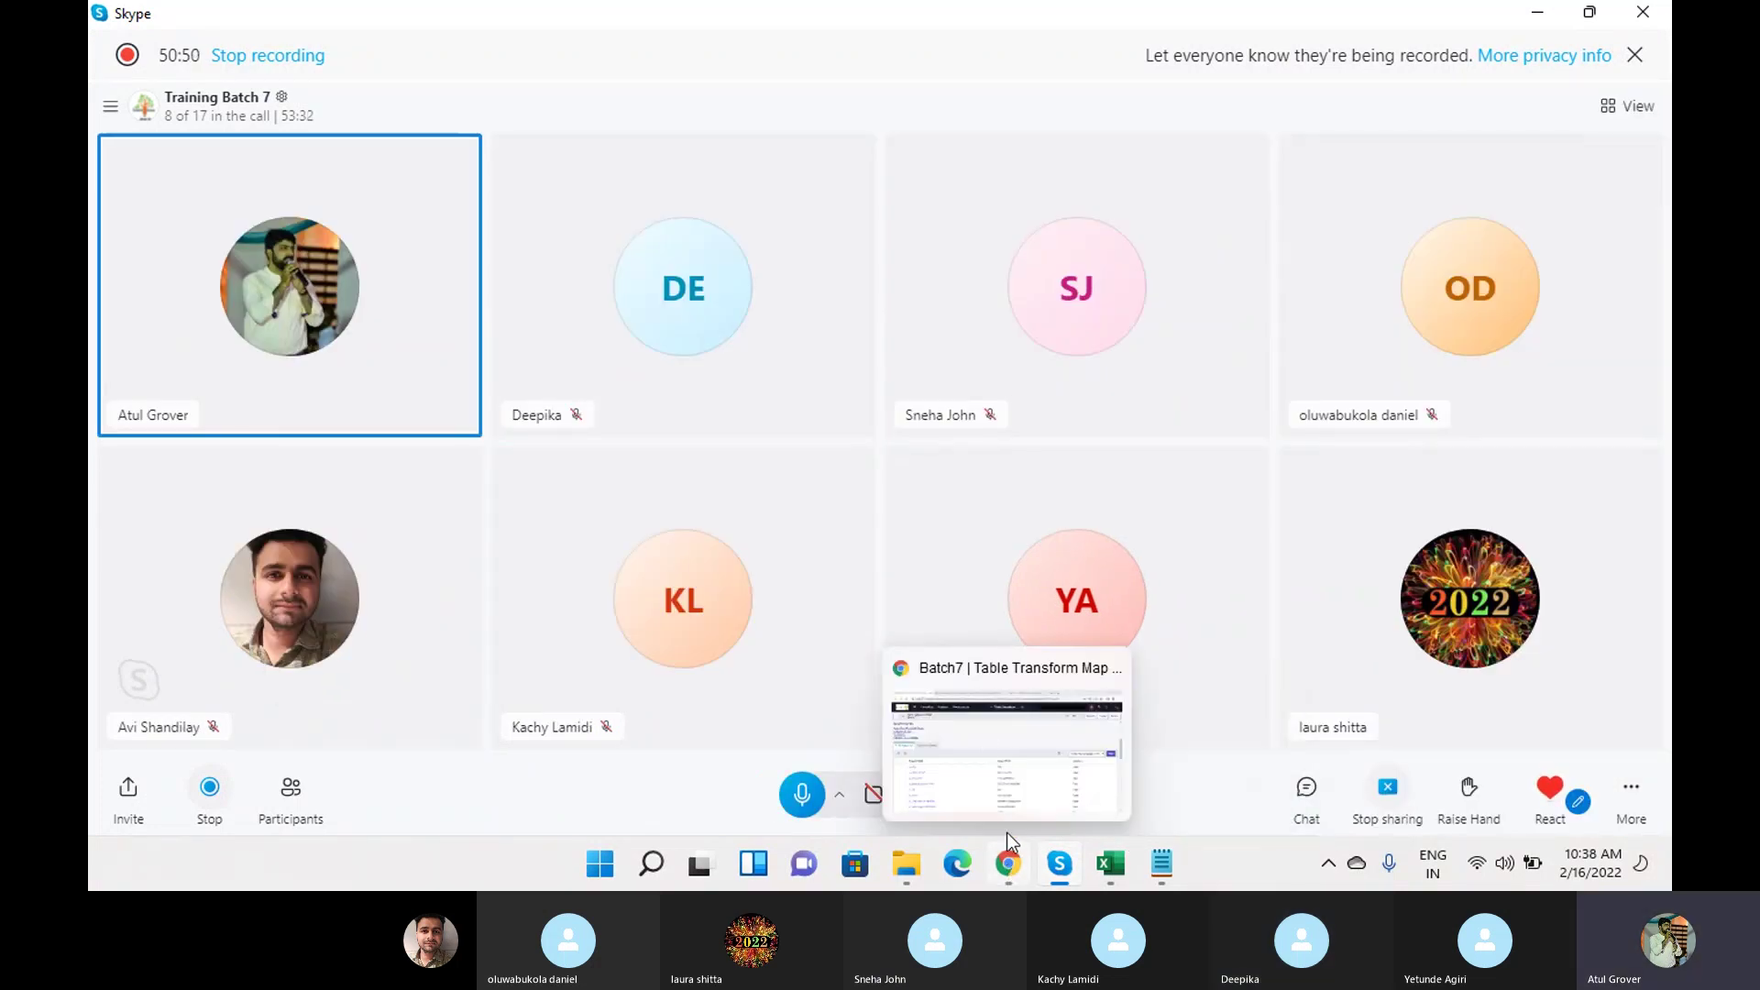
pyautogui.click(983, 734)
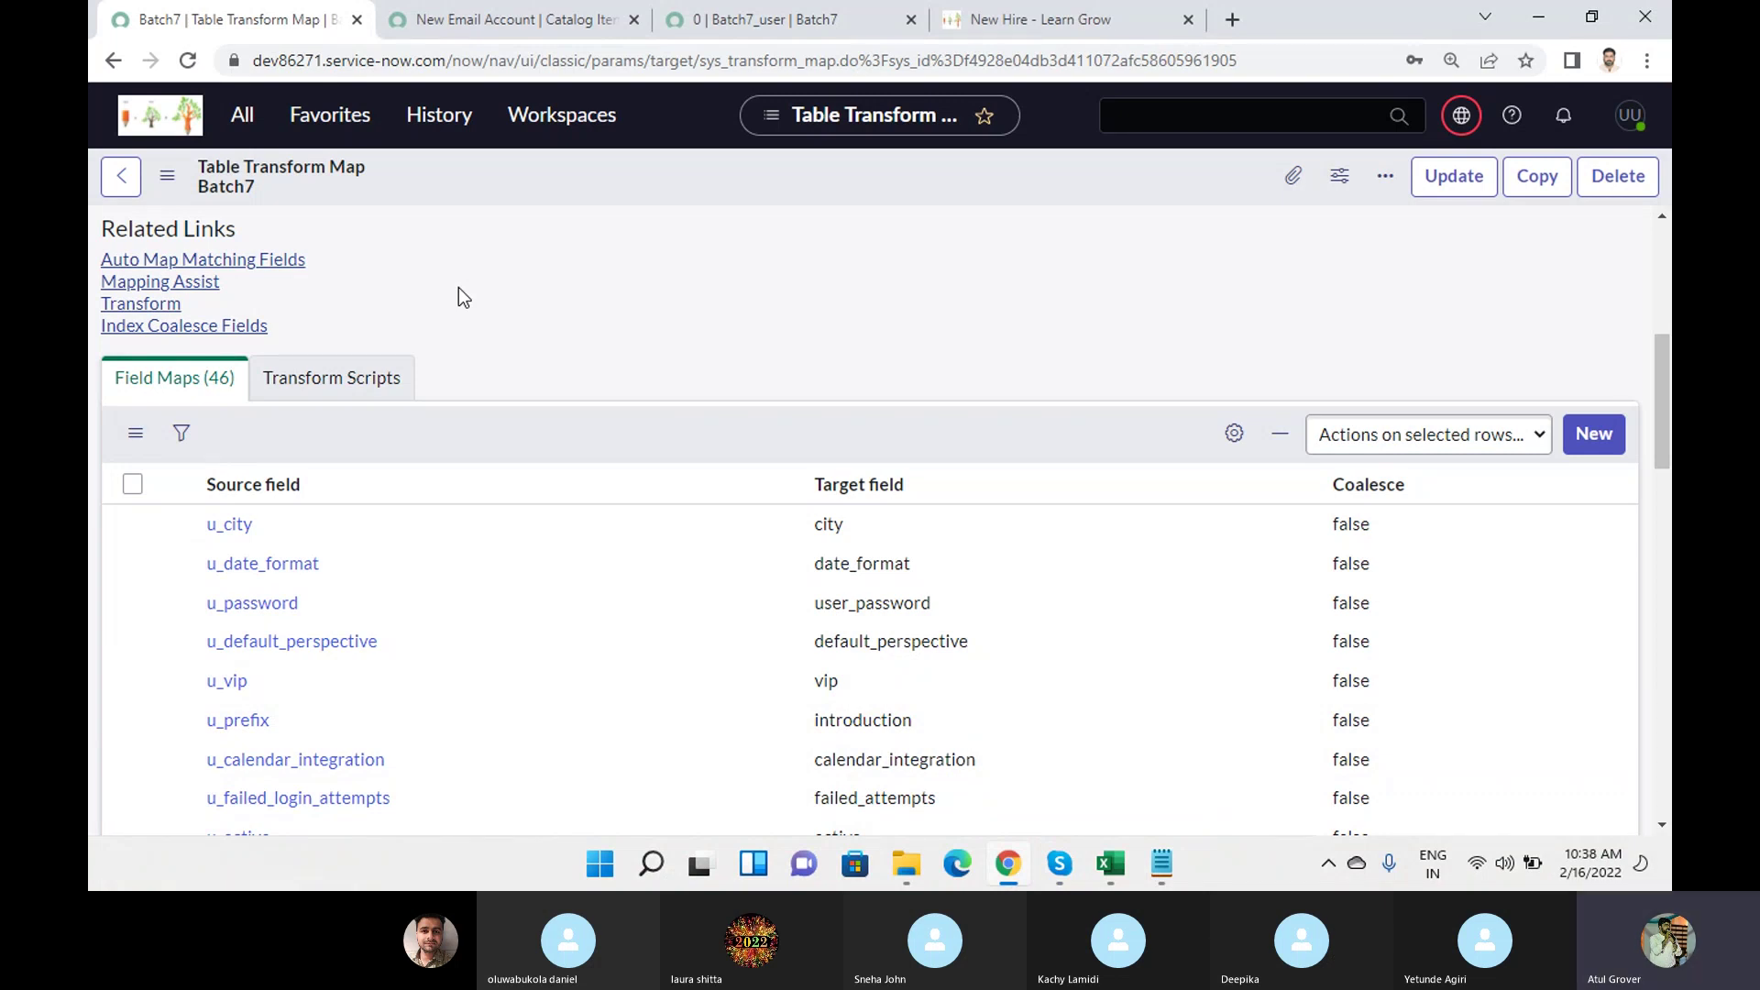
# Select 'Copy -paste' in the Notepad notes, then return to the Batch7_user row 0 record.
pyautogui.moveTo(1131, 868)
pyautogui.click(1161, 862)
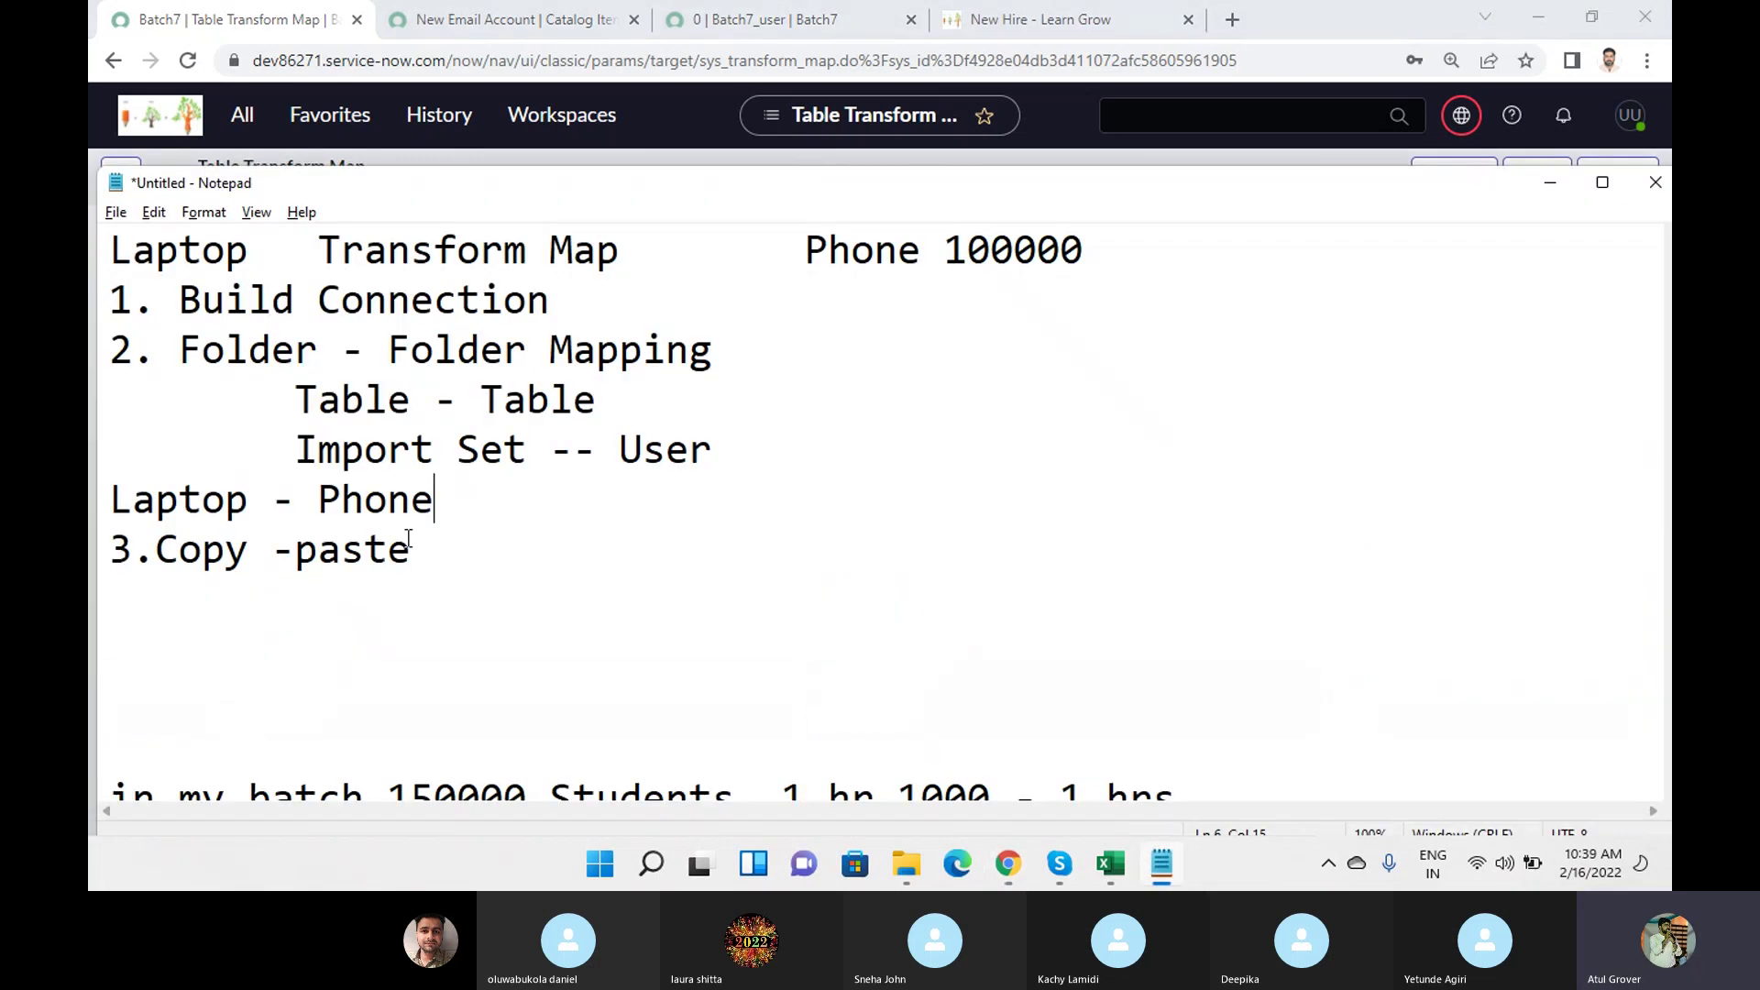
pyautogui.moveTo(156, 552); pyautogui.dragTo(414, 563)
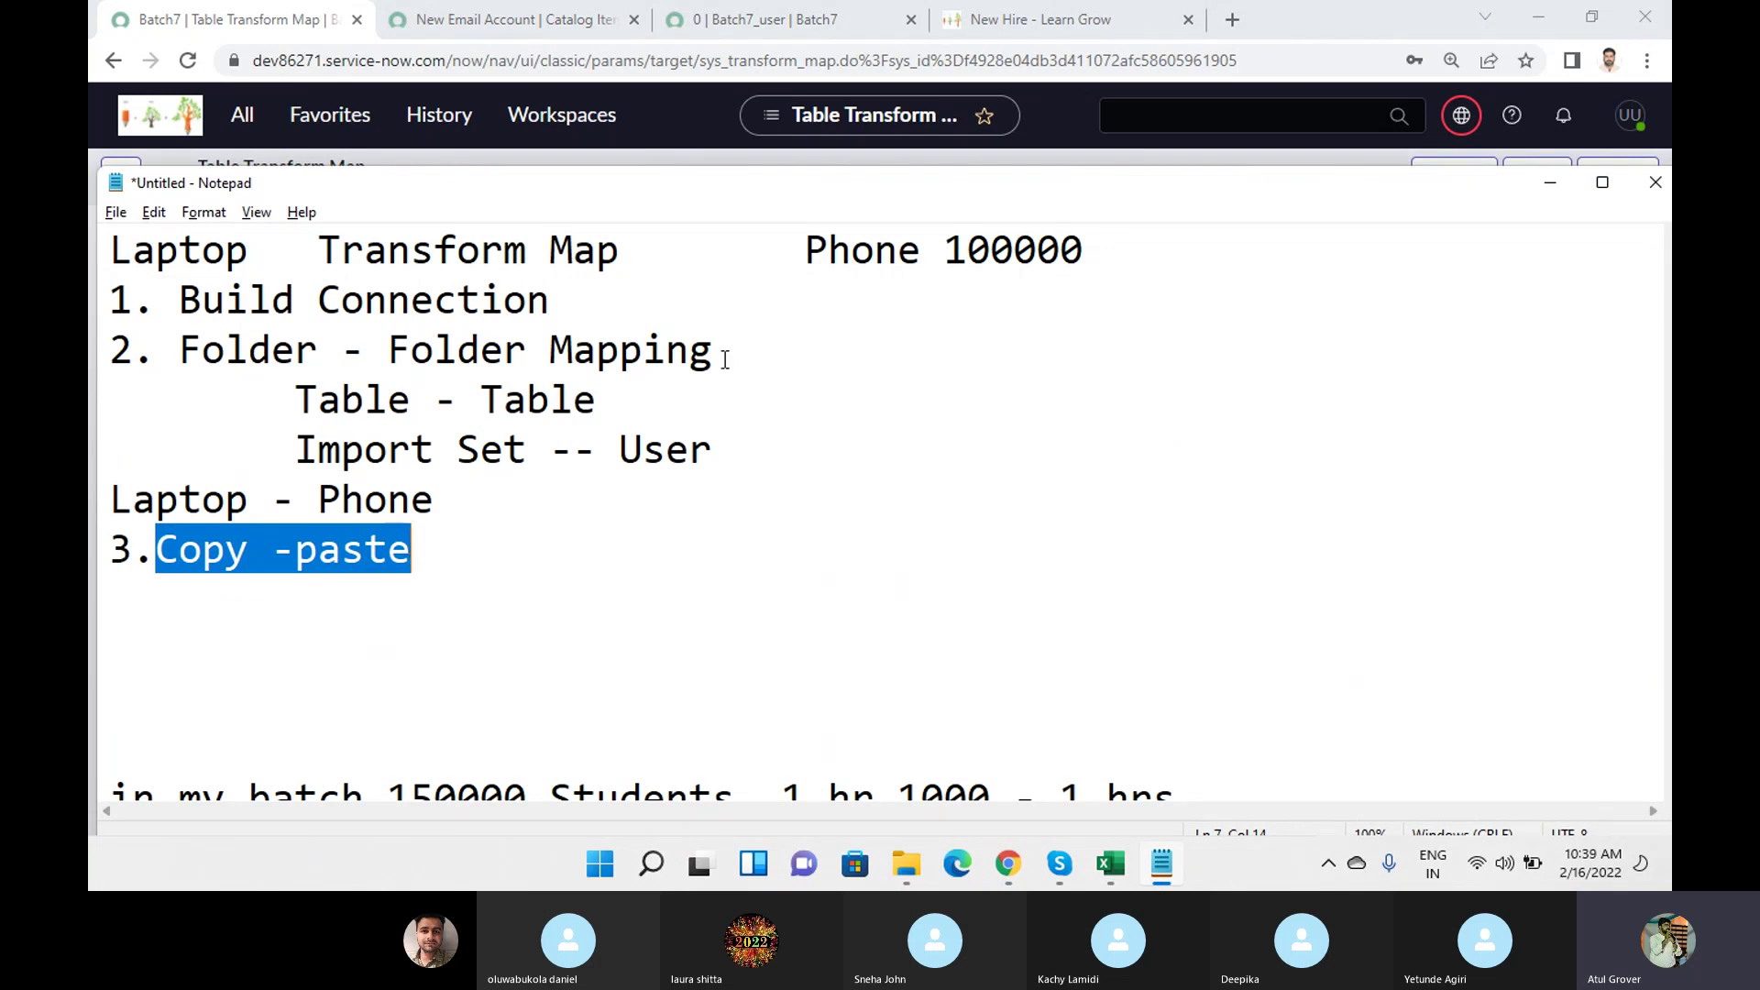
pyautogui.click(778, 22)
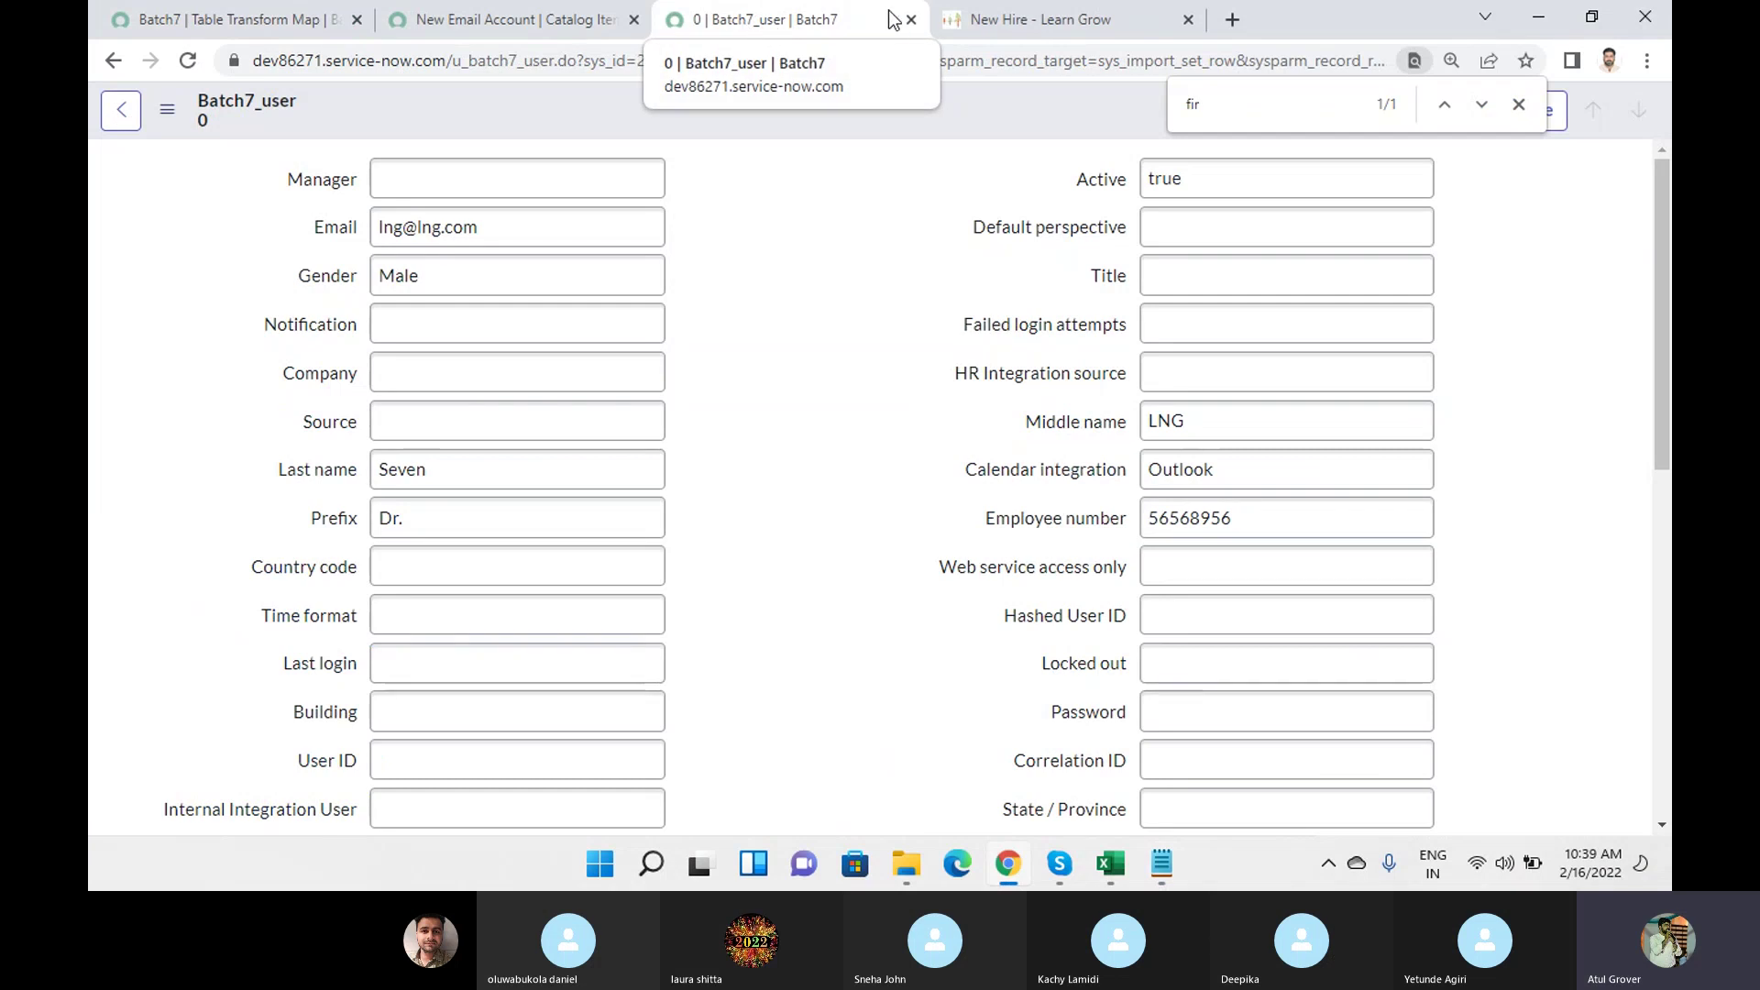
# Run the Batch7 table transform map on import set ISET0010002.
pyautogui.click(190, 22)
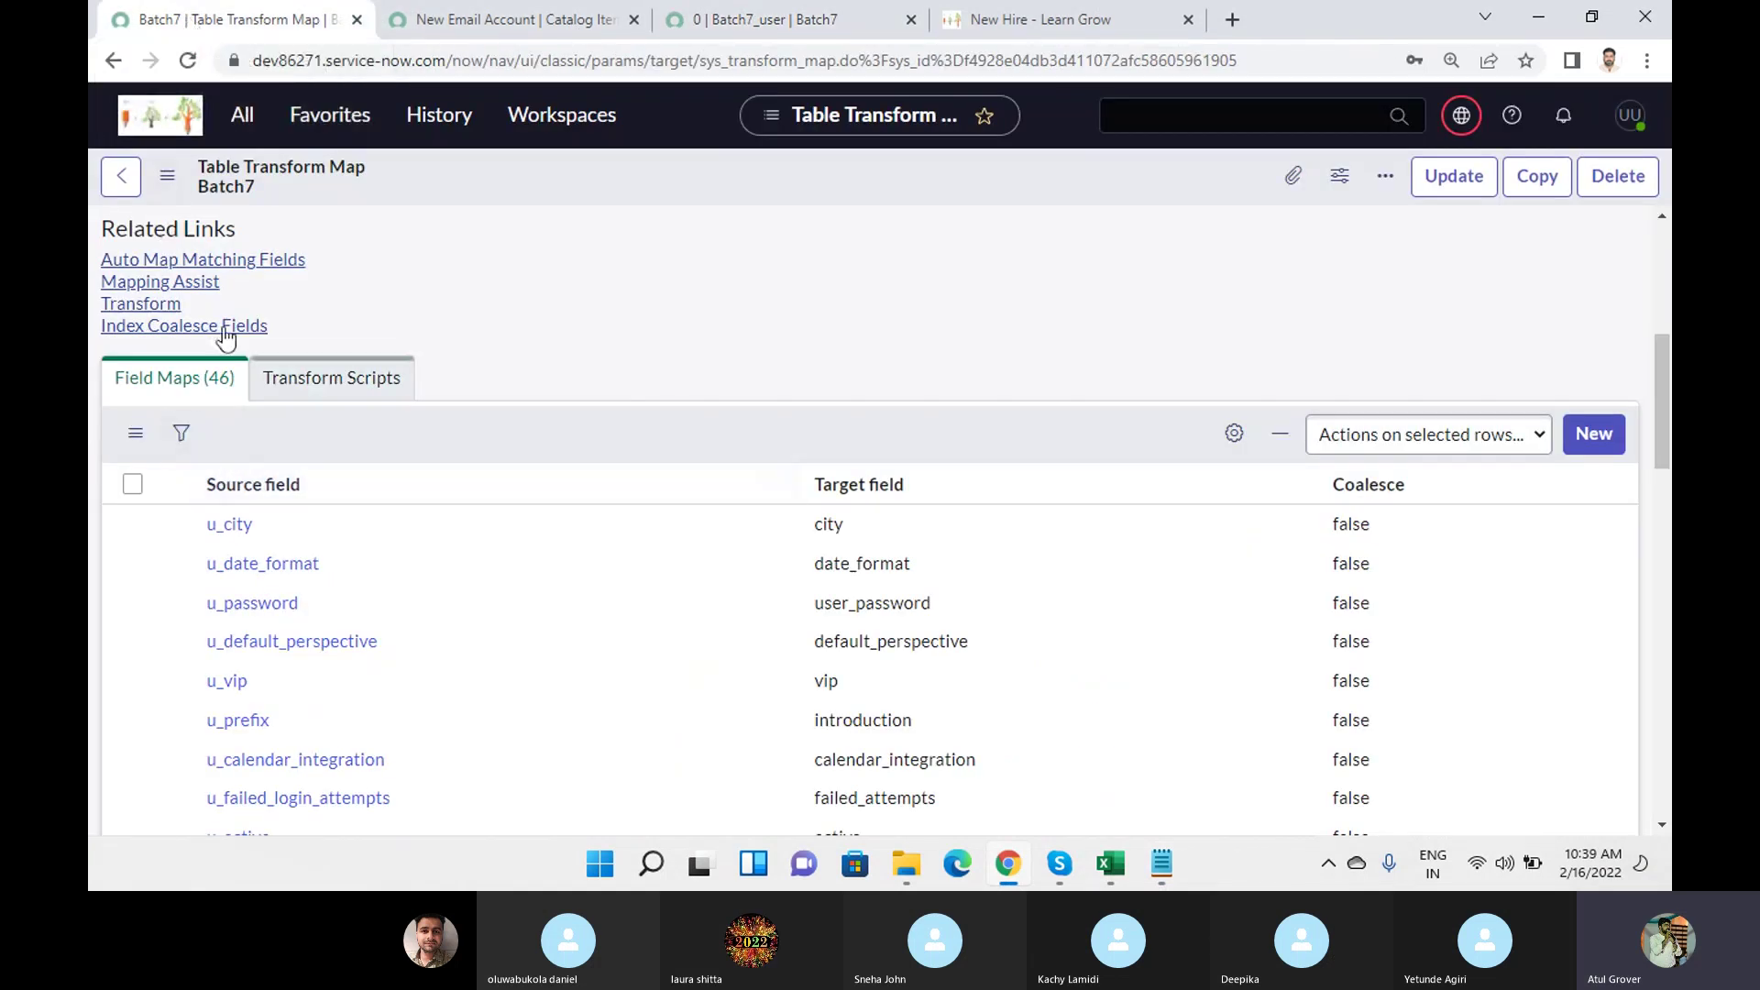
pyautogui.scroll(1, 699, 544)
pyautogui.scroll(3, 701, 548)
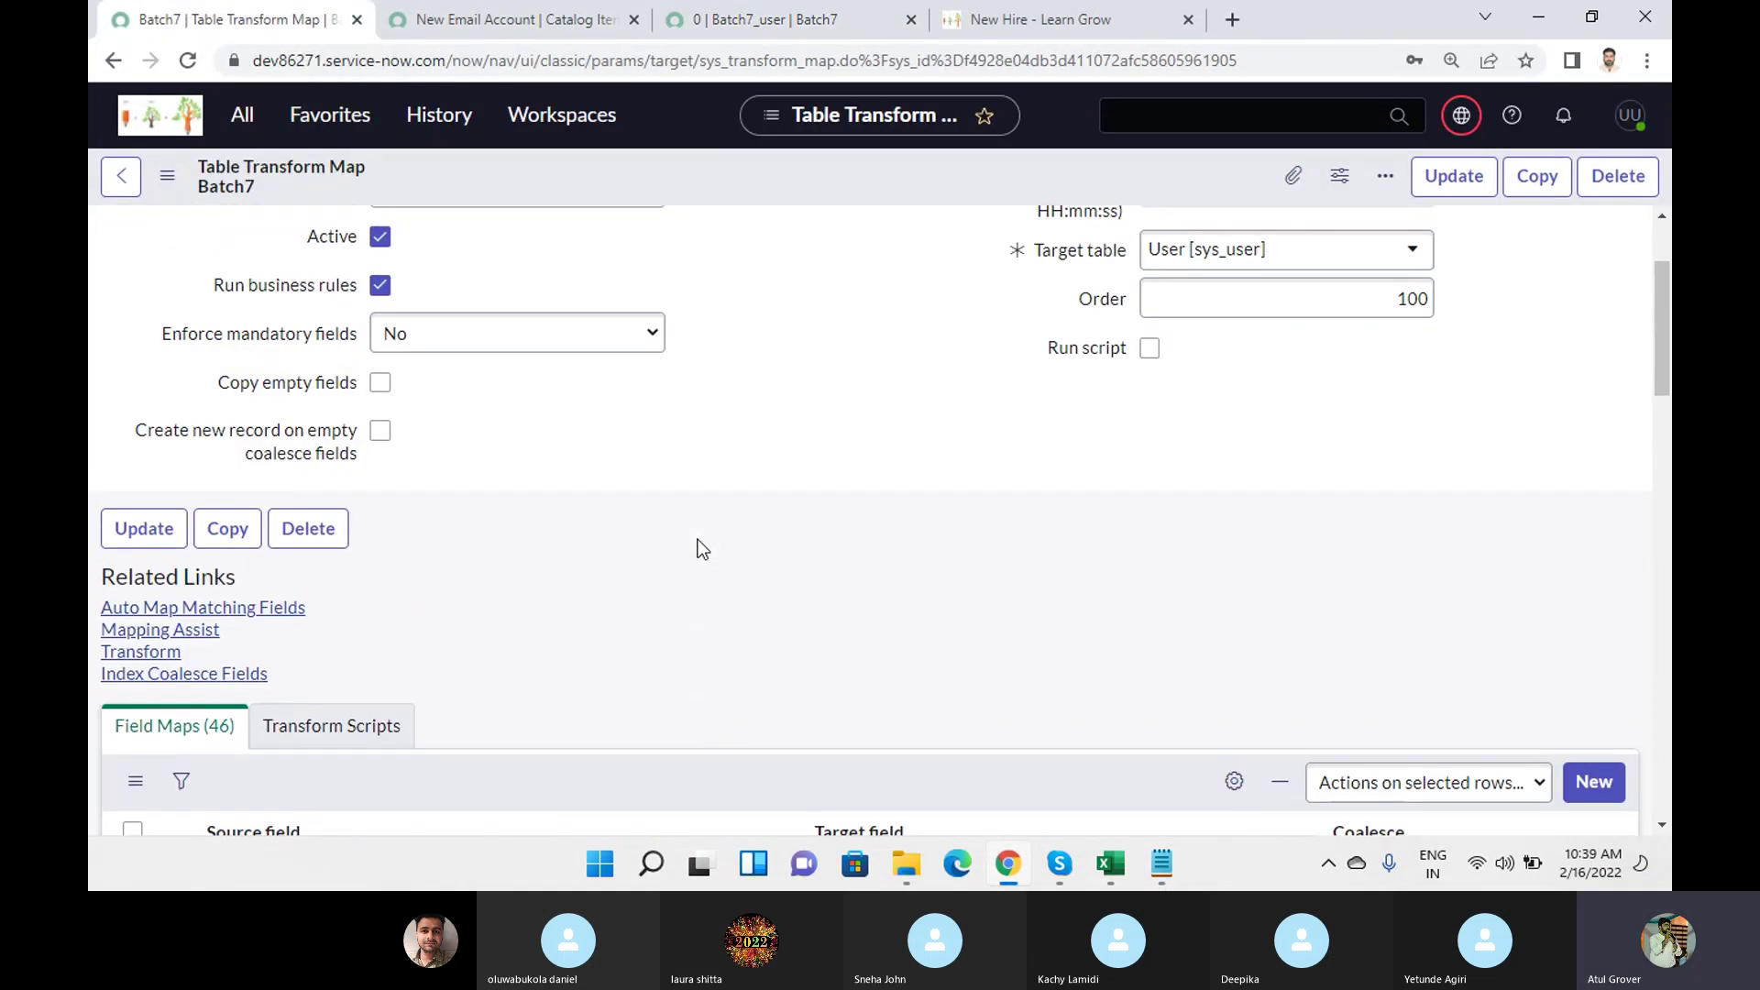
pyautogui.click(150, 653)
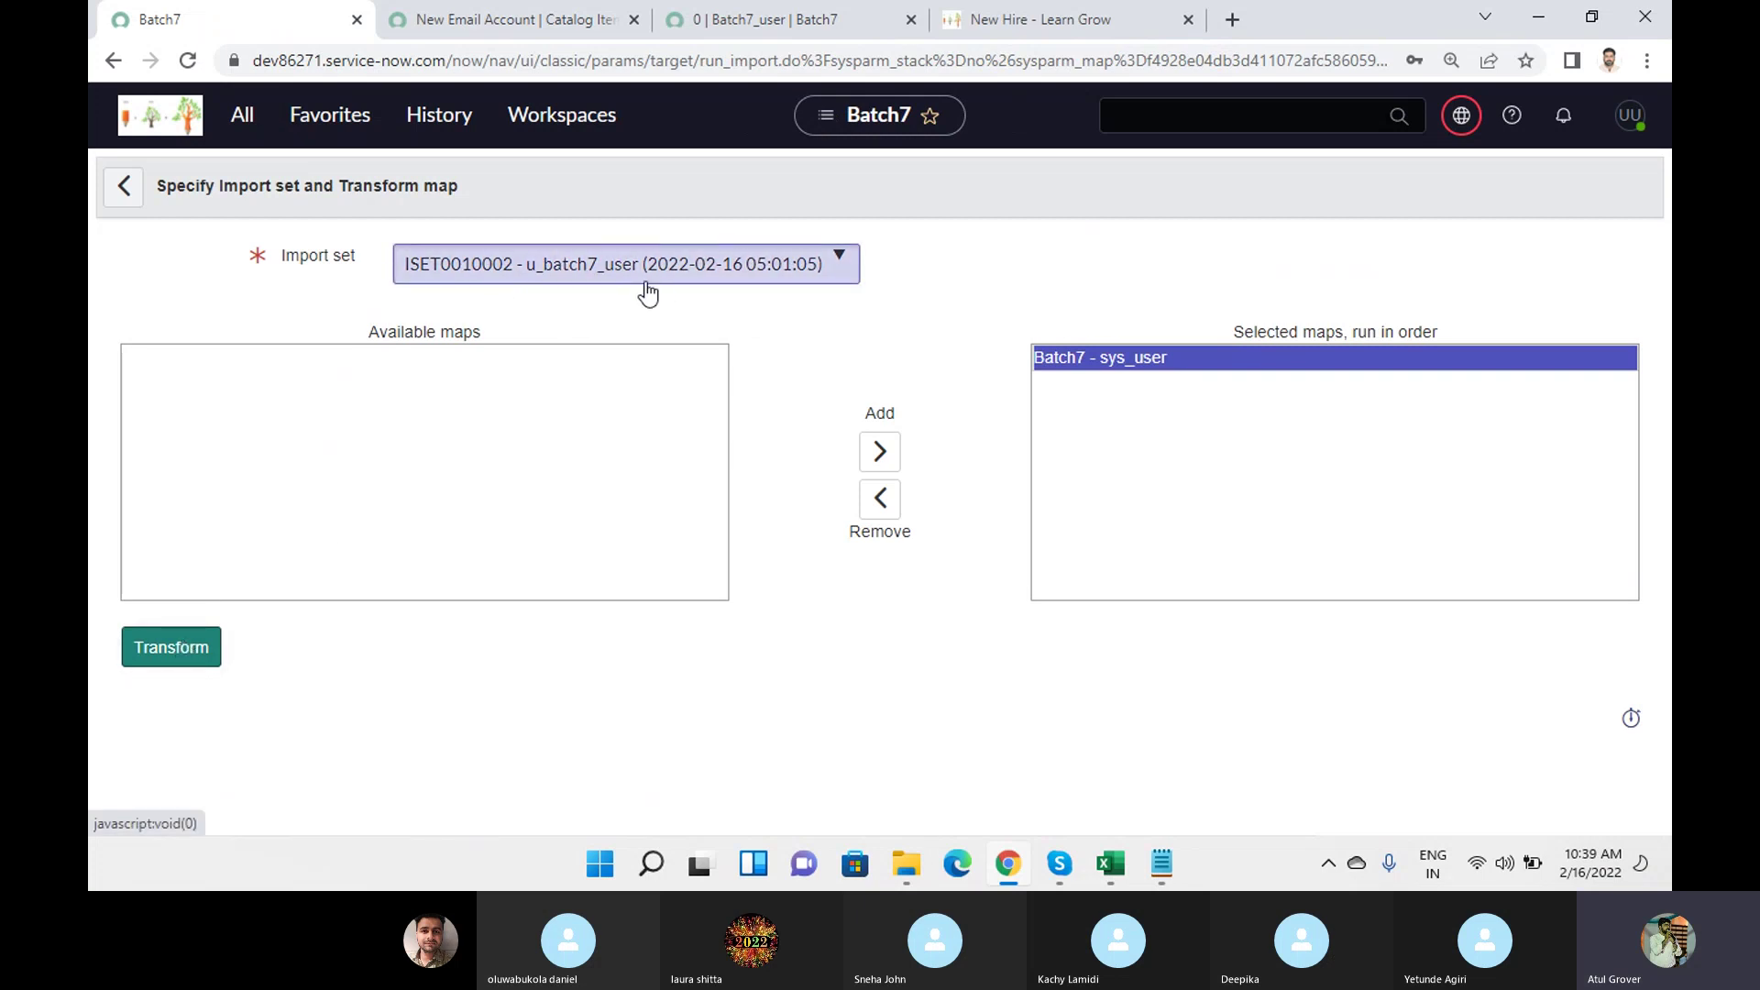
pyautogui.click(180, 647)
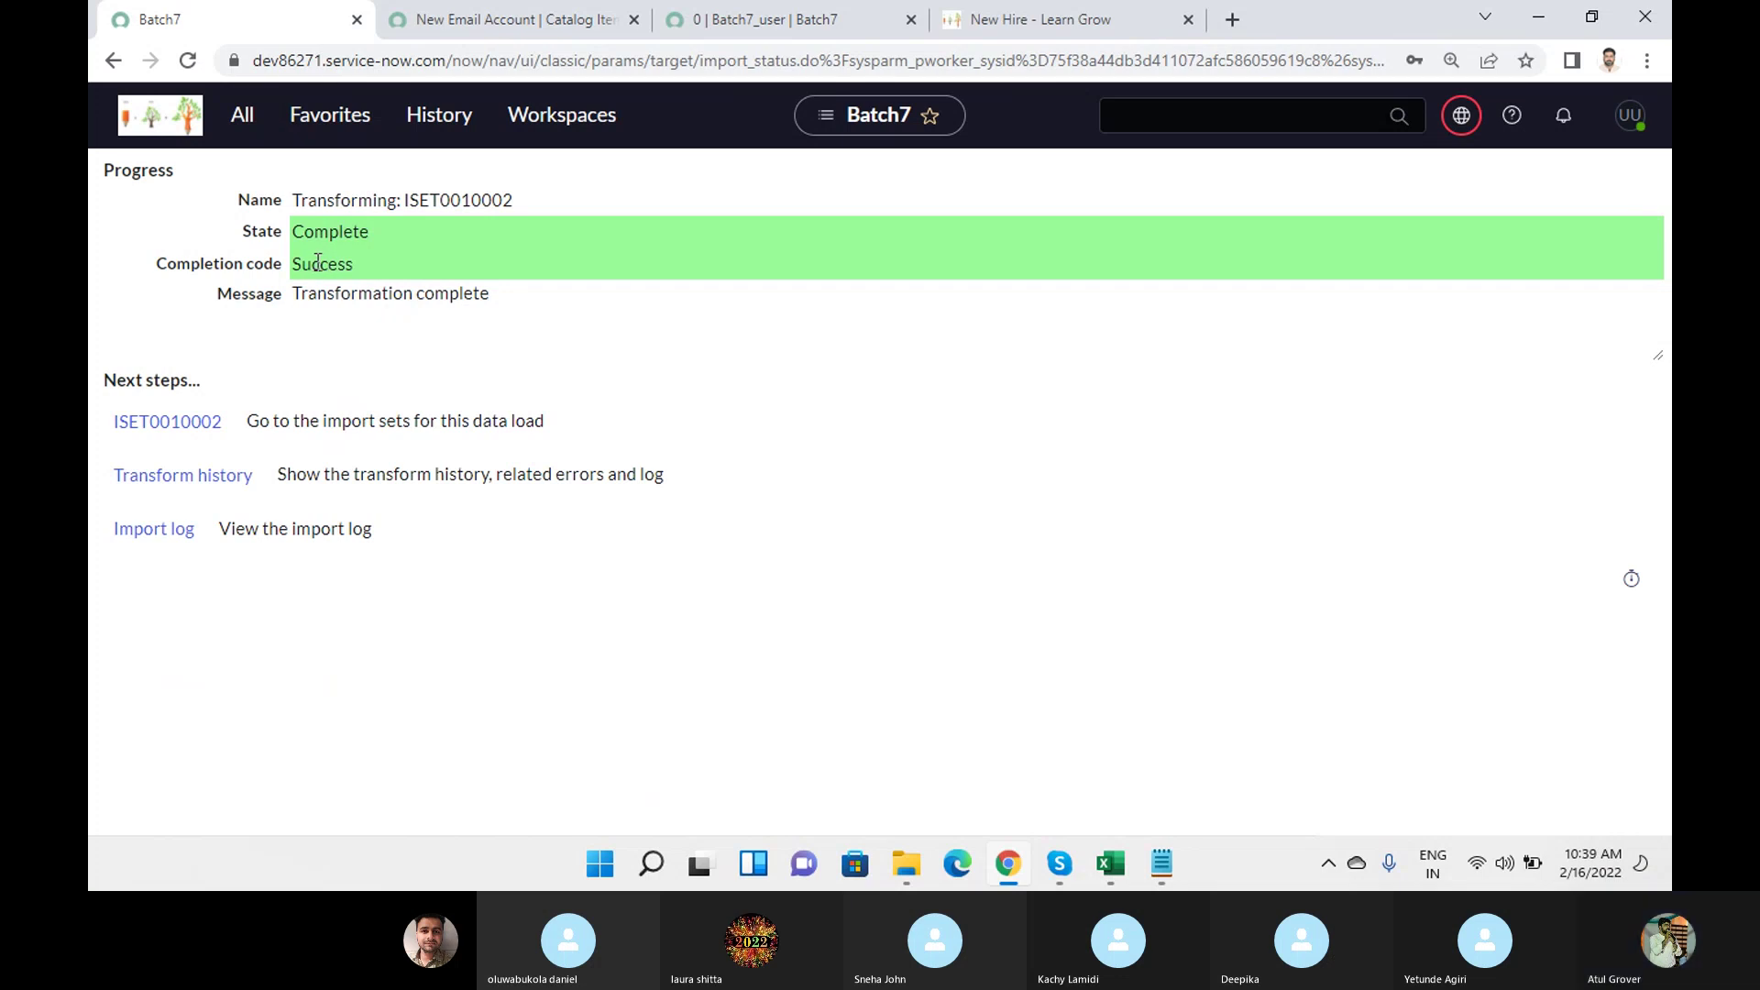
# Check the ISET0010002 transform history (1 insert, 0 errors) and today's empty import log.
pyautogui.keyDown('ctrl'); pyautogui.click(186, 476); pyautogui.keyUp('ctrl')
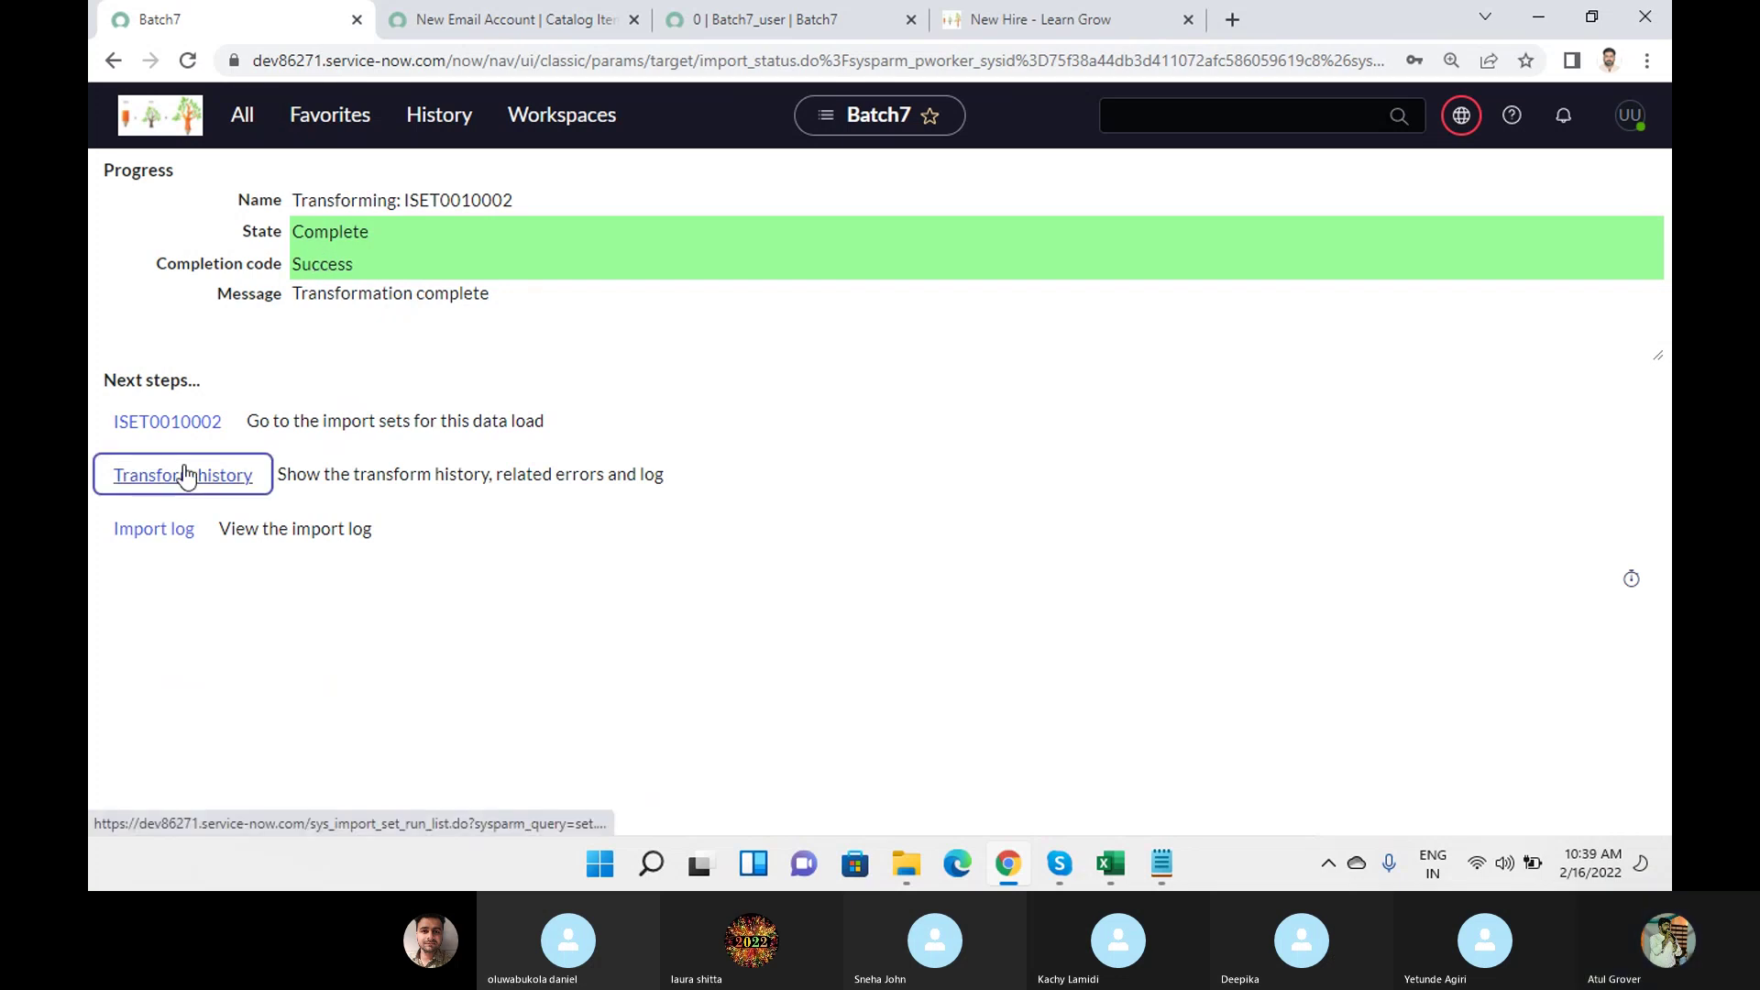
pyautogui.keyDown('ctrl'); pyautogui.click(152, 532); pyautogui.keyUp('ctrl')
pyautogui.click(786, 19)
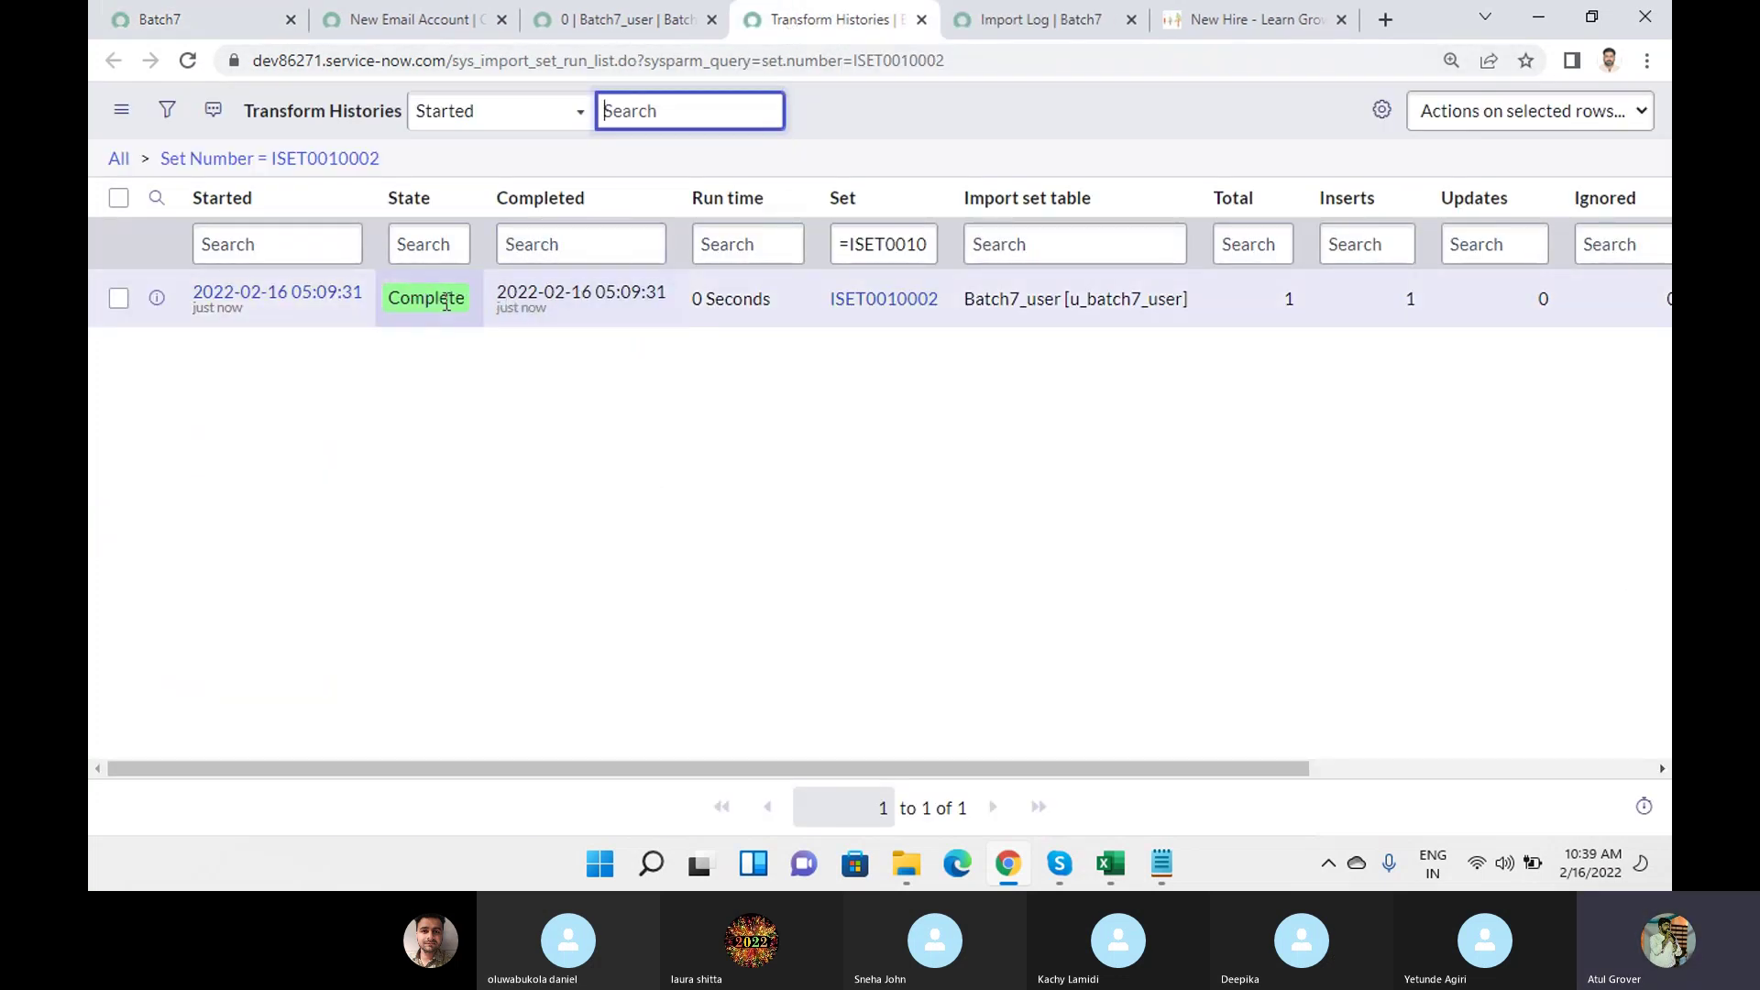
pyautogui.click(330, 310)
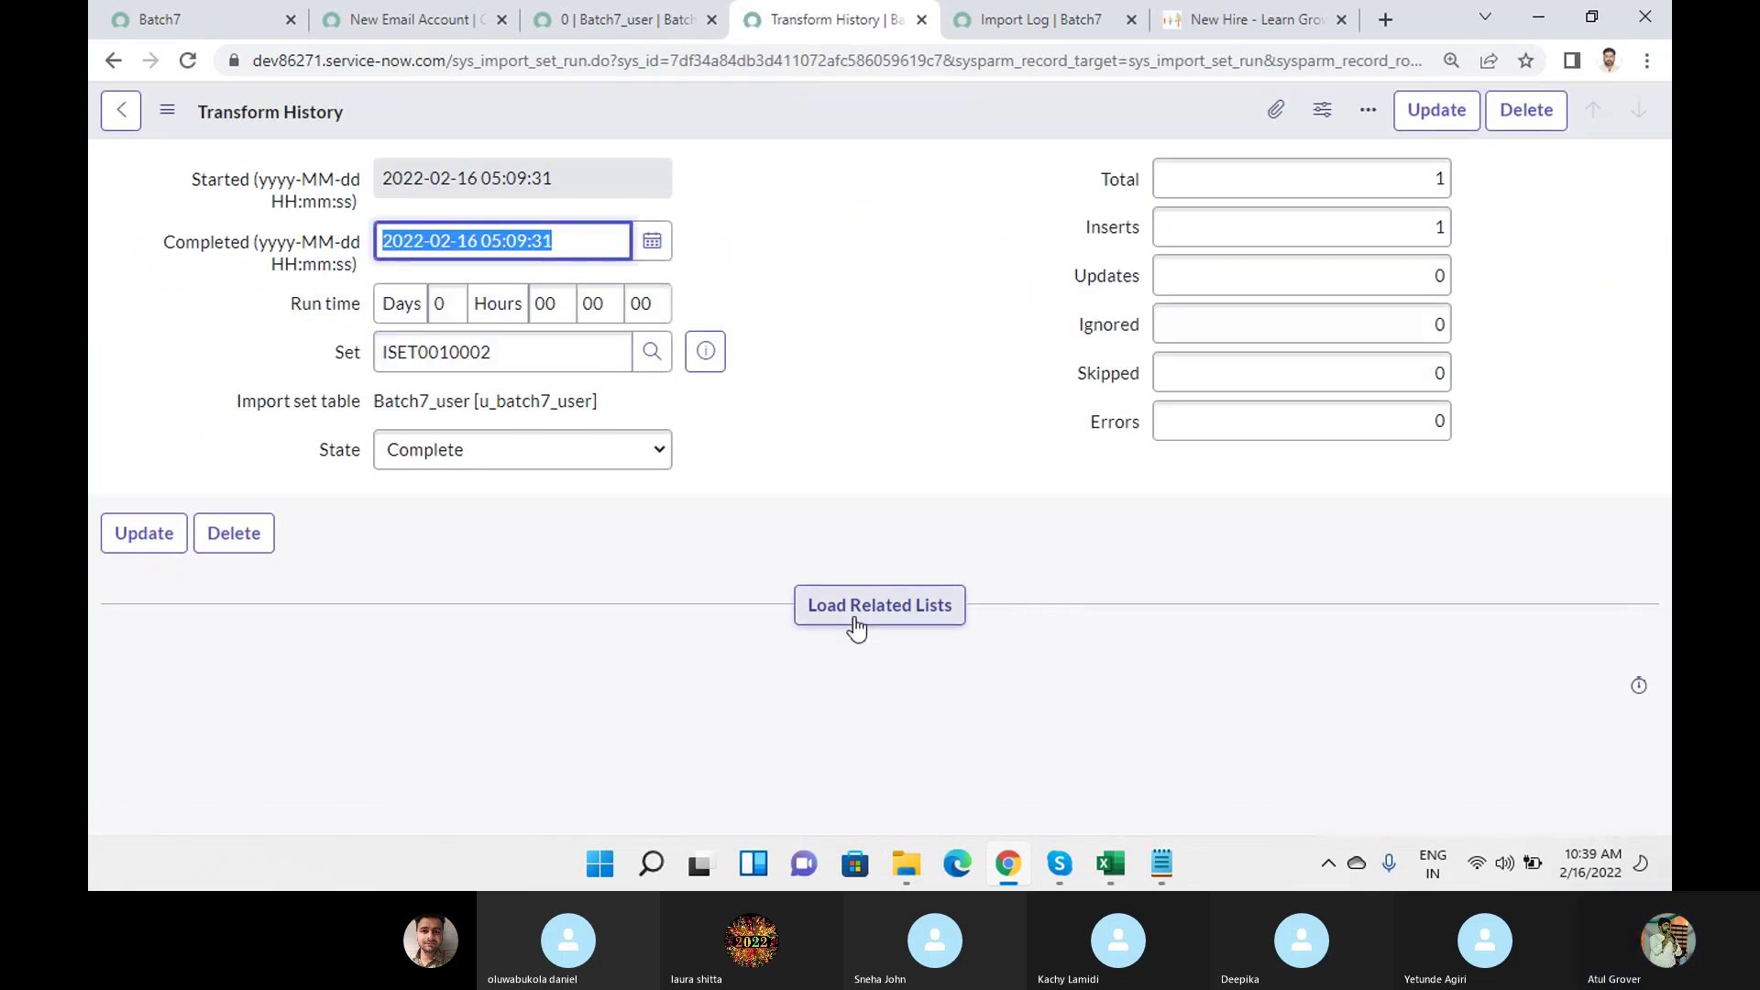
pyautogui.click(854, 612)
pyautogui.scroll(-2, 869, 383)
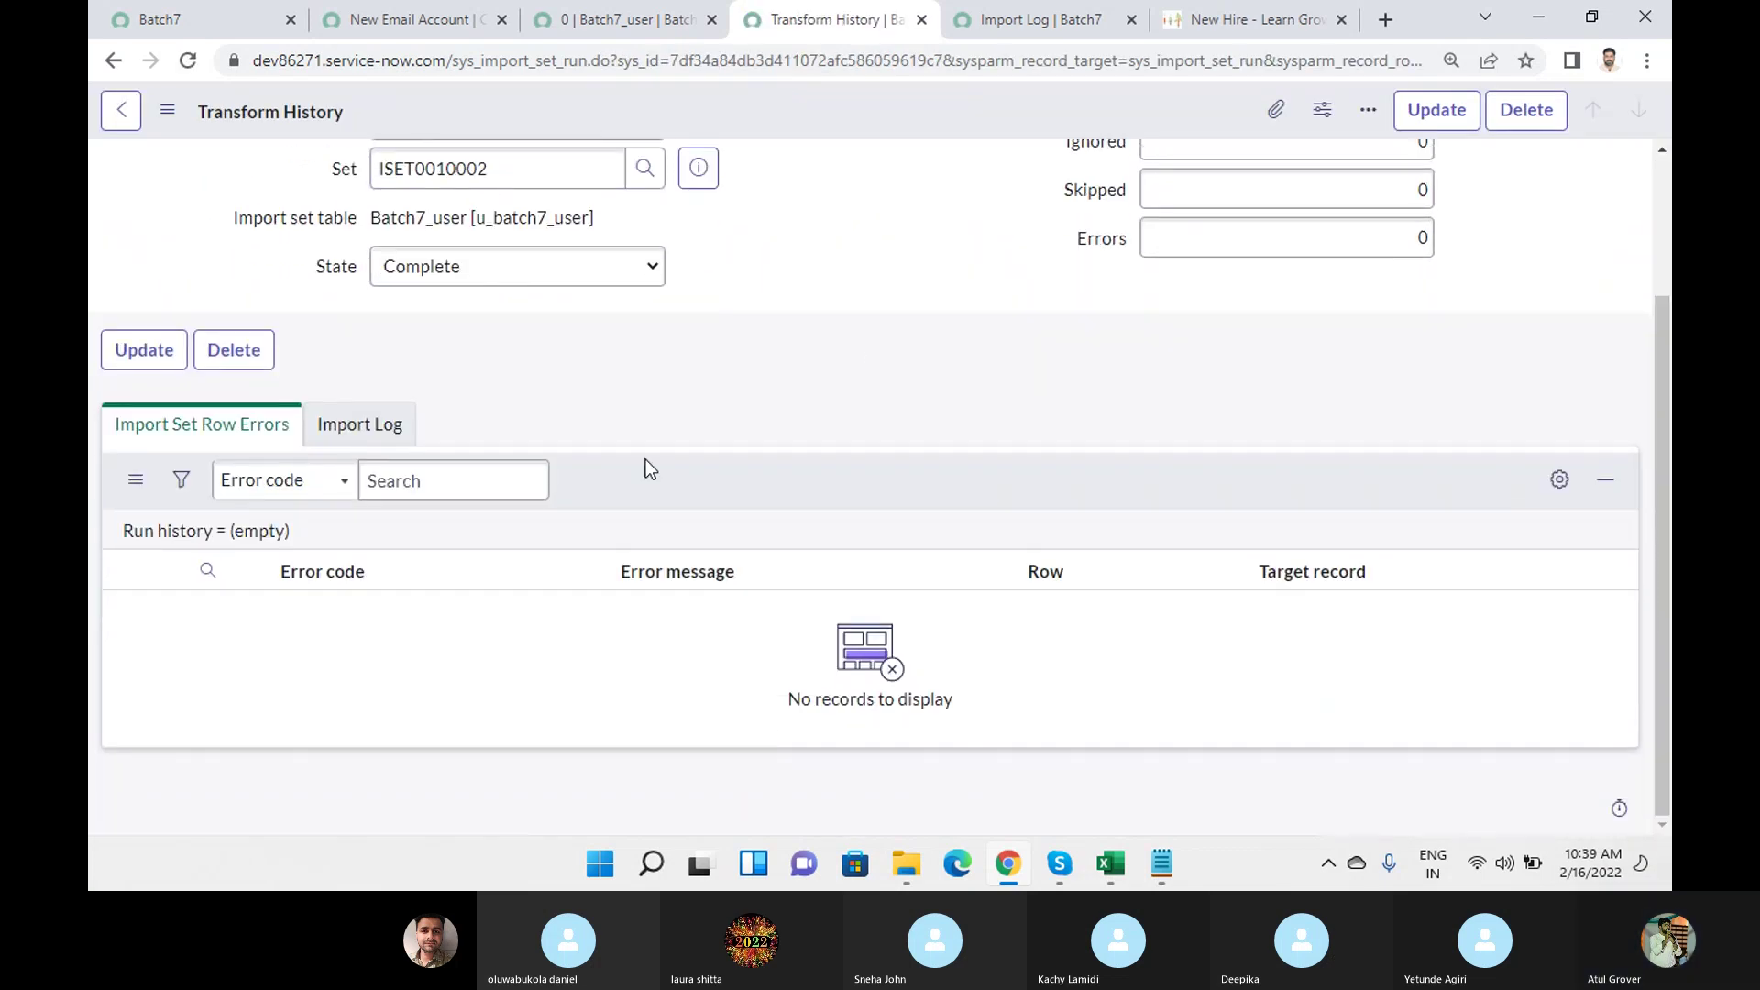
pyautogui.click(1024, 28)
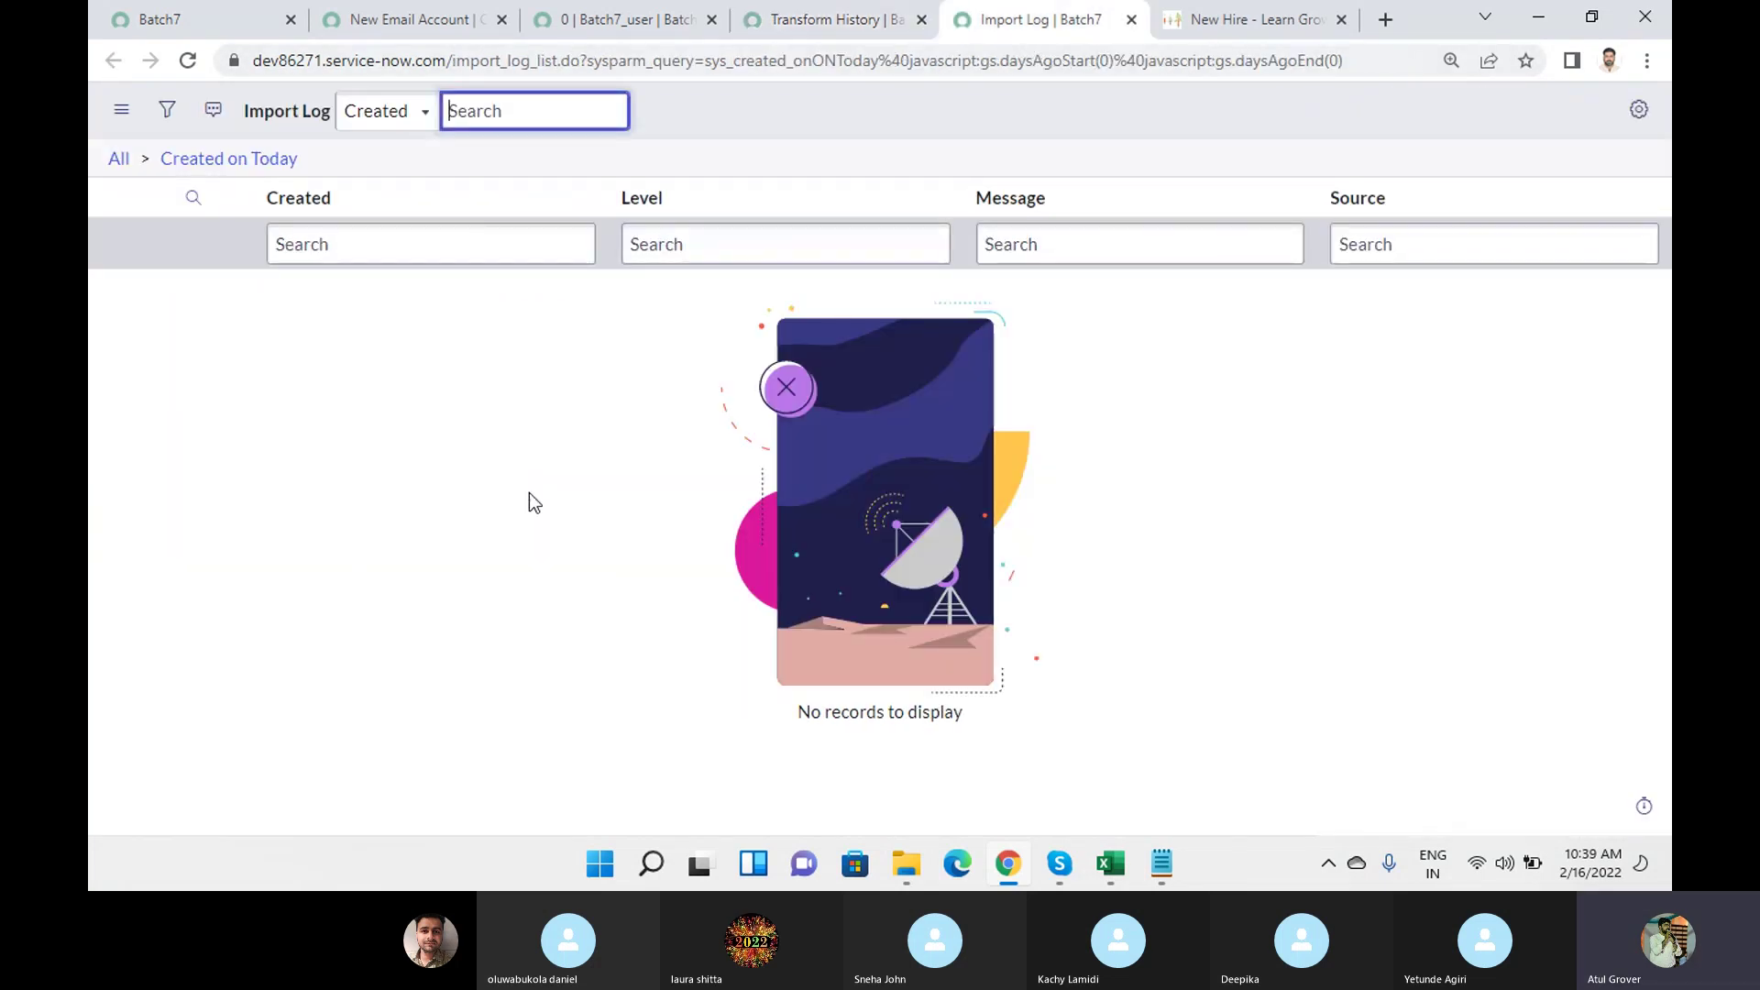
# Open User Administration > Users, now 704 records, in a new tab via the 'user a' filter.
pyautogui.click(188, 16)
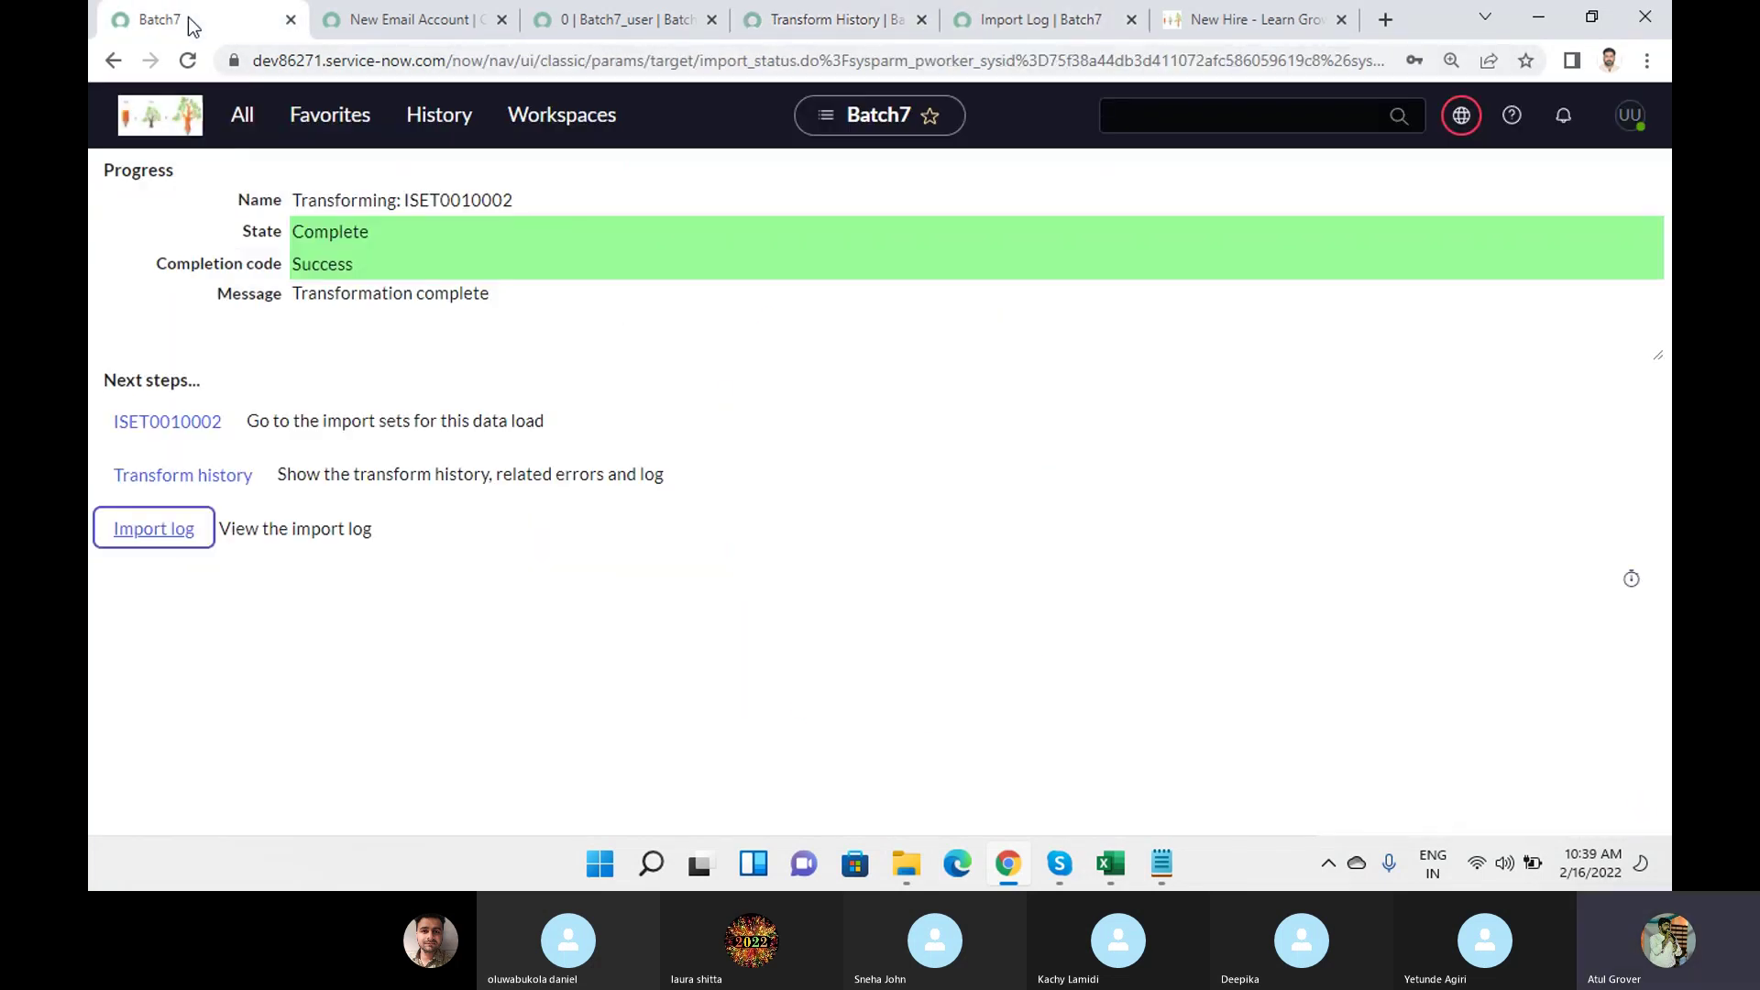
pyautogui.click(242, 121)
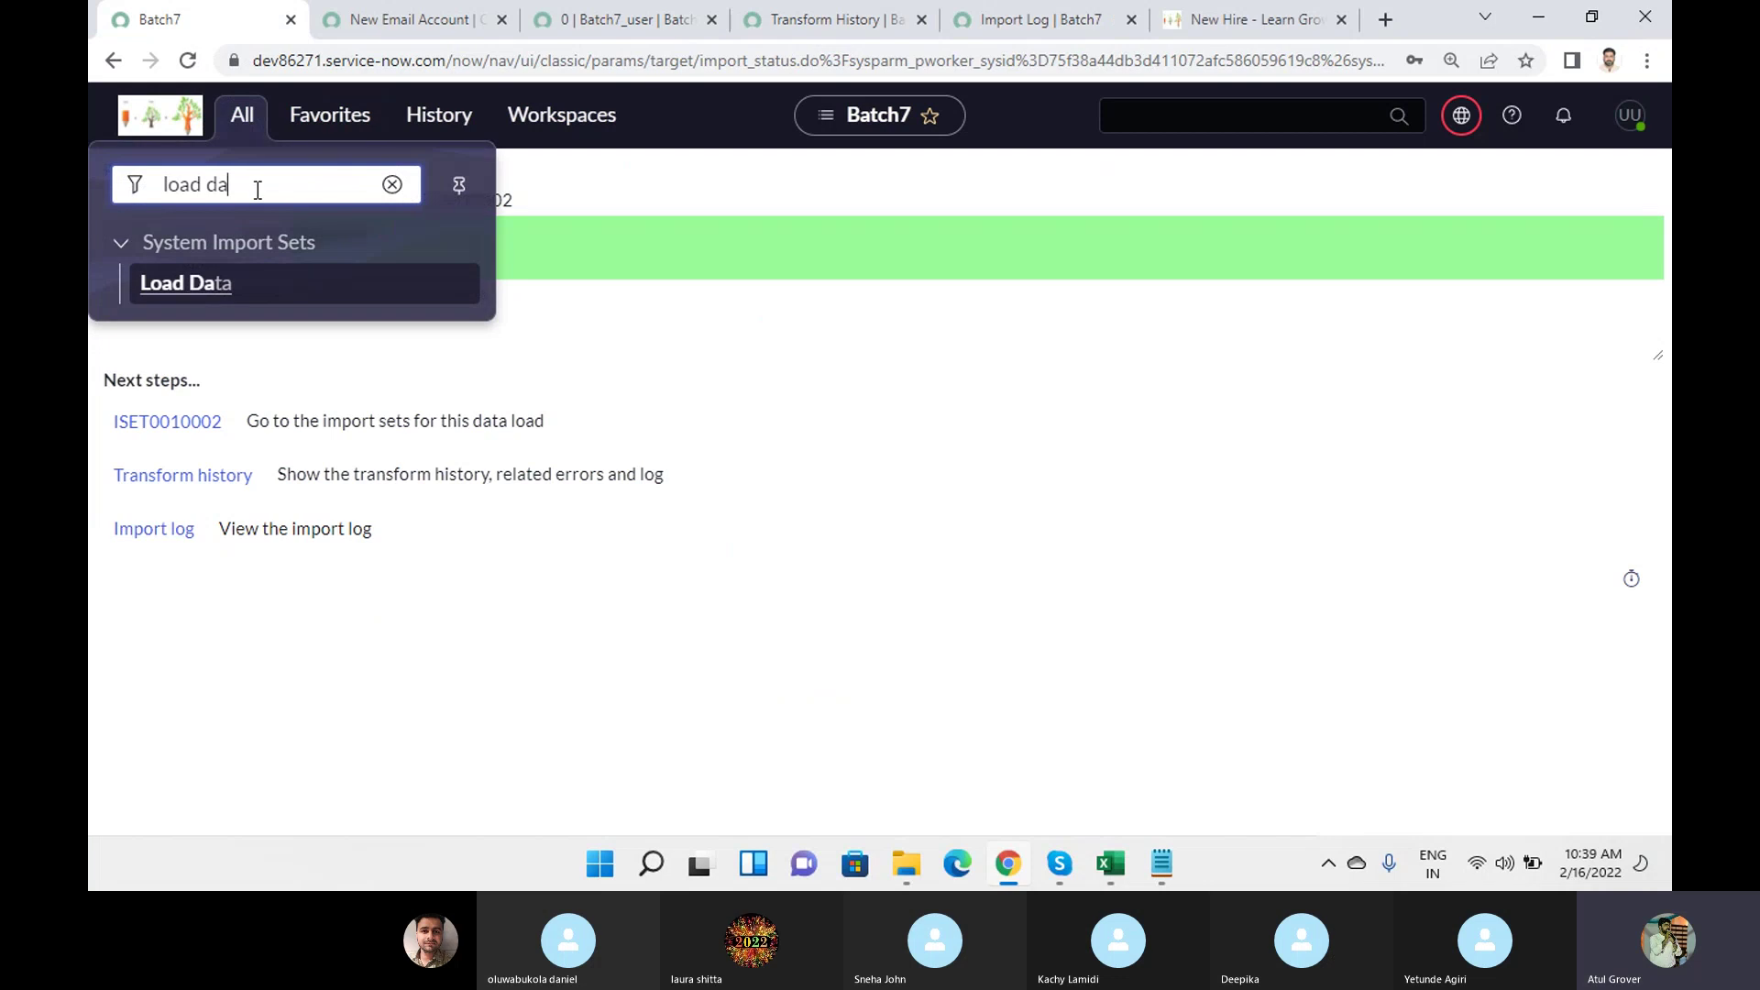
pyautogui.moveTo(260, 186); pyautogui.dragTo(88, 175)
pyautogui.write('user a')
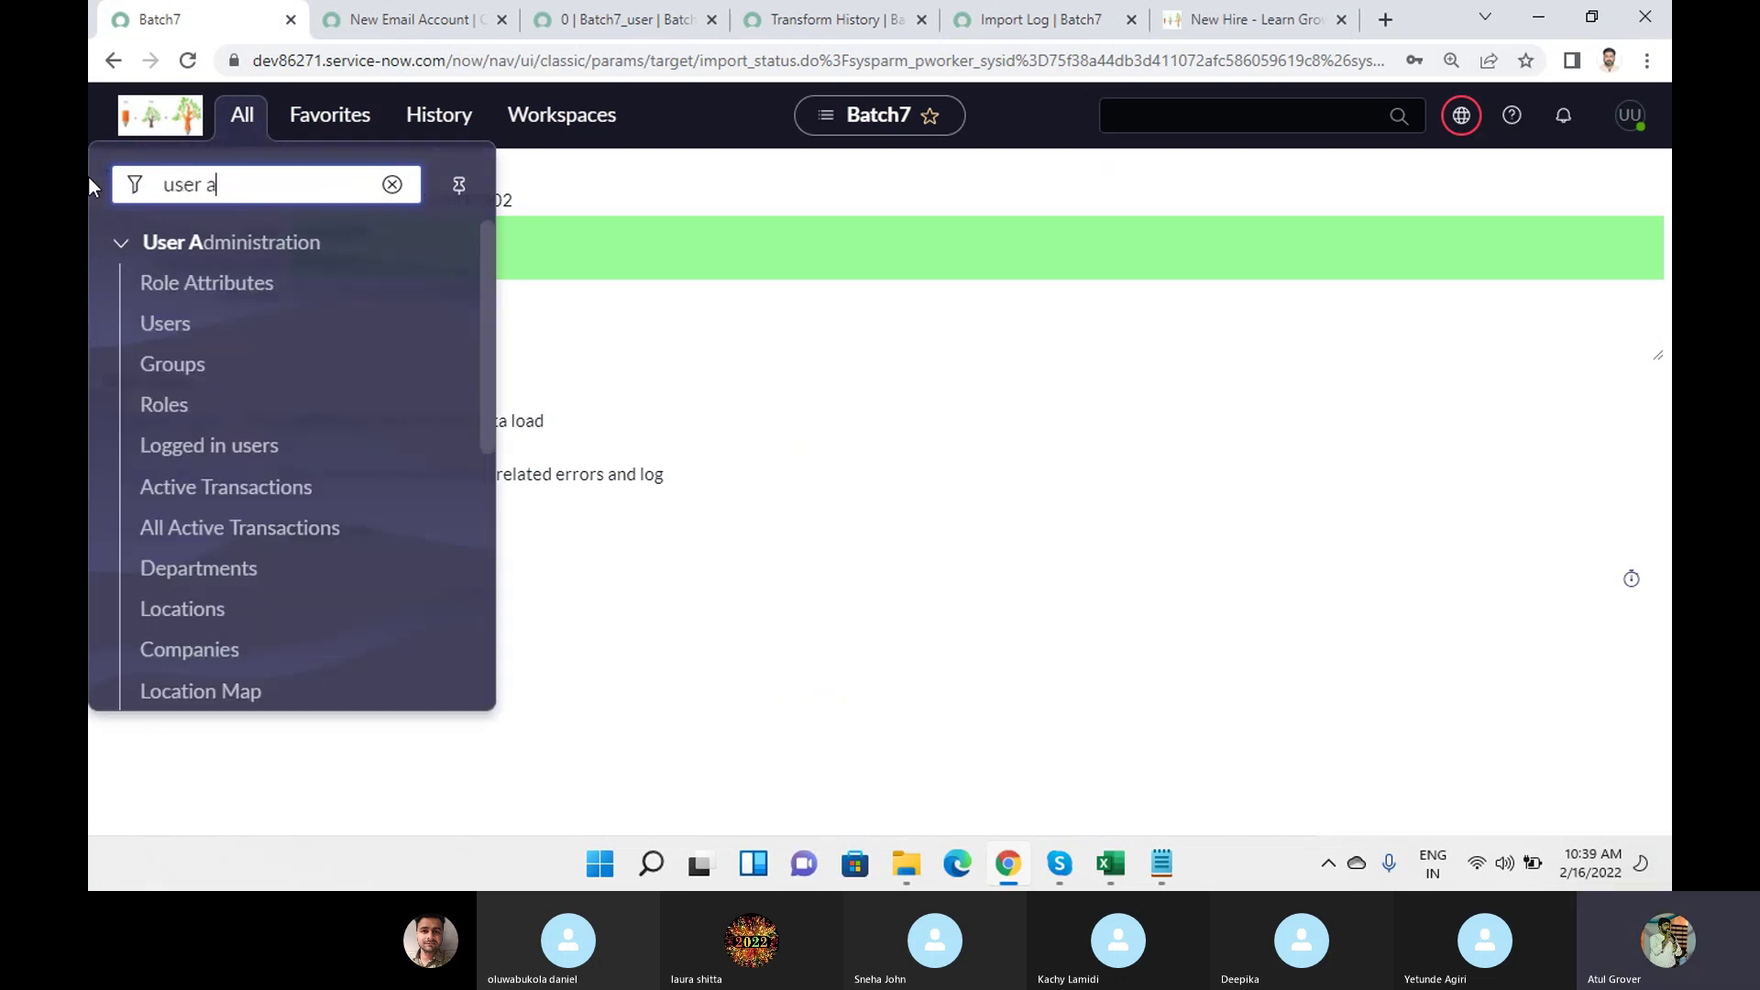
pyautogui.middleClick(182, 328)
pyautogui.click(1084, 16)
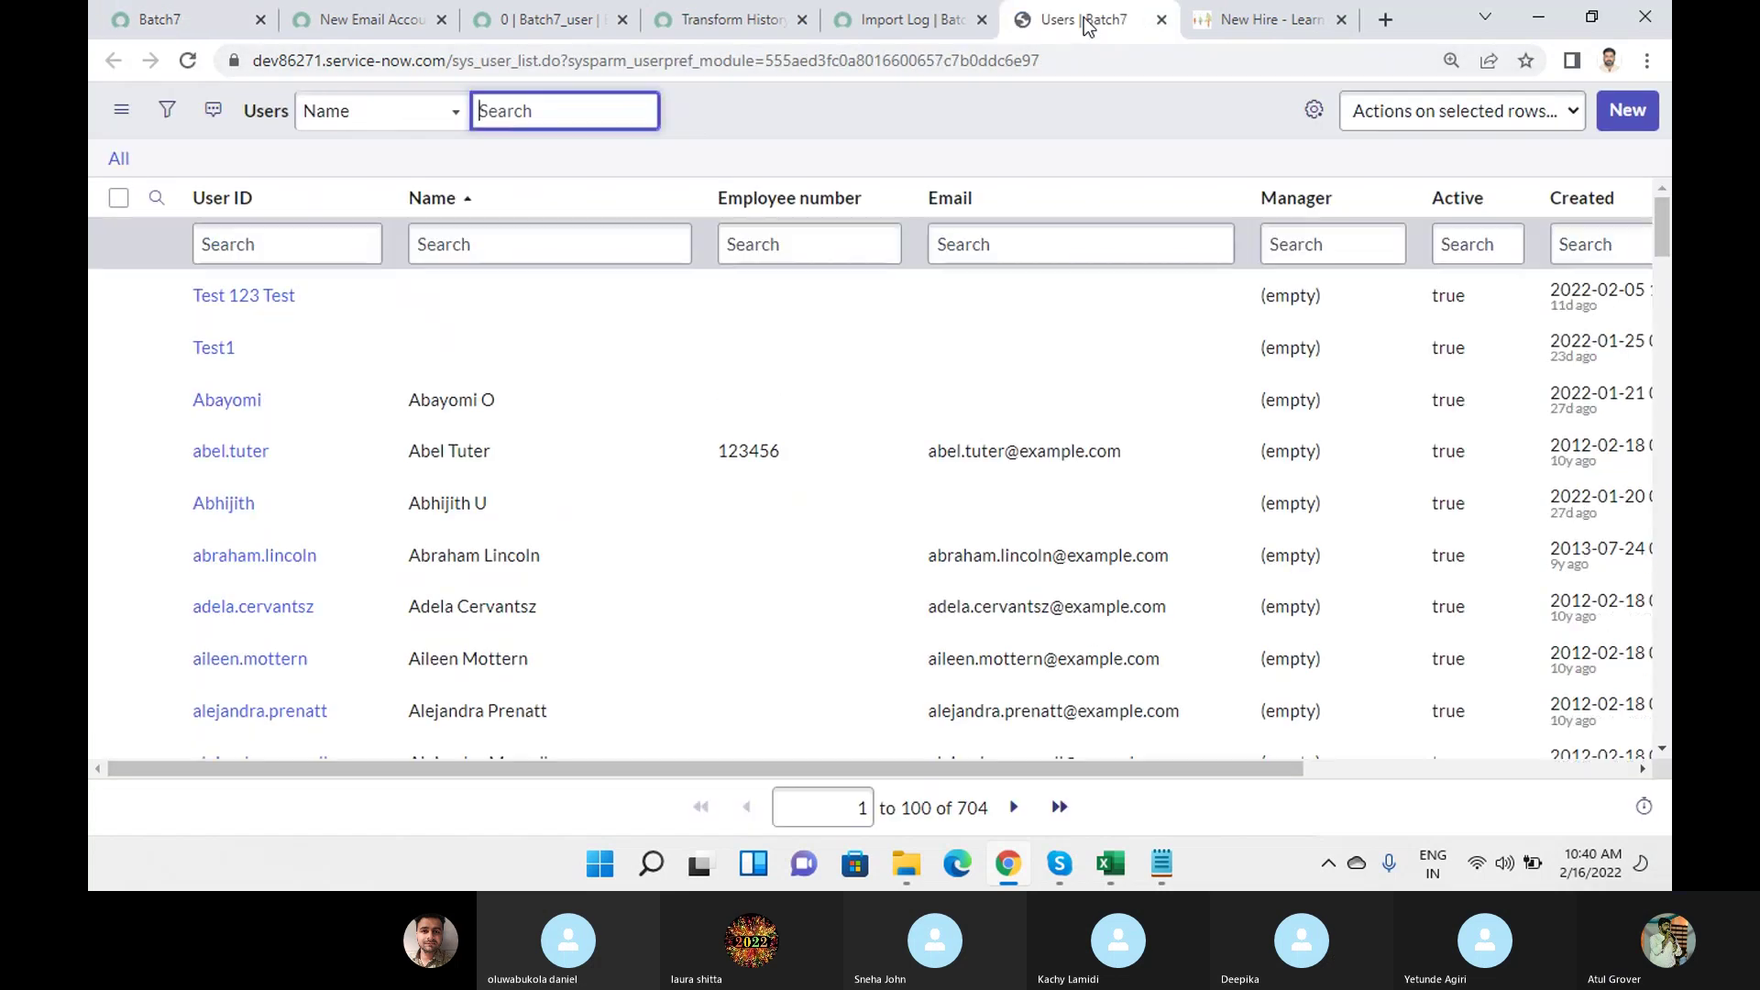
# Open search boxes on the User ID, Employee number and Email columns.
pyautogui.click(290, 250)
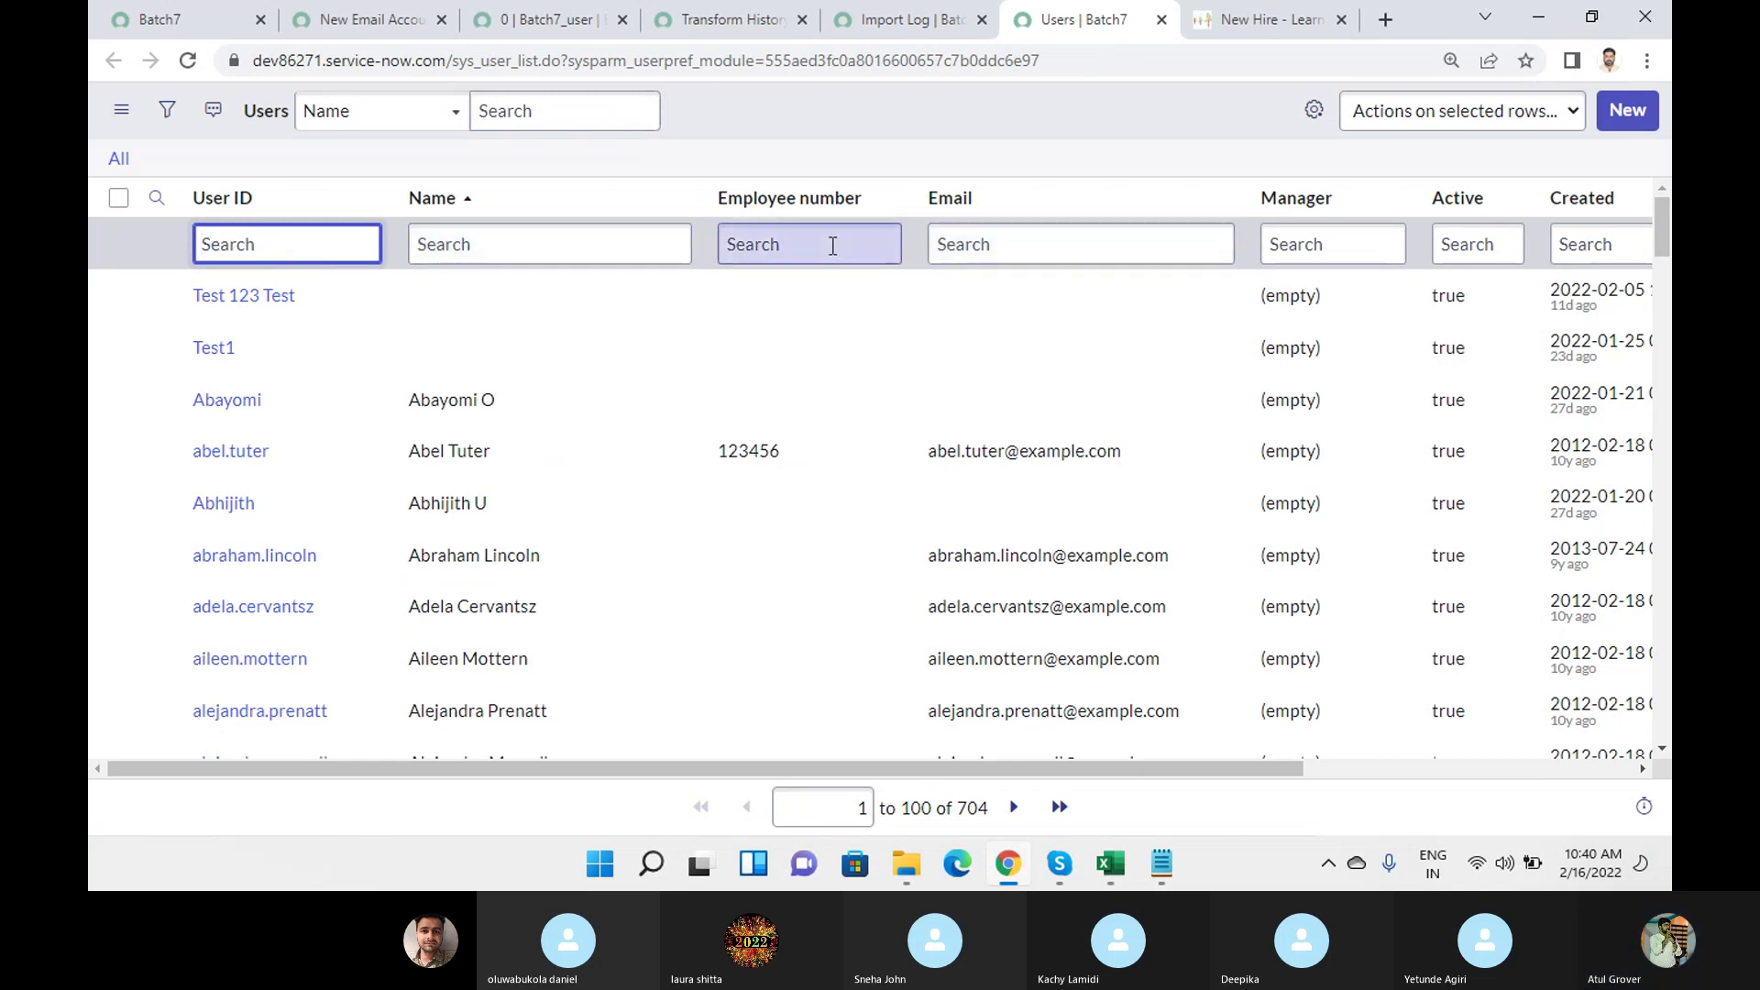
pyautogui.click(831, 245)
pyautogui.click(1033, 244)
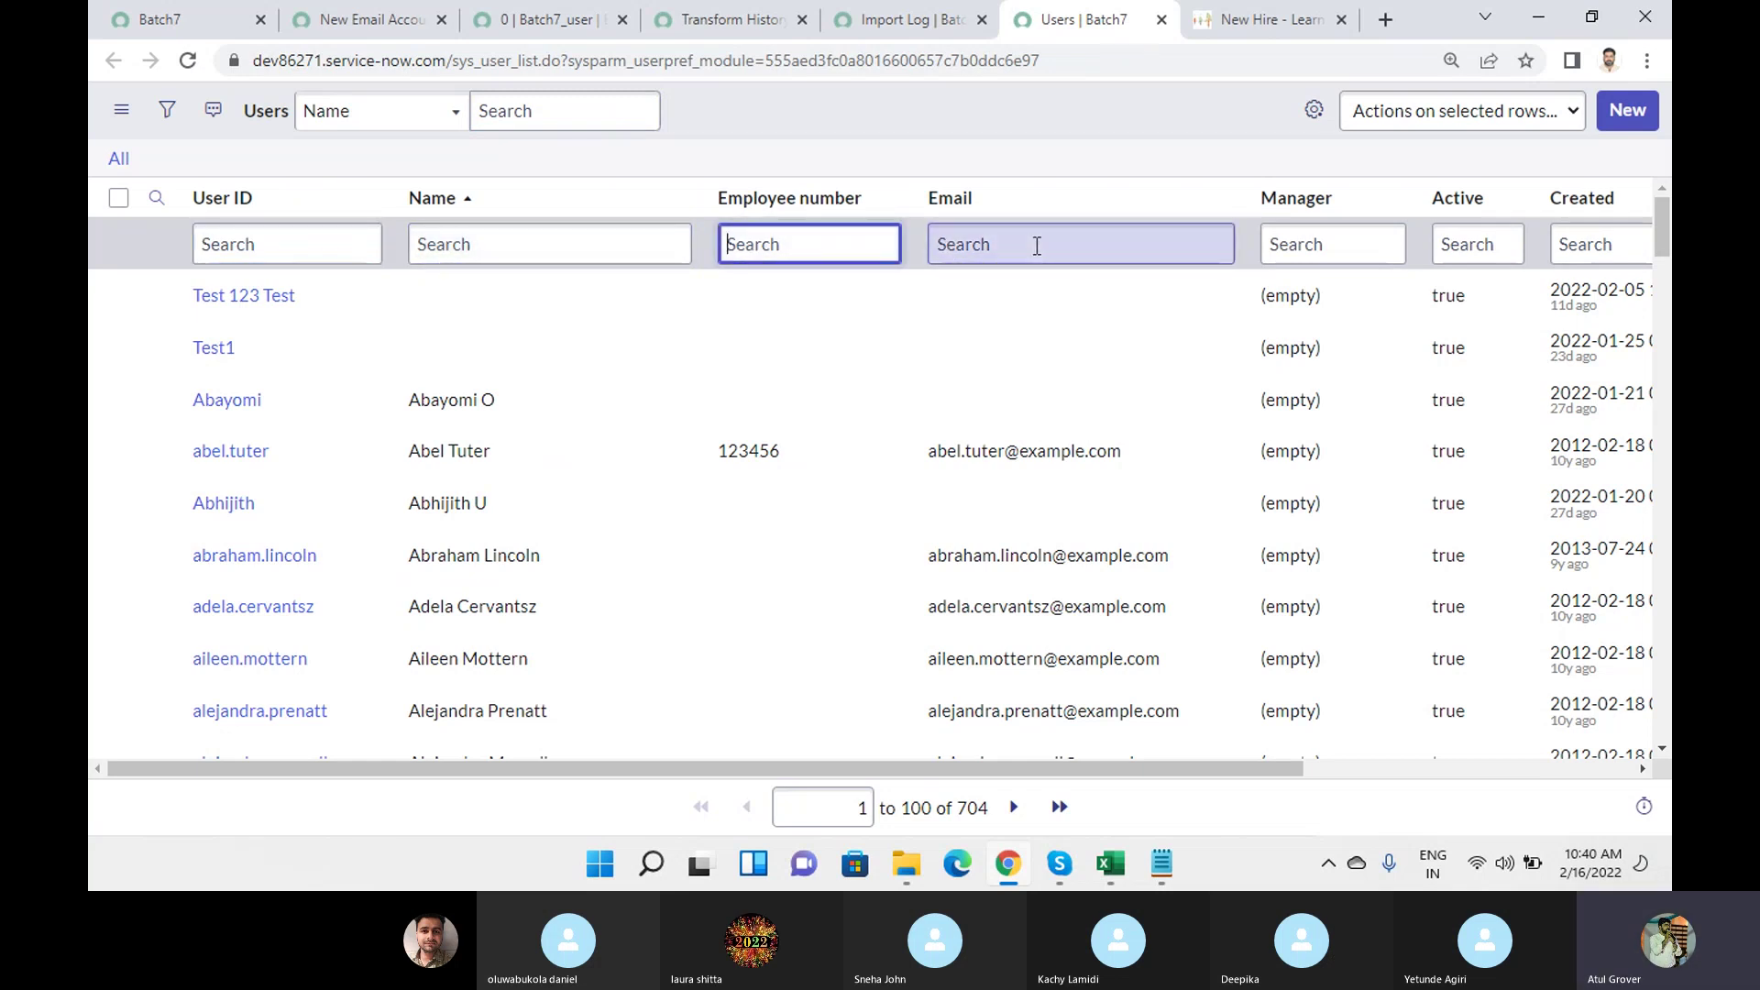
# Copy employee number 56568956 from cell M2 of sys_user (13) and return to the Users list.
pyautogui.click(1104, 868)
pyautogui.click(1366, 739)
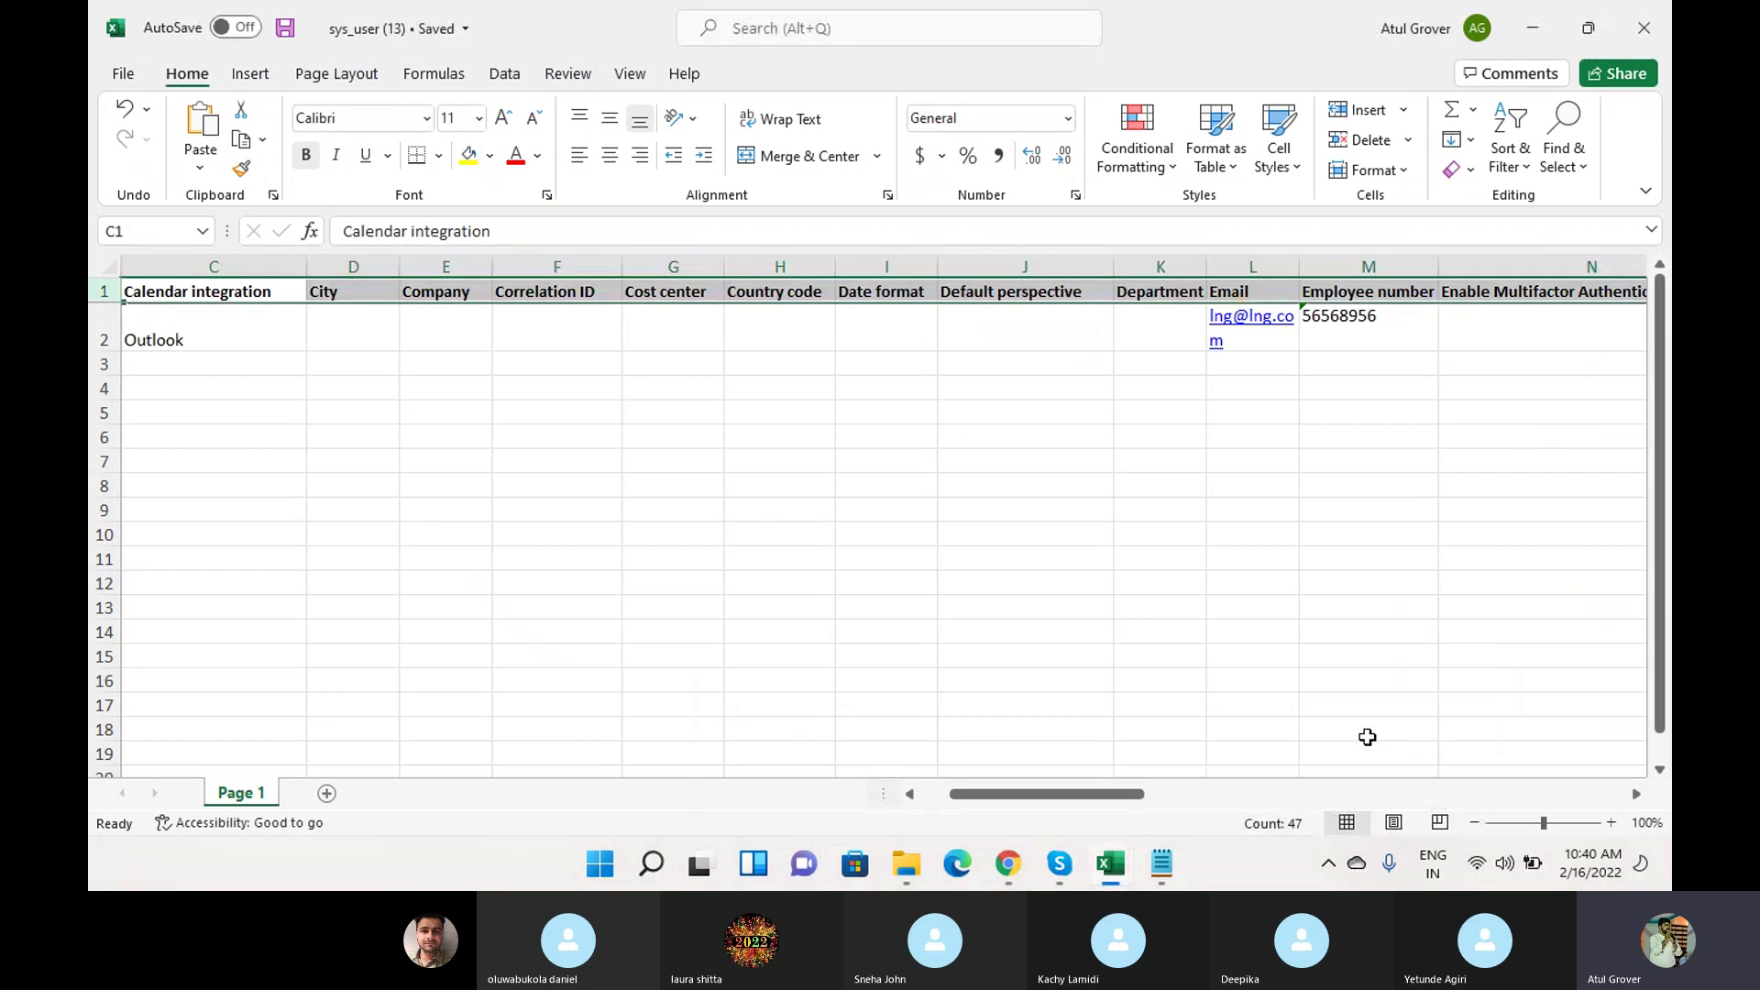
pyautogui.press('Down')
pyautogui.press('Down')
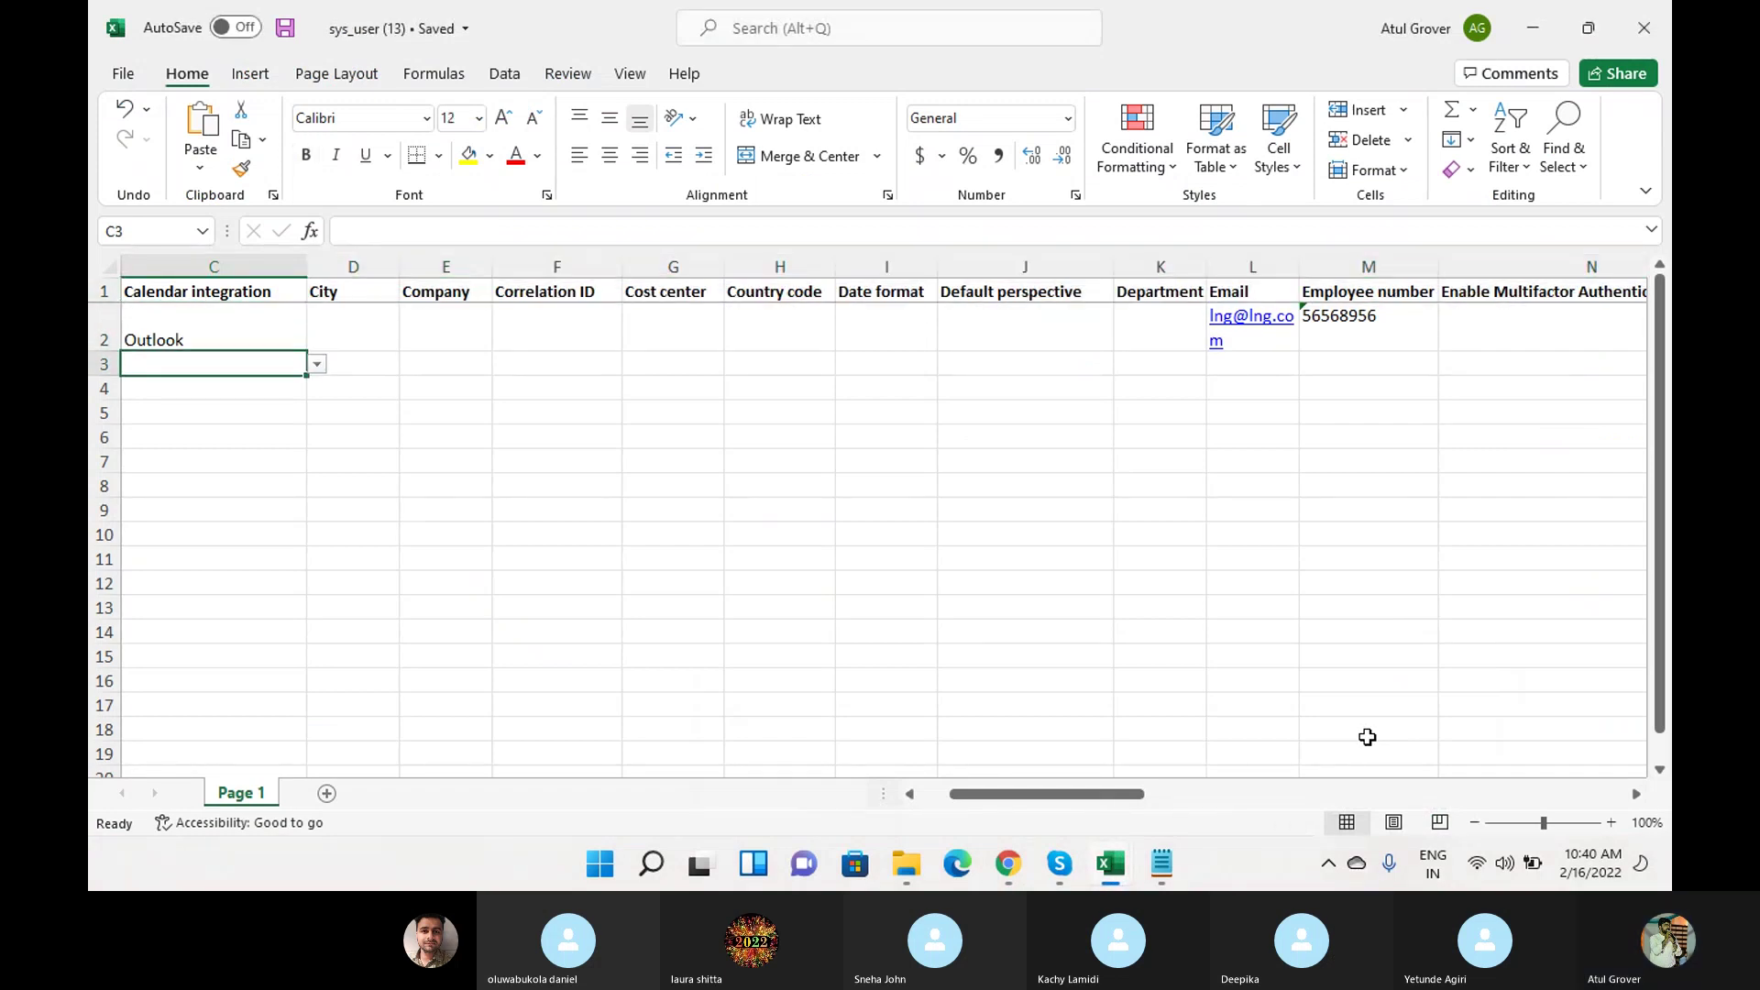
pyautogui.press('Up')
pyautogui.press('Right')
pyautogui.press('Right')
pyautogui.press('Right')
pyautogui.press('Right')
pyautogui.press('Right')
pyautogui.press('Right')
pyautogui.press('Right')
pyautogui.press('Right')
pyautogui.press('Right')
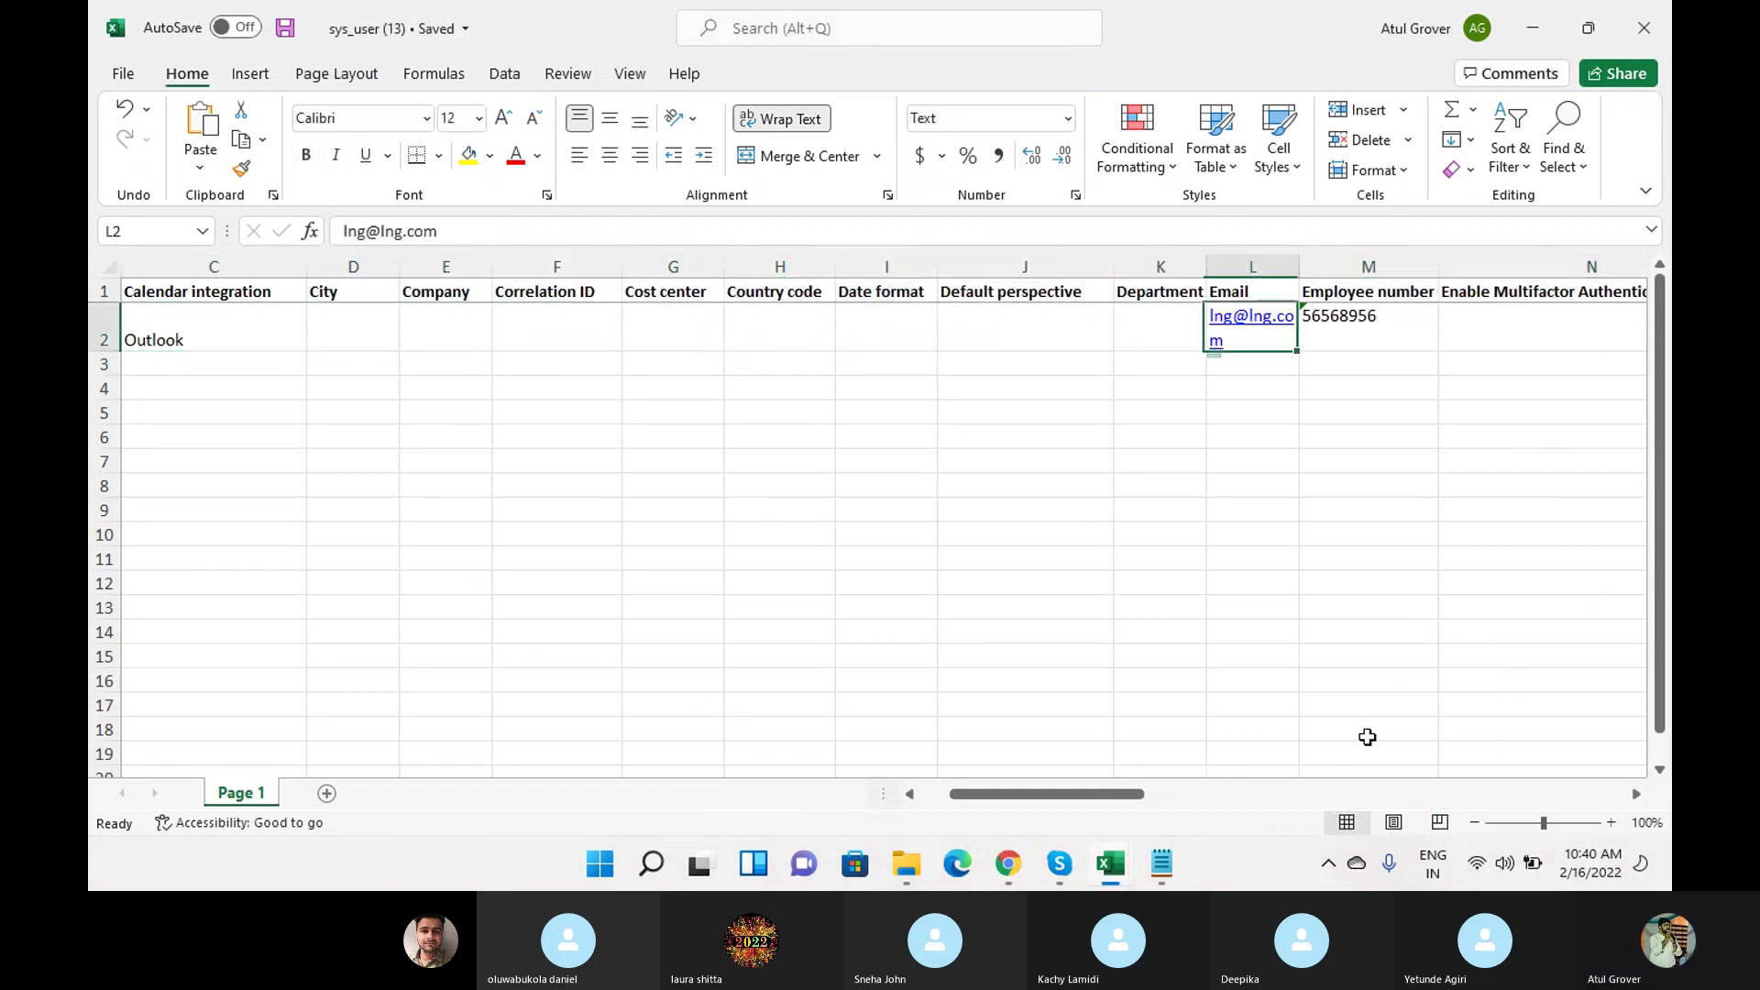
pyautogui.press('Right')
pyautogui.hotkey('ctrl', 'c')
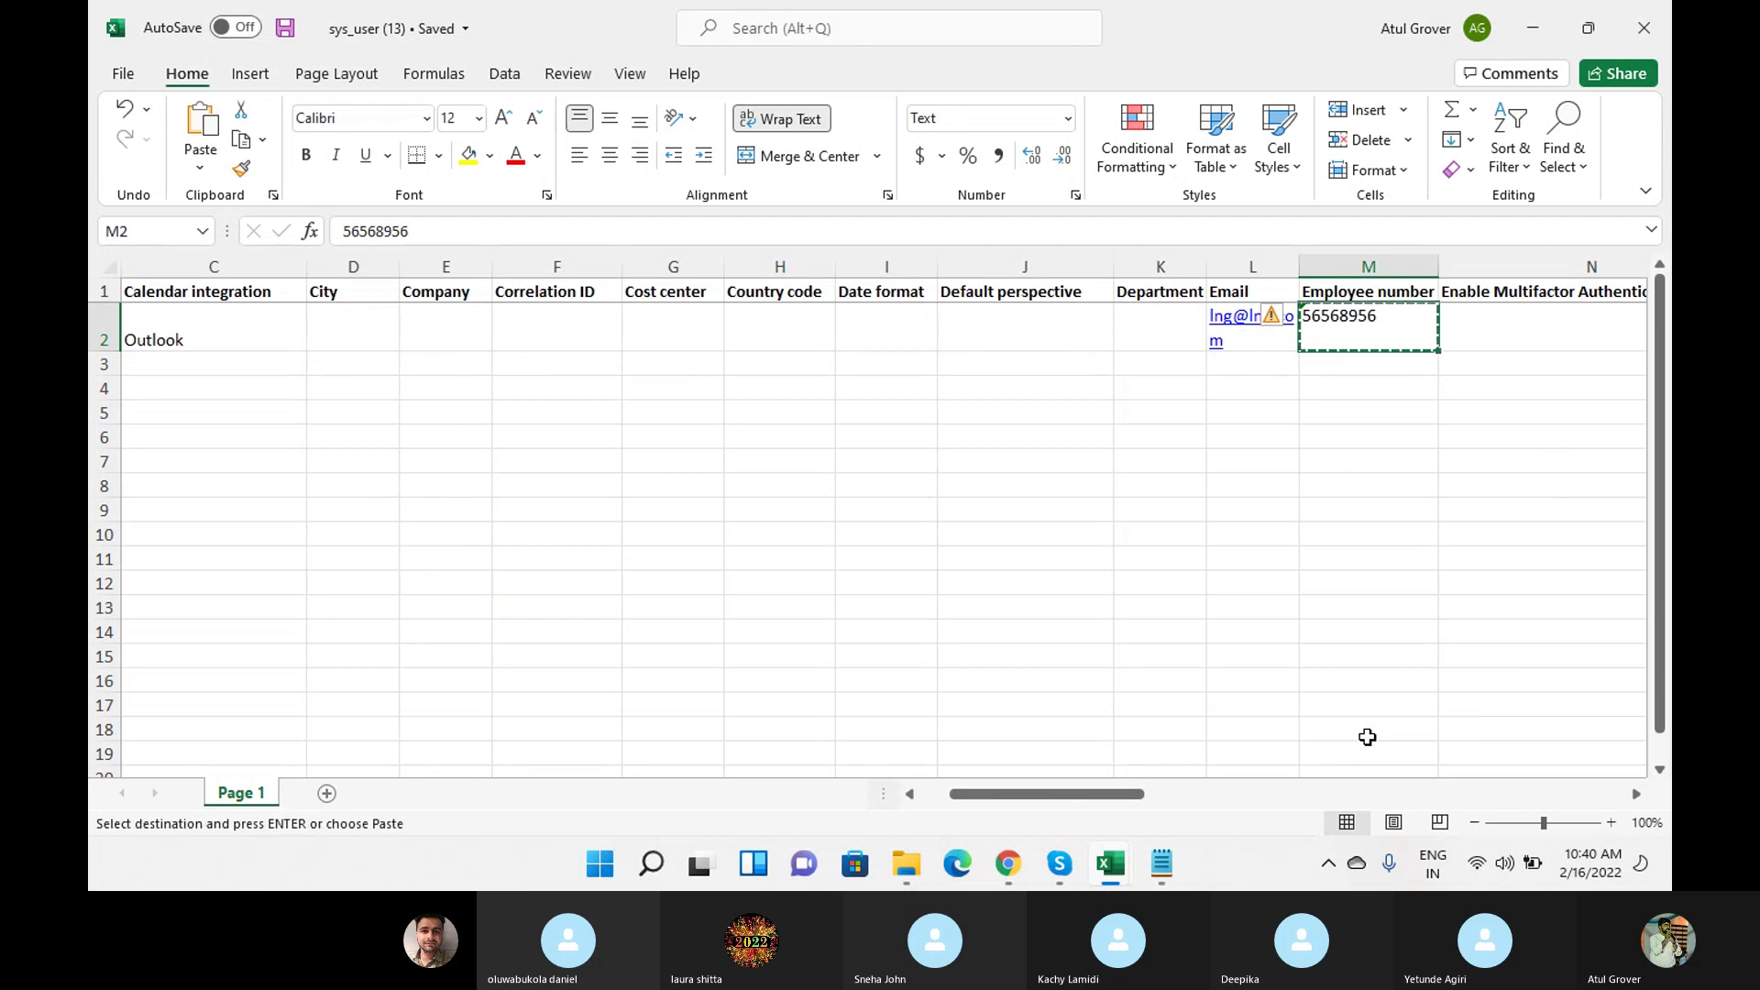
pyautogui.hotkey('alt', 'Tab')
pyautogui.click(809, 238)
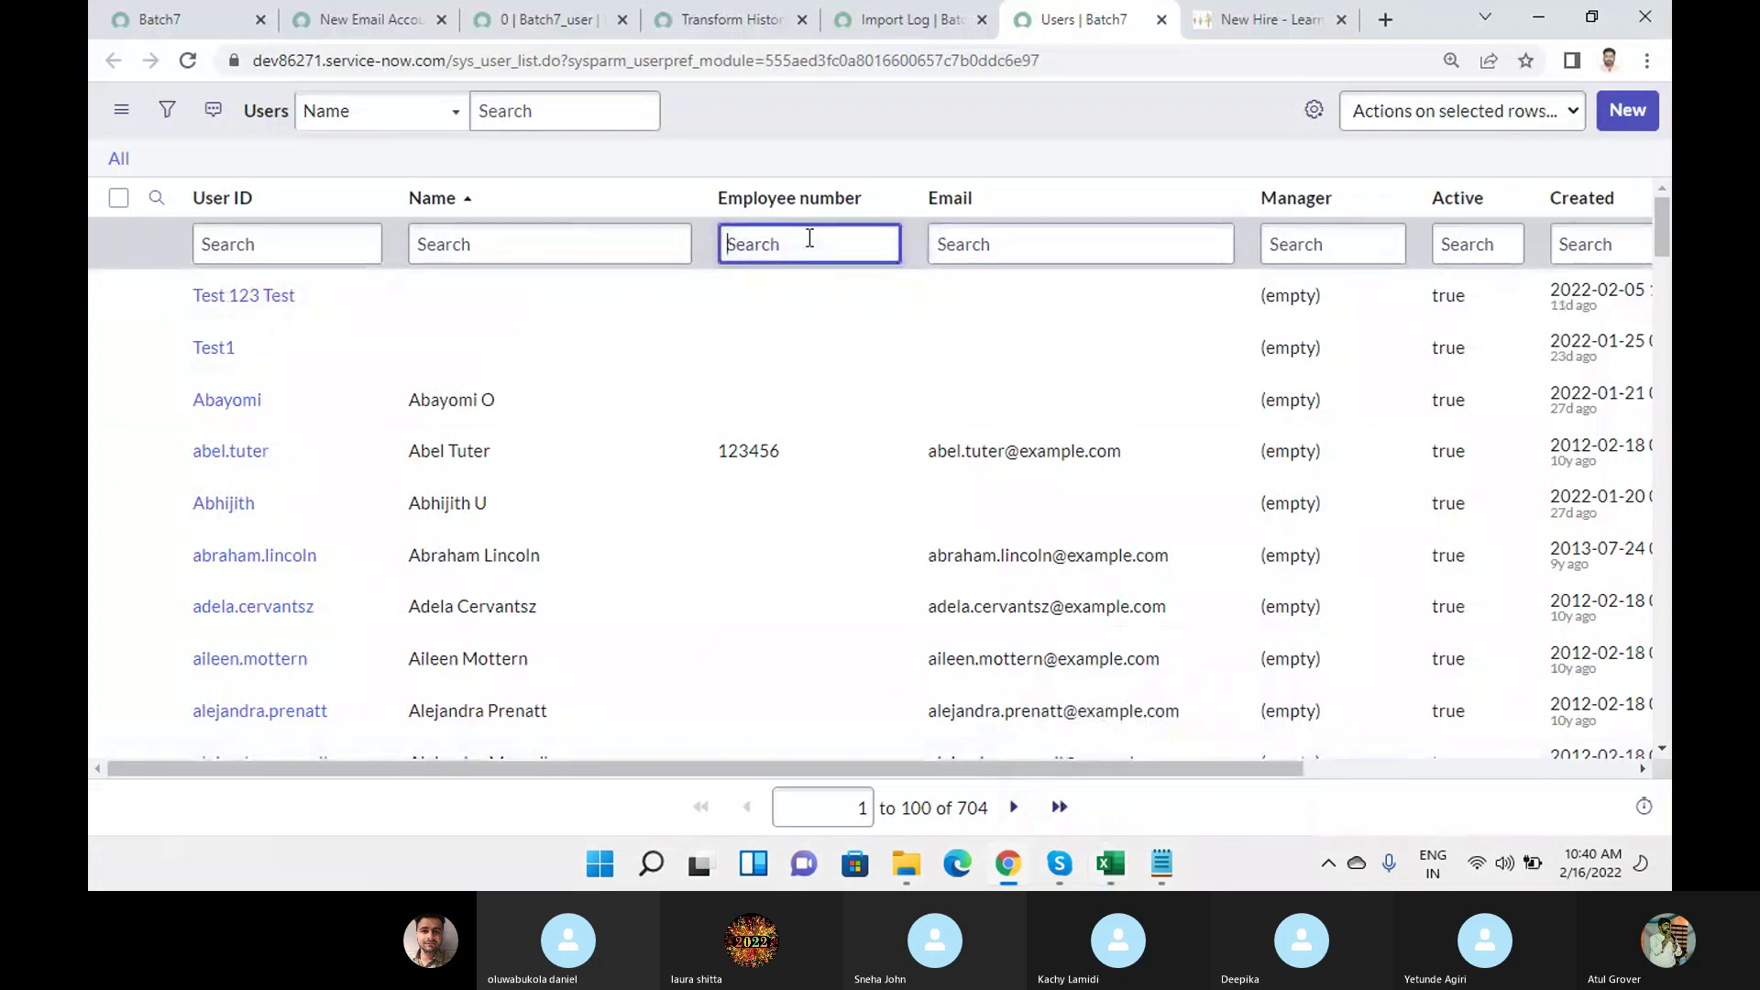
# Search the Employee number column for 56568956, showing the single user imported today.
pyautogui.write('56568956')
pyautogui.press('Return')
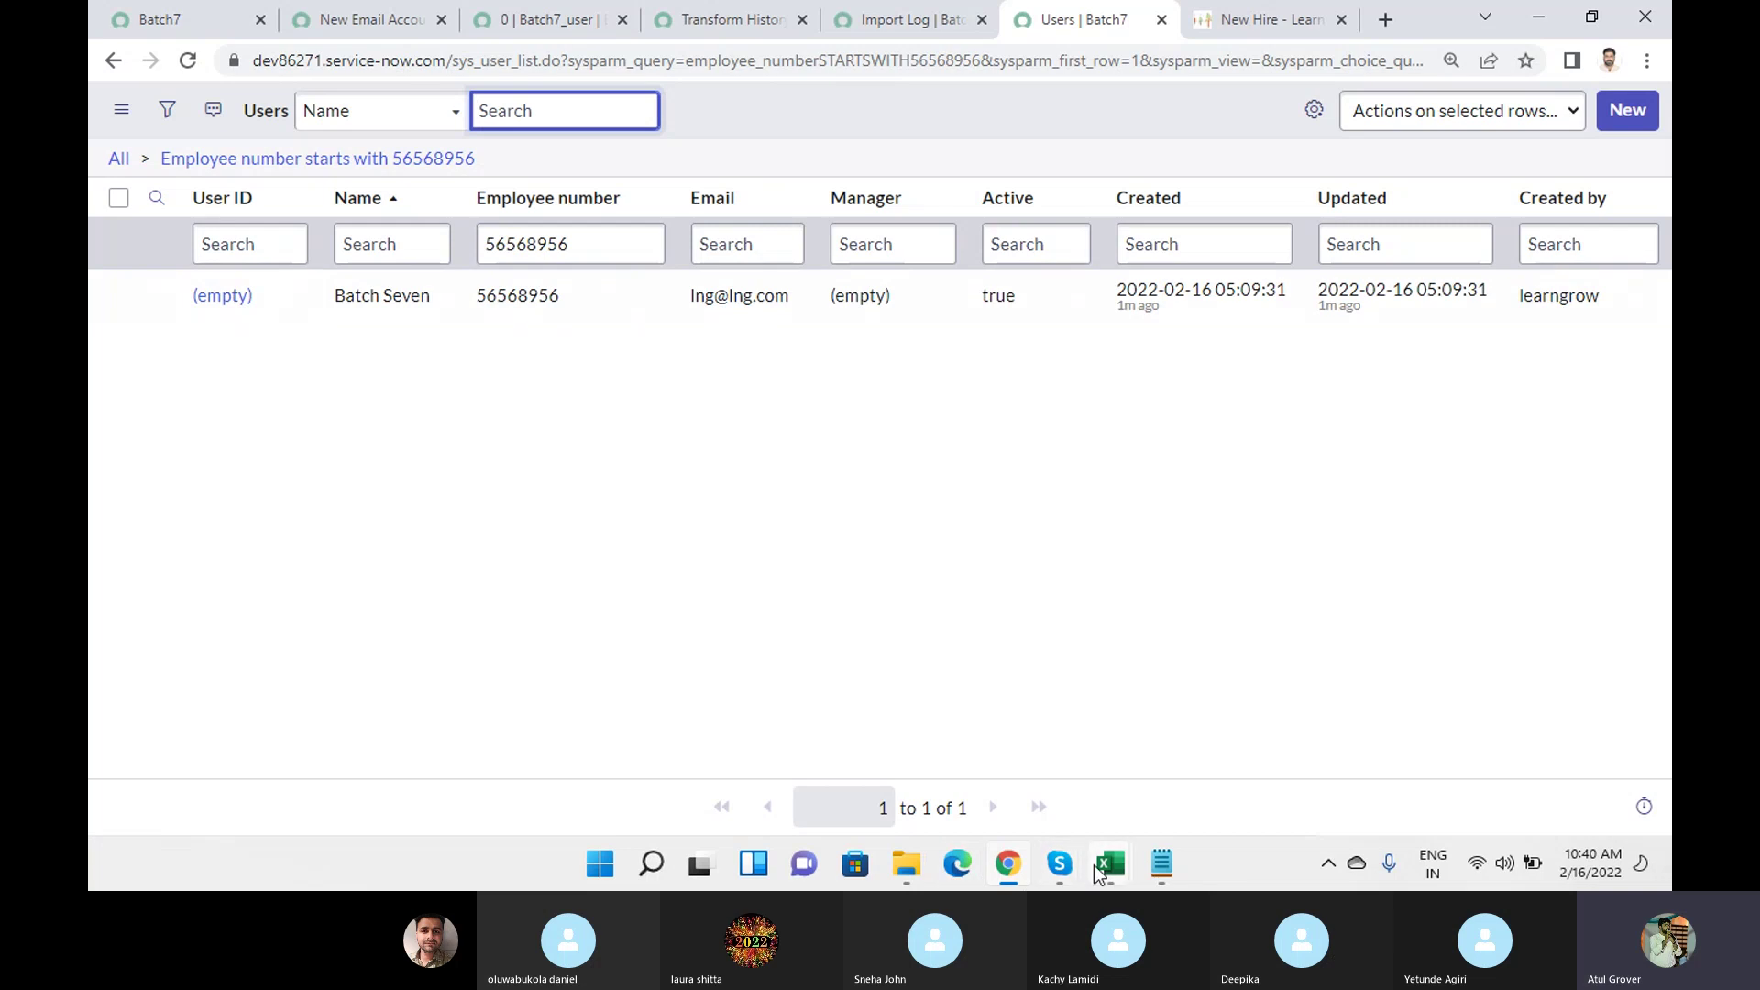
pyautogui.moveTo(1098, 872)
pyautogui.click(1306, 784)
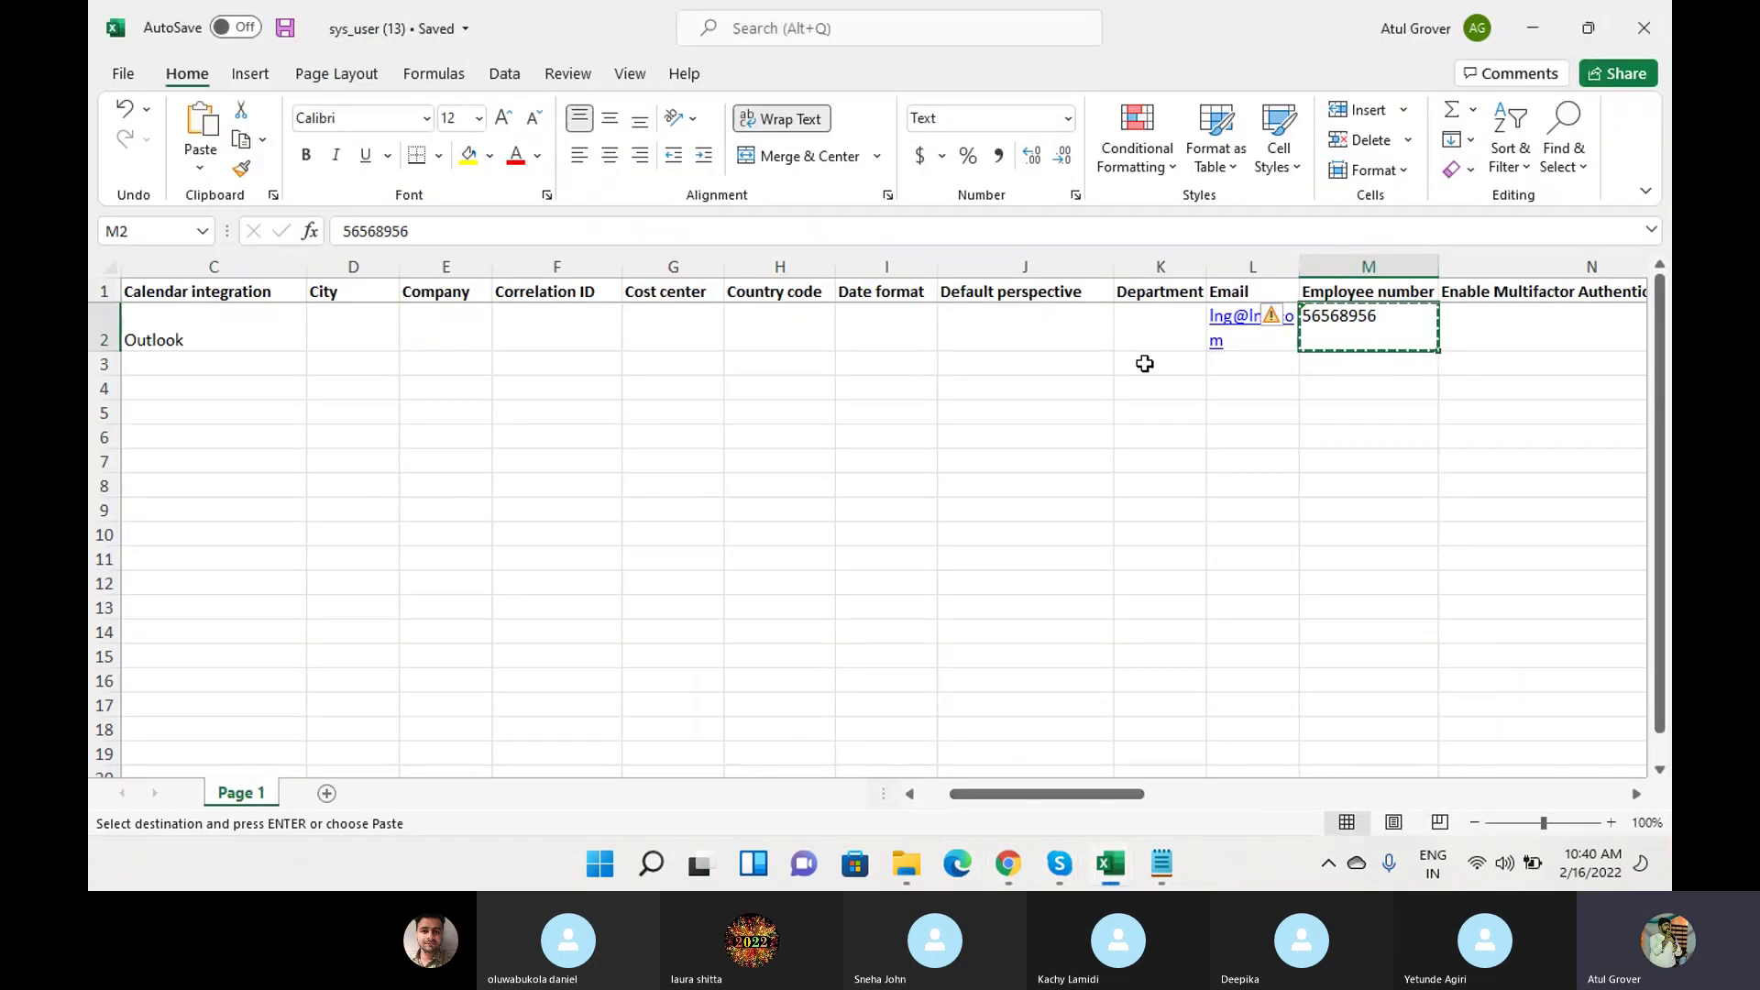
pyautogui.click(1090, 326)
pyautogui.press('Escape')
pyautogui.hotkey('alt', 'Tab')
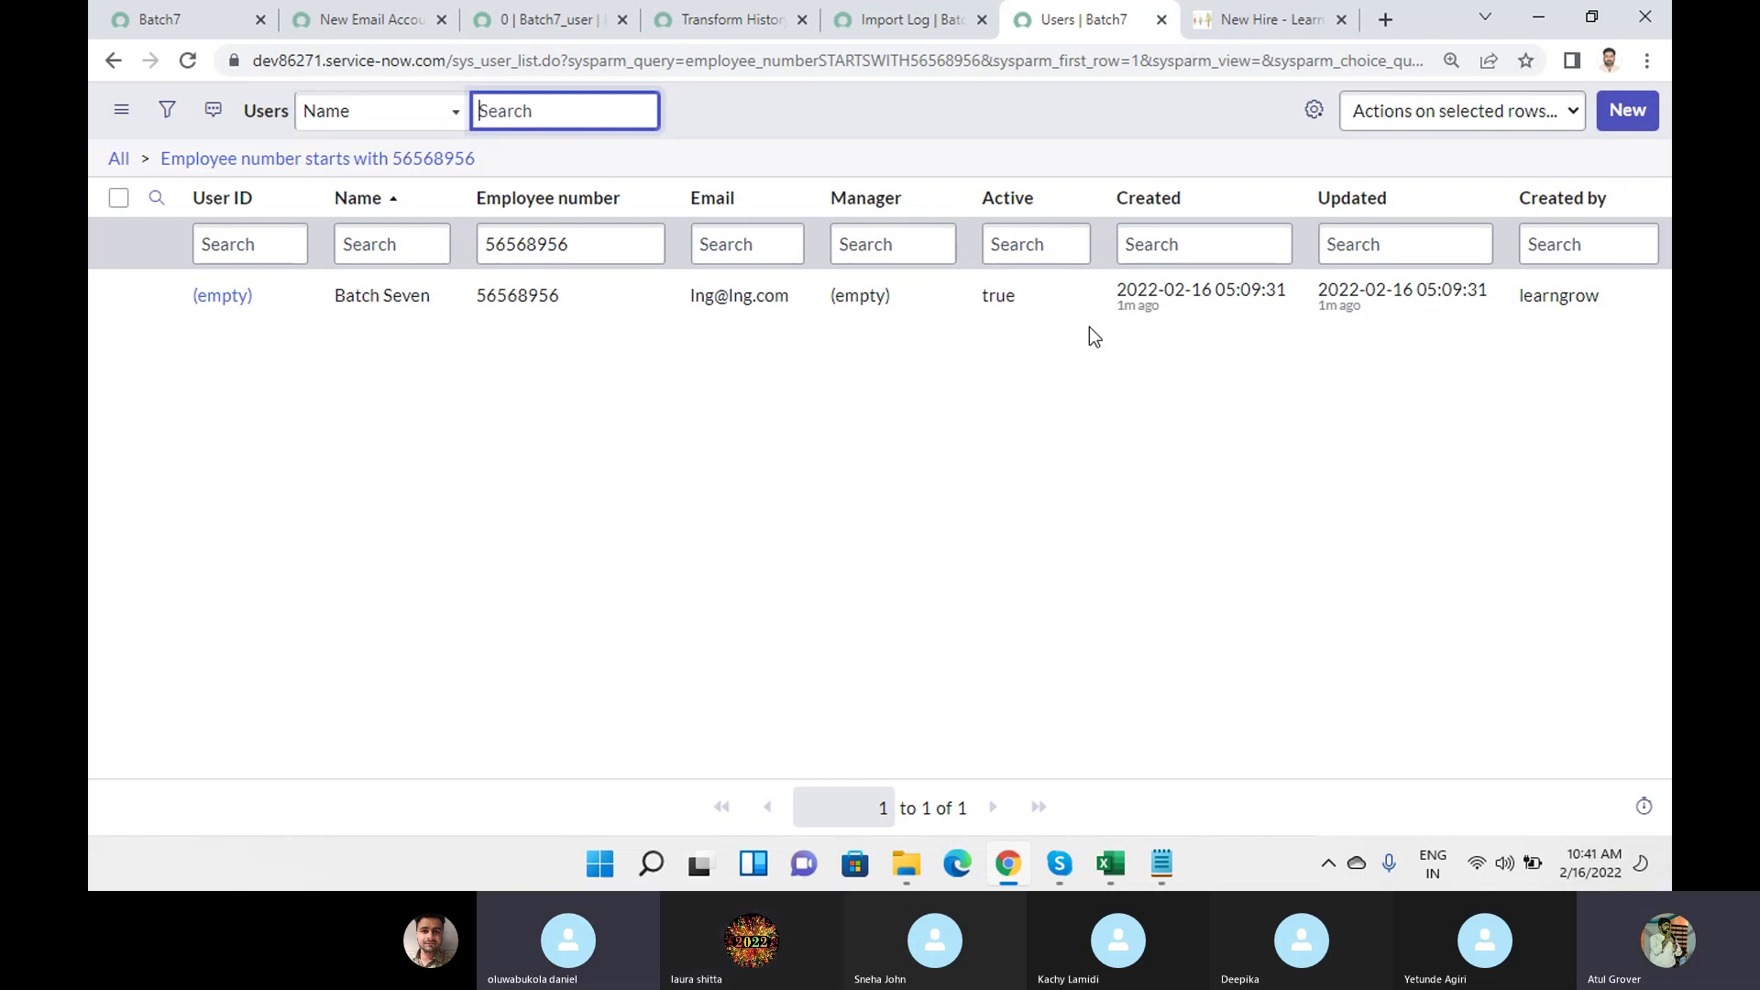
pyautogui.moveTo(1110, 862)
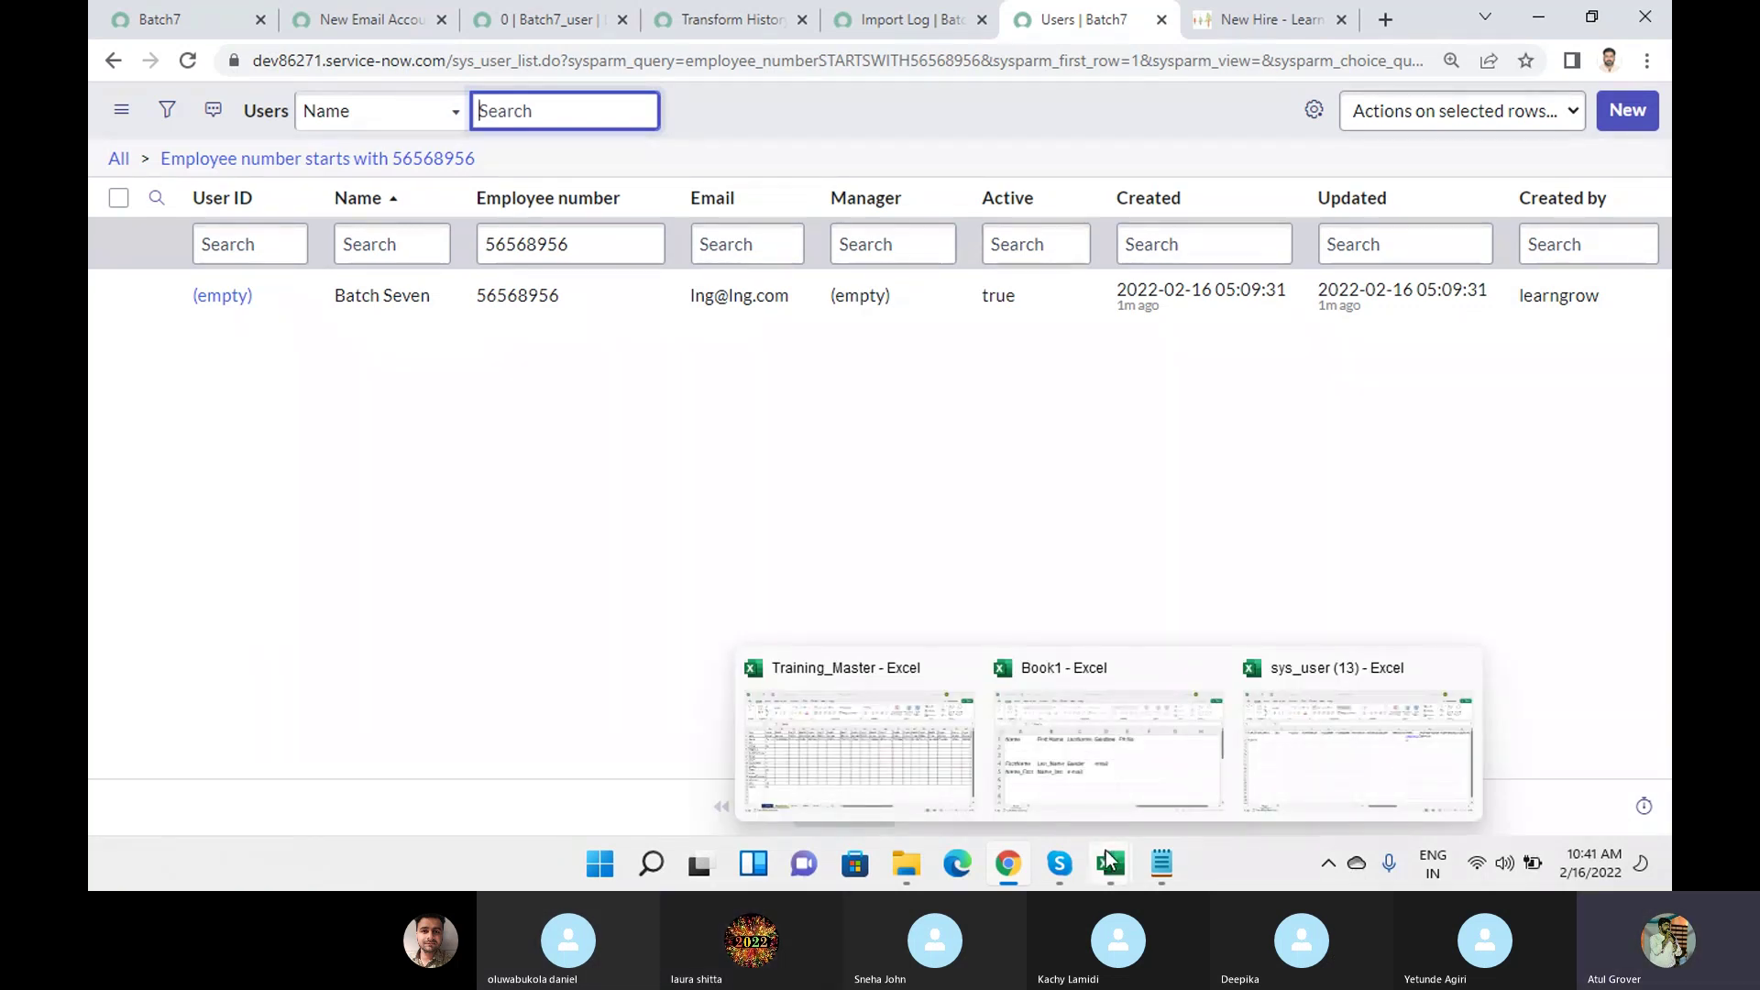
# Start row 3 of sys_user (13) by setting Active to TRUE.
pyautogui.click(1328, 732)
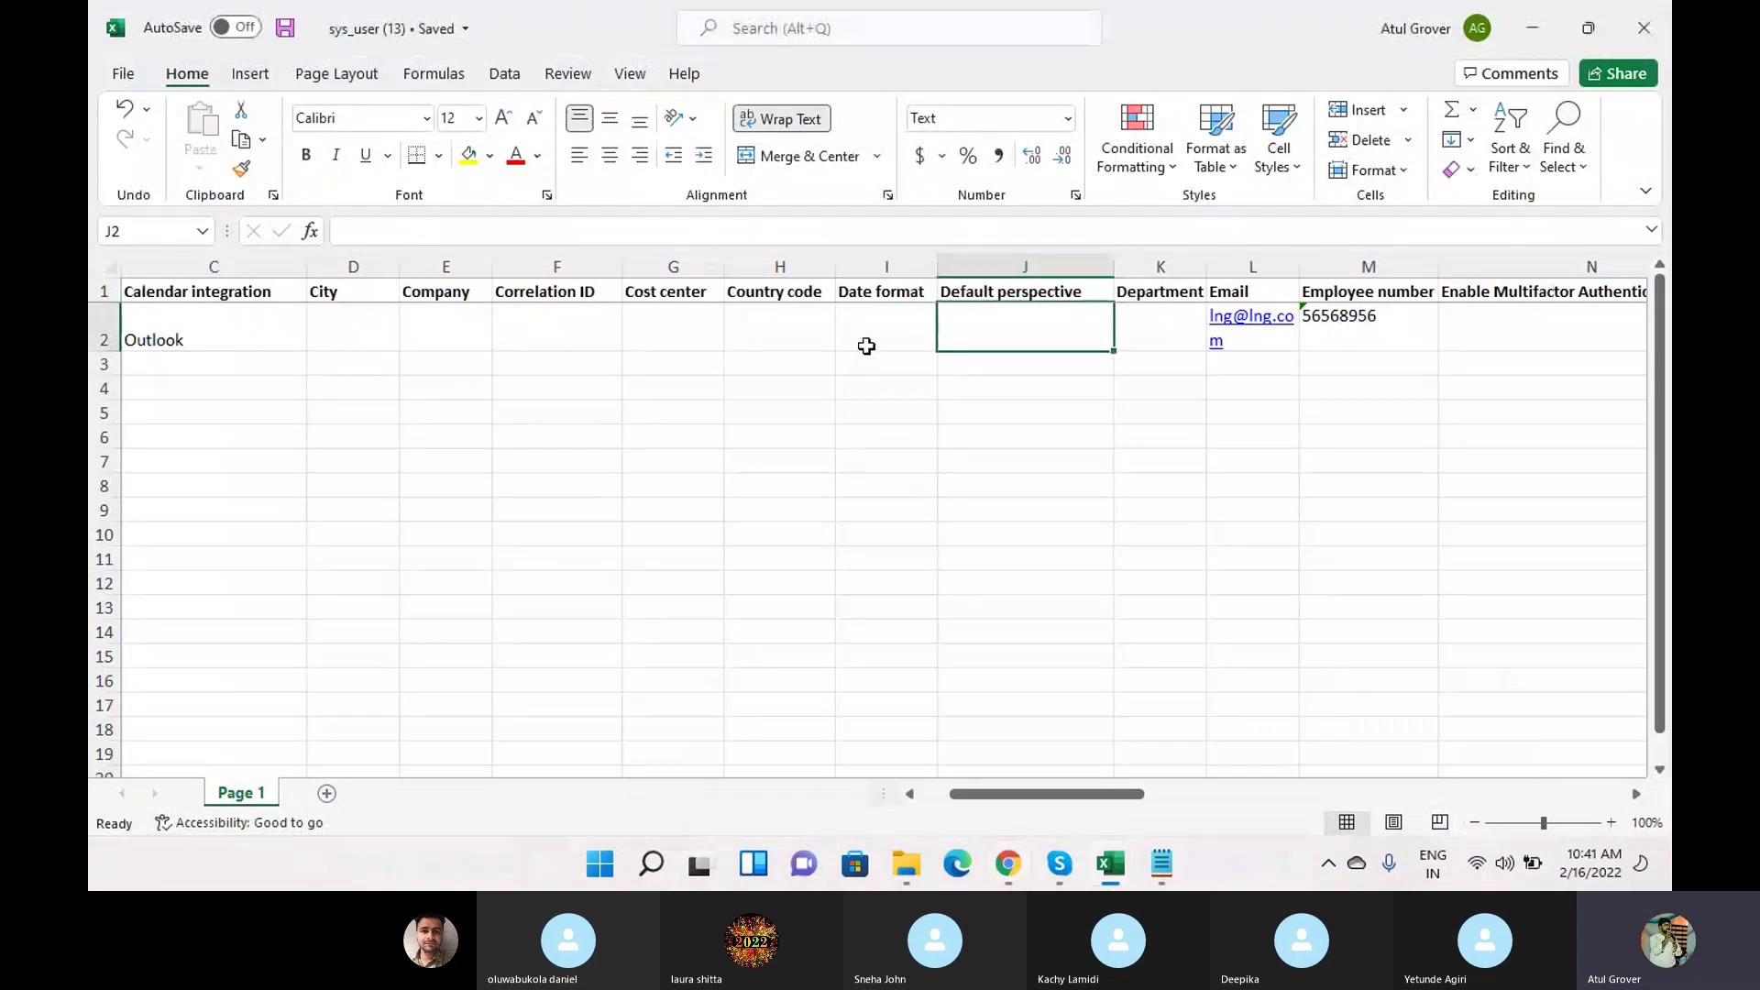
pyautogui.press('Left')
pyautogui.press('Left')
pyautogui.press('Left')
pyautogui.press('Left')
pyautogui.press('Left')
pyautogui.press('Left')
pyautogui.press('Left')
pyautogui.press('Left')
pyautogui.press('Left')
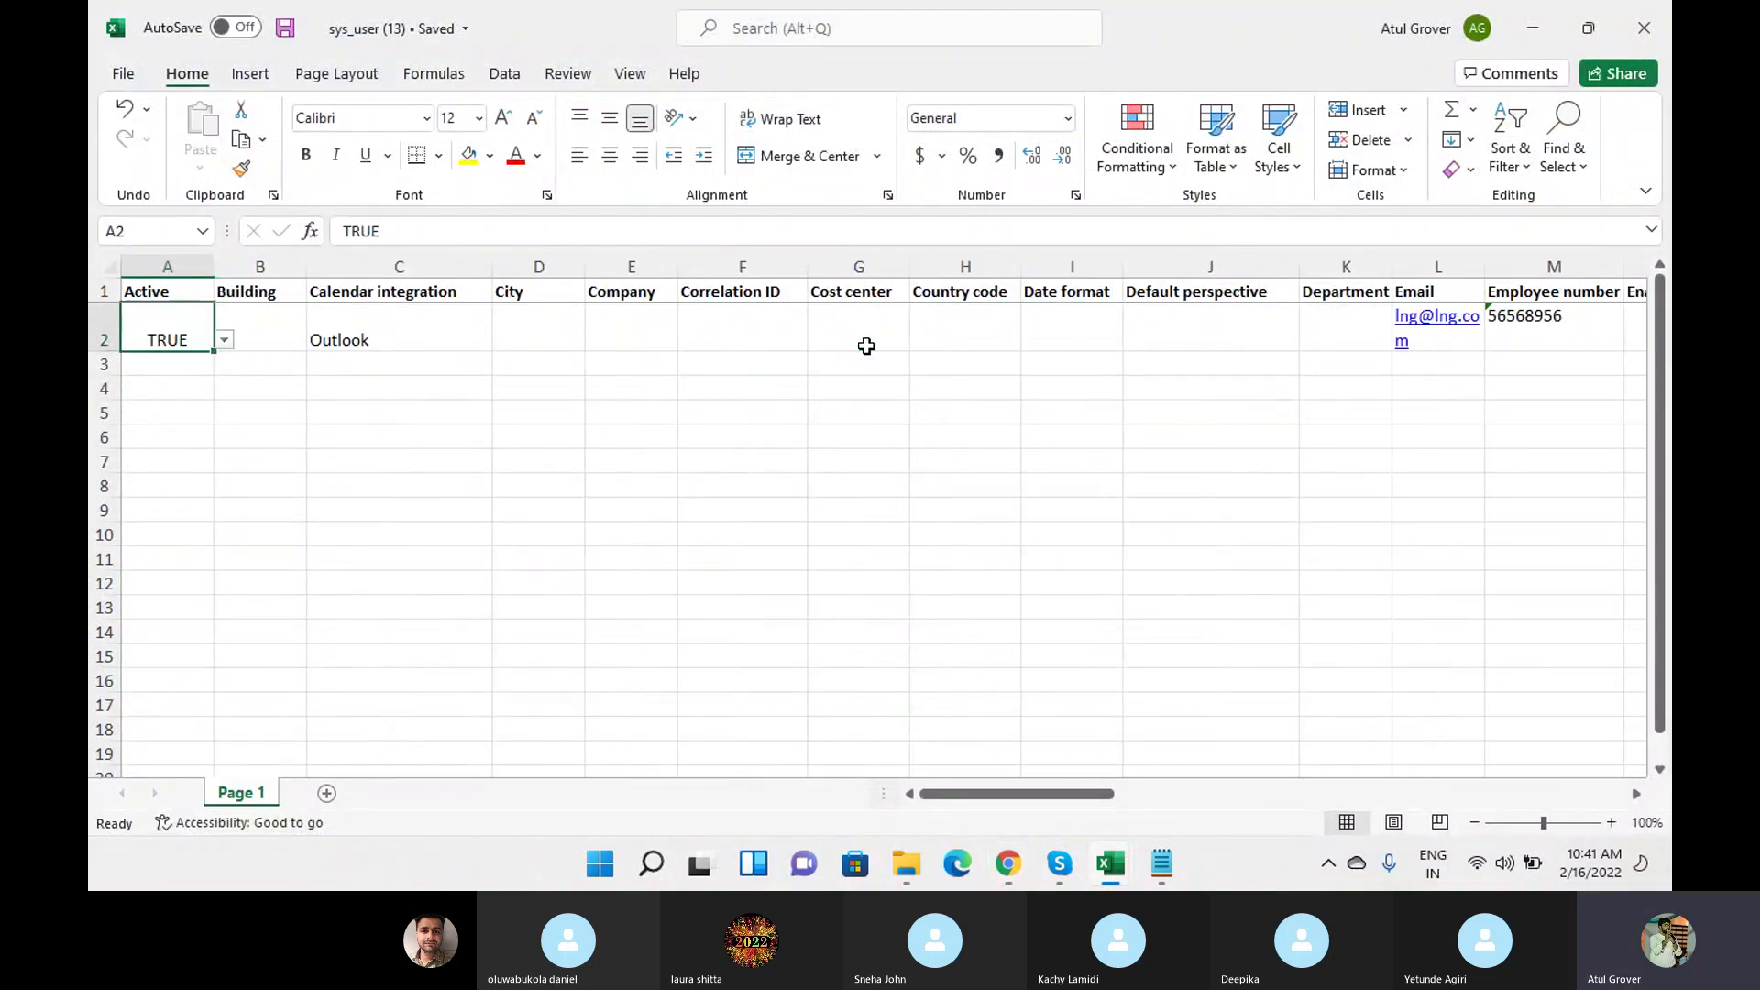
pyautogui.press('Down')
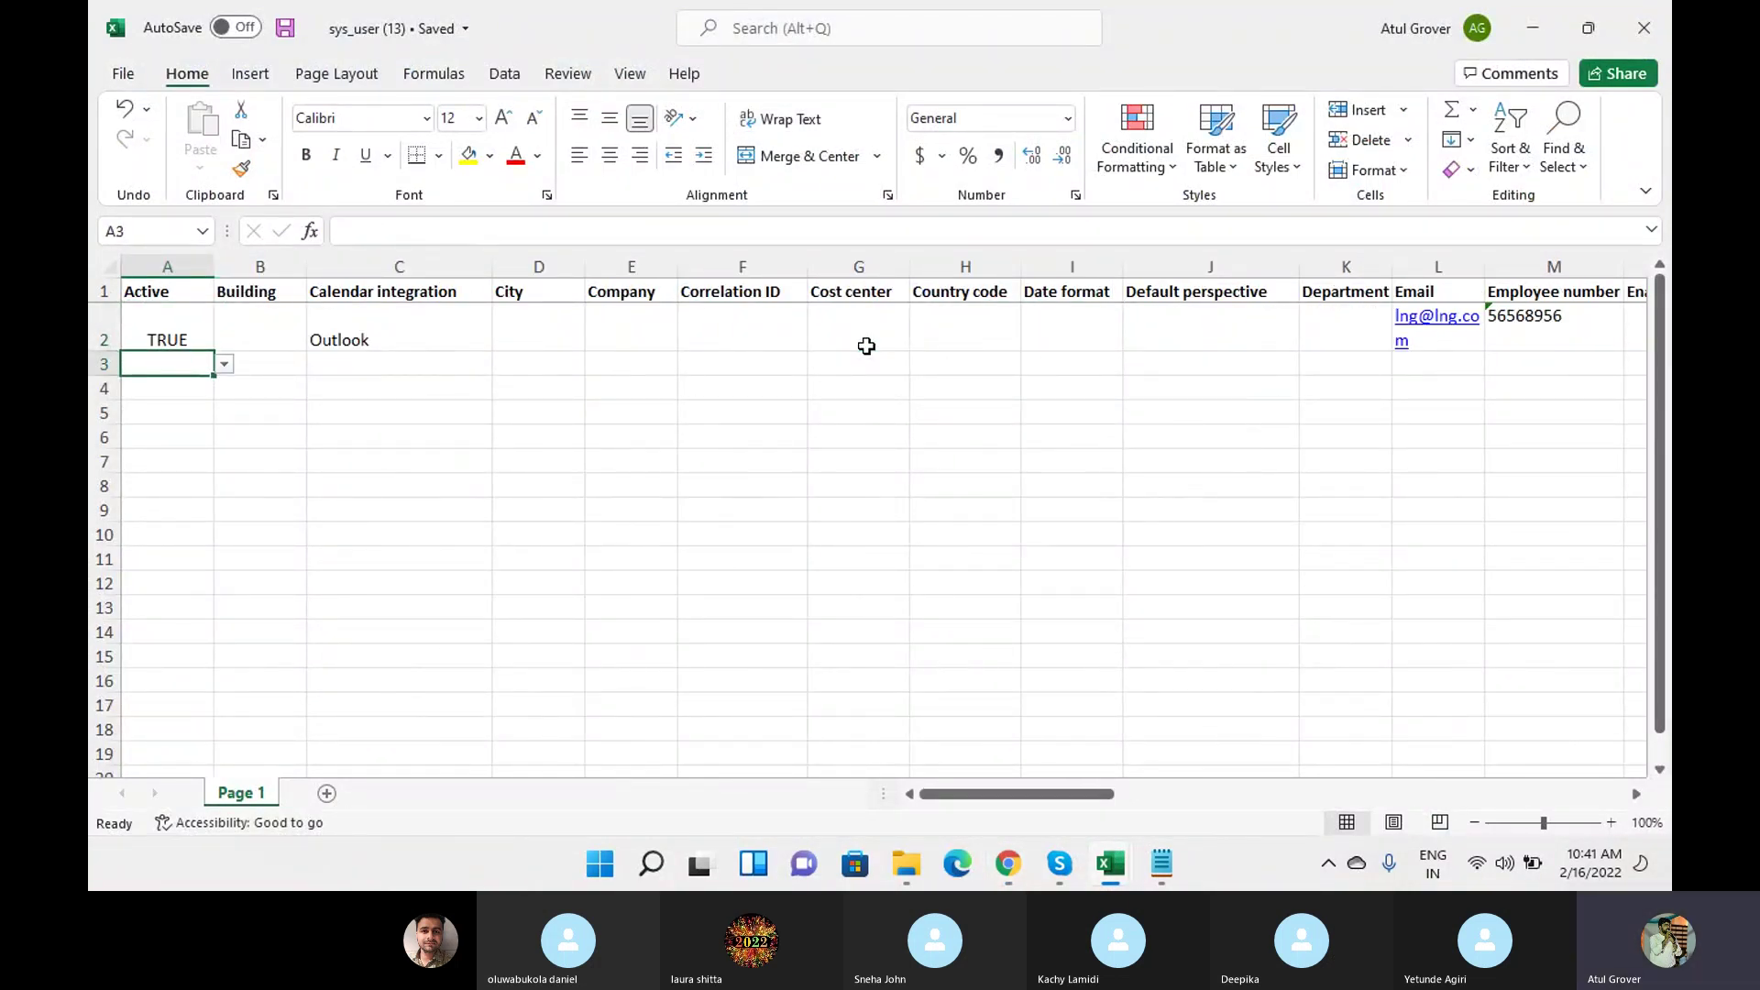
pyautogui.click(223, 364)
pyautogui.click(155, 383)
pyautogui.click(1419, 364)
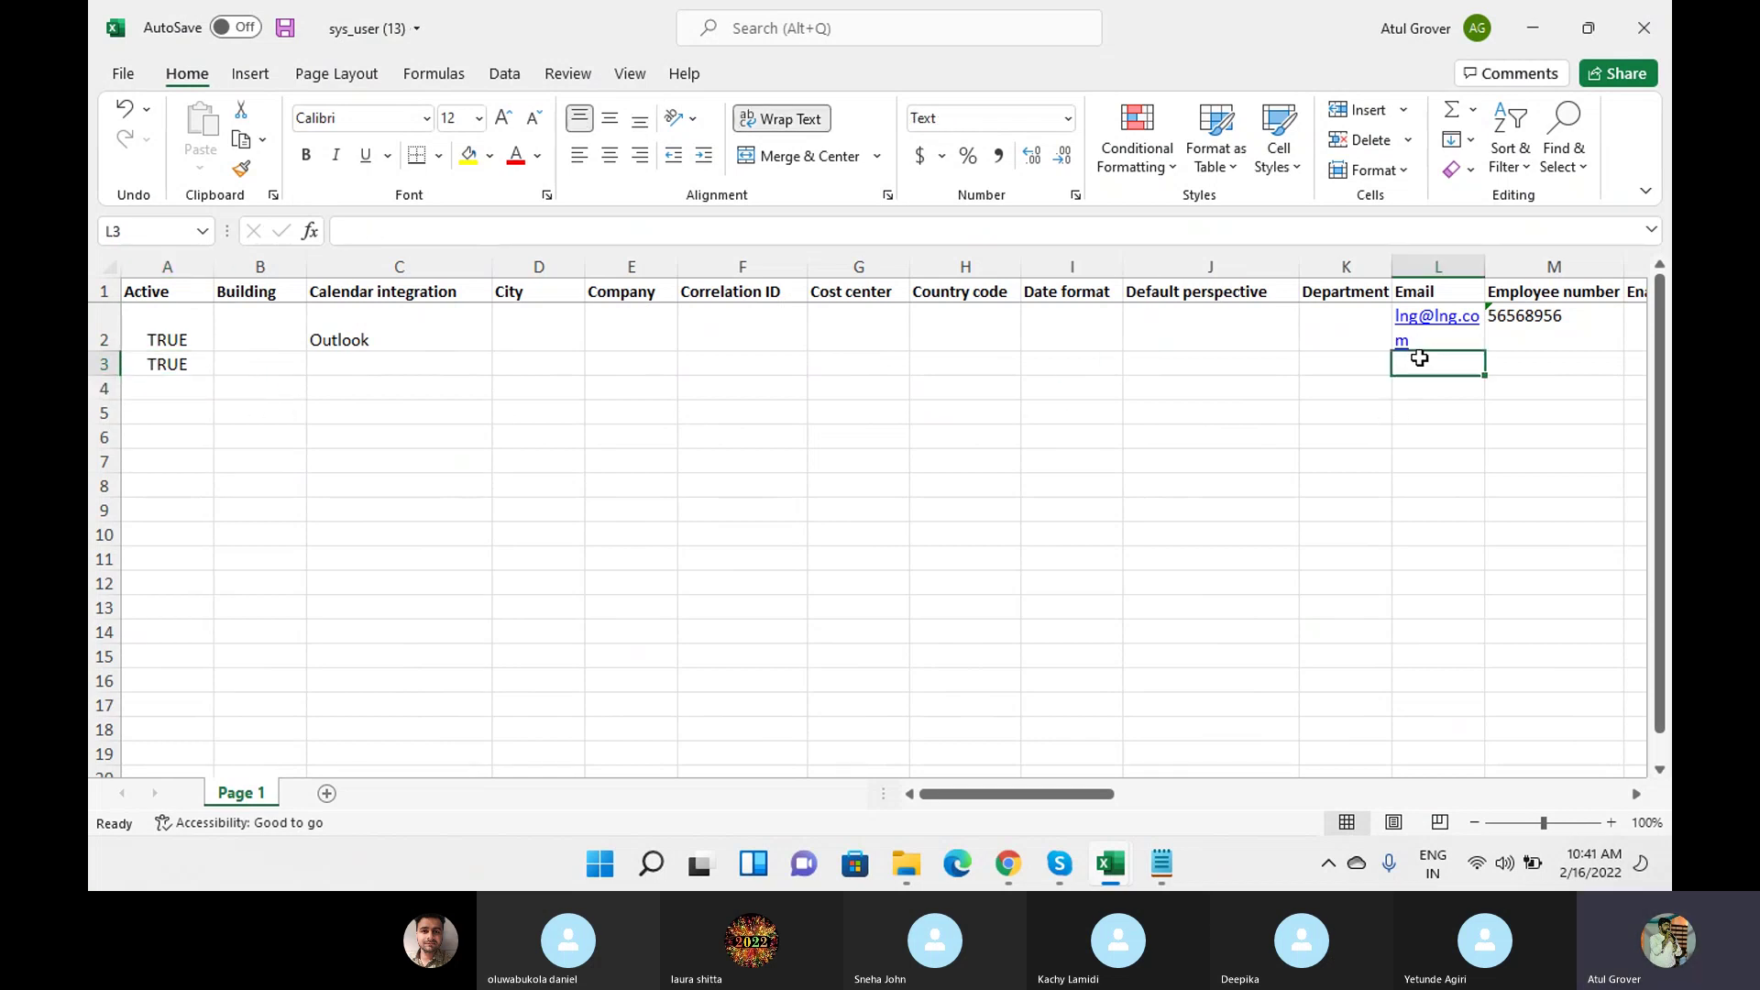
pyautogui.write('sdfs@sdfsdf')
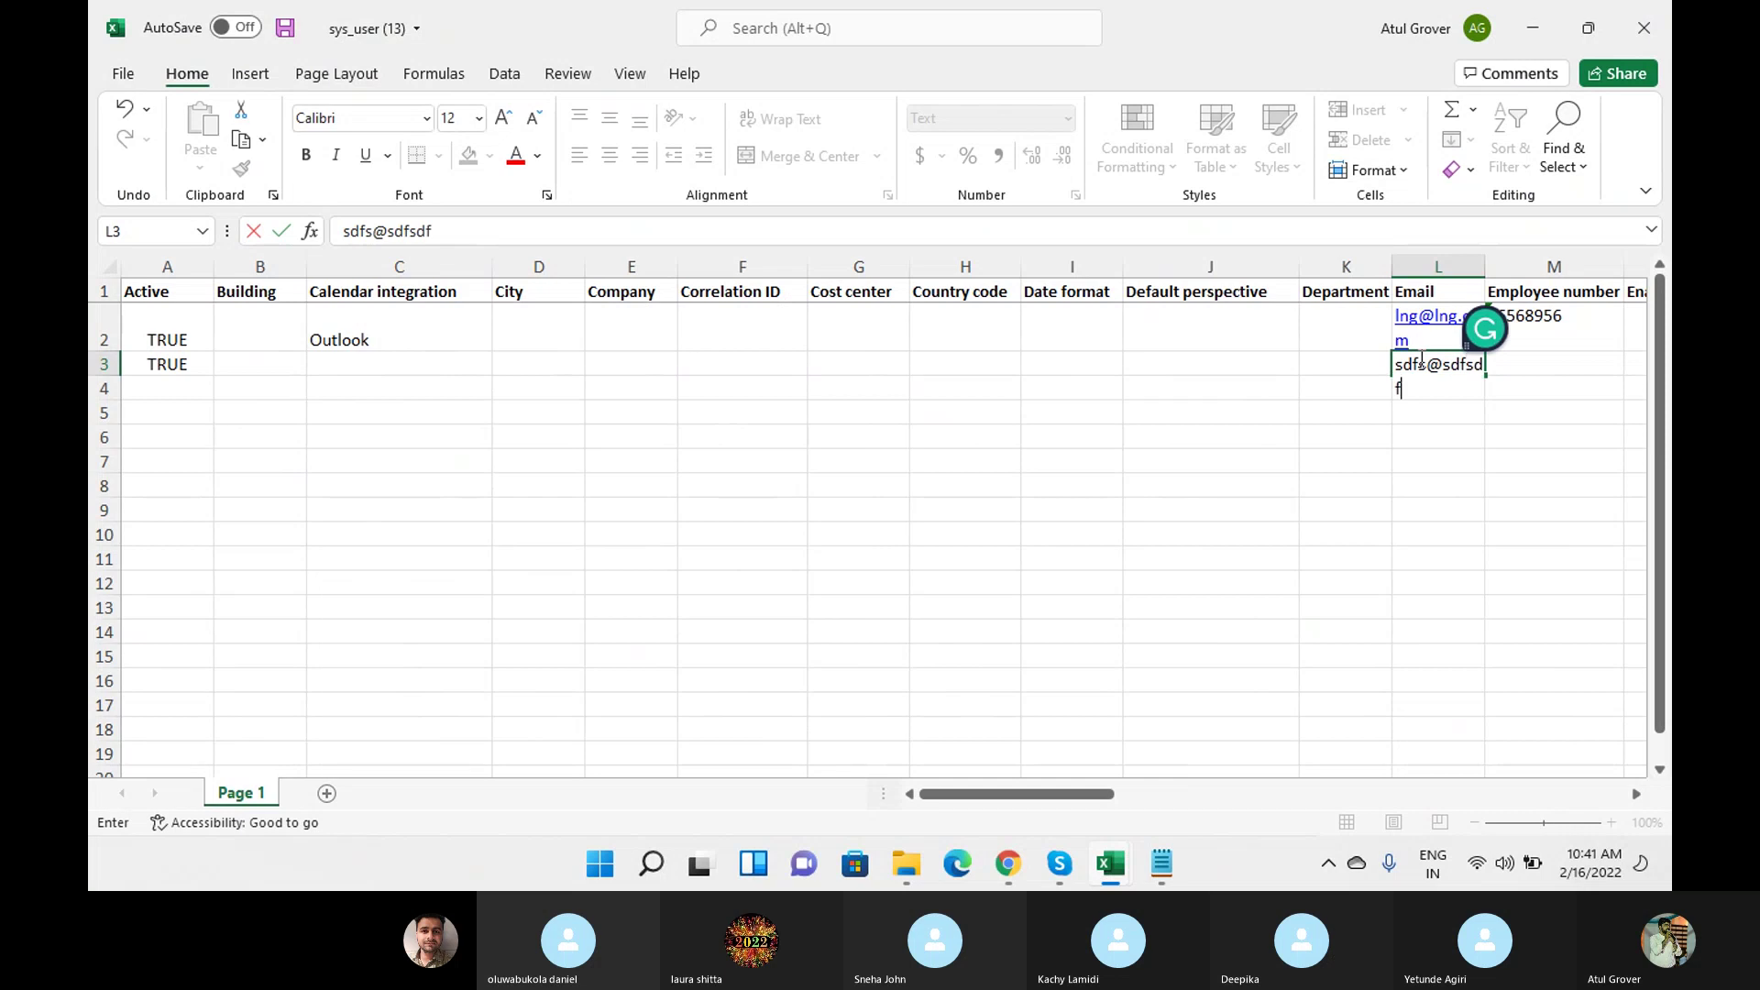
pyautogui.write('.com')
pyautogui.press('Tab')
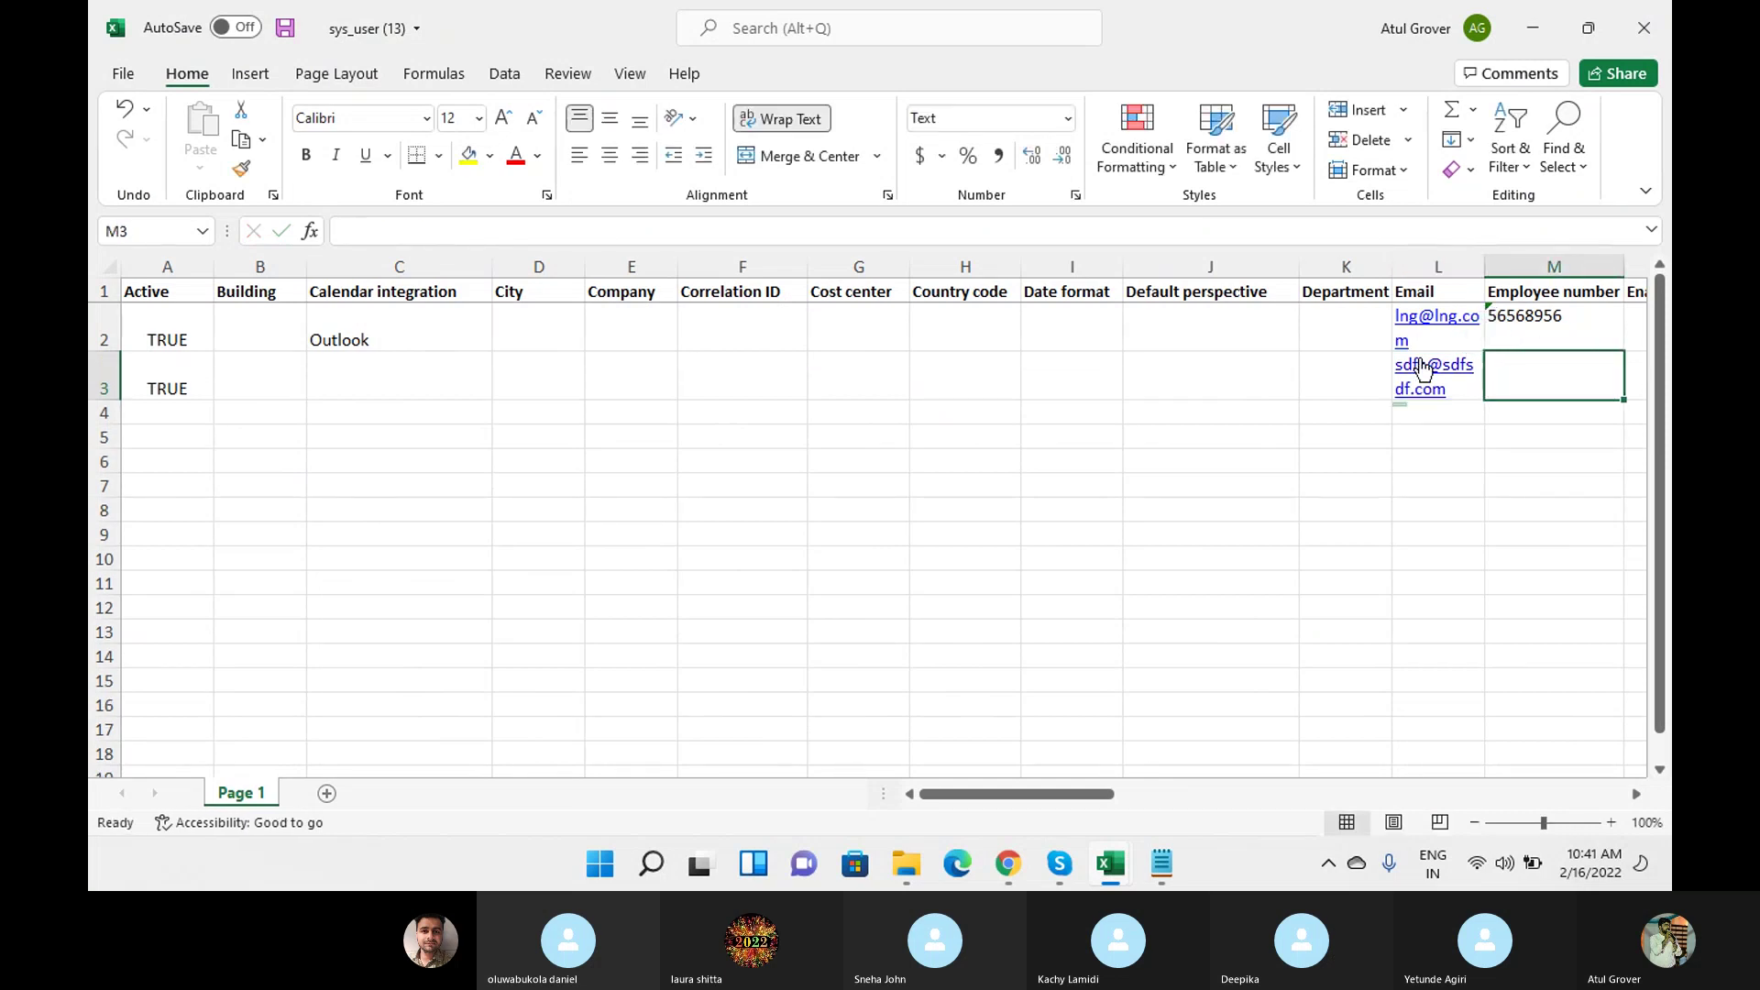
pyautogui.write('87845')
pyautogui.press('Tab')
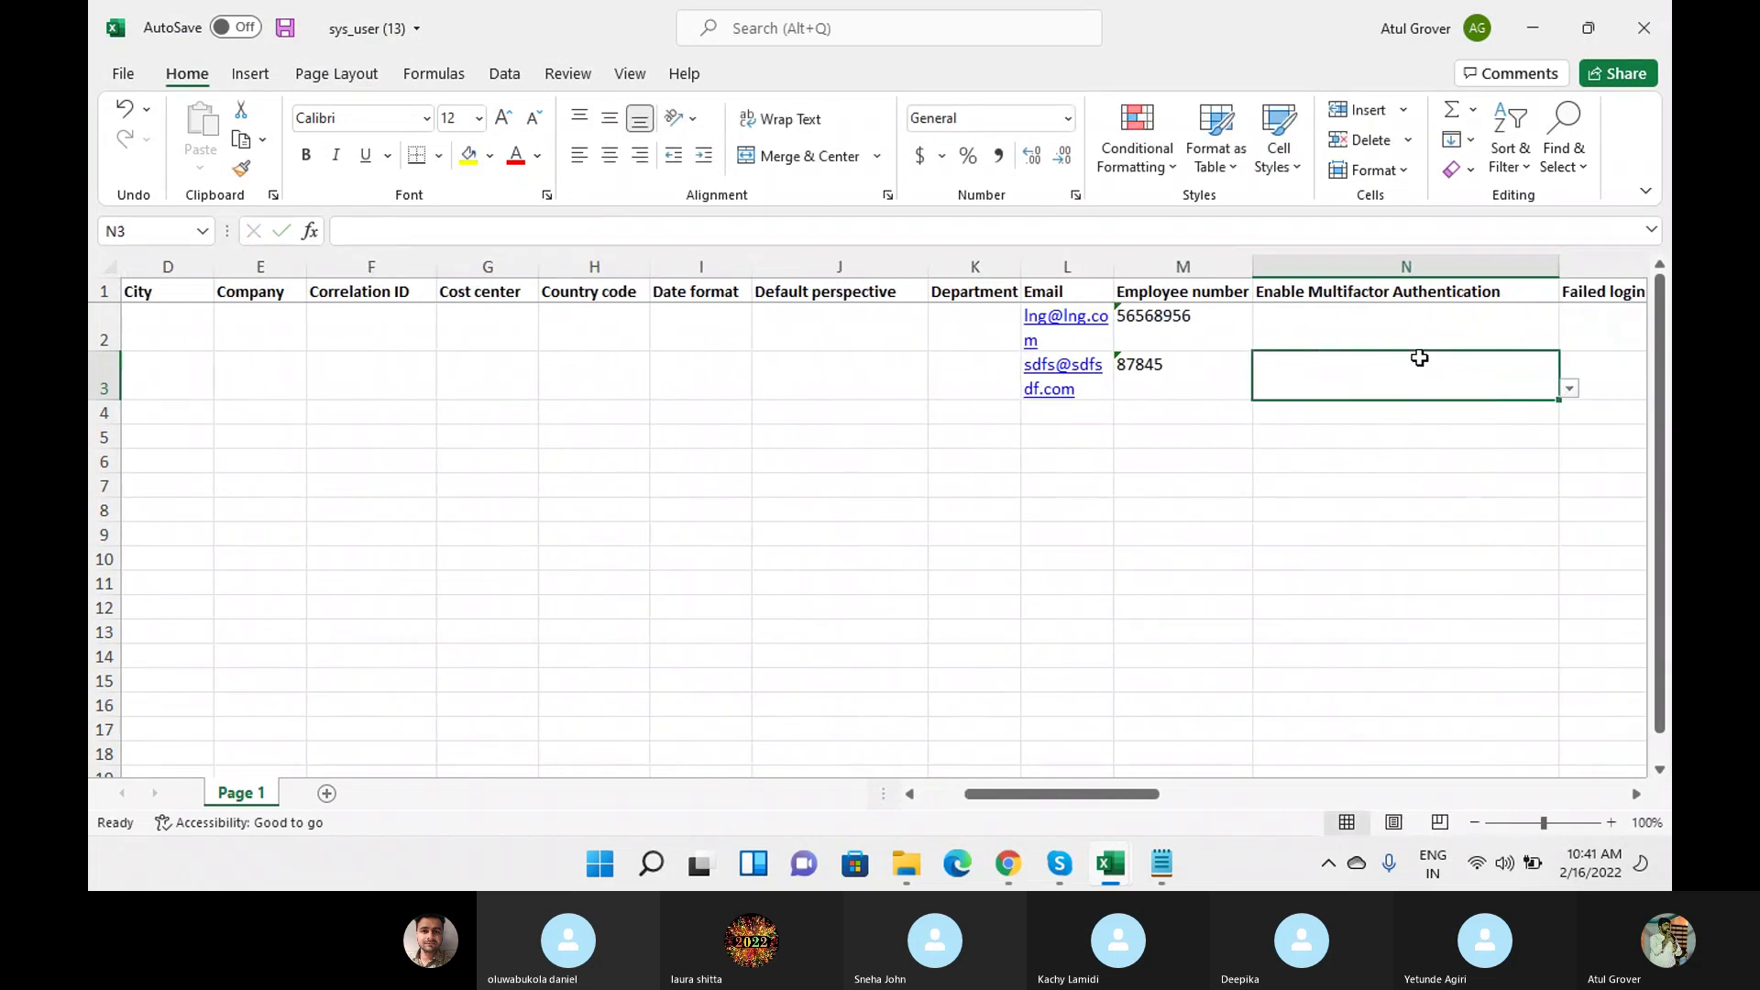
pyautogui.press('Tab')
pyautogui.press('Tab')
# Type Hello in P3 and set the gender to Female.
pyautogui.press('Tab')
pyautogui.press('Tab')
pyautogui.hotkey('shift', 'Tab')
pyautogui.hotkey('shift', 'Tab')
pyautogui.write('Hello')
pyautogui.press('Tab')
pyautogui.write('Wor')
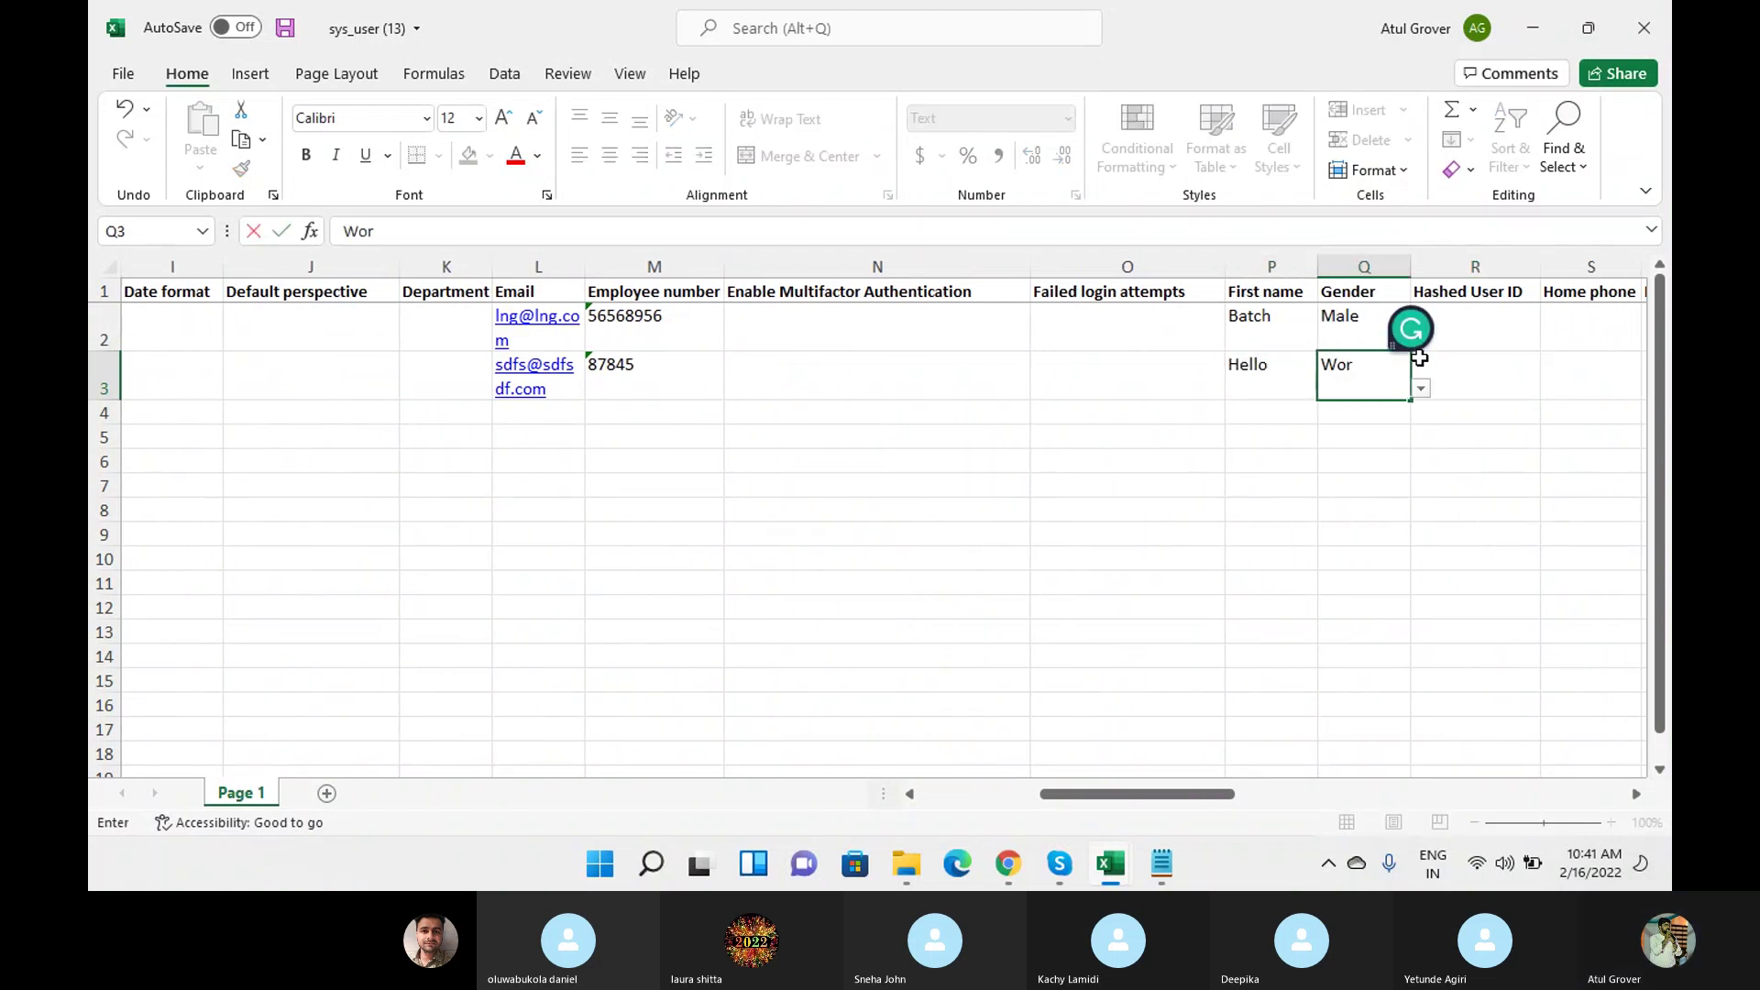
pyautogui.press('BackSpace')
pyautogui.press('BackSpace')
pyautogui.press('BackSpace')
pyautogui.write('M')
pyautogui.press('BackSpace')
pyautogui.press('BackSpace')
pyautogui.write('Female')
pyautogui.press('Tab')
pyautogui.press('Tab')
# Fill in the new user's last name and set User ID to Hello.
pyautogui.press('Tab')
pyautogui.press('Tab')
pyautogui.press('Tab')
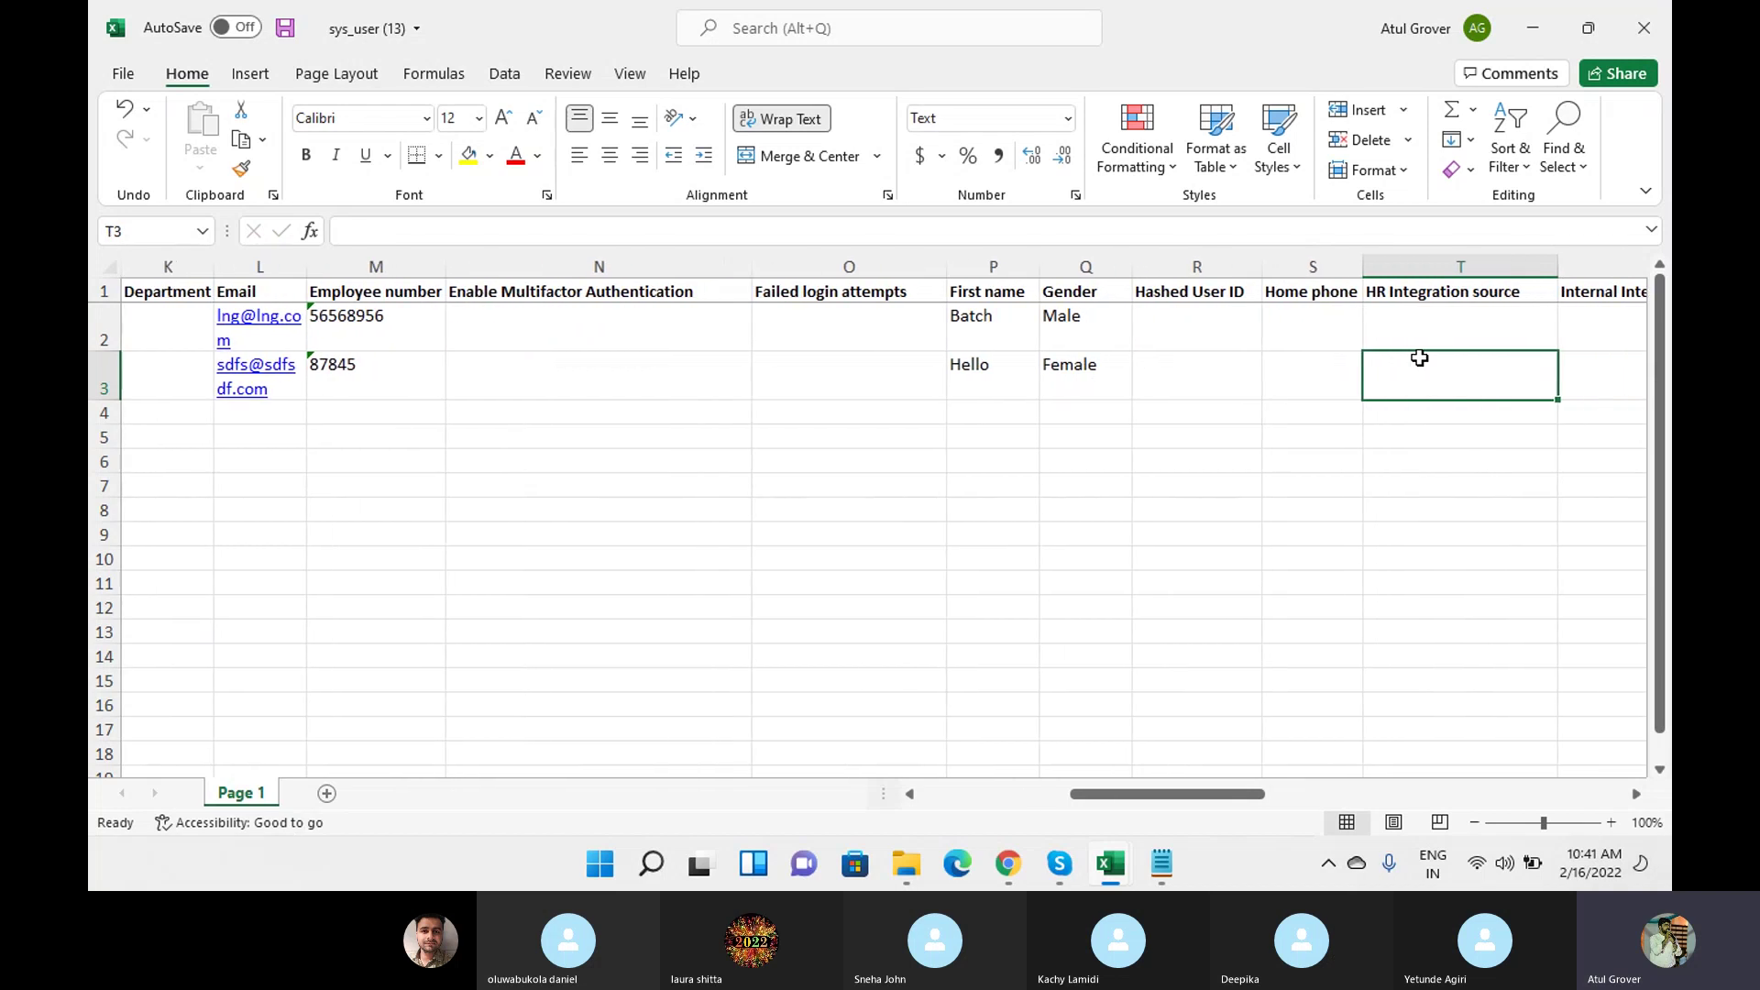
pyautogui.press('Tab')
pyautogui.press('Tab')
pyautogui.press('Tab')
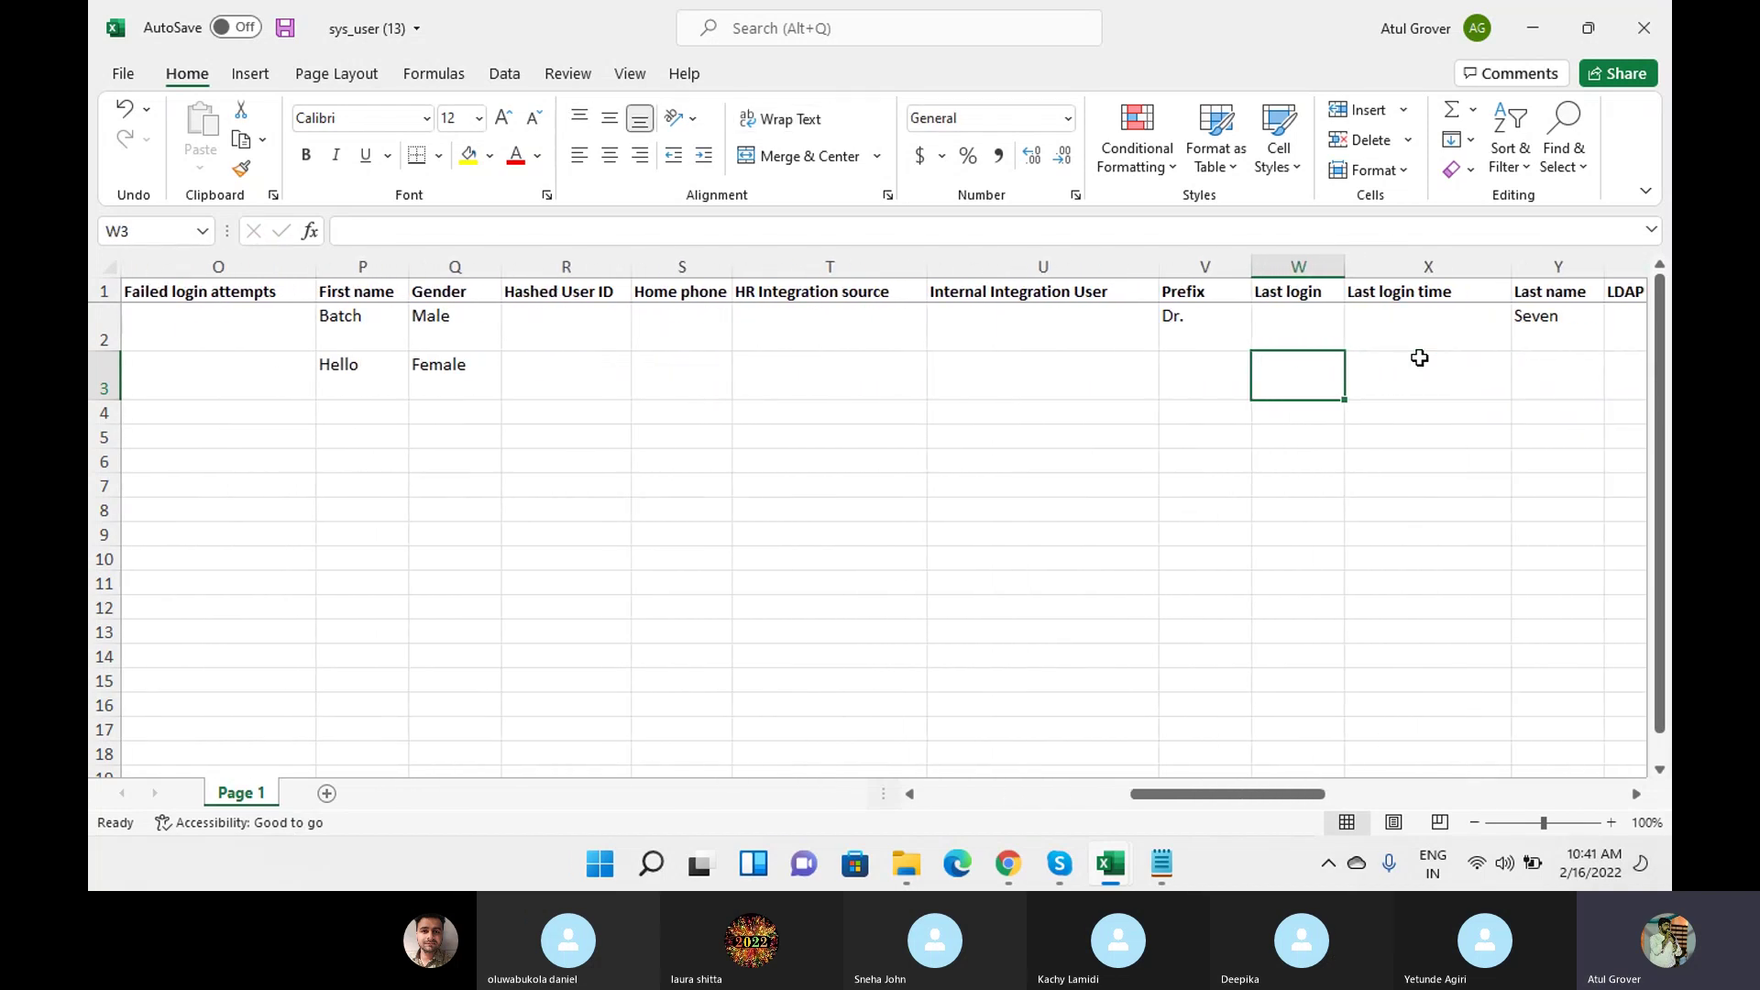
pyautogui.write('uytu')
pyautogui.press('Tab')
pyautogui.press('Tab')
pyautogui.press('Tab')
pyautogui.press('Tab')
pyautogui.press('Tab')
pyautogui.press('Tab')
pyautogui.press('Tab')
pyautogui.press('Tab')
pyautogui.press('Tab')
pyautogui.press('Tab')
pyautogui.press('Tab')
pyautogui.press('Tab')
pyautogui.press('Tab')
pyautogui.press('Tab')
pyautogui.press('Tab')
pyautogui.press('Tab')
pyautogui.press('Tab')
pyautogui.press('Tab')
pyautogui.press('Tab')
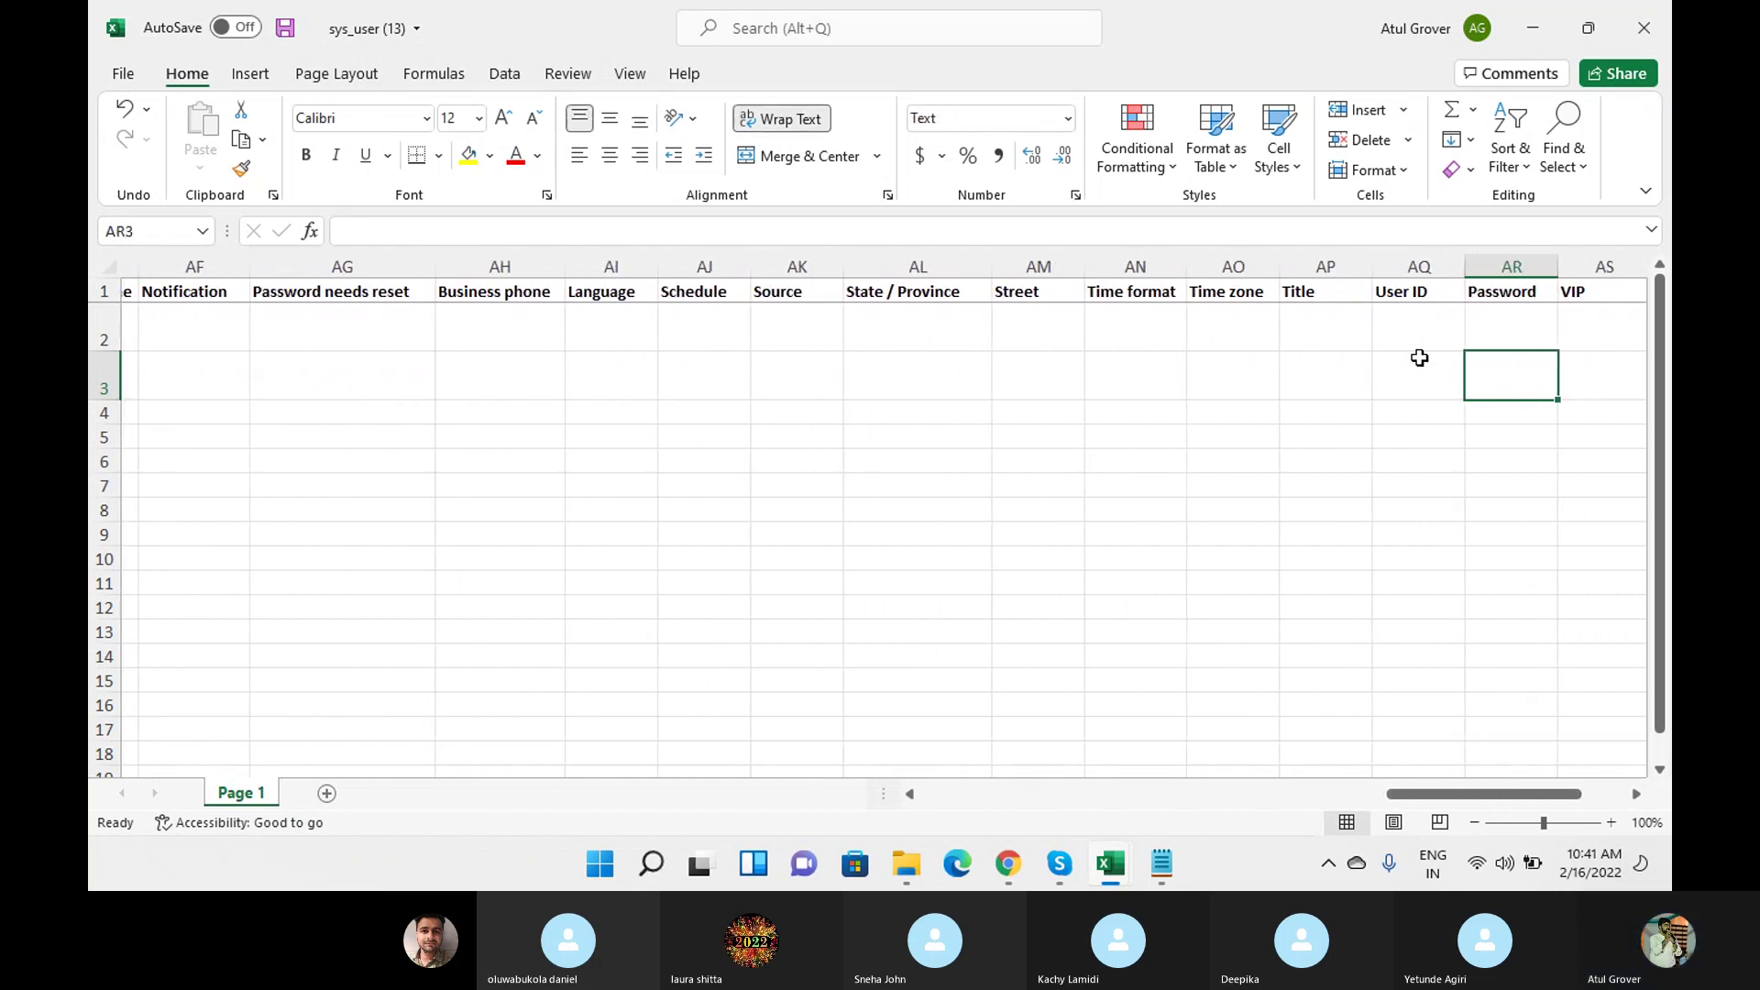
pyautogui.hotkey('shift', 'Tab')
pyautogui.write('Hello')
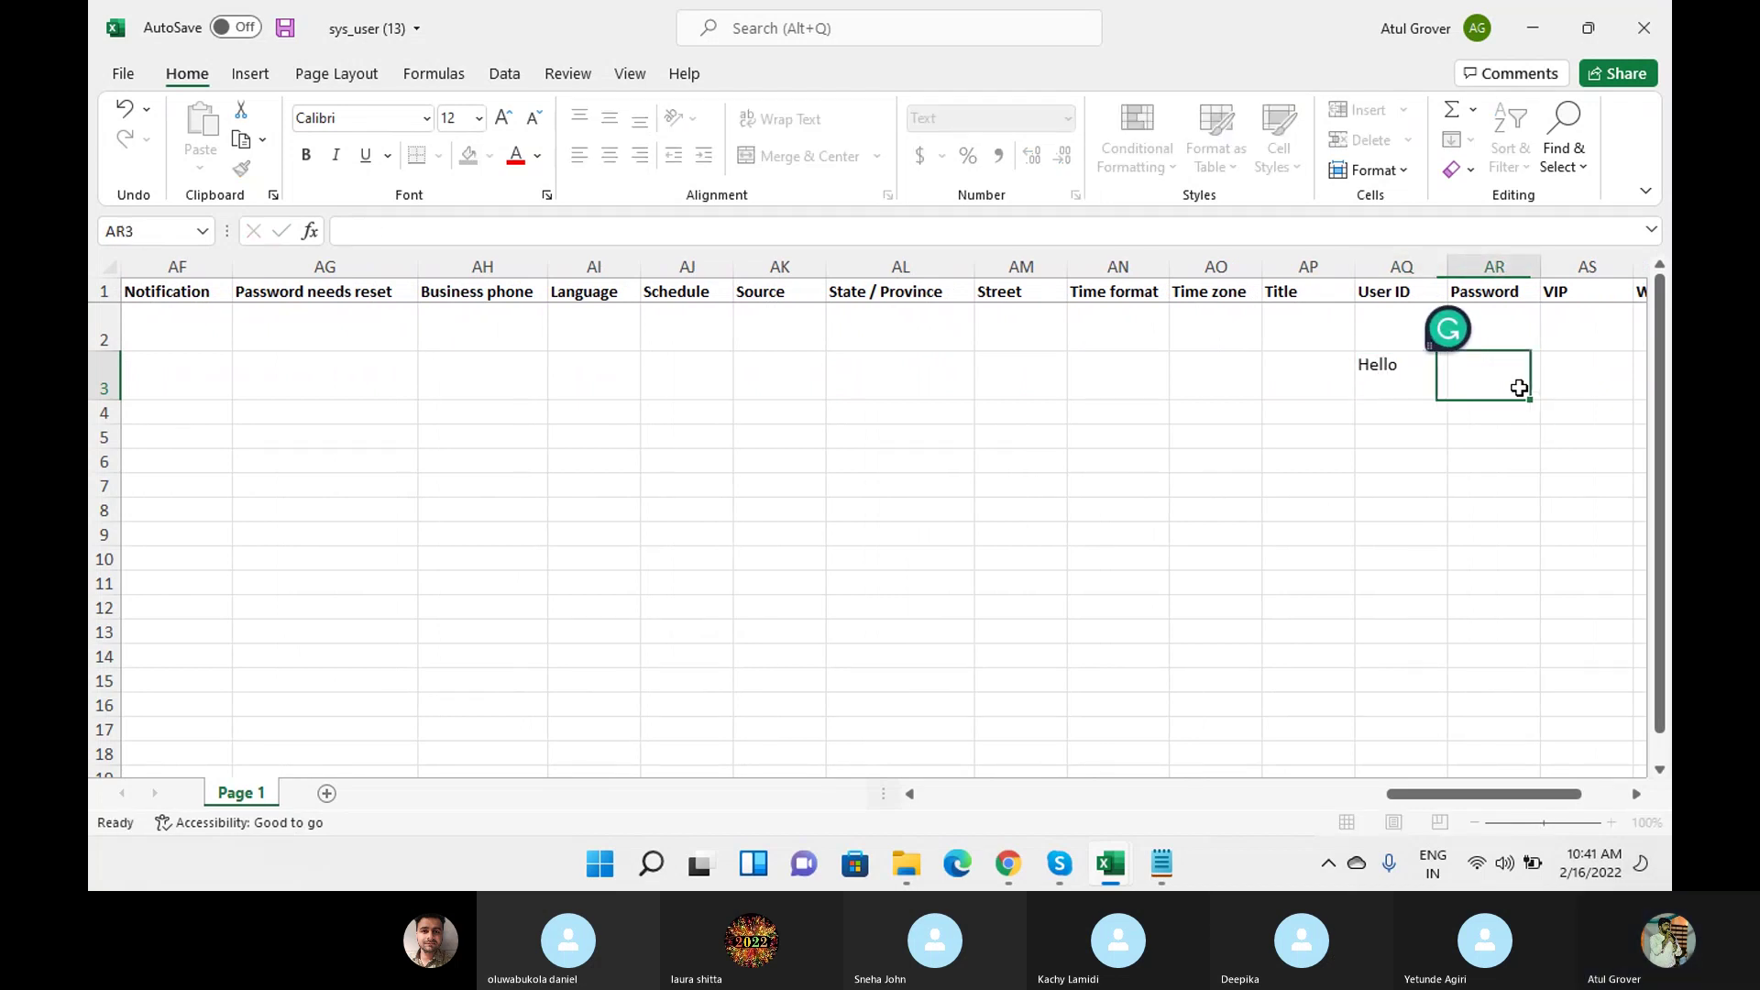
pyautogui.click(1519, 387)
# Set VIP to TRUE for row 3 and save the workbook.
pyautogui.click(1588, 373)
pyautogui.click(1641, 389)
pyautogui.click(1558, 422)
pyautogui.press('Tab')
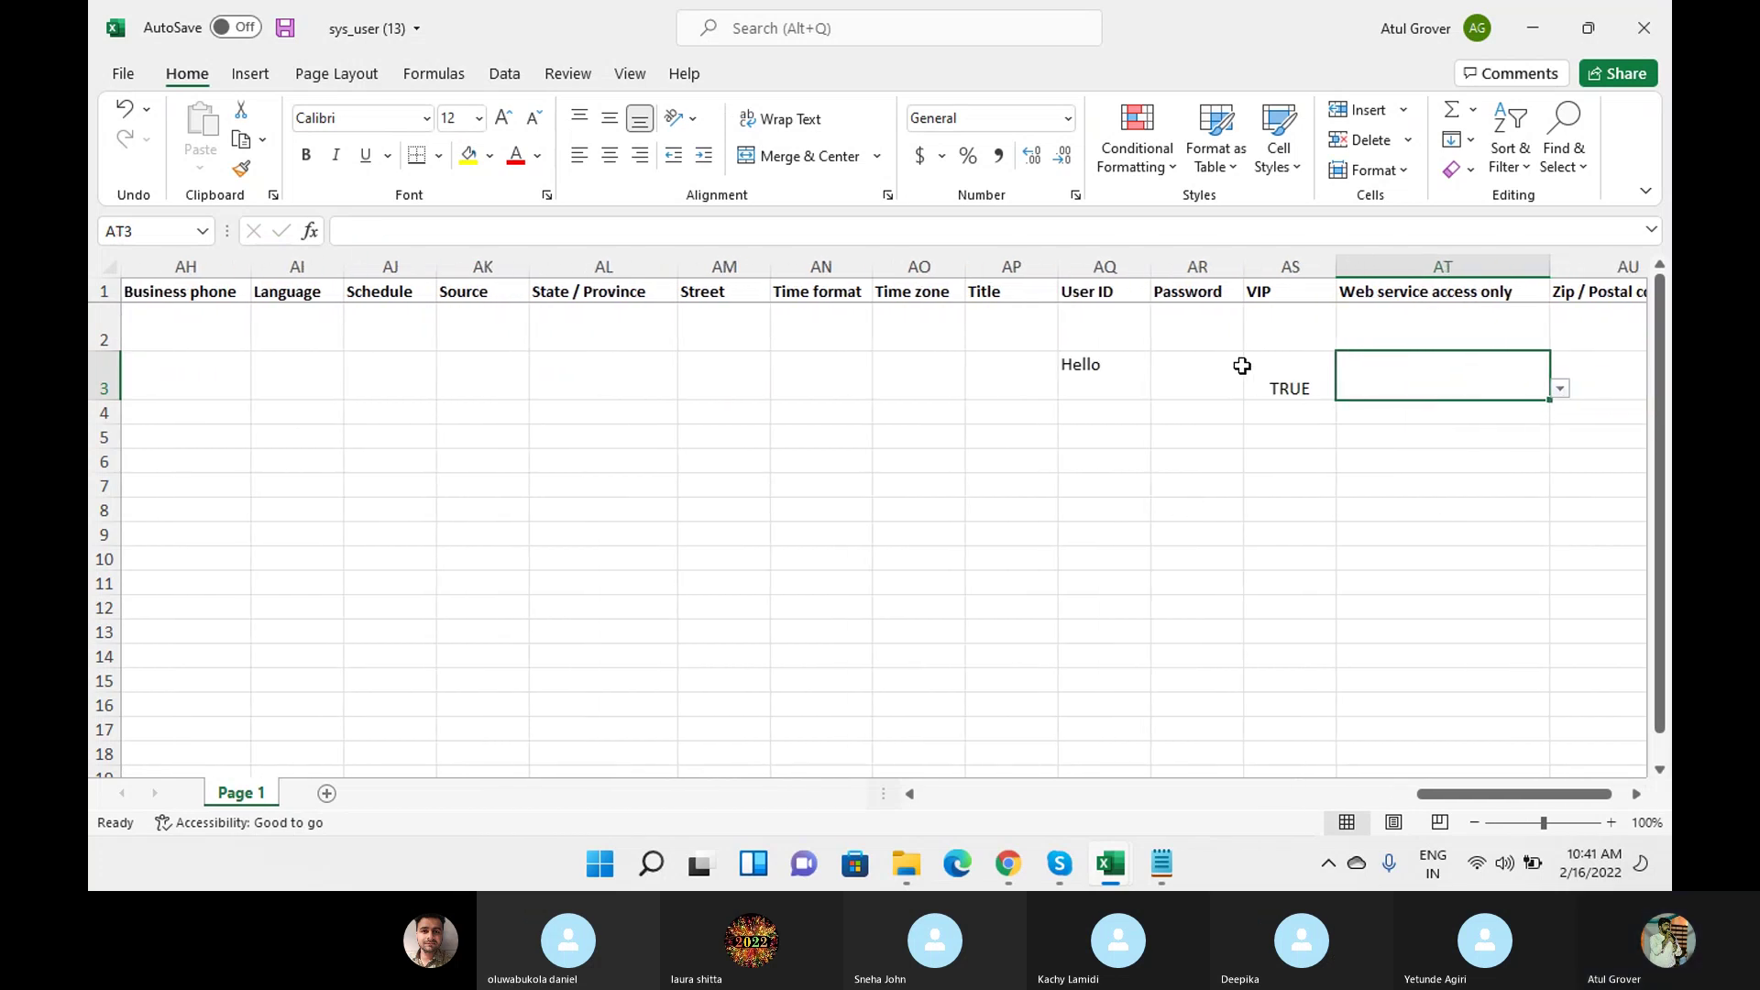
pyautogui.press('Left')
pyautogui.press('Left')
pyautogui.press('Left')
pyautogui.press('Left')
pyautogui.press('Left')
pyautogui.press('Left')
pyautogui.press('Left')
pyautogui.press('Left')
pyautogui.press('Left')
pyautogui.press('Left')
pyautogui.press('Left')
pyautogui.press('Left')
pyautogui.press('Left')
pyautogui.press('Left')
pyautogui.press('Left')
pyautogui.press('Left')
pyautogui.press('Left')
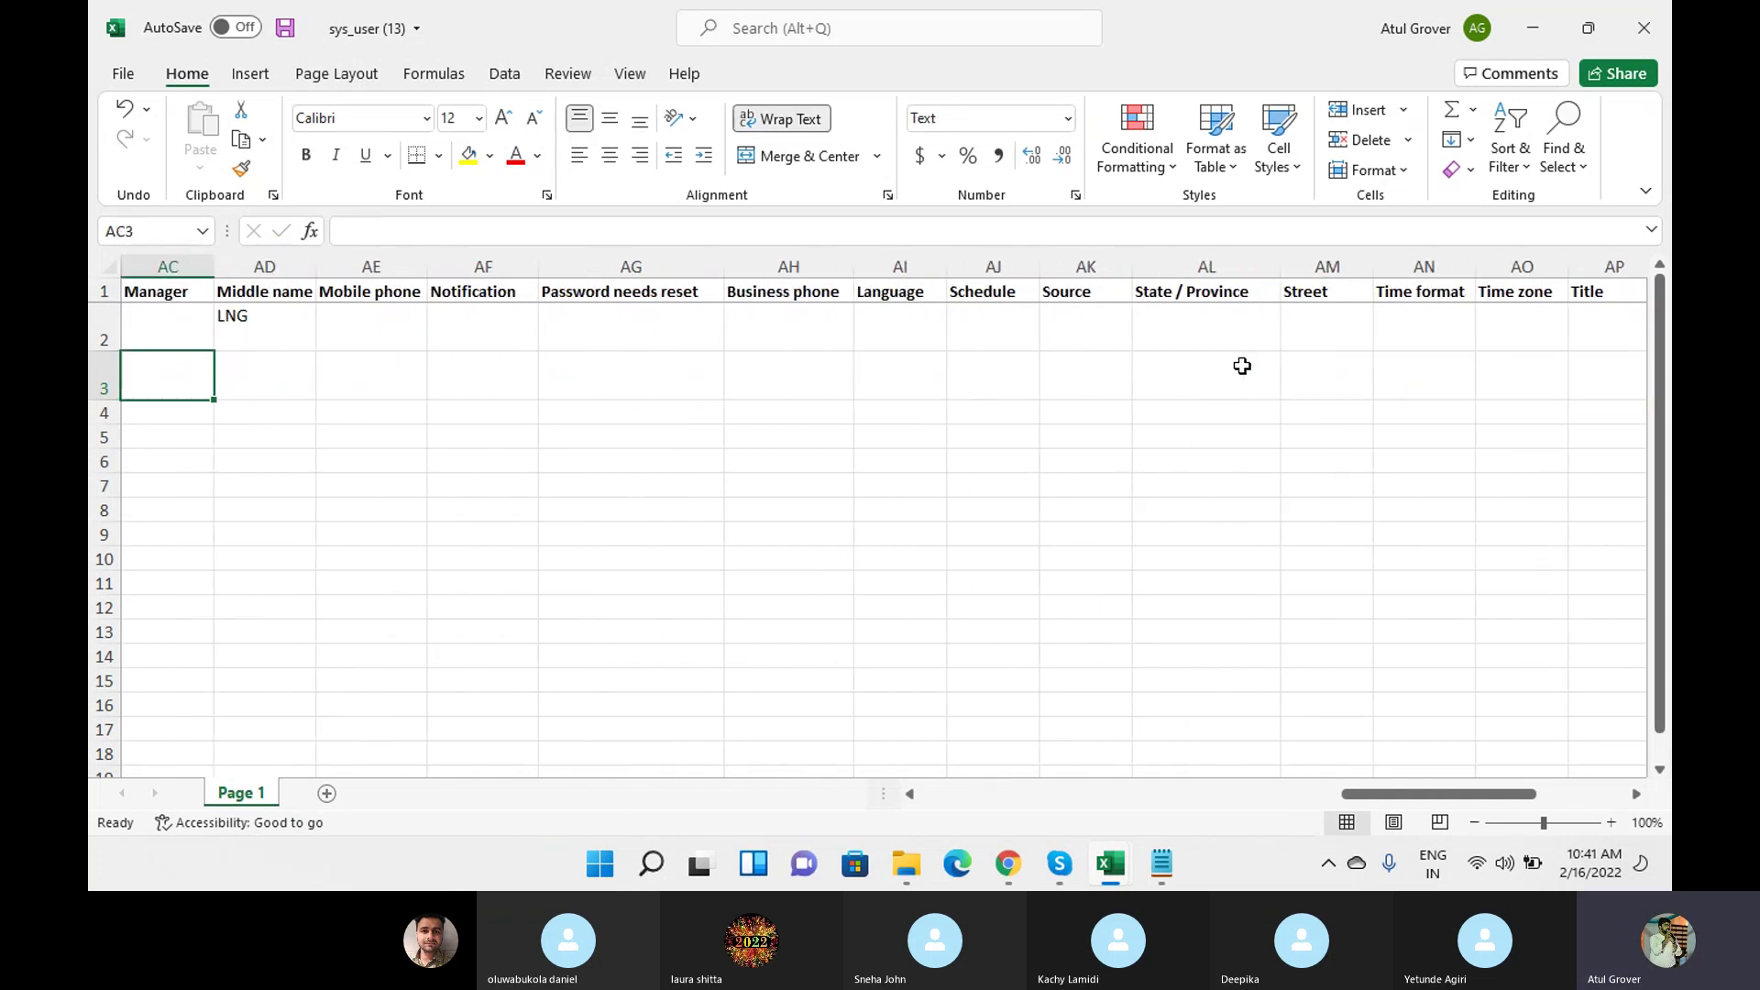
pyautogui.click(283, 30)
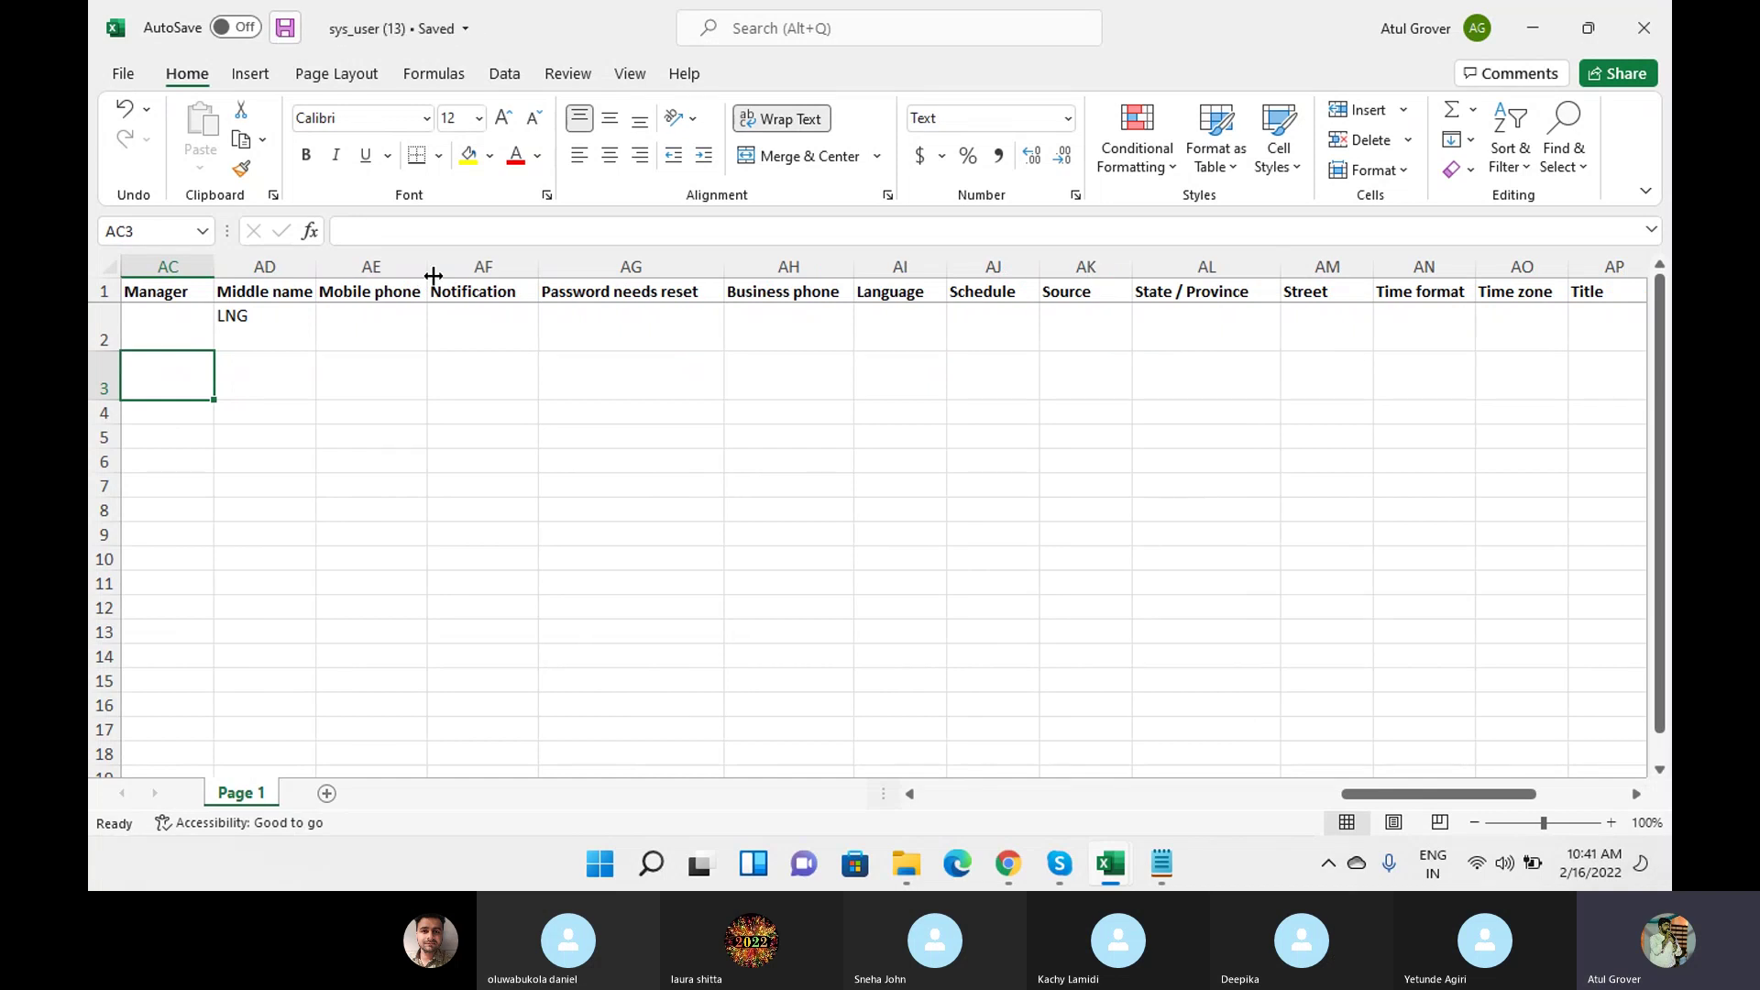
# Open Load Data through the 'load da' navigator filter and choose the Existing table option.
pyautogui.click(1008, 863)
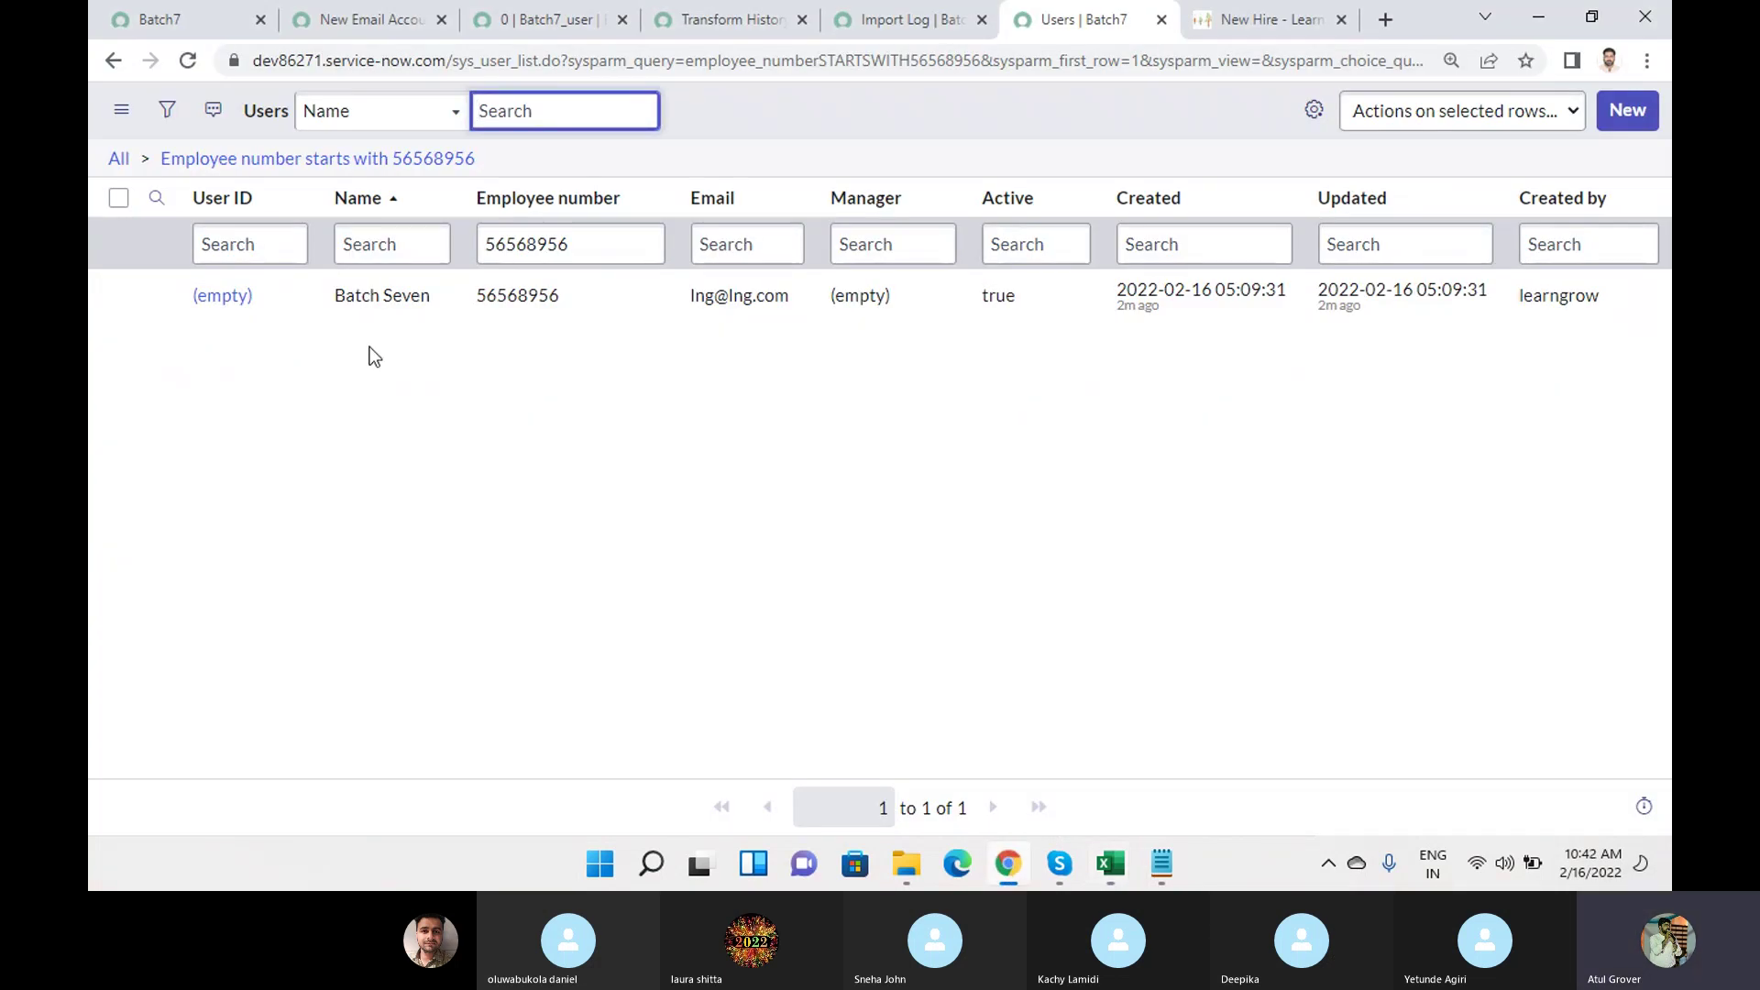
pyautogui.click(156, 20)
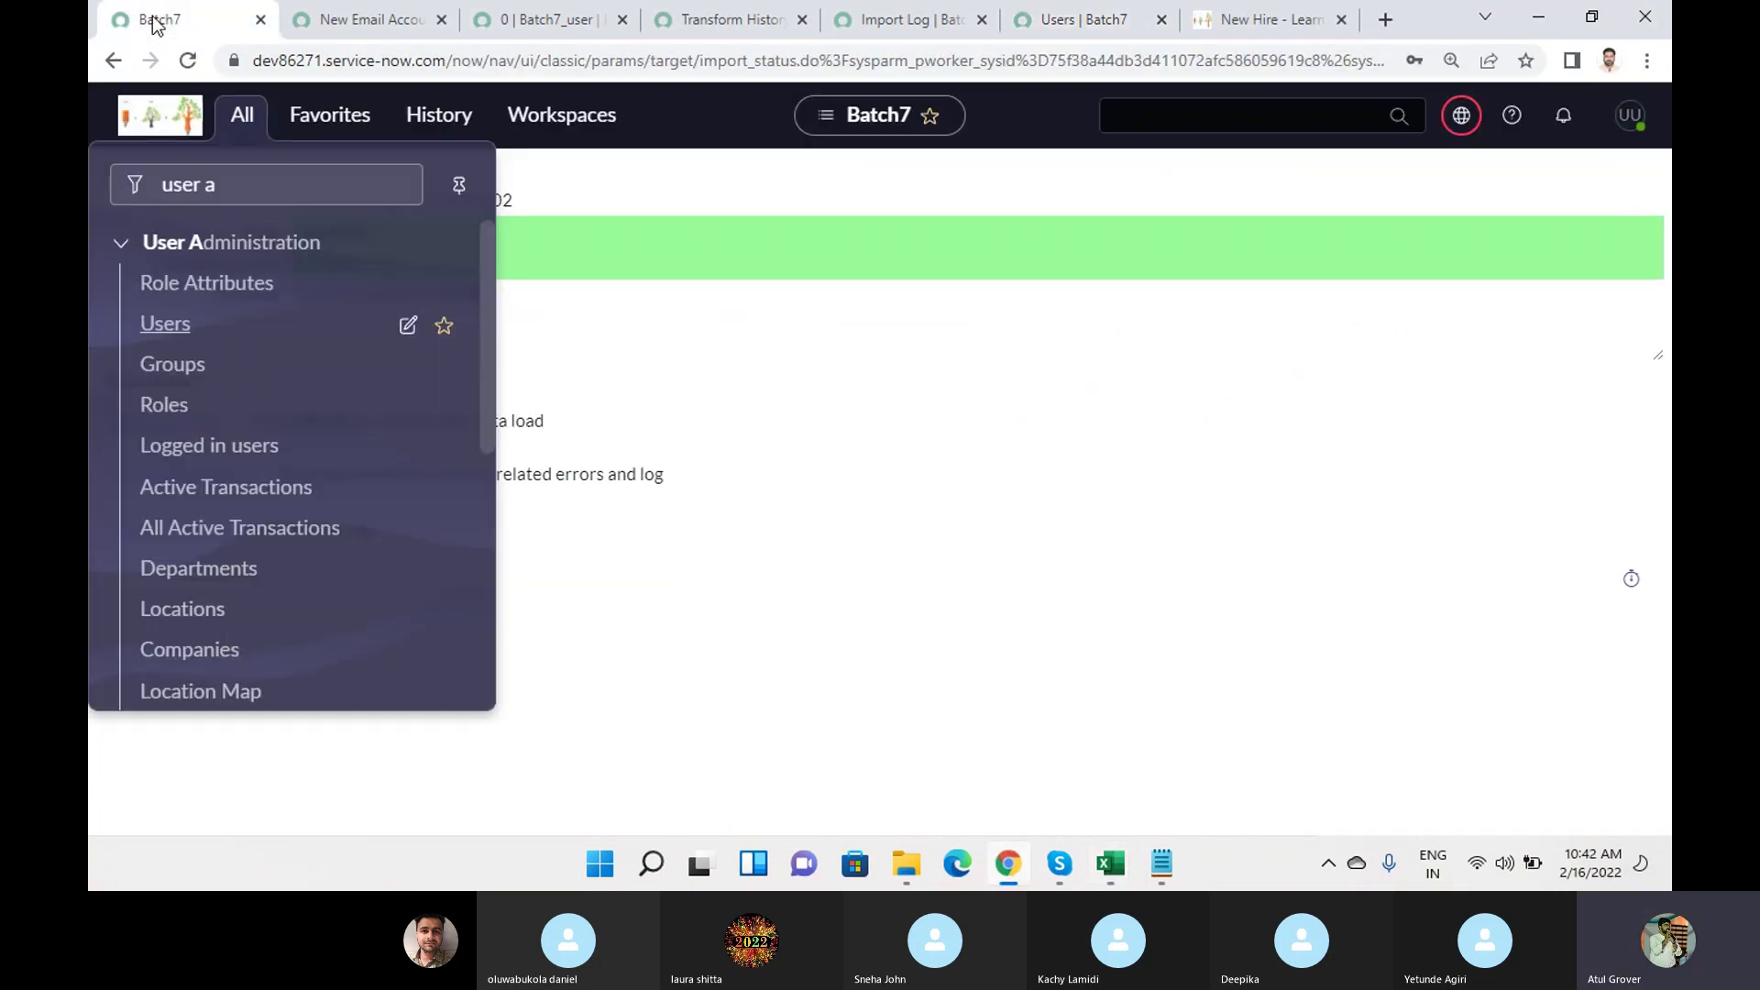
pyautogui.moveTo(244, 187); pyautogui.dragTo(89, 166)
pyautogui.write('load da')
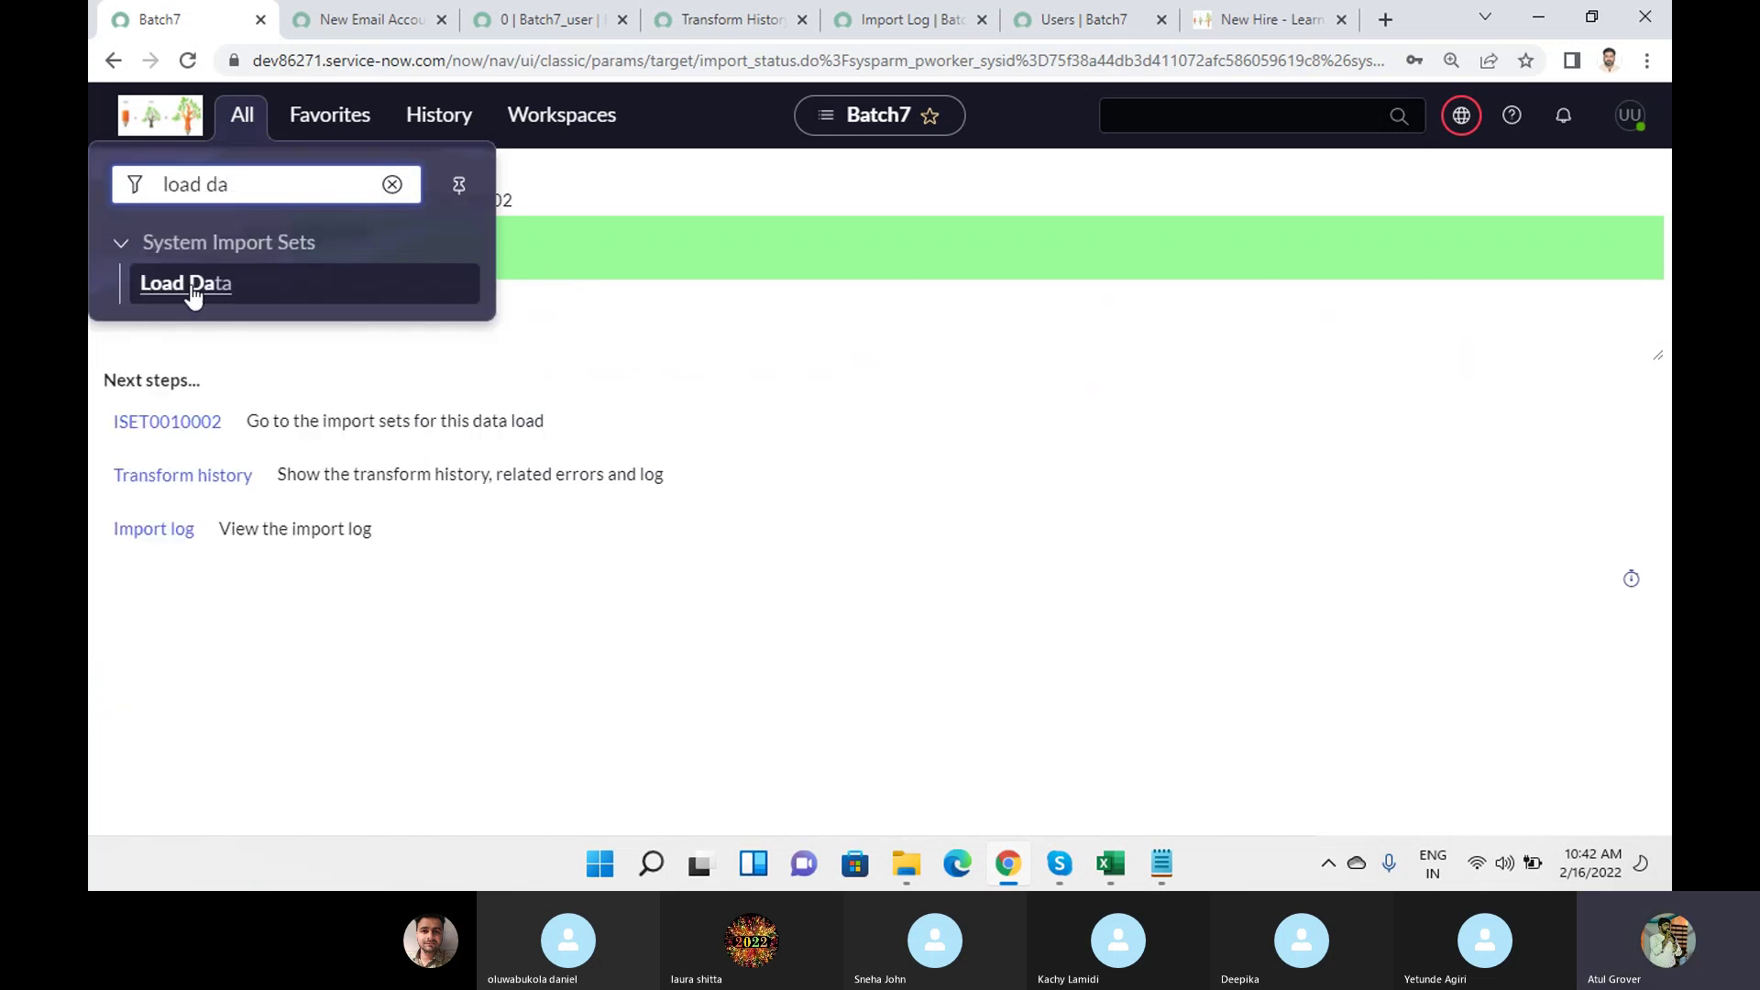
pyautogui.click(190, 291)
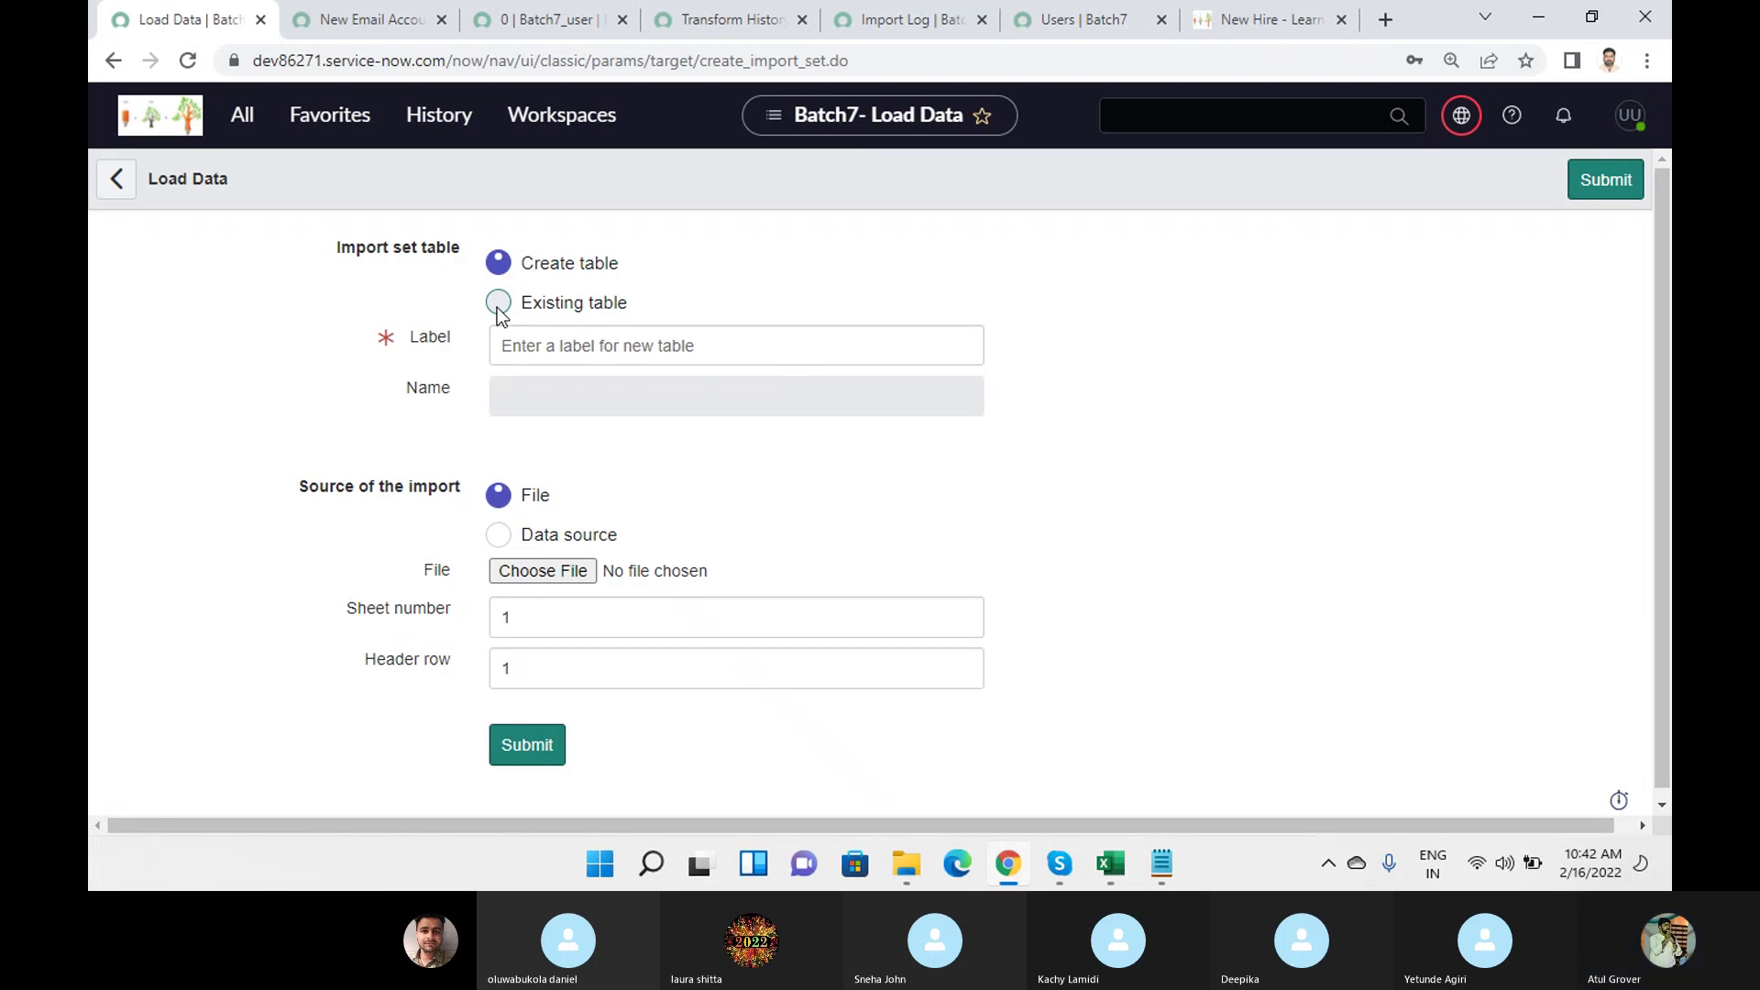
pyautogui.click(497, 307)
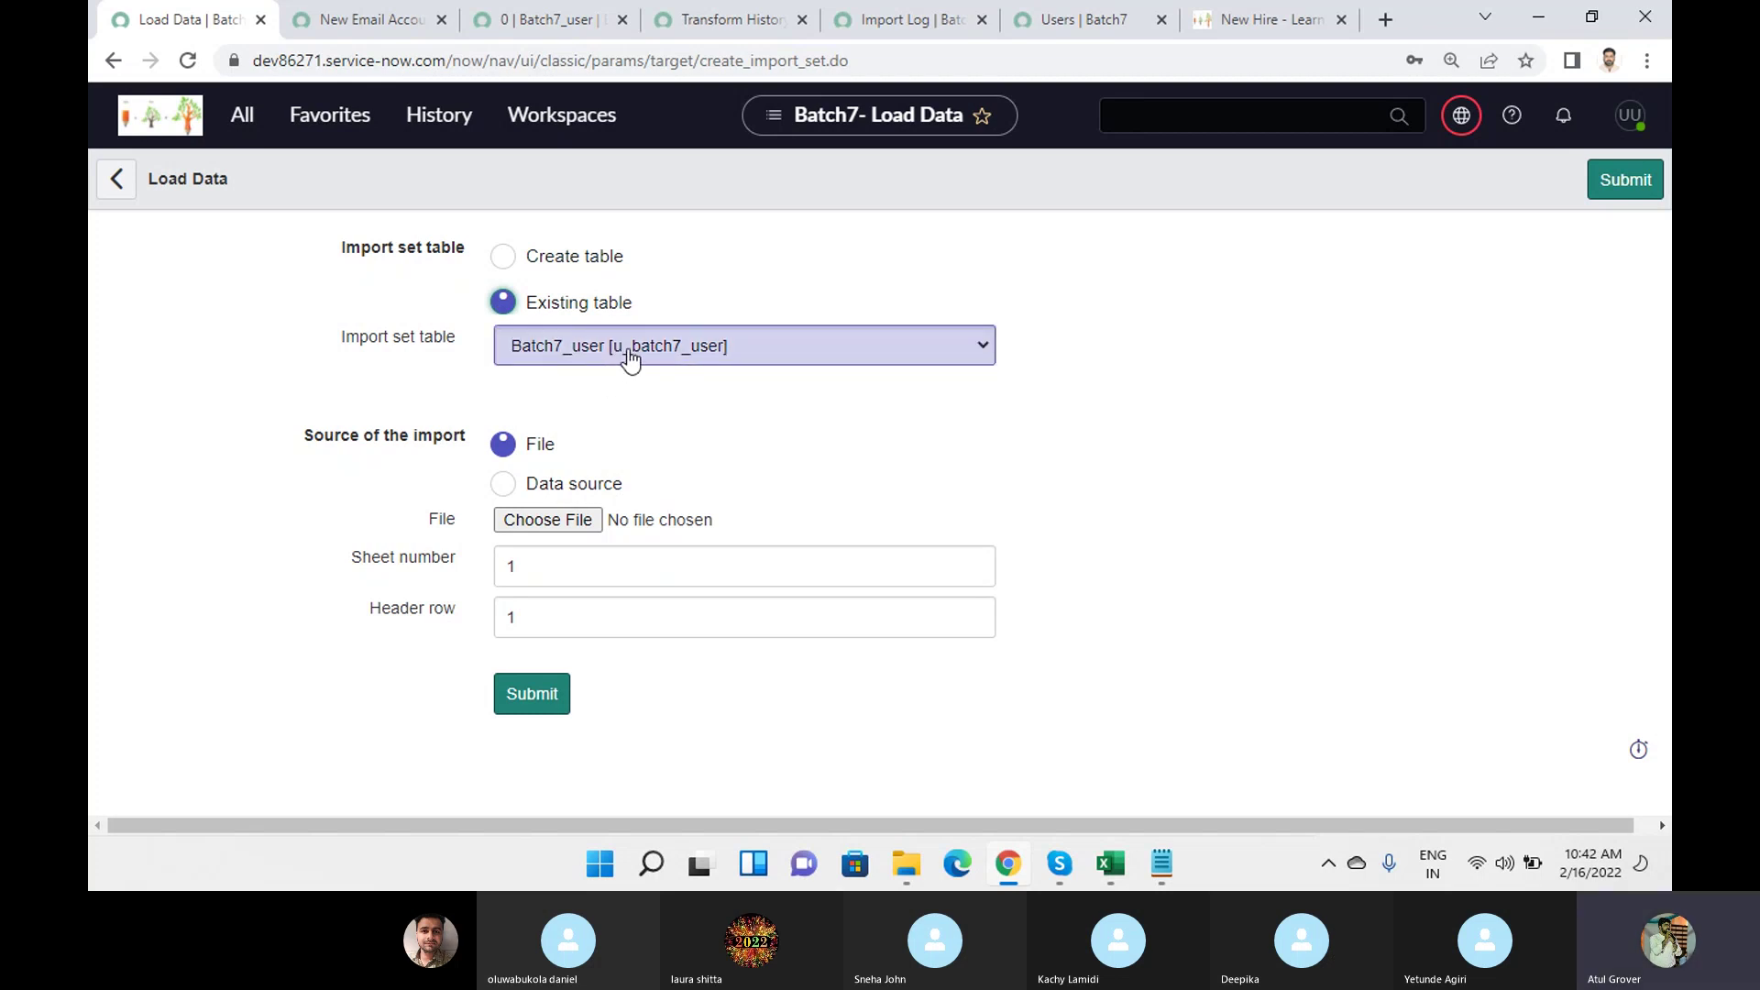
# Upload sys_user (13).xlsx into the Batch7_user import set table.
pyautogui.click(547, 525)
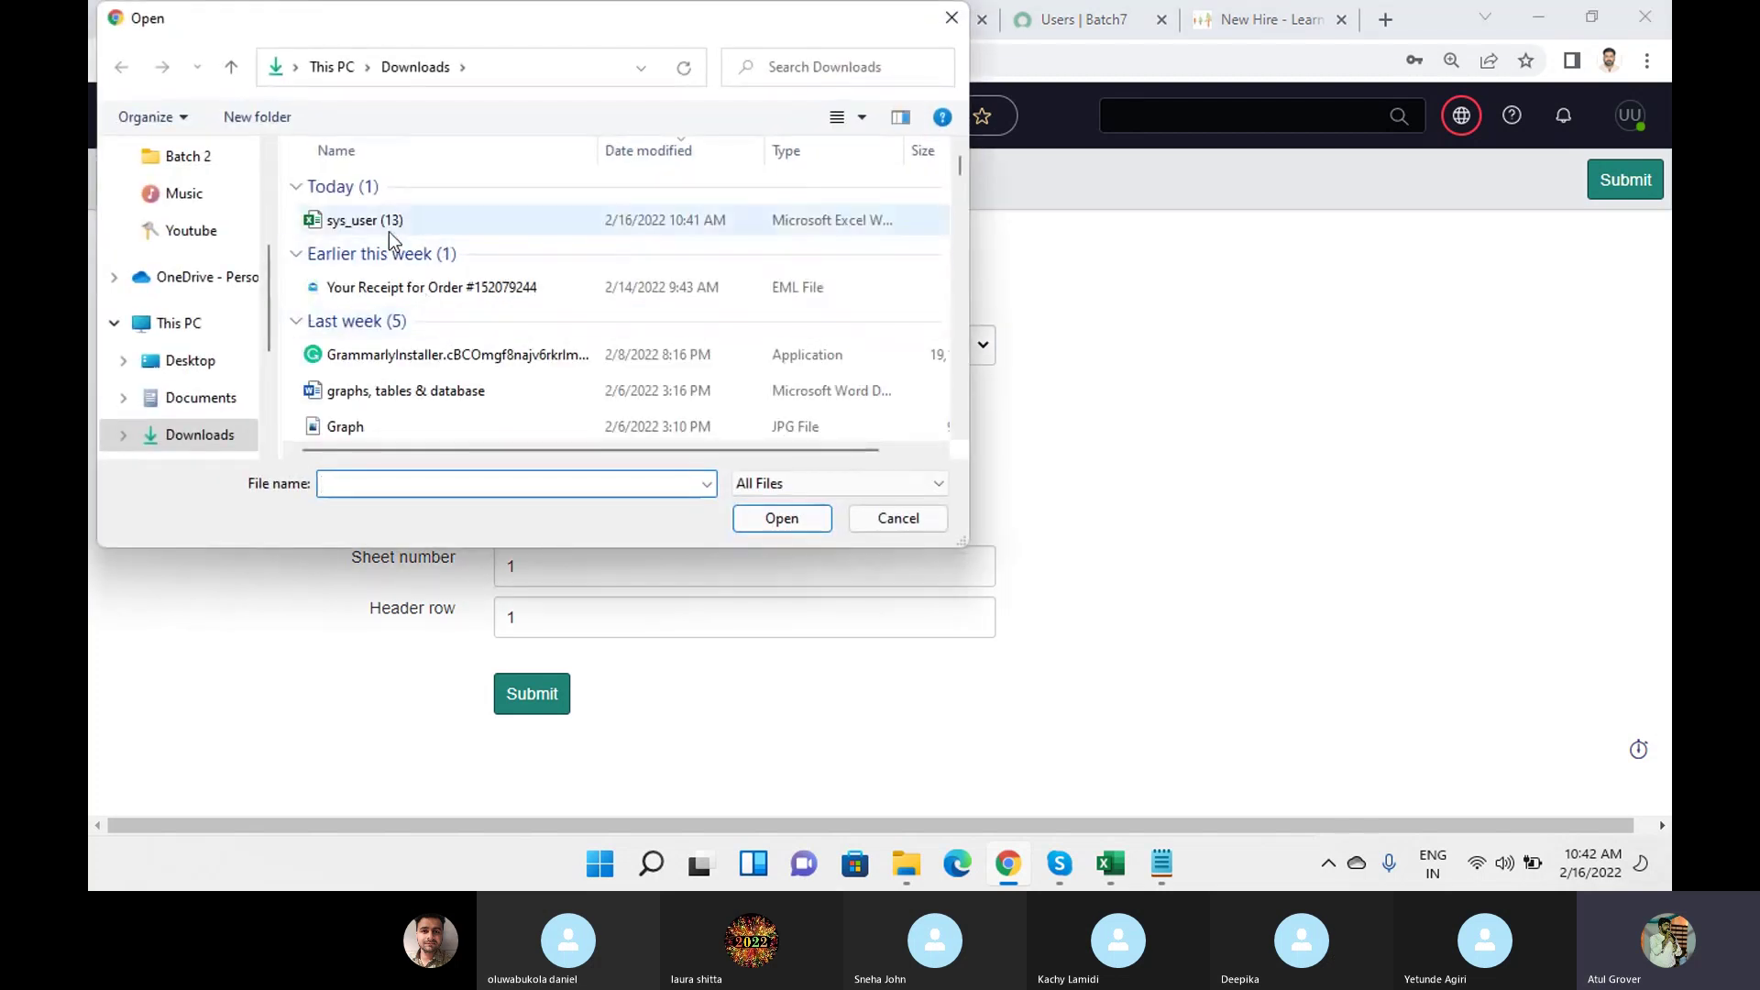
pyautogui.click(387, 229)
pyautogui.click(788, 518)
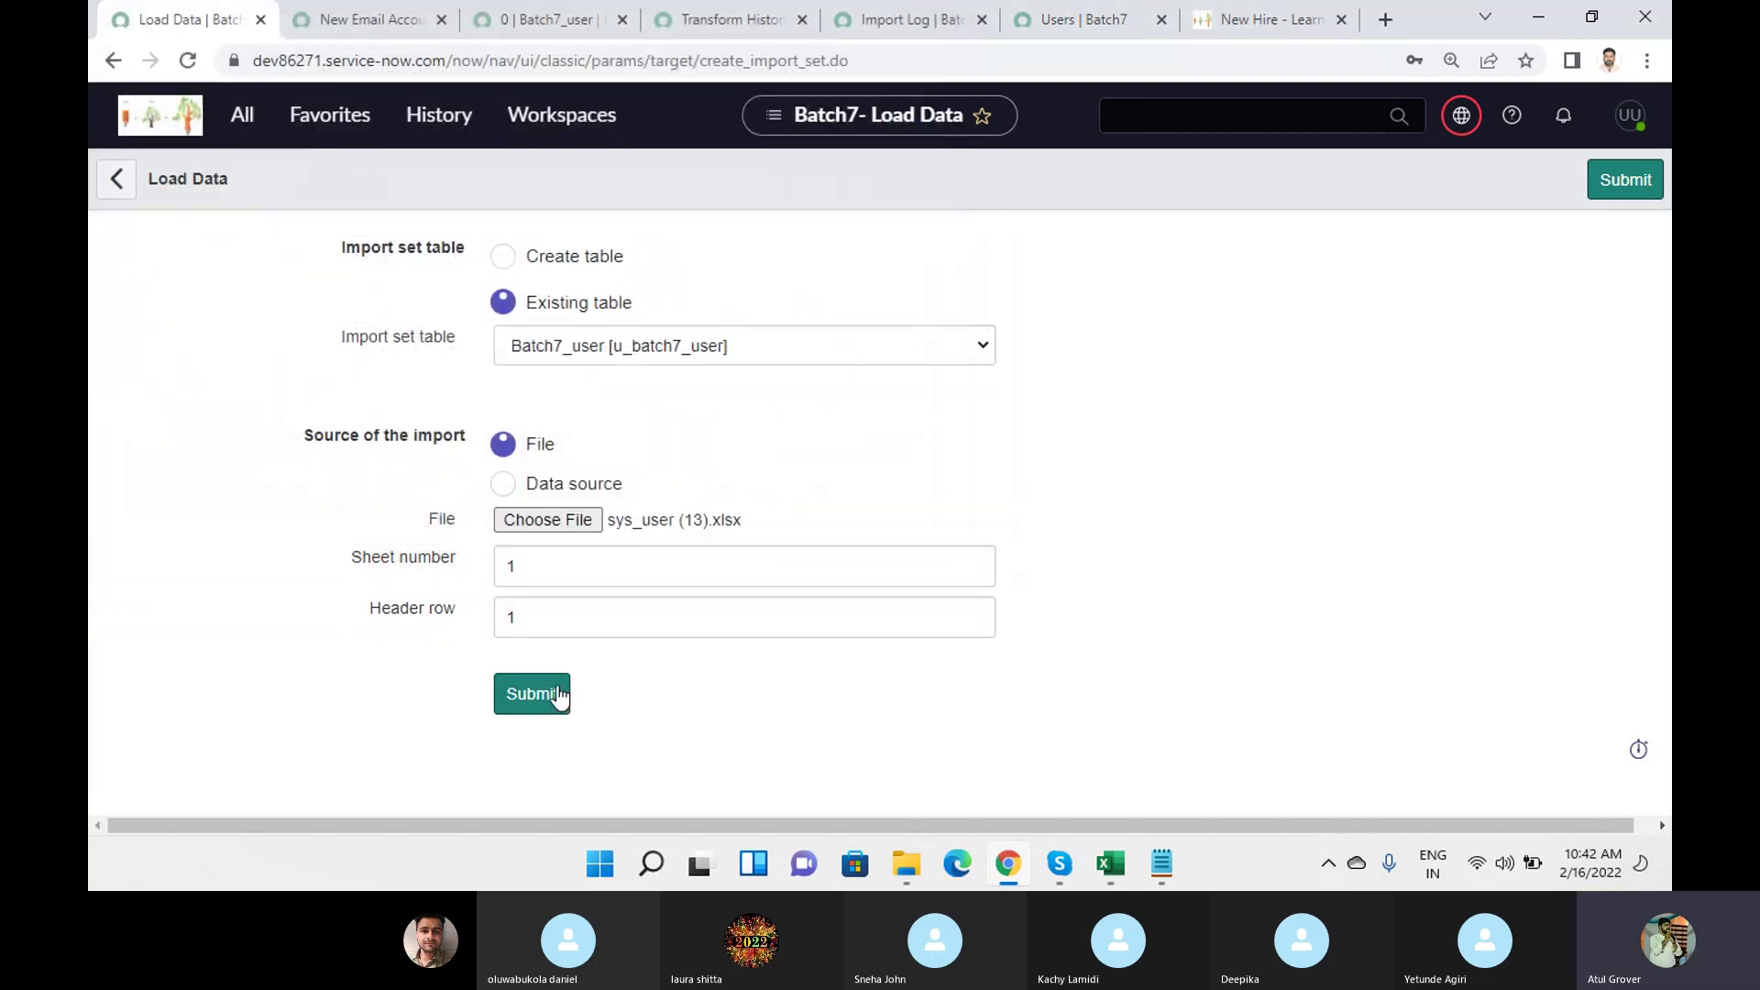
pyautogui.click(555, 694)
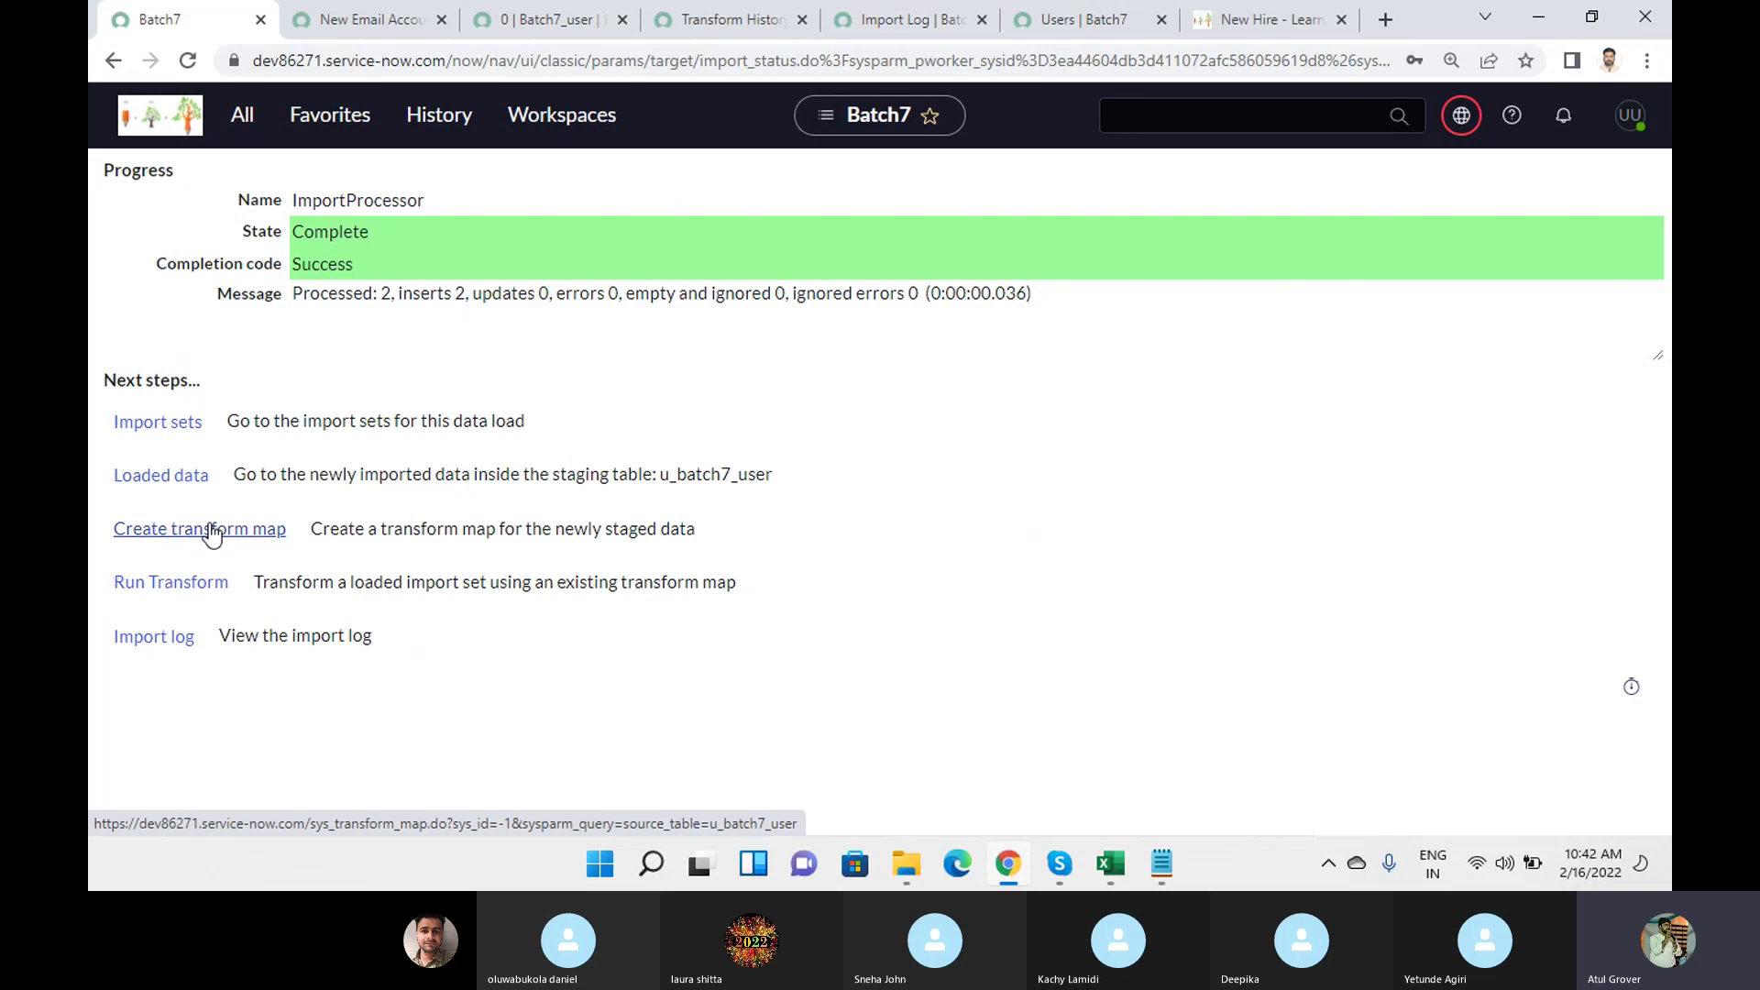
# Transform import set ISET0010003 with Batch7 - sys_user, then return to the Users list.
pyautogui.click(173, 592)
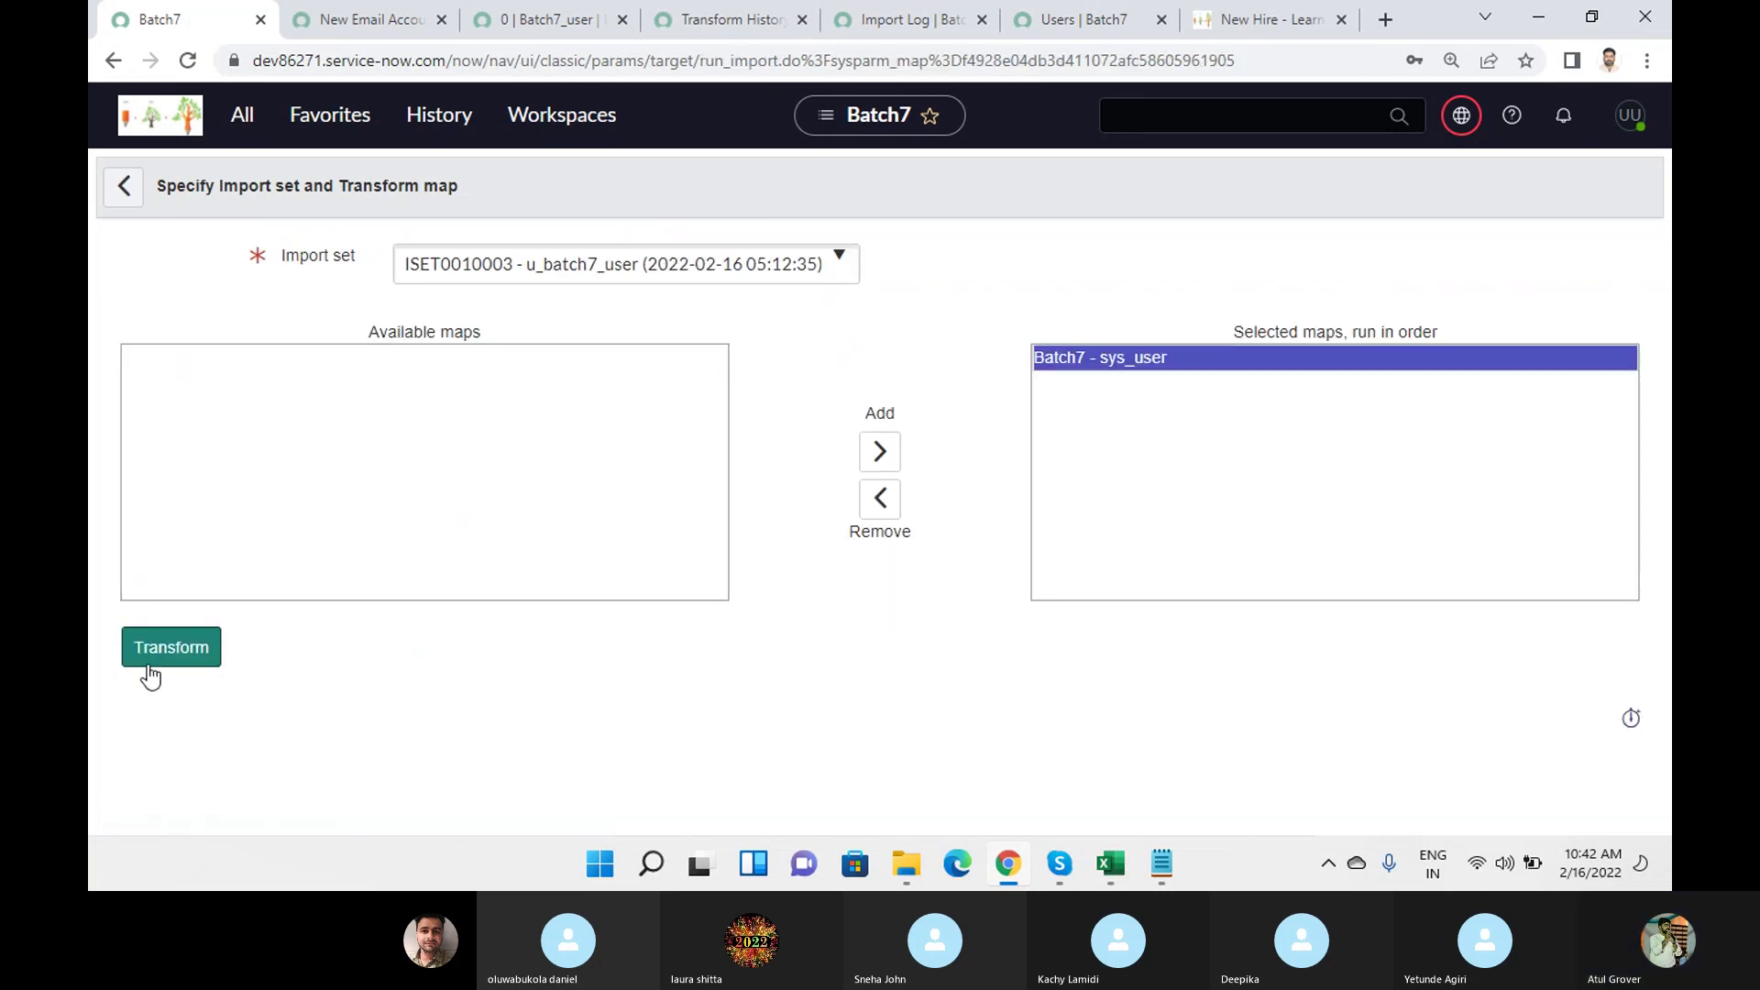
pyautogui.click(157, 666)
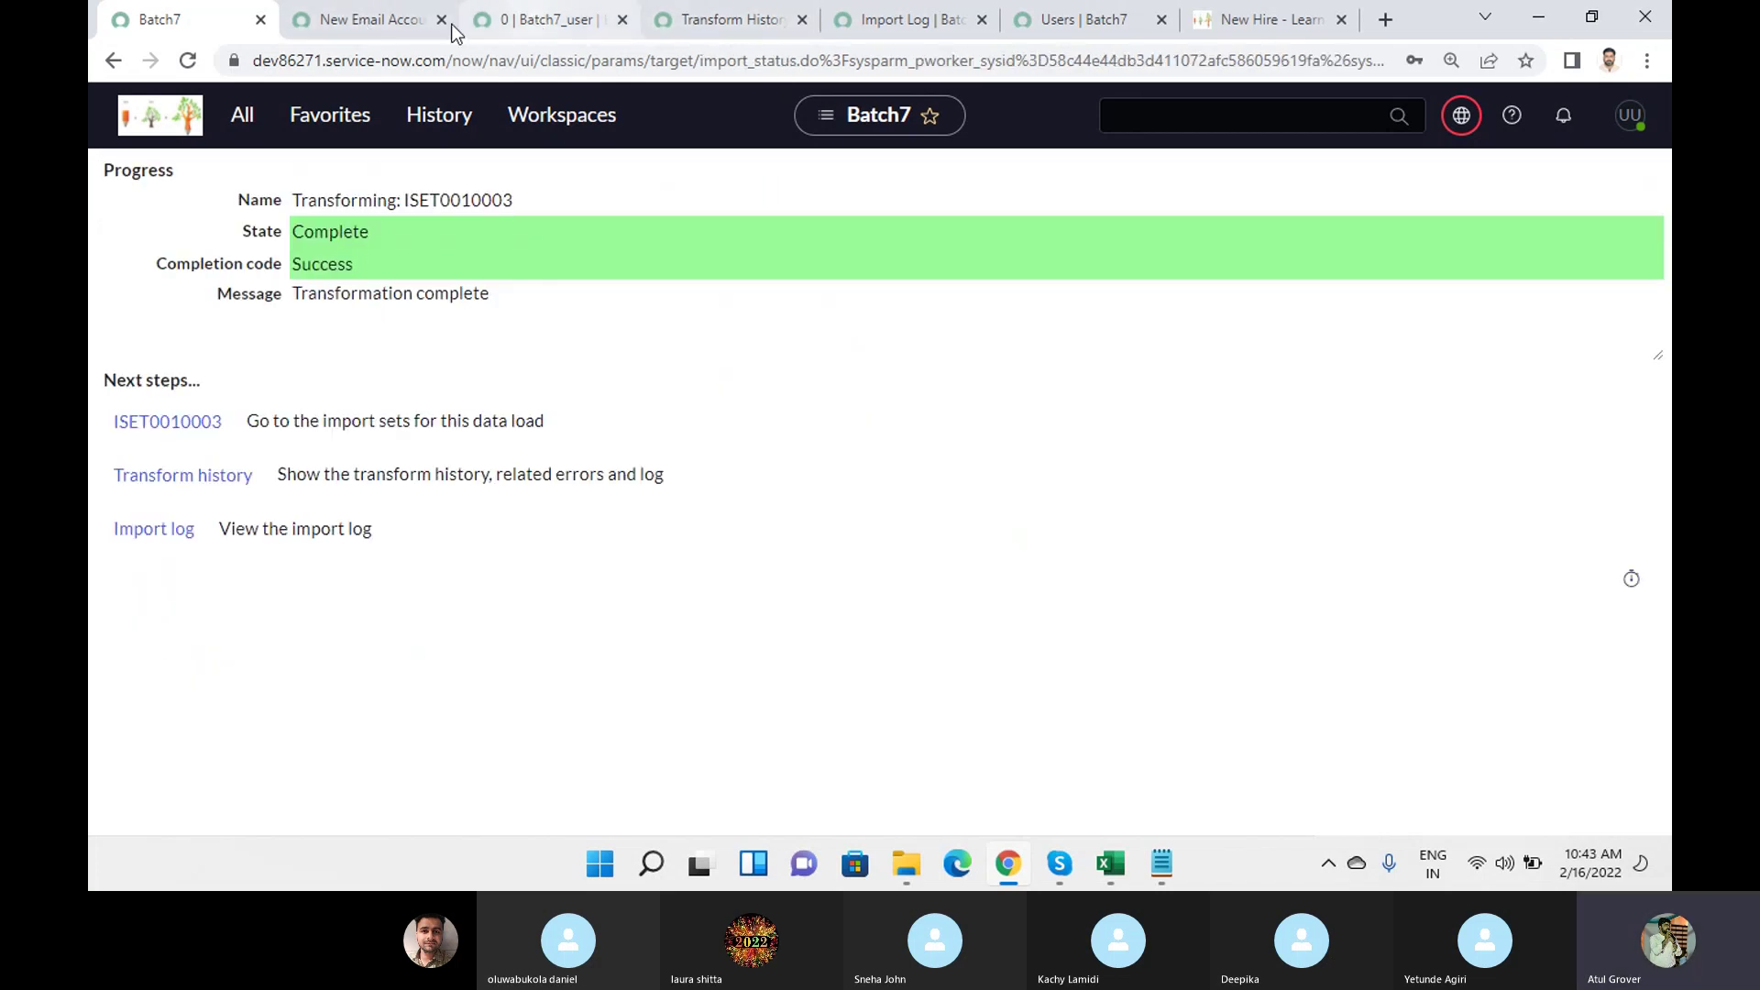
pyautogui.click(350, 28)
pyautogui.click(1103, 28)
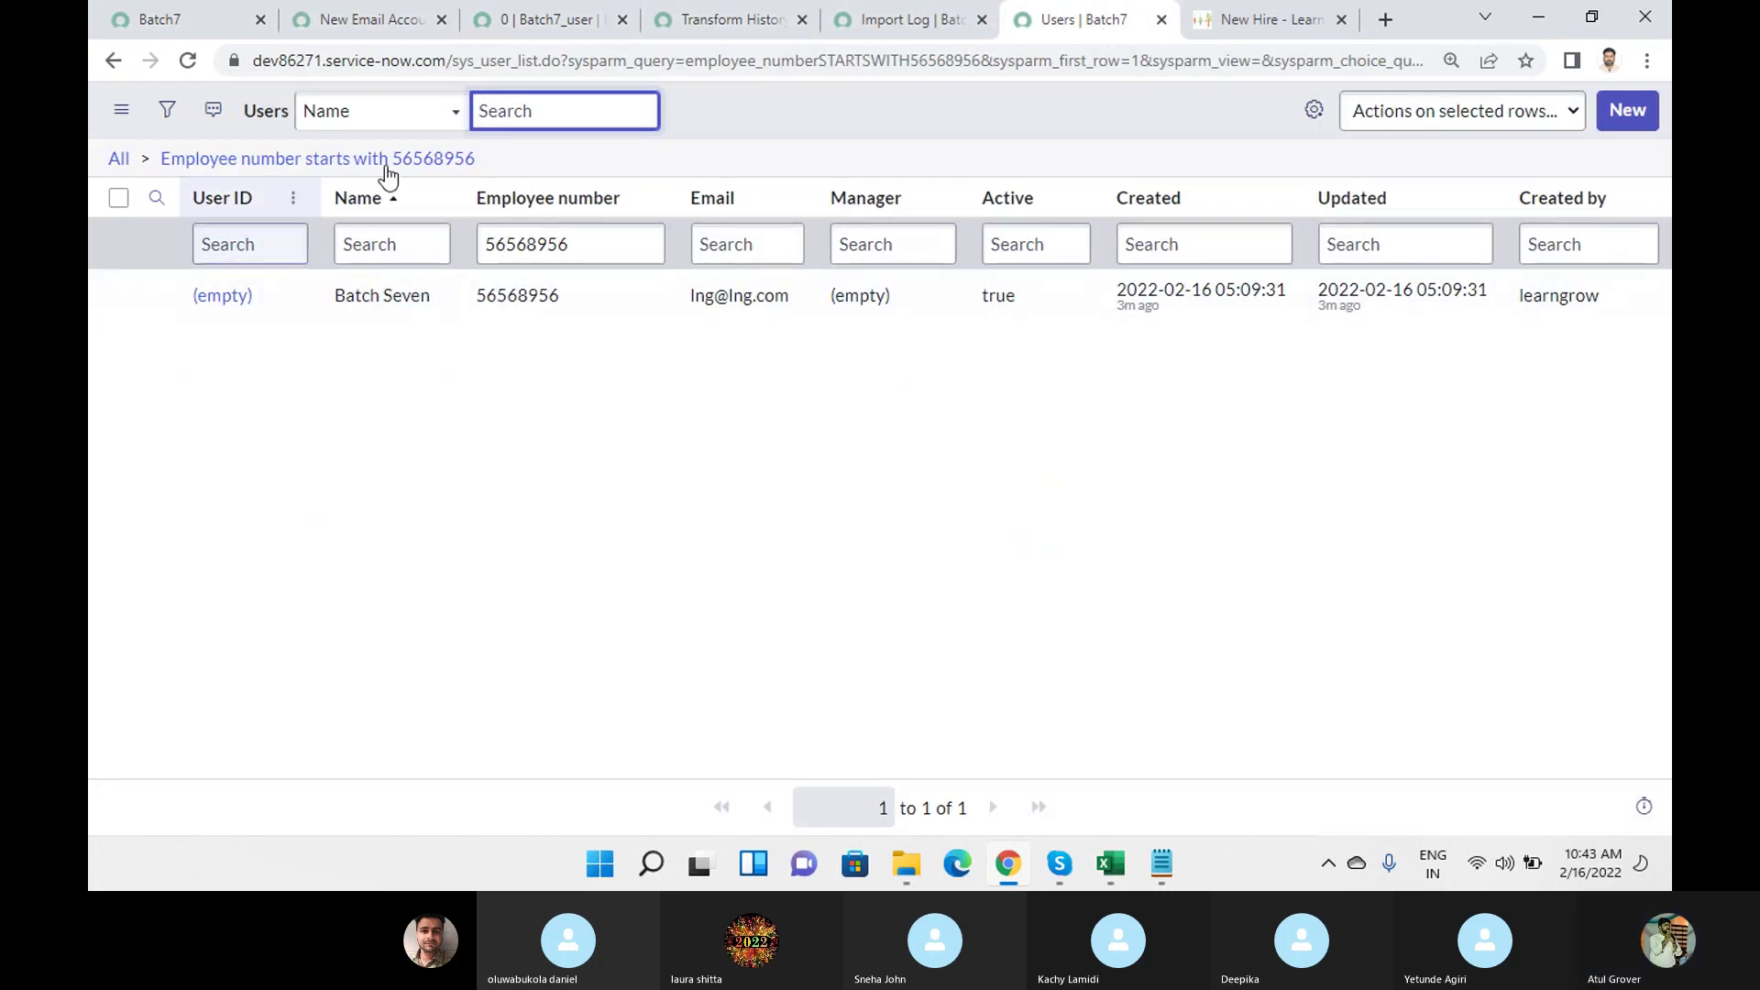
# Set the Users list filter condition to Created on Today and run it.
pyautogui.click(169, 116)
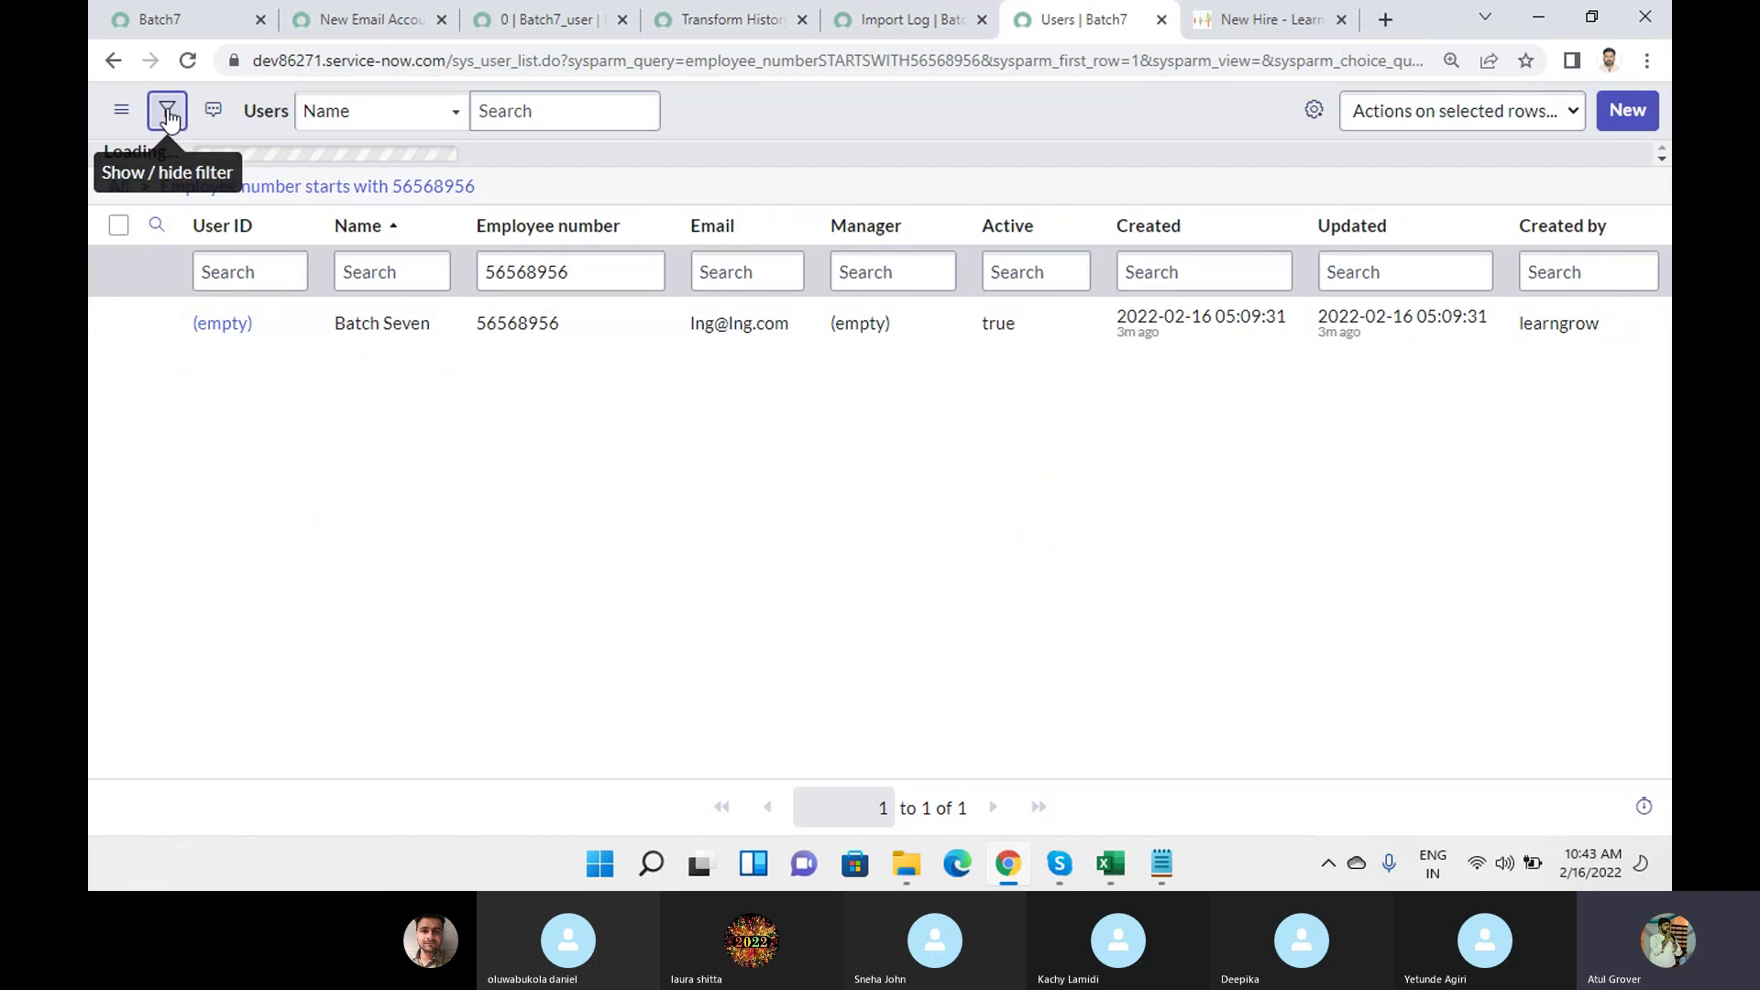
pyautogui.click(223, 227)
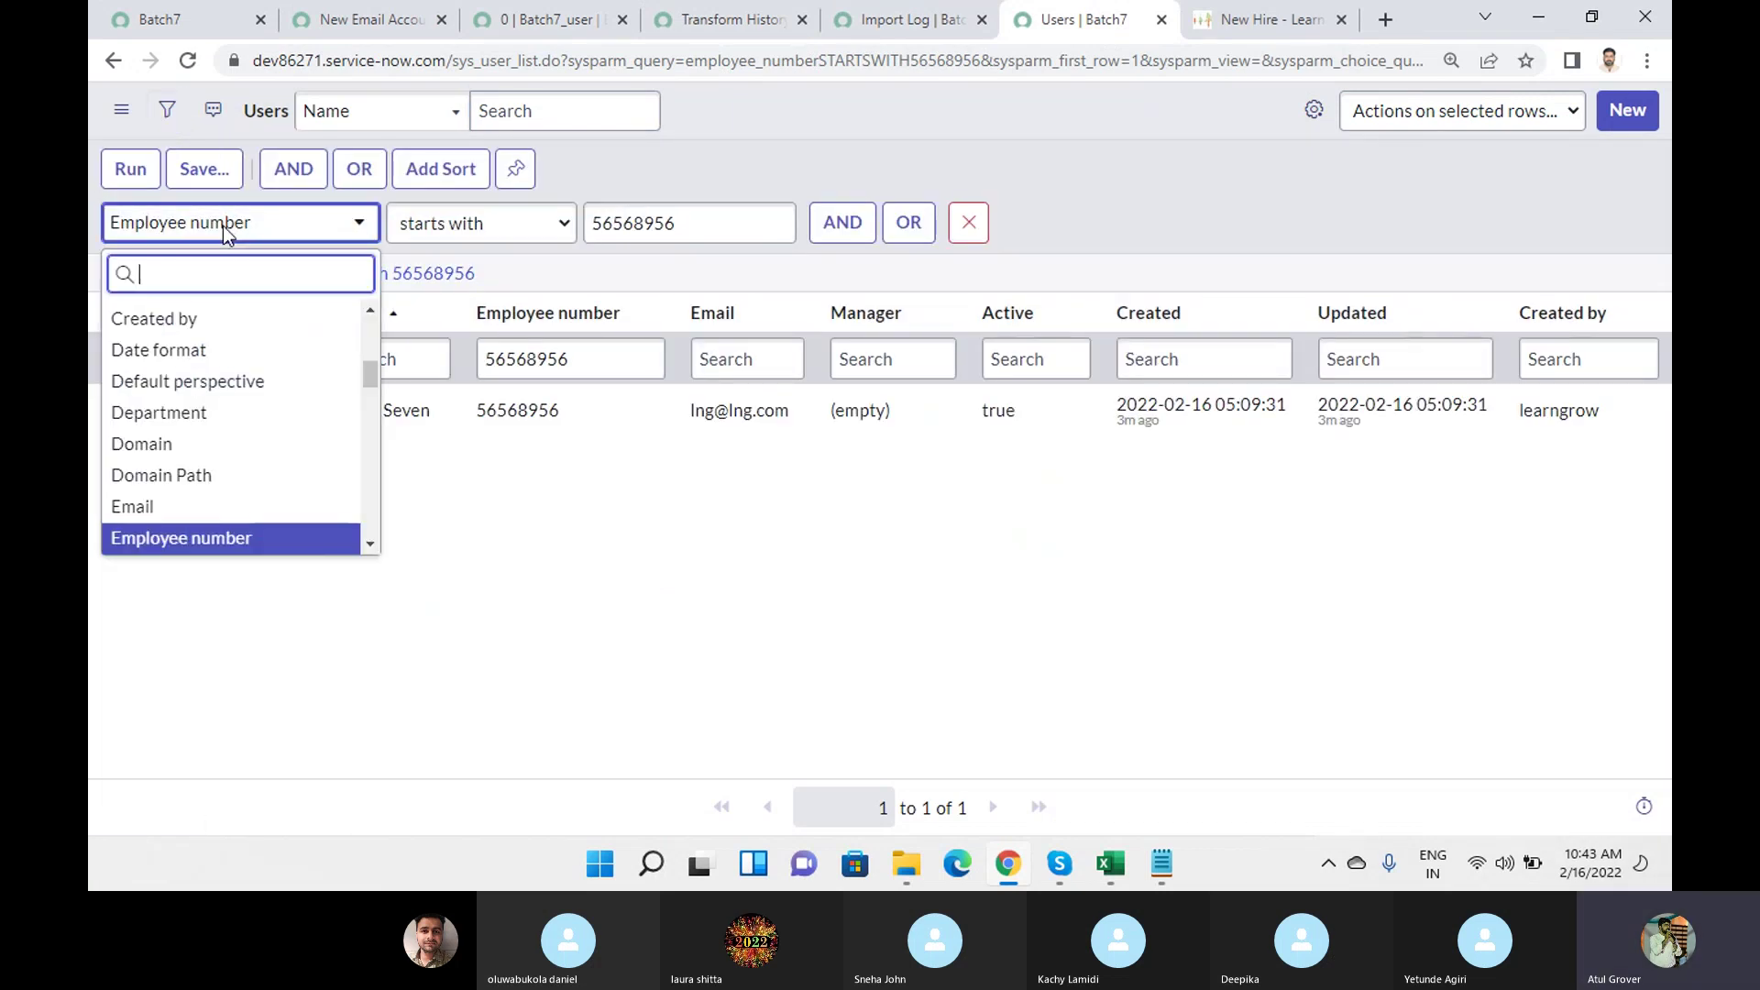
pyautogui.write('cretr')
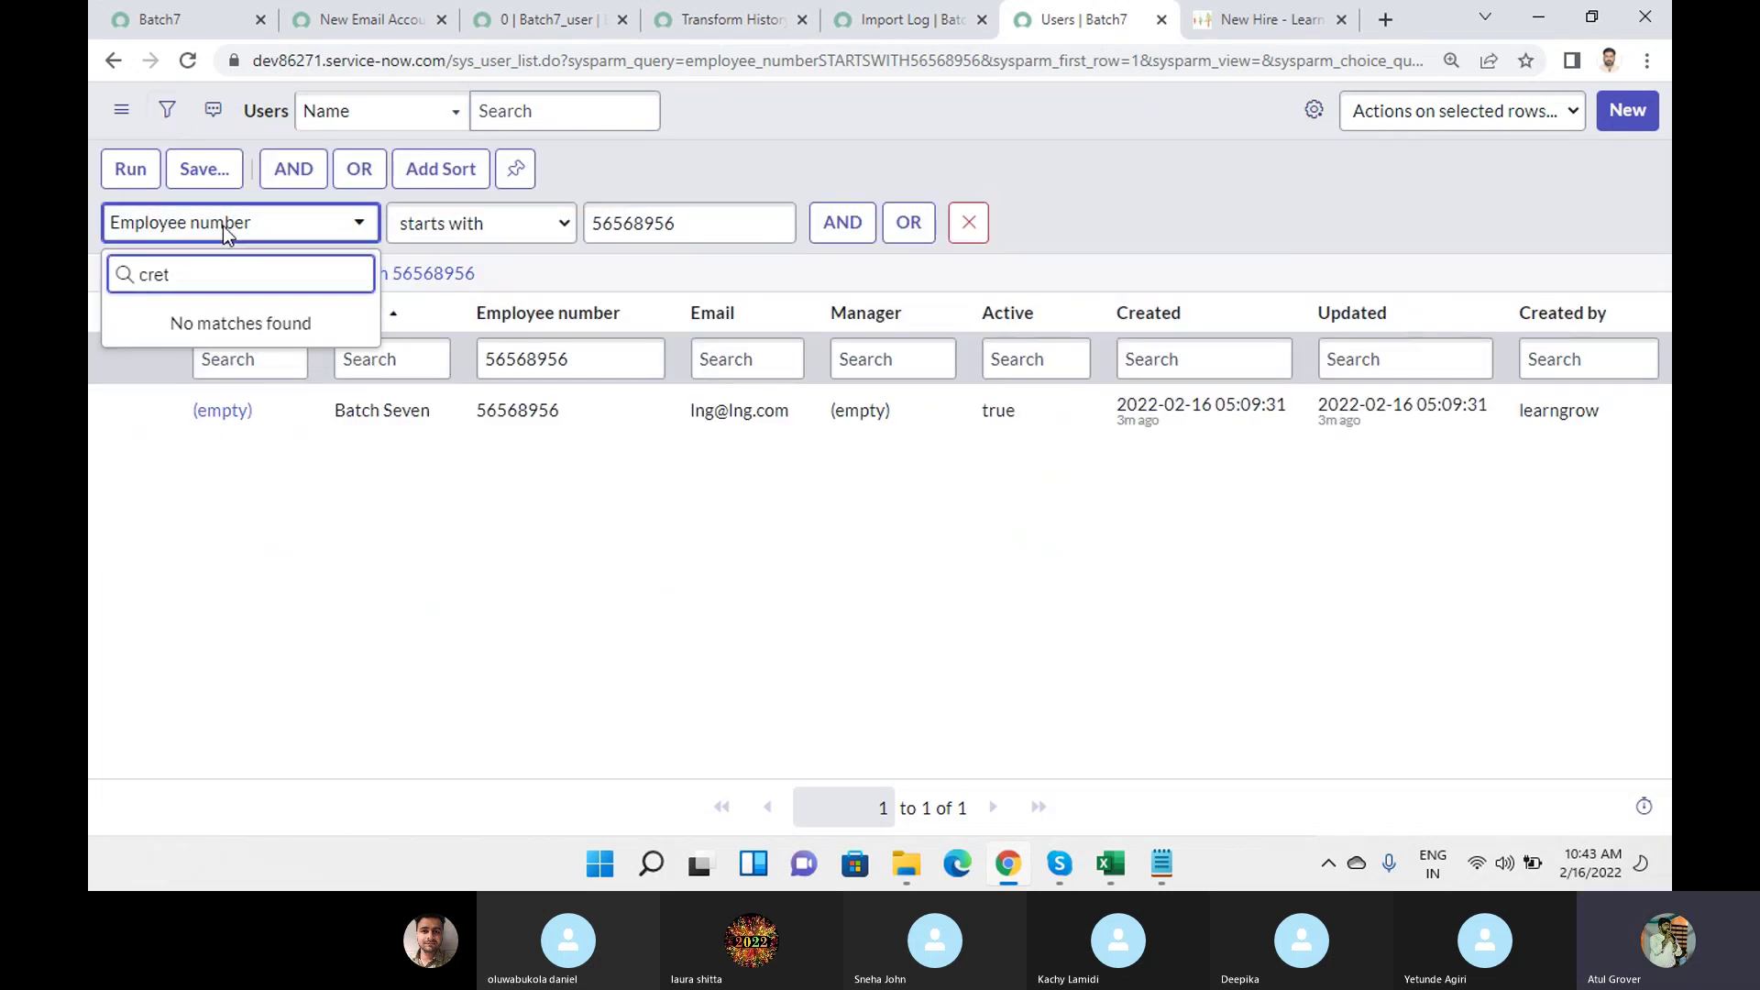
pyautogui.press('BackSpace')
pyautogui.press('BackSpace')
pyautogui.write('a')
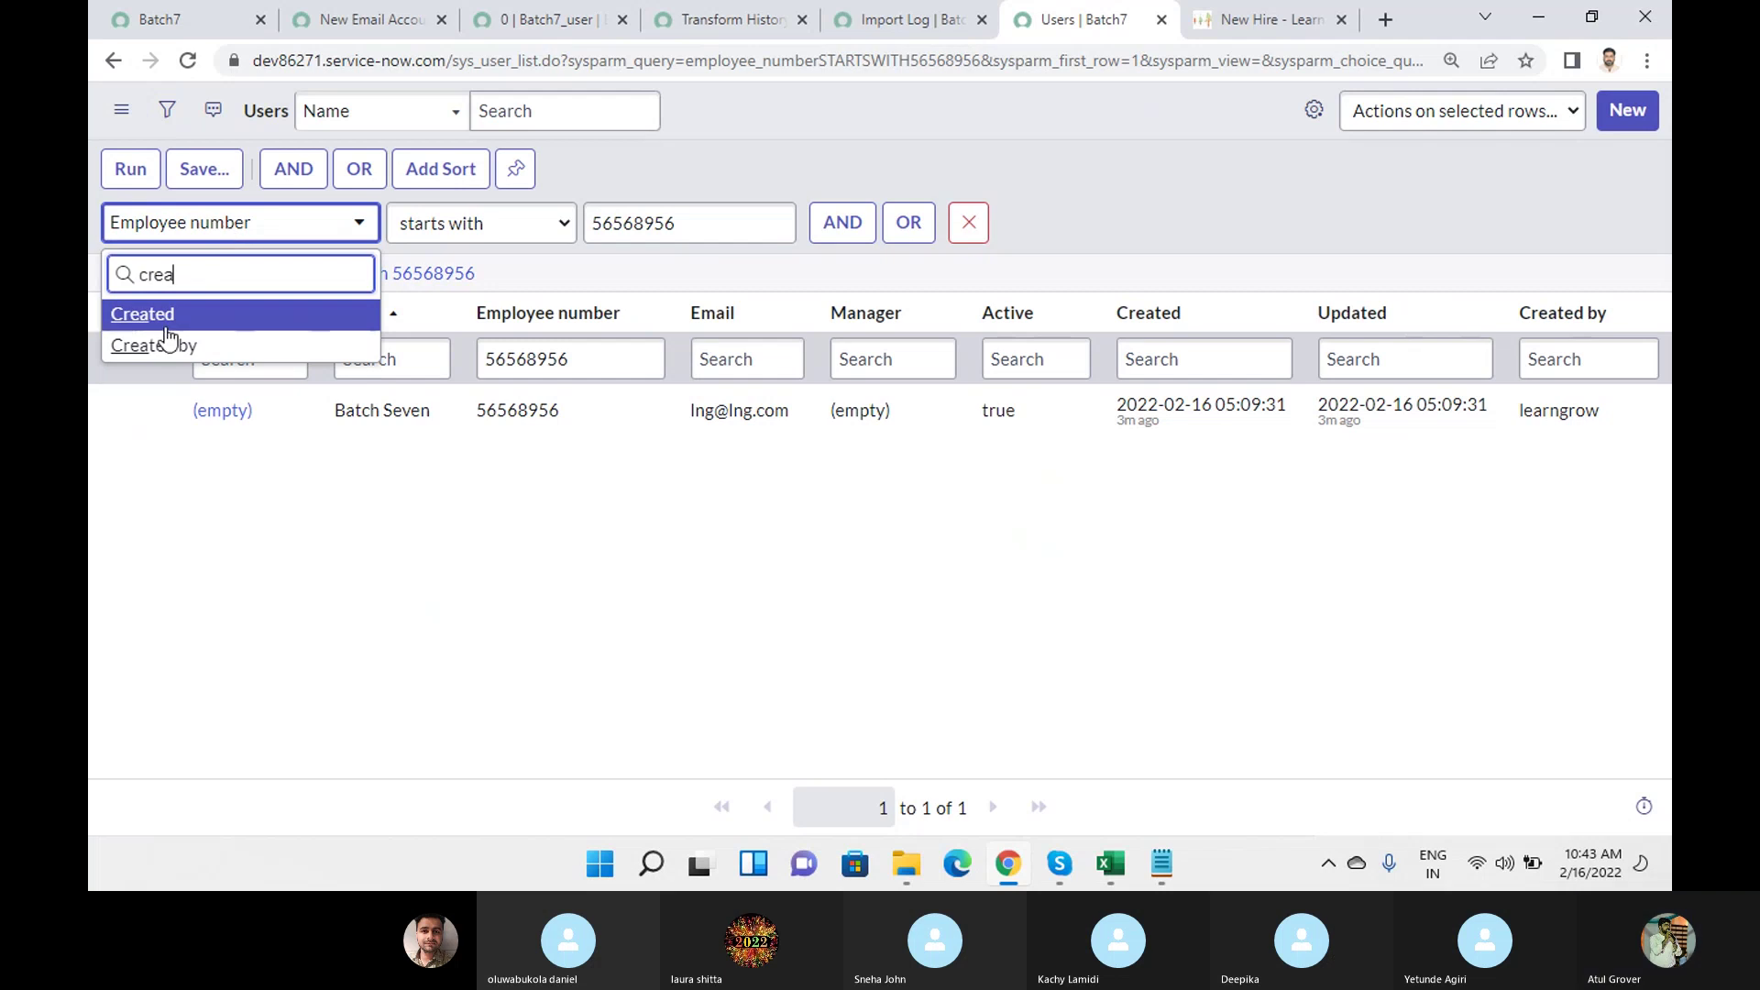
pyautogui.click(168, 316)
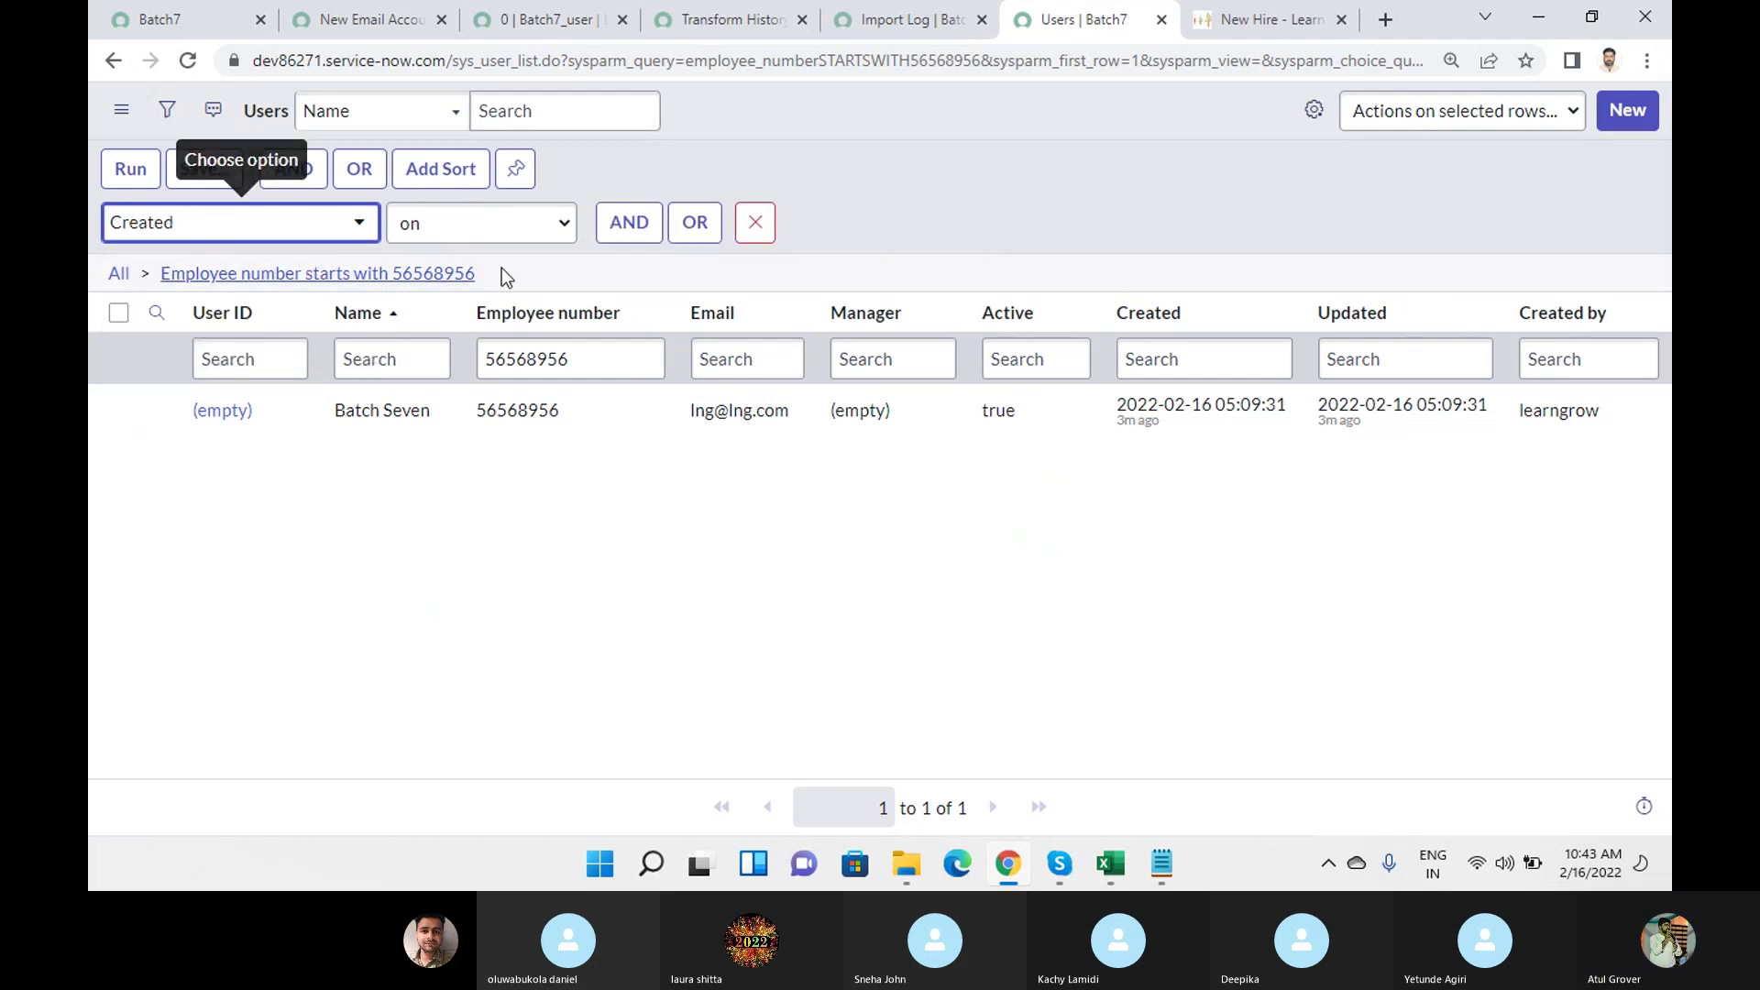
pyautogui.click(131, 170)
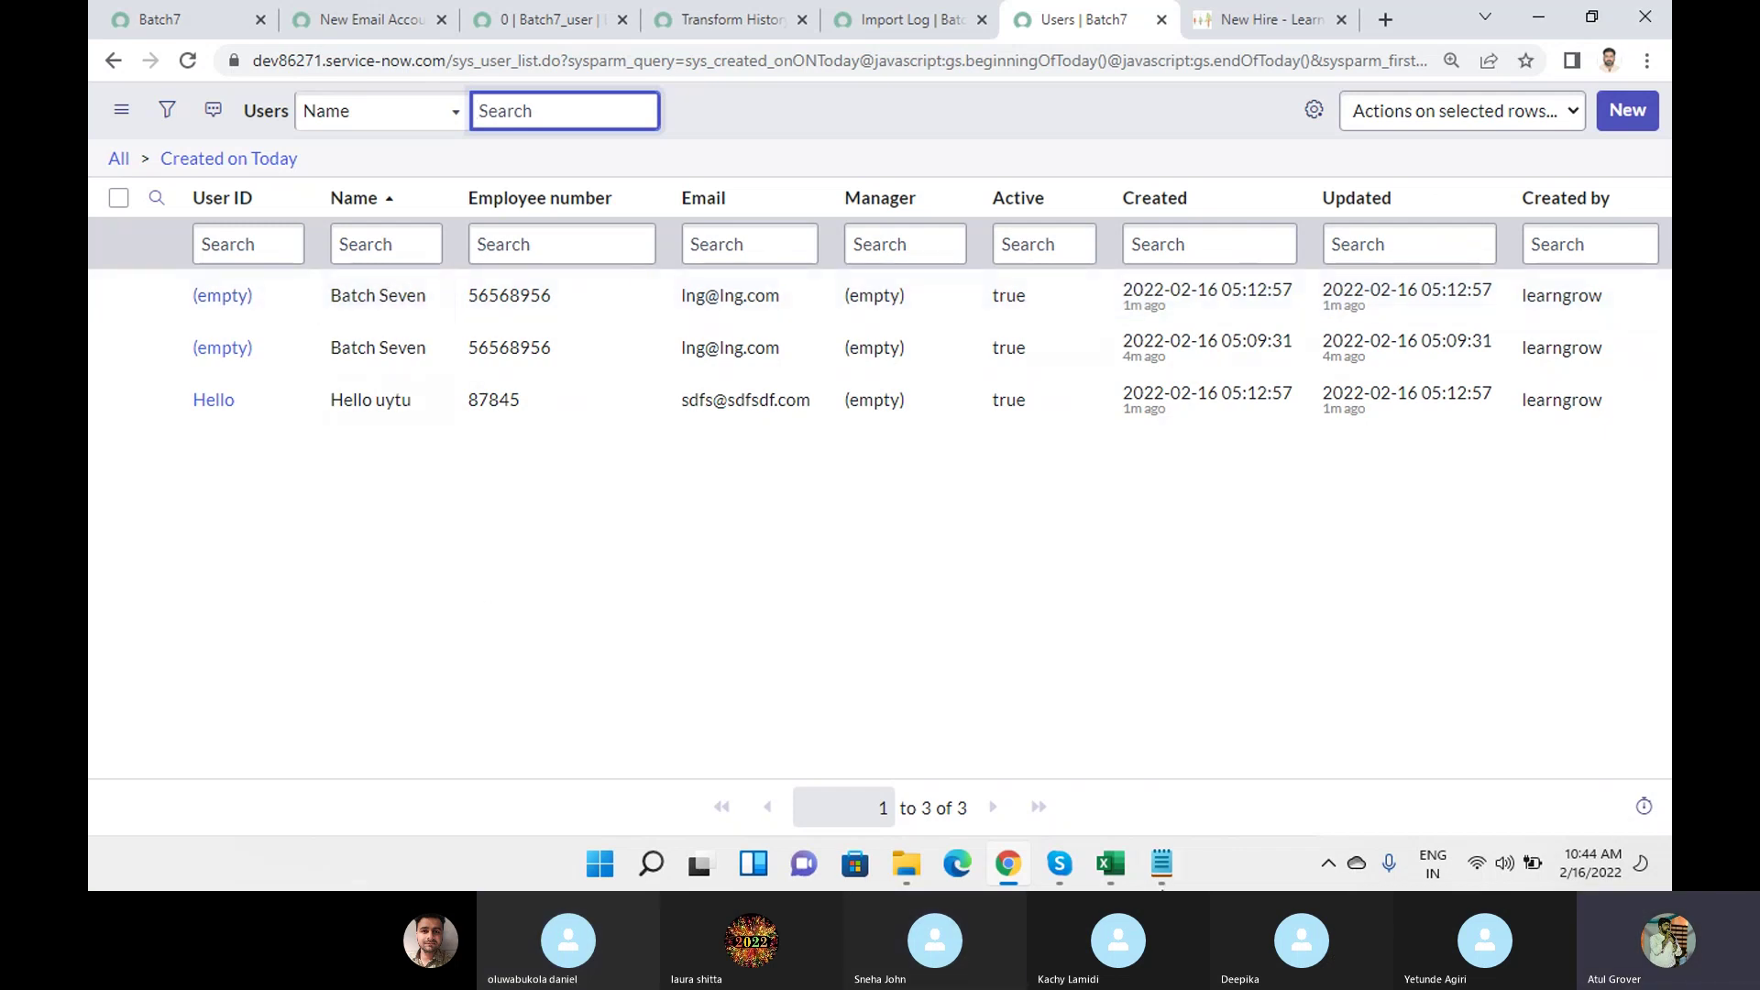
# Look at the sys_user (13) Excel workbook, then go back to the ServiceNow Users list.
pyautogui.click(1110, 863)
pyautogui.click(1367, 778)
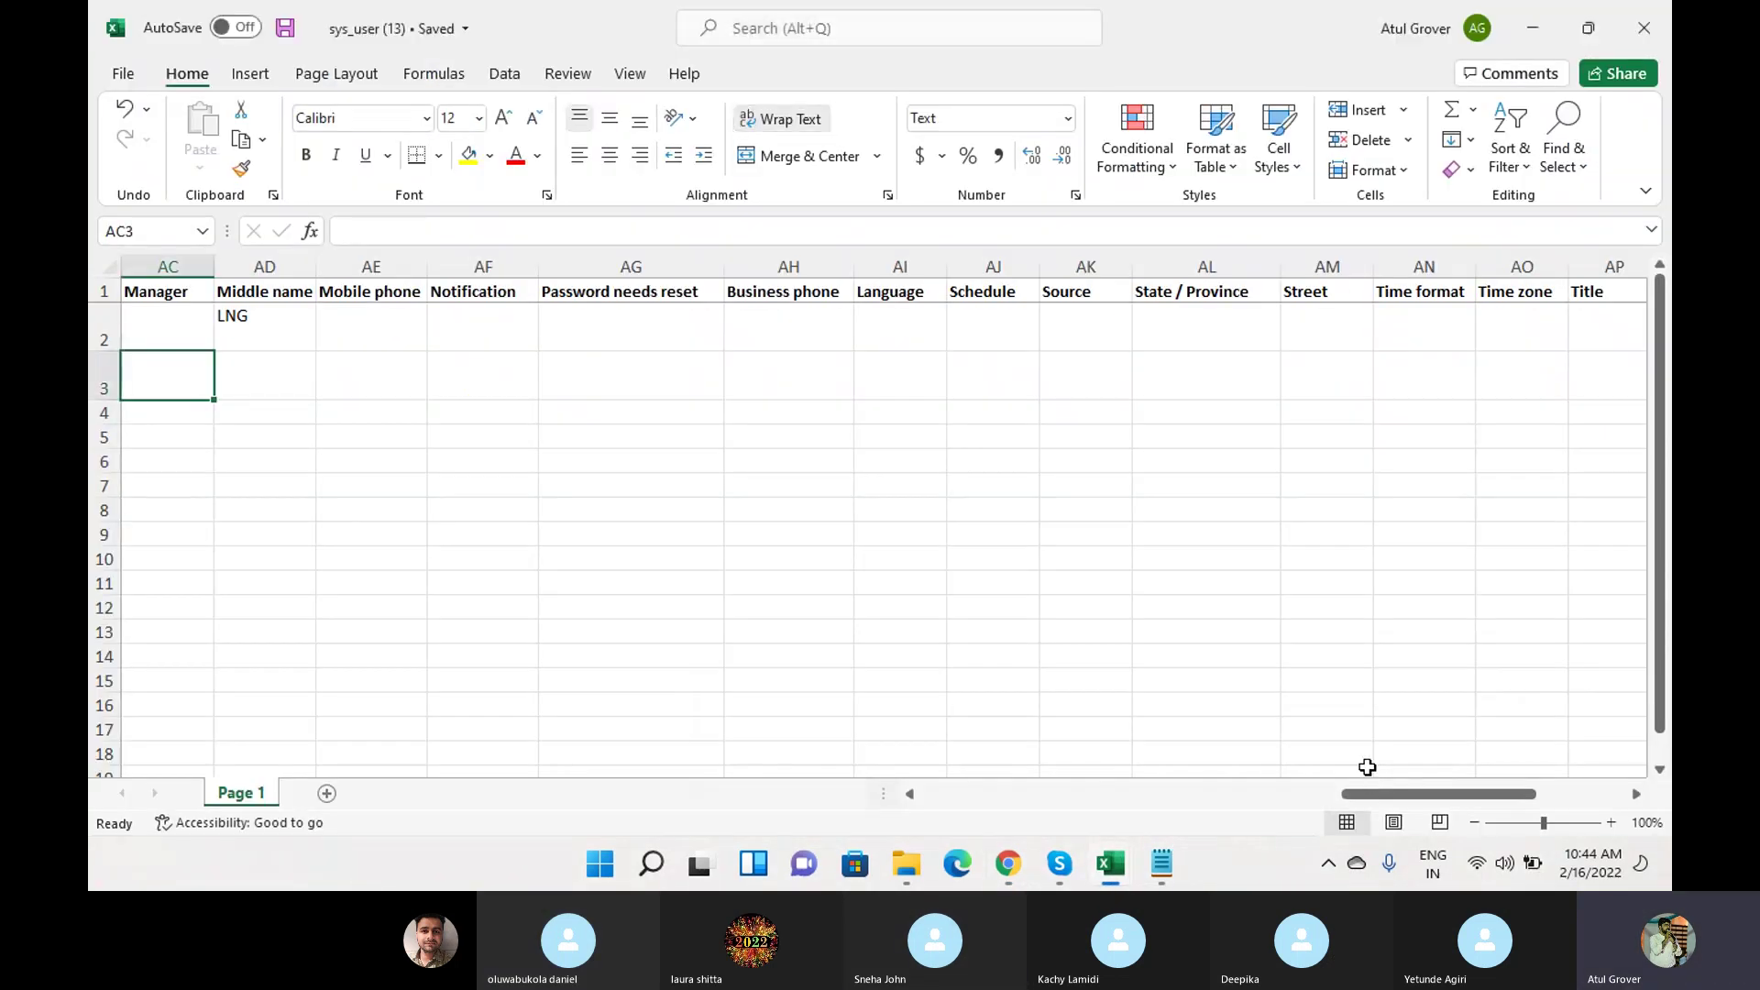
pyautogui.click(1007, 863)
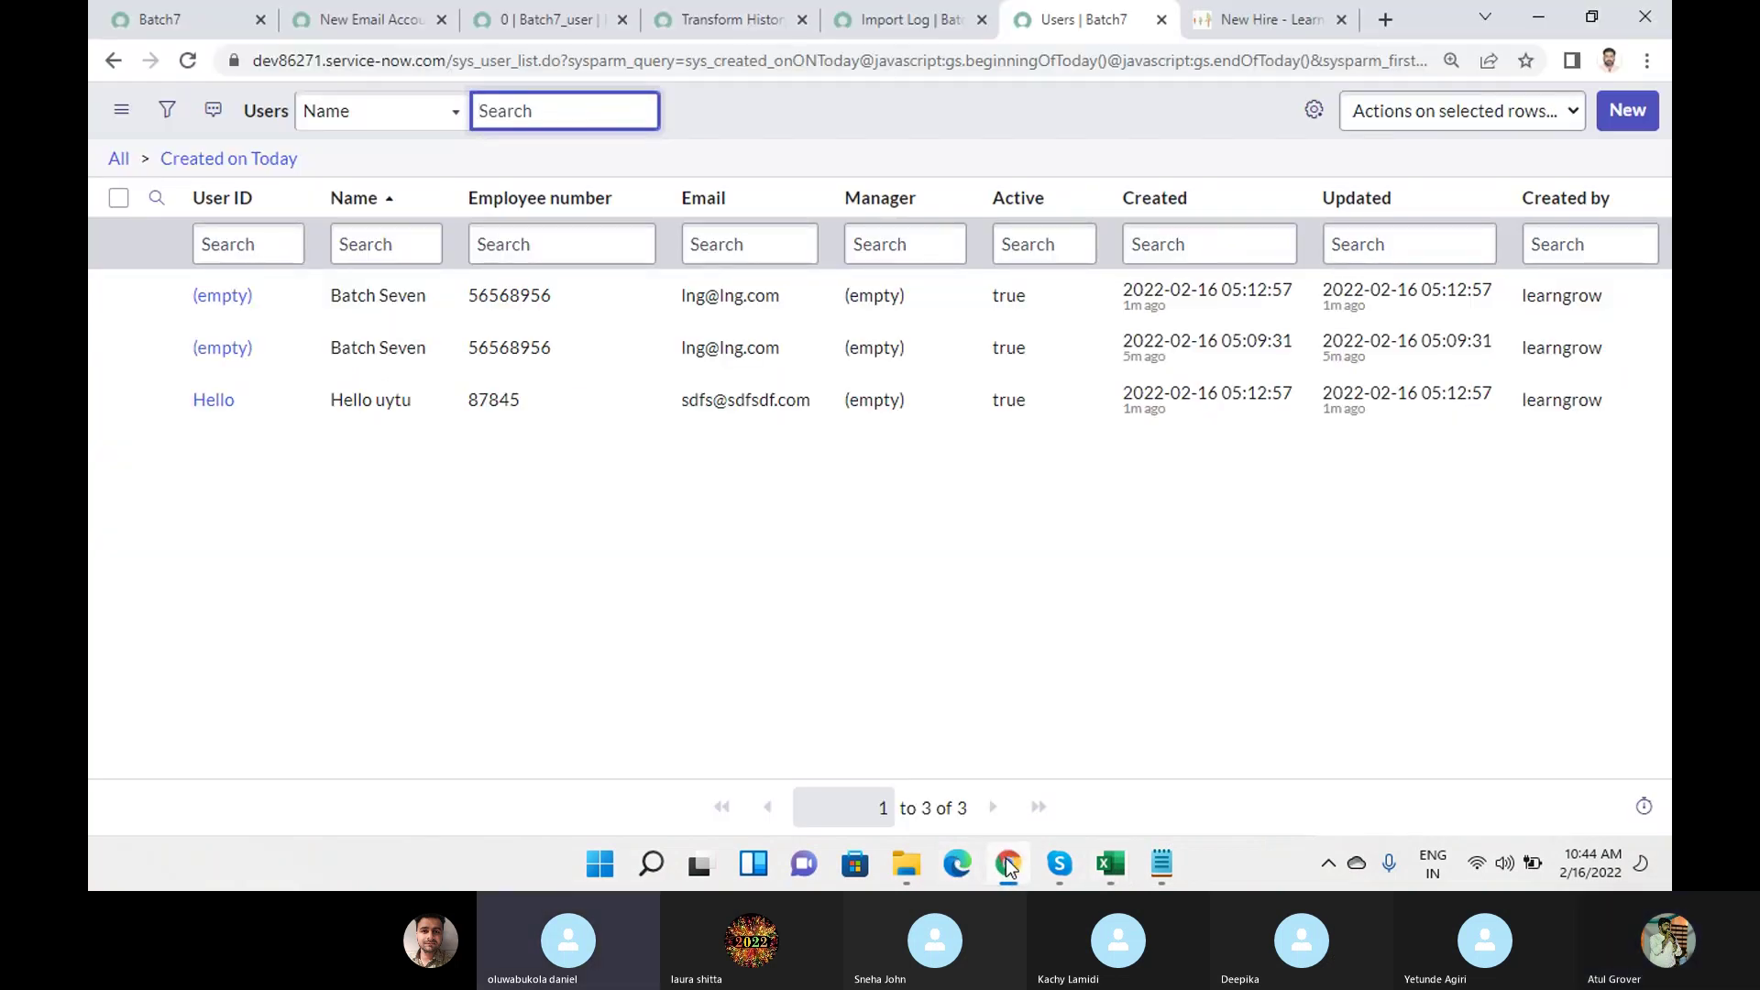
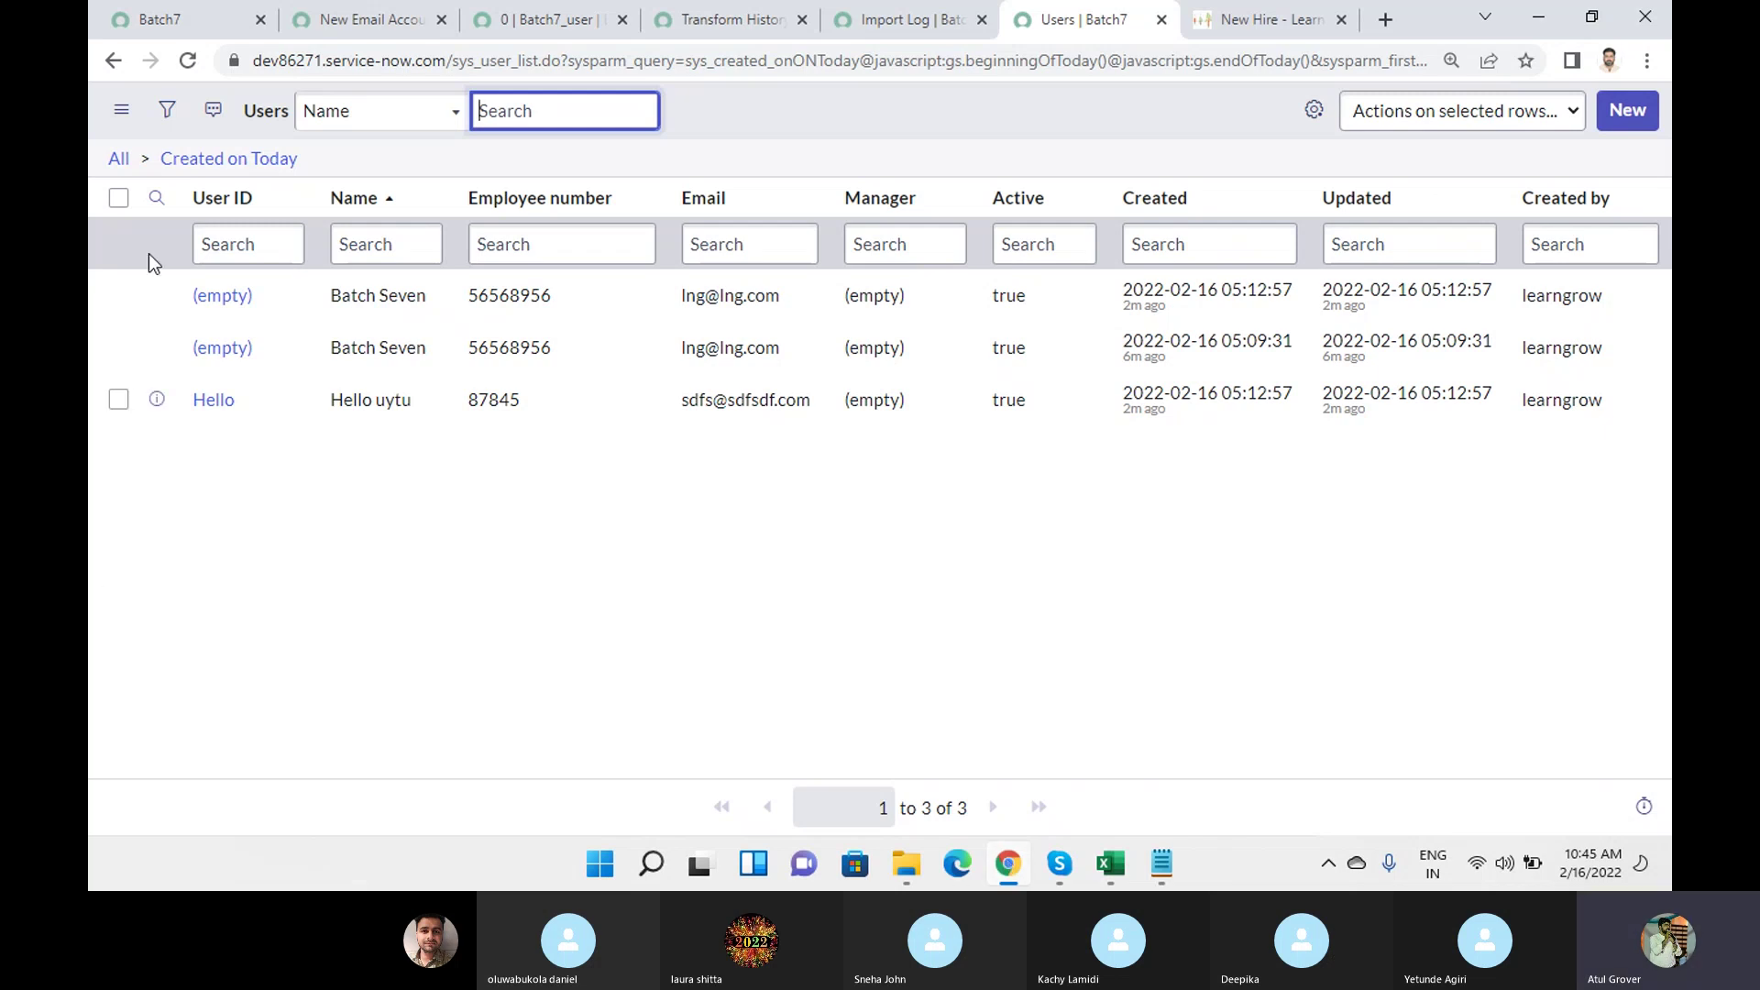
# Search Google for 'coalsec in Servicenow' and highlight the featured coalesce explanation.
pyautogui.click(1383, 36)
pyautogui.write('coalsec')
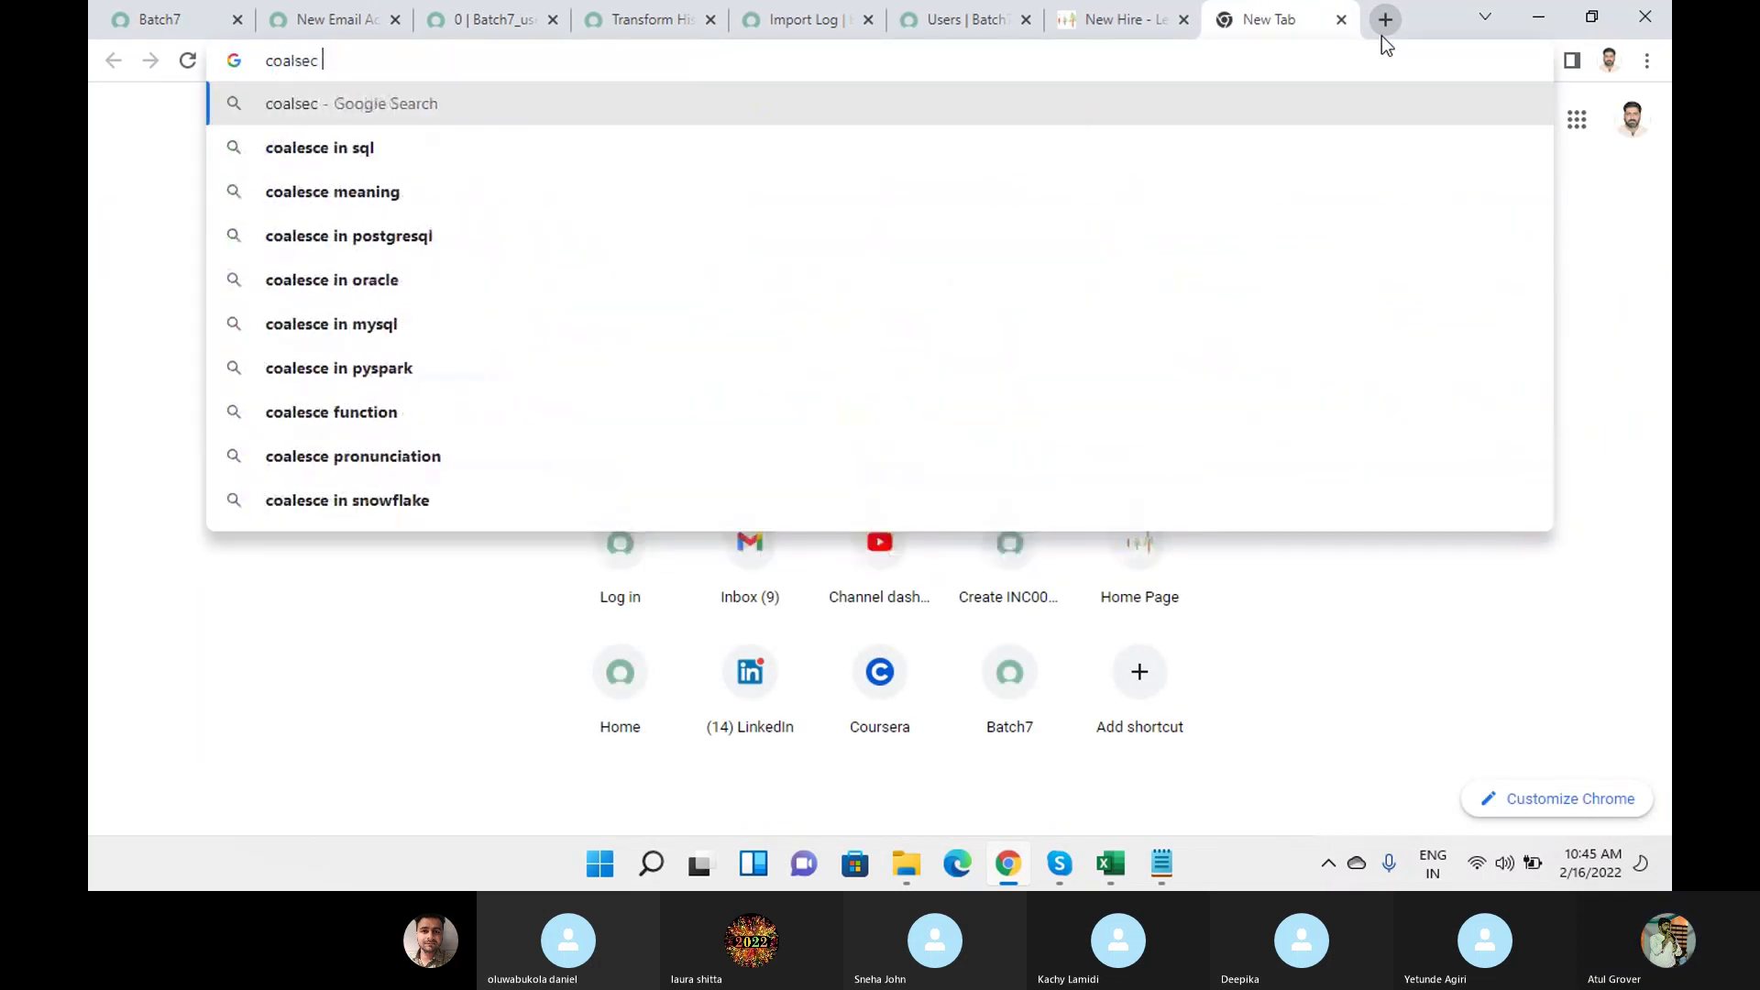
pyautogui.write(' in Ser')
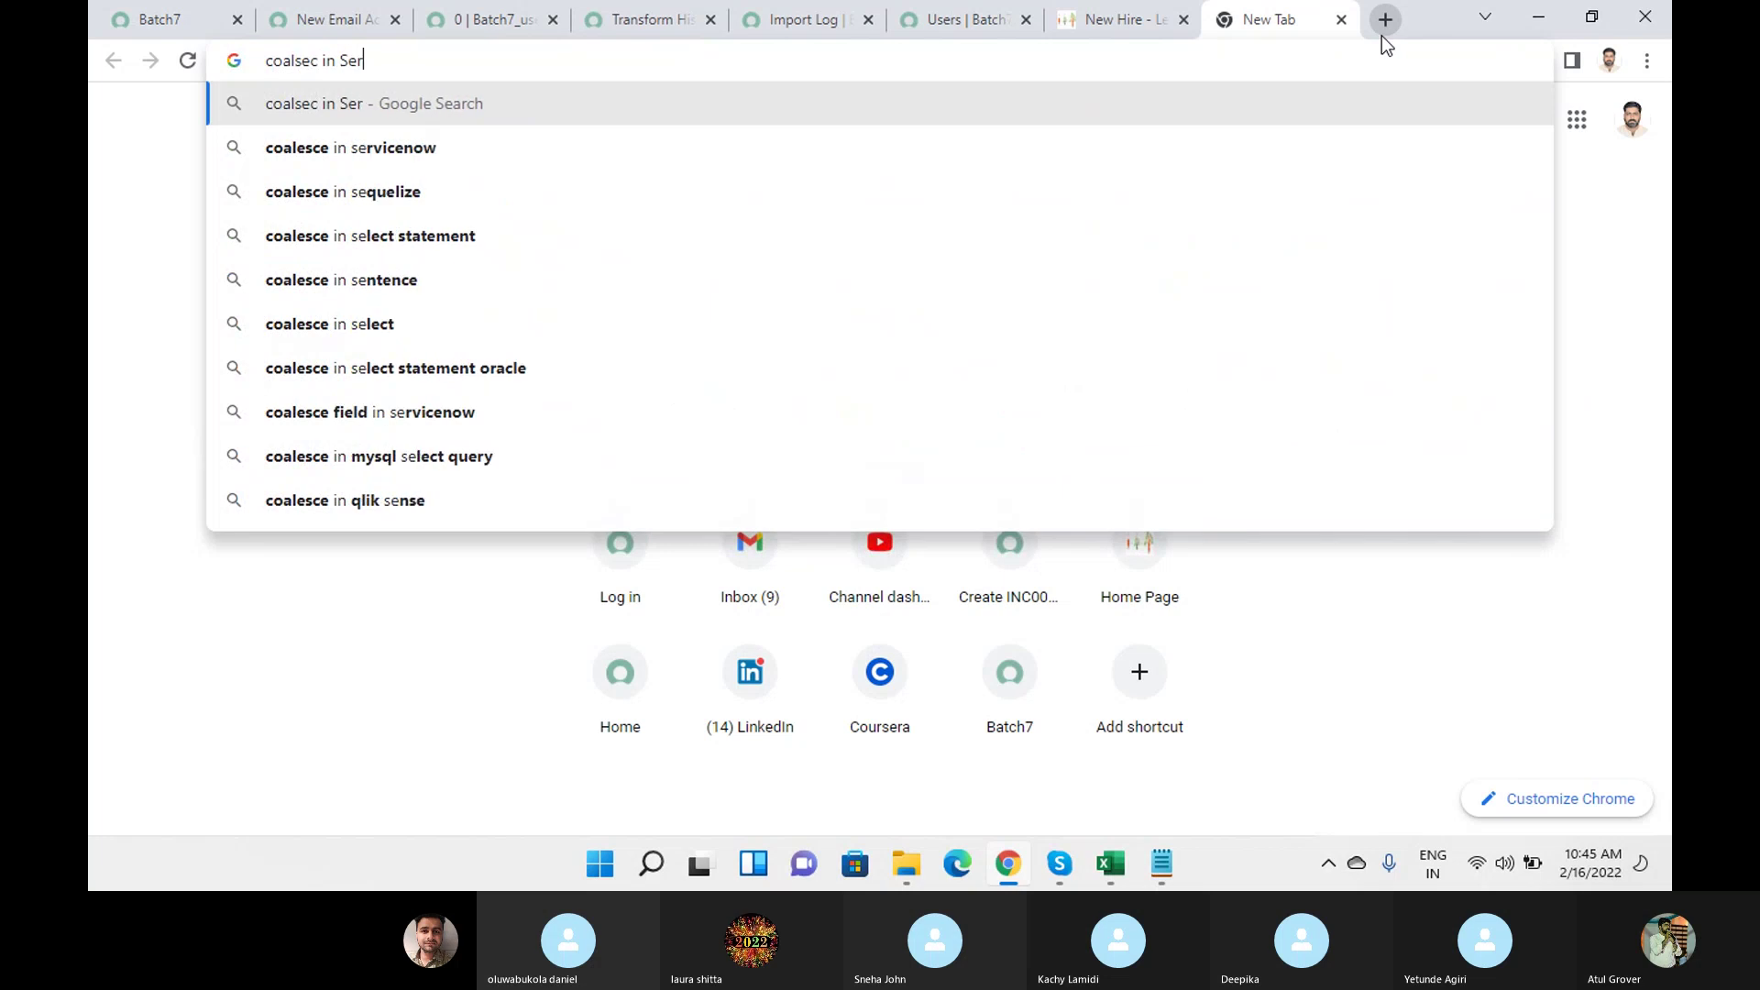
pyautogui.write('vicenow')
pyautogui.press('Return')
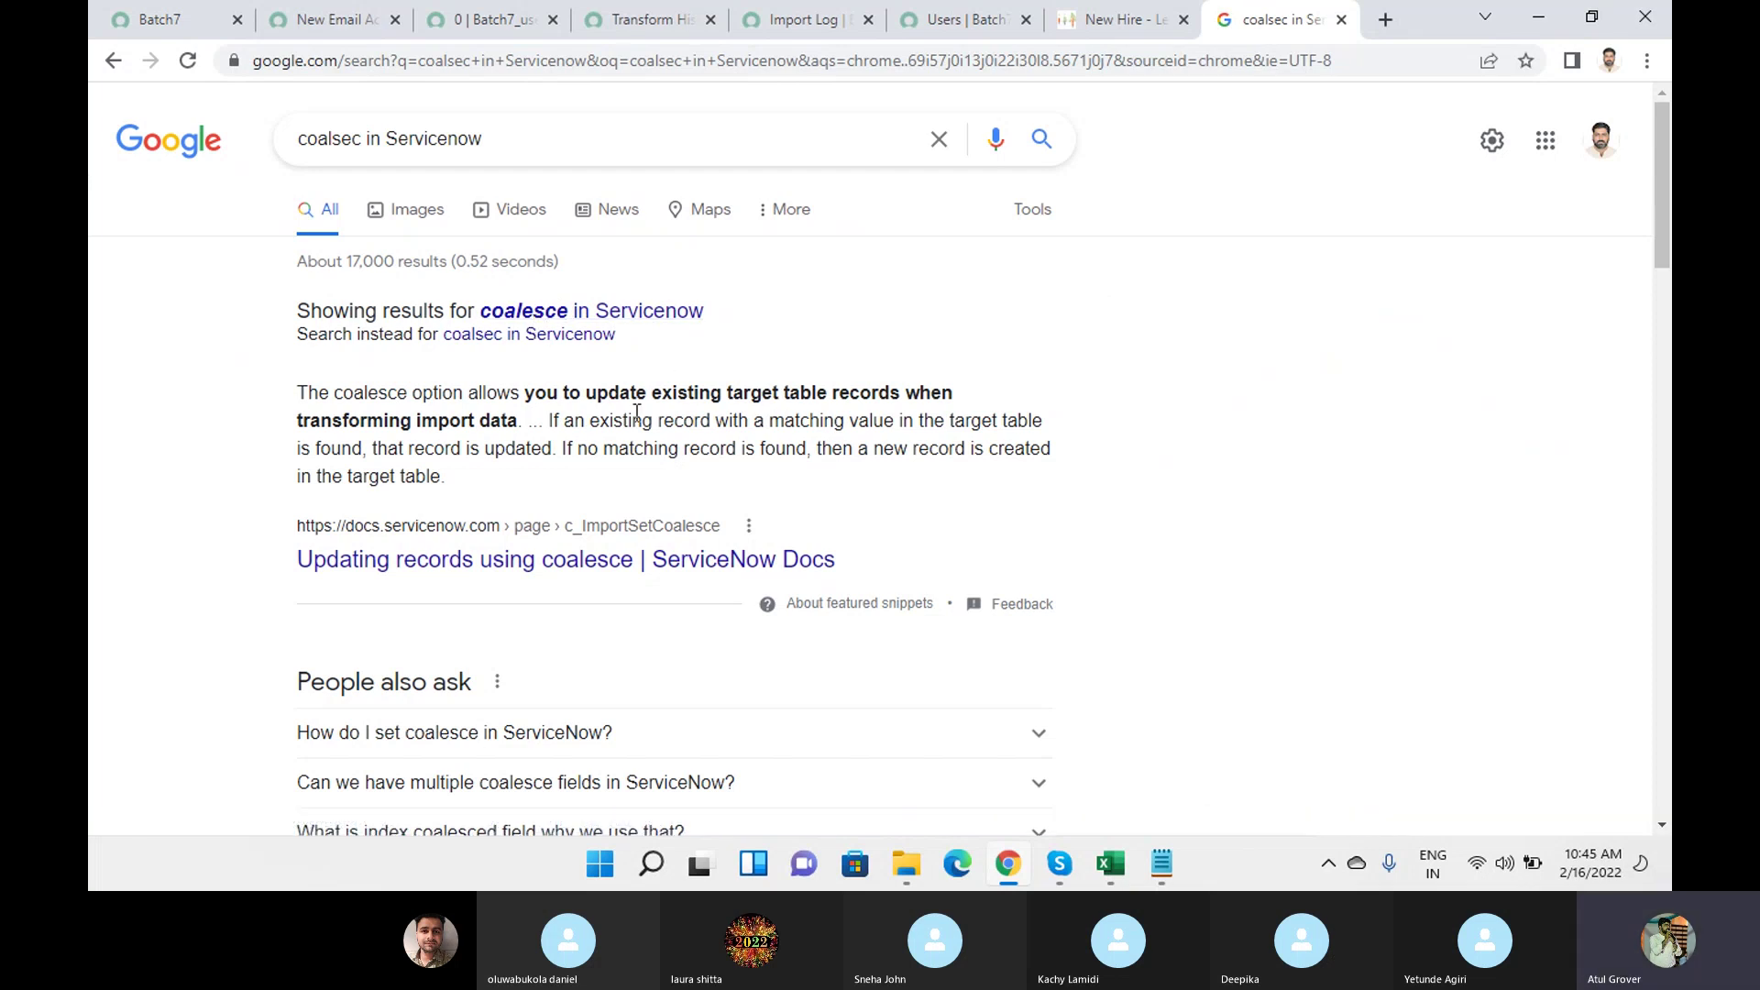
pyautogui.moveTo(297, 392); pyautogui.dragTo(391, 392)
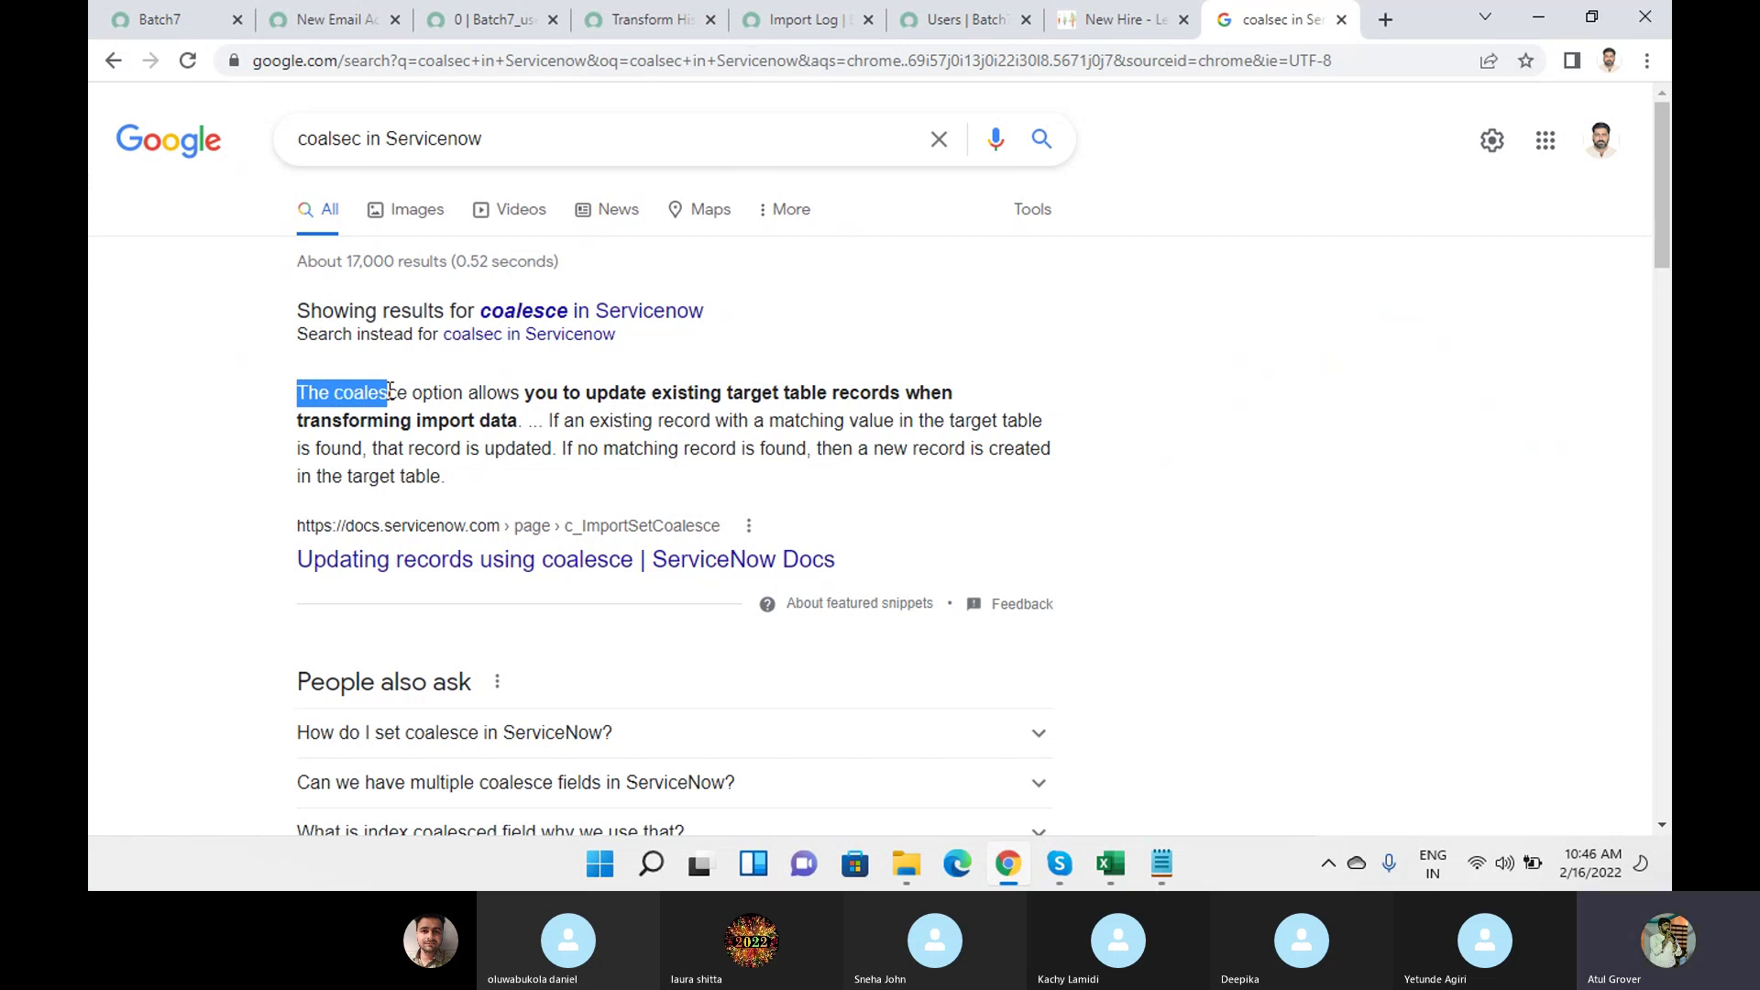
pyautogui.moveTo(1120, 859)
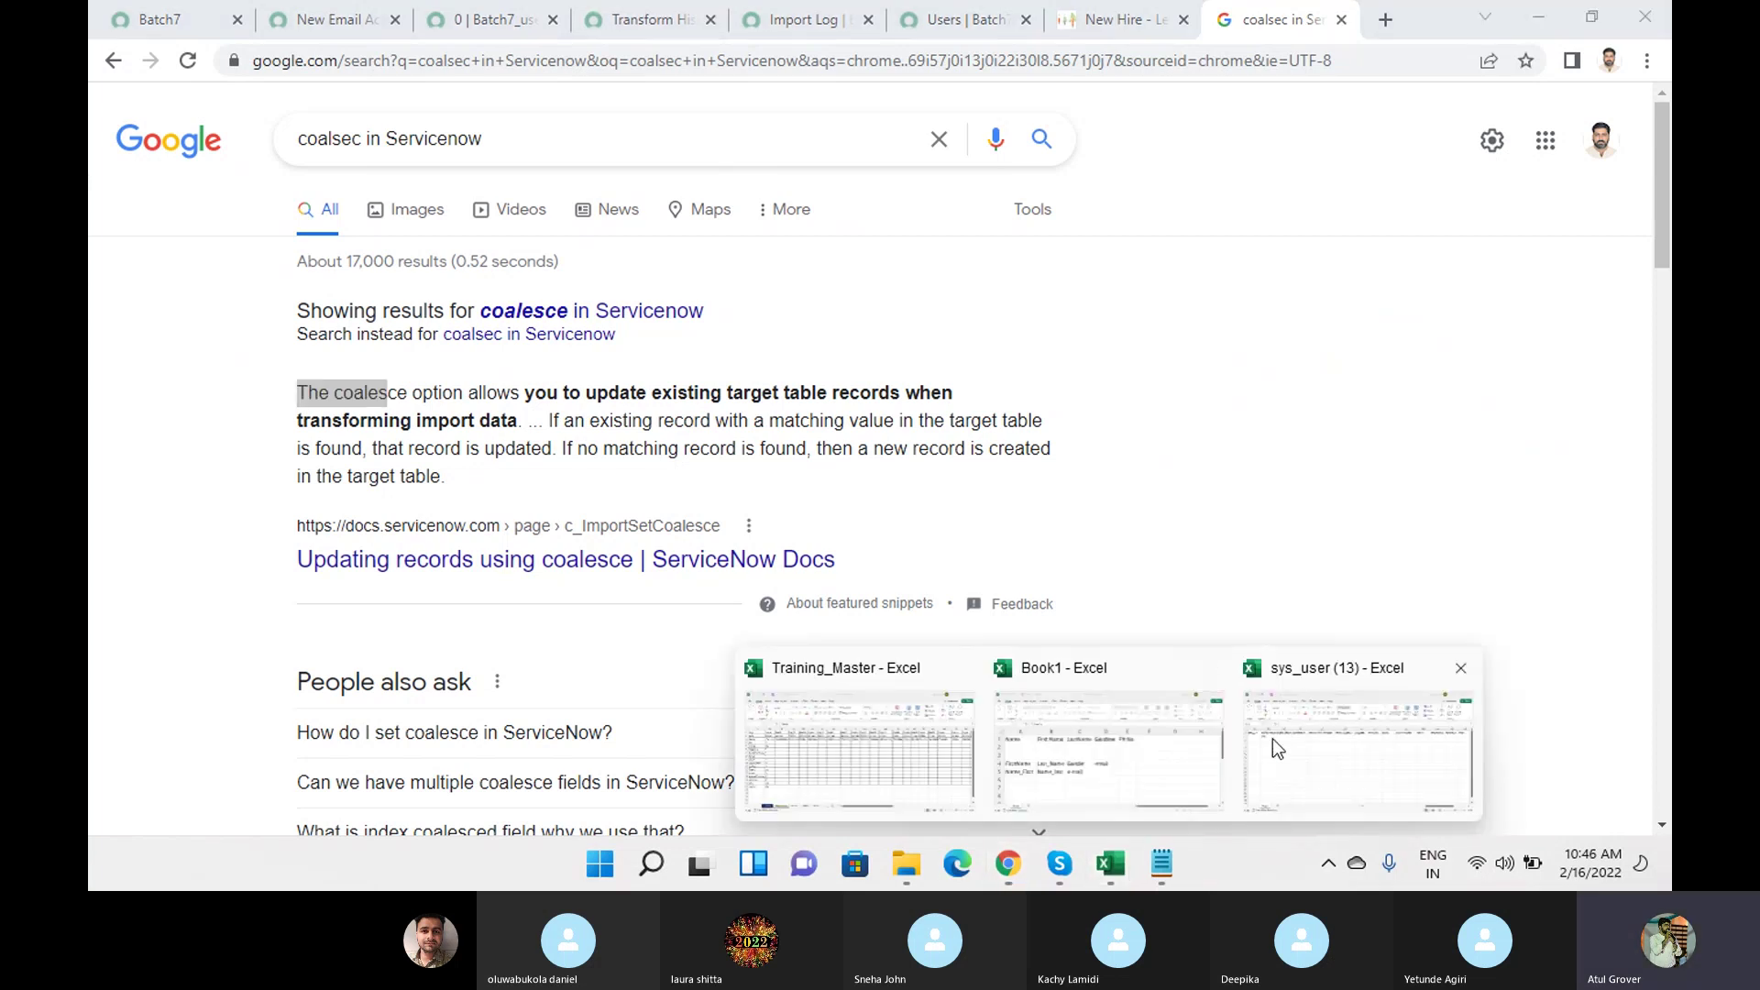
pyautogui.click(1321, 739)
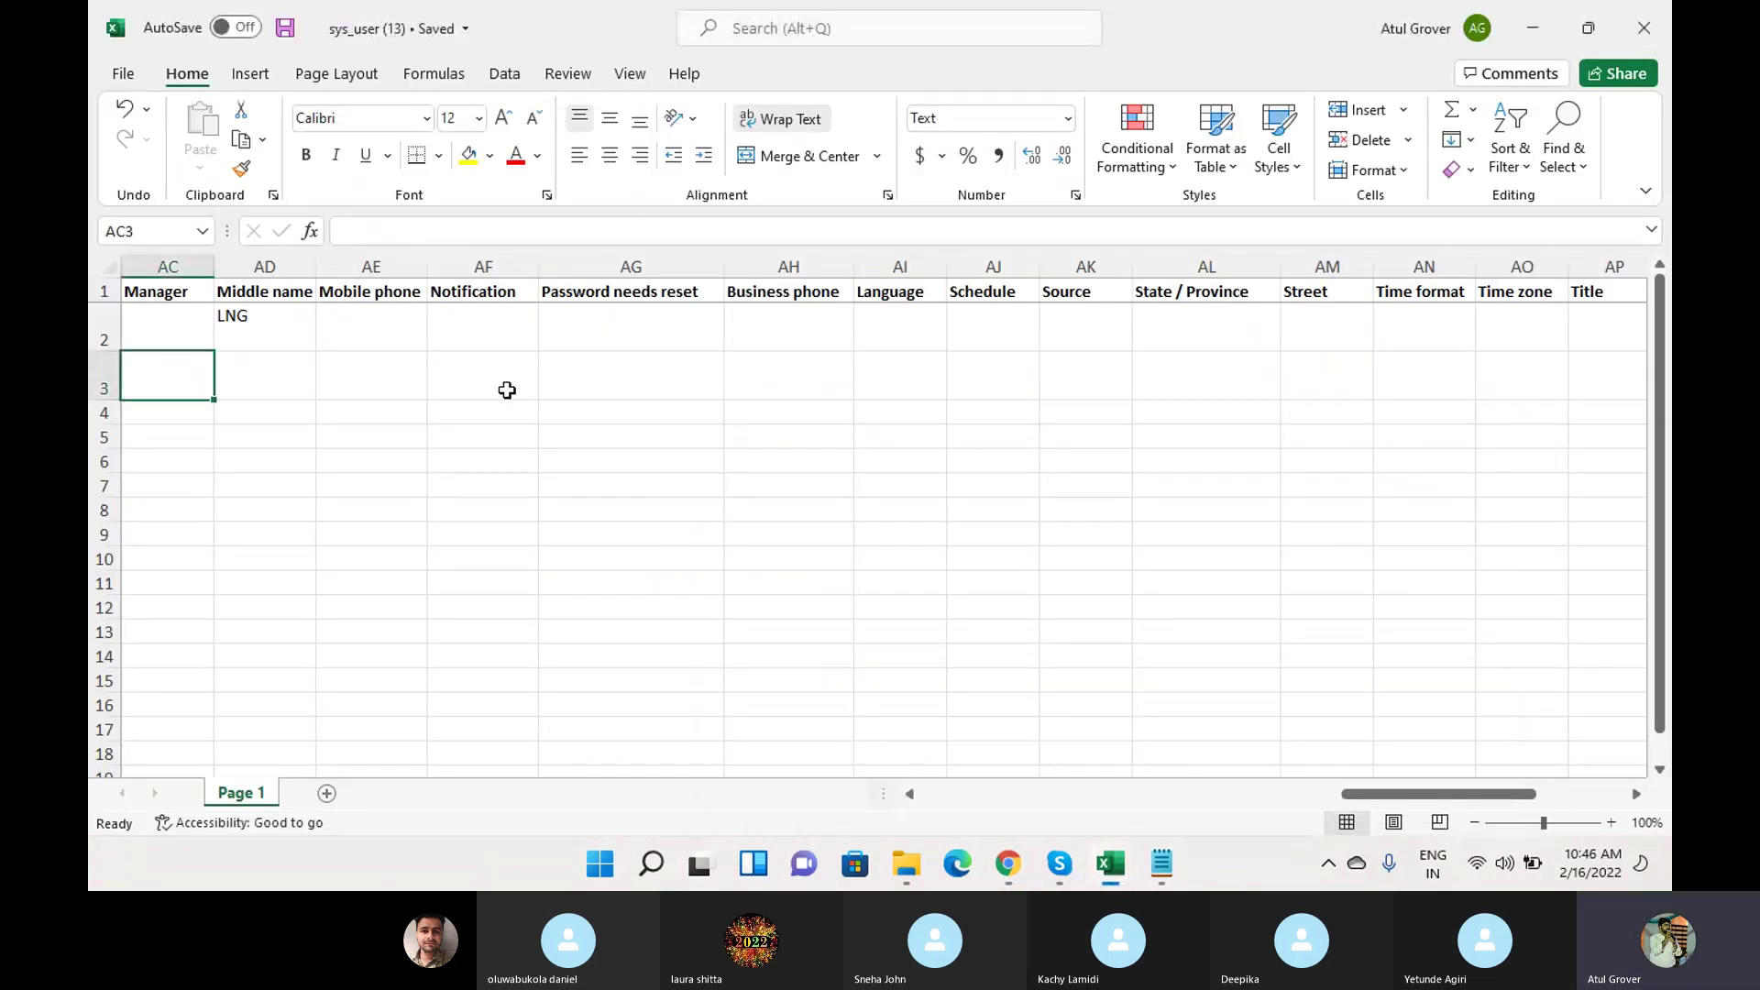
# Enter HR as the Department in cell K2 of the first user row.
pyautogui.click(497, 328)
pyautogui.press('Left')
pyautogui.press('Left')
pyautogui.press('Left')
pyautogui.press('Left')
pyautogui.press('Left')
pyautogui.press('Left')
pyautogui.press('Left')
pyautogui.press('Left')
pyautogui.press('Left')
pyautogui.press('Left')
pyautogui.press('Left')
pyautogui.press('Left')
pyautogui.press('Left')
pyautogui.press('Left')
pyautogui.press('Left')
pyautogui.press('Left')
pyautogui.press('Left')
pyautogui.press('Left')
pyautogui.press('Left')
pyautogui.press('Left')
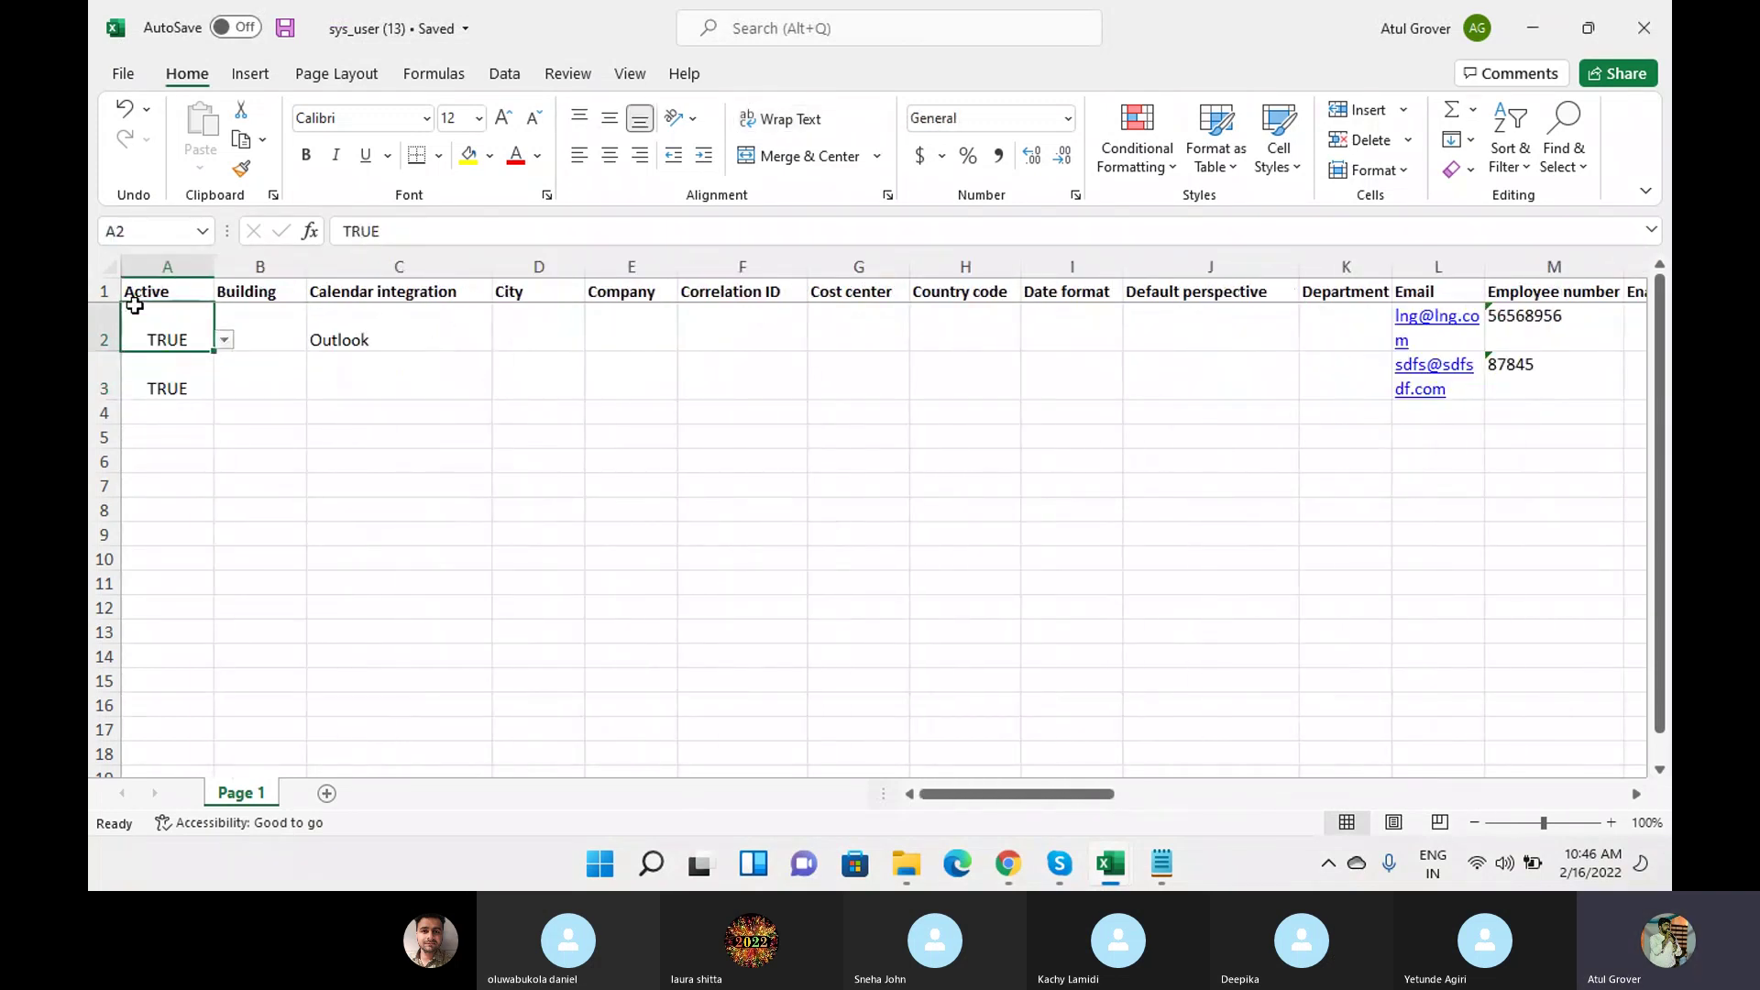
pyautogui.click(101, 332)
pyautogui.click(639, 331)
pyautogui.click(1098, 319)
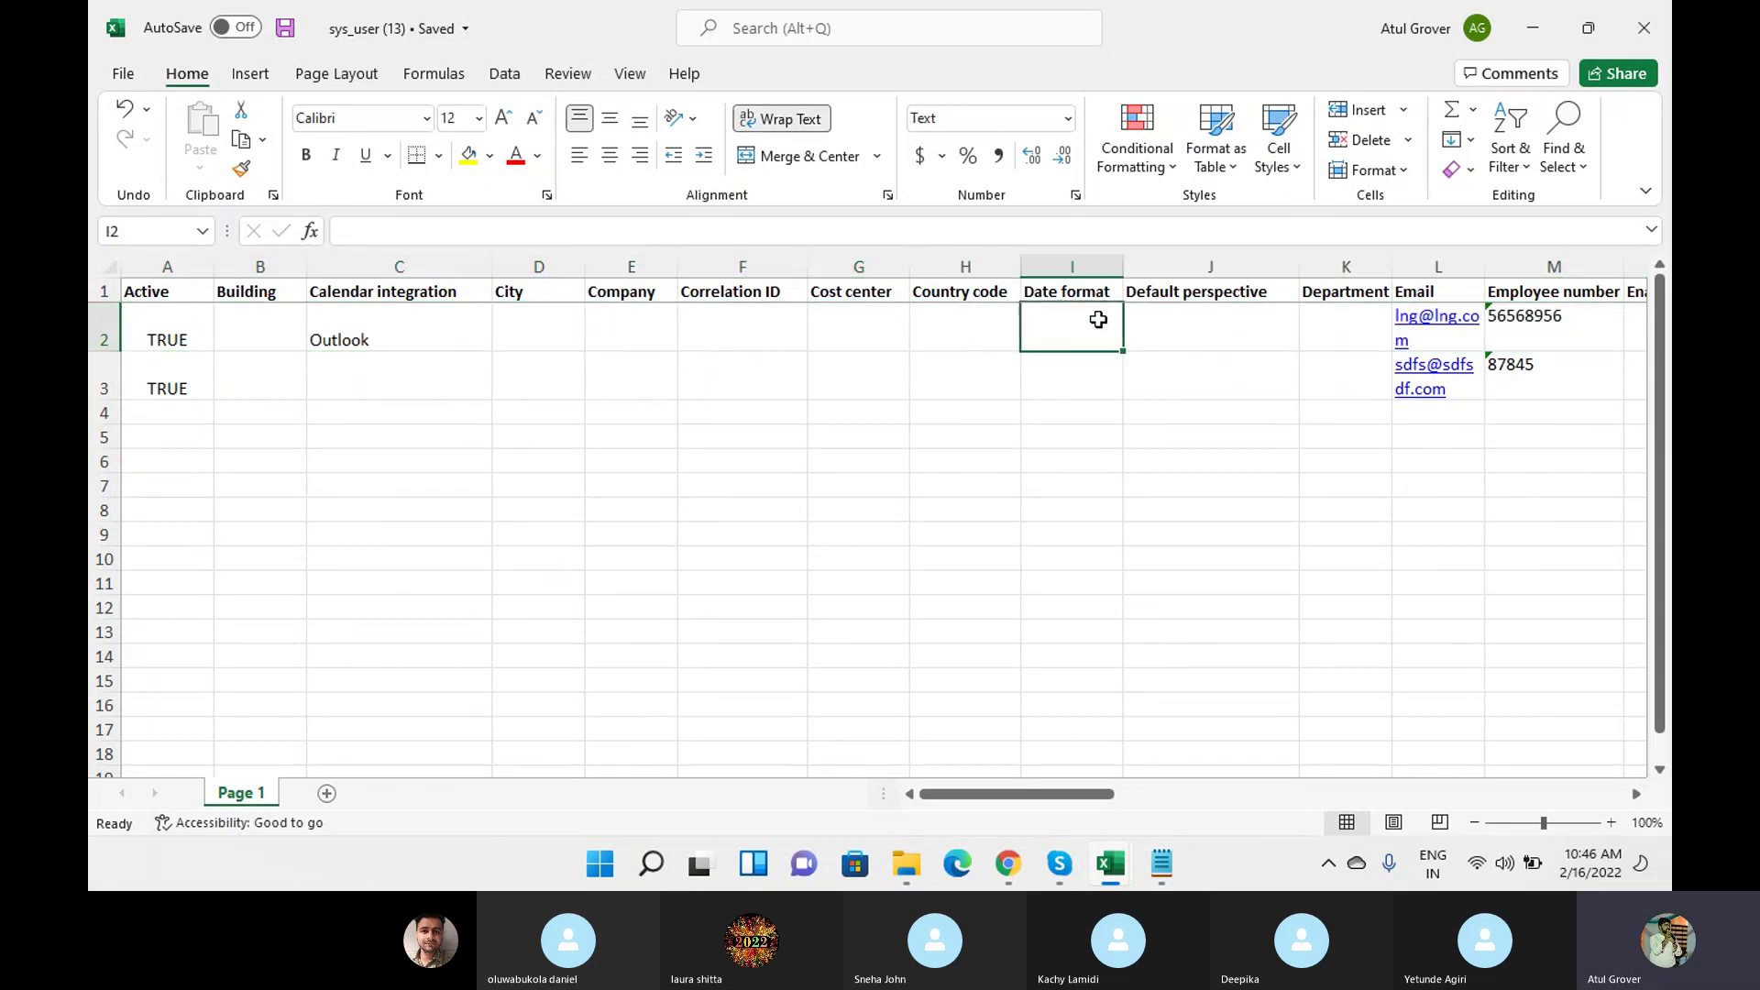
pyautogui.click(1311, 322)
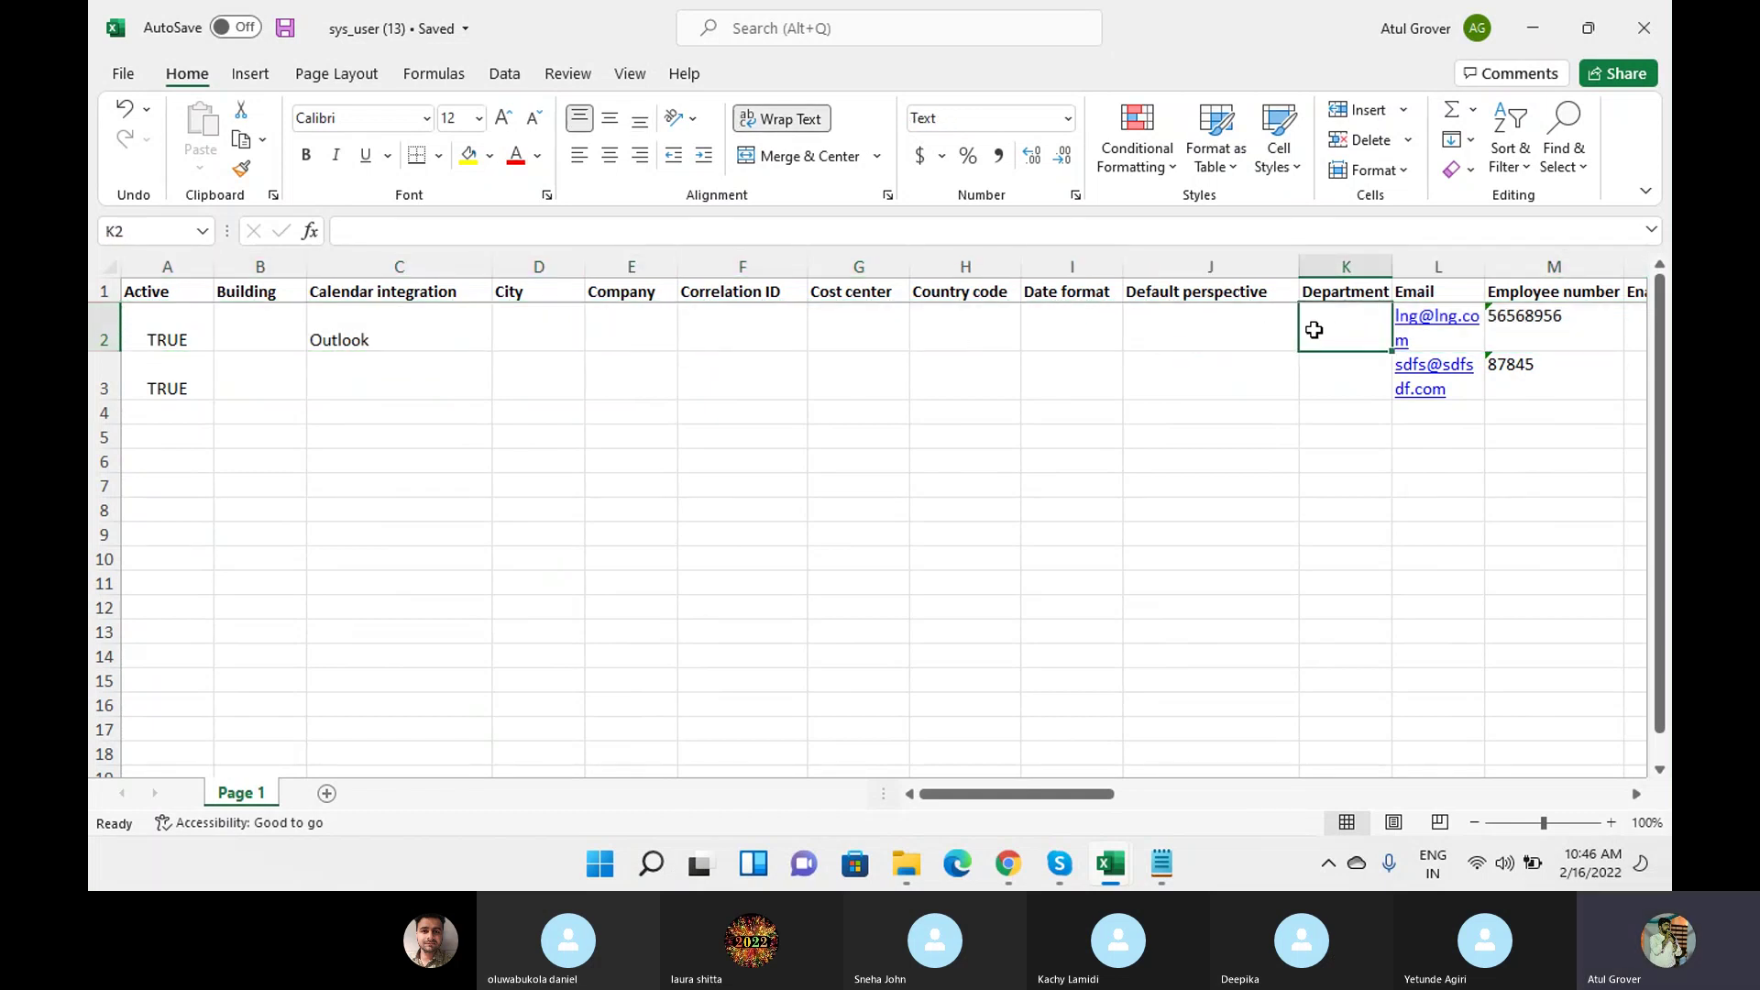
pyautogui.write('HR')
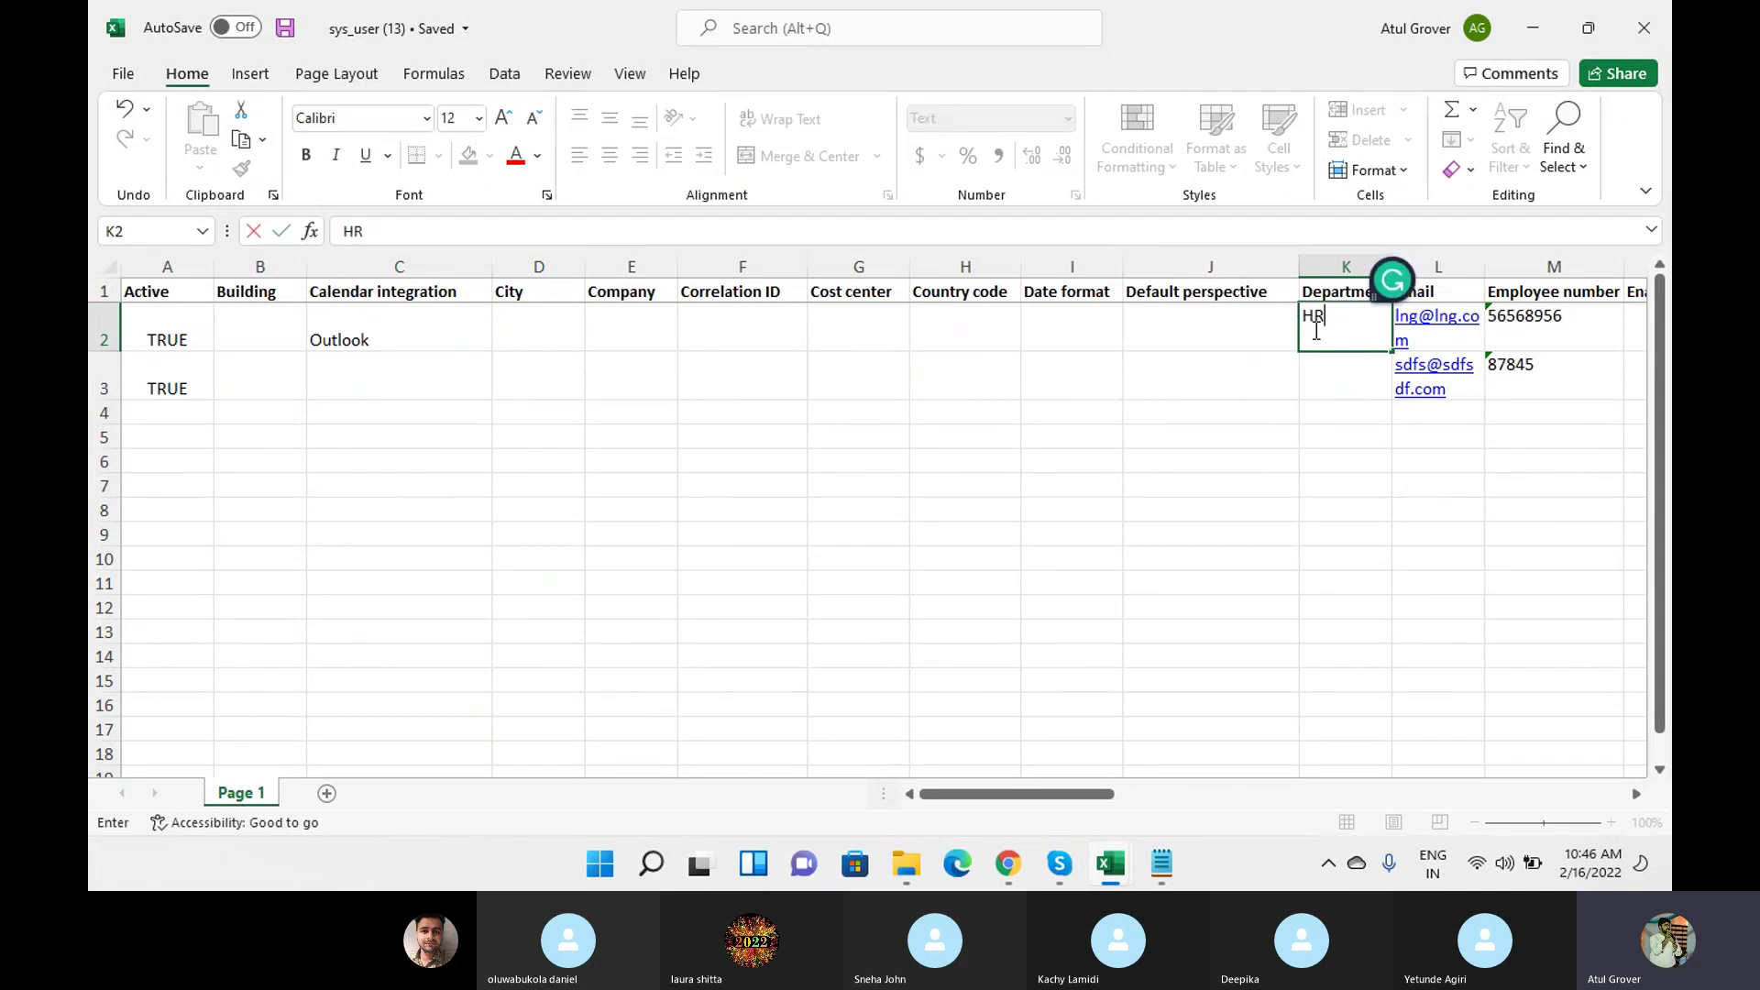
pyautogui.click(1304, 405)
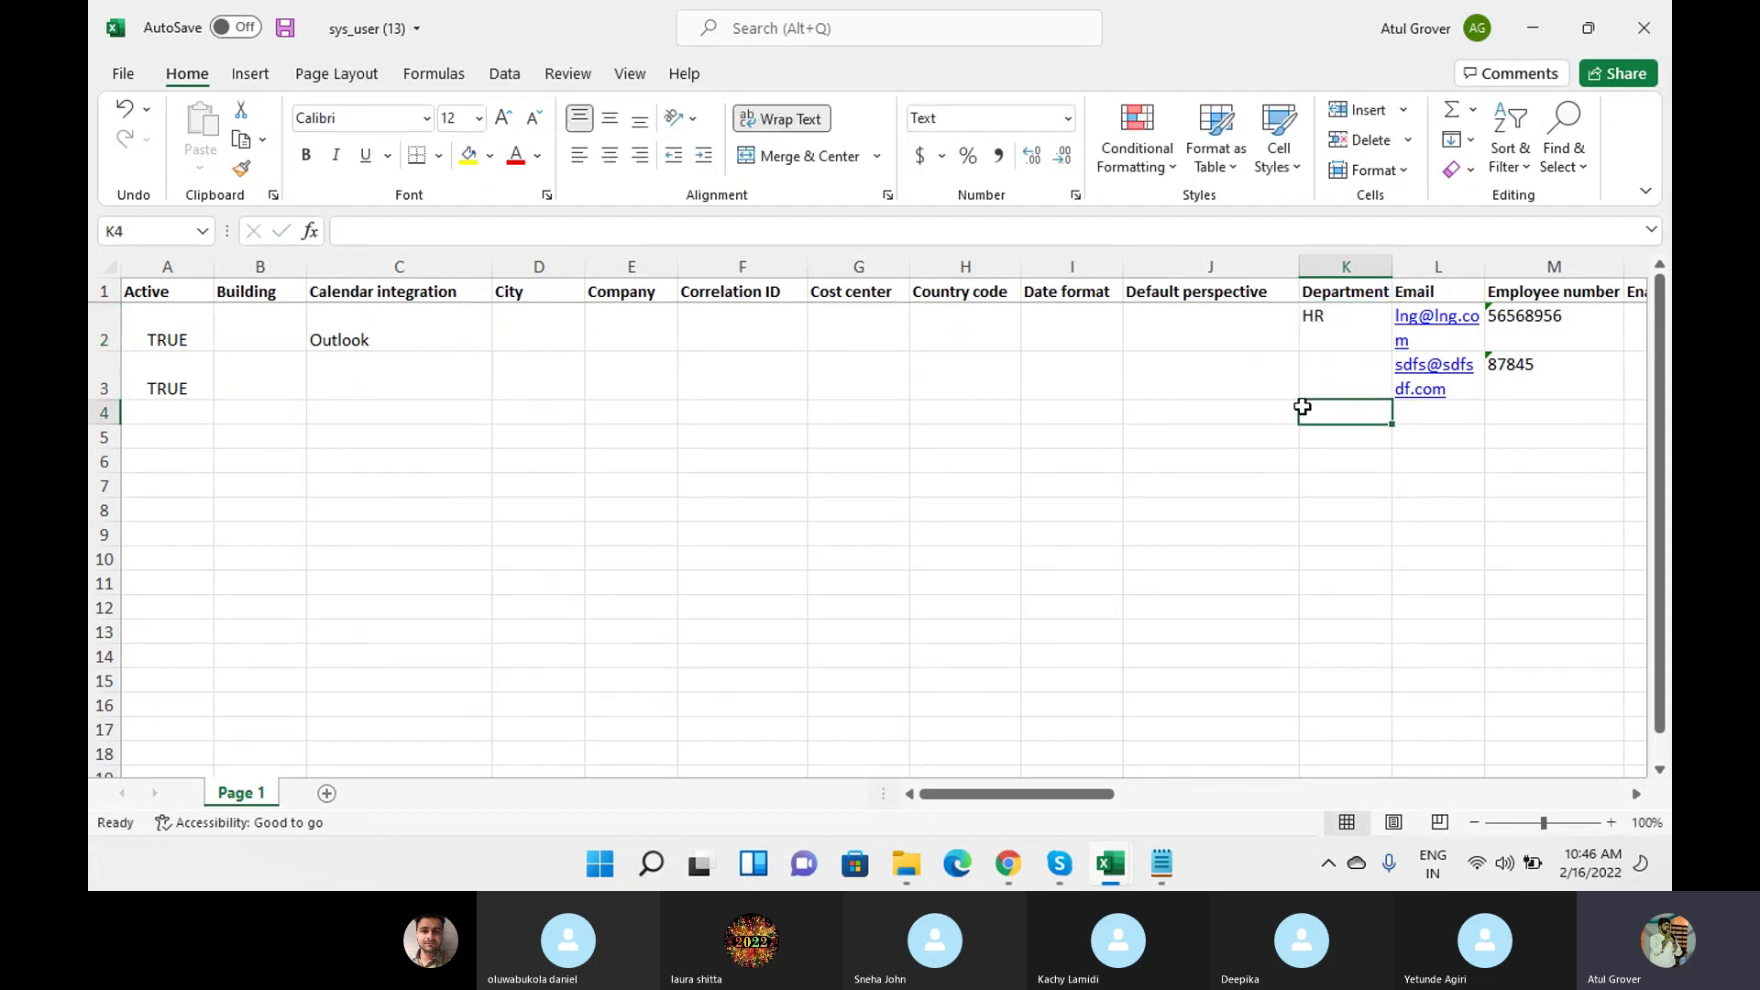
pyautogui.click(94, 320)
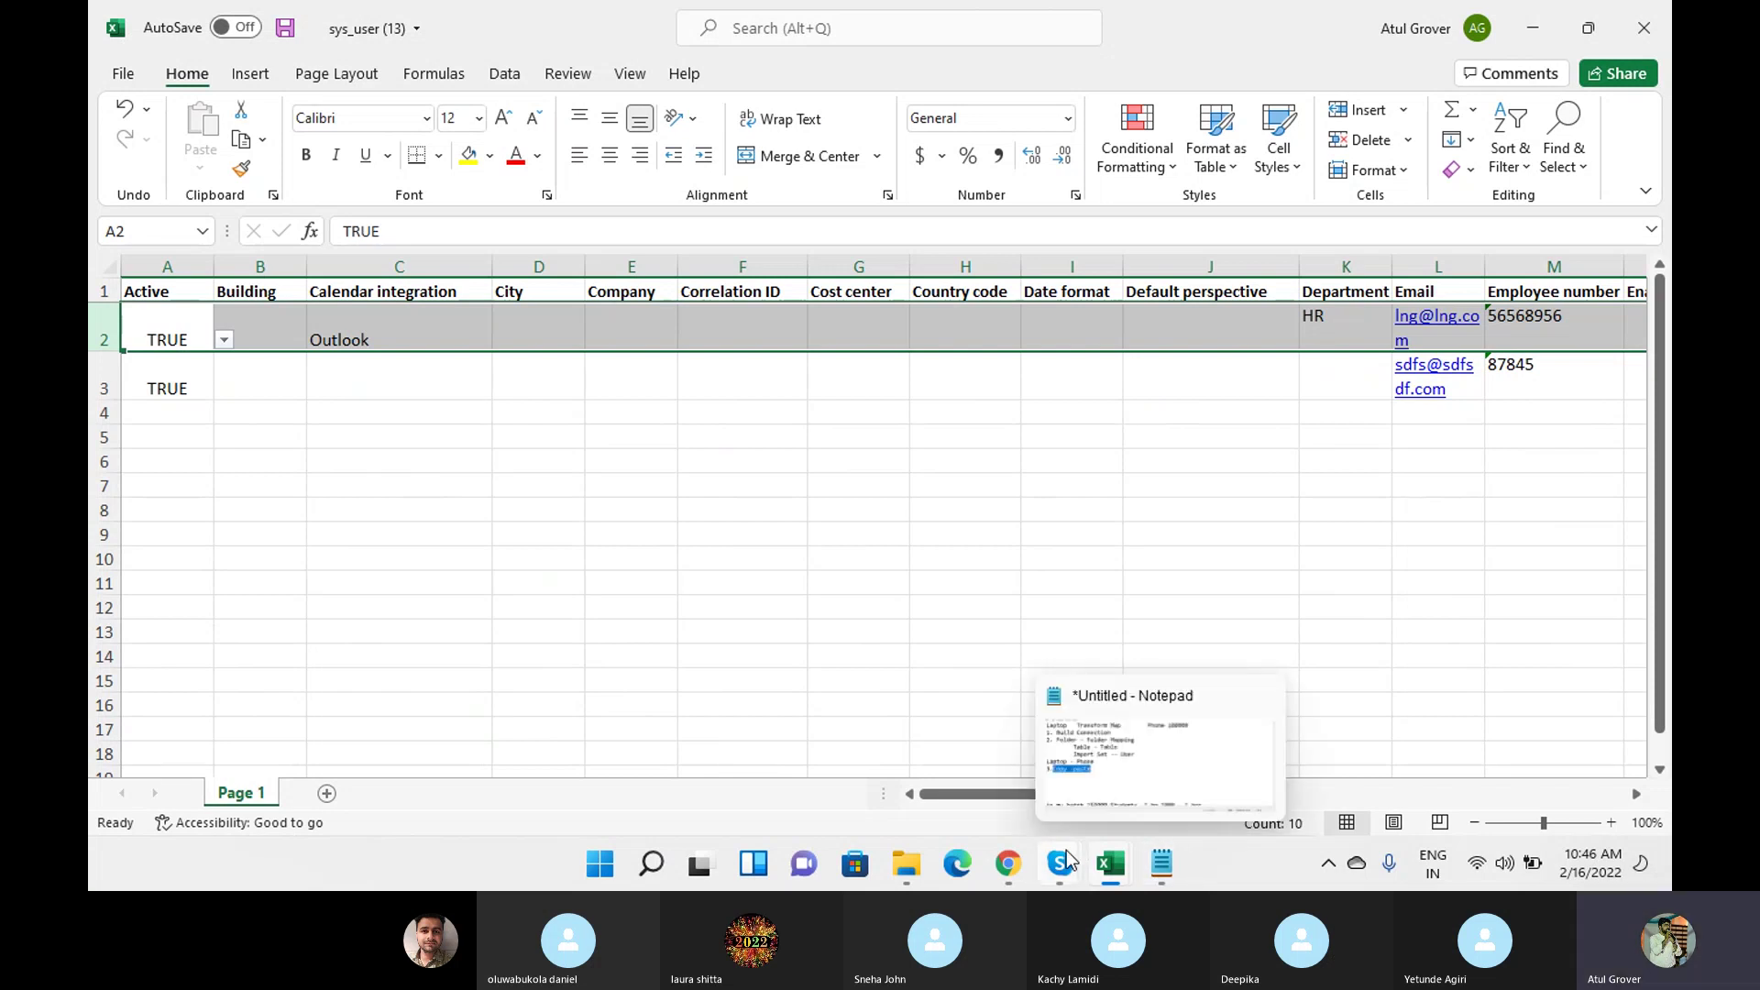
# Return to the Batch7 ServiceNow tab and open Transform Maps via the 'transform' navigator filter.
pyautogui.click(1006, 869)
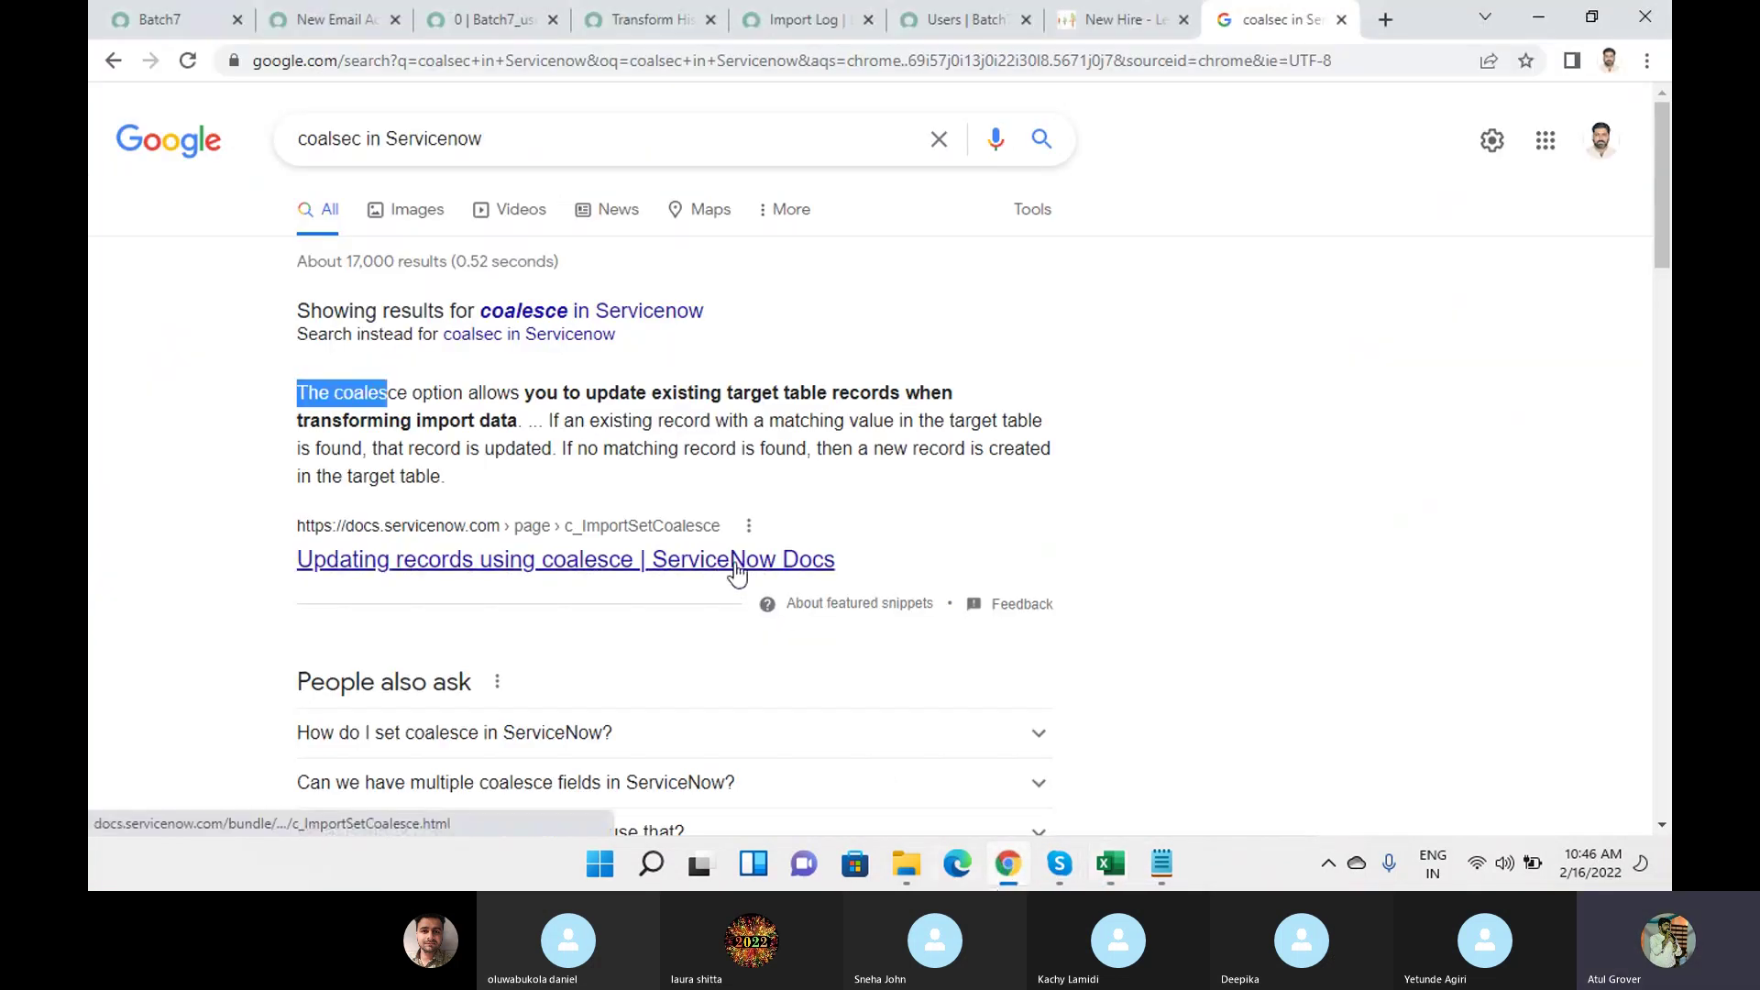
pyautogui.click(174, 23)
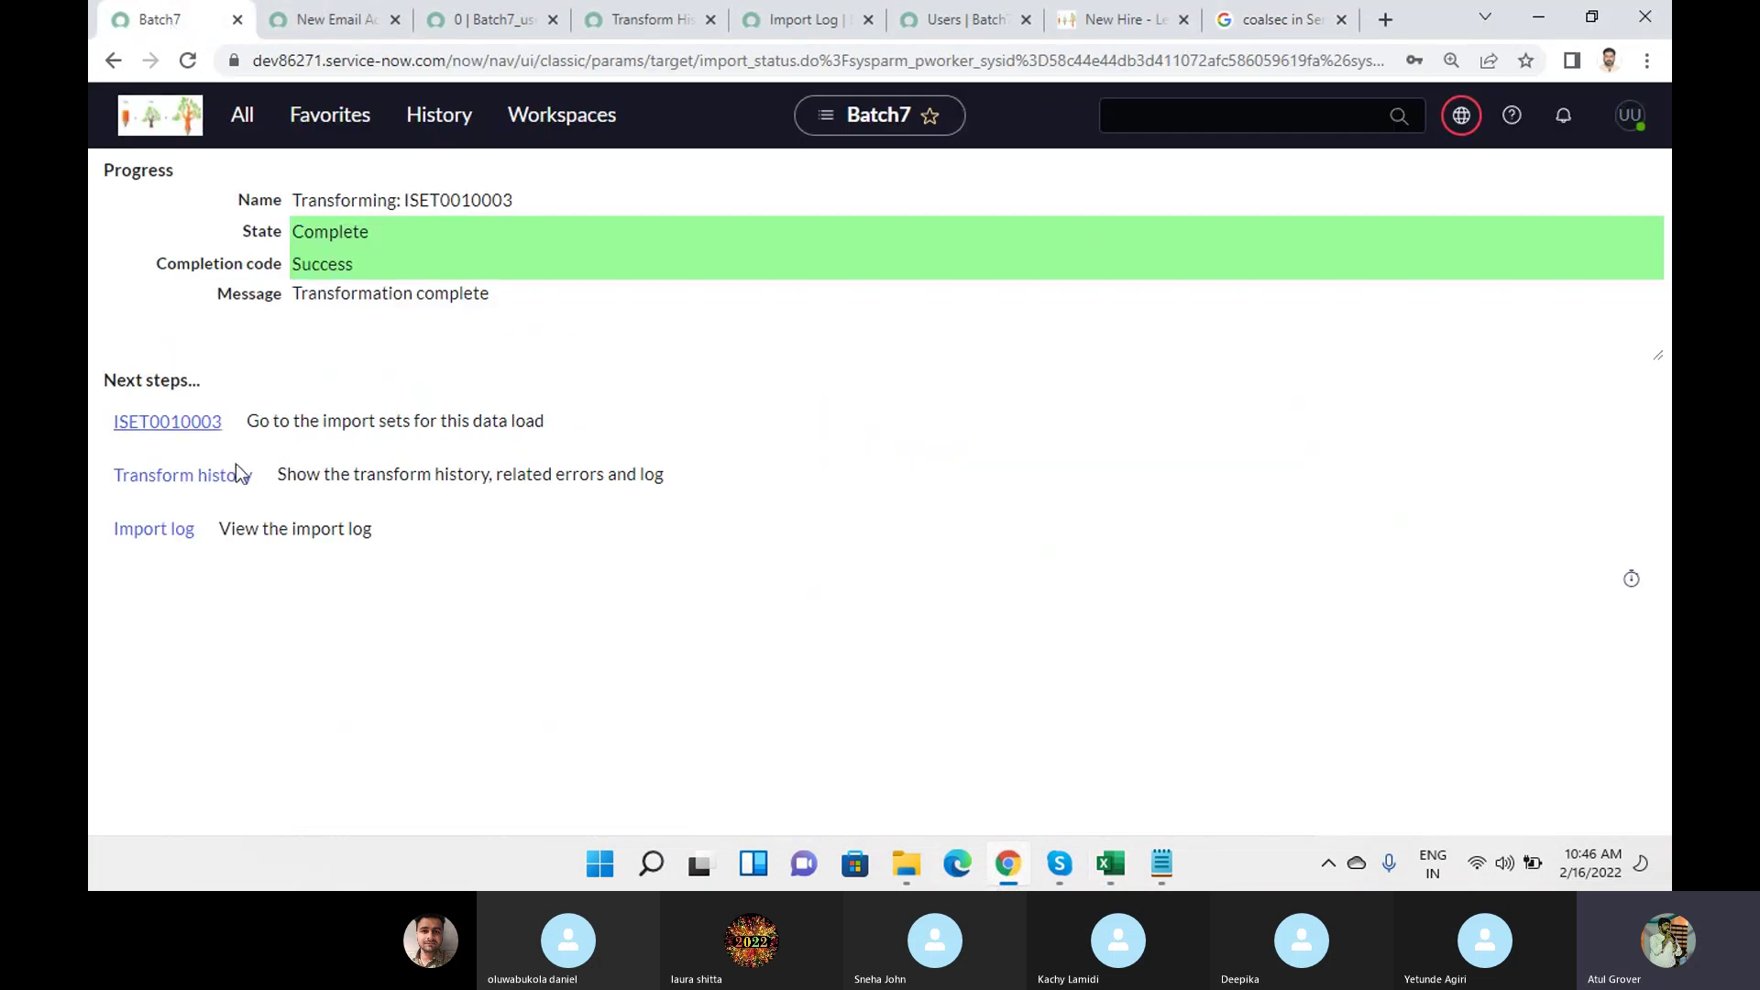
pyautogui.click(241, 124)
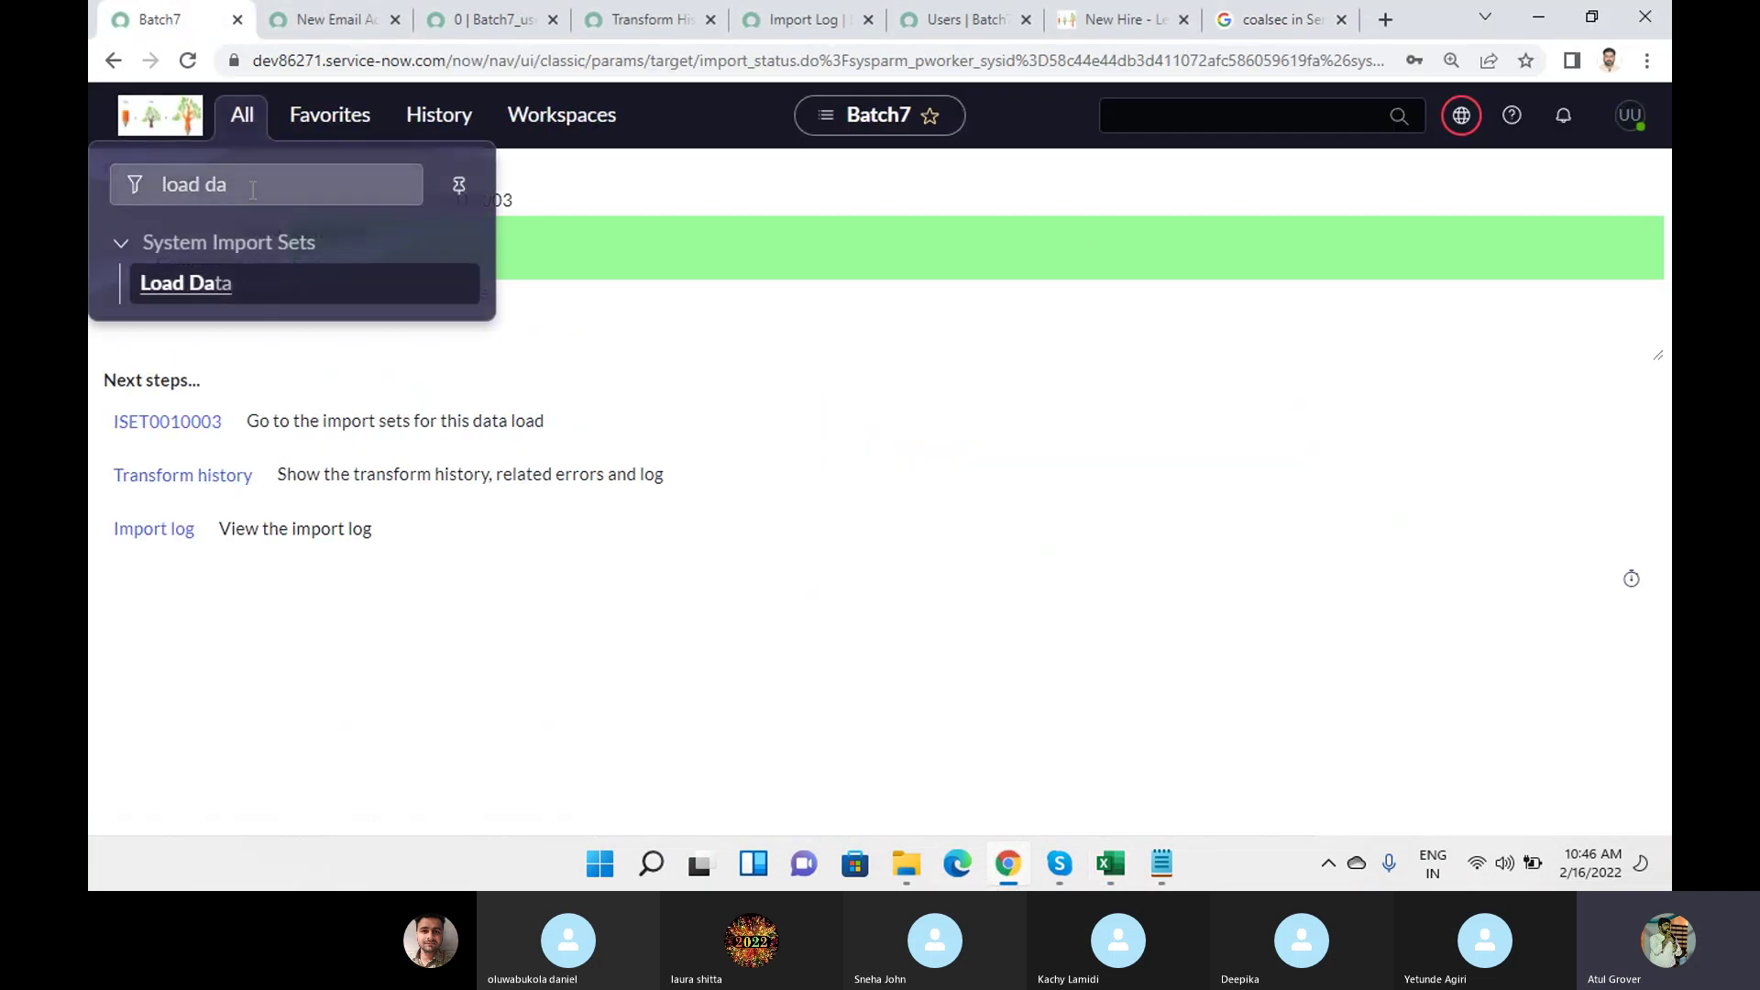
pyautogui.moveTo(253, 190); pyautogui.dragTo(88, 174)
pyautogui.write('trans')
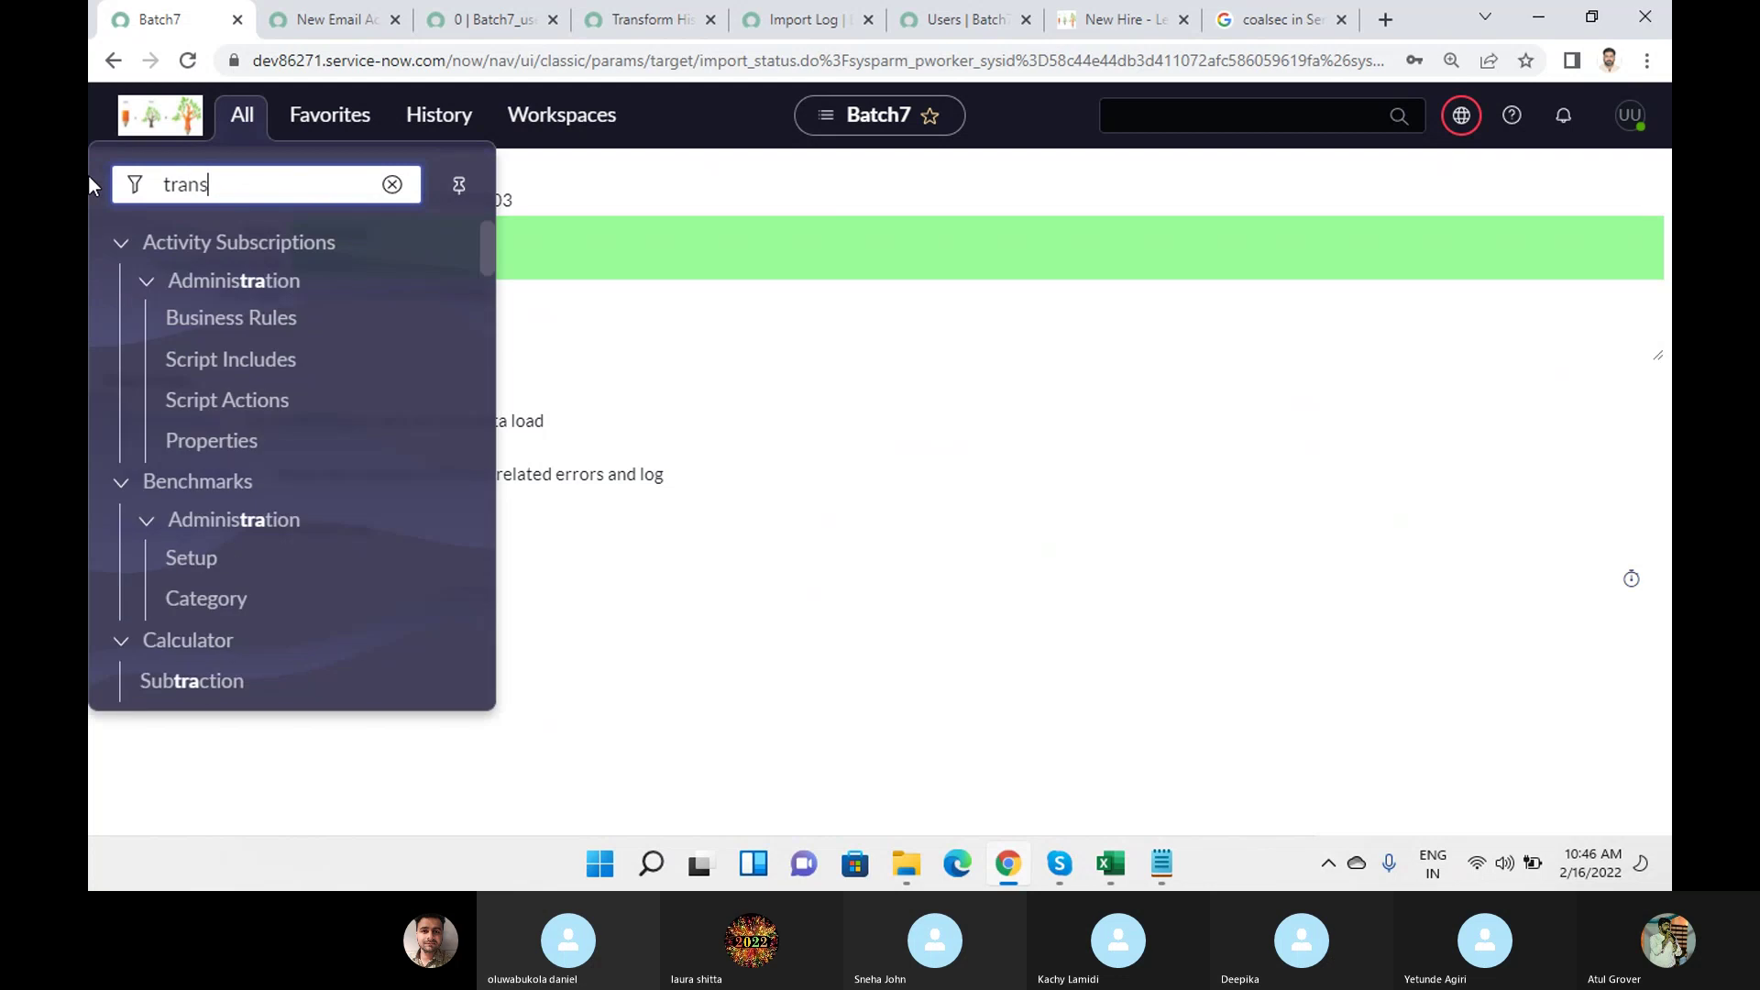
pyautogui.write('form')
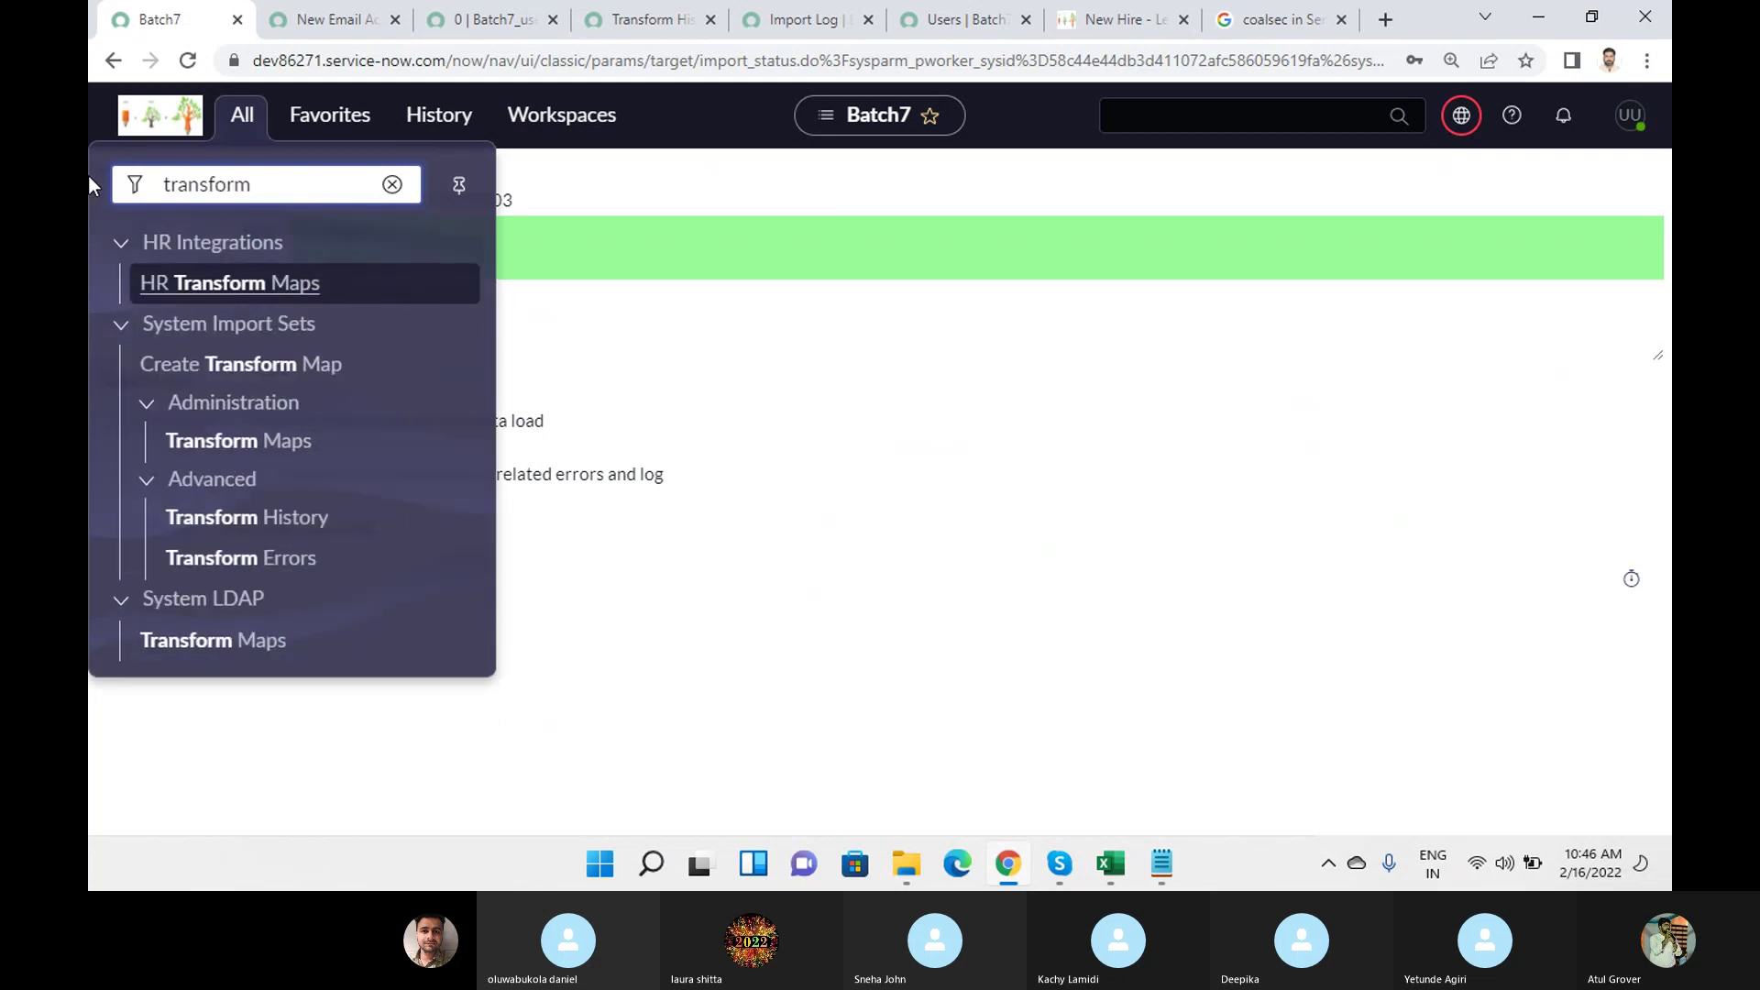
pyautogui.click(218, 447)
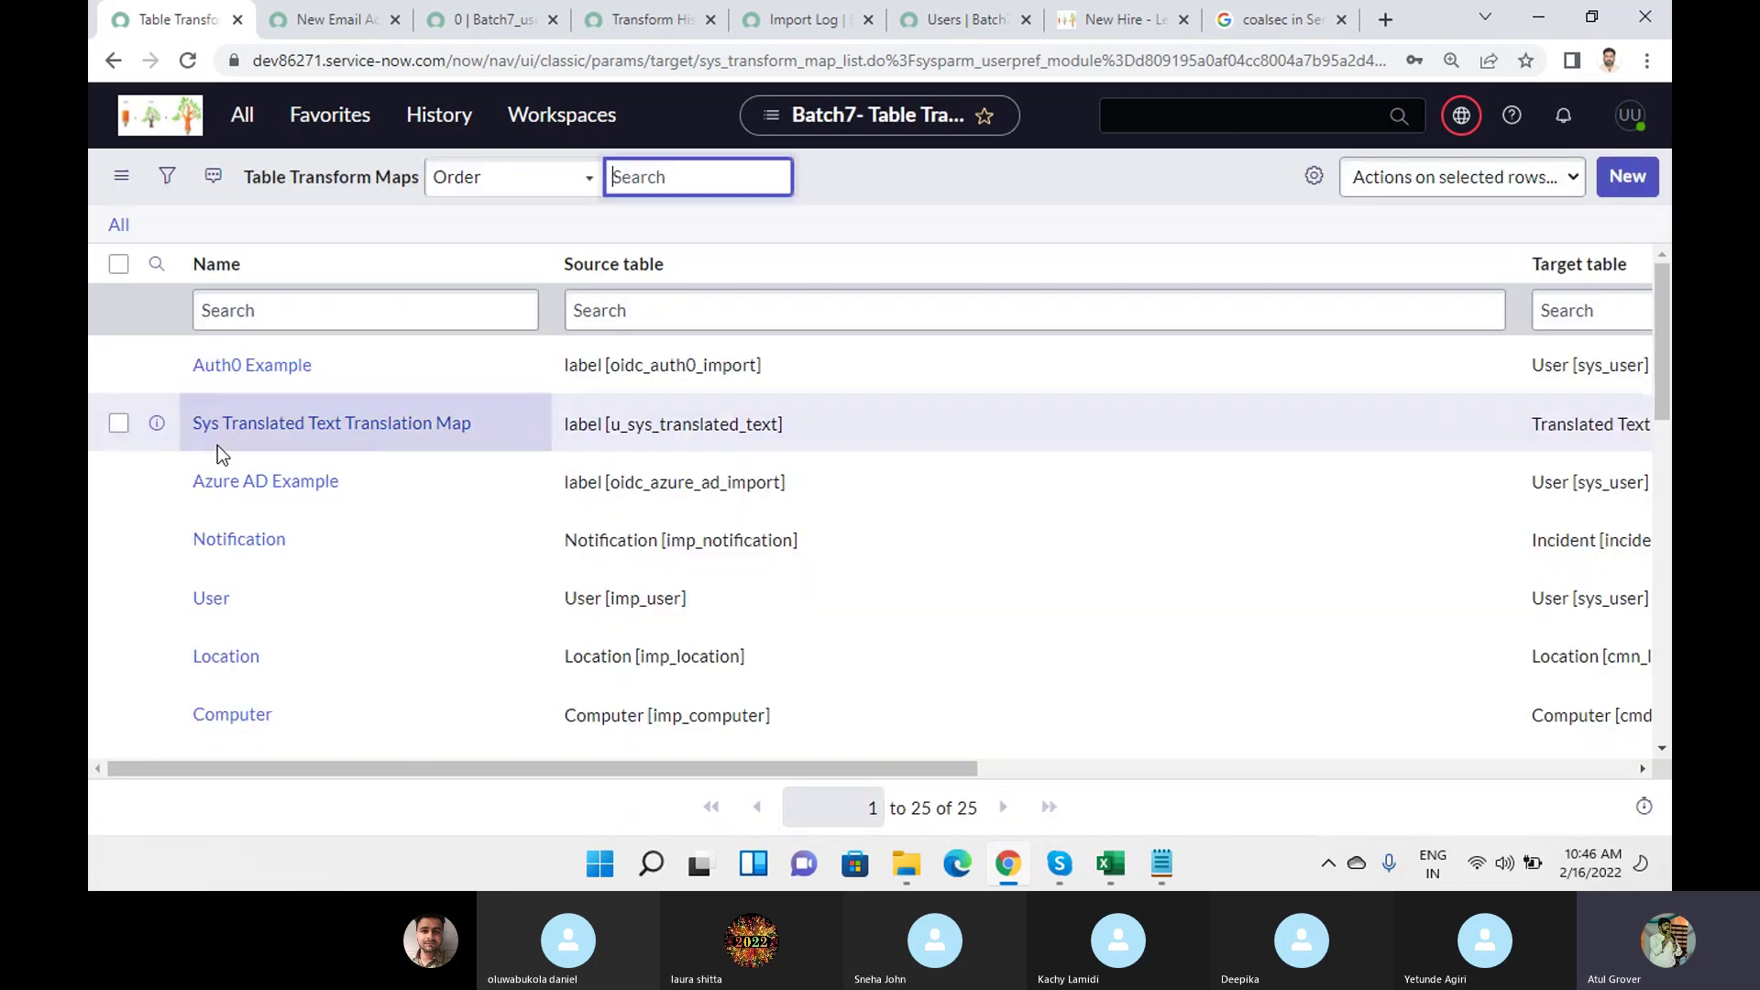
# Filter the transform maps by Name starting with 'ba' to show Batch7.
pyautogui.scroll(-10, 342, 354)
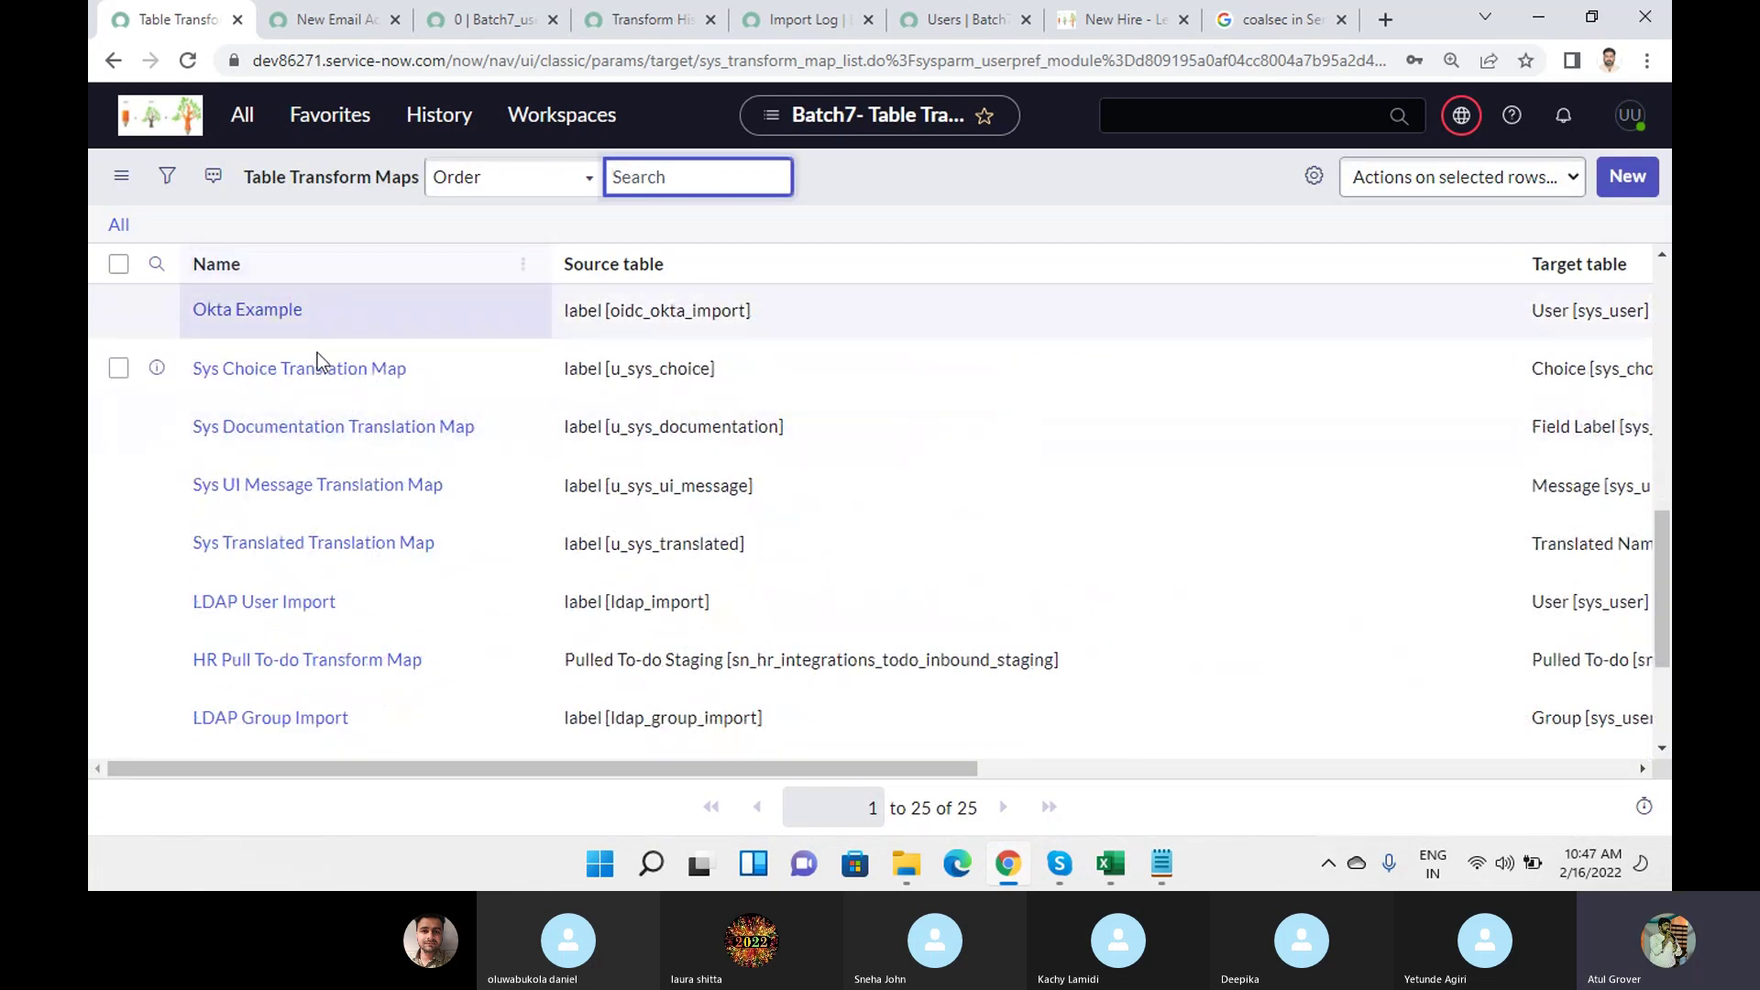
pyautogui.scroll(5, 317, 352)
pyautogui.click(310, 313)
pyautogui.write('batch')
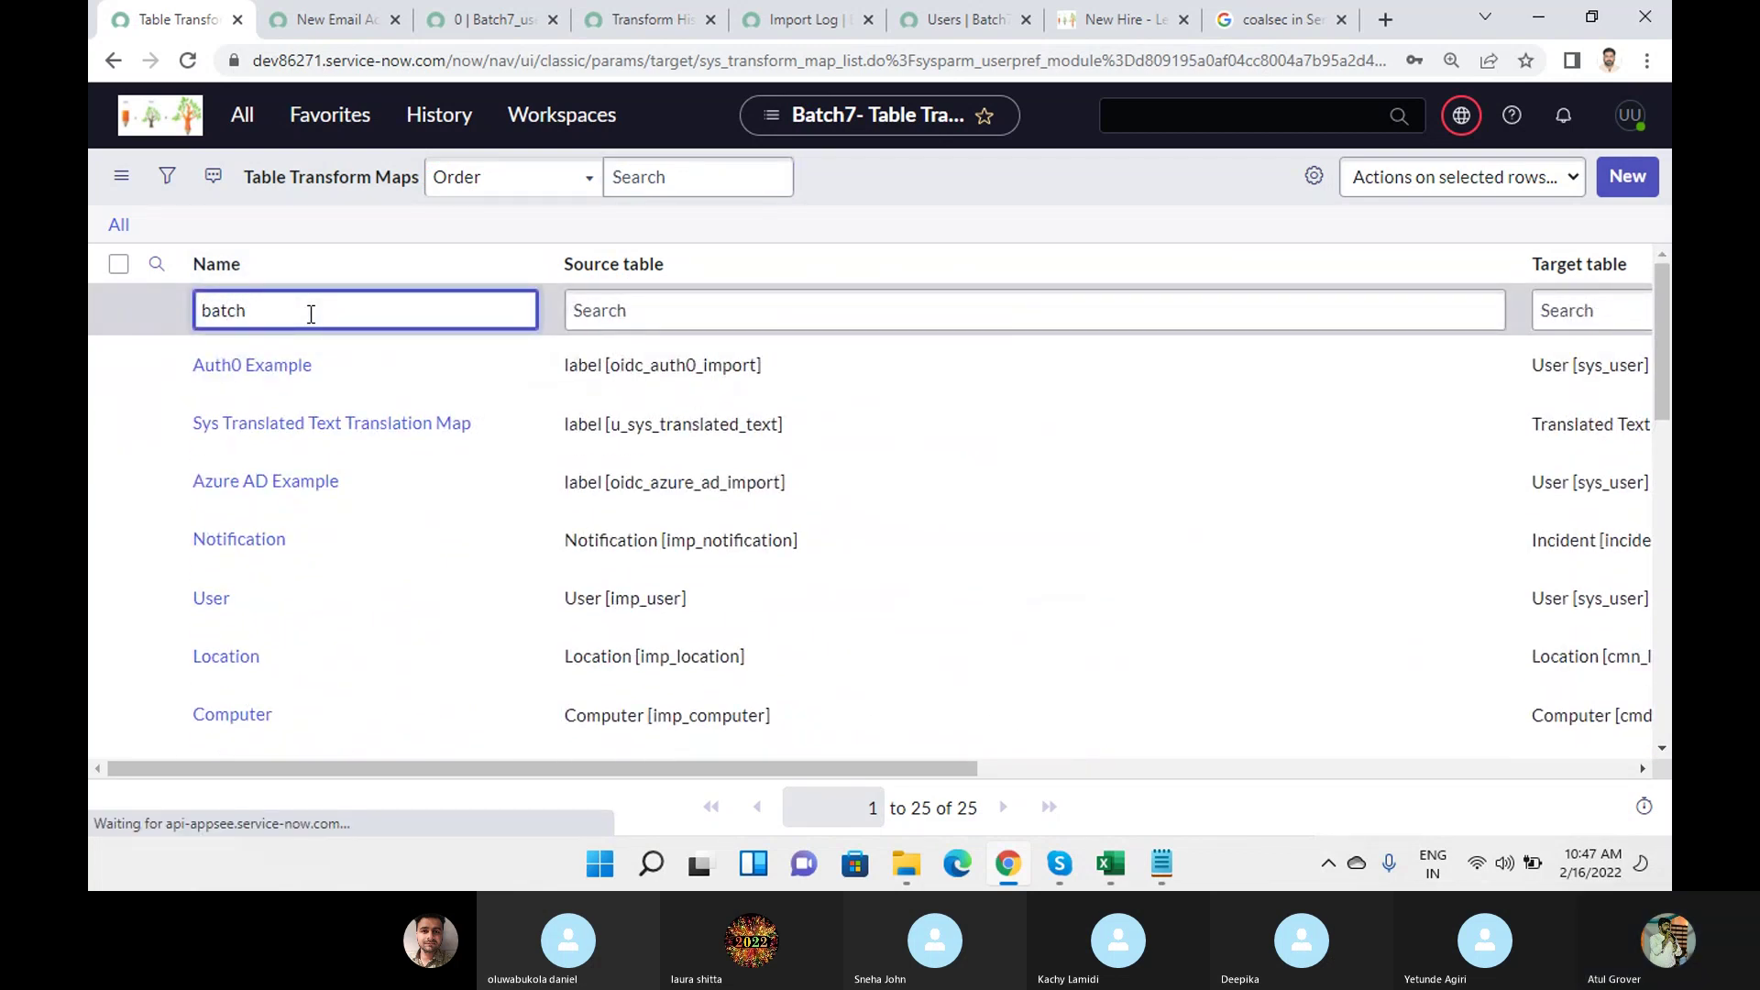
pyautogui.press('Return')
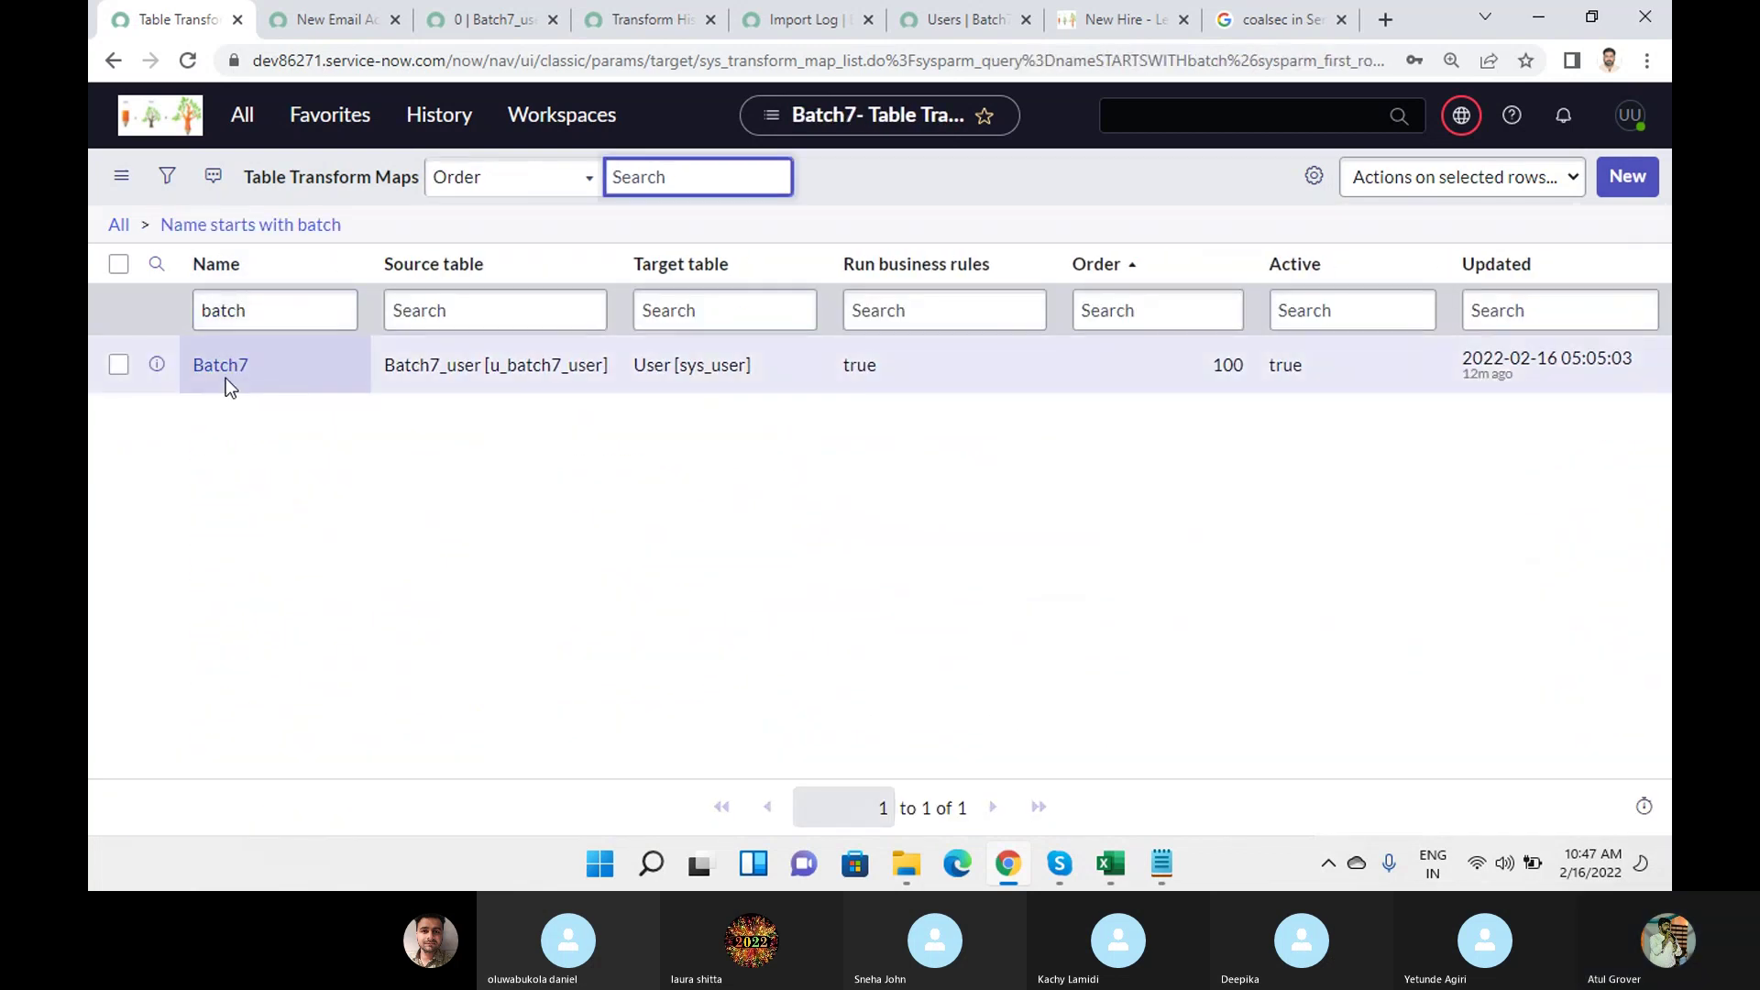
# Open the Batch7 transform map and find the u_user_id field map using a 'user' search.
pyautogui.click(221, 367)
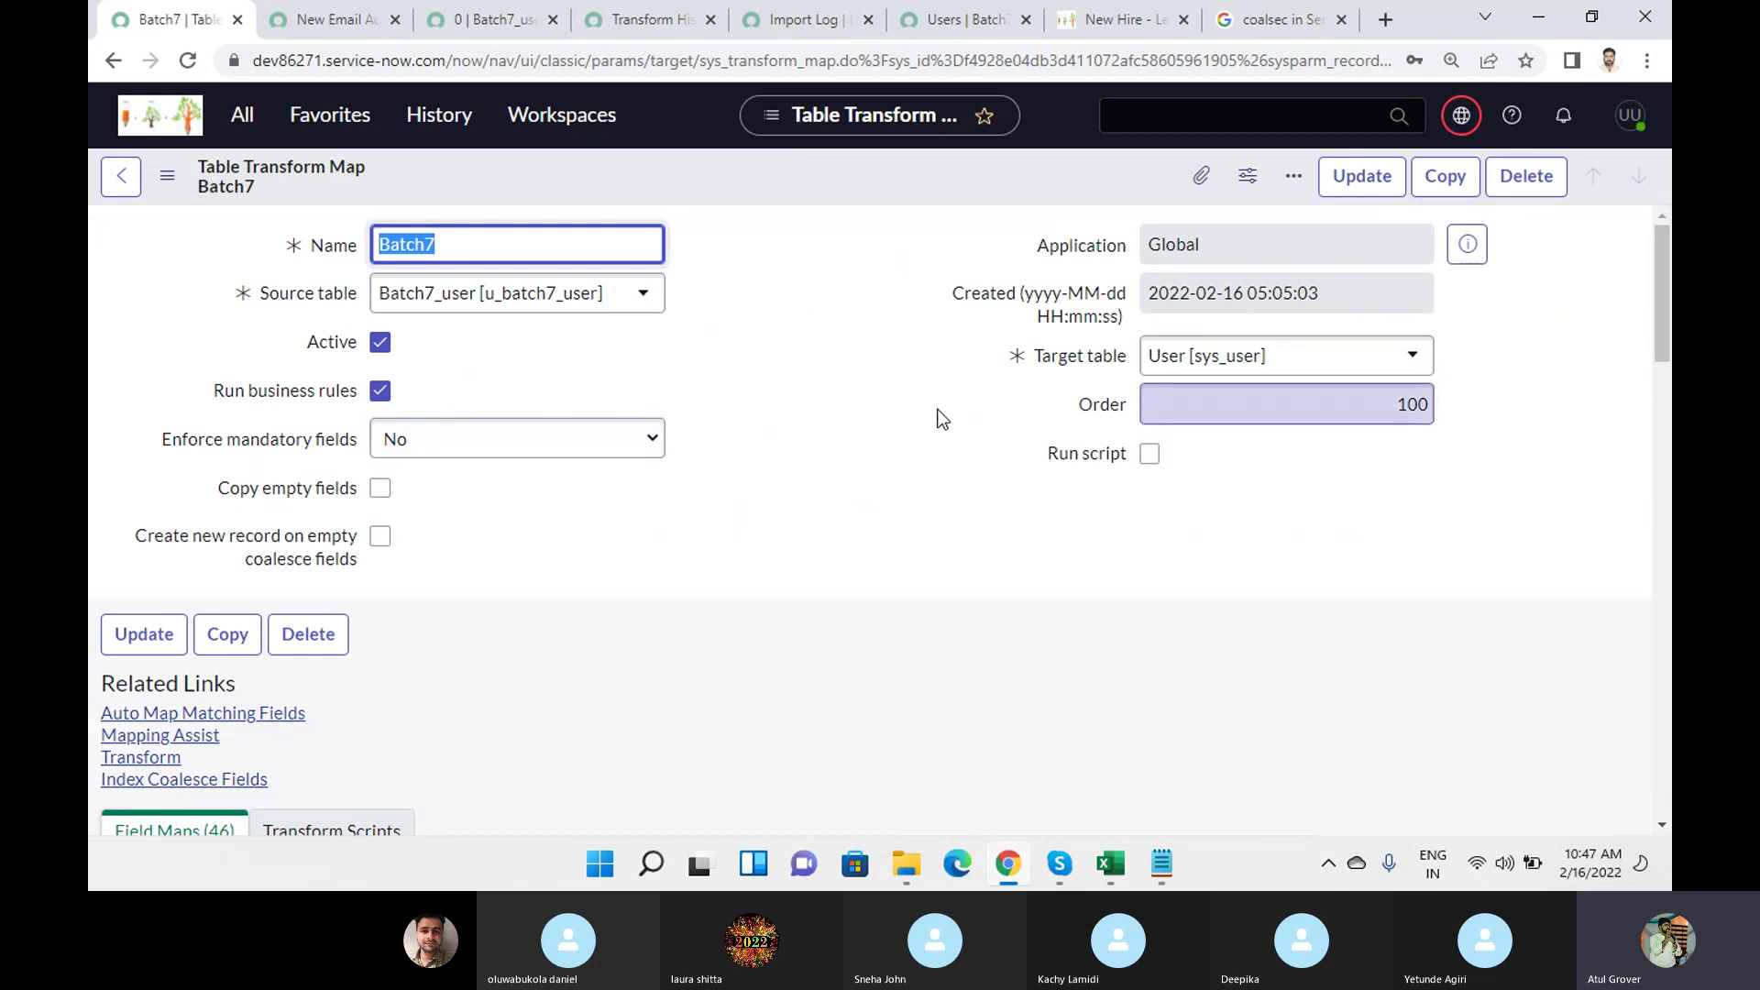
pyautogui.scroll(-6, 918, 401)
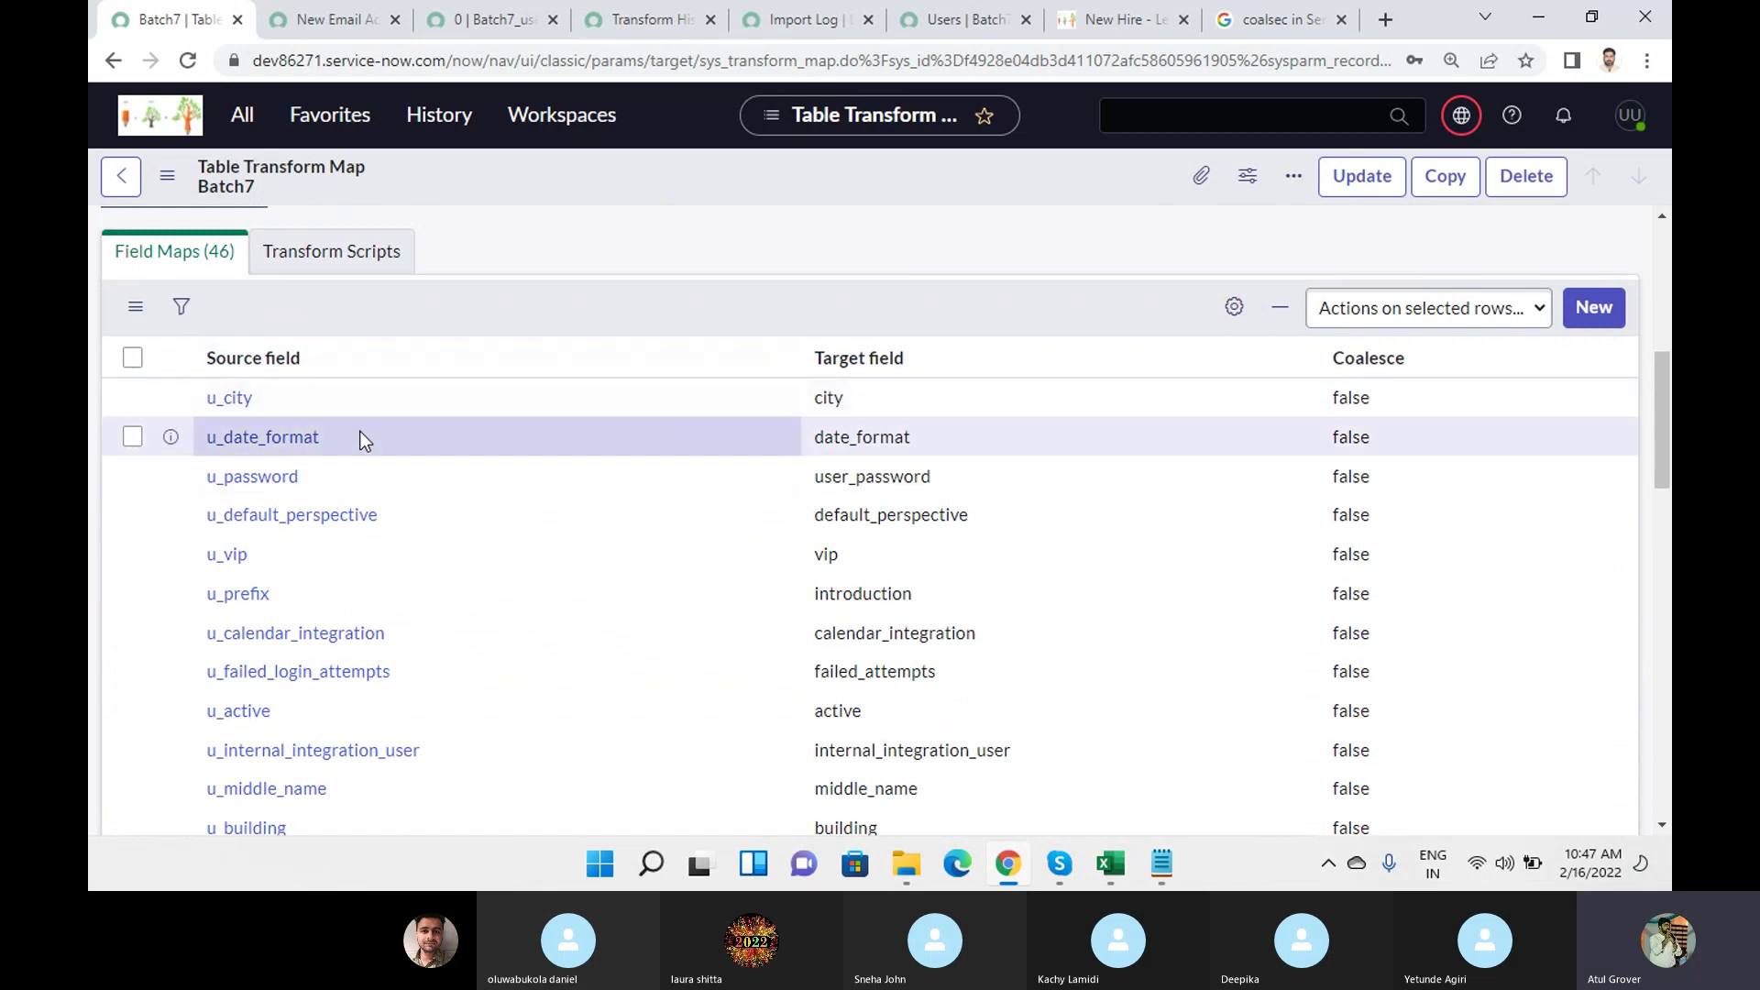
pyautogui.scroll(-2, 584, 491)
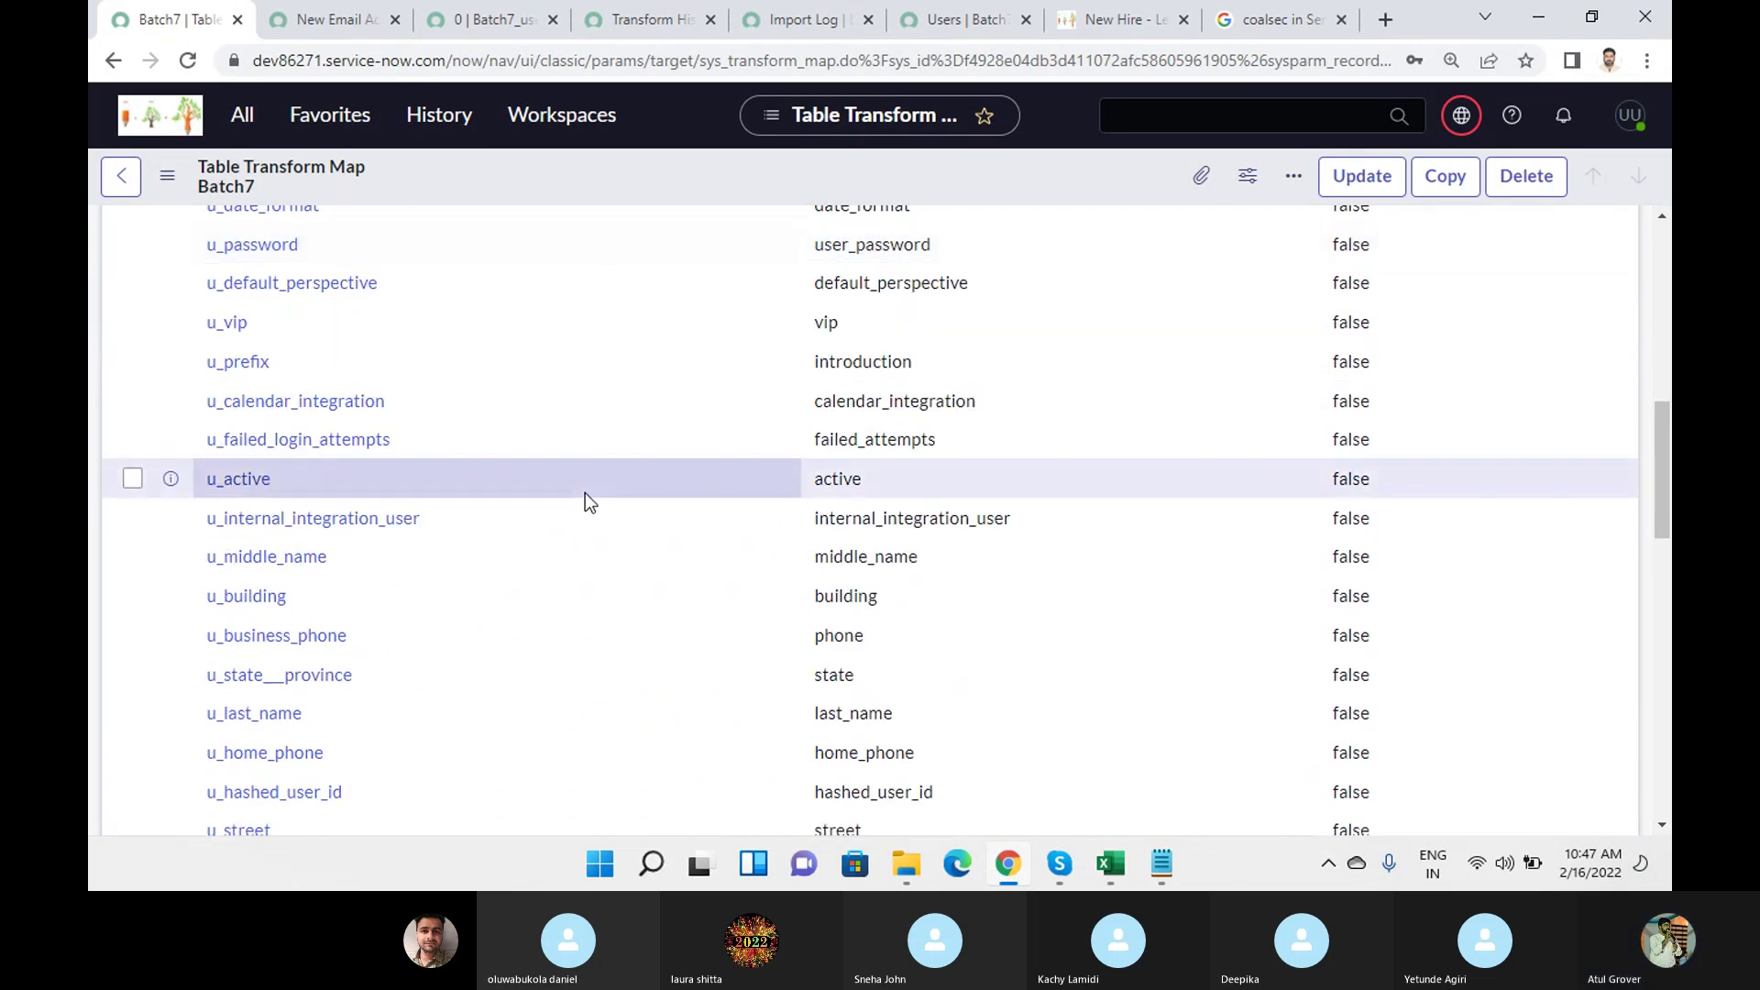
pyautogui.hotkey('ctrl', 'f')
pyautogui.write('user')
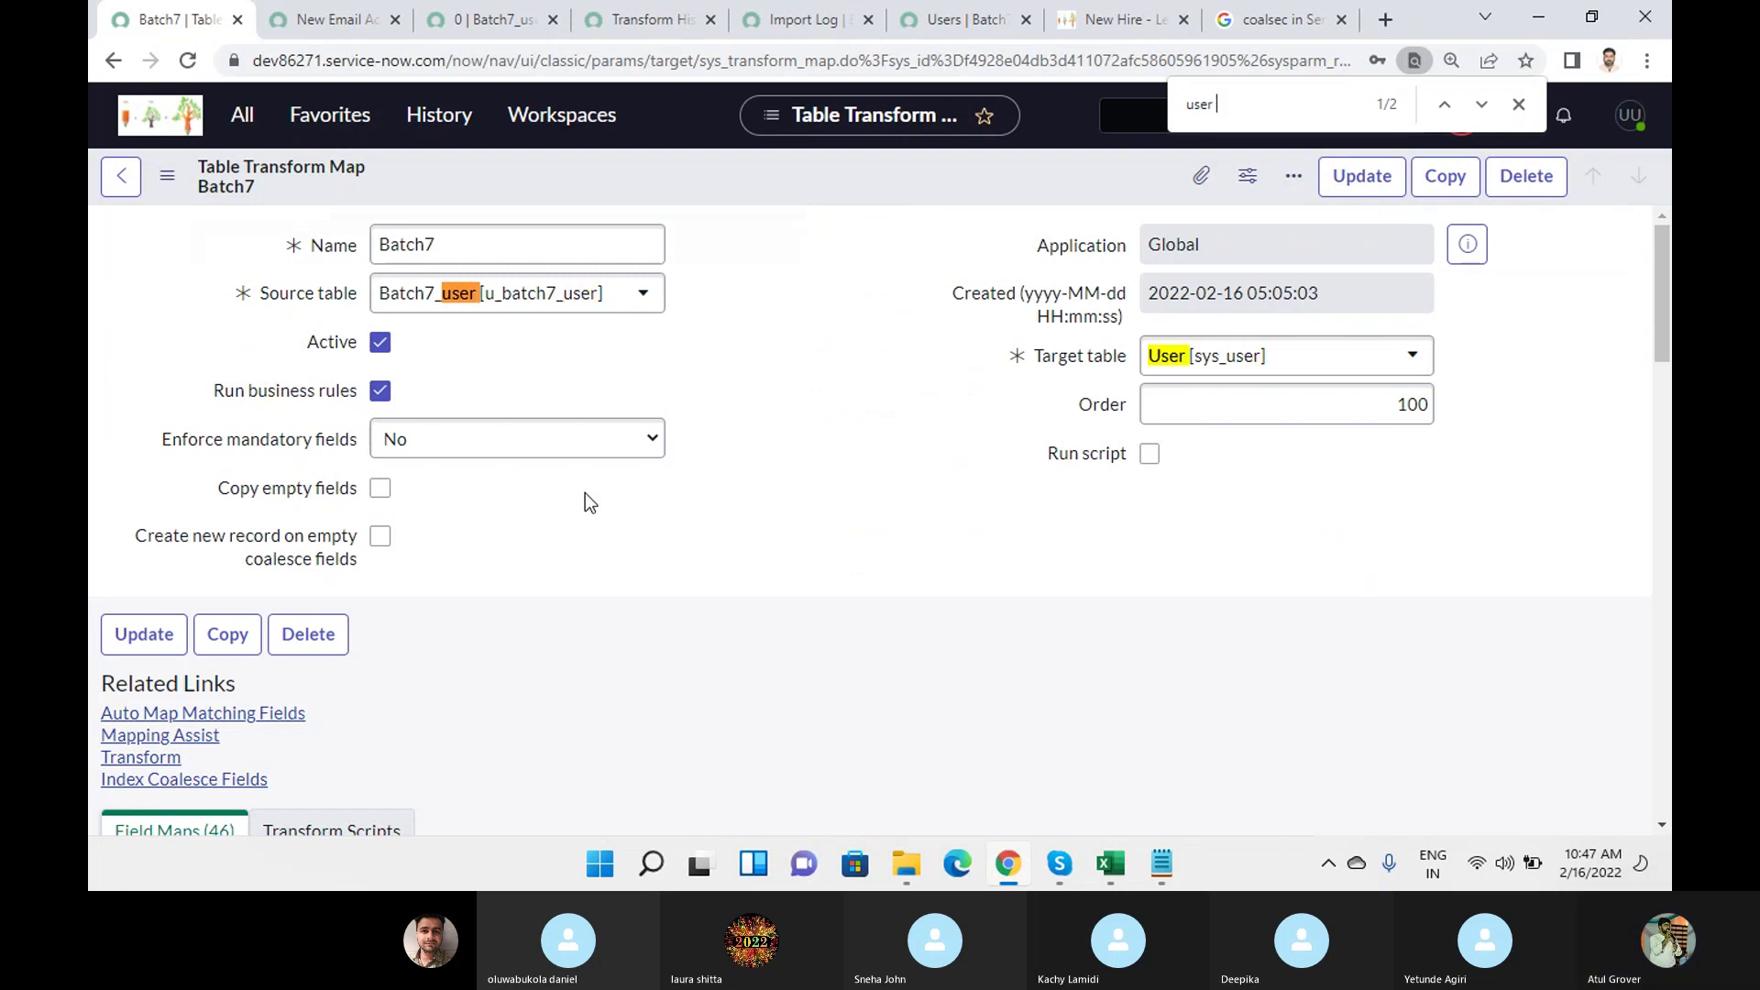
pyautogui.press('BackSpace')
pyautogui.press('Return')
pyautogui.press('Return')
pyautogui.press('Return')
pyautogui.press('Return')
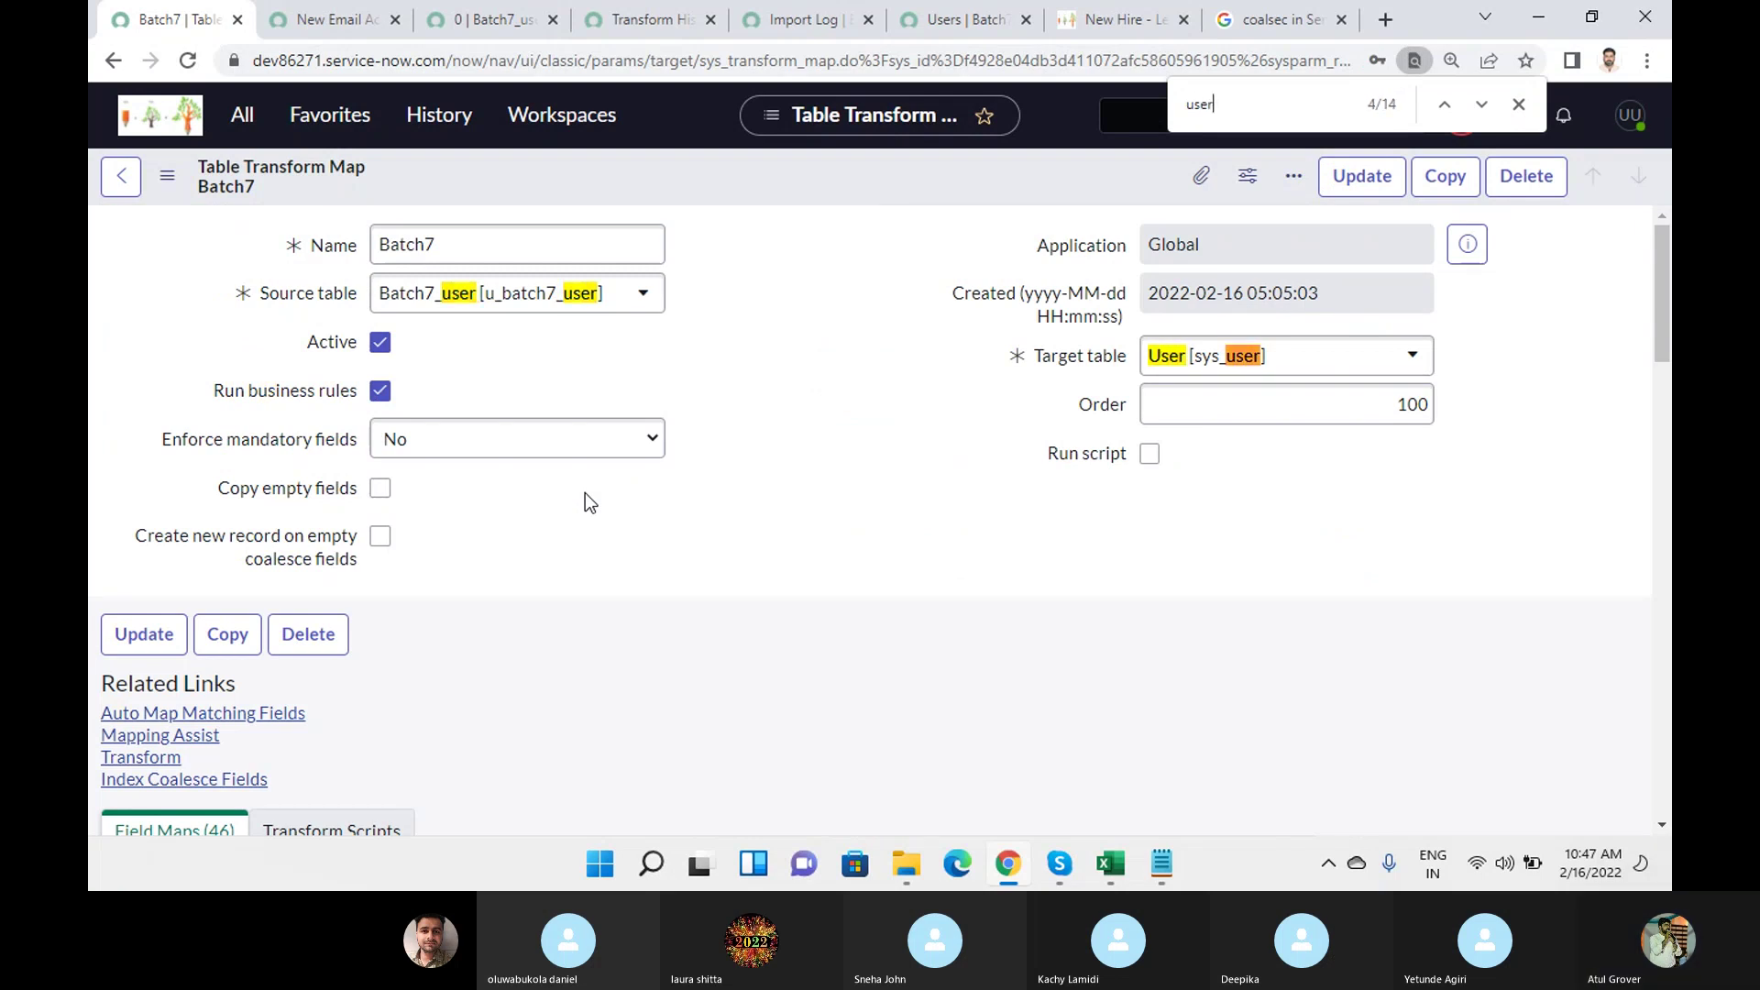
pyautogui.press('Return')
pyautogui.press('Return')
pyautogui.press('Return')
pyautogui.press('Return')
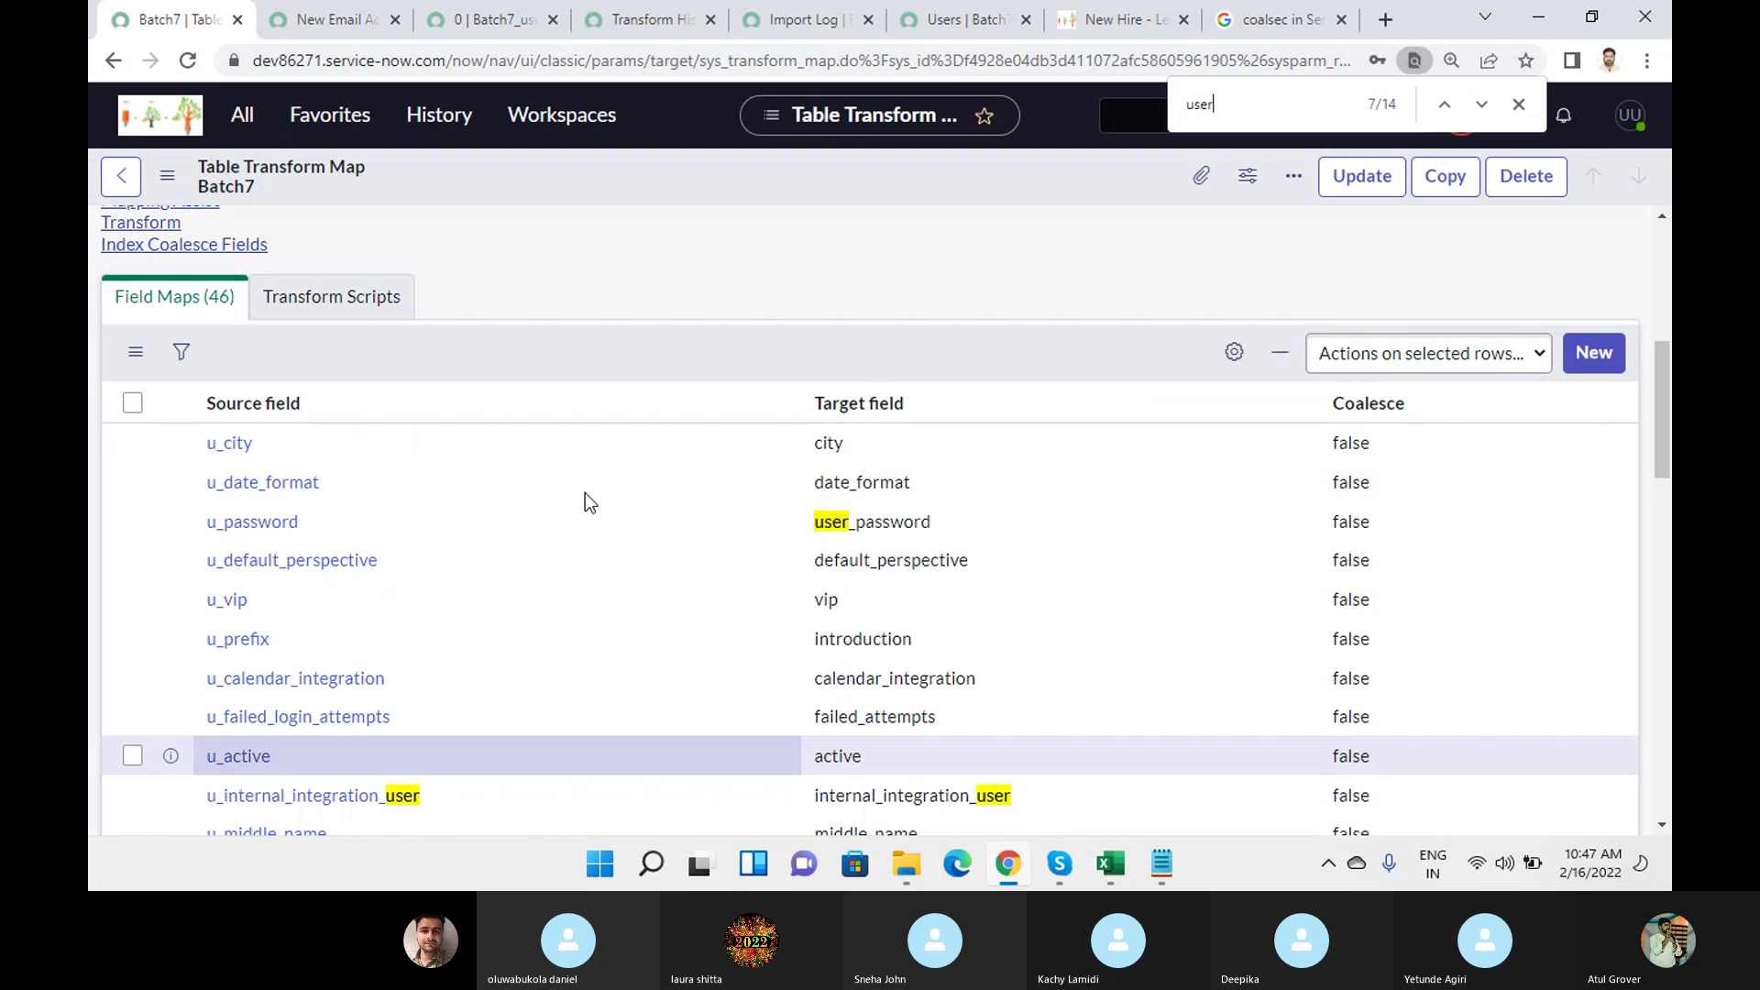
pyautogui.press('Return')
pyautogui.press('Return')
pyautogui.press('Return')
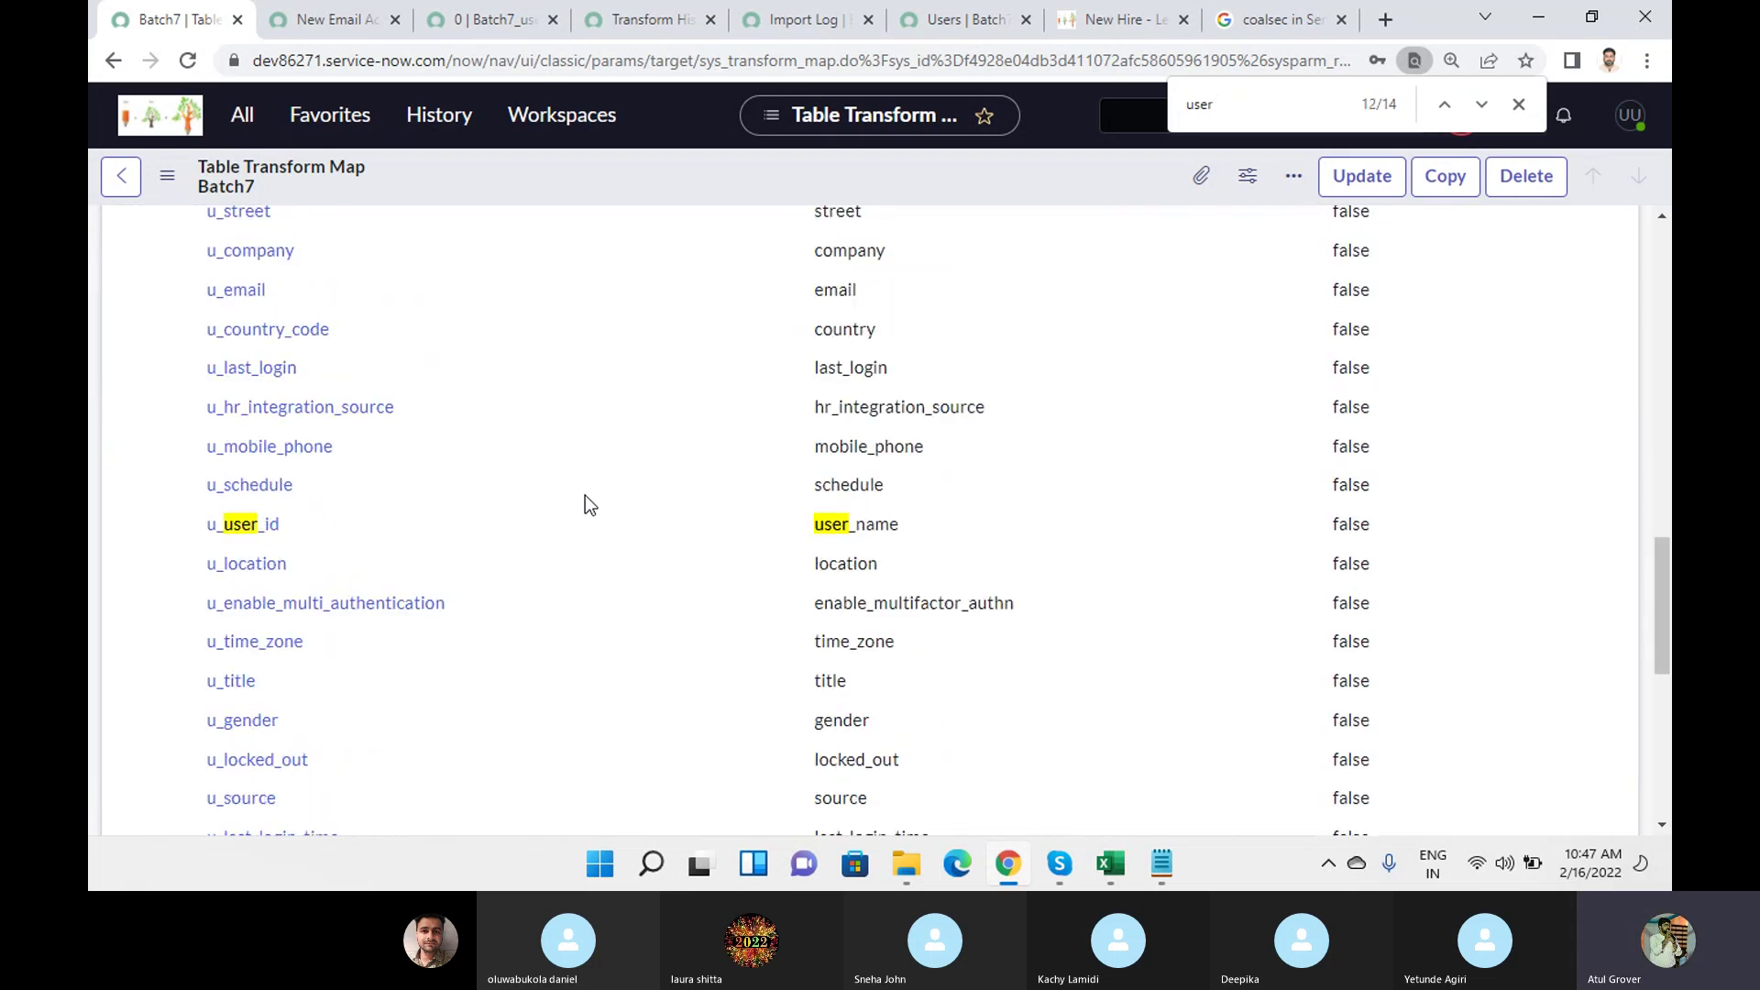
# Make the u_user_id (User ID) field map coalesce and save it.
pyautogui.click(267, 532)
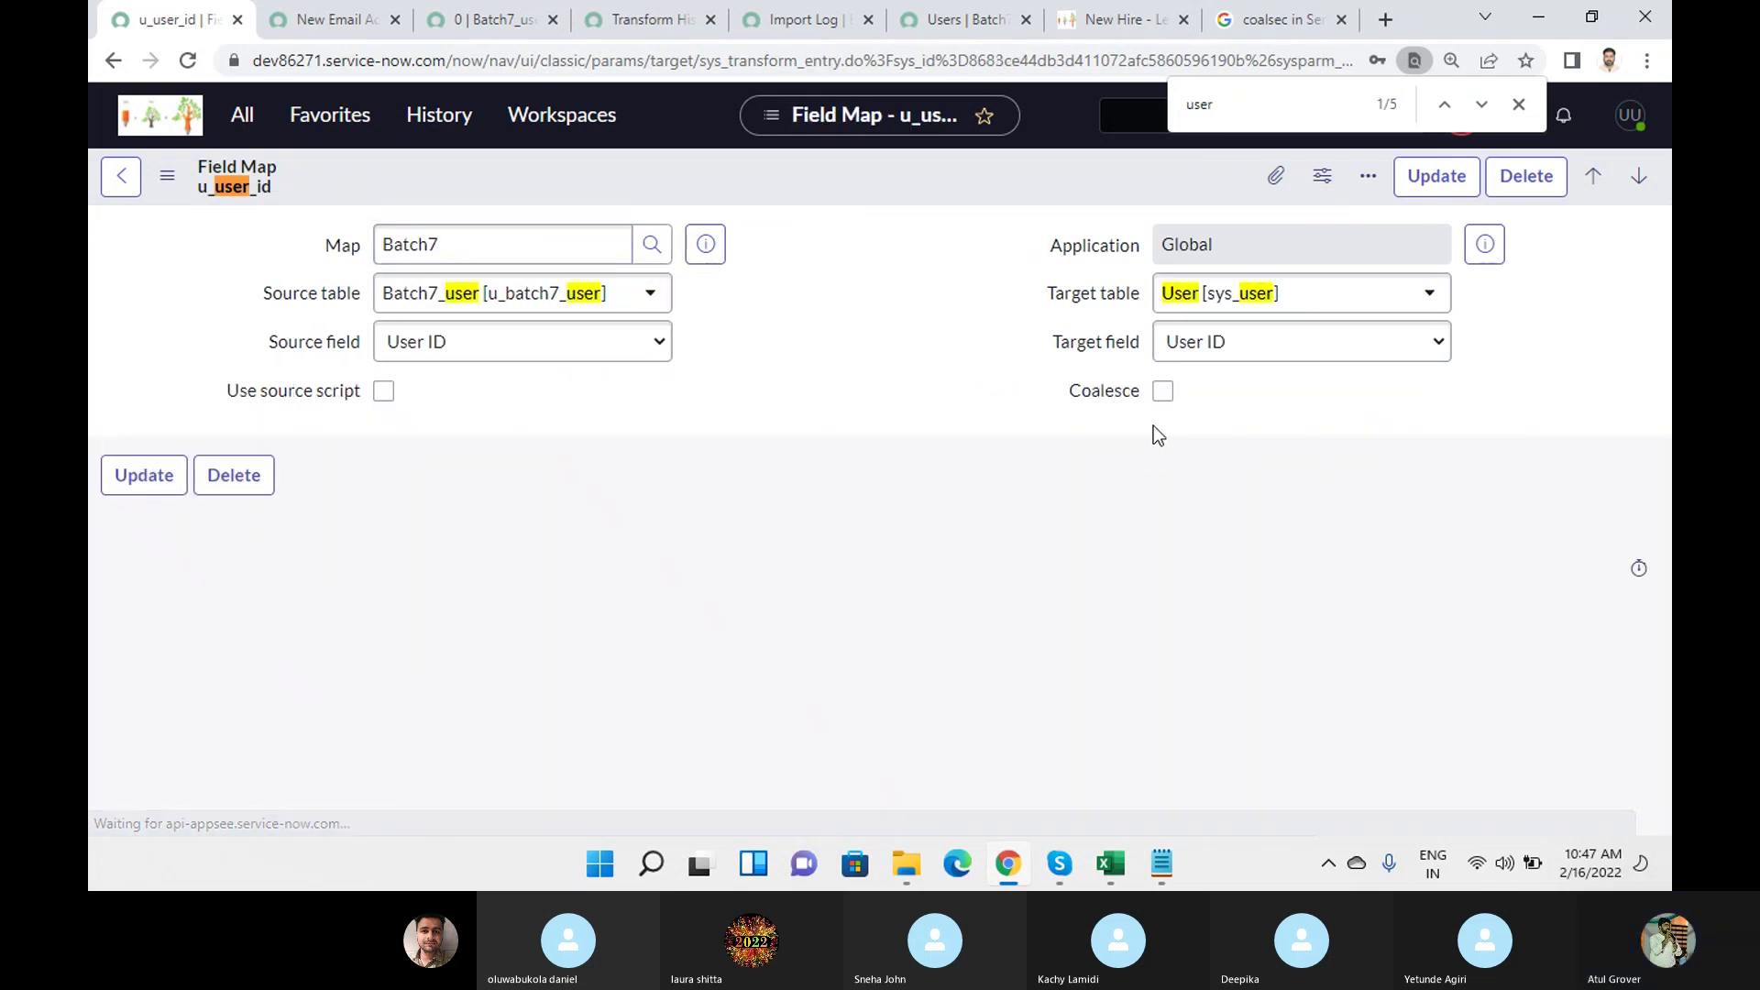
pyautogui.click(1162, 392)
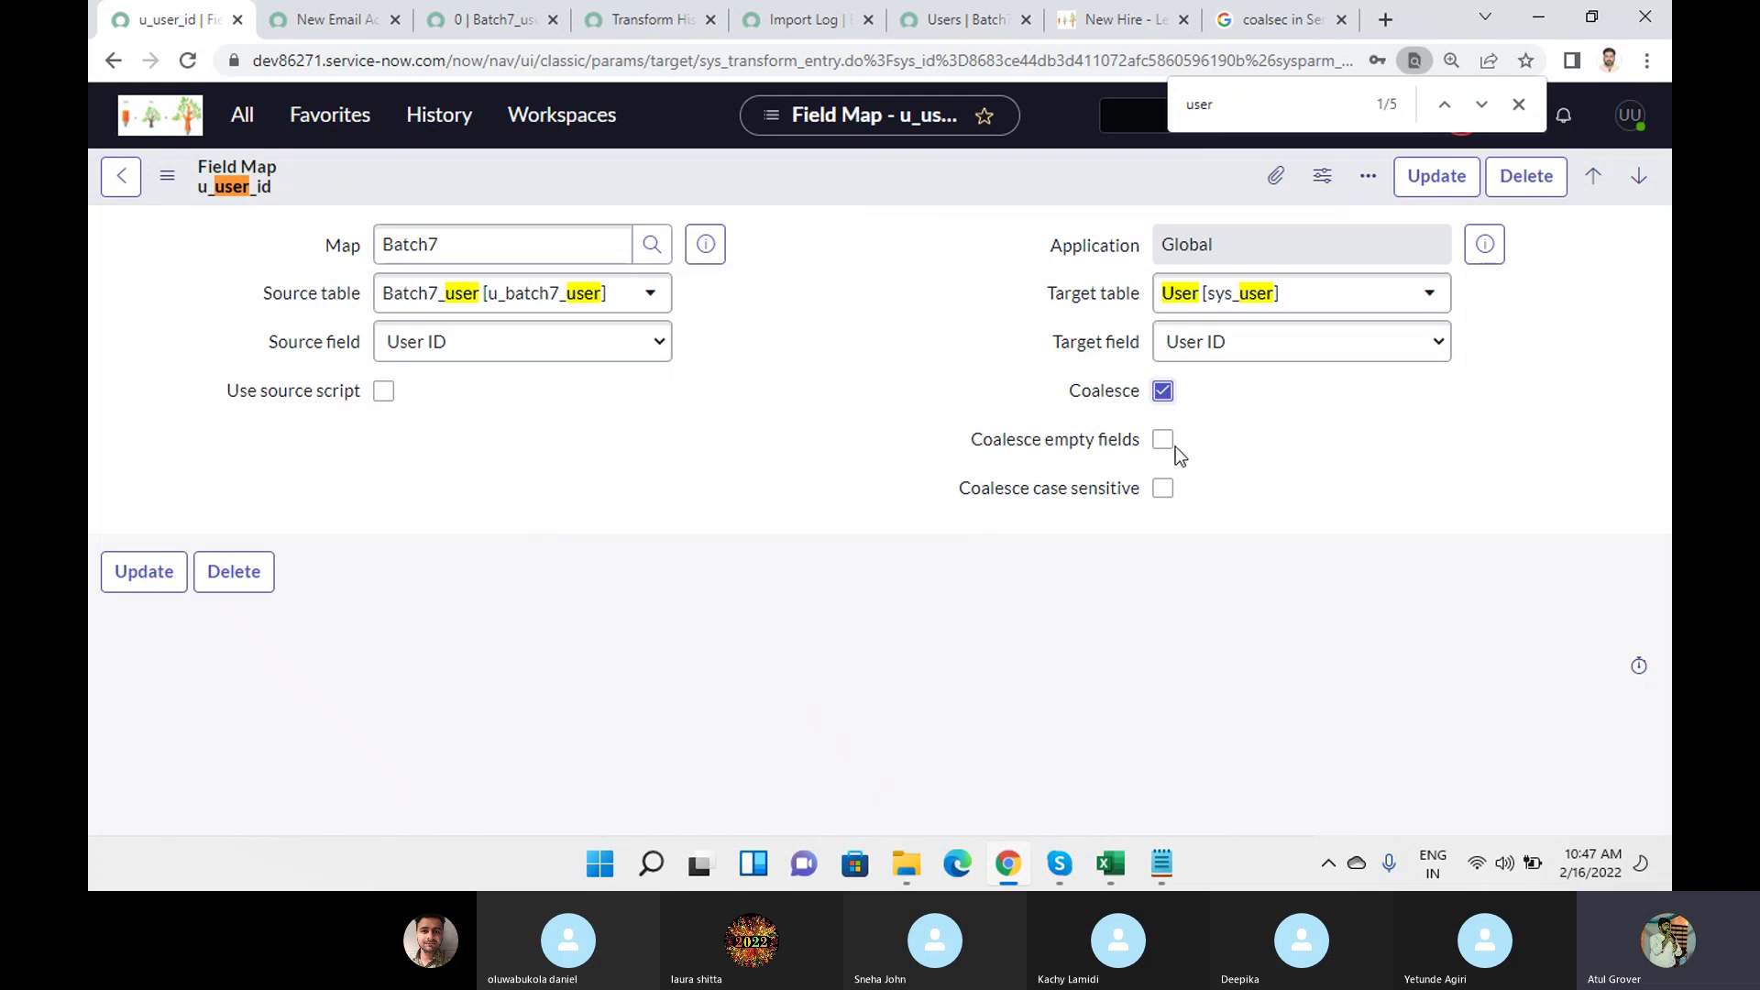
pyautogui.click(1437, 177)
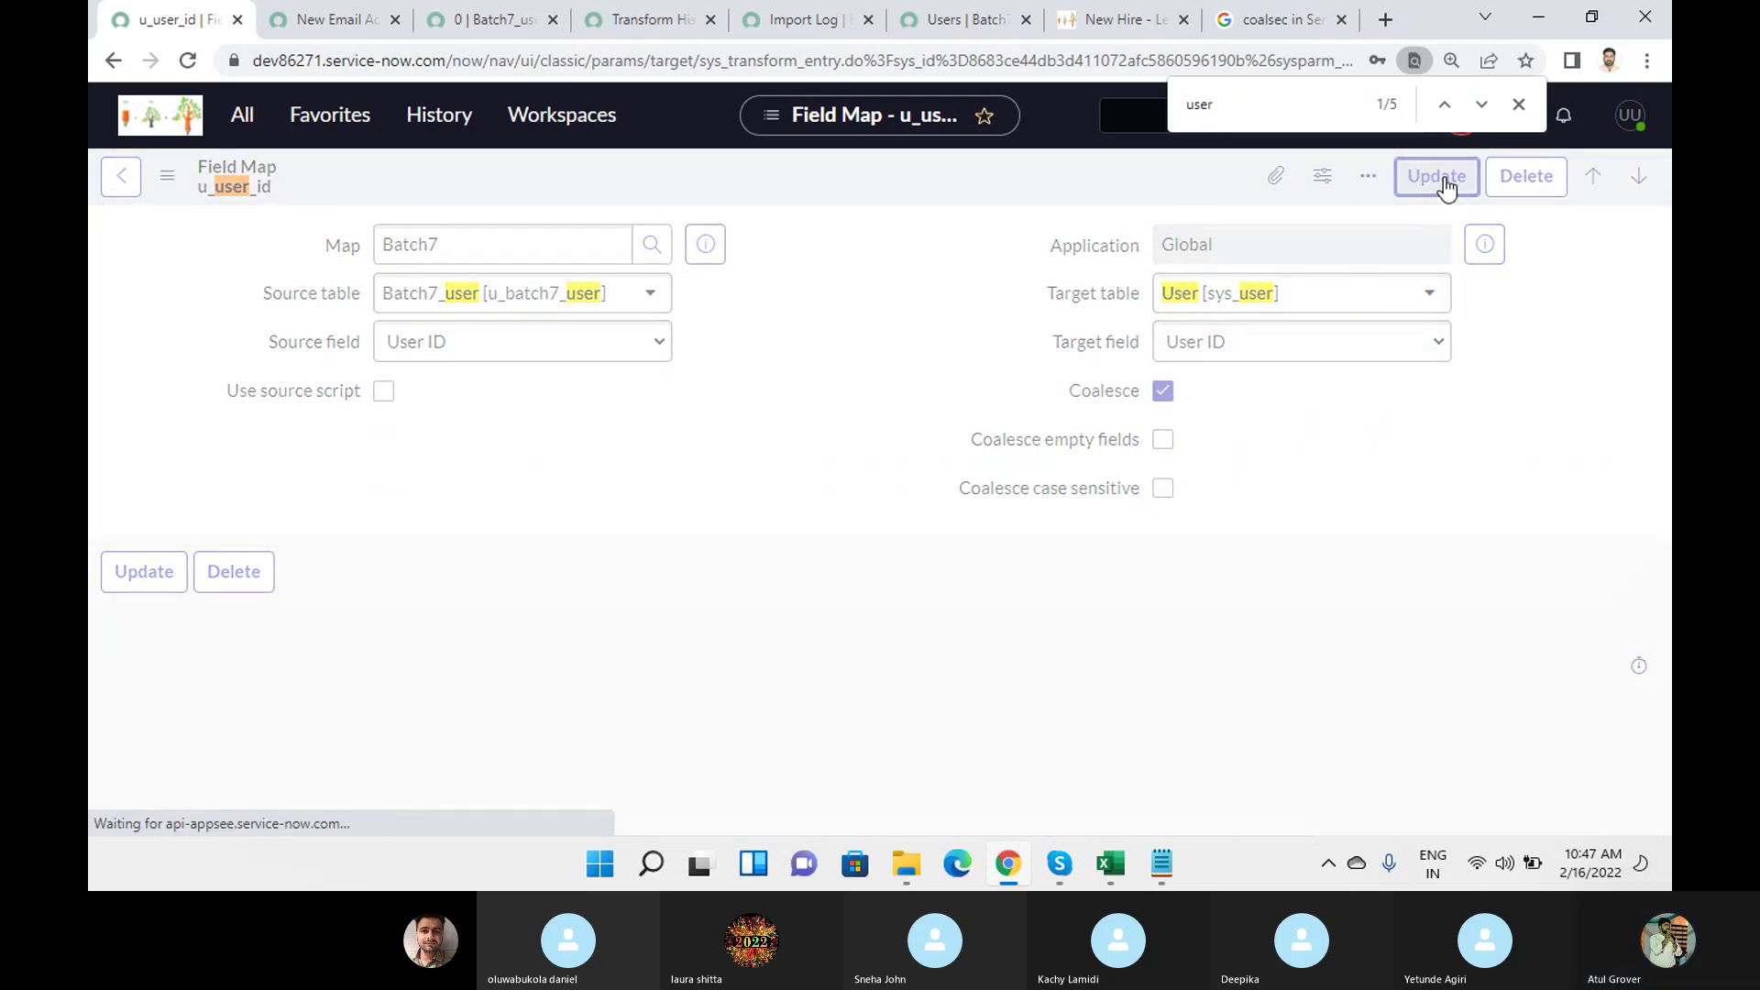
pyautogui.moveTo(1111, 875)
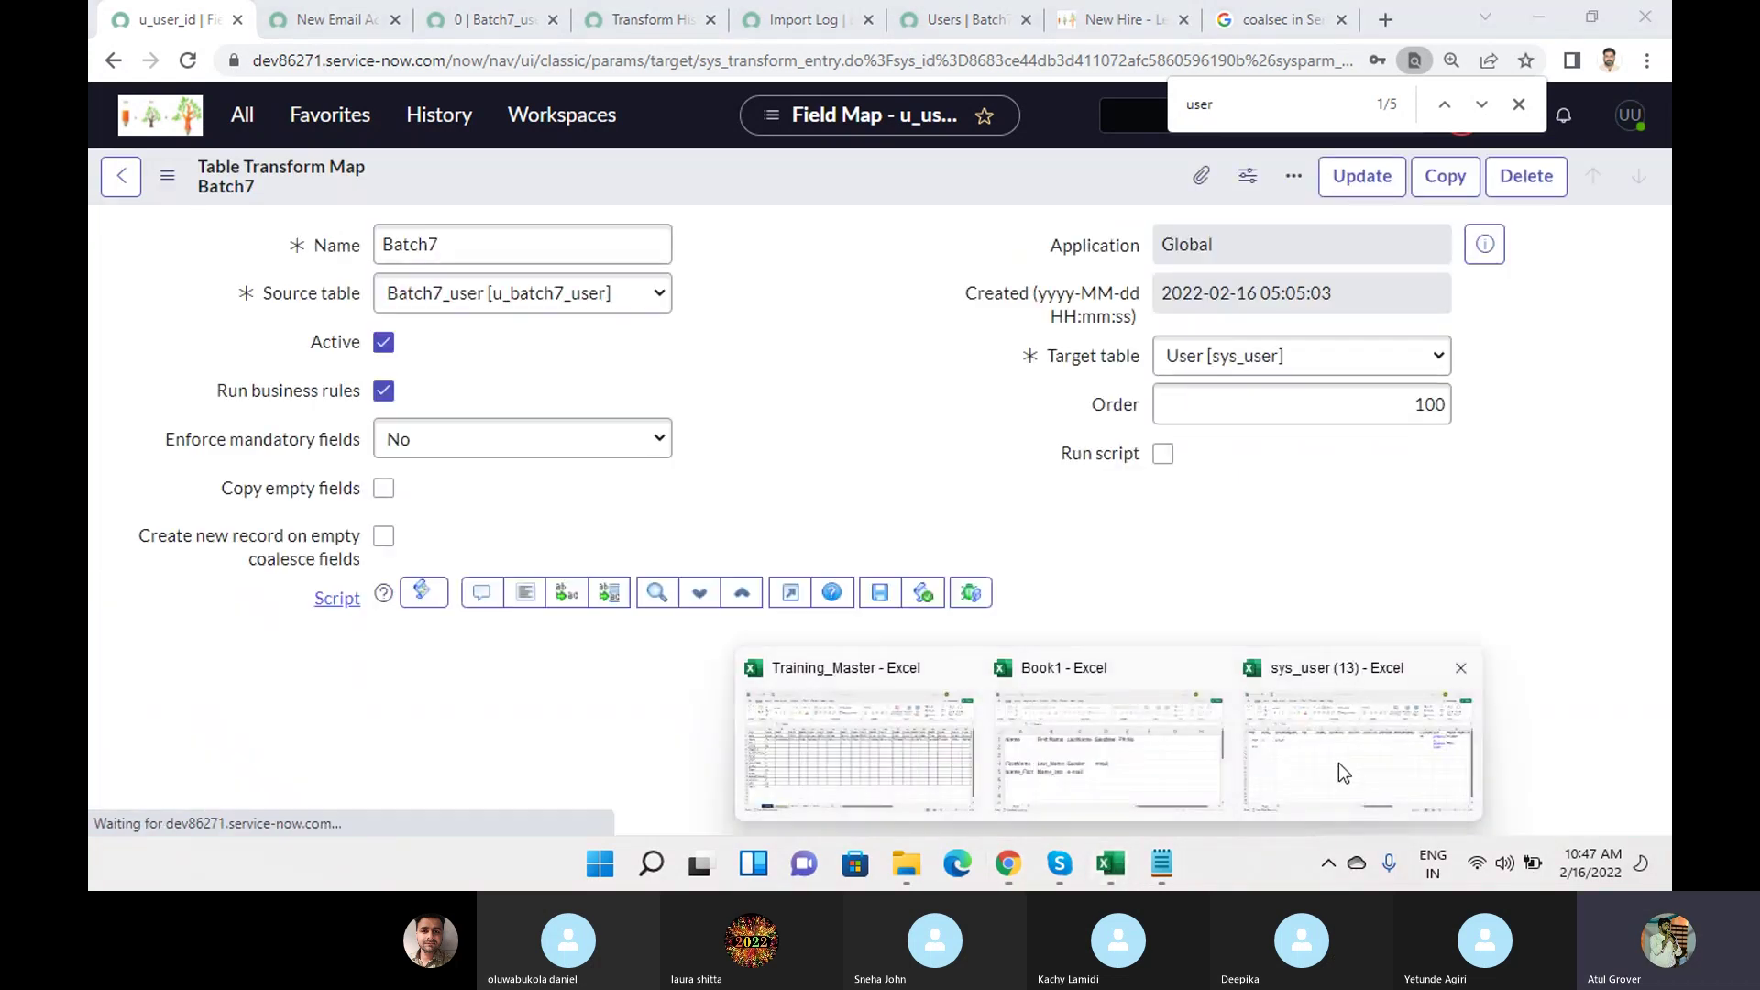
pyautogui.click(1342, 744)
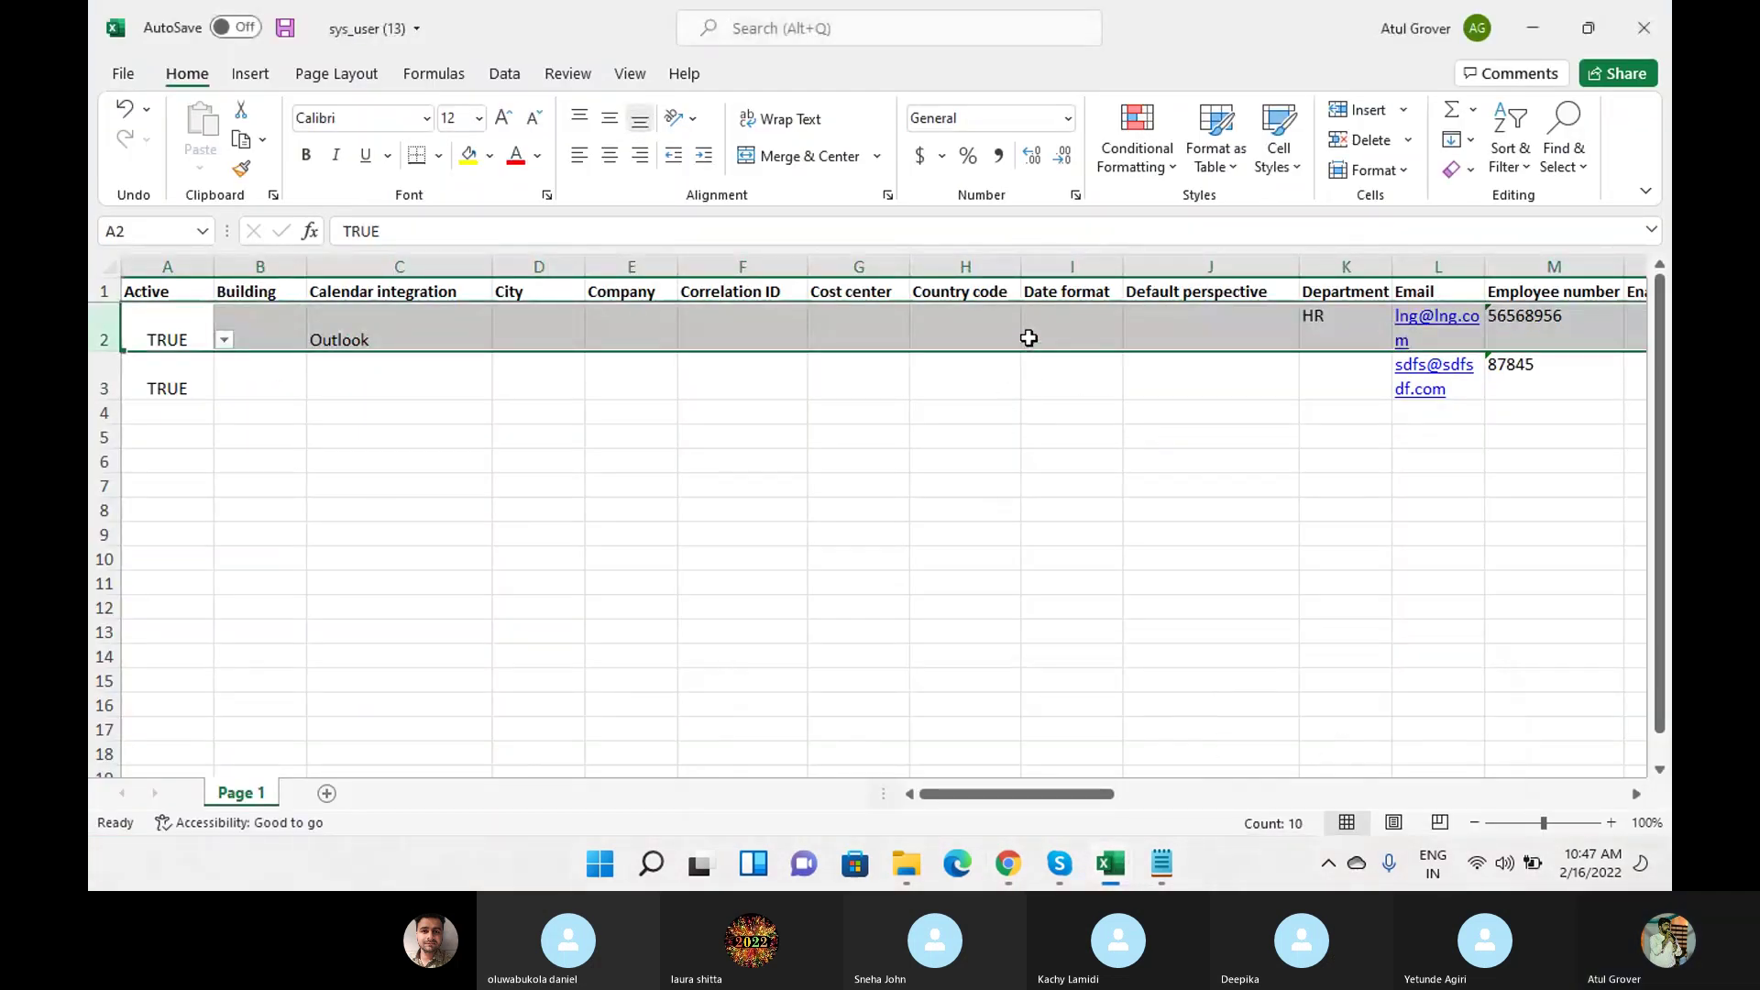
# Locate the User ID column, enter ABCD for the first user row, and save the workbook.
pyautogui.click(94, 289)
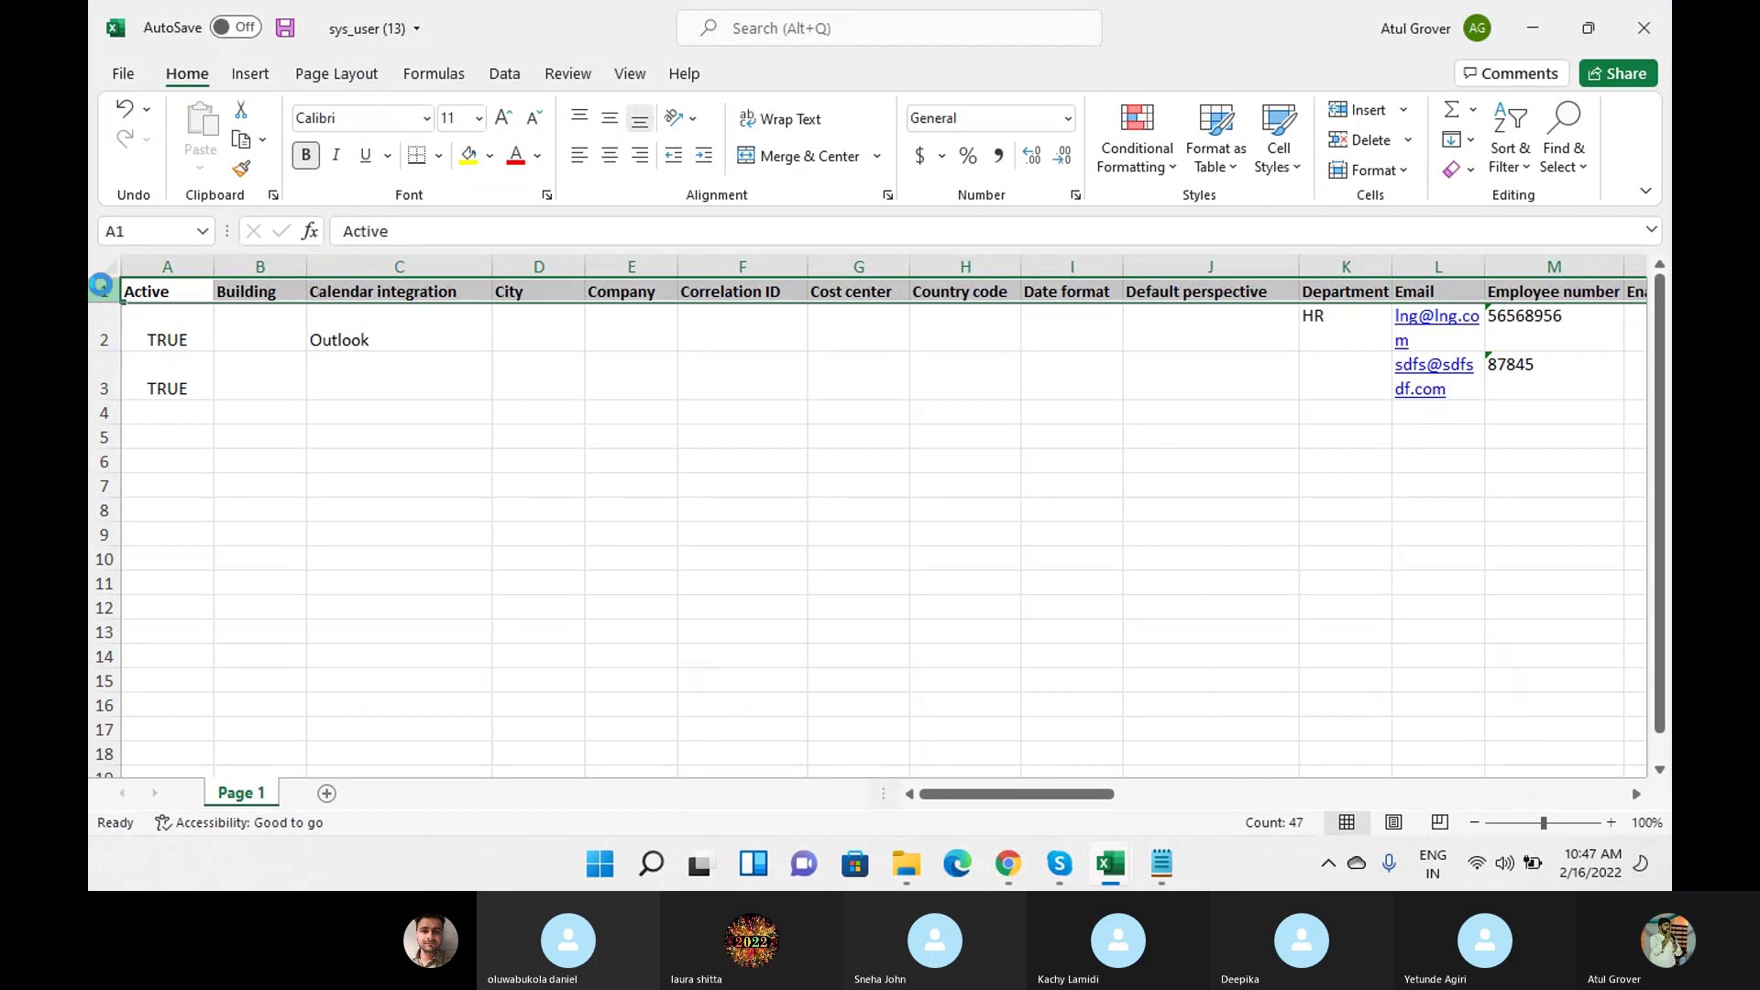
pyautogui.hotkey('ctrl', 'f')
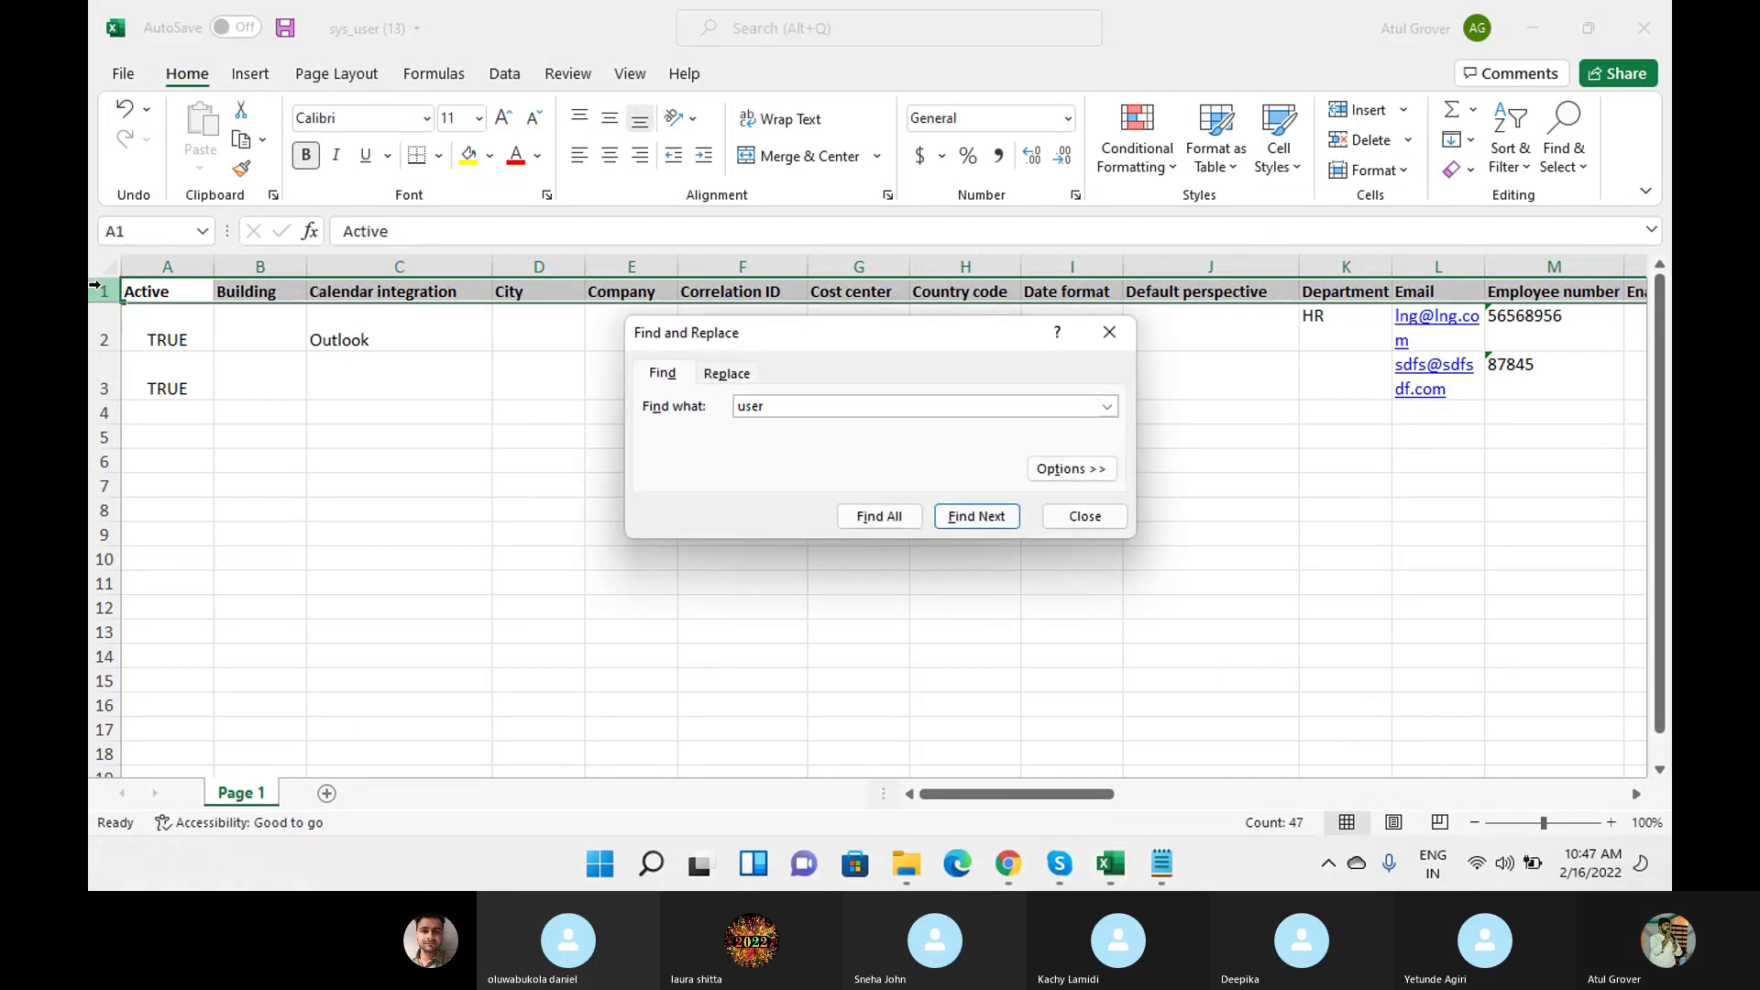
pyautogui.press('Return')
pyautogui.press('Return')
pyautogui.press('Return')
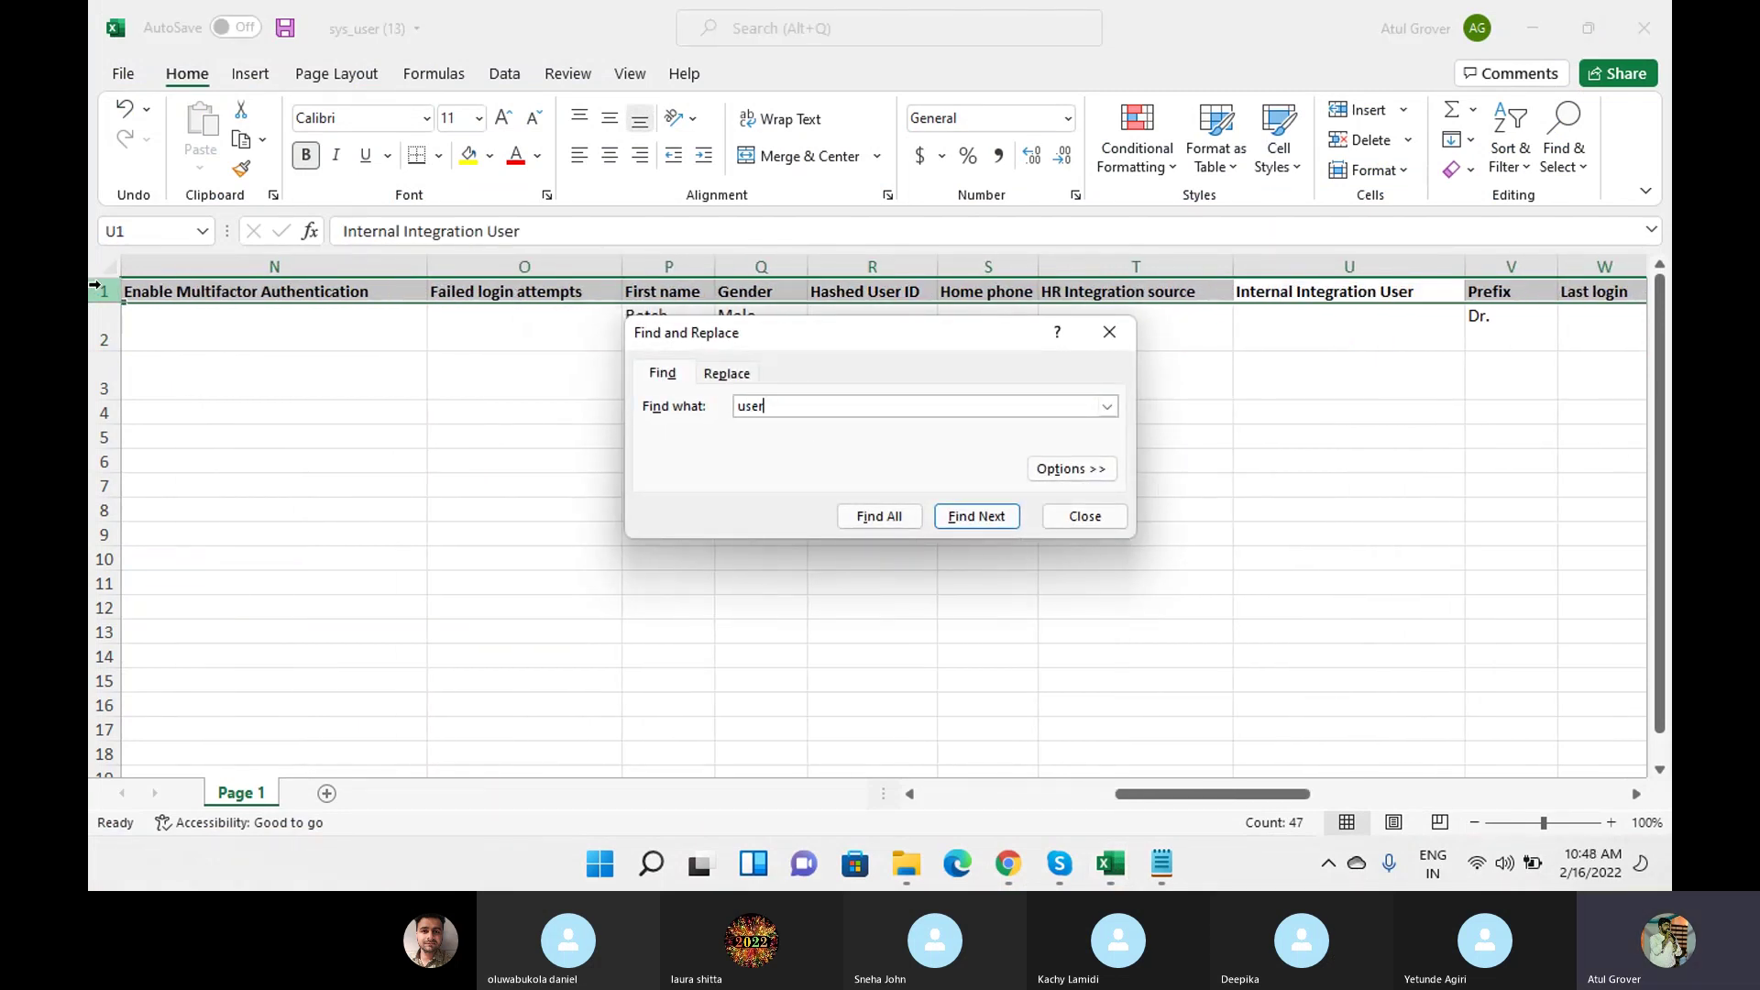
pyautogui.press('Escape')
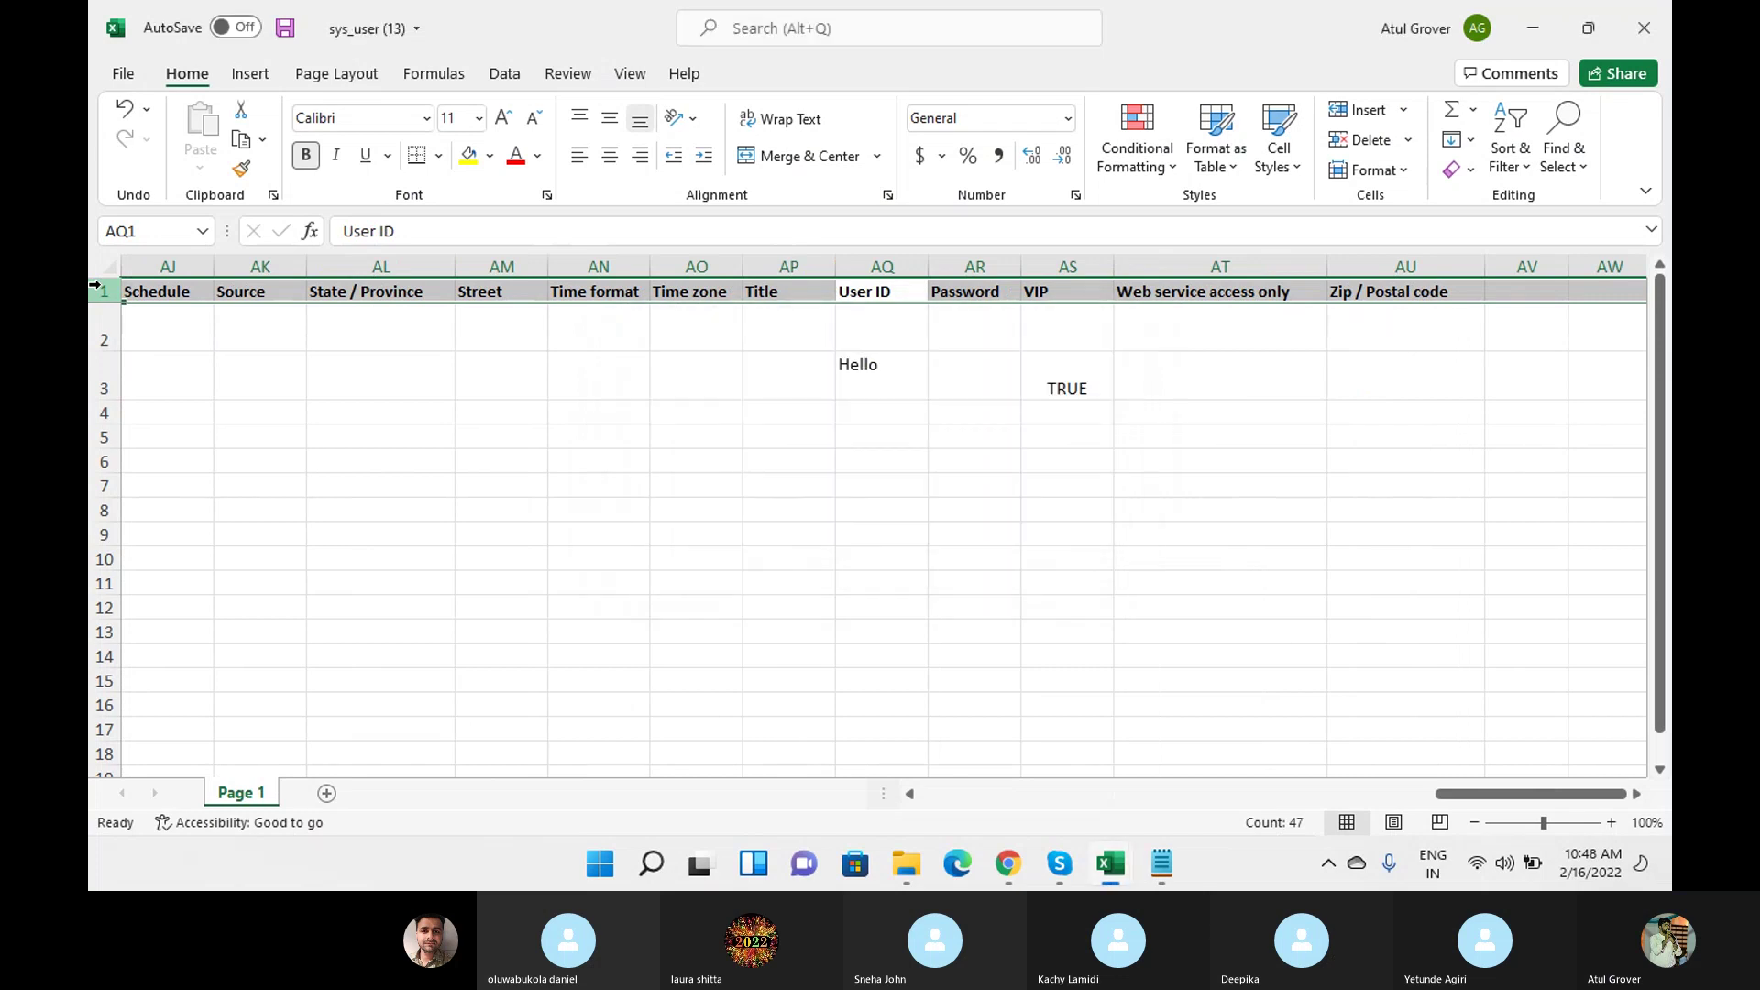
pyautogui.click(876, 316)
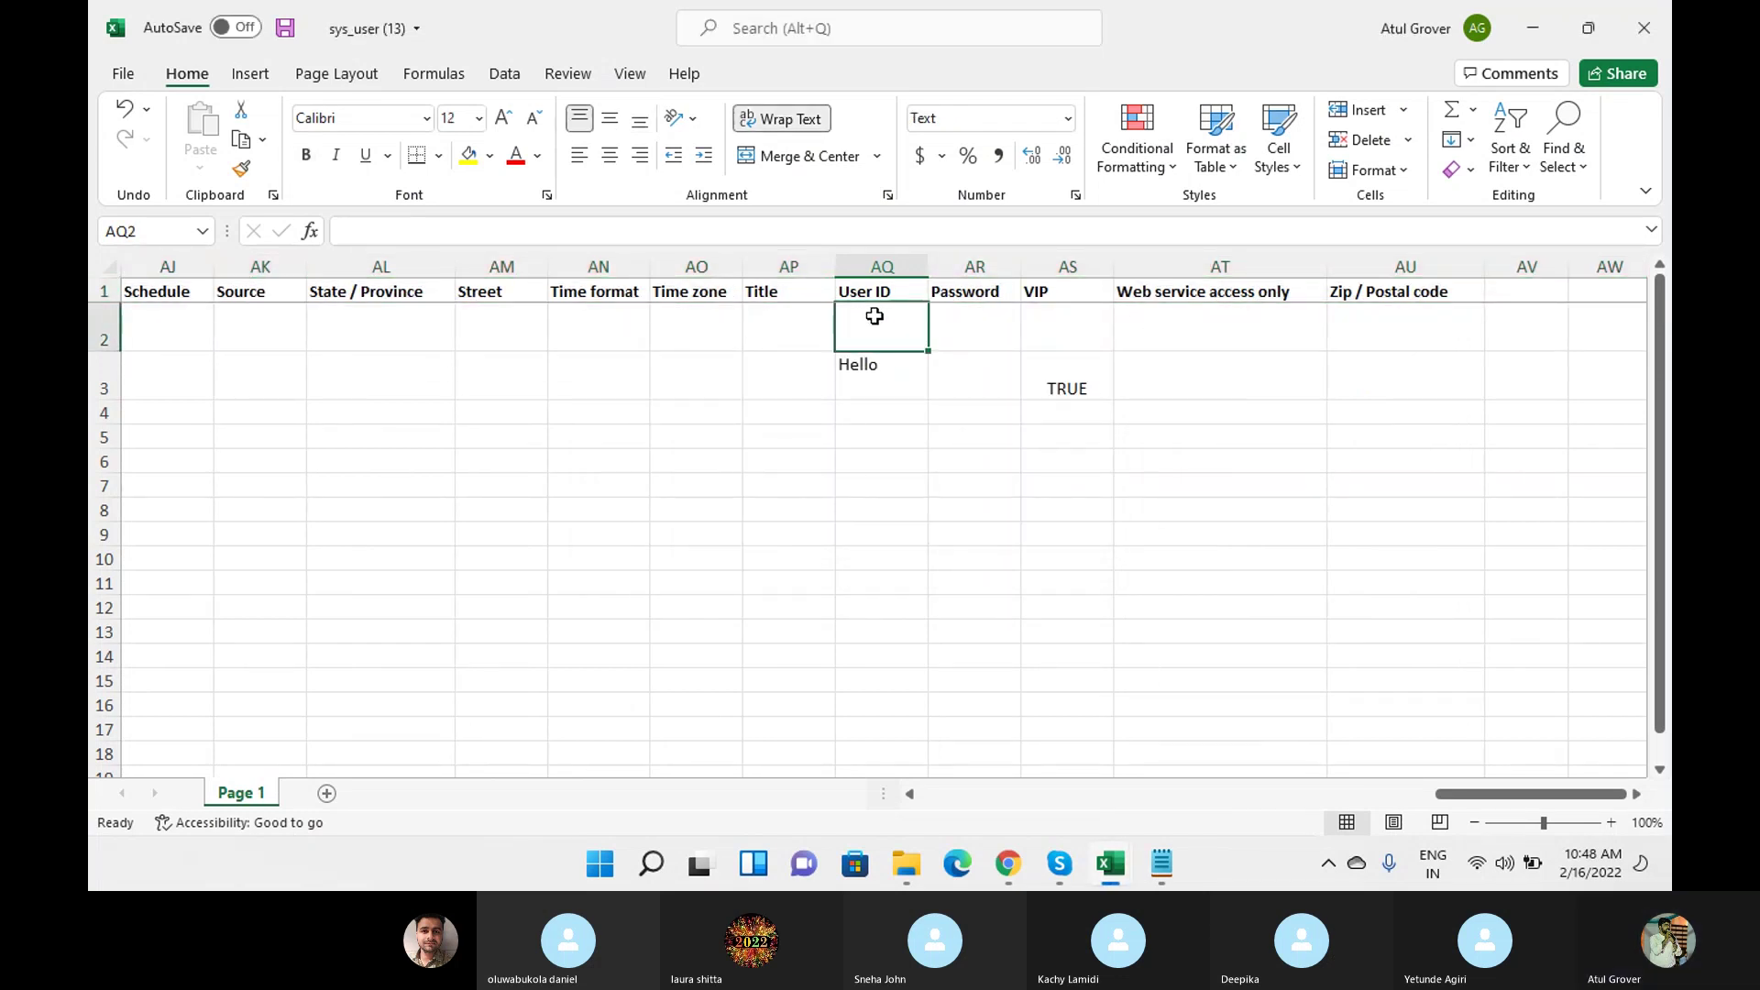
pyautogui.write('ABCD')
pyautogui.click(939, 504)
pyautogui.click(287, 29)
# Set the first user row's VIP value to TRUE from its dropdown.
pyautogui.click(1078, 327)
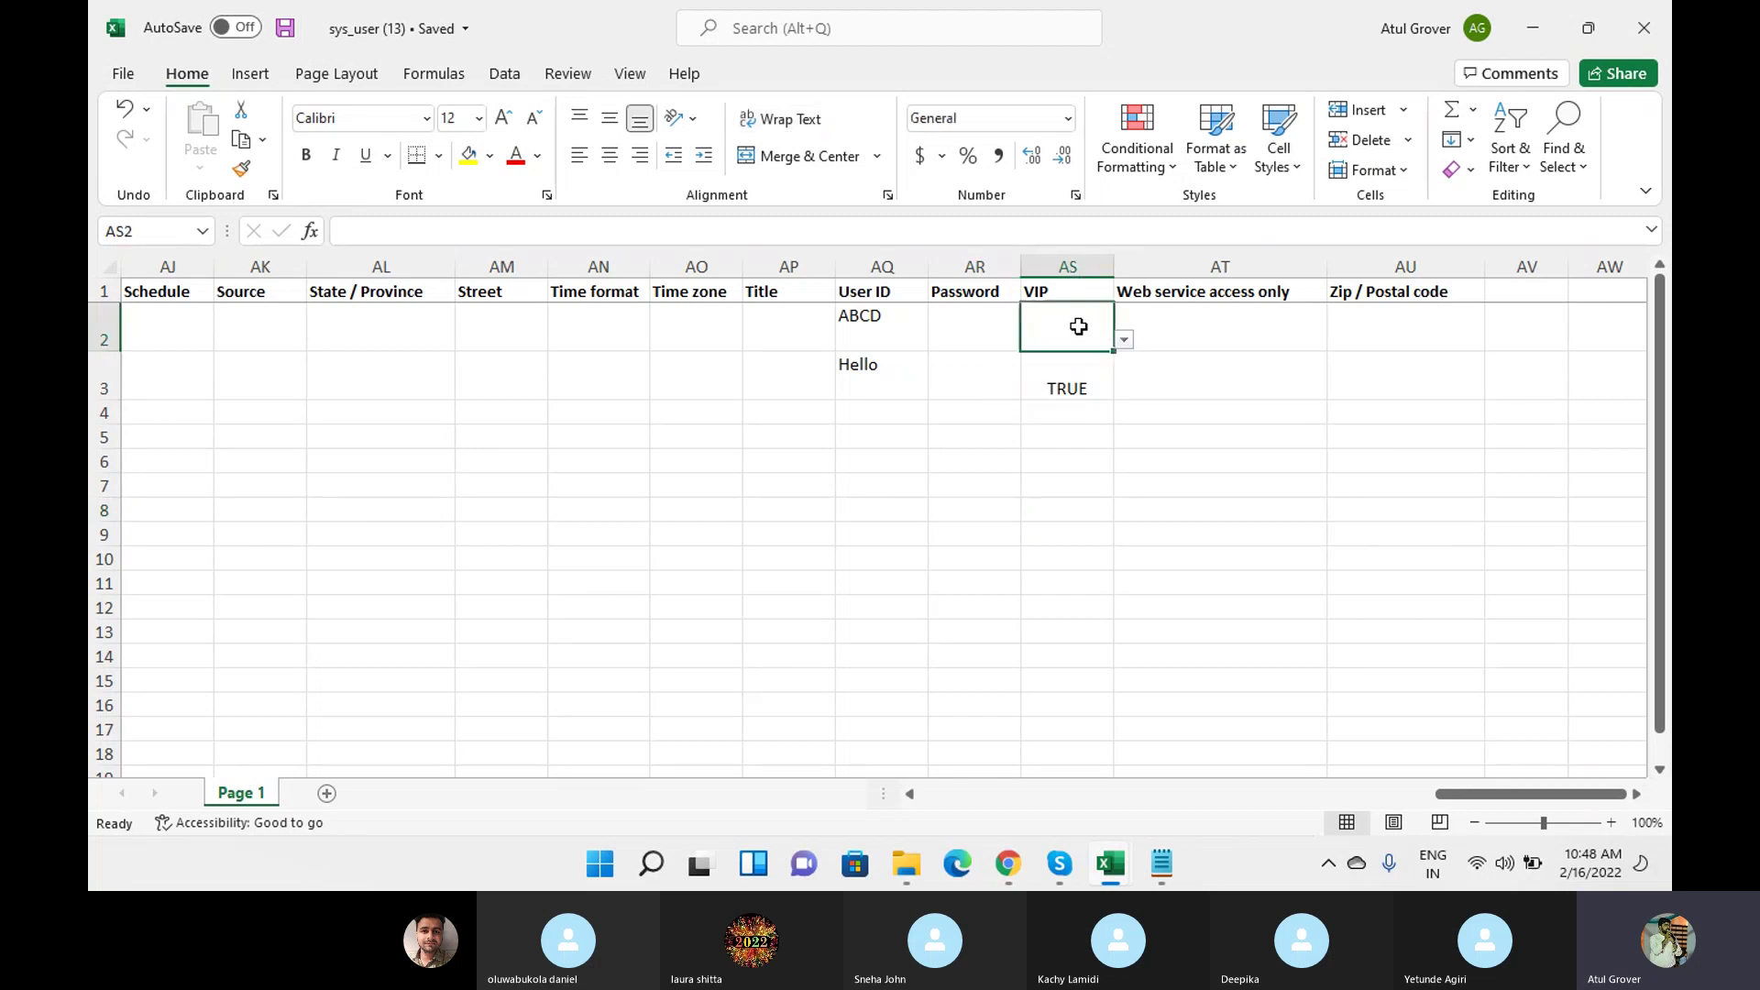
pyautogui.click(1124, 341)
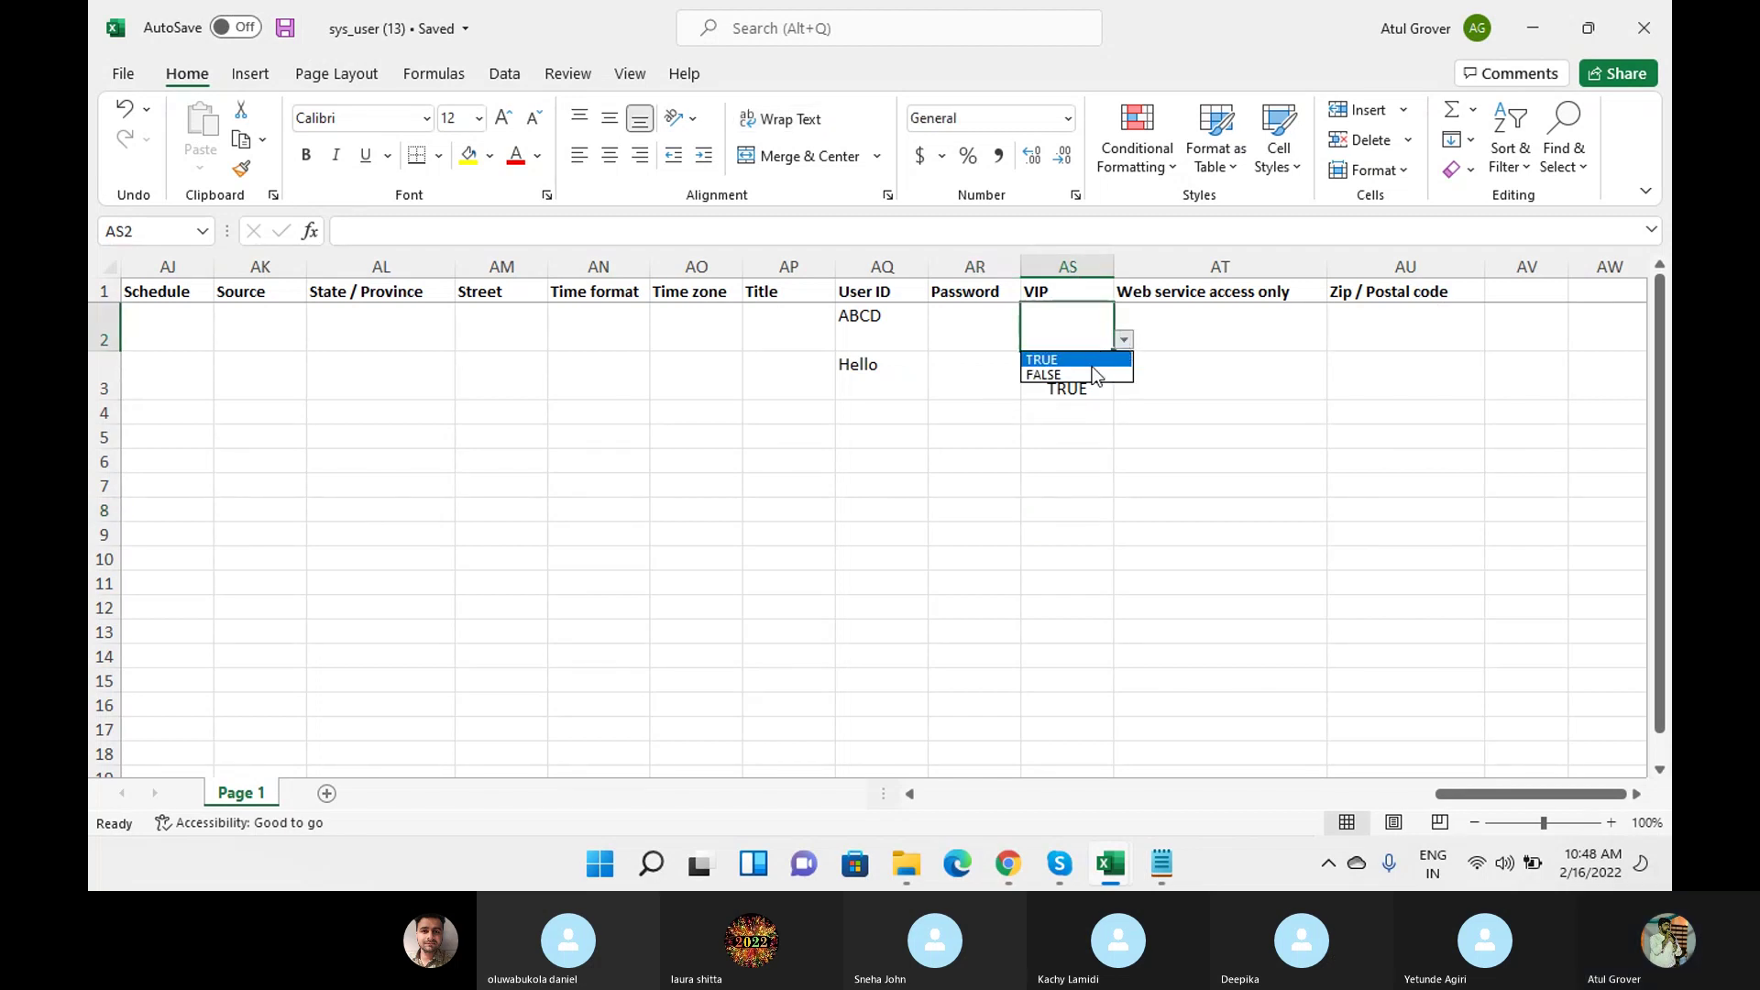
pyautogui.click(1092, 363)
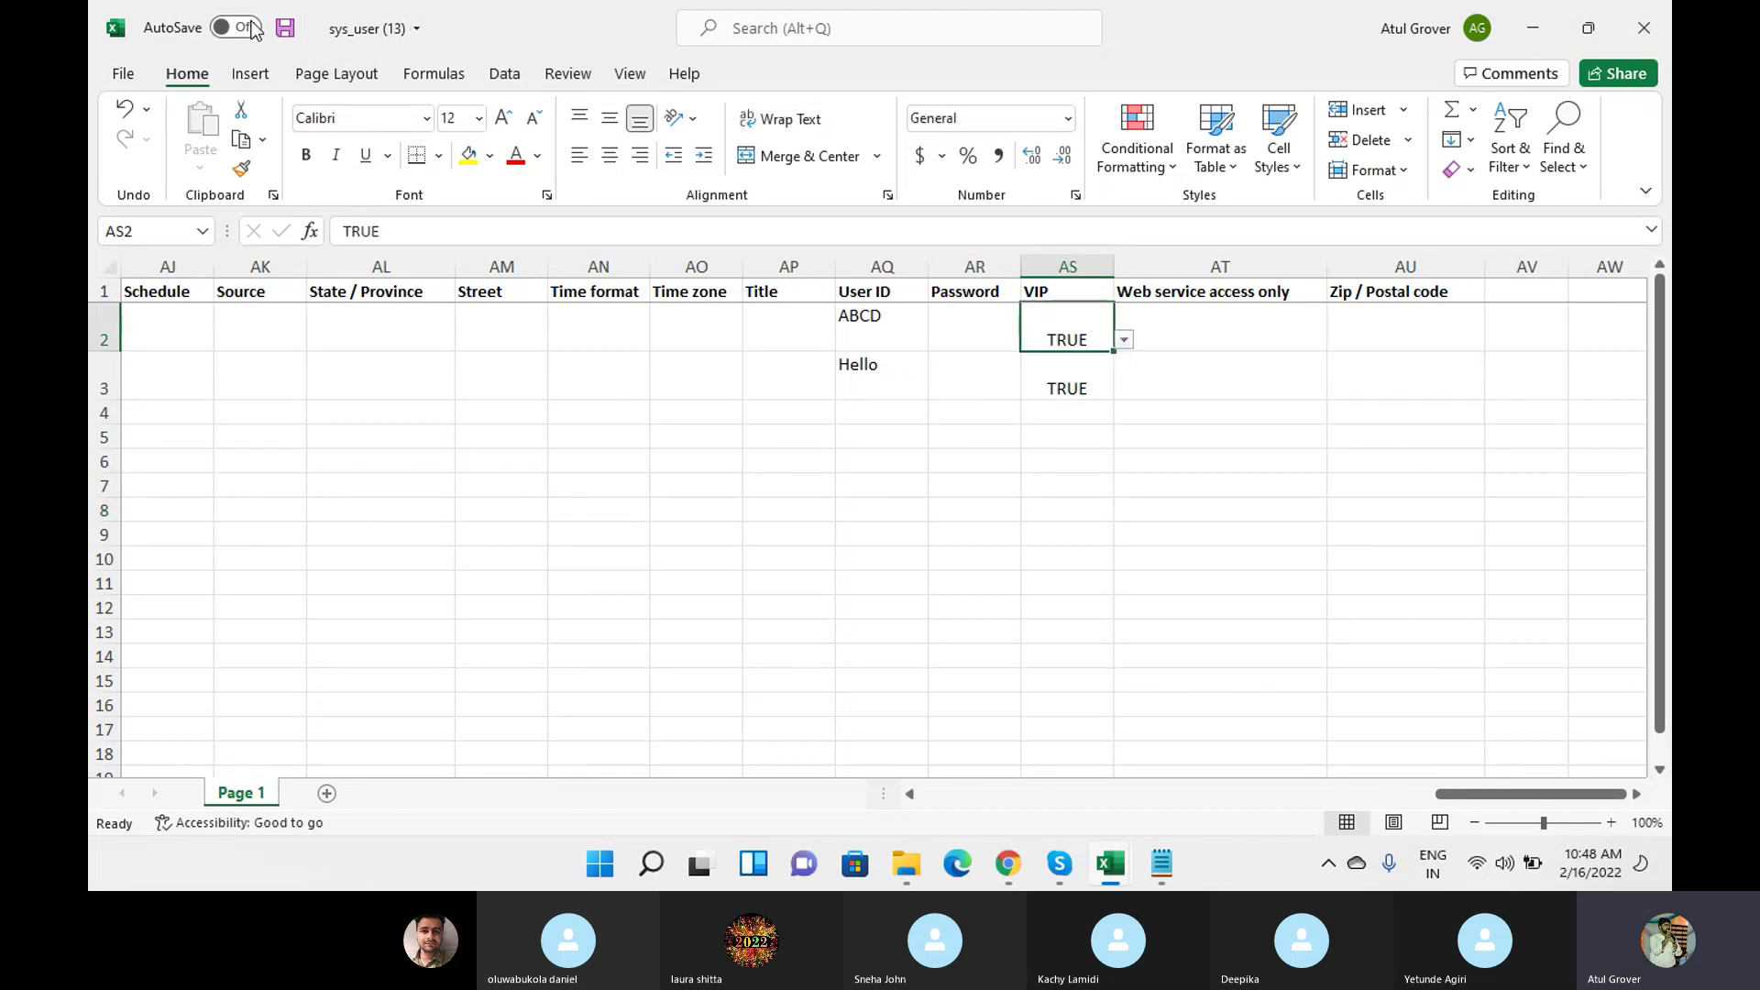
pyautogui.click(1018, 865)
pyautogui.click(243, 115)
# Filter the navigator for 'load data', open Load Data, and close the find bar.
pyautogui.press('BackSpace')
pyautogui.press('BackSpace')
pyautogui.press('BackSpace')
pyautogui.press('BackSpace')
pyautogui.press('BackSpace')
pyautogui.press('BackSpace')
pyautogui.press('BackSpace')
pyautogui.press('BackSpace')
pyautogui.press('BackSpace')
pyautogui.write('load da')
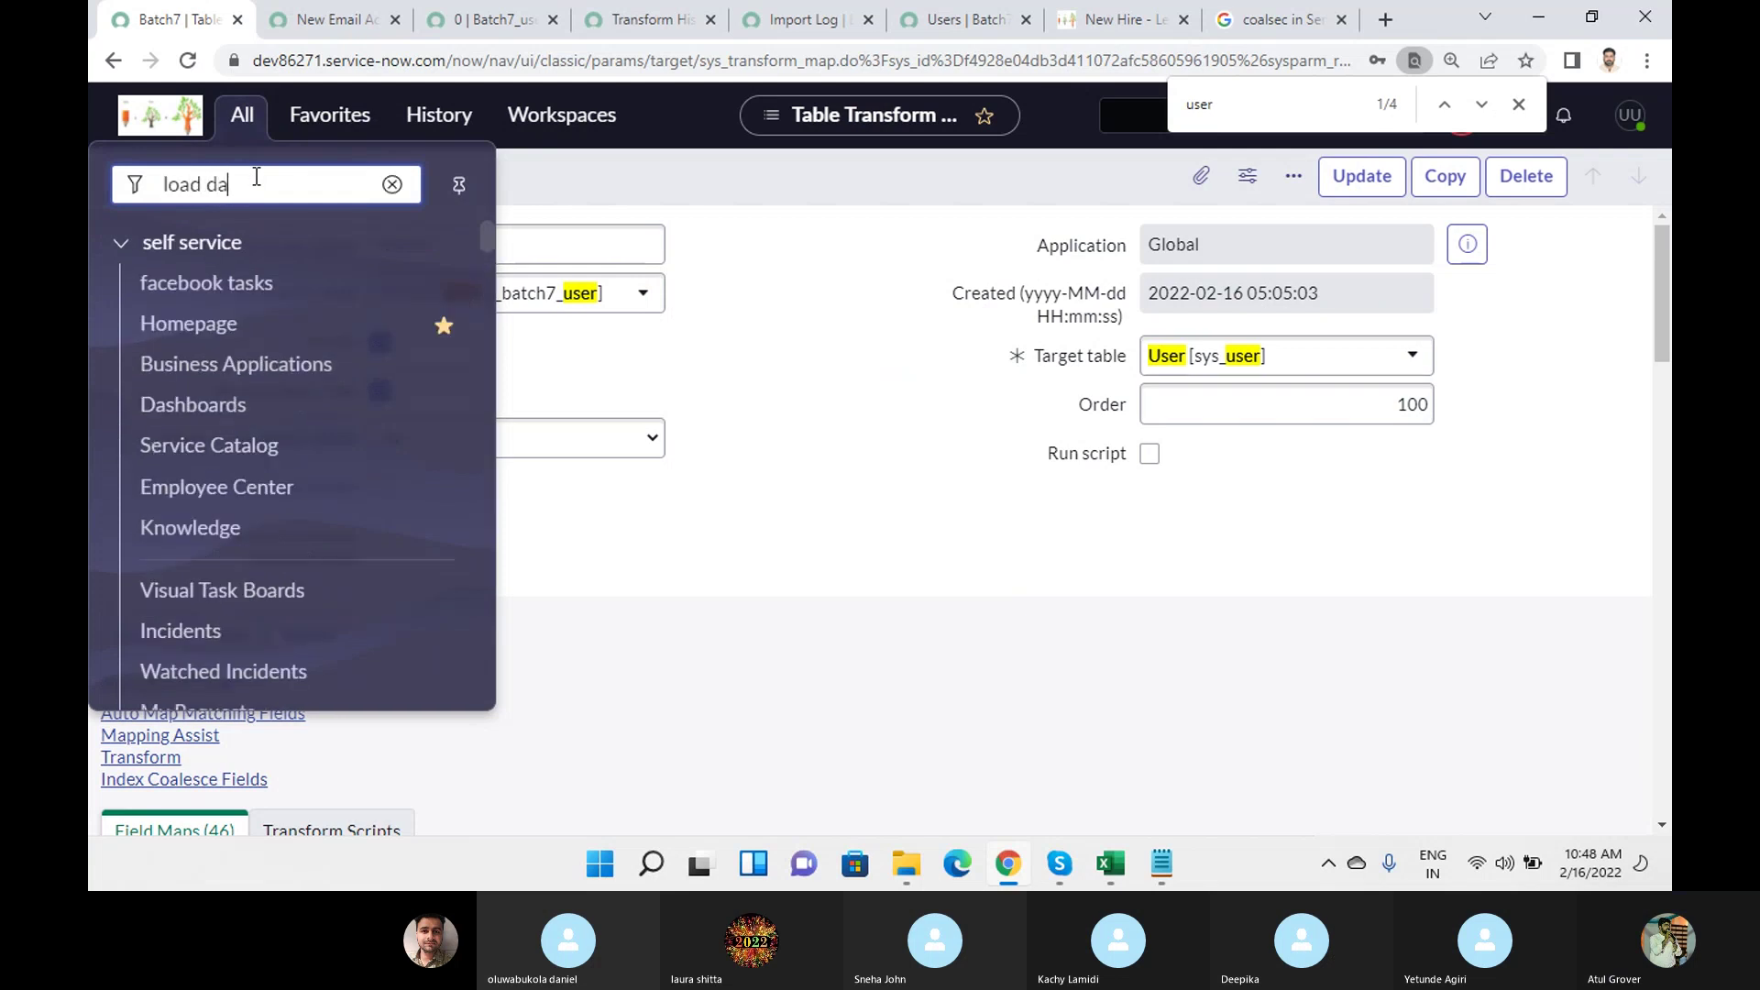
pyautogui.write('ta')
pyautogui.click(194, 293)
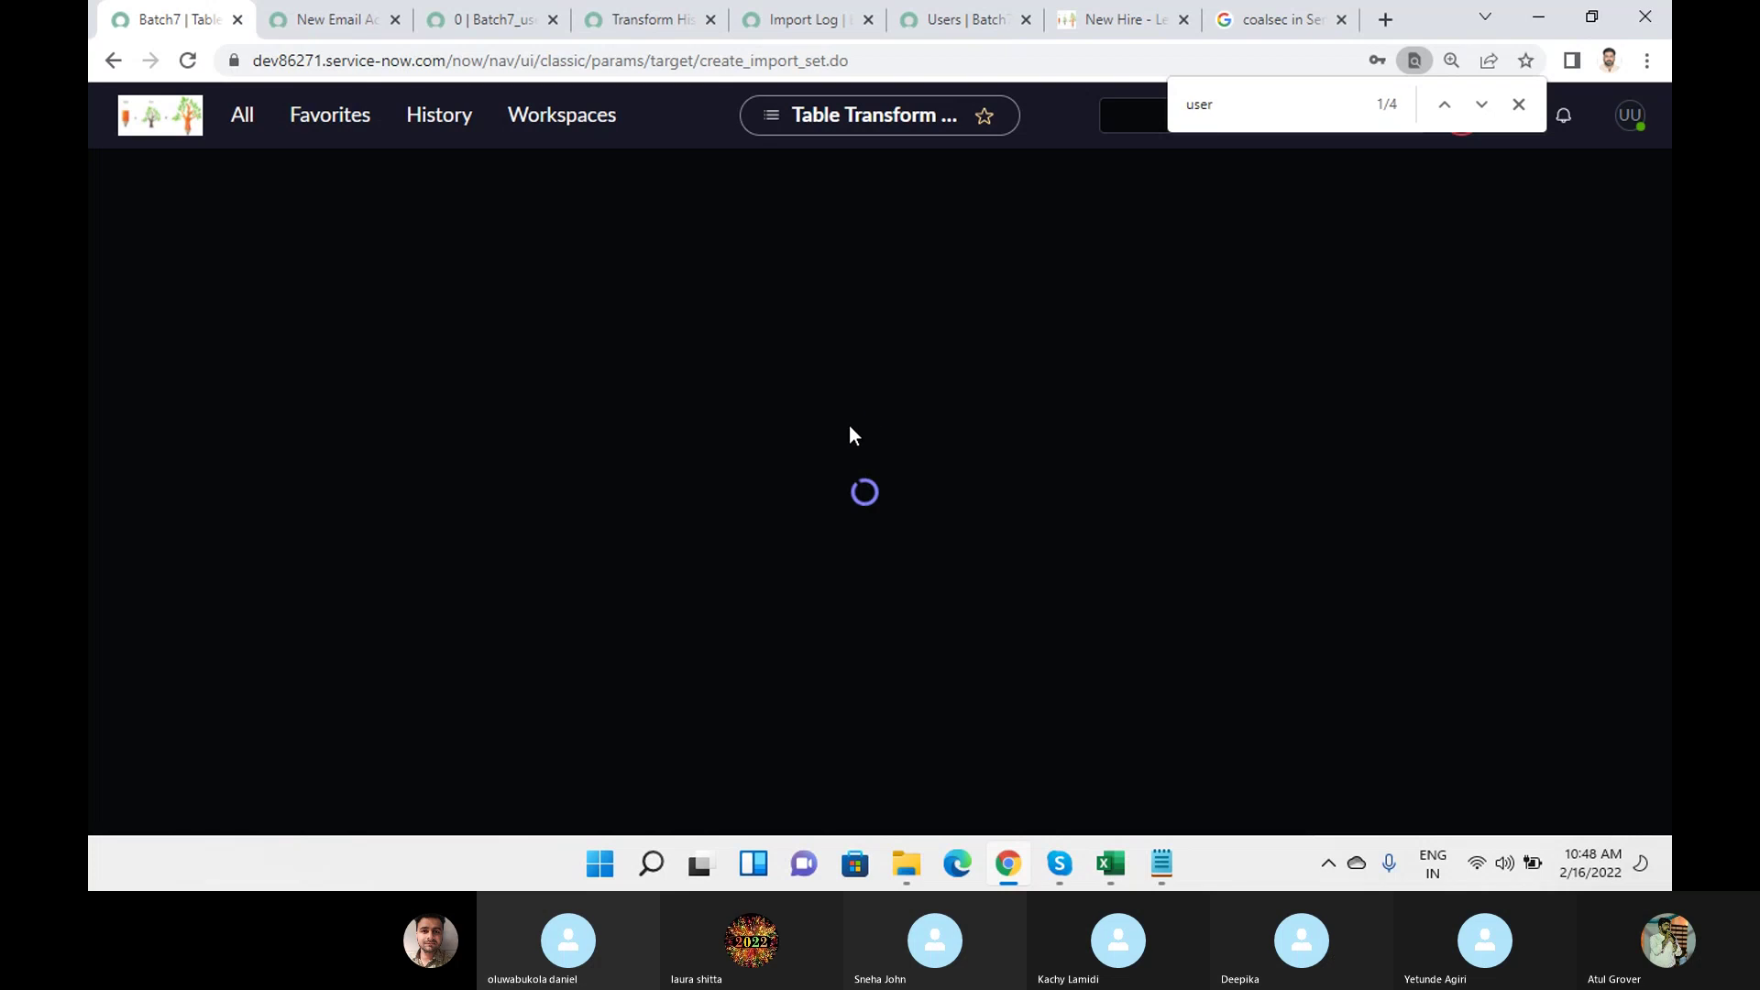
pyautogui.click(1519, 106)
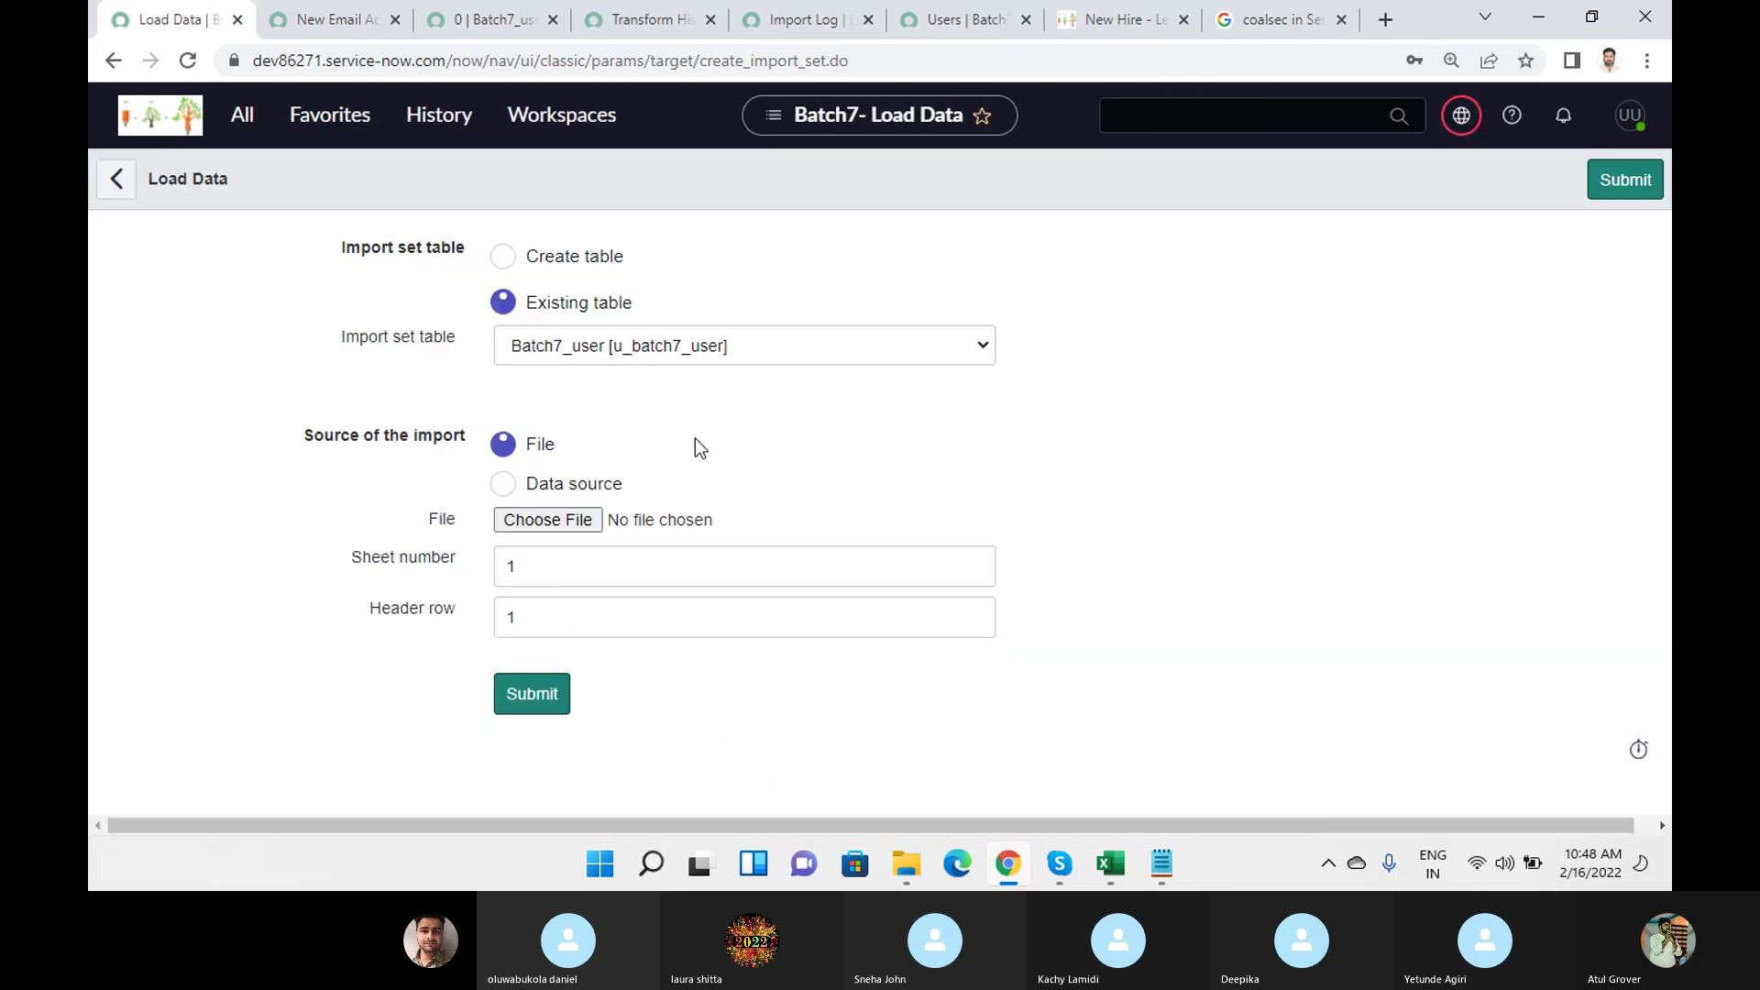
# Load the edited sys_user (13) workbook into Batch7_user and review the insert counts.
pyautogui.click(527, 529)
pyautogui.click(367, 222)
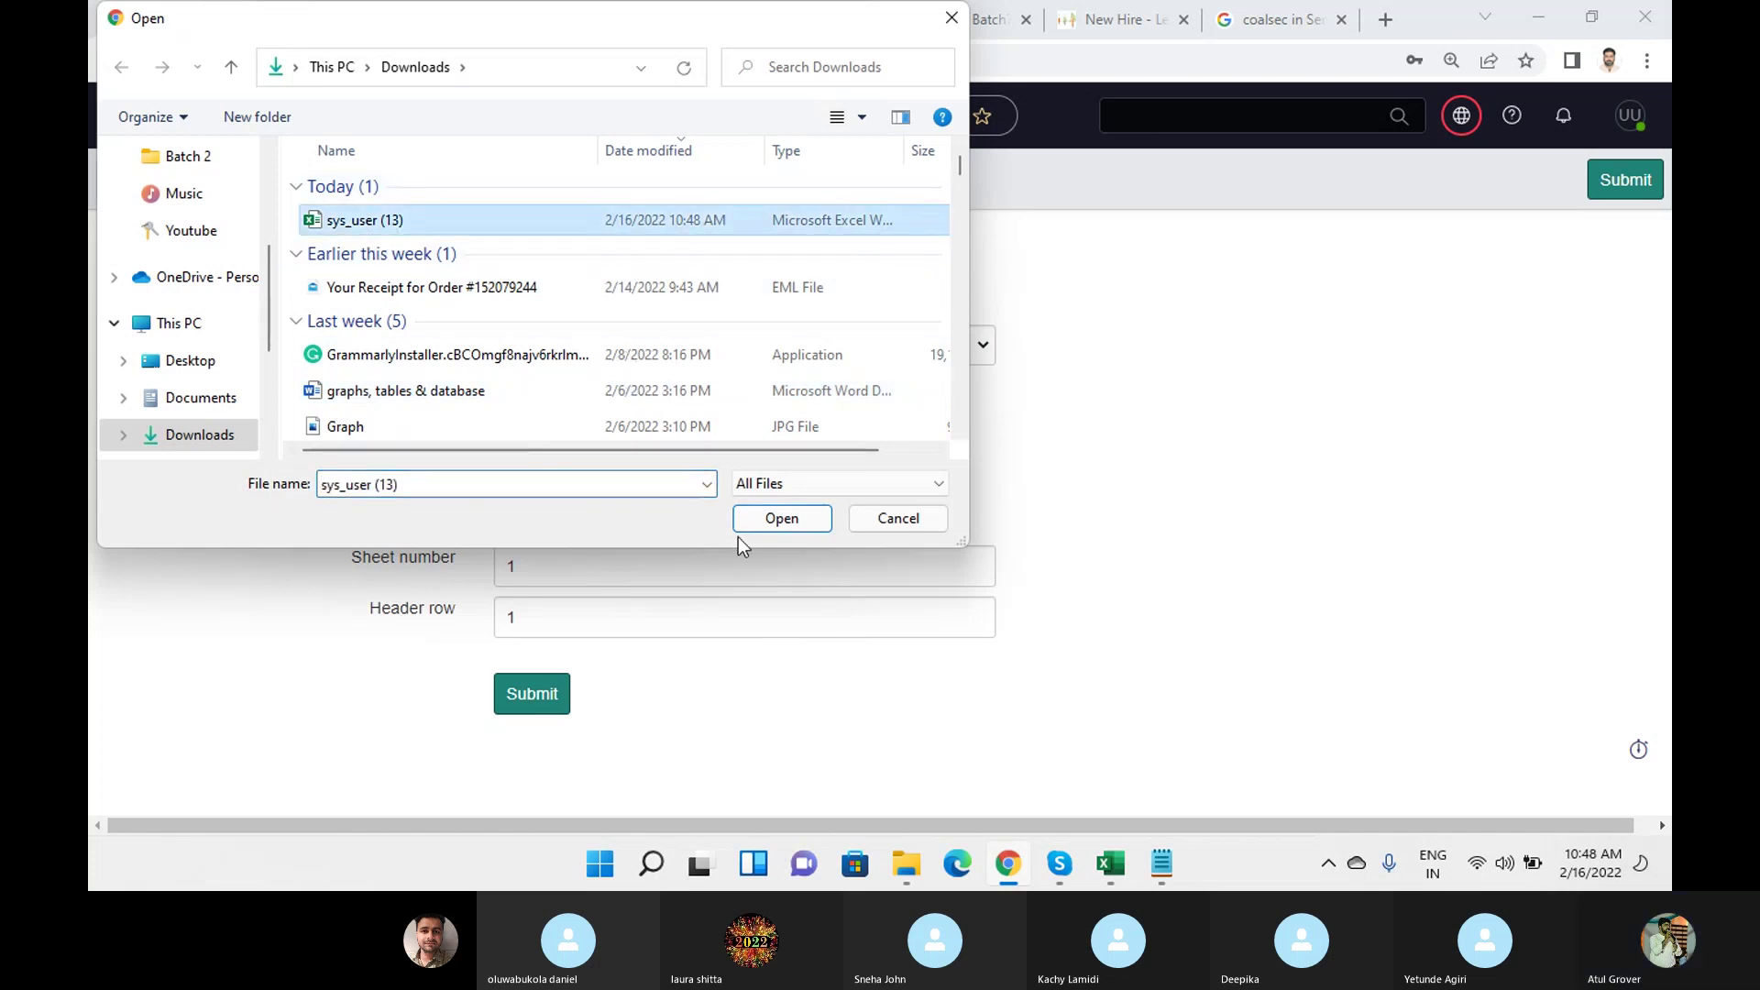
pyautogui.click(780, 519)
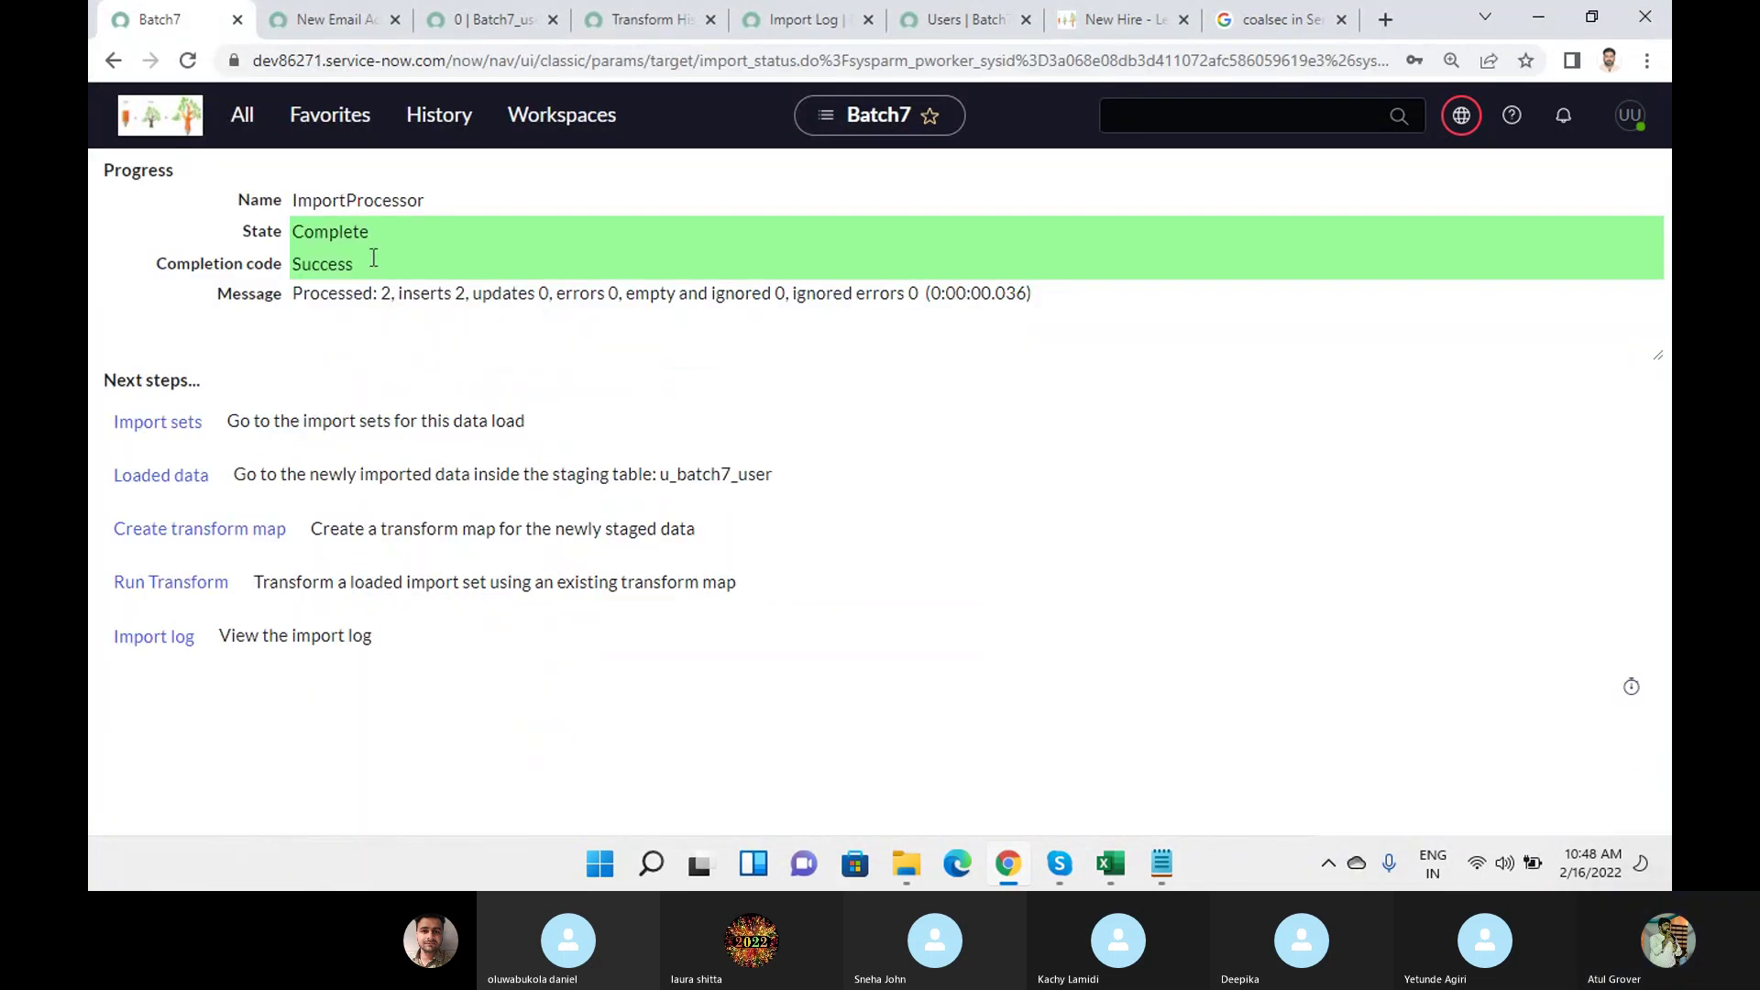
pyautogui.moveTo(391, 293); pyautogui.dragTo(1021, 305)
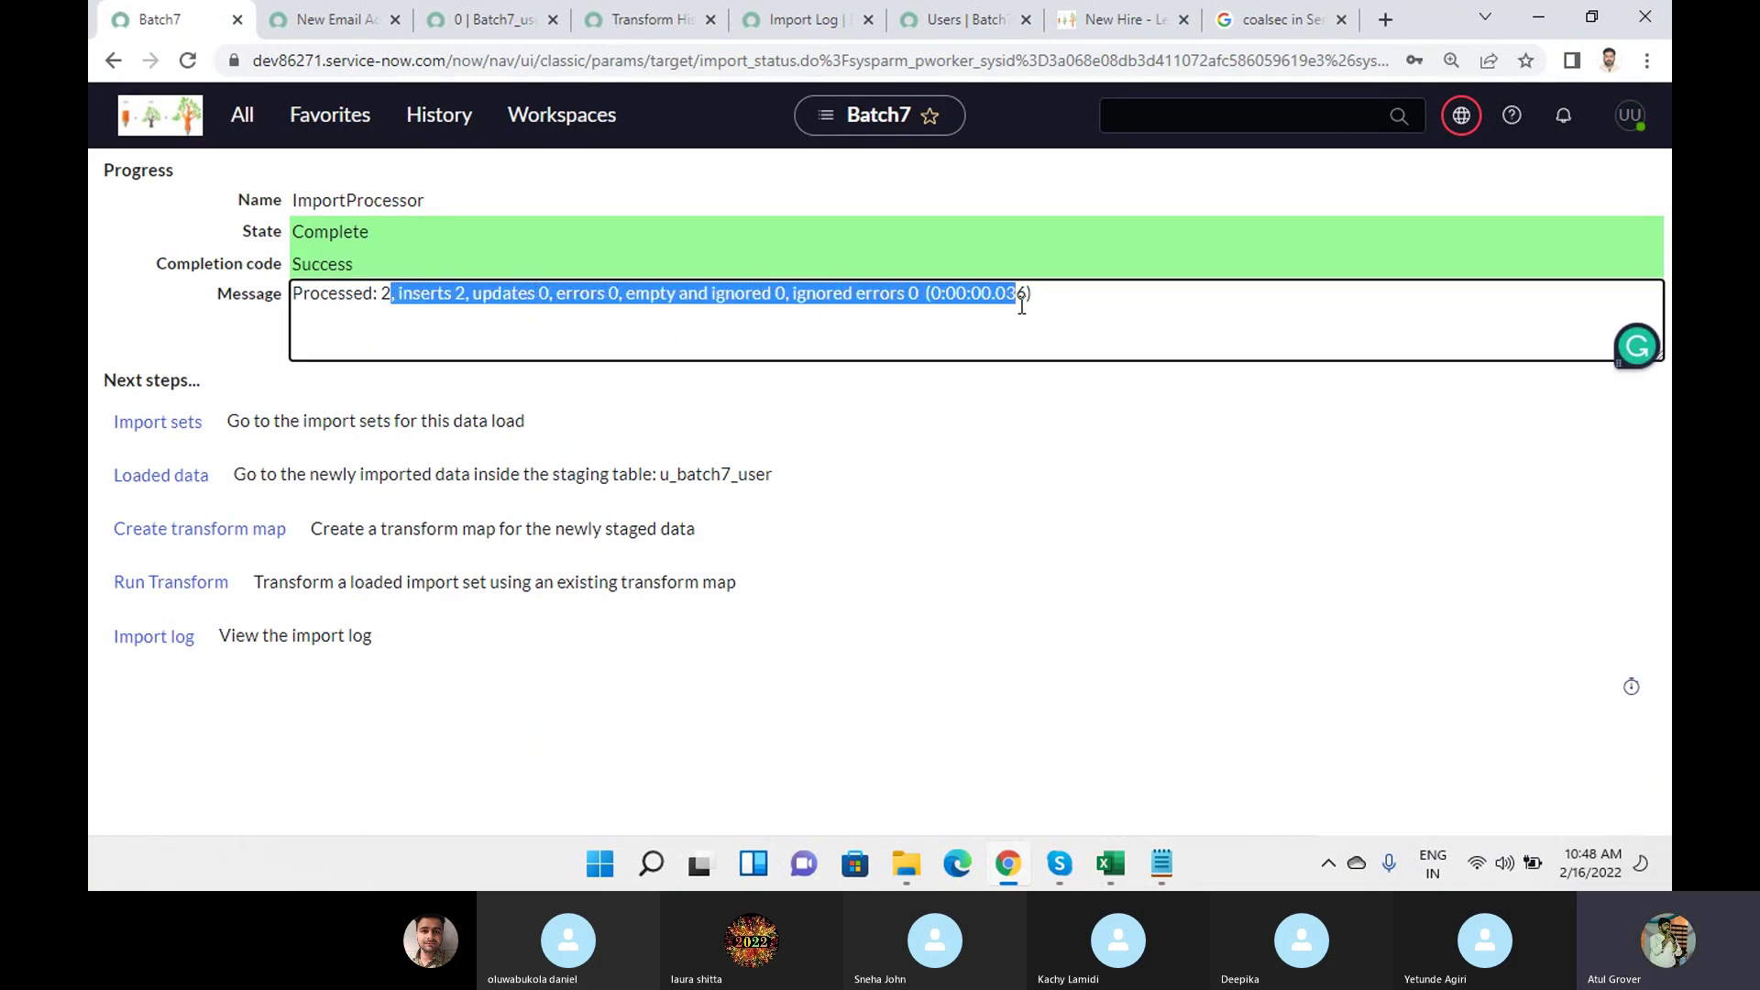
# Close the old tabs and run the Batch7 transform on import set ISET0010004.
pyautogui.click(154, 581)
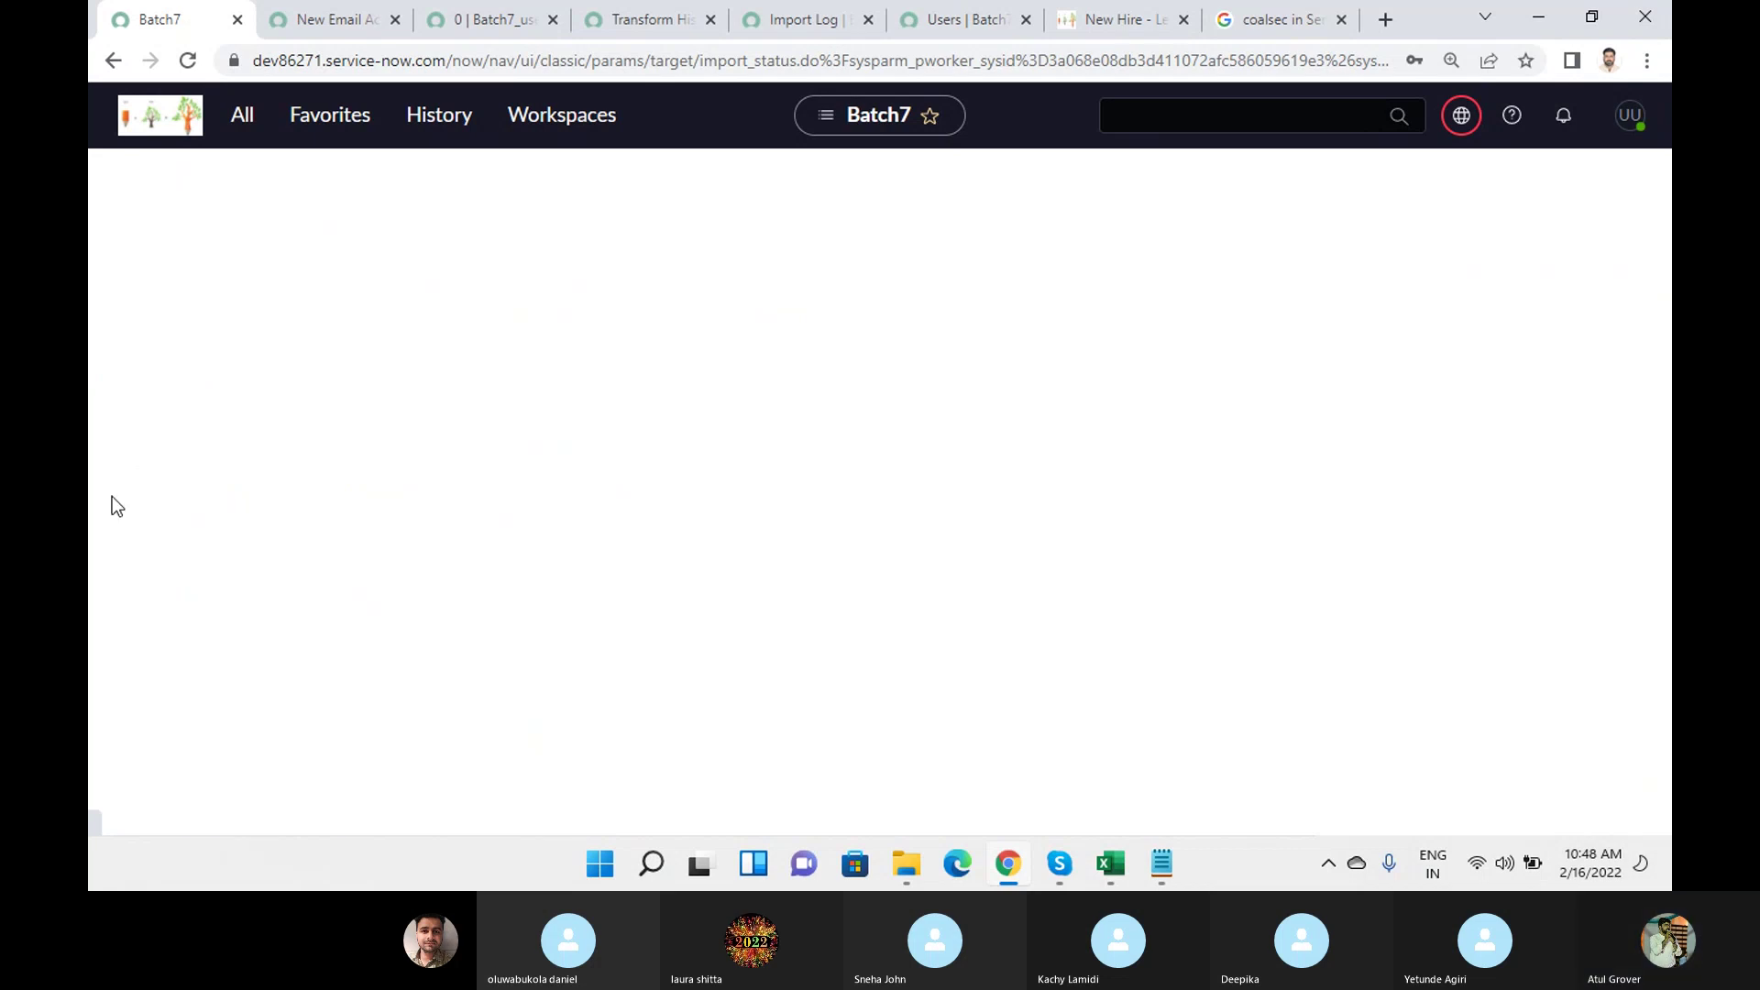
pyautogui.click(394, 20)
pyautogui.click(395, 20)
pyautogui.click(394, 20)
pyautogui.click(394, 20)
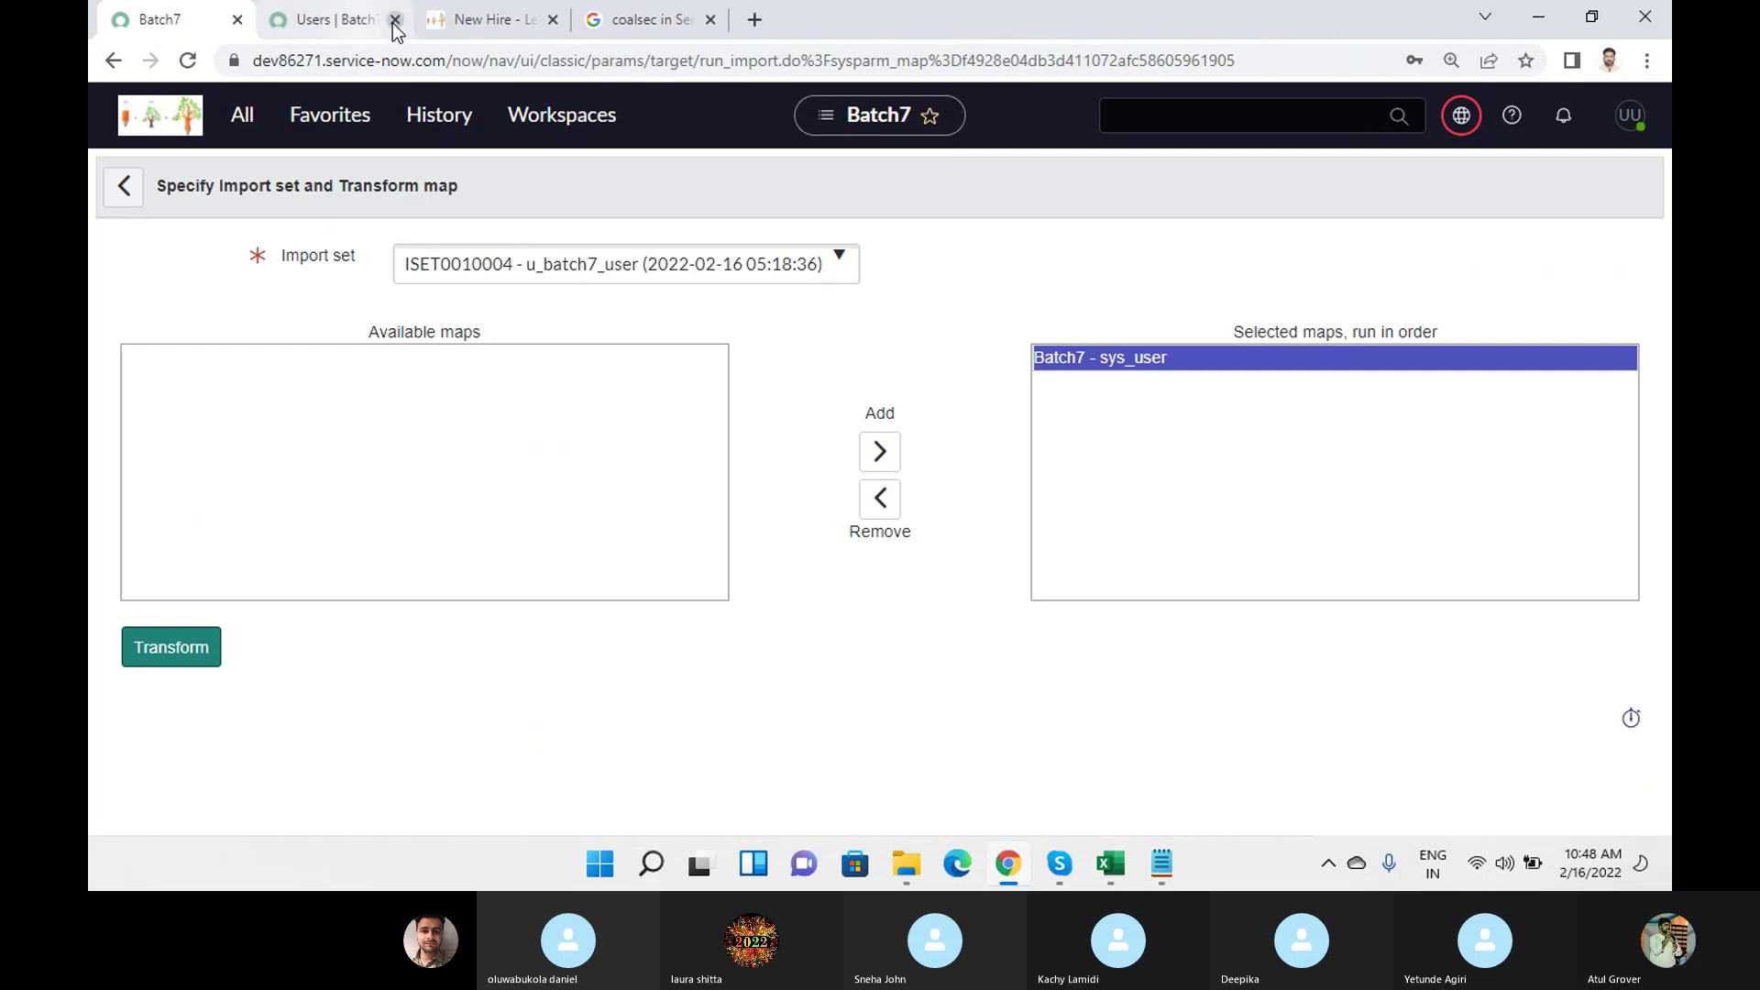
pyautogui.click(204, 652)
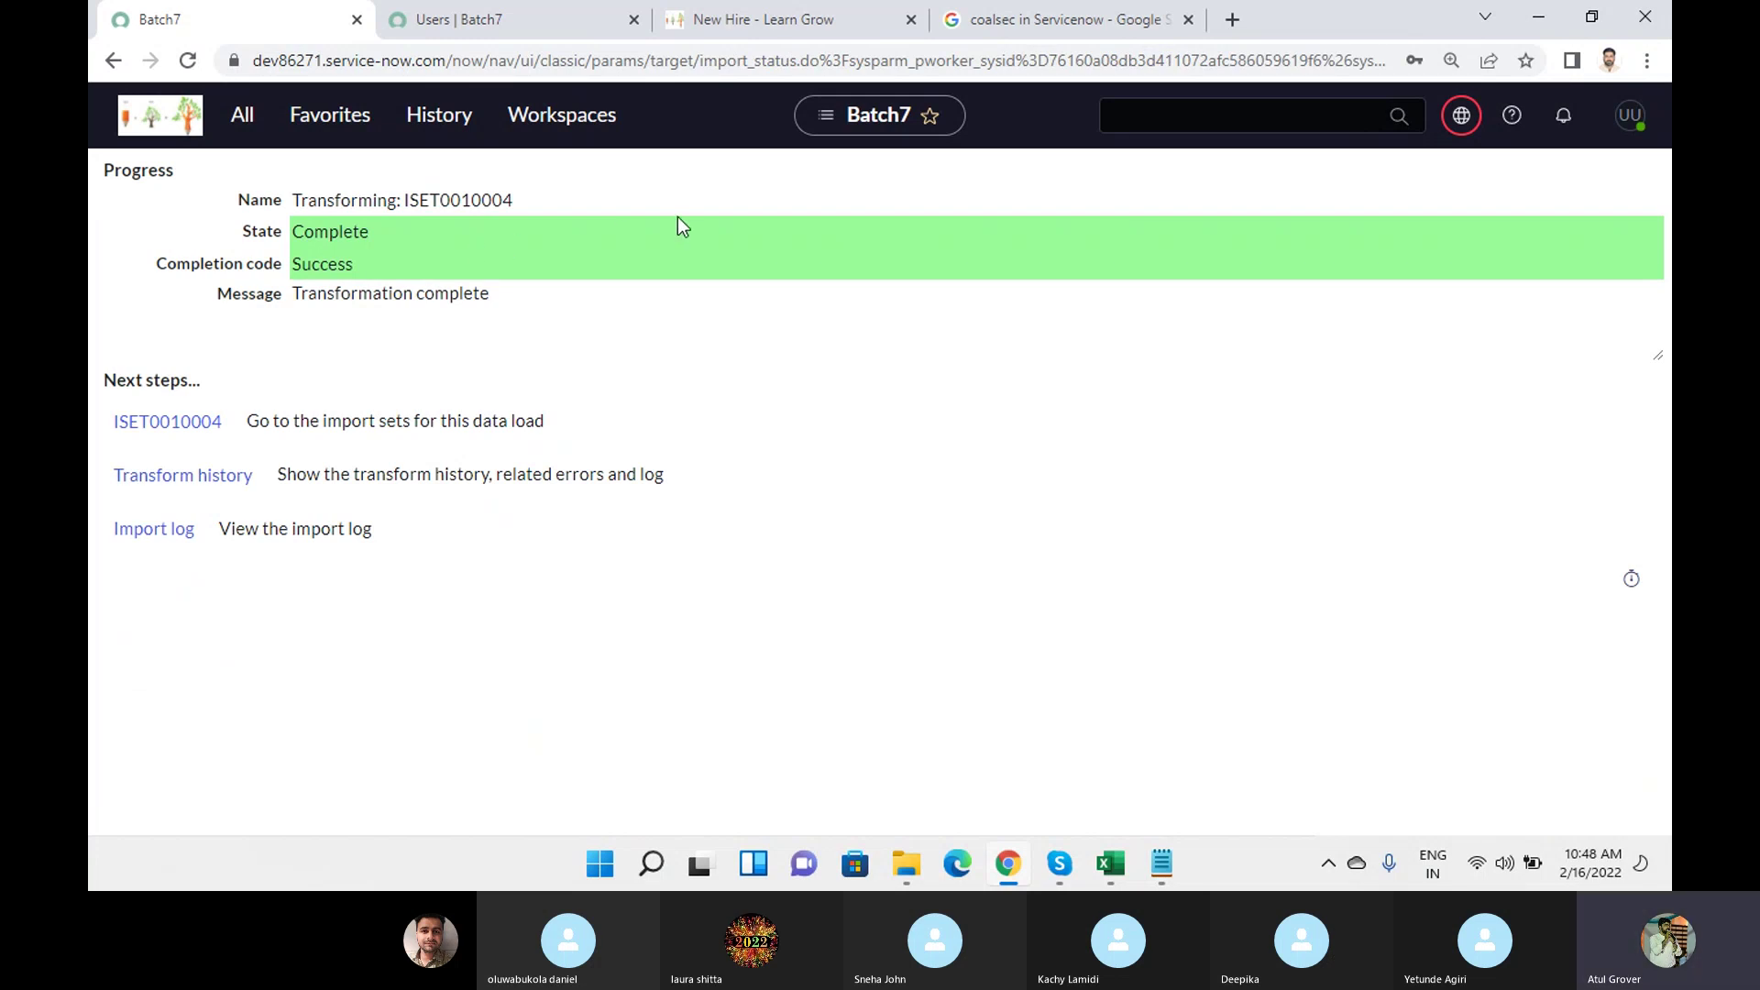
# Open the transform history, import log and ISET0010004 in new tabs, viewing the history.
pyautogui.middleClick(184, 478)
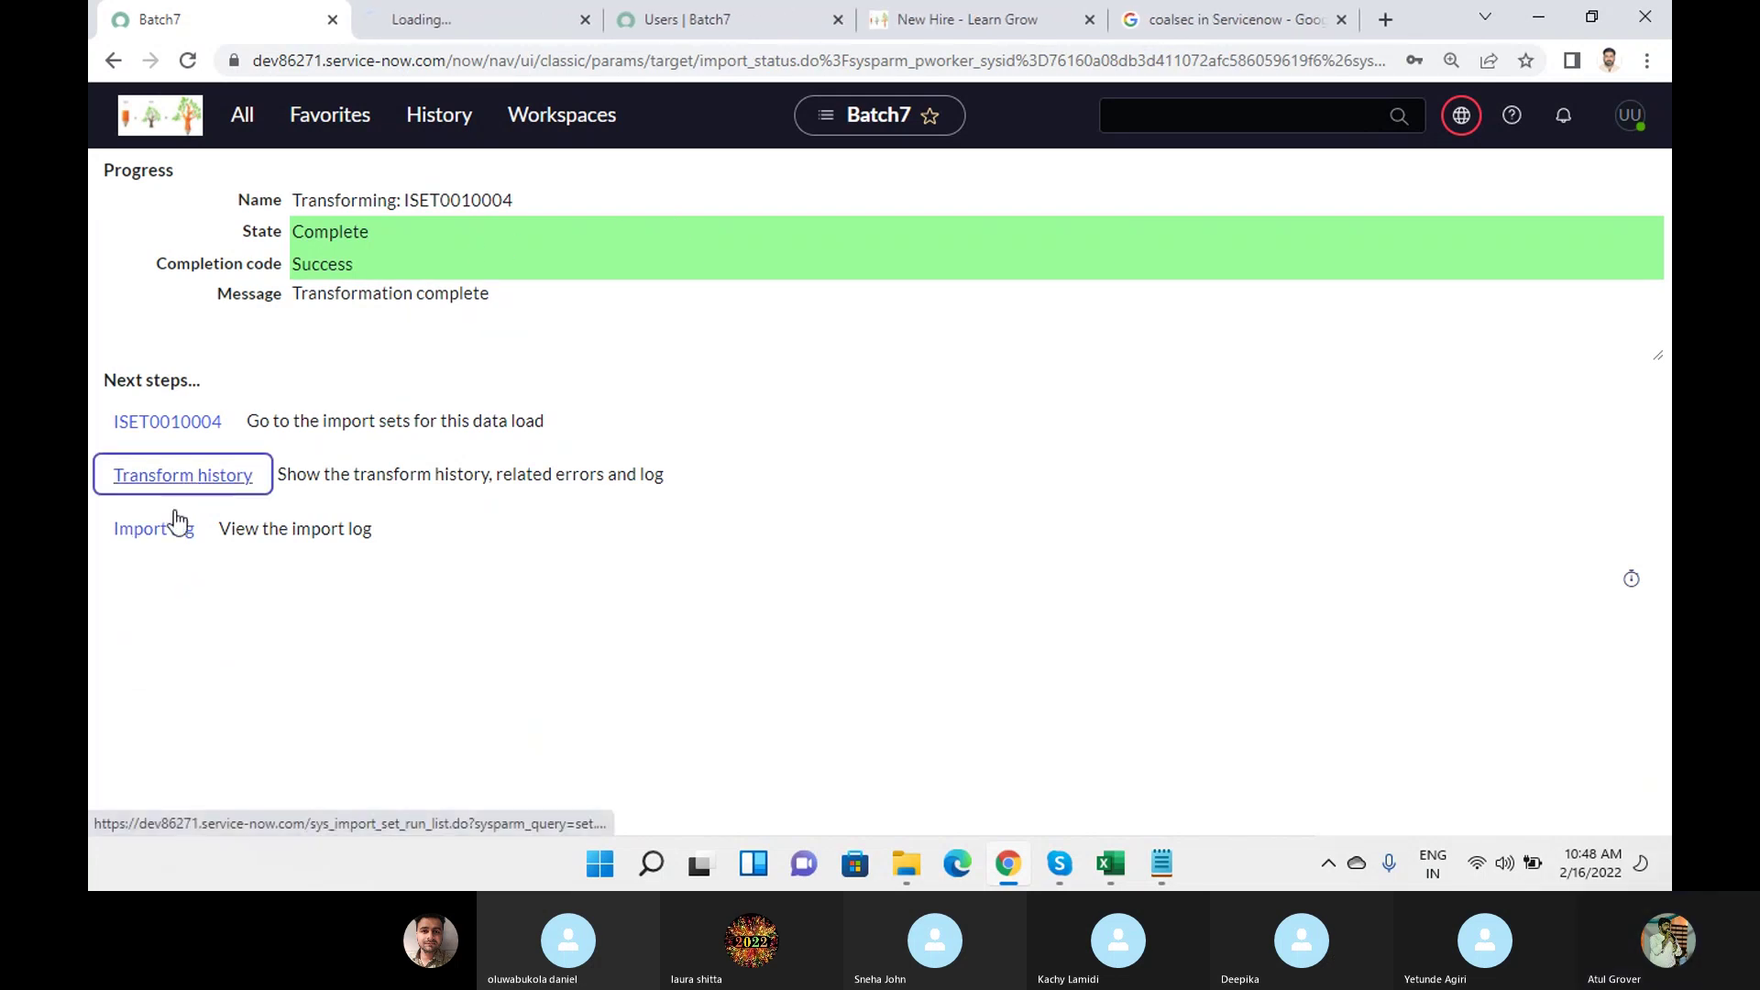
pyautogui.middleClick(167, 532)
pyautogui.middleClick(161, 425)
pyautogui.click(393, 22)
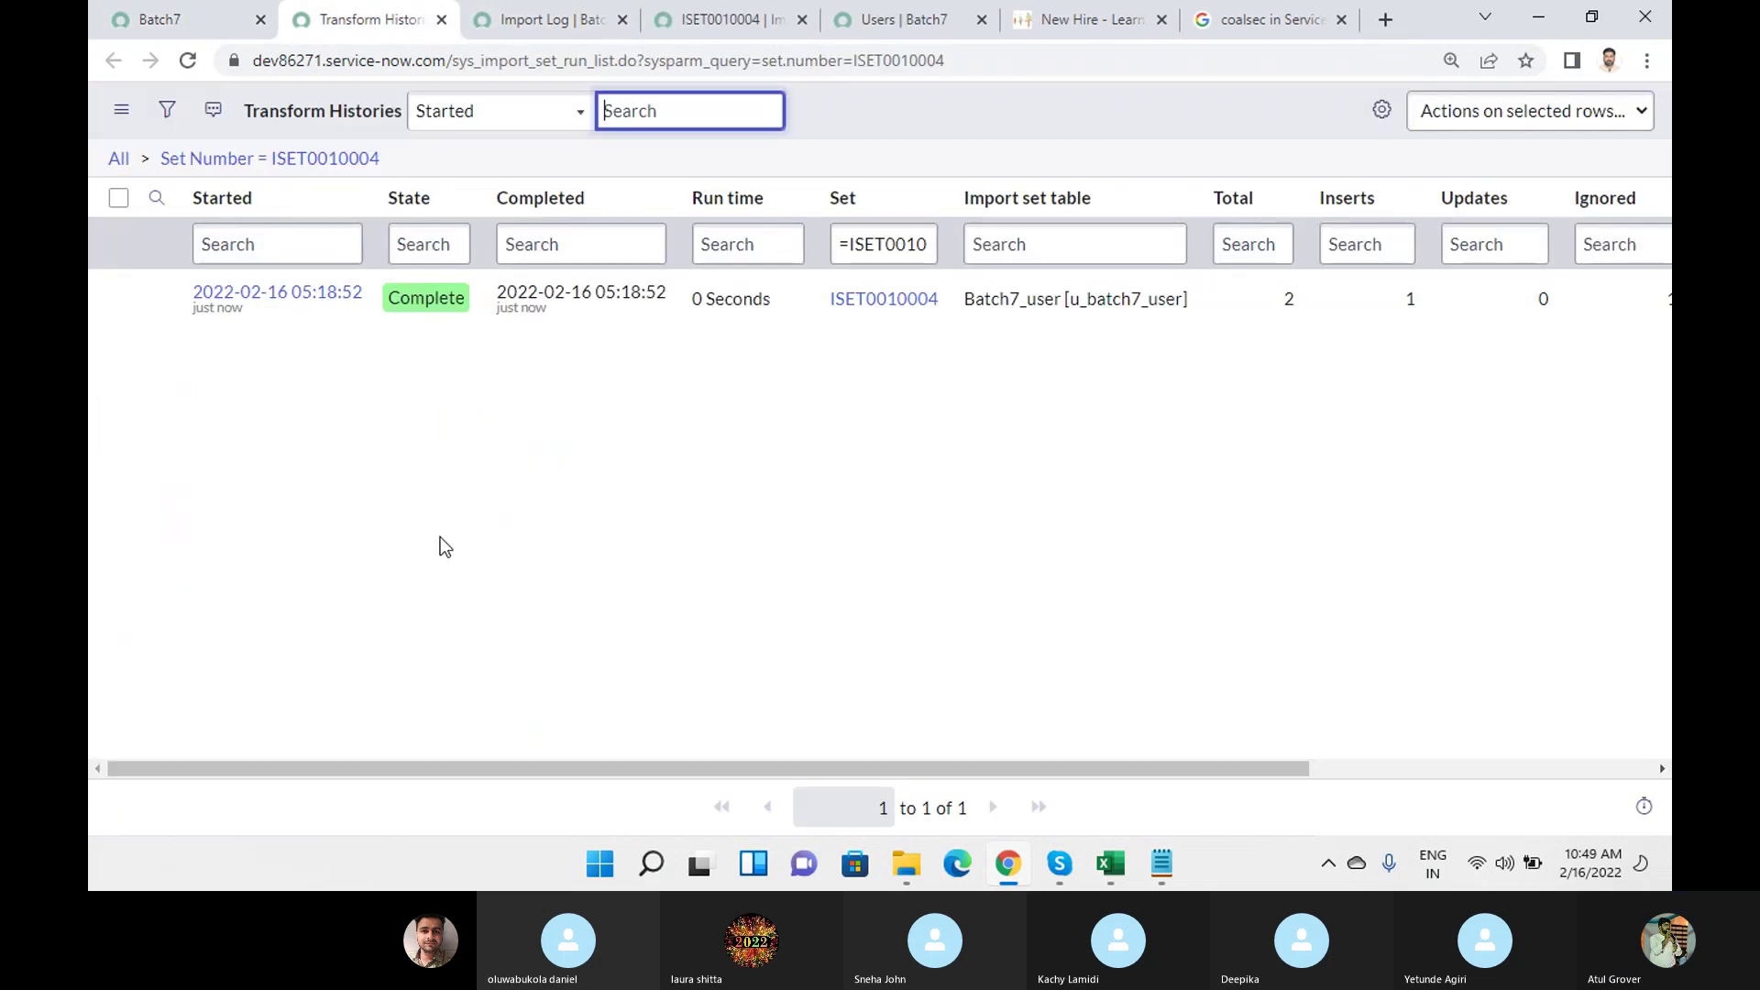
pyautogui.click(1284, 302)
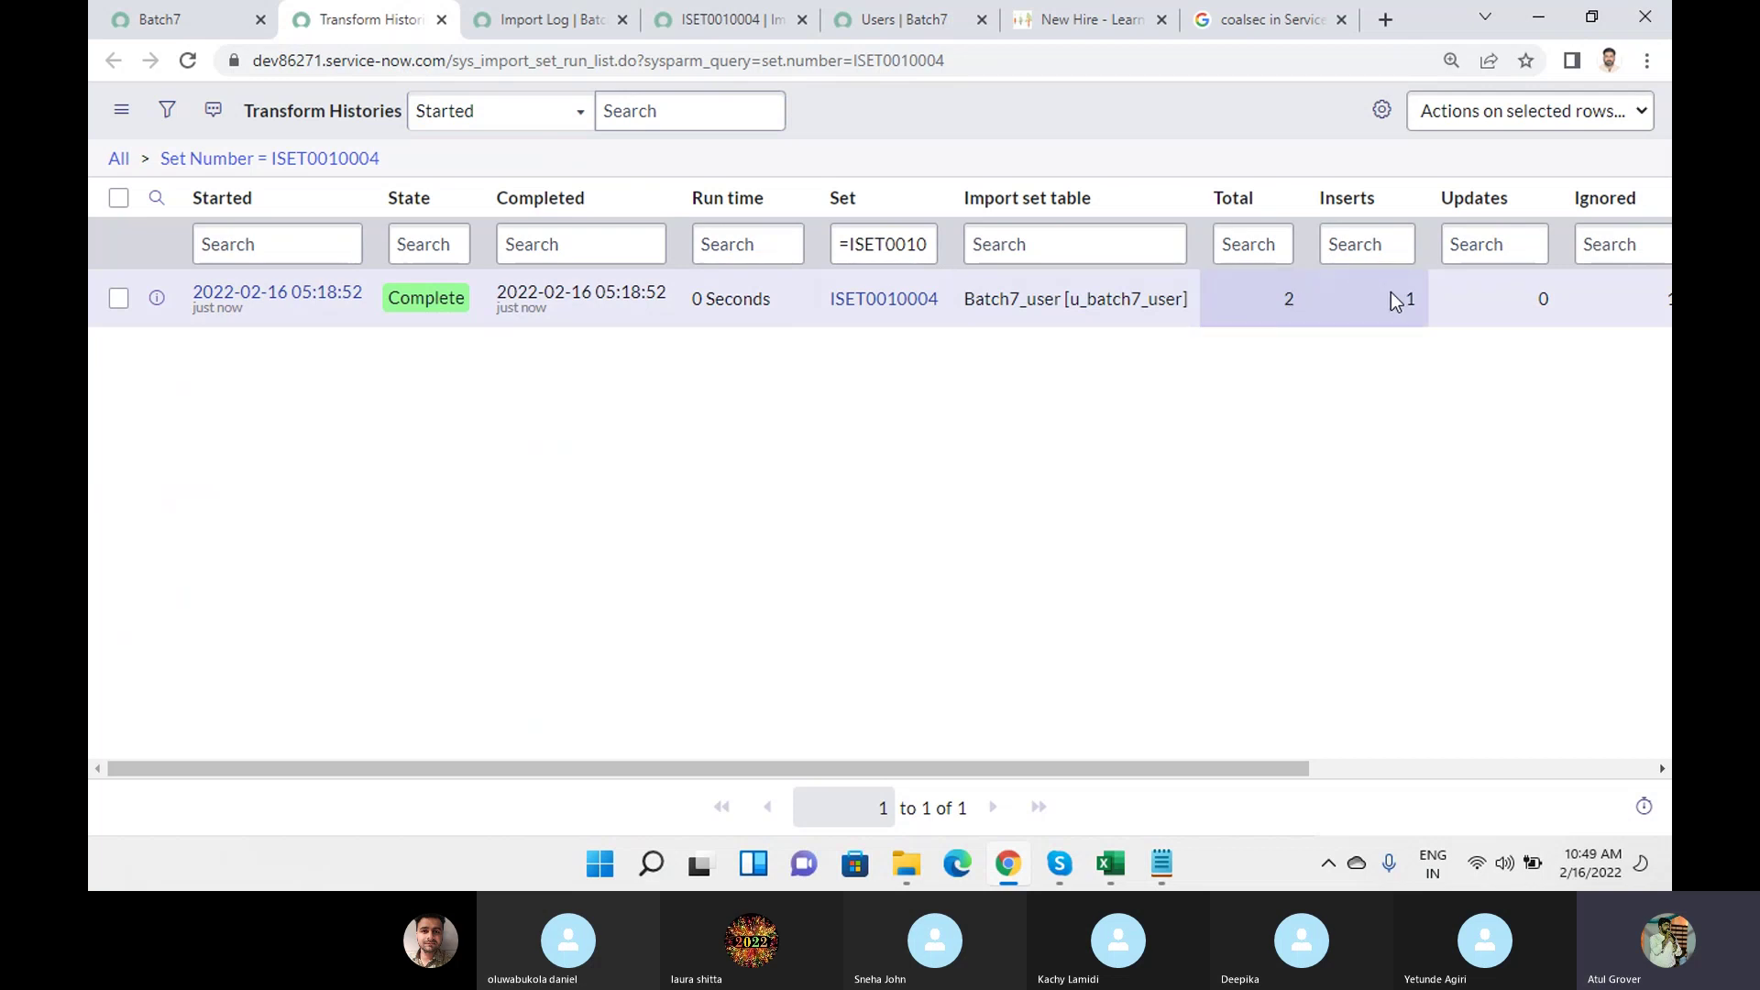
pyautogui.doubleClick(1405, 298)
pyautogui.moveTo(1219, 772); pyautogui.dragTo(1502, 768)
pyautogui.doubleClick(1317, 298)
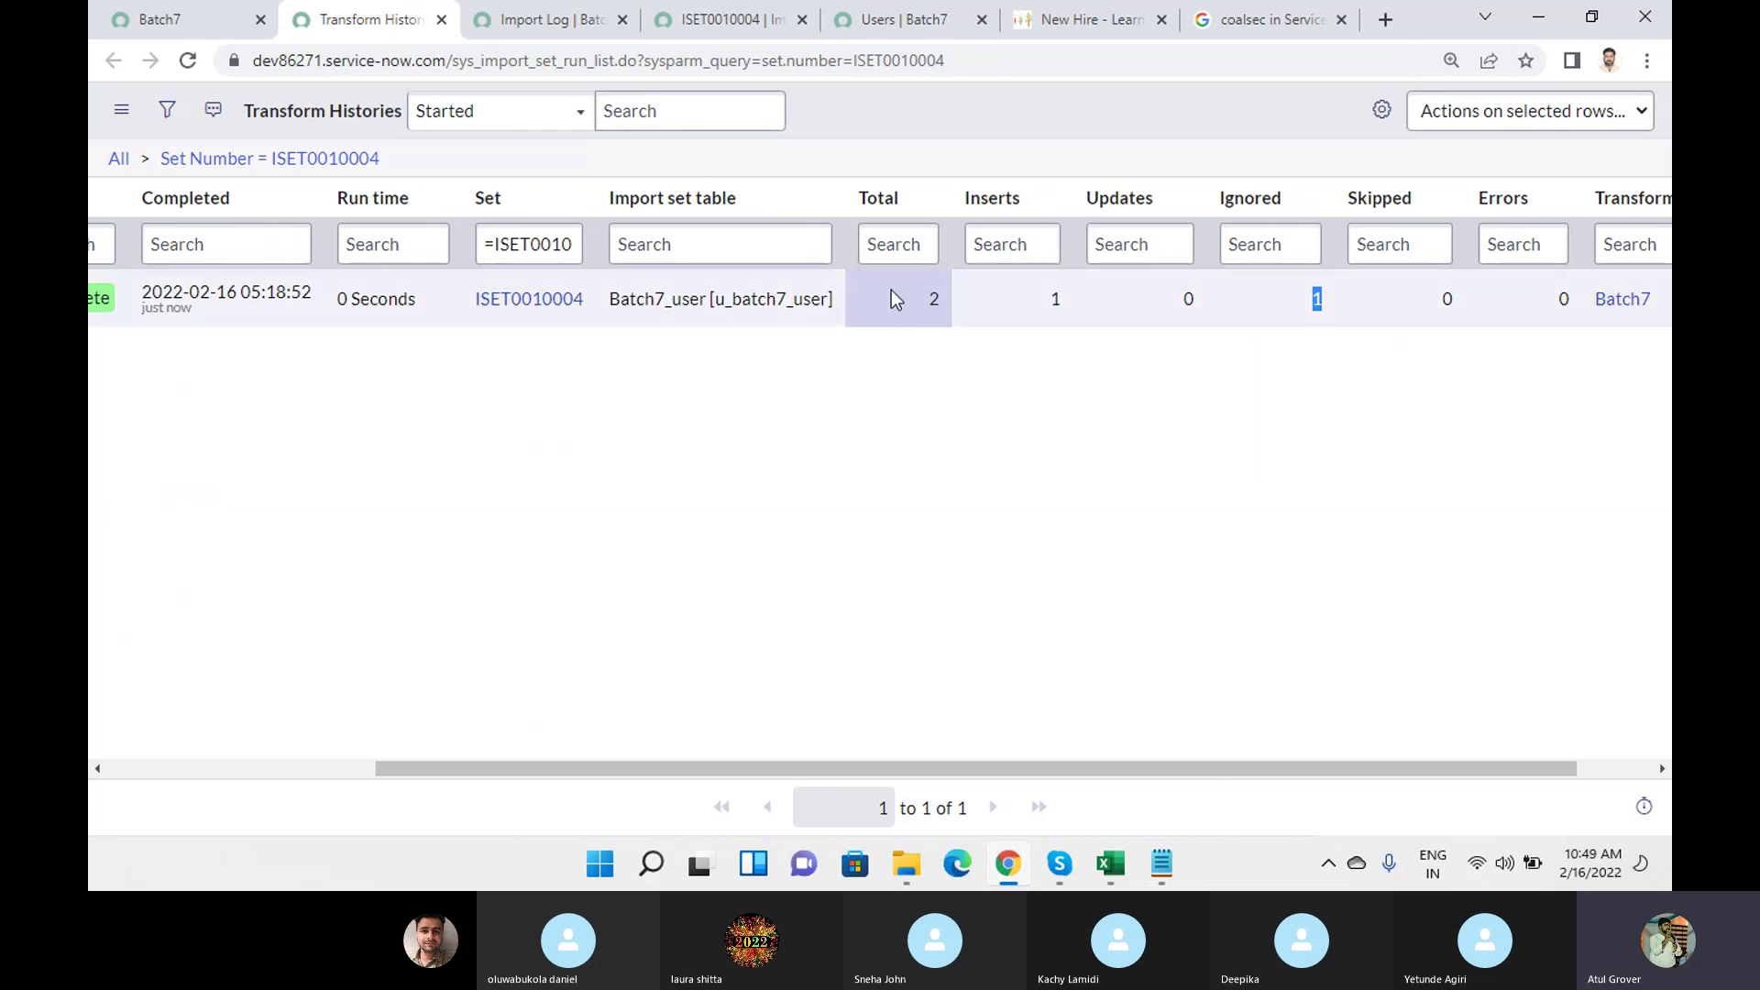
pyautogui.click(1110, 863)
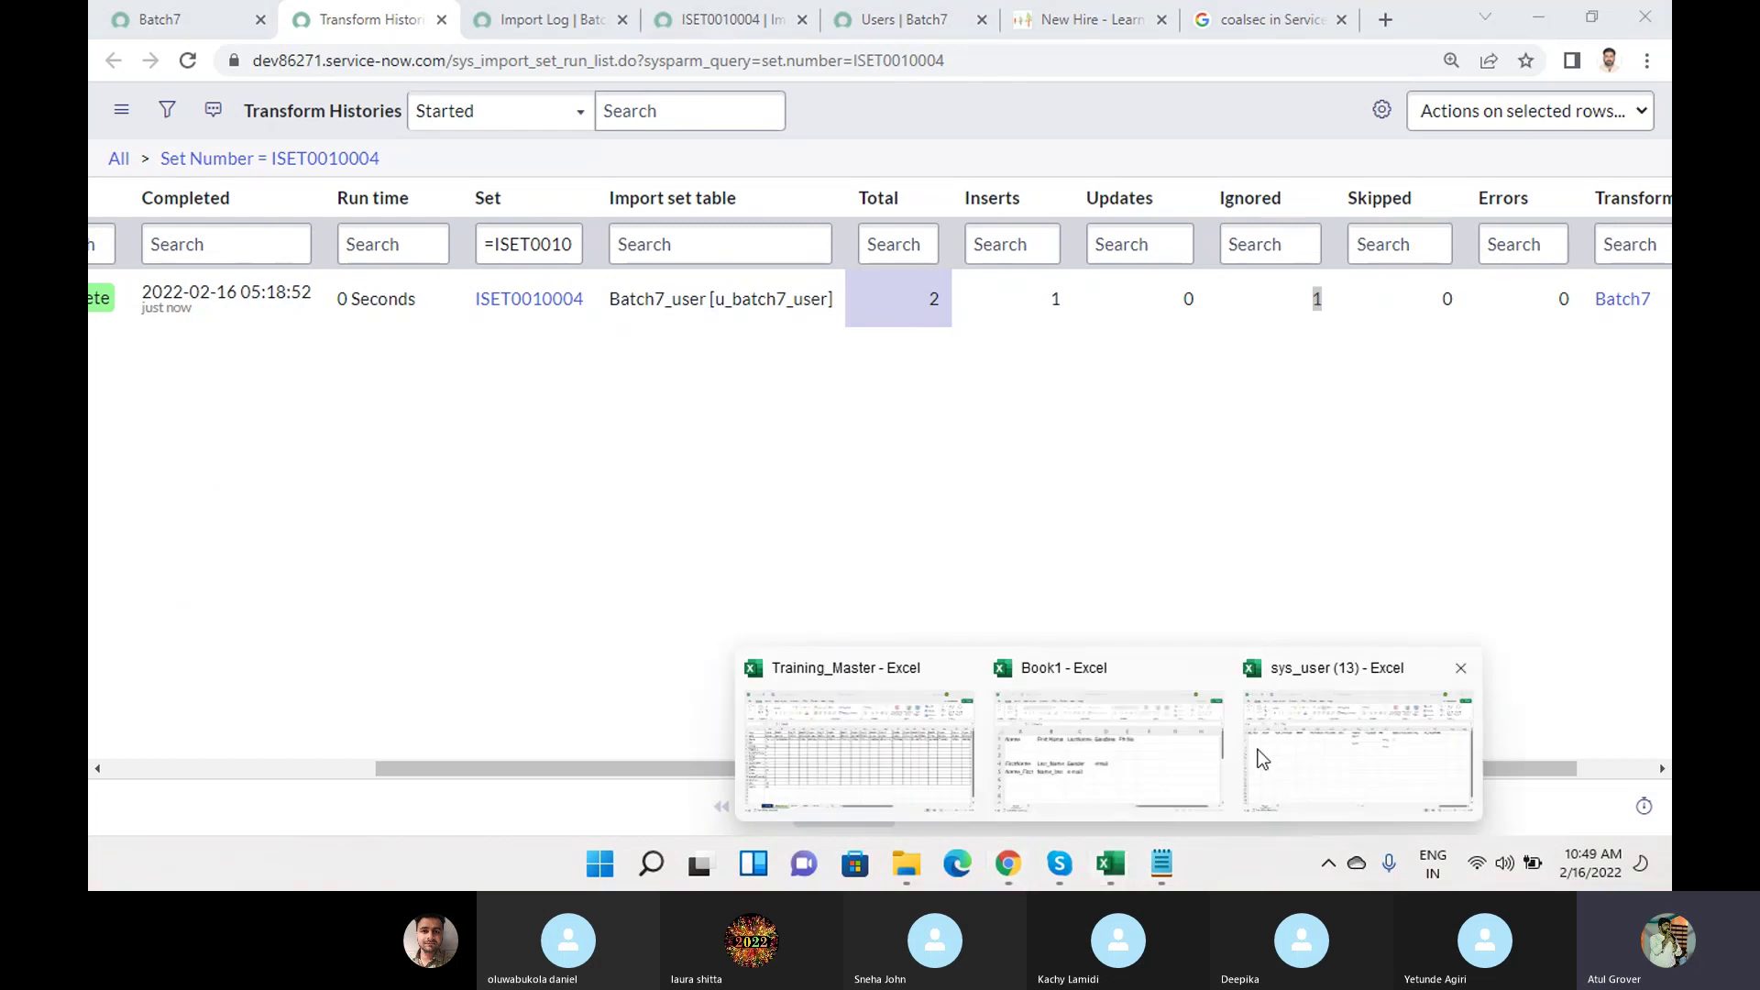
pyautogui.click(1254, 759)
pyautogui.click(354, 351)
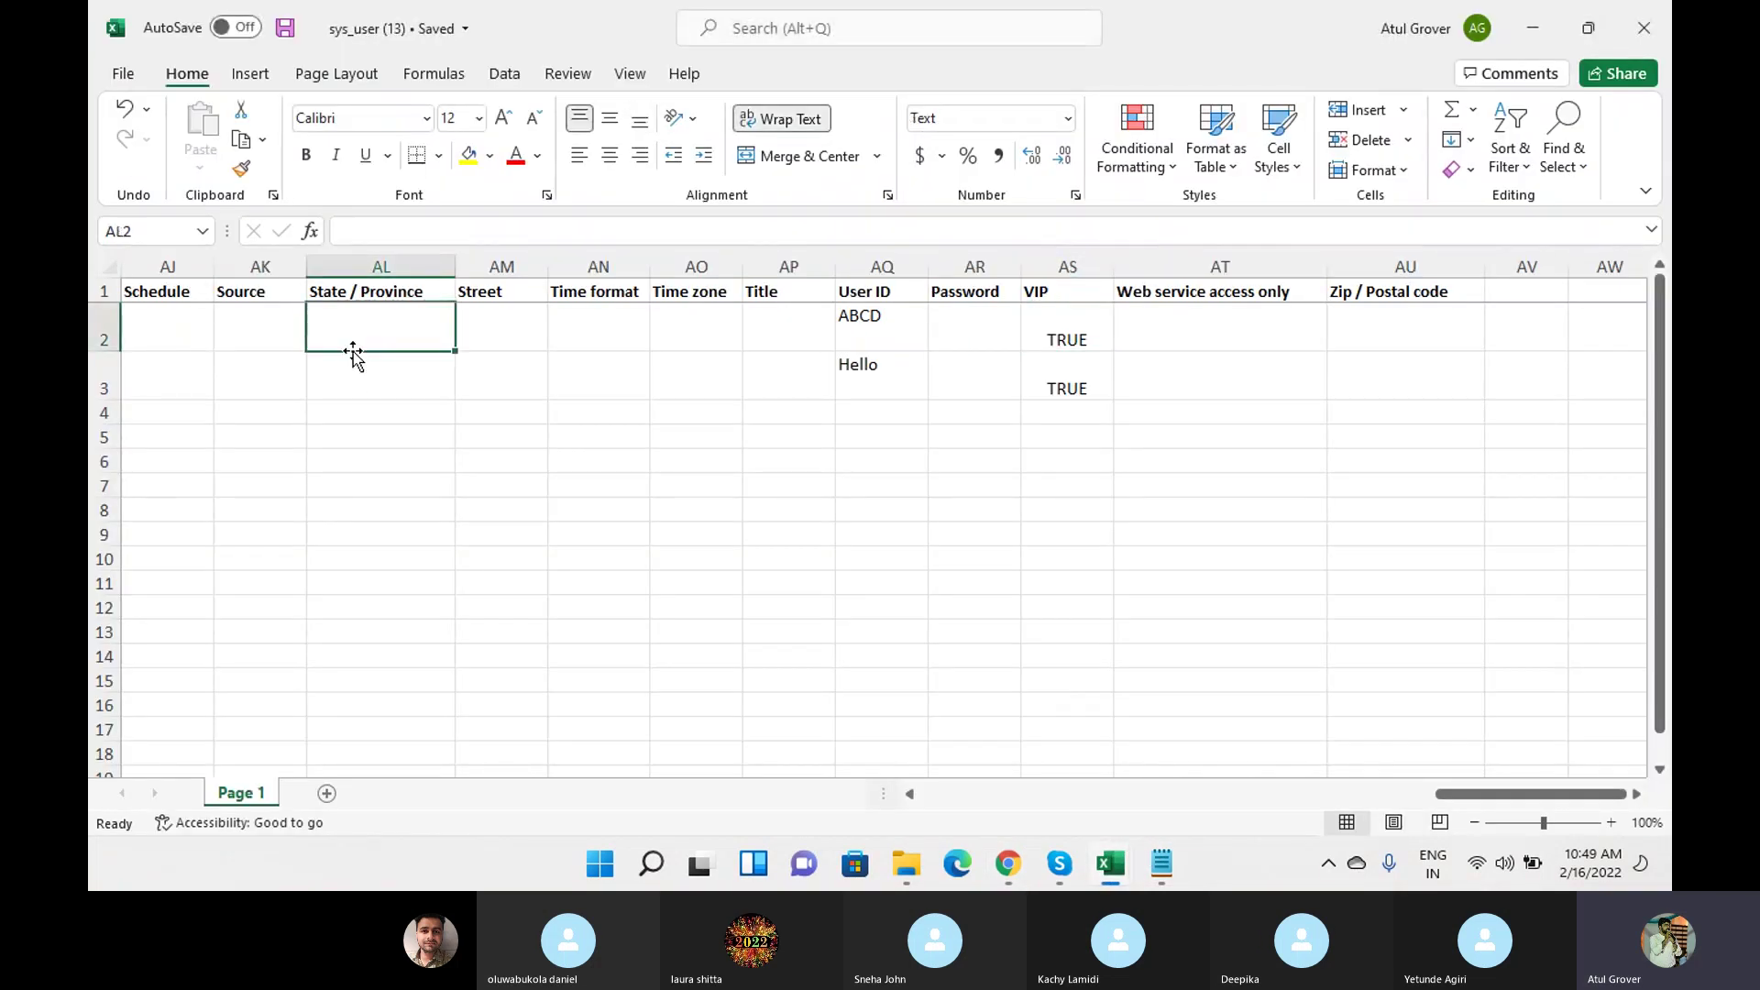
pyautogui.press('Home')
pyautogui.click(168, 385)
pyautogui.click(93, 376)
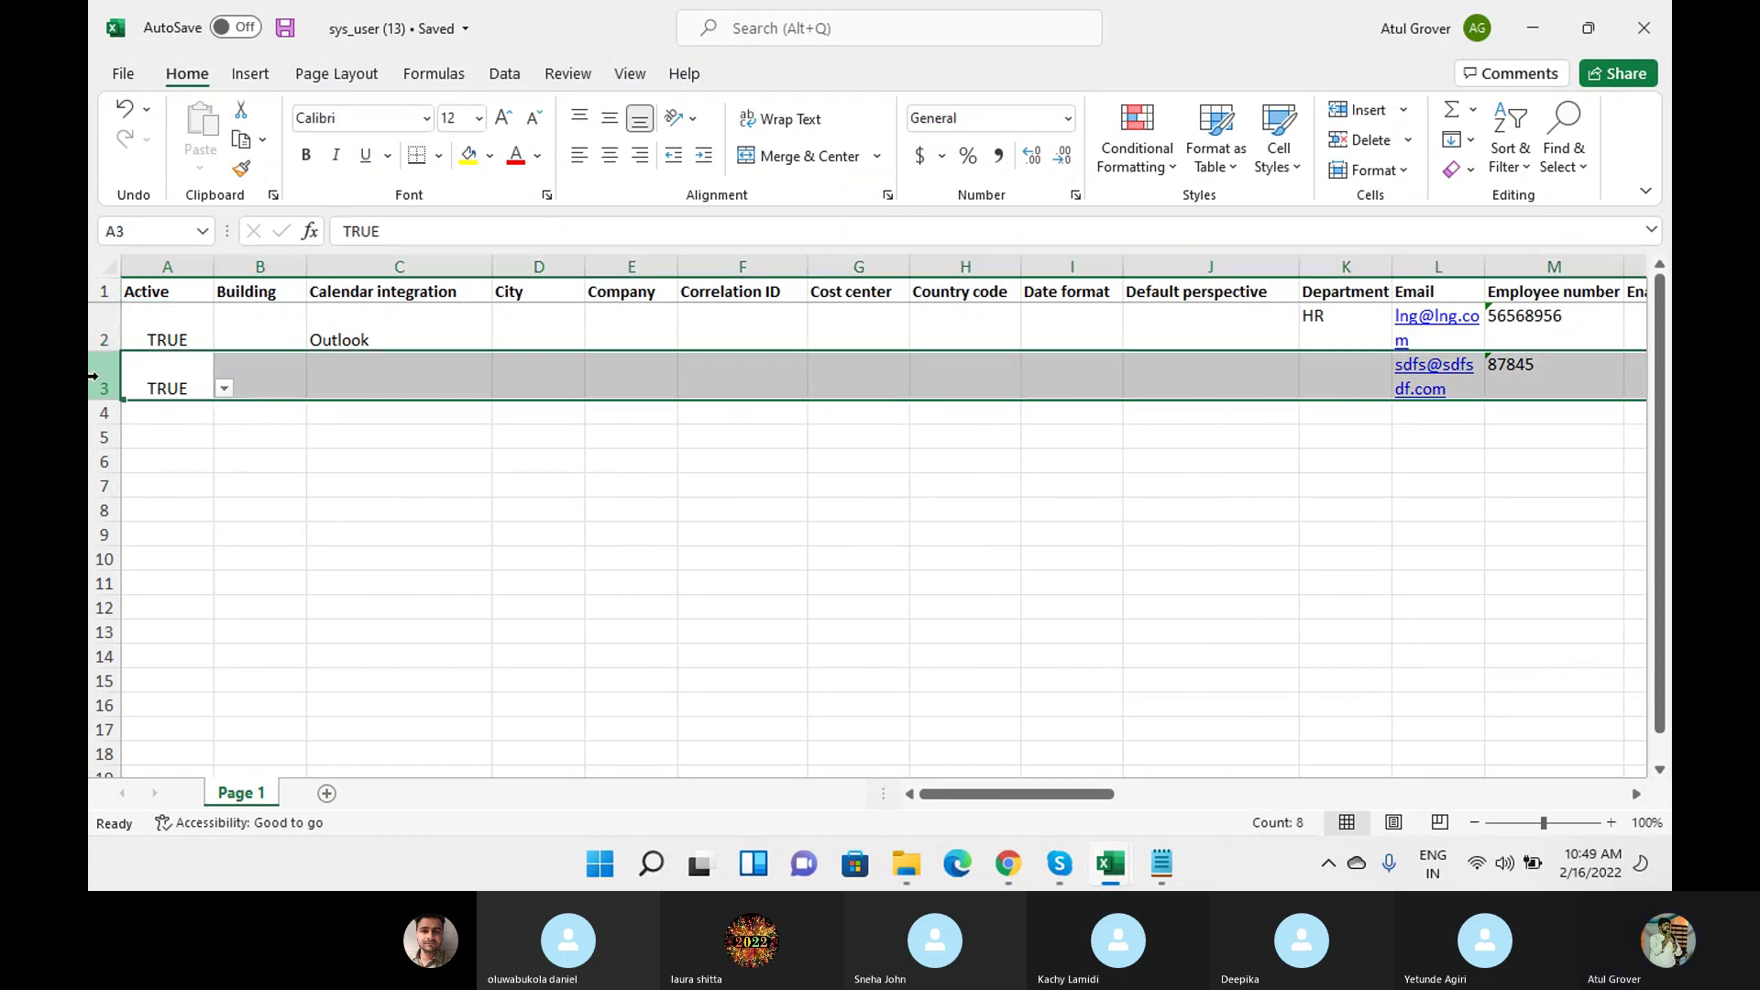
pyautogui.click(97, 327)
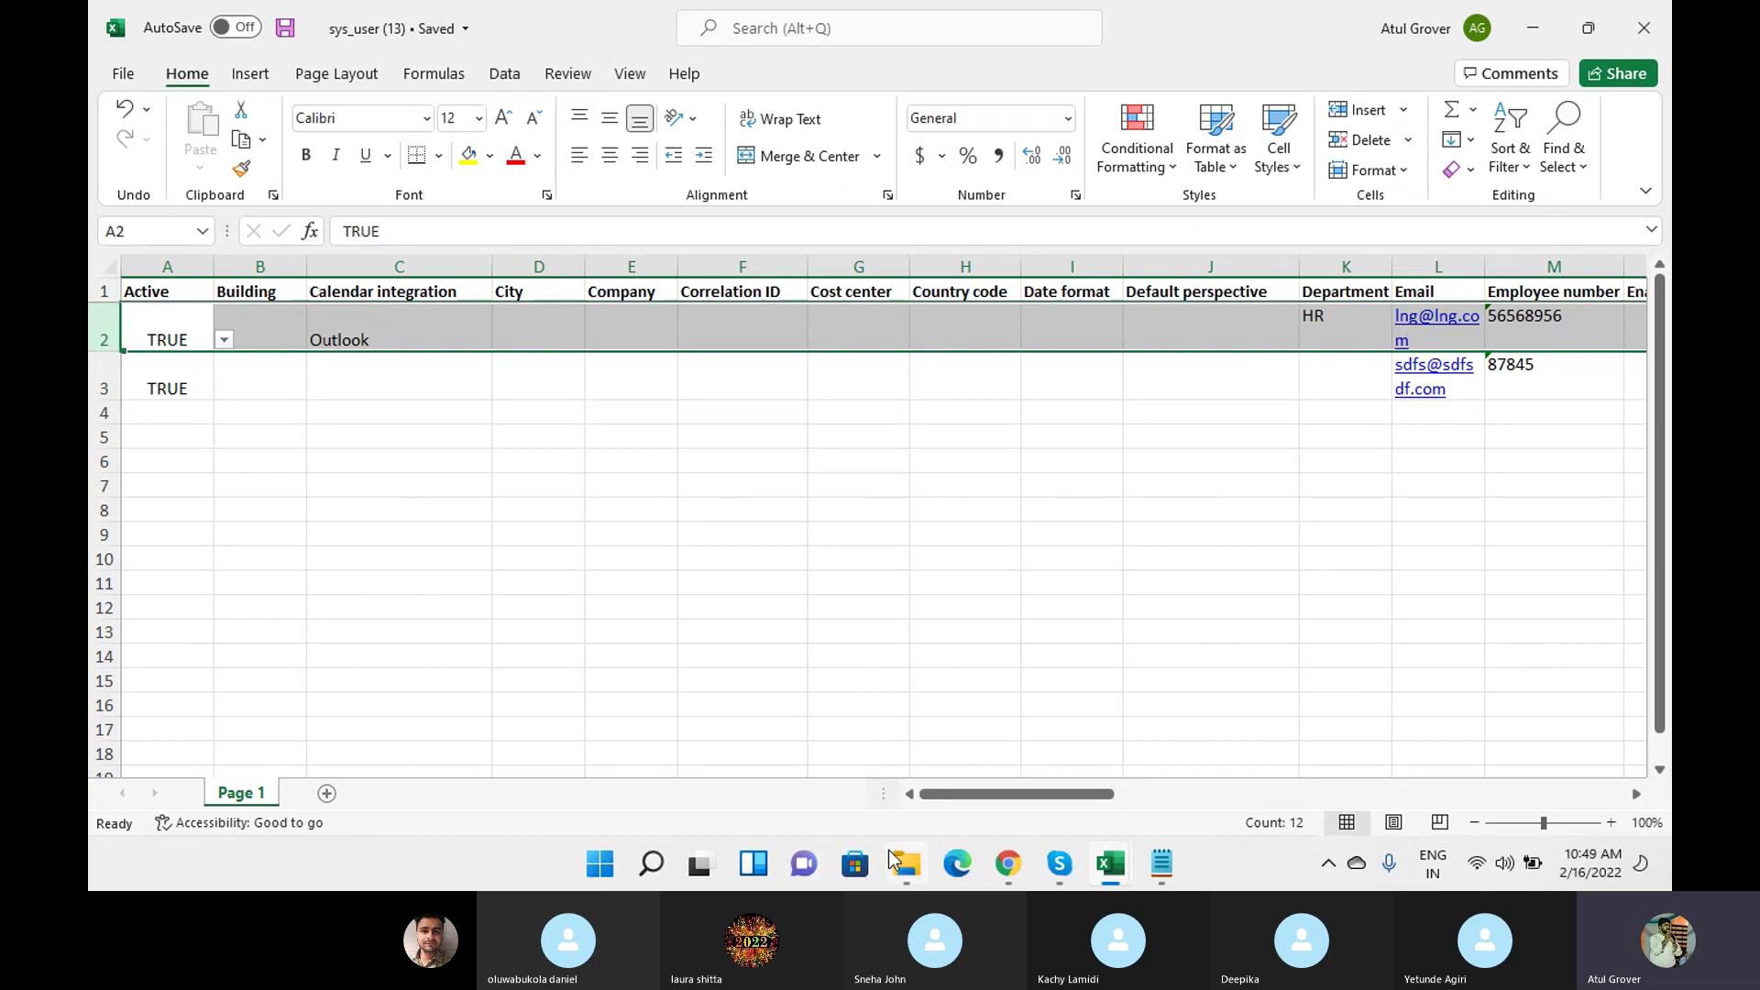
pyautogui.click(433, 324)
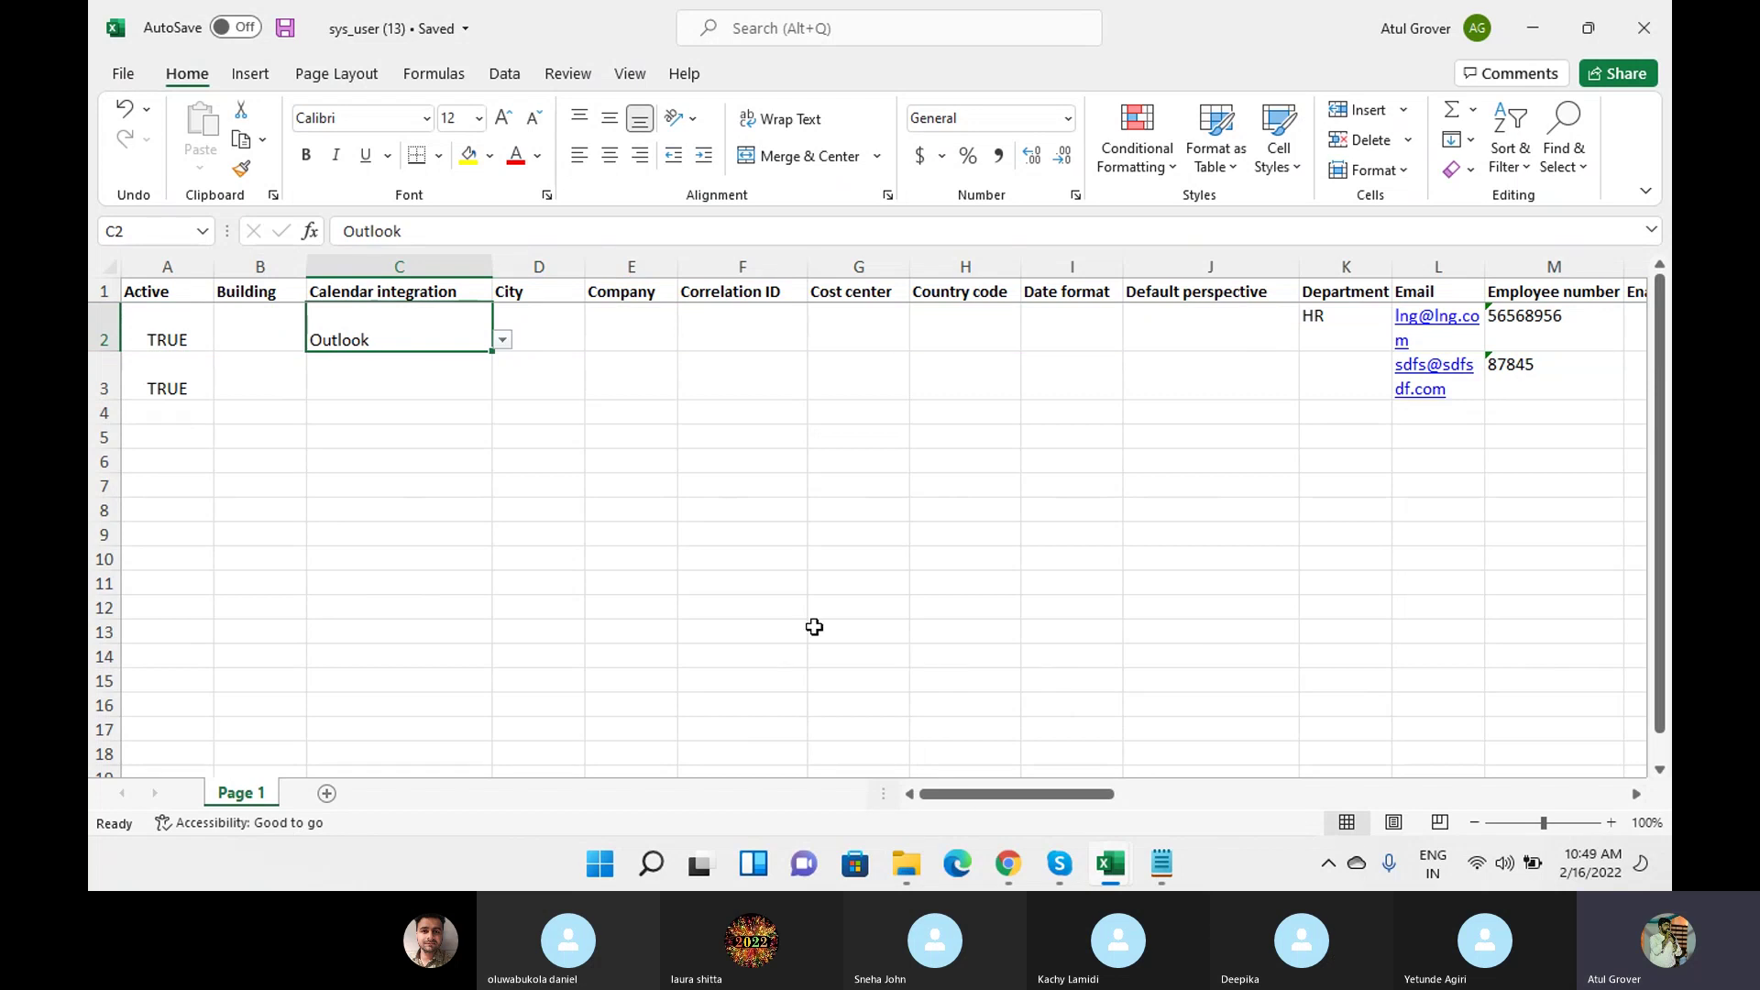
pyautogui.click(1008, 863)
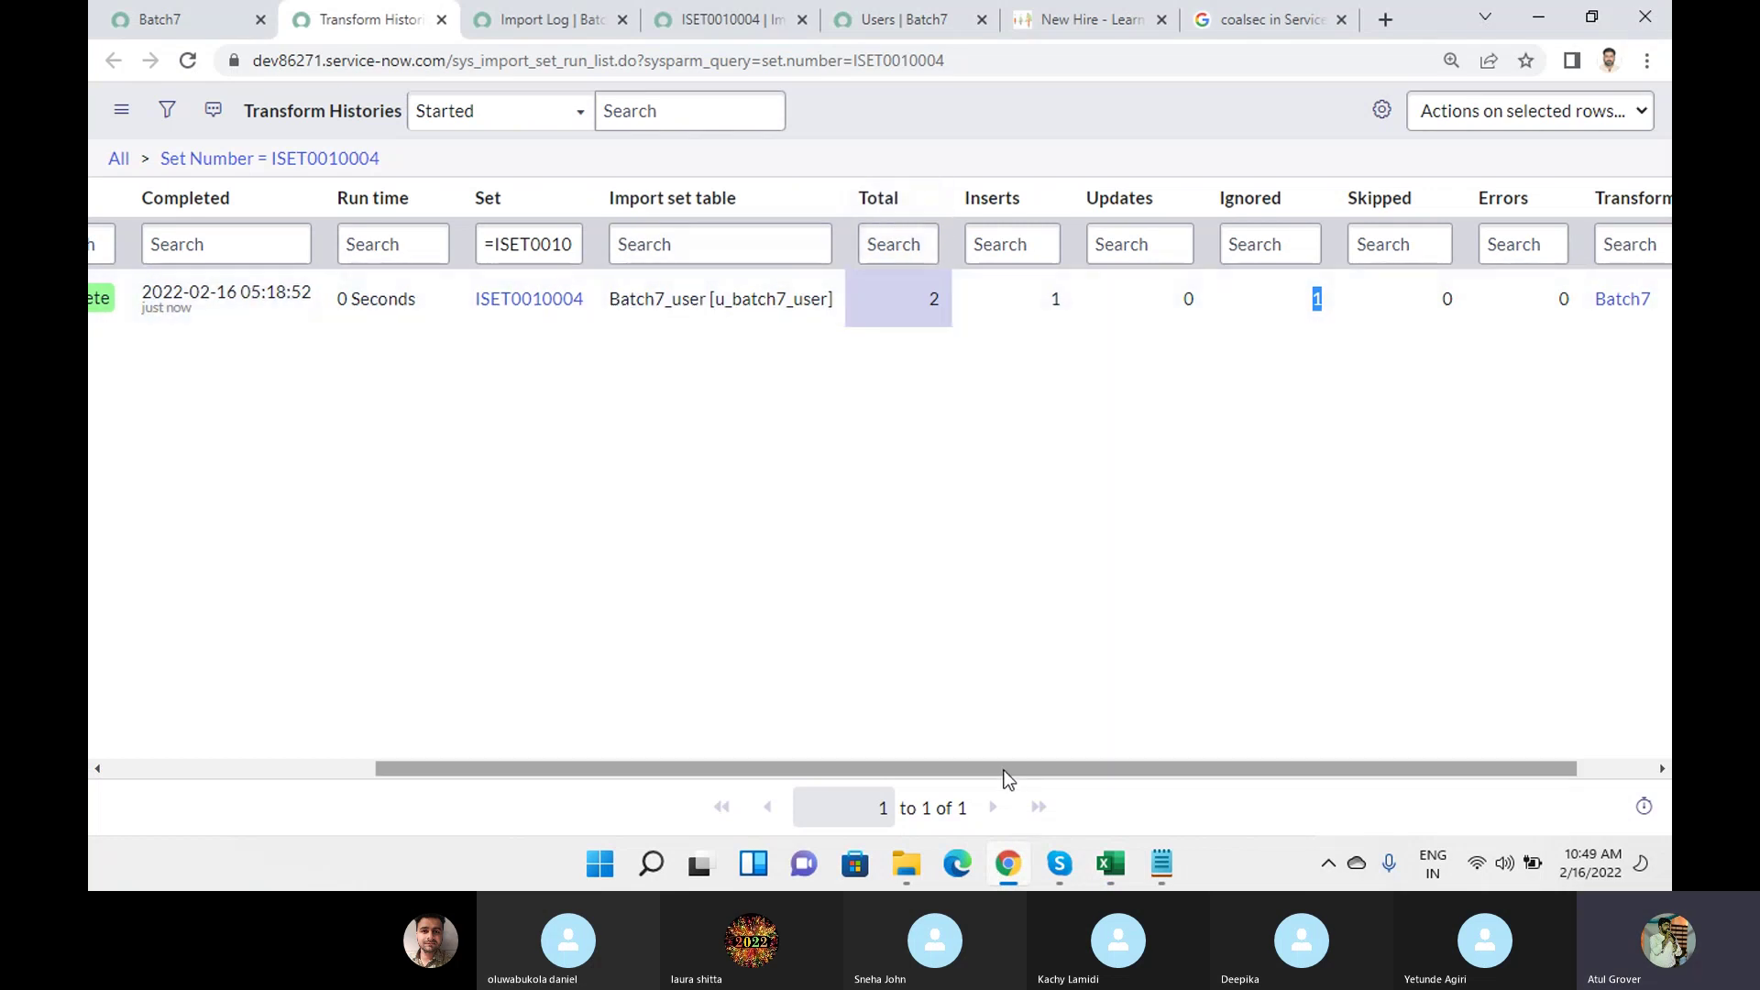
# Open the ISET0010004 transform history record and load its row errors and import log.
pyautogui.moveTo(1001, 768); pyautogui.dragTo(542, 746)
pyautogui.click(332, 299)
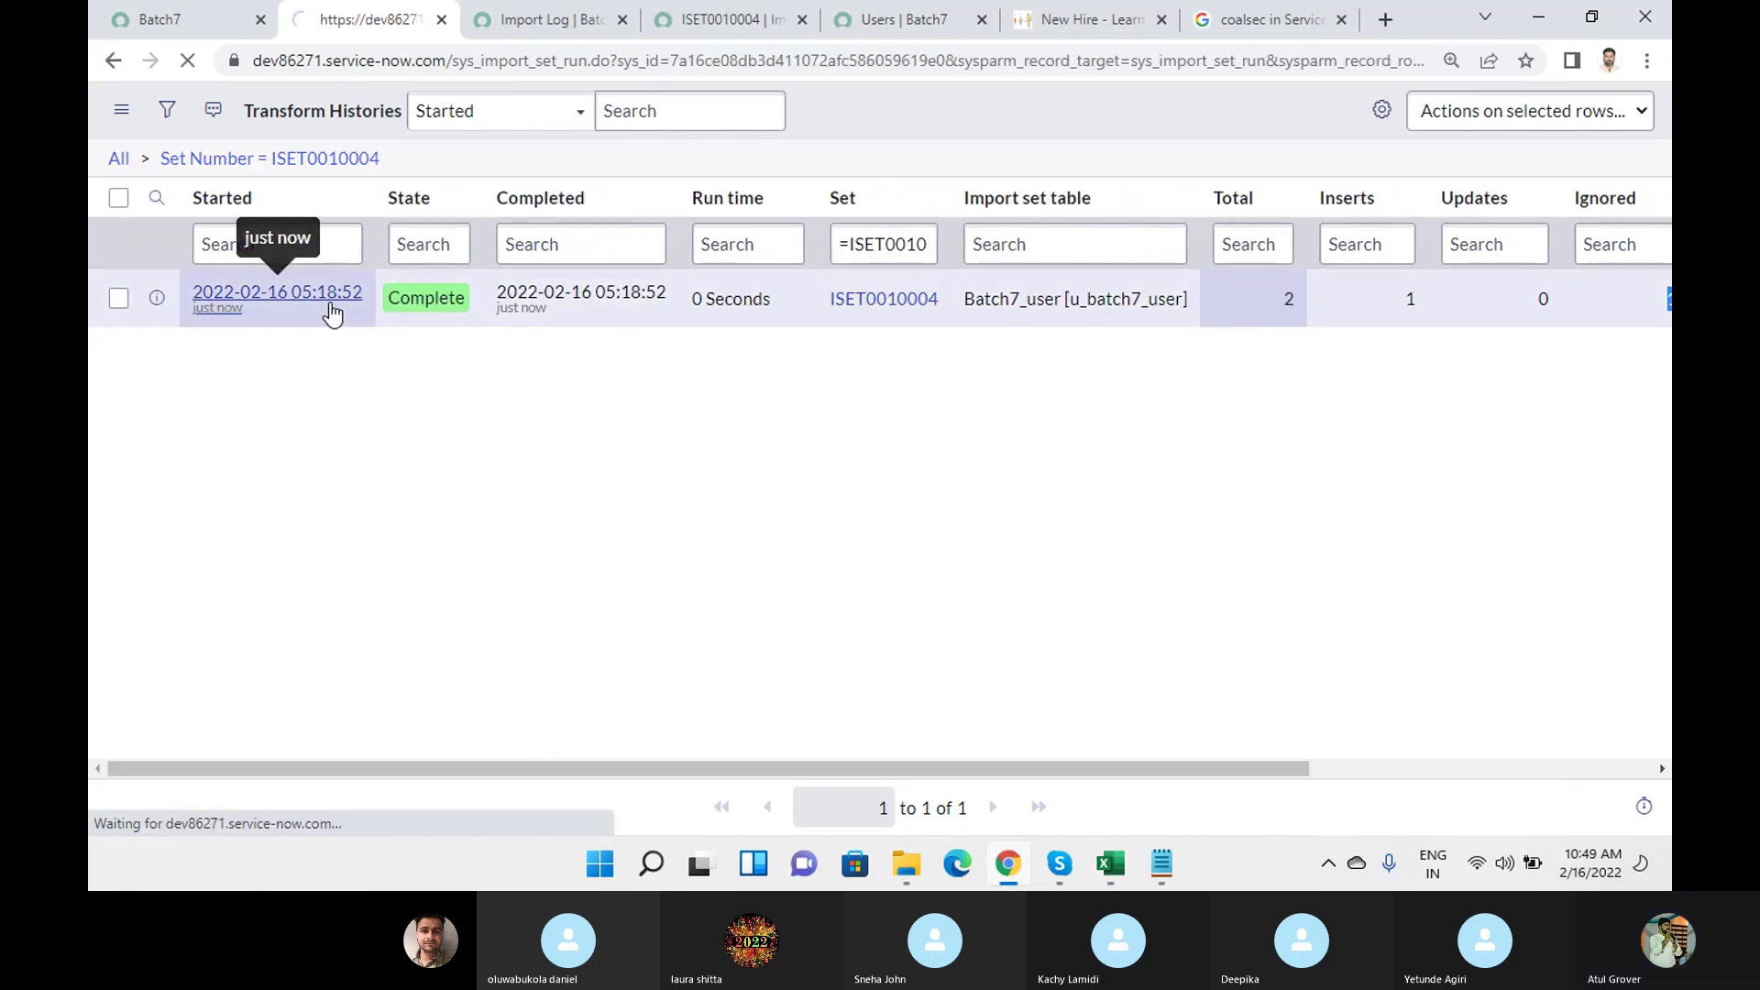
pyautogui.click(877, 623)
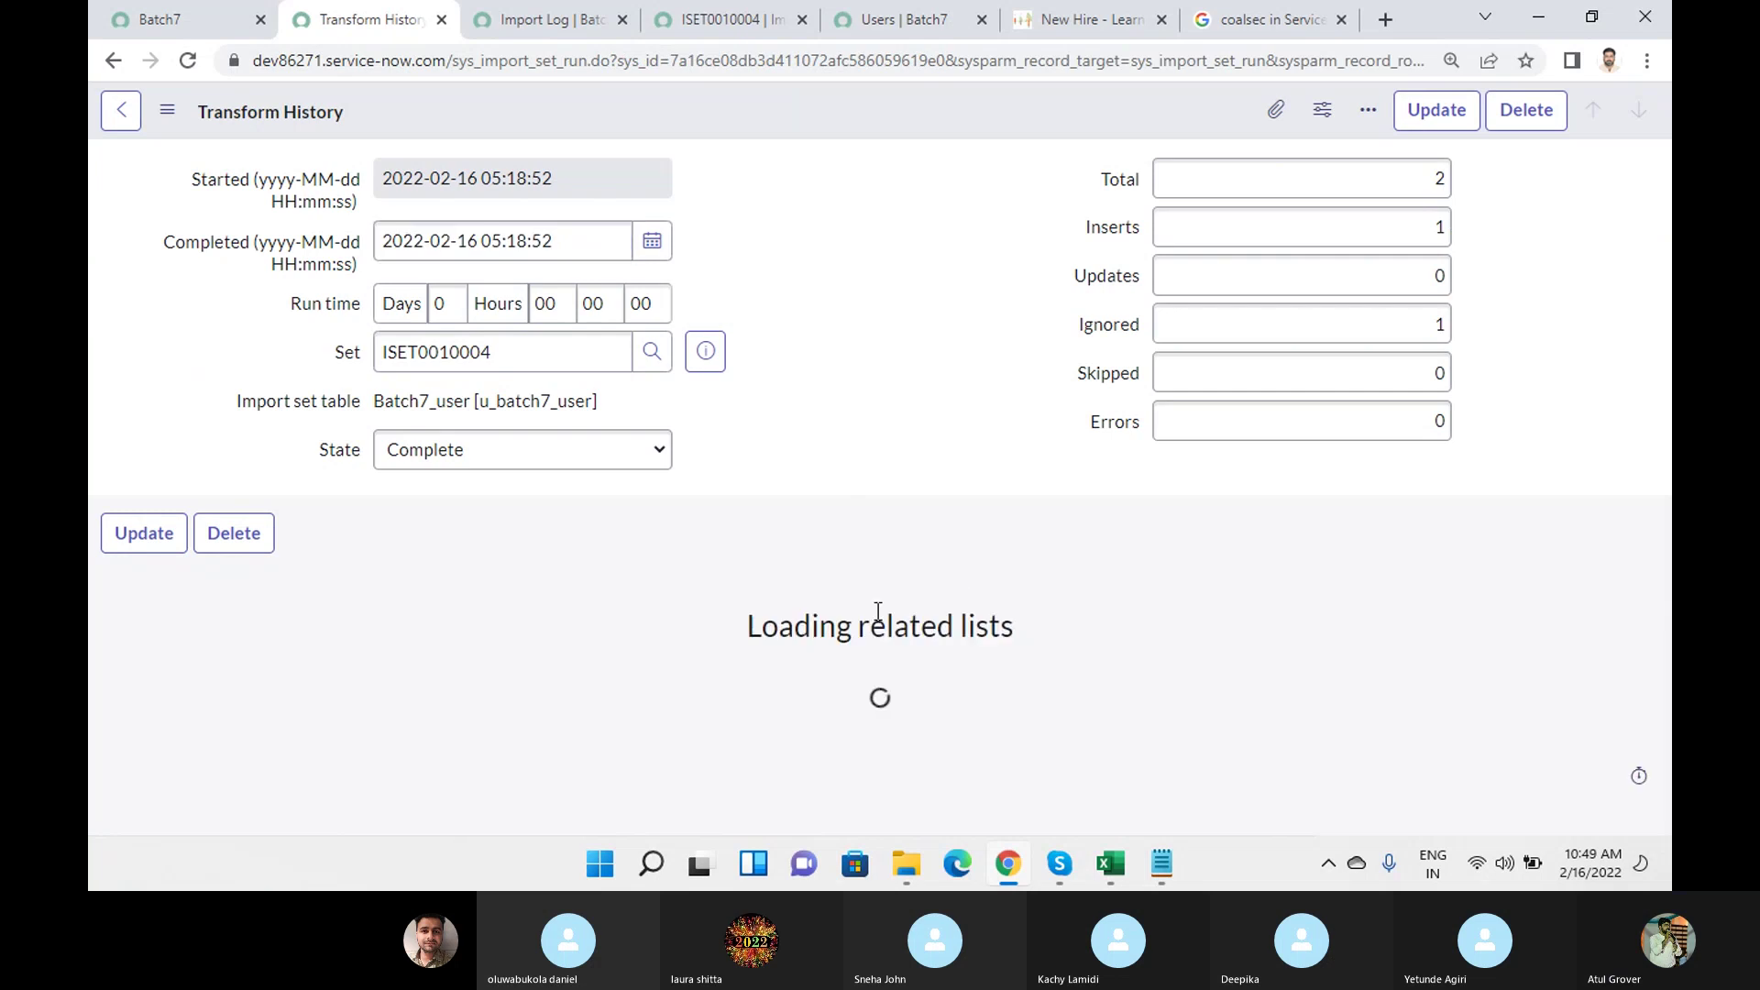
pyautogui.scroll(-2, 950, 337)
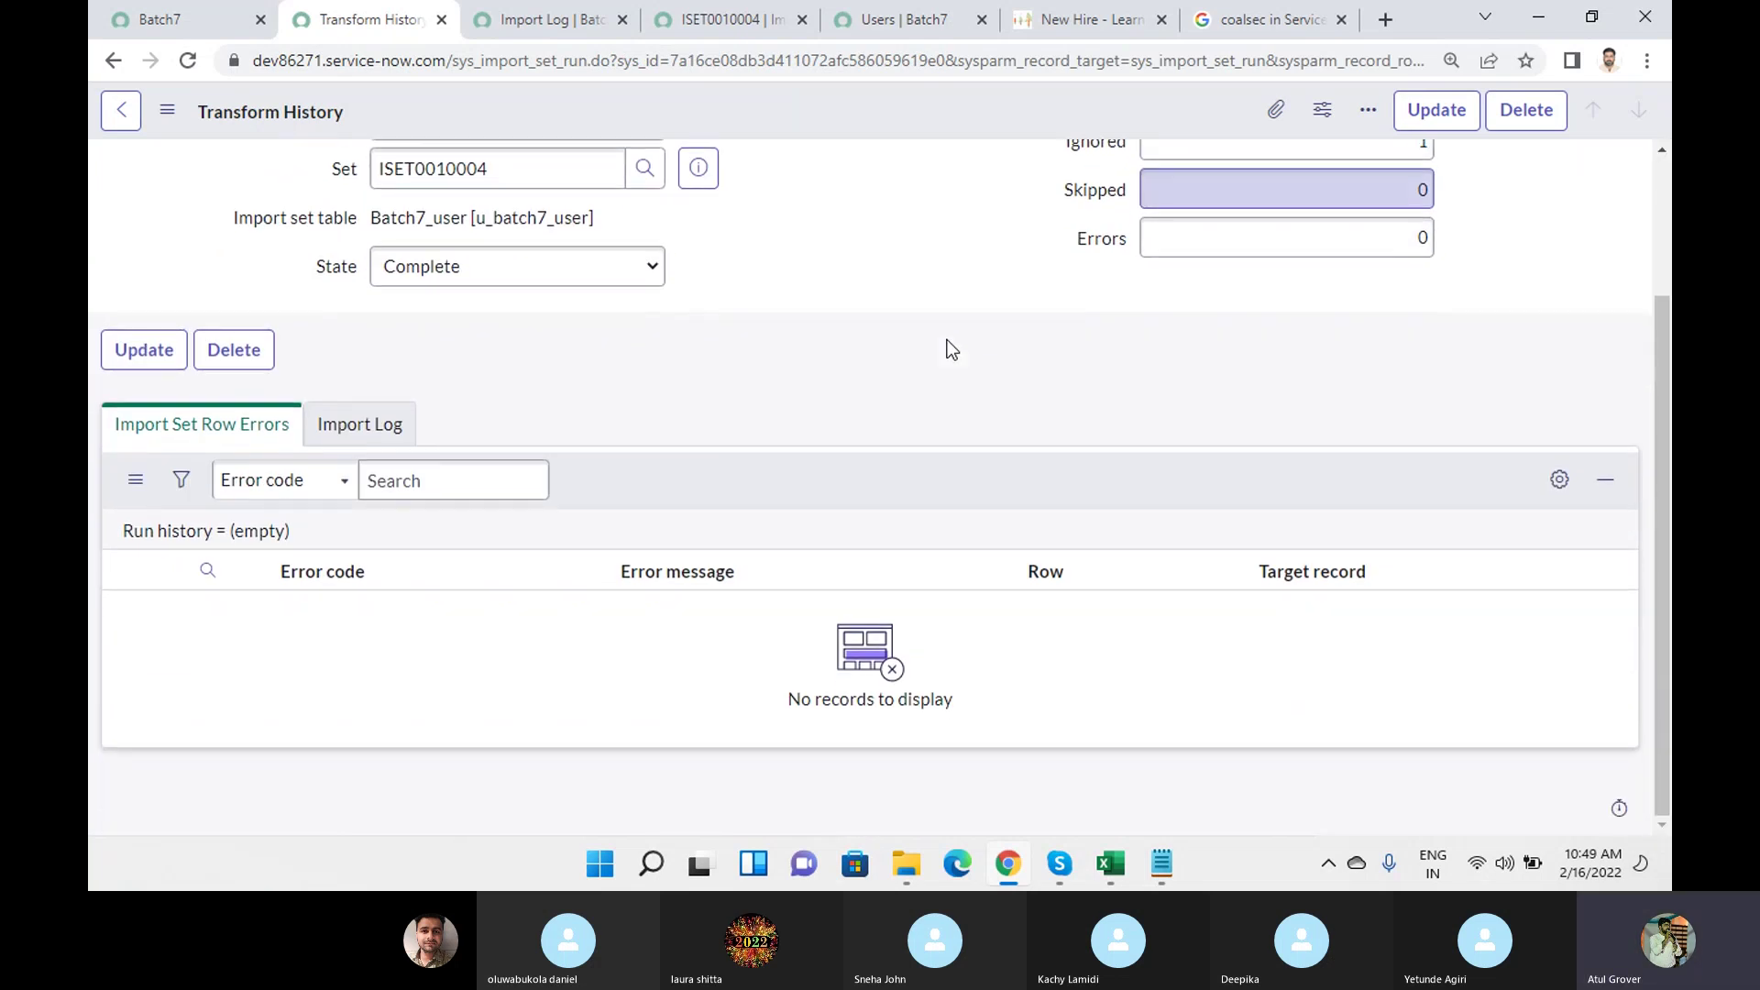
# Review the import log and ISET0010004, inspecting the ignored second row's comment, email and last name.
pyautogui.click(553, 22)
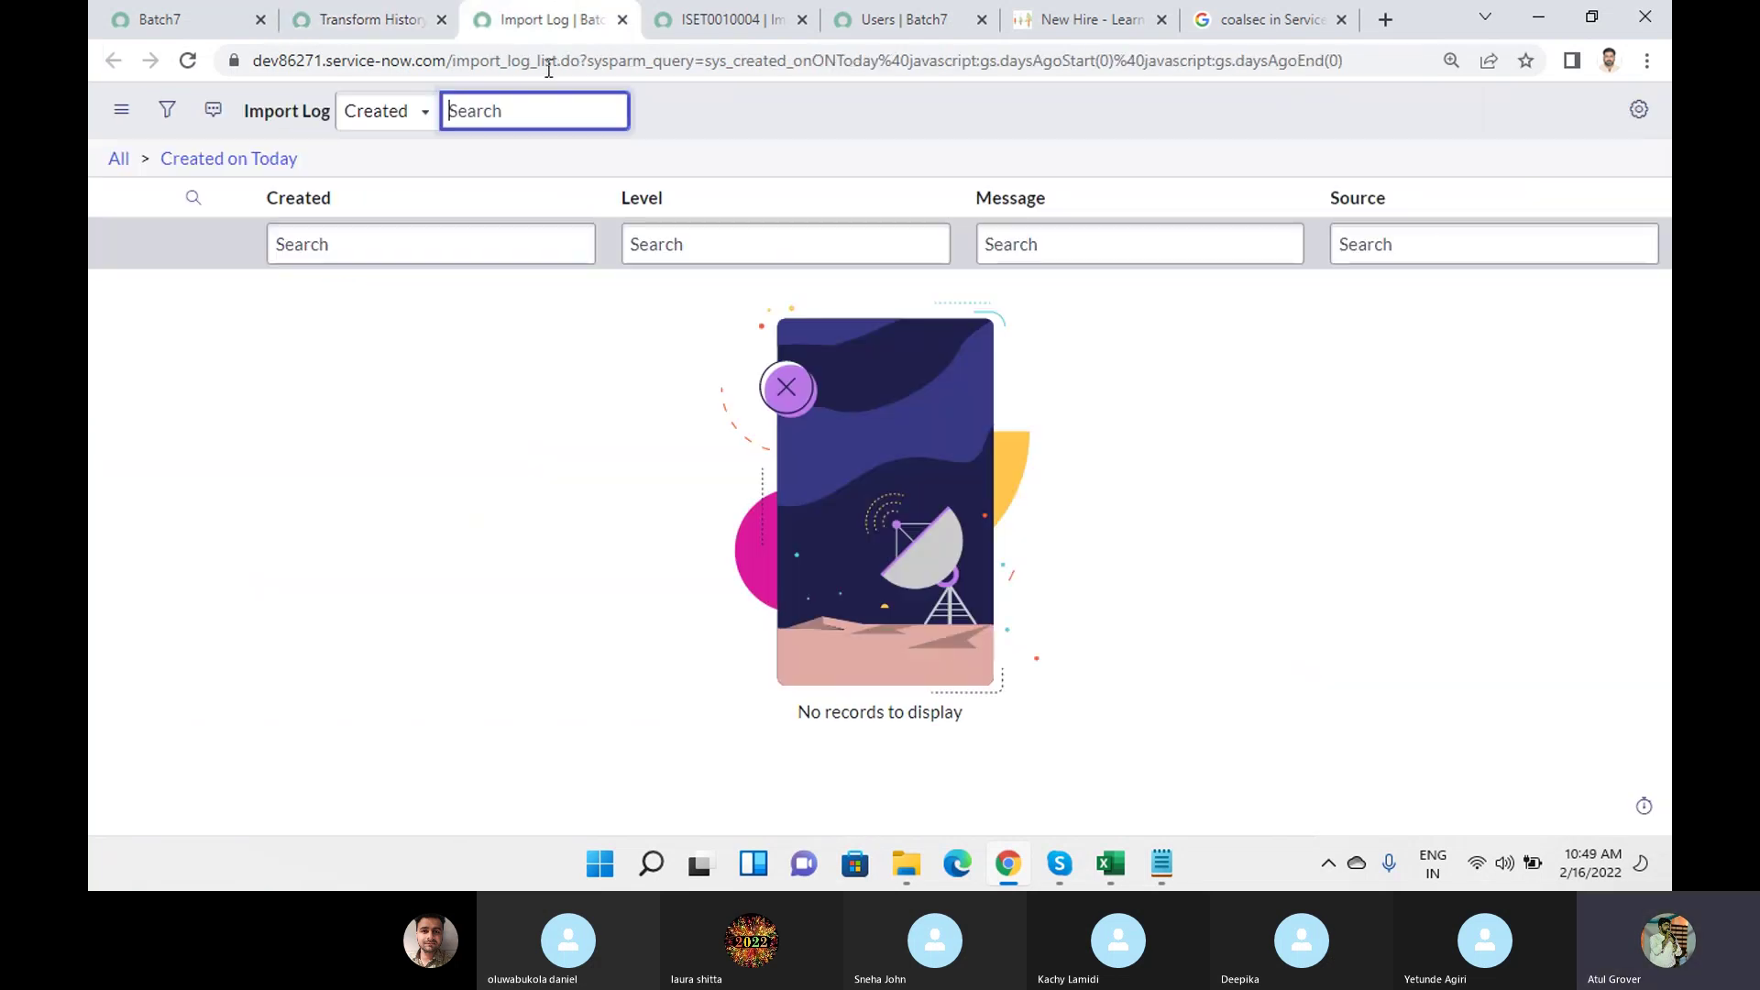
pyautogui.click(769, 28)
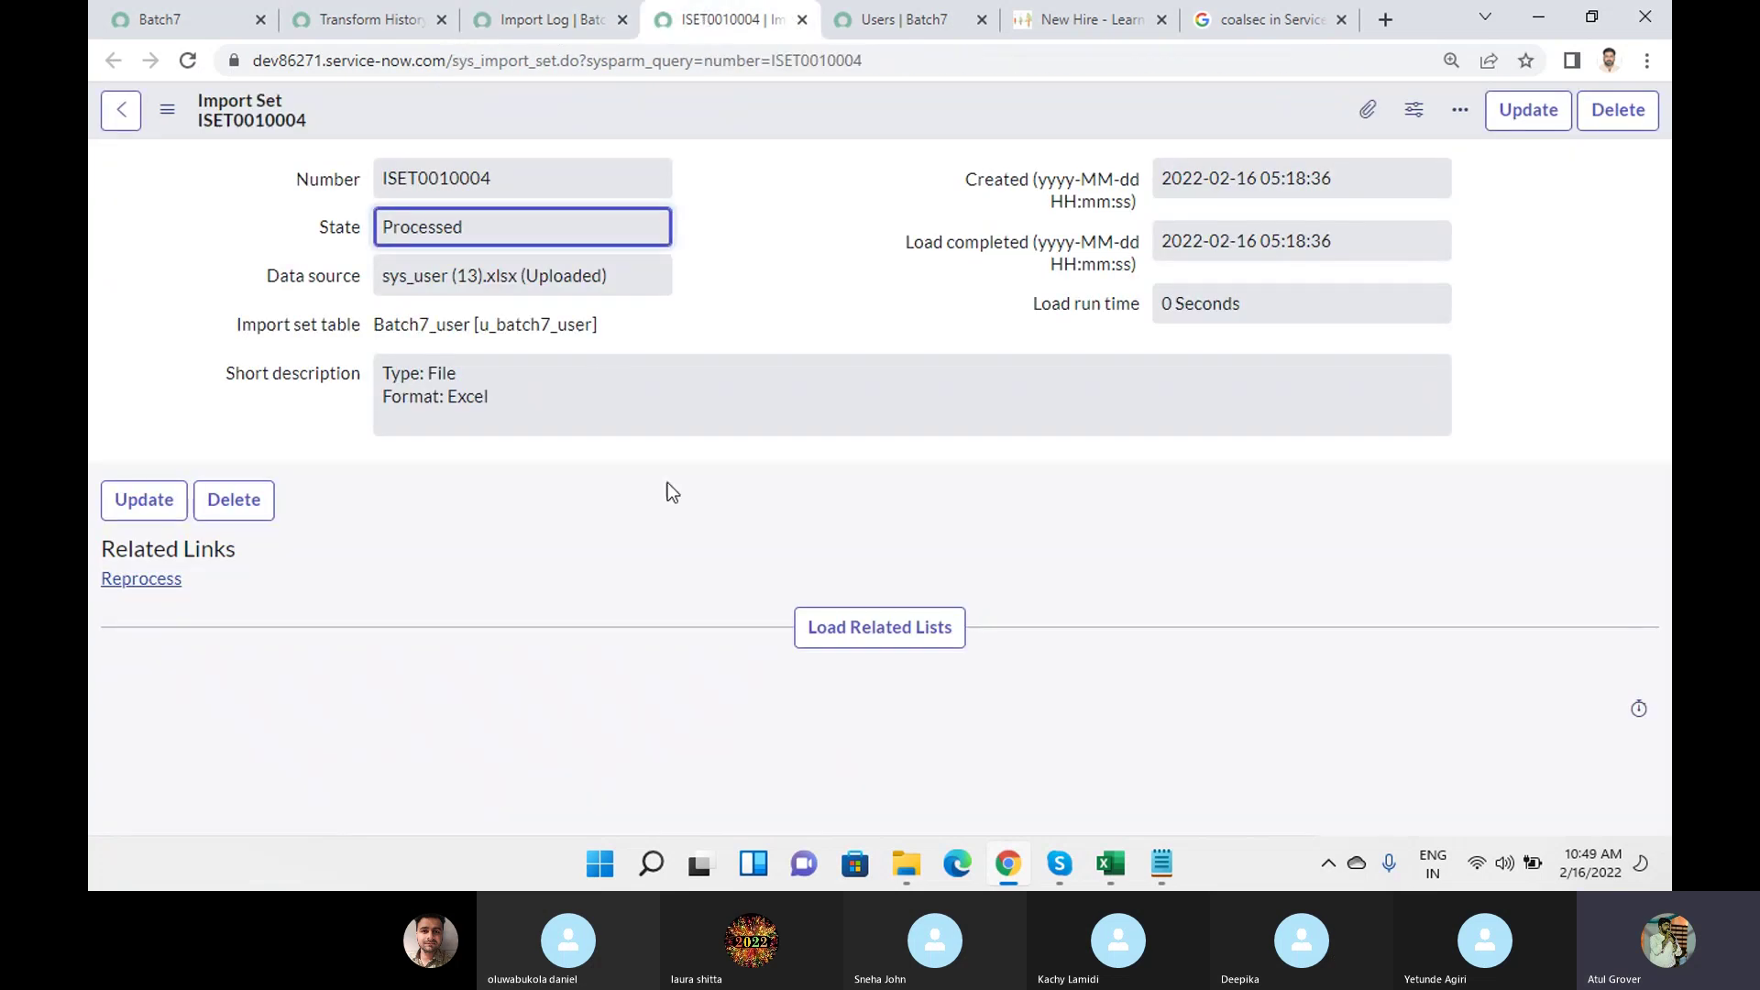
pyautogui.click(887, 630)
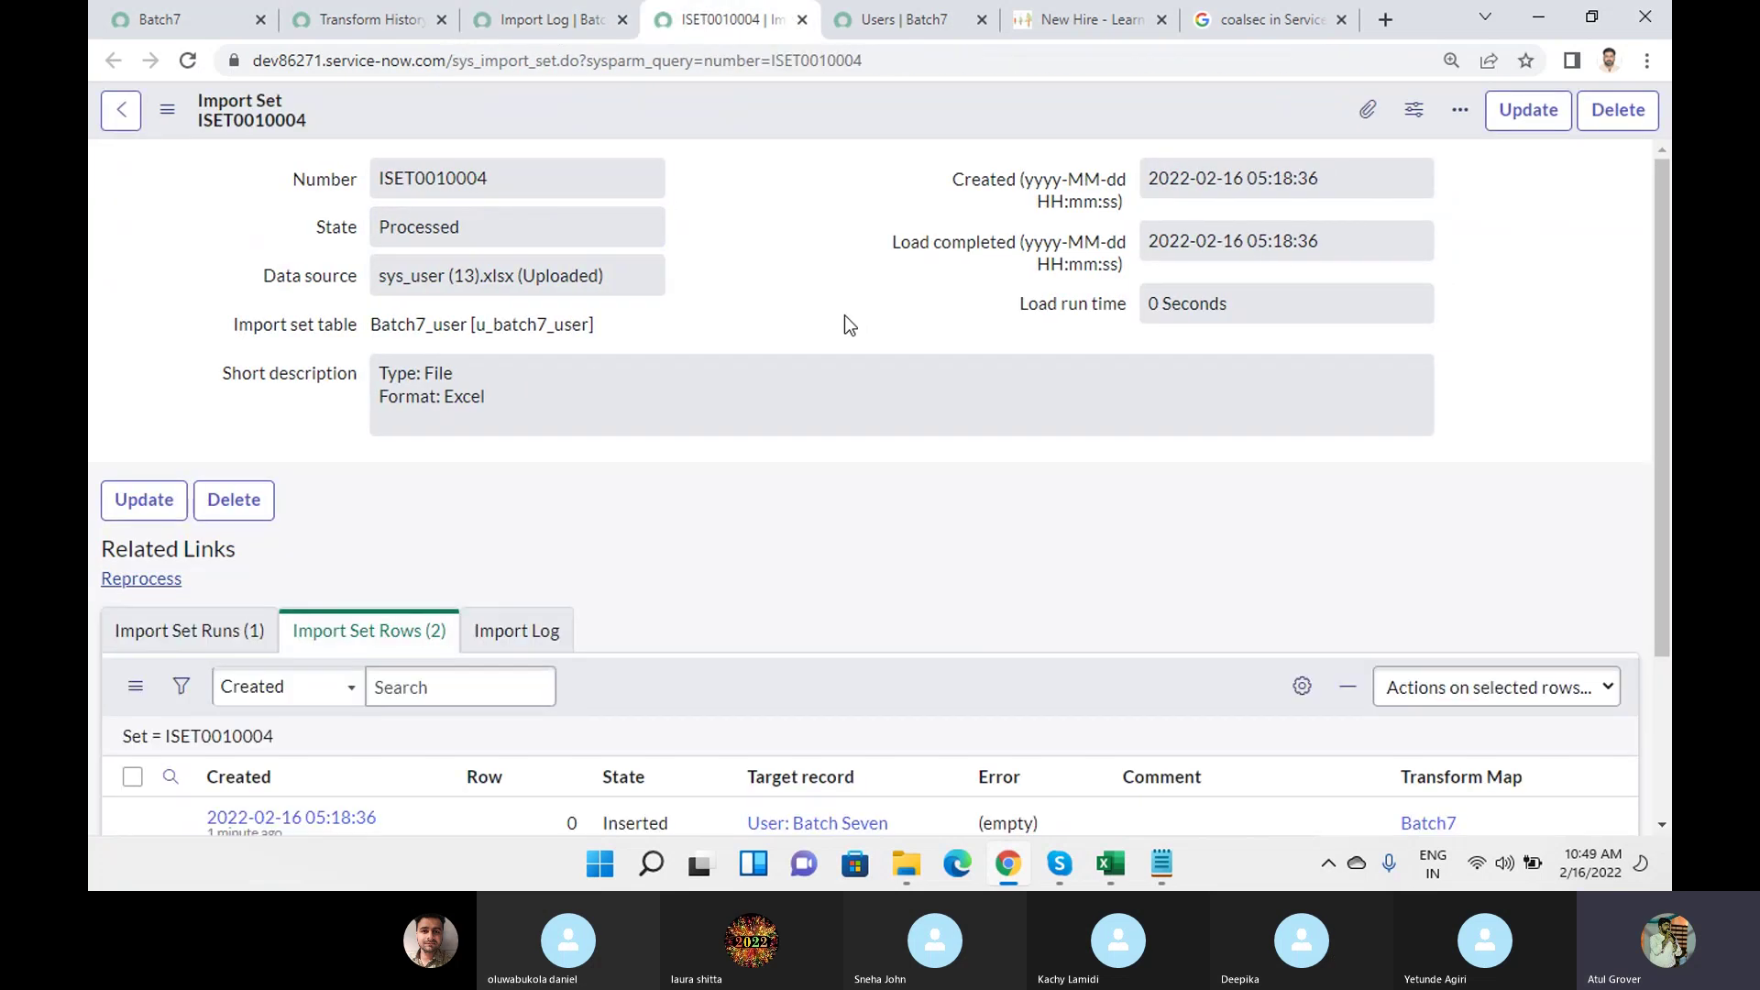
pyautogui.scroll(-3, 844, 319)
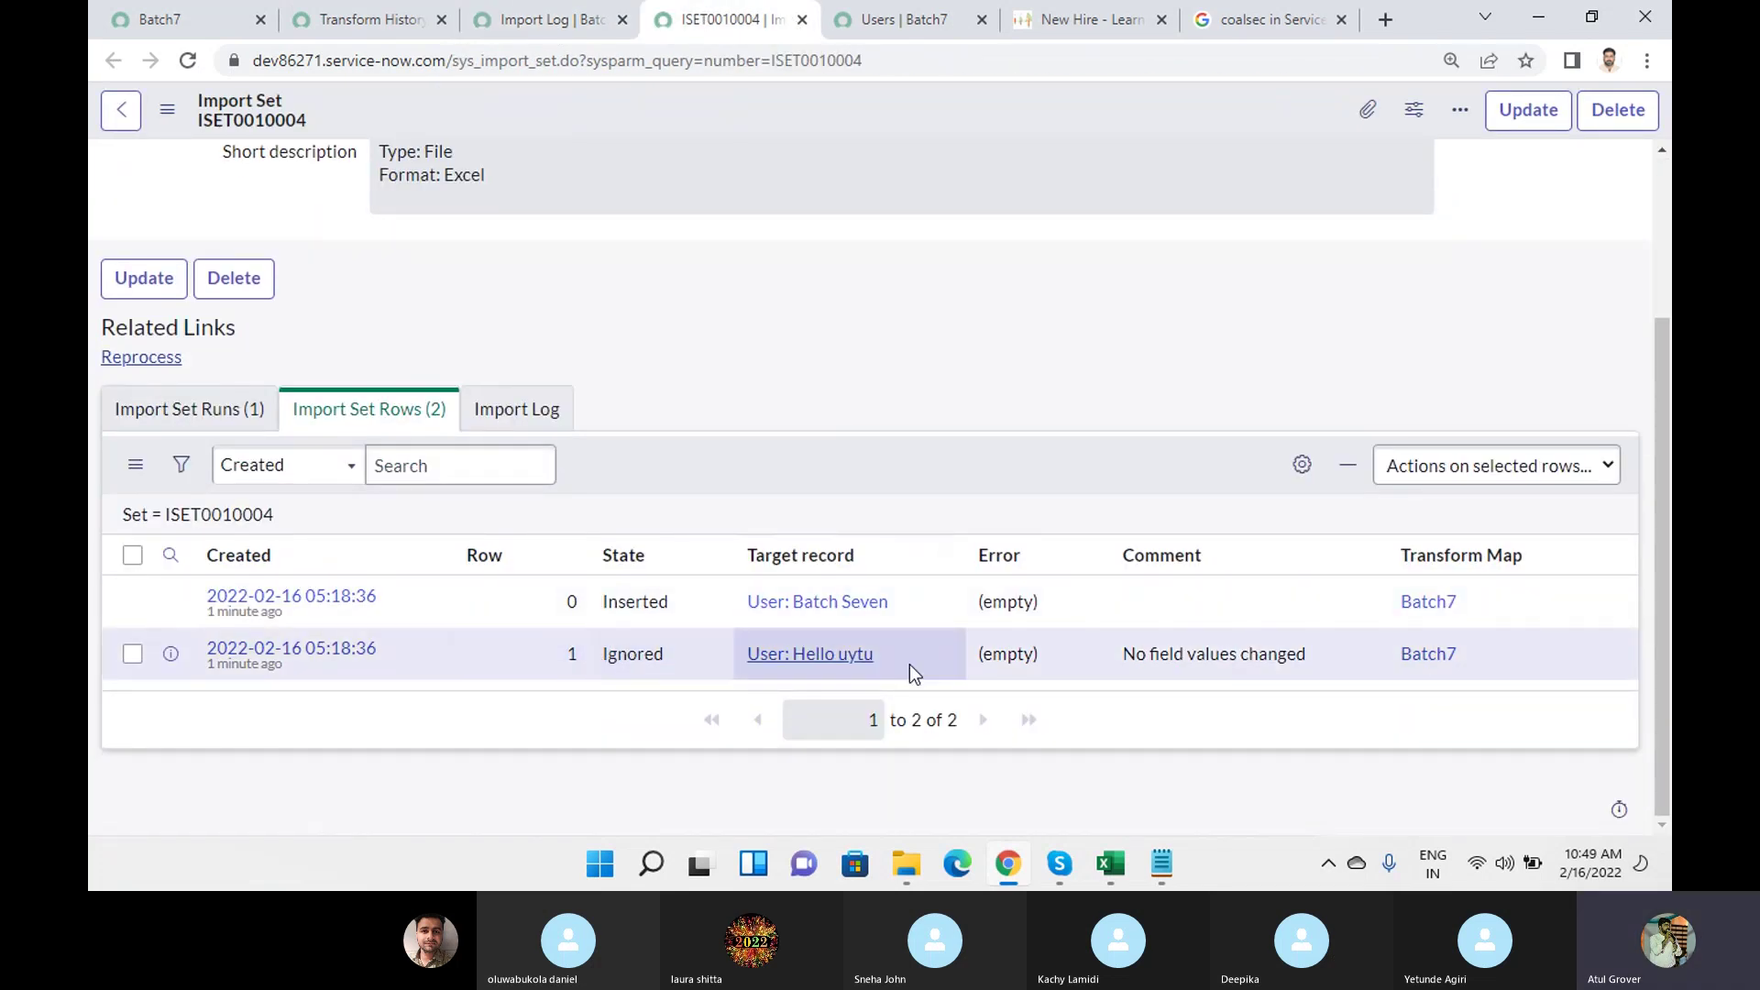
pyautogui.moveTo(1125, 652); pyautogui.dragTo(1332, 676)
pyautogui.click(302, 658)
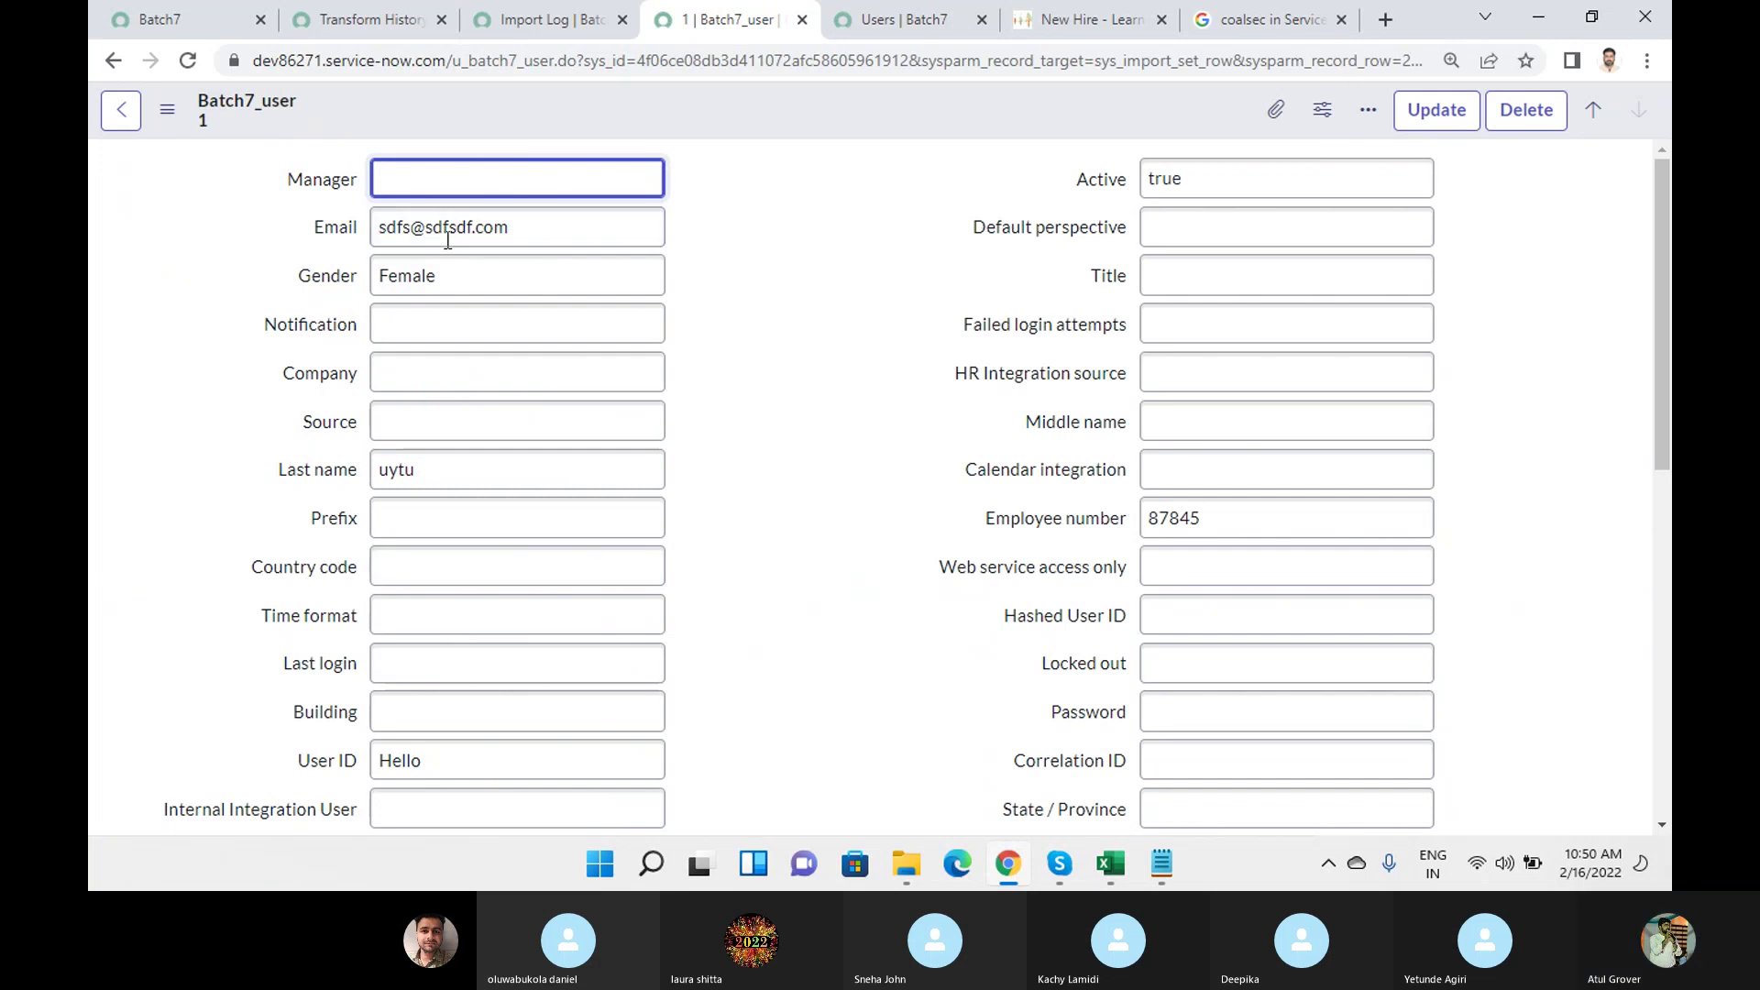
pyautogui.tripleClick(552, 229)
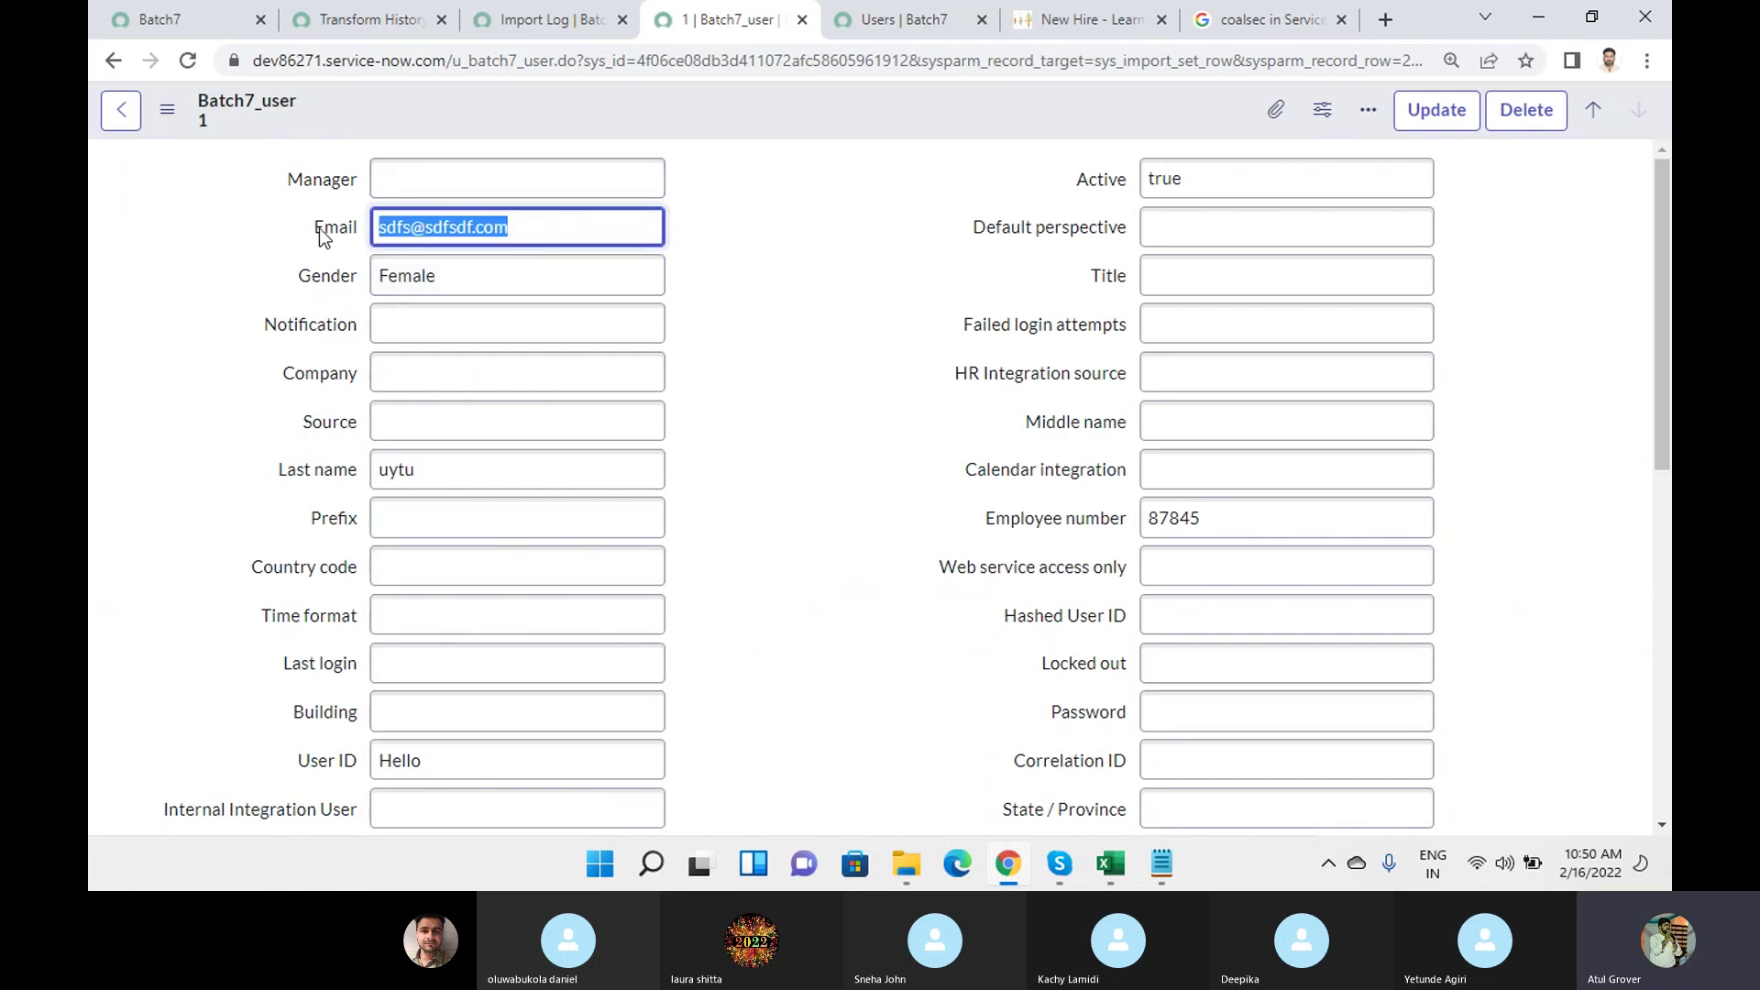
pyautogui.doubleClick(443, 473)
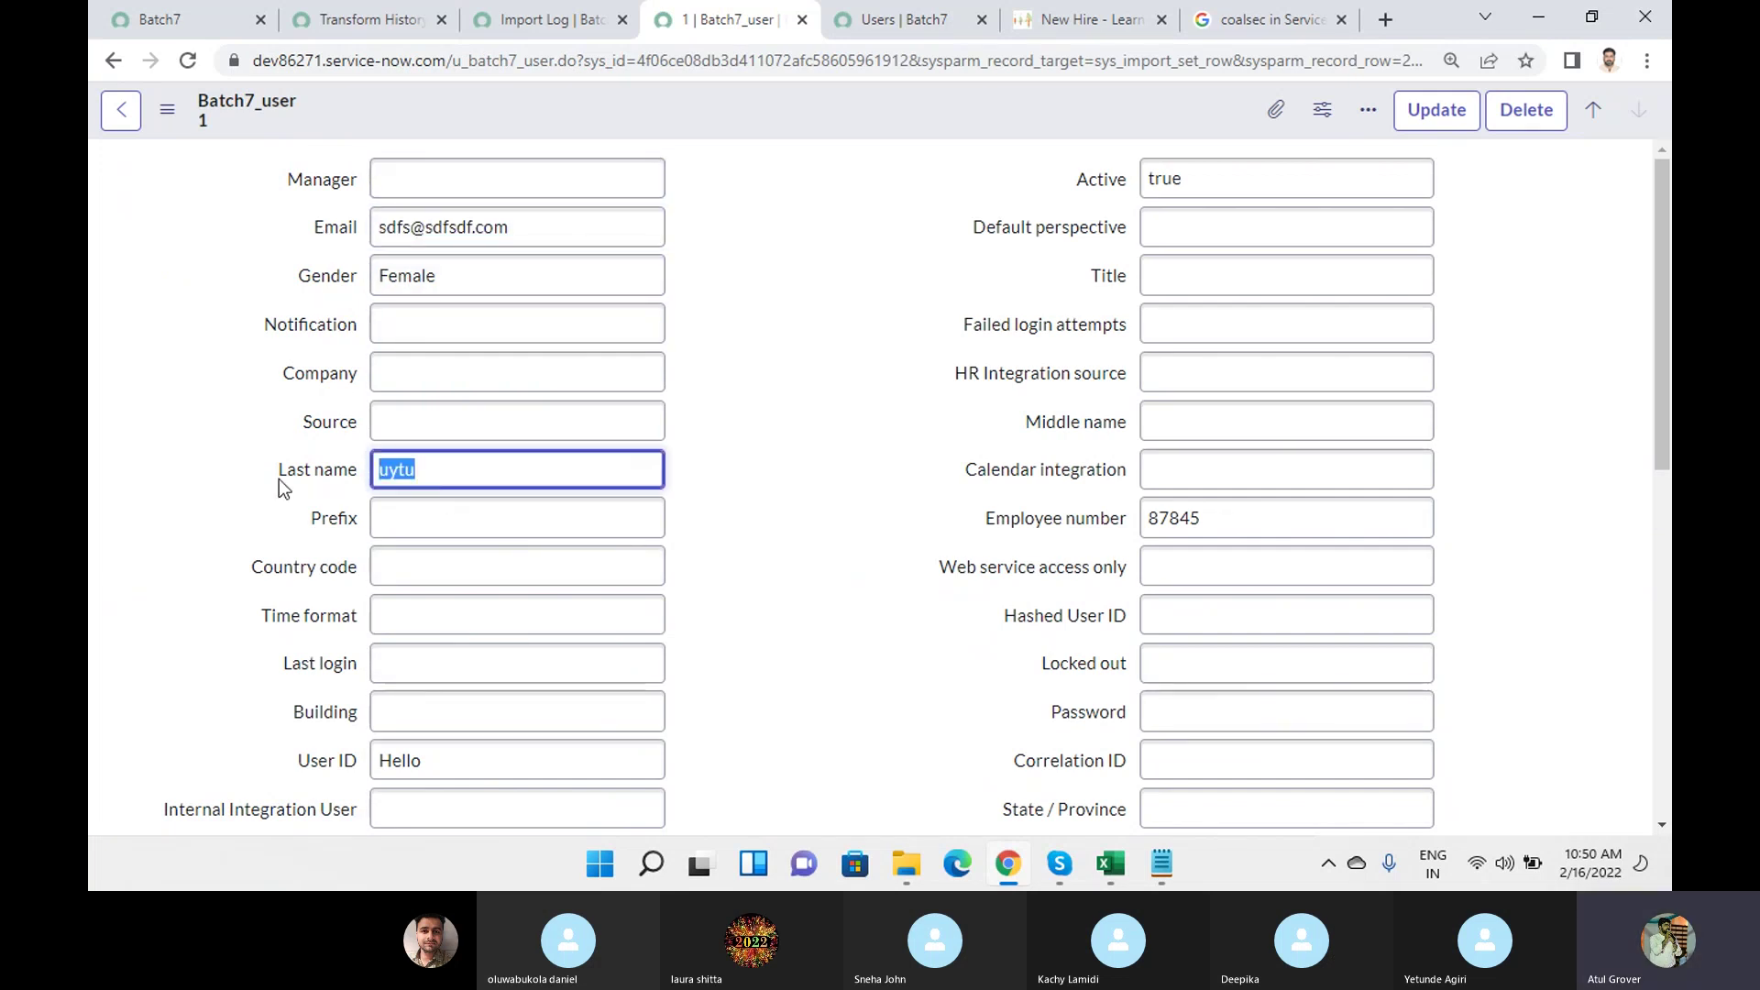
# Refresh the Users list so all four users created today appear.
pyautogui.click(887, 25)
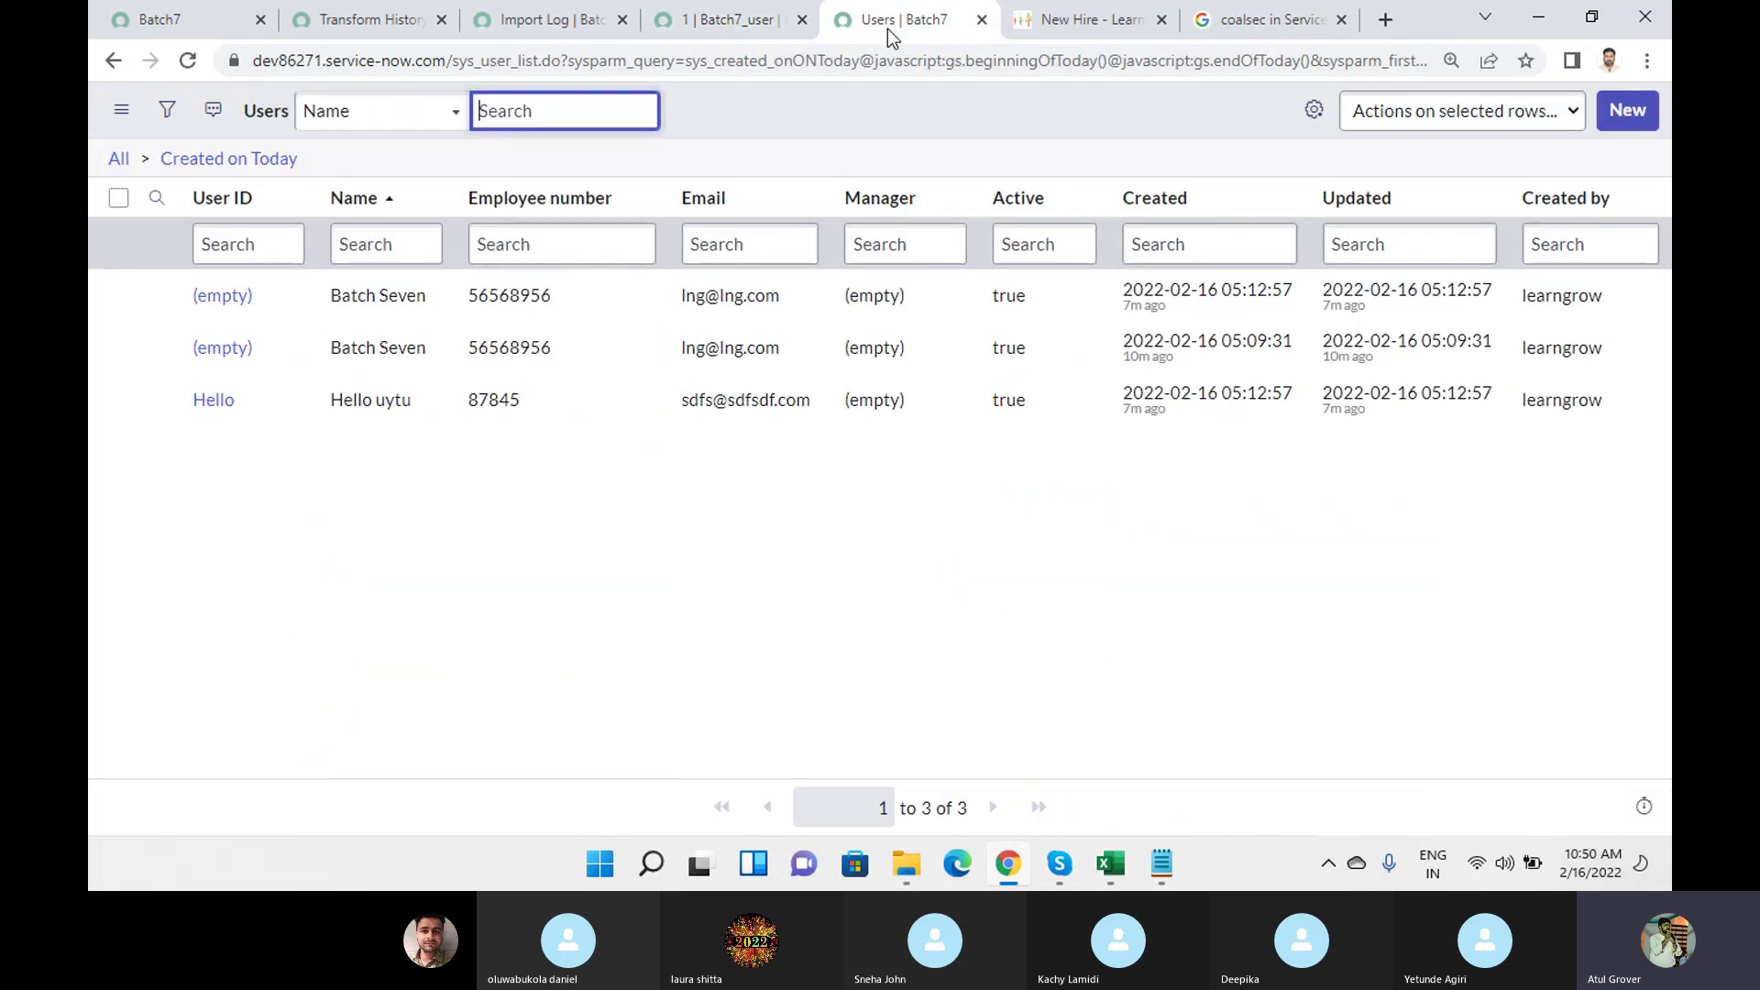
pyautogui.rightClick(774, 121)
pyautogui.click(821, 260)
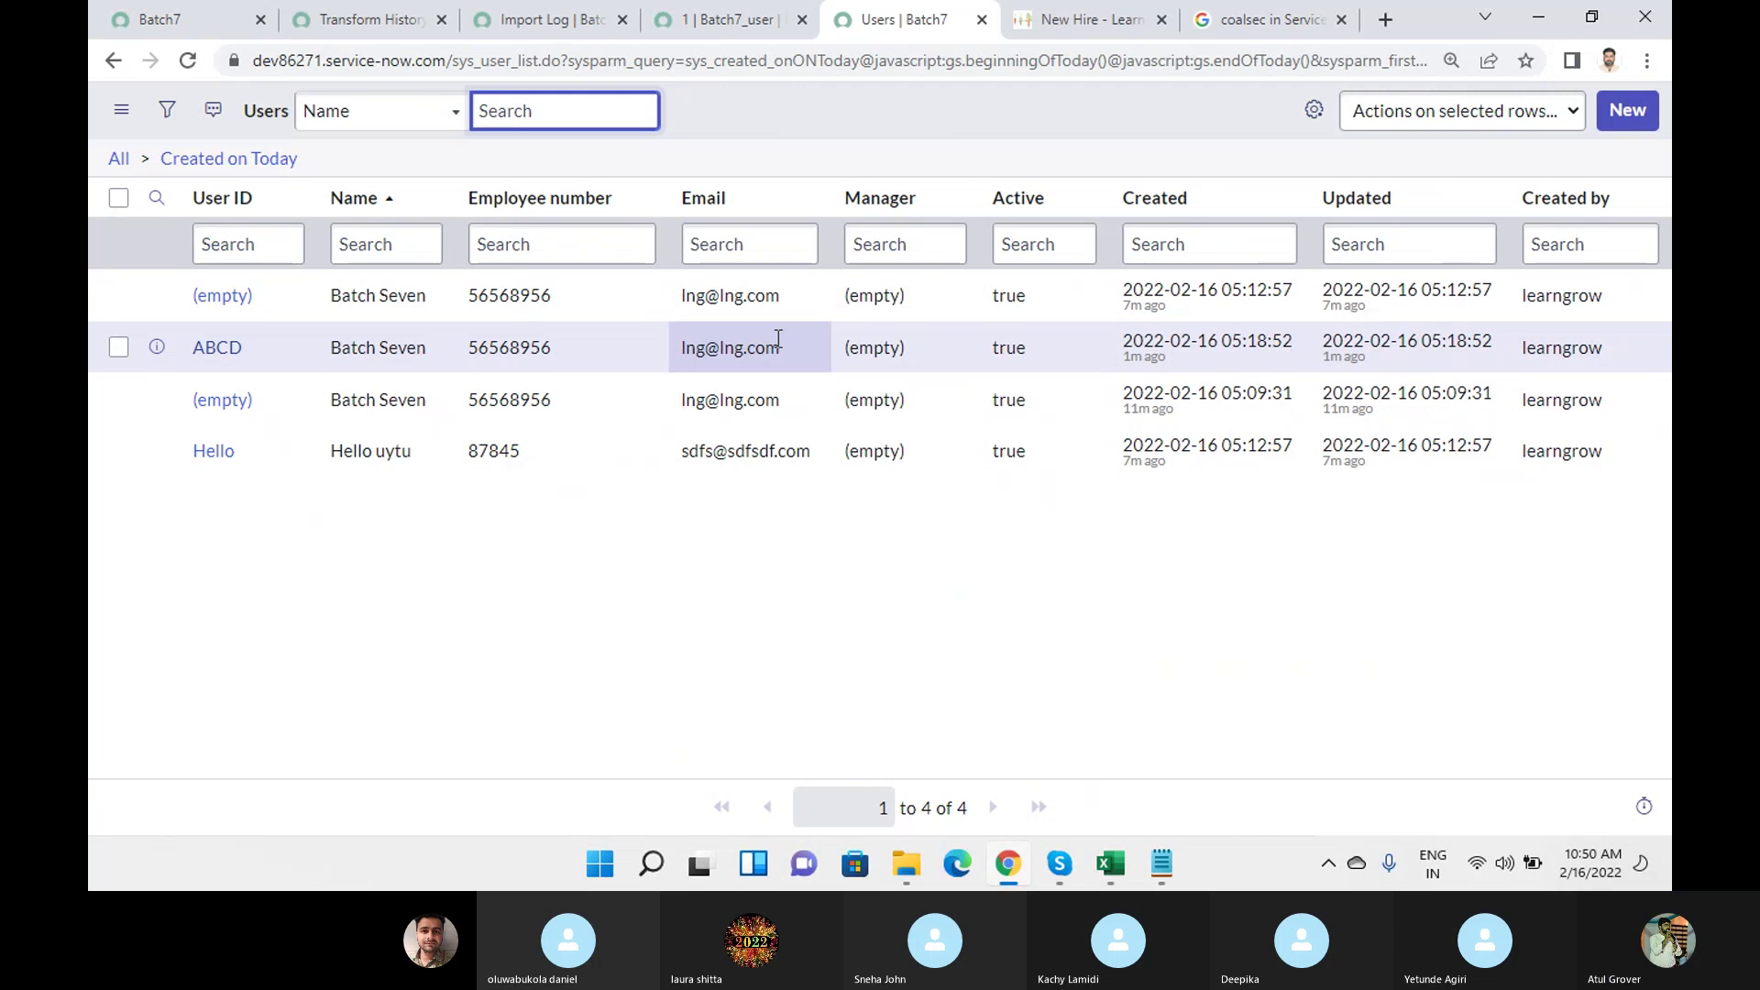
pyautogui.moveTo(1058, 863)
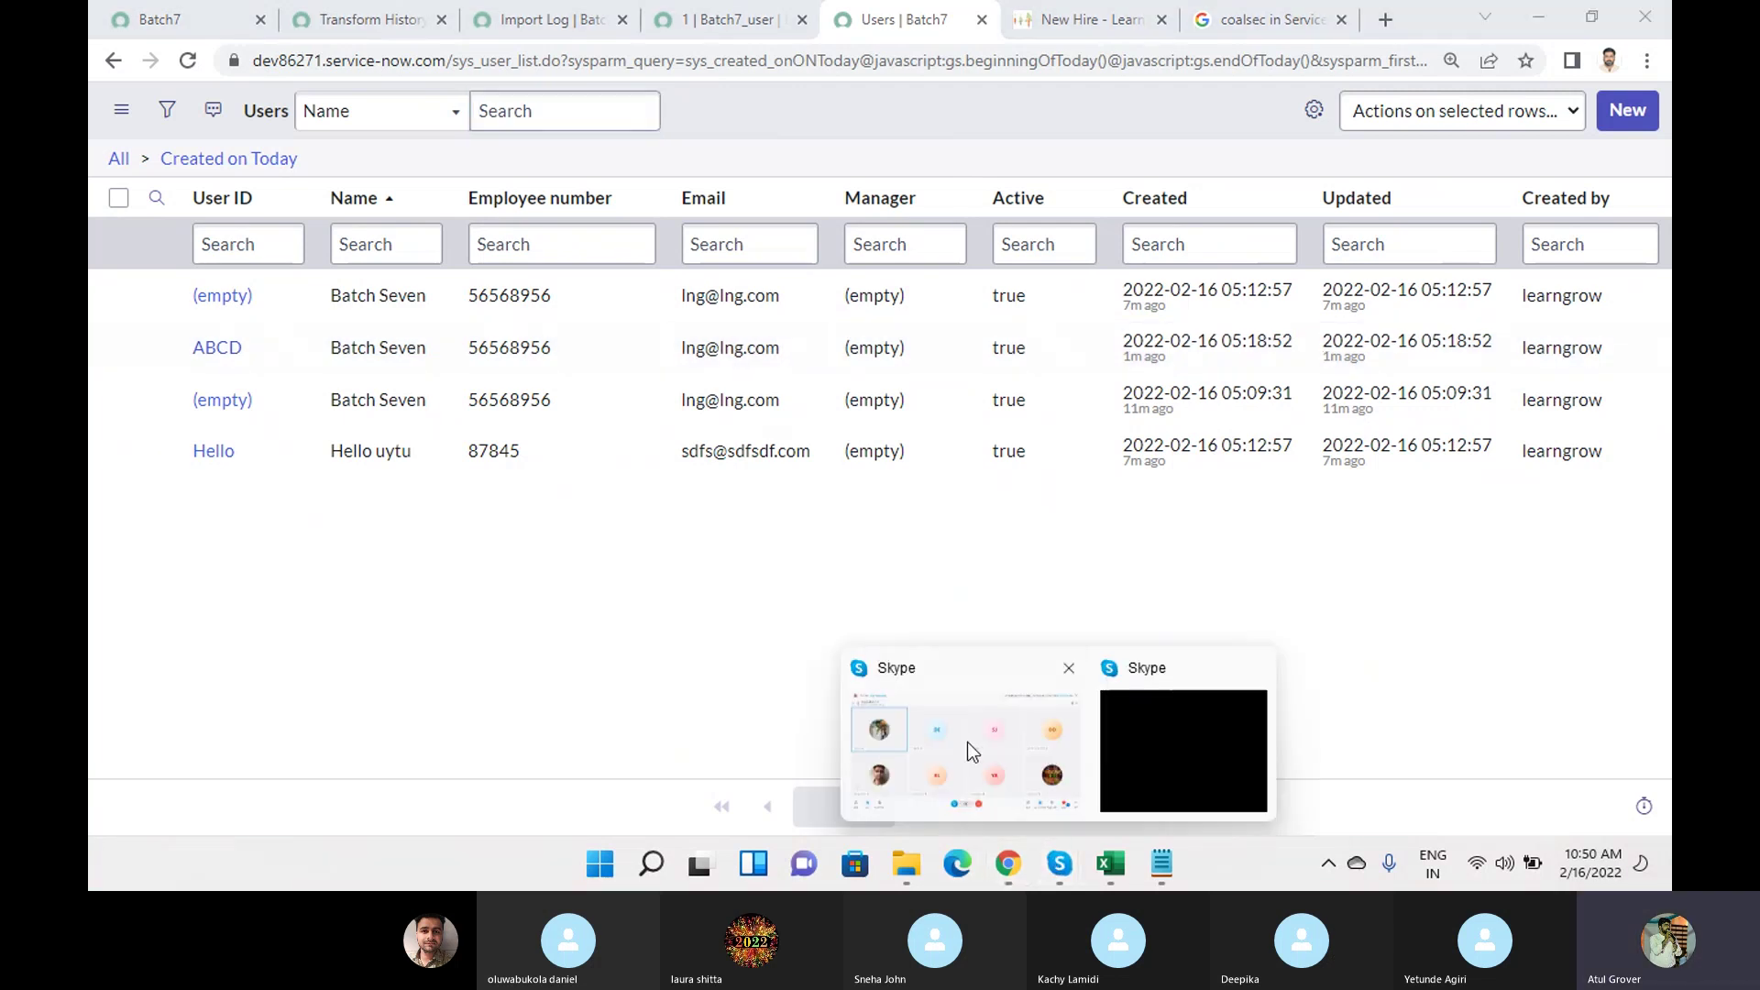
pyautogui.click(966, 741)
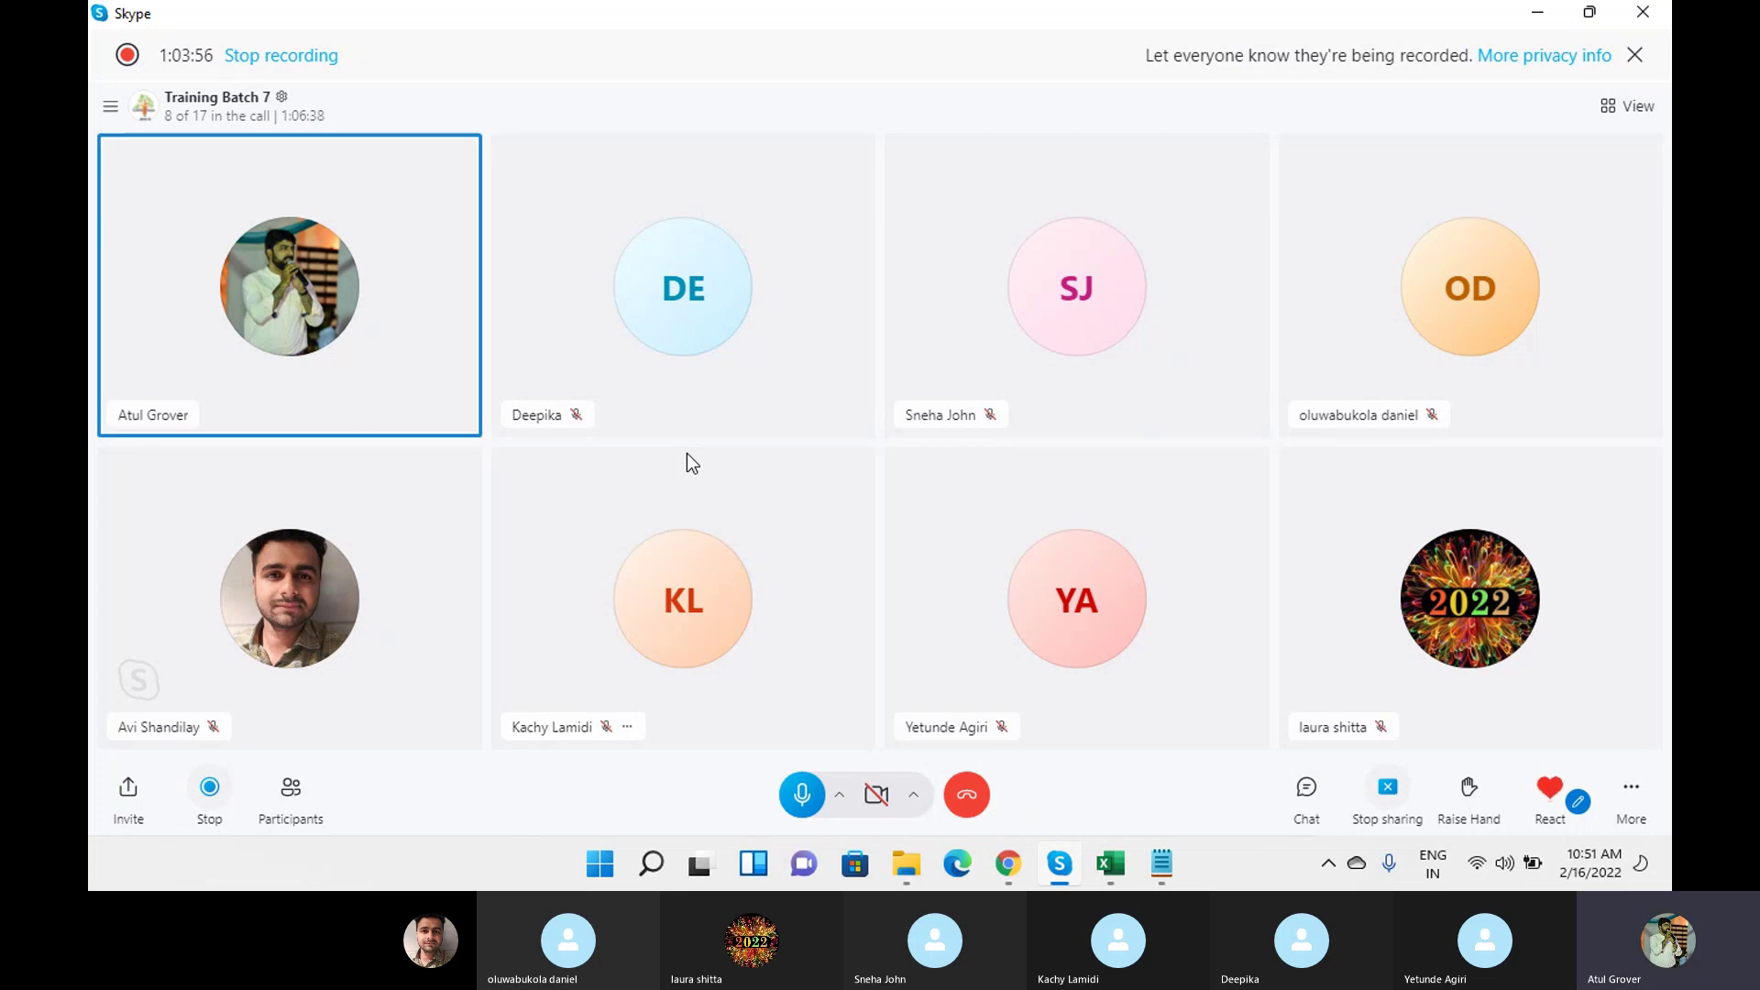
pyautogui.moveTo(1010, 853)
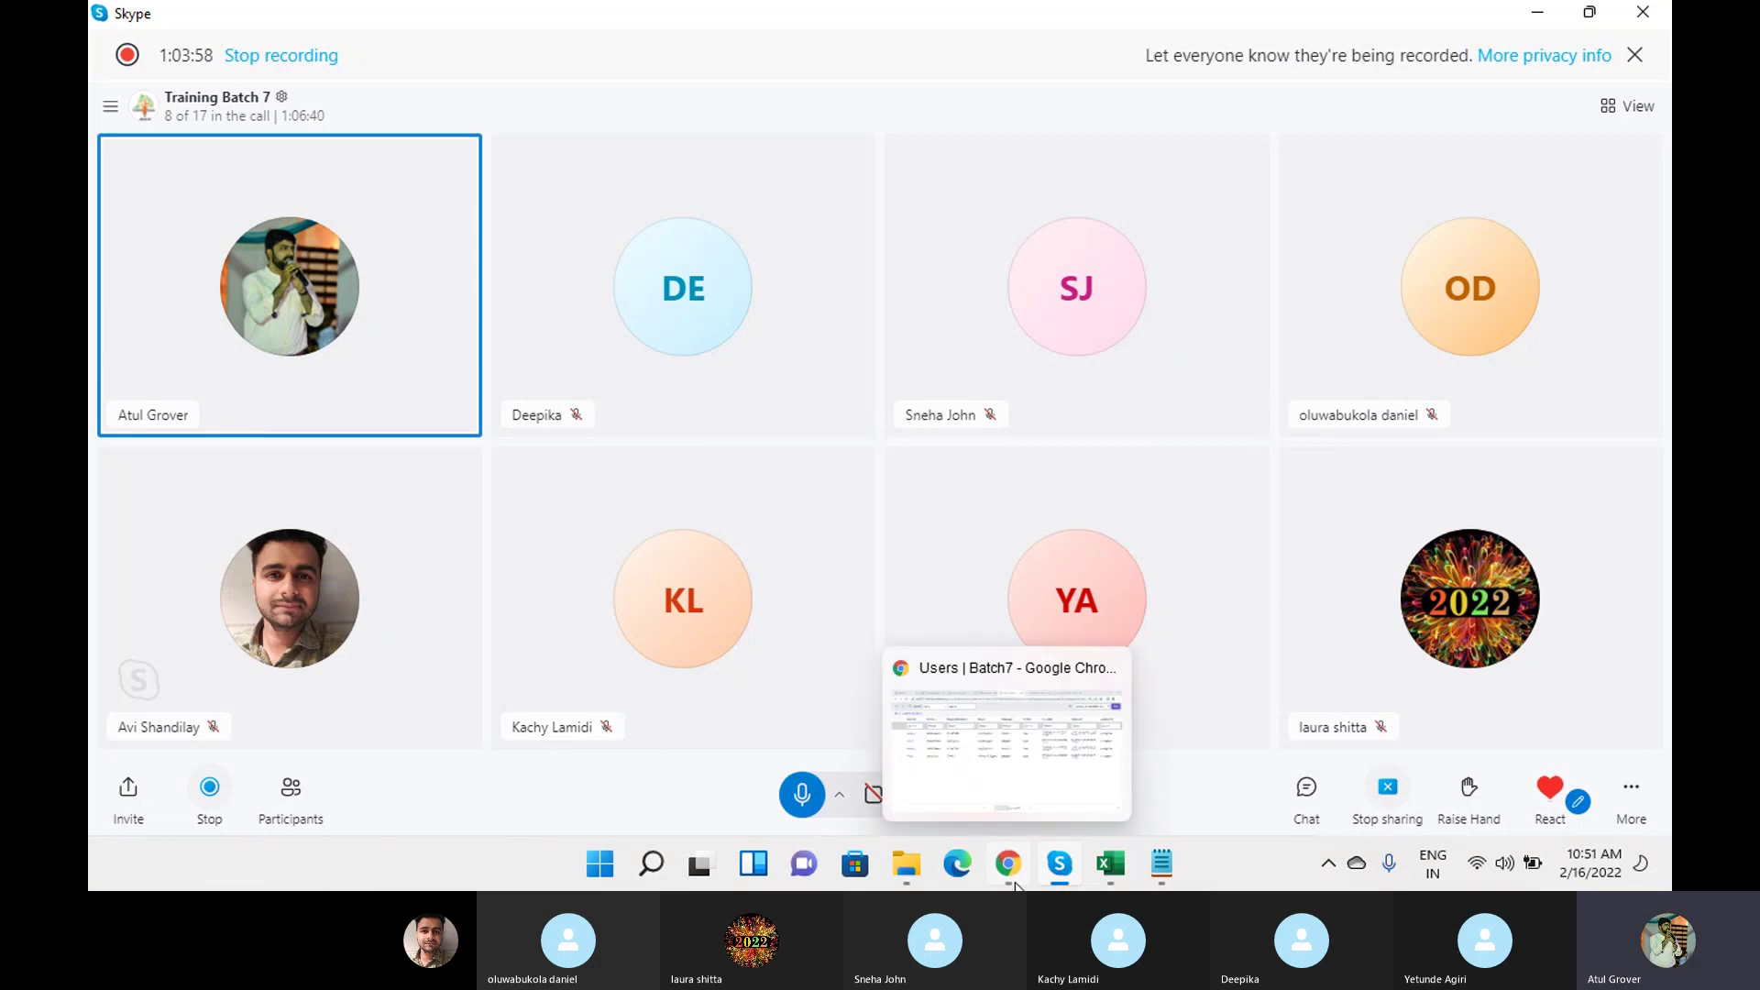
pyautogui.moveTo(1014, 799)
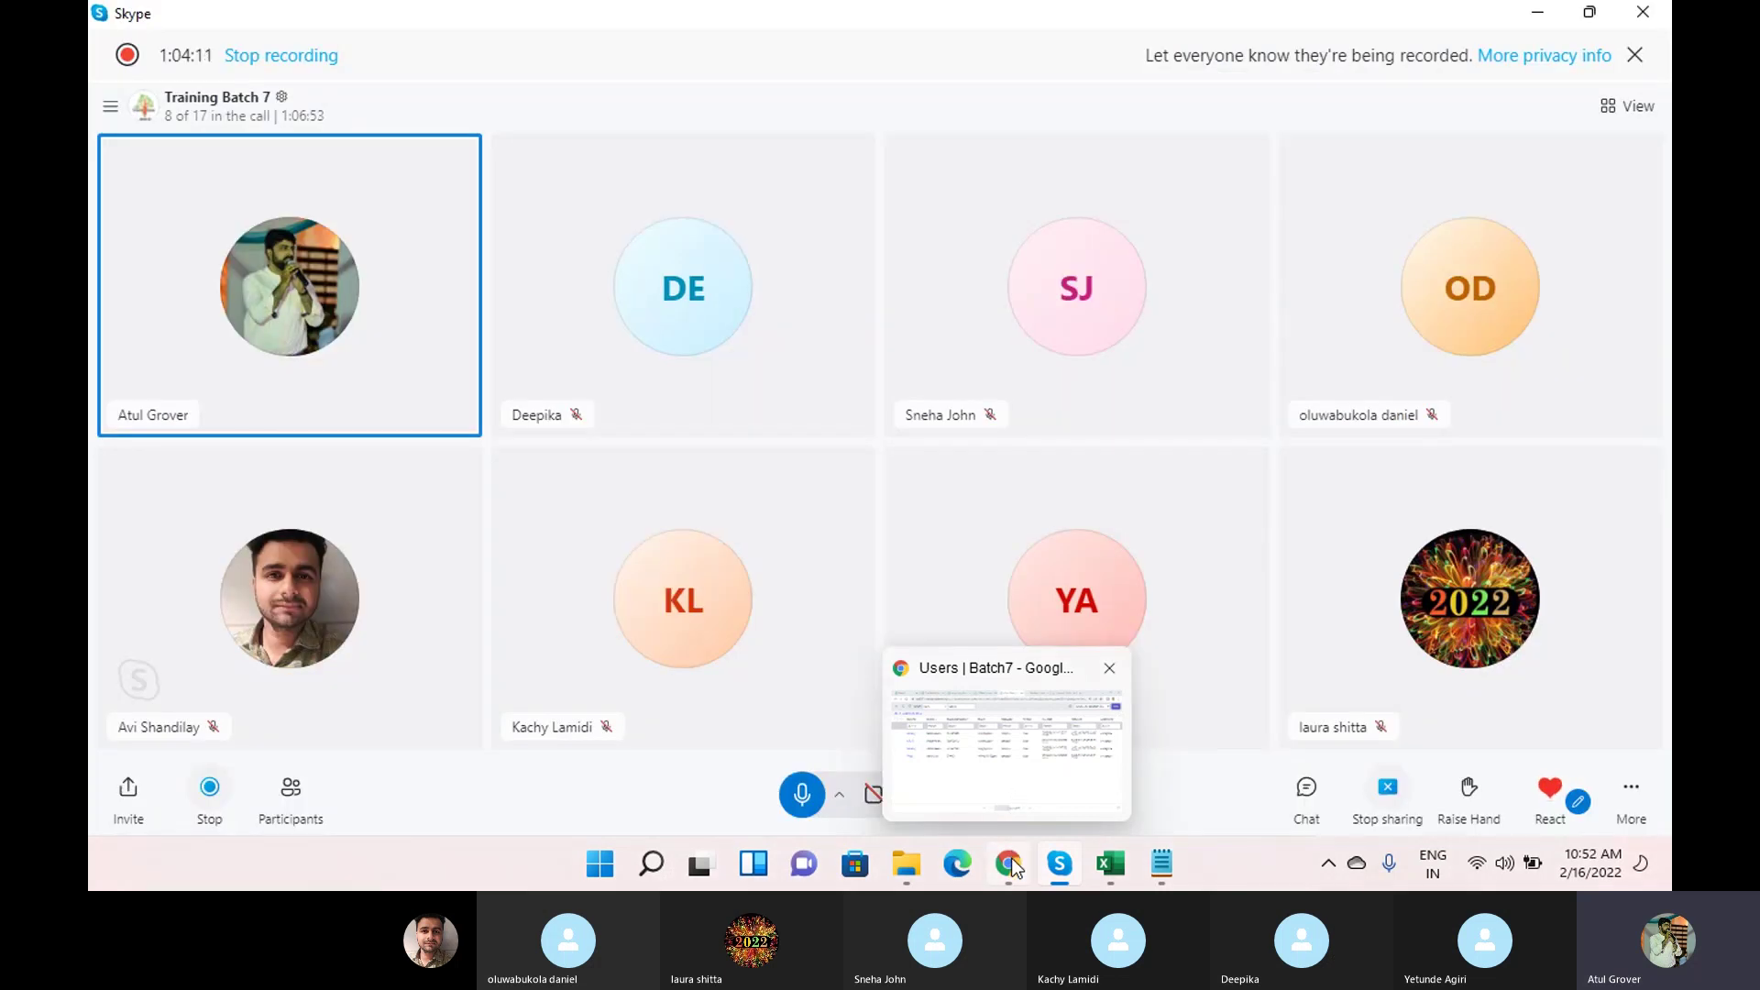
# Open Table Transform Maps via the 'transform m' navigator filter.
pyautogui.click(1010, 856)
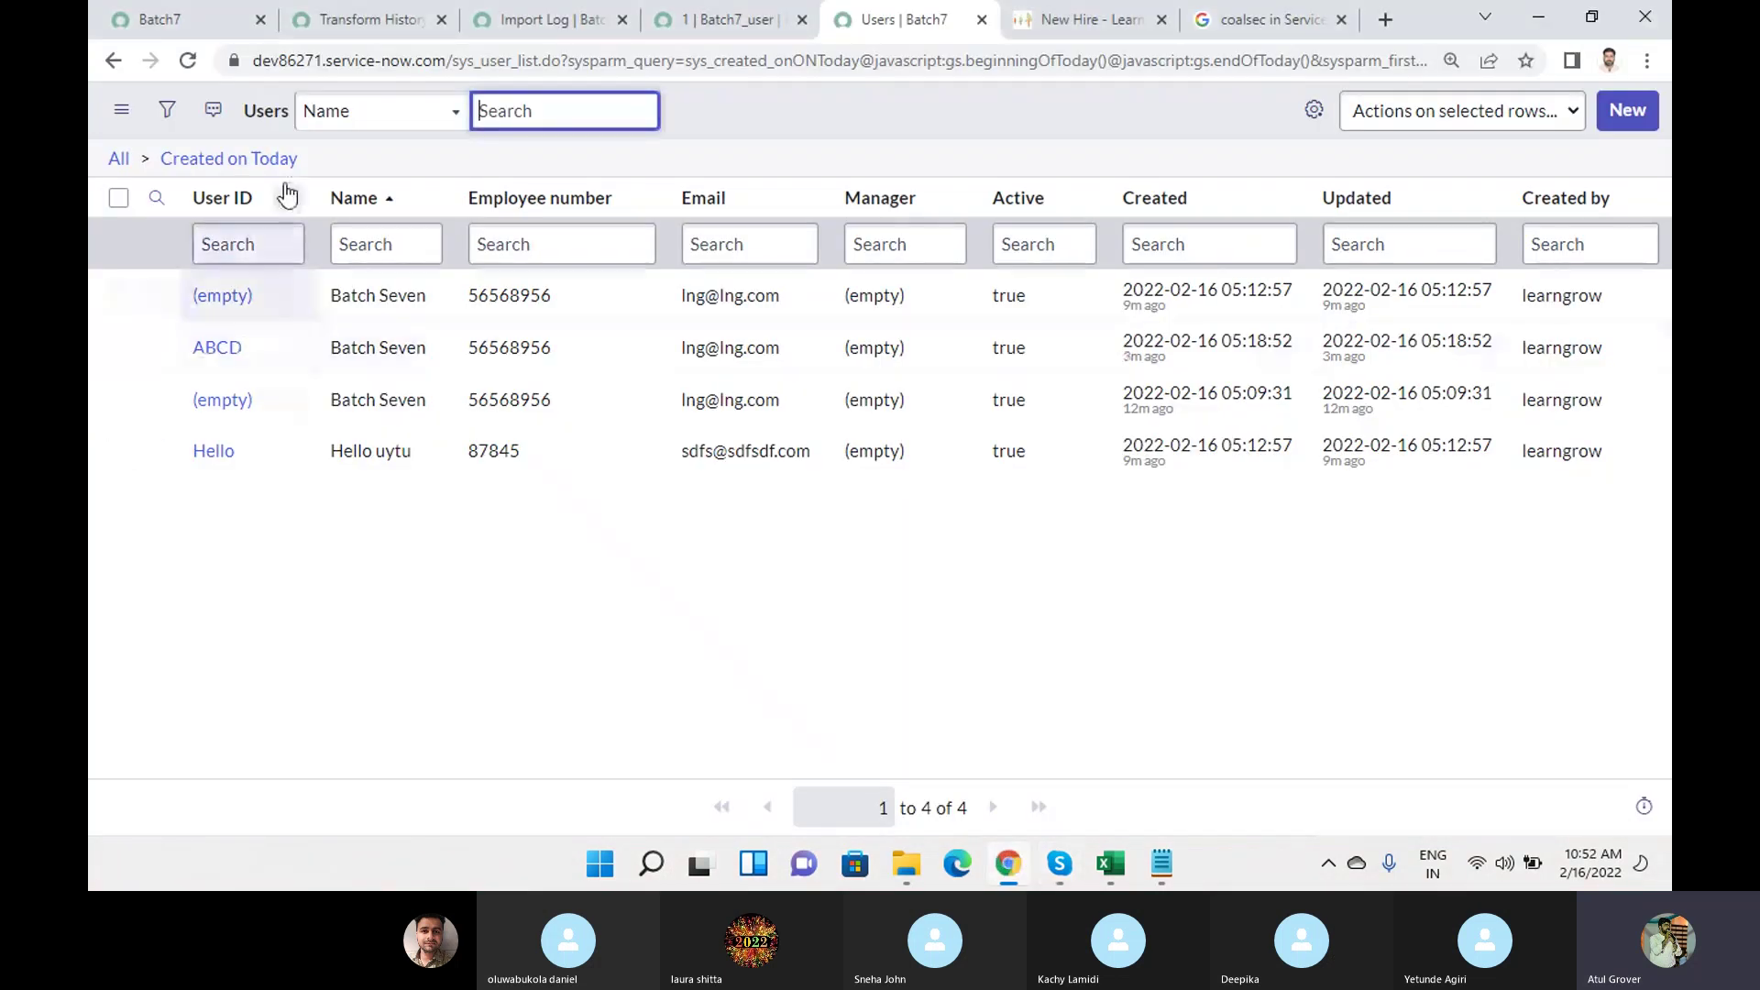
pyautogui.click(220, 18)
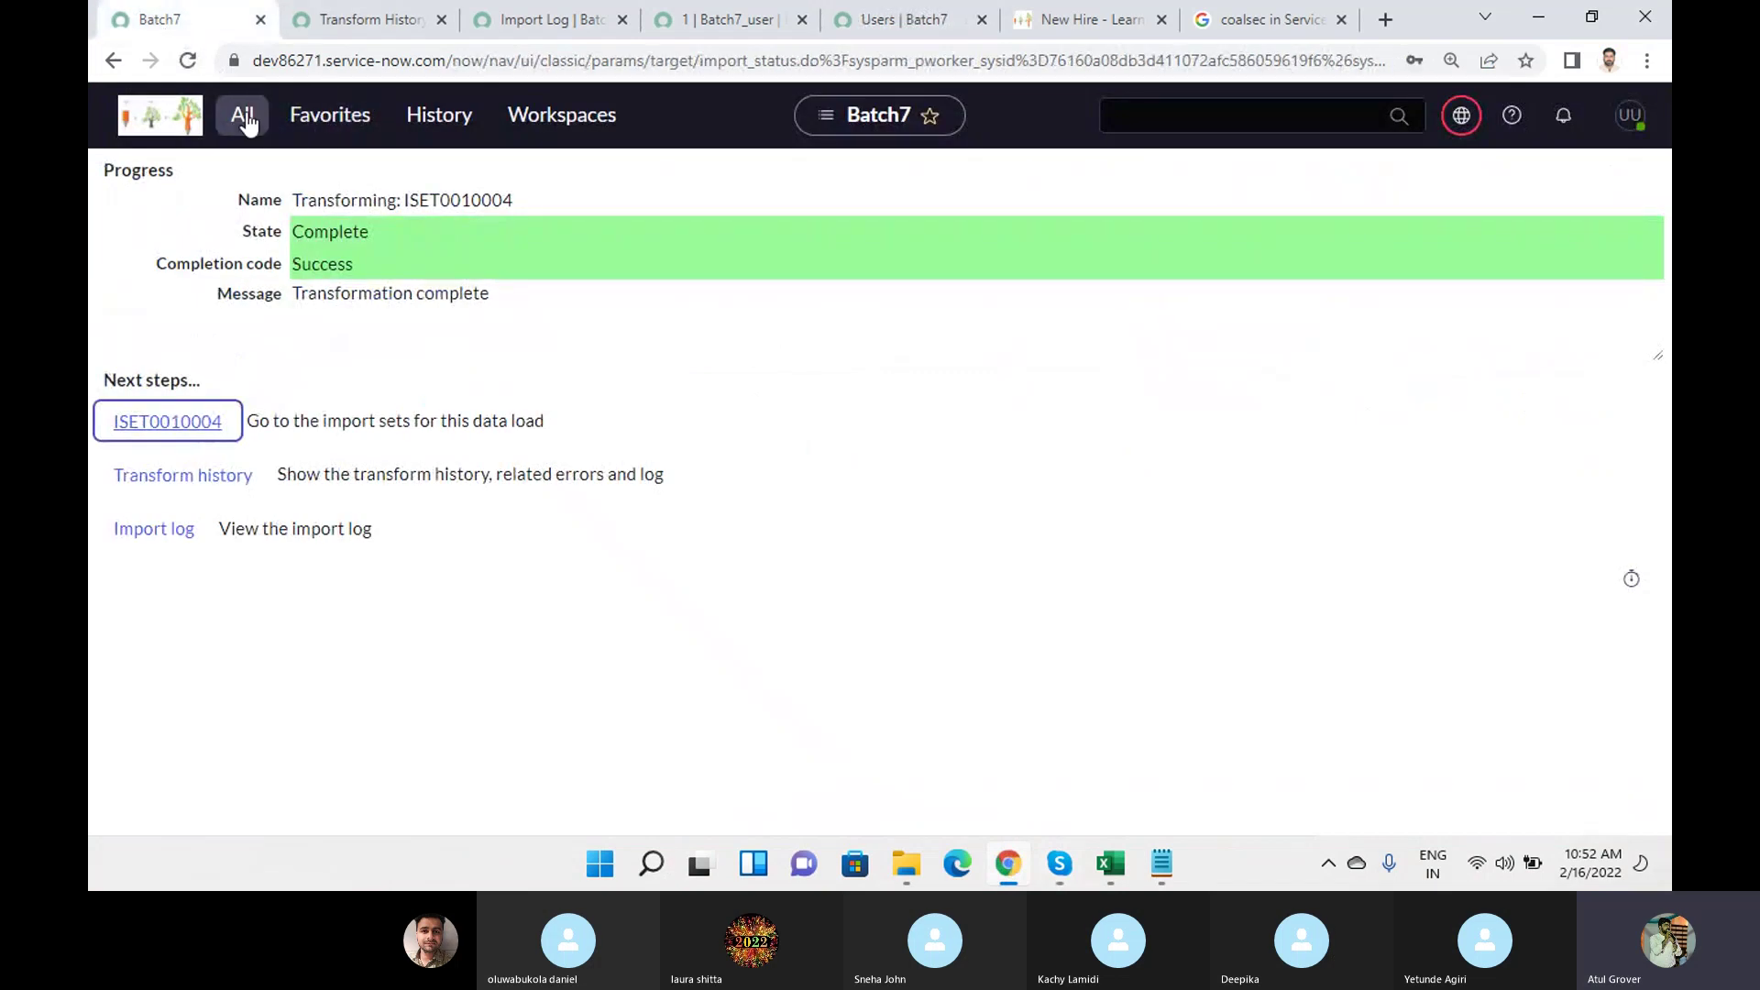
pyautogui.click(244, 128)
pyautogui.moveTo(318, 177); pyautogui.dragTo(96, 164)
pyautogui.write('trans')
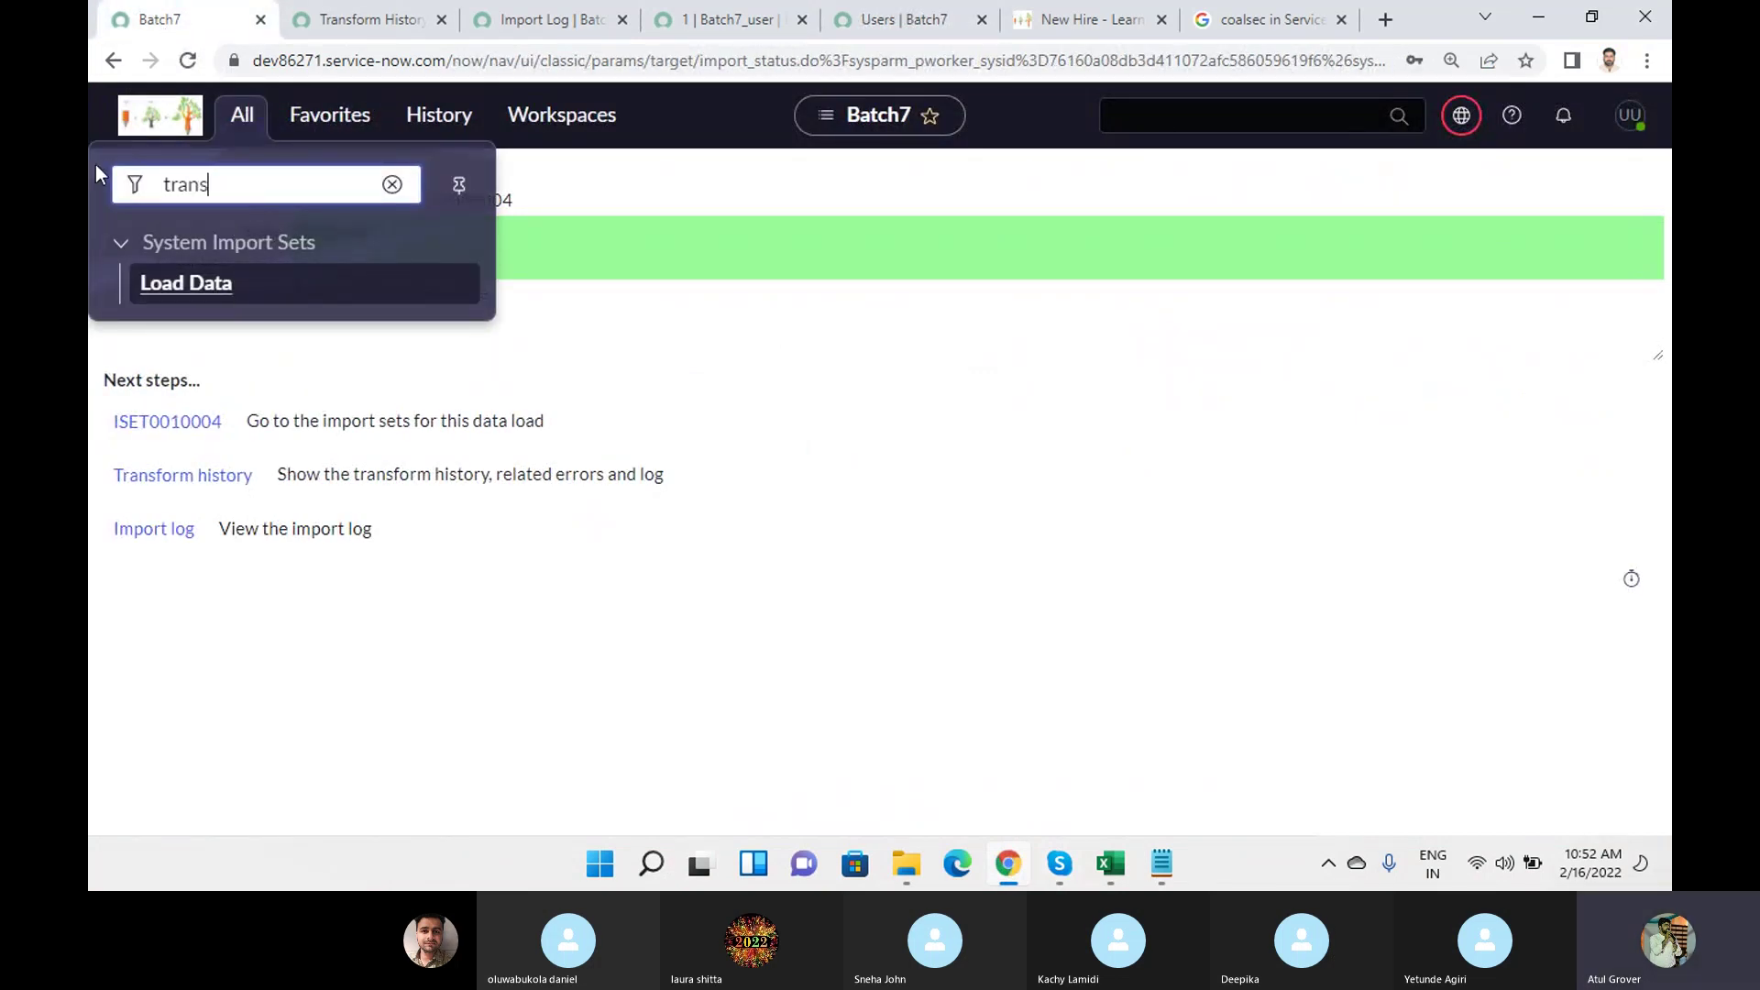
pyautogui.write('f')
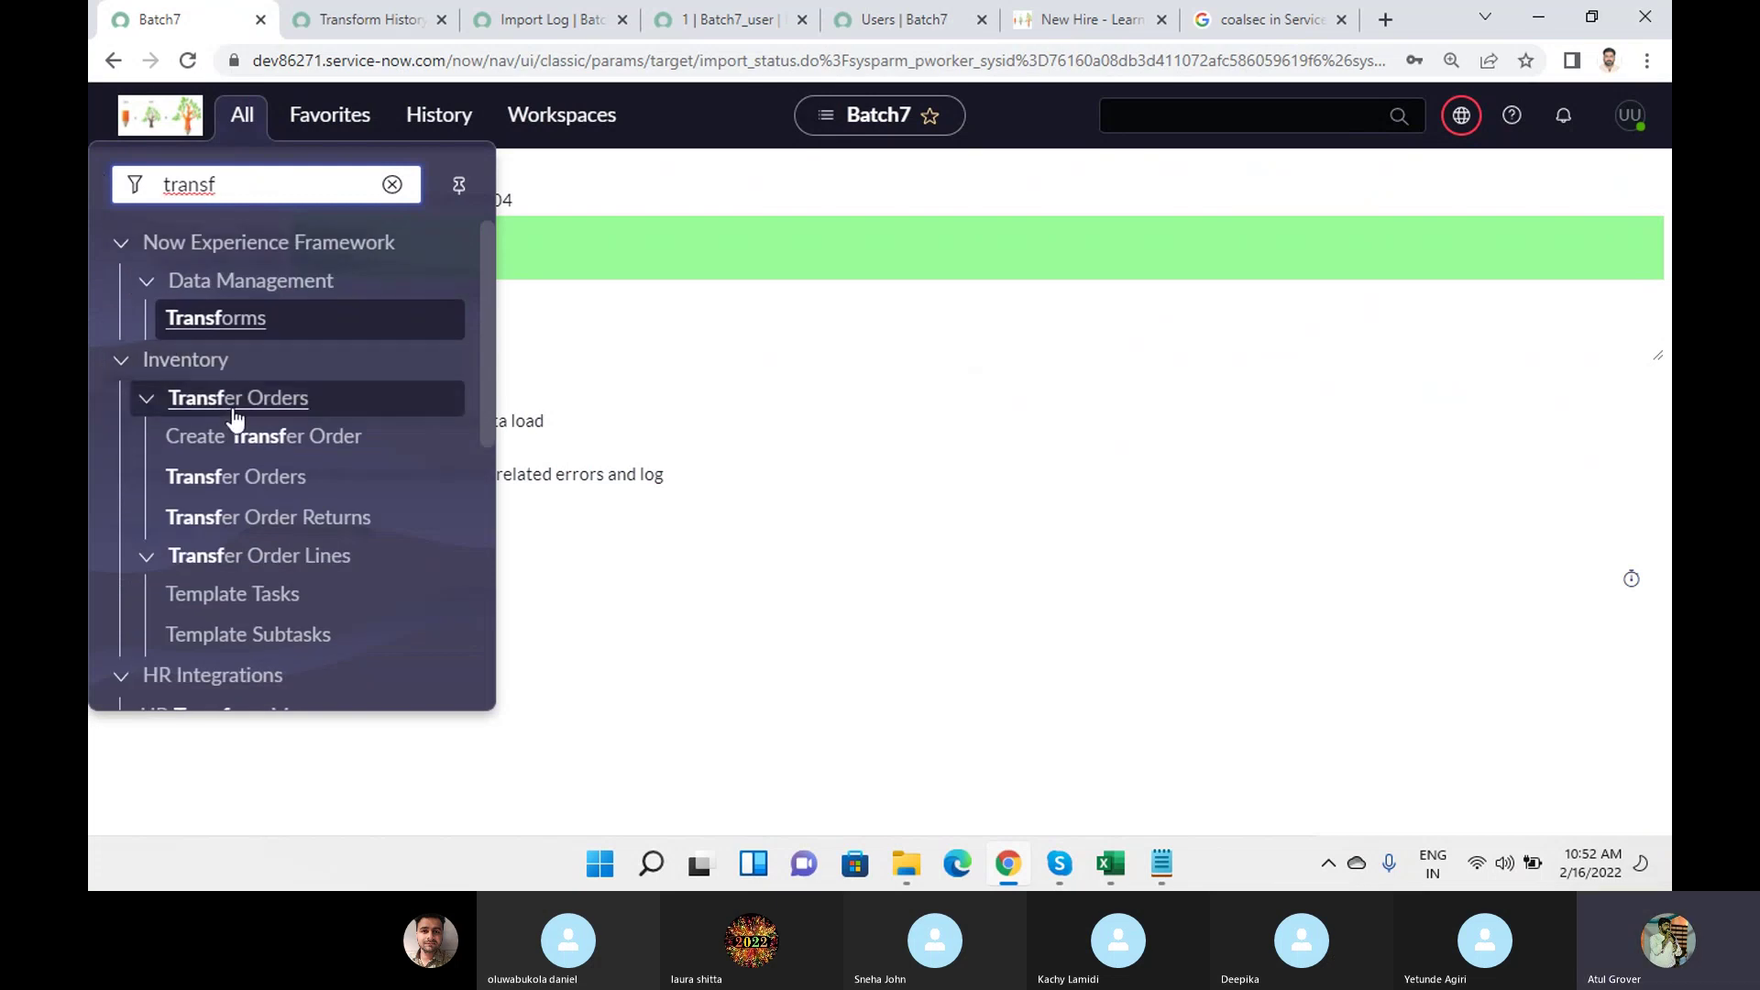
pyautogui.write('orm m')
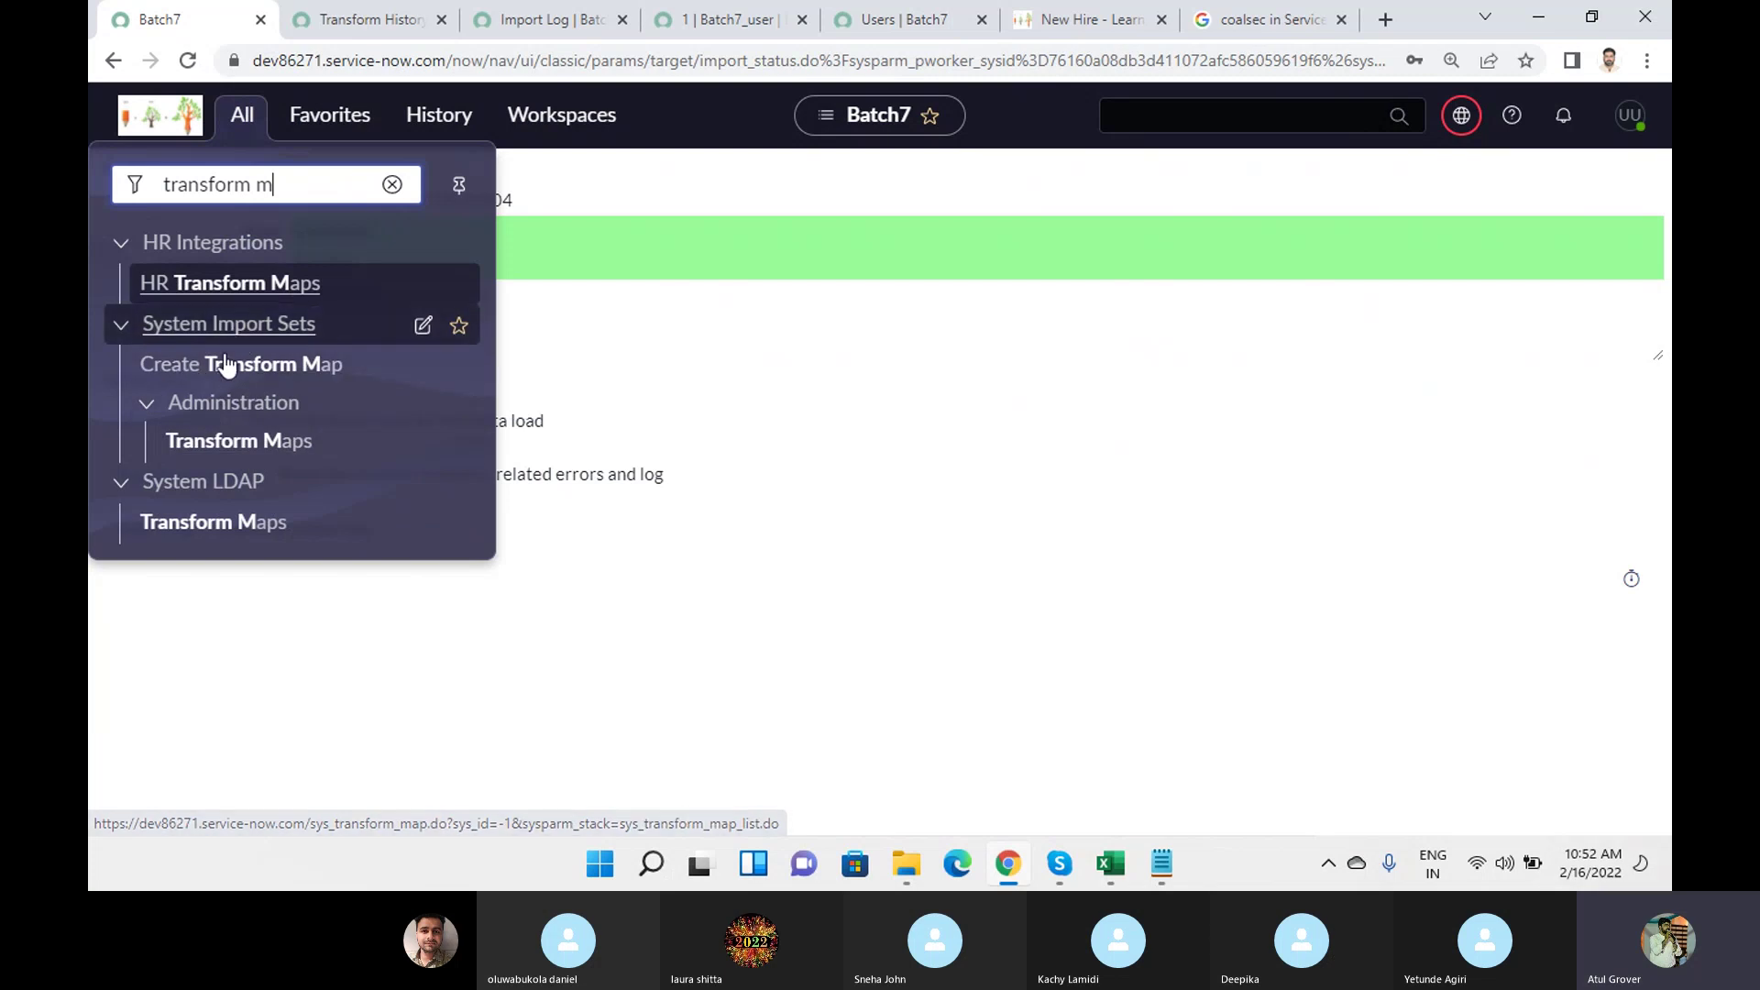
pyautogui.click(223, 444)
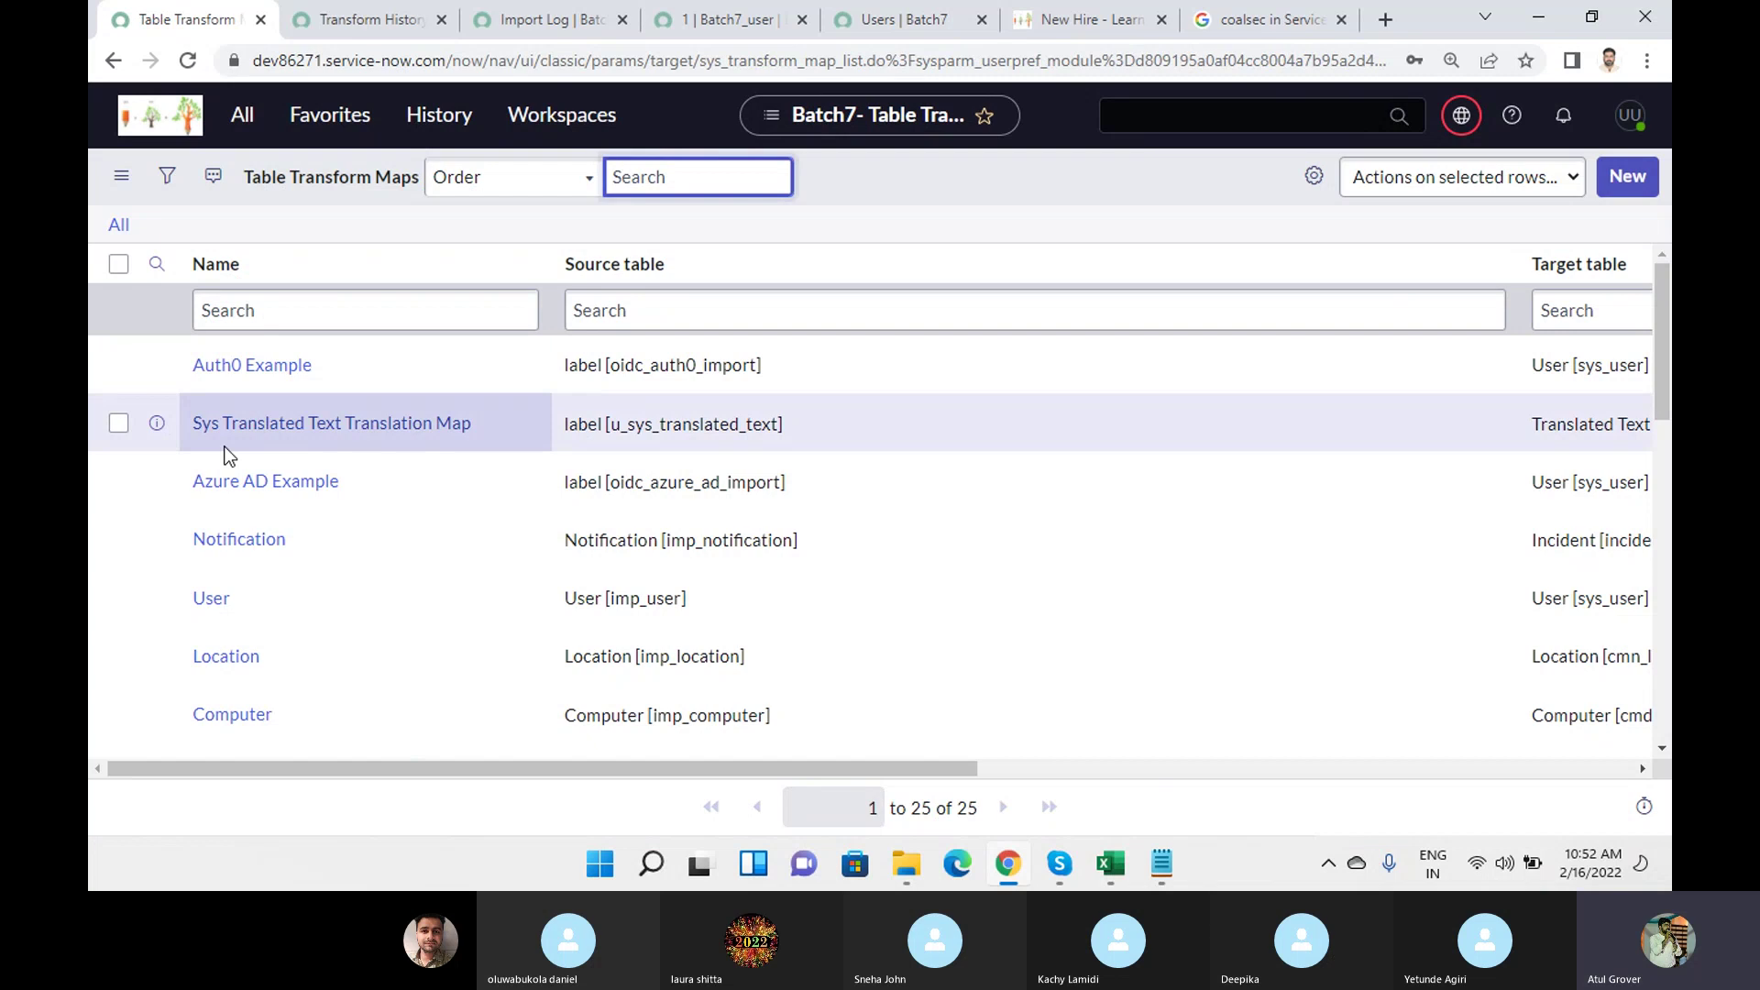
# Filter transform maps by Name 'batch', open Batch7, and check the Enforce mandatory fields choices.
pyautogui.click(335, 321)
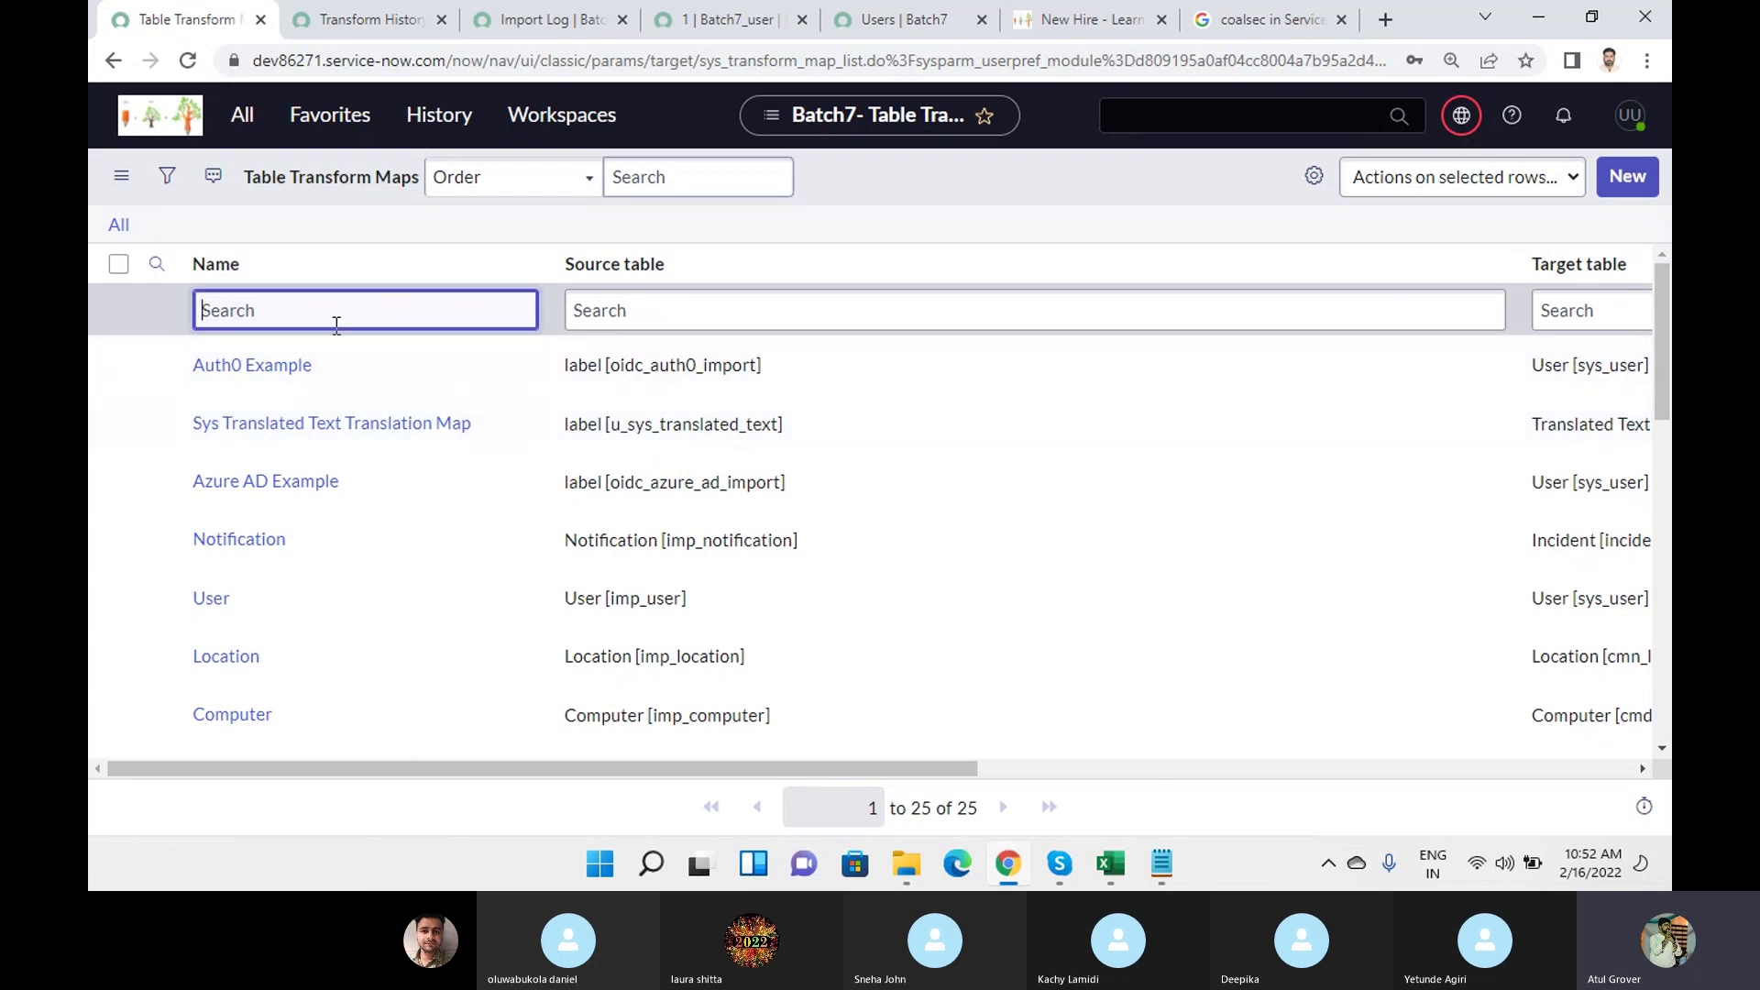
pyautogui.write('batch')
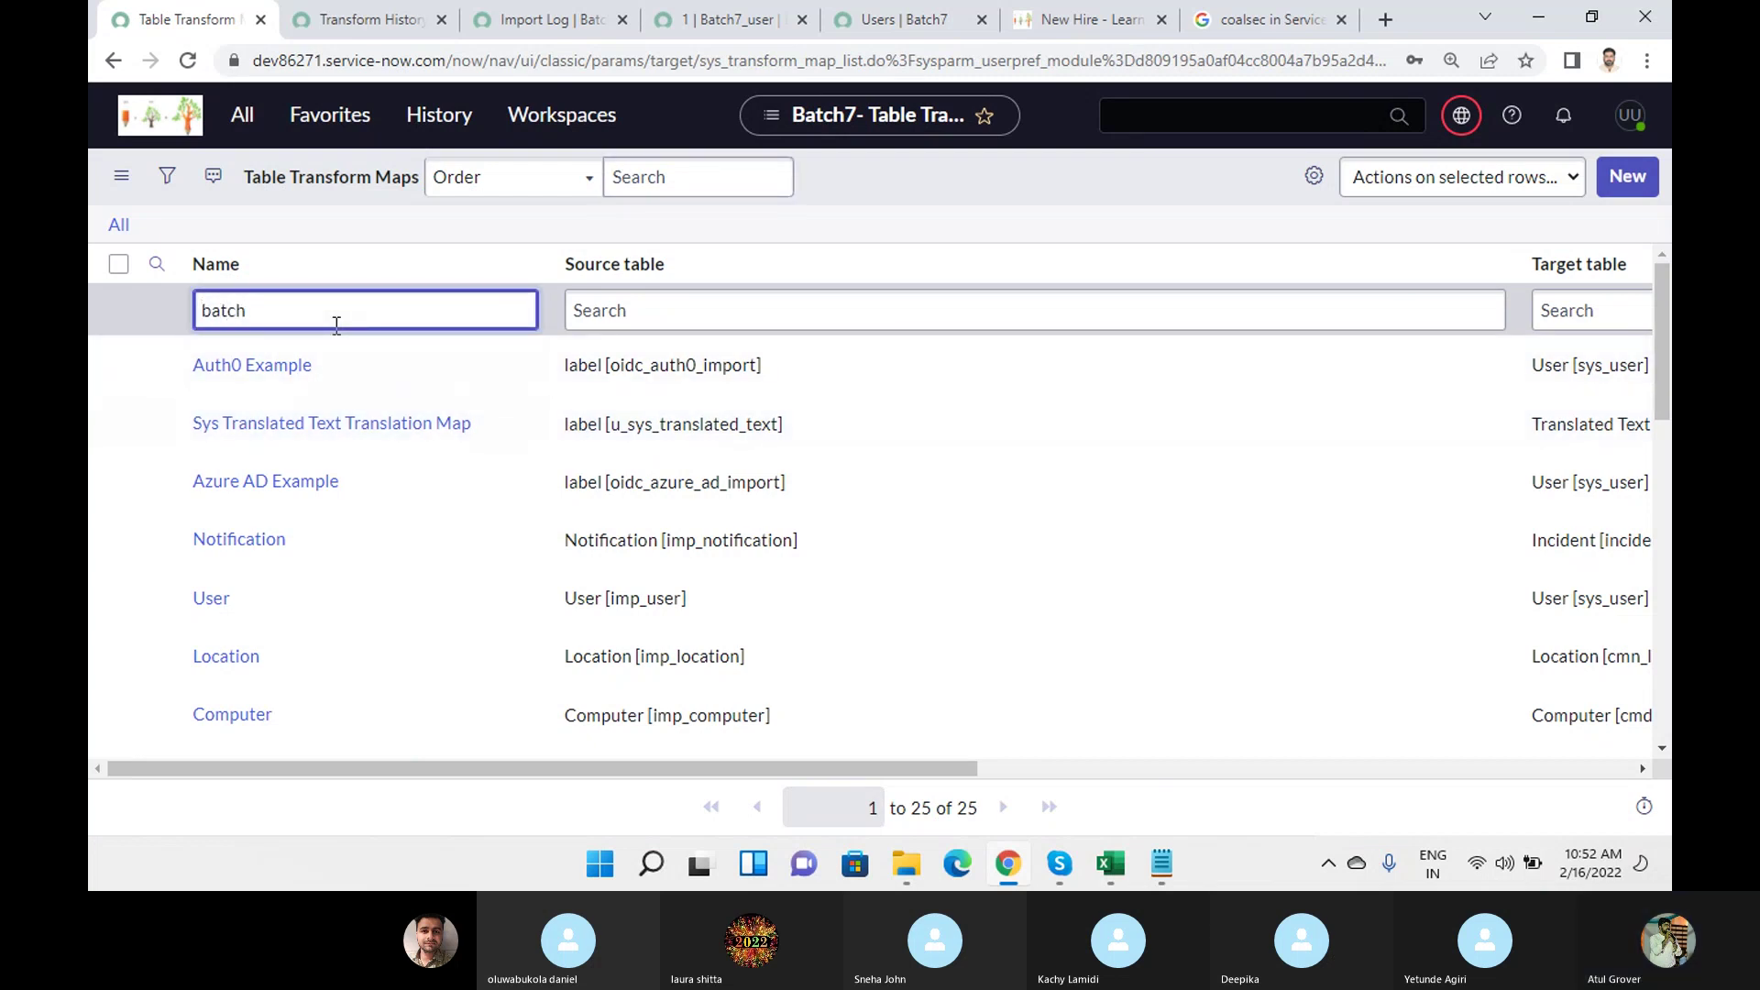
pyautogui.press('Return')
pyautogui.click(220, 366)
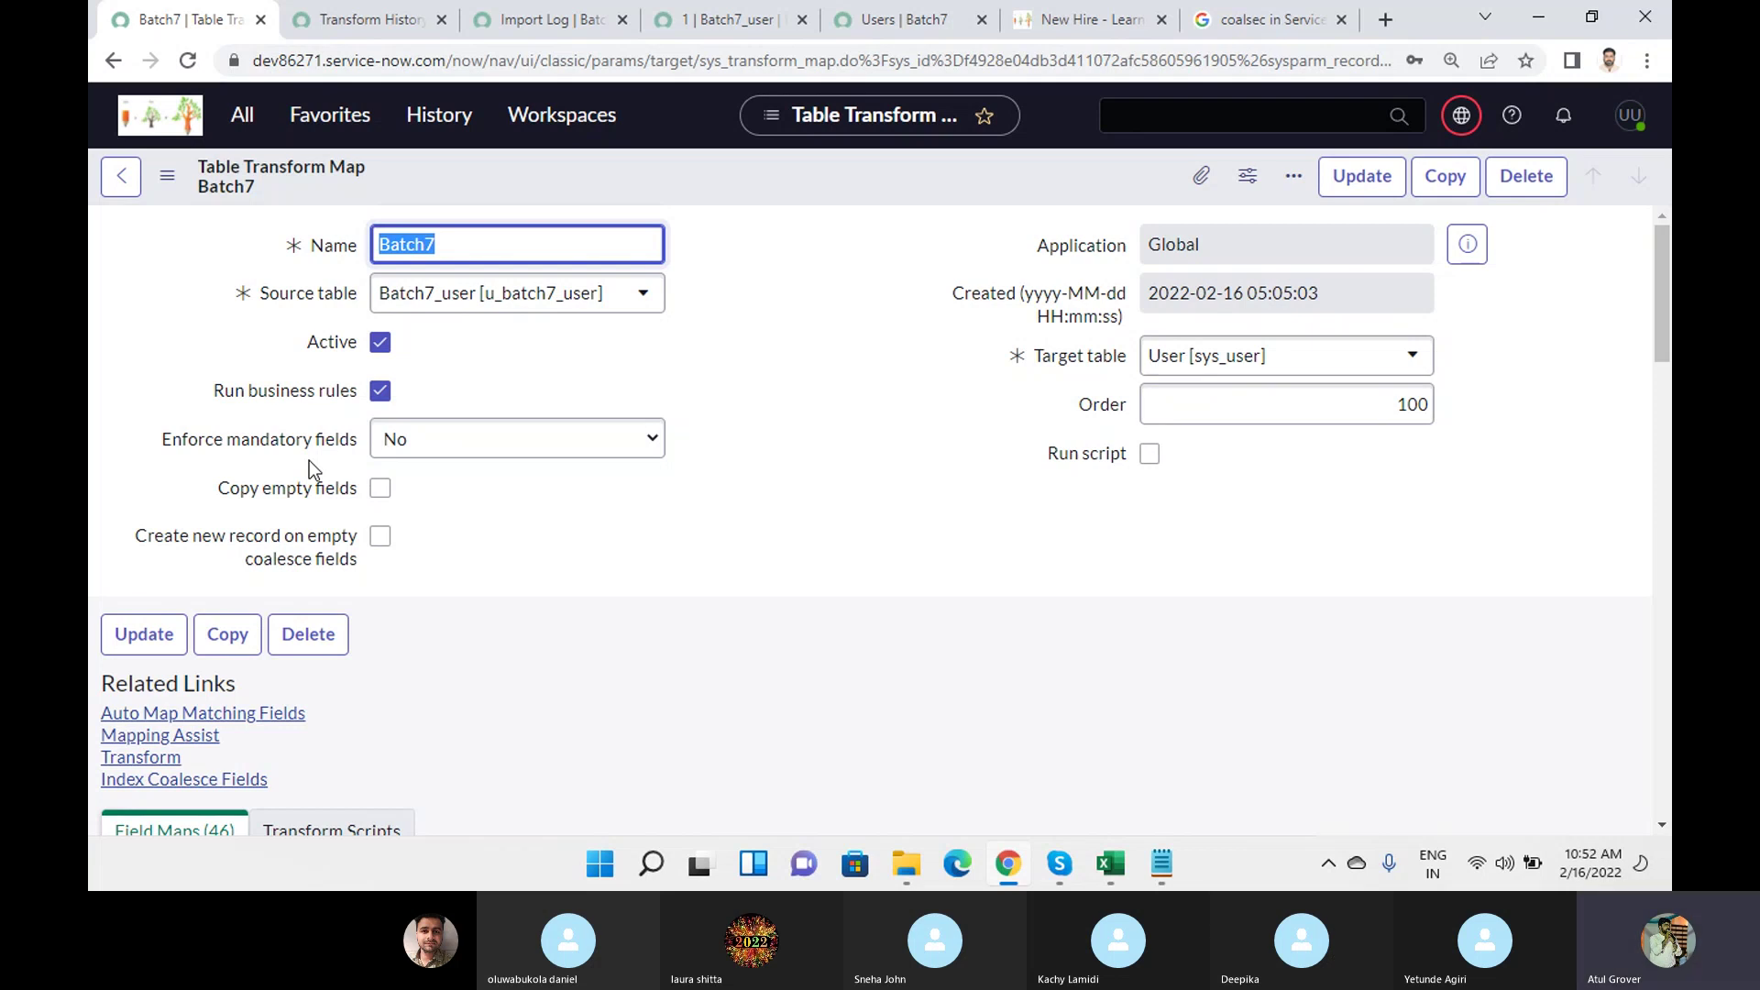
pyautogui.click(431, 443)
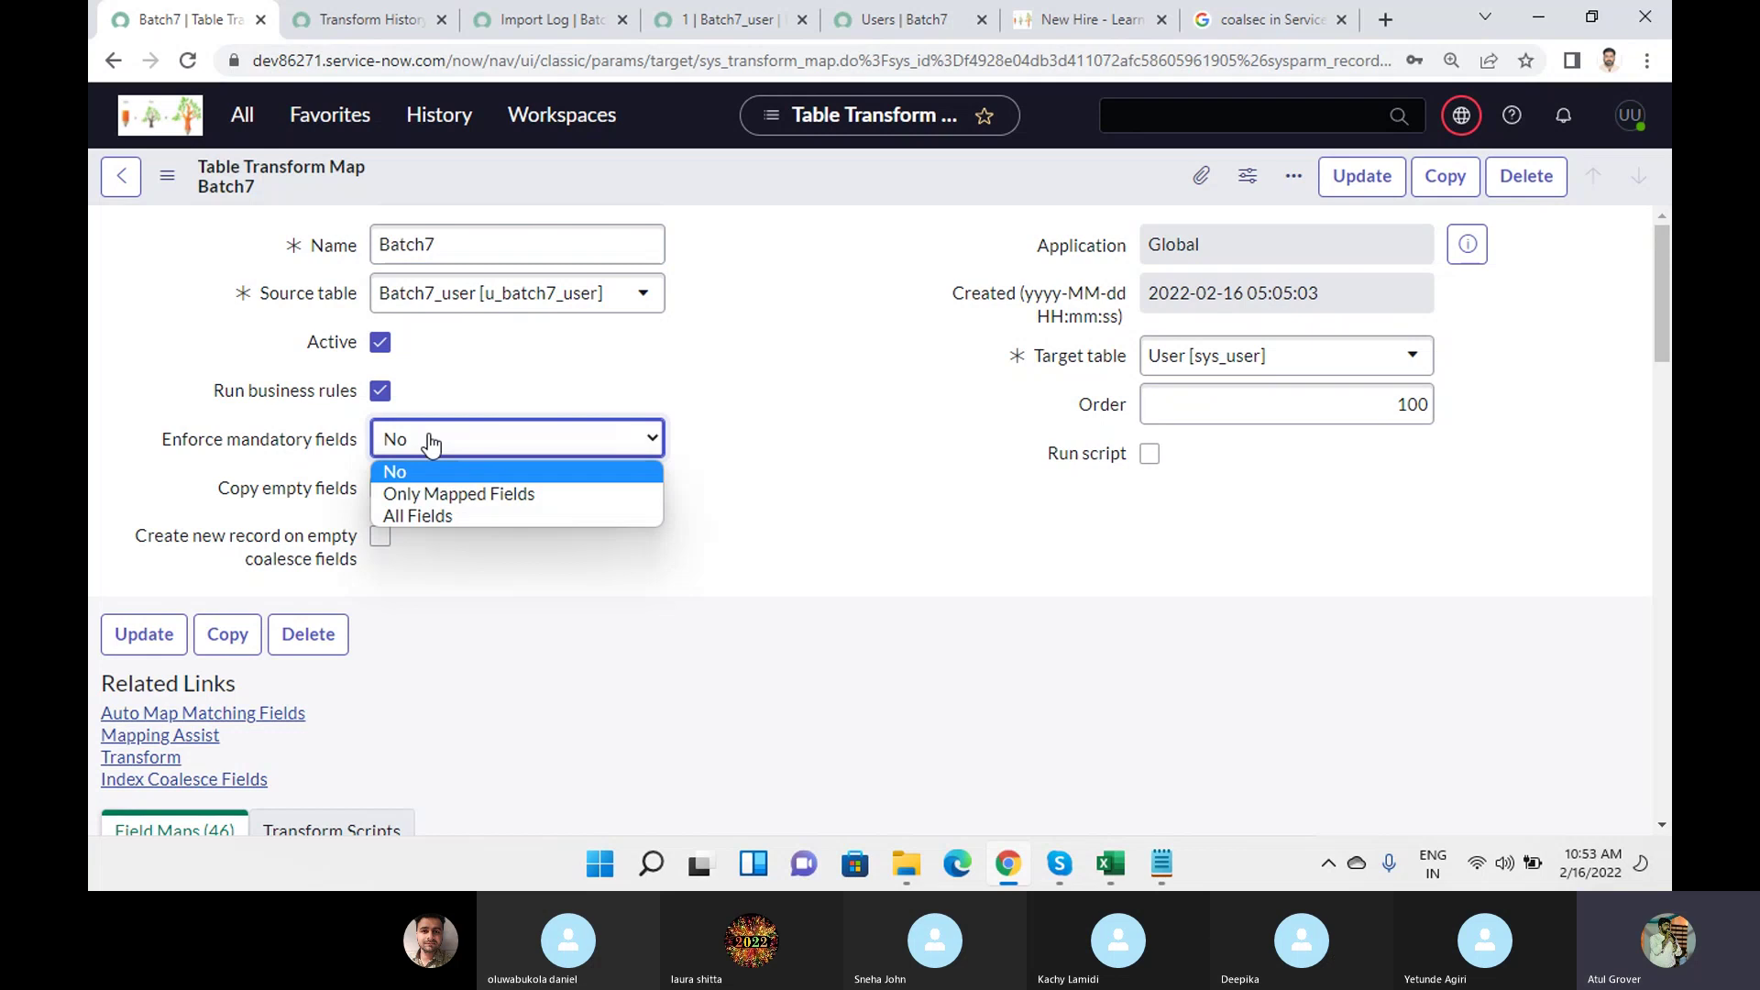
# Submit a blank new user record from the Users list and dismiss the password prompt.
pyautogui.click(898, 20)
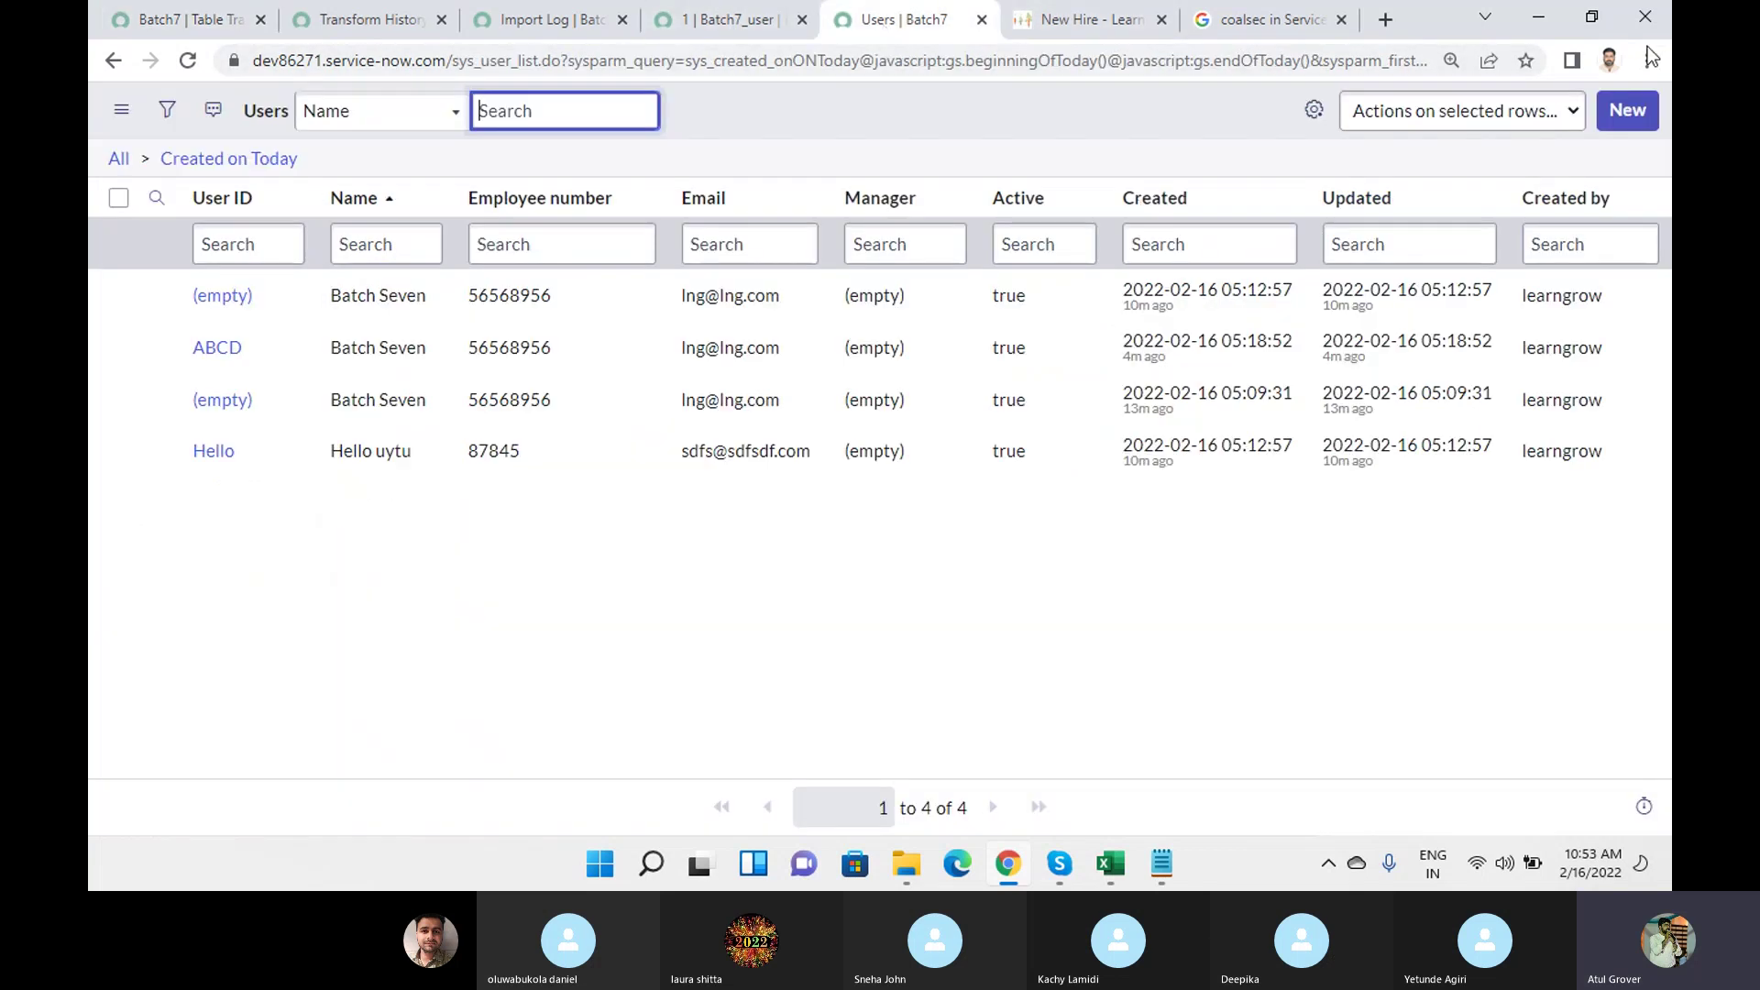
pyautogui.click(1605, 123)
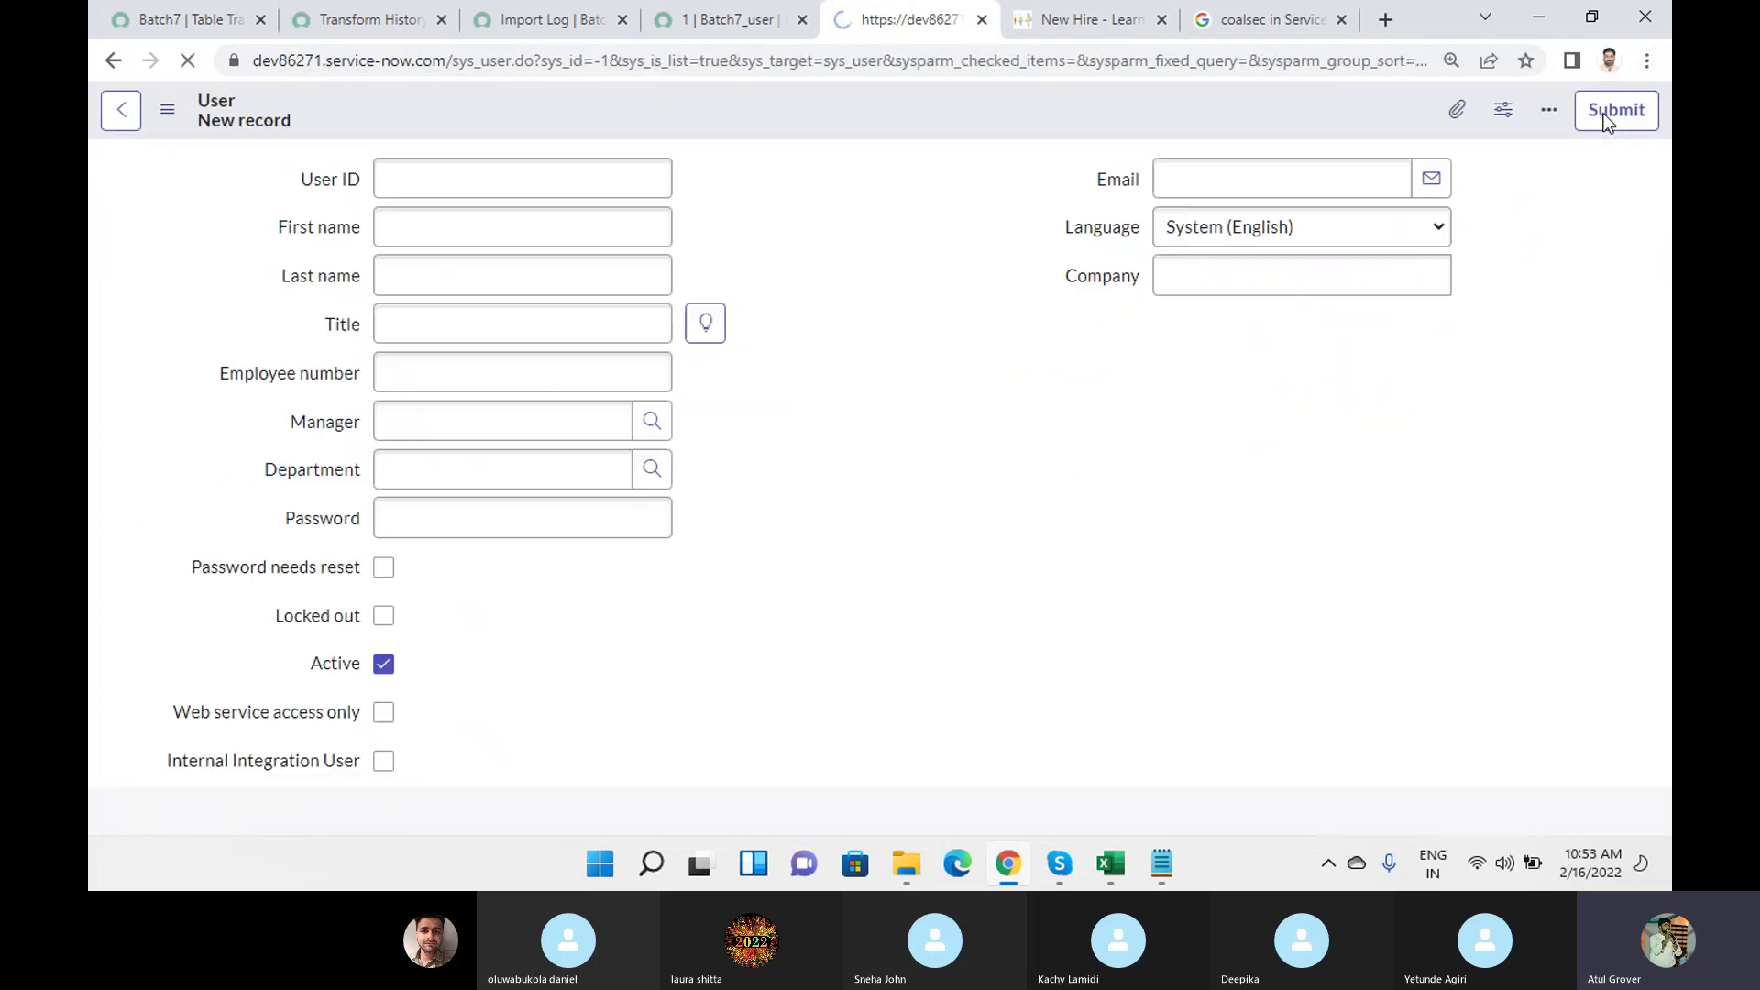
pyautogui.click(1615, 111)
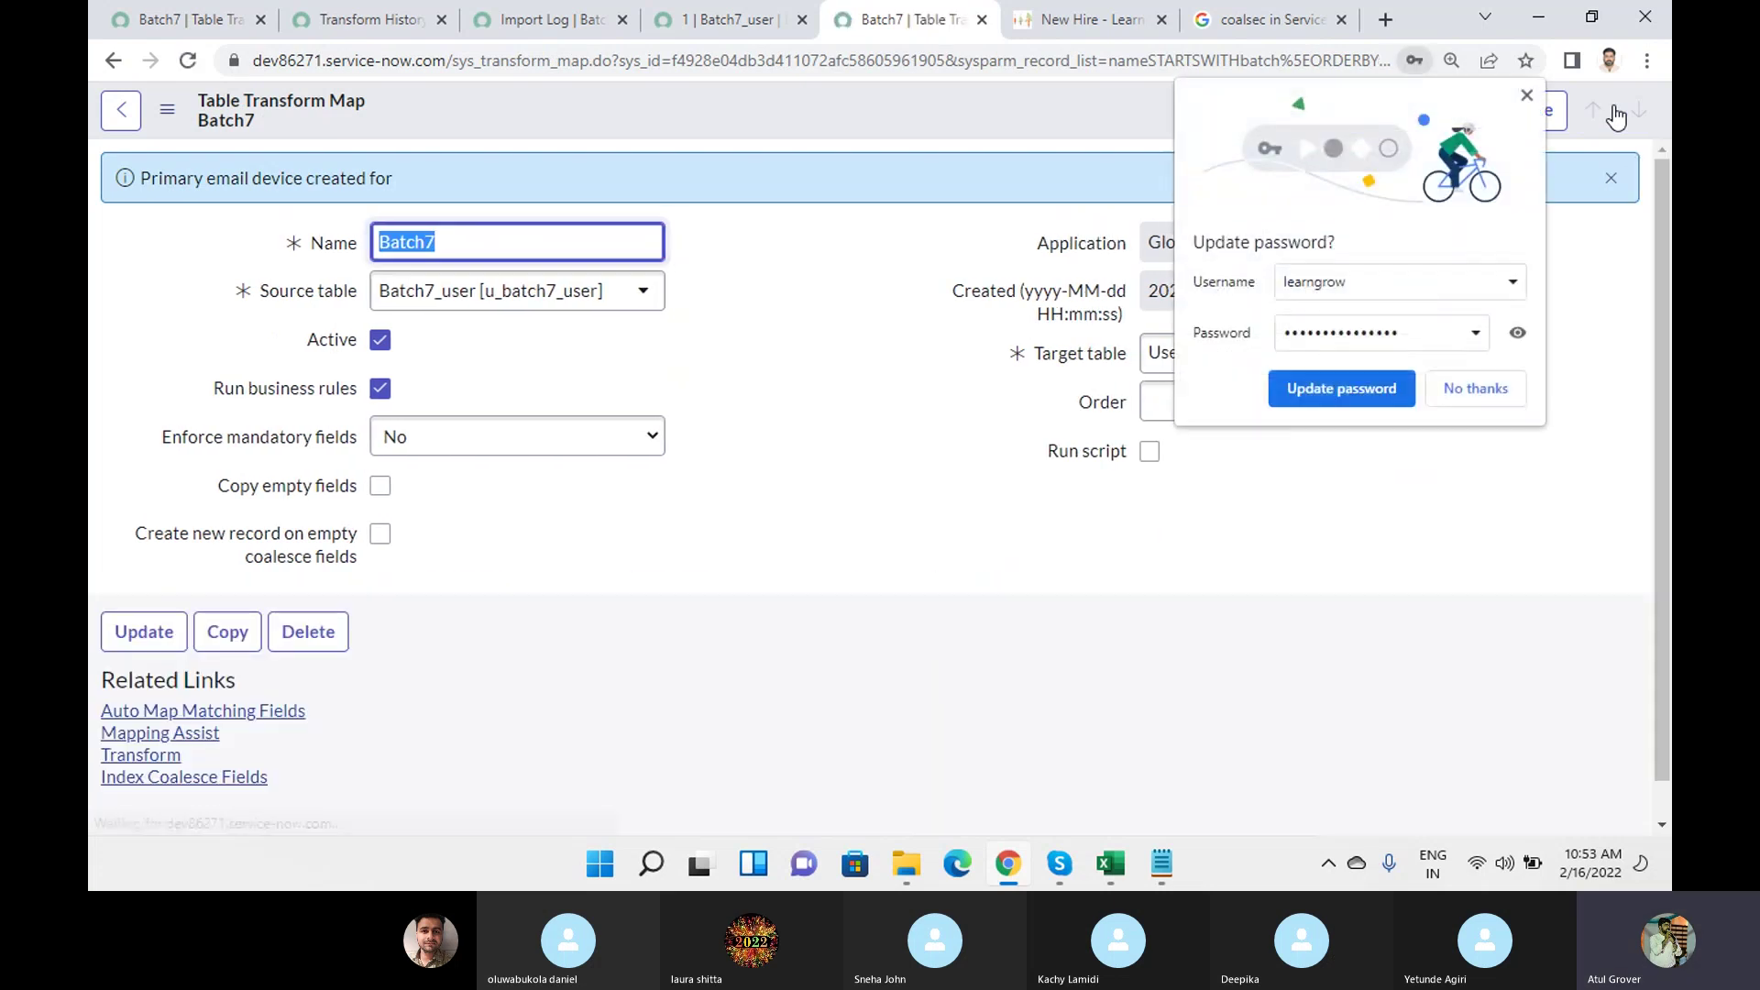
pyautogui.click(1460, 396)
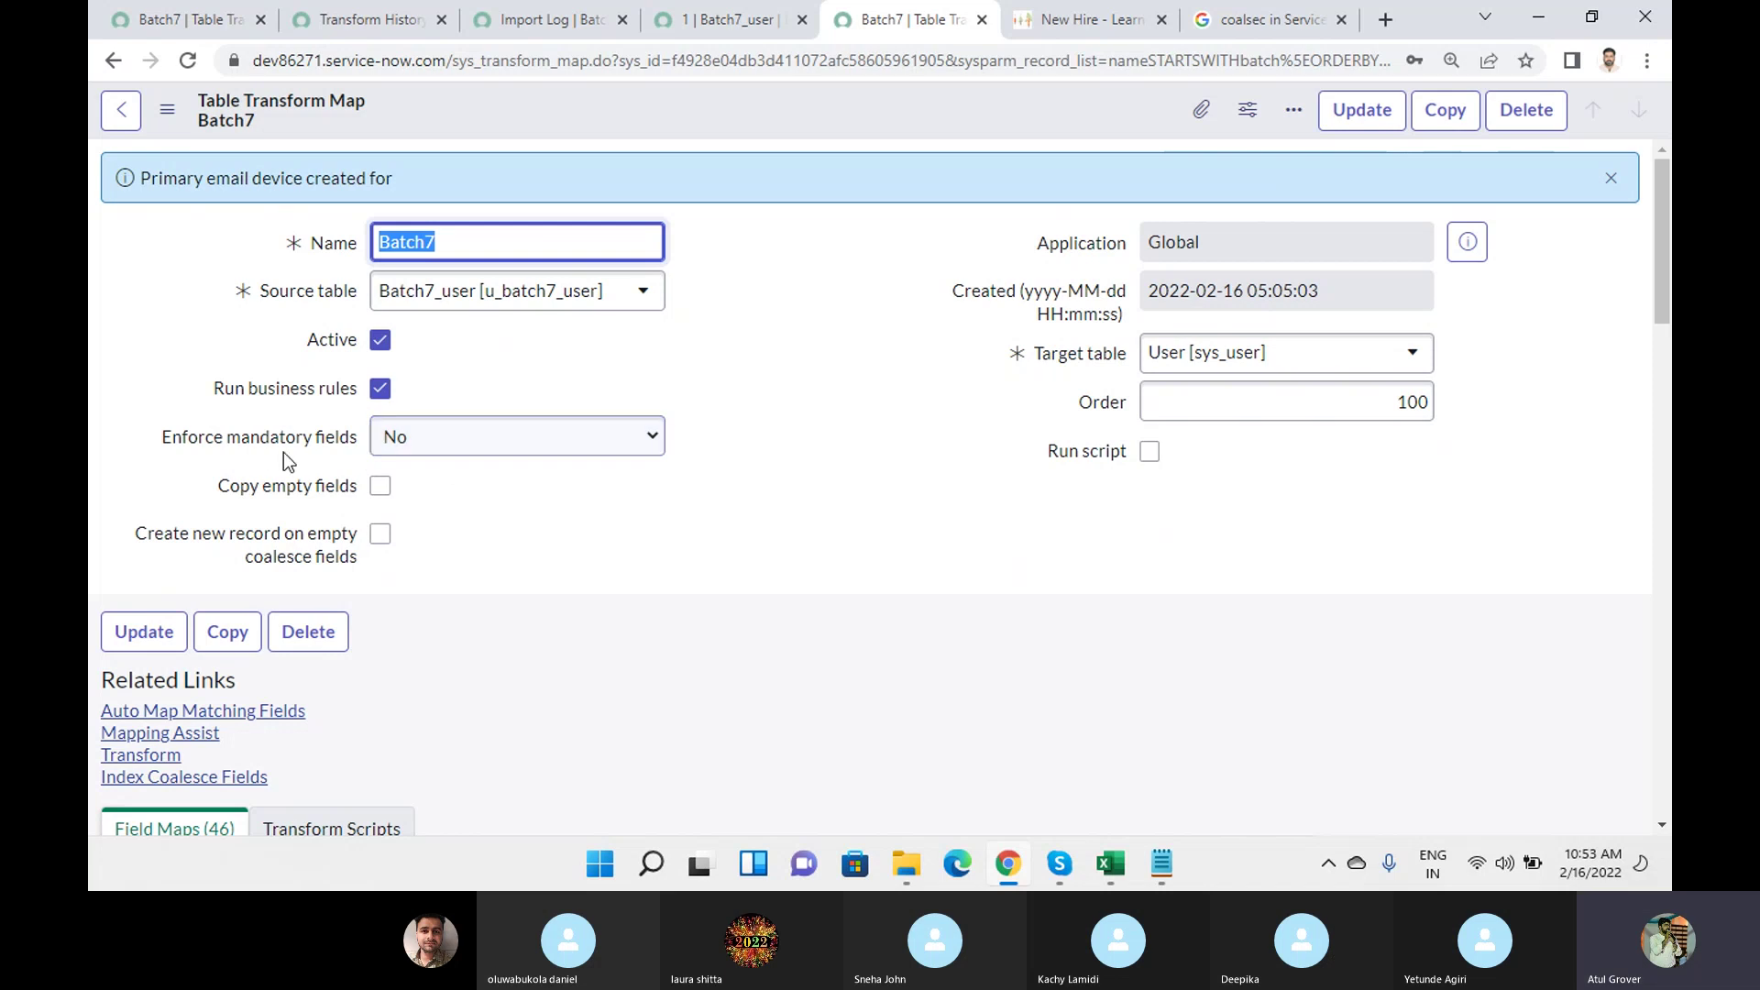
# Keep Enforce mandatory fields at No and tick Create new record on empty coalesce fields.
pyautogui.click(449, 444)
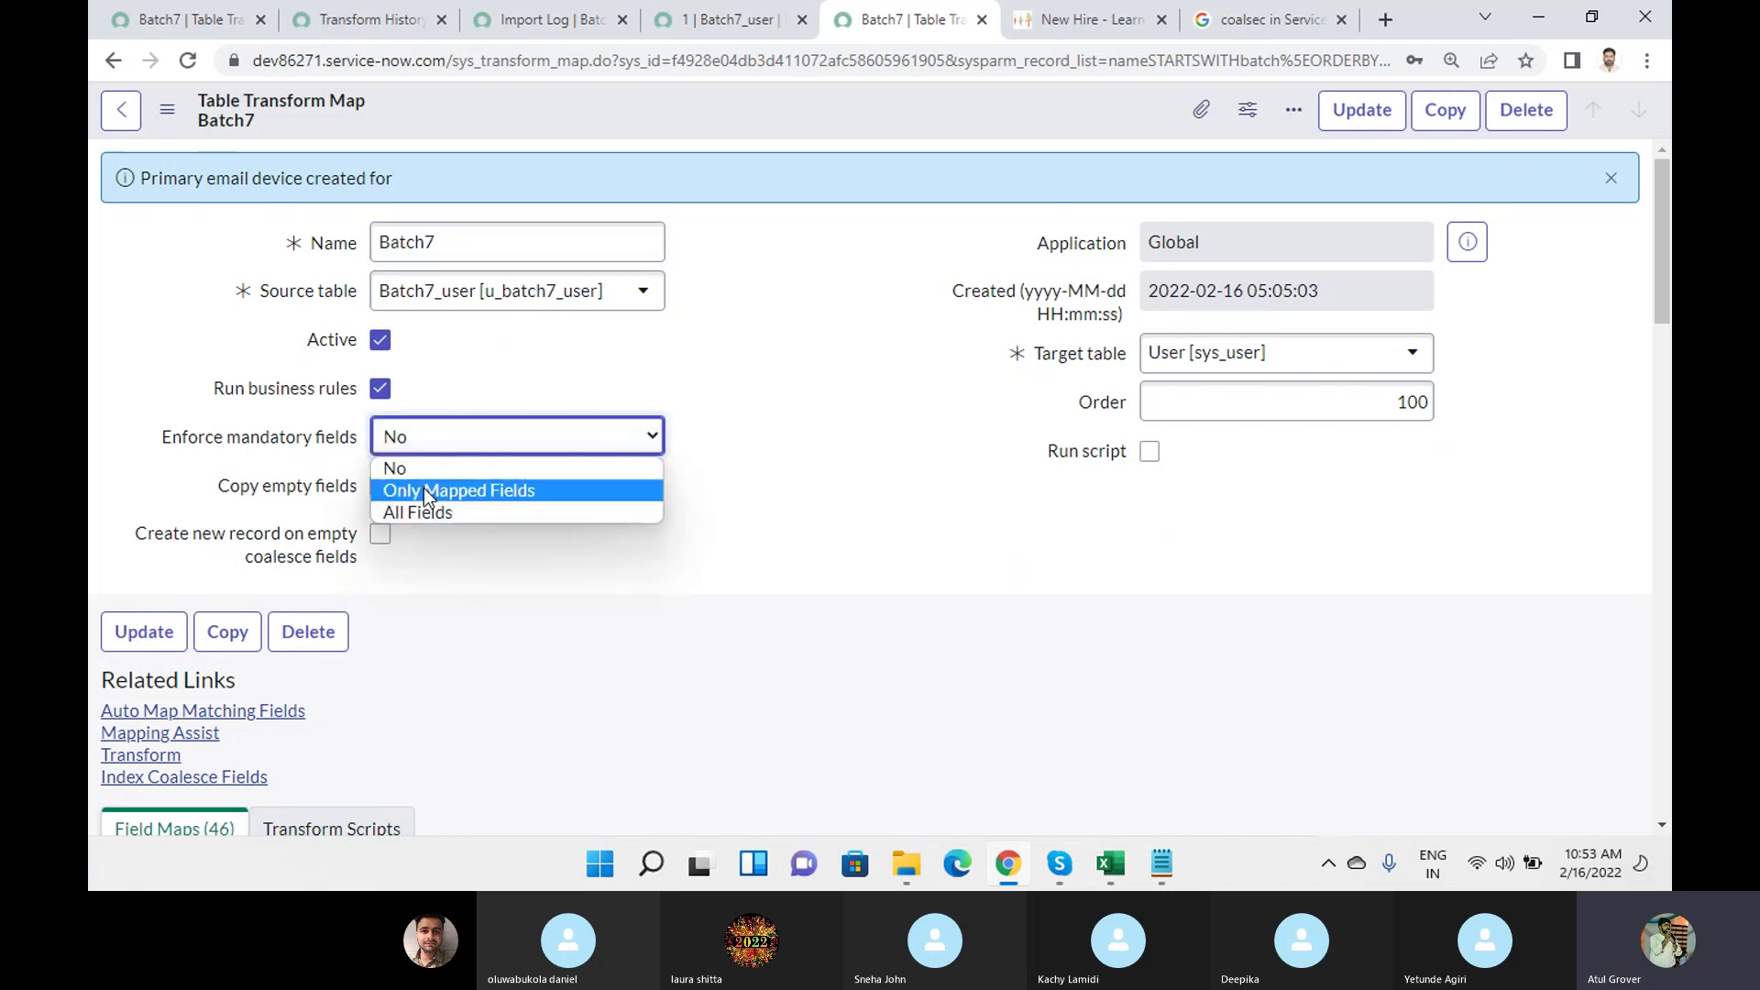
pyautogui.click(759, 367)
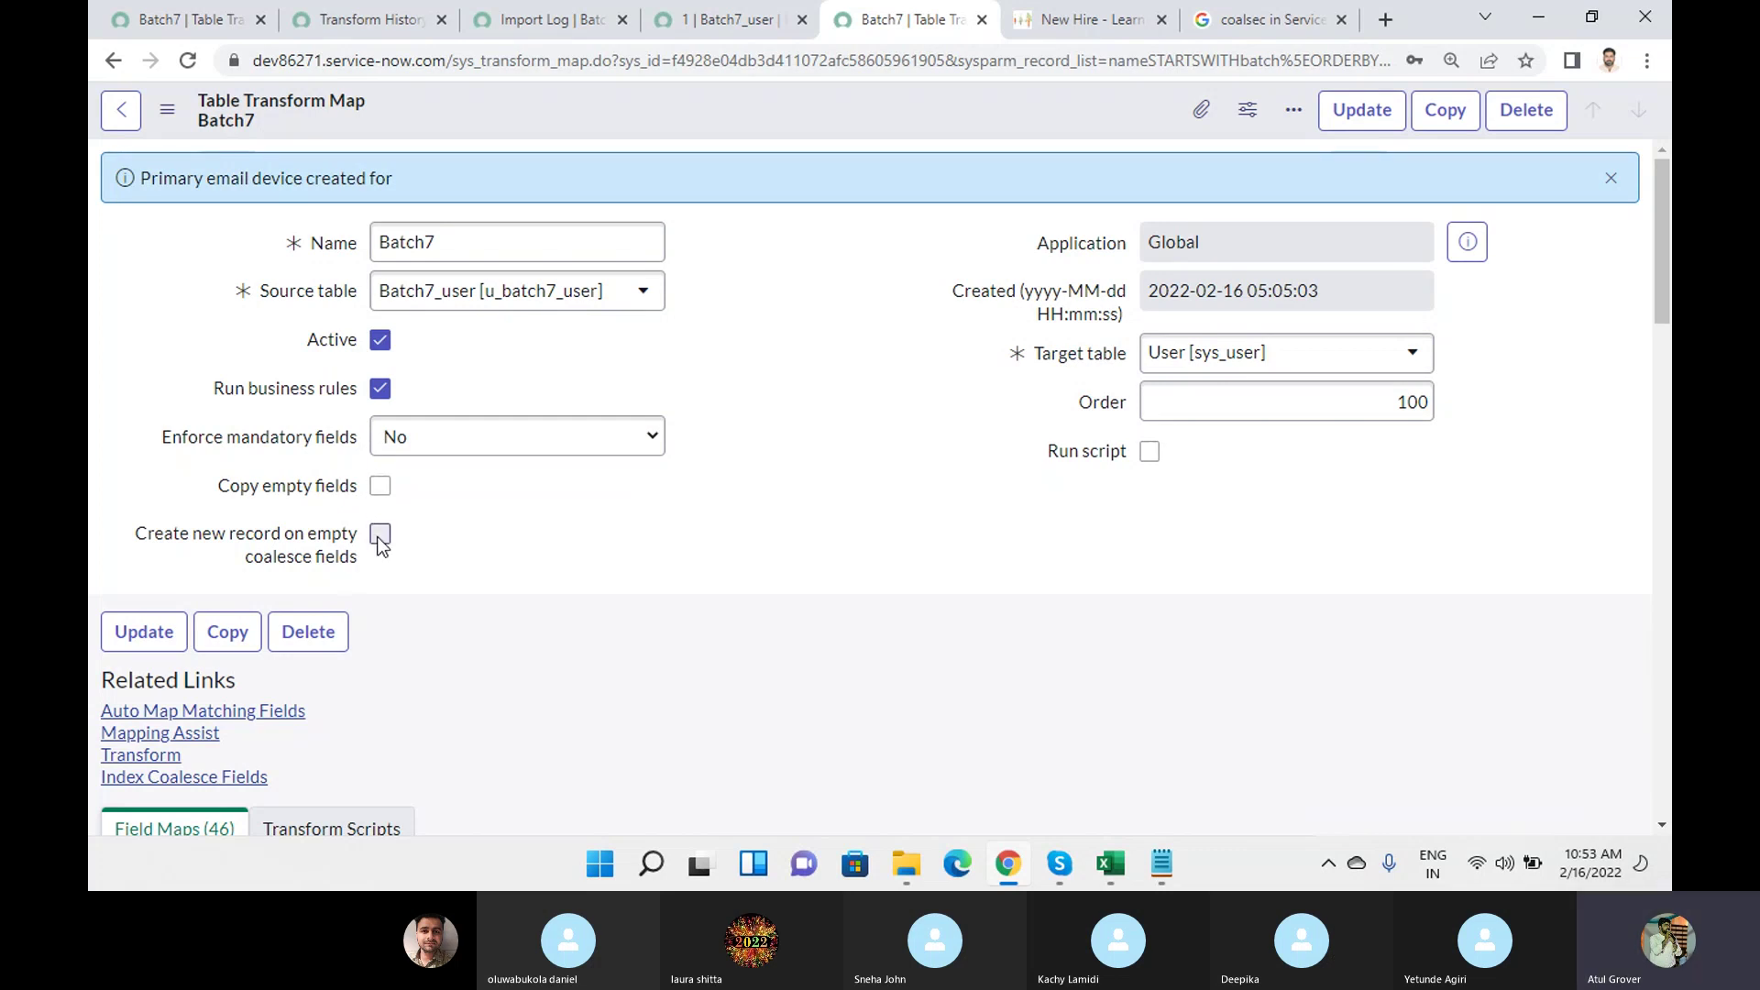
pyautogui.click(380, 537)
pyautogui.click(1110, 864)
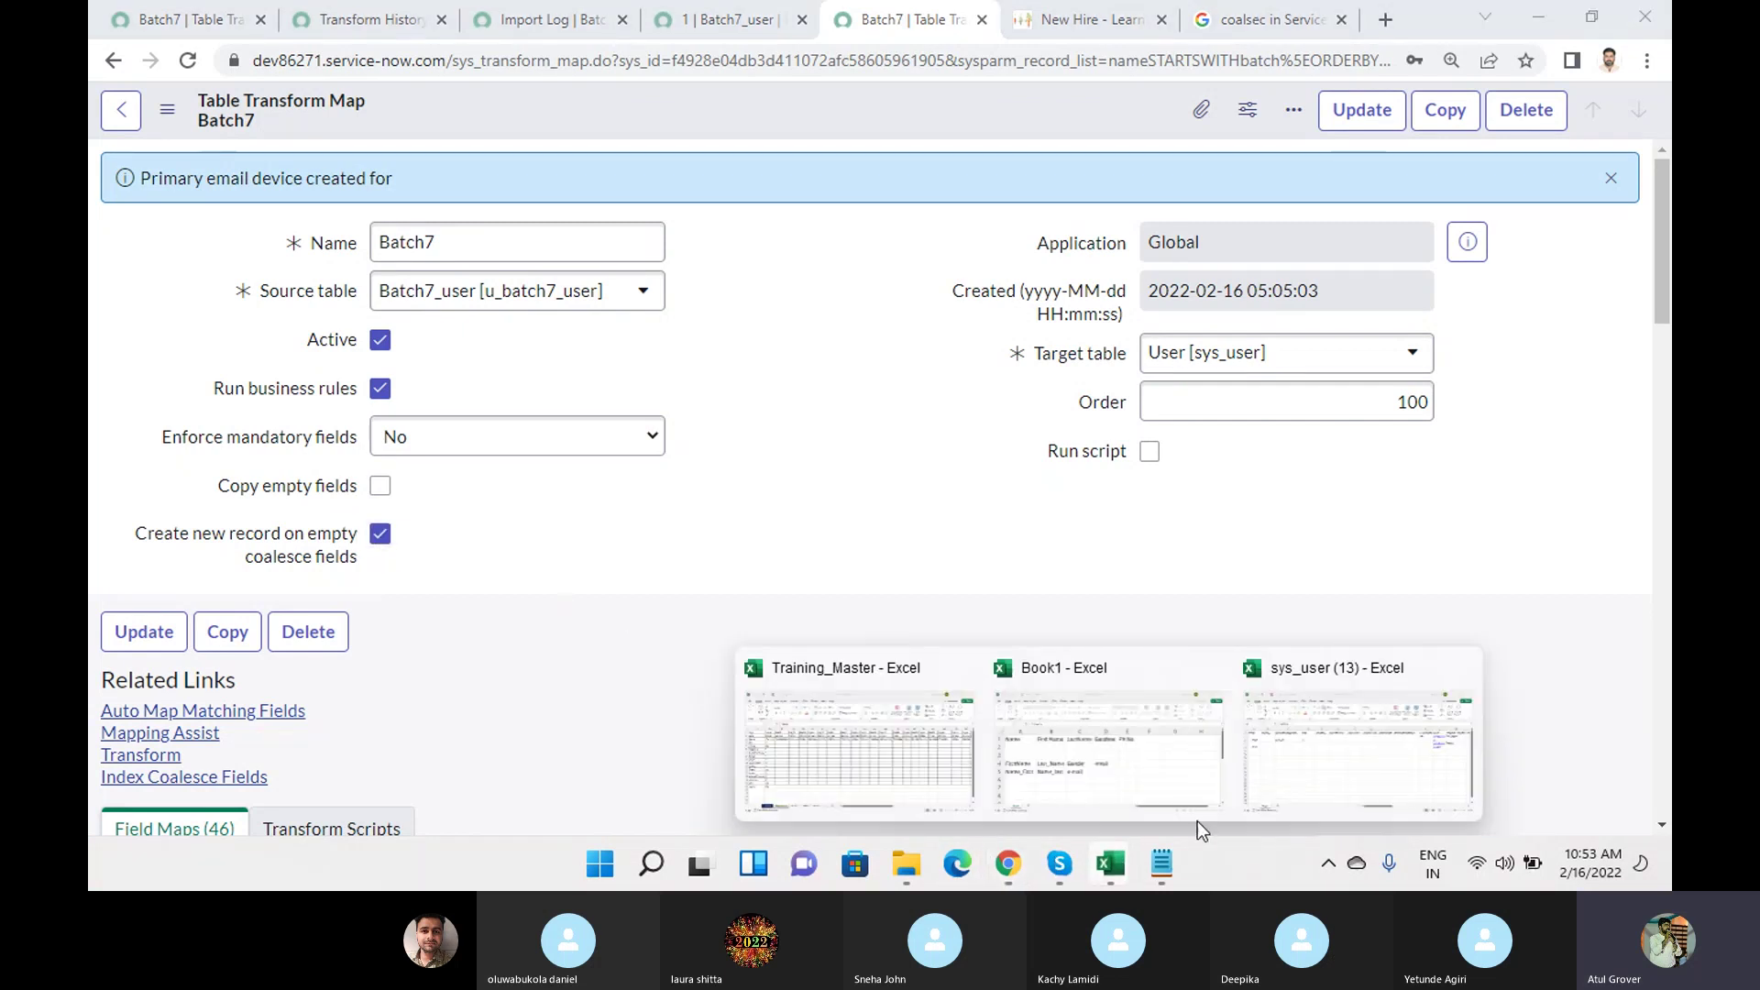
pyautogui.click(1324, 786)
pyautogui.click(1234, 335)
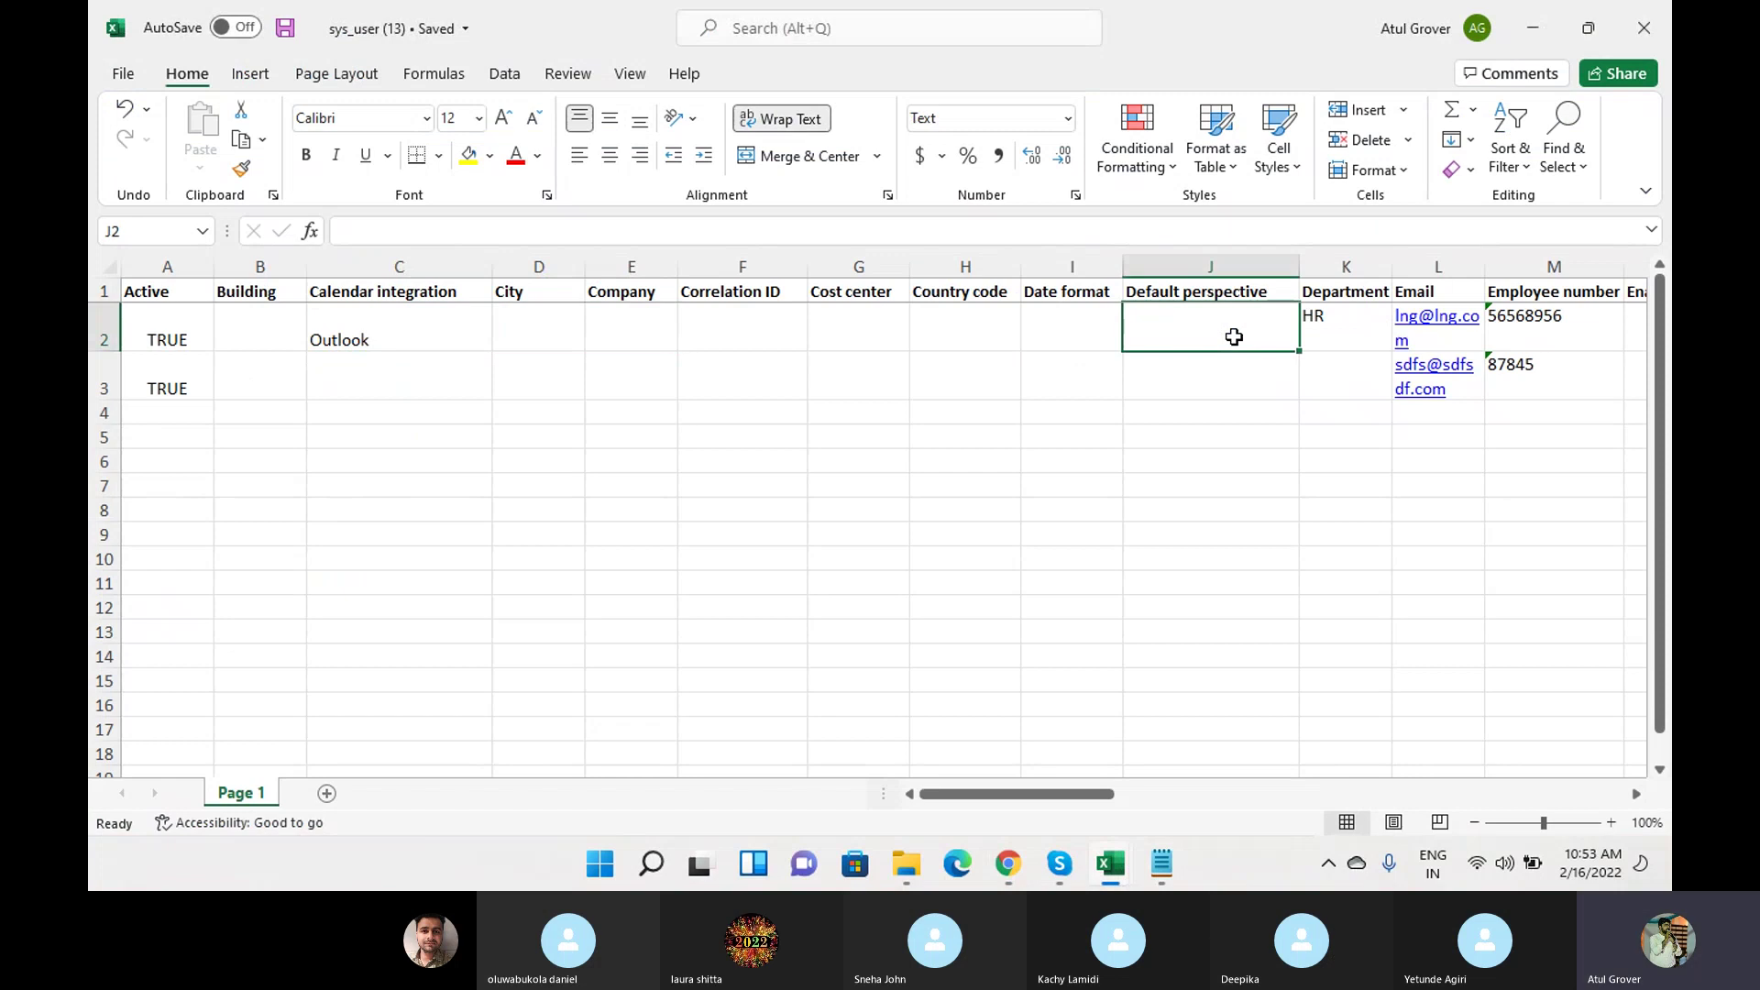
pyautogui.press('Right')
pyautogui.press('Right')
pyautogui.press('Right')
pyautogui.press('Right')
pyautogui.press('Right')
pyautogui.press('Right')
pyautogui.press('Right')
pyautogui.press('Right')
pyautogui.press('Right')
pyautogui.press('Right')
pyautogui.press('Right')
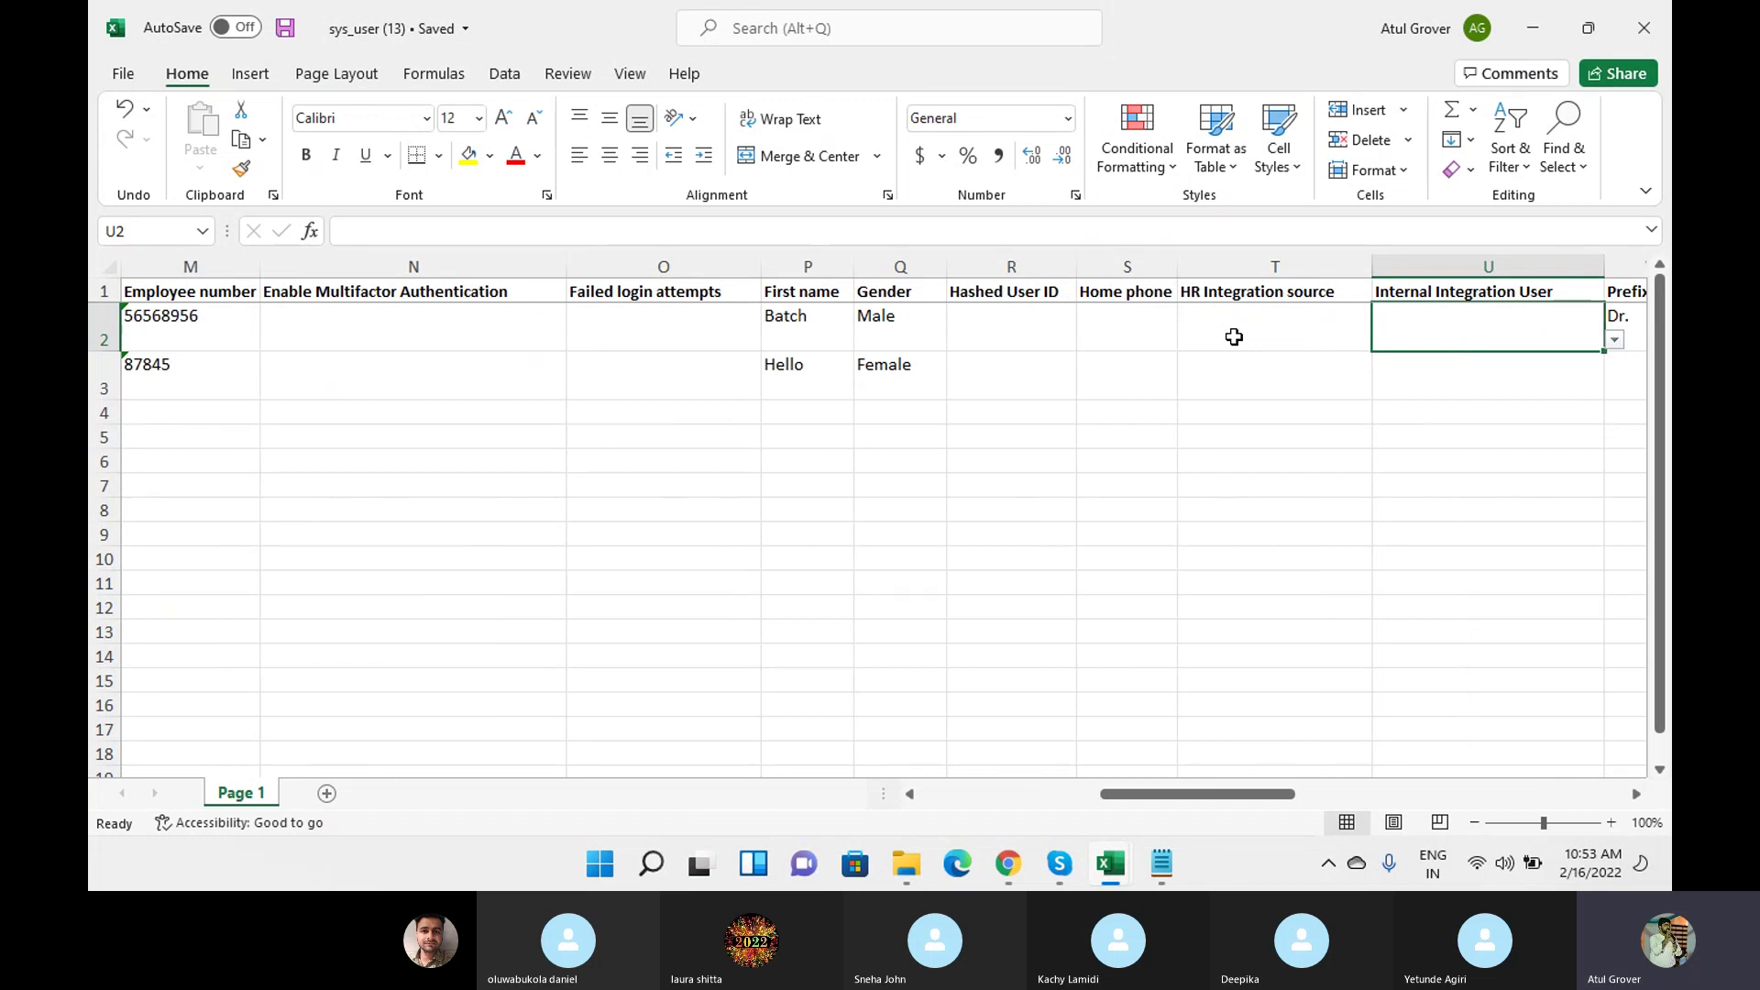
pyautogui.click(1008, 866)
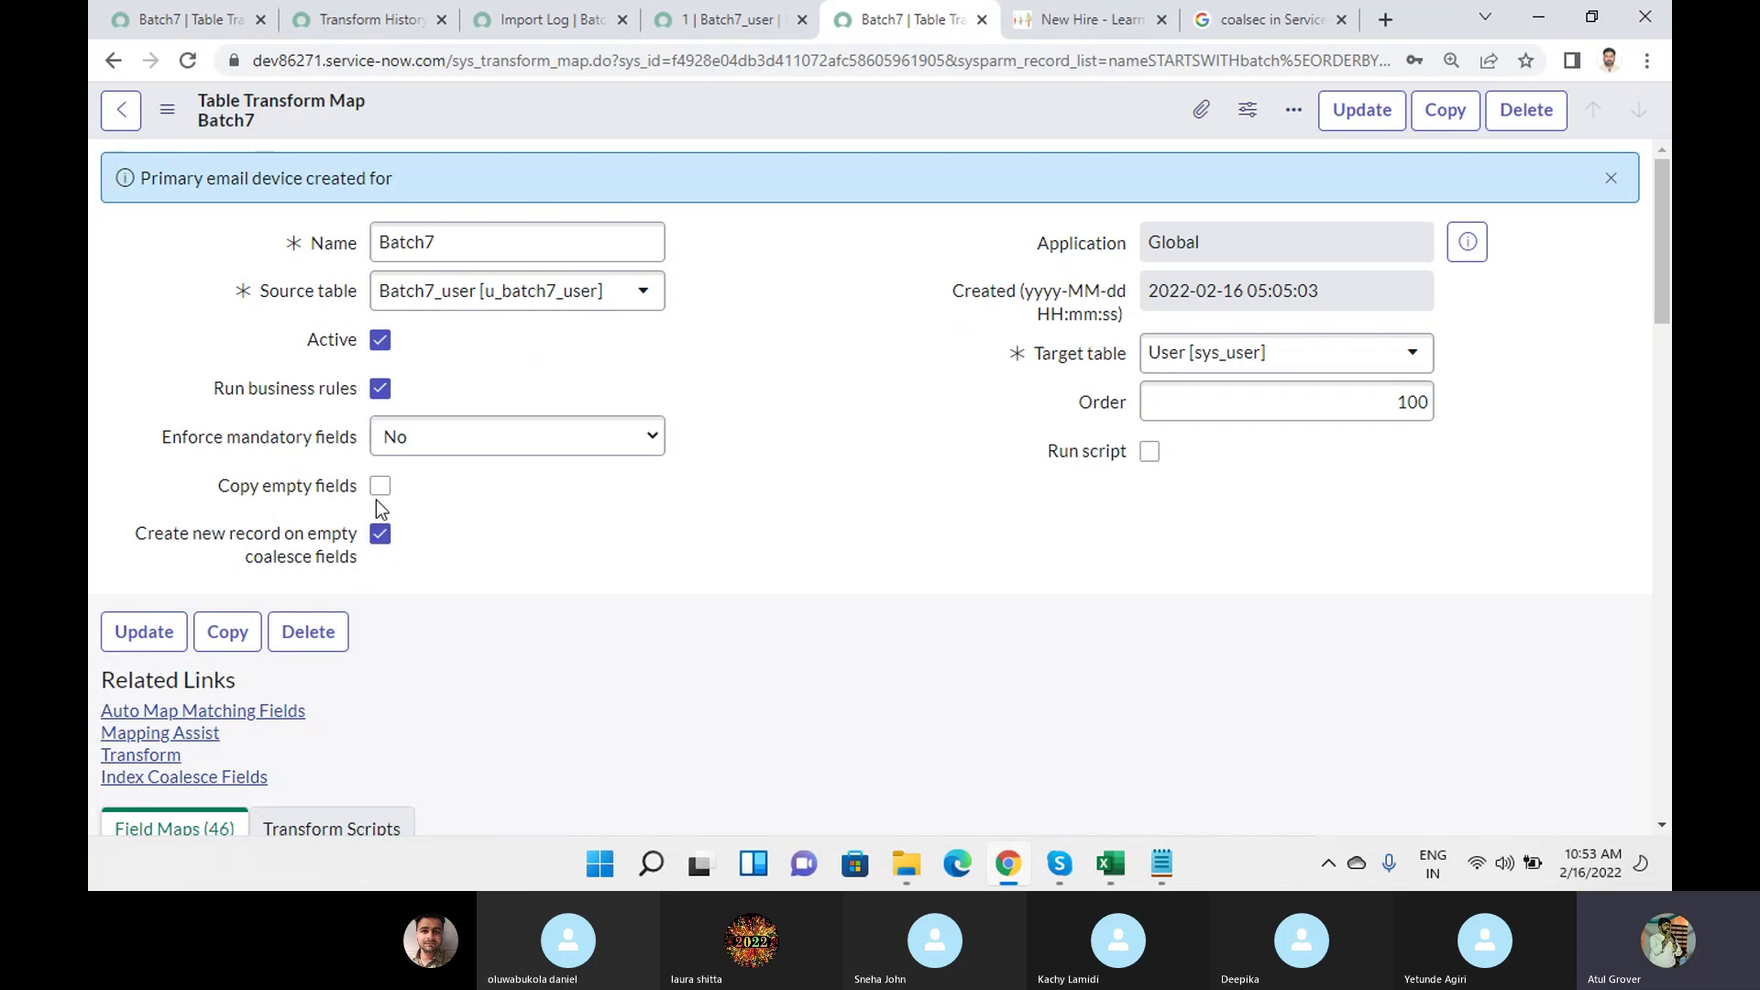
# Tick Copy empty fields on the Batch7 transform map, leaving Run script off.
pyautogui.click(381, 489)
pyautogui.scroll(-2, 766, 376)
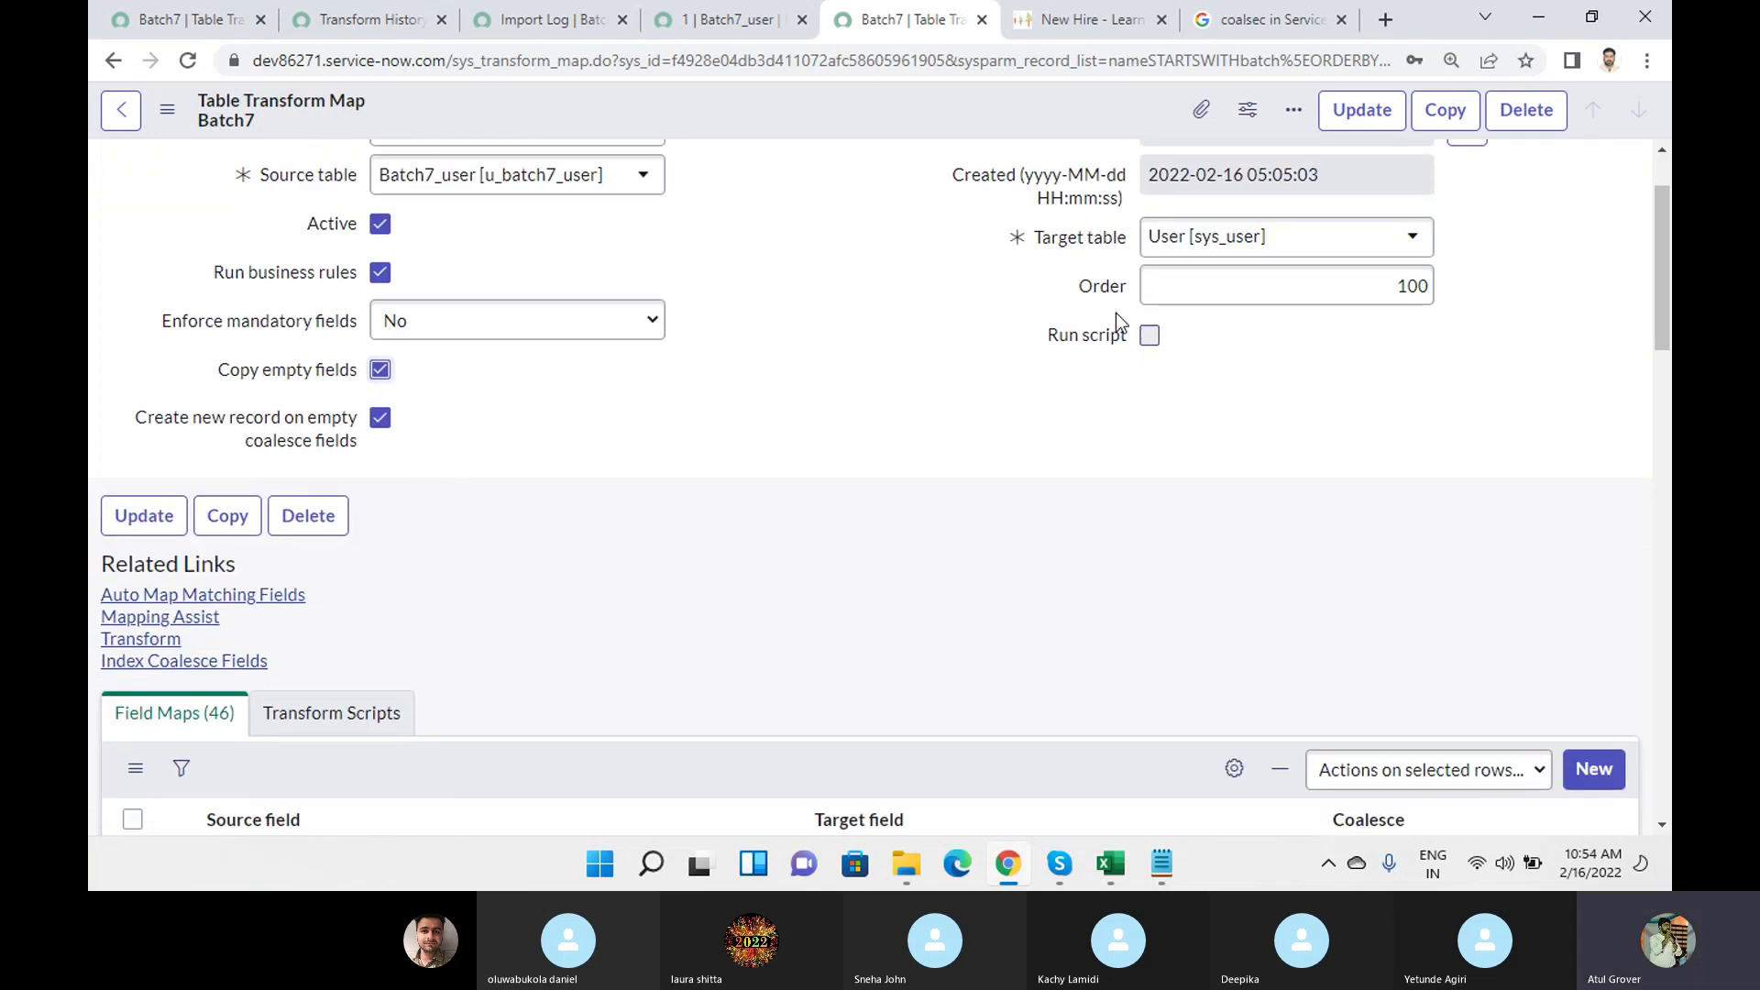
pyautogui.click(1152, 333)
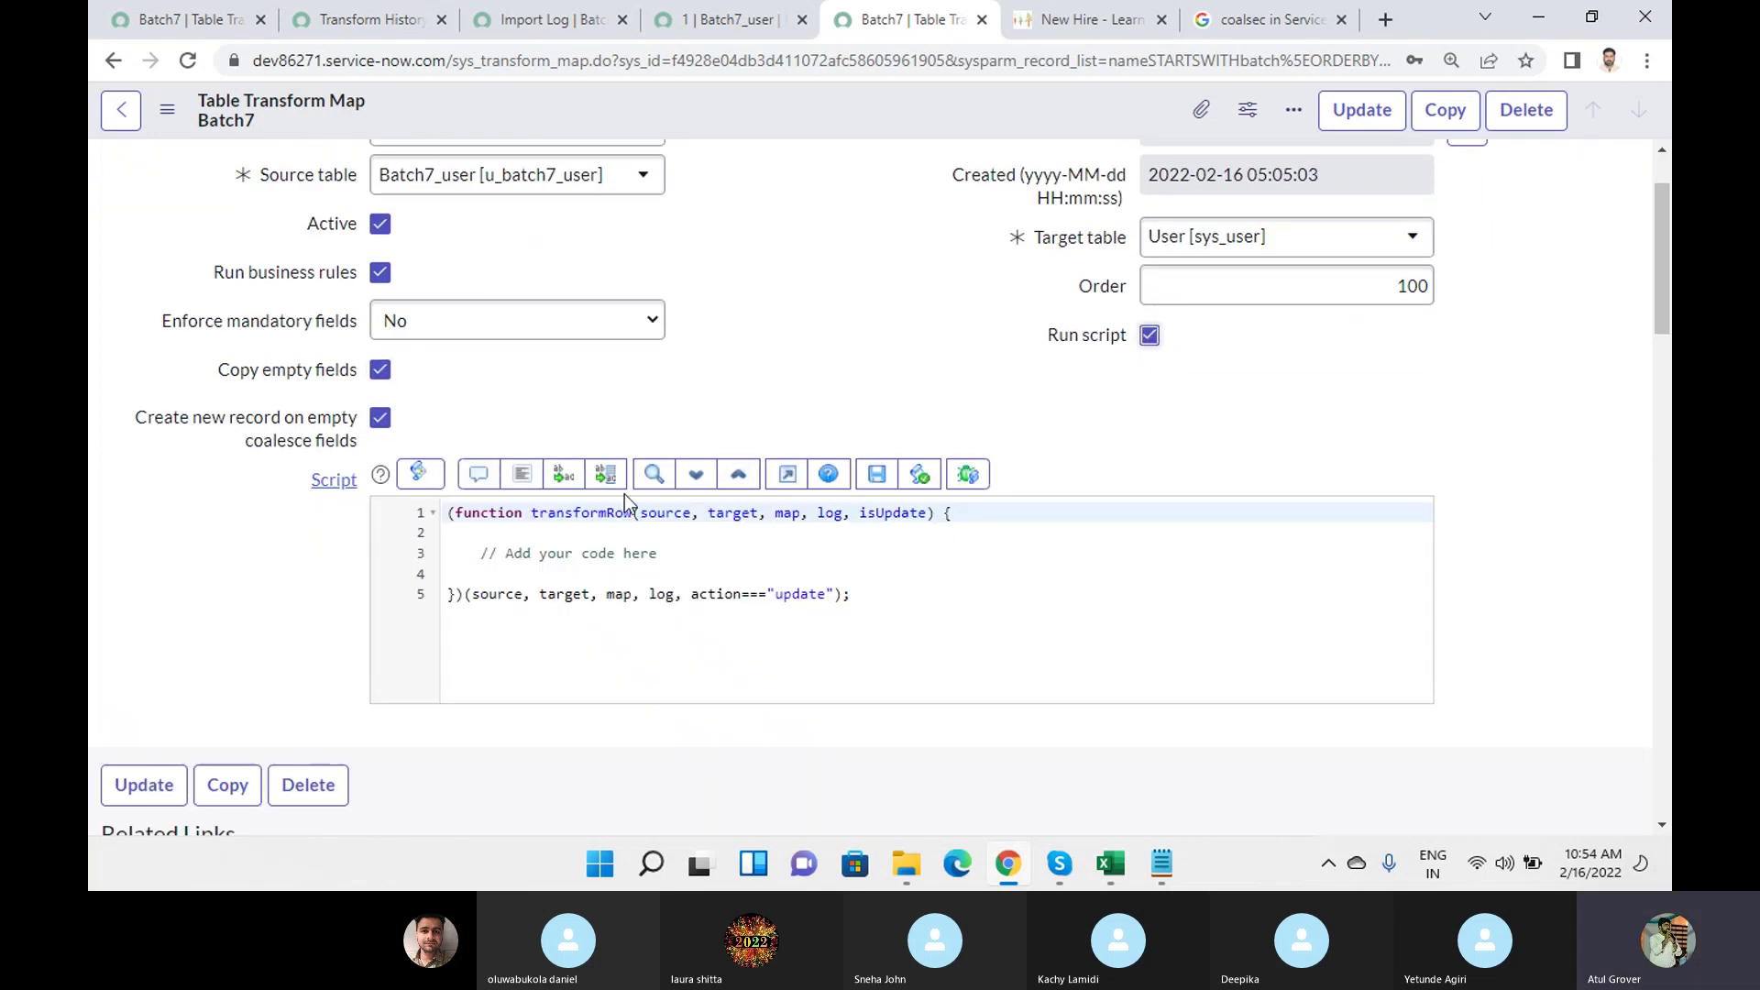
pyautogui.click(1149, 335)
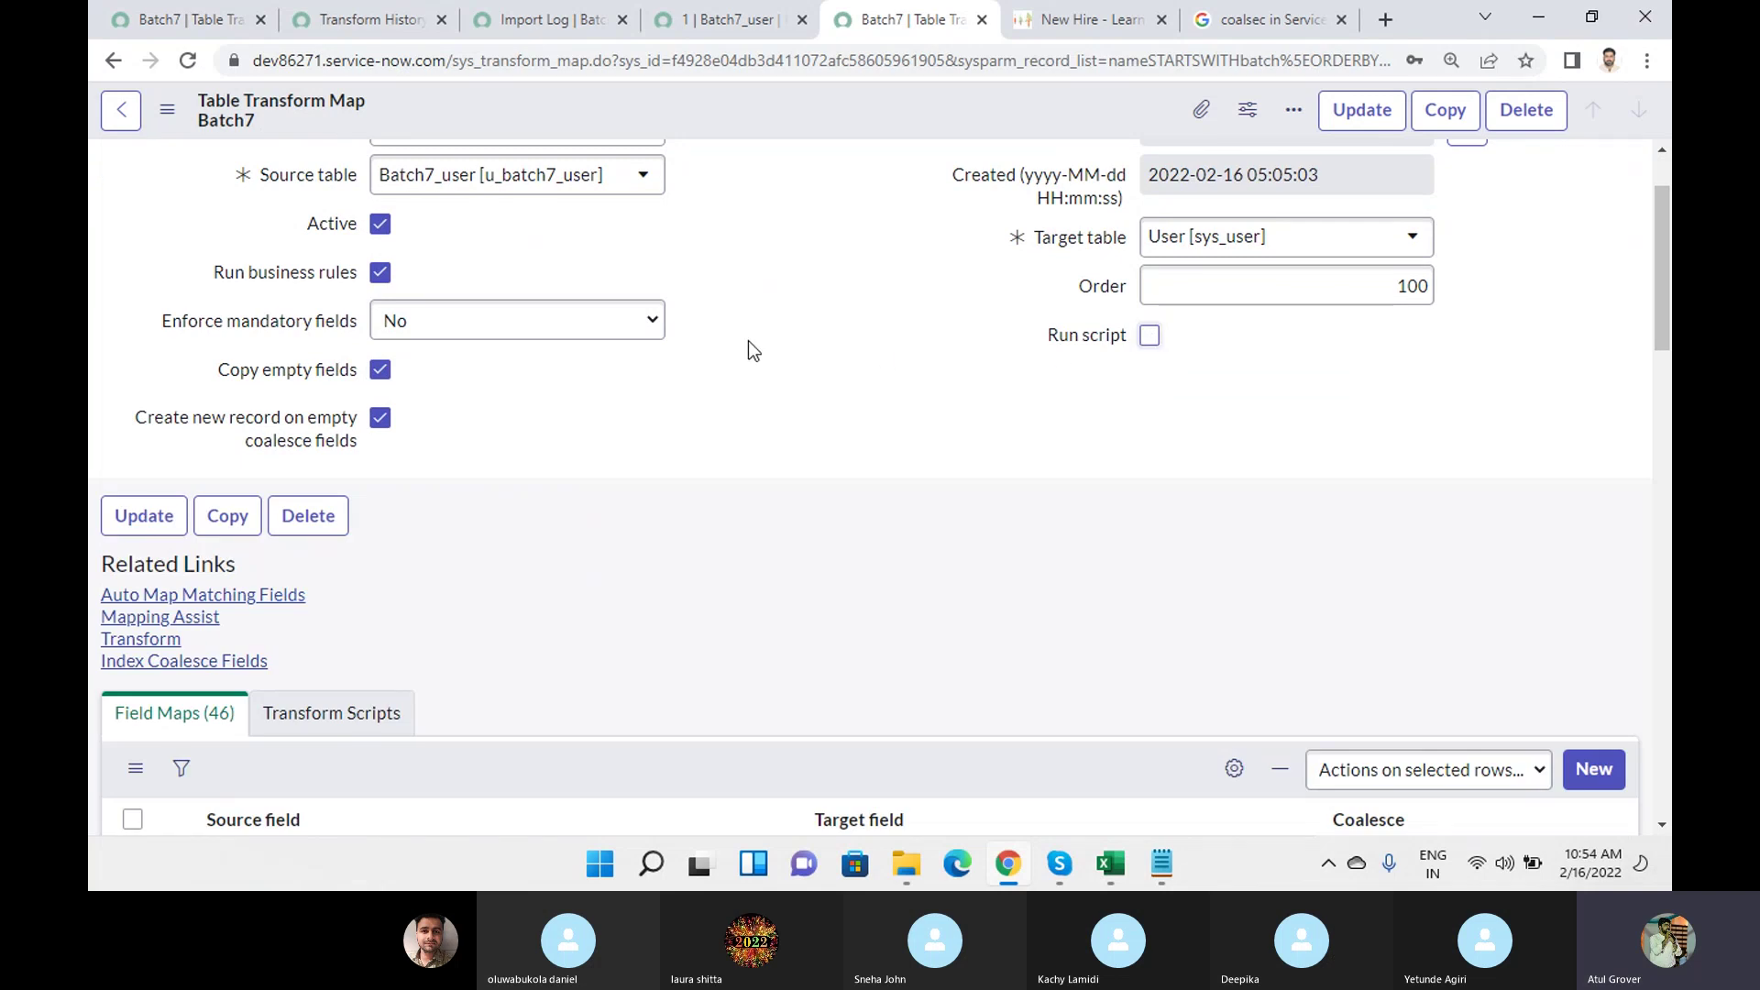
# Sort the field maps by Coalesce so u_user_id is first, then open u_user_id.
pyautogui.scroll(-4, 748, 341)
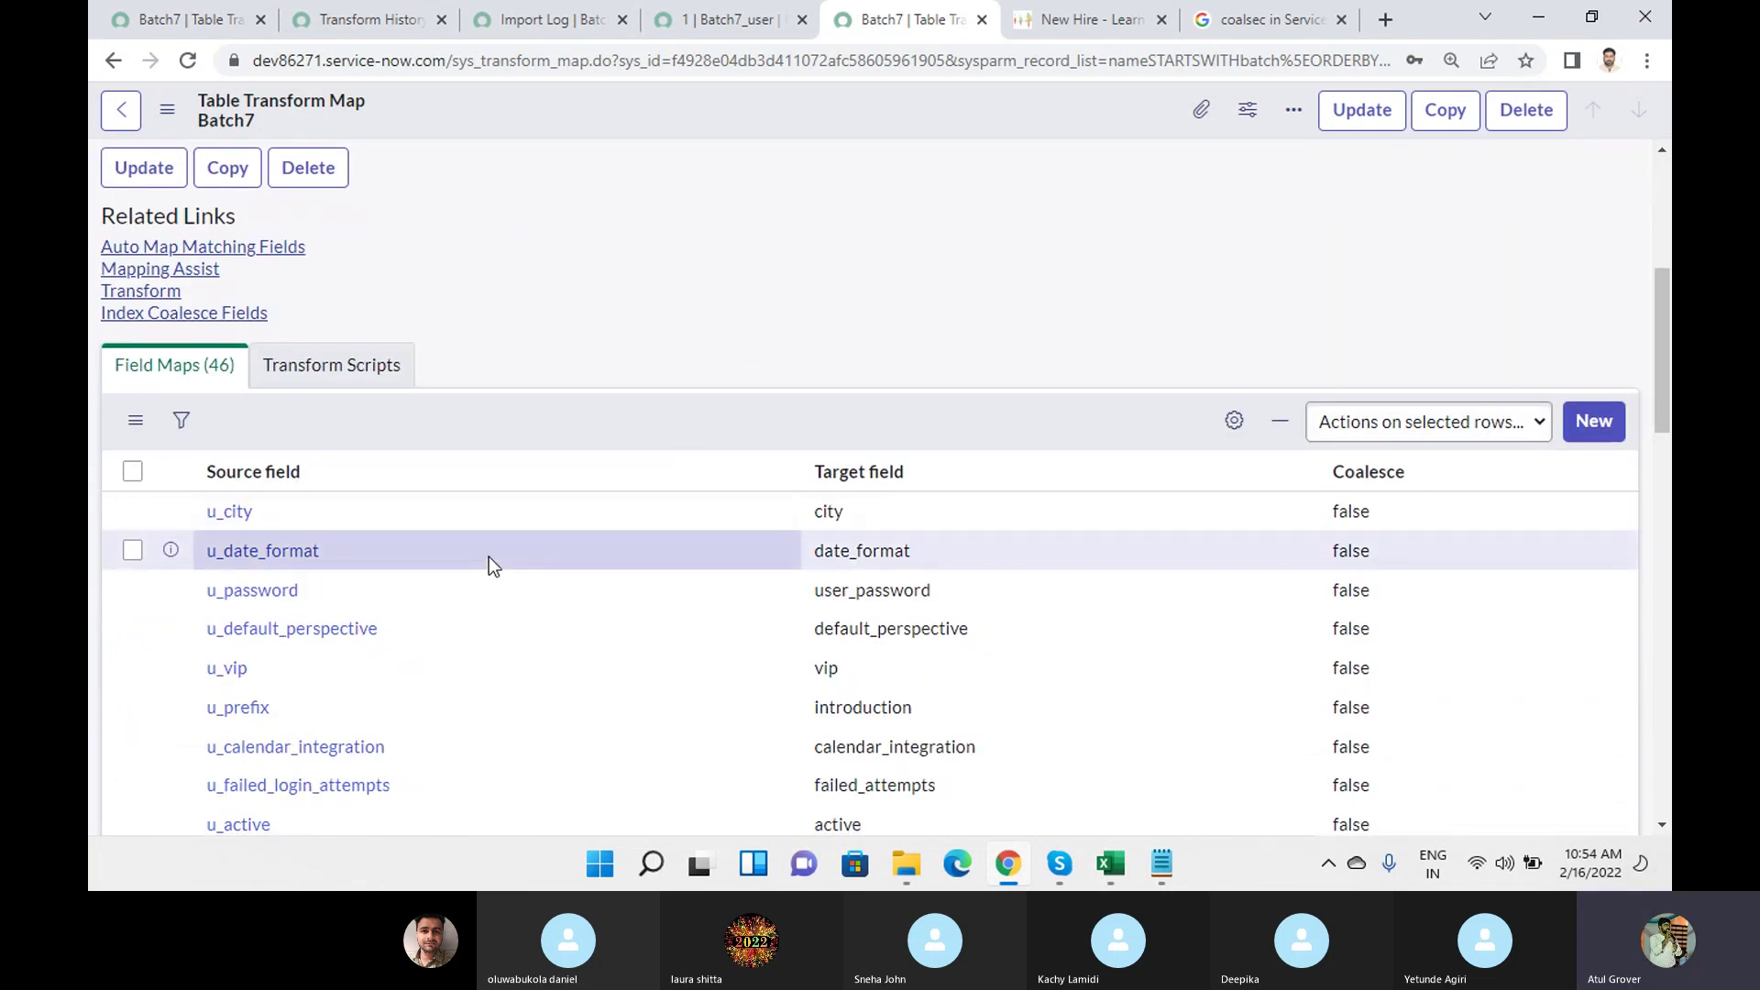
pyautogui.scroll(-4, 487, 557)
pyautogui.scroll(4, 1319, 312)
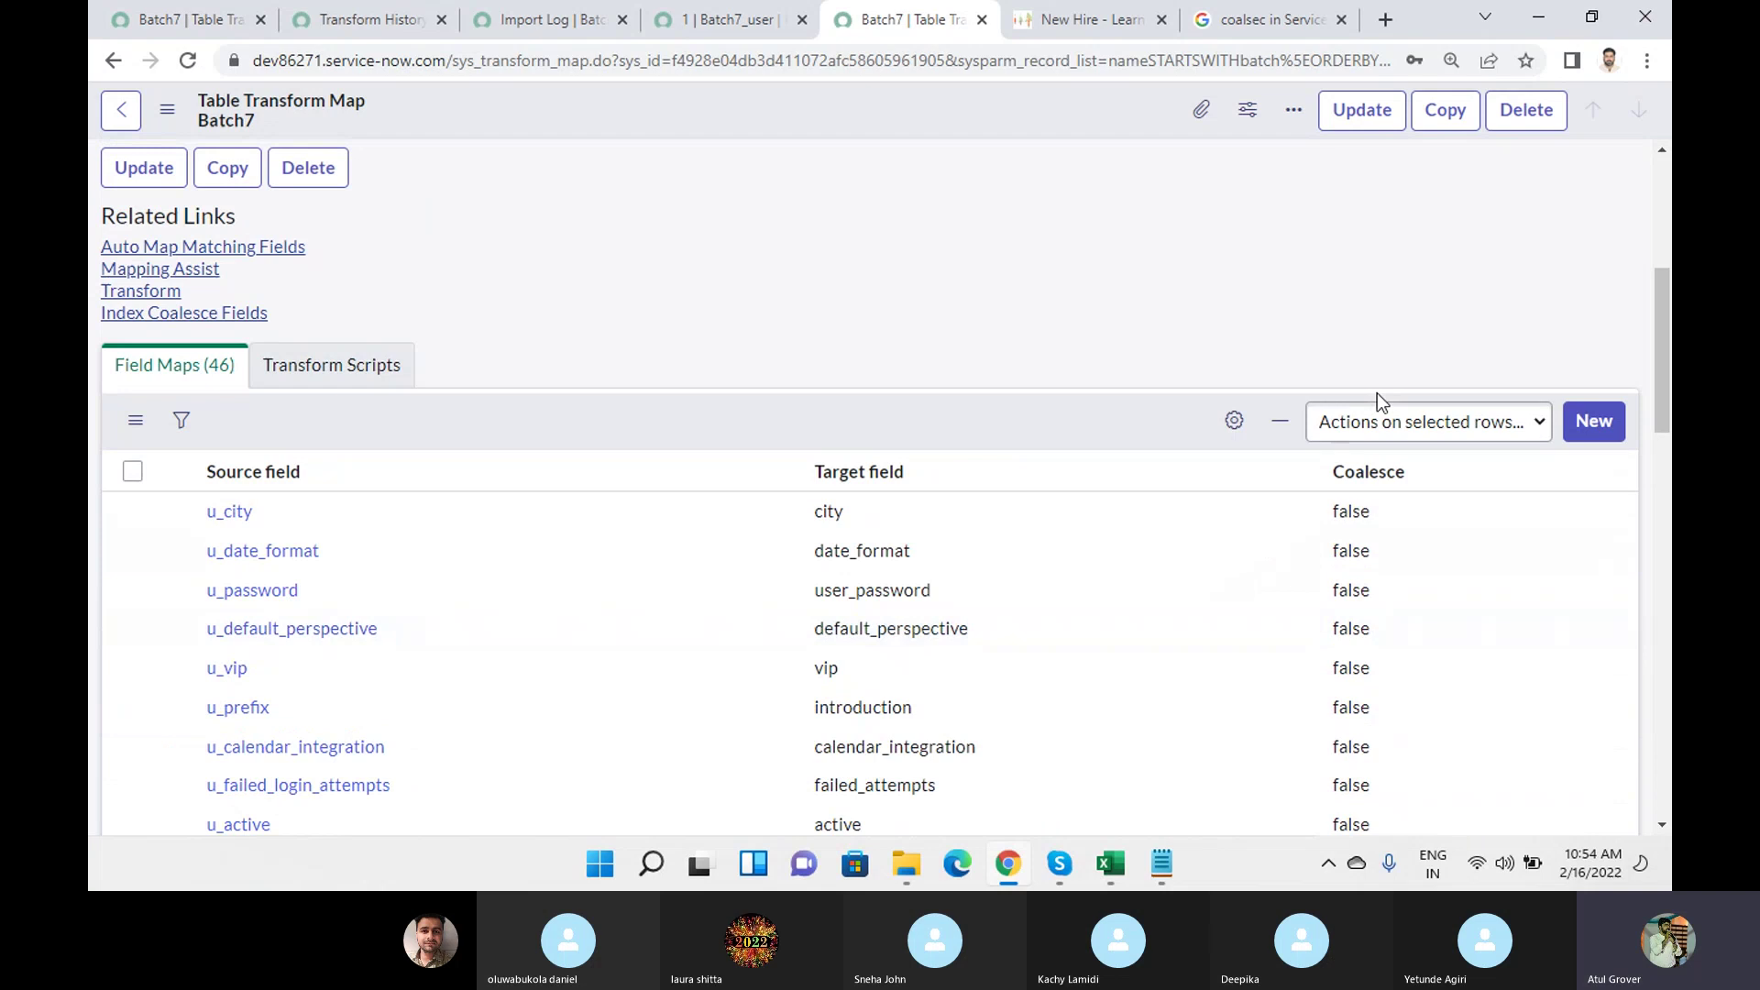
pyautogui.click(1363, 484)
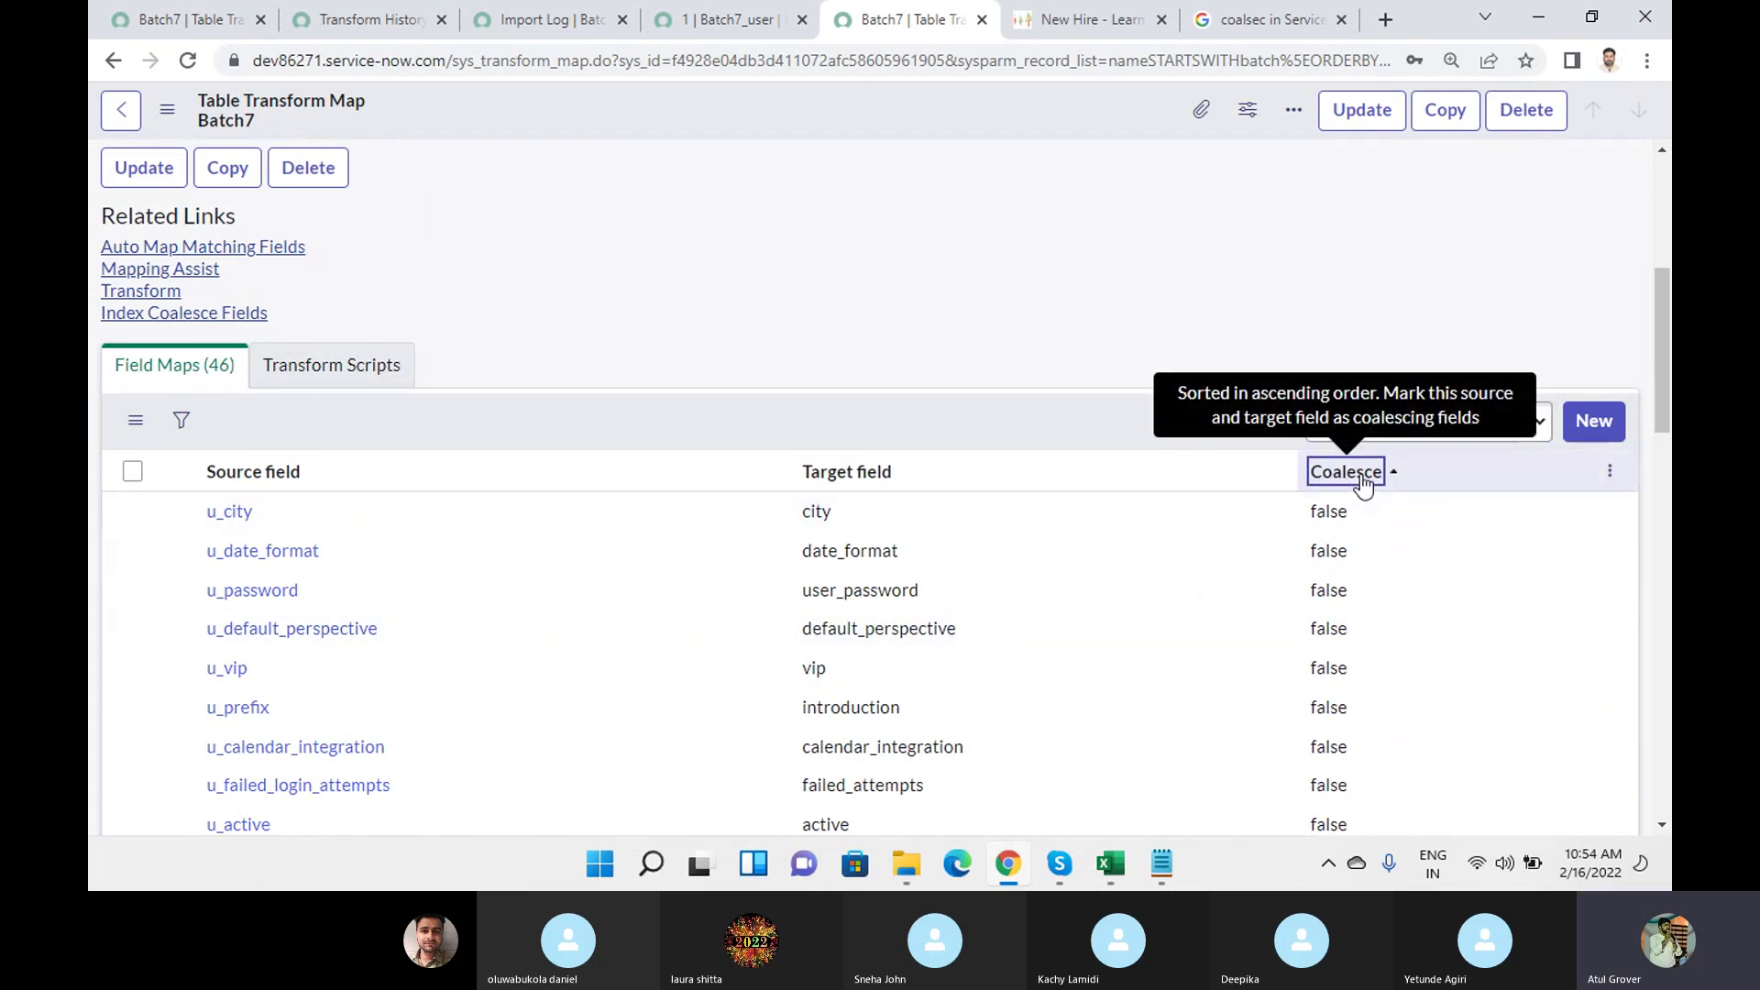
pyautogui.click(1363, 484)
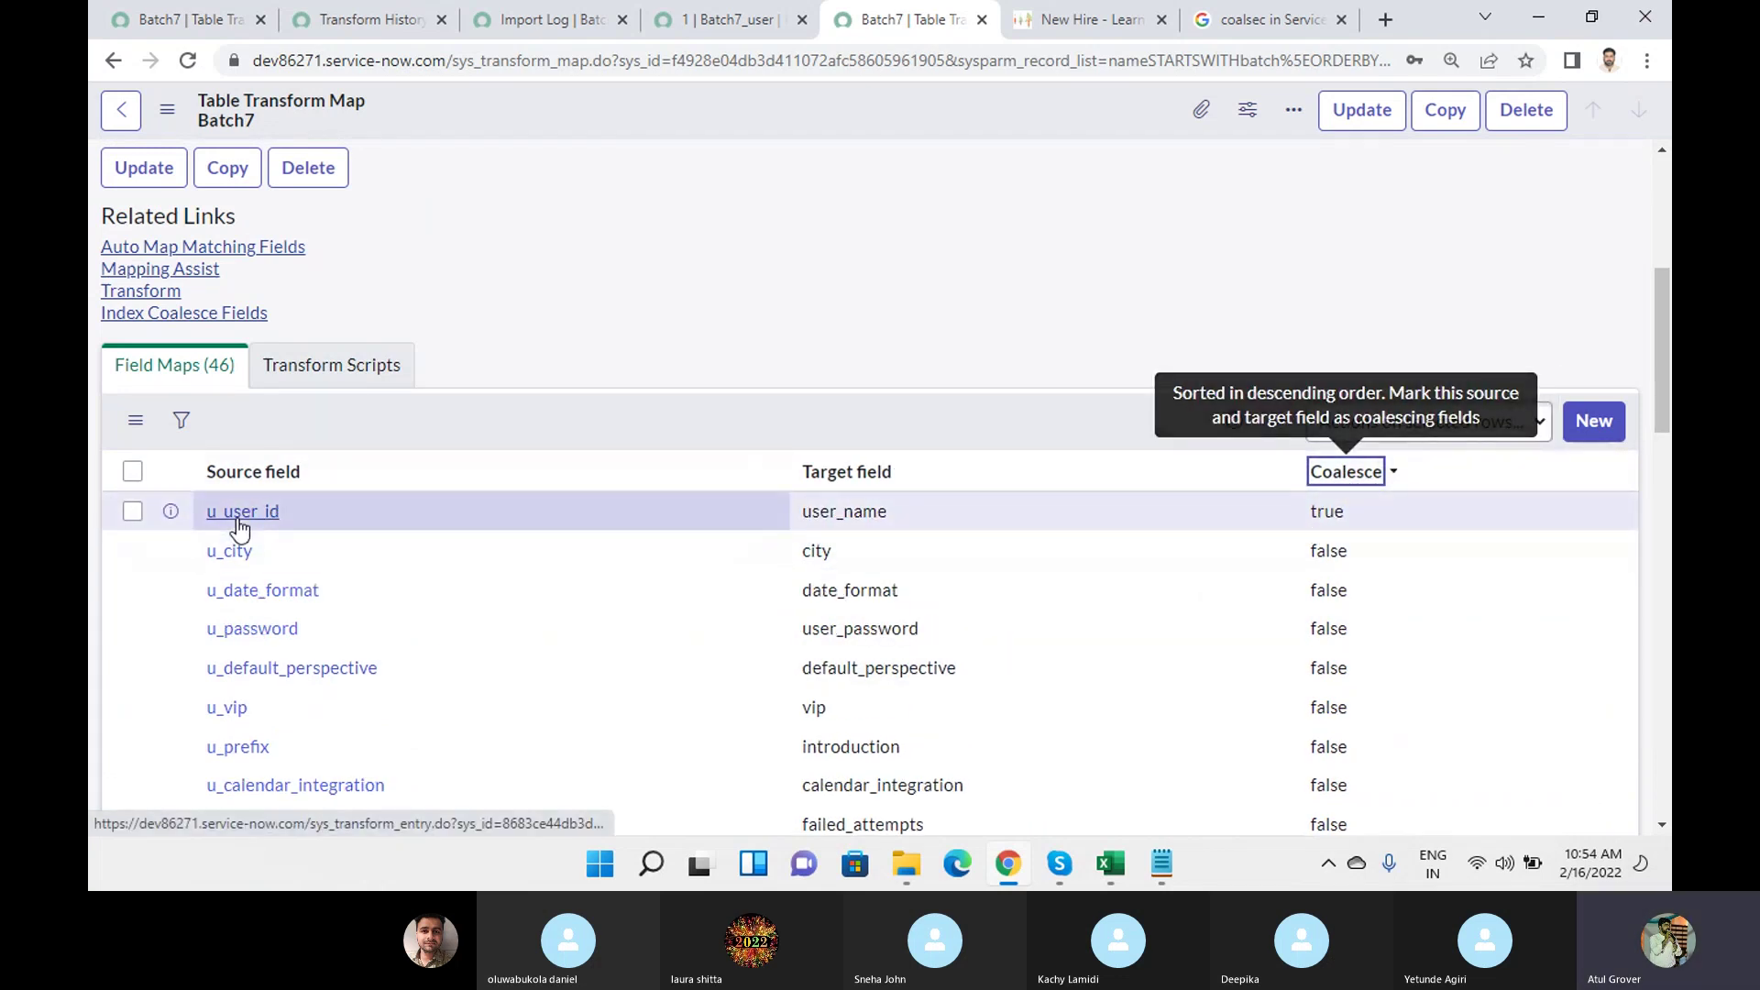
pyautogui.click(238, 528)
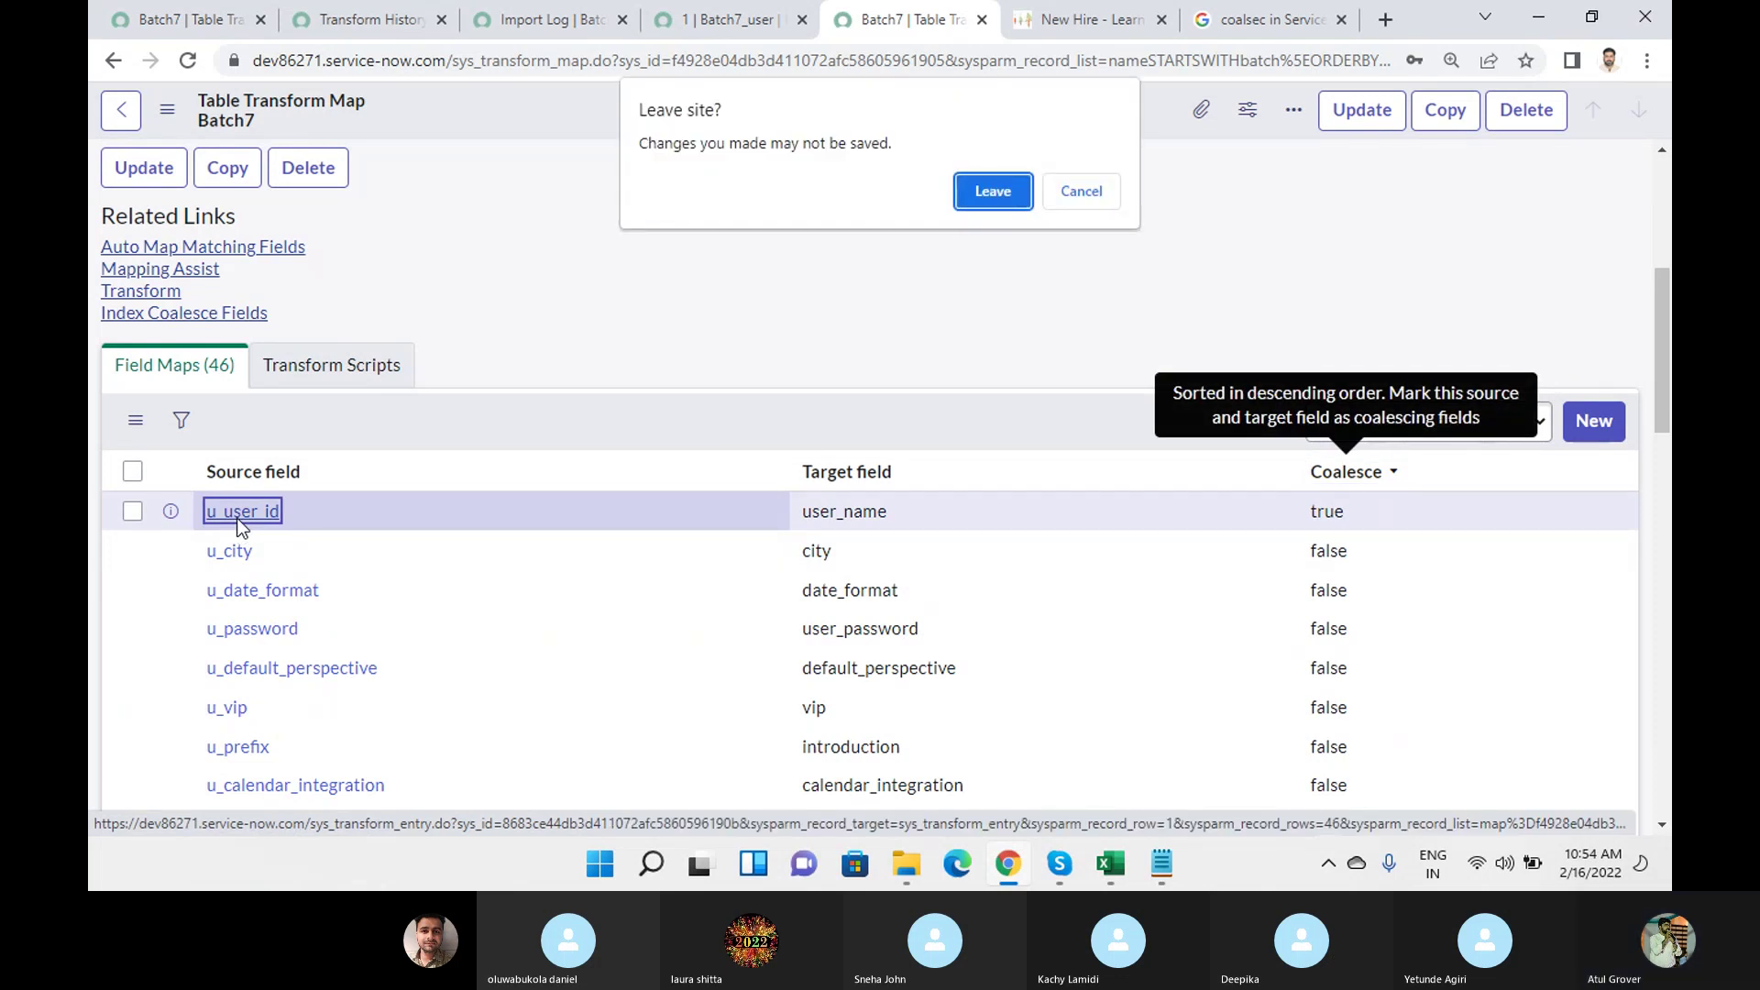
# Leave the transform map and tick Coalesce empty fields and Coalesce case sensitive on u_user_id.
pyautogui.click(1008, 194)
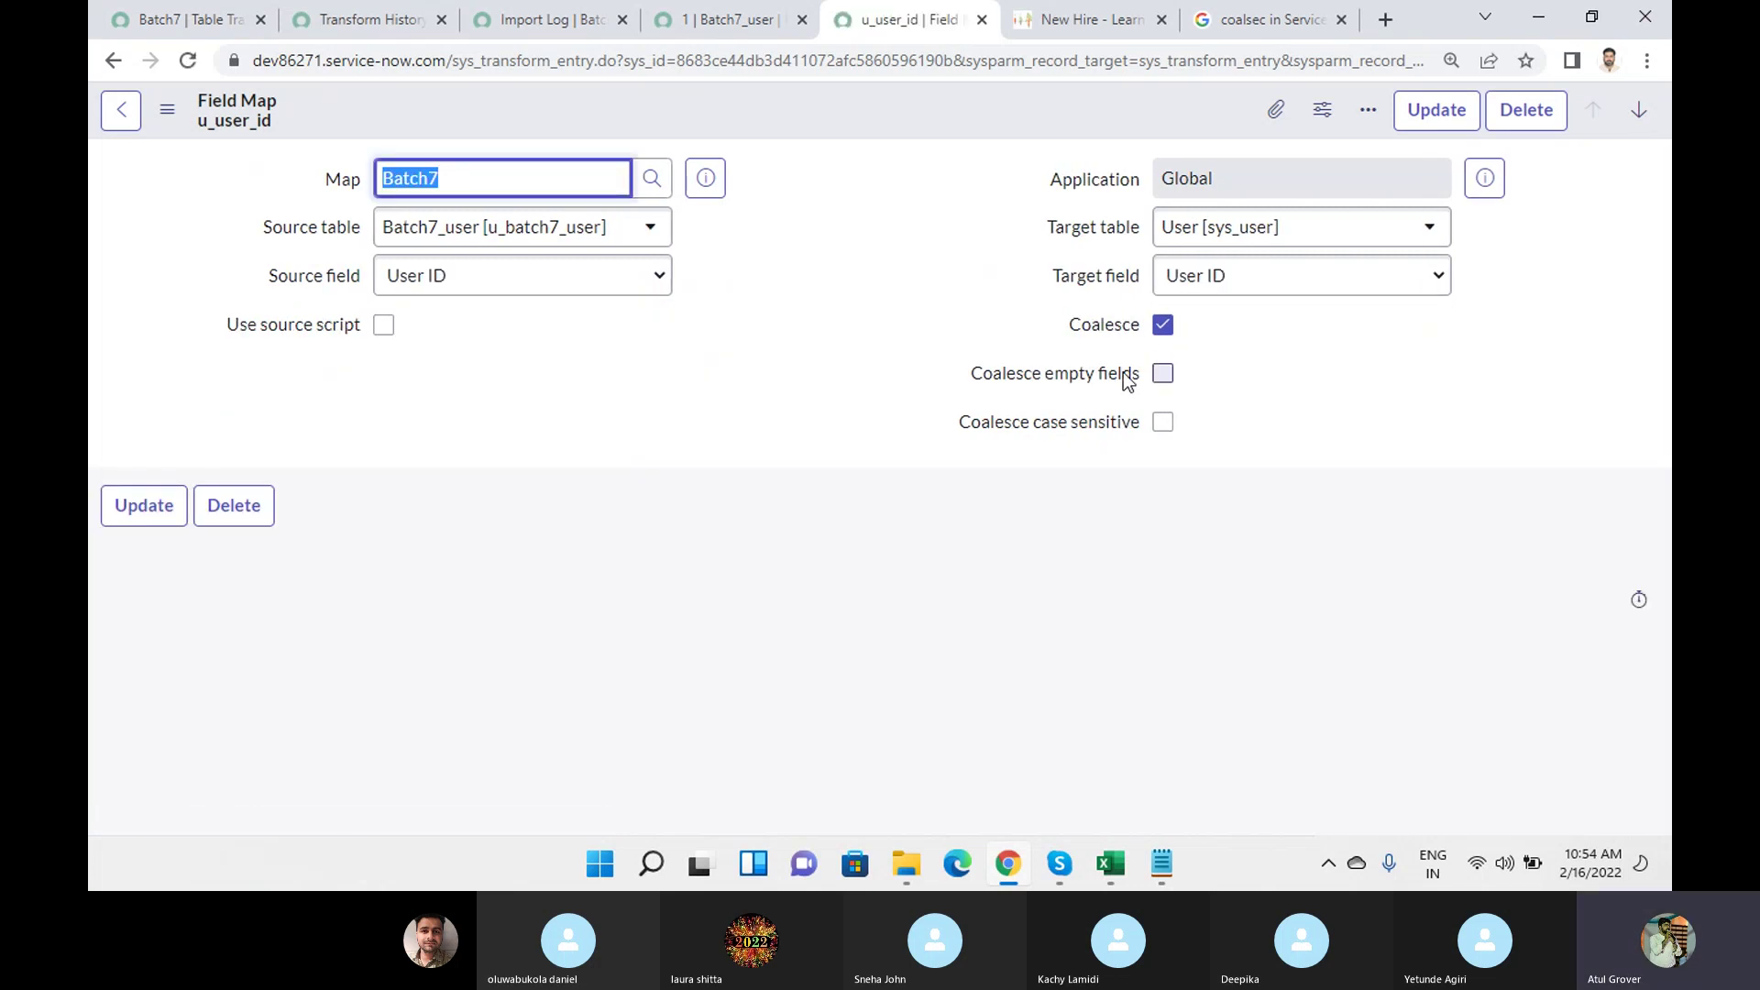
pyautogui.moveTo(1053, 385)
pyautogui.click(1161, 374)
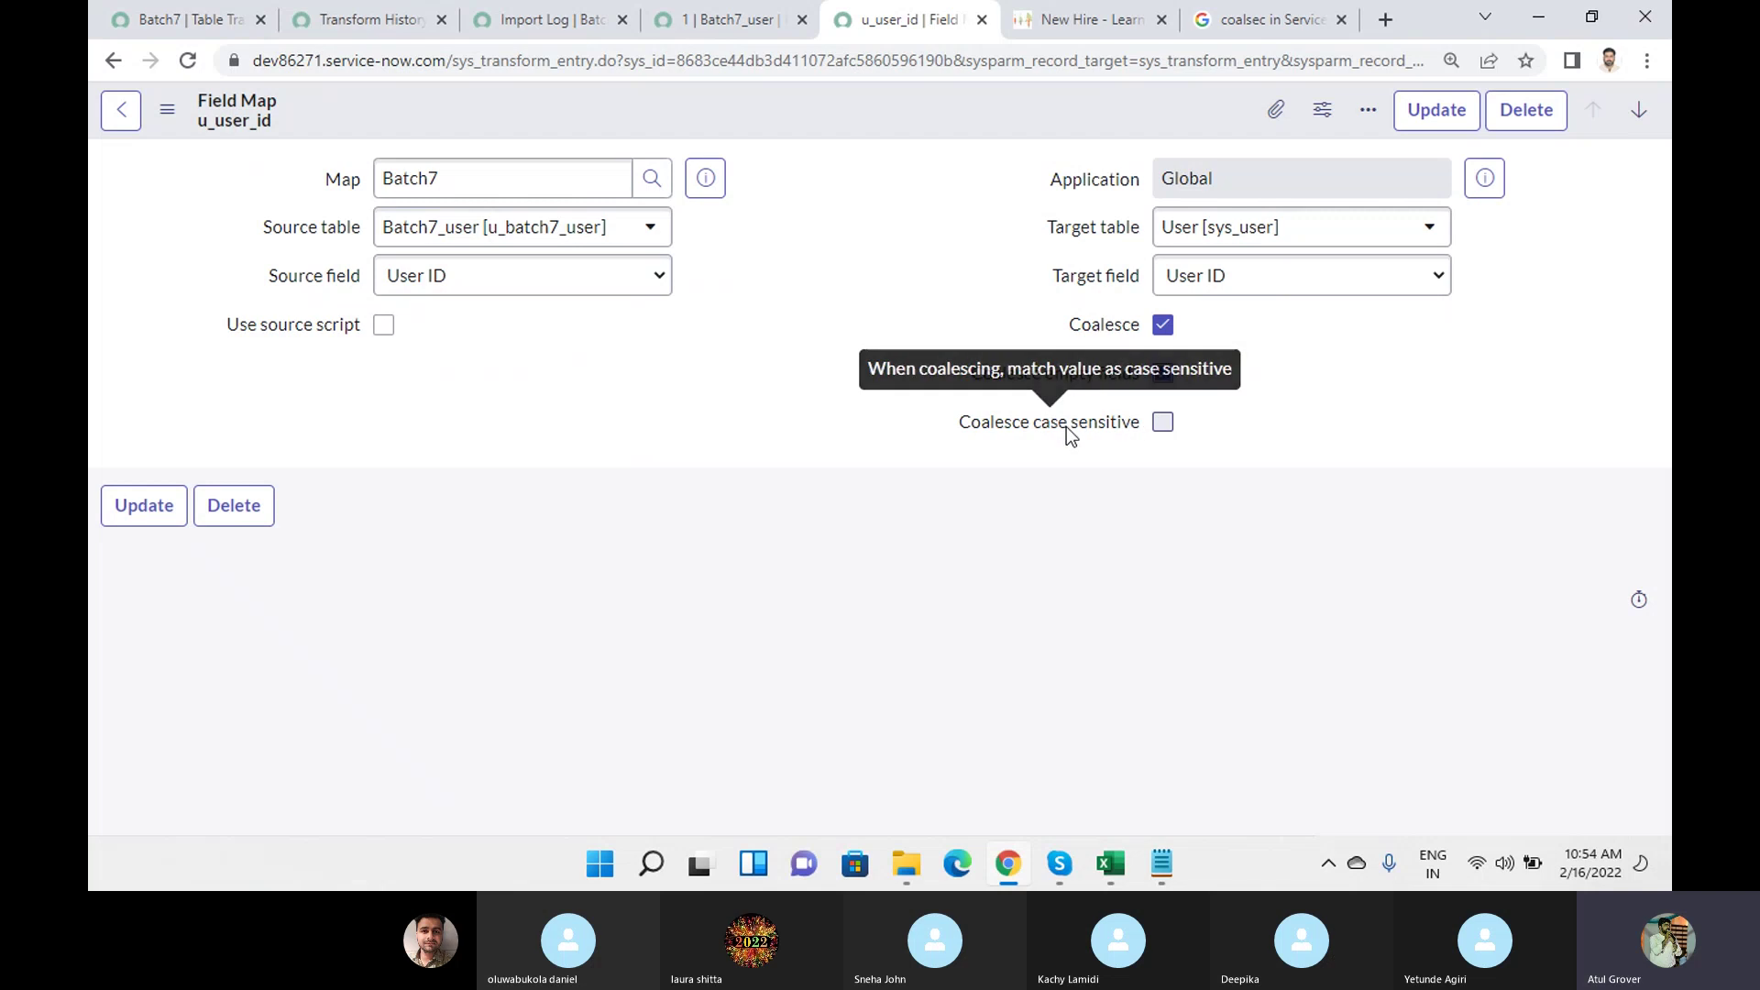
pyautogui.click(1164, 424)
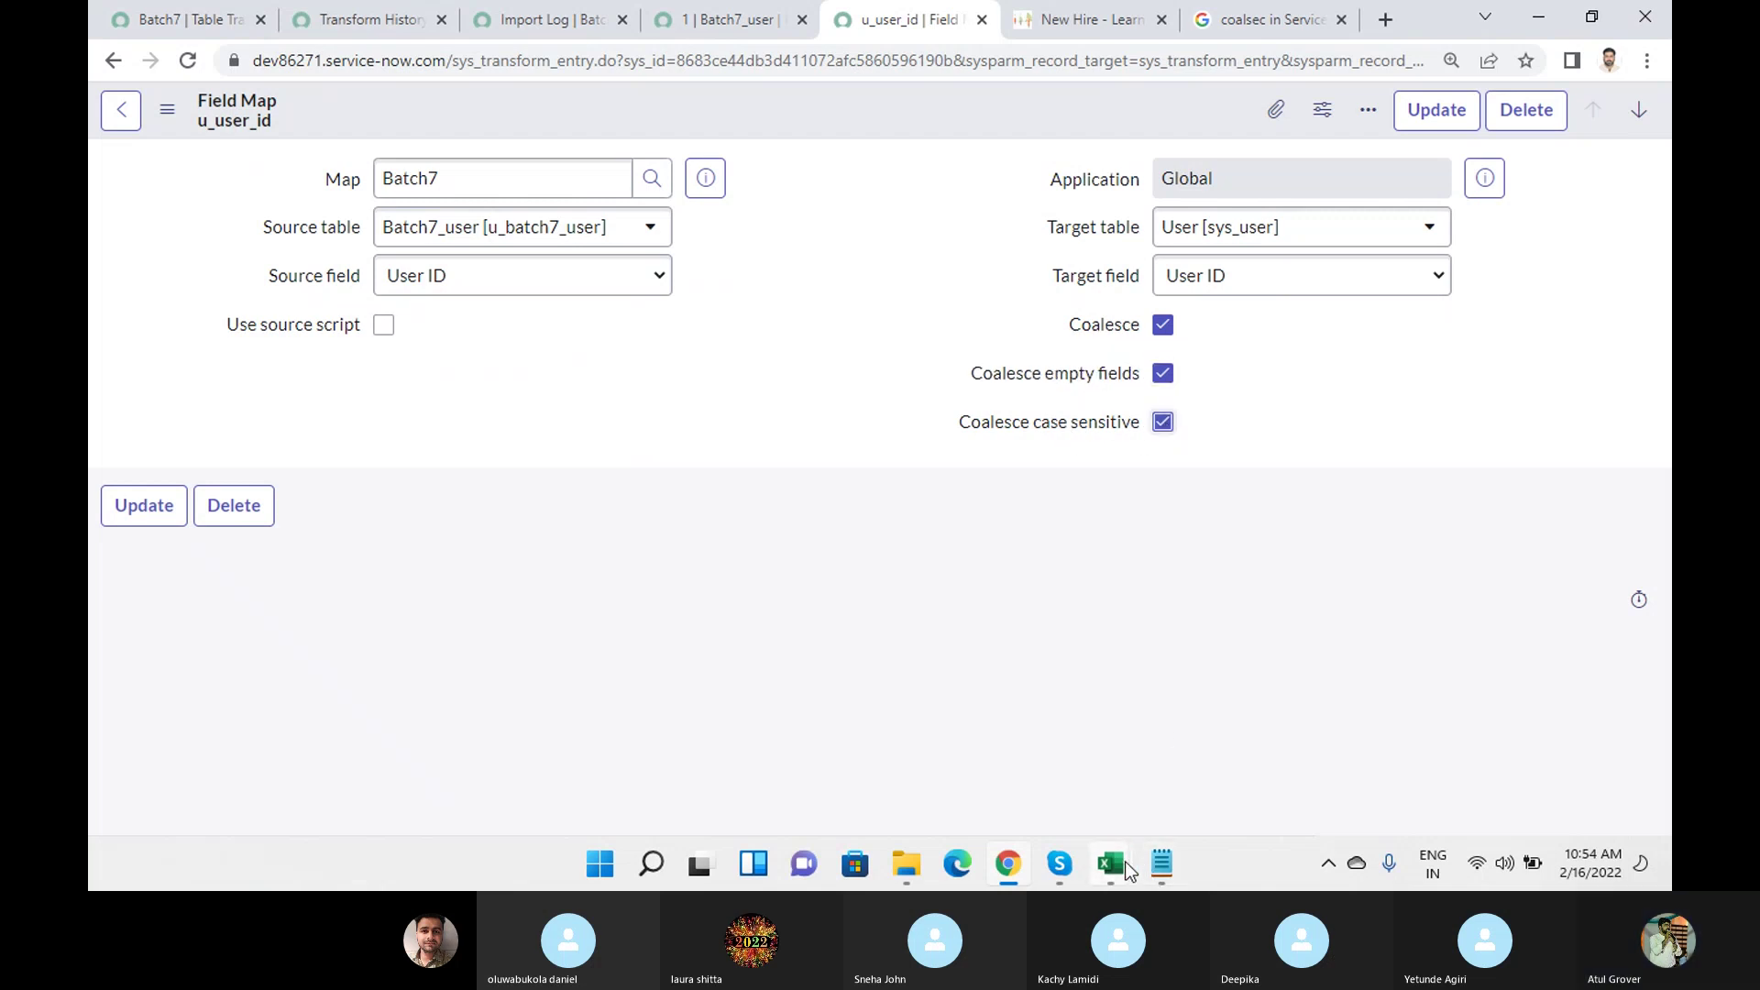
pyautogui.click(1110, 863)
# In sys_user (13), change User ID AQ2 to abcd and enter ABCD in AQ4.
pyautogui.click(1277, 771)
pyautogui.click(1291, 346)
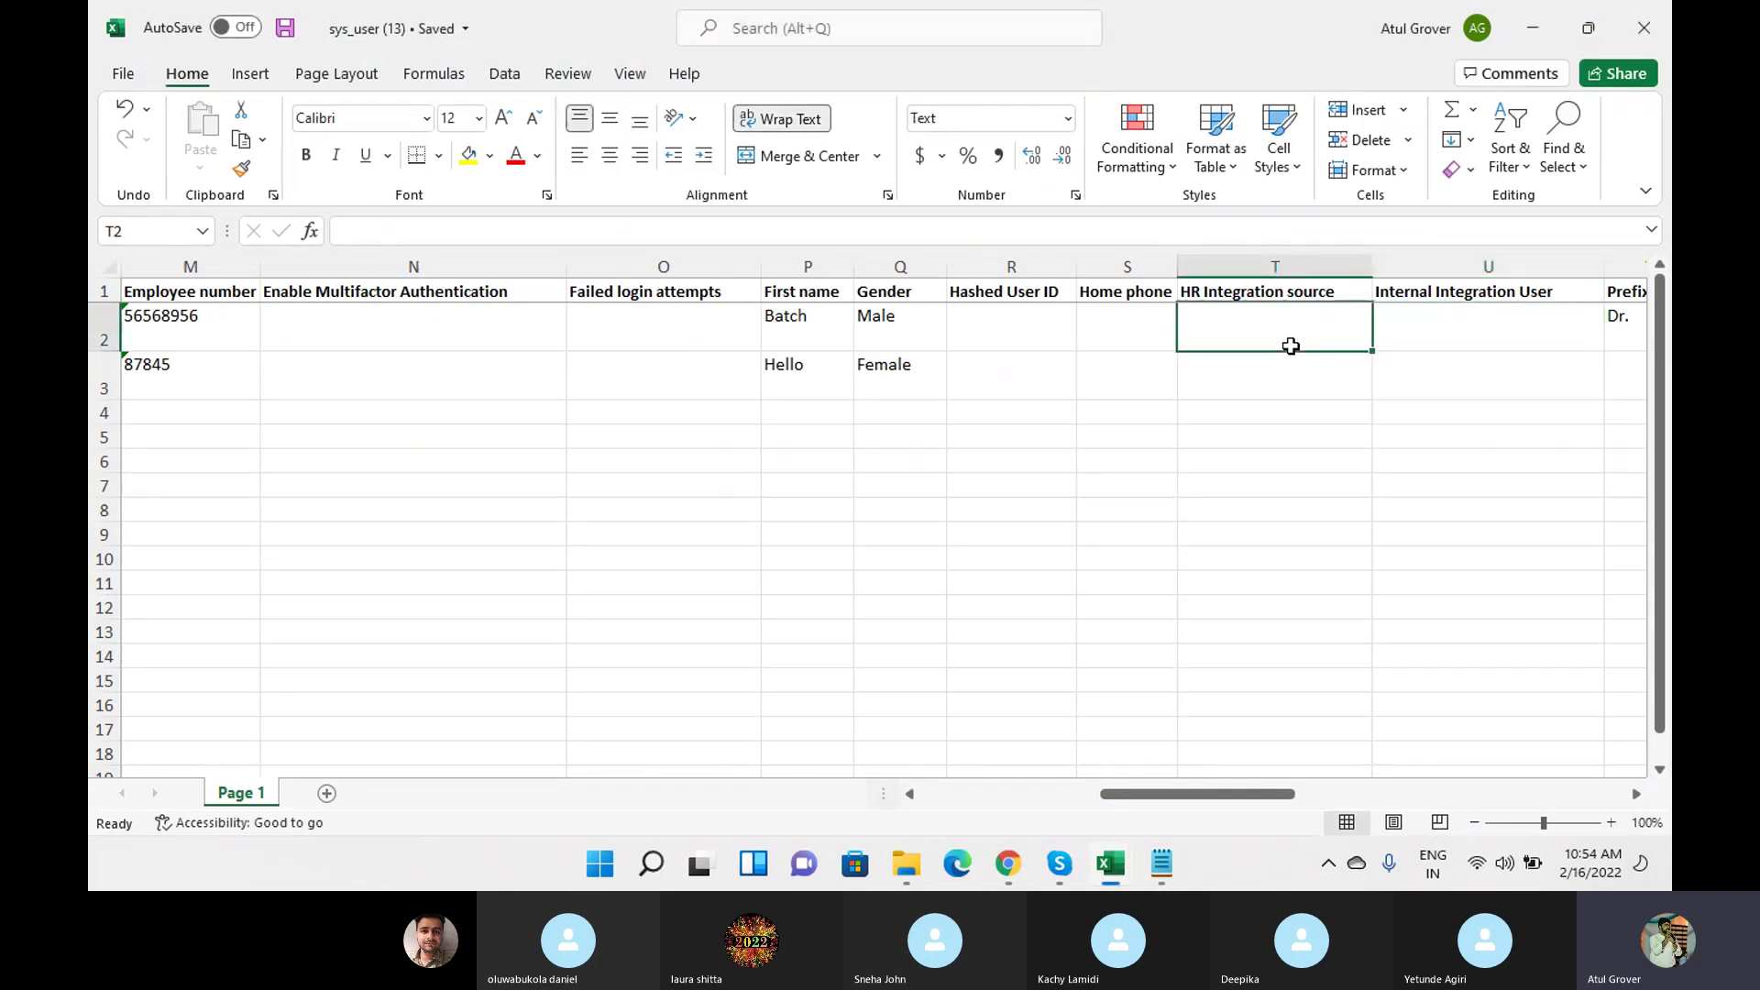
pyautogui.press('Right')
pyautogui.press('Right')
pyautogui.press('Right')
pyautogui.press('Right')
pyautogui.press('Right')
pyautogui.press('Right')
pyautogui.press('Right')
pyautogui.press('Right')
pyautogui.press('Right')
pyautogui.press('Right')
pyautogui.press('Right')
pyautogui.press('Right')
pyautogui.press('Right')
pyautogui.press('Right')
pyautogui.press('Right')
pyautogui.press('Right')
pyautogui.press('Right')
pyautogui.press('Right')
pyautogui.press('Right')
pyautogui.press('Right')
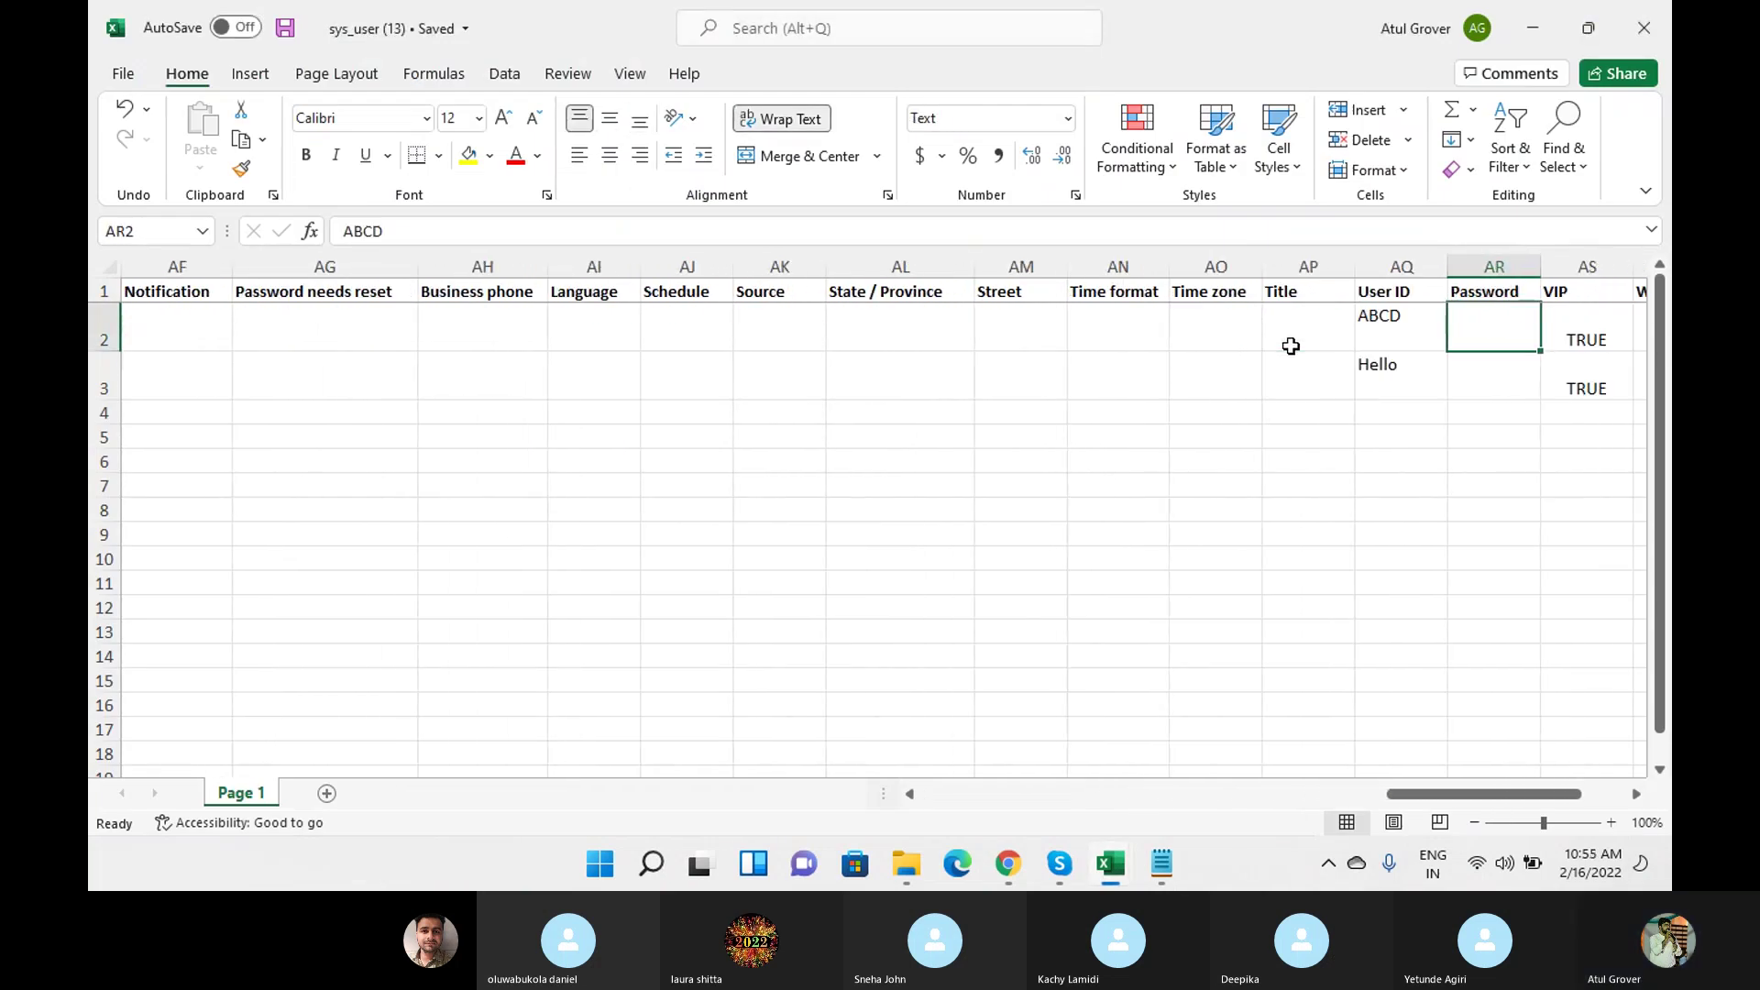
pyautogui.press('Left')
pyautogui.press('Left')
pyautogui.press('Left')
pyautogui.press('Left')
pyautogui.press('Left')
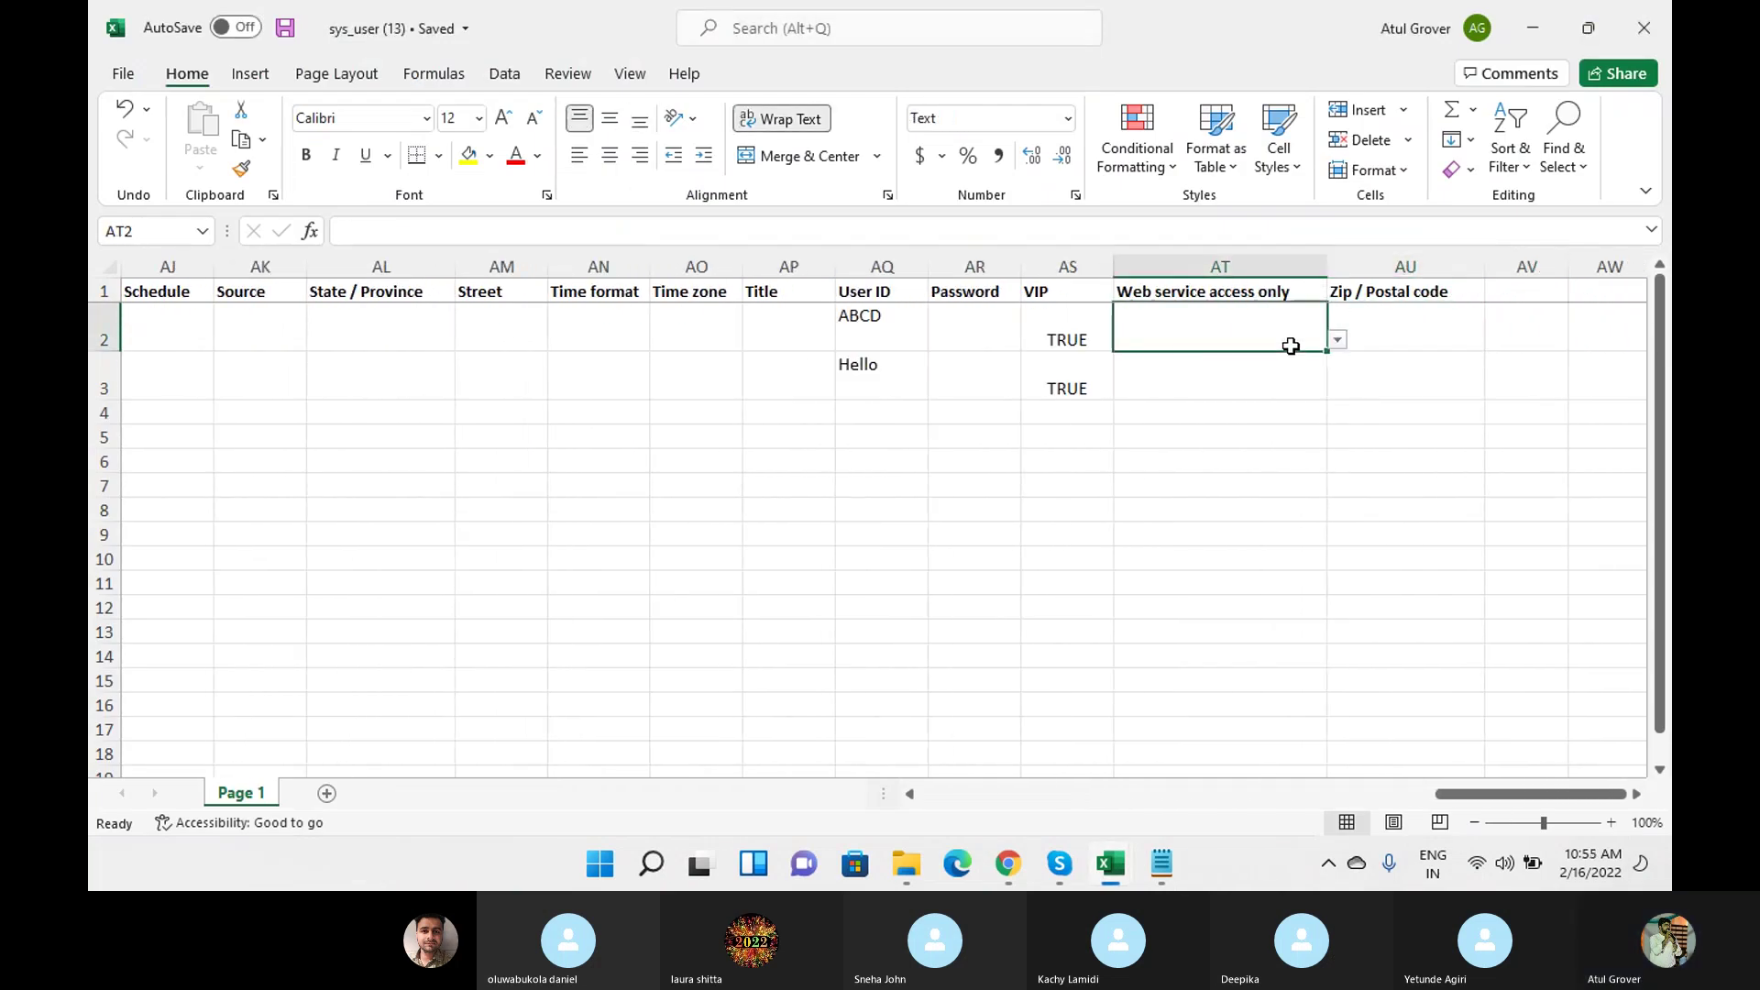
pyautogui.write('abcd')
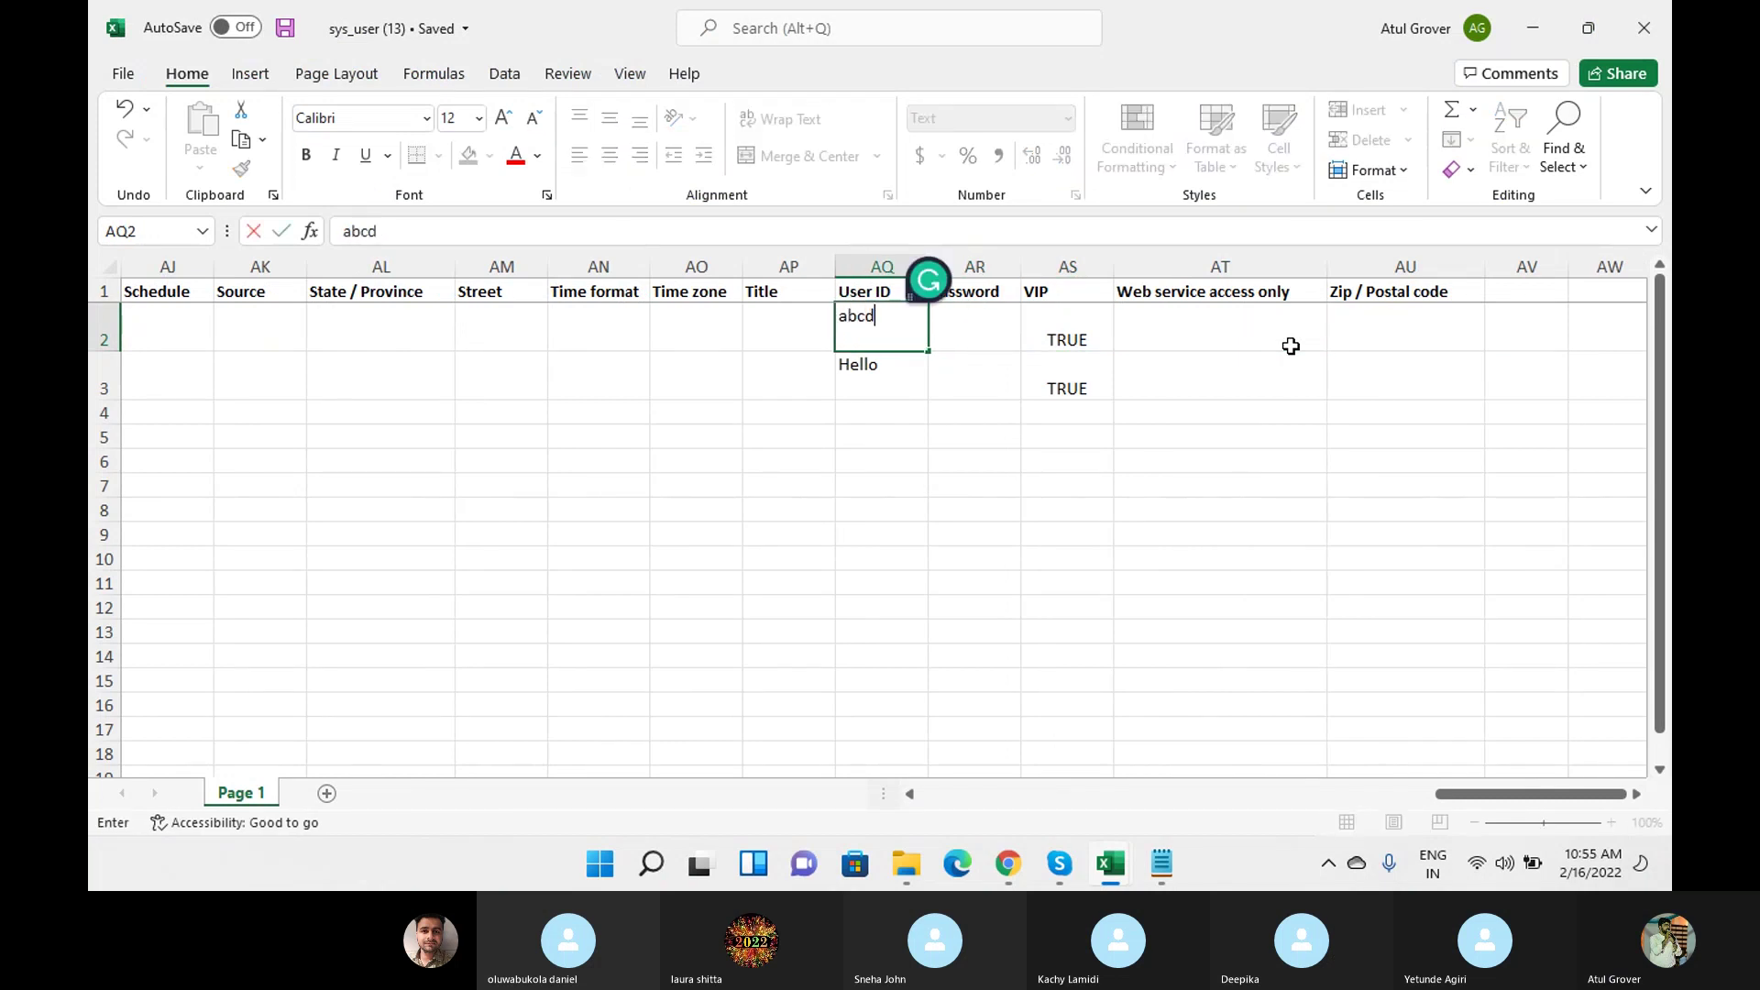
pyautogui.press('Return')
pyautogui.press('Return')
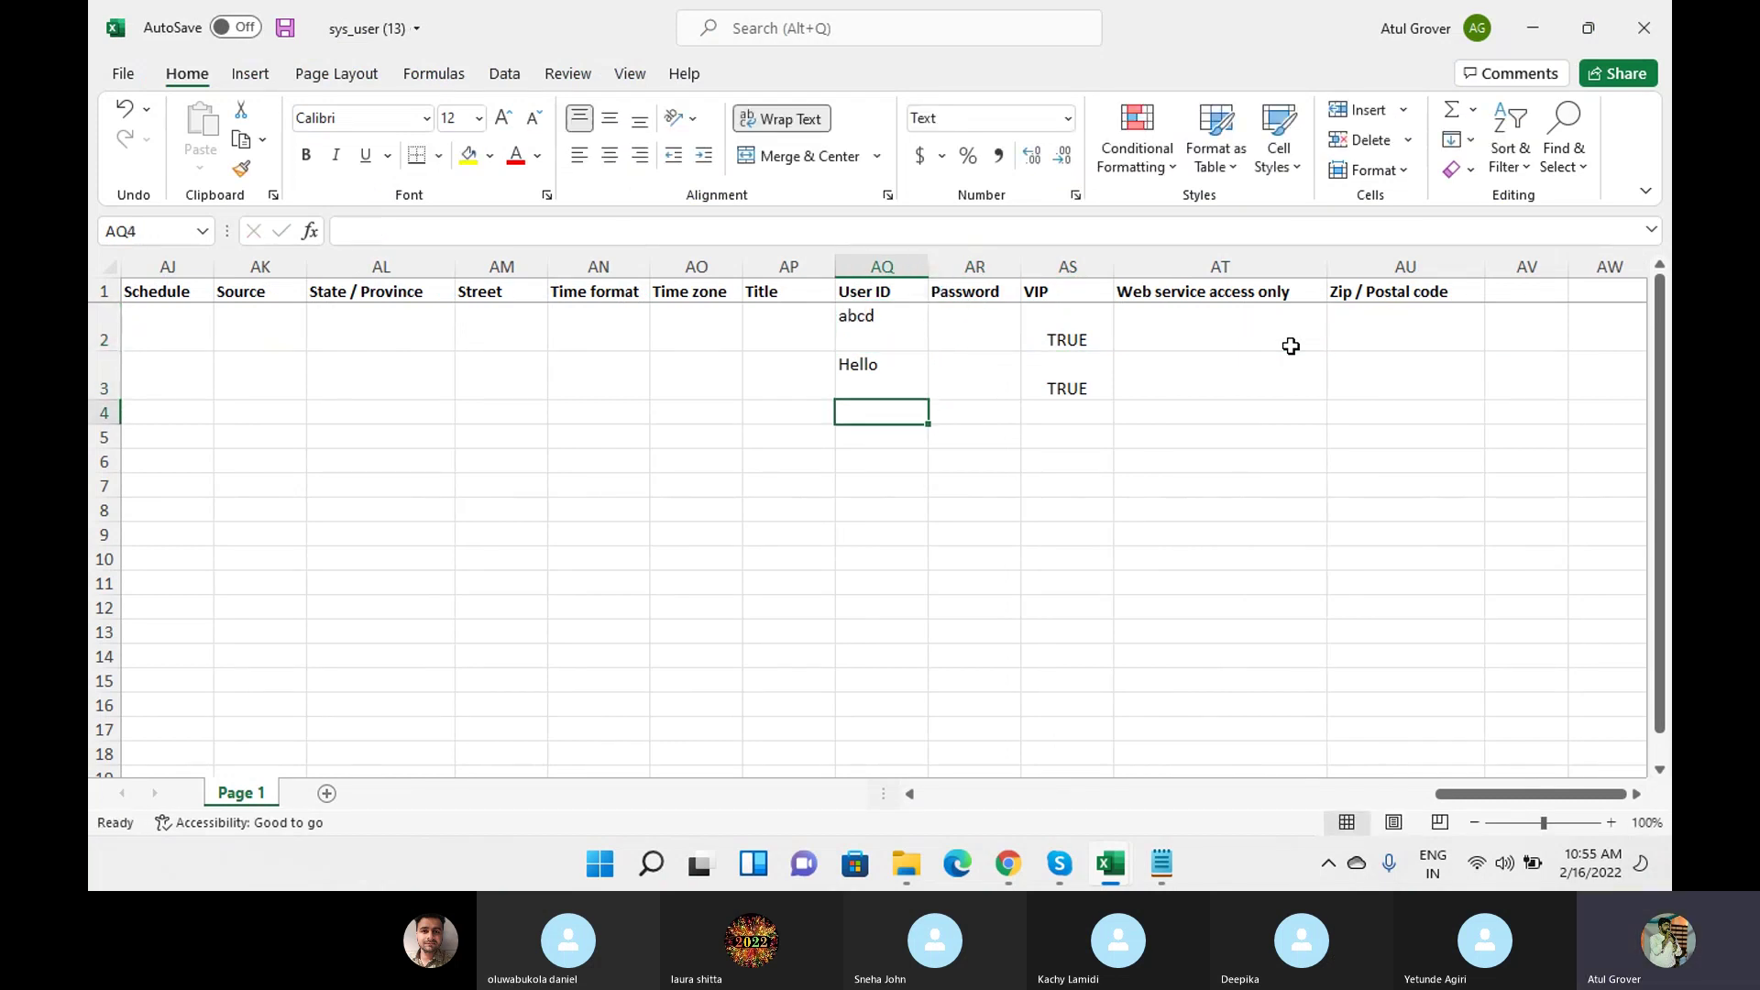
pyautogui.write('ABCD')
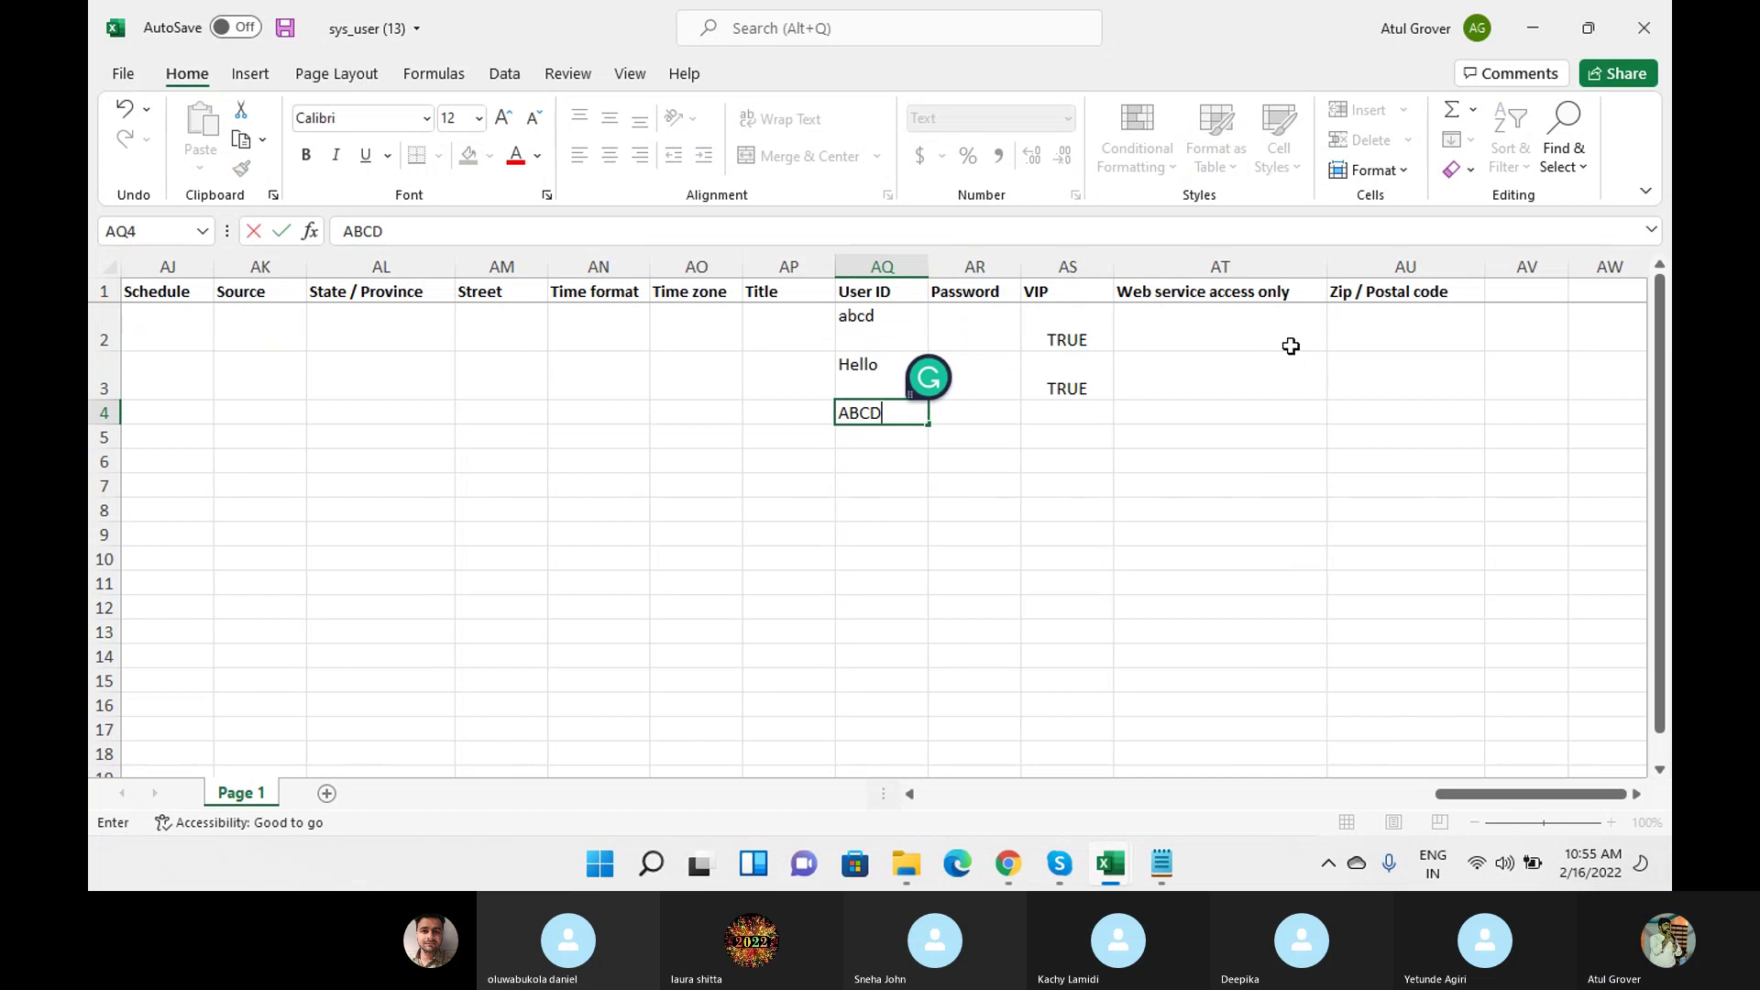
pyautogui.press('Return')
pyautogui.click(889, 328)
pyautogui.click(888, 417)
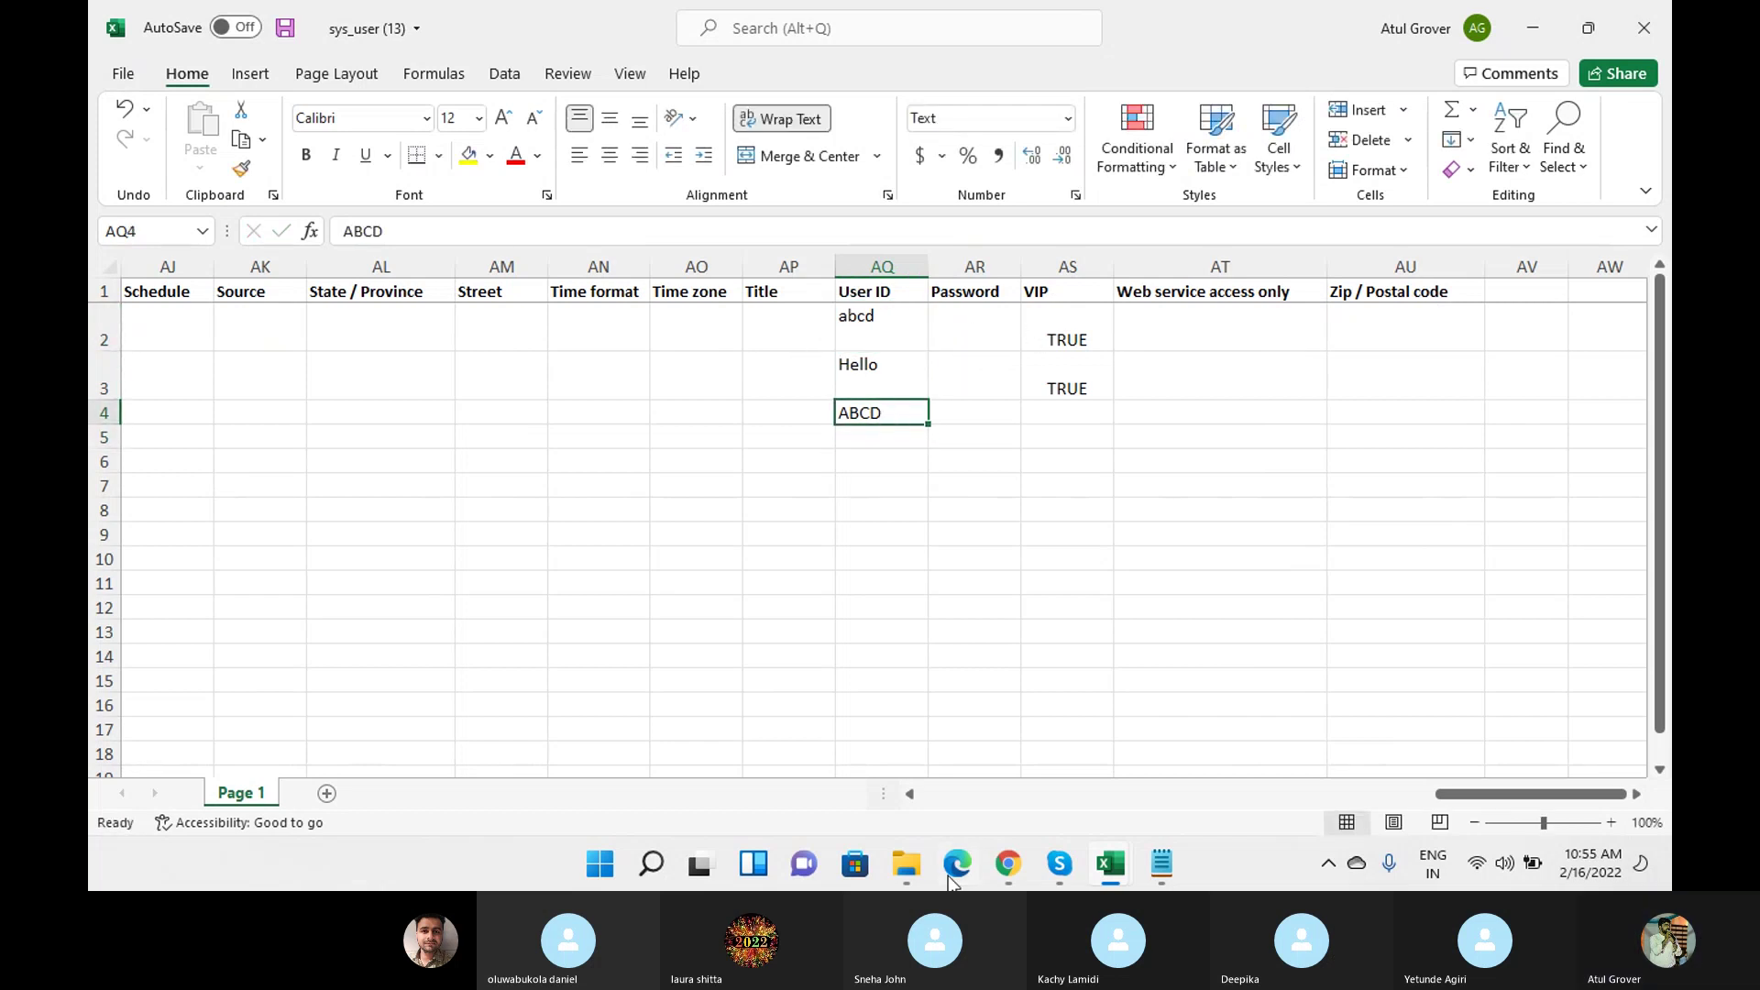
# Save the u_user_id field map with case-sensitive coalescing on.
pyautogui.click(1007, 864)
pyautogui.click(1162, 423)
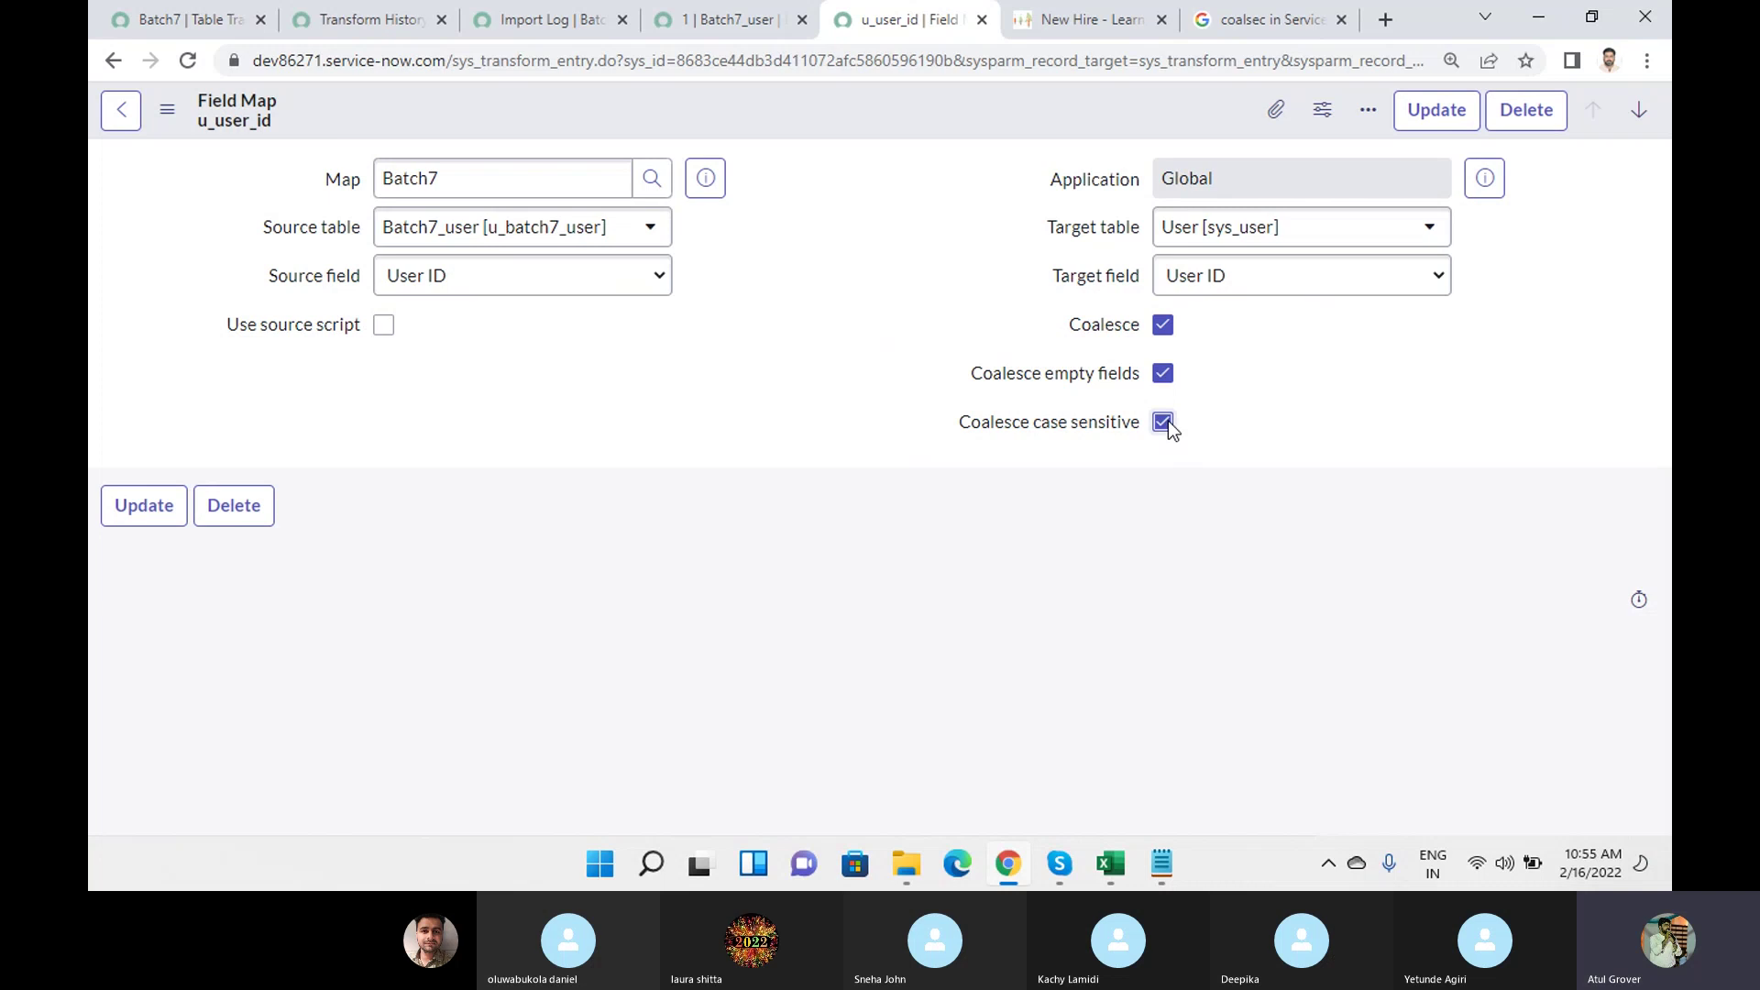
pyautogui.rightClick(896, 116)
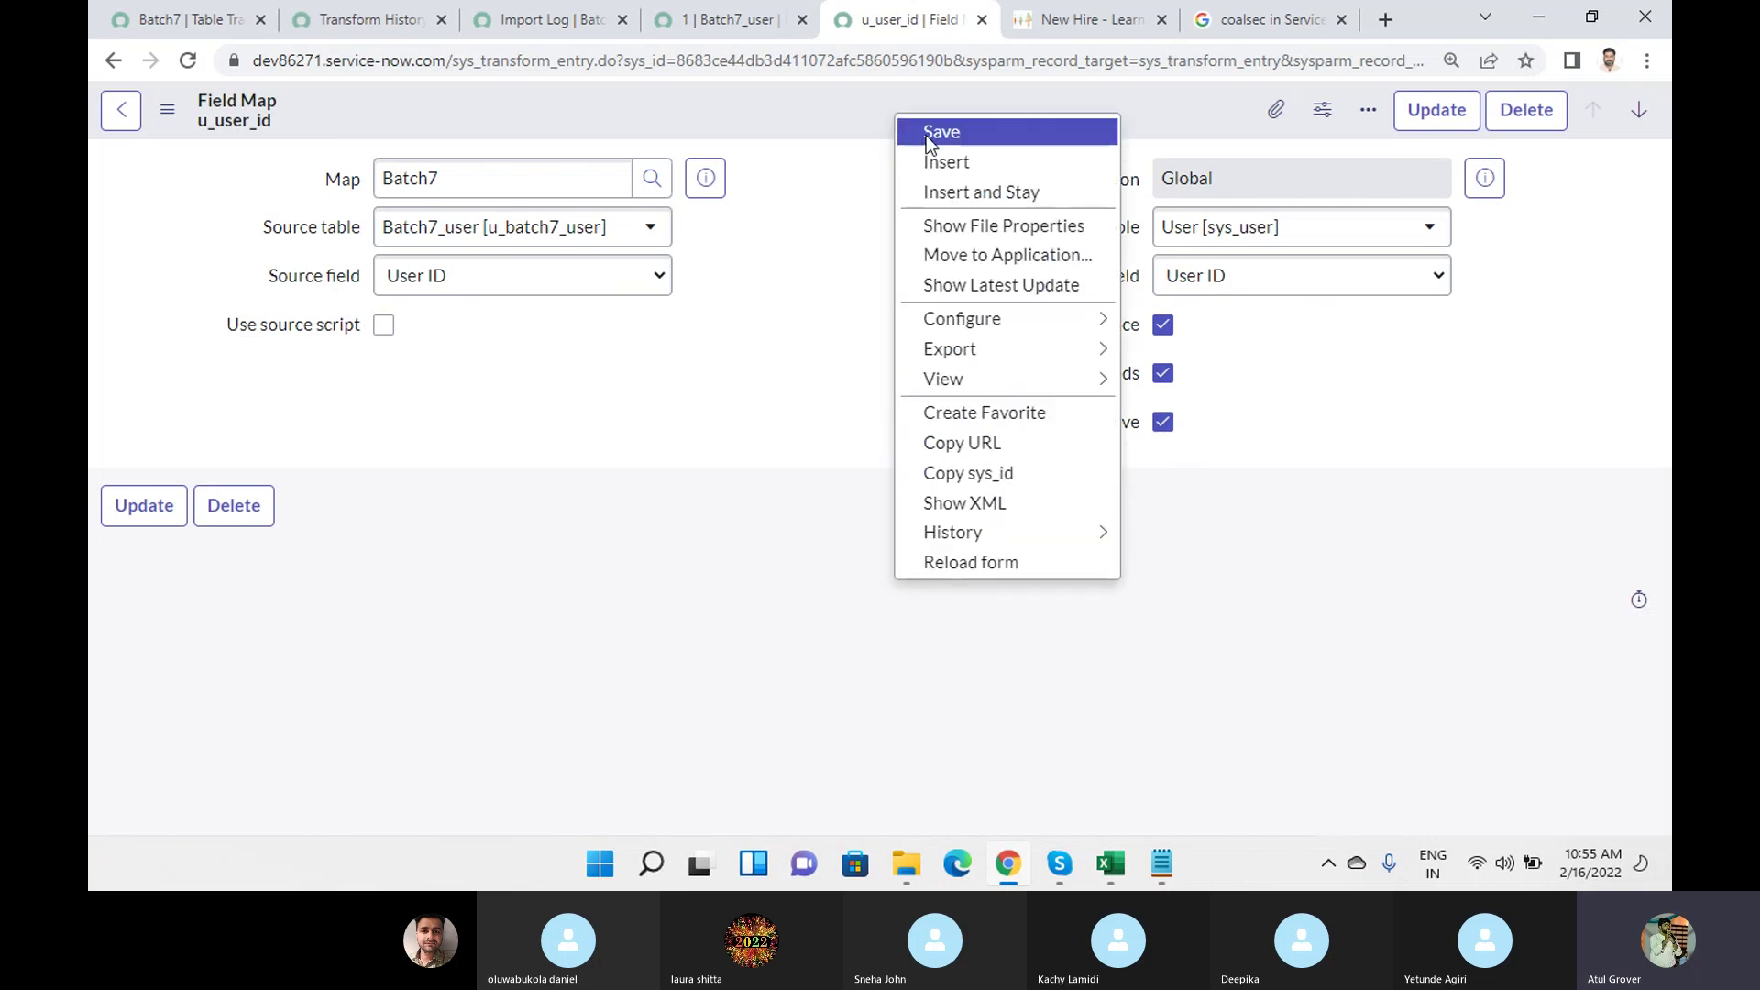
pyautogui.click(926, 136)
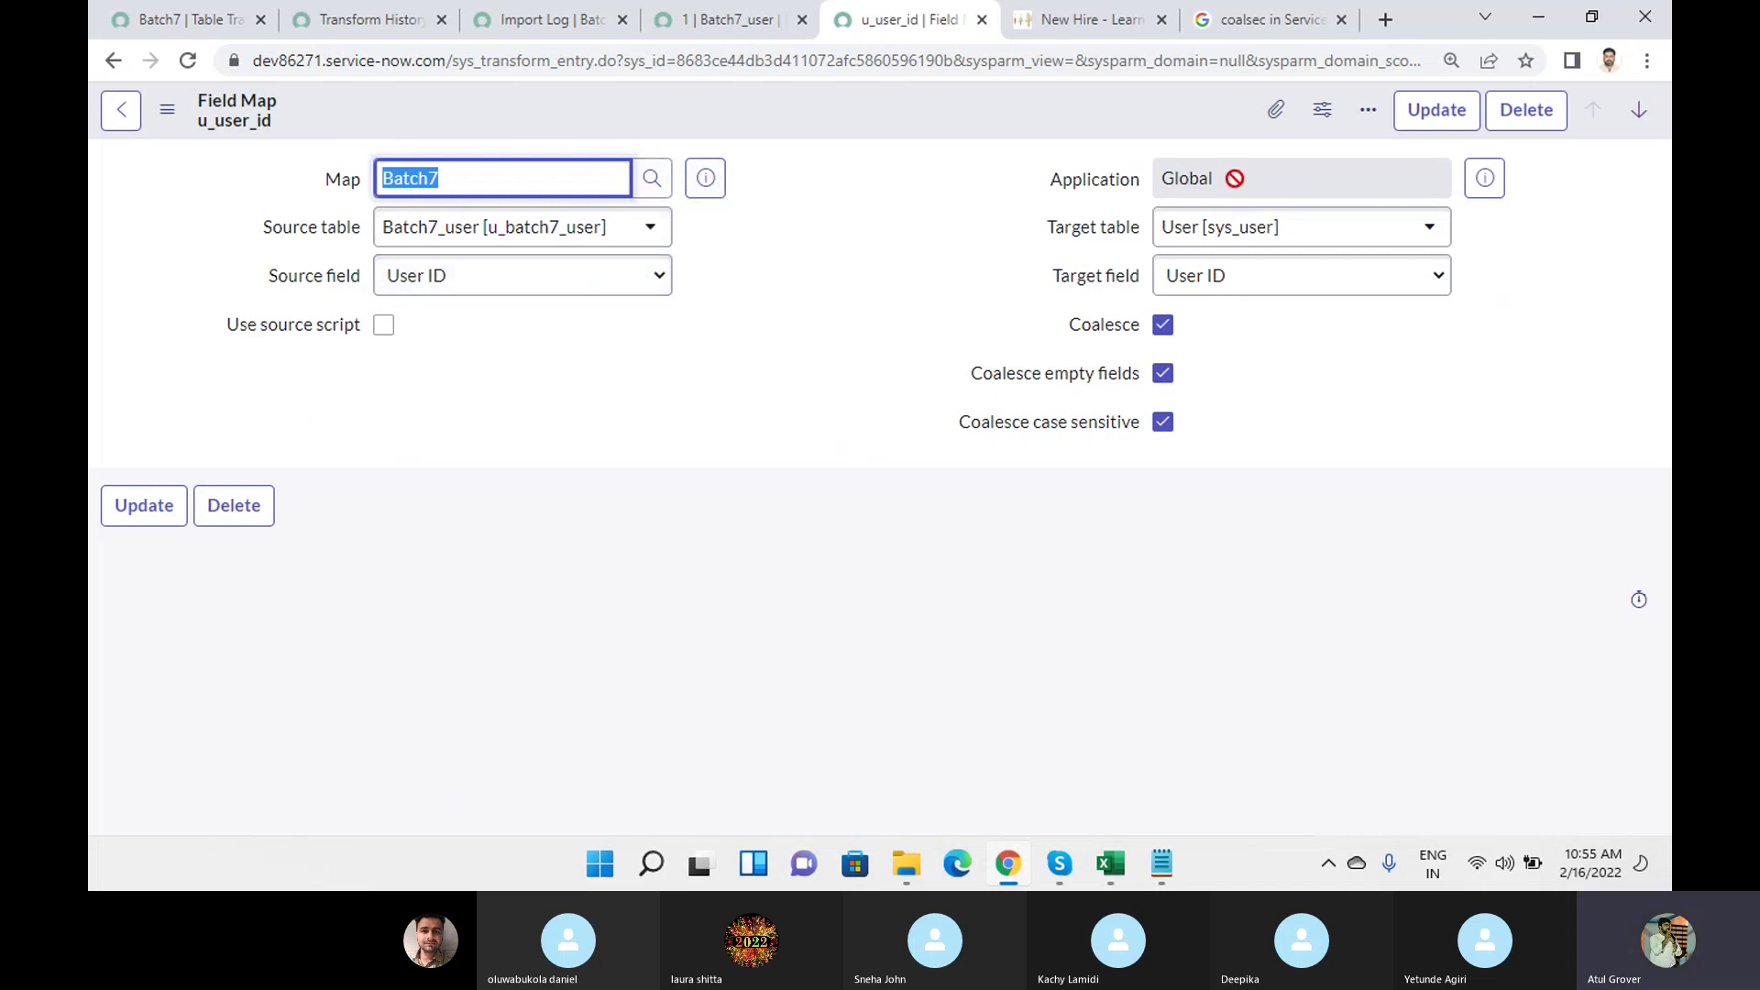
# On Batch7, enable Copy empty fields and Create new record on empty coalesce fields, then update.
pyautogui.click(176, 22)
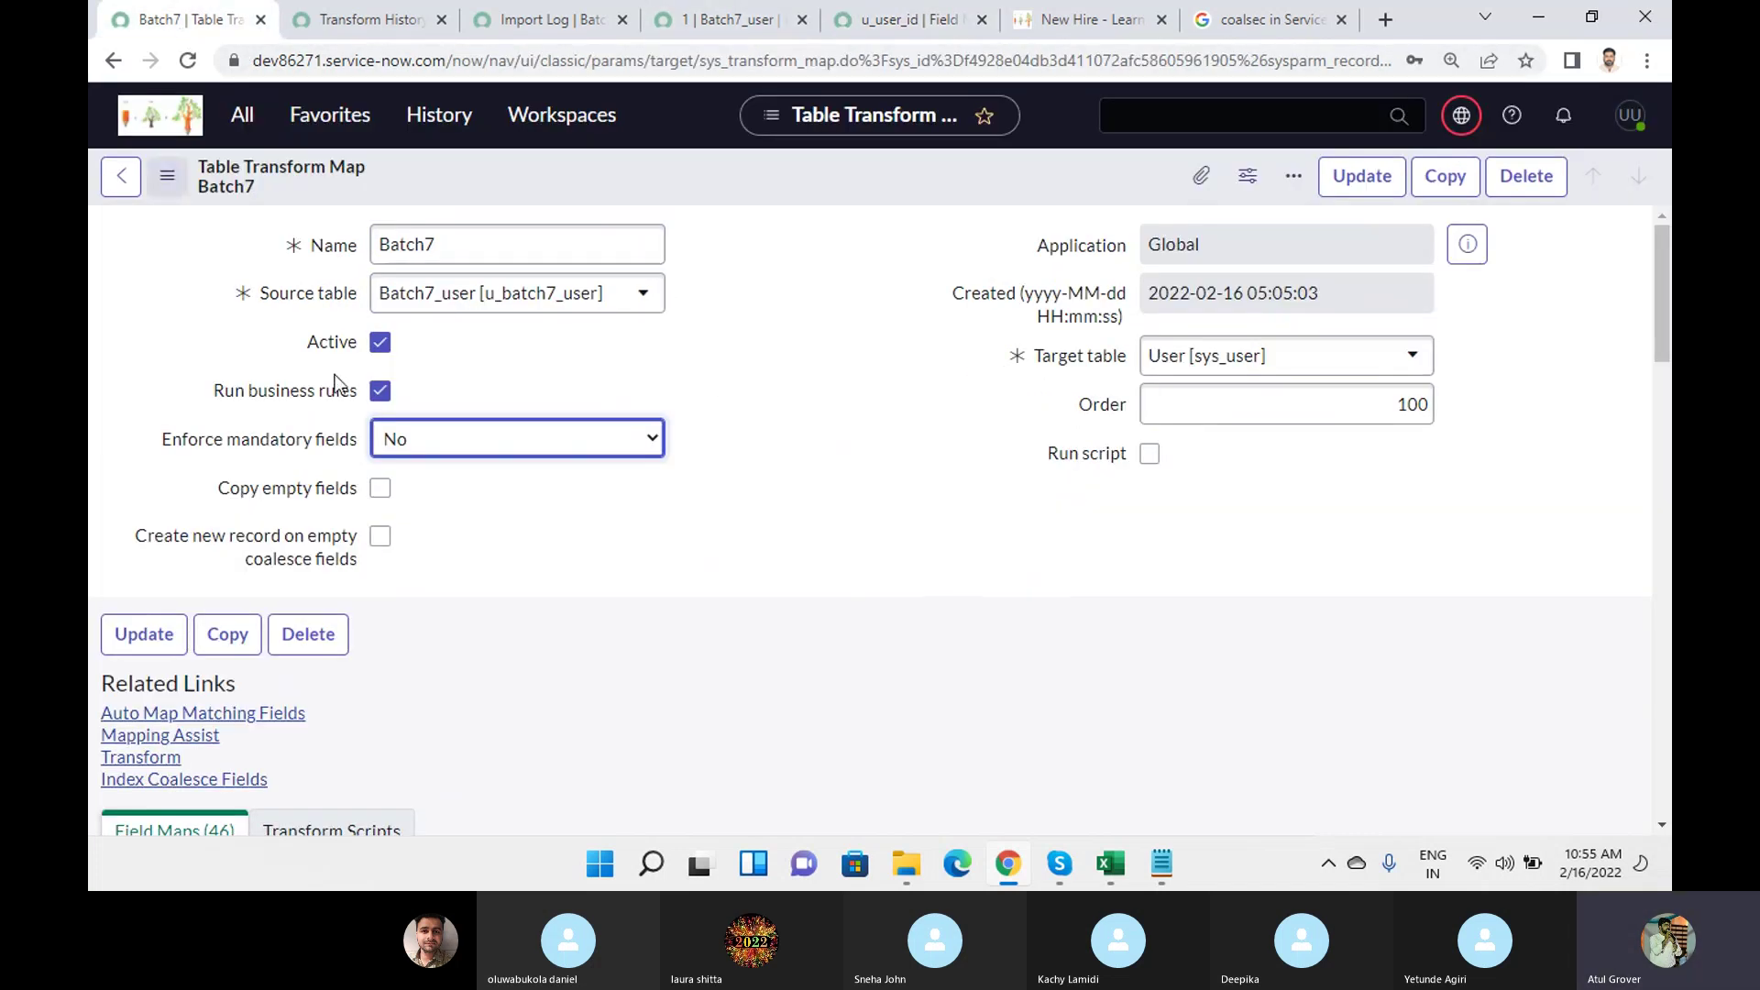
pyautogui.click(380, 488)
pyautogui.click(381, 537)
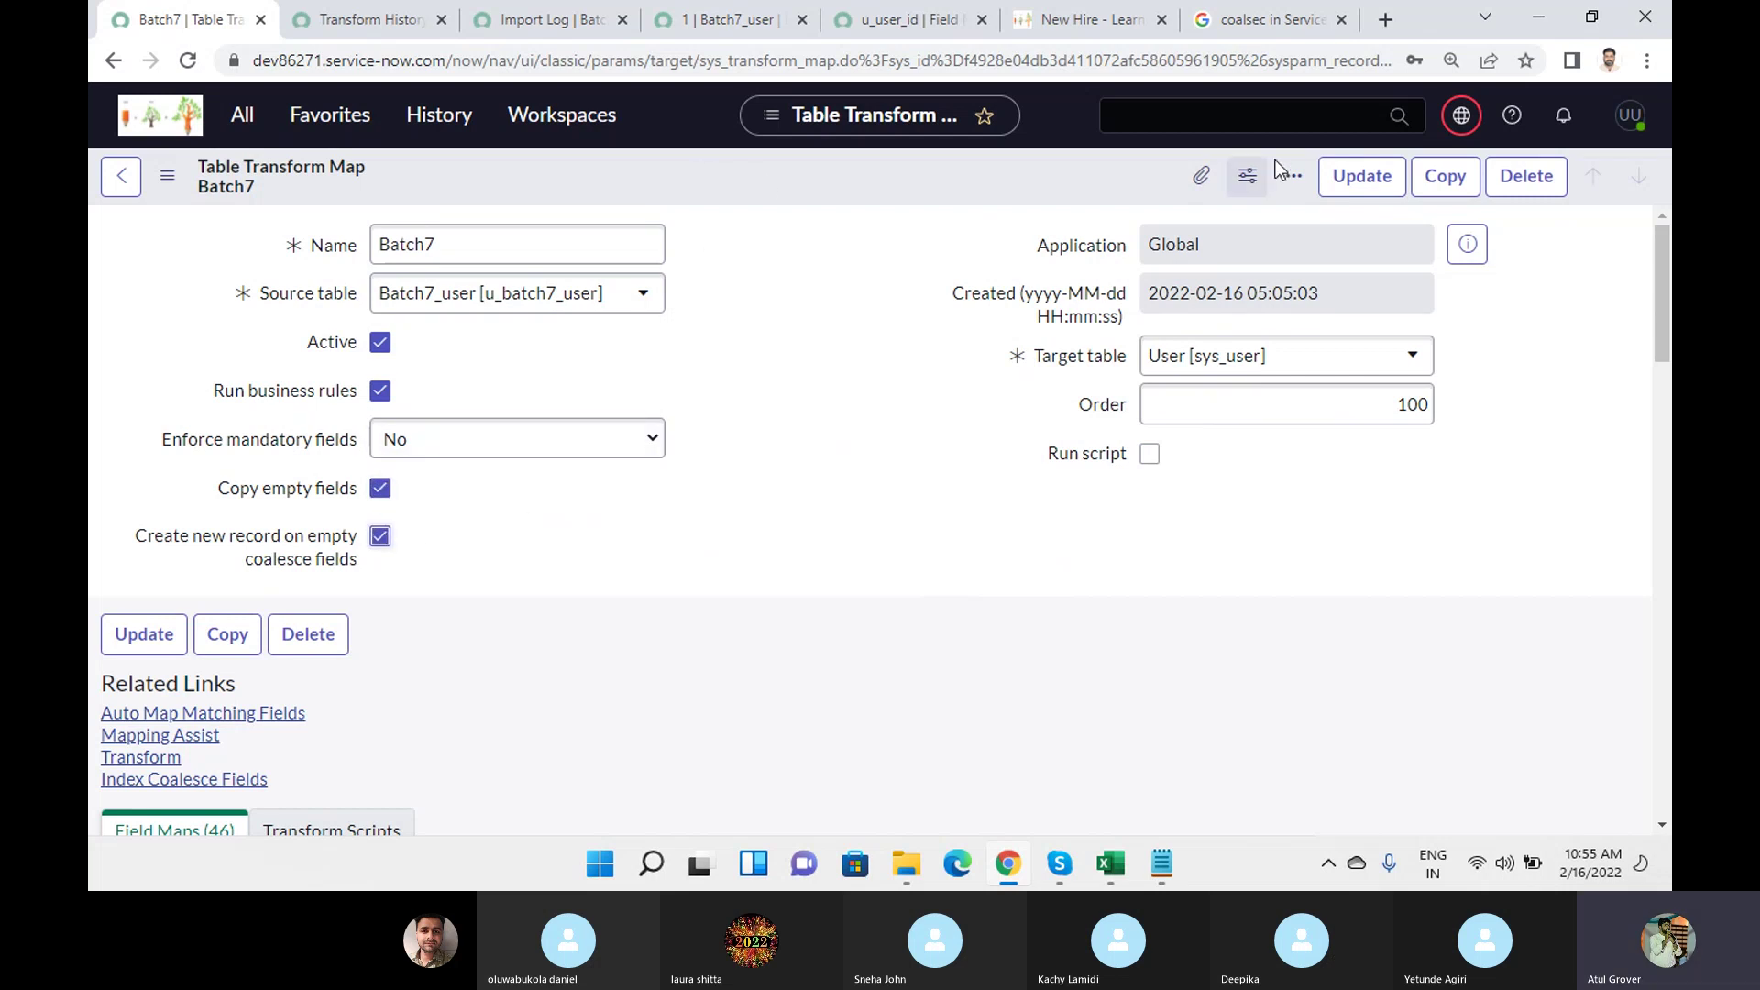
pyautogui.click(1375, 180)
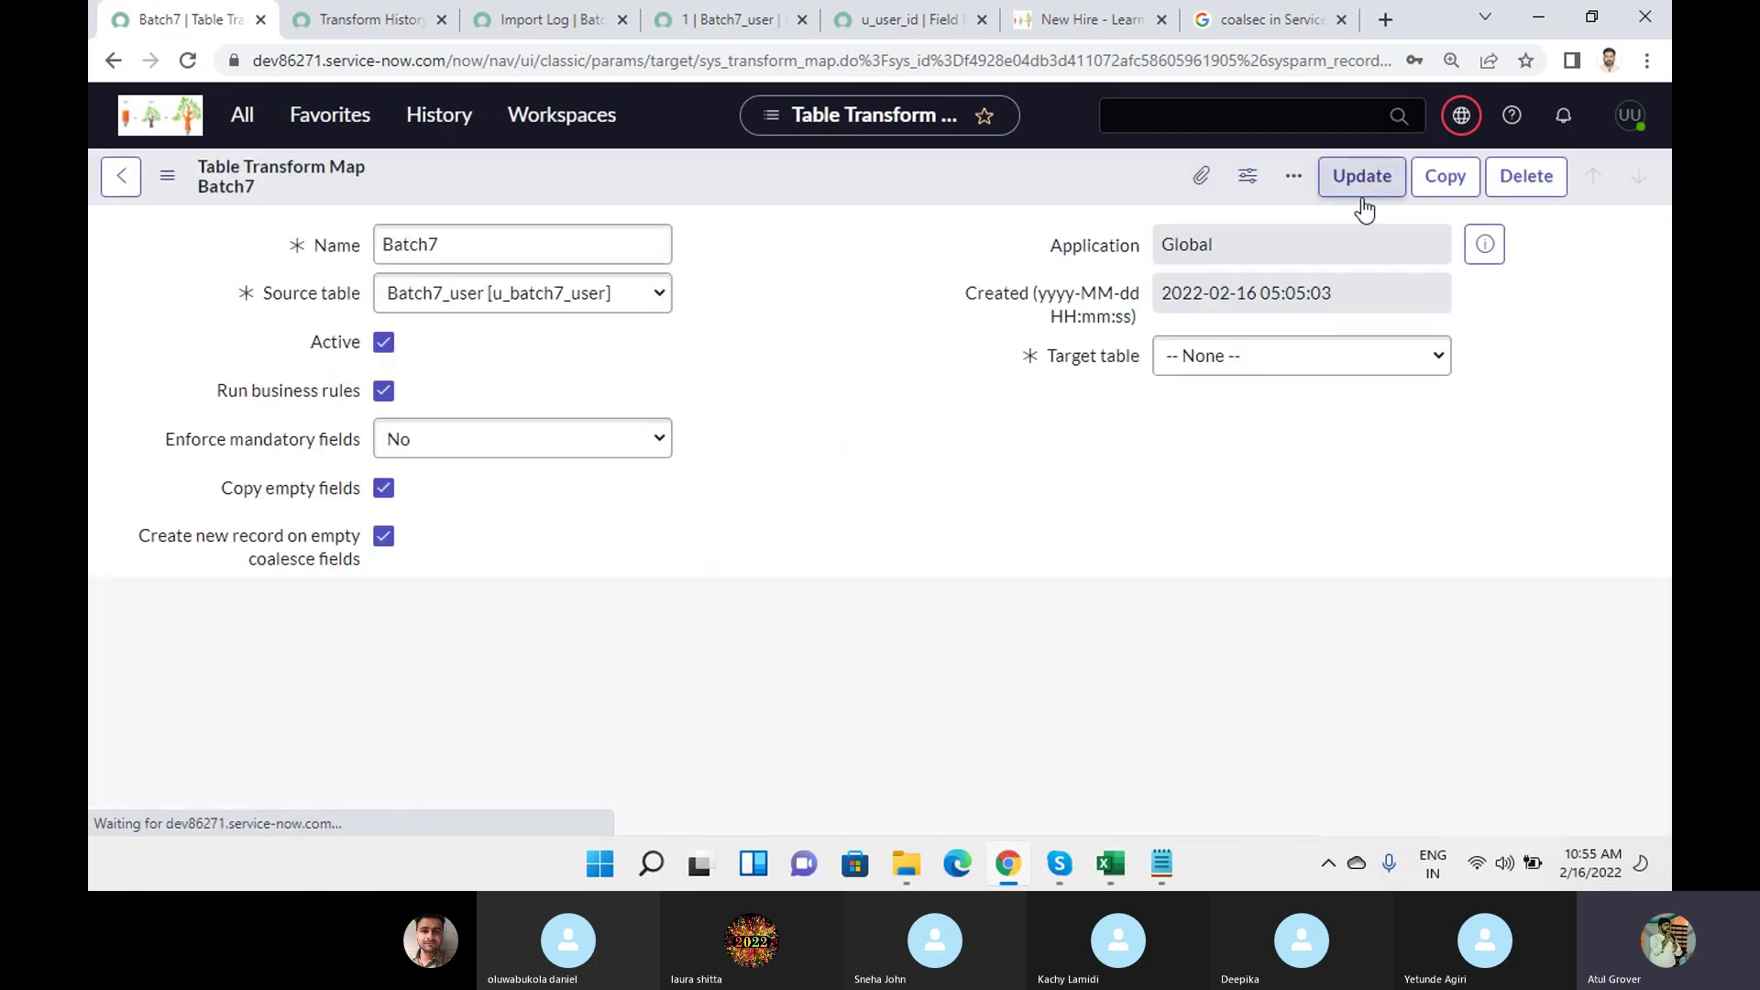
# Open Load Data by filtering the navigator for 'load da'.
pyautogui.click(243, 118)
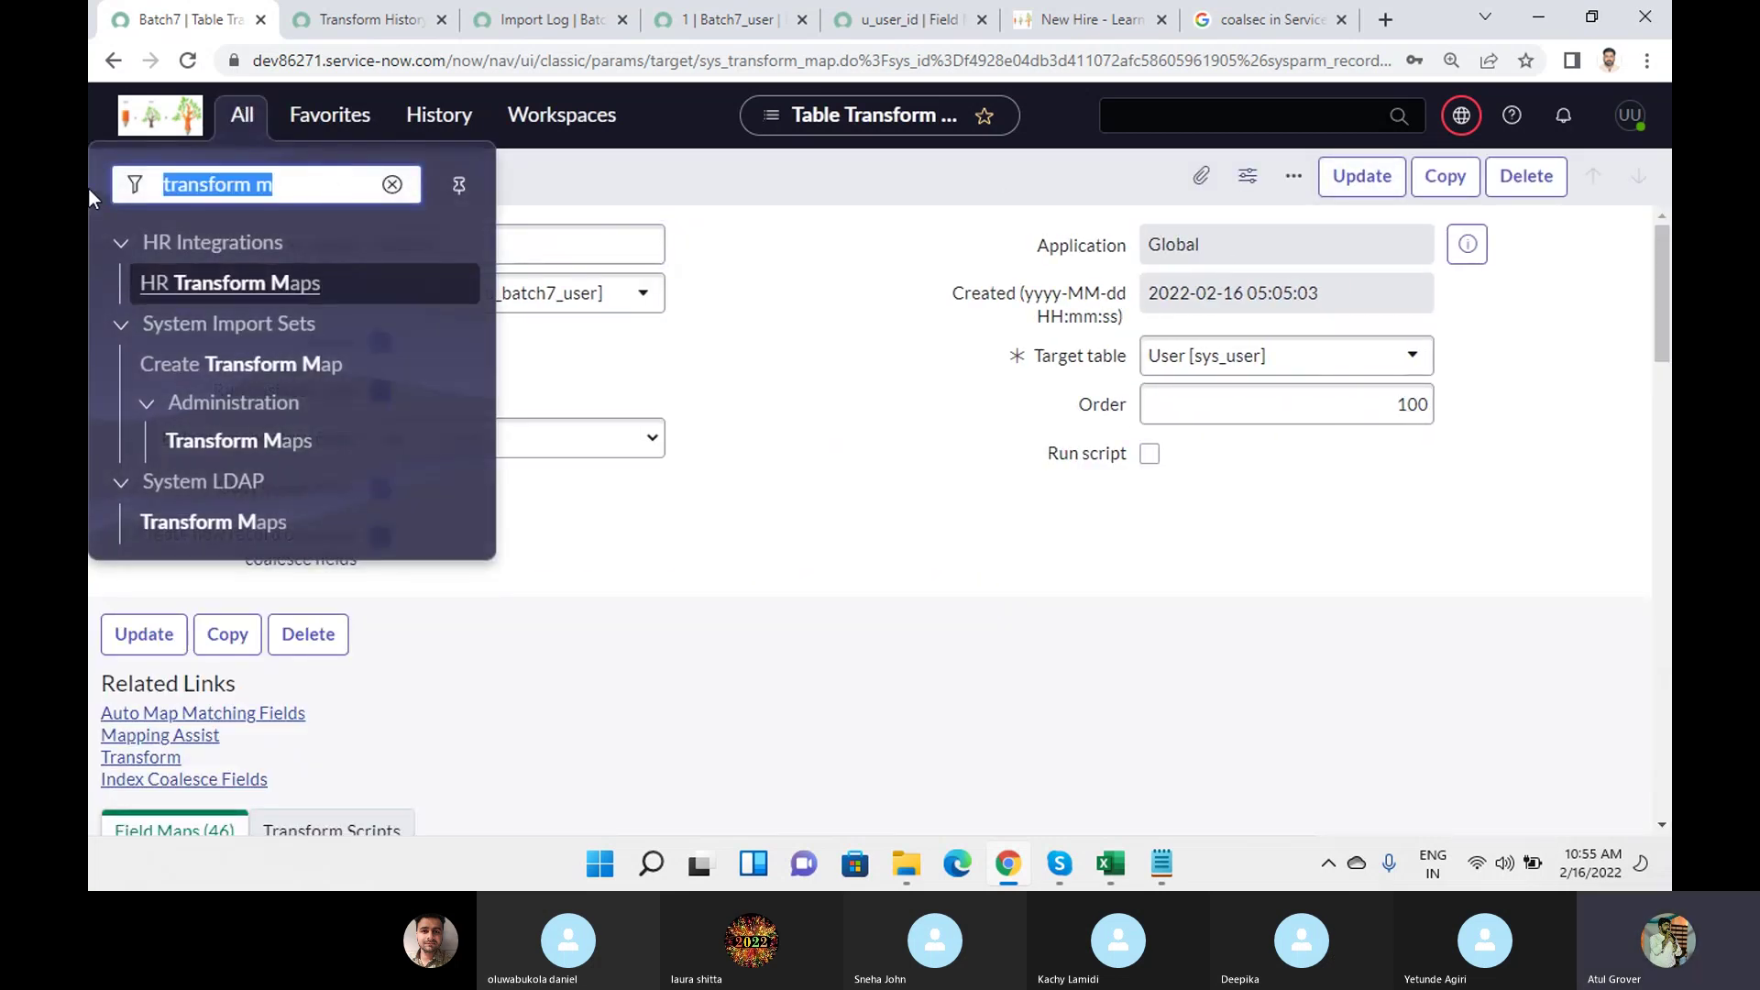
pyautogui.write('load da')
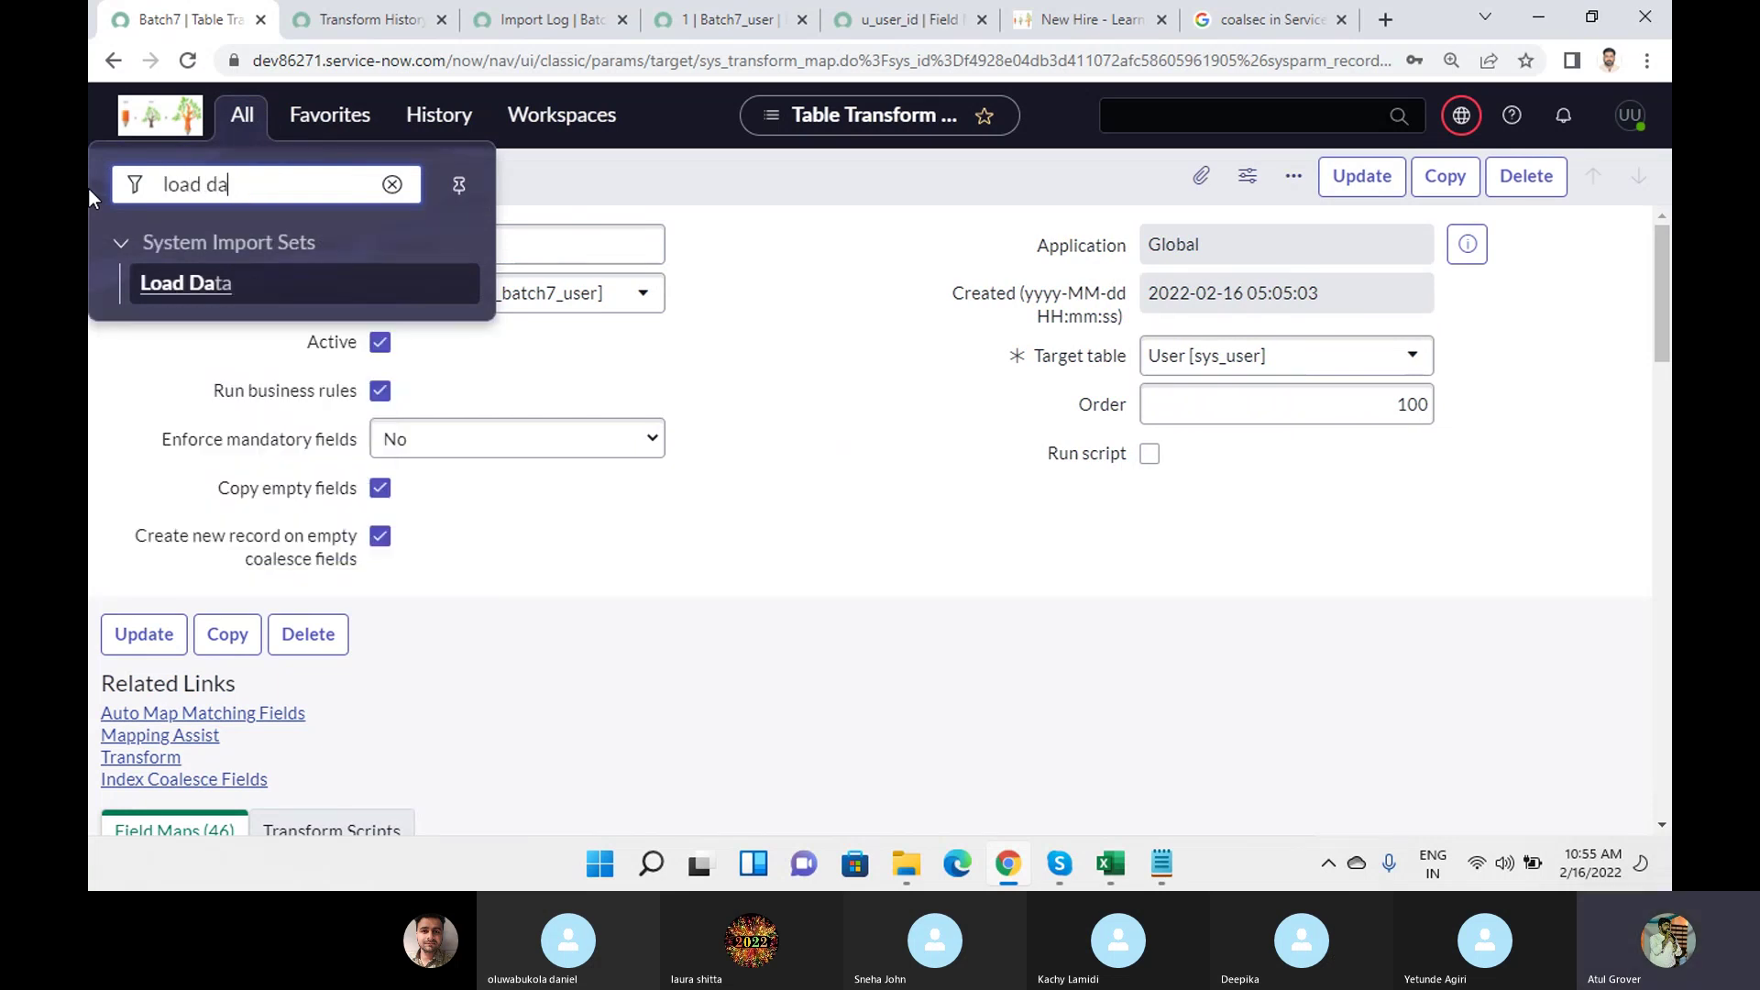
pyautogui.click(189, 284)
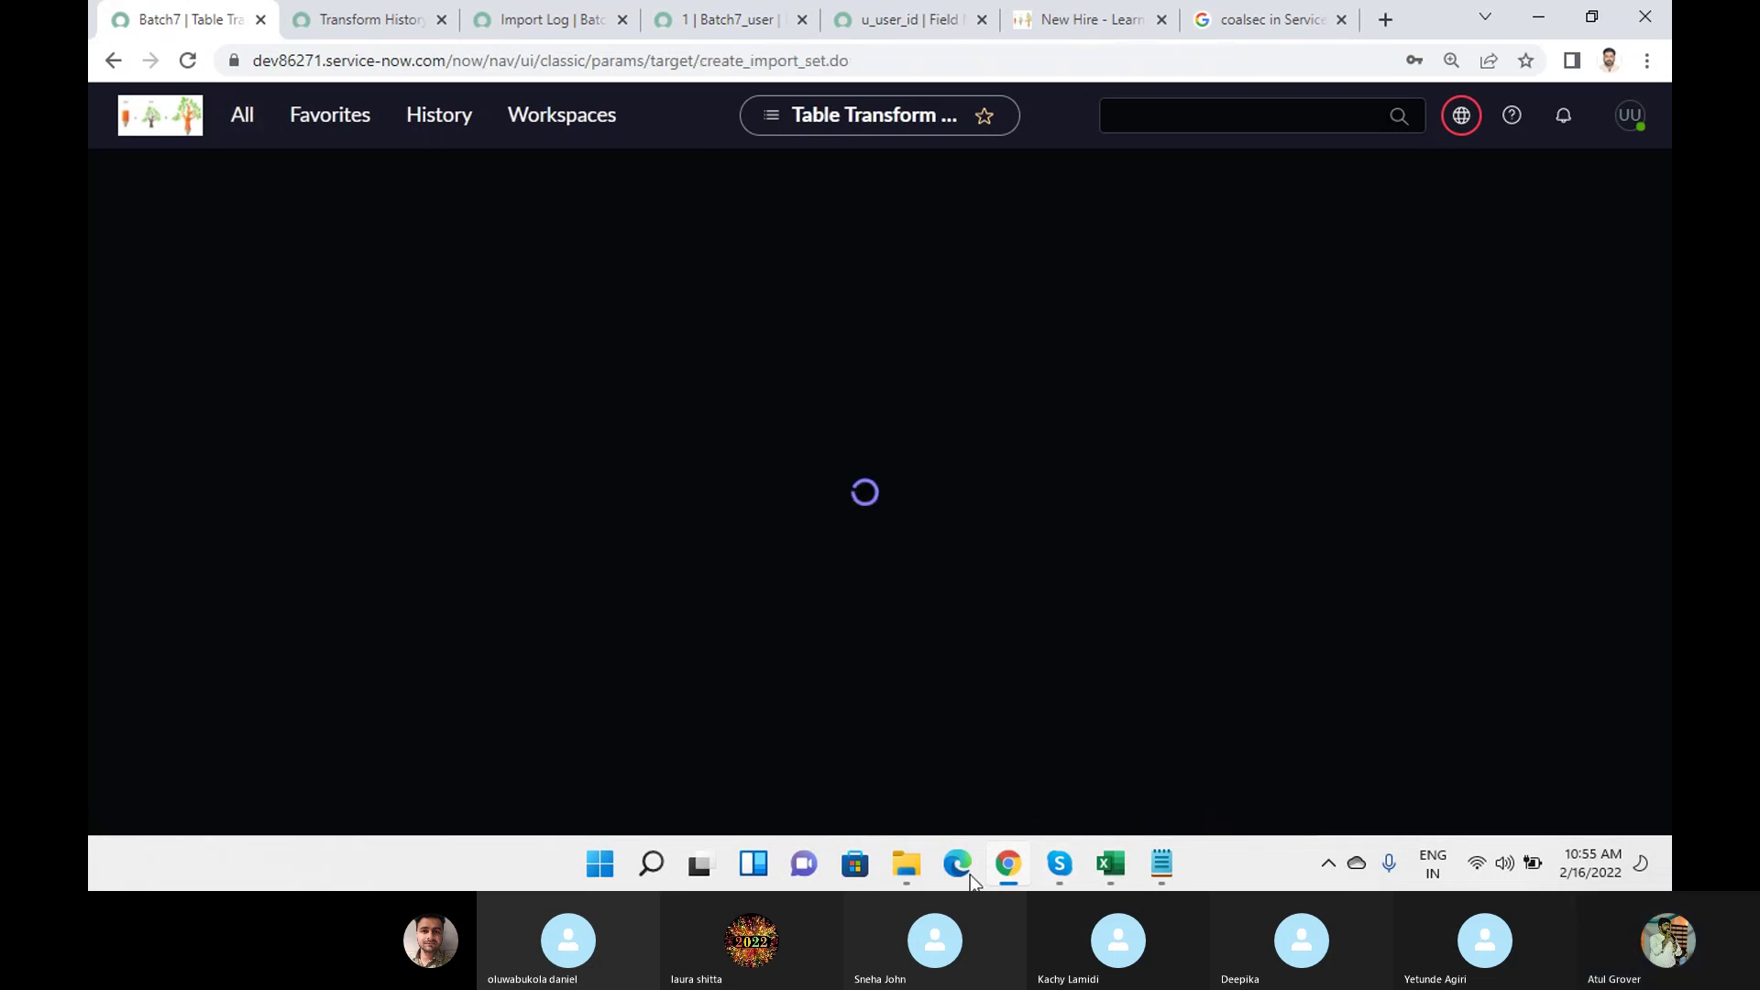
# Add User IDs ZYD in AQ5 and hello in AQ6 of sys_user (13).
pyautogui.moveTo(1123, 864)
pyautogui.click(1375, 761)
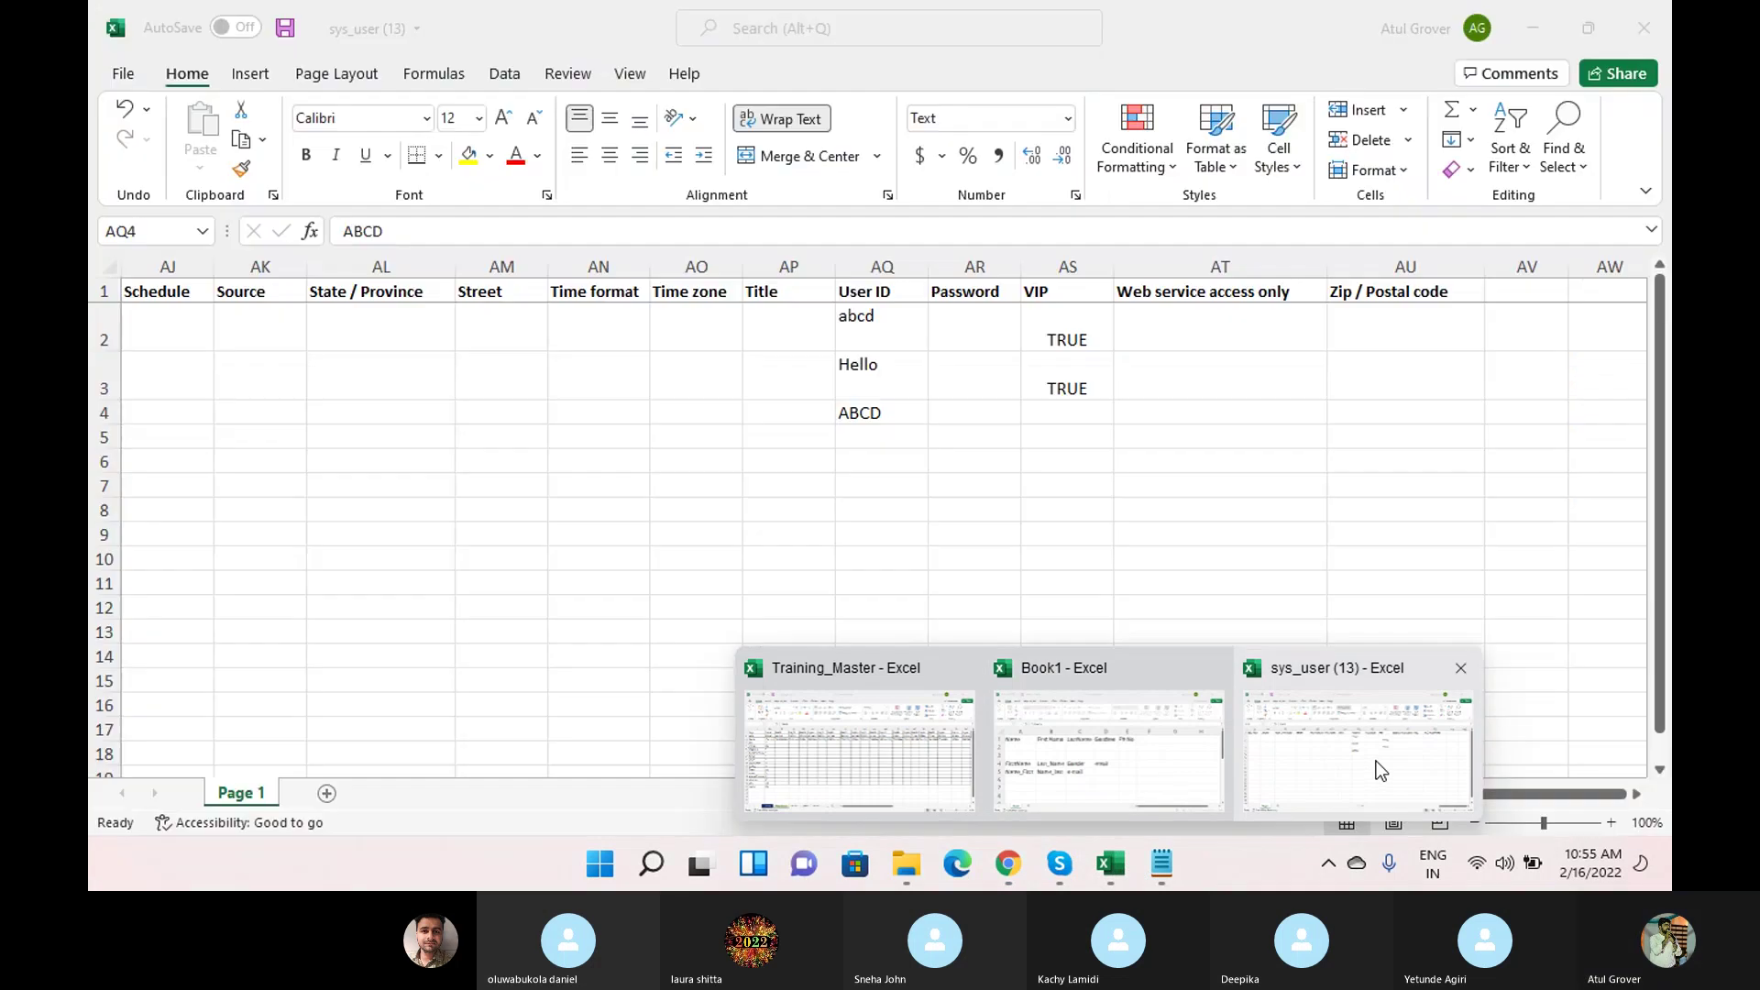
pyautogui.click(878, 431)
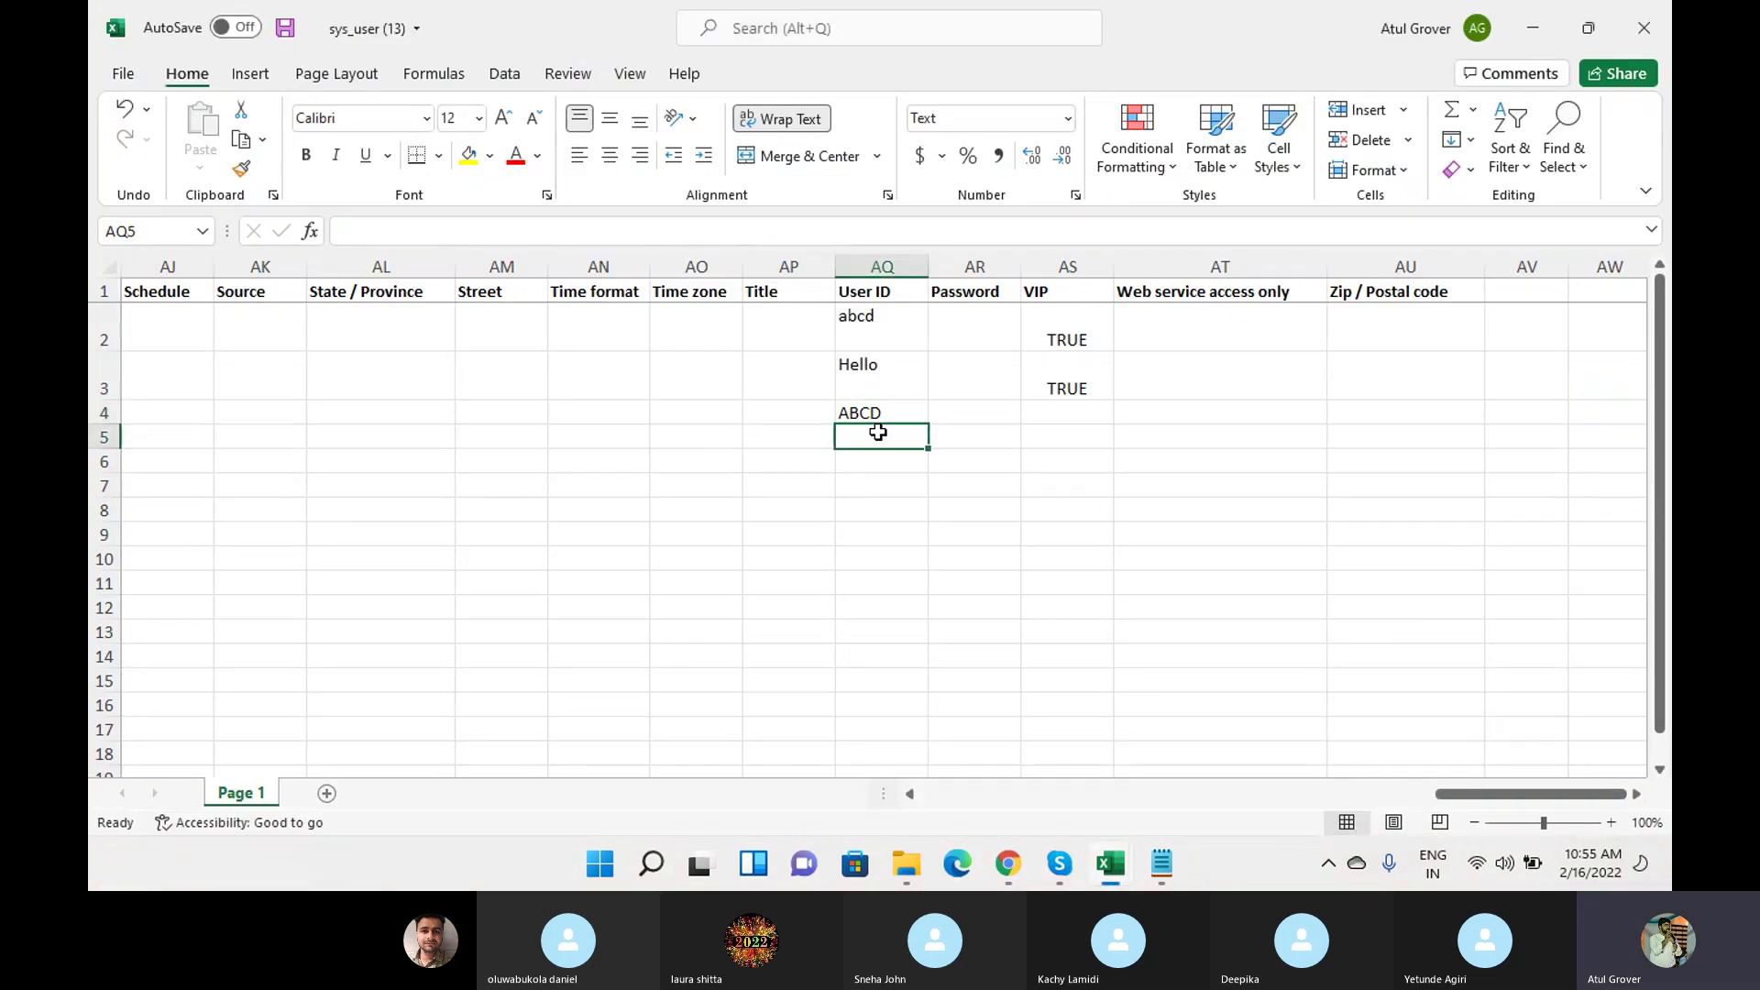
pyautogui.write('ZYD')
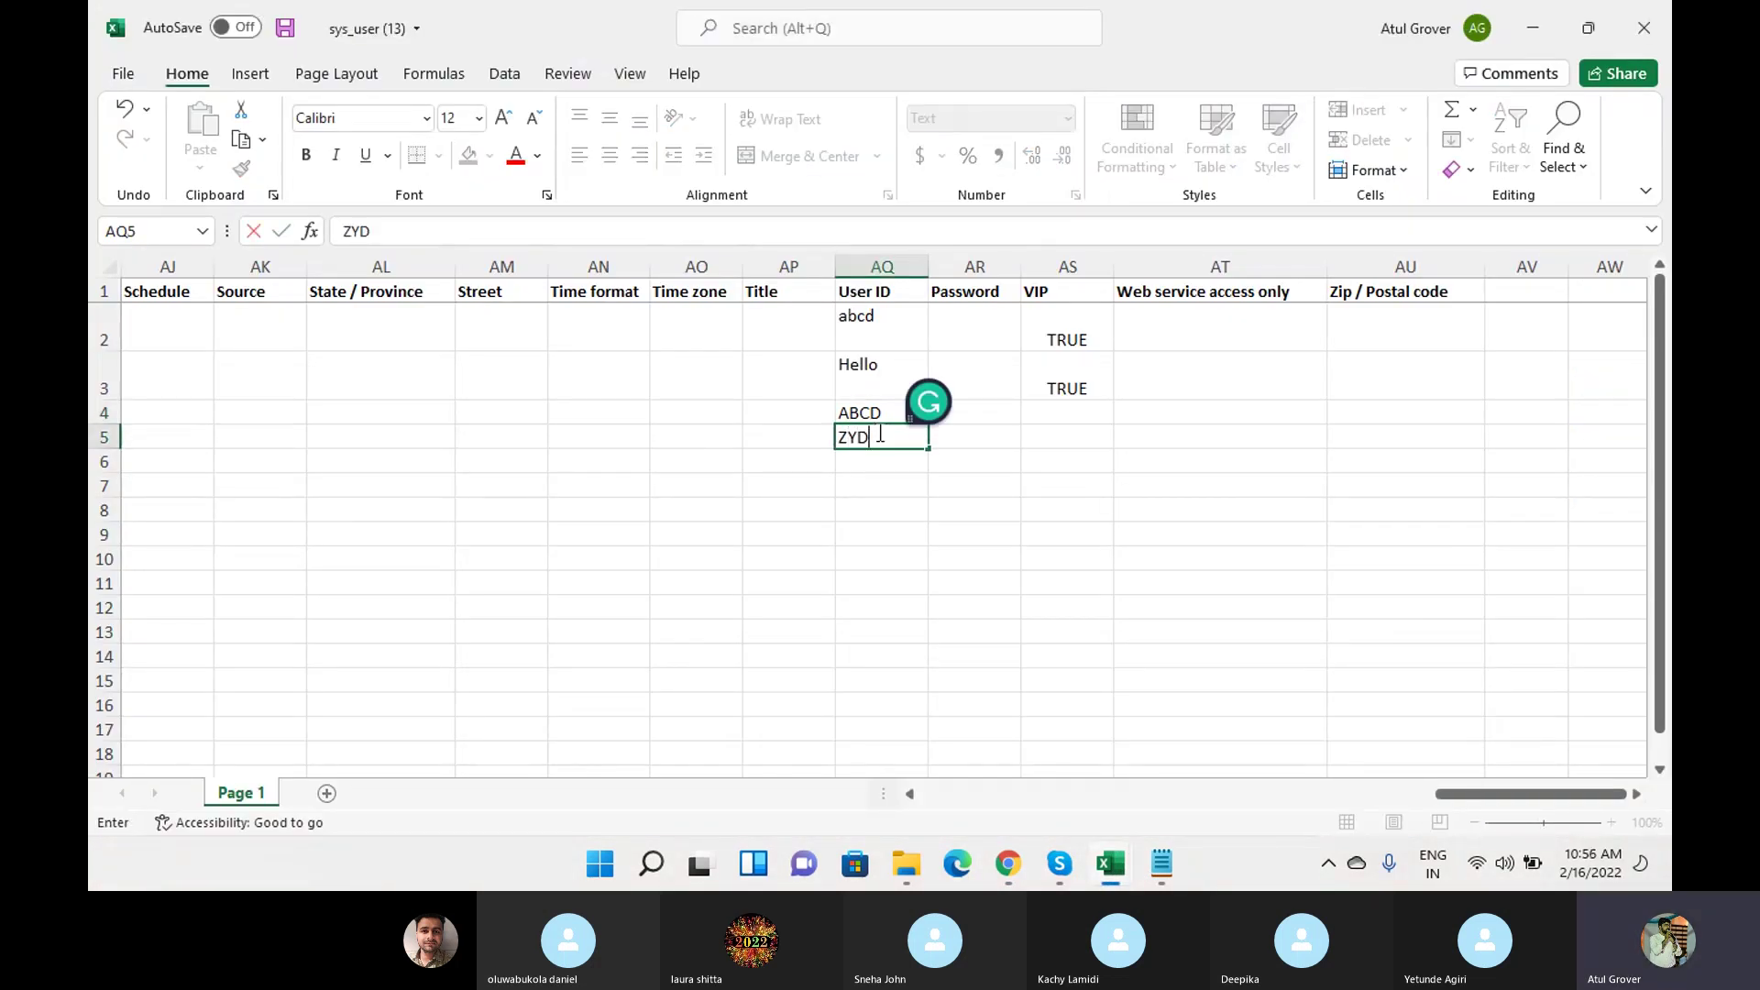
pyautogui.press('Return')
pyautogui.write('hello')
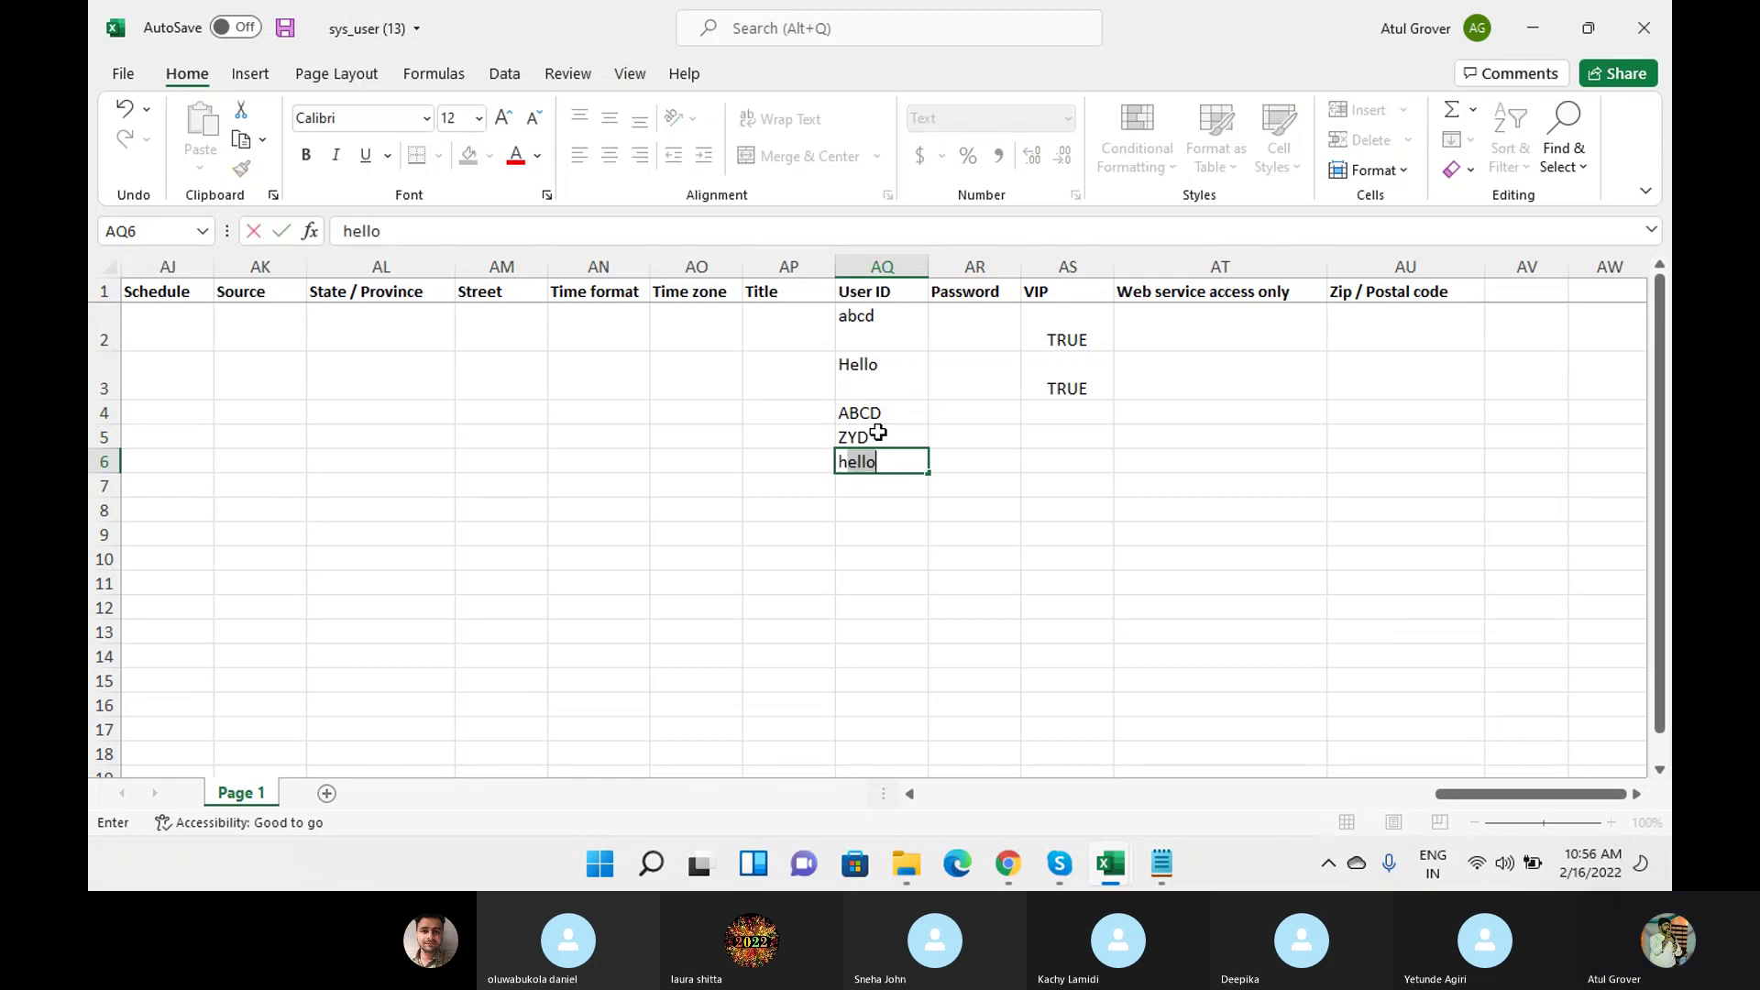
pyautogui.press('Return')
# Save the workbook and check User IDs AQ2–AQ6: abcd, Hello, ABCD, ZYD, hello.
pyautogui.moveTo(862, 320); pyautogui.dragTo(852, 451)
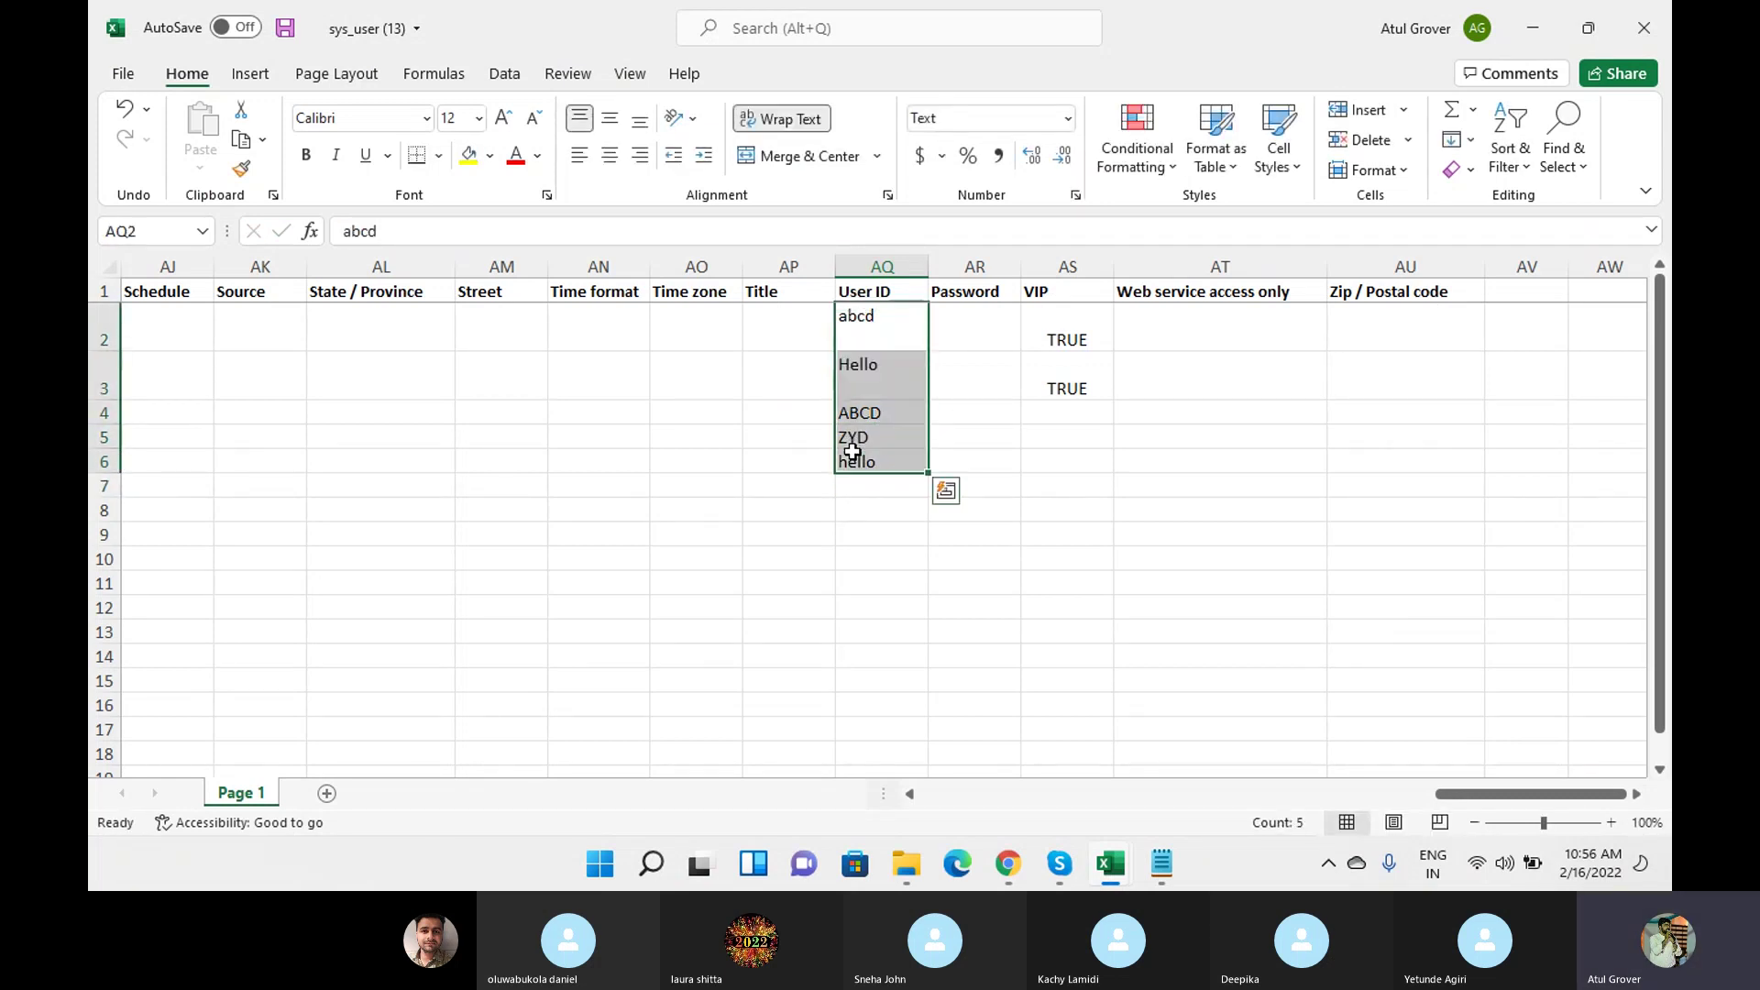
pyautogui.click(291, 29)
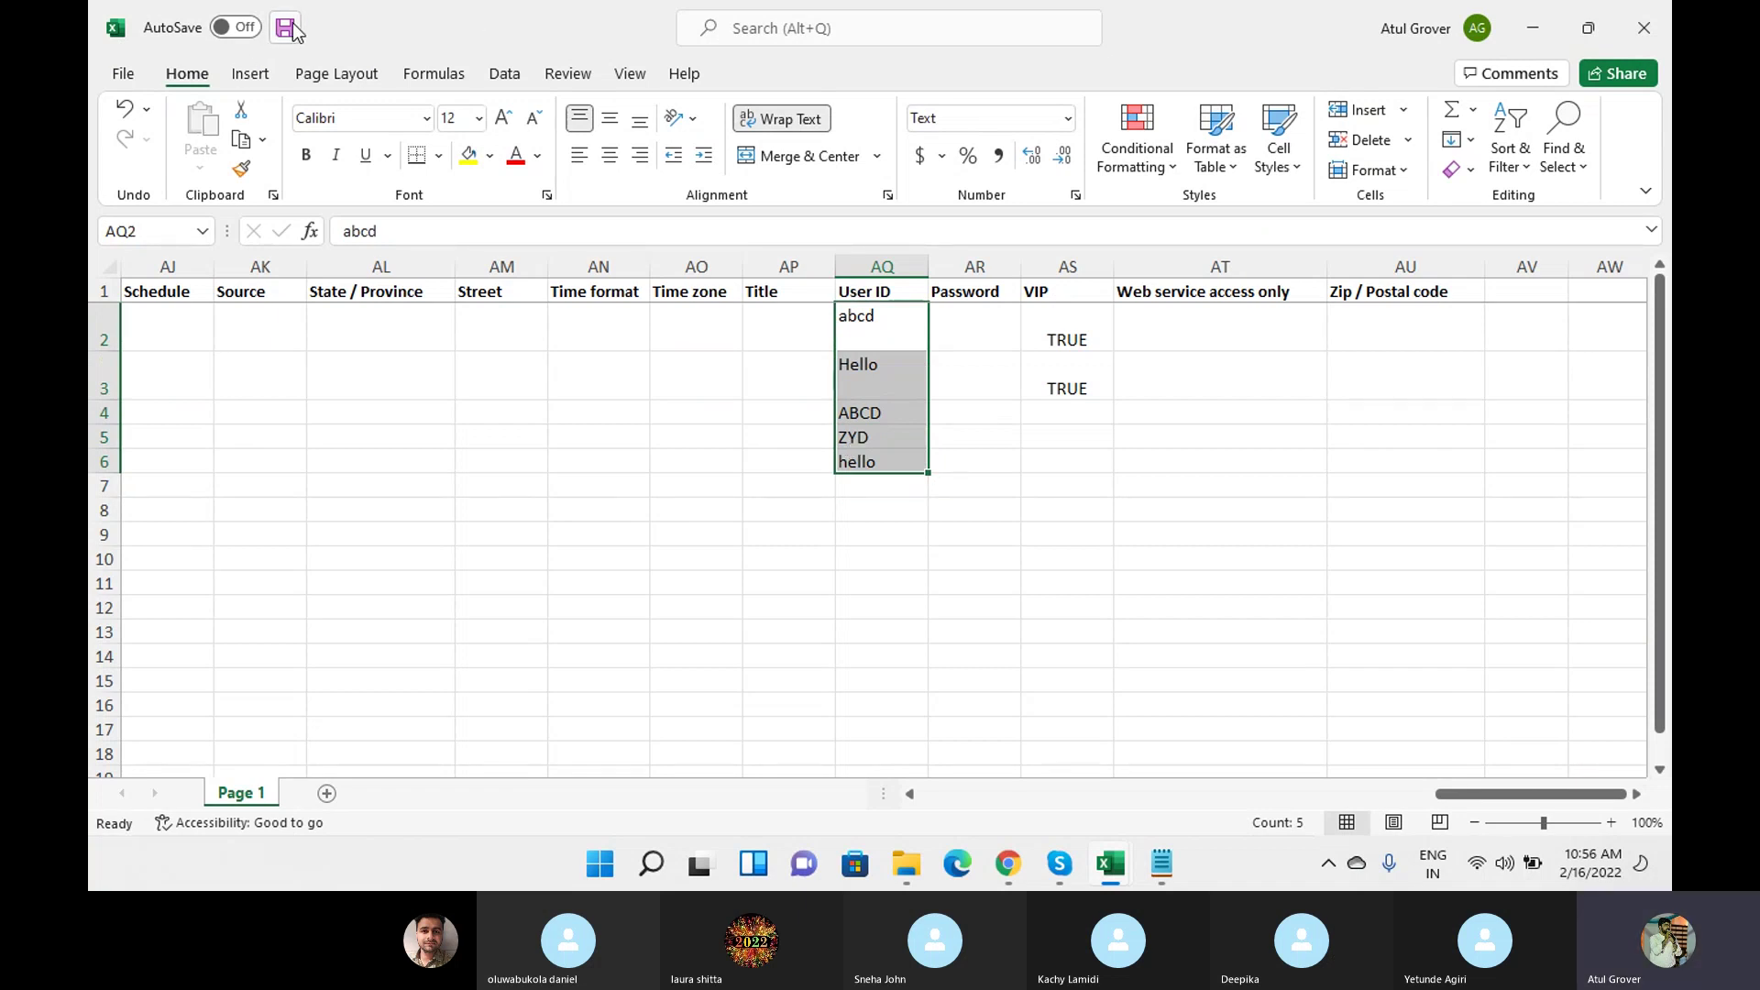
pyautogui.moveTo(903, 314); pyautogui.dragTo(886, 464)
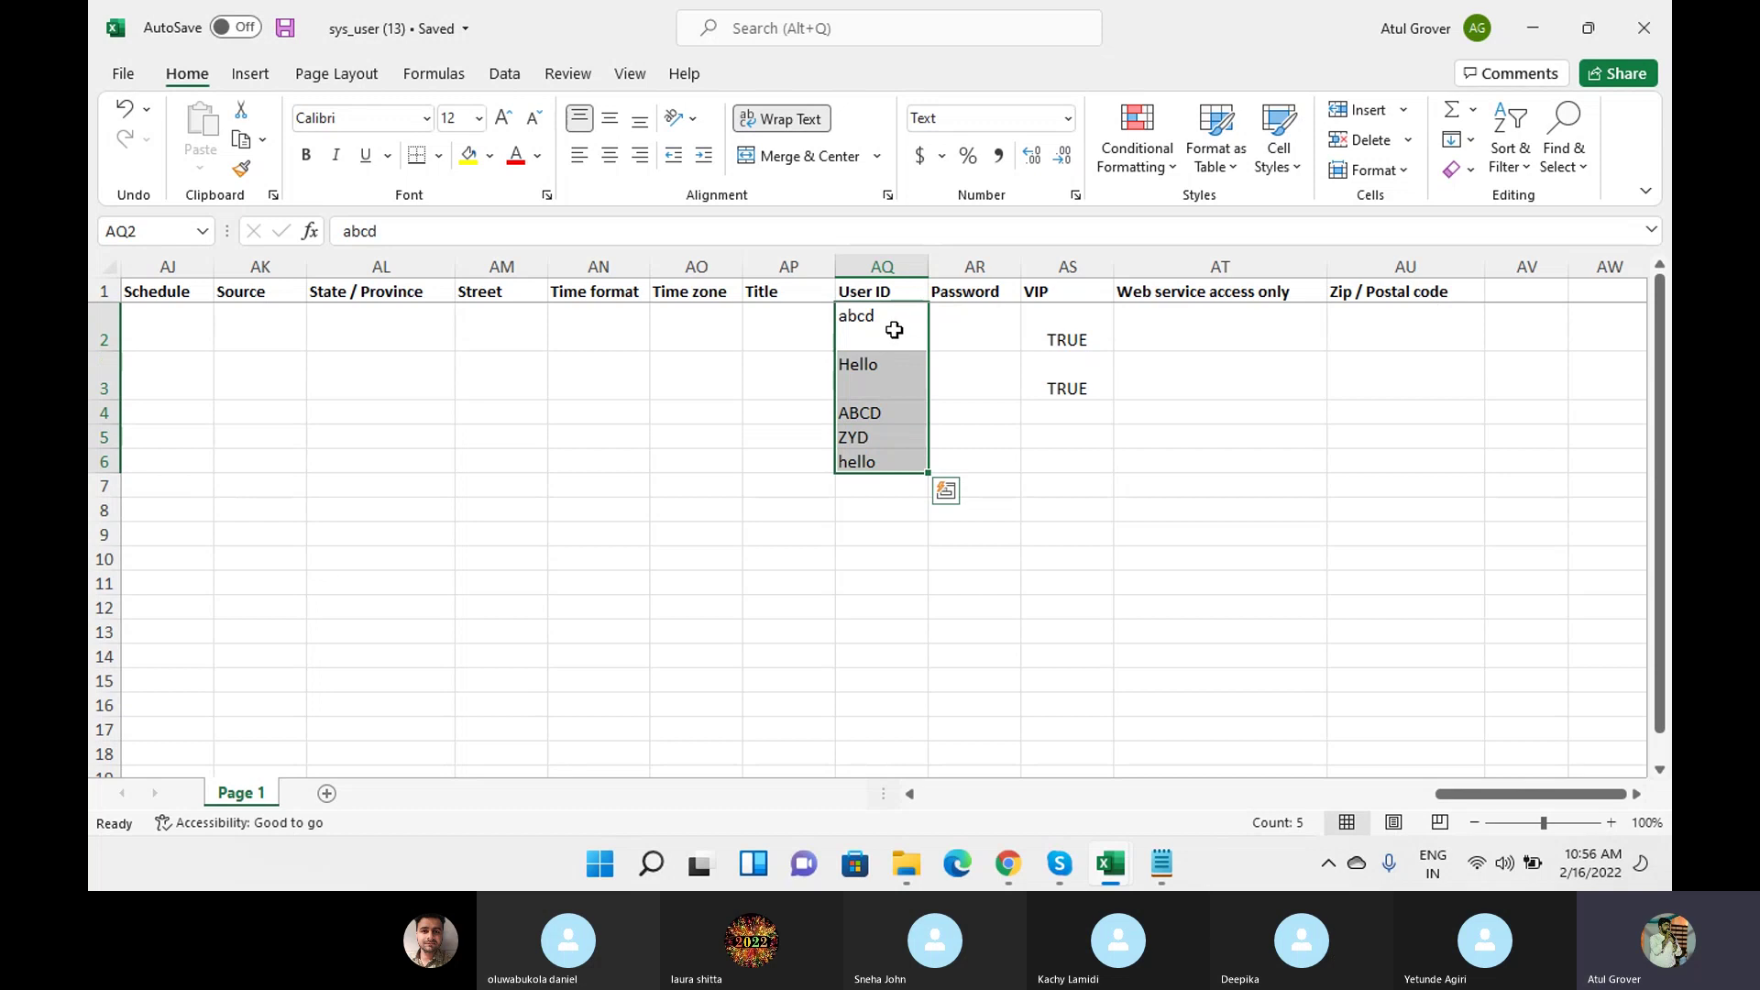
pyautogui.click(894, 330)
pyautogui.click(889, 381)
pyautogui.click(892, 411)
pyautogui.click(891, 437)
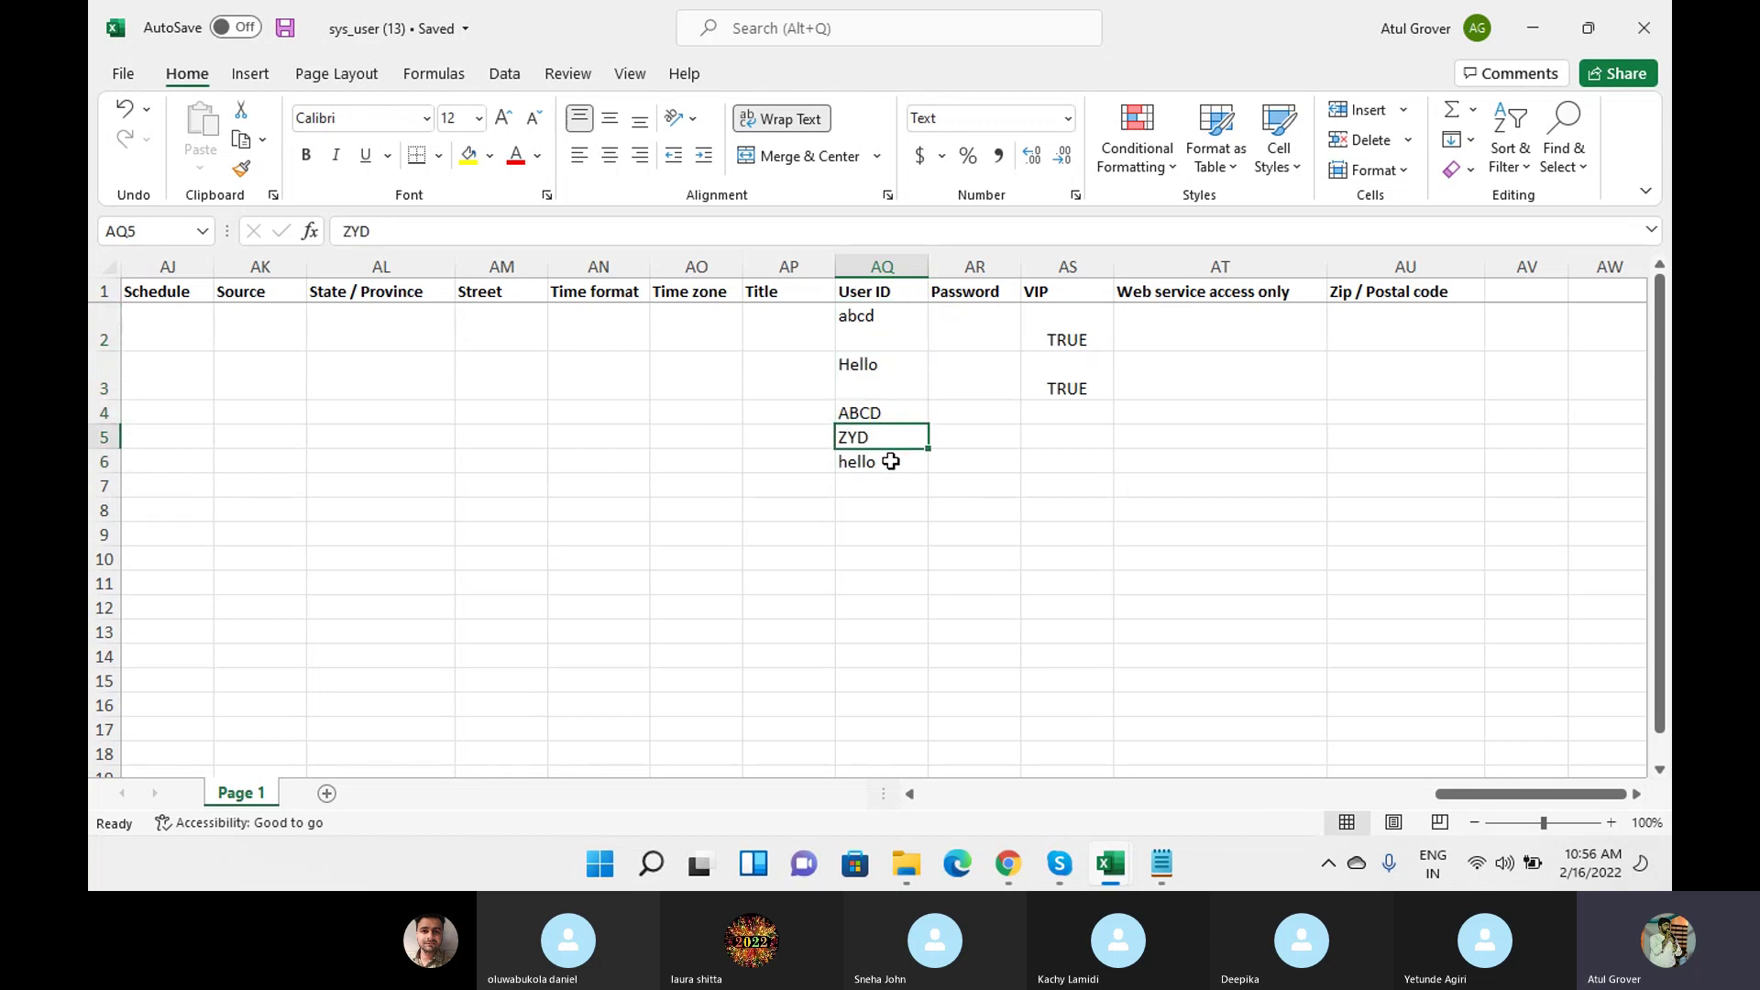
pyautogui.click(891, 461)
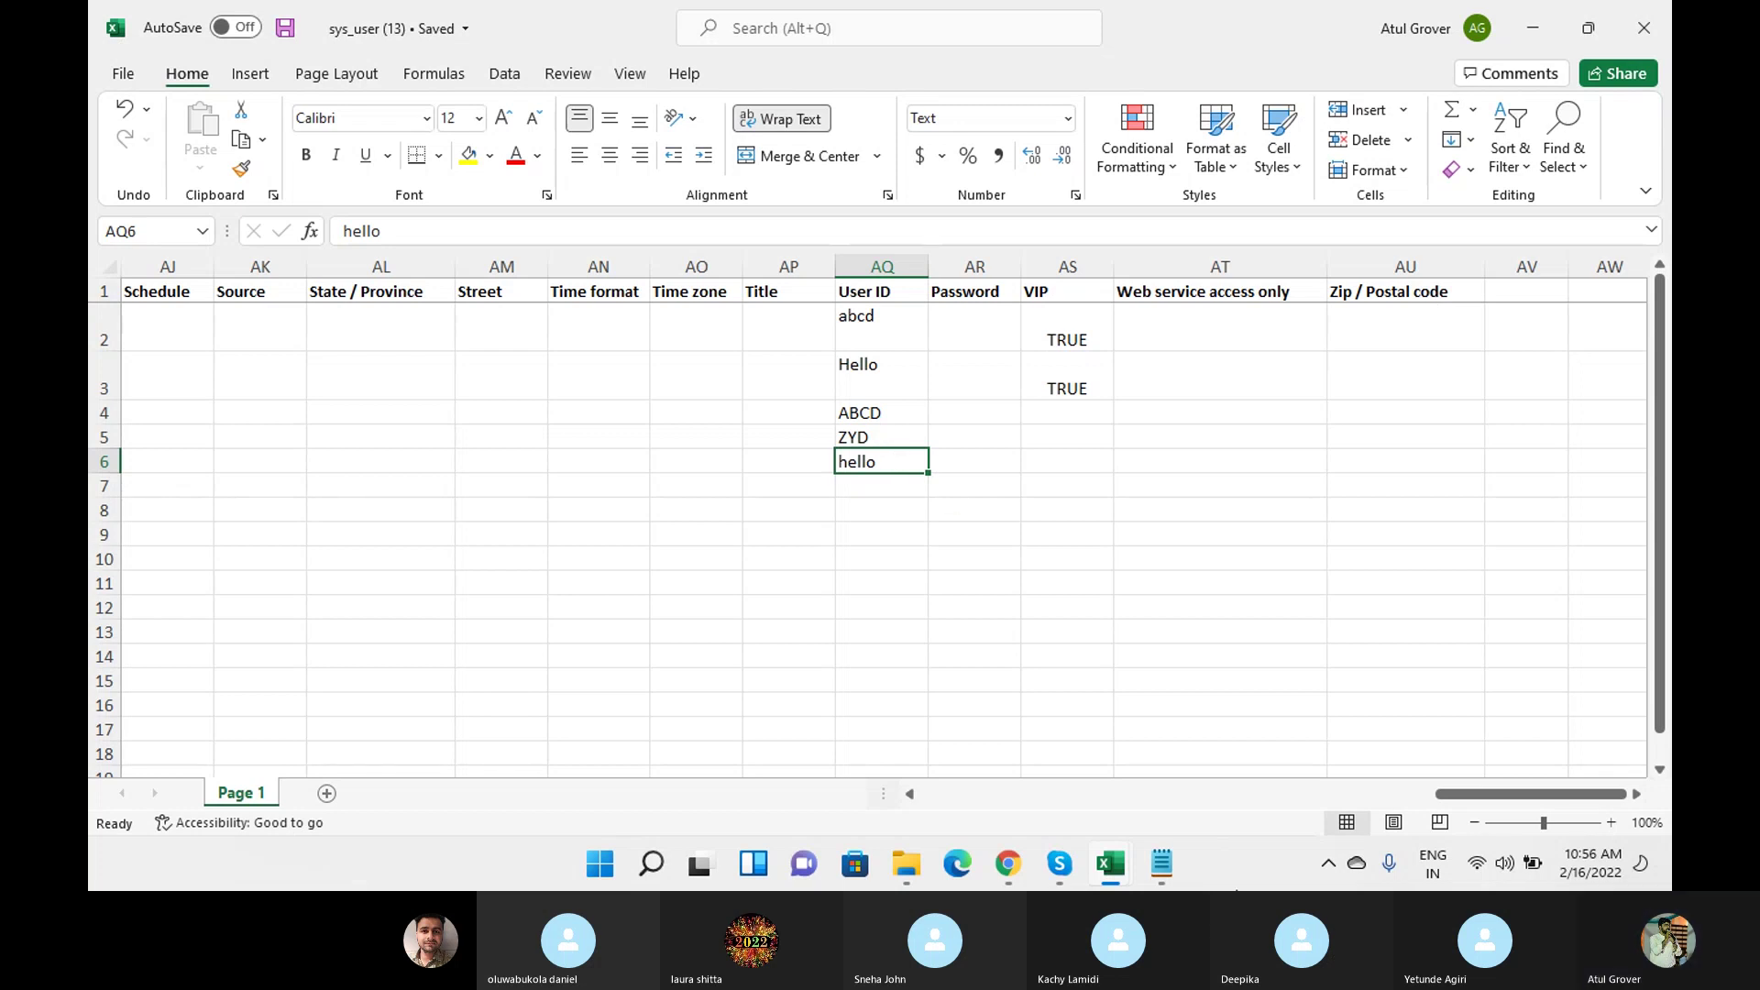
# Get back from the Skype call to the ServiceNow Load Data form, minimizing the workbook.
pyautogui.moveTo(1059, 863)
pyautogui.click(949, 779)
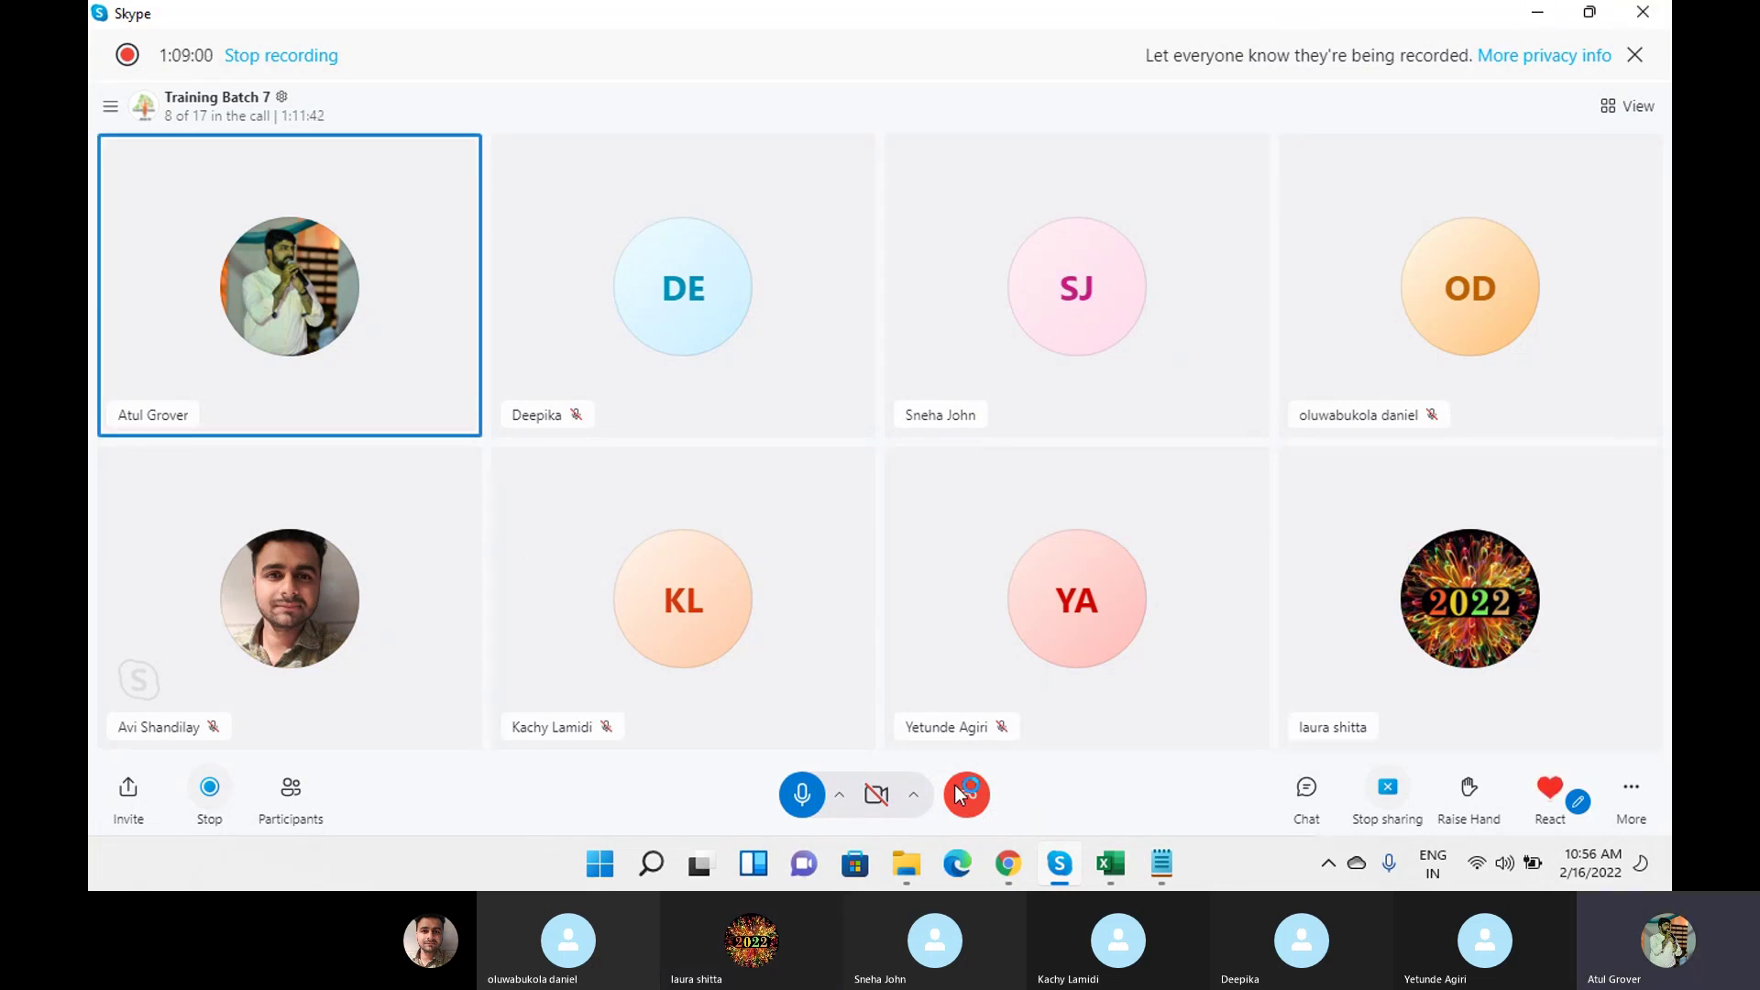
pyautogui.click(1008, 863)
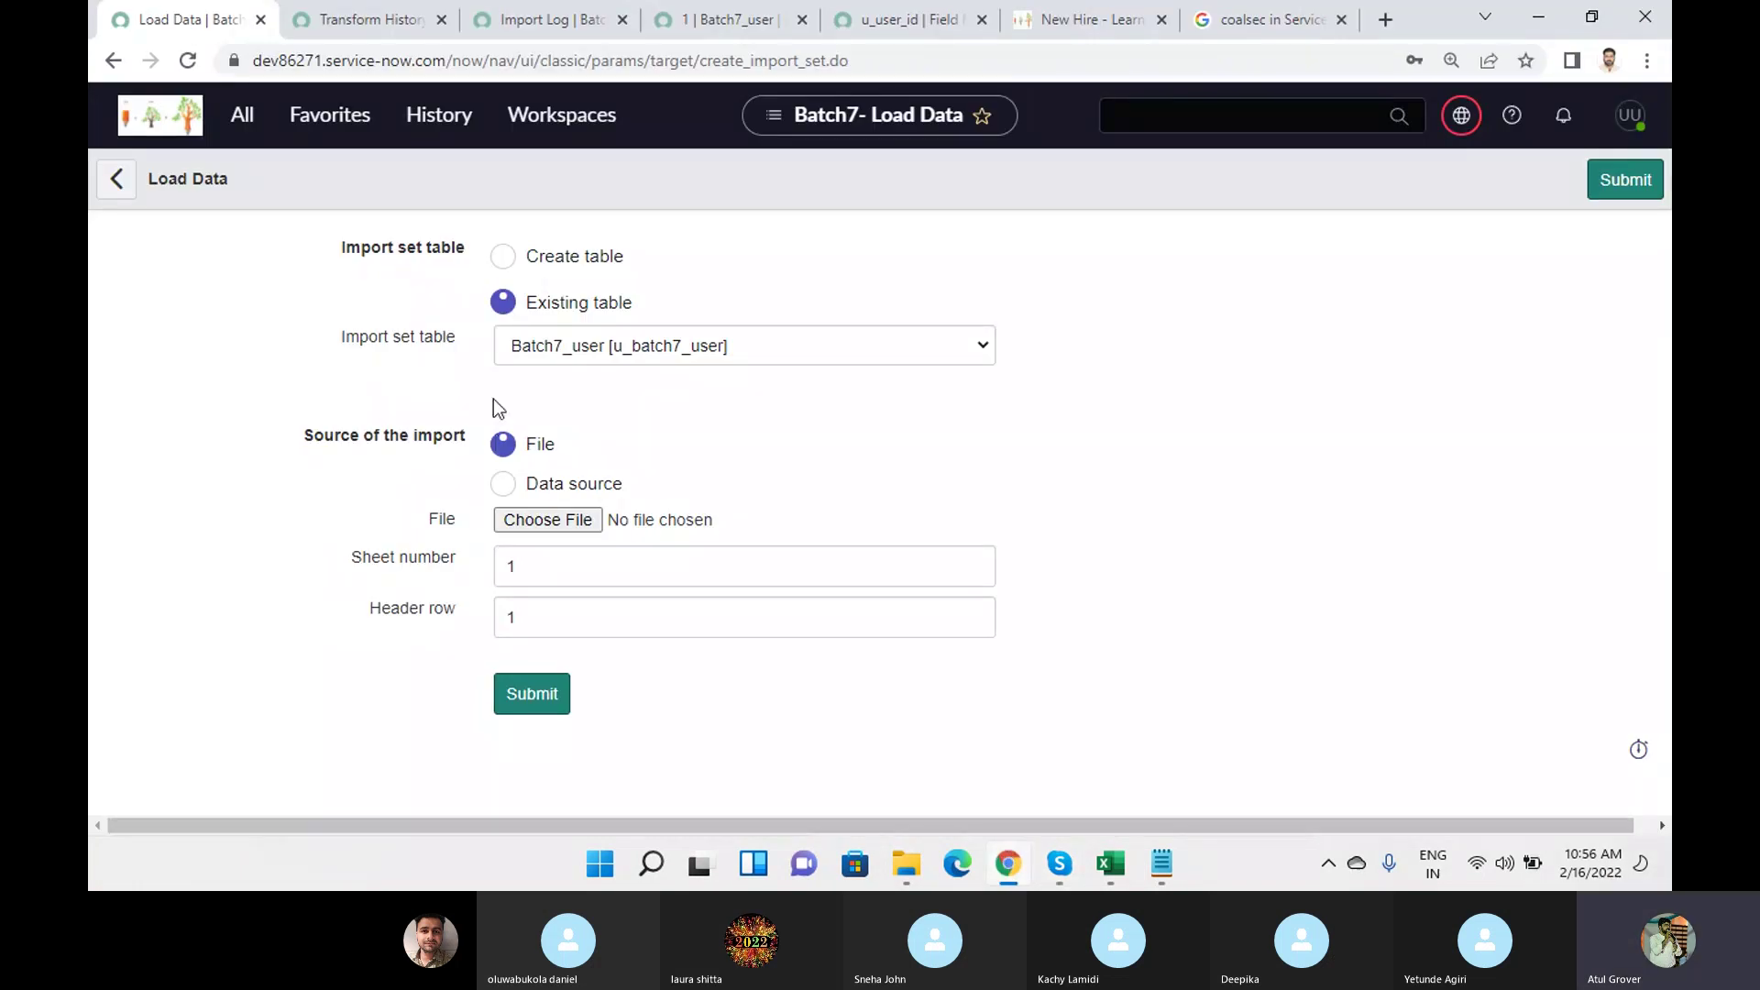
pyautogui.moveTo(1109, 863)
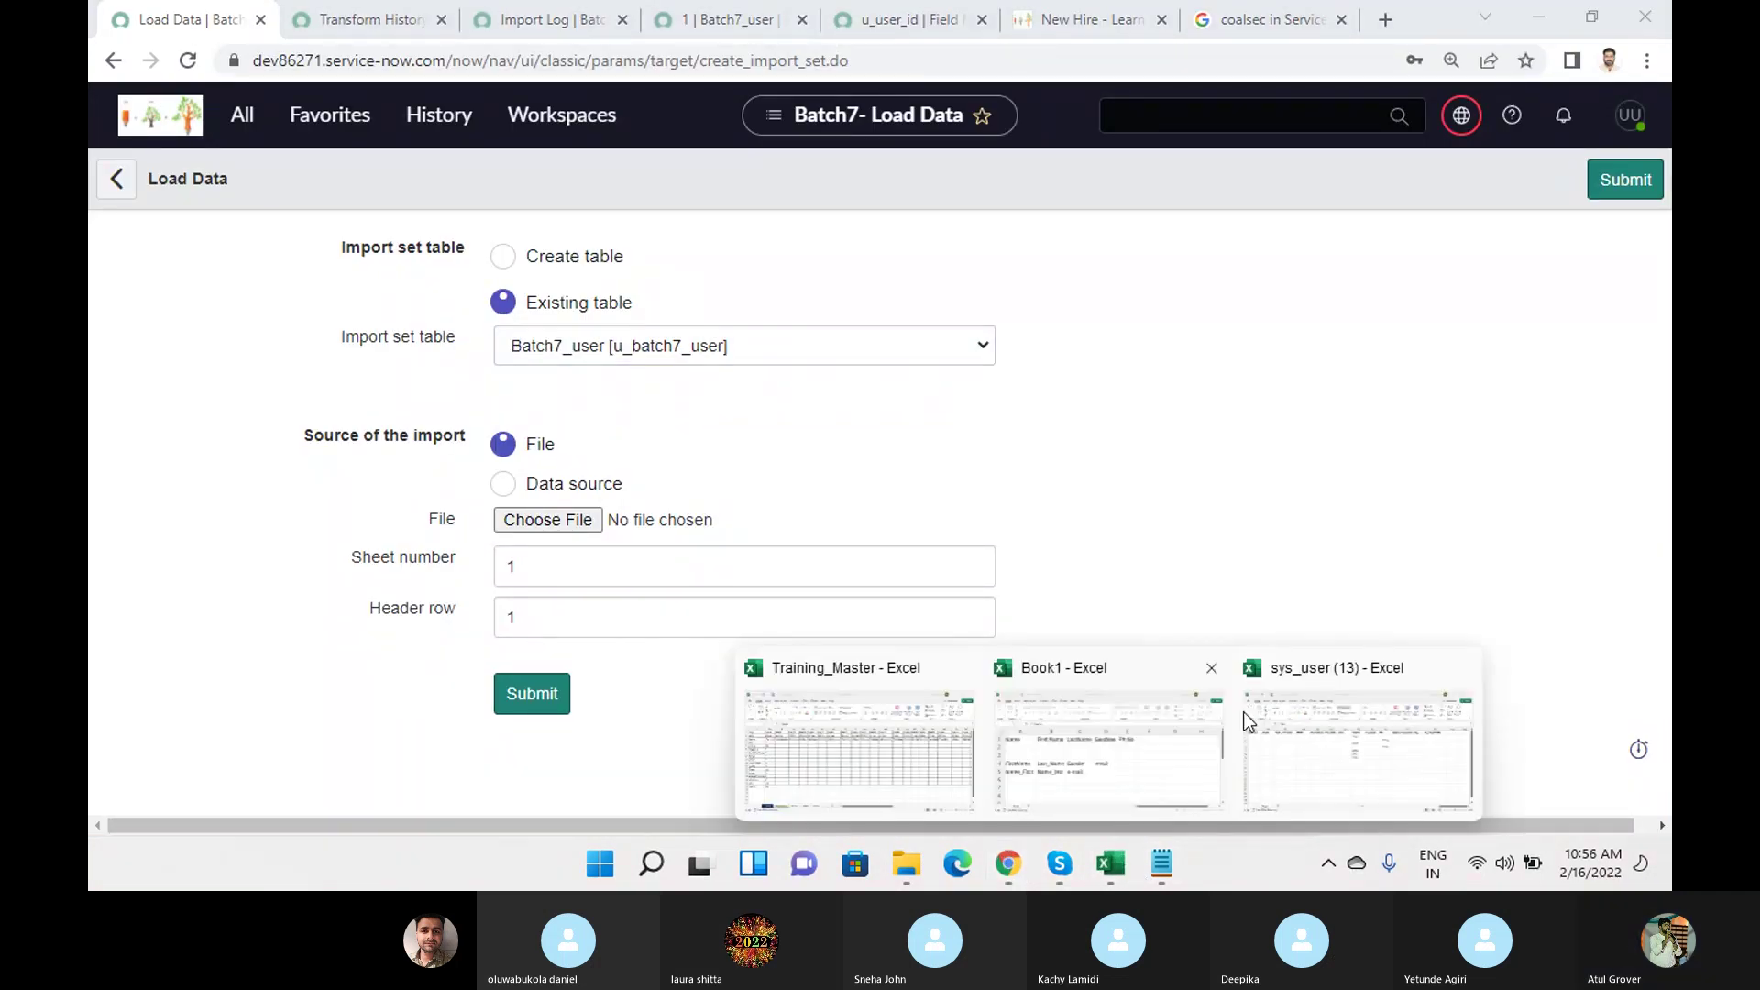
pyautogui.click(1256, 724)
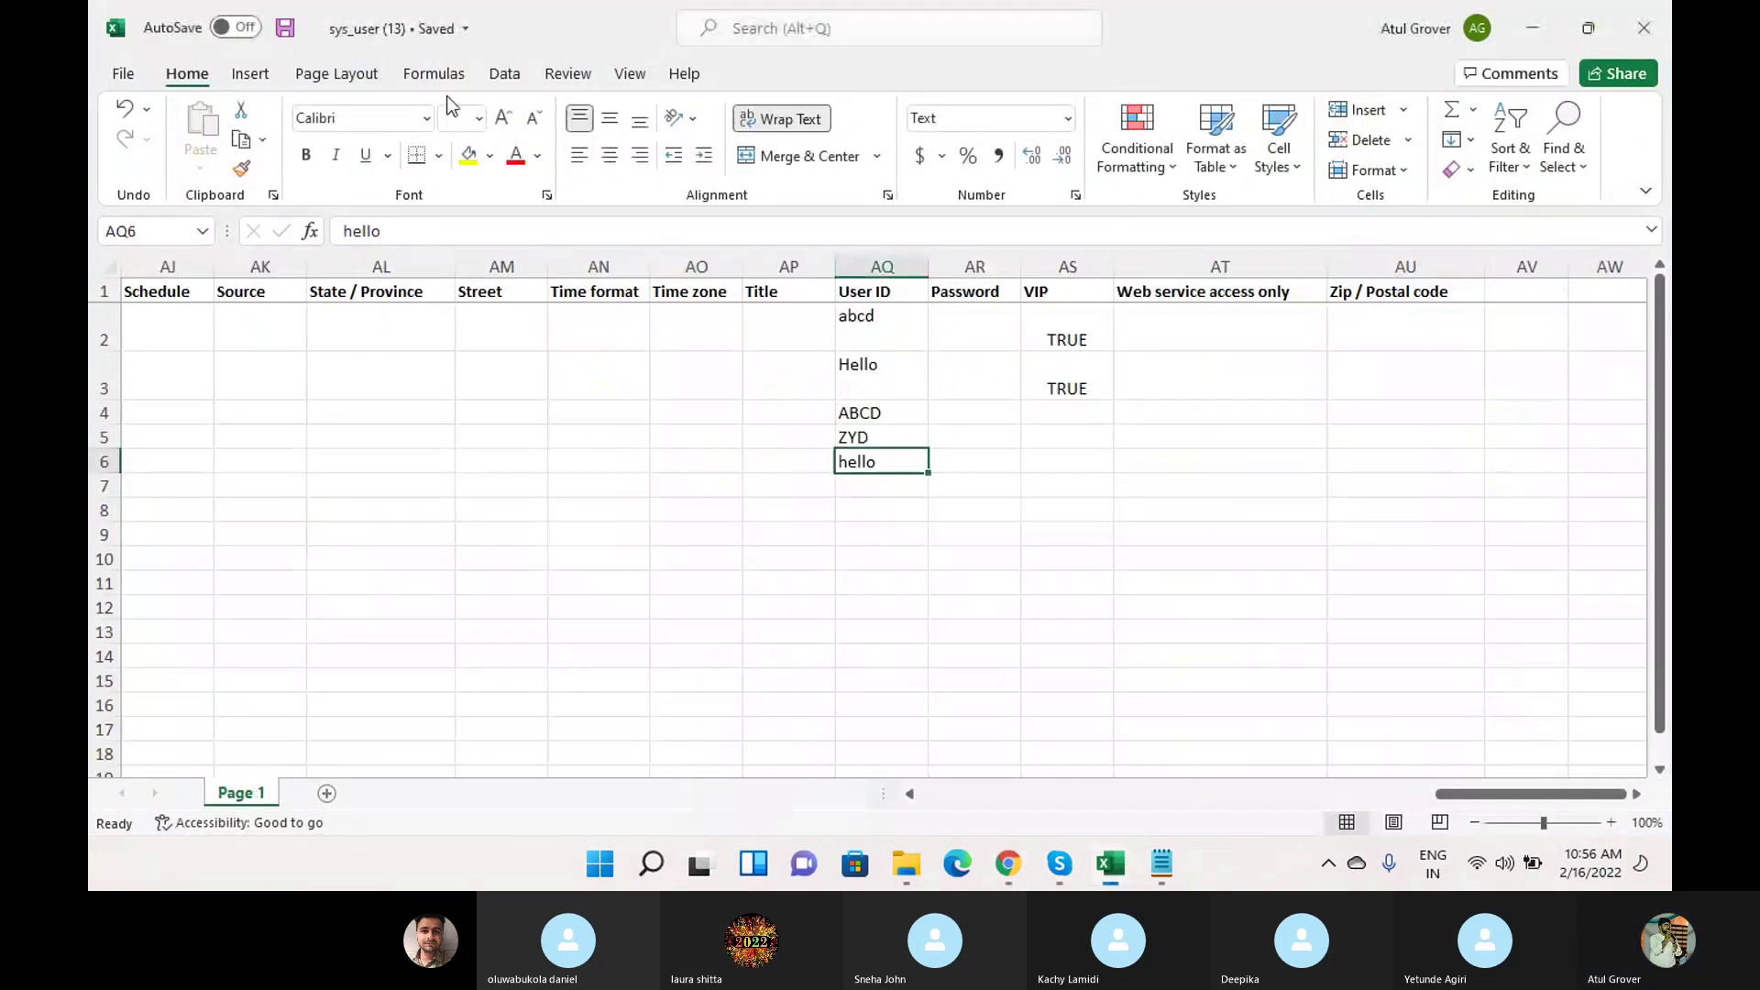
pyautogui.click(1536, 30)
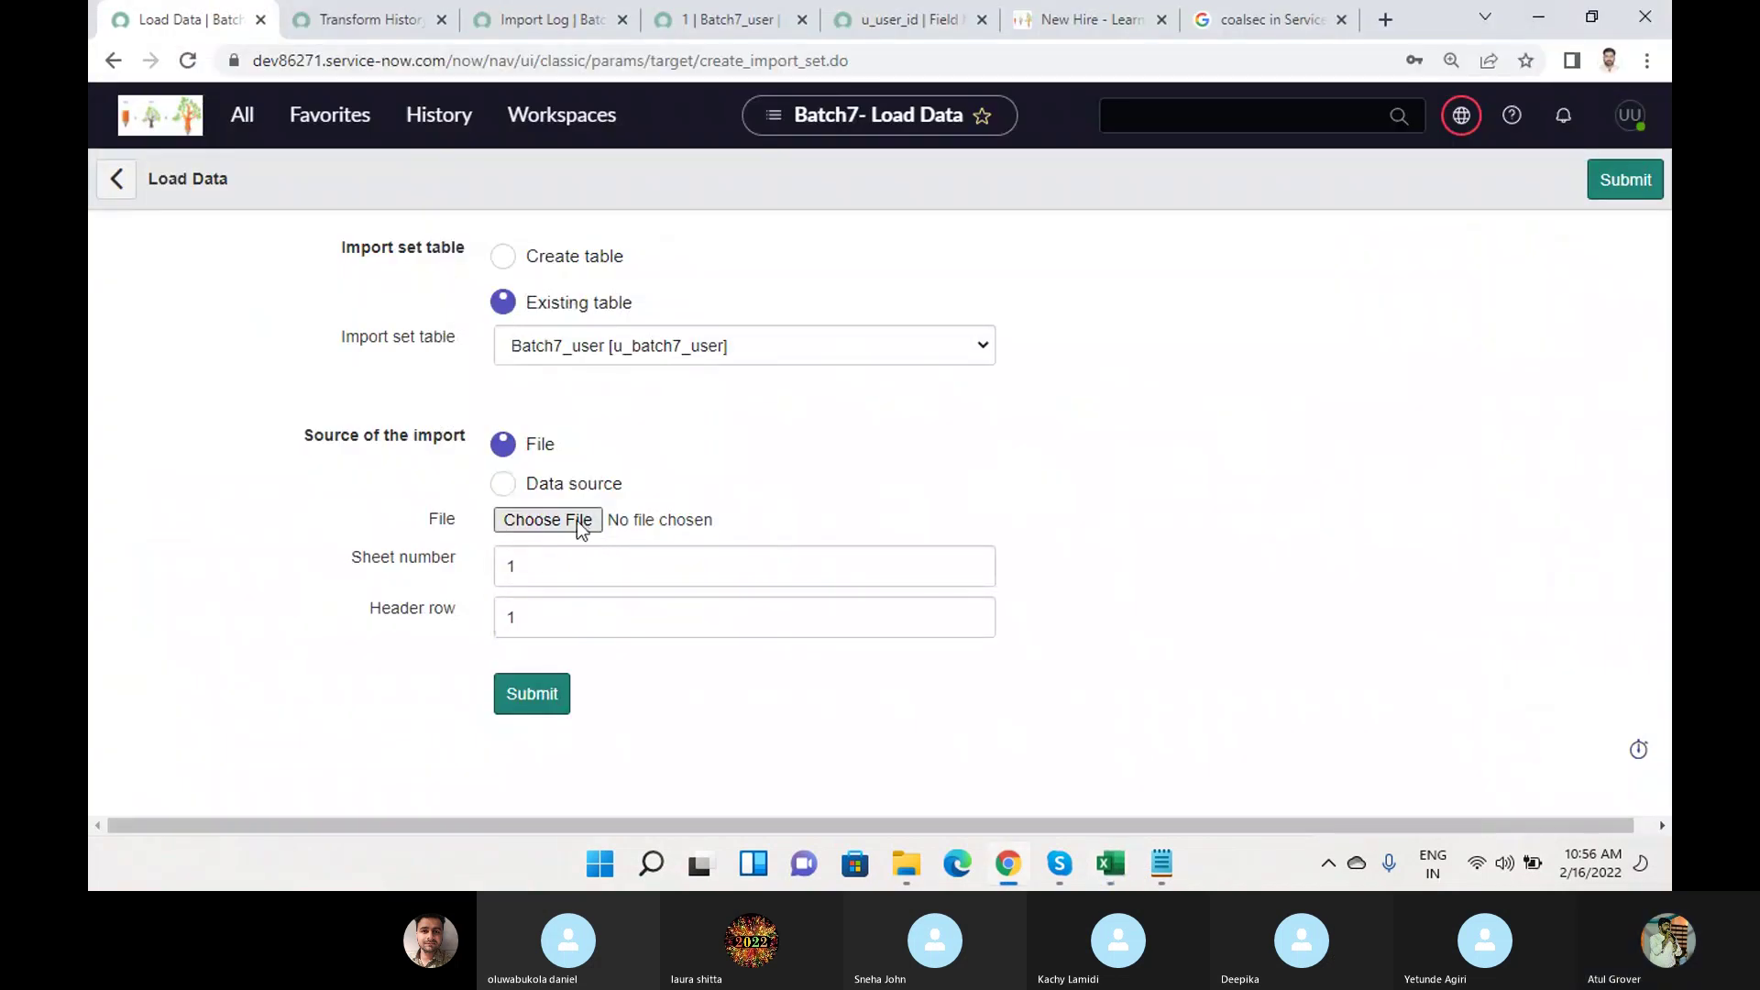
# Attach sys_user (13).xlsx from Downloads and submit it into Batch7_user.
pyautogui.click(576, 521)
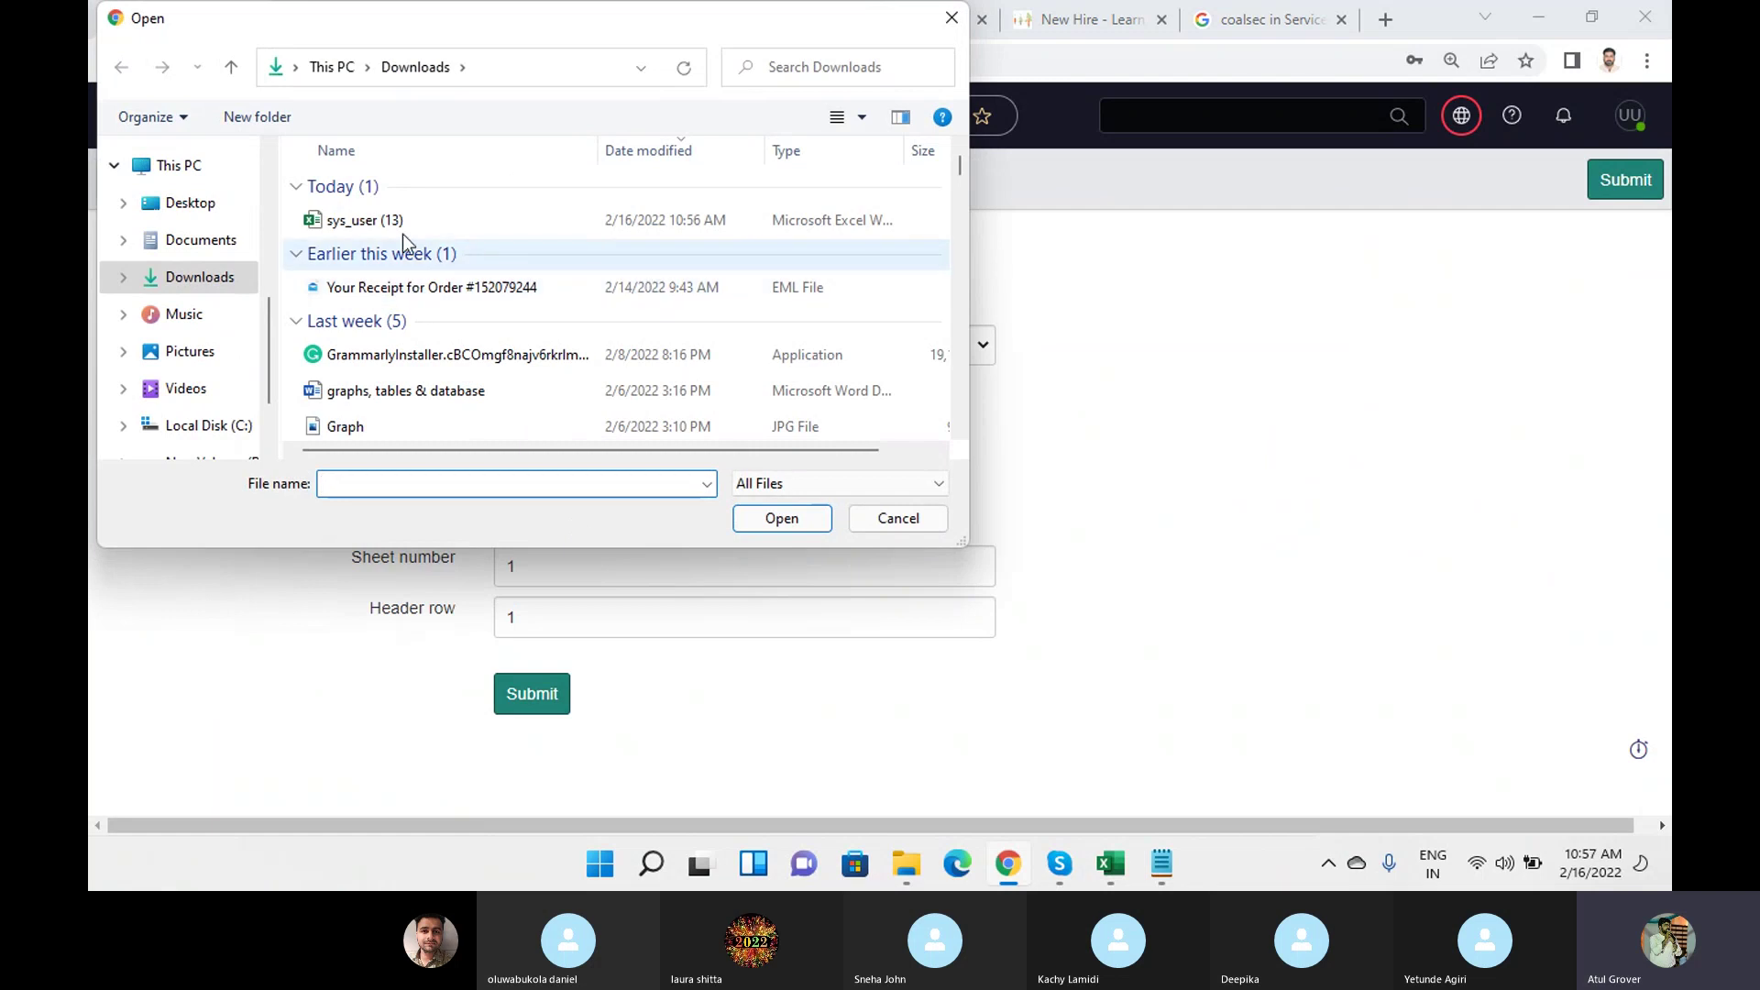
pyautogui.click(394, 221)
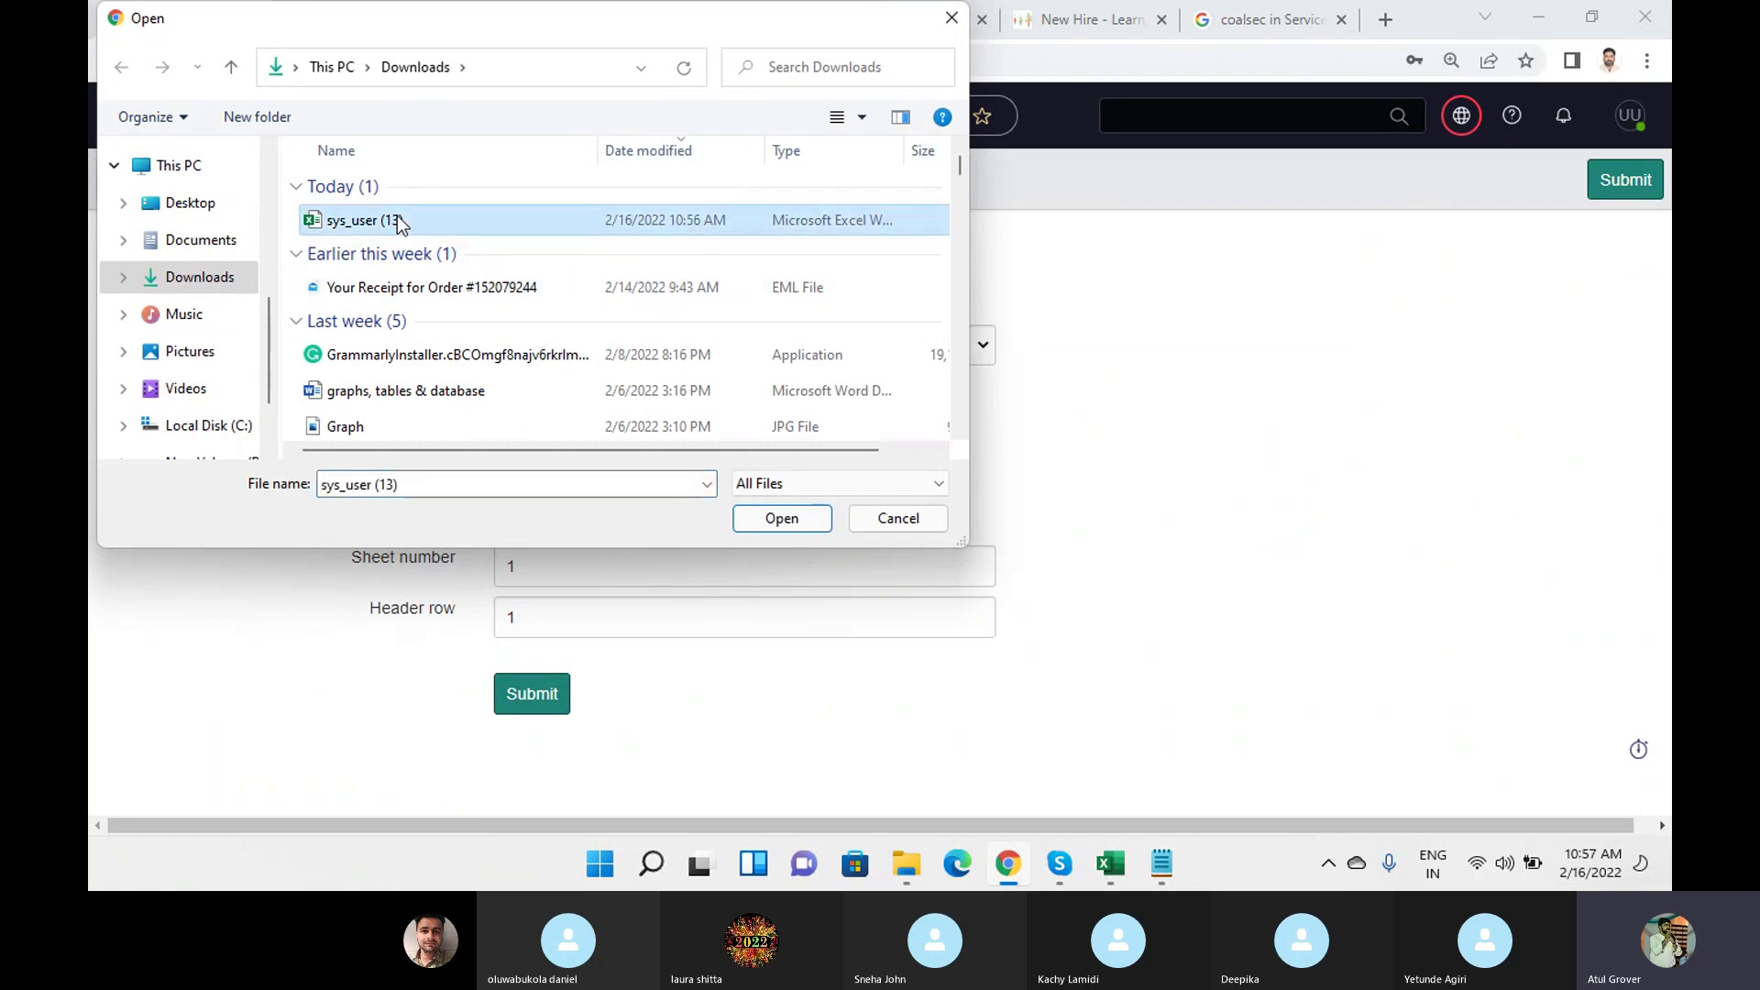
pyautogui.click(777, 518)
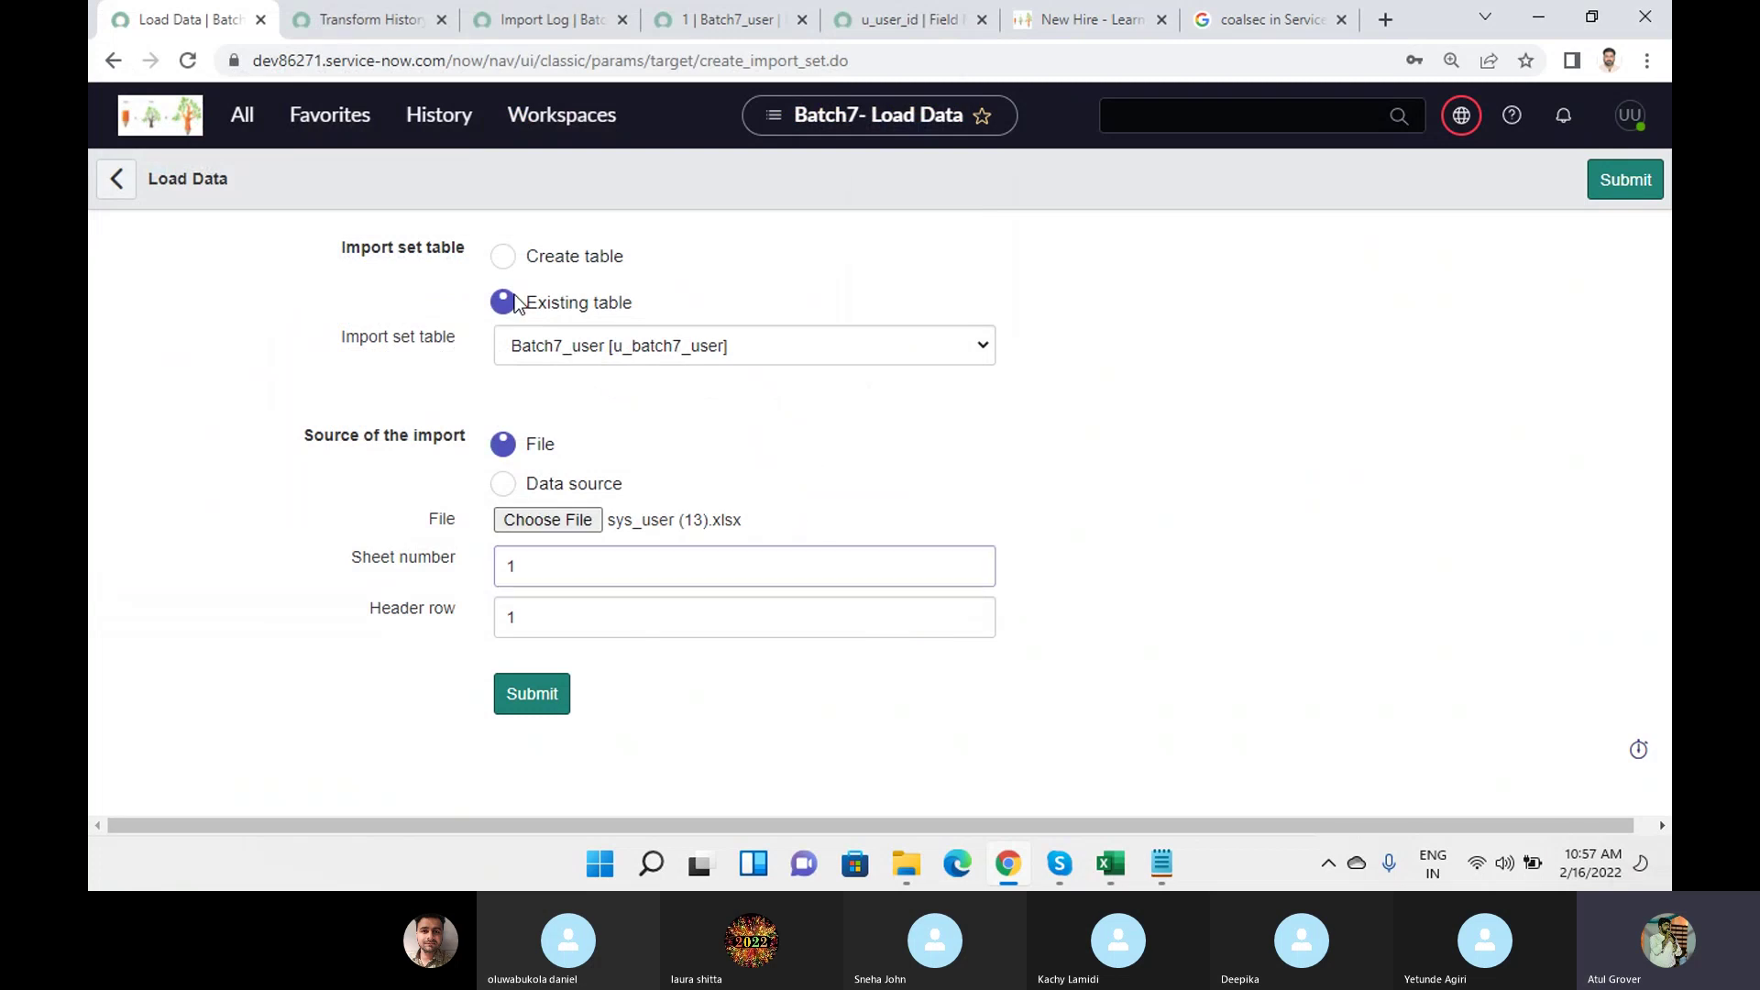
pyautogui.click(525, 706)
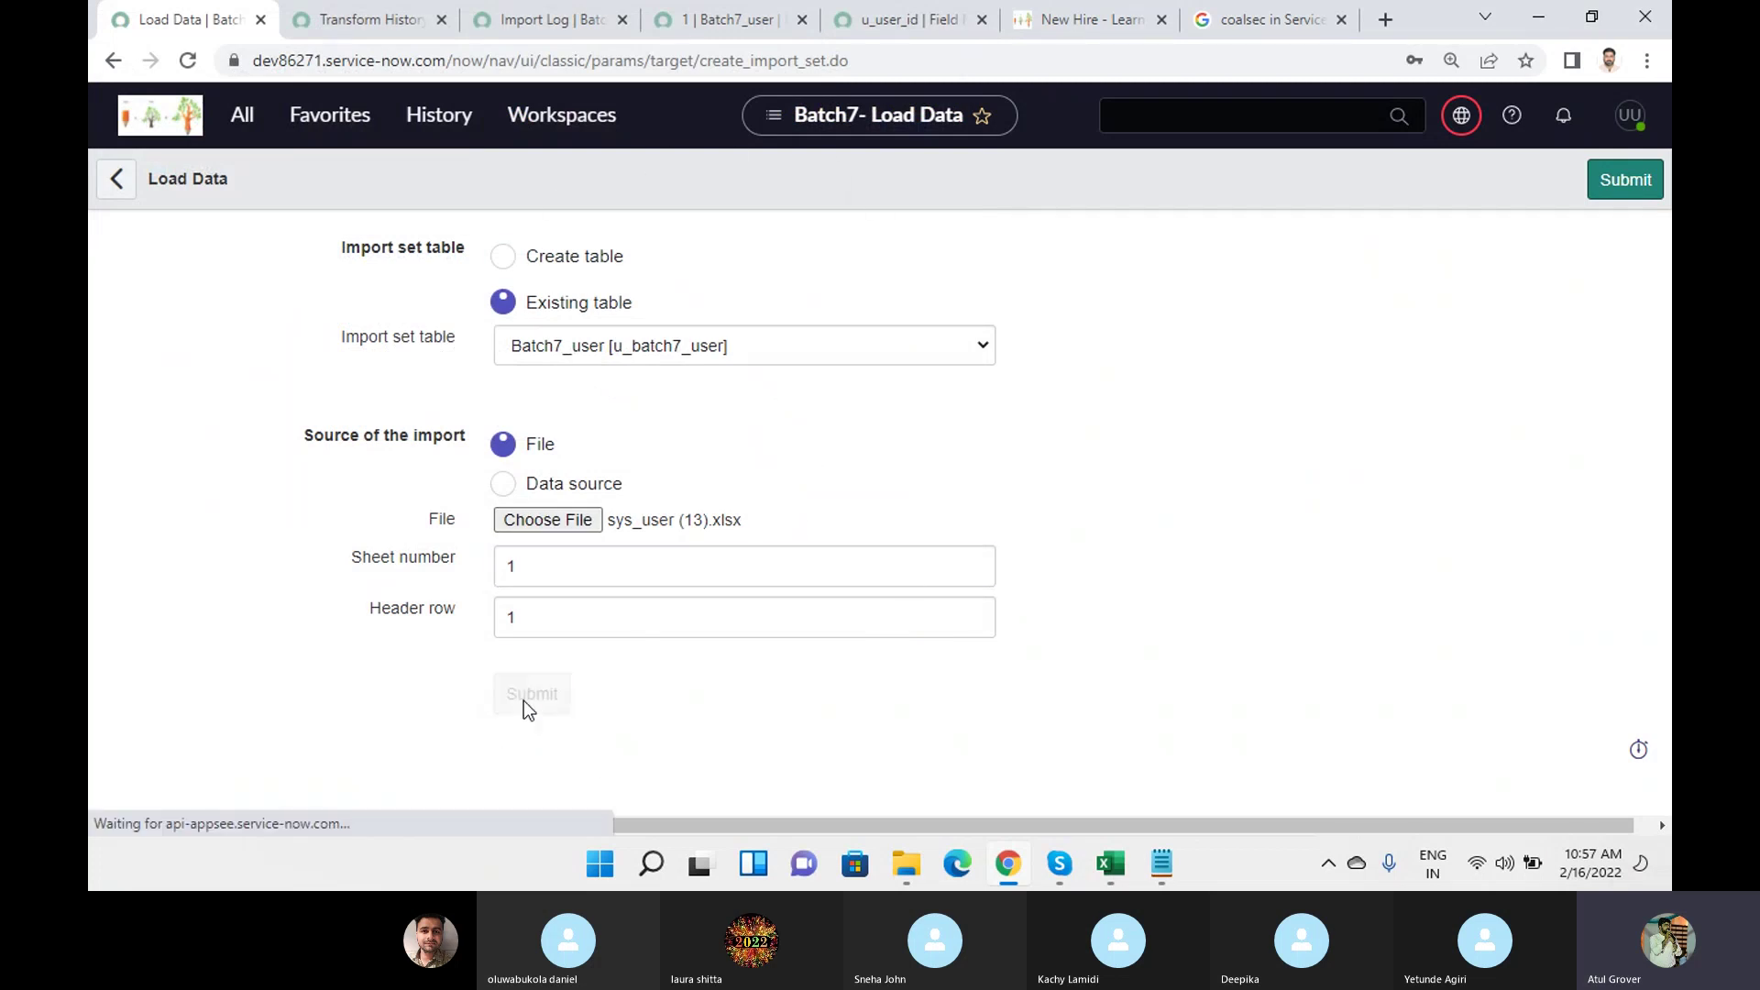
# Close the five old review tabs and note the 5 processed rows.
pyautogui.click(447, 22)
pyautogui.click(449, 22)
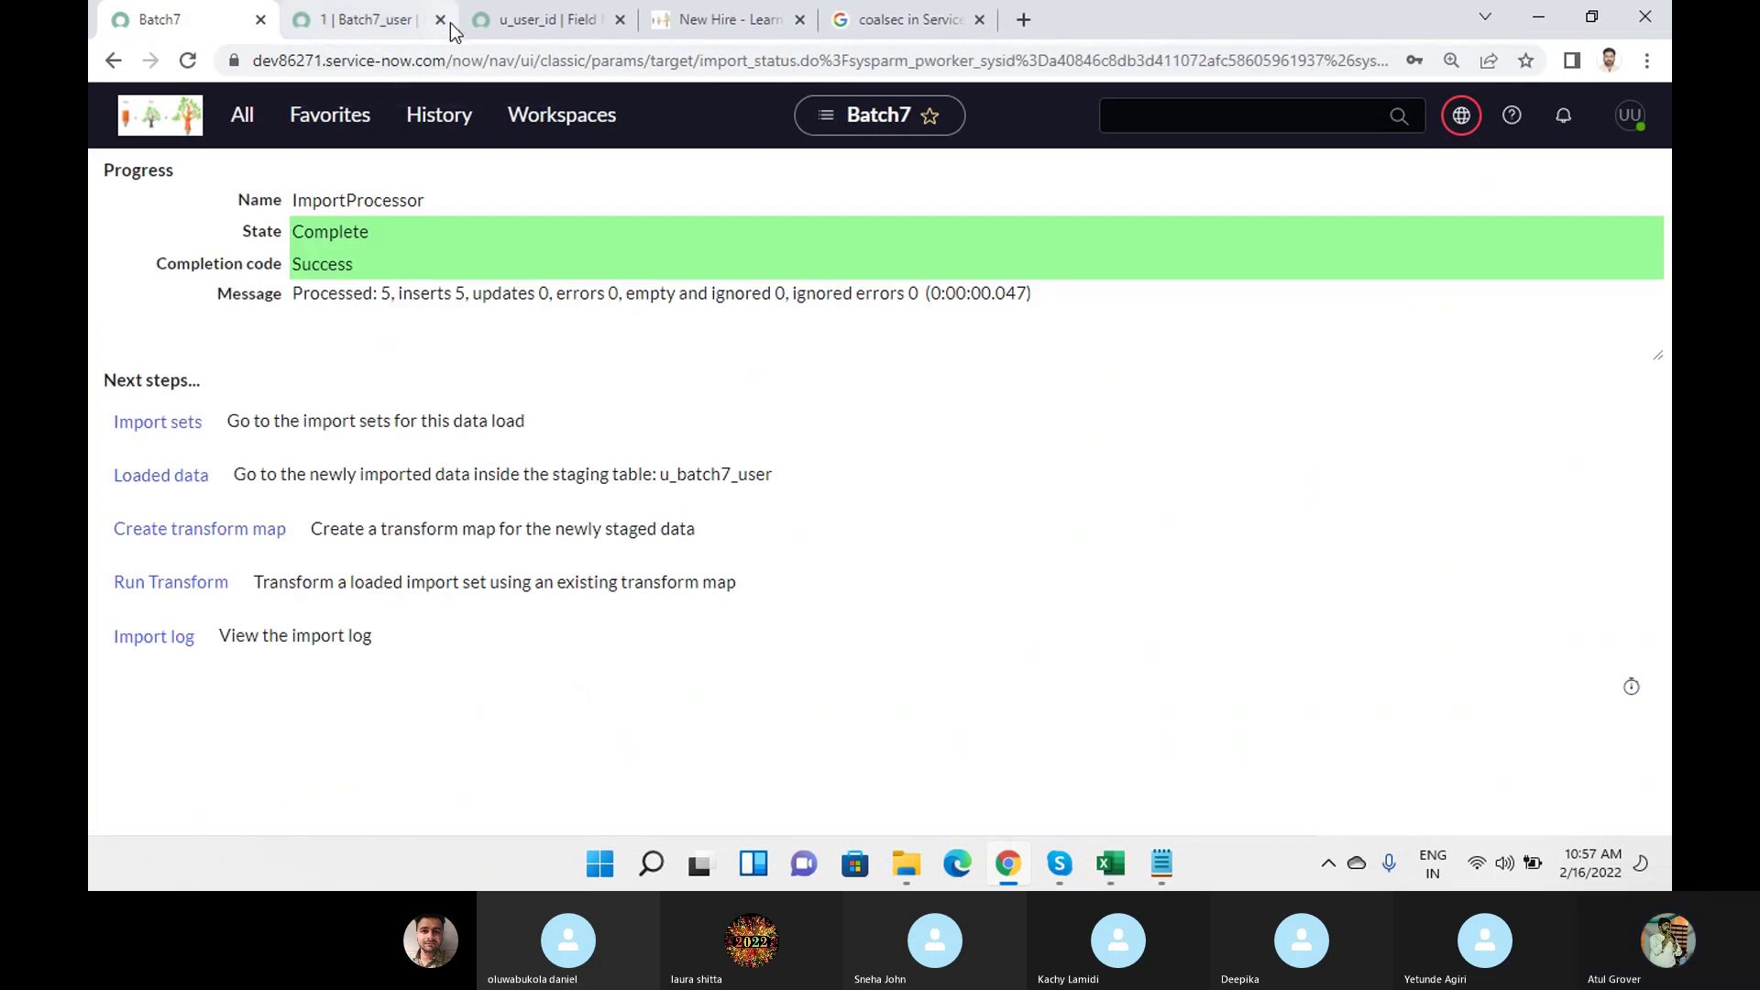
pyautogui.click(445, 22)
pyautogui.click(443, 22)
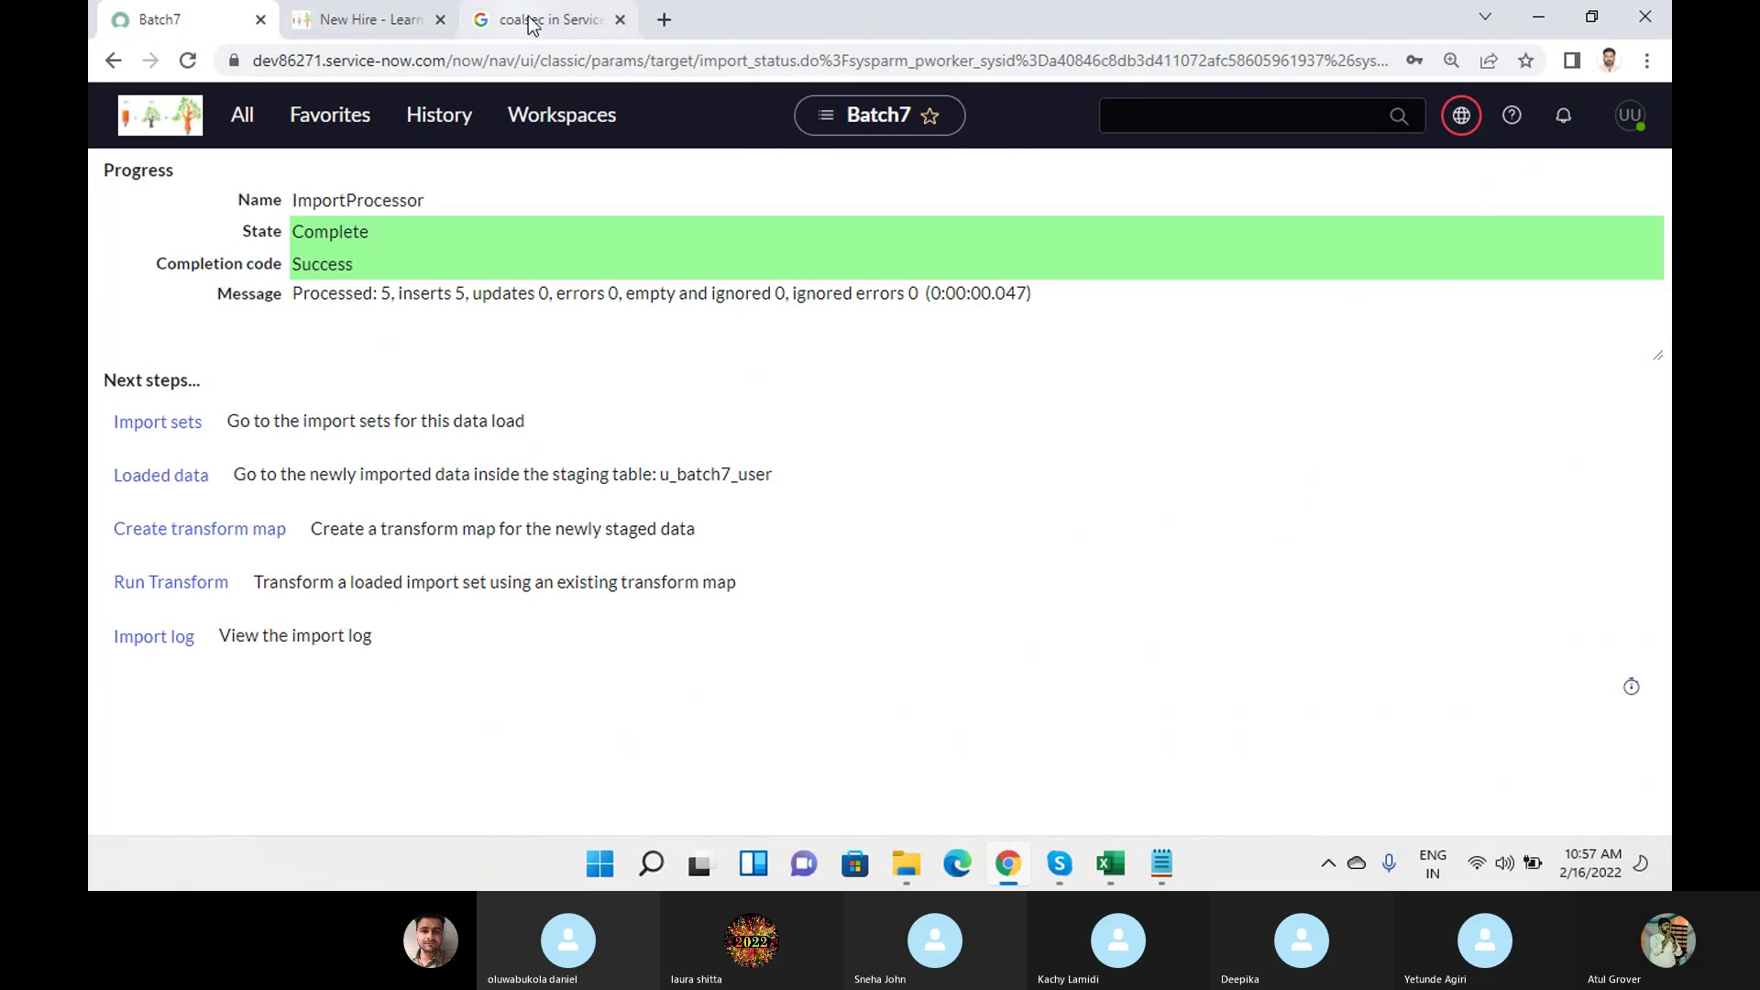
pyautogui.click(619, 20)
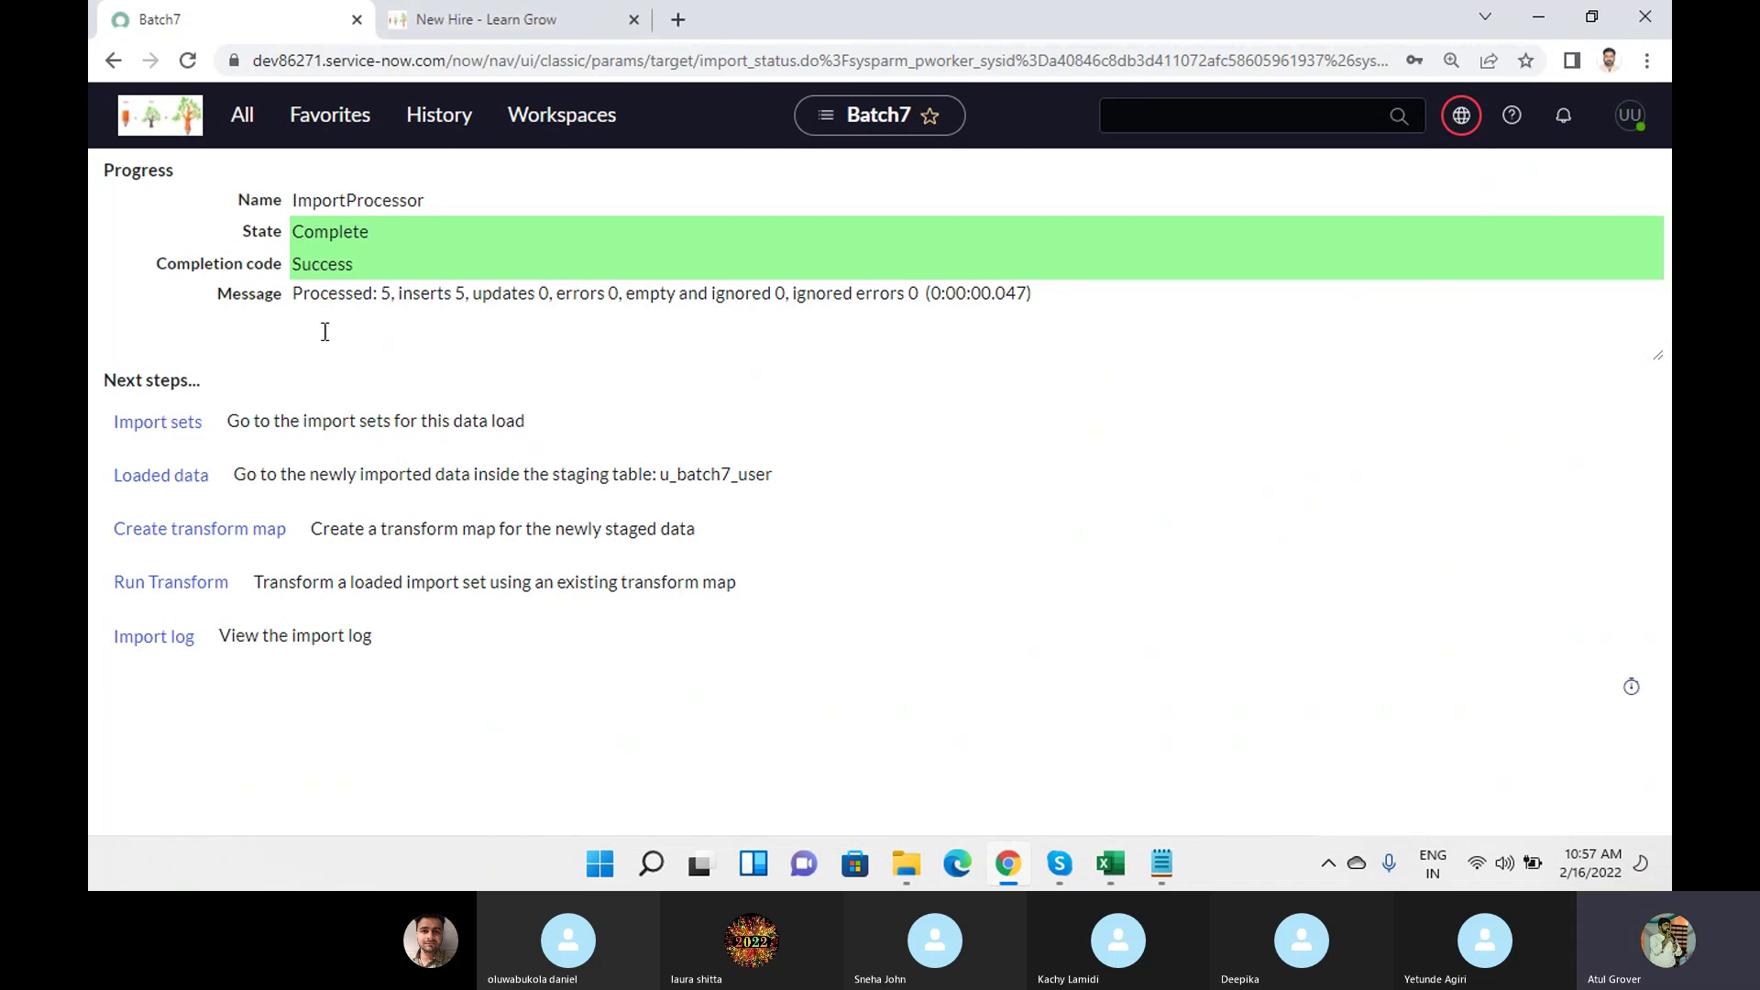
pyautogui.moveTo(378, 294); pyautogui.dragTo(392, 295)
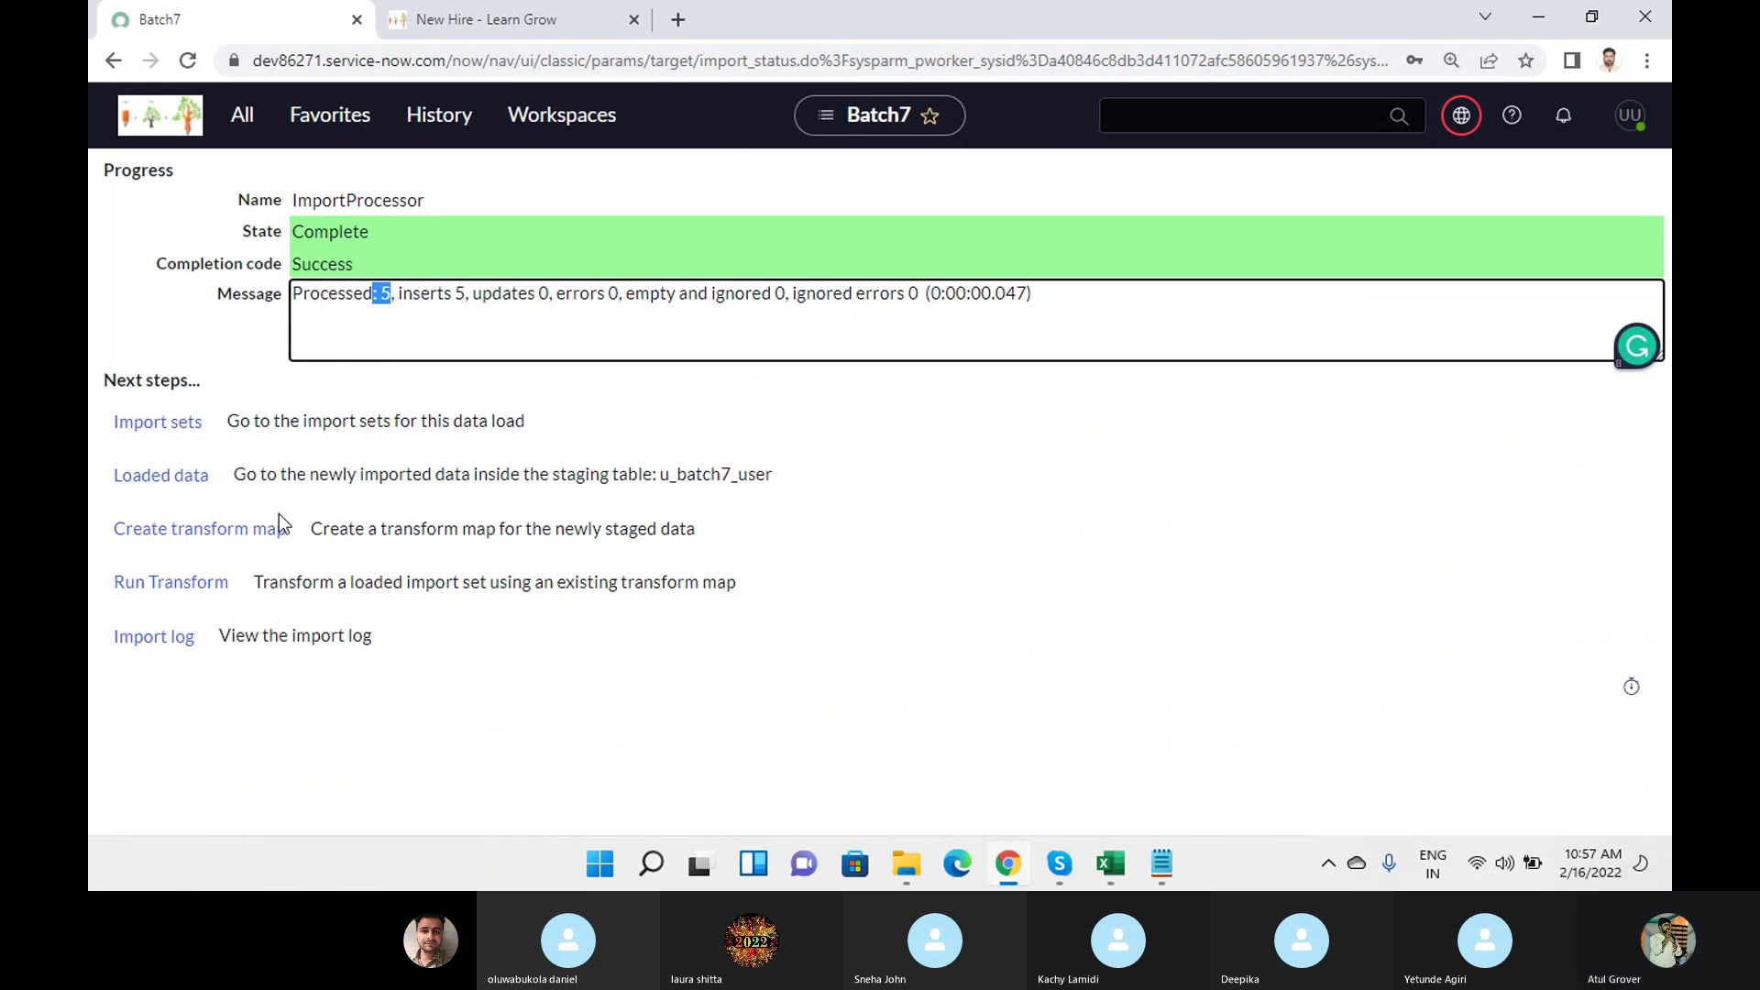
# Run the Batch7 - sys_user transform, then filter the navigator for 'user a'.
pyautogui.click(174, 585)
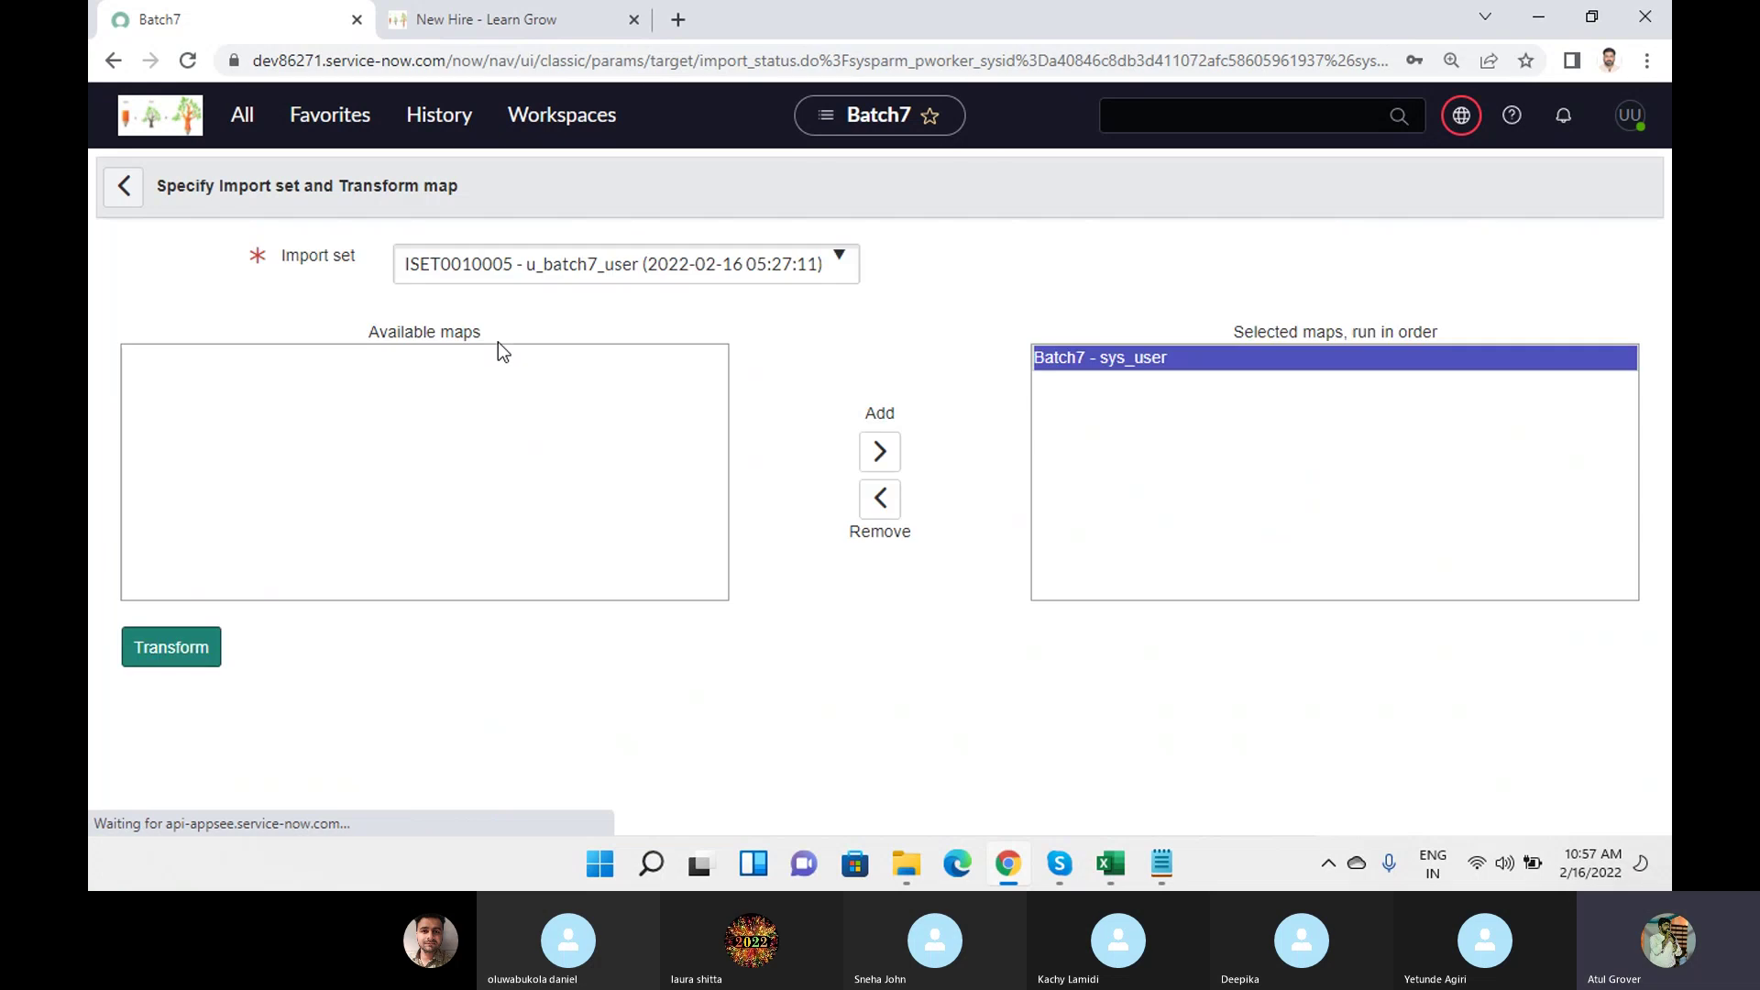
pyautogui.click(189, 656)
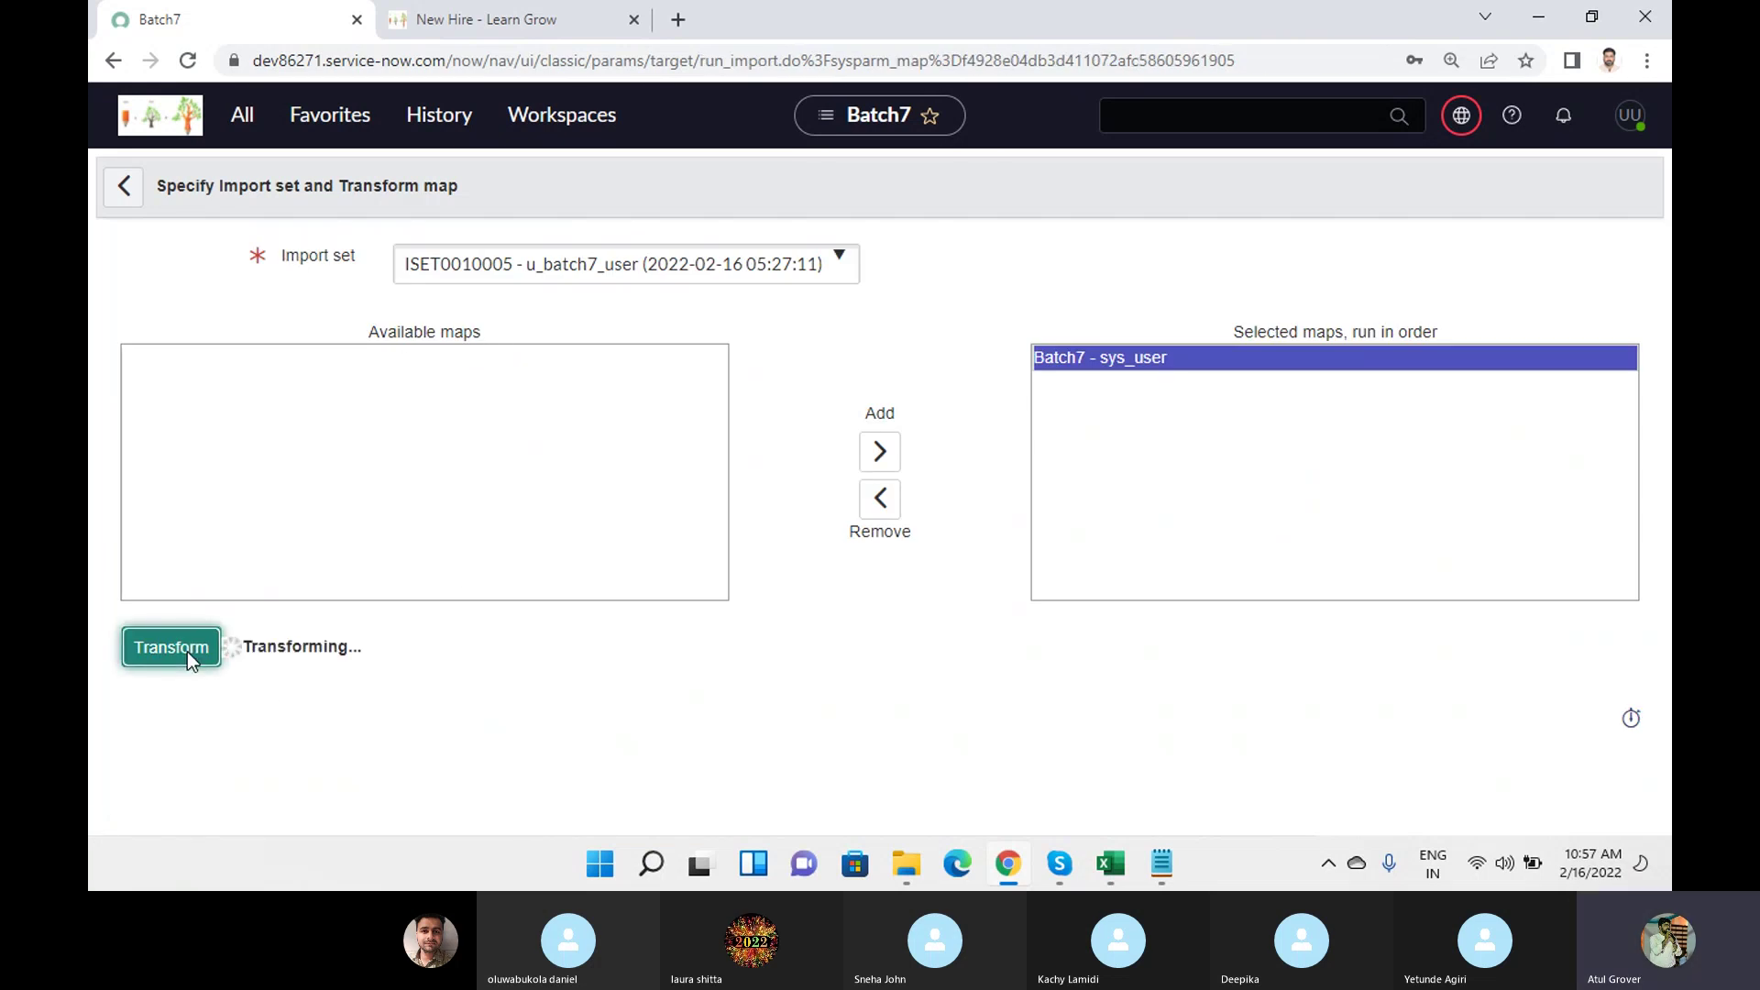
pyautogui.click(242, 115)
pyautogui.moveTo(251, 185); pyautogui.dragTo(88, 179)
pyautogui.write('user a')
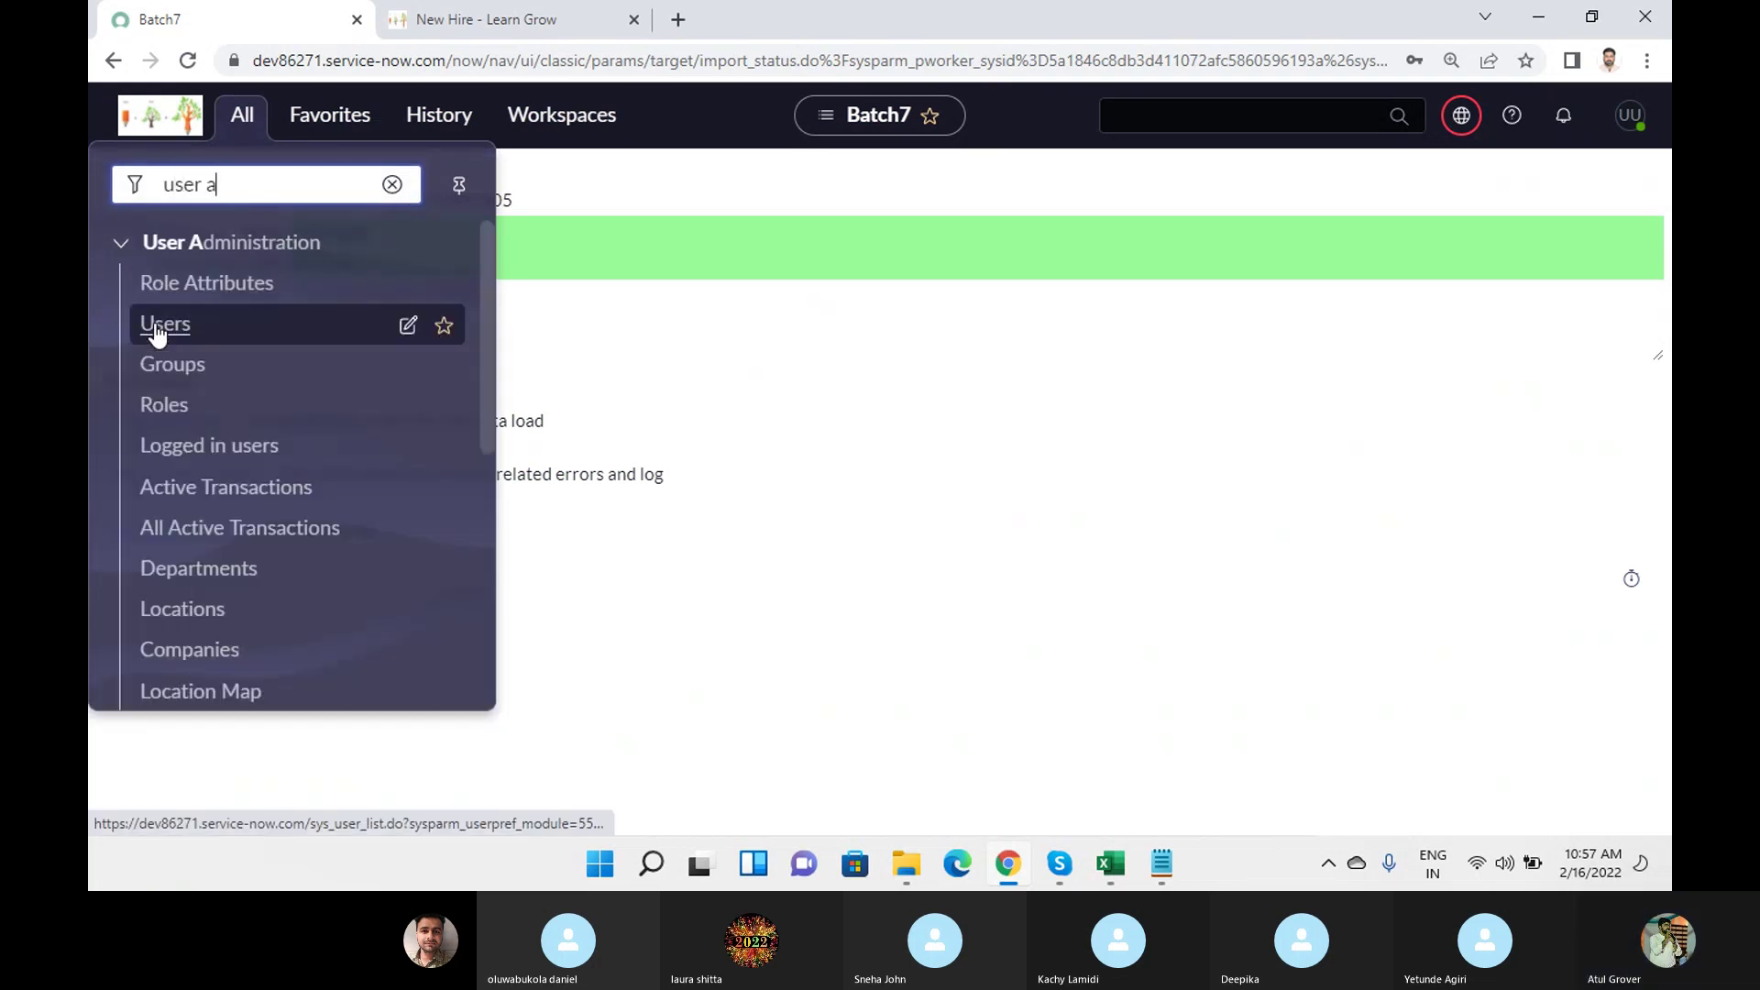
# Open the Users list, ISET0010005, its transform history and import log in new tabs.
pyautogui.middleClick(161, 325)
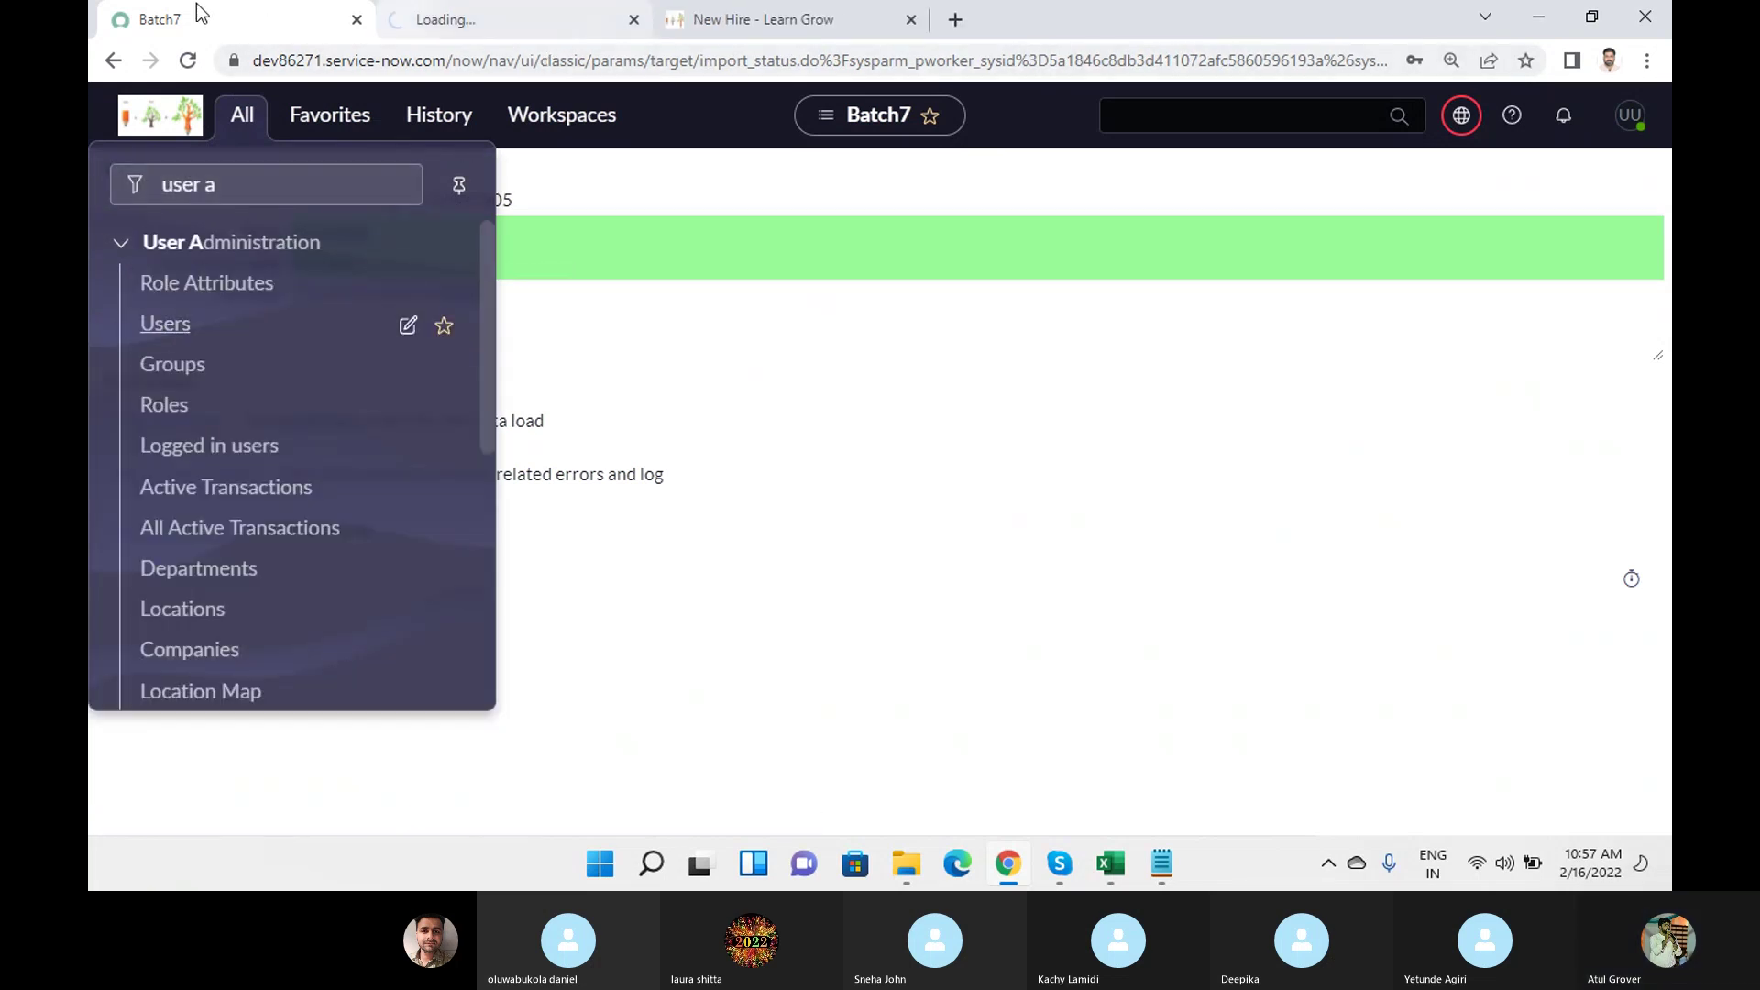
pyautogui.click(887, 545)
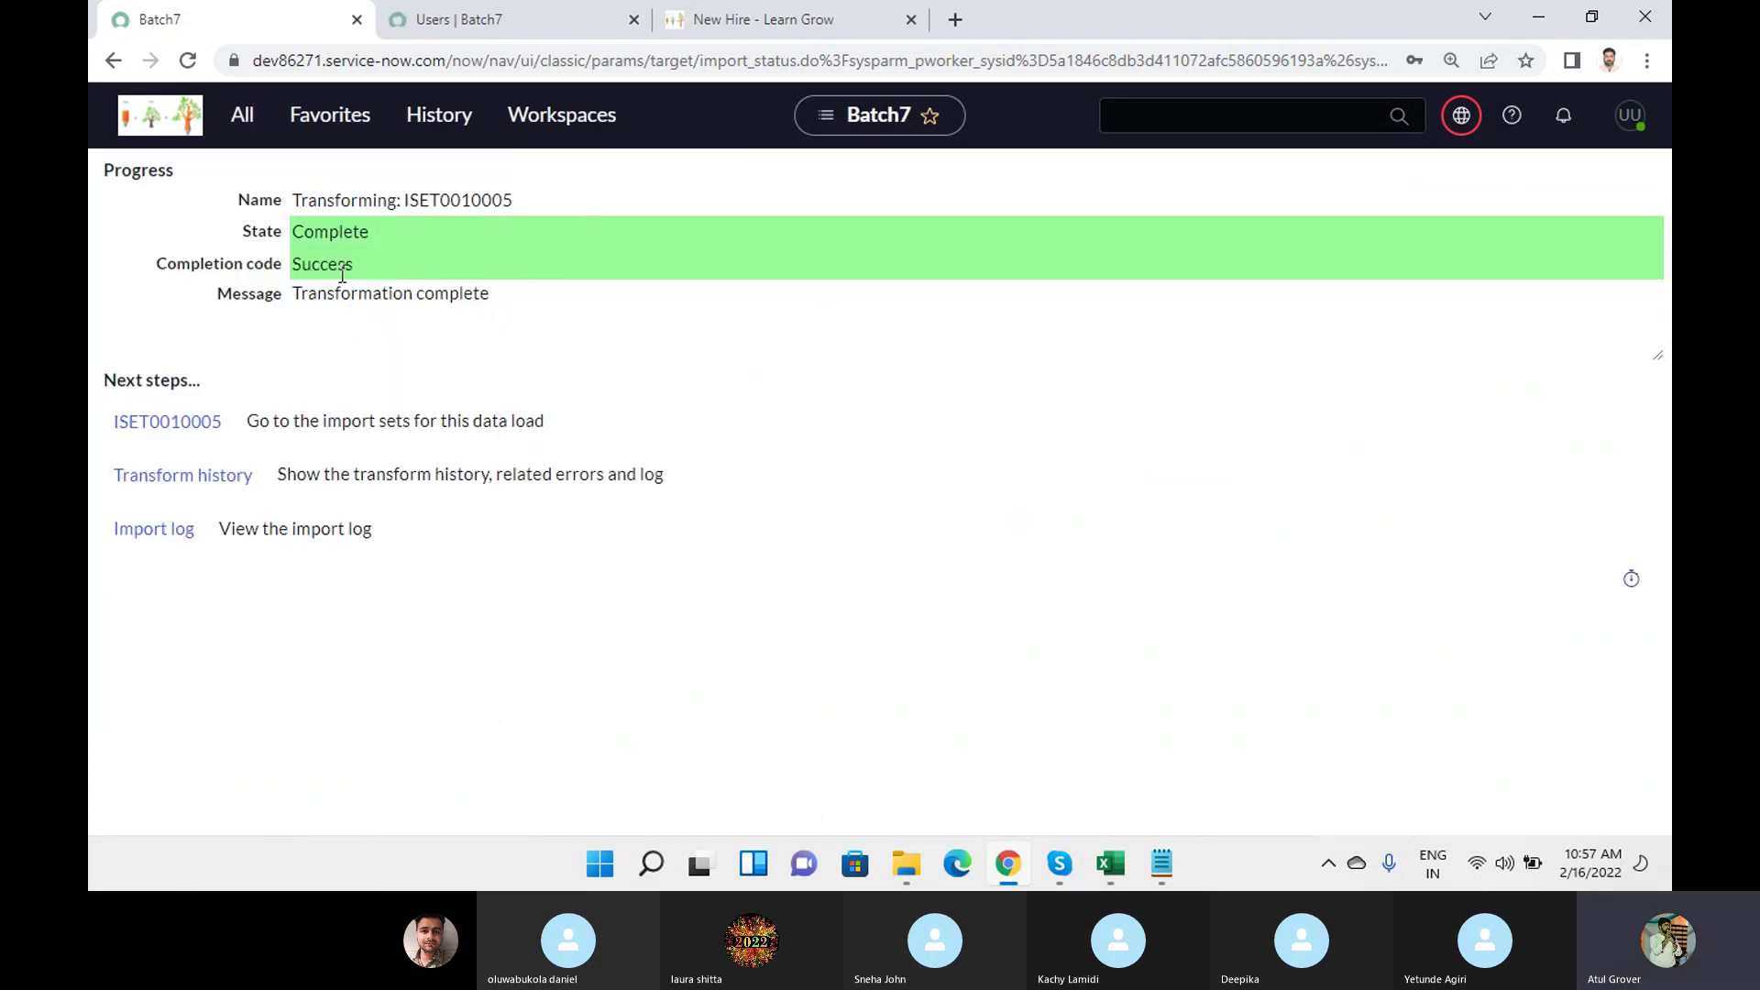
pyautogui.middleClick(198, 429)
pyautogui.middleClick(184, 478)
pyautogui.middleClick(161, 541)
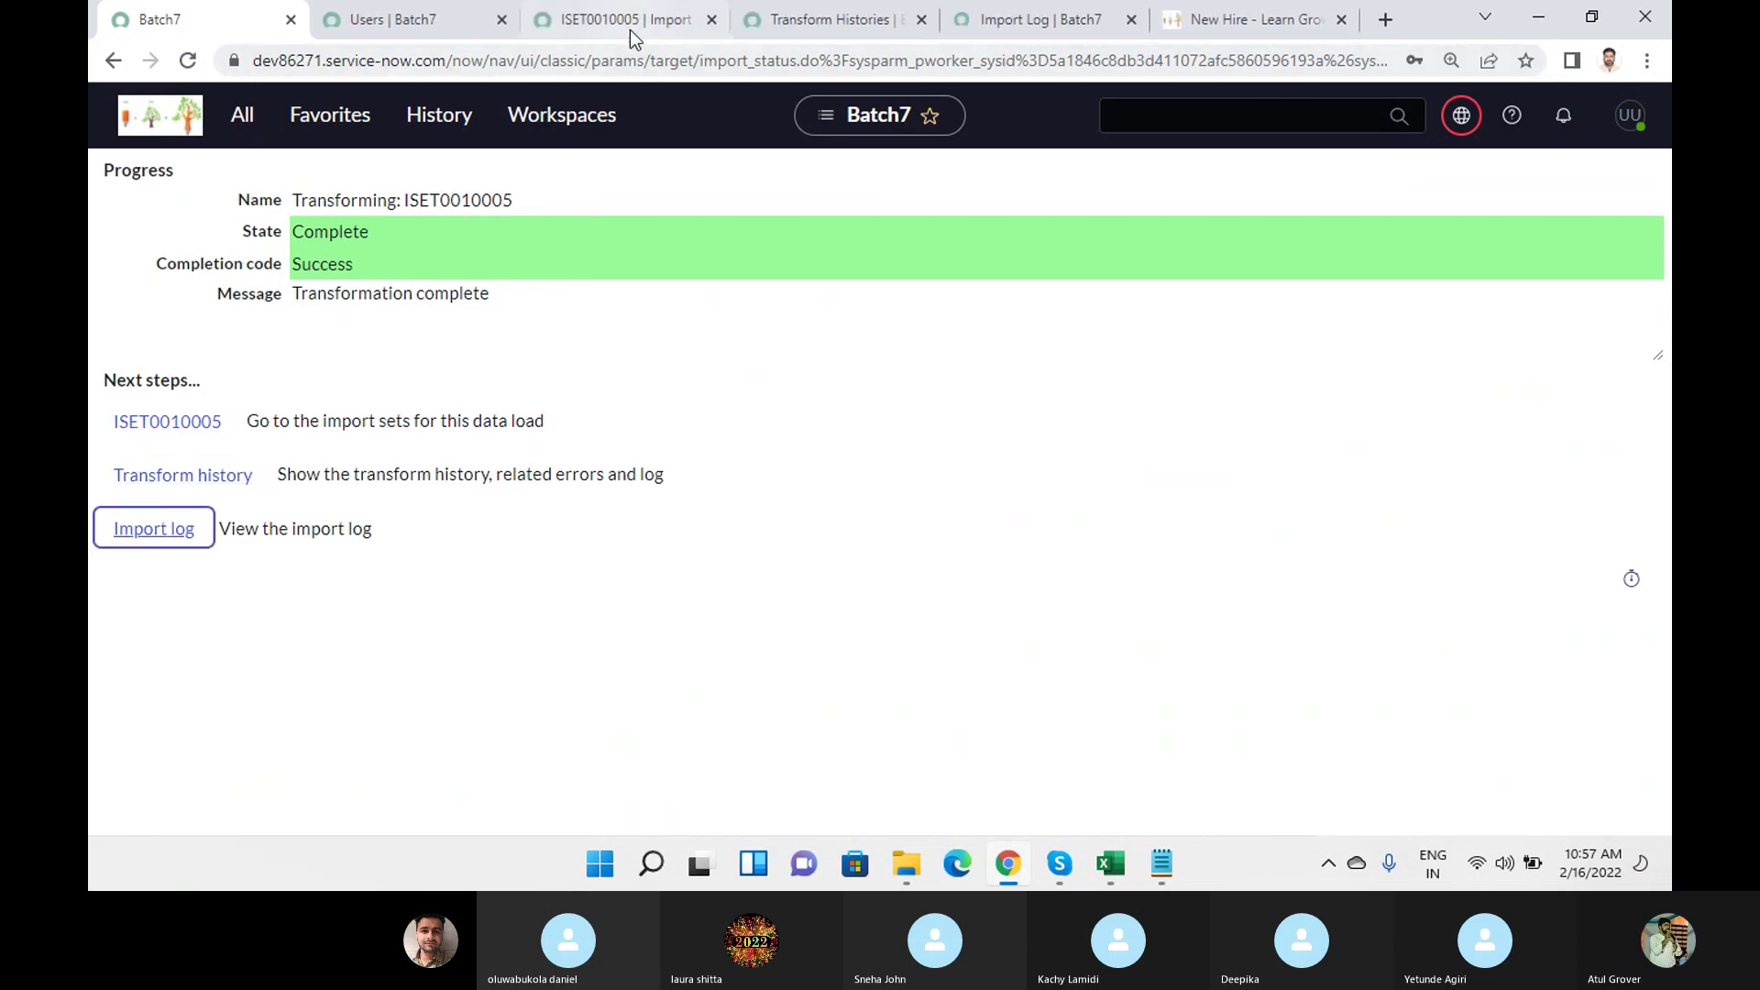
# Inspect ISET0010005's rows and the row 0 staging record with User ID abcd.
pyautogui.click(630, 28)
pyautogui.click(878, 629)
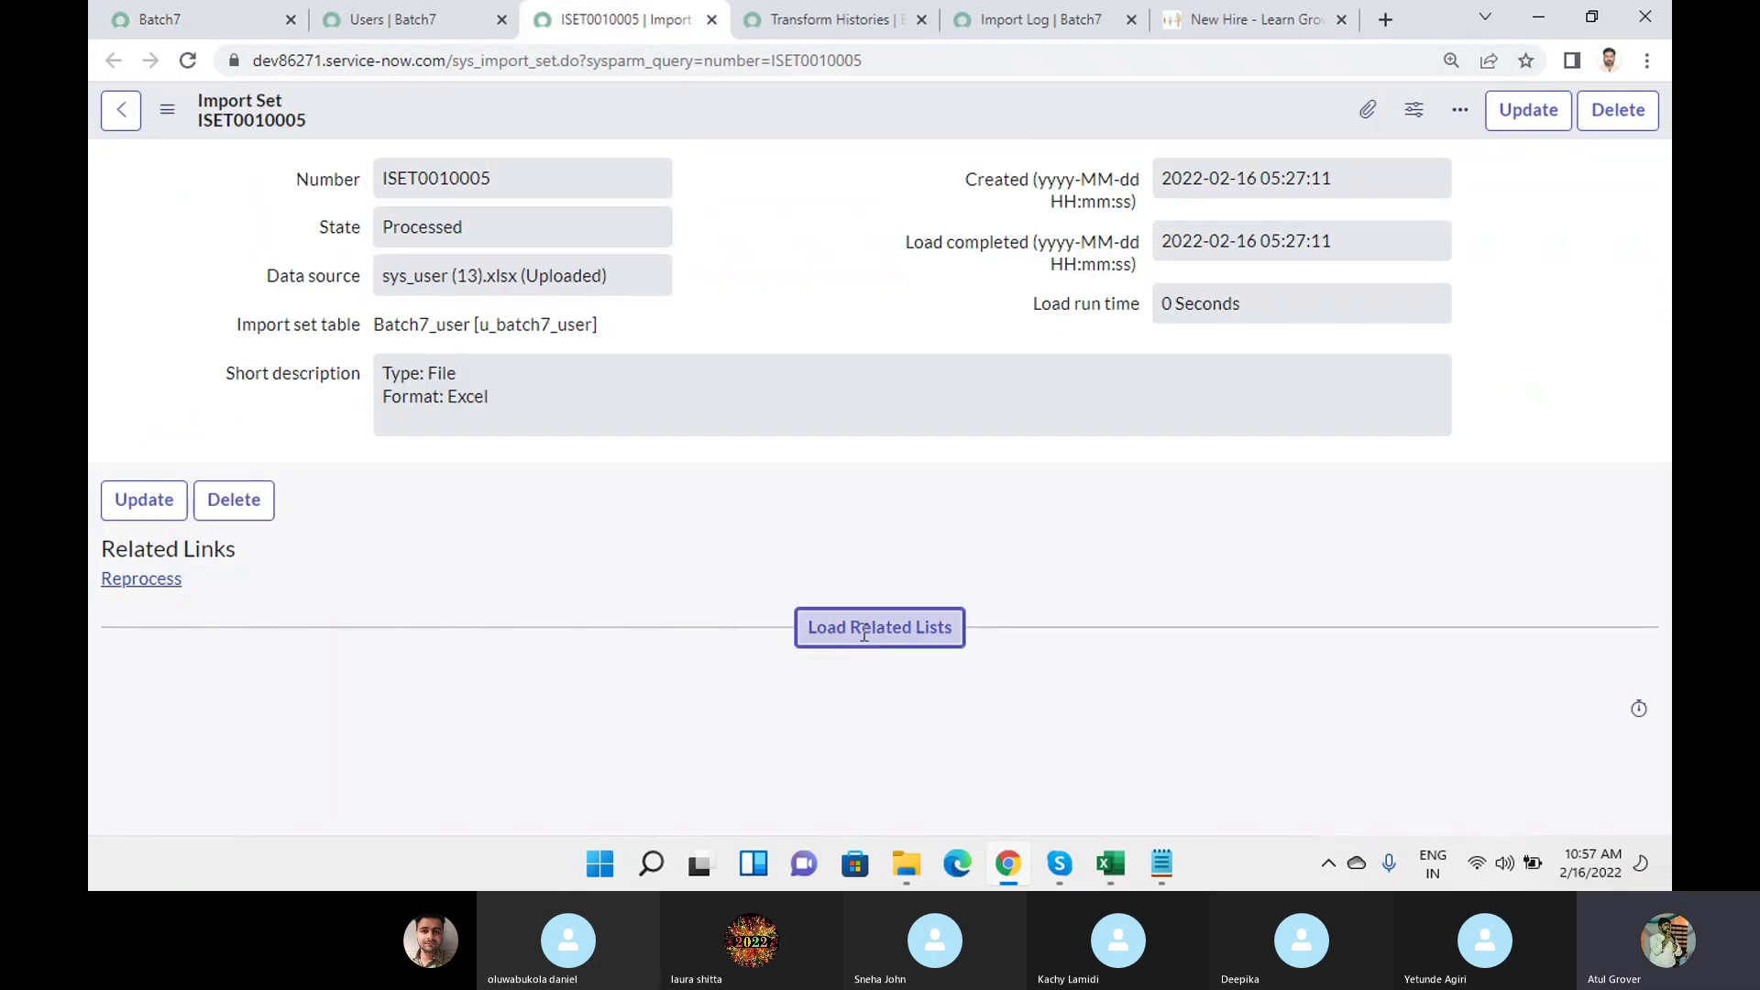
pyautogui.scroll(-4, 927, 390)
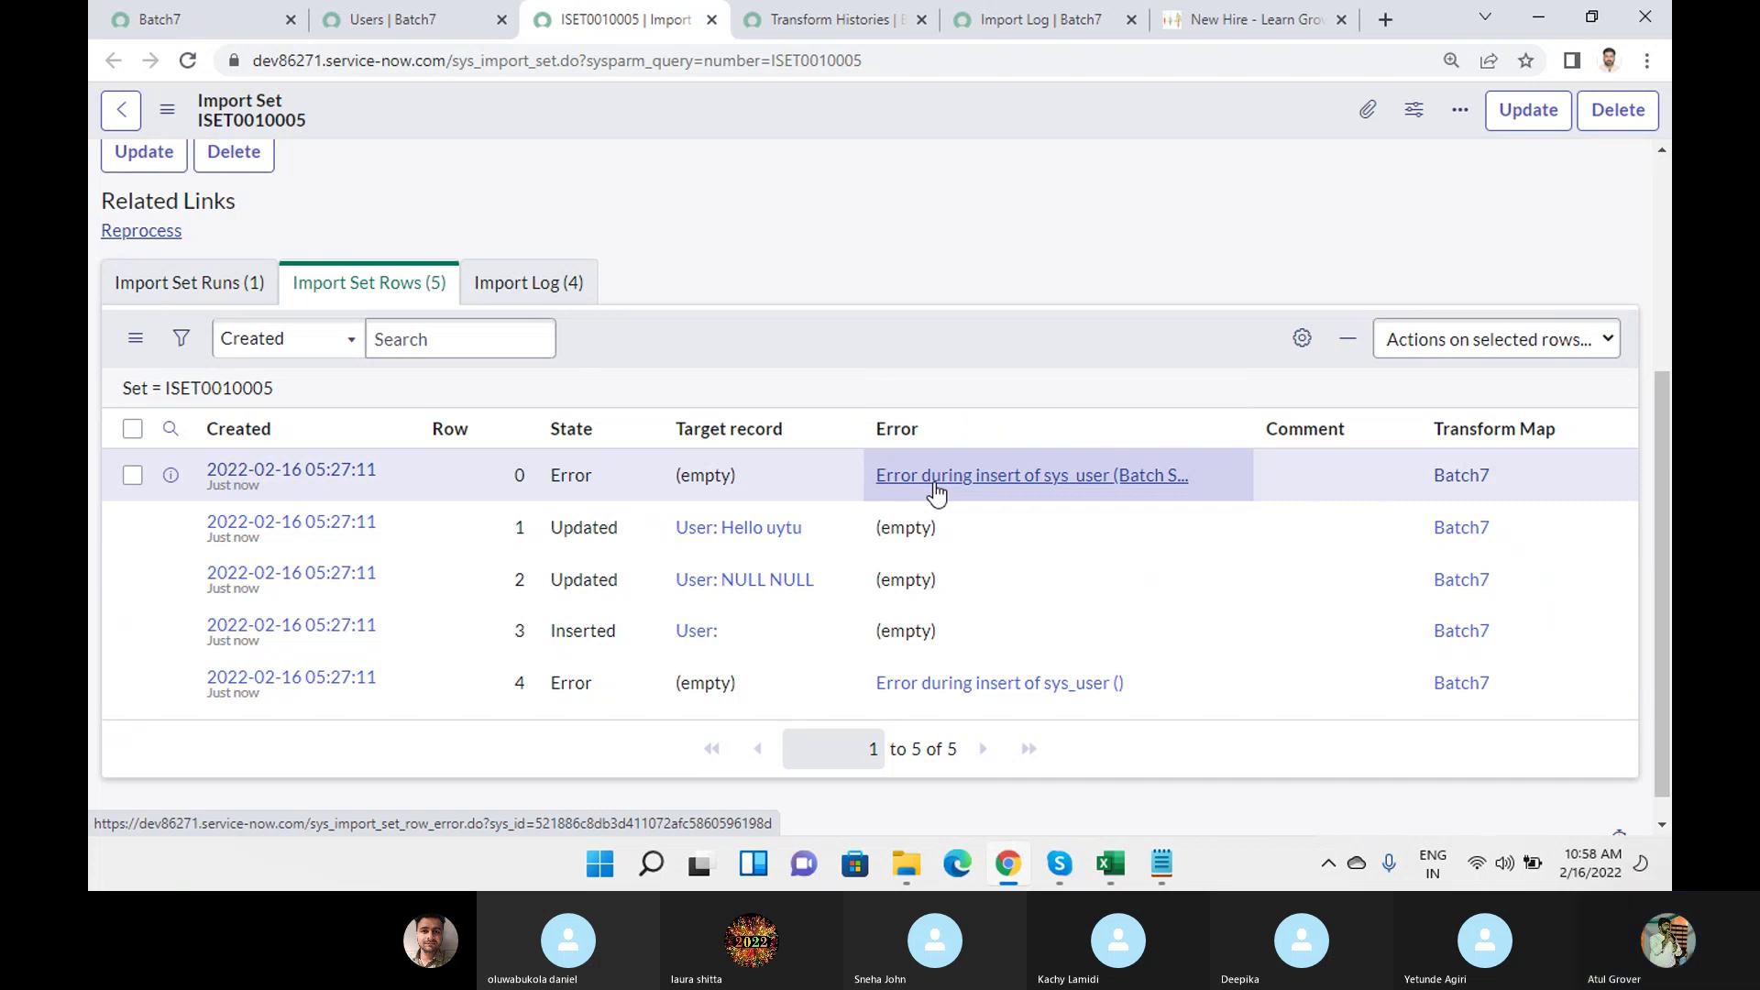
pyautogui.middleClick(354, 475)
pyautogui.click(729, 22)
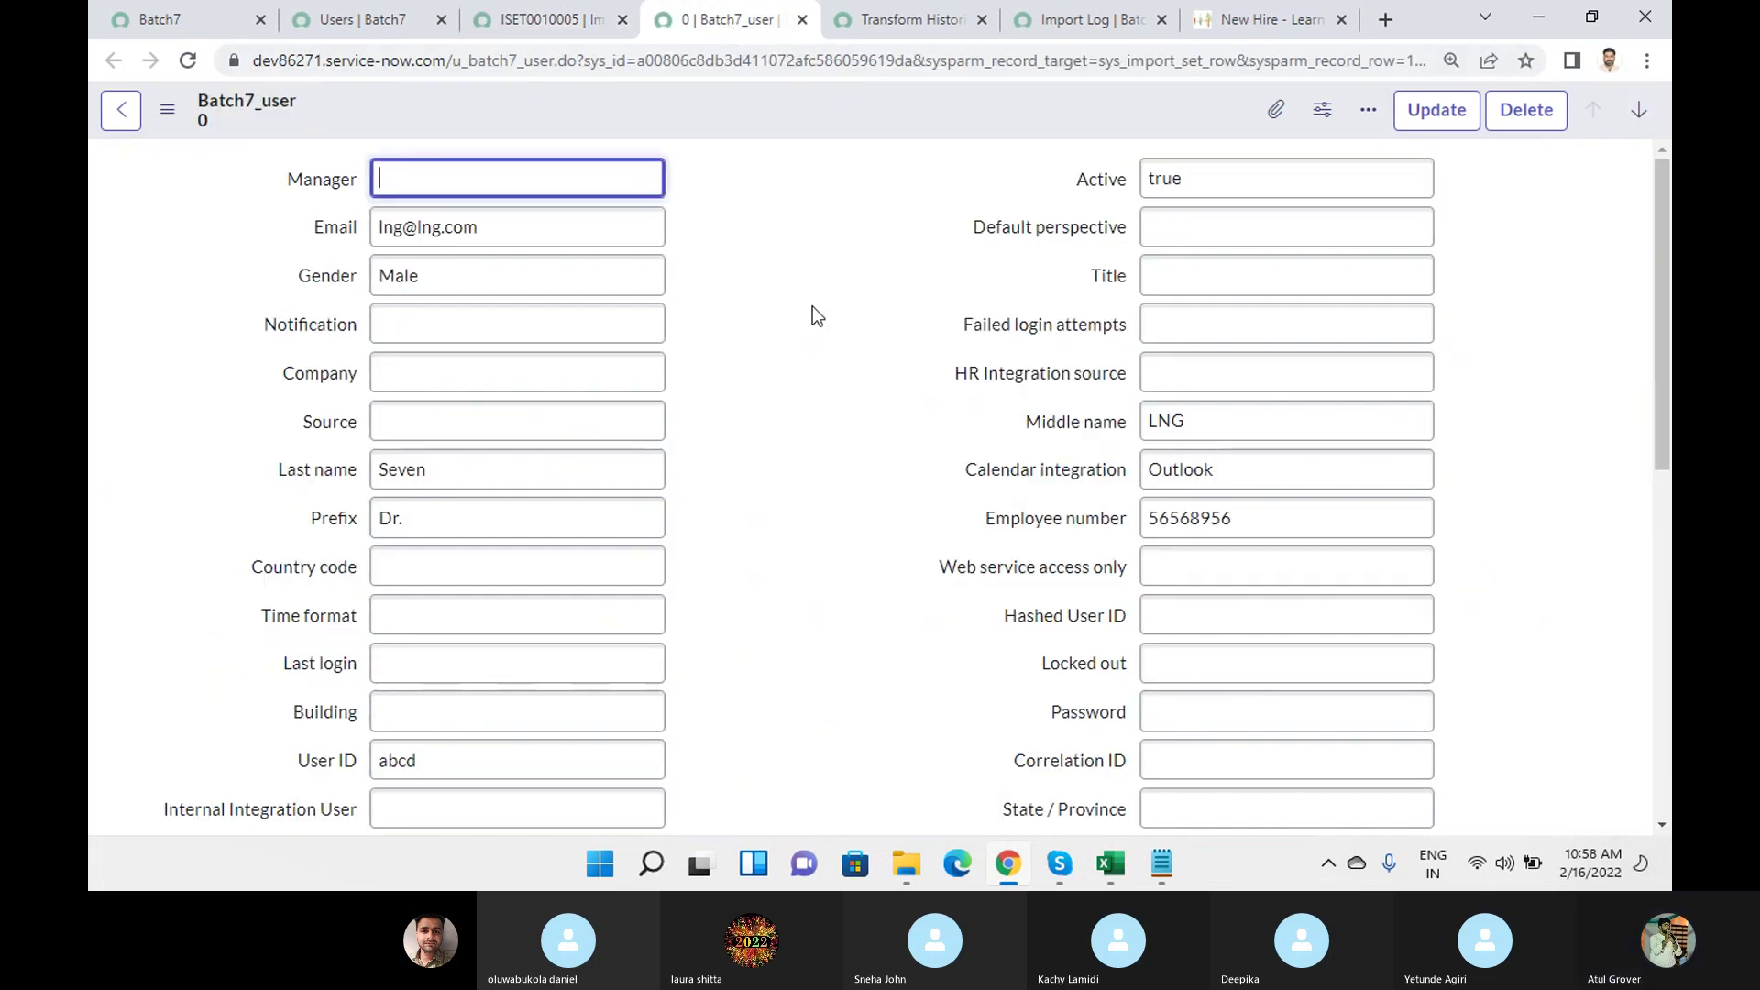
pyautogui.scroll(-4, 812, 312)
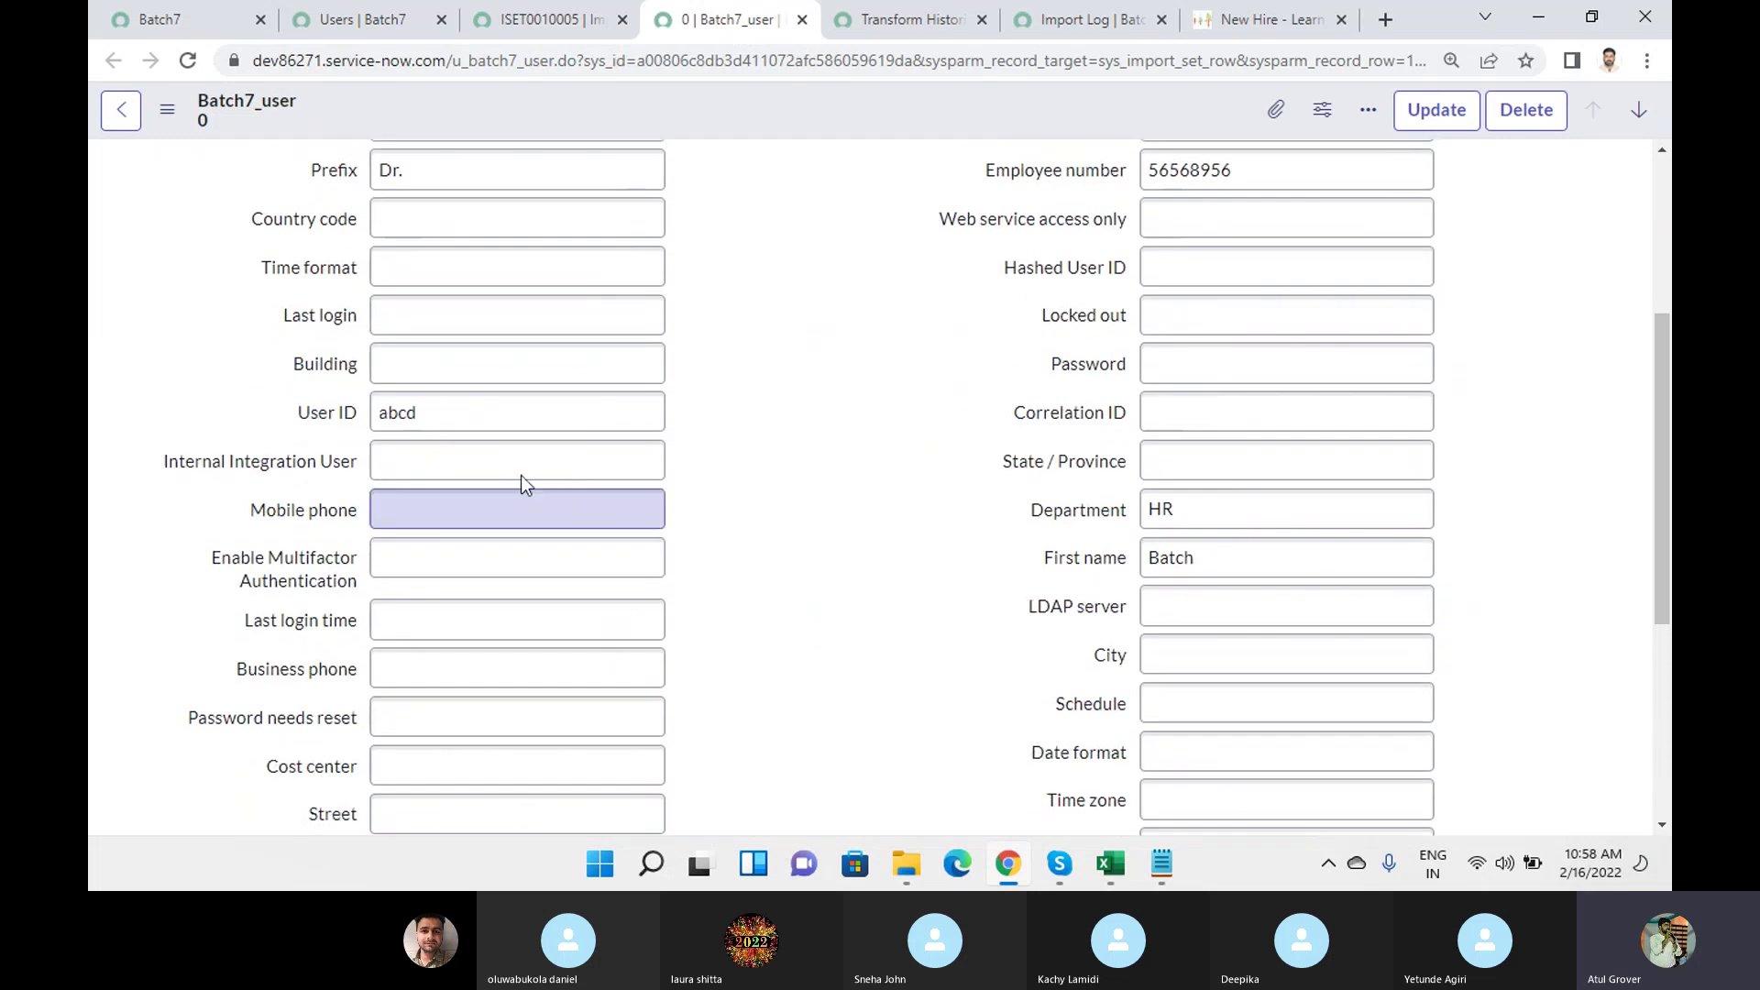
pyautogui.click(298, 411)
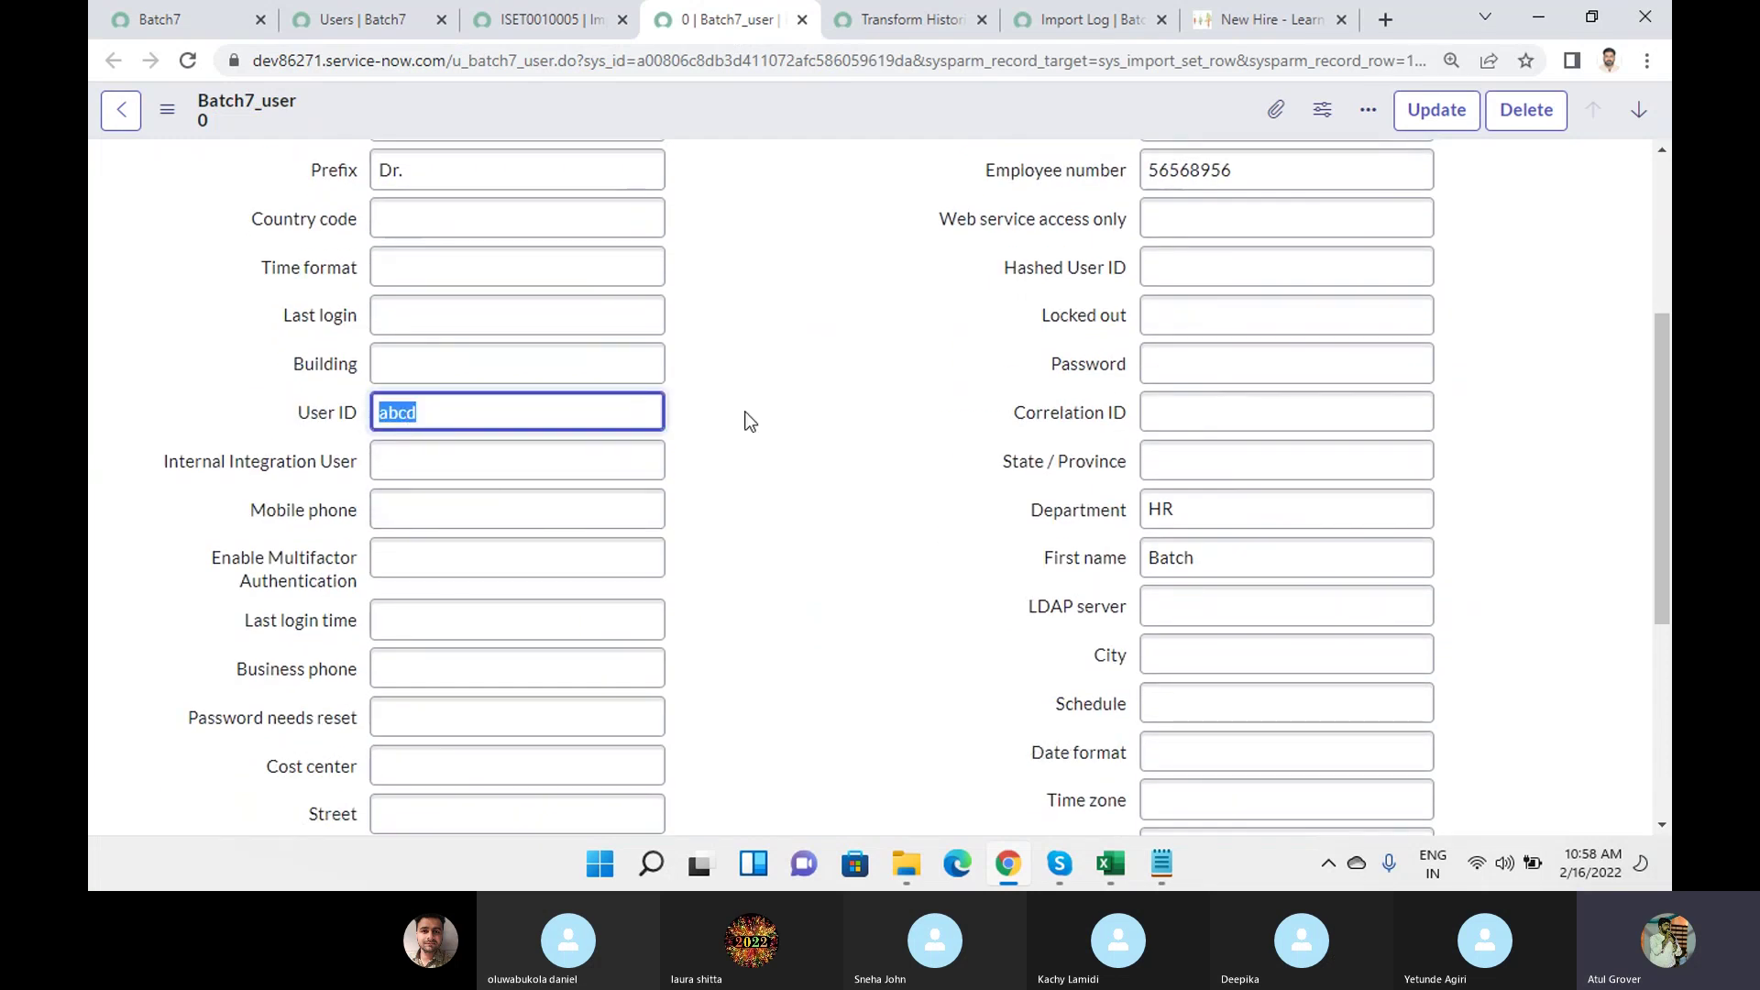
pyautogui.scroll(-5, 750, 420)
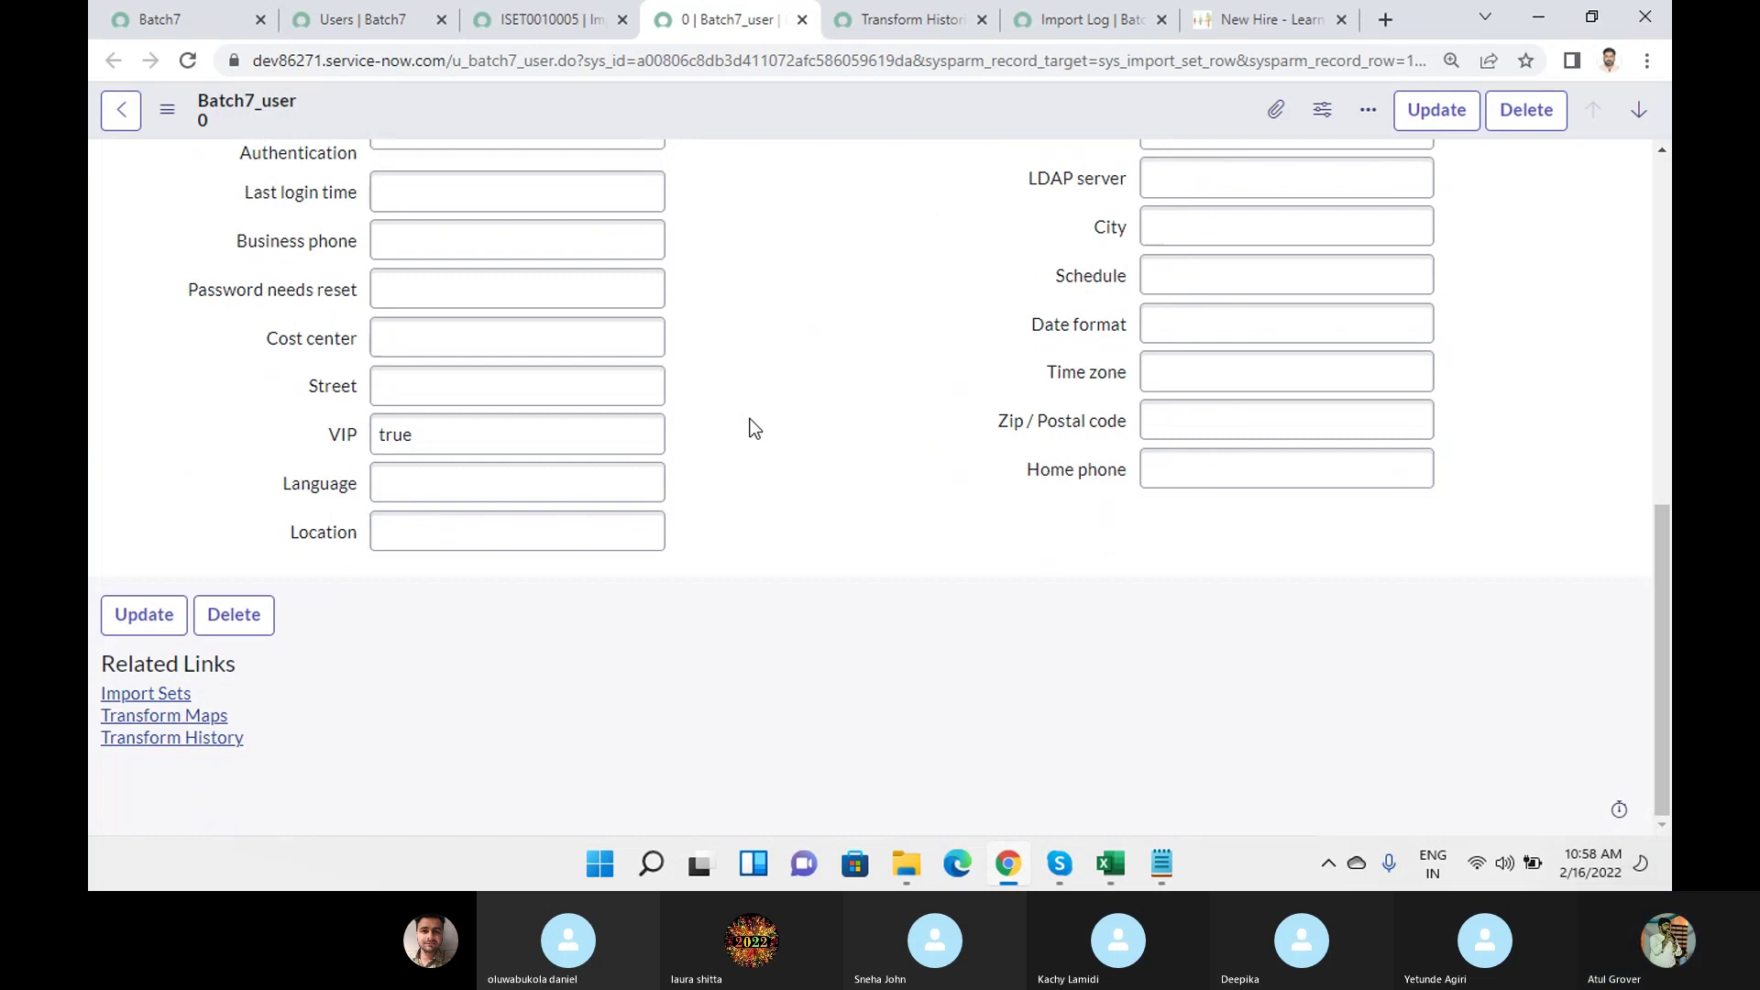
pyautogui.scroll(10, 752, 422)
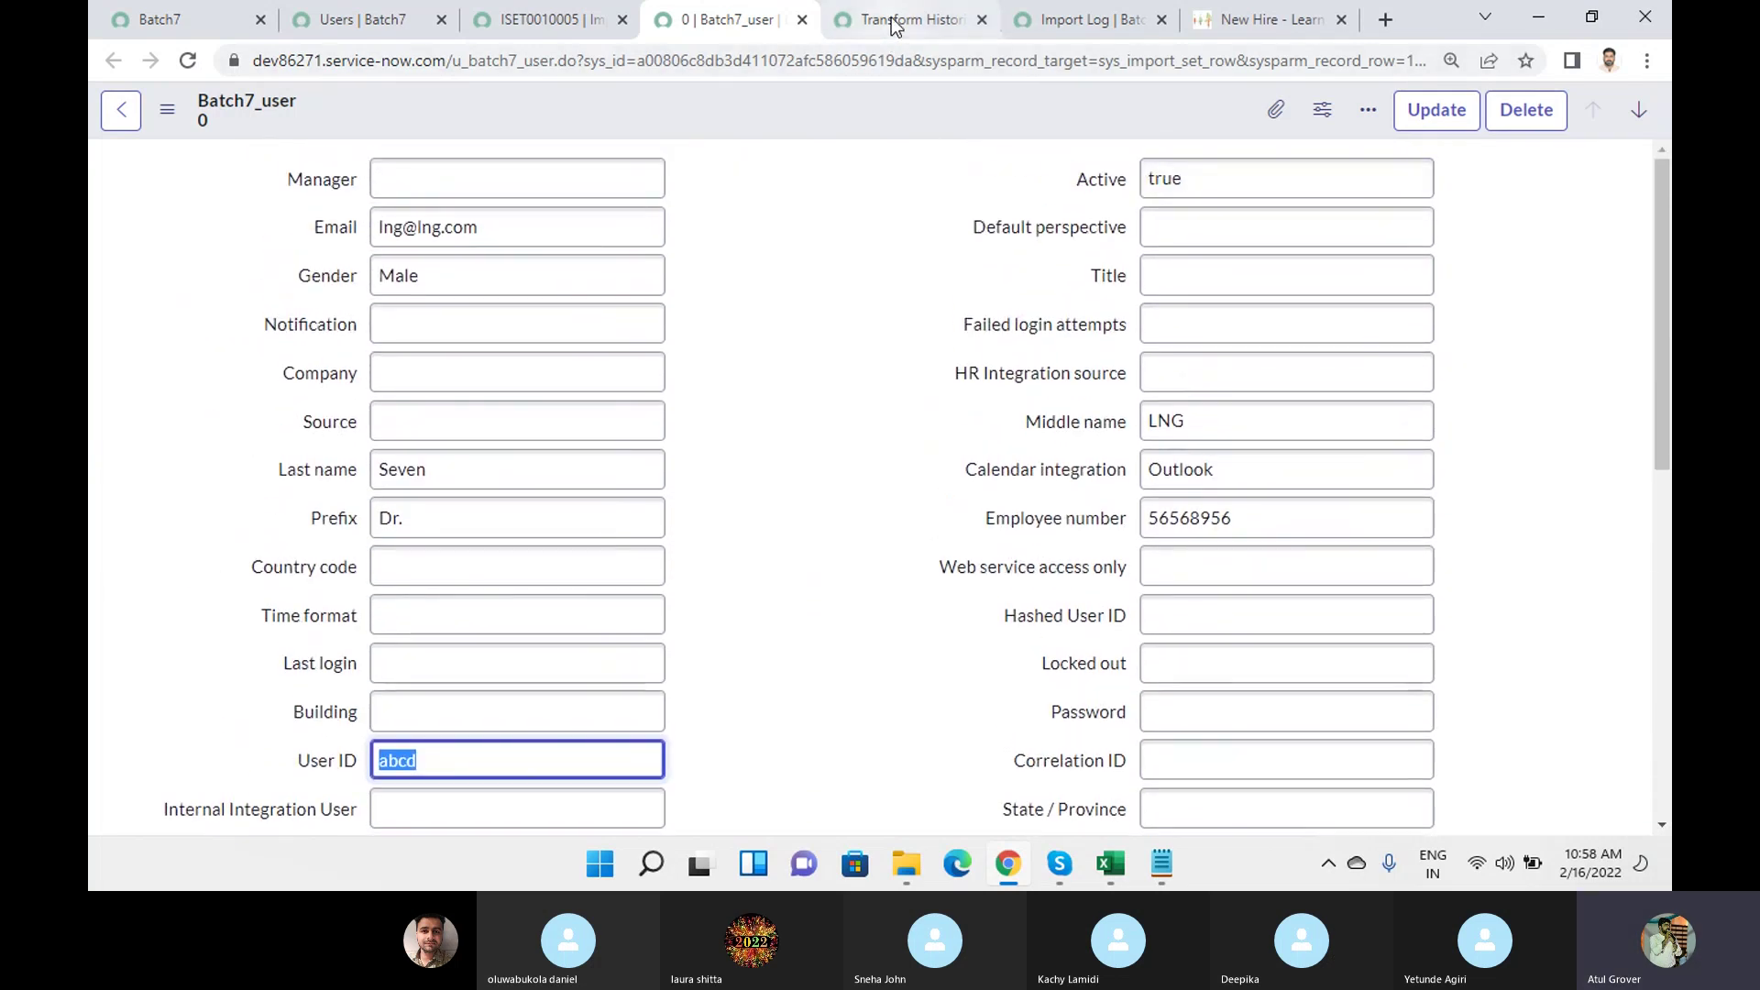
# Open the transform history record and highlight 1 insert, 2 updates and 2 errors.
pyautogui.click(893, 20)
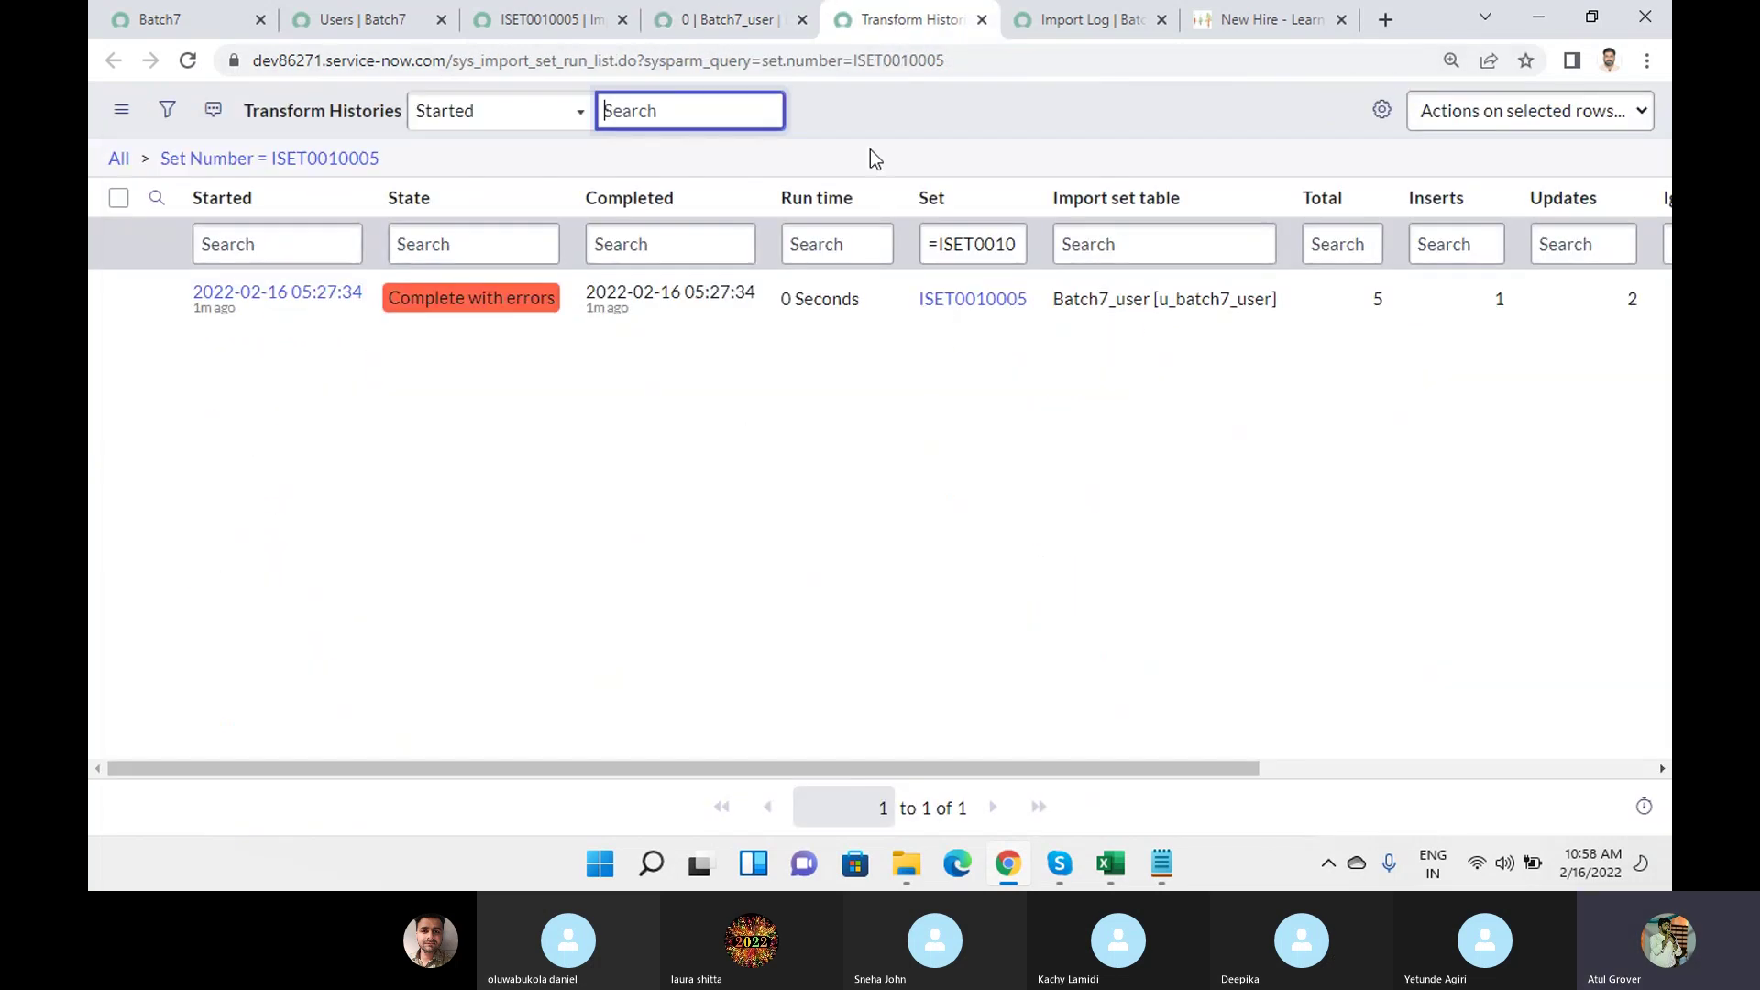
pyautogui.click(321, 292)
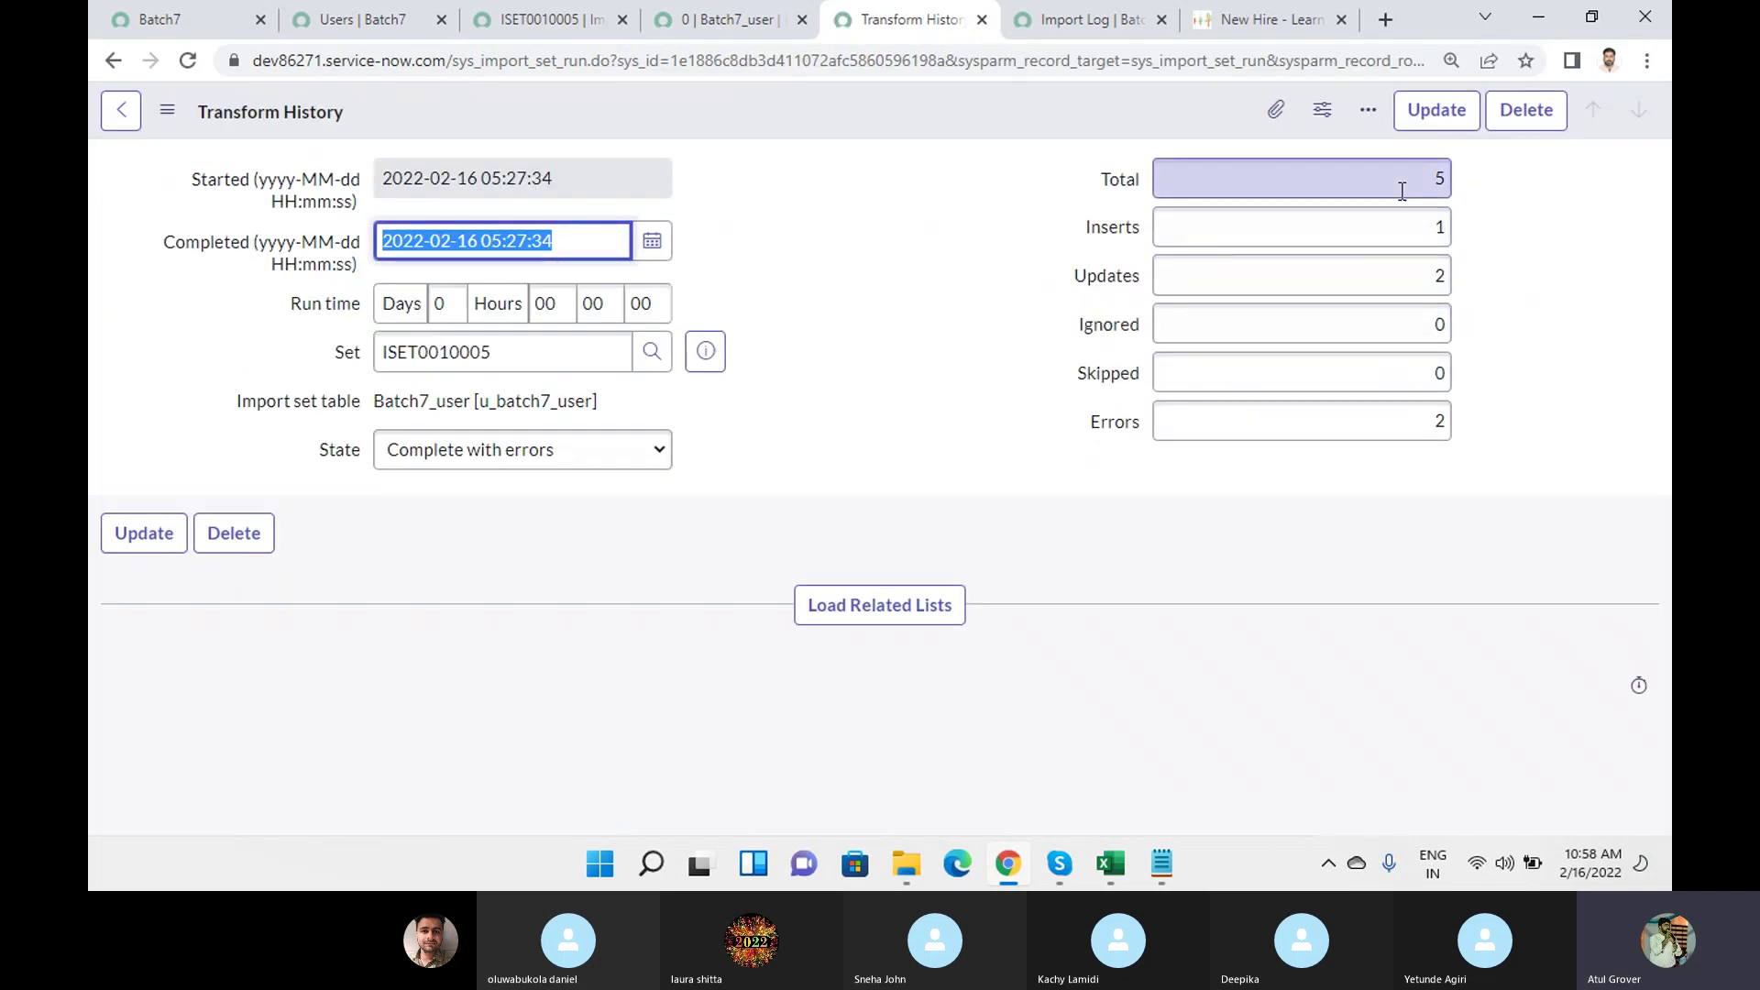
pyautogui.moveTo(1426, 227); pyautogui.dragTo(1467, 237)
pyautogui.doubleClick(1421, 275)
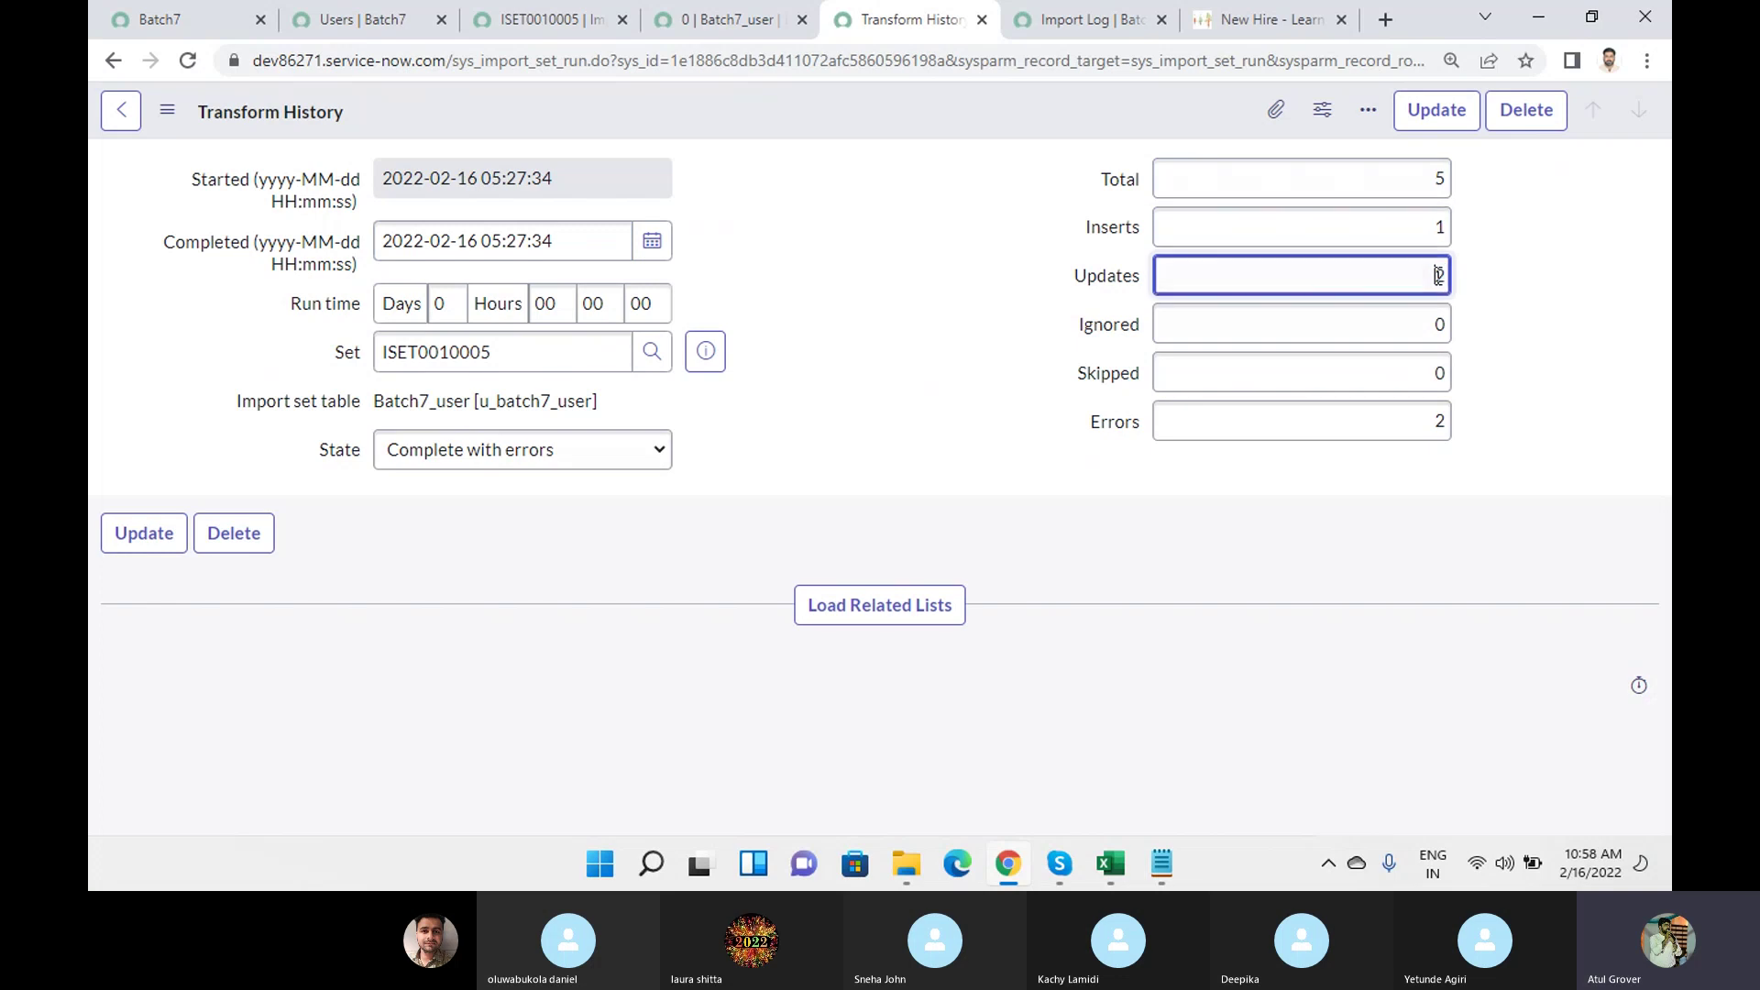
pyautogui.doubleClick(1420, 425)
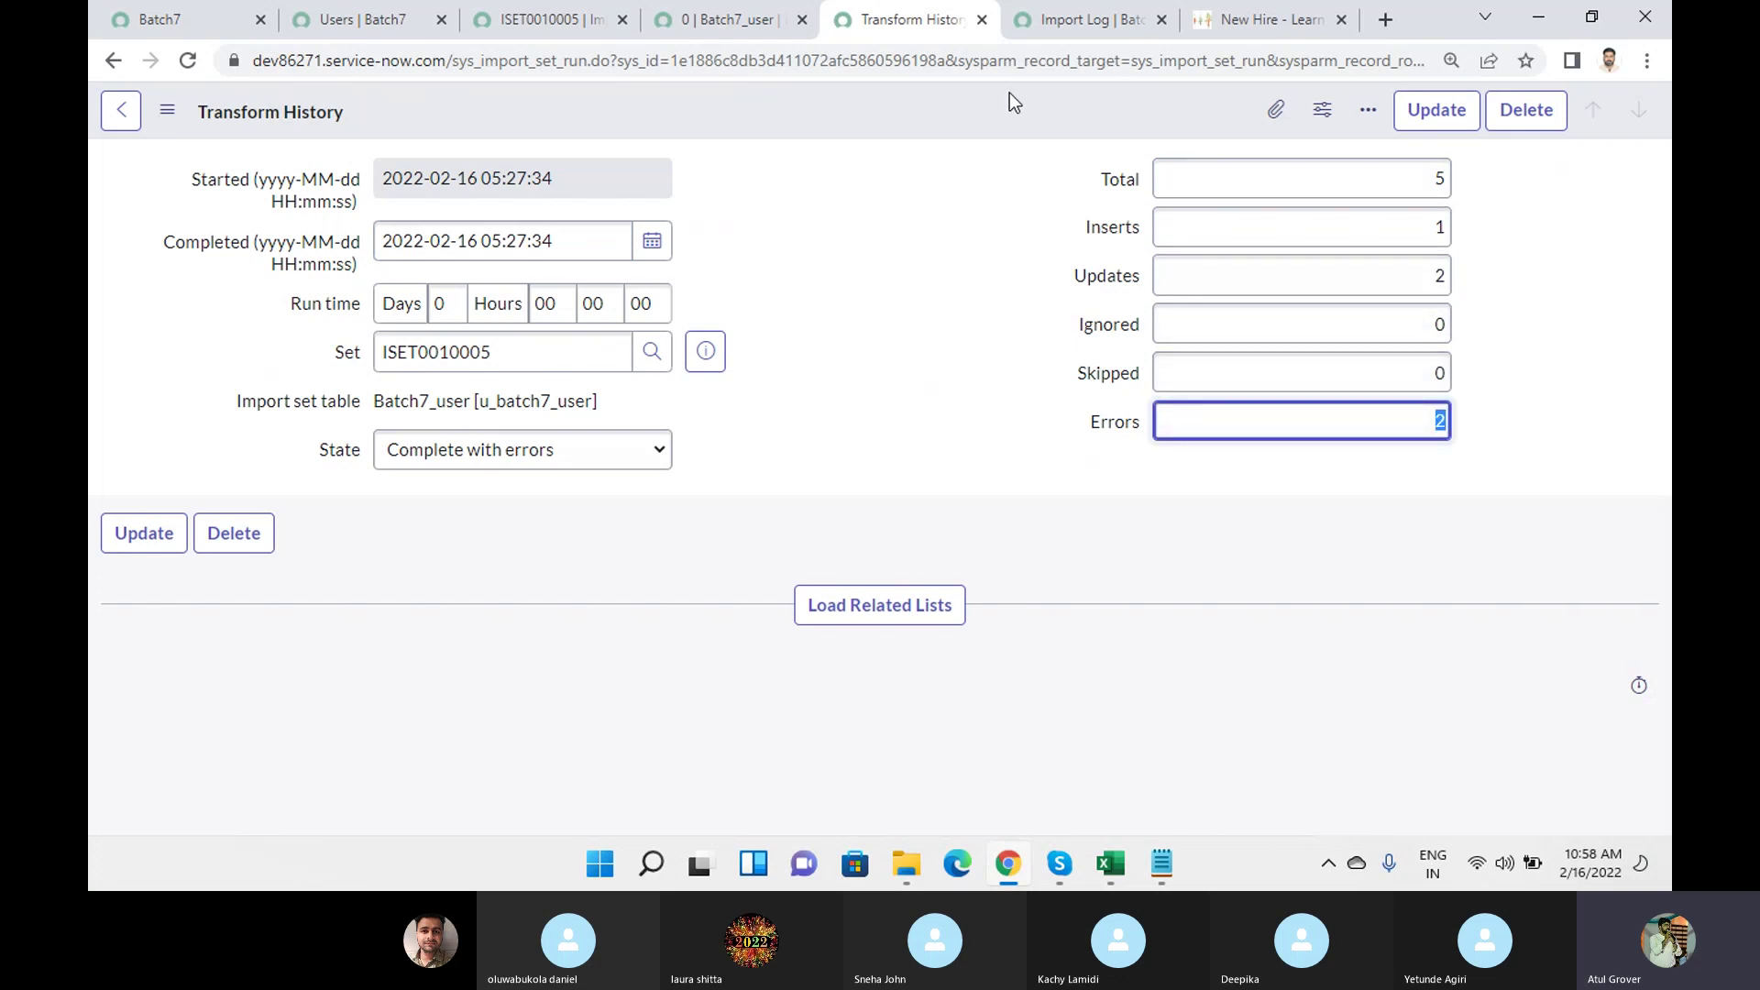
# Filter the Users list to records Created Today.
pyautogui.click(344, 20)
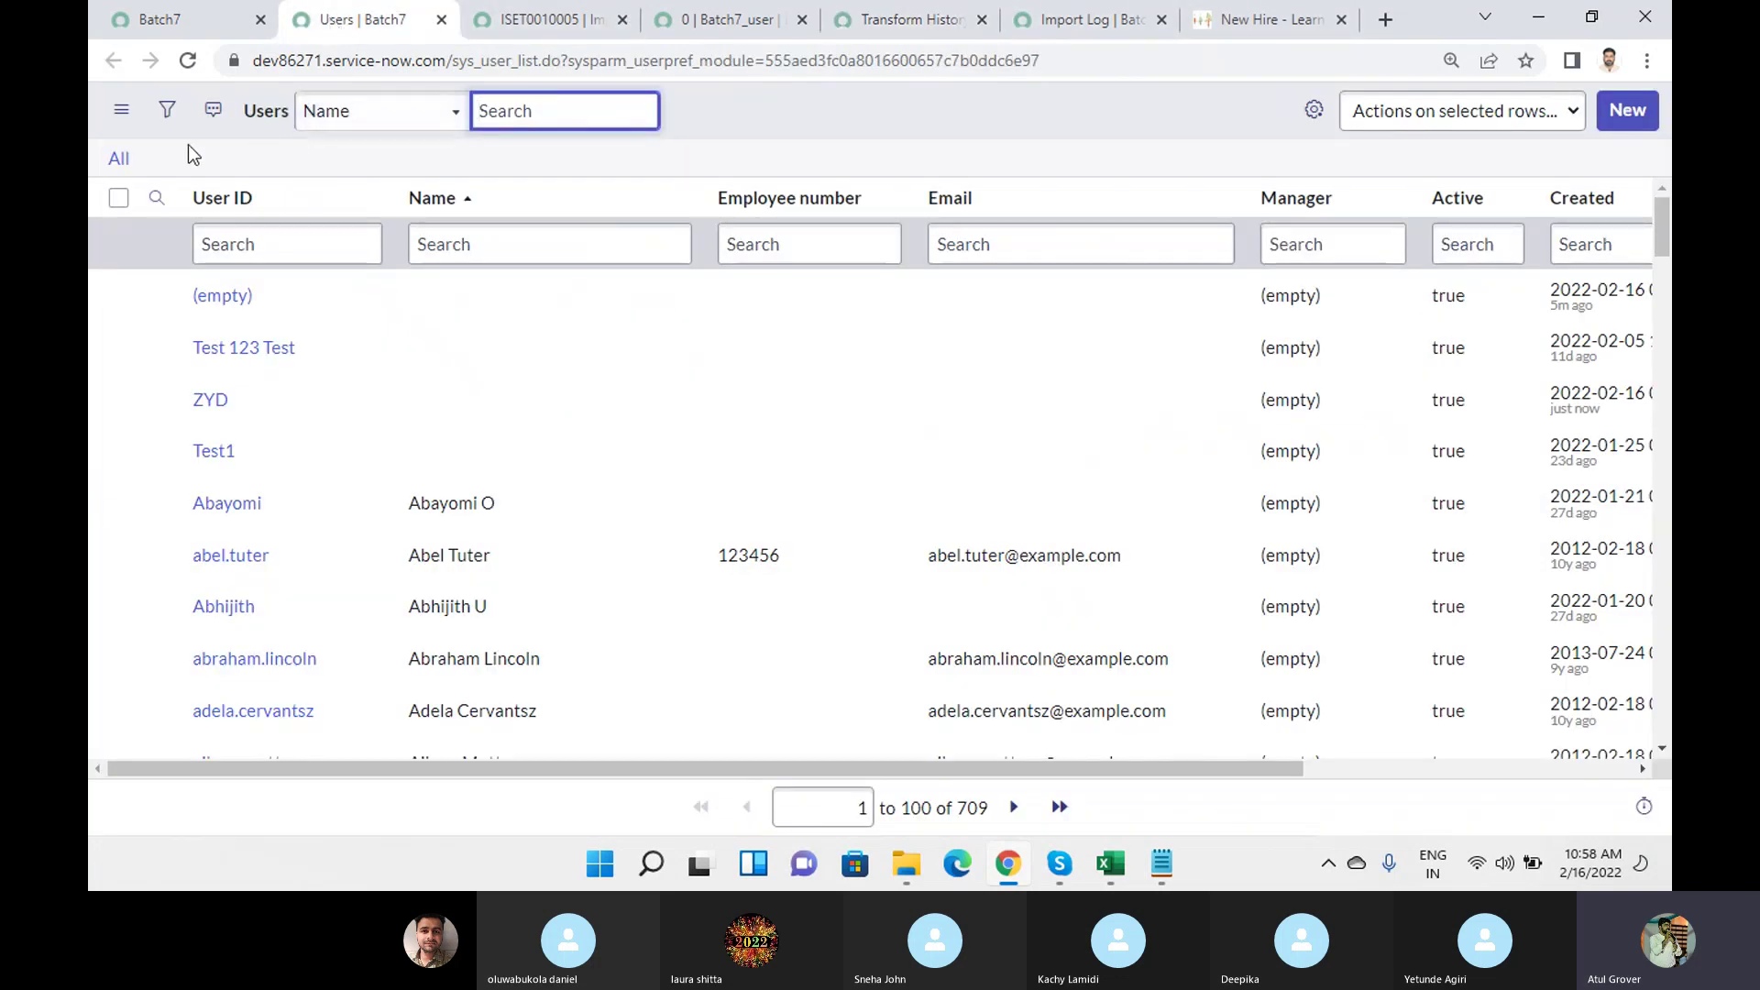
pyautogui.click(167, 111)
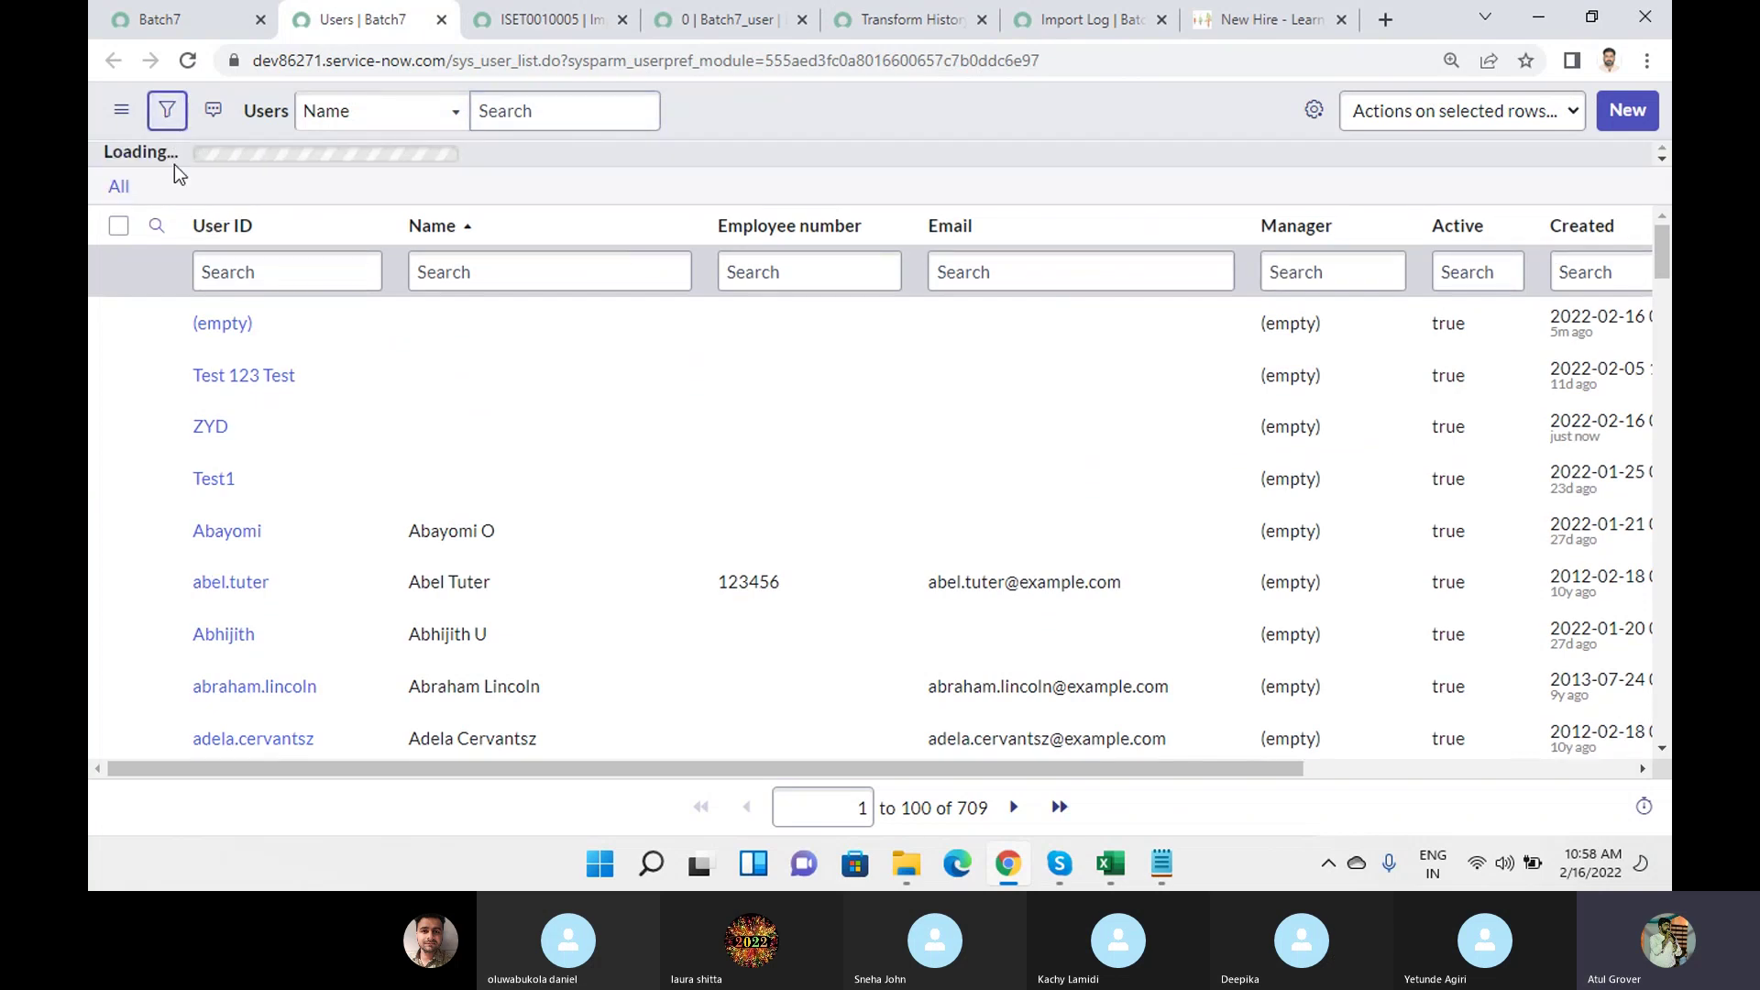
pyautogui.click(182, 228)
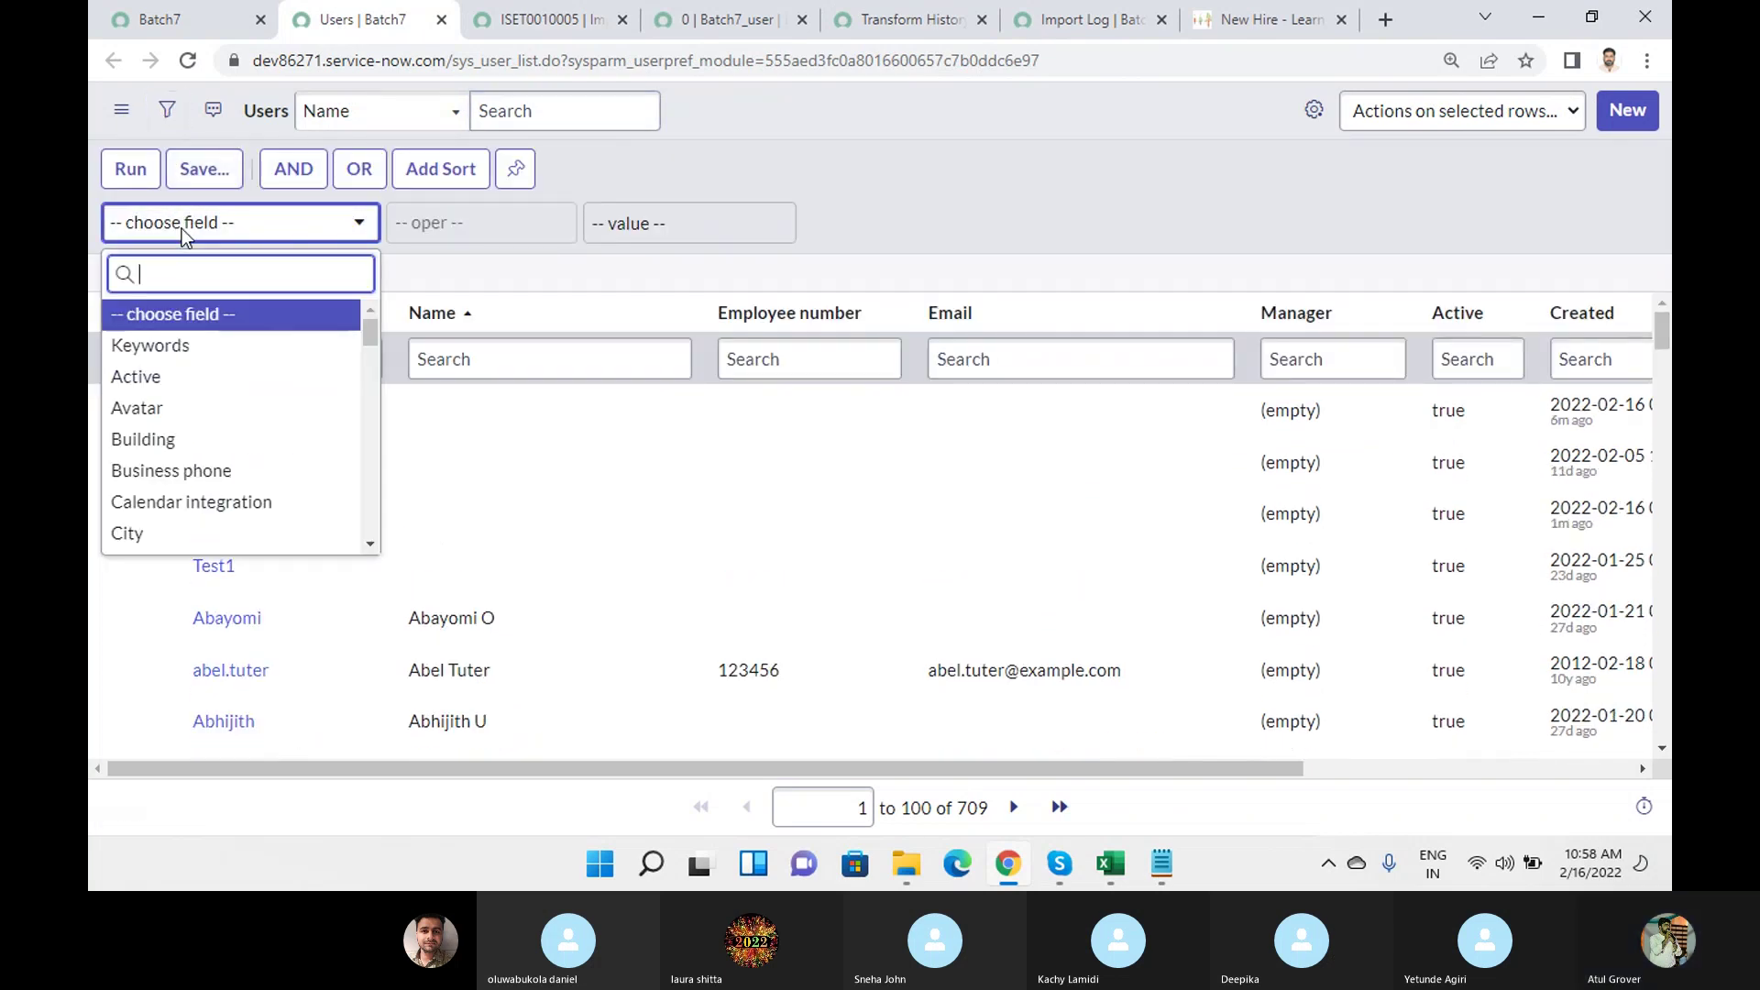
pyautogui.write('created')
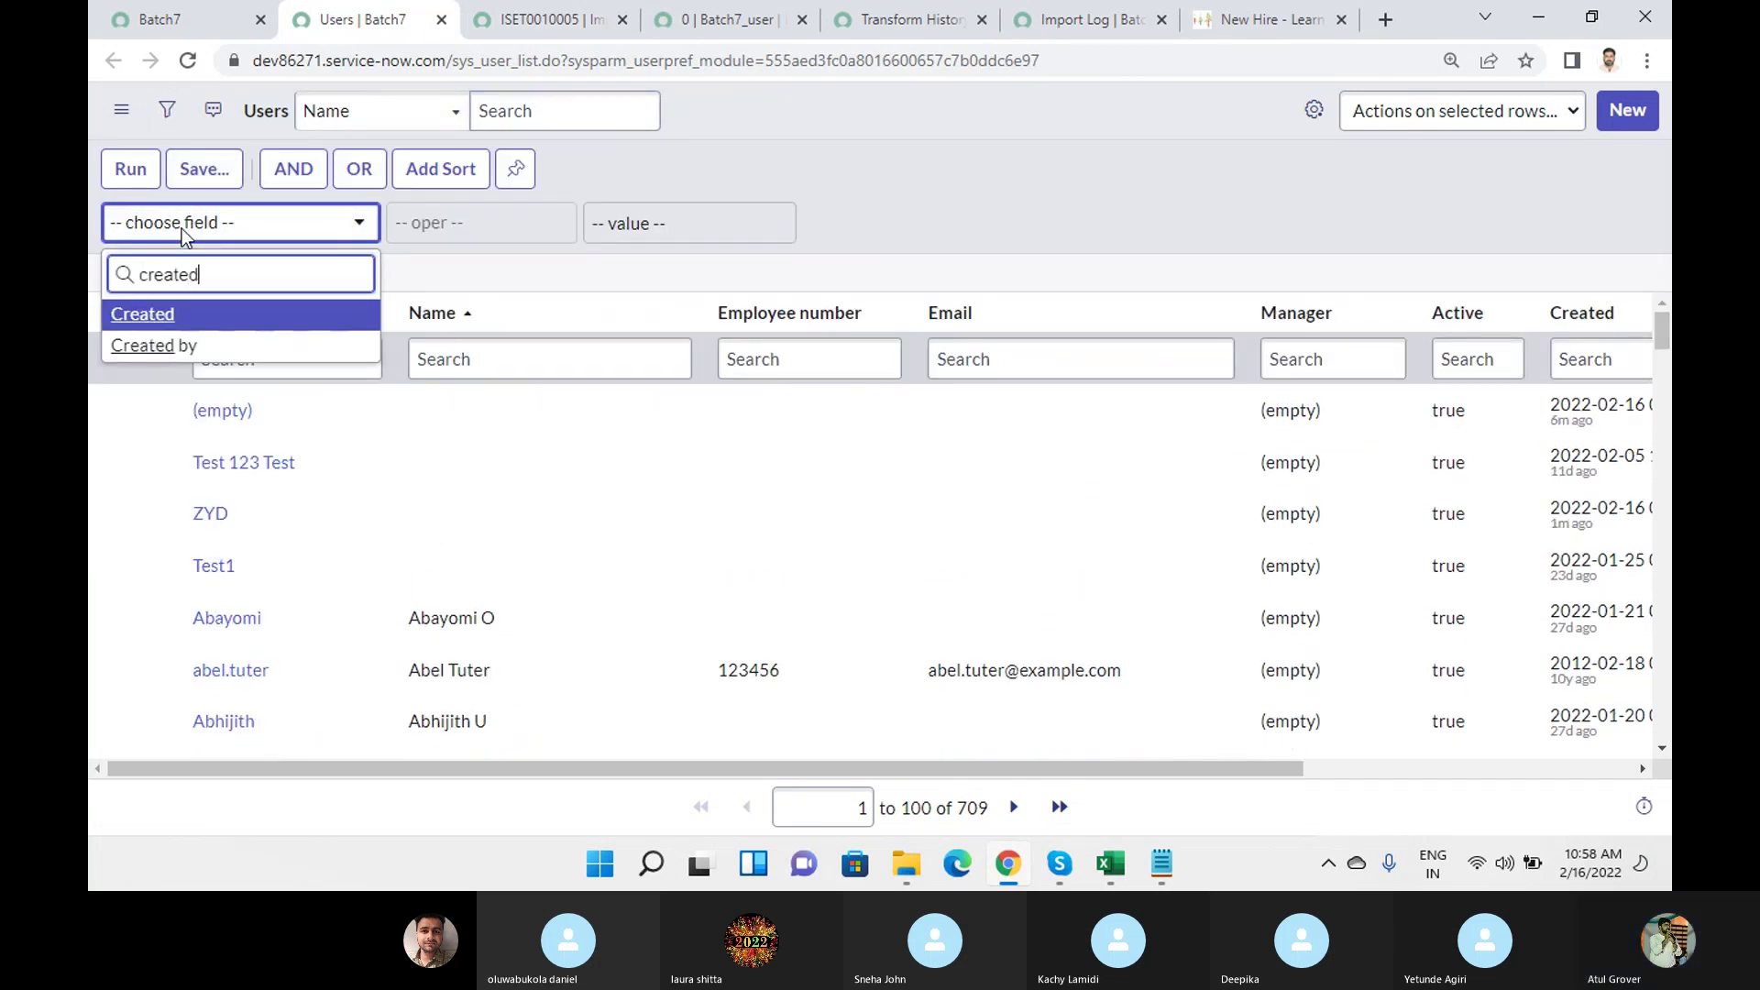
pyautogui.press('Return')
pyautogui.click(129, 169)
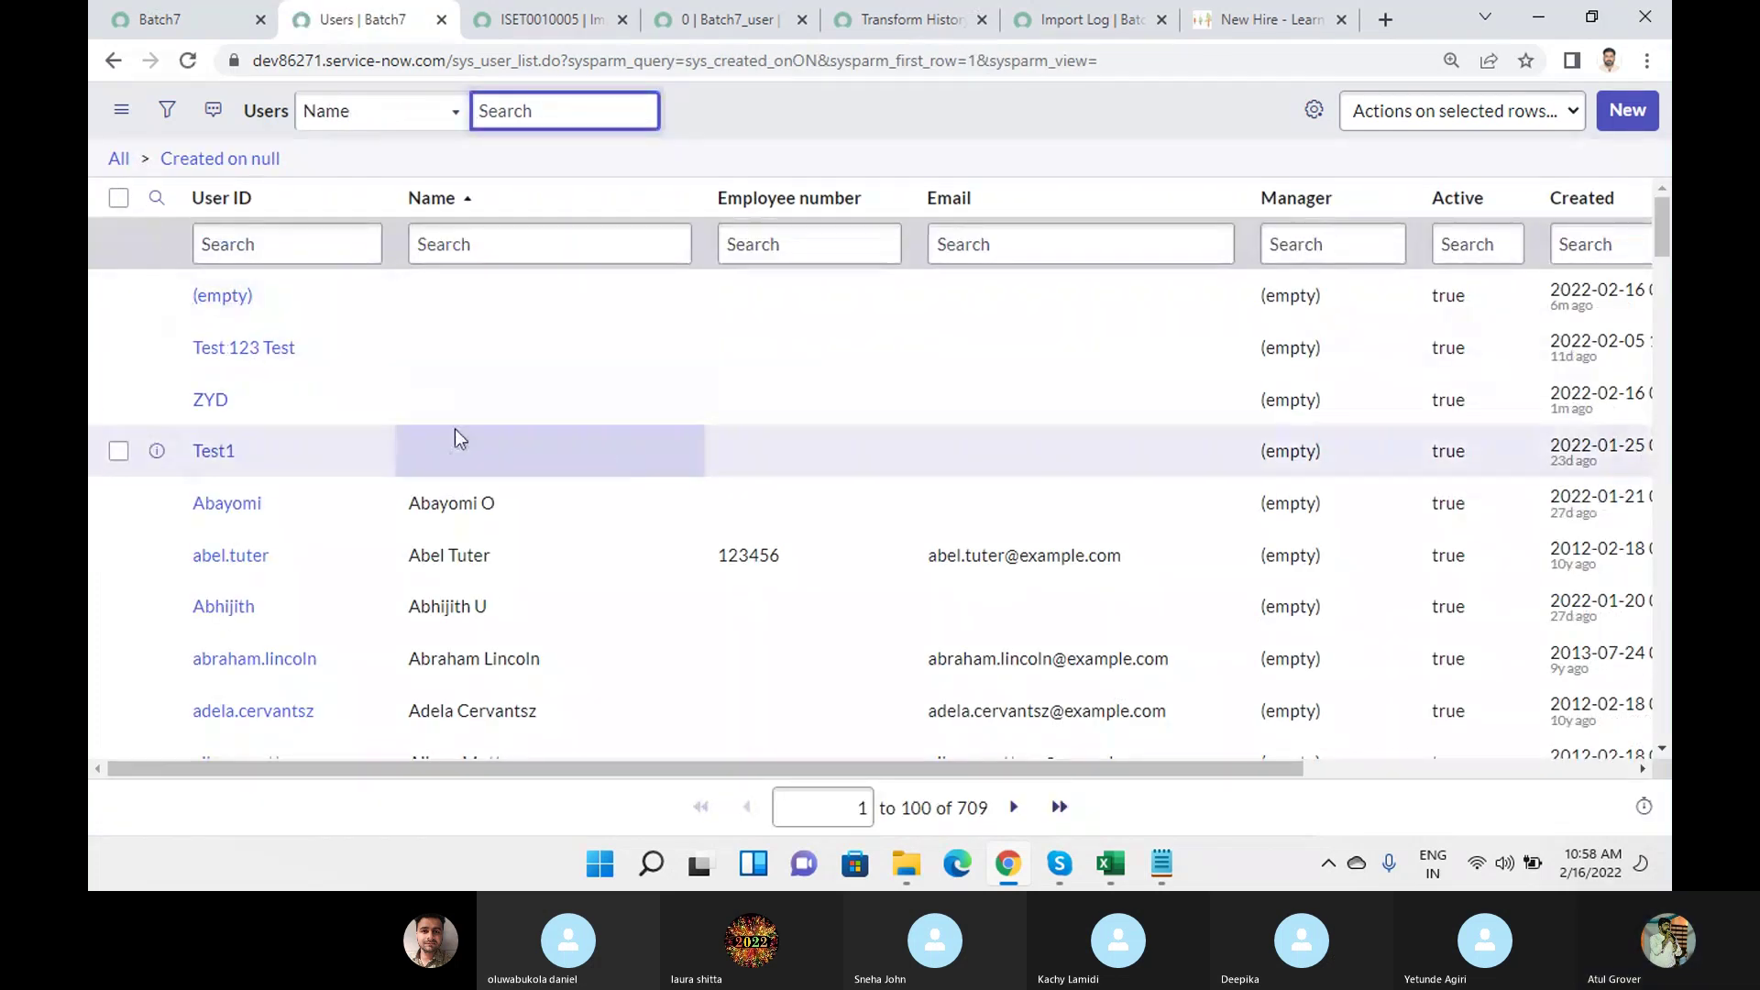
pyautogui.click(167, 108)
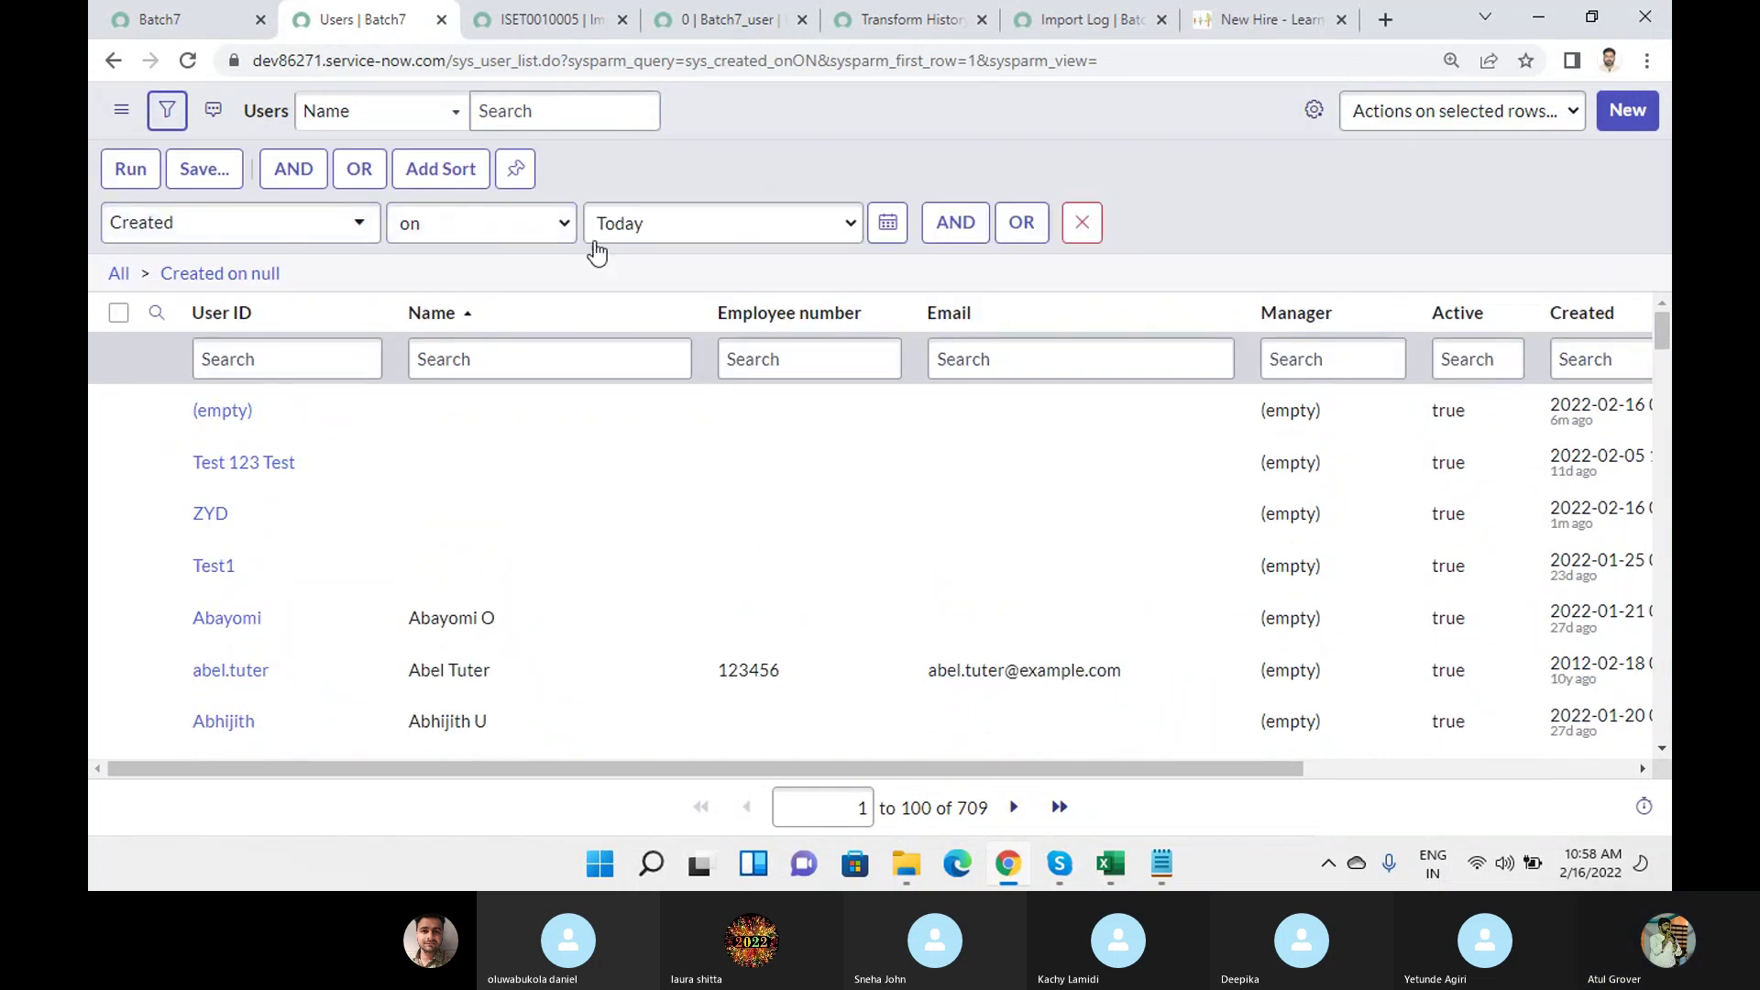
pyautogui.click(133, 171)
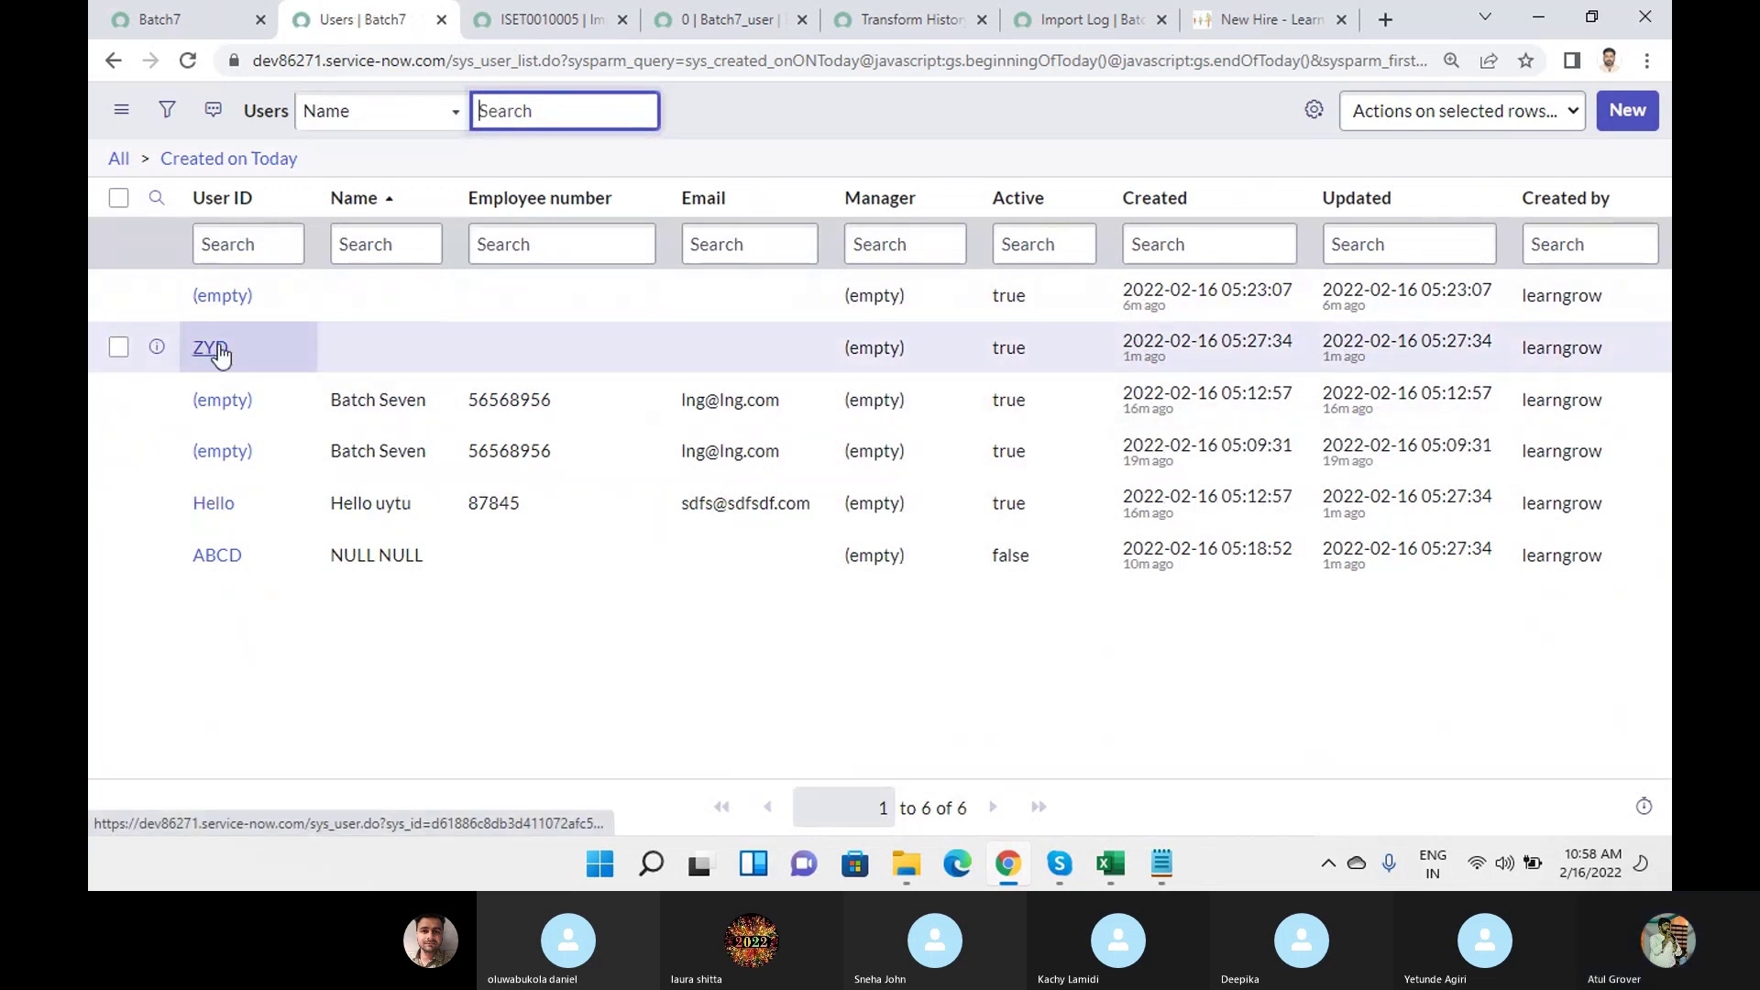
# Compare the six users' User IDs against the sys_user workbook.
pyautogui.moveTo(1112, 862)
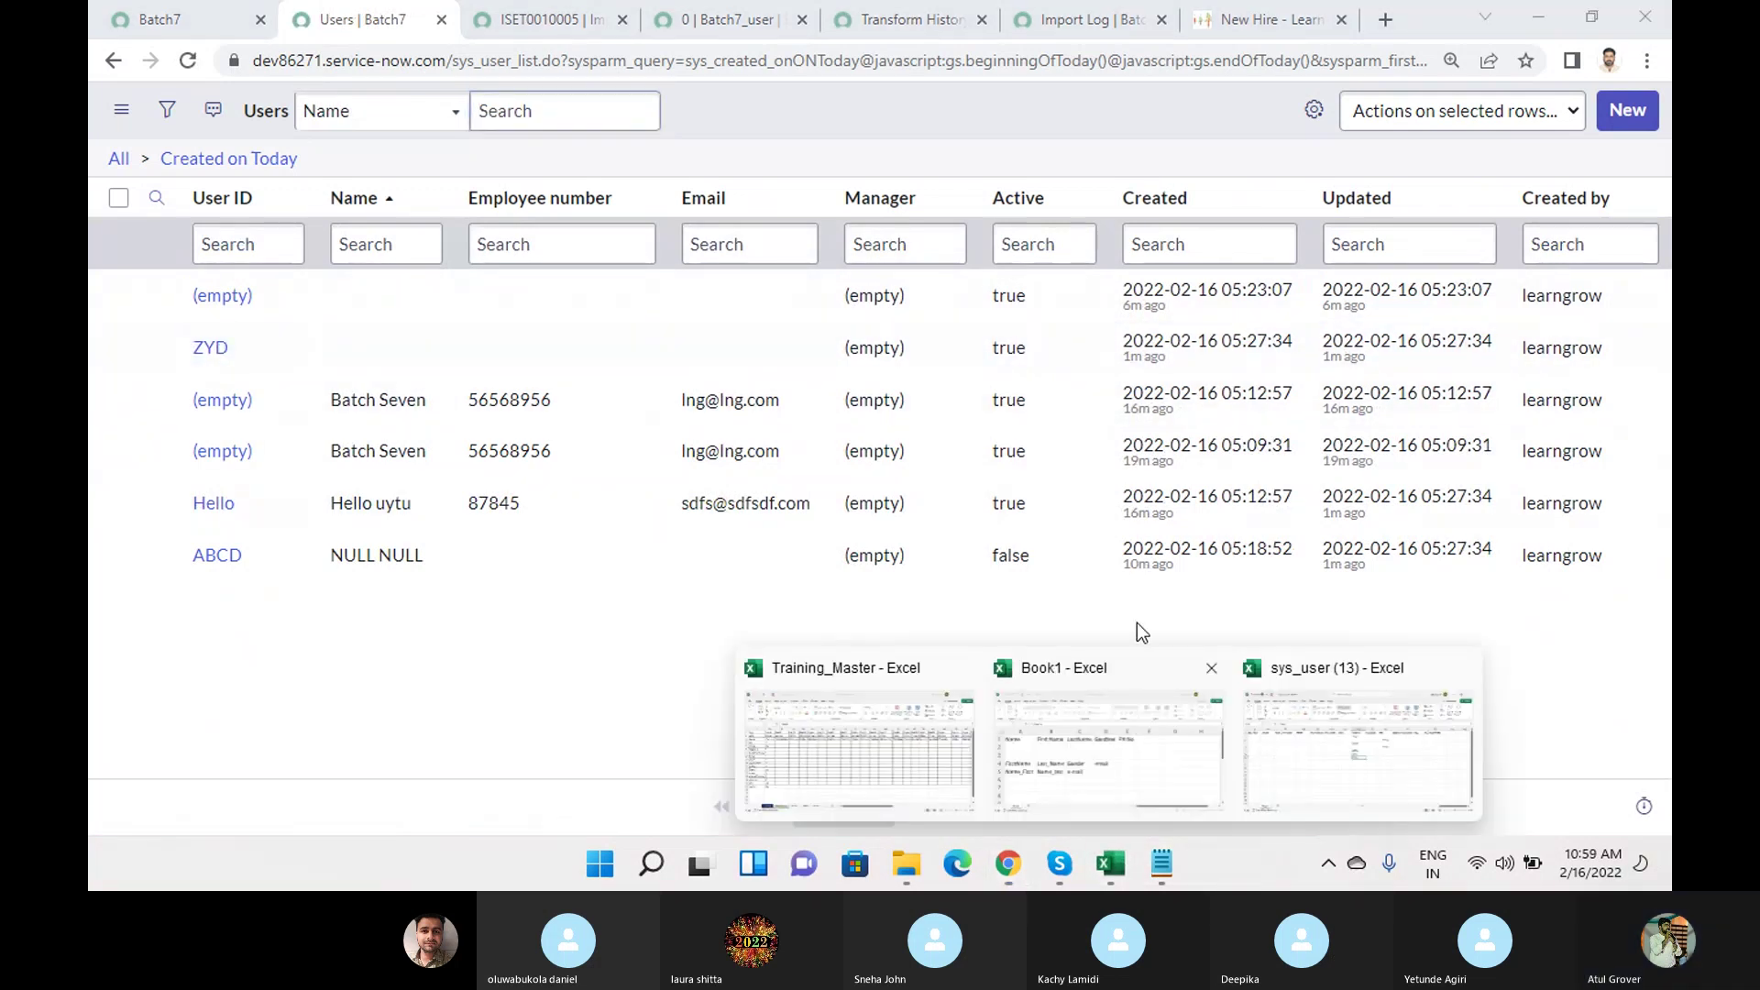
pyautogui.click(1395, 702)
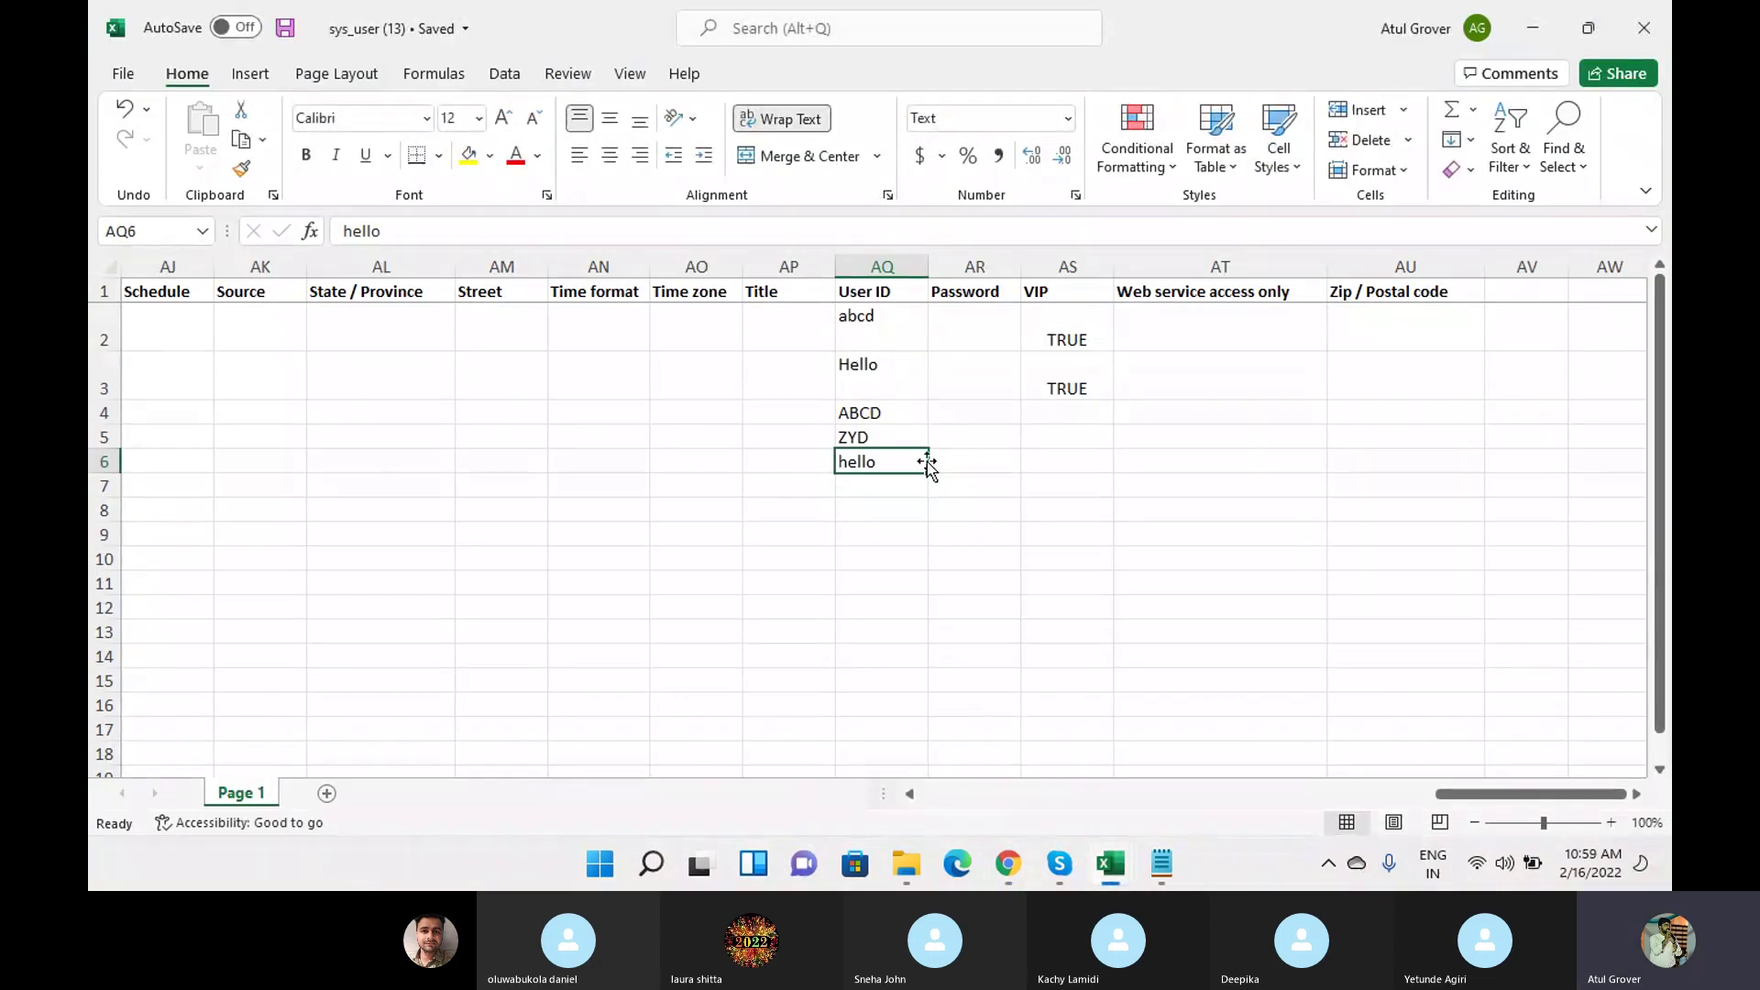
pyautogui.hotkey('alt', 'Tab')
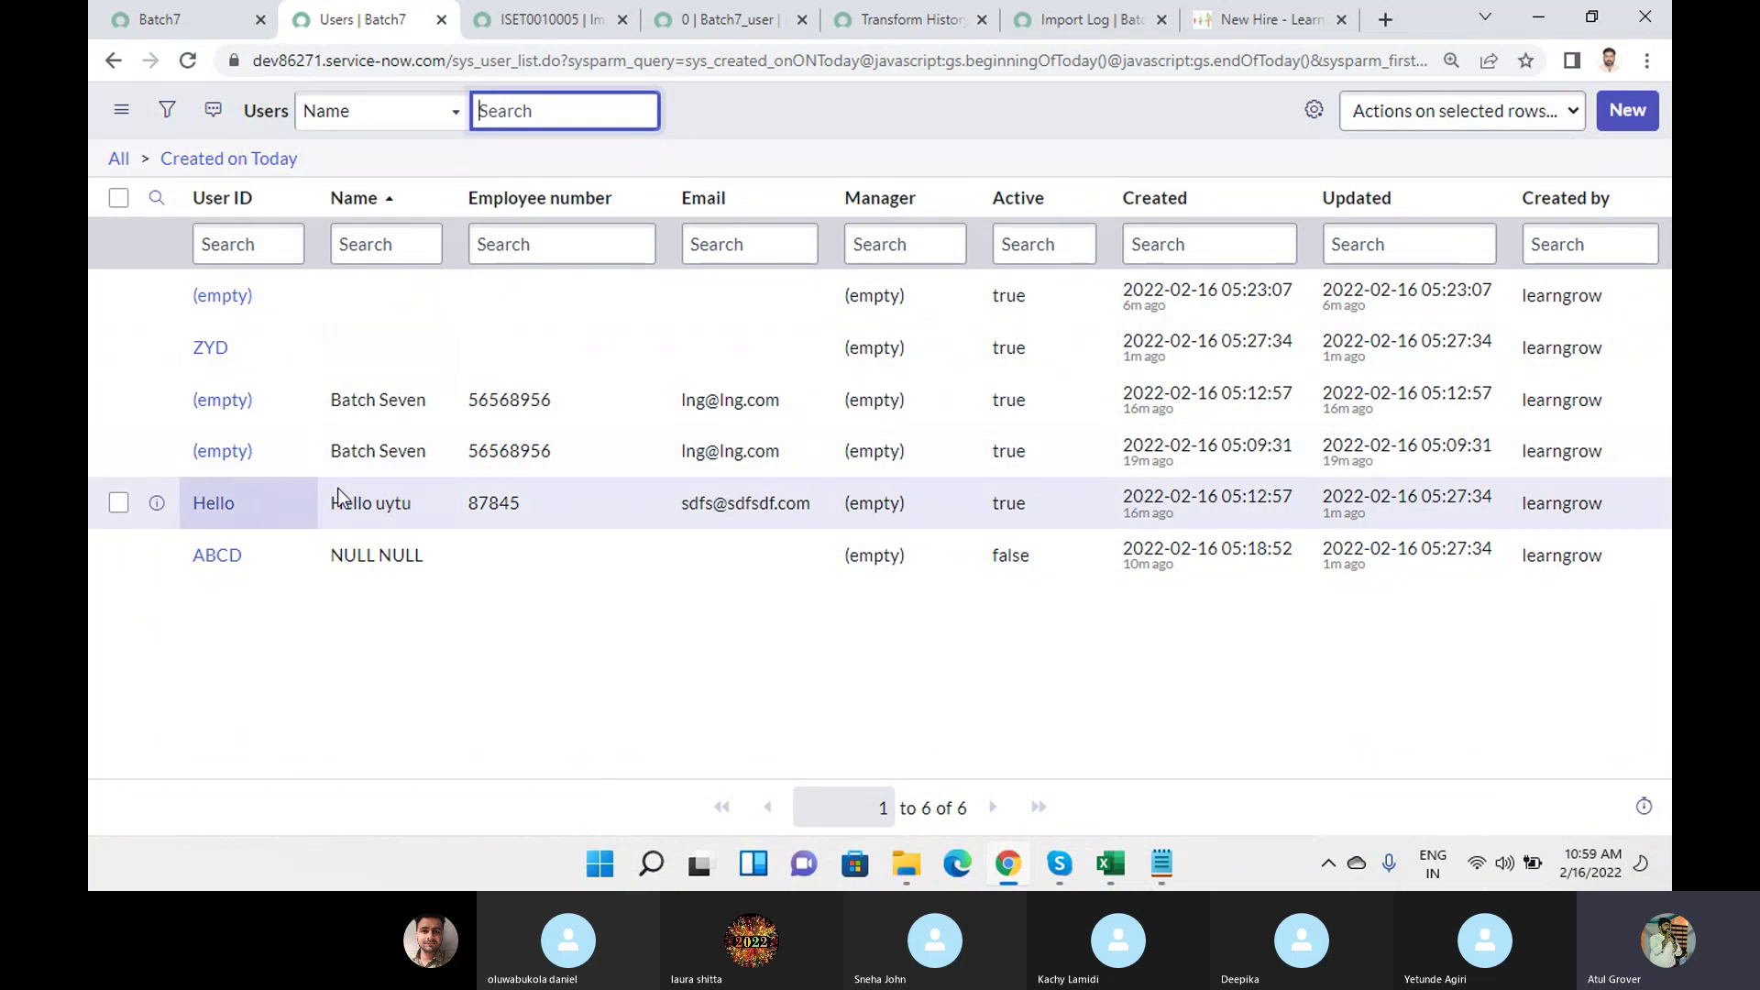
pyautogui.hotkey('alt', 'Tab')
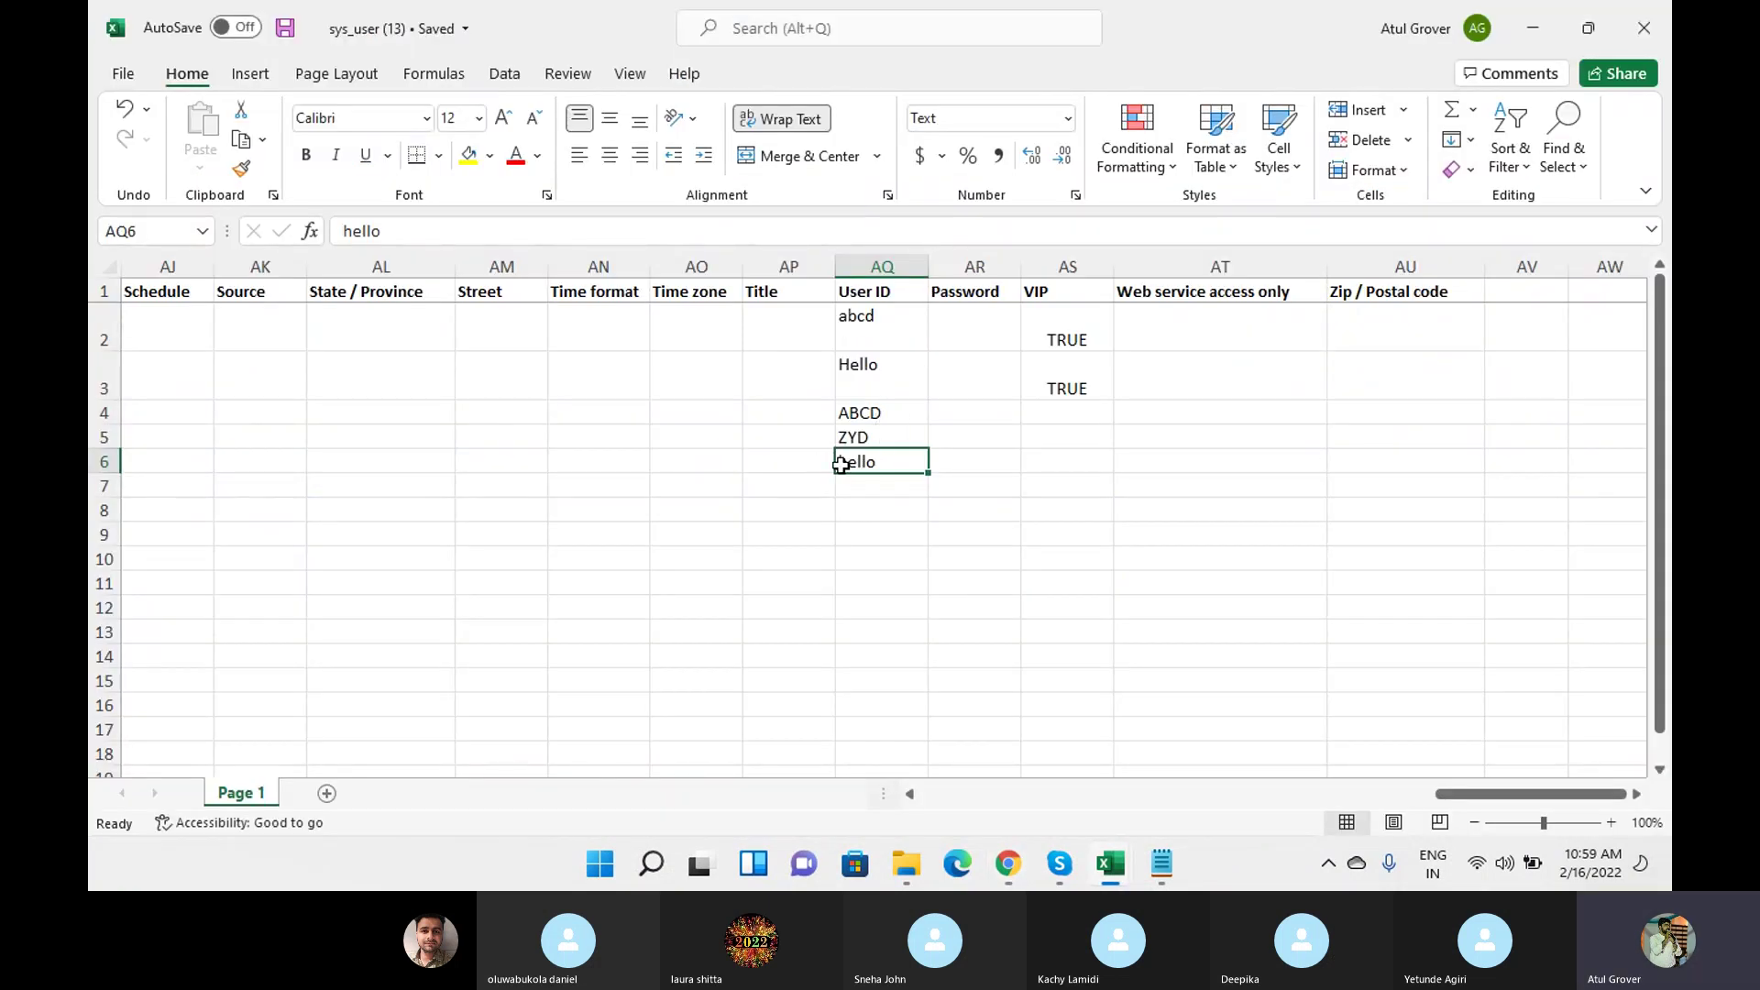
pyautogui.hotkey('alt', 'Tab')
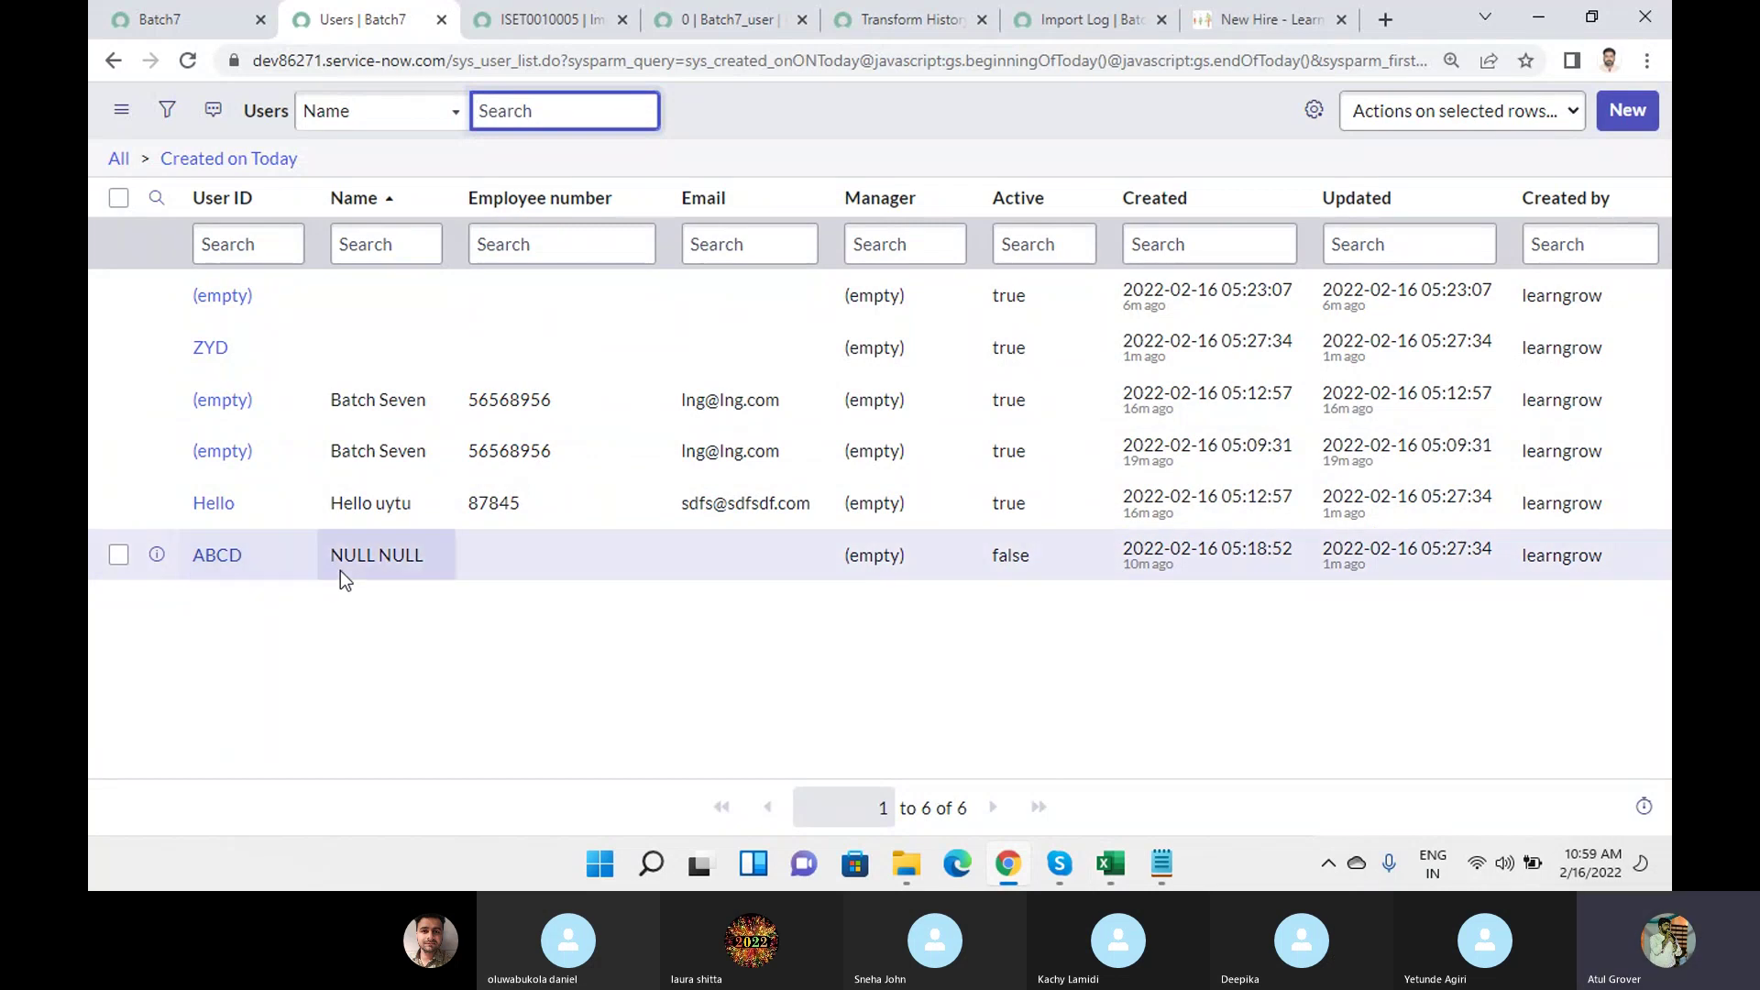
# Load the Transform History's related lists, view the row 4 insert error, then go back.
pyautogui.click(530, 28)
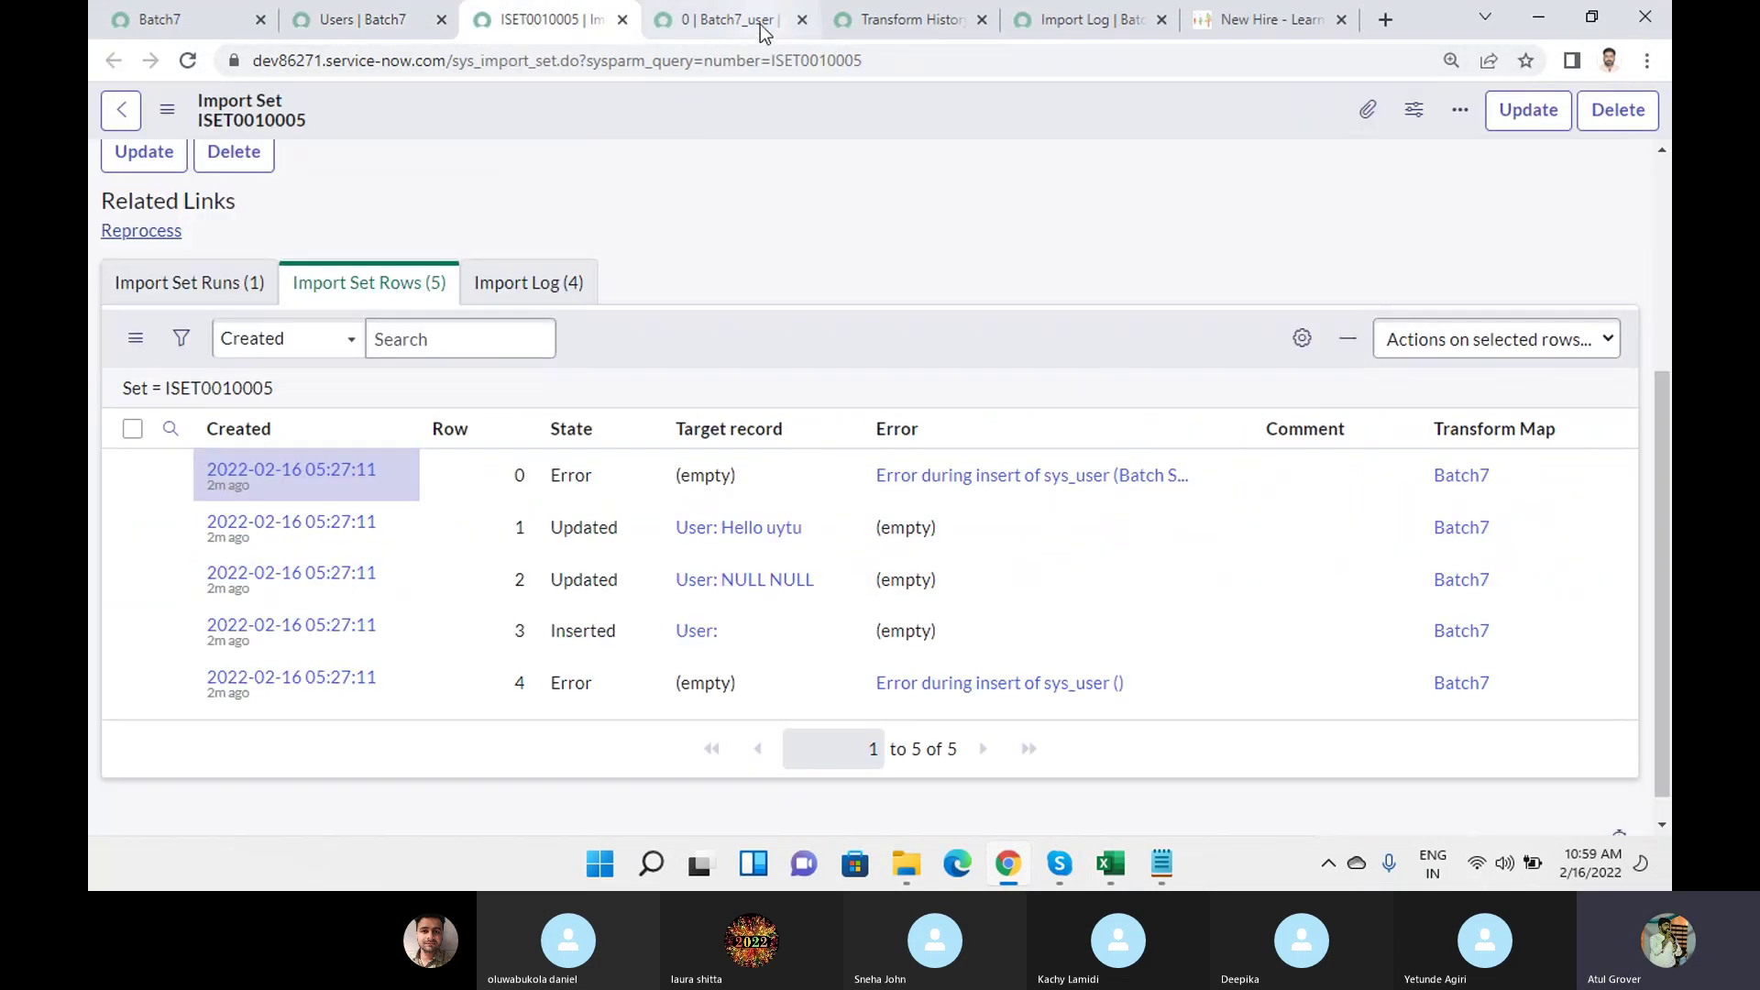
pyautogui.click(739, 24)
pyautogui.click(868, 27)
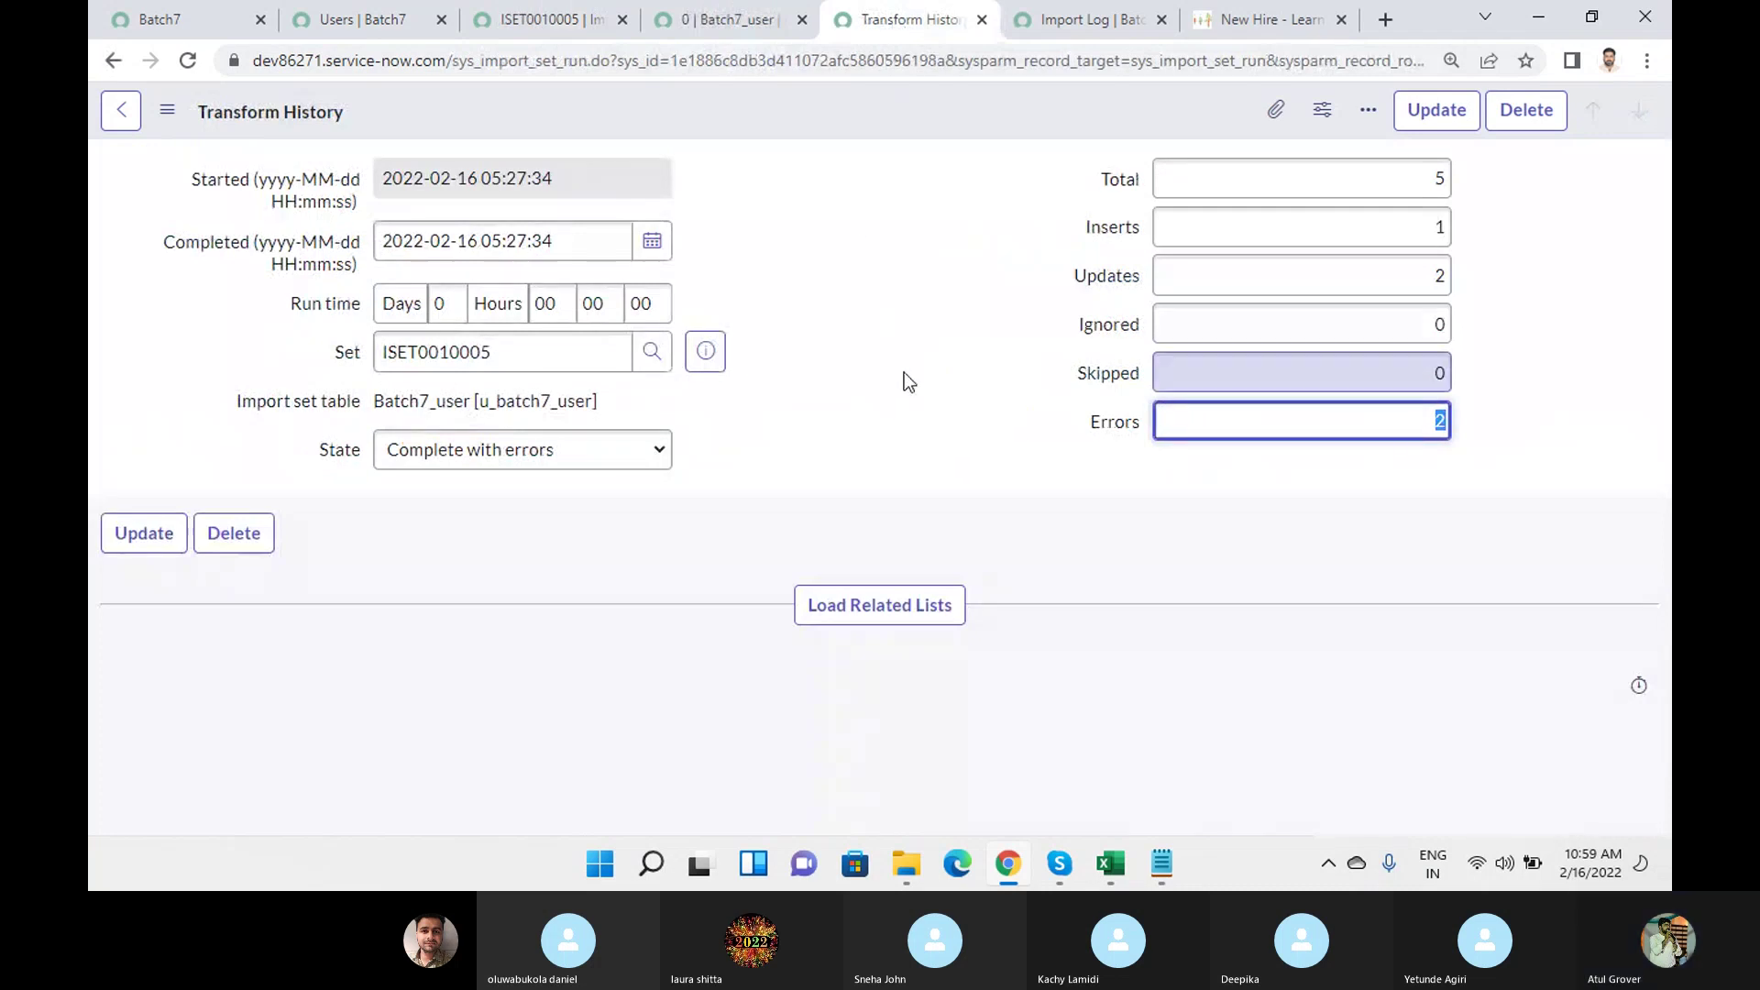
pyautogui.click(876, 606)
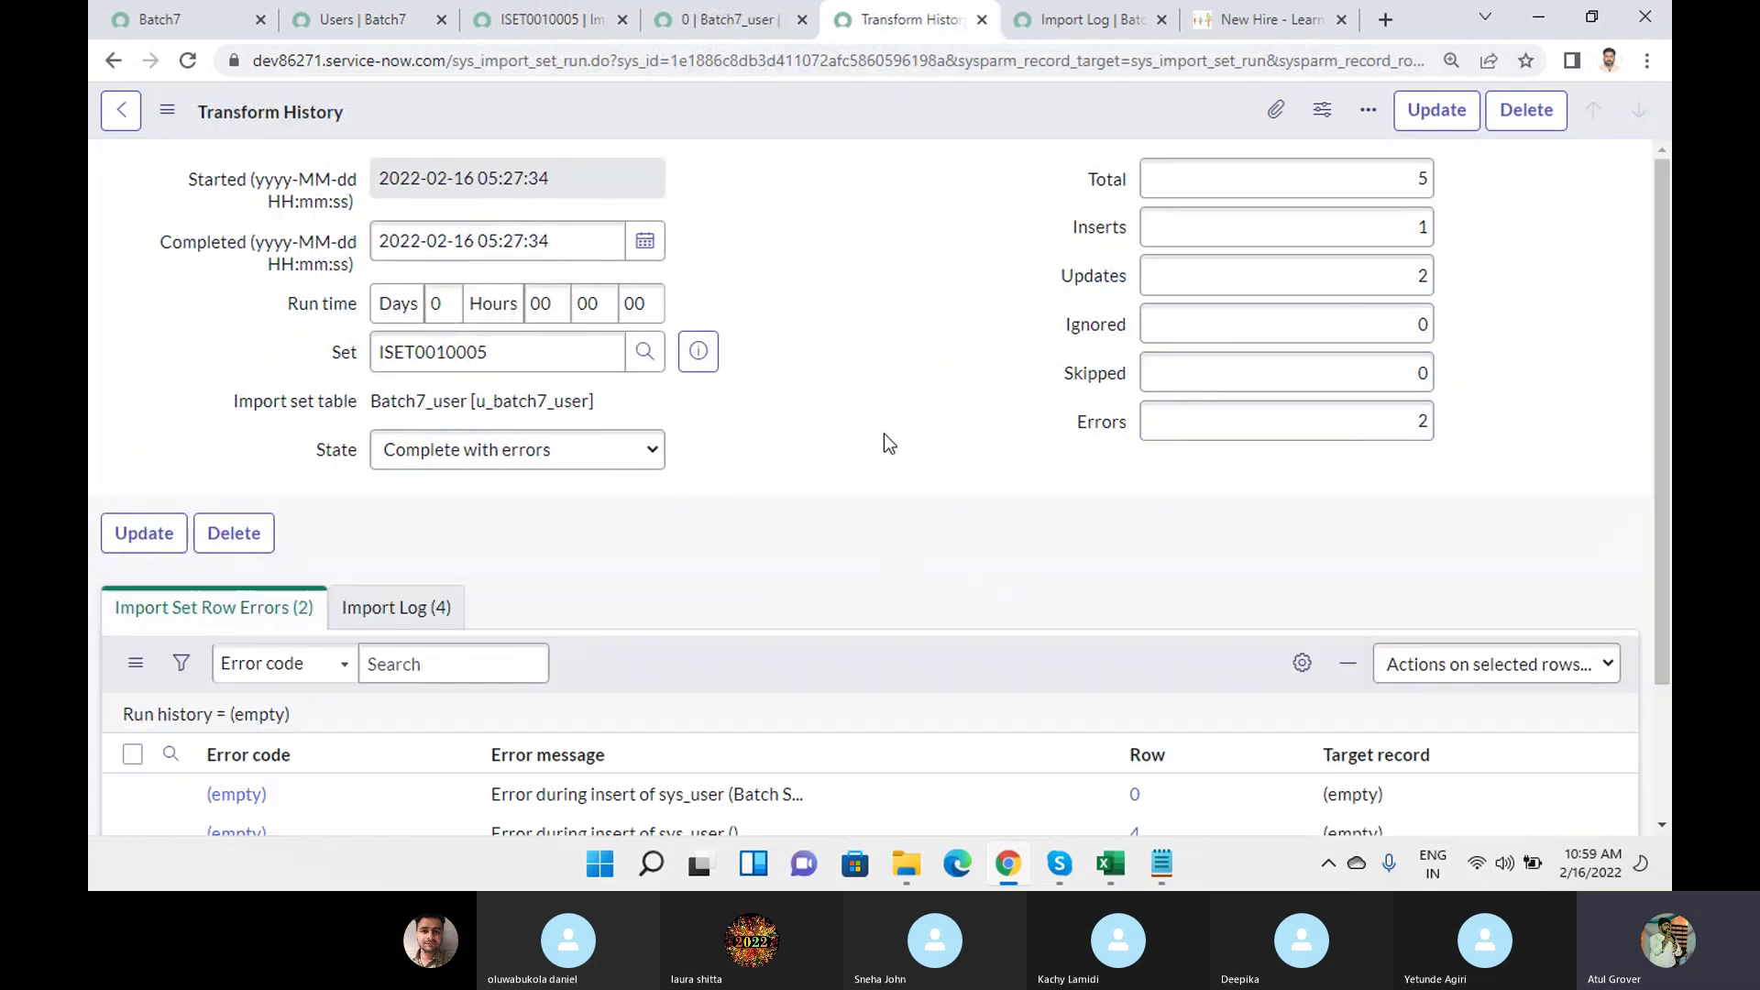
pyautogui.scroll(-2, 888, 440)
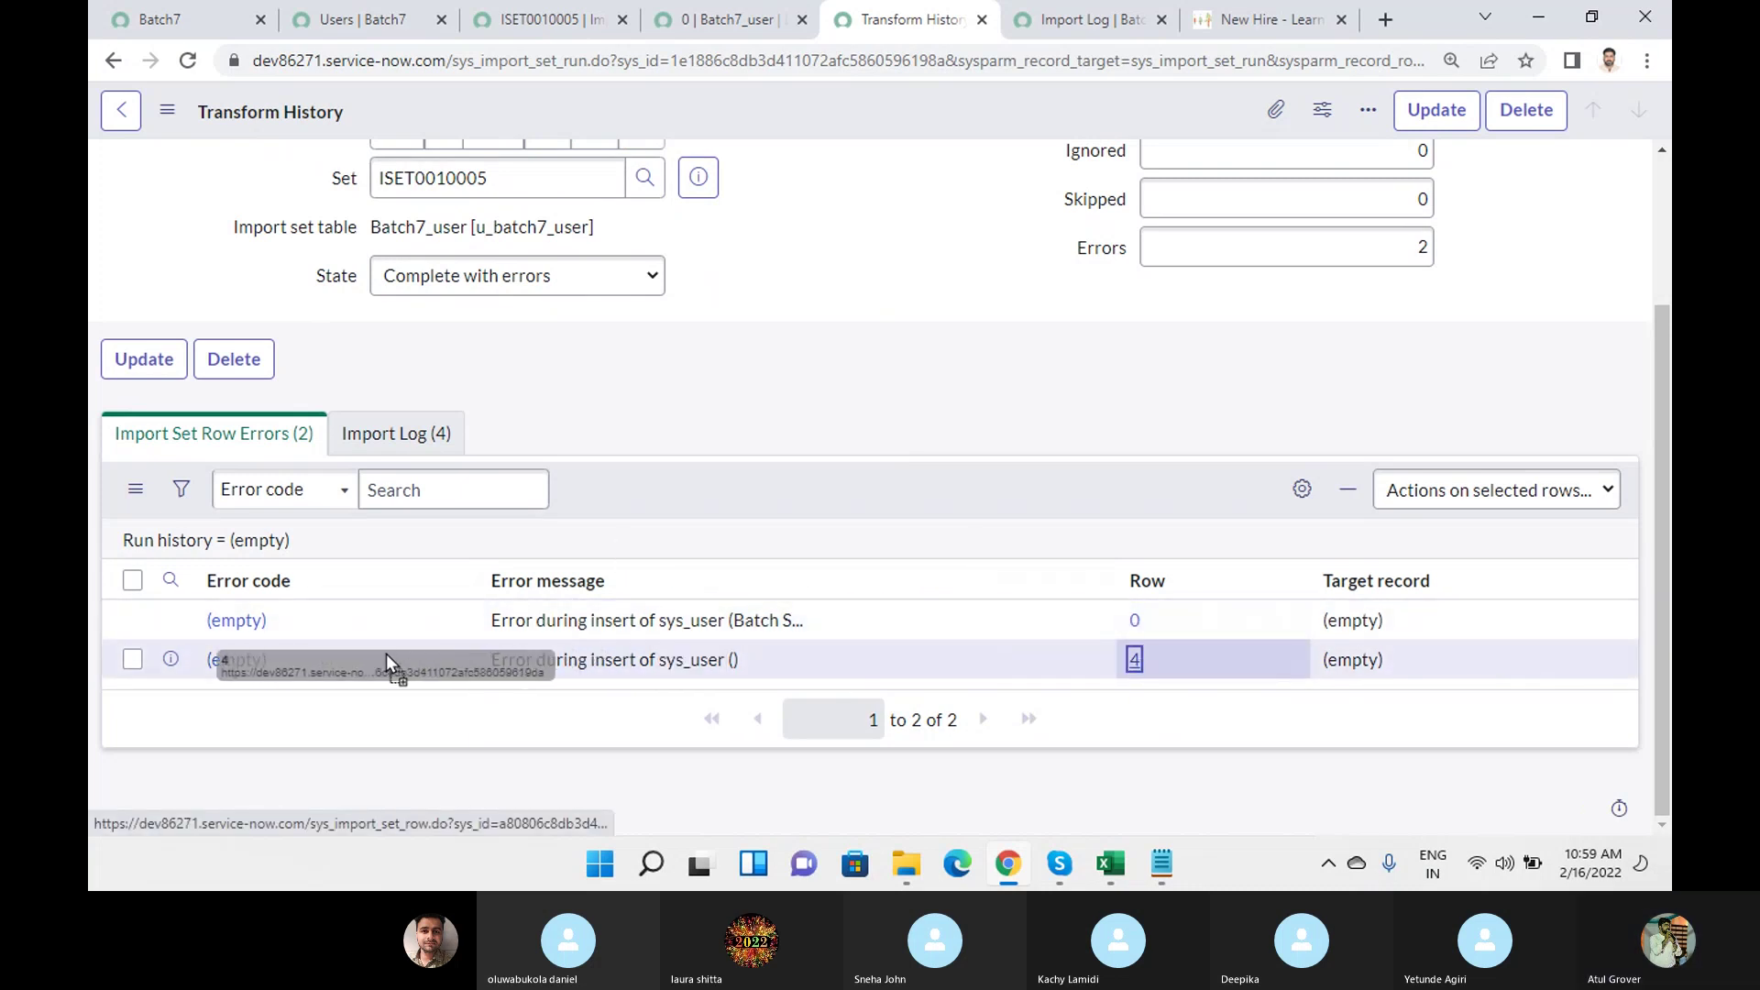
pyautogui.click(253, 661)
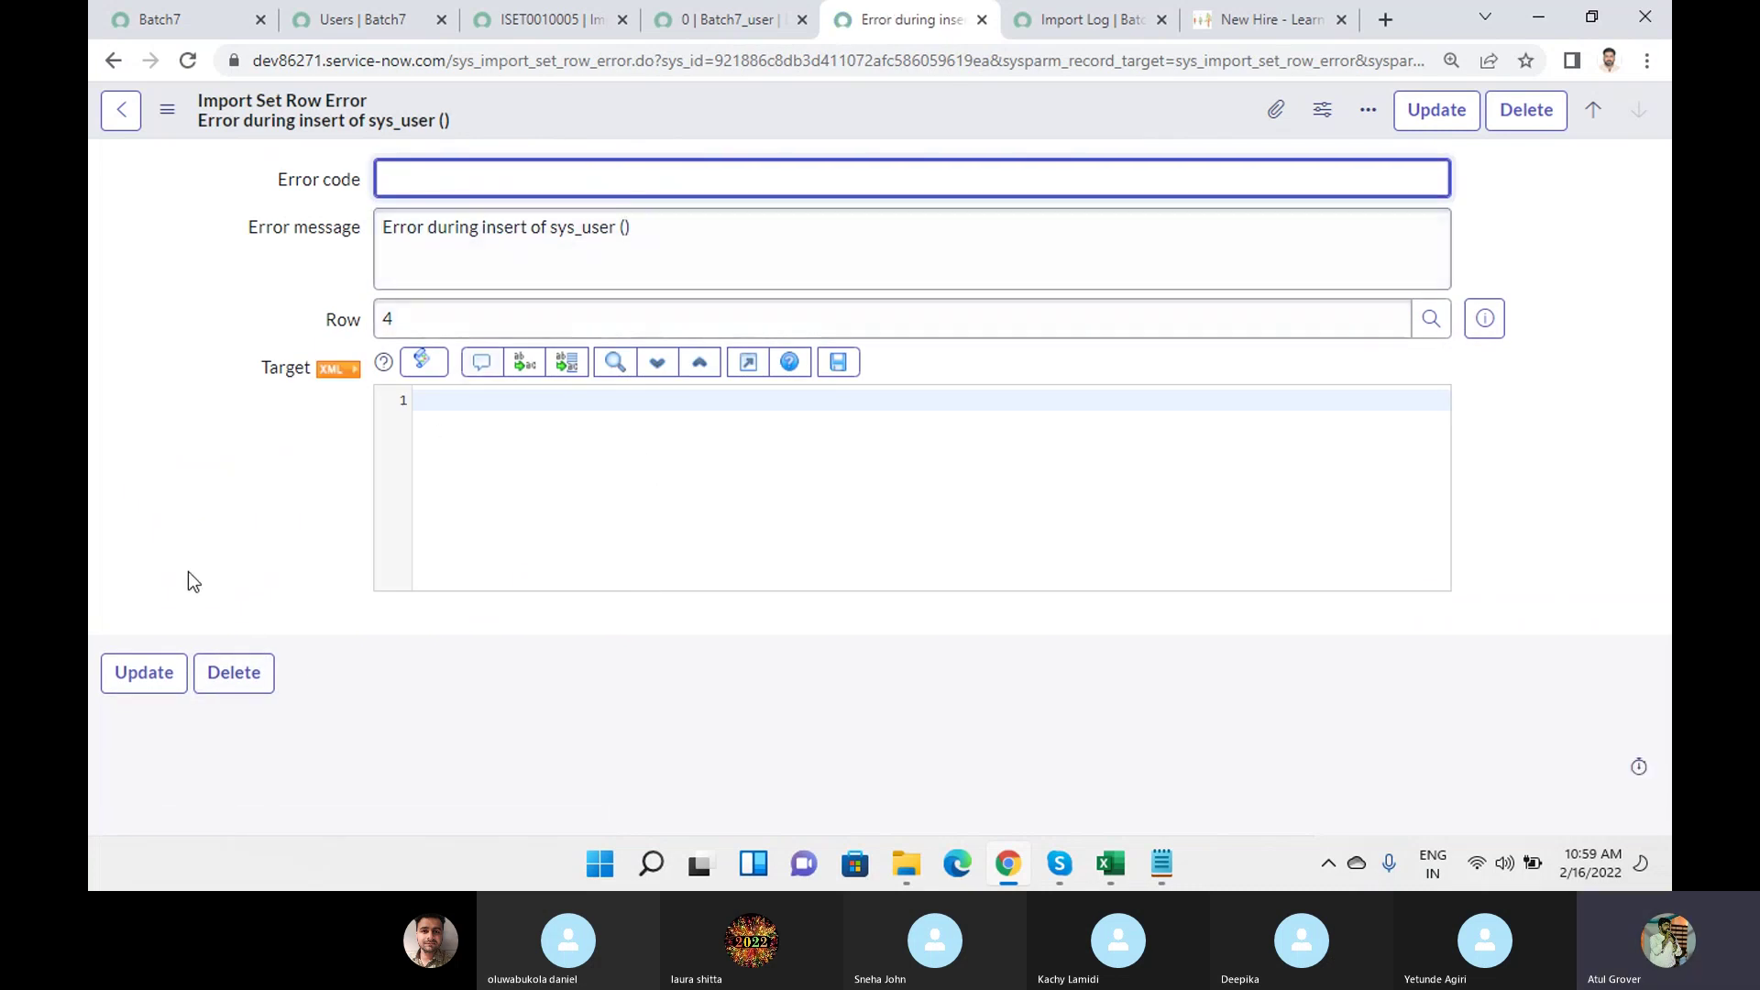
pyautogui.click(117, 116)
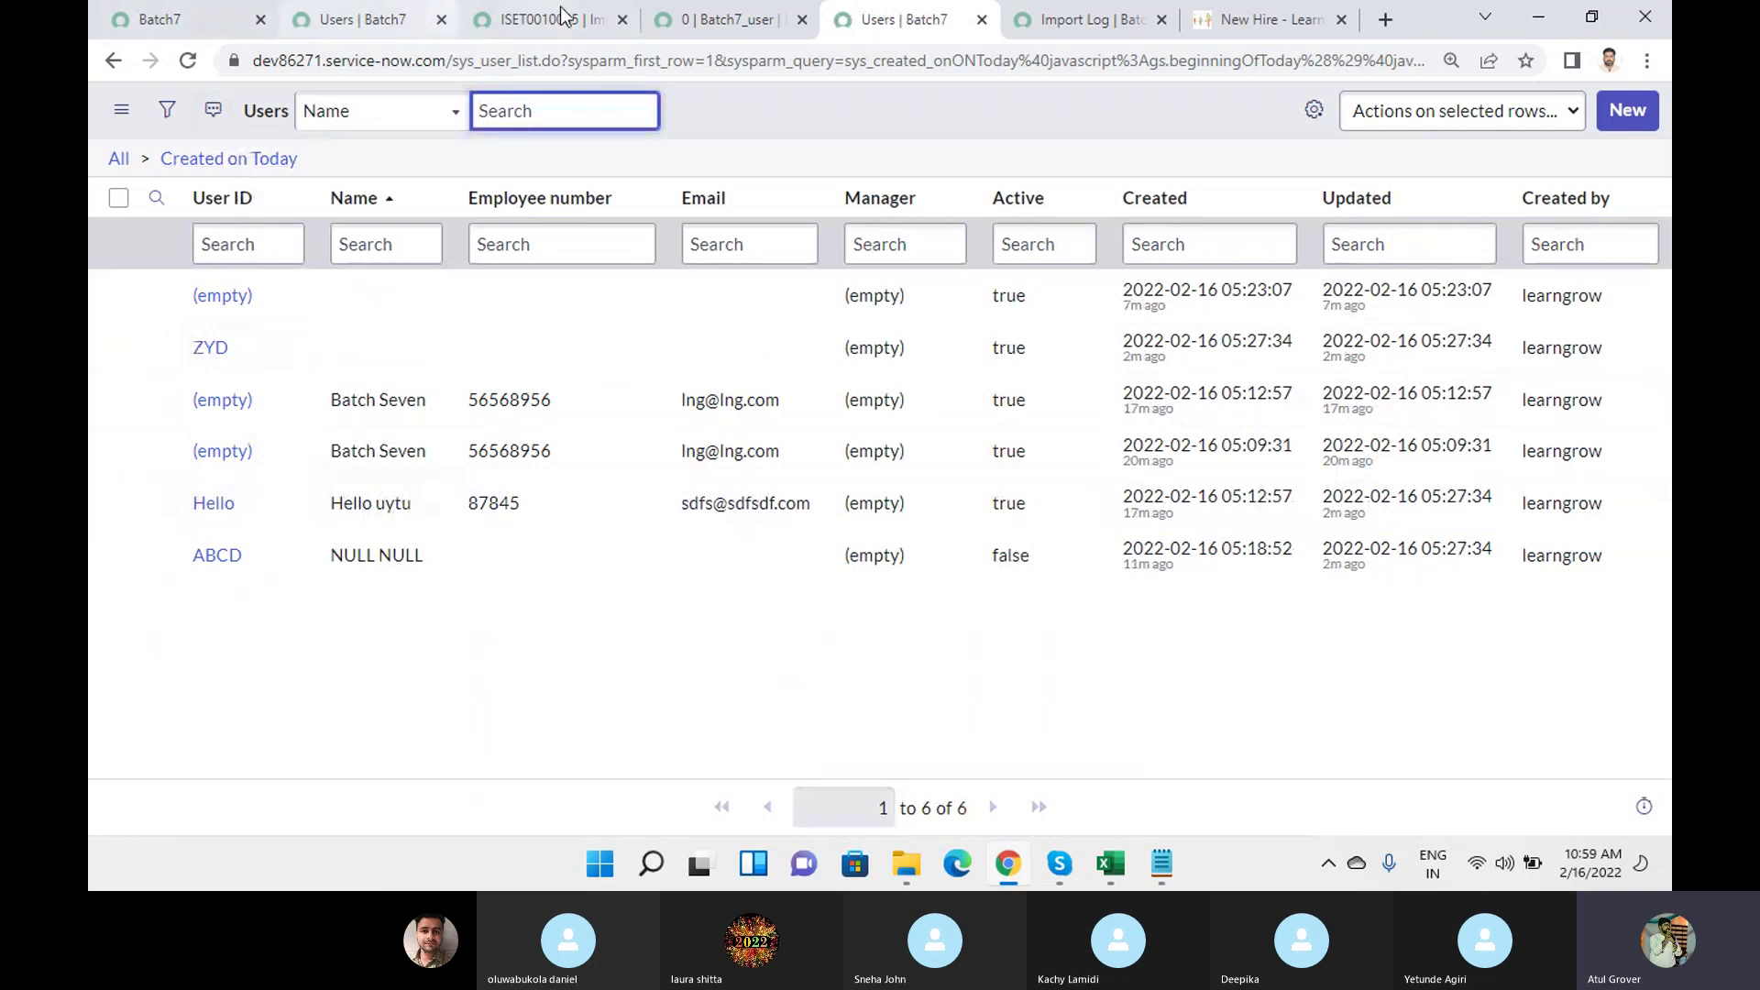
# From the Batch7 transform progress page, open Import log, Transform history and ISET0010005.
pyautogui.click(192, 21)
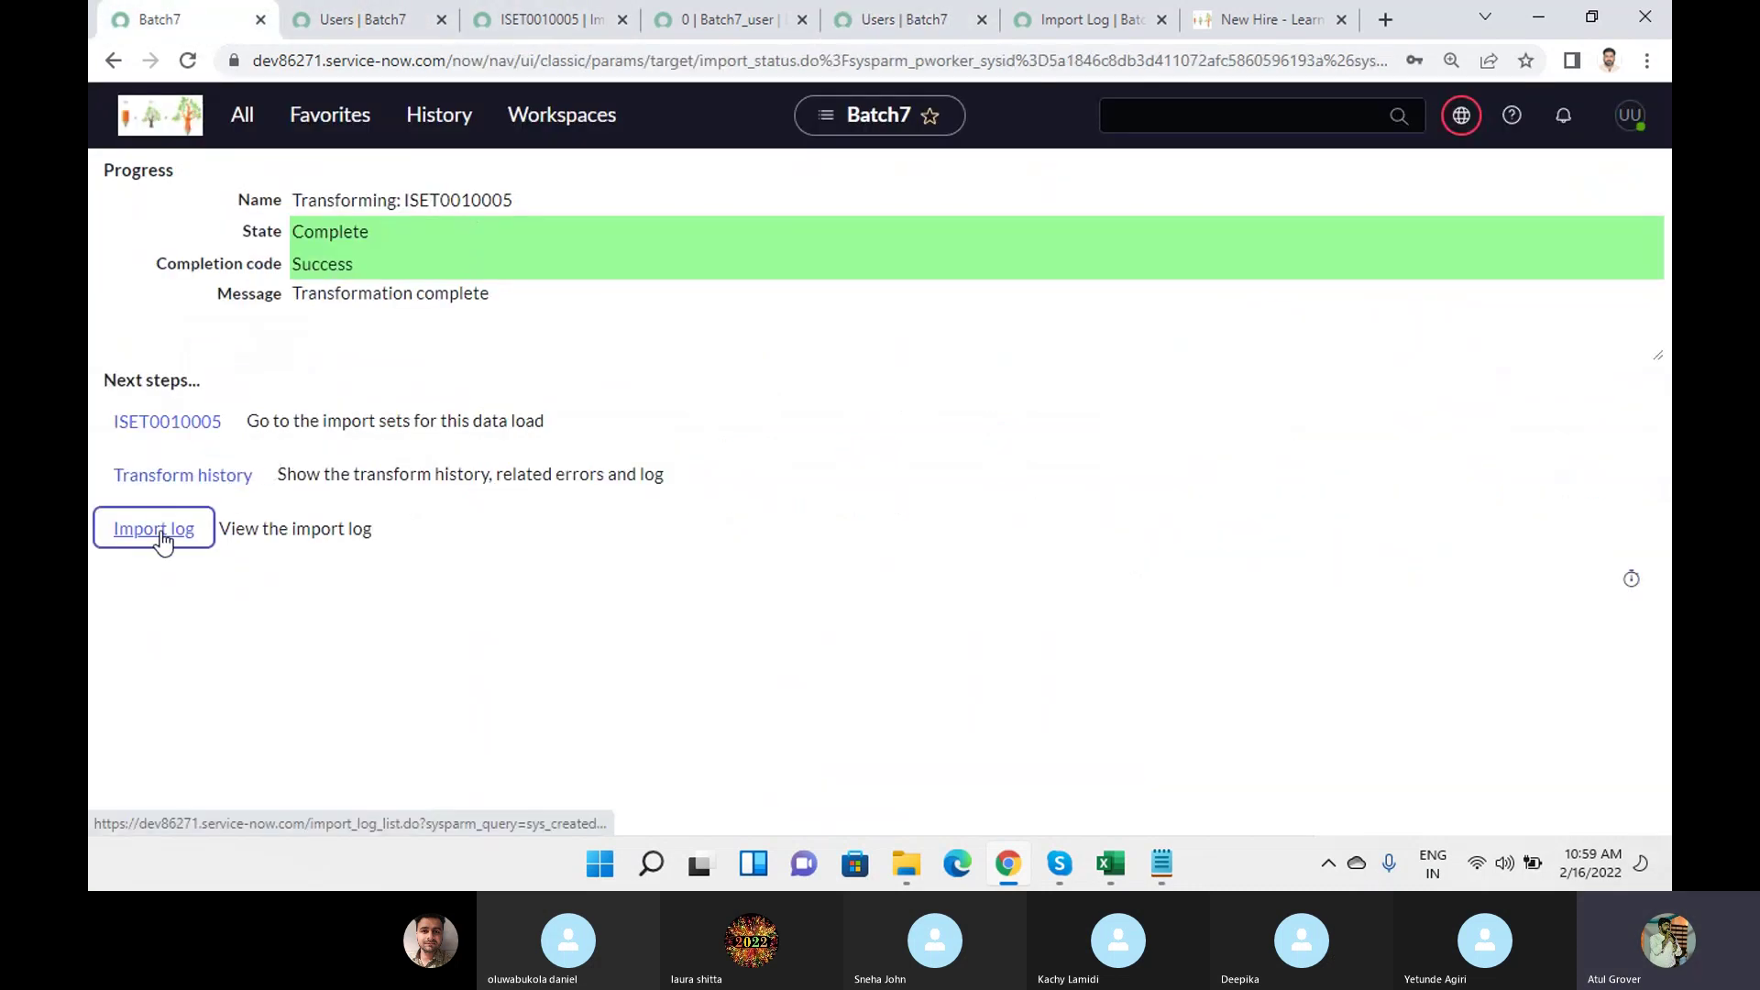
pyautogui.keyDown('ctrl'); pyautogui.click(156, 532); pyautogui.keyUp('ctrl')
pyautogui.keyDown('ctrl'); pyautogui.click(119, 476); pyautogui.keyUp('ctrl')
pyautogui.keyDown('ctrl'); pyautogui.click(169, 428); pyautogui.keyUp('ctrl')
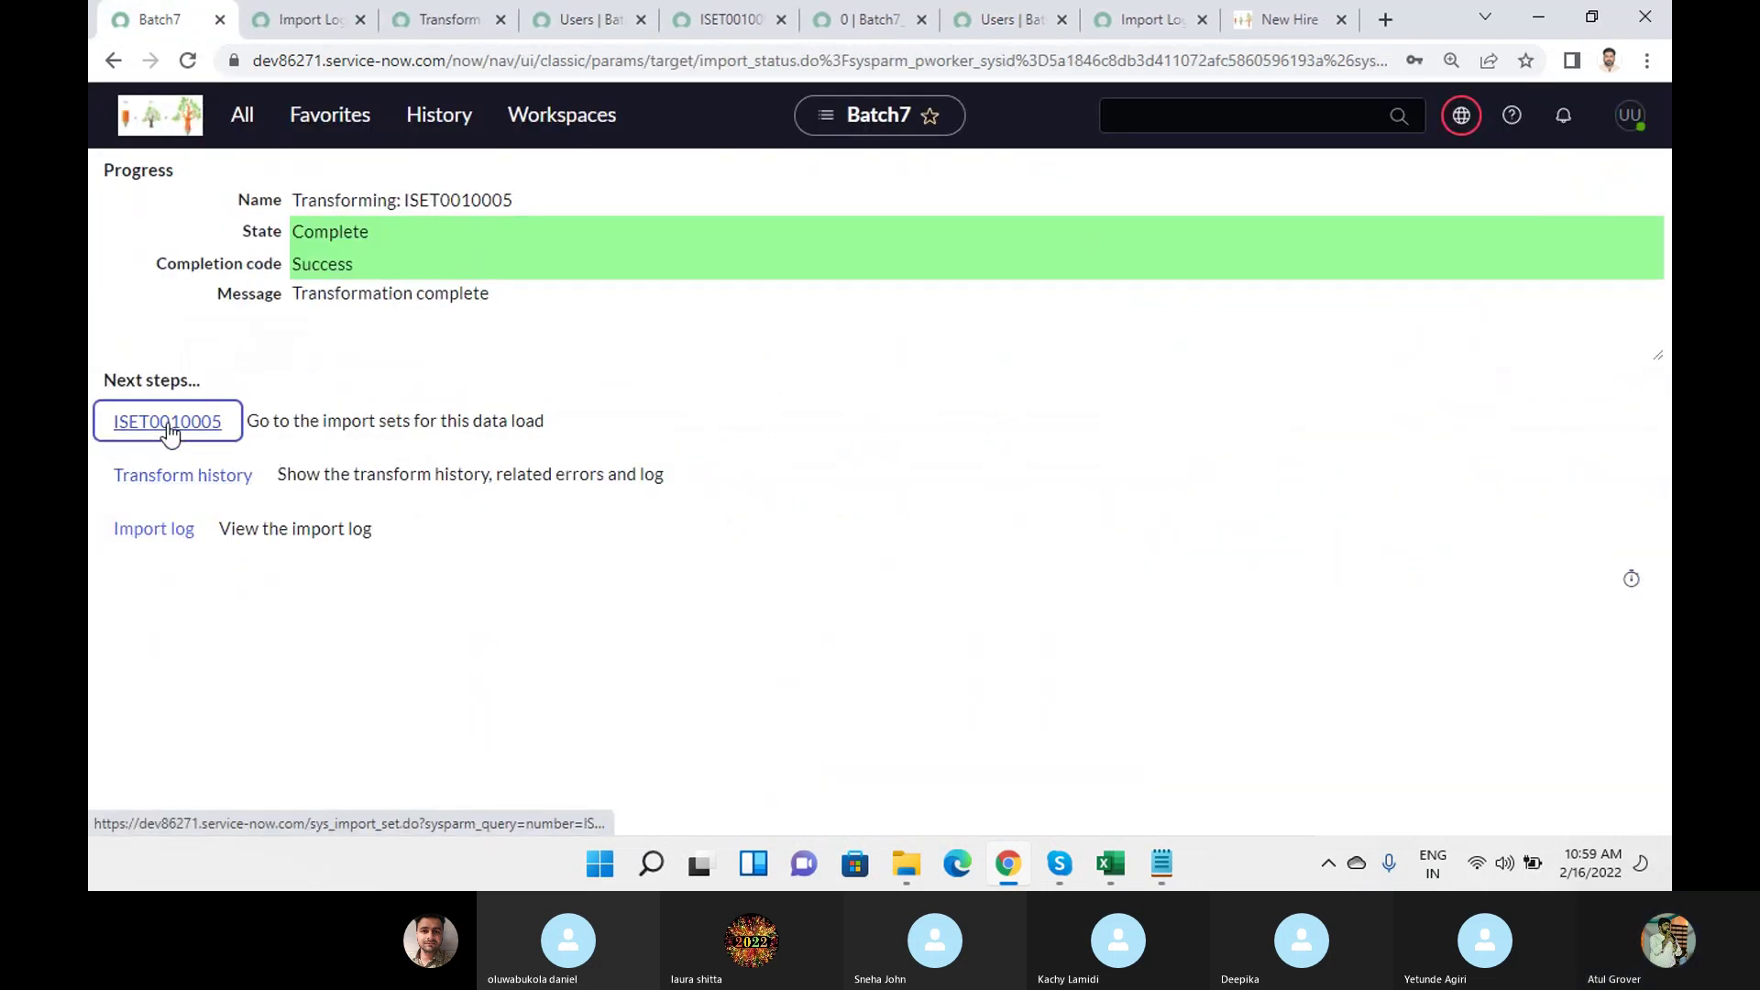
# Review the row 4 import log entry's detailed log, then return to the transform progress page.
pyautogui.click(293, 18)
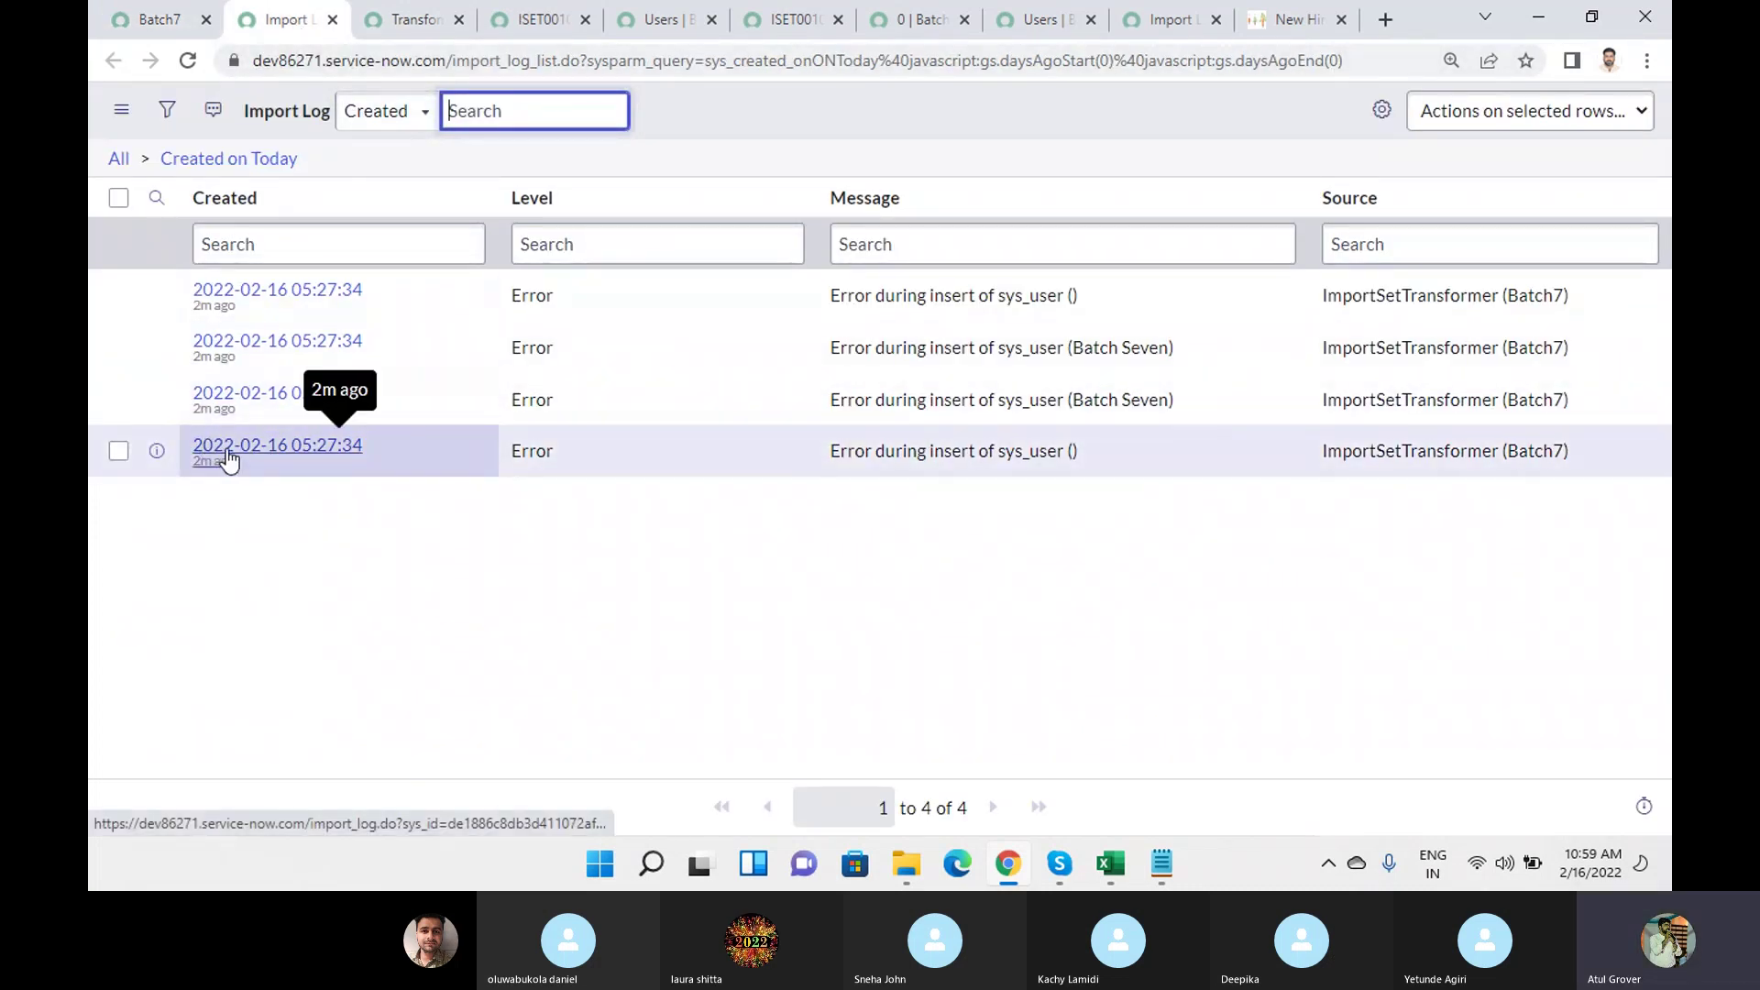
pyautogui.click(275, 447)
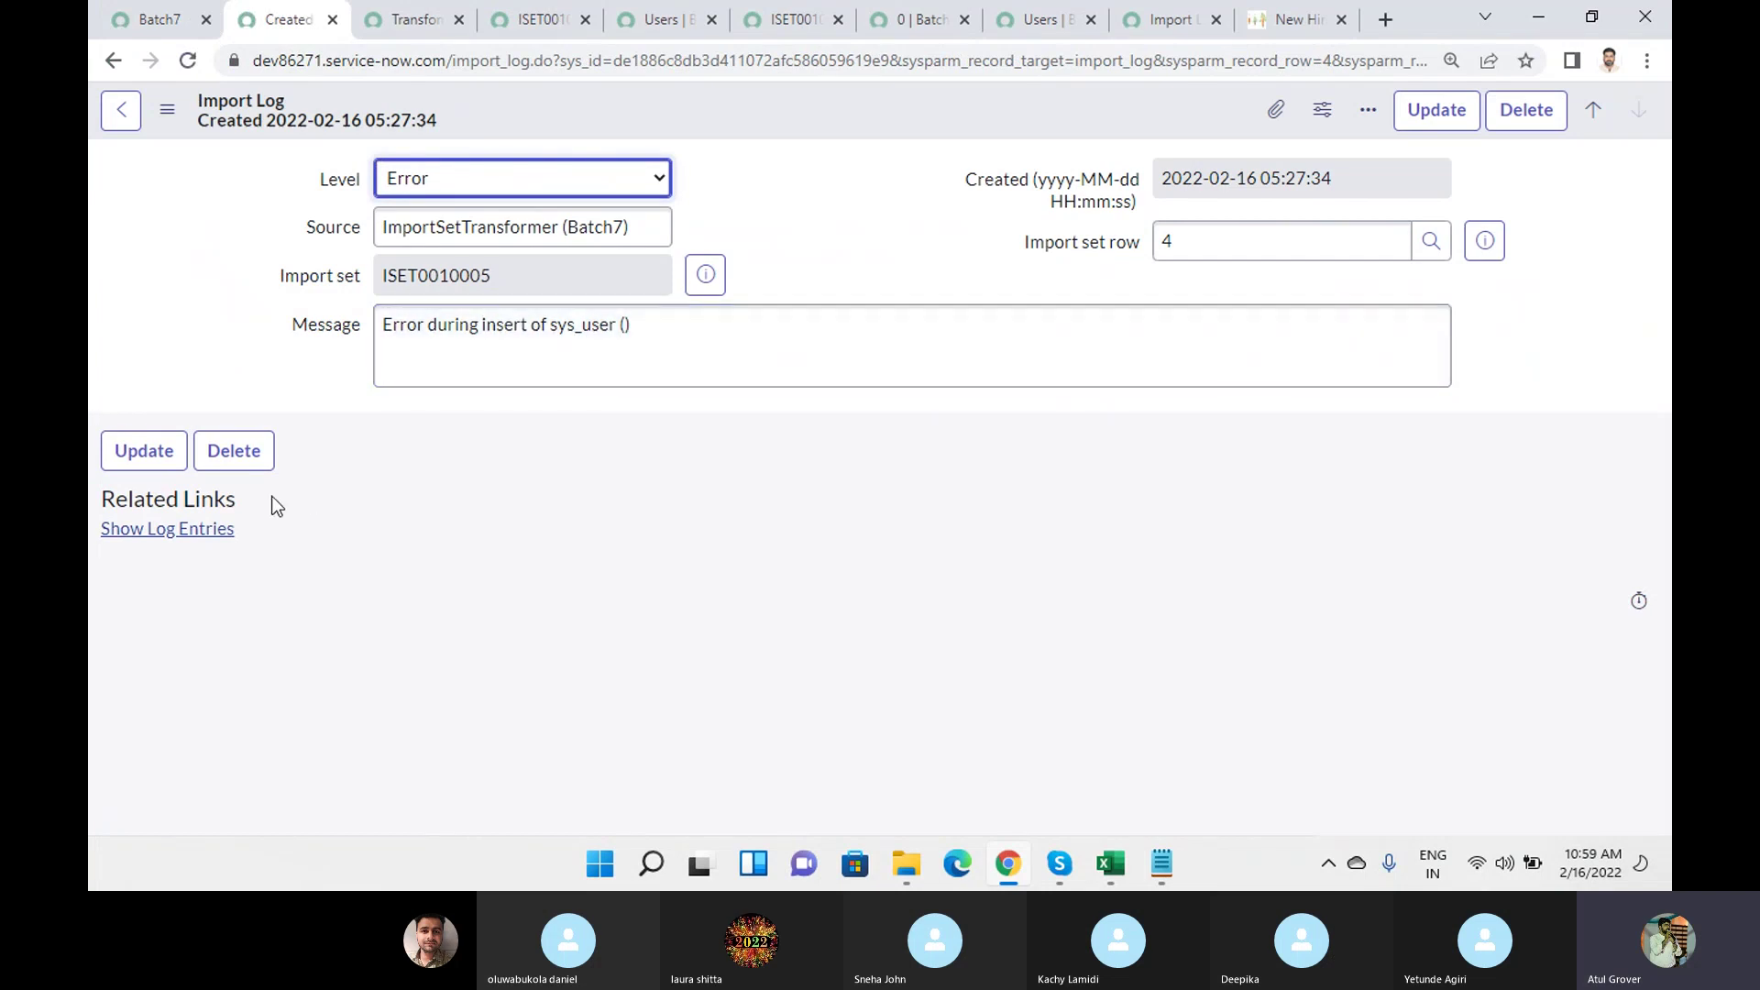
pyautogui.click(181, 532)
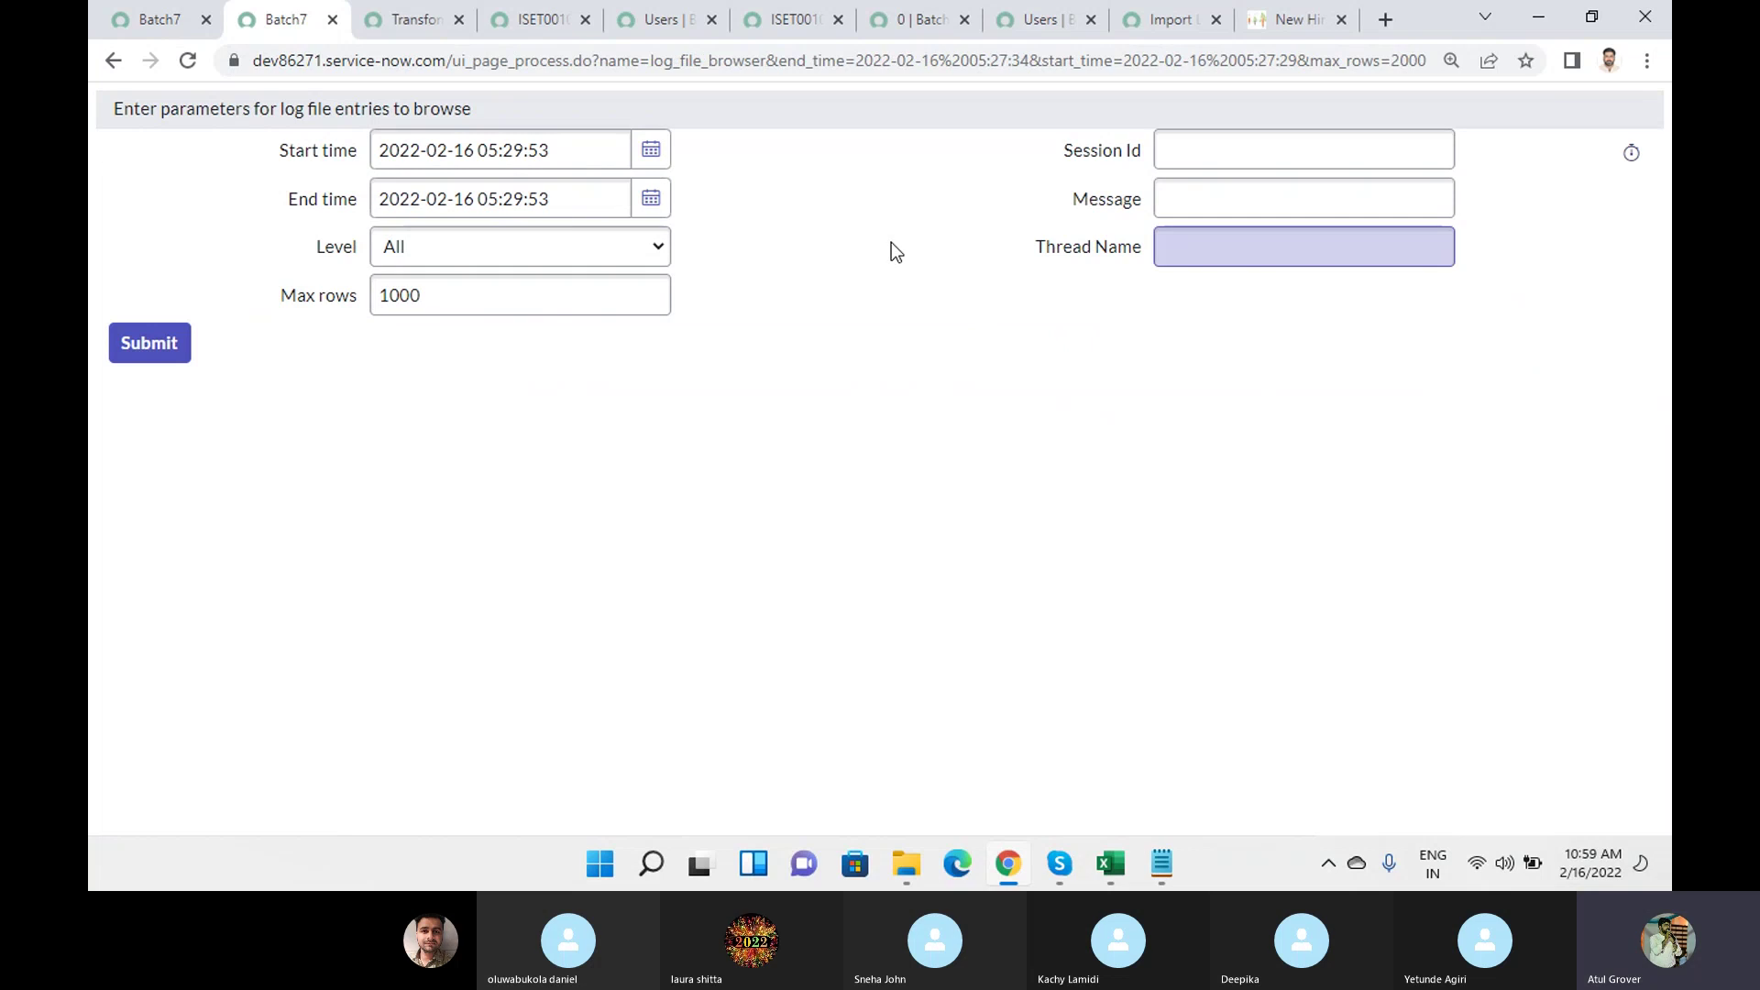
pyautogui.click(125, 55)
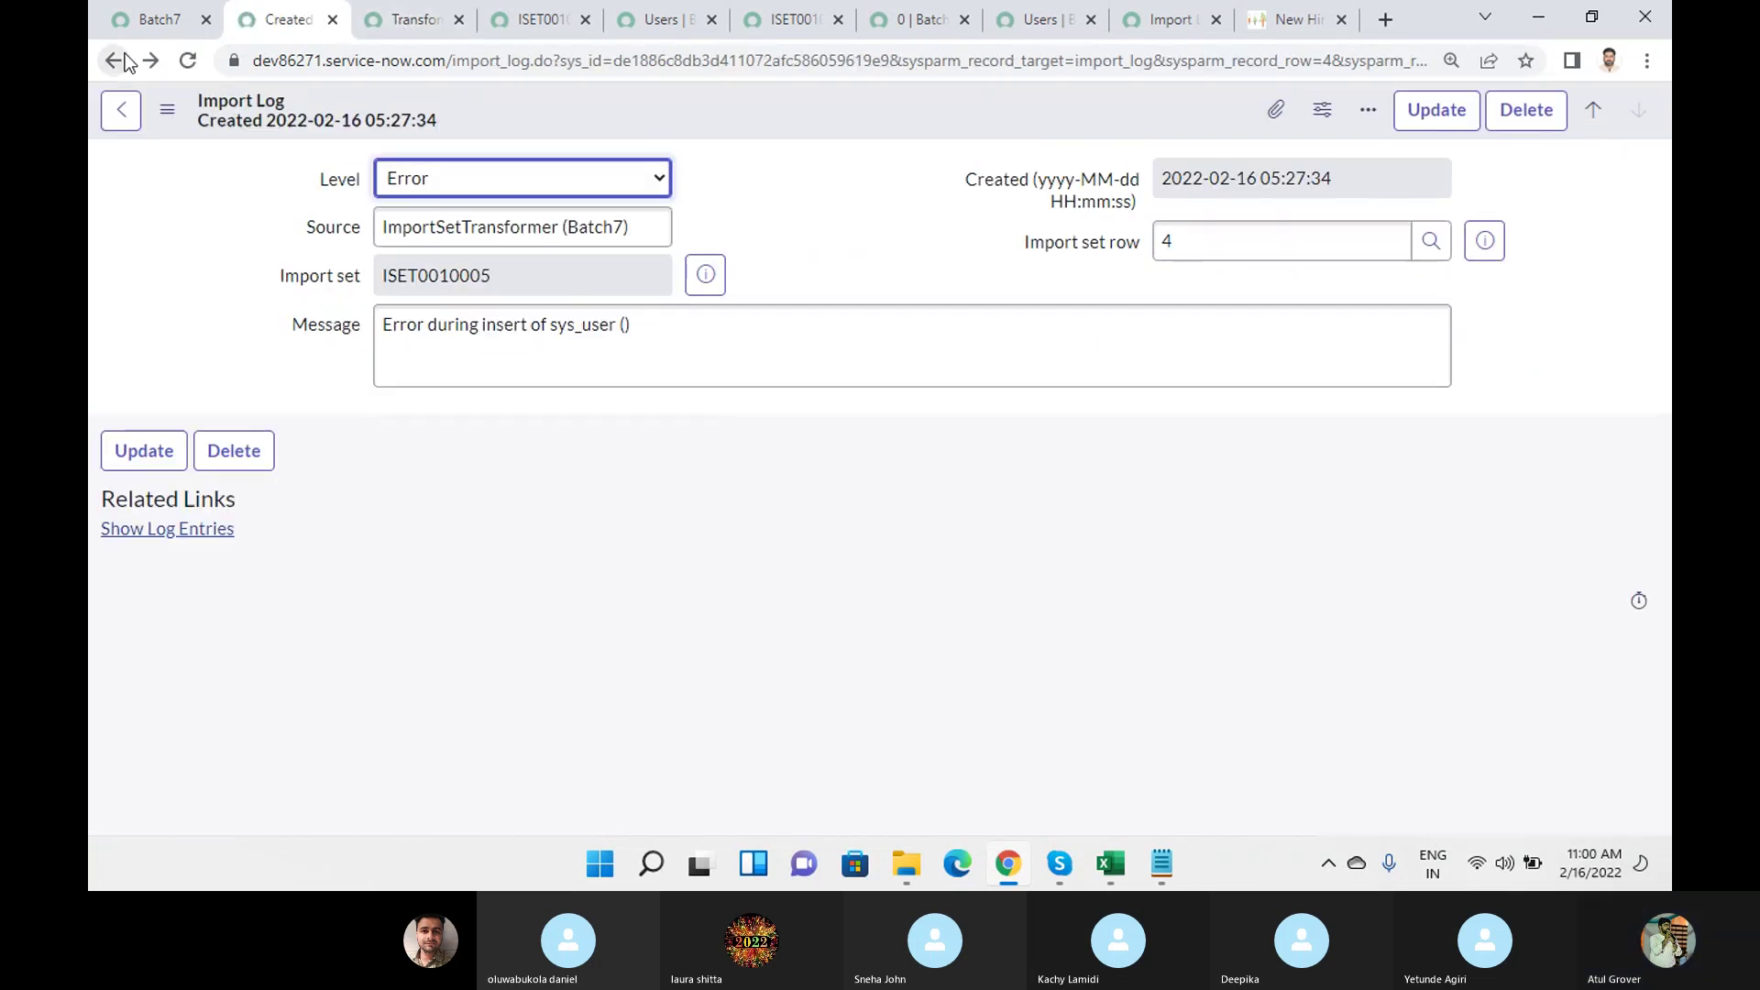
pyautogui.click(121, 110)
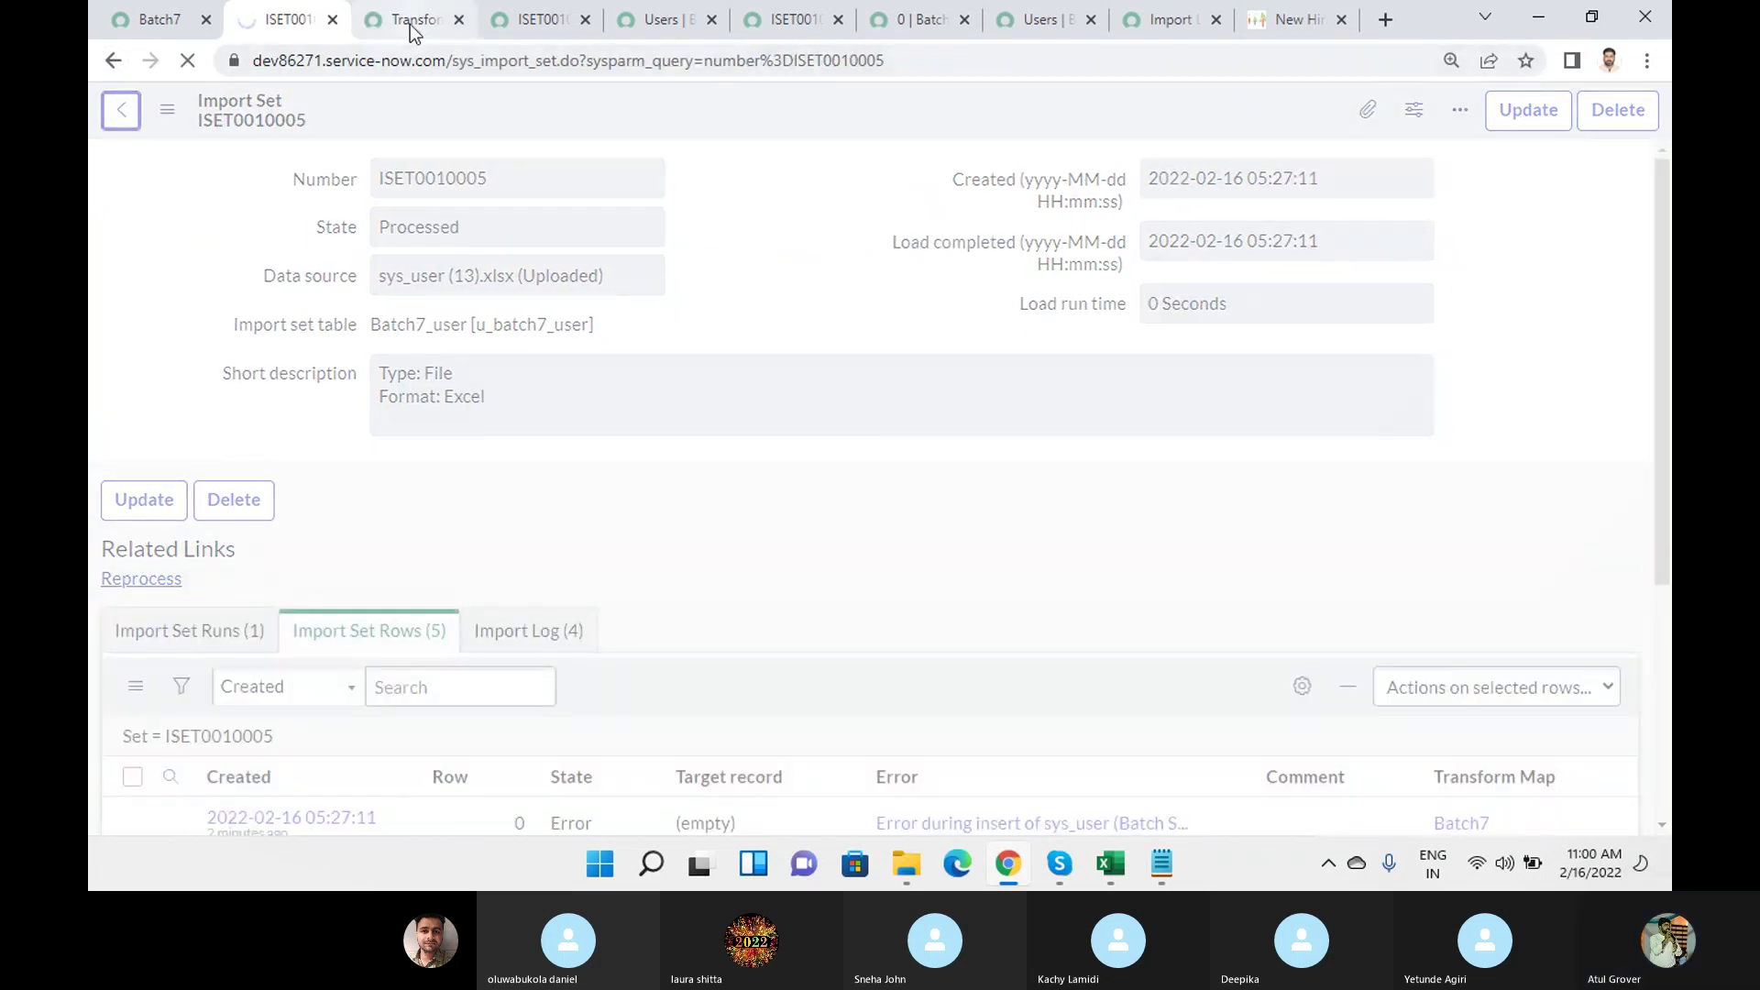
pyautogui.click(121, 22)
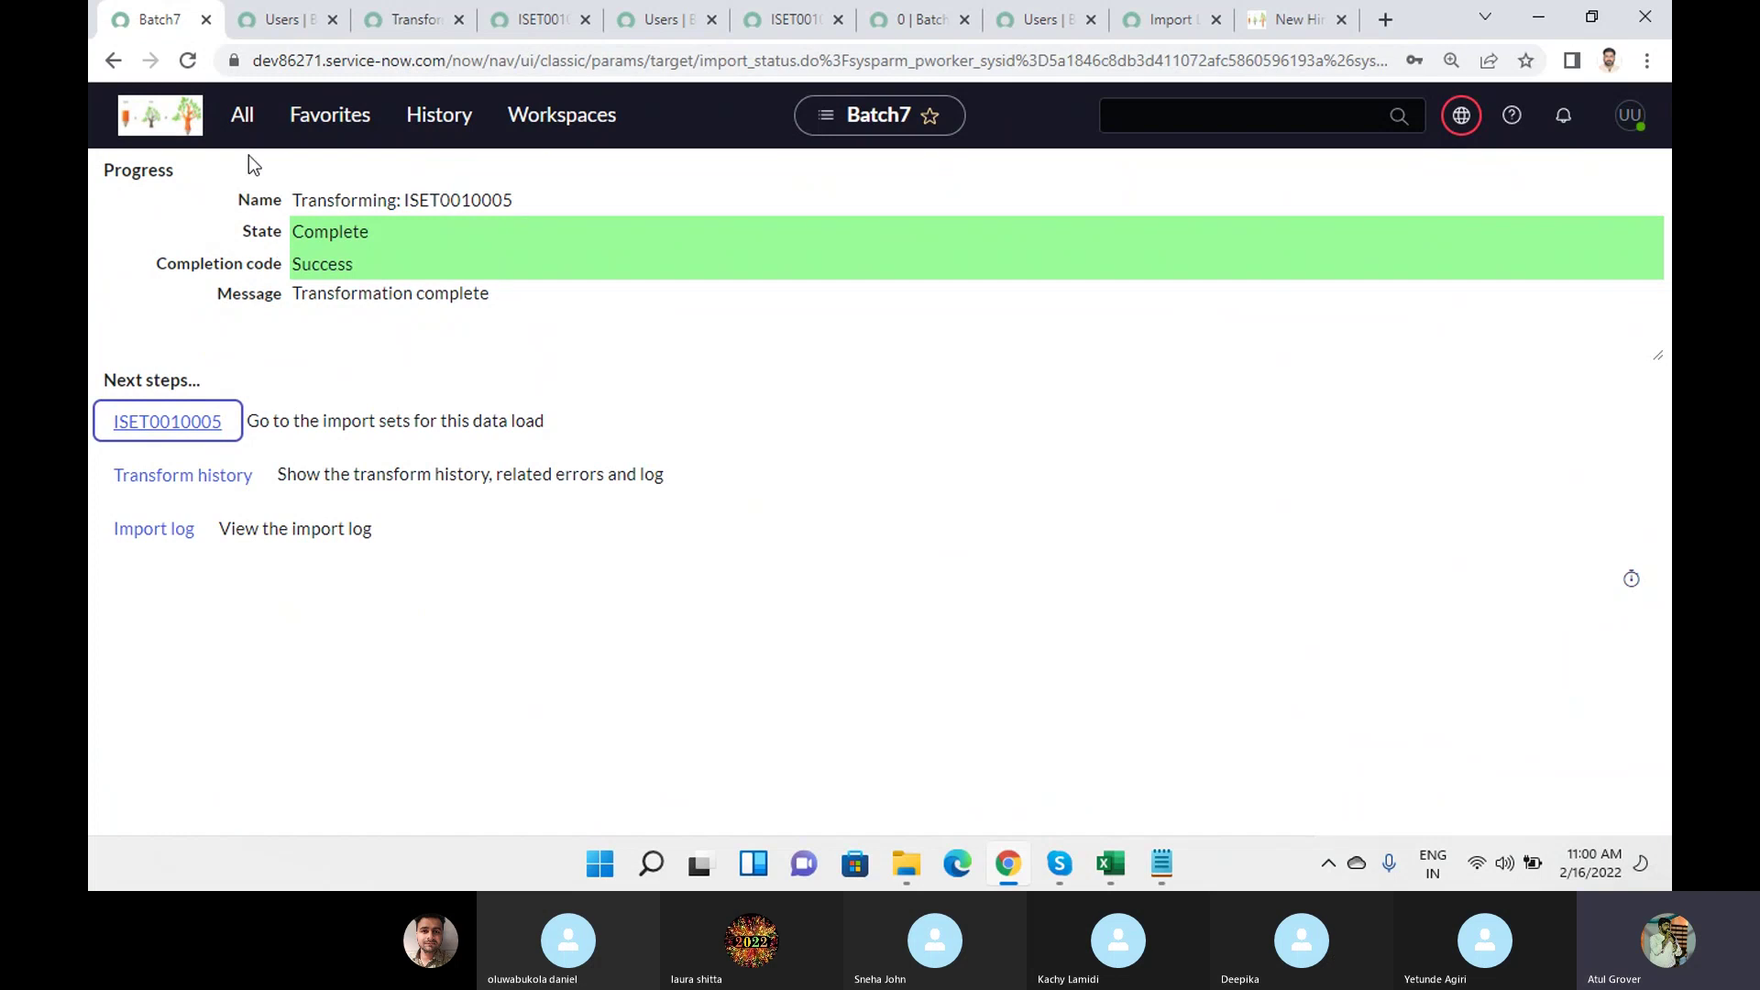
# Search the application navigator for 'transform map' and open the Transform Maps list.
pyautogui.click(240, 115)
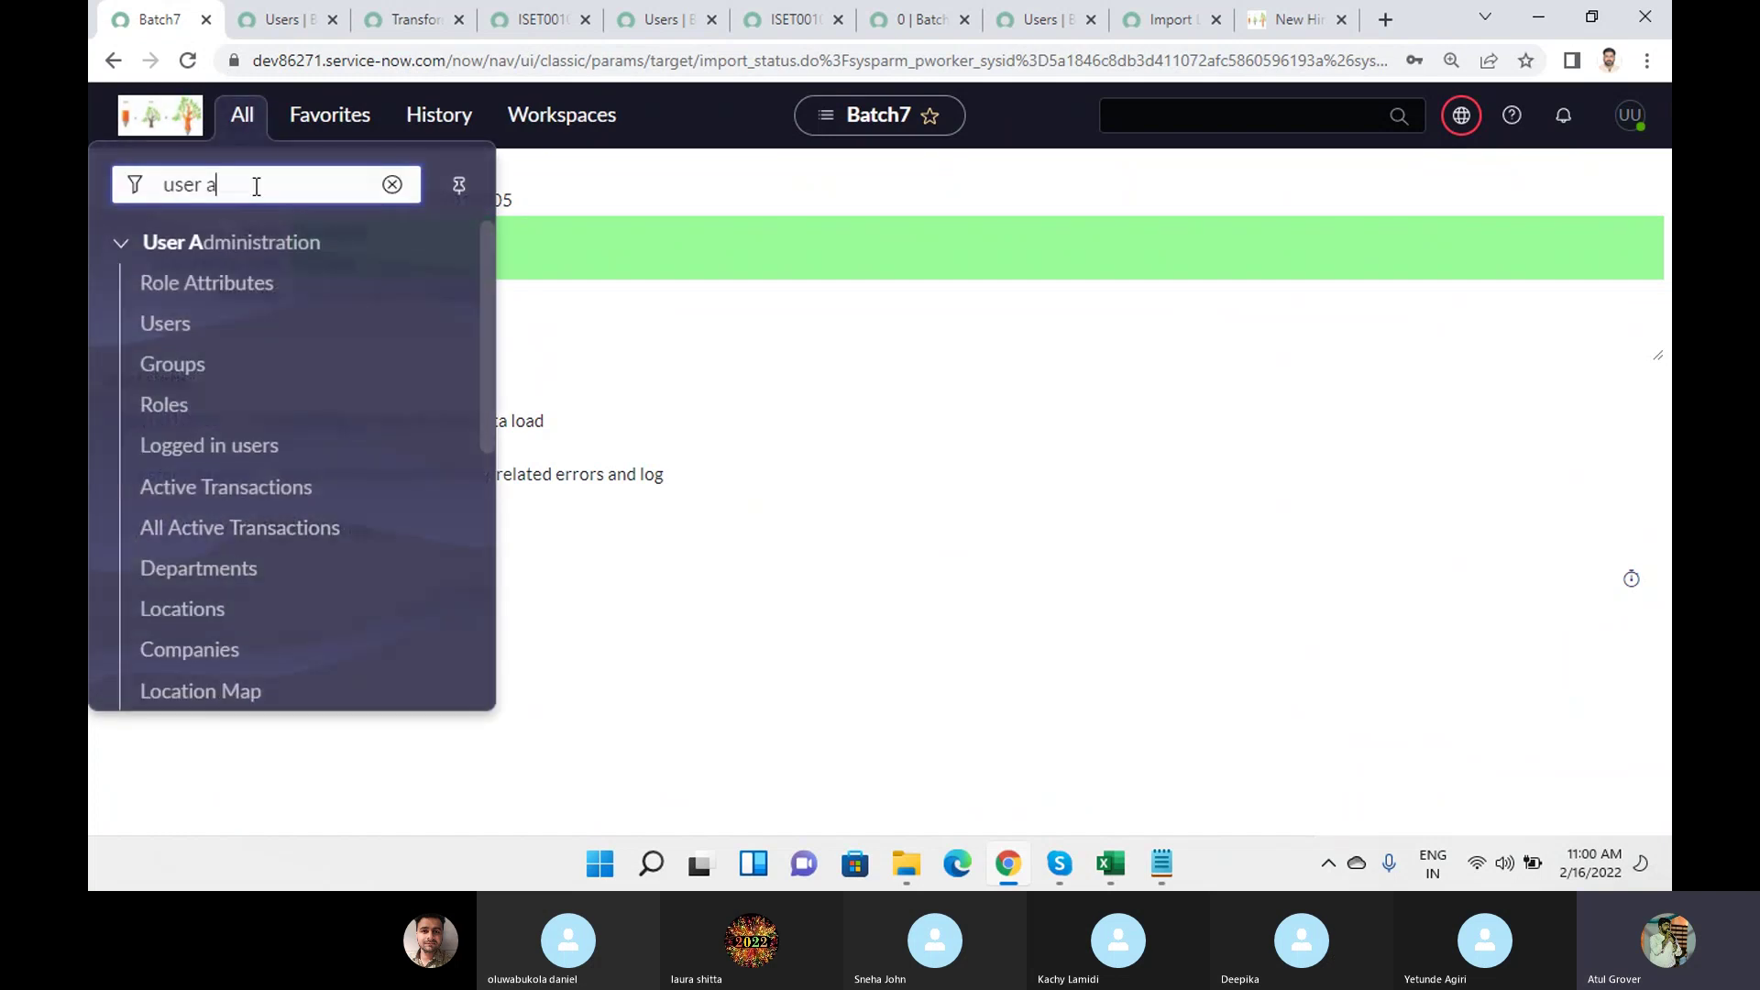
pyautogui.moveTo(179, 183); pyautogui.dragTo(133, 184)
pyautogui.write('transf')
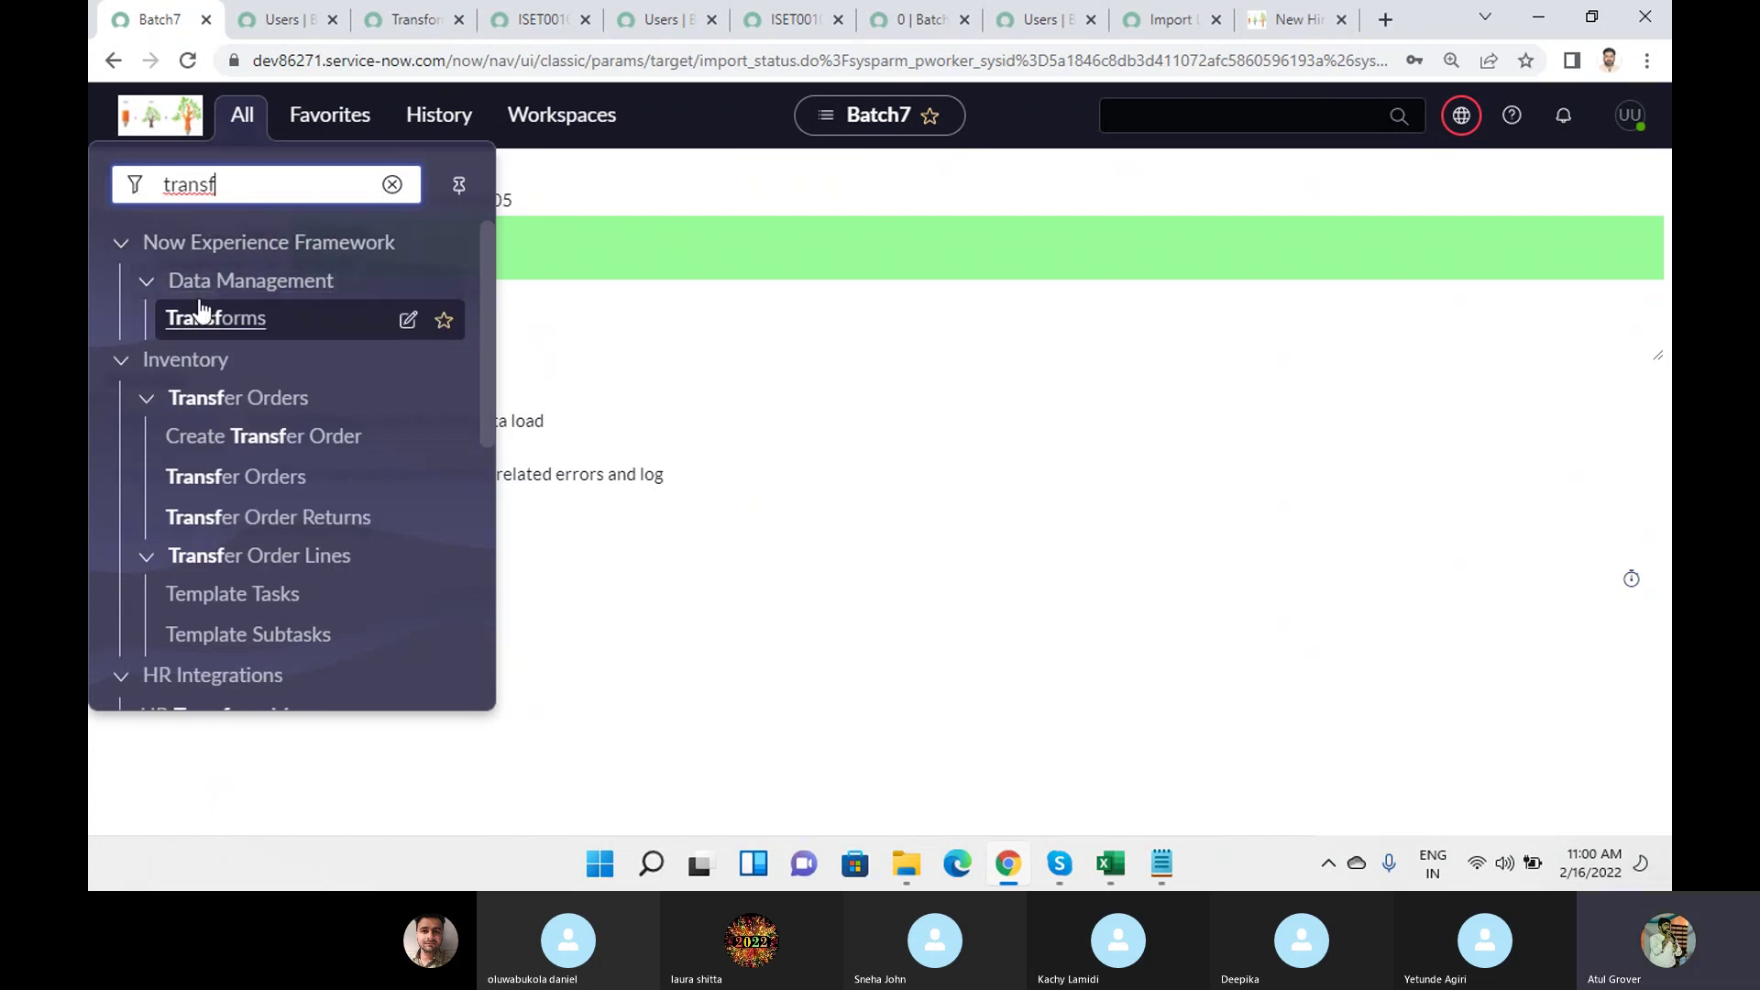
pyautogui.write('ma')
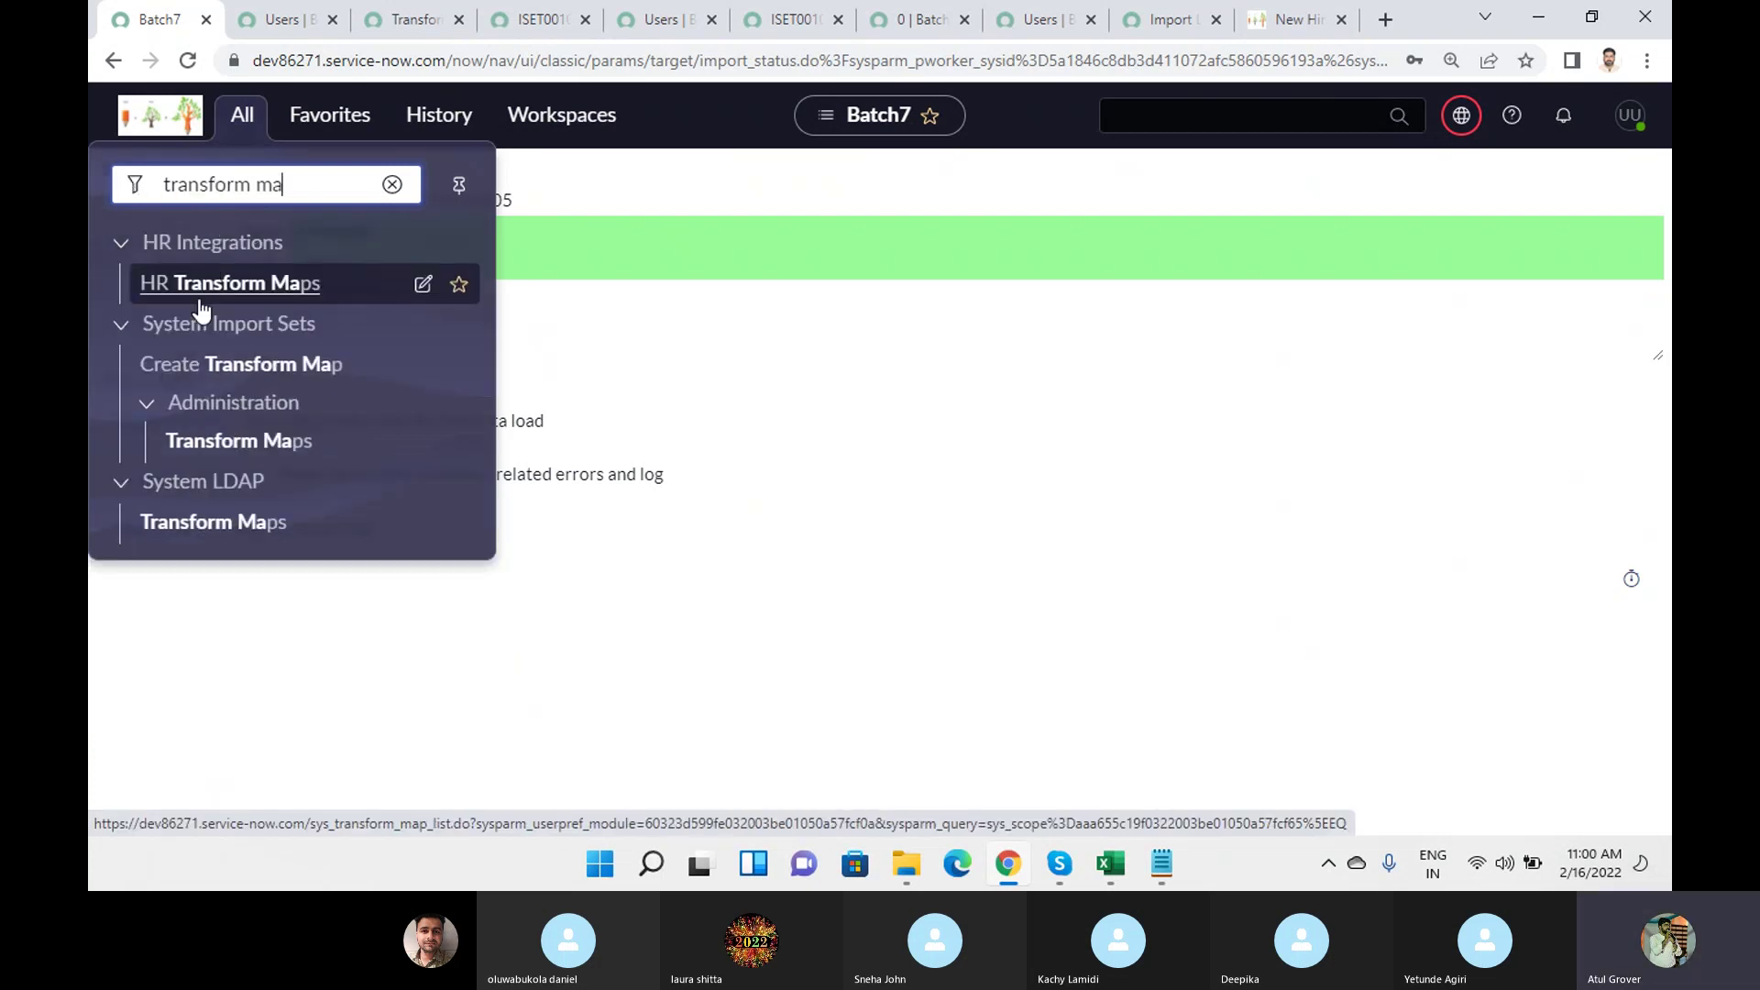
pyautogui.click(205, 442)
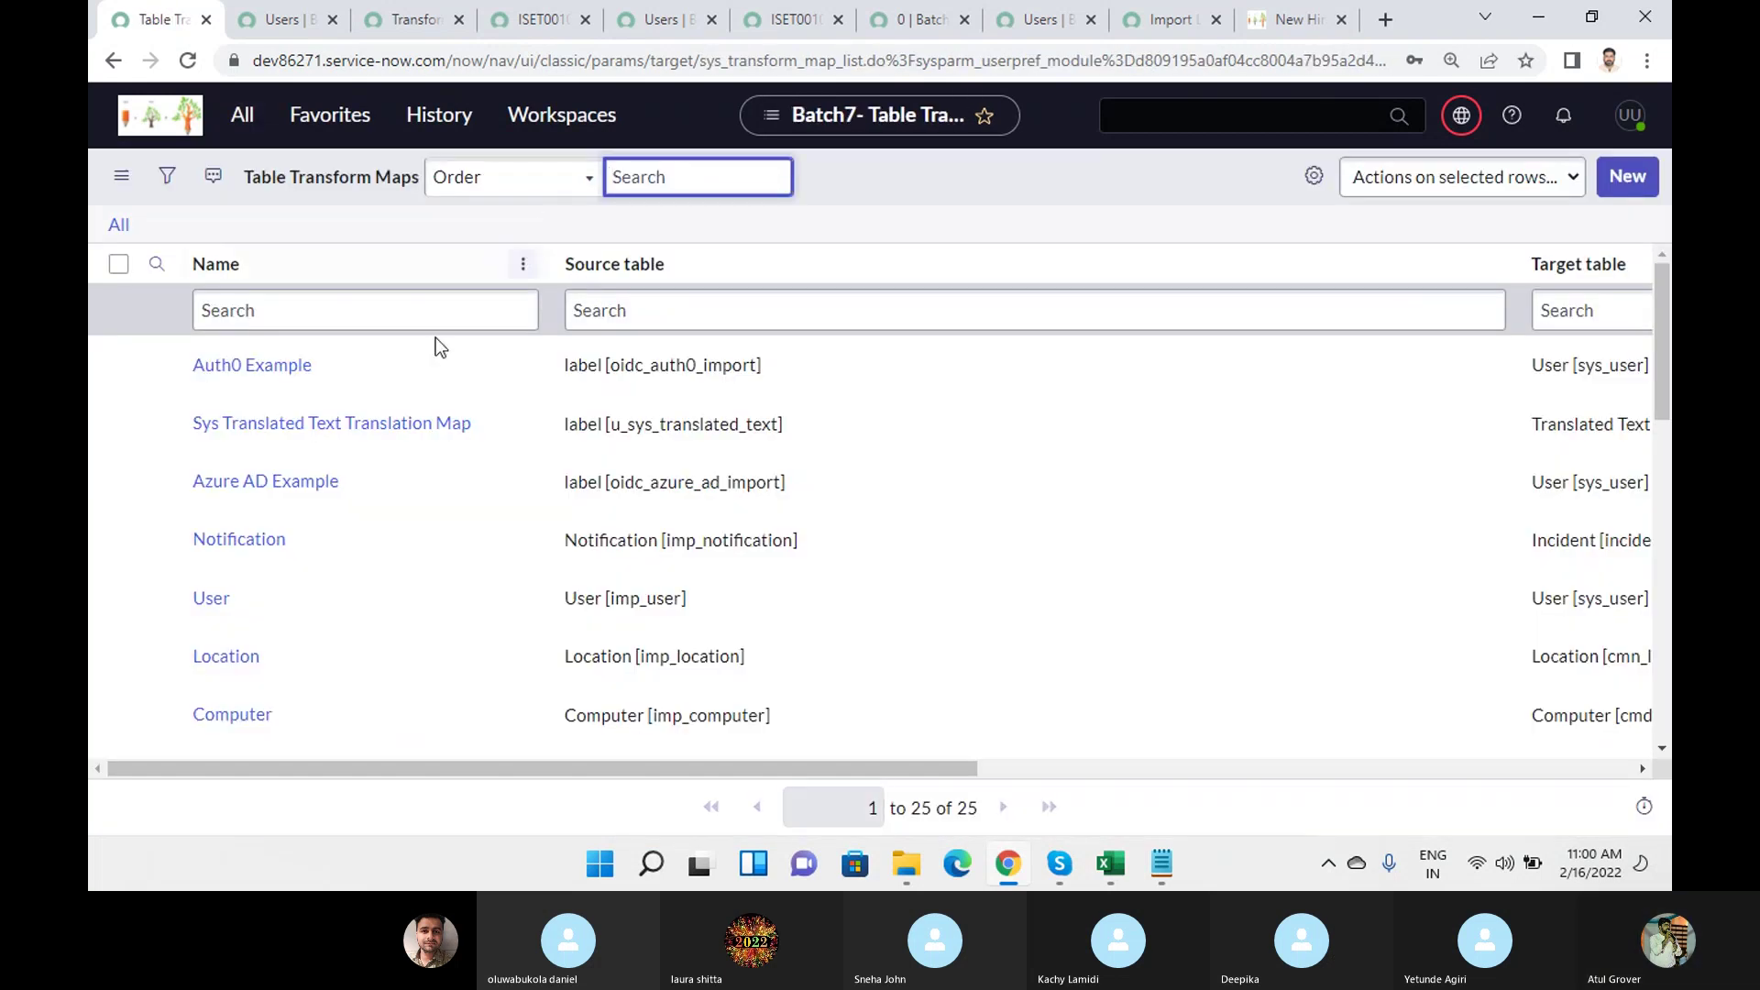
# Filter transform maps by name 'batch', open Batch7, and scroll to its field maps.
pyautogui.click(357, 311)
pyautogui.write('batcg')
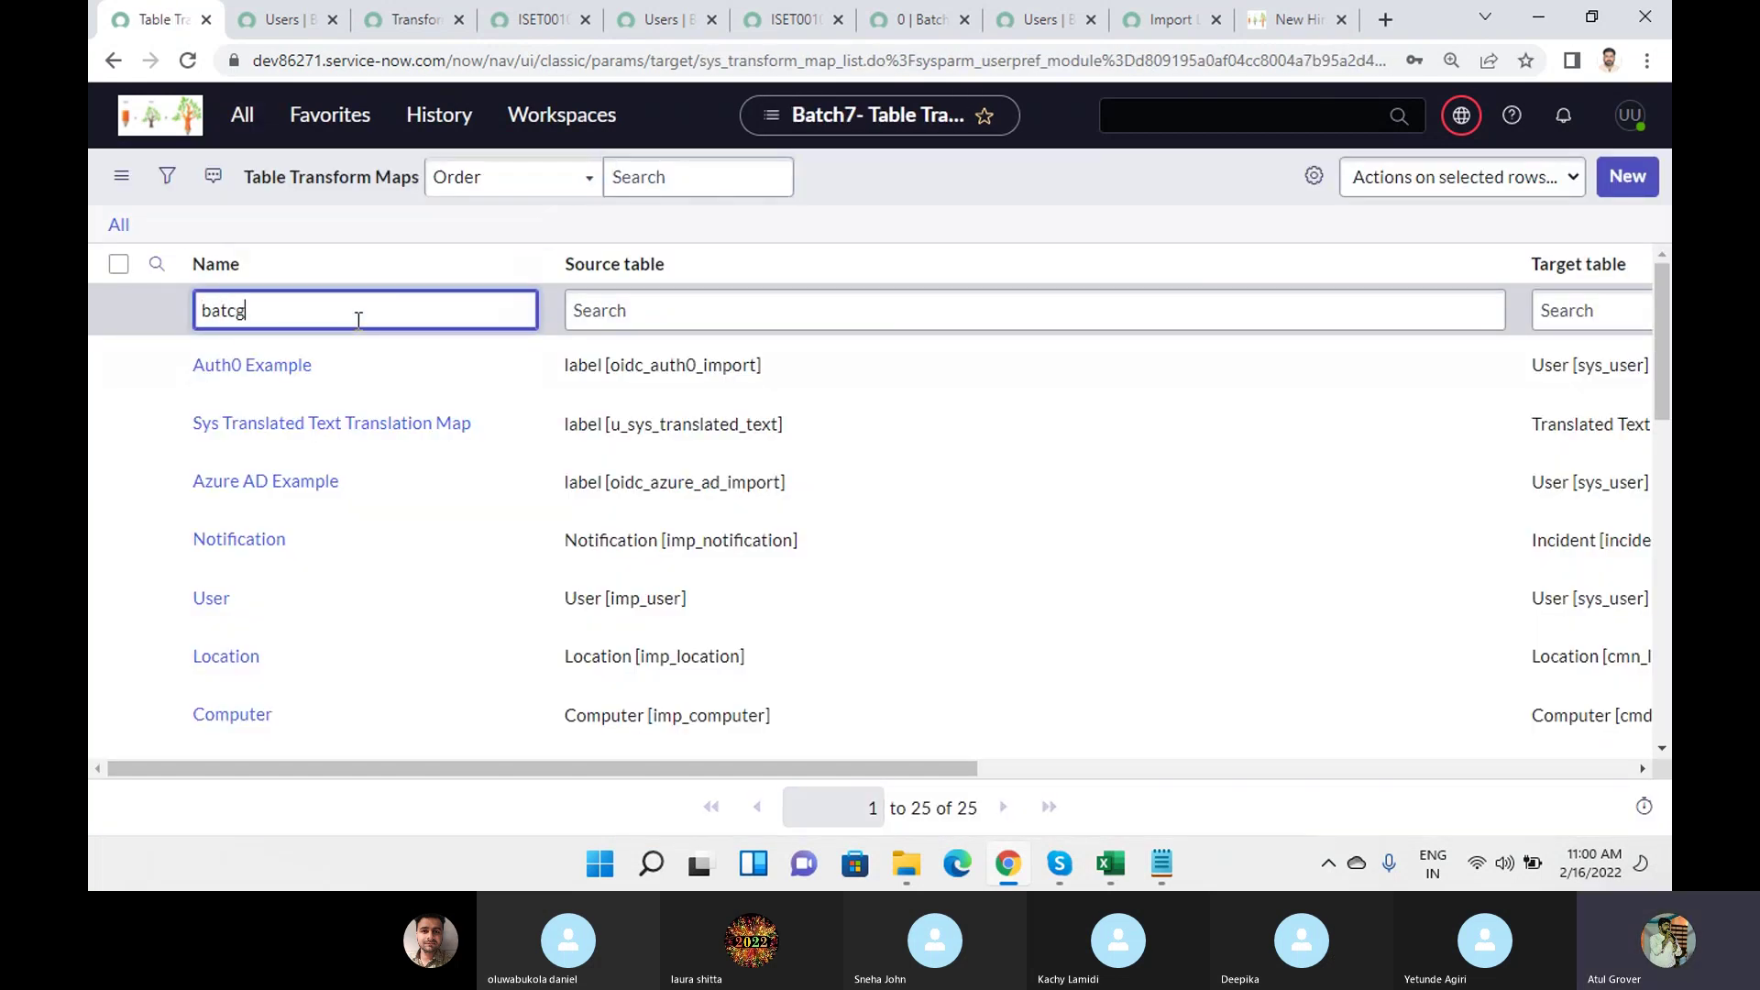
pyautogui.press('Return')
pyautogui.press('BackSpace')
pyautogui.write('h')
pyautogui.press('Return')
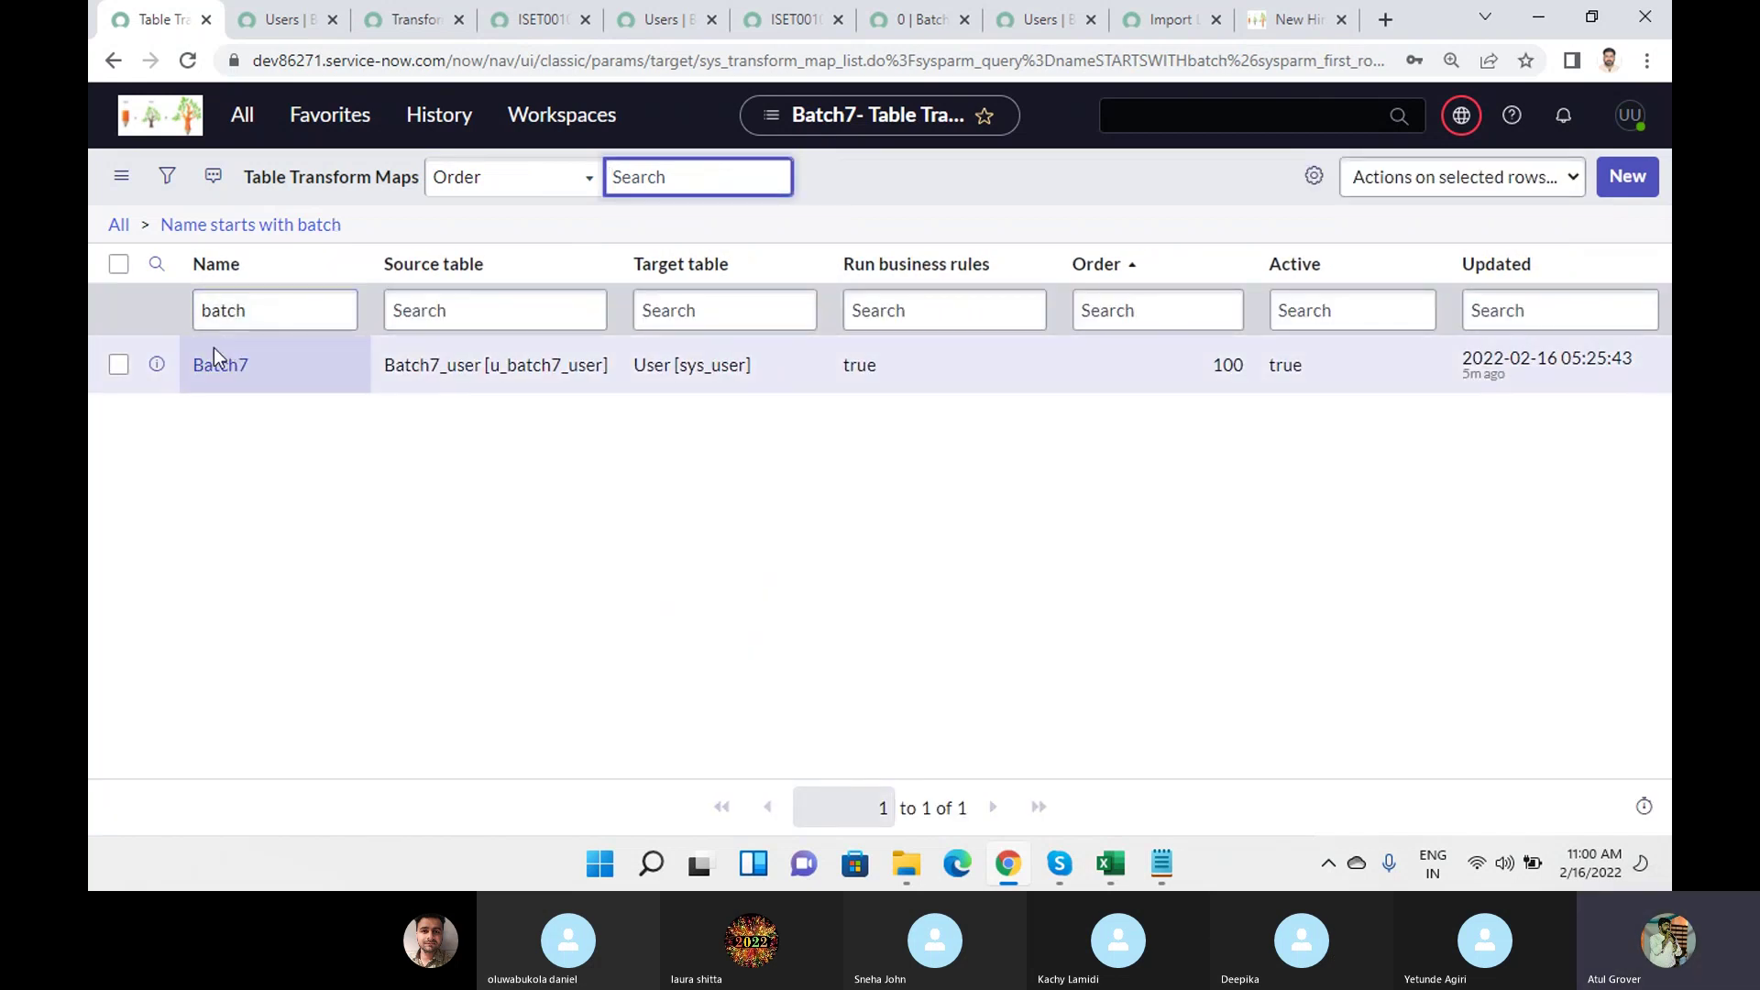
pyautogui.click(221, 365)
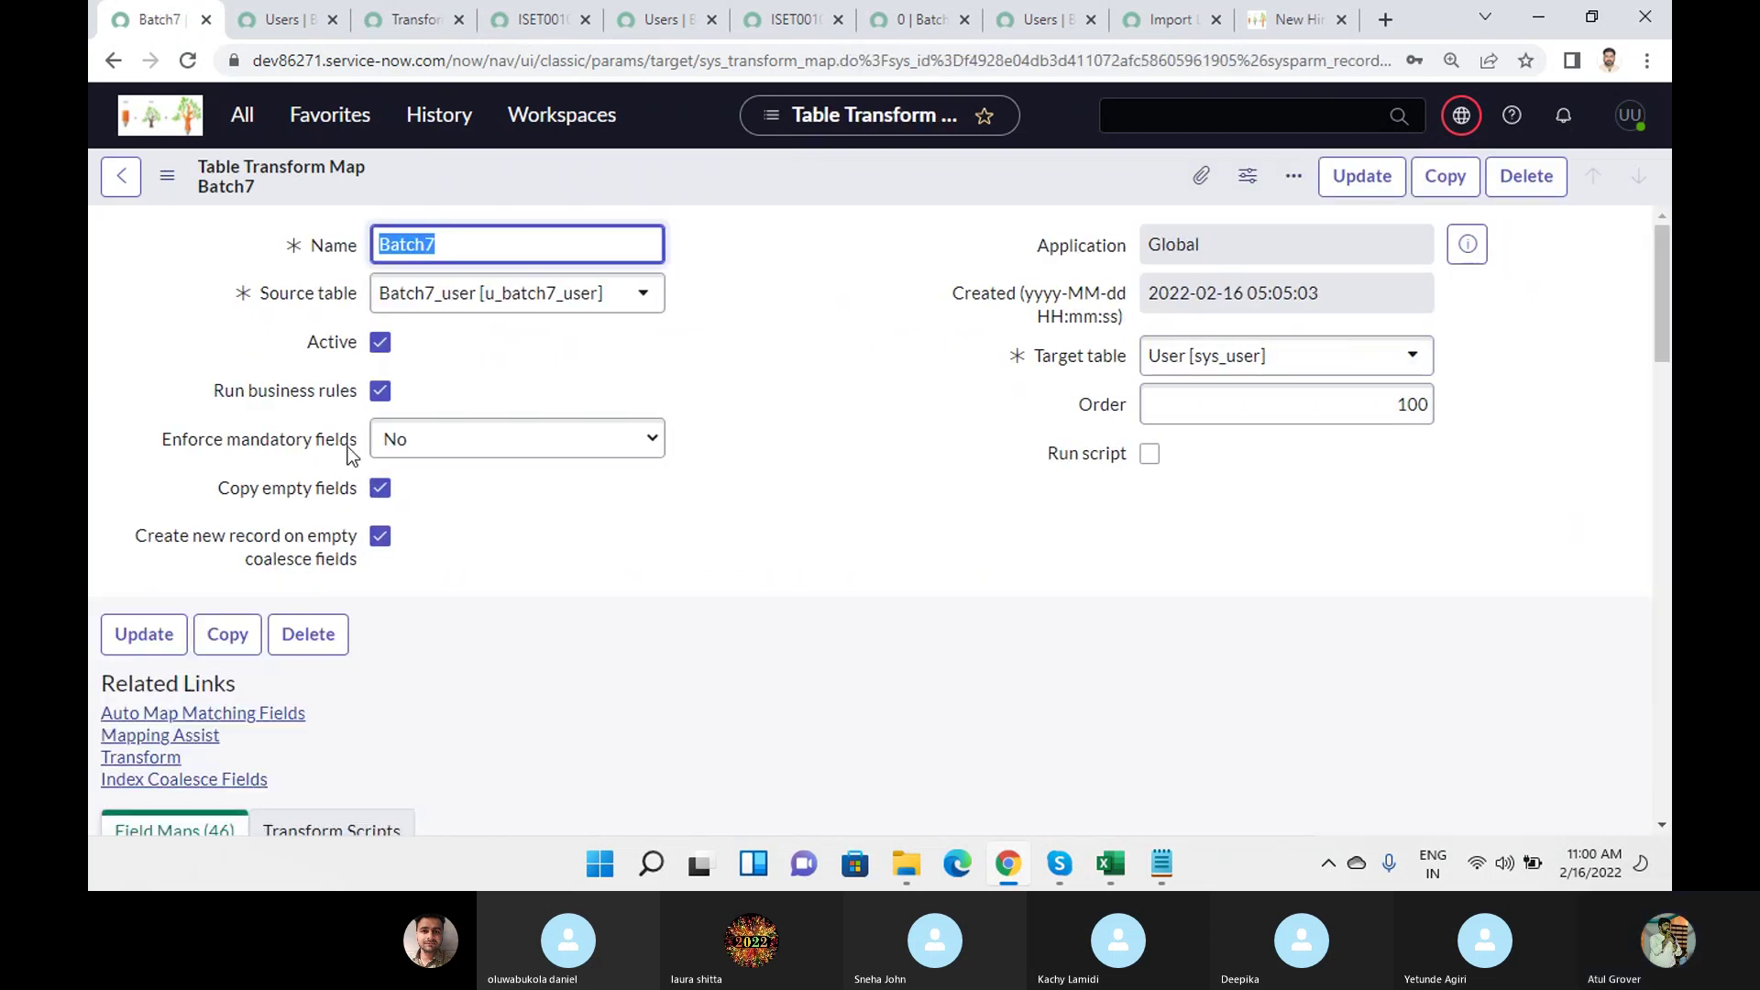
pyautogui.scroll(-1, 943, 482)
pyautogui.scroll(-5, 943, 493)
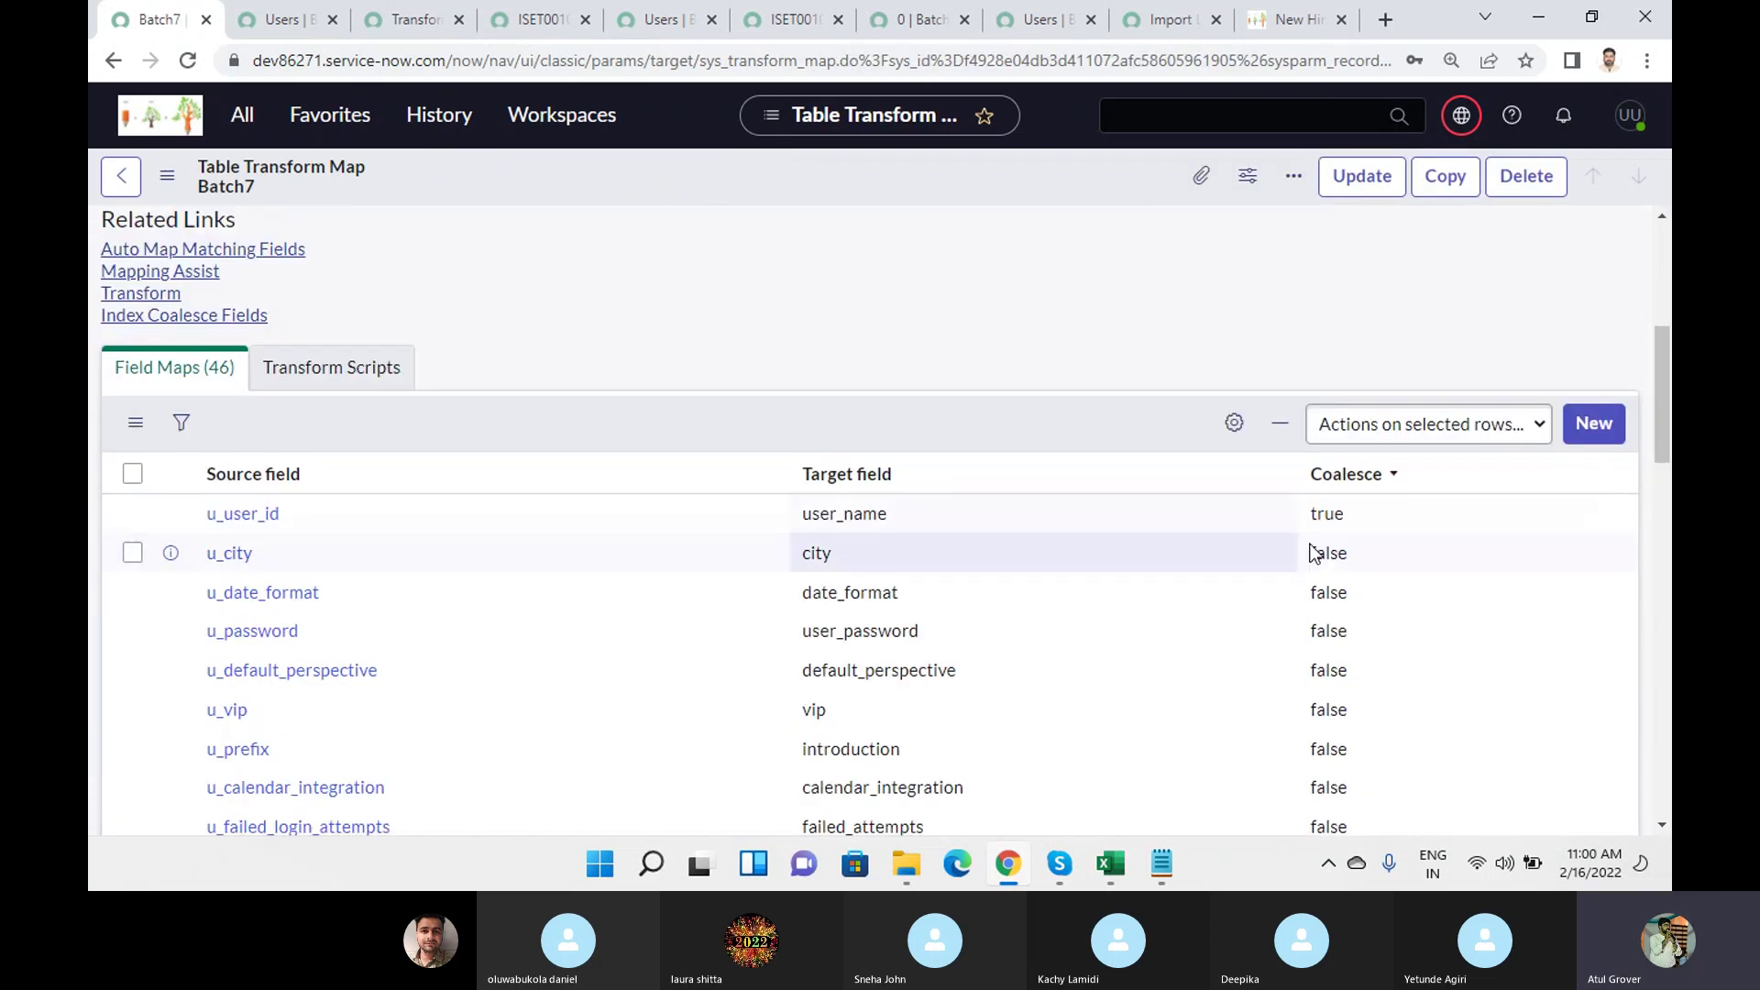
# Confirm the u_user_id field map has Coalesce checked, then return to the sys_user (13) workbook's abcd User ID.
pyautogui.click(241, 515)
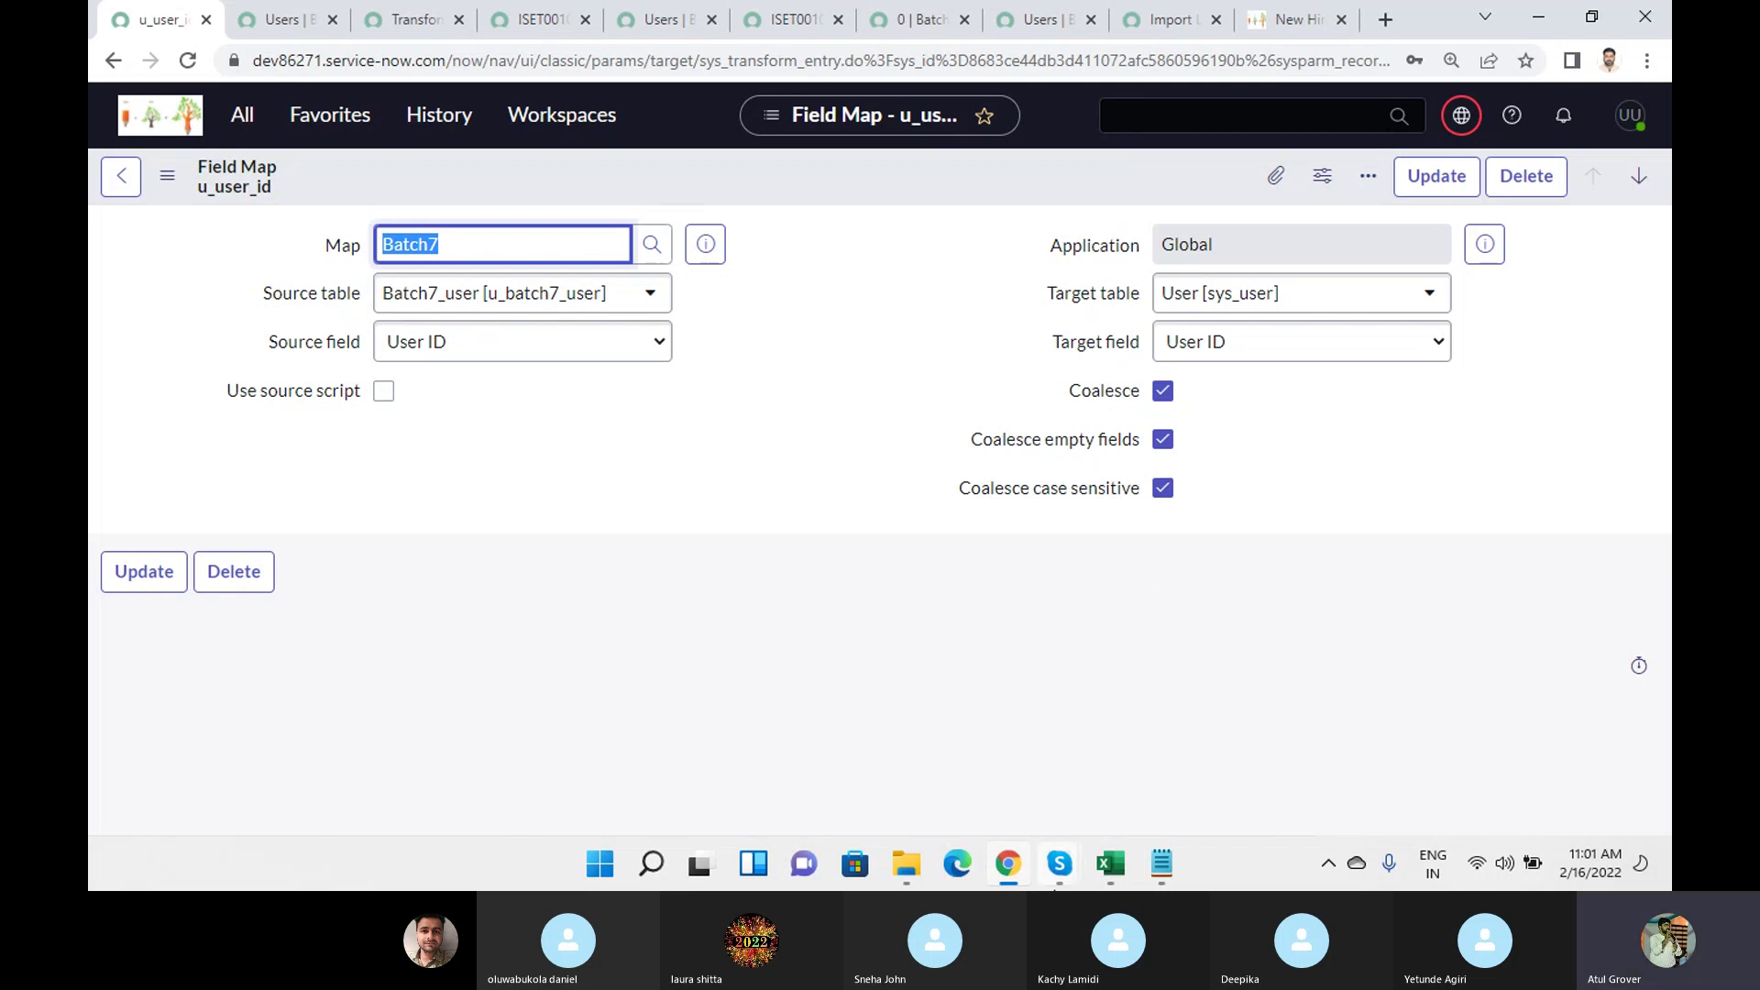
pyautogui.moveTo(1058, 862)
pyautogui.click(973, 754)
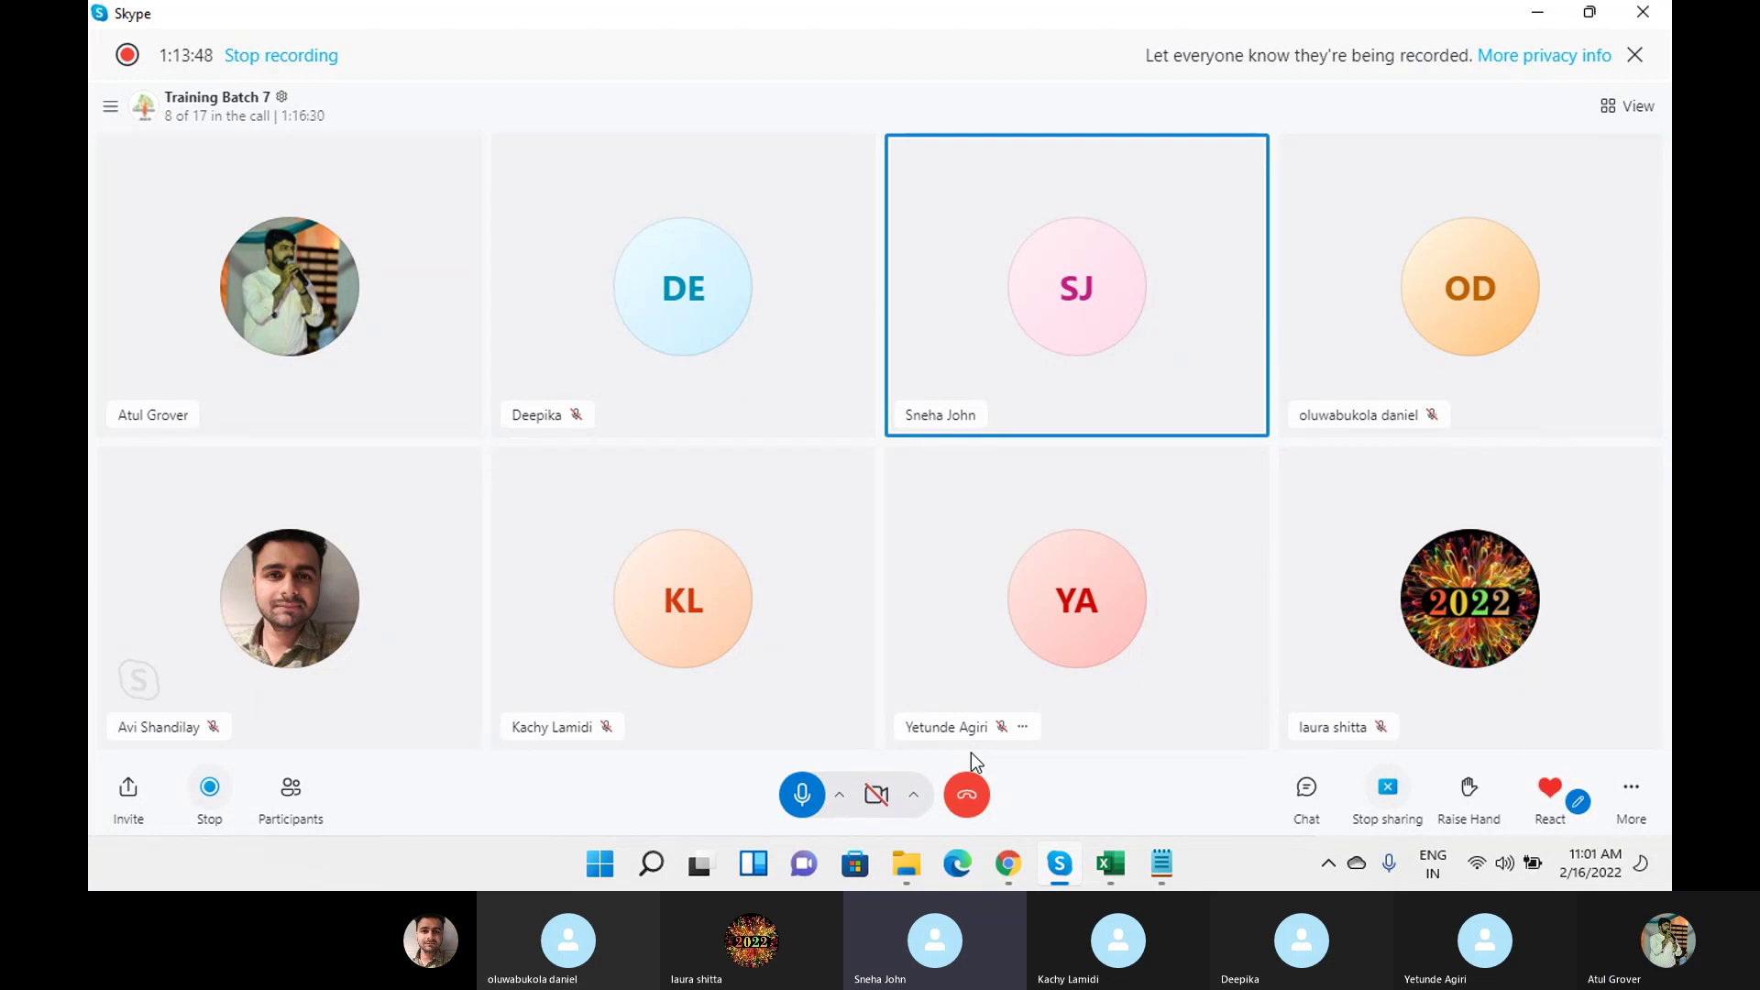
pyautogui.moveTo(1105, 880)
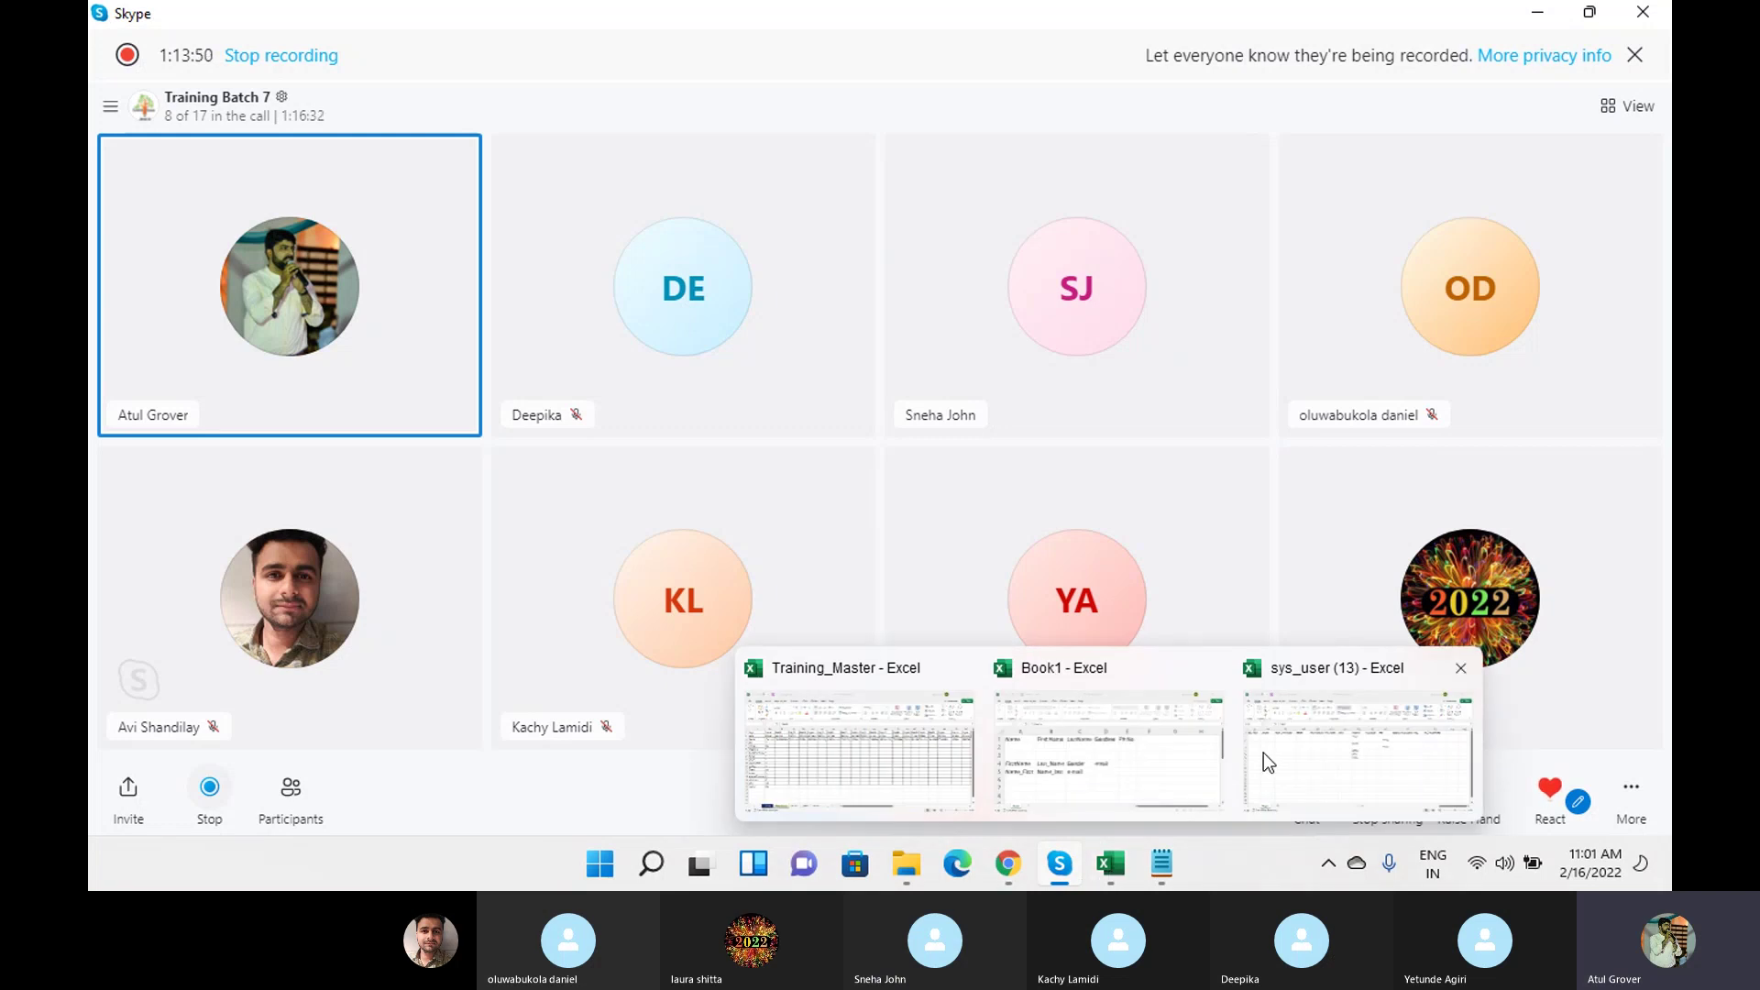
pyautogui.click(1263, 752)
pyautogui.click(915, 321)
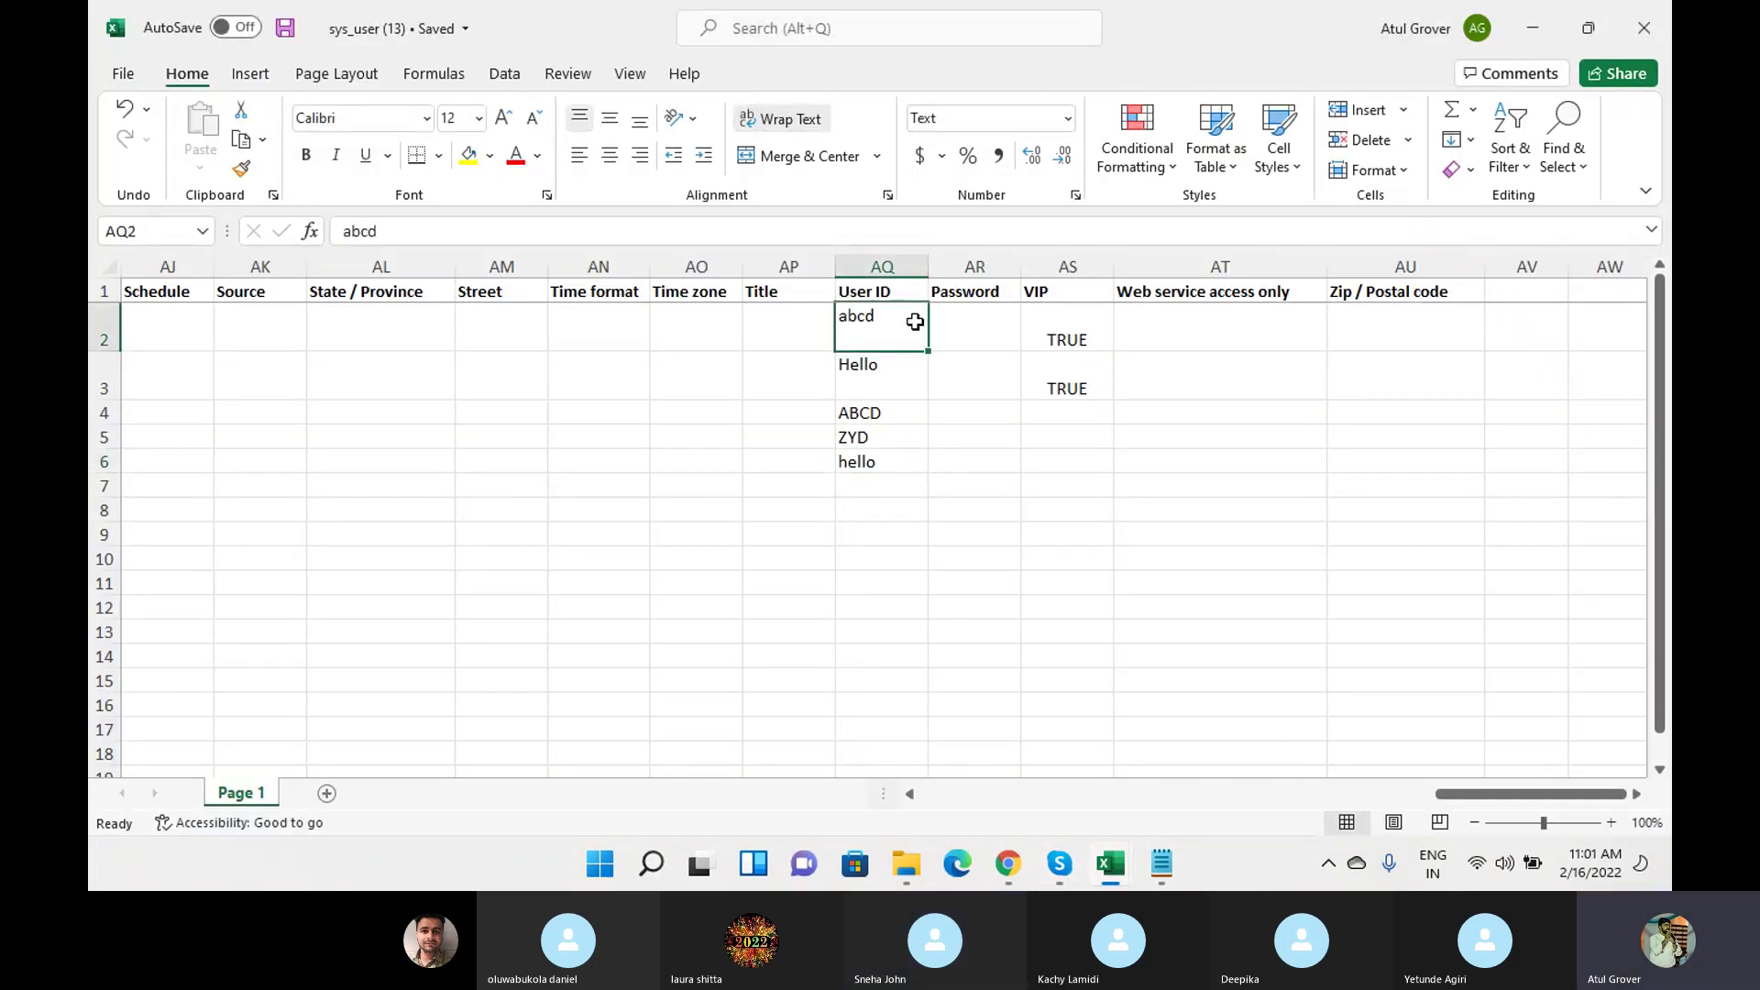
# Copy the whole of row 2 and paste it into row 7.
pyautogui.press('Home')
pyautogui.click(93, 322)
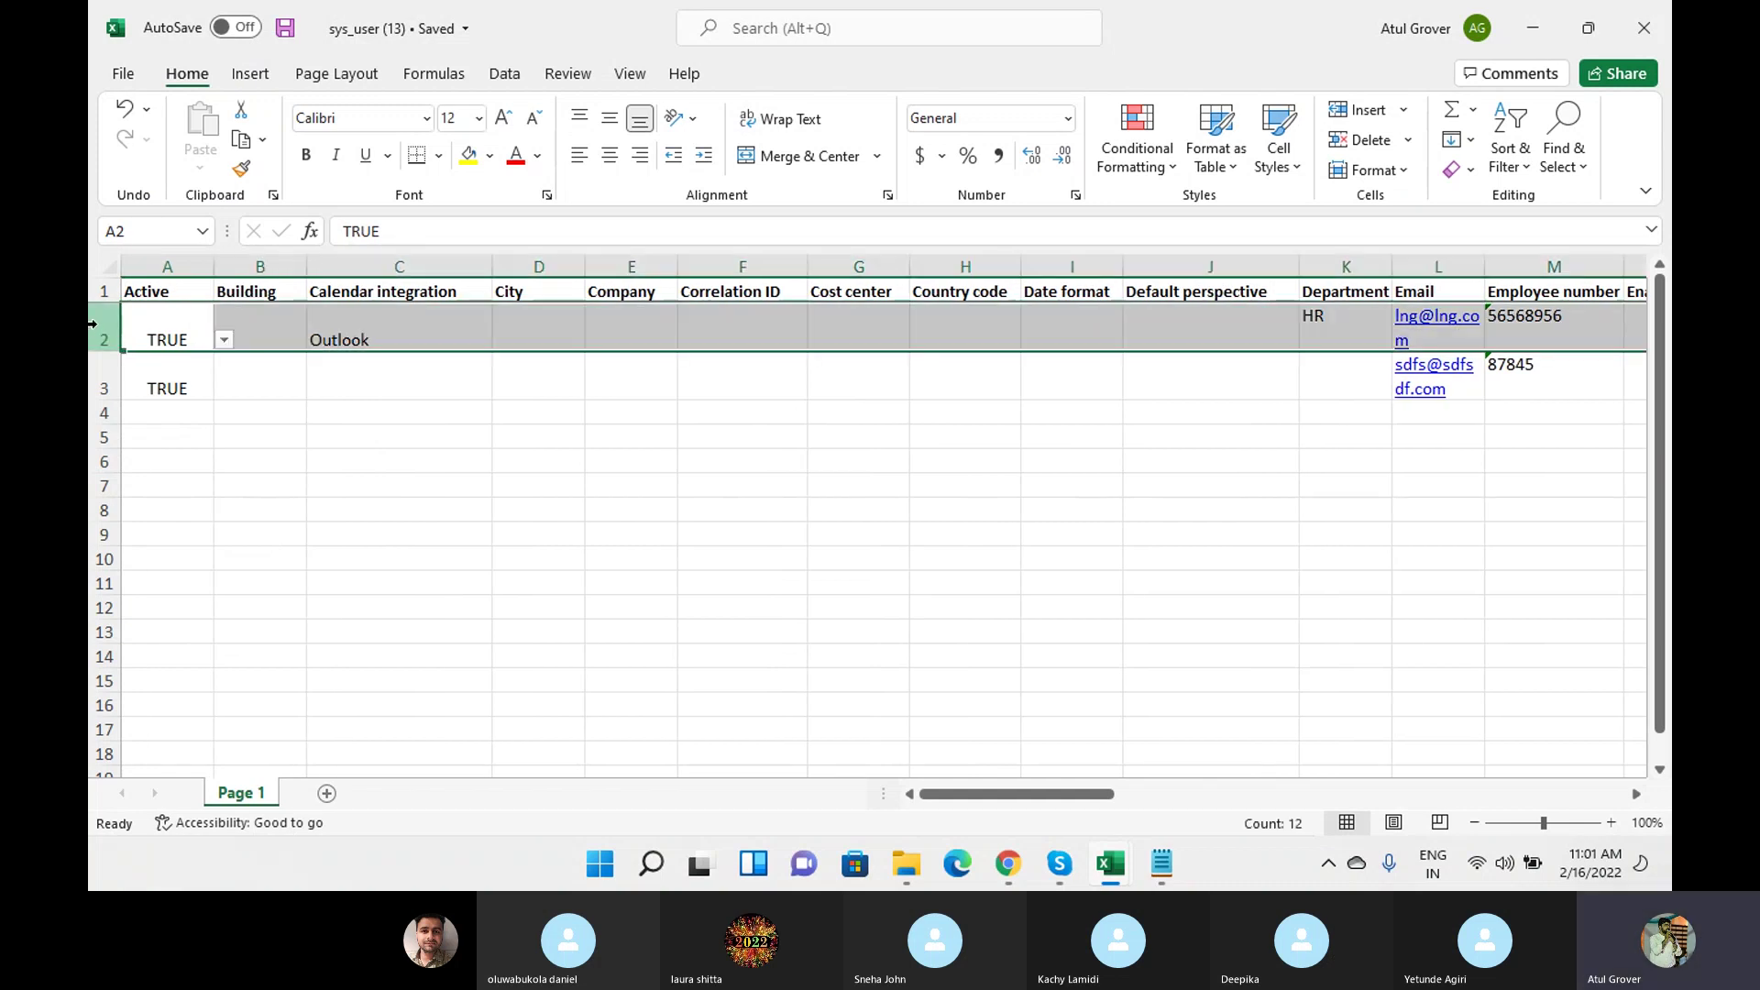
pyautogui.hotkey('ctrl', 'c')
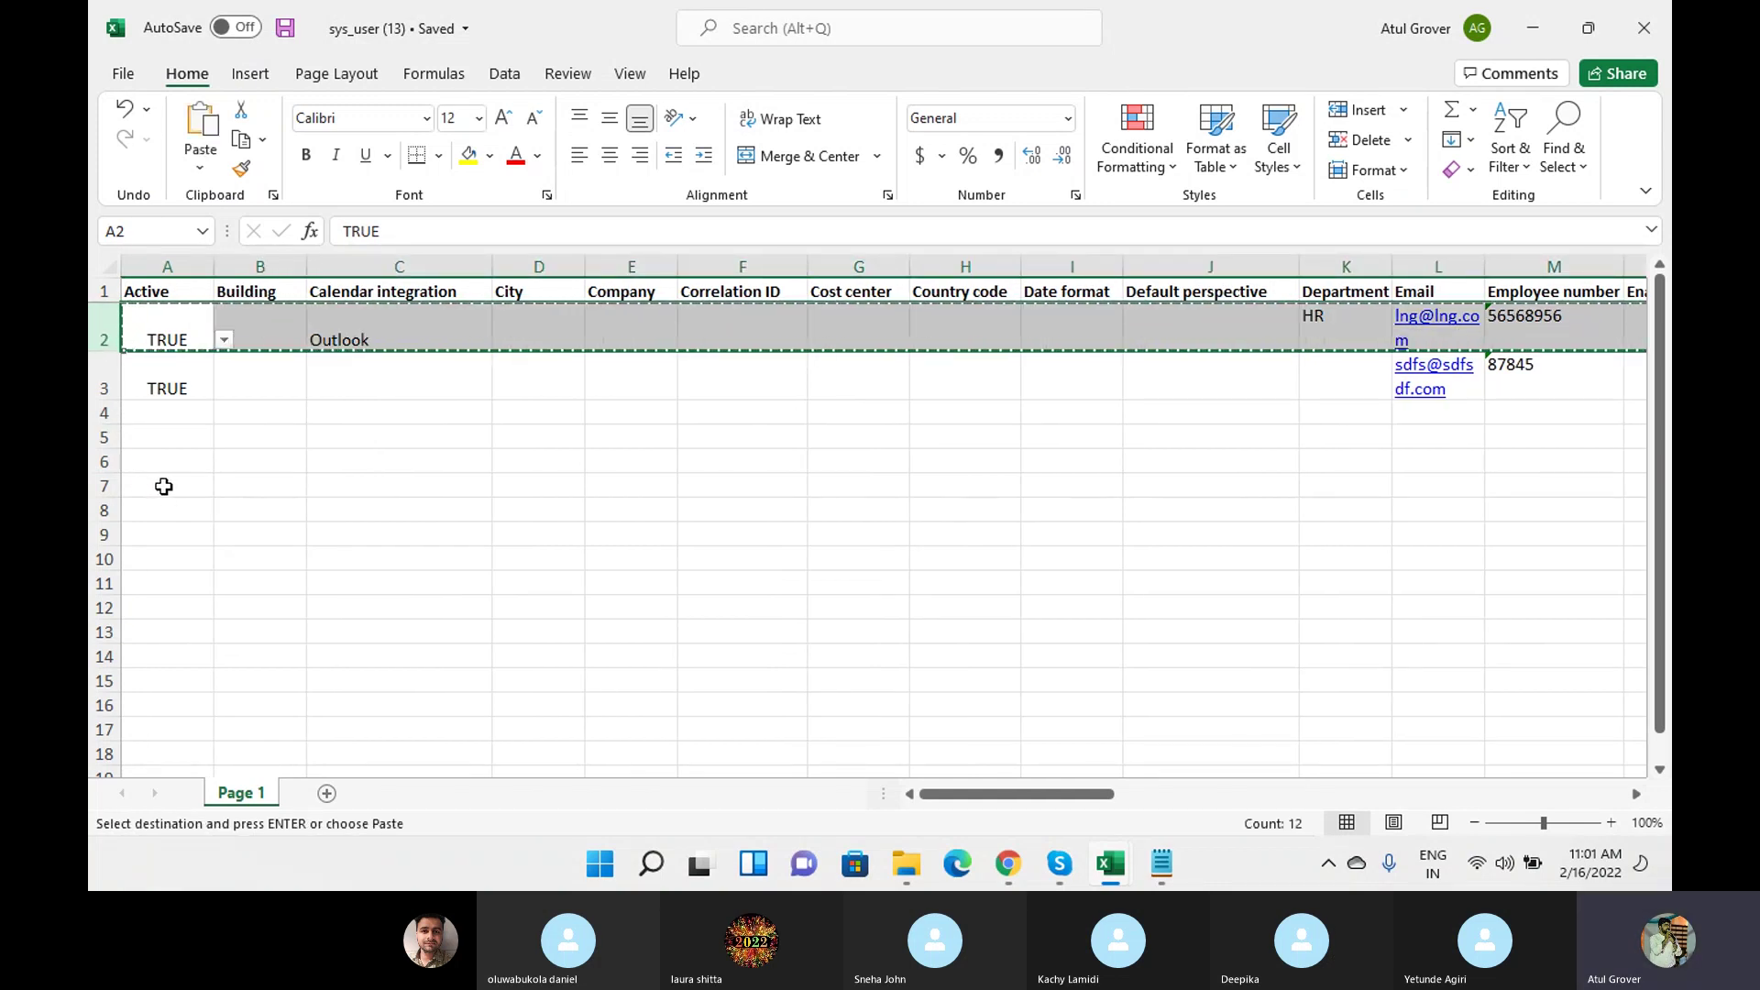
pyautogui.click(163, 486)
pyautogui.hotkey('ctrl', 'v')
# Change the User ID in cell AQ7 to ABCD.
pyautogui.click(162, 486)
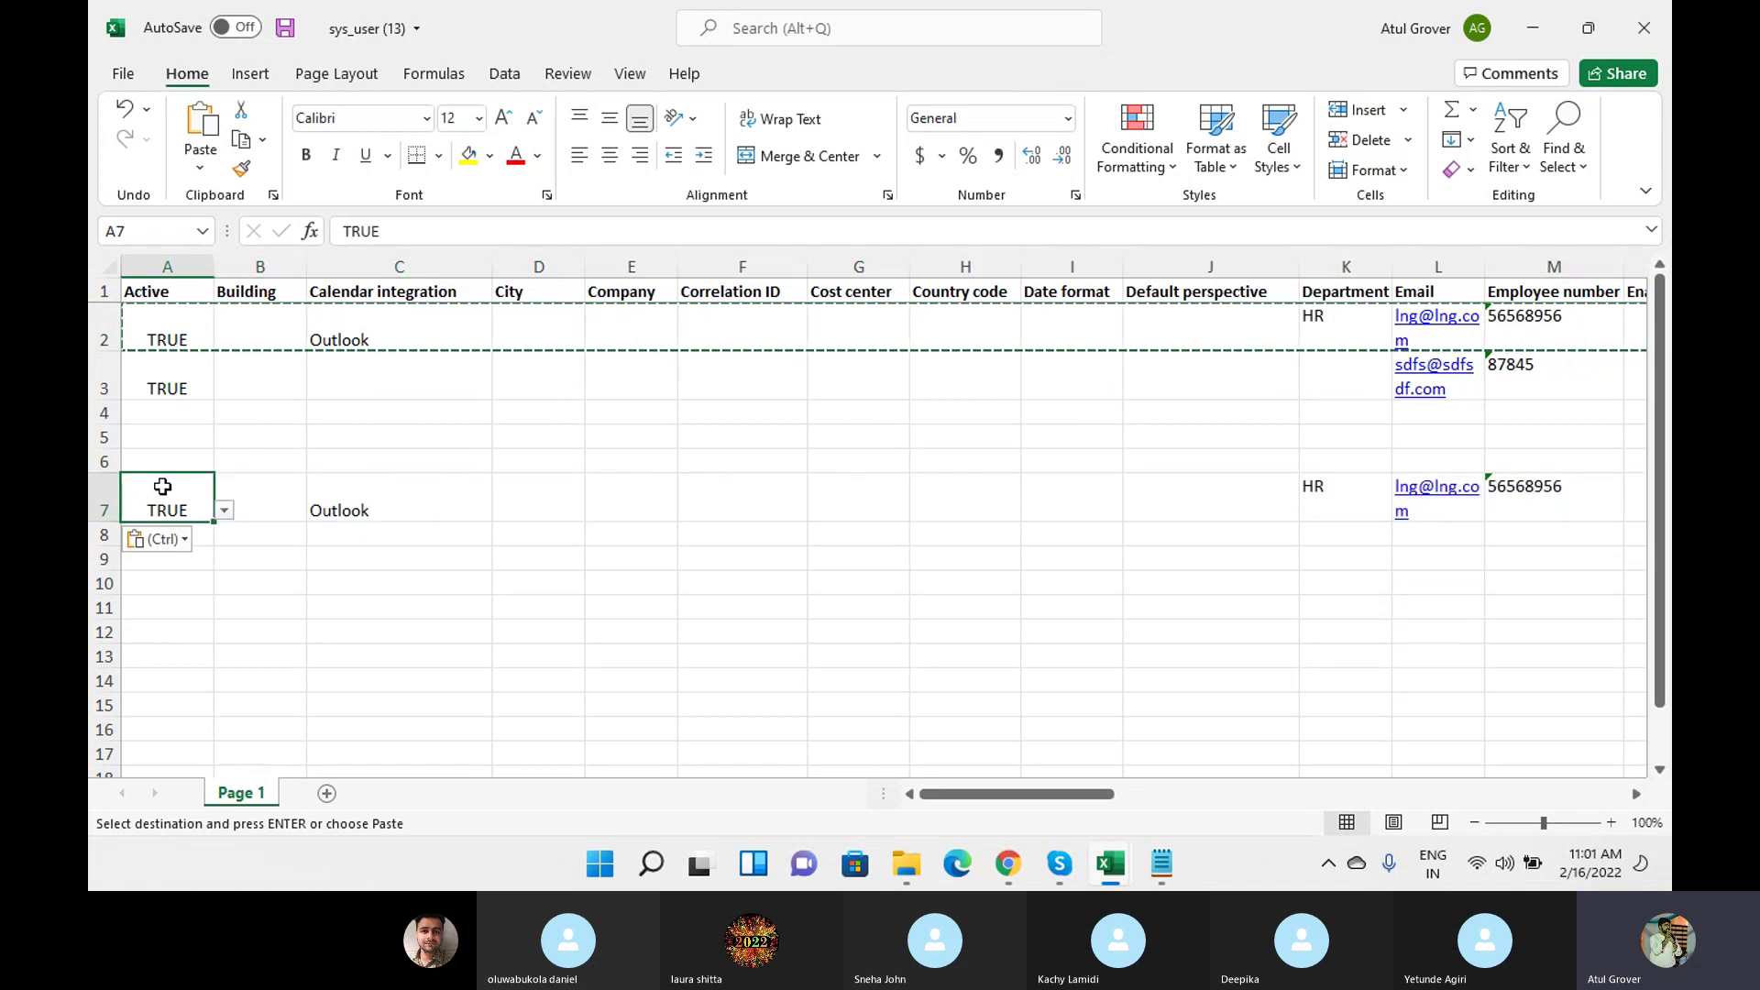
pyautogui.press('Right')
pyautogui.press('Right')
pyautogui.press('Right')
pyautogui.press('Right')
pyautogui.press('Right')
pyautogui.press('Right')
pyautogui.press('Right')
pyautogui.press('Right')
pyautogui.press('Right')
pyautogui.press('Right')
pyautogui.press('Right')
pyautogui.press('Right')
pyautogui.press('Right')
pyautogui.press('Right')
pyautogui.press('Right')
pyautogui.press('Right')
pyautogui.press('Right')
pyautogui.press('Right')
pyautogui.press('Right')
pyautogui.press('Right')
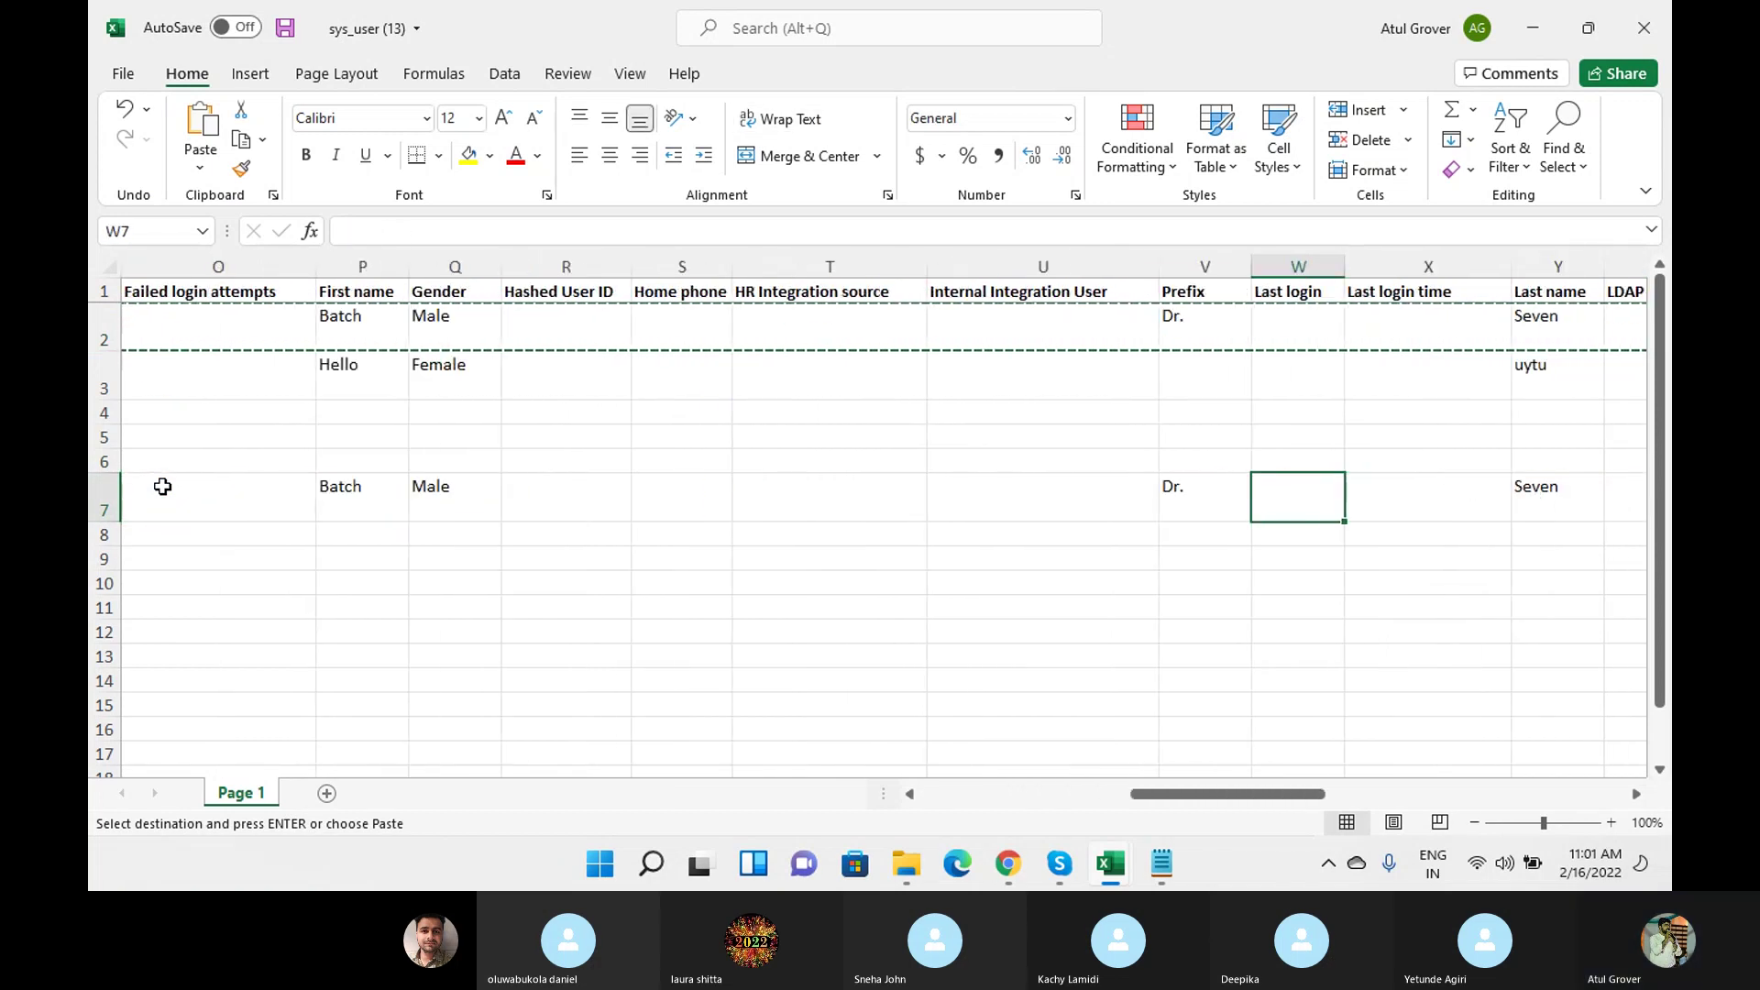
pyautogui.press('Right')
pyautogui.press('Right')
pyautogui.press('Right')
pyautogui.press('Right')
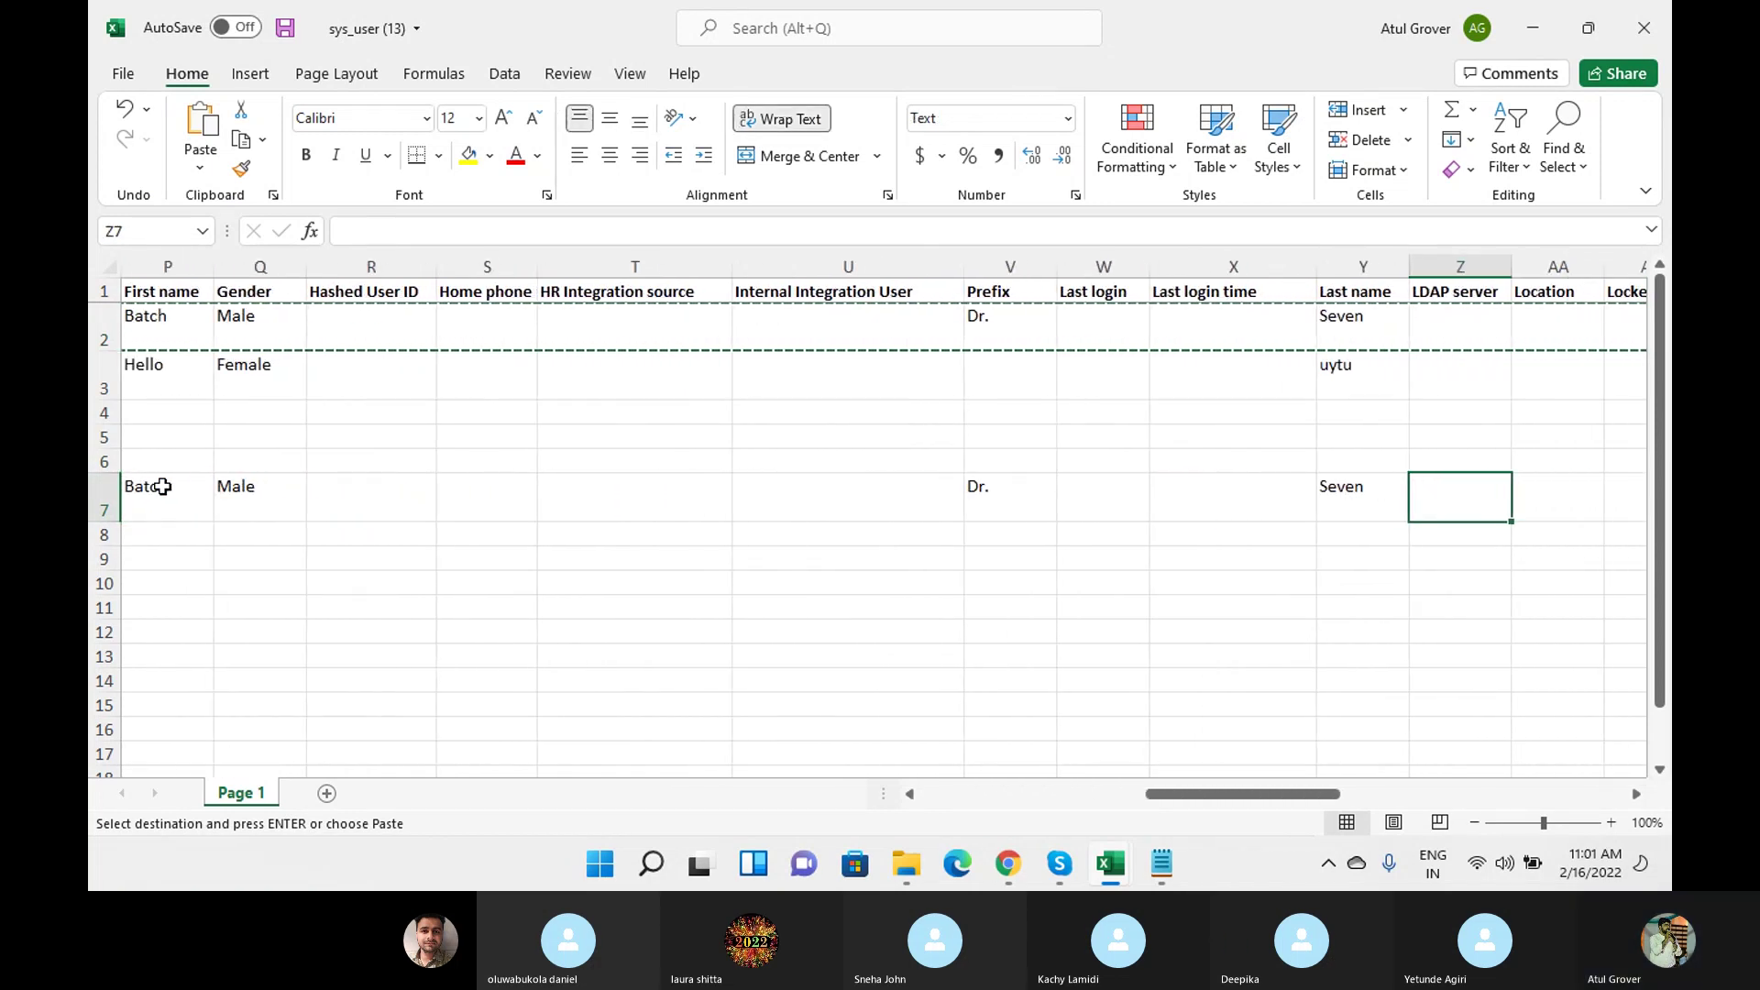
pyautogui.press('Right')
pyautogui.press('Right')
pyautogui.press('Right')
pyautogui.press('Right')
pyautogui.press('Right')
pyautogui.press('Right')
pyautogui.press('Right')
pyautogui.press('Right')
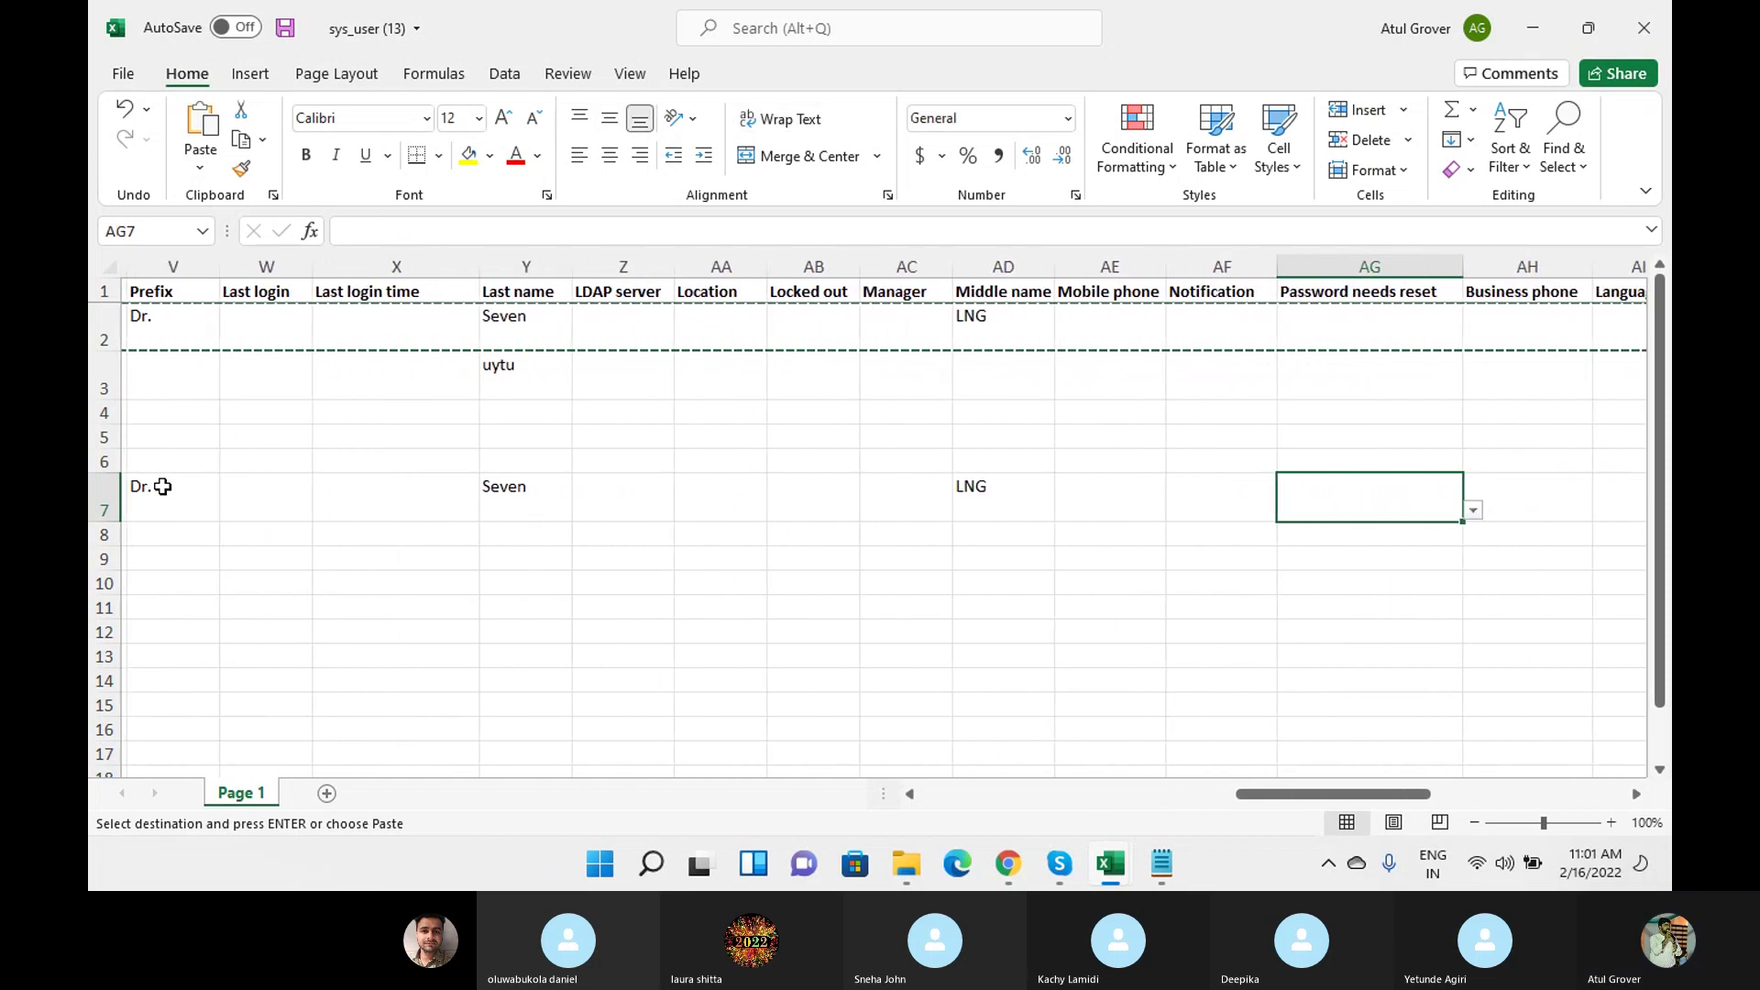
pyautogui.press('Right')
pyautogui.press('Right')
pyautogui.press('Right')
pyautogui.press('Right')
pyautogui.press('Right')
pyautogui.press('Right')
pyautogui.press('Right')
pyautogui.press('Right')
pyautogui.press('Right')
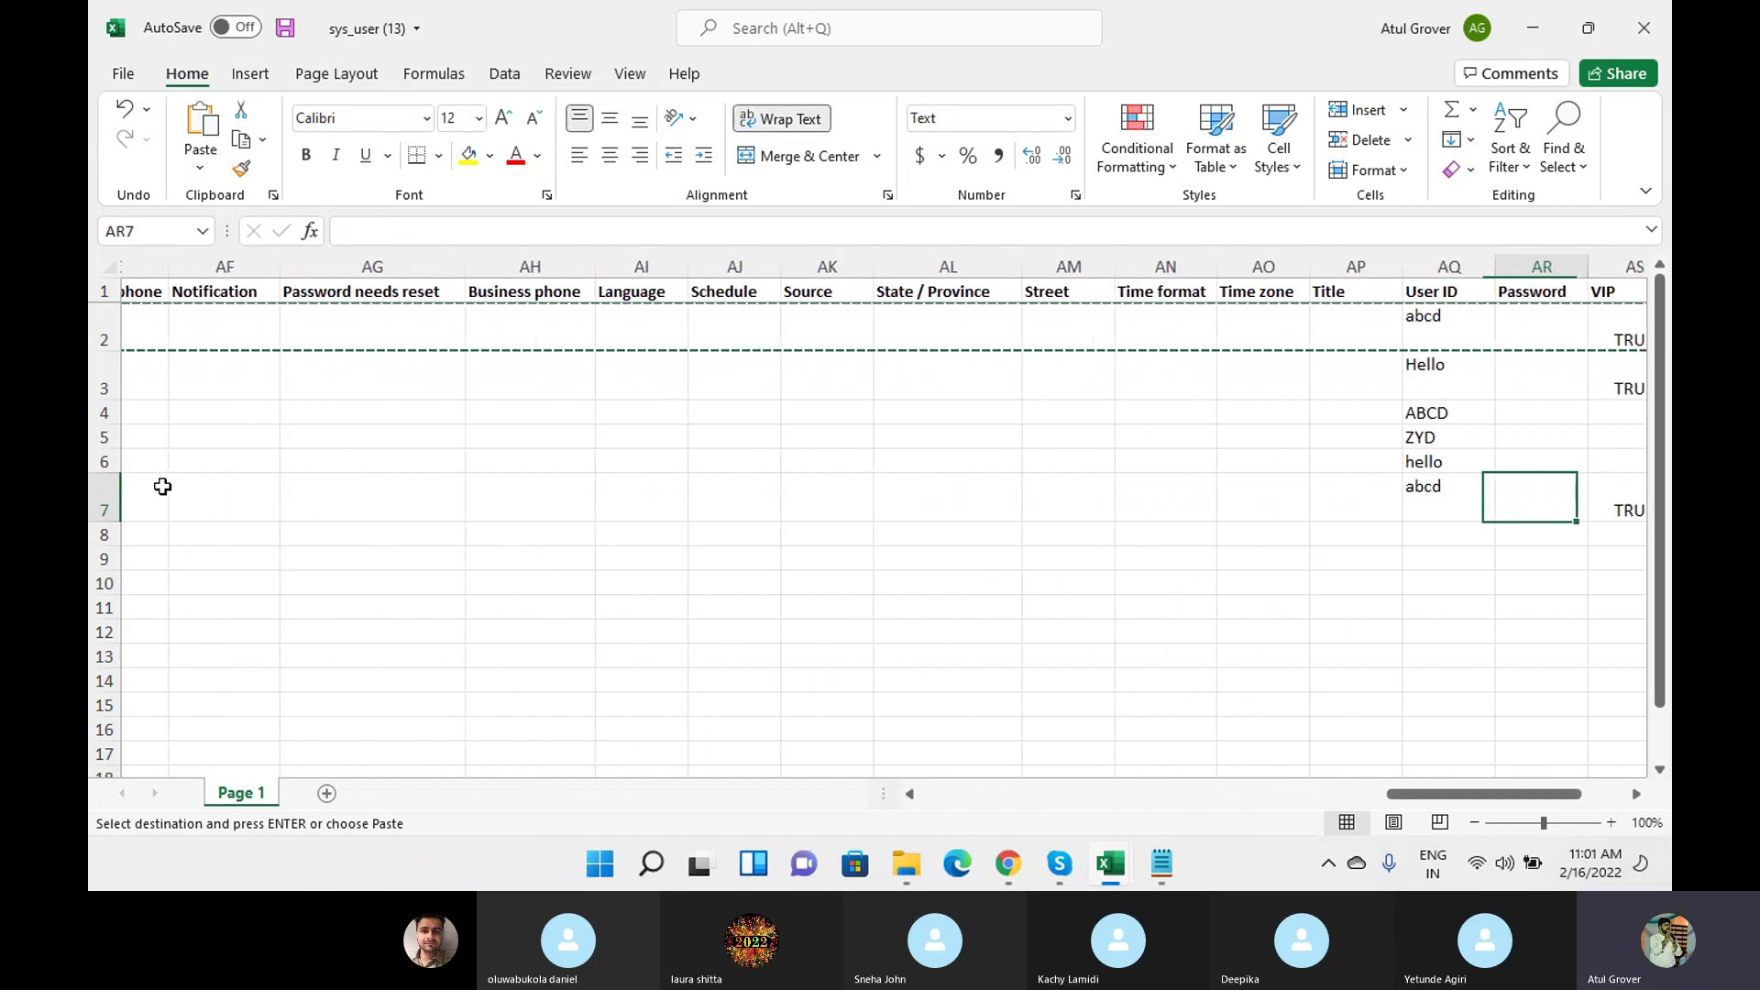
pyautogui.press('Left')
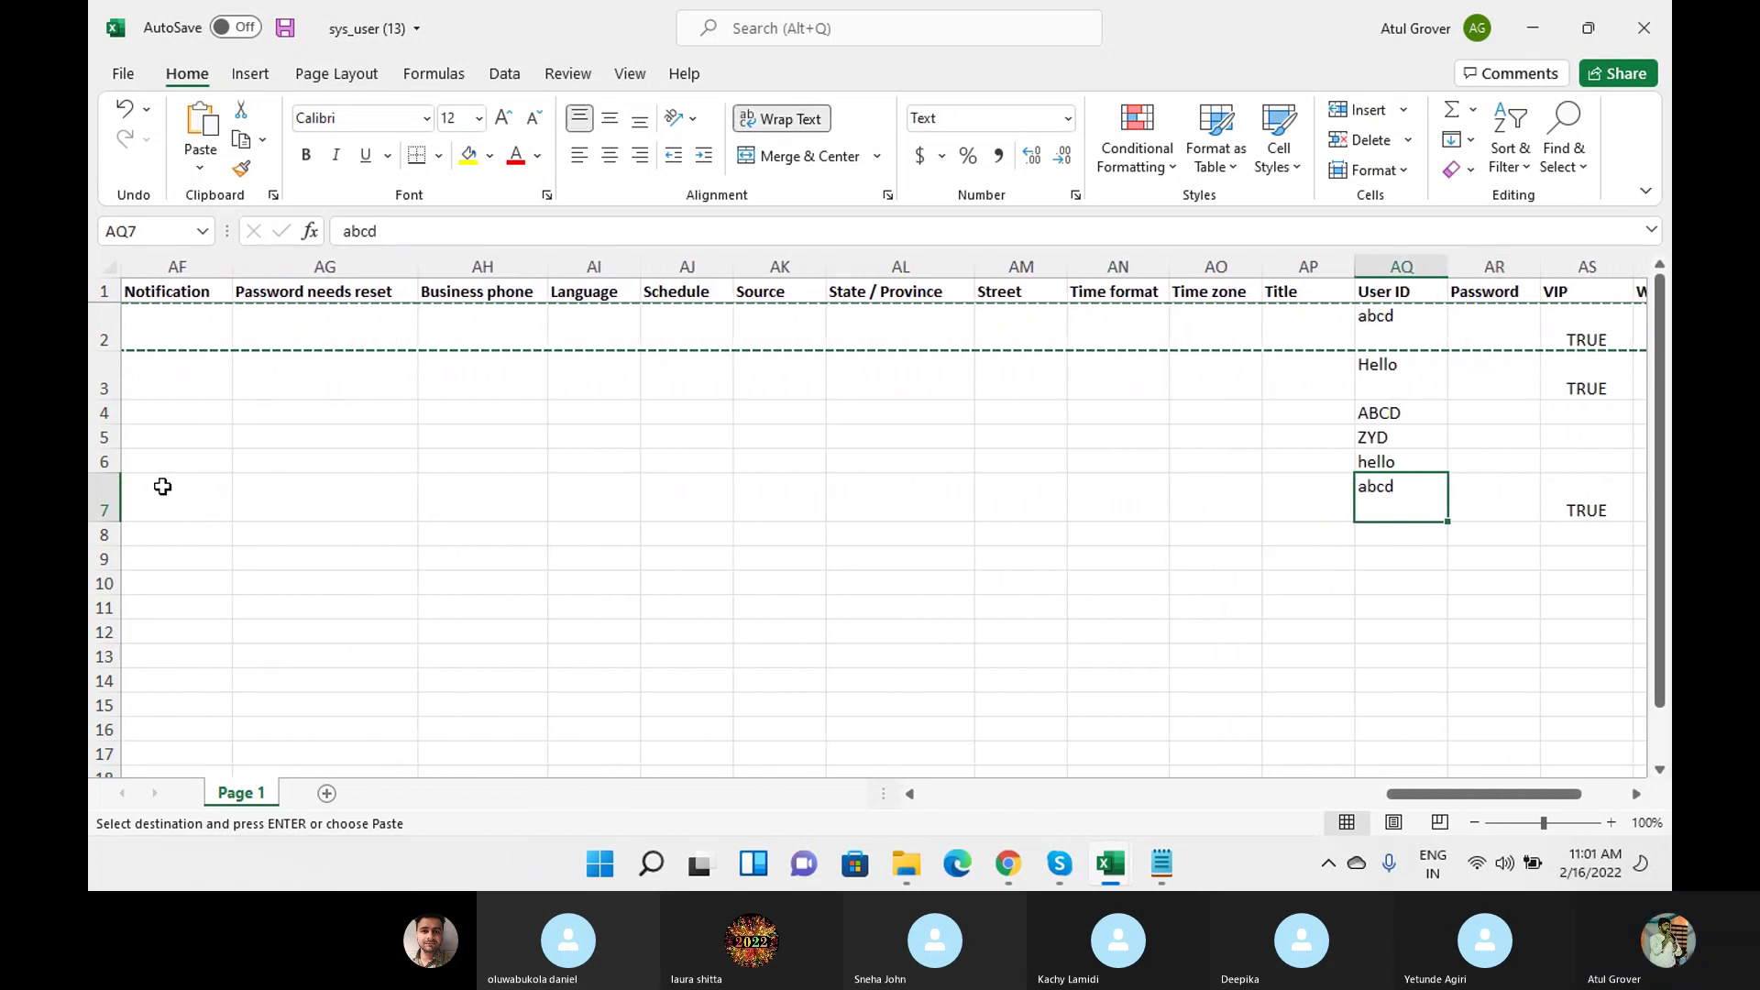
pyautogui.write('ABCD')
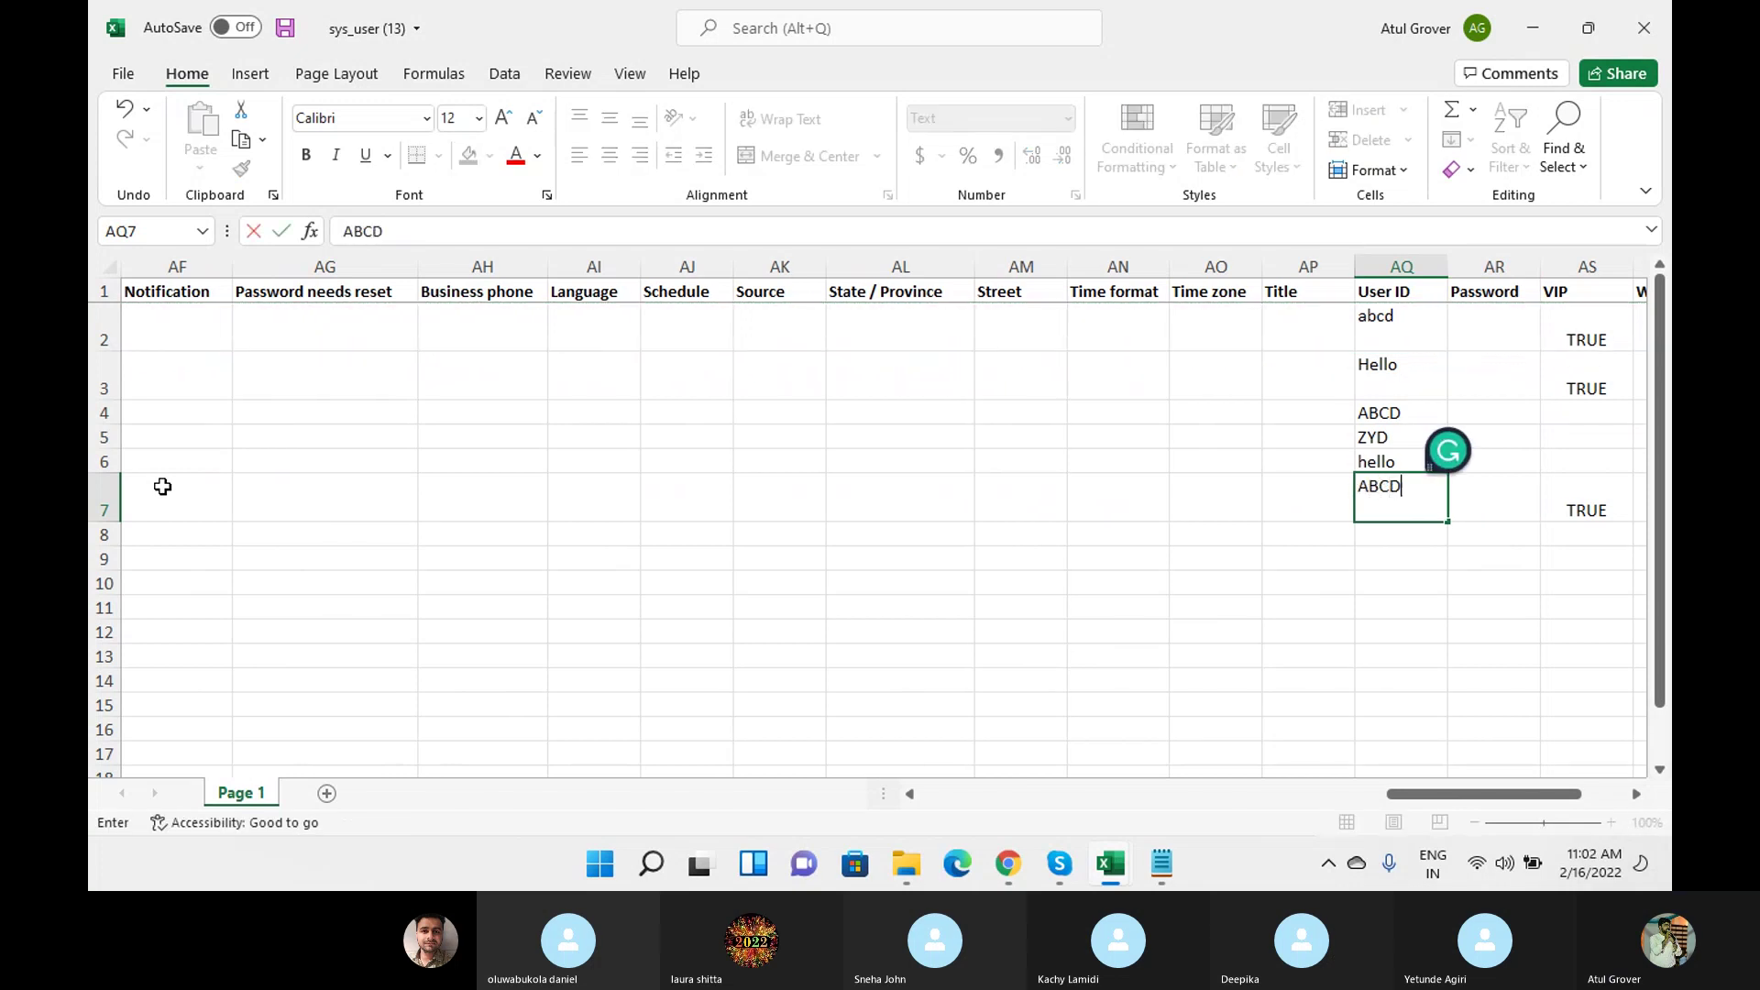
pyautogui.press('Return')
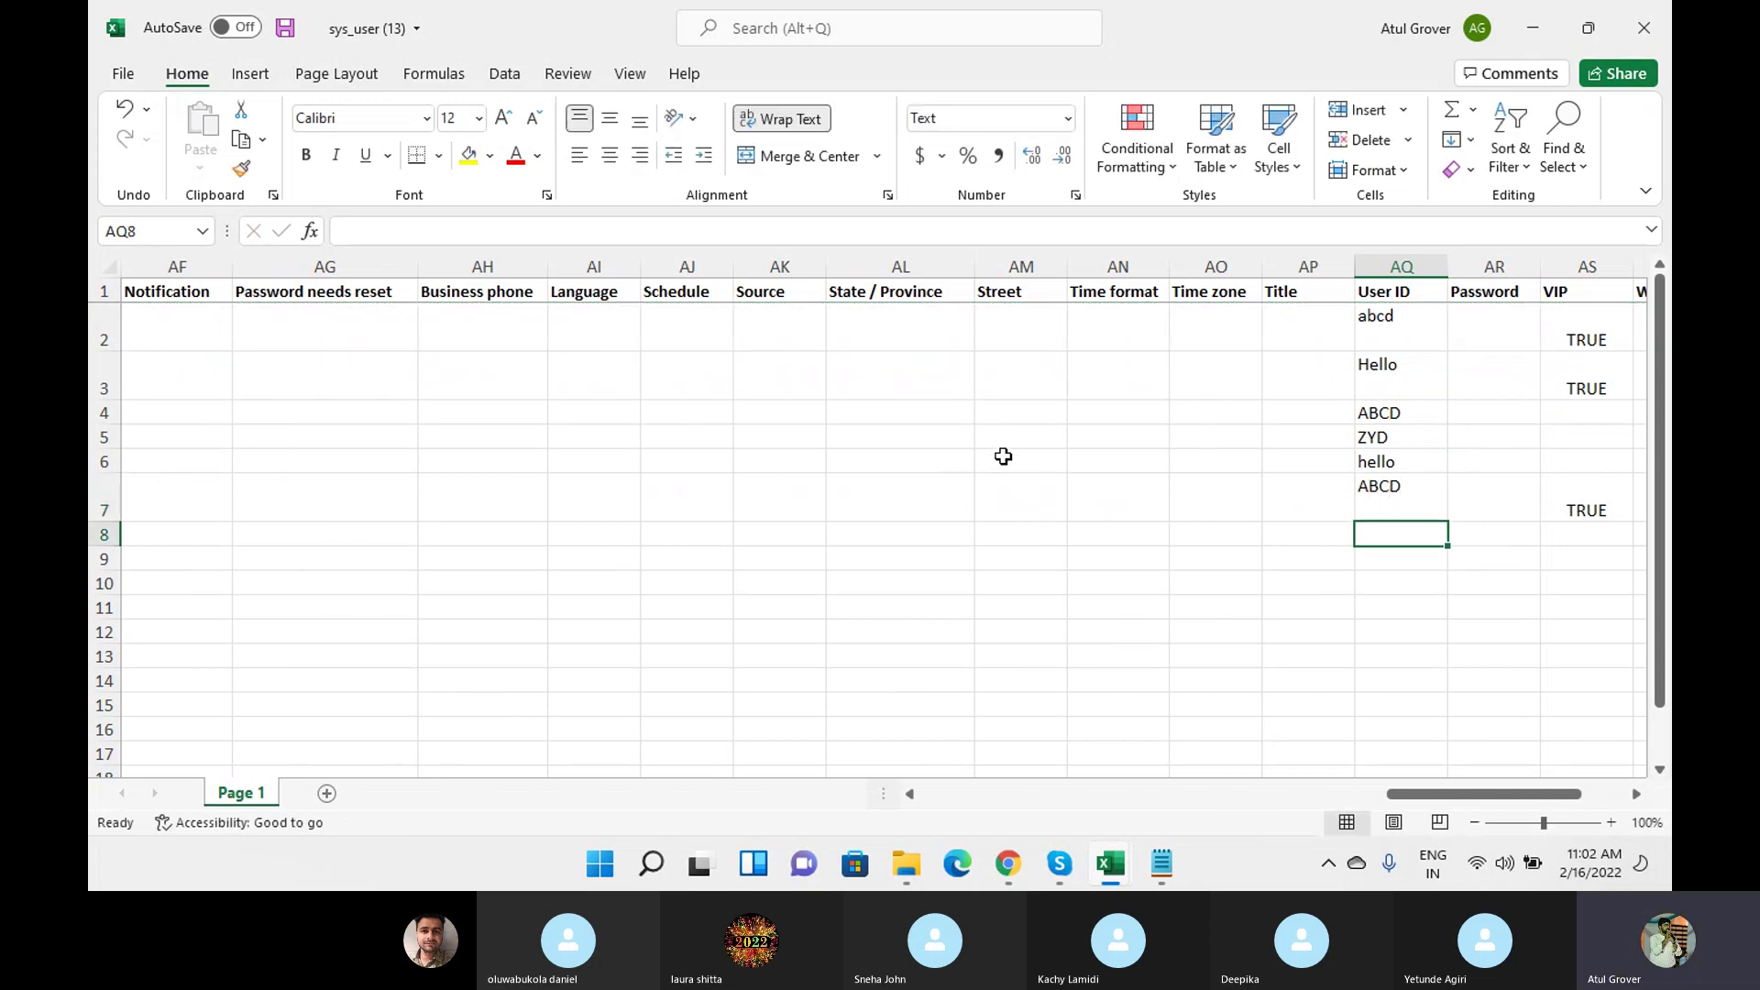
# Delete the extra row 4 that held User ID ABCD.
pyautogui.rightClick(103, 413)
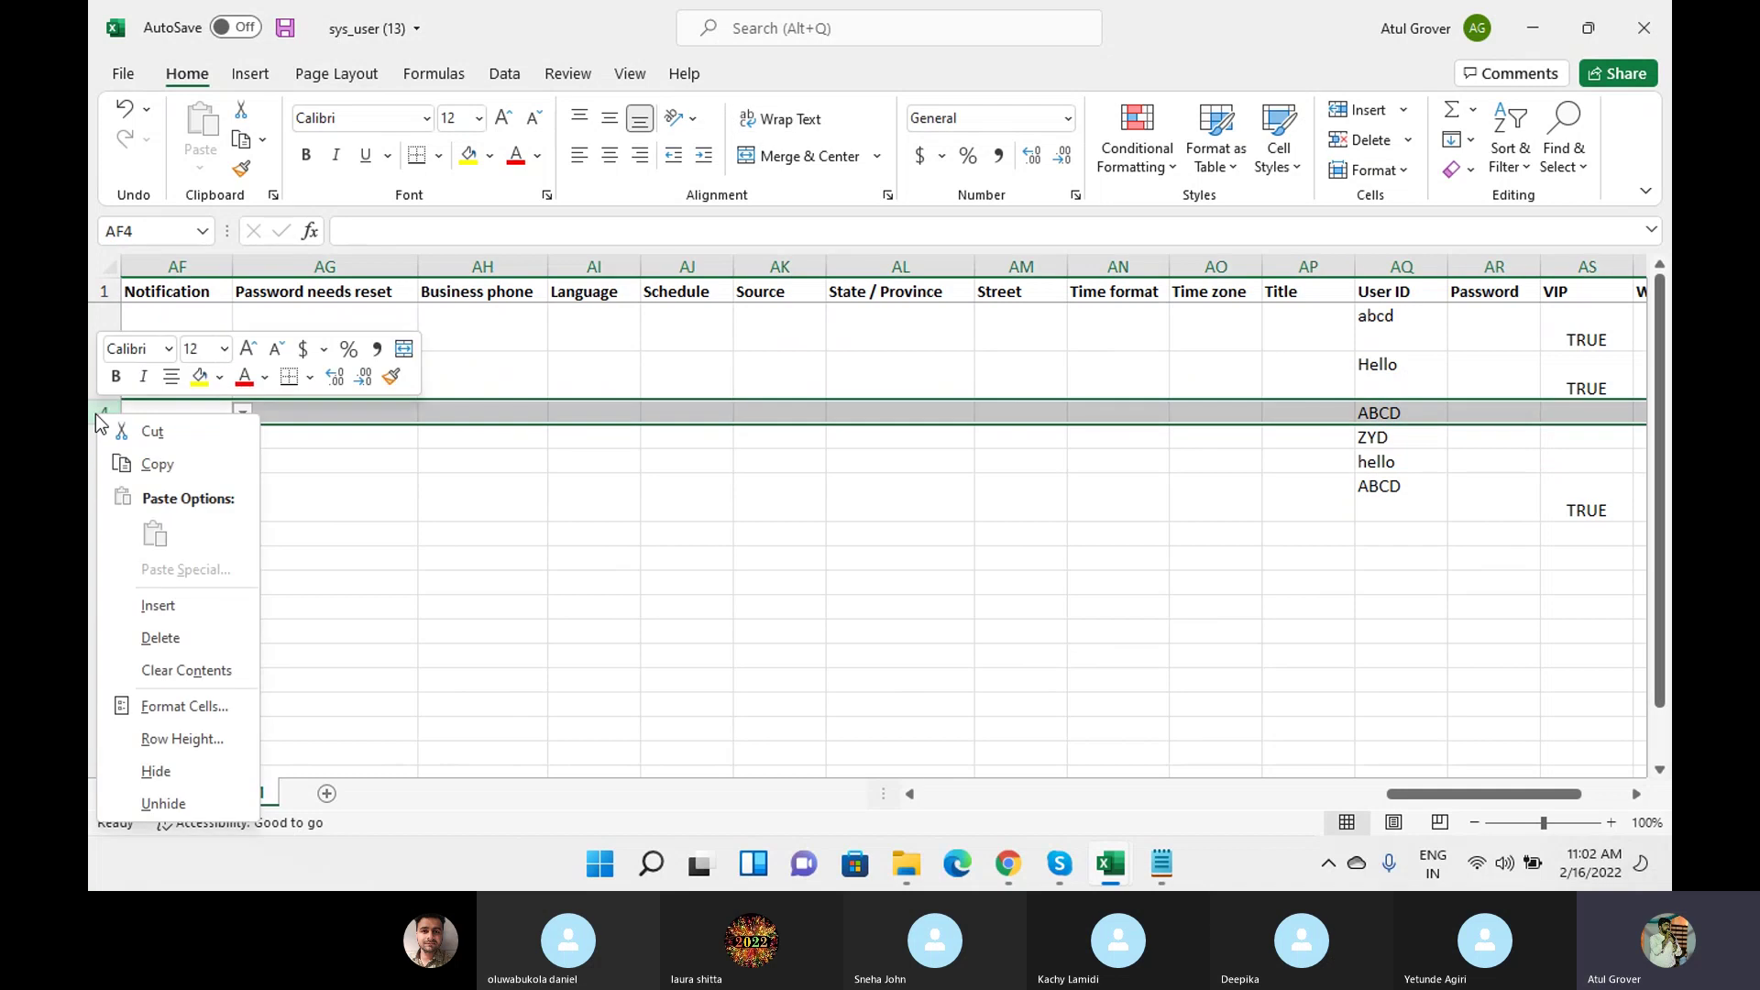
pyautogui.click(162, 638)
pyautogui.click(1393, 466)
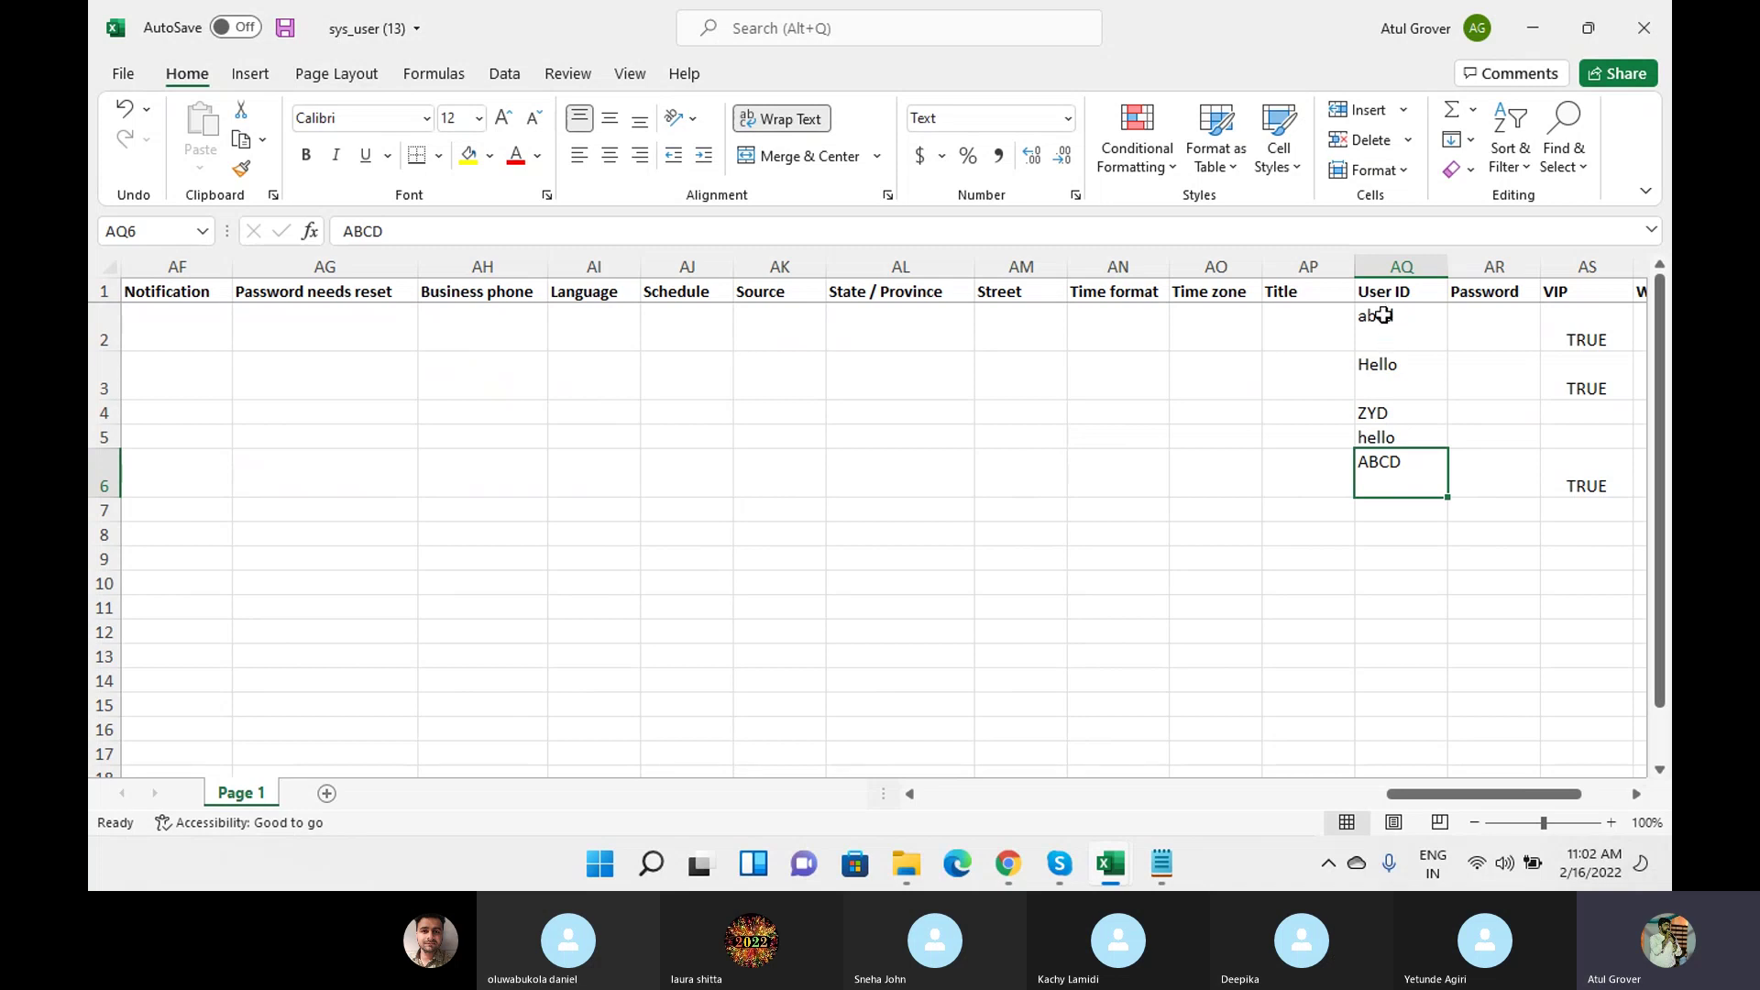
pyautogui.click(1383, 319)
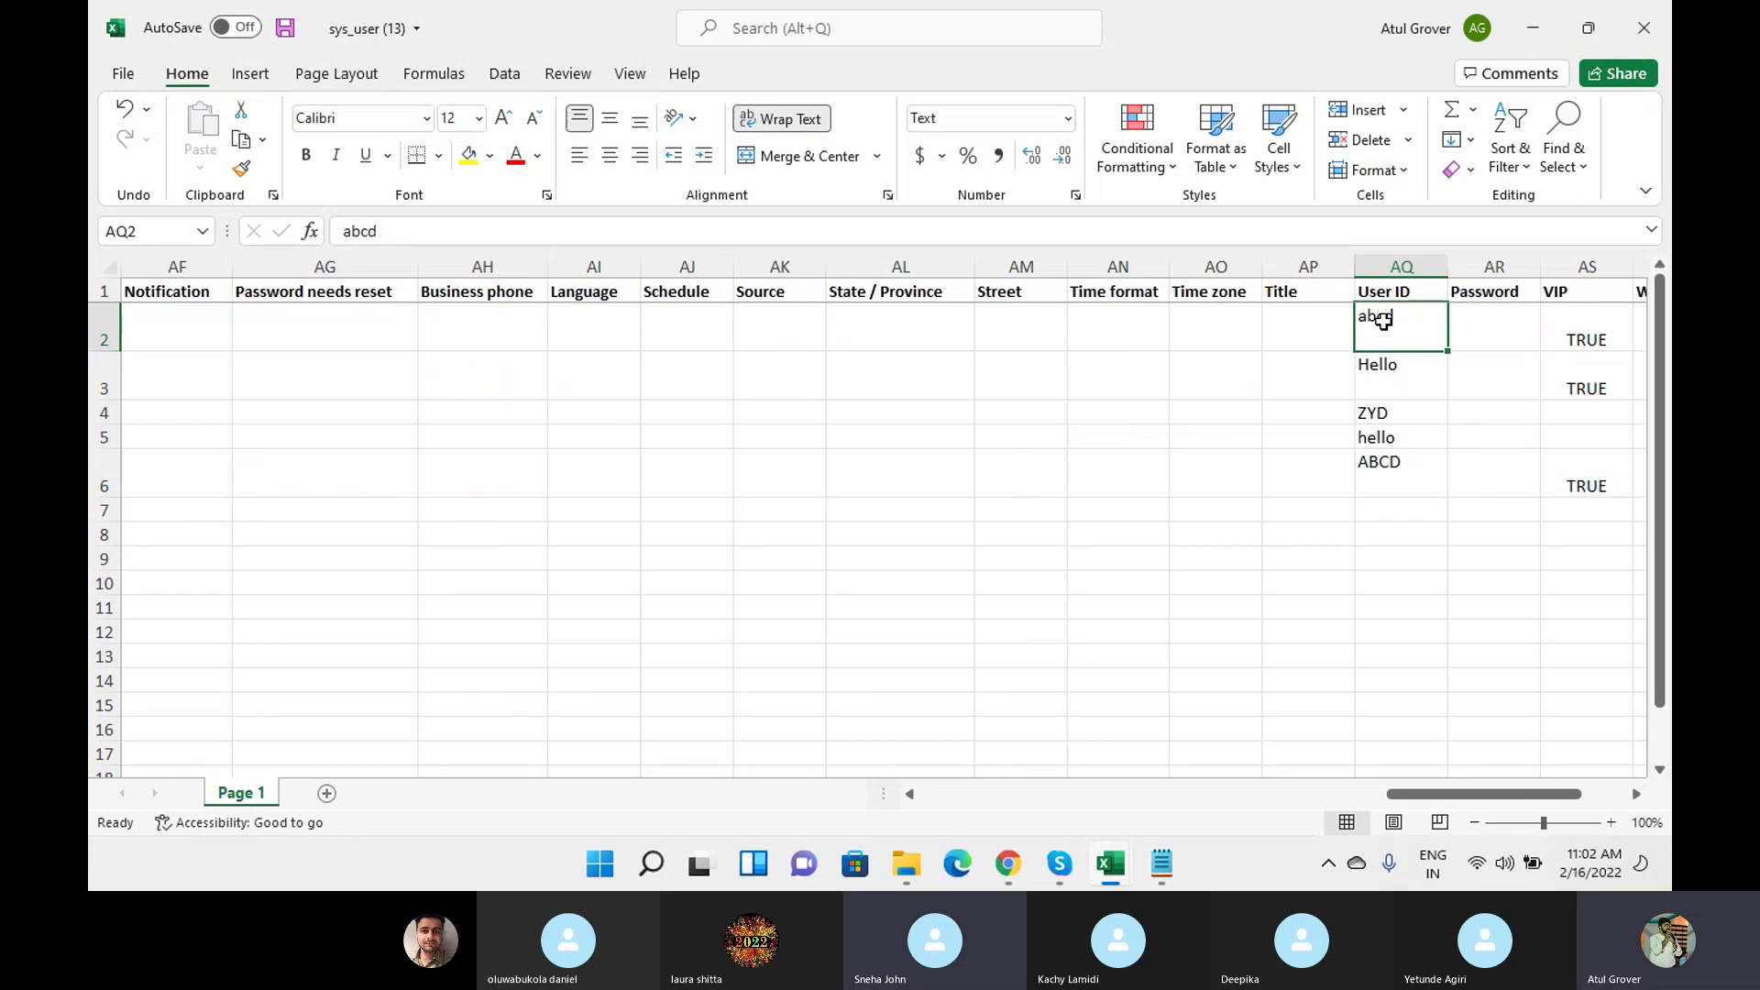
# Compare the User ID values abcd in AQ2 and ABCD in AQ6.
pyautogui.click(1402, 265)
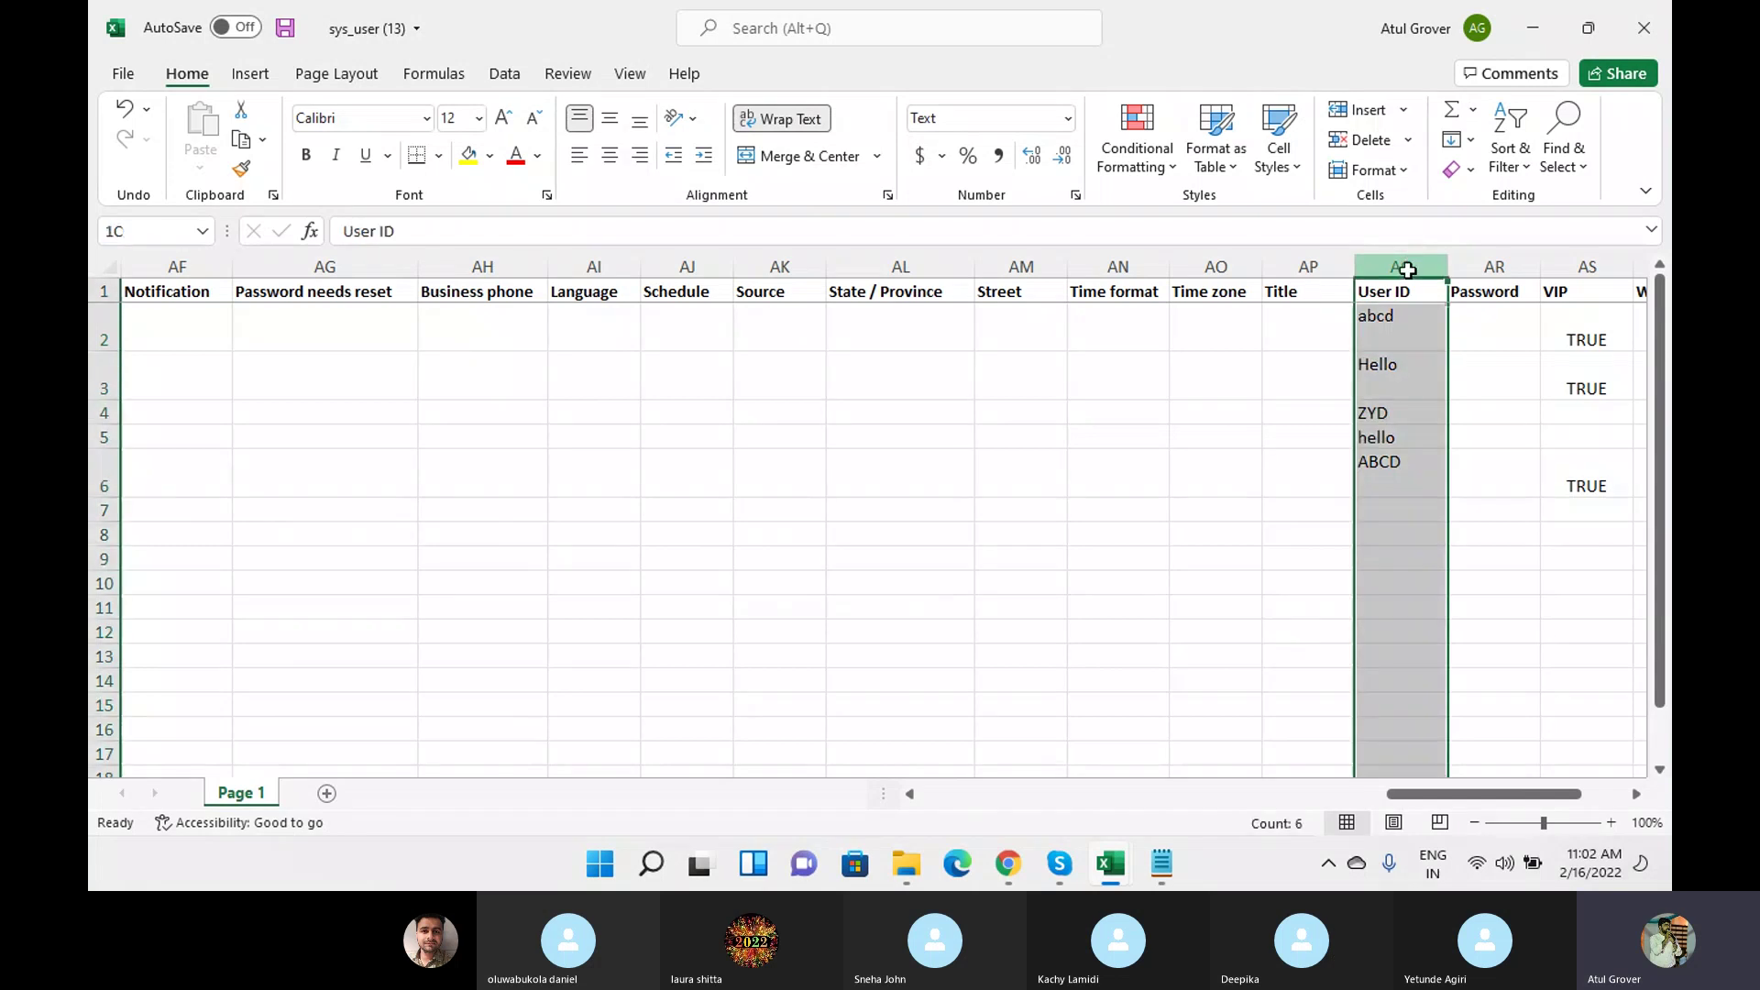
pyautogui.click(1397, 327)
pyautogui.click(1400, 481)
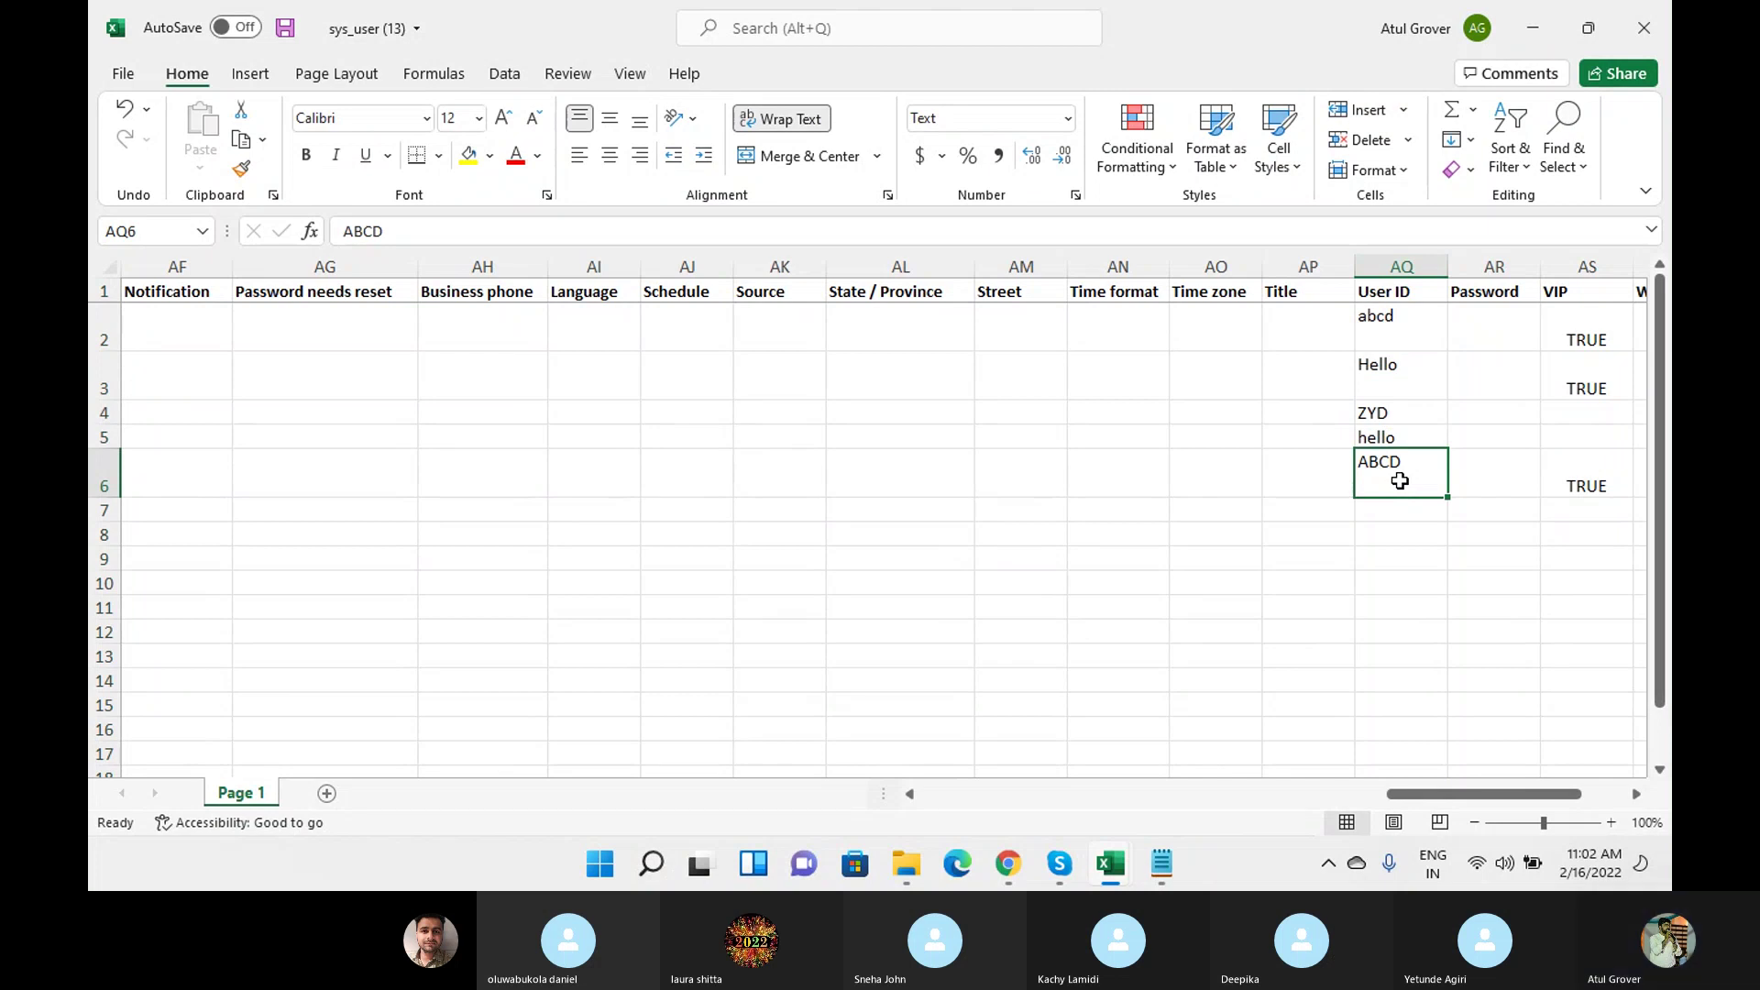
pyautogui.click(1409, 330)
pyautogui.click(1404, 482)
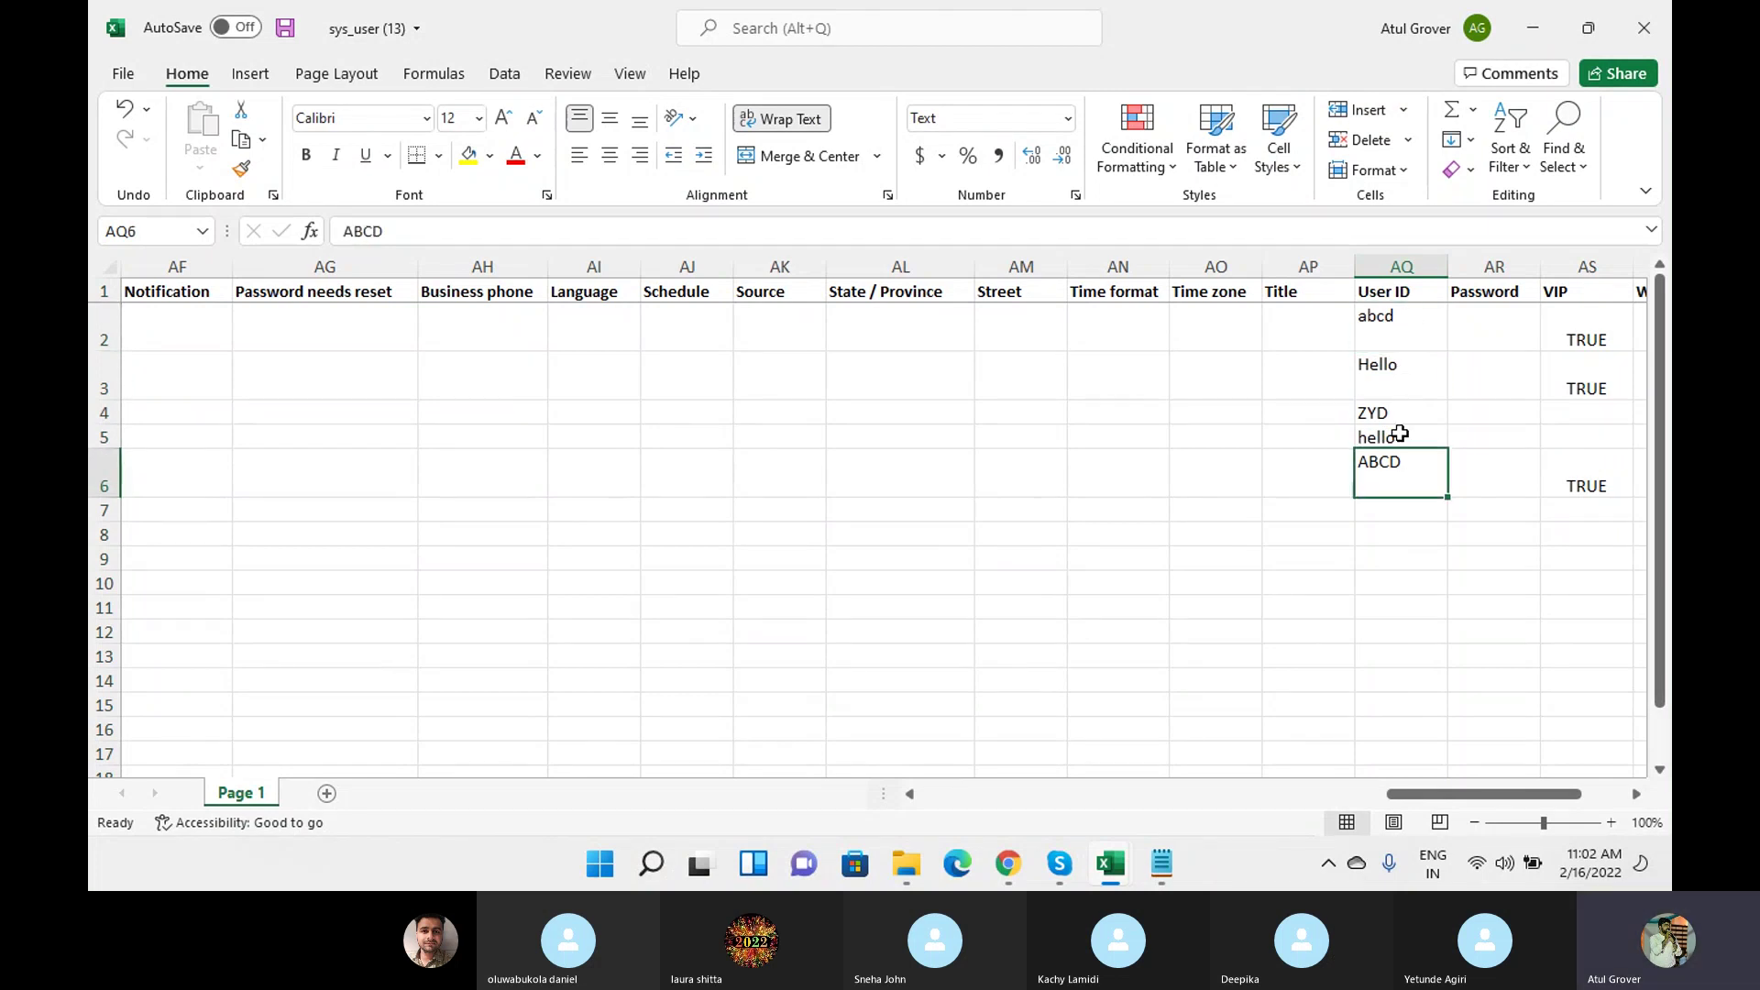
pyautogui.click(1410, 343)
pyautogui.click(1409, 482)
pyautogui.click(1375, 314)
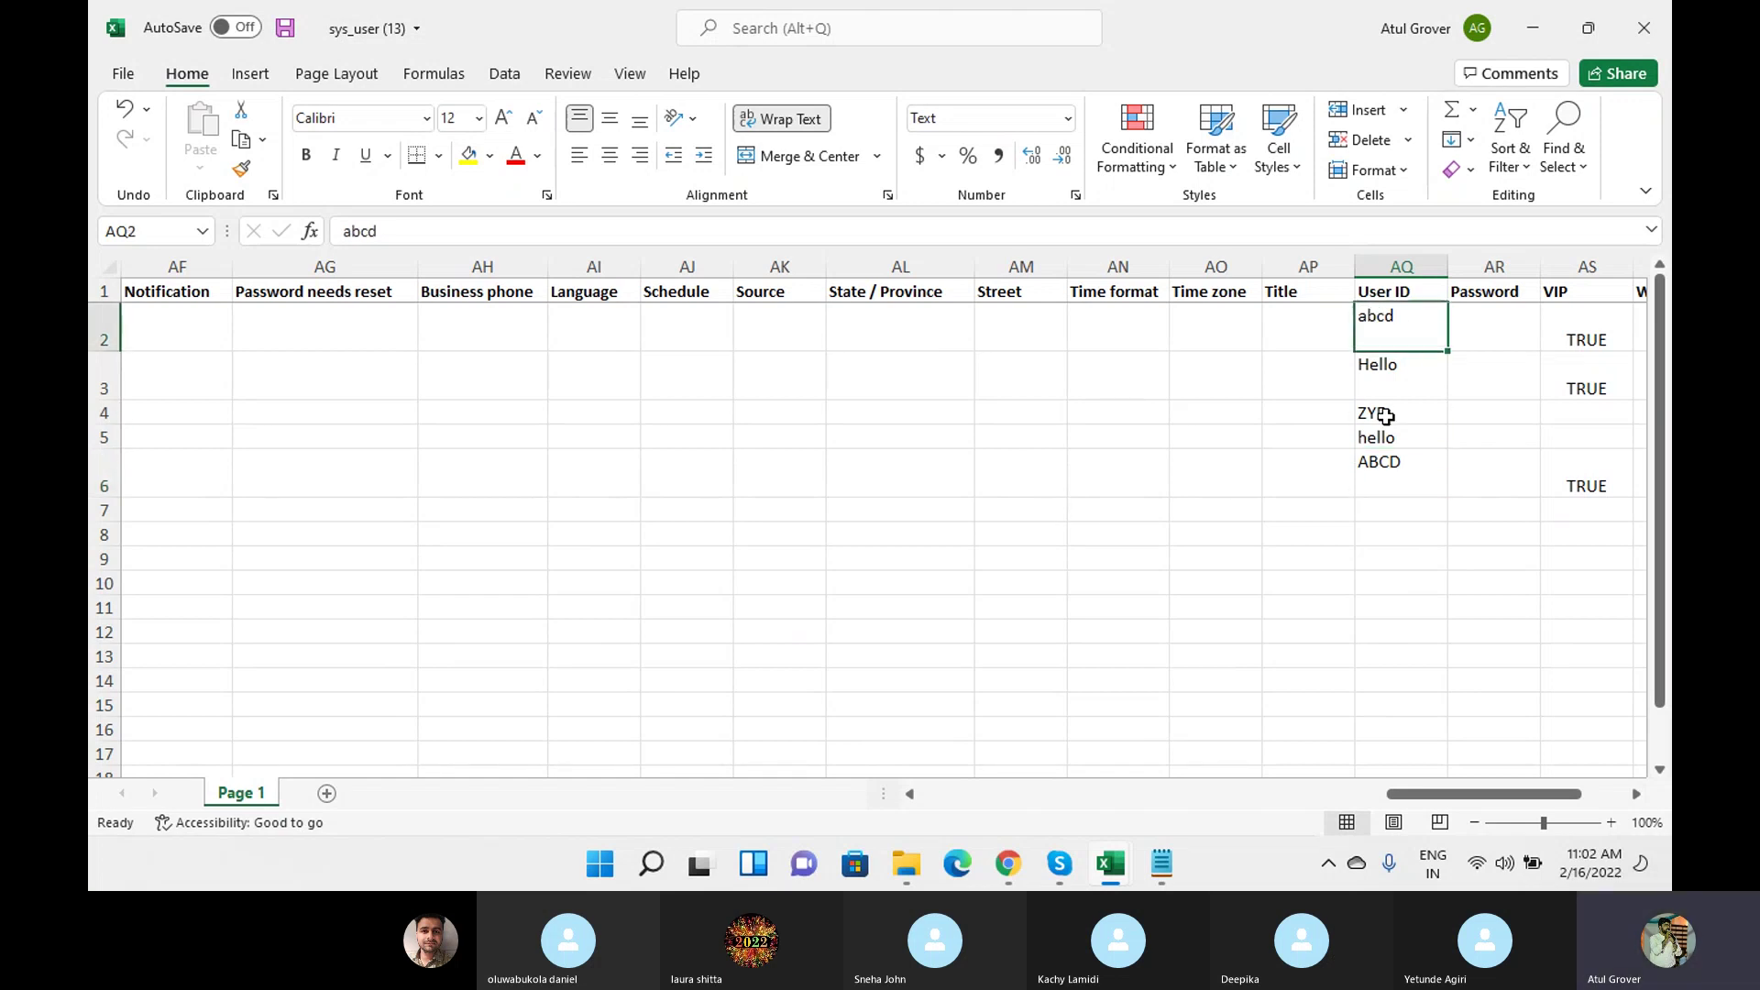
pyautogui.click(1394, 485)
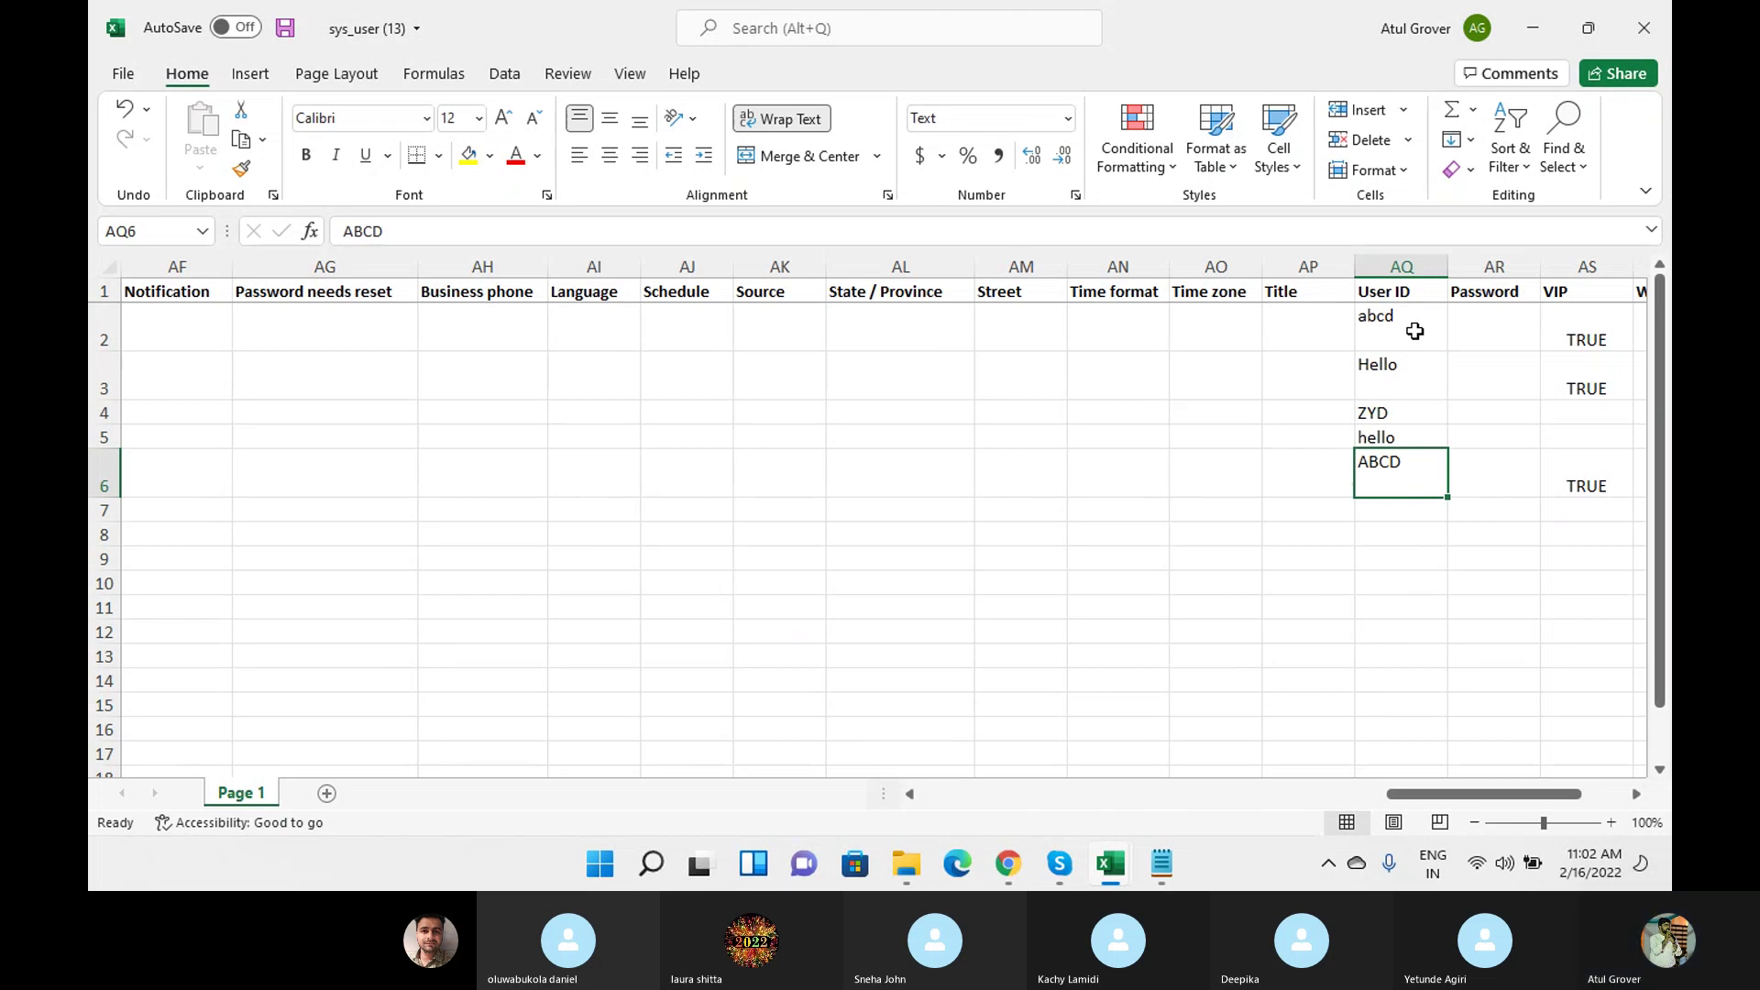
# Save the sys_user (13) workbook and switch back to the Skype call.
pyautogui.click(285, 27)
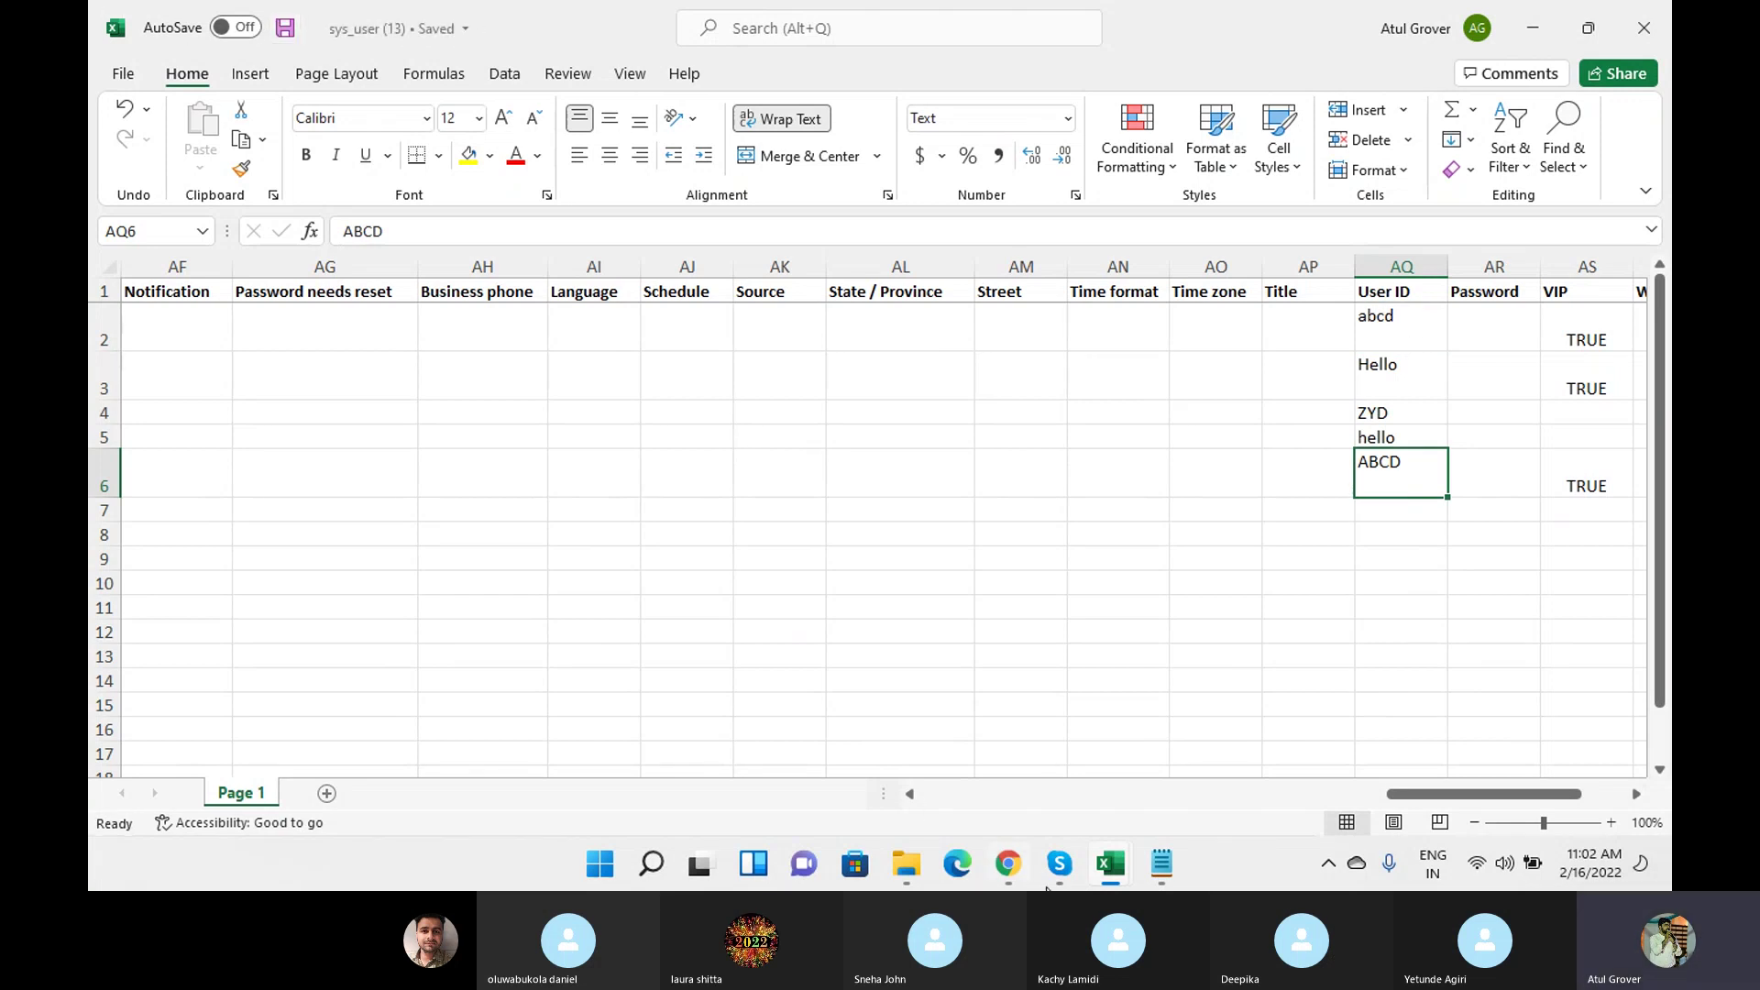
pyautogui.moveTo(1059, 866)
pyautogui.click(1016, 727)
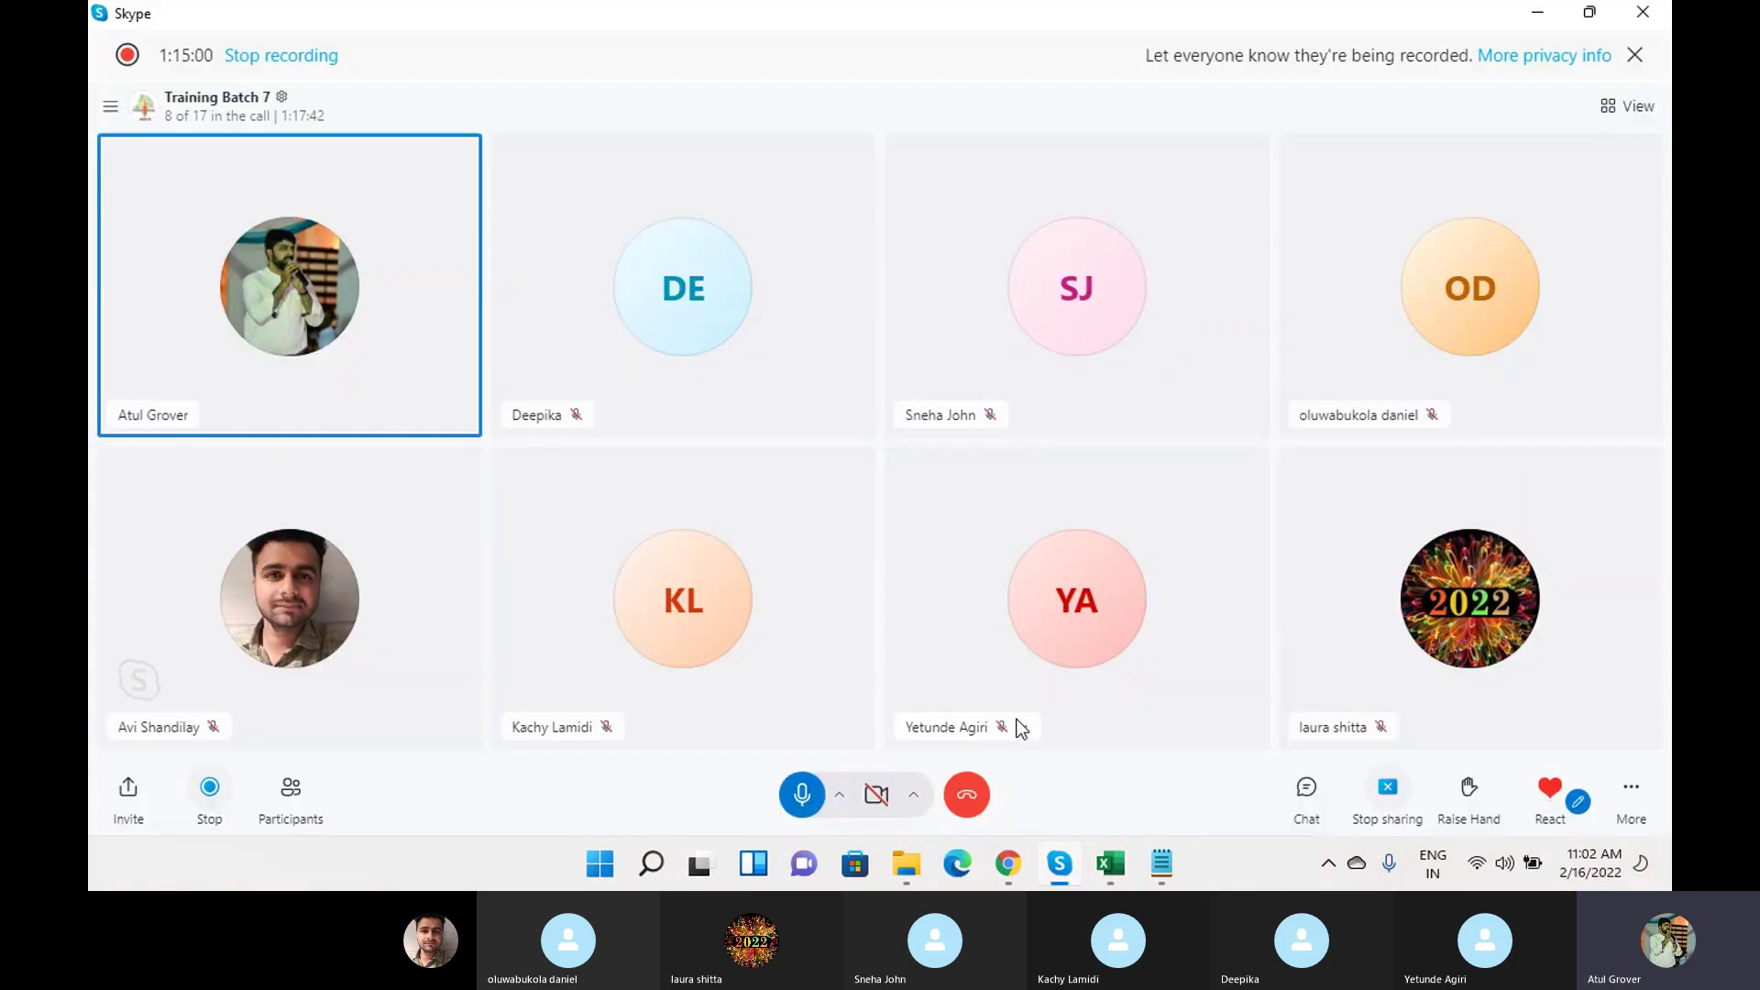